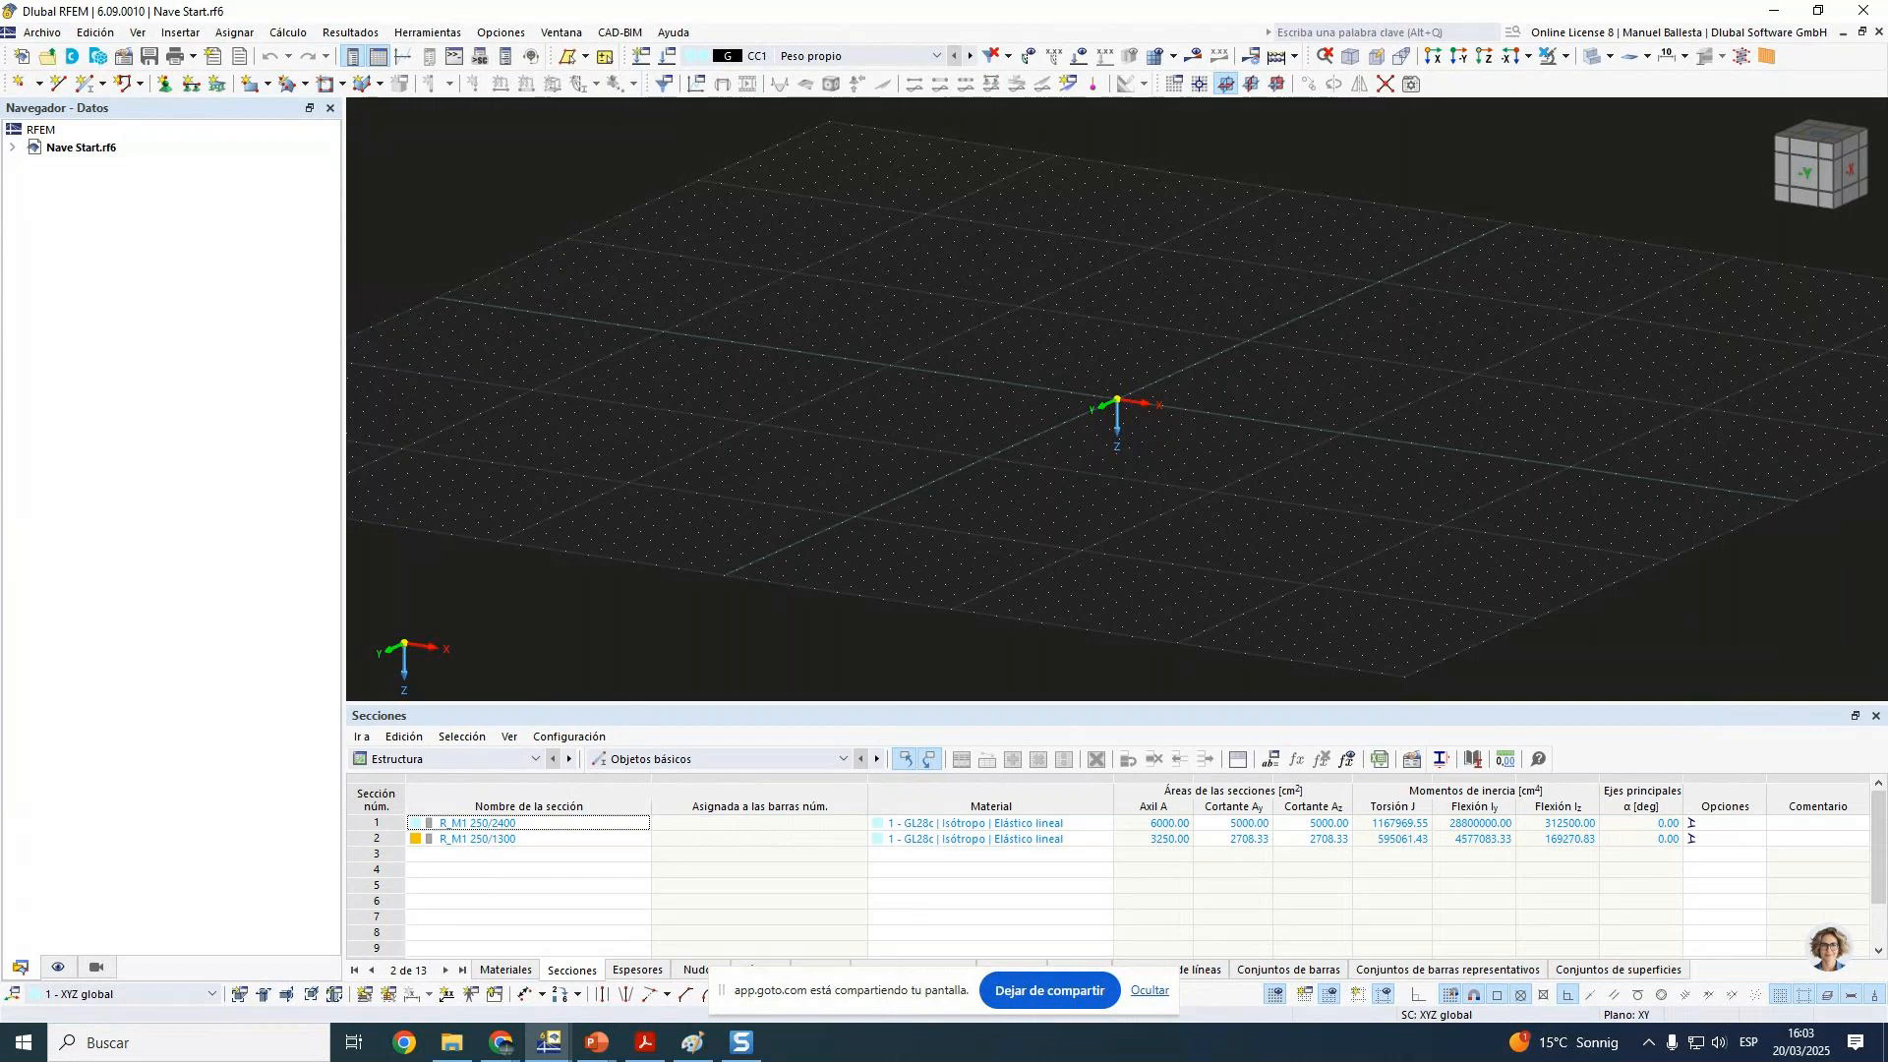
Step: Start a new 3D model named "Viga peraltada" with Sólidos excluded from the main objects to activate
left_click(45, 32)
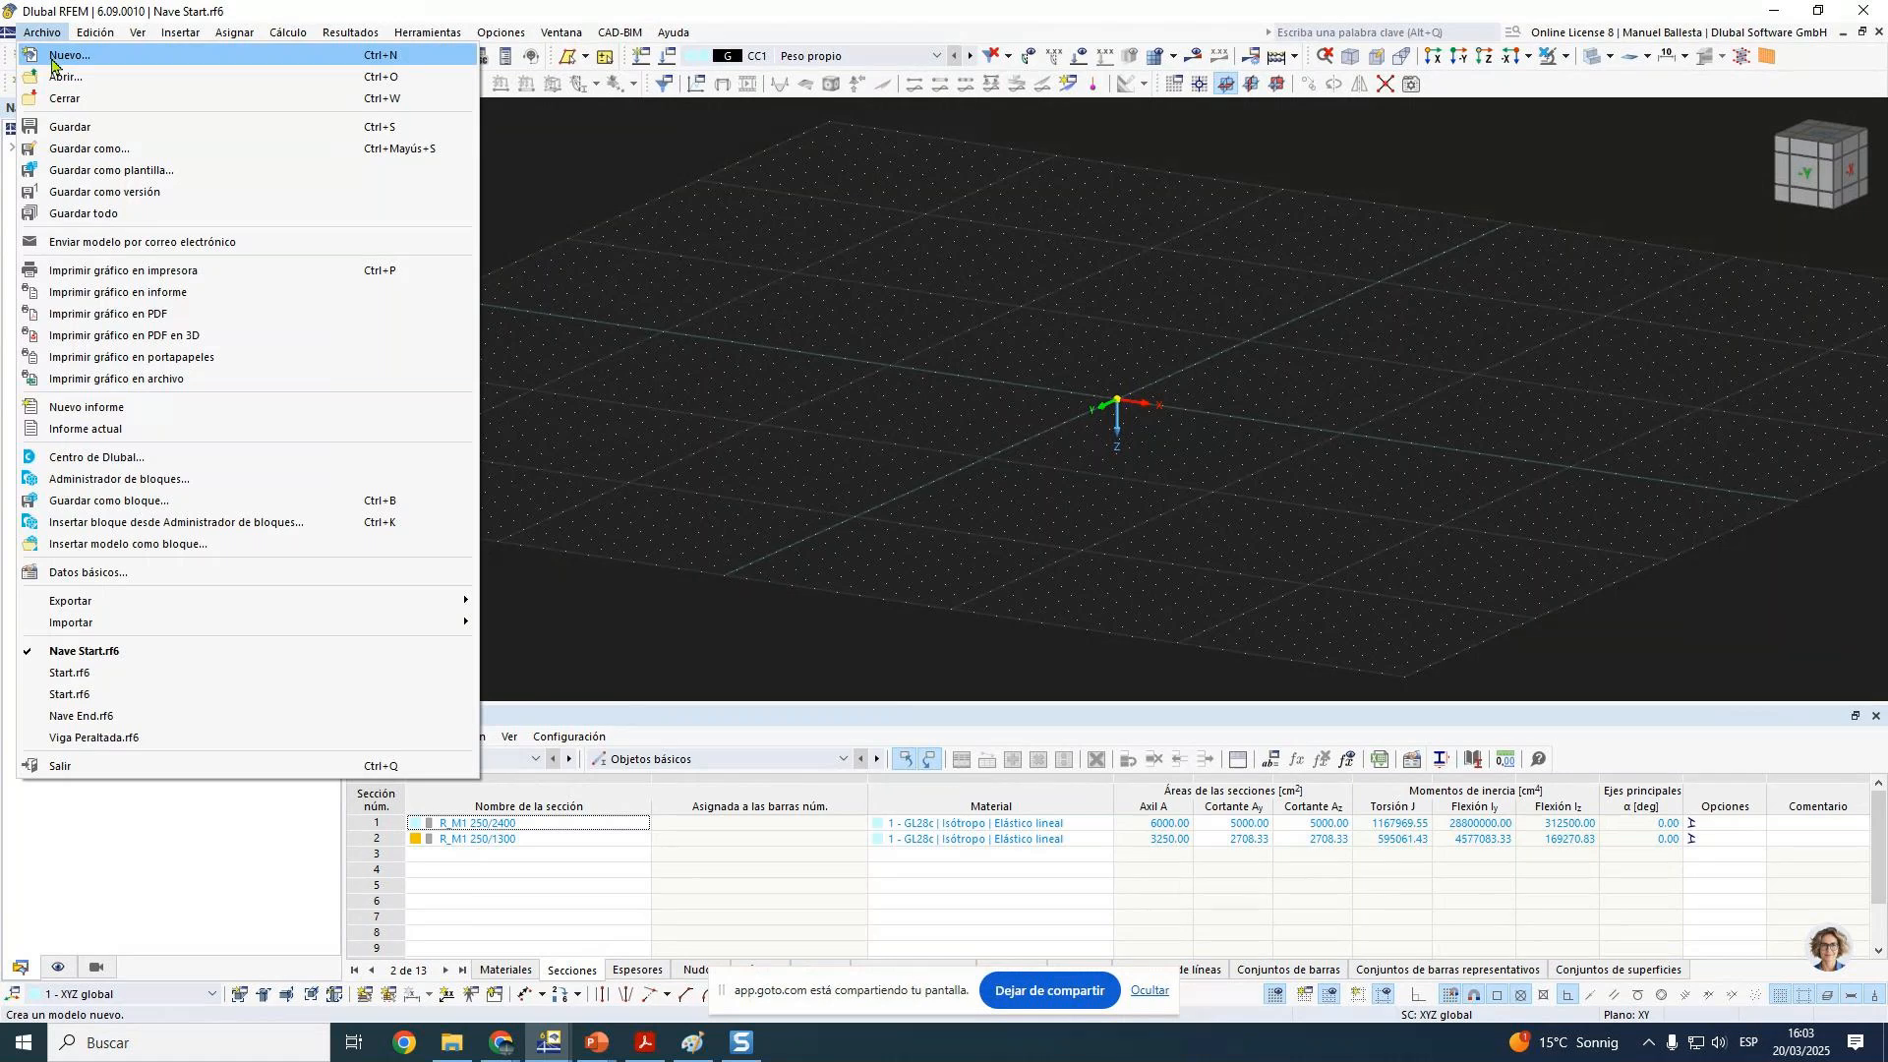
left_click(51, 59)
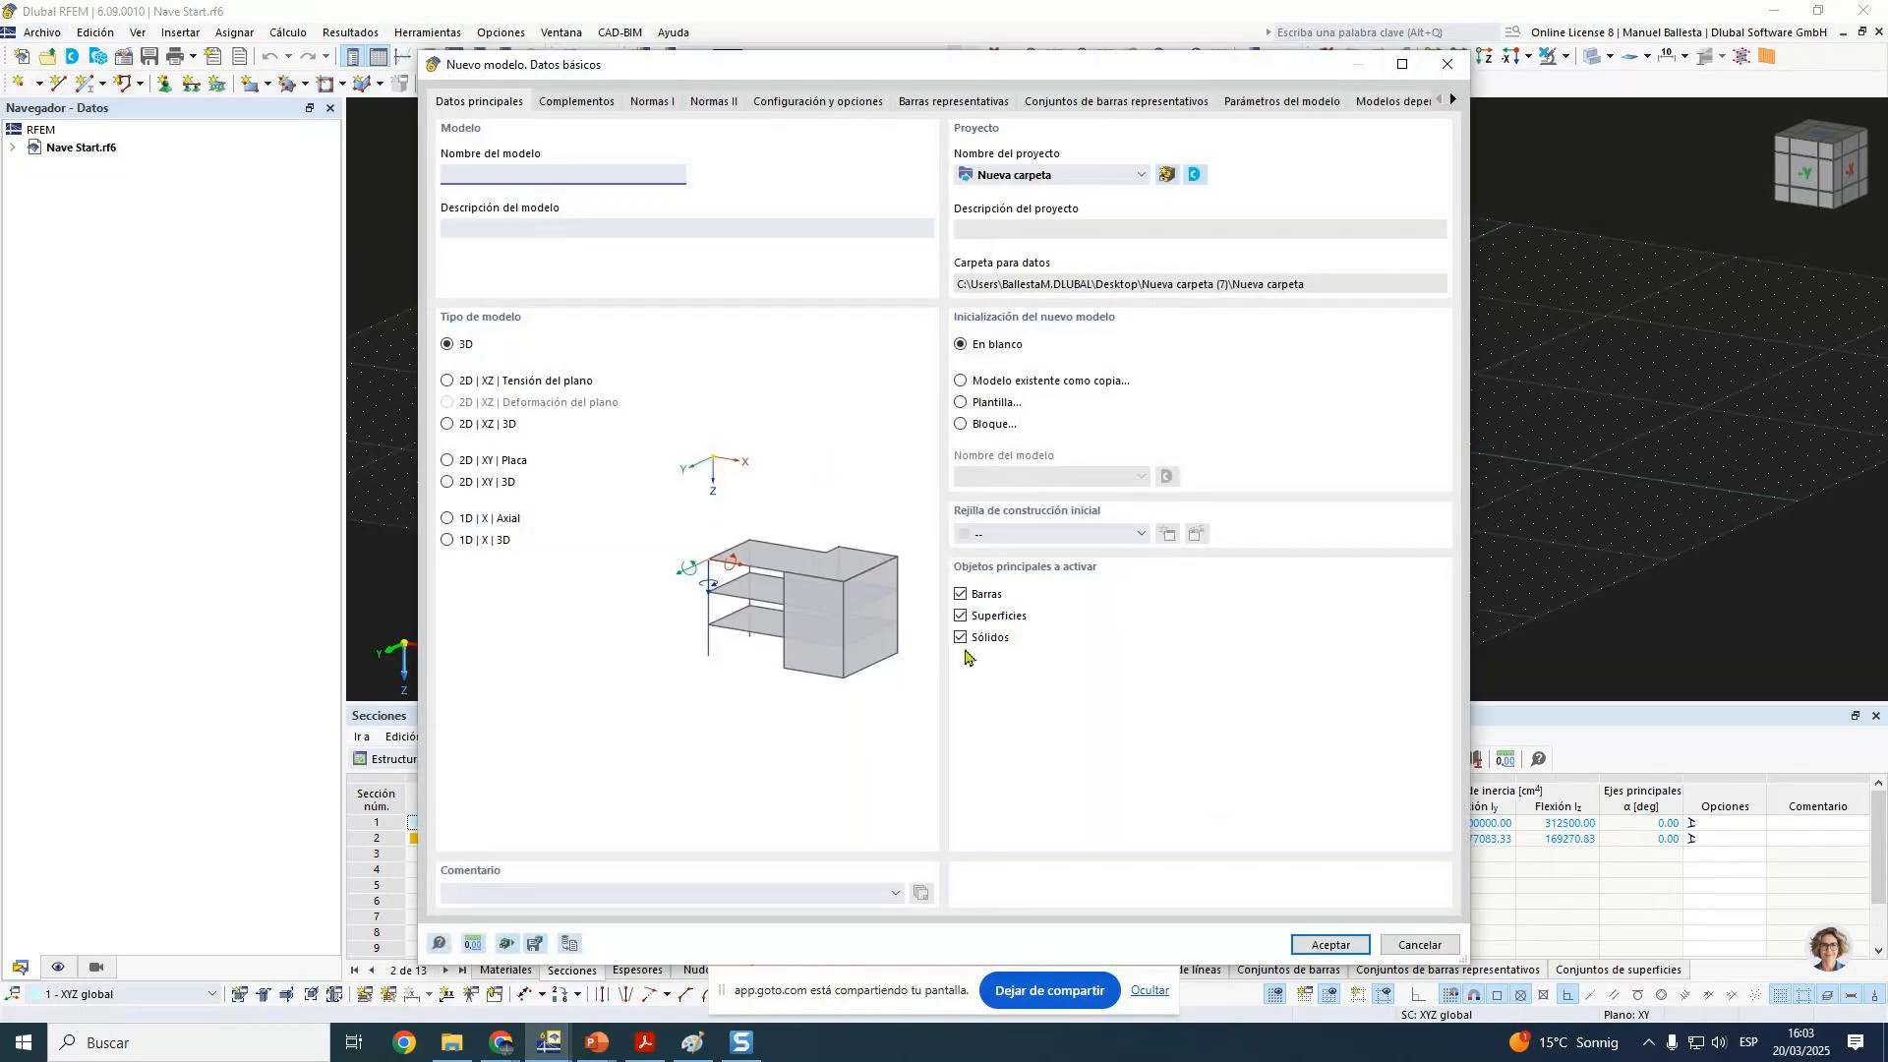
left_click(961, 638)
left_click(522, 175)
type("vl")
key("BackSpace")
type("ig")
key("BackSpace")
type("ga pre")
key("BackSpace")
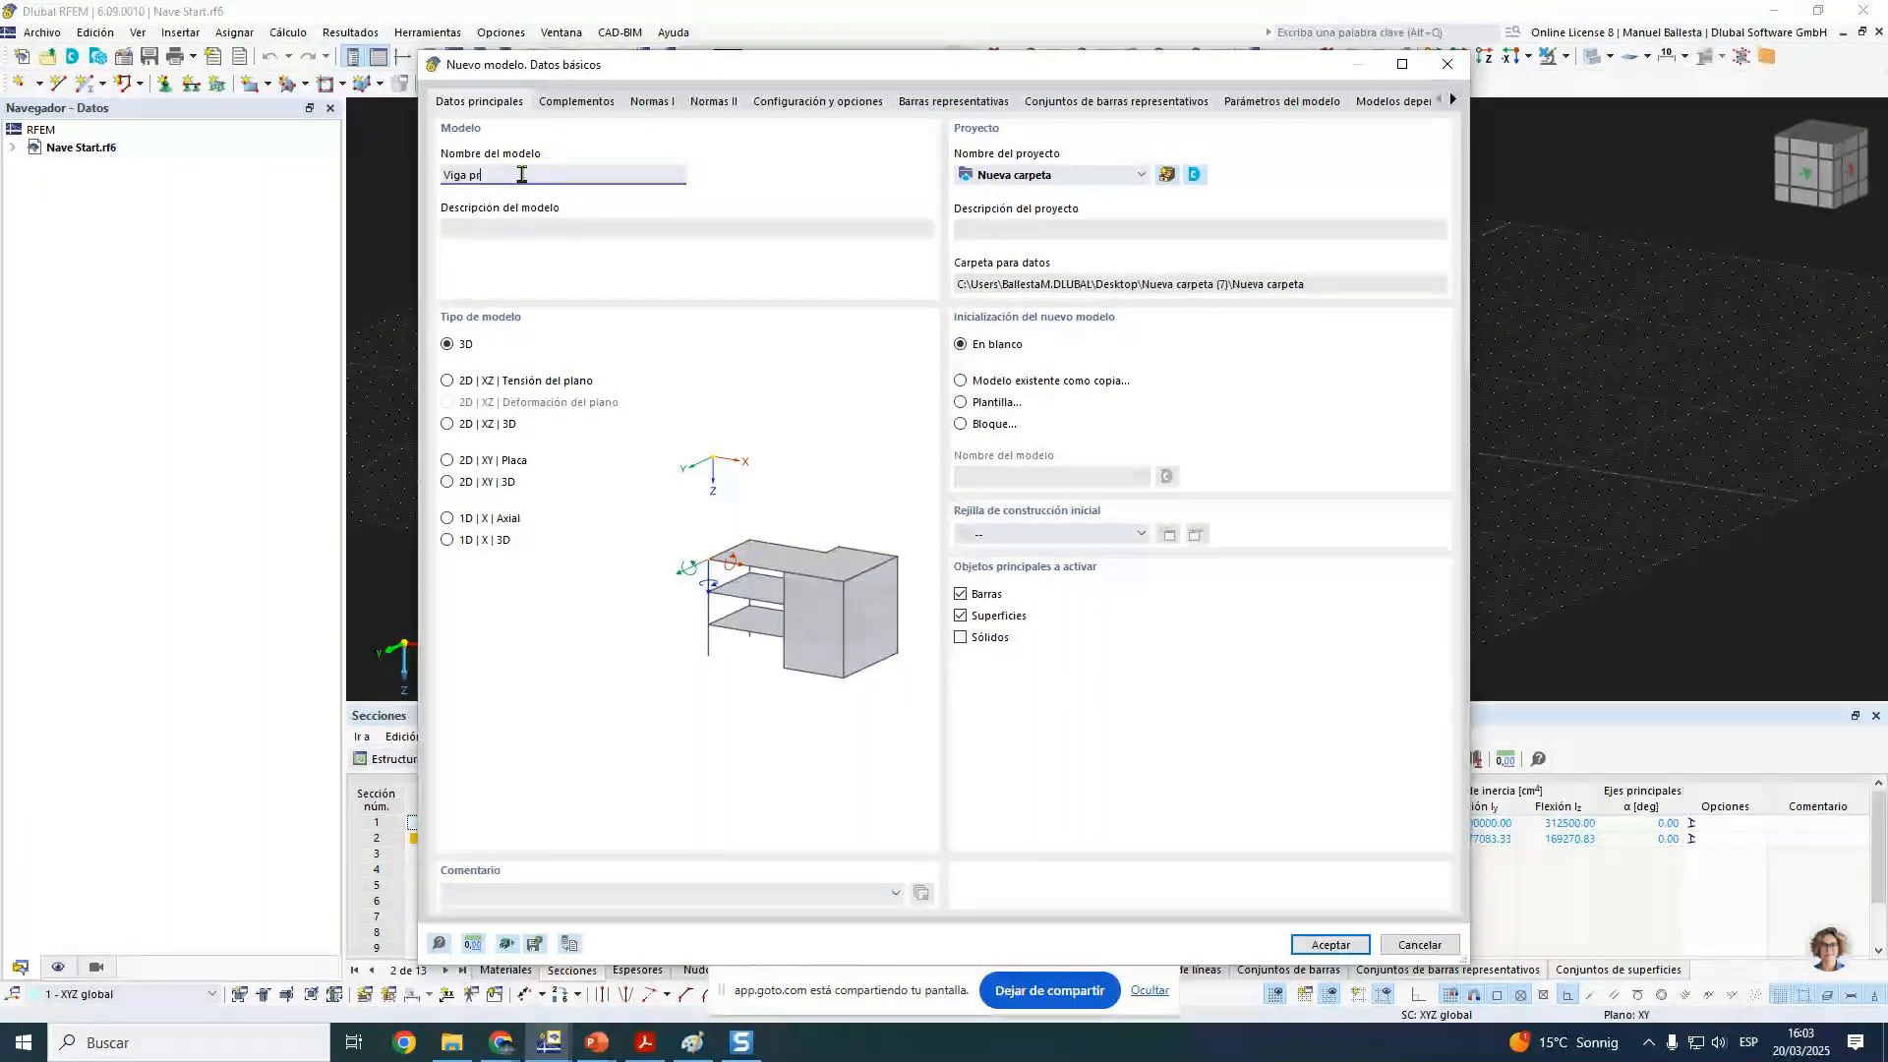
type("eraltada")
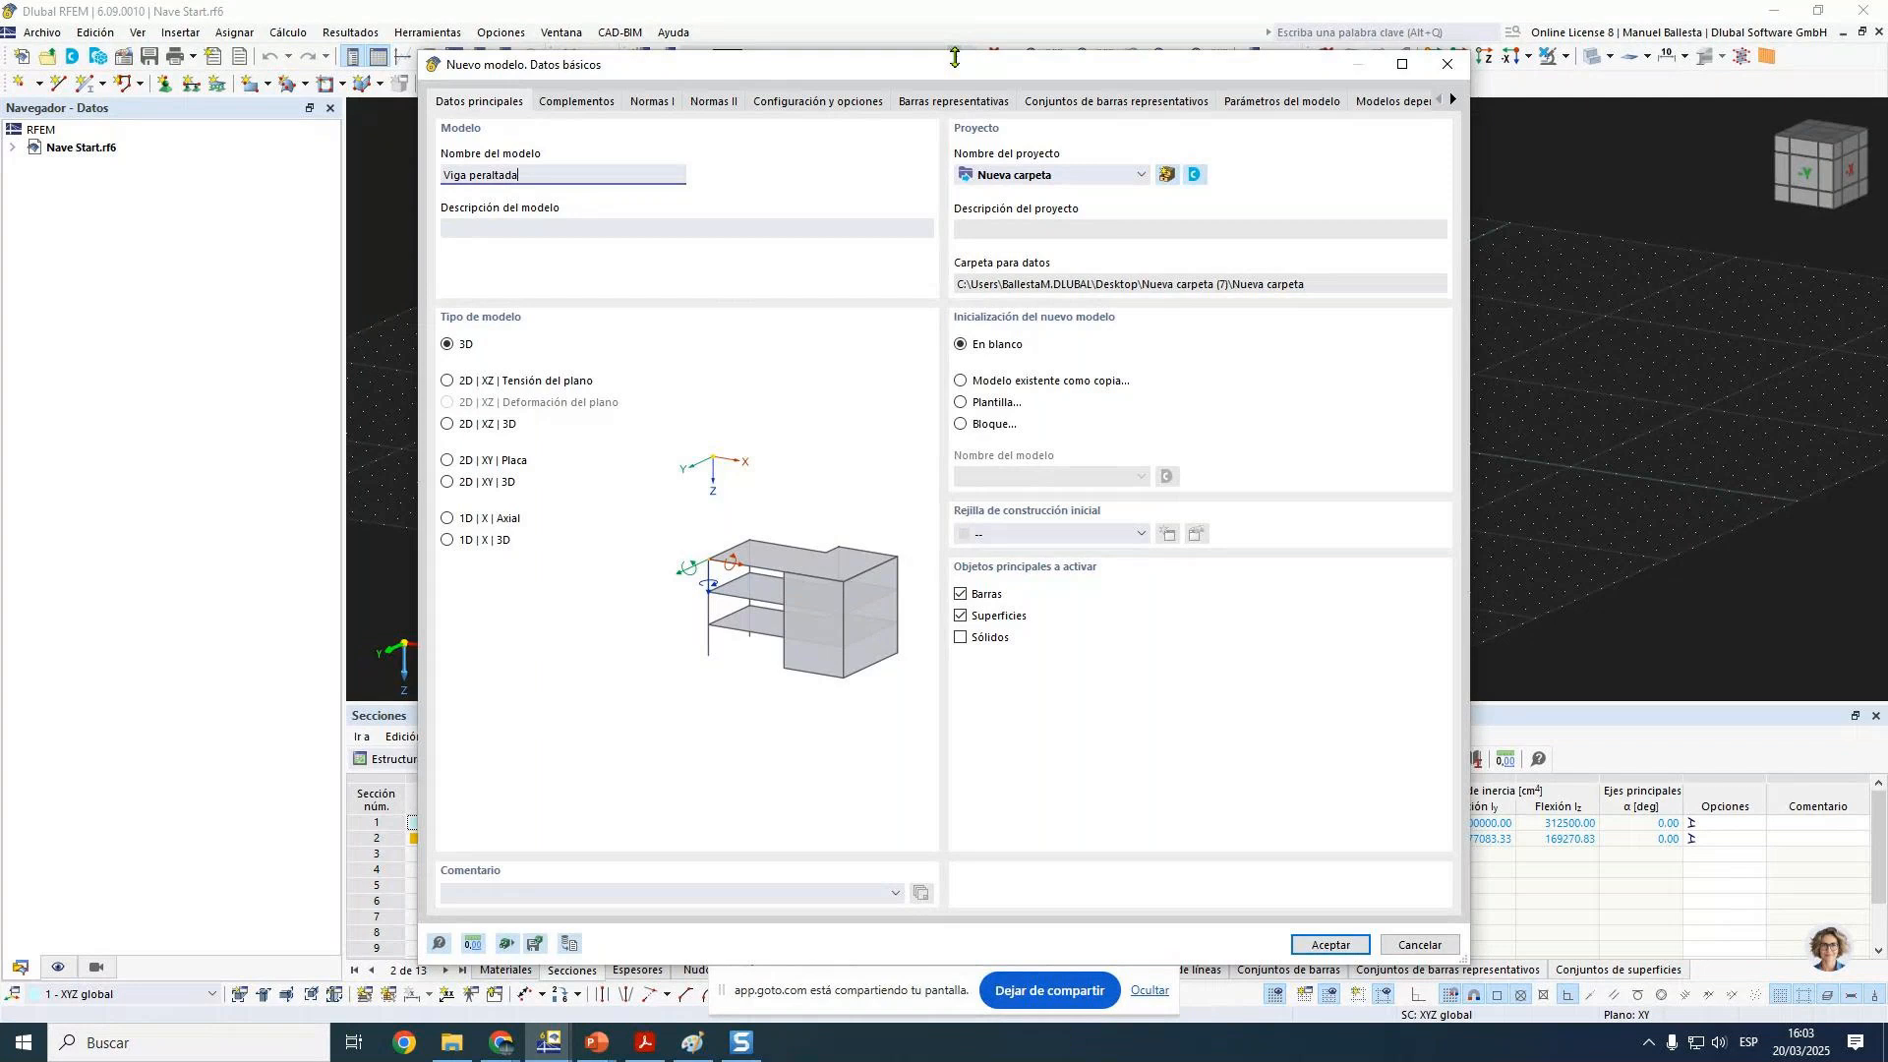
Step: Enable the Cálculo de madera add-on and set the load combination standard group to EN 1990 | Madera
left_click(592, 103)
left_click(1032, 313)
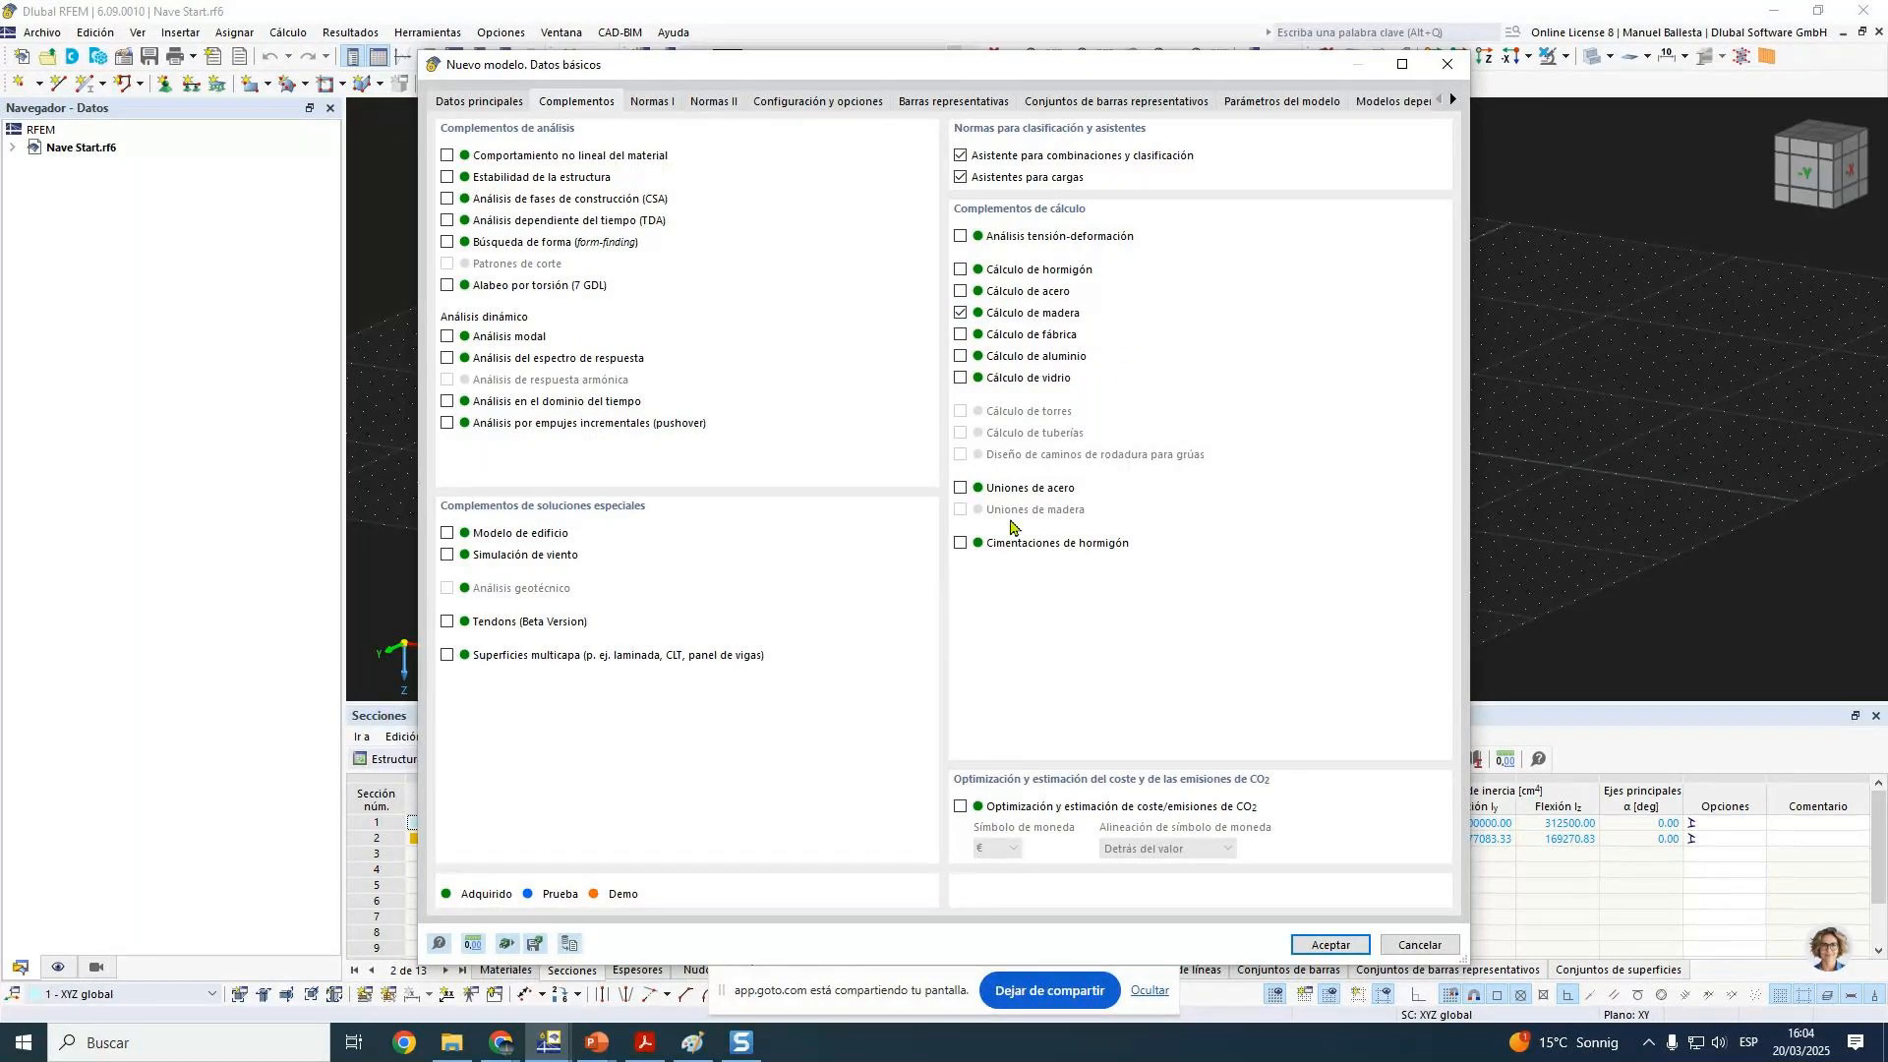
left_click(657, 102)
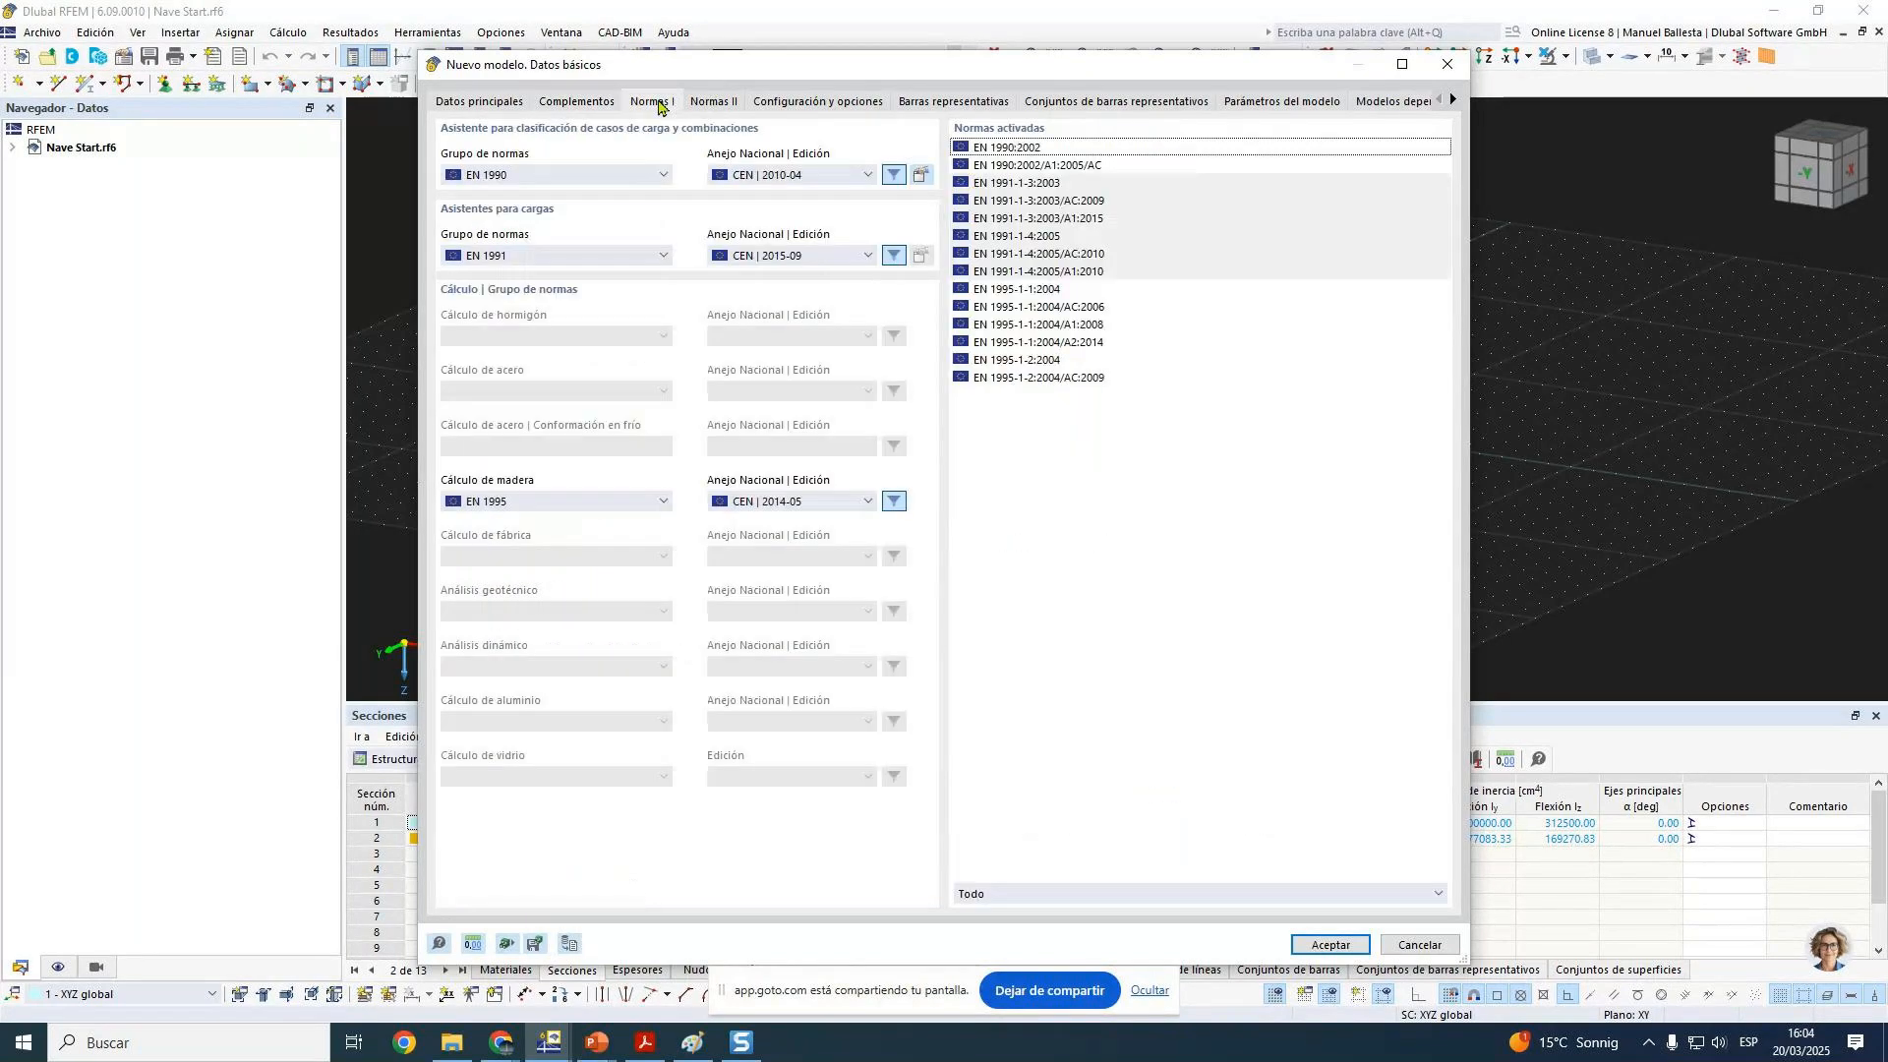
left_click(607, 183)
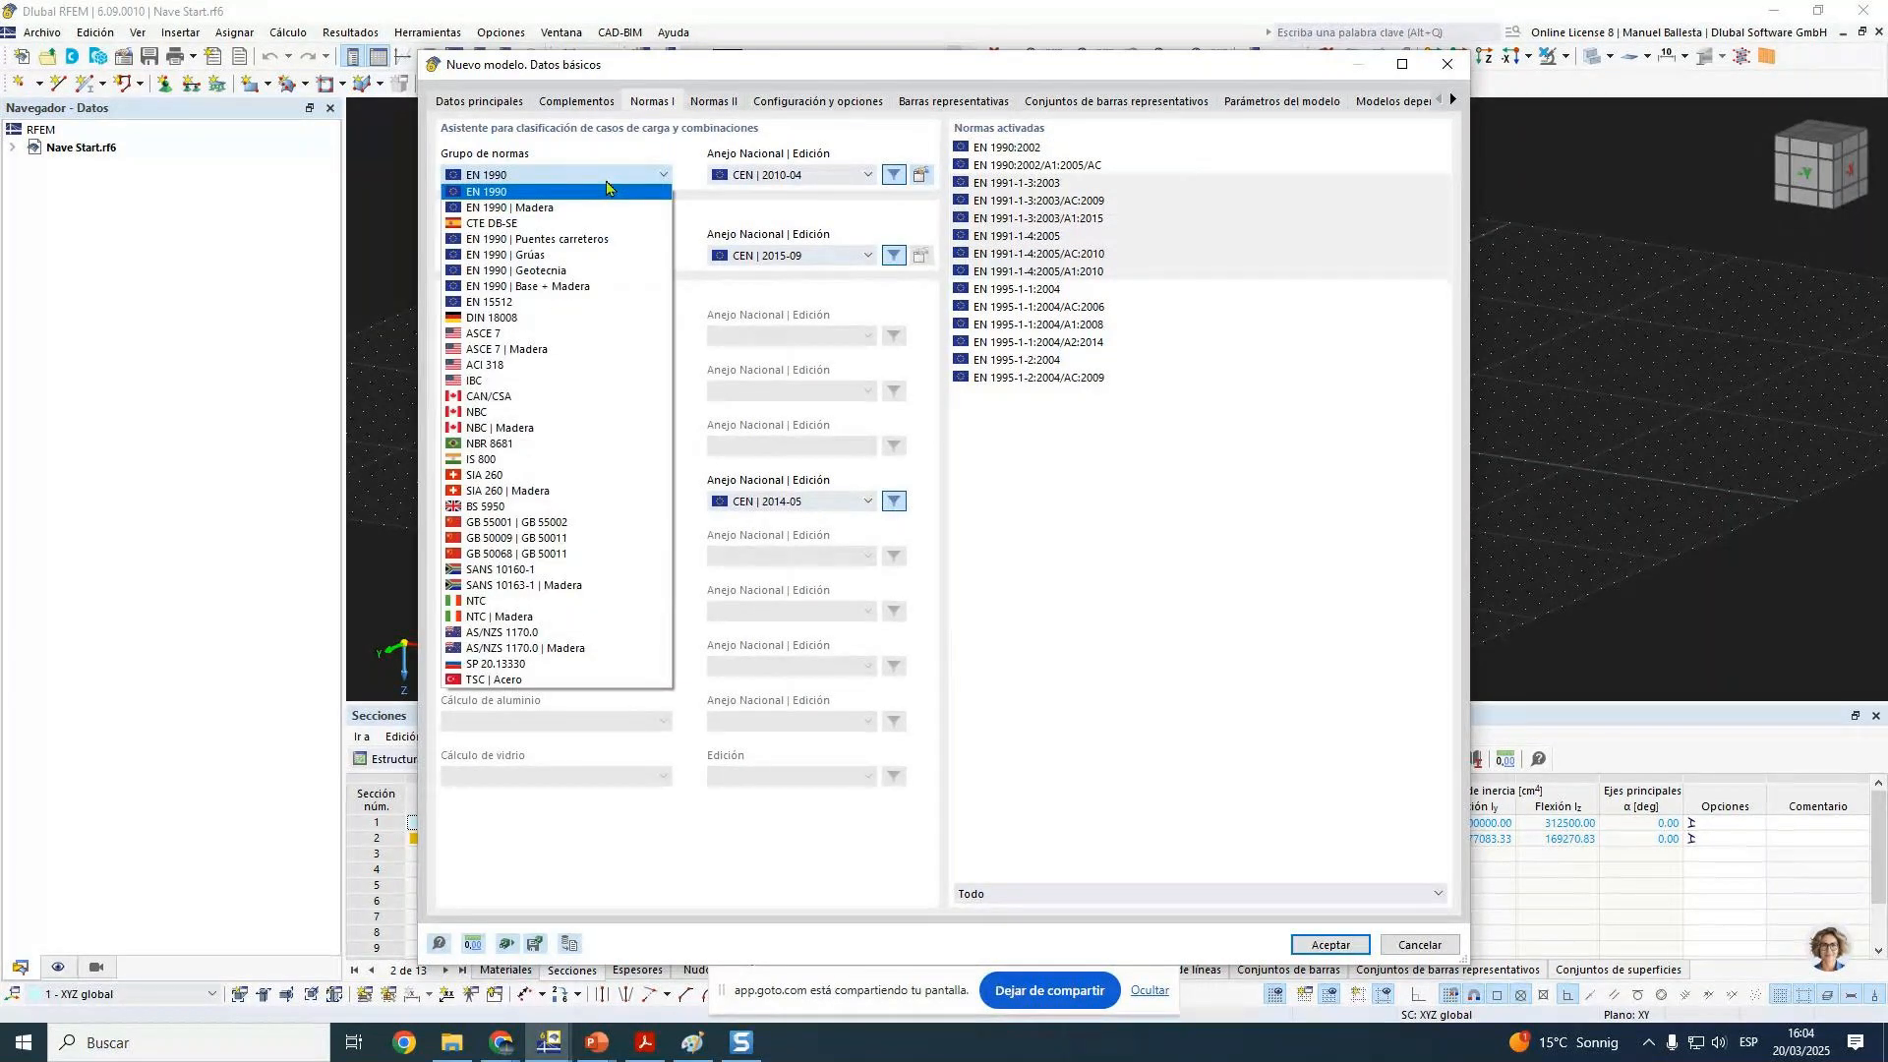
left_click(590, 208)
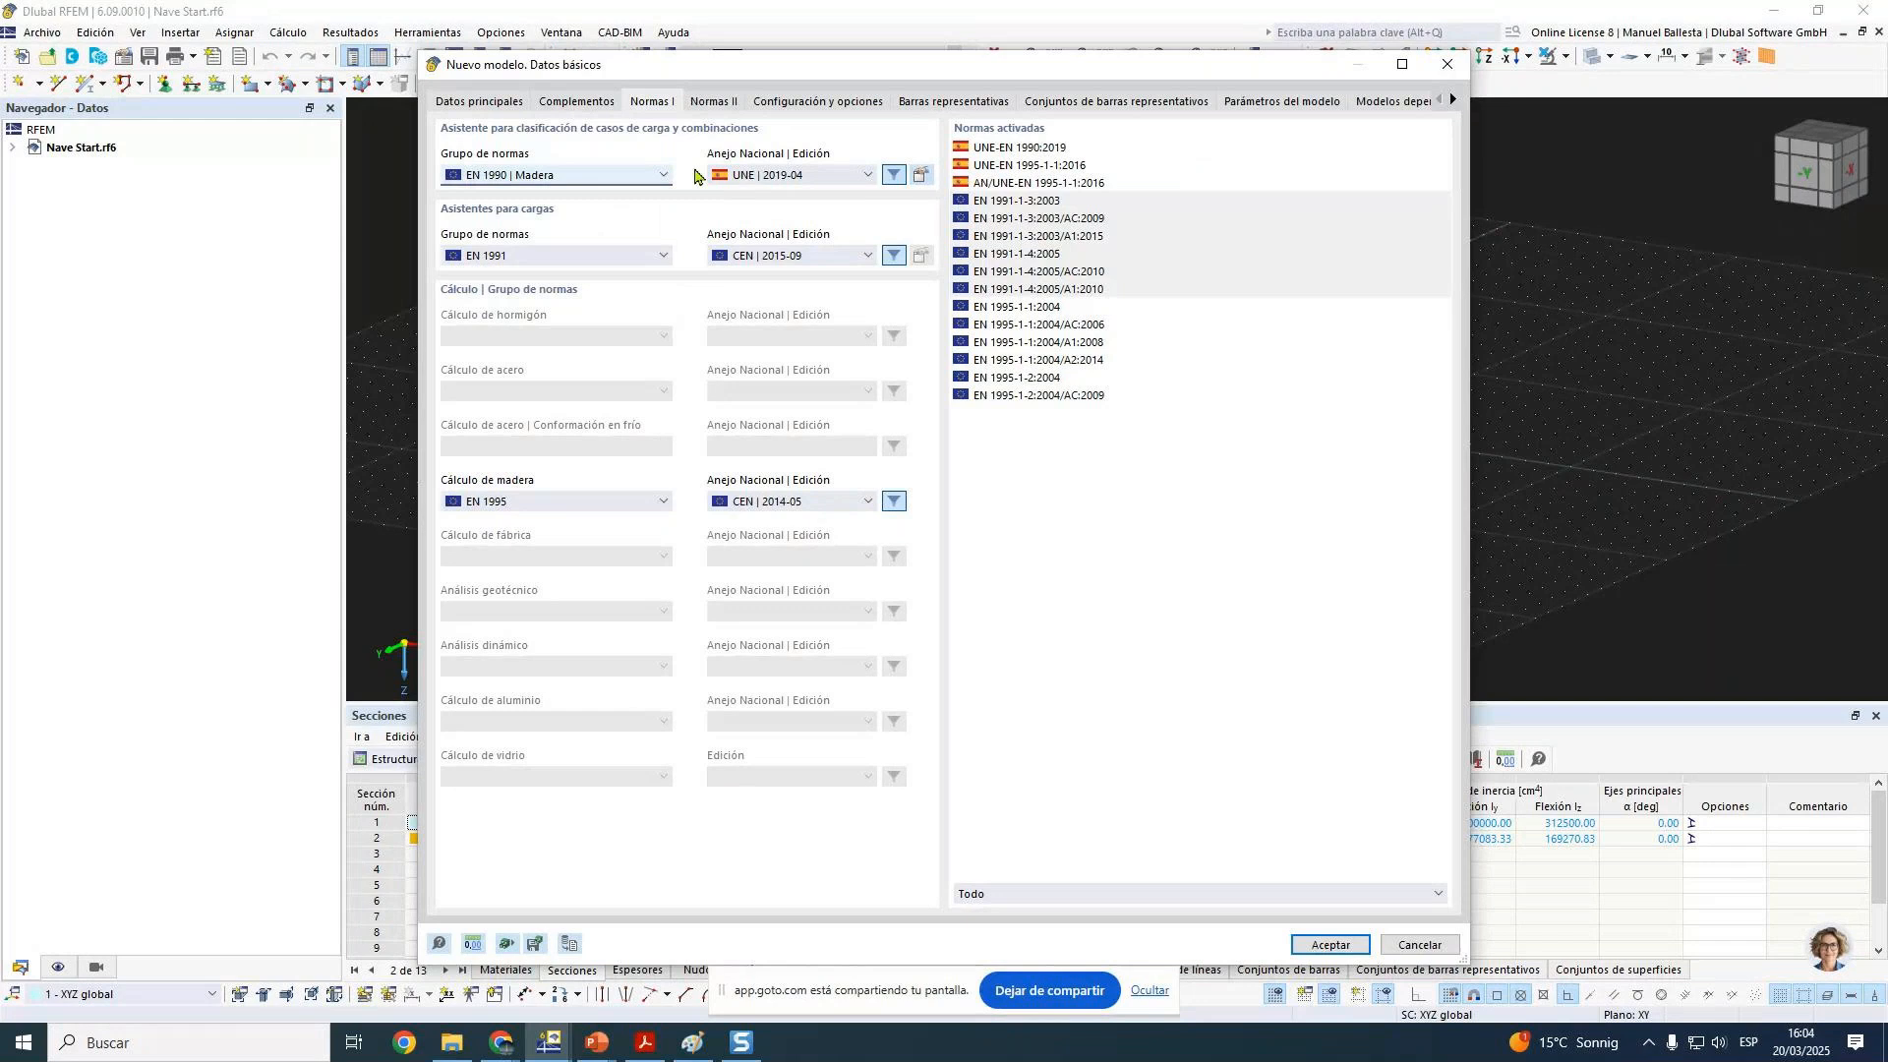
Step: Set the timber deformation coefficient kdef to 0.60 for load combinations and choose the UNE | 2016-04 annex for EN 1995 timber design
left_click(920, 174)
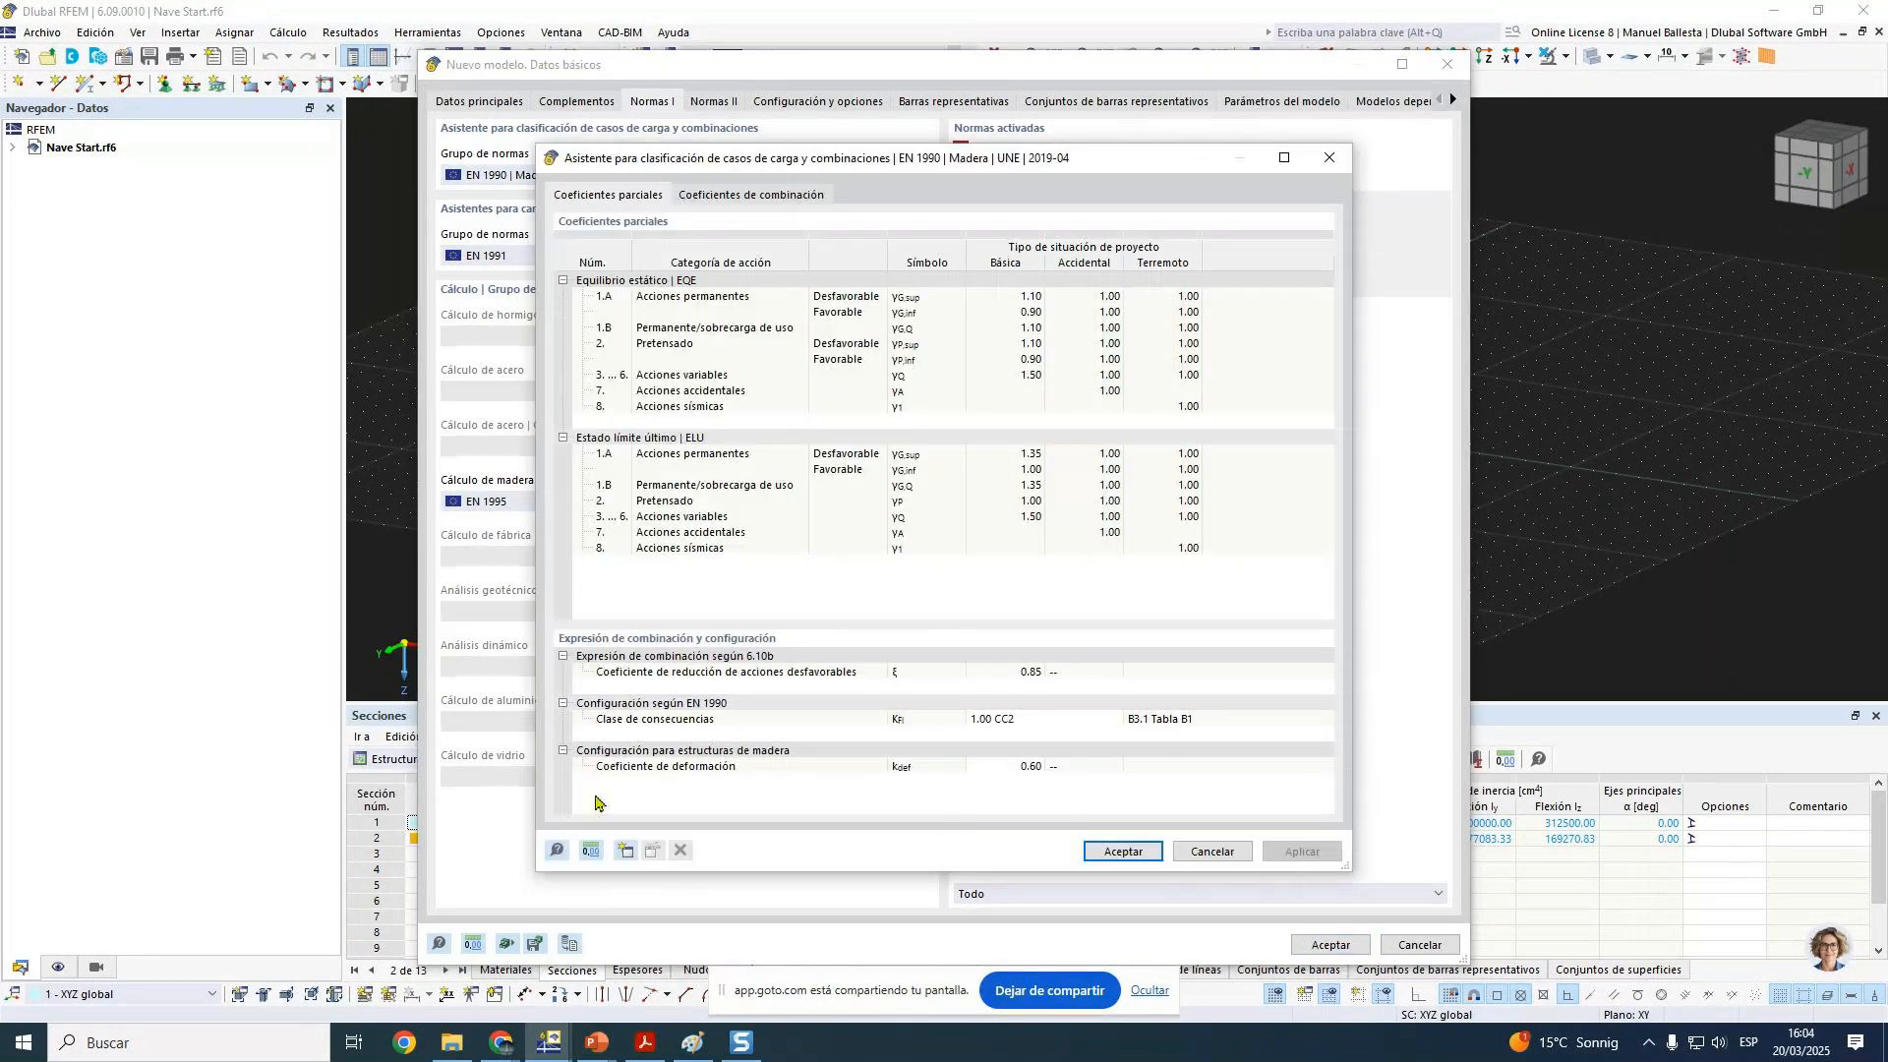
left_click_drag(995, 160, 1015, 197)
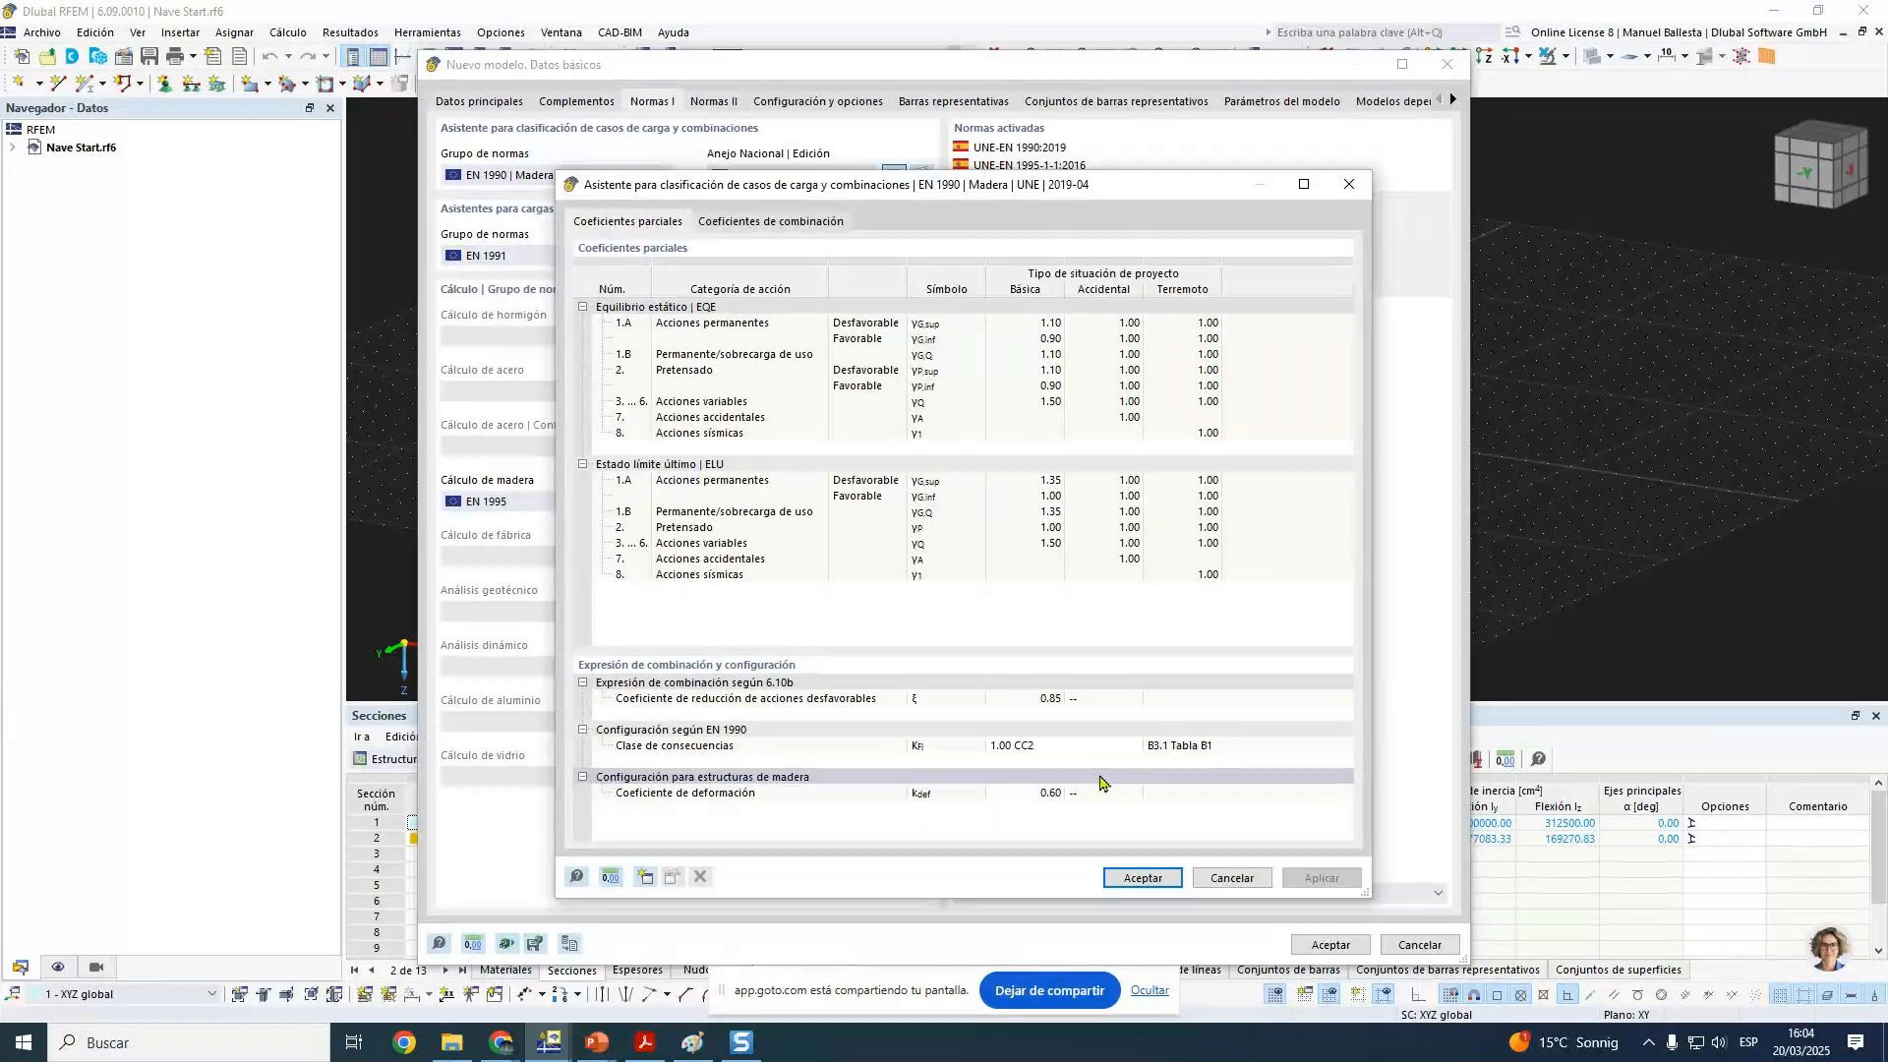
left_click(1024, 792)
left_click(1060, 796)
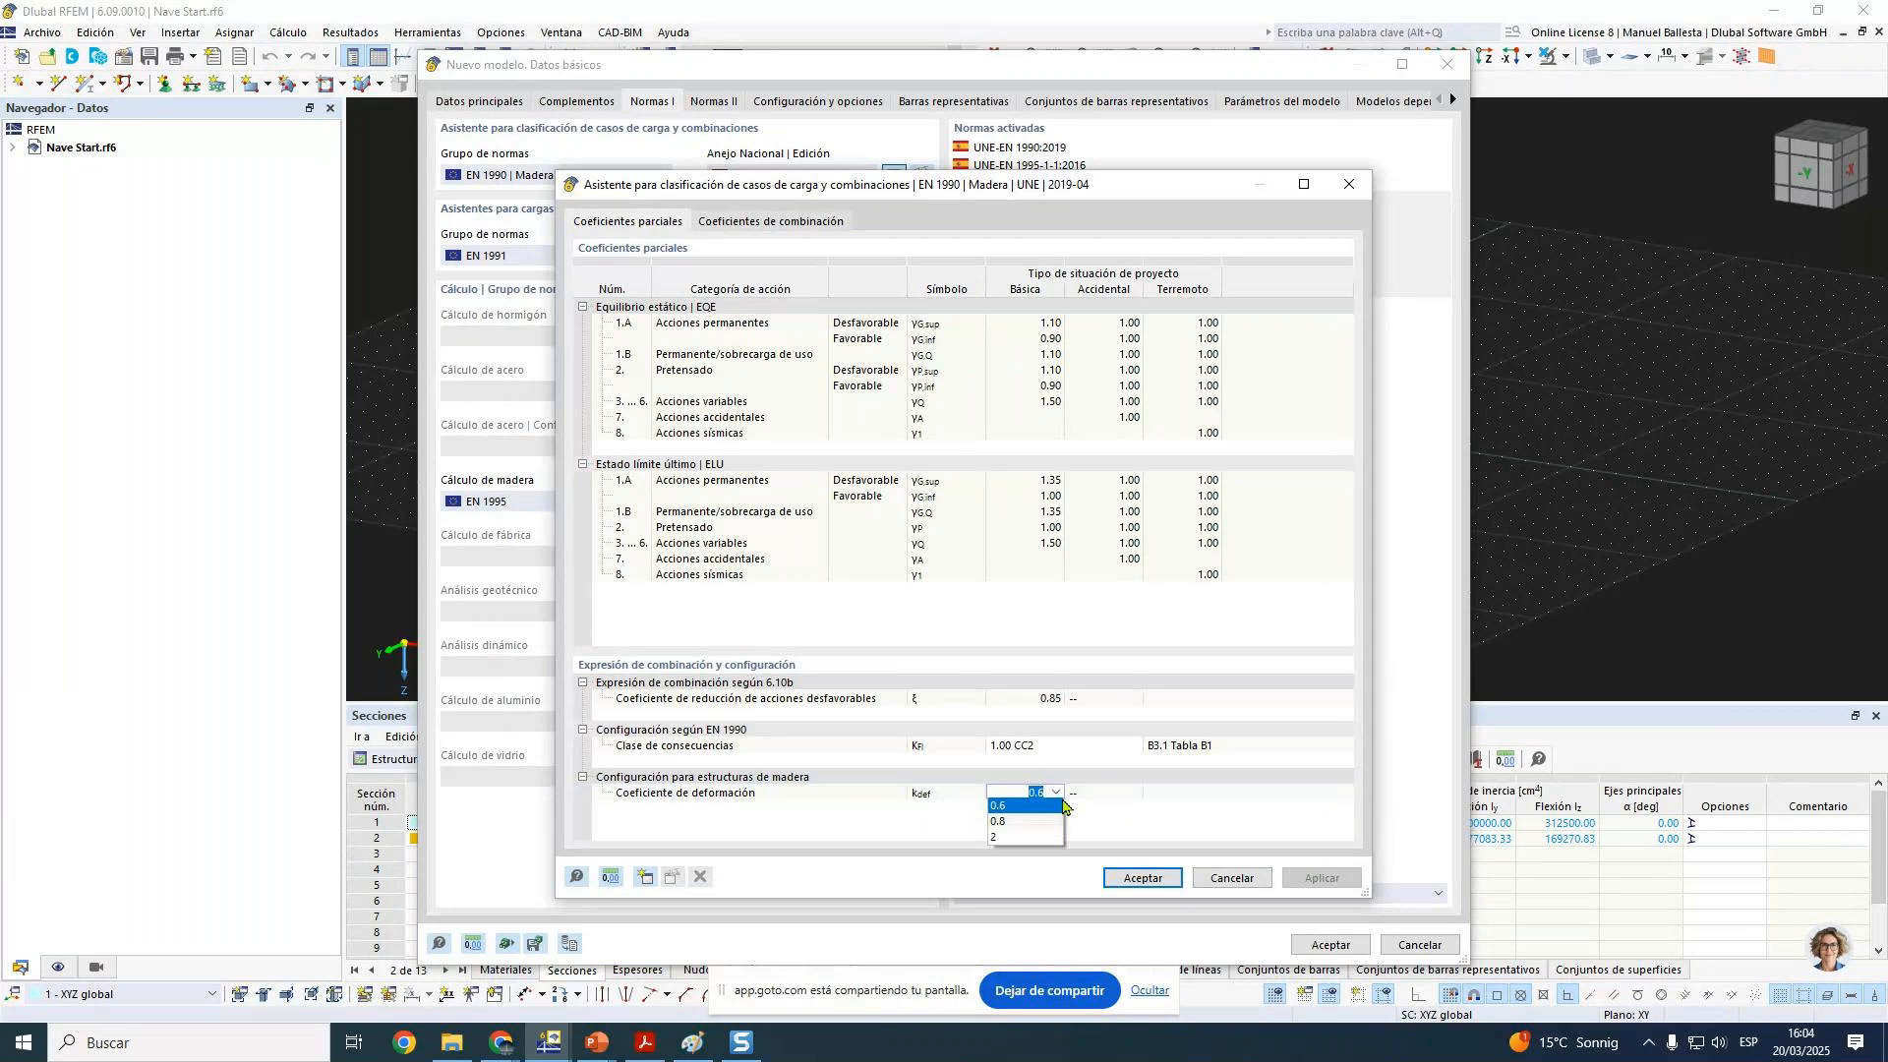
left_click(1059, 806)
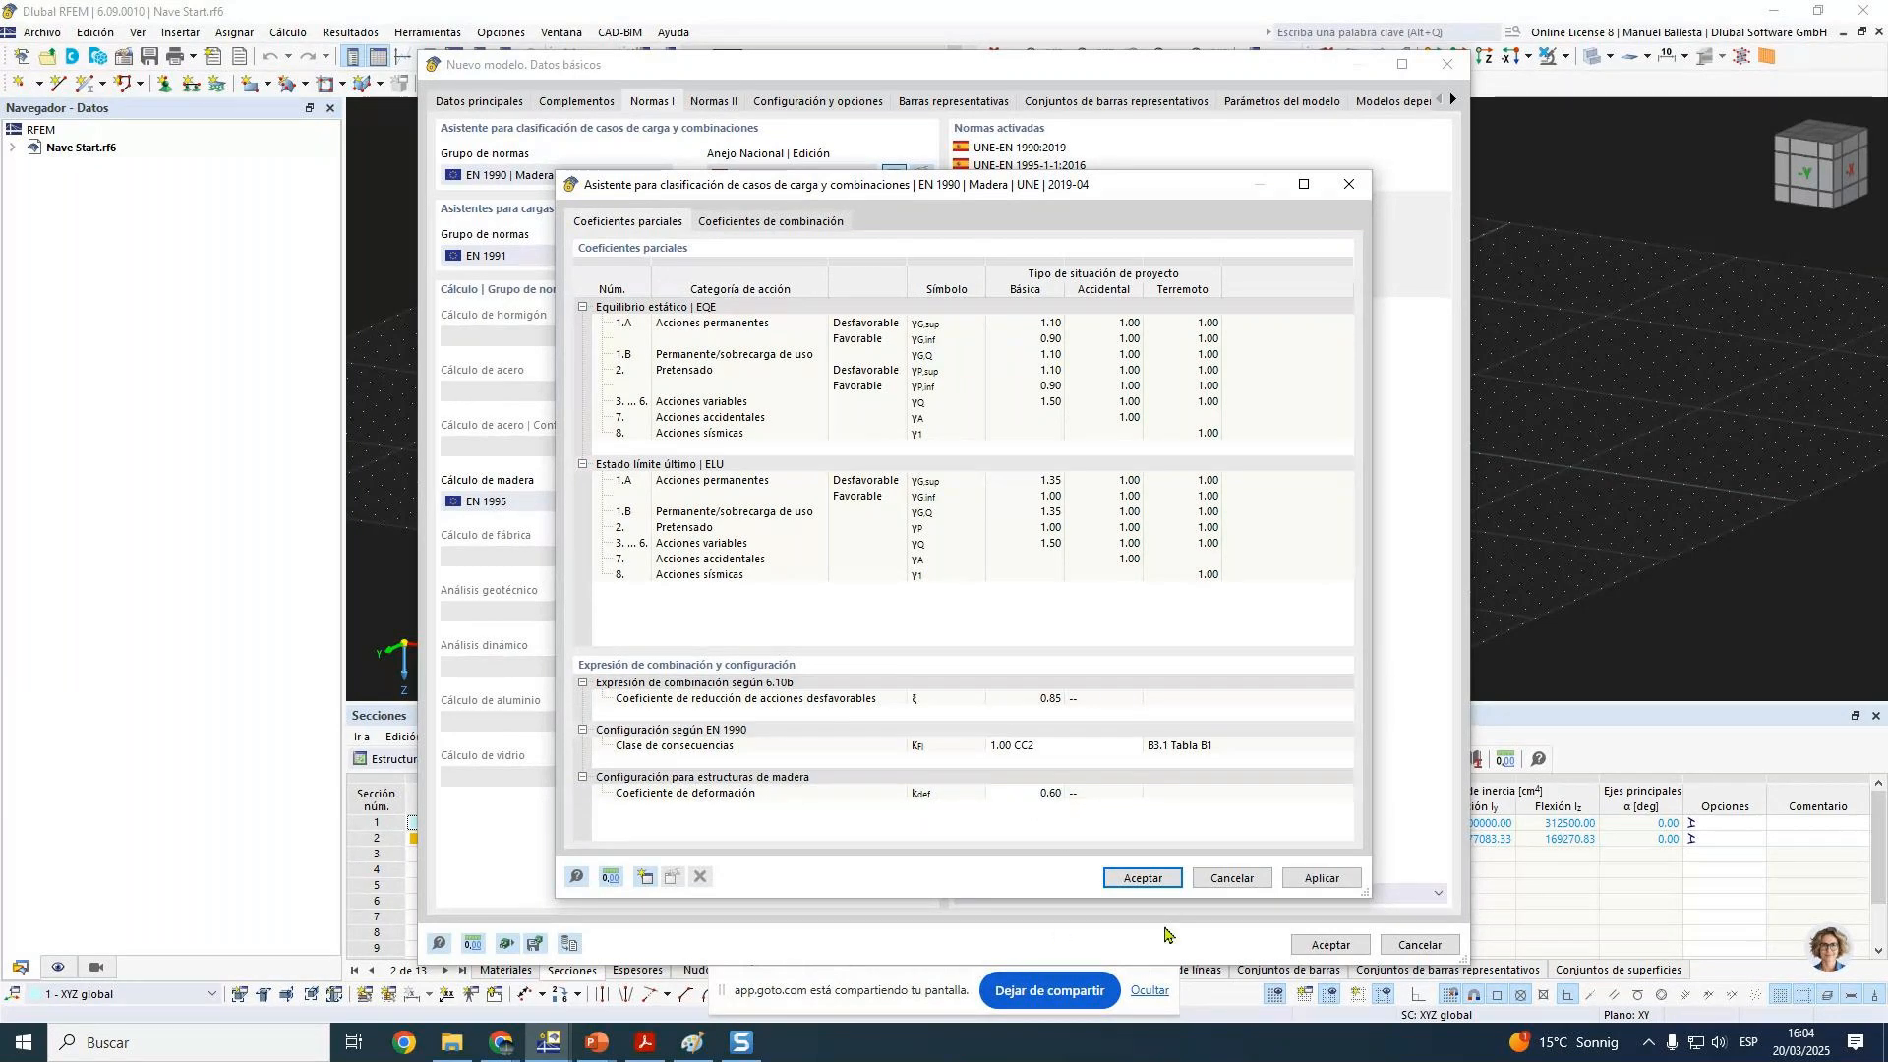
left_click(1131, 877)
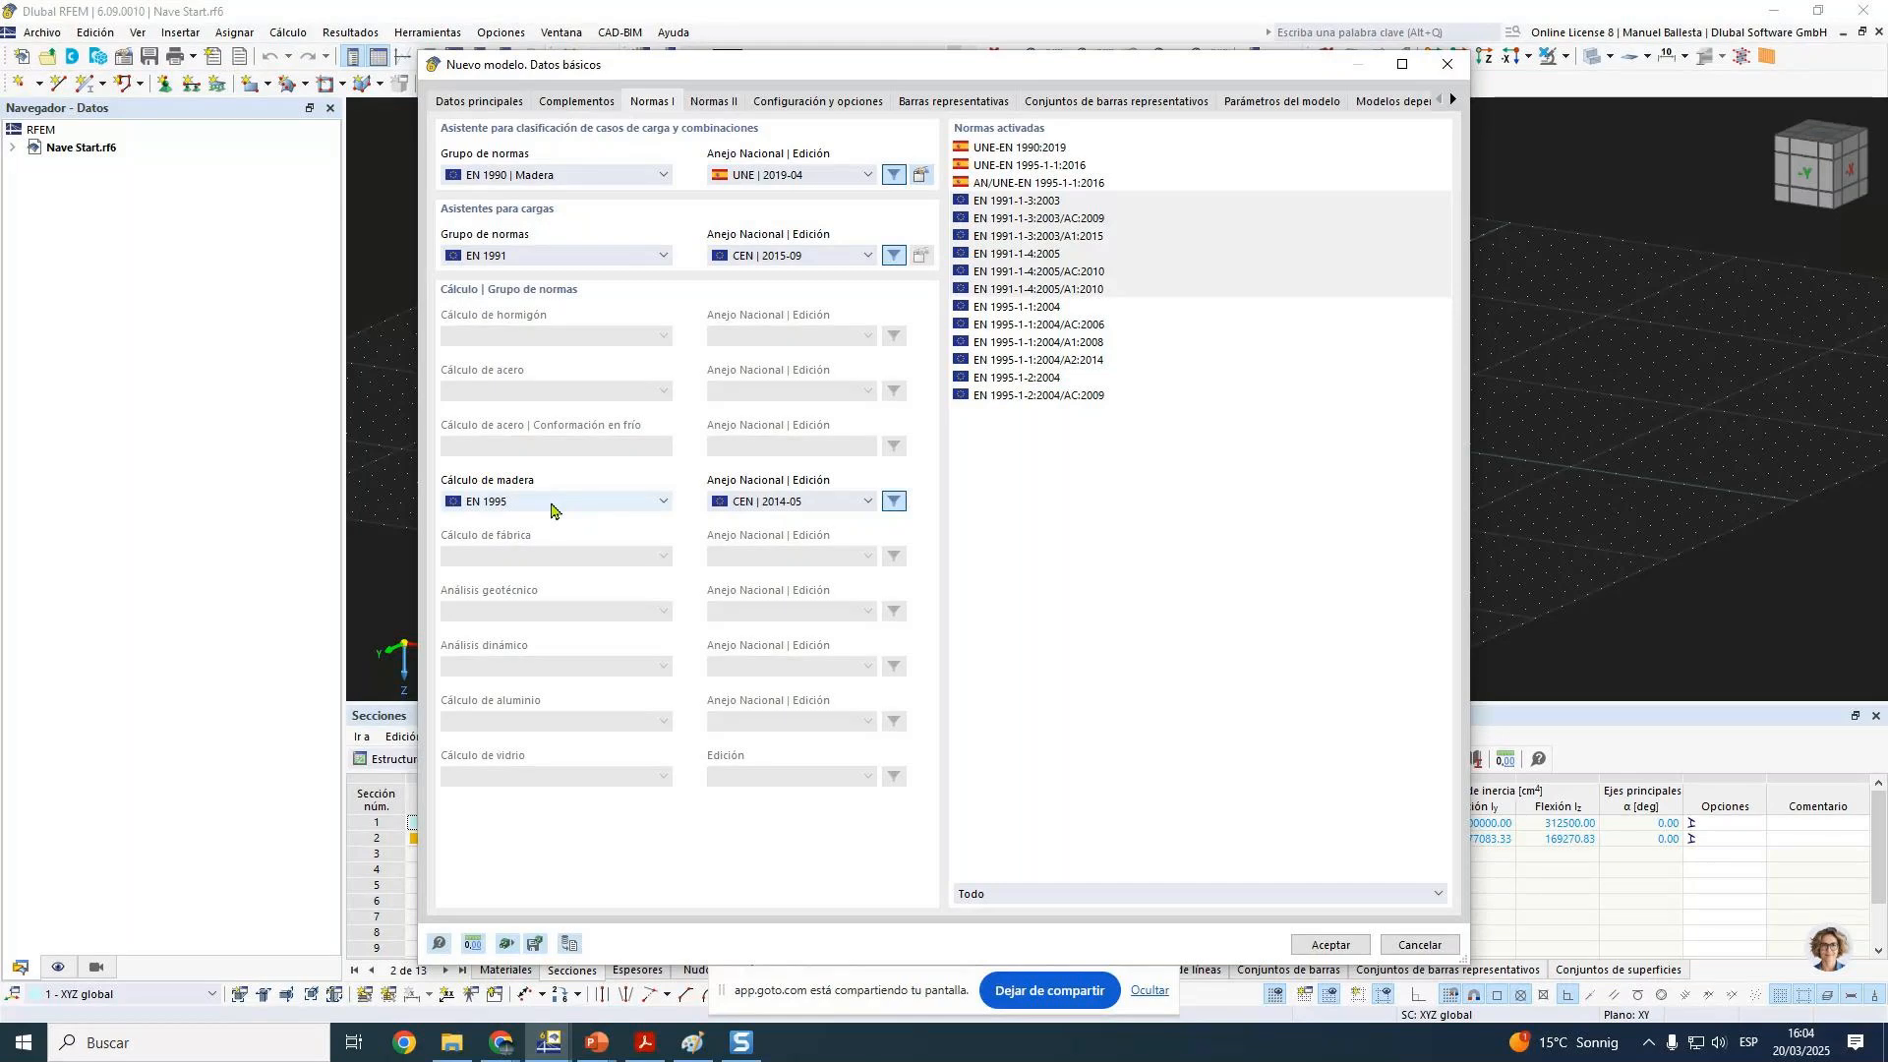
left_click(848, 509)
left_click(787, 561)
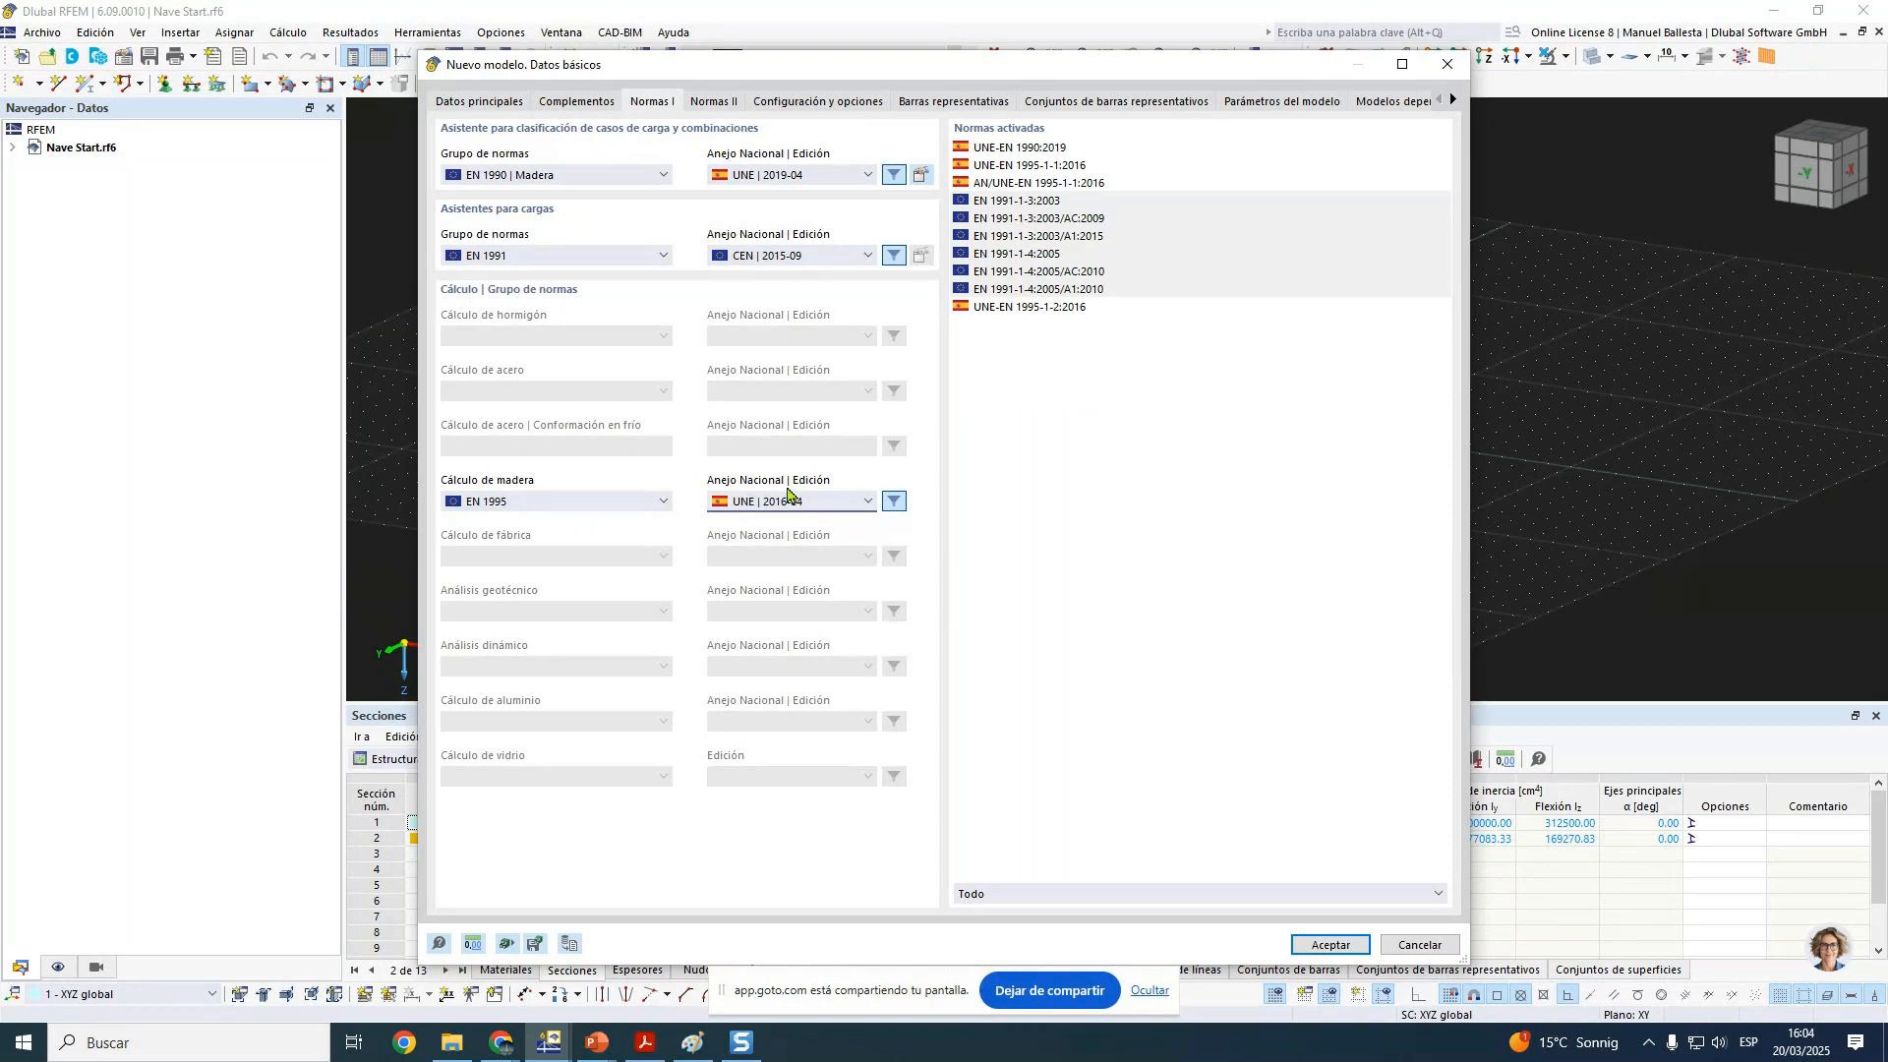
Step: Disable Barras representativas, Conjuntos de barras representativos and Celdas de superficie in the model options
left_click(811, 103)
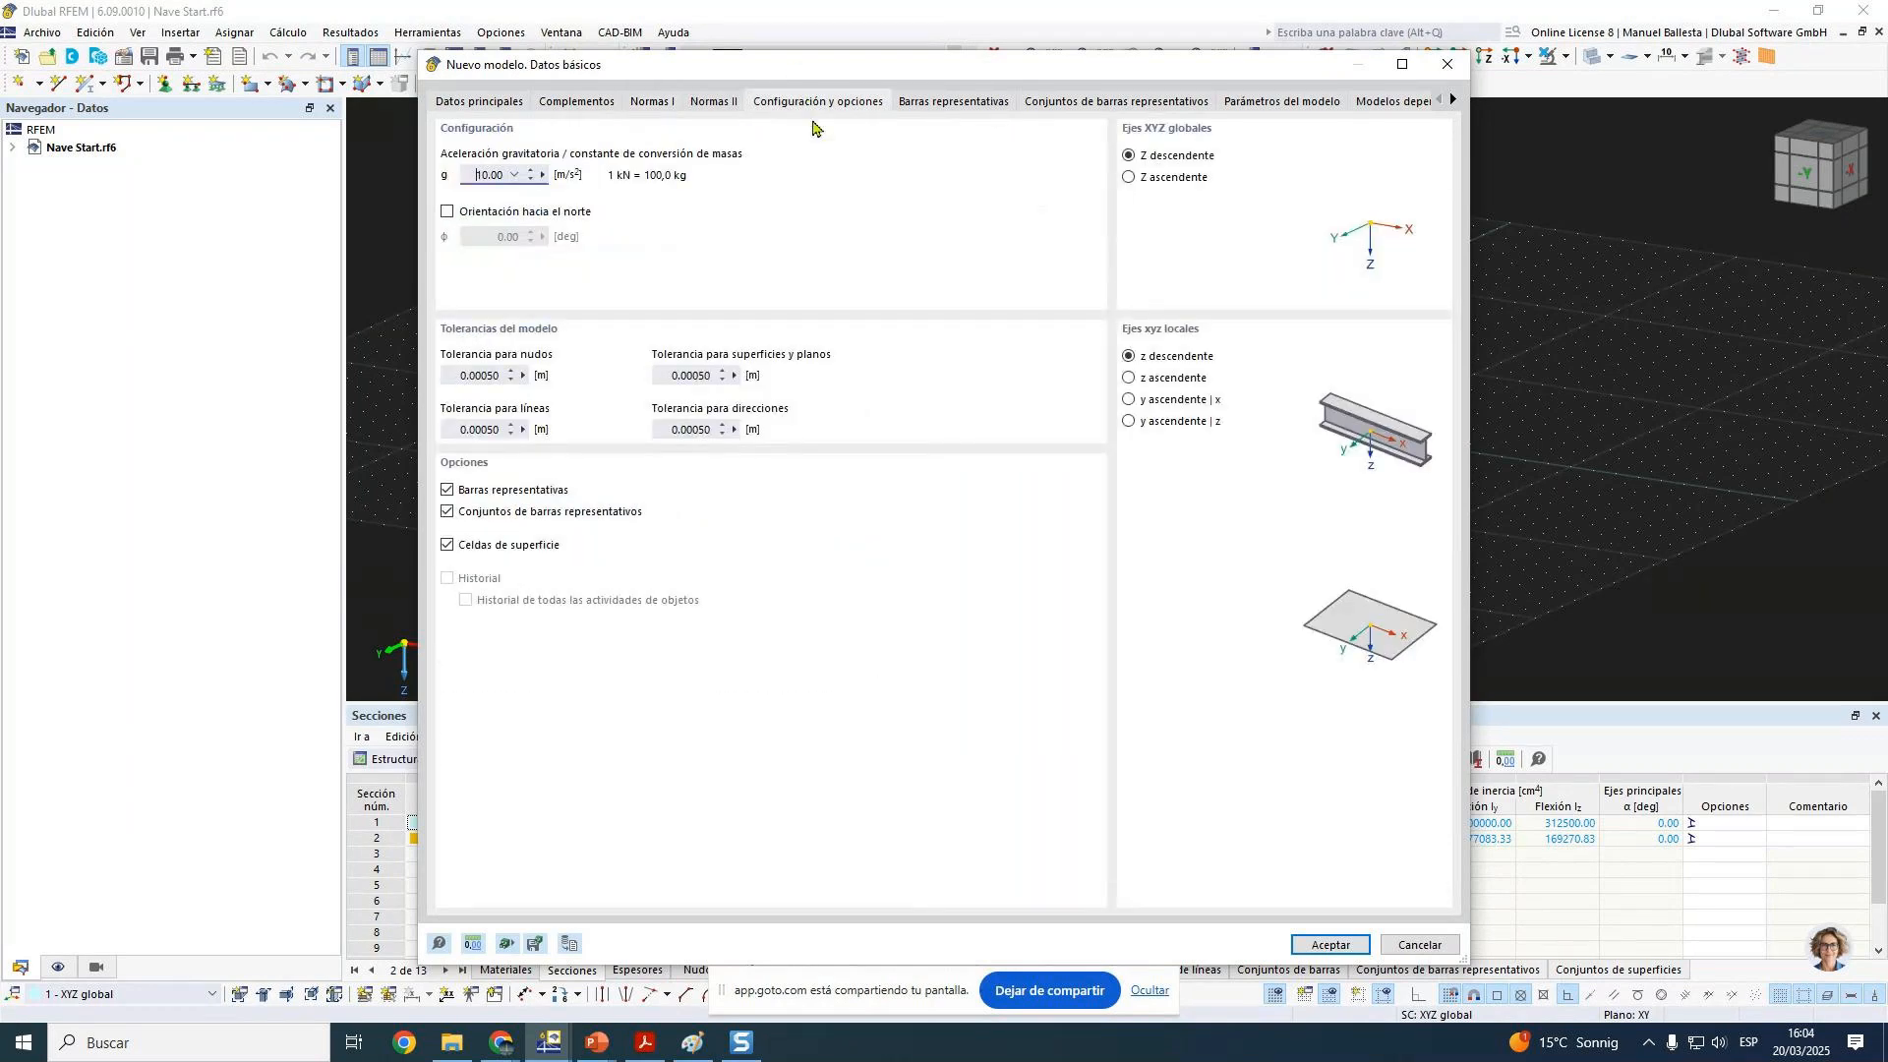
left_click(521, 511)
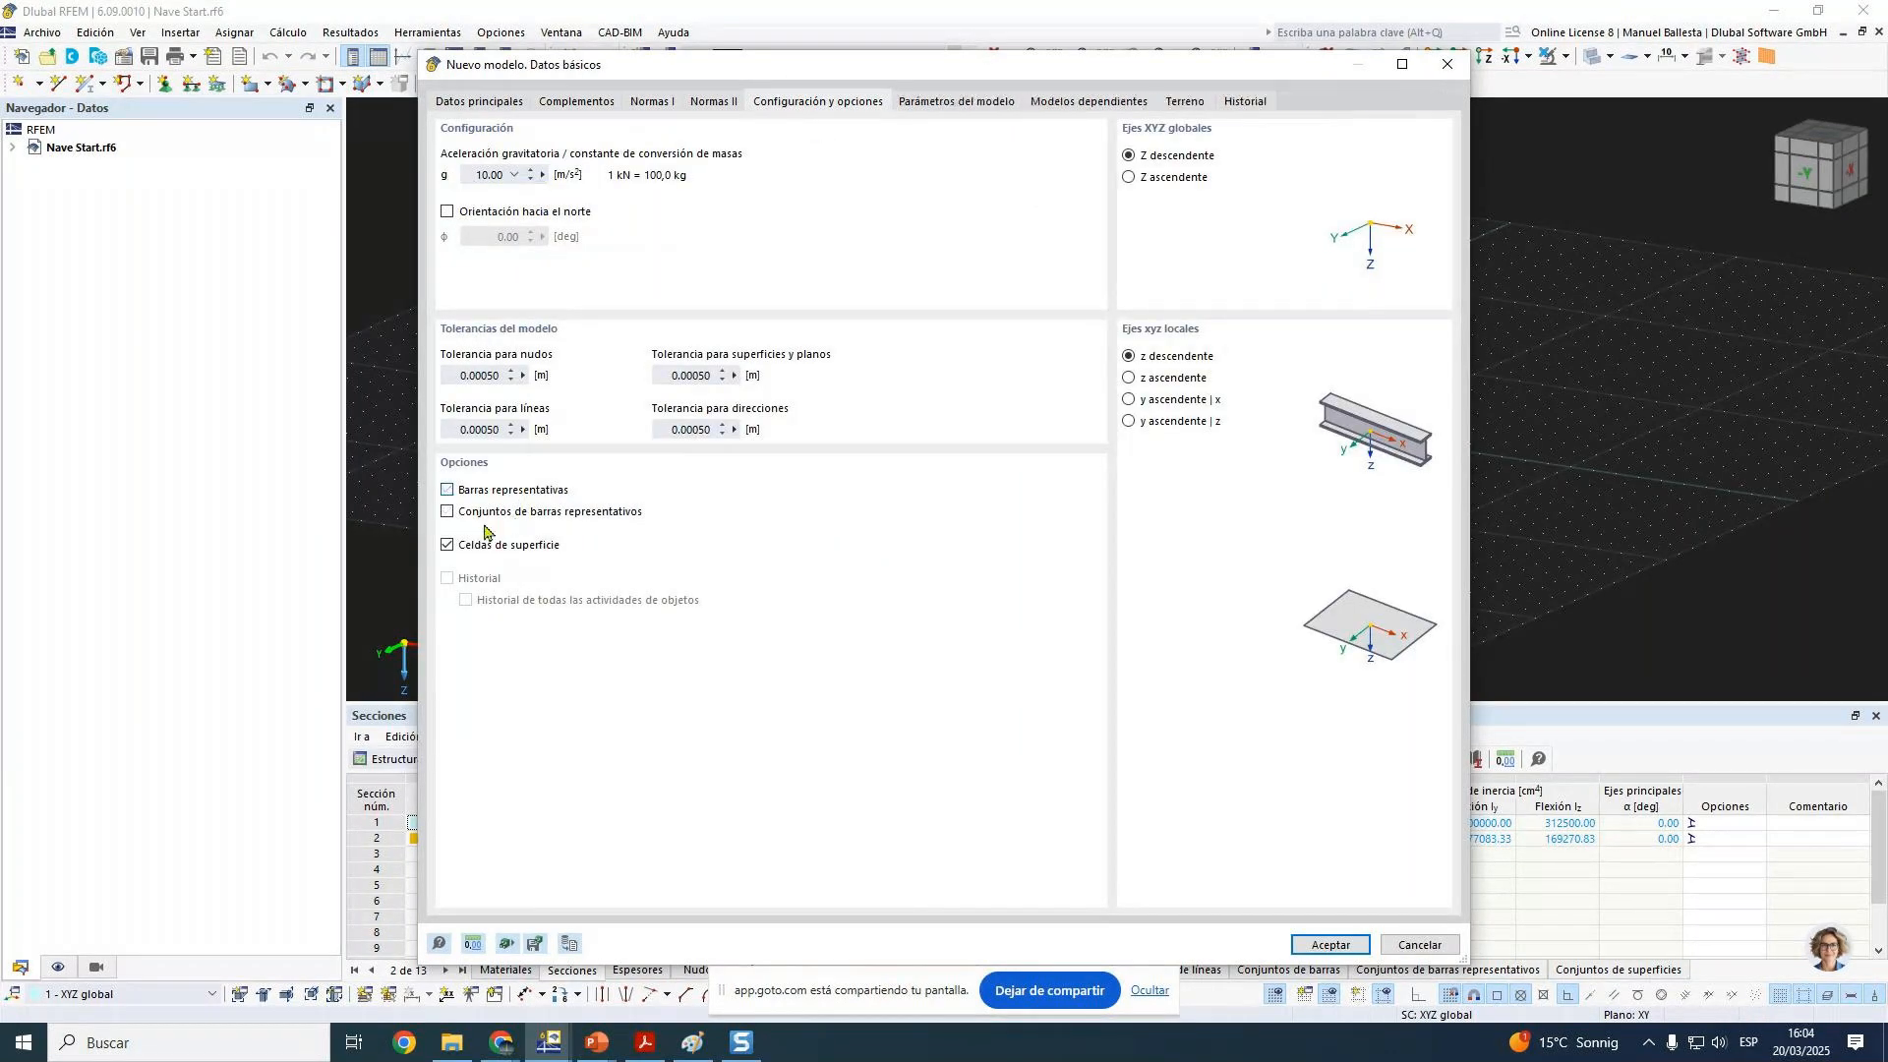
left_click(511, 547)
Step: Create the model under the name "Viga peraltada 2"
left_click(1320, 946)
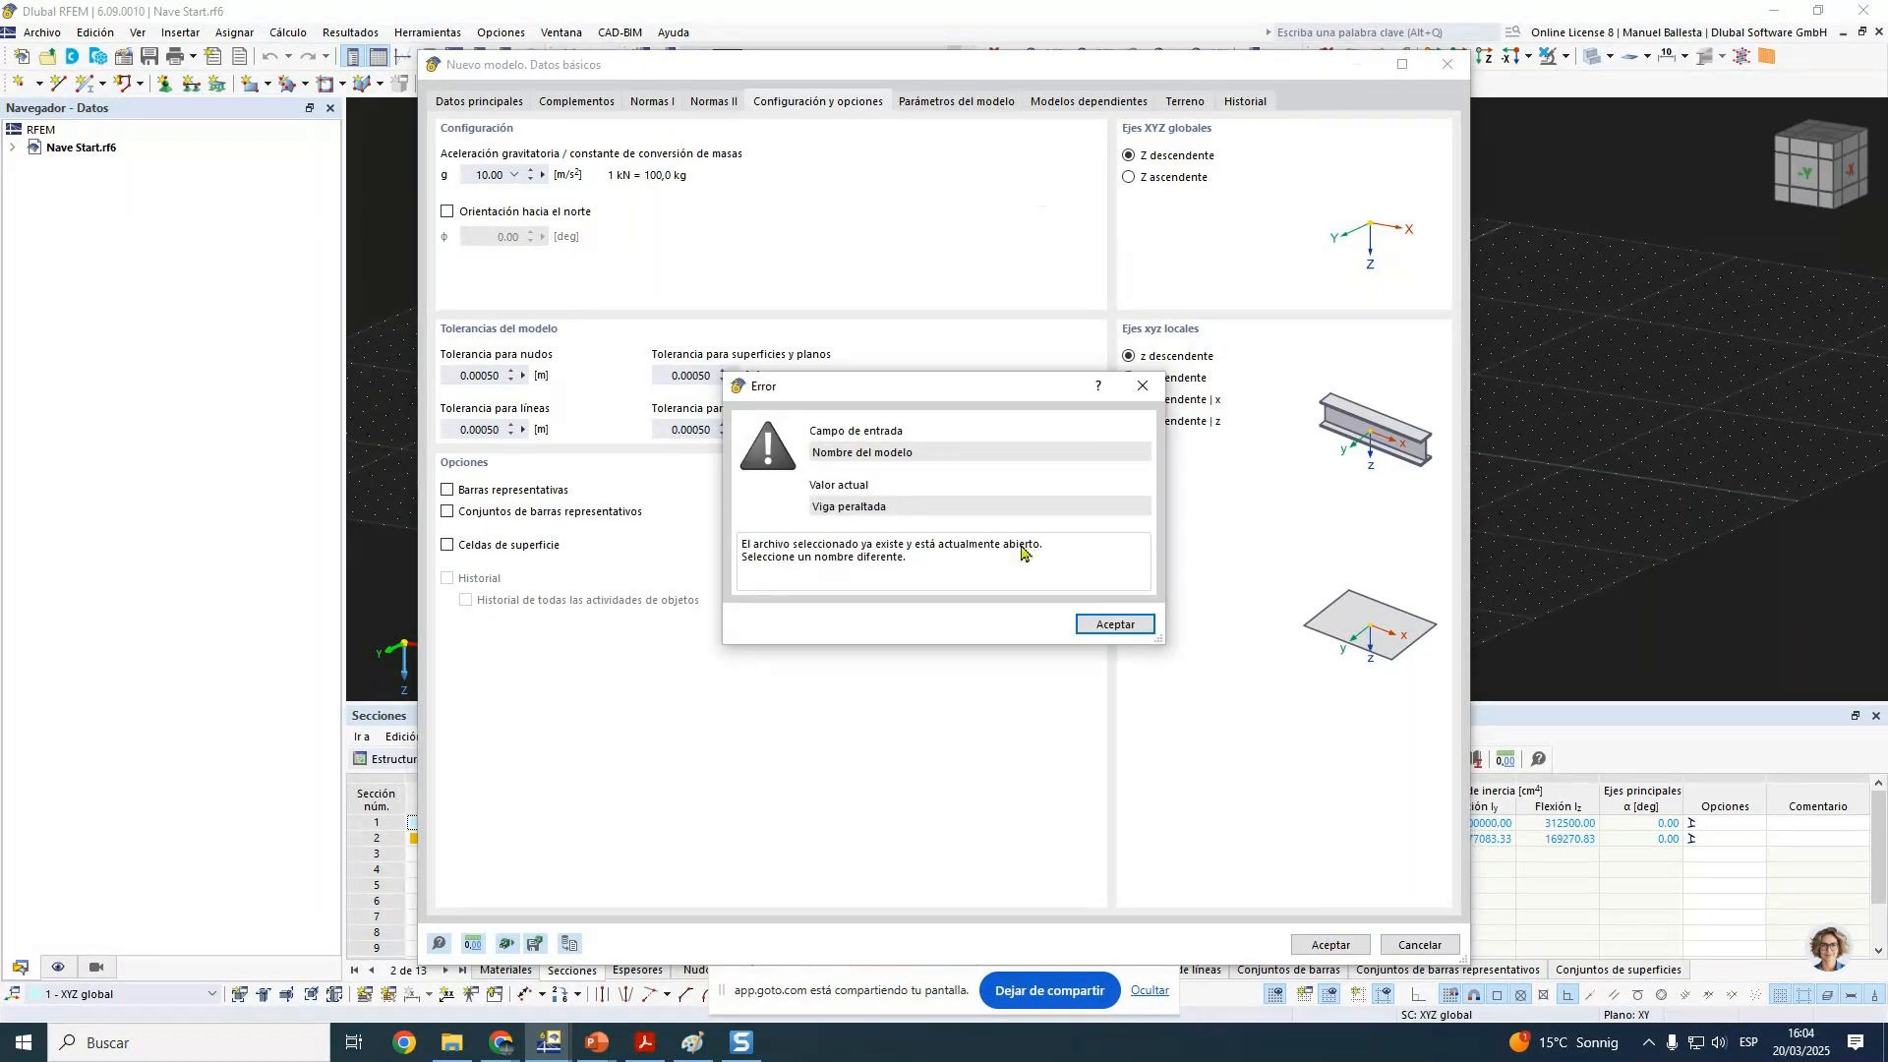
key("Return")
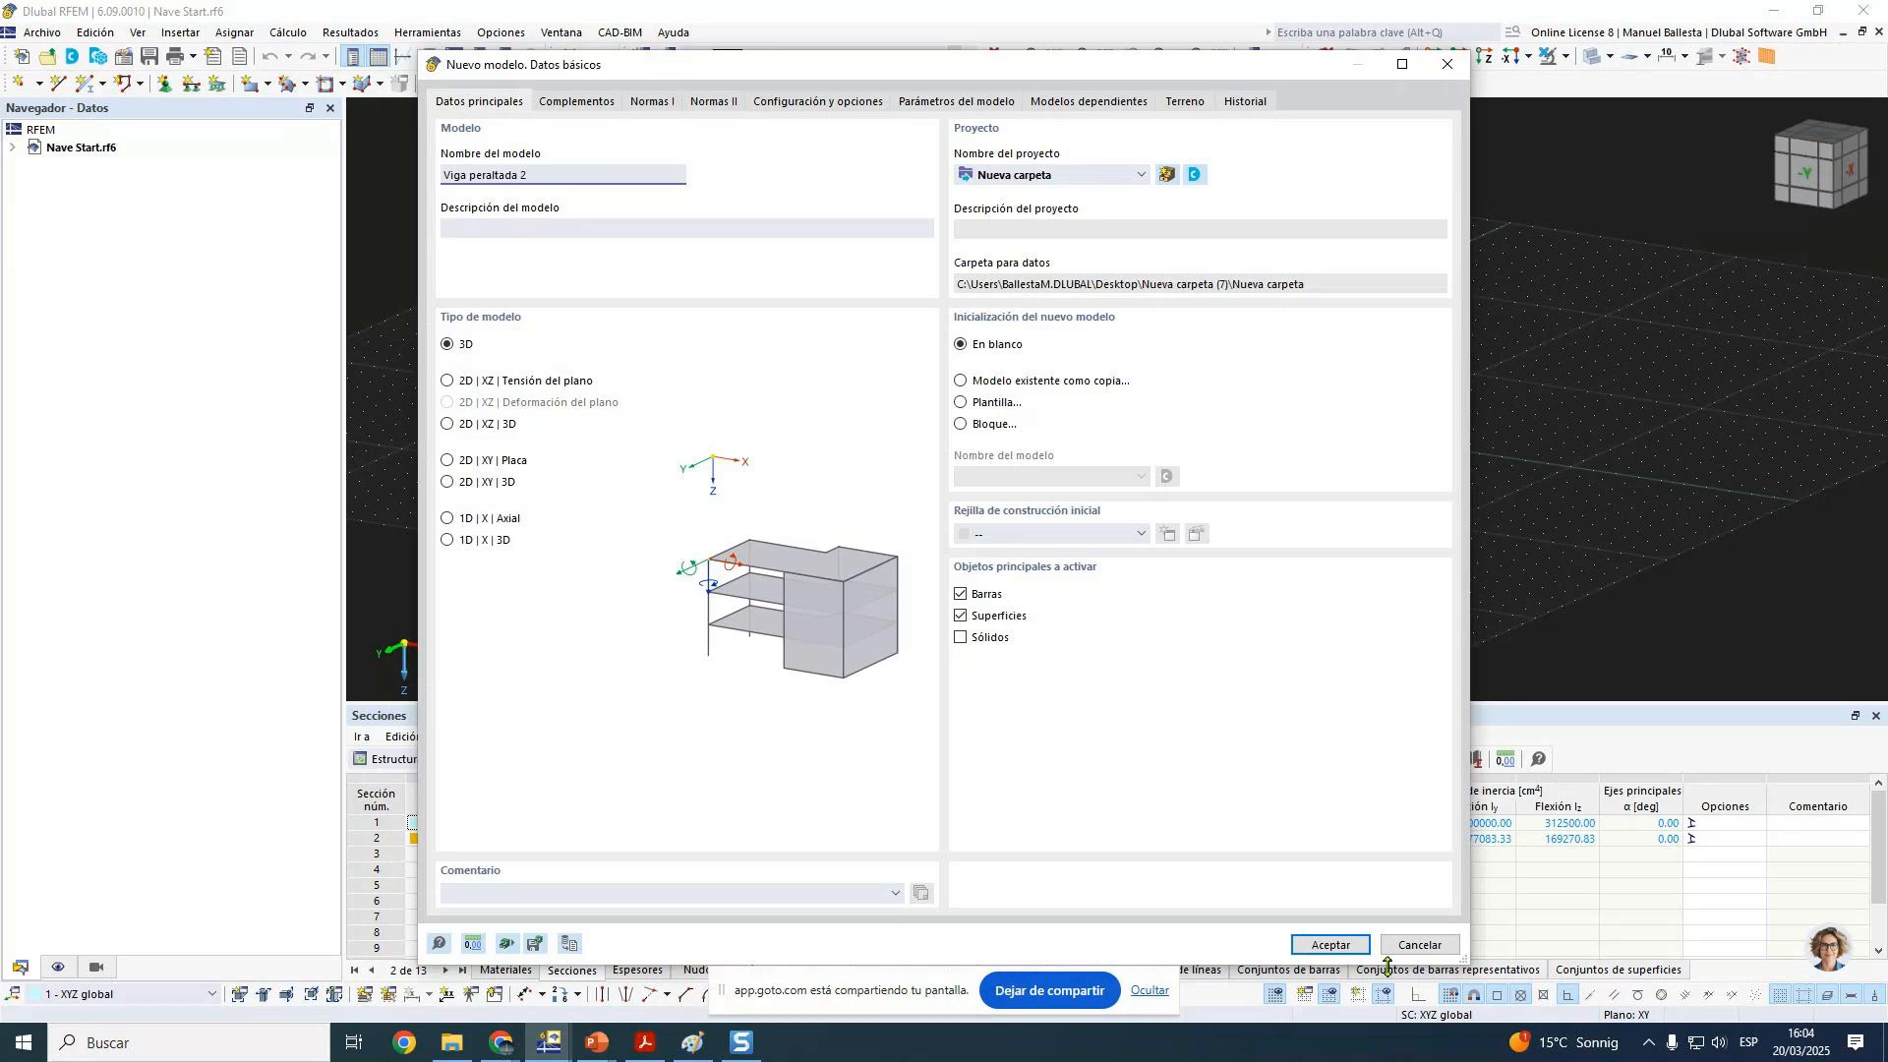
left_click(1349, 949)
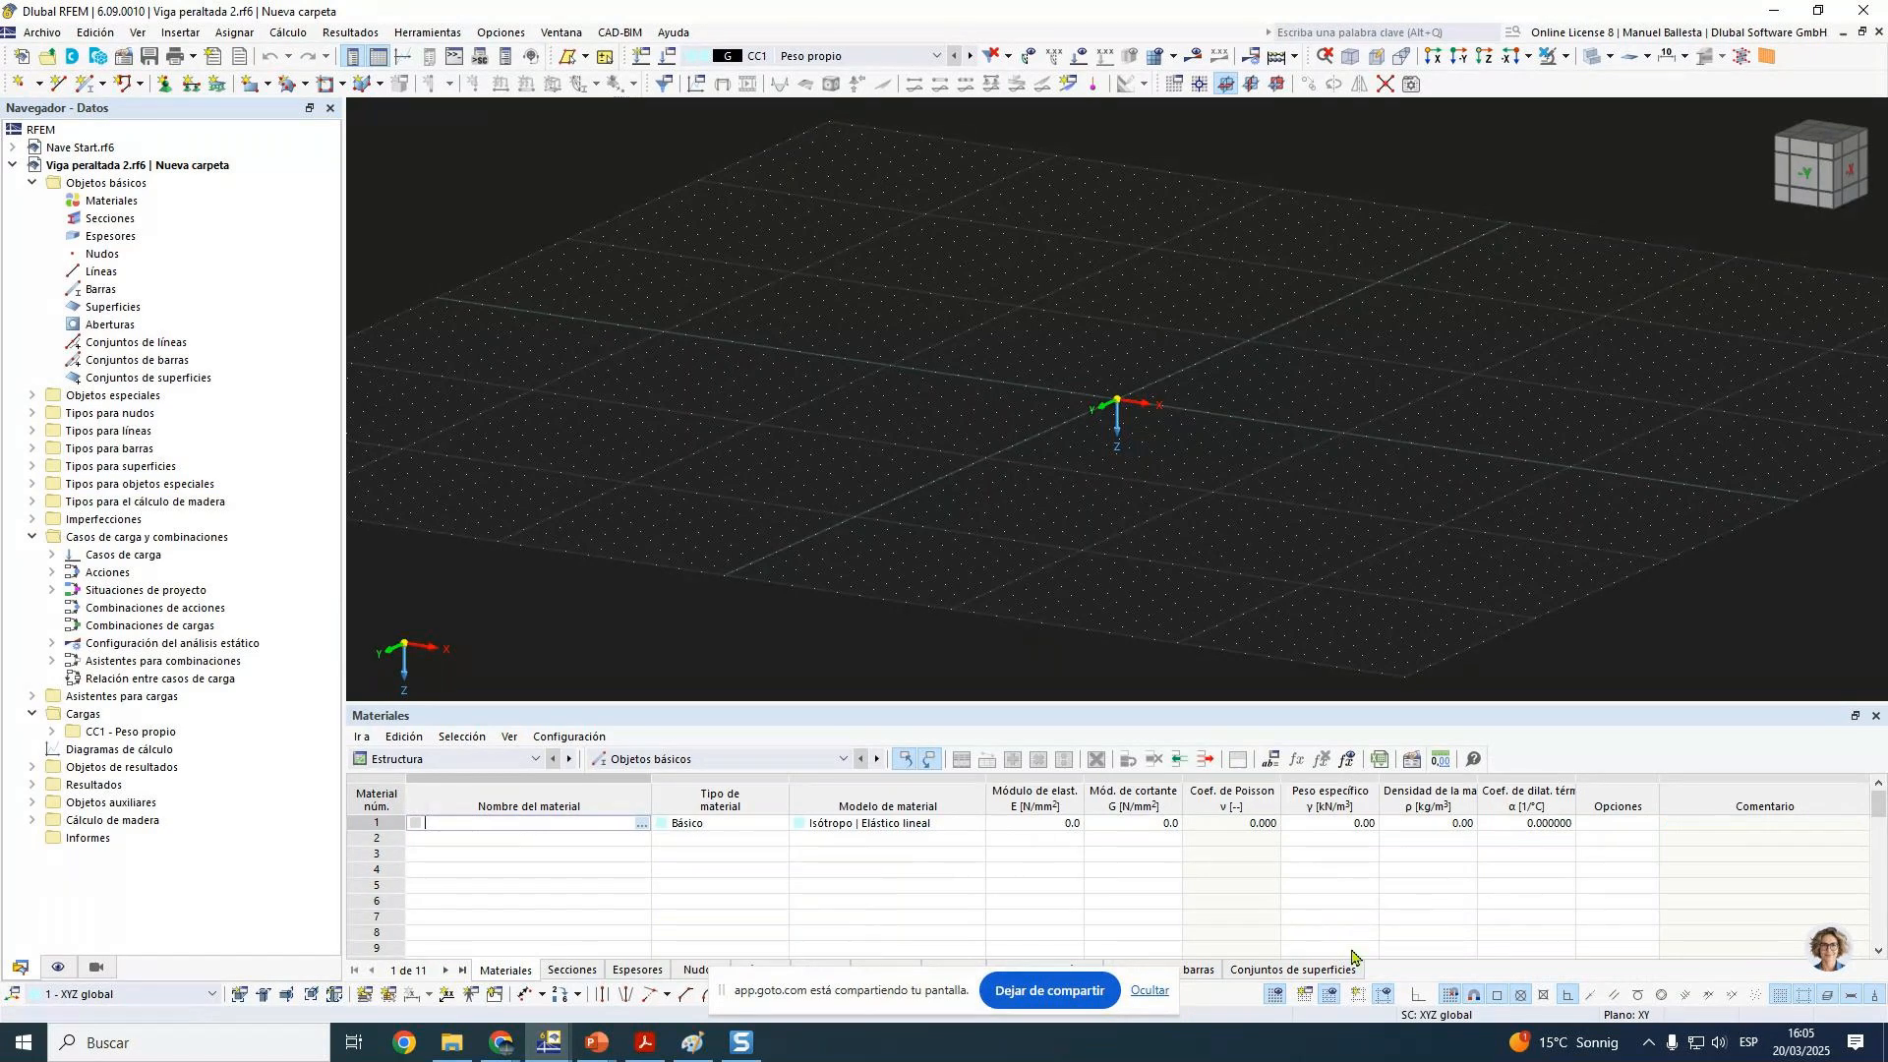
Step: Add the GL28c material from the library series Madera laminada encolada GL c, EN 14080:2013-08, and expand the materials list
right_click(98, 202)
left_click(142, 251)
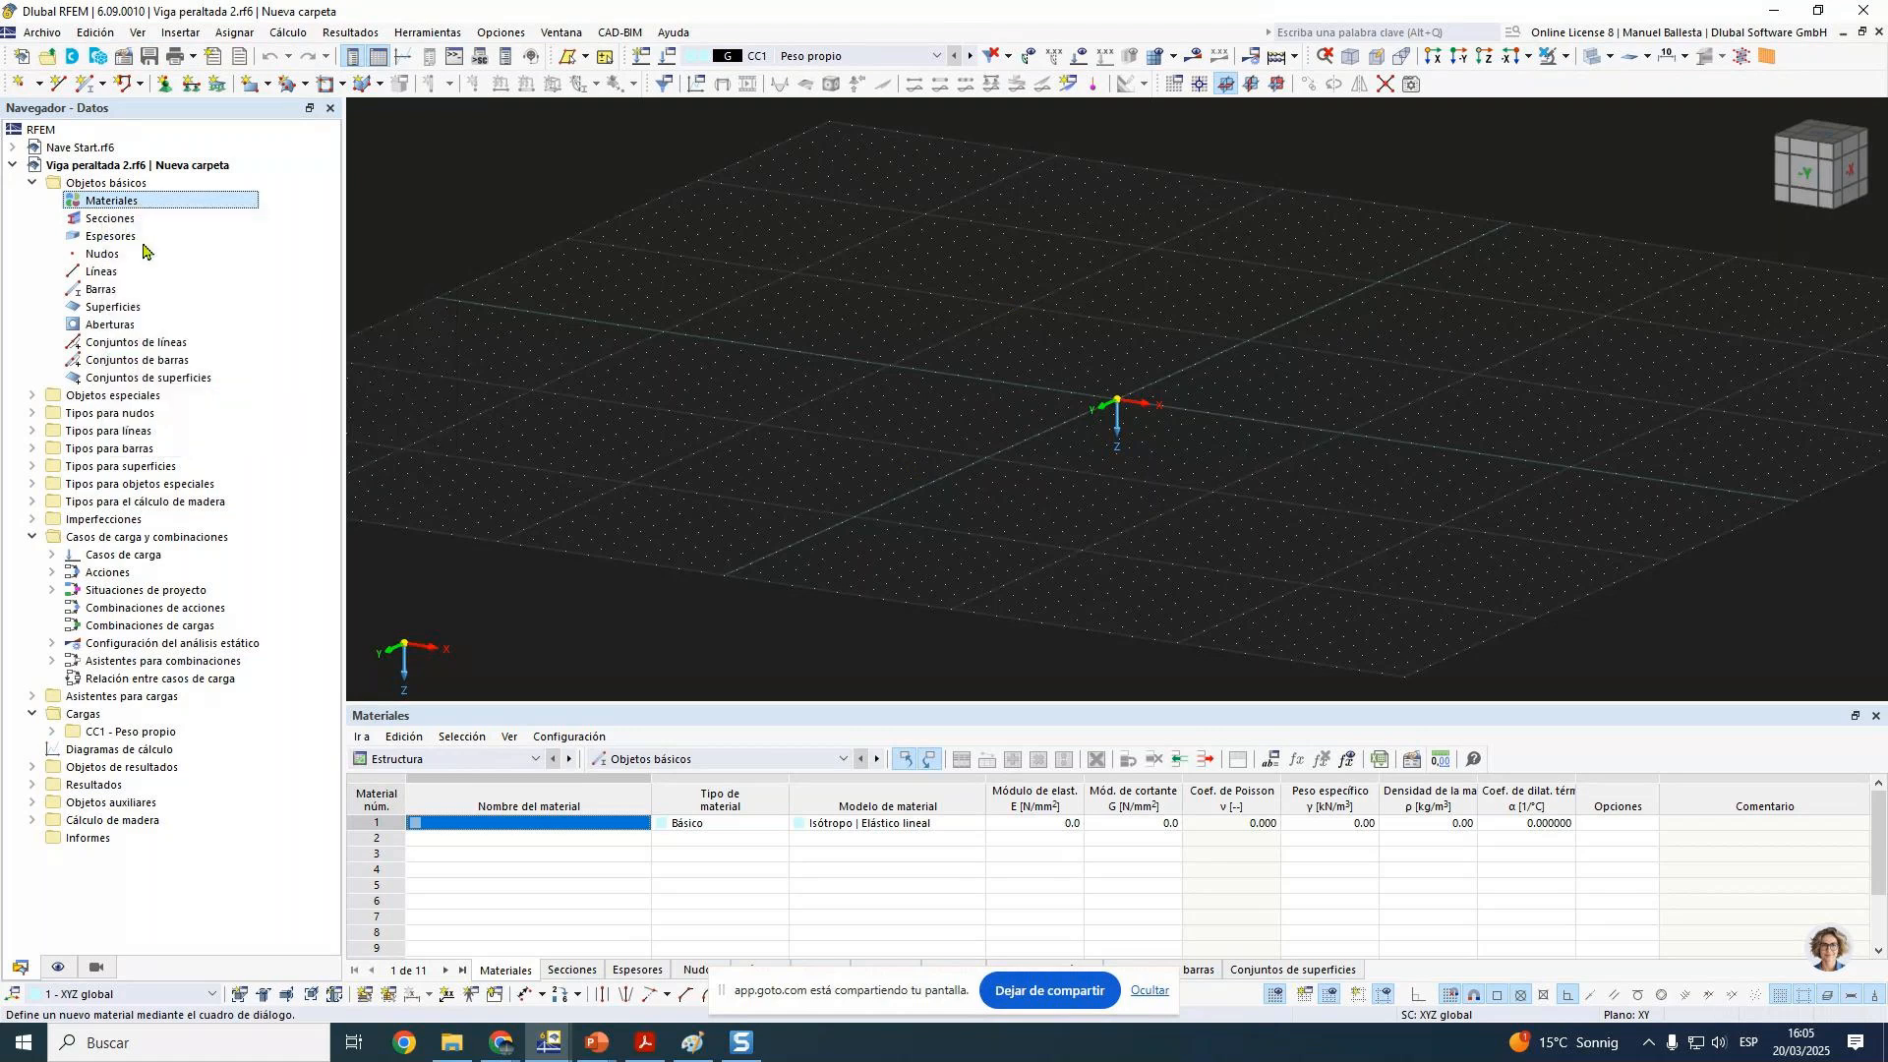
left_click(1200, 162)
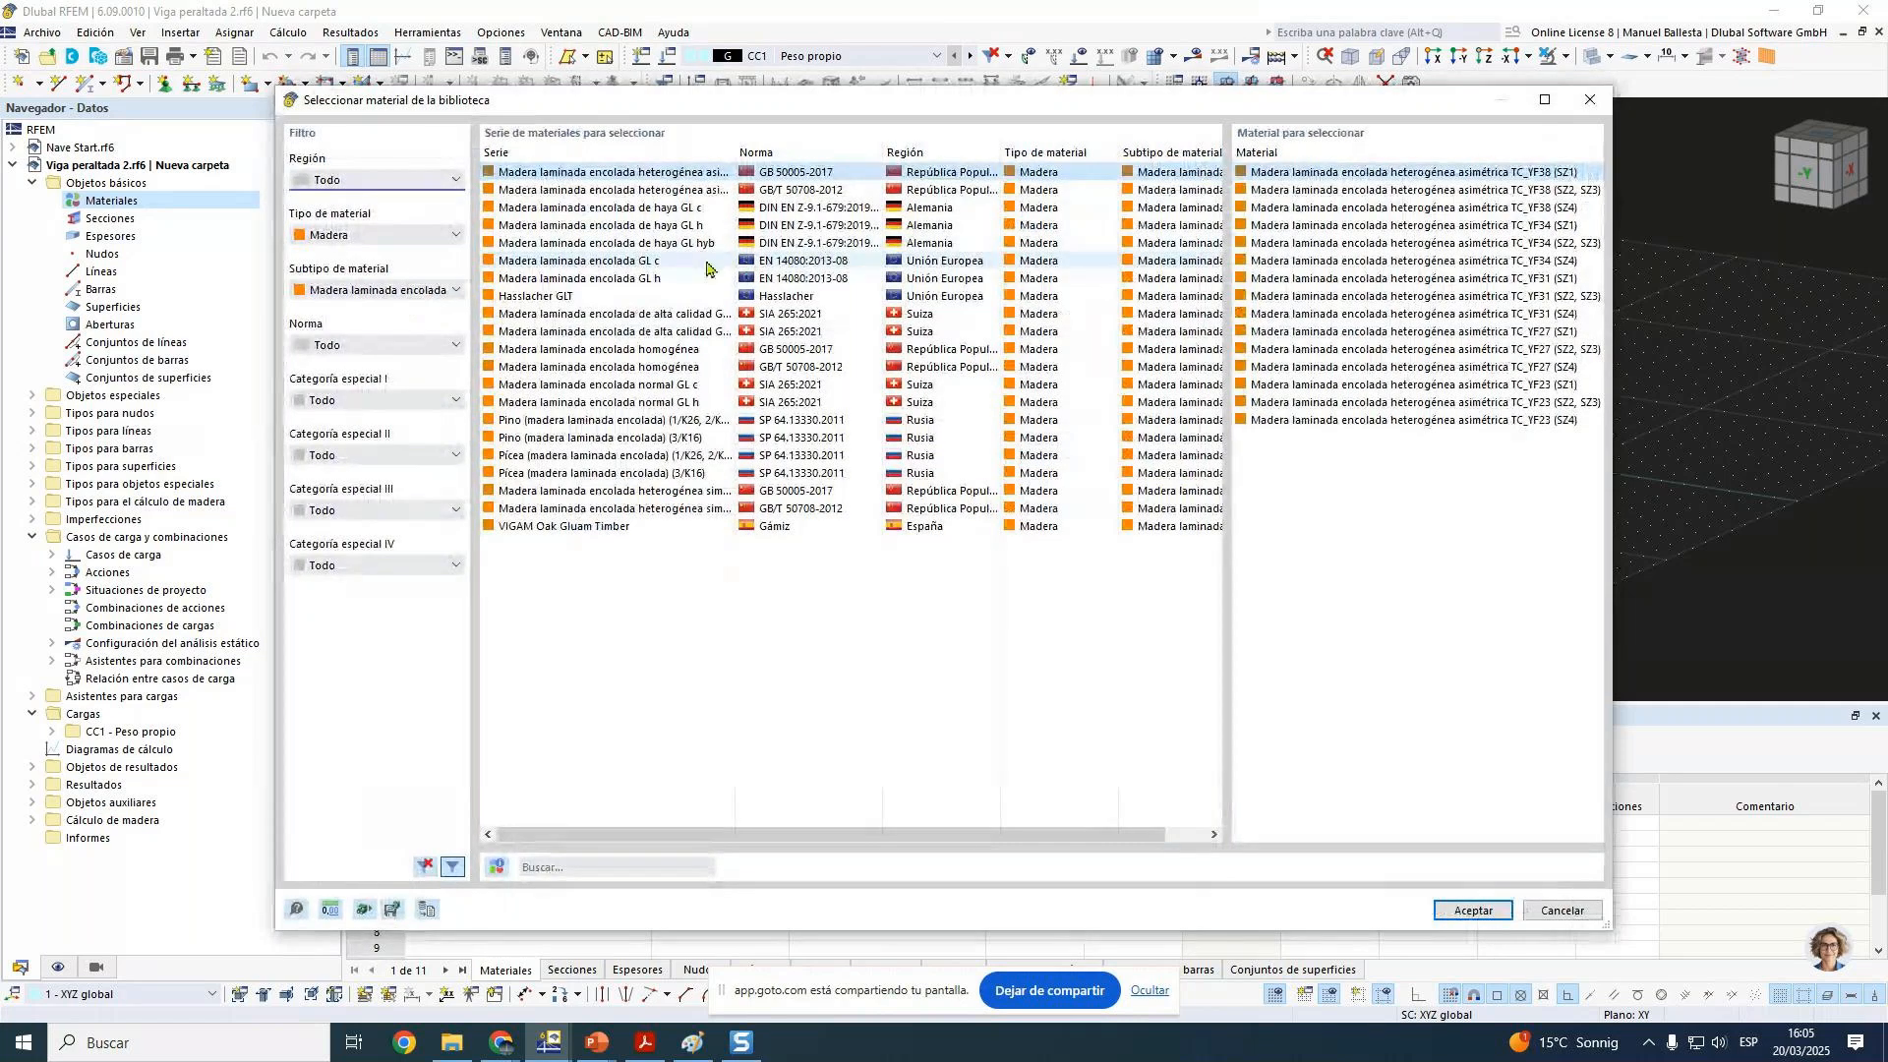
left_click(706, 262)
left_click(1283, 243)
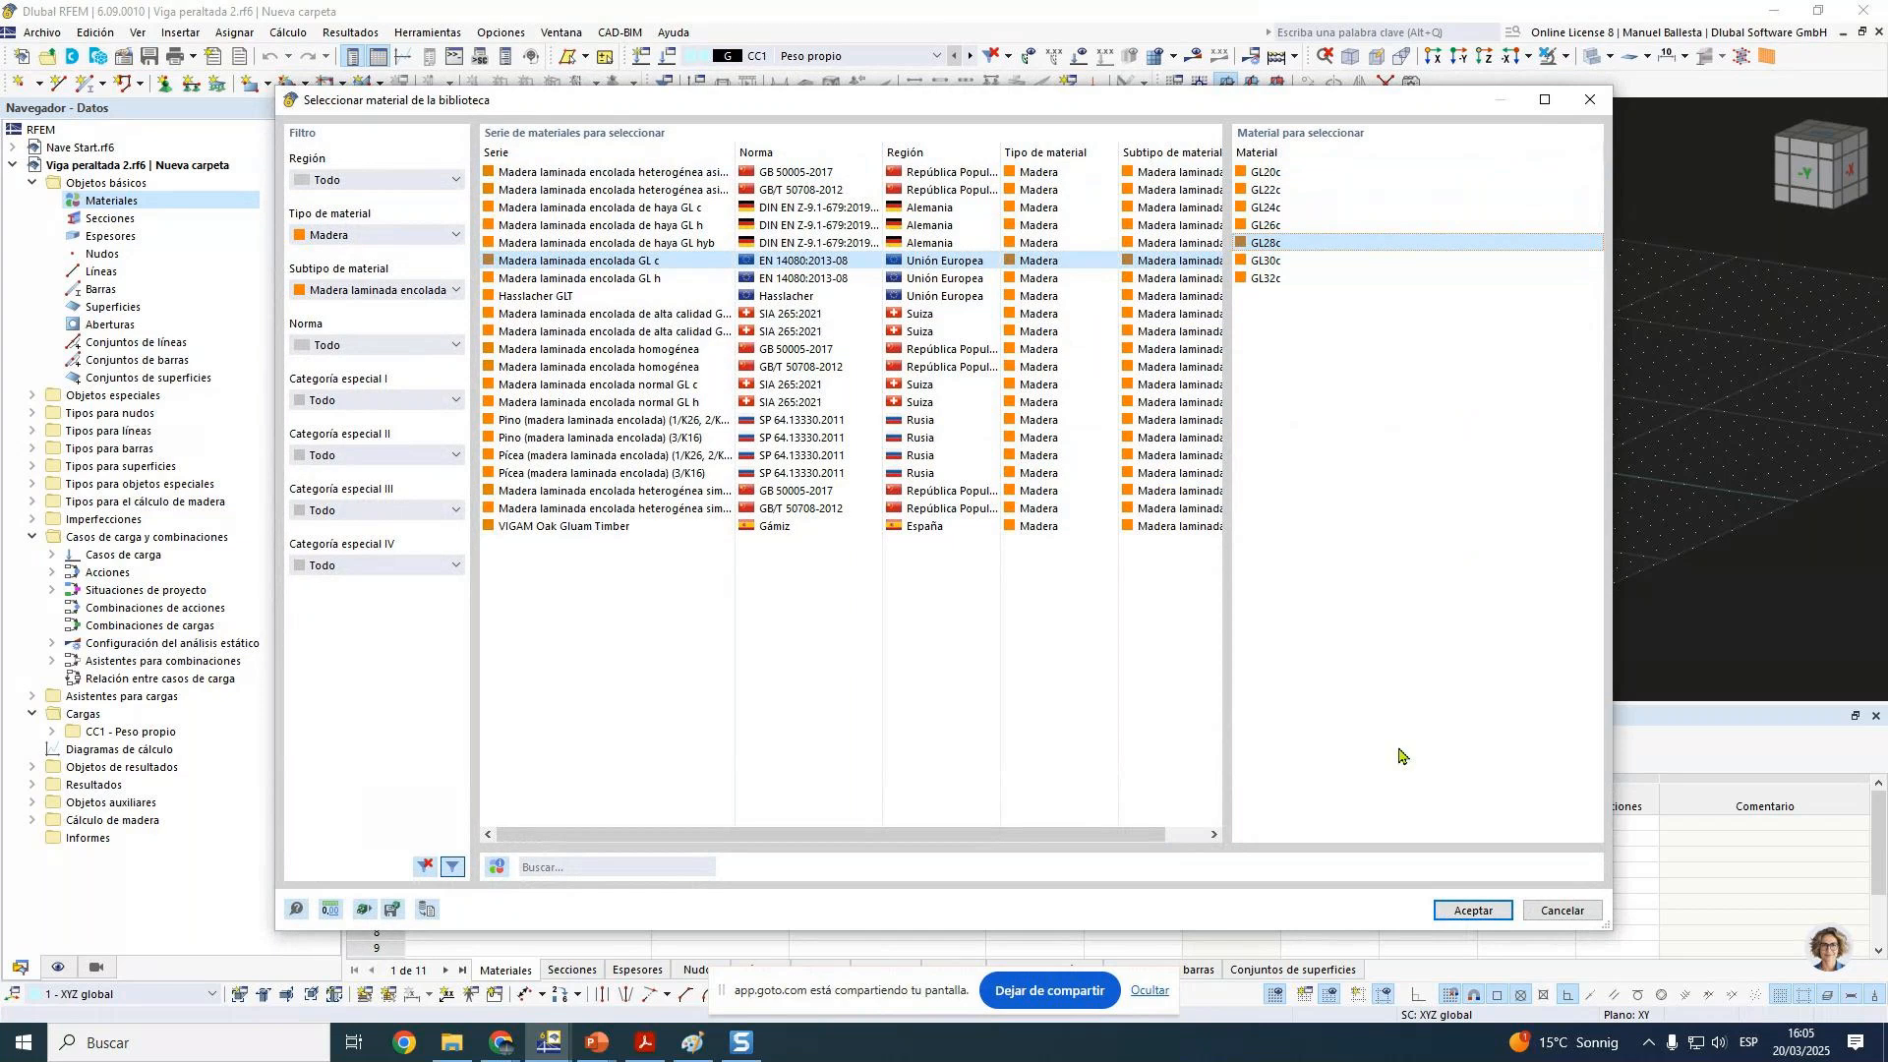
left_click(1472, 910)
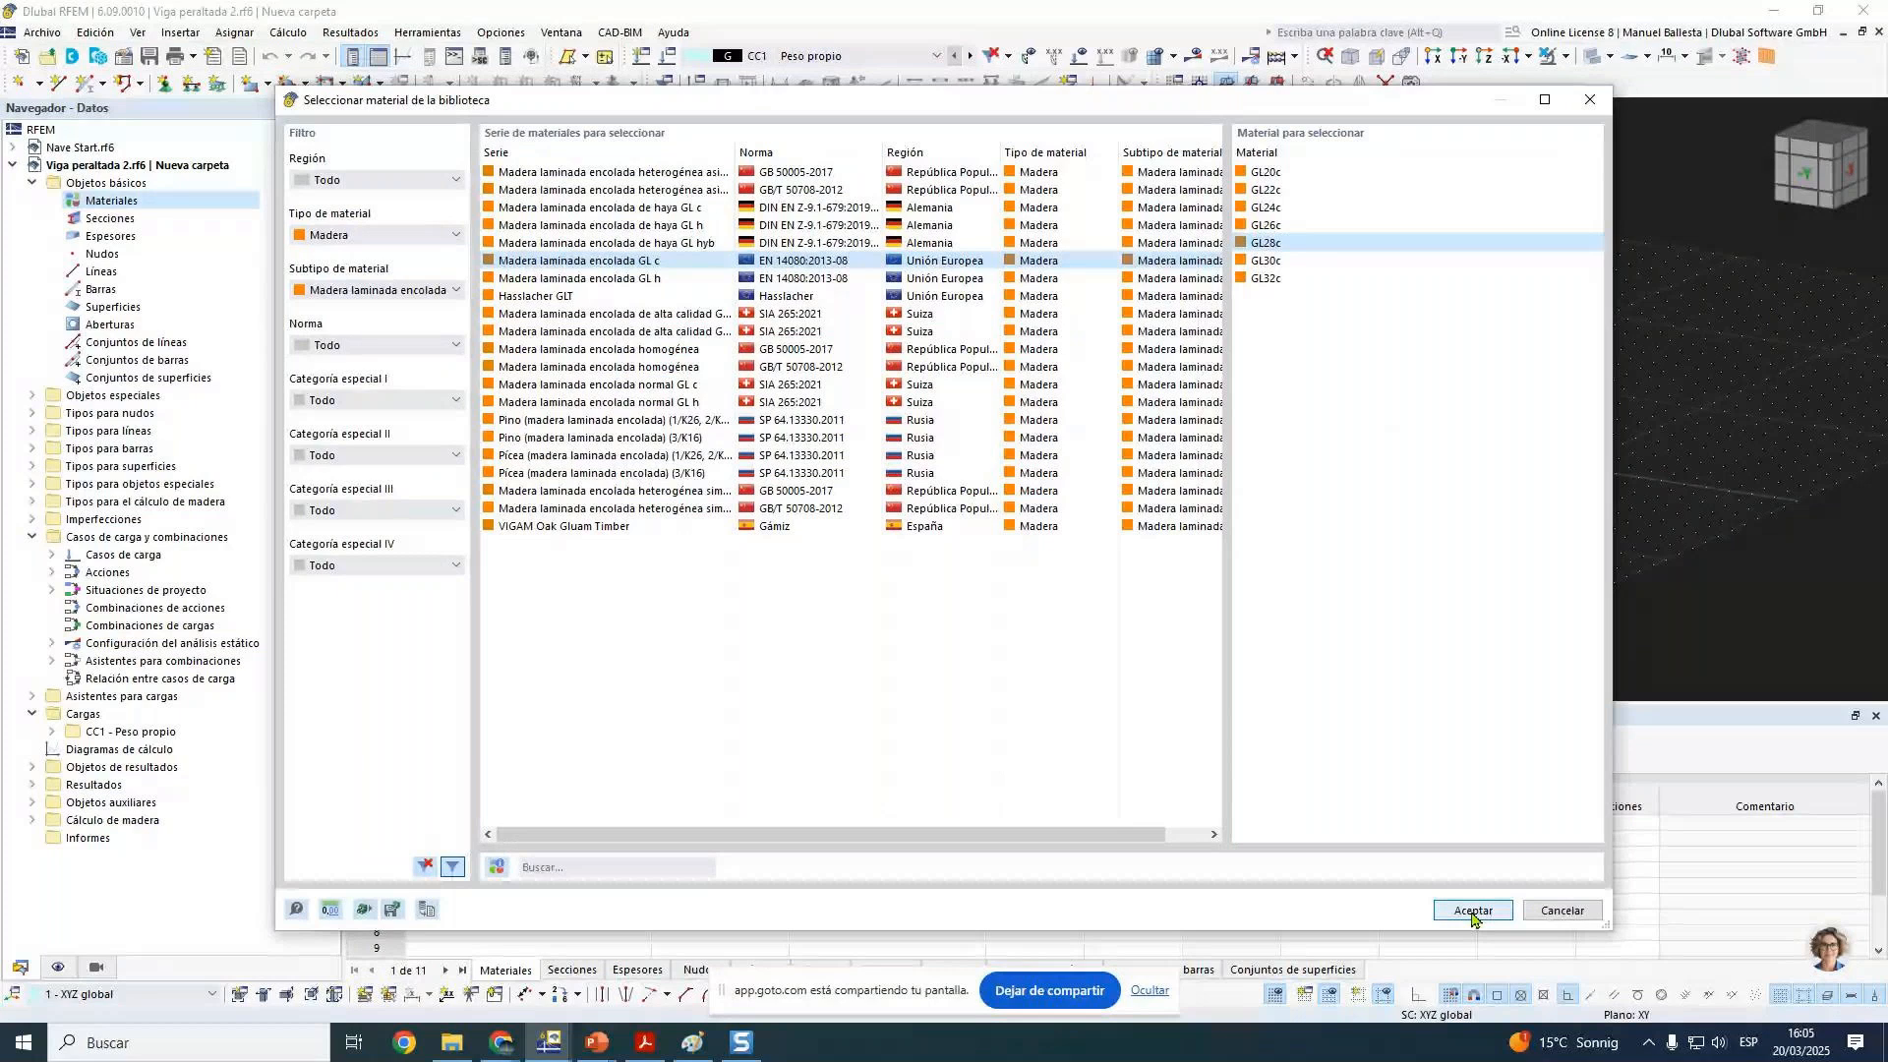
left_click(1471, 911)
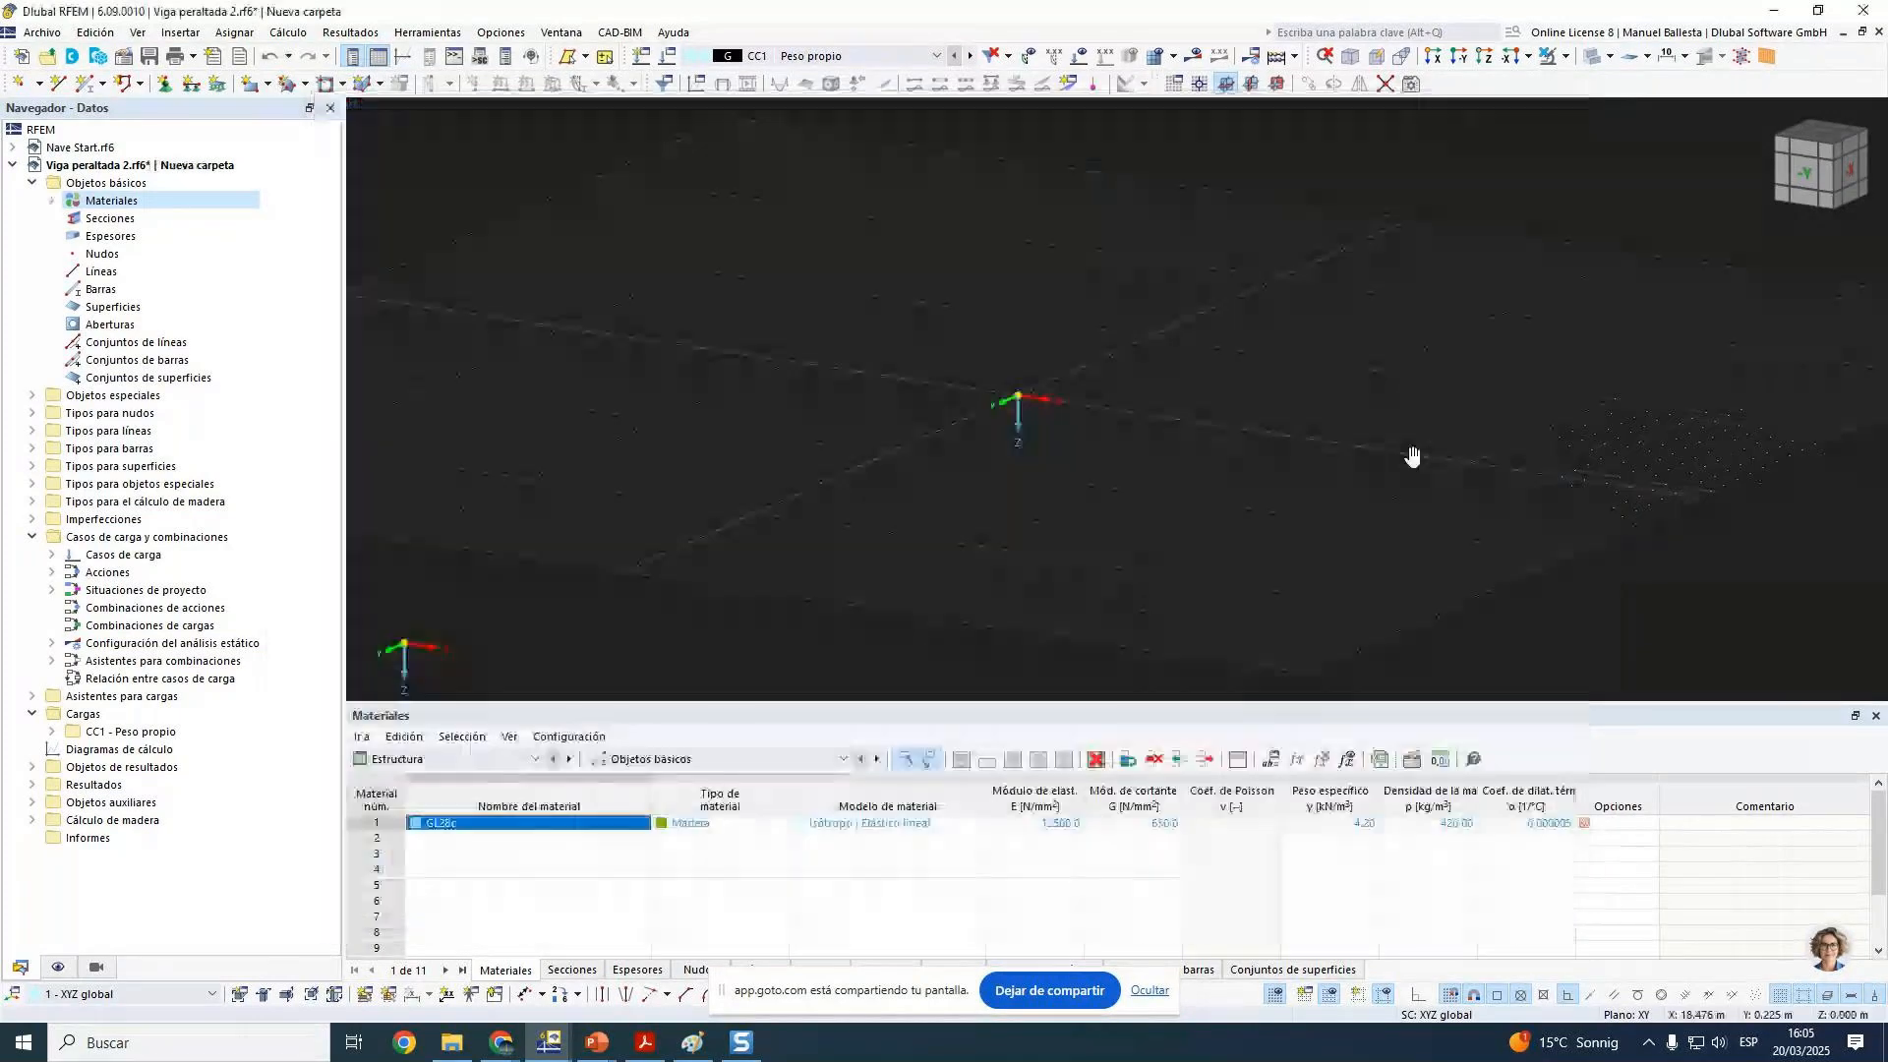
double_click(89, 202)
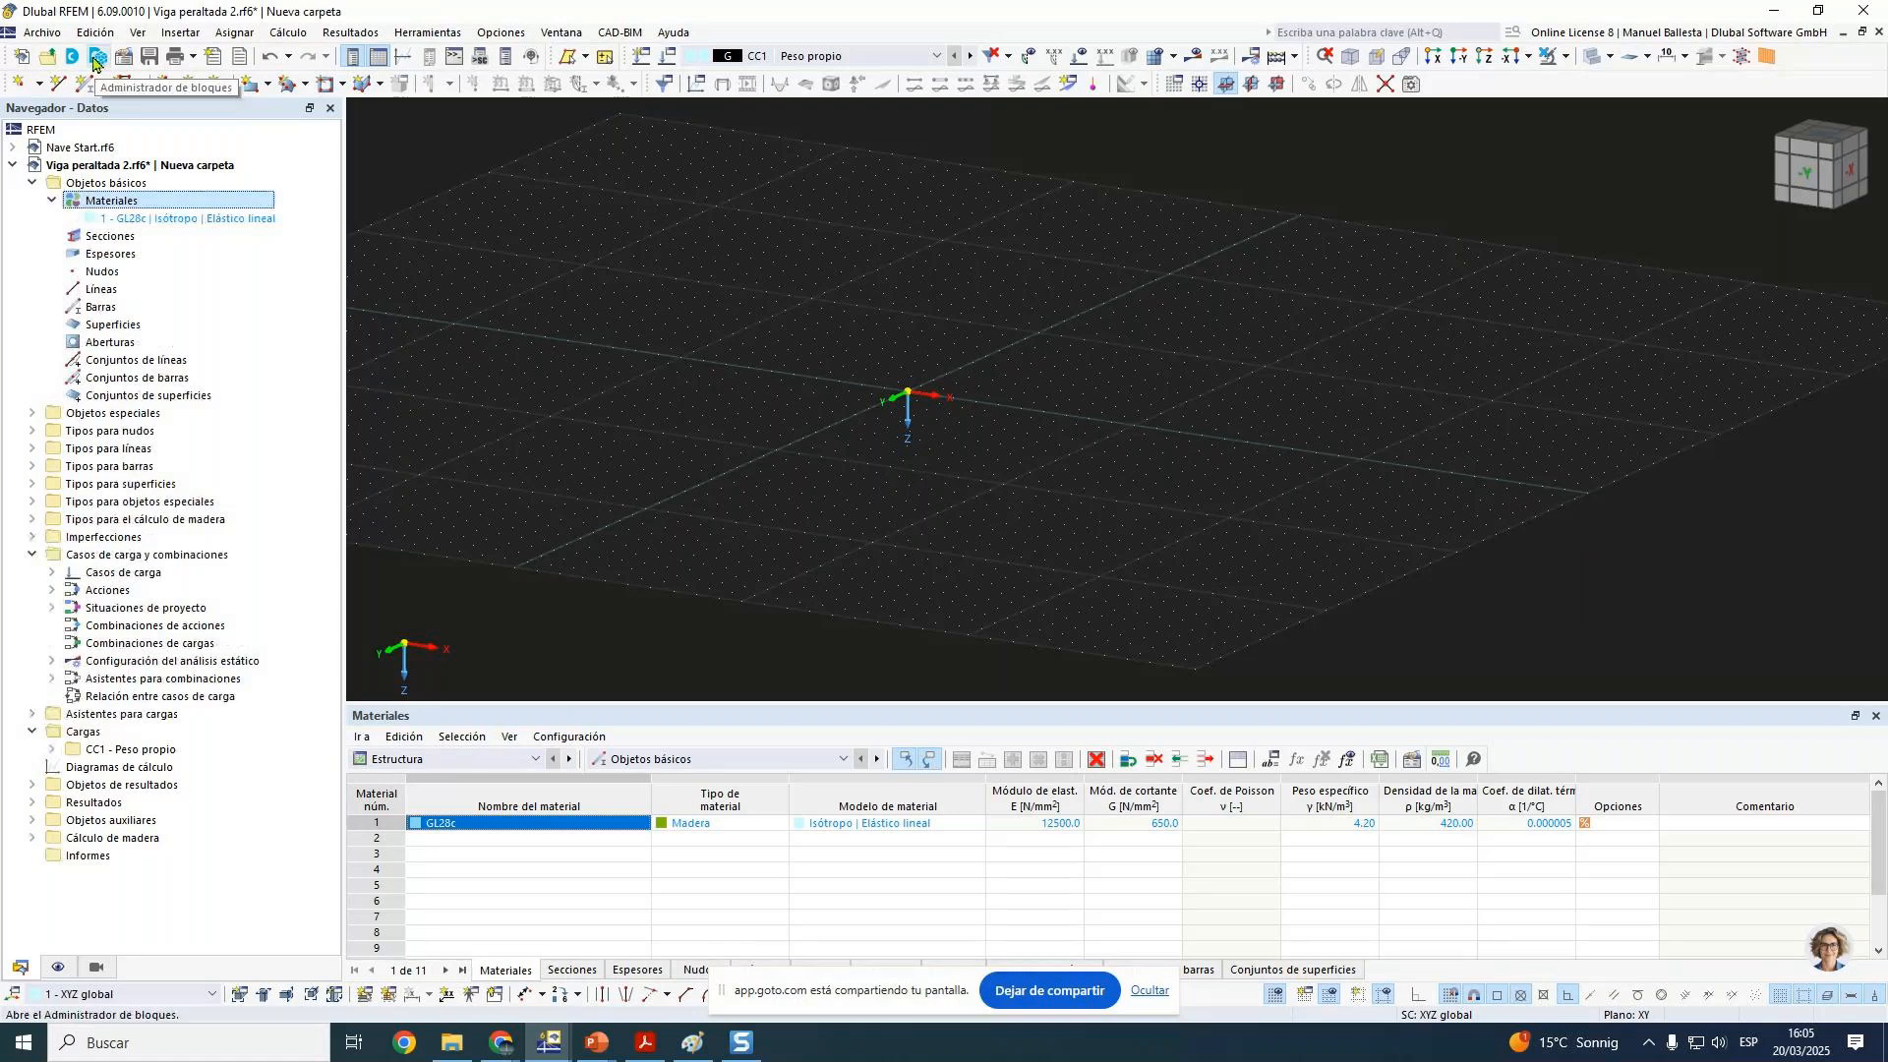
Step: Open the block manager and select the GLB-MS301 double tapered beam among Vigas laminadas encoladas
left_click(95, 59)
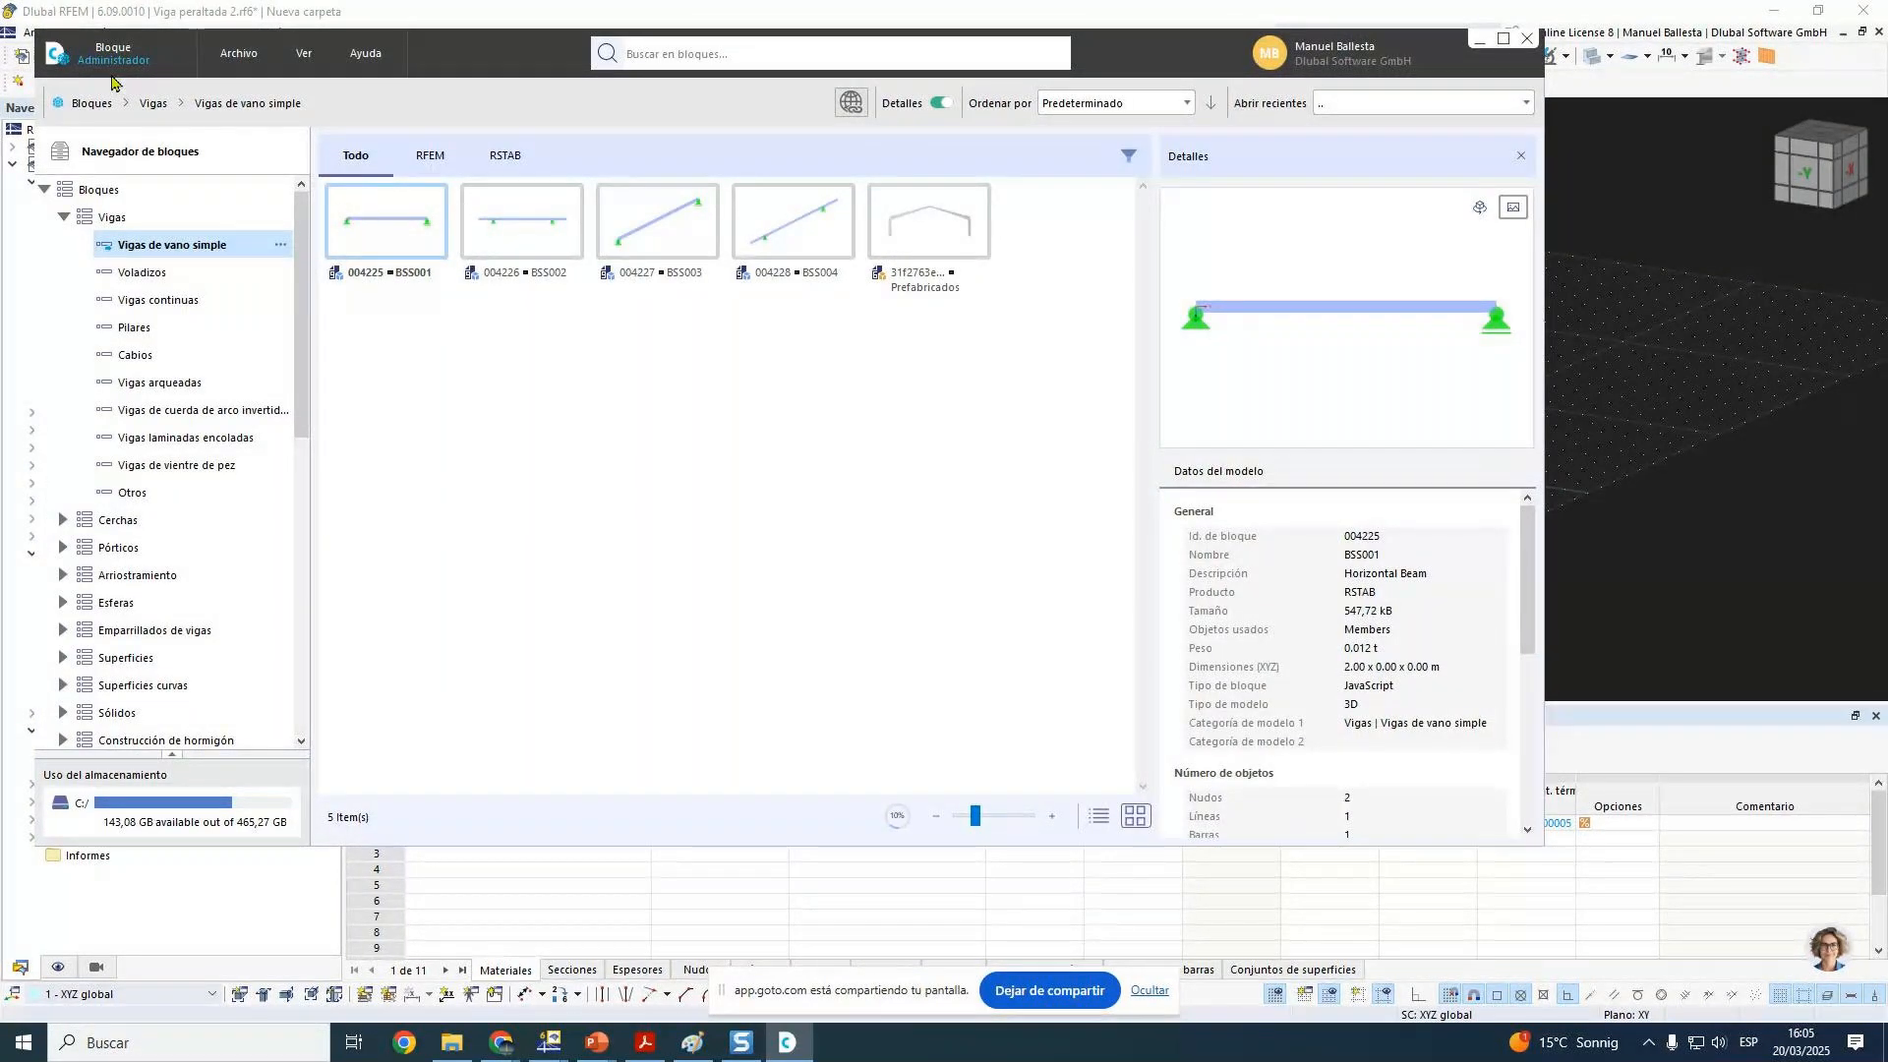
left_click(182, 437)
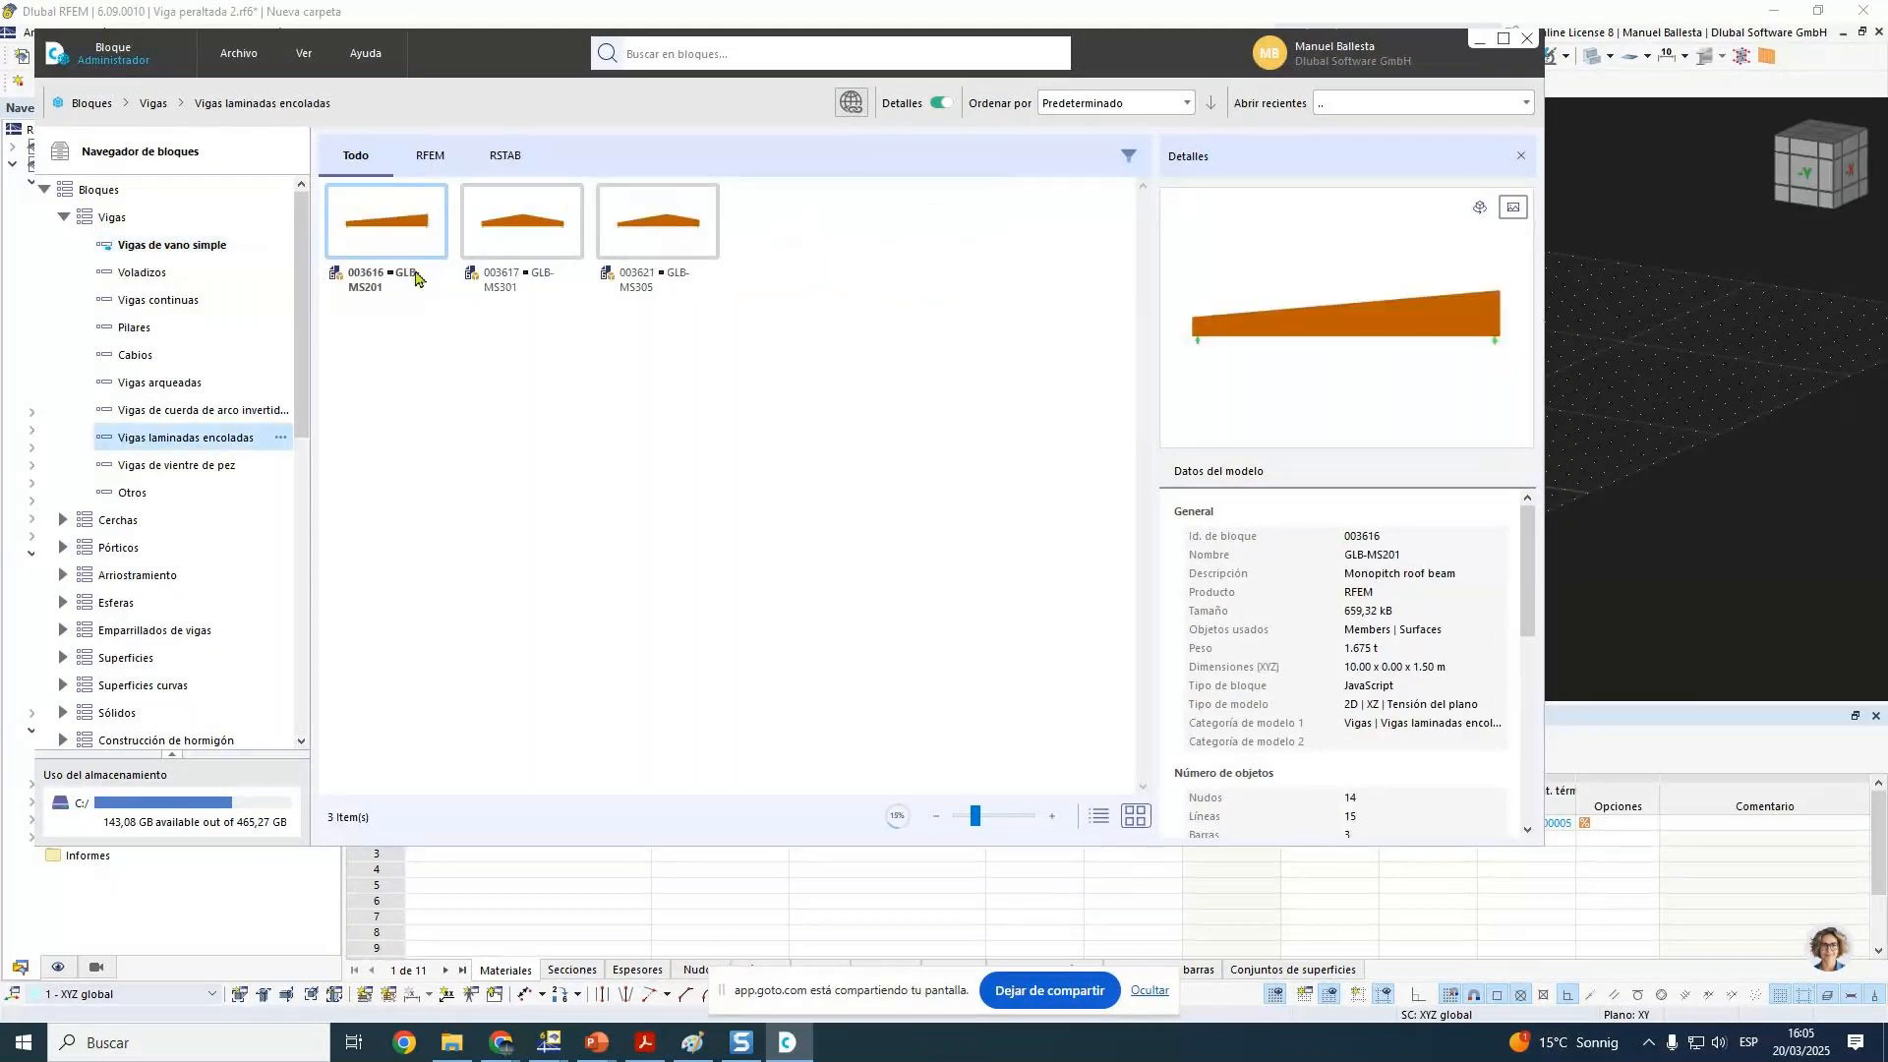
left_click(516, 279)
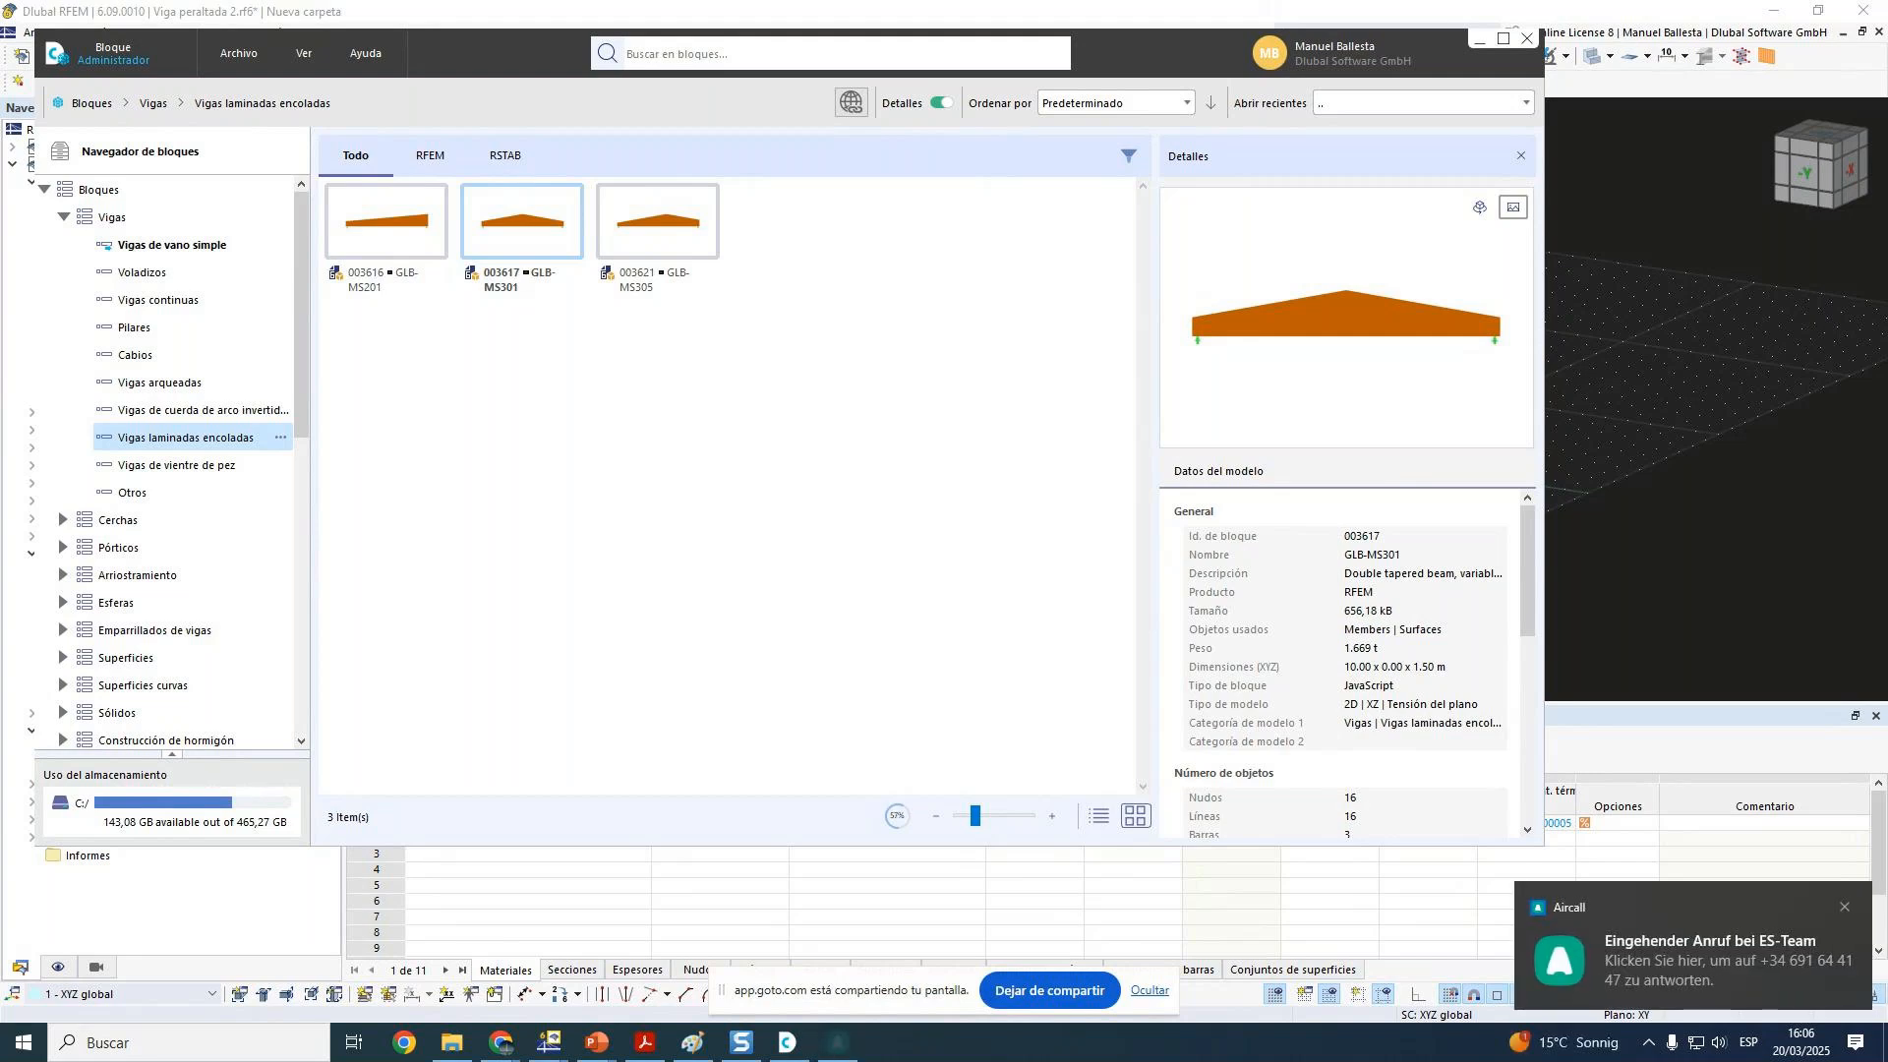
left_click(1649, 1043)
right_click(1636, 1010)
left_click(1695, 988)
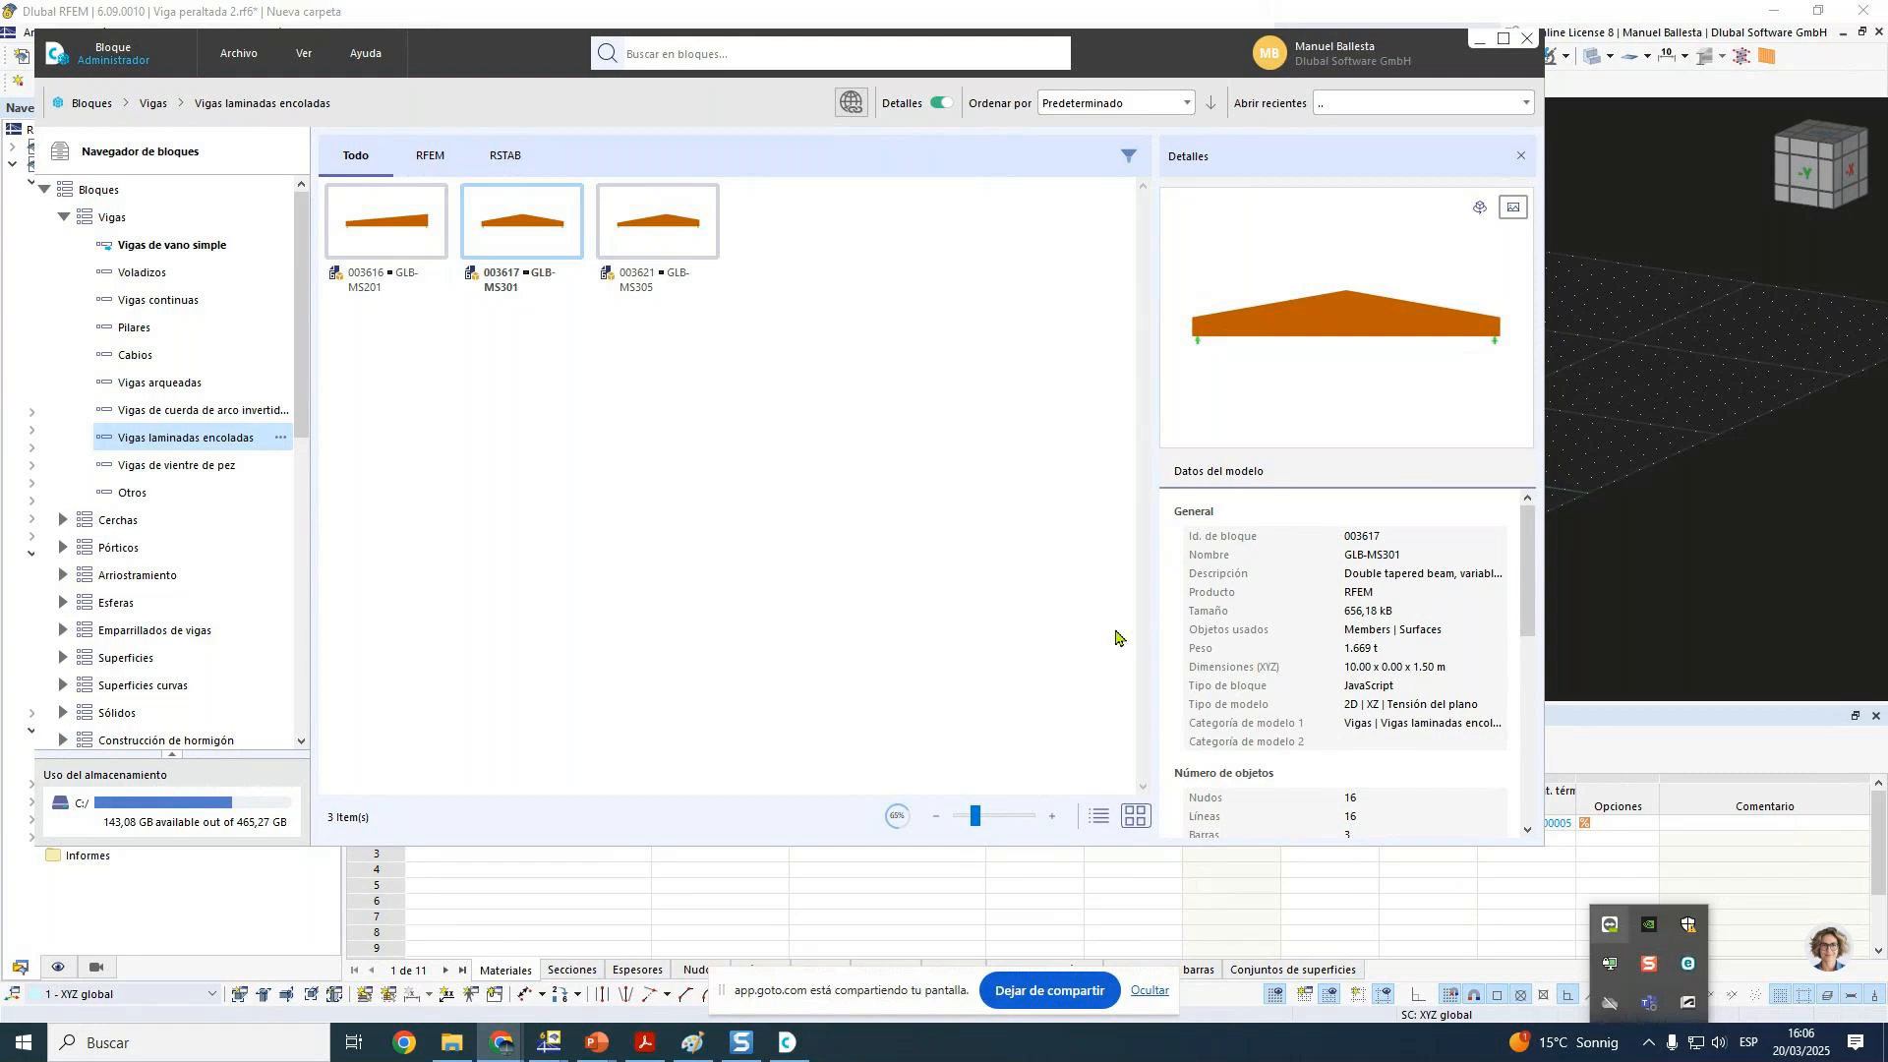
Step: Browse the Vigas de vientre de pez blocks, previewing FBG001-b, and the Vigas arqueadas blocks
left_click(175, 465)
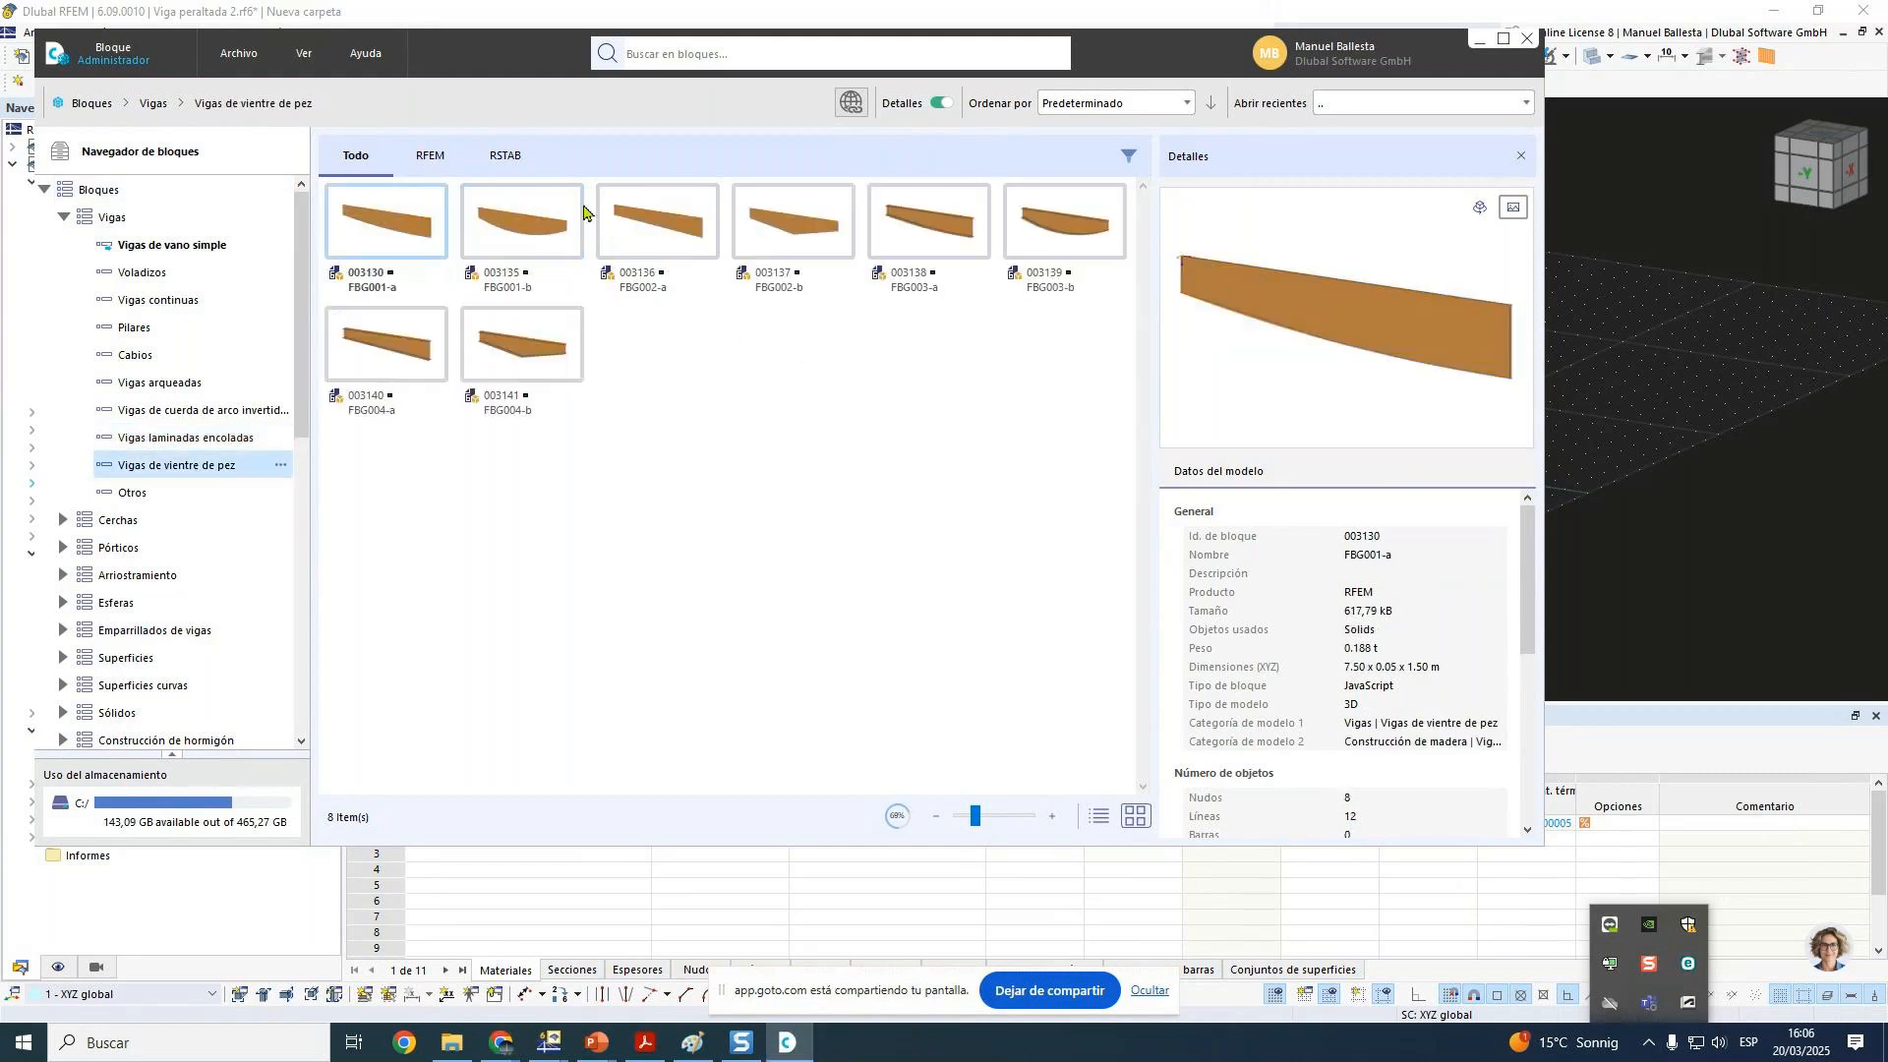
left_click(544, 222)
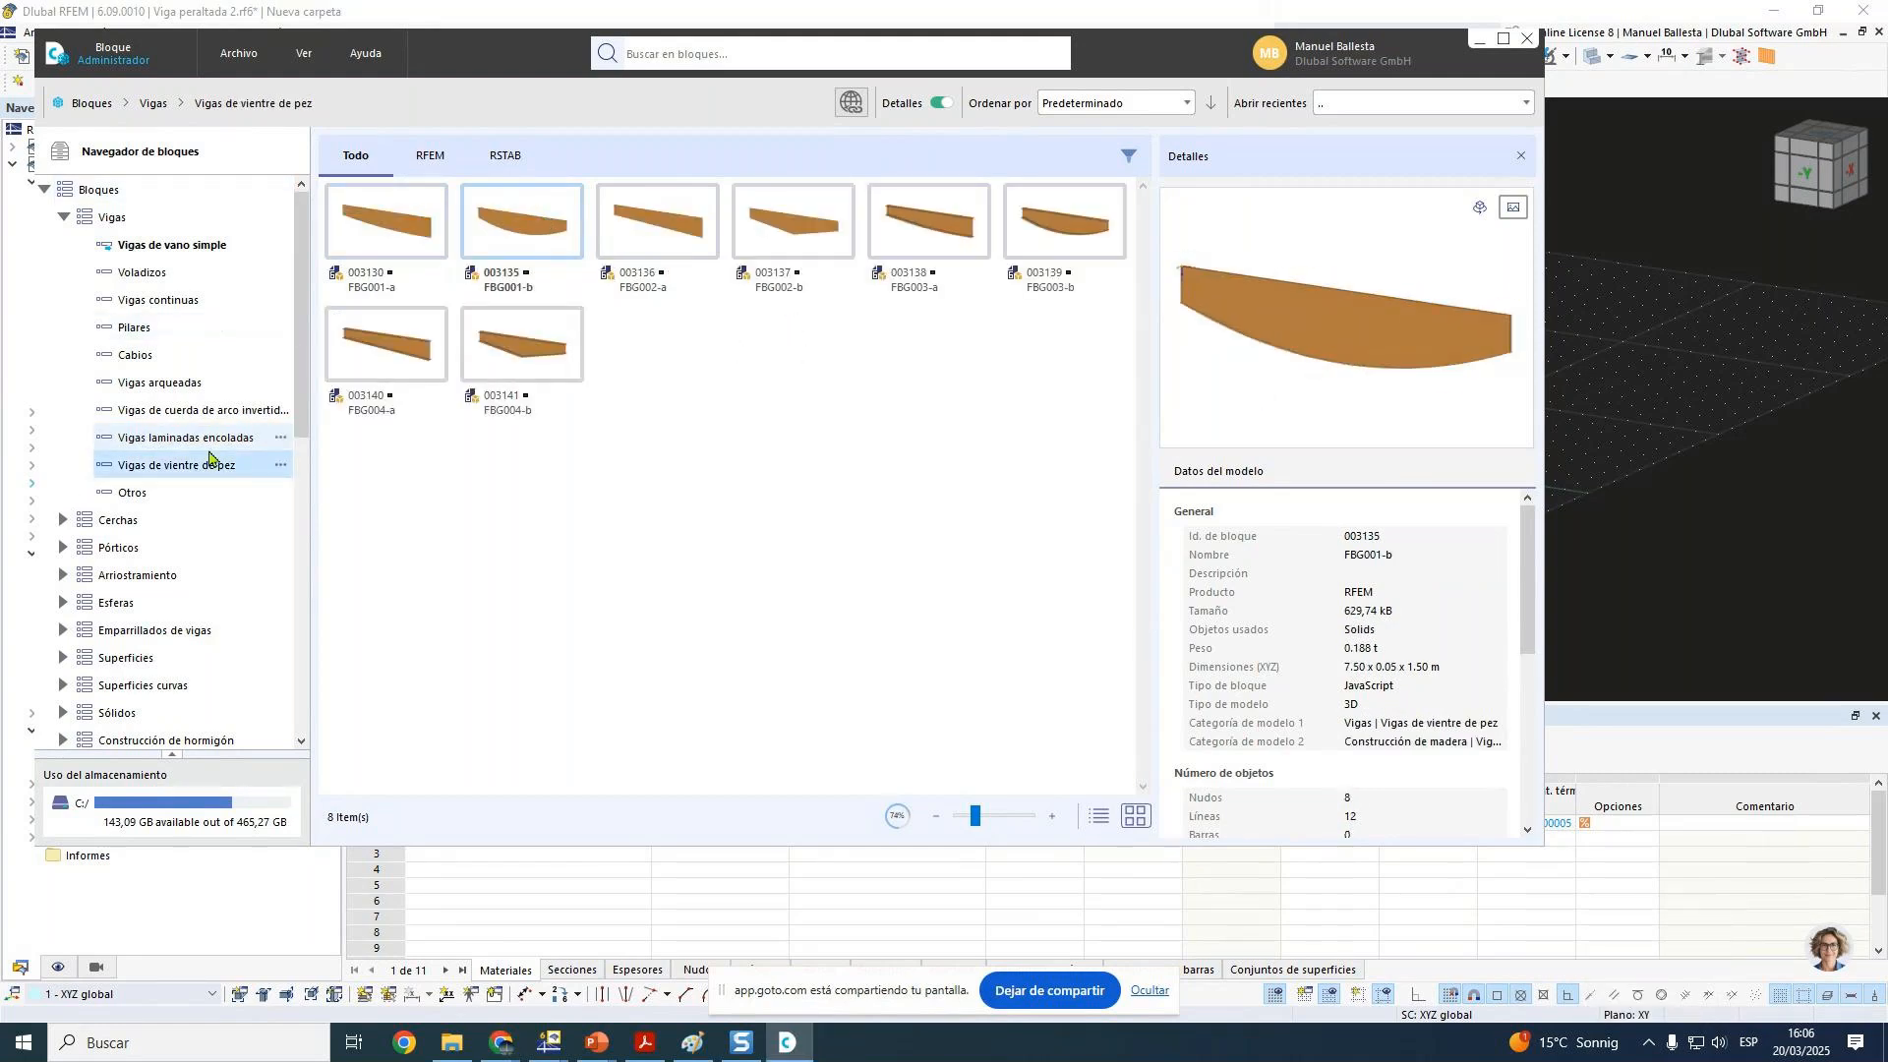
left_click(167, 384)
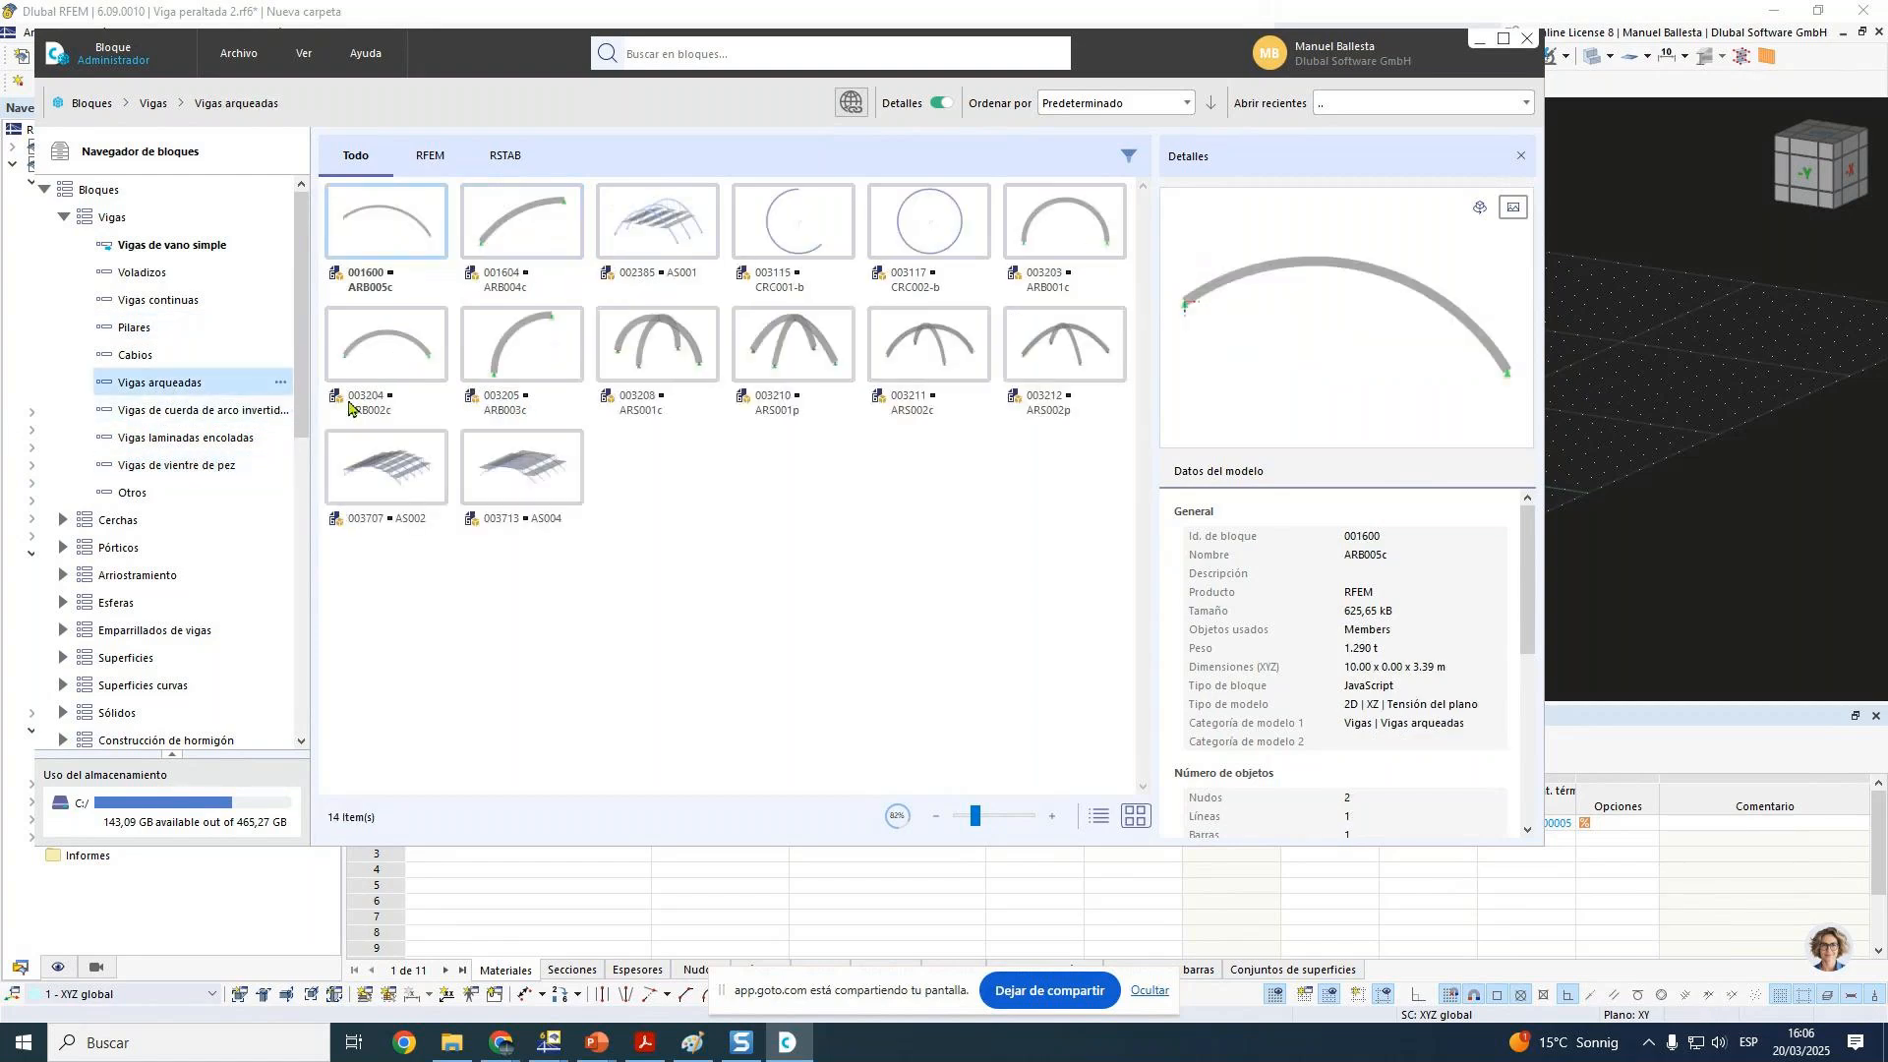
Step: Insert the GLB-MS301 double tapered beam from Vigas laminadas encoladas into the Viga peraltada 2 model and bring up its block settings
left_click(218, 439)
left_click(511, 267)
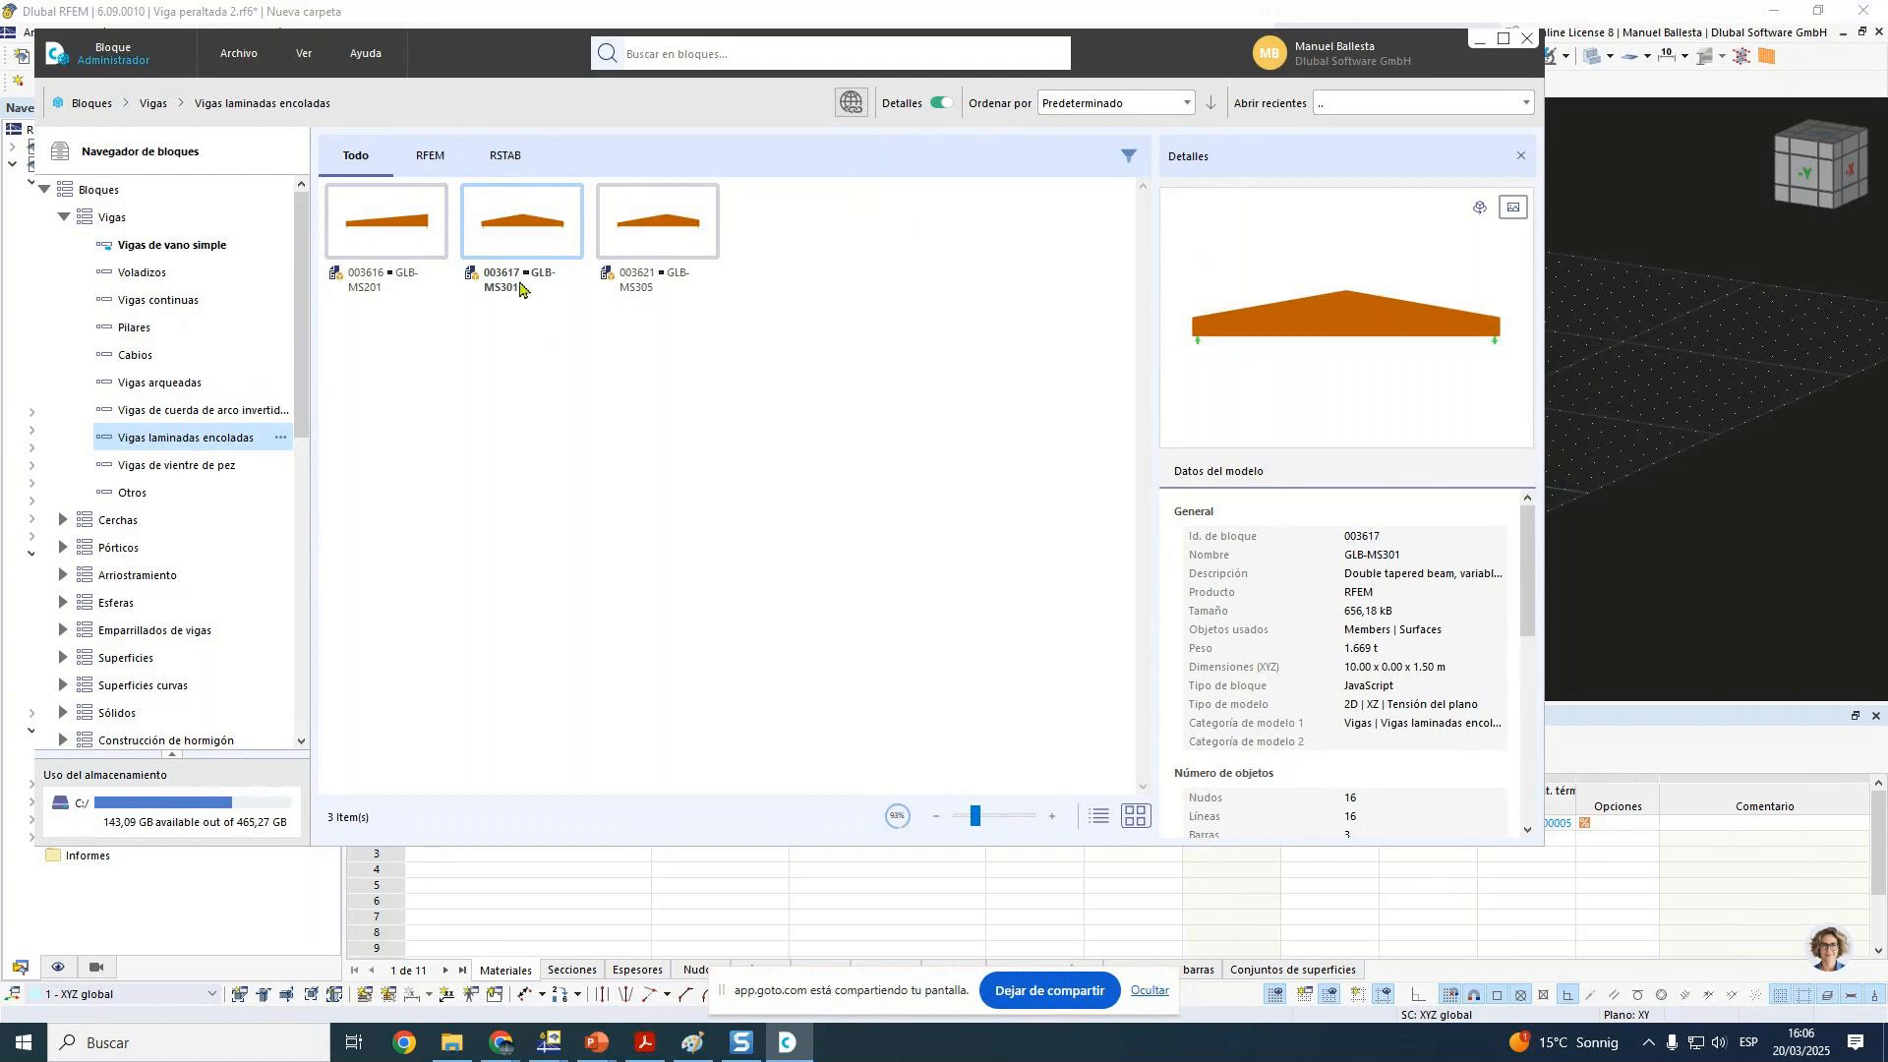
double_click(521, 289)
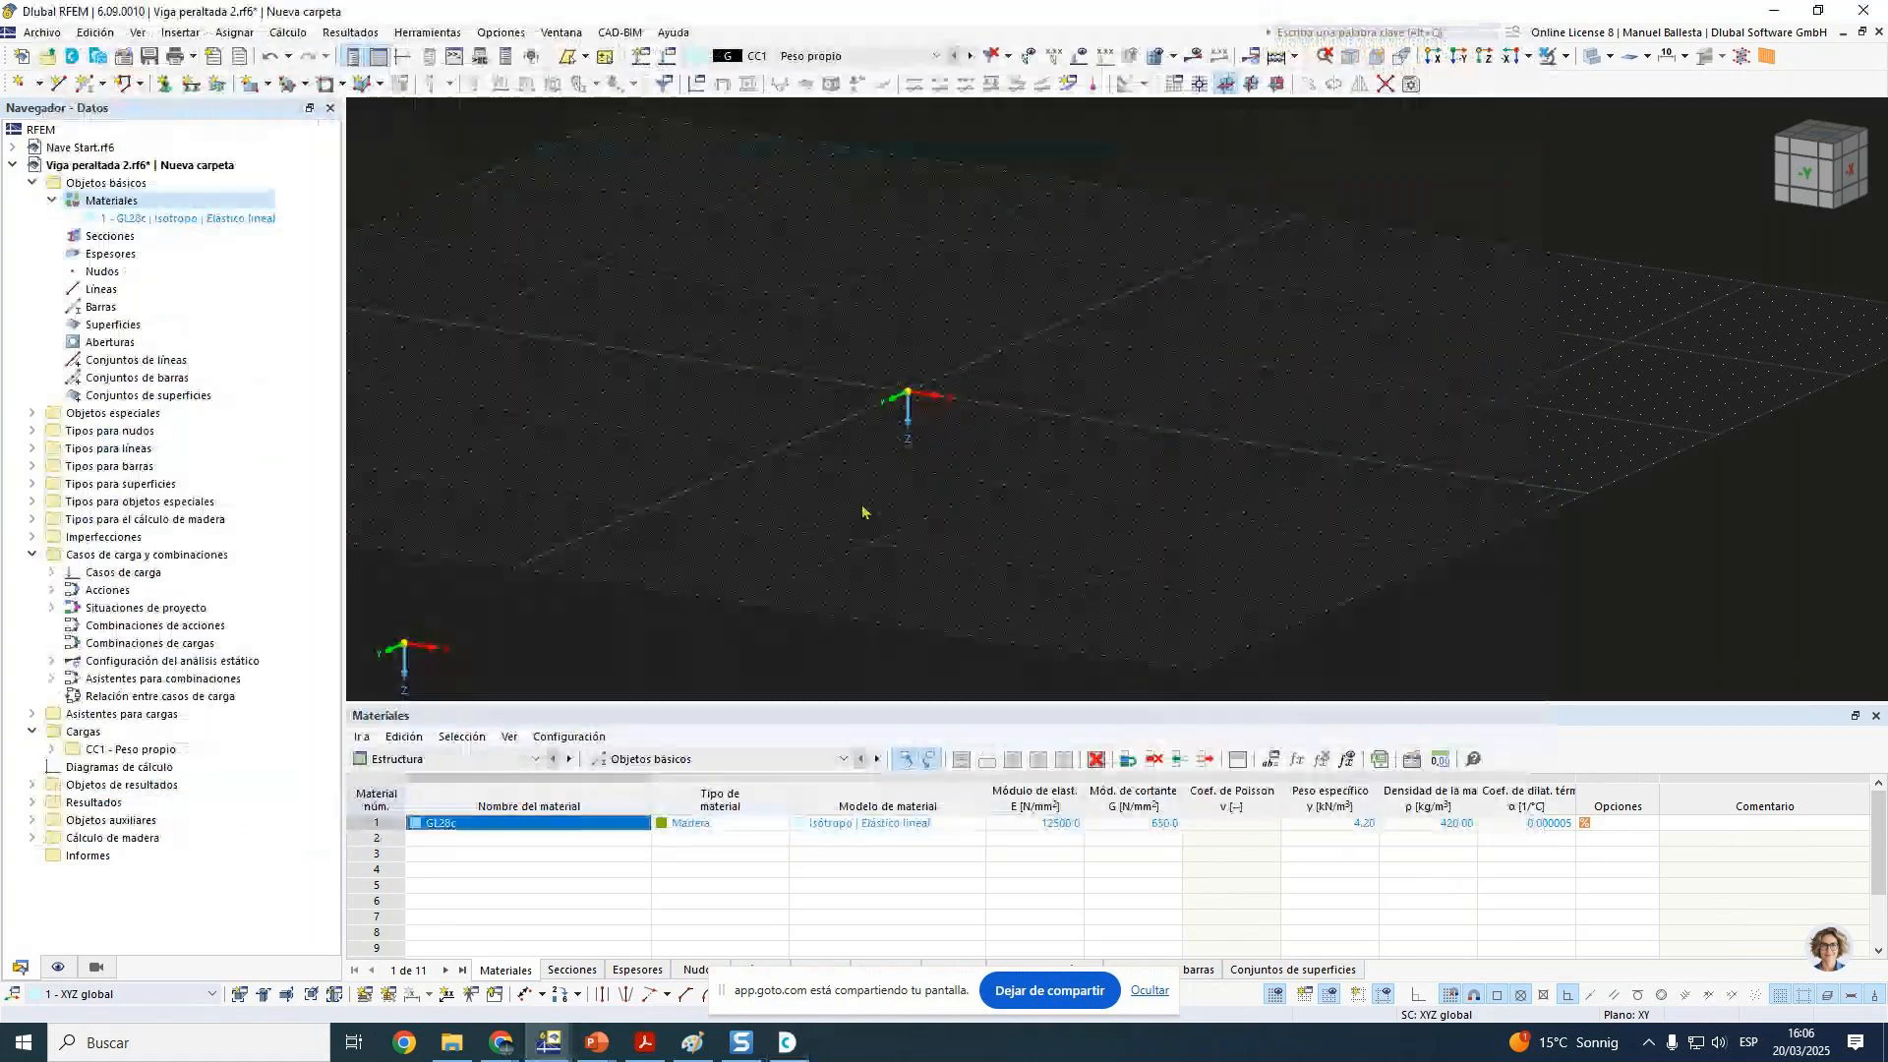
left_click(784, 1045)
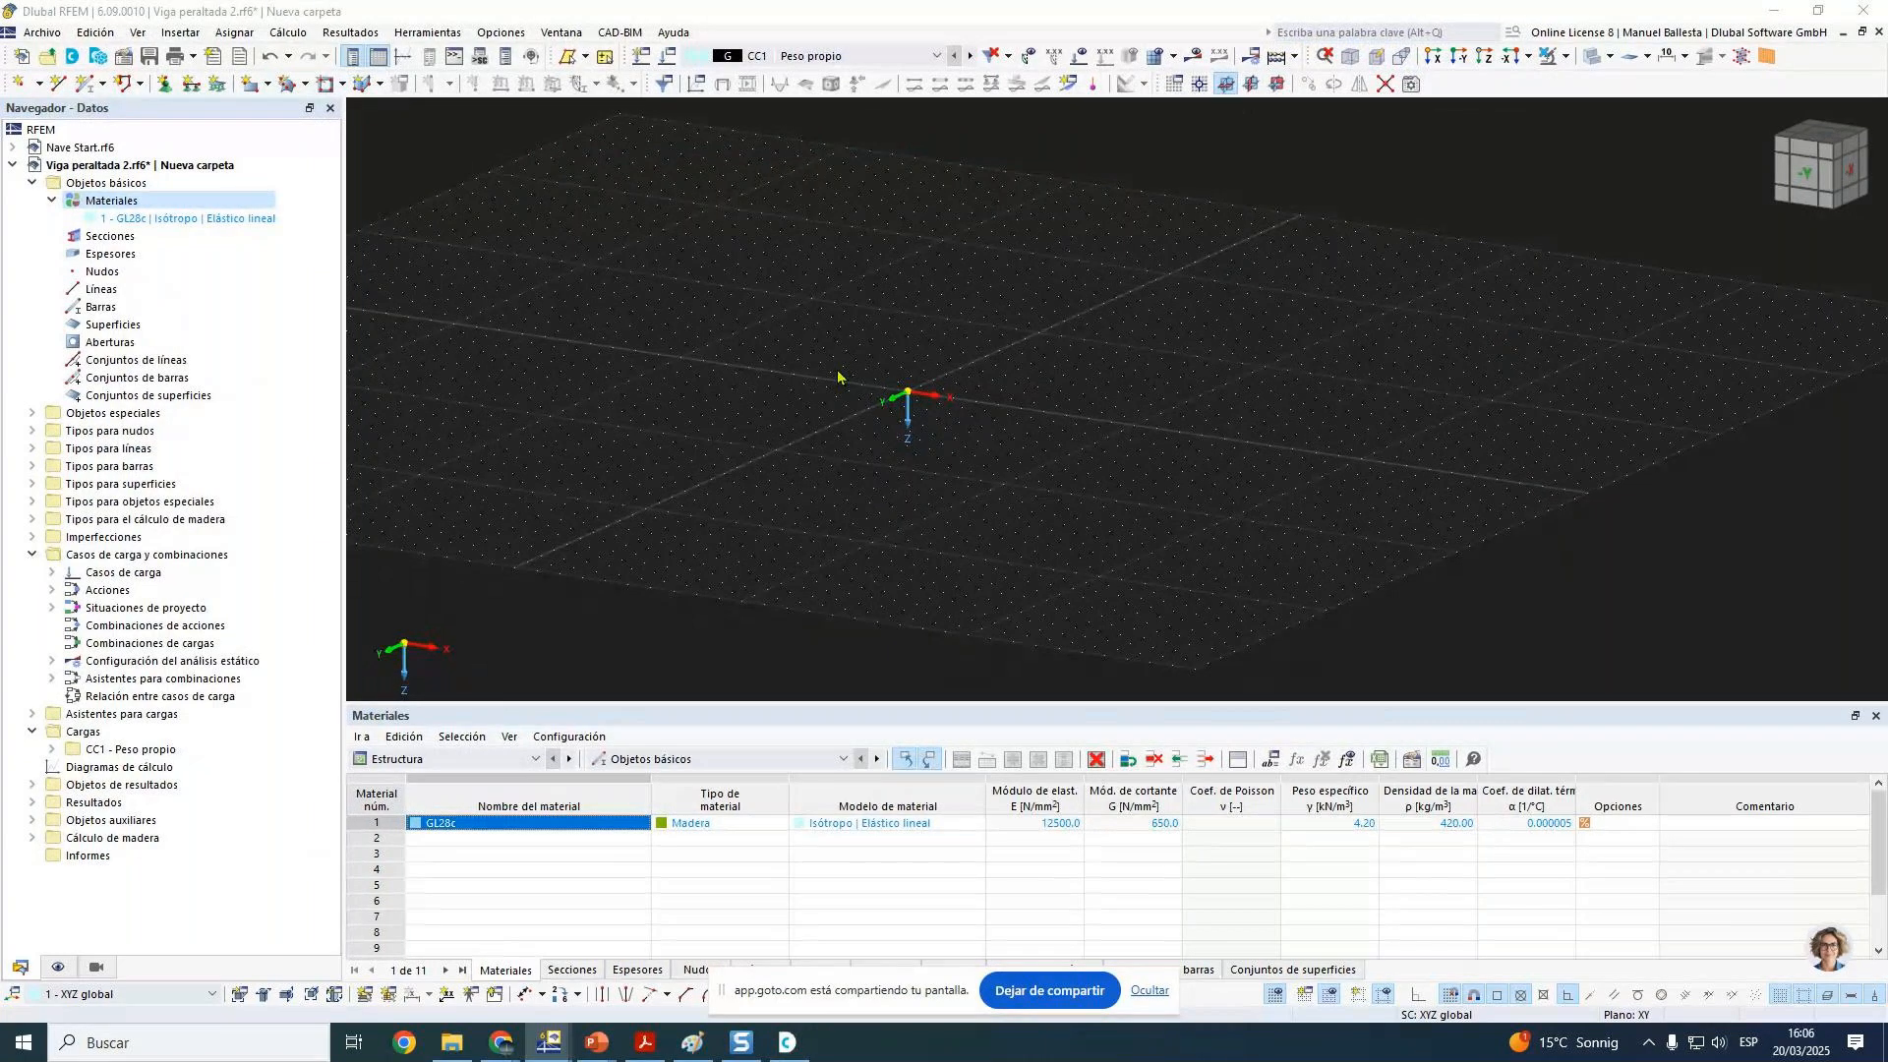
mouse_move(551, 1045)
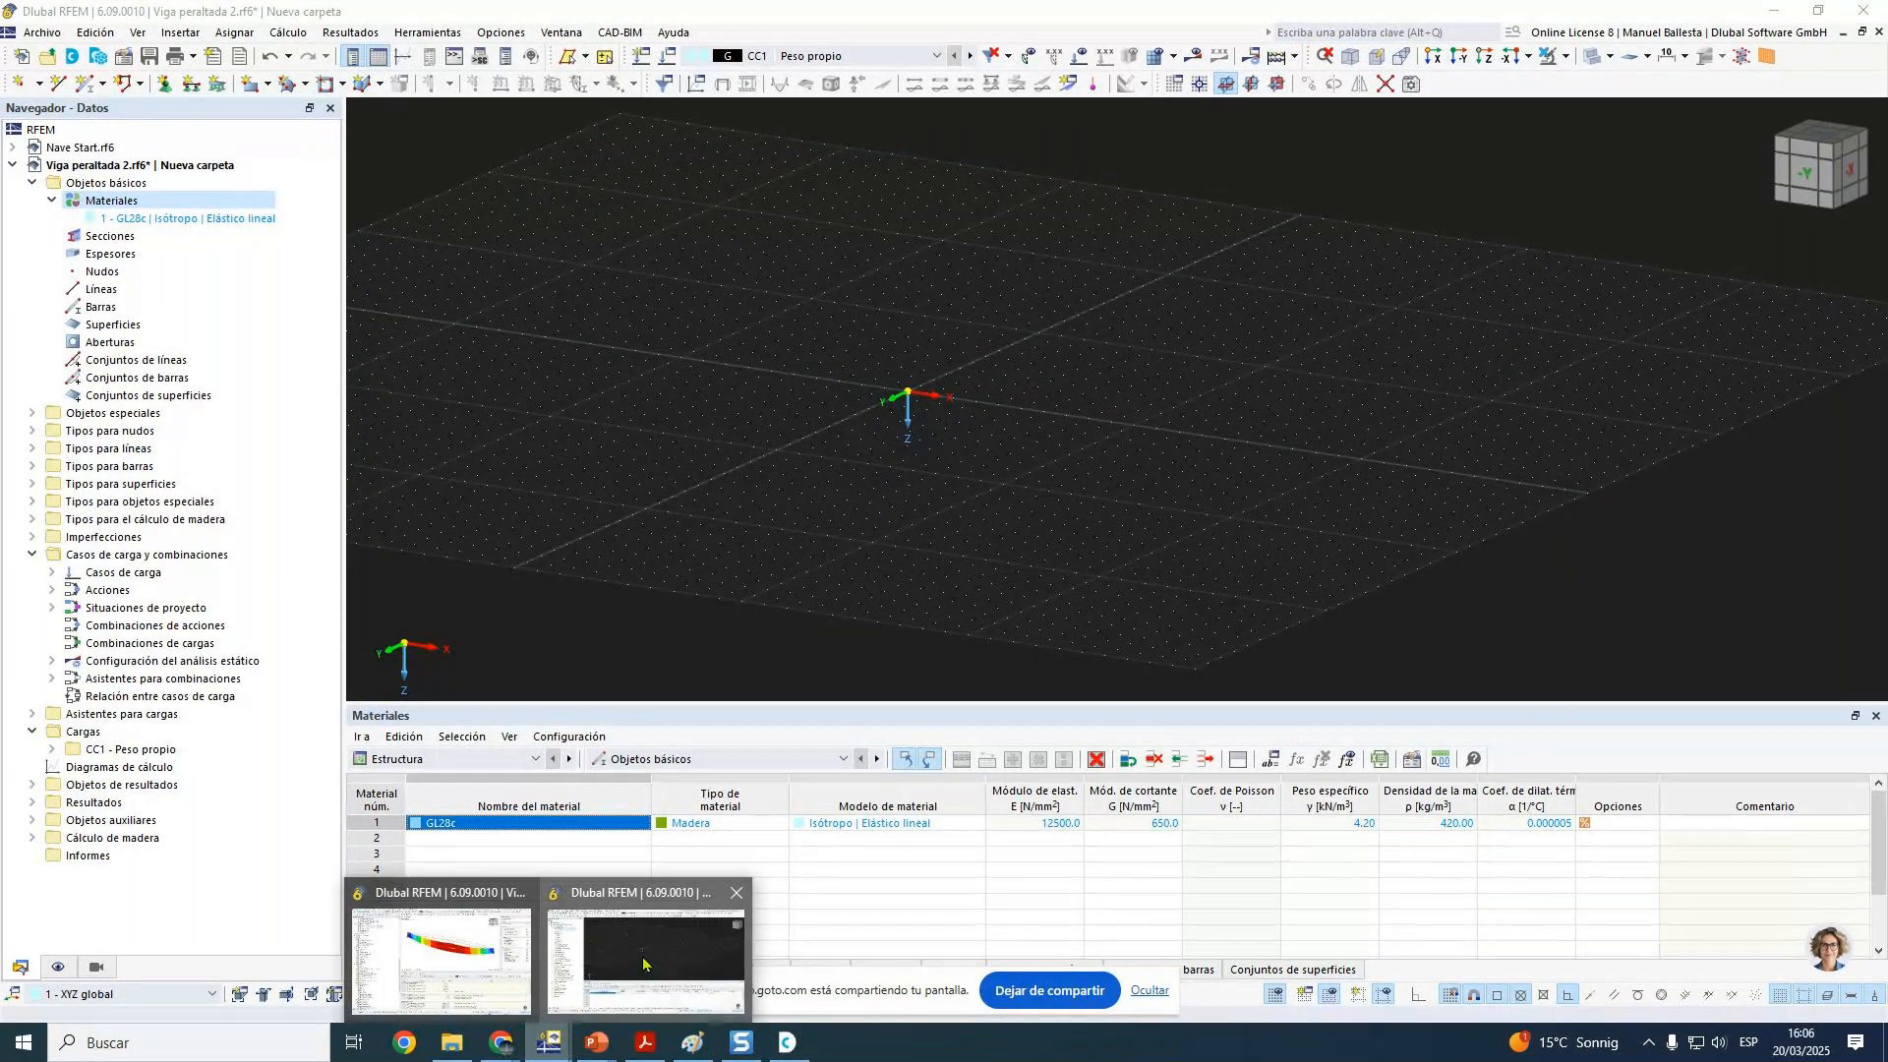
mouse_move(643, 963)
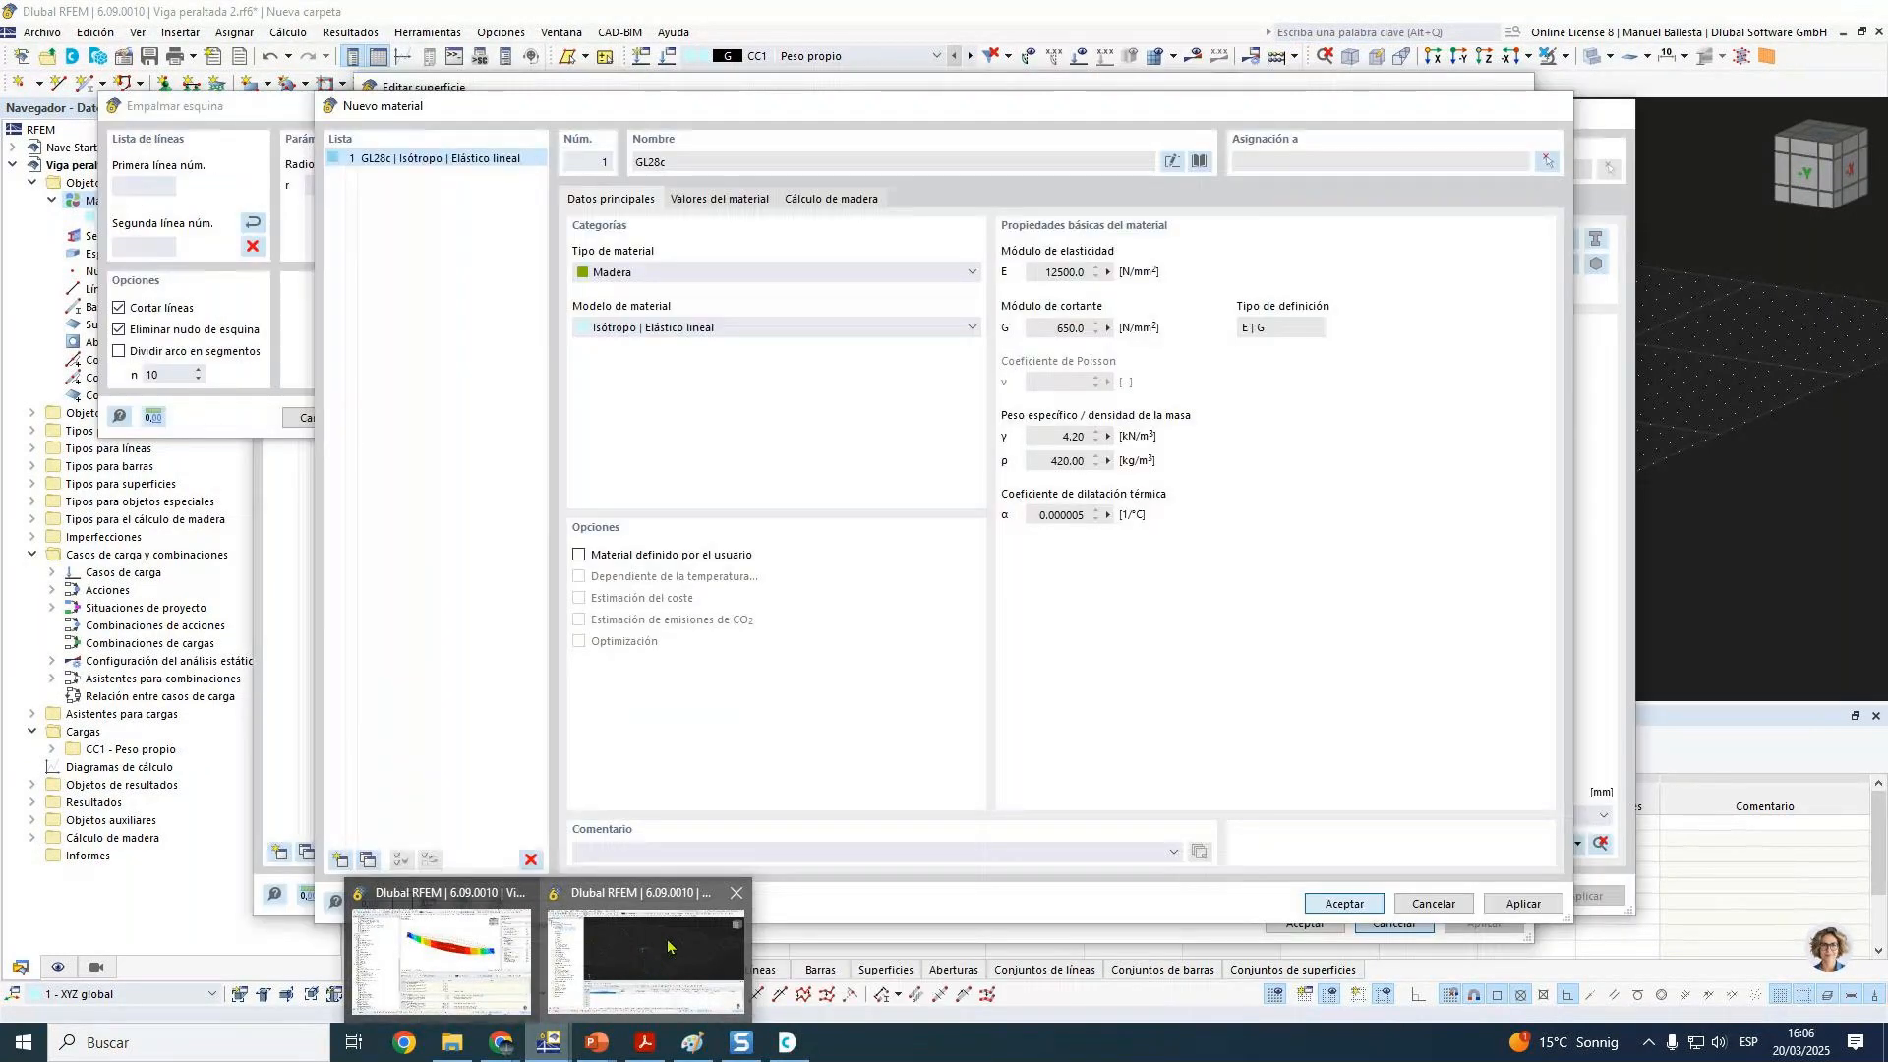
left_click(667, 946)
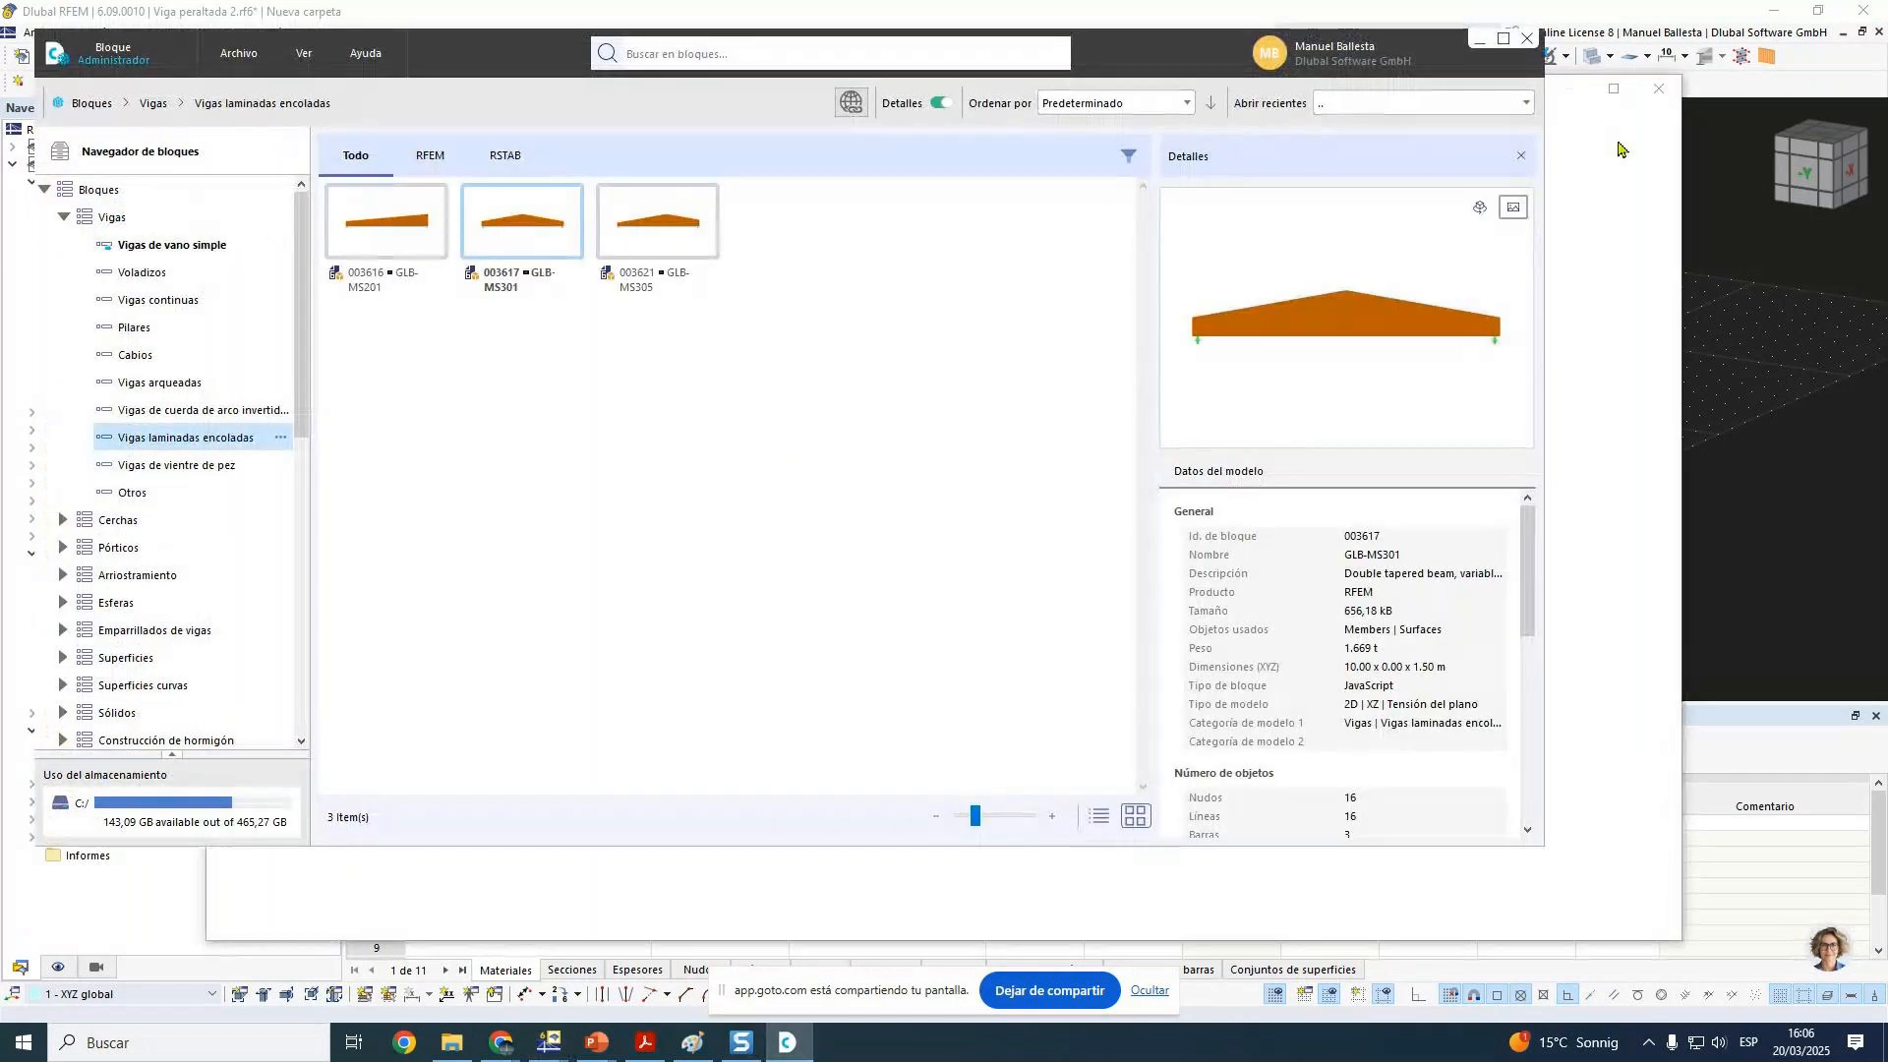
left_click(1478, 39)
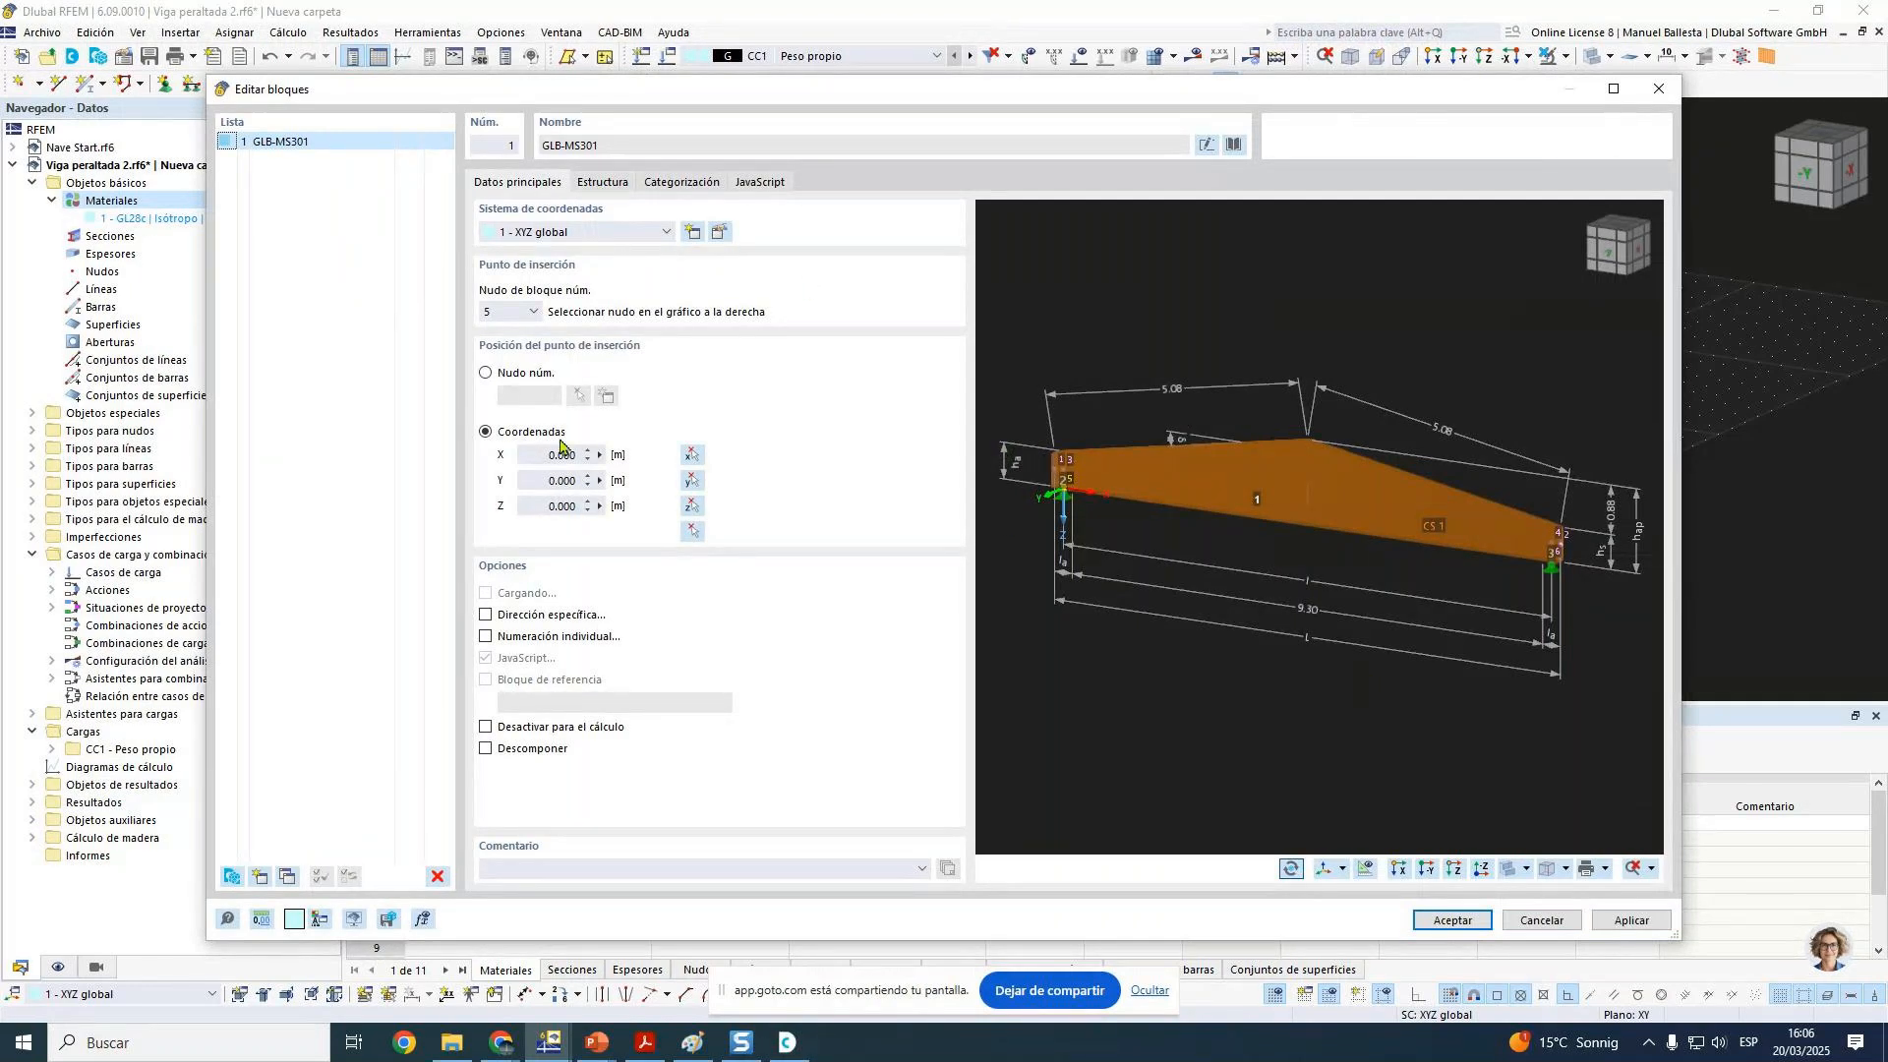
Step: Open the block's structural parameters and keep Barra as the model type
left_click(615, 184)
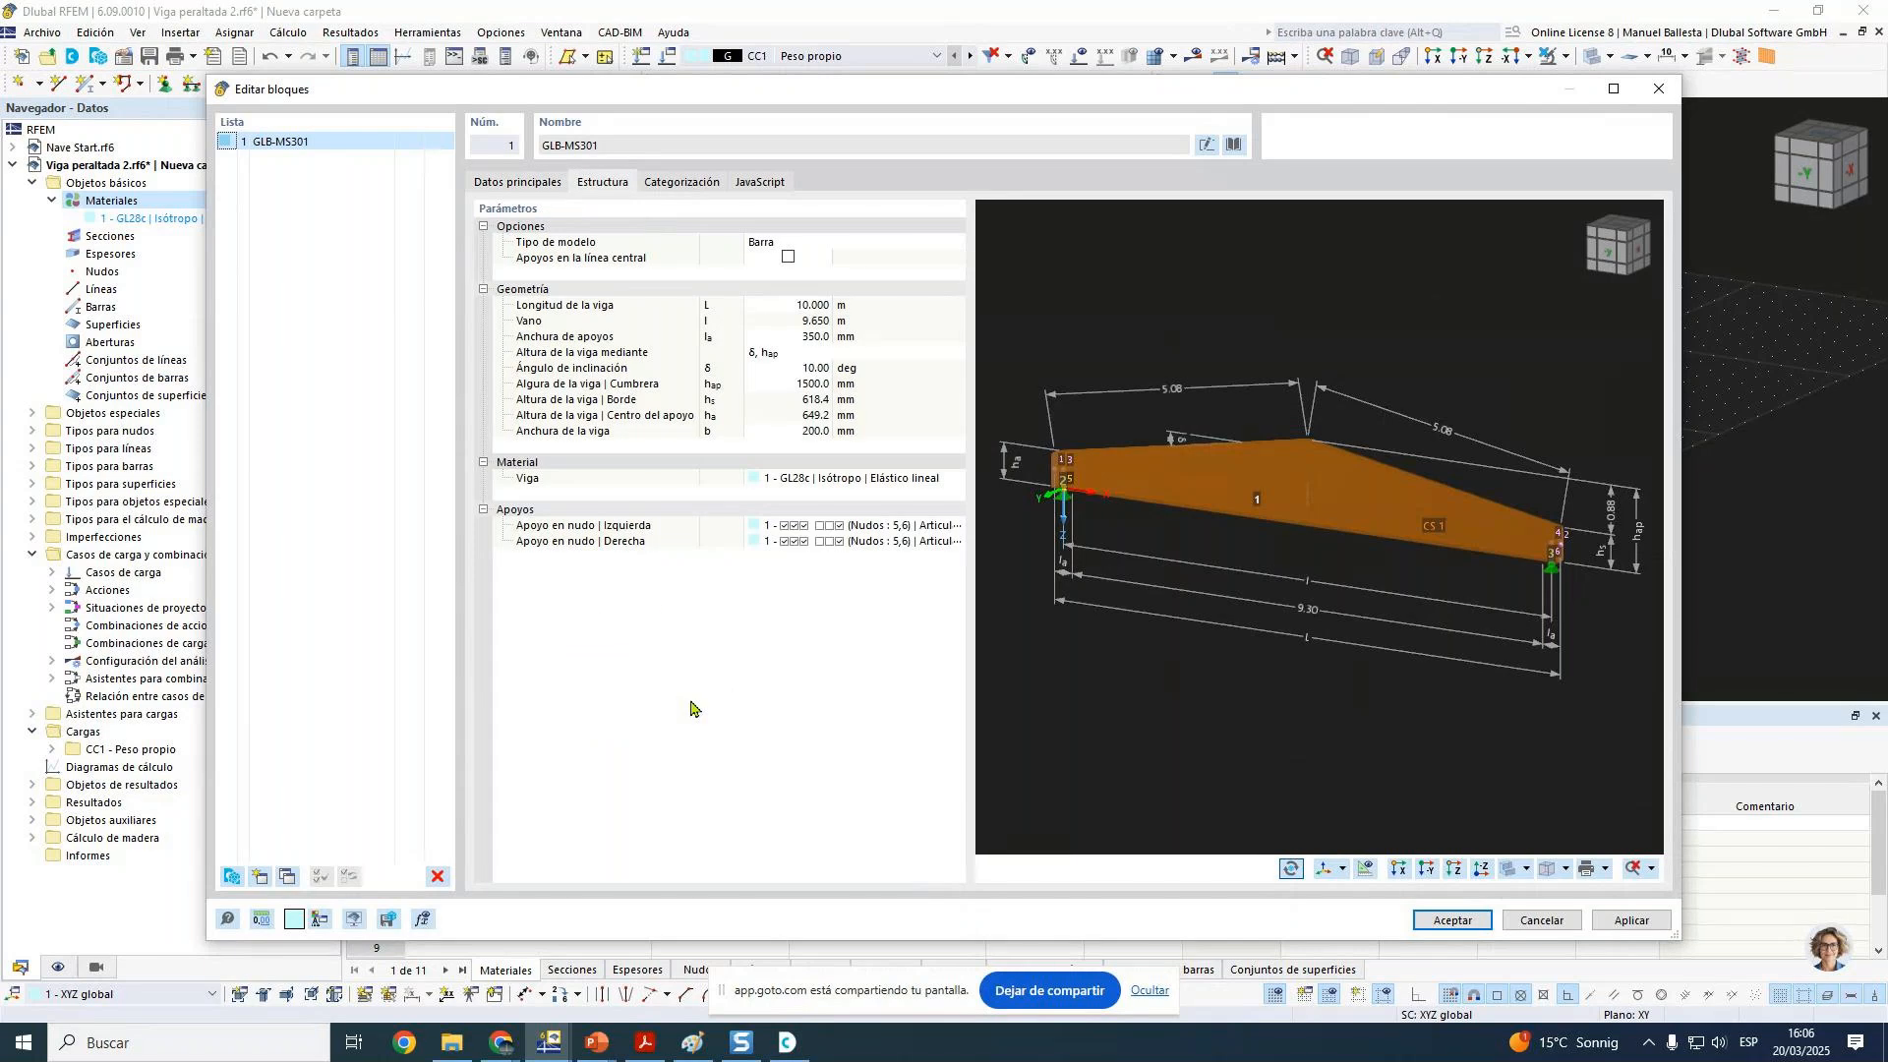
scroll(1335, 652, "down", 1)
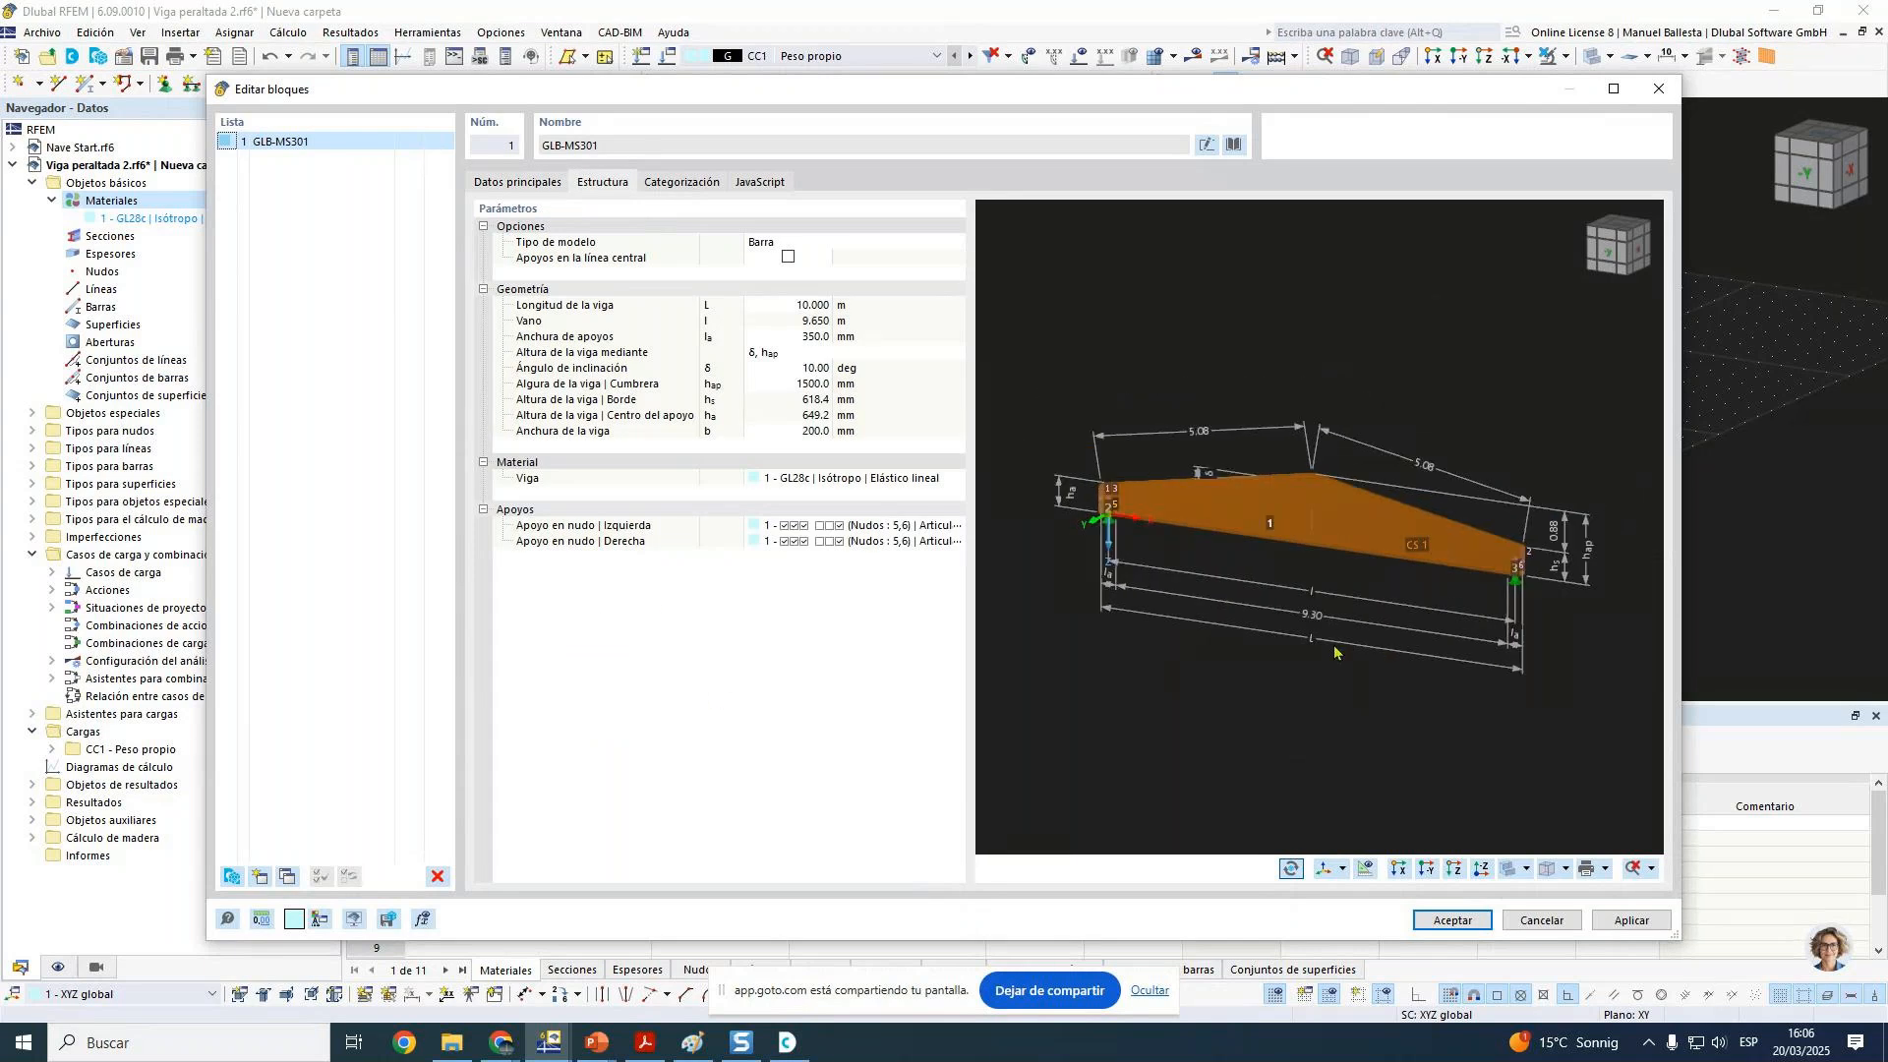
scroll(1334, 652, "up", 1)
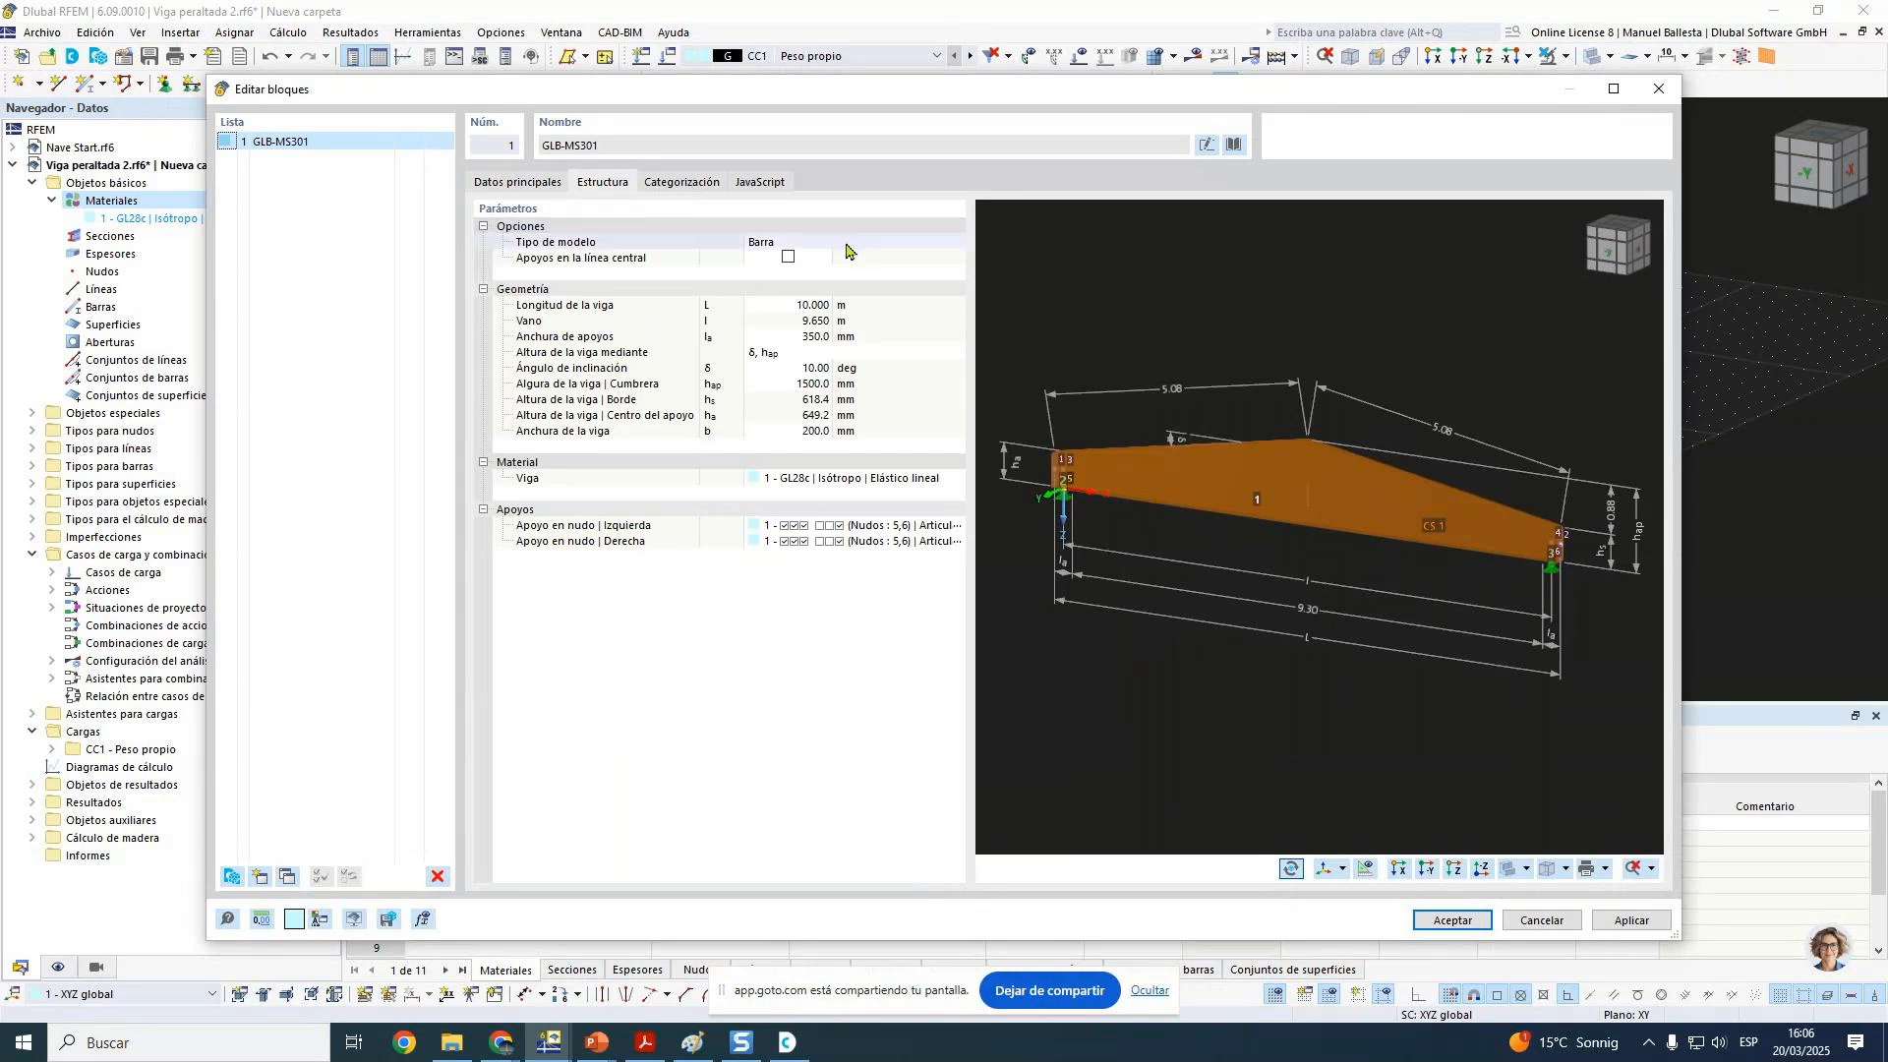
left_click(932, 243)
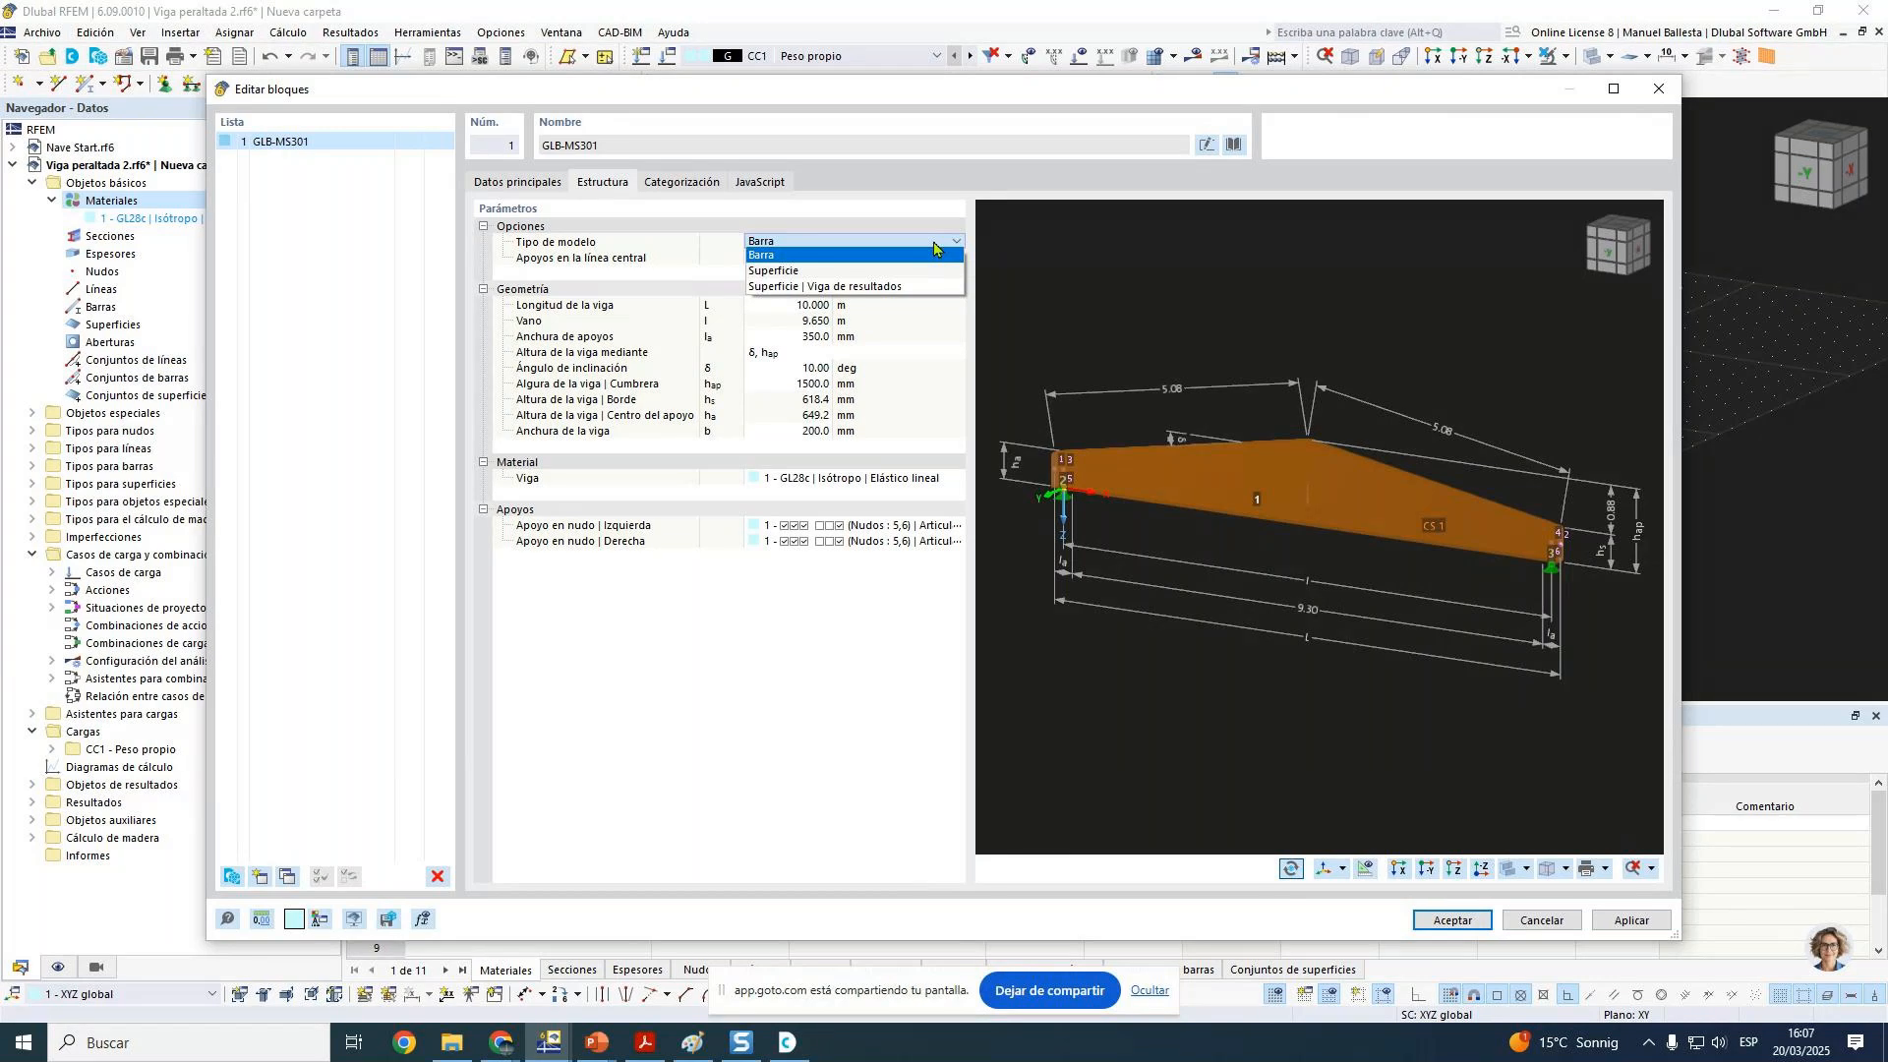
left_click(941, 241)
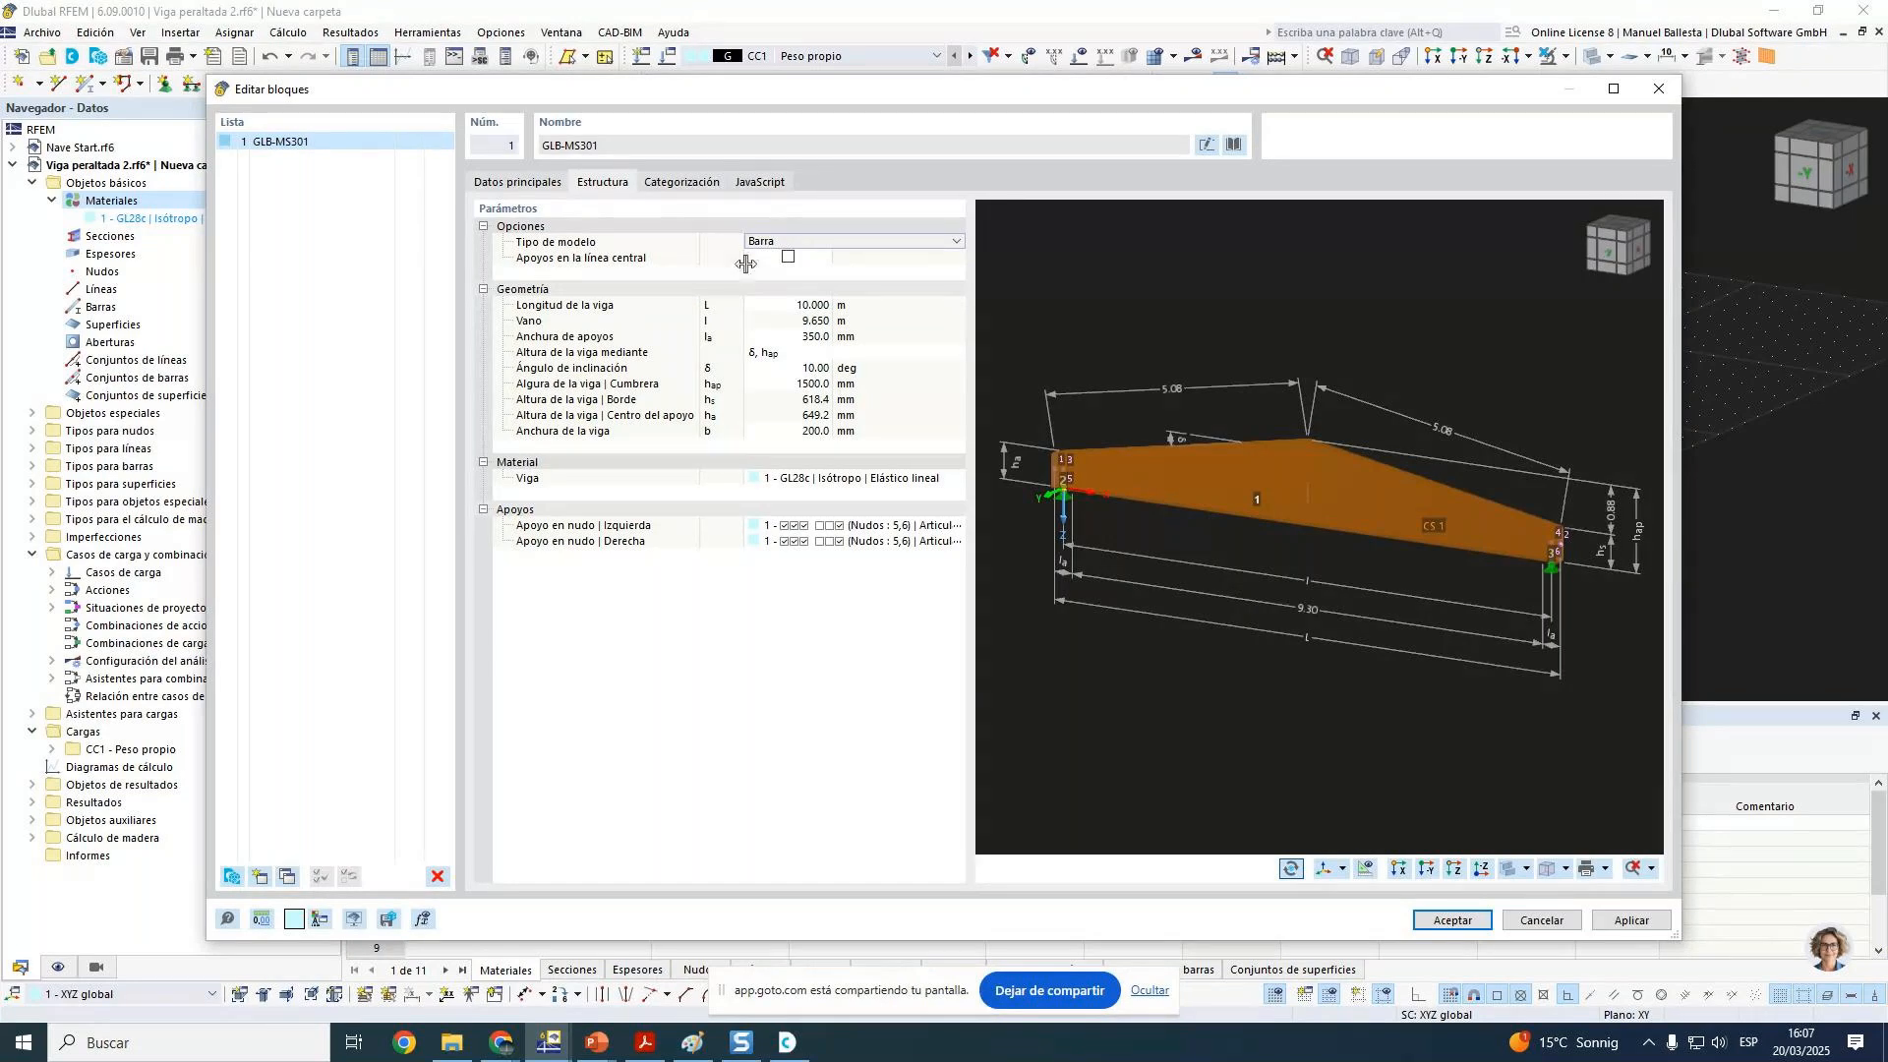
Step: Set the beam length L to 41 m and the support width to 240 mm
left_click(785, 305)
type("41")
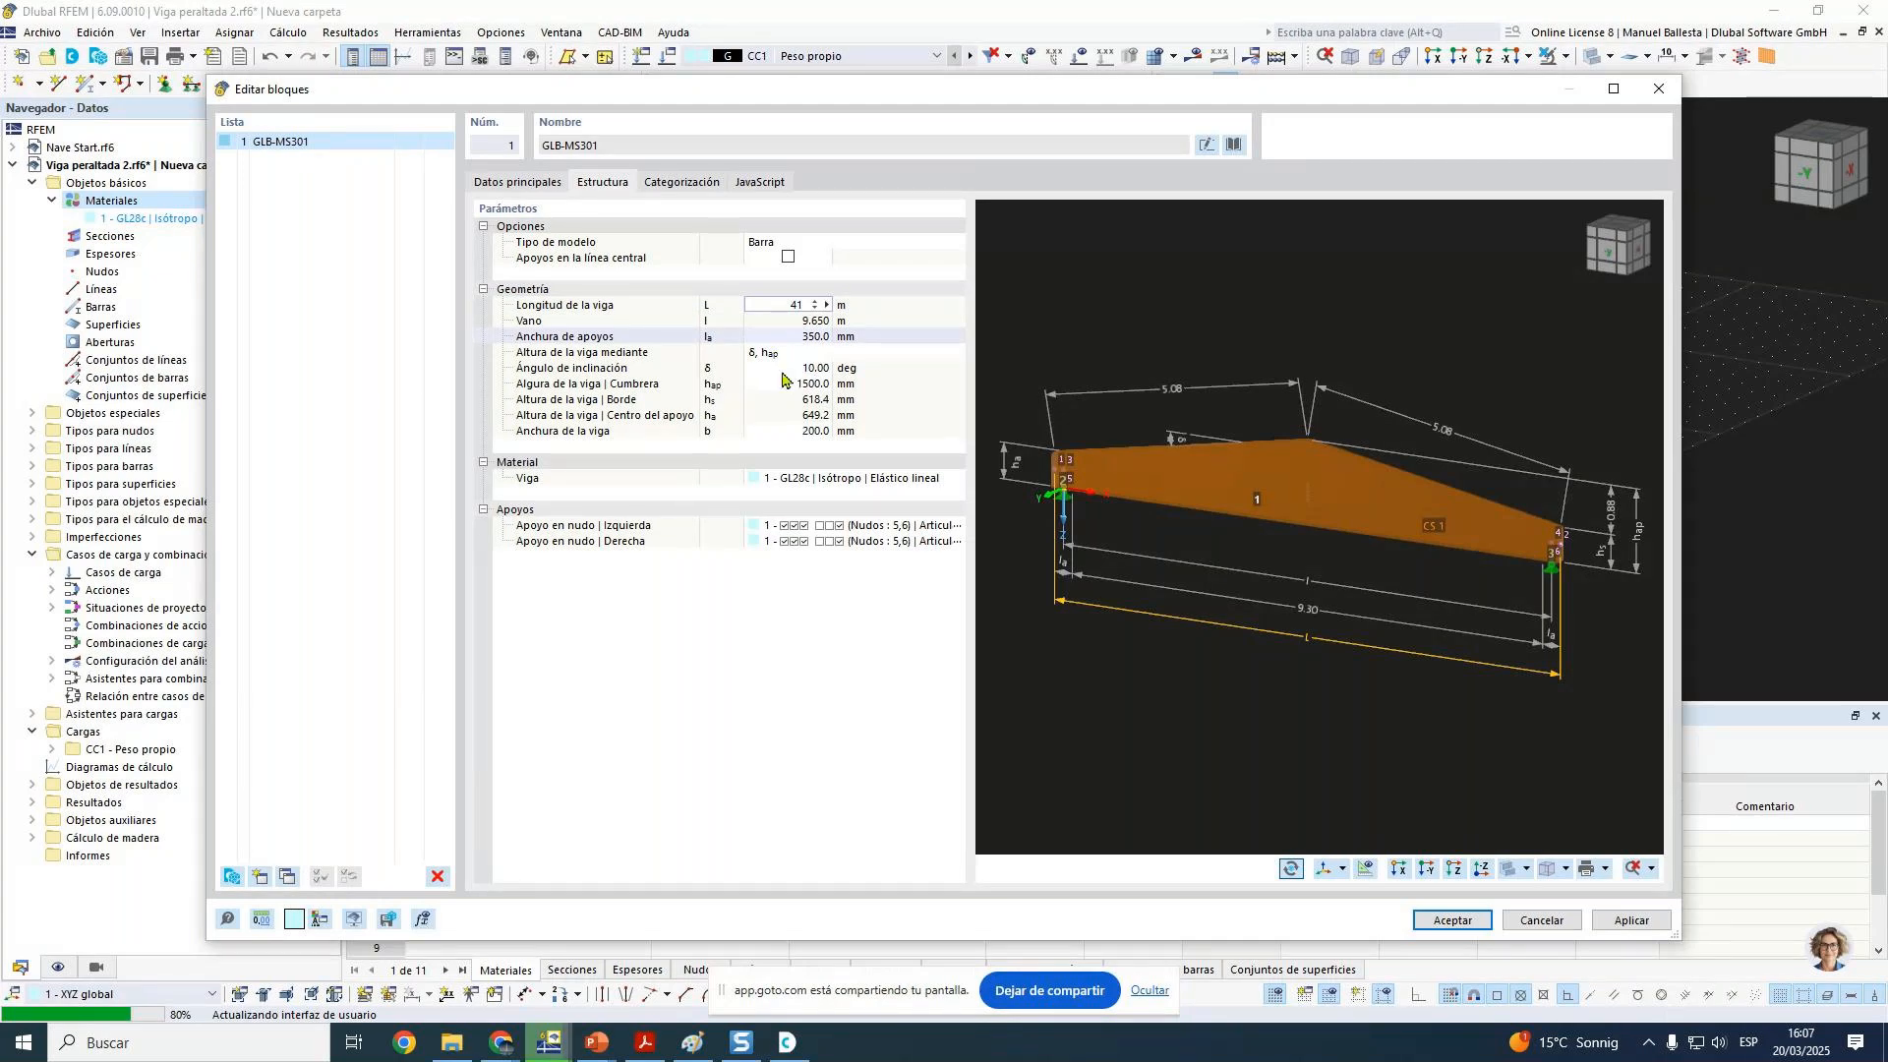
key("Tab")
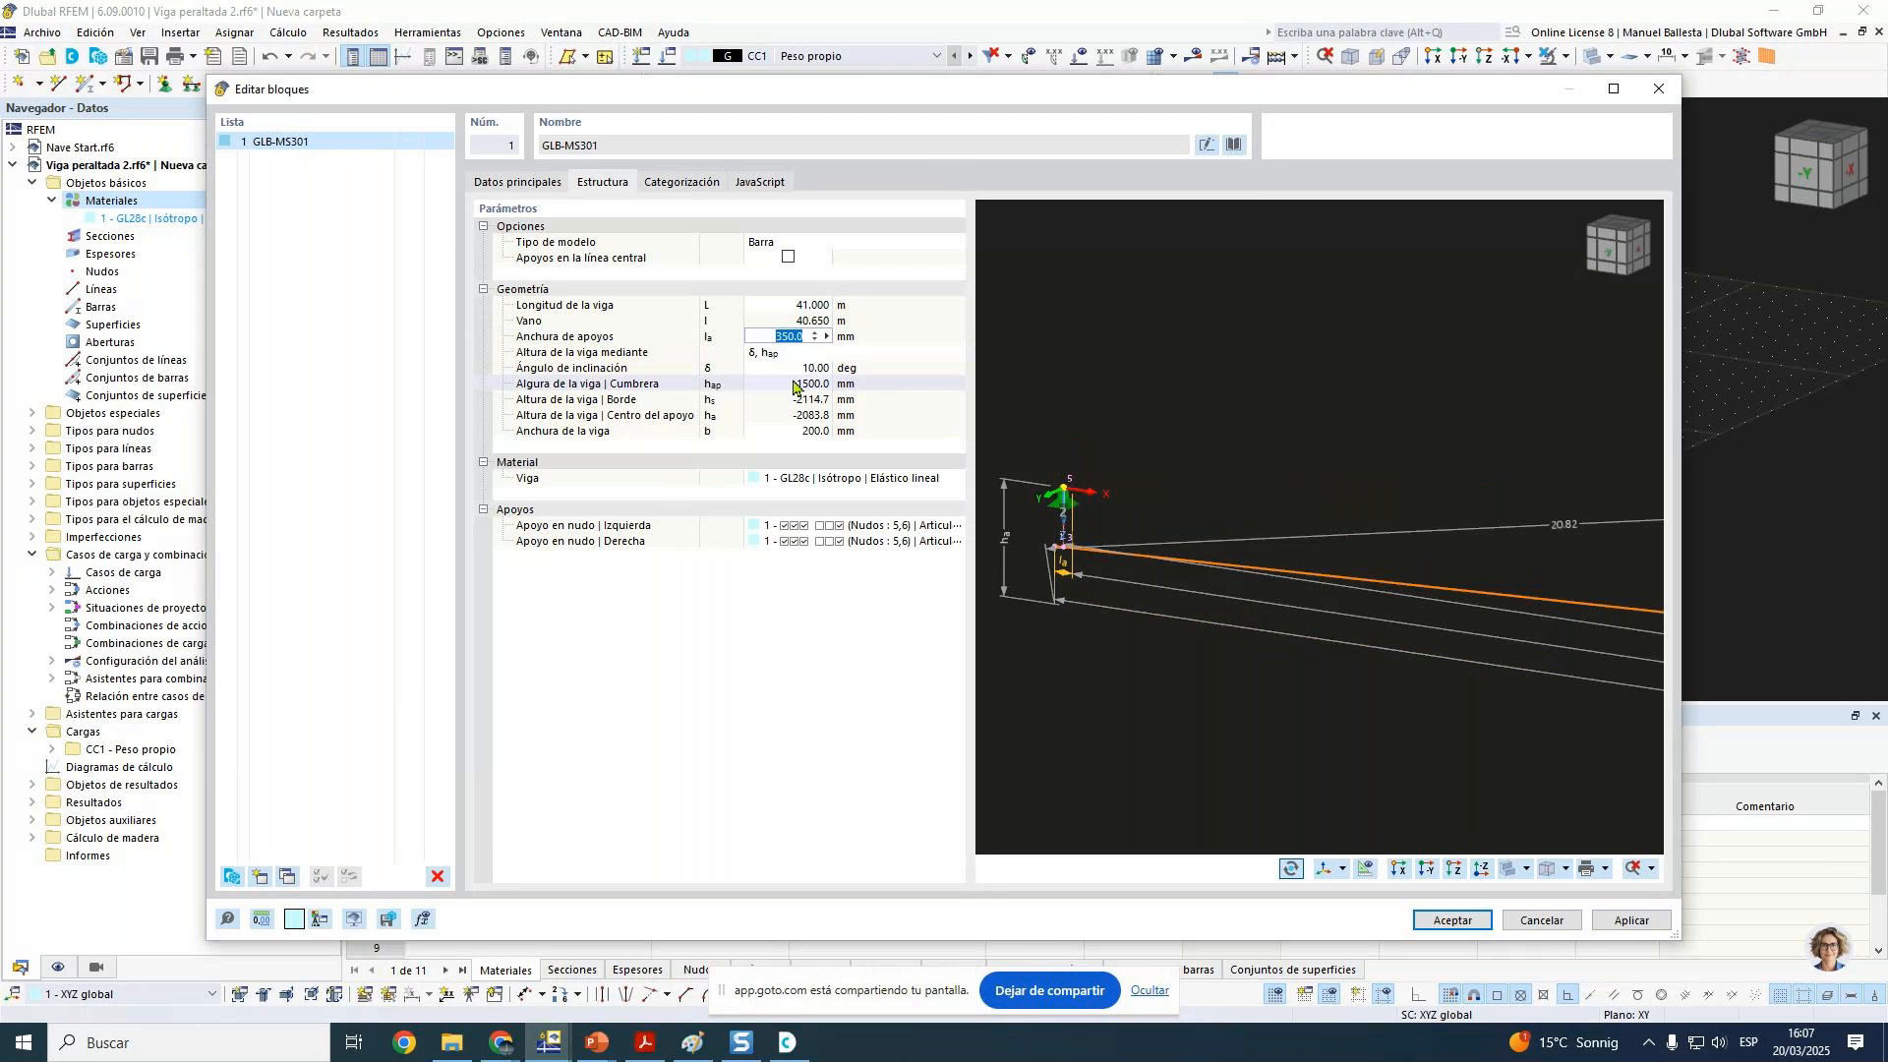
type("240")
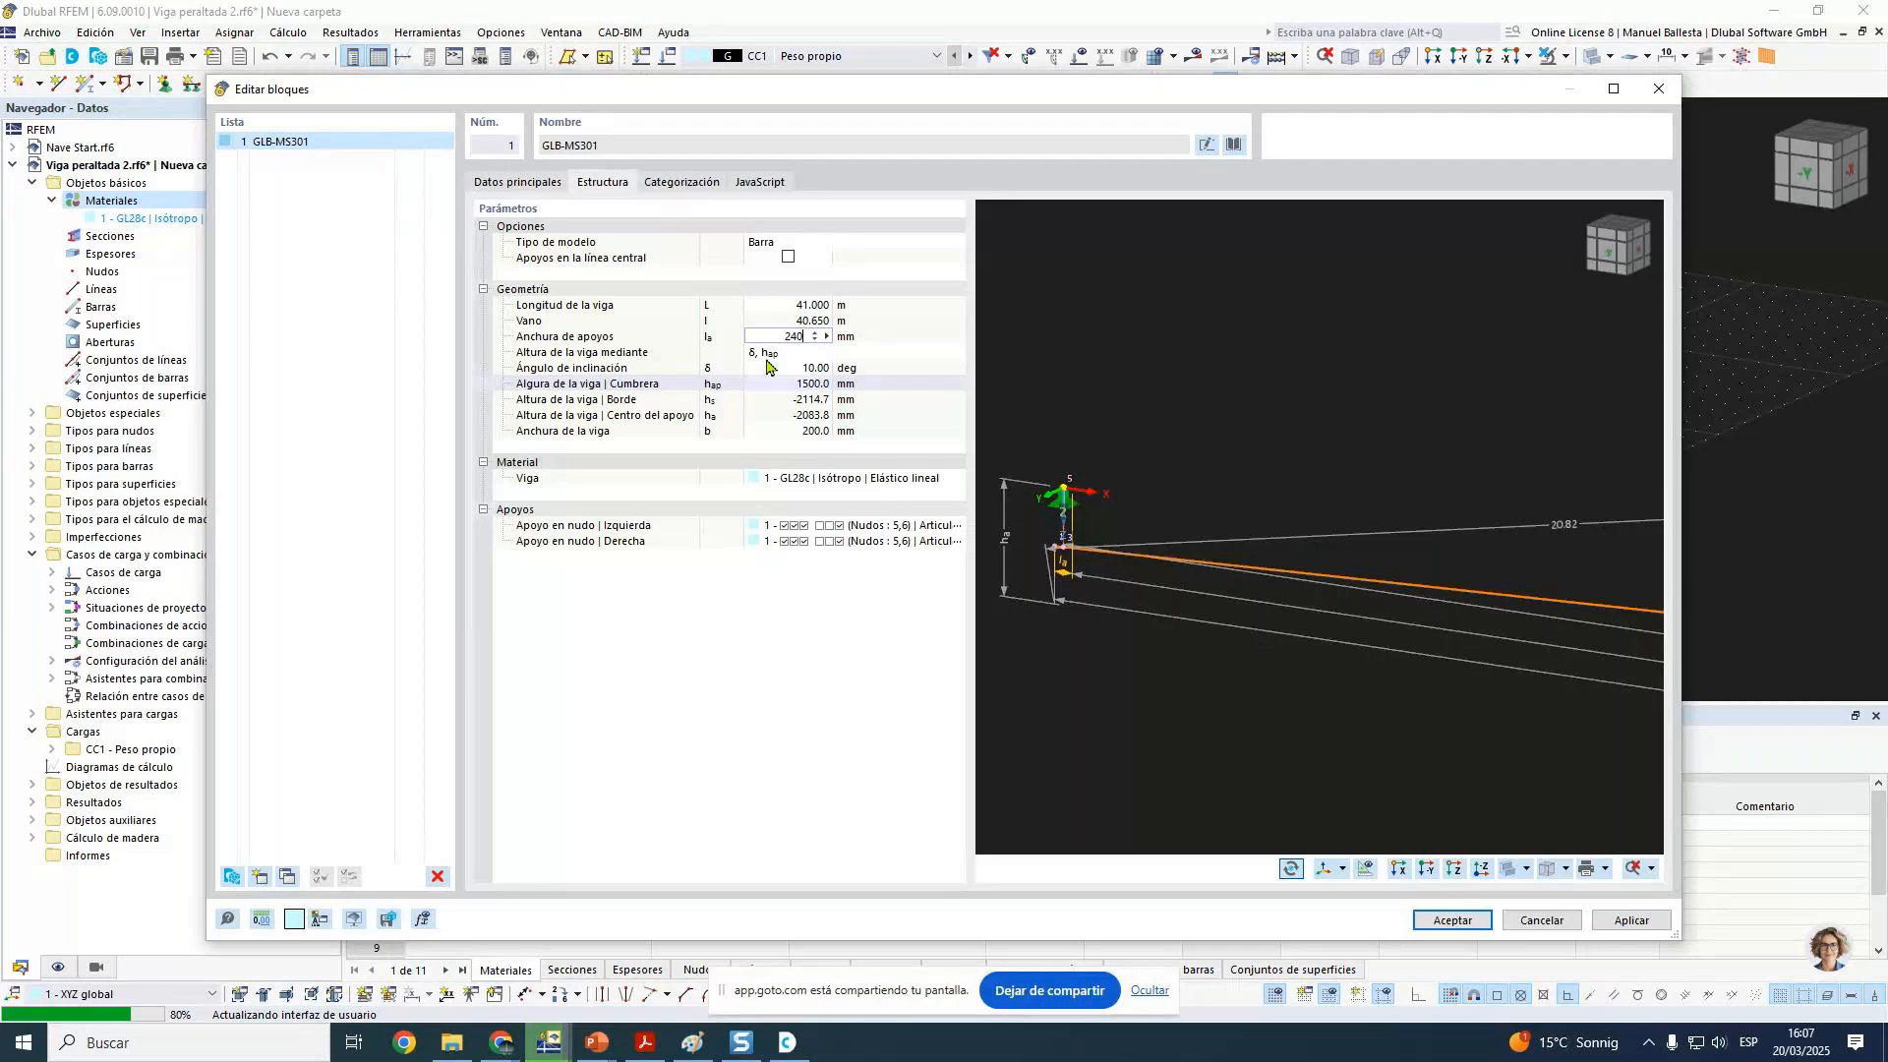
Step: Define the beam height through hap and hs, with 2500 mm at the ridge and 1300 mm at the edge
left_click(769, 354)
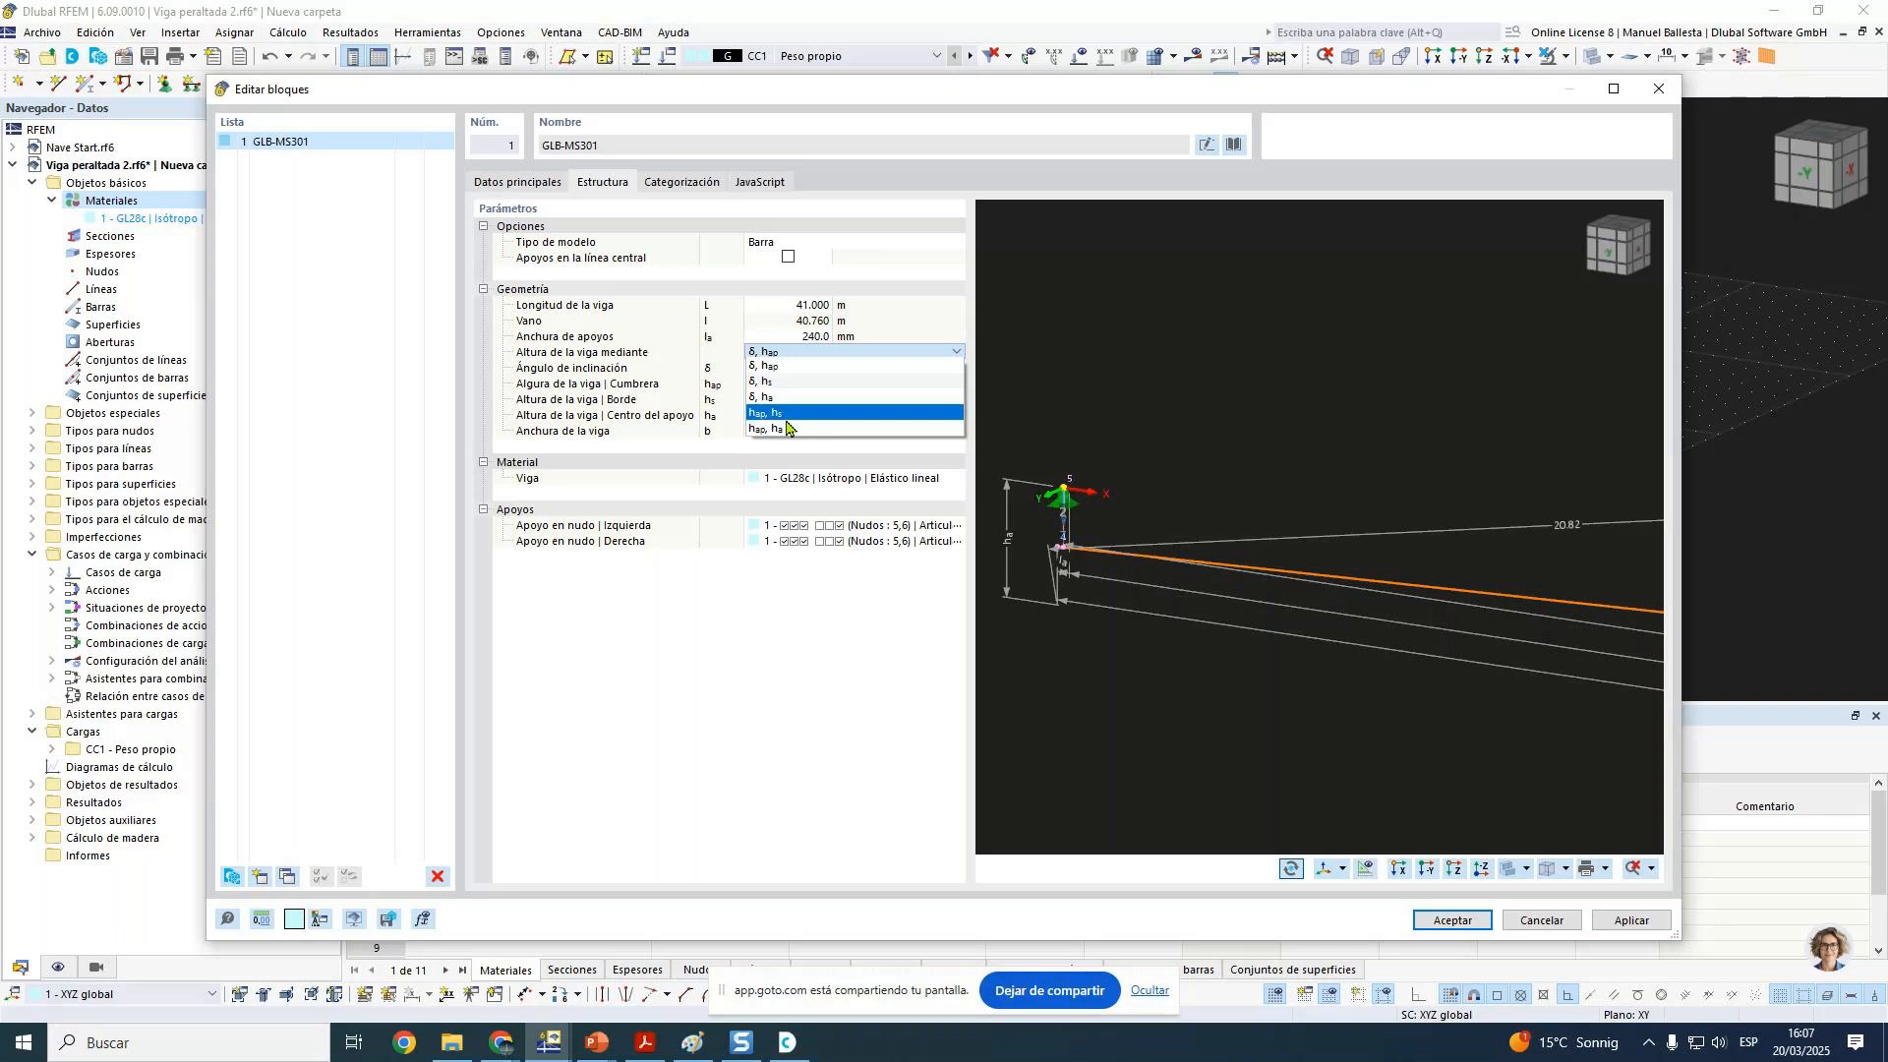
left_click(815, 417)
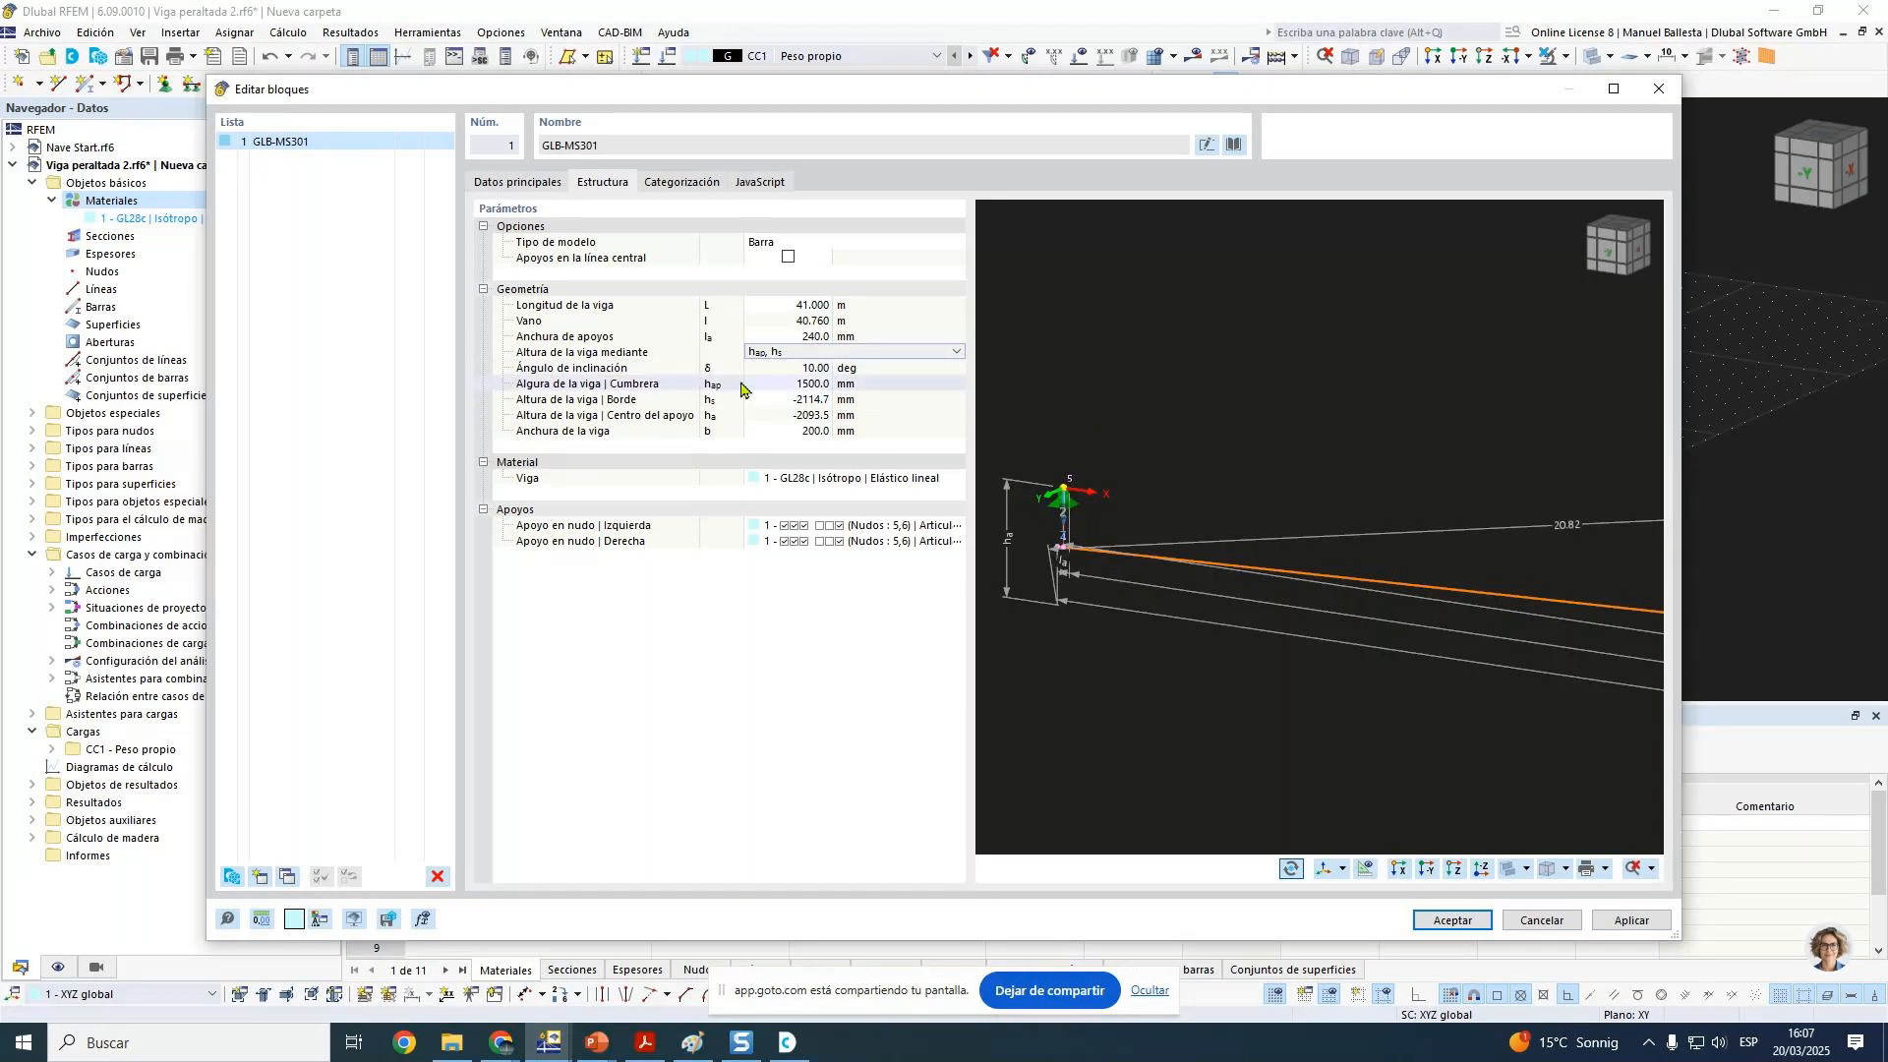
left_click(781, 384)
type("2500")
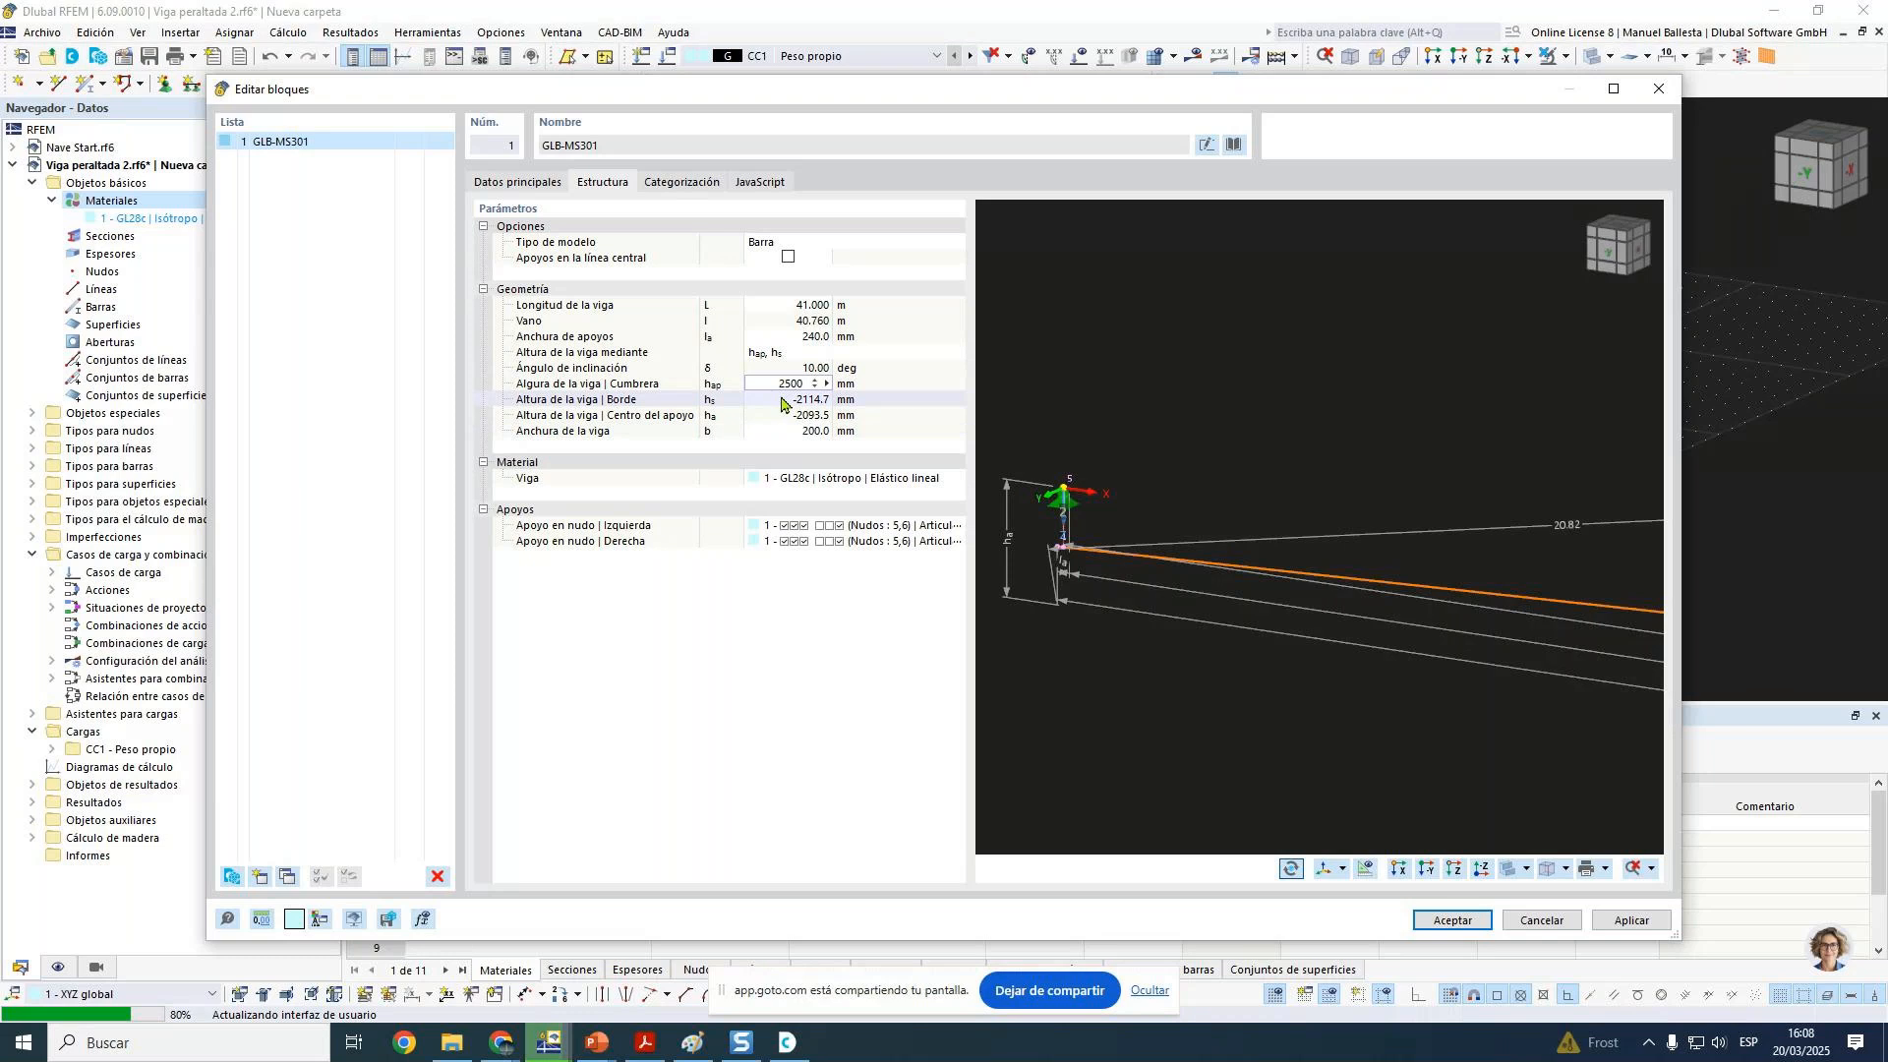
left_click(782, 400)
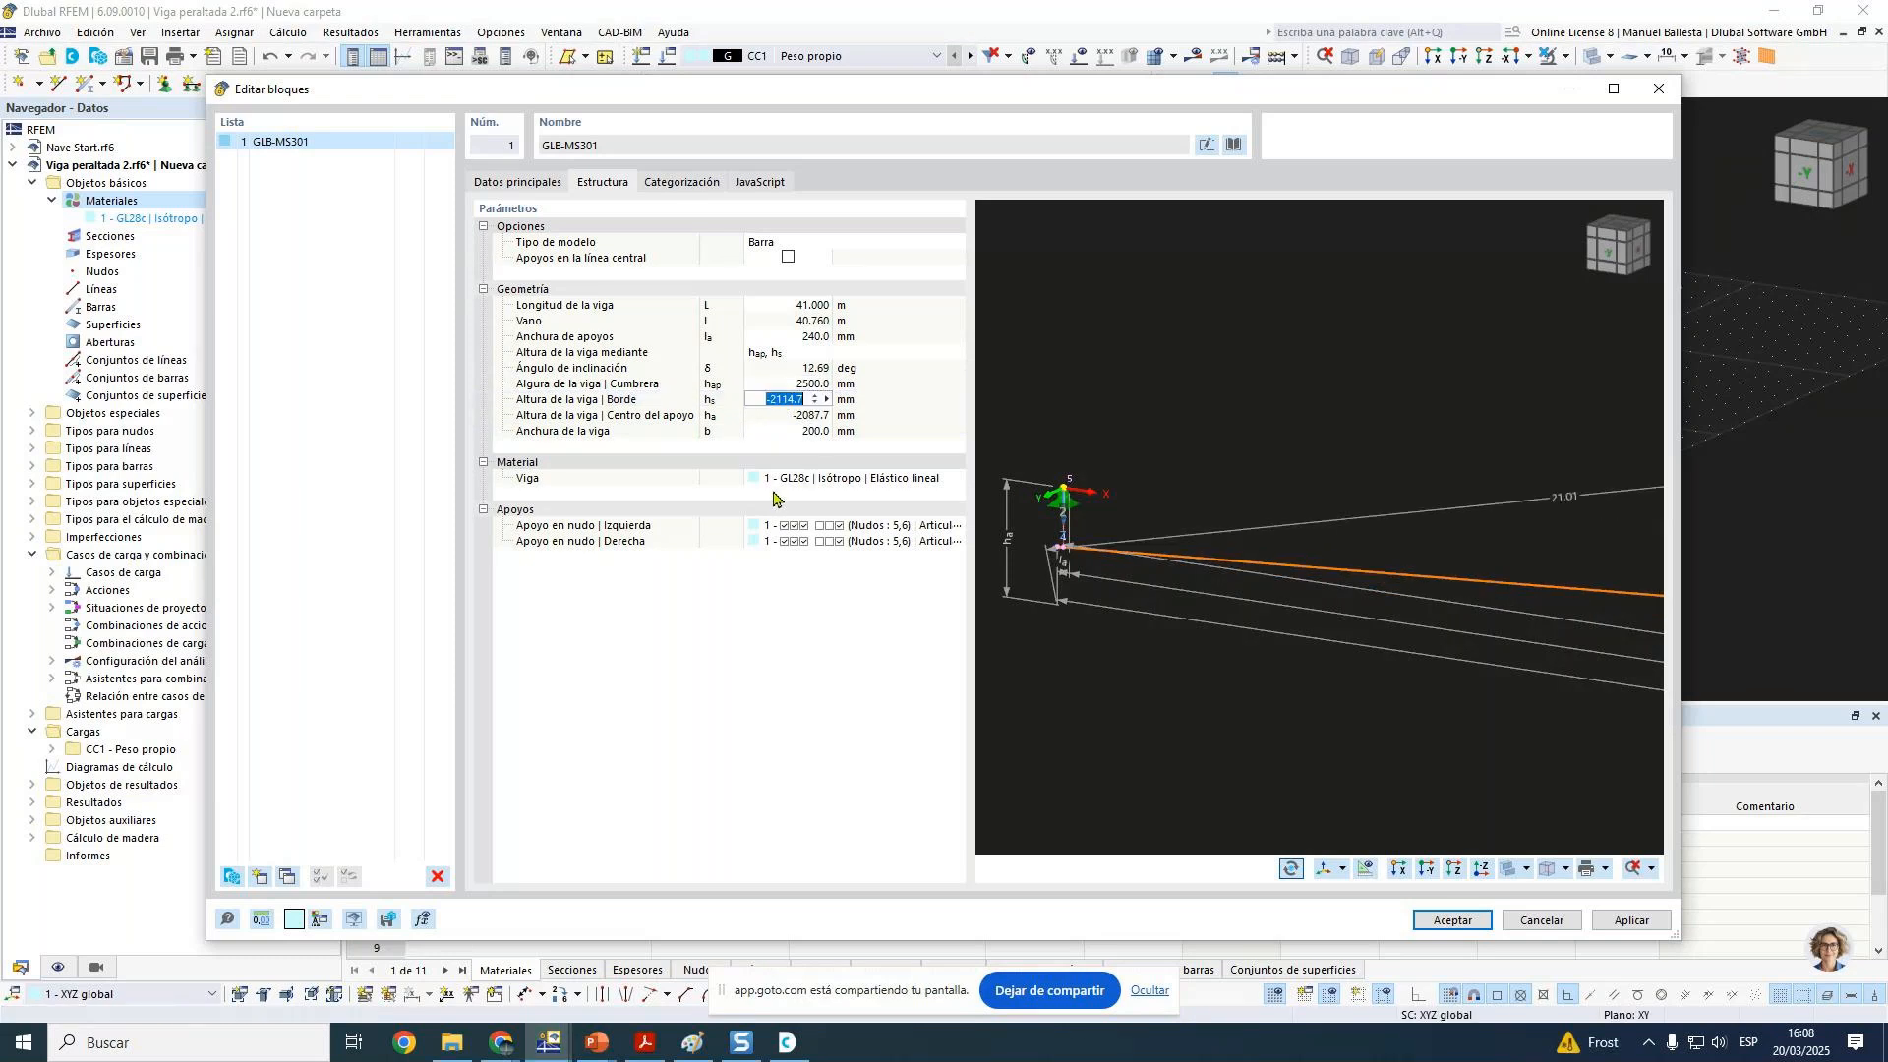
type("1300")
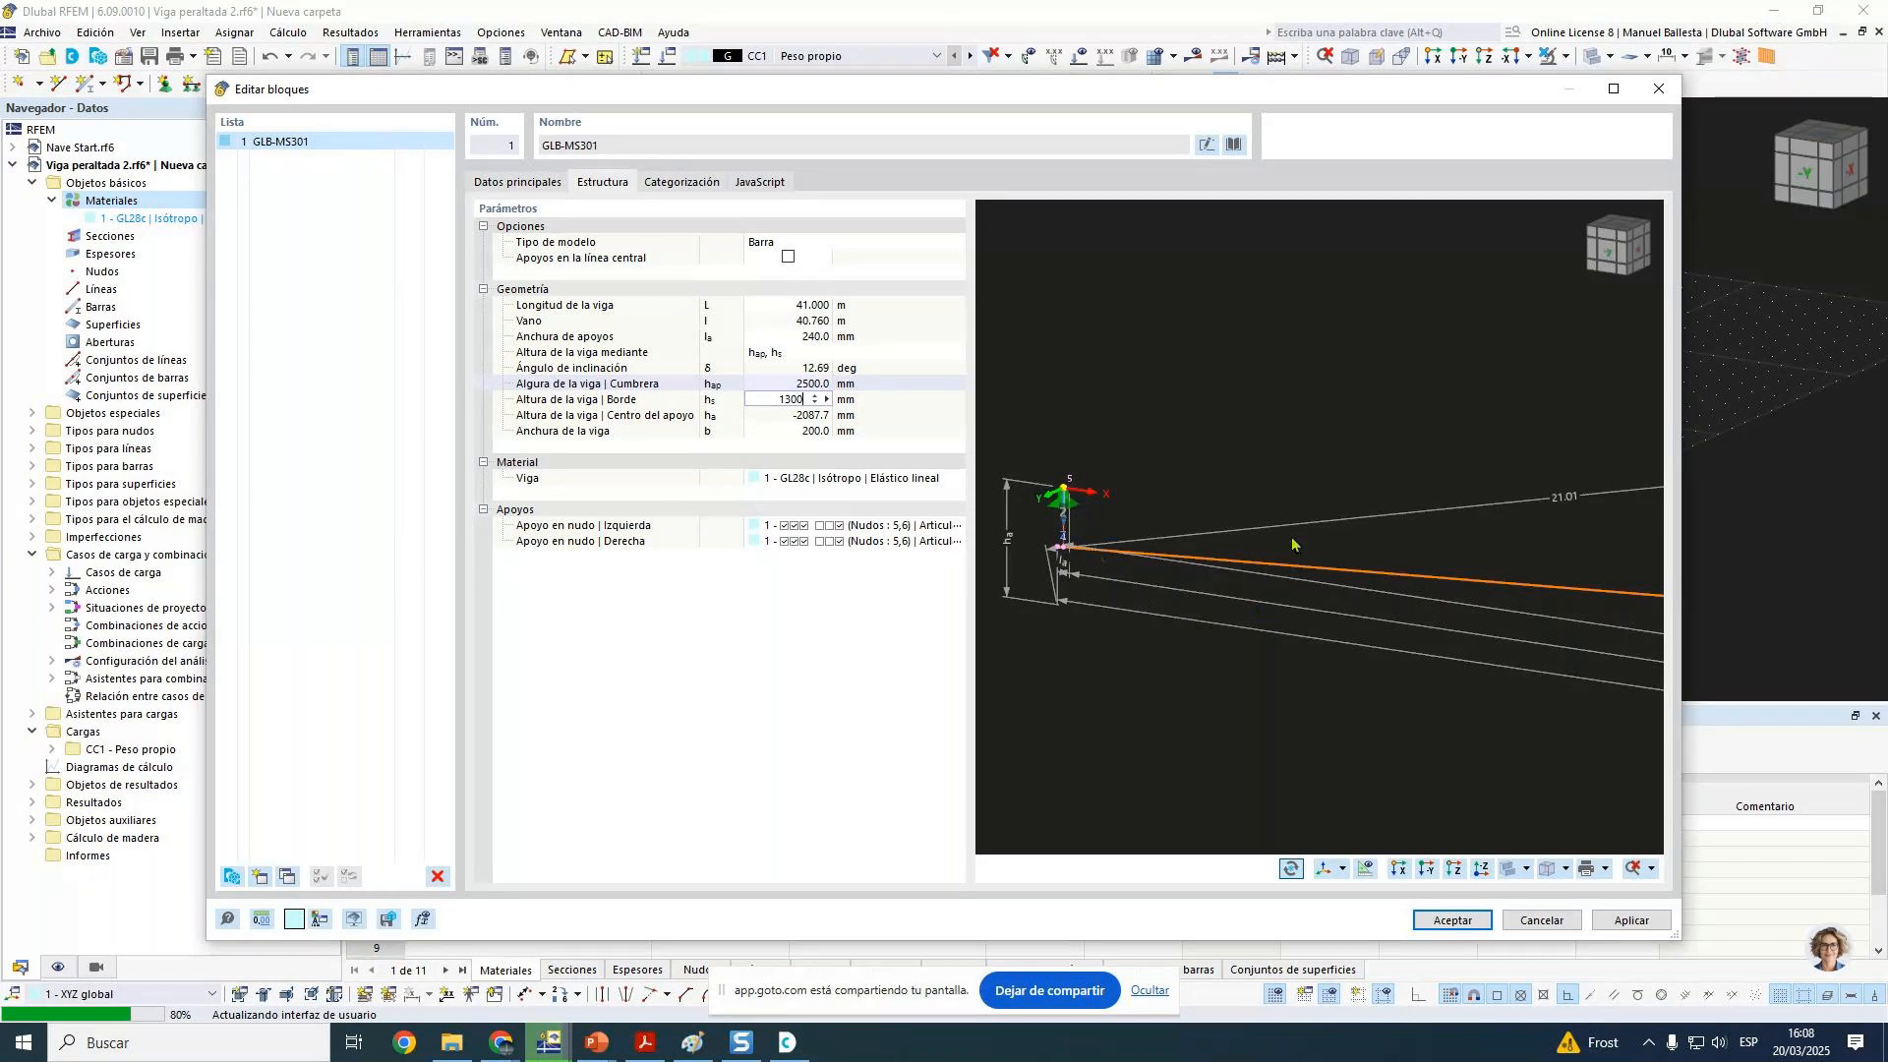
key("Return")
scroll(1416, 676, "up", 2)
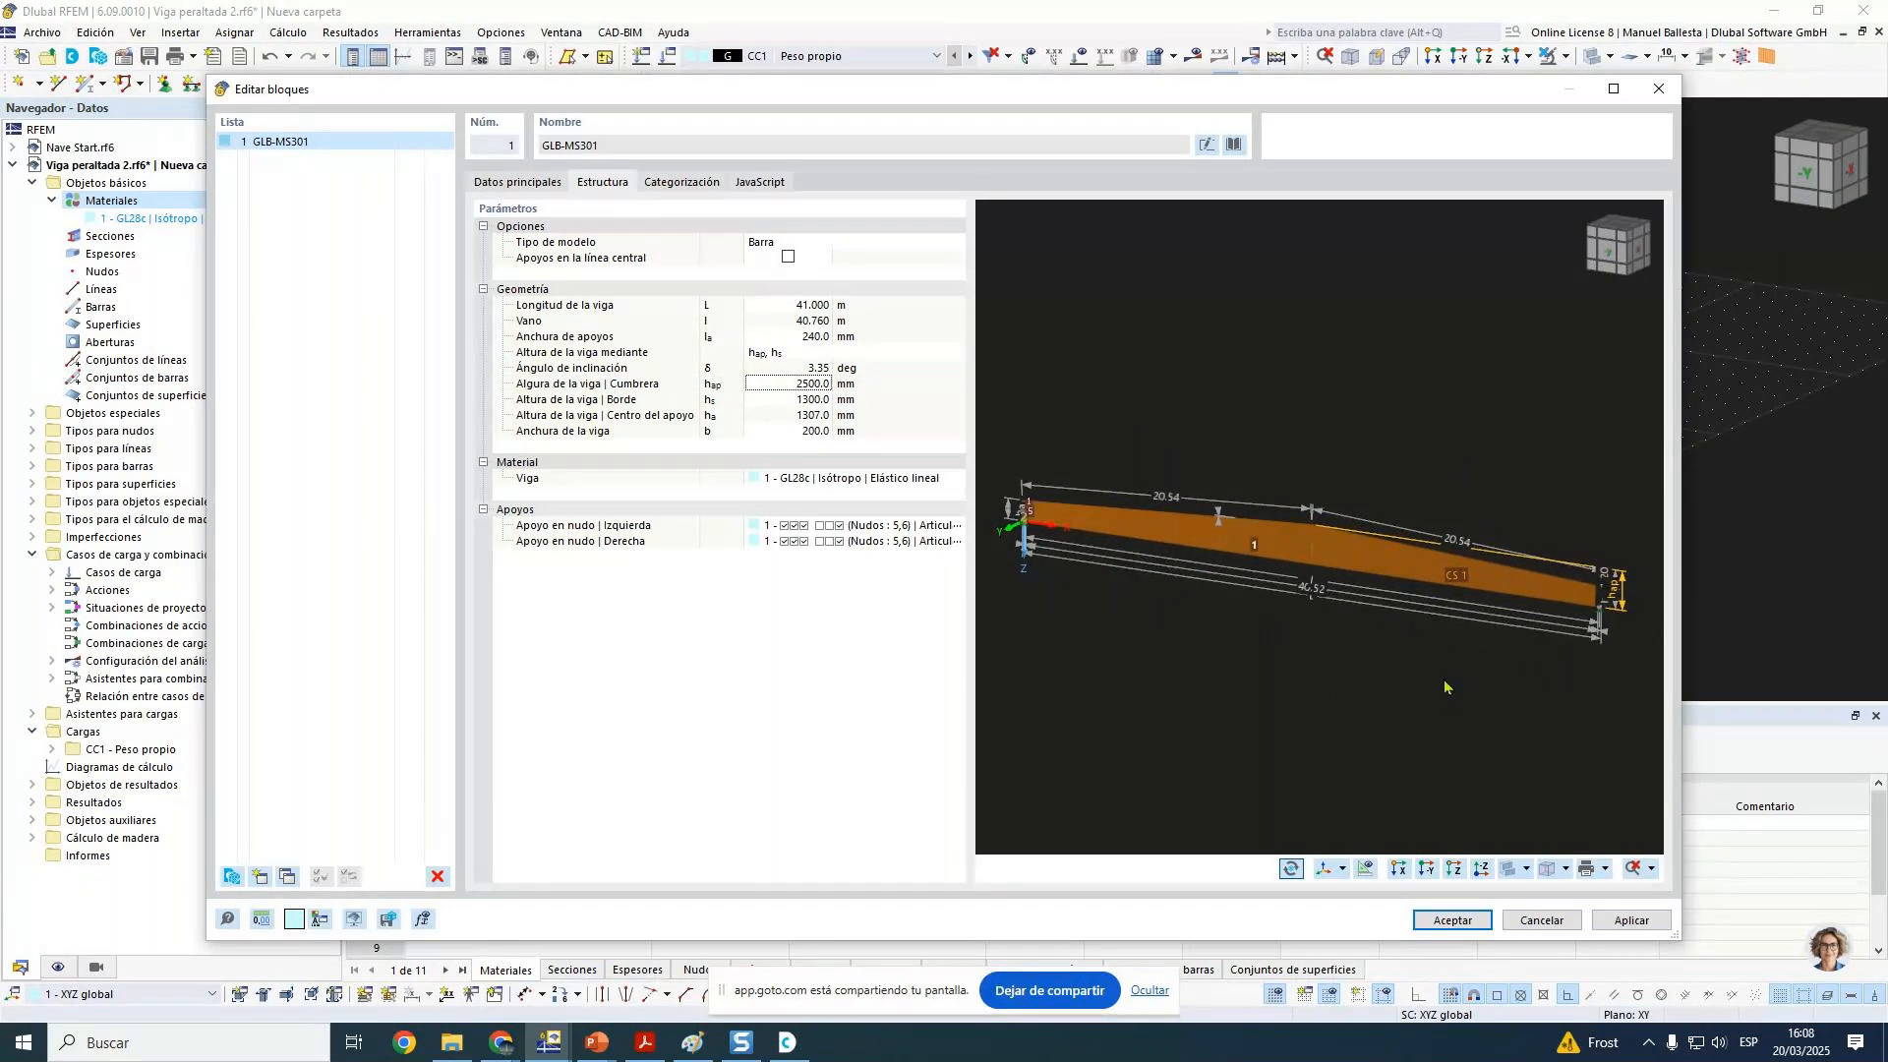
scroll(1437, 703, "down", 1)
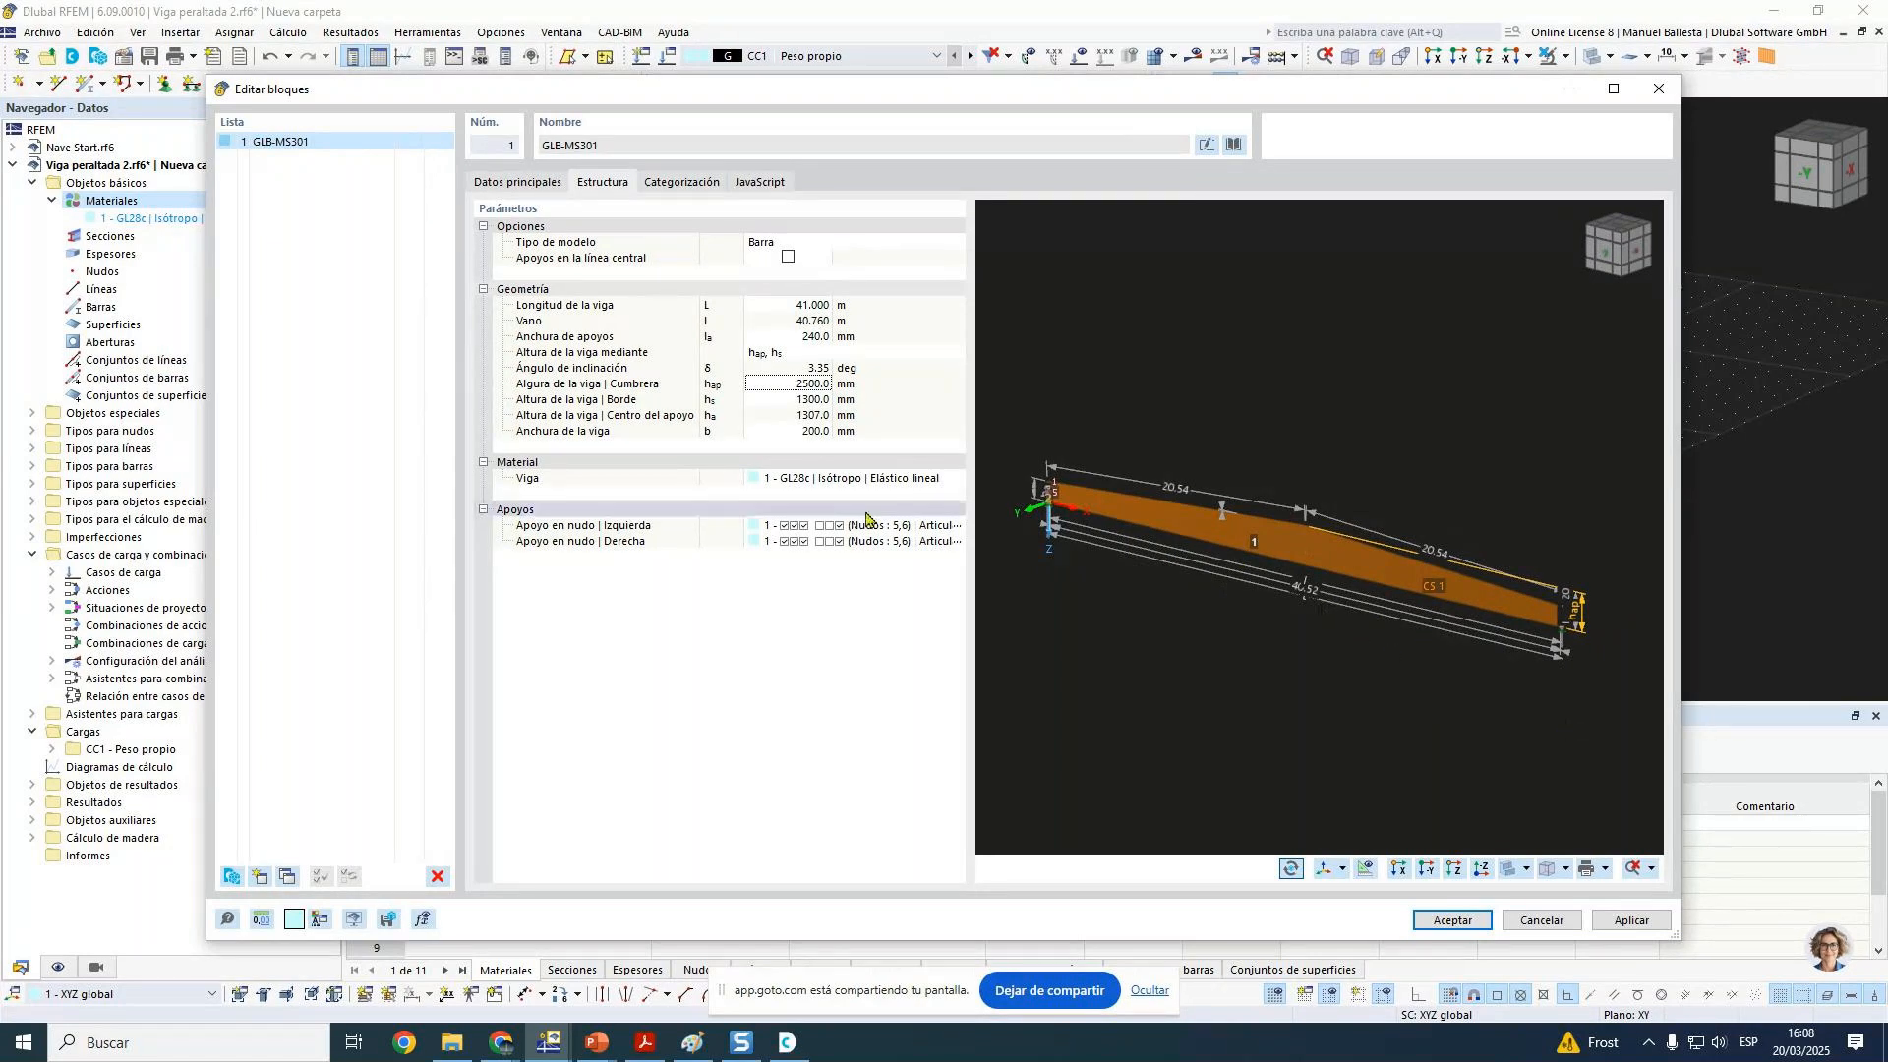
Step: Edit the beam's left nodal support so that rotation φX is restrained and rotation φZ is free
left_click(808, 526)
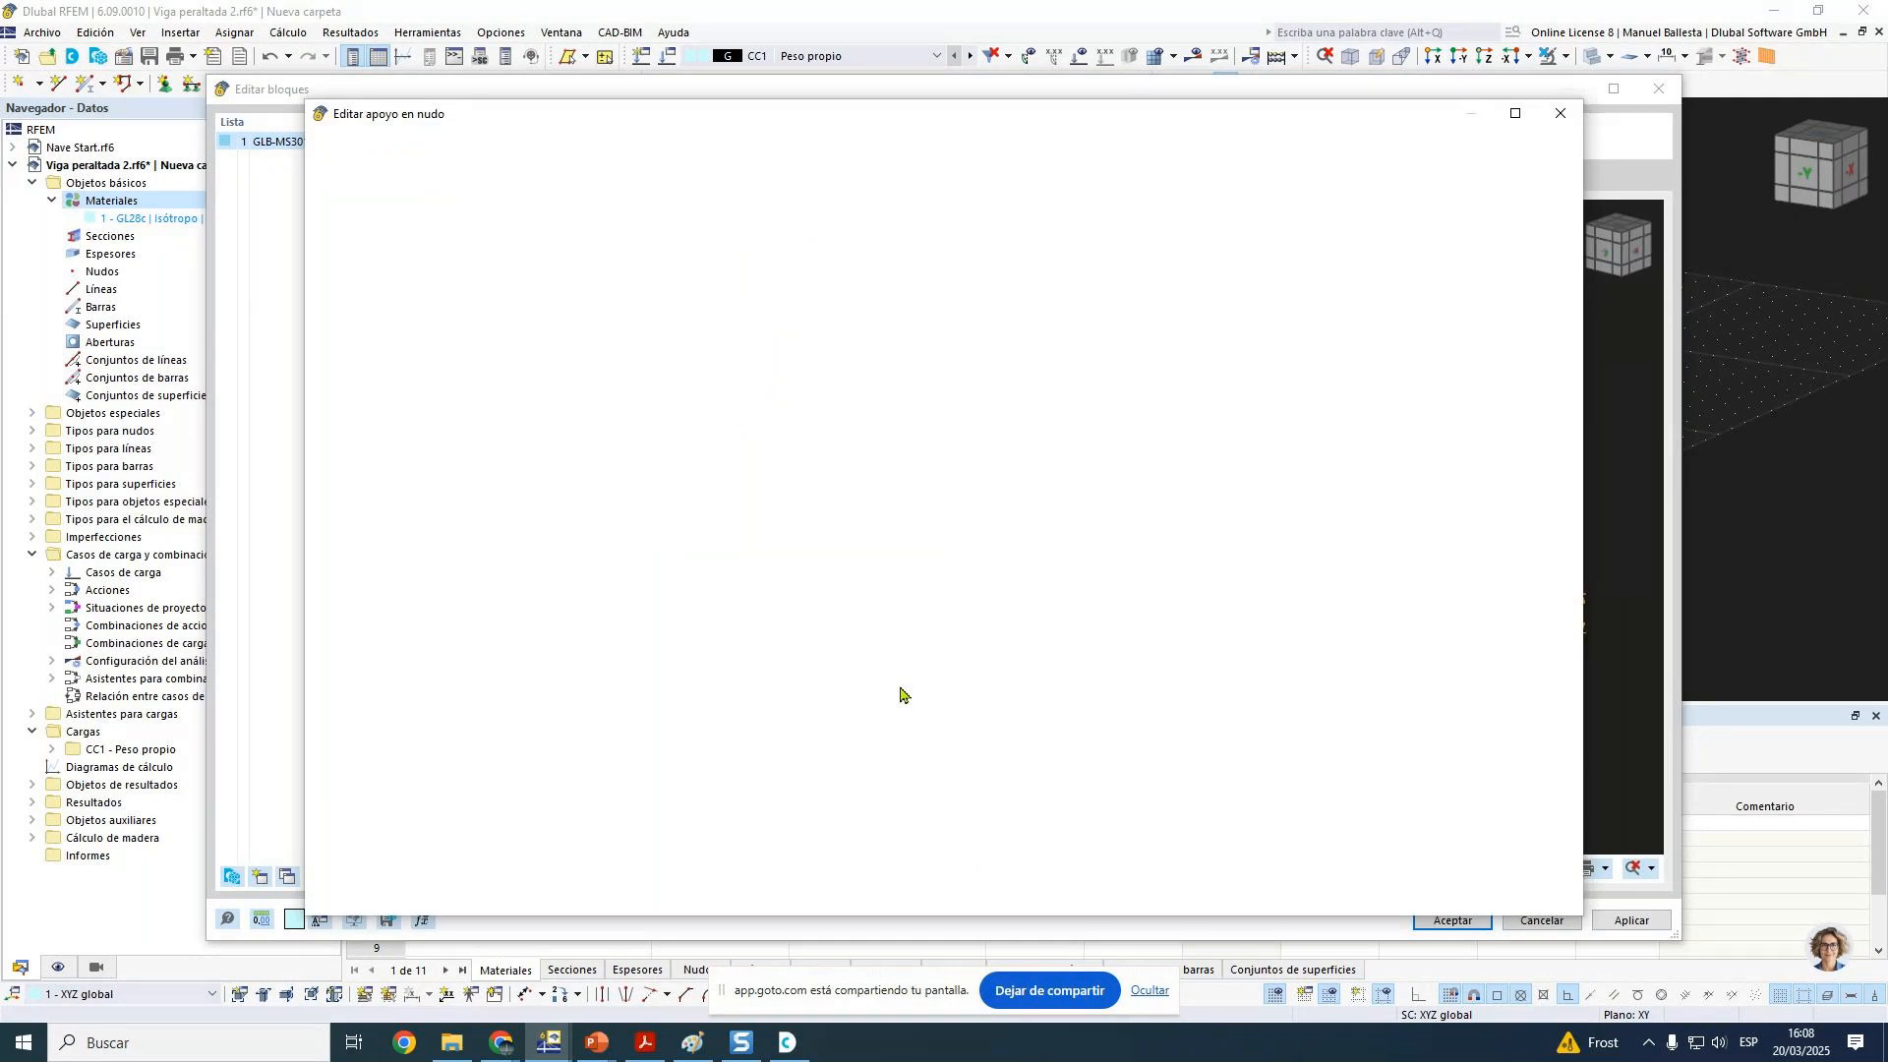
left_click(551, 441)
left_click(551, 494)
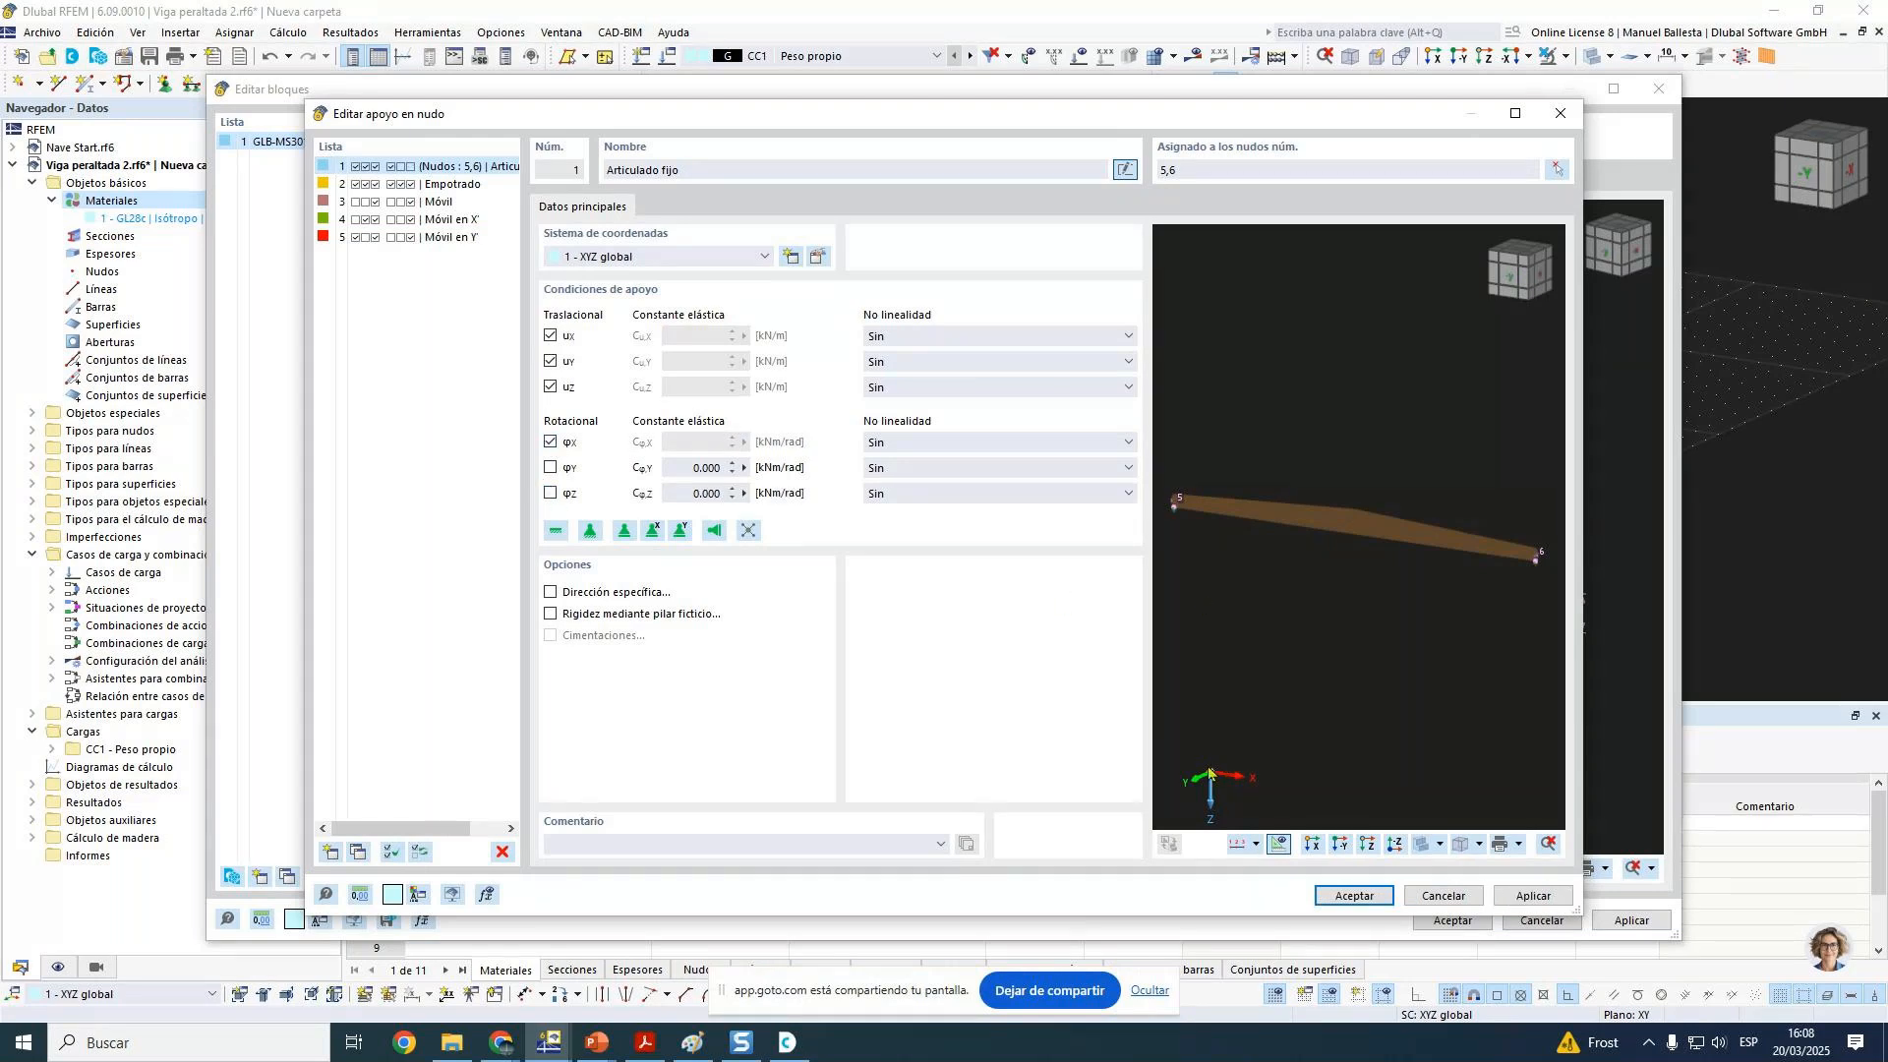
left_click(1361, 894)
Step: Create a new nodal support for the beam's right end with uX and φZ released and φX restrained
left_click(942, 542)
left_click(943, 541)
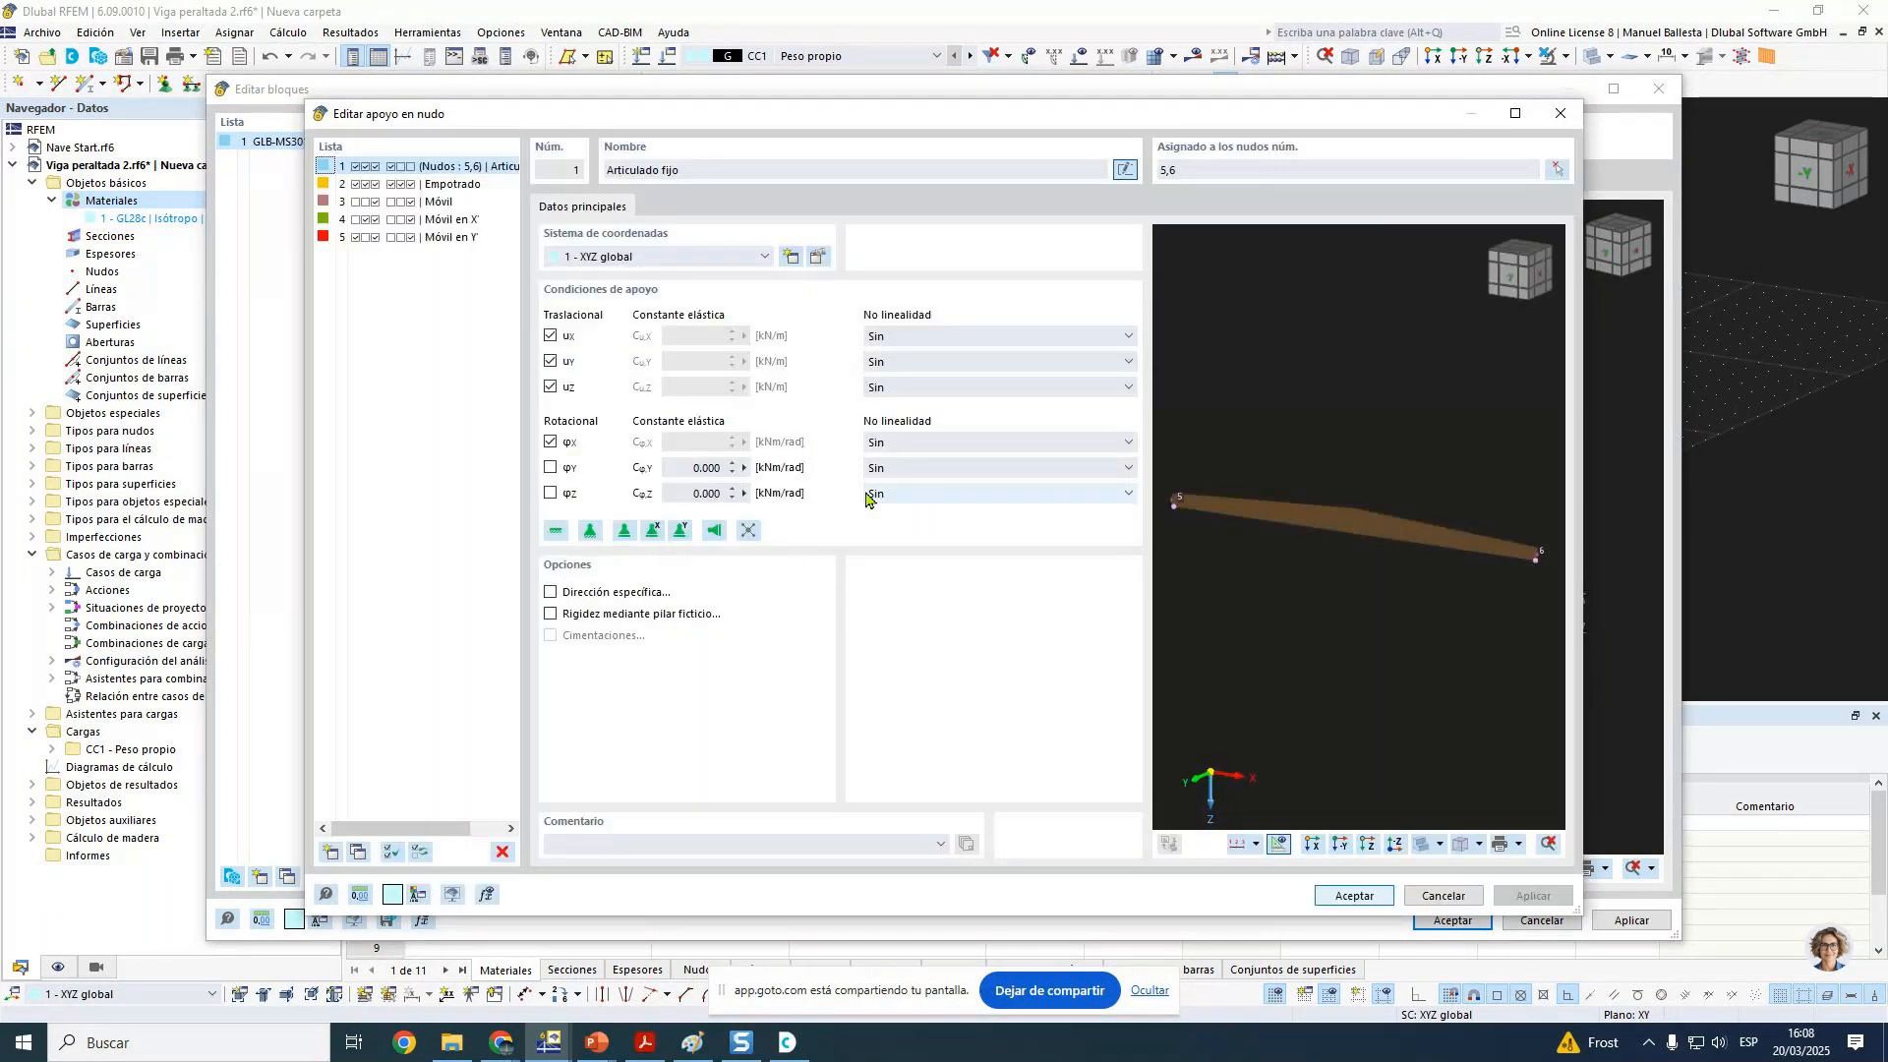
left_click(332, 852)
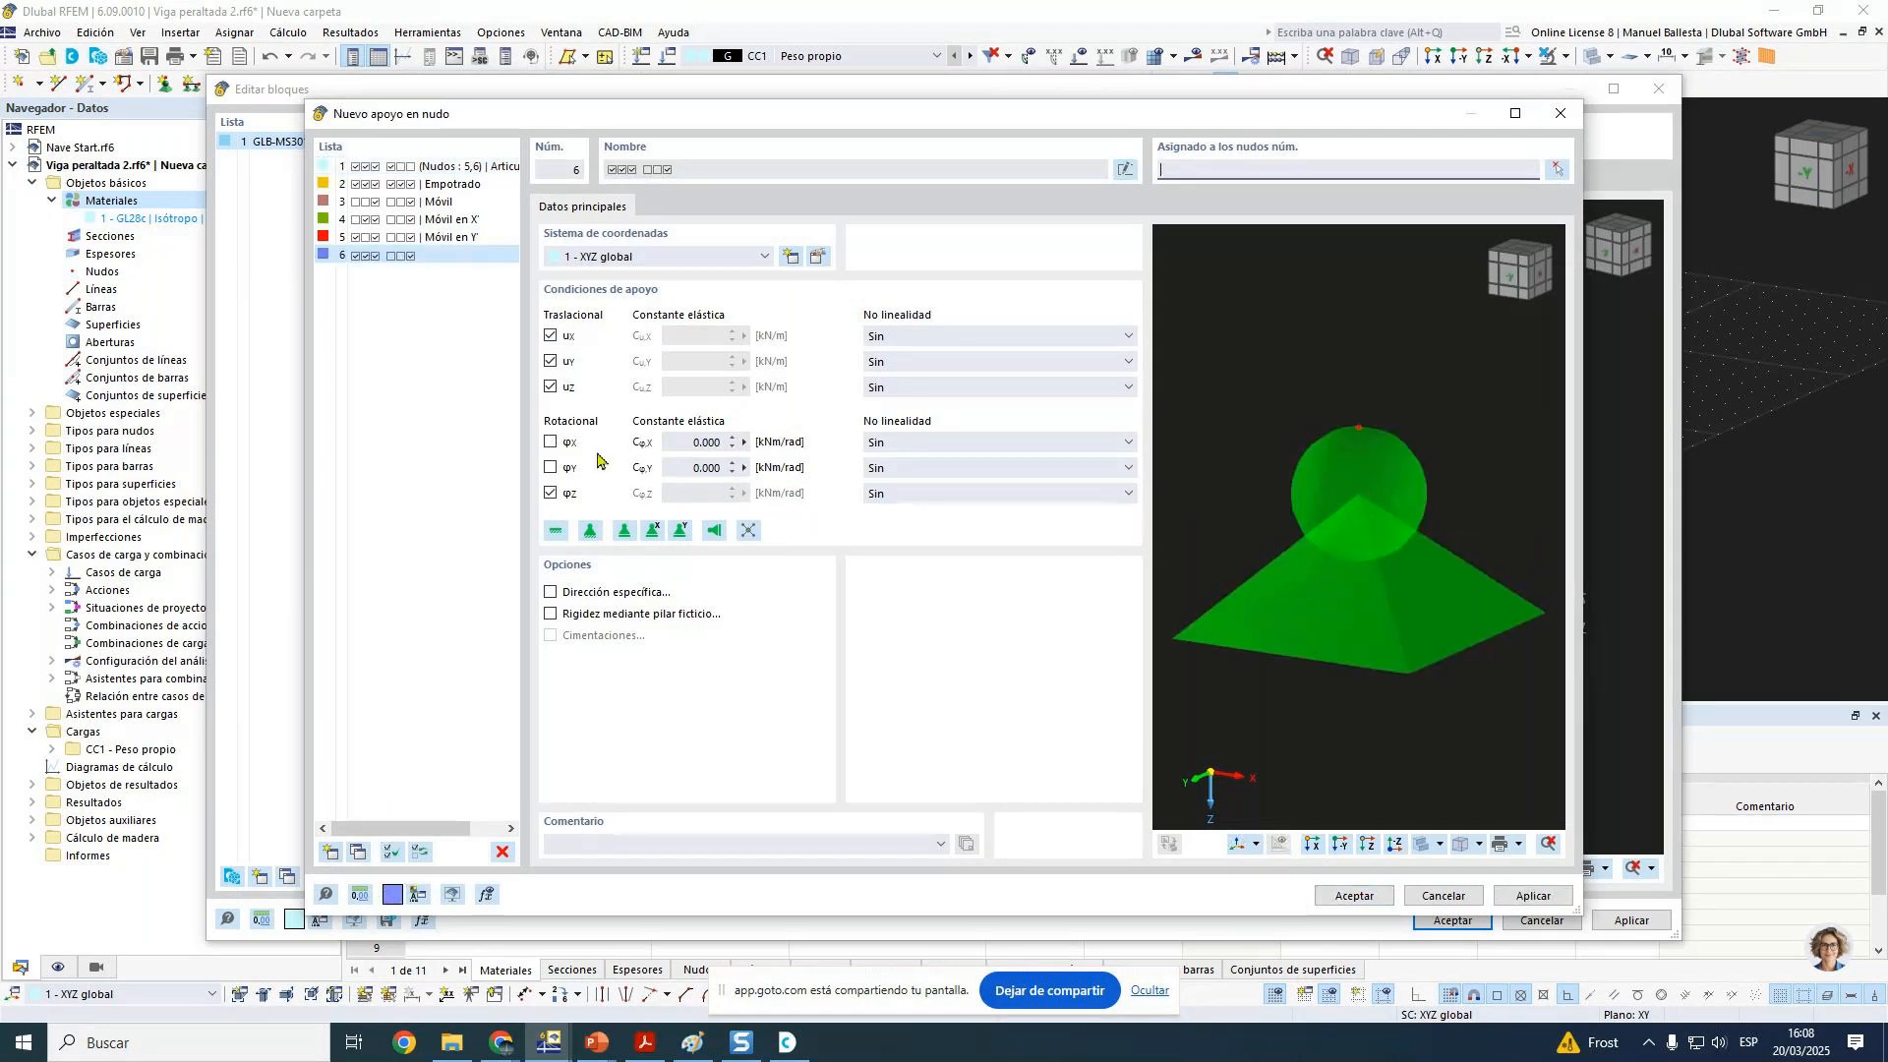
left_click(550, 336)
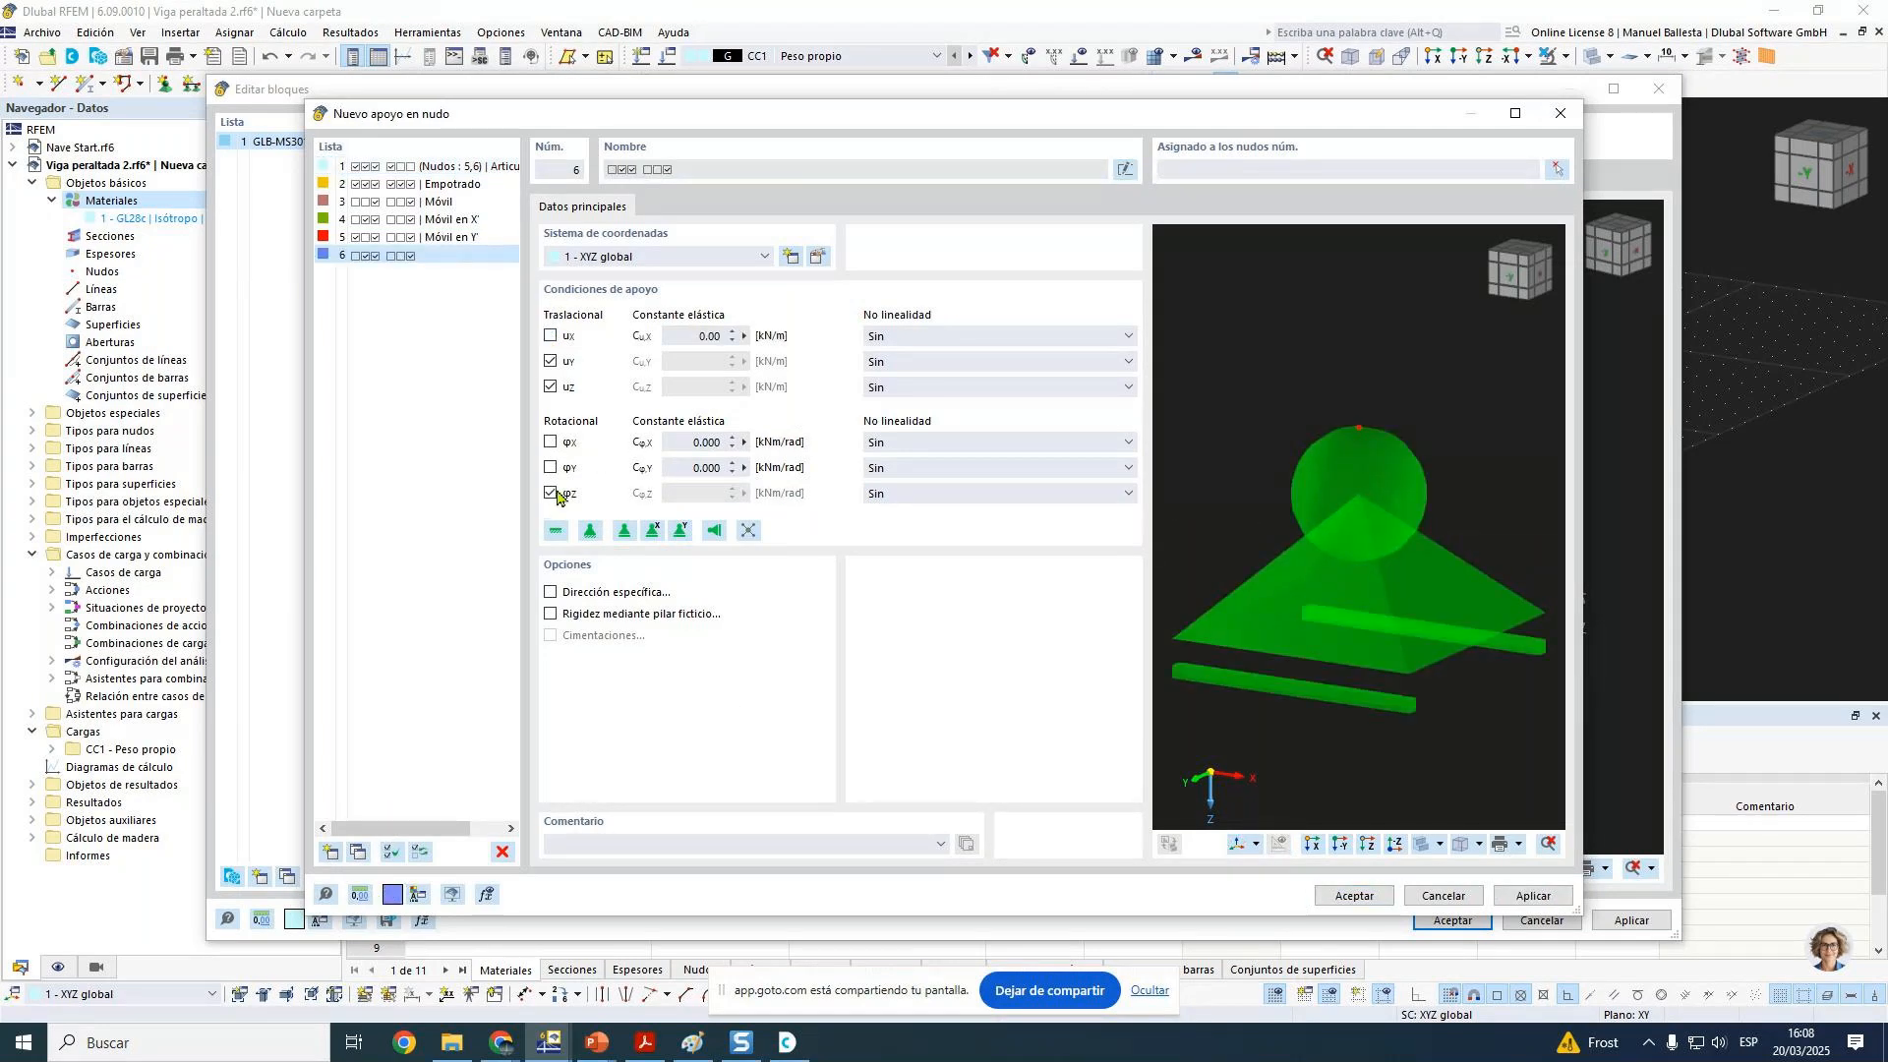
left_click(551, 493)
left_click(550, 443)
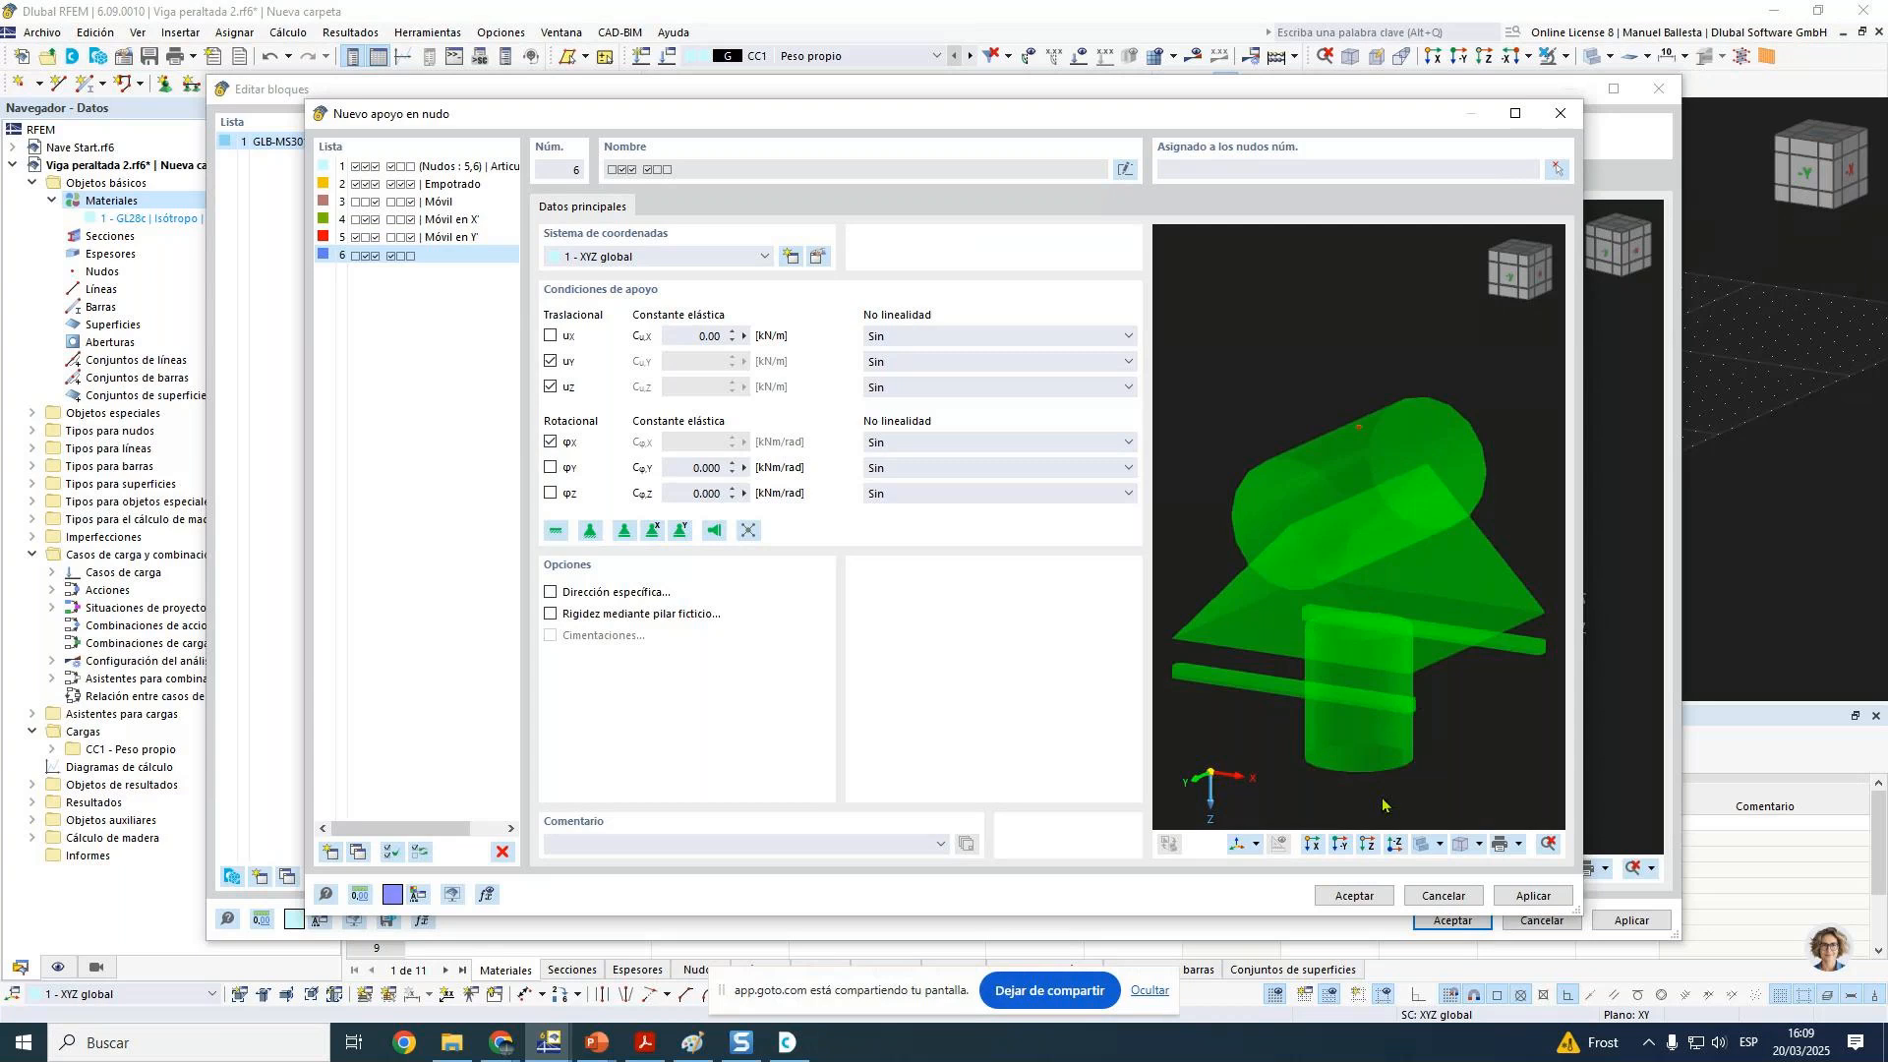
left_click(1352, 896)
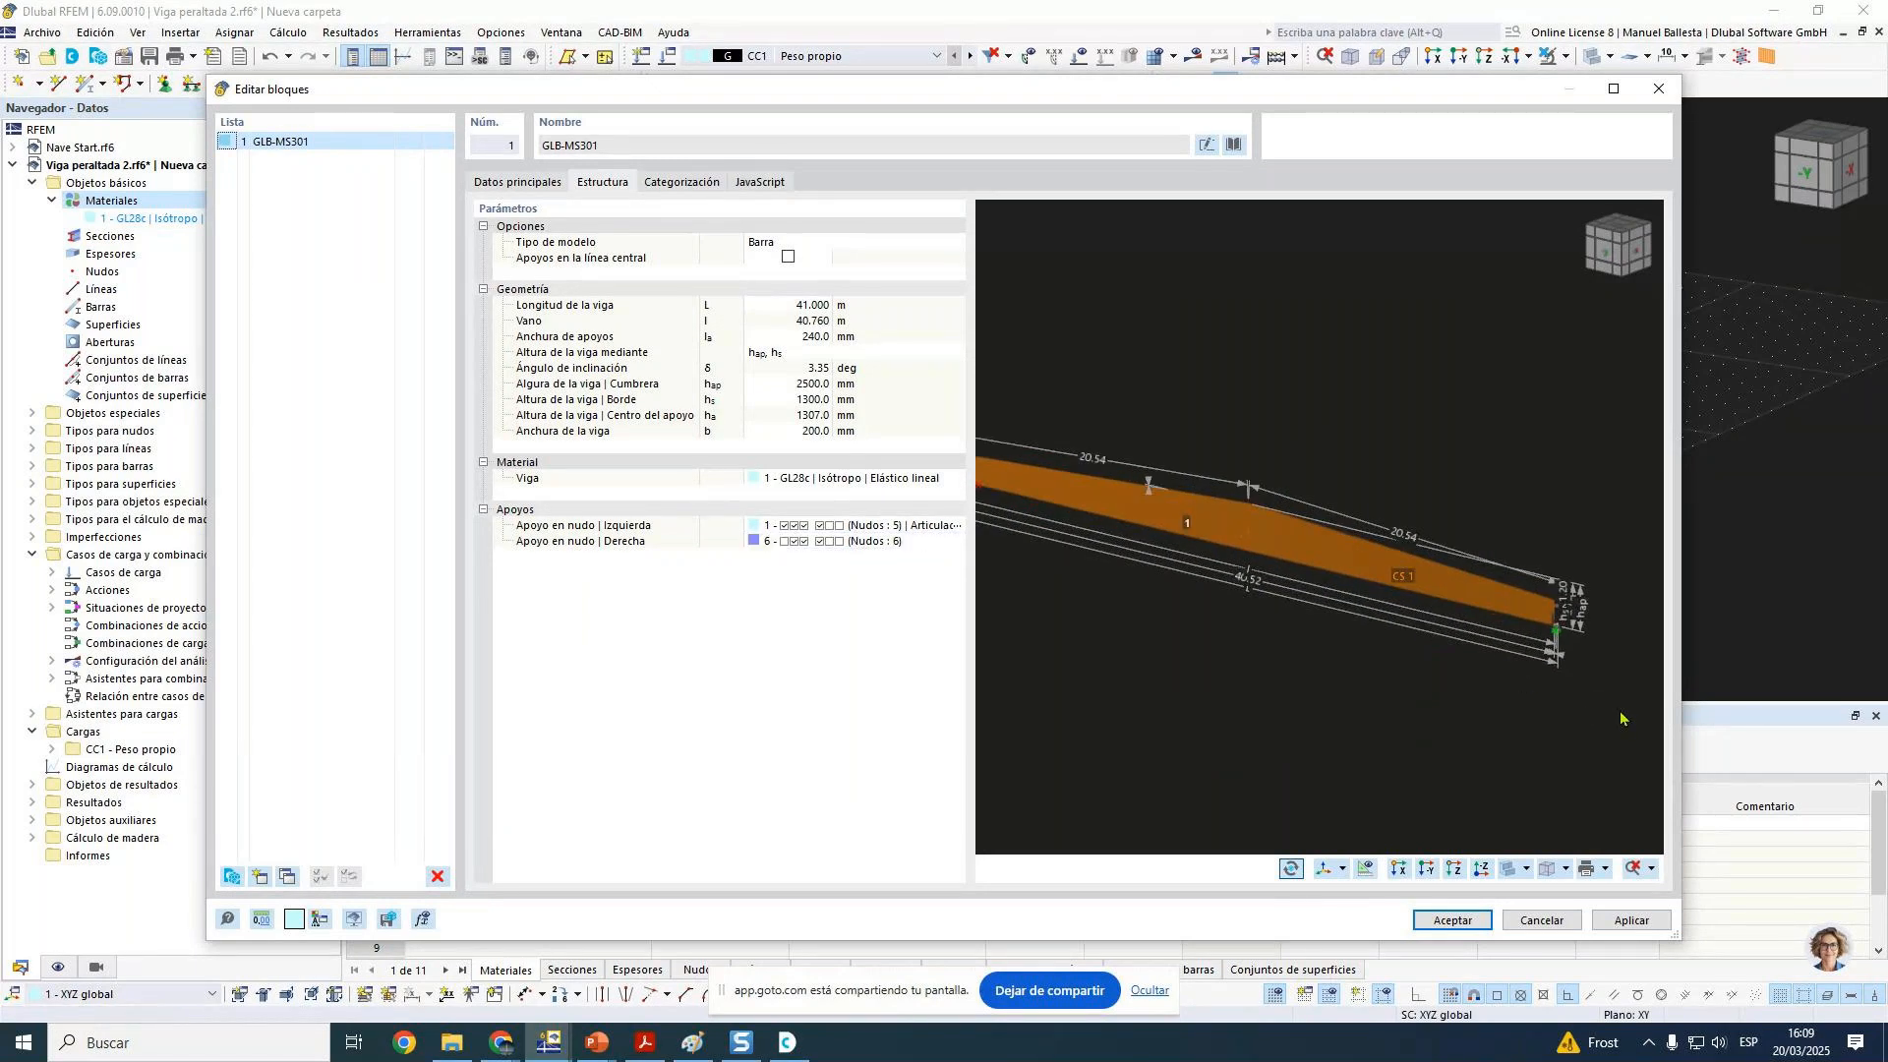
Step: Check the right support in the block preview and accept the block to place the beam in the model
scroll(1520, 617, "up", 6)
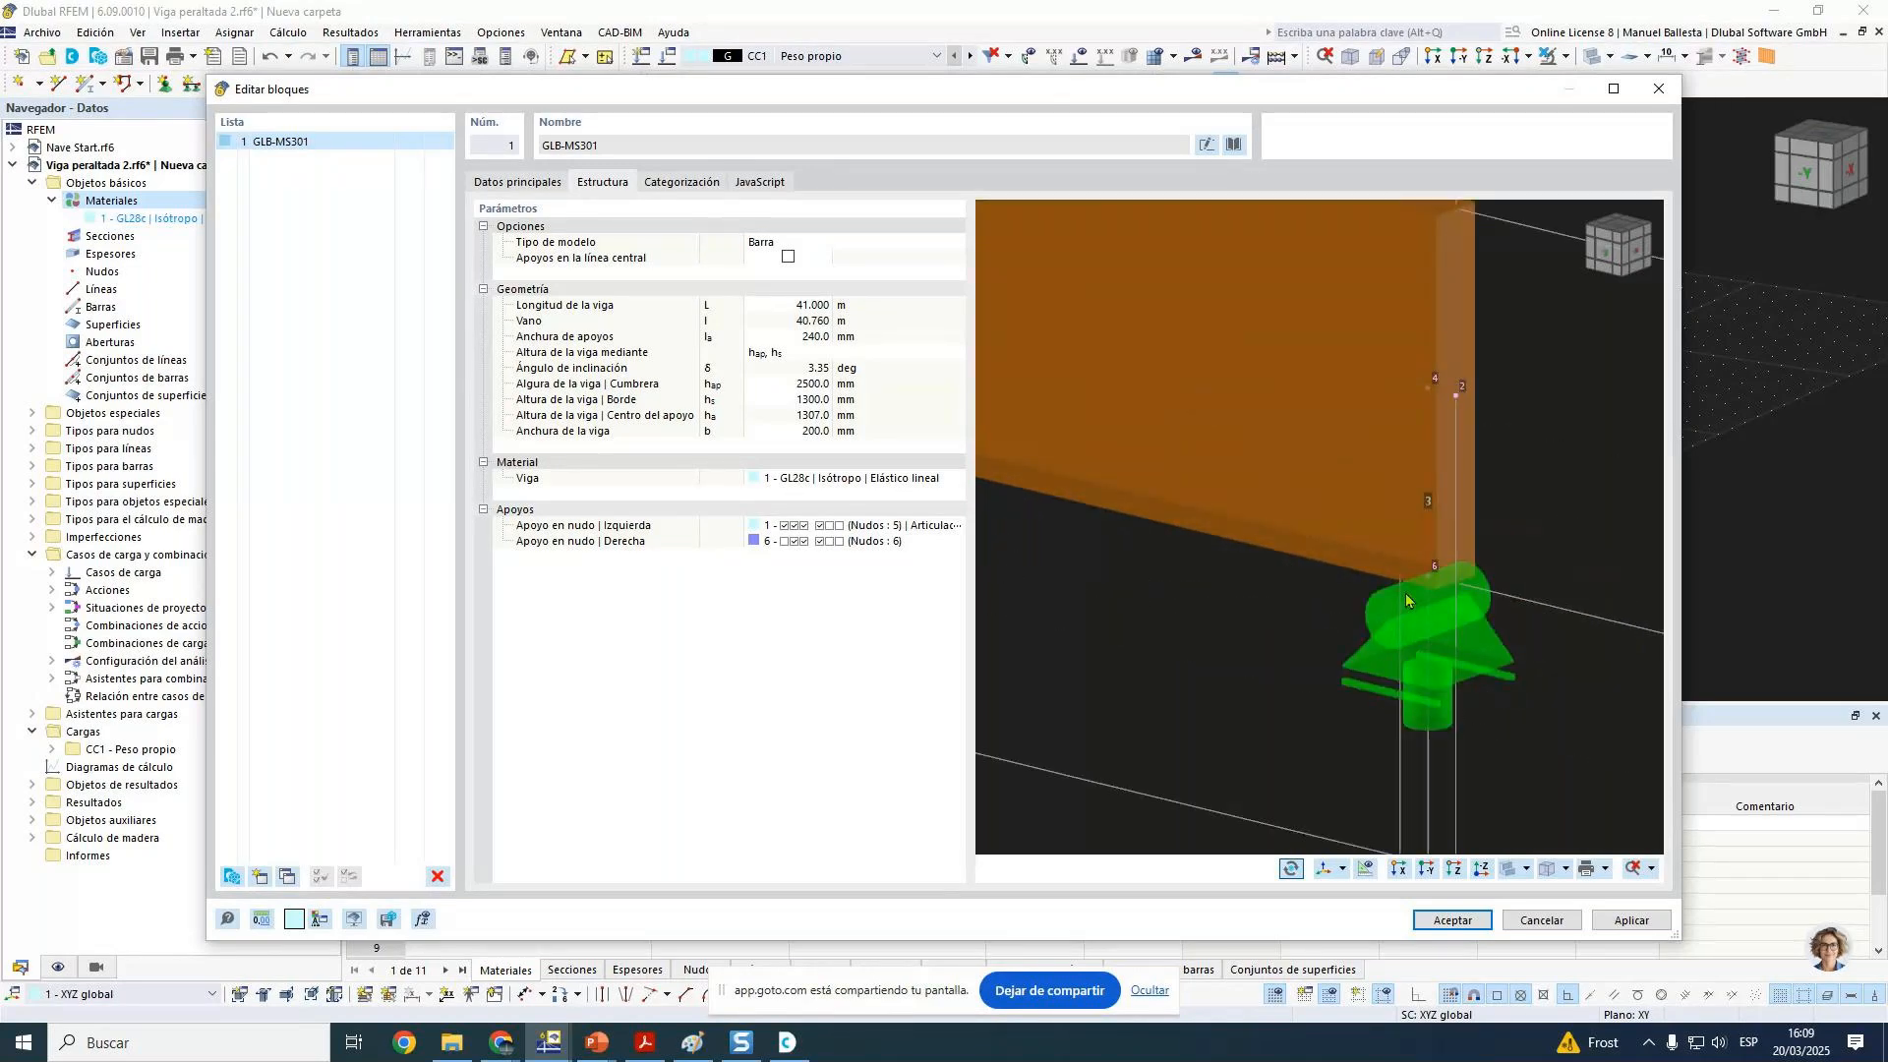
scroll(1406, 600, "down", 4)
middle_click(1406, 600)
middle_click(1406, 599)
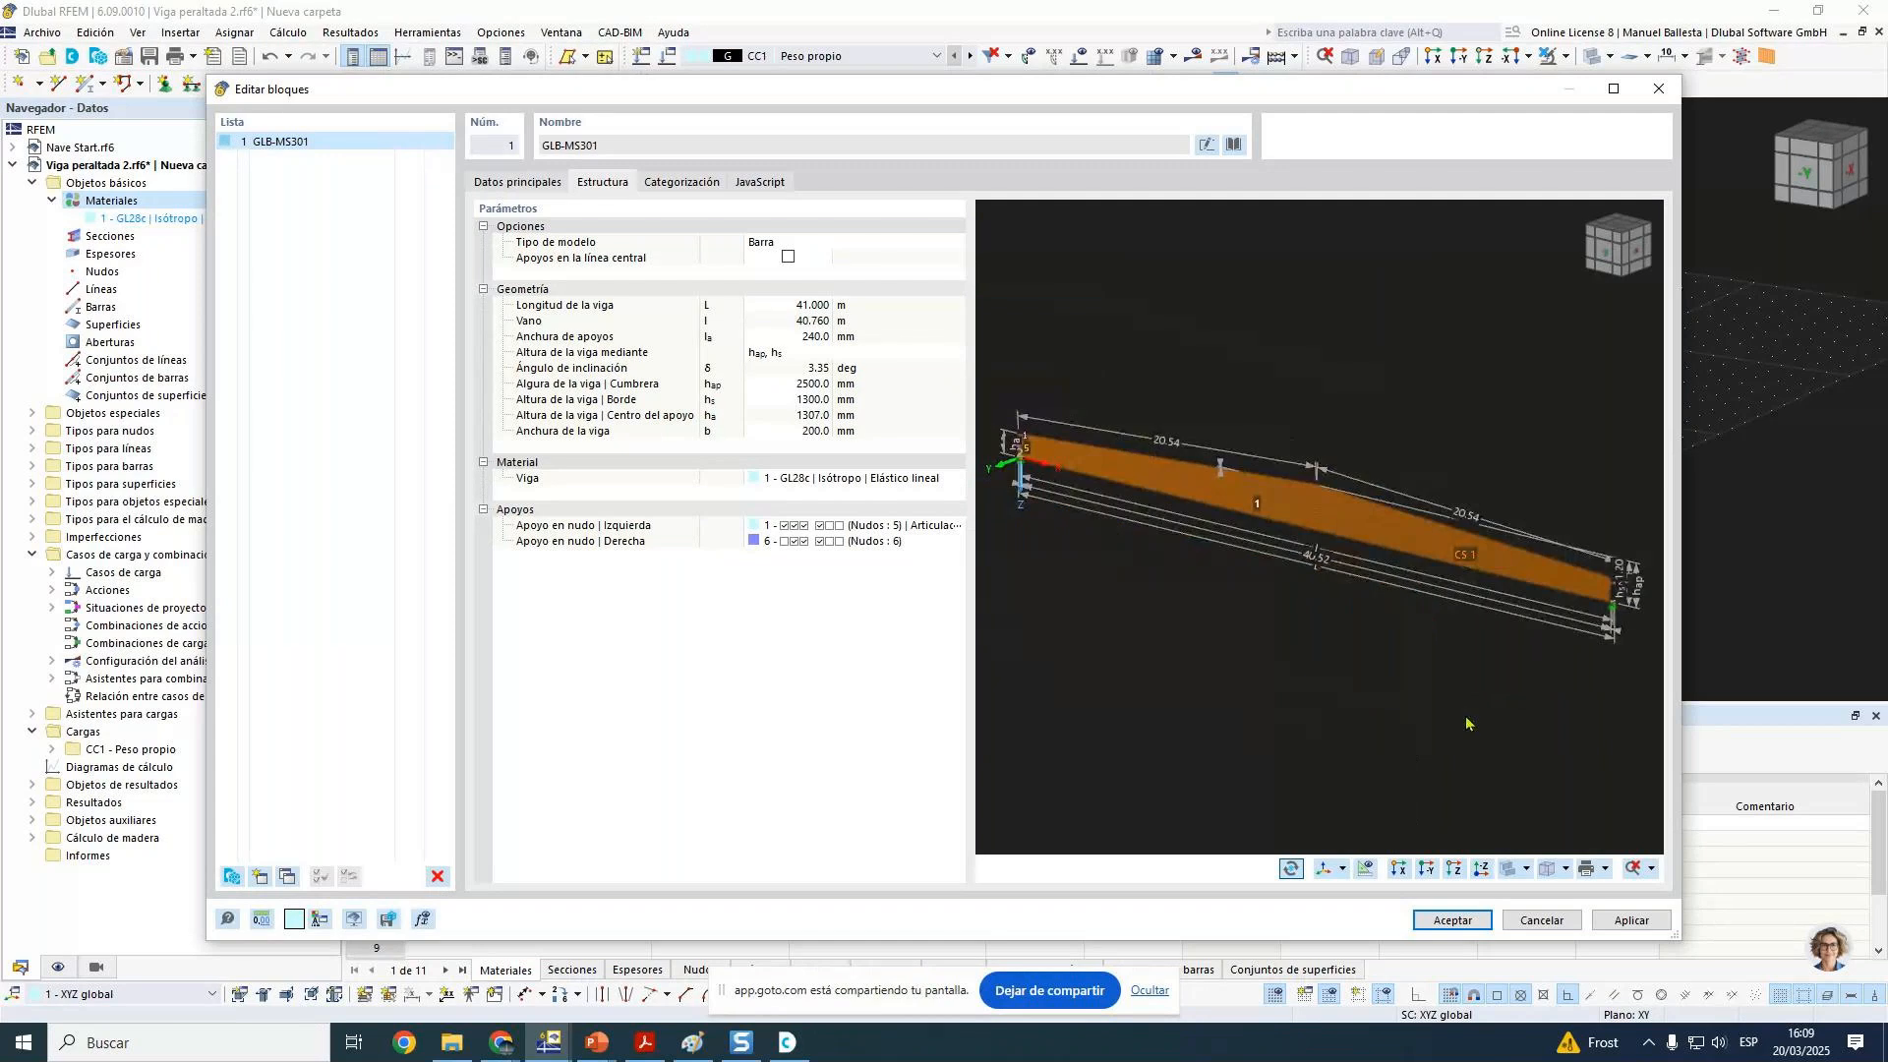
left_click(1453, 920)
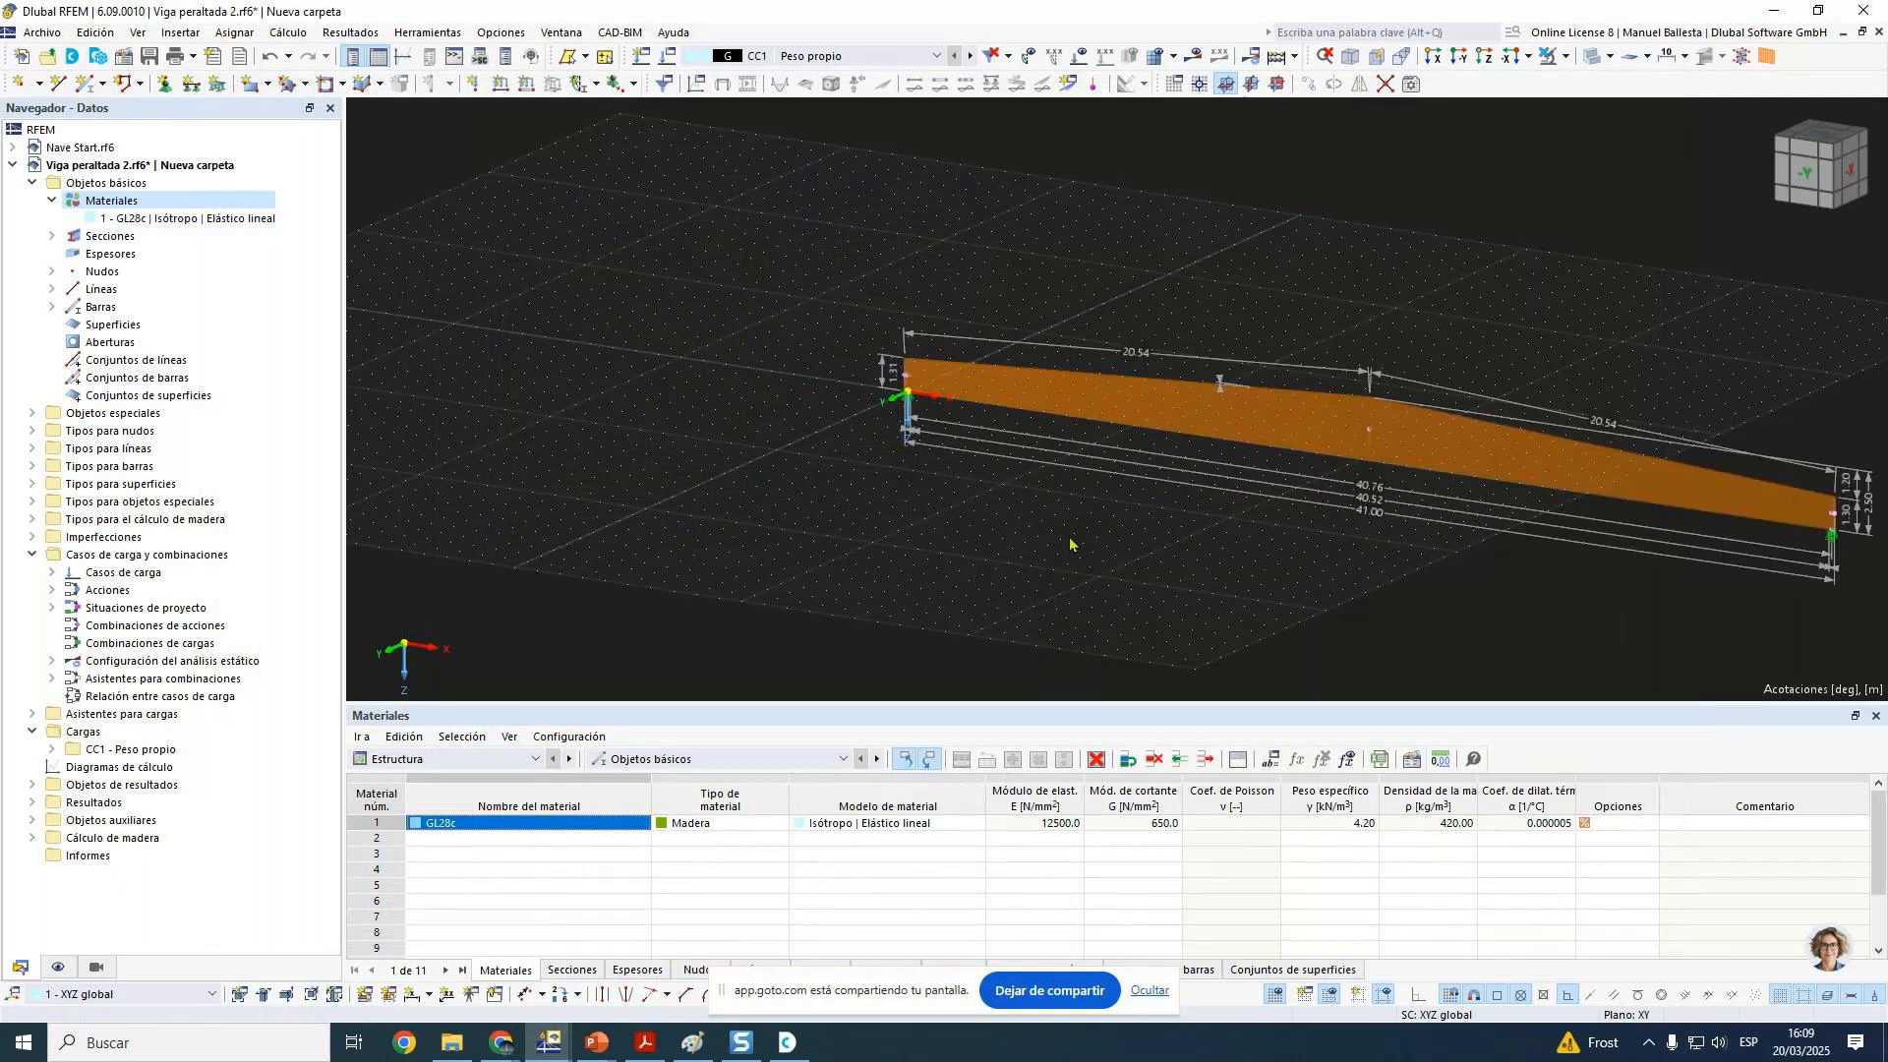
scroll(1041, 223, "down", 2)
middle_click(1041, 223)
middle_click(1041, 223)
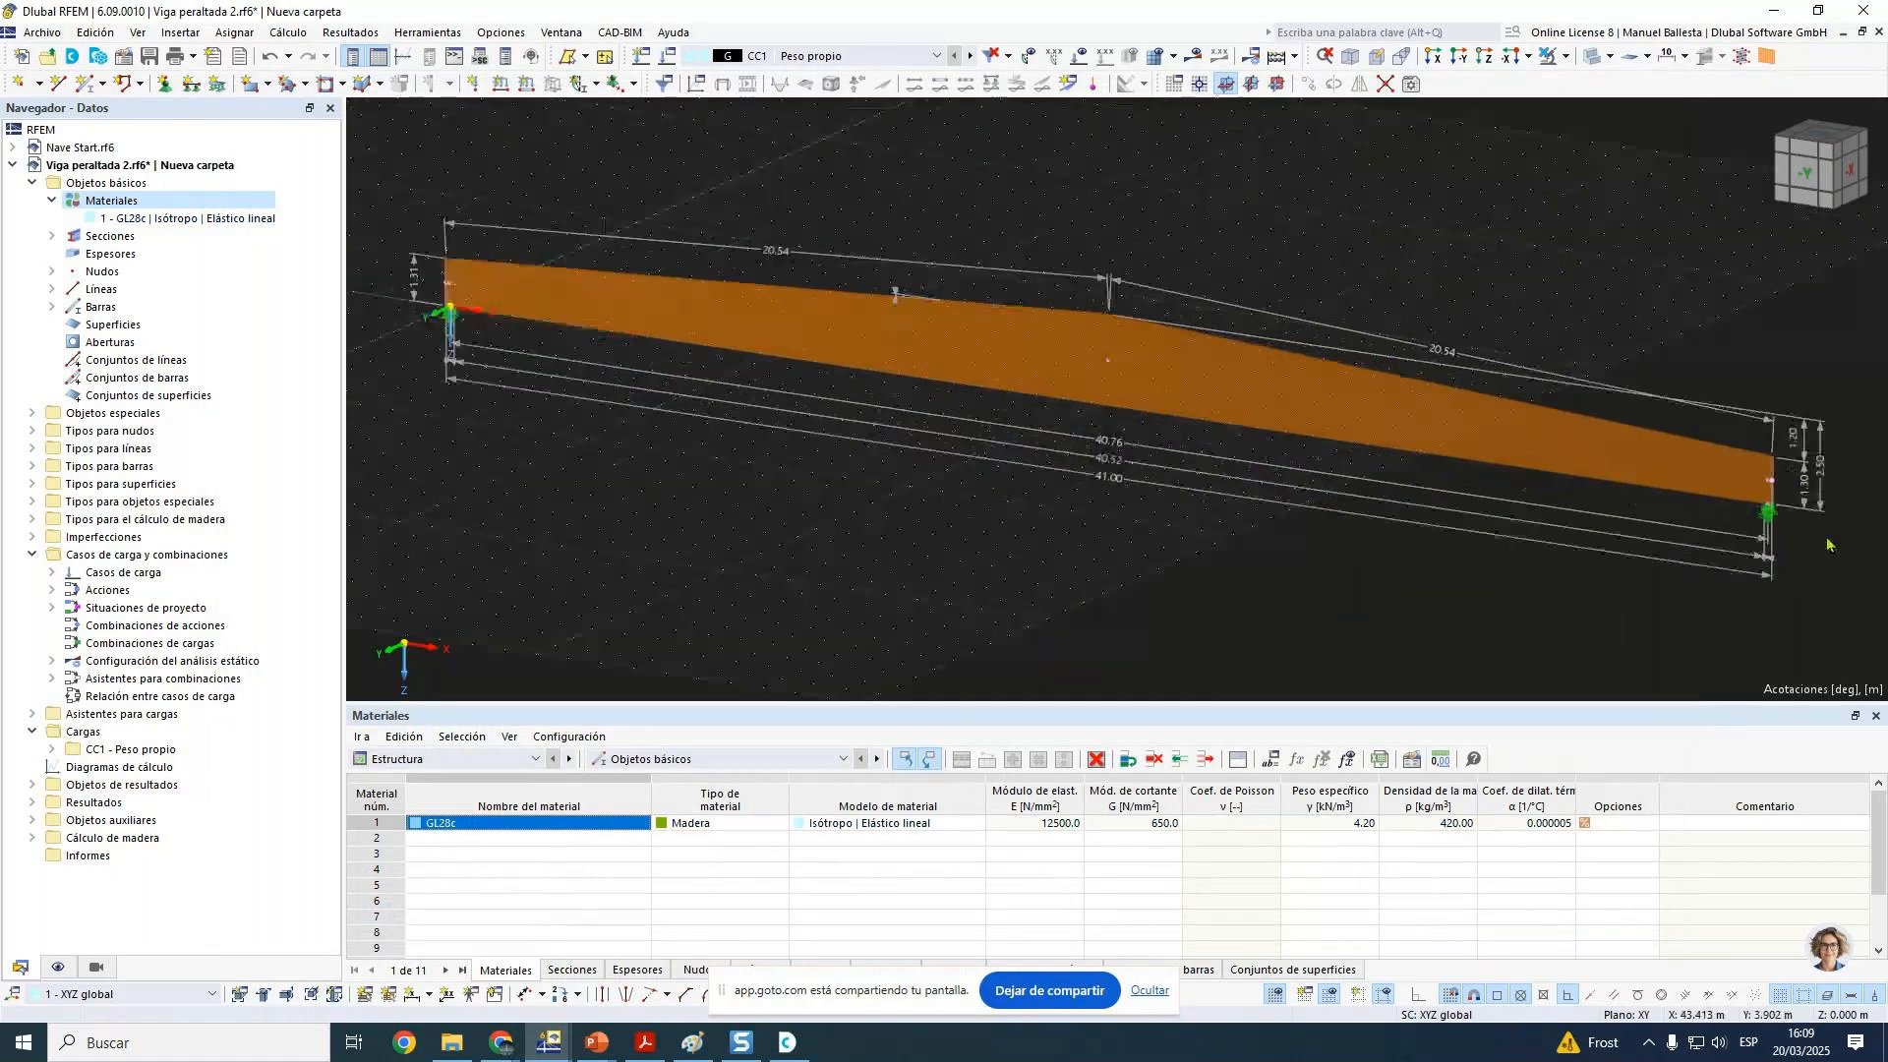
Step: Display the model in transparent mode, so the beam appears as its axis line, and check which operations are offered for its block
left_click(1592, 57)
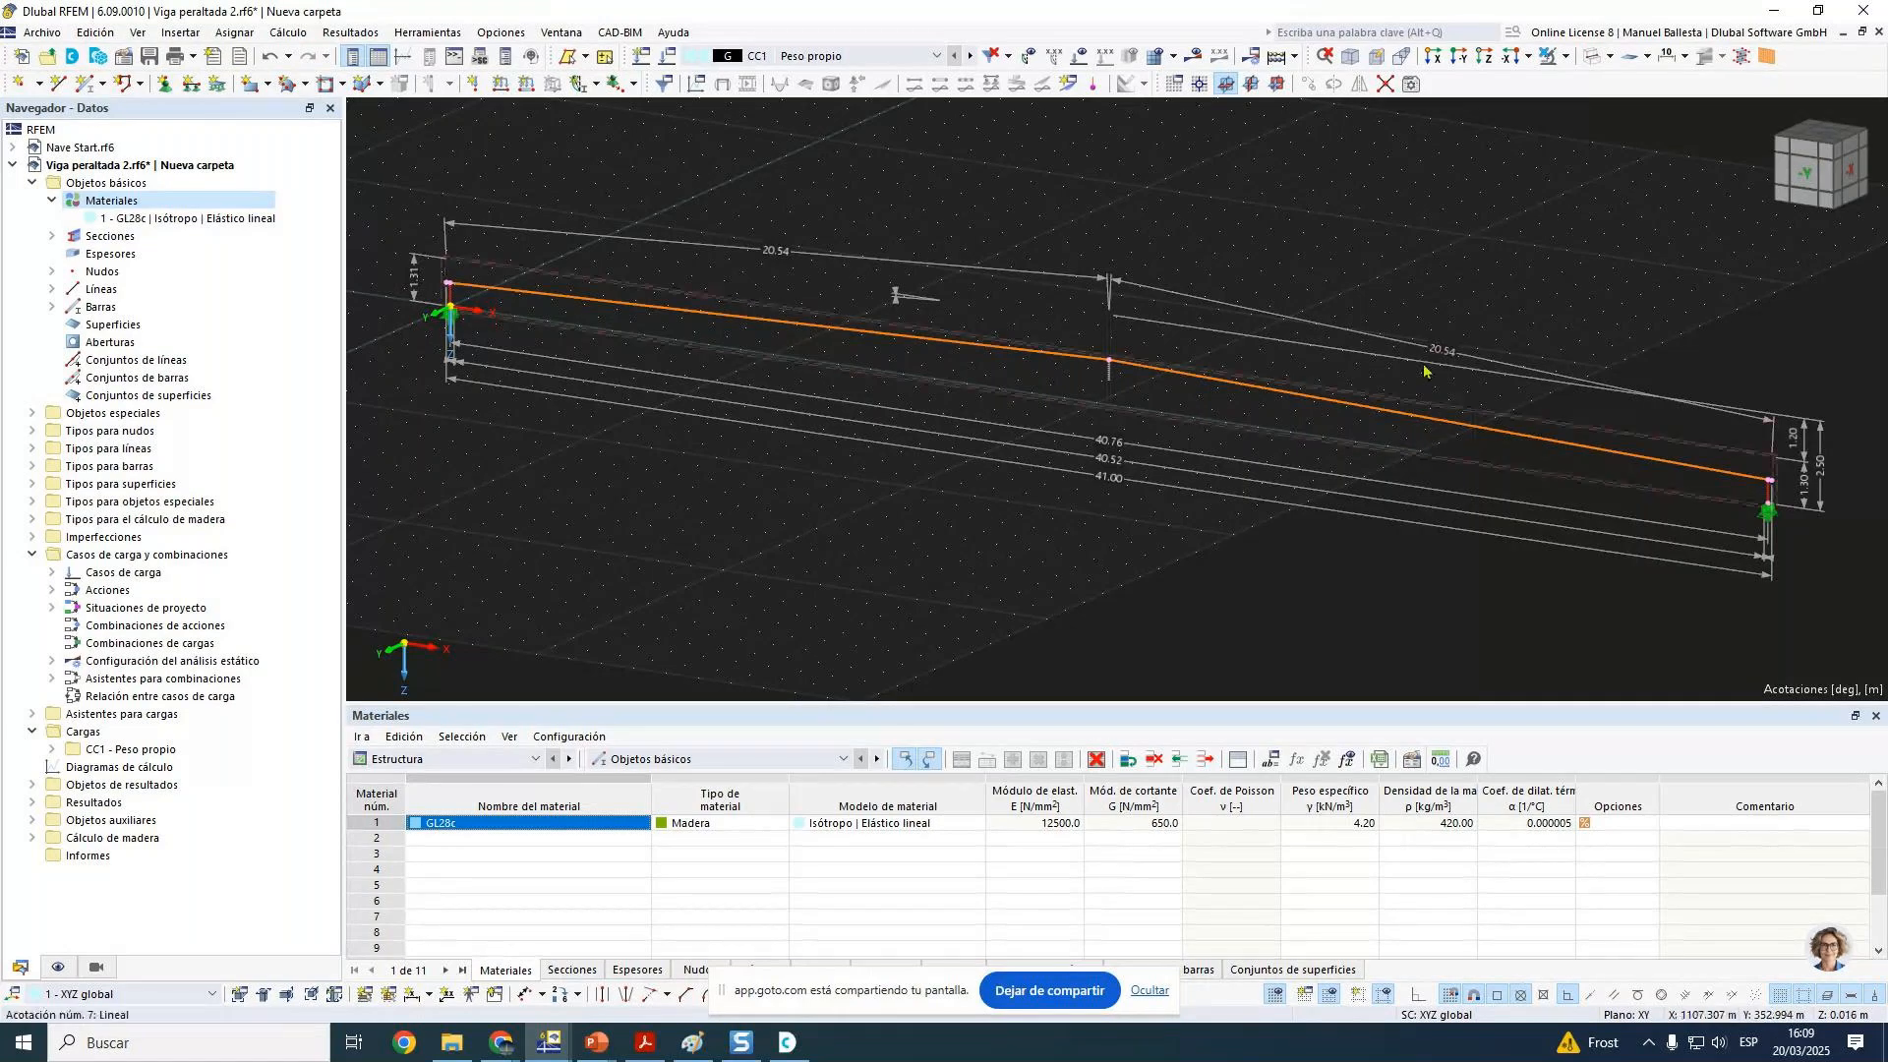
right_click(1423, 427)
mouse_move(1473, 468)
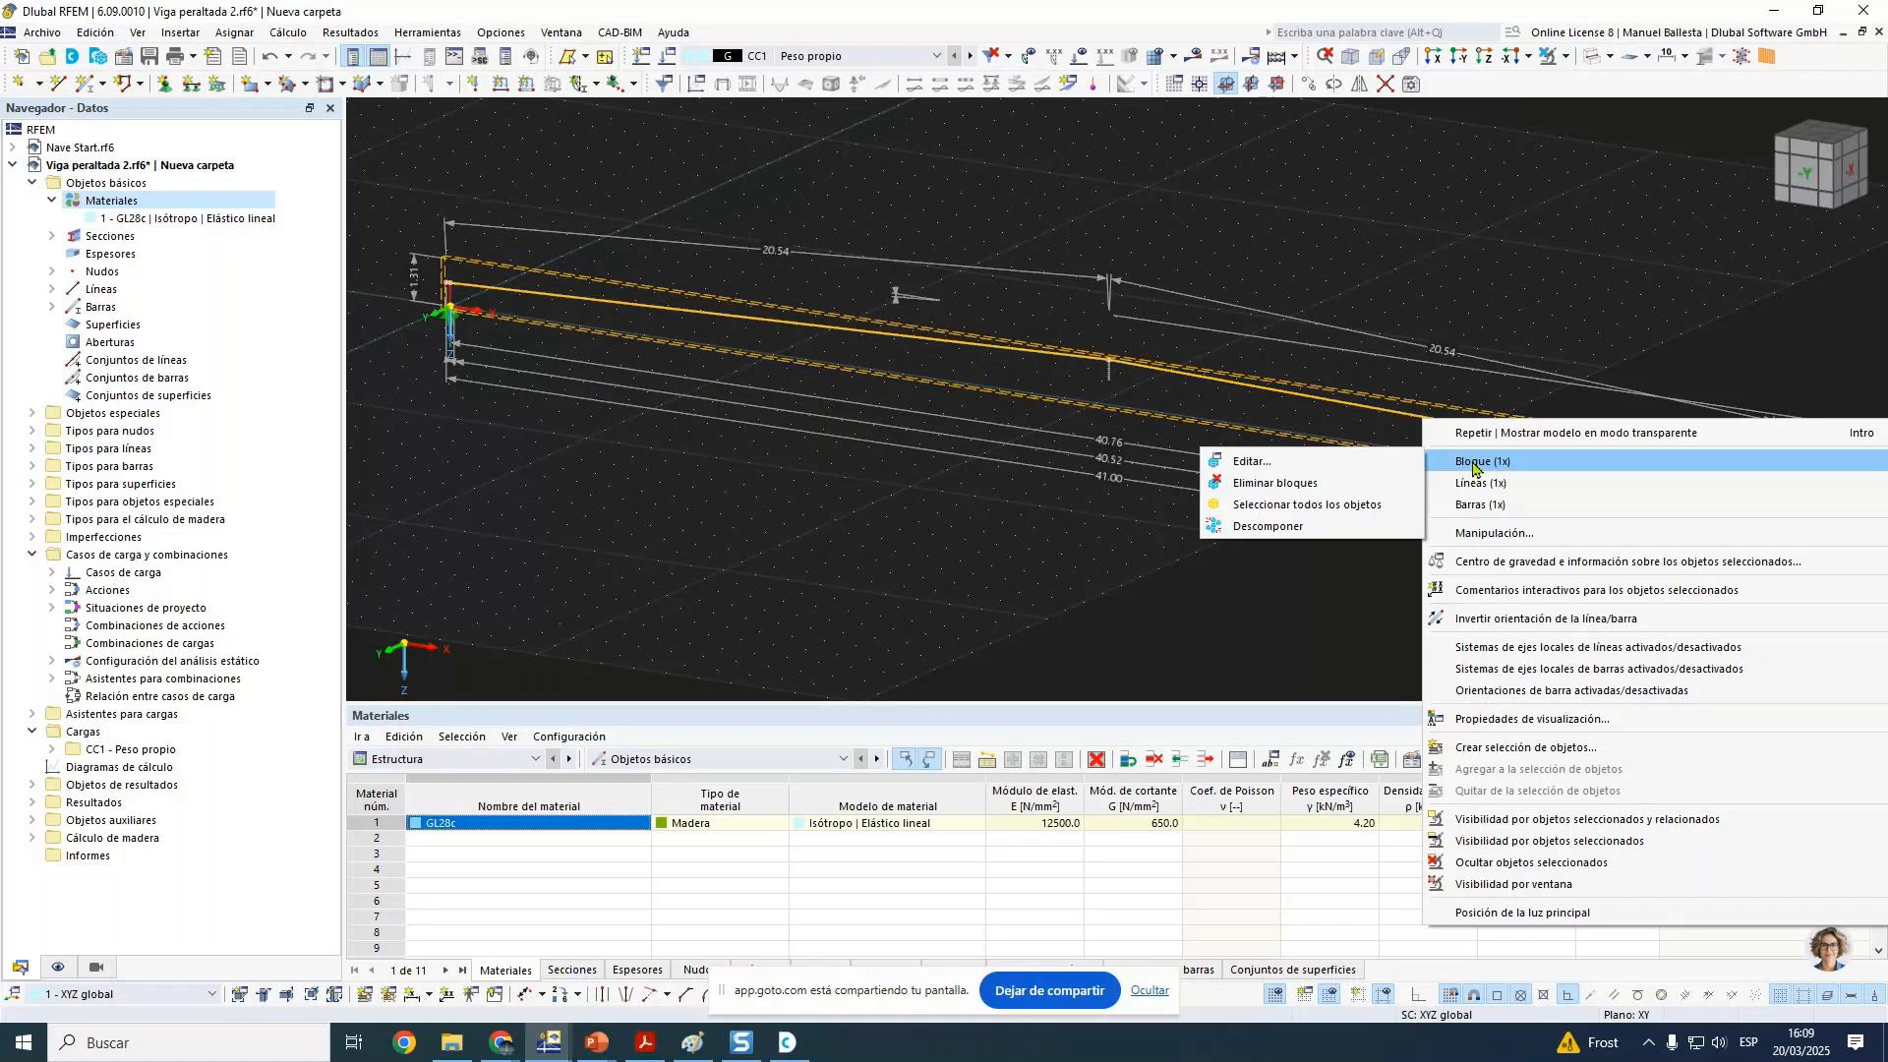
left_click(963, 611)
scroll(964, 611, "down", 3)
middle_click_drag(1101, 366, 1099, 335)
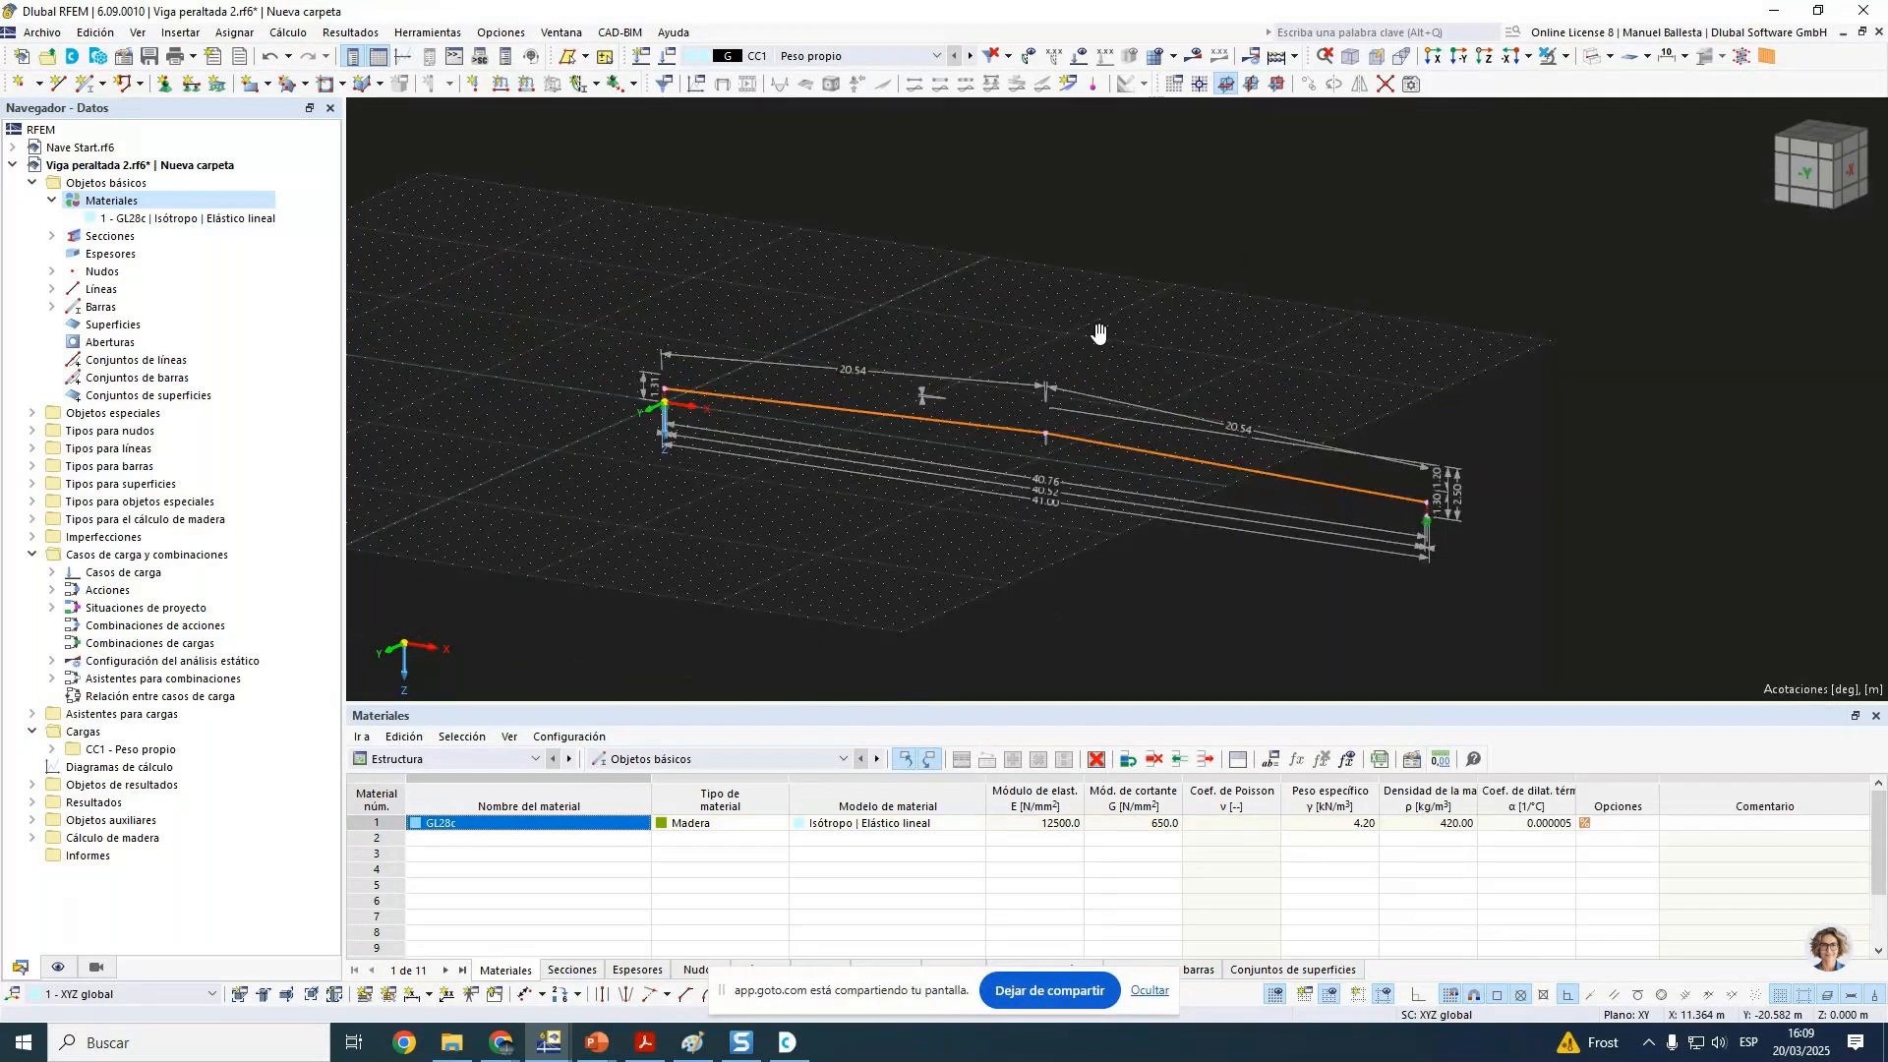
scroll(958, 522, "up", 3)
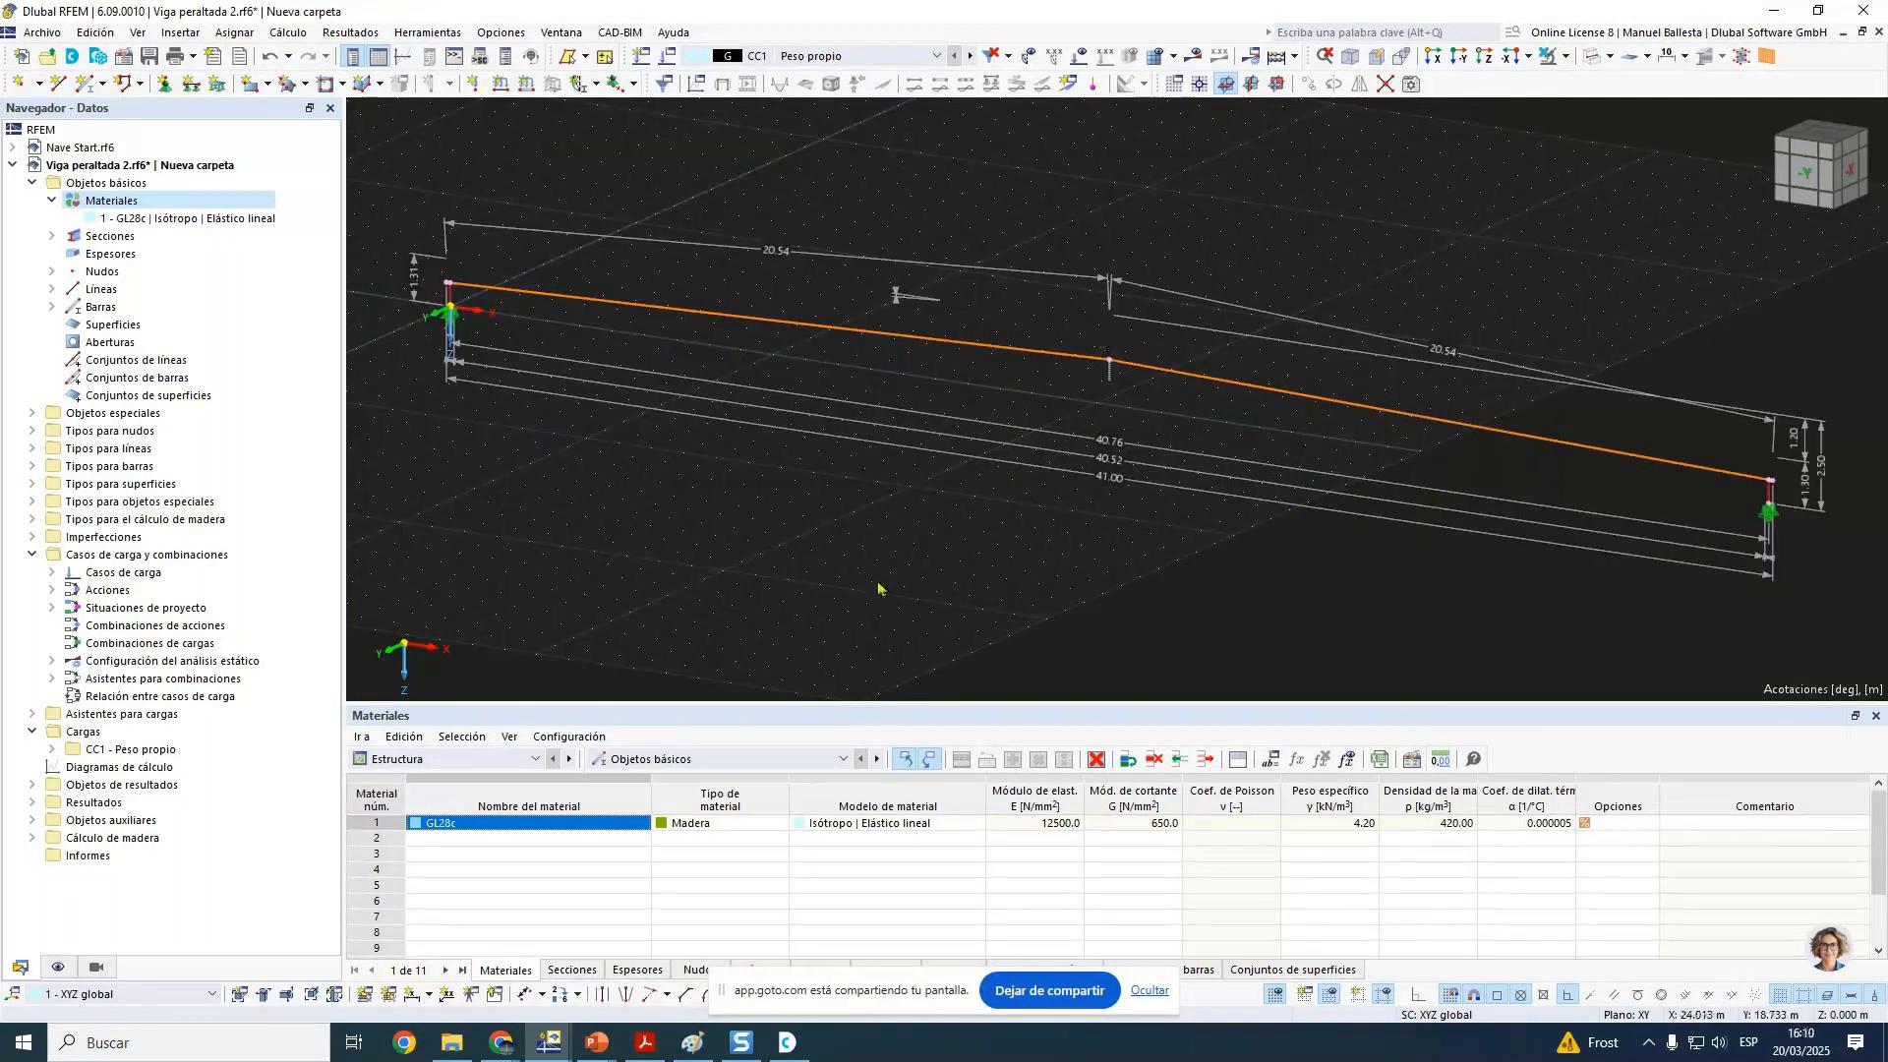
Step: Apply a uniform member load of 3 kN/m in global Z to the beam, member 1, in load case CC1 - Peso propio
left_click(524, 86)
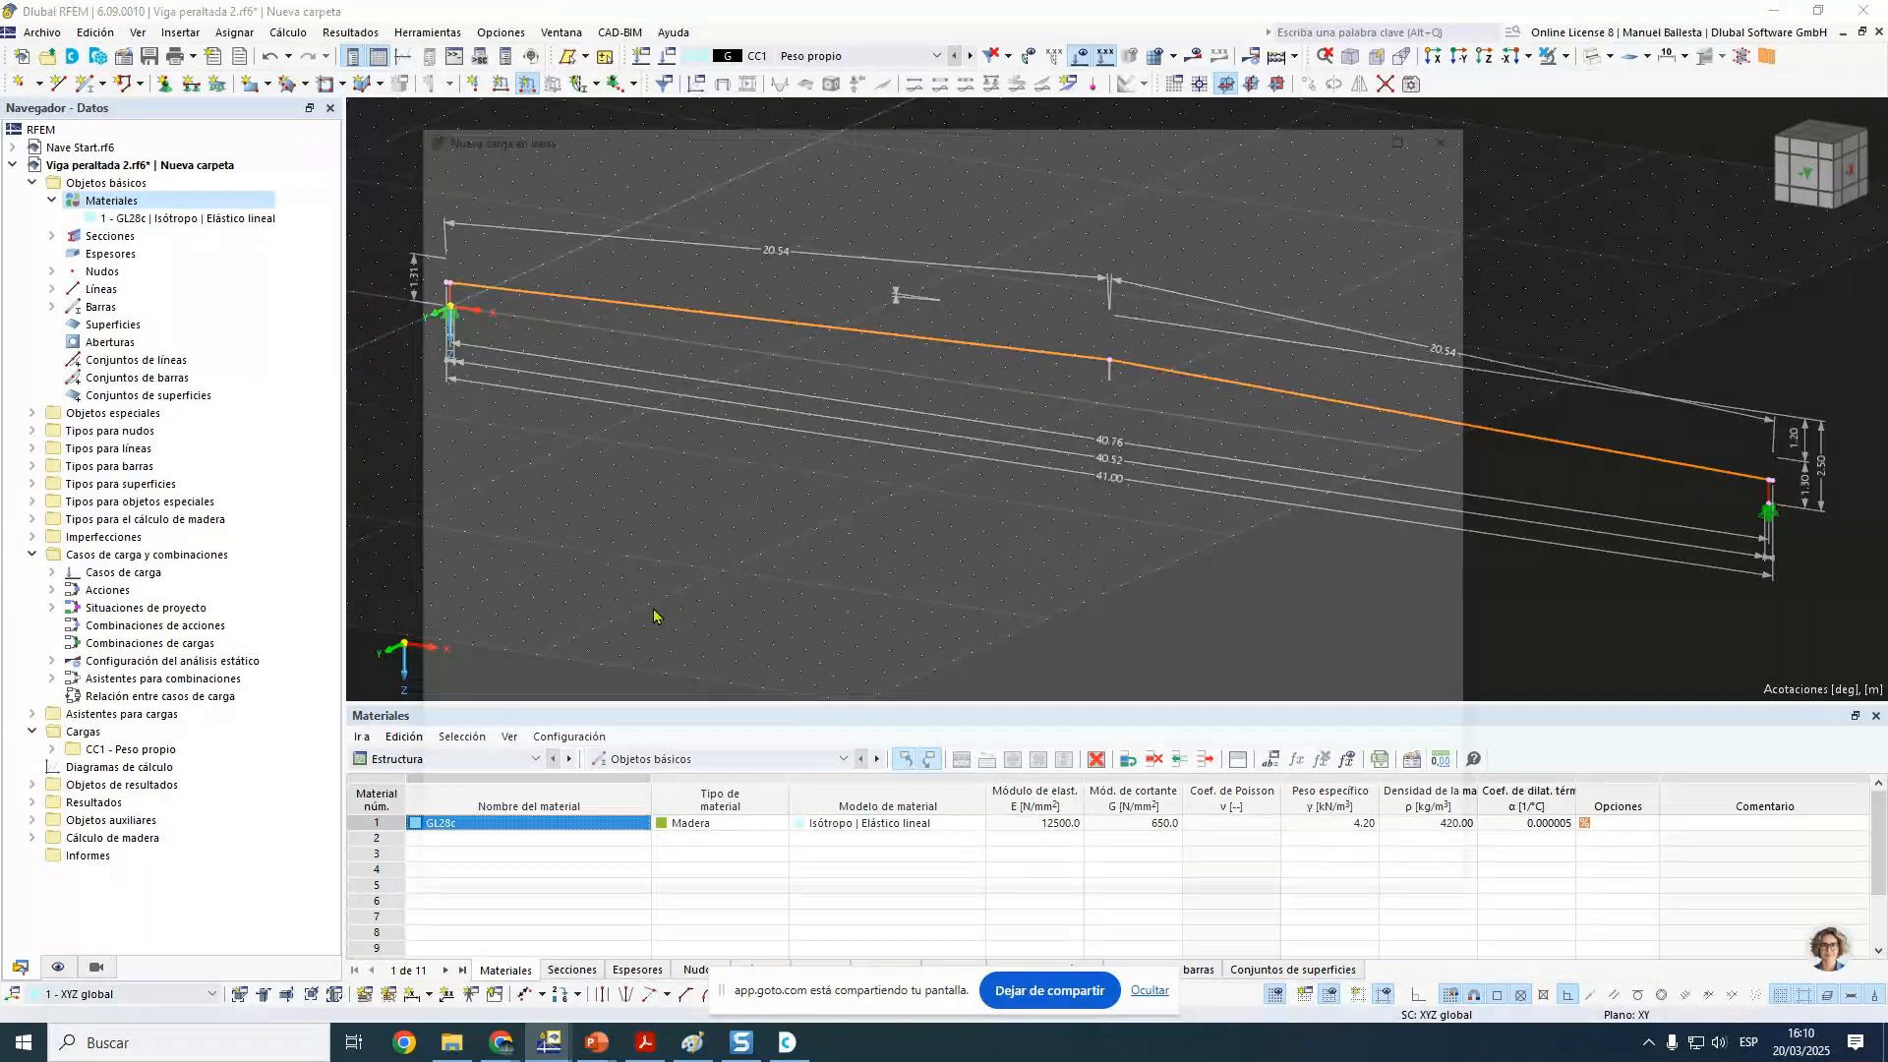
type("3")
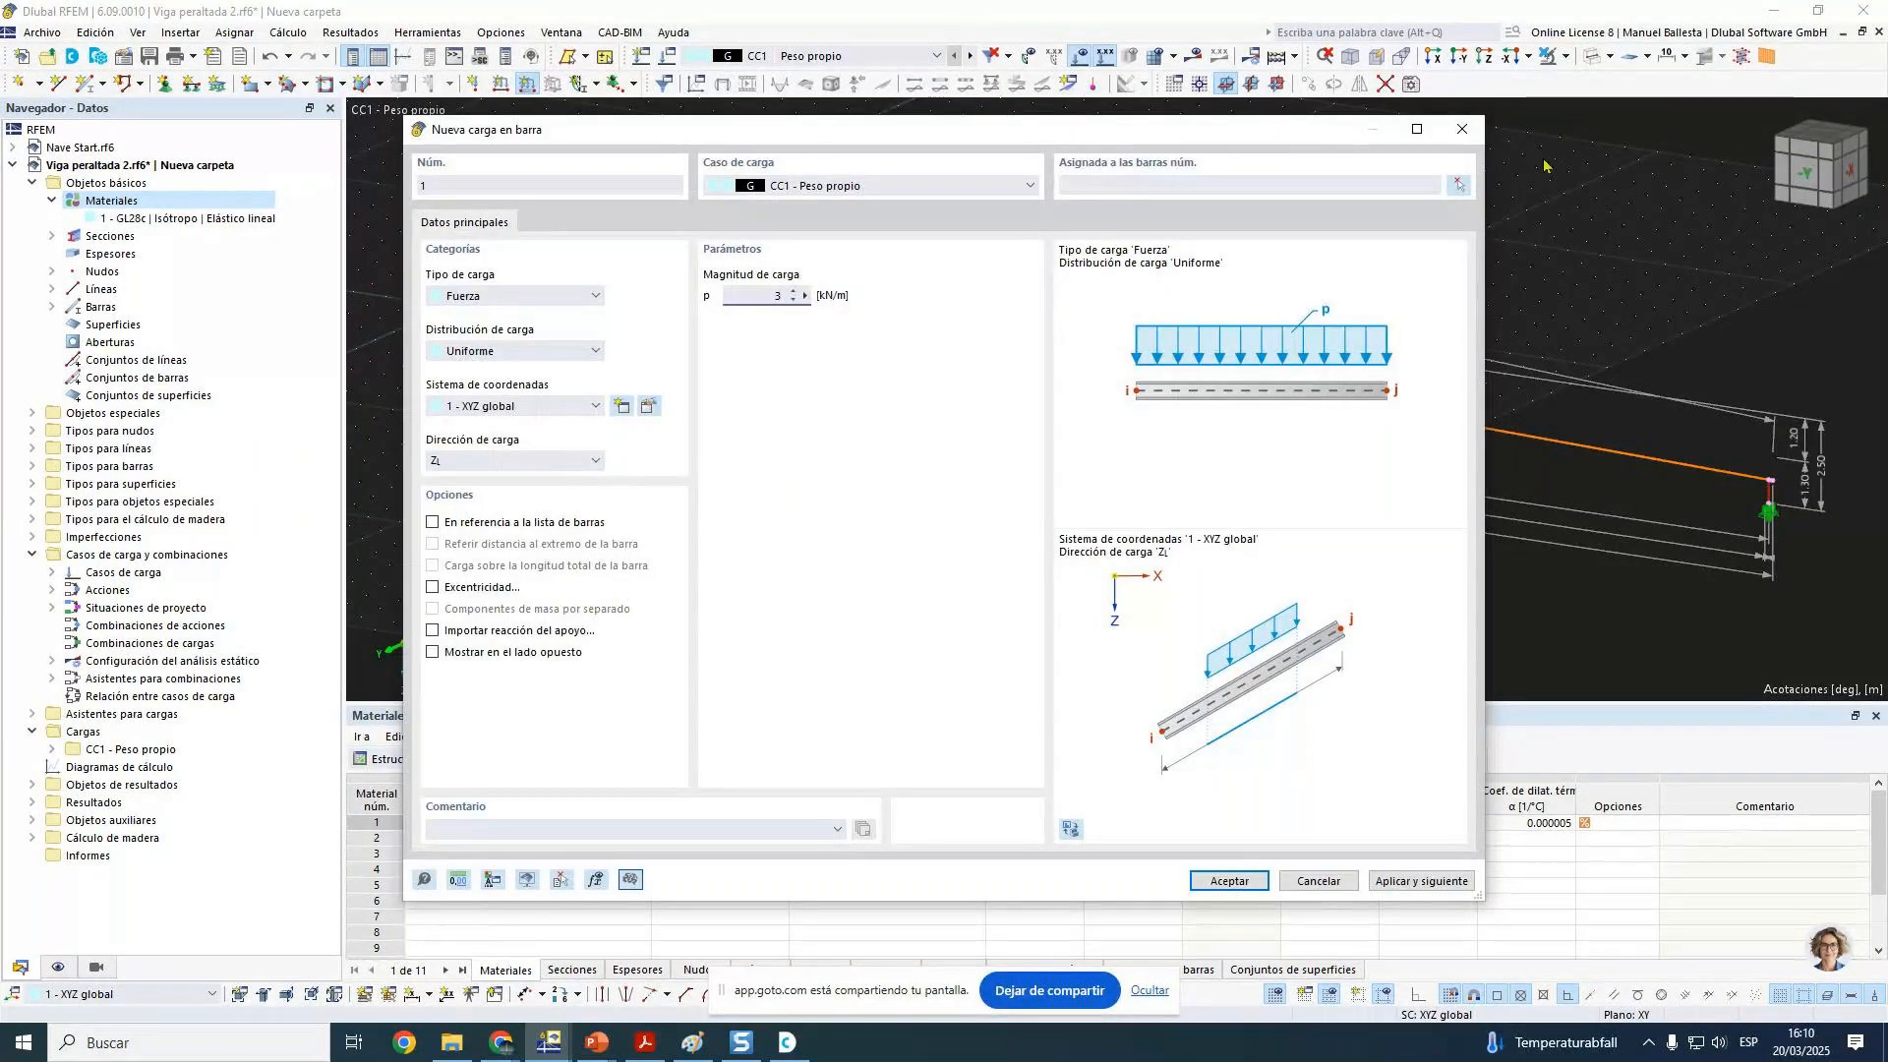
left_click_drag(1337, 133, 1267, 148)
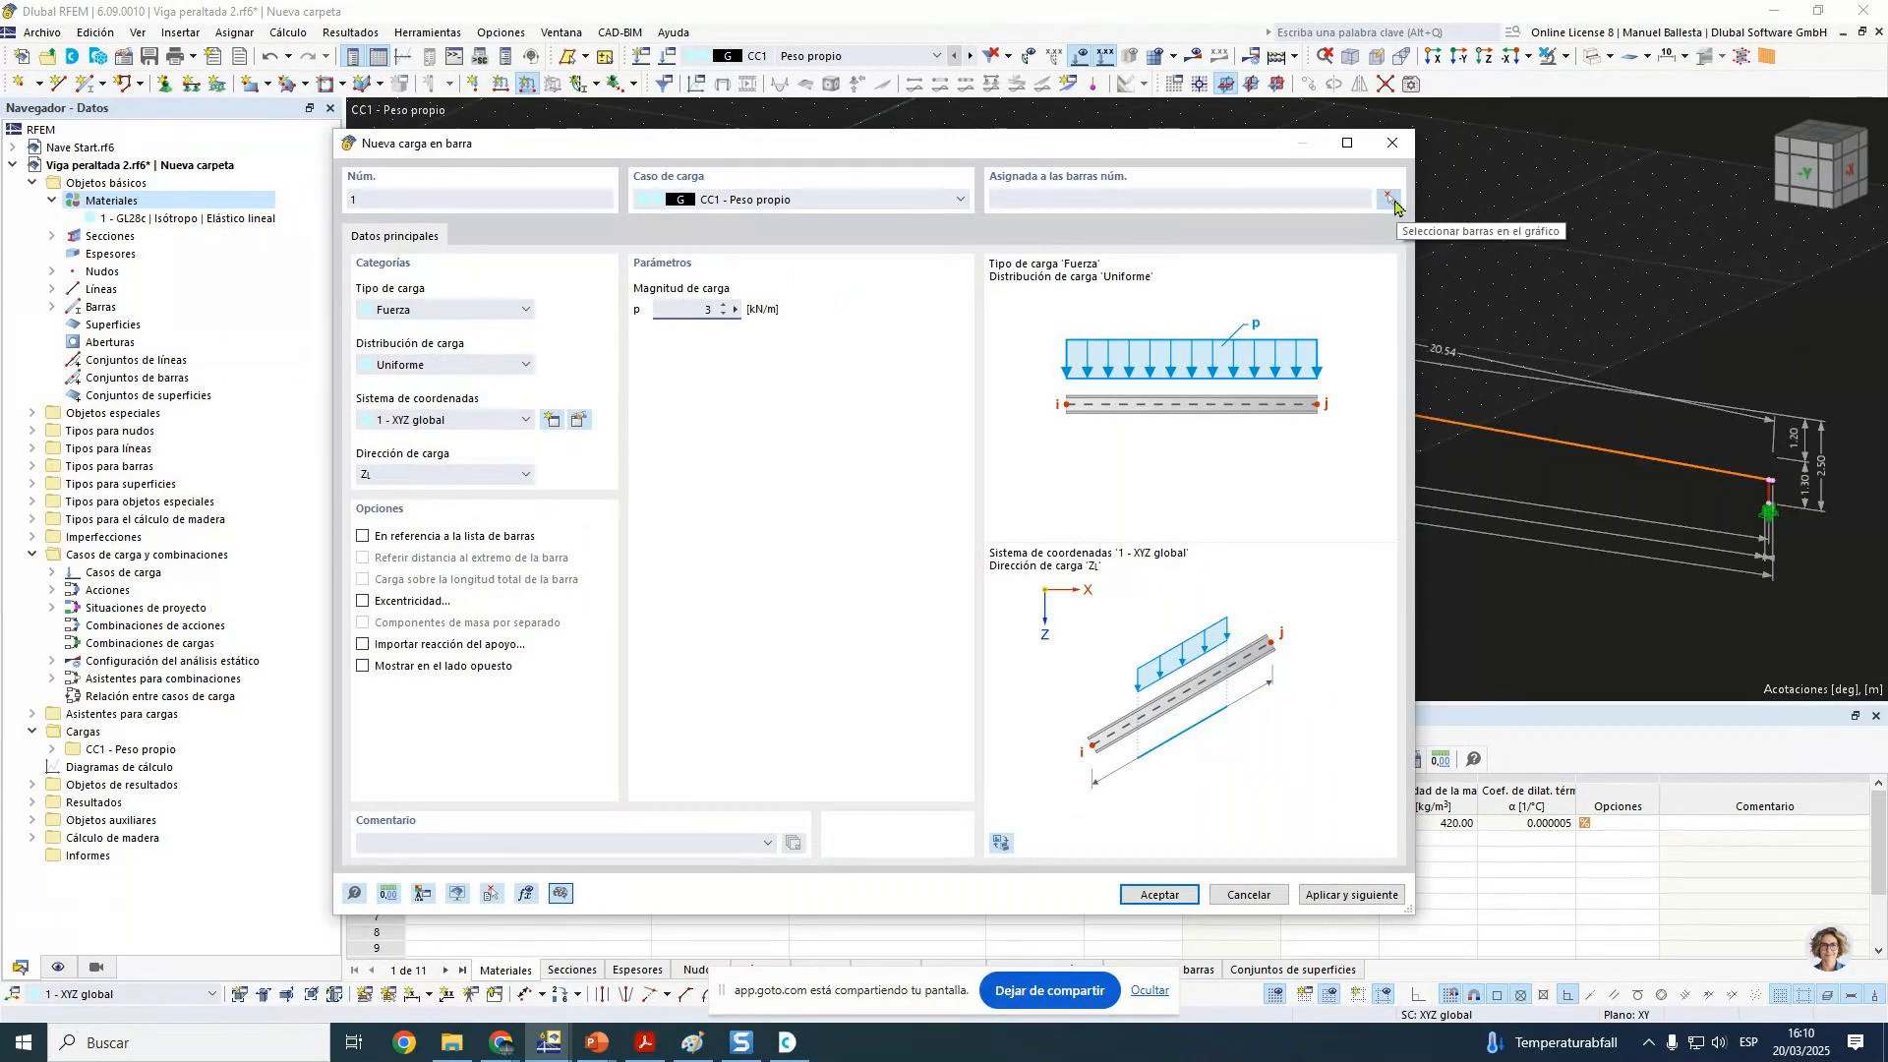
left_click(1392, 202)
left_click(991, 365)
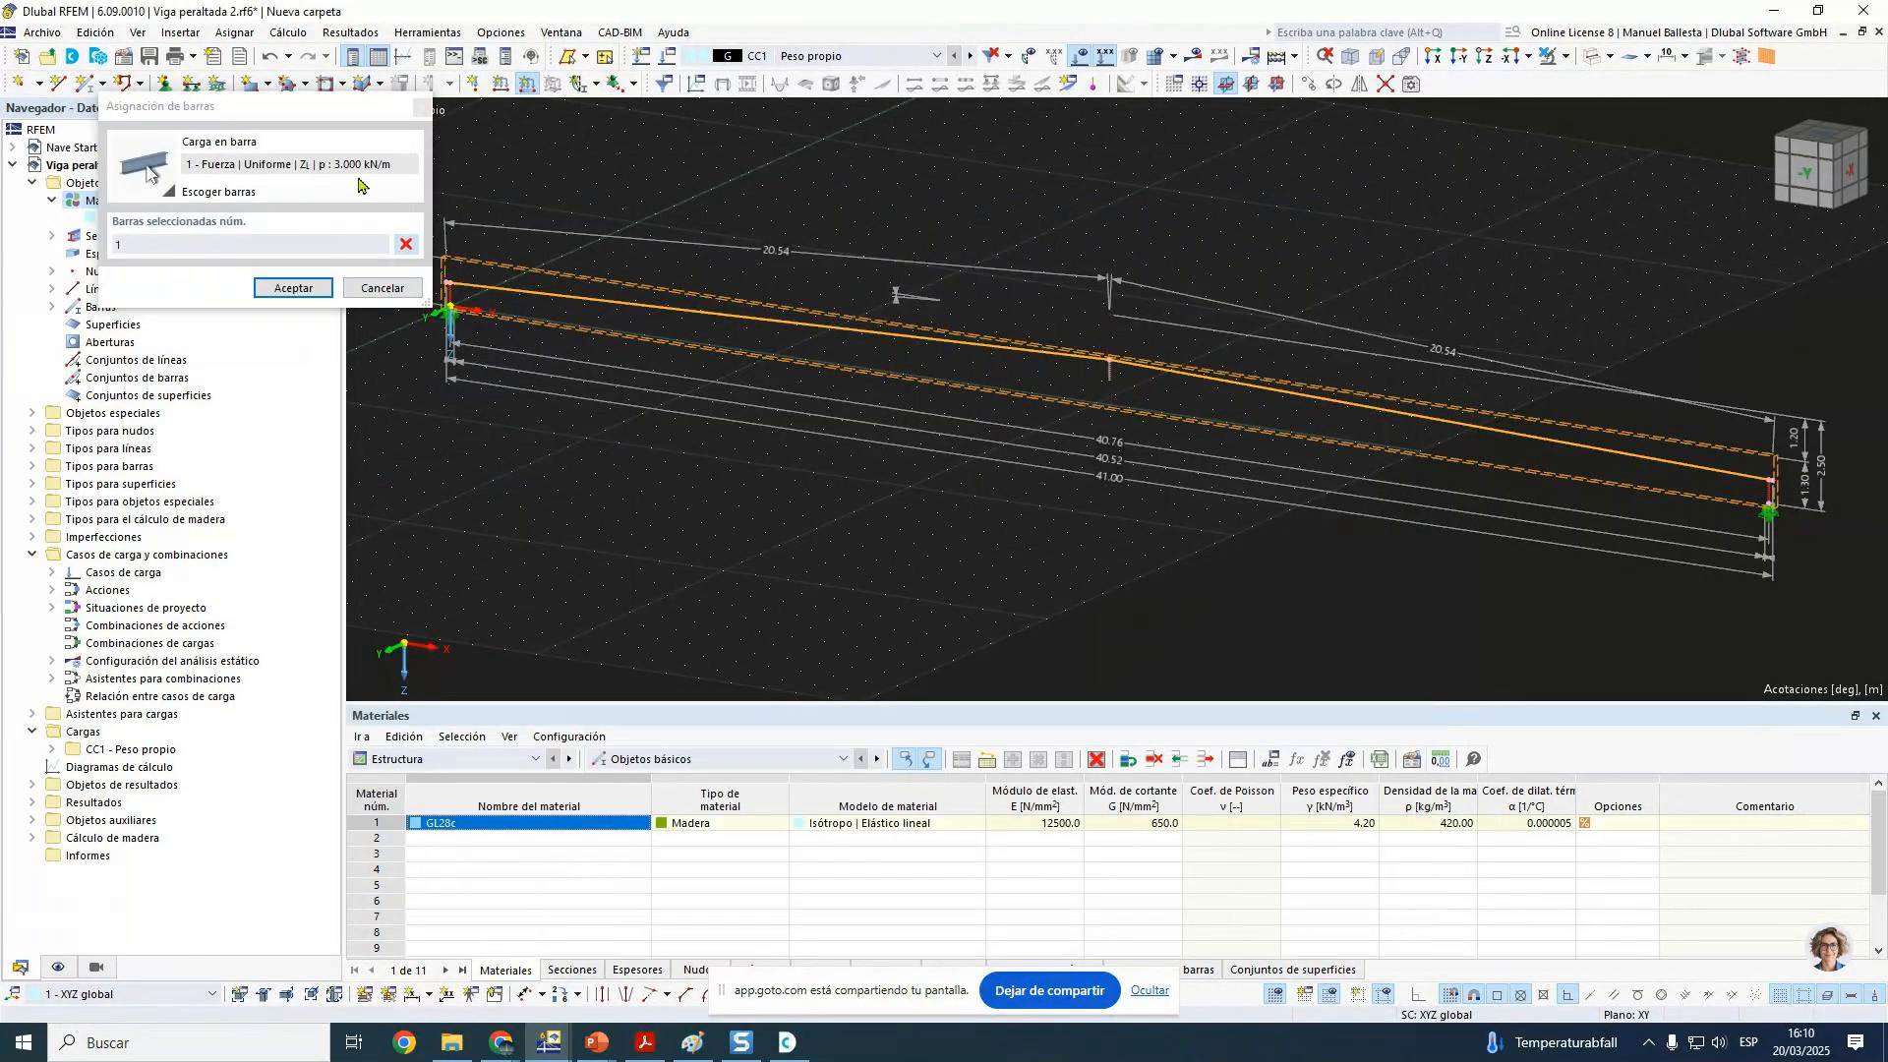
left_click(294, 287)
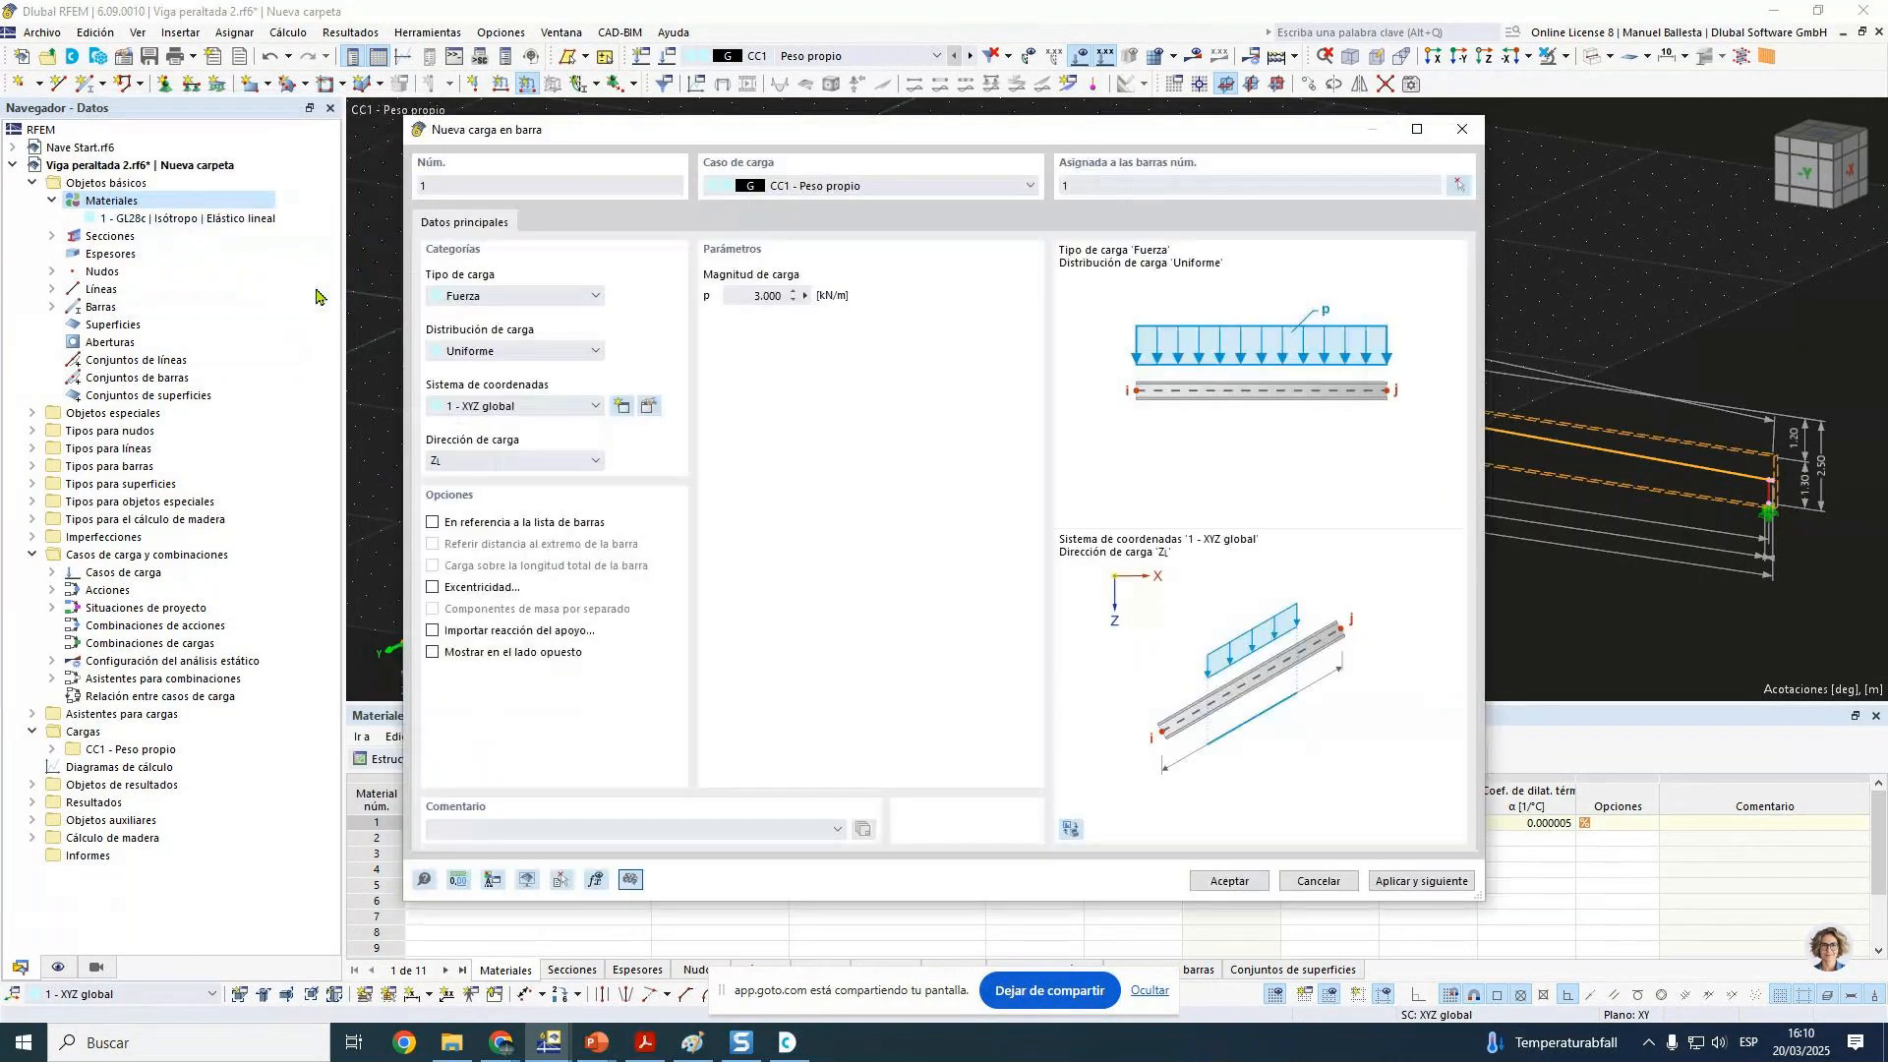
left_click(1232, 884)
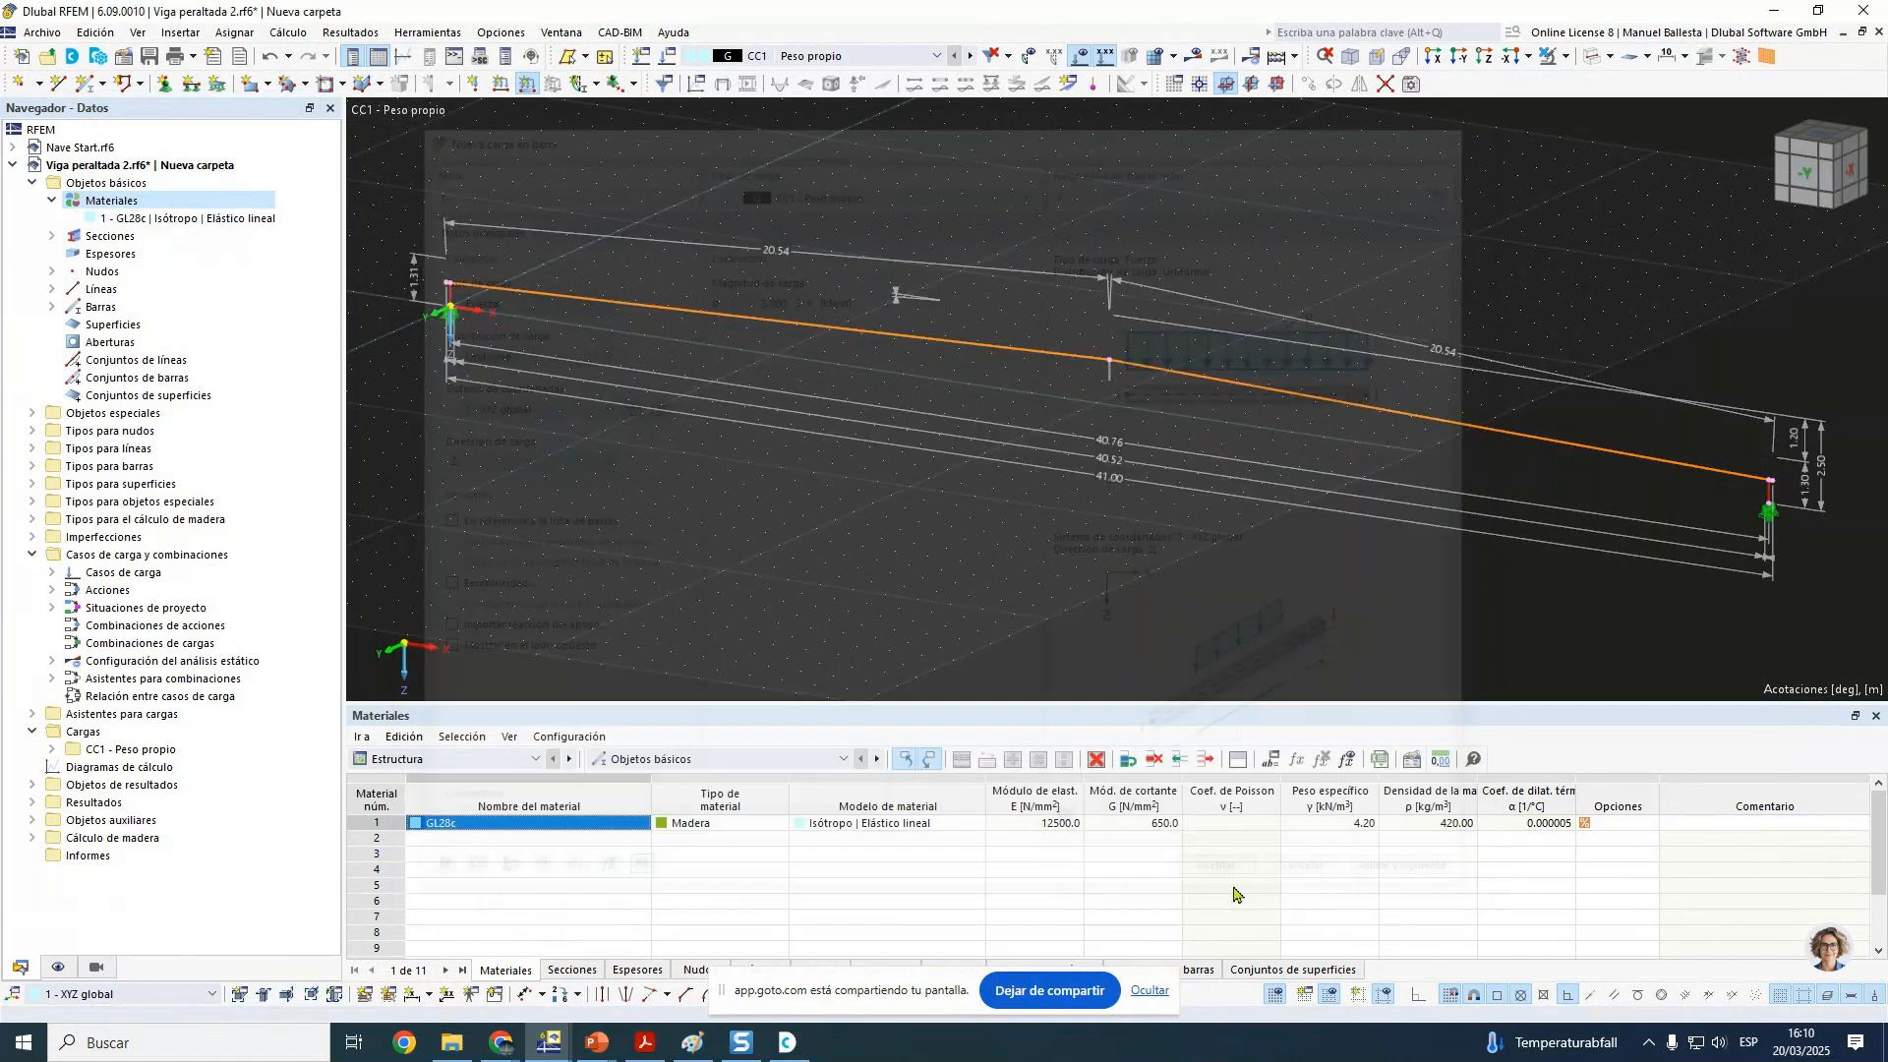
Step: Create load case CC2 named Nieve with the action category Cargas de nieve/hielo - H <= 1000 m
right_click(85, 730)
key("Escape")
right_click(87, 748)
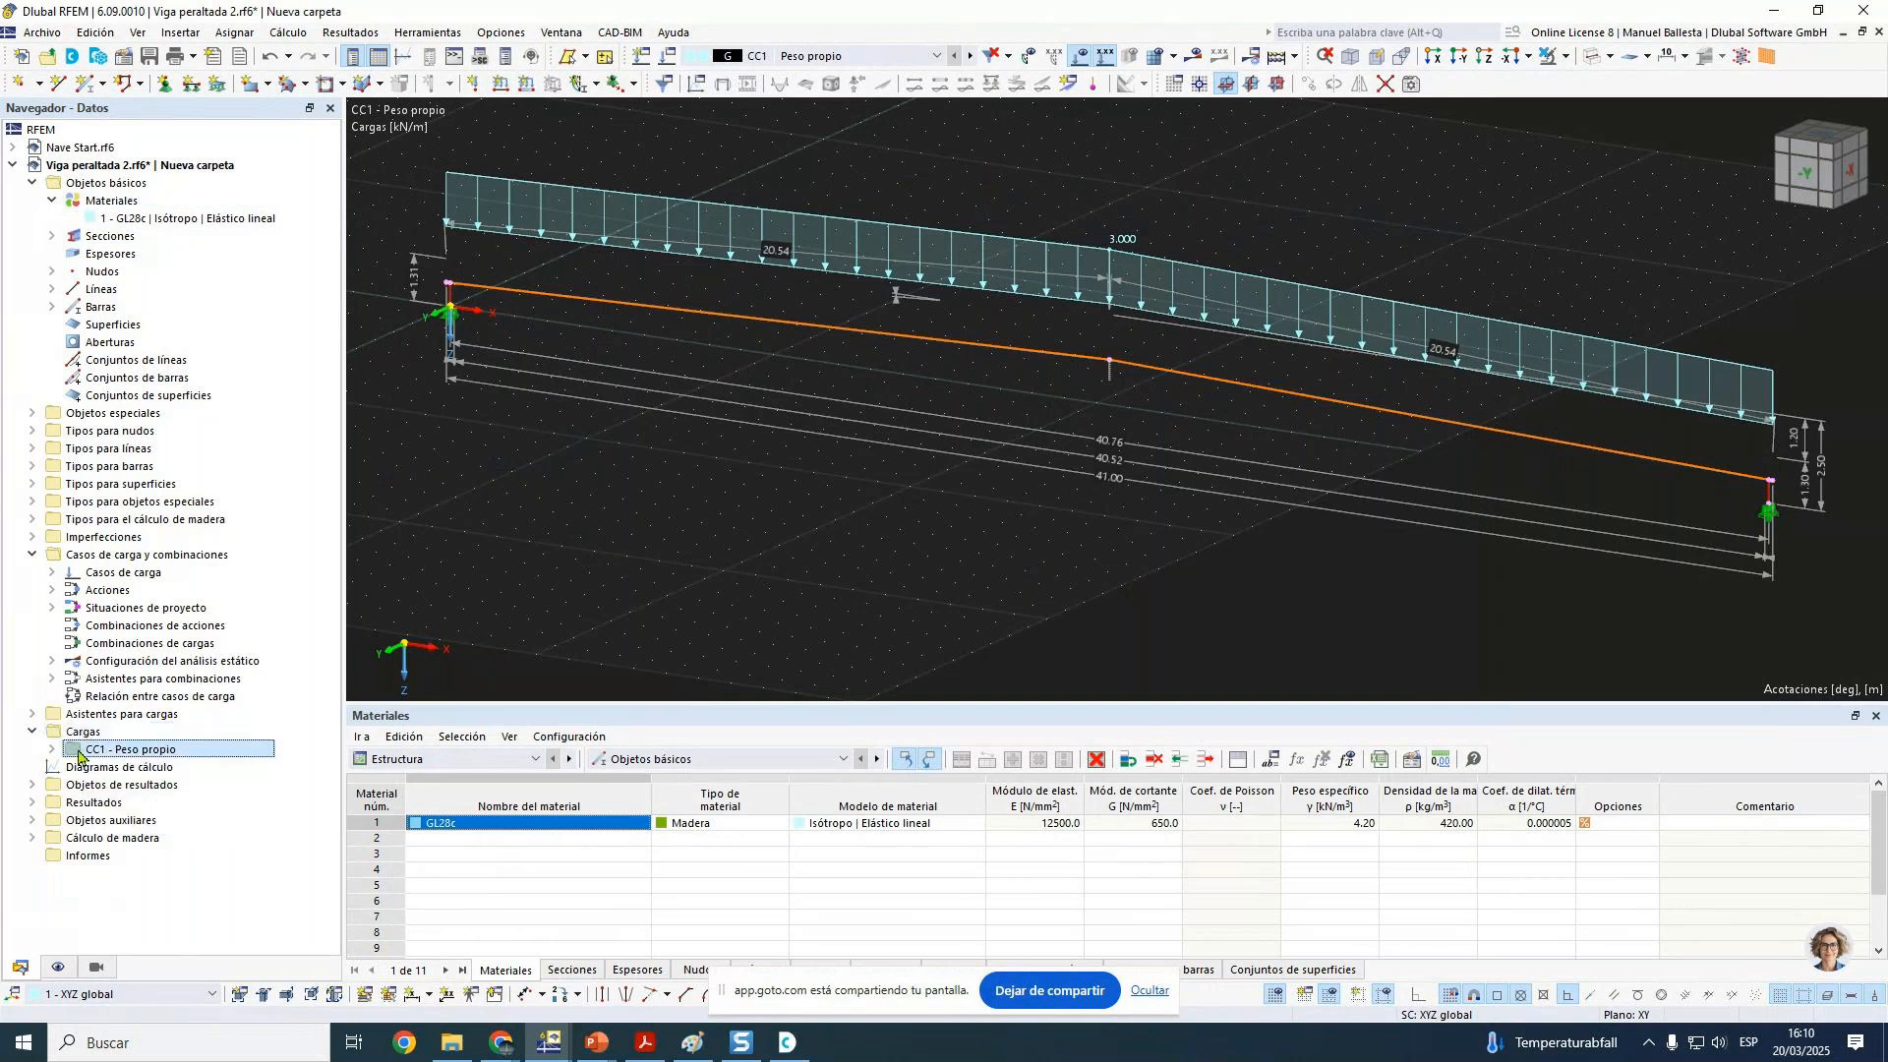
left_click(155, 446)
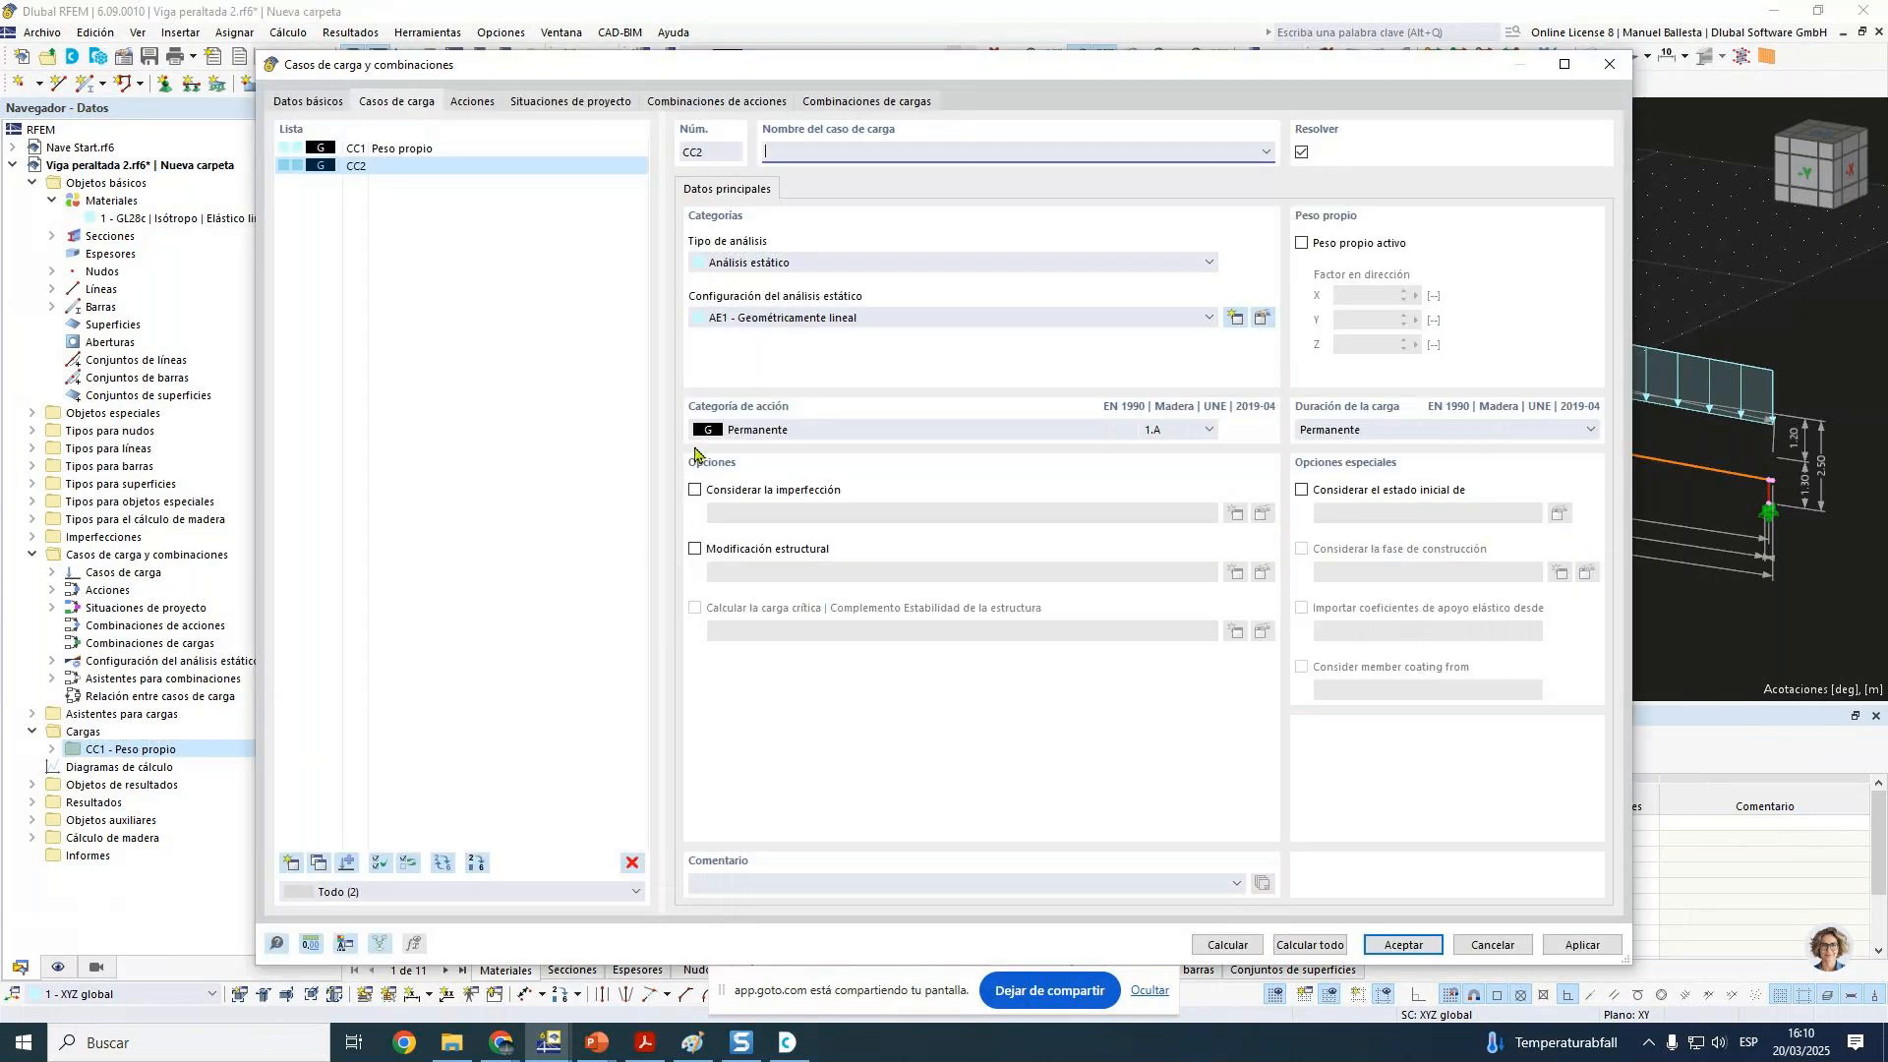
left_click(766, 430)
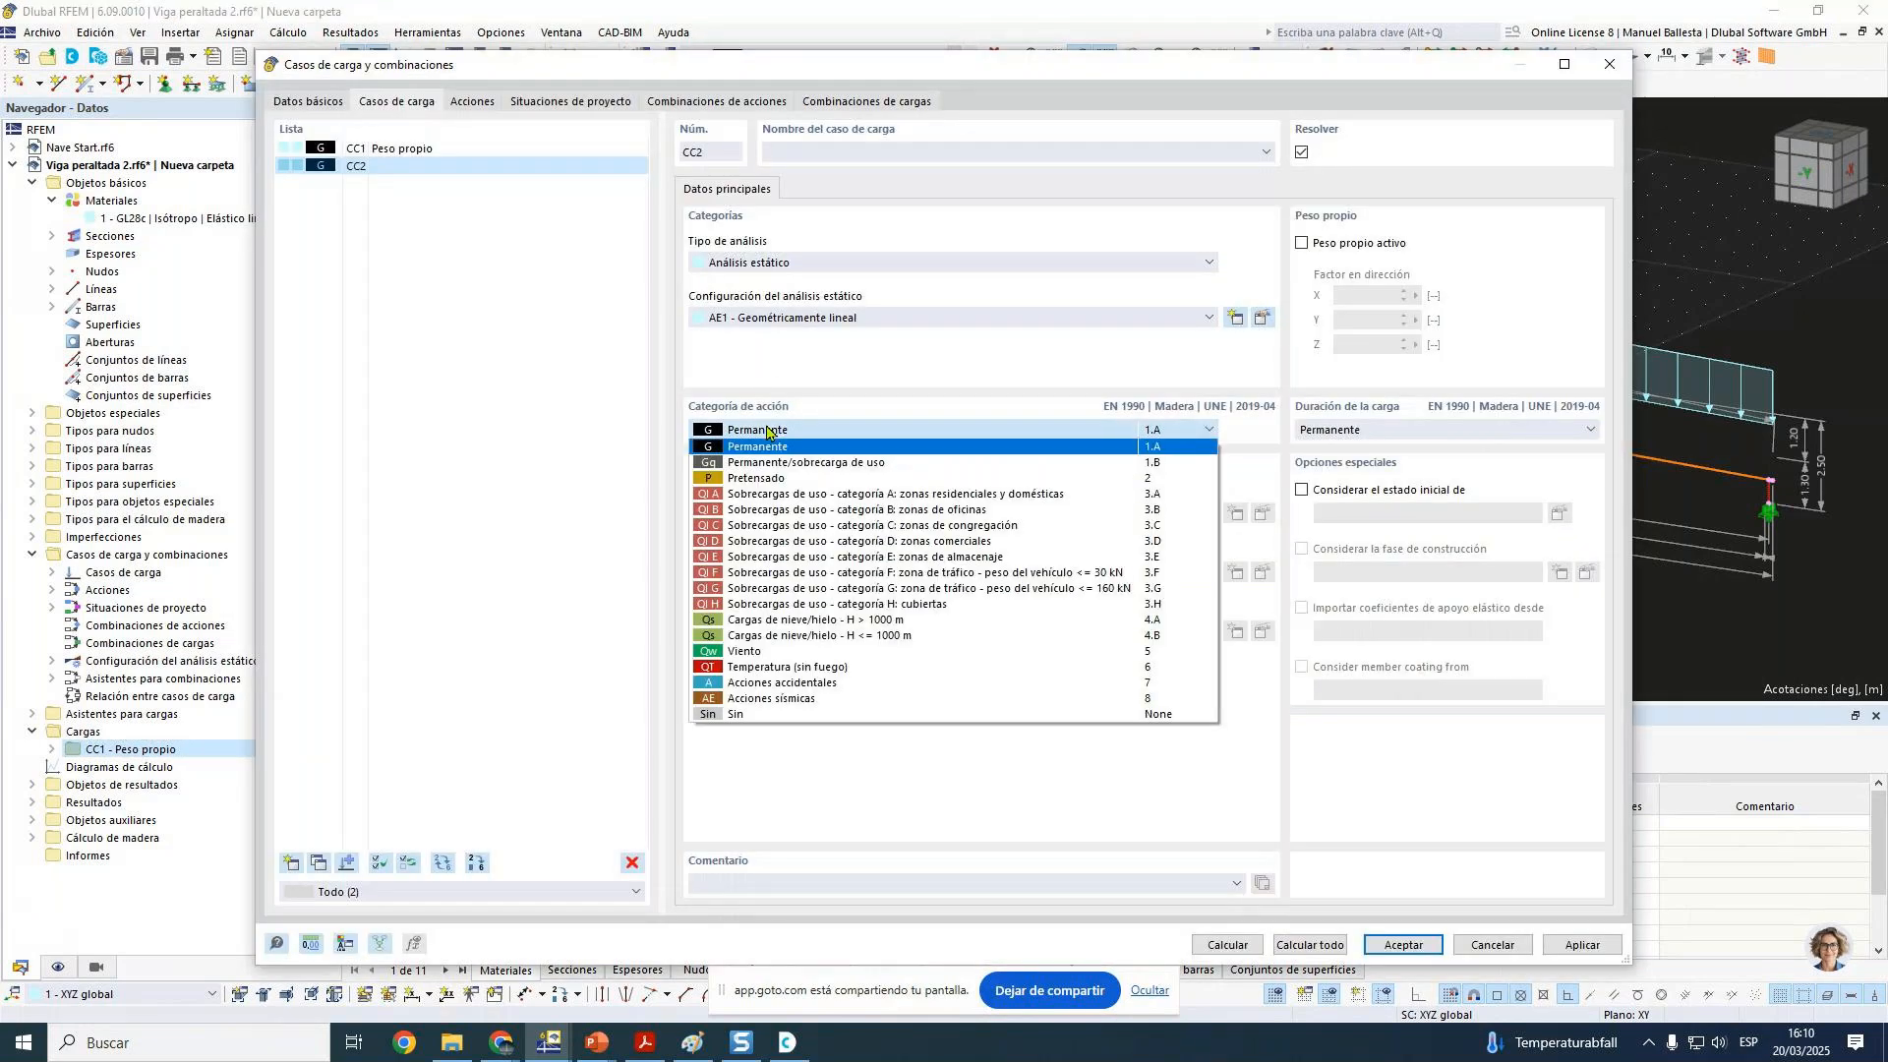
left_click(816, 635)
left_click(892, 151)
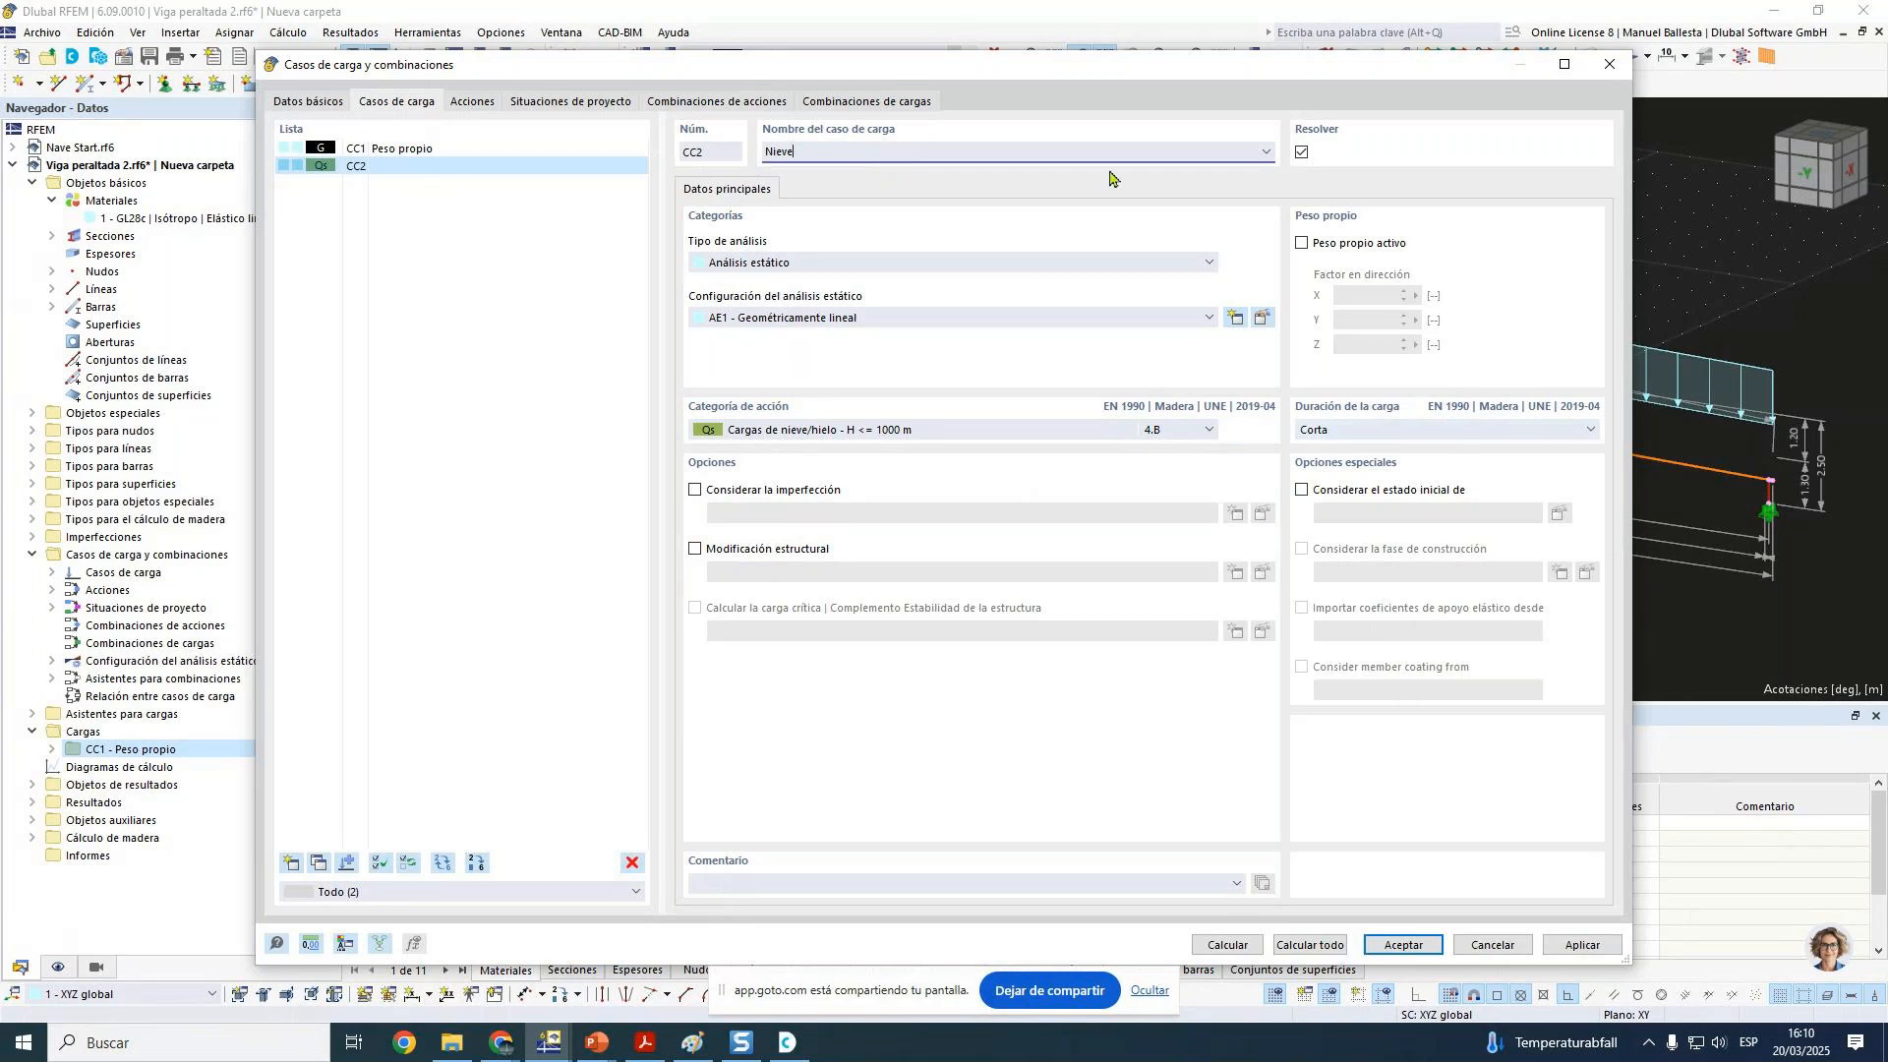
Step: Review the two load cases, the permanent and snow actions, and the combination rule of design situation SP1
left_click(456, 150)
left_click(452, 166)
left_click(471, 101)
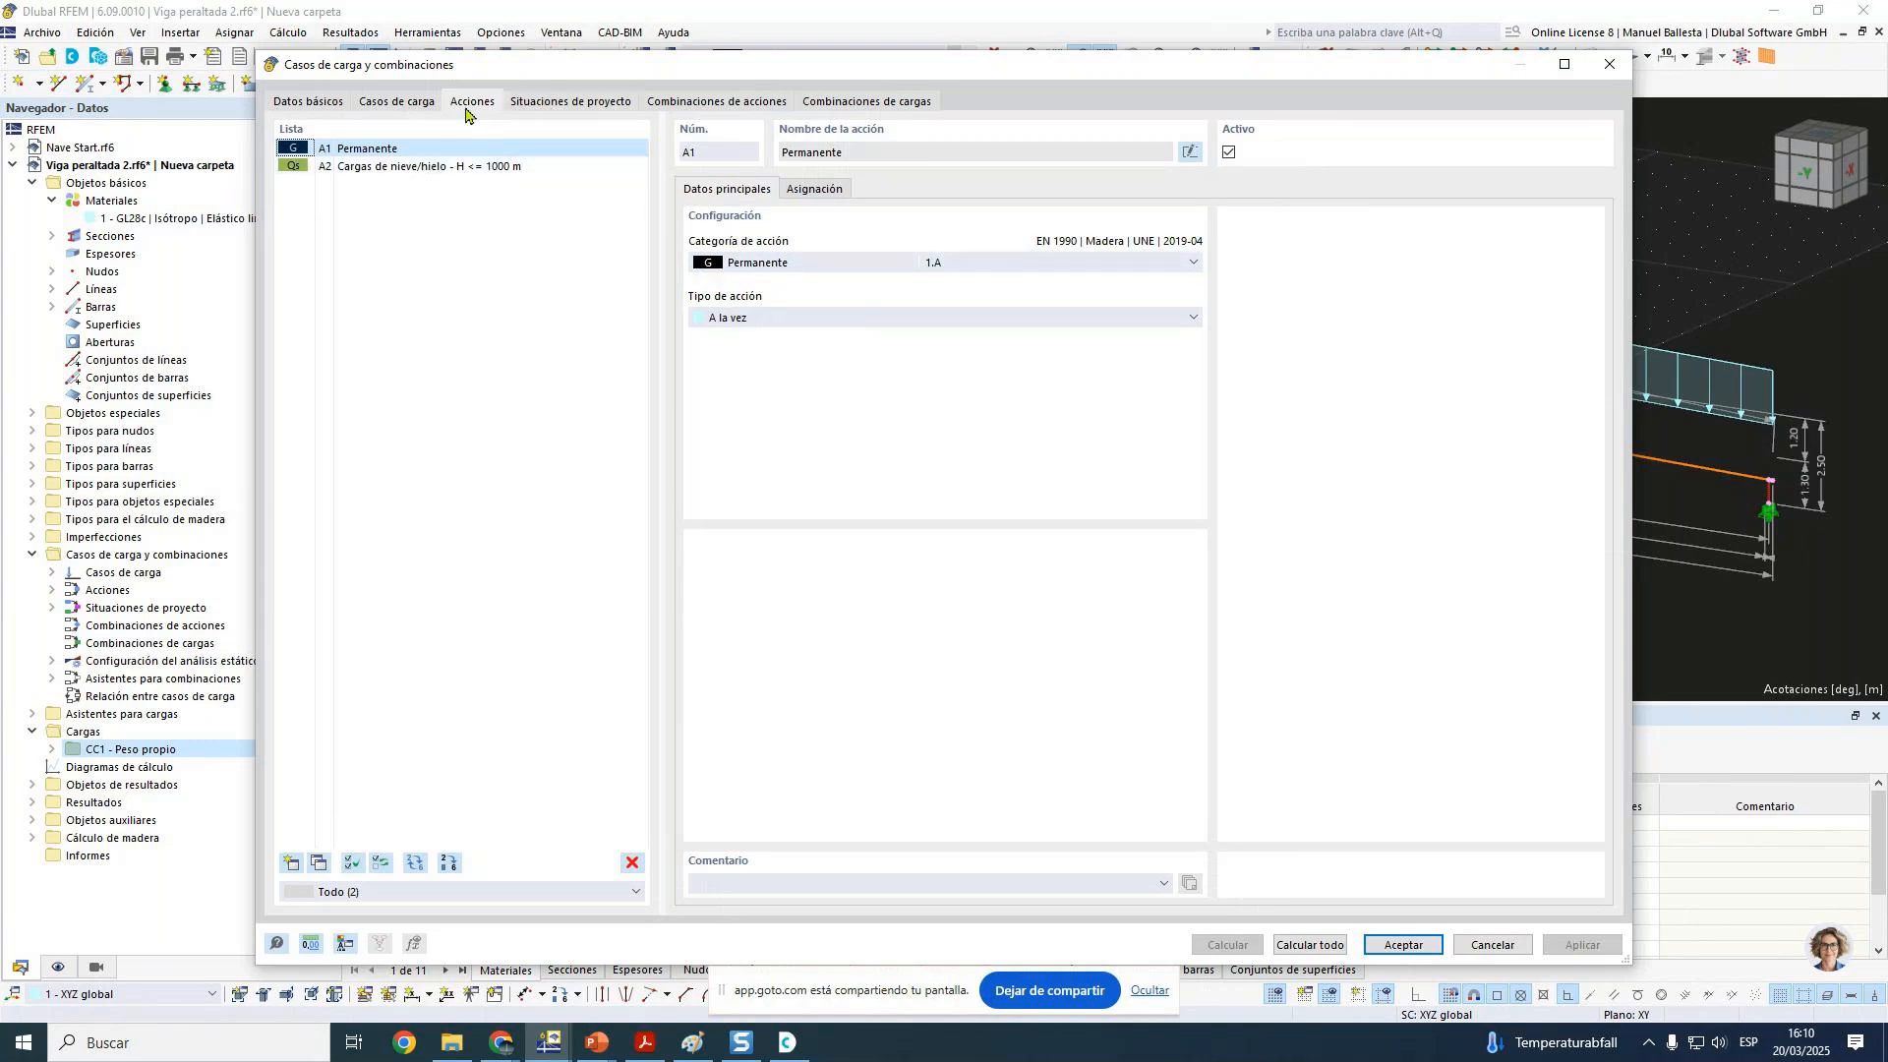
left_click(364, 165)
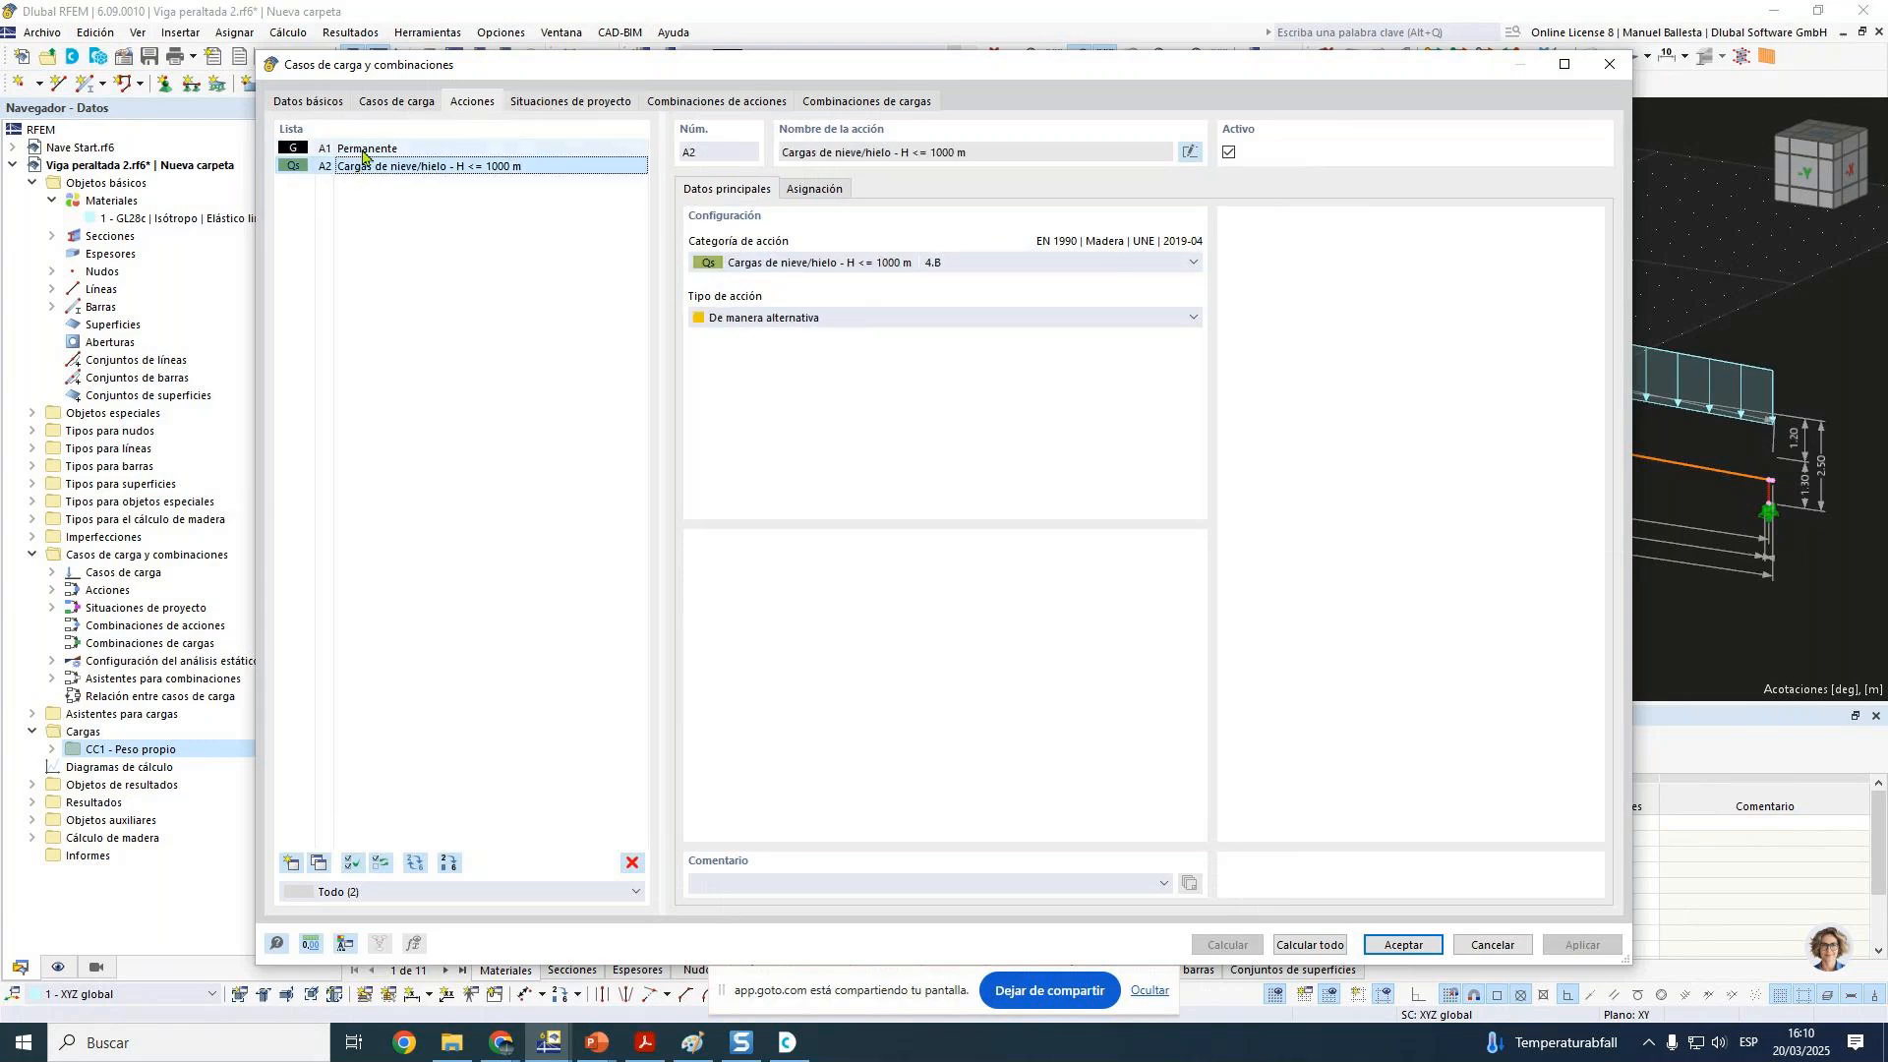
left_click(557, 101)
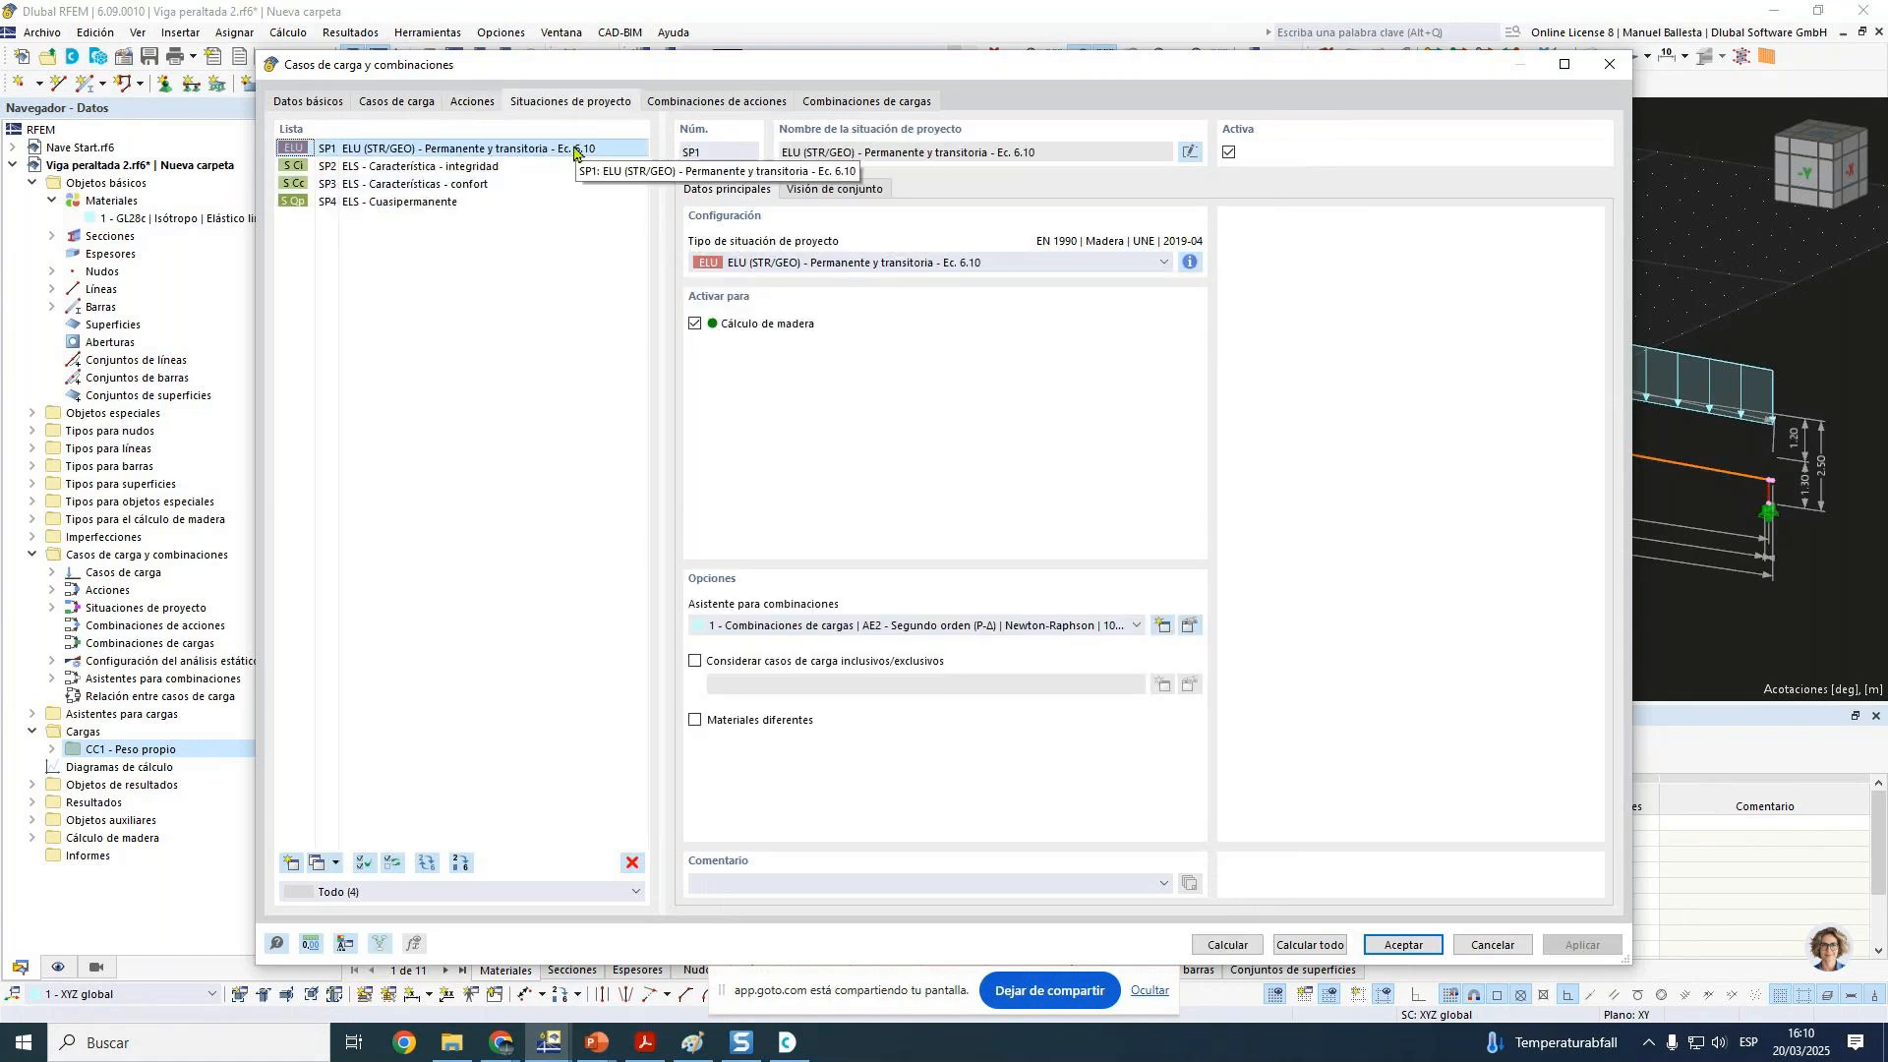
left_click(1190, 262)
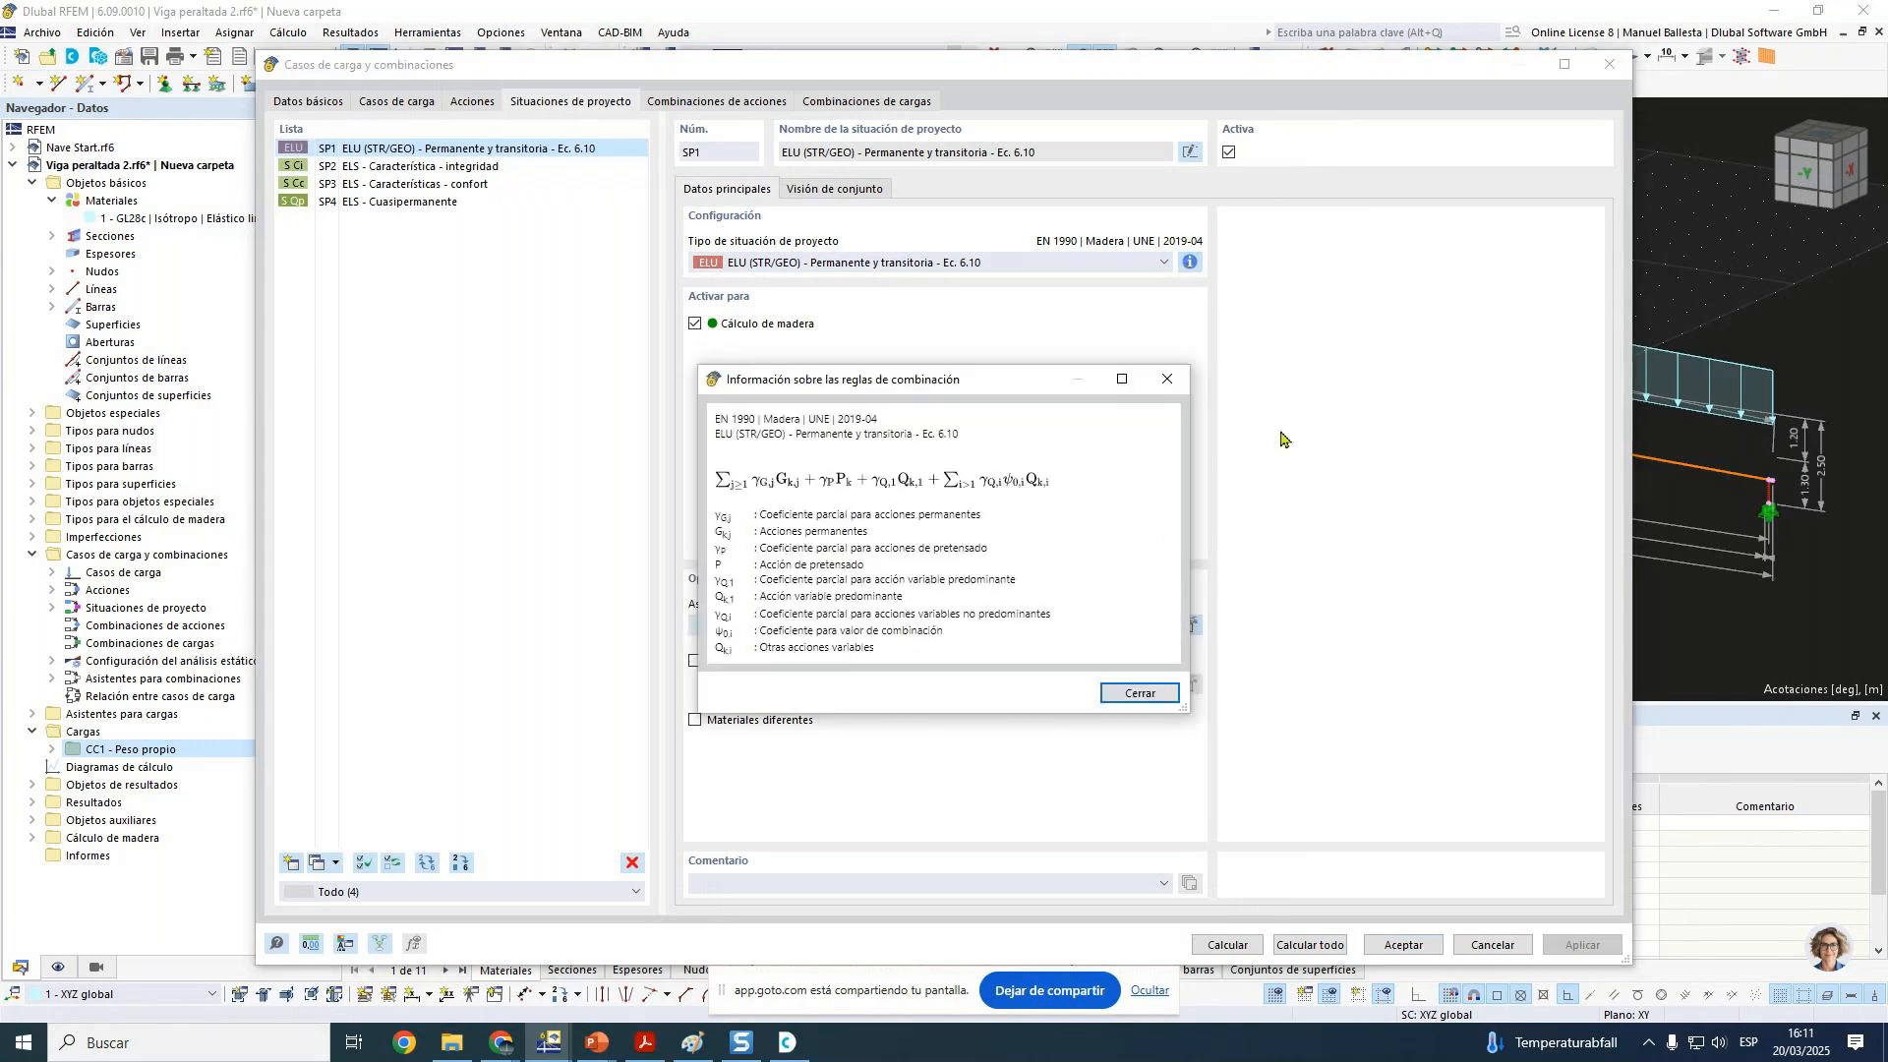
left_click(1176, 389)
Step: Assign combination wizard 2 (AE1 - Geométricamente lineal) to design situations SP1 to SP4 and deactivate SP3, ELS - Características - confort
left_click(835, 625)
left_click(830, 677)
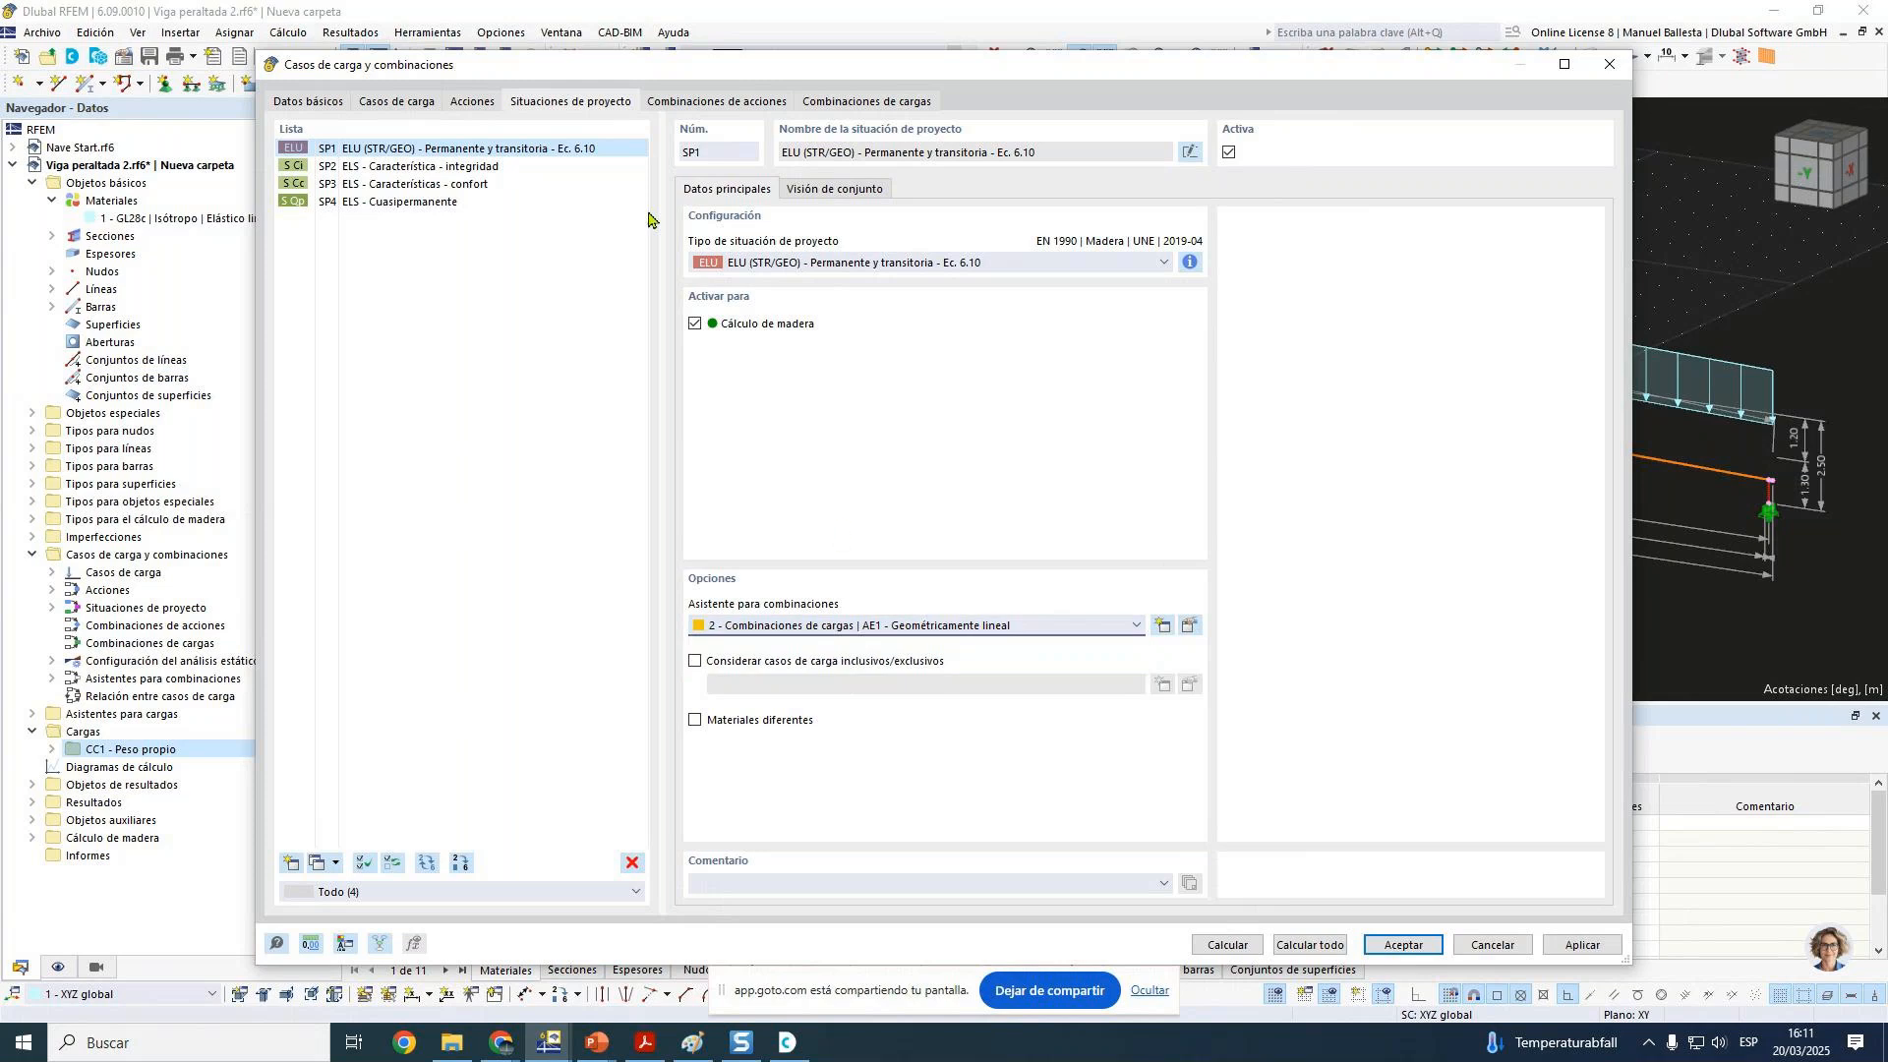
left_click(429, 201, "shift")
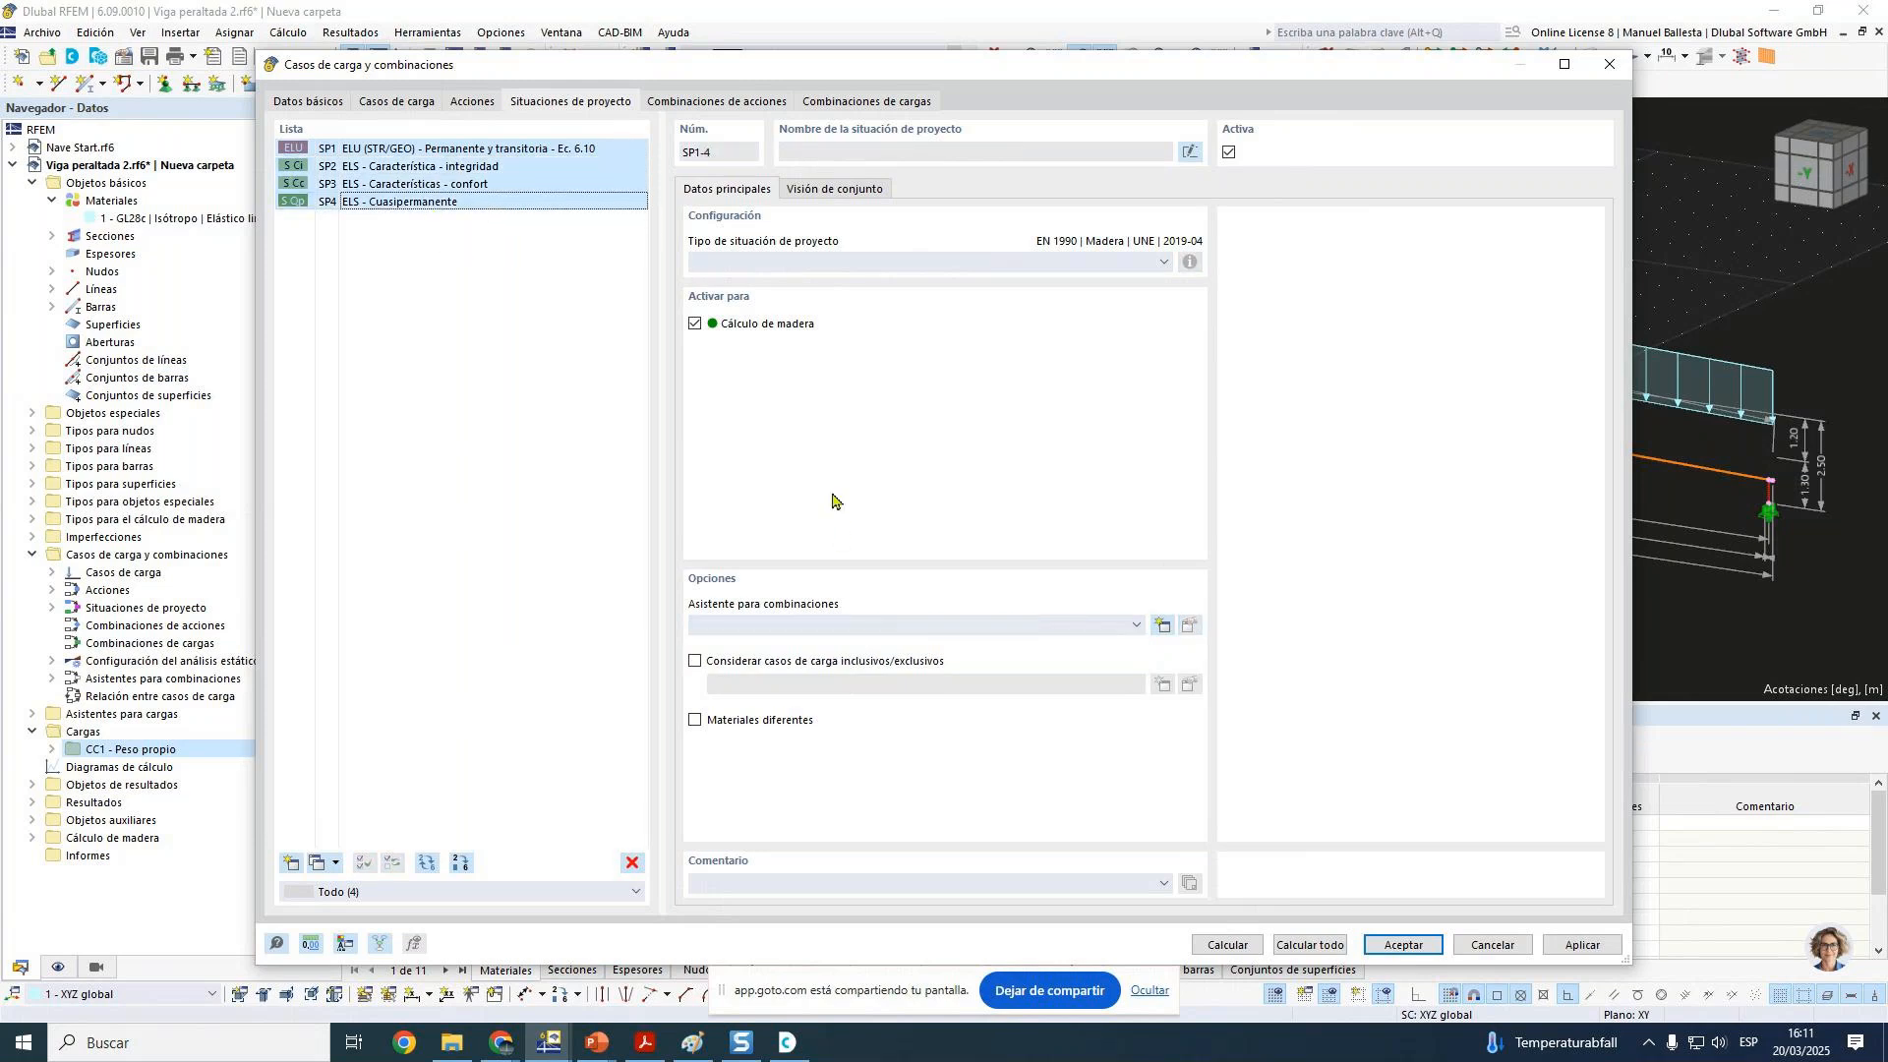
left_click(939, 630)
left_click(935, 692)
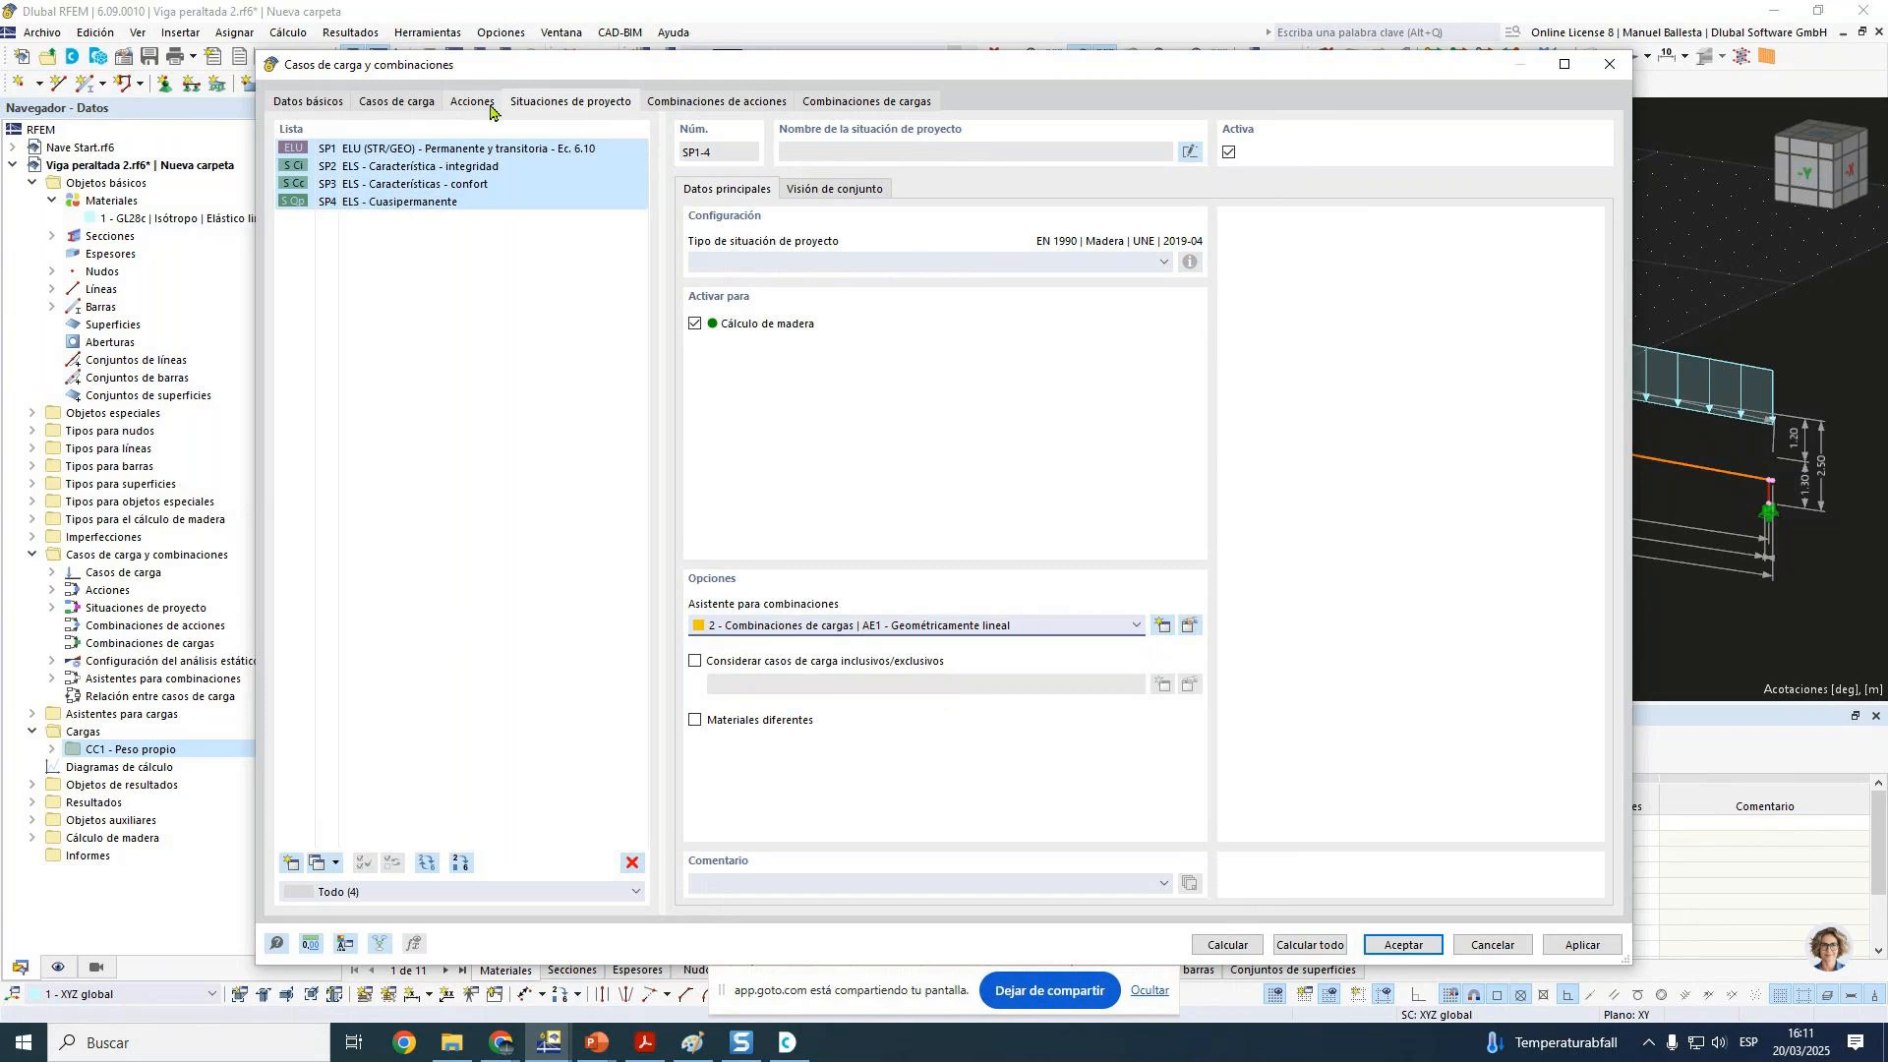
left_click(495, 187)
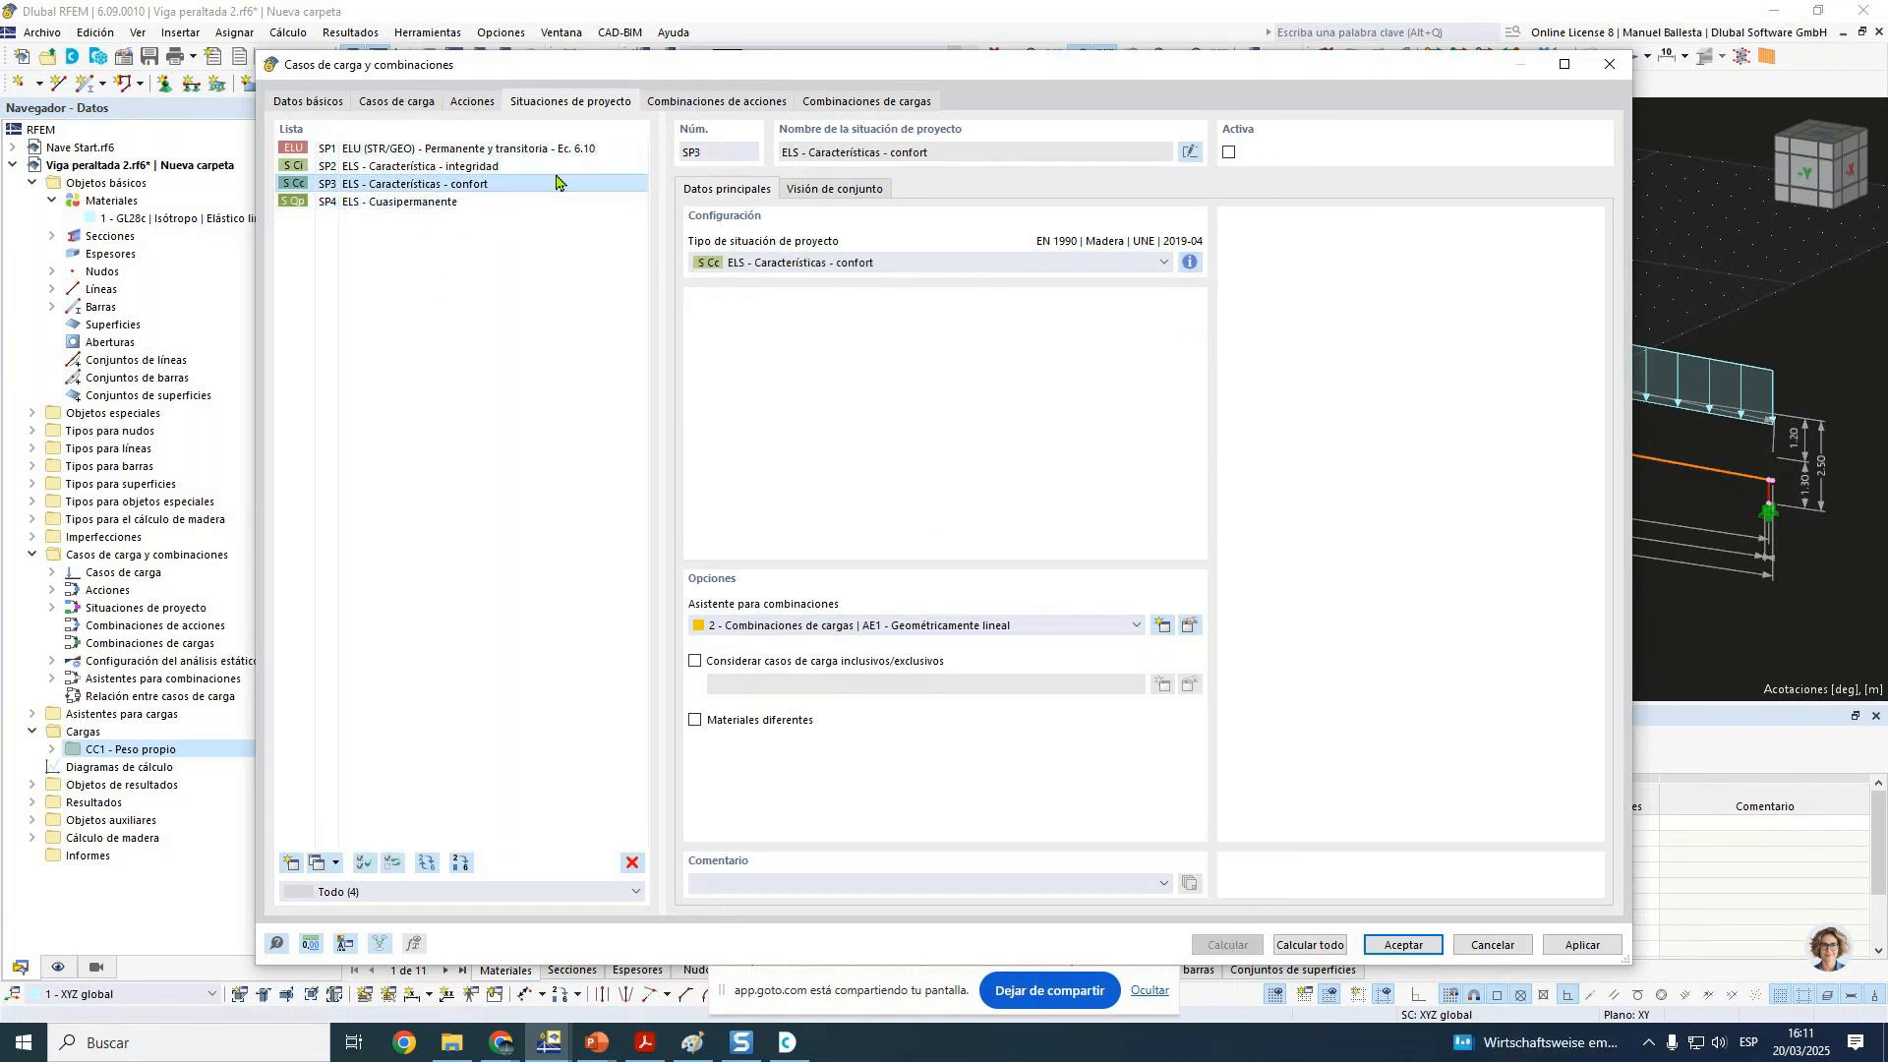
left_click(407, 203)
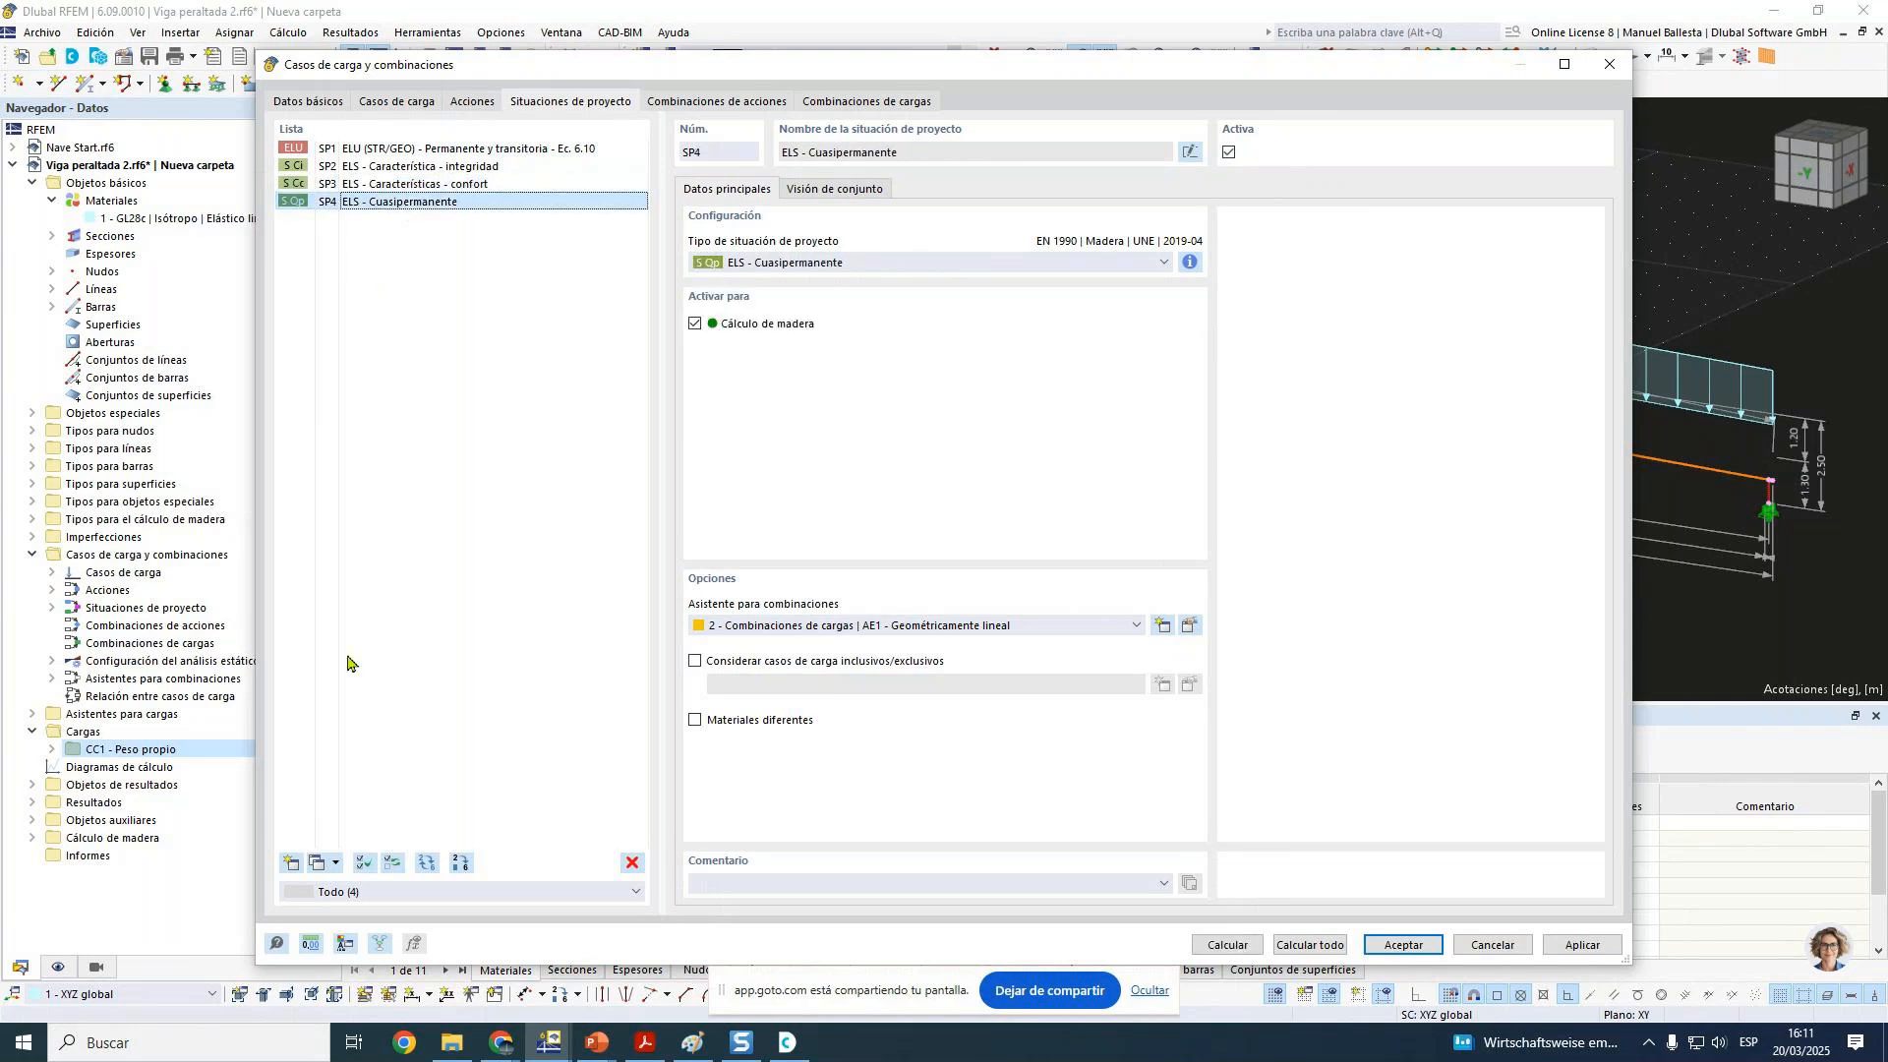
Step: Add the design situation ELU (STR/GEO) - Accidental - Fuego - psi-1,1 and use combination wizard 2 (AE1 - Geométricamente lineal) for all five situations
left_click(291, 862)
left_click(775, 263)
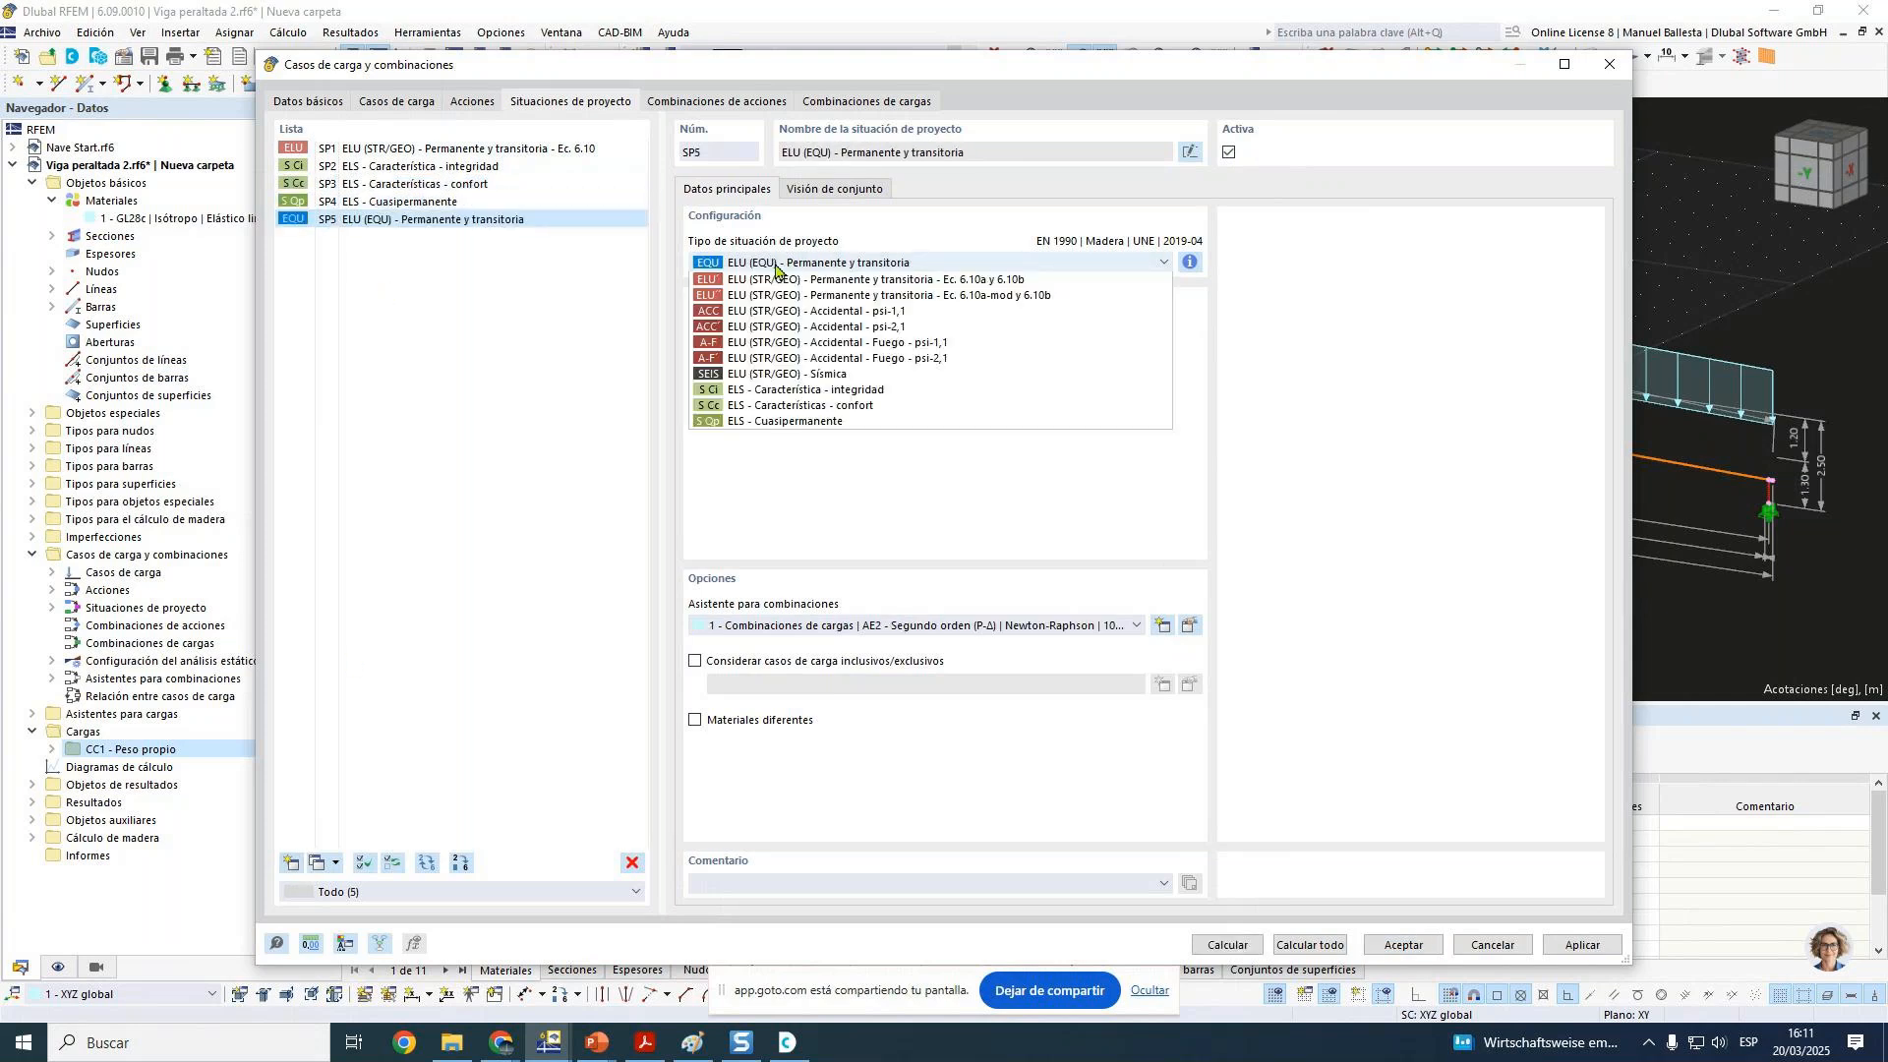
left_click(901, 430)
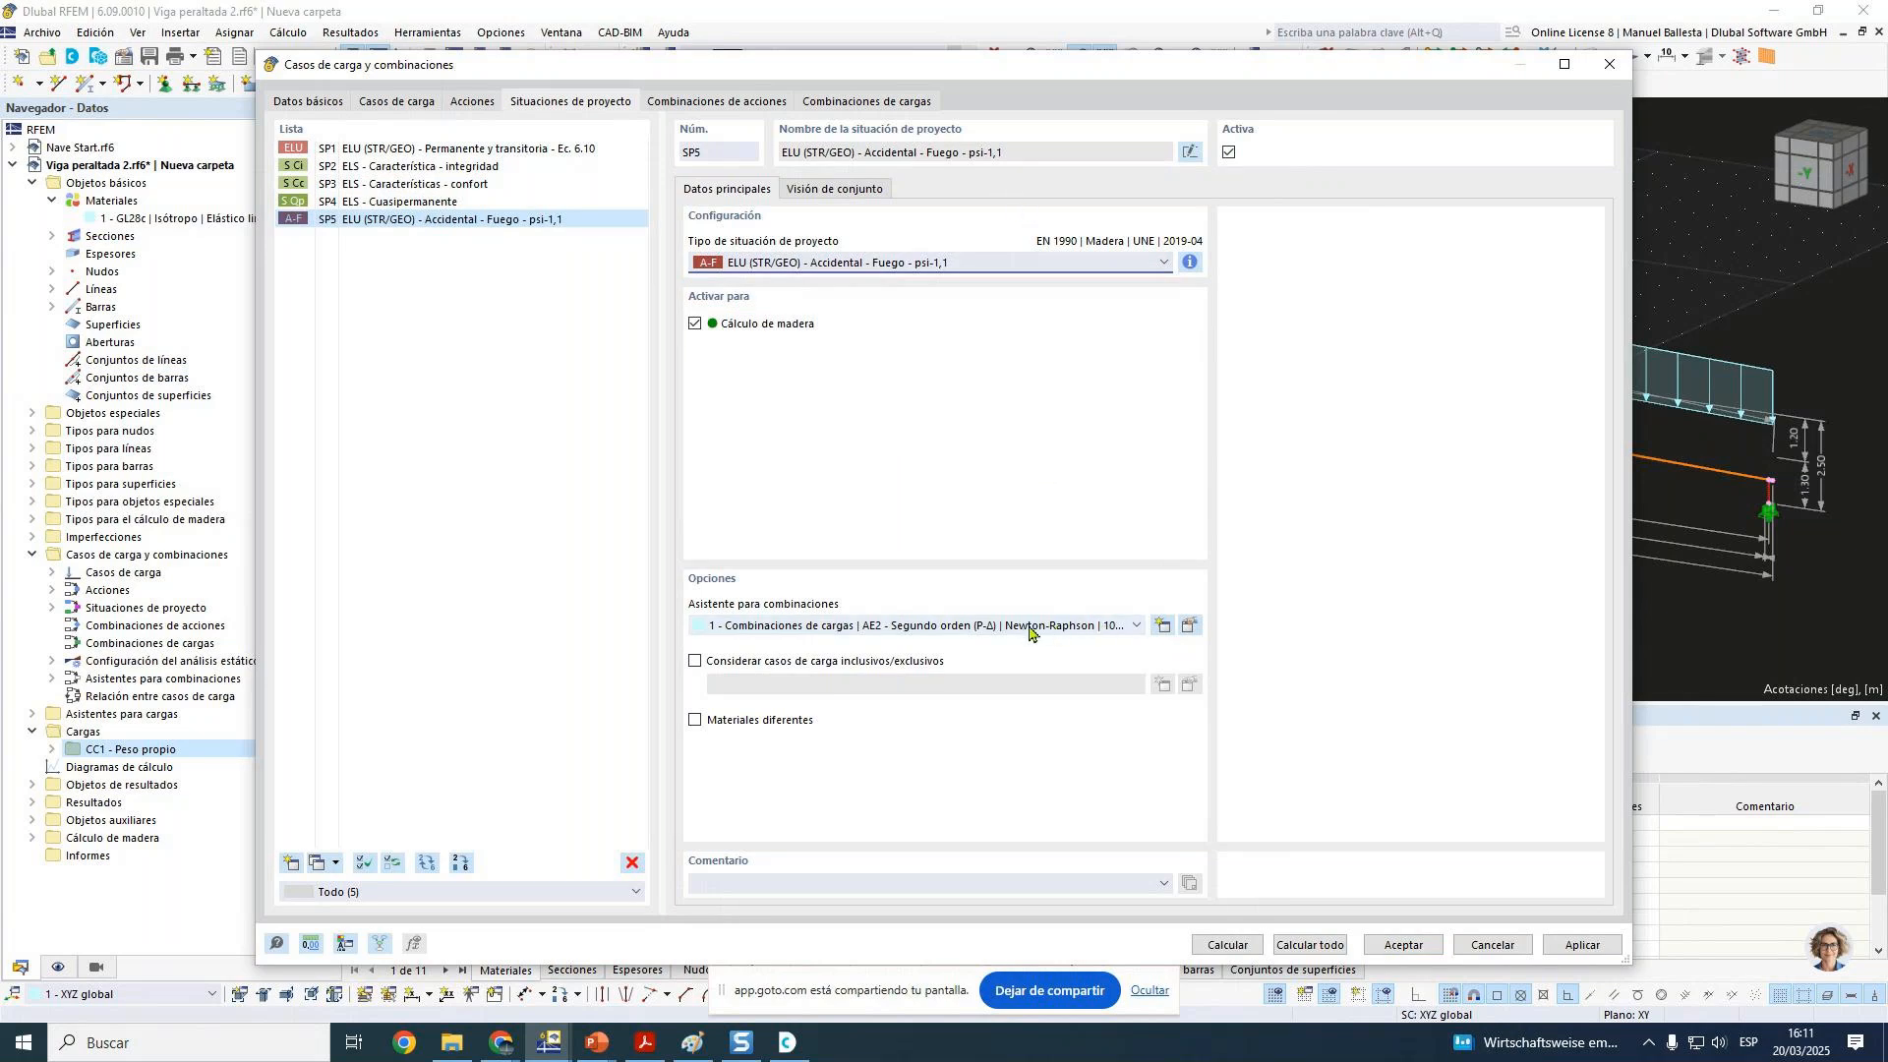
left_click(972, 629)
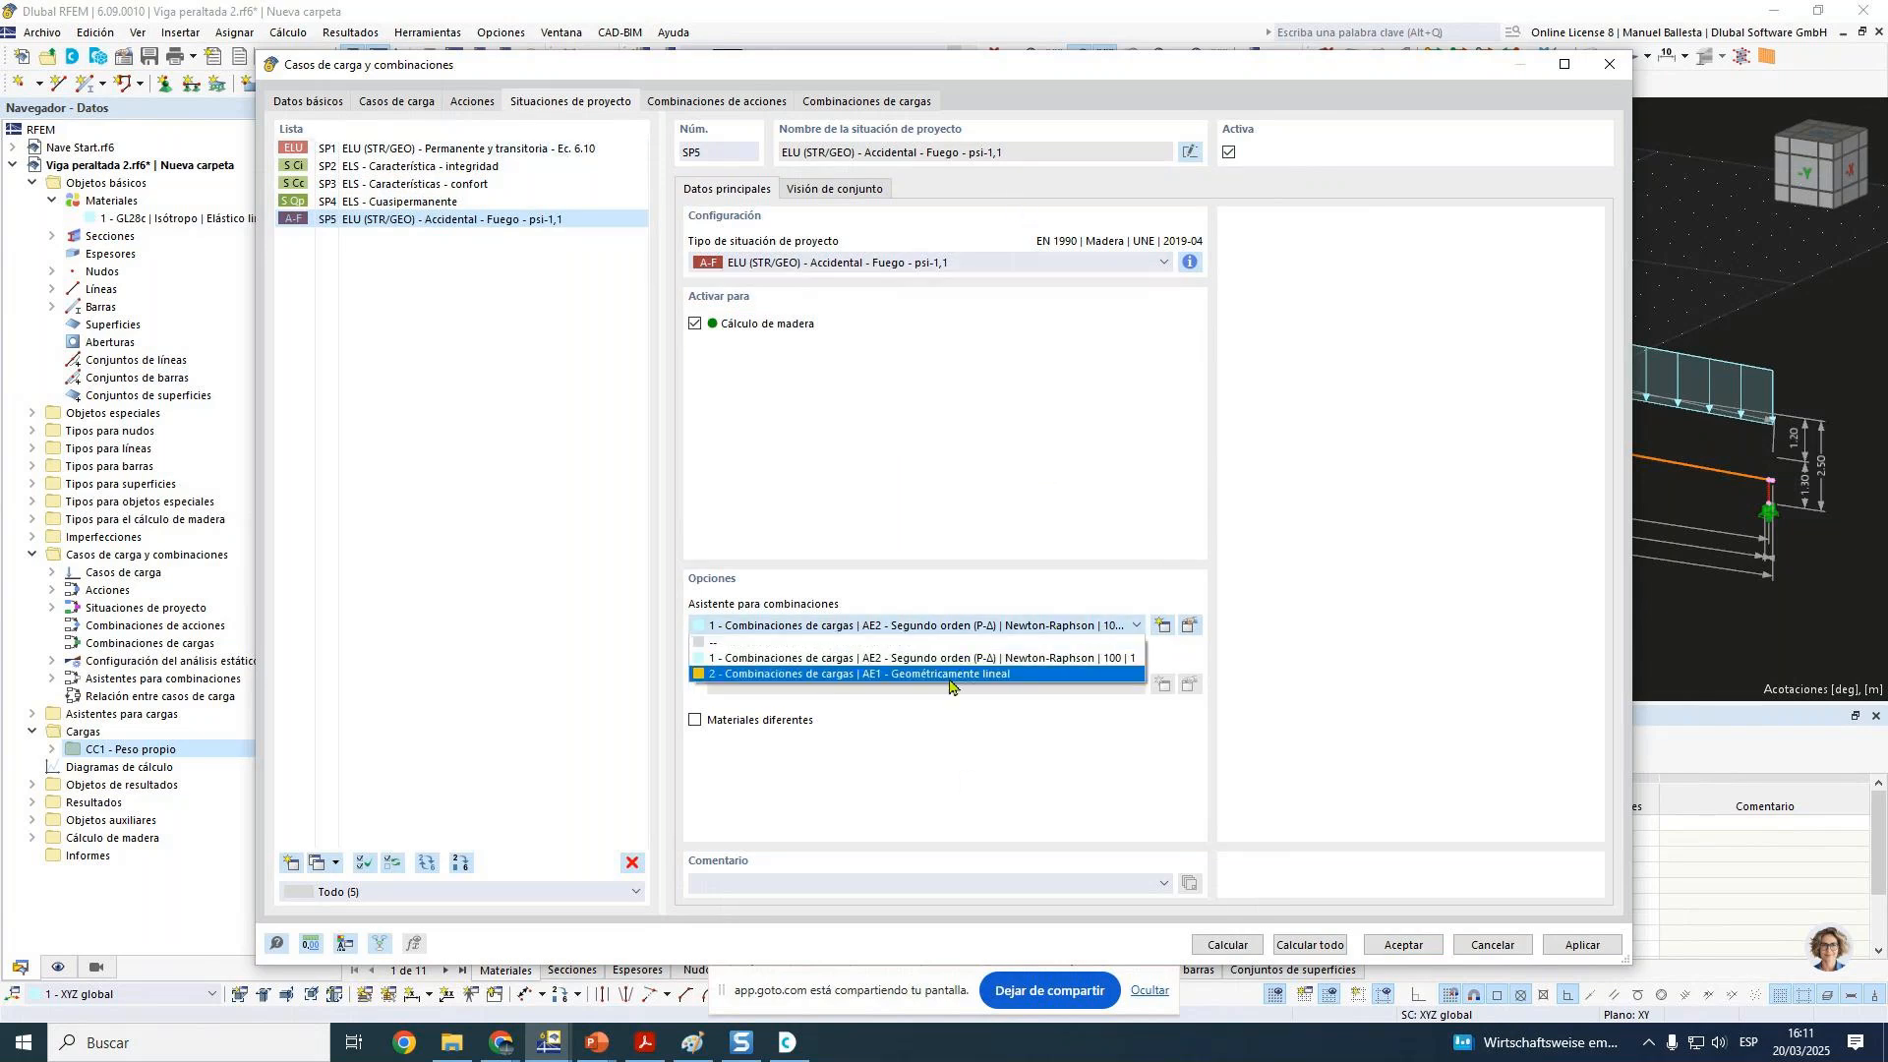
left_click(949, 675)
left_click(466, 152, "shift")
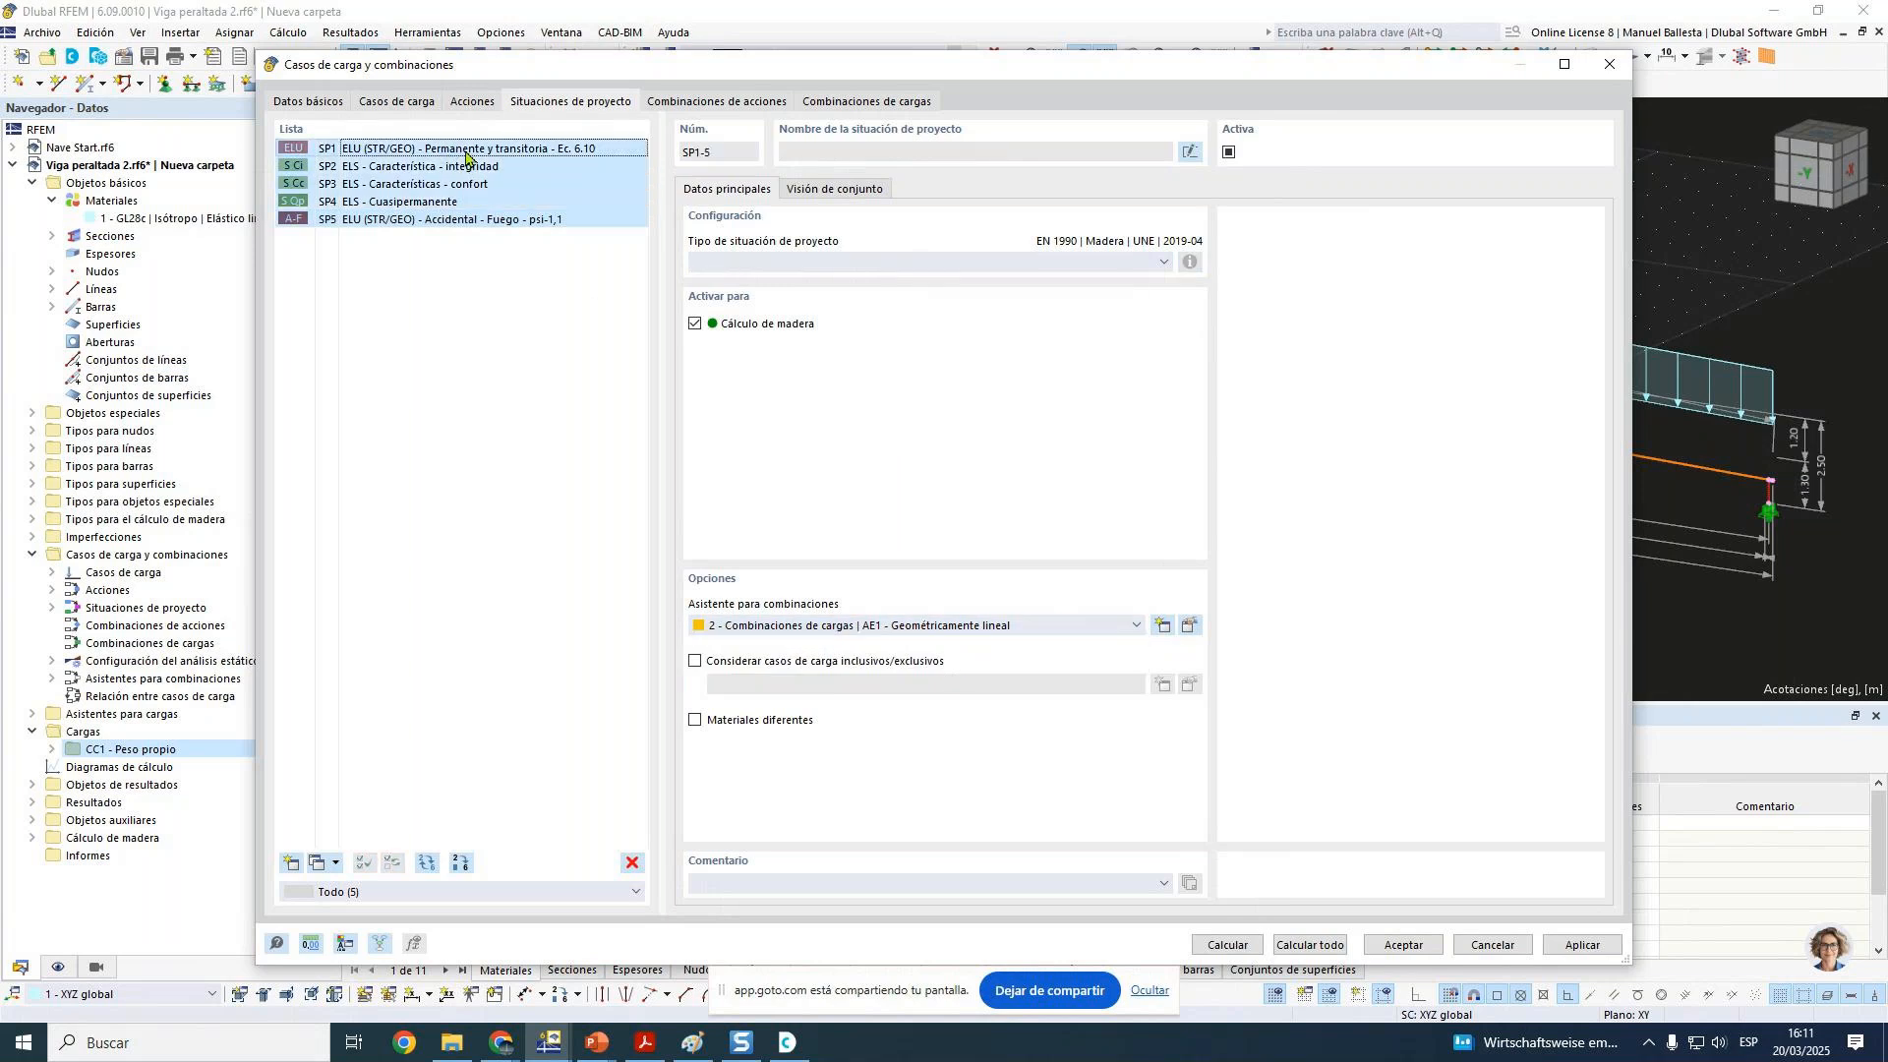
left_click(944, 626)
left_click(944, 646)
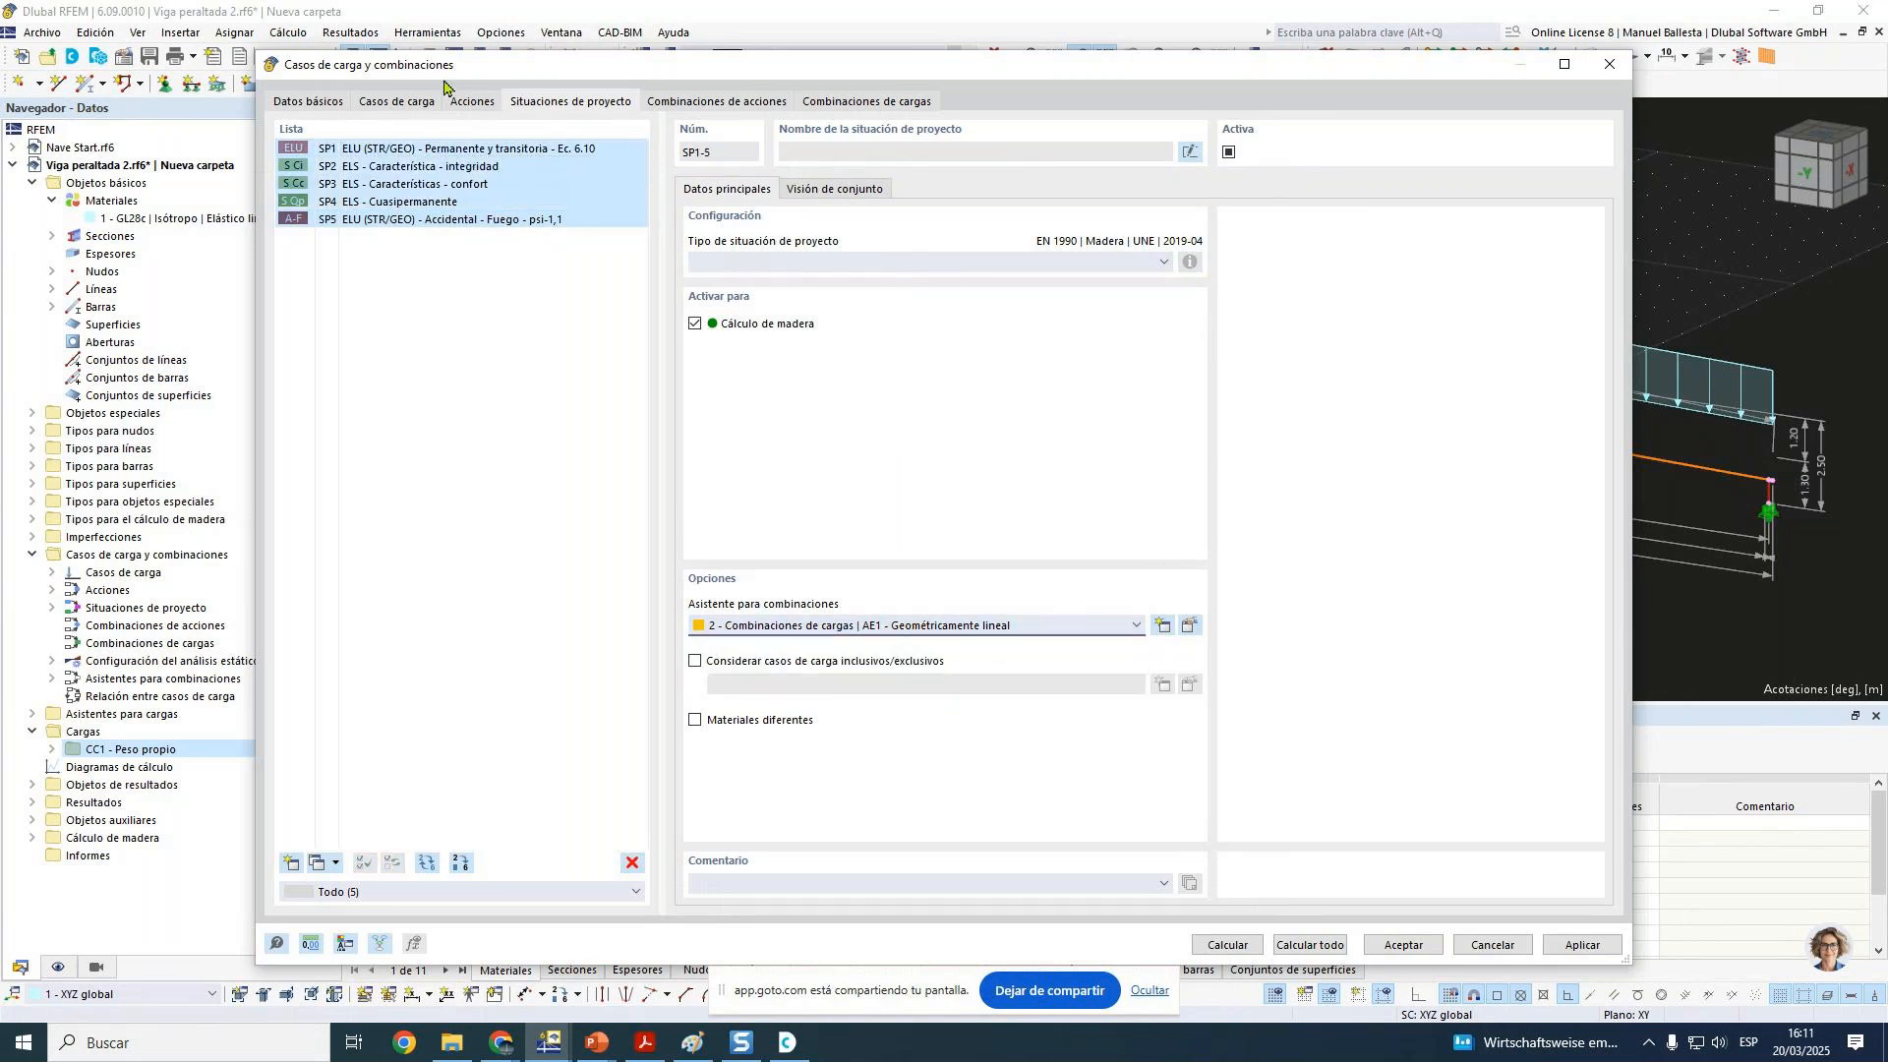
Step: Check each design situation in the list and the settings of combination wizard 2, leaving the wizard without changes
left_click(469, 152)
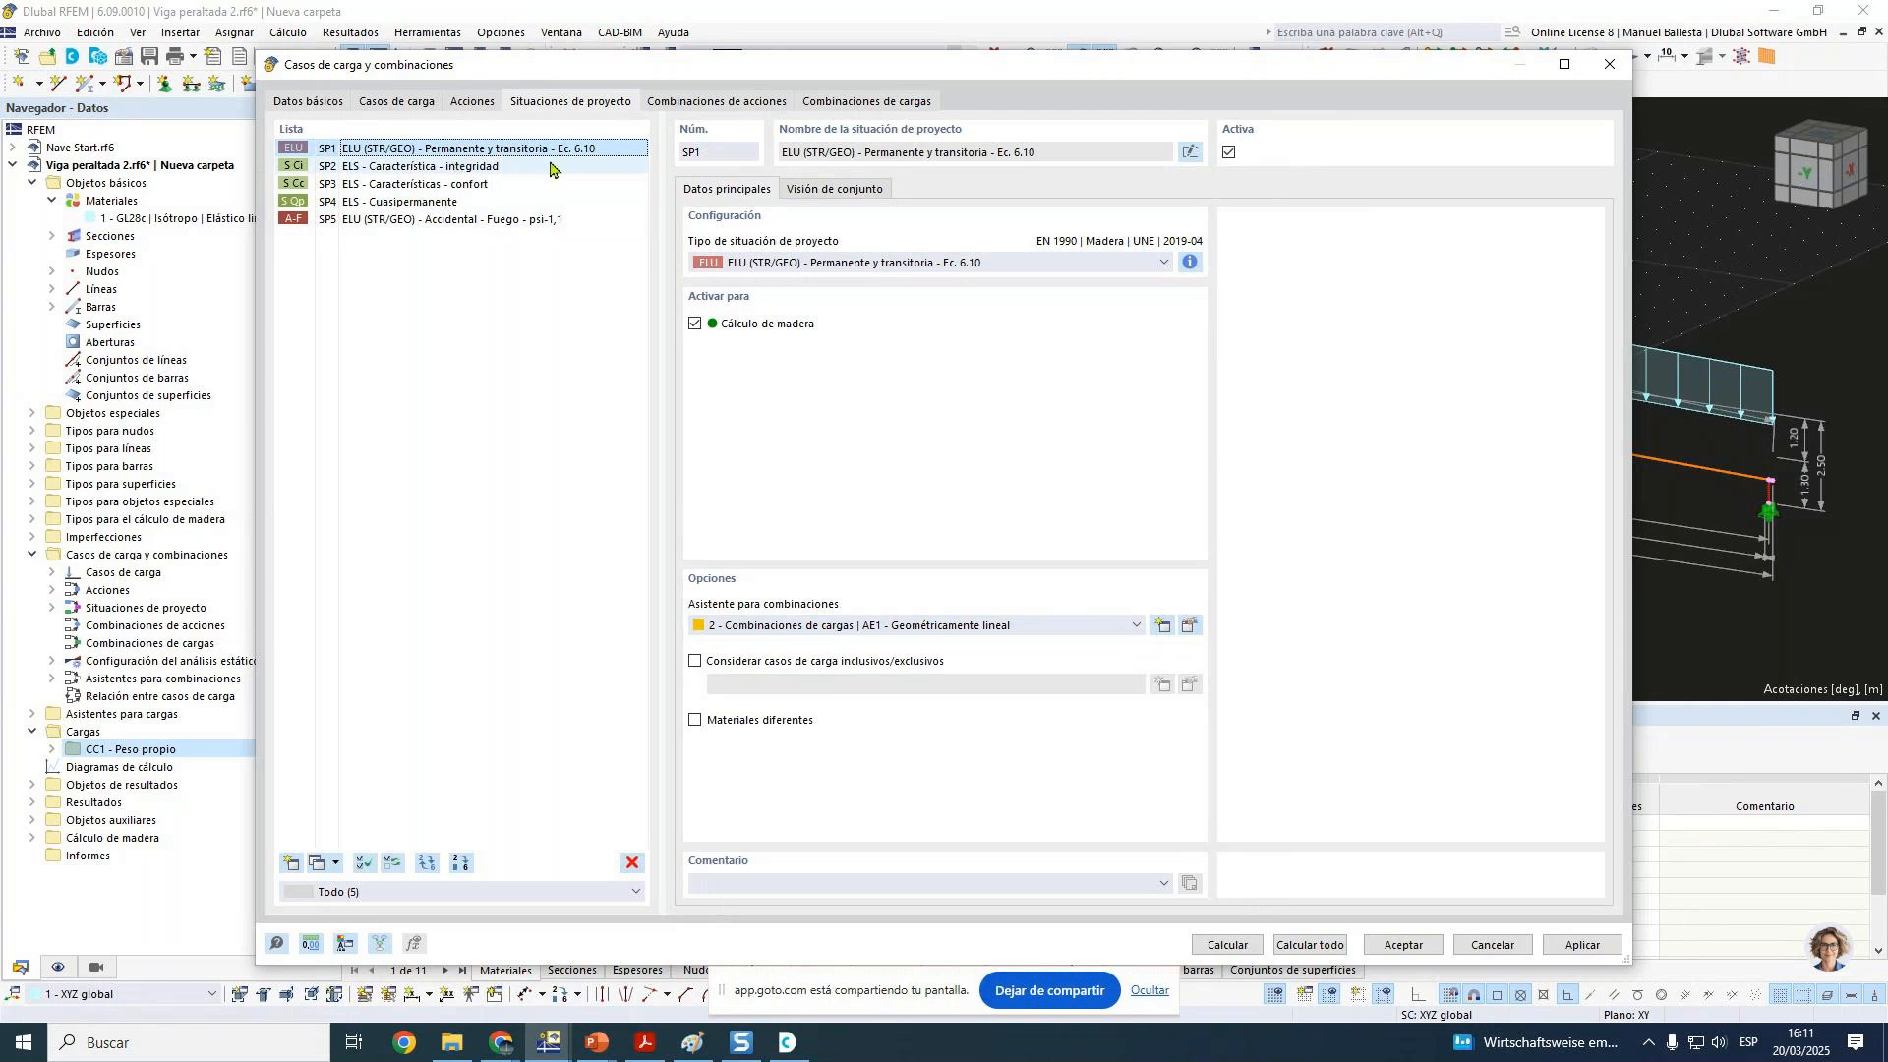
left_click(471, 169)
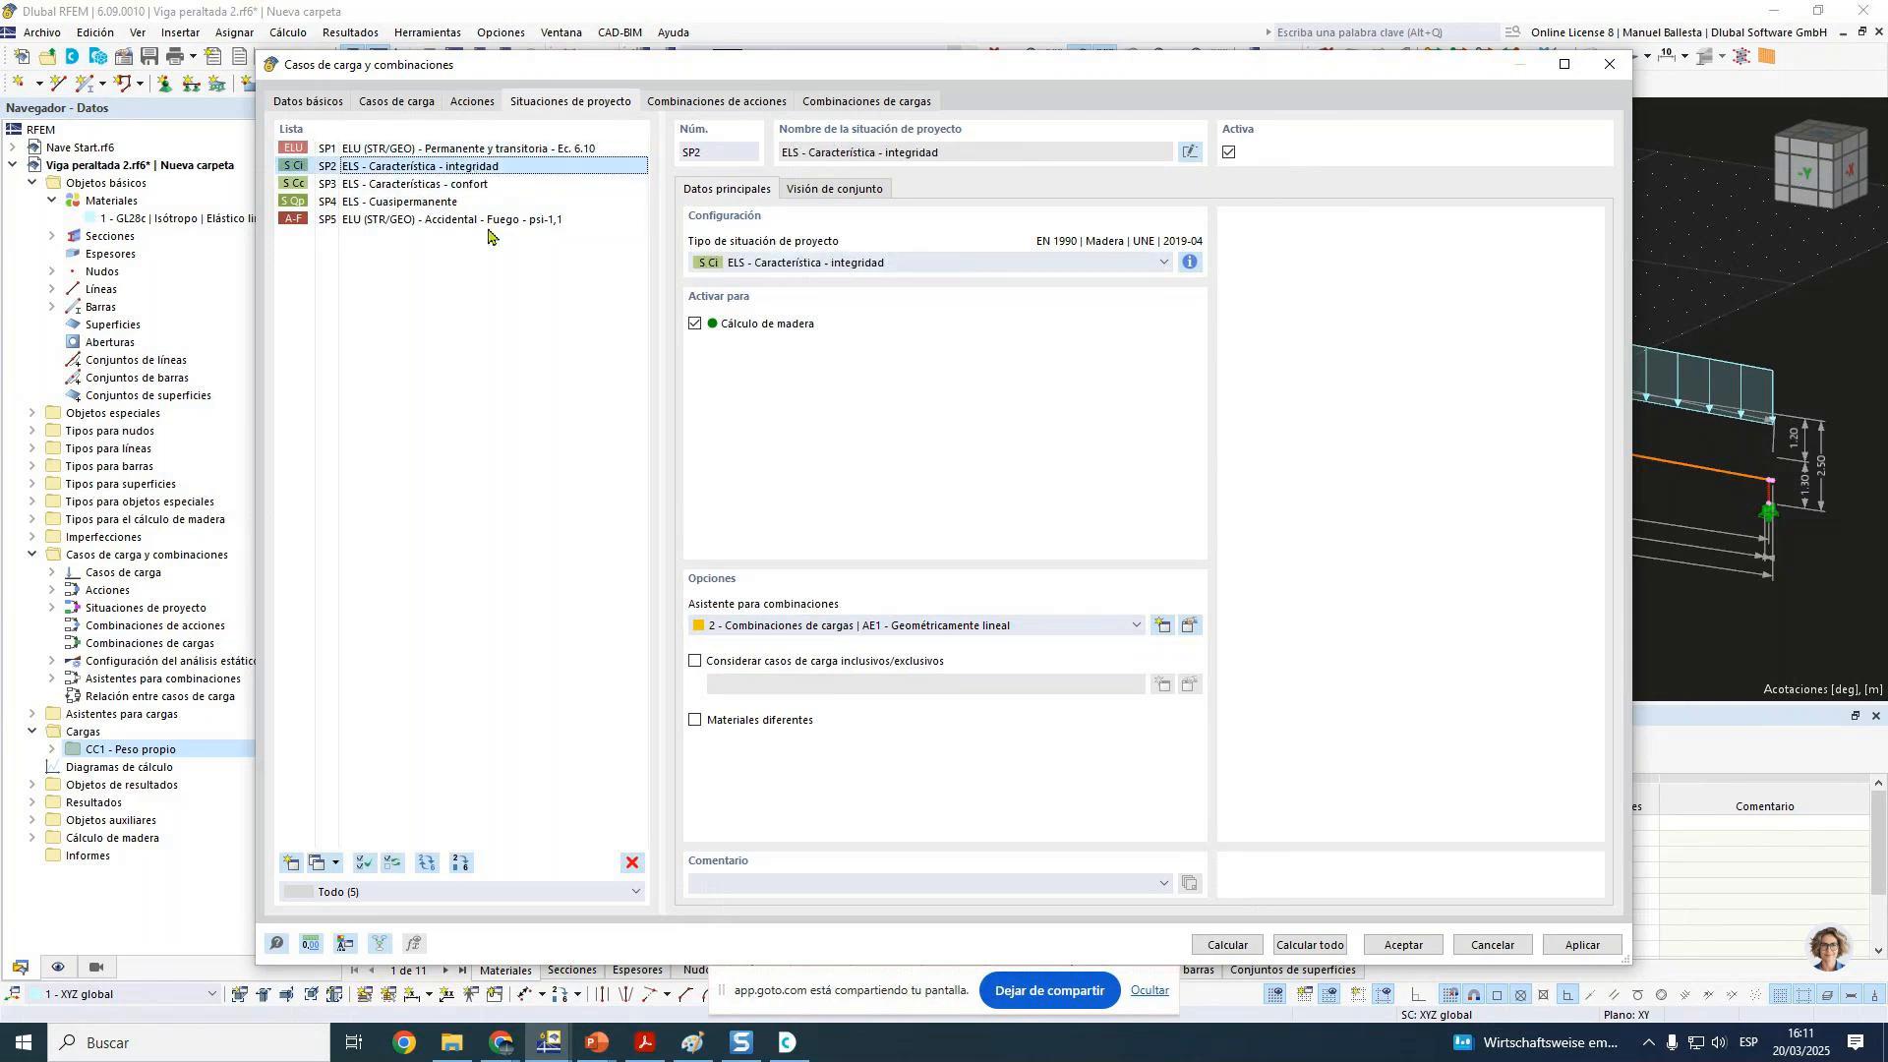
left_click(444, 202)
left_click(477, 184)
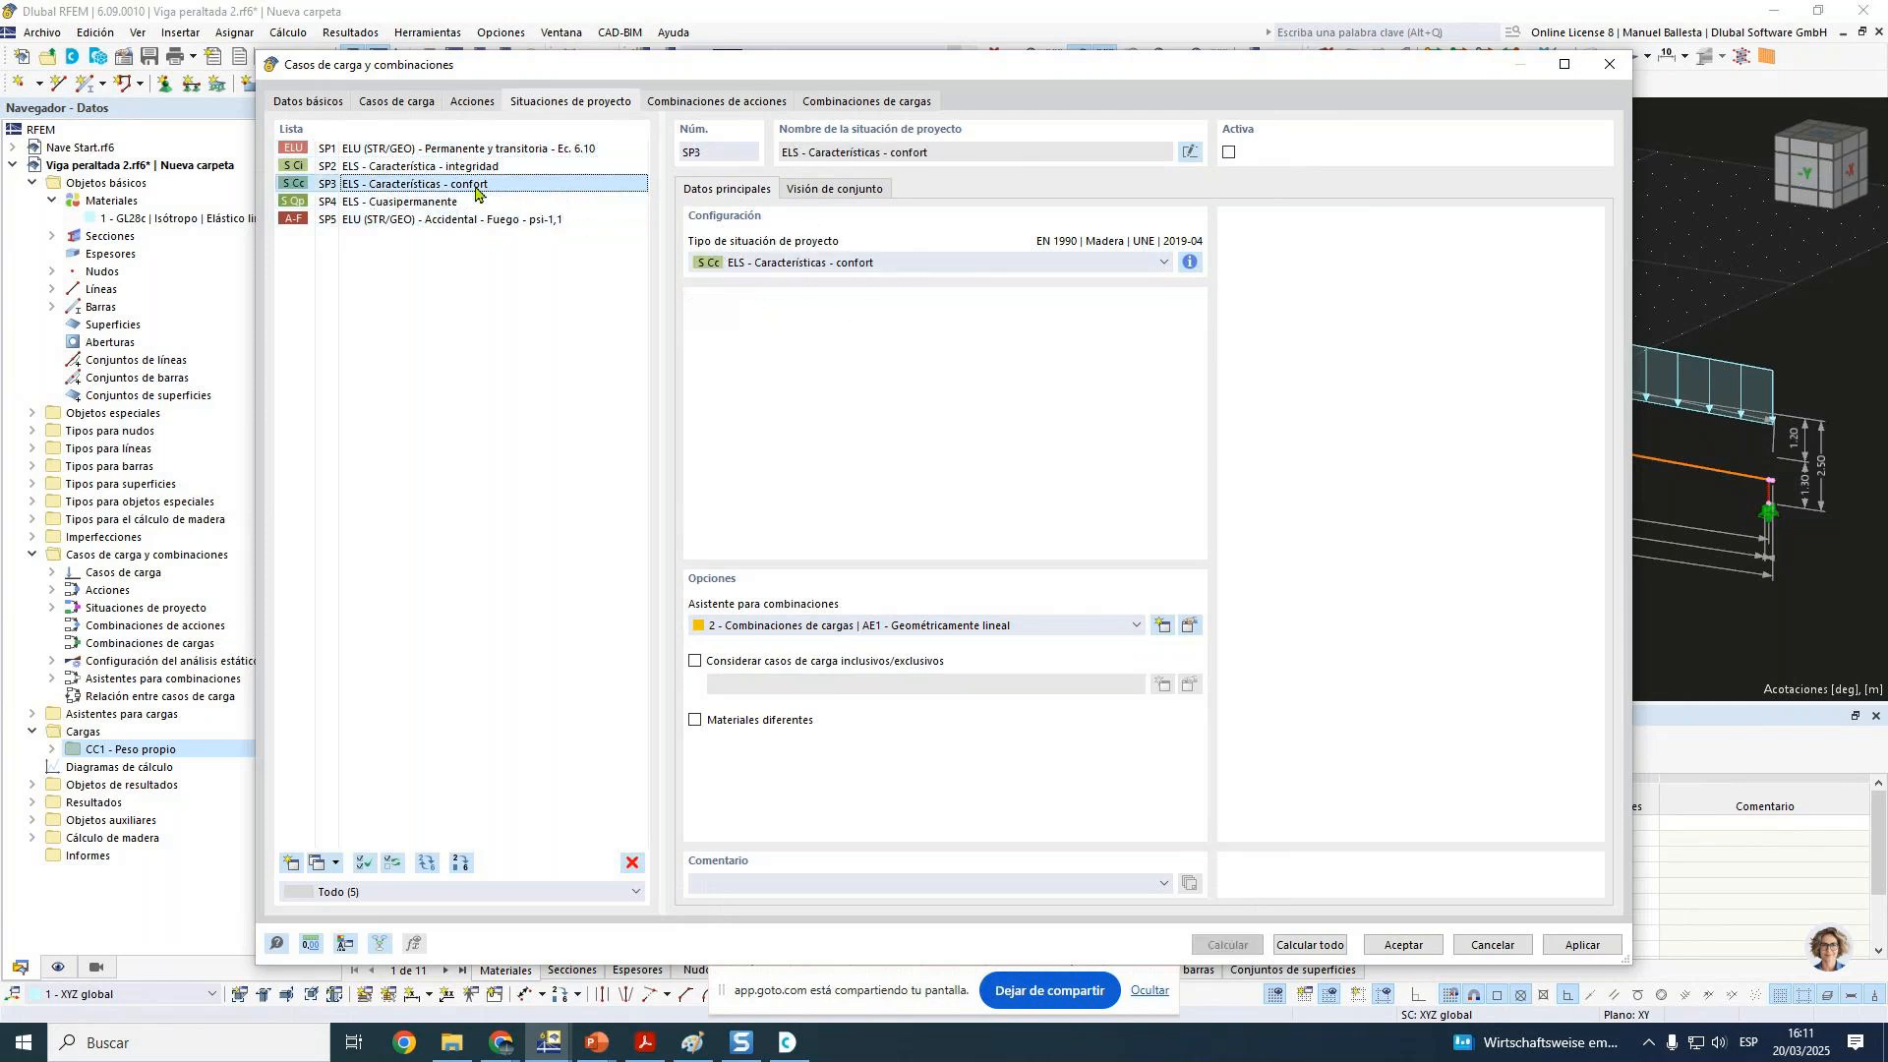
left_click(509, 220)
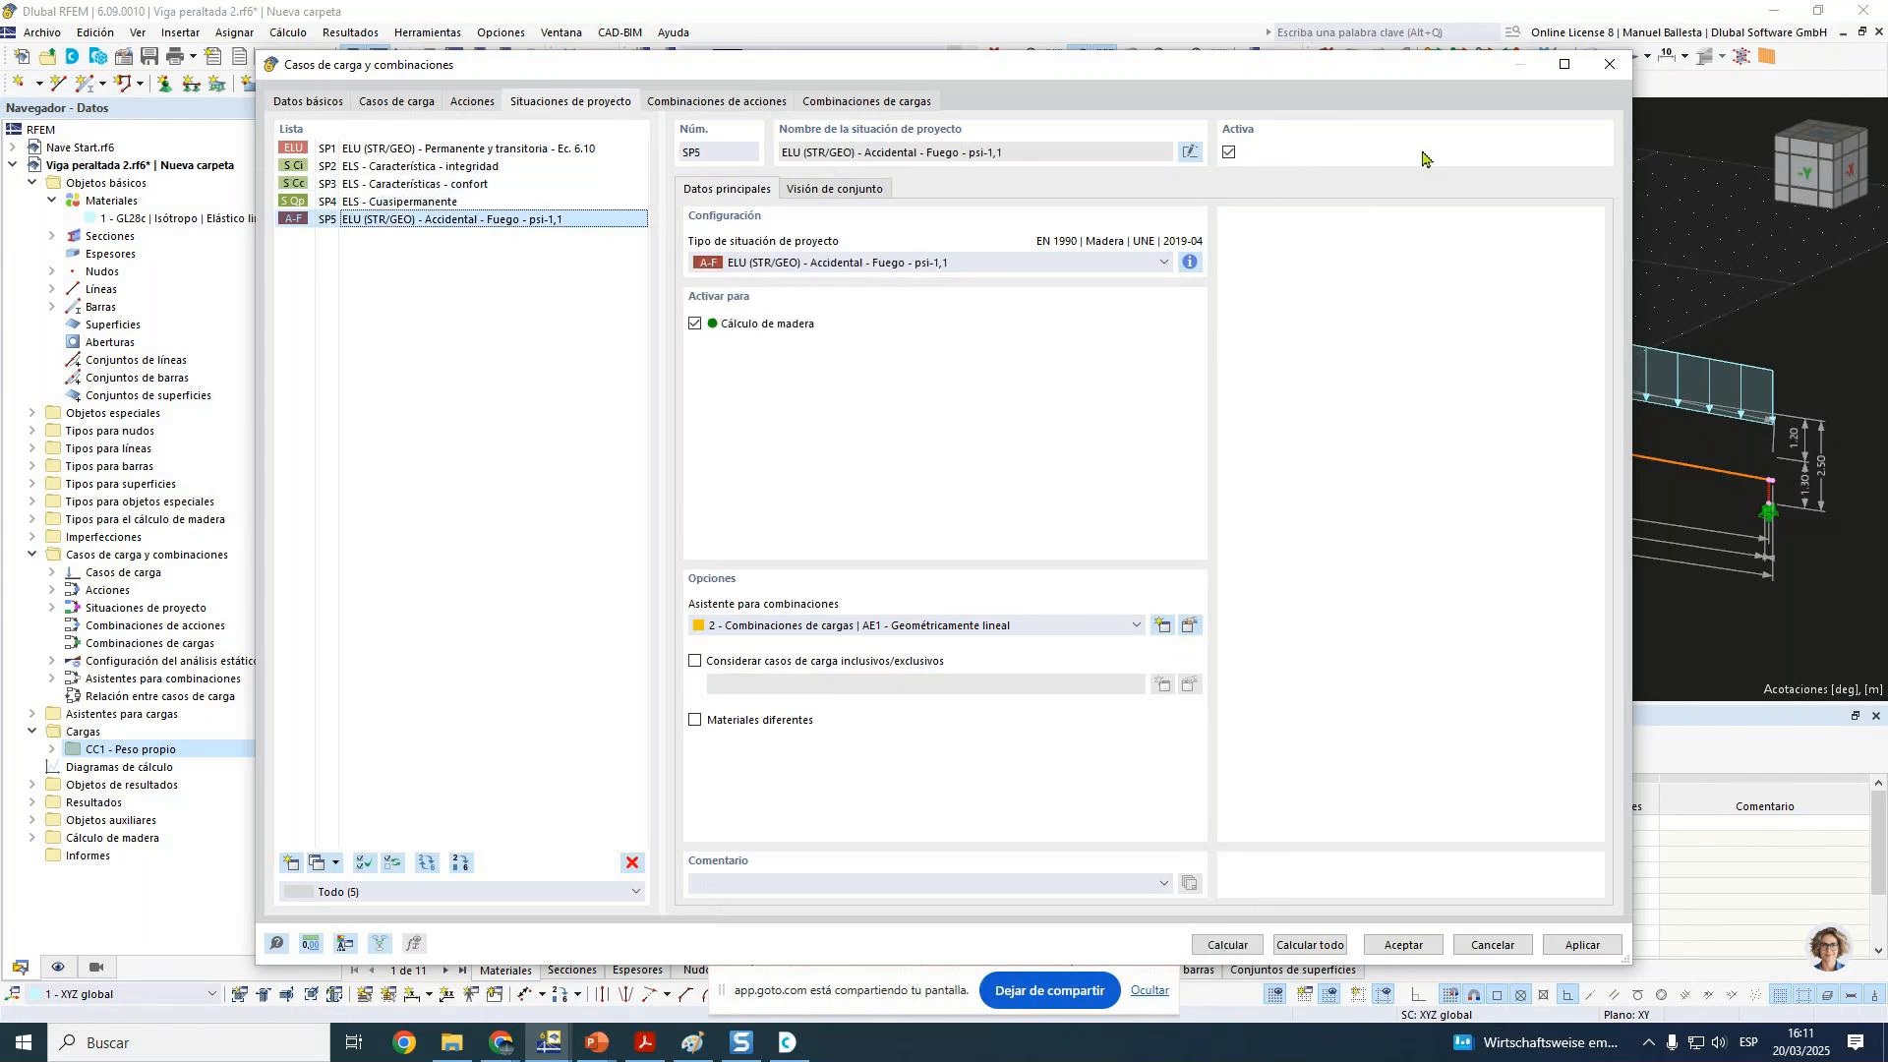
left_click(491, 150)
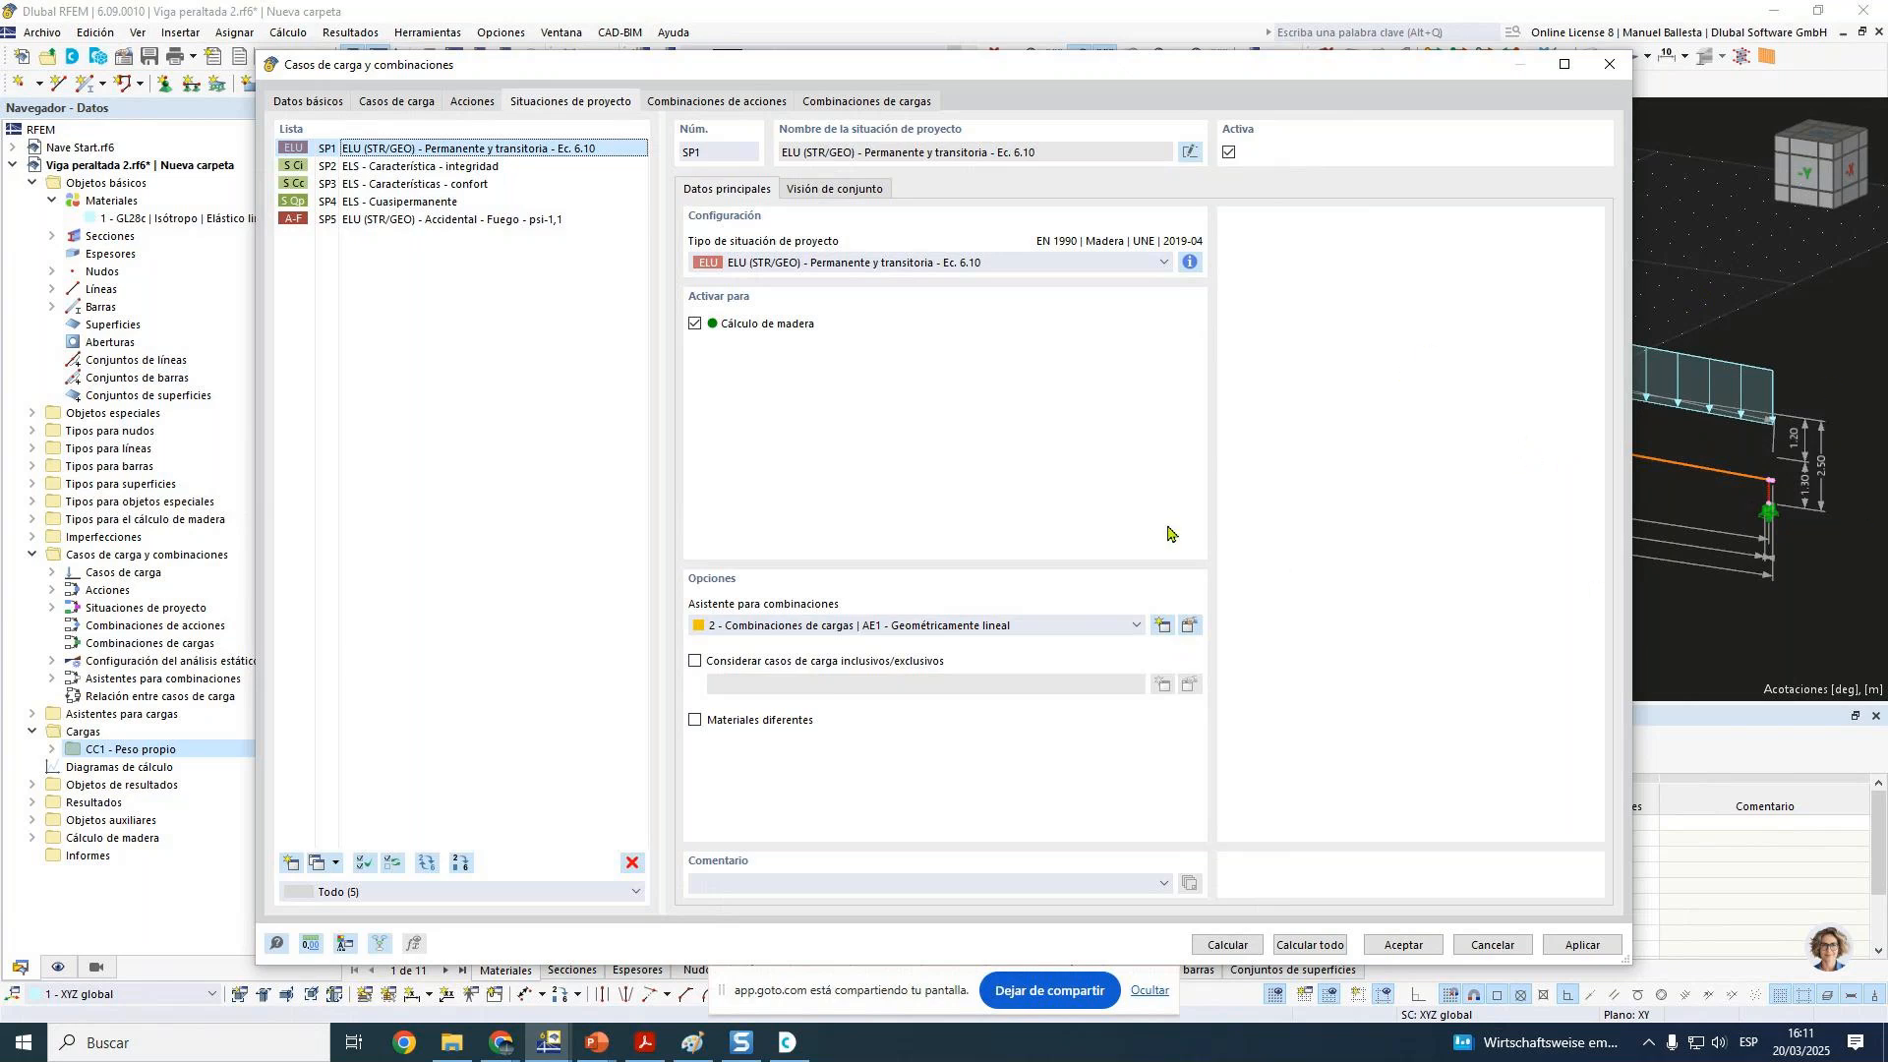
left_click(1191, 629)
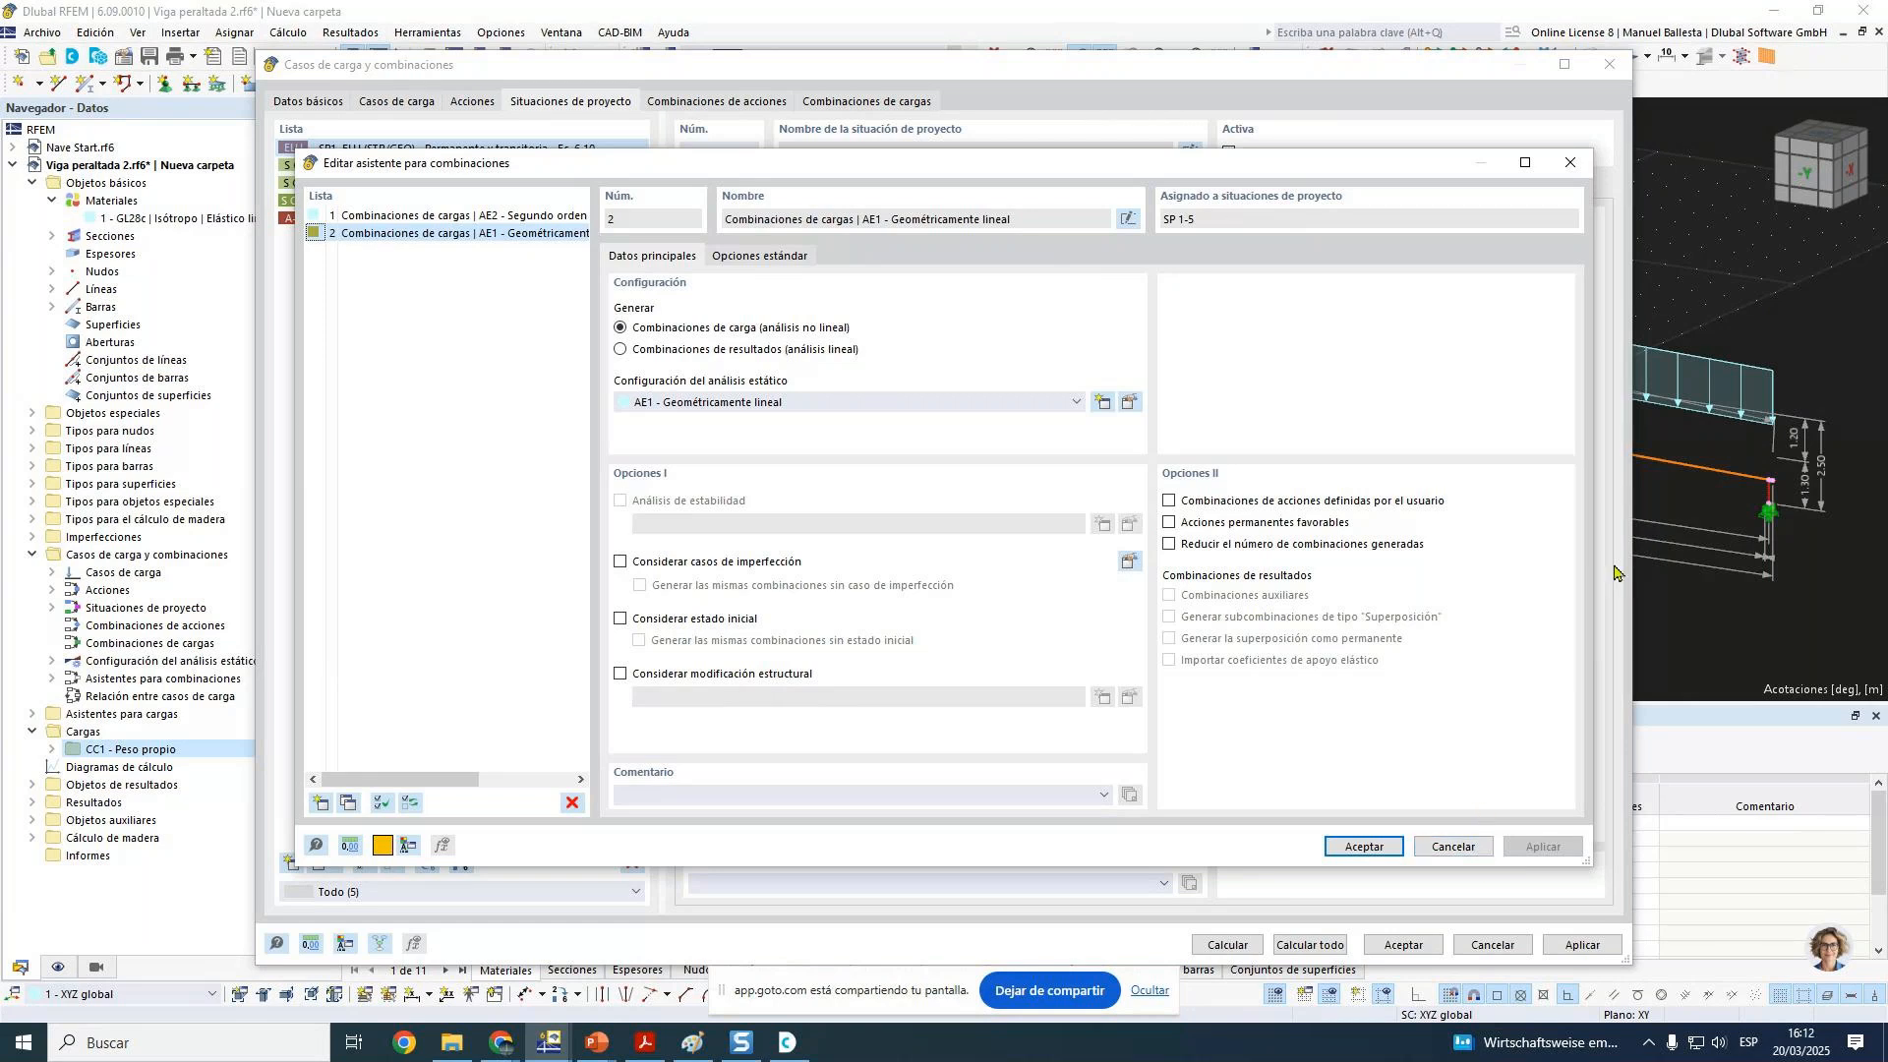
left_click(1454, 847)
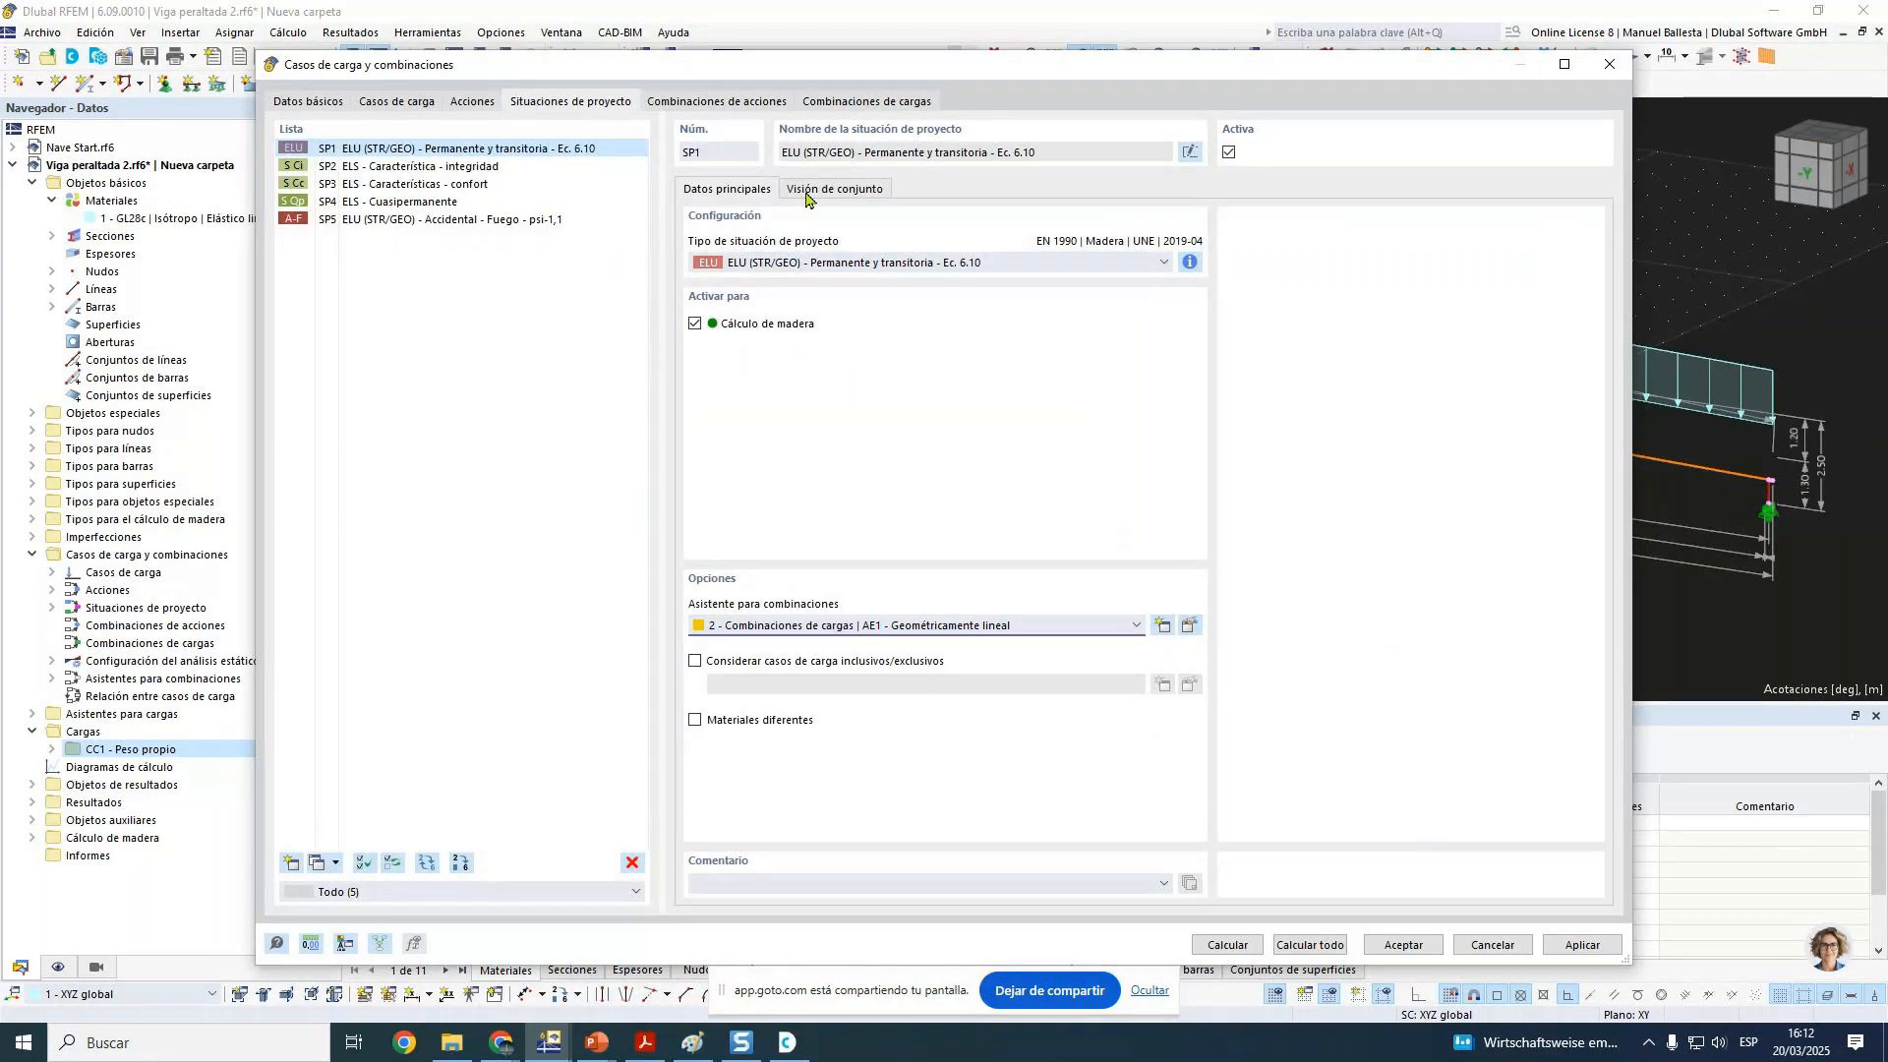
Step: Review the generated load combinations CO1 to CO3, including their design situation and load duration
left_click(826, 103)
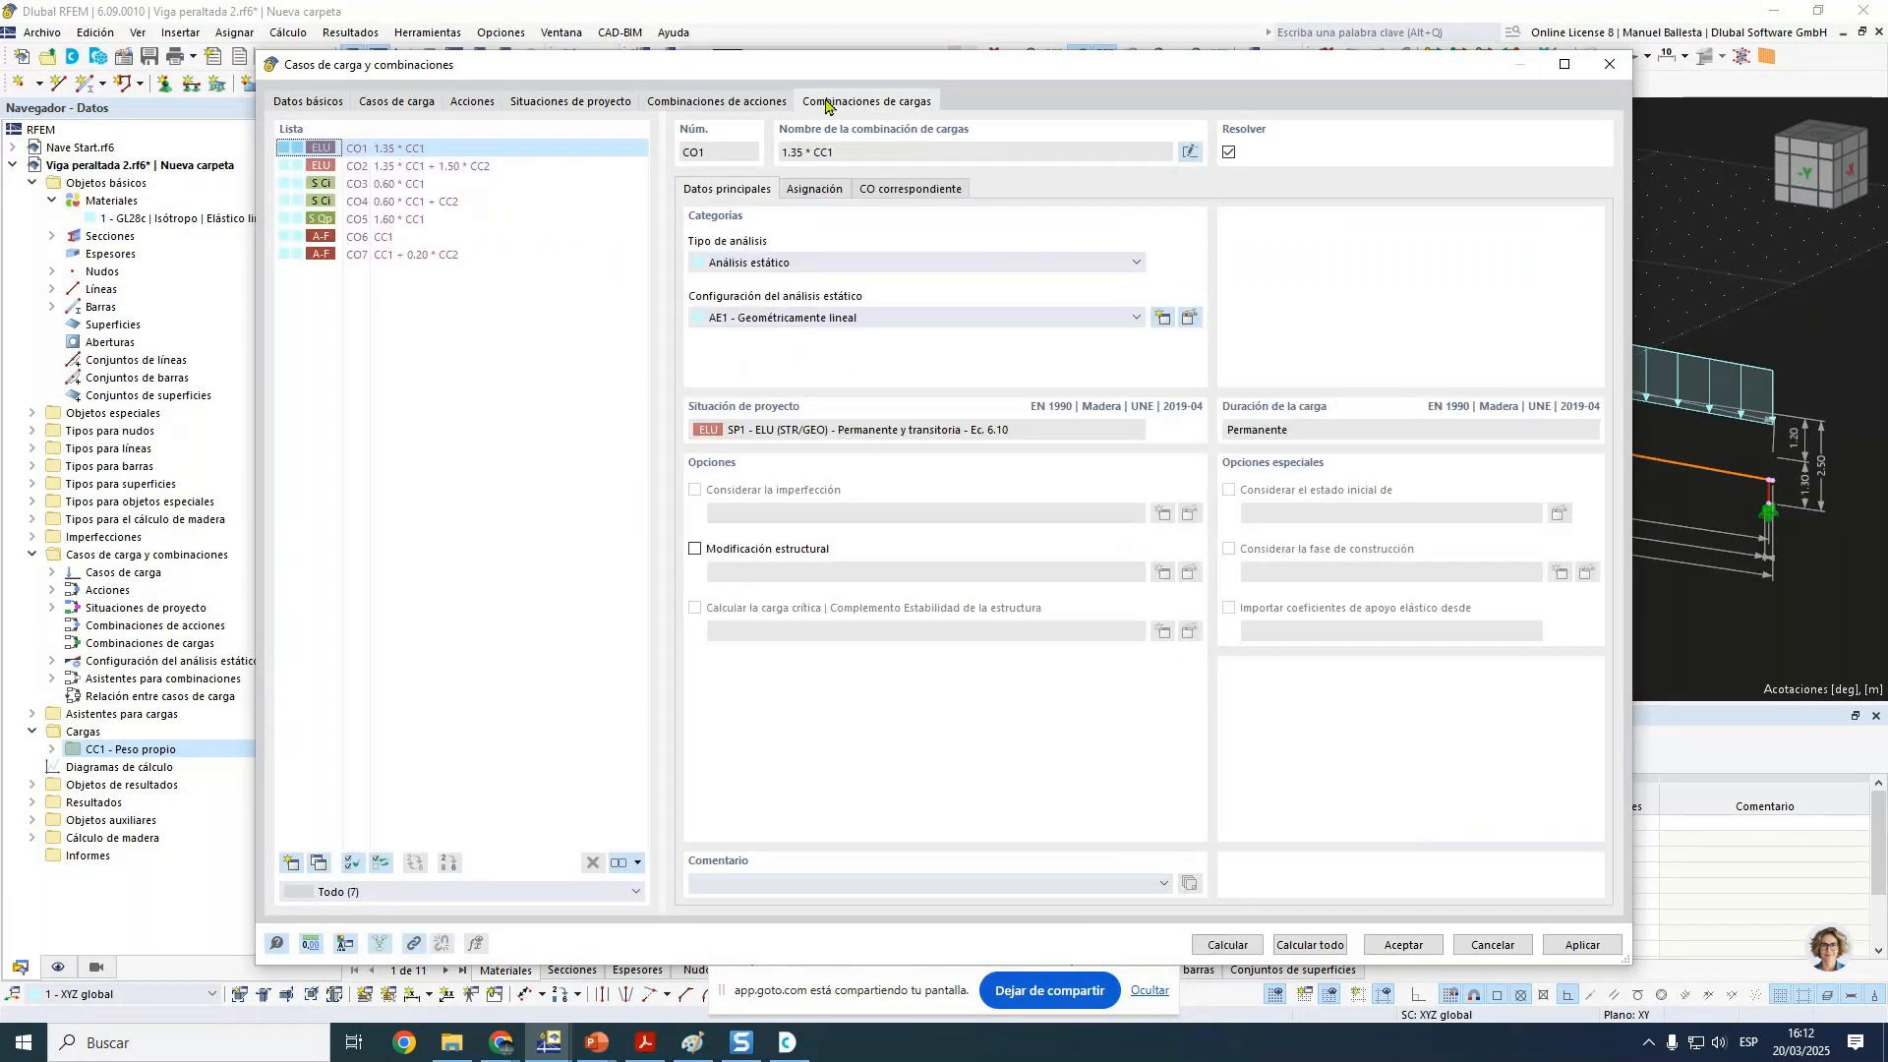
left_click(405, 166)
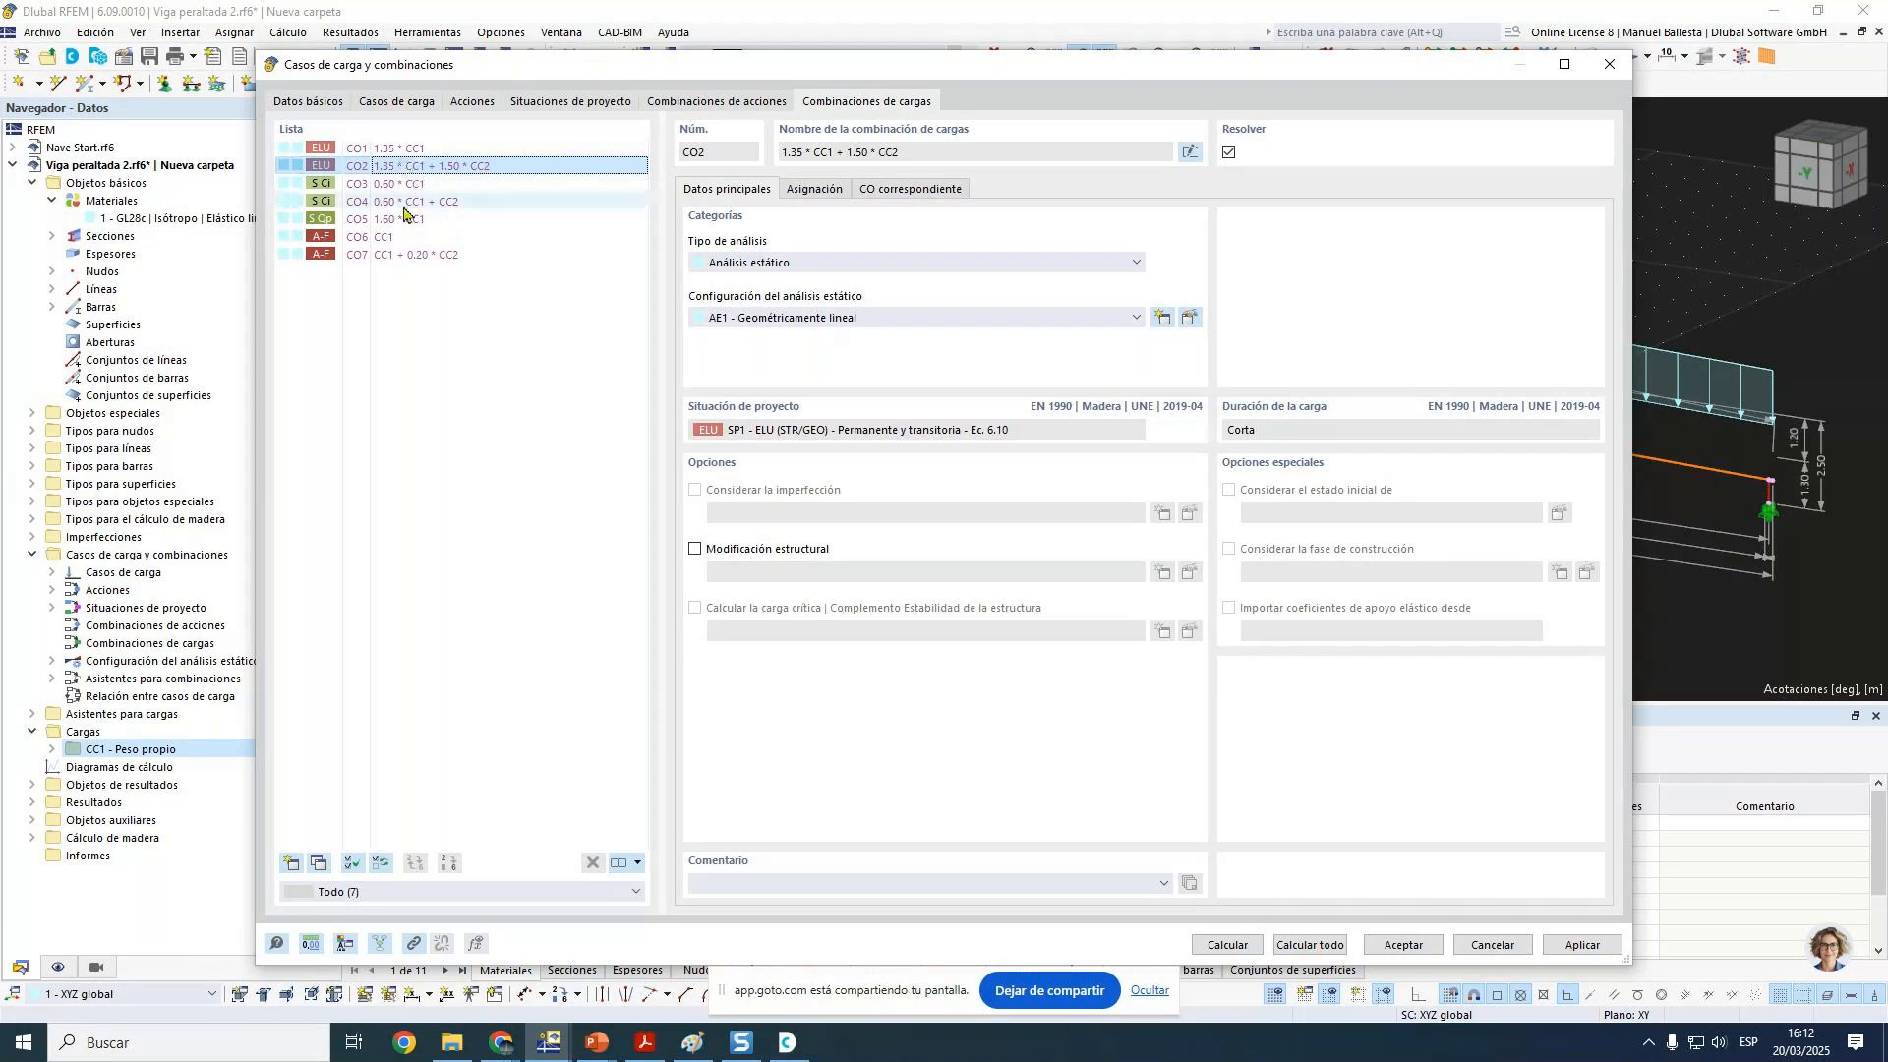
left_click(405, 187)
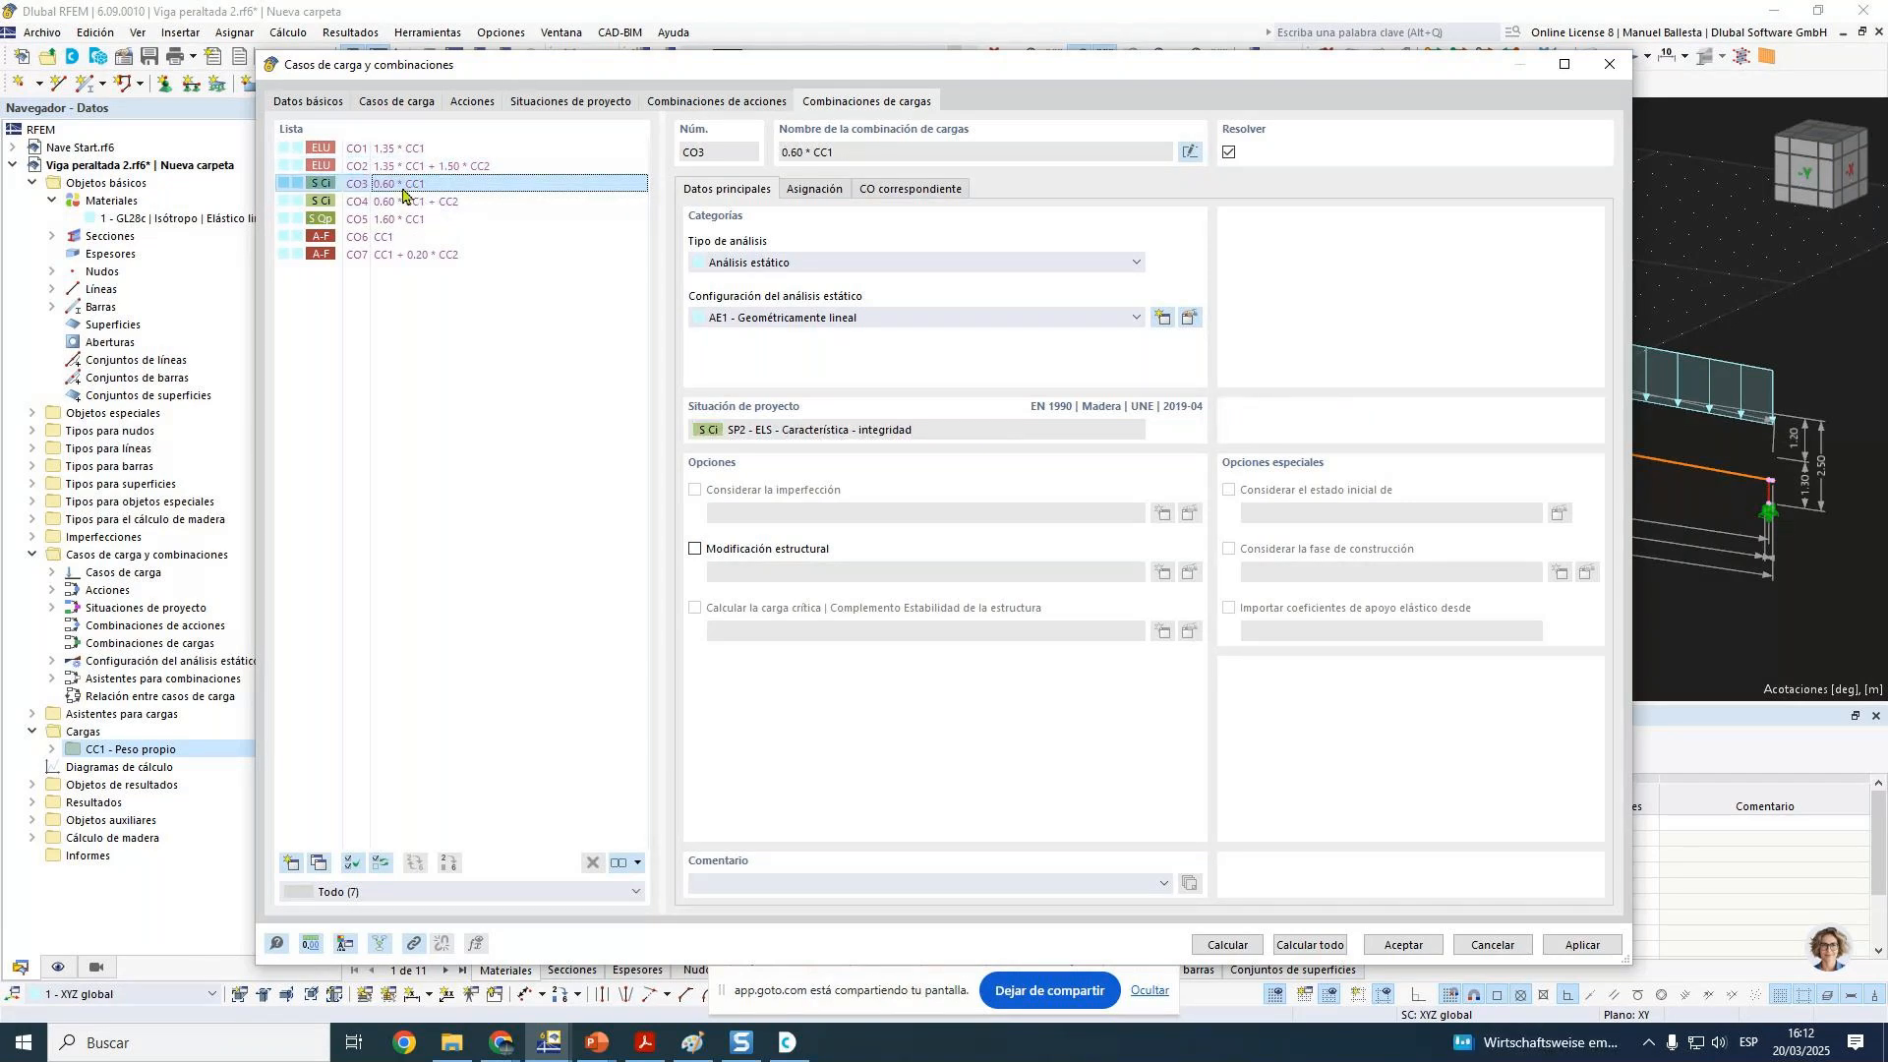
Step: Review the combination rules of design situations SP2 and SP4, and accept the load cases and combinations
left_click(571, 101)
left_click(467, 167)
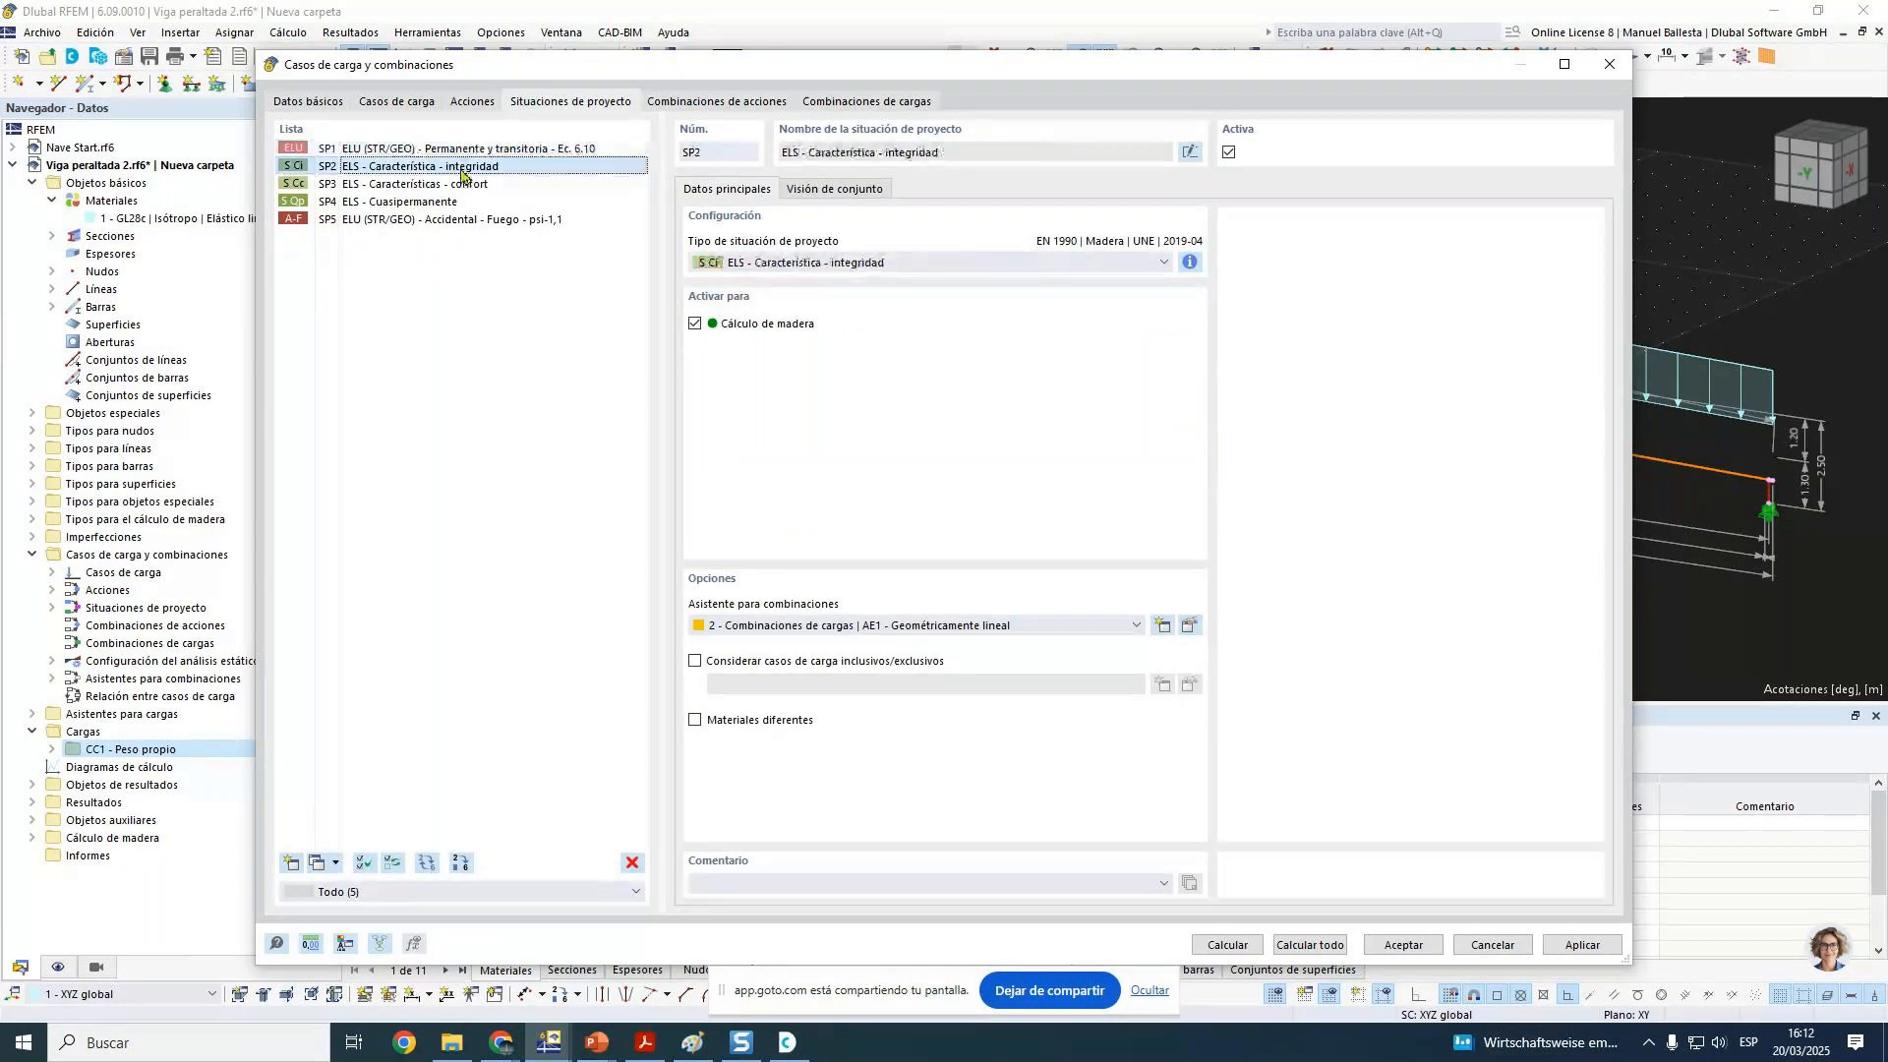
left_click(1190, 264)
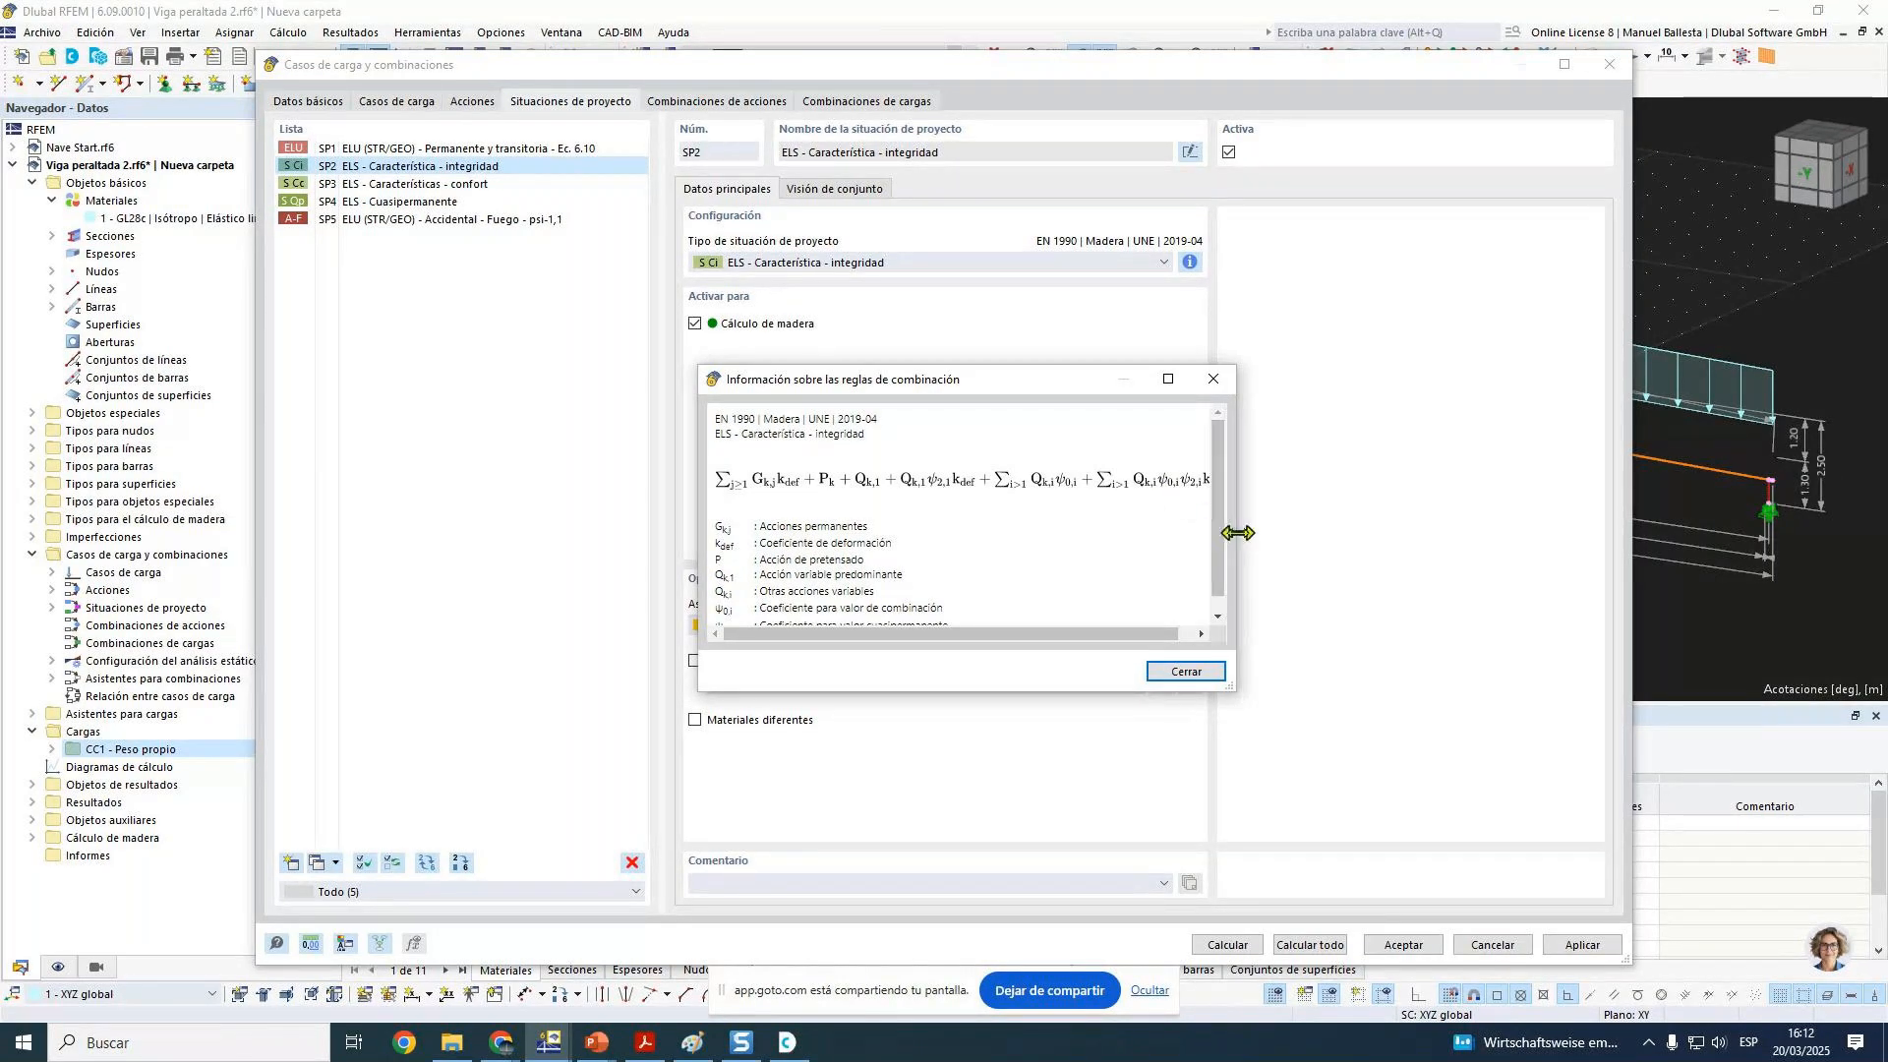
left_click_drag(1236, 533, 1309, 533)
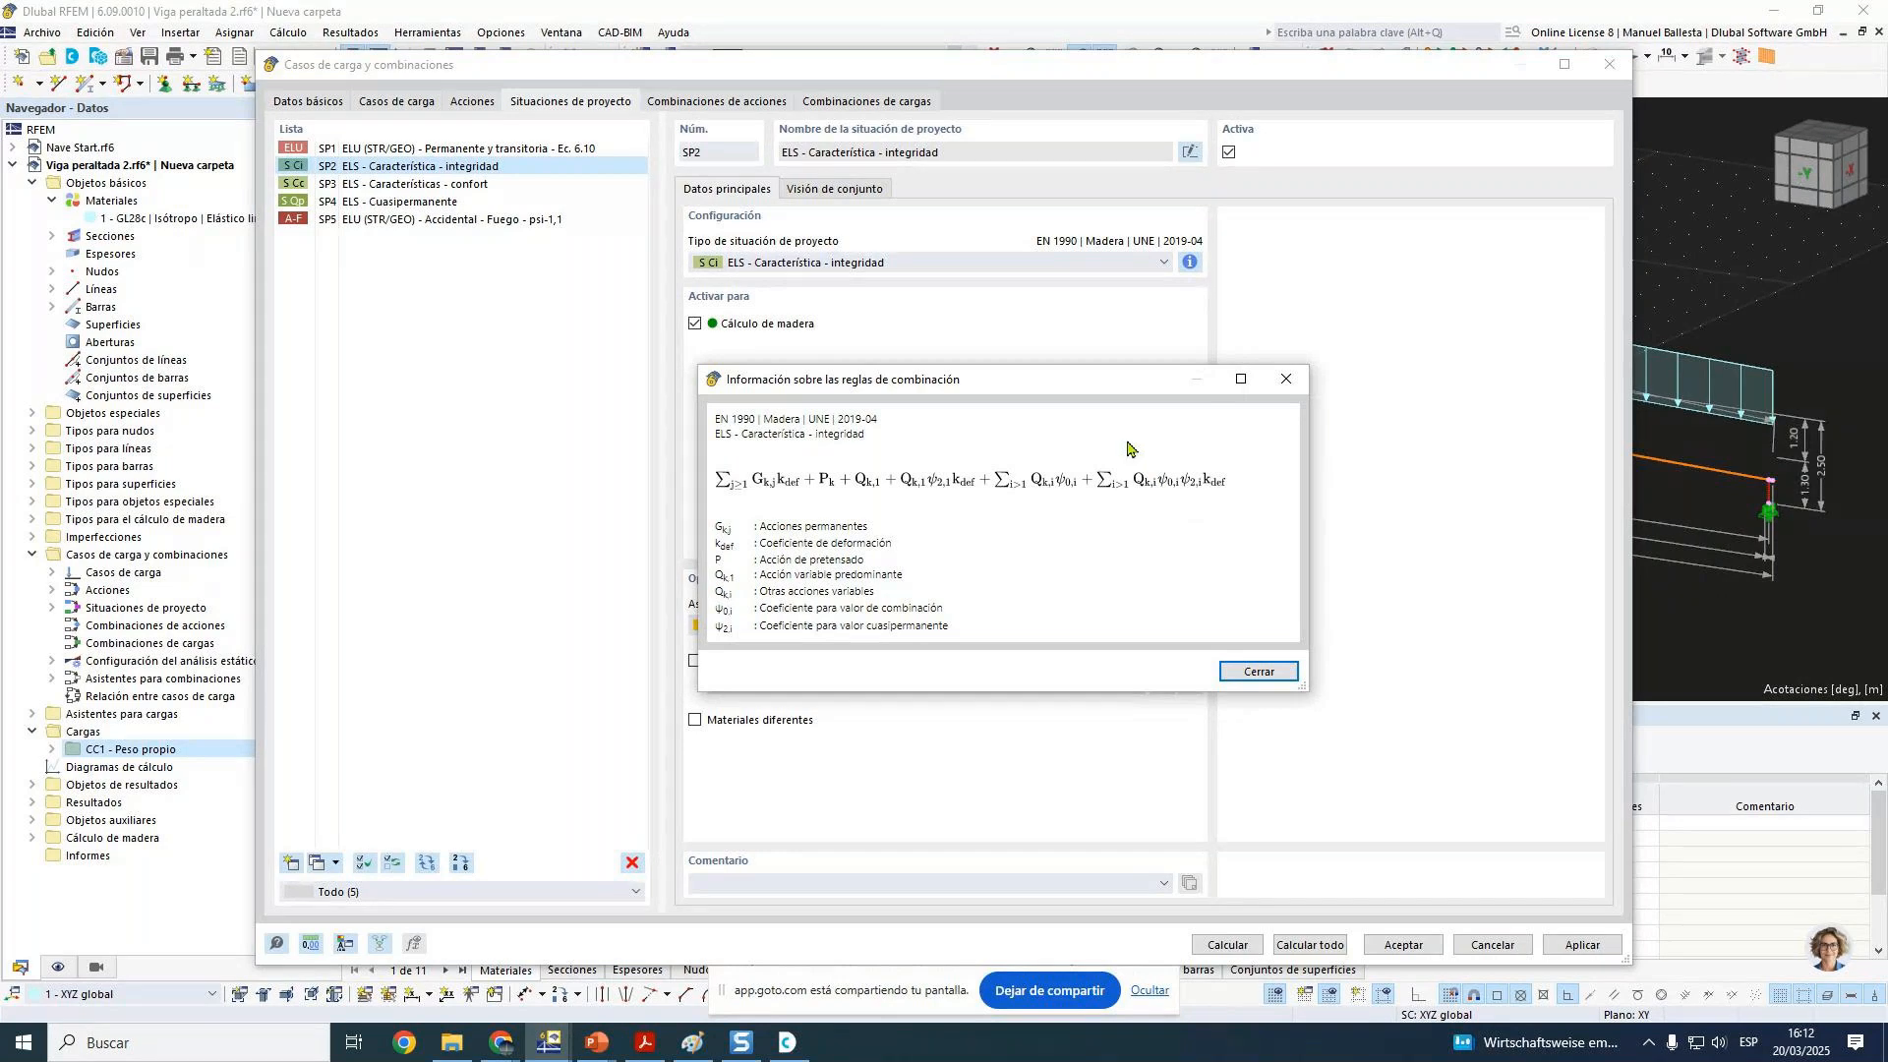
left_click(1285, 378)
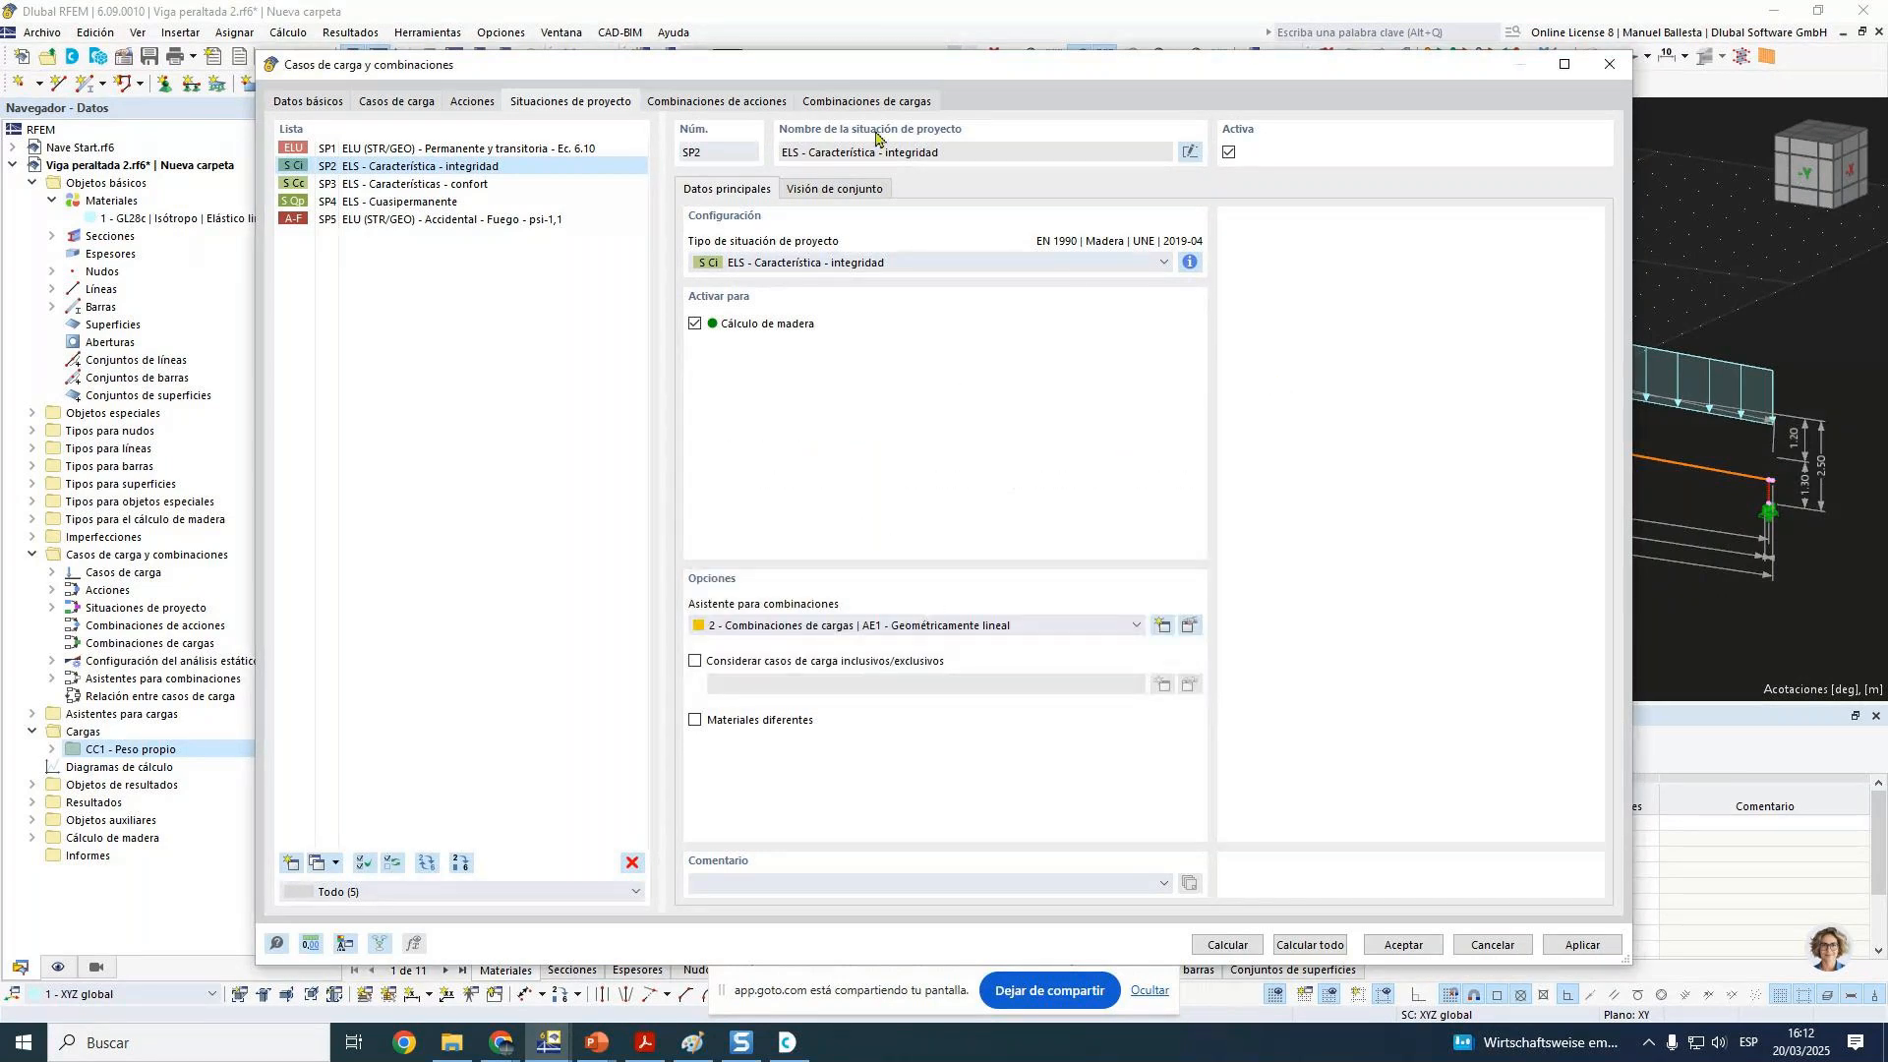
left_click(445, 201)
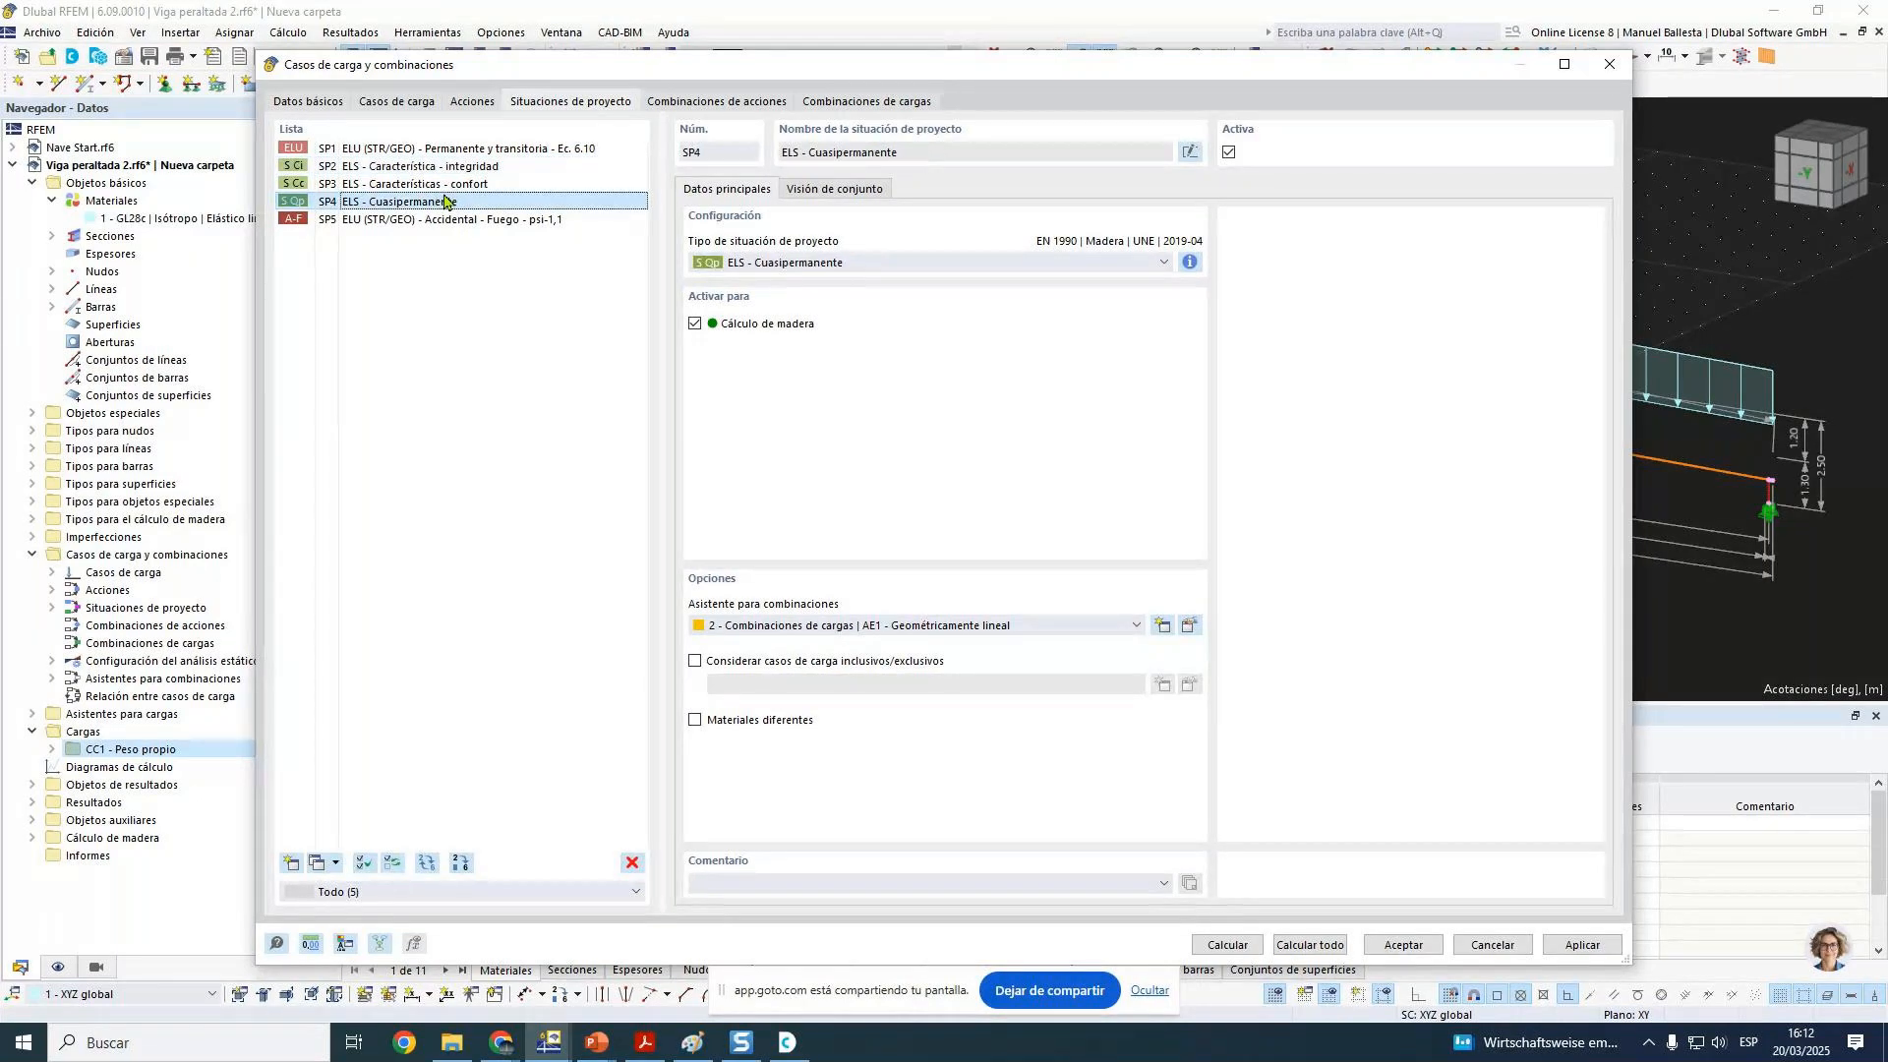
left_click(1189, 261)
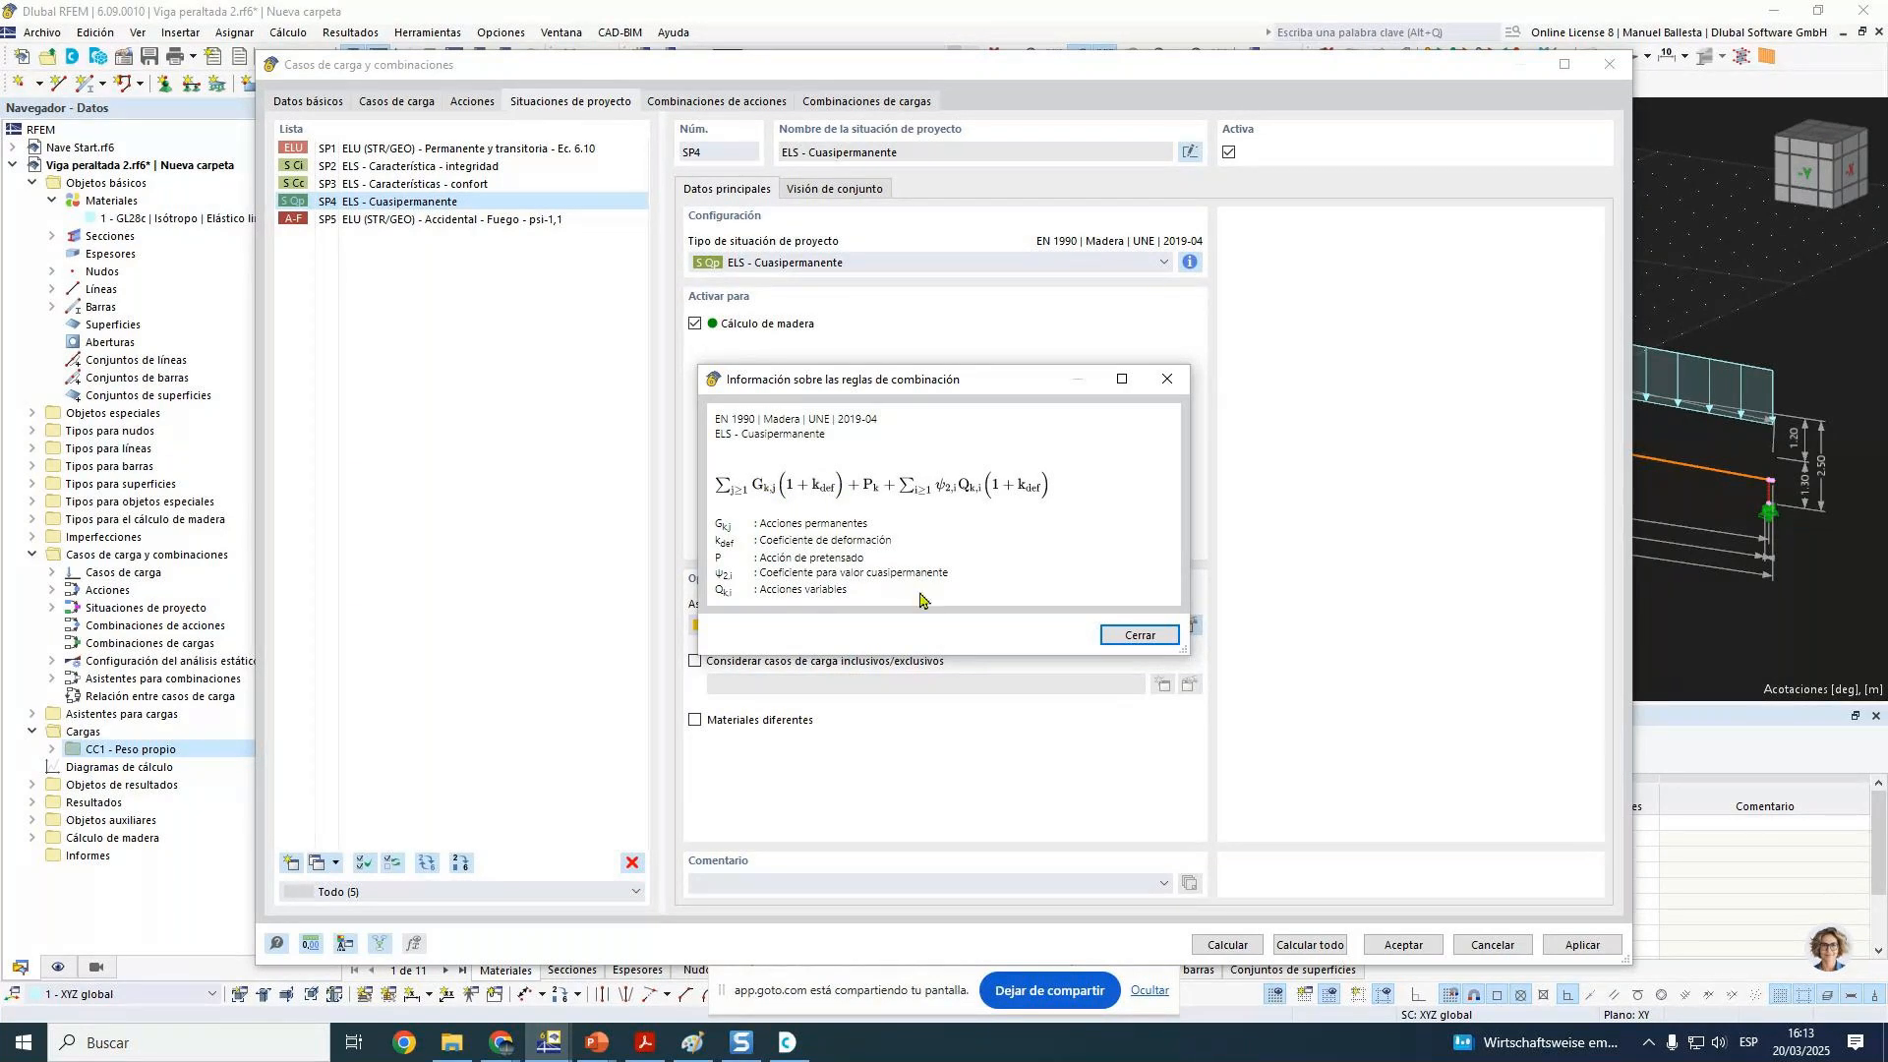
left_click(1170, 381)
left_click(855, 101)
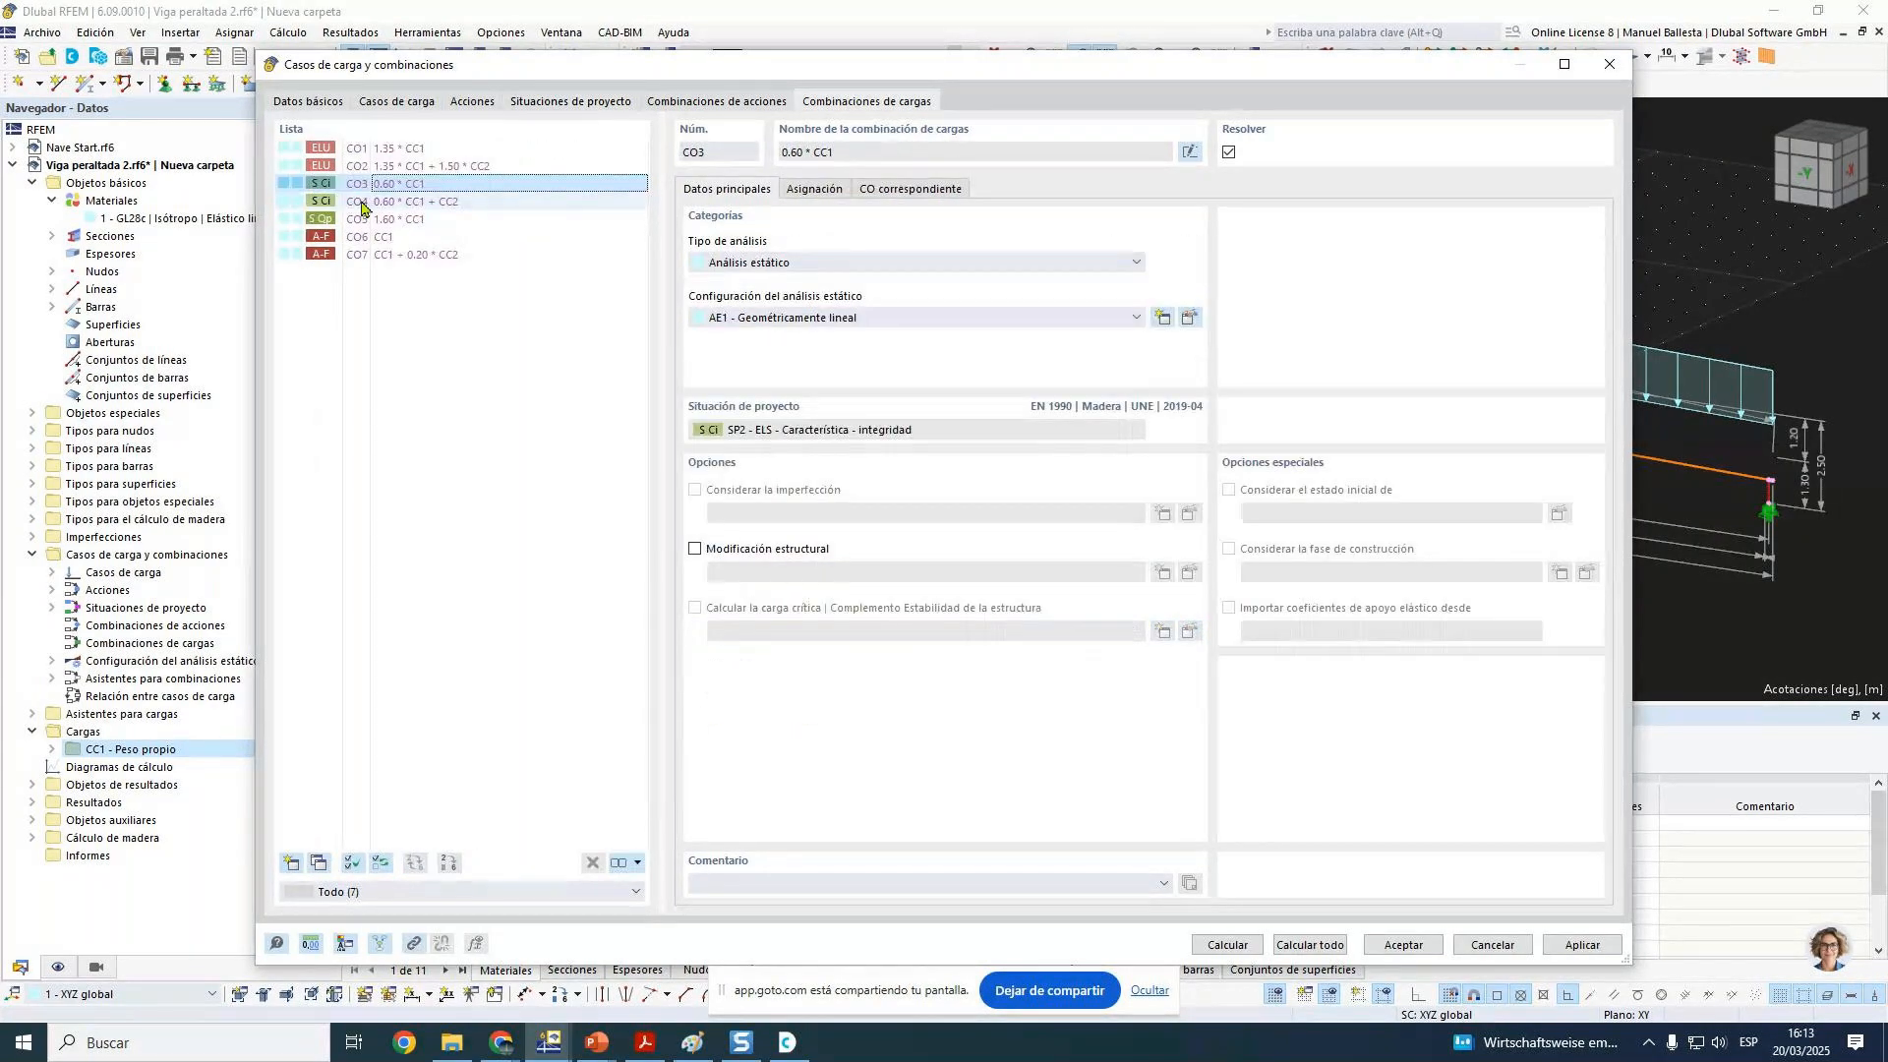
left_click(1406, 945)
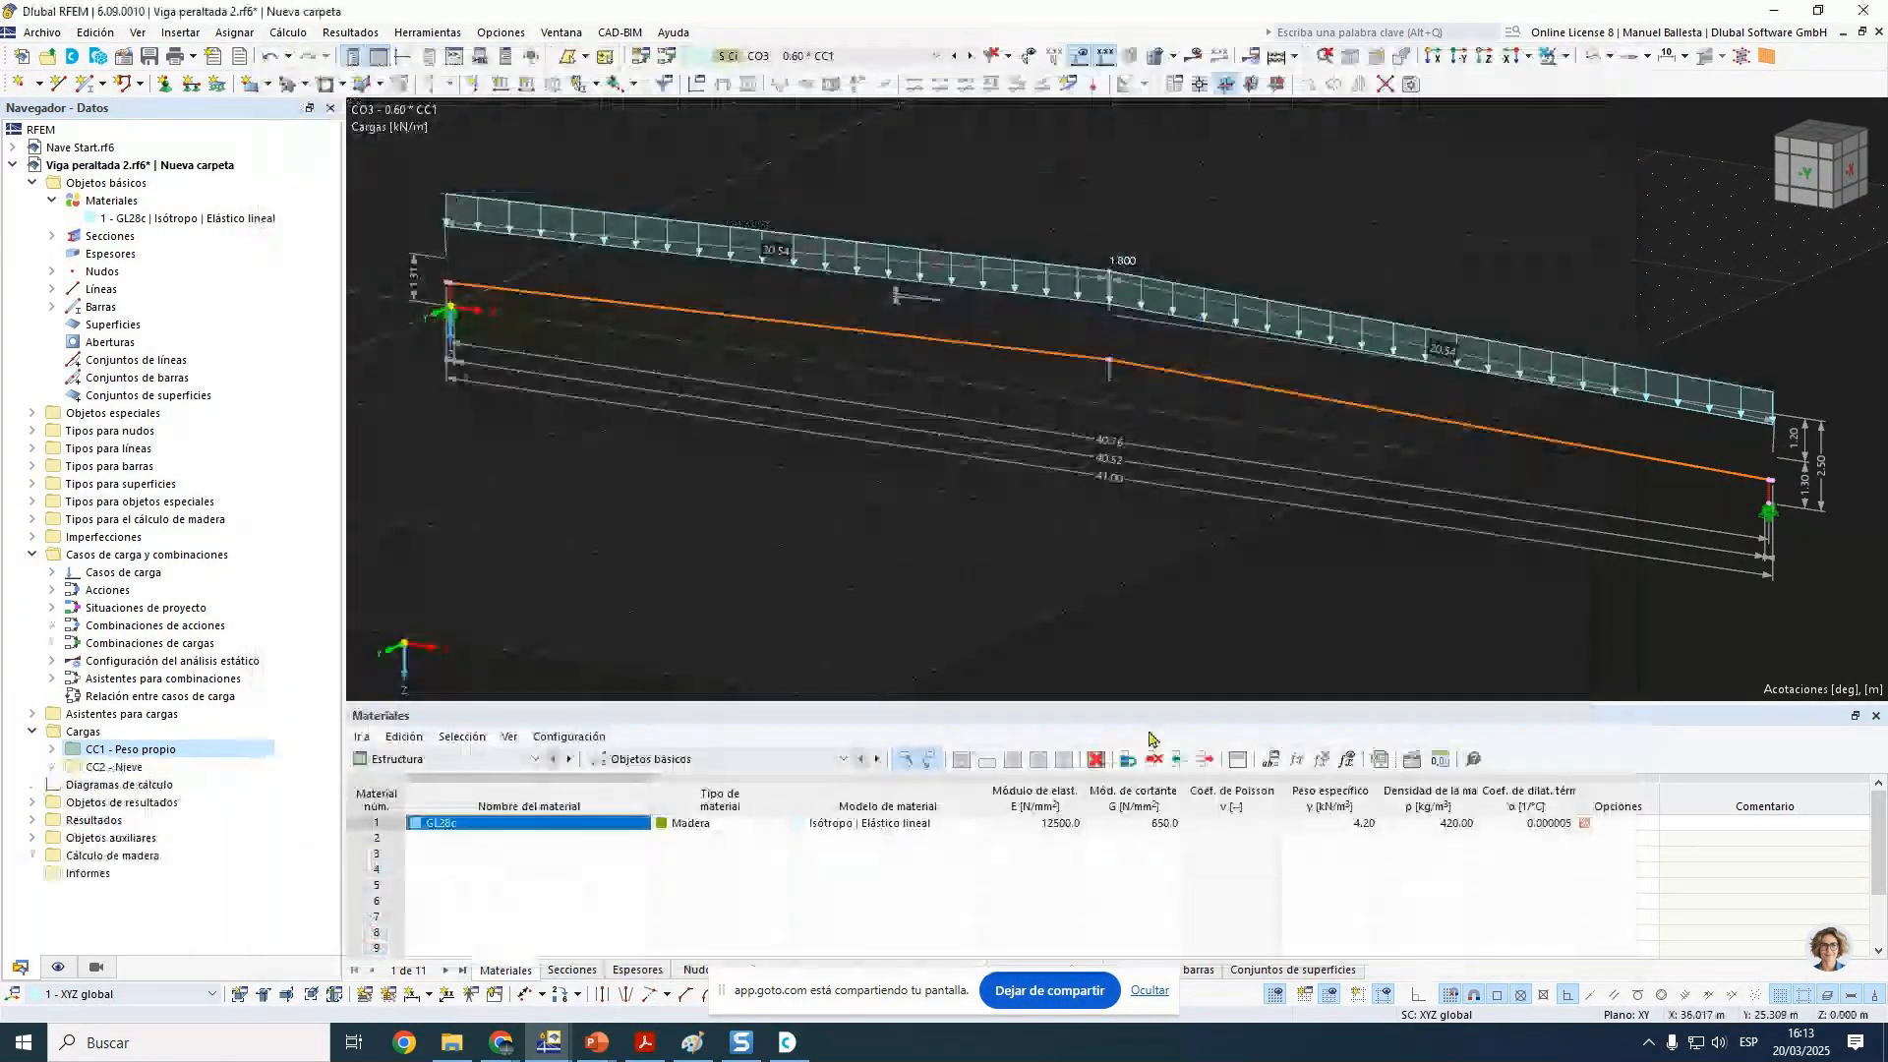
Step: Calculate the load combinations CO1 to CO7 together with design situations SP1 to SP5
scroll(940, 534, "down", 2)
scroll(941, 519, "up", 2)
left_click(287, 32)
left_click(334, 91)
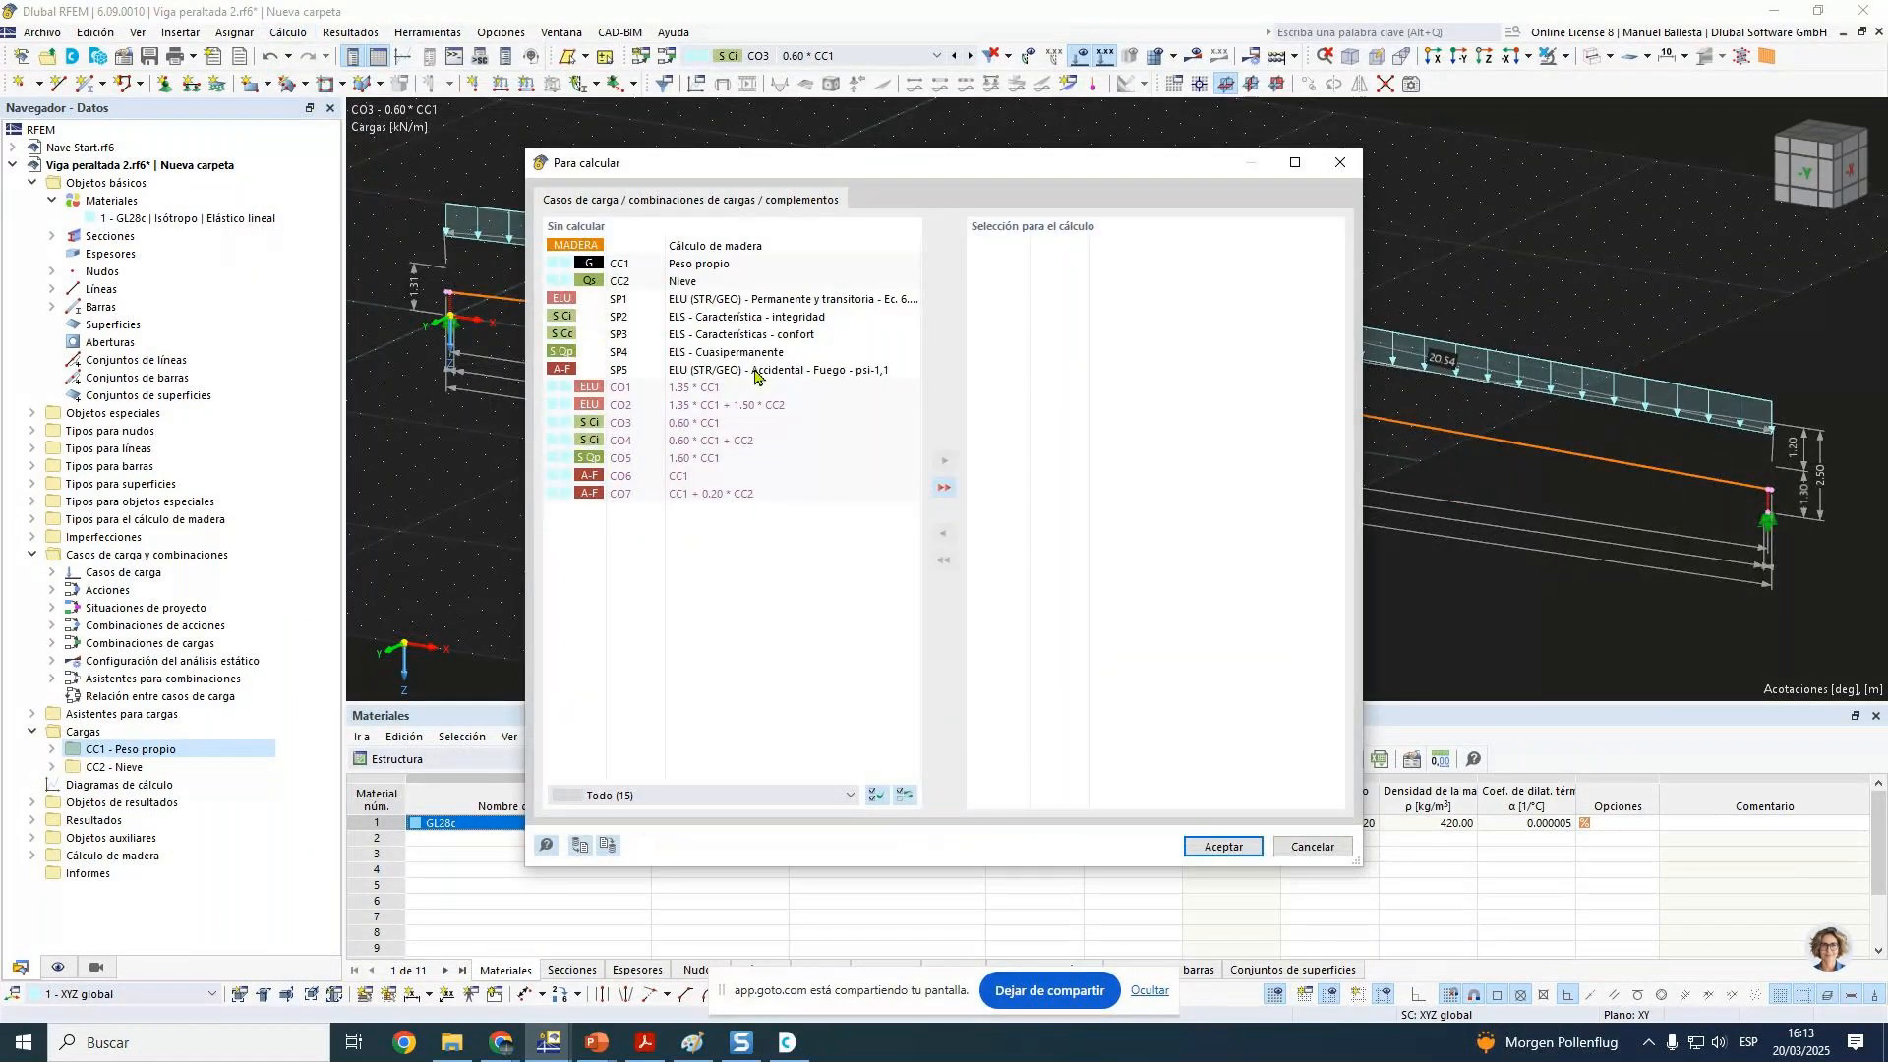
left_click_drag(755, 385, 786, 494)
left_click(944, 460)
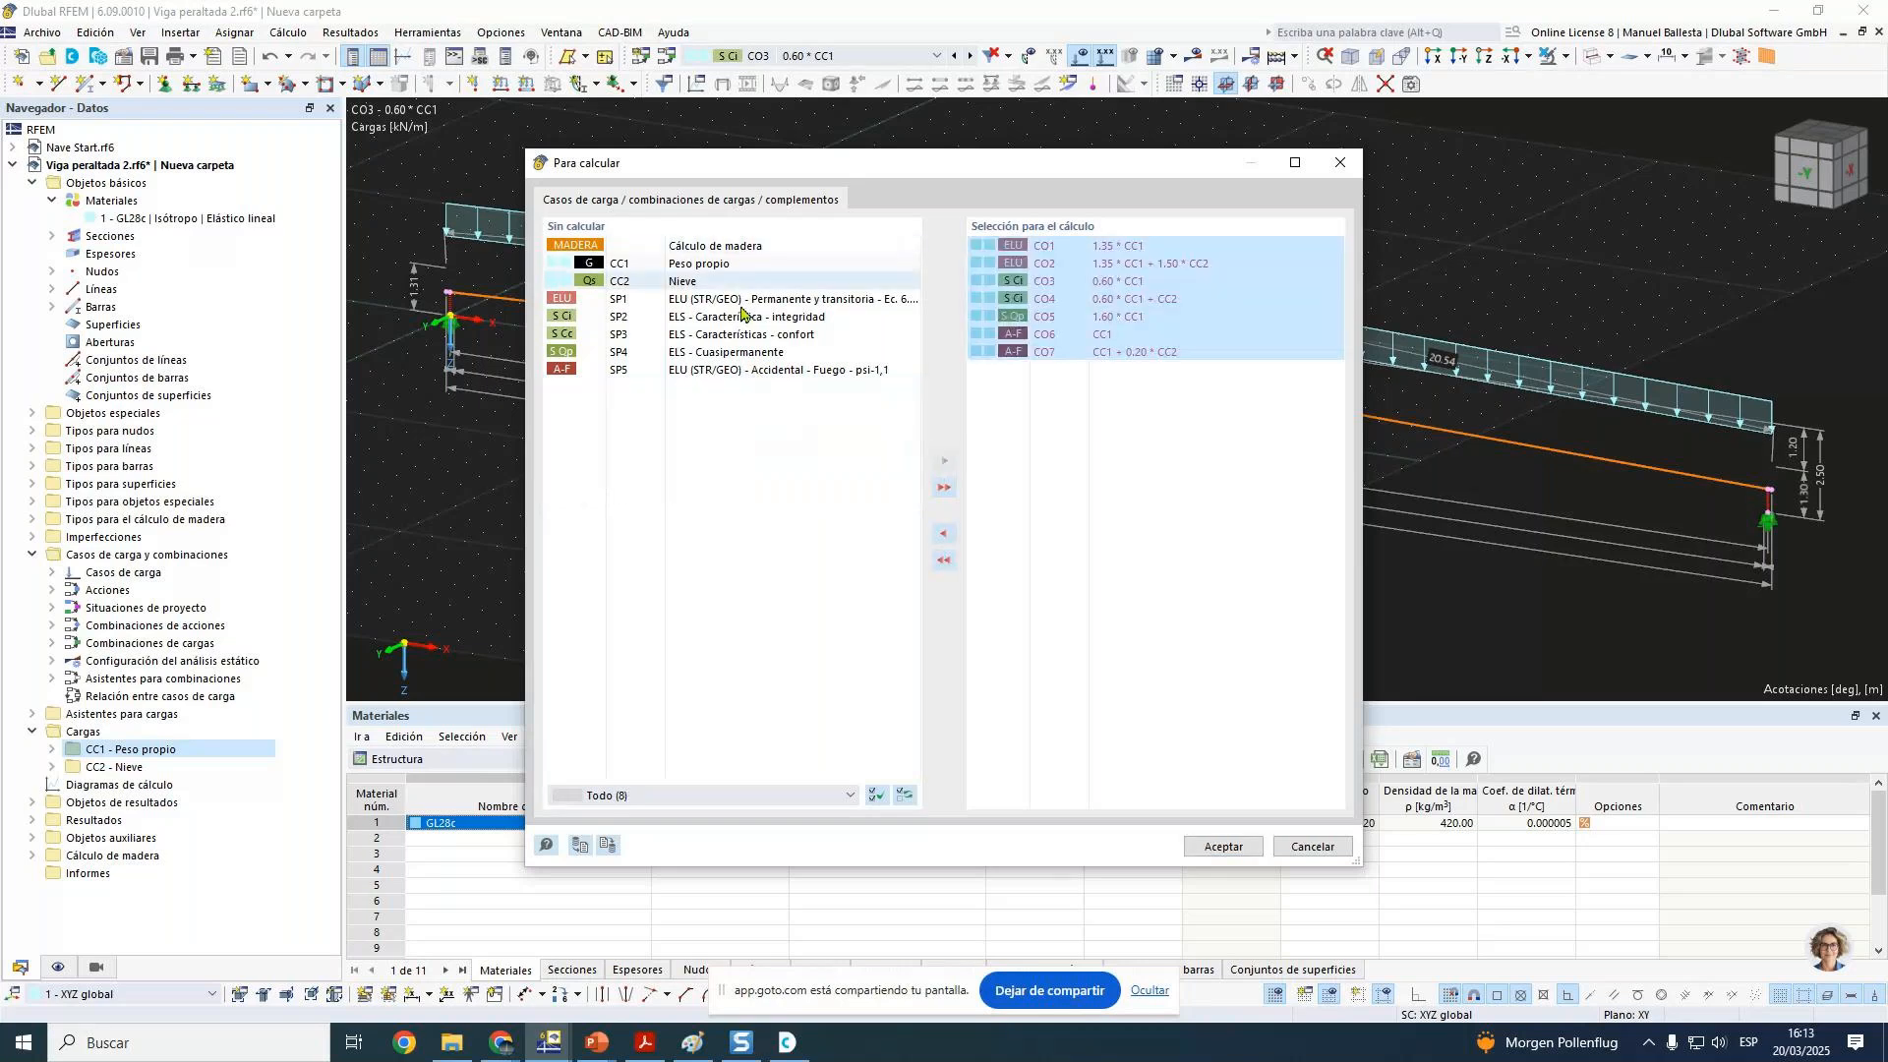
left_click(752, 317)
left_click_drag(768, 298, 782, 369)
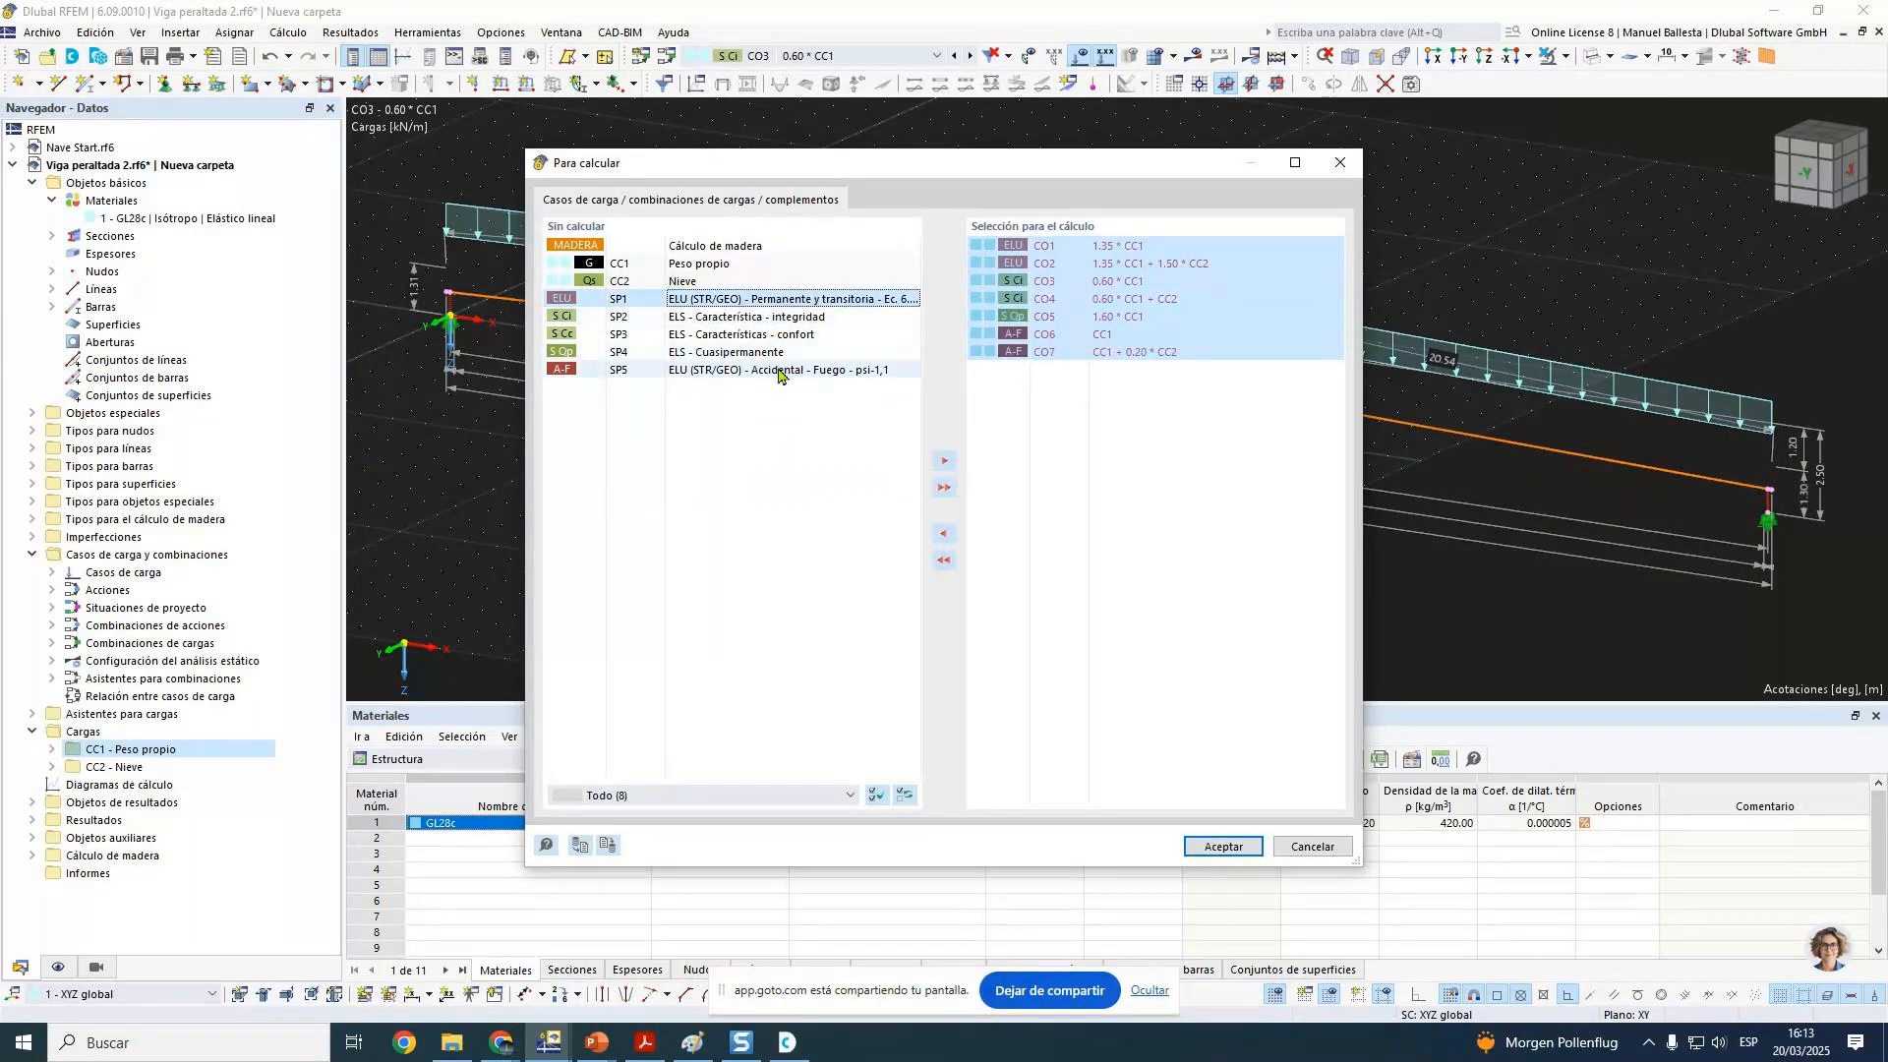
left_click(944, 460)
left_click(1224, 846)
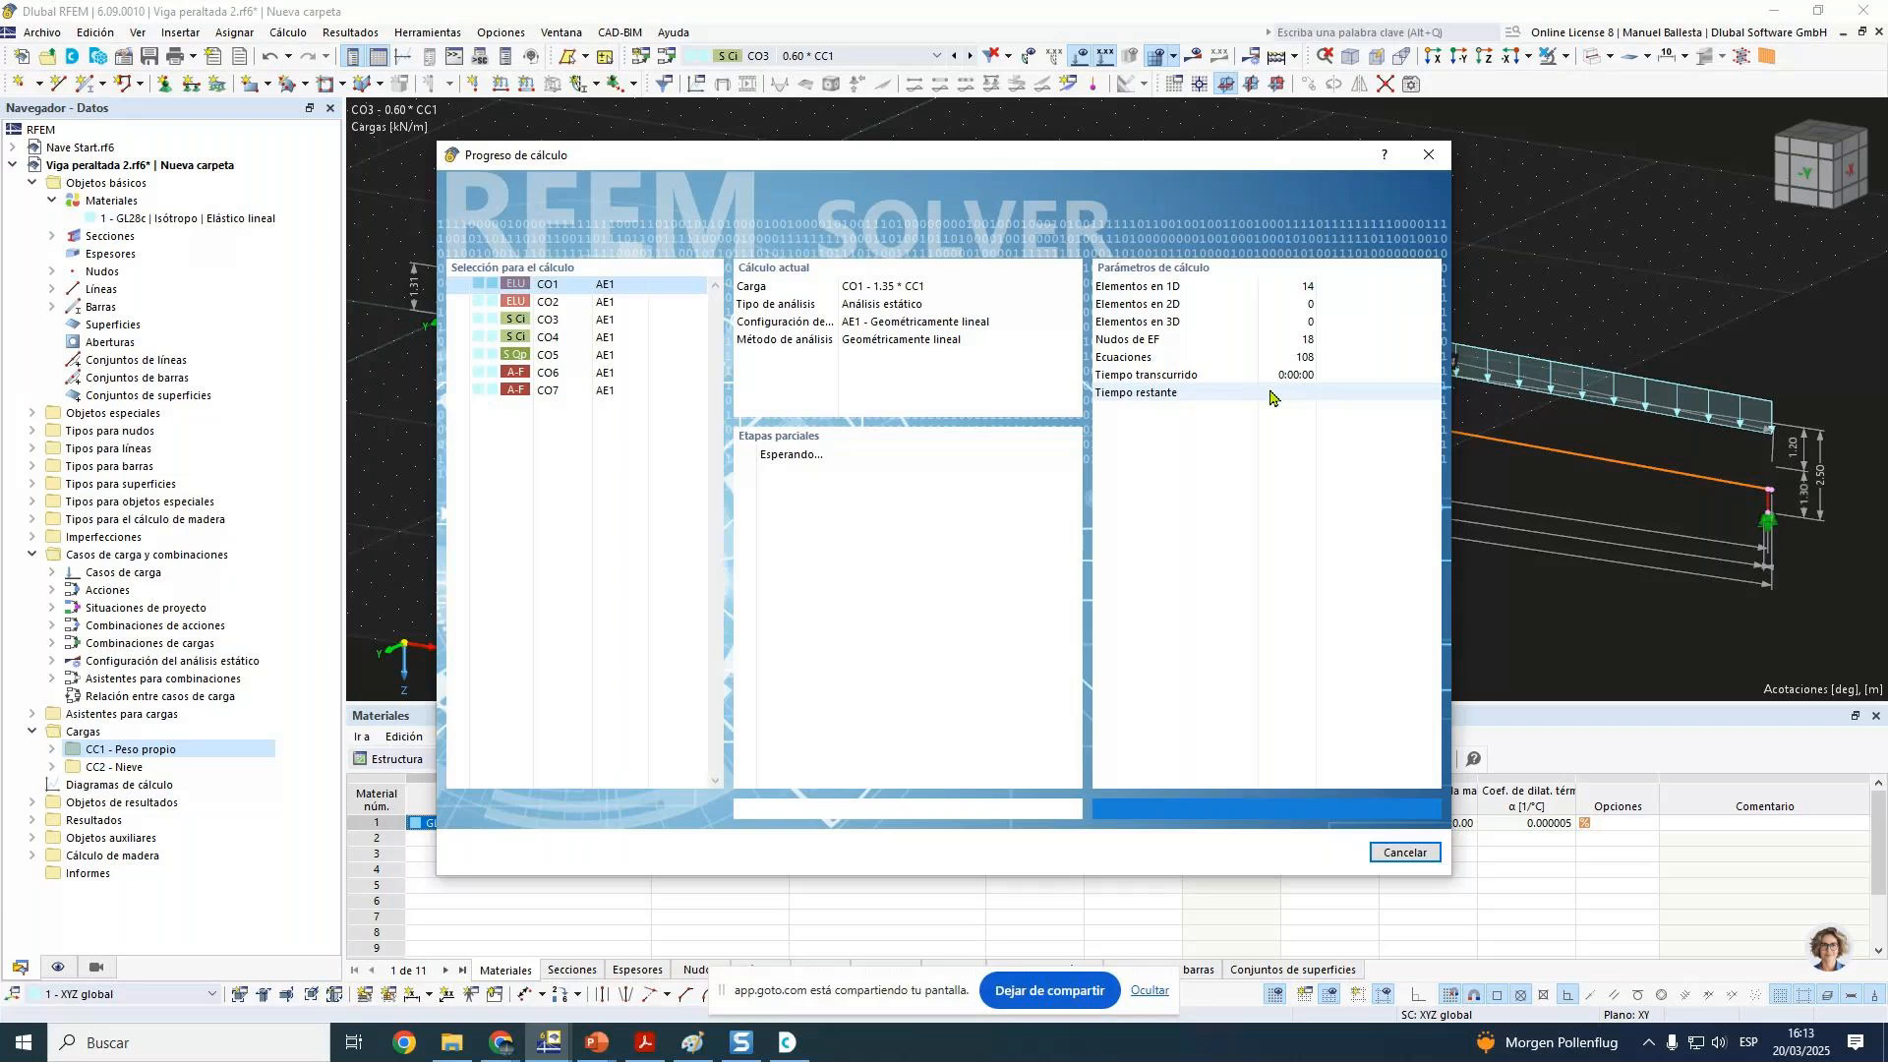
left_click_drag(944, 156, 939, 493)
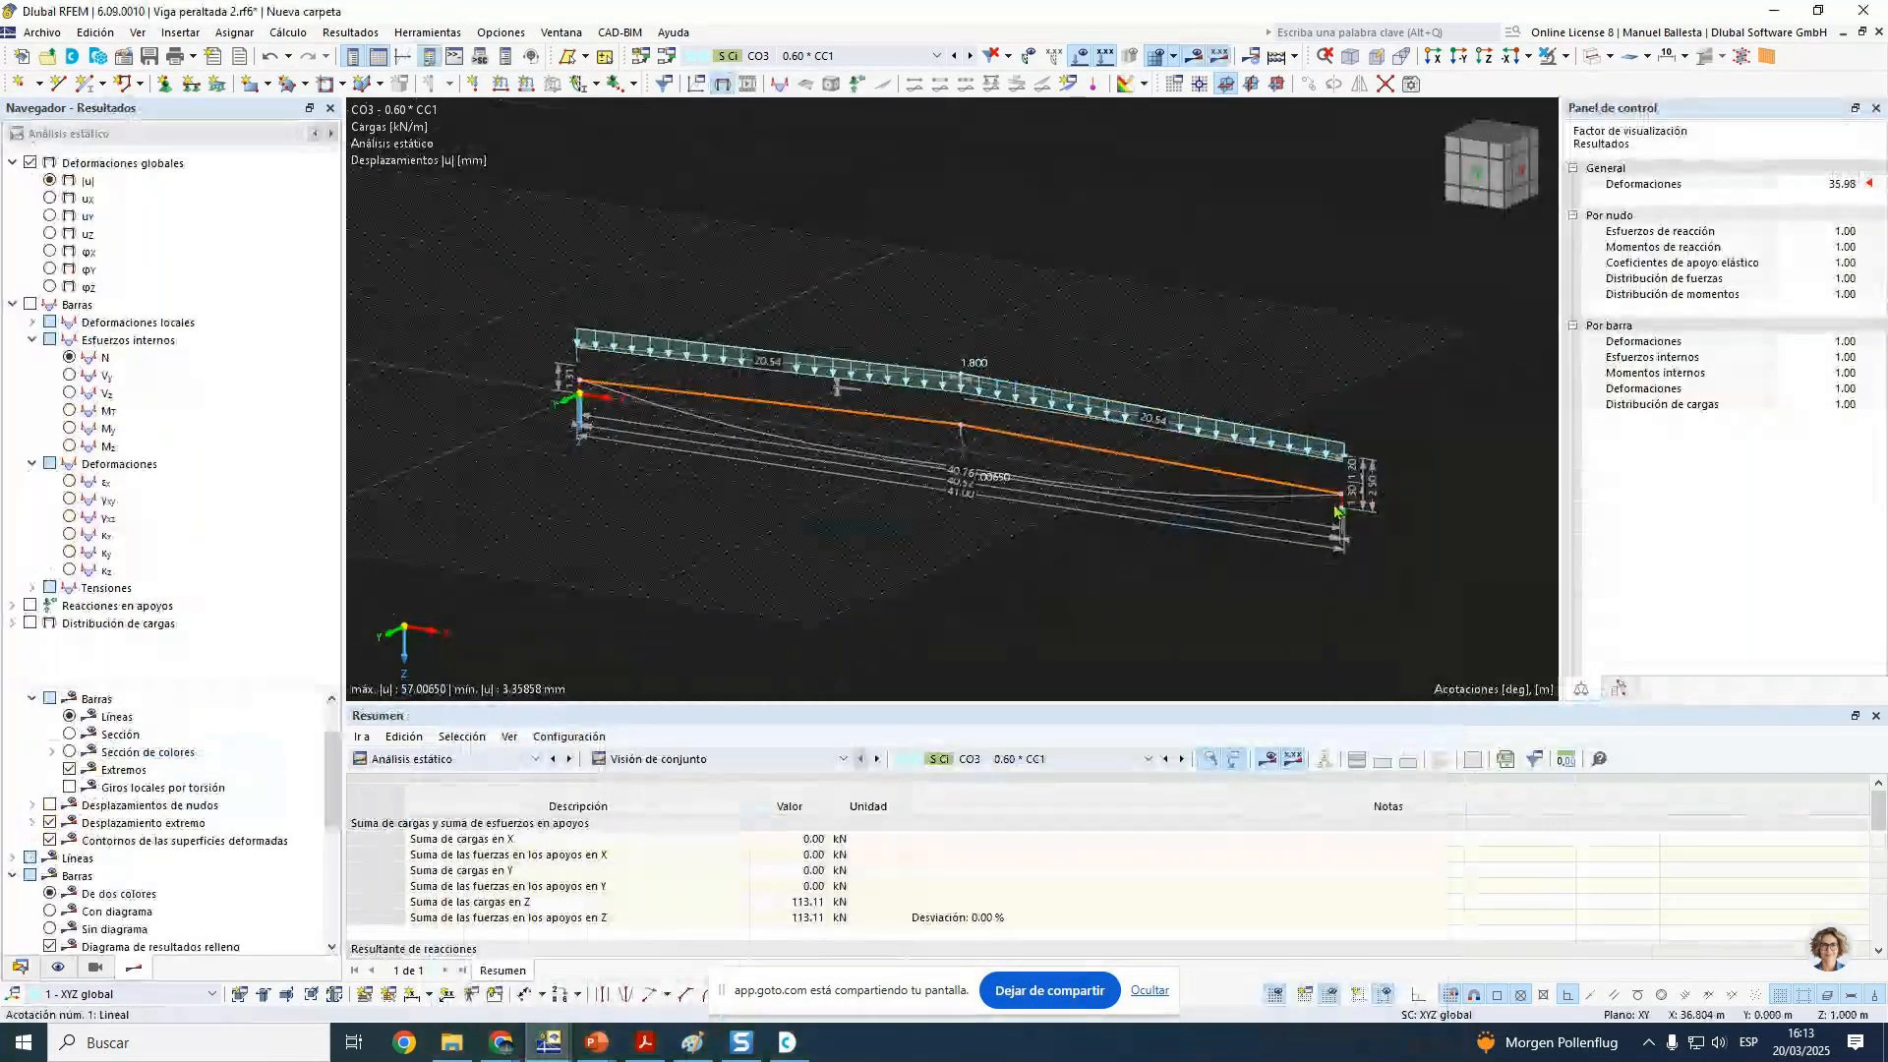
Step: Display the bending moment My diagram of the beam for CO3 and hide all dimensions in the model view
scroll(723, 536, "up", 1)
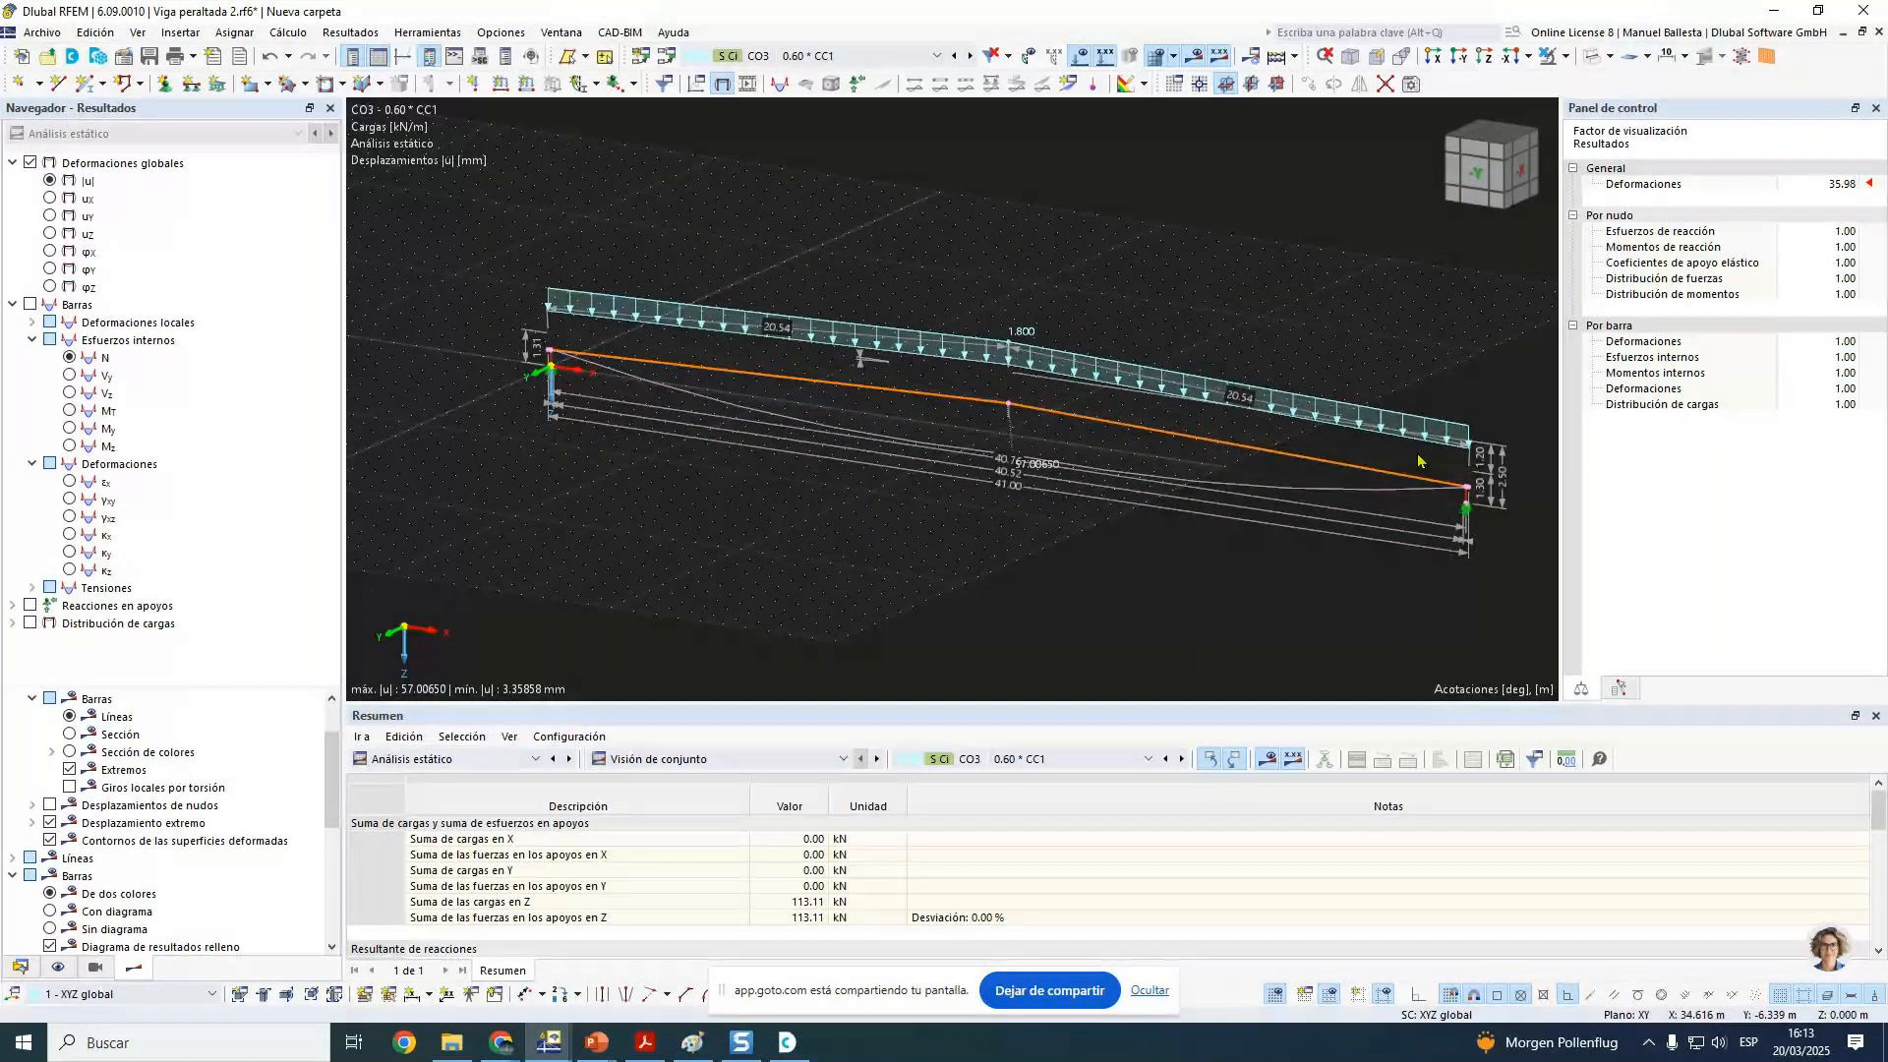
scroll(727, 392, "up", 1)
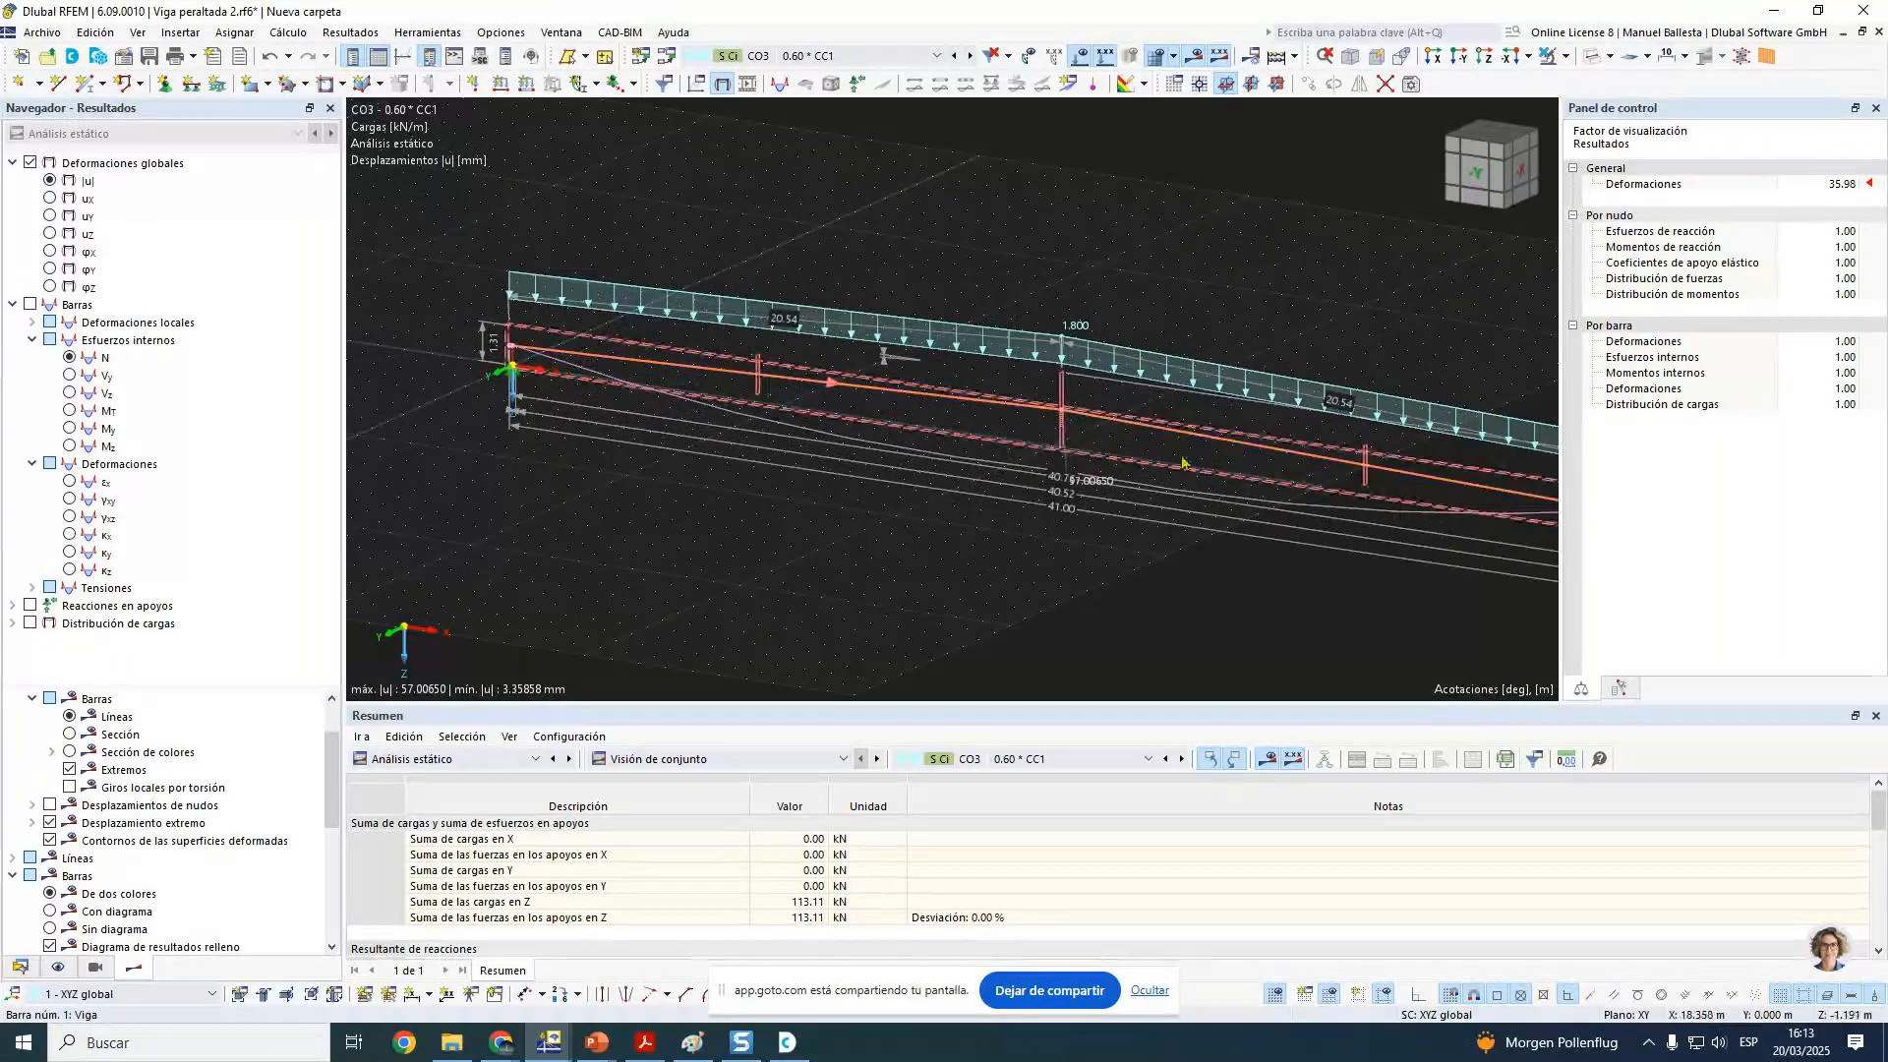
middle_click_drag(1013, 597, 929, 564)
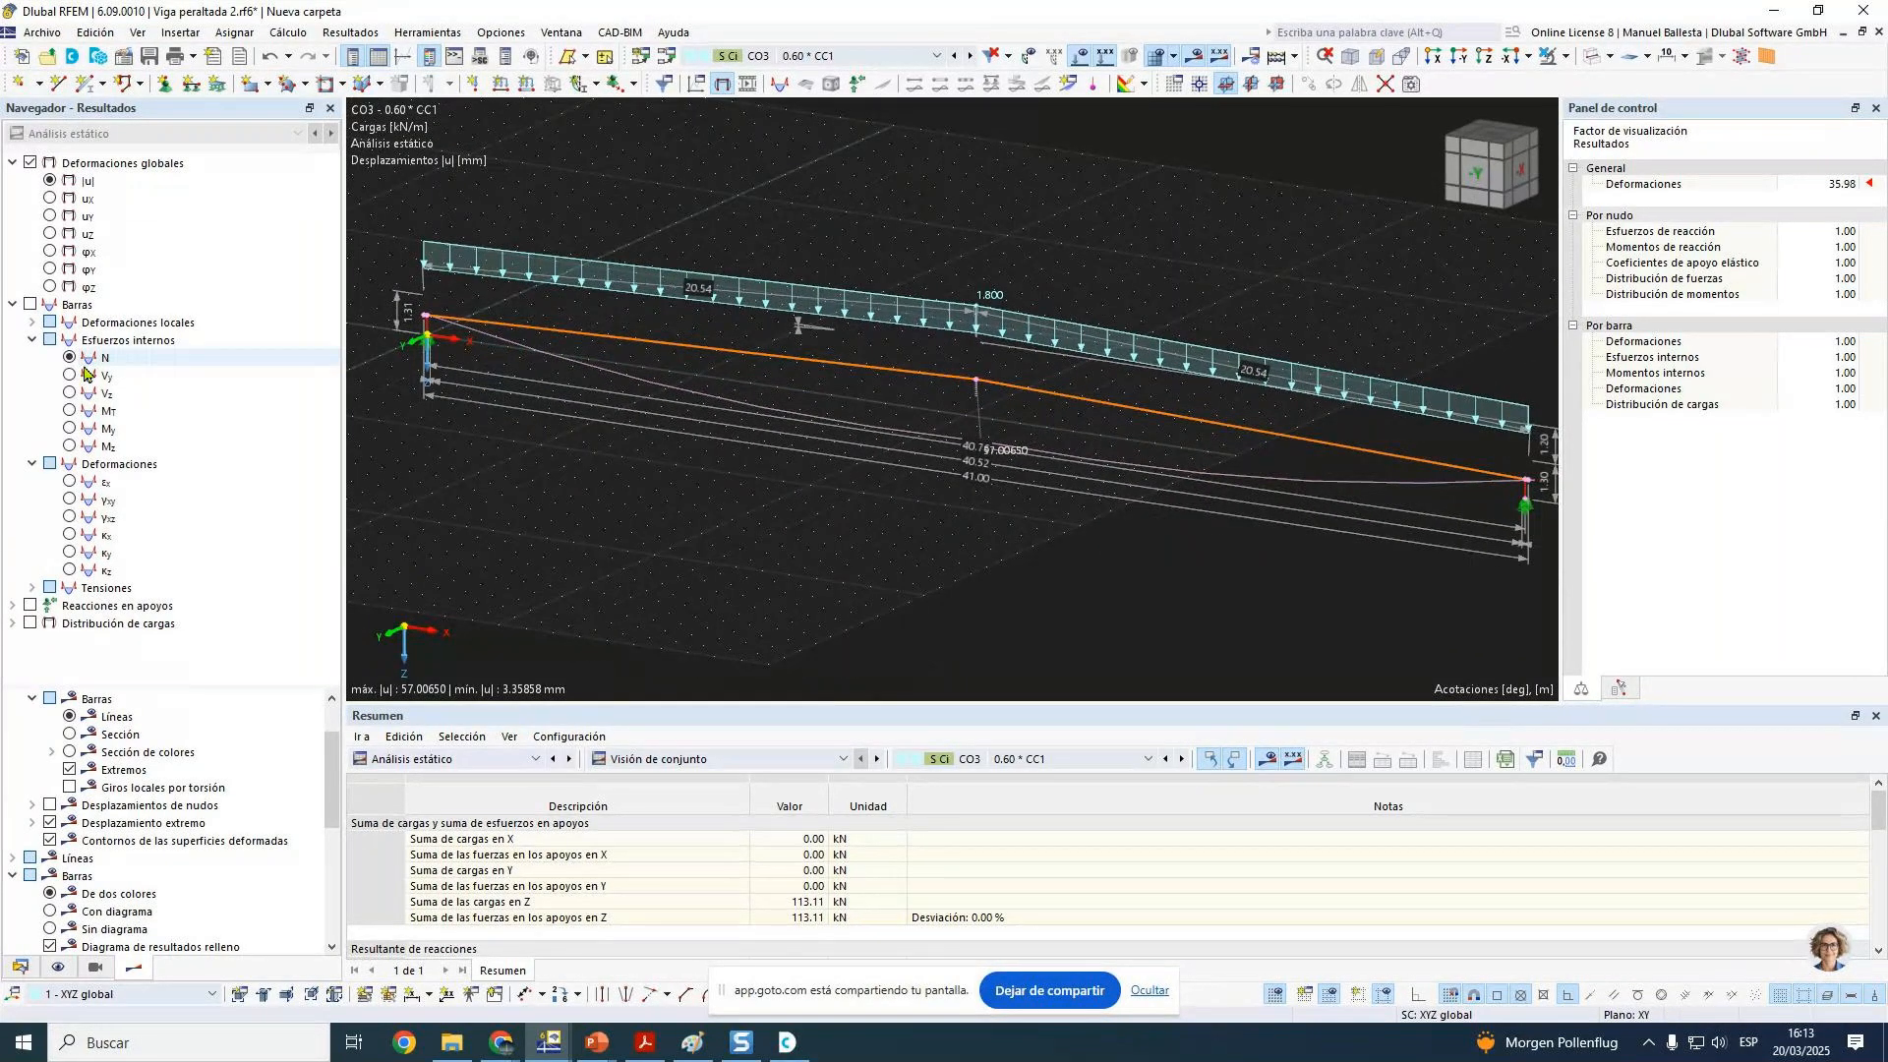
left_click(70, 429)
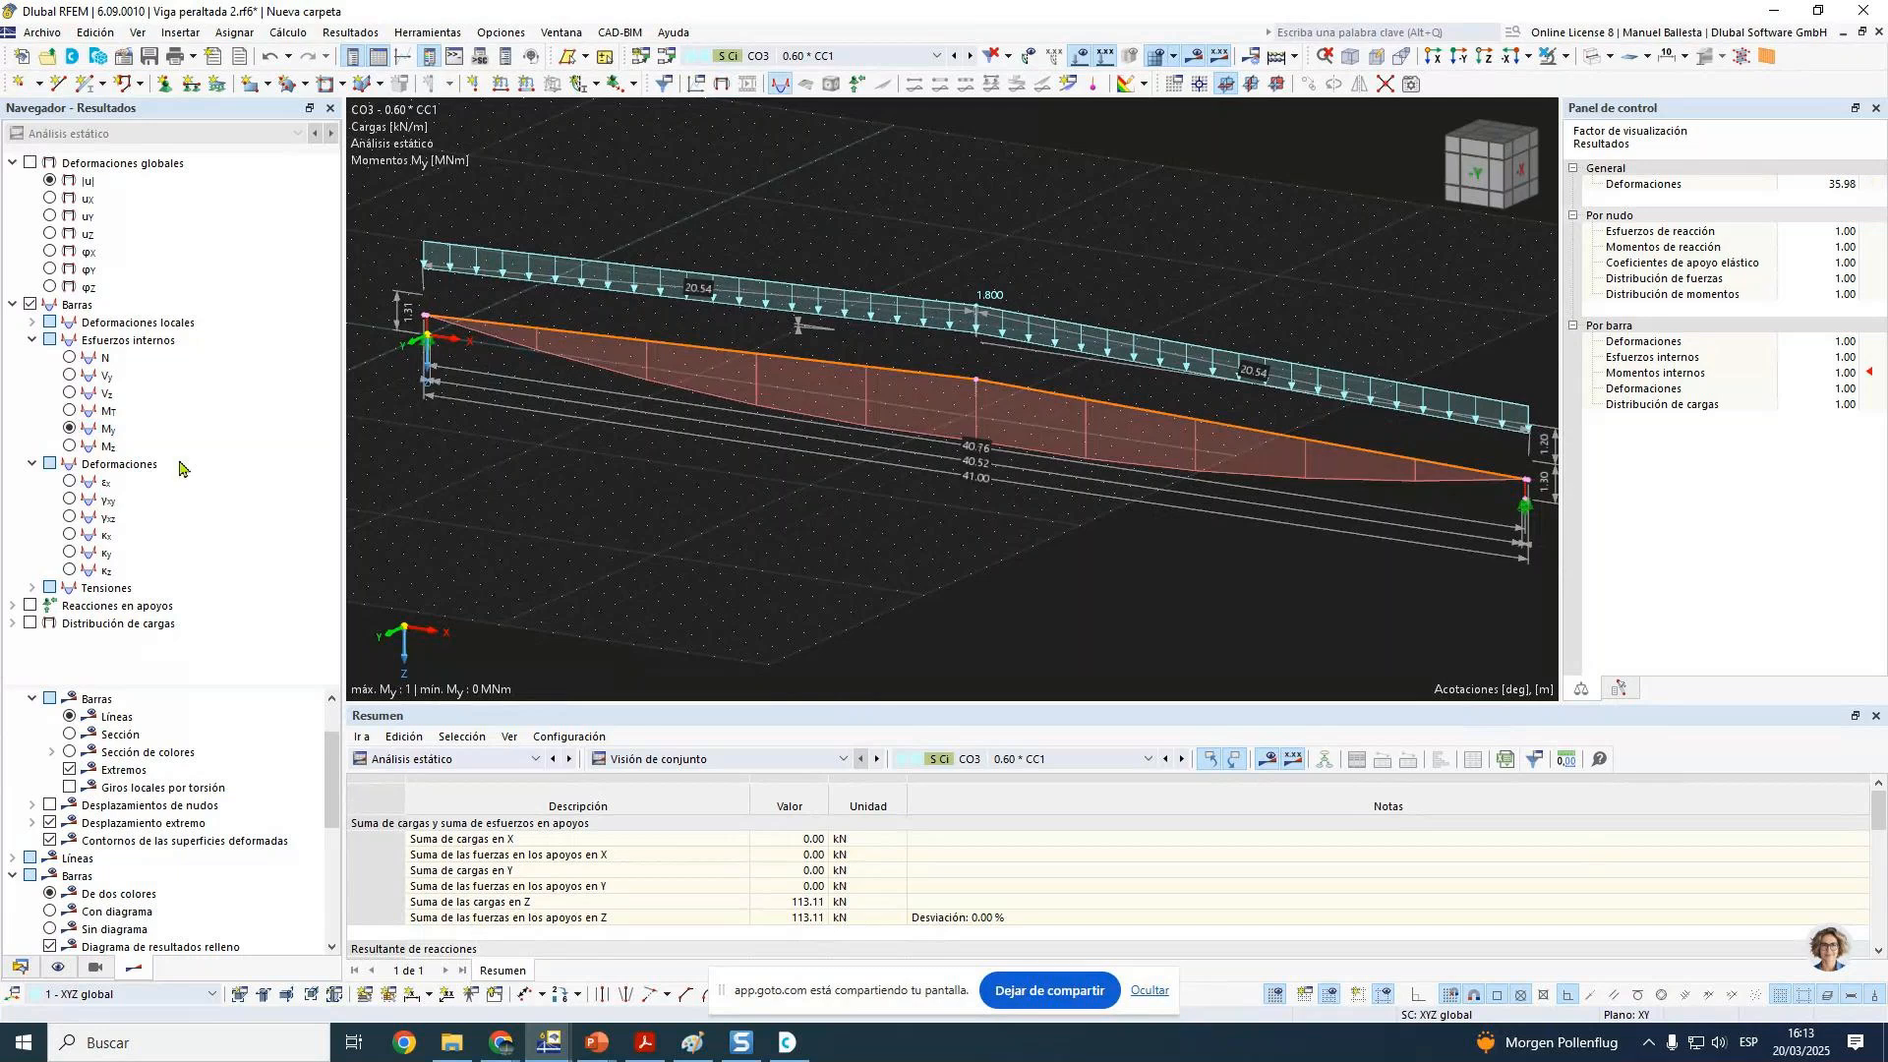
right_click(1047, 492)
left_click(1137, 653)
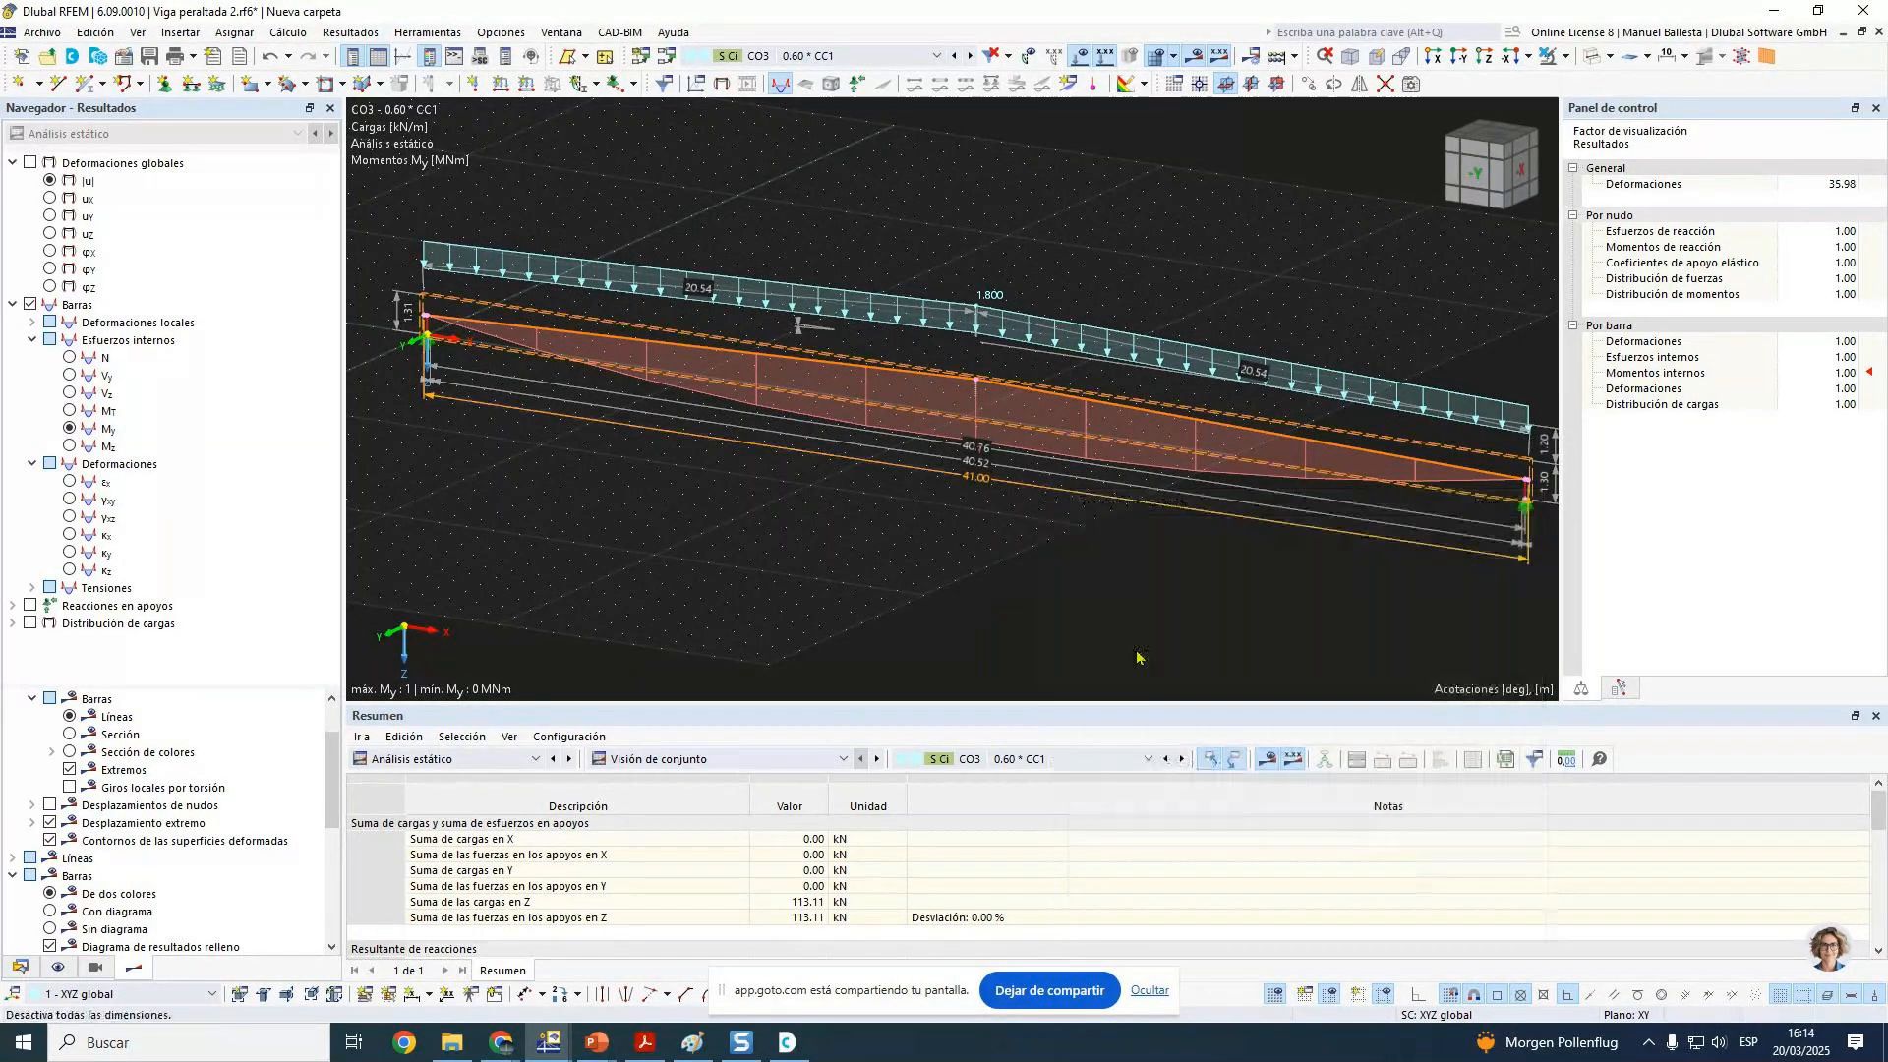
Step: Check the work plane and grid settings, keeping them as they are, and switch the work plane to XZ
right_click(1276, 994)
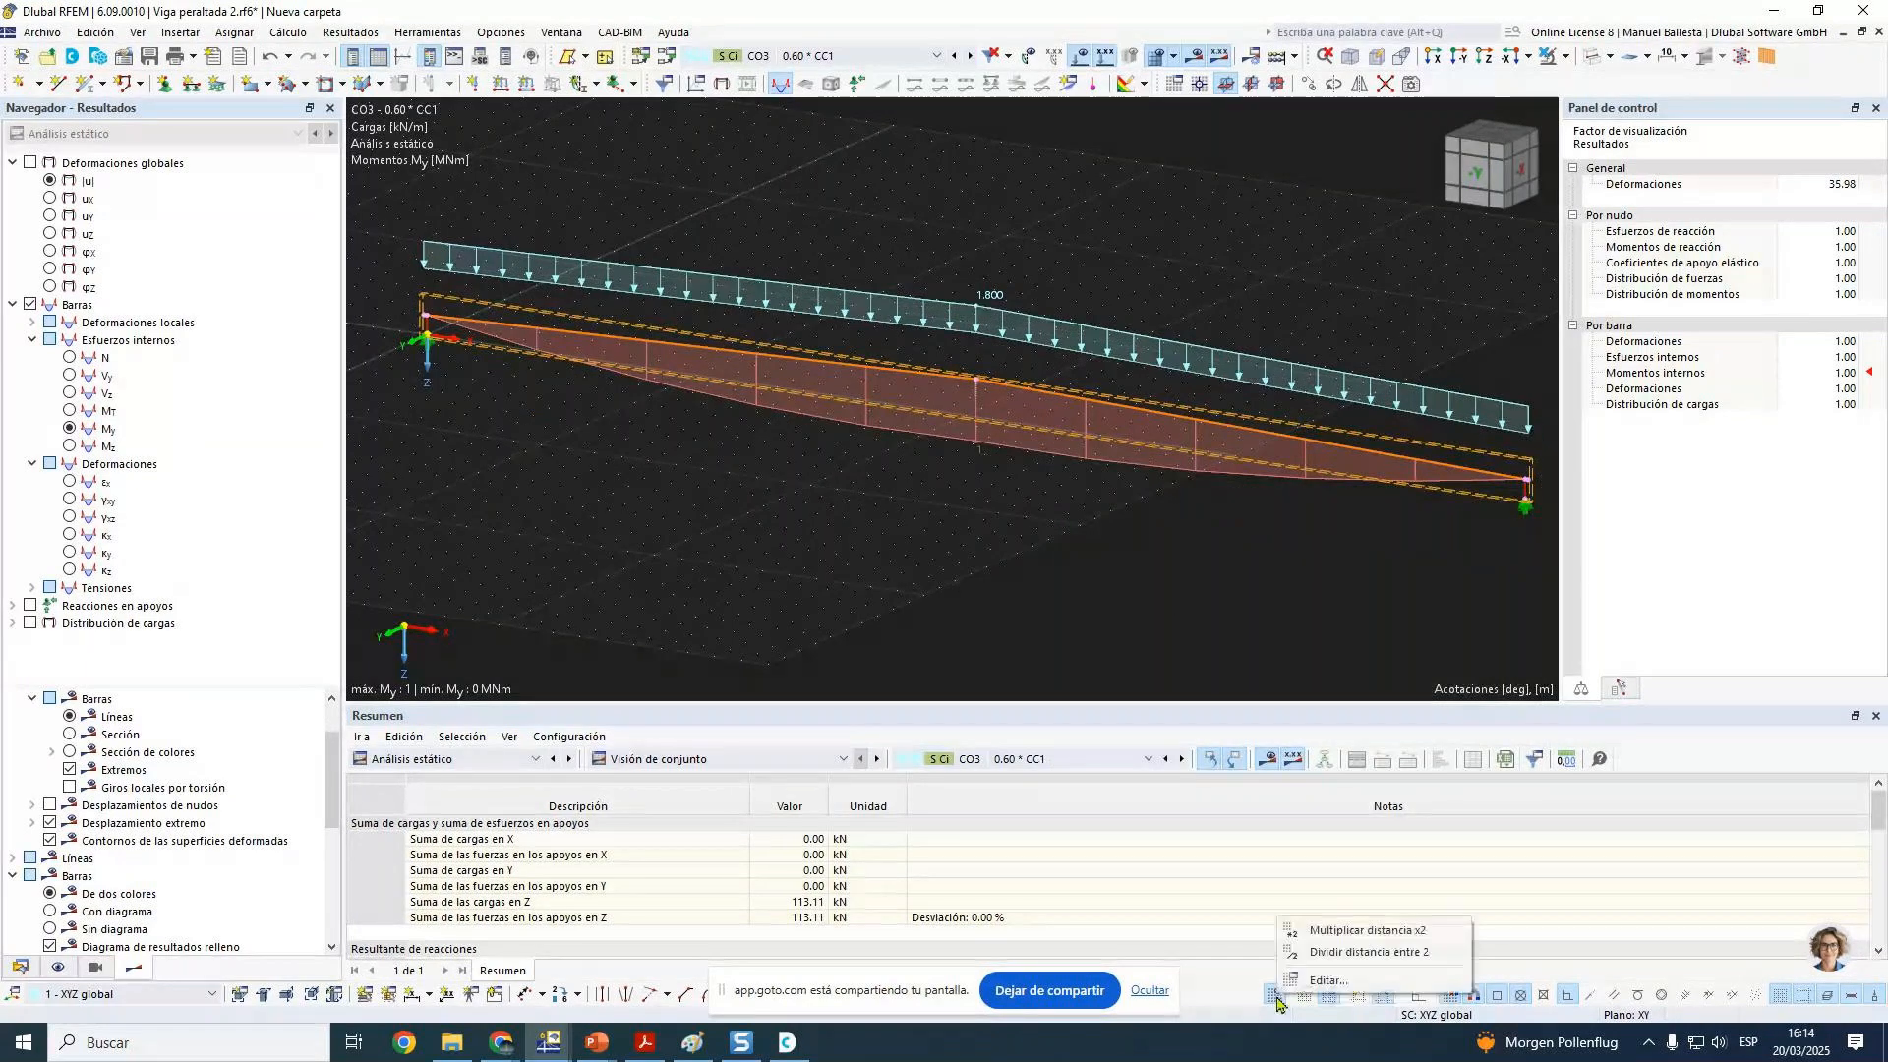
left_click(1341, 956)
left_click(1336, 989)
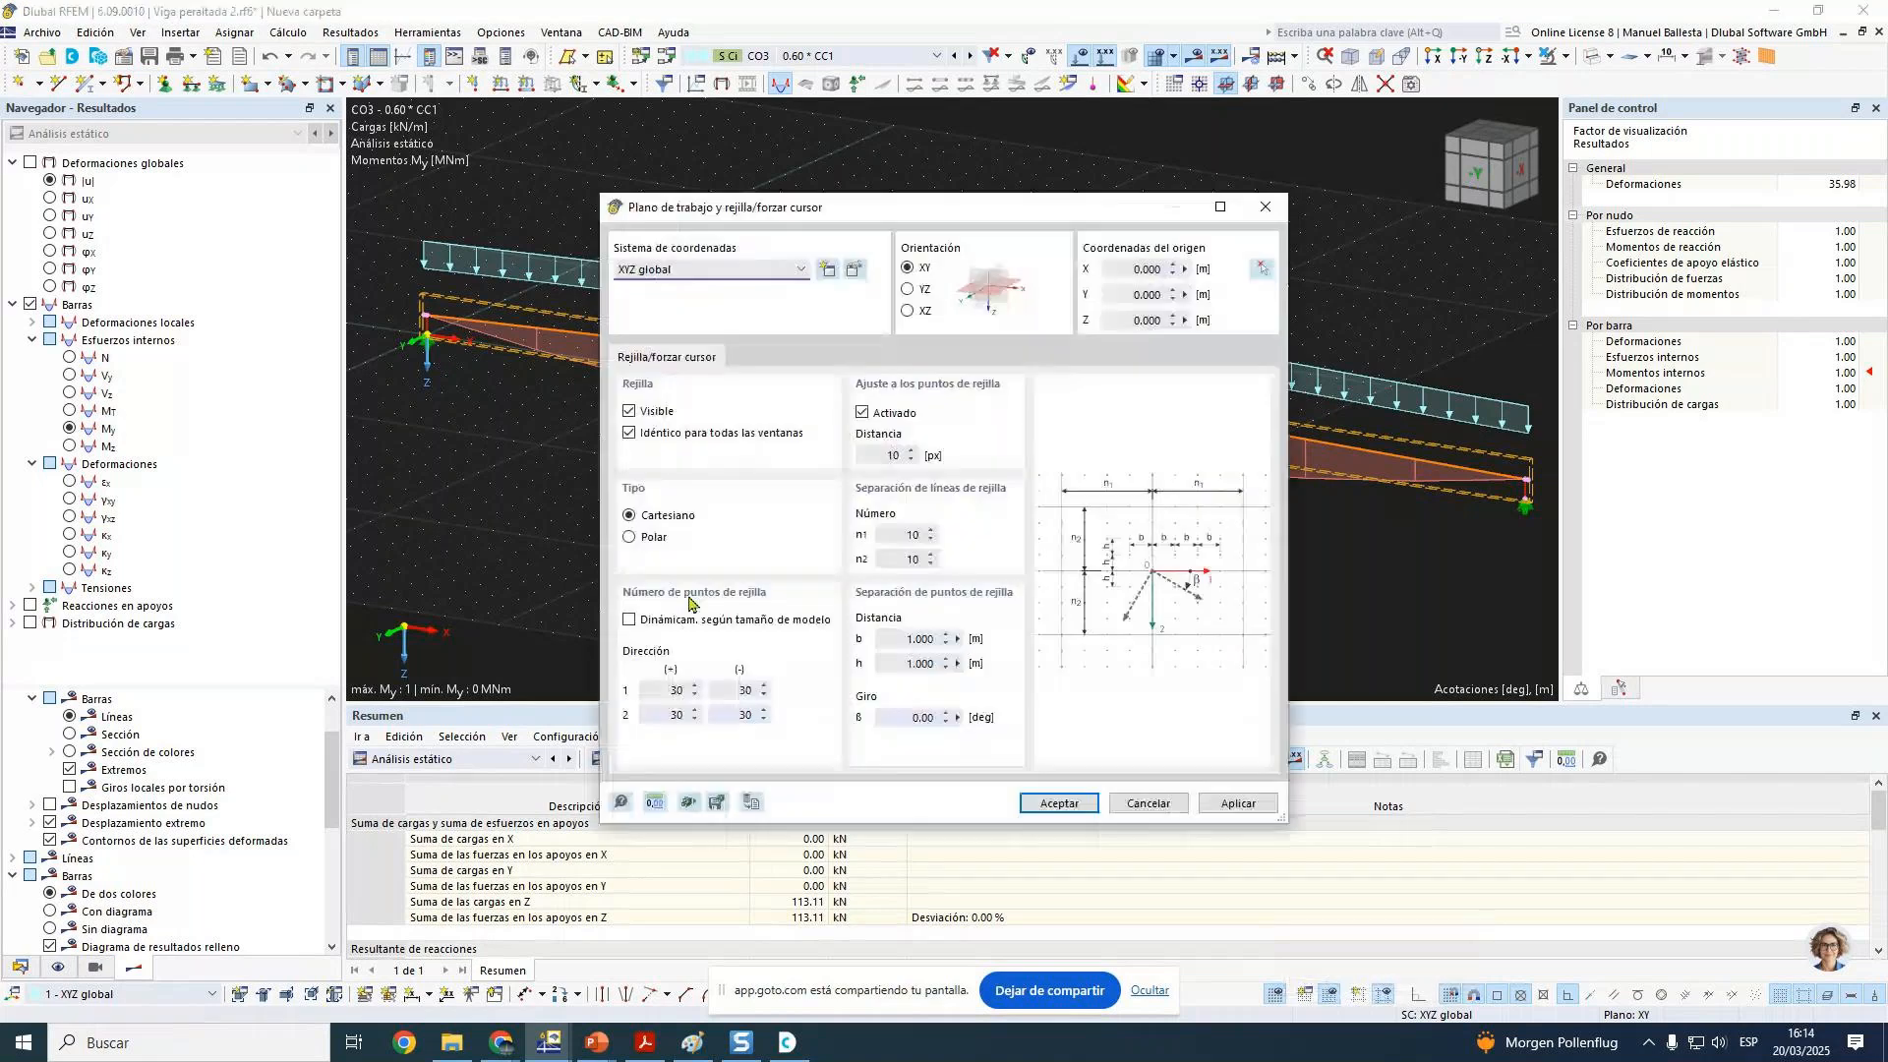
left_click(1060, 803)
left_click(1251, 83)
left_click(1274, 84)
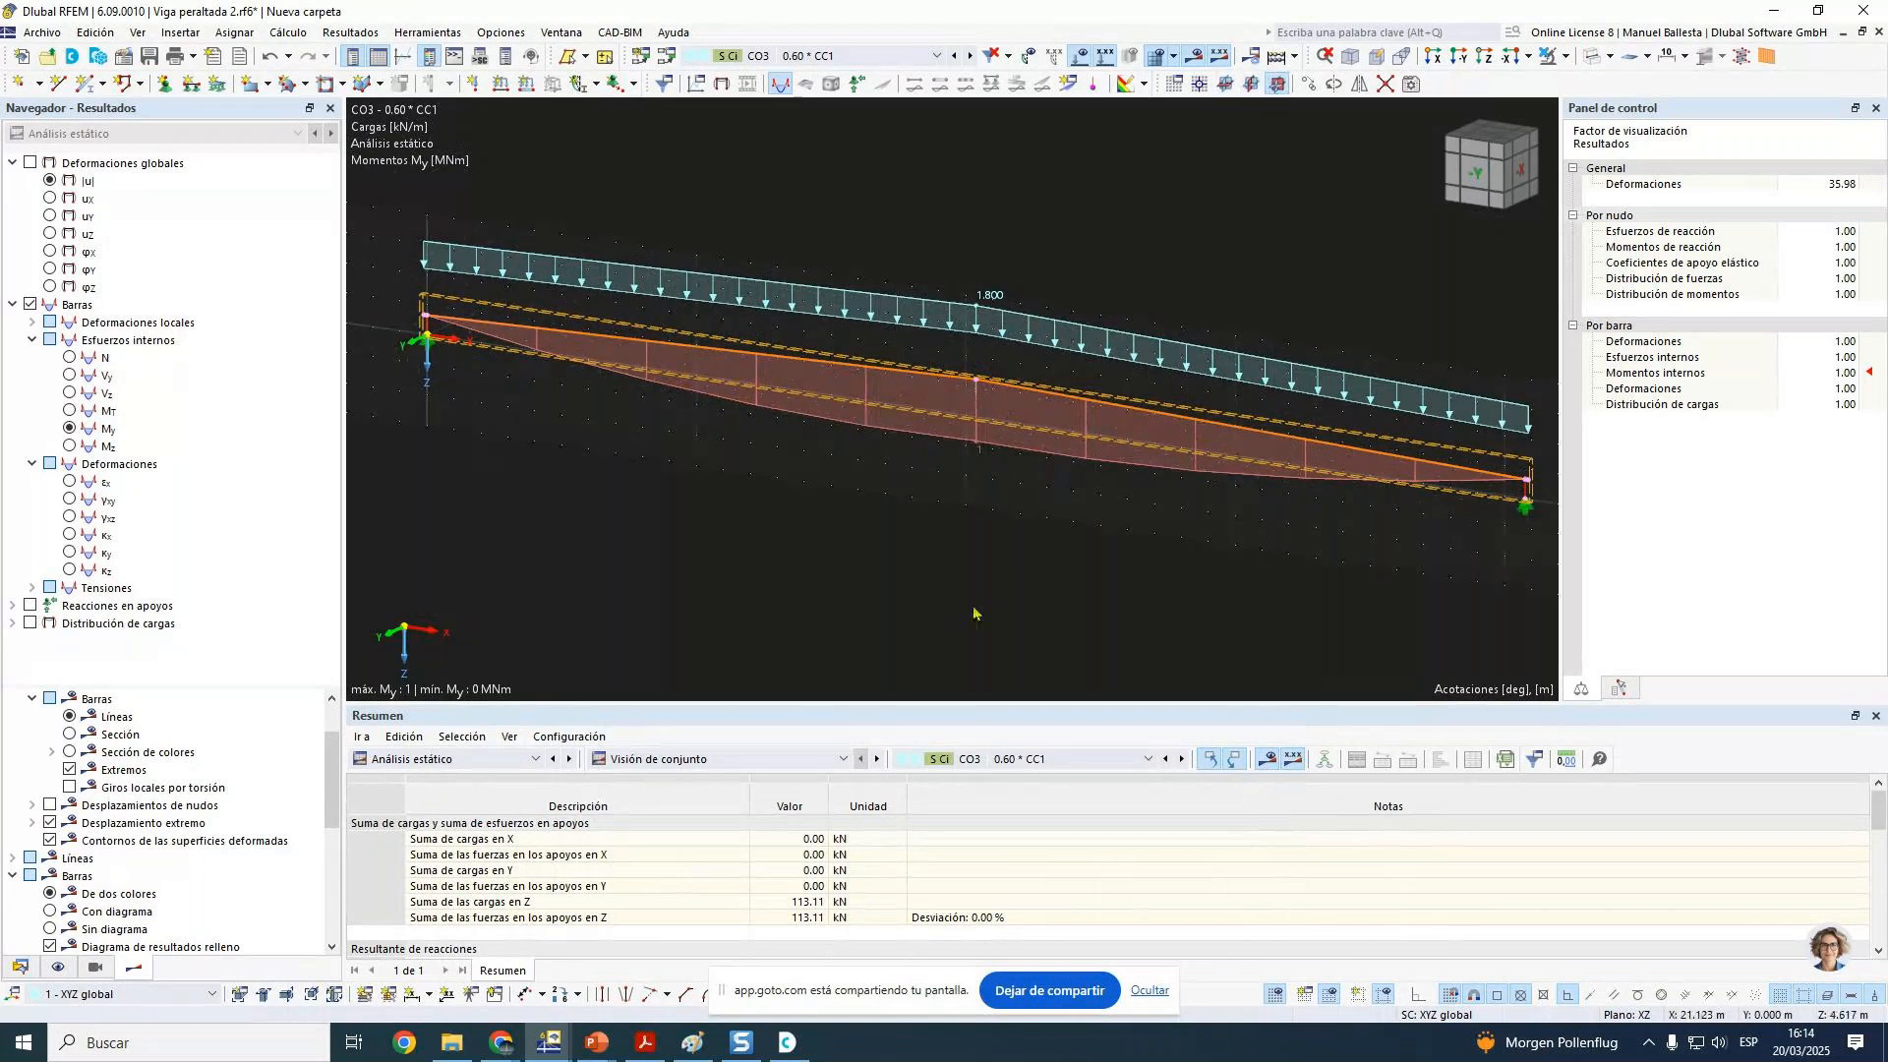
Step: Set the static analysis unit for moments in members and reactions to kNm
left_click(500, 32)
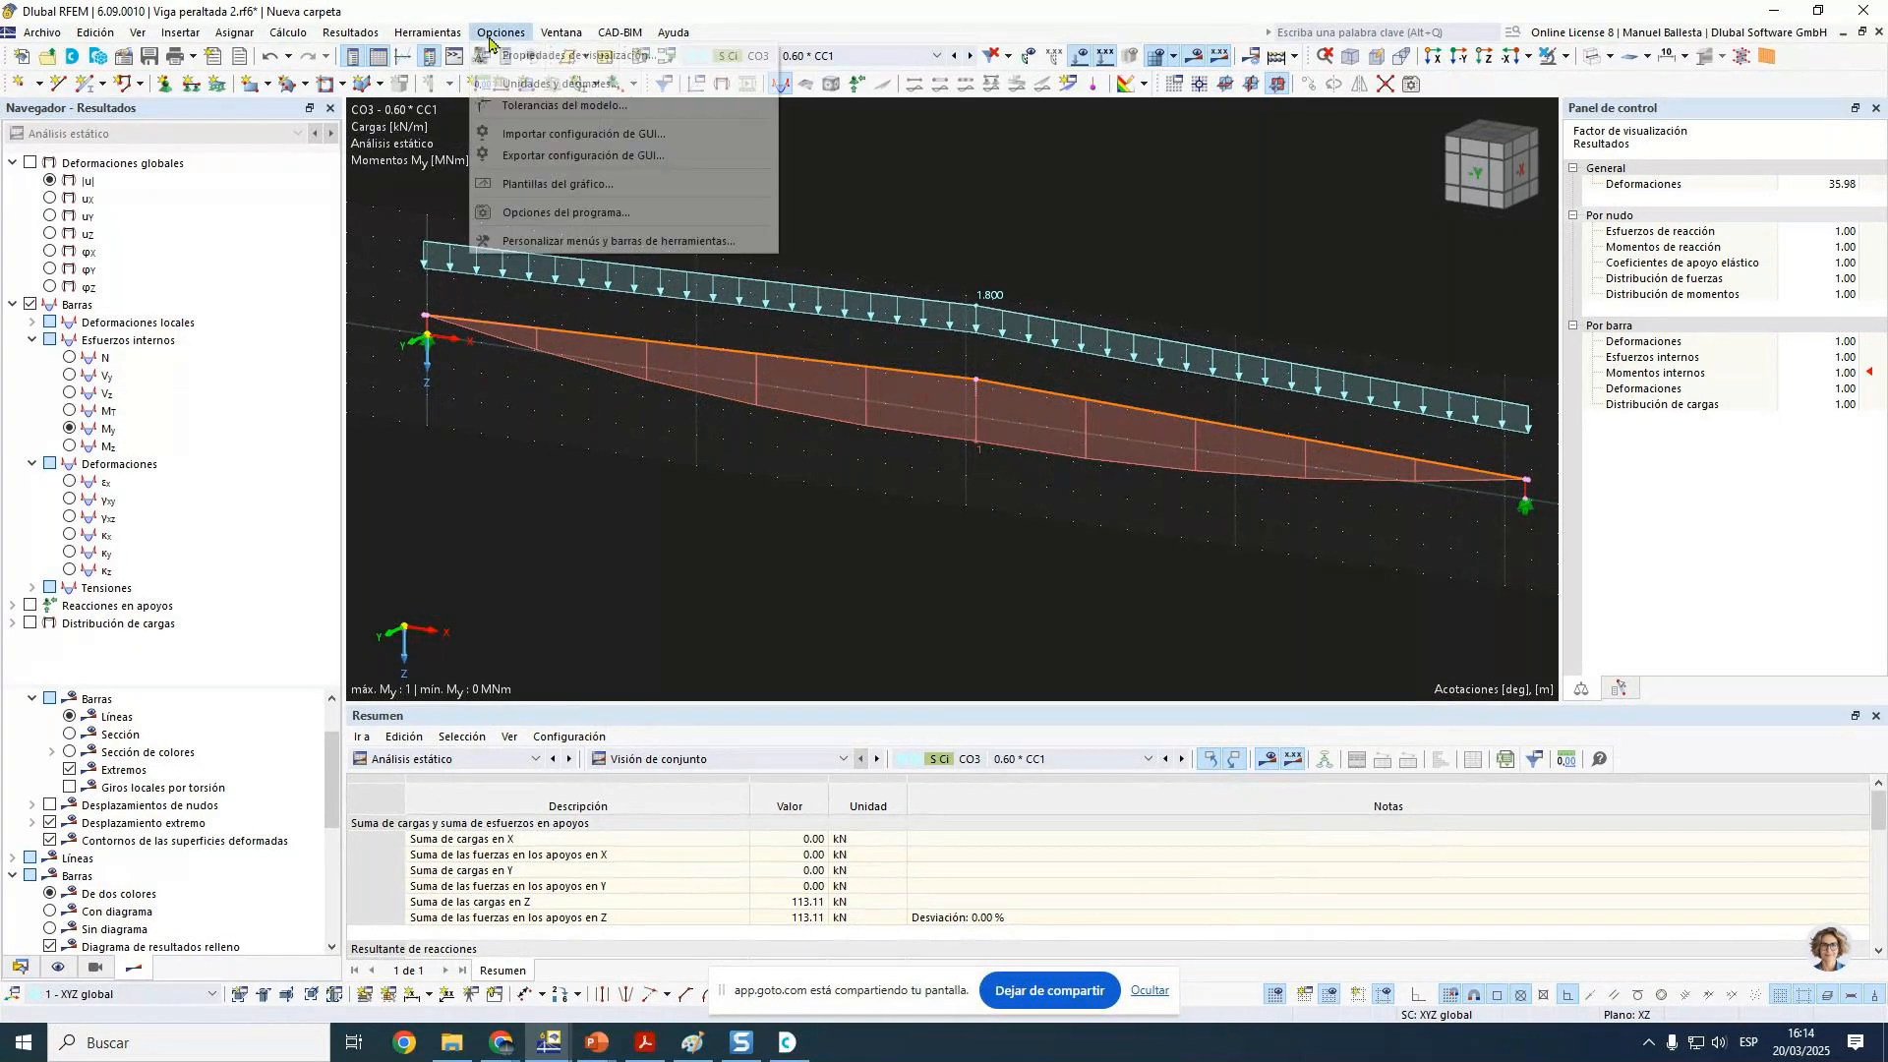
left_click(555, 83)
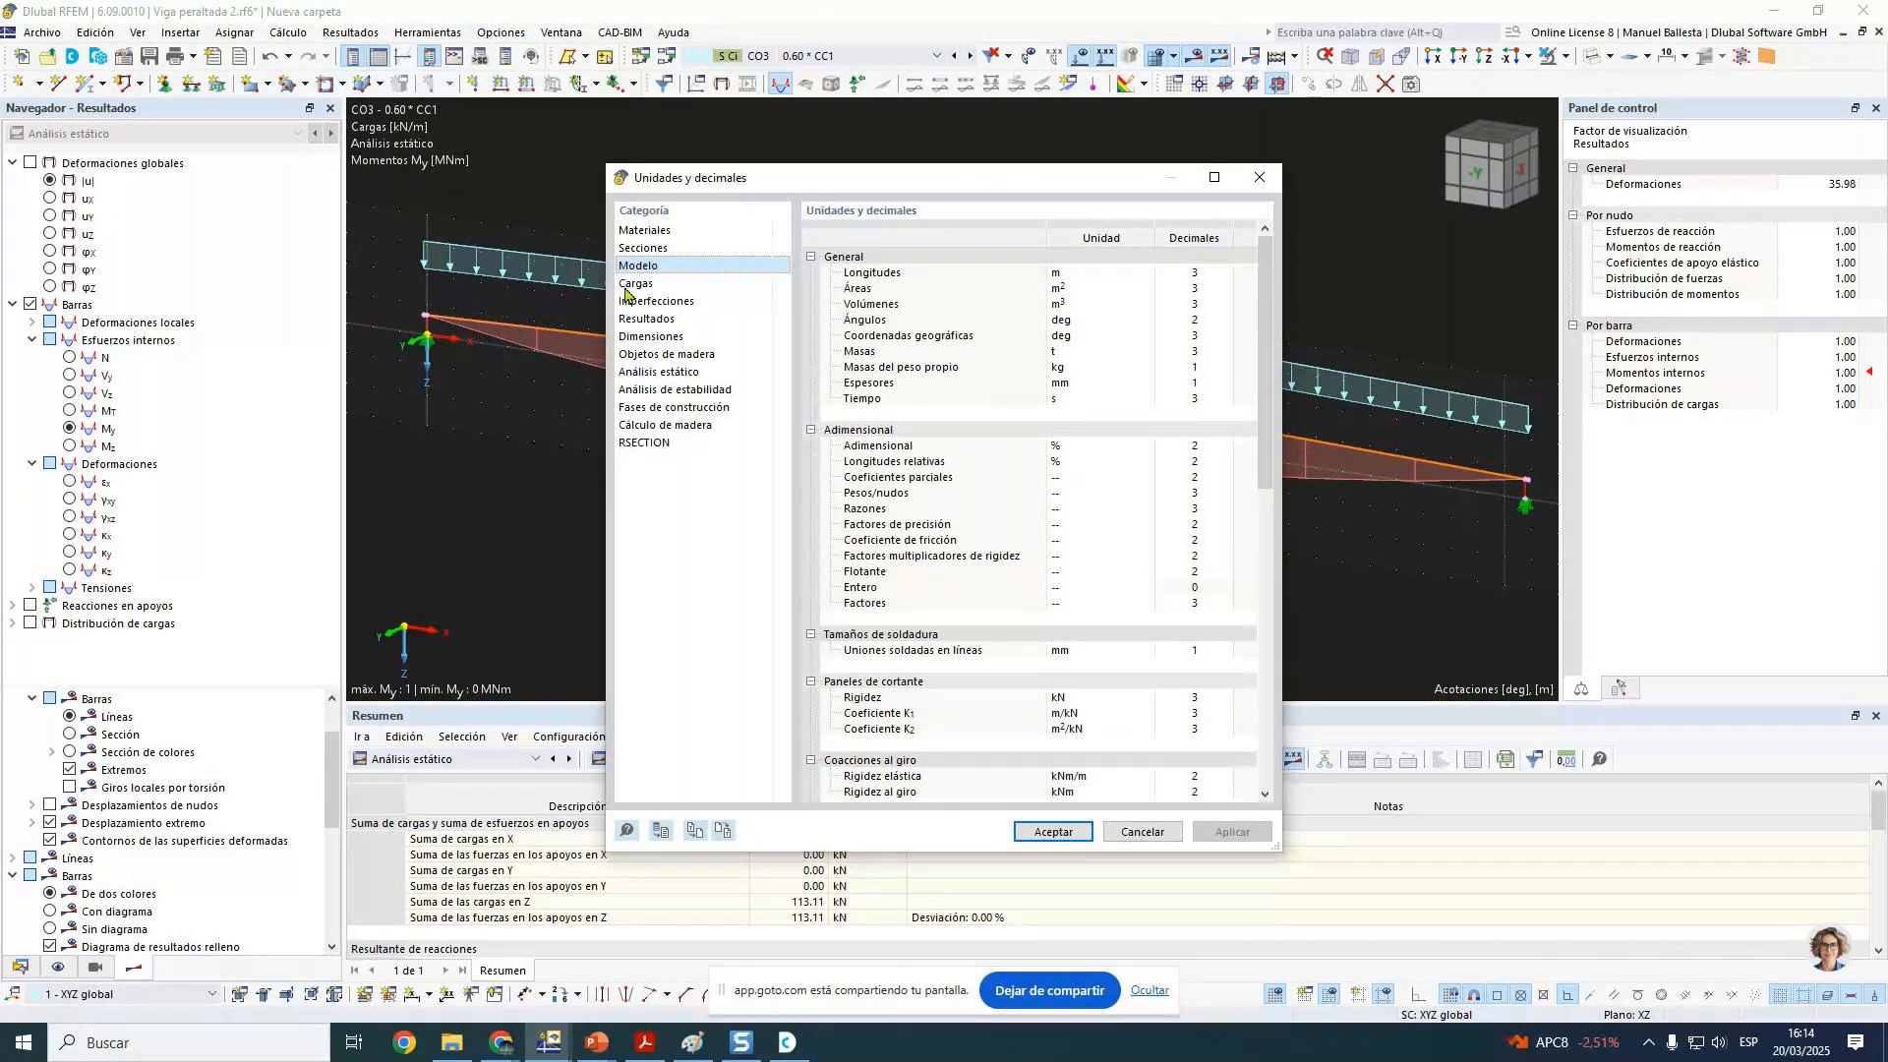
left_click(685, 371)
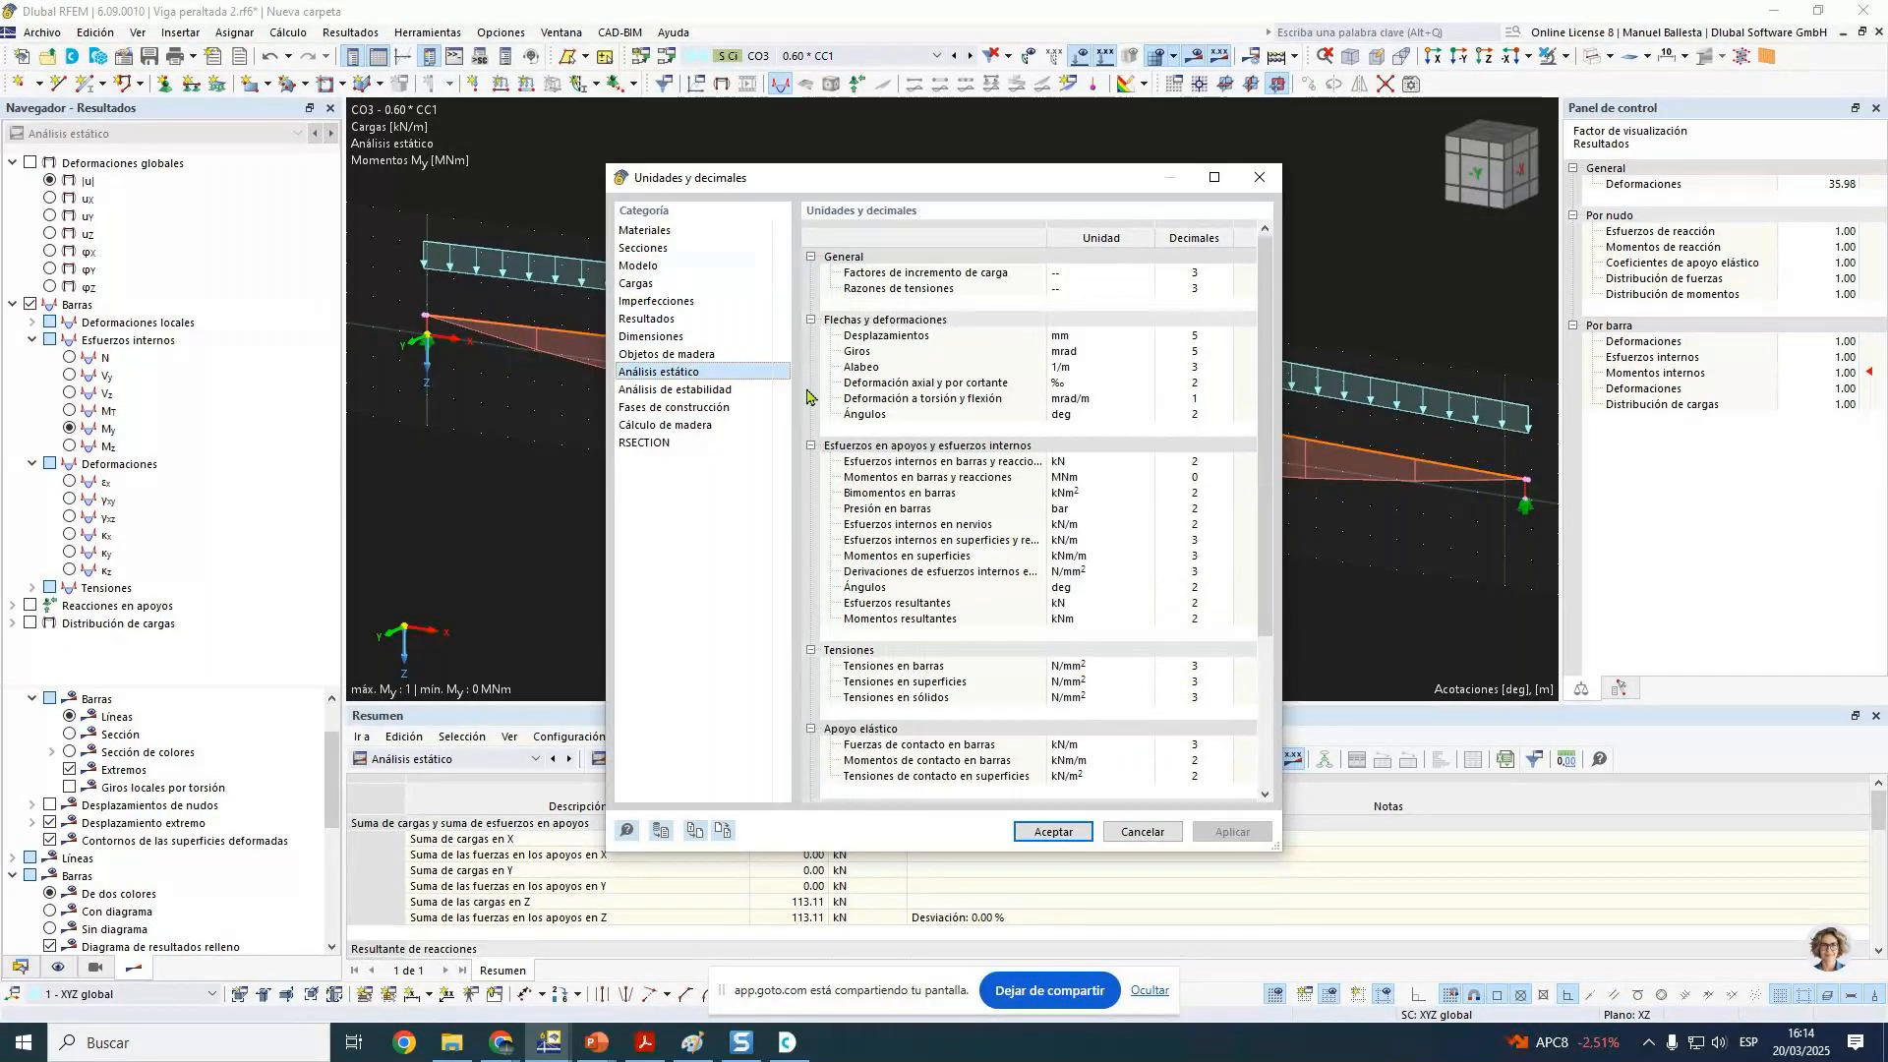
left_click(1121, 477)
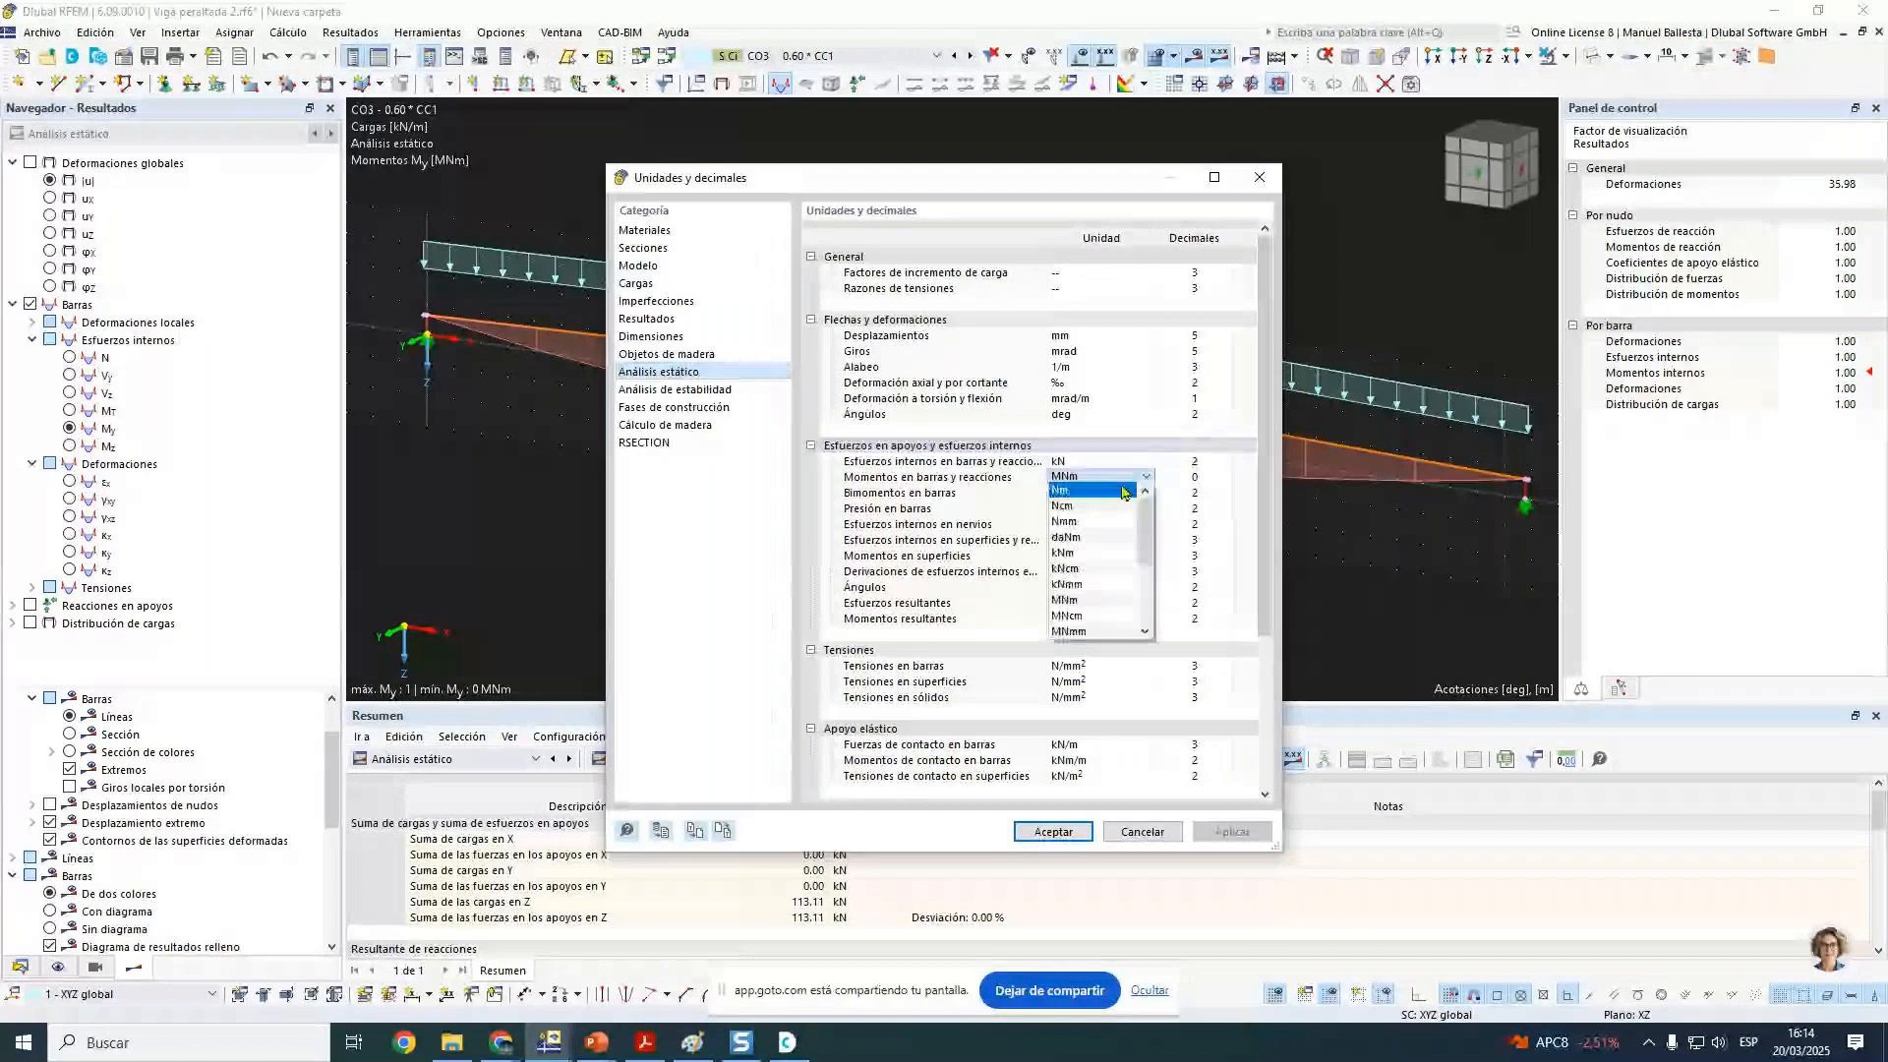
left_click(1082, 553)
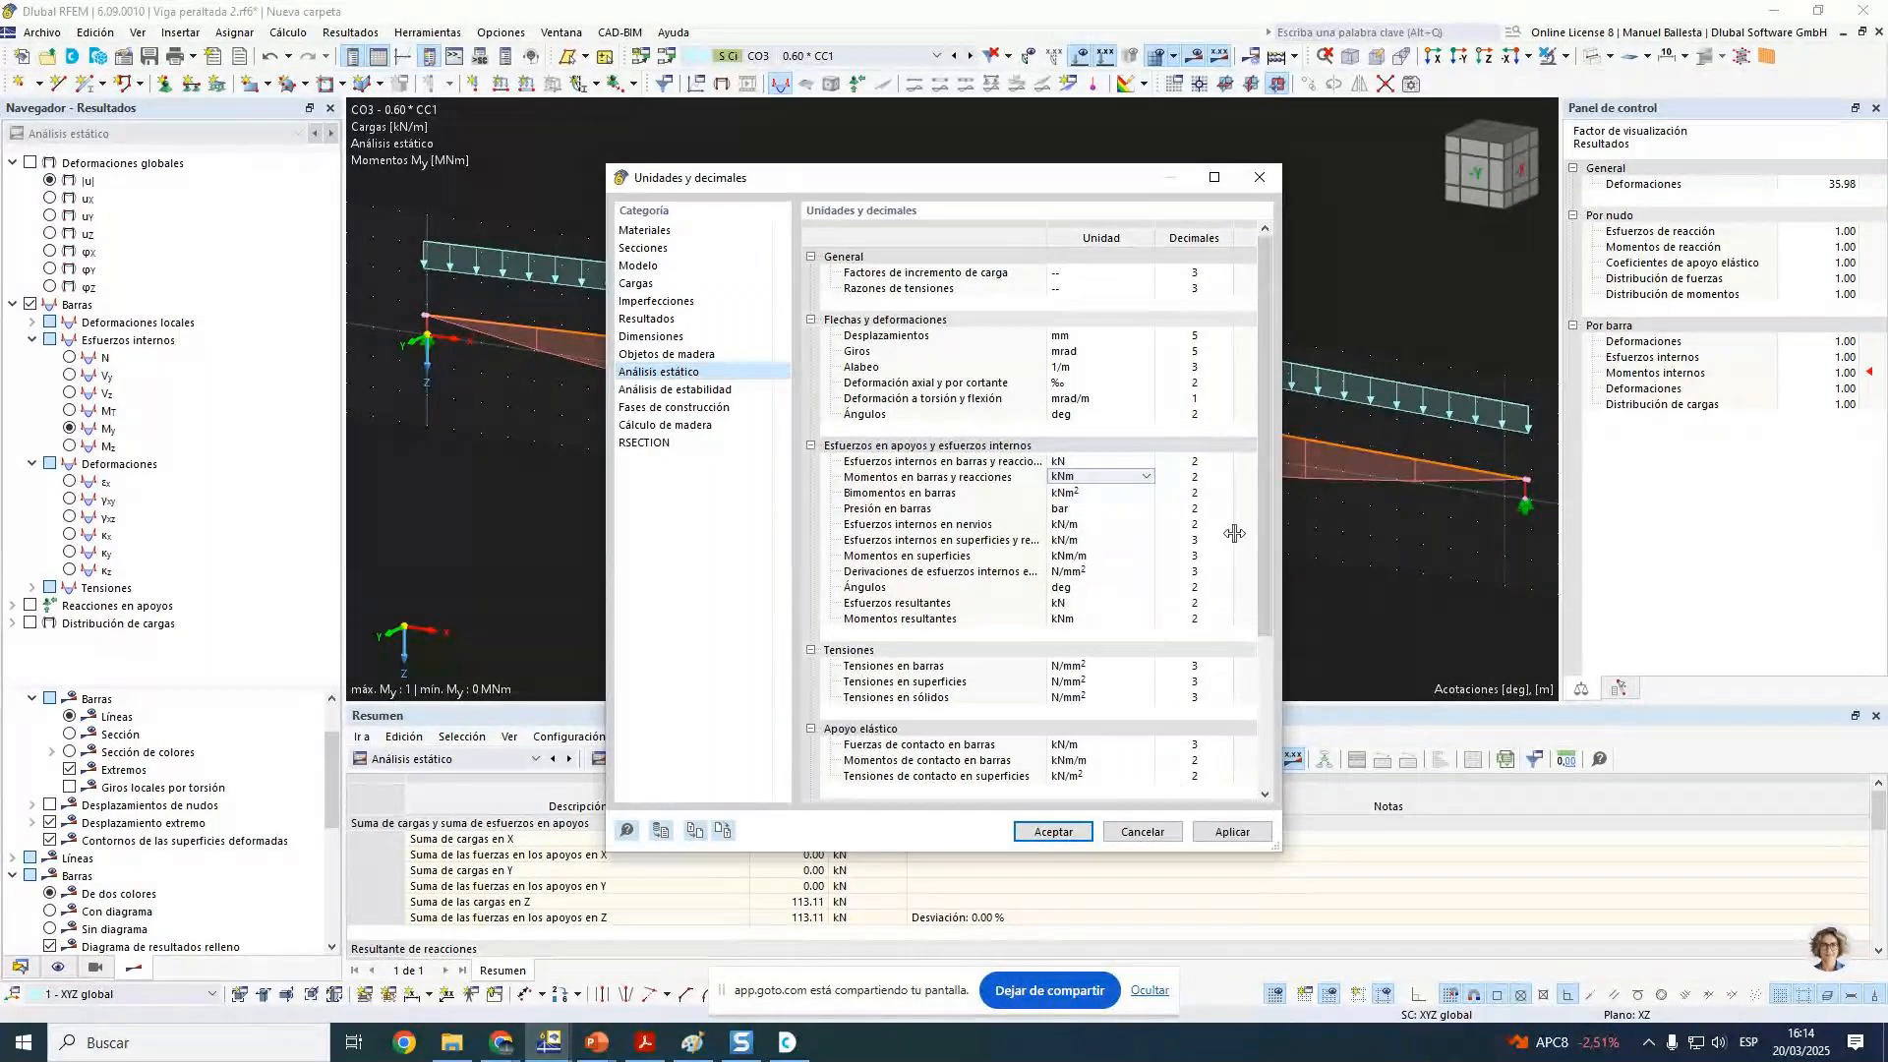
key("Return")
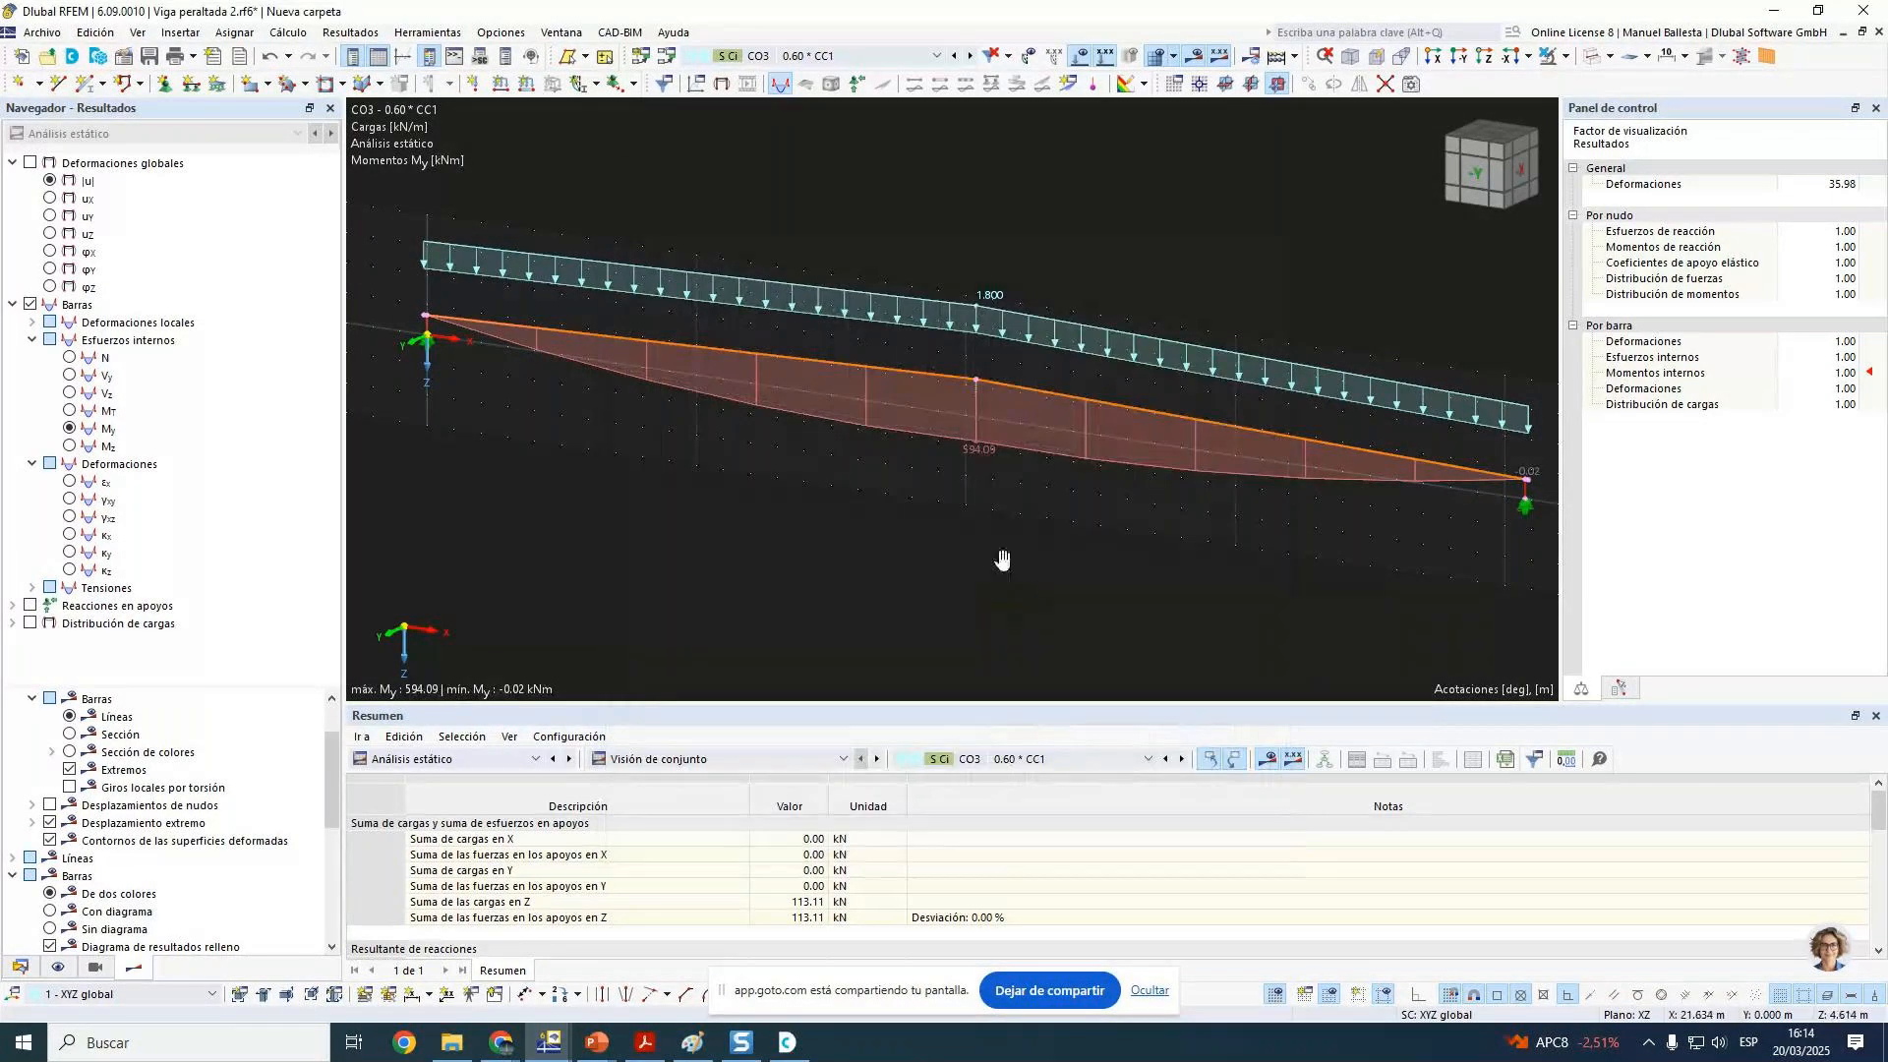
Step: Display the member shear force Vz and axial force N diagrams with an internal forces display factor of 1.50
scroll(955, 506, "down", 1)
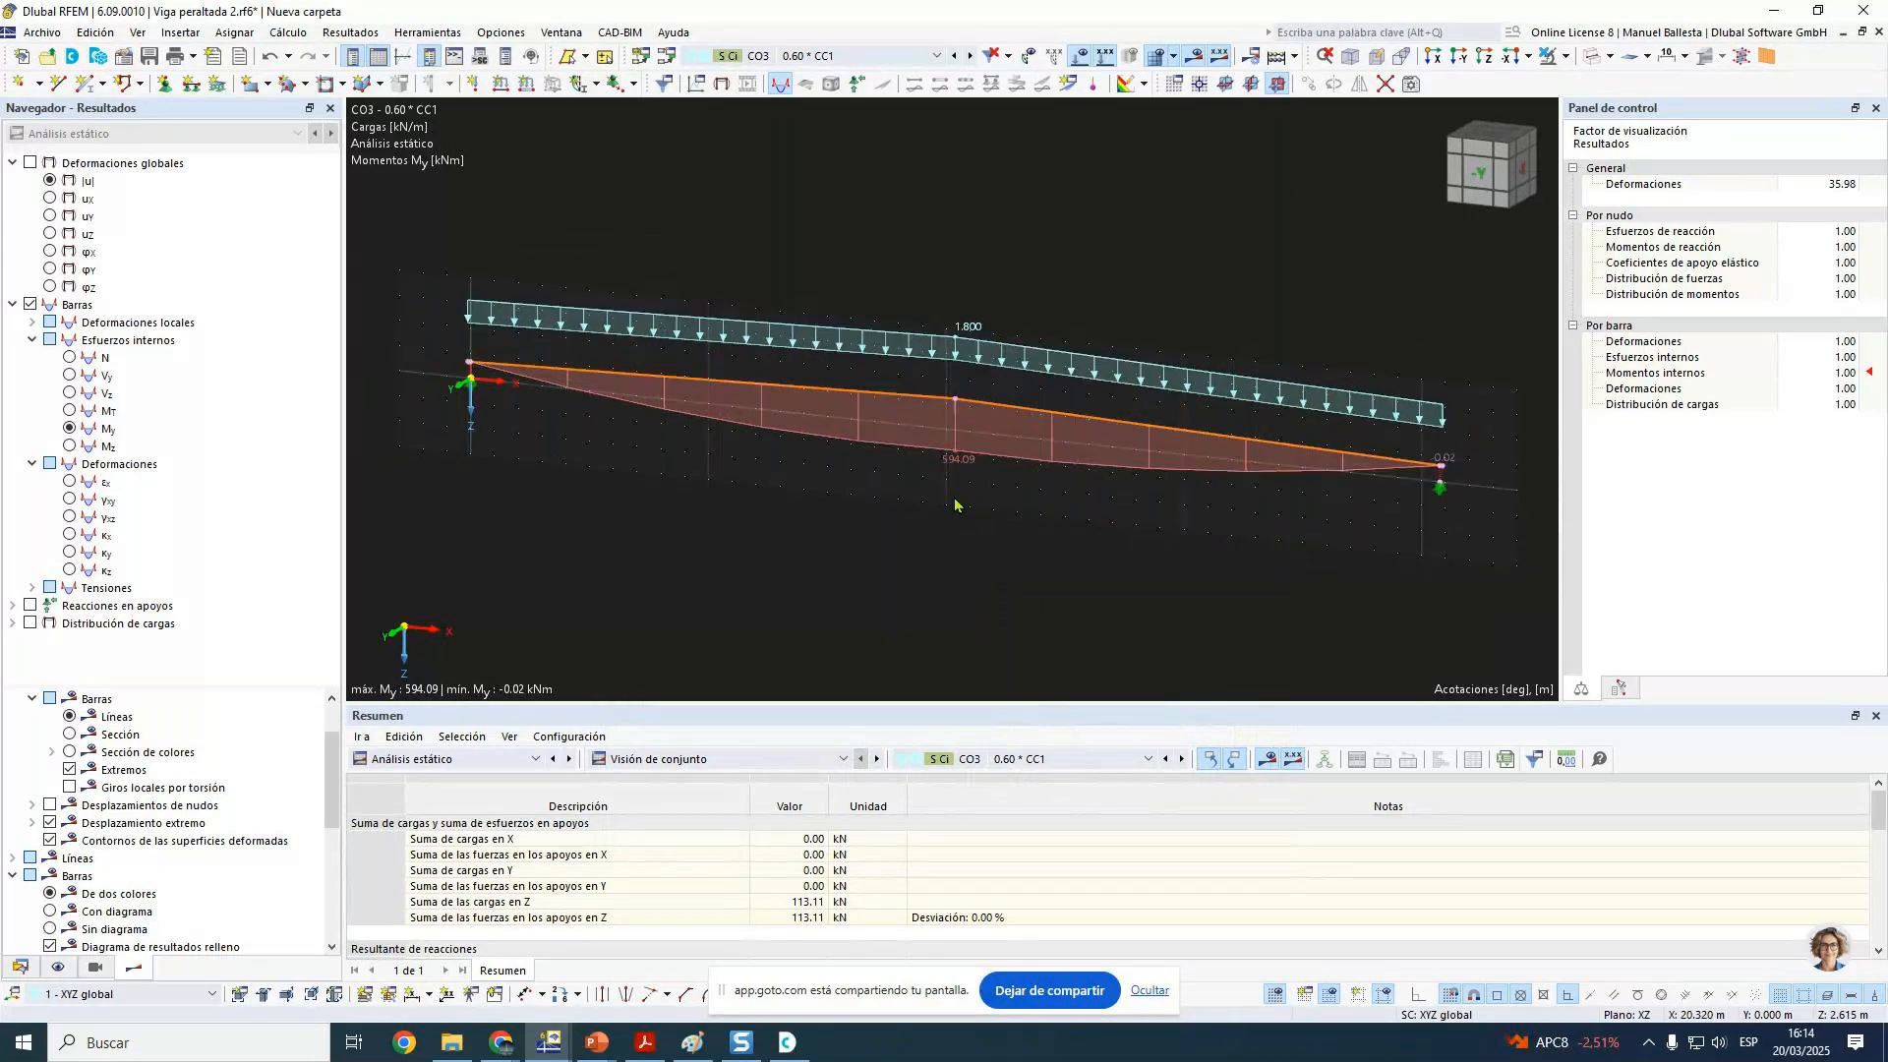
left_click(69, 393)
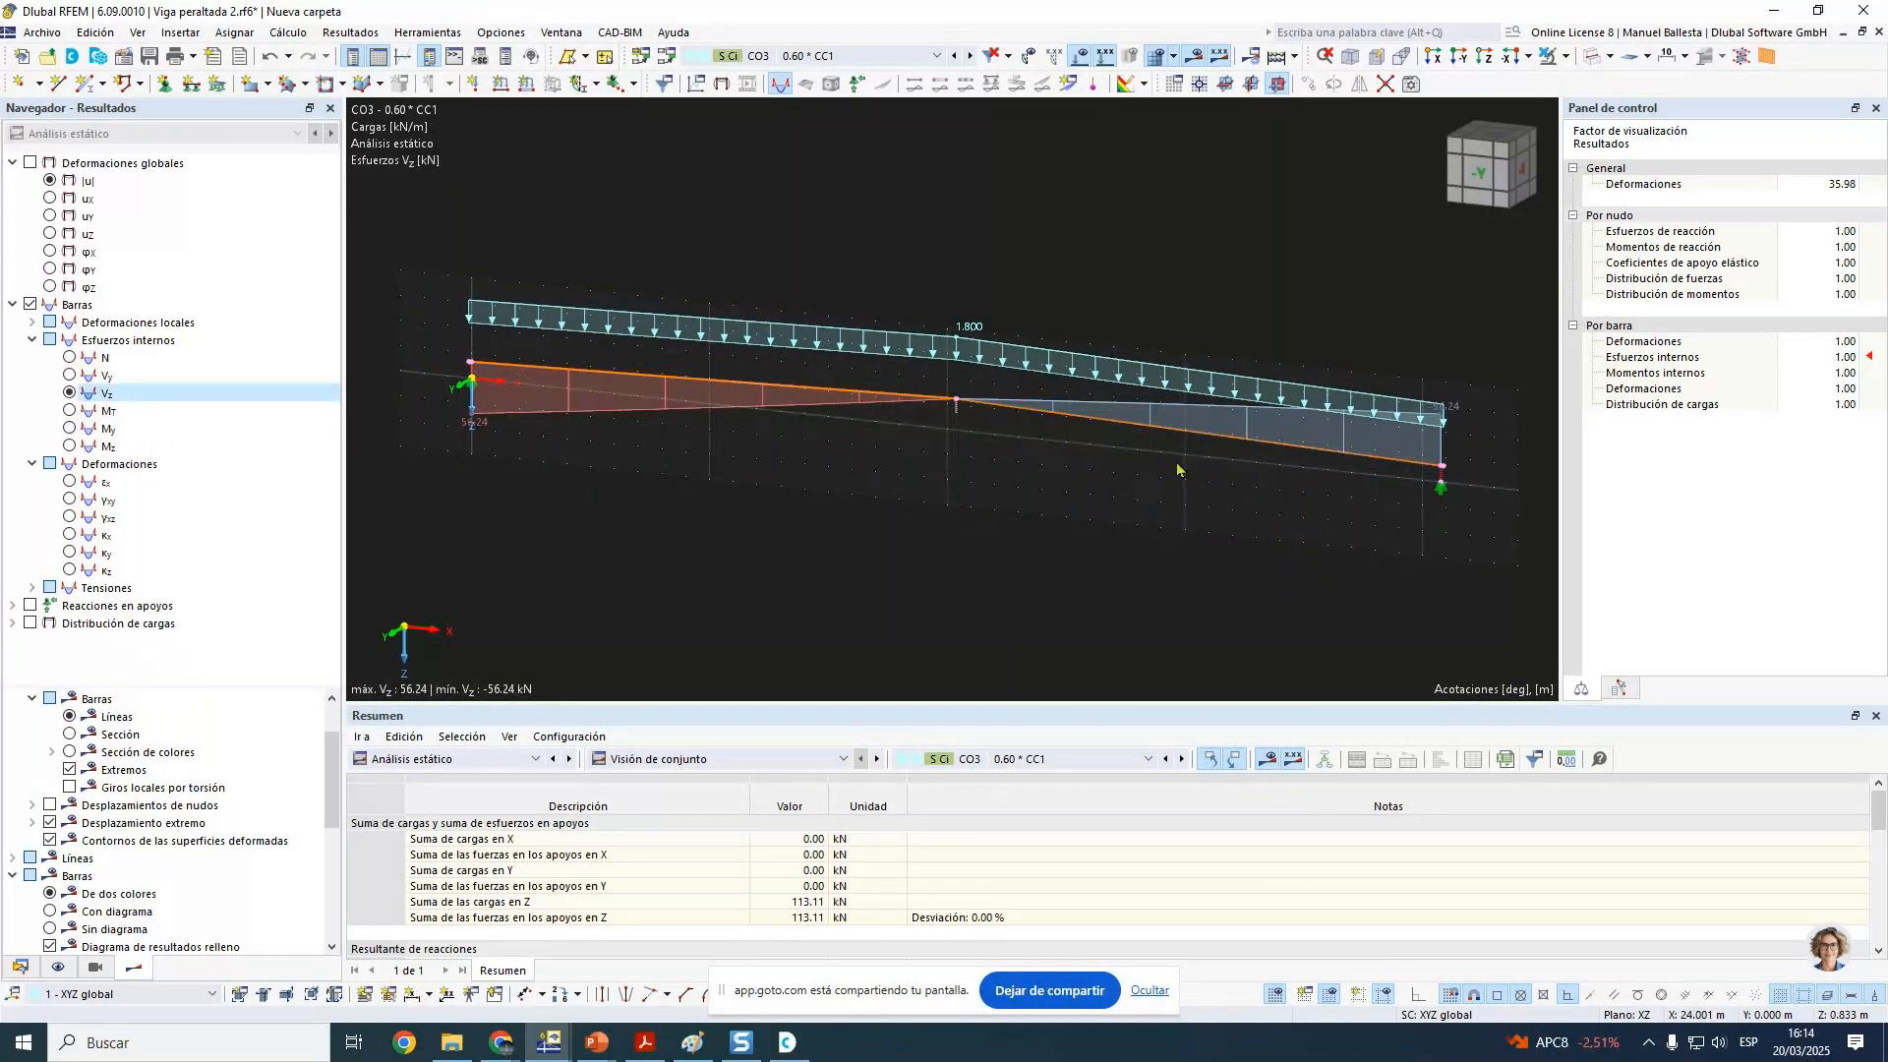
left_click(1841, 358)
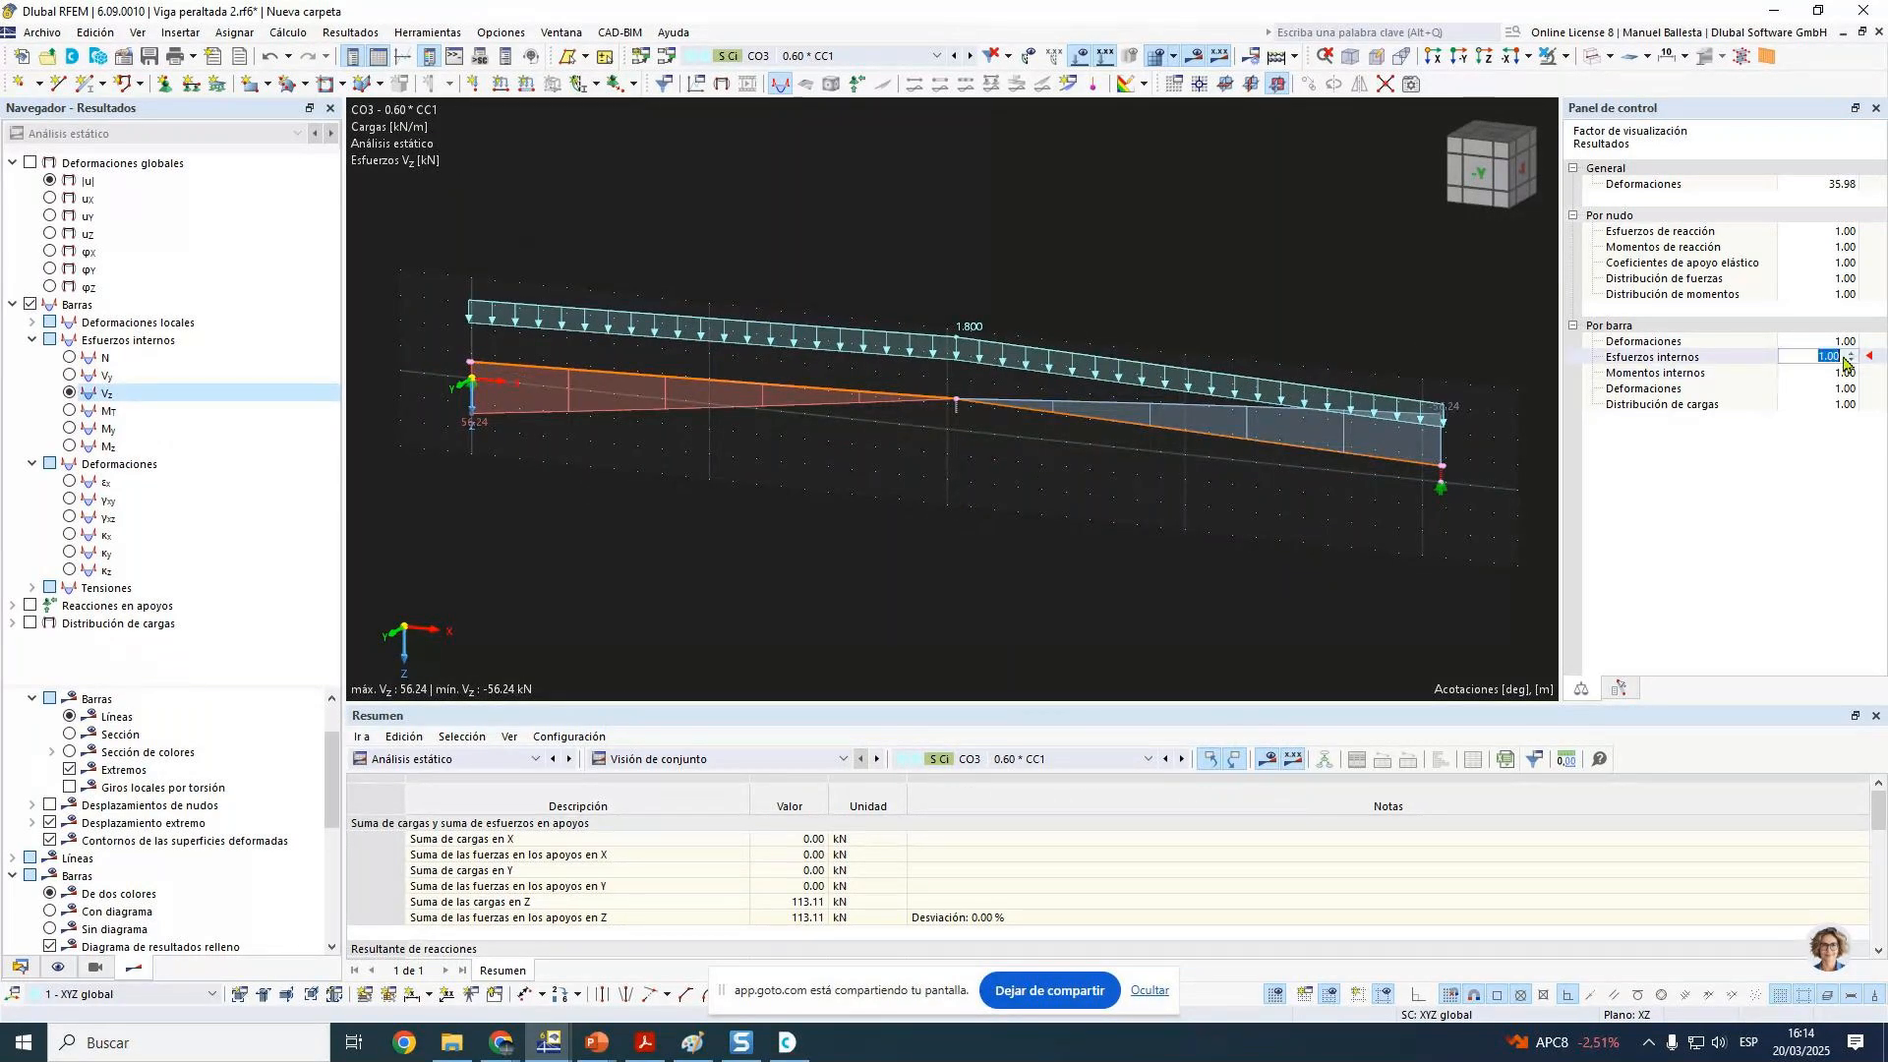
type("1.5")
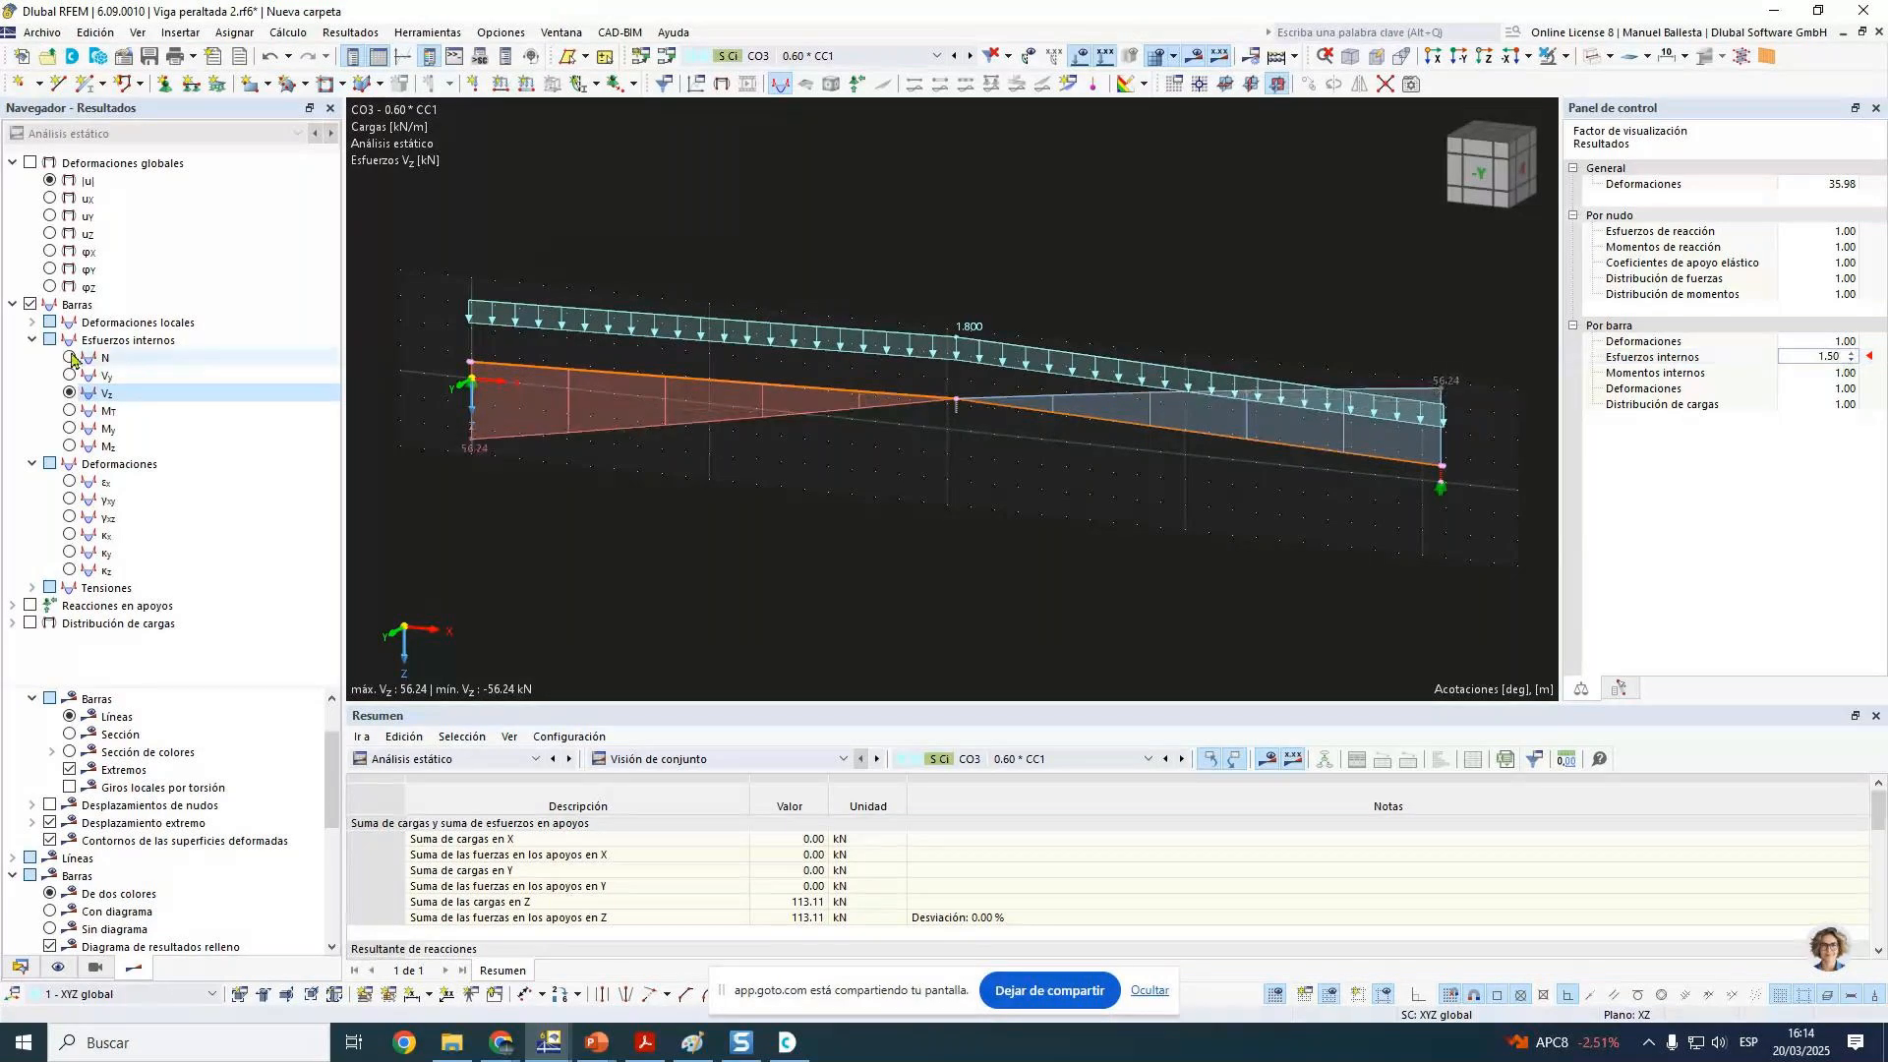
left_click(69, 358)
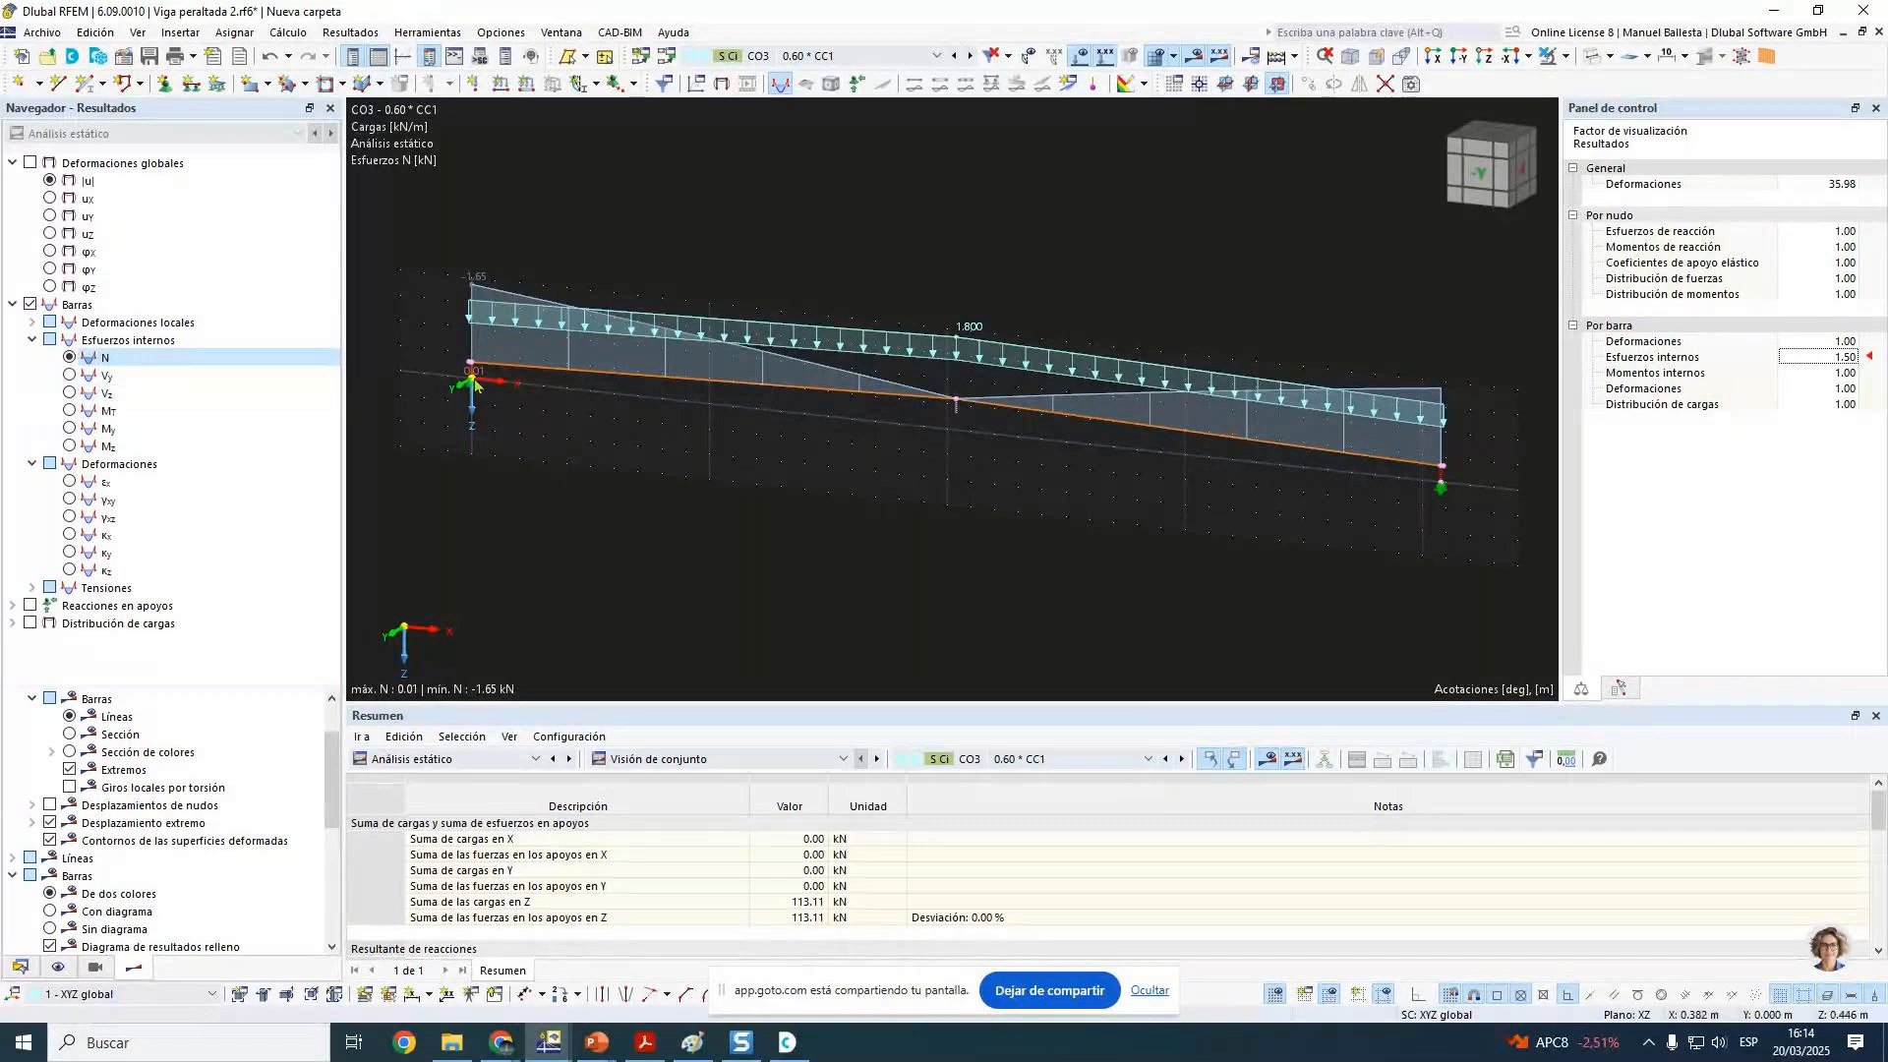
Step: Display the bending moment My diagram of the beam instead of the axial force
scroll(749, 387, "up", 3)
scroll(978, 383, "down", 3)
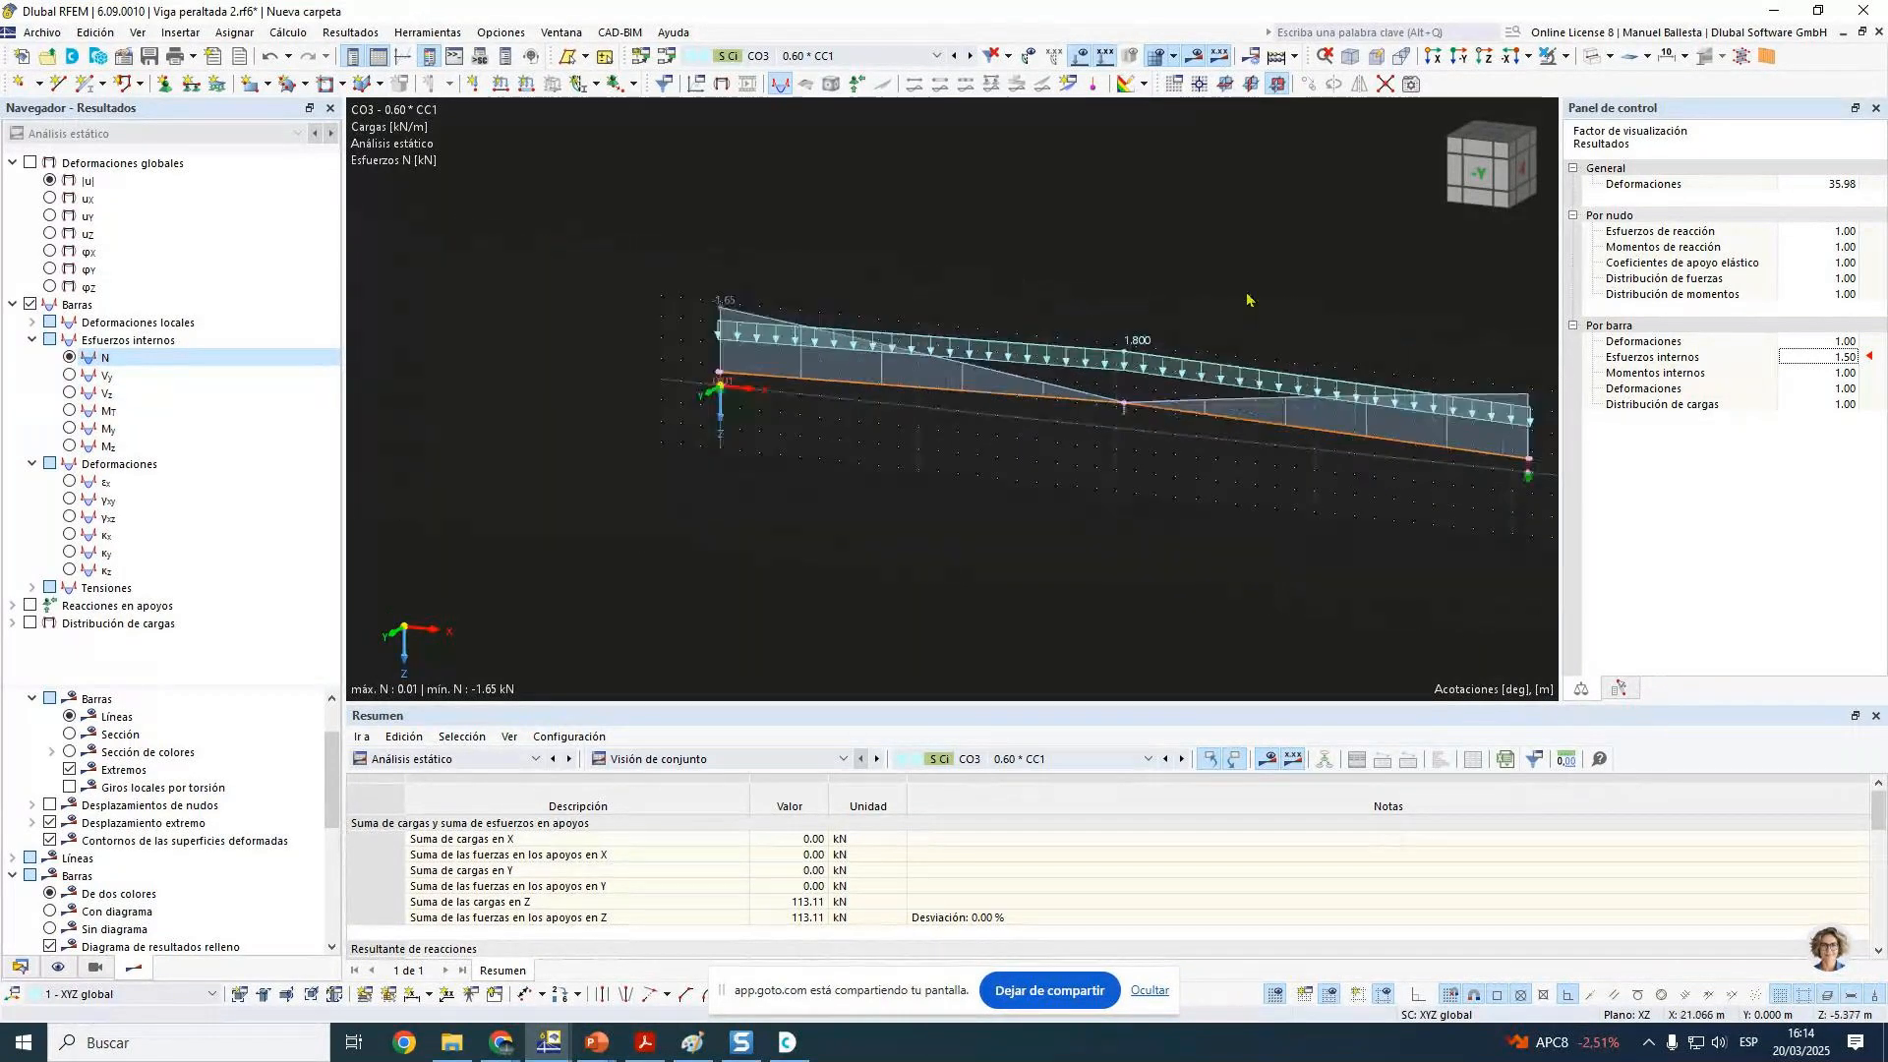
left_click(108, 430)
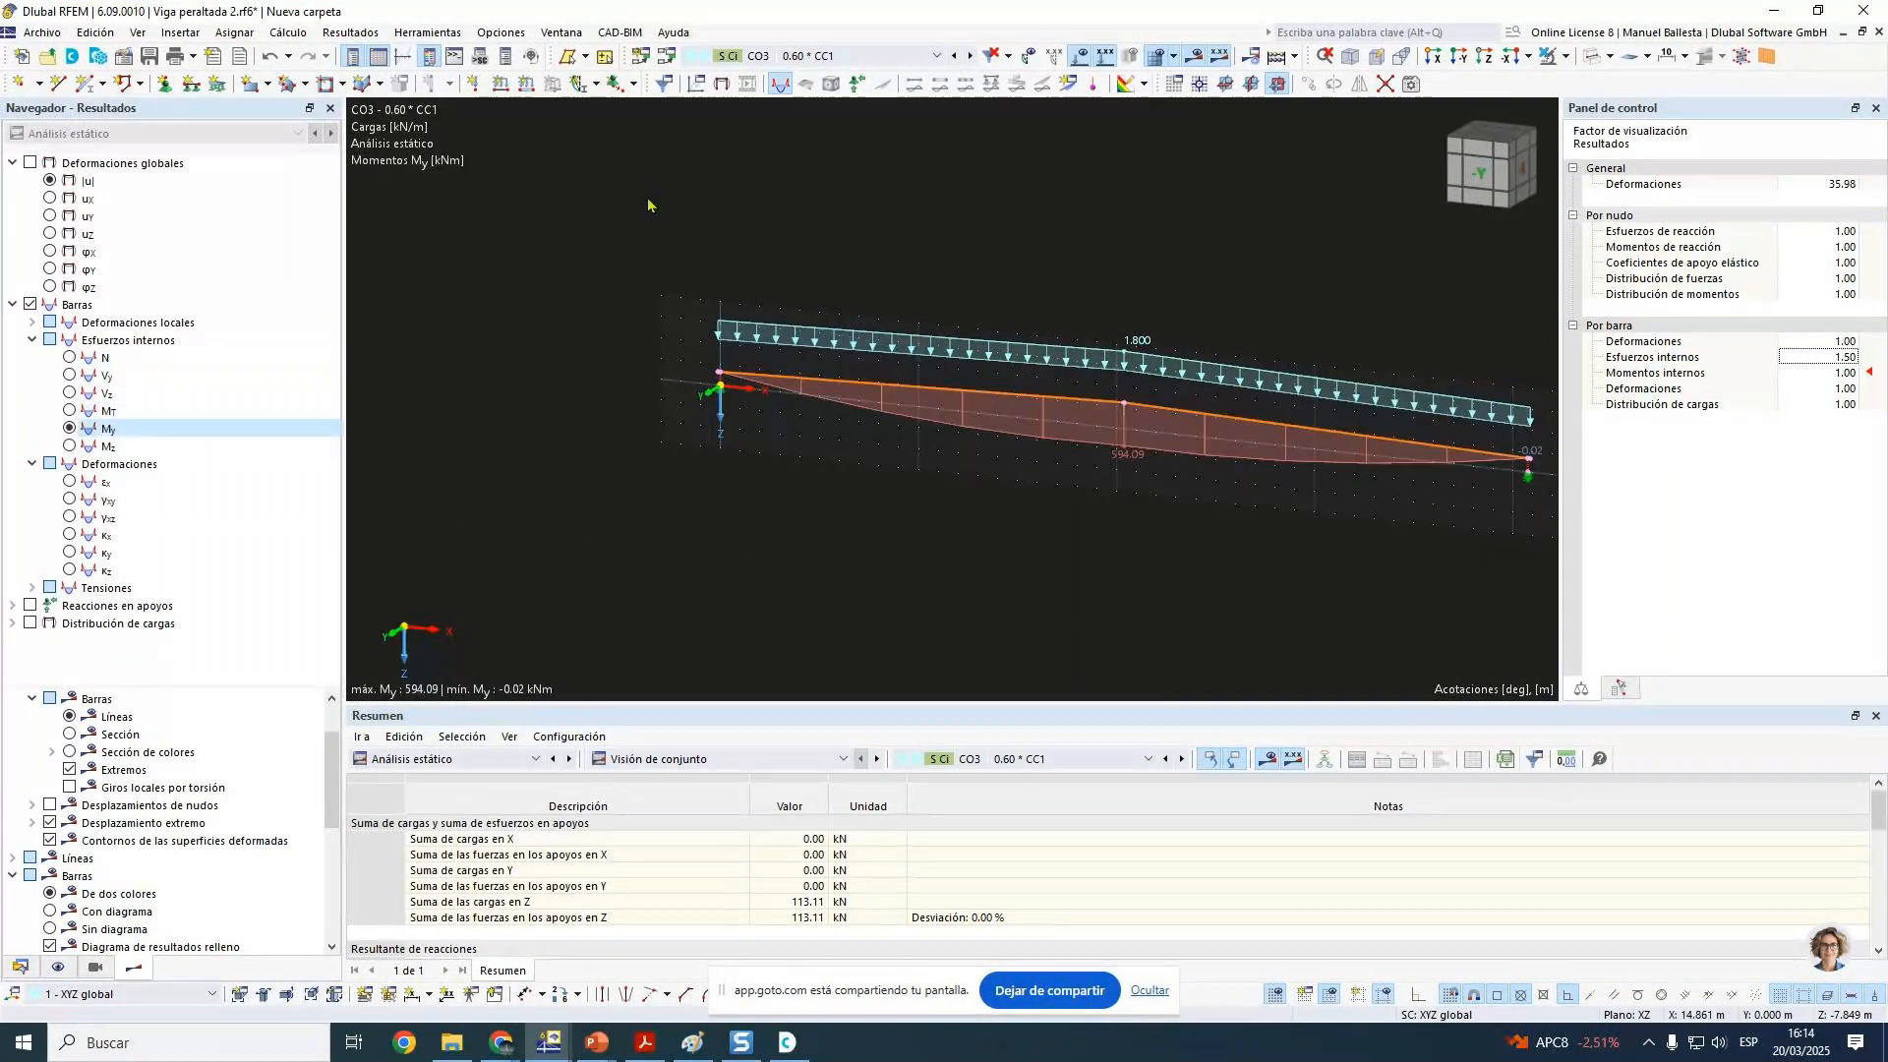
Step: Display the global deformation |u| of the beam, rendered as coloured sections along the member
left_click(30, 163)
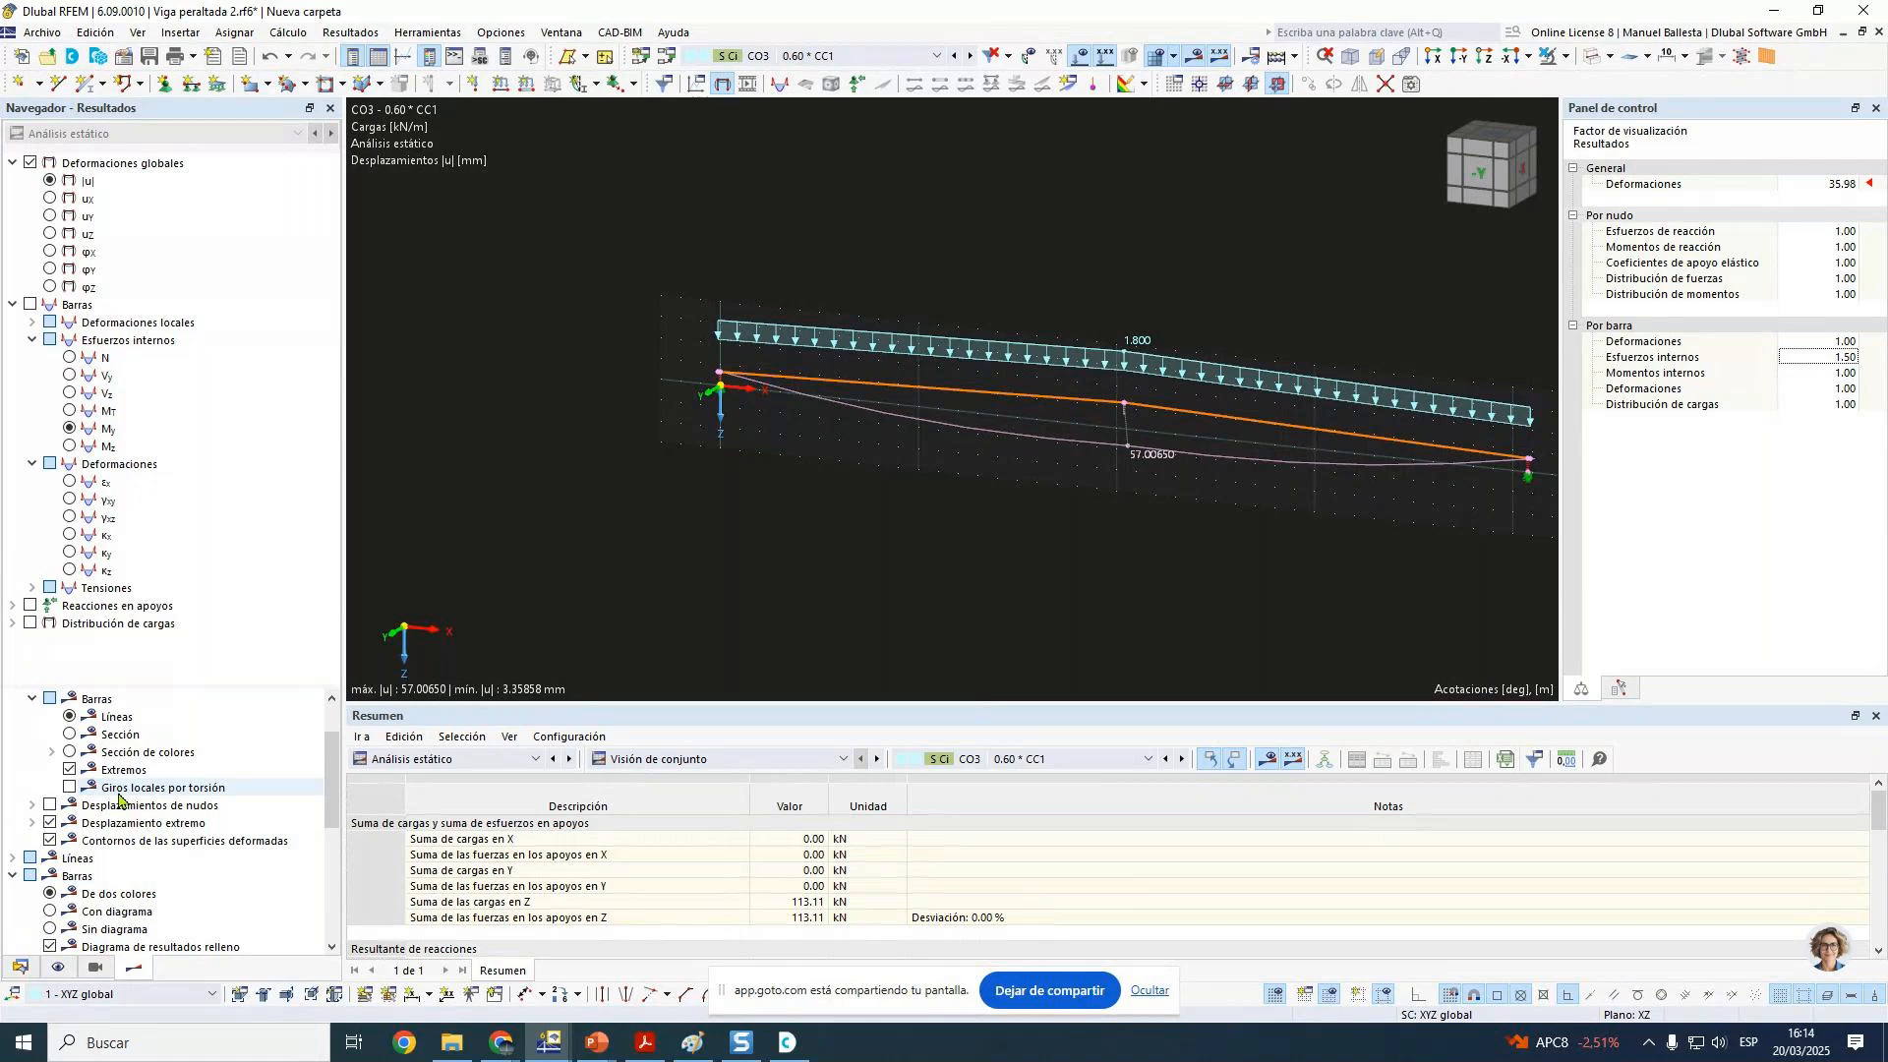
scroll(123, 802, "down", 1)
scroll(119, 794, "down", 5)
scroll(119, 794, "up", 6)
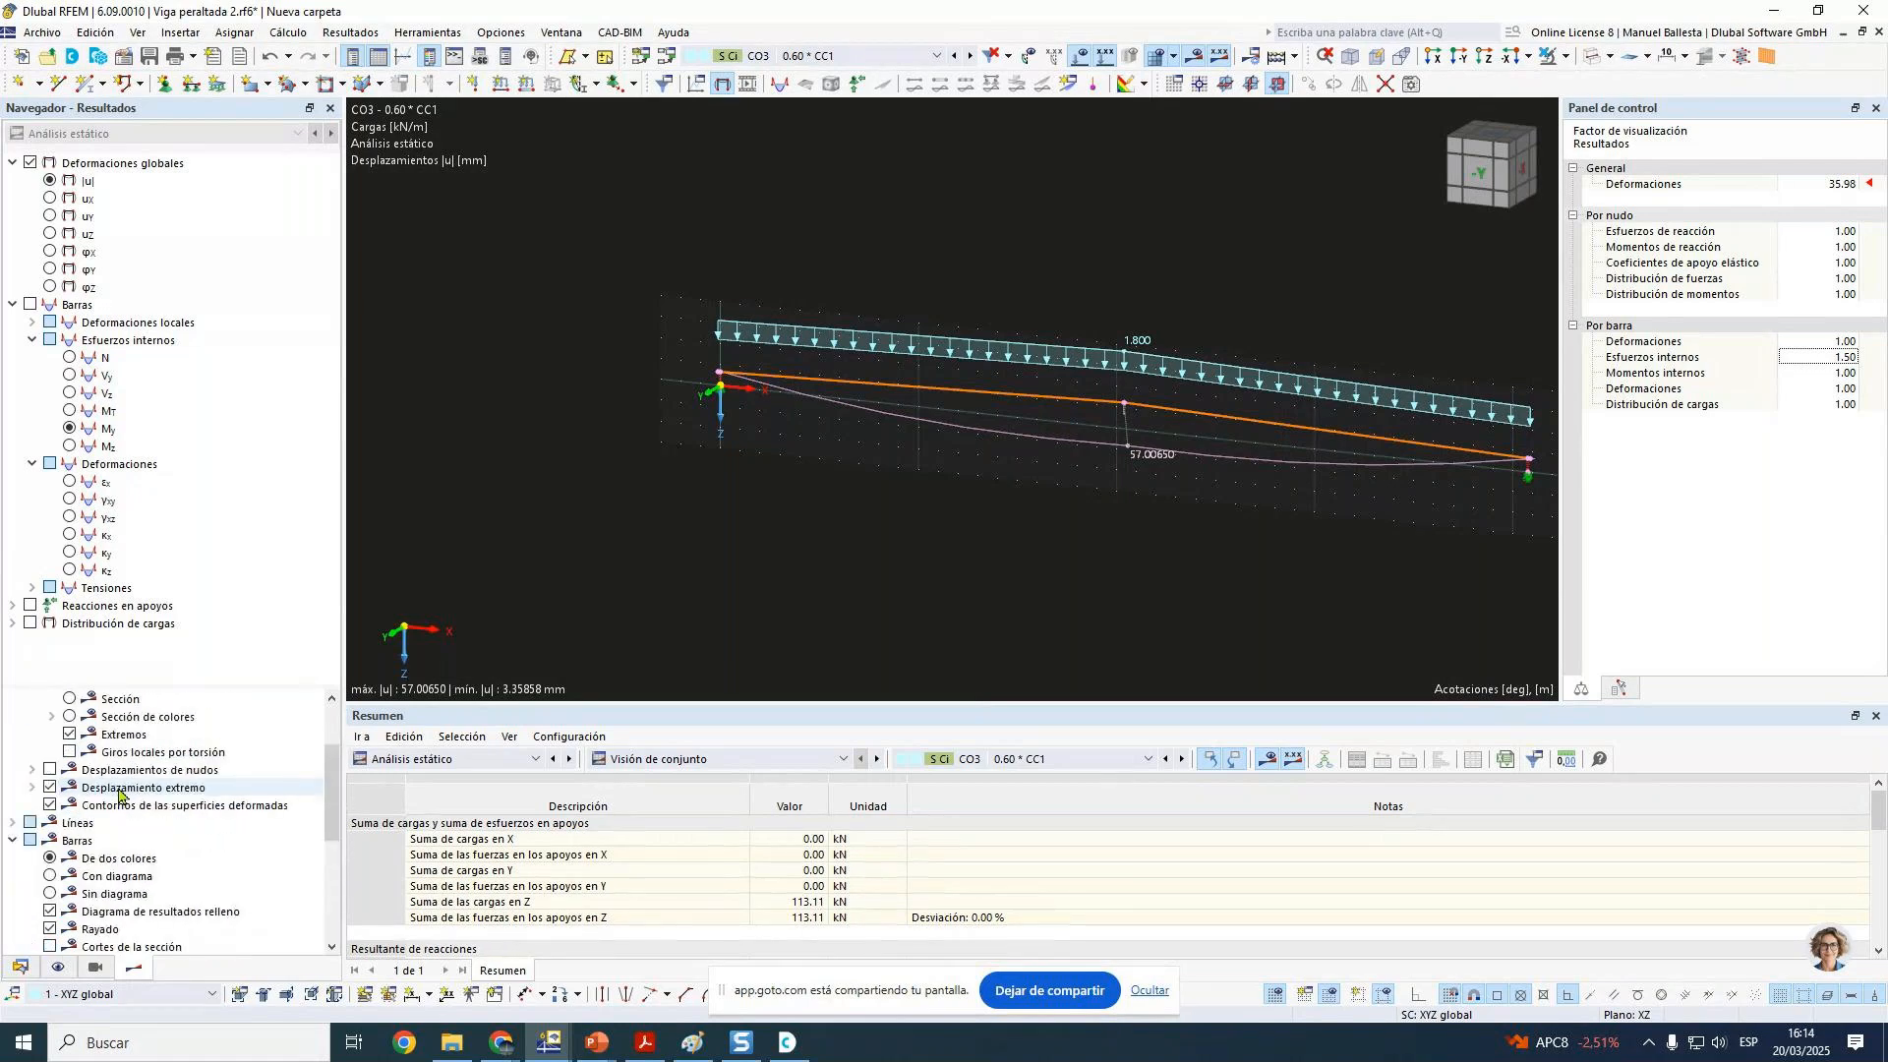
left_click(69, 770)
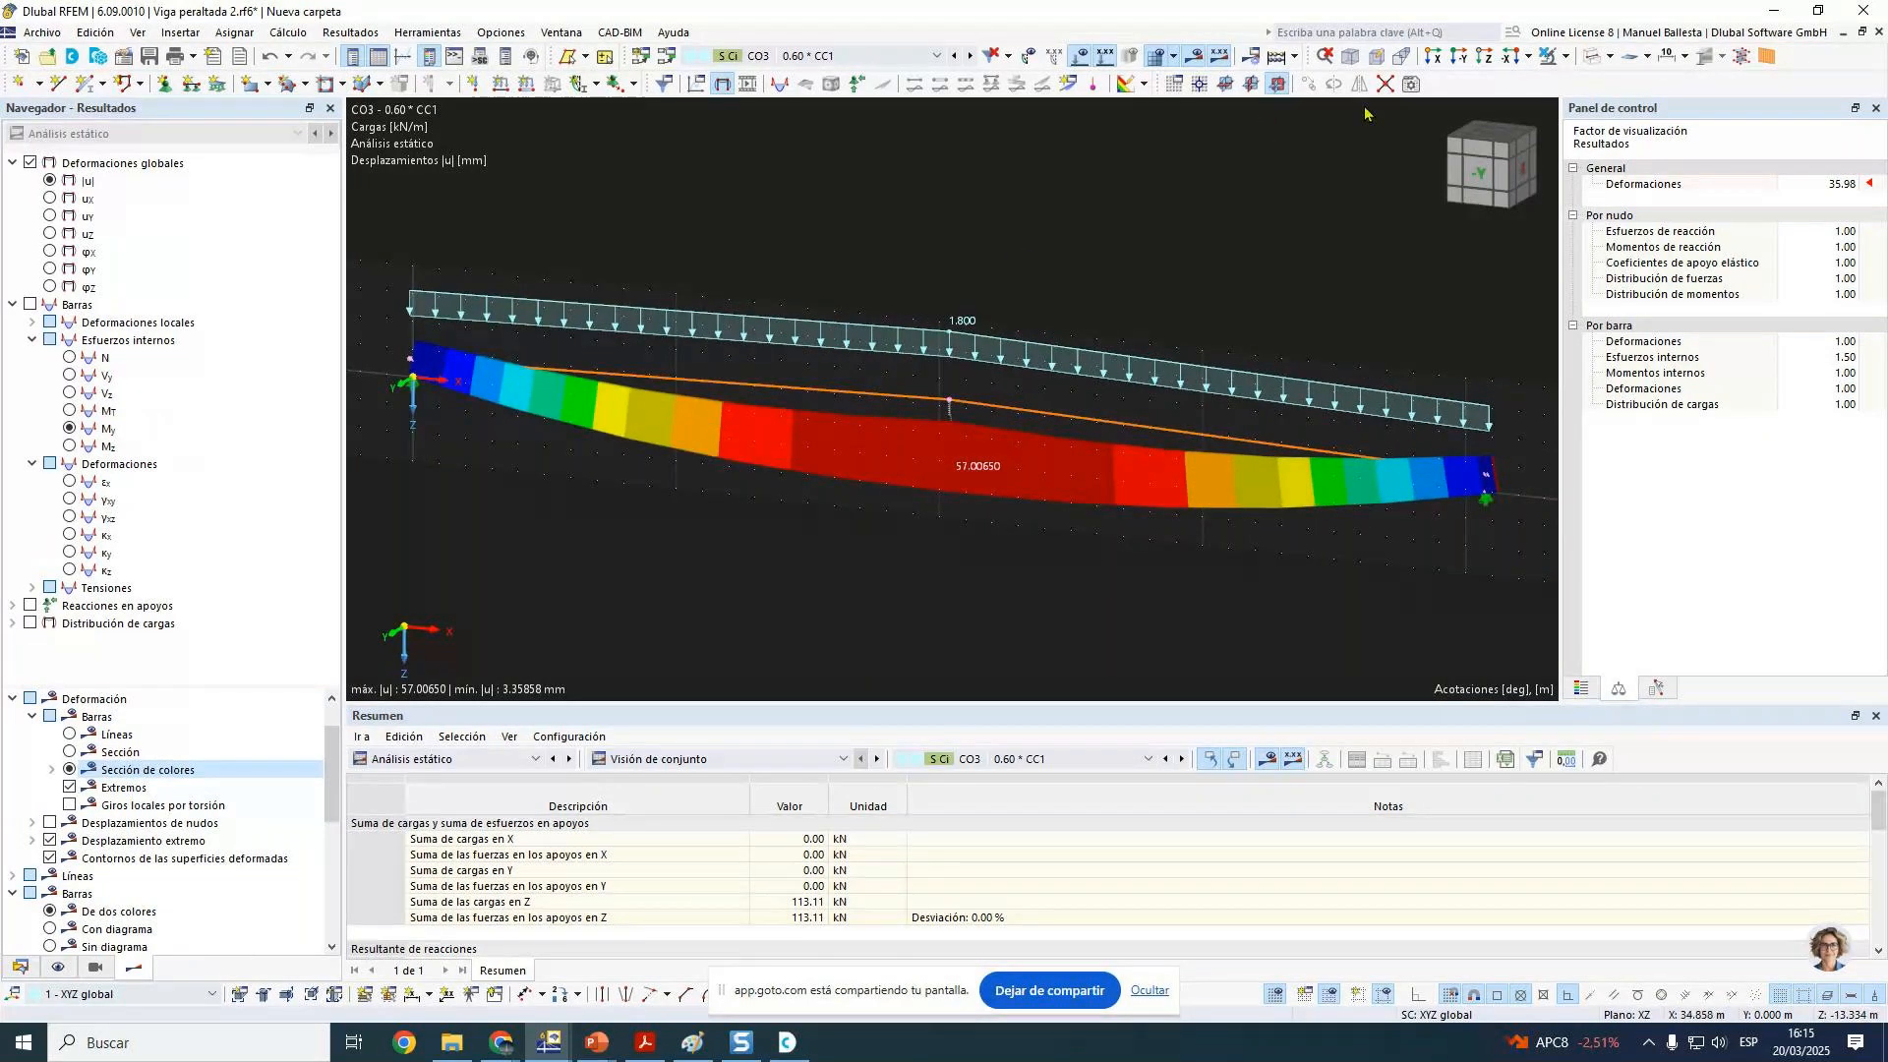
Step: Add the support reaction forces to the deformation results shown on the beam
left_click(743, 90)
scroll(1073, 279, "down", 2)
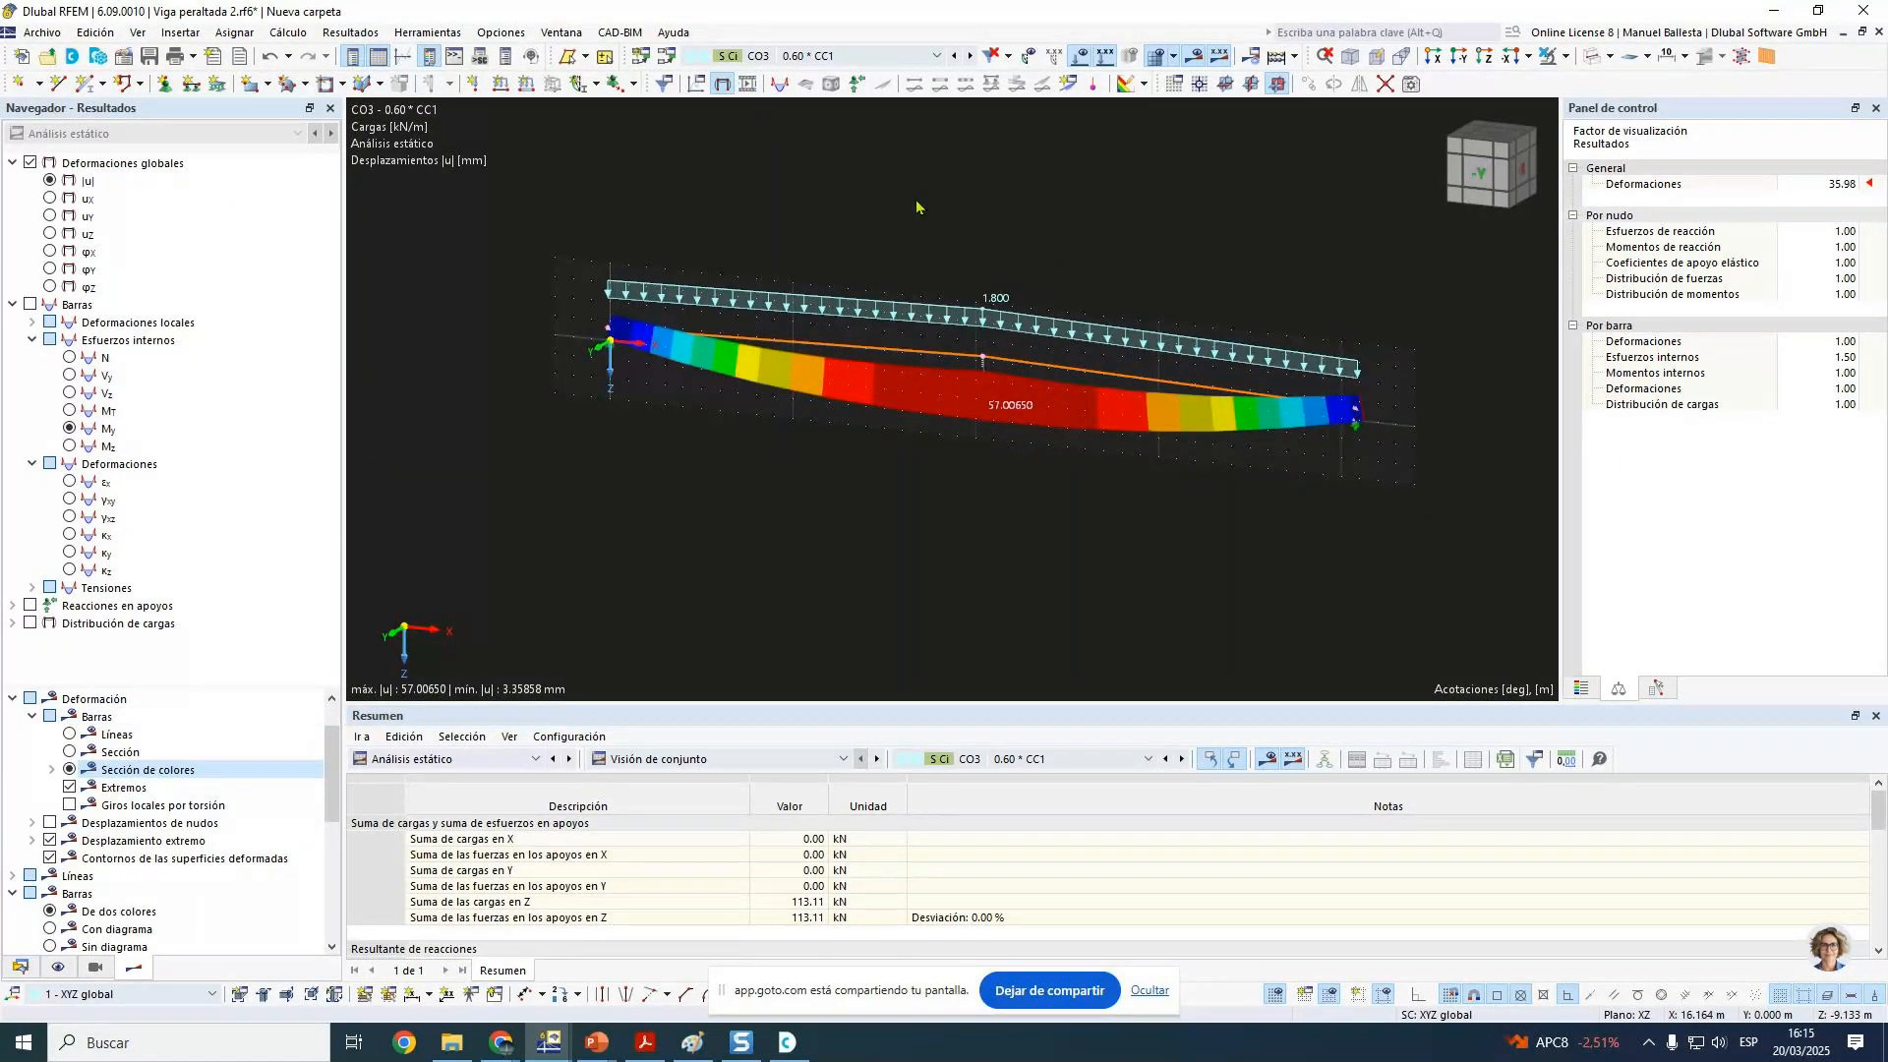
scroll(1058, 249, "up", 2)
scroll(962, 238, "down", 2)
middle_click_drag(1032, 250, 1091, 298, "ctrl")
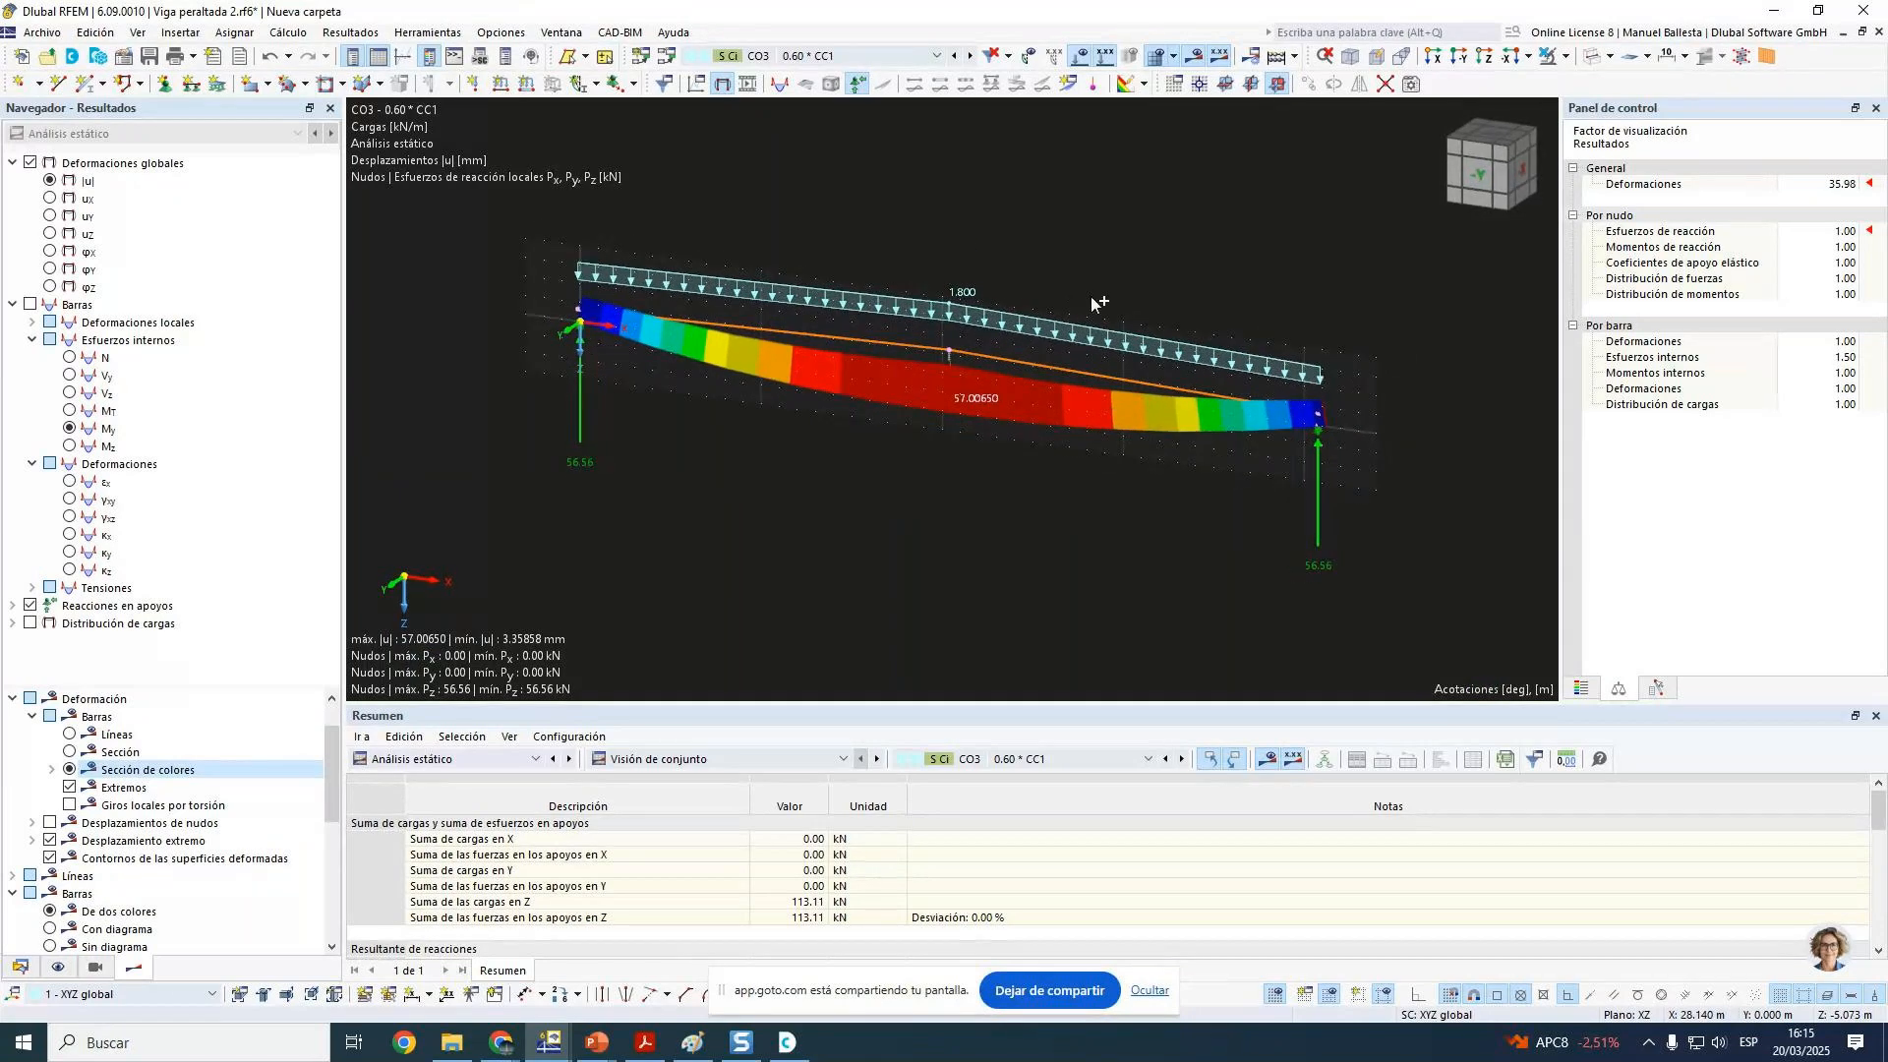
Step: Create new timber design effective lengths for beam member 1, excluding flexural buckling about y/u and z/v so only lateral buckling is considered
right_click(901, 352)
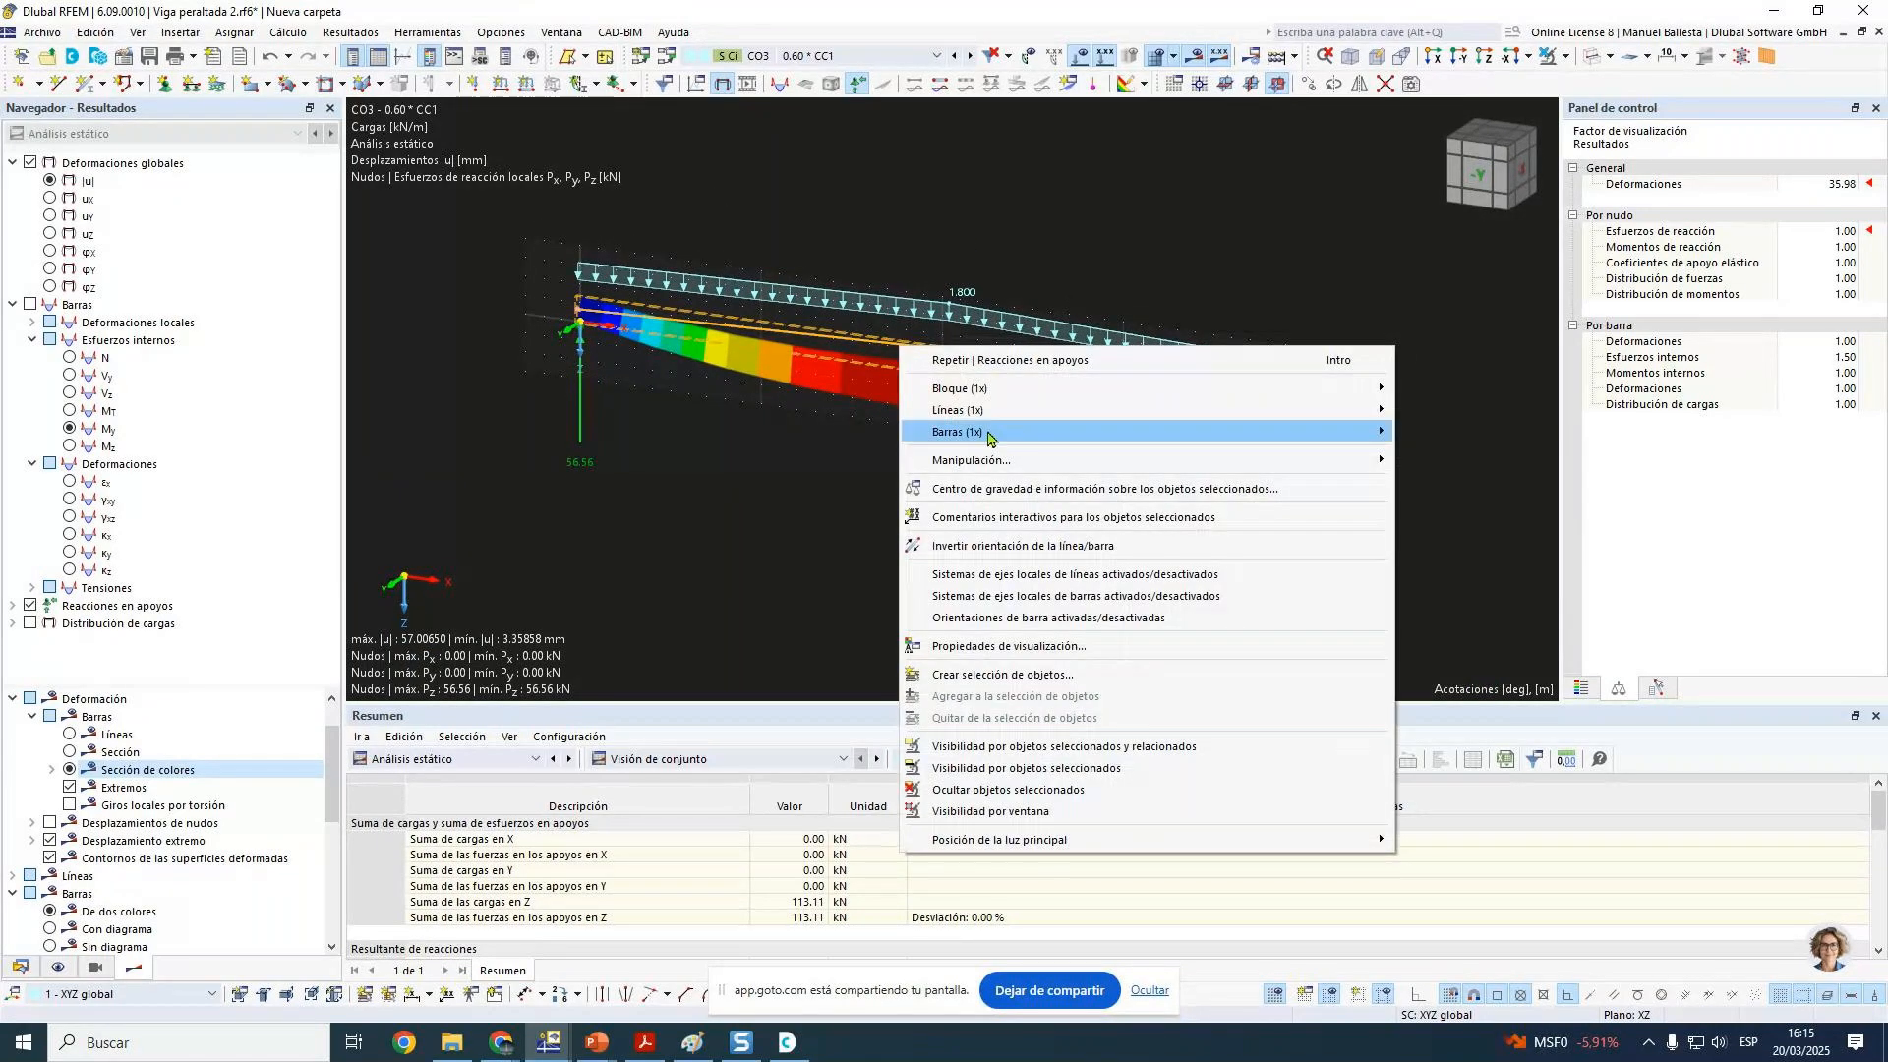
mouse_move(994, 433)
left_click(1429, 438)
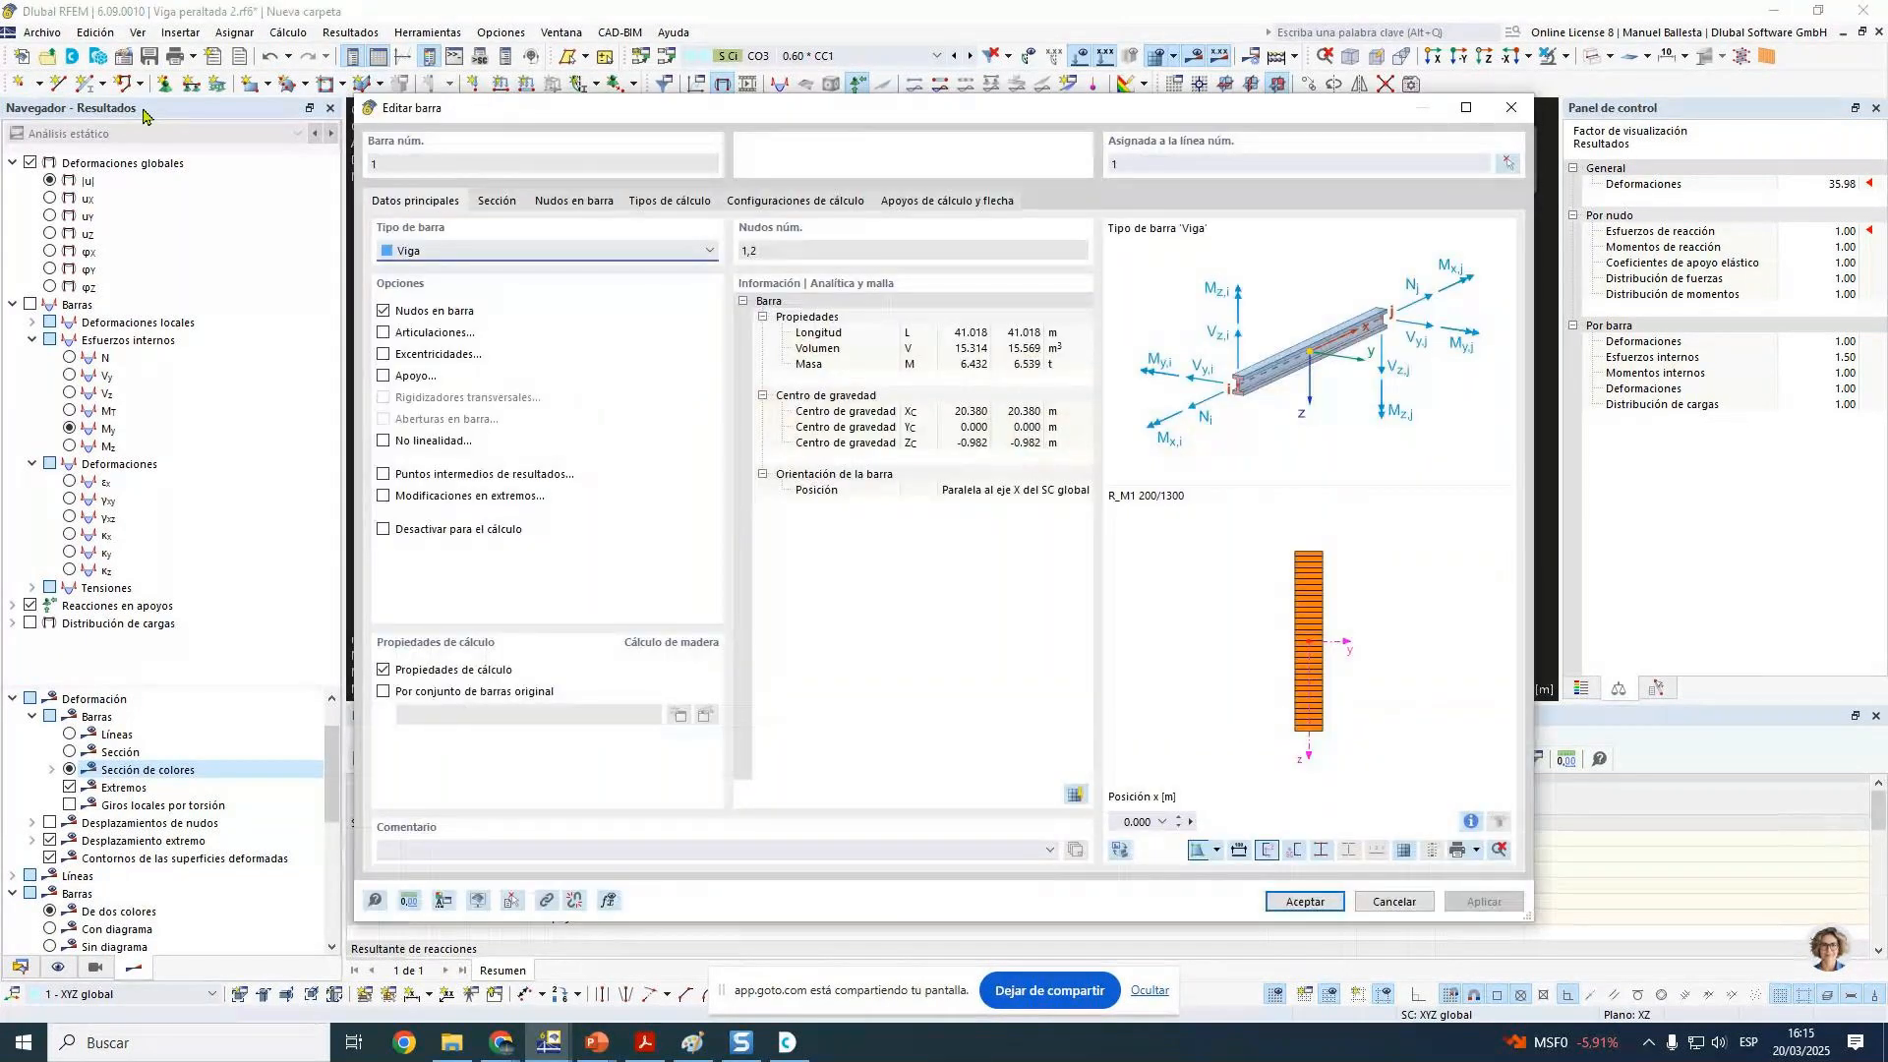
left_click(652, 202)
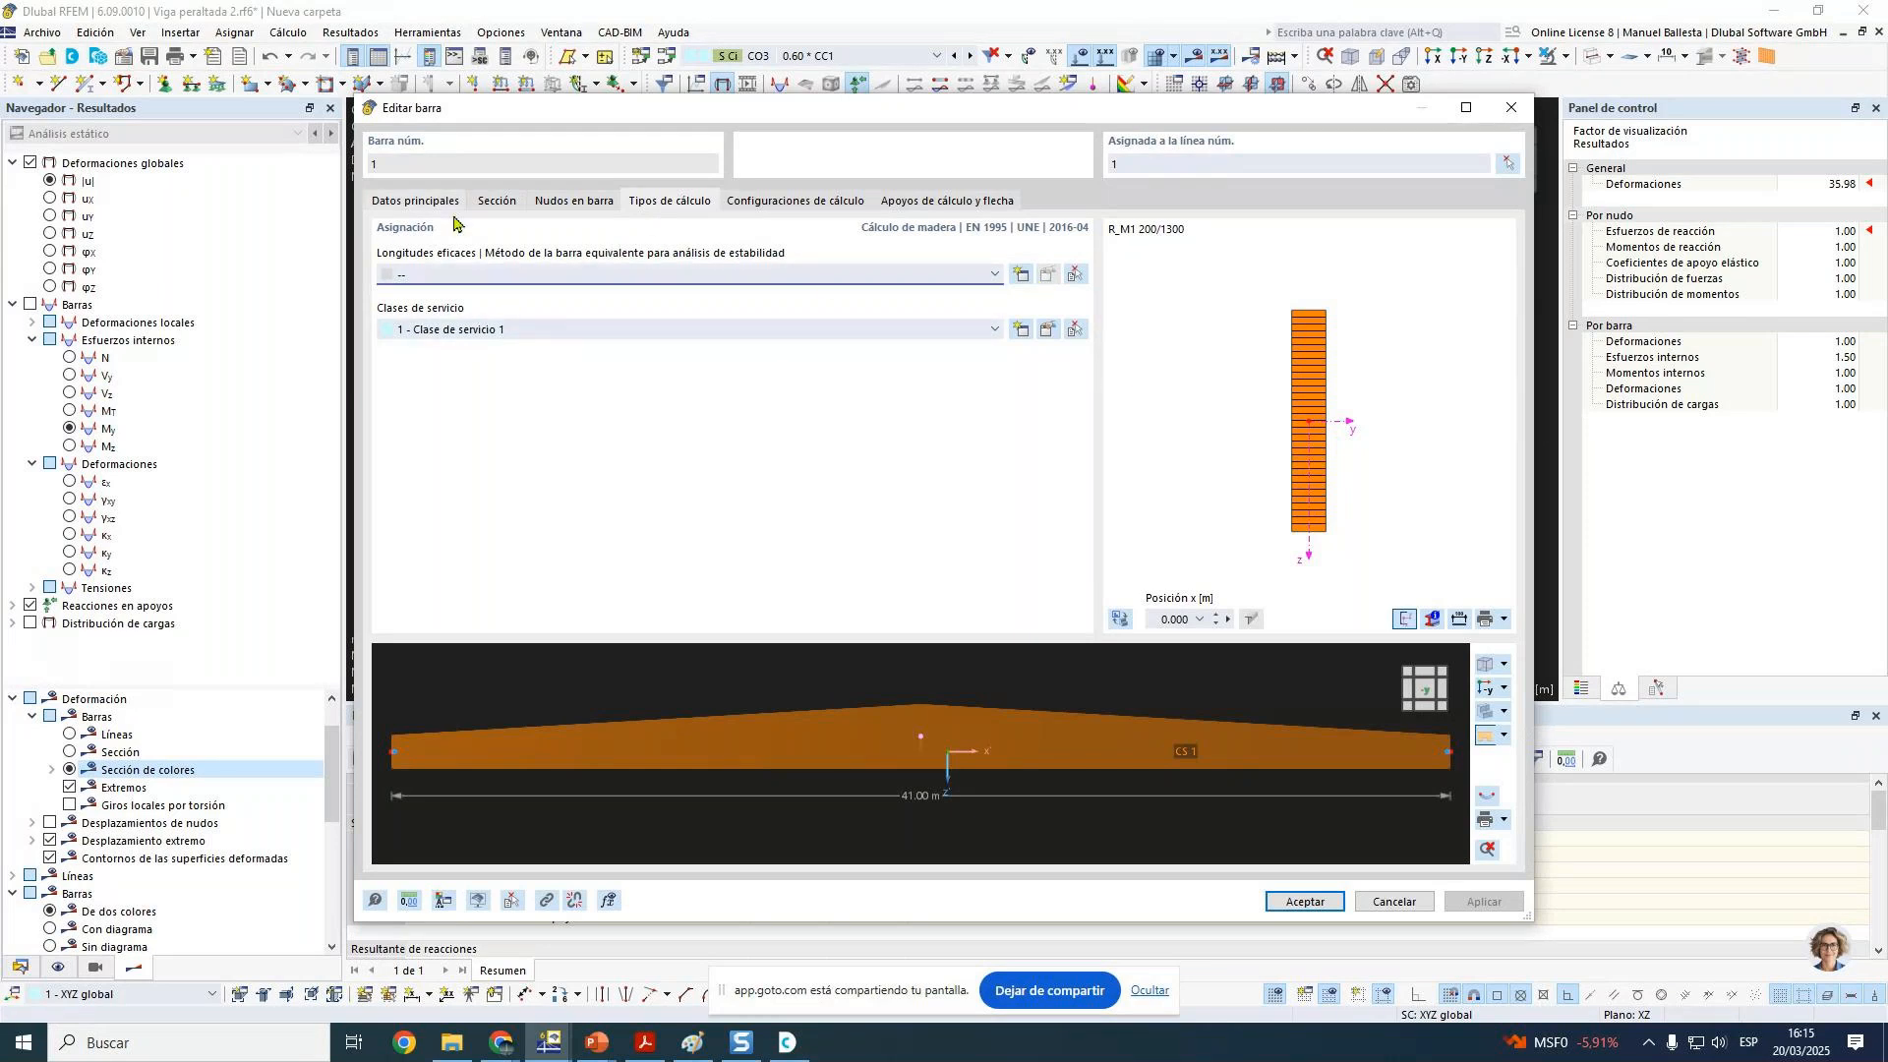
left_click(1019, 276)
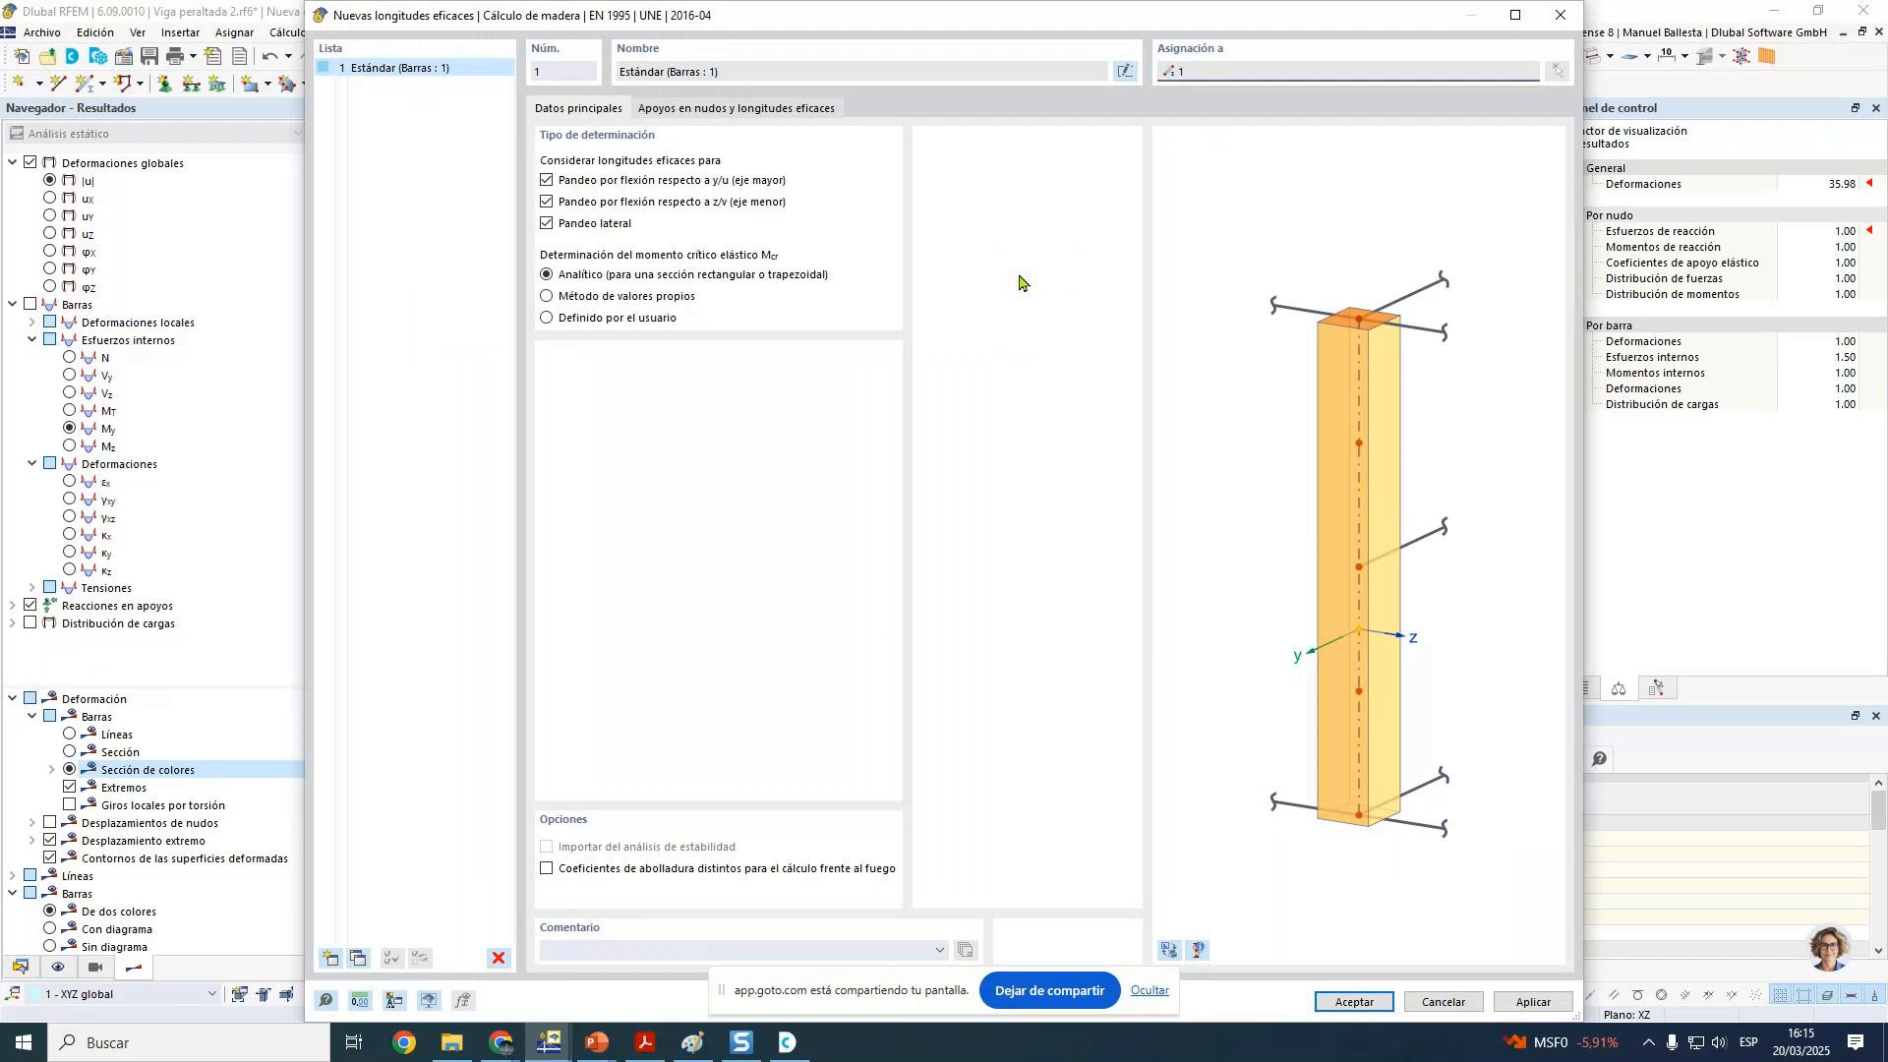
left_click(546, 180)
left_click(547, 202)
Step: Try an absolute lateral buckling length of 4.5 m for the beam segment, and return to effective length coefficients
left_click(785, 110)
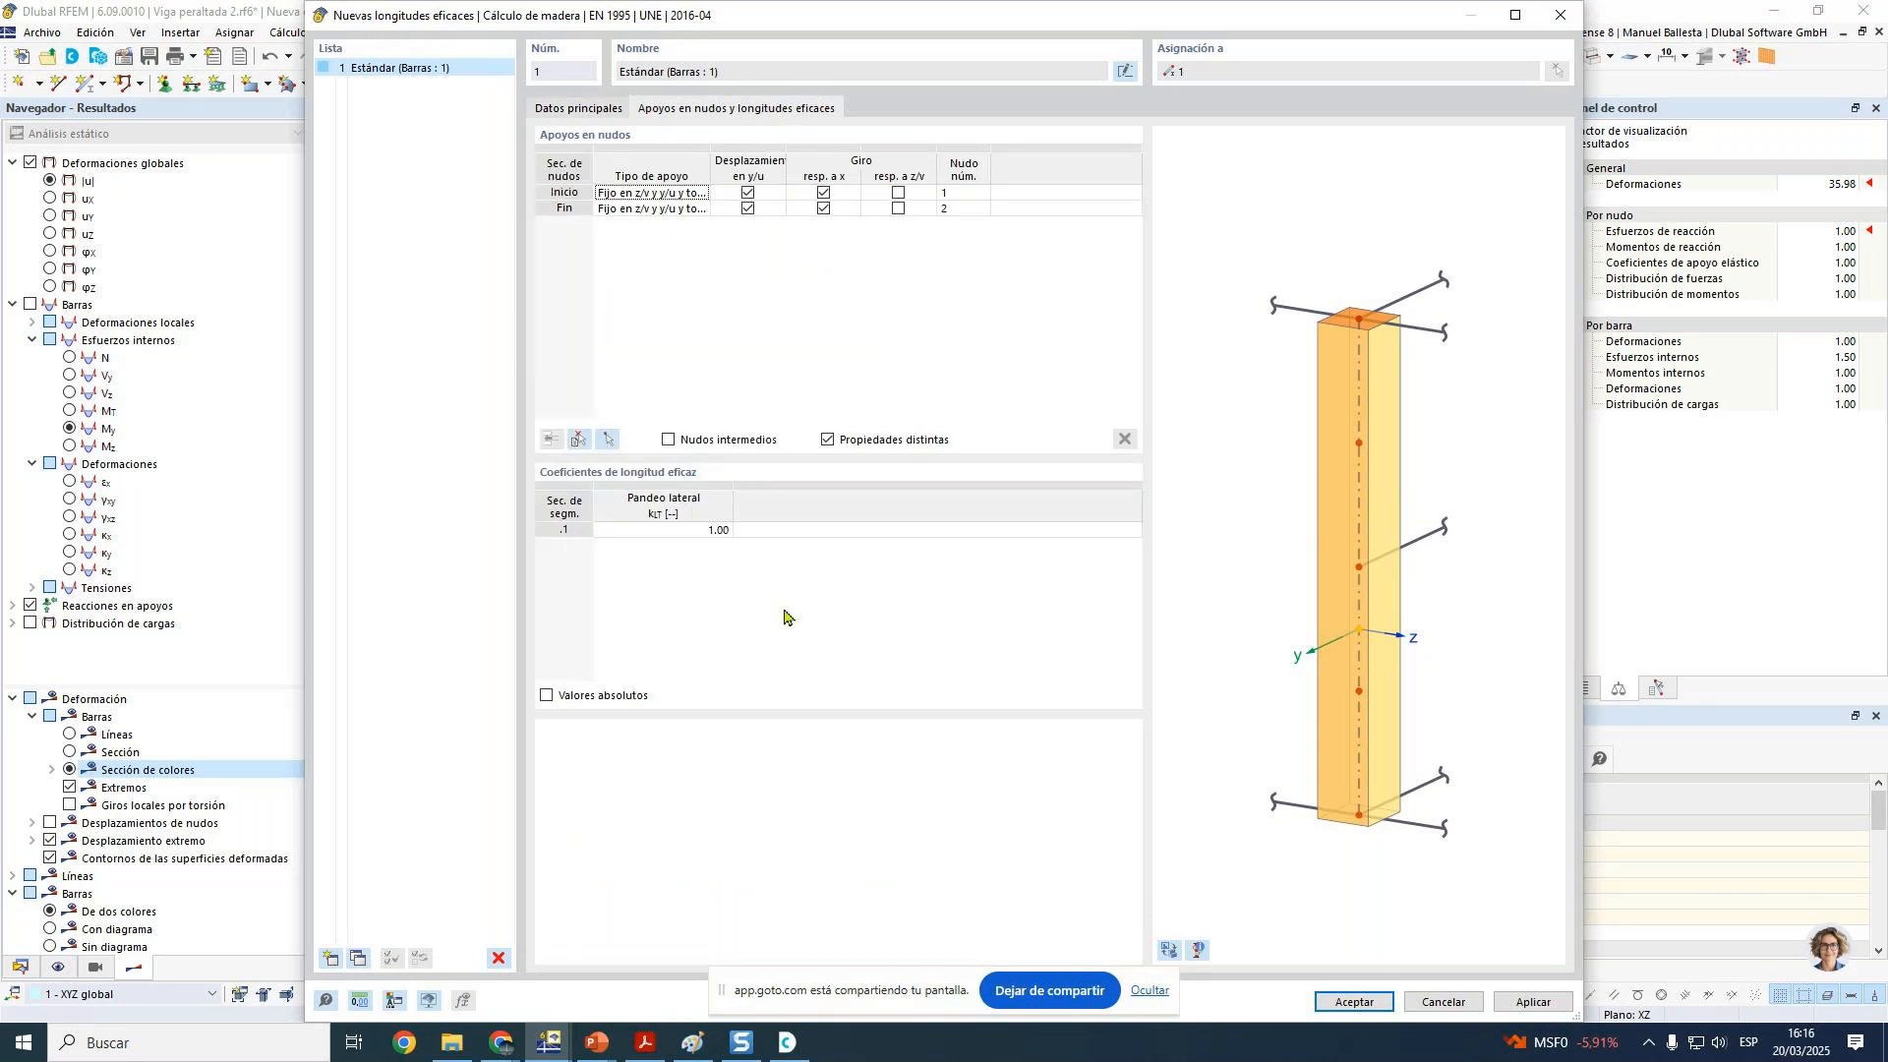
left_click(547, 695)
double_click(697, 531)
type("4.5")
key("Return")
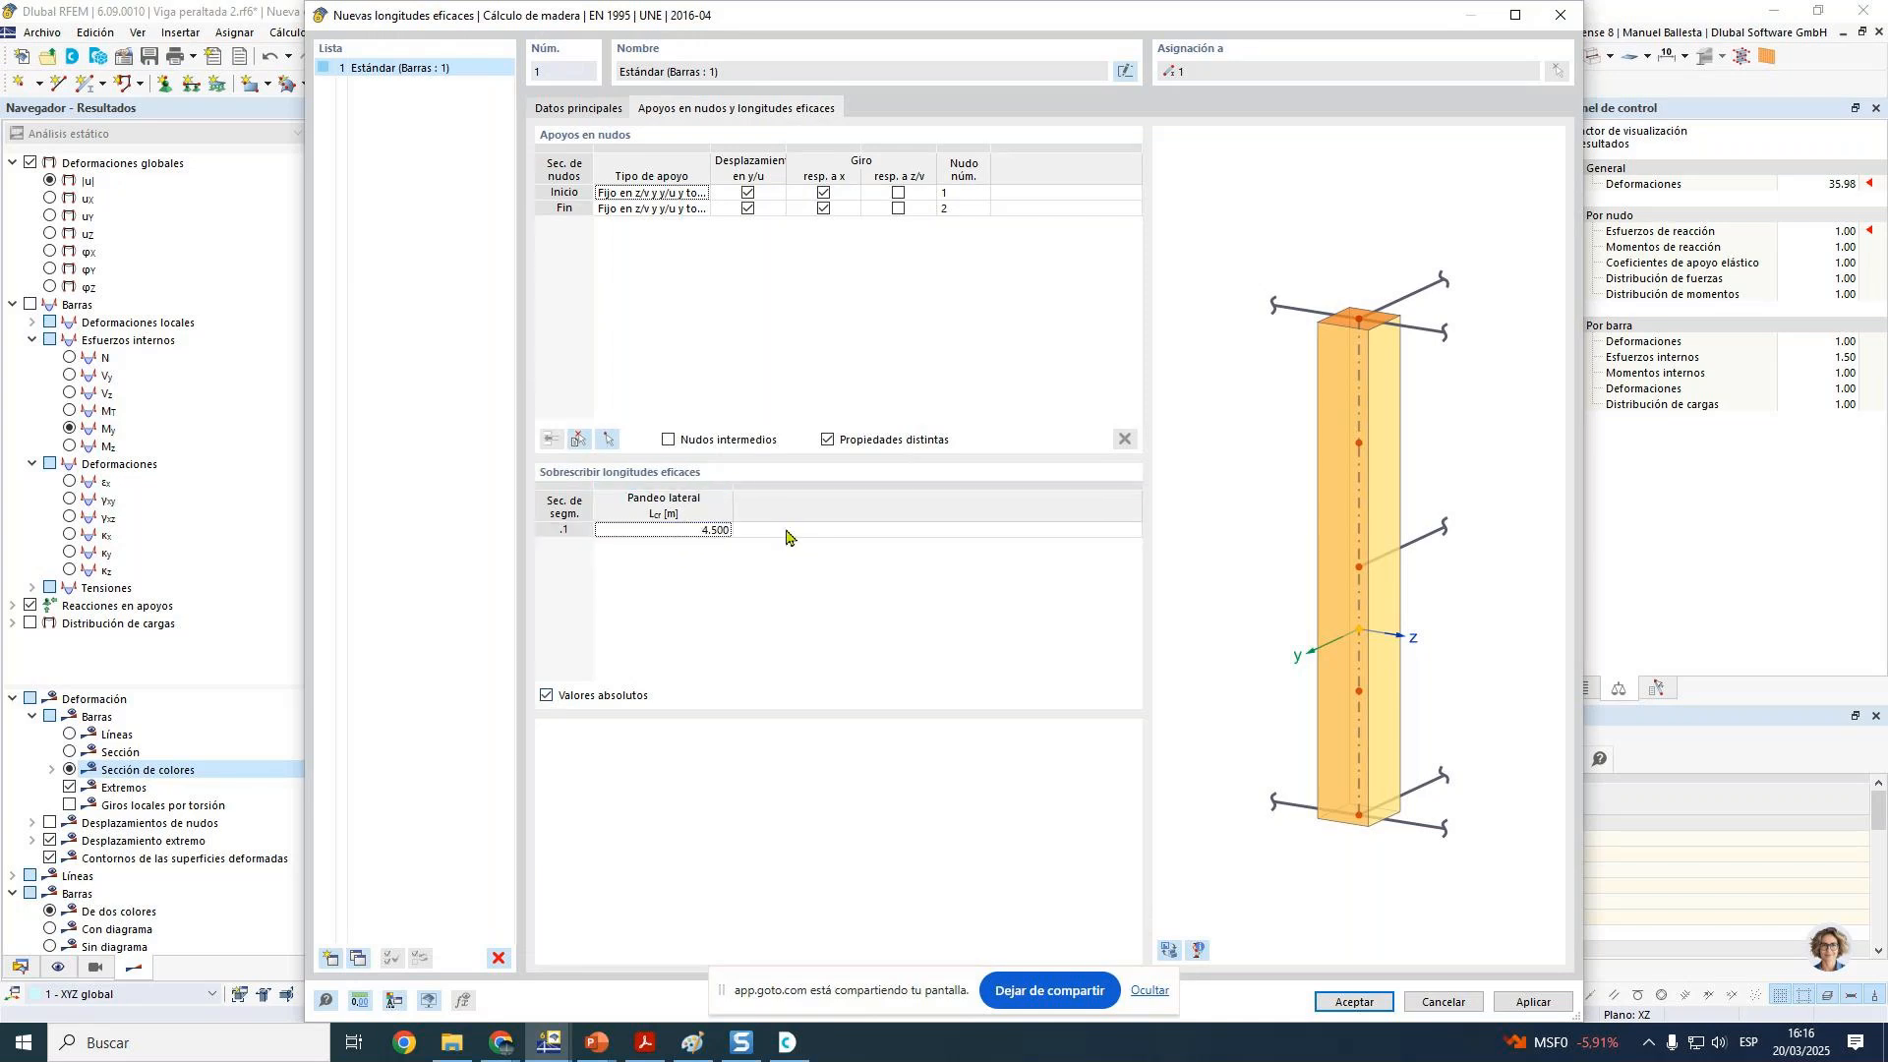
left_click(547, 695)
left_click(693, 533)
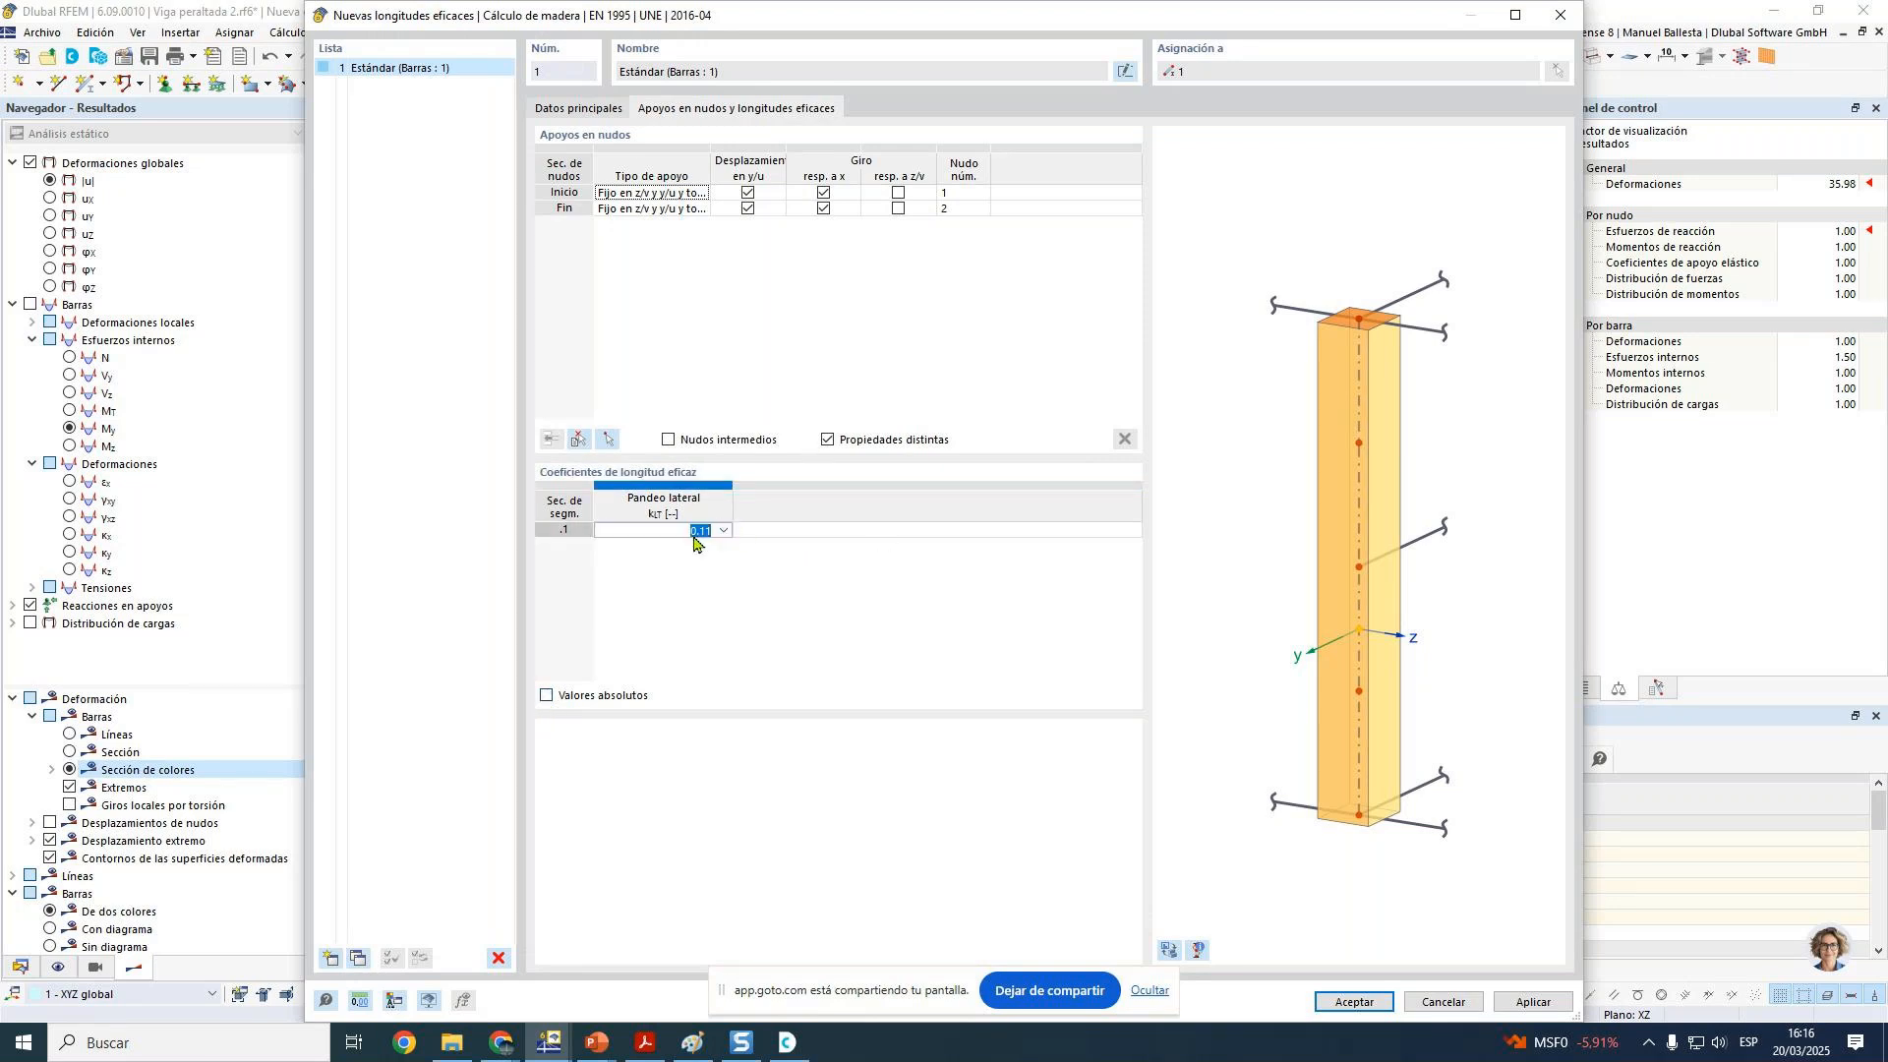
Step: Add two intermediate nodes to the nodal supports and show the actual beam model in the preview
left_click(688, 441)
left_click(552, 440)
left_click(552, 440)
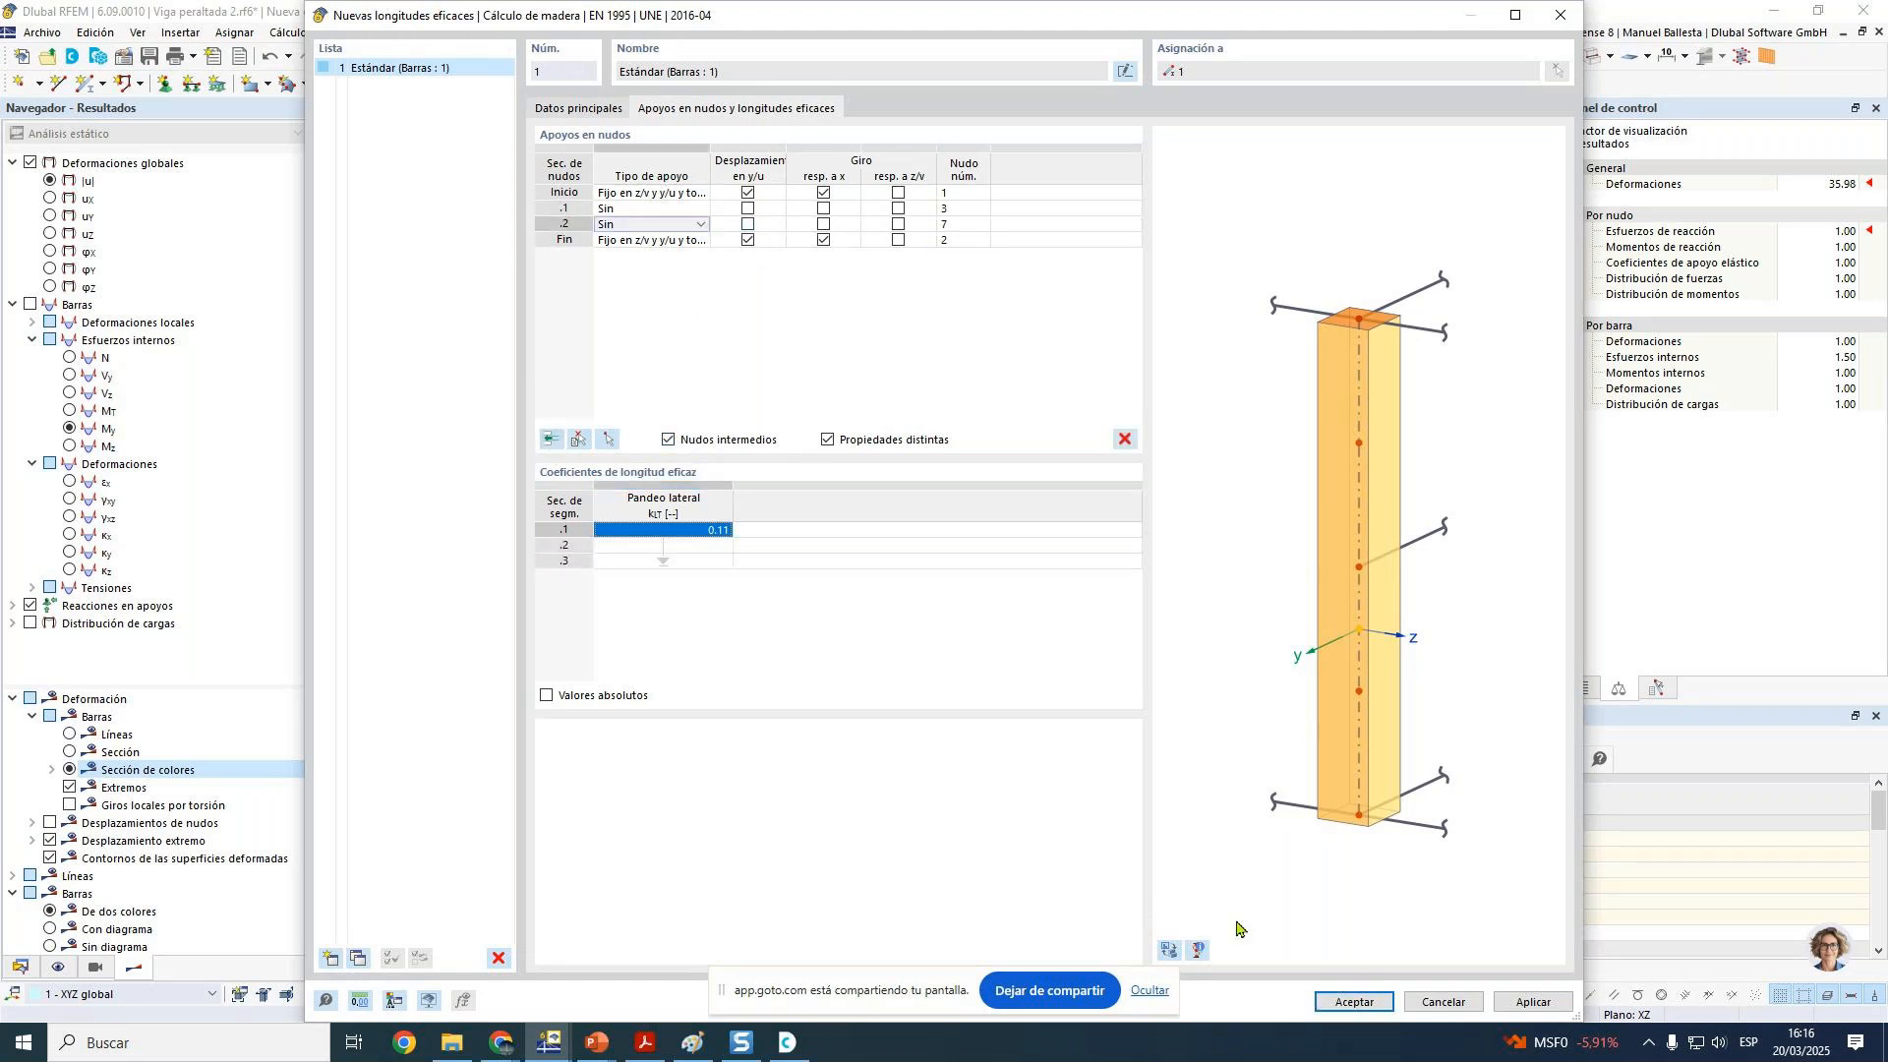
left_click(1171, 951)
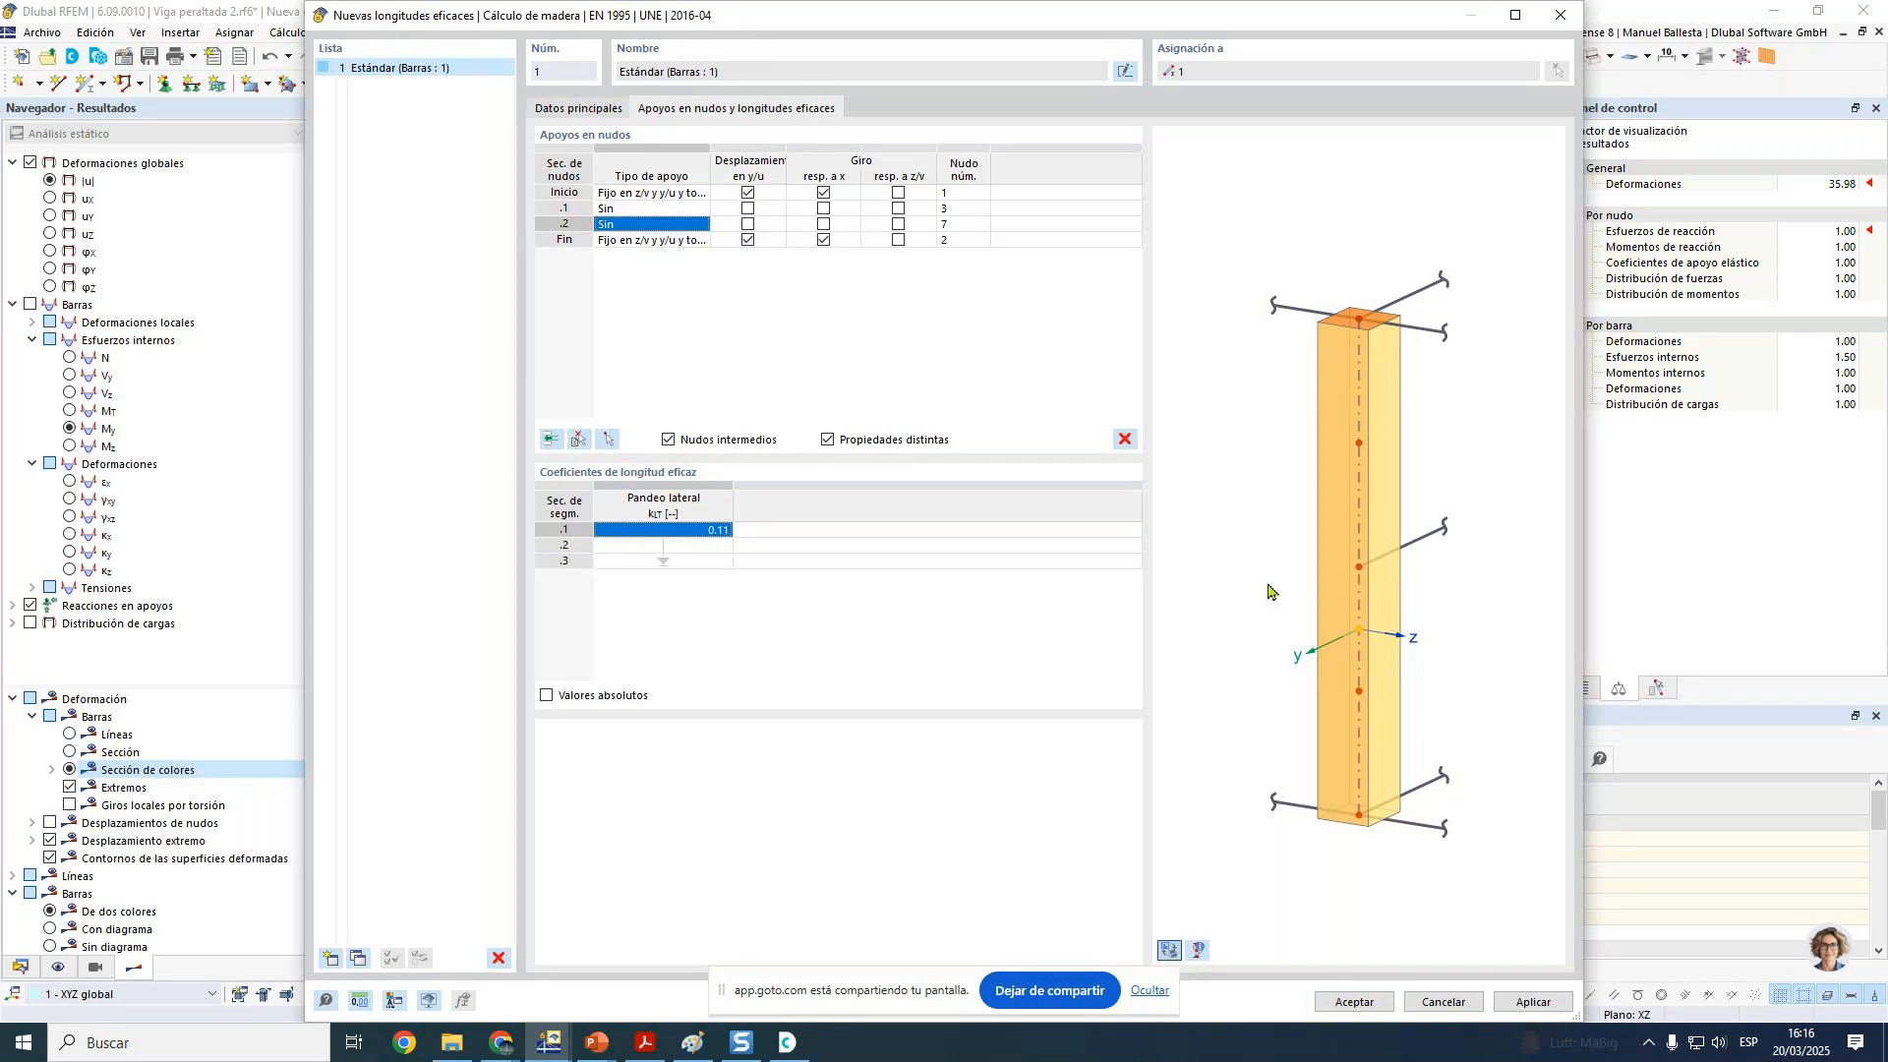
left_click(1384, 590)
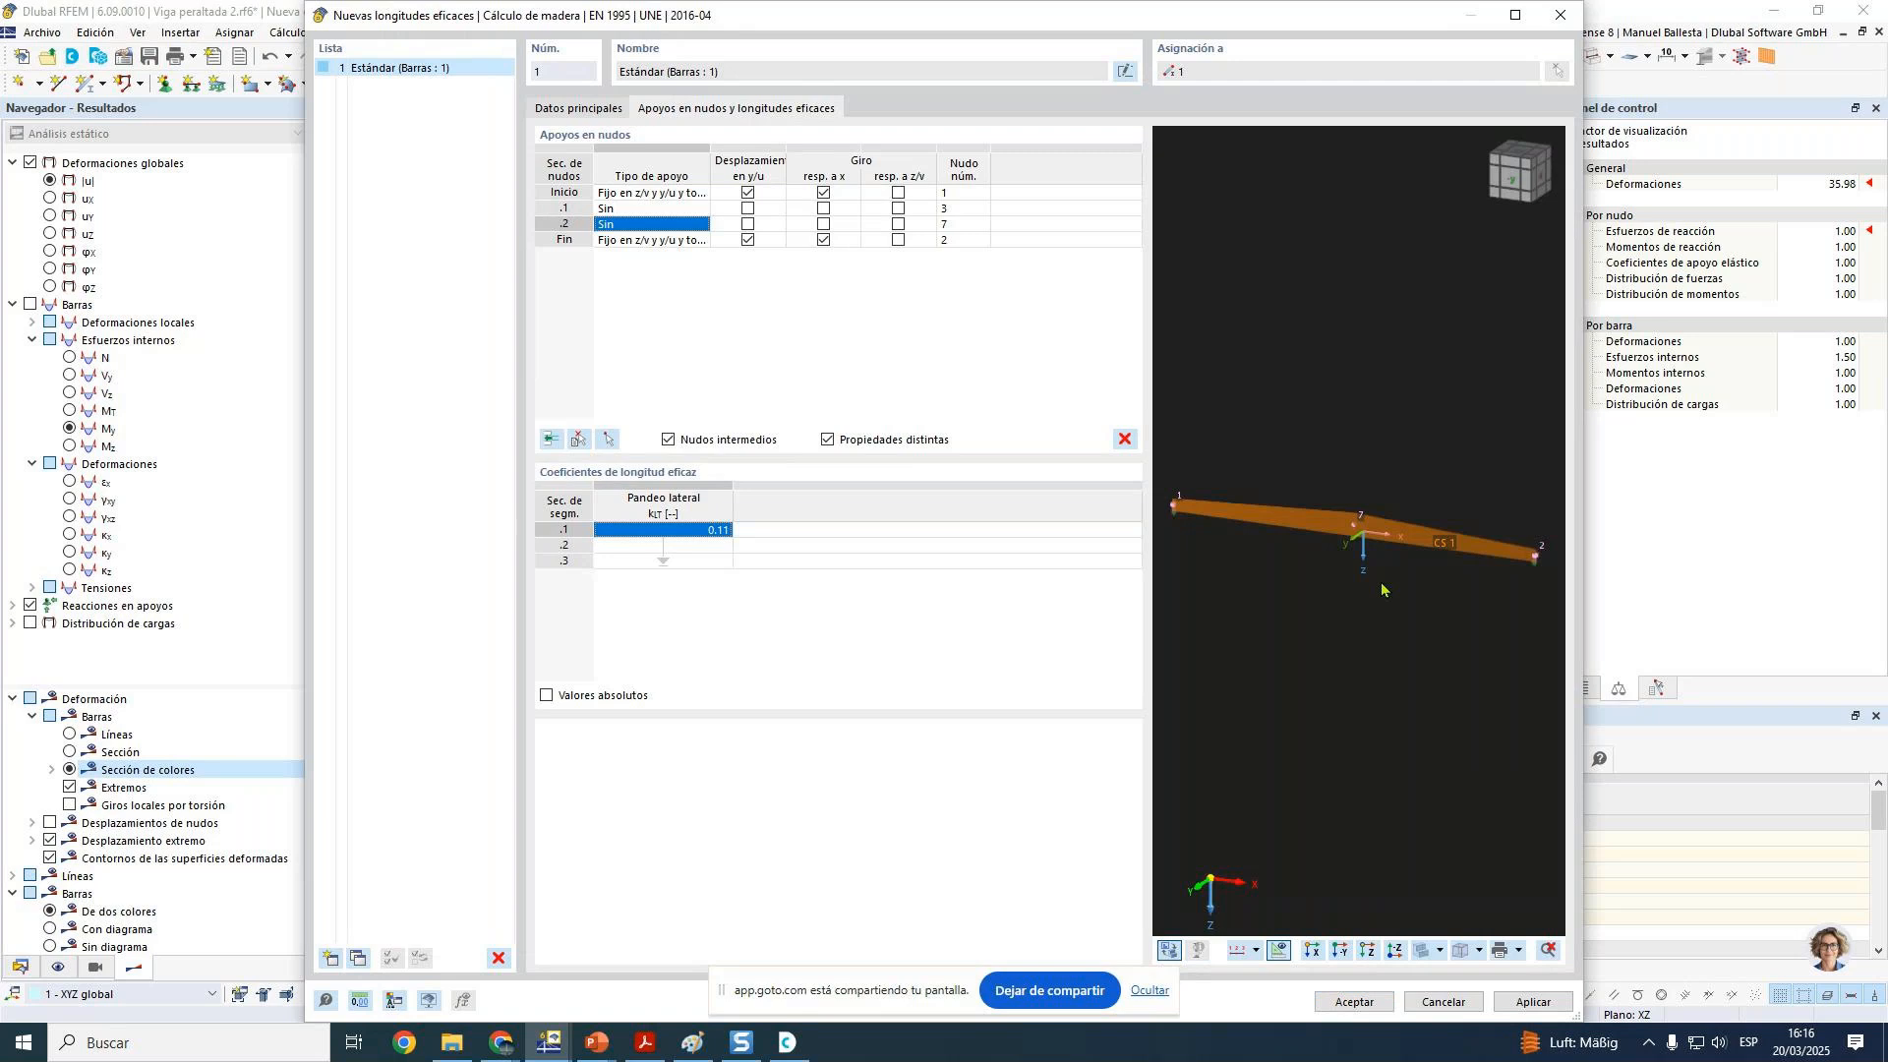
scroll(1335, 484, "up", 5)
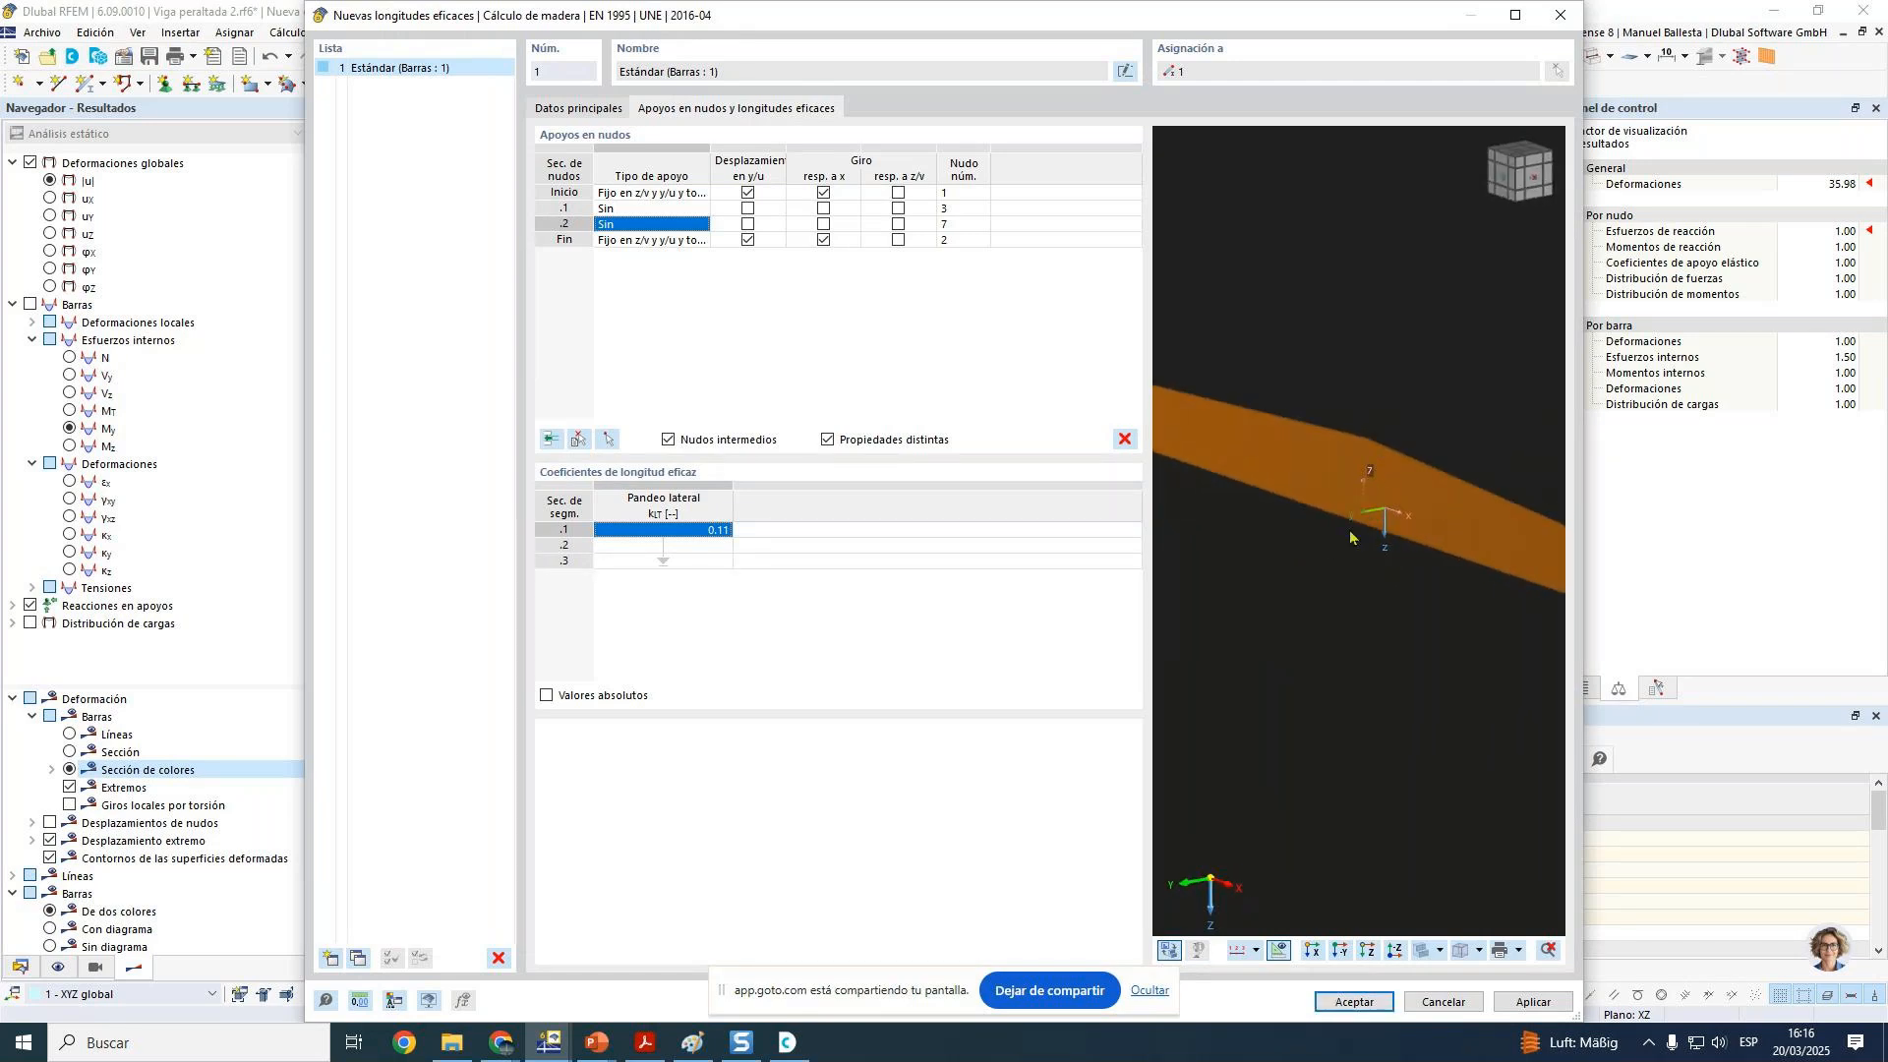
Step: Restrain the displacement in y/u at intermediate node 7 at the beam's apex
left_click(759, 224)
left_click(749, 224)
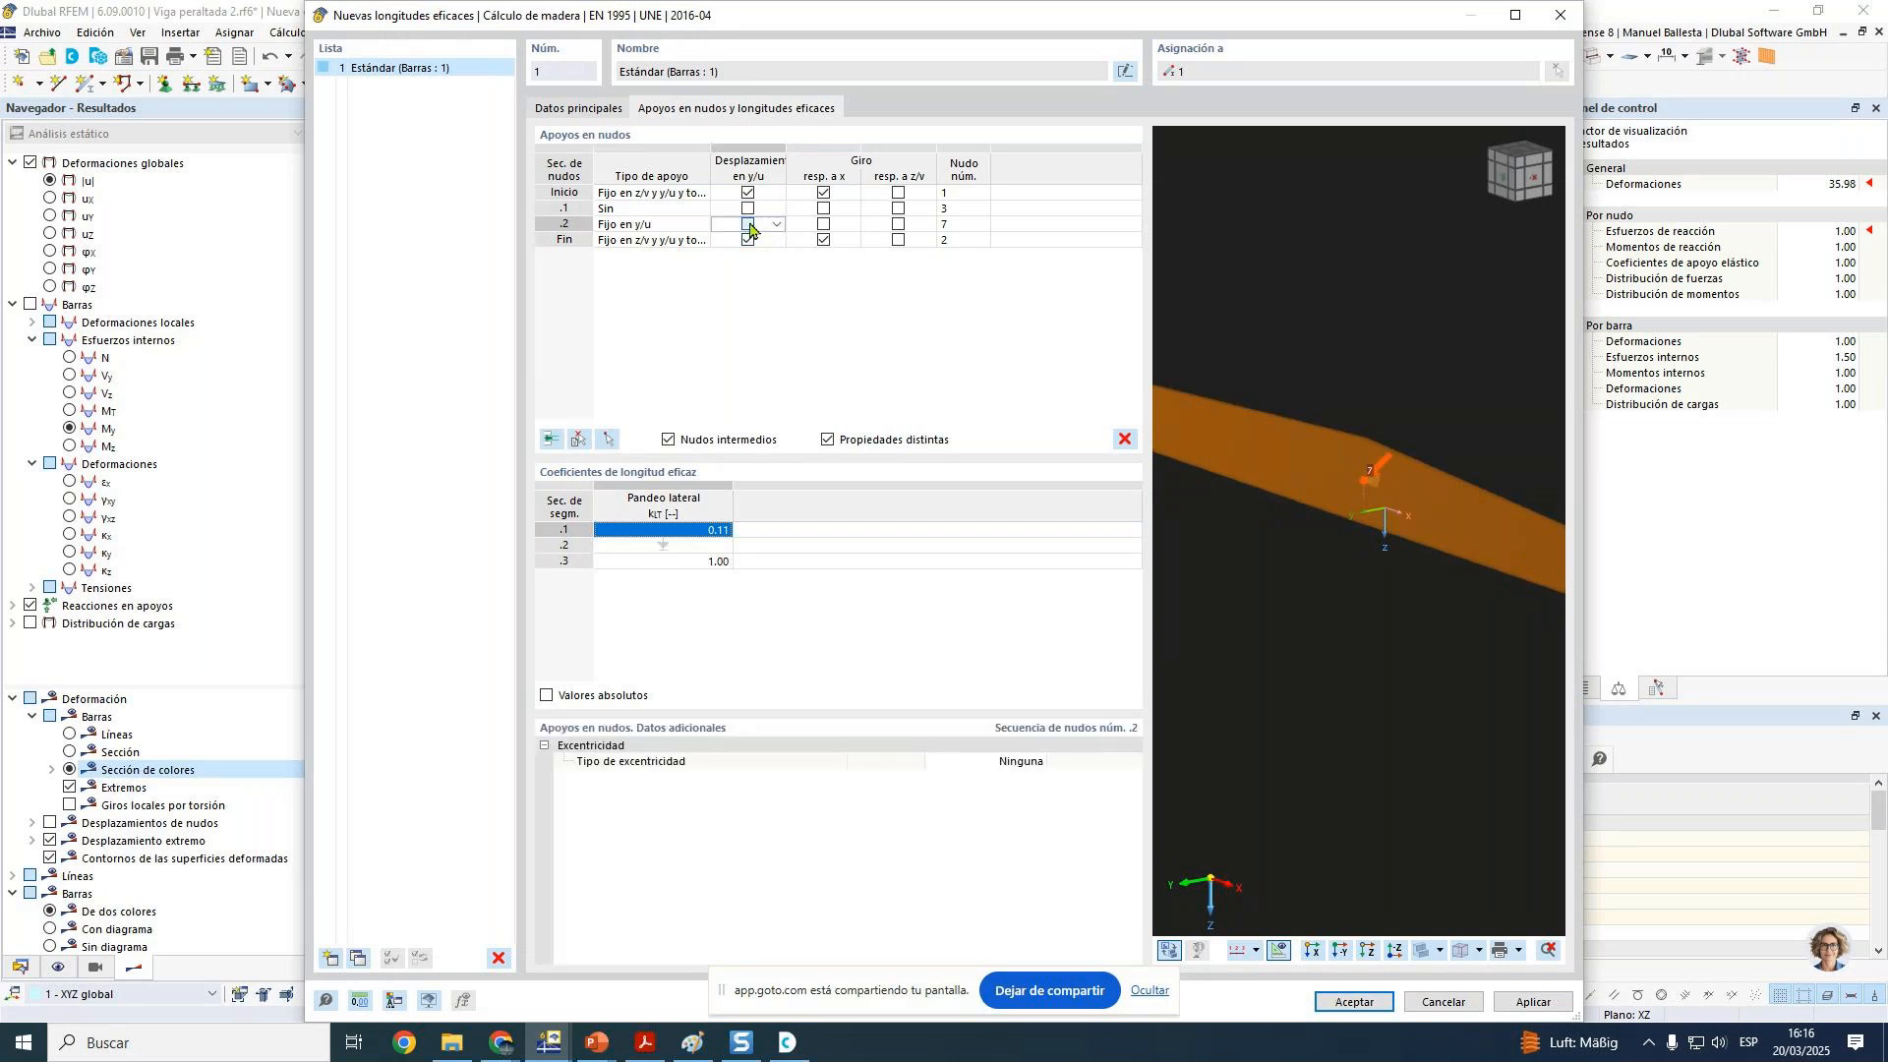
middle_click_drag(1430, 517, 1376, 507)
scroll(1377, 507, "down", 5)
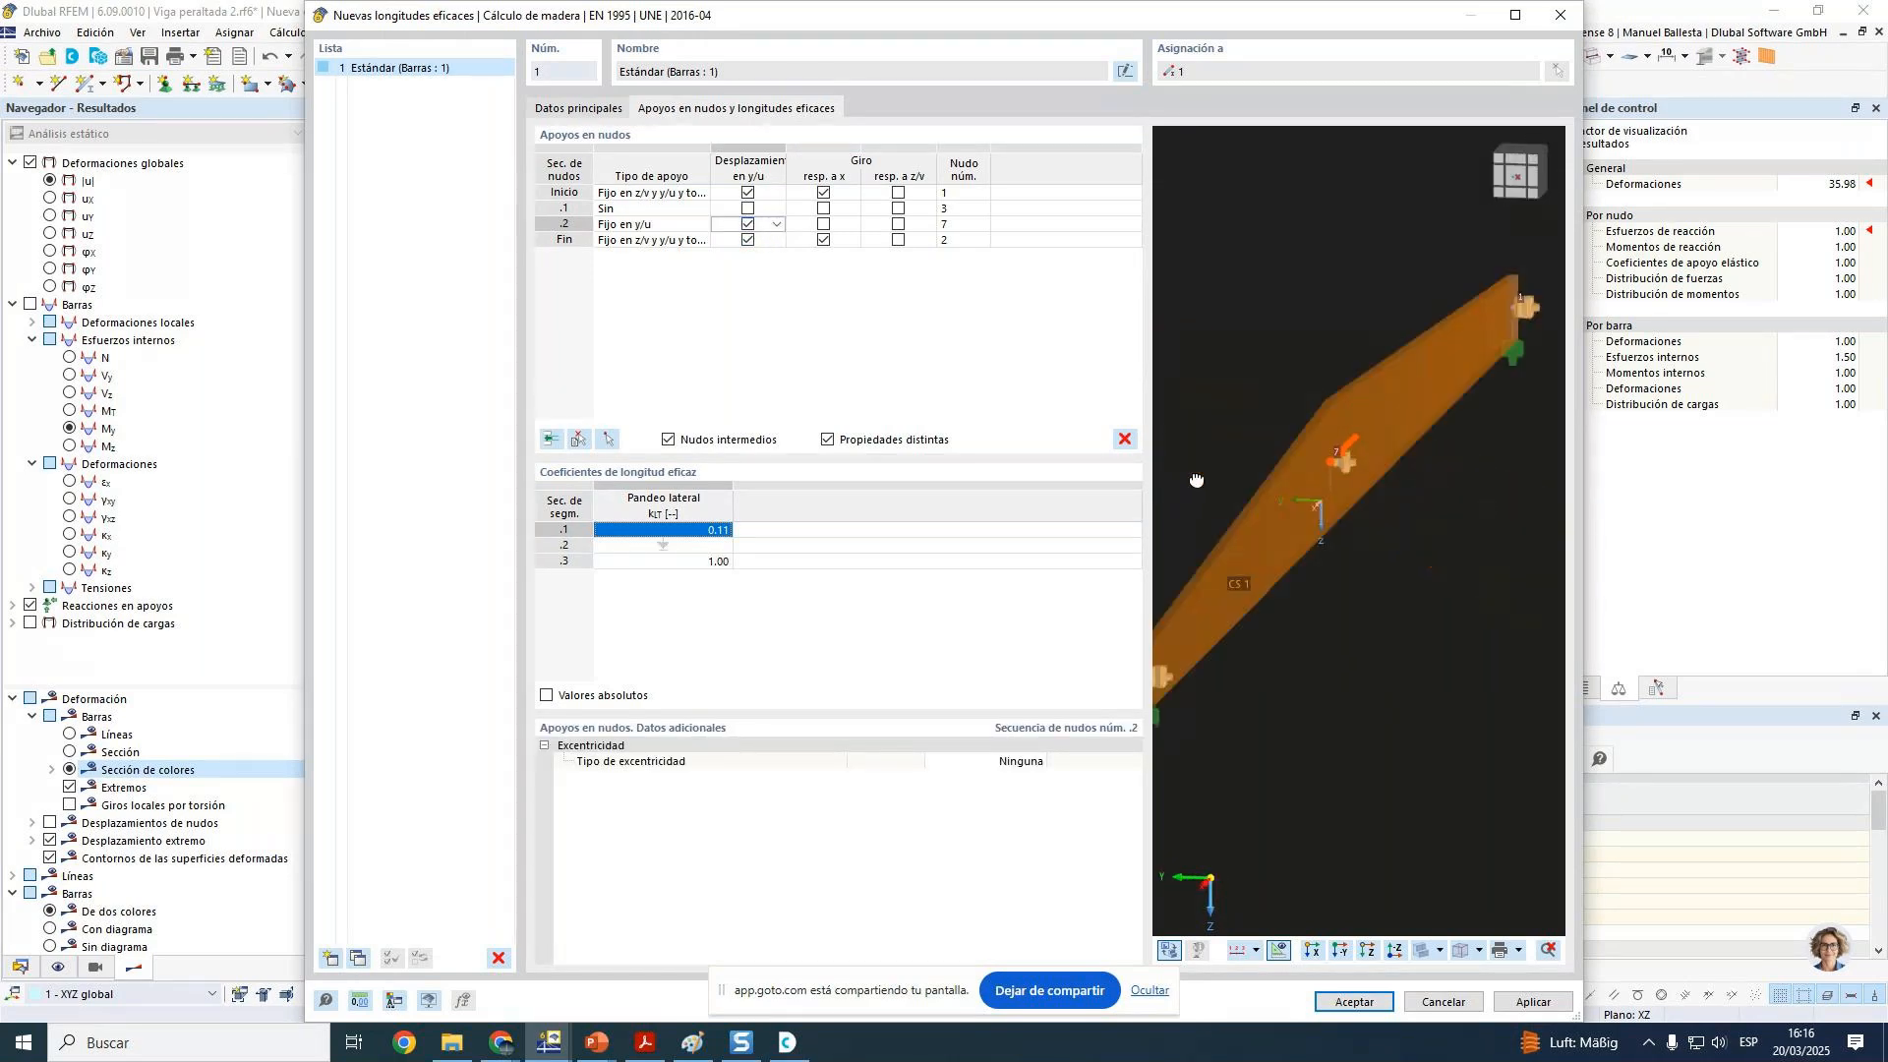
Step: Set the lateral buckling coefficient kLT of segment .1 to 1.00 and switch the effective lengths to absolute values
type("1")
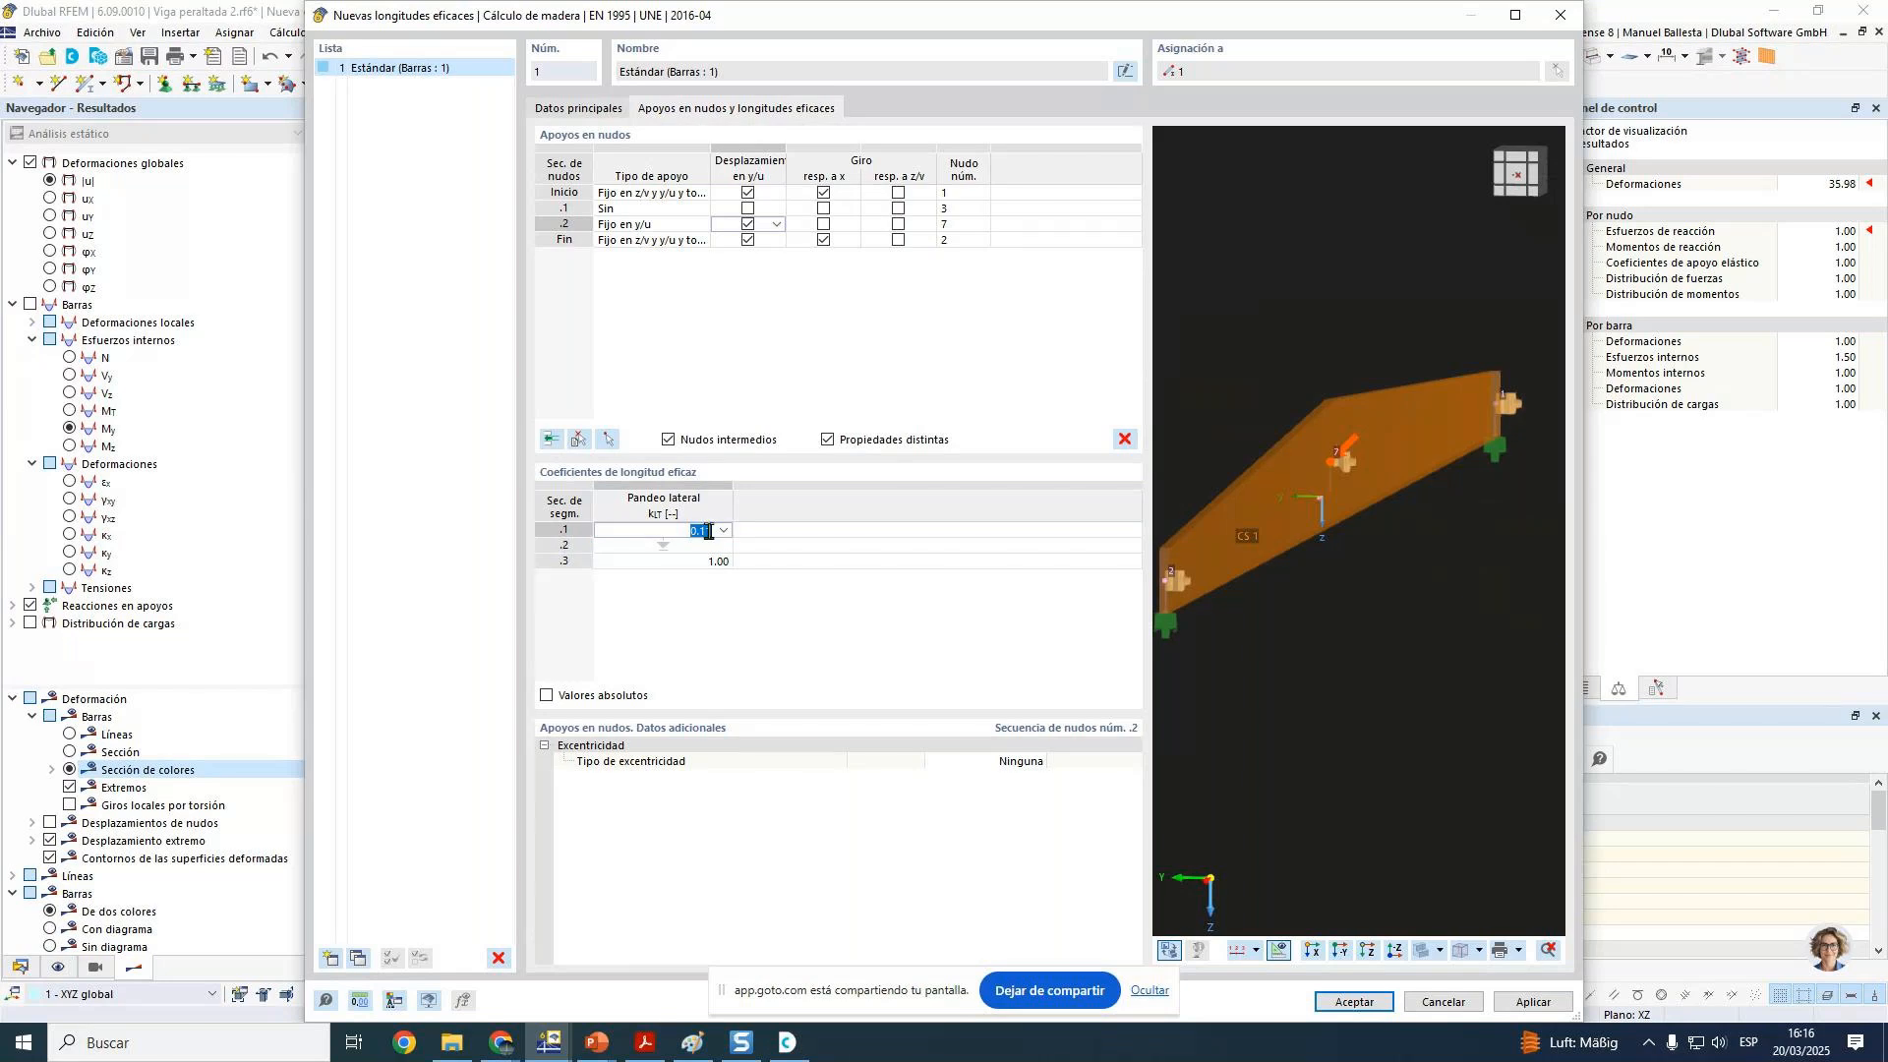
left_click(817, 552)
scroll(1296, 531, "down", 3)
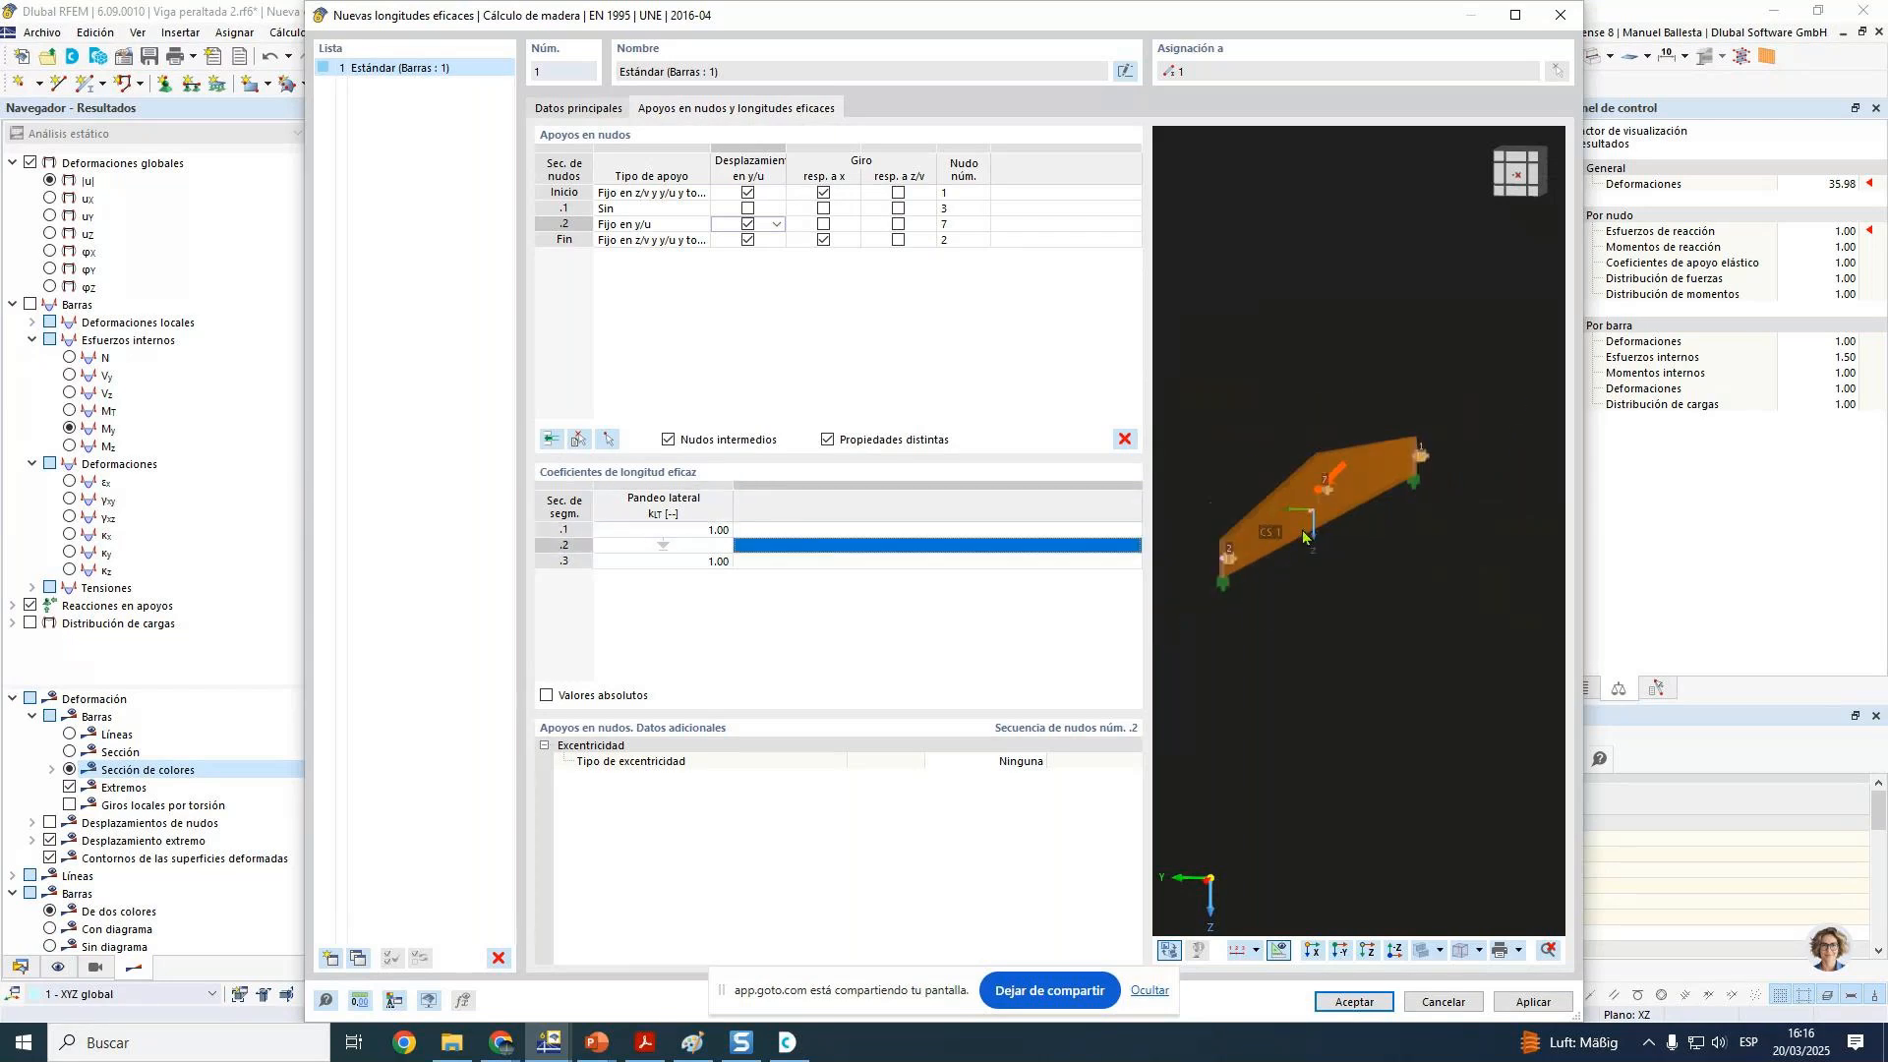
middle_click_drag(1259, 610, 1465, 632, "ctrl")
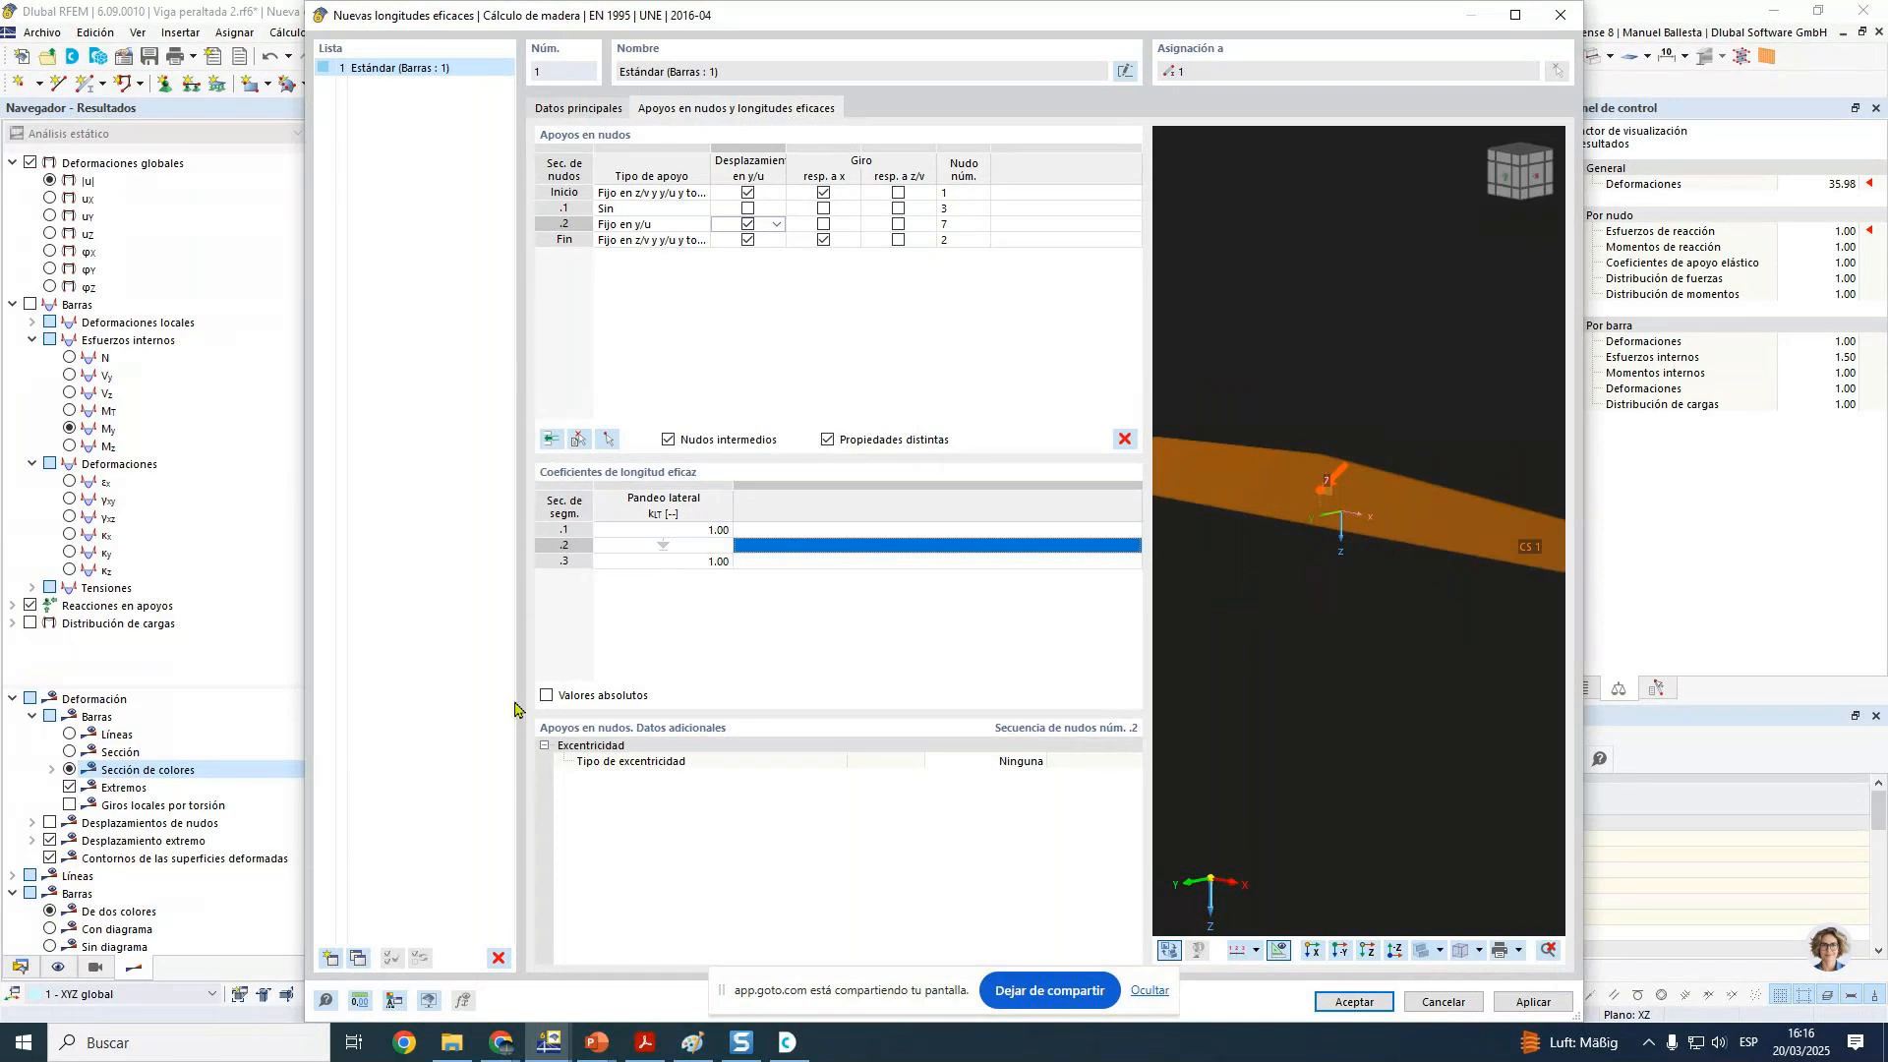
left_click(546, 696)
left_click(580, 108)
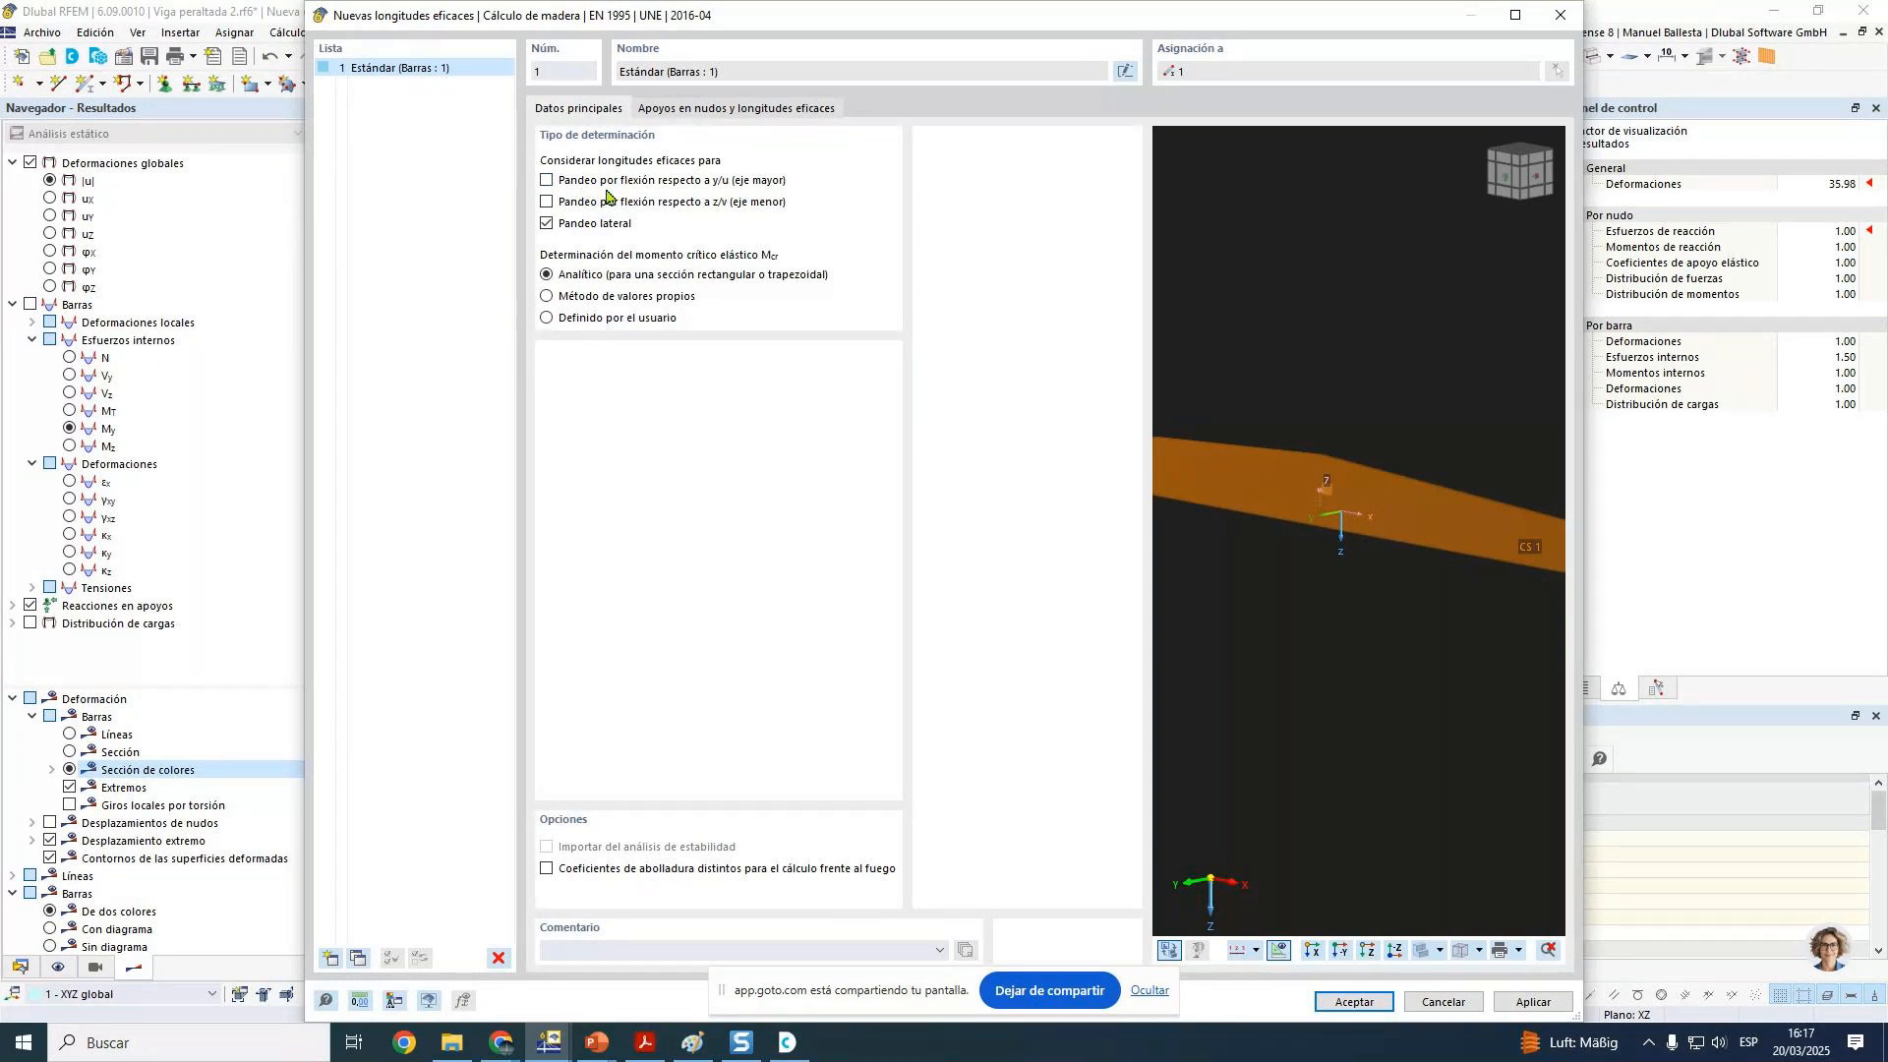
left_click(710, 115)
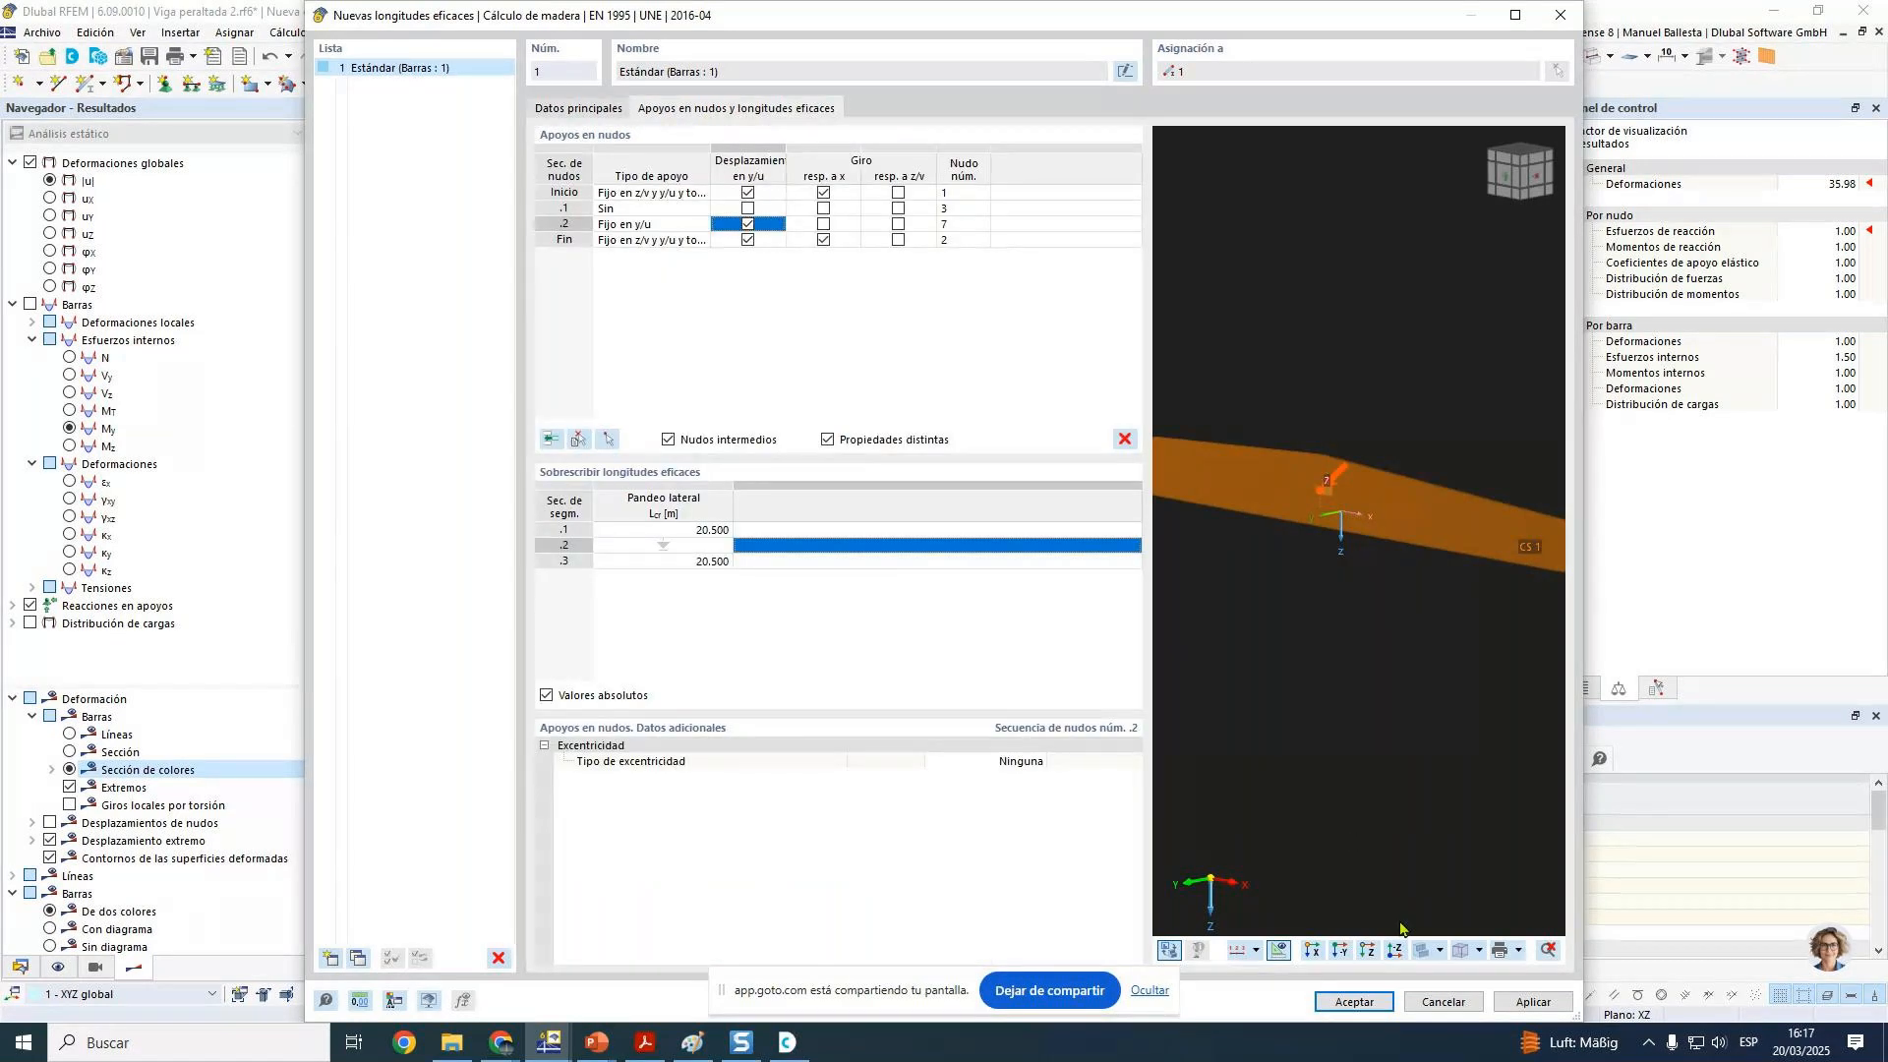
Step: Try the upper flange eccentricity for the lateral support at node 7 and set the eccentricity type back to none
scroll(1323, 498, "up", 5)
left_click(1013, 762)
left_click(1038, 761)
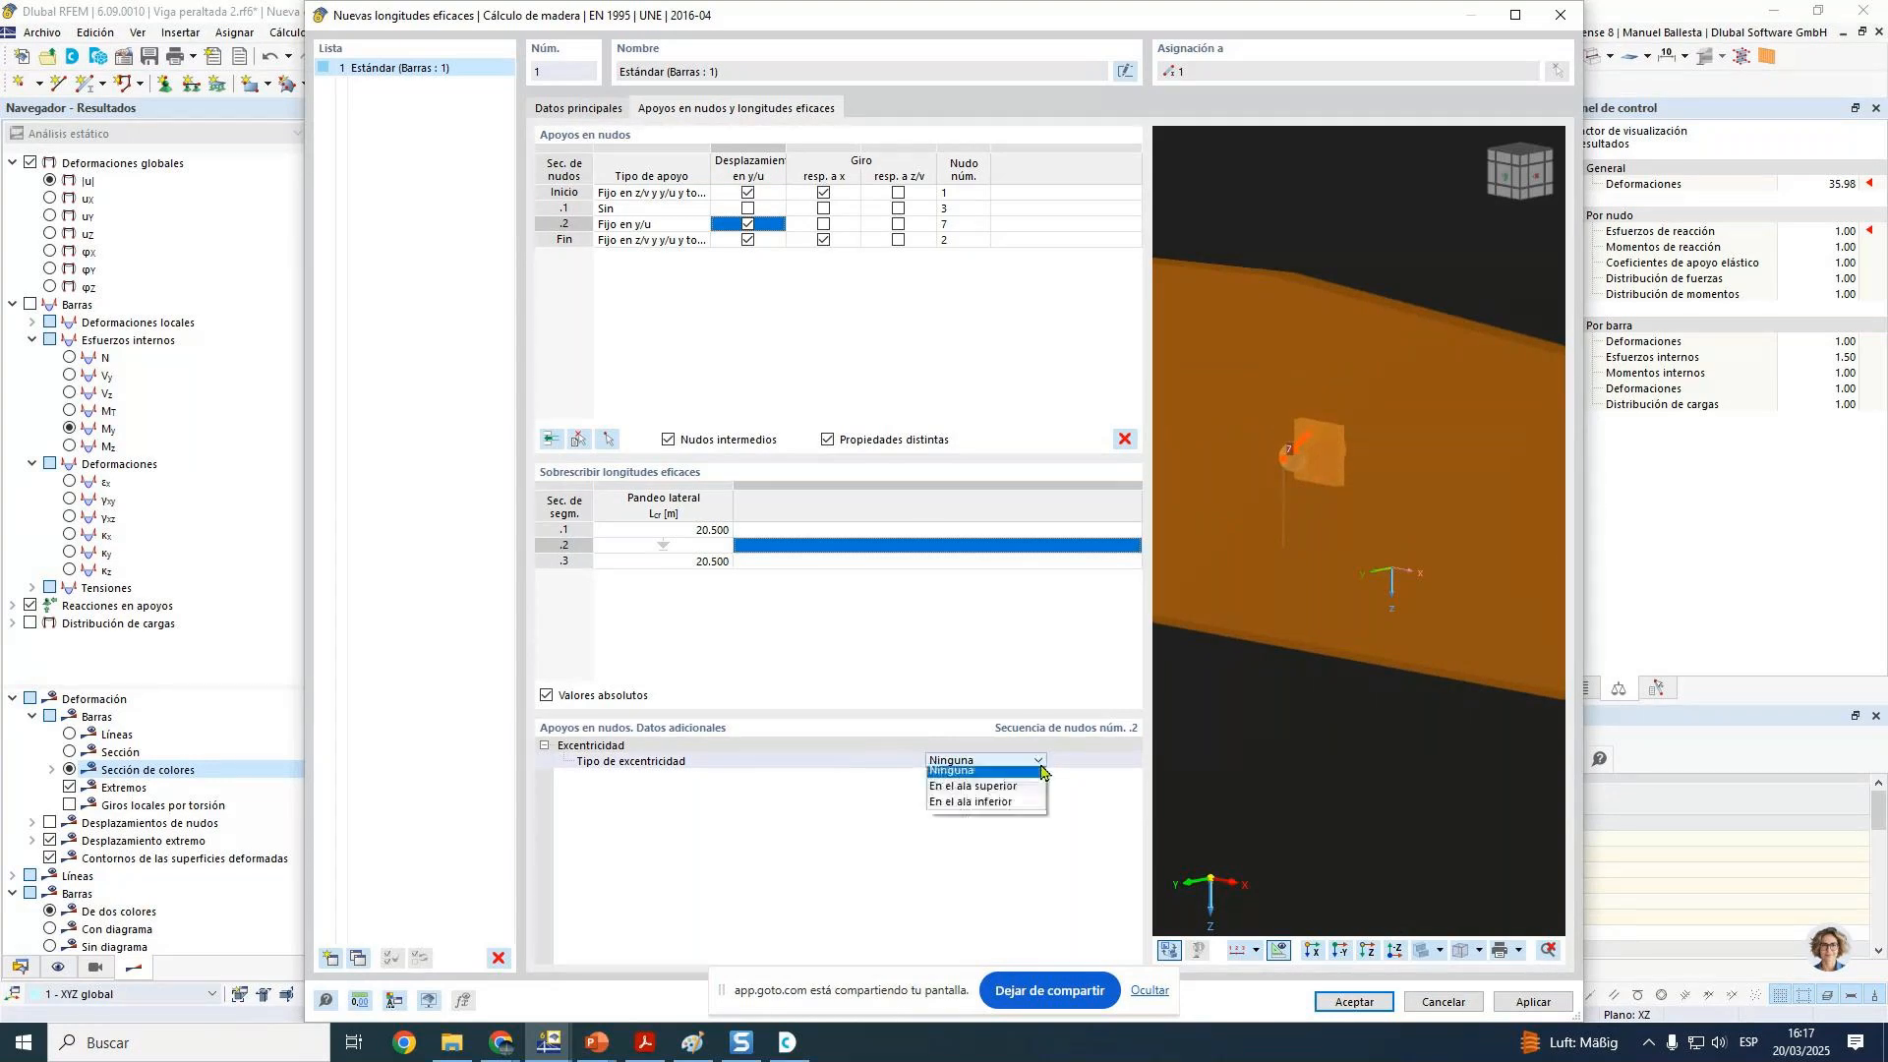
left_click(1030, 786)
left_click(1038, 761)
left_click(974, 775)
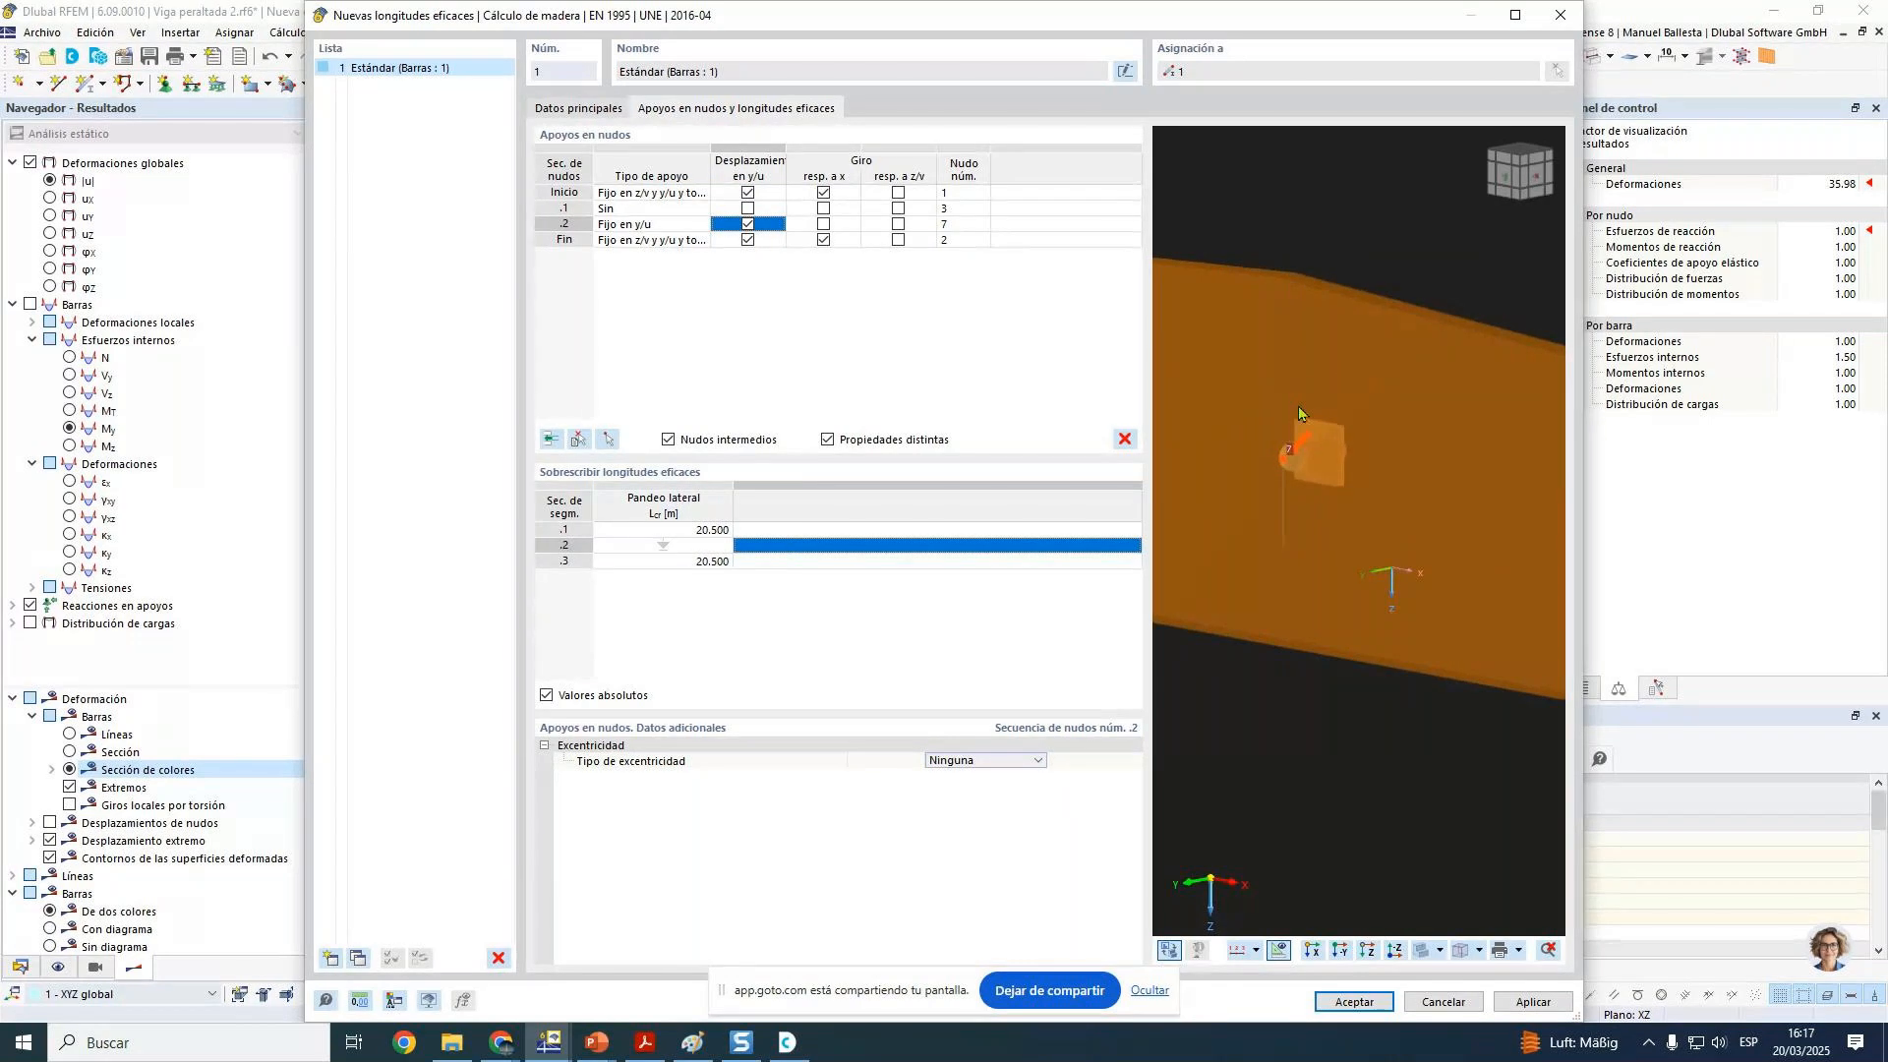
Step: Accept the effective lengths and open the beam's ultimate limit state configuration for editing
left_click(1355, 1008)
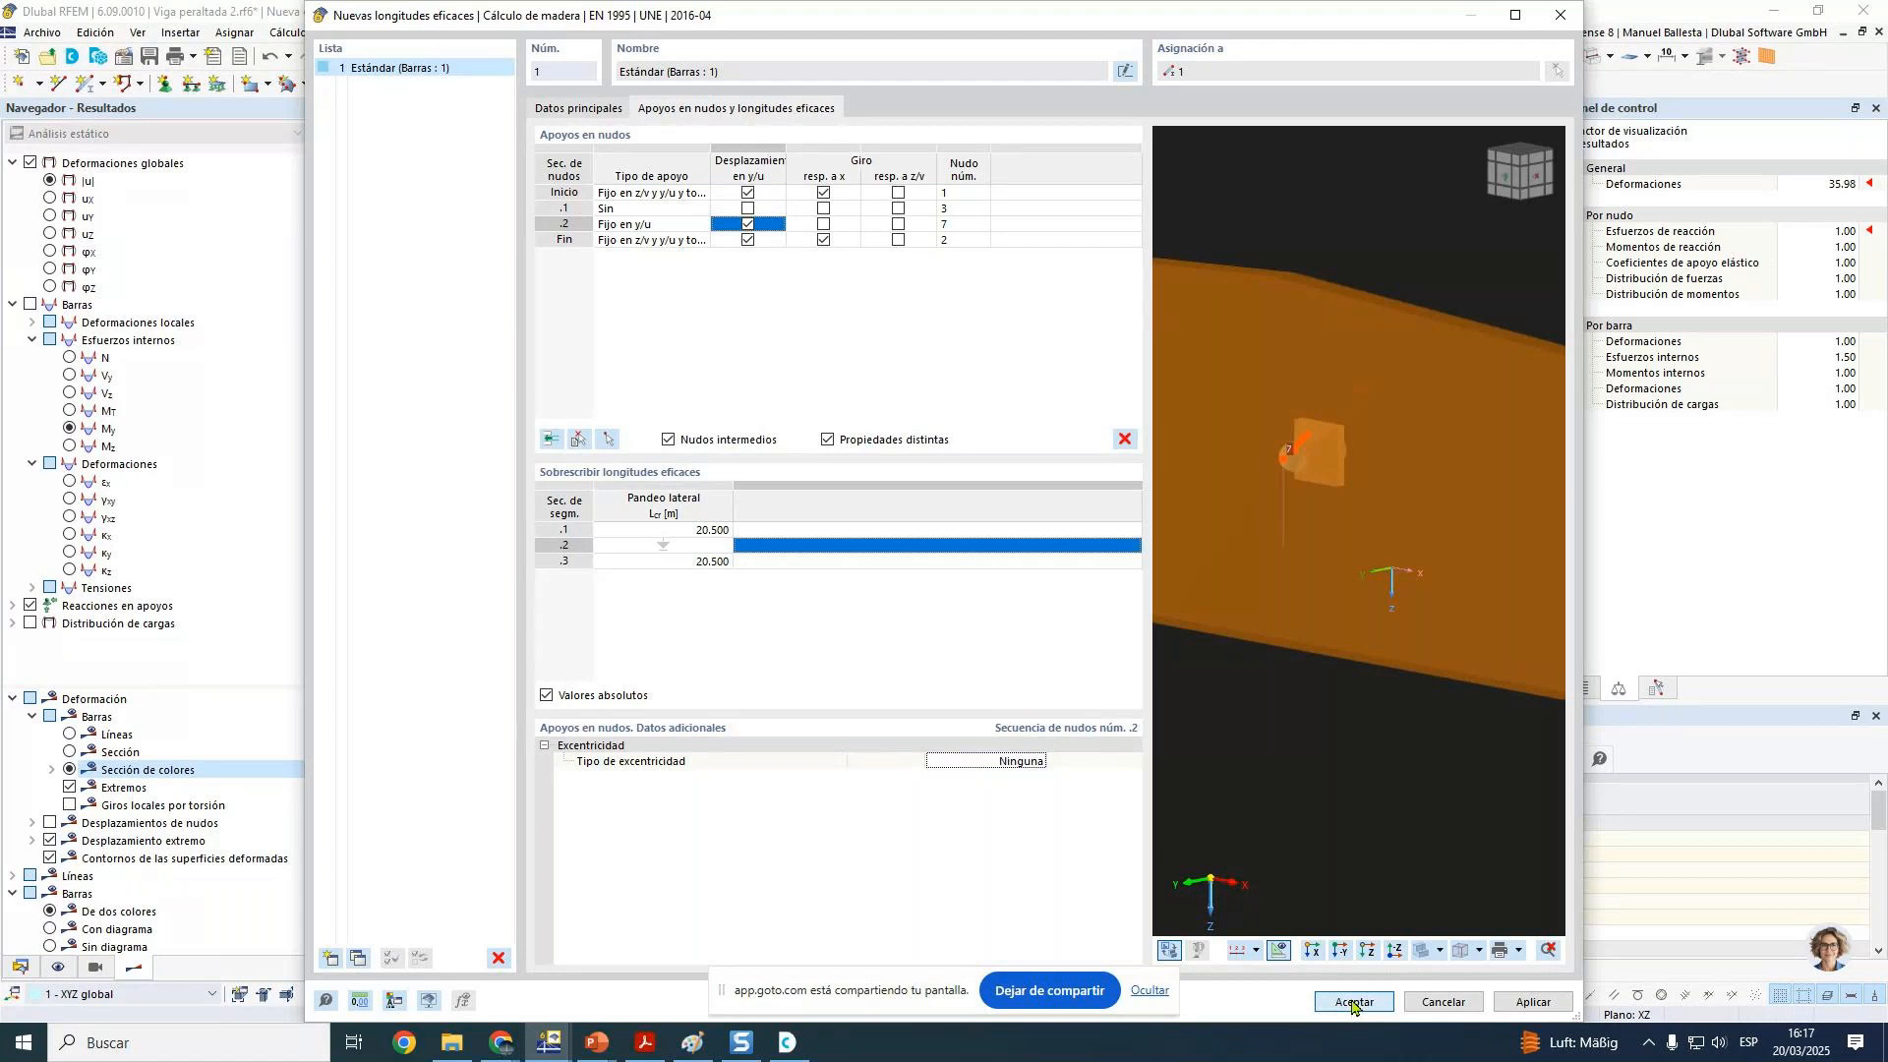
left_click(1353, 1001)
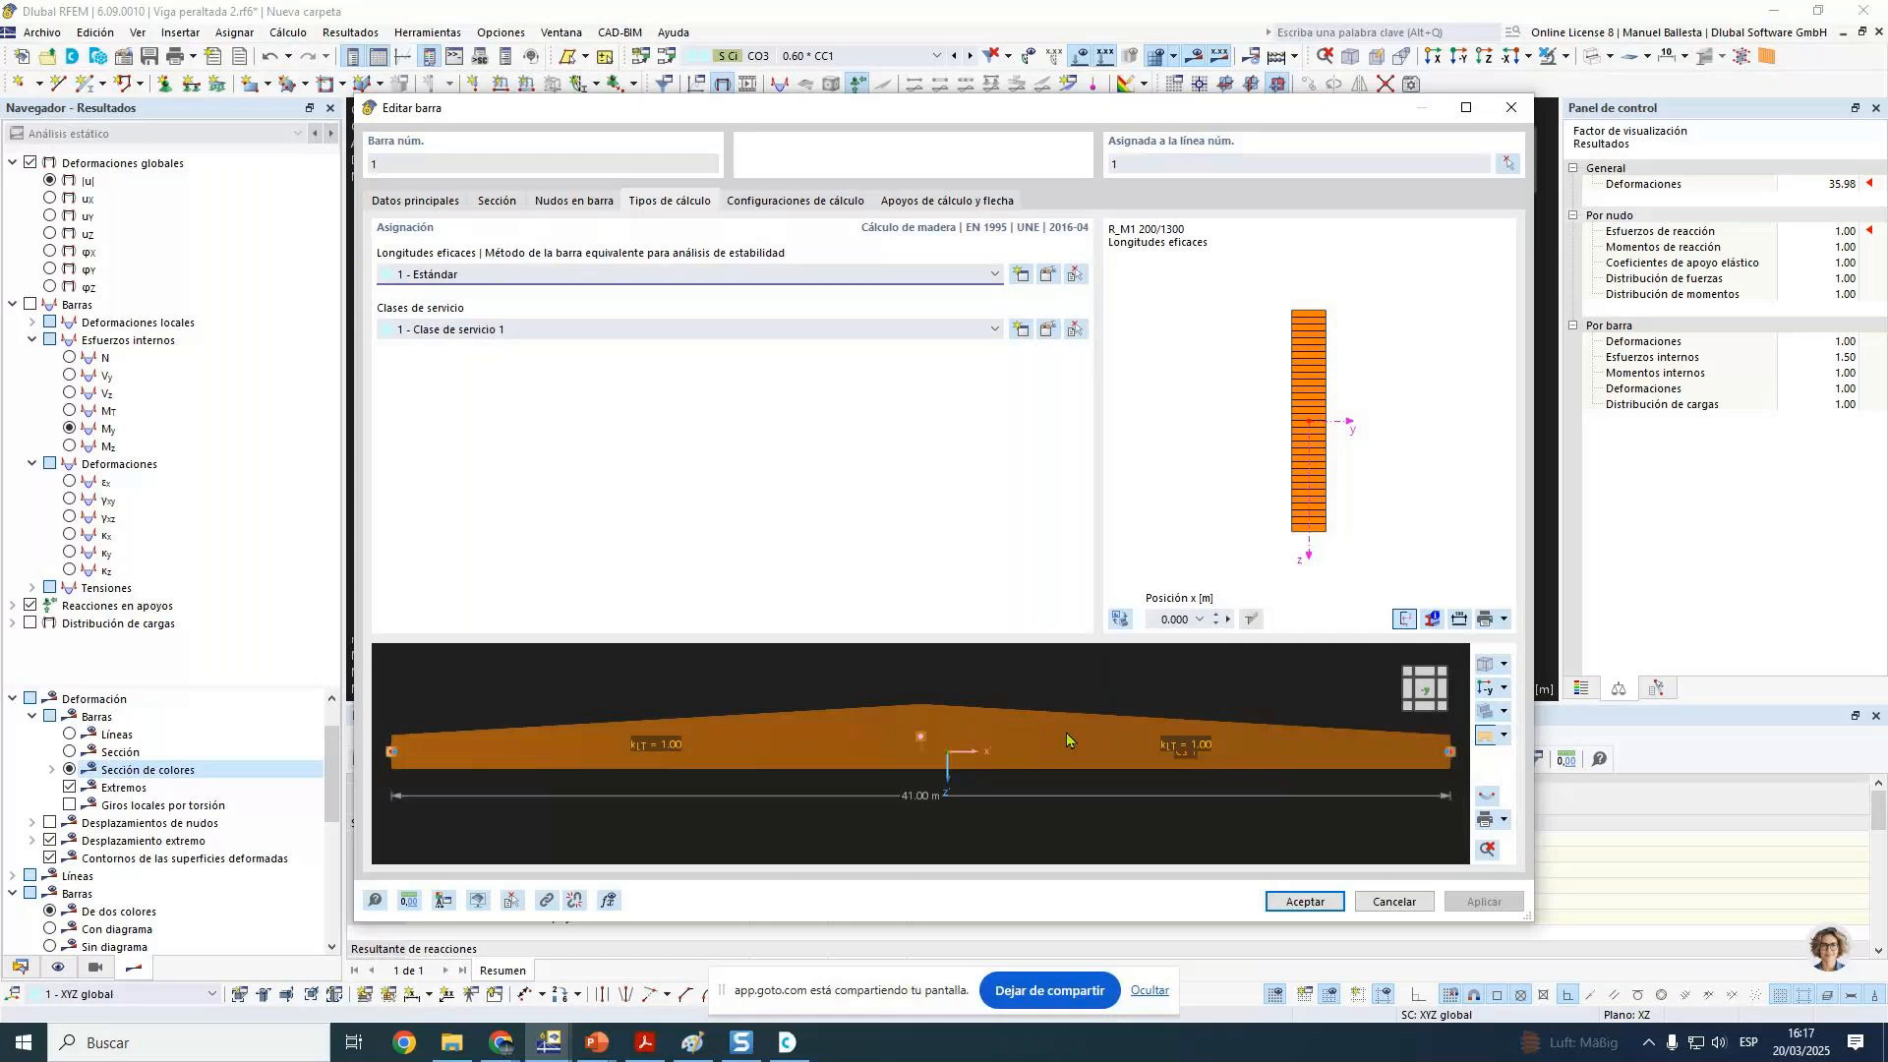
left_click(796, 201)
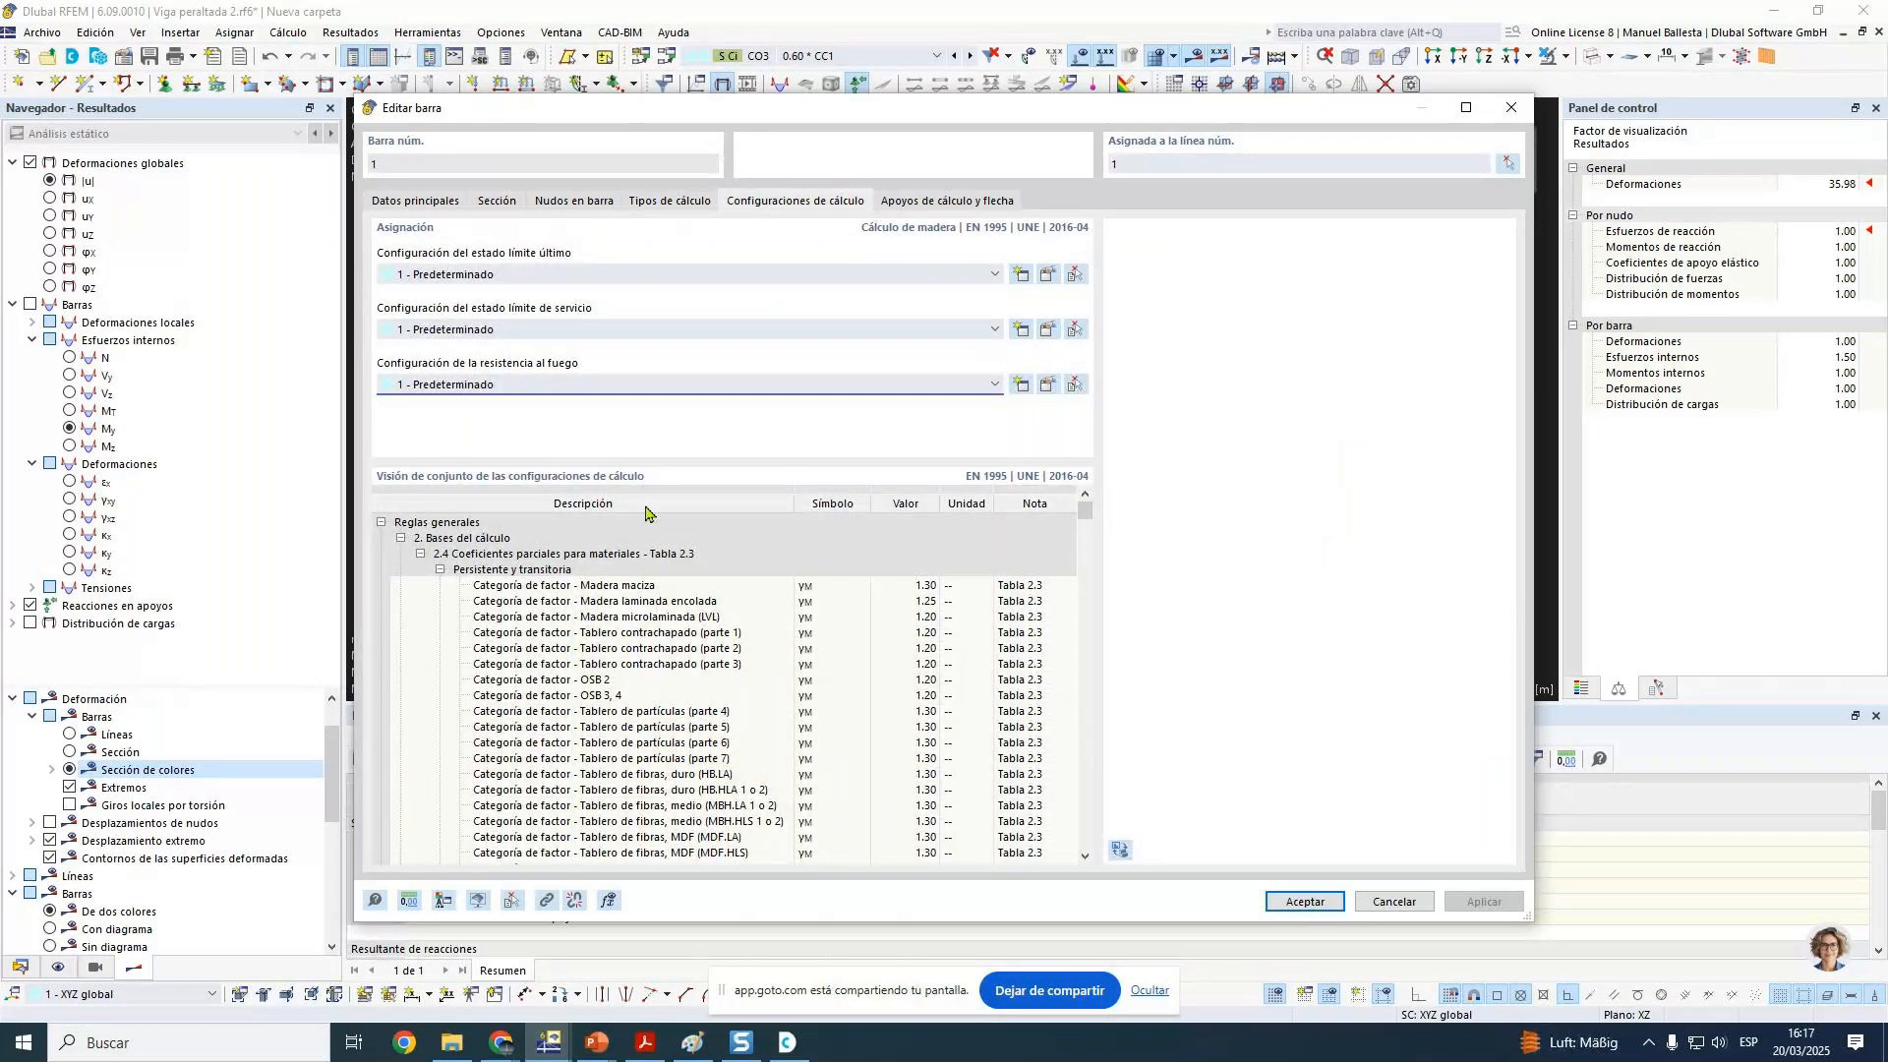
left_click(1048, 279)
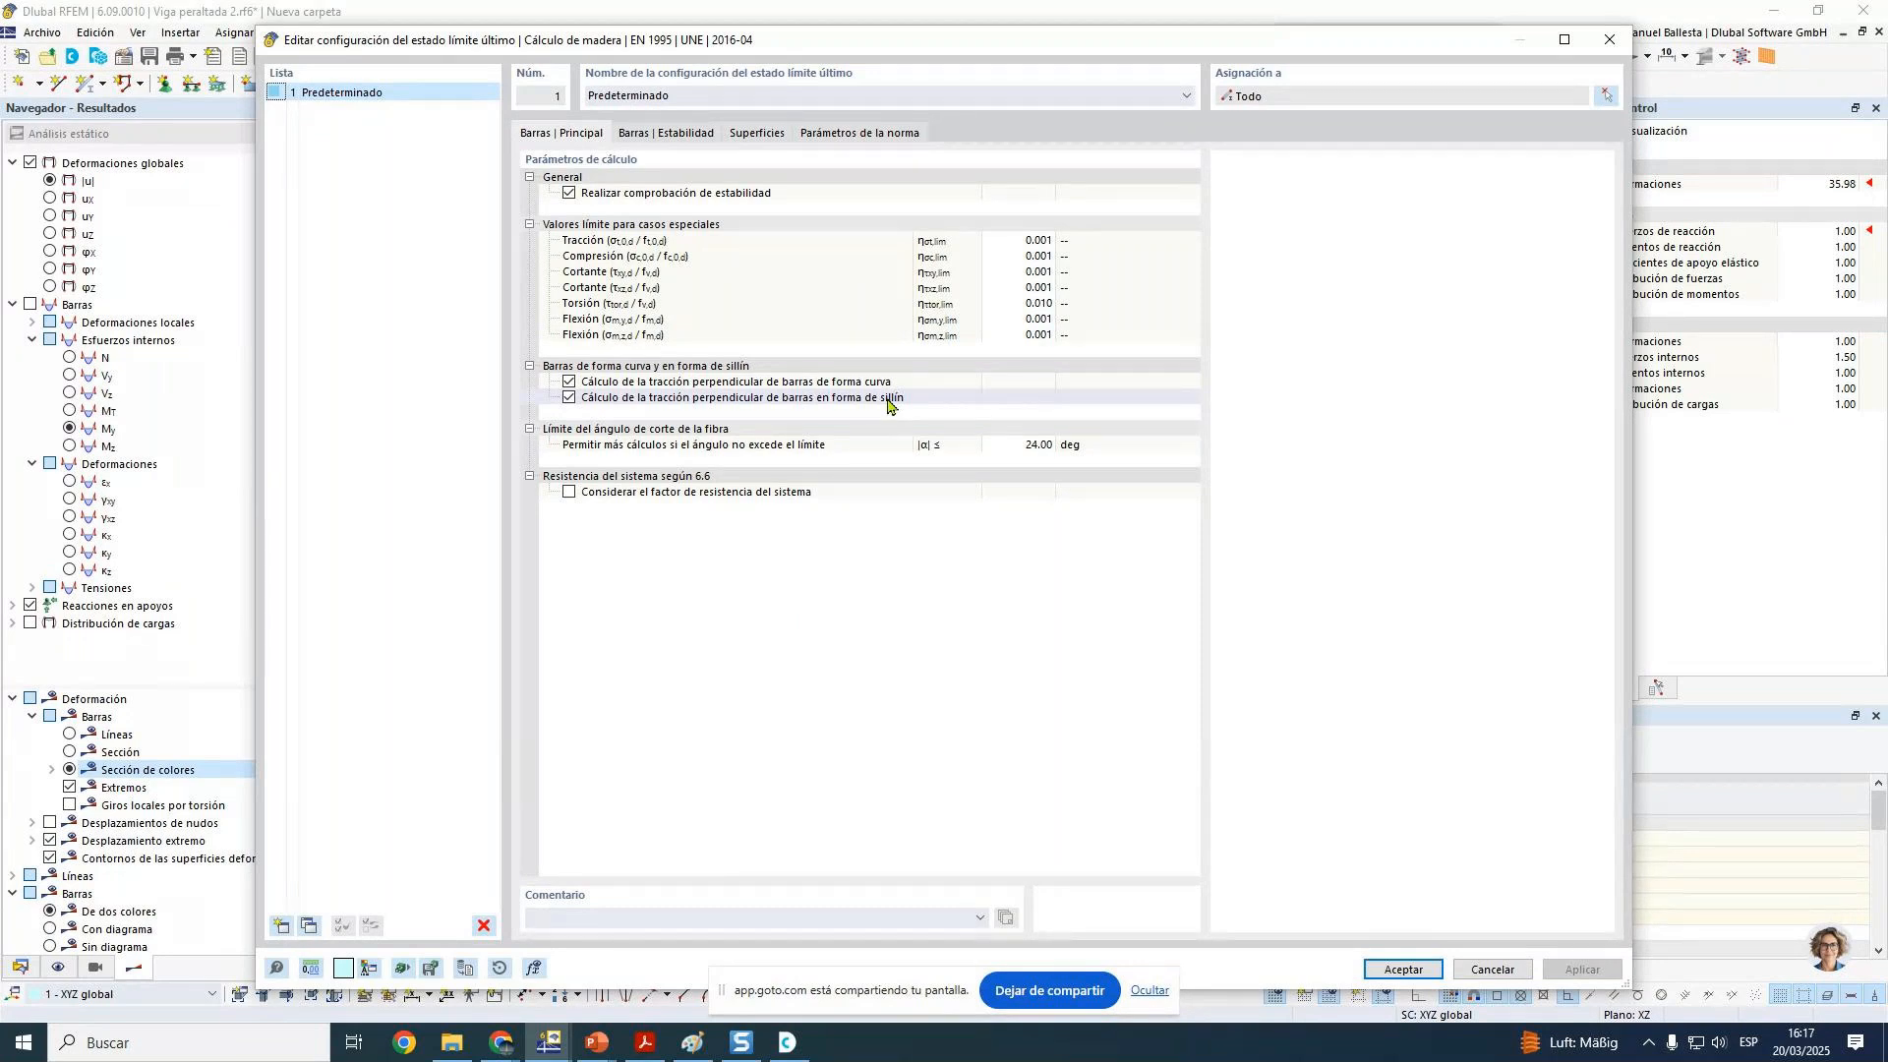
Step: Switch to Acrobat Reader and examine Figure 6.9 on double tapered and curved beams in the UNE-EN 1995-1-1 PDF
left_click(647, 1044)
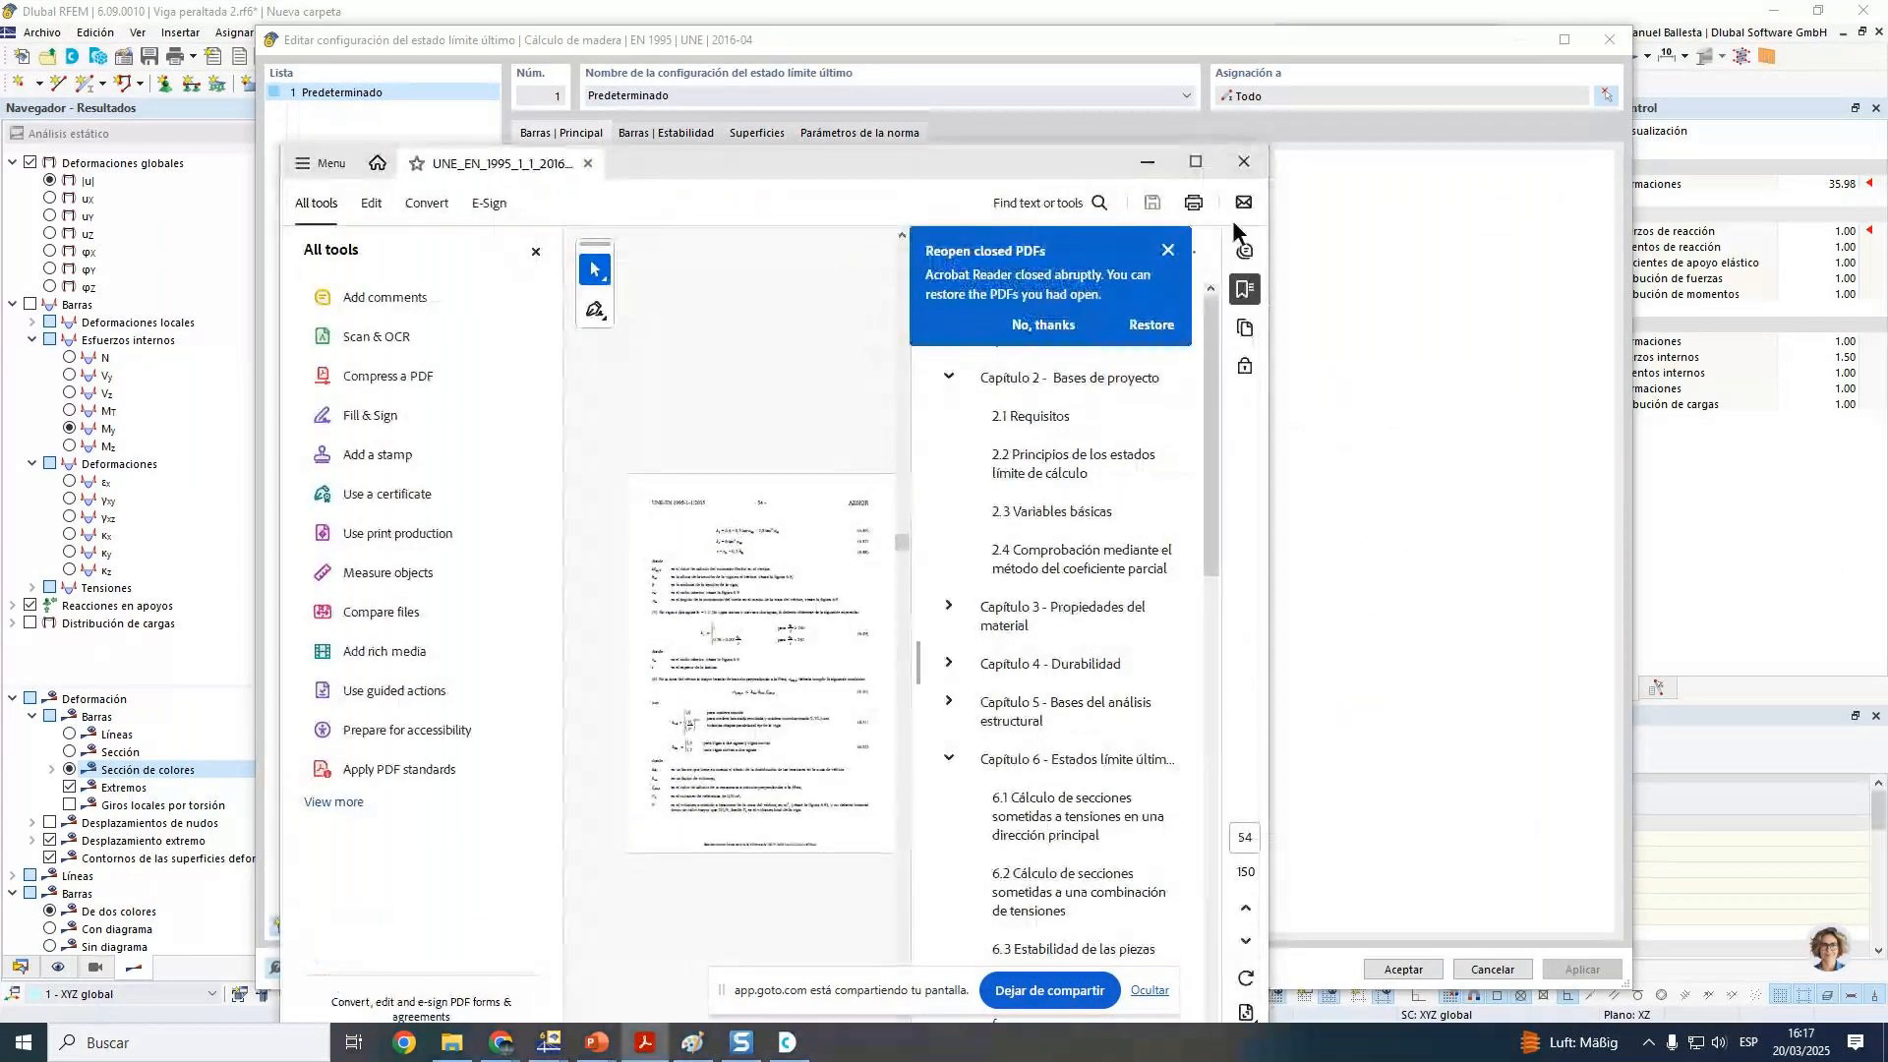
left_click(1168, 250)
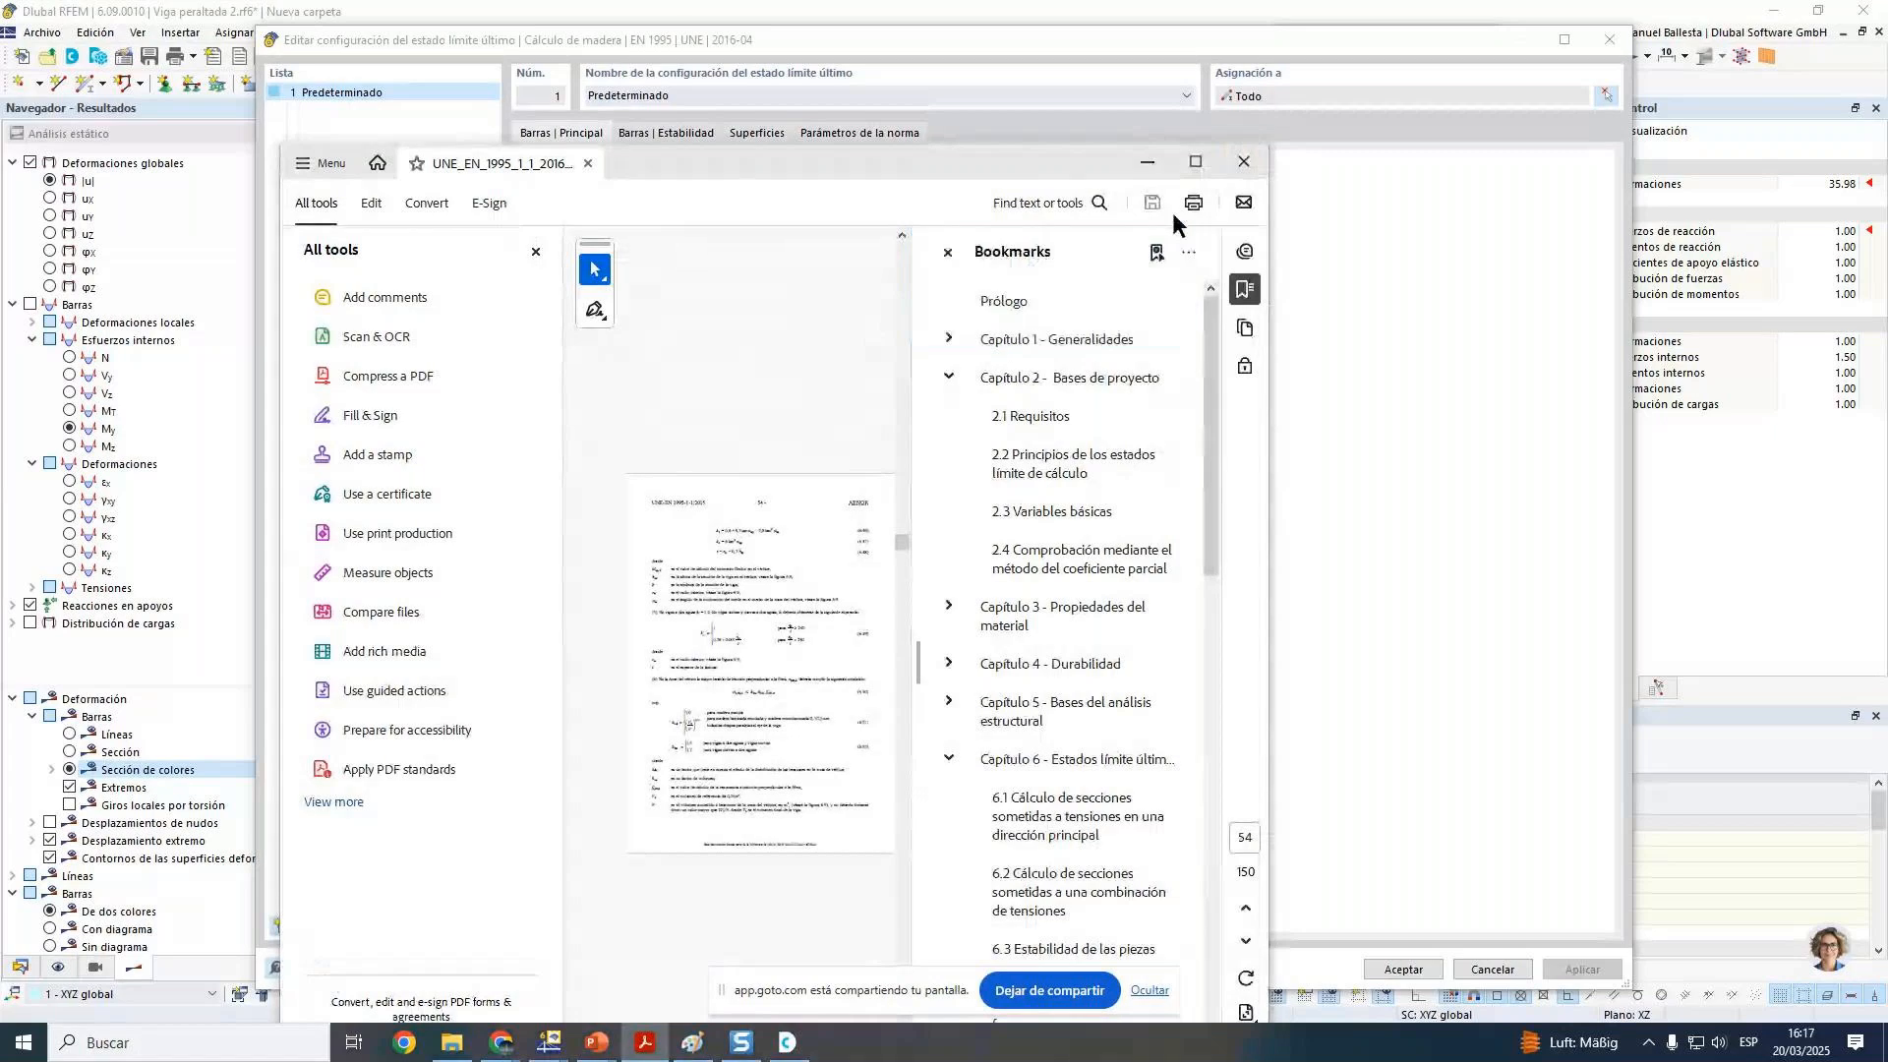
left_click(1196, 164)
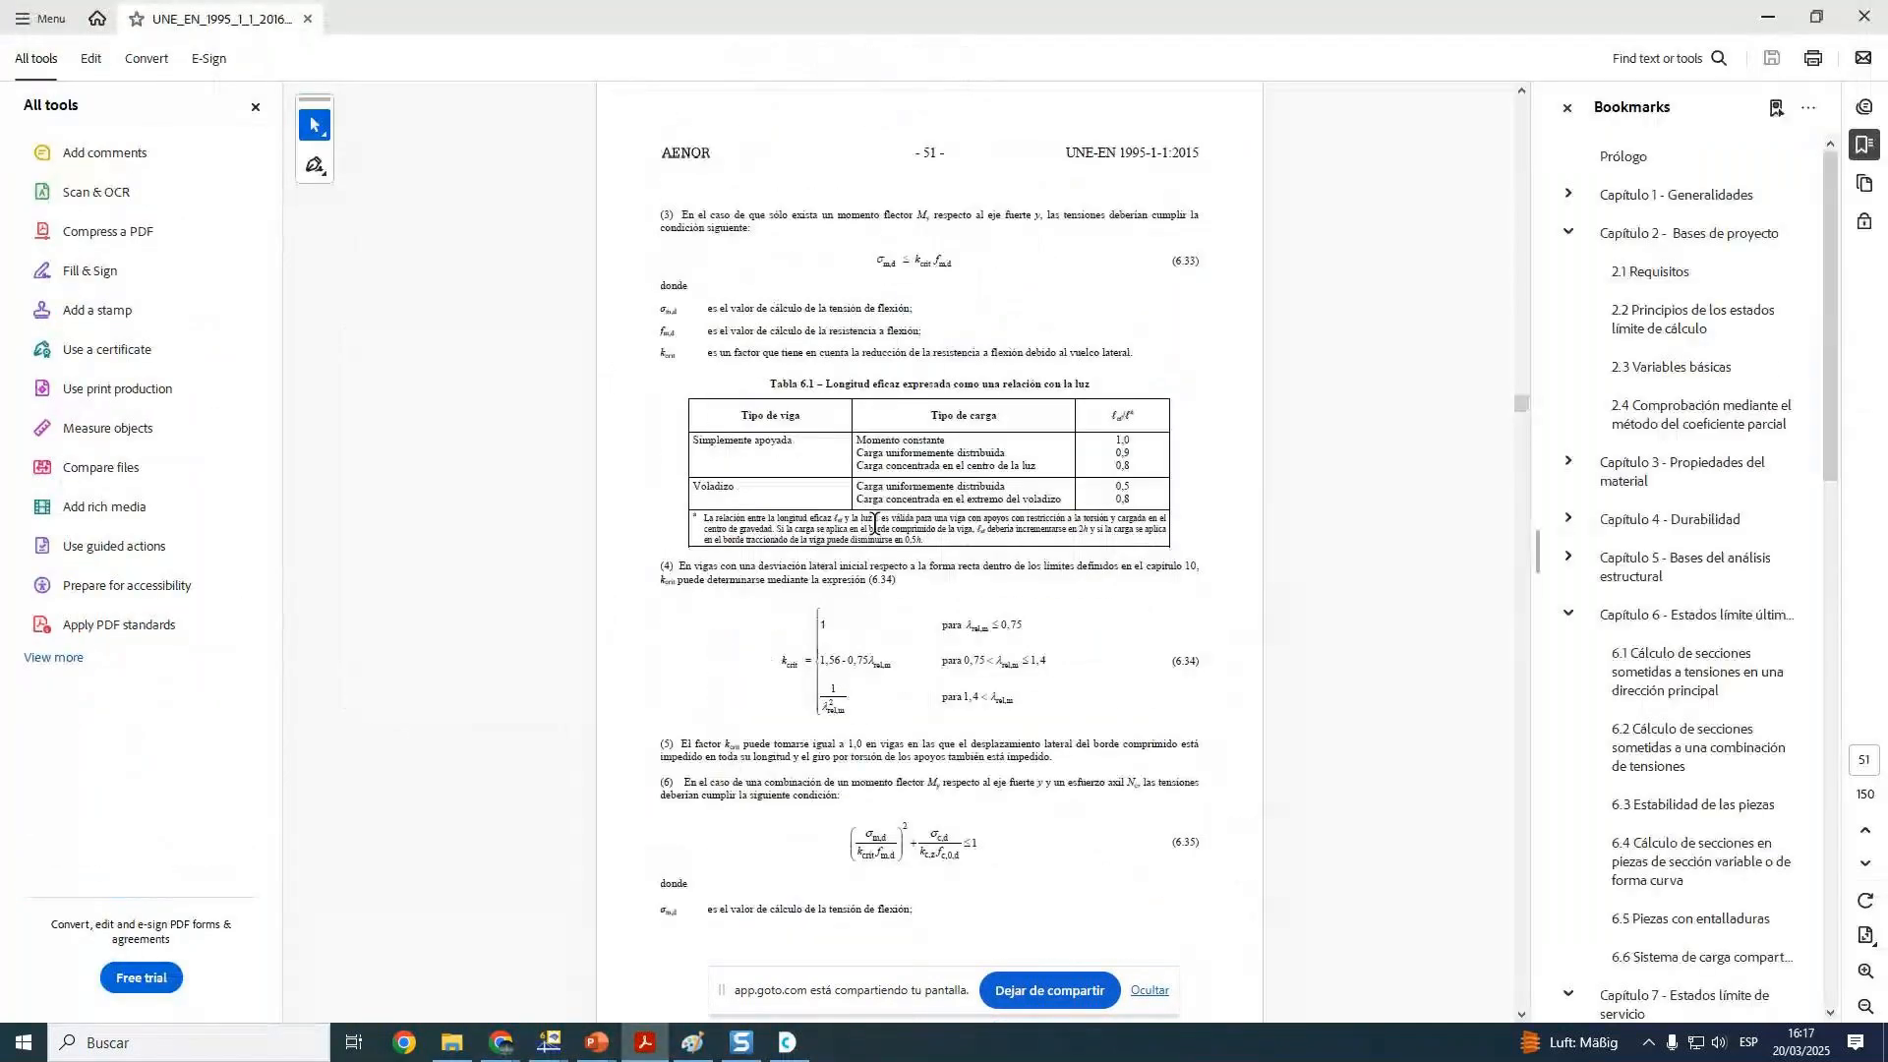
scroll(874, 521, "down", 1)
scroll(881, 528, "down", 4)
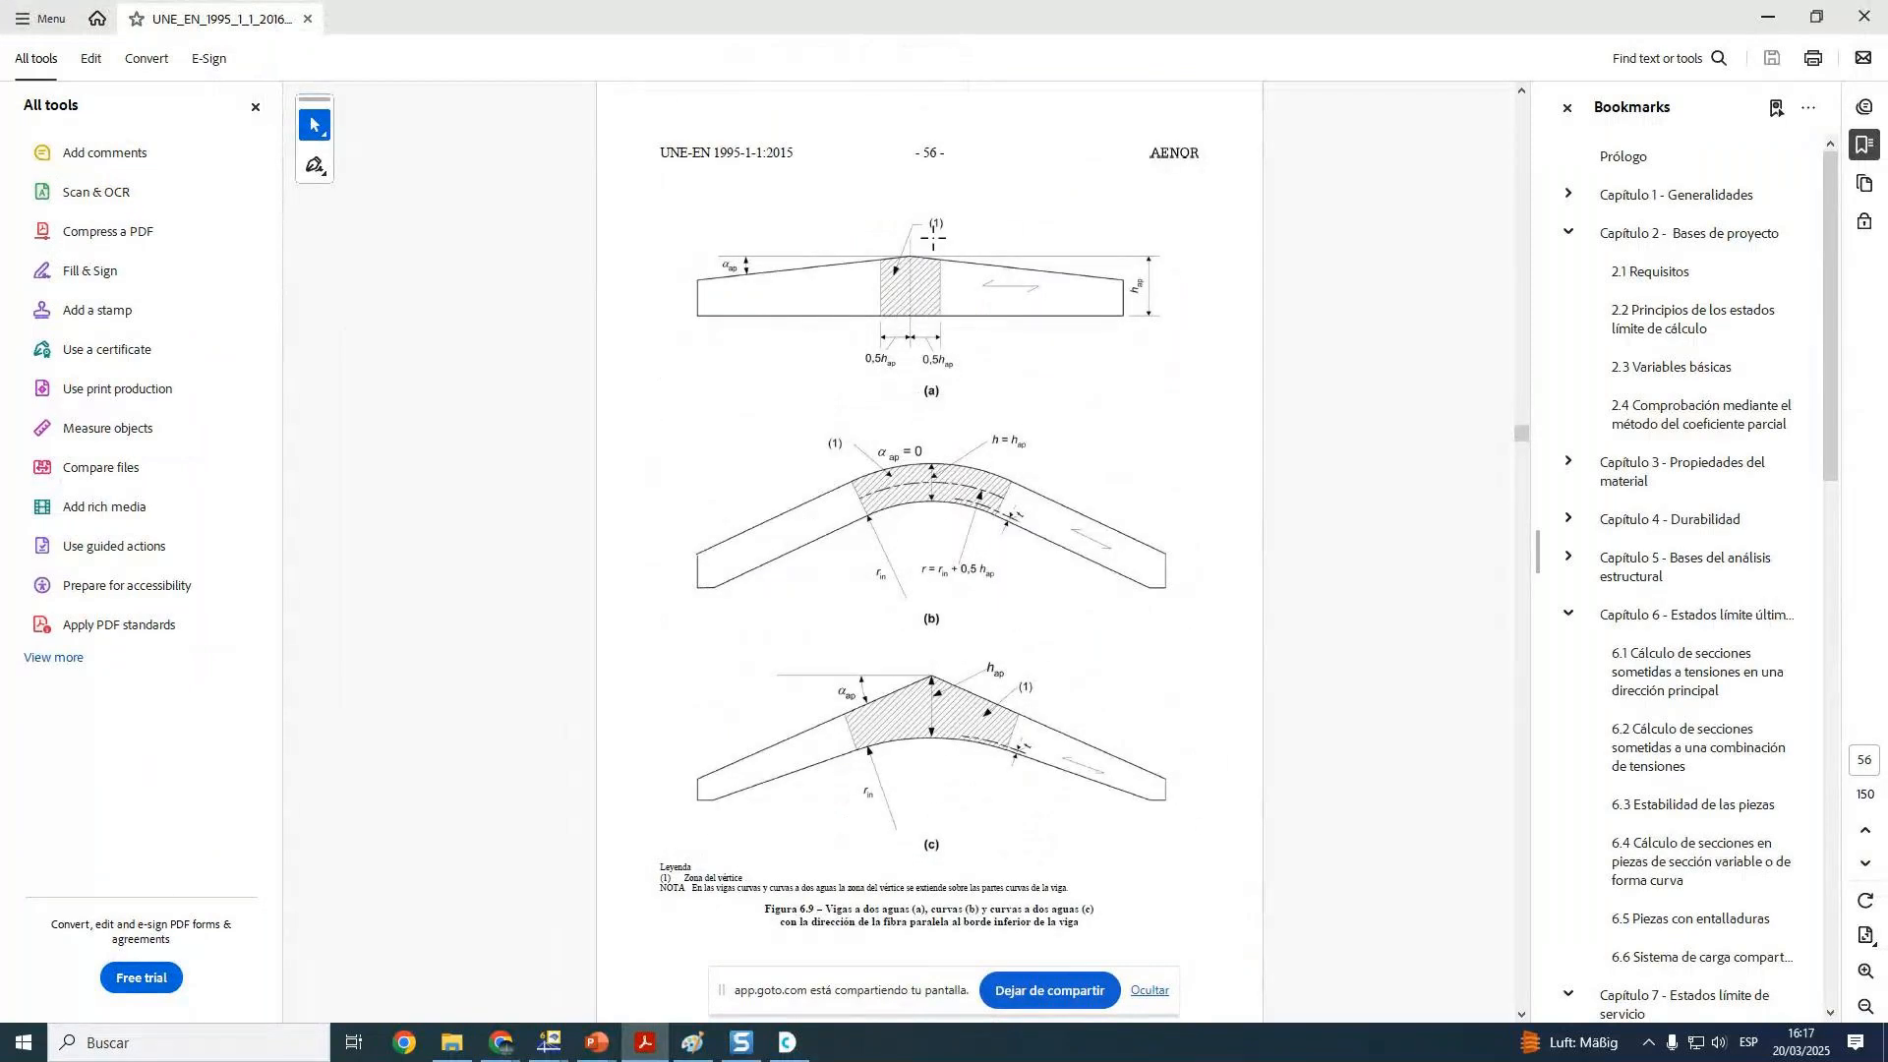
Step: Examine the pages around section 6.4.3 in the UNE-EN 1995-1-1 PDF, highlight that section's heading and return to RFEM
scroll(889, 317, "up", 1)
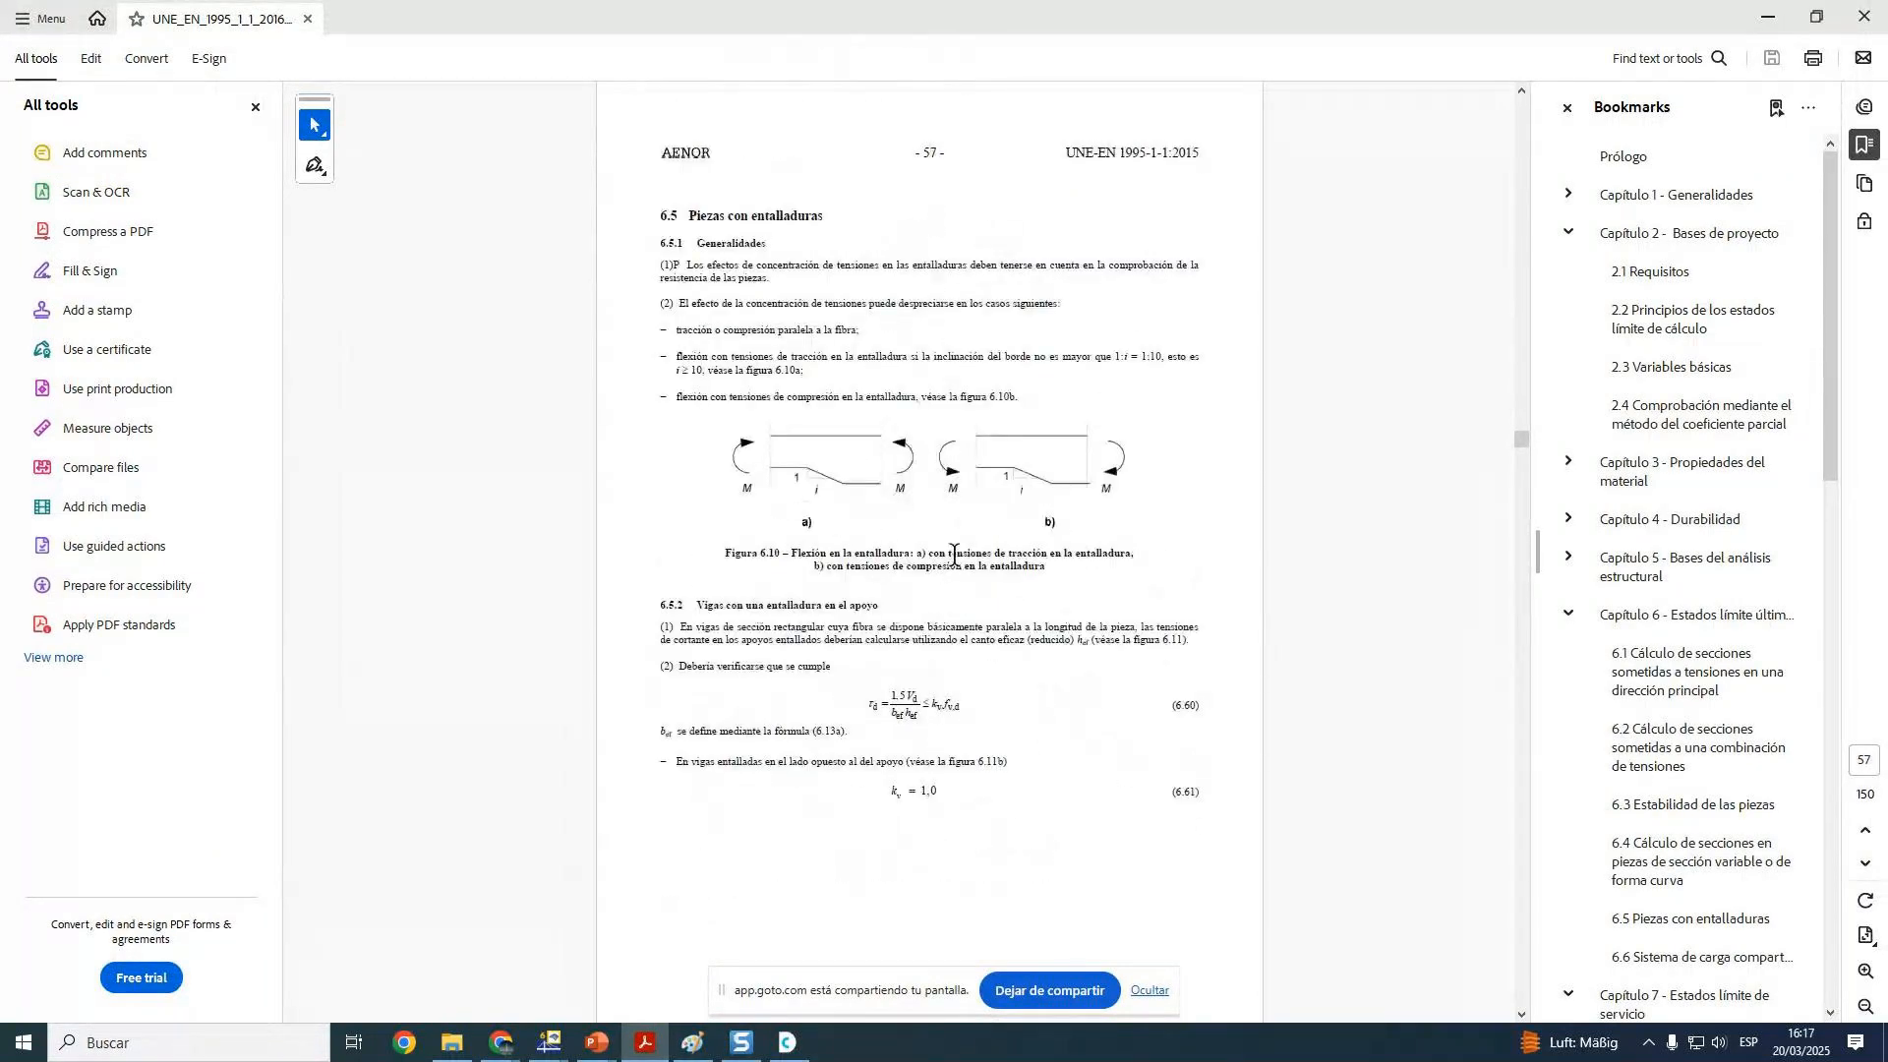
scroll(951, 555, "down", 1)
scroll(956, 550, "up", 1)
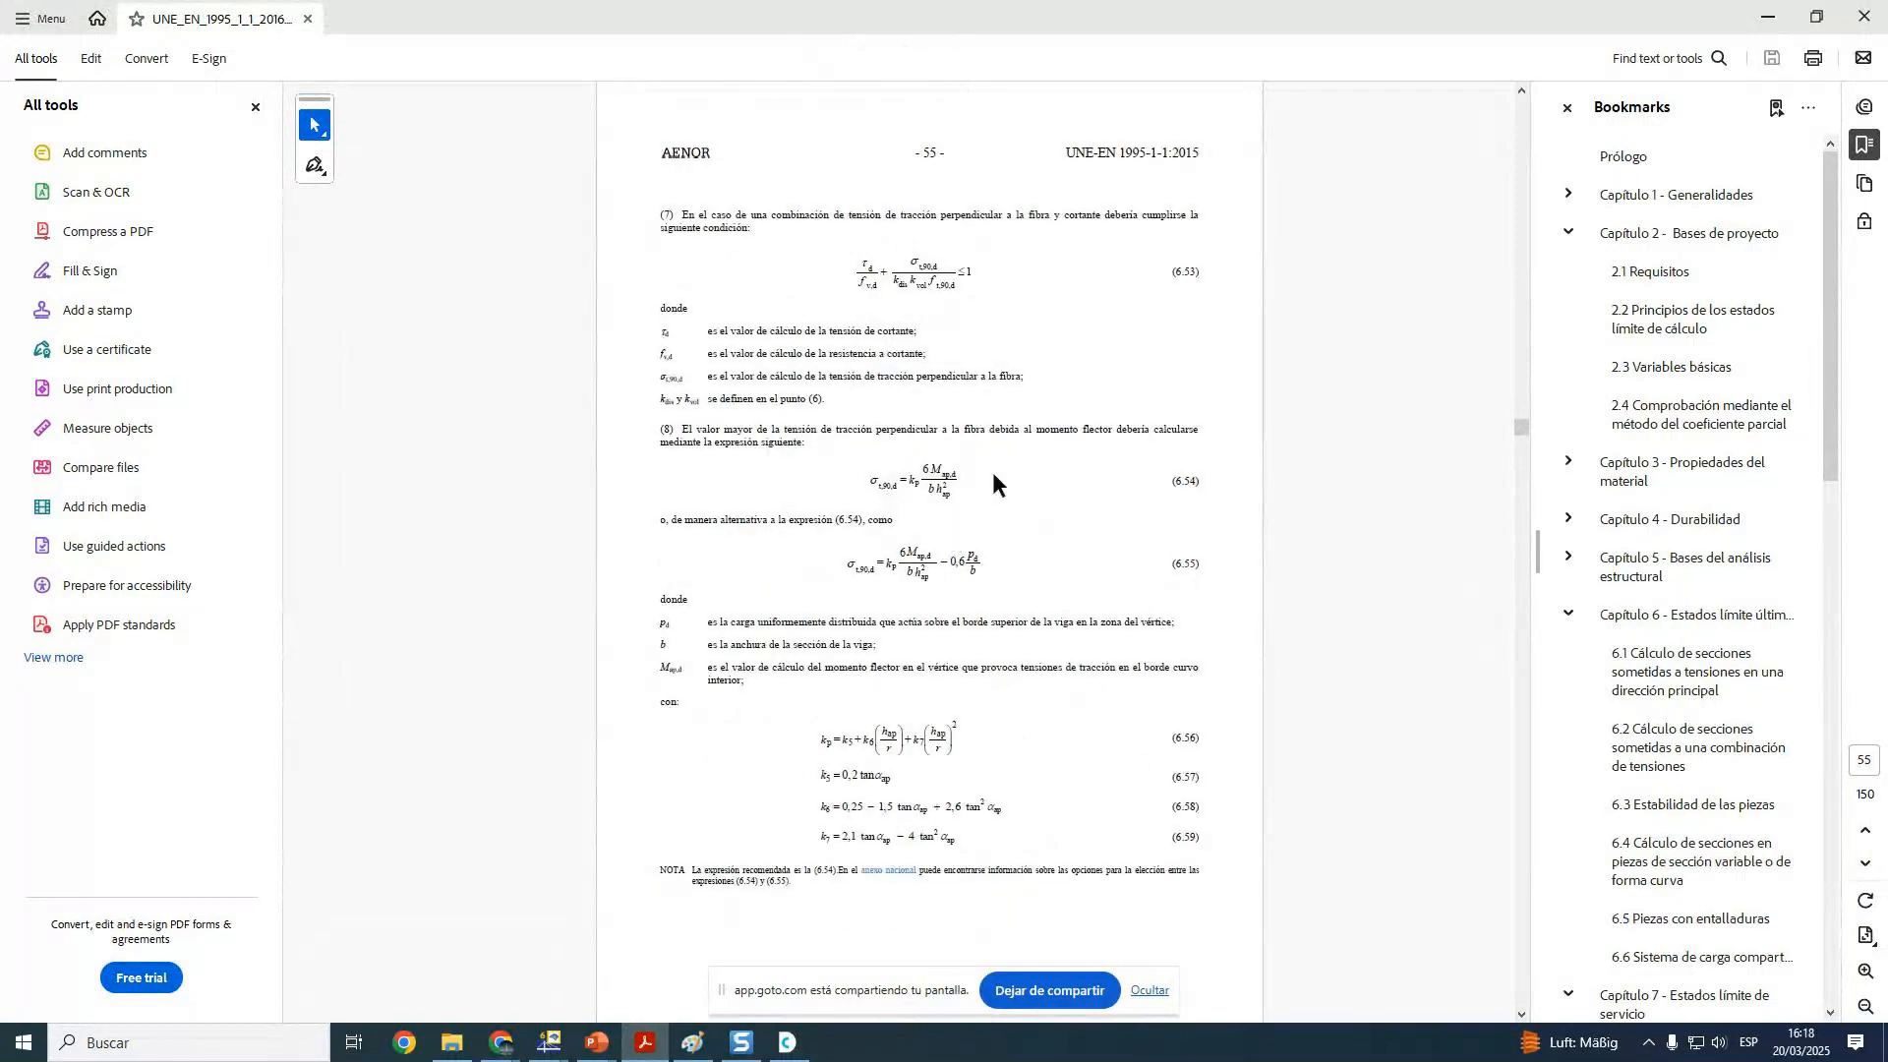
scroll(1001, 261, "up", 1)
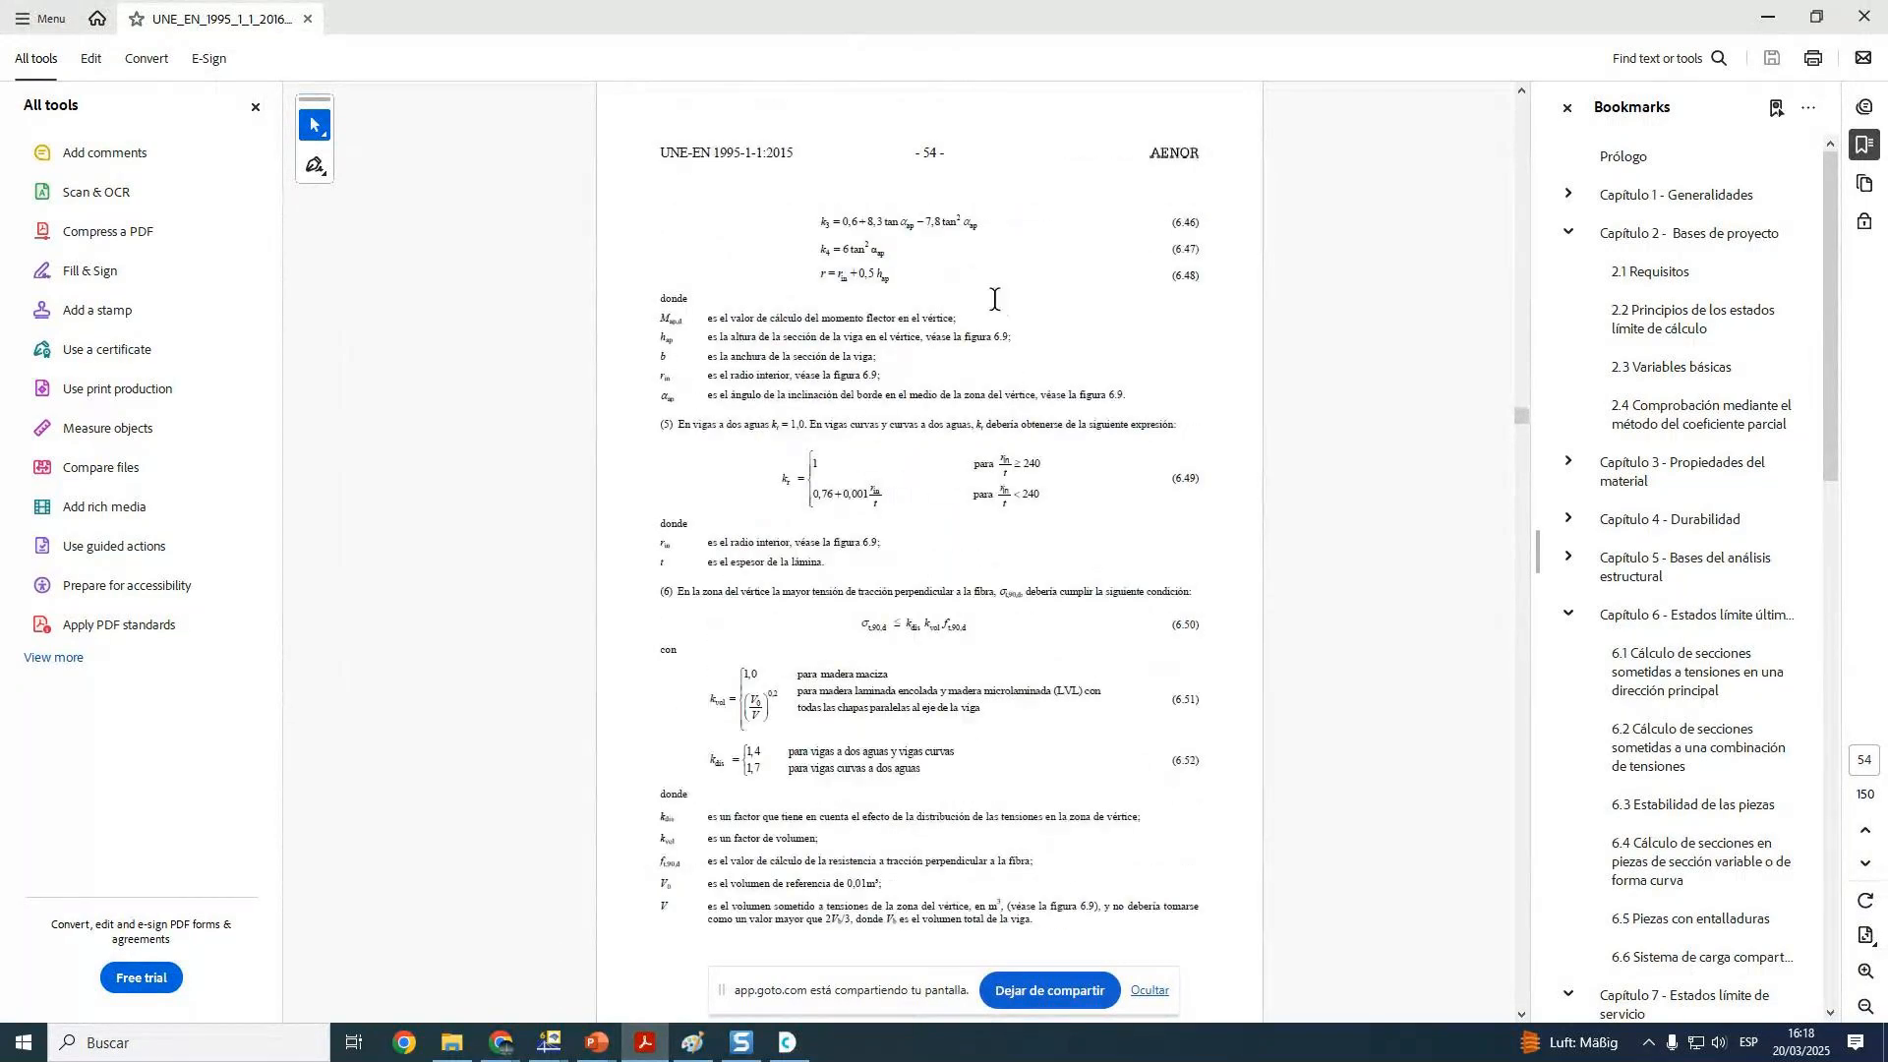
scroll(995, 300, "up", 1)
scroll(990, 336, "down", 1)
scroll(656, 548, "up", 1)
left_click_drag(656, 548, 914, 555)
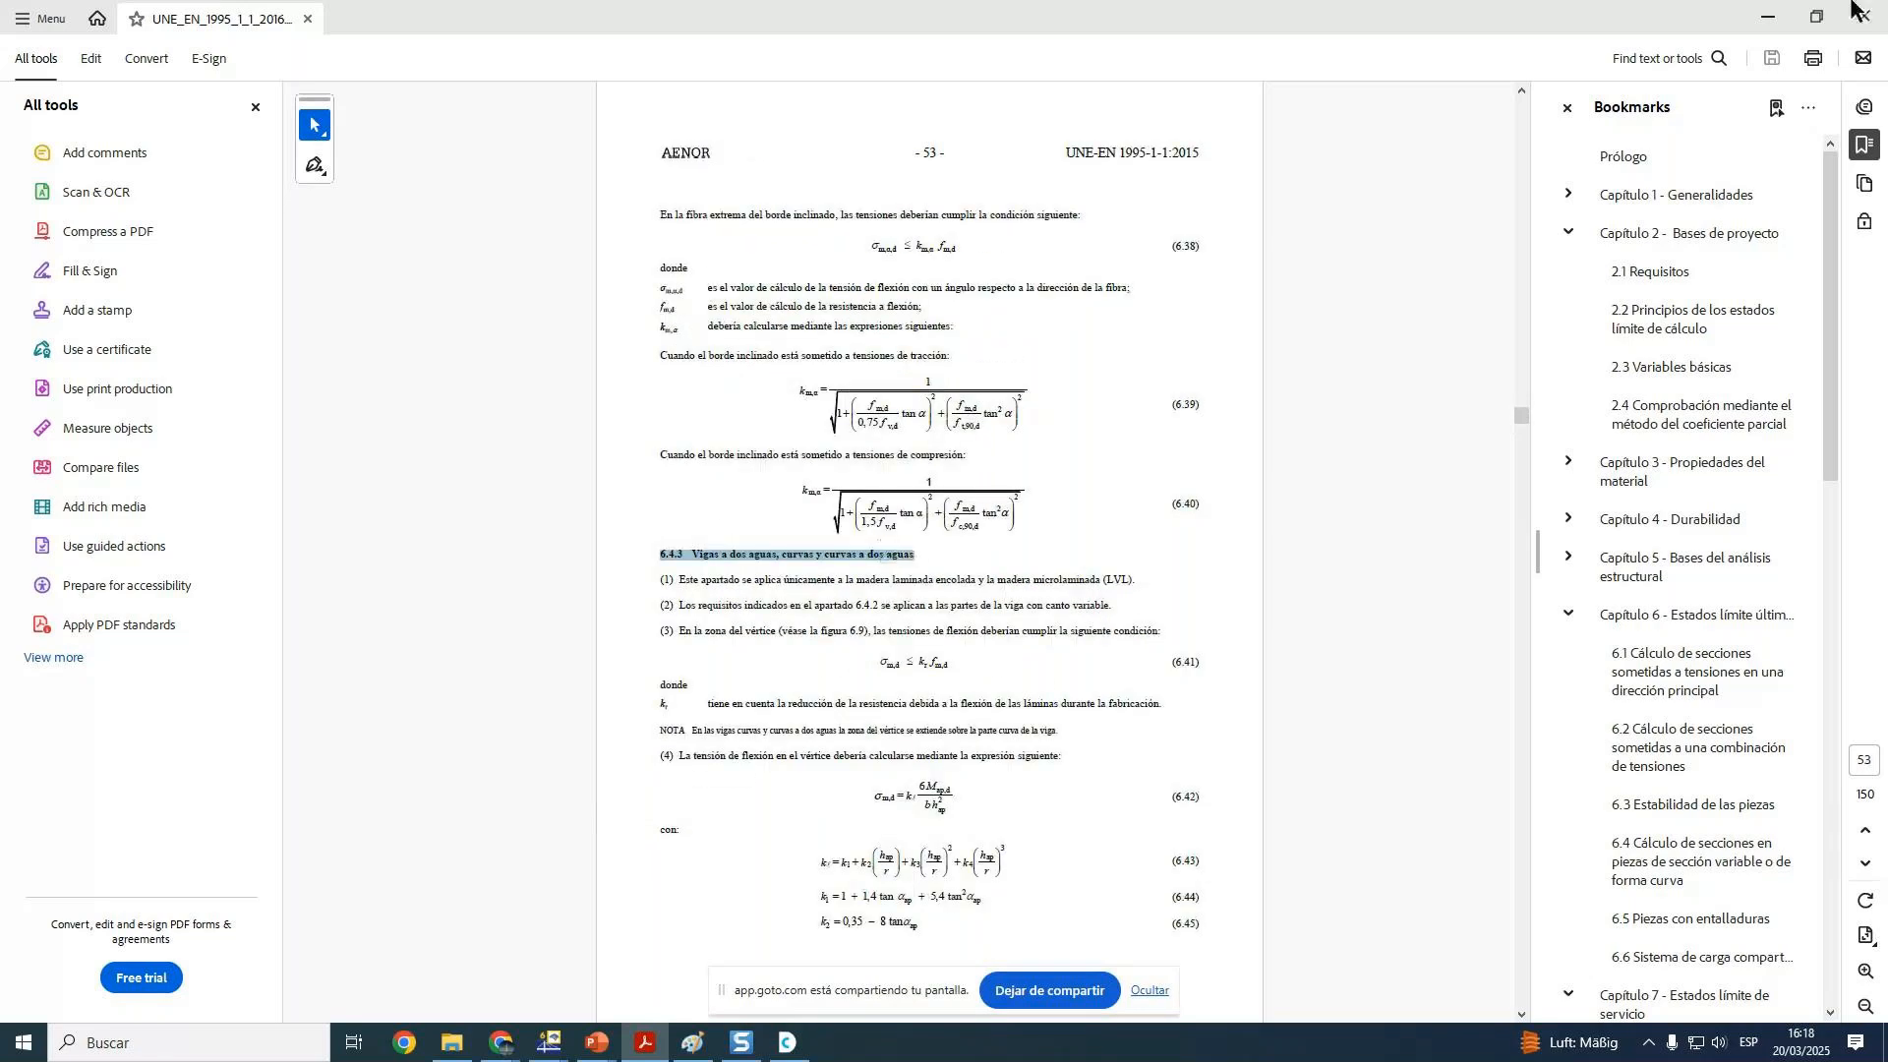
left_click(1859, 12)
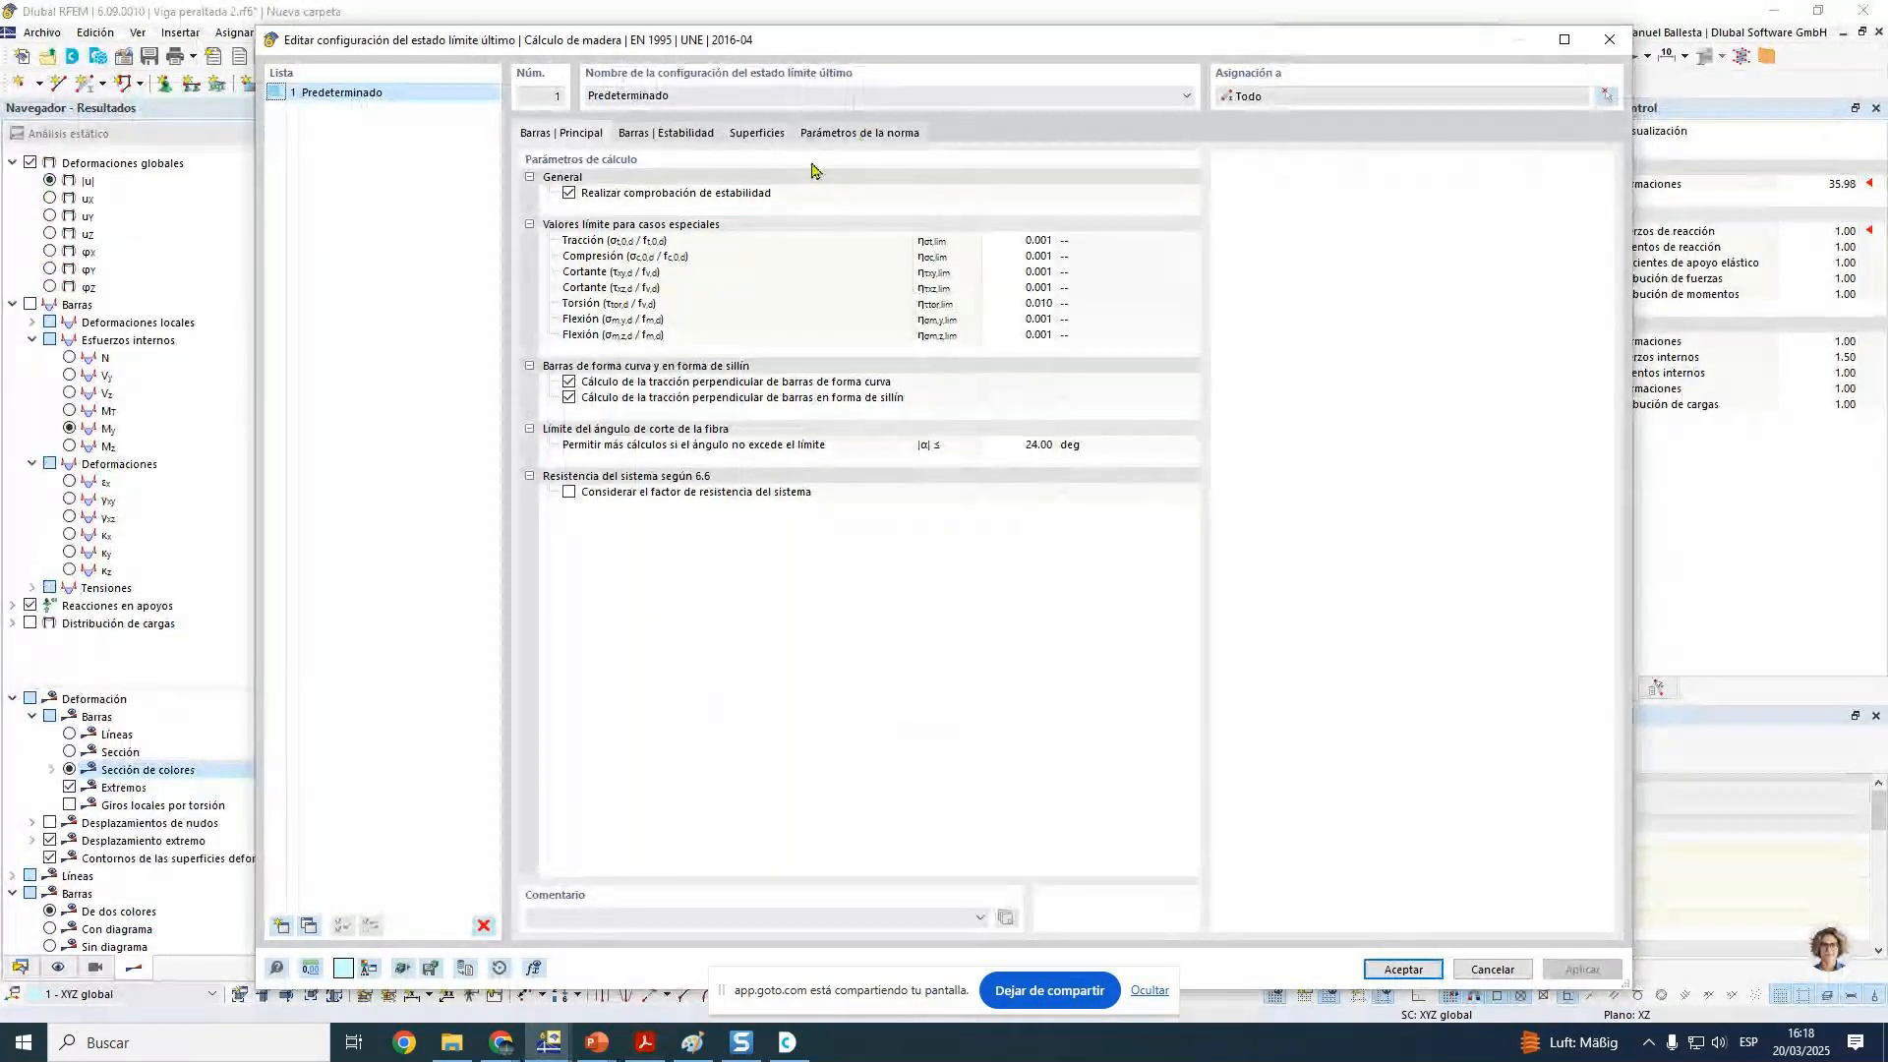
Step: Set the vertical application position of positive transverse loads to the shear point and accept the ultimate limit state configuration
left_click(704, 127)
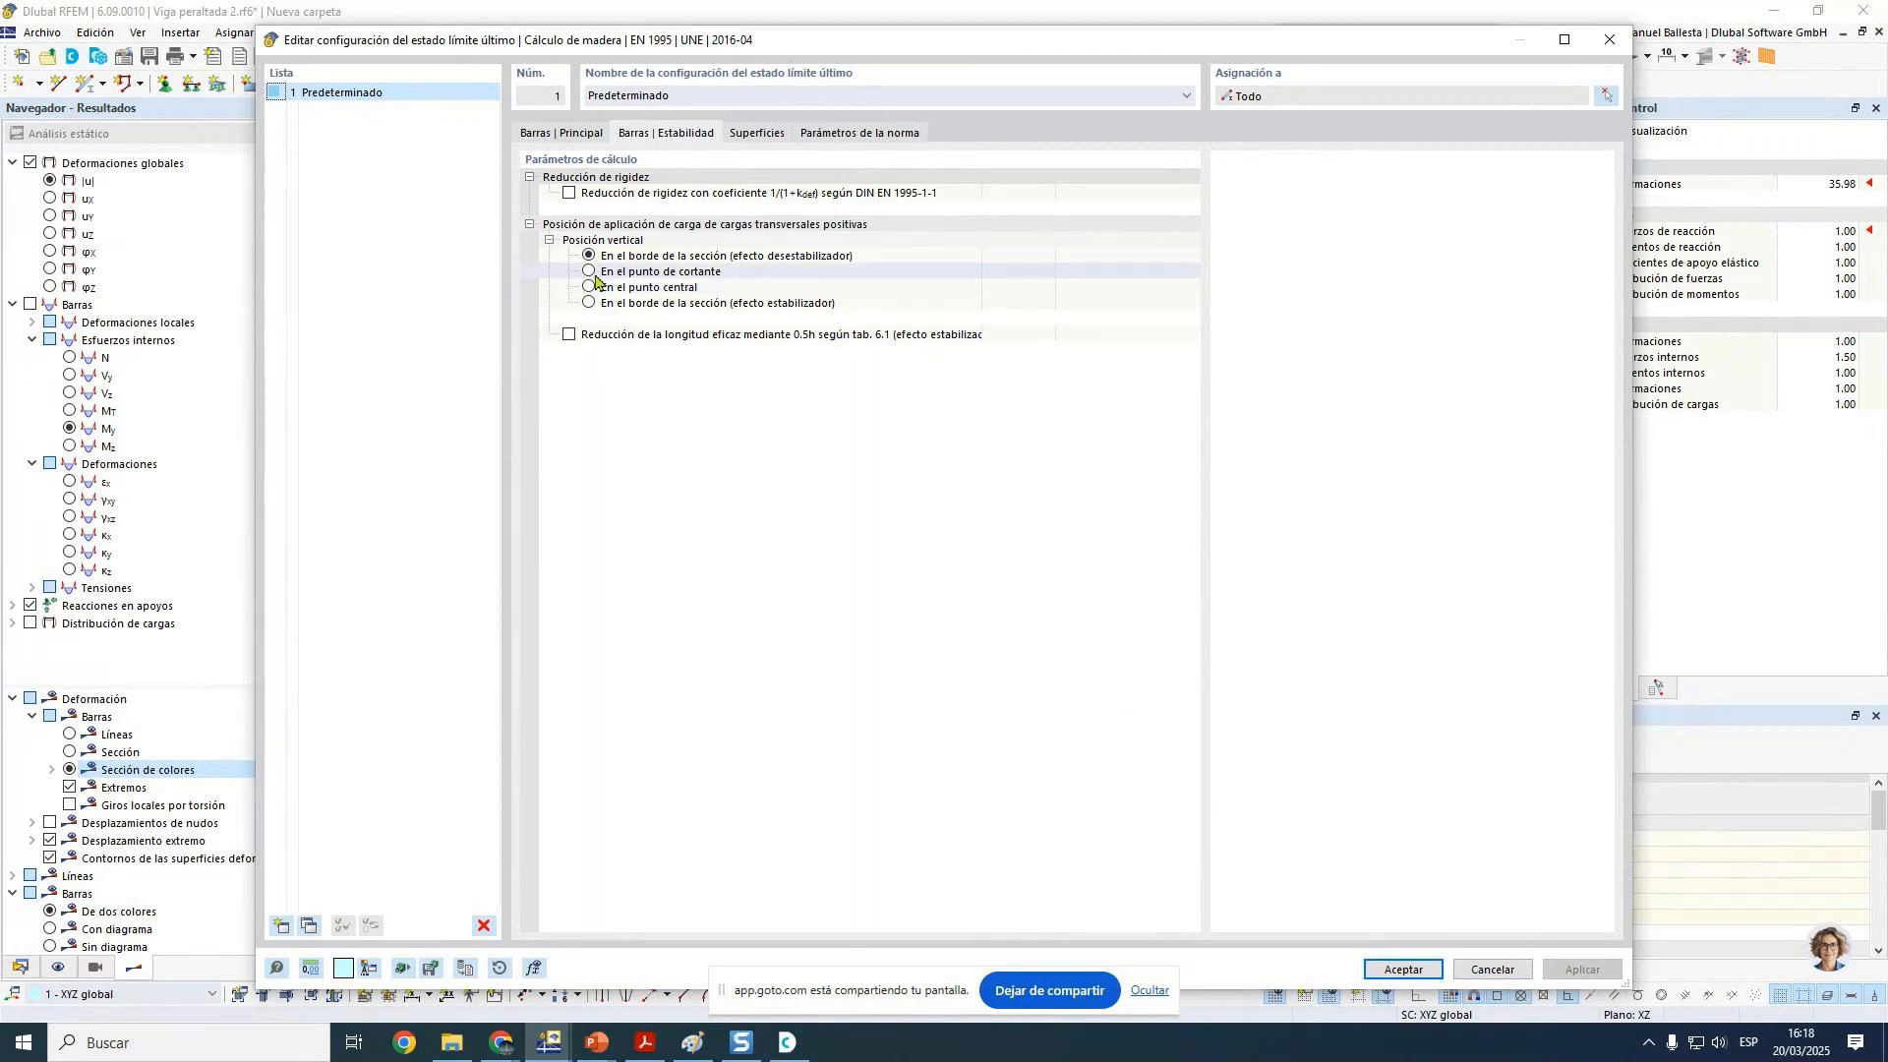
left_click(595, 273)
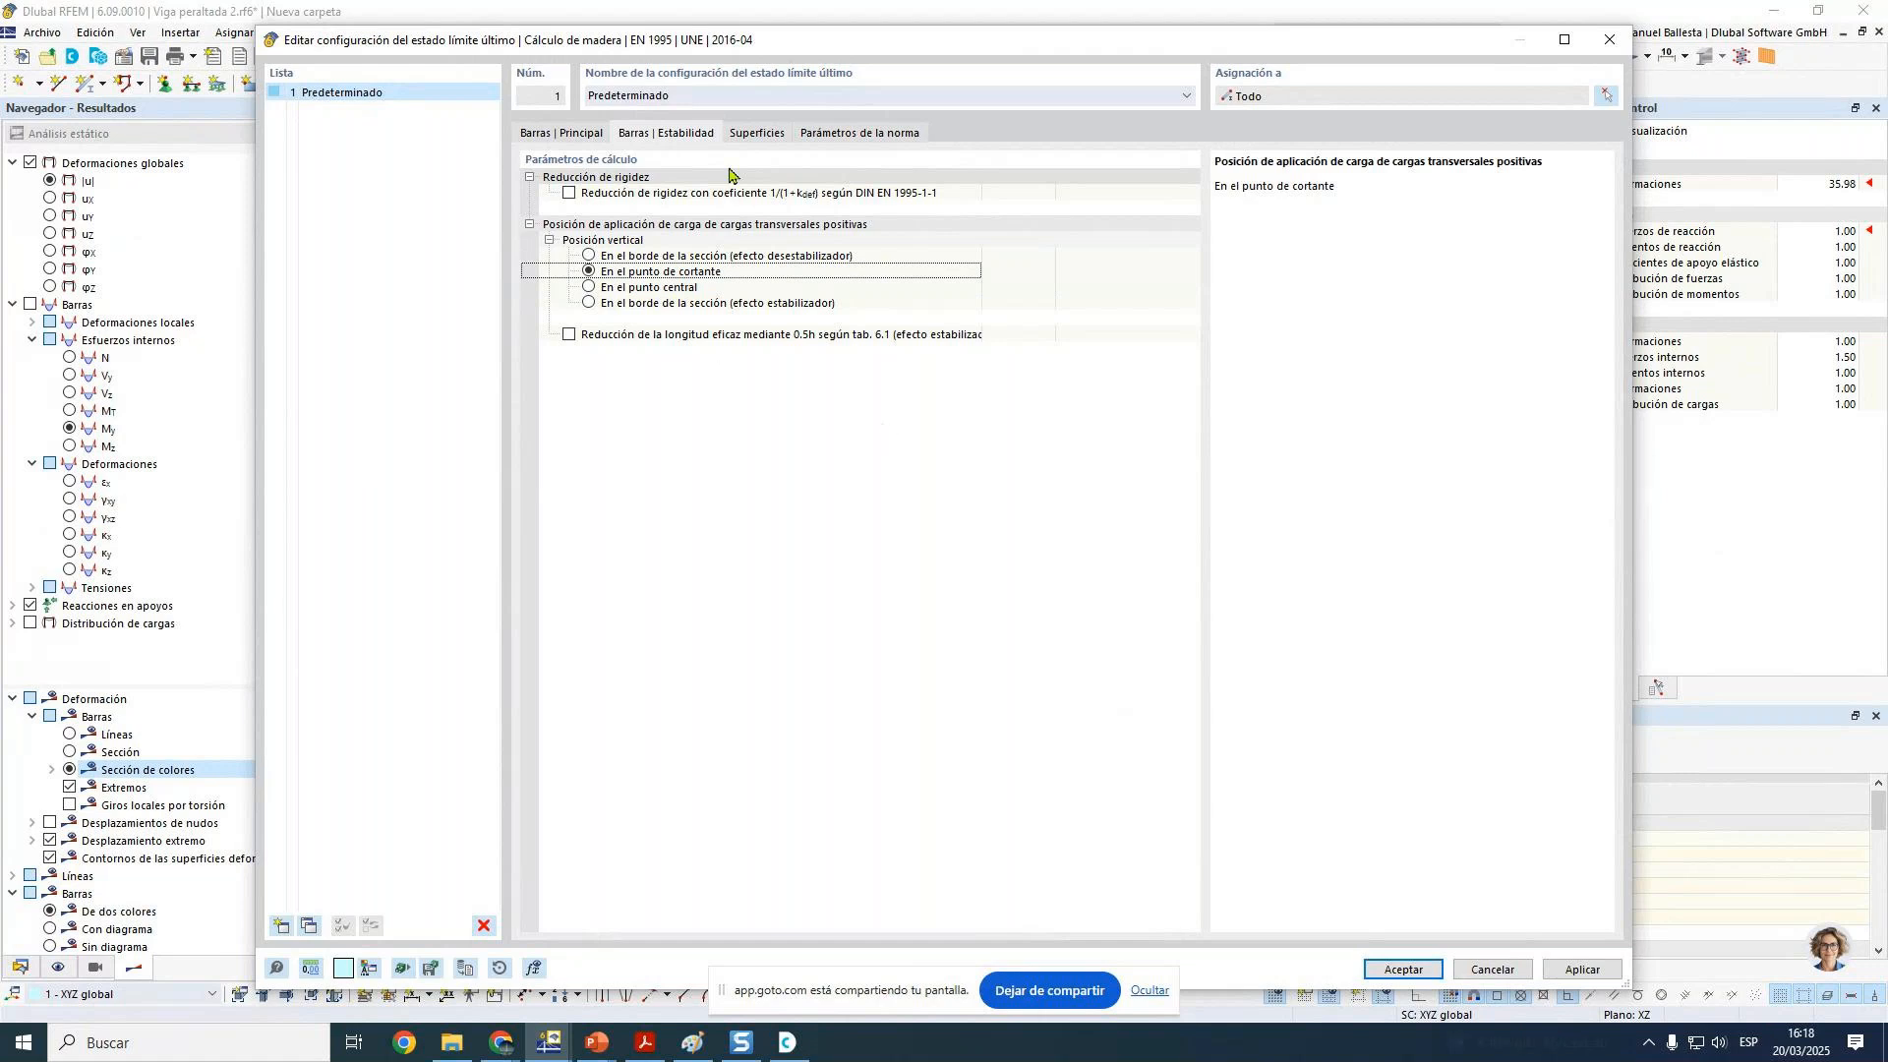
left_click(1404, 970)
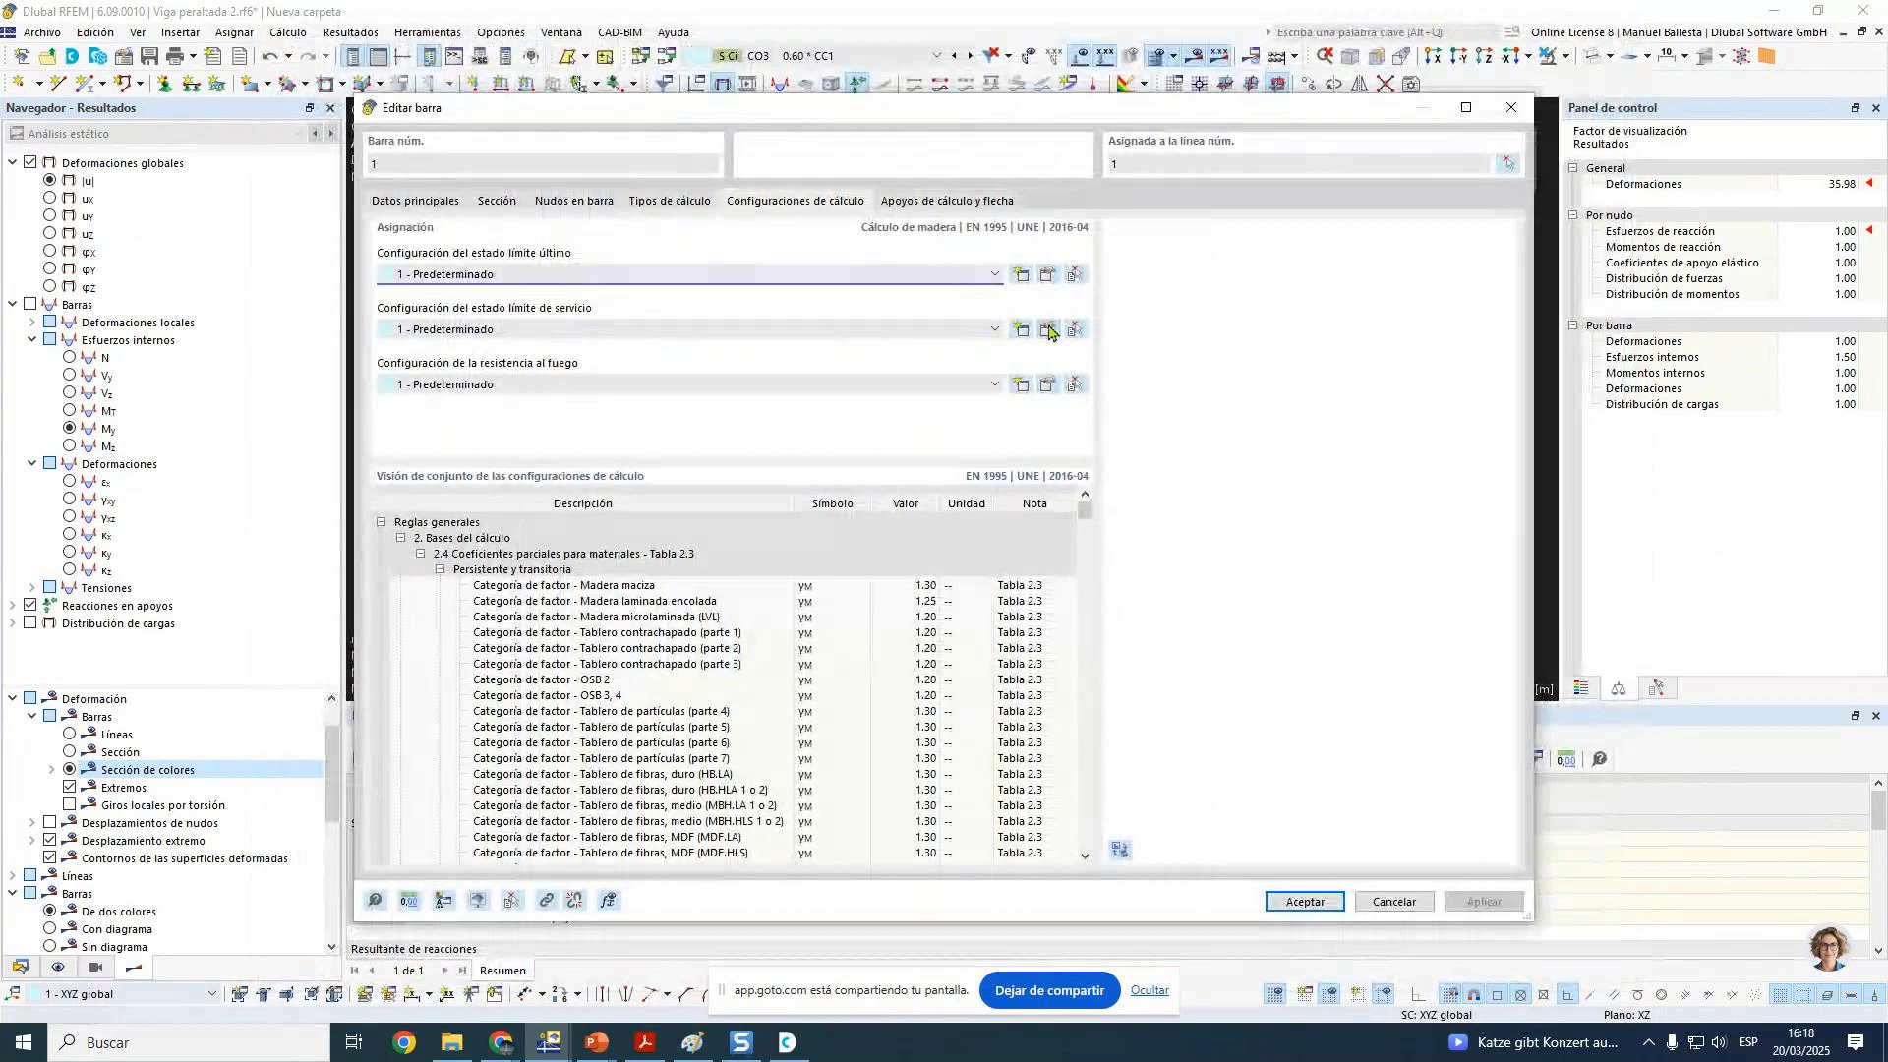
Step: In the serviceability configuration, deactivate the characteristic comfort and vibration limits plus the y-axis deformation checks for integrity and quasi-permanent
left_click(1048, 330)
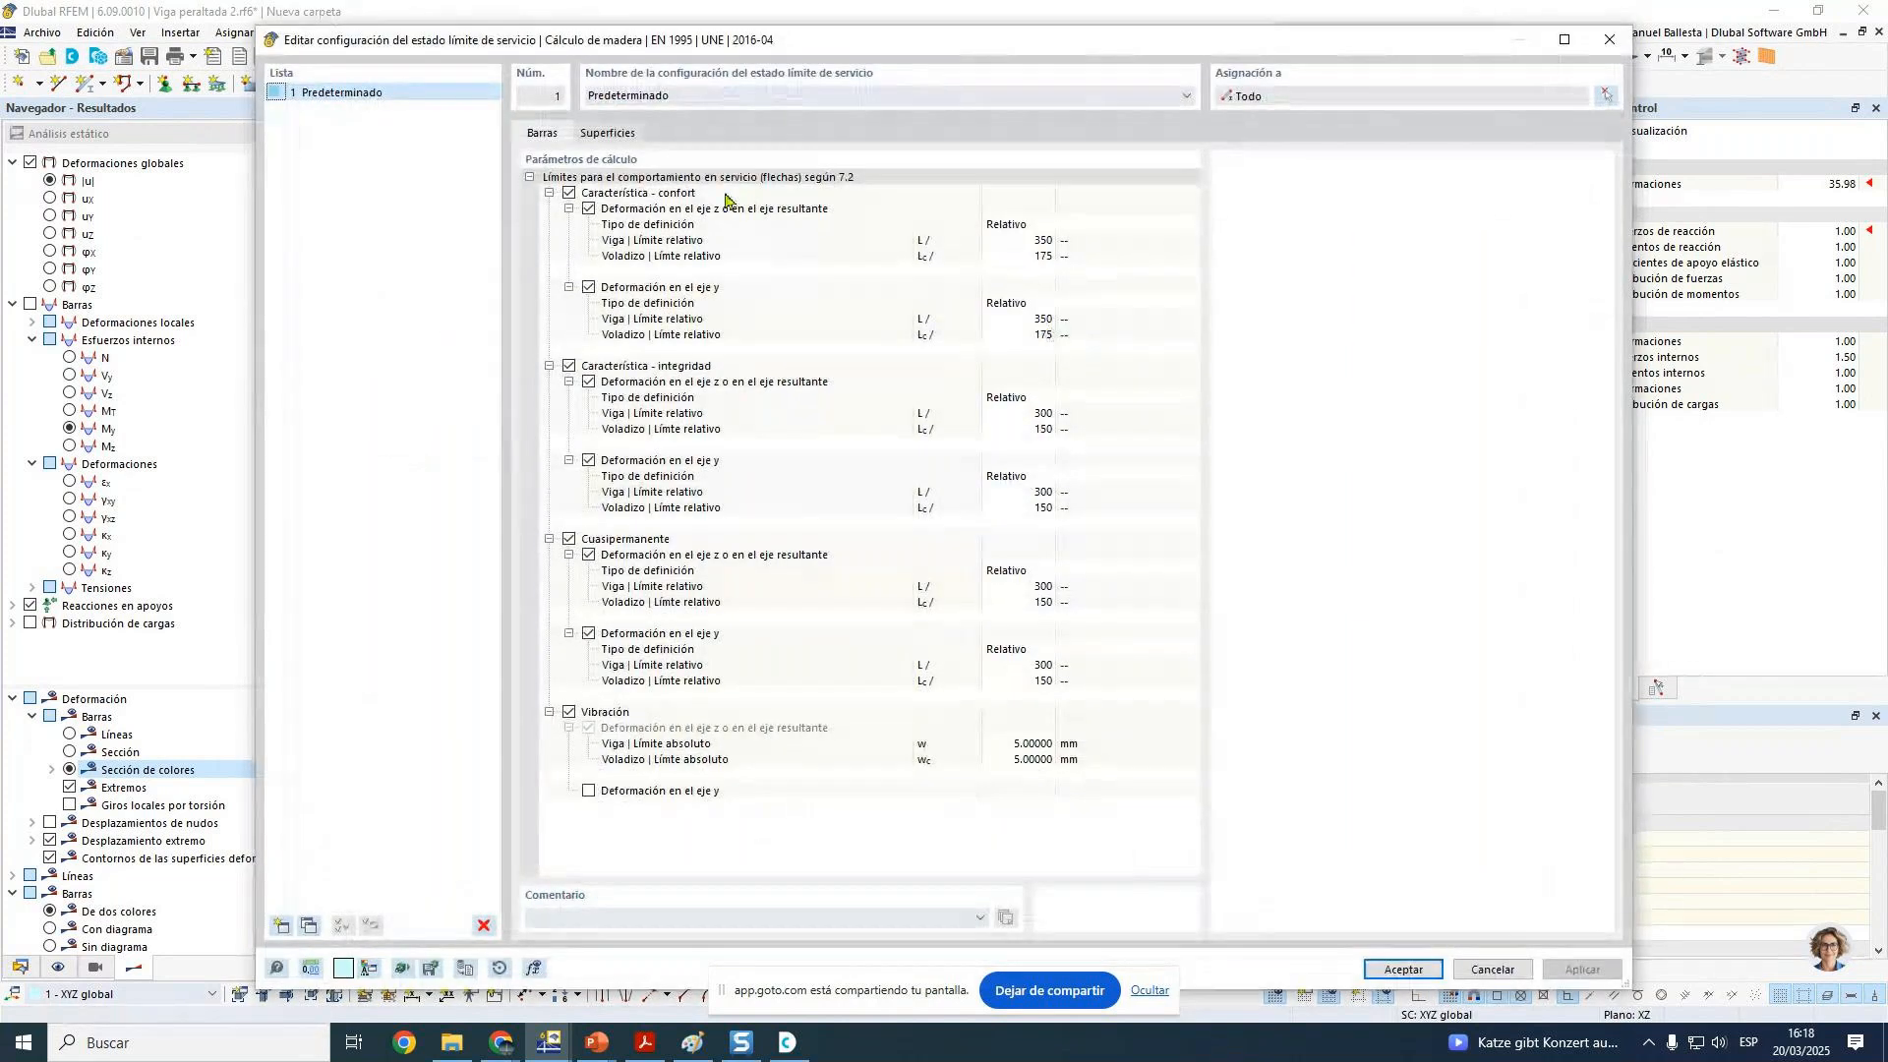
left_click(1491, 972)
left_click(1047, 330)
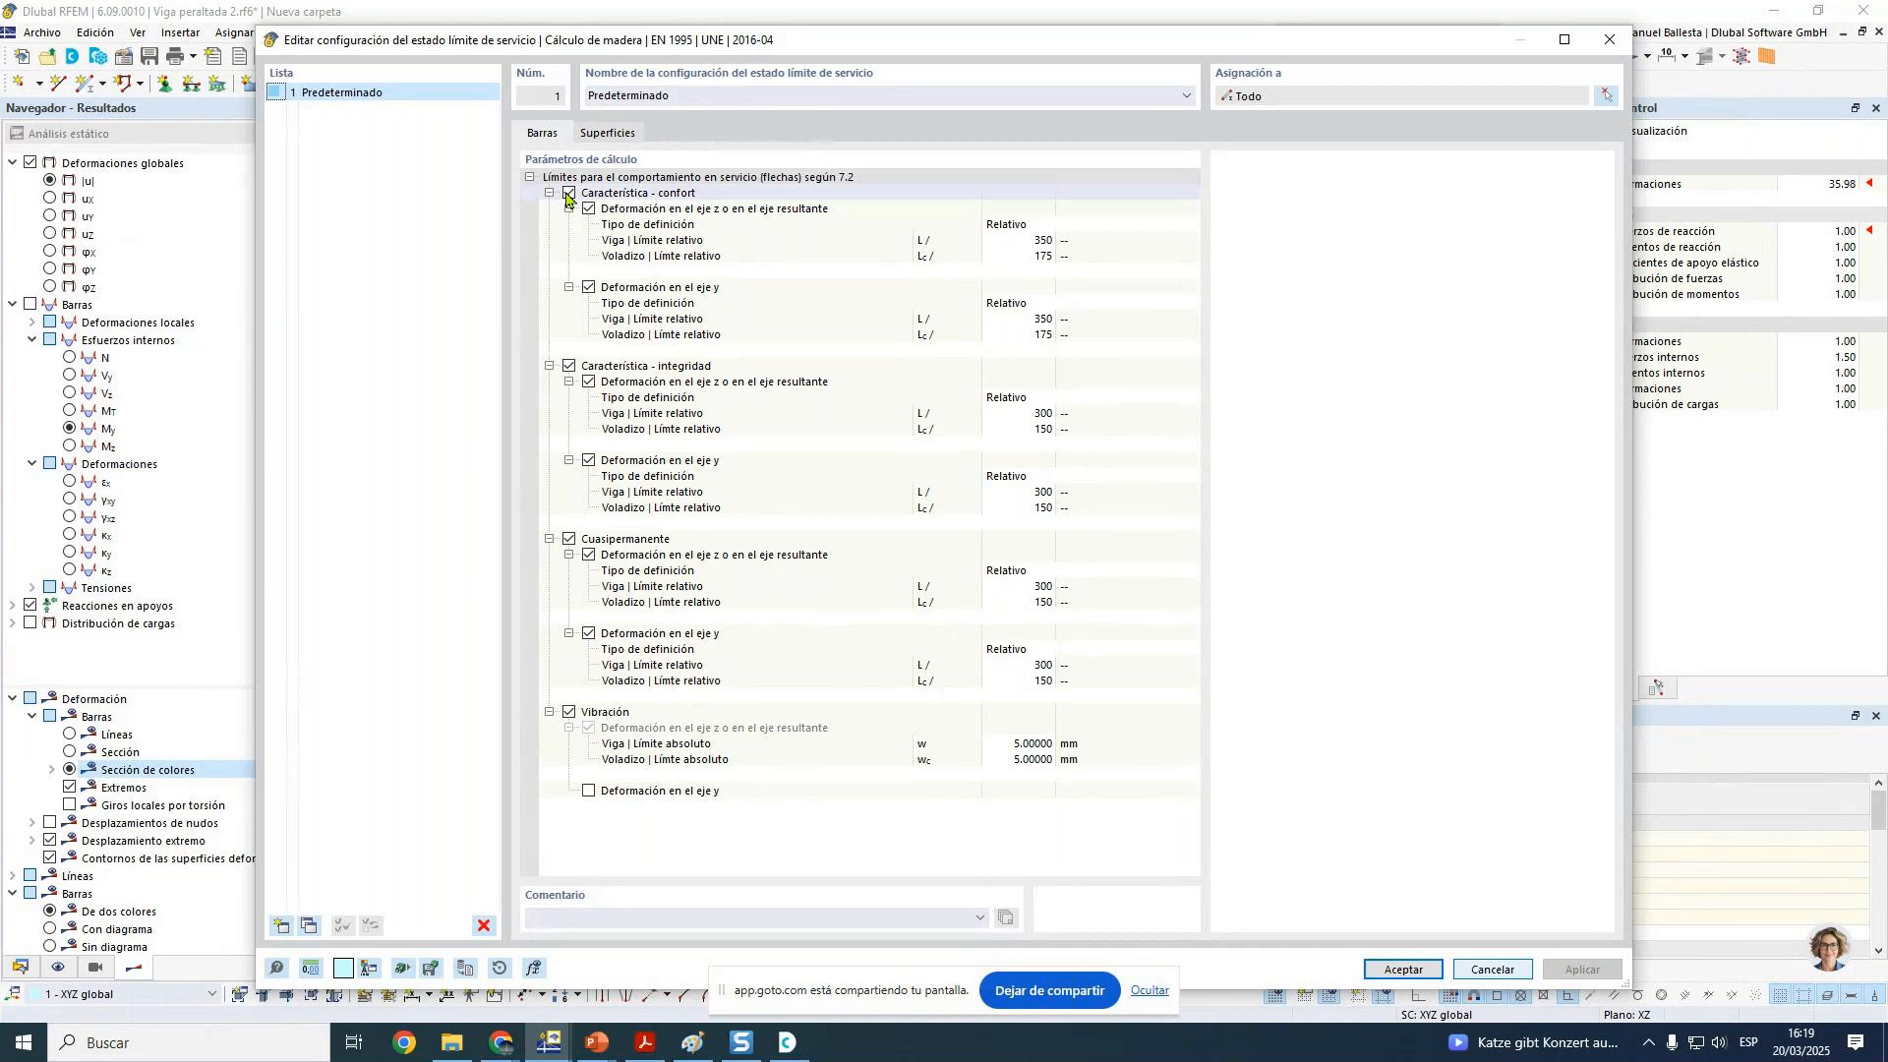
left_click(568, 195)
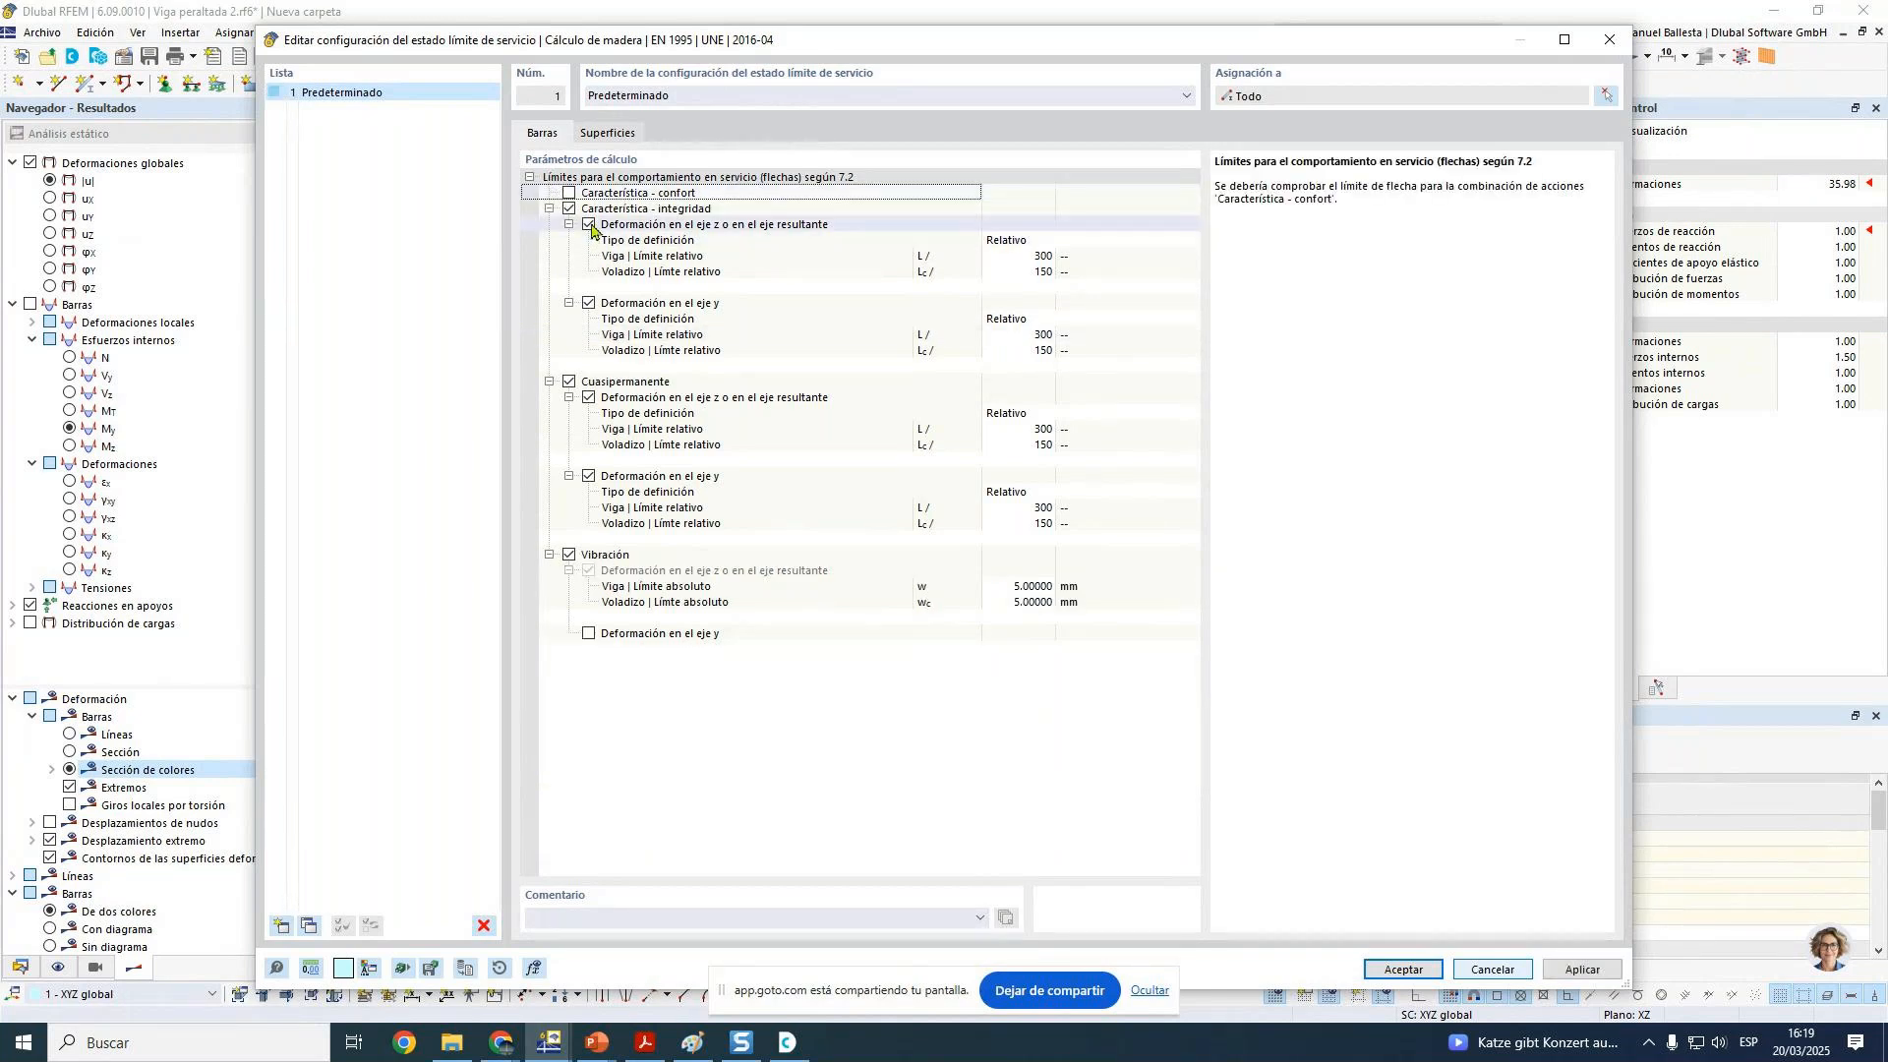
left_click(568, 210)
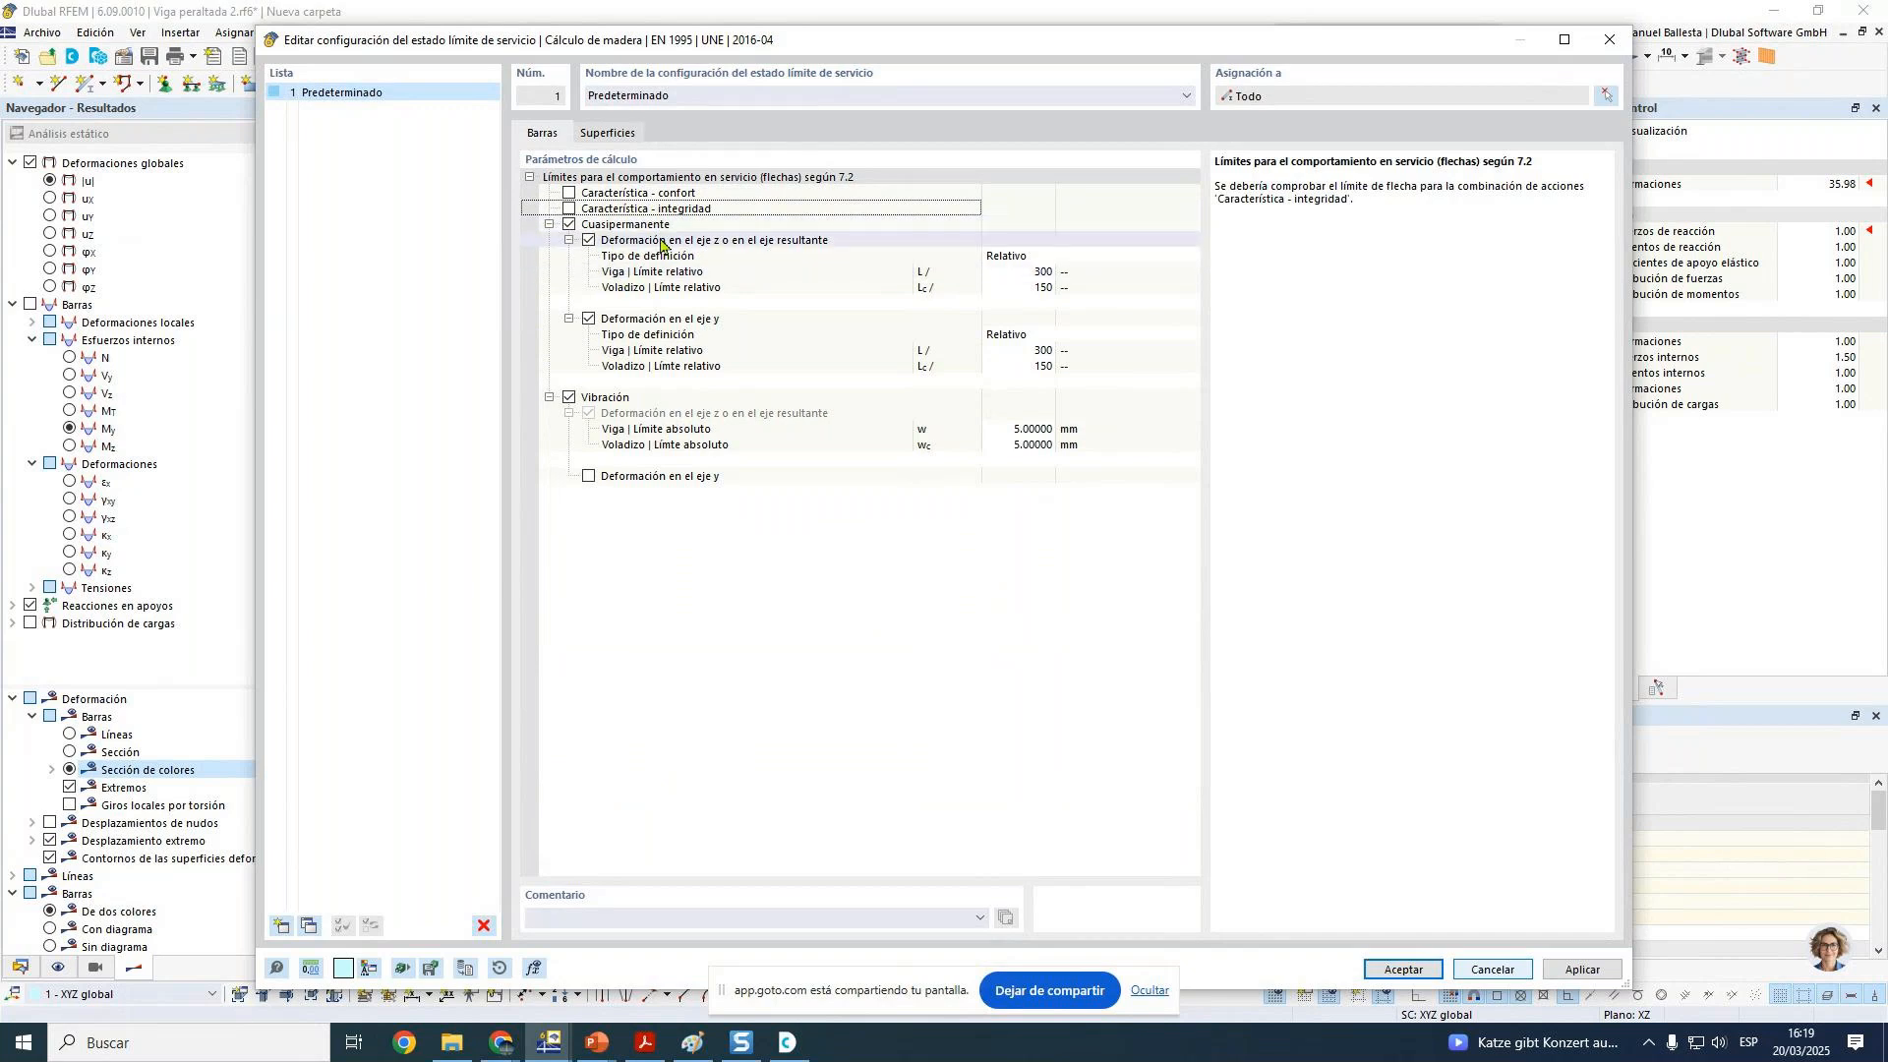
left_click(568, 209)
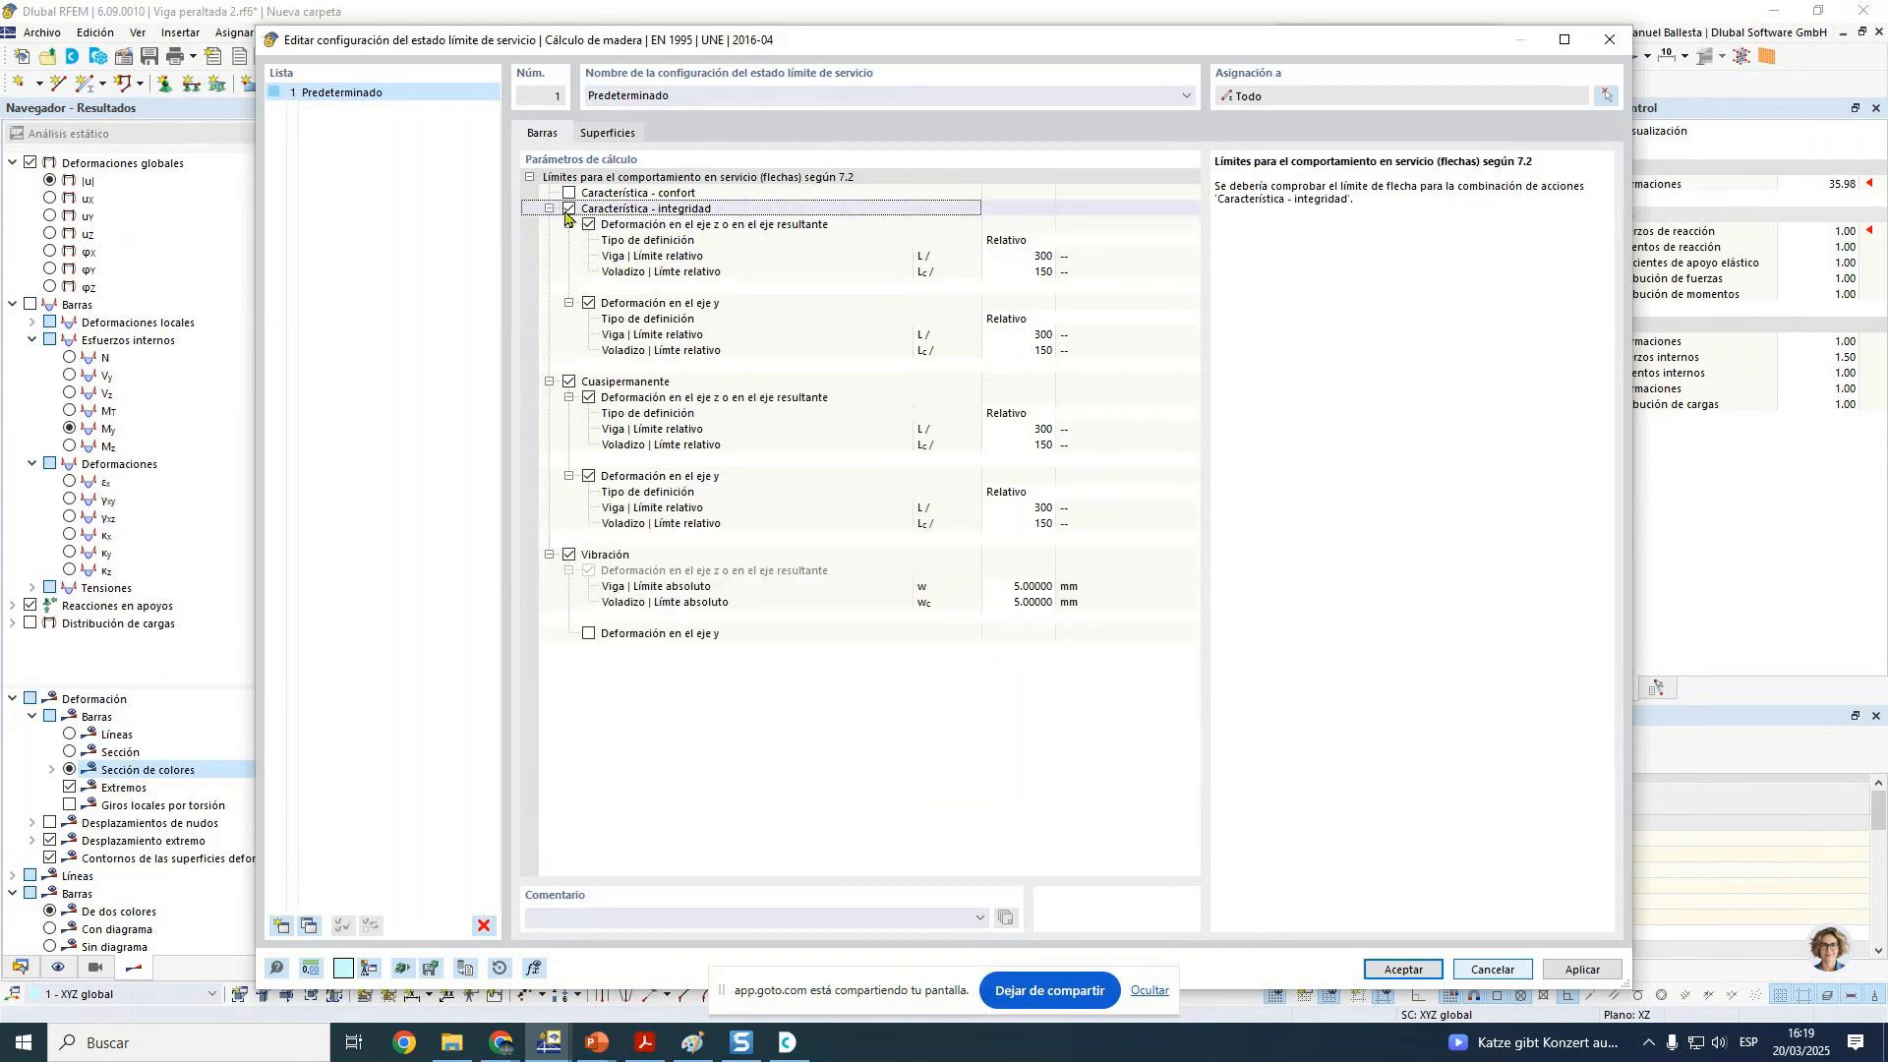
left_click(588, 303)
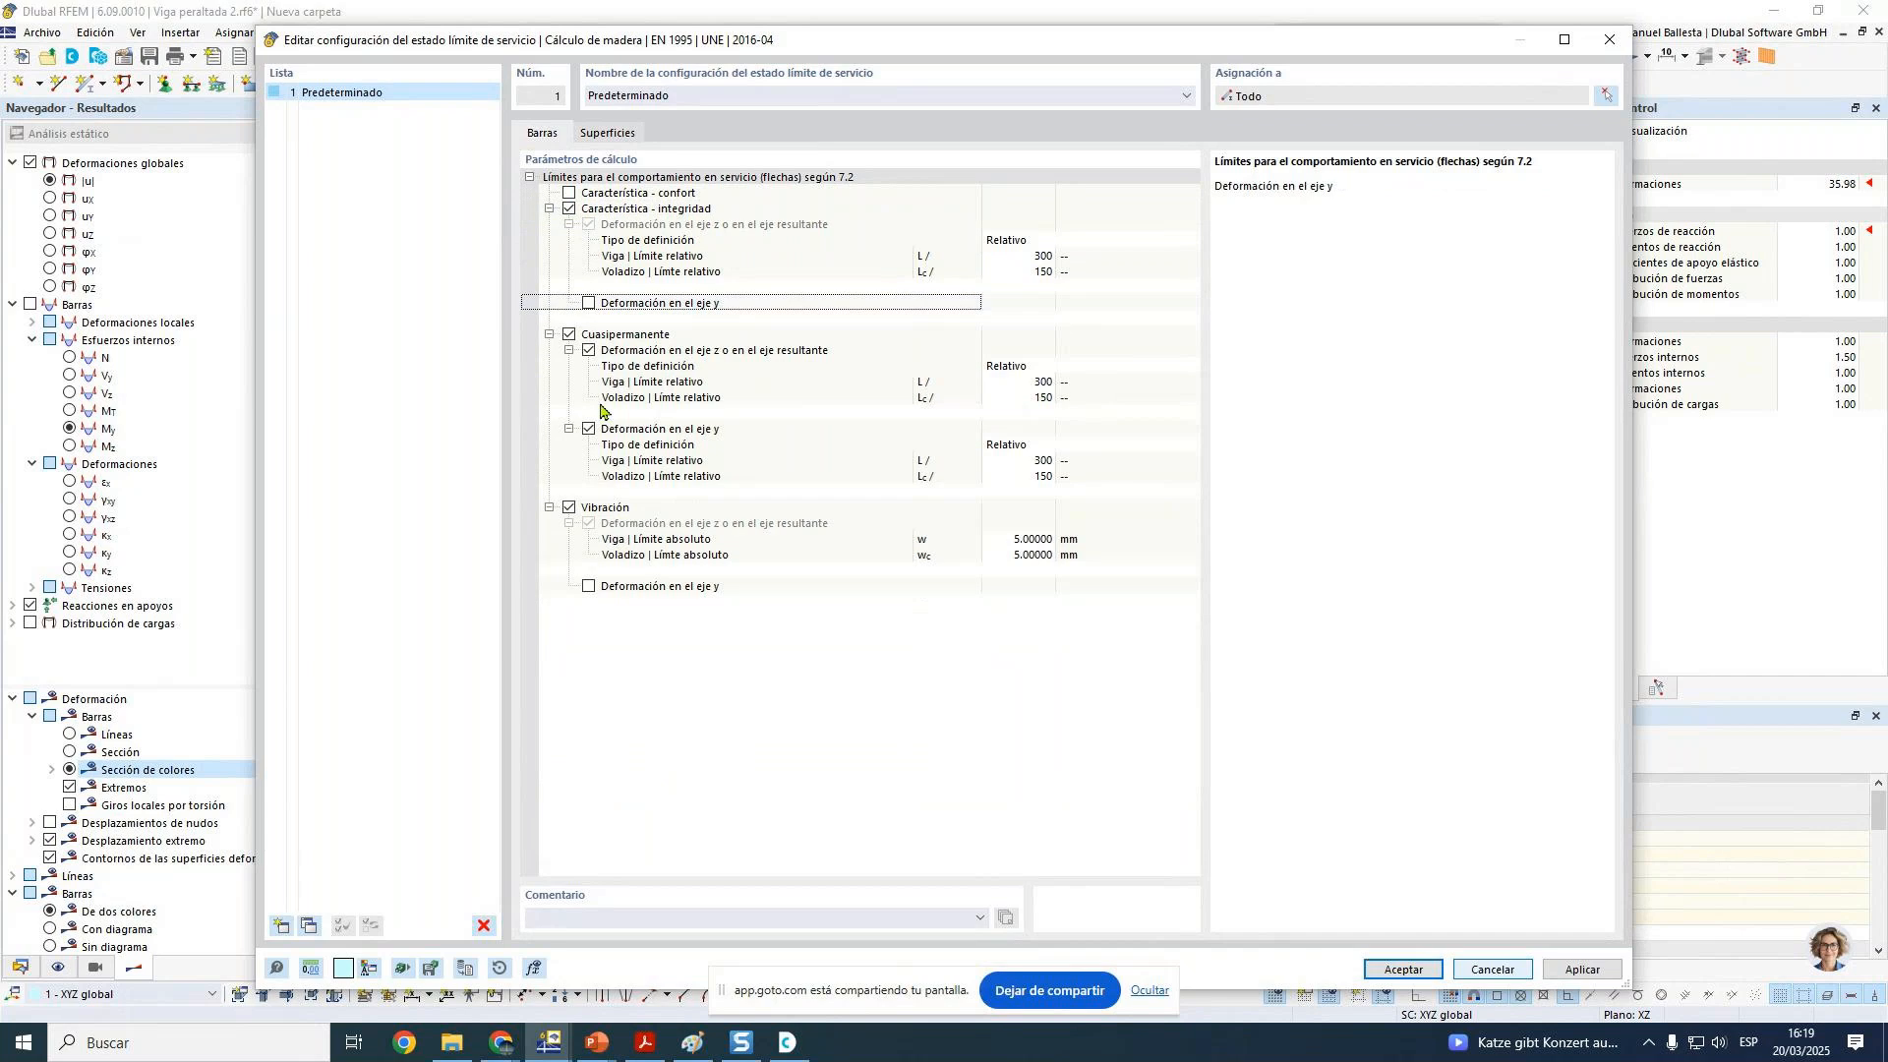
left_click(588, 429)
left_click(568, 460)
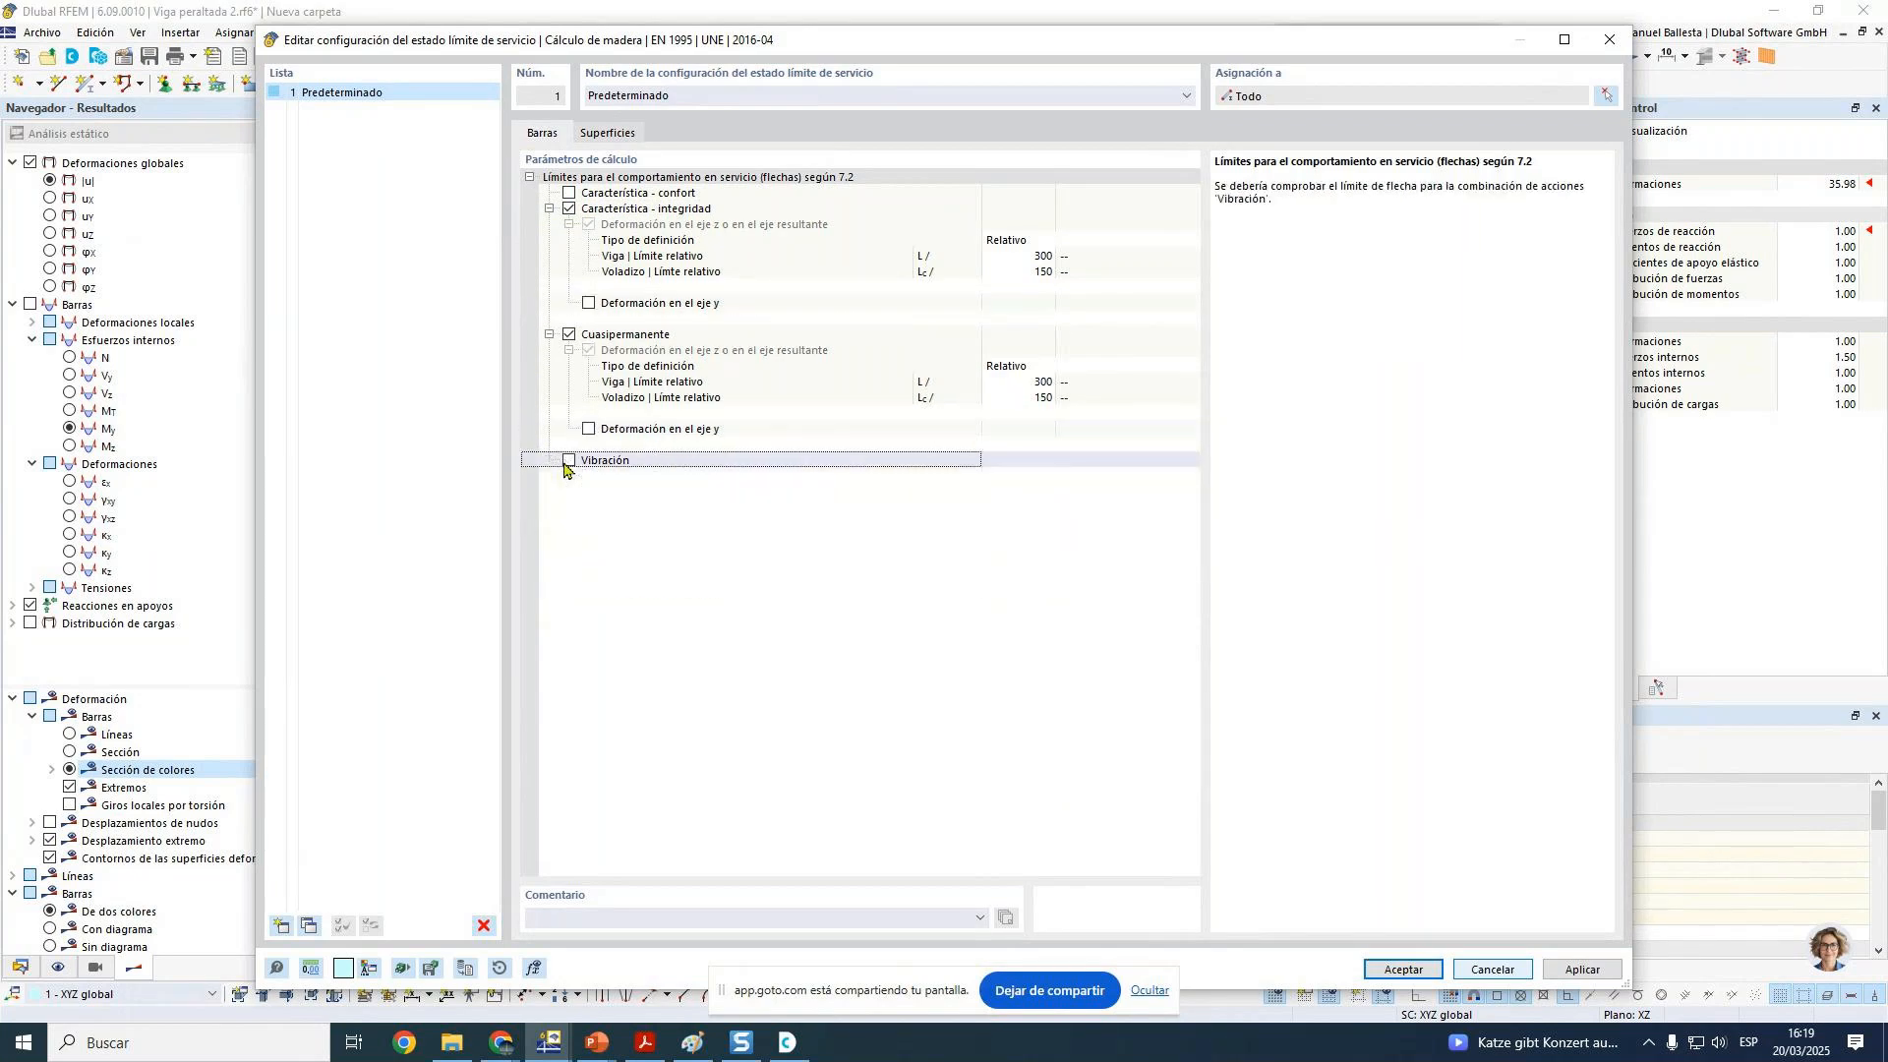
Step: Set the relative beam deflection limits to L/200 for characteristic integrity and quasi-permanent, and accept the serviceability configuration
left_click(1026, 255)
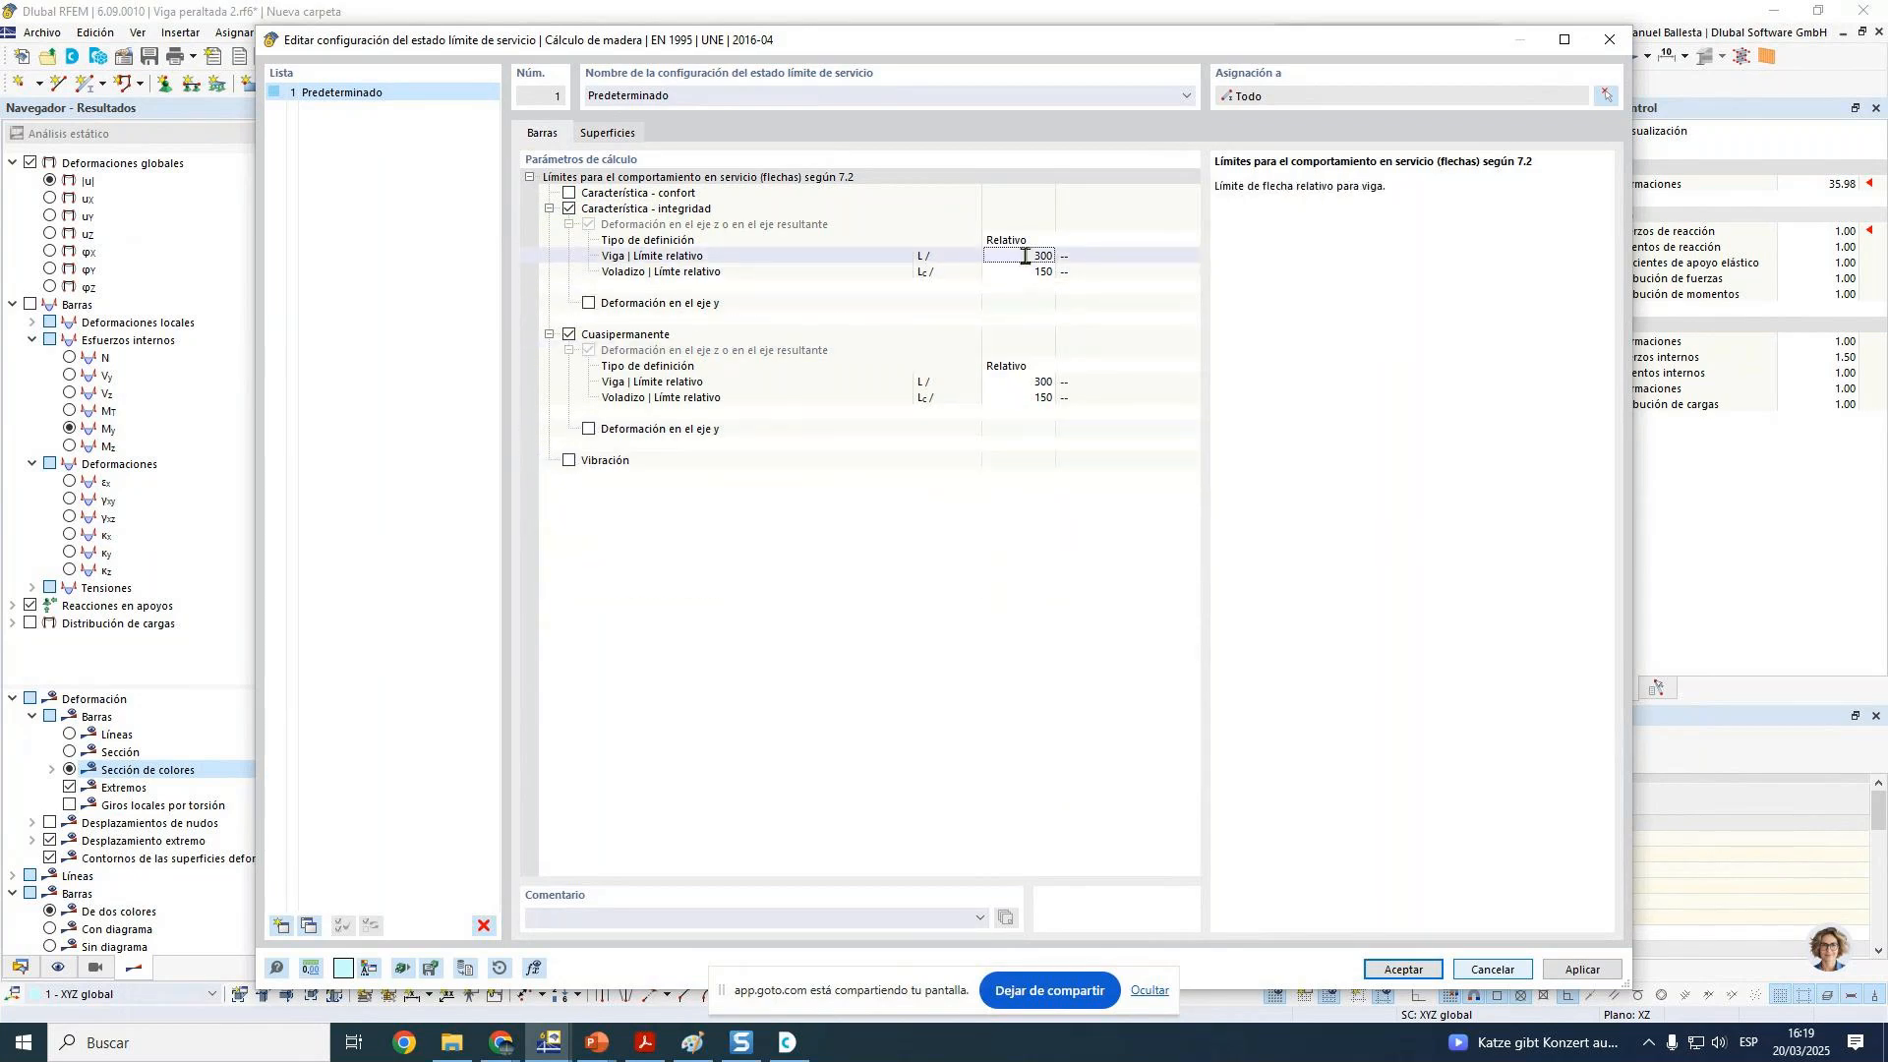
type("200")
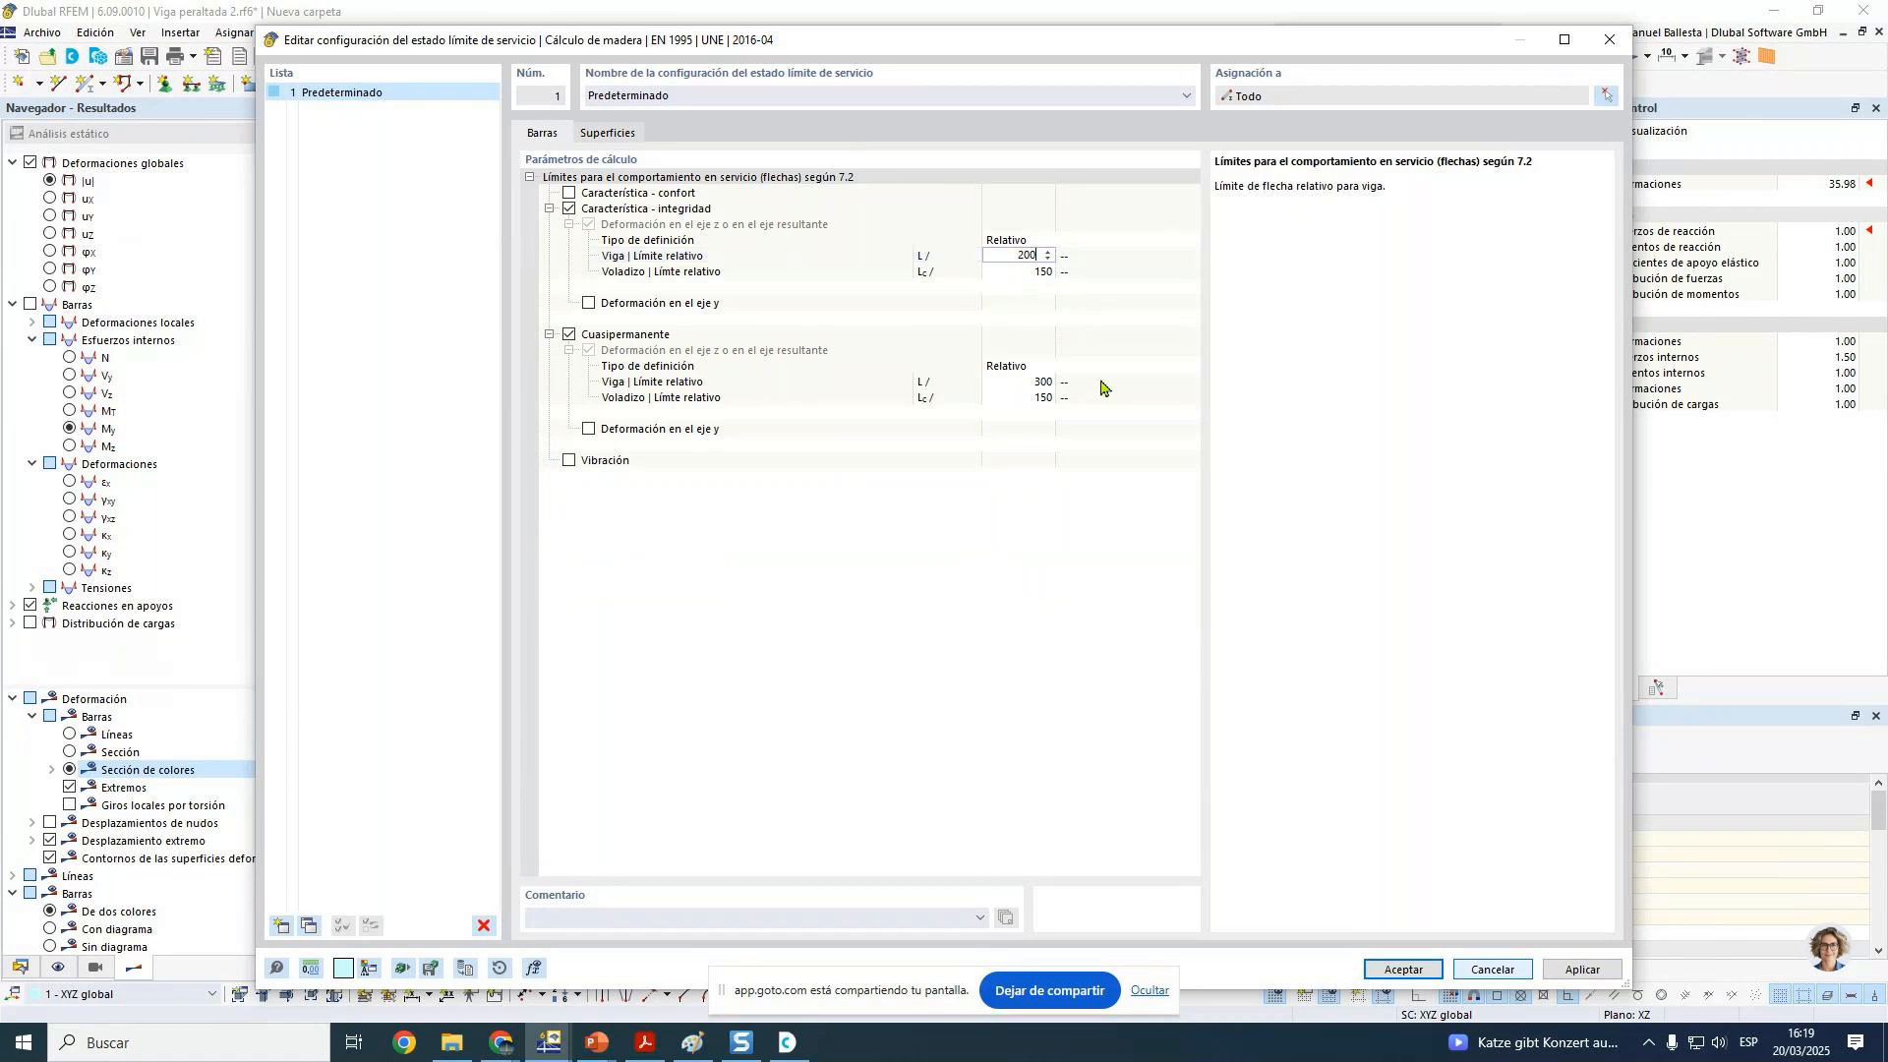
left_click(1028, 382)
double_click(1028, 382)
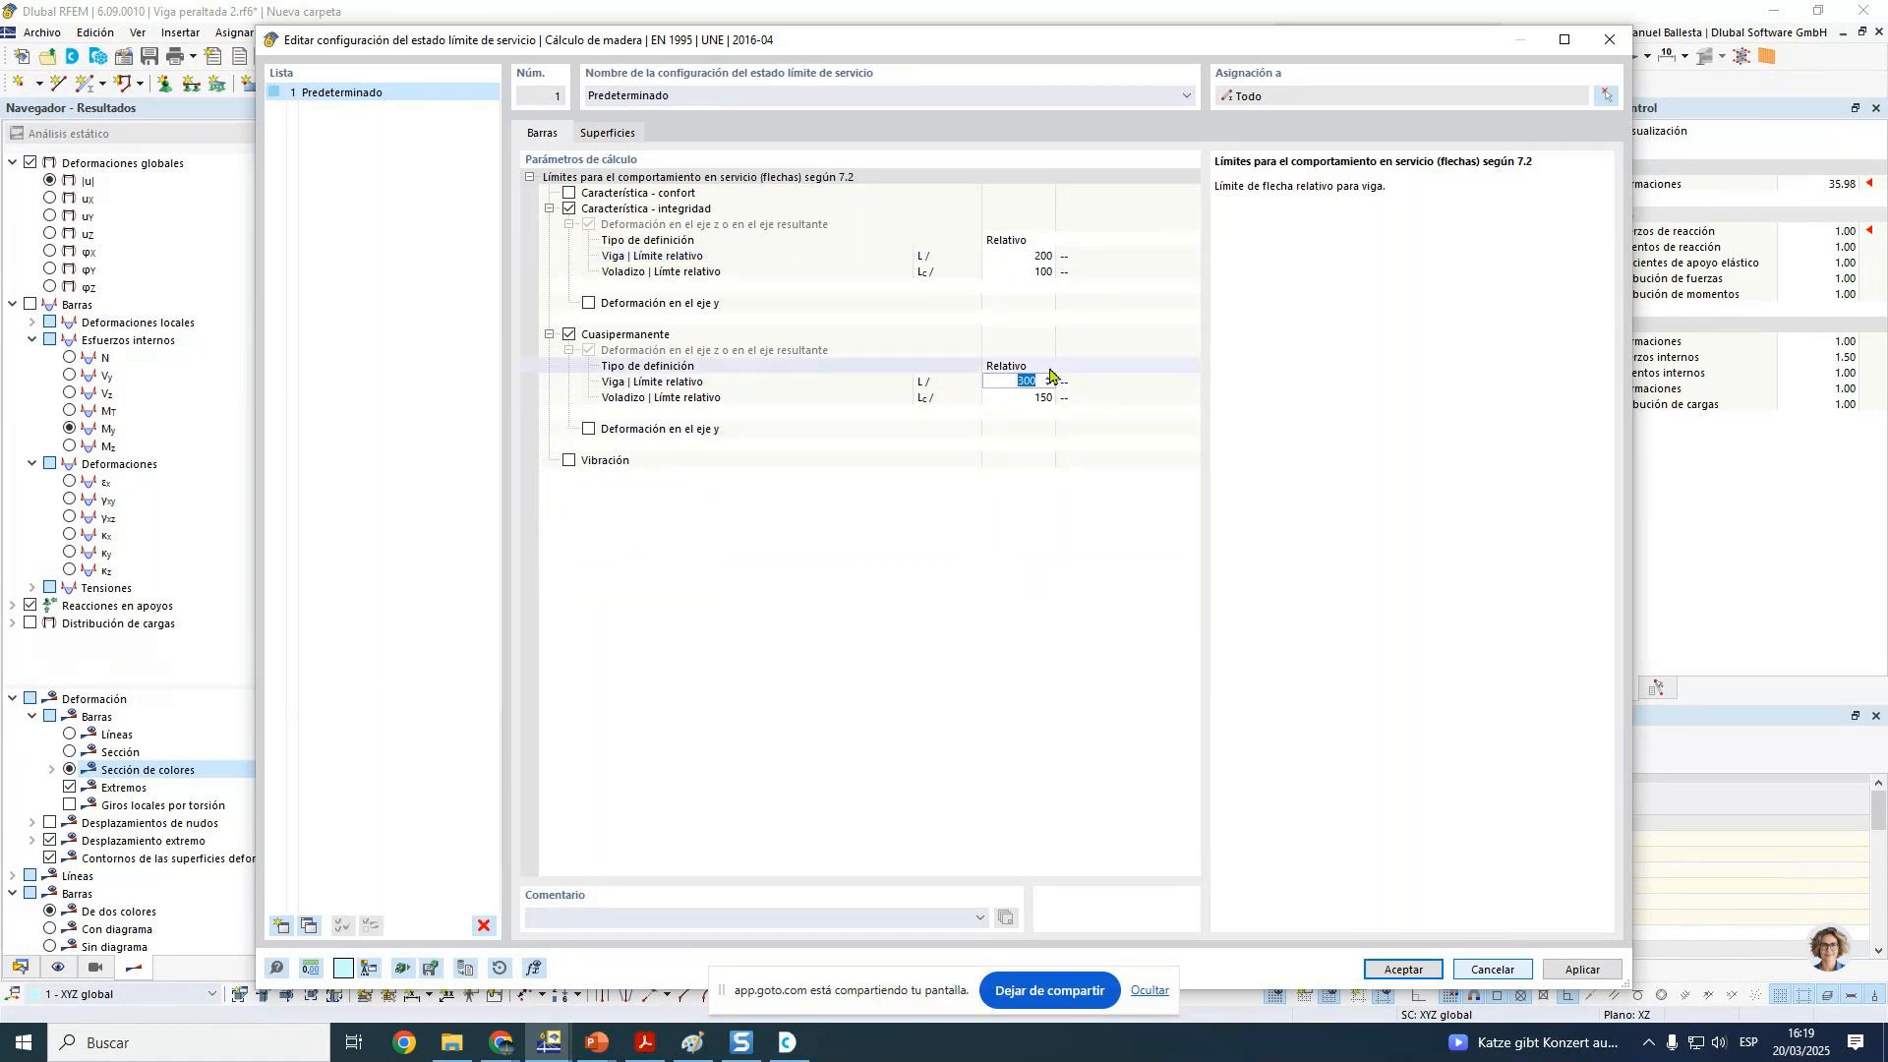
type("200")
left_click(1020, 304)
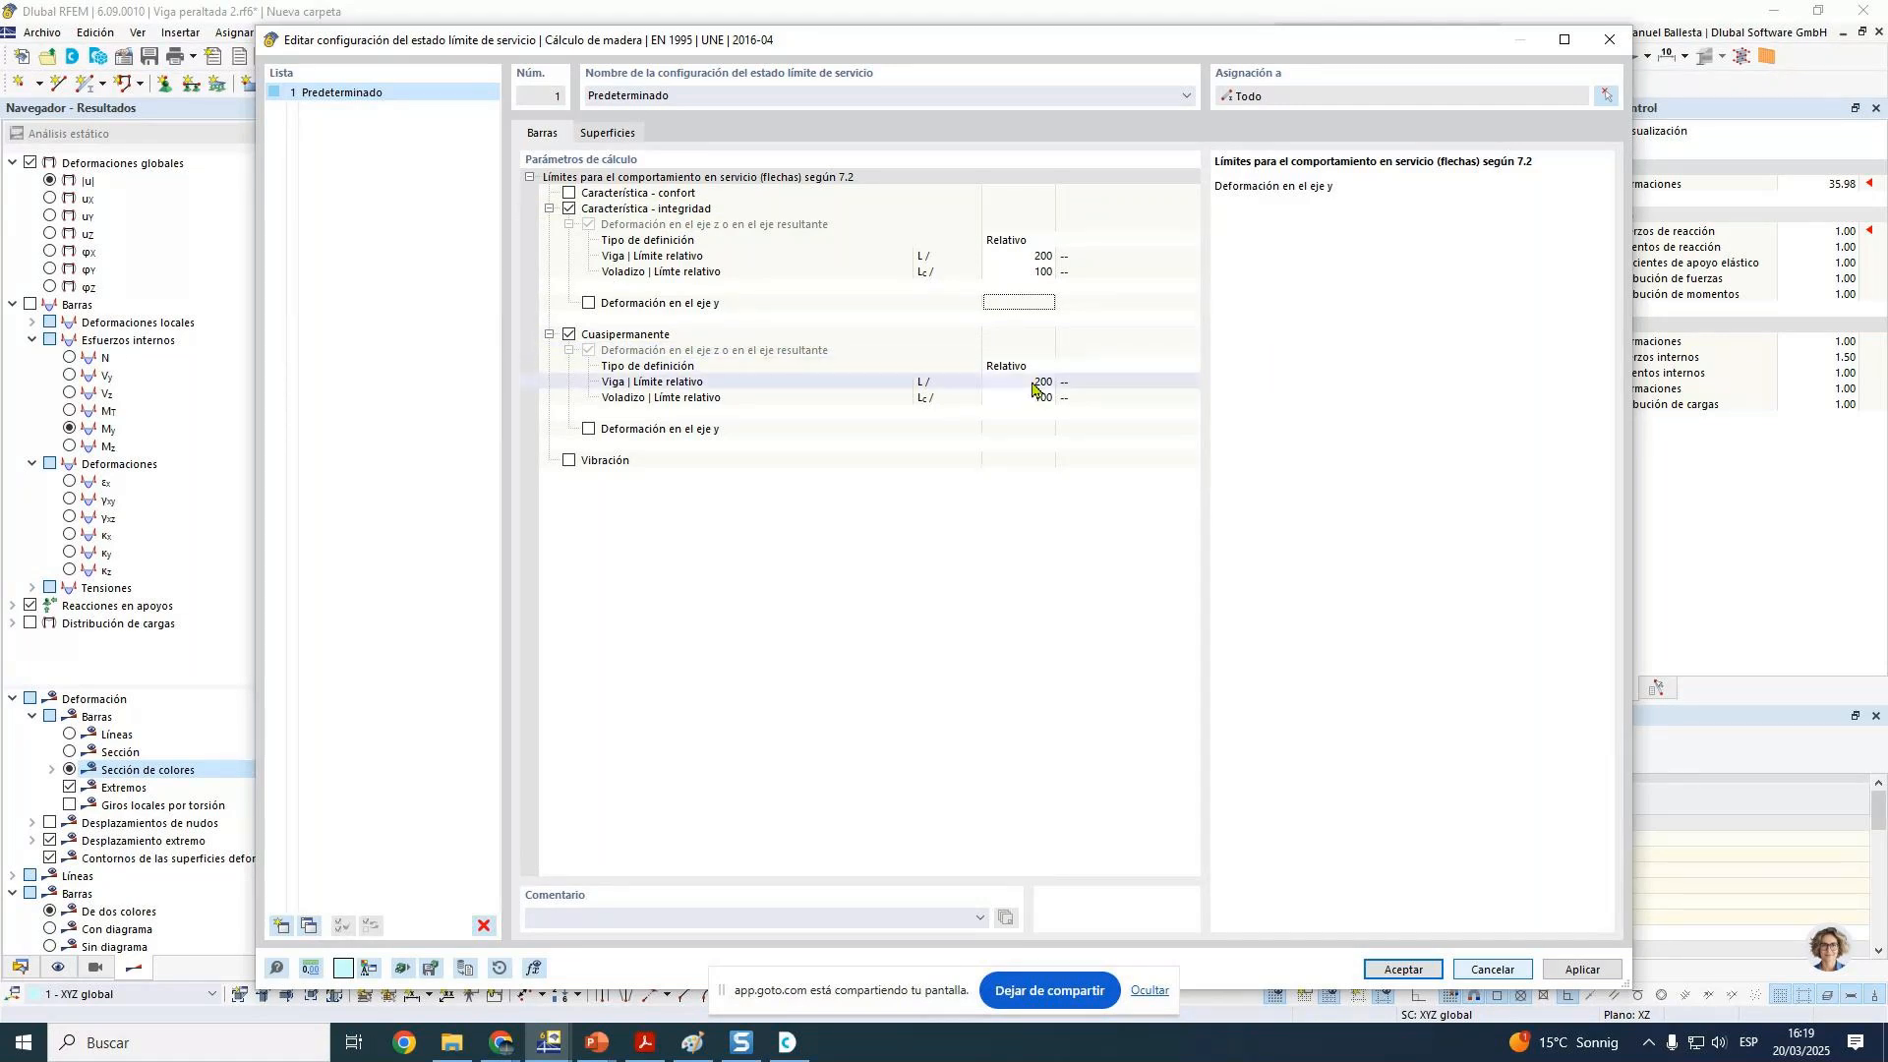
left_click(1402, 970)
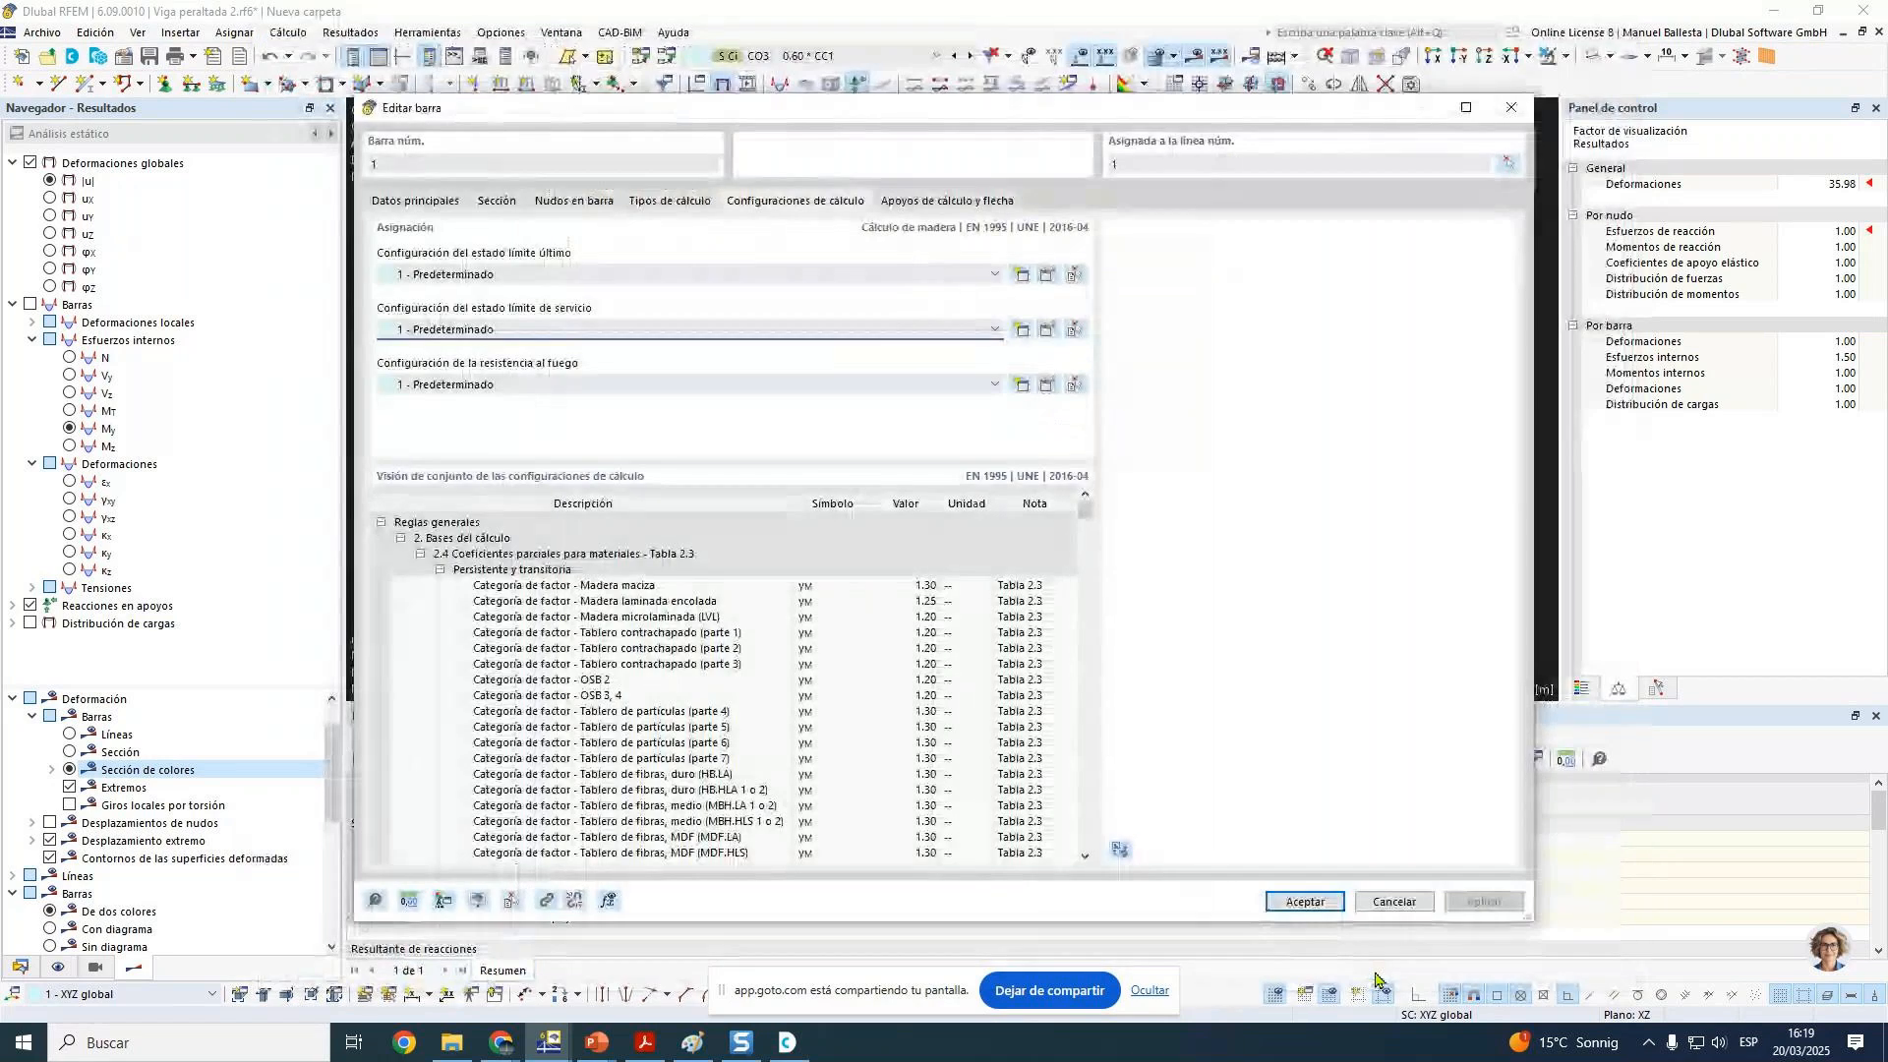
Step: Set the beam's deflection check direction to the local z axis only
left_click(958, 200)
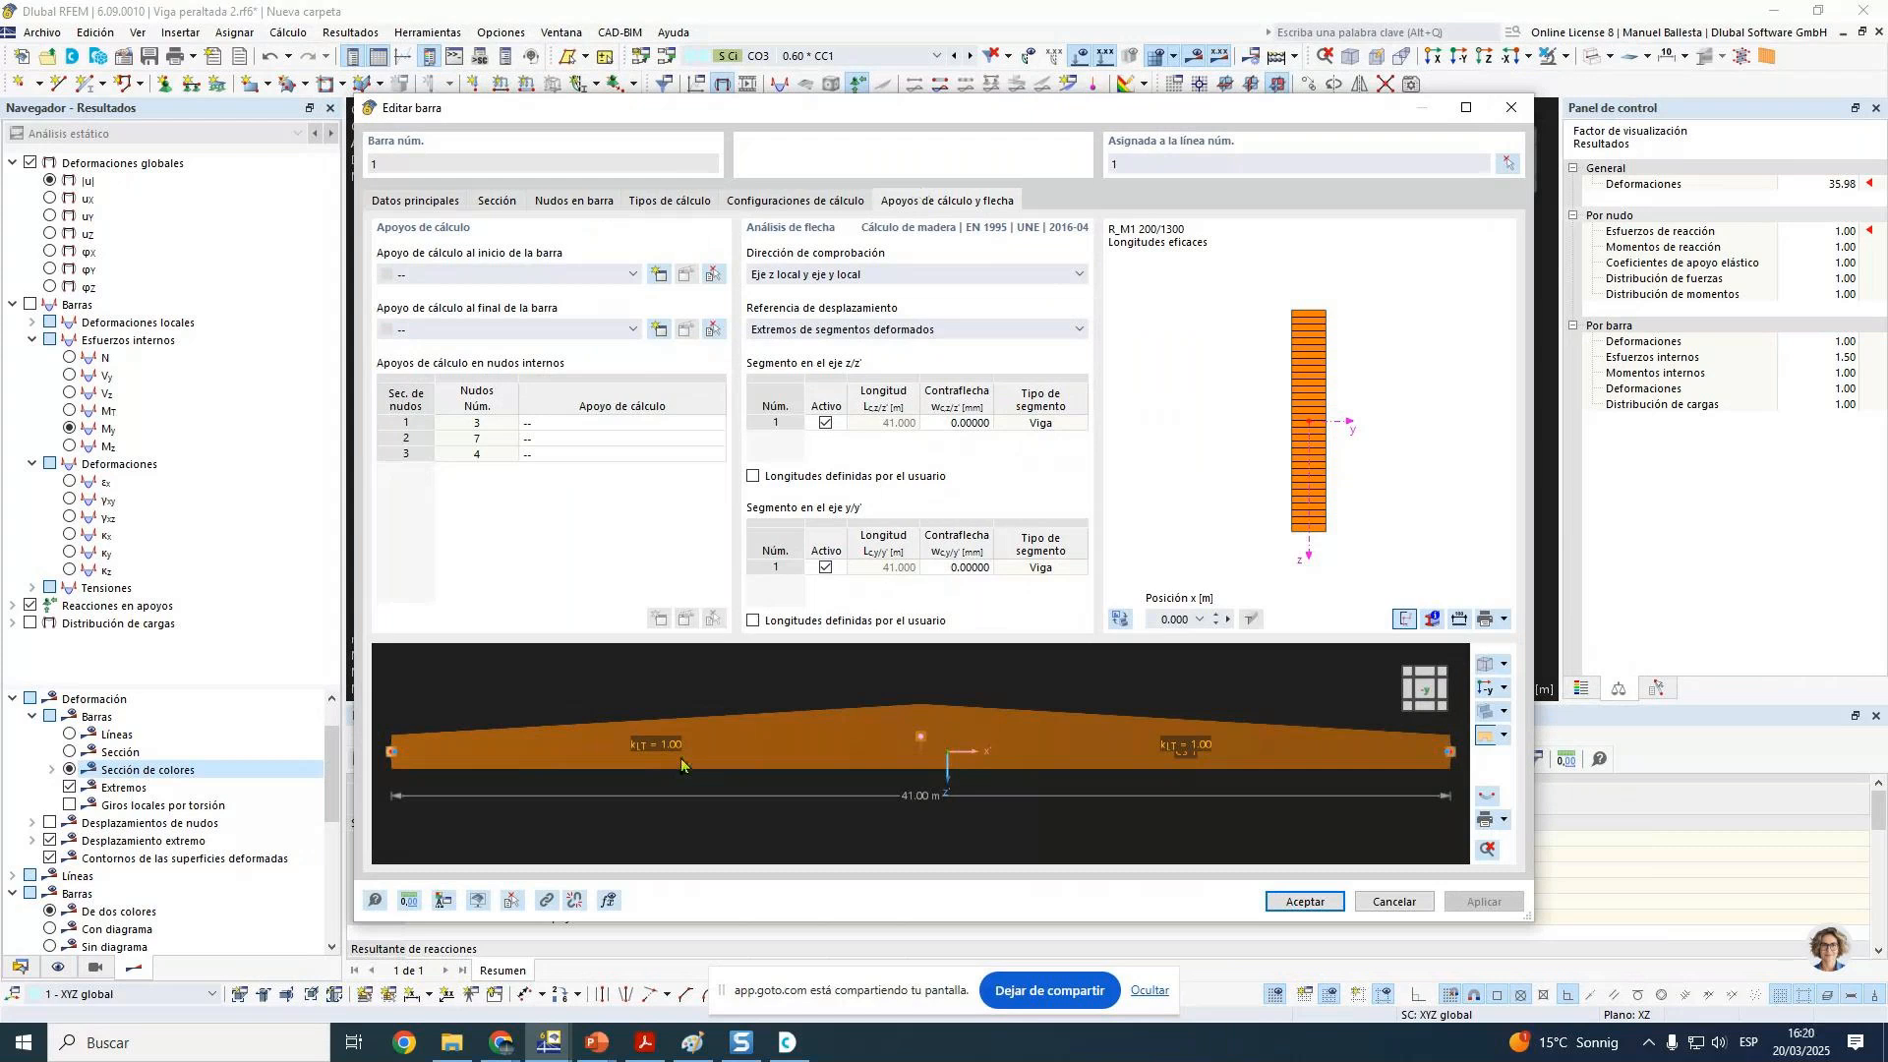
left_click(947, 278)
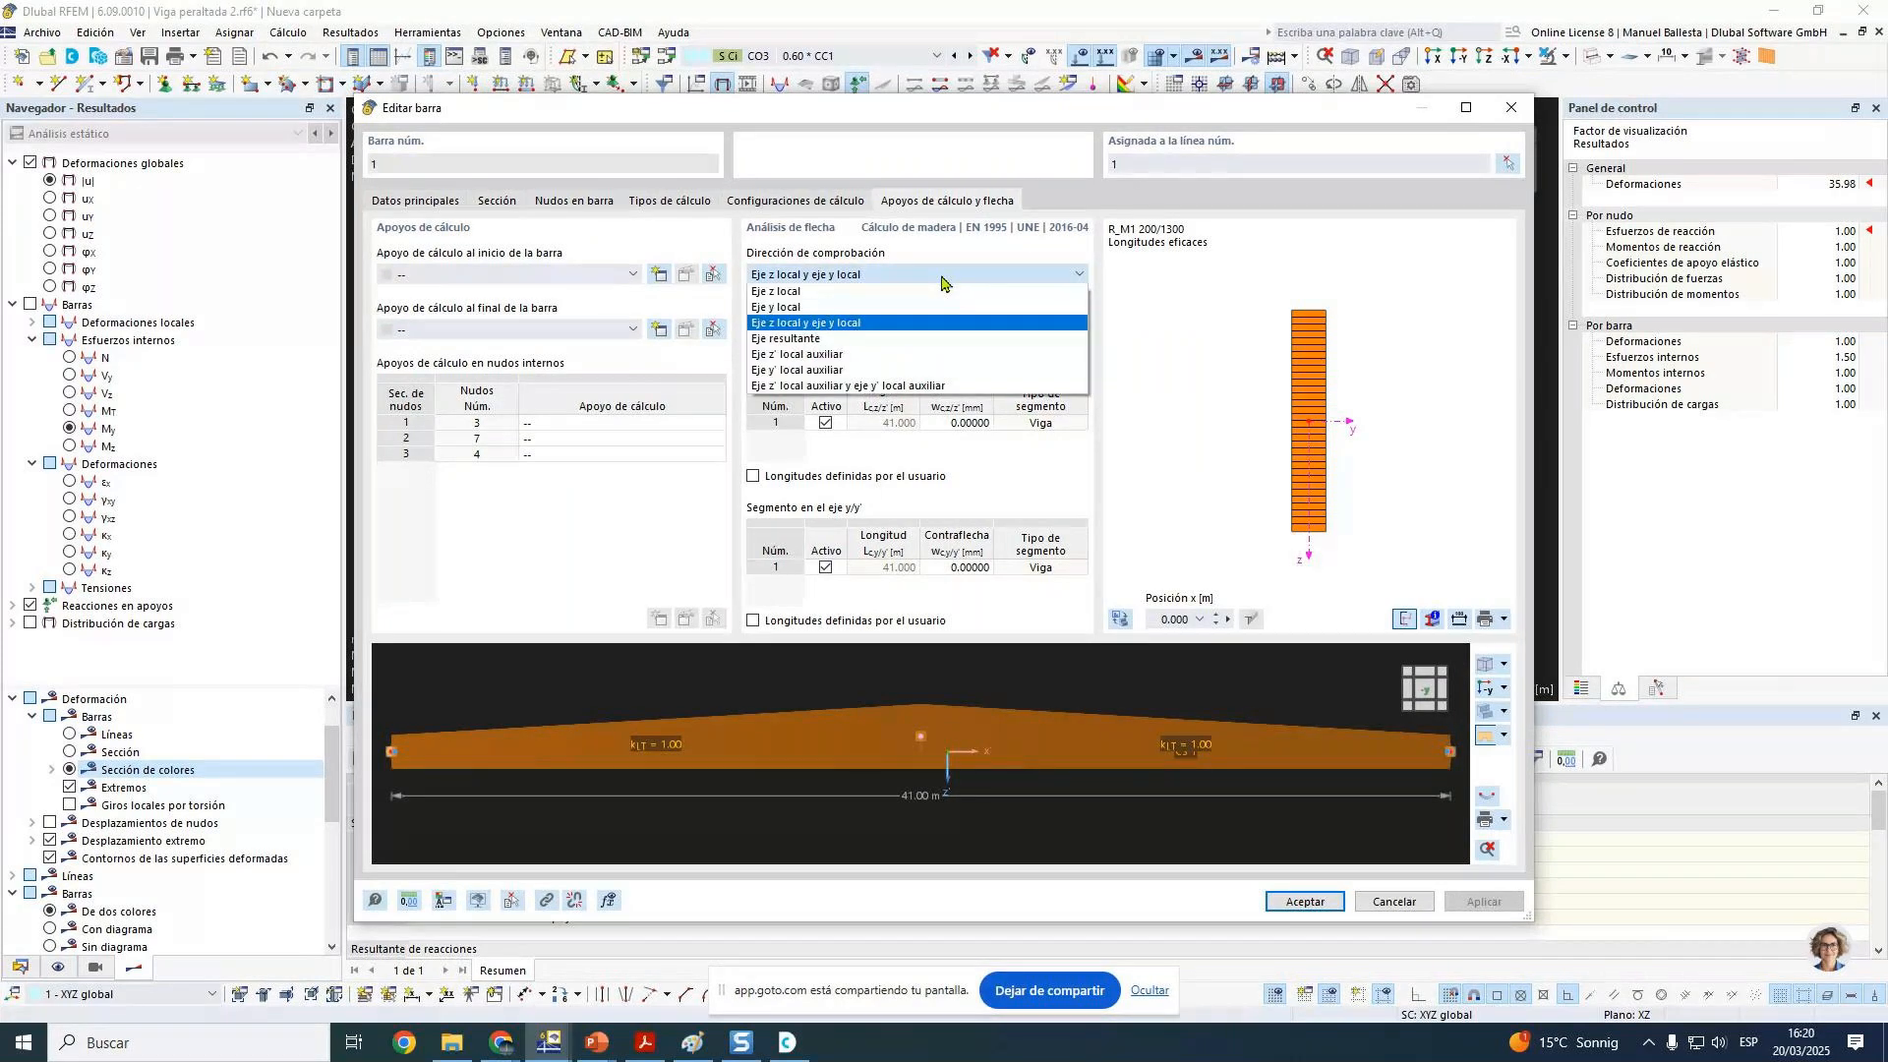
left_click(885, 291)
Step: Create a timber design support at the beam start, 300 mm long, with a kc,90 factor of 1.75 for glulam discrete supports
left_click(659, 275)
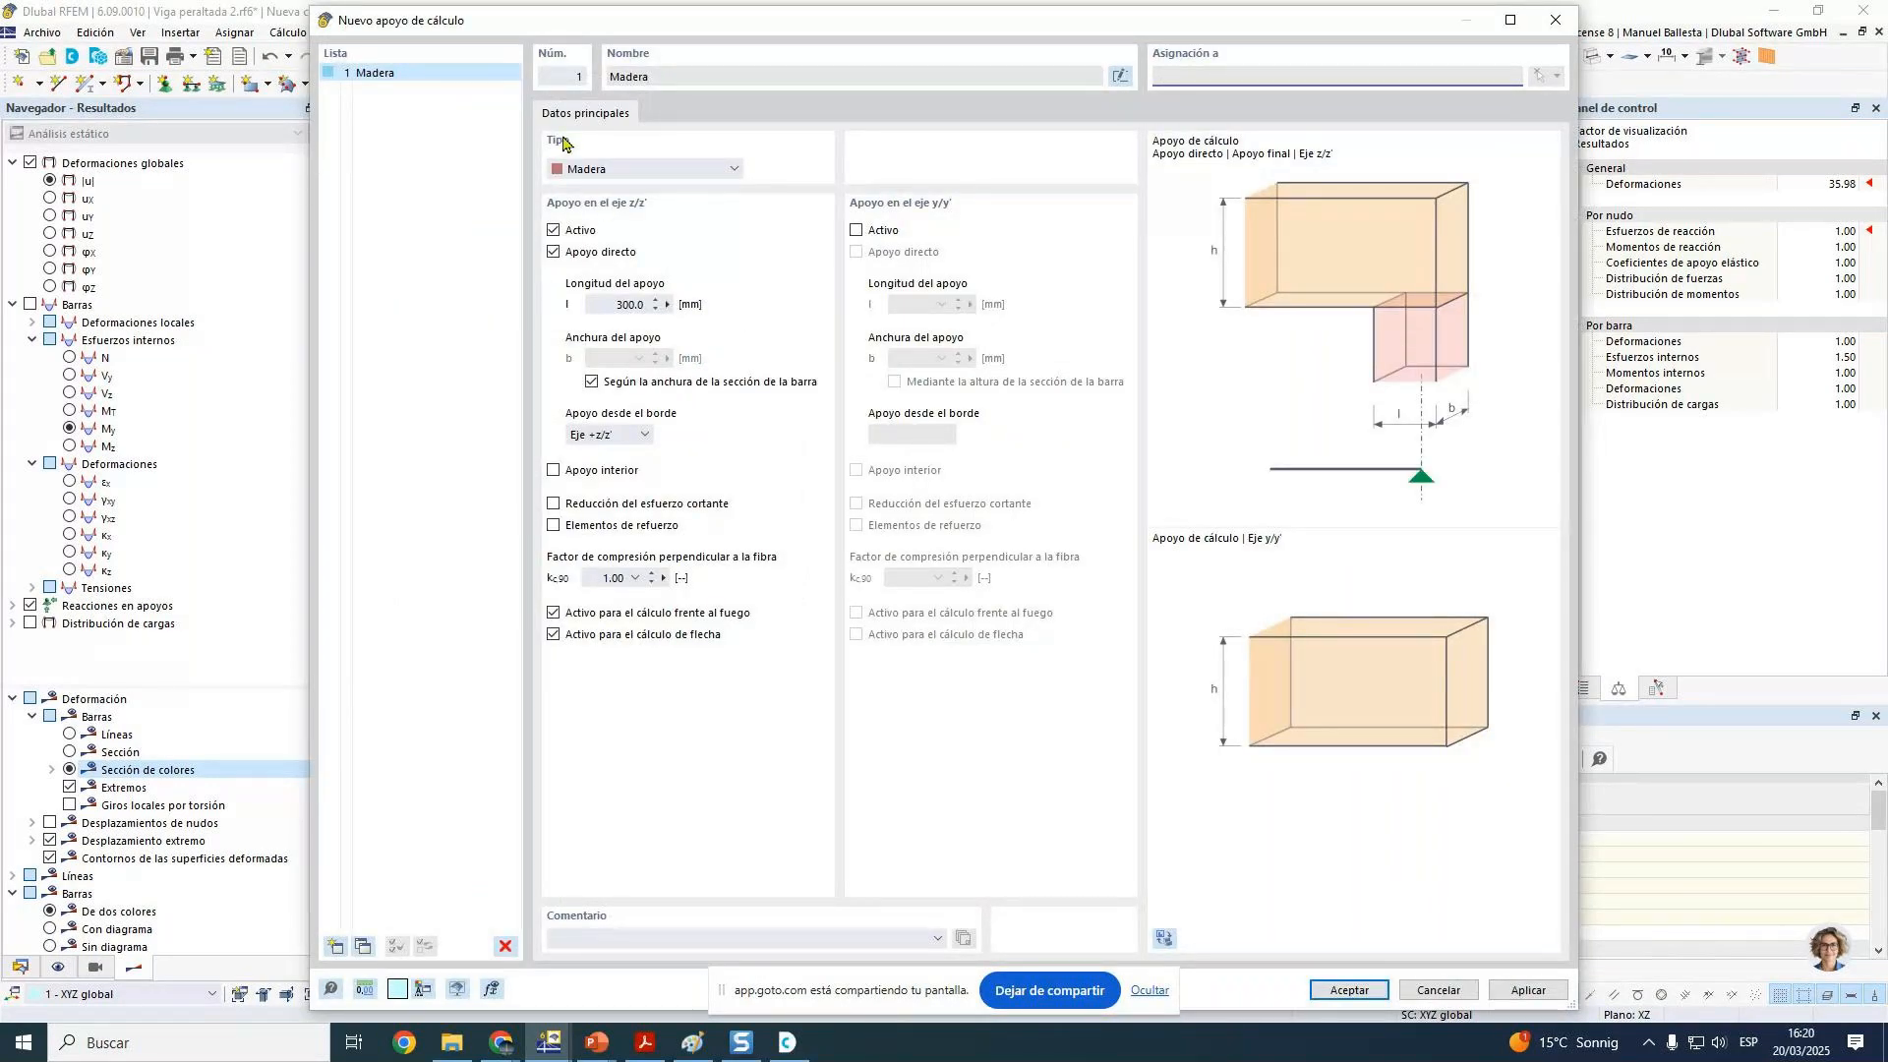
left_click(630, 580)
left_click(639, 679)
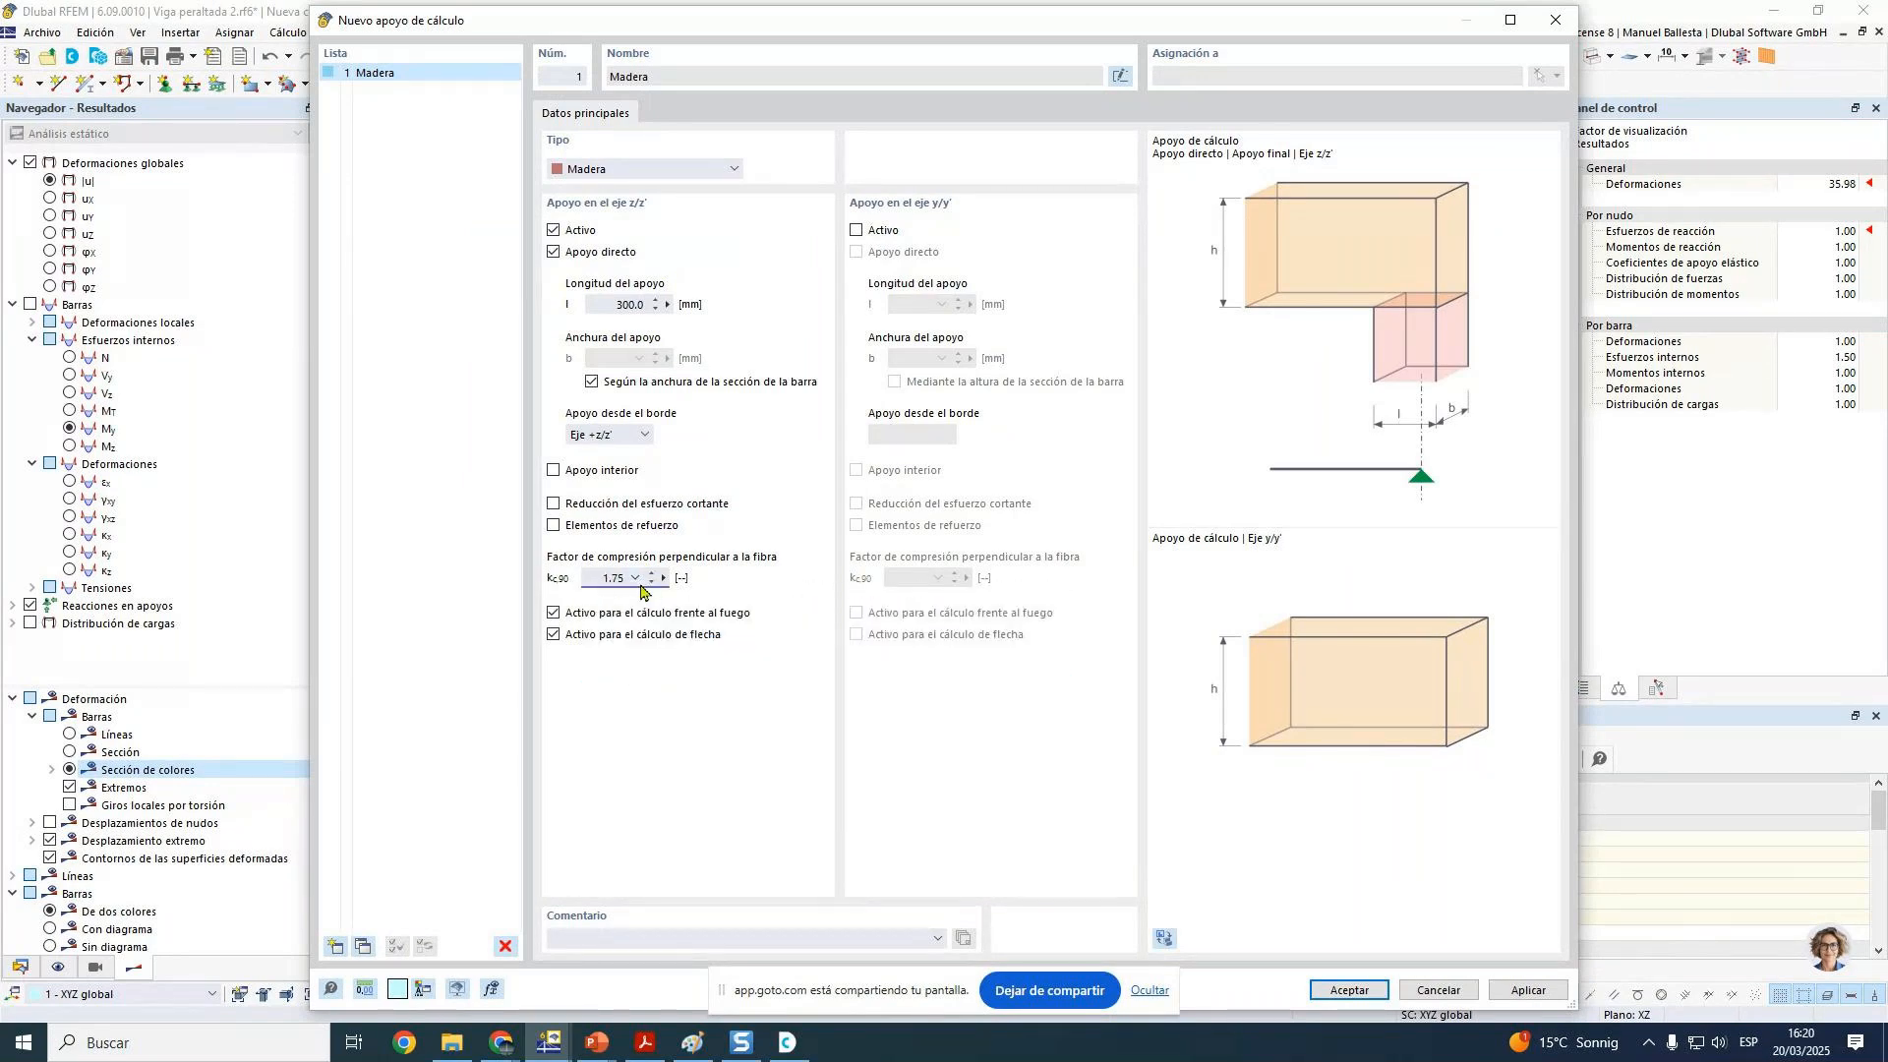
left_click(637, 580)
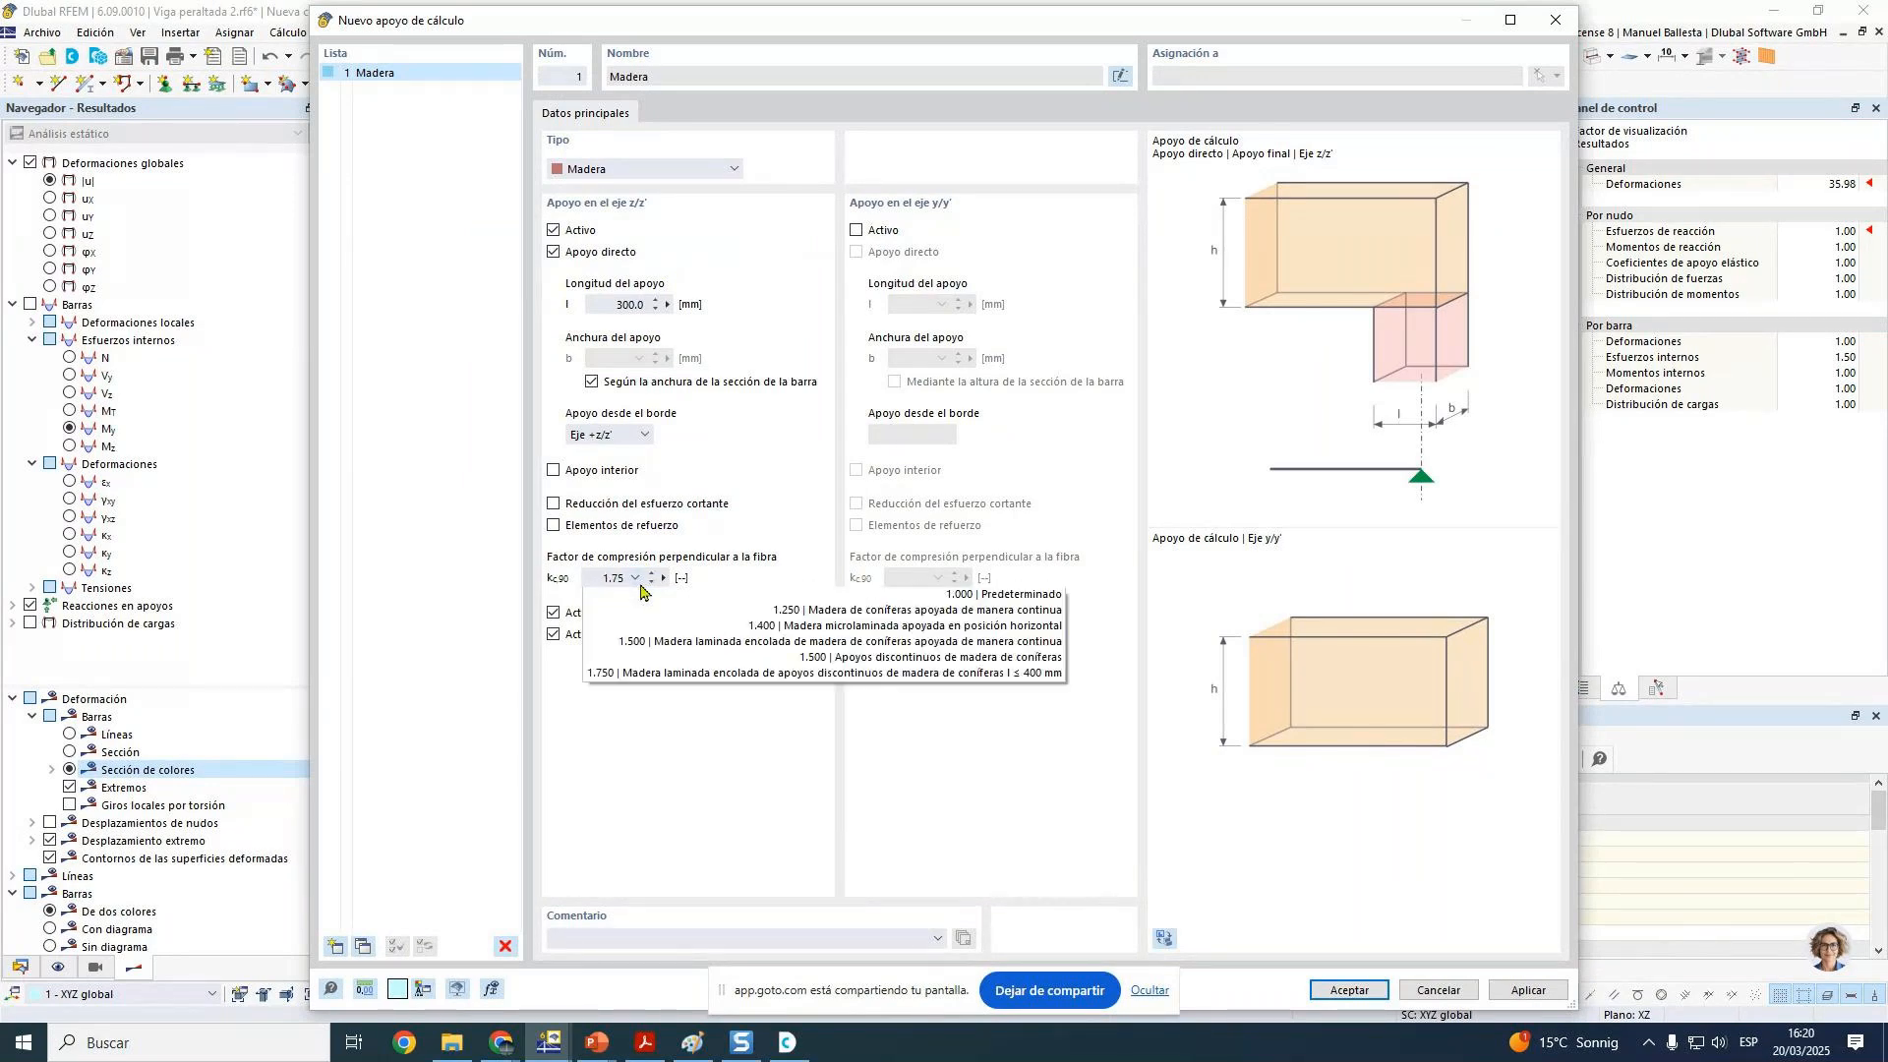
left_click(746, 677)
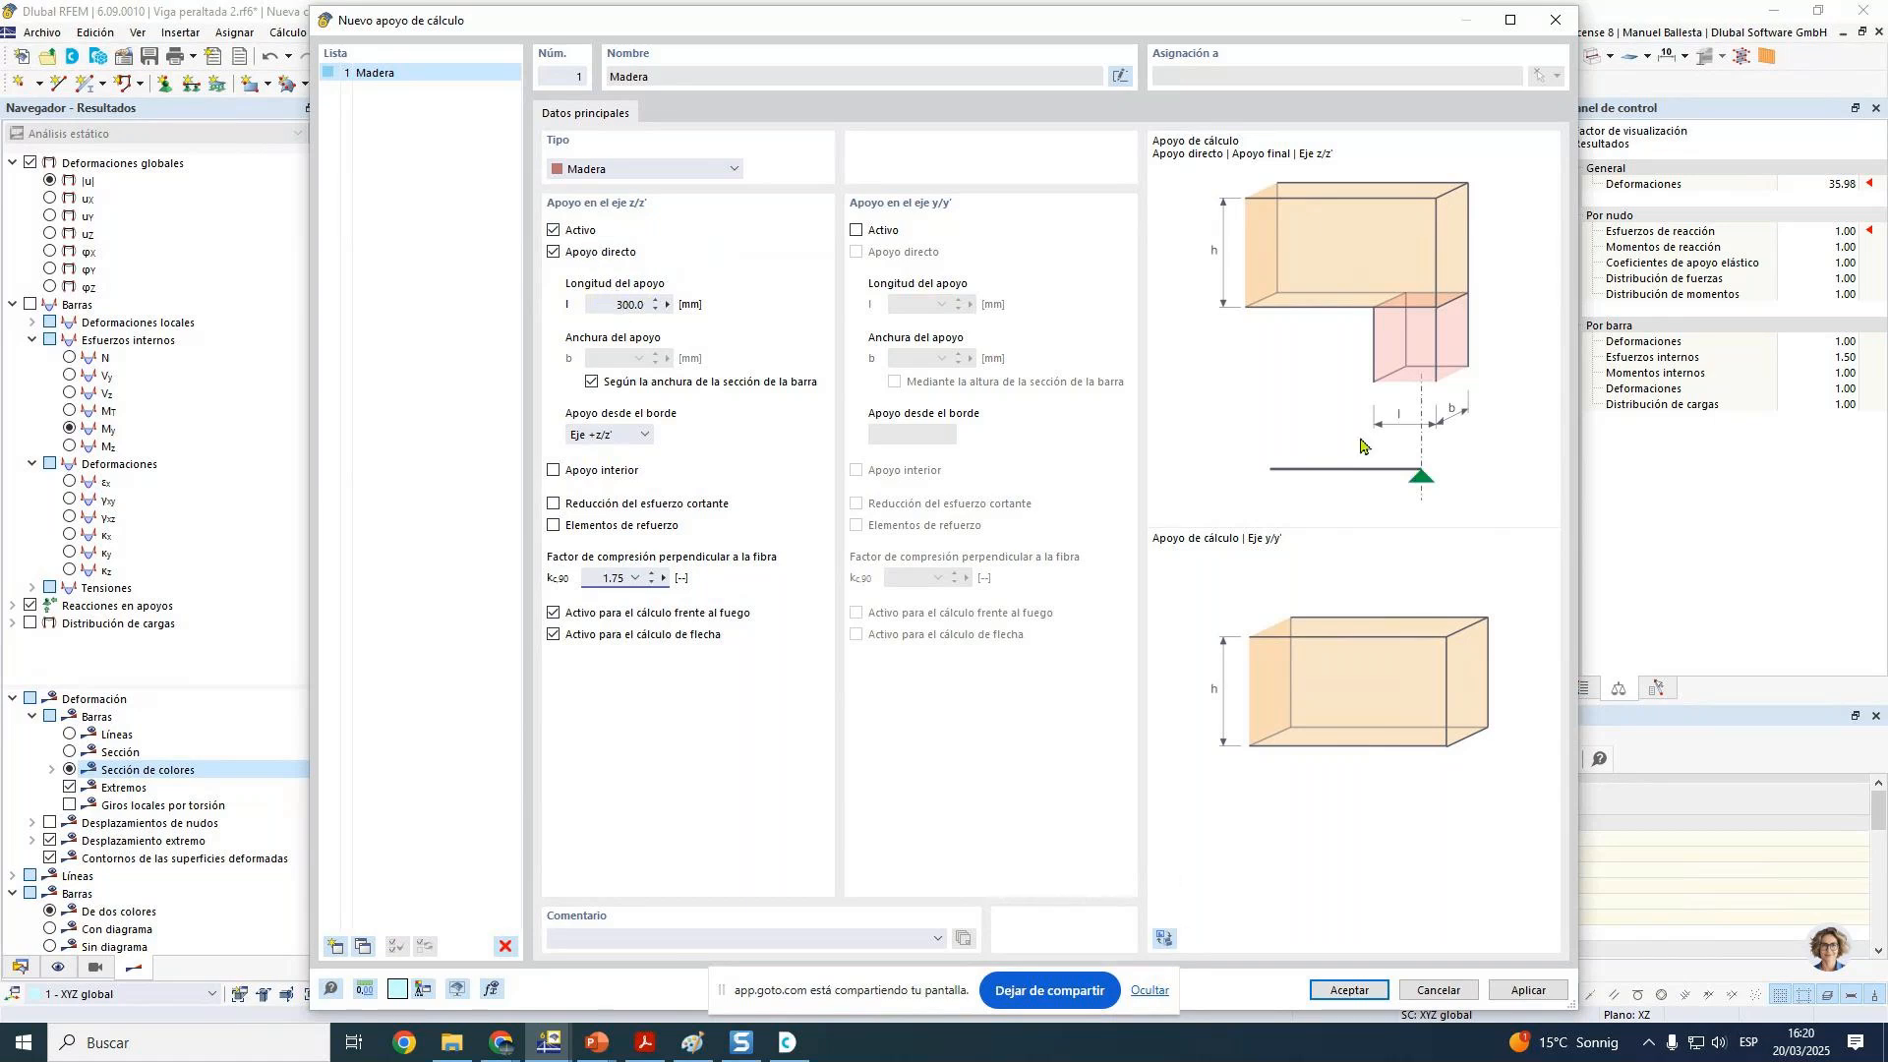
left_click(1365, 990)
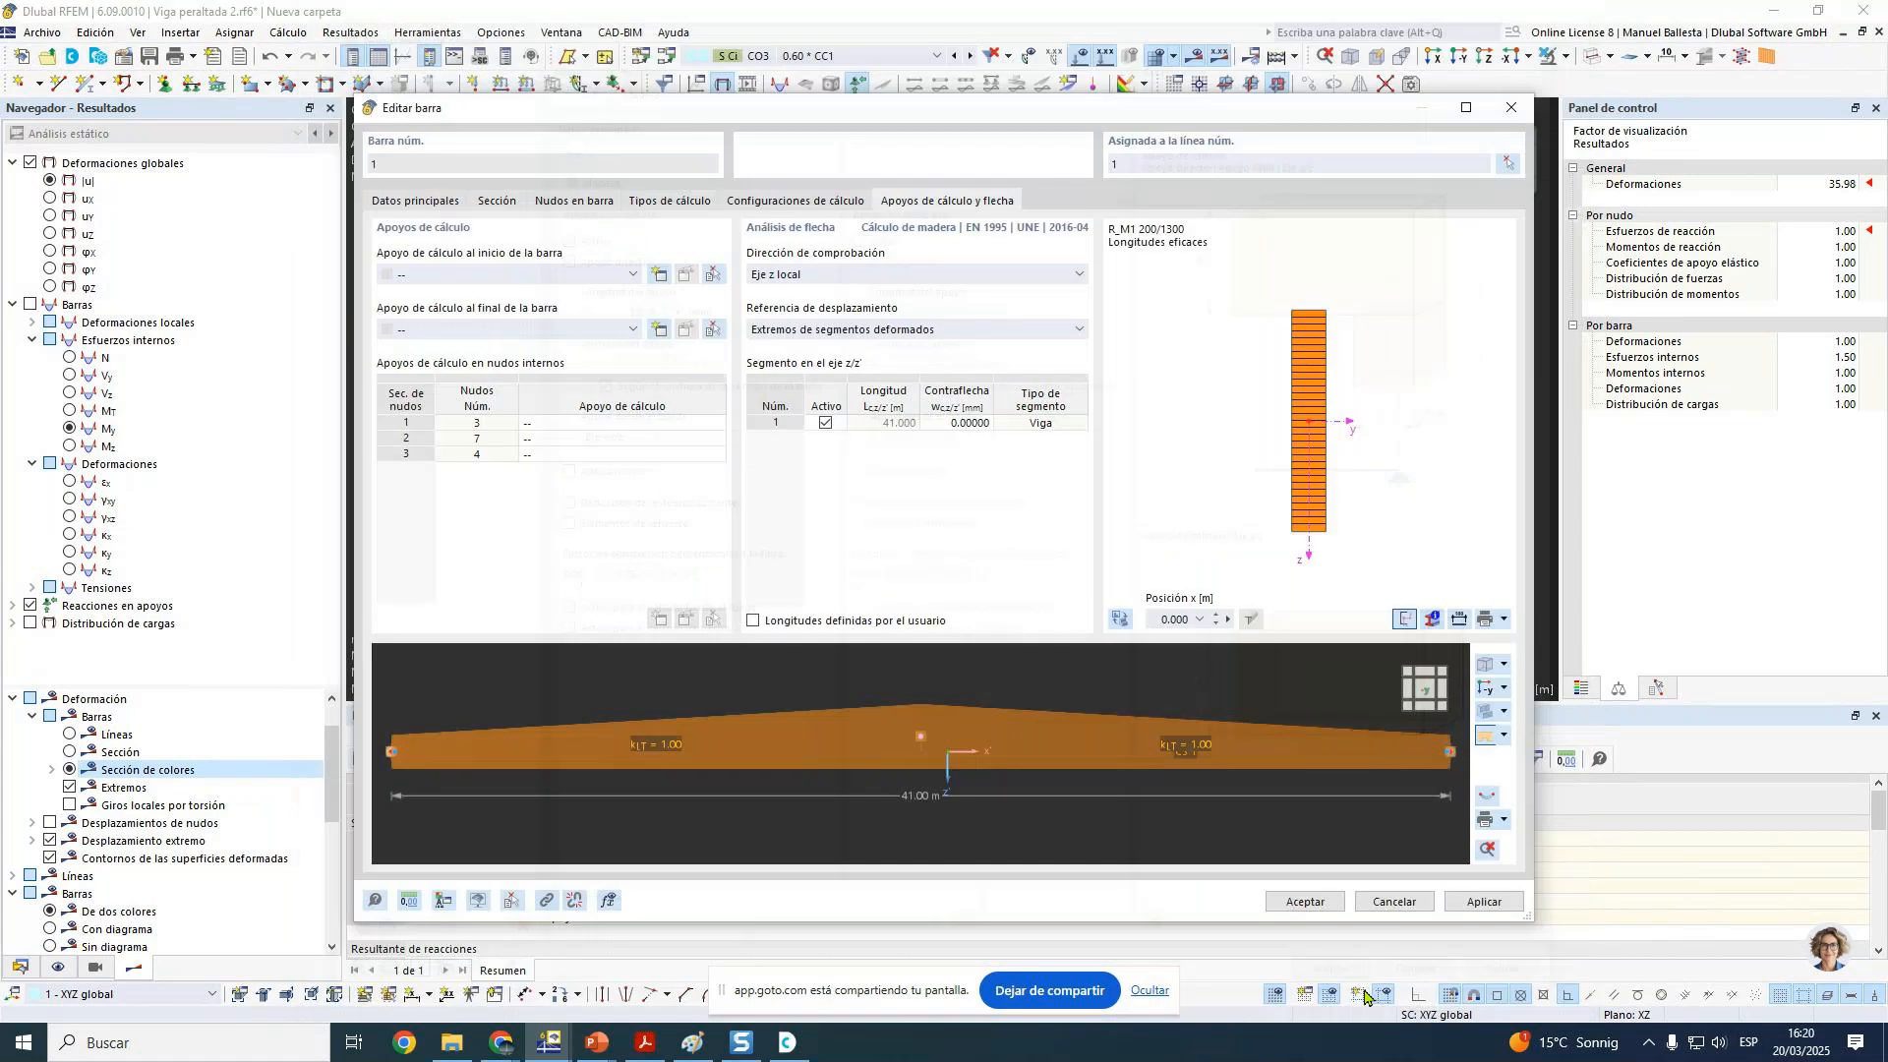
scroll(405, 775, "up", 3)
middle_click_drag(406, 774, 501, 771)
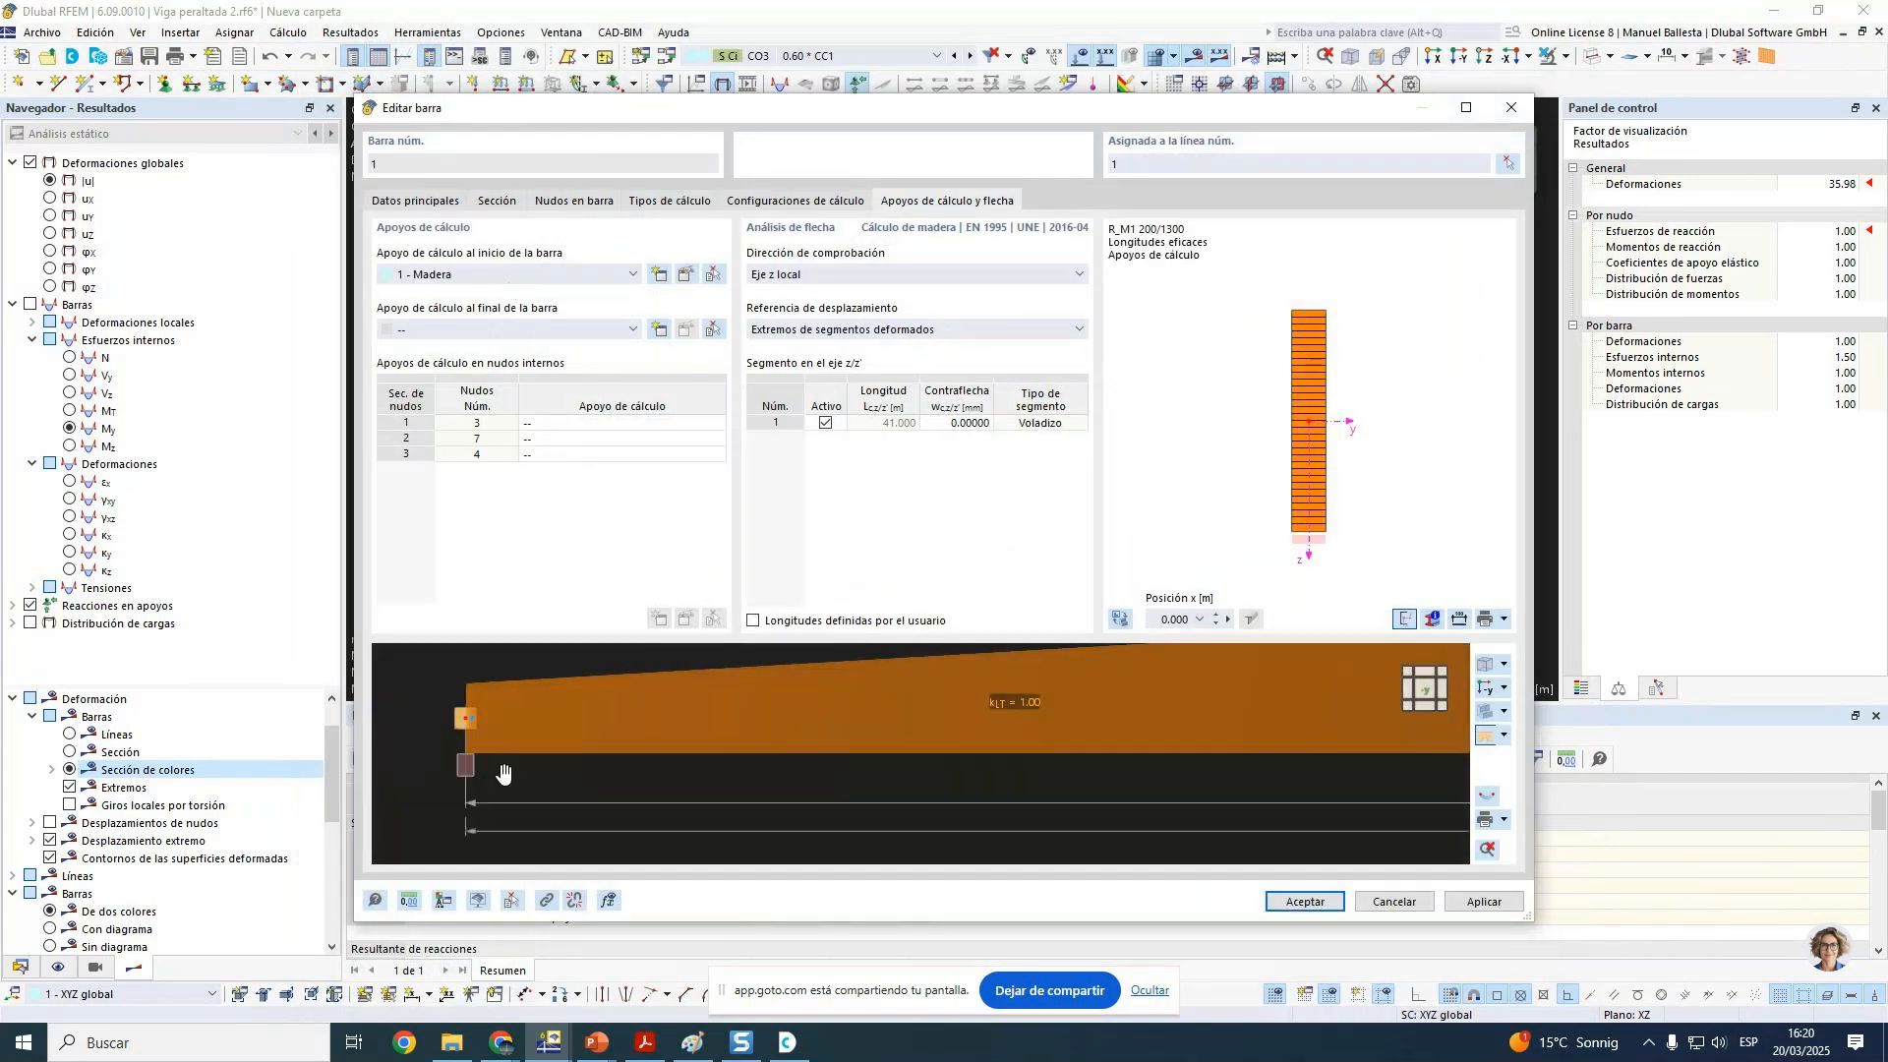
scroll(424, 771, "up", 3)
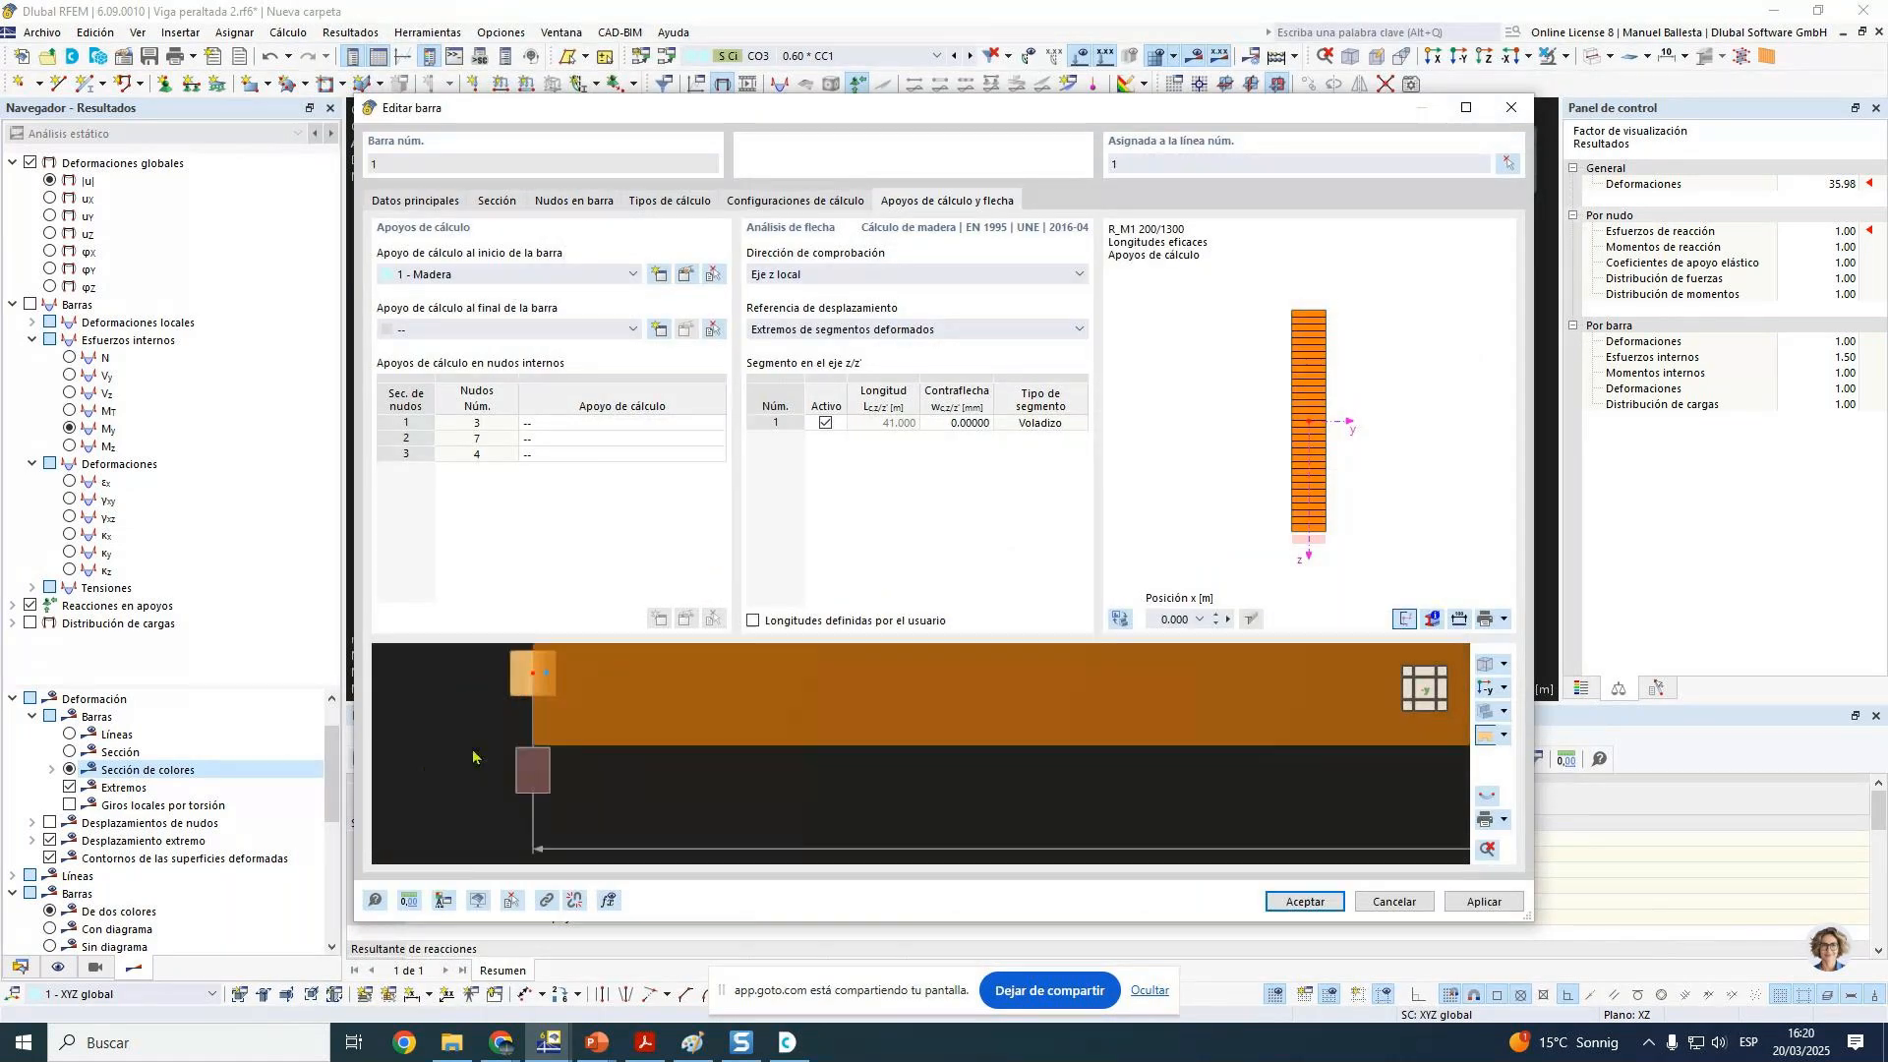
Step: Assign the existing timber design support 1 to the beam end and check both supports in the preview
left_click(509, 337)
left_click(504, 360)
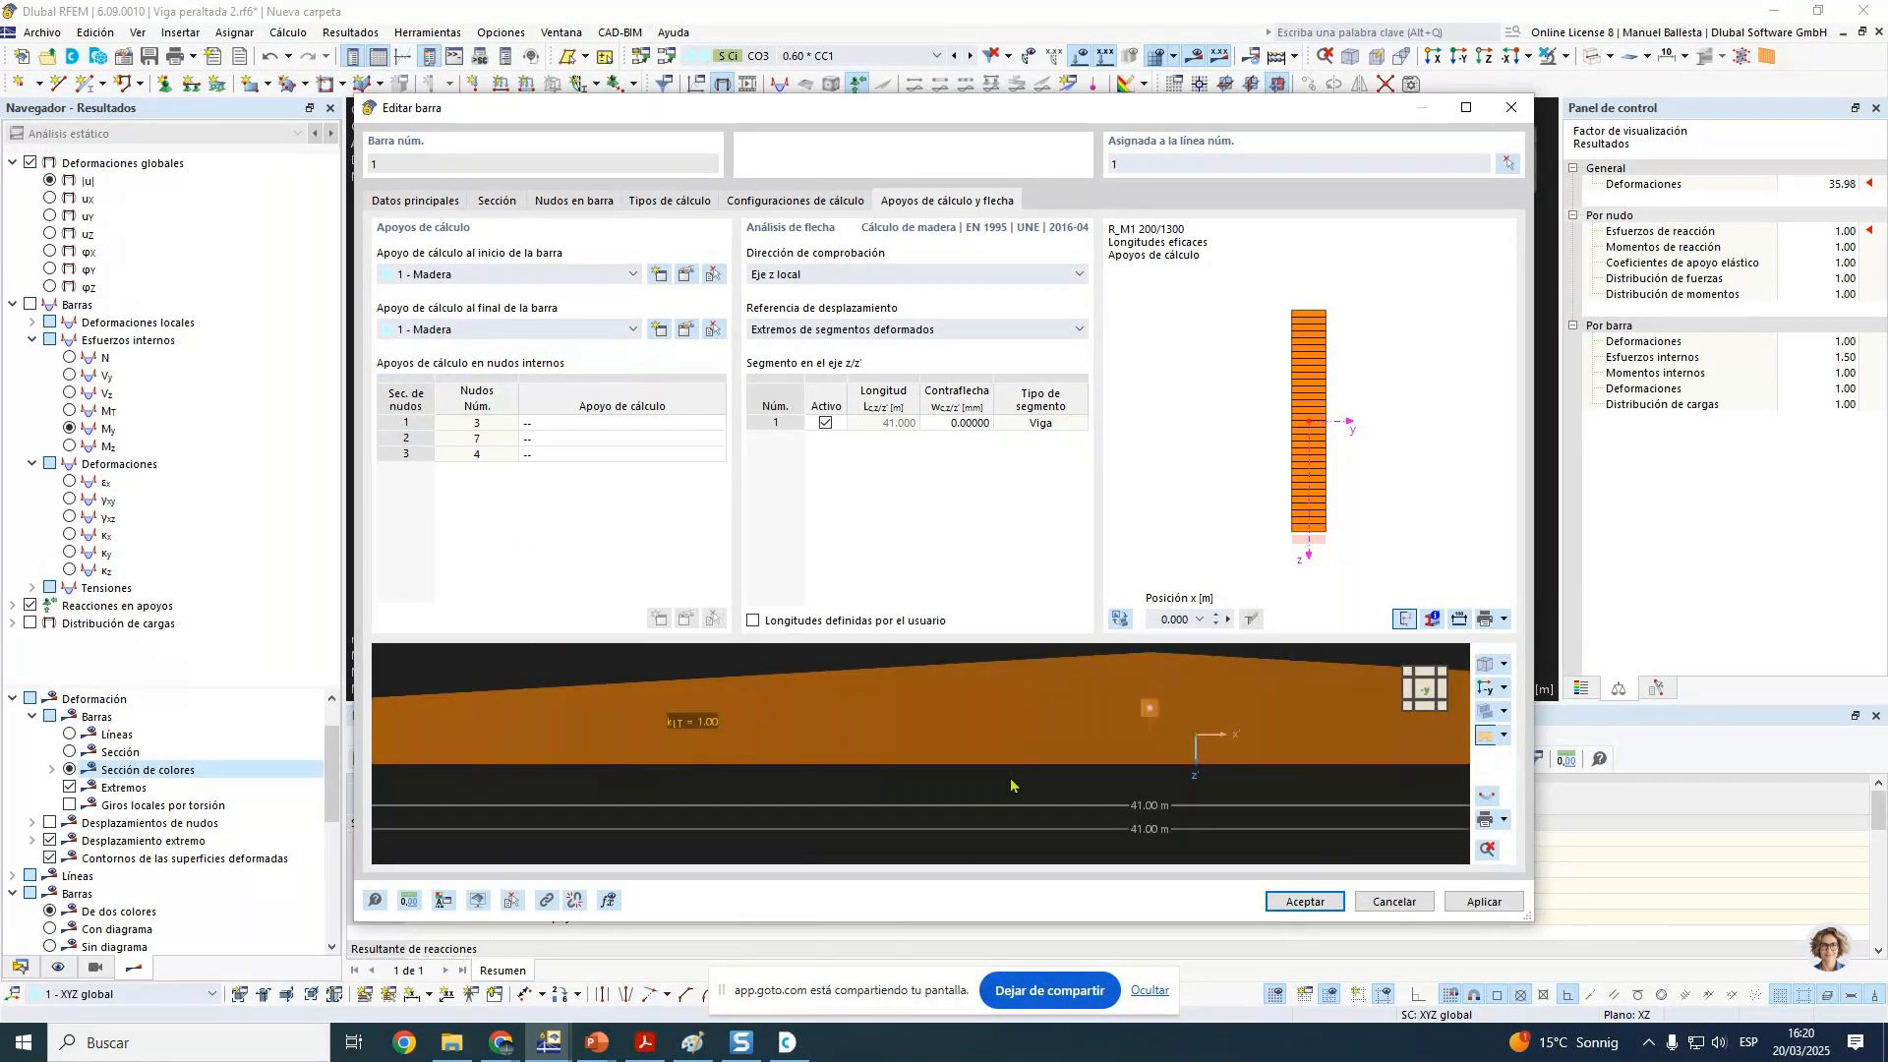
scroll(1357, 801, "down", 3)
scroll(1294, 787, "down", 3)
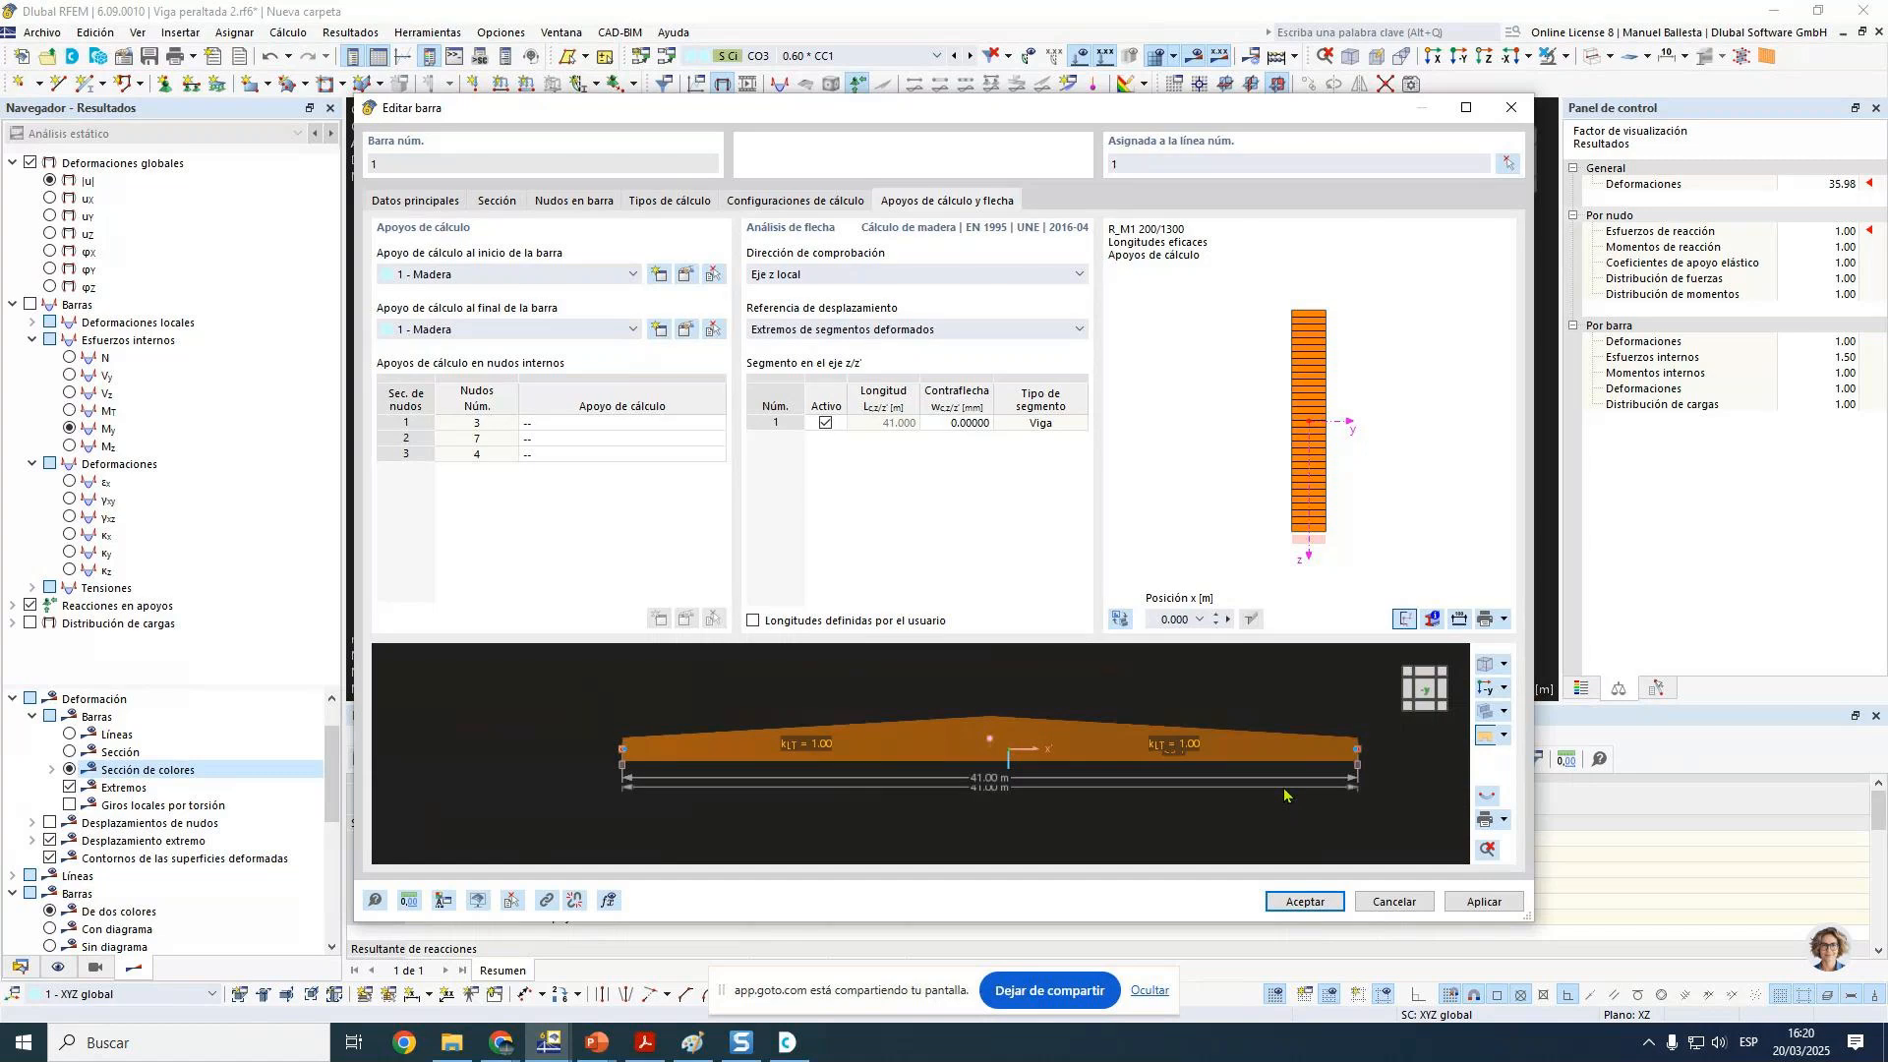
scroll(1248, 729, "up", 1)
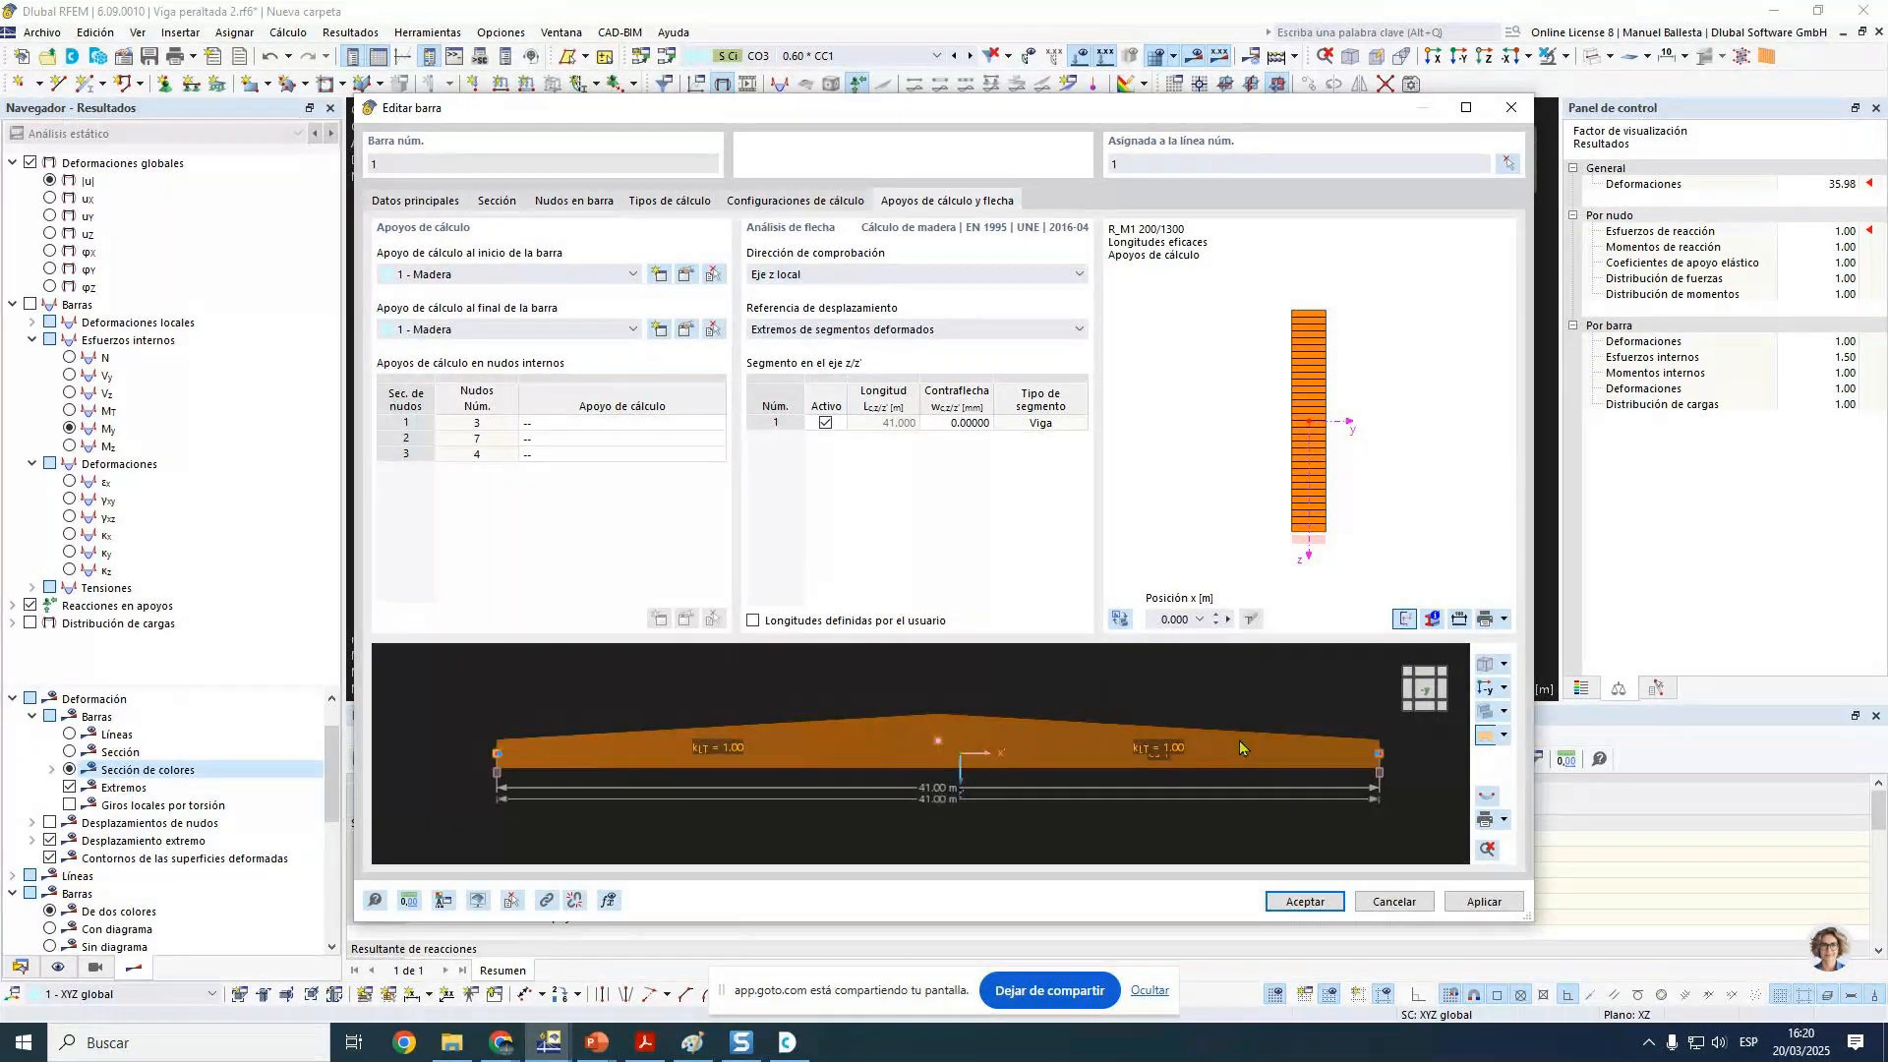
Step: Set the precamber of the beam's z-axis deflection segment to 150 mm
left_click(953, 425)
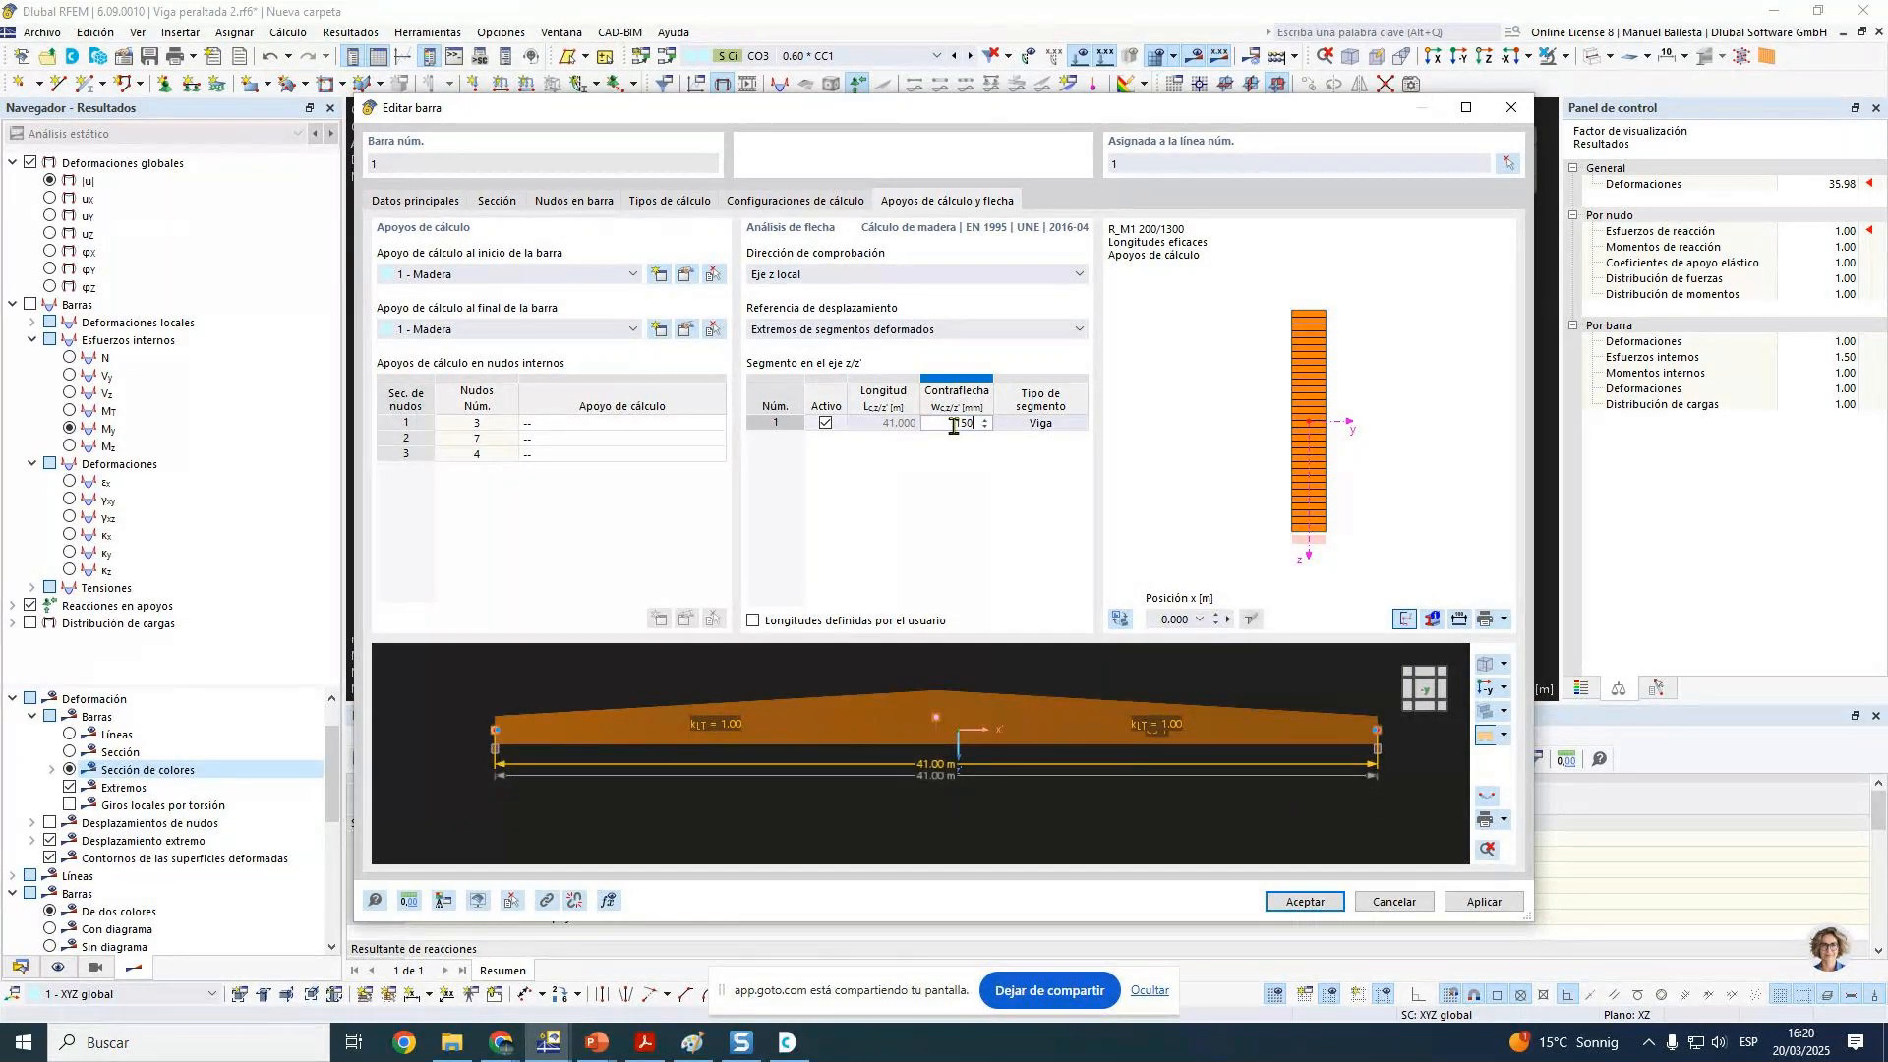
key("Return")
left_click(1023, 424)
scroll(938, 739, "up", 2)
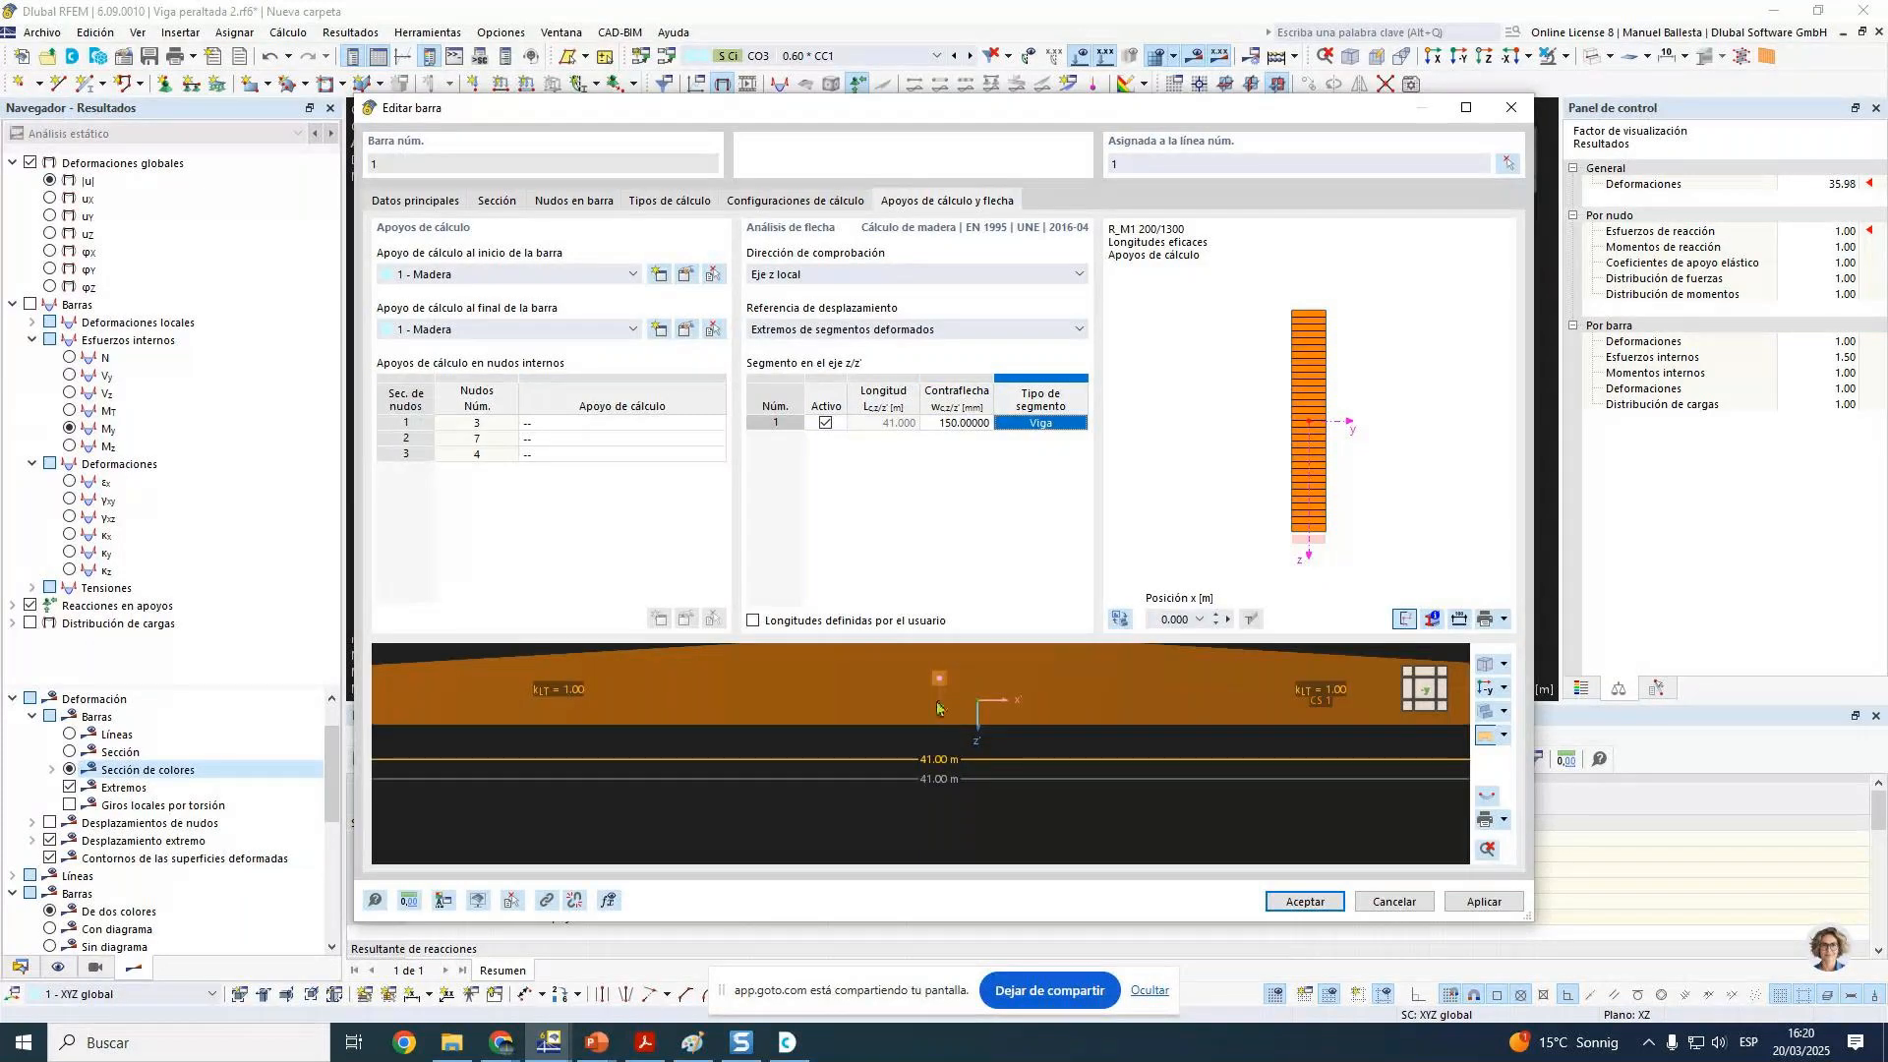
scroll(938, 718, "down", 2)
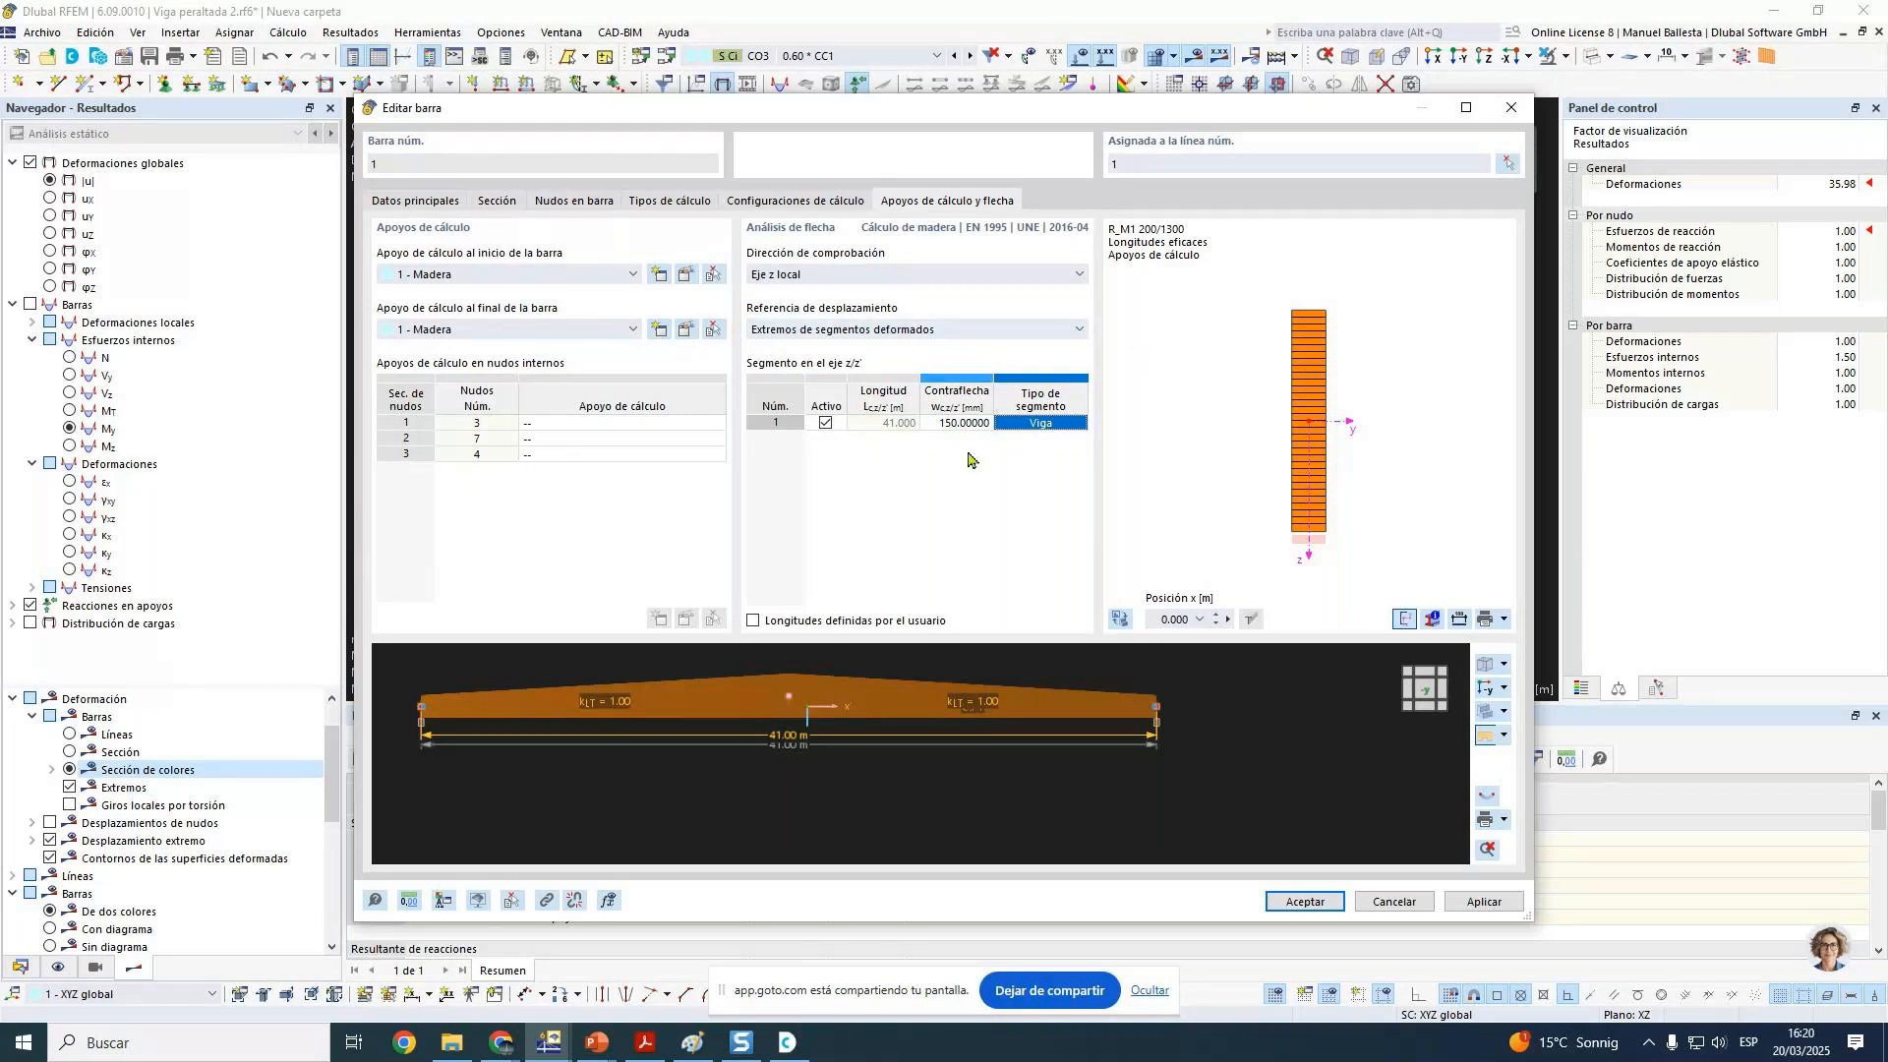
Step: Confirm the precamber and exclude the top face (-z) from fire exposure in the beam's fire resistance configuration
left_click(1308, 902)
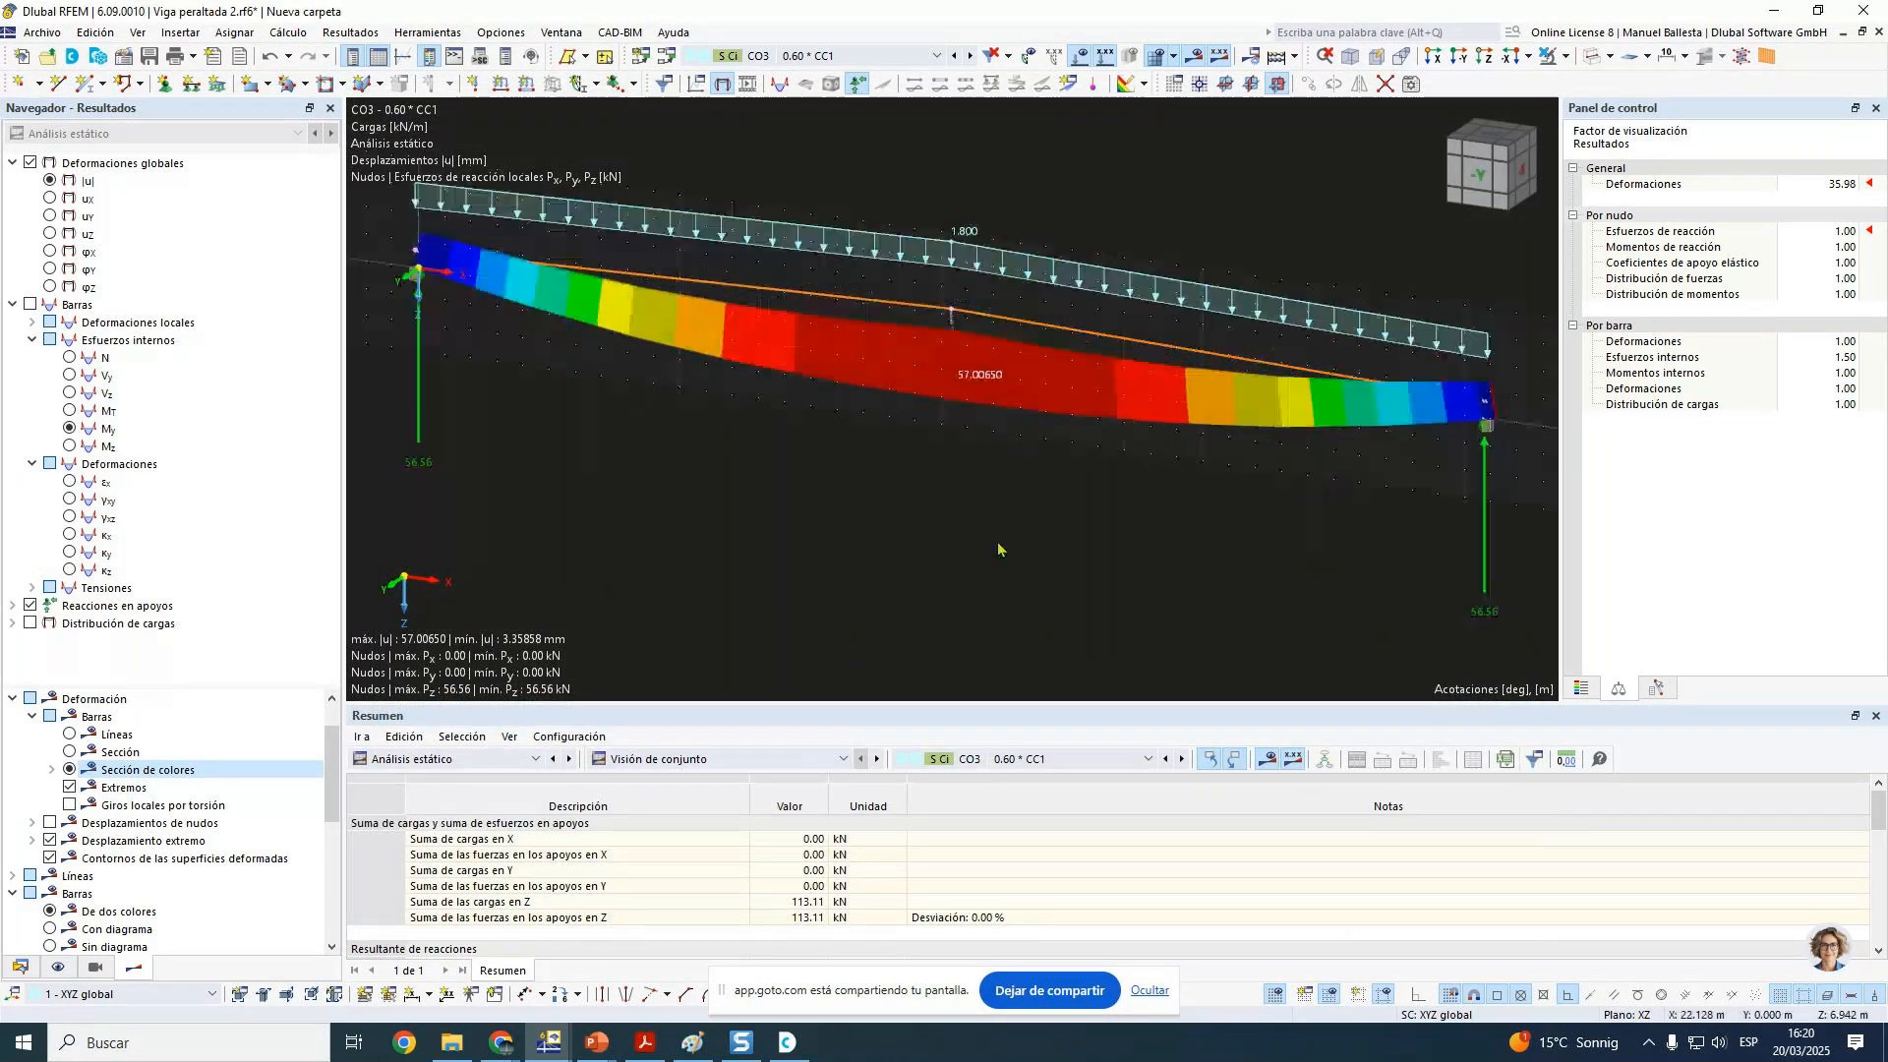
right_click(993, 322)
mouse_move(1455, 400)
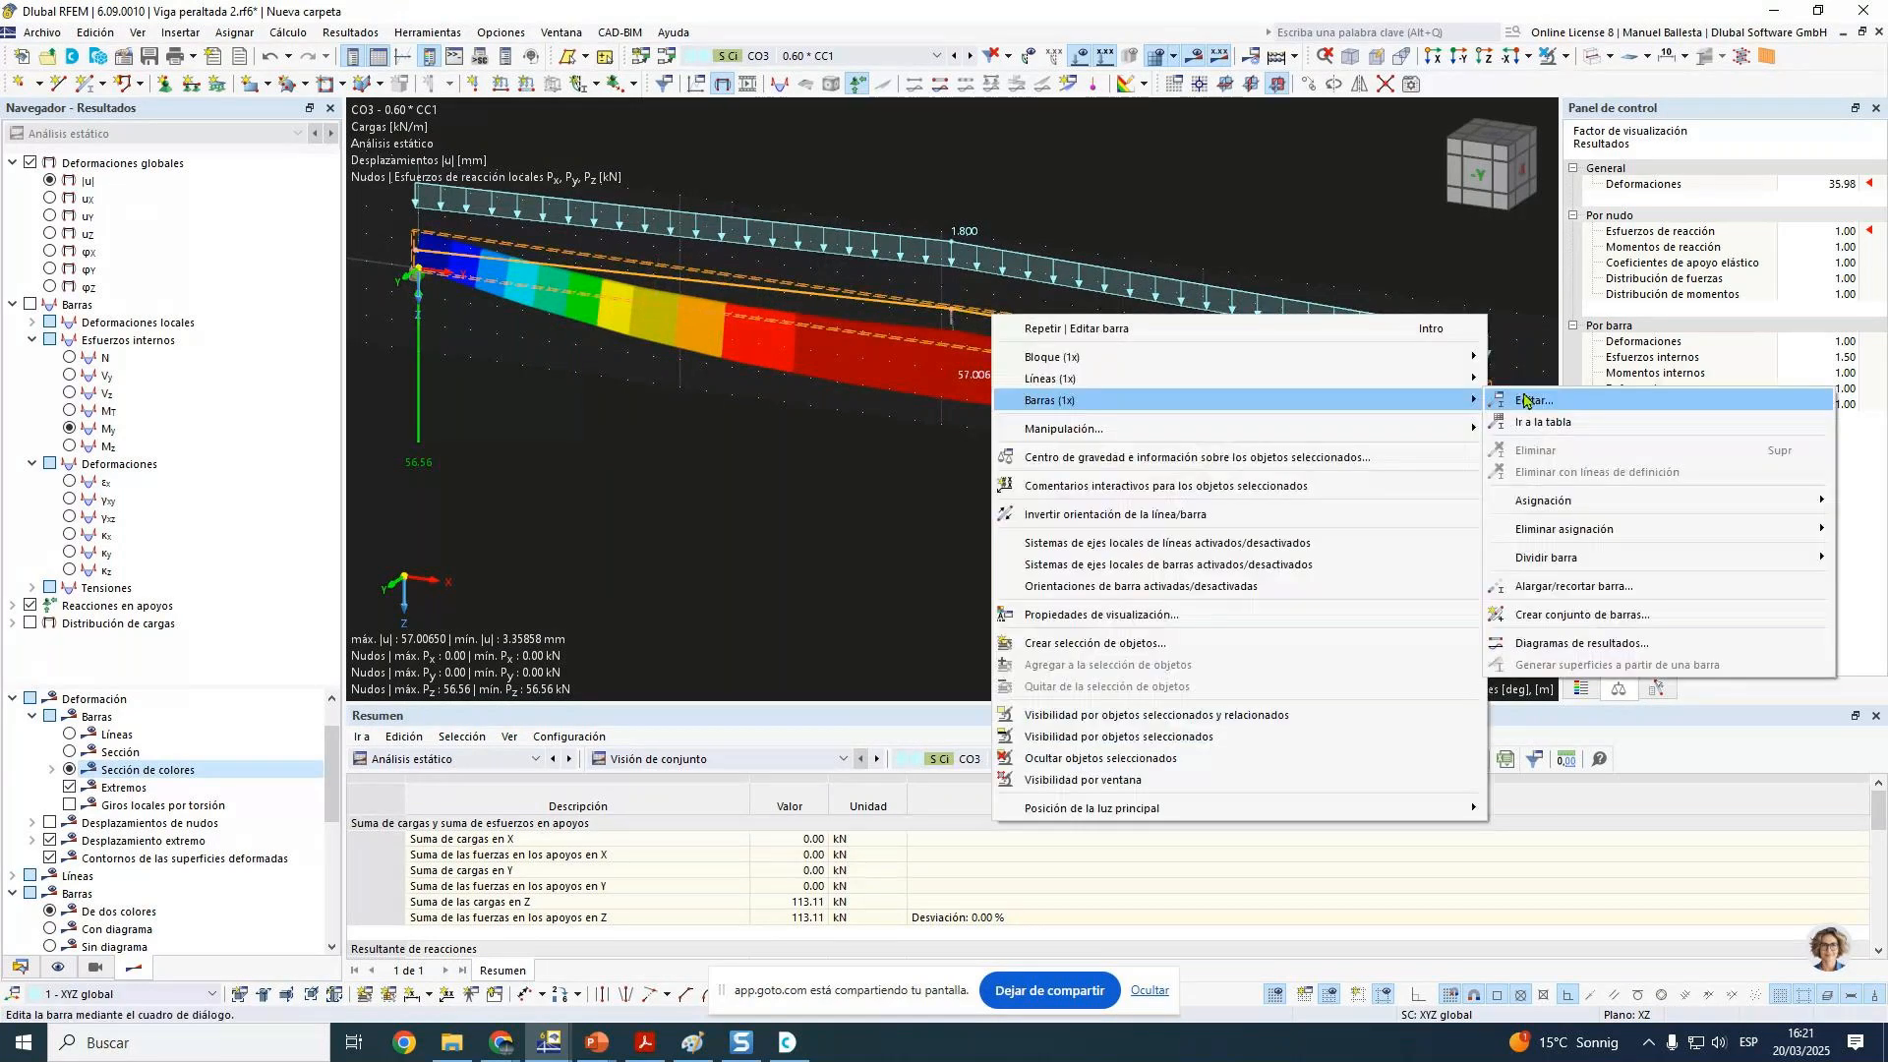
left_click(1525, 400)
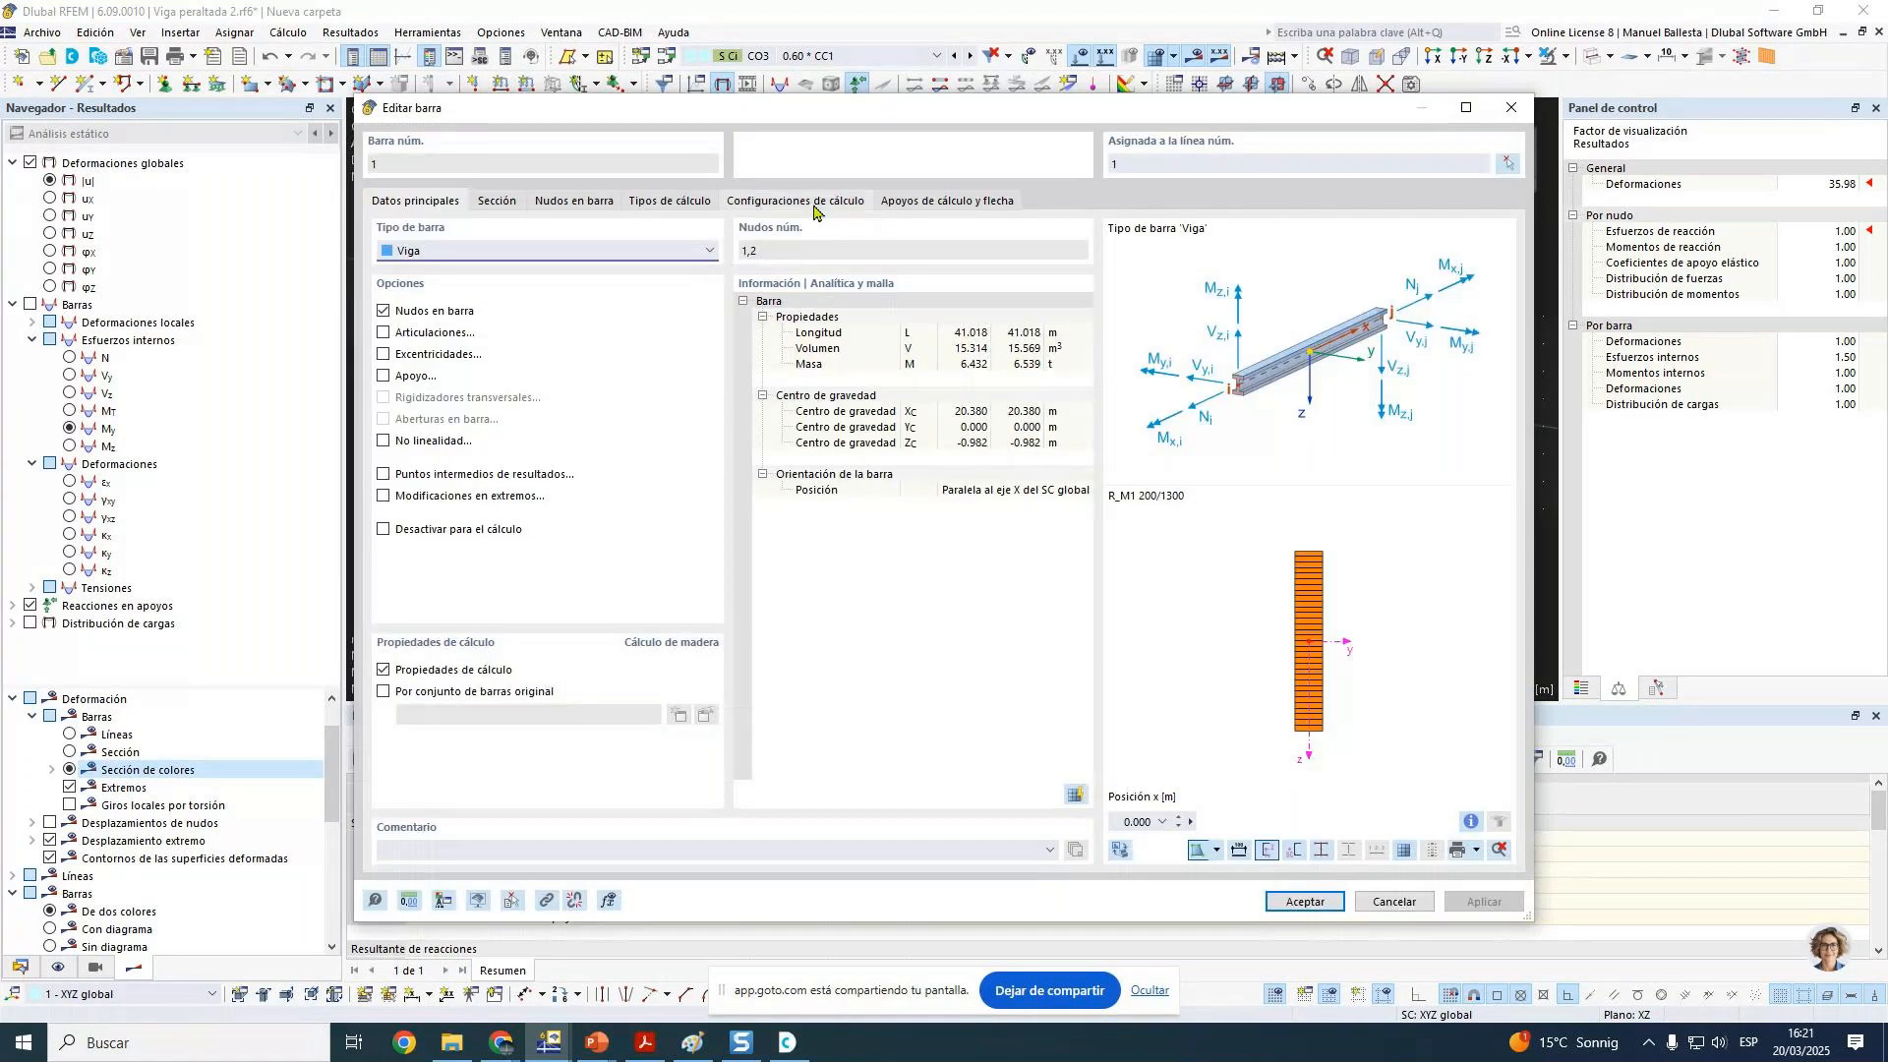
left_click(795, 200)
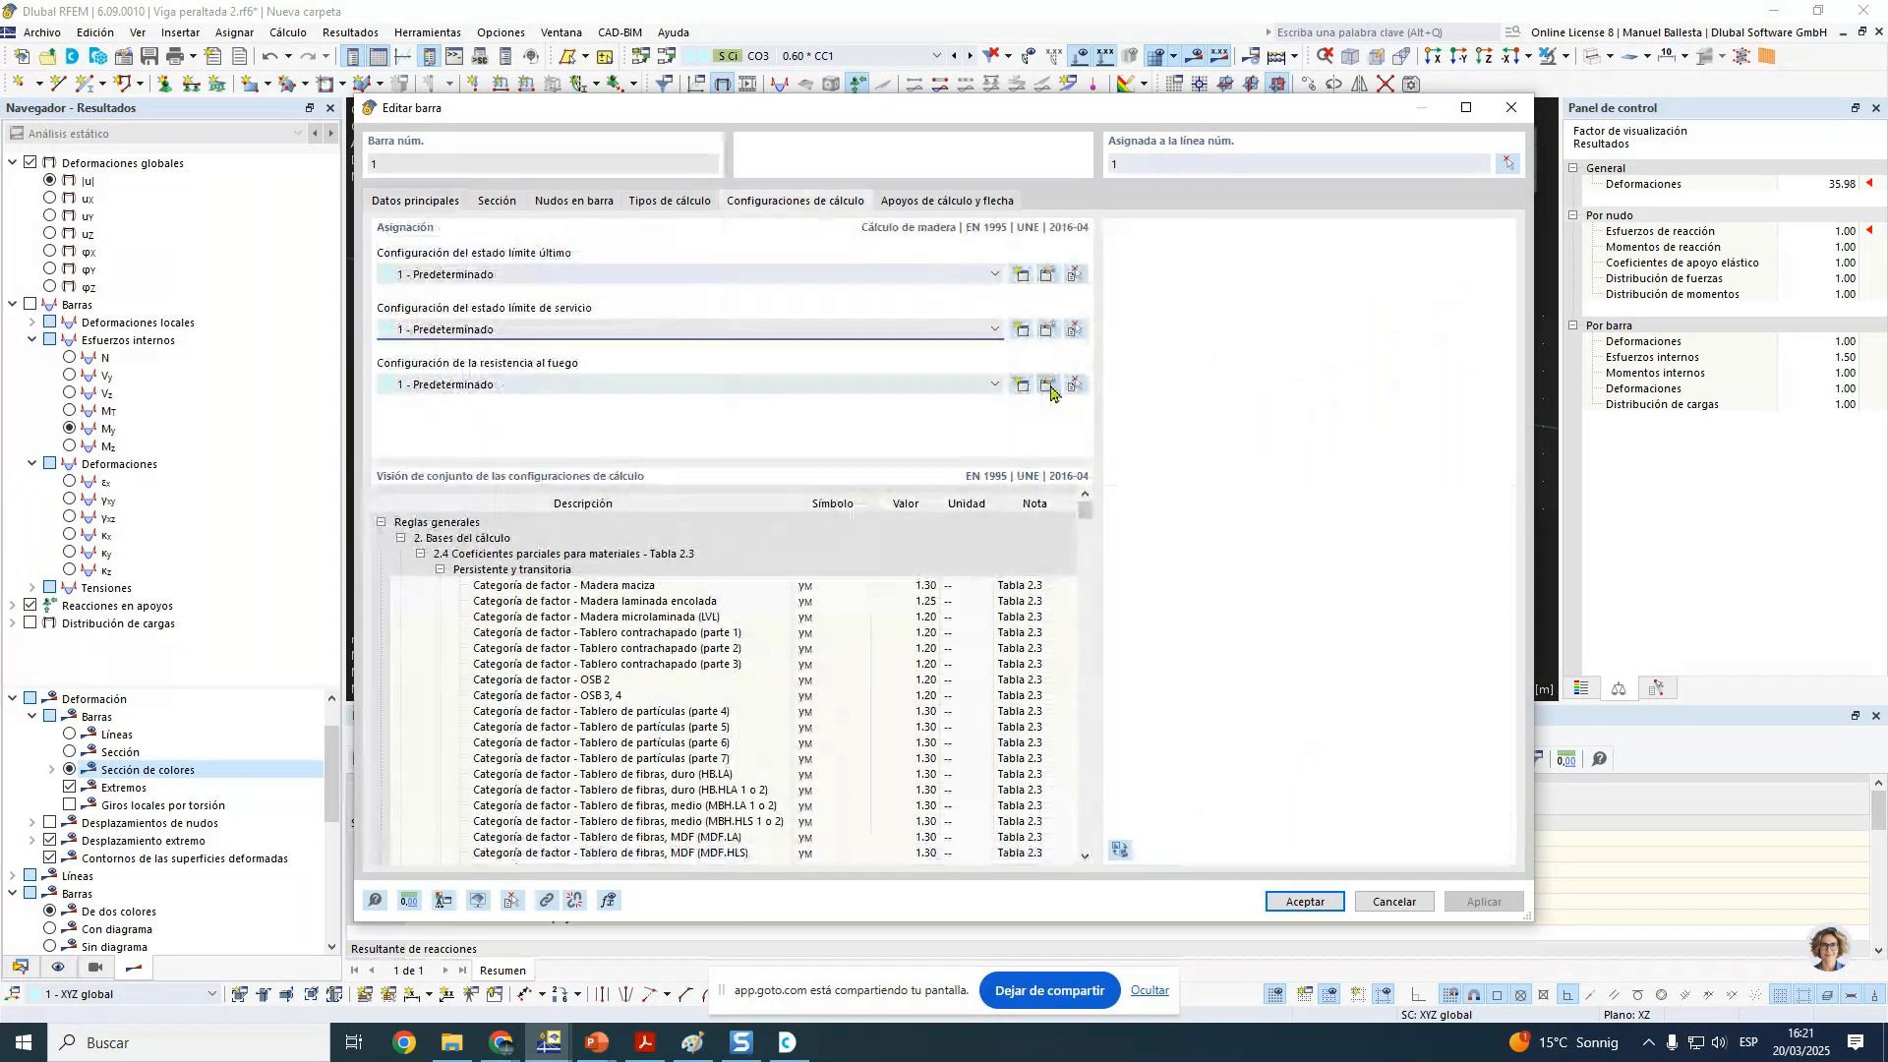
left_click(1059, 393)
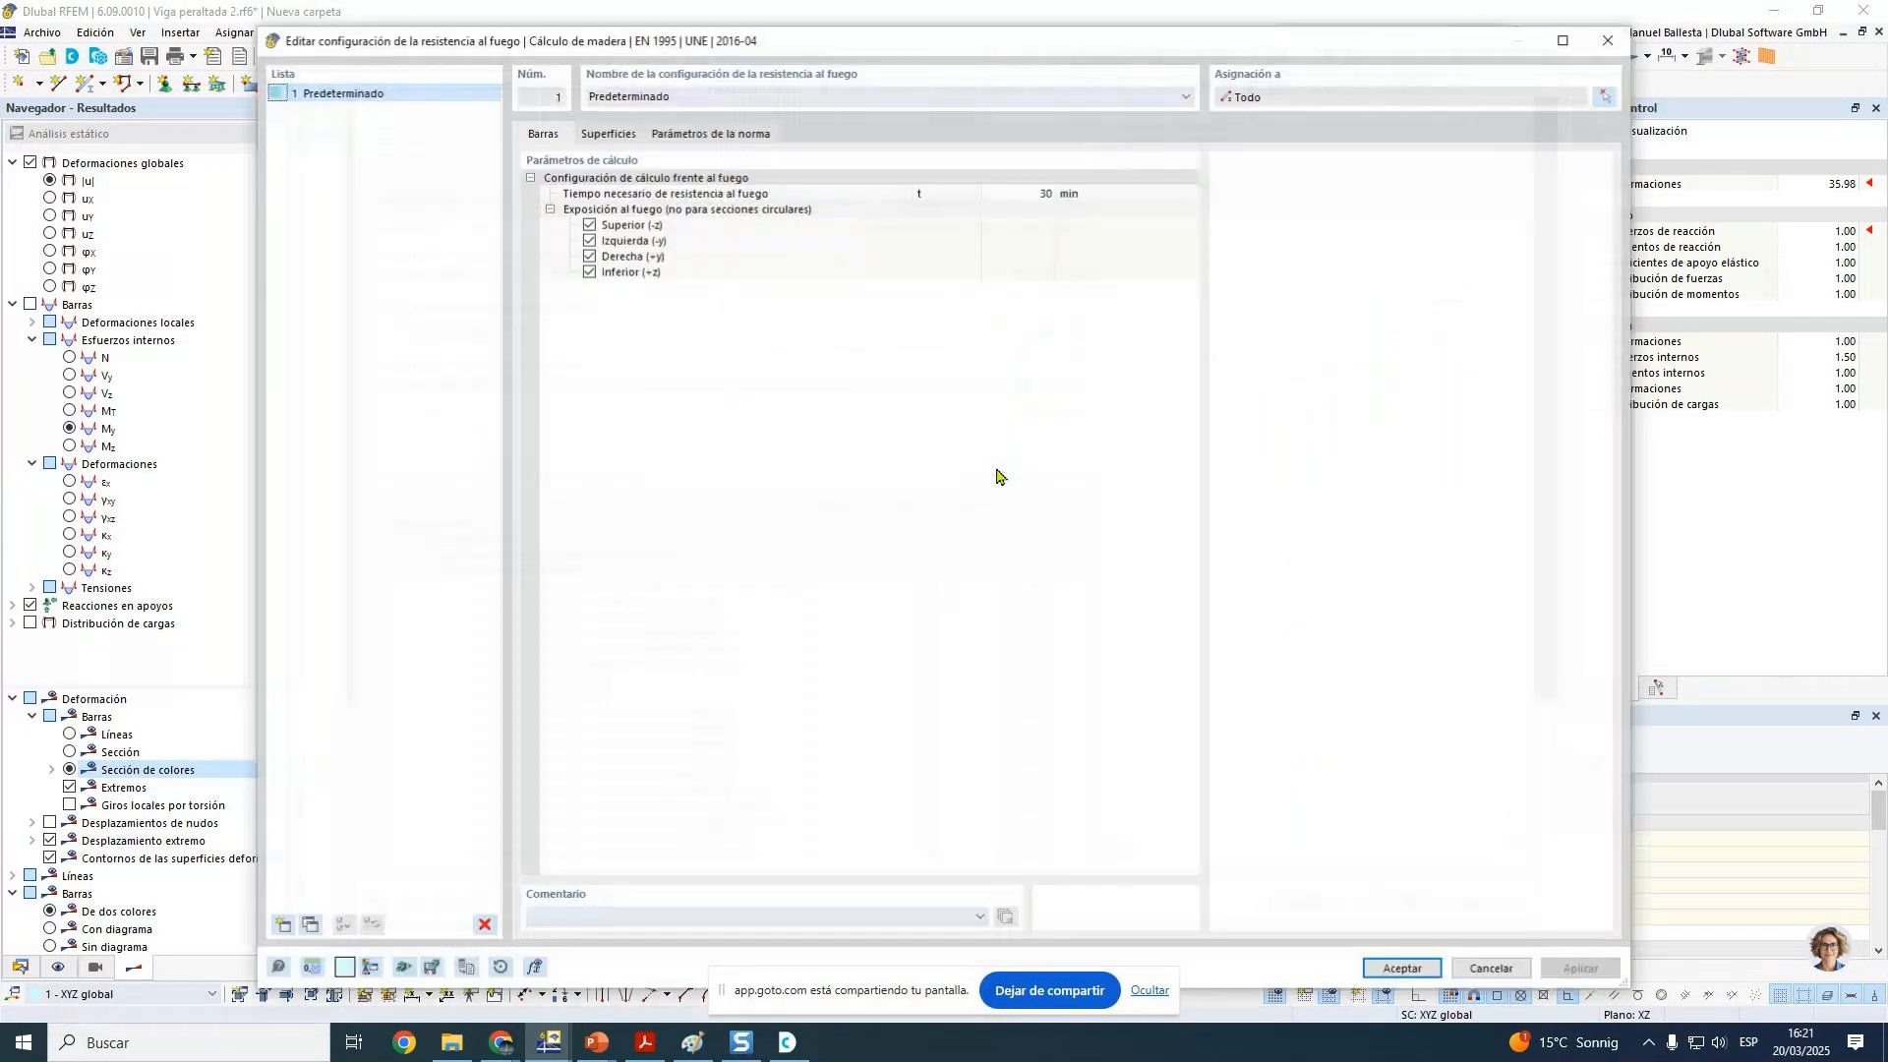
left_click(589, 225)
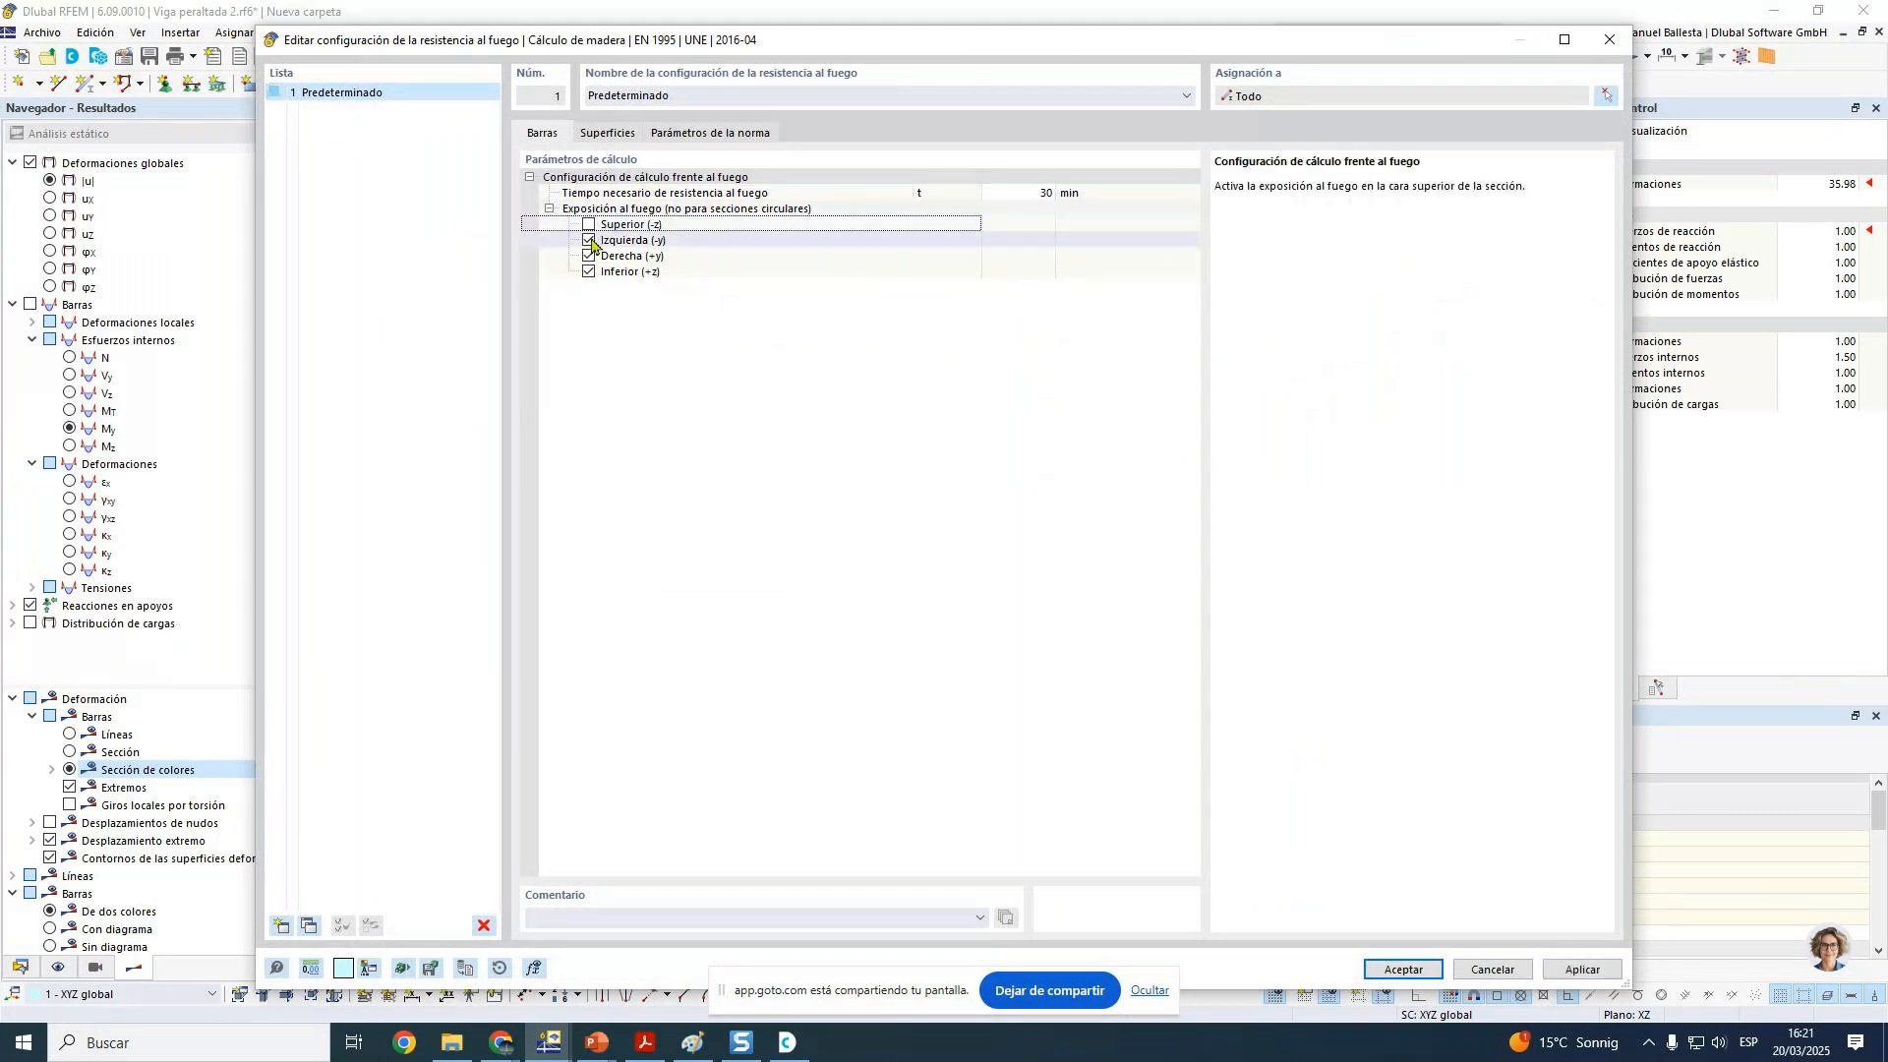
left_click(1394, 972)
left_click(1298, 903)
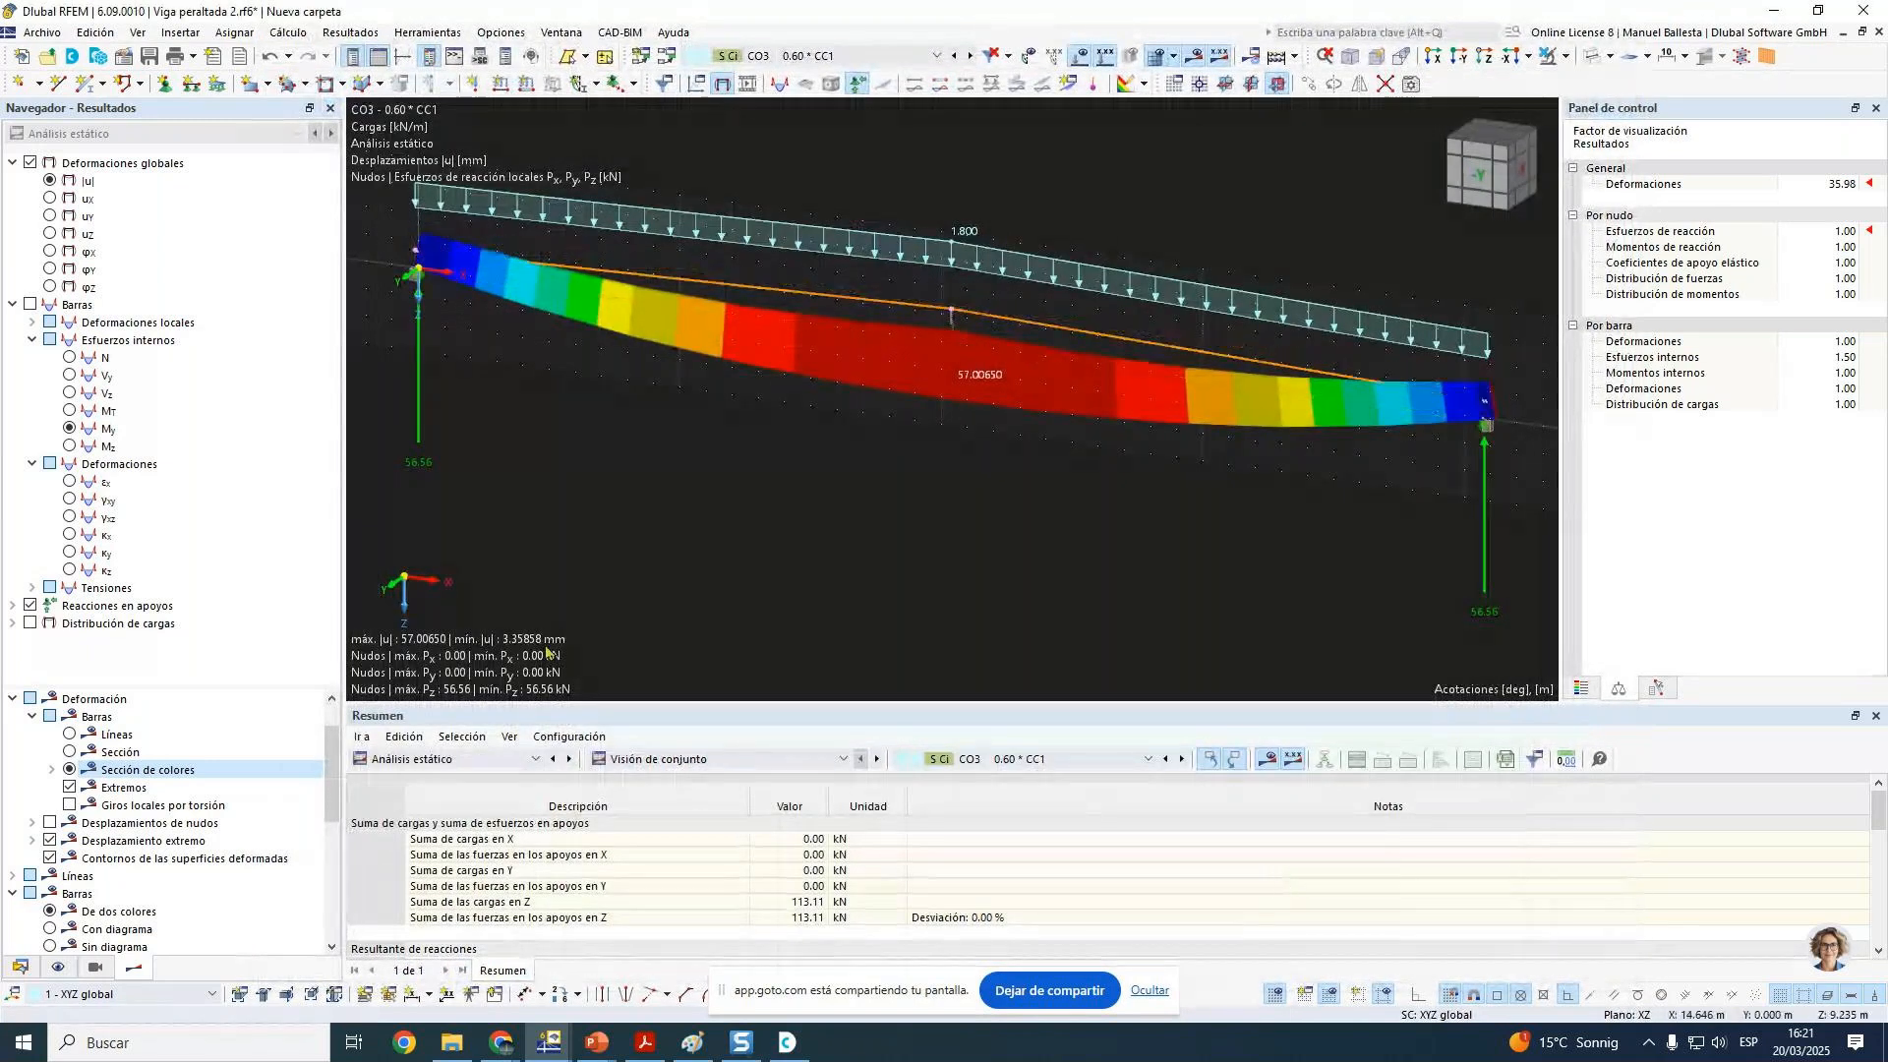
Step: Review the timber design situations and objects to design, and run the timber design calculation
left_click(447, 758)
left_click(423, 886)
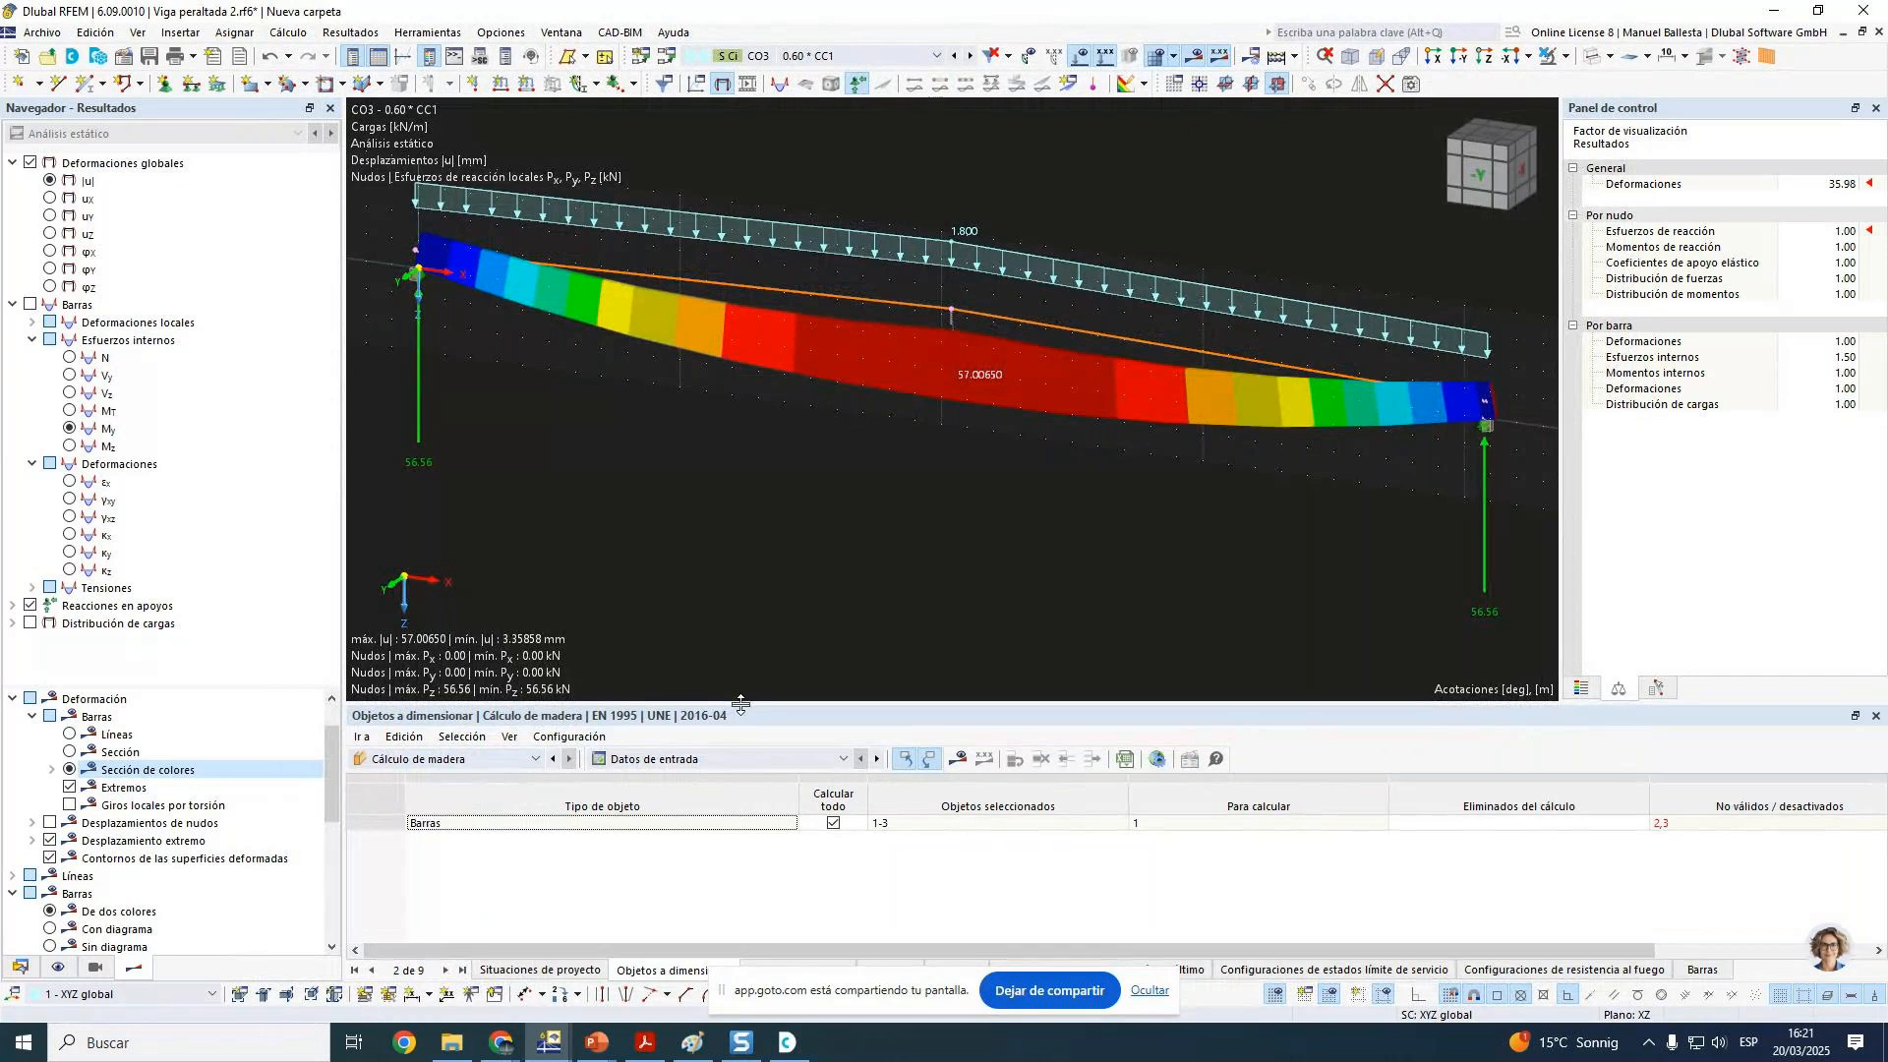
left_click_drag(740, 702, 741, 612)
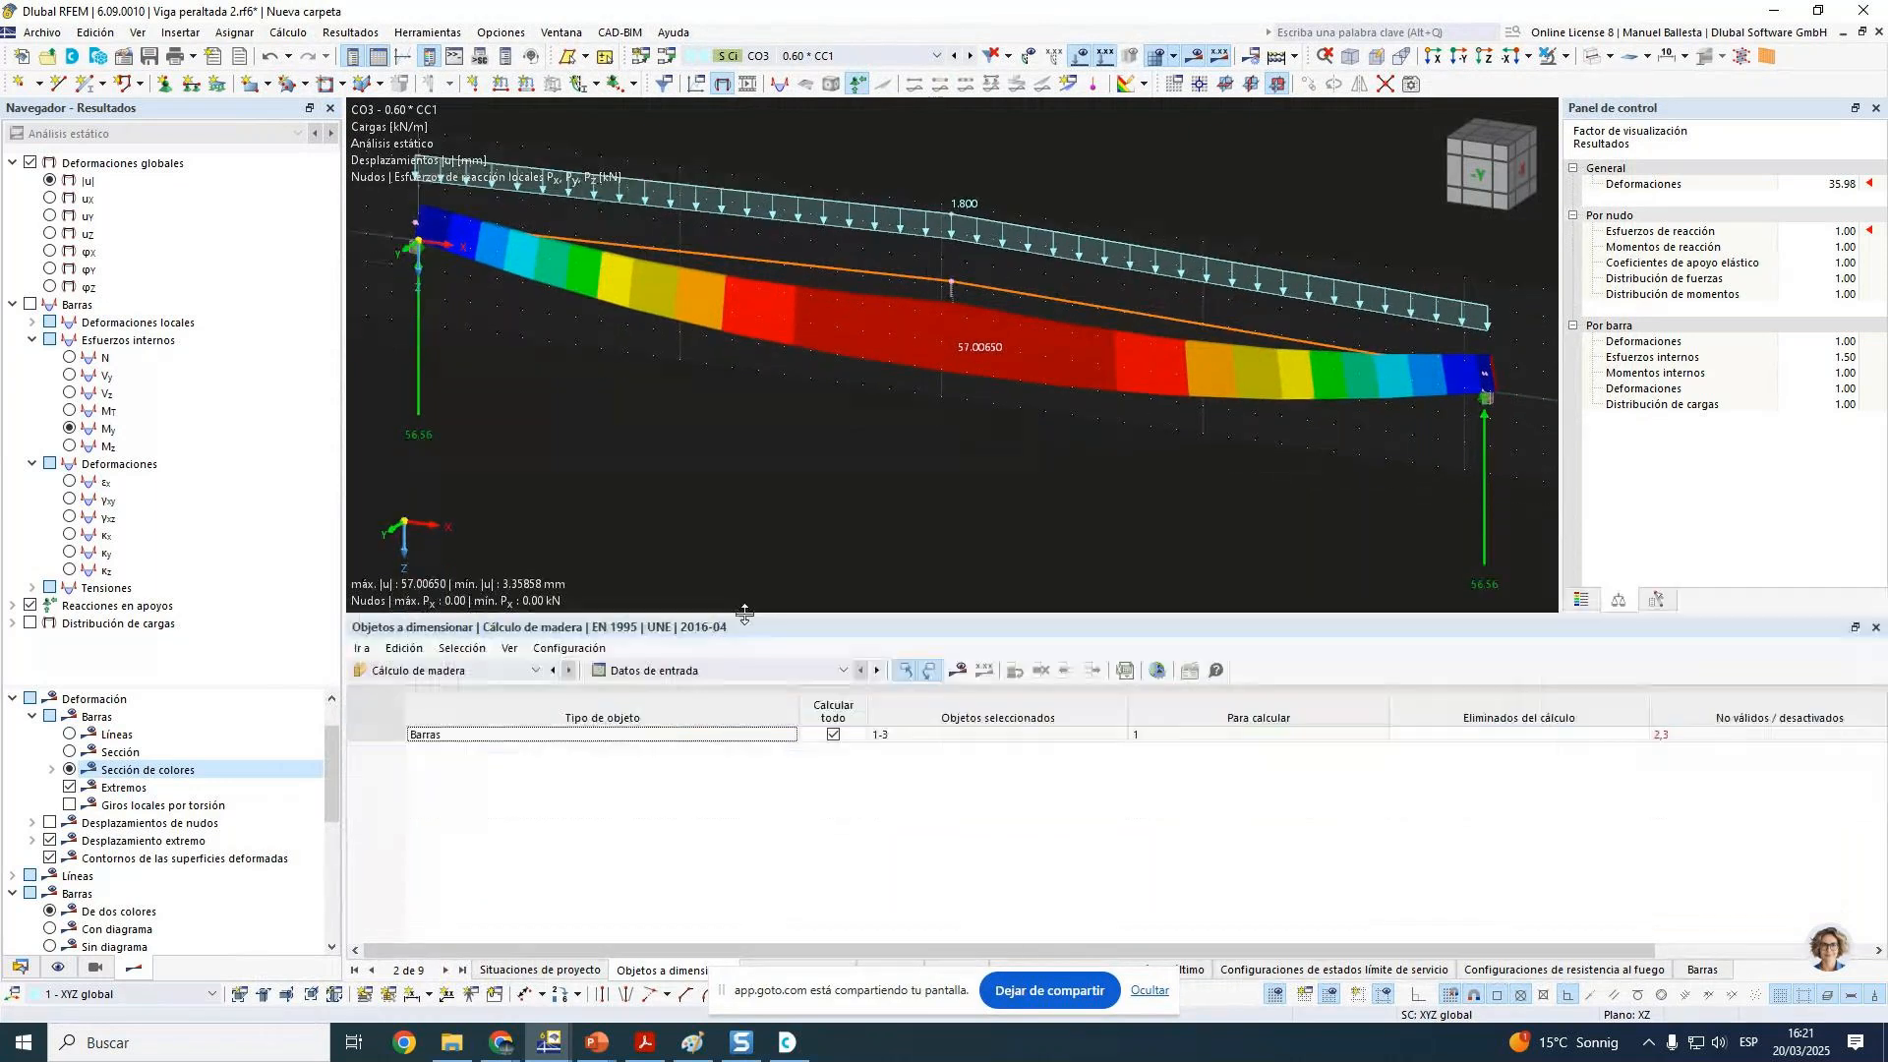
left_click(504, 971)
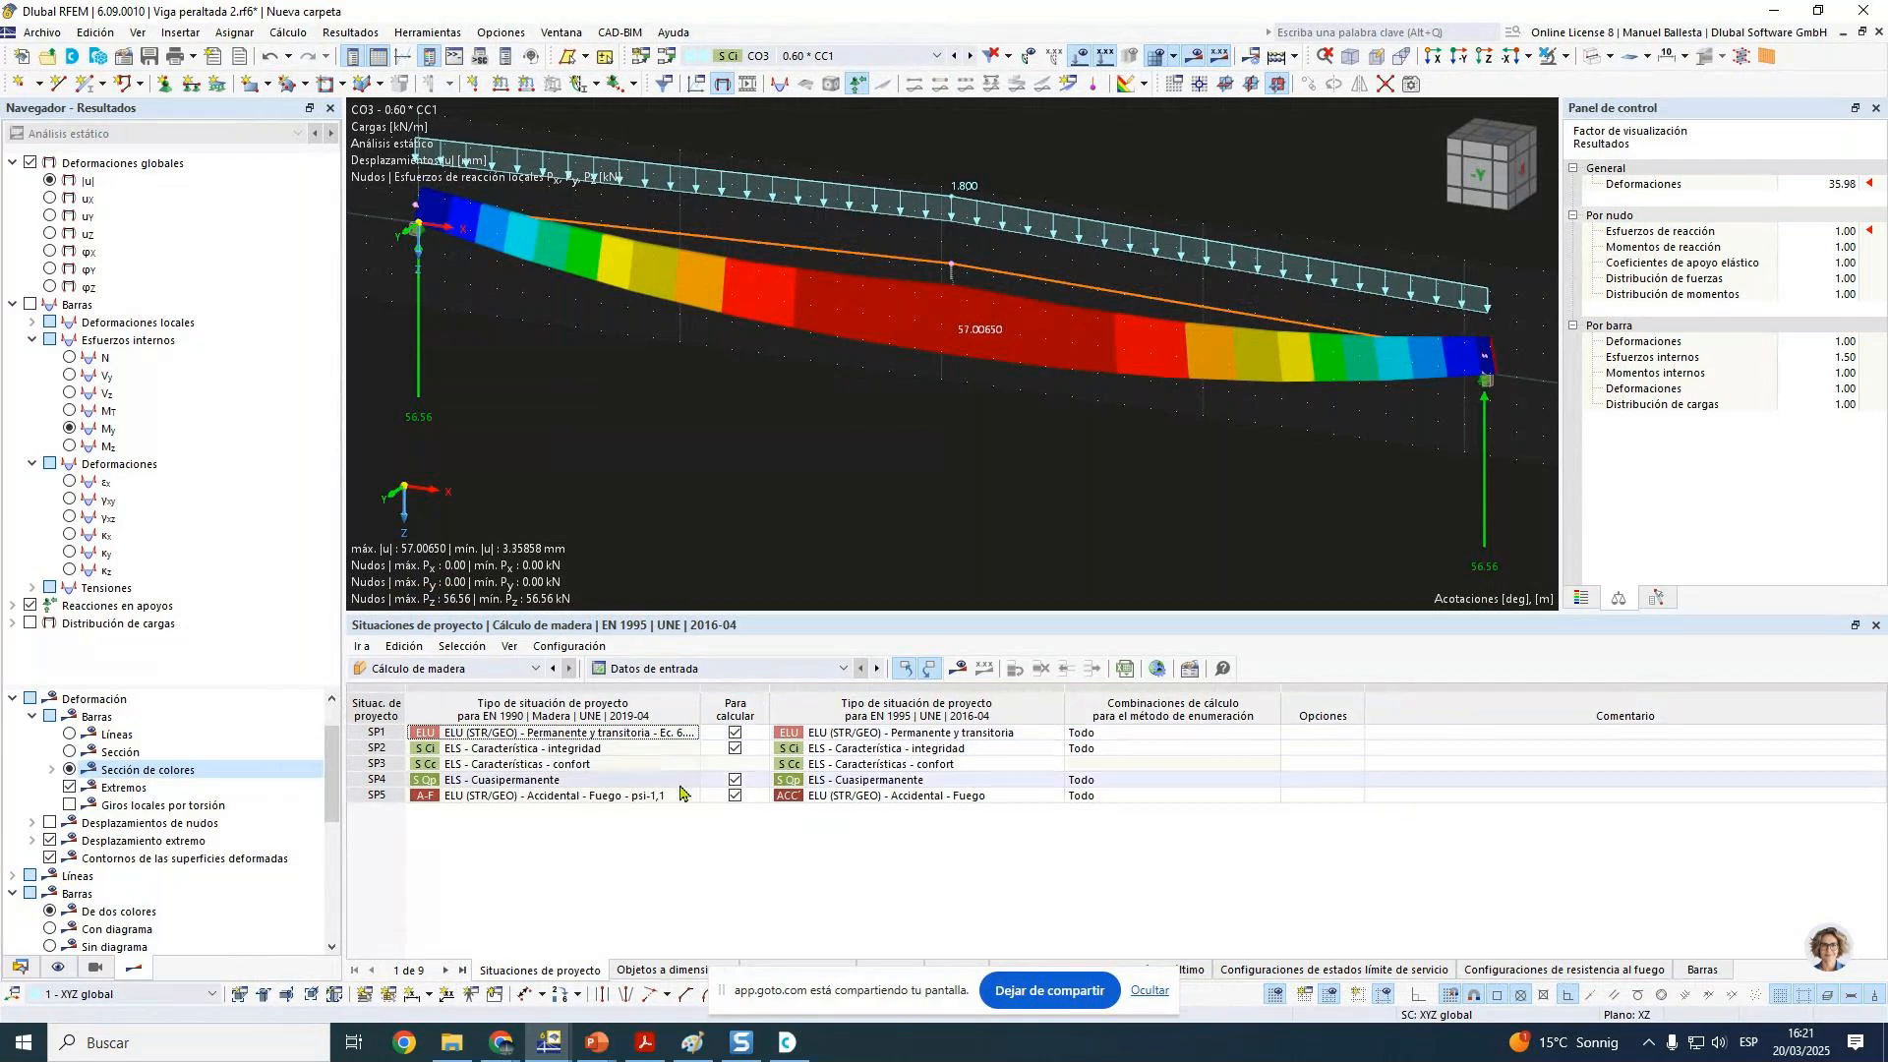
left_click(649, 973)
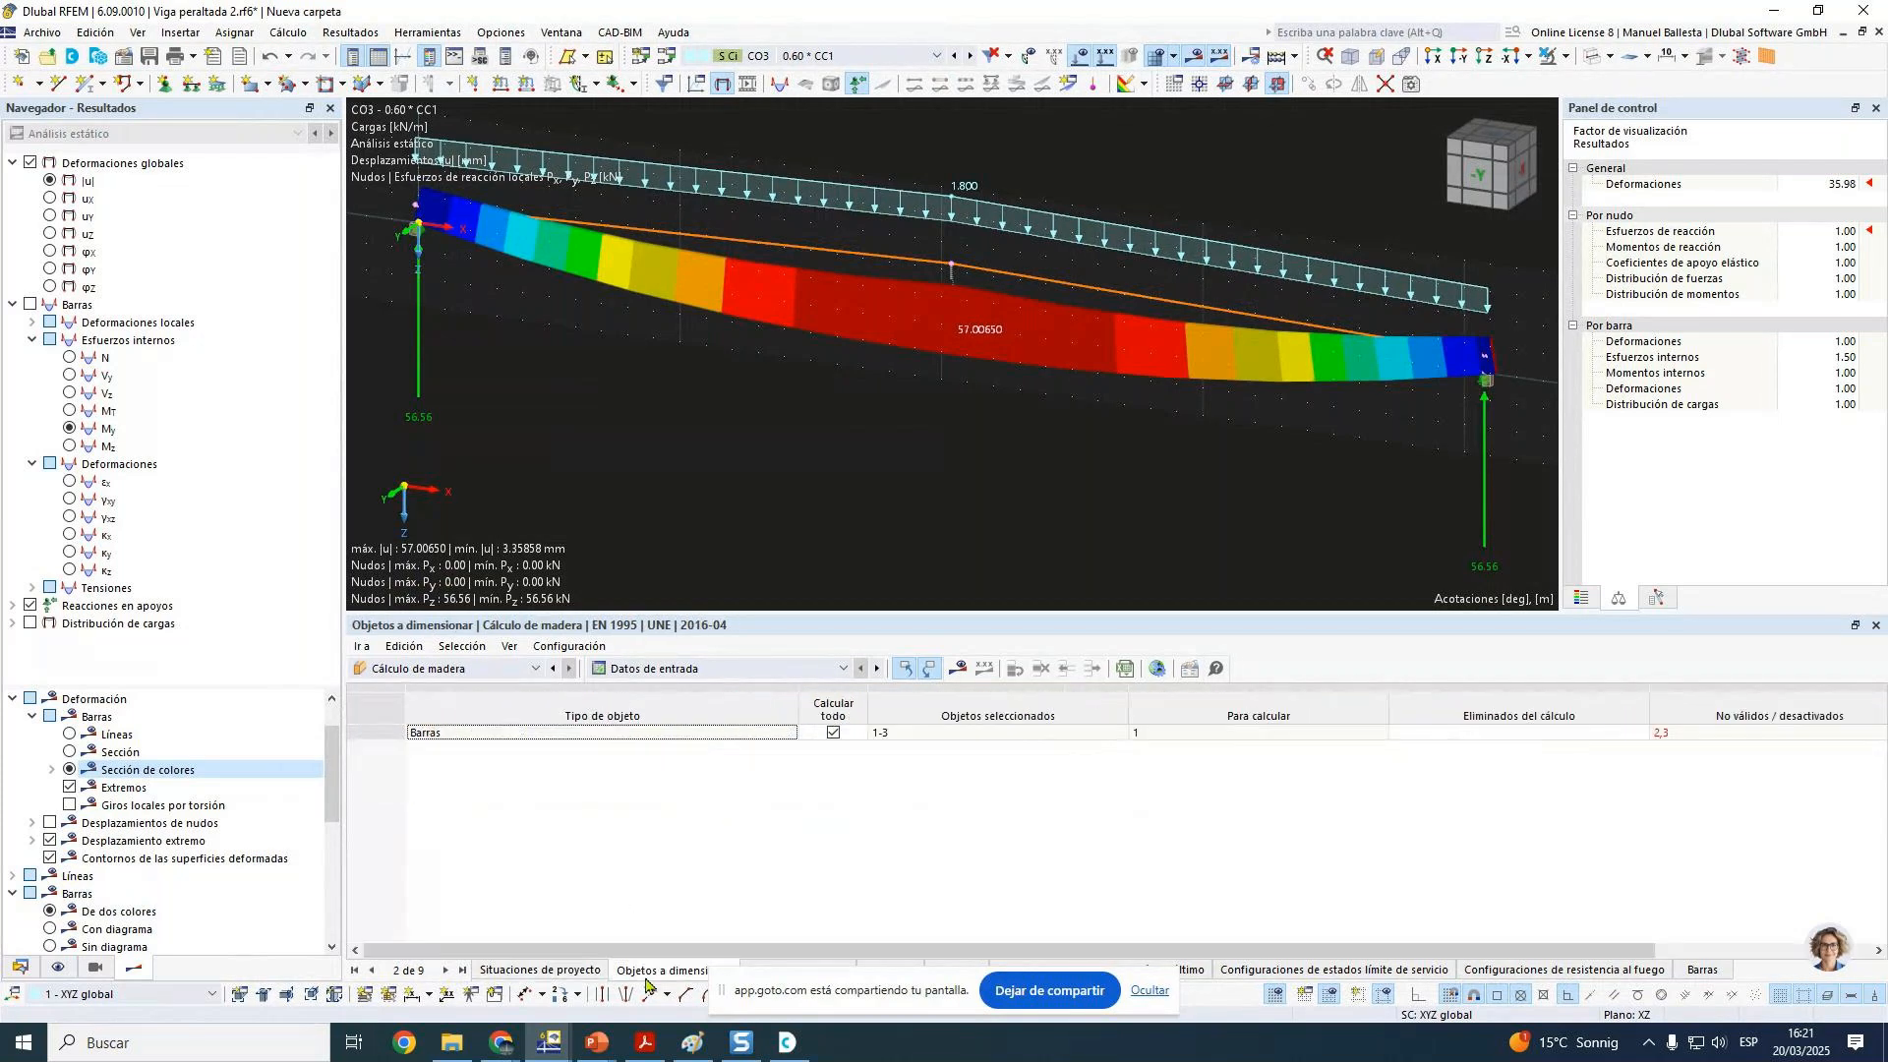
left_click(959, 670)
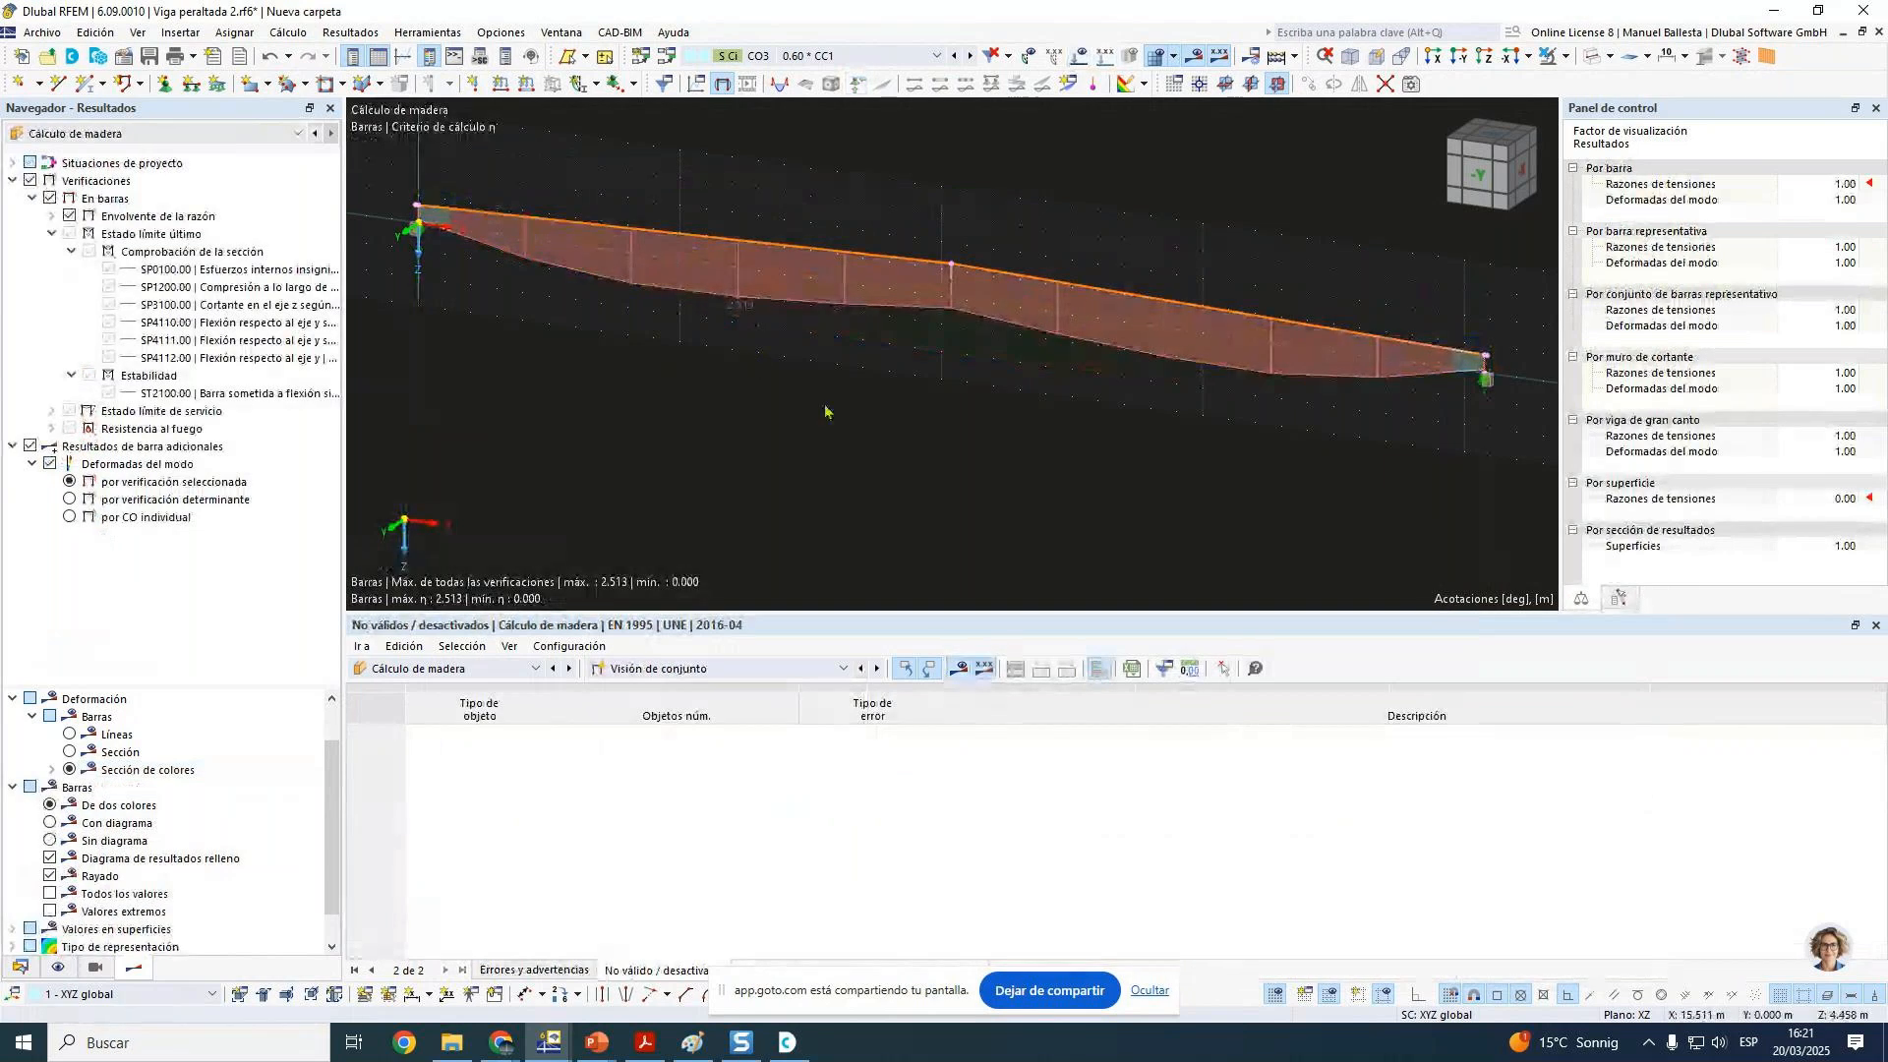
Step: List the member design ratios by design situation and locate the ST2100 stability check on the beam
left_click(723, 669)
left_click(726, 719)
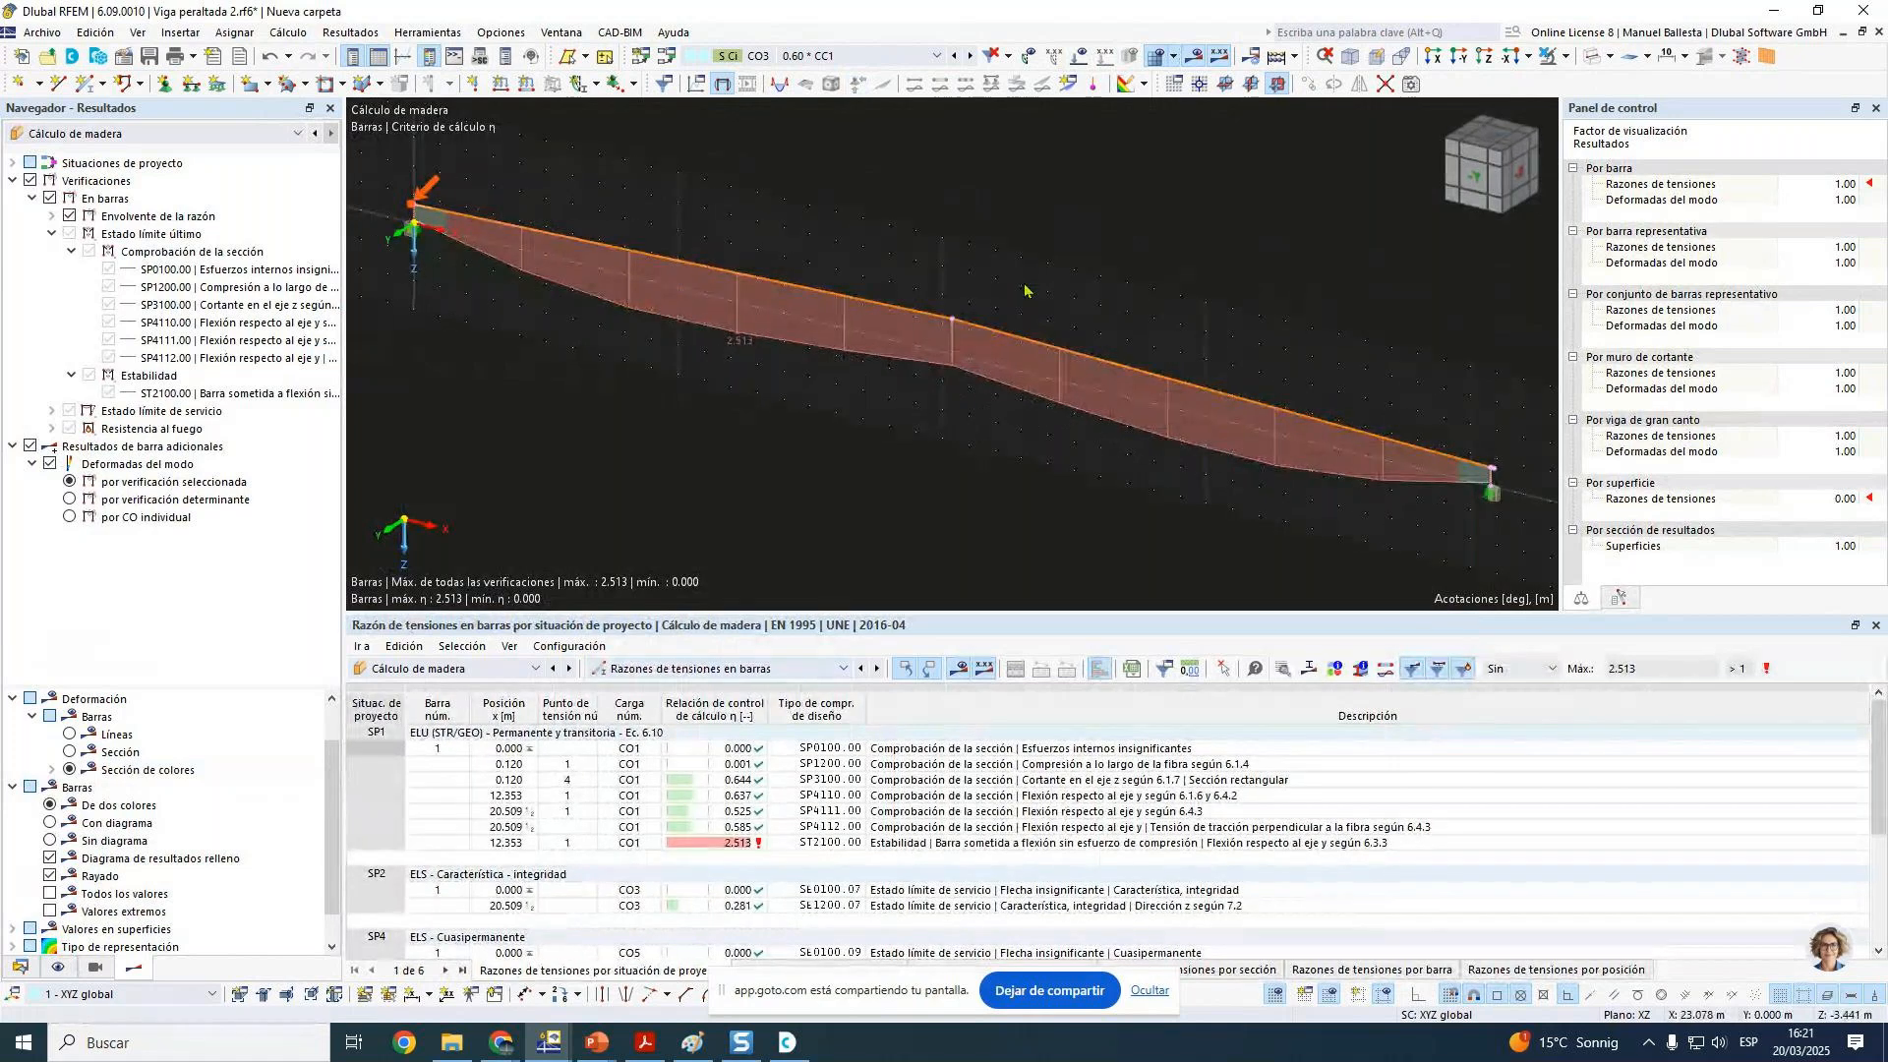
left_click(868, 889)
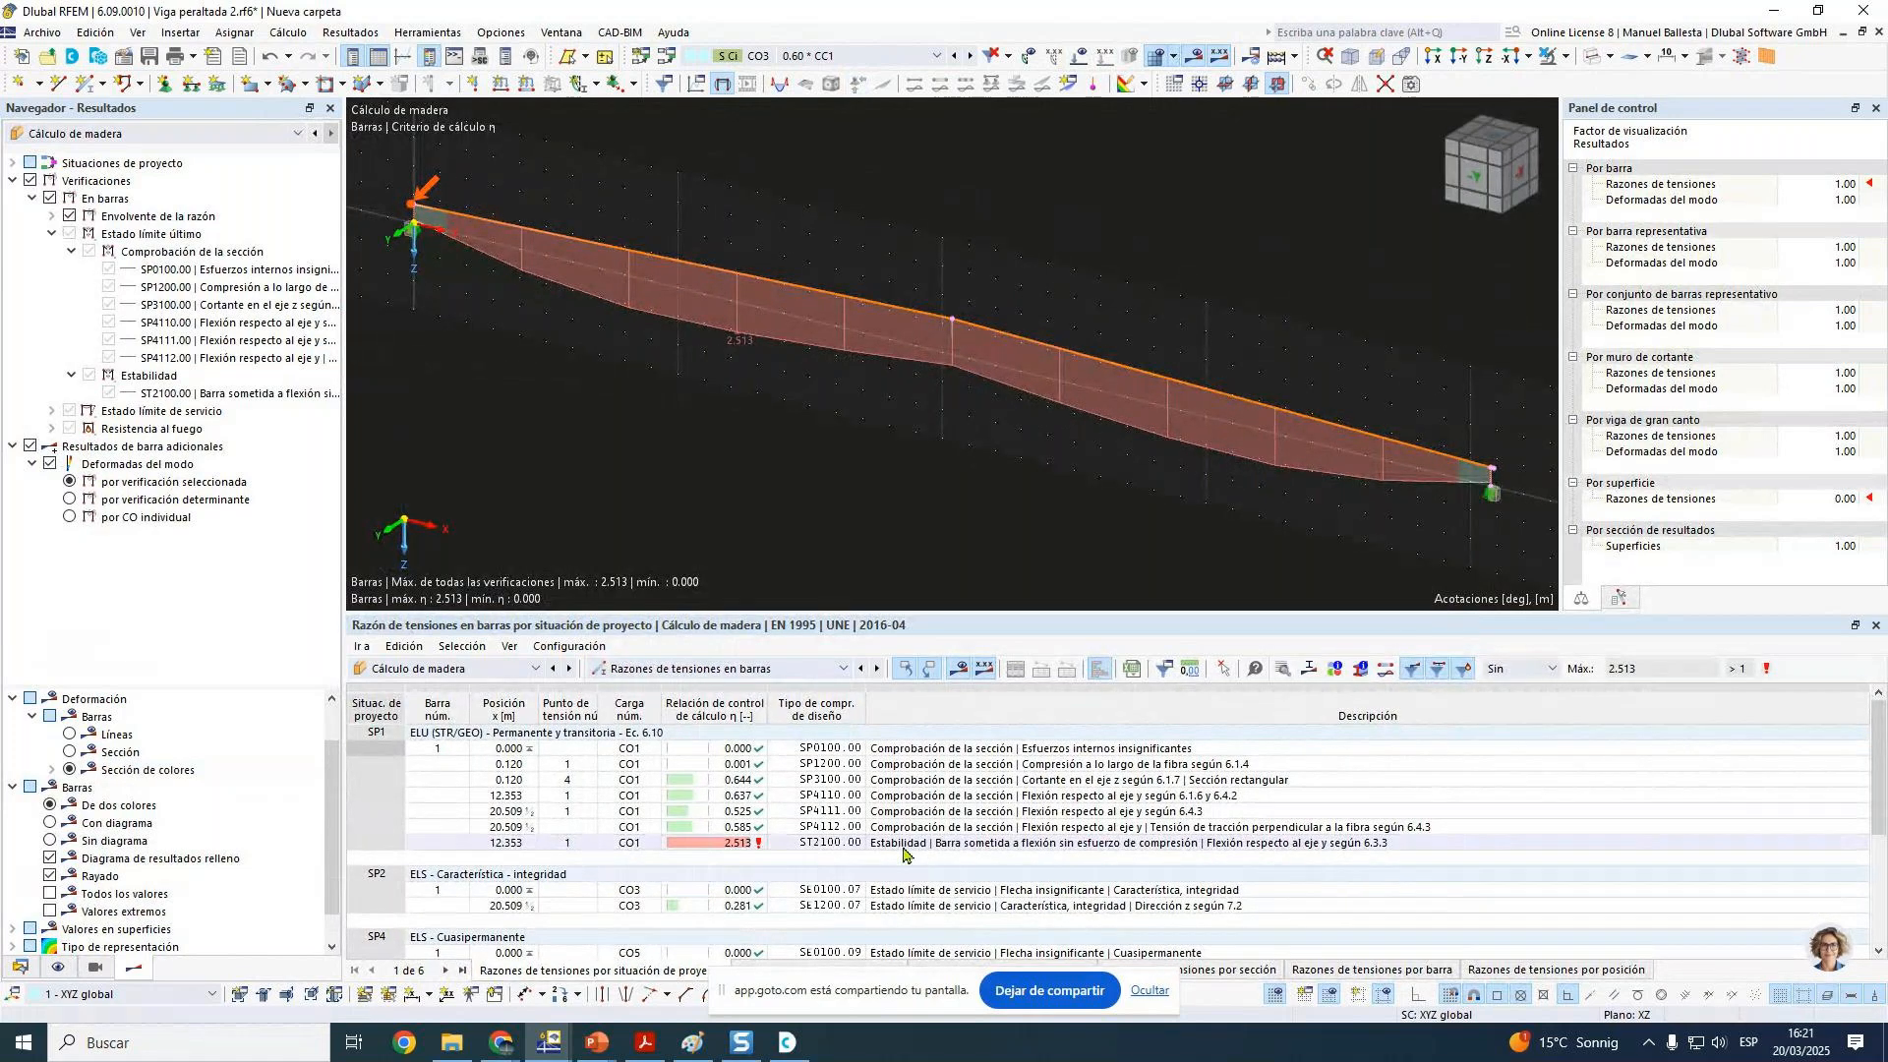
left_click(721, 843)
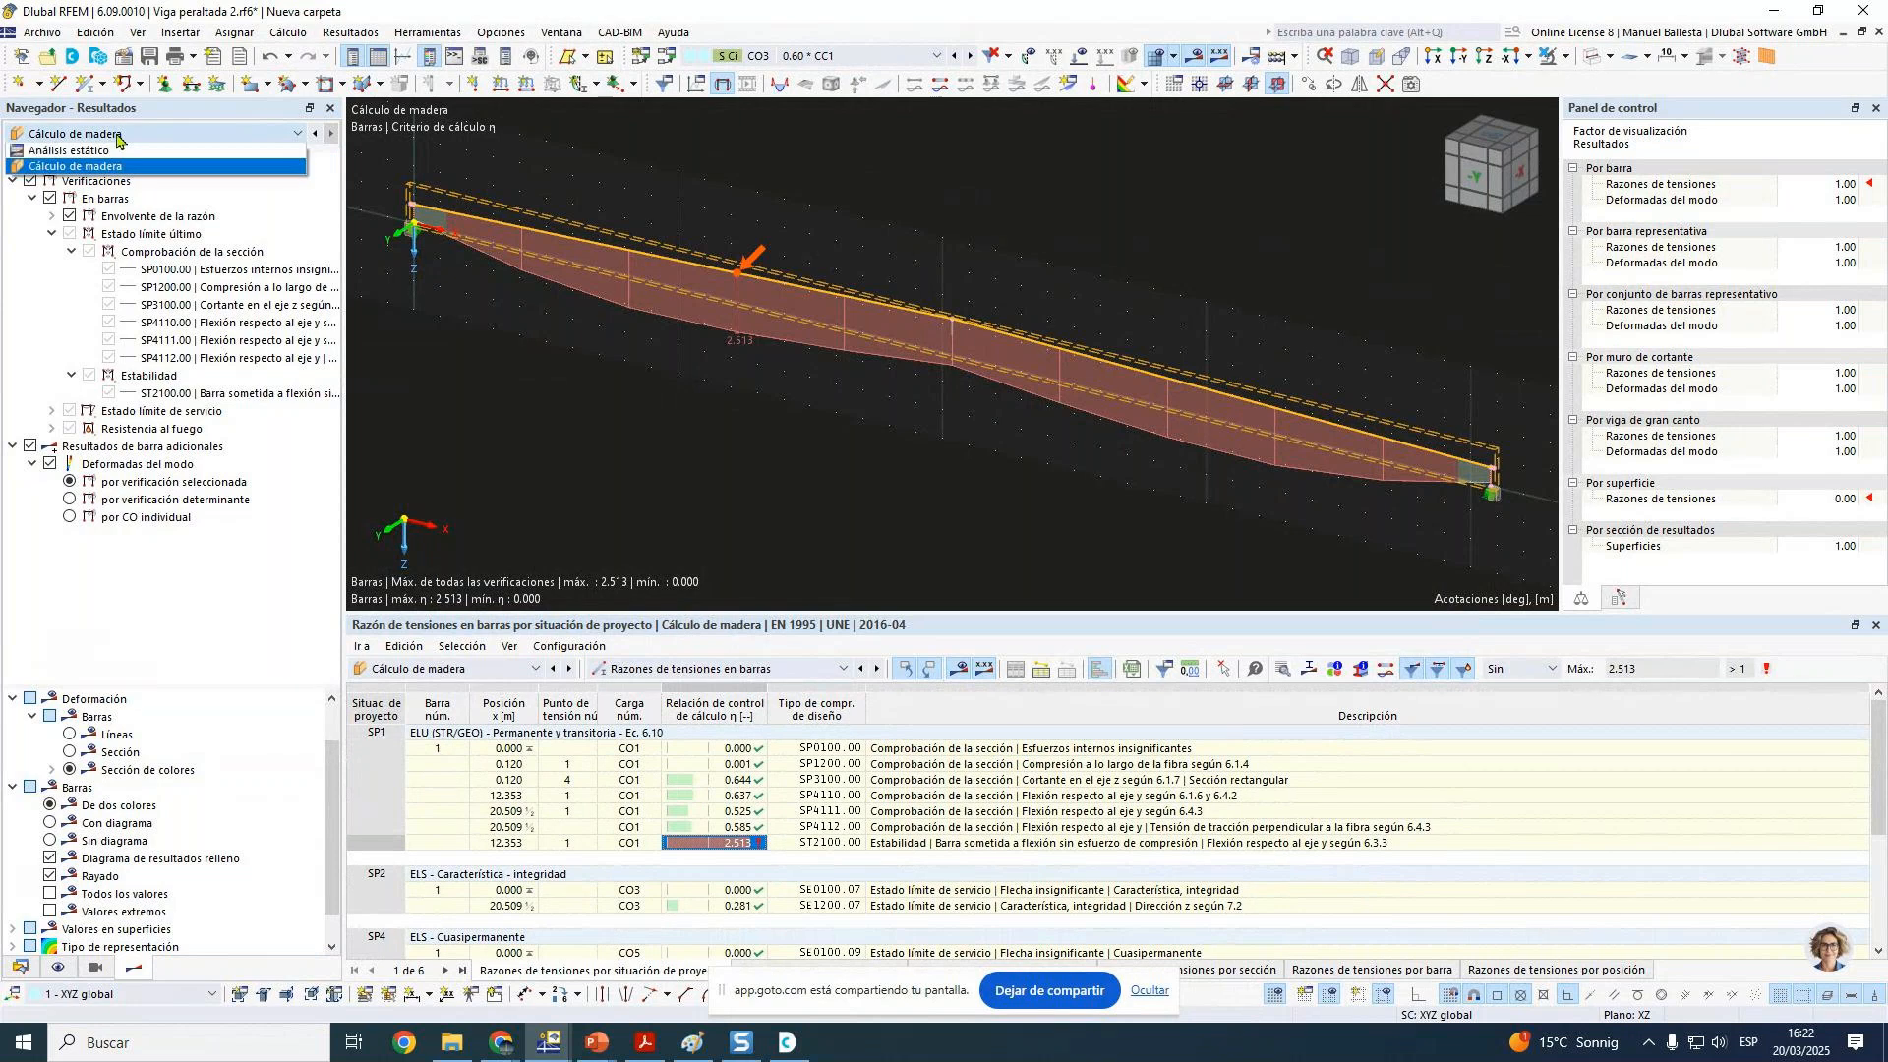
Step: Show only the ultimate limit state section checks in front view, hiding the envelope, serviceability, fire resistance and stability results
left_click(69, 217)
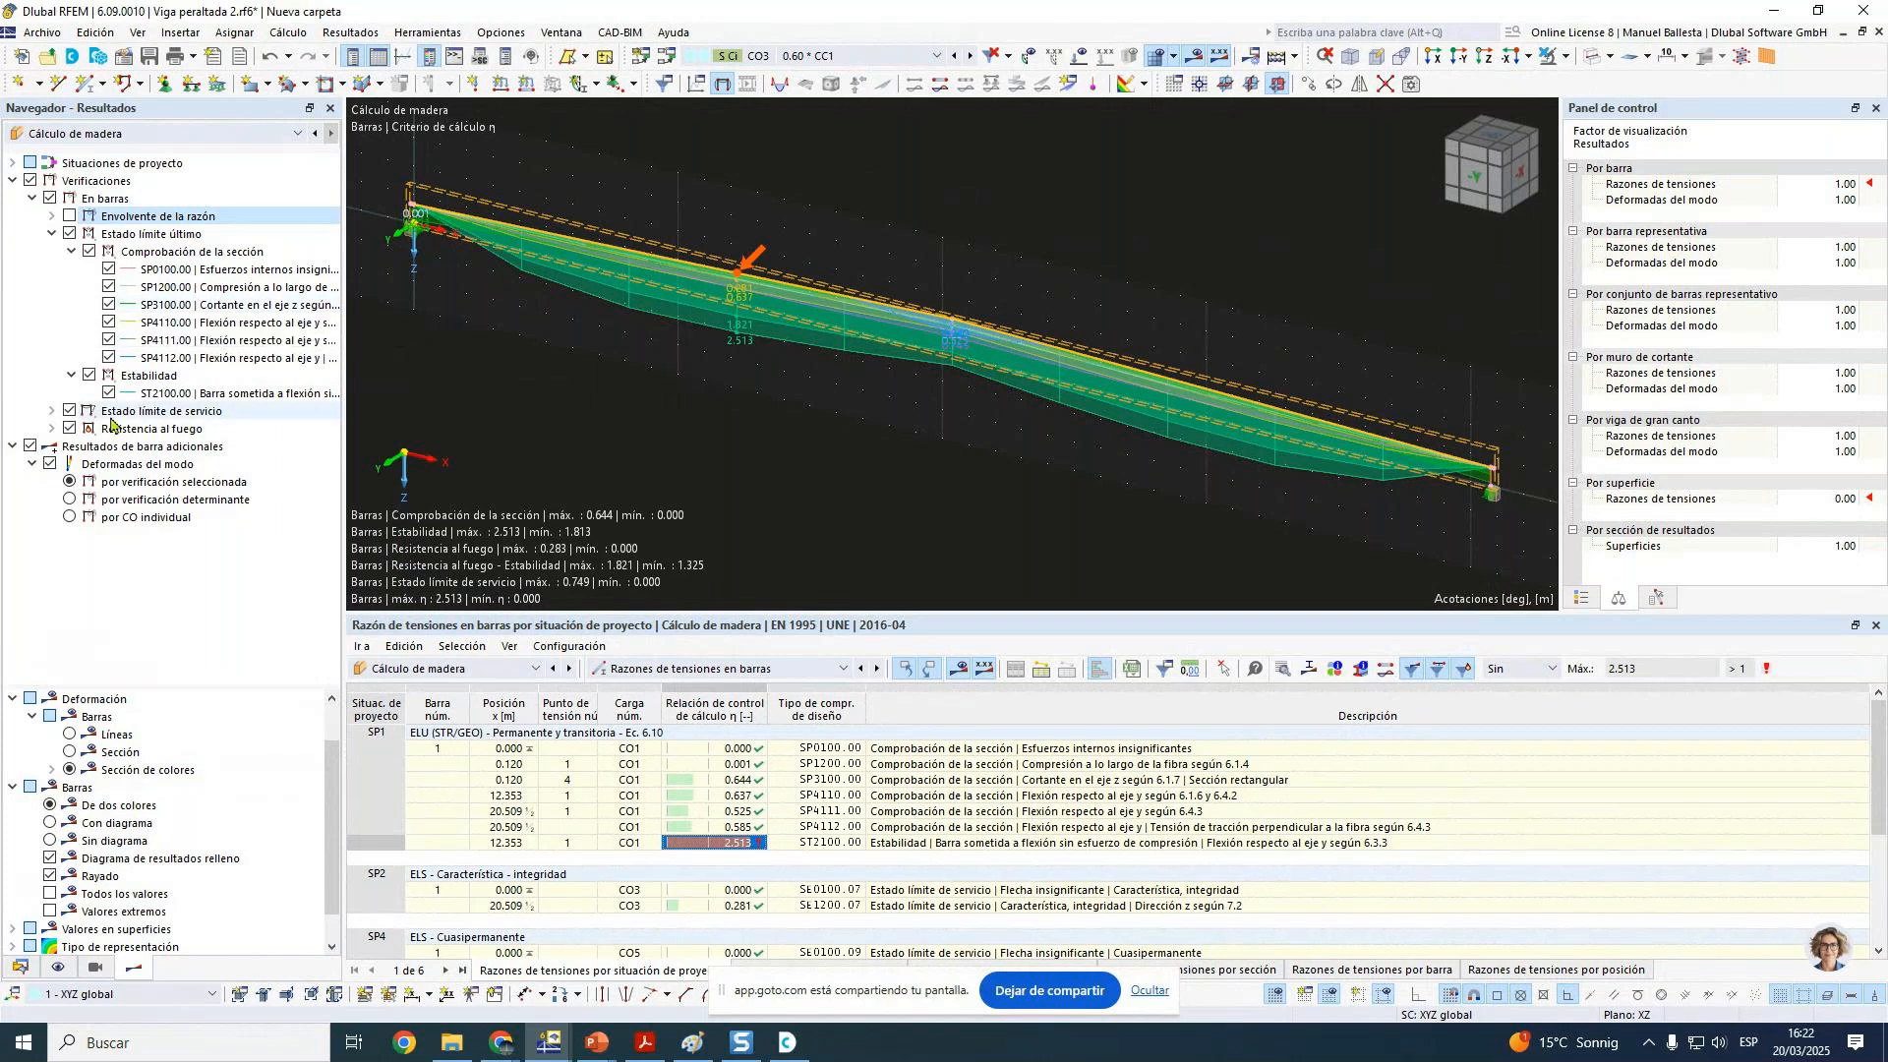
left_click(69, 411)
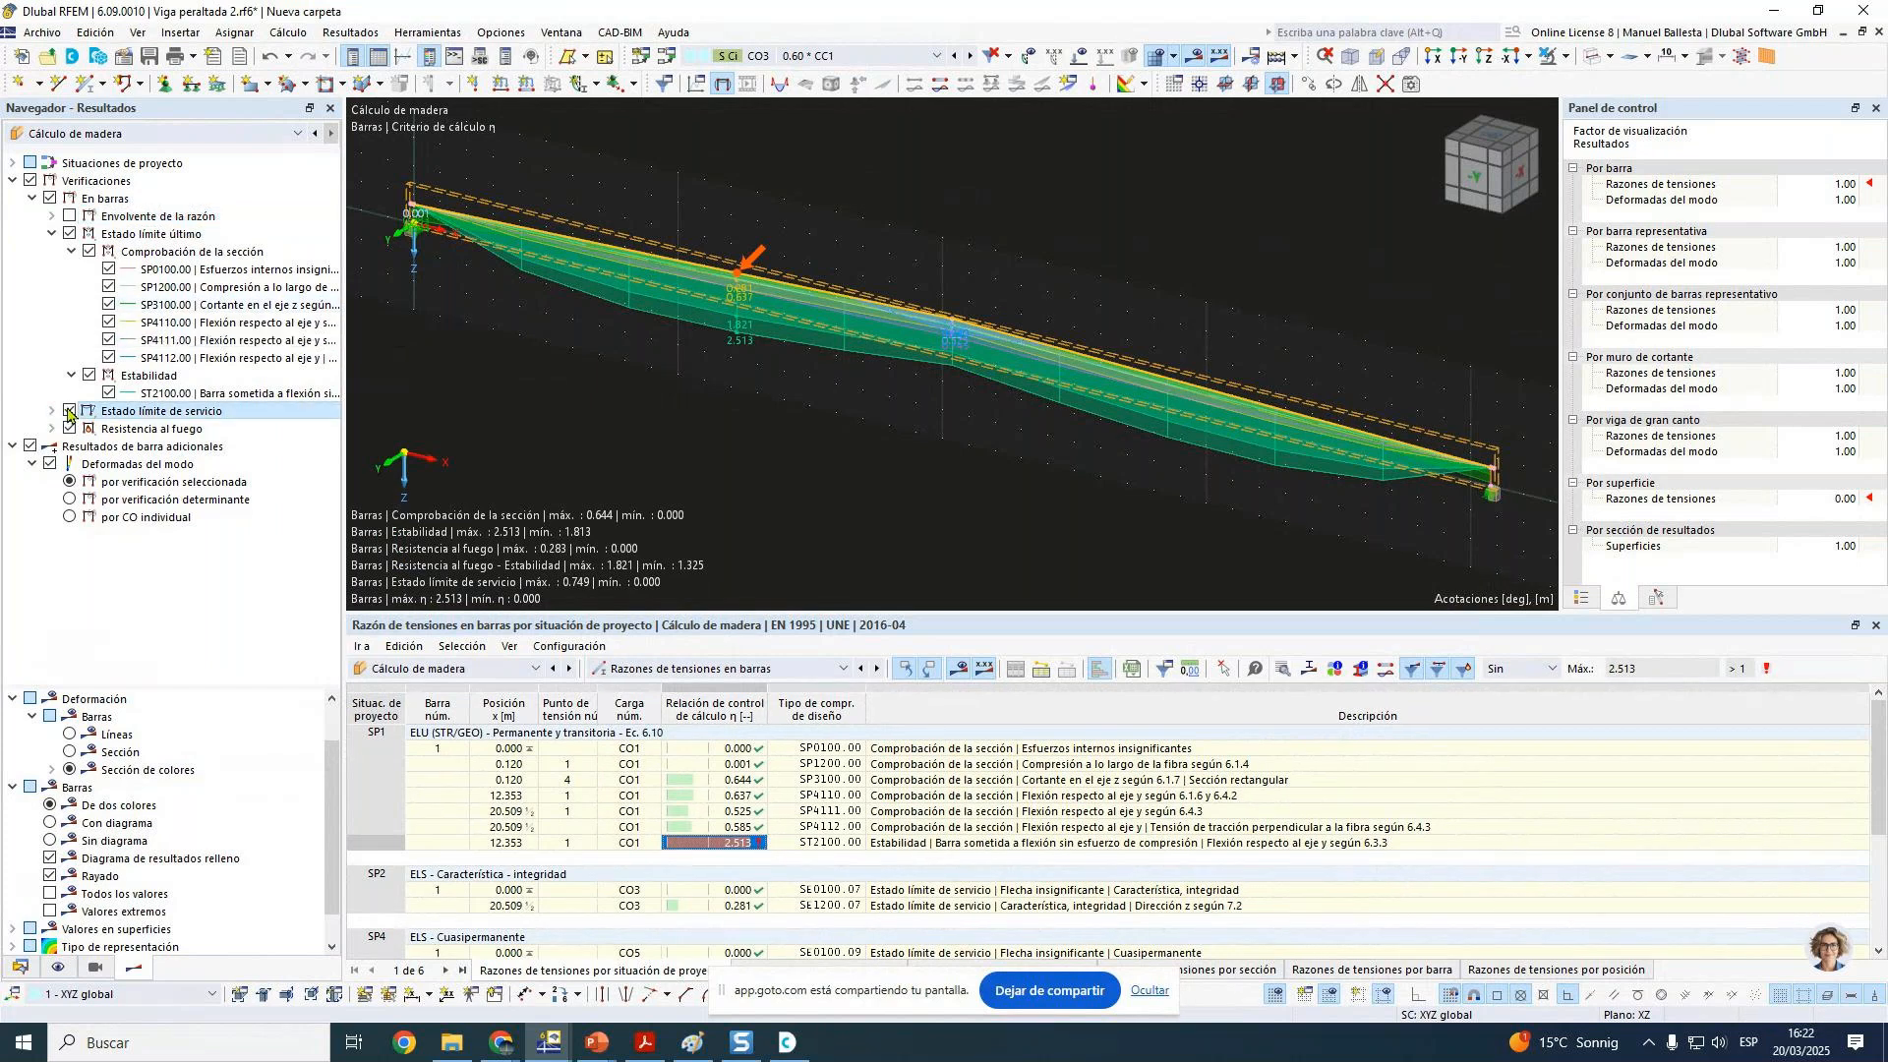
left_click(69, 428)
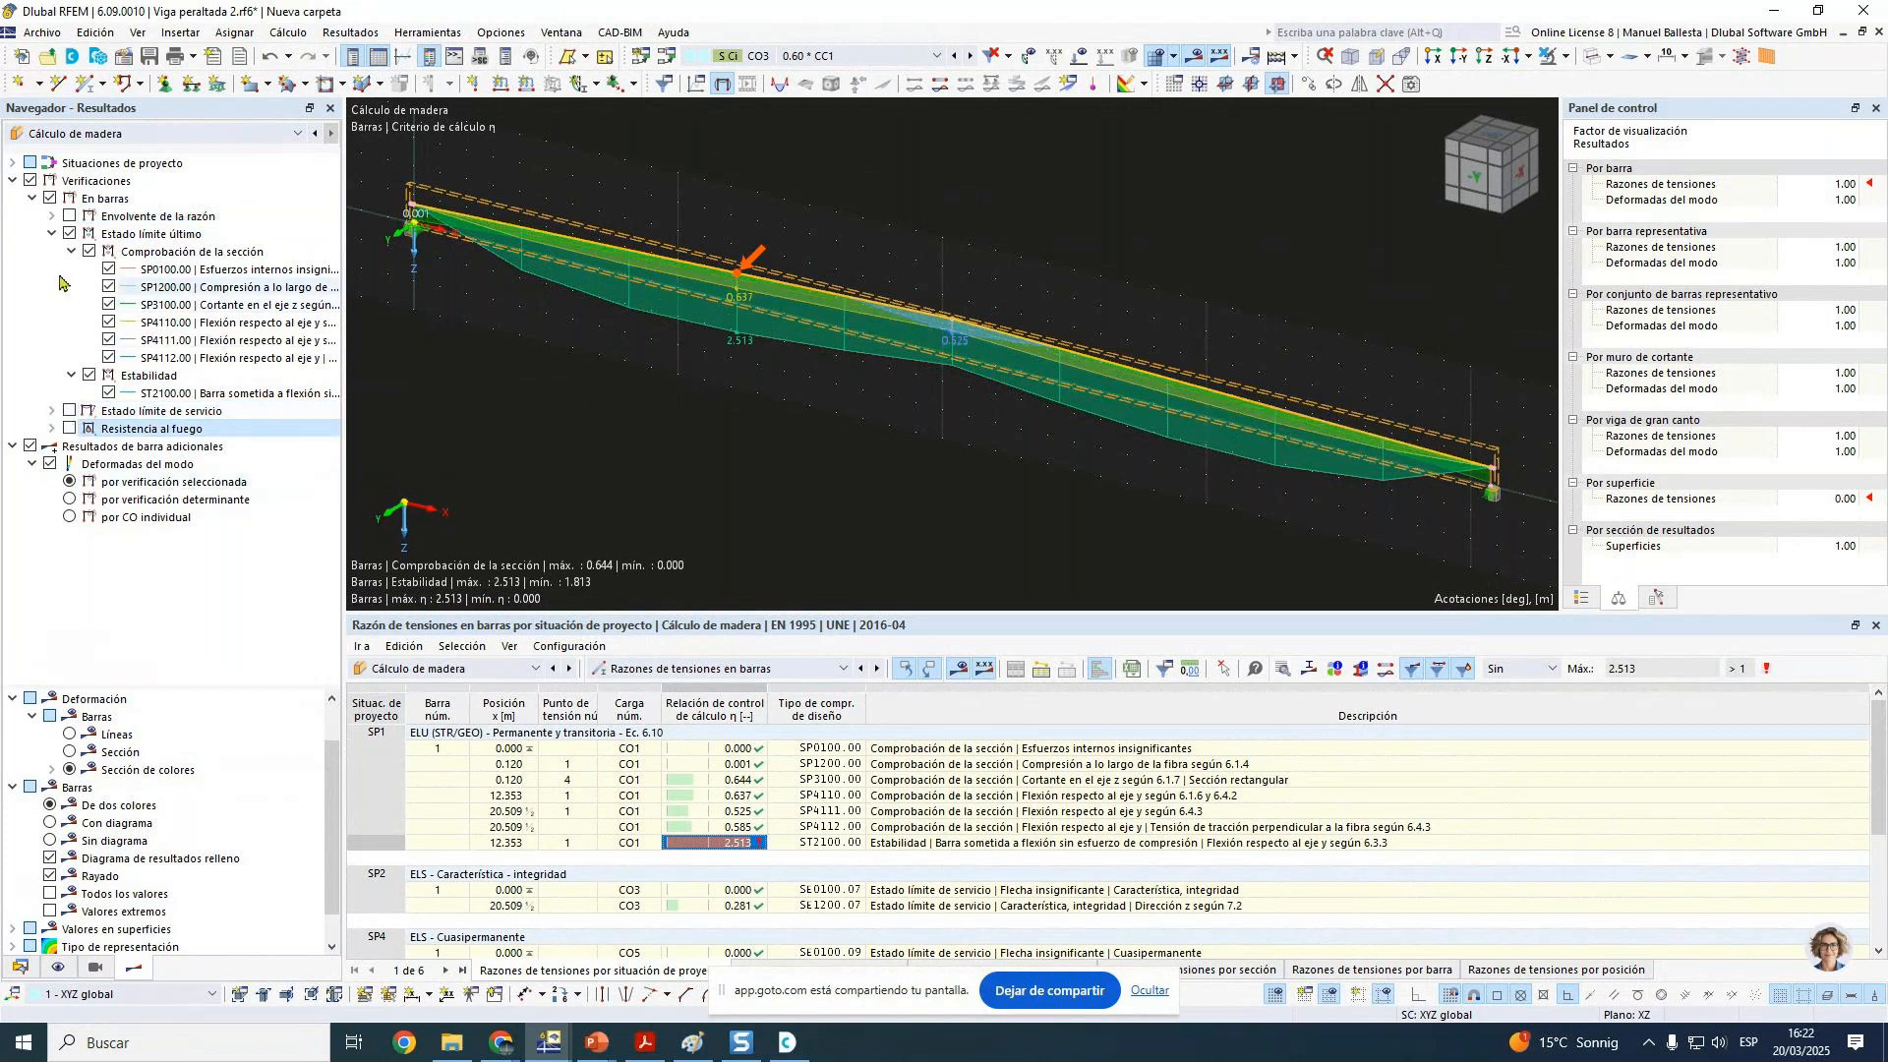
left_click(91, 375)
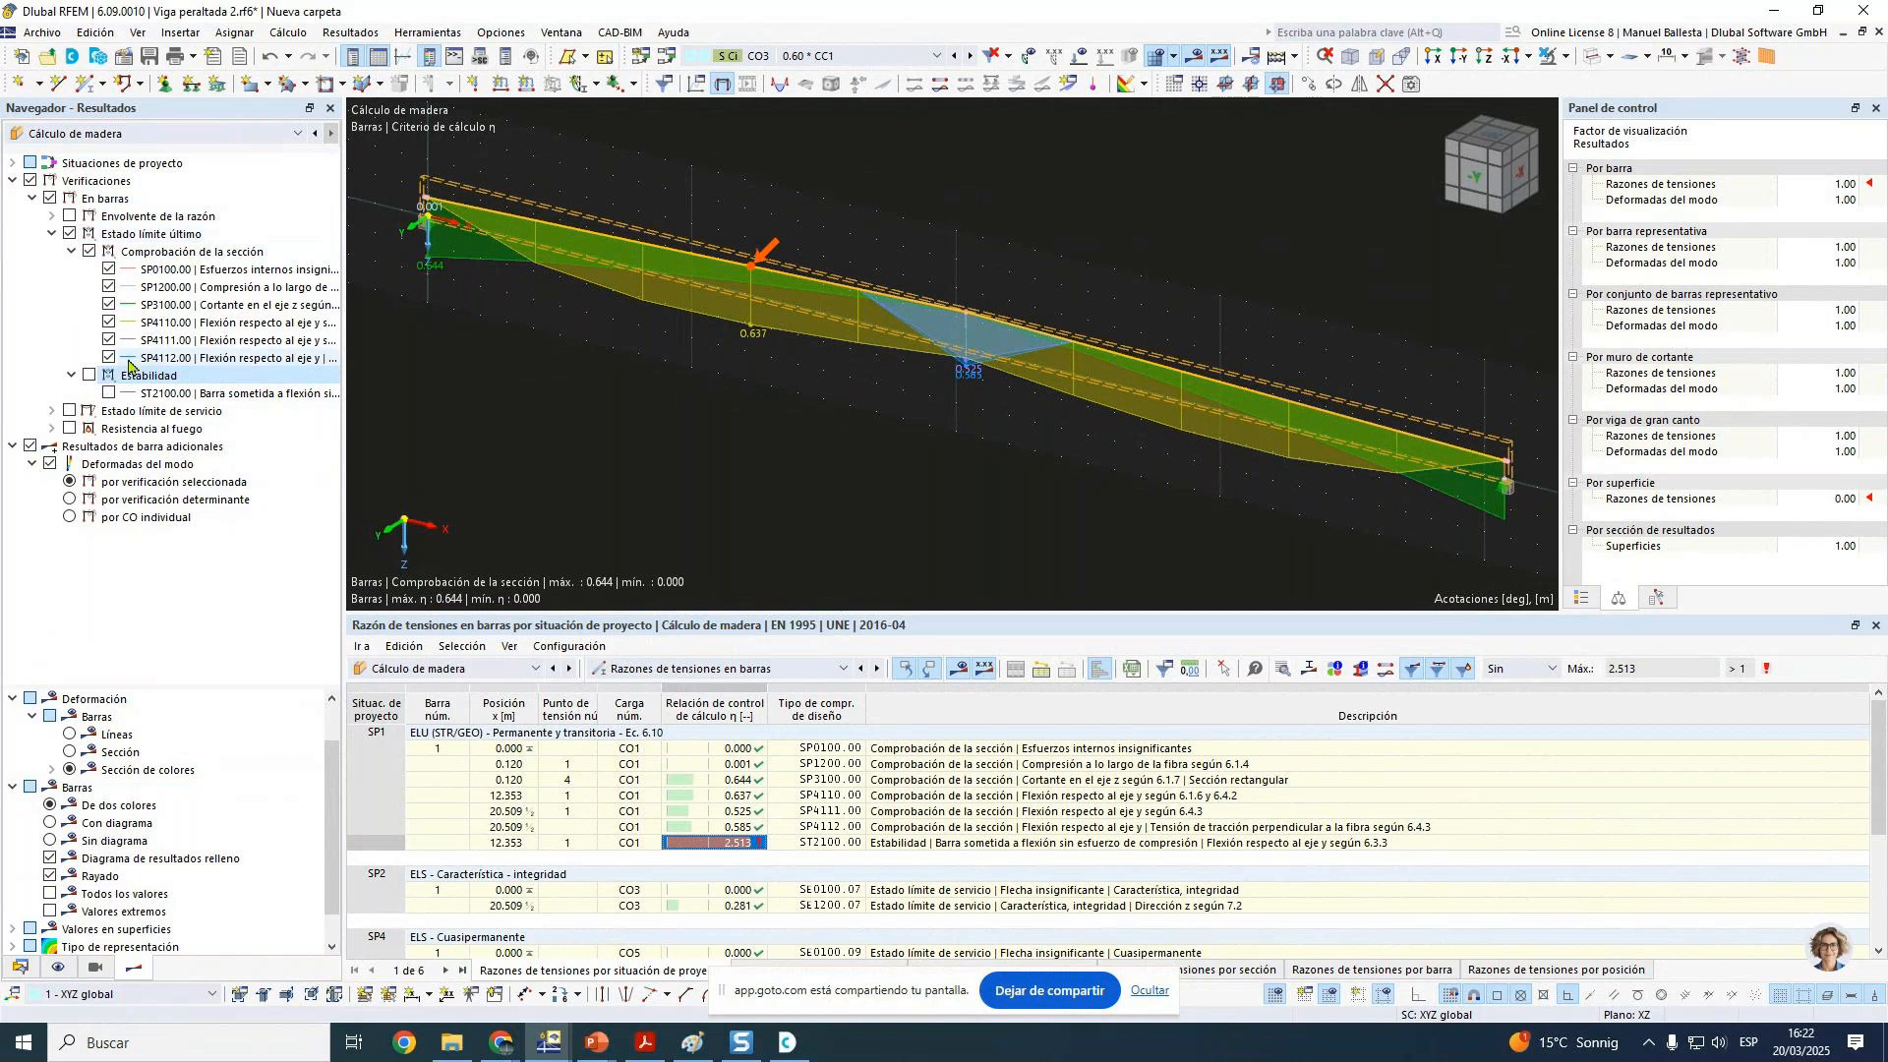
left_click(1483, 175)
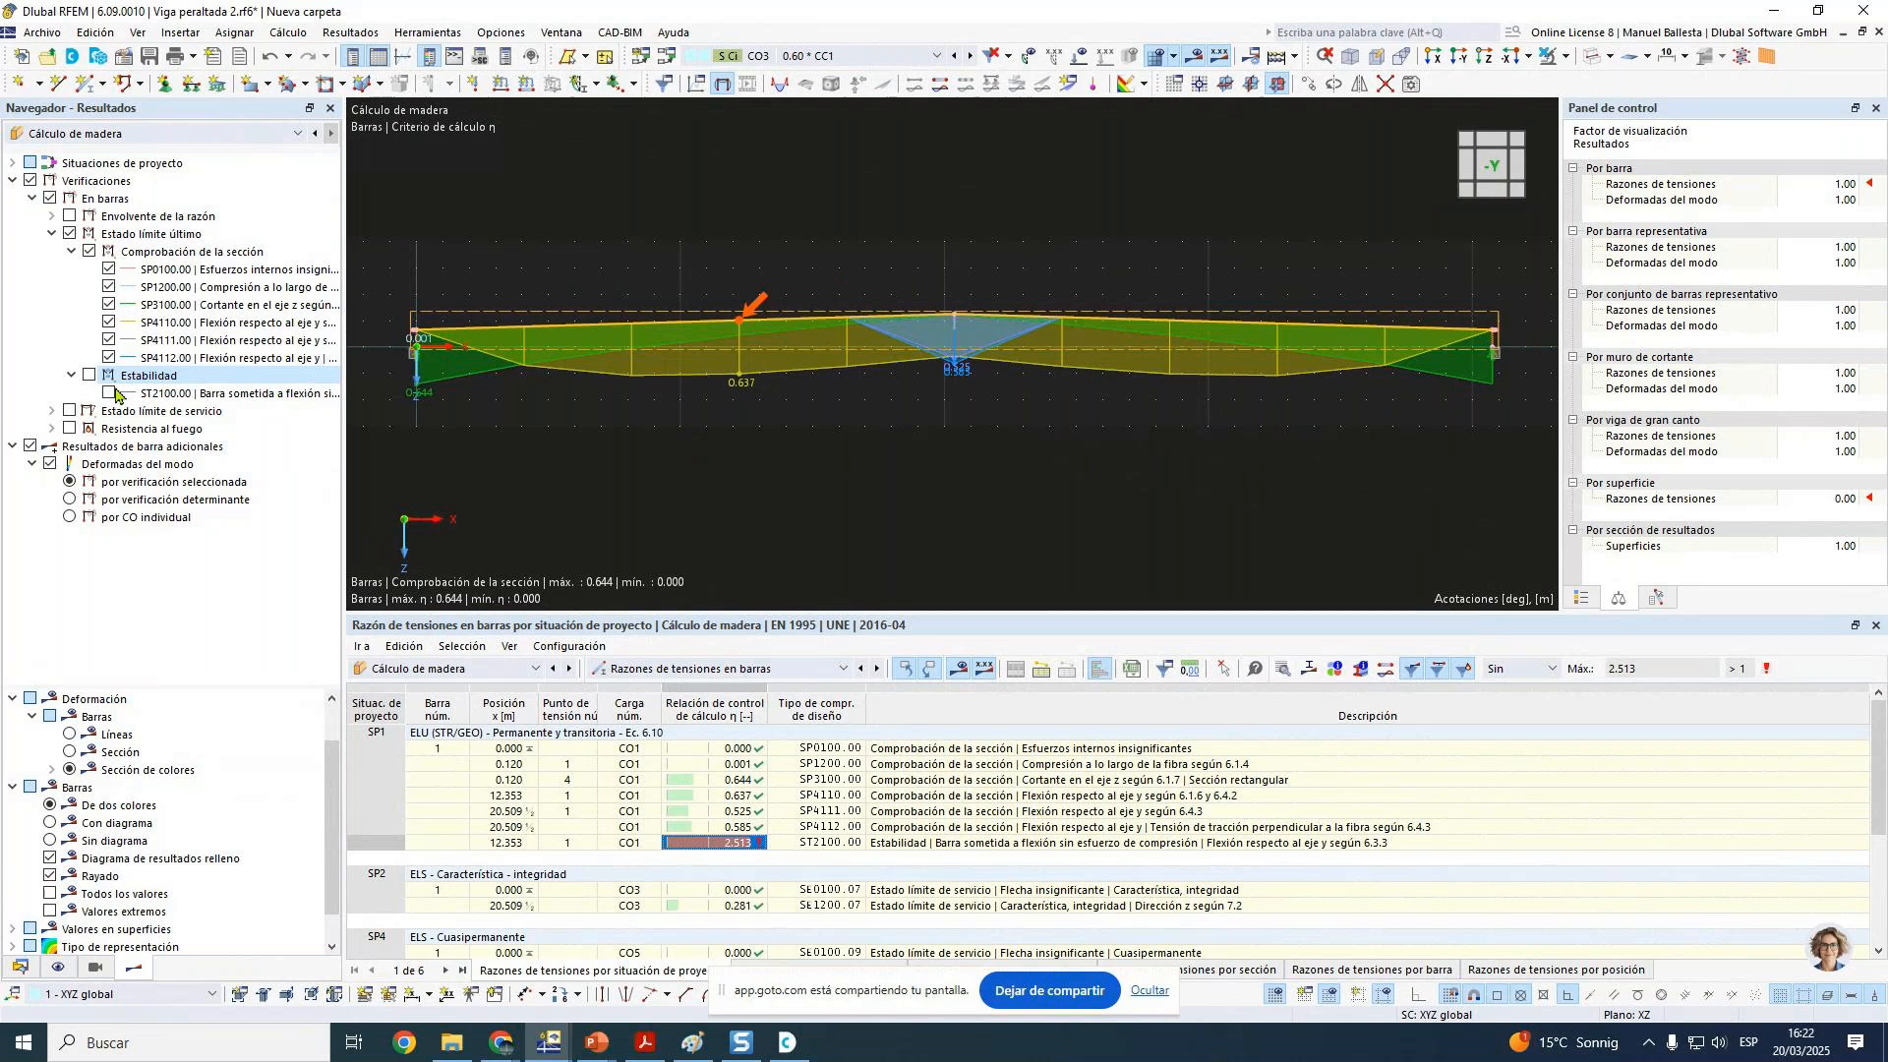
Step: Restrict the section check diagrams to the SP3100 shear check in the z-axis
left_click(109, 269)
left_click(109, 286)
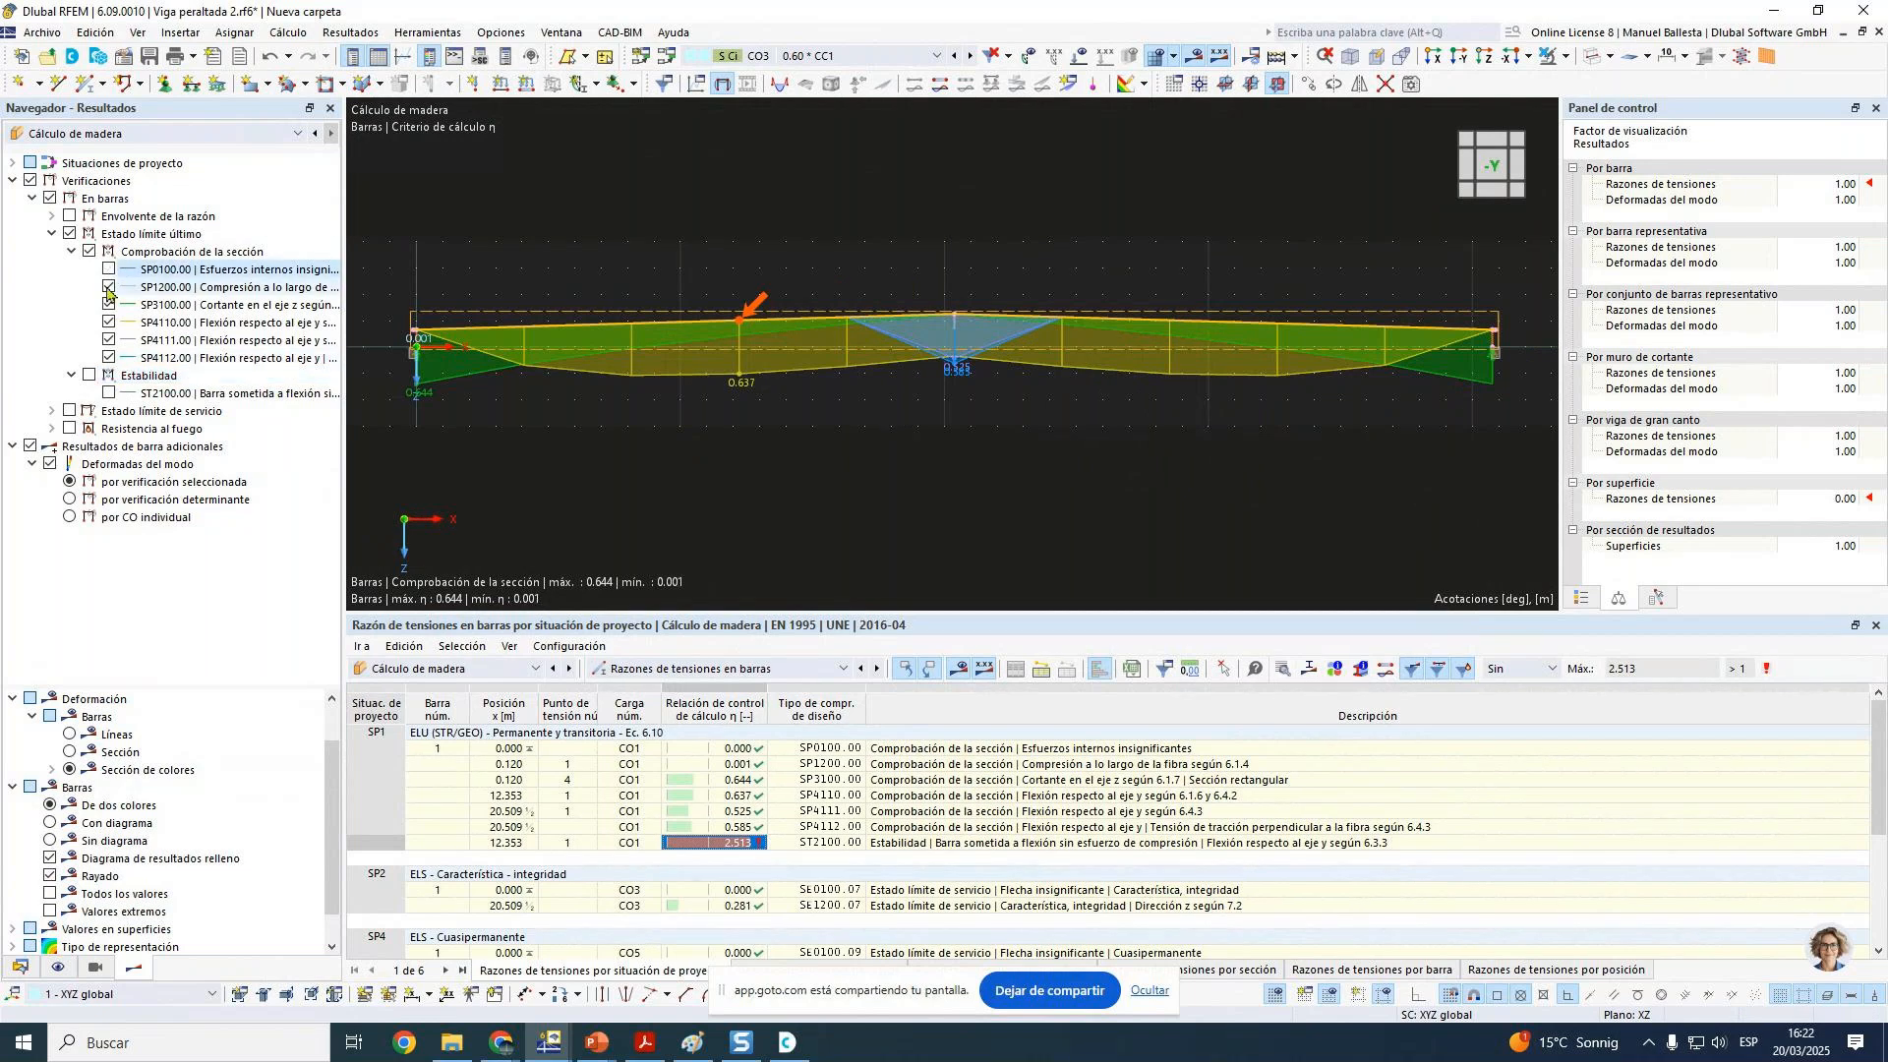
left_click(109, 357)
left_click(109, 339)
left_click(109, 322)
left_click(111, 309)
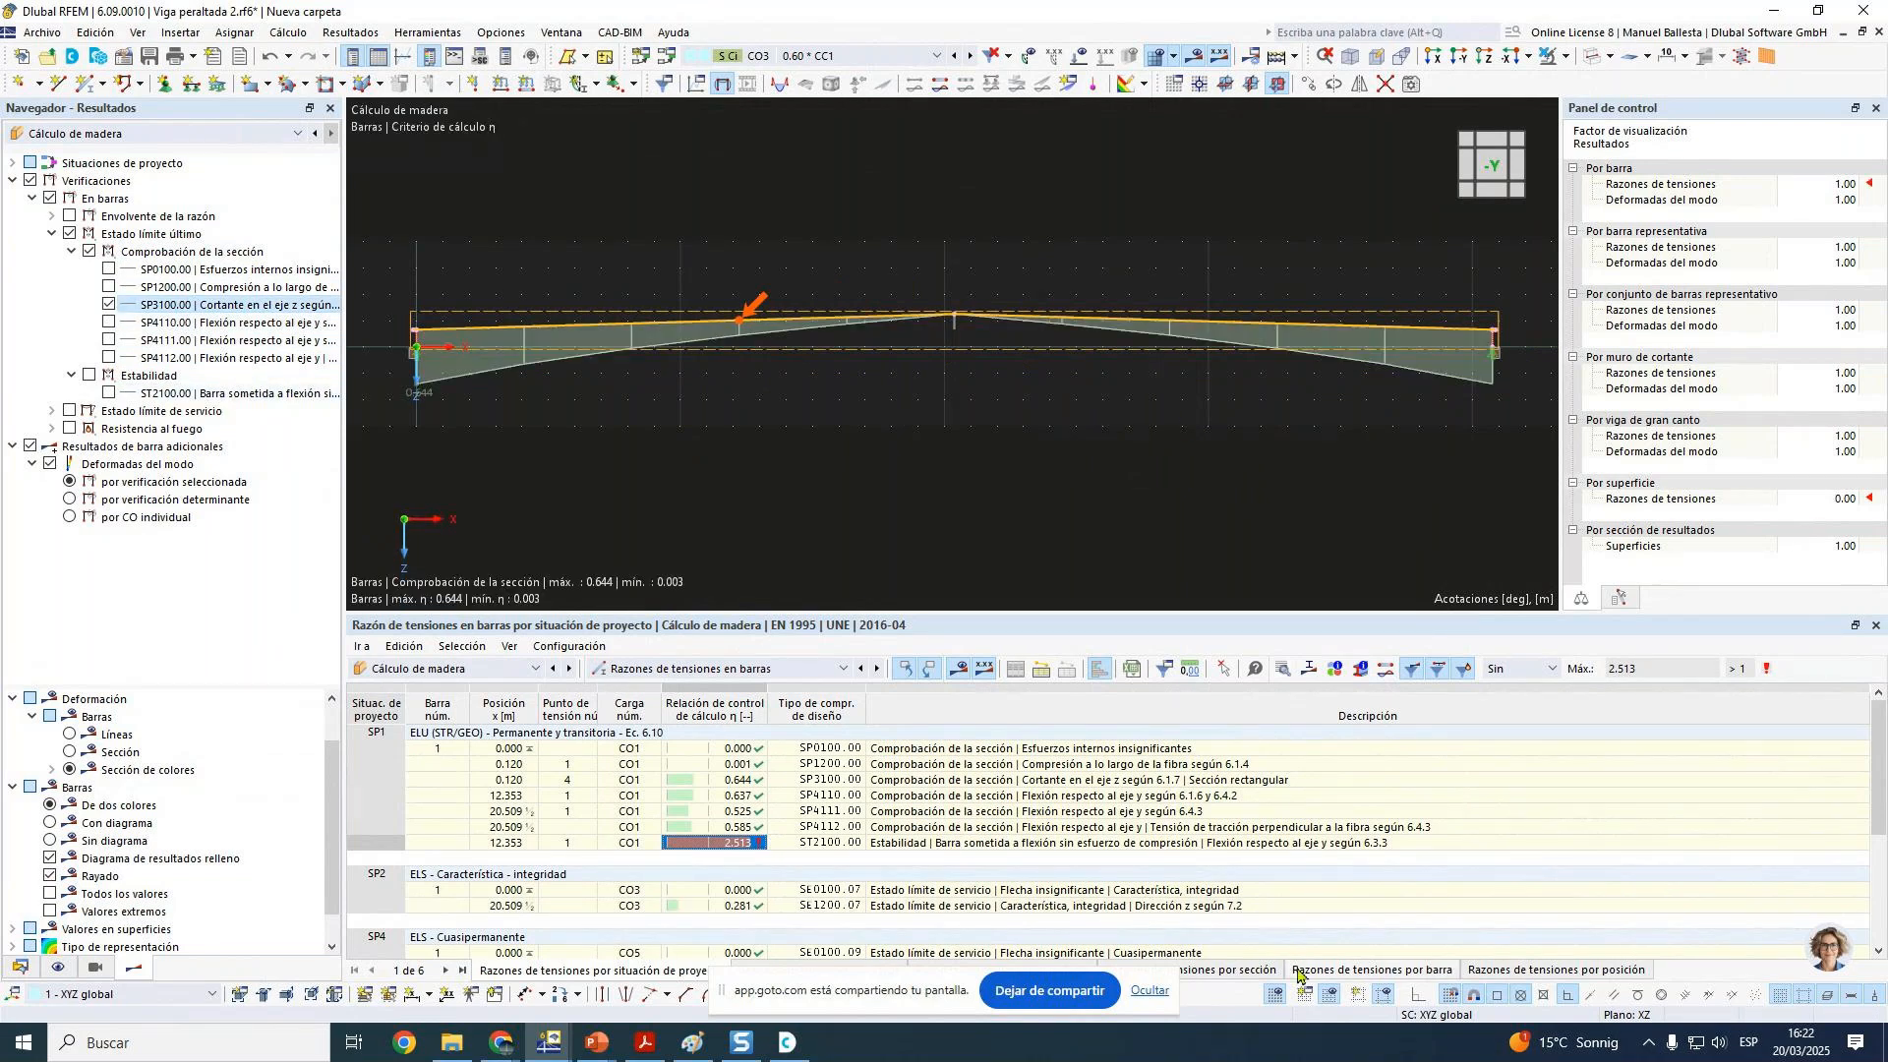
Step: Set the member stress ratio diagram scale to 1.50 and display all values along the beam
left_click(1840, 184)
scroll(1839, 187, "up", 1)
scroll(1840, 187, "up", 1)
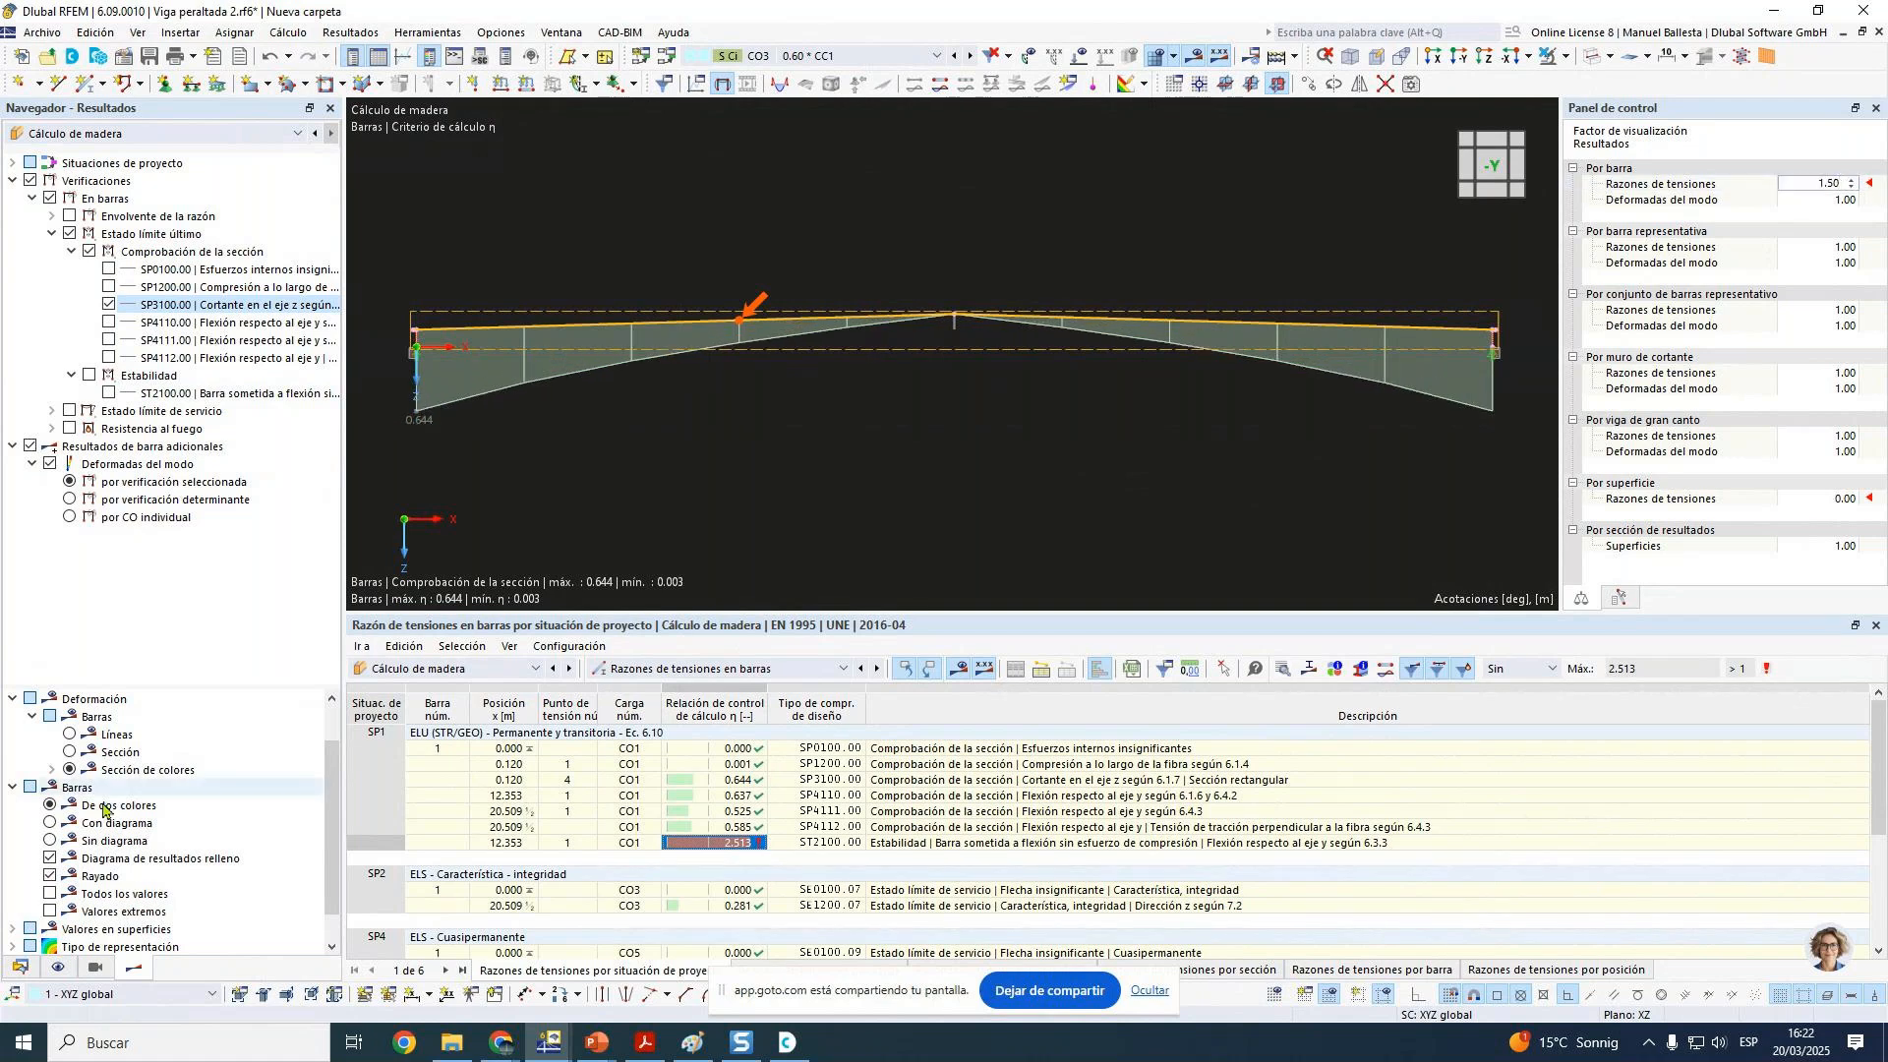
left_click(51, 894)
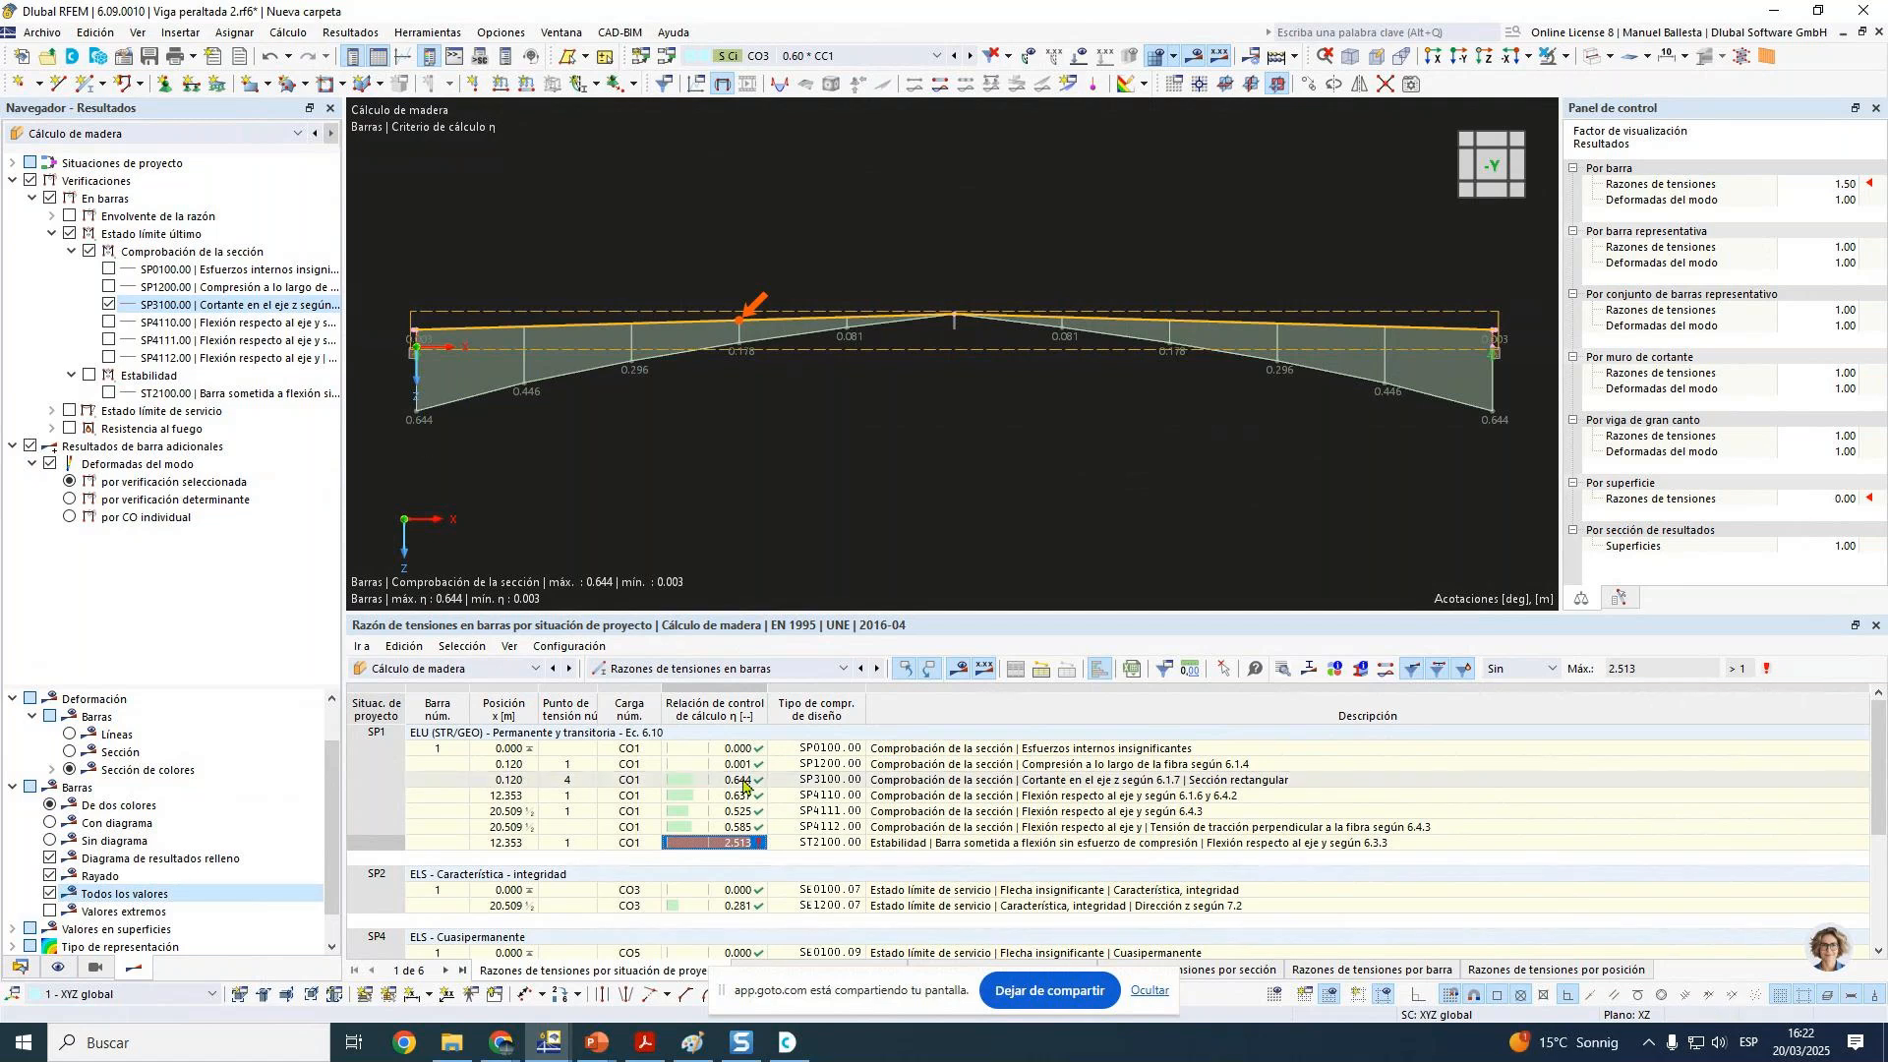
Step: Locate the governing point of the SP3100 shear check and examine its verification details
left_click(739, 781)
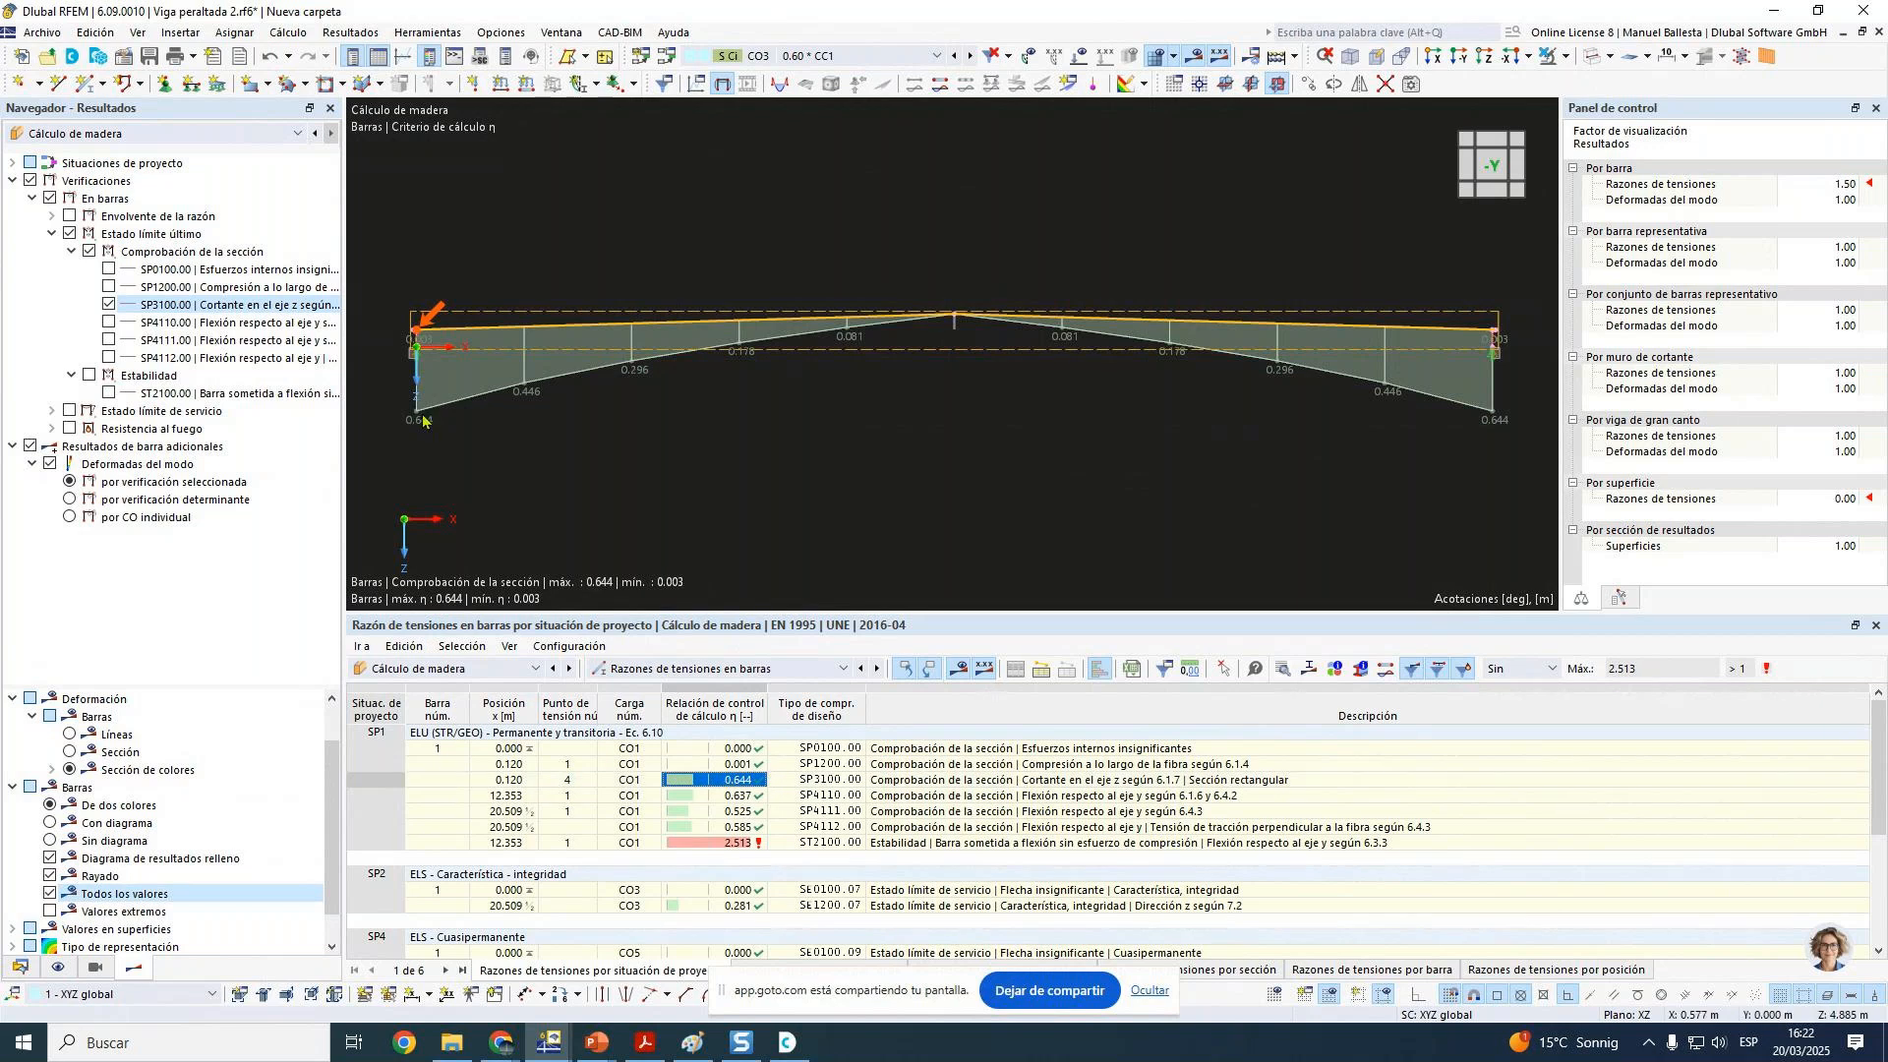
left_click(1282, 671)
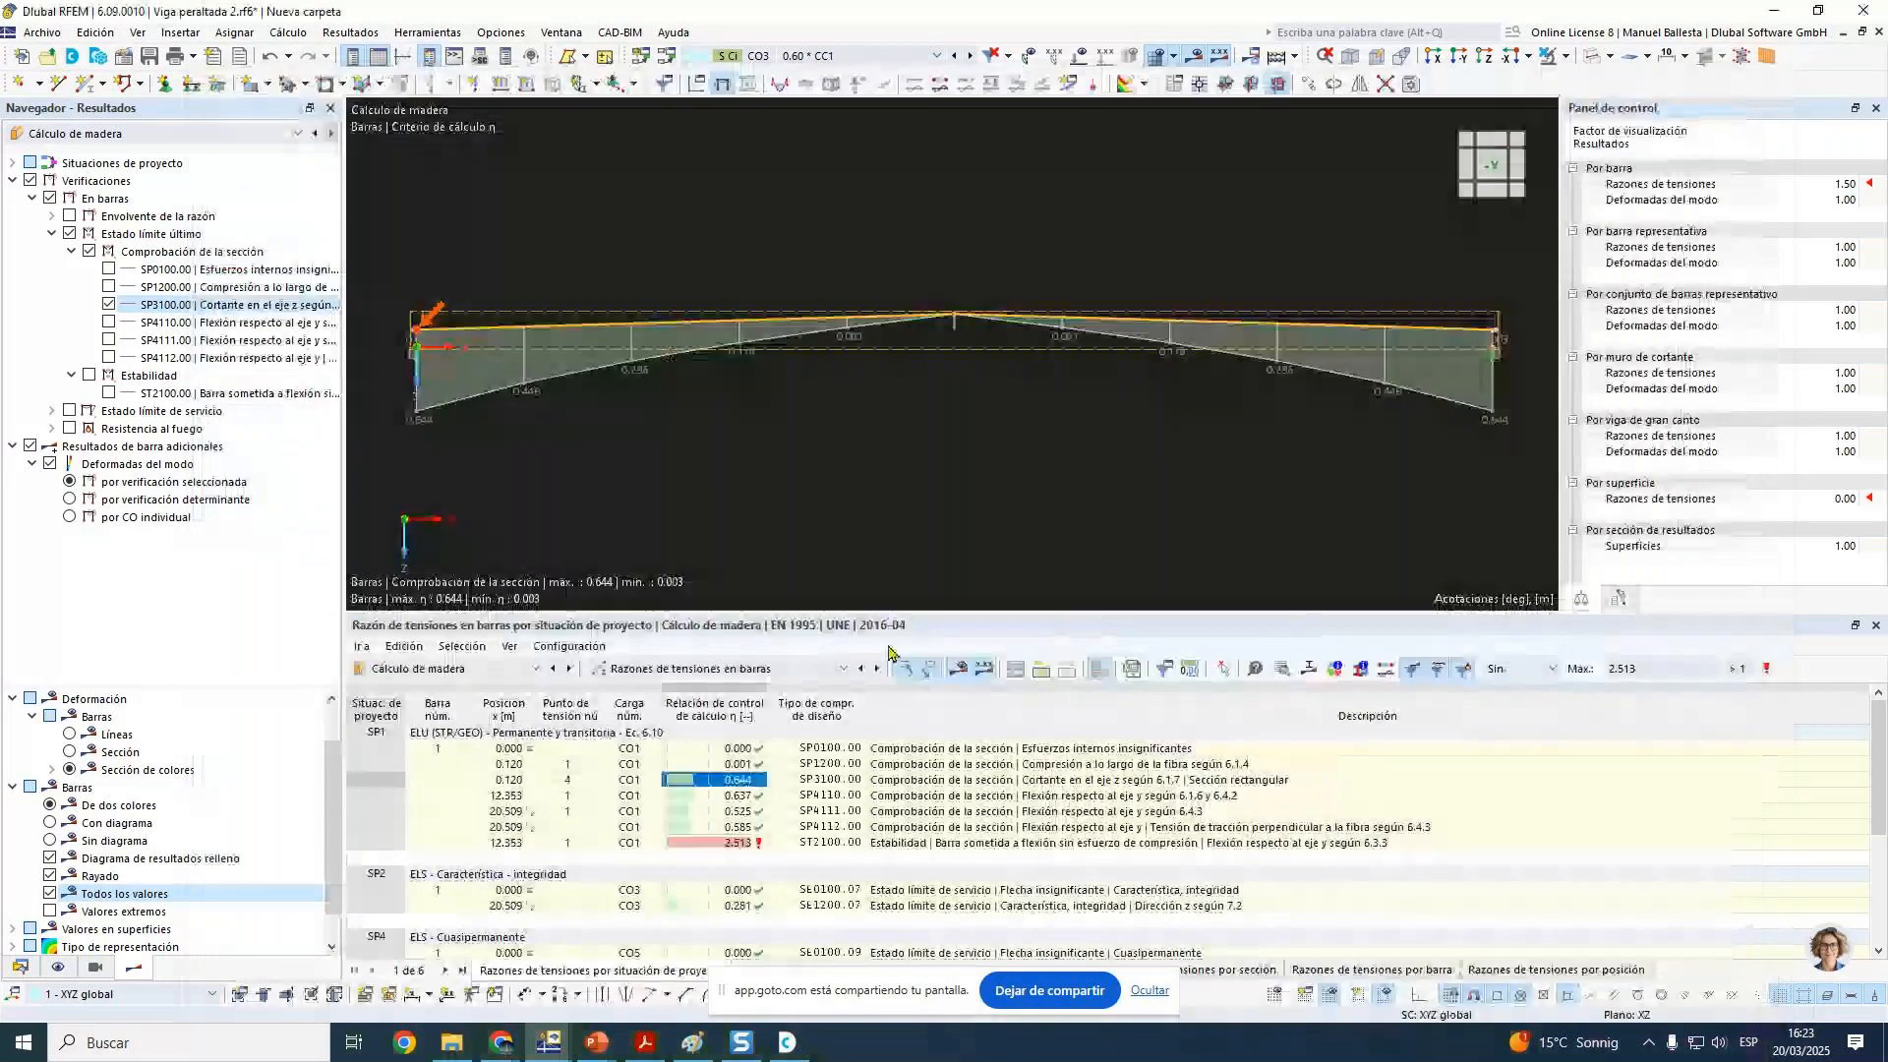
Step: Display the SP4110 bending check diagram instead of shear and examine its verification details according to 6.1.6 and 6.4.2
left_click(109, 305)
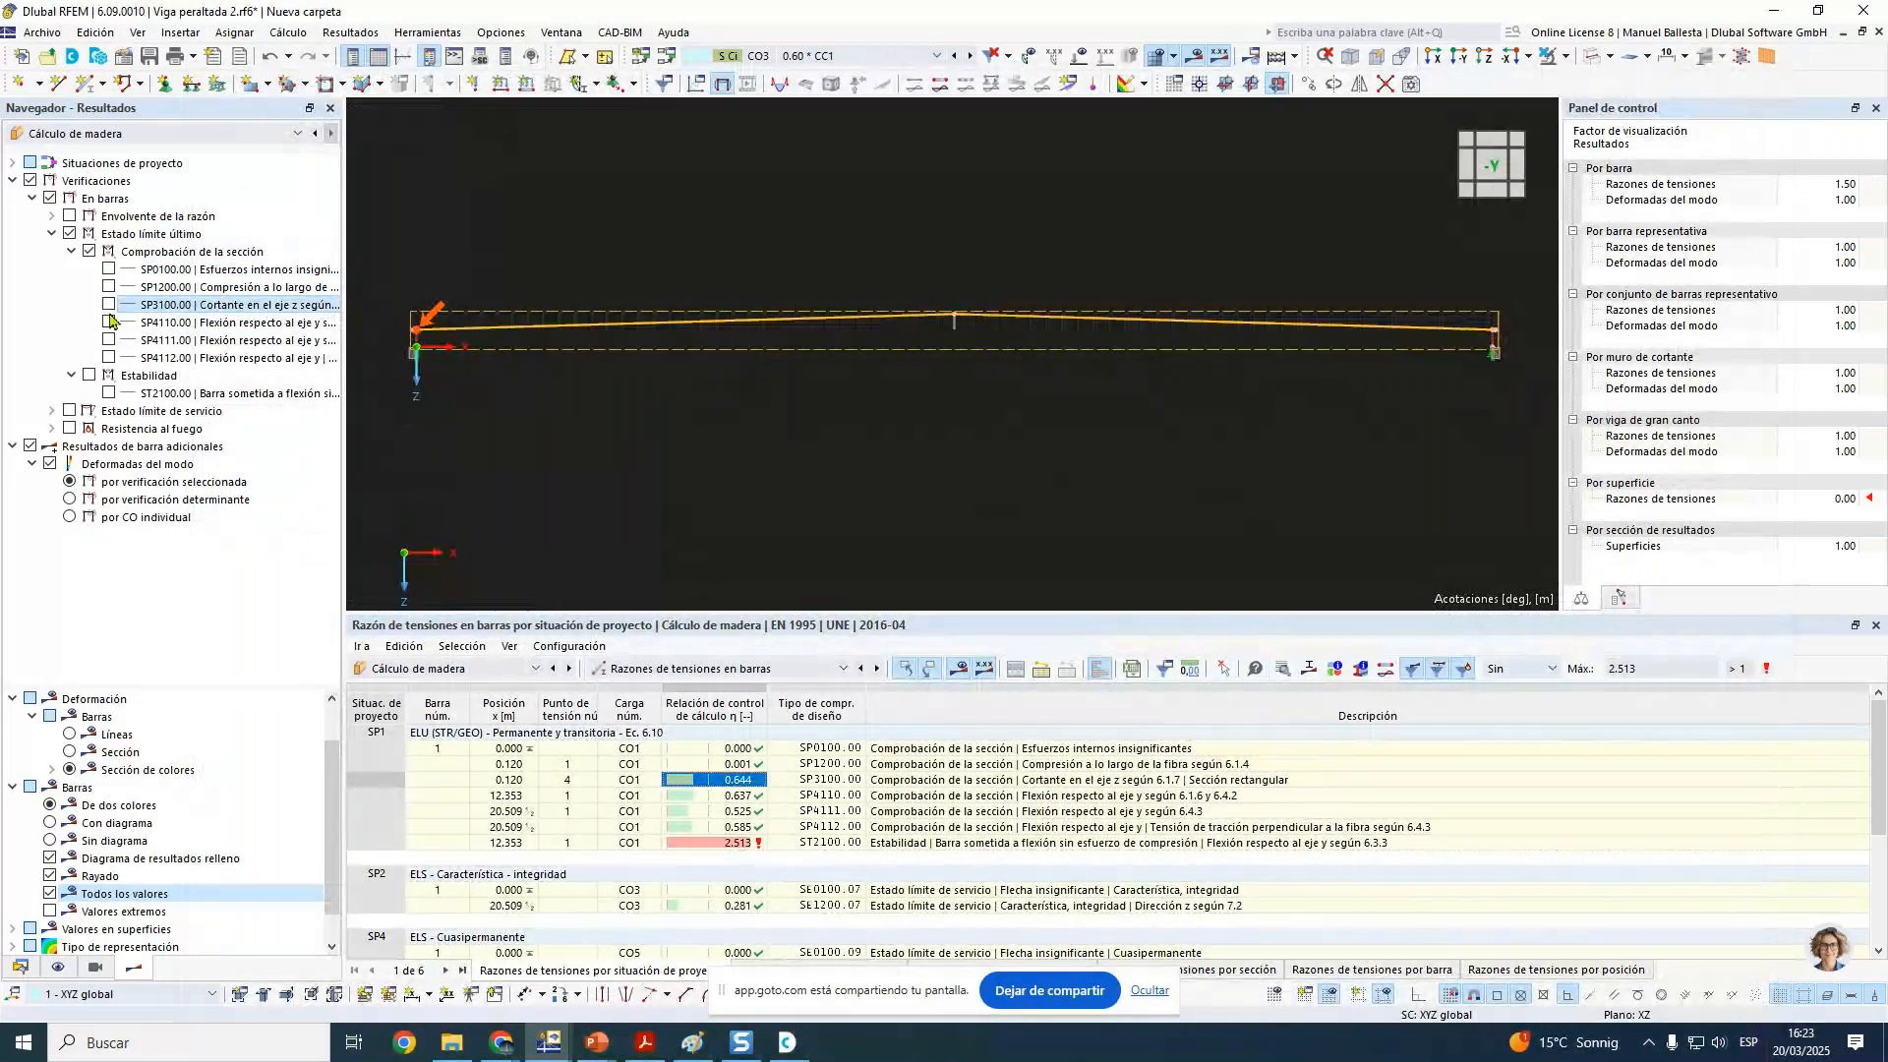
left_click(109, 322)
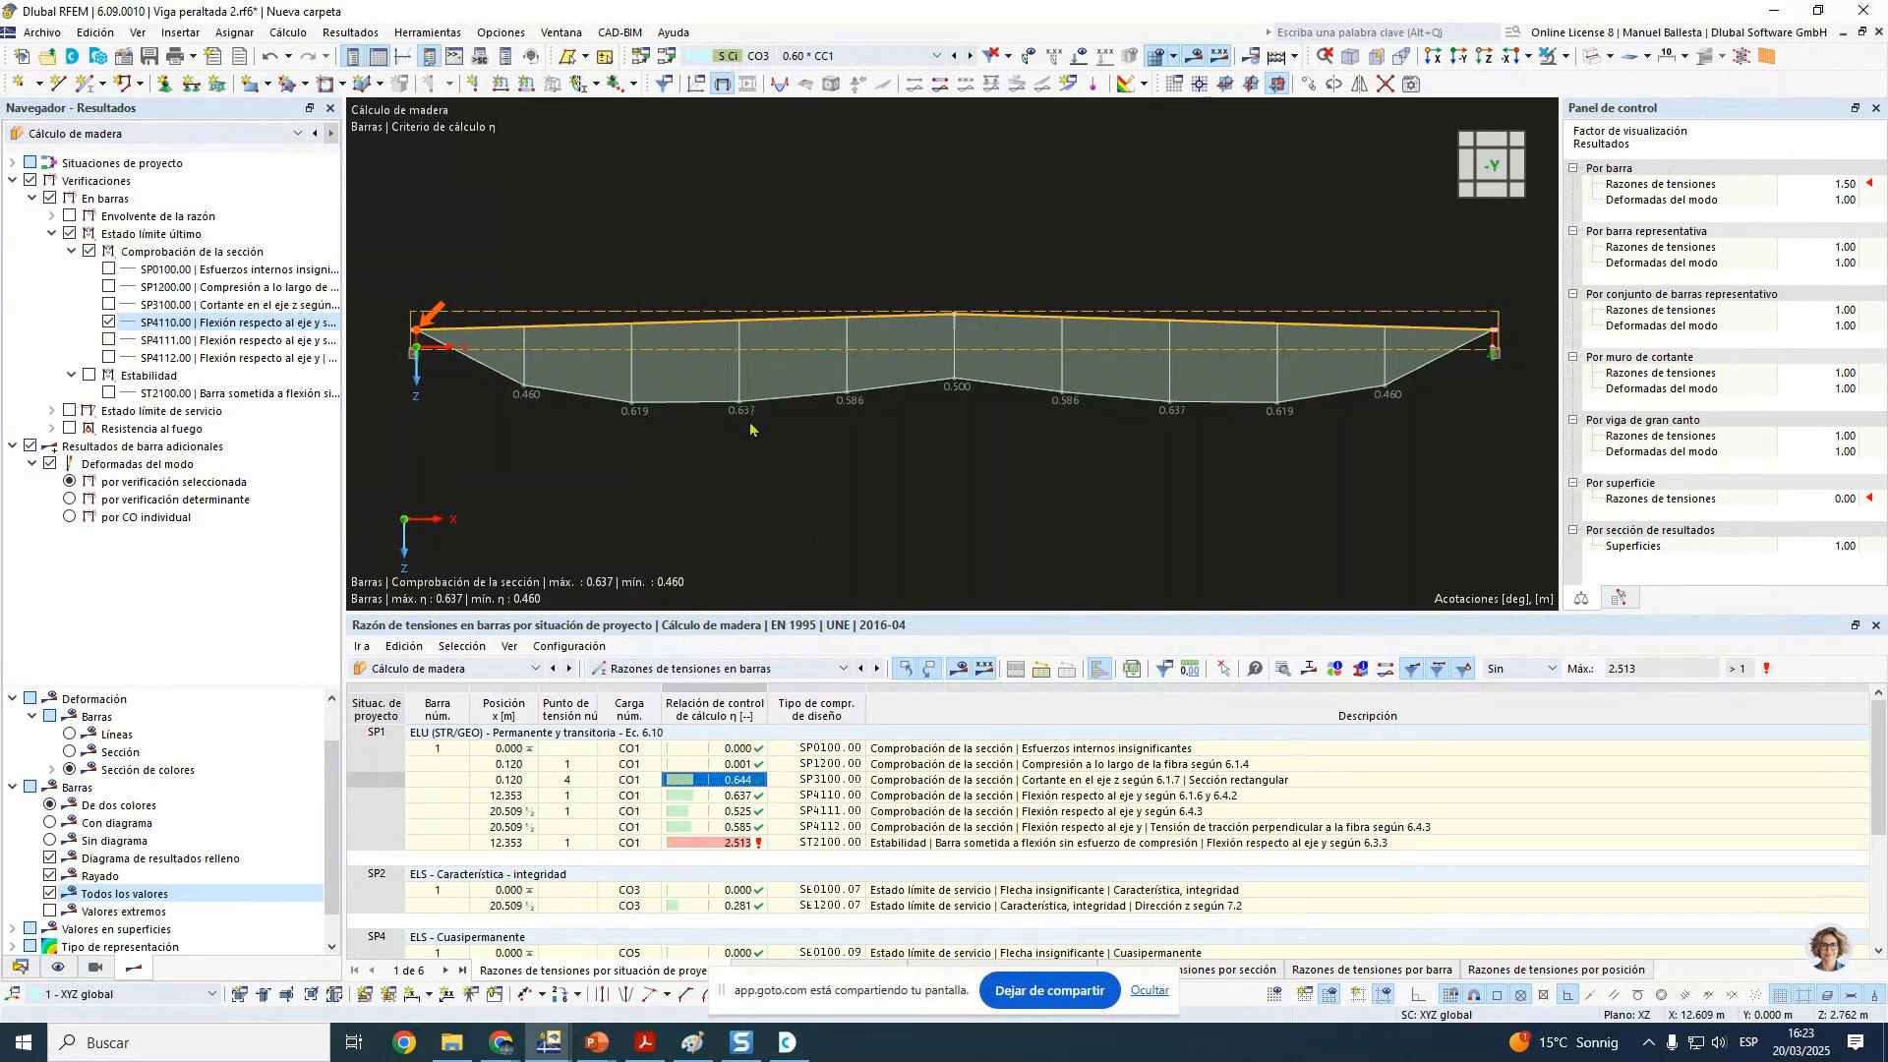
left_click(725, 799)
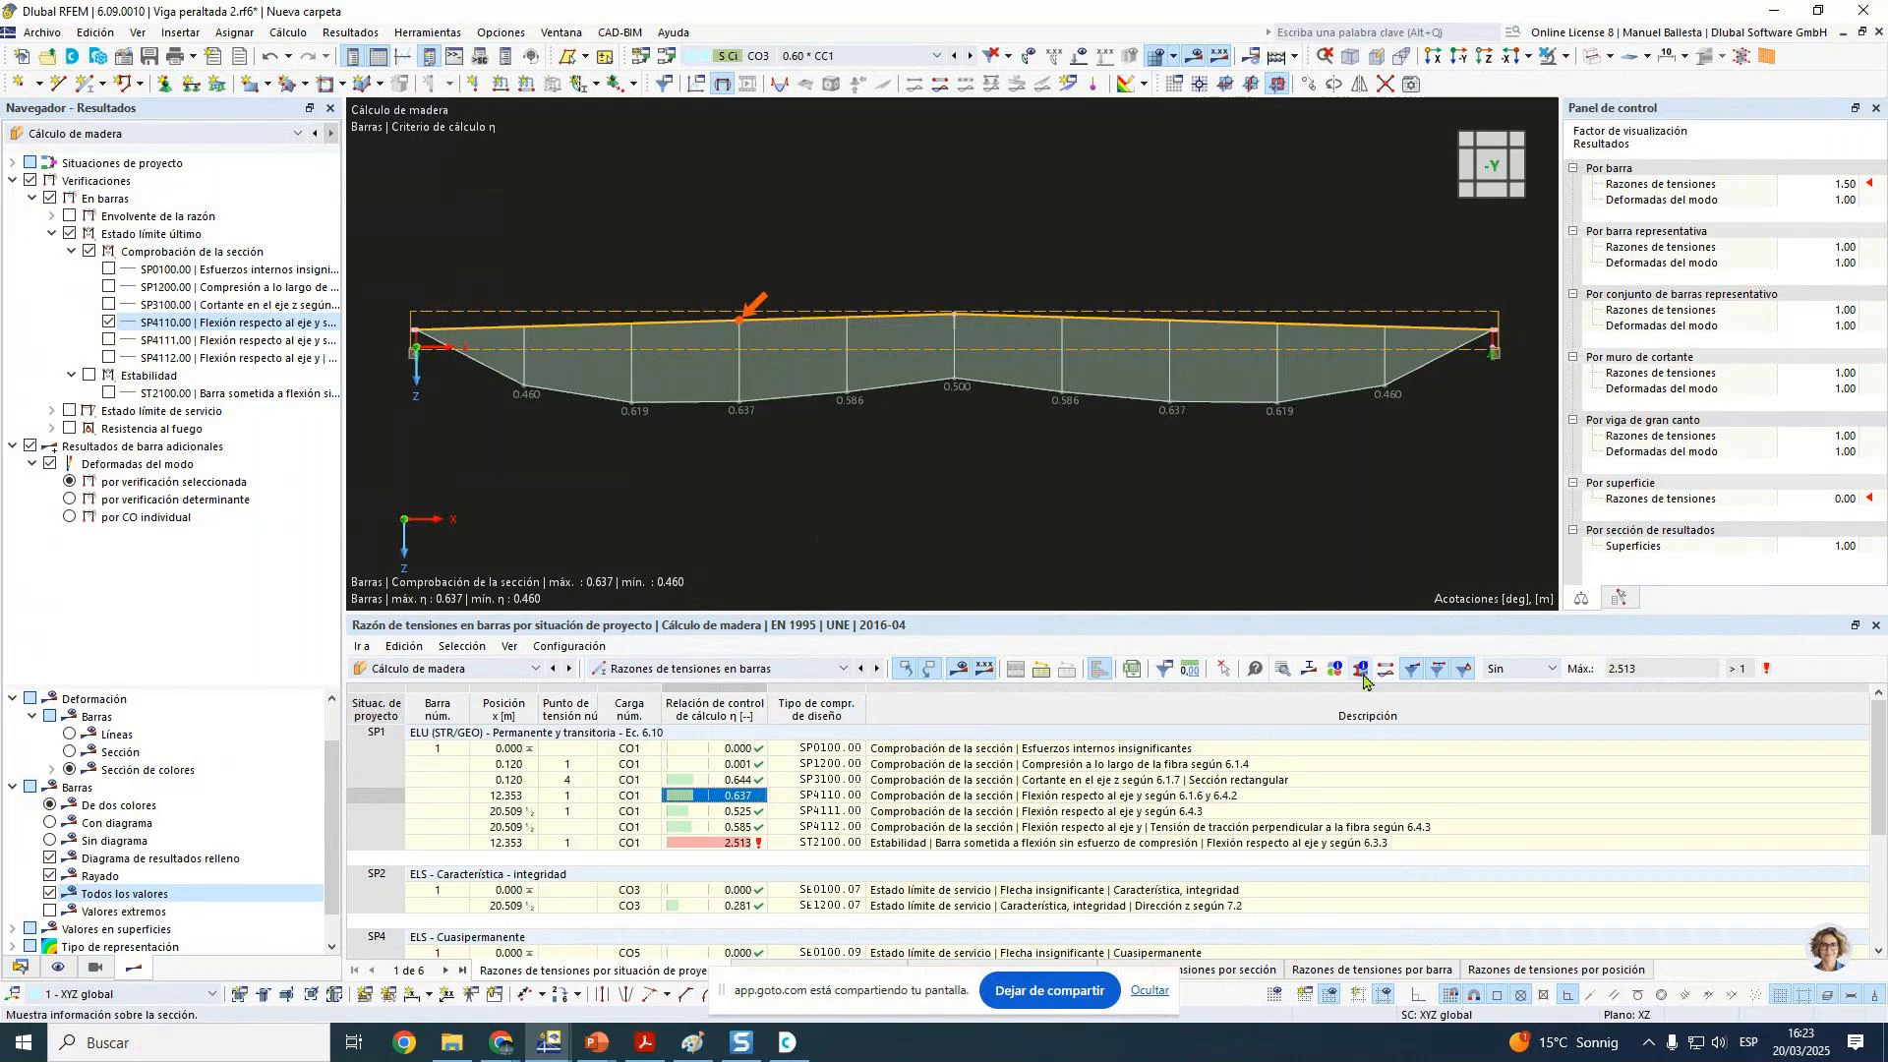
left_click(1281, 671)
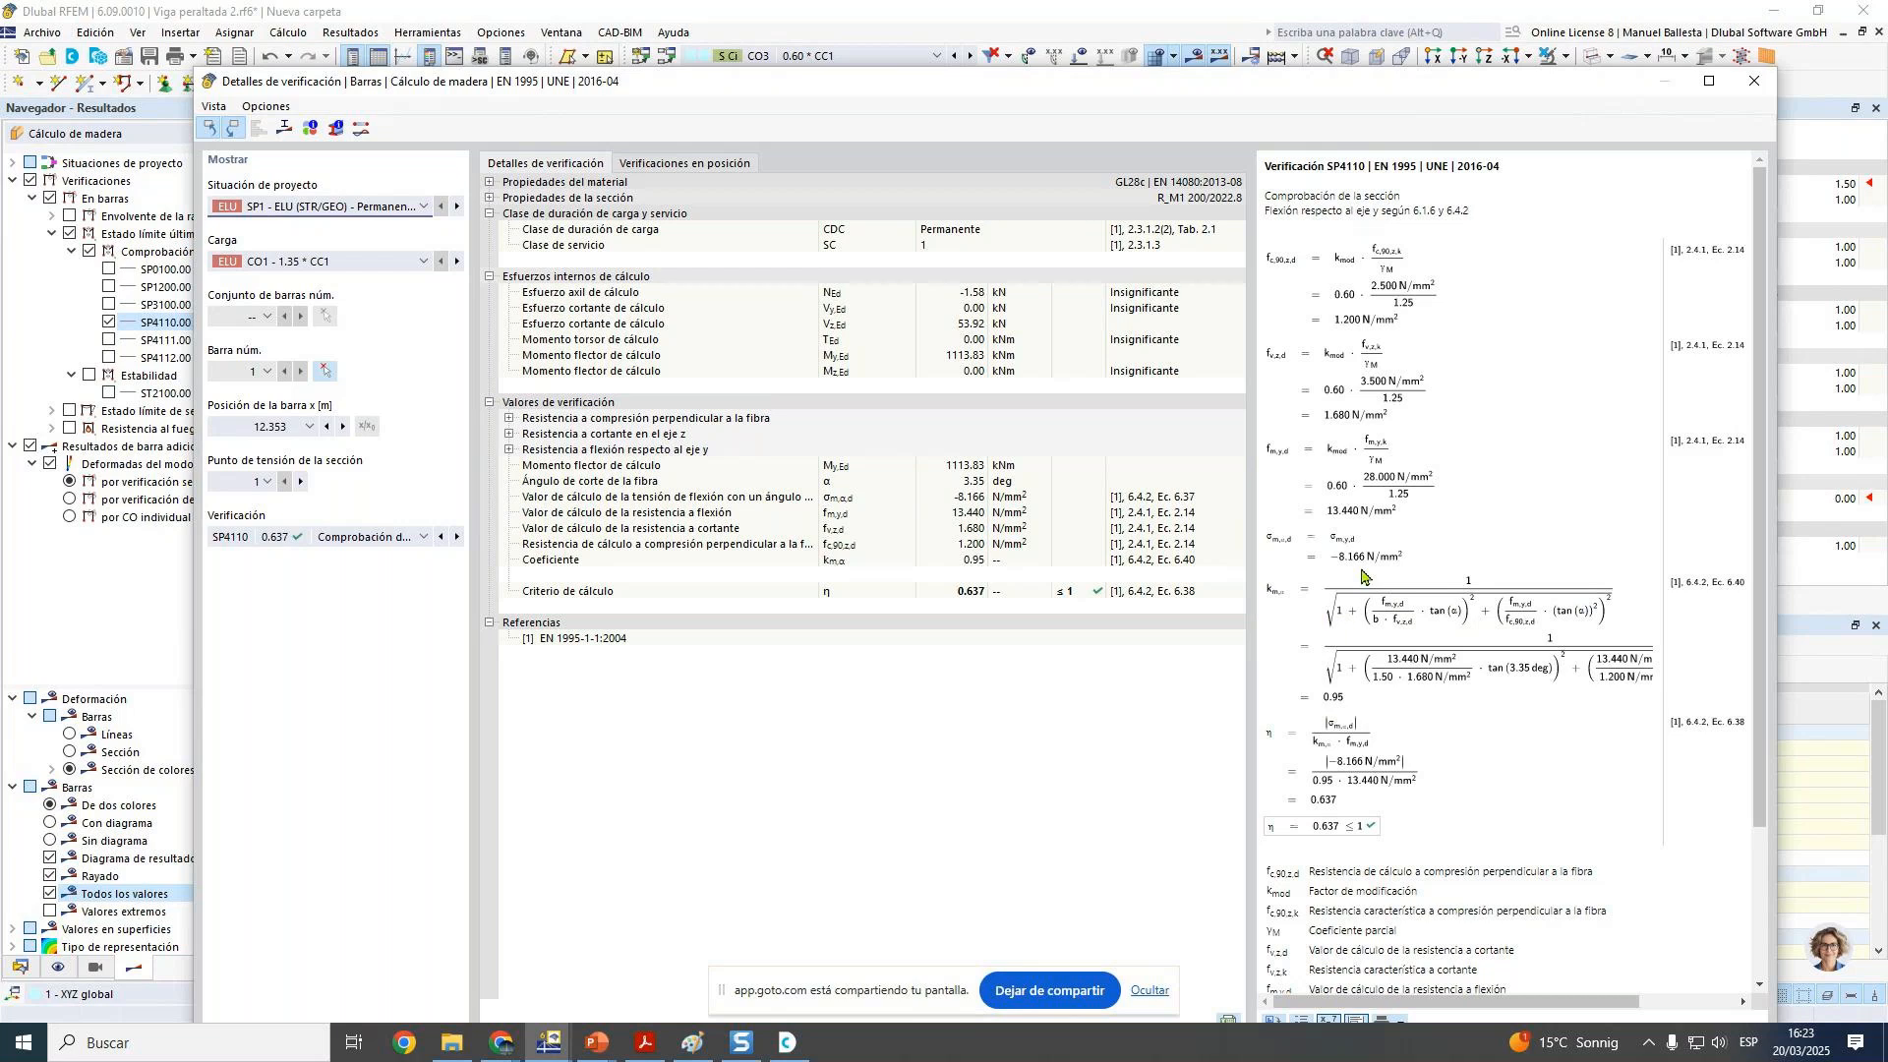
left_click(1748, 82)
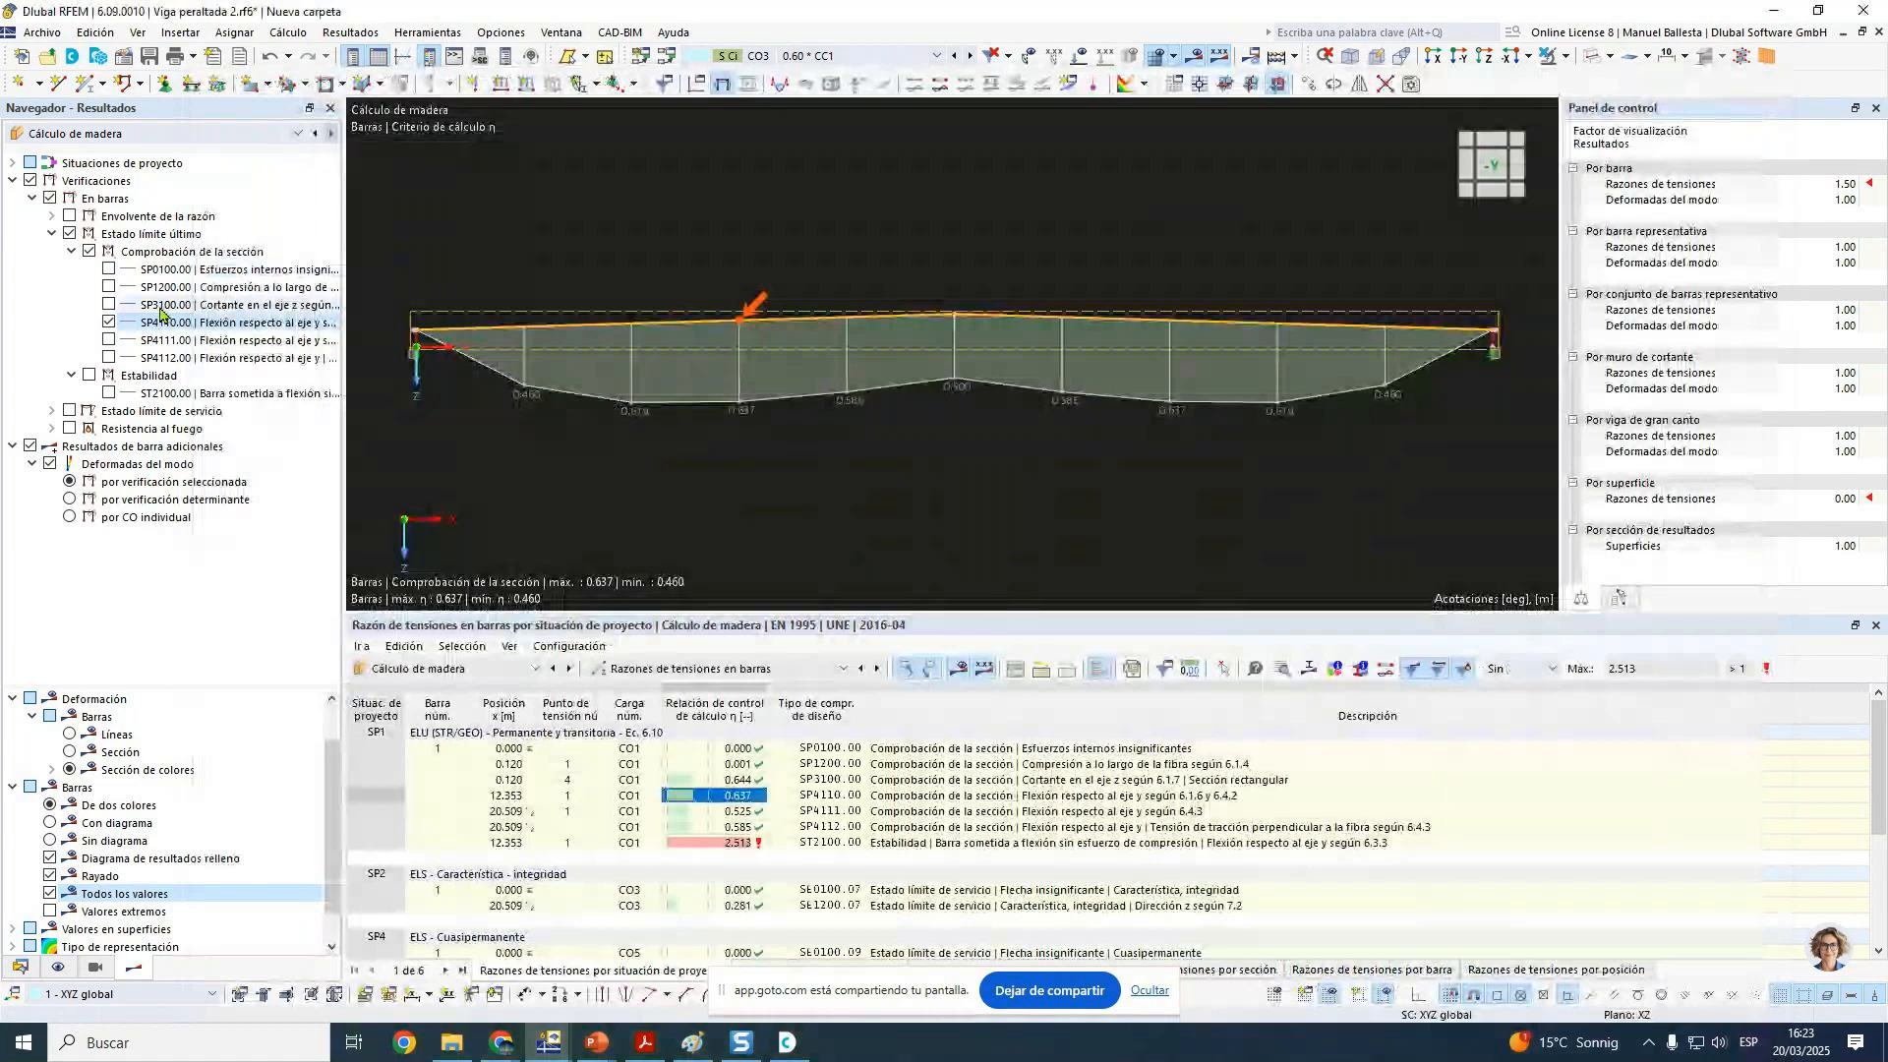
Step: Display the SP4111 and SP4112 apex checks, and isolate the SP4112 check for tension perpendicular to the grain
left_click(109, 340)
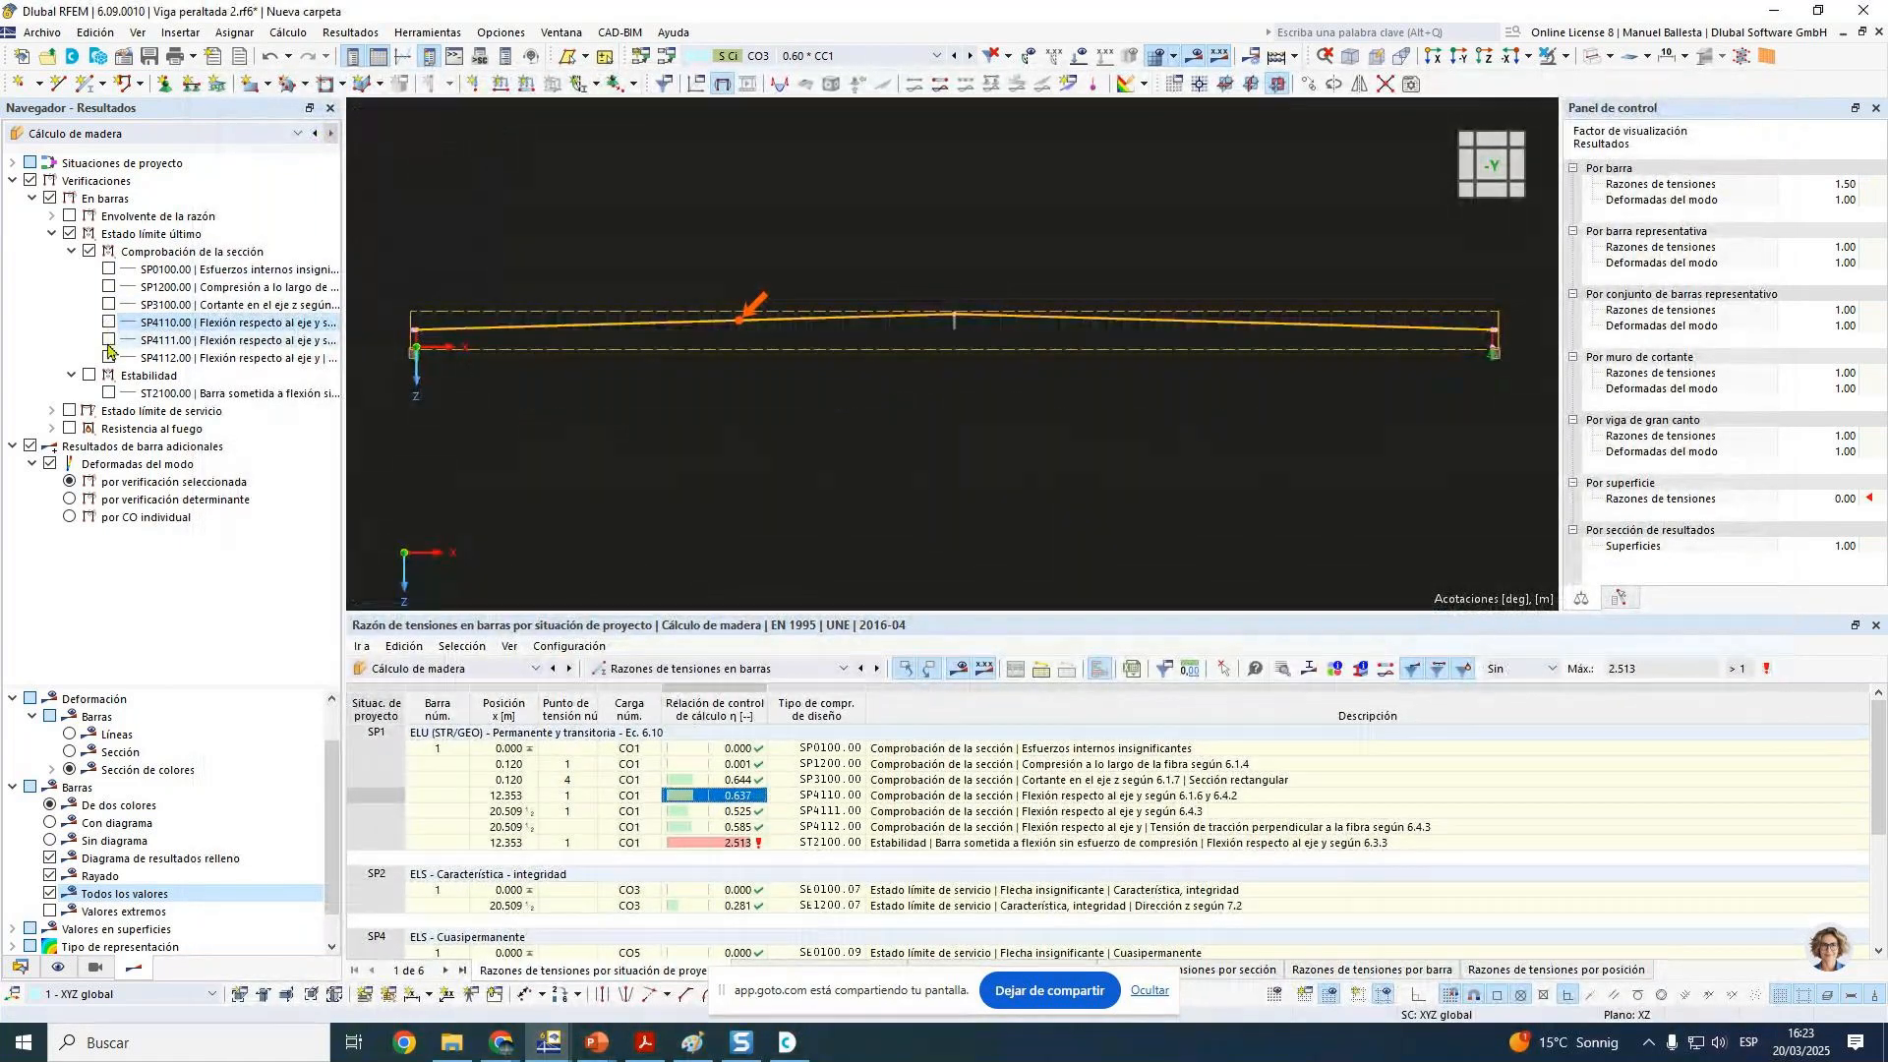
left_click(109, 358)
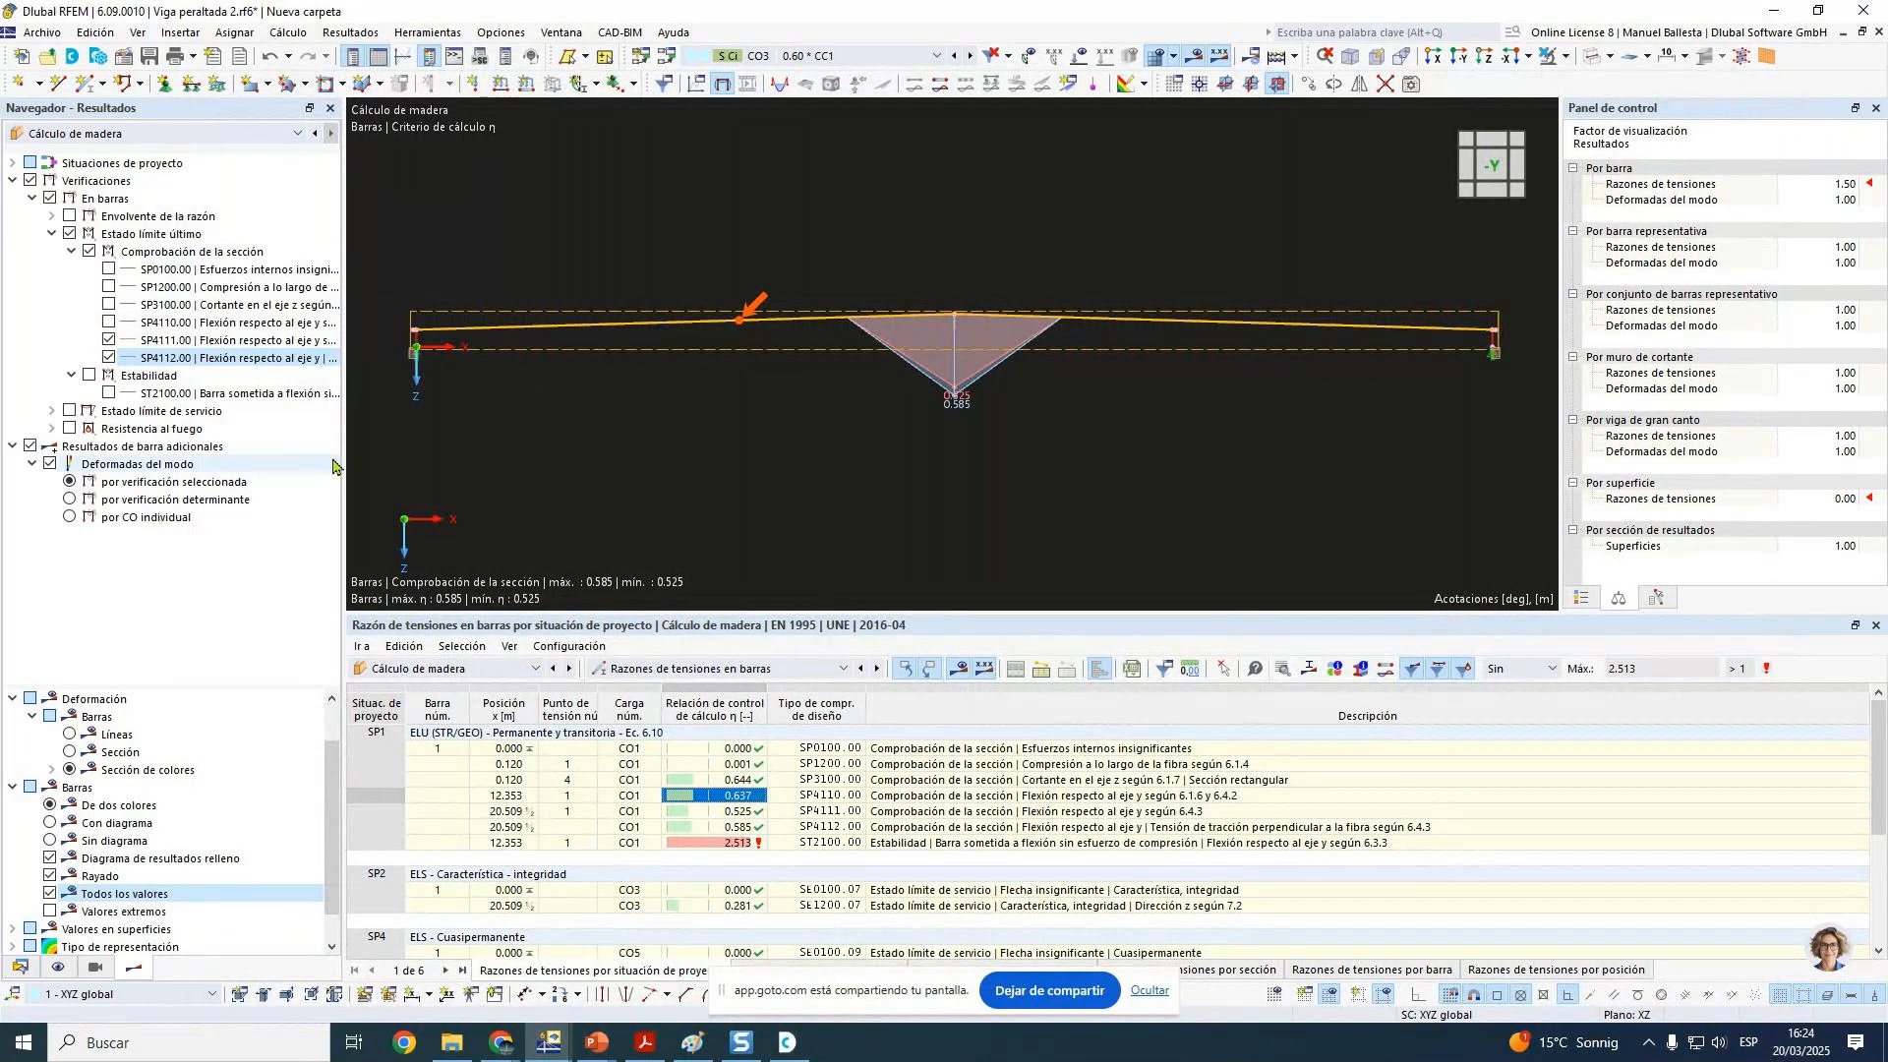
left_click_drag(337, 466, 578, 466)
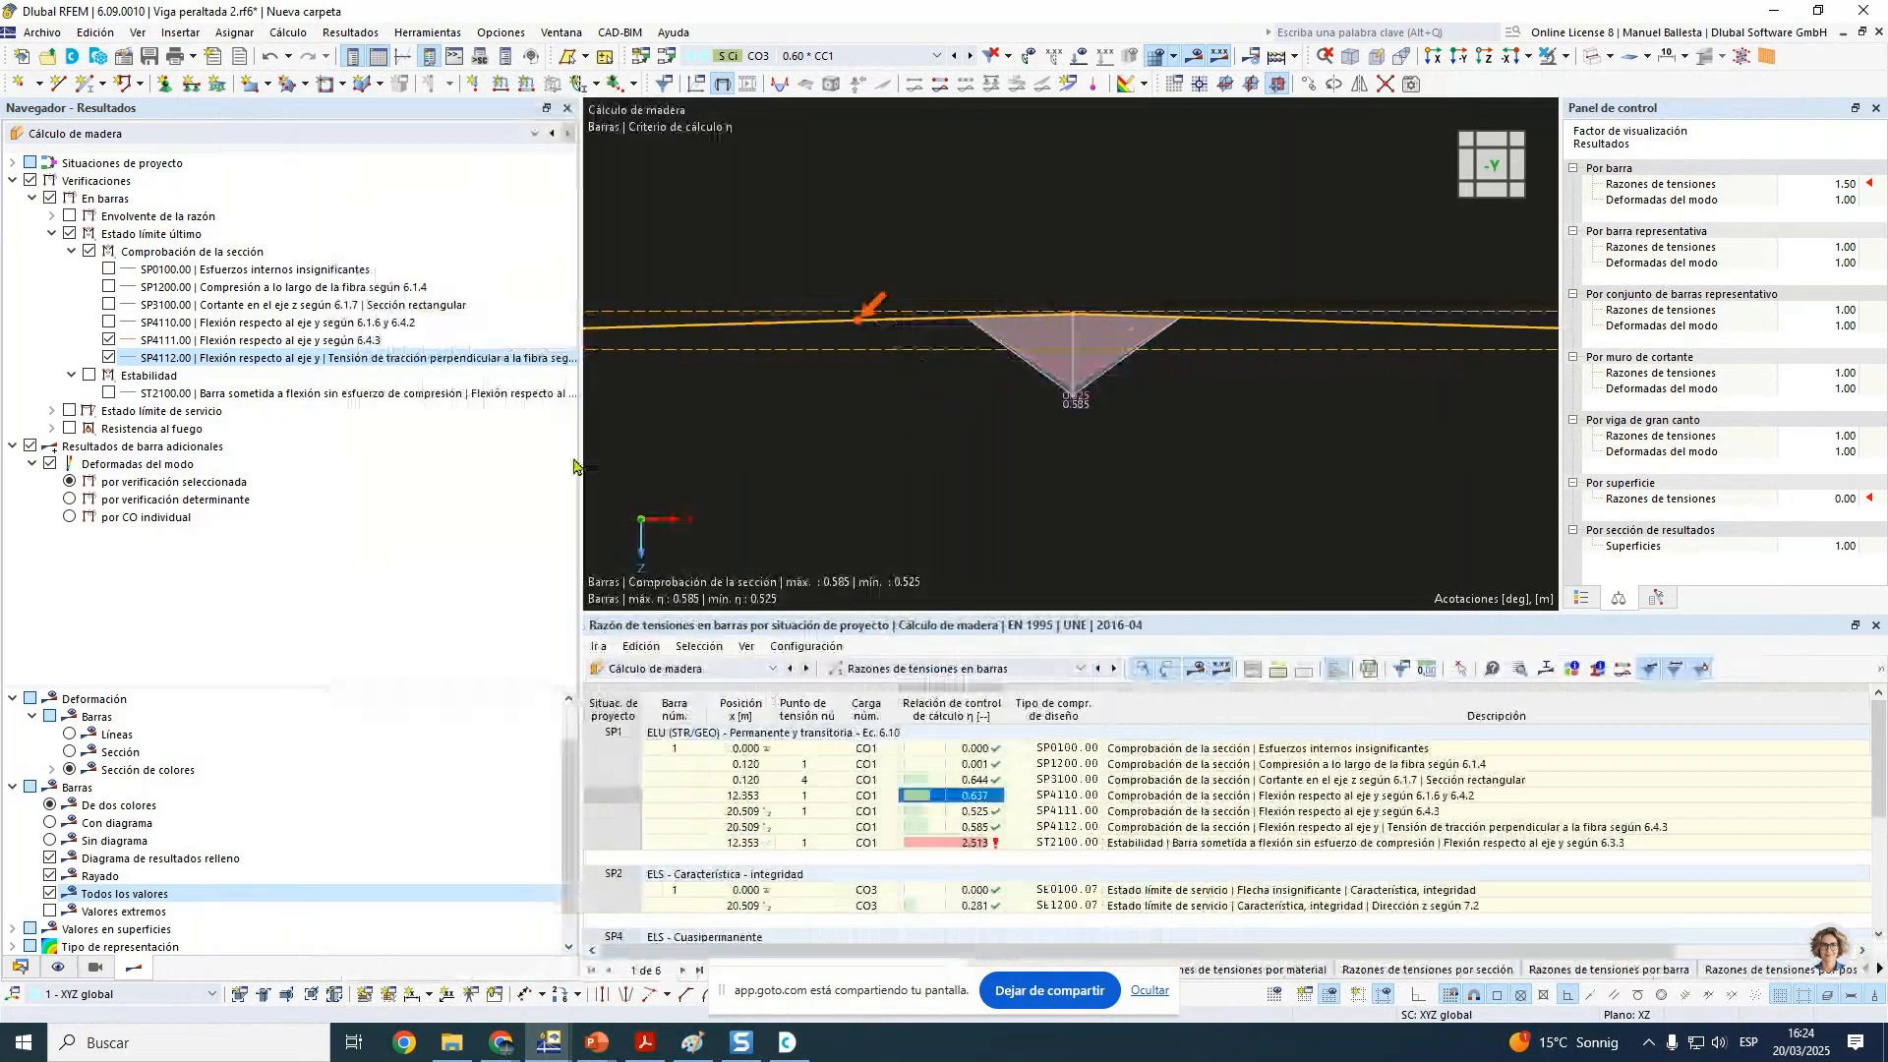
left_click(109, 340)
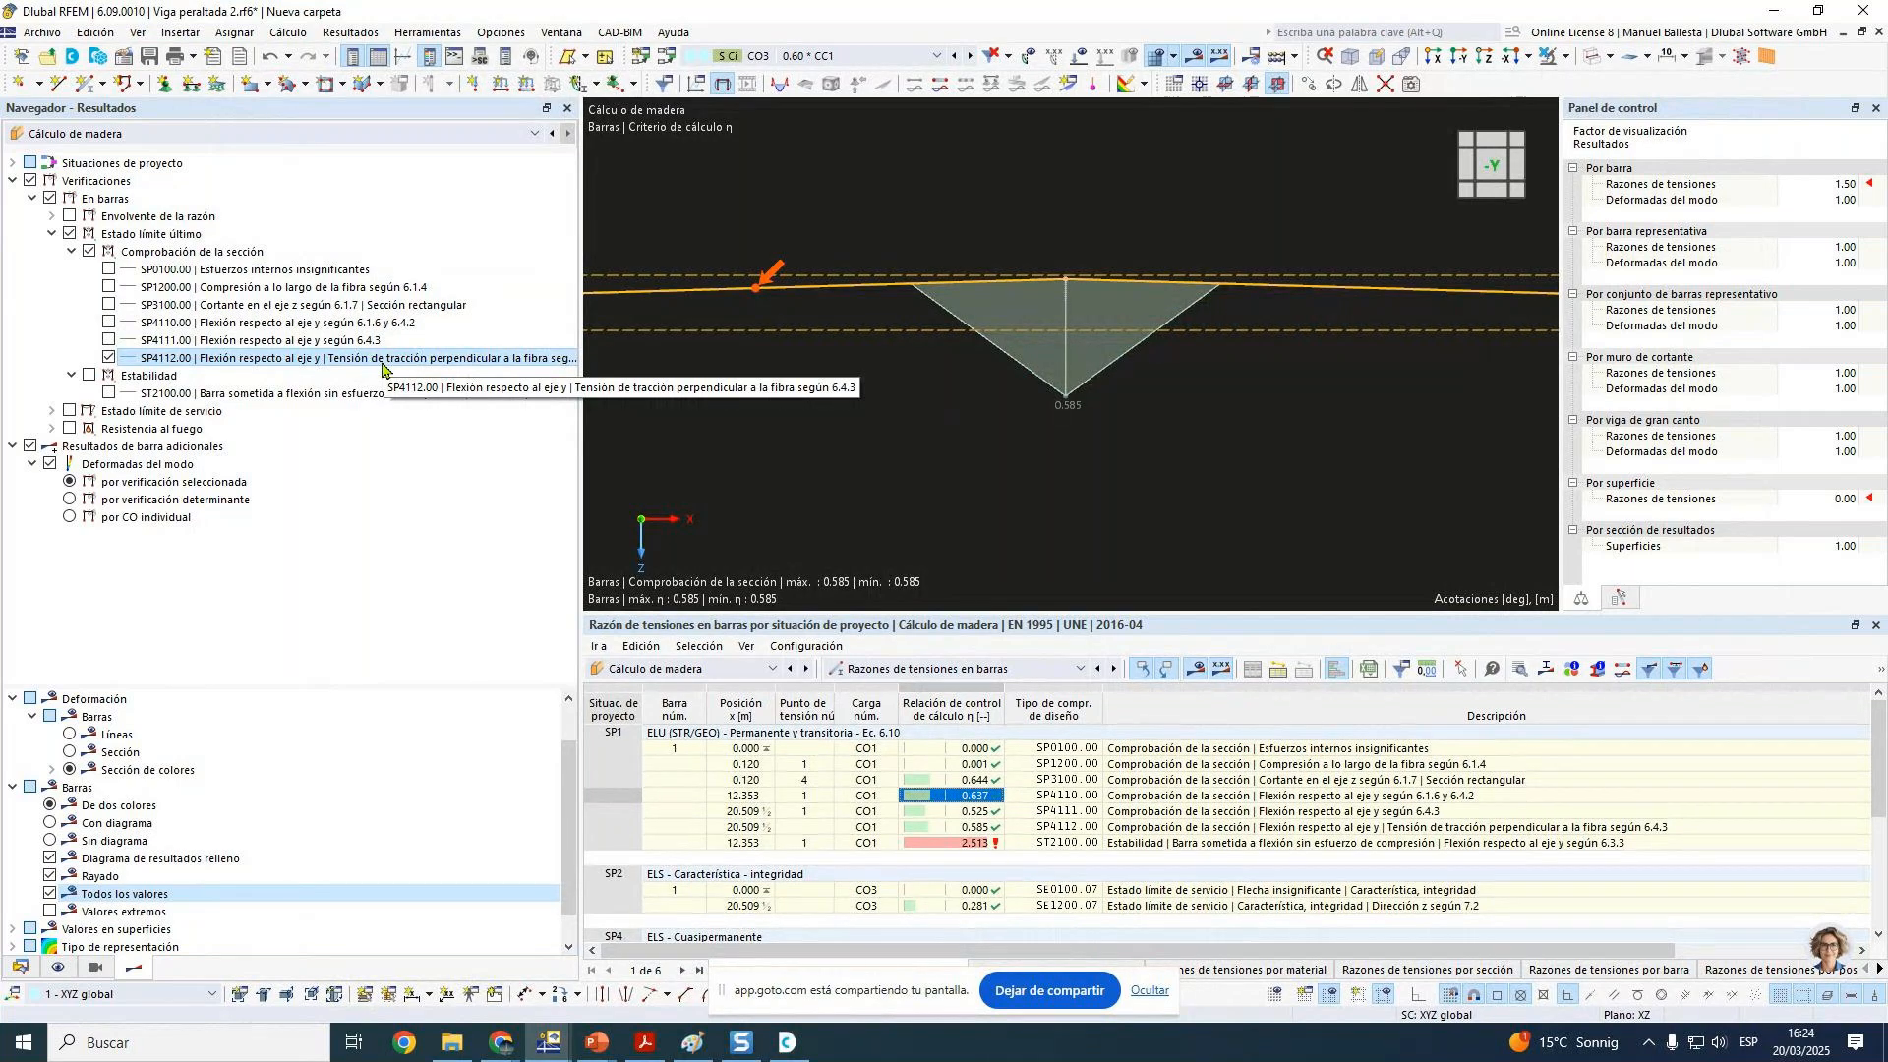
Step: Examine the SP4112 verification details for tension perpendicular to the grain according to 6.4.3, and display the SP4111 bending diagram
left_click(981, 831)
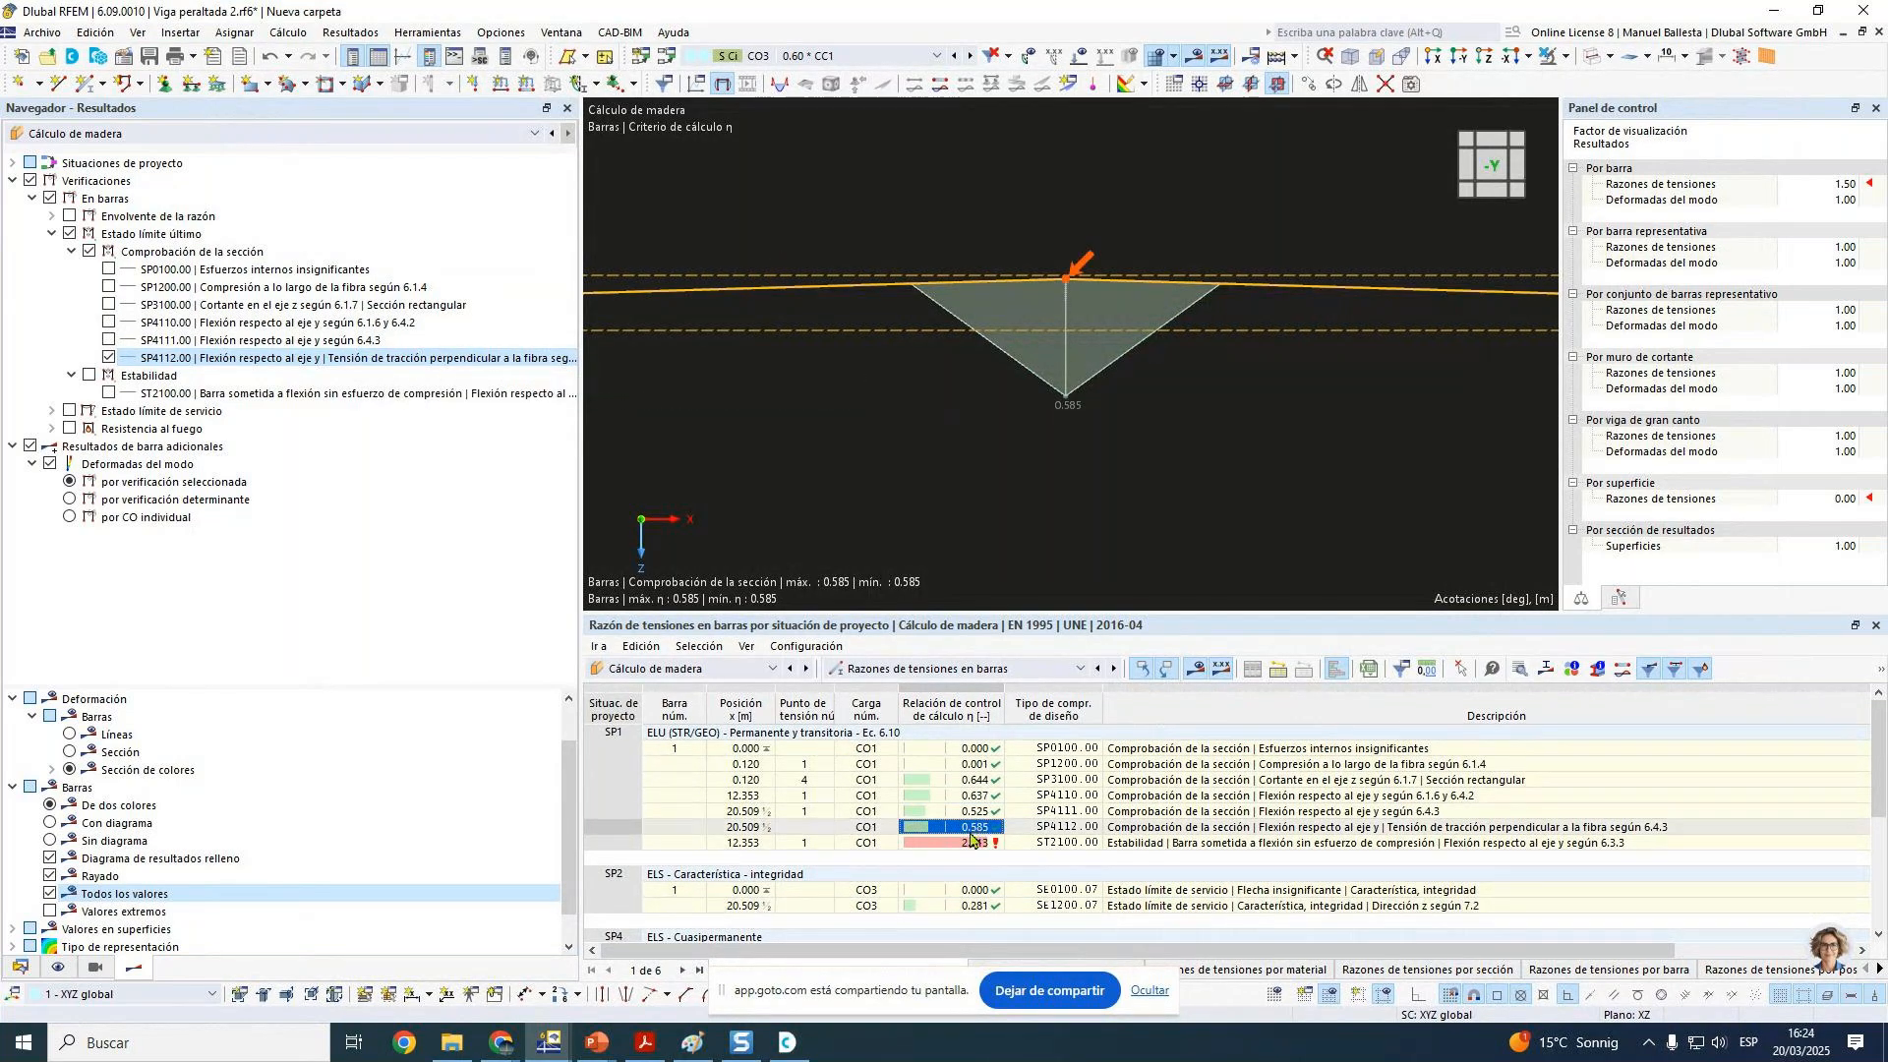
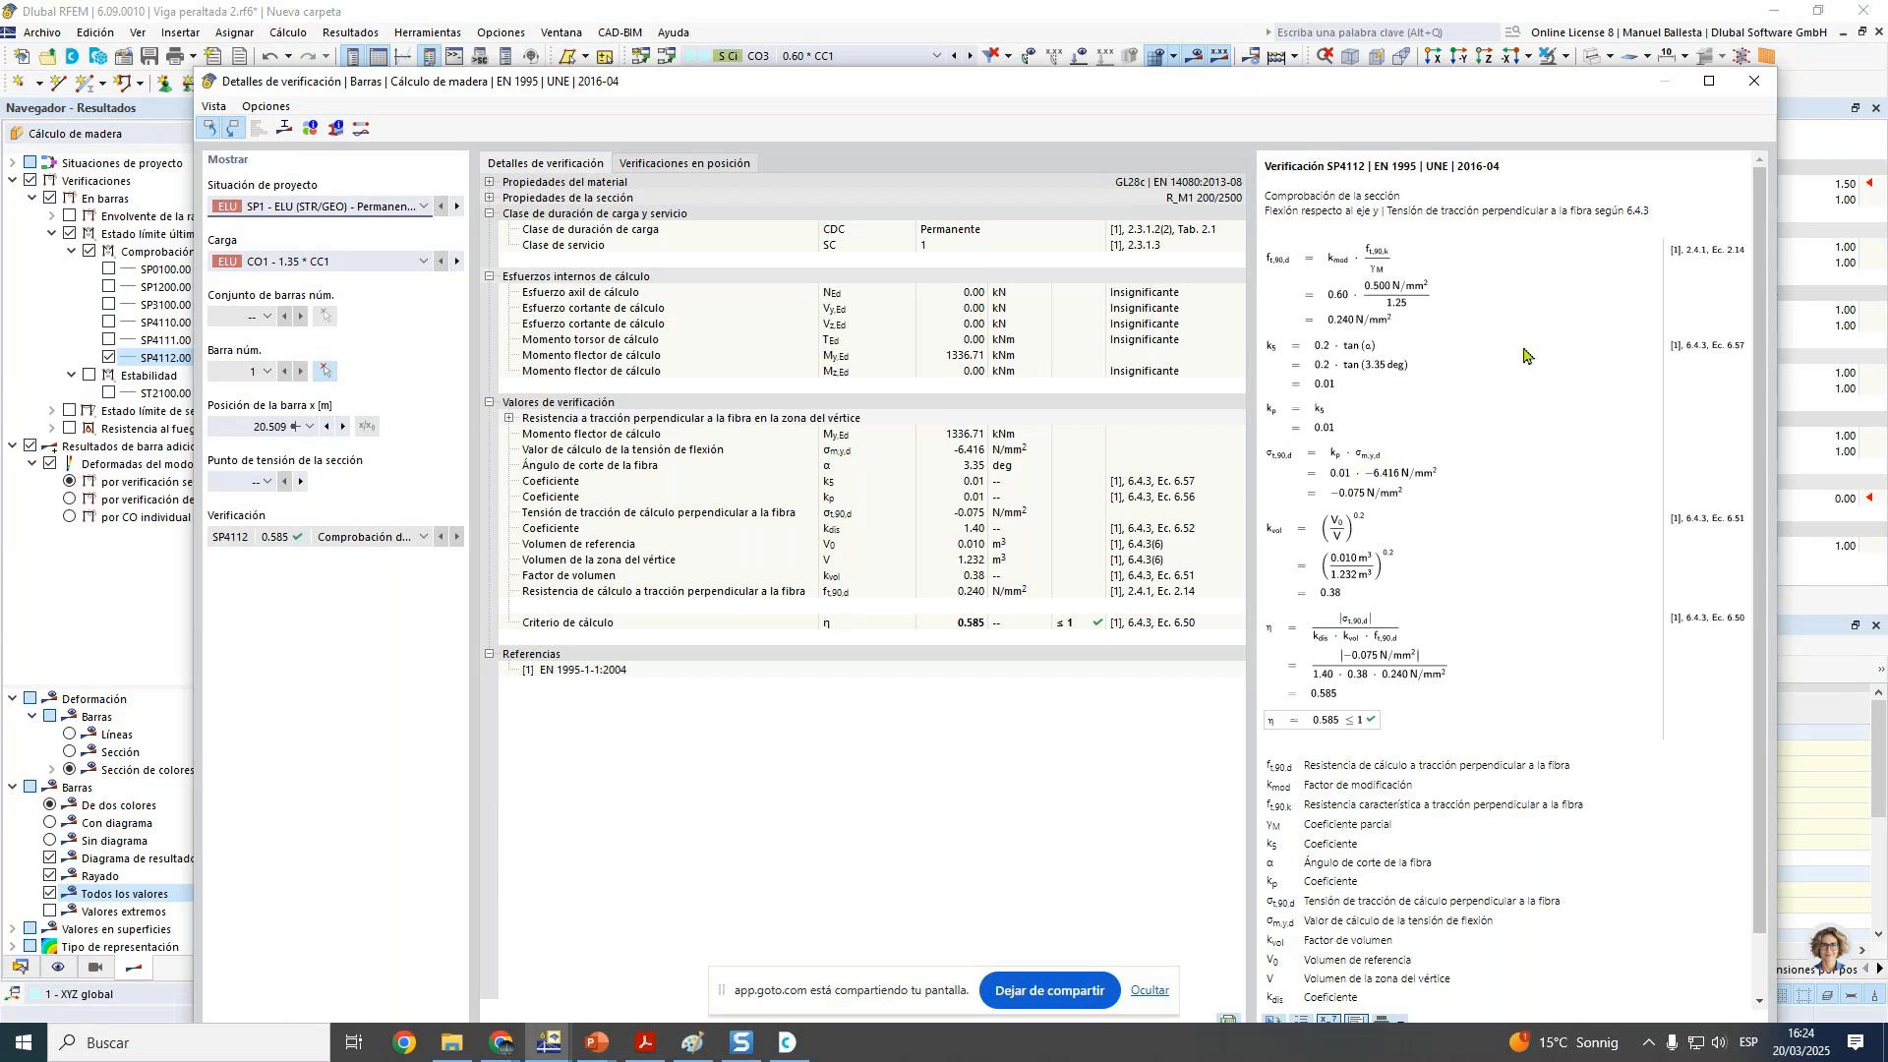
left_click(1753, 81)
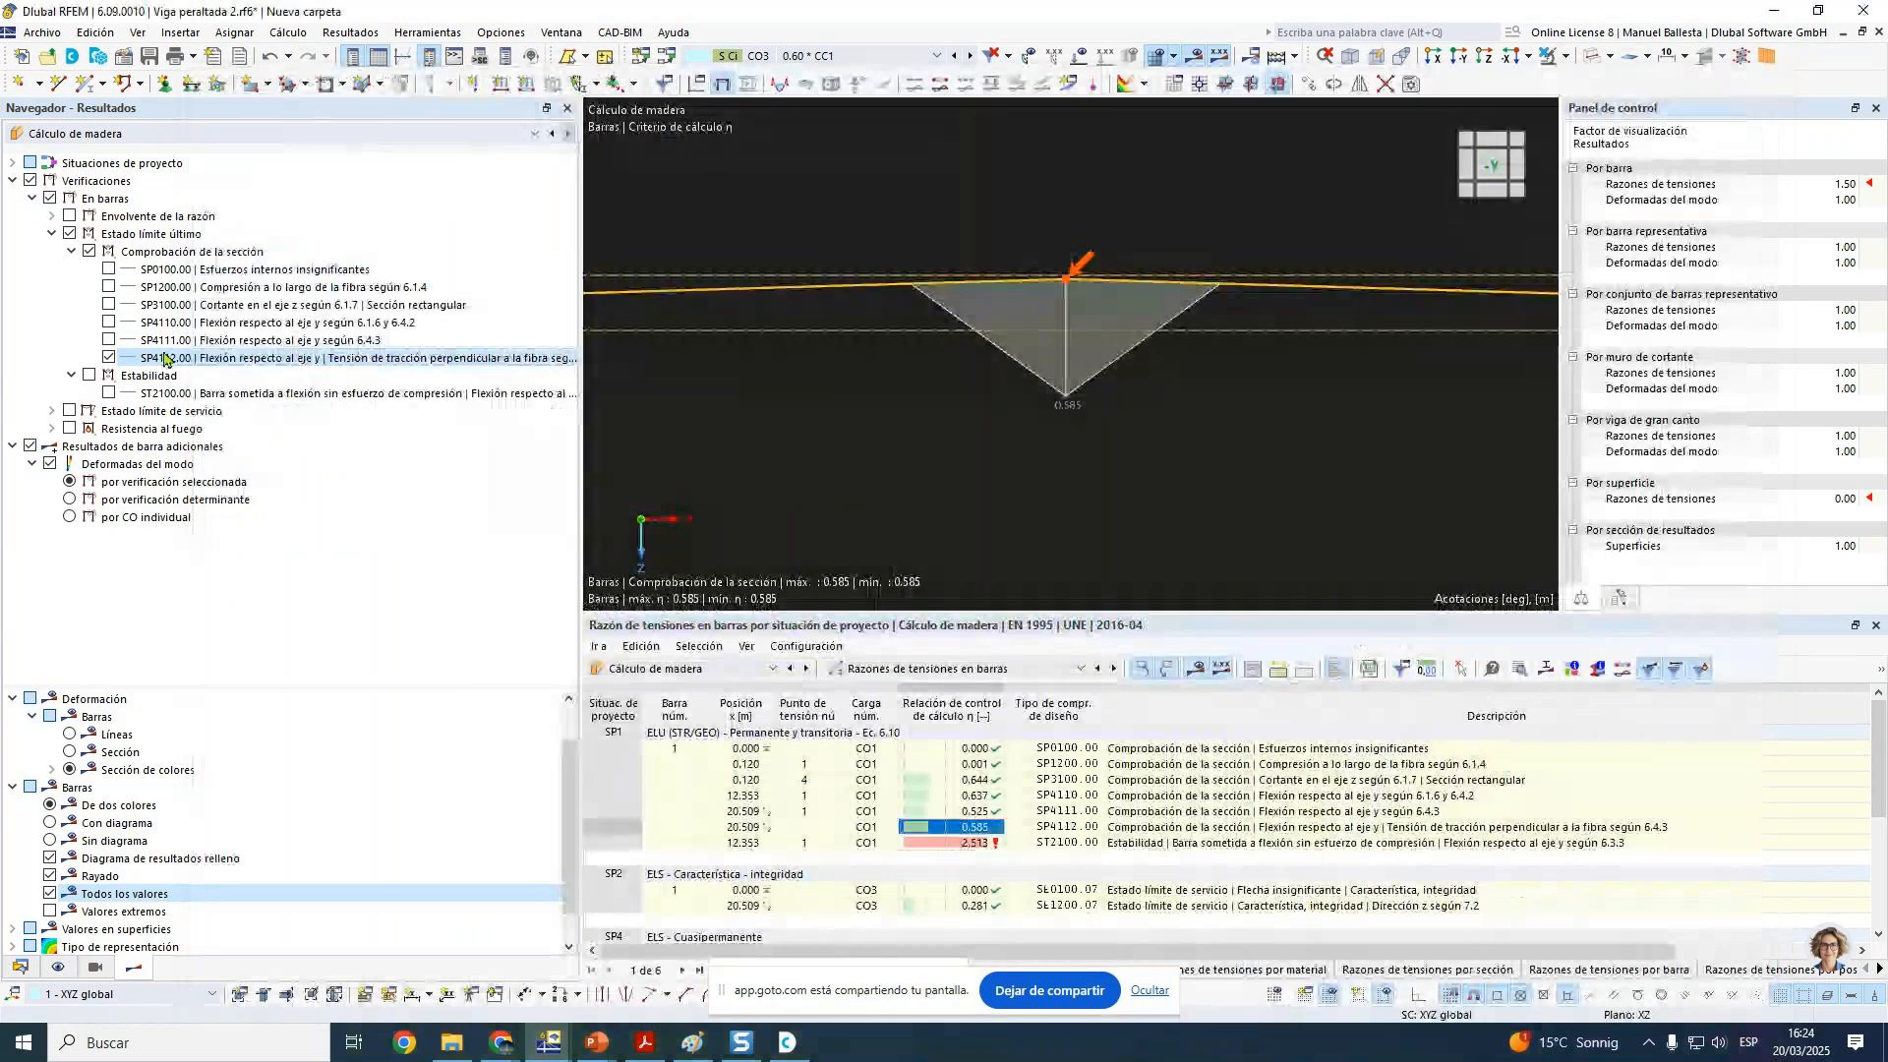
left_click(167, 340)
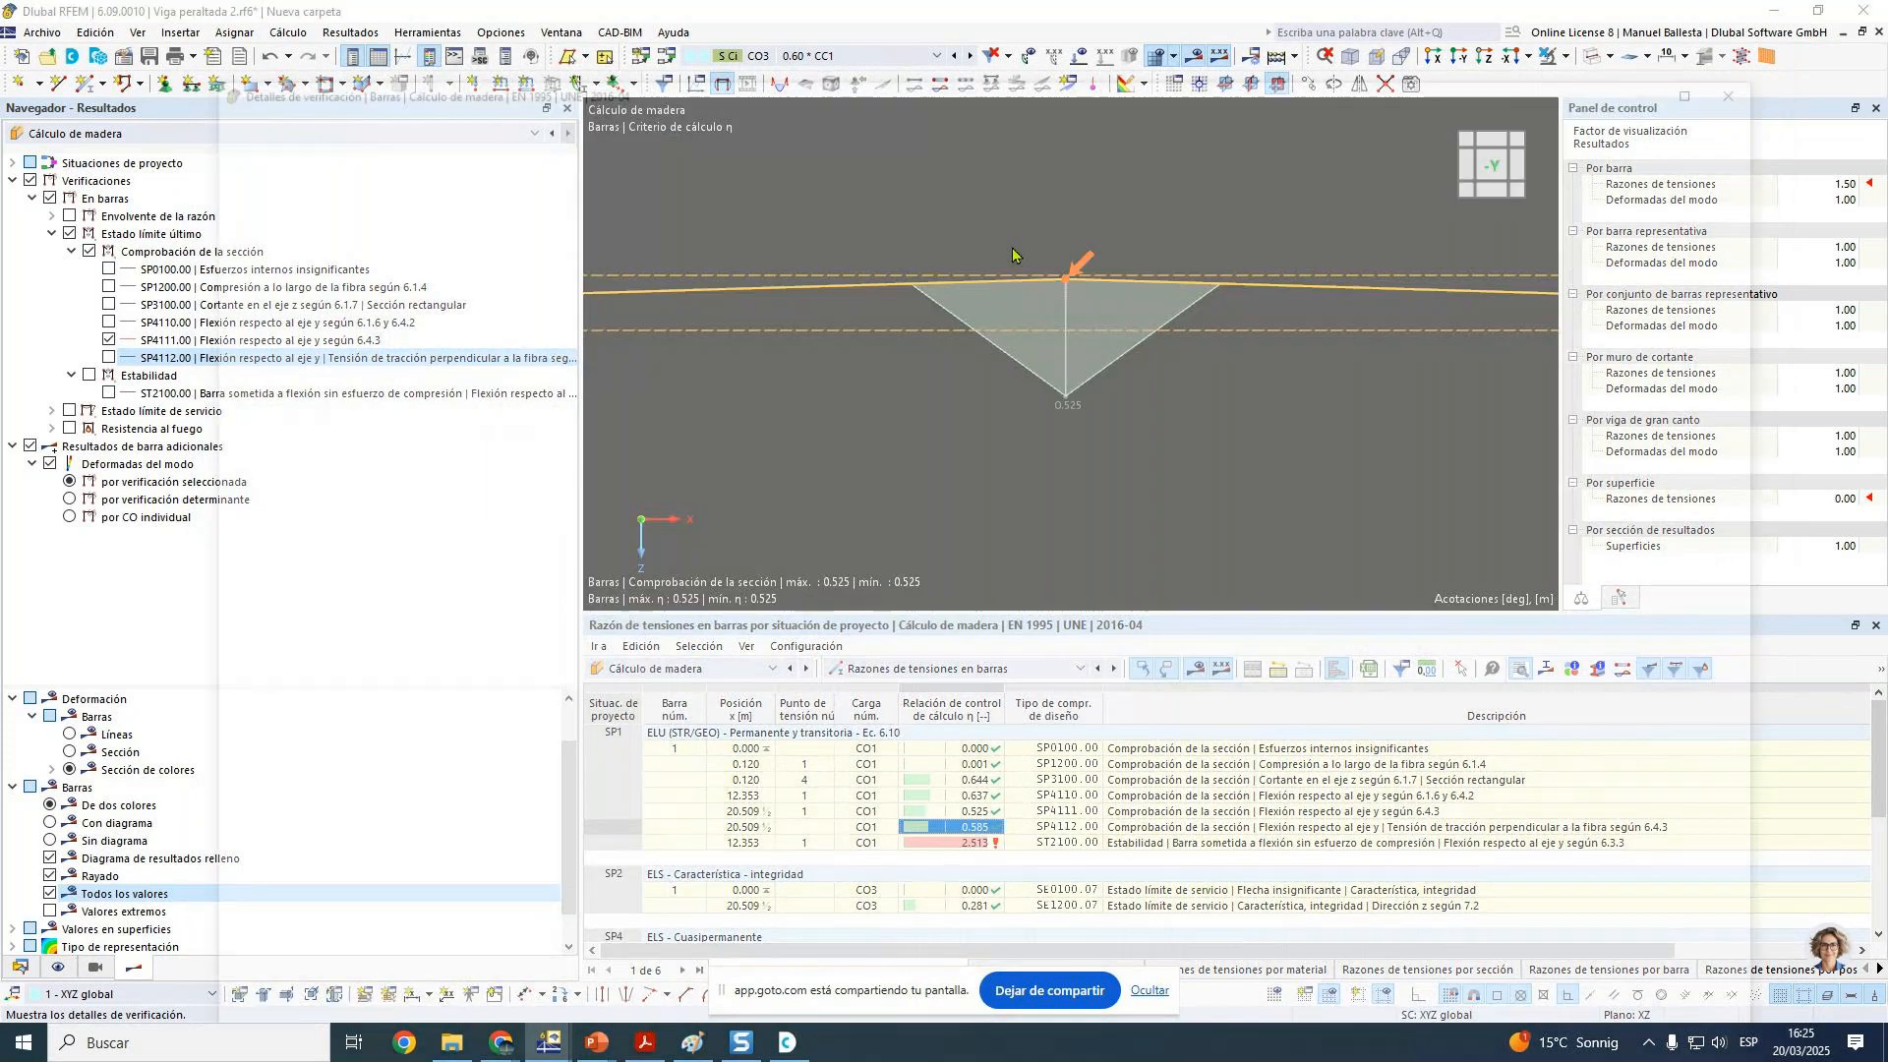
left_click(1027, 281)
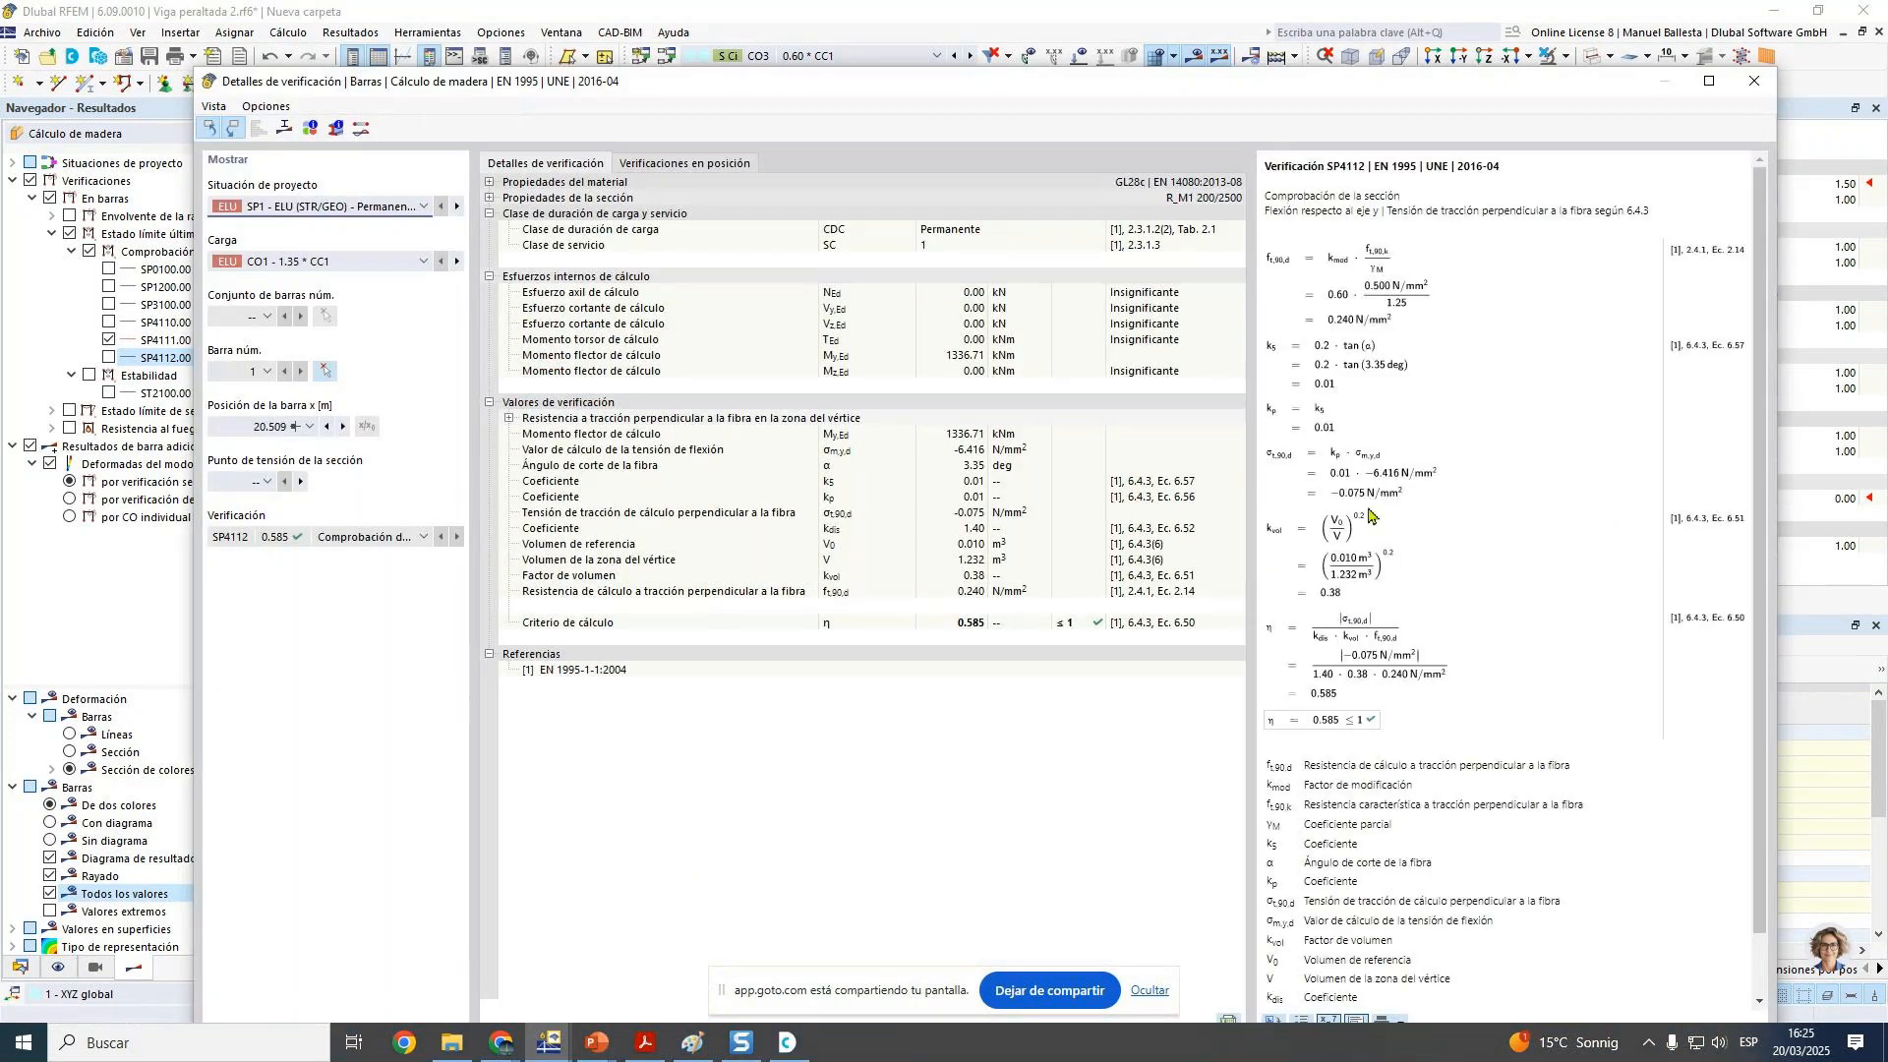
left_click(1753, 82)
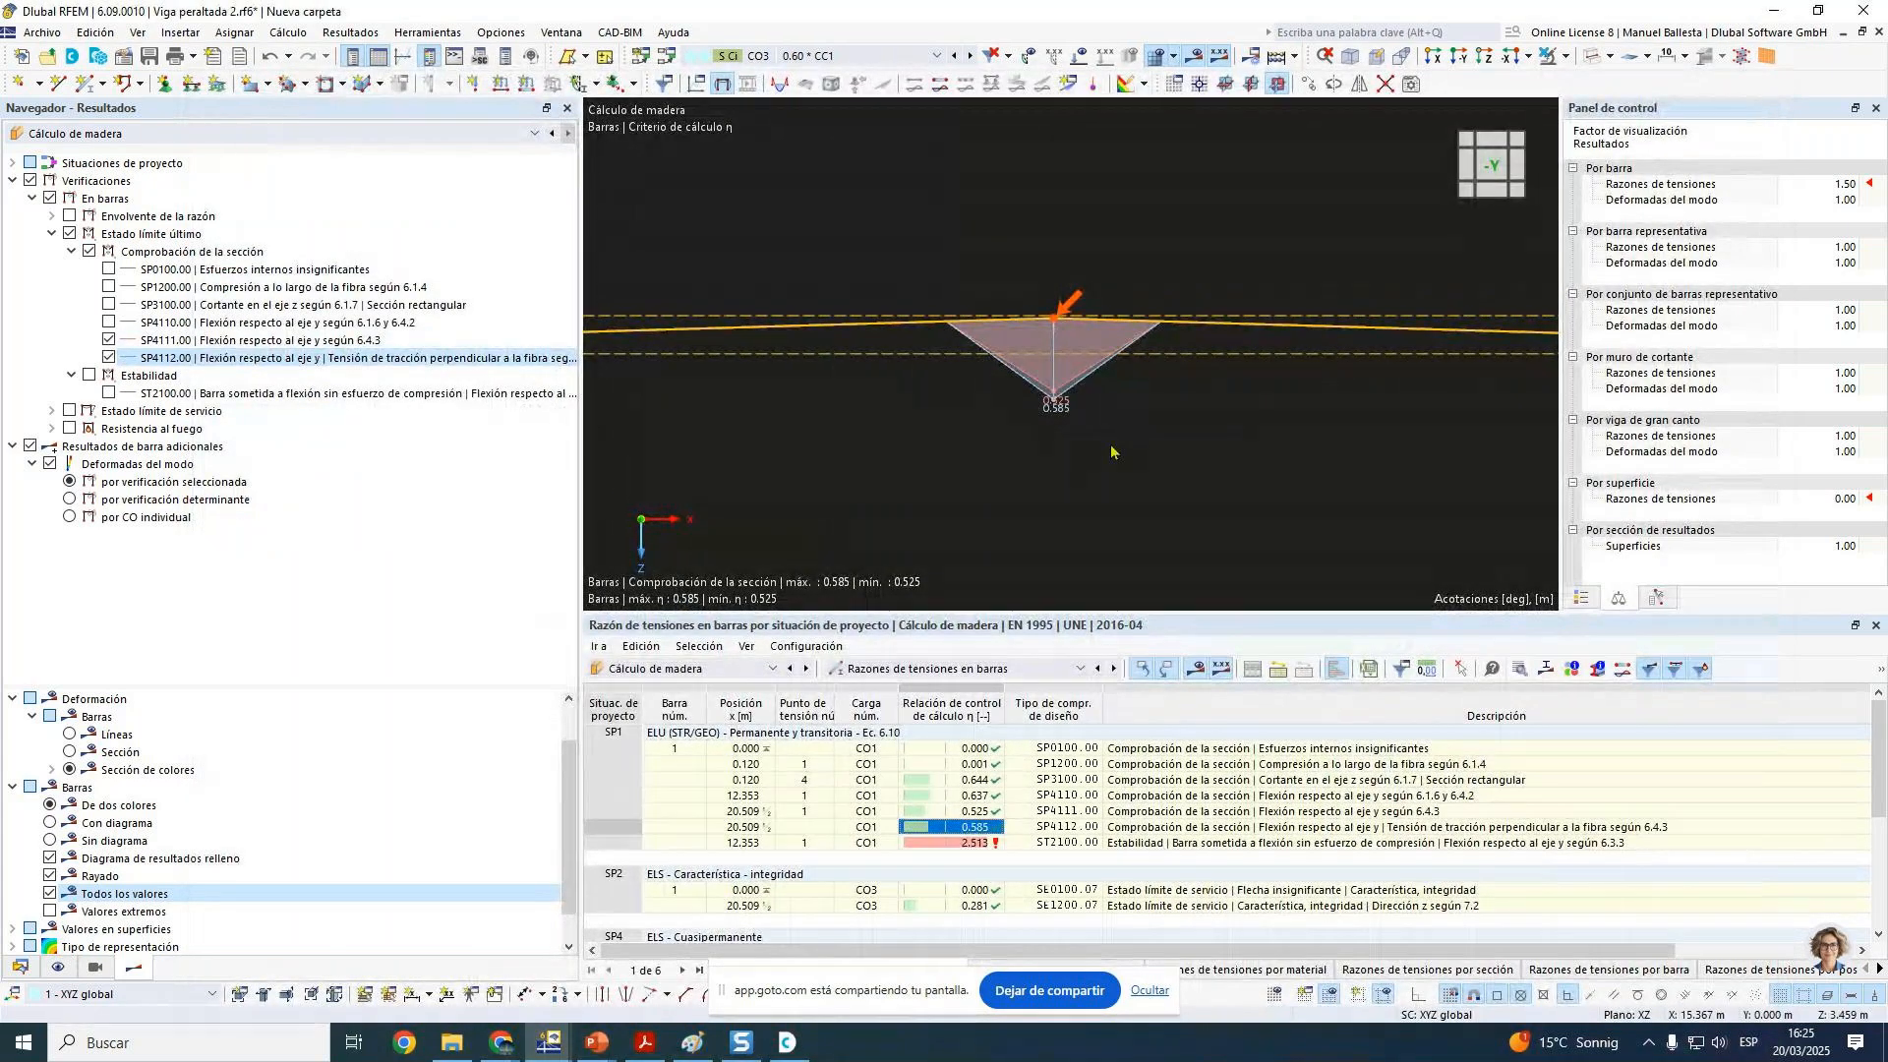
Step: Compare the SP4110 bending and SP4112 perpendicular tension diagrams around the beam apex, then hide all section check diagrams
scroll(1054, 406, "up", 3)
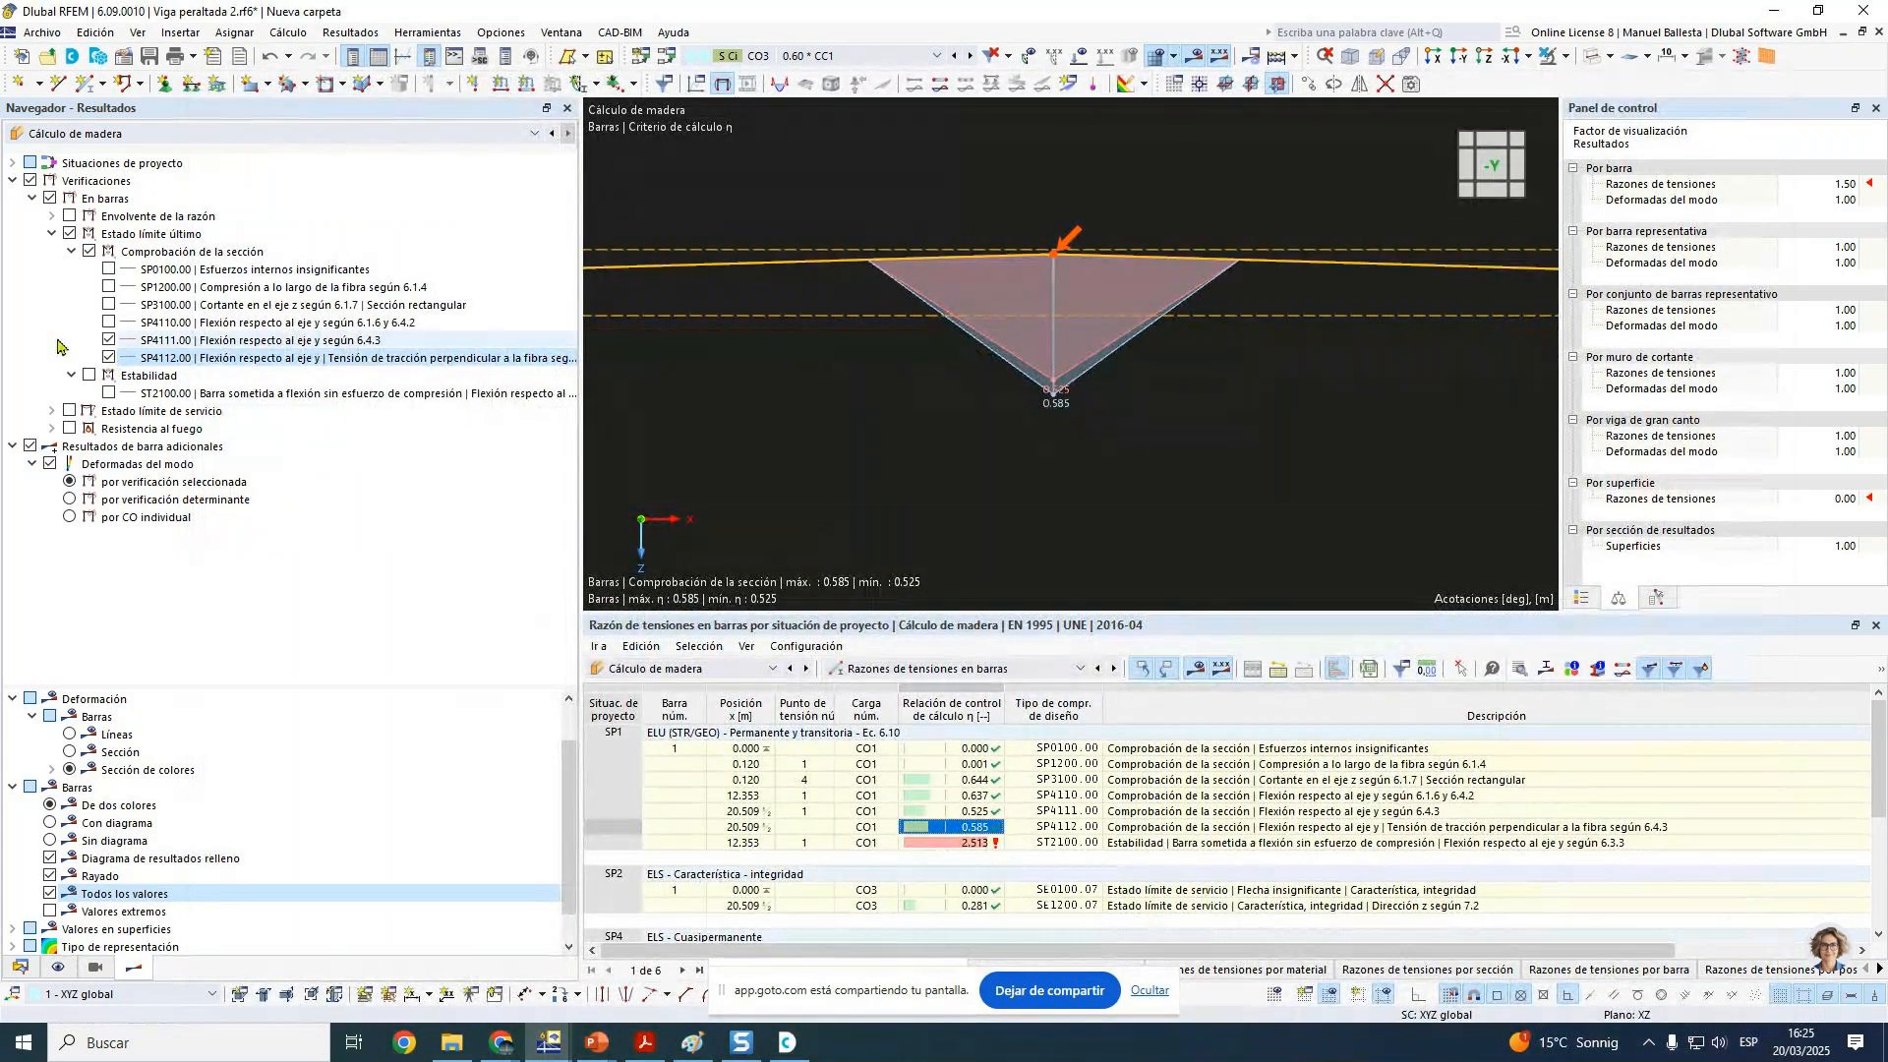
left_click(108, 340)
left_click(109, 358)
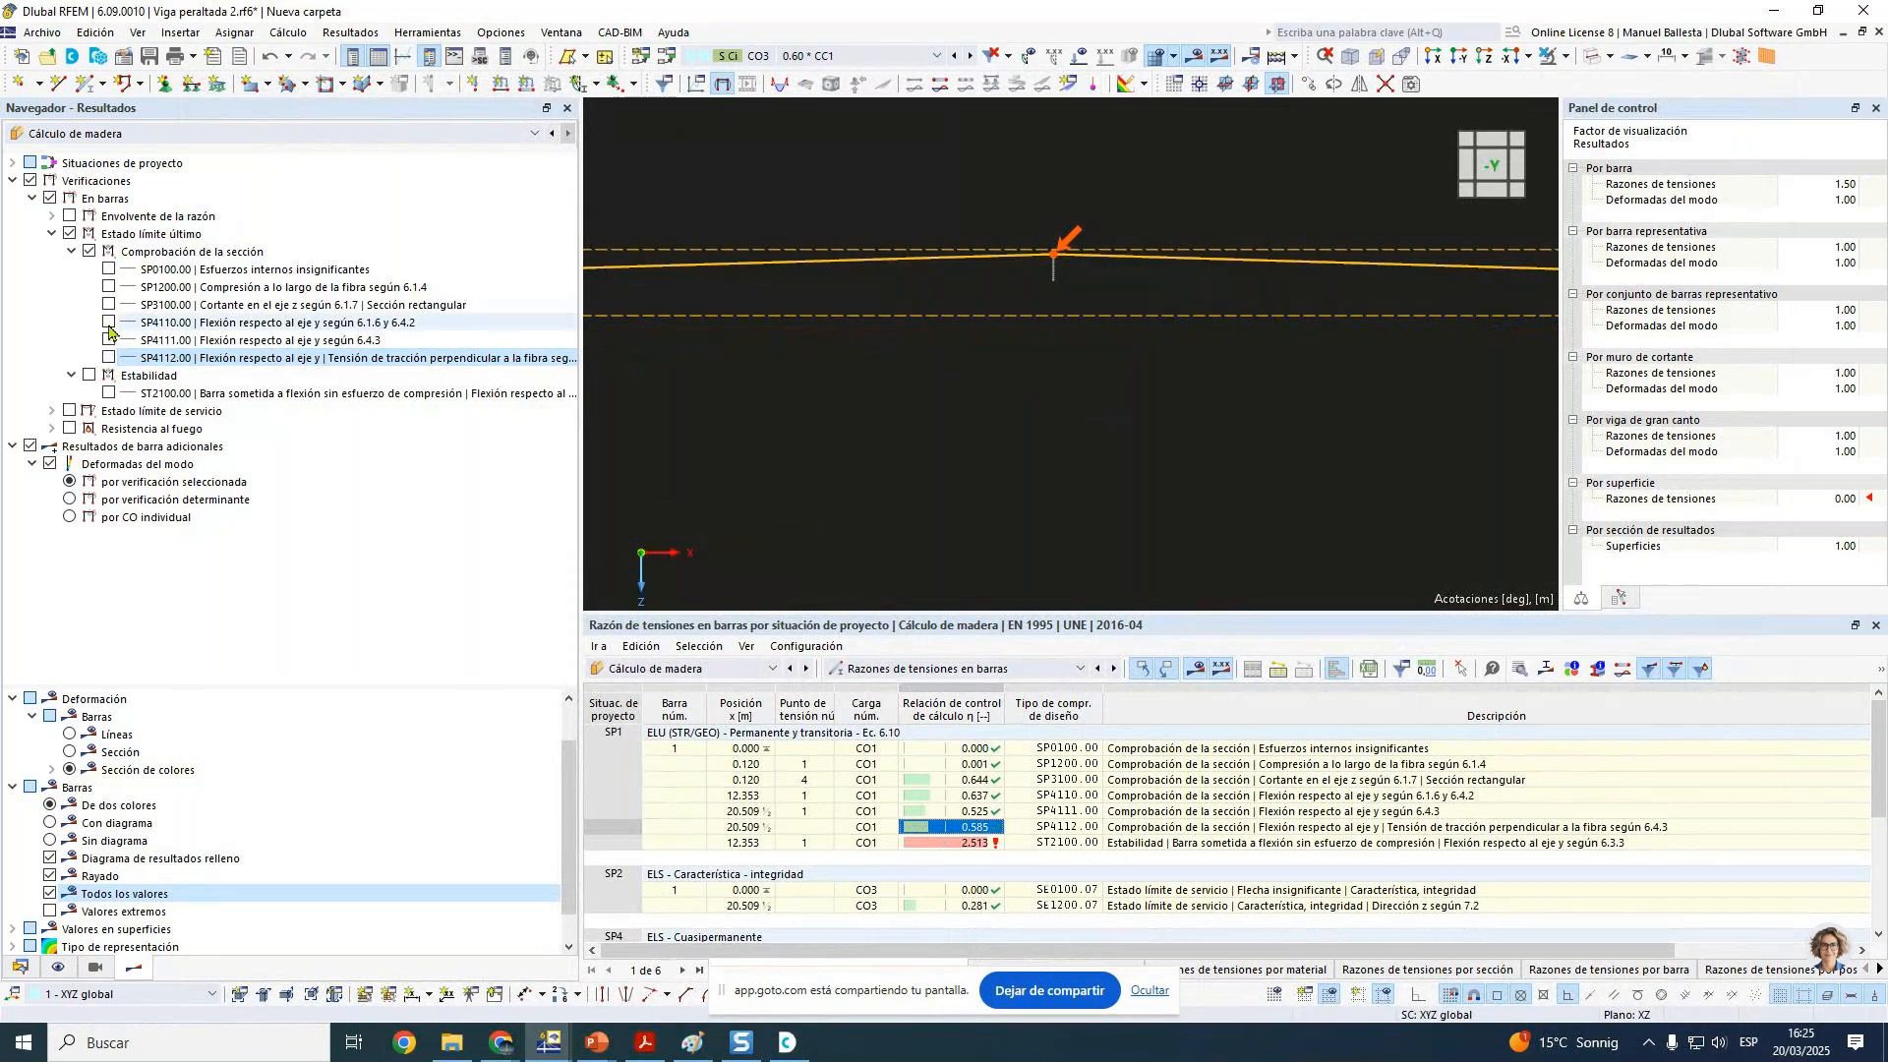
left_click(109, 323)
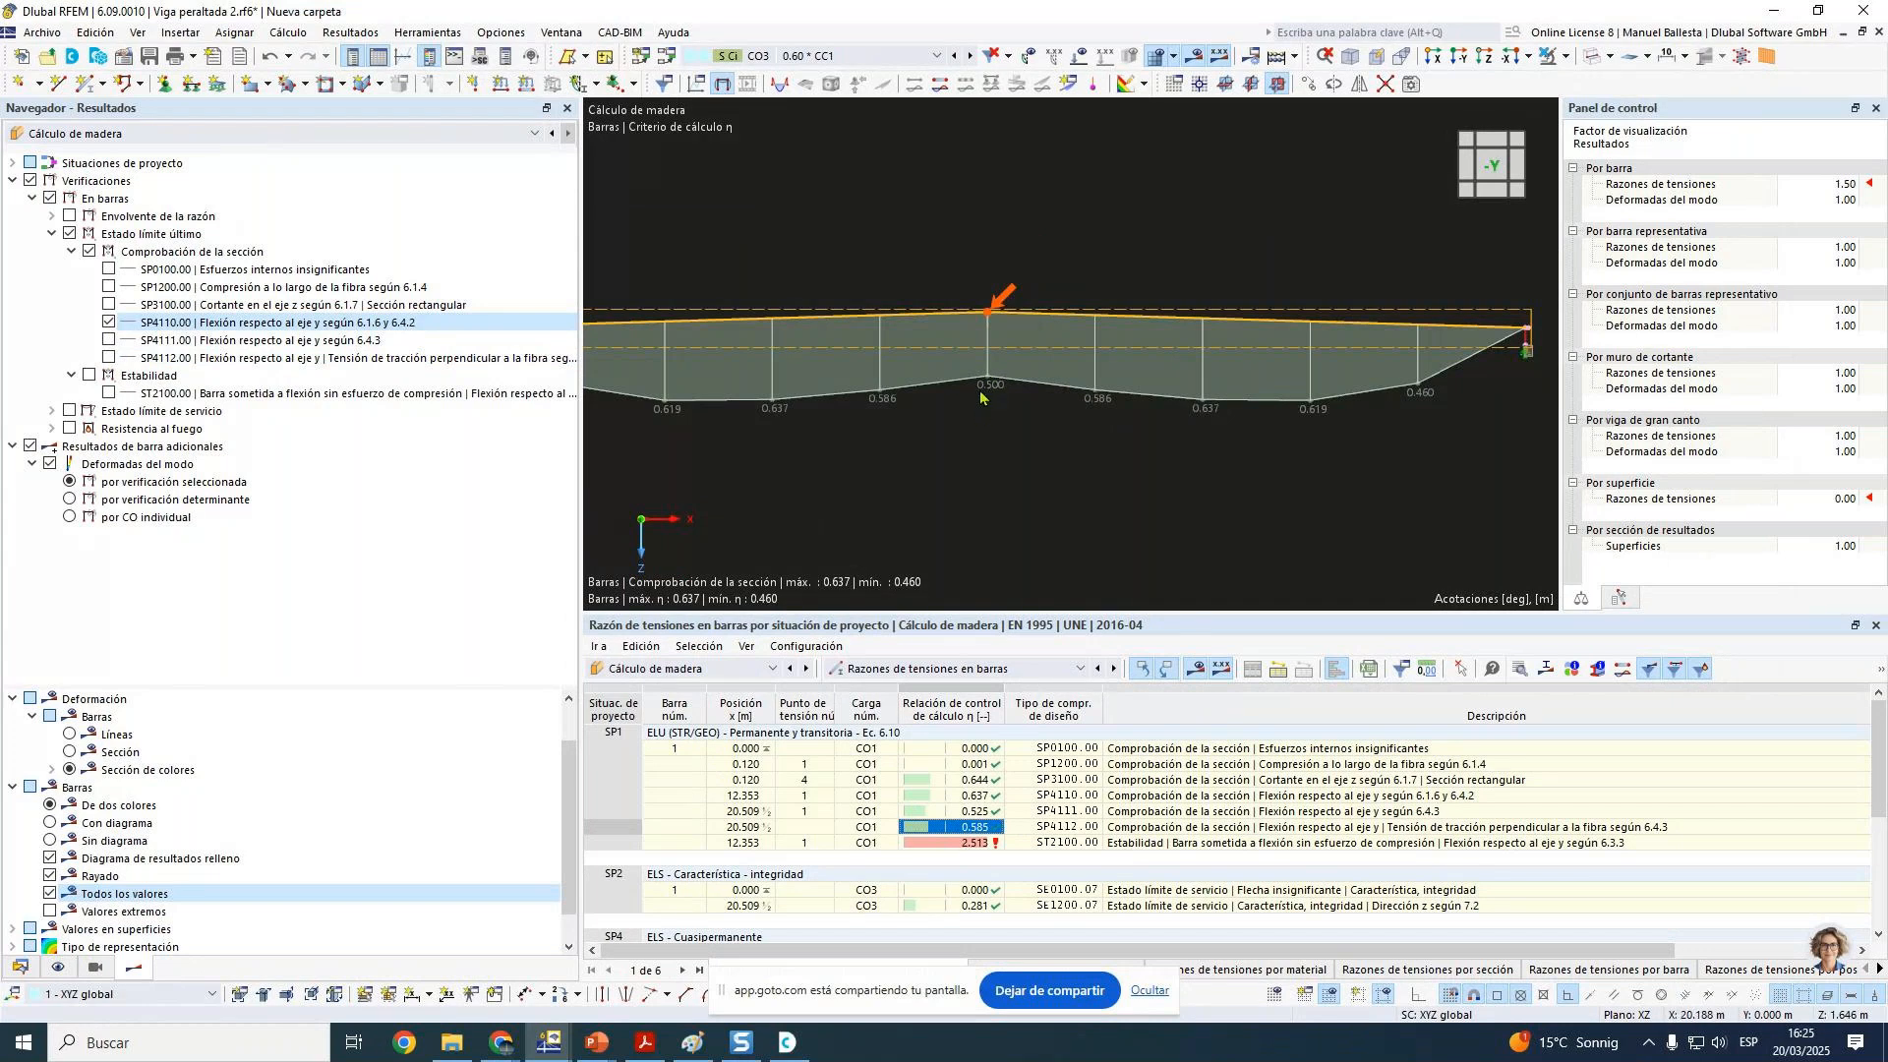
left_click(109, 358)
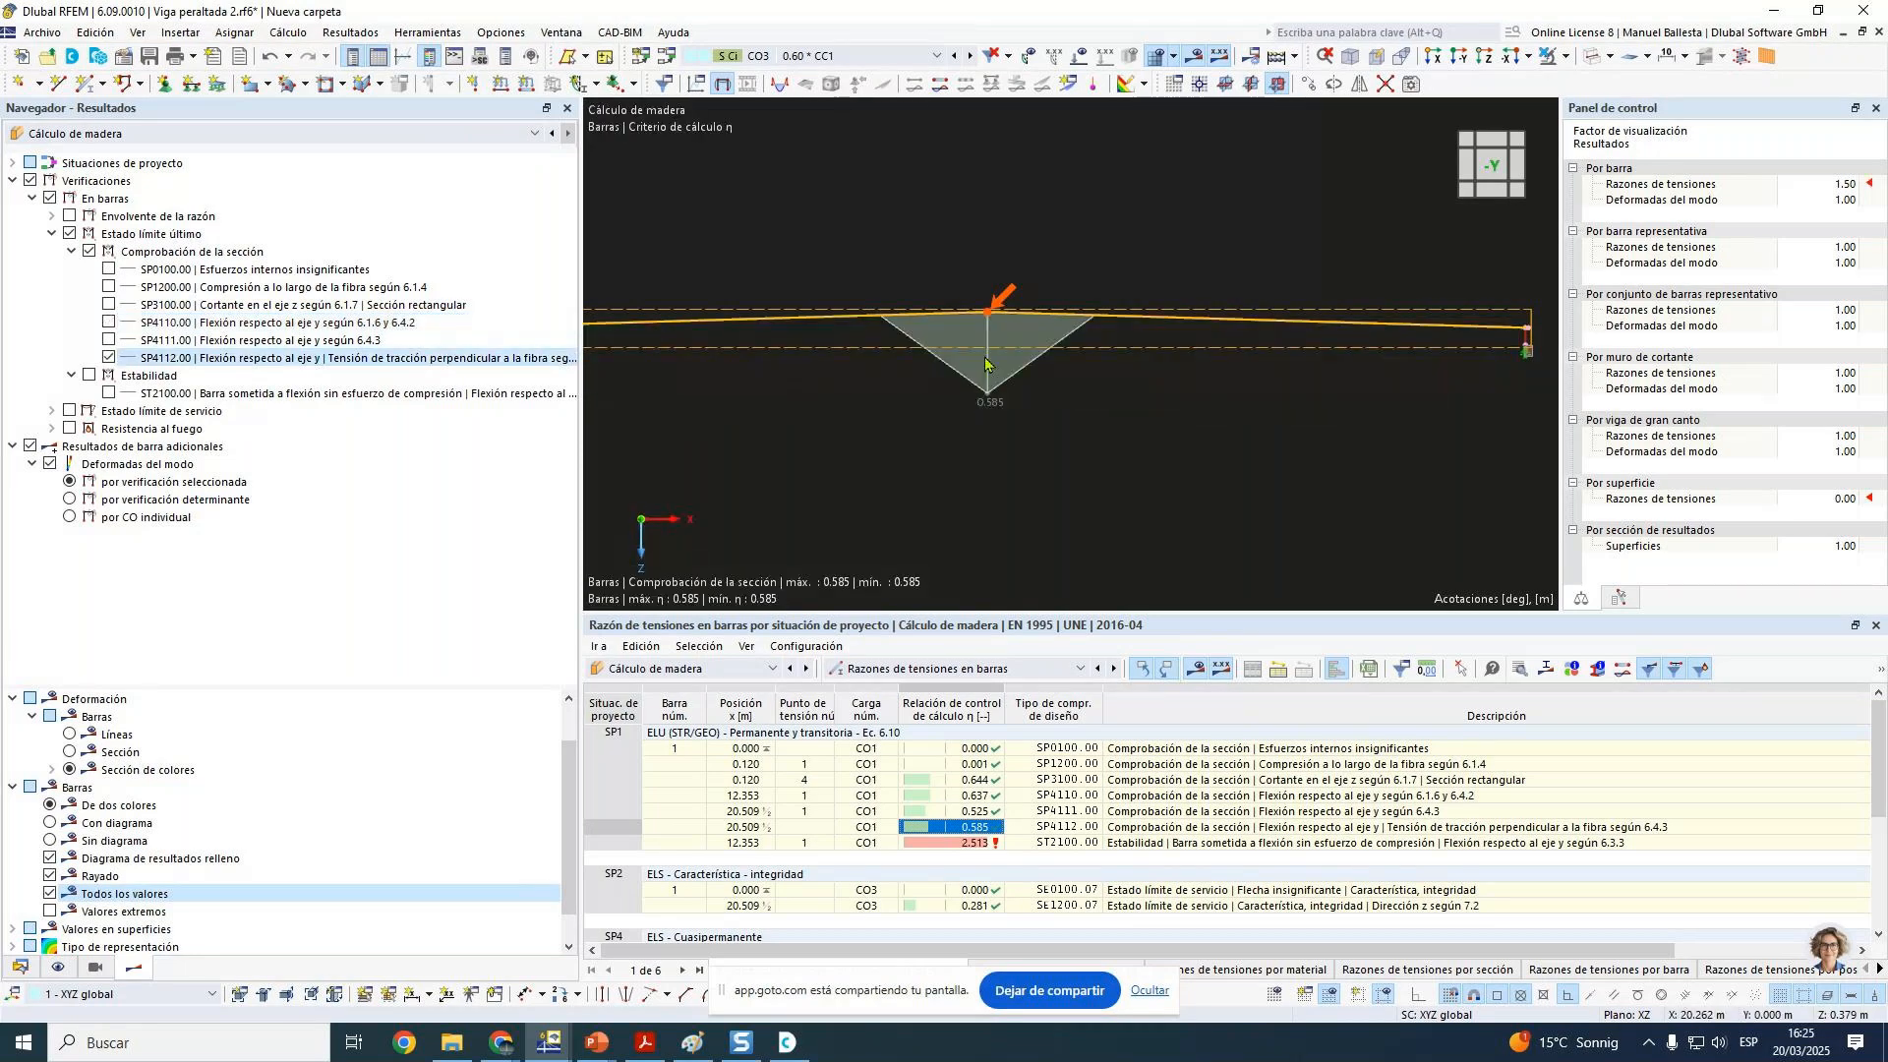
left_click(110, 358)
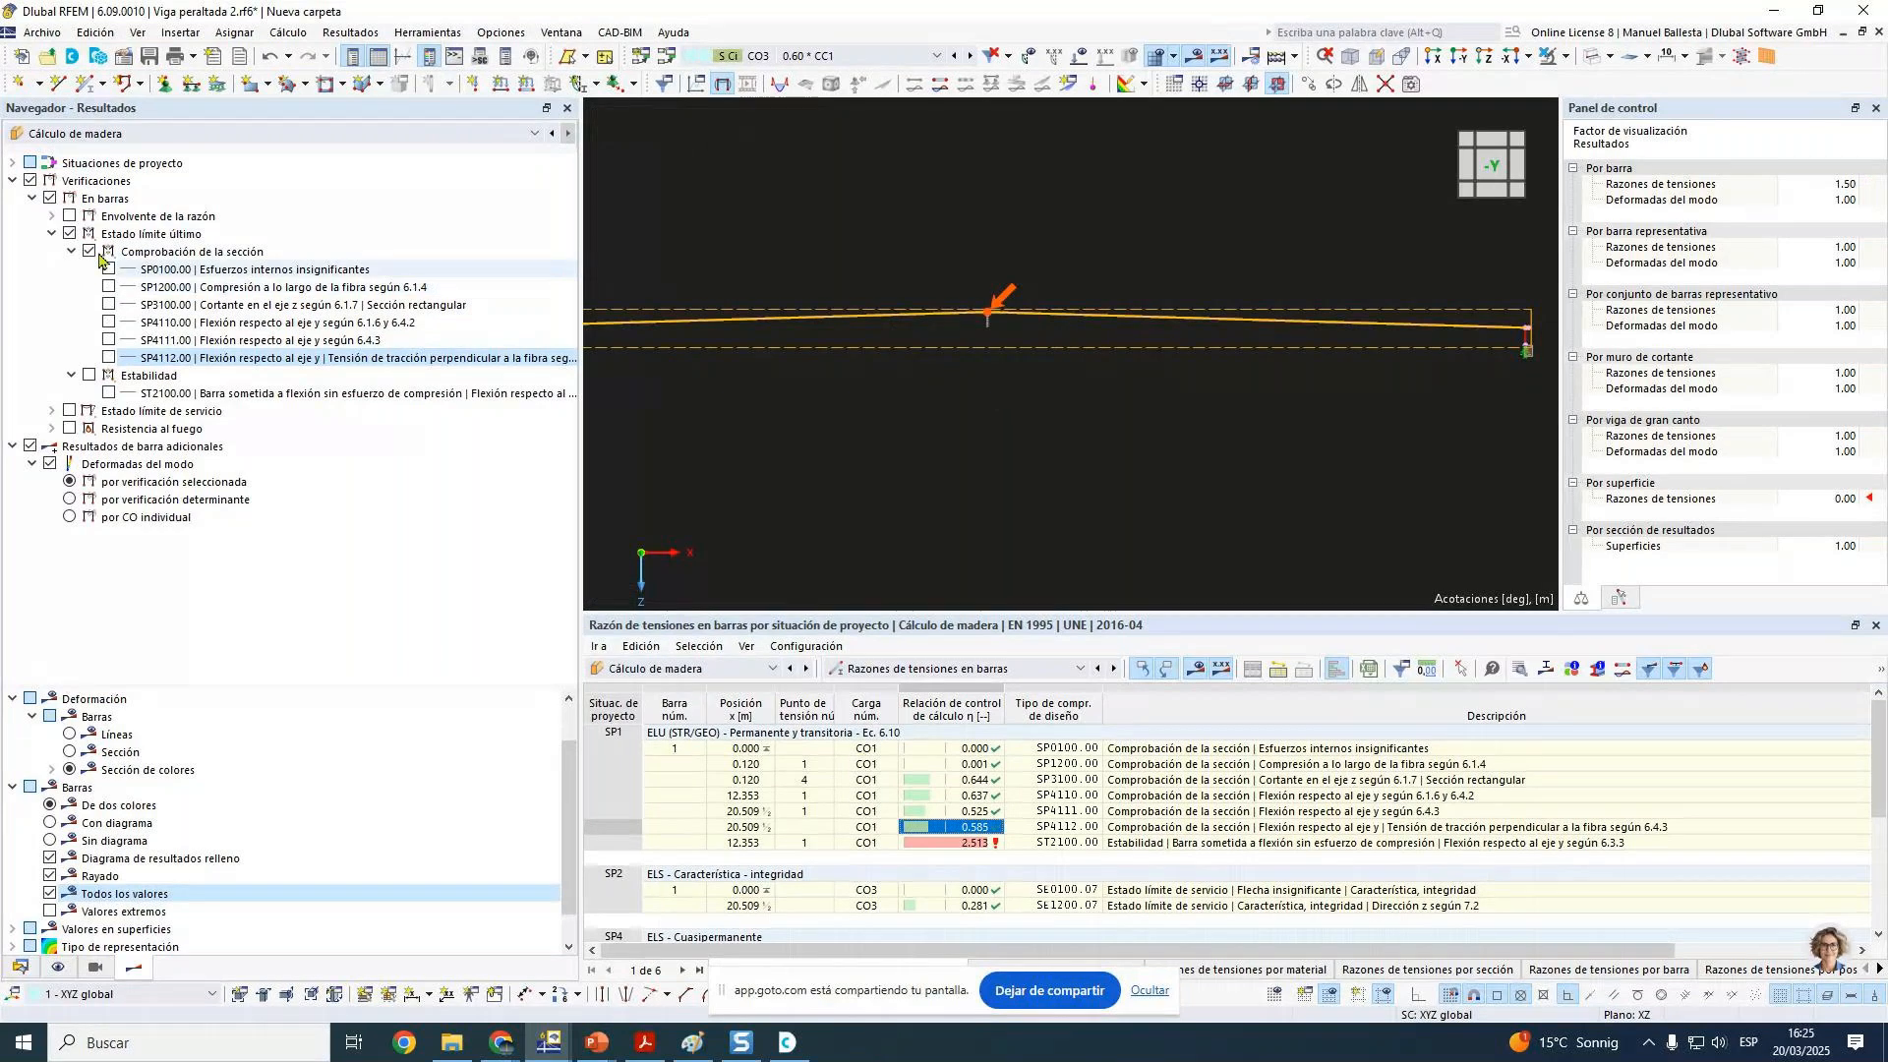
Step: Display the stability check diagram along the beam, then replace it with the design ratio envelope in a 3D view
left_click(89, 375)
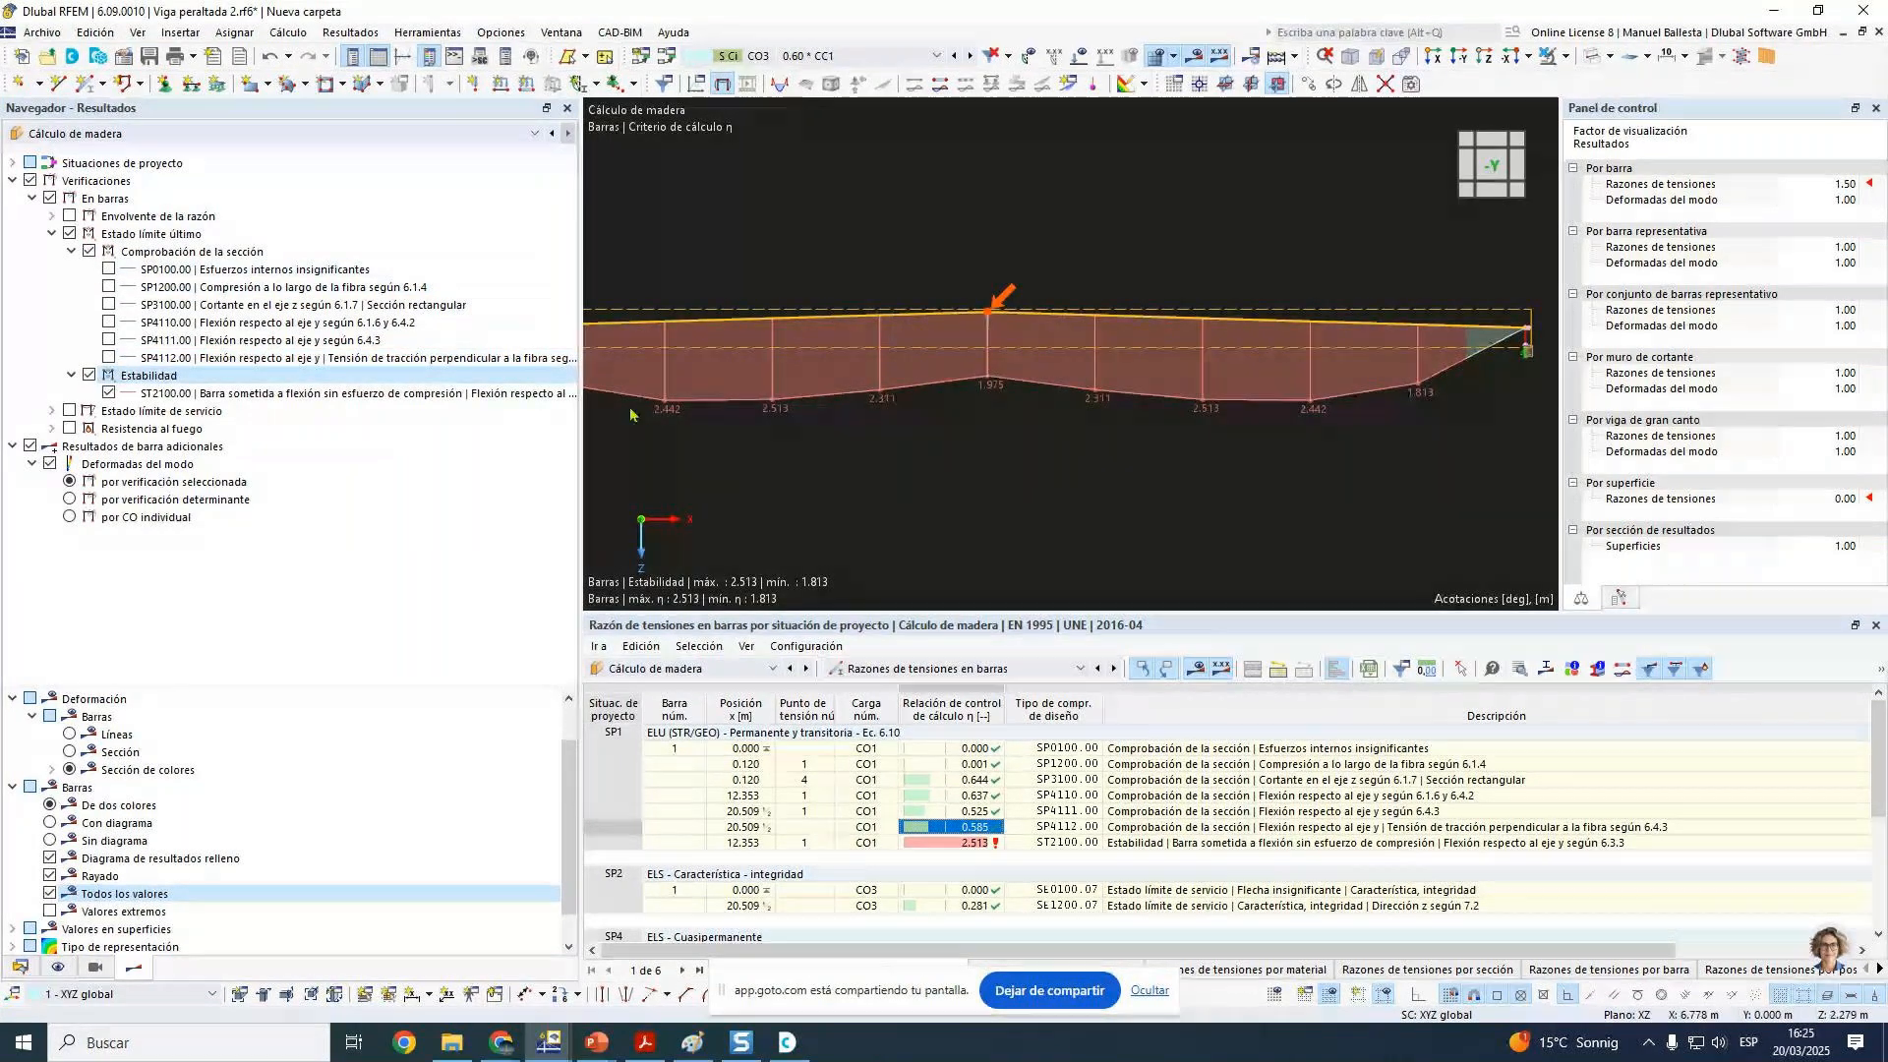
middle_click_drag(632, 415, 741, 346)
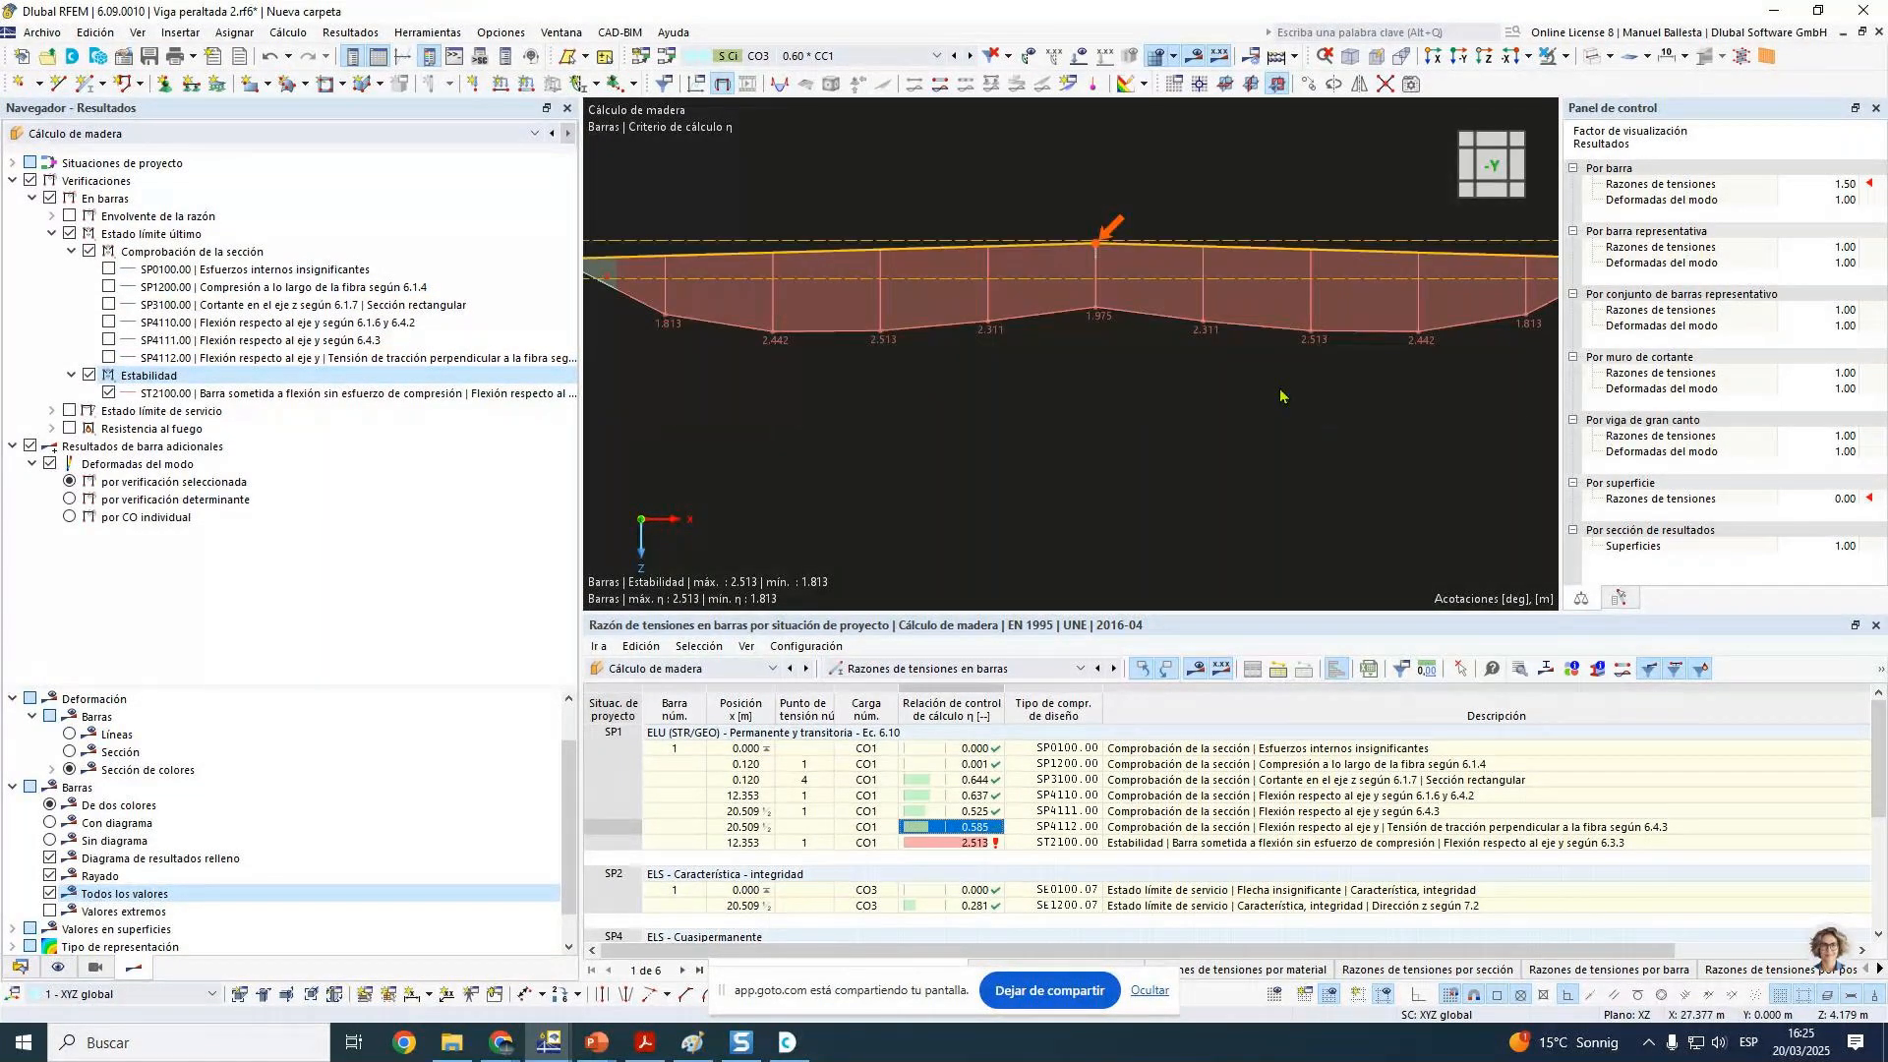
left_click(108, 393)
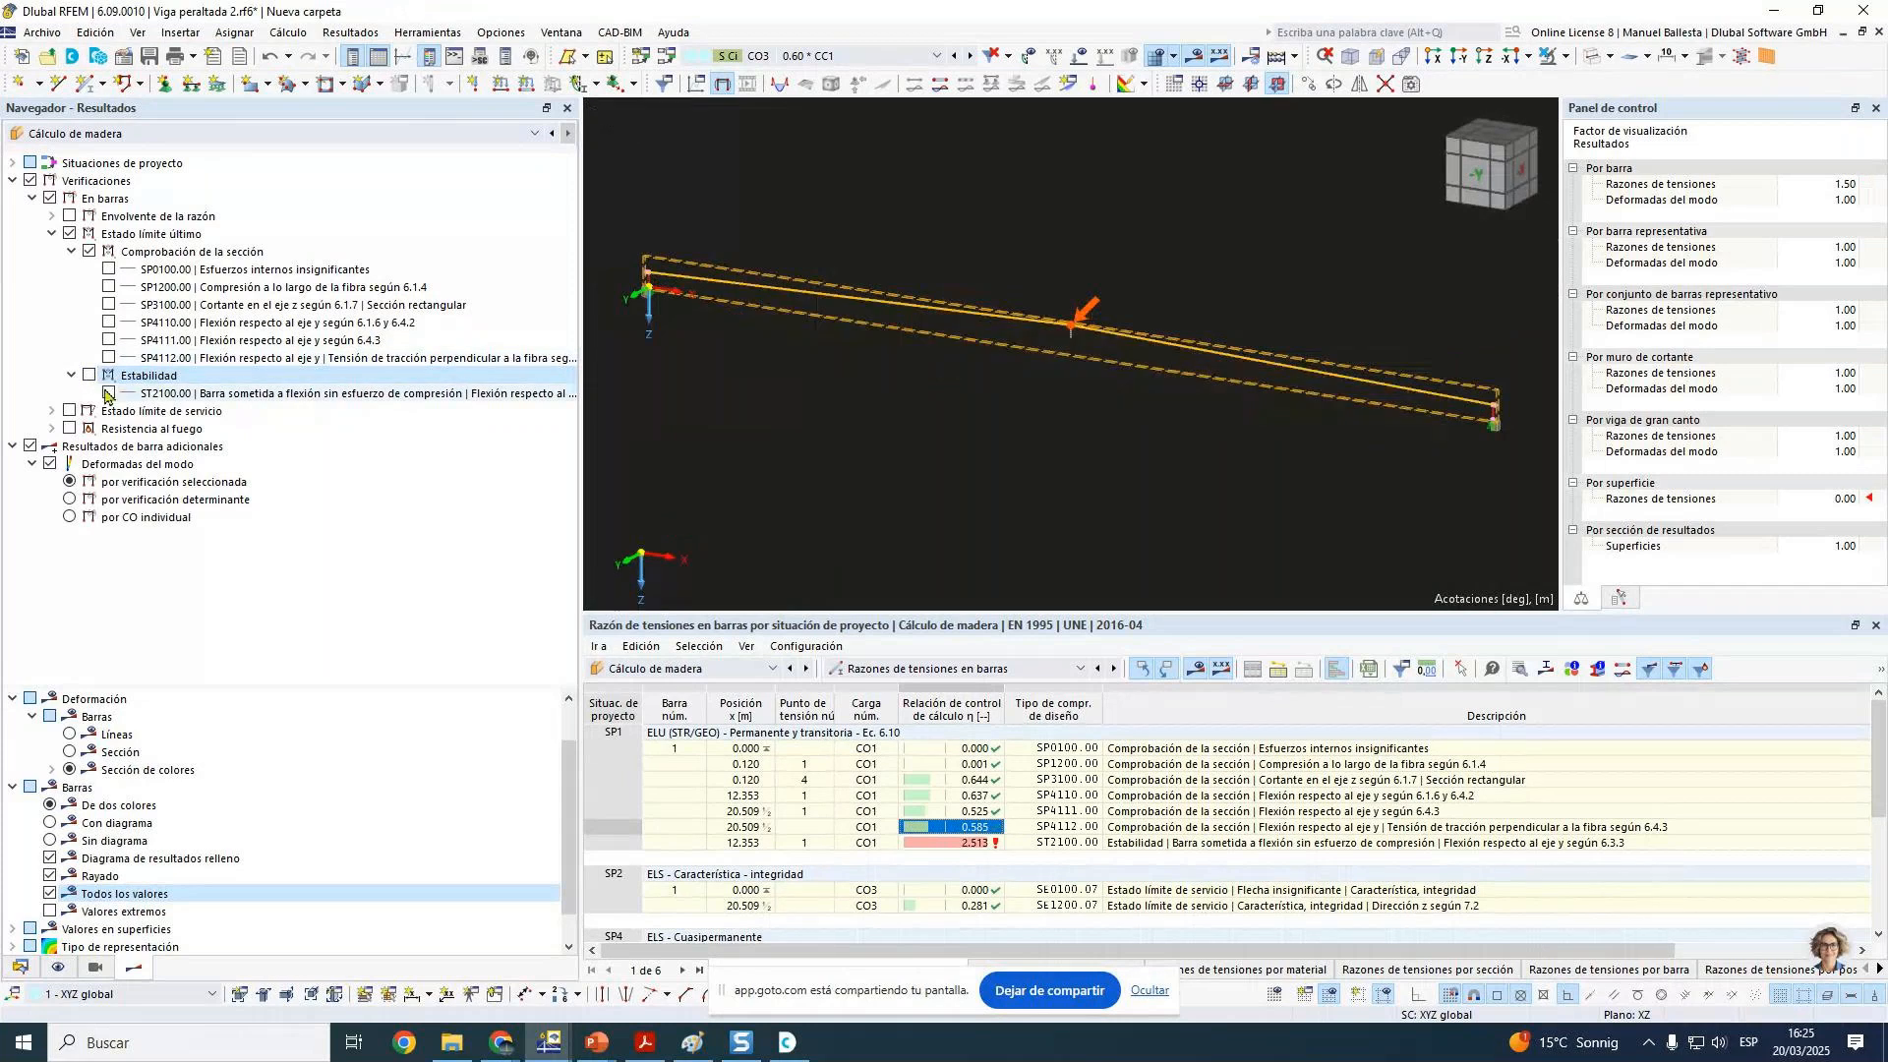
left_click(69, 217)
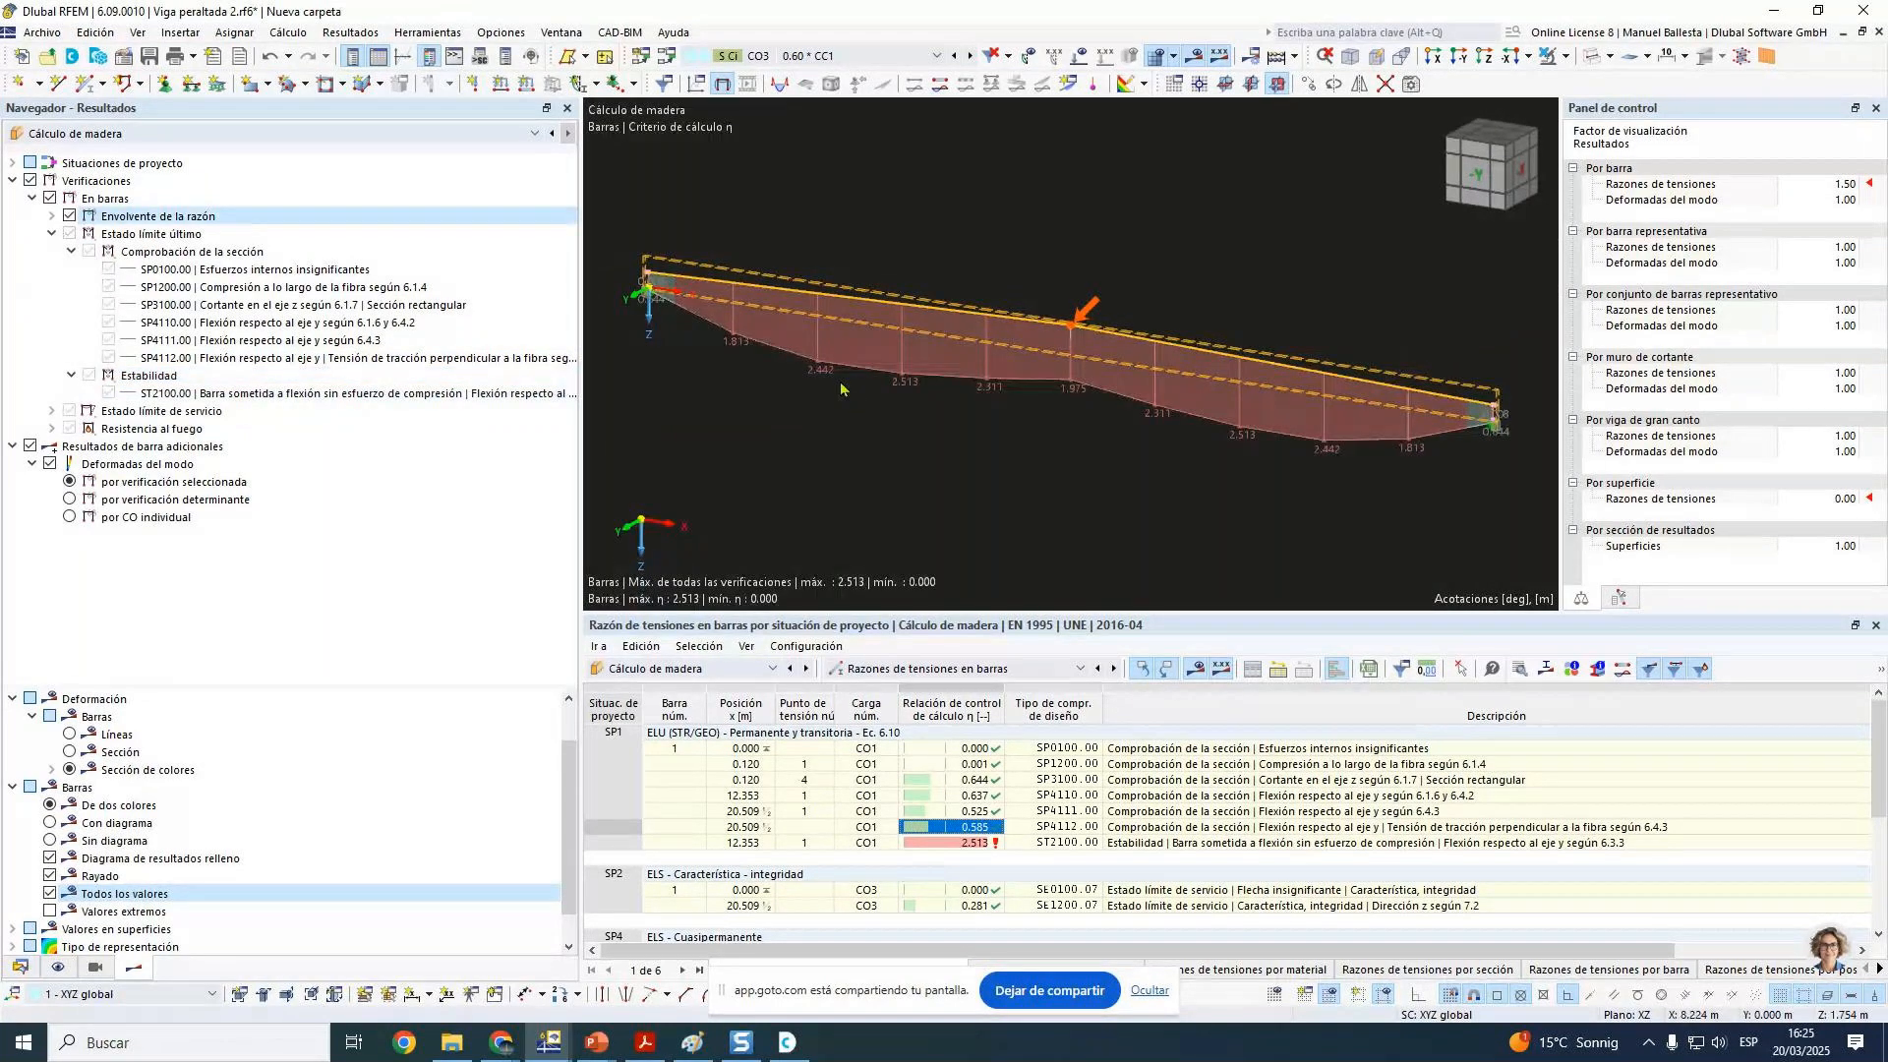
Step: Hide the envelope, serviceability, fire resistance and section check diagrams so that only the ST2100 stability check is displayed
left_click(70, 217)
left_click(69, 411)
left_click(69, 429)
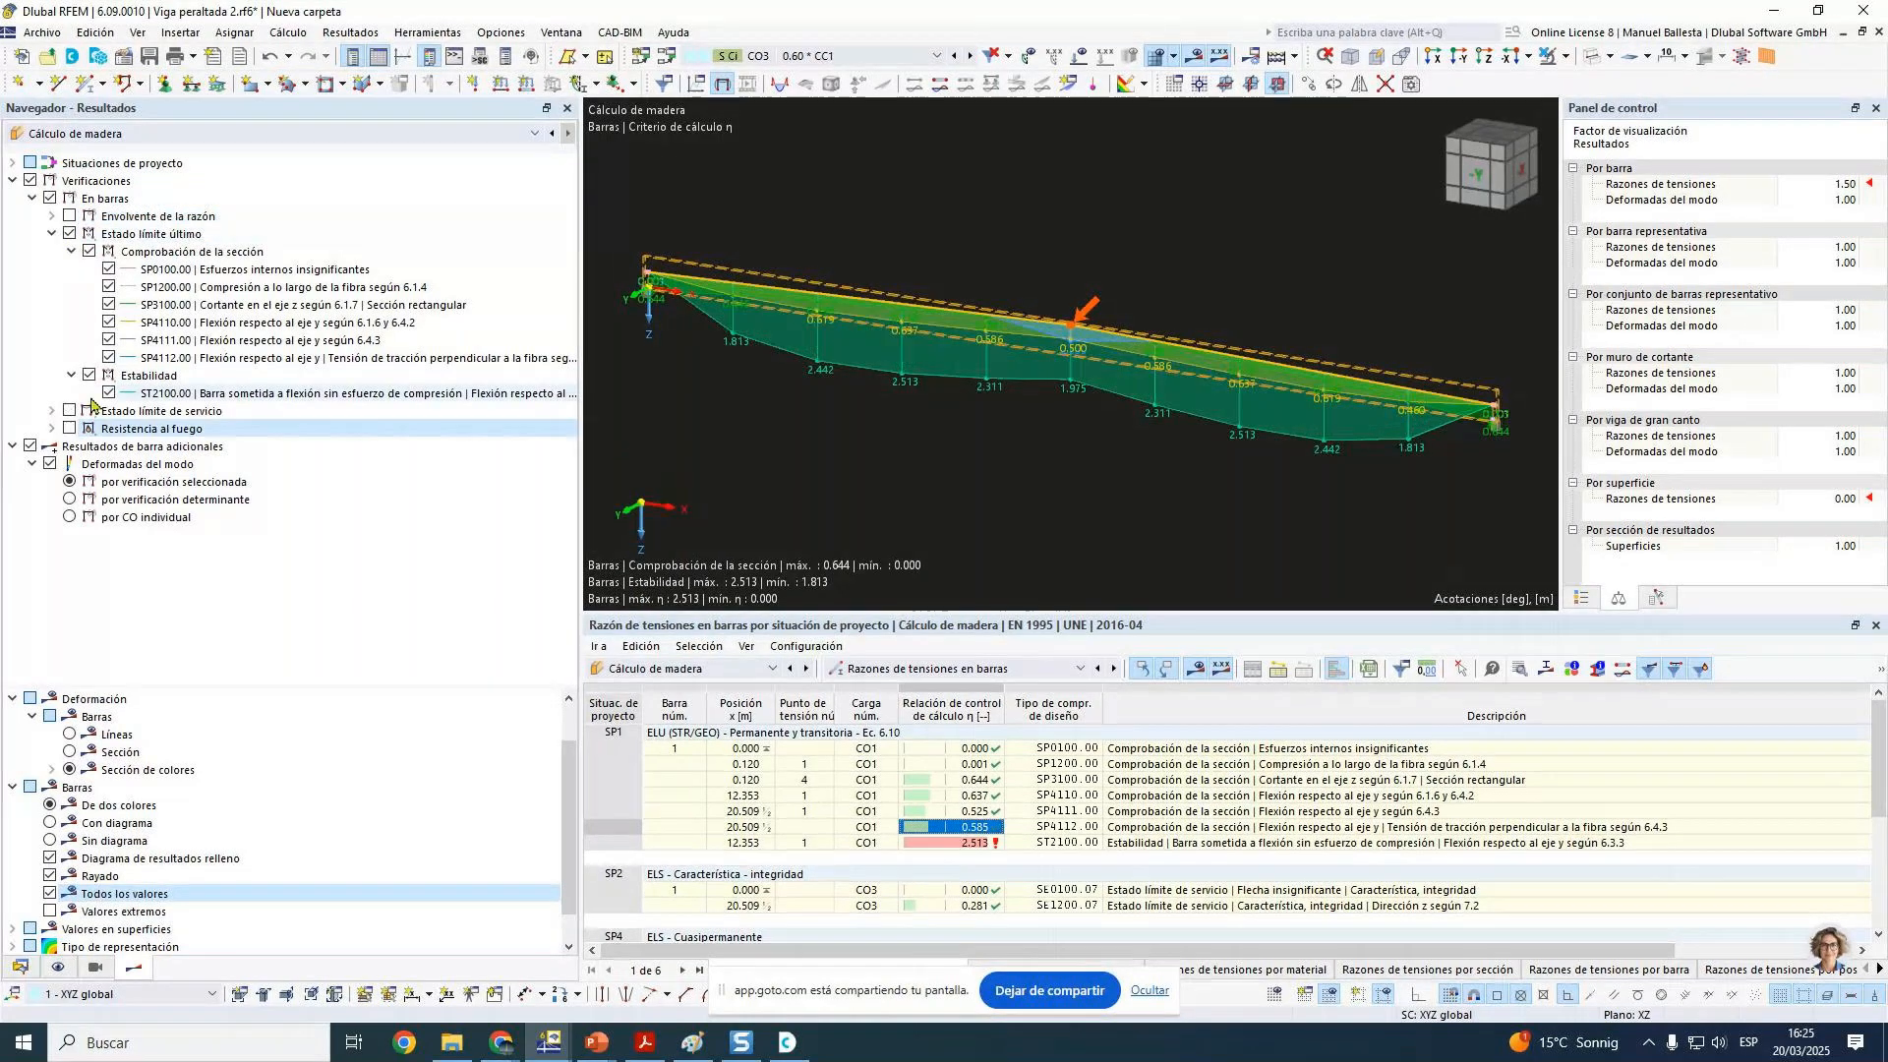
left_click(89, 251)
left_click(175, 393)
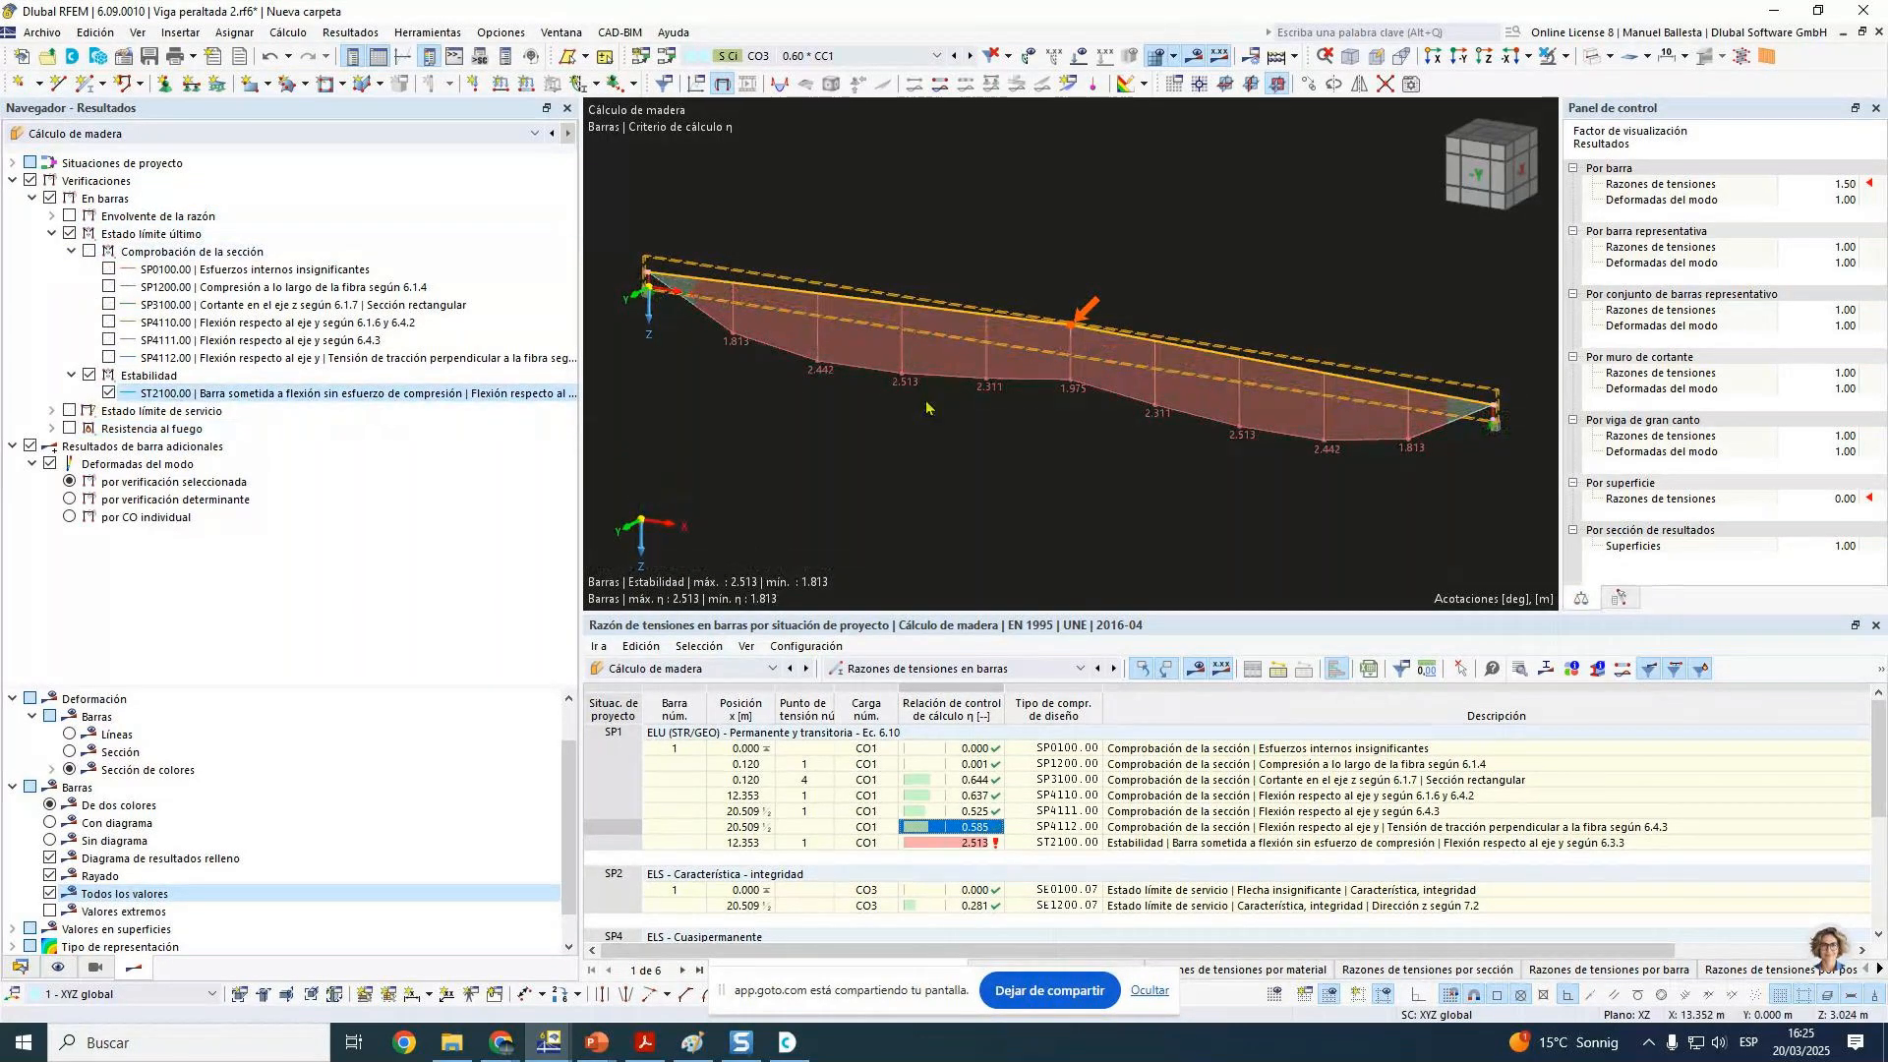
Step: Examine the ST2100 lateral buckling verification details according to 6.3.3, including the equivalent member length
left_click(929, 843)
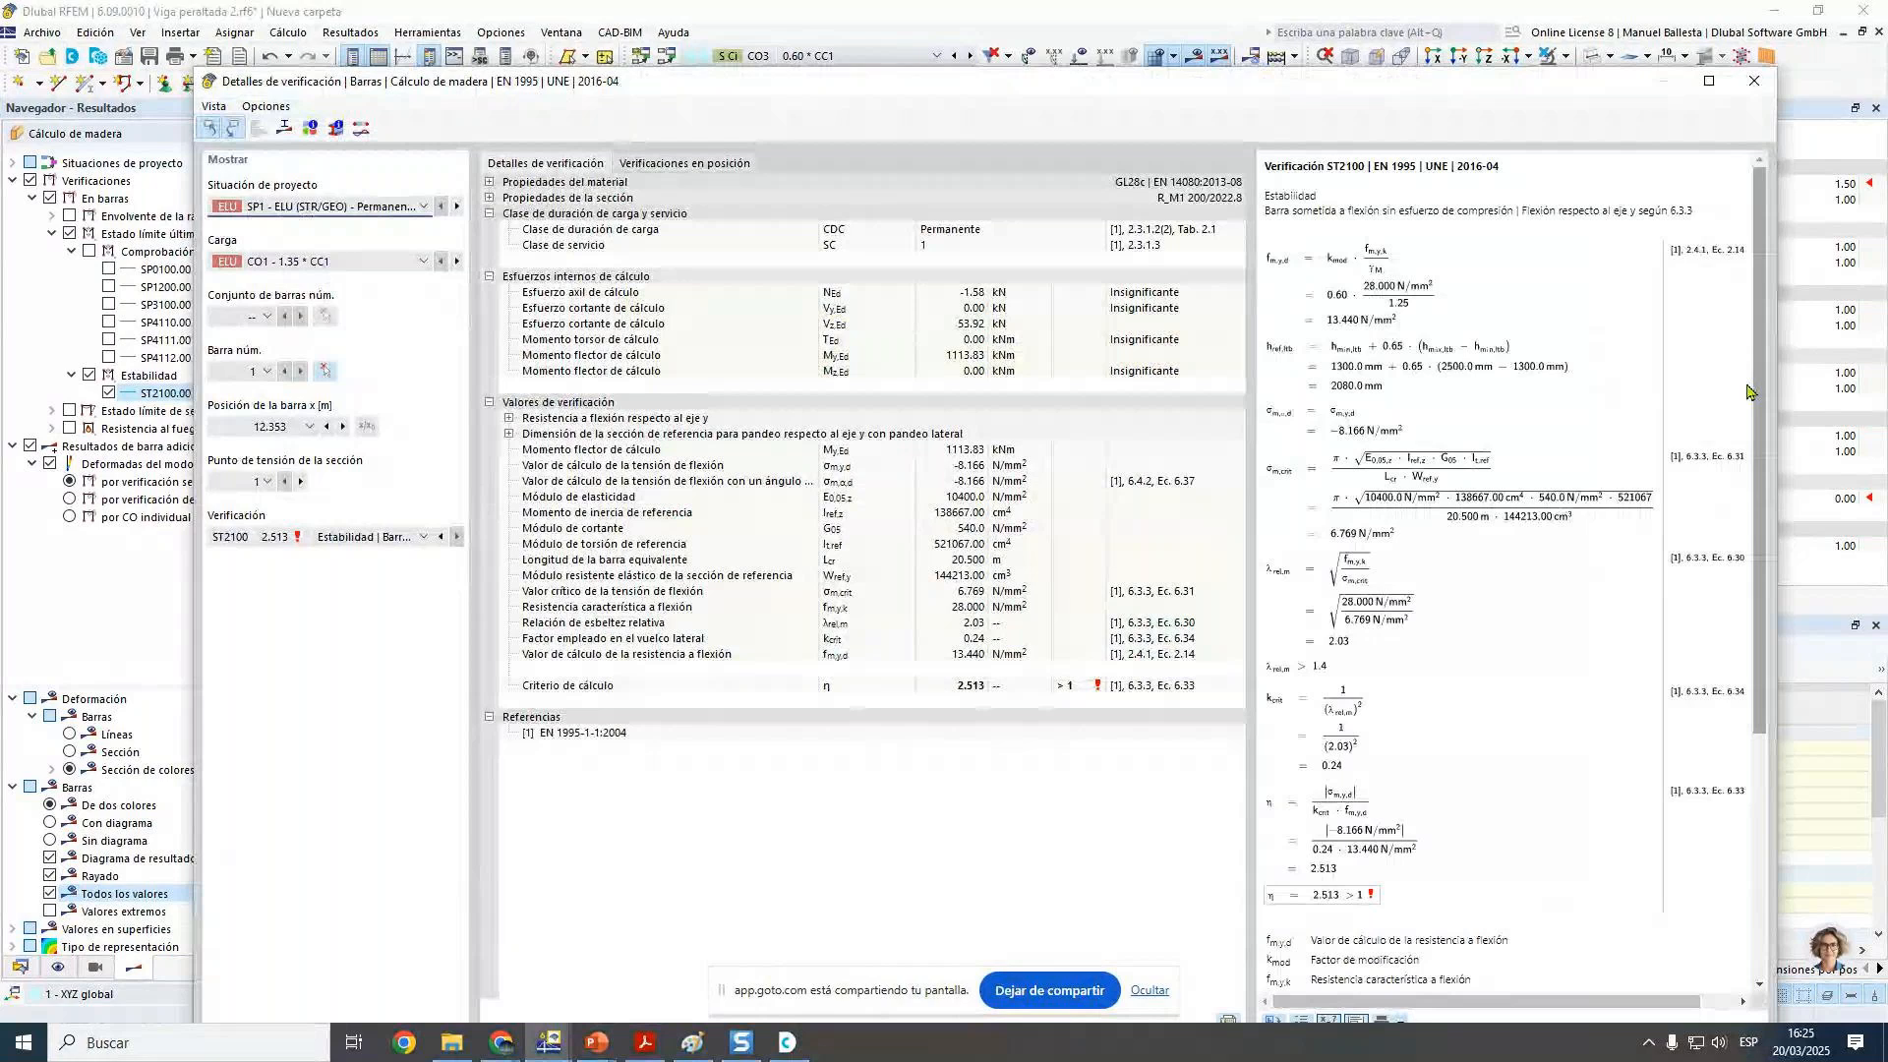
left_click(961, 569)
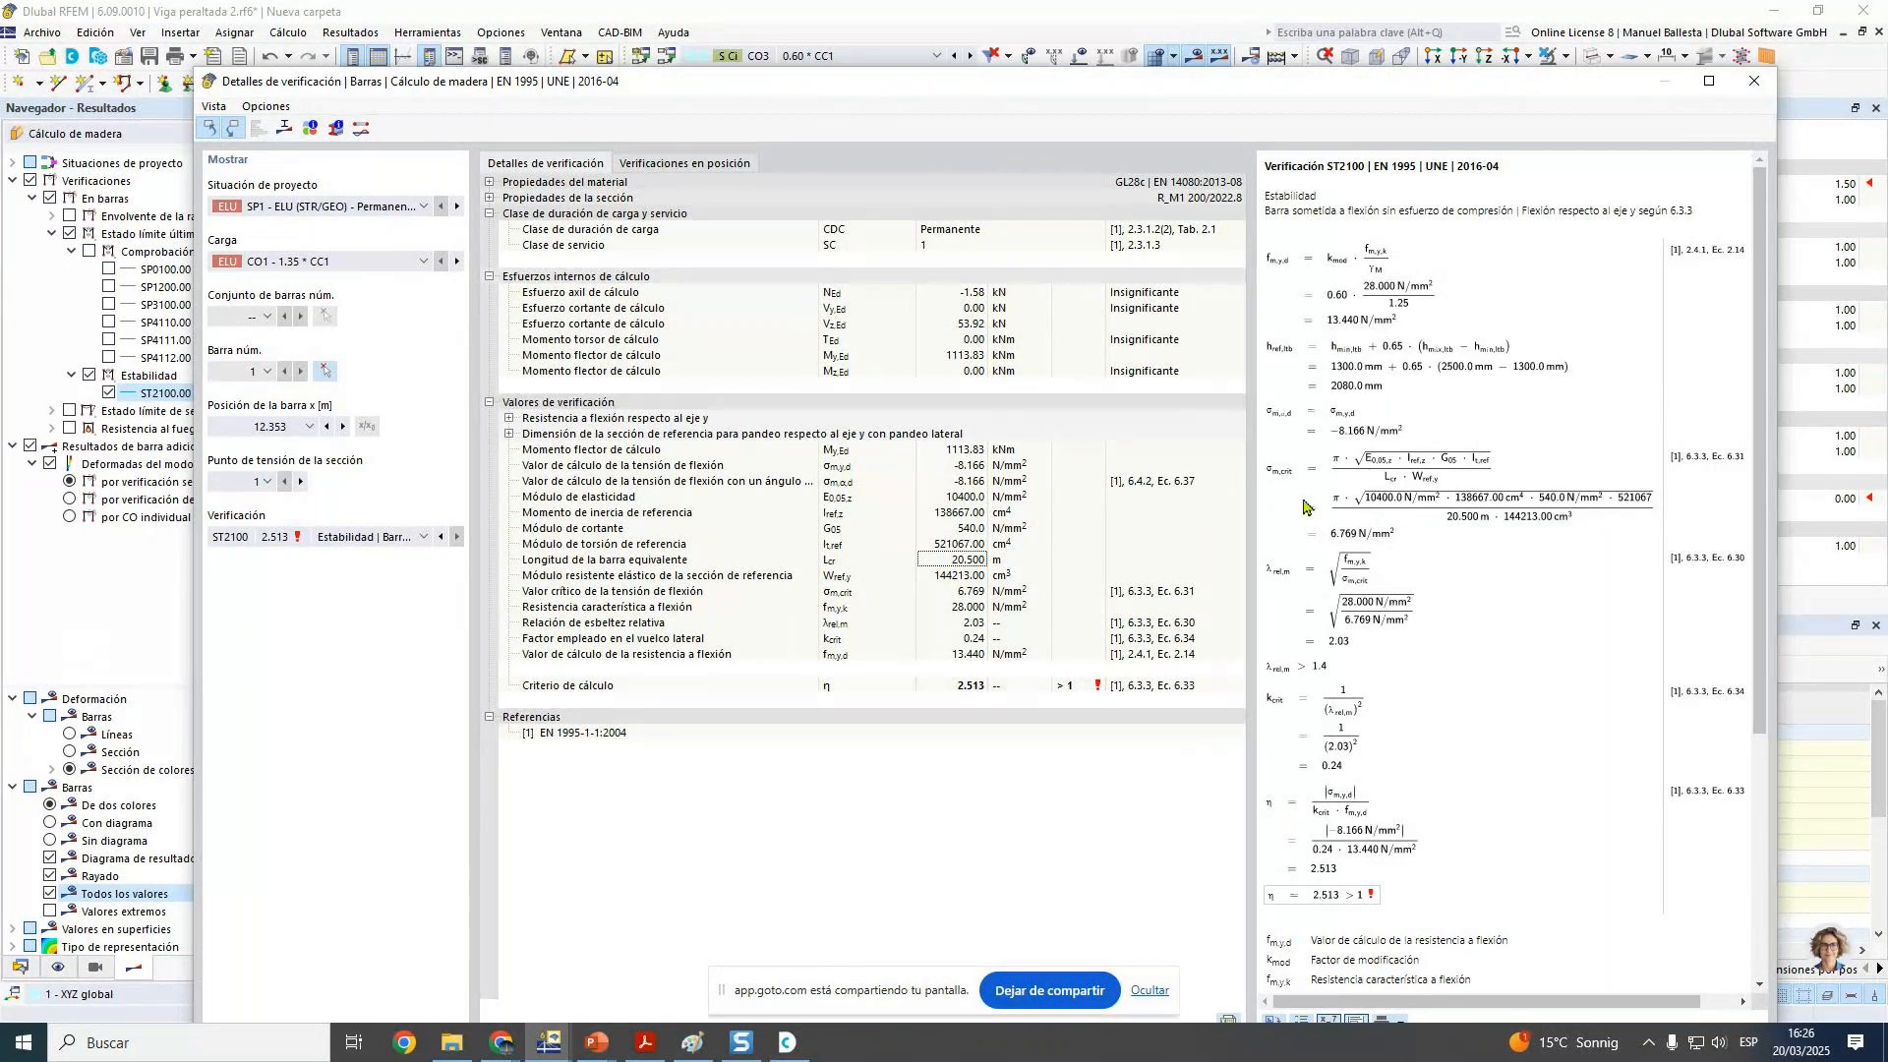
left_click(1751, 86)
Step: Set the elastic critical moment determination in the beam's standard effective lengths to the eigenvalue method
double_click(950, 535)
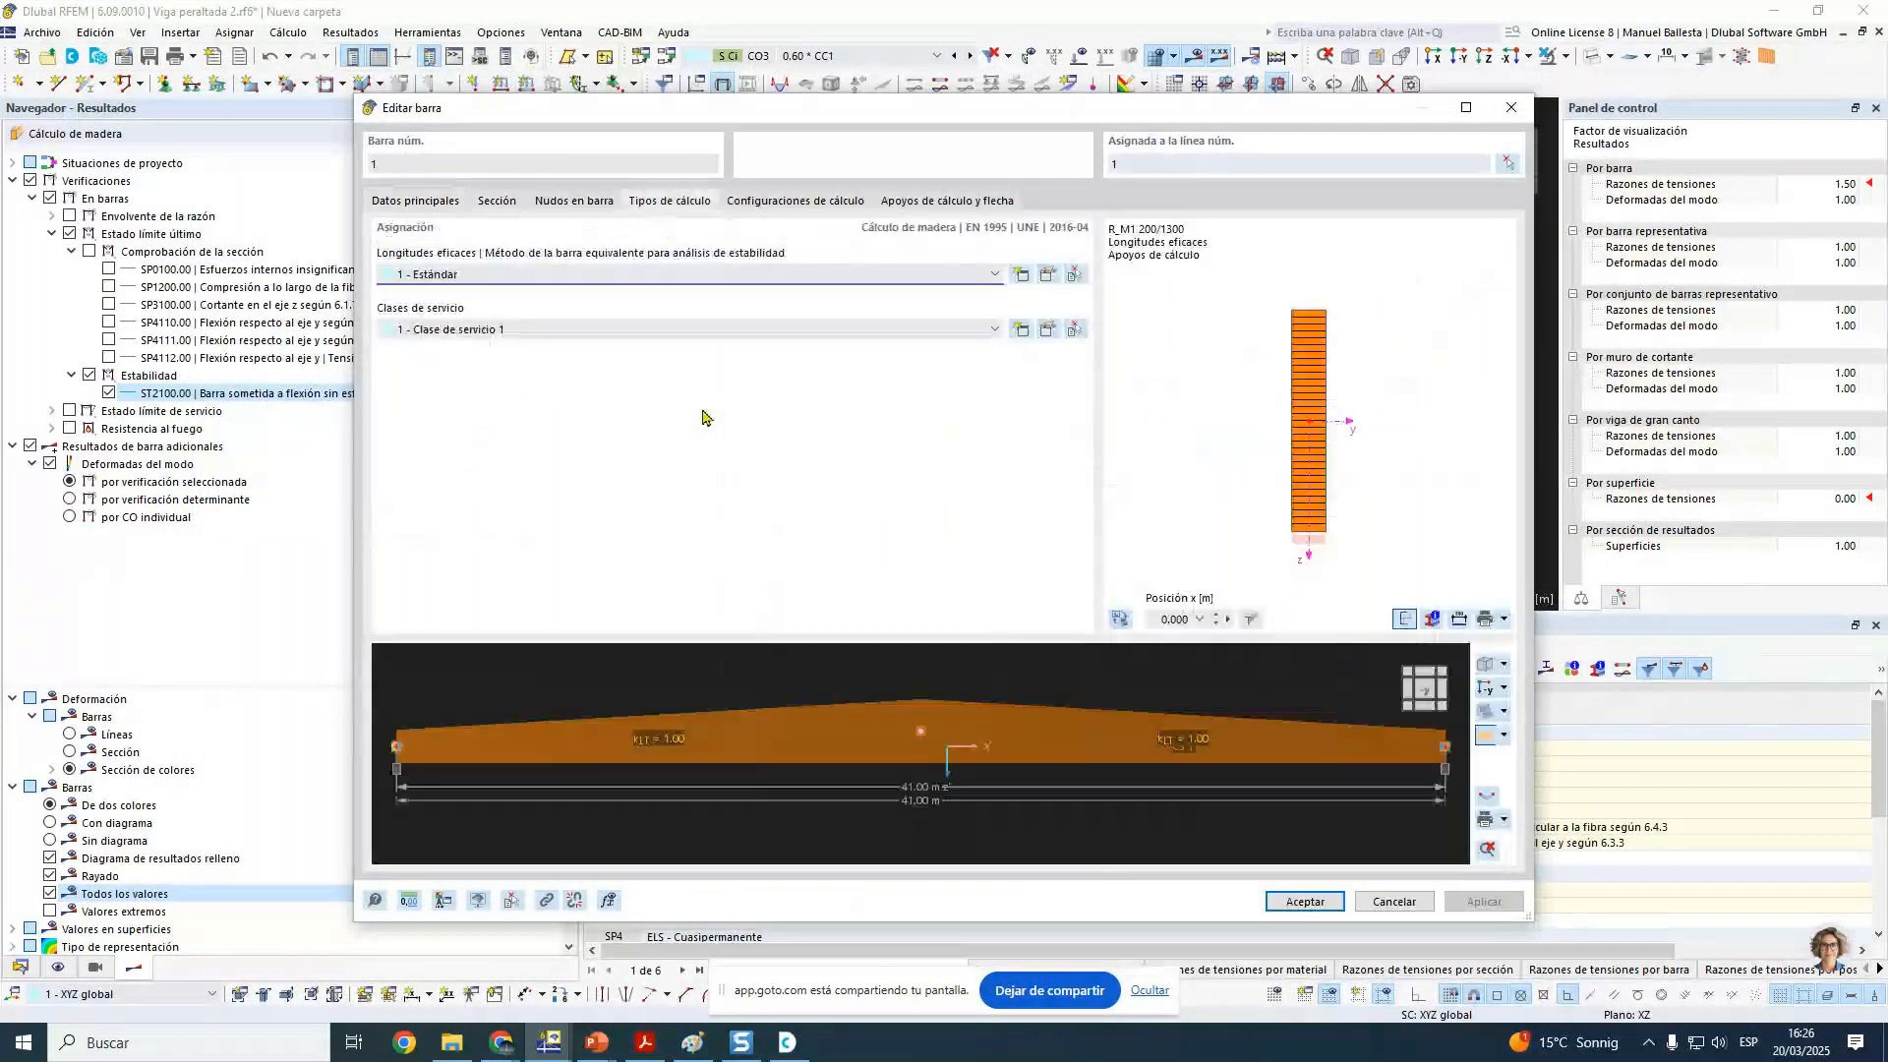
left_click(1048, 275)
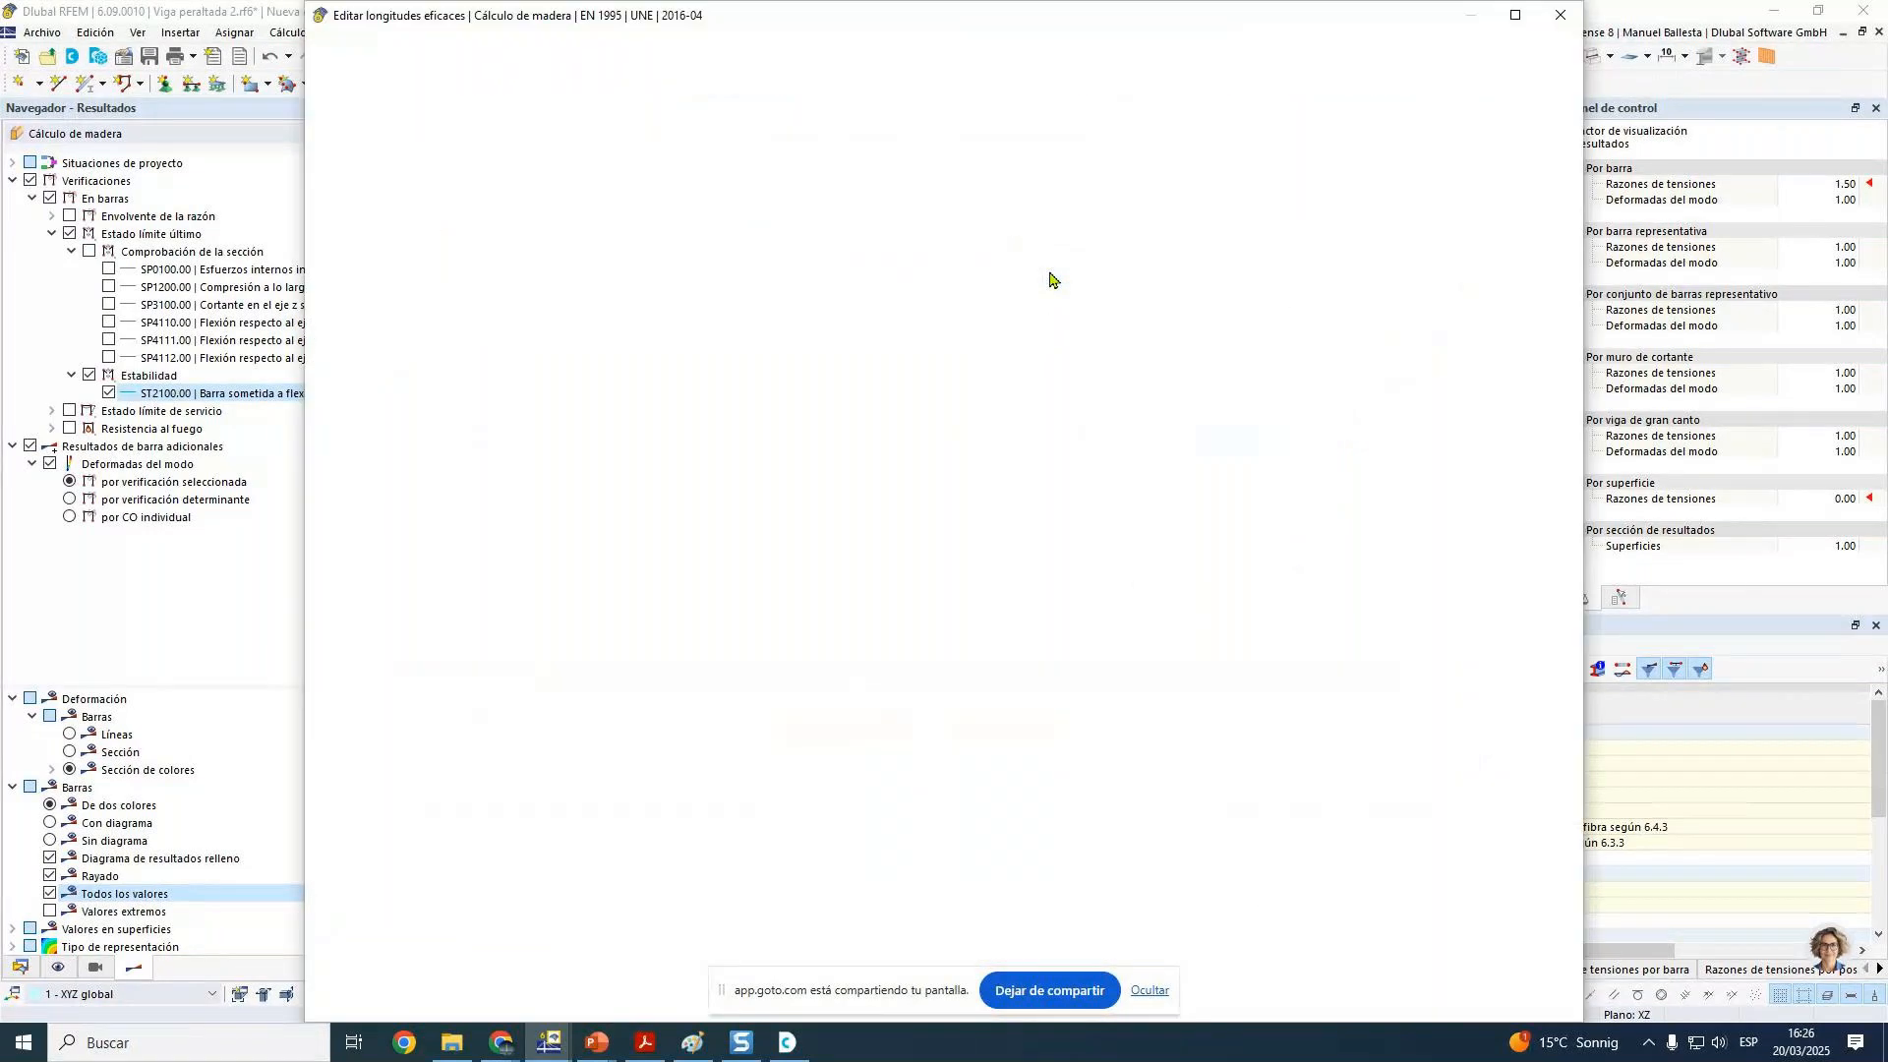
left_click(569, 297)
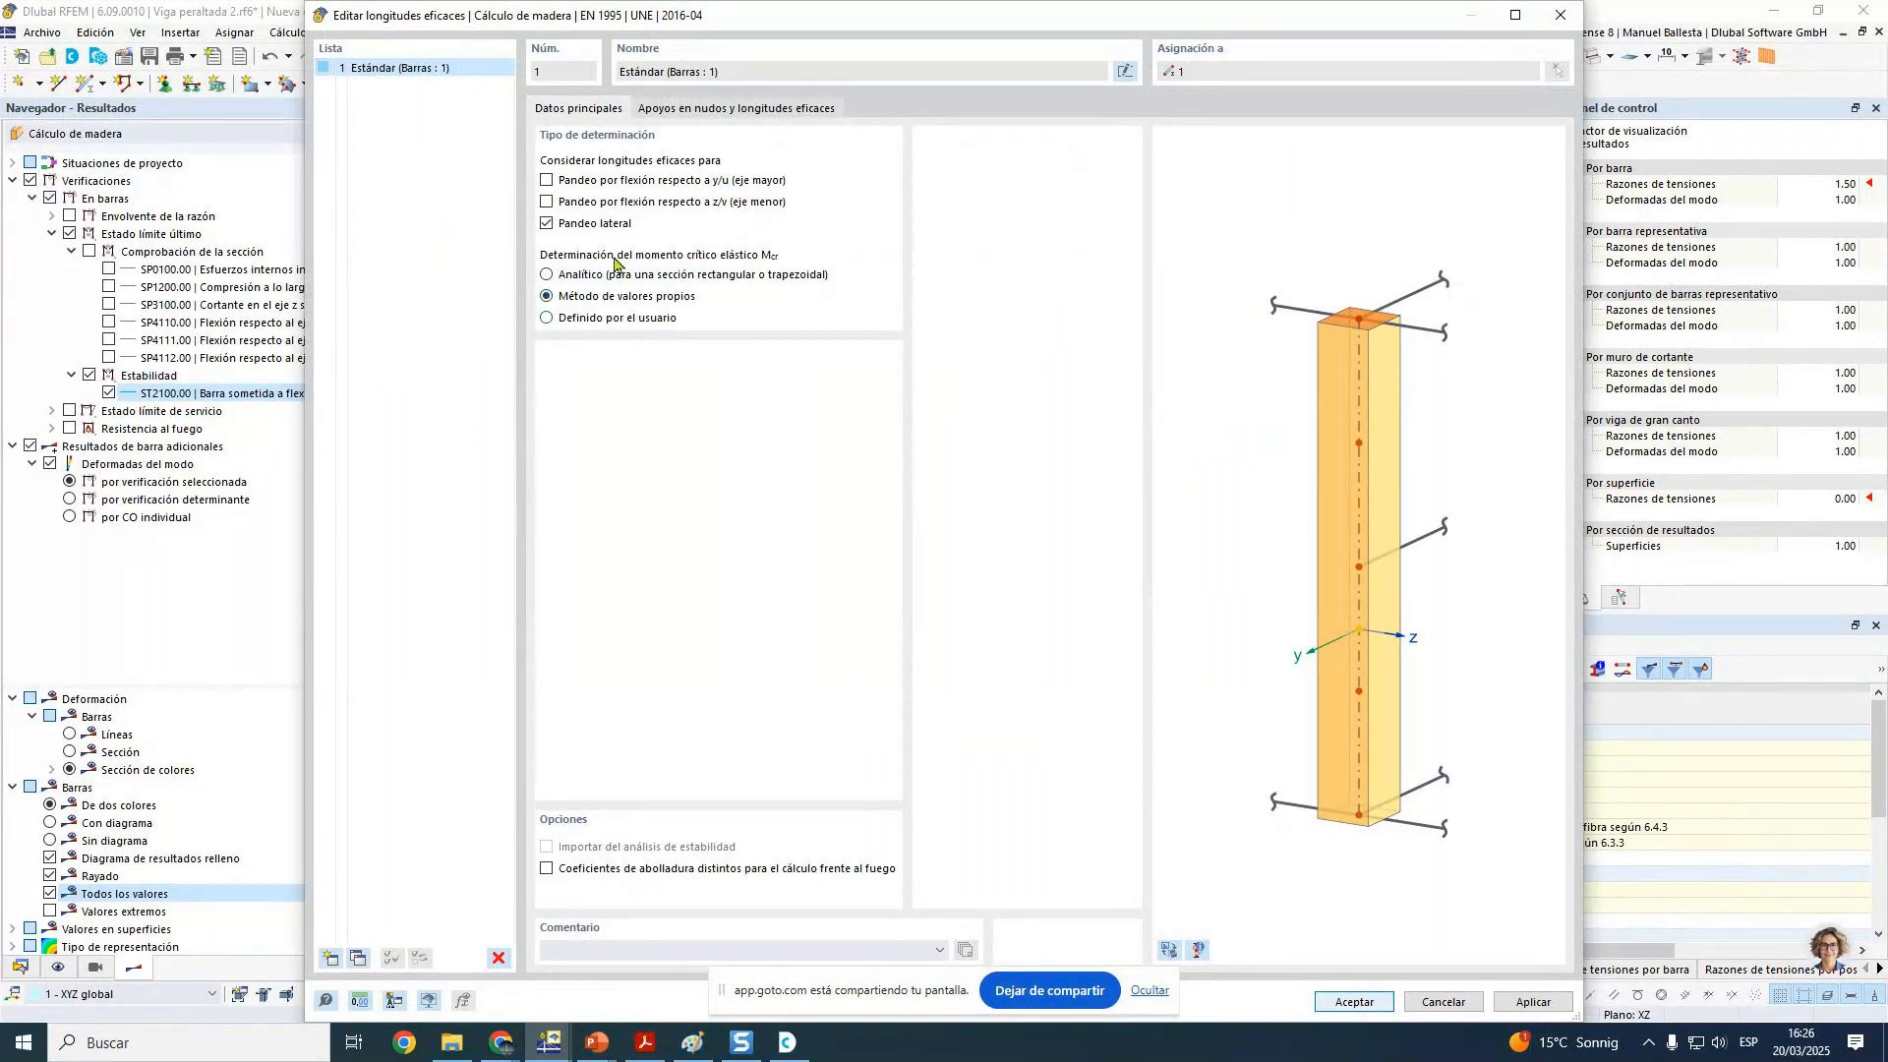
Step: Review the nodal supports and lateral buckling lengths on the beam model, then accept the effective lengths and member settings
left_click(709, 112)
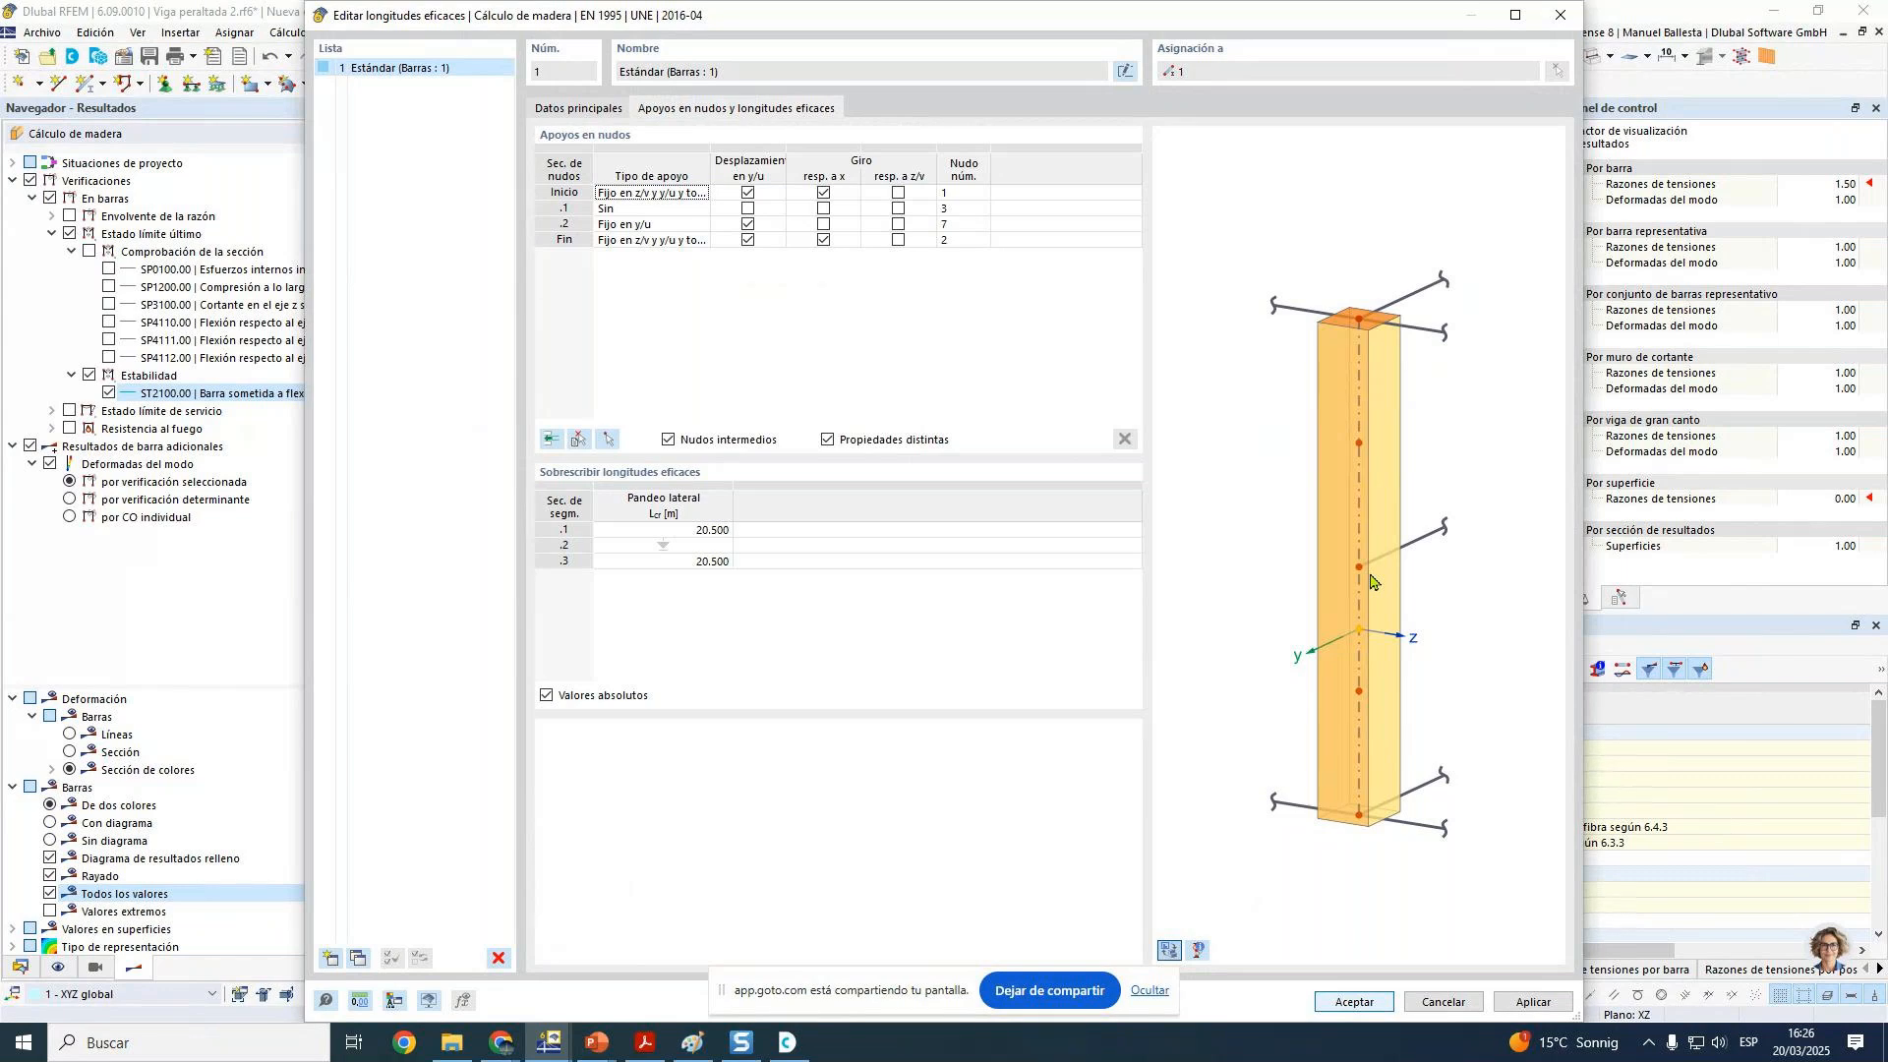
mouse_move(1370, 576)
scroll(1332, 534, "up", 5)
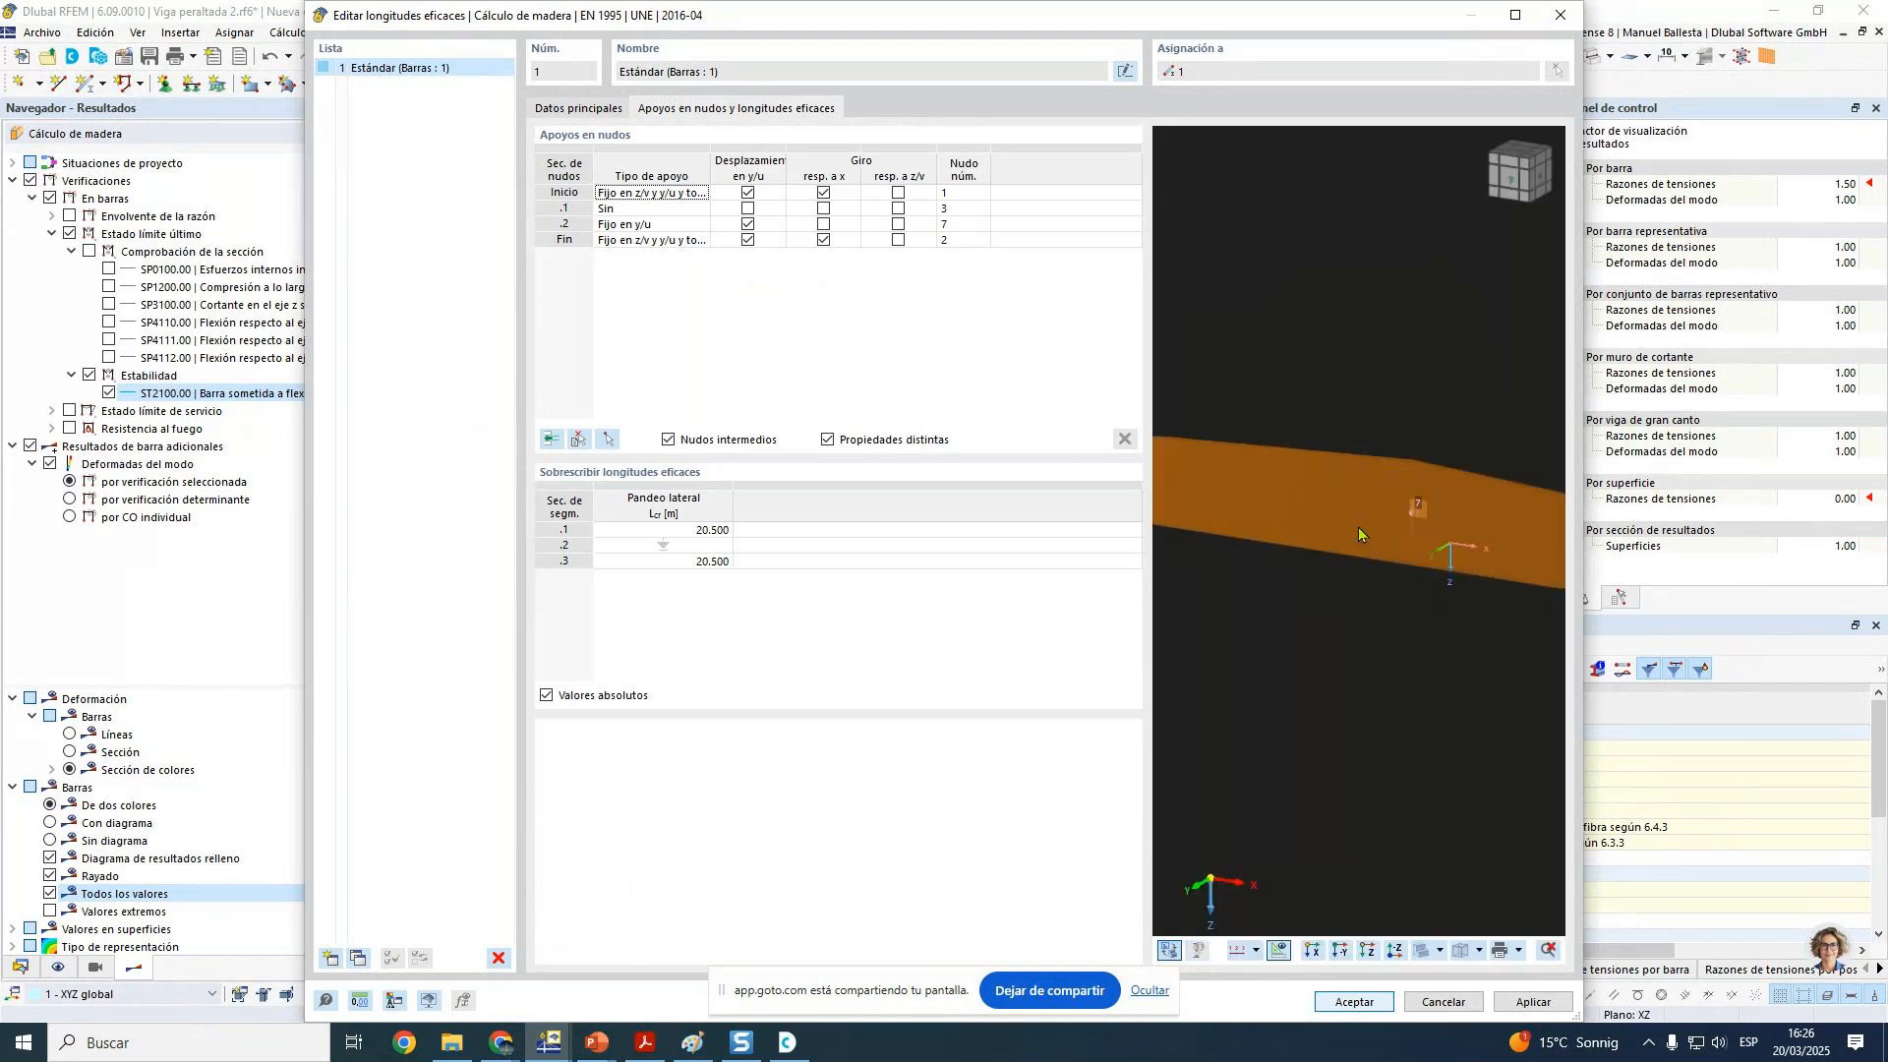
scroll(1359, 527, "down", 2)
middle_click_drag(1466, 481, 1237, 500, "ctrl")
mouse_move(1264, 32)
left_mouse_down()
mouse_move(1747, 155)
mouse_move(1280, 39)
left_mouse_up()
left_click(1377, 1014)
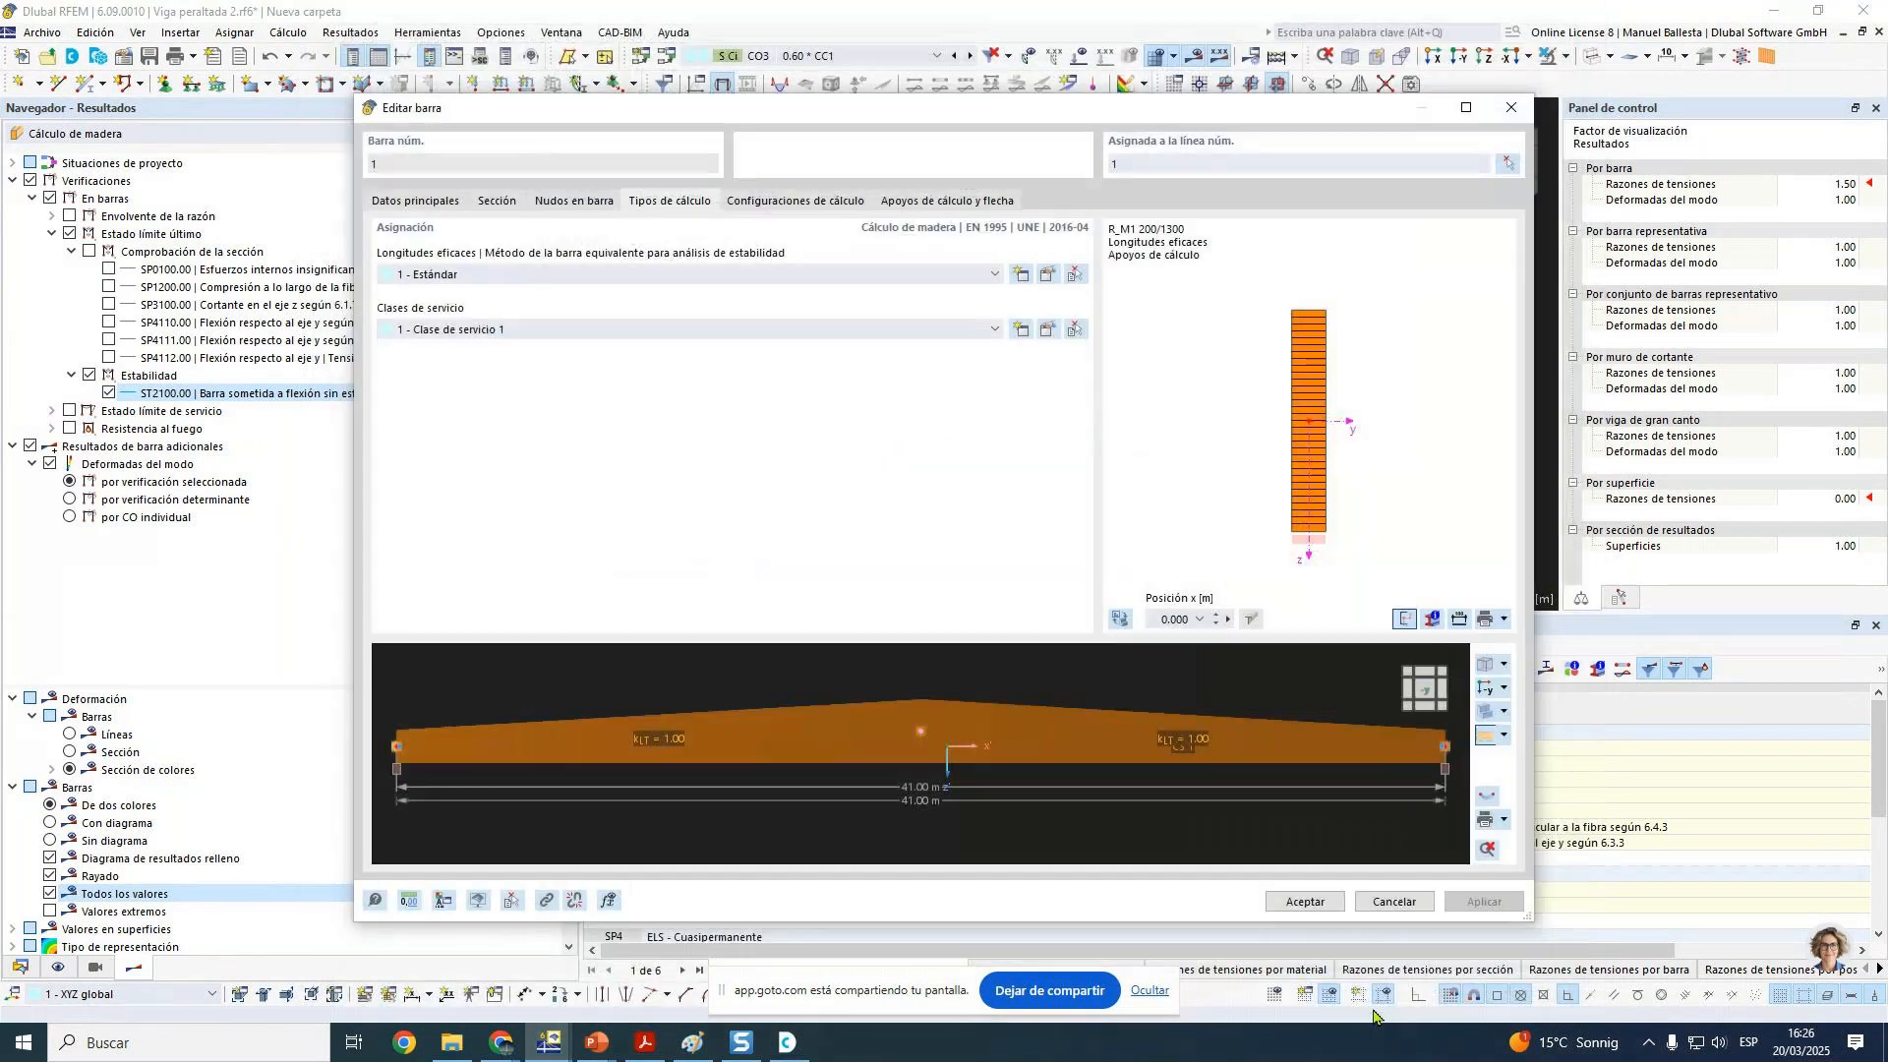
left_click(1305, 902)
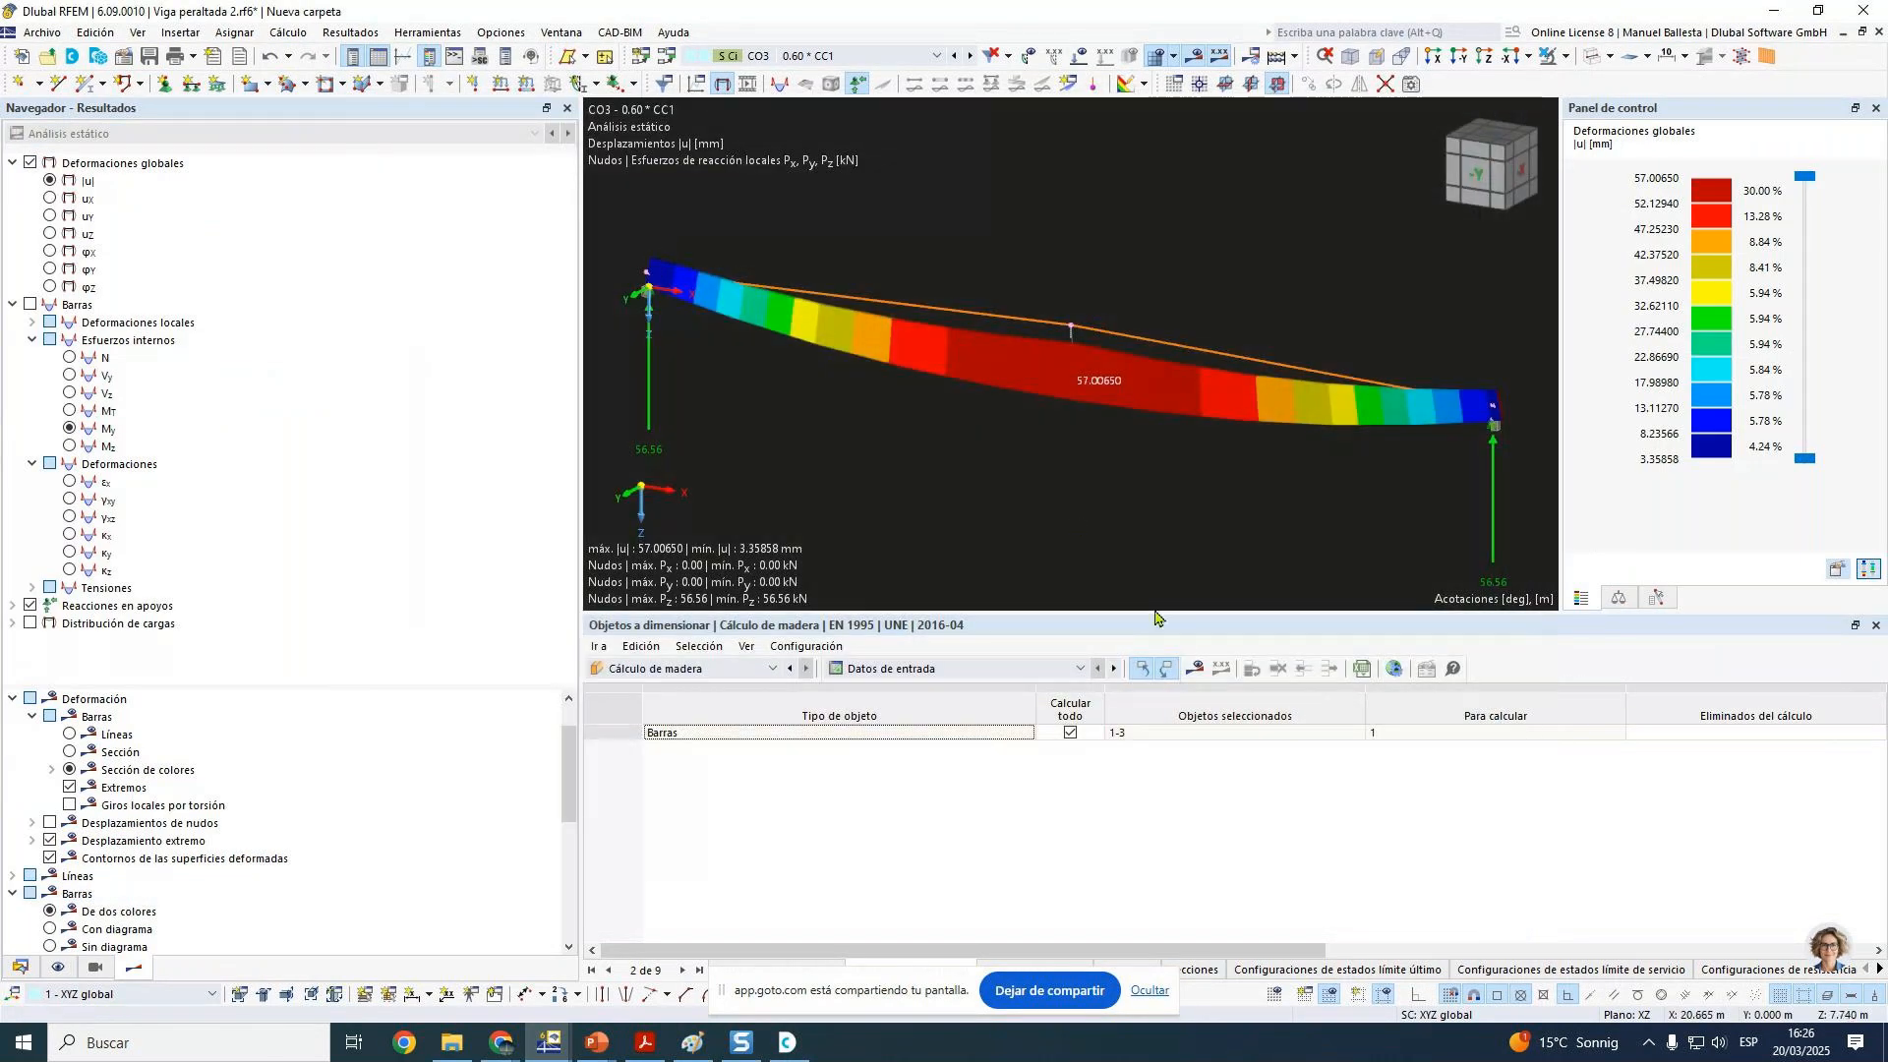
Step: Recalculate the timber design with the updated effective lengths
left_click(1195, 669)
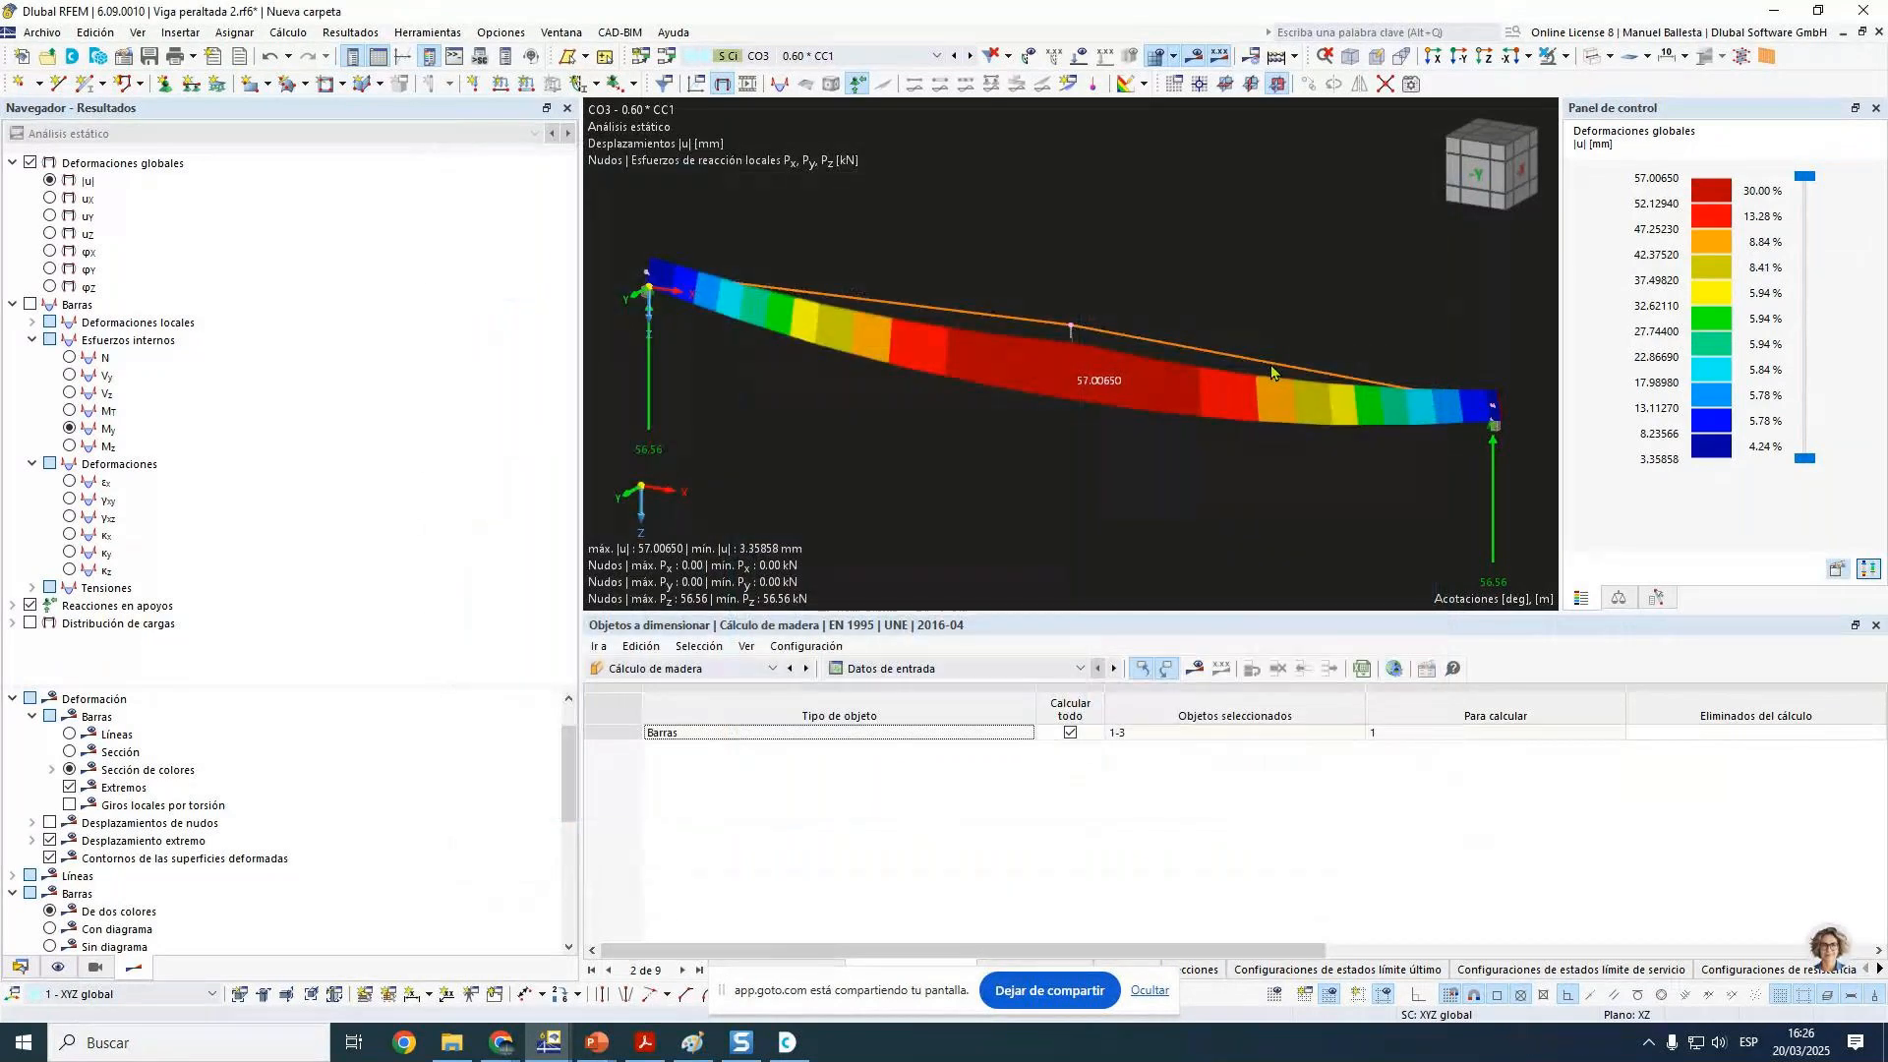
scroll(862, 466, "up", 1)
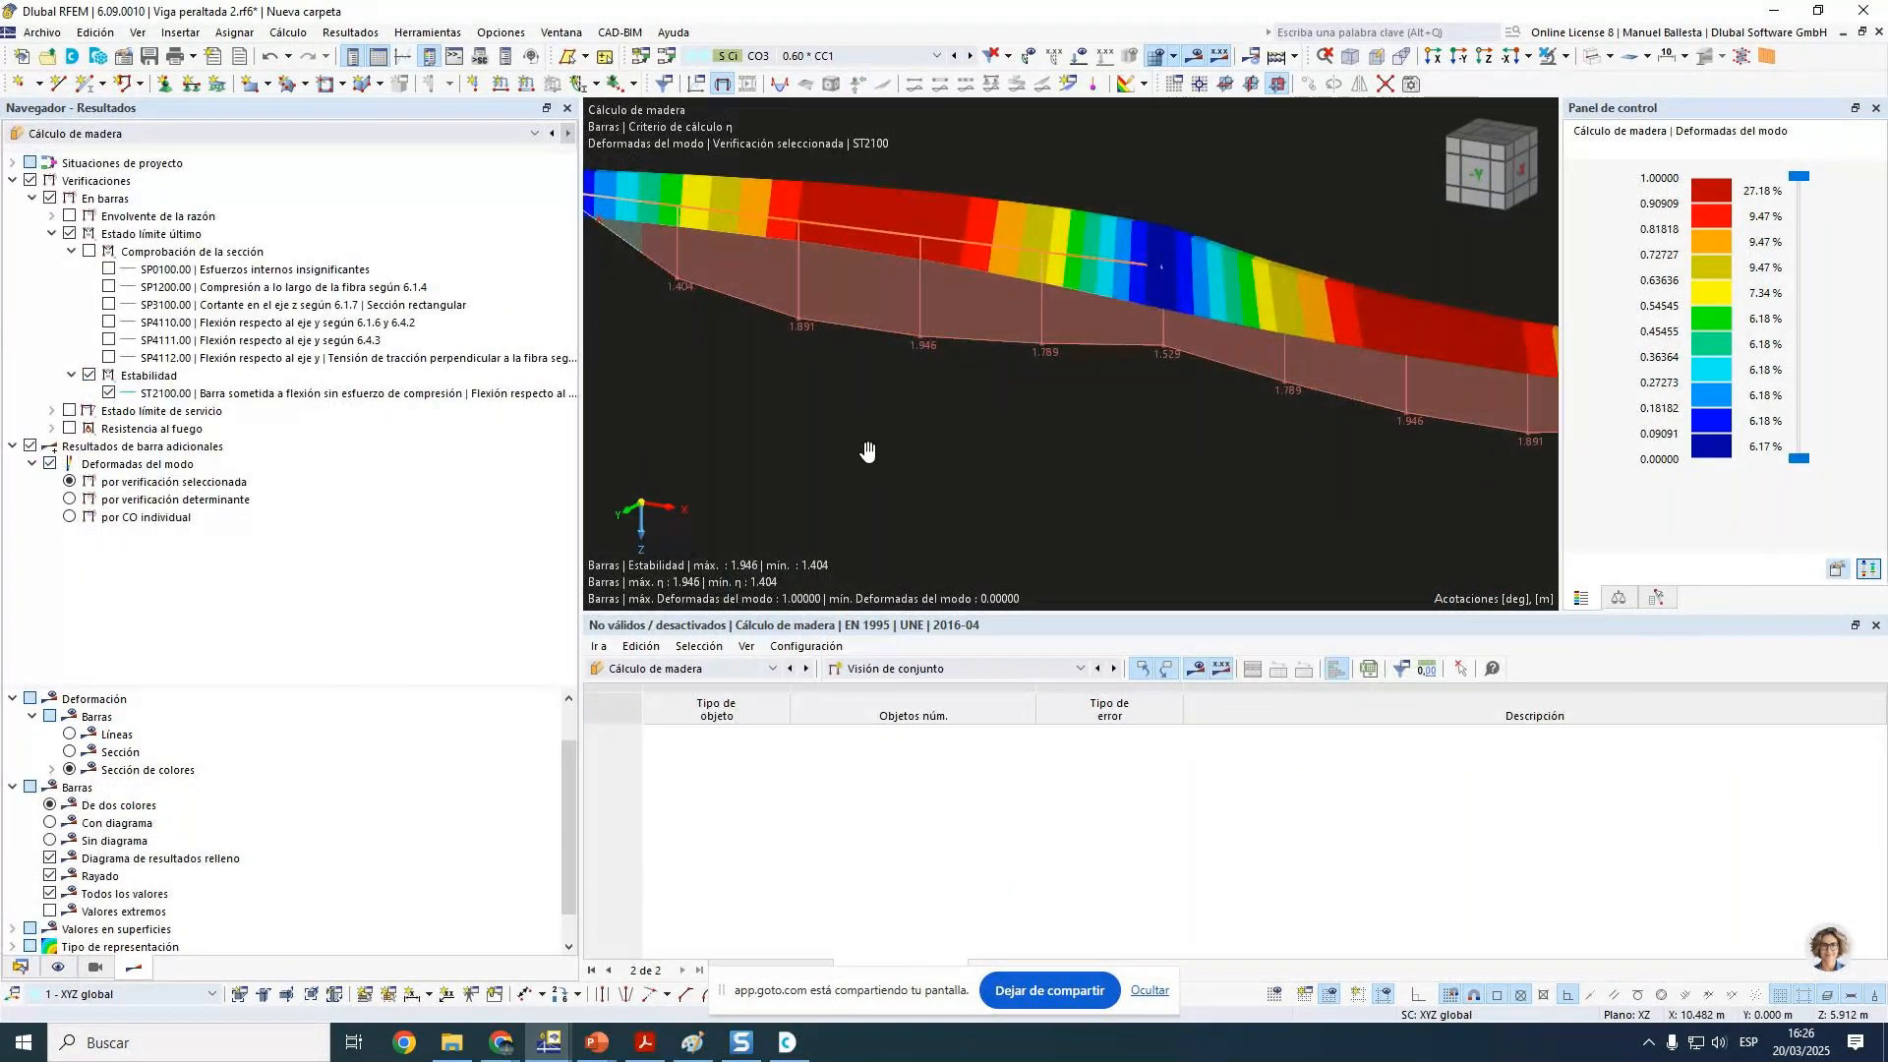
scroll(856, 423, "down", 1)
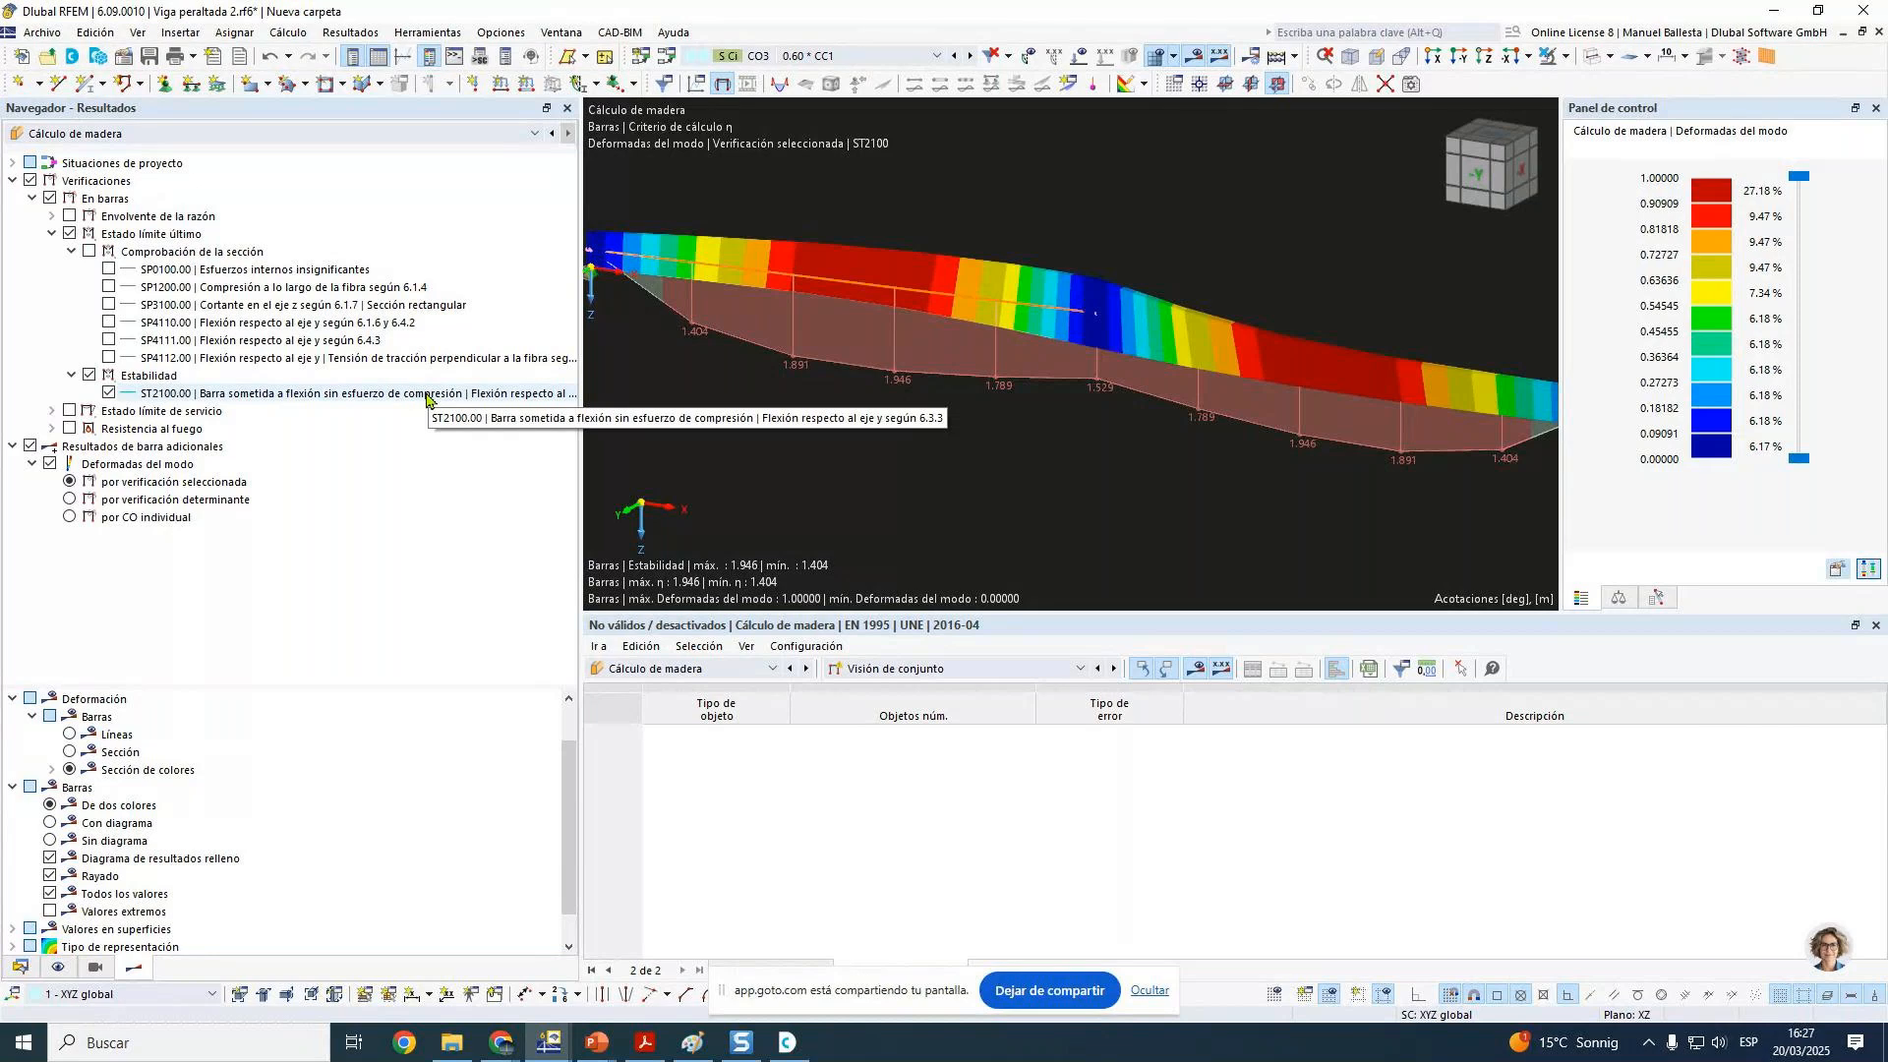
Step: Compare the mode shape by governing check and by selected check, and inspect the beam's lateral buckling shape in 3D
left_click(70, 498)
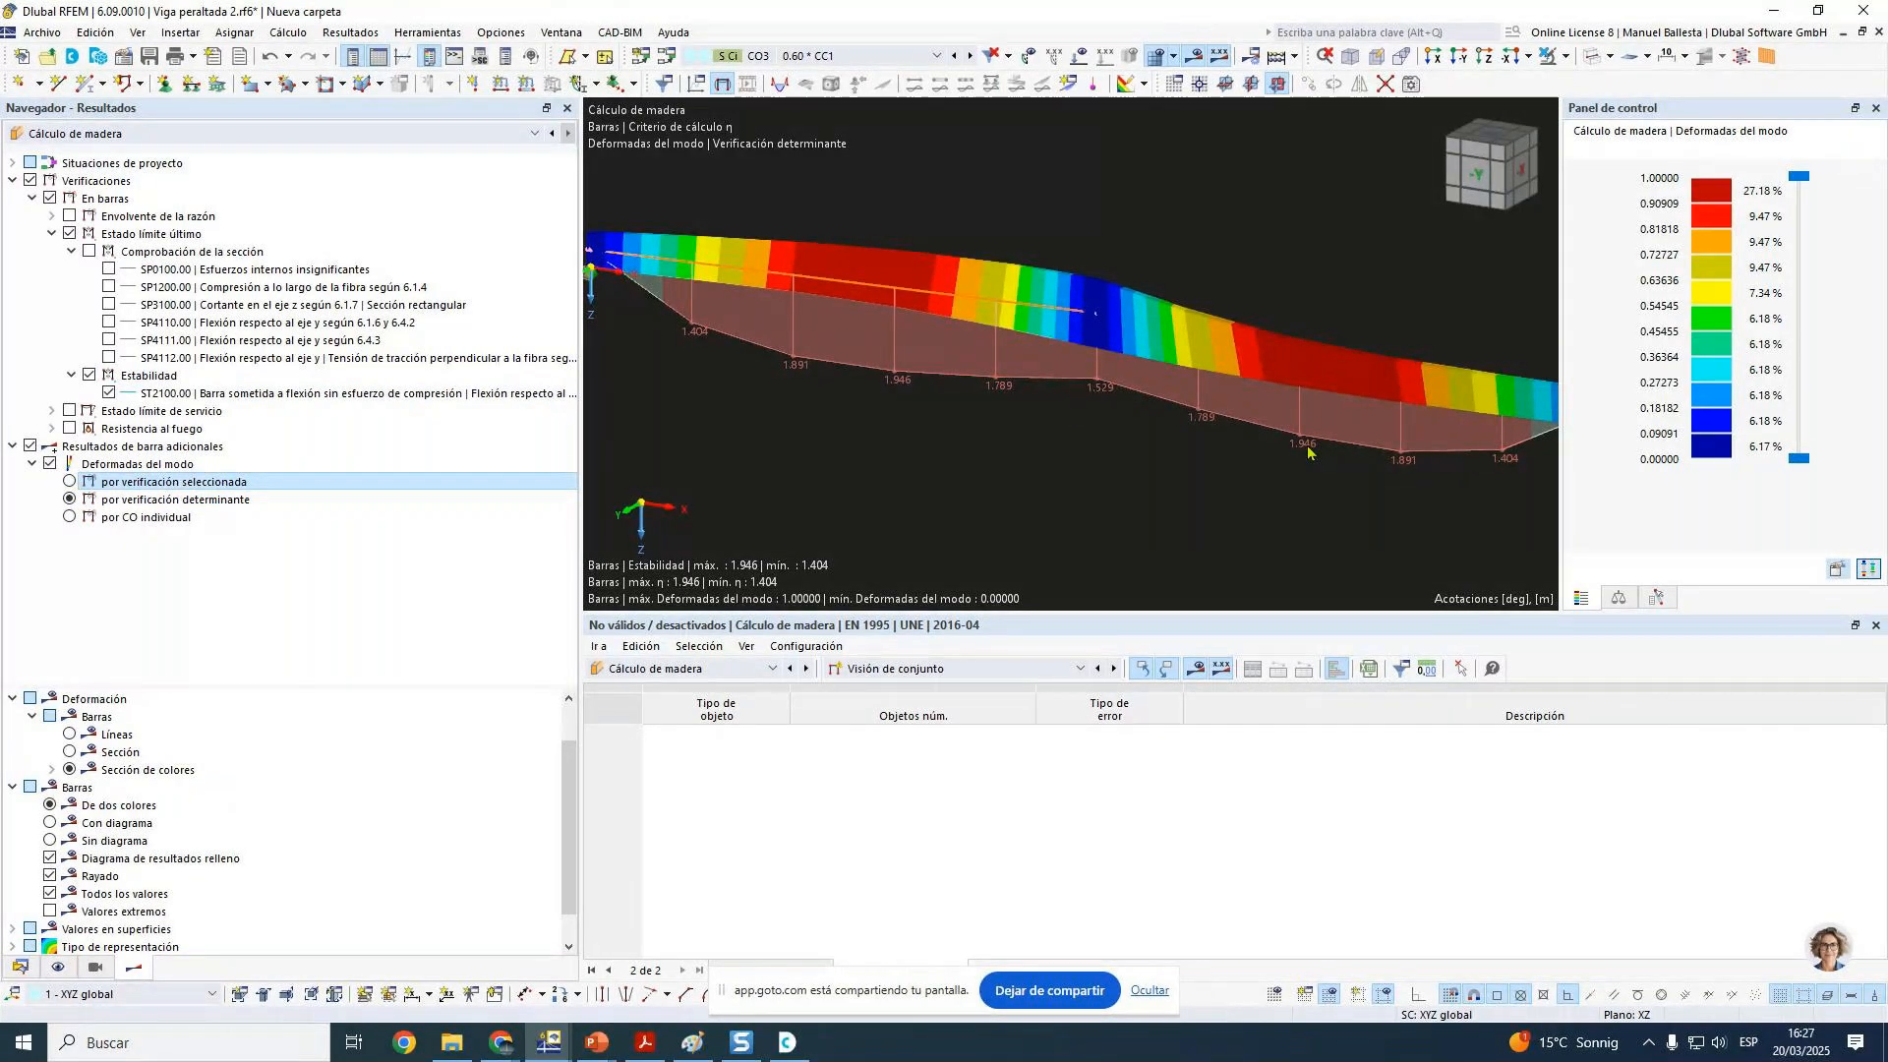
middle_click_drag(1306, 449, 1202, 273, "ctrl")
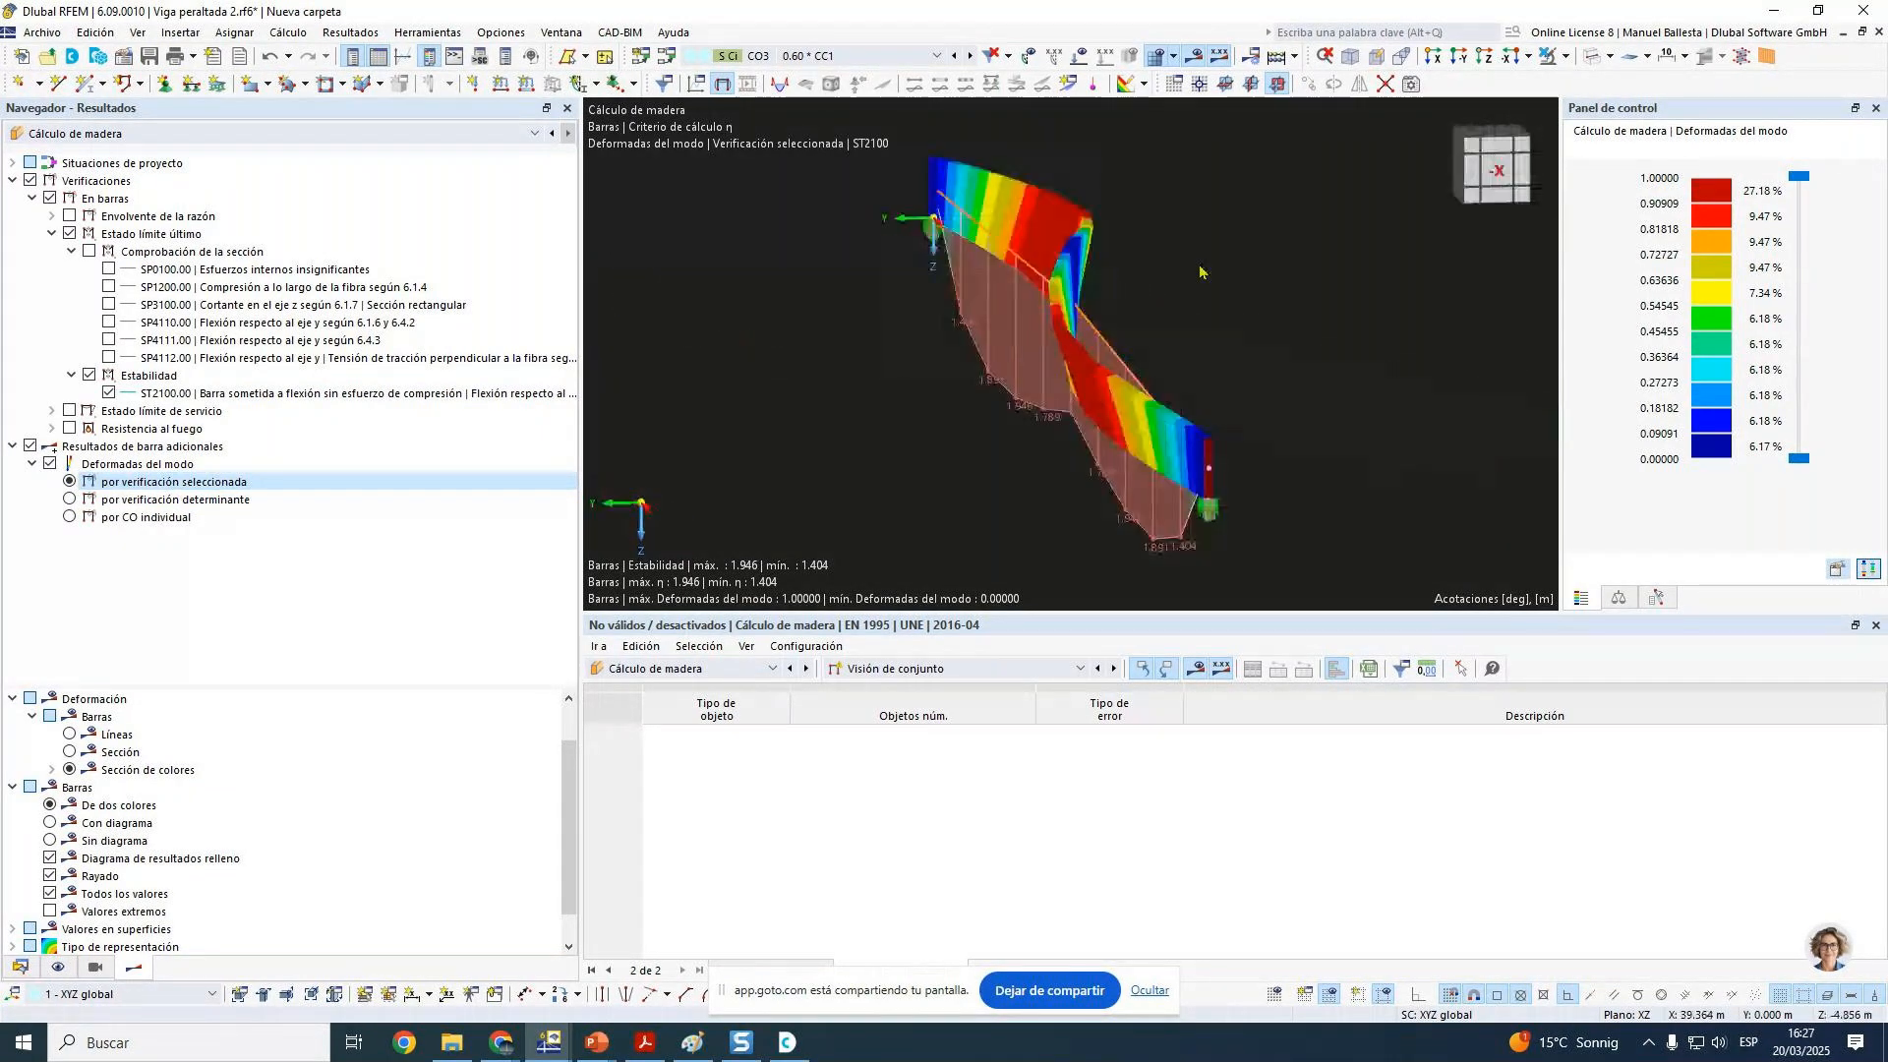
scroll(1058, 280, "up", 3)
scroll(1065, 320, "down", 4)
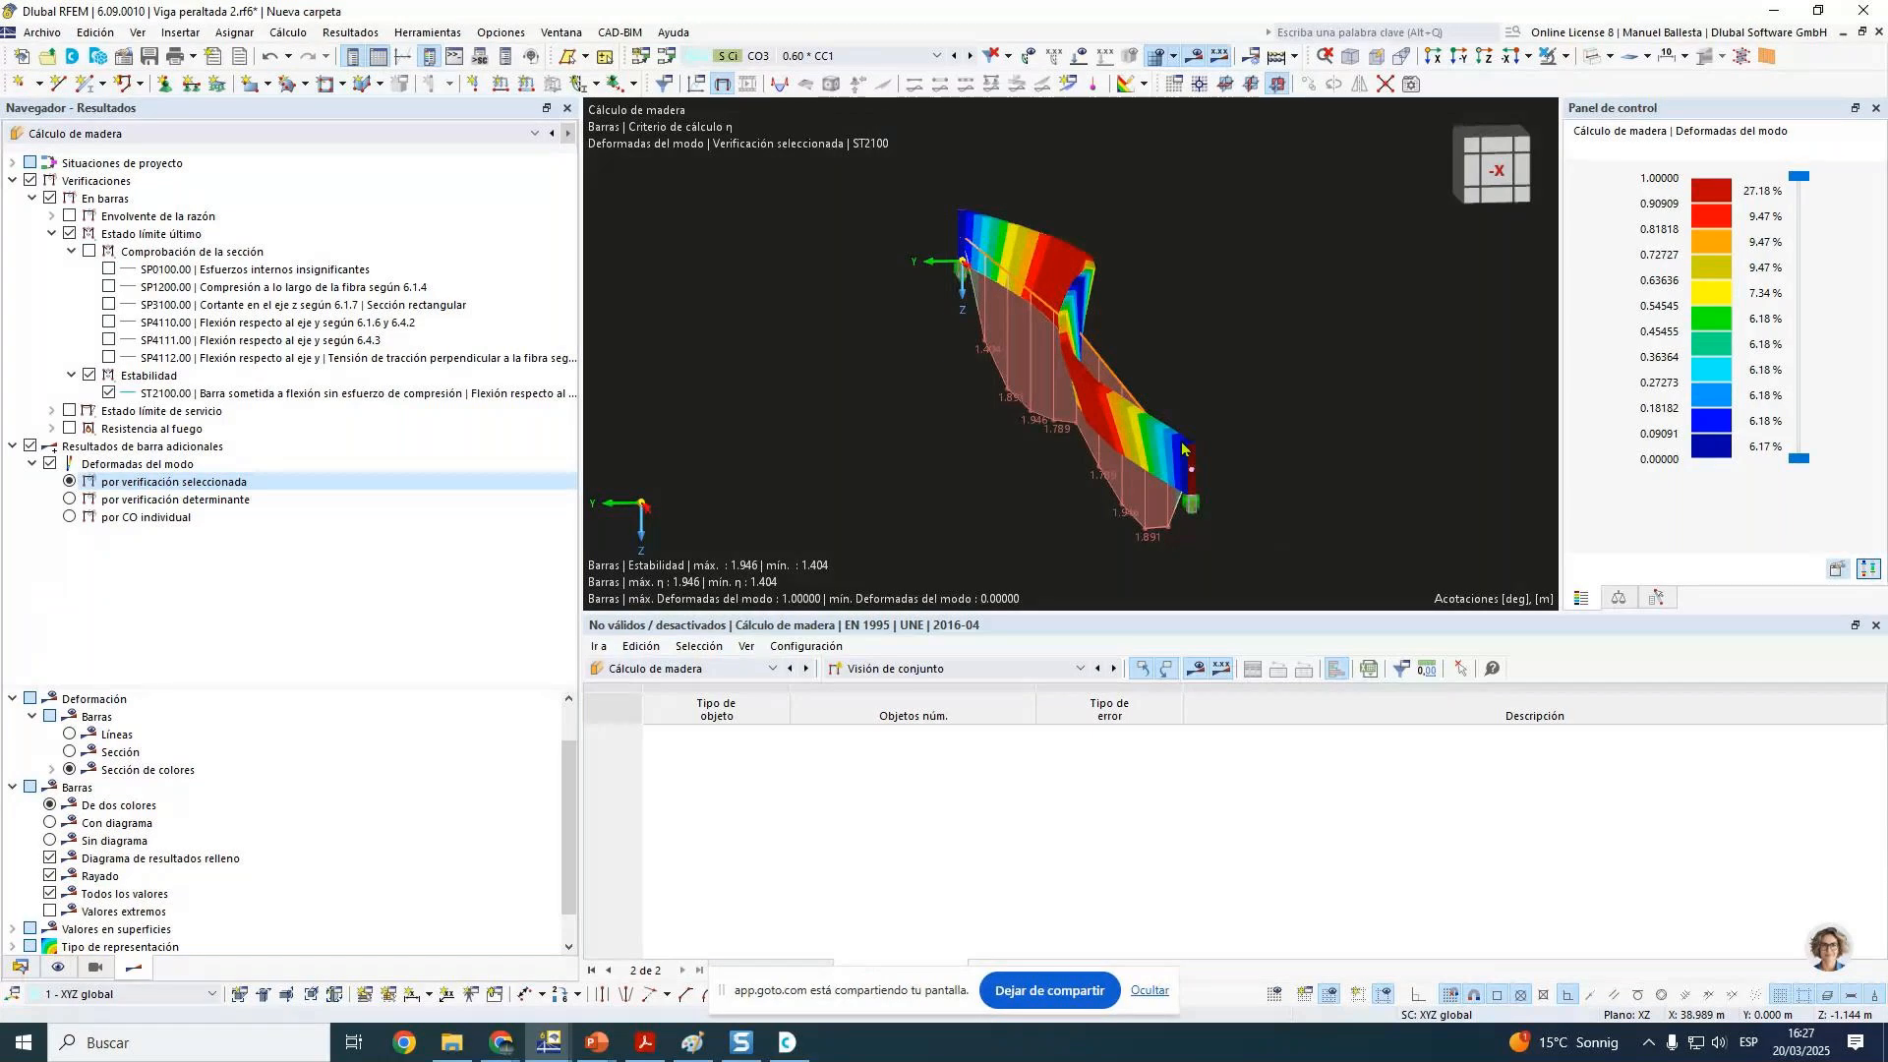
Step: Show the design ratios on members results table and turn on the mesh display on members
left_click(906, 669)
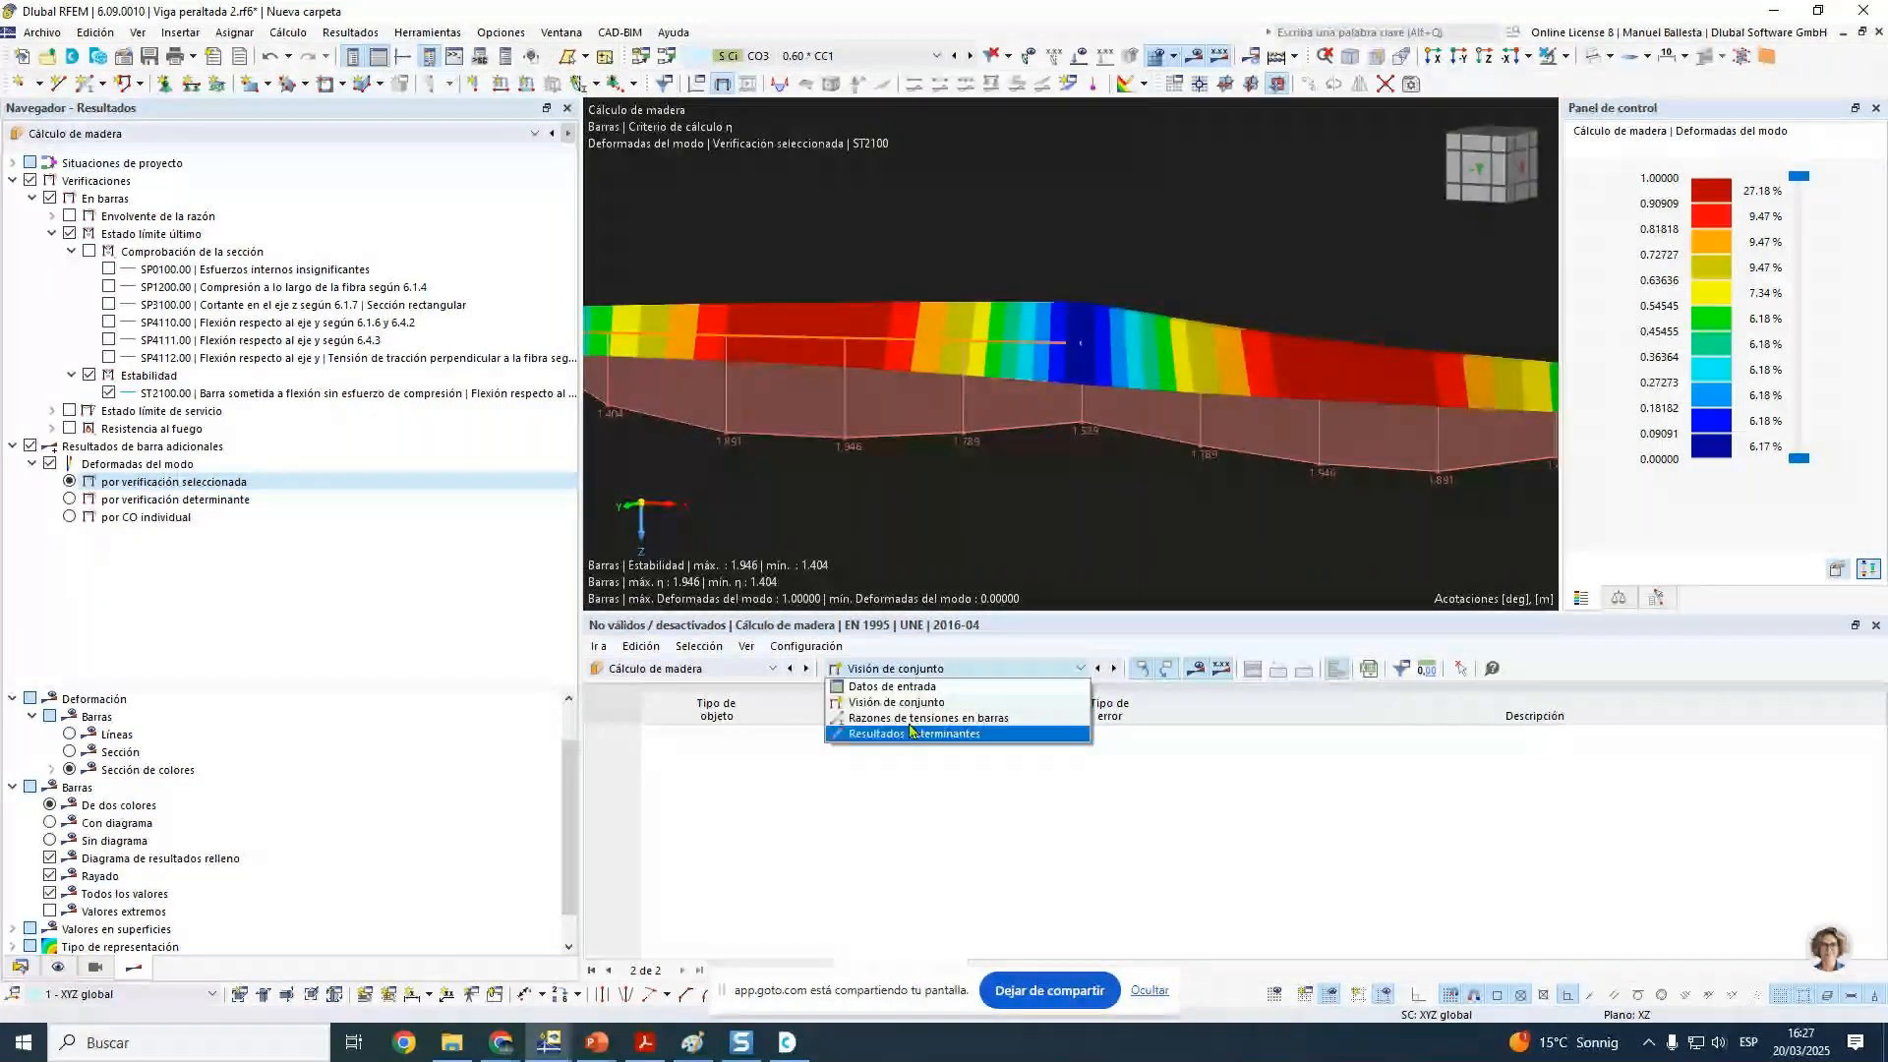
left_click(924, 718)
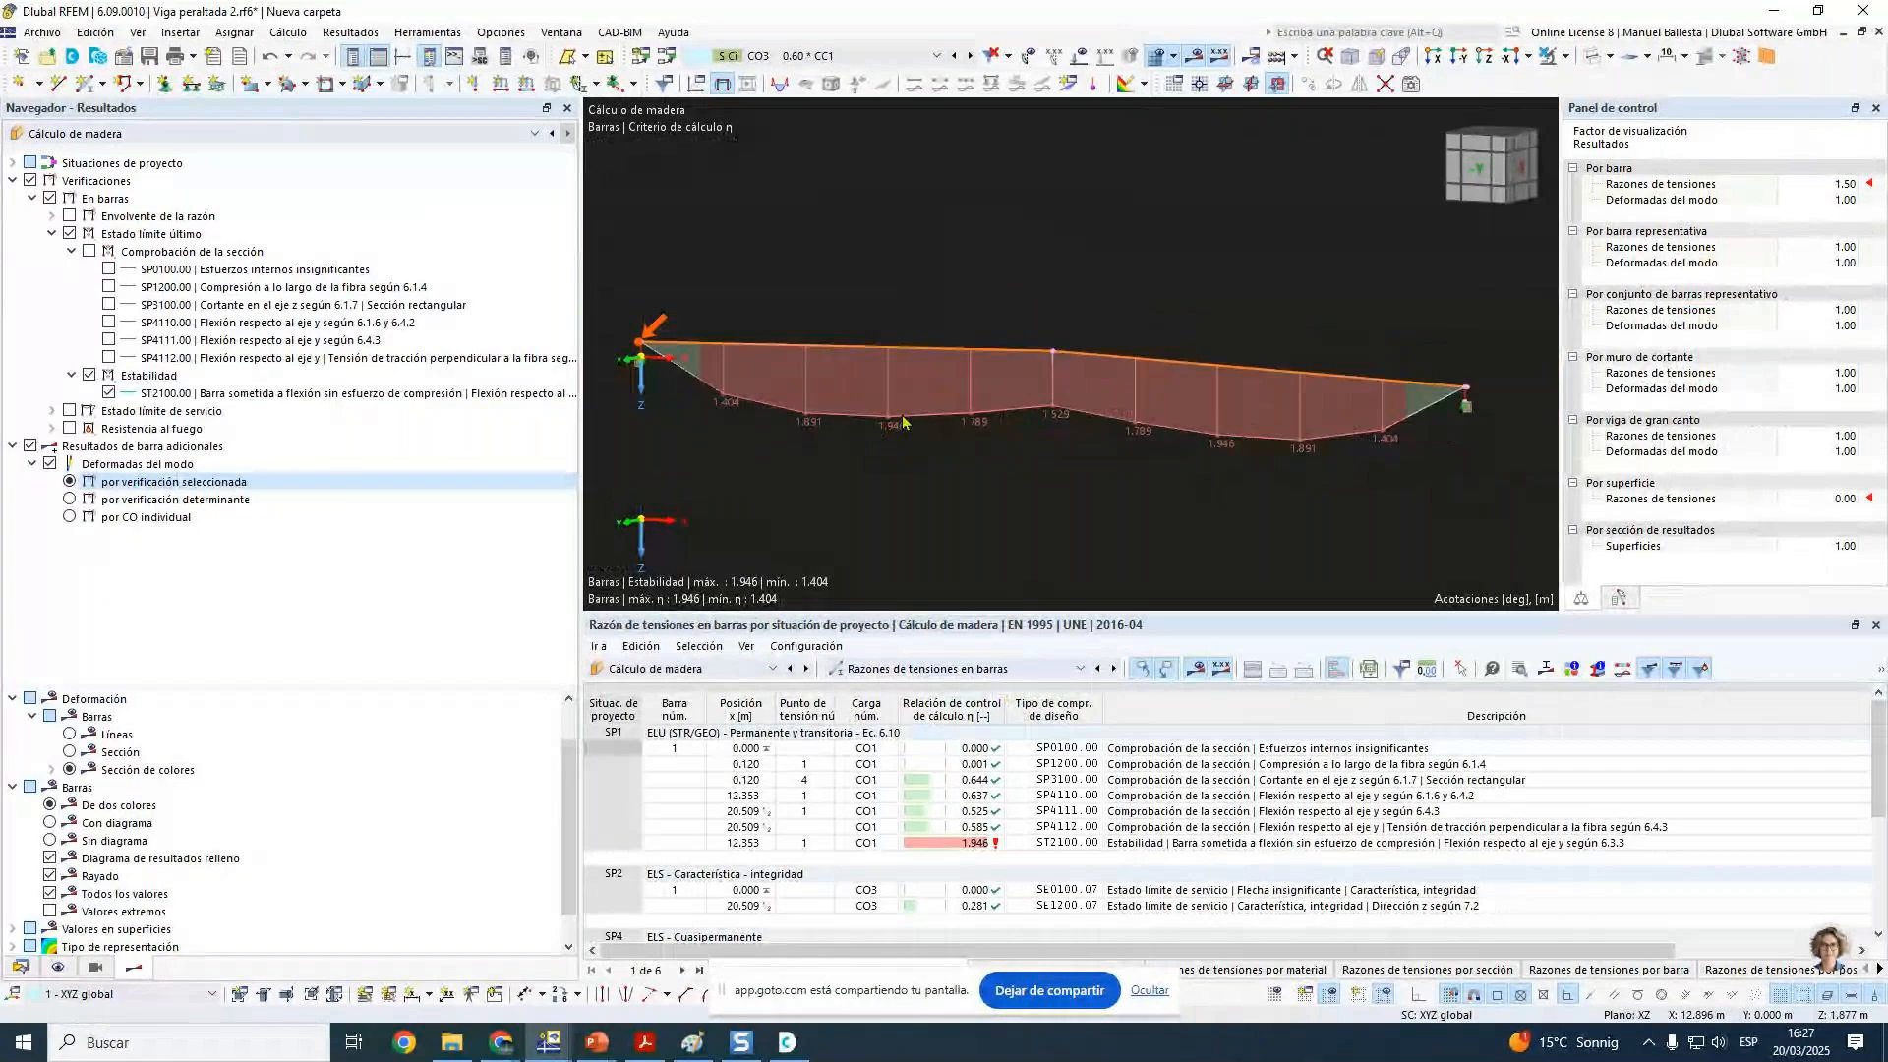
left_click(58, 967)
scroll(67, 831, "down", 3)
left_click(50, 503)
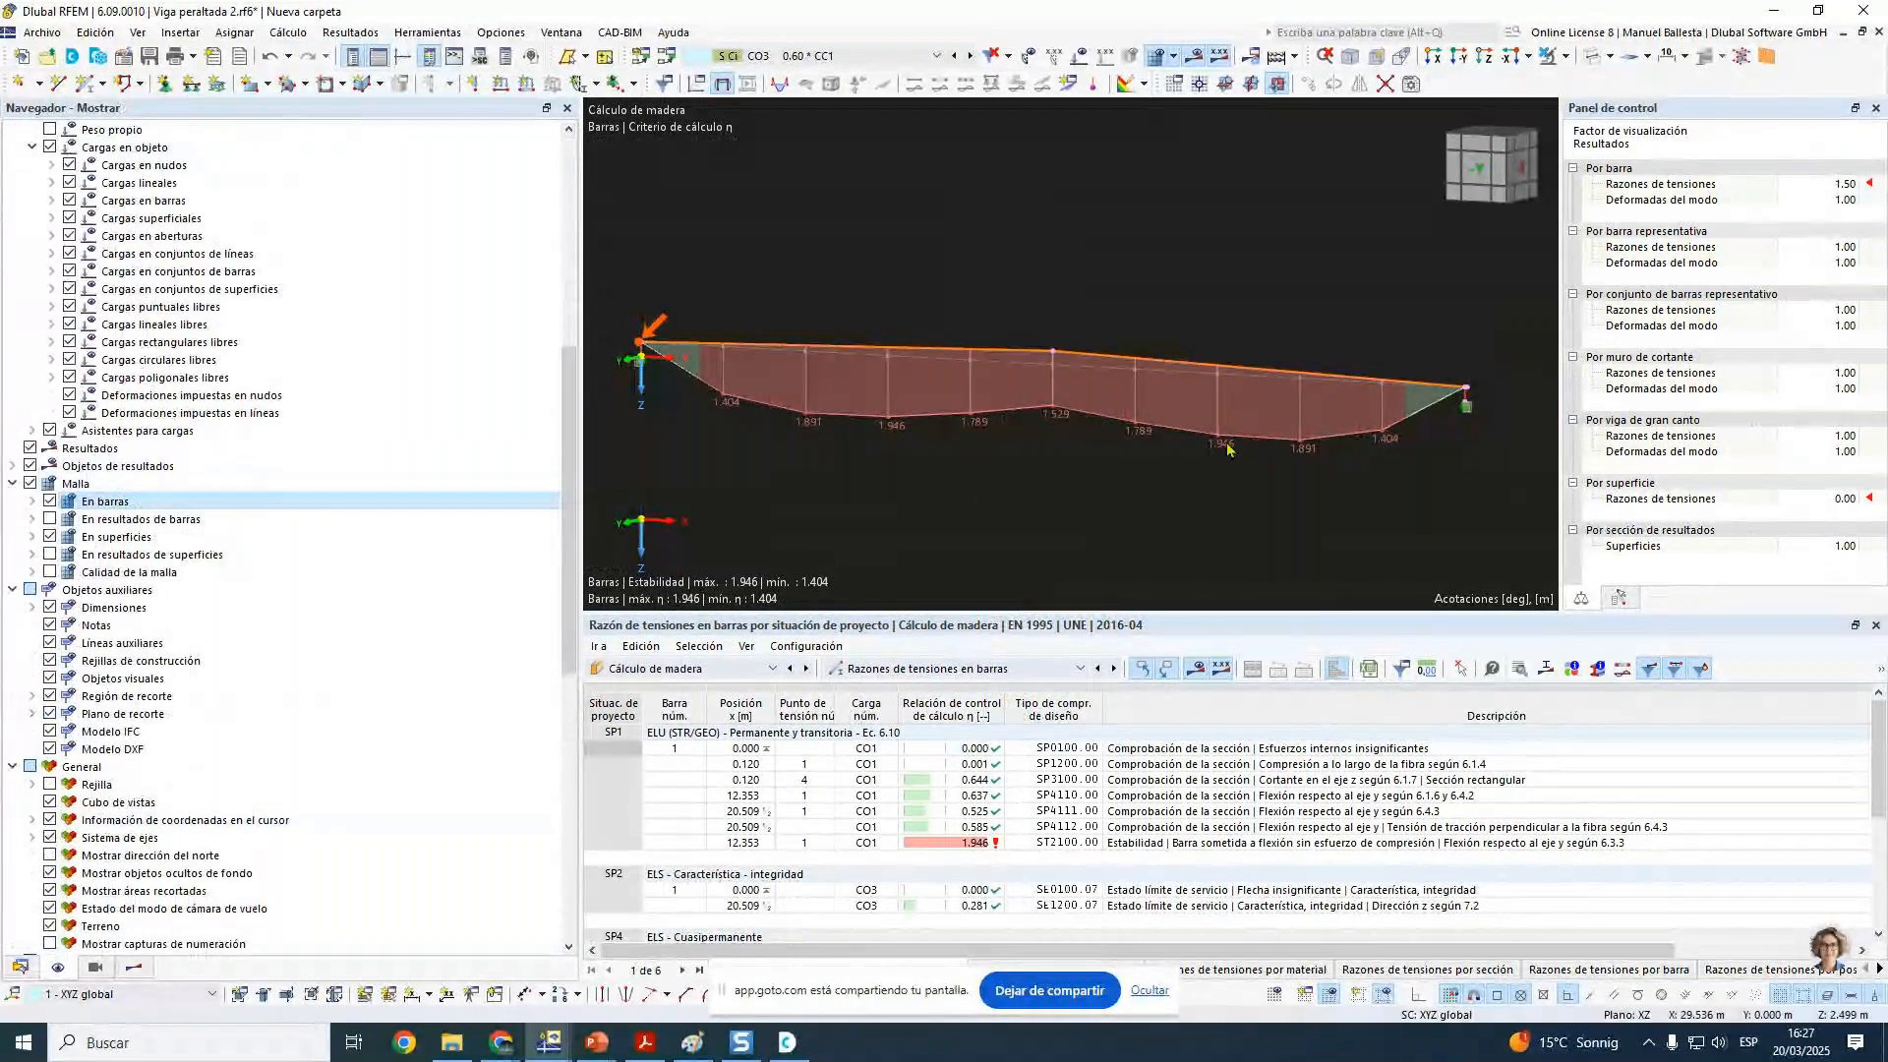
Step: Turn off the mesh display on surfaces and examine the ST2100 stability check details, including the amplification coefficient
left_click(50, 537)
left_click(942, 843)
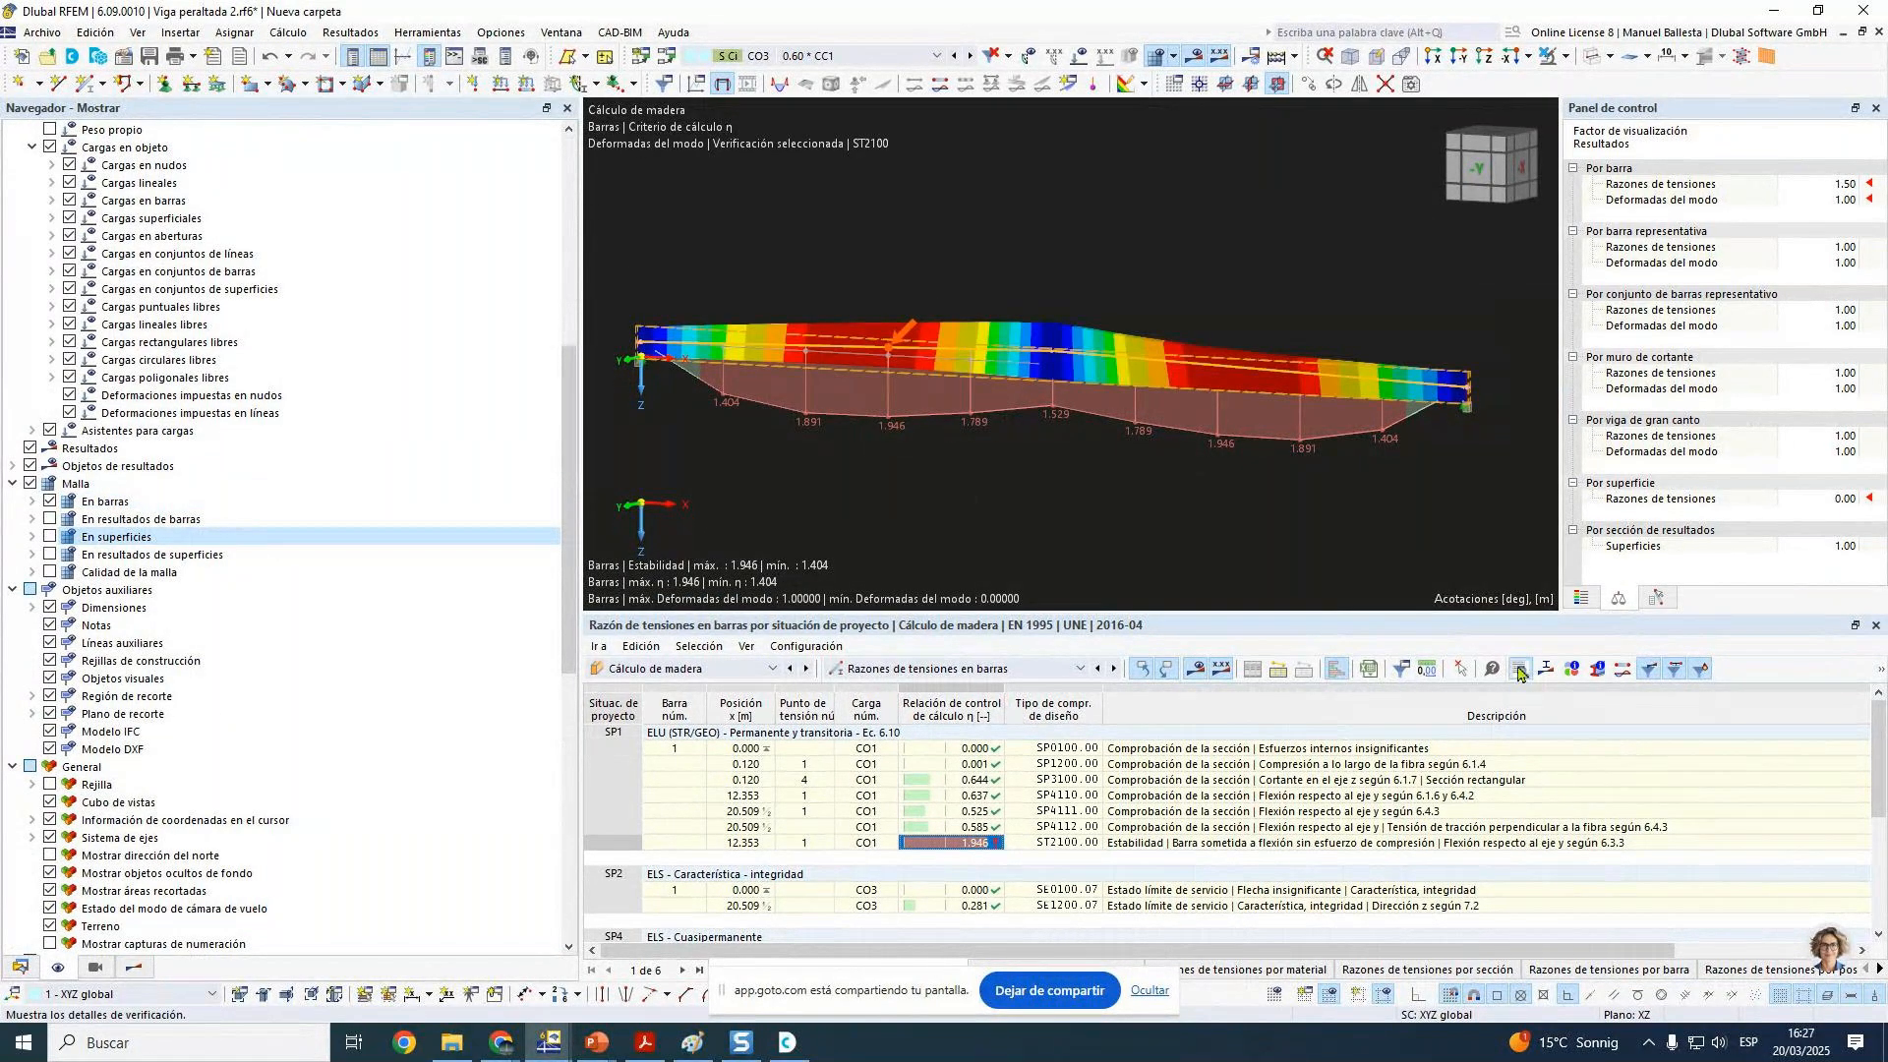
left_click(1519, 670)
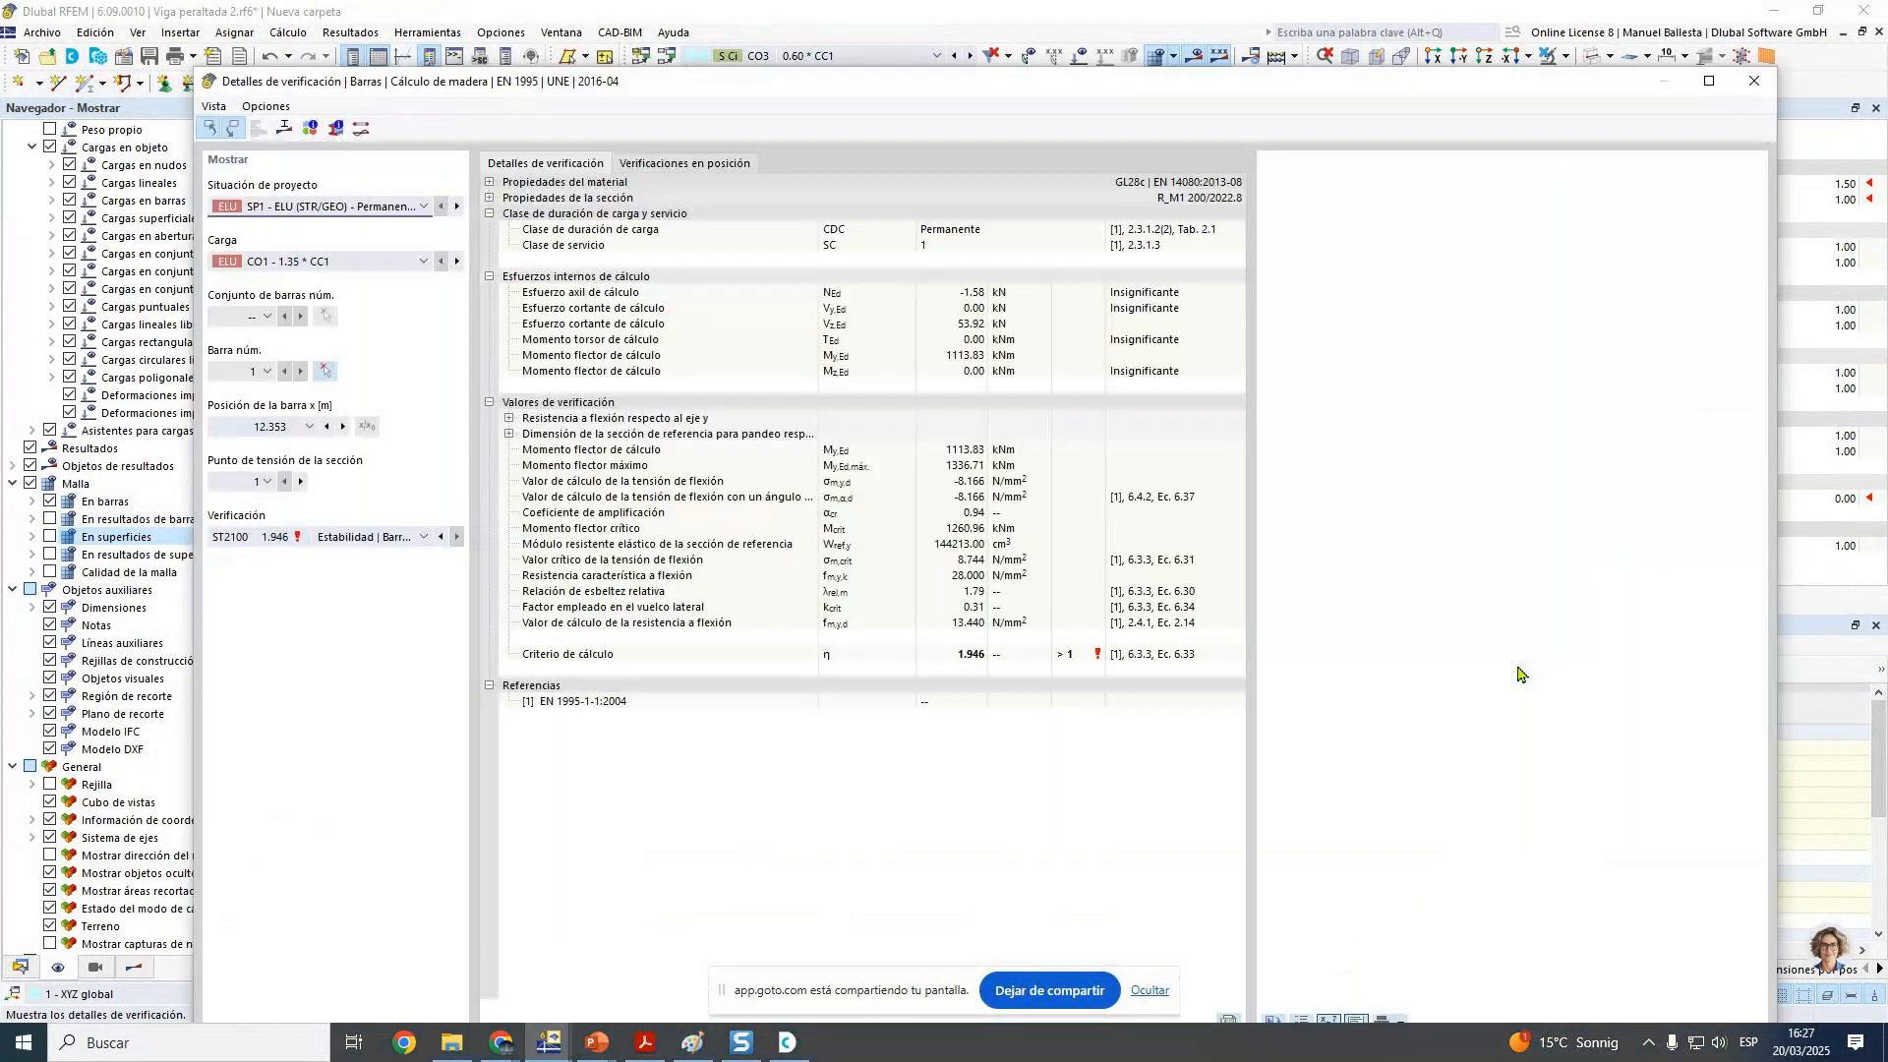
left_click(972, 514)
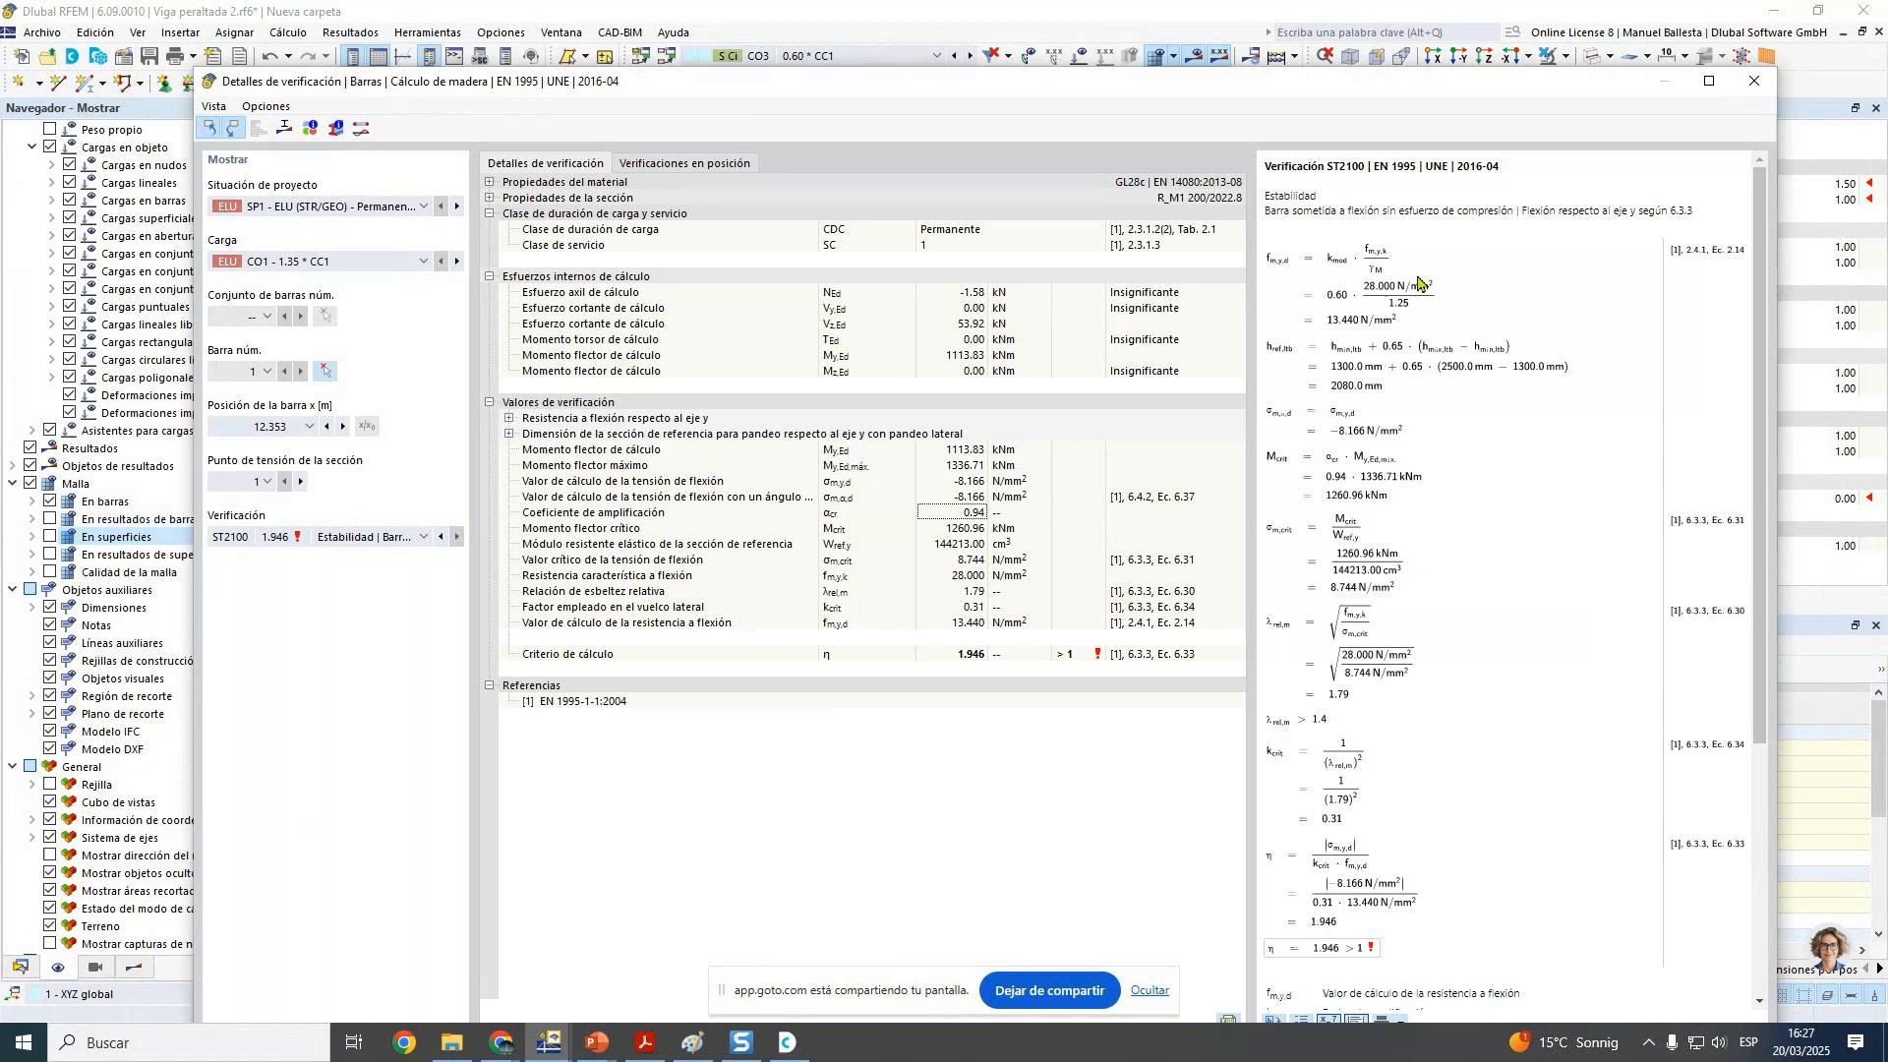
left_click(1755, 82)
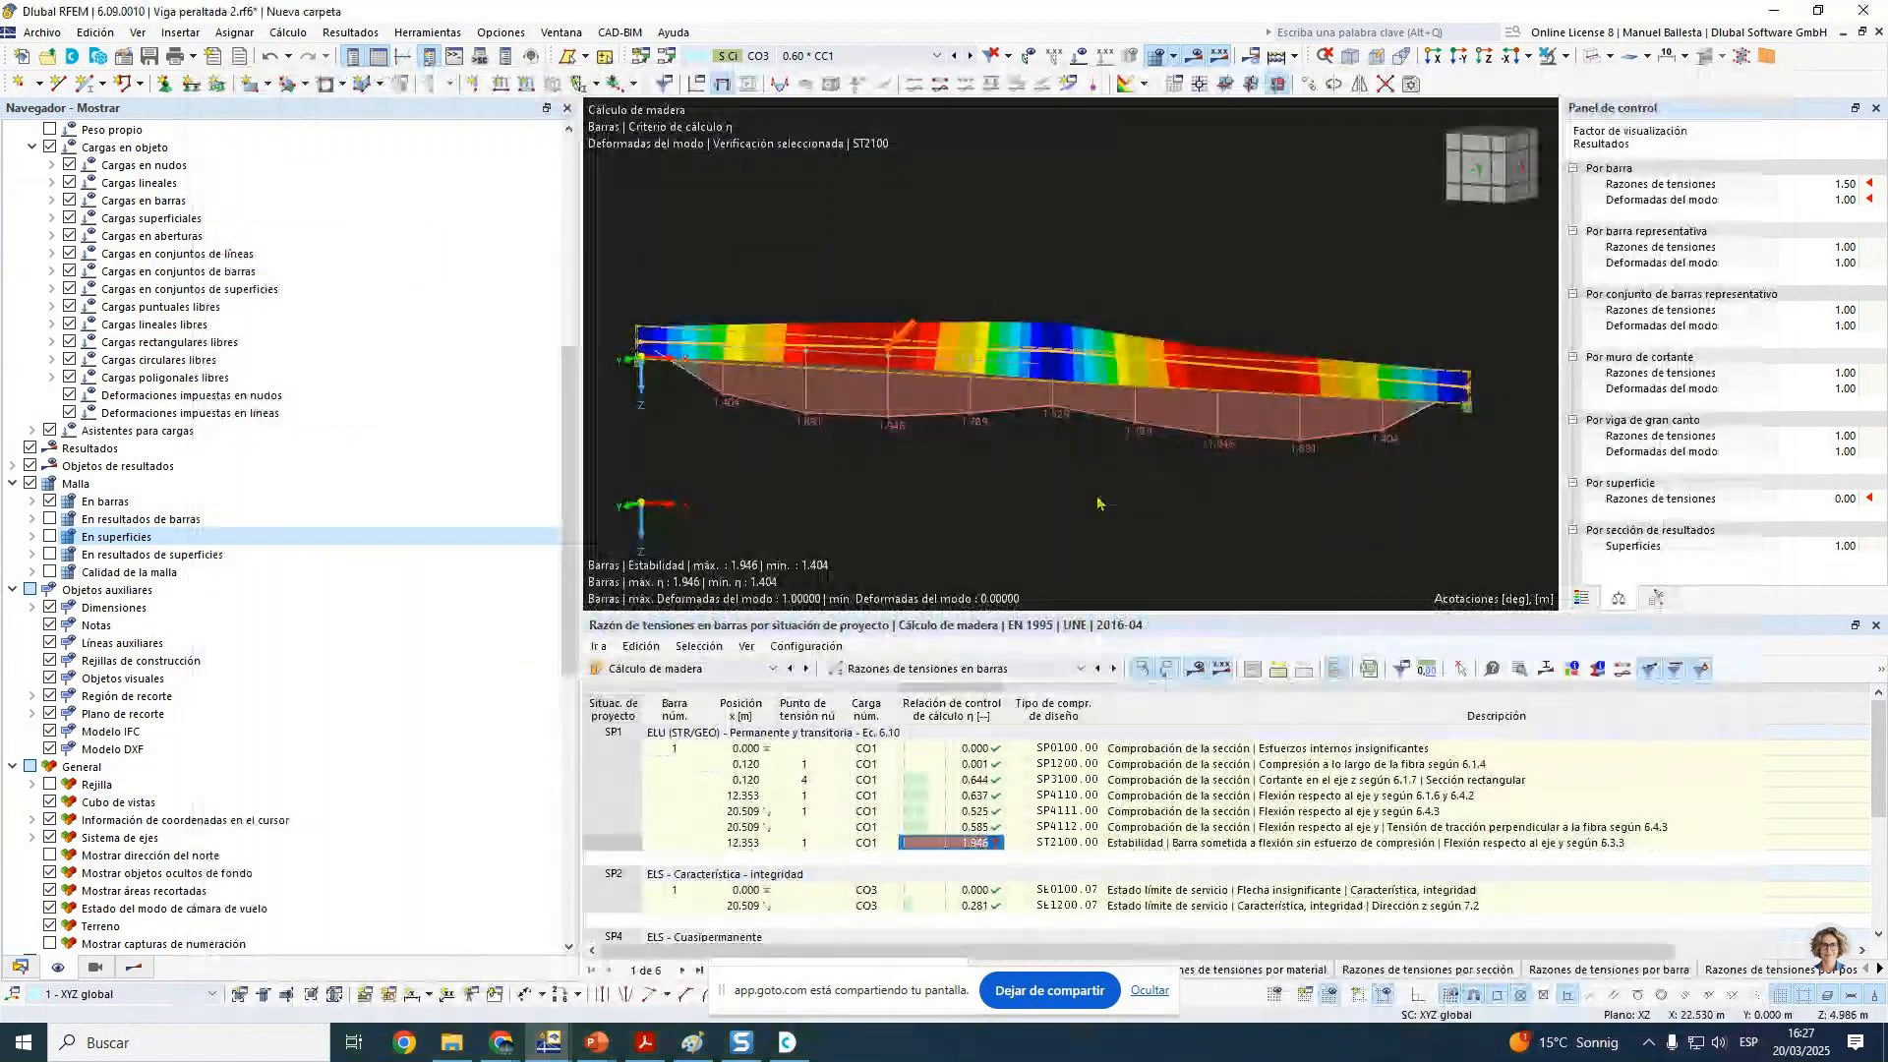
Step: Replace the stability results with the serviceability limit state ratios, view the beam along -Y, and list the individual serviceability checks
middle_click_drag(1091, 470, 1109, 480, "ctrl")
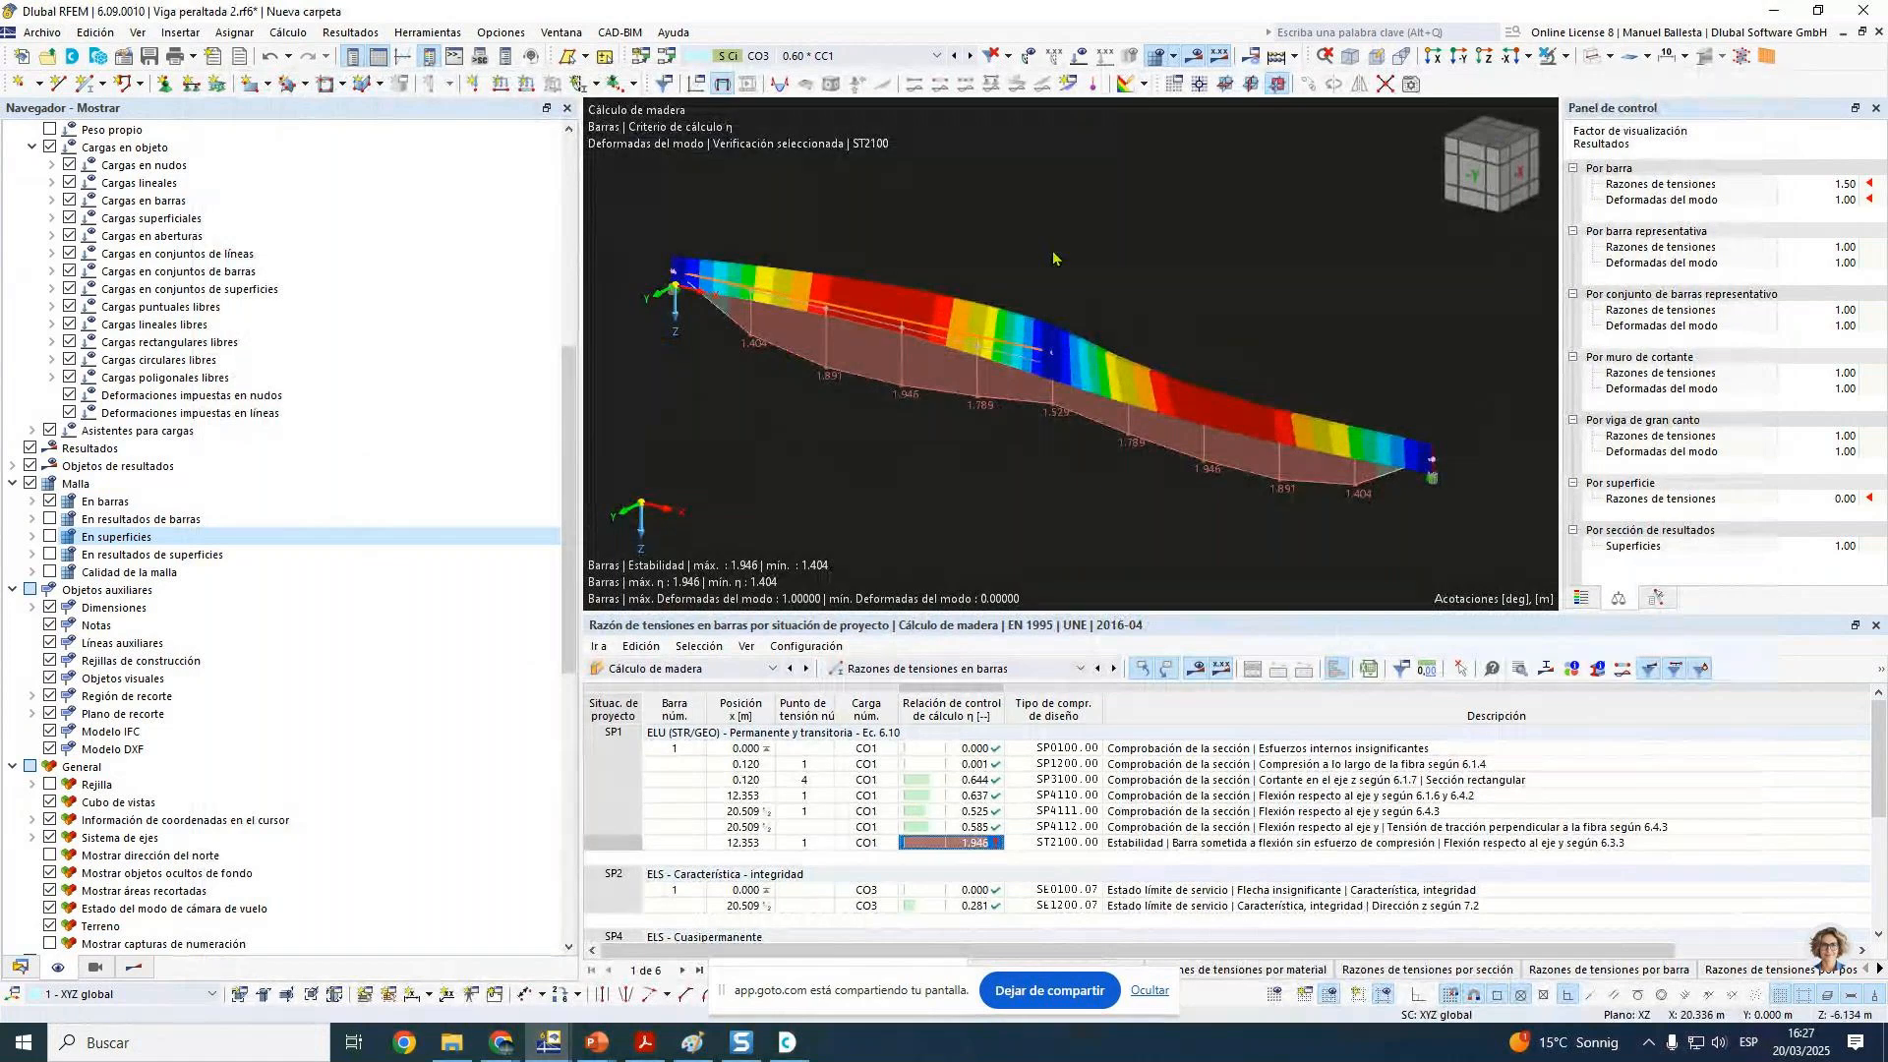
scroll(1053, 256, "up", 2)
left_click(135, 967)
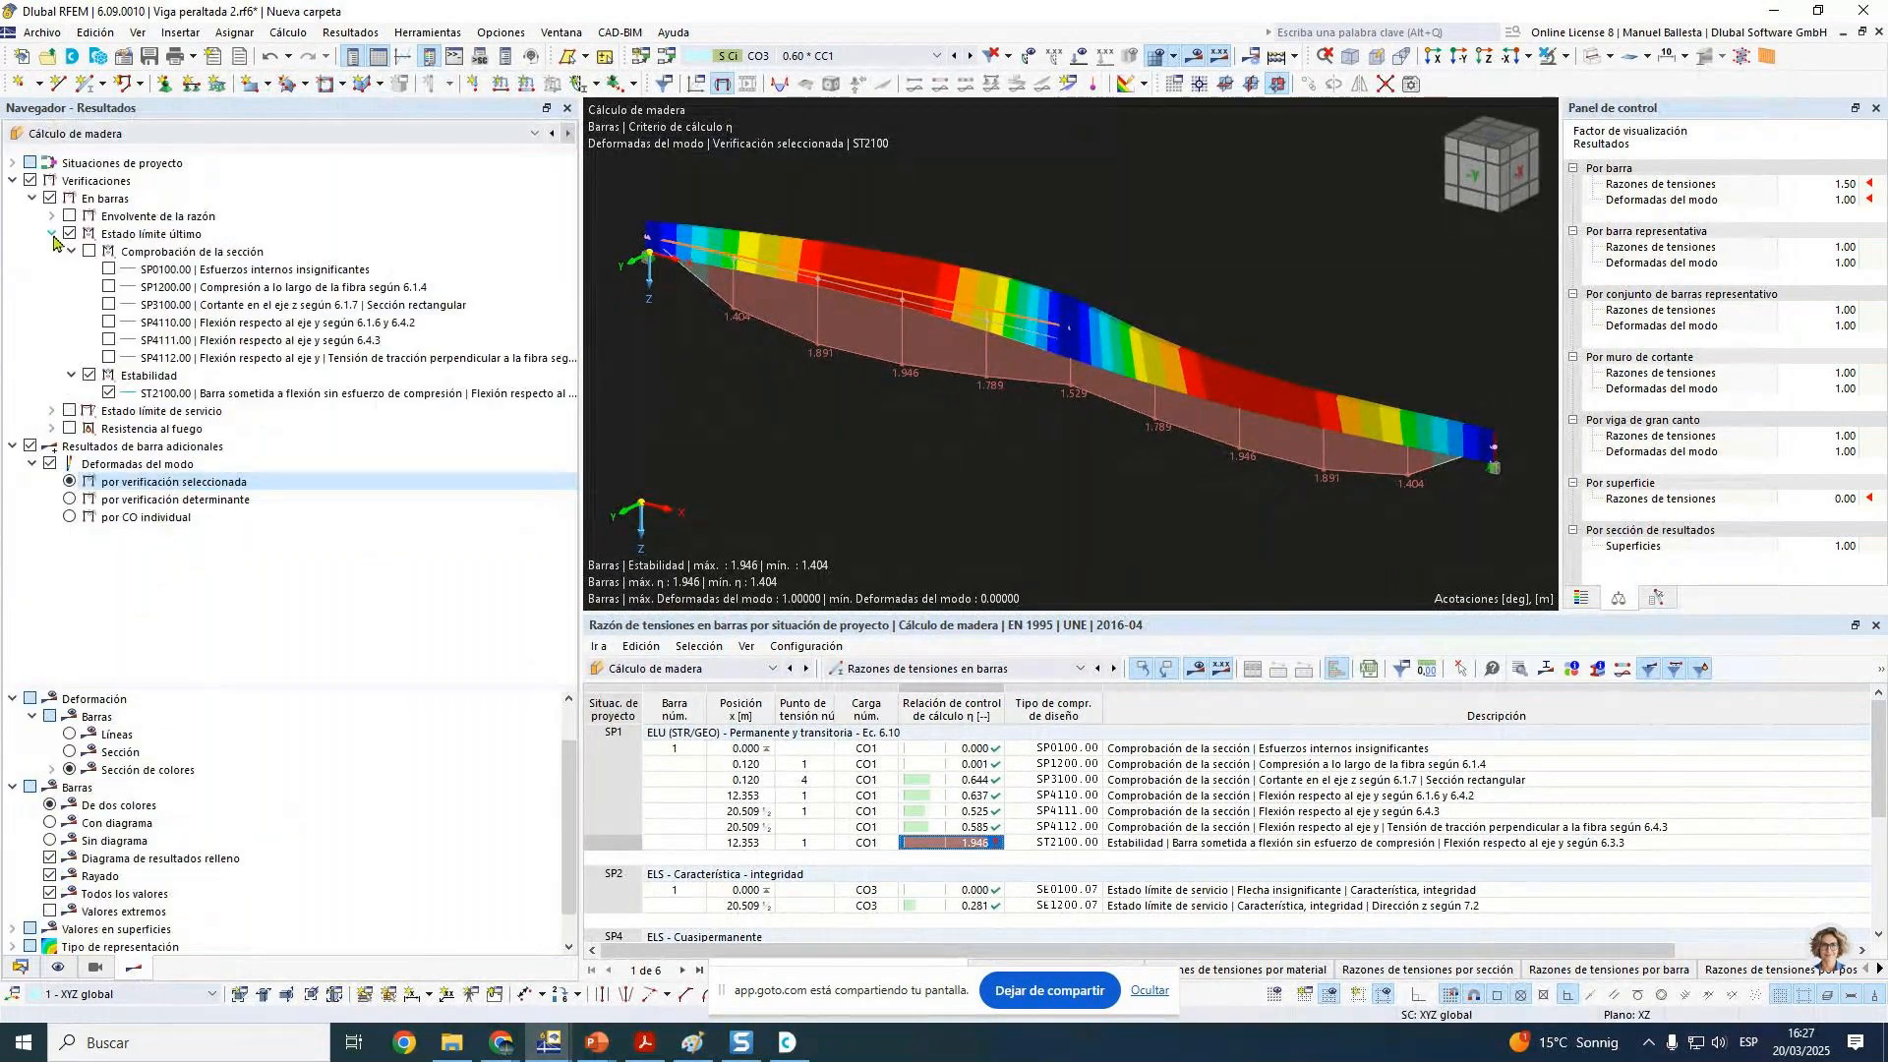
left_click(88, 375)
left_click(68, 411)
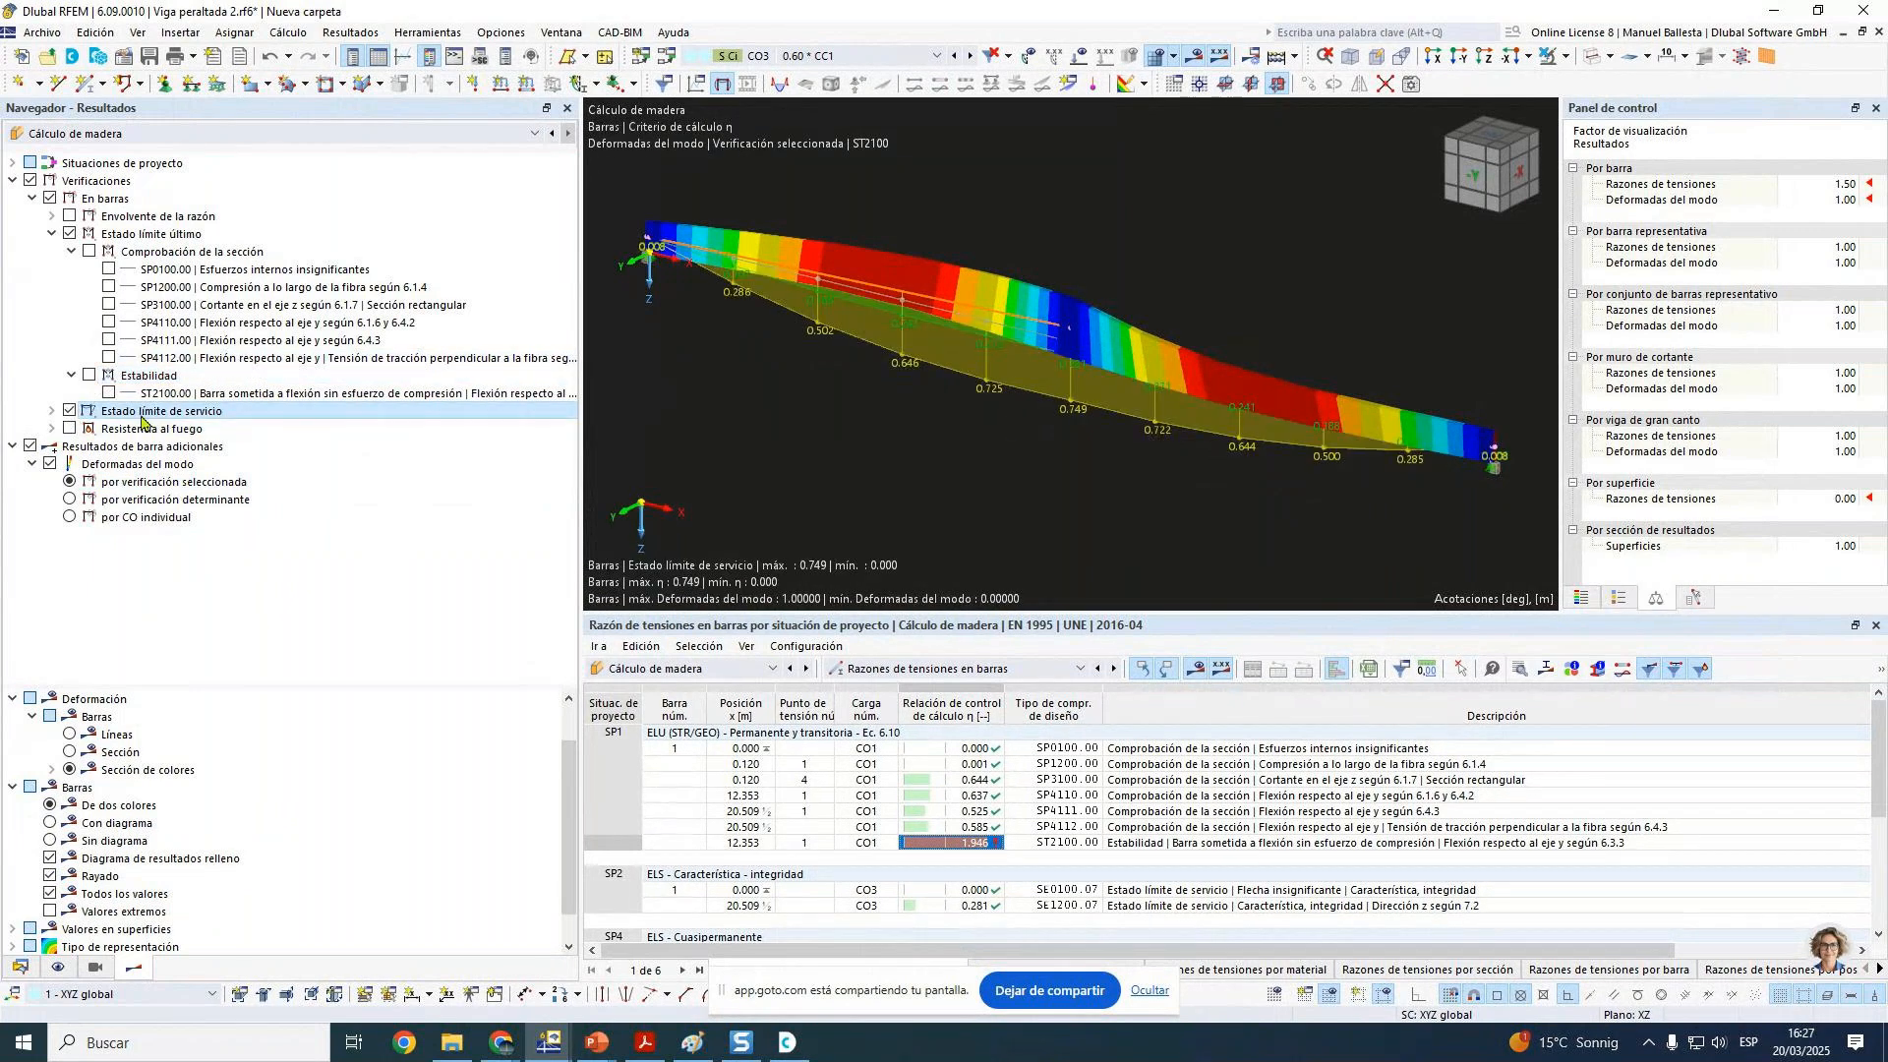
left_click(1487, 177)
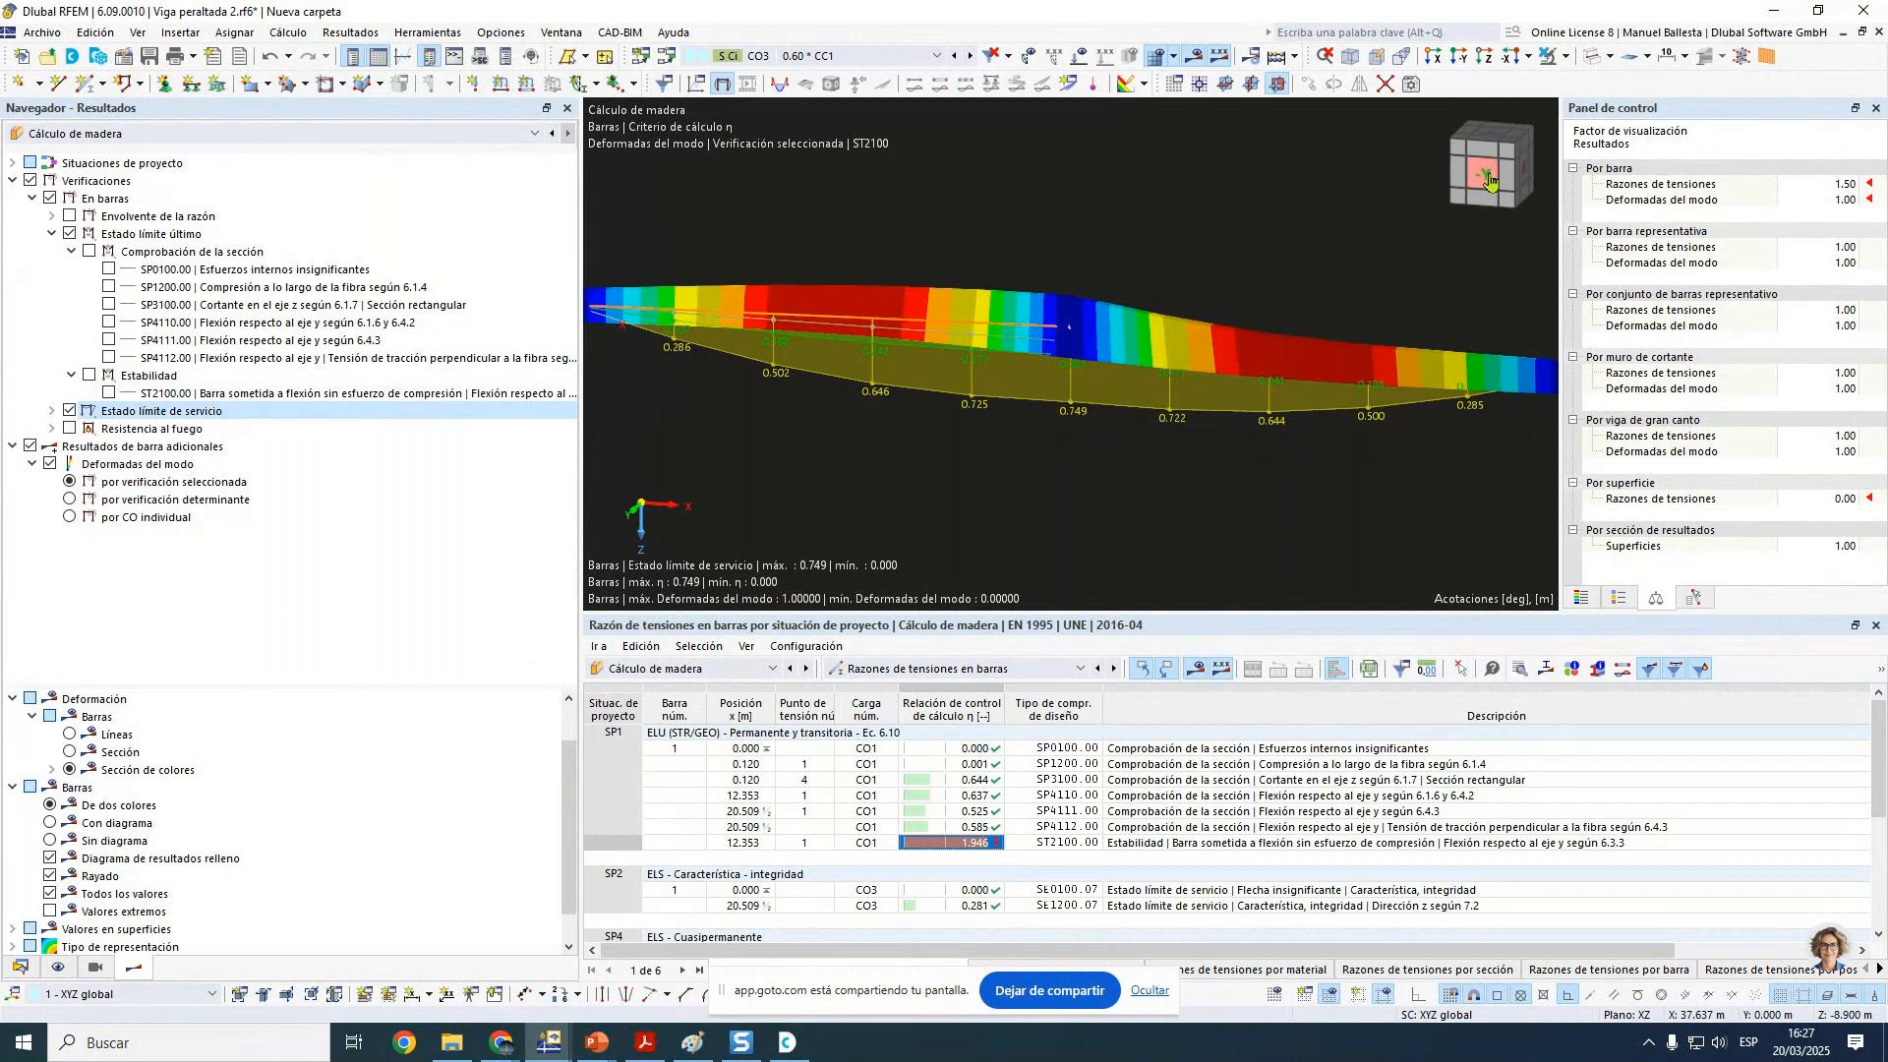
left_click(52, 411)
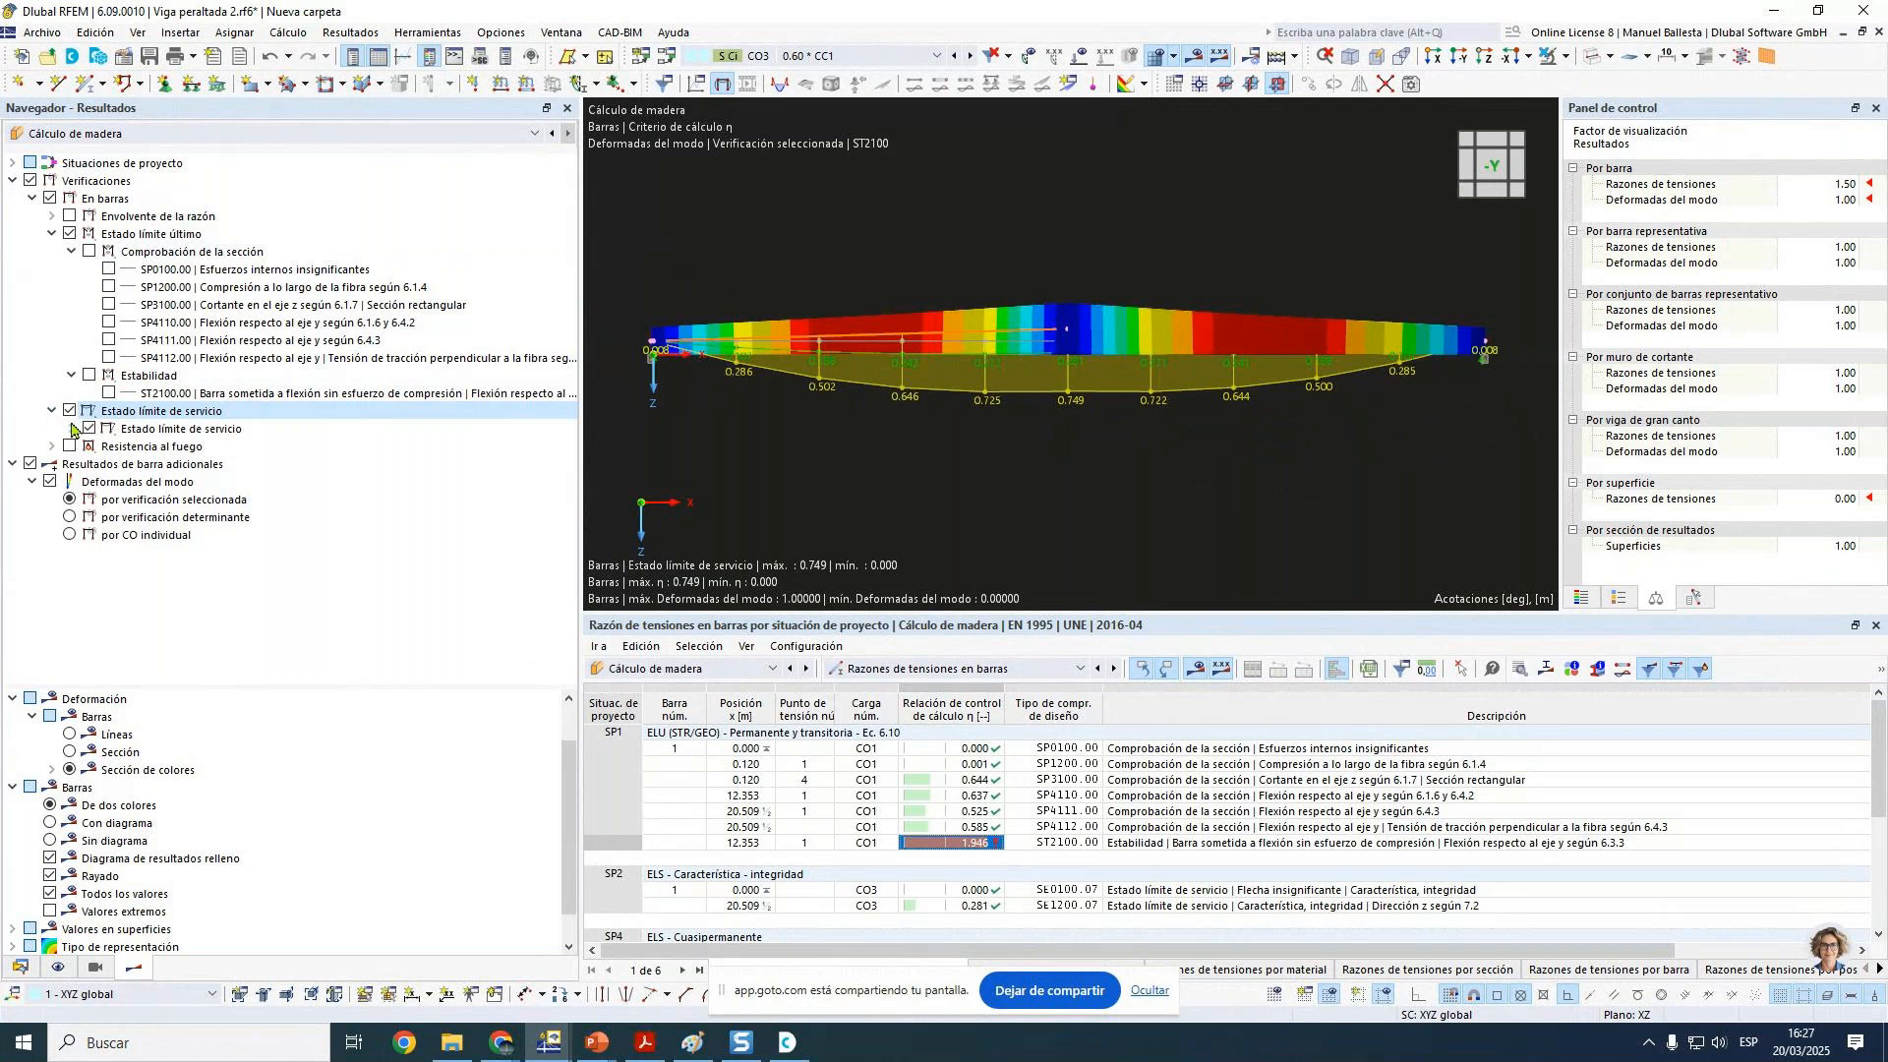
left_click(72, 429)
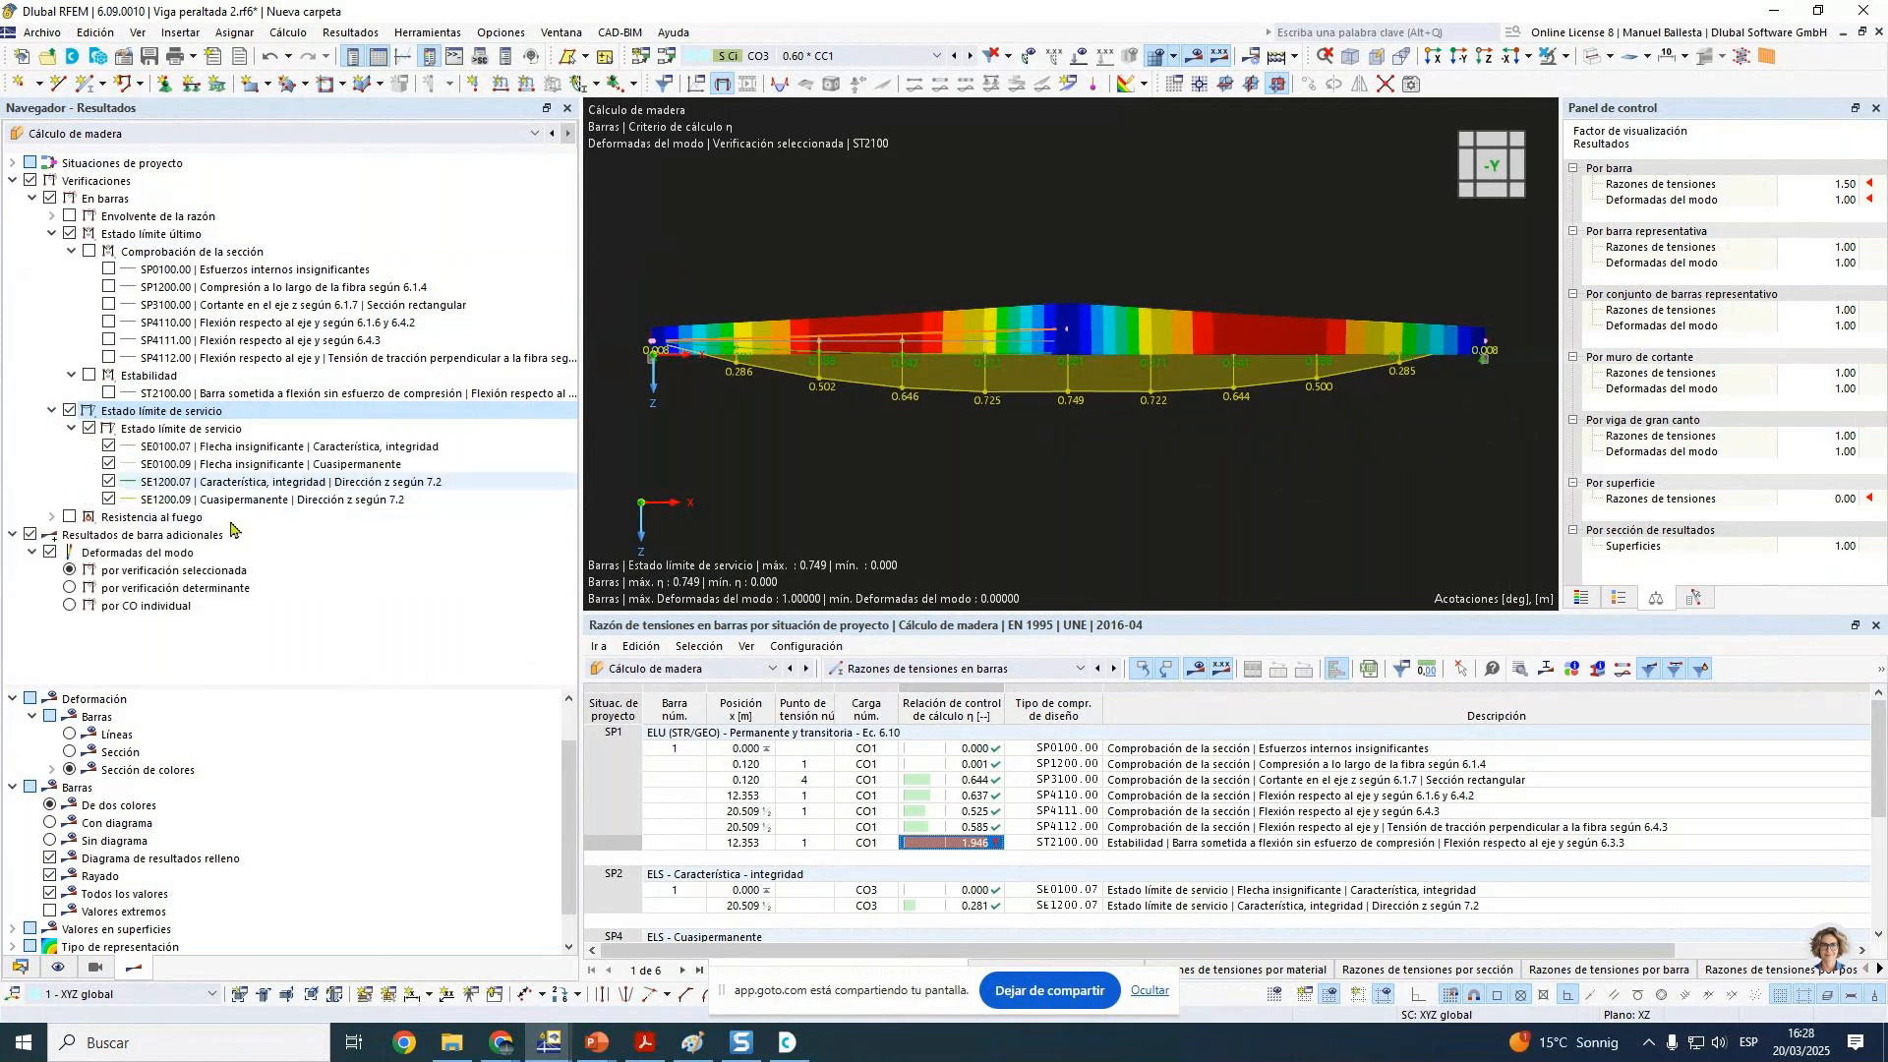
Step: Compare the quasi-permanent SE1200.09 and characteristic SE1200.07 deflection ratios by showing each alone, then hide both
left_click(108, 446)
left_click(108, 463)
left_click(108, 482)
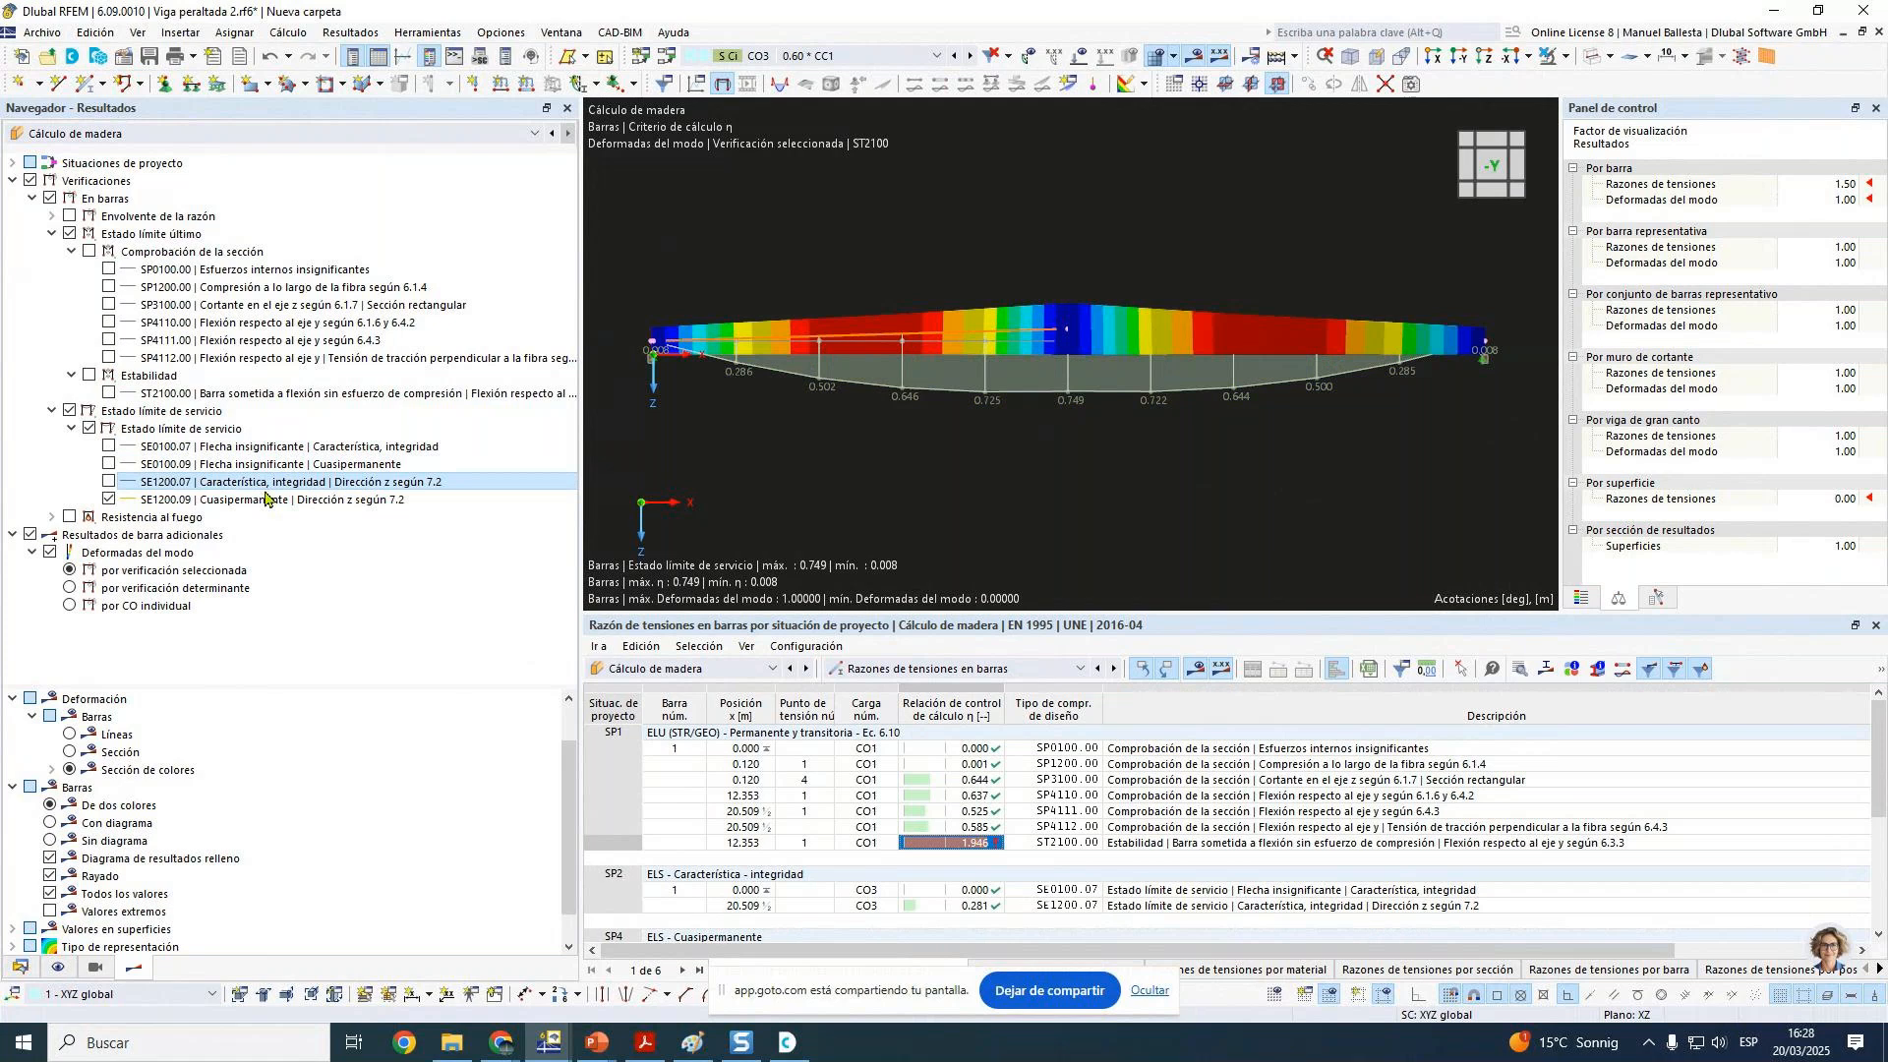
left_click(109, 498)
left_click(108, 481)
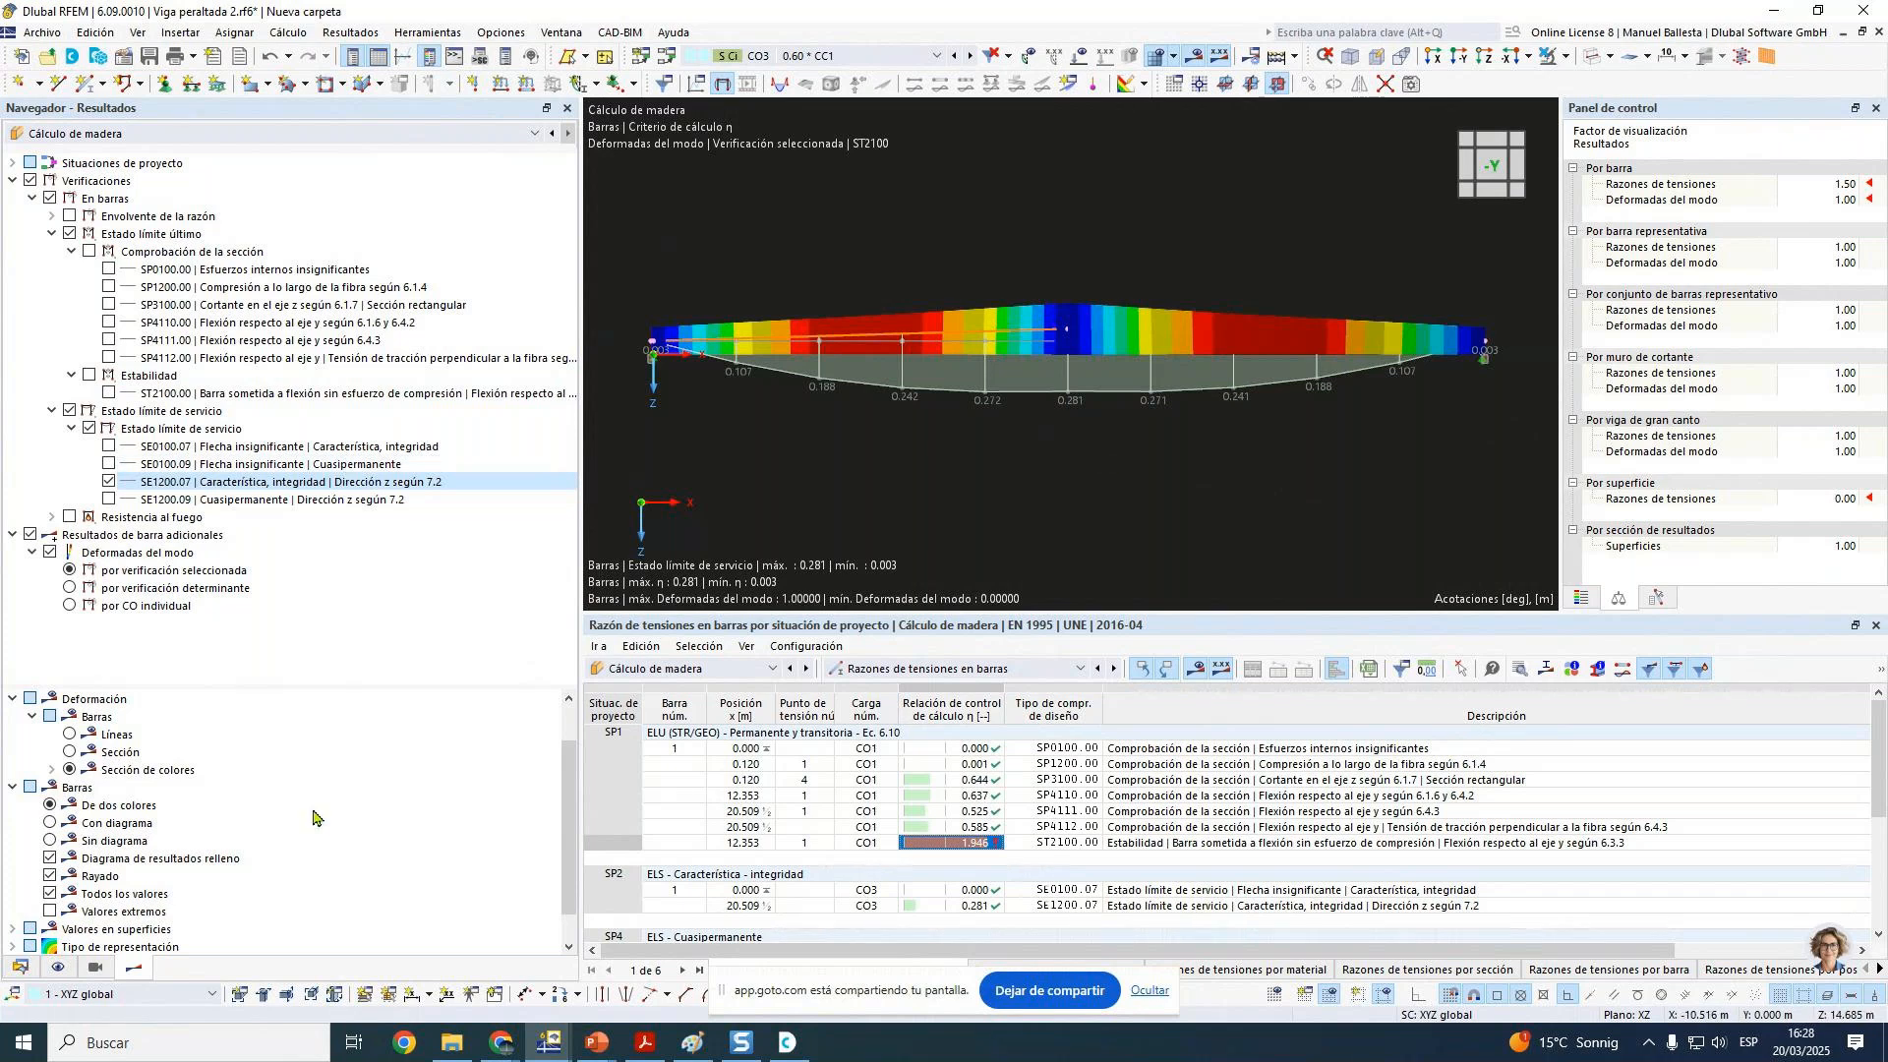
left_click(108, 482)
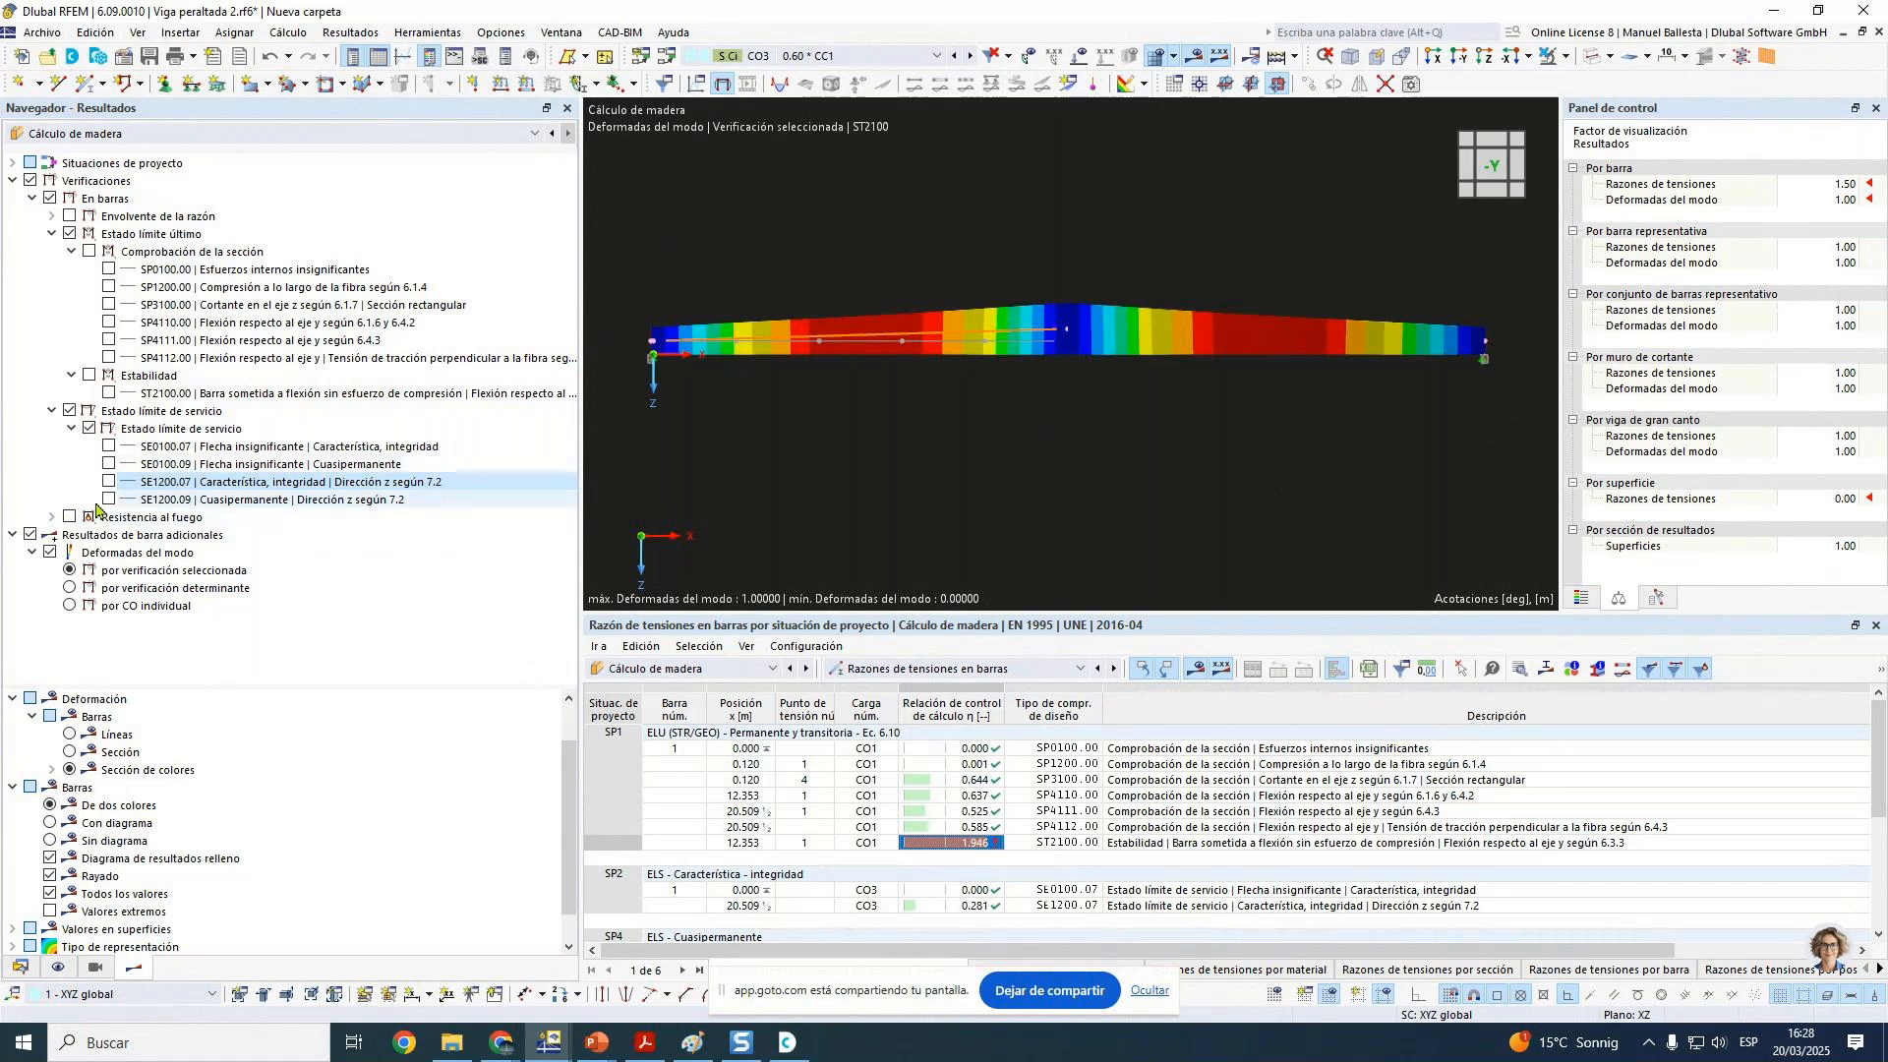
Step: Show the fire resistance ratios on the beam and list the individual fire section and fire stability checks
left_click(70, 411)
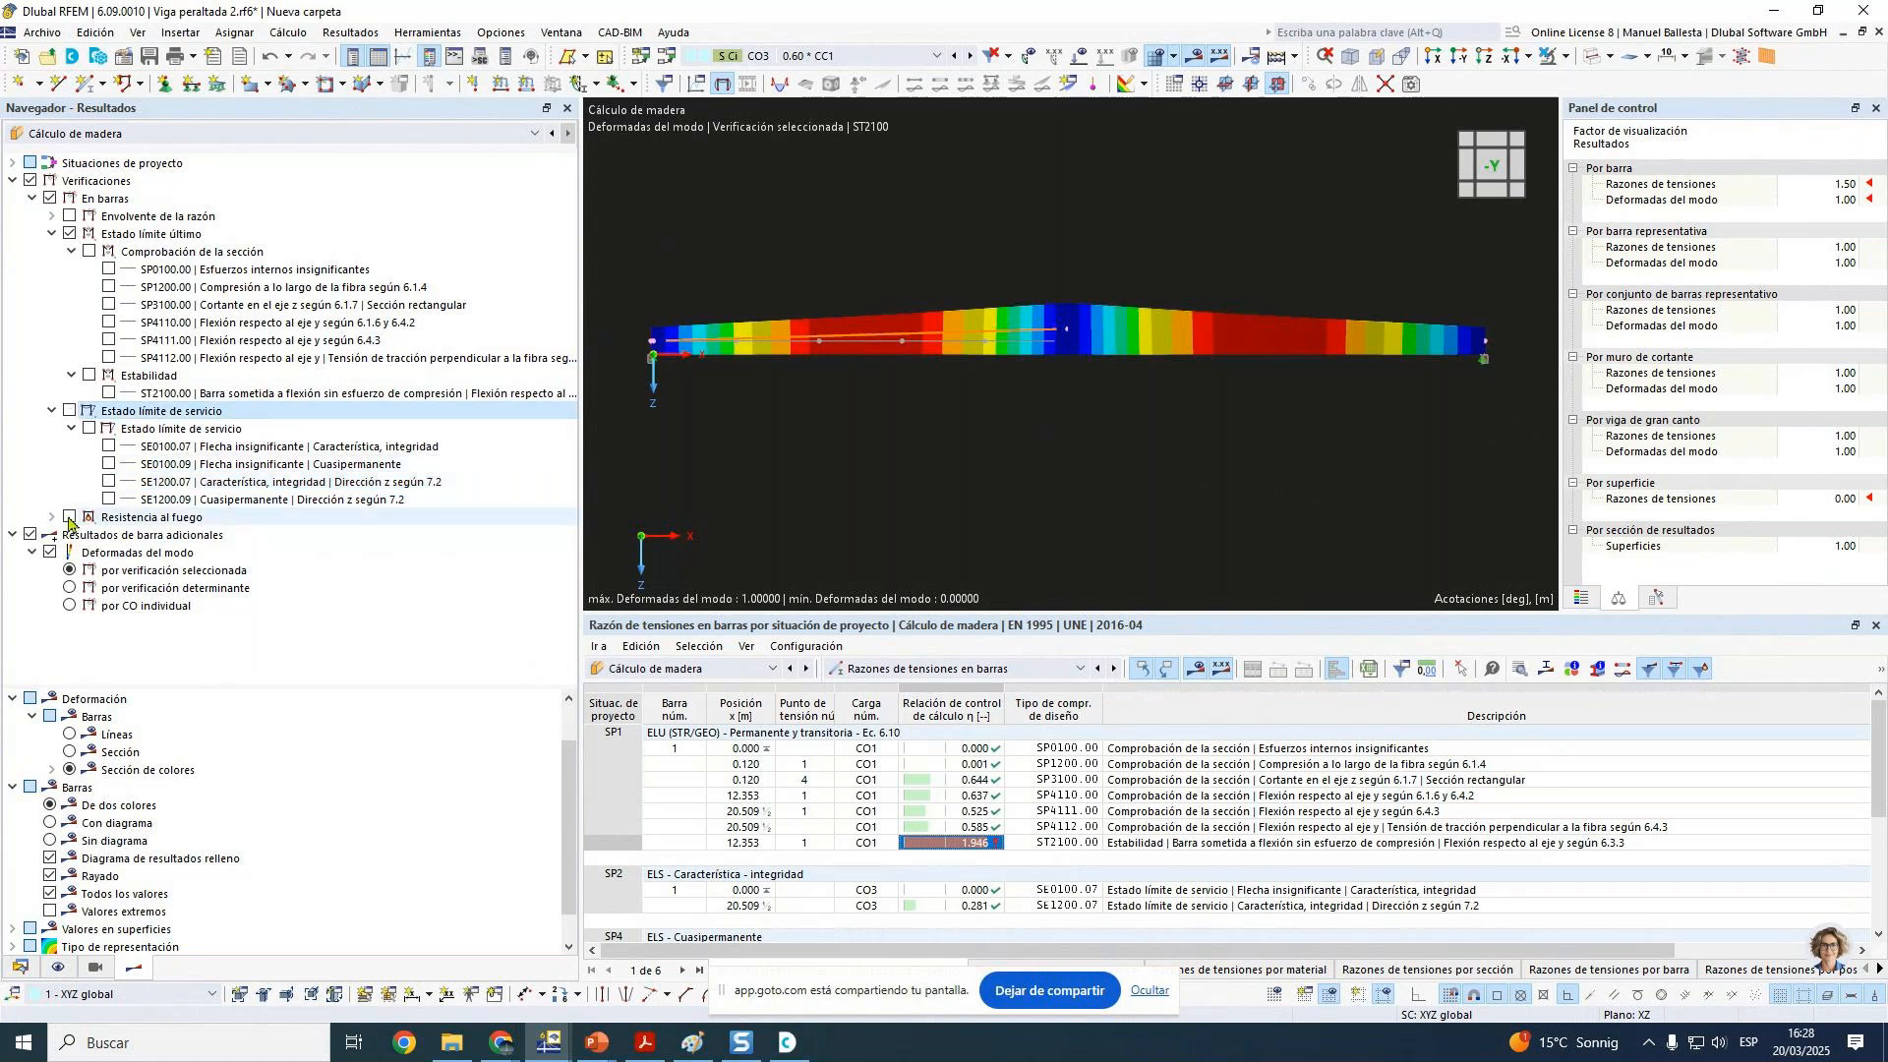
left_click(70, 517)
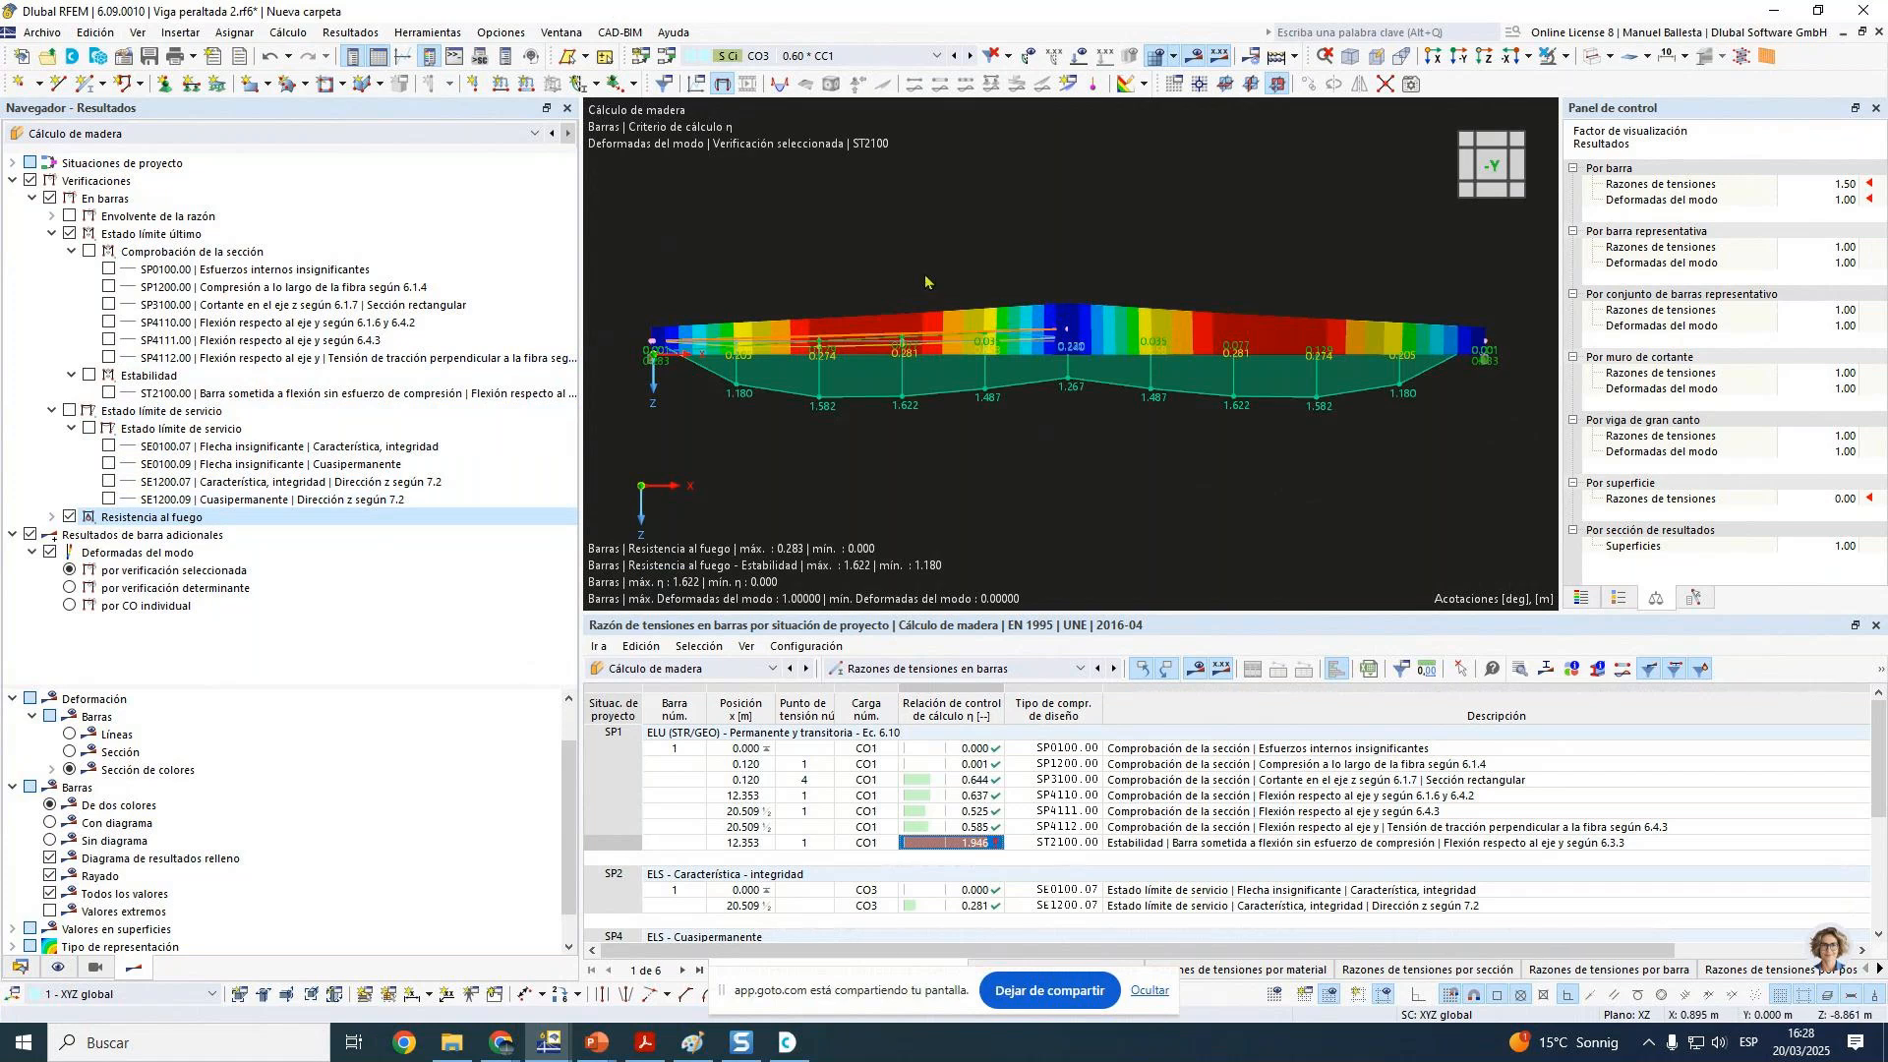
scroll(925, 282, "down", 2)
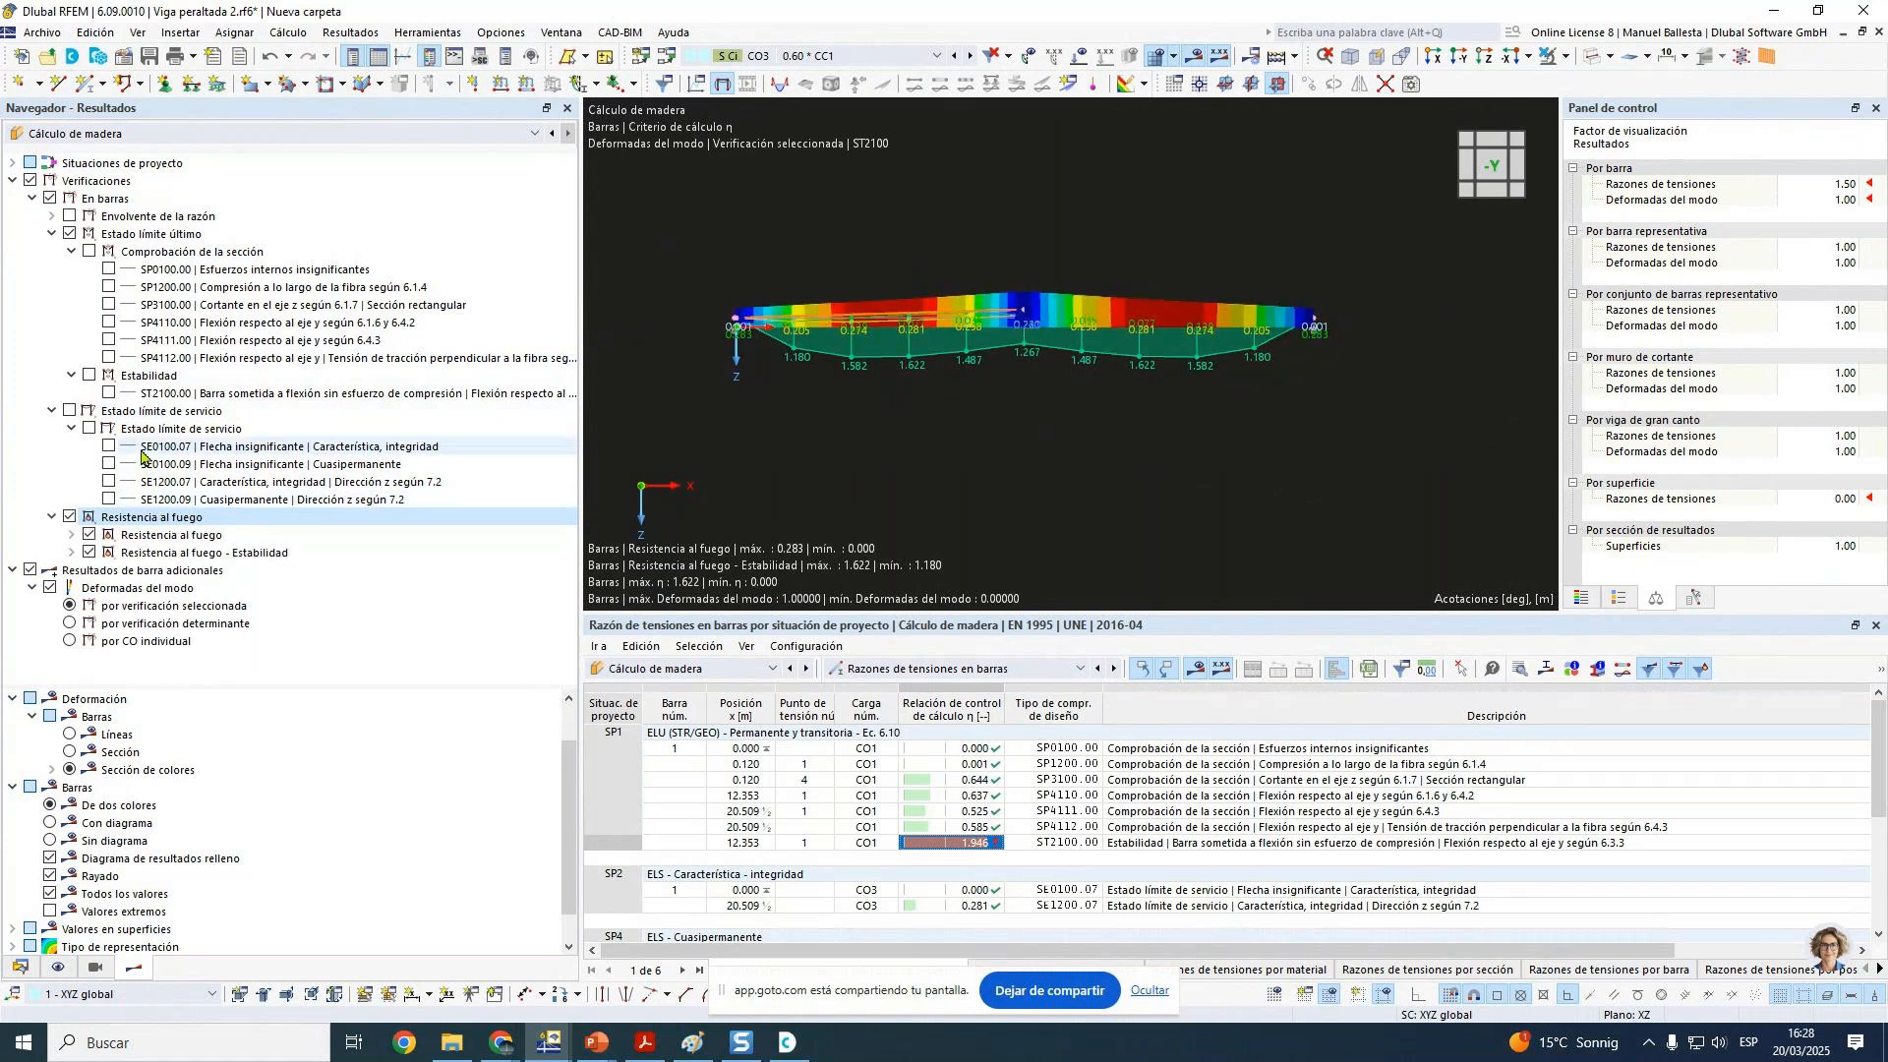
left_click(70, 535)
left_click(71, 588)
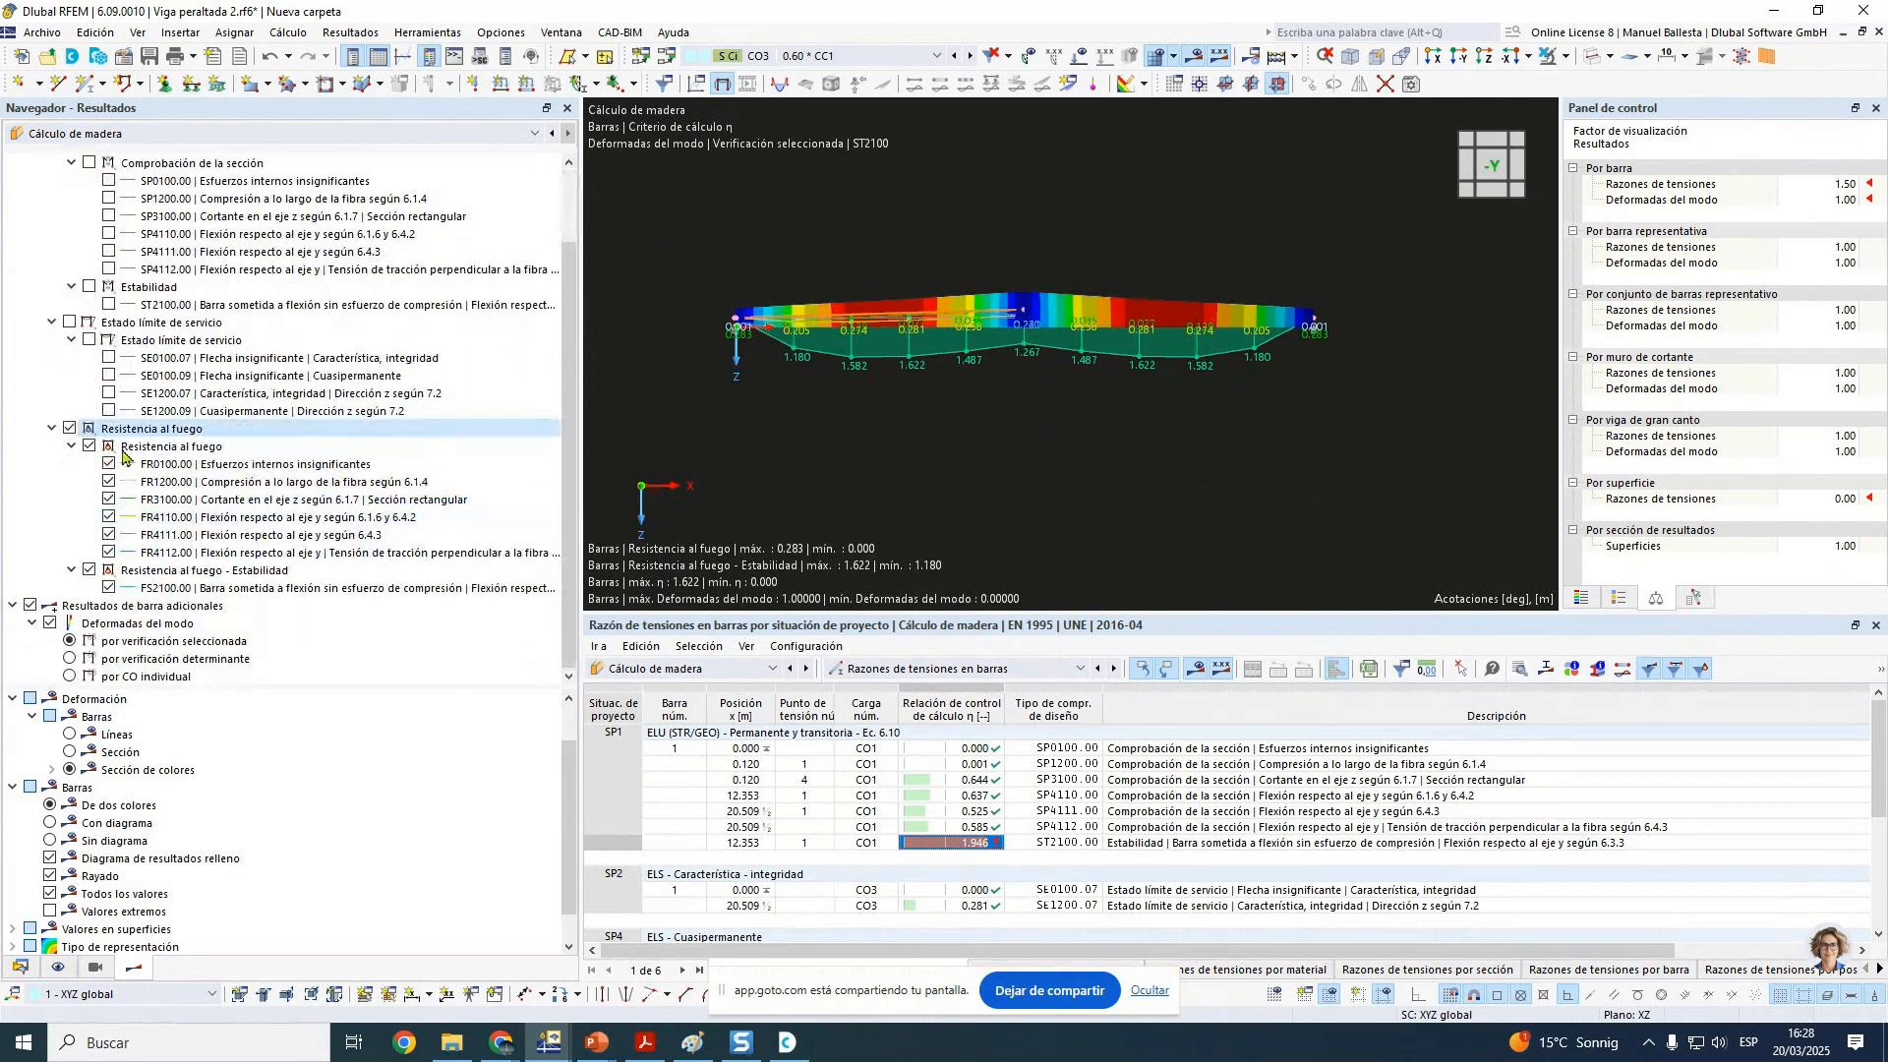
Step: Limit the displayed fire-resistance results to checks FR3100, FR4110, FR4111 and FR4112, hiding FR0100, FR1200 and the stability check
left_click(108, 463)
left_click(108, 481)
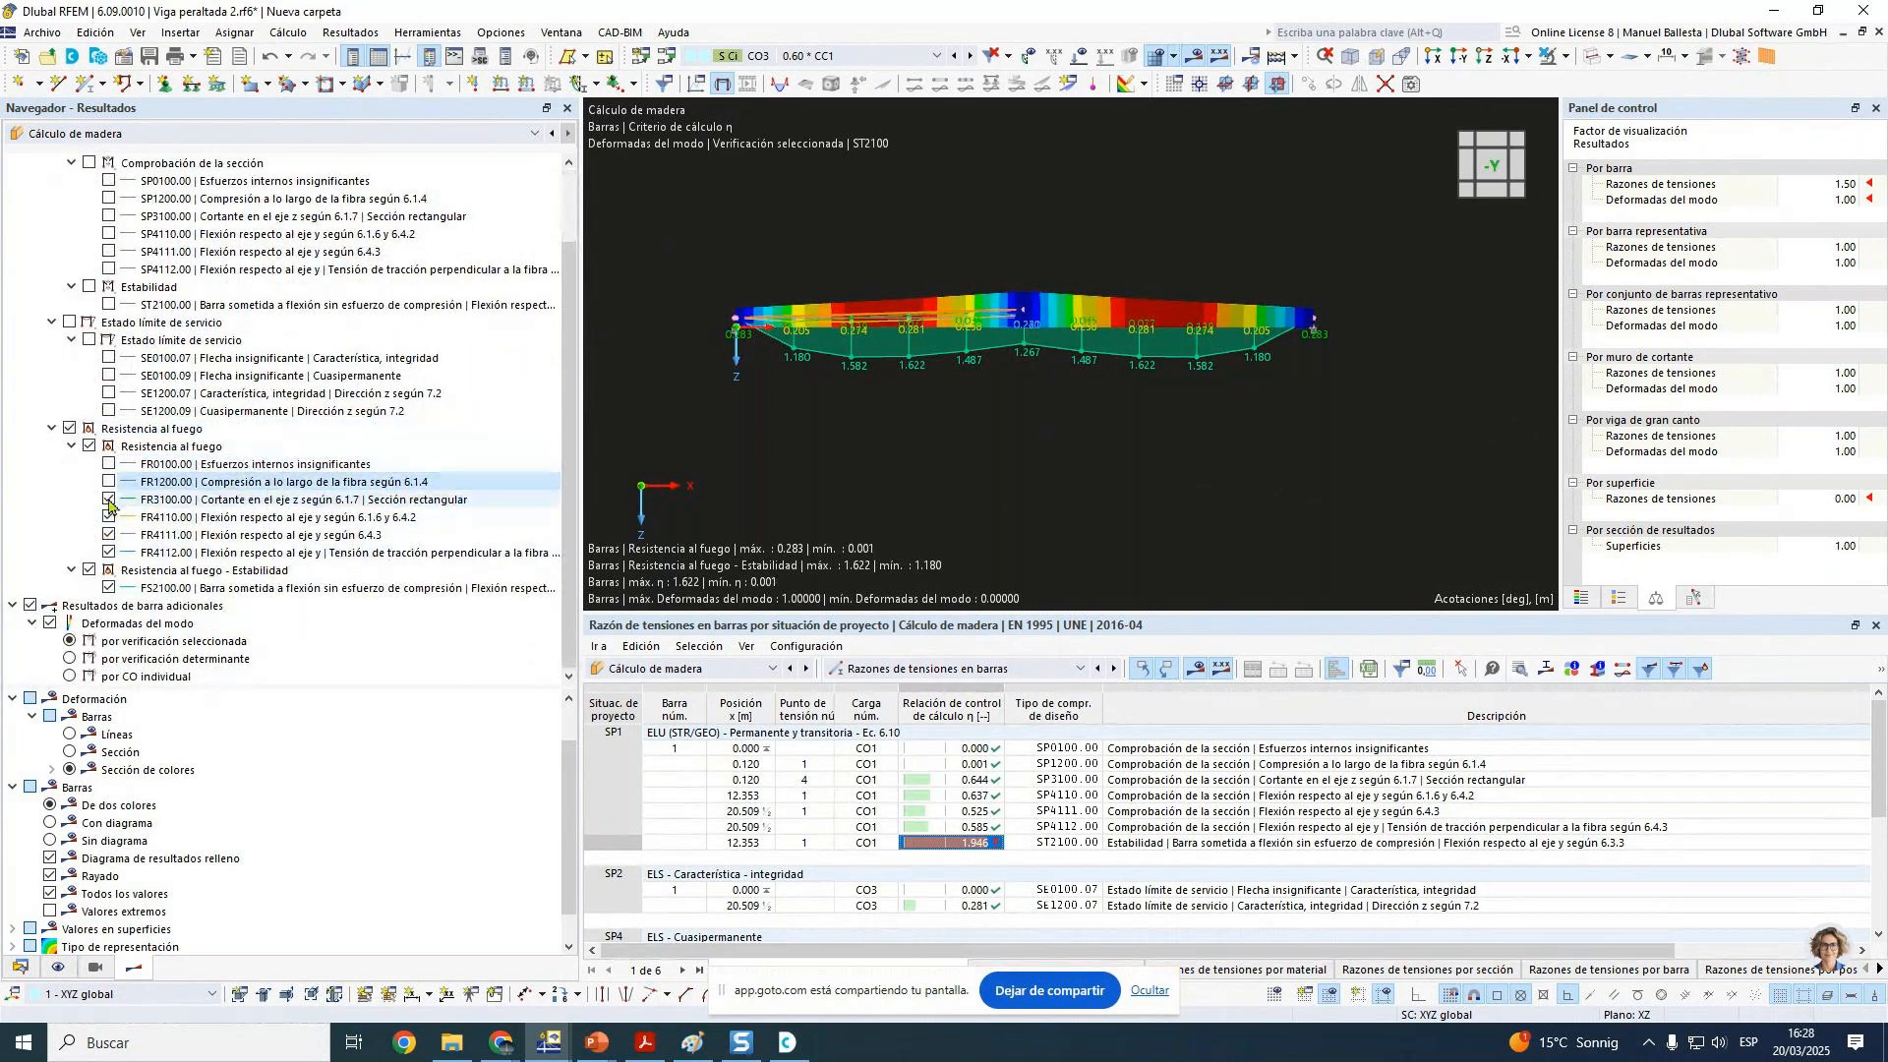
left_click(109, 499)
left_click(89, 571)
left_click(105, 499)
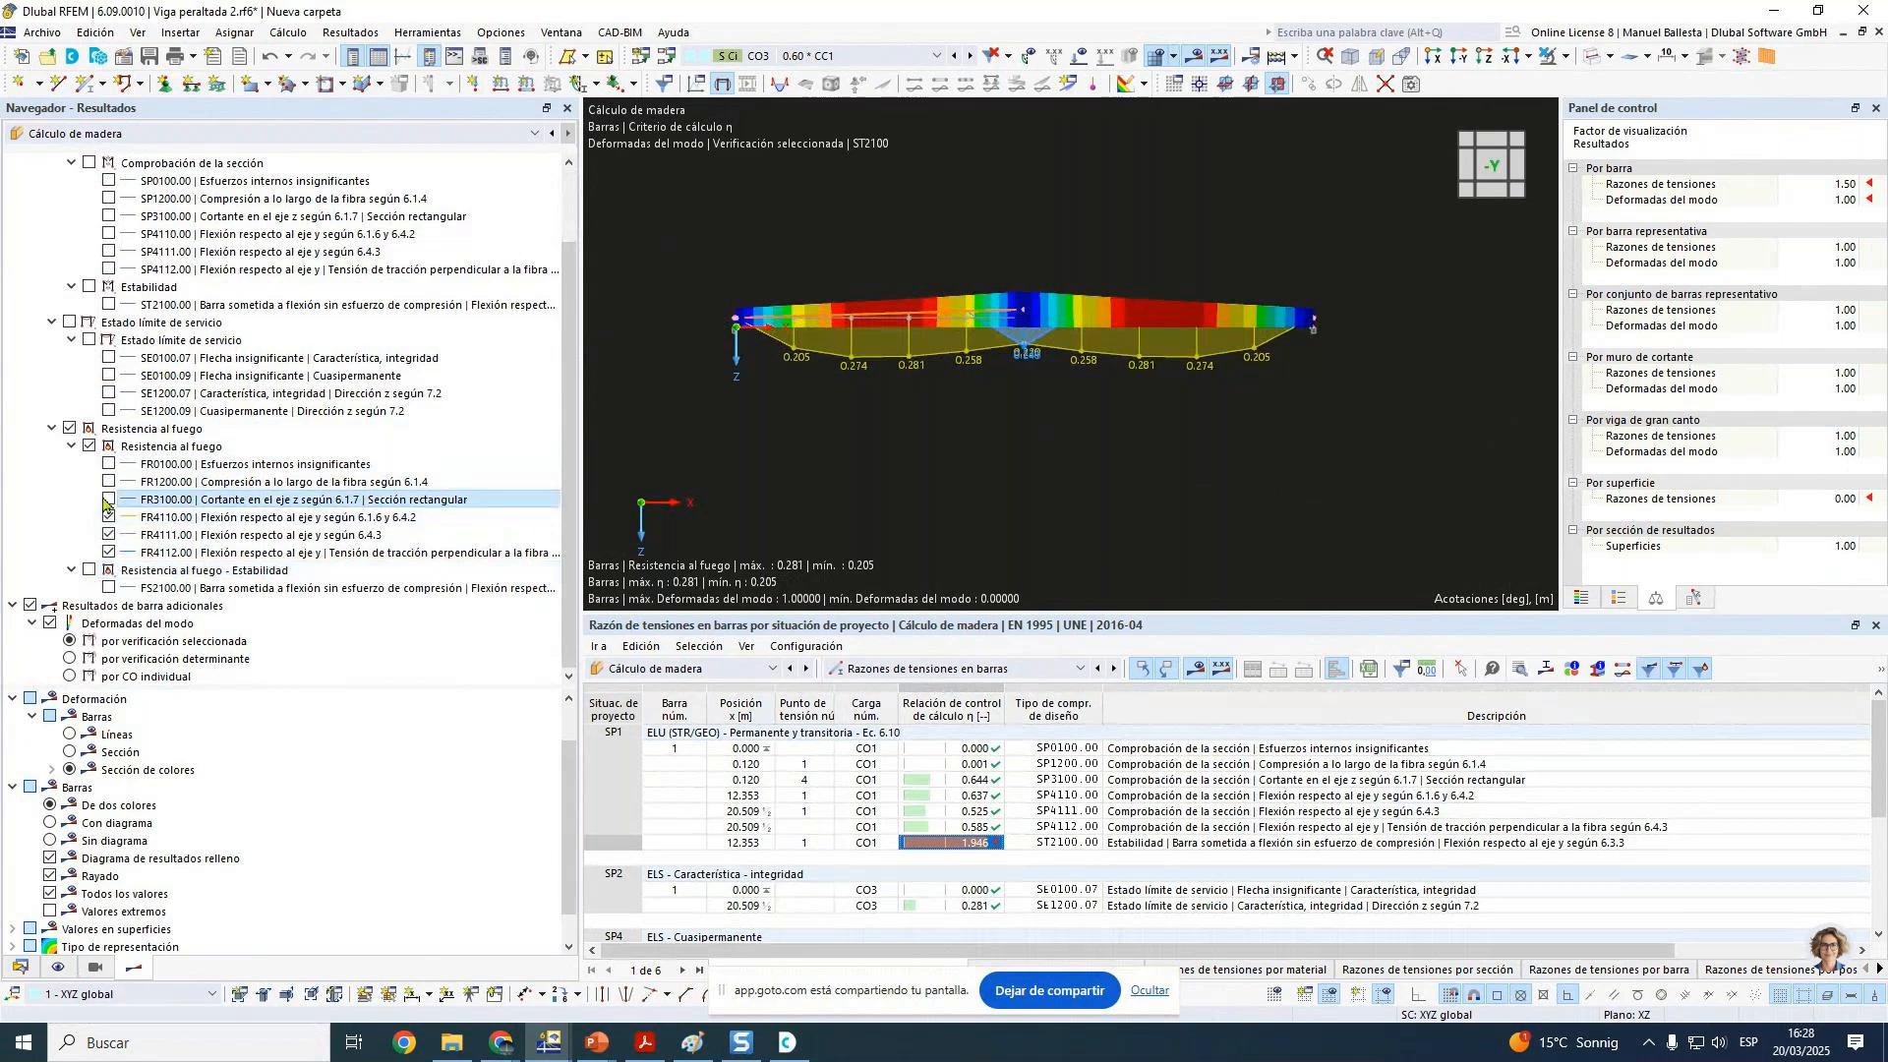
left_click(108, 500)
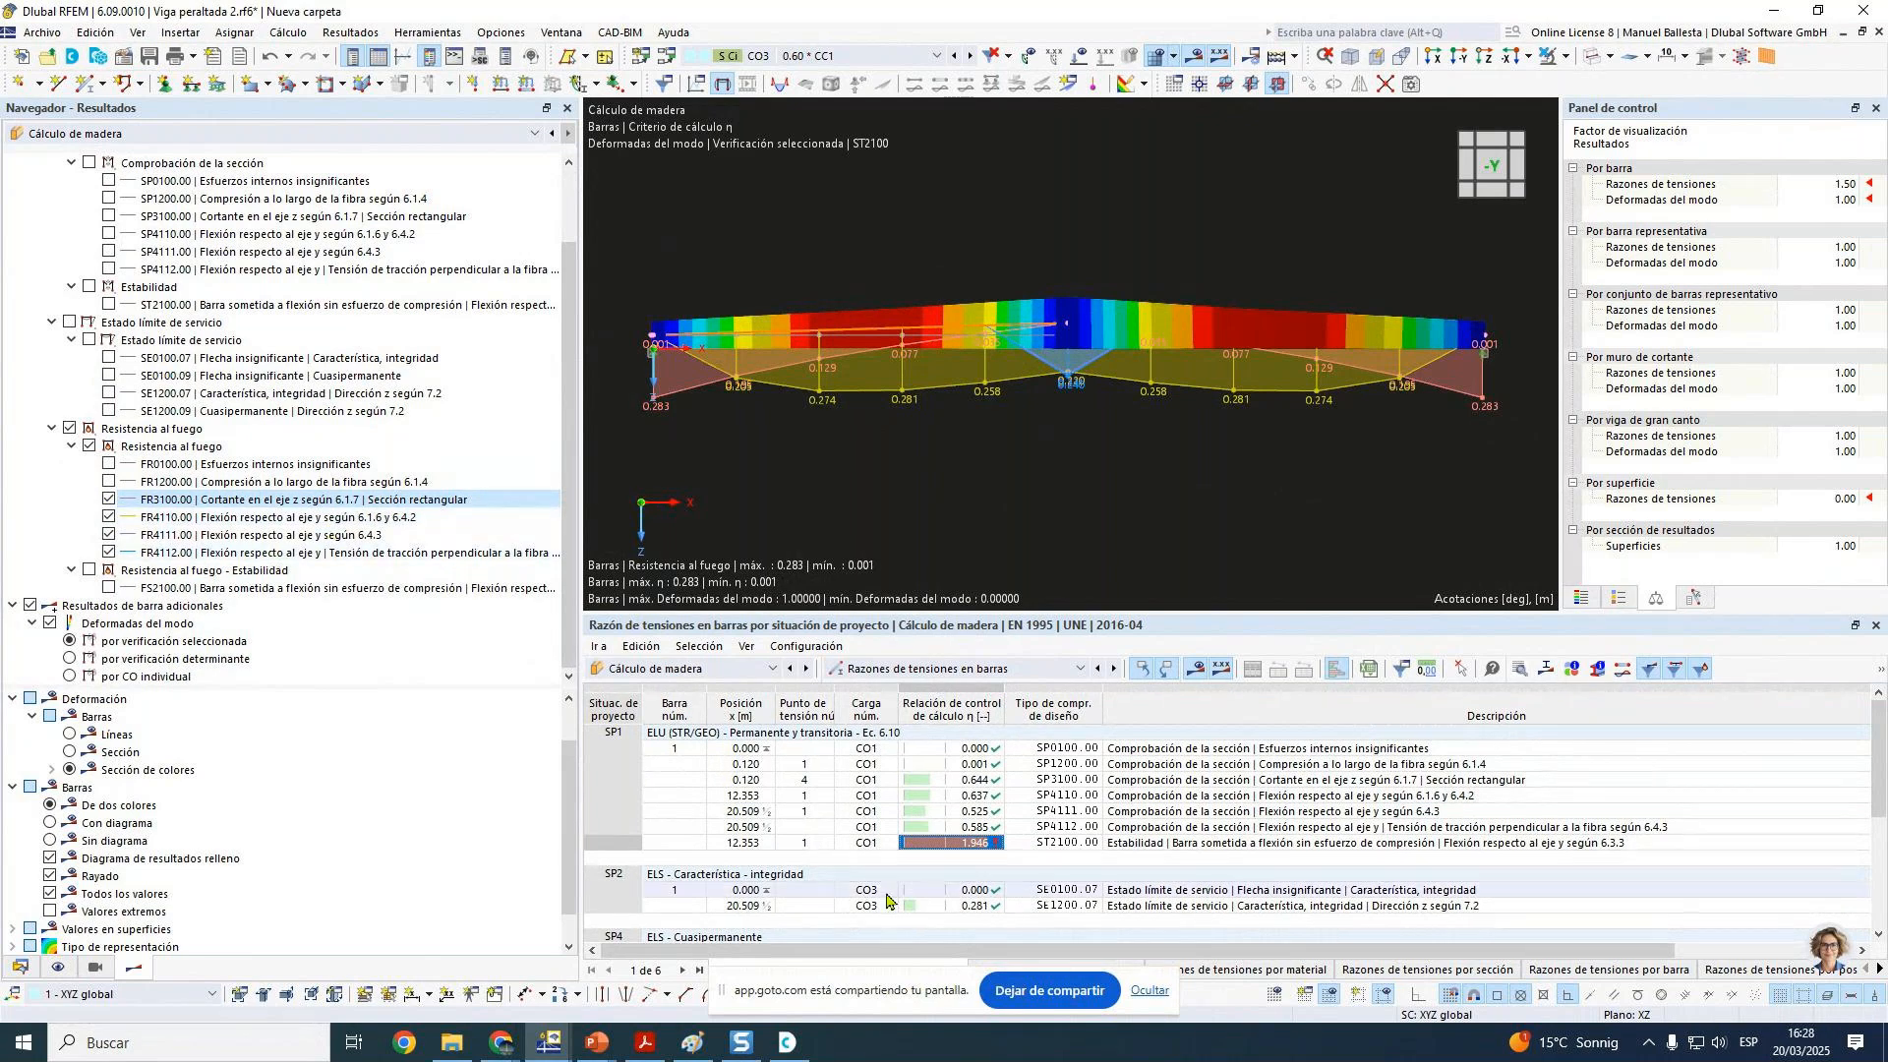
Step: Select the FR4110 fire bending check under SP5 in the stress-ratio table and inspect its reduced section information
scroll(996, 919, "down", 3)
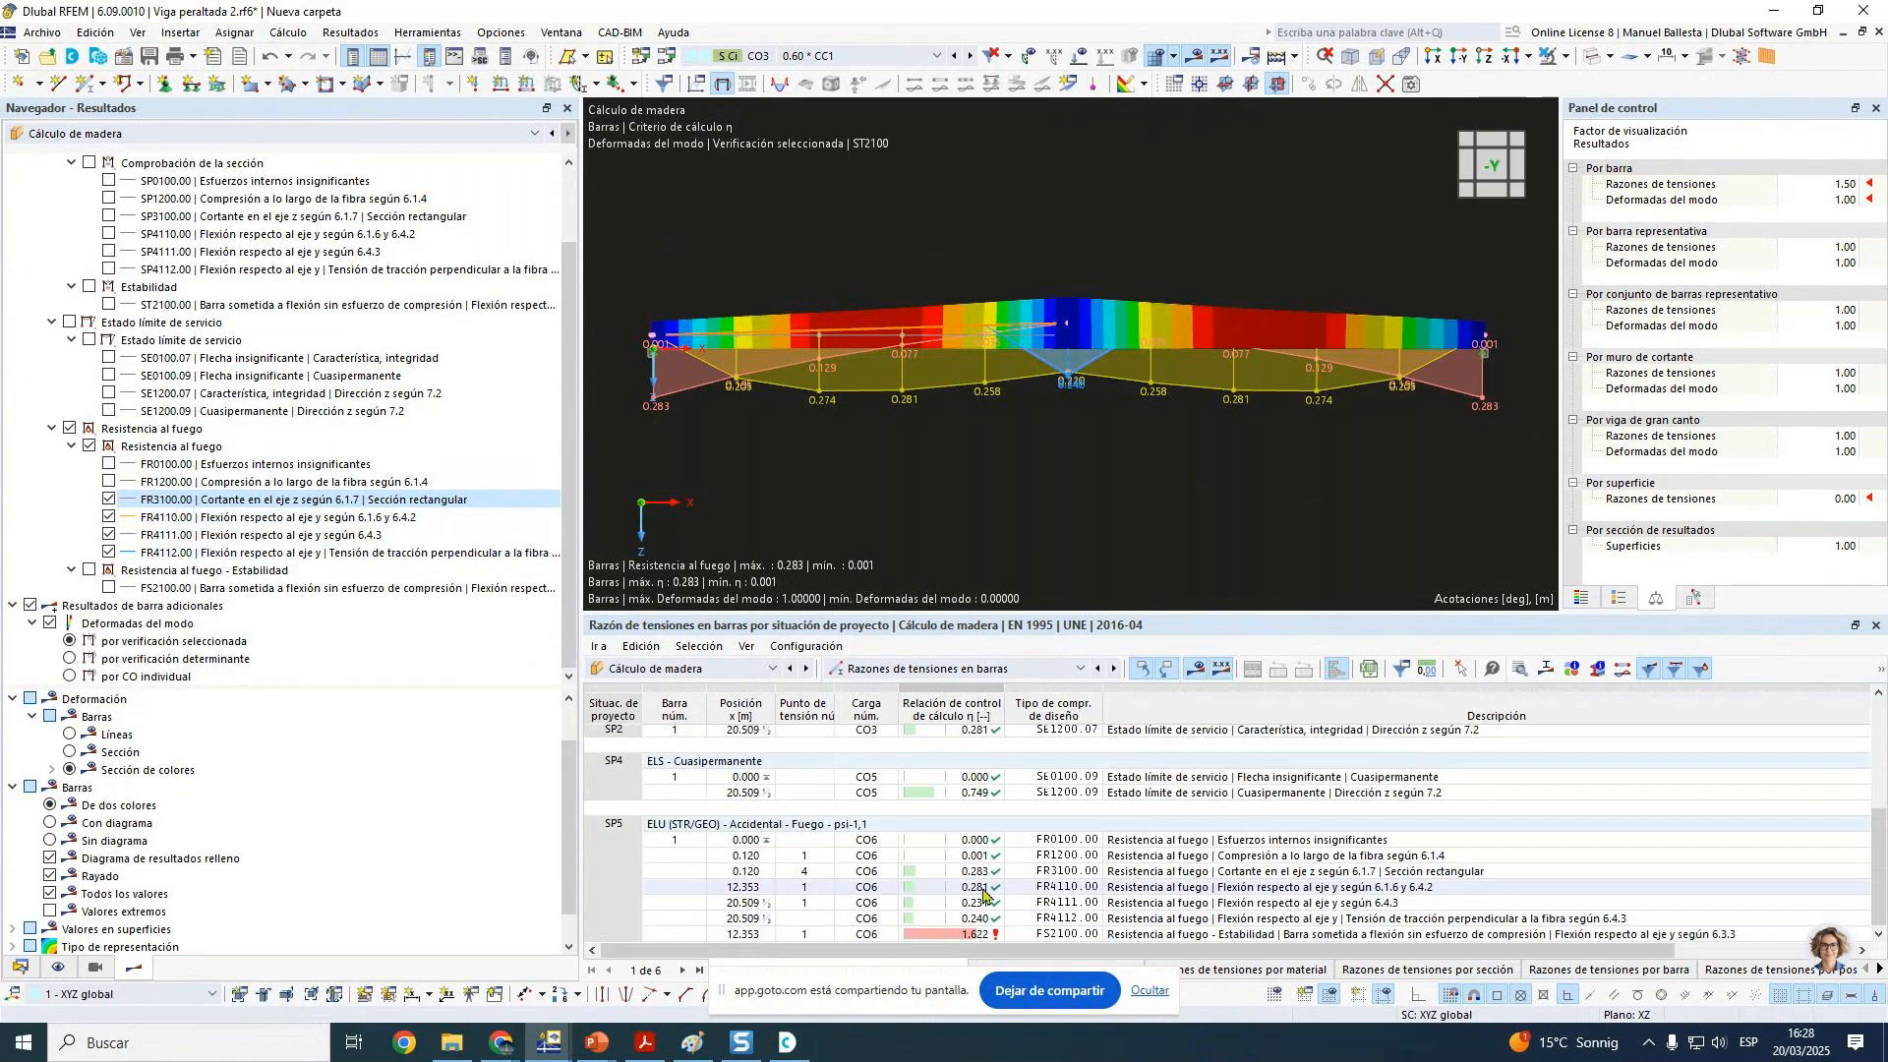
left_click(978, 887)
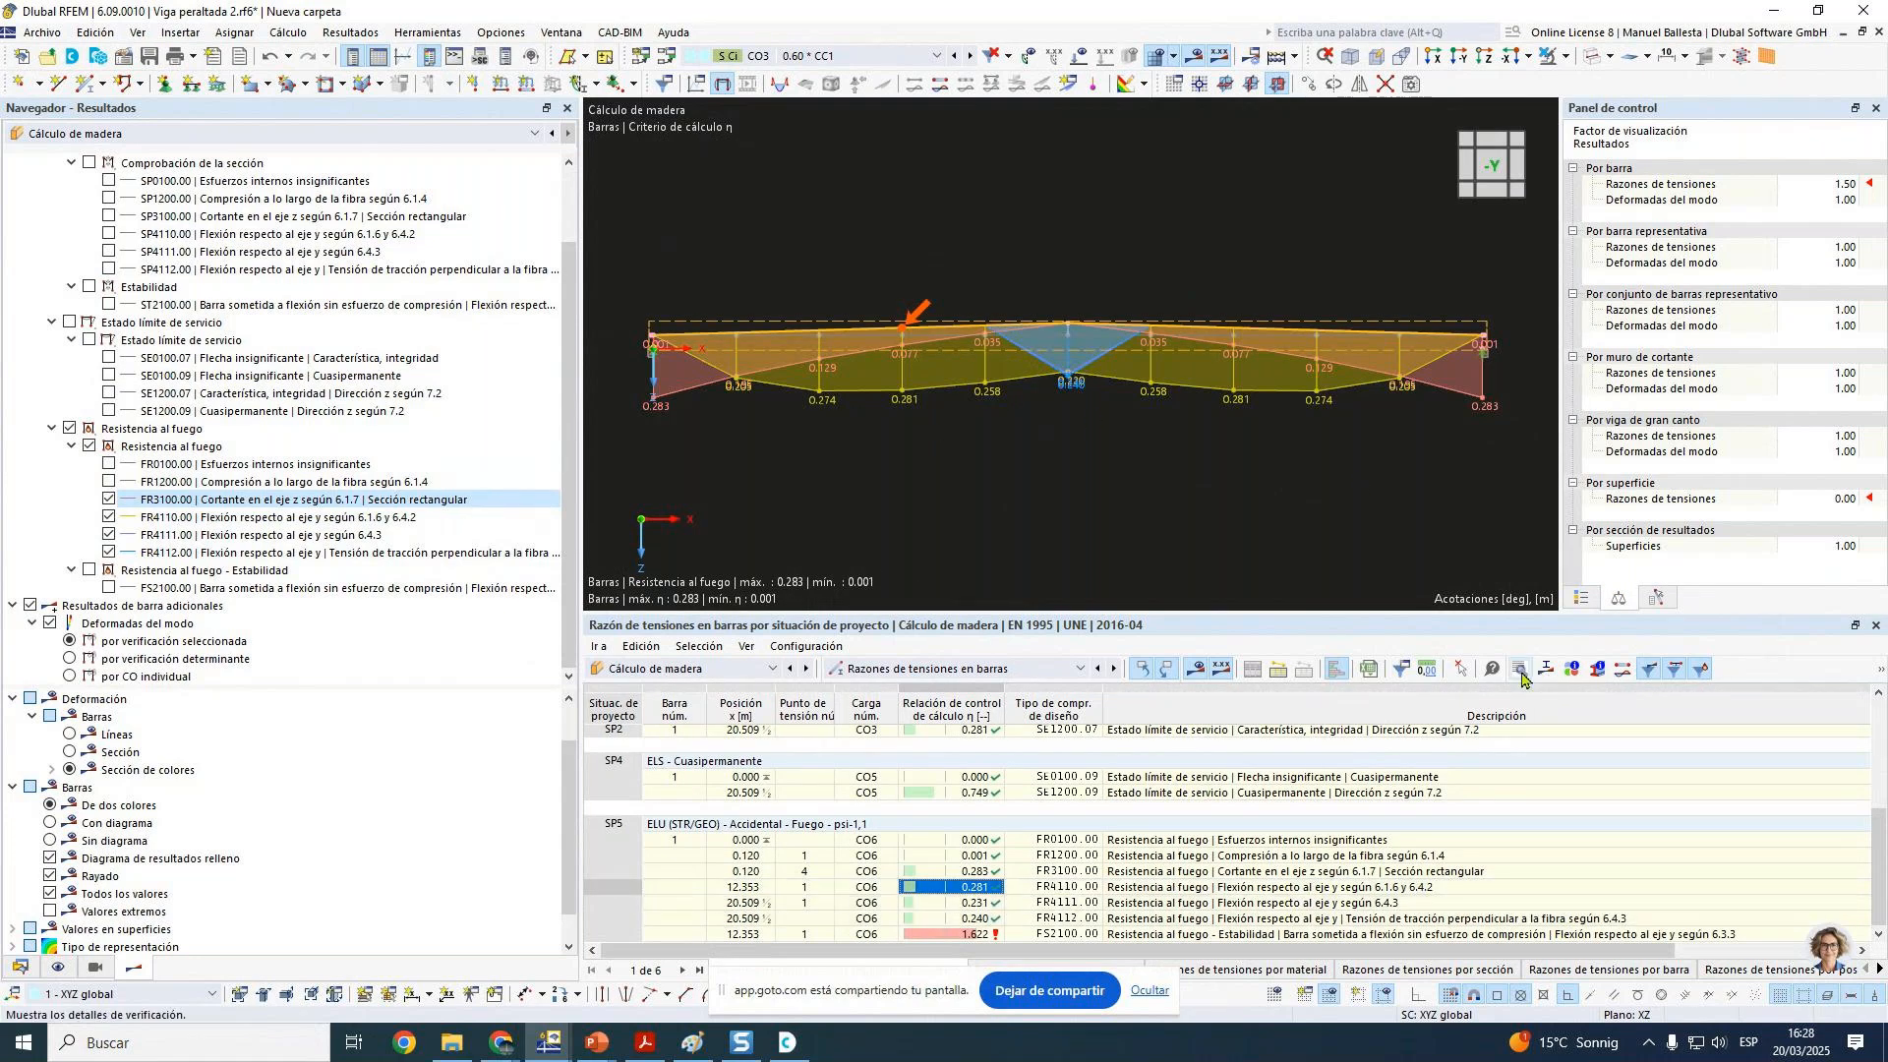
left_click(1575, 672)
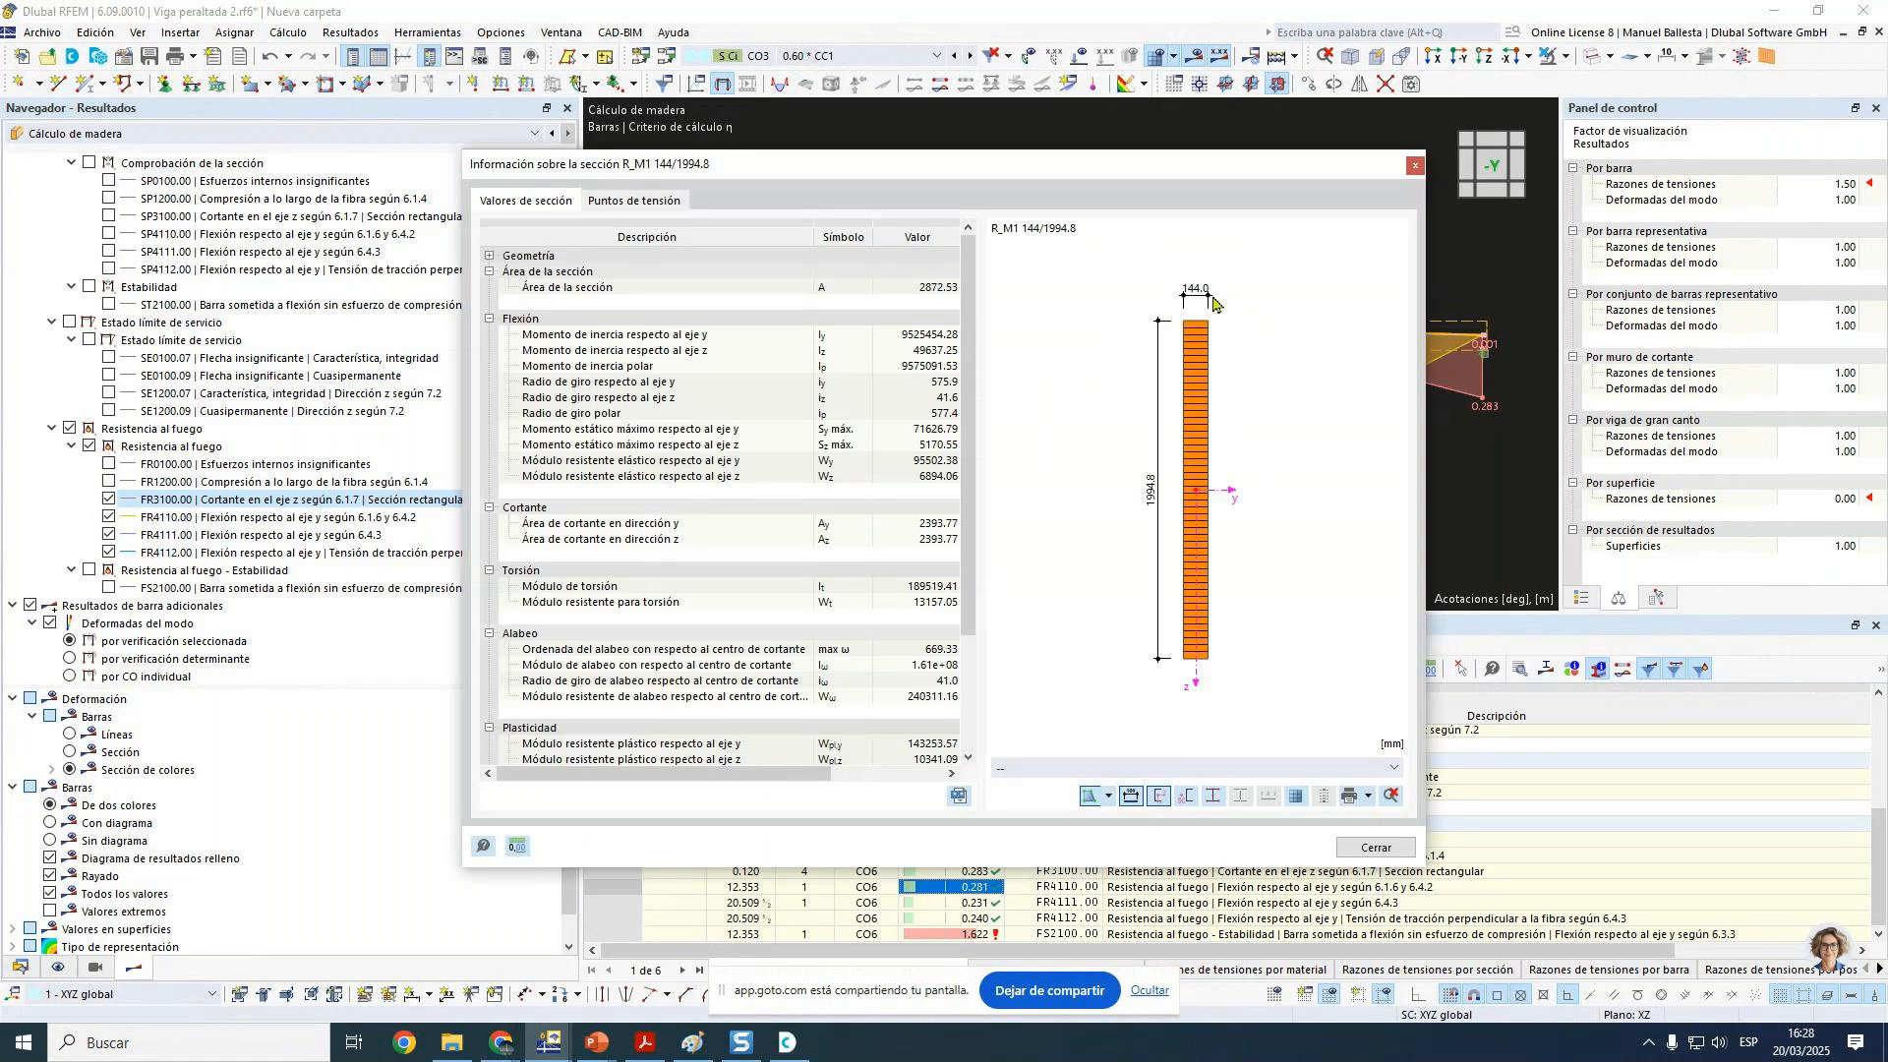
left_click(1415, 165)
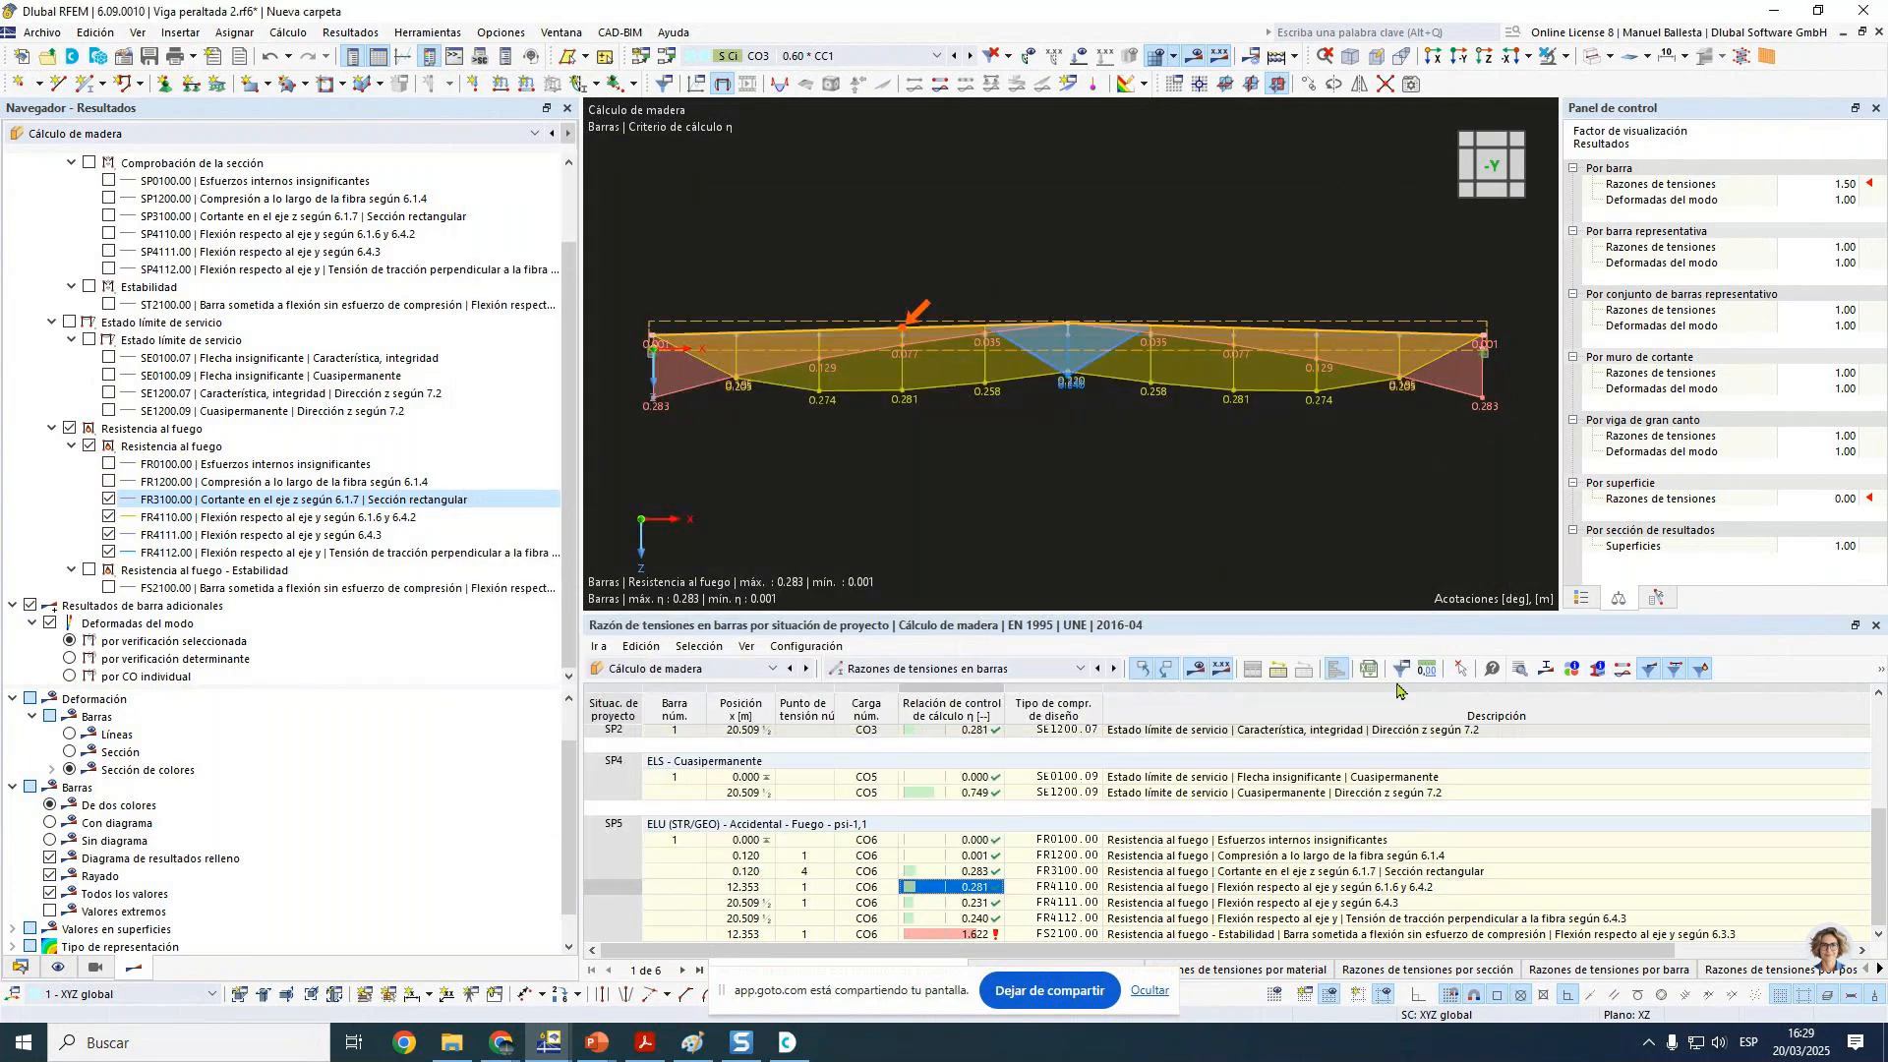
Step: Review the FR4110 verification details, including the effective charring depth, and close them
left_click(1522, 673)
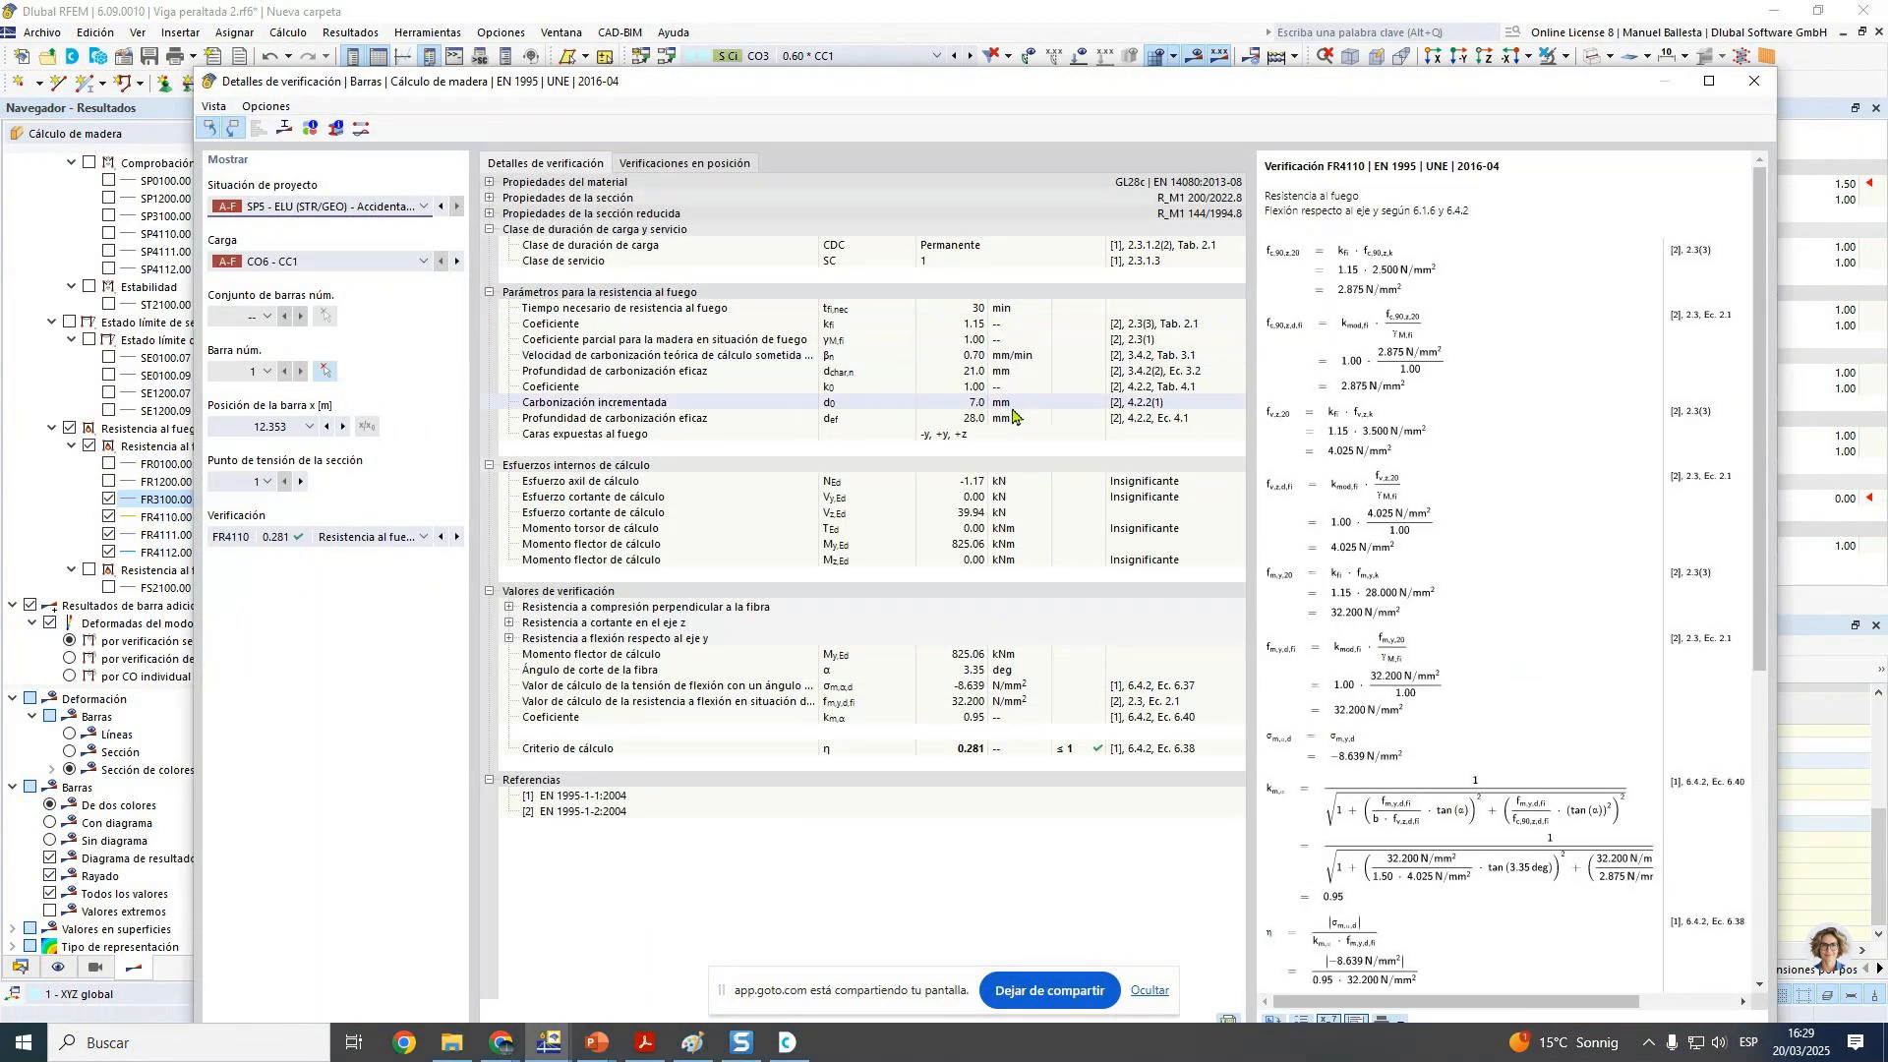
left_click(966, 418)
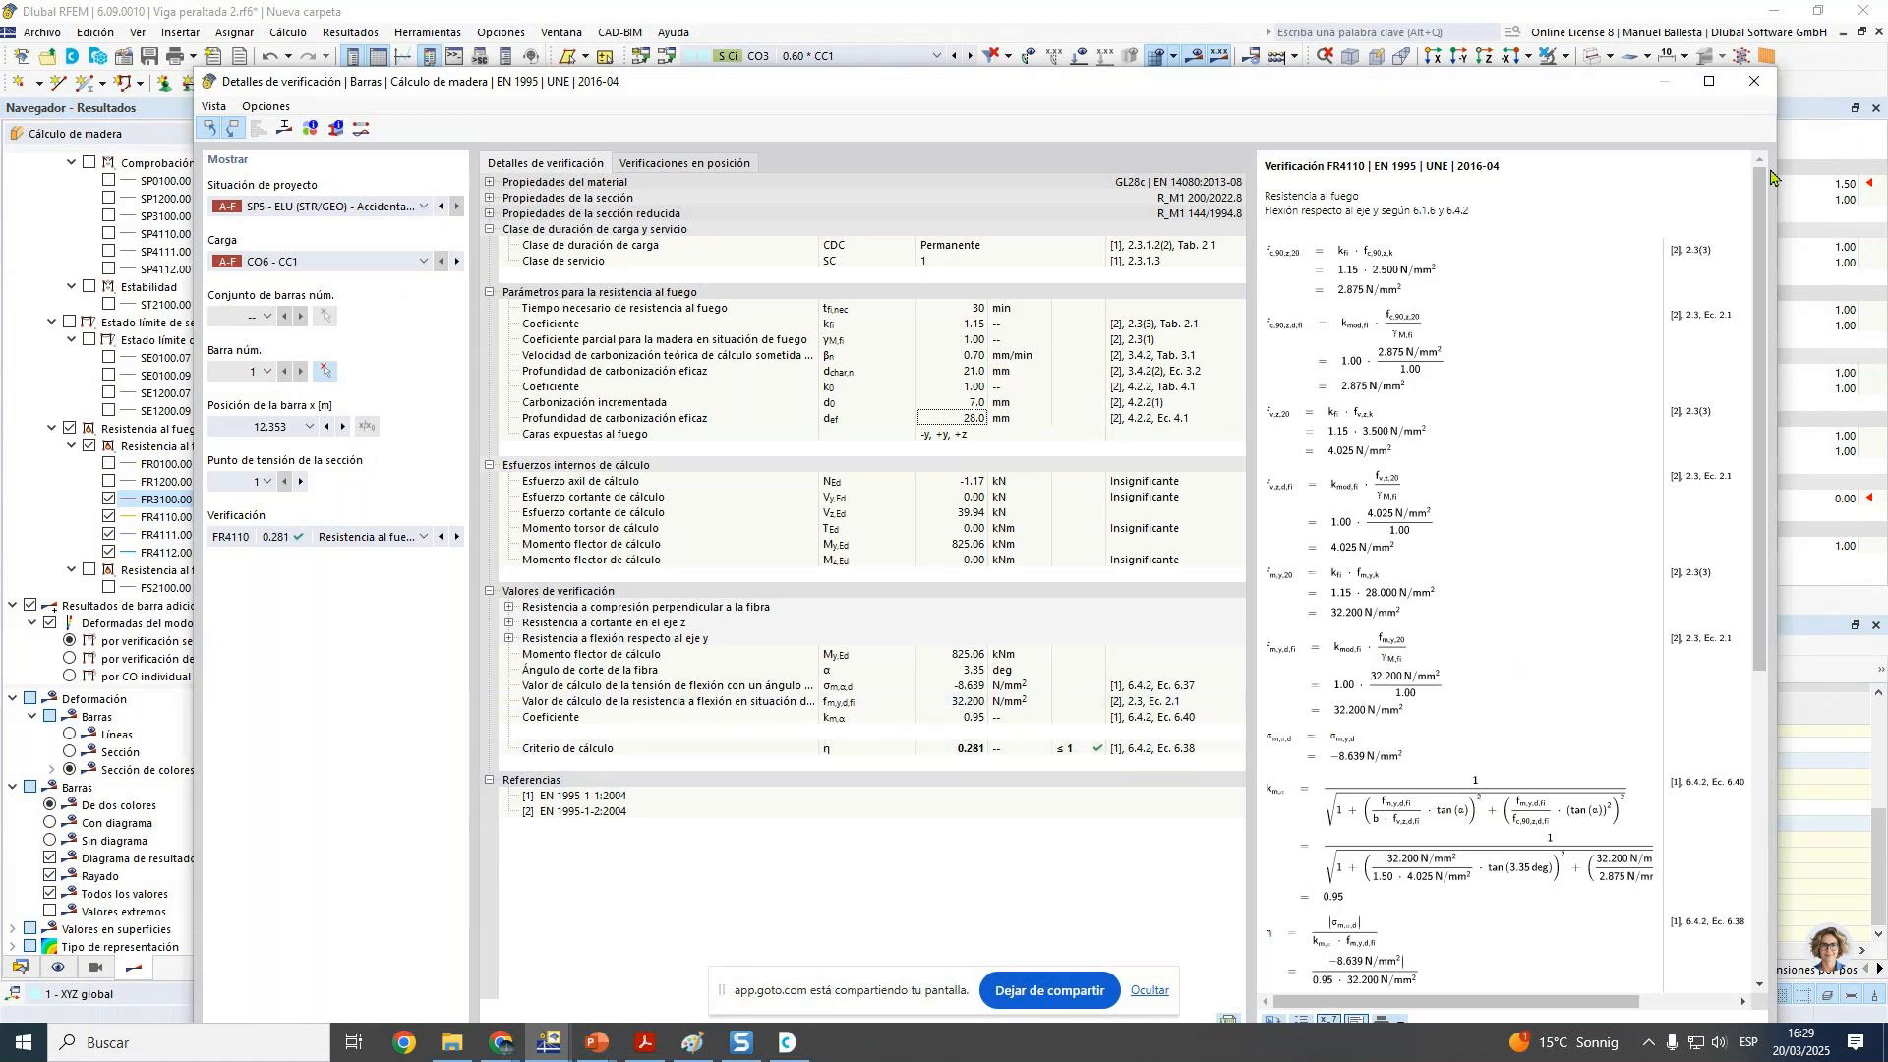
left_click(1758, 82)
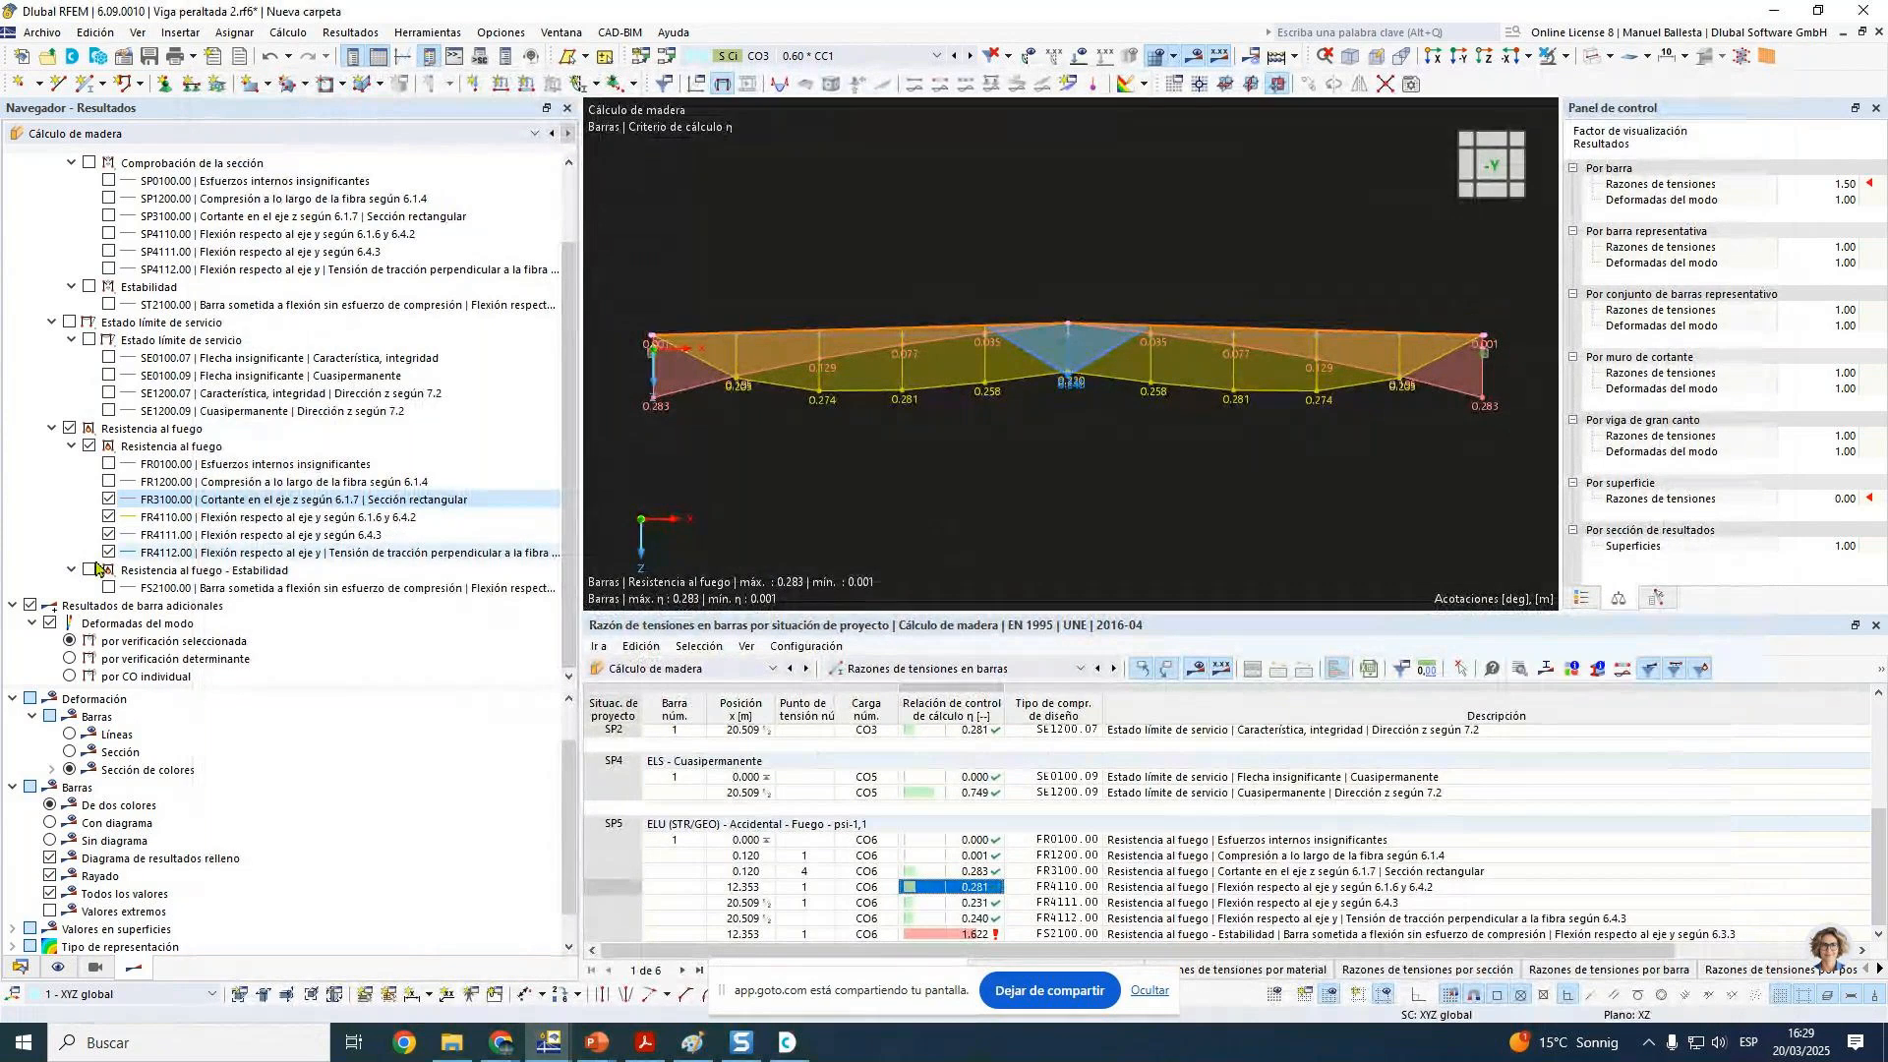
Step: Hide FR3100, FR4110, FR4111 and FR4112 and display only the fire stability check FS2100 on the beam
left_click(109, 499)
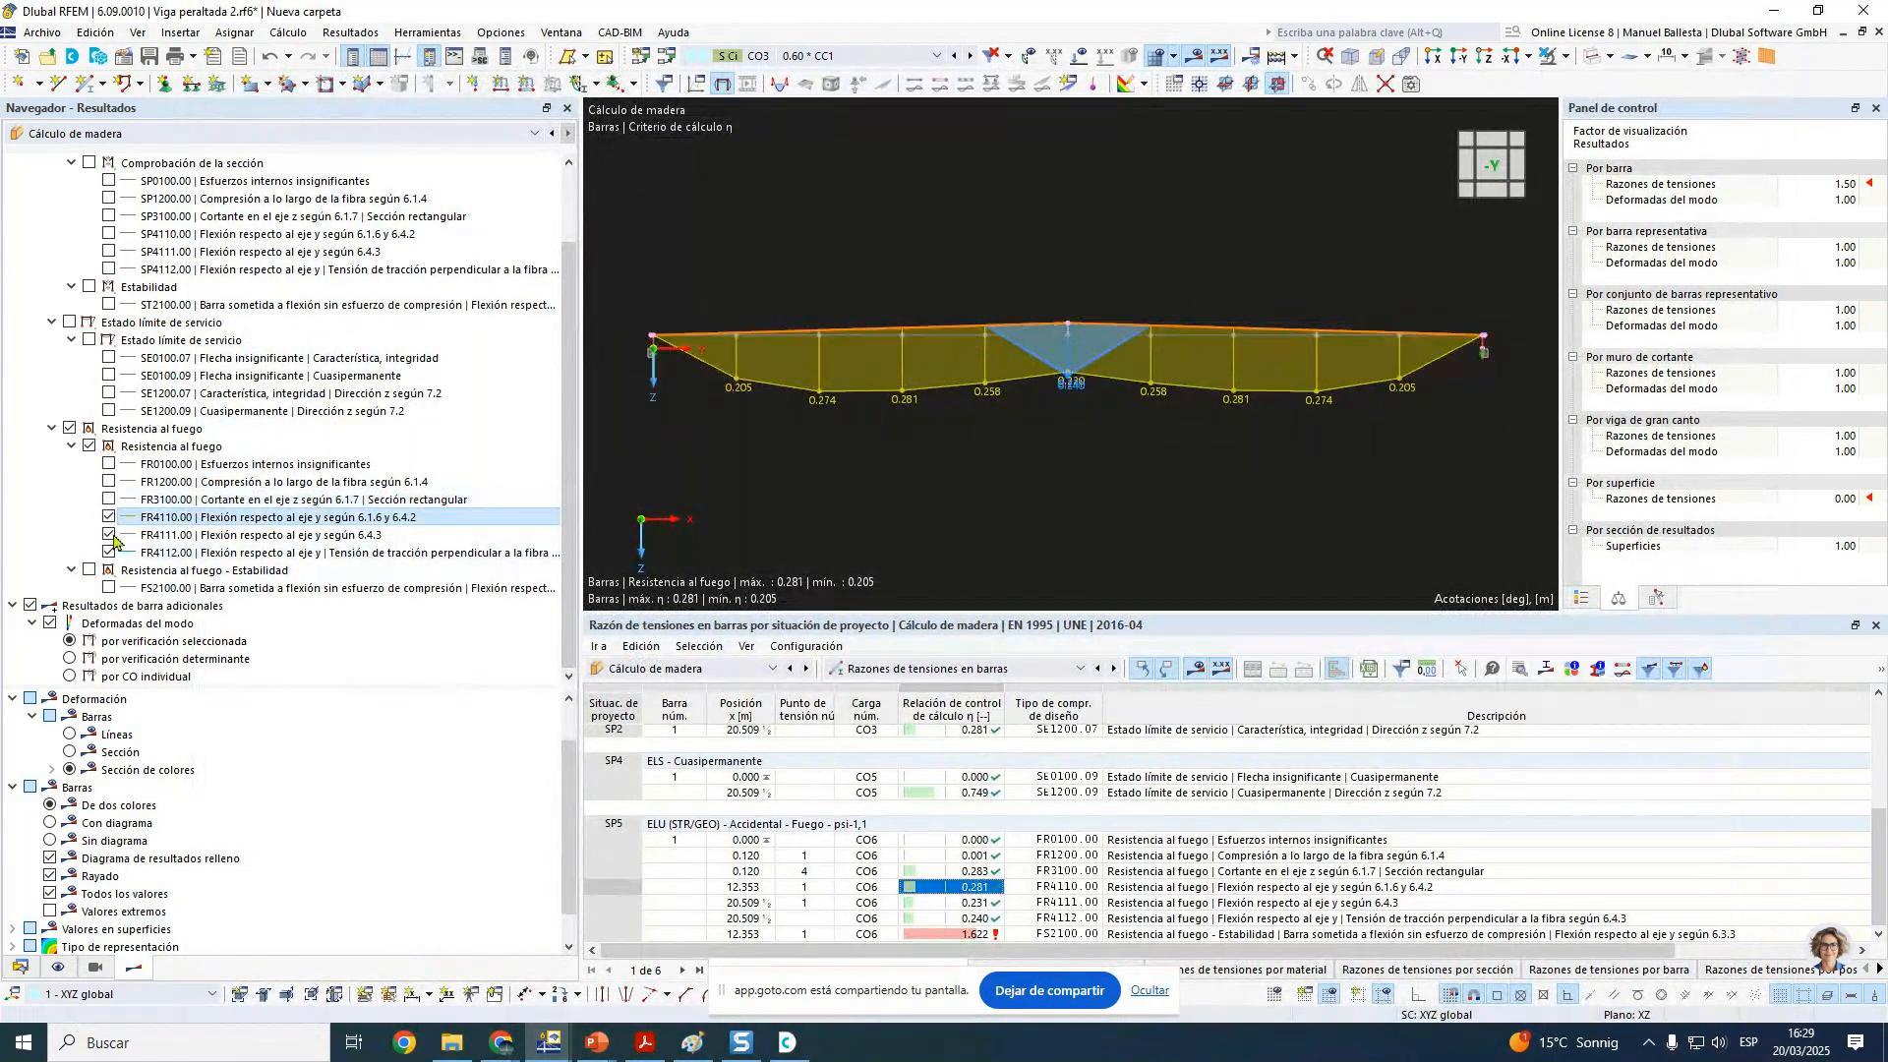
left_click(110, 517)
left_click(110, 535)
left_click(110, 552)
left_click(110, 588)
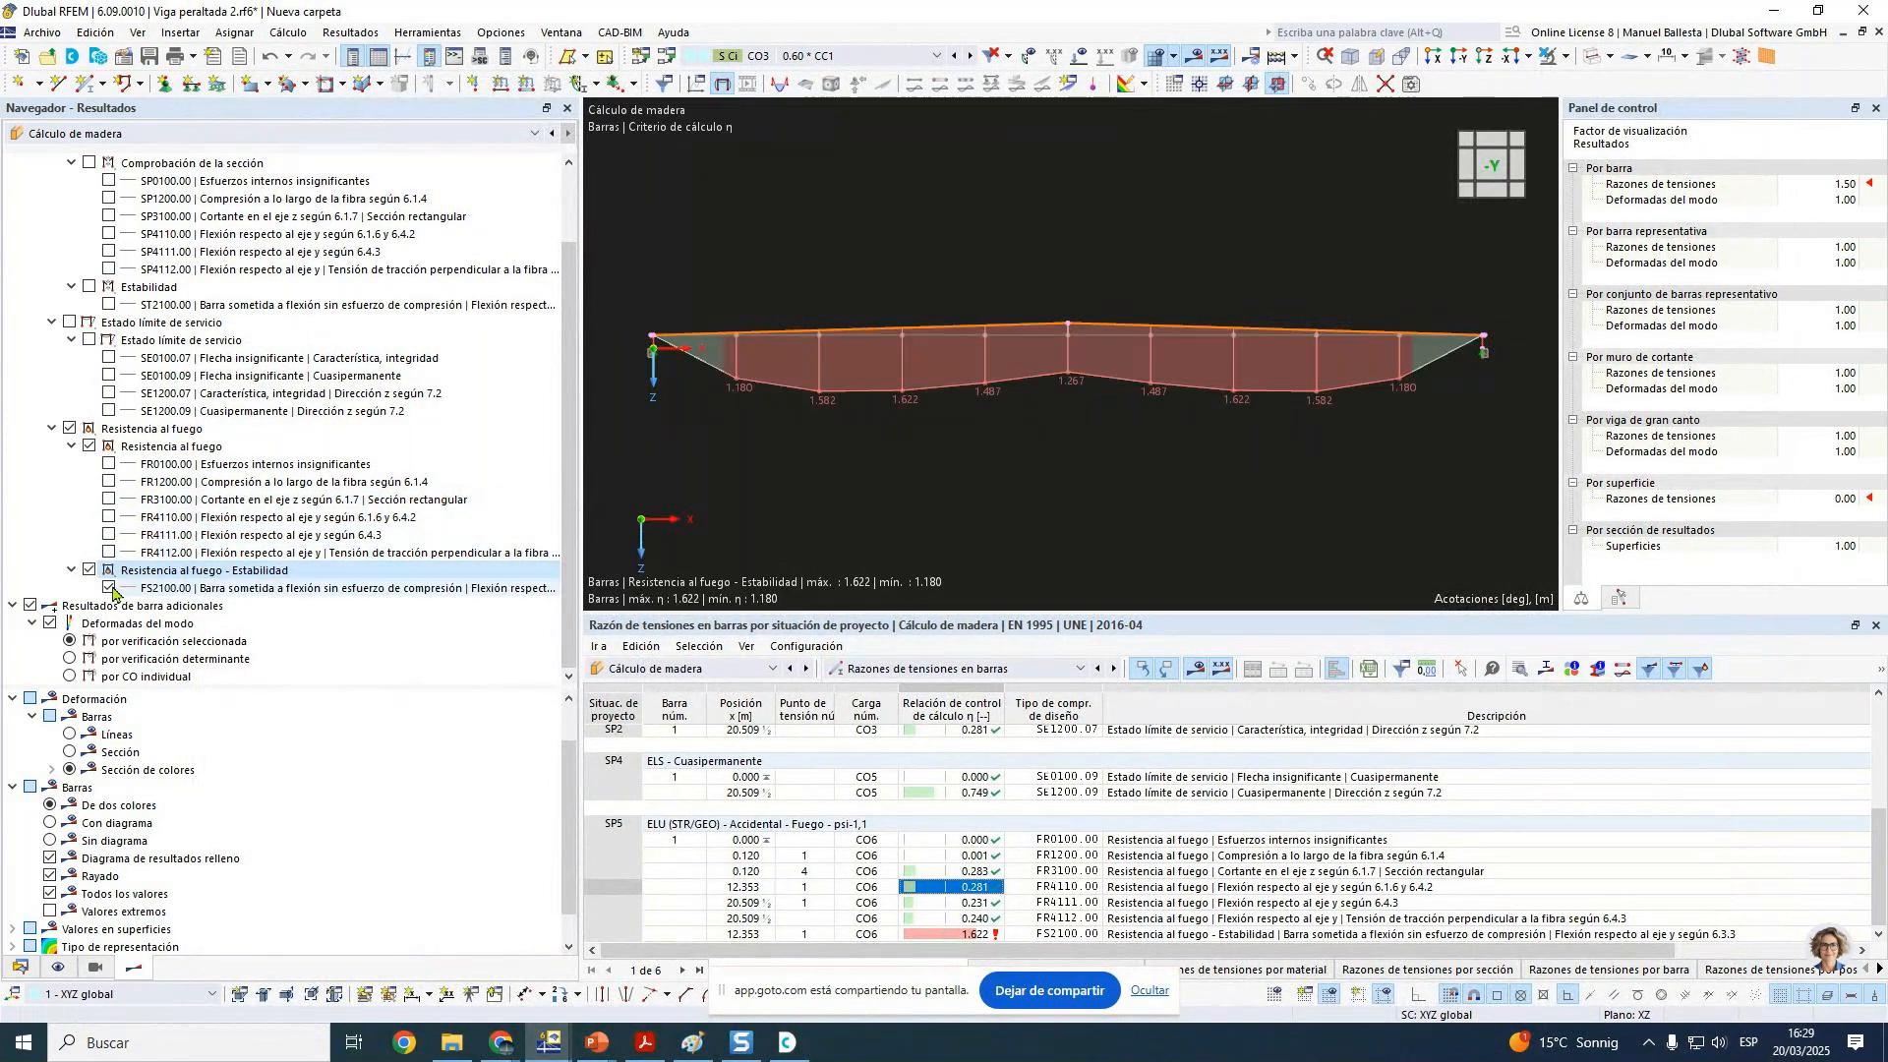
middle_click_drag(1257, 457, 1233, 502, "ctrl")
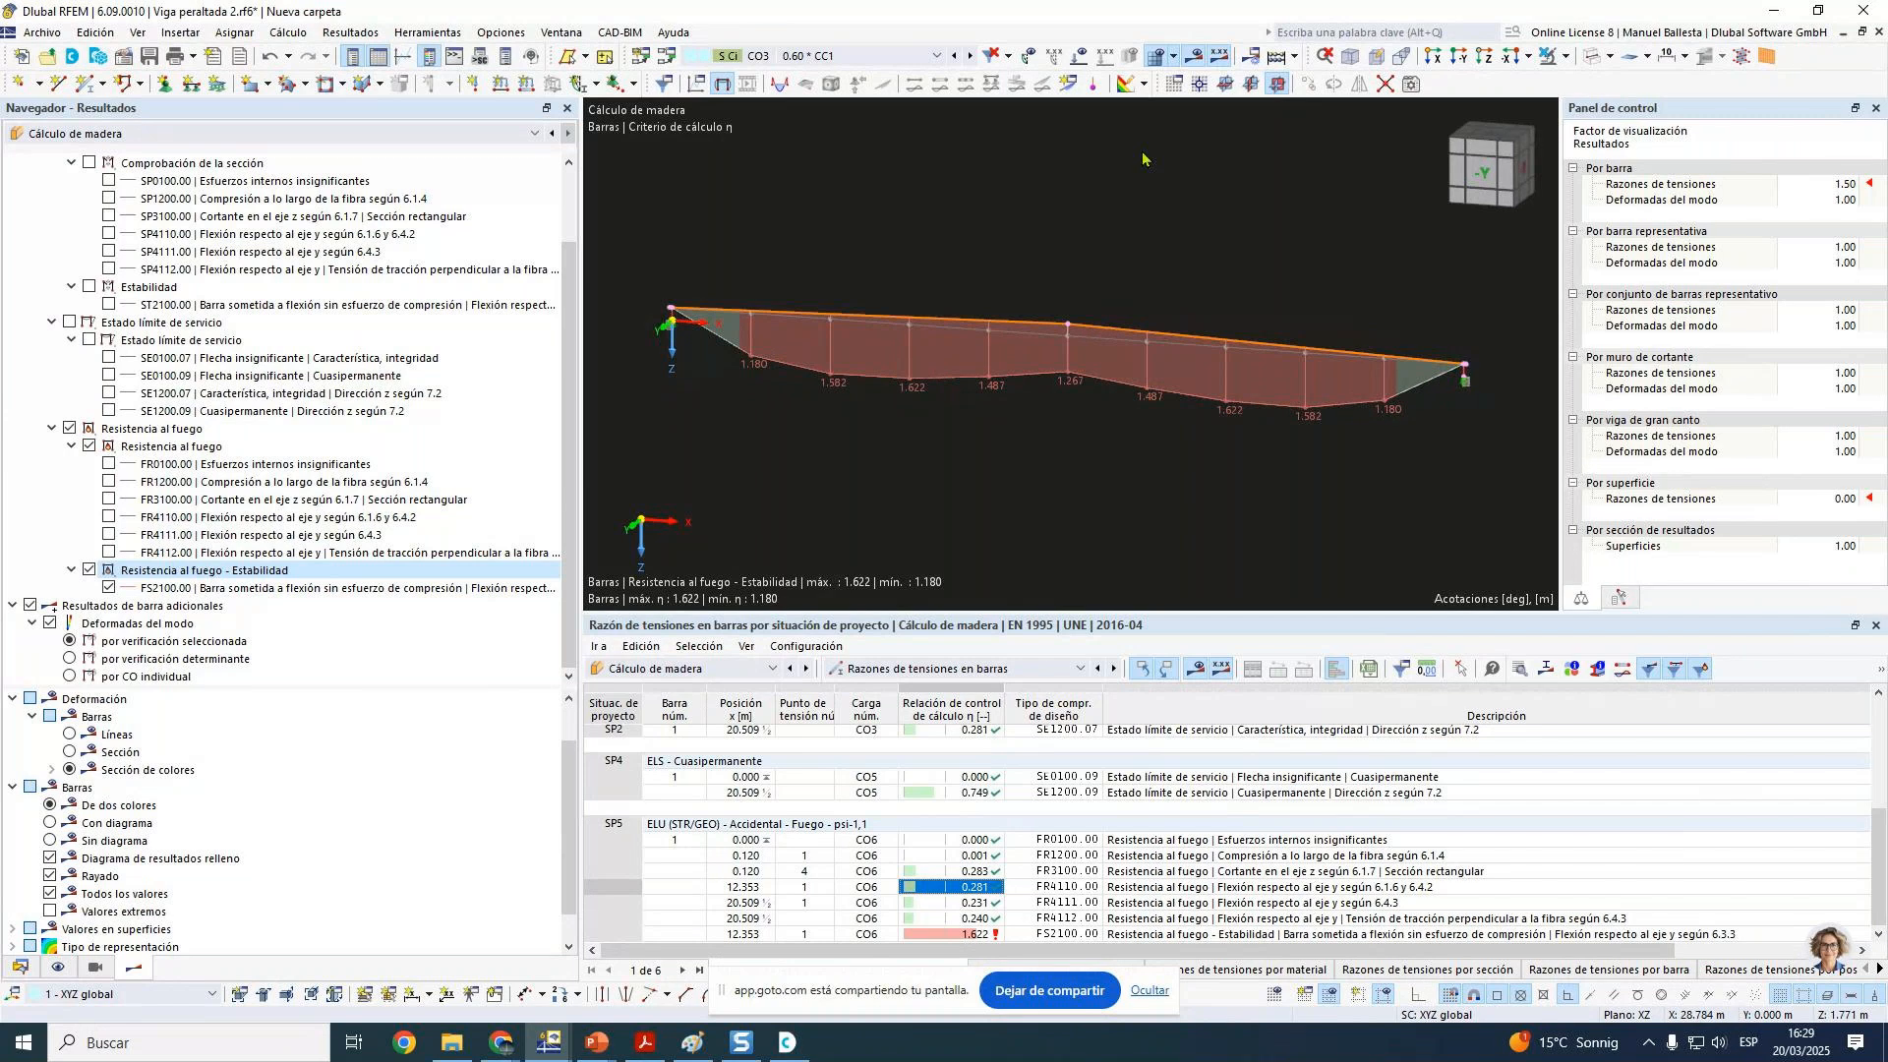
middle_click(763, 509)
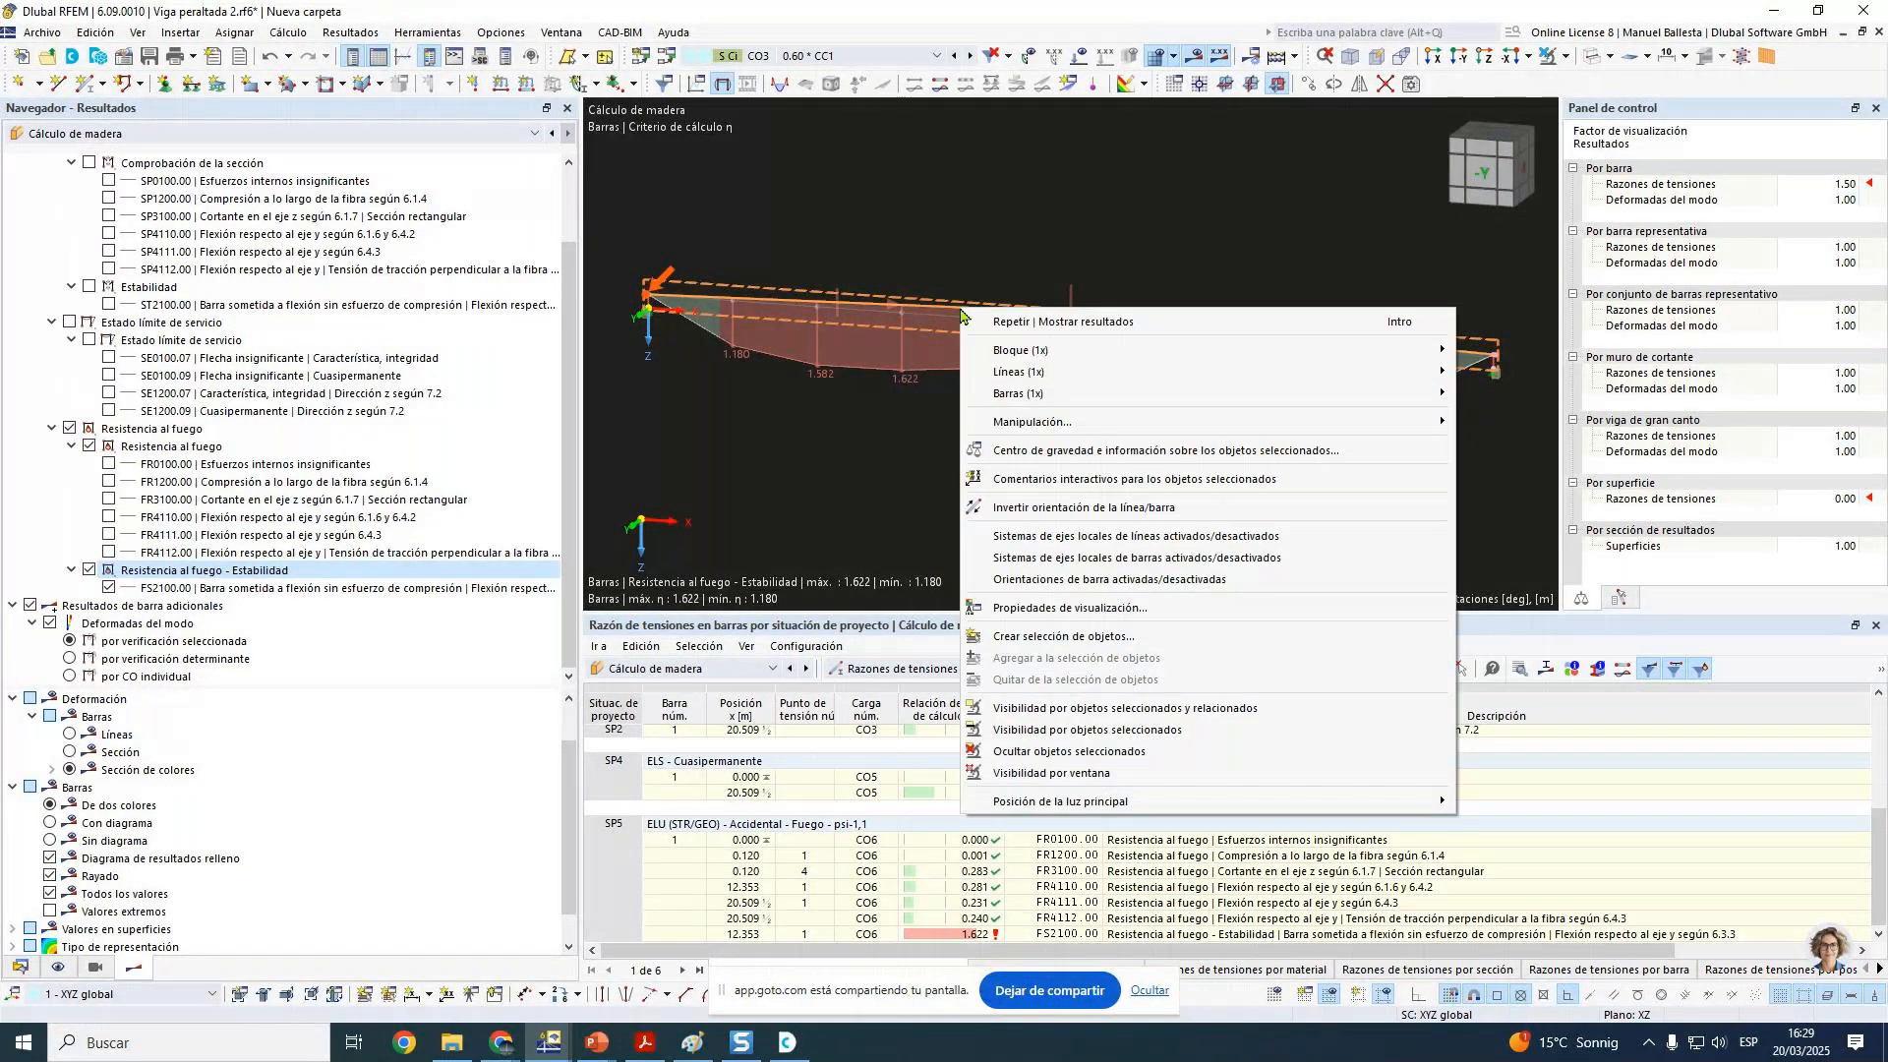
left_click(1052, 393)
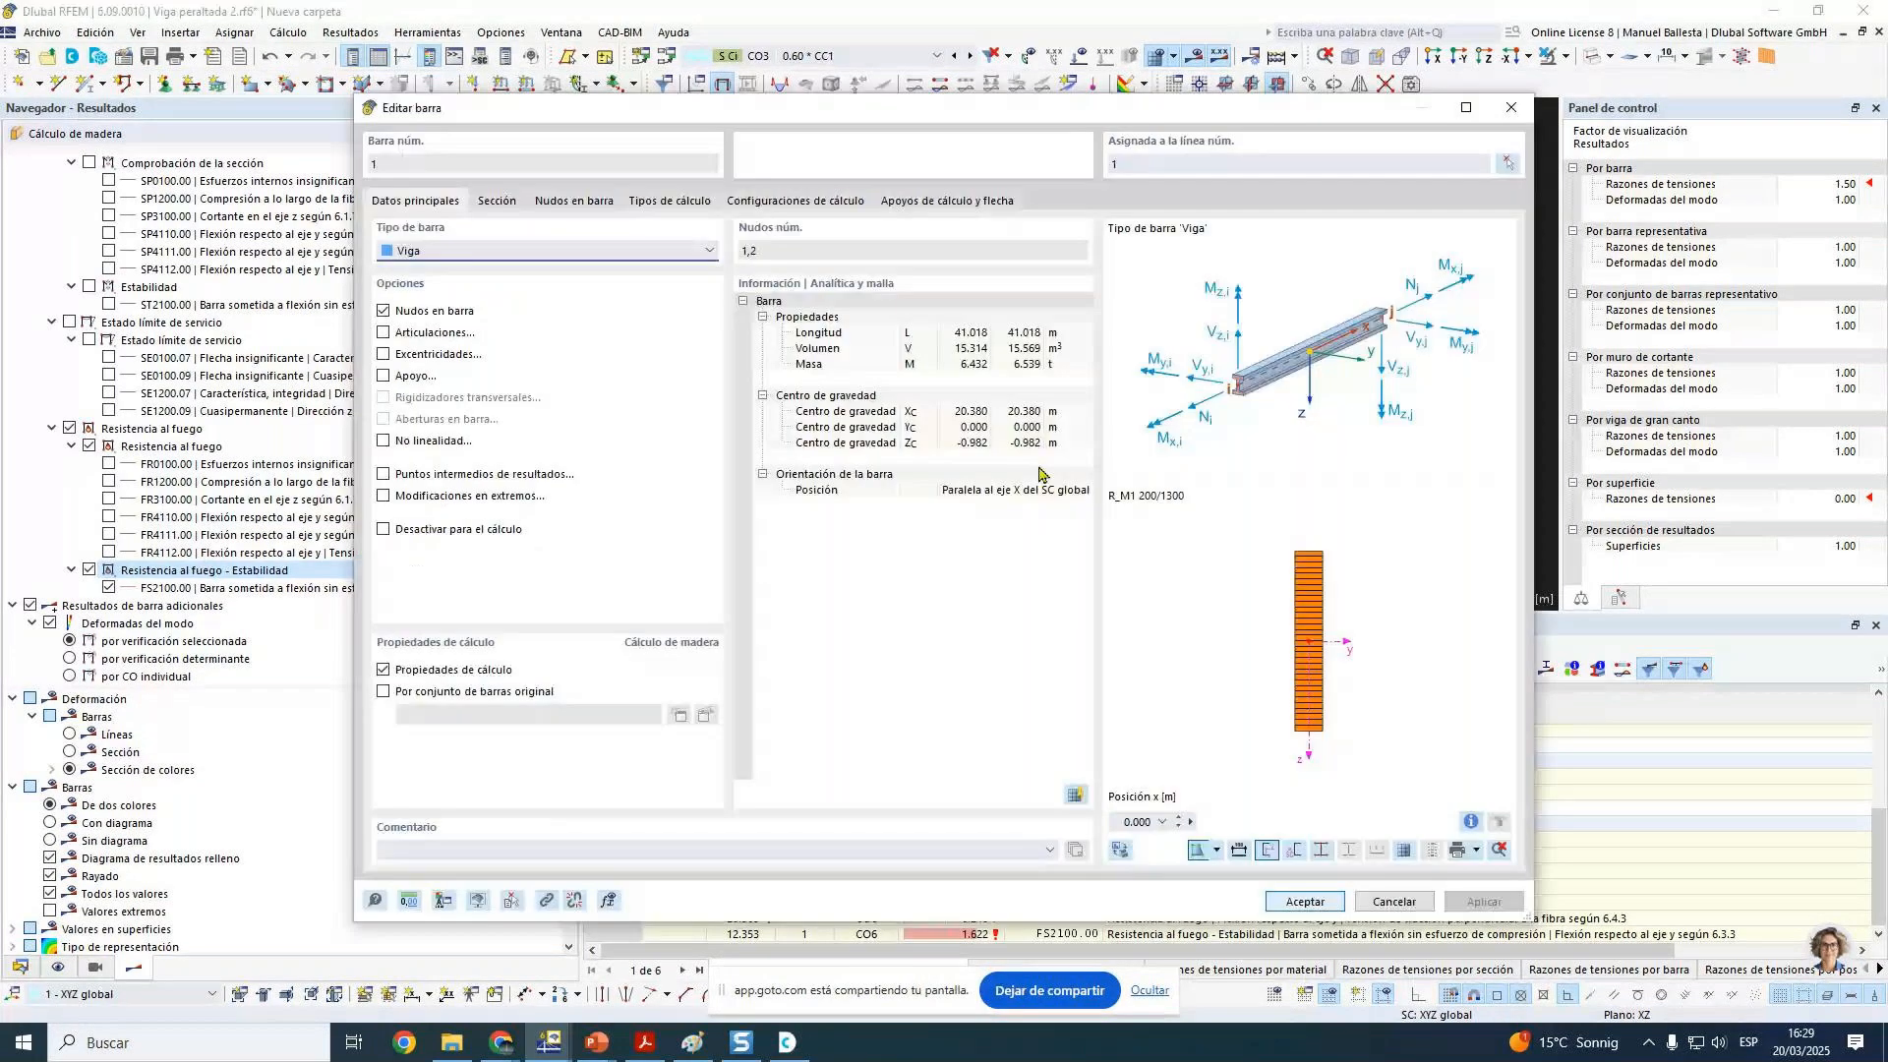
left_click(1394, 902)
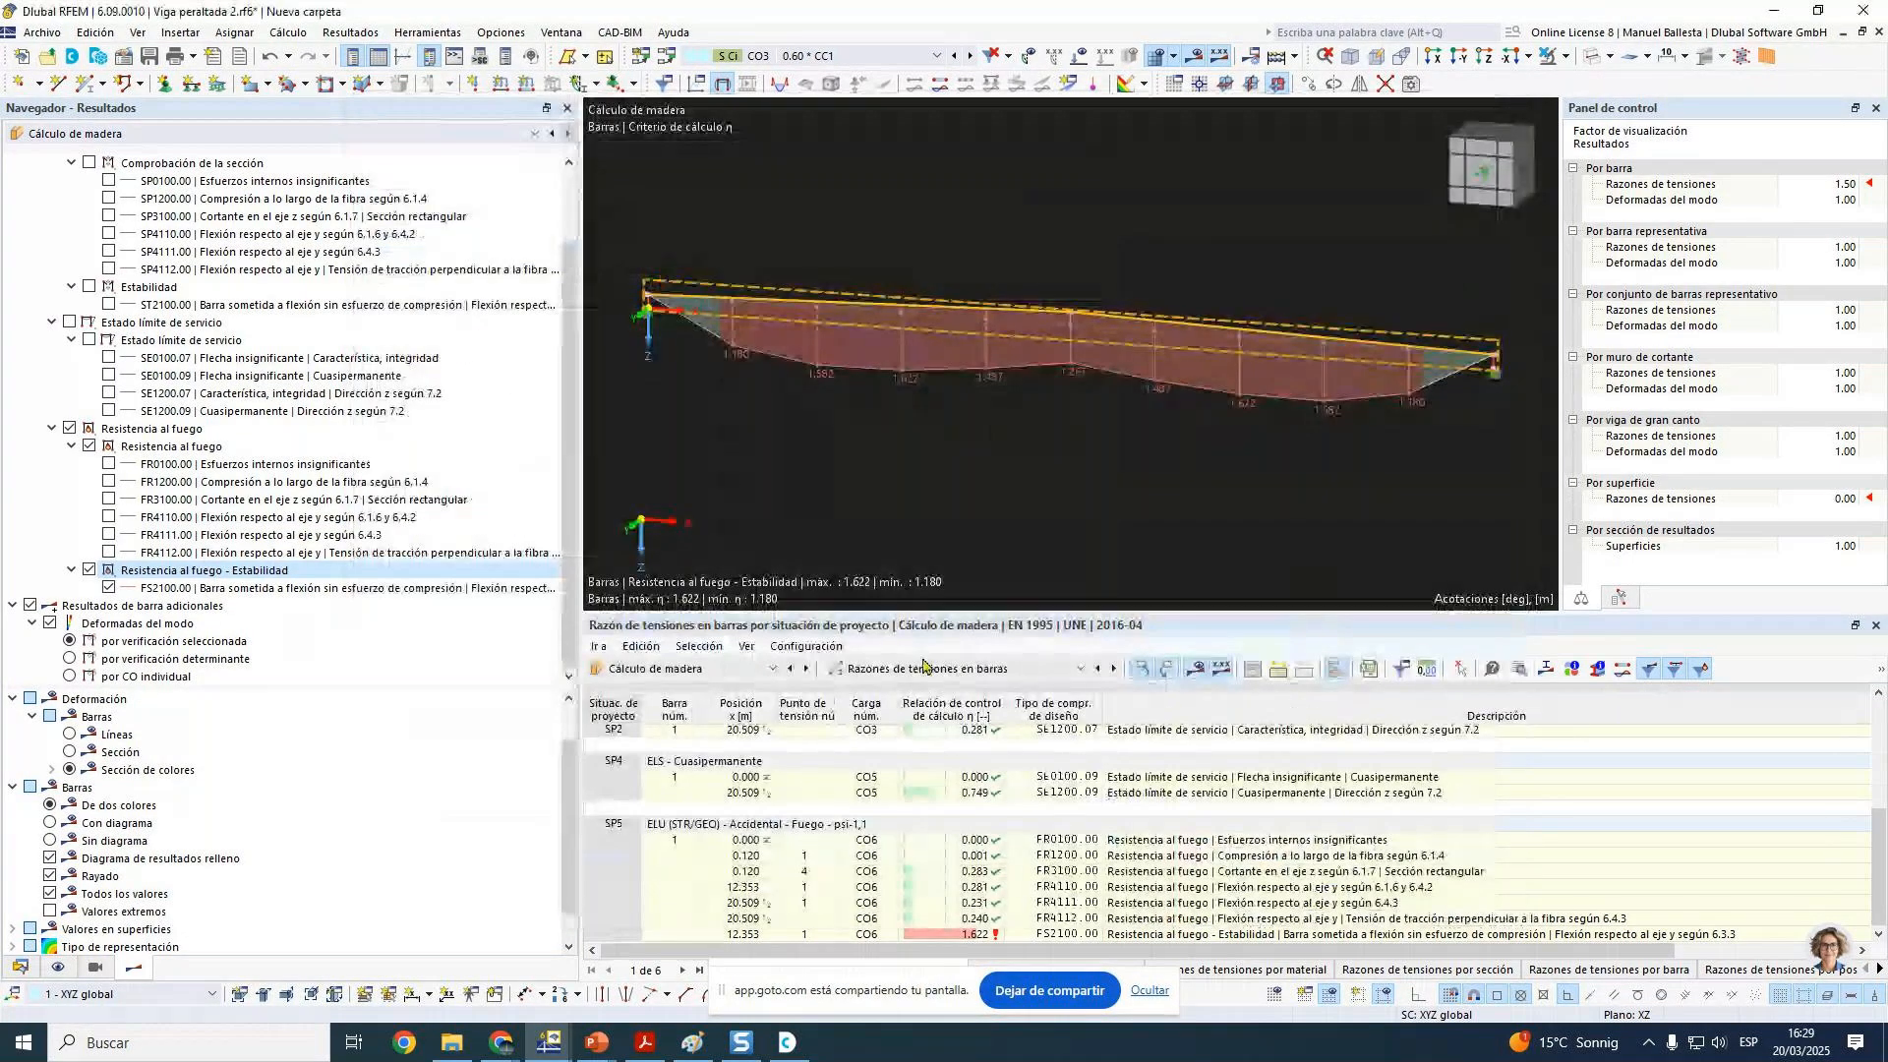
Step: Show the timber design Sections table and inspect the parametric replacement section for R_M1 200/1300 without changing it
scroll(926, 667, "up", 1)
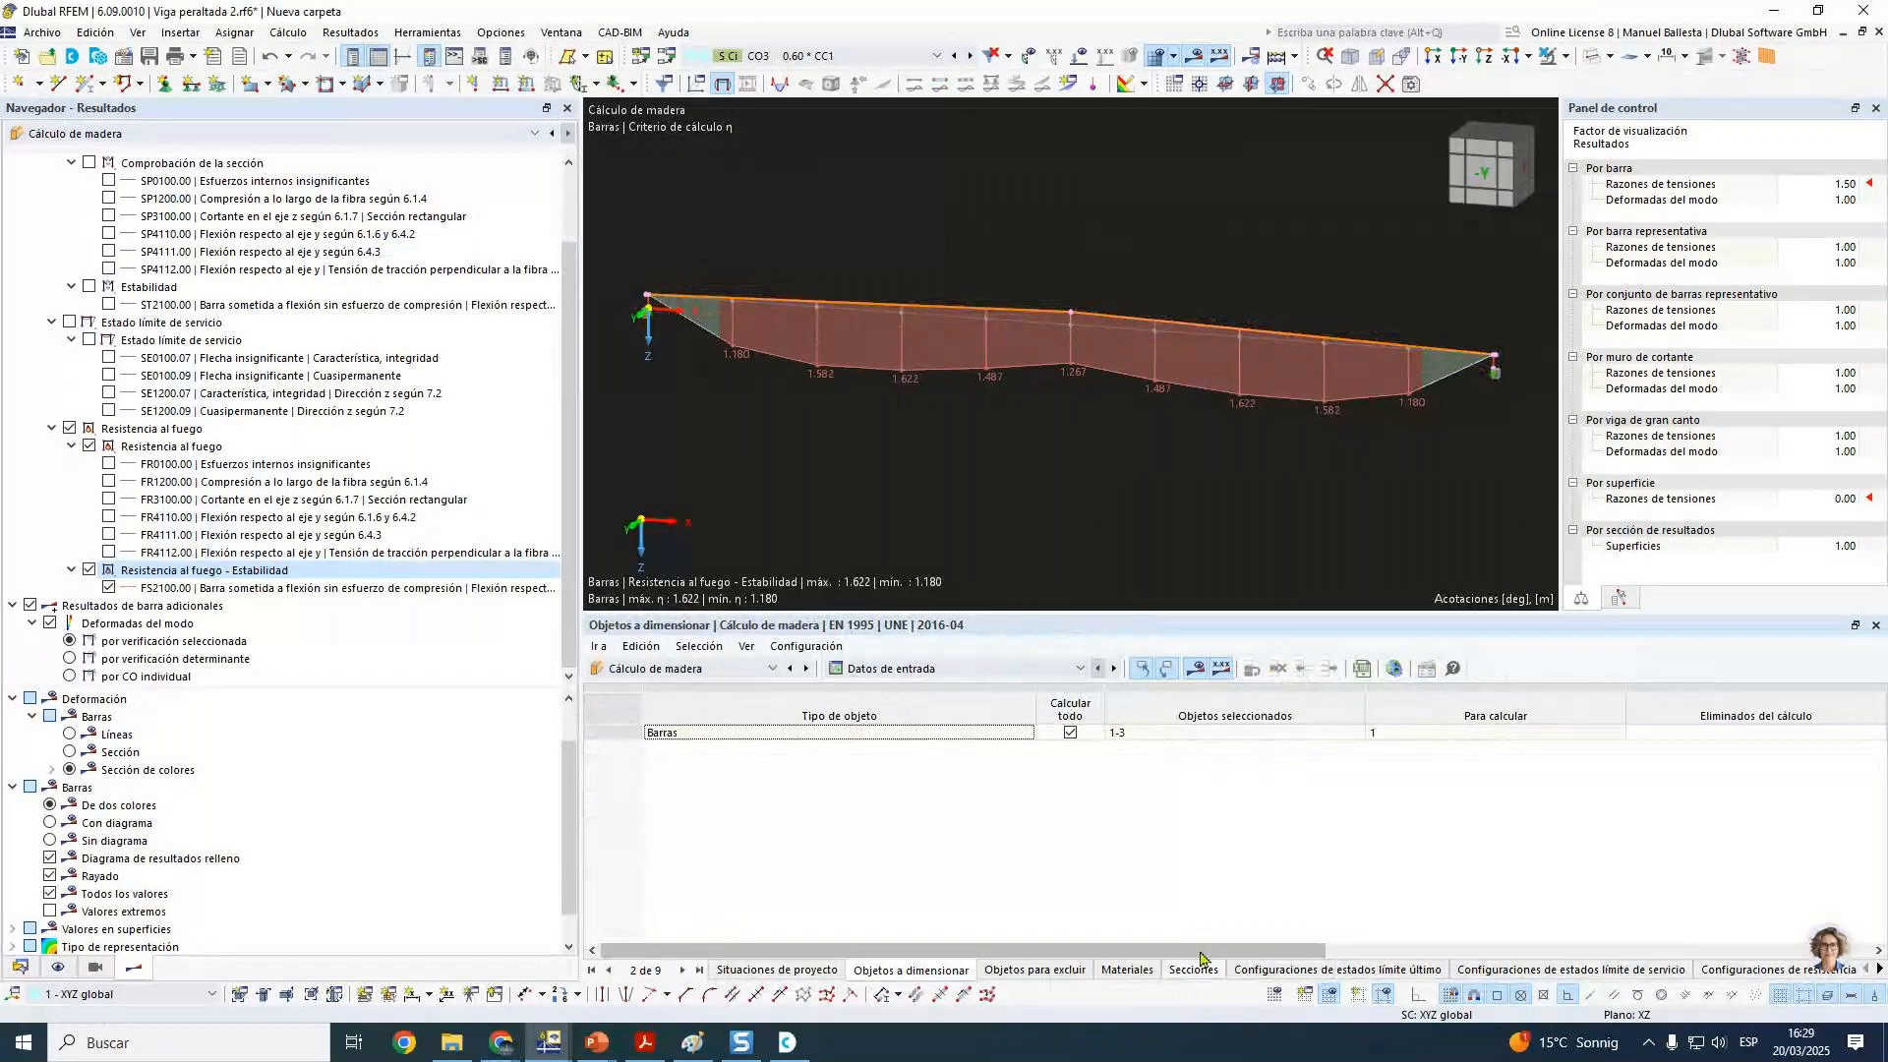
left_click(1194, 969)
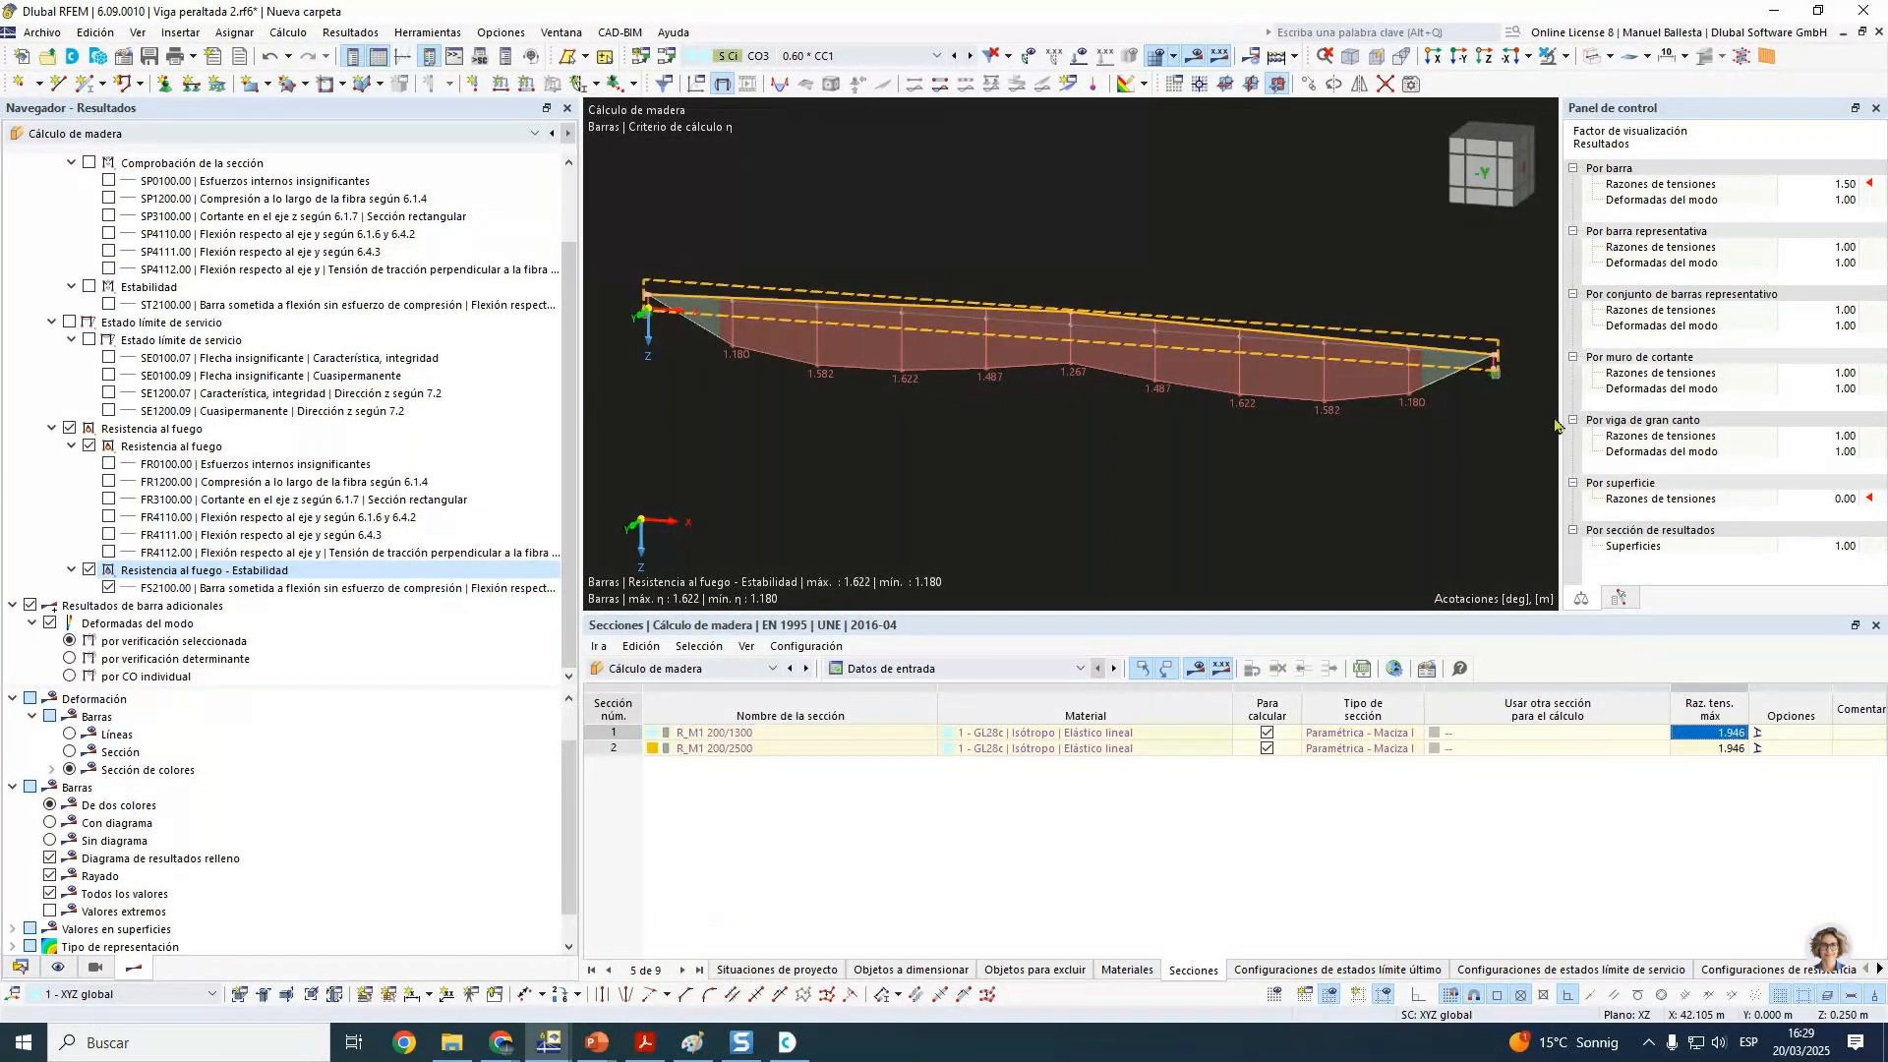
left_click(1574, 733)
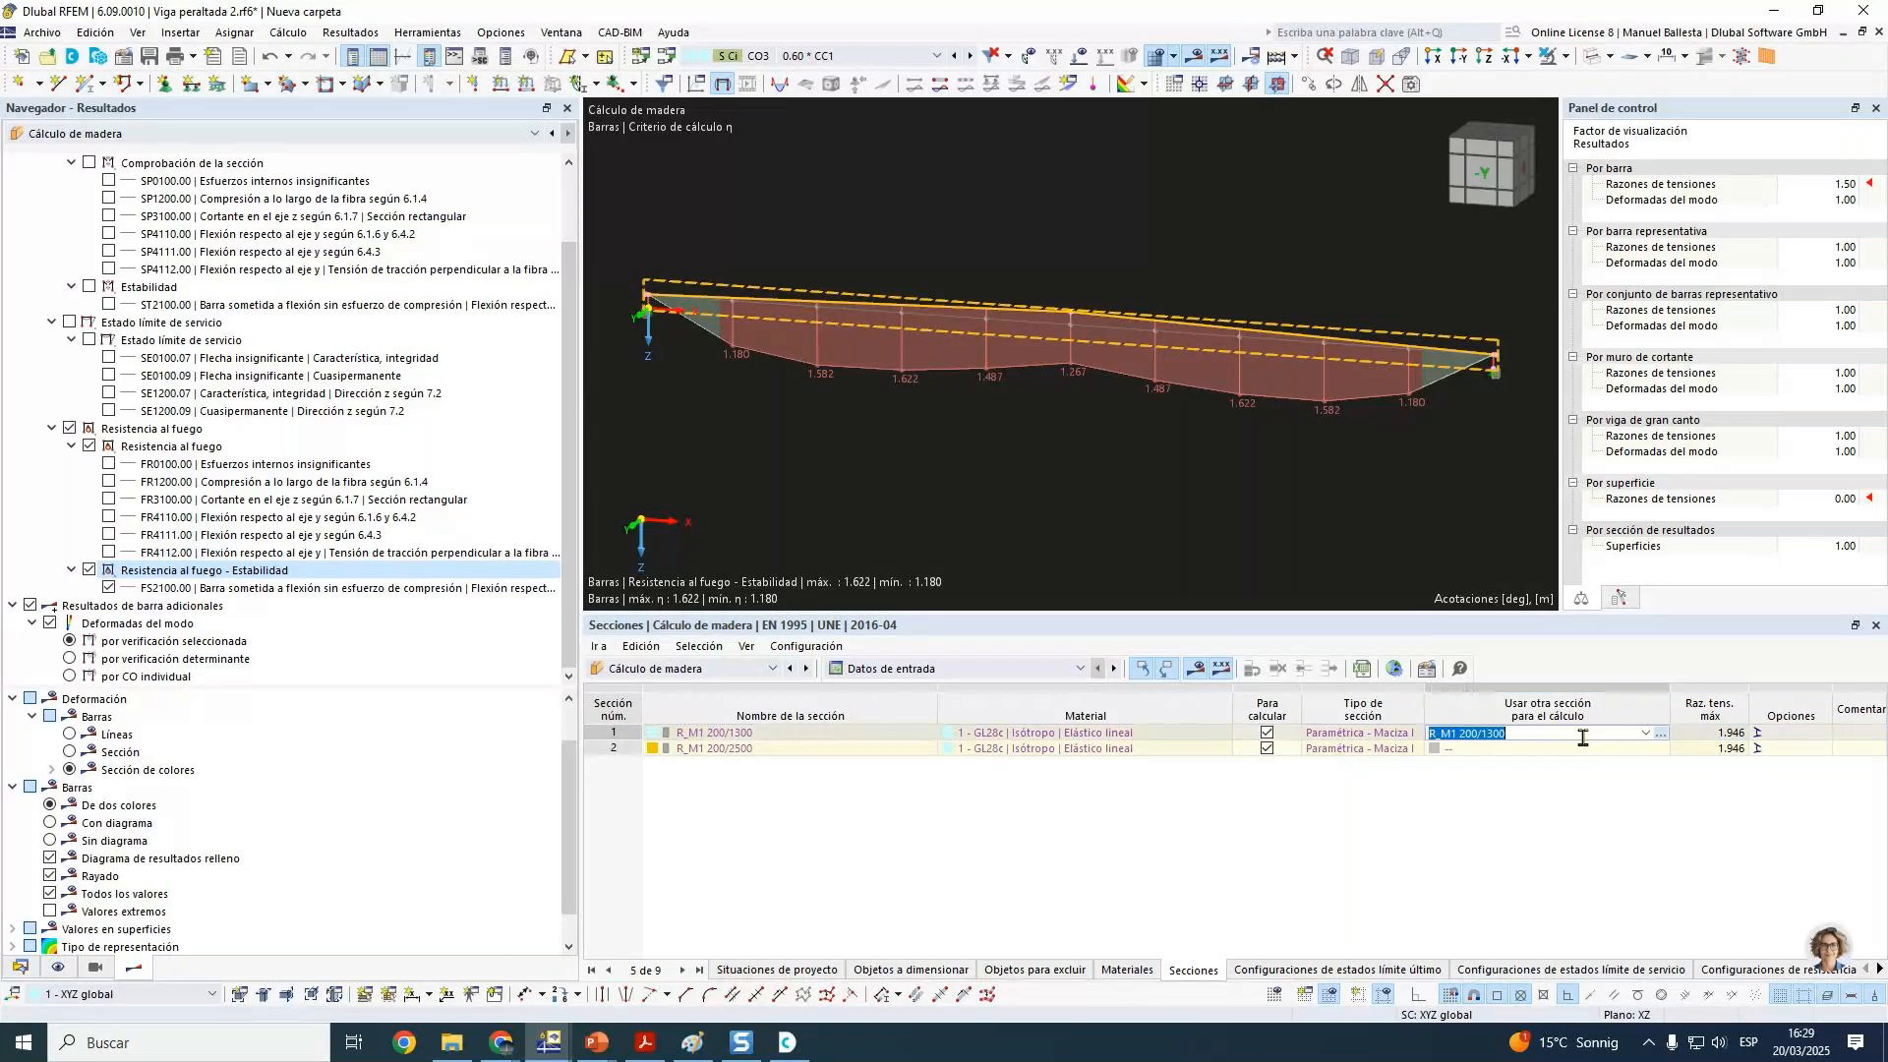
left_click(1661, 734)
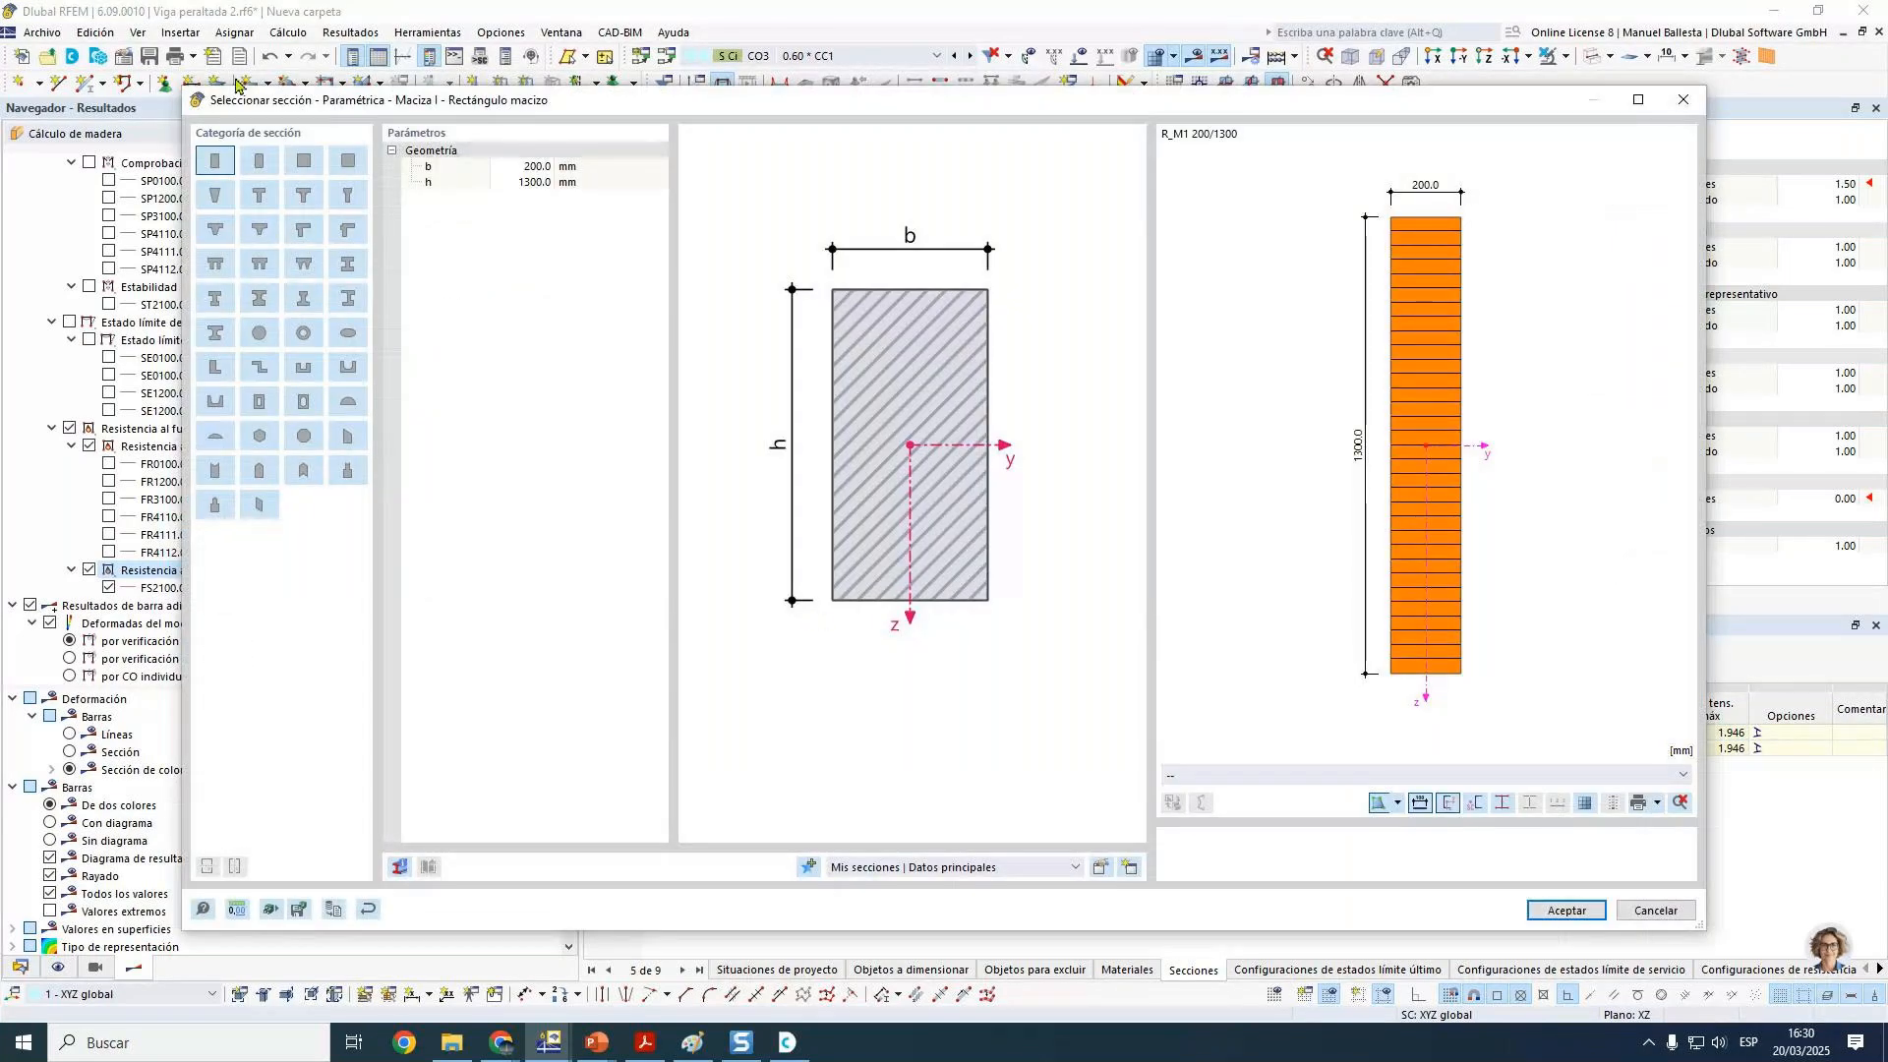
left_click(1650, 912)
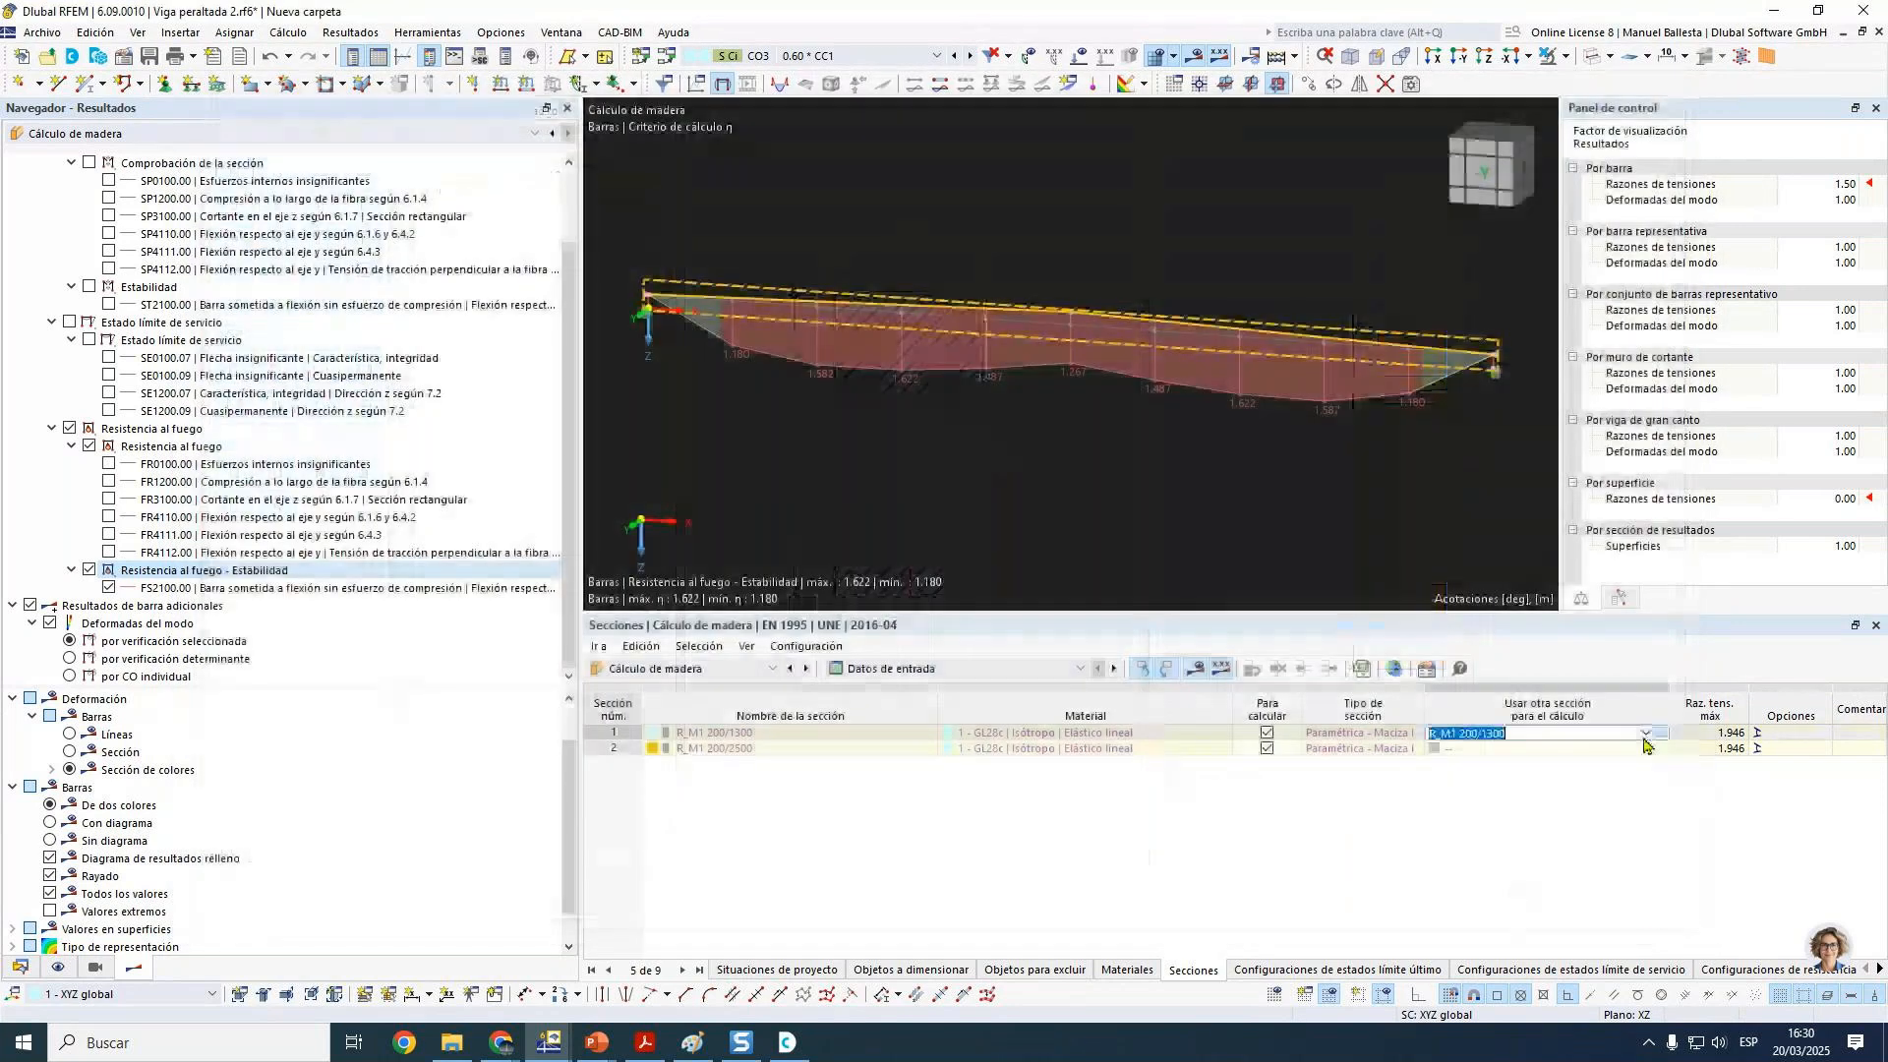
Step: Try the option "Optimizar | Fila actual | R_M1" as the design section for R_M1 200/1300
left_click(1593, 733)
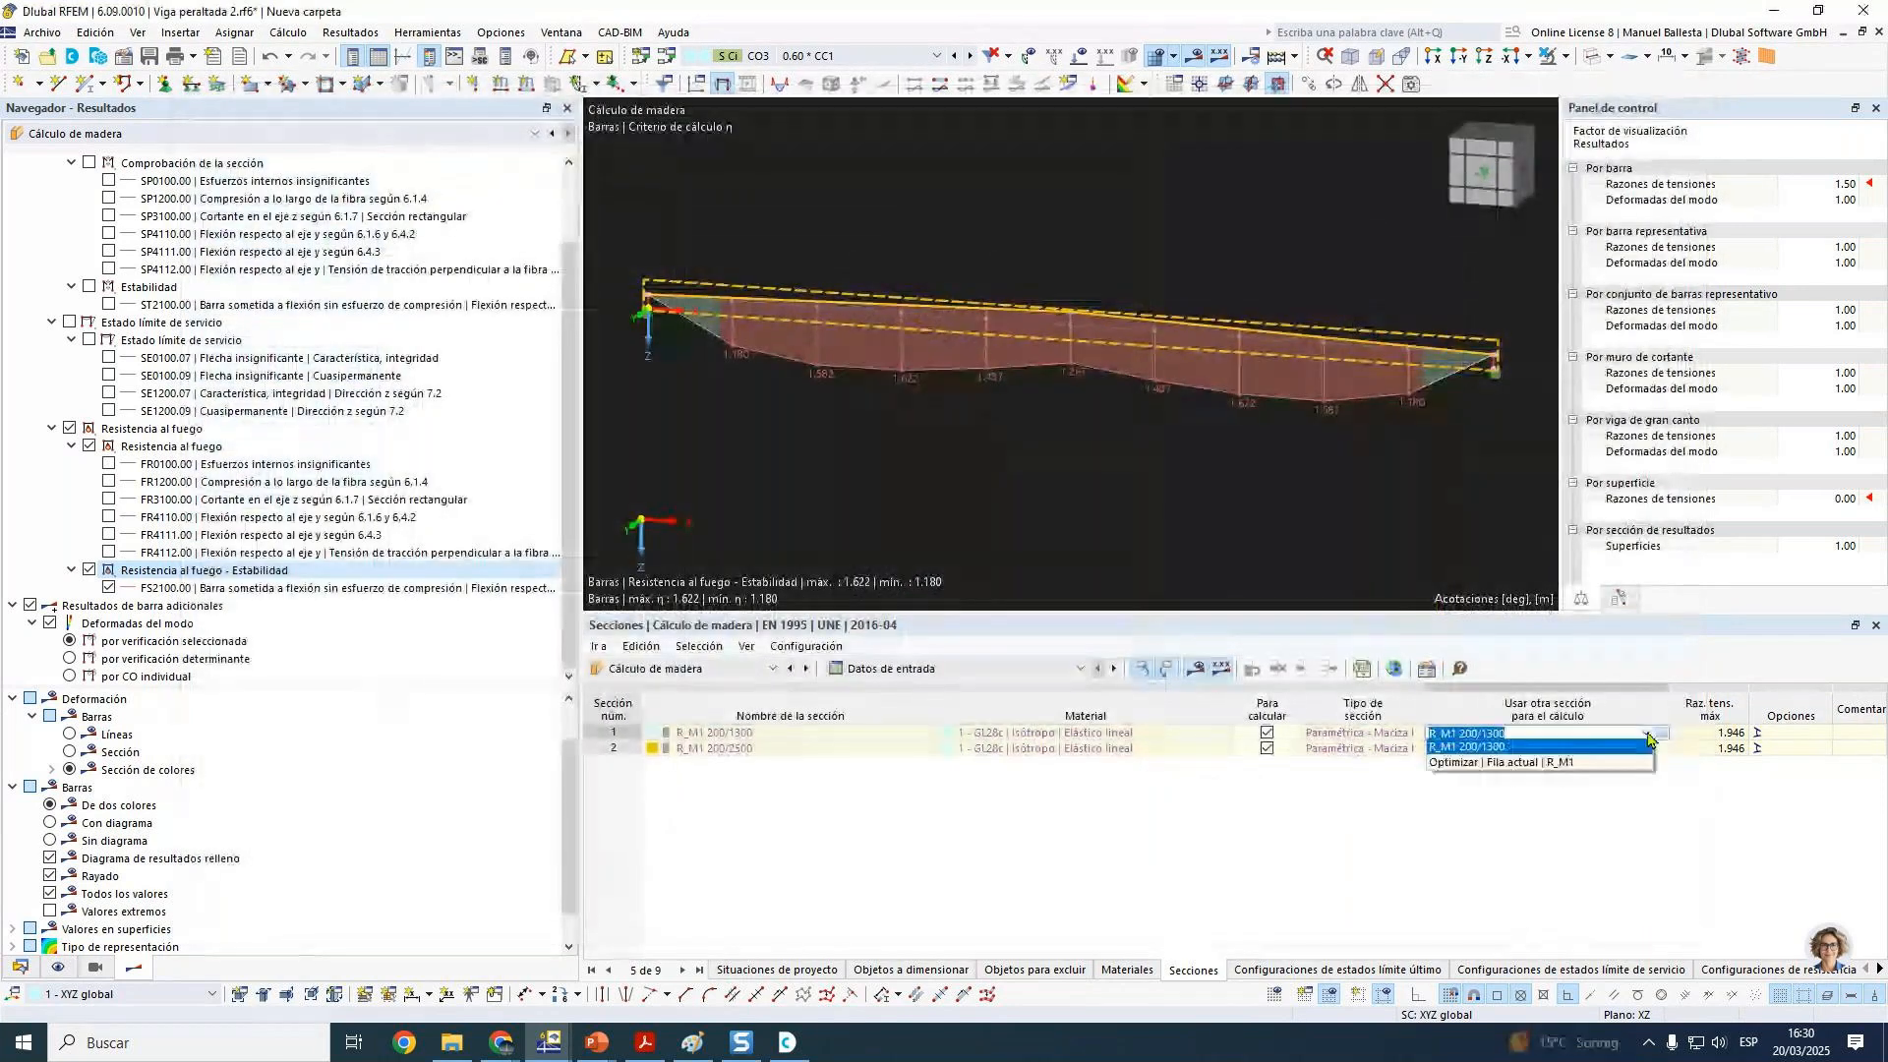
left_click(1584, 766)
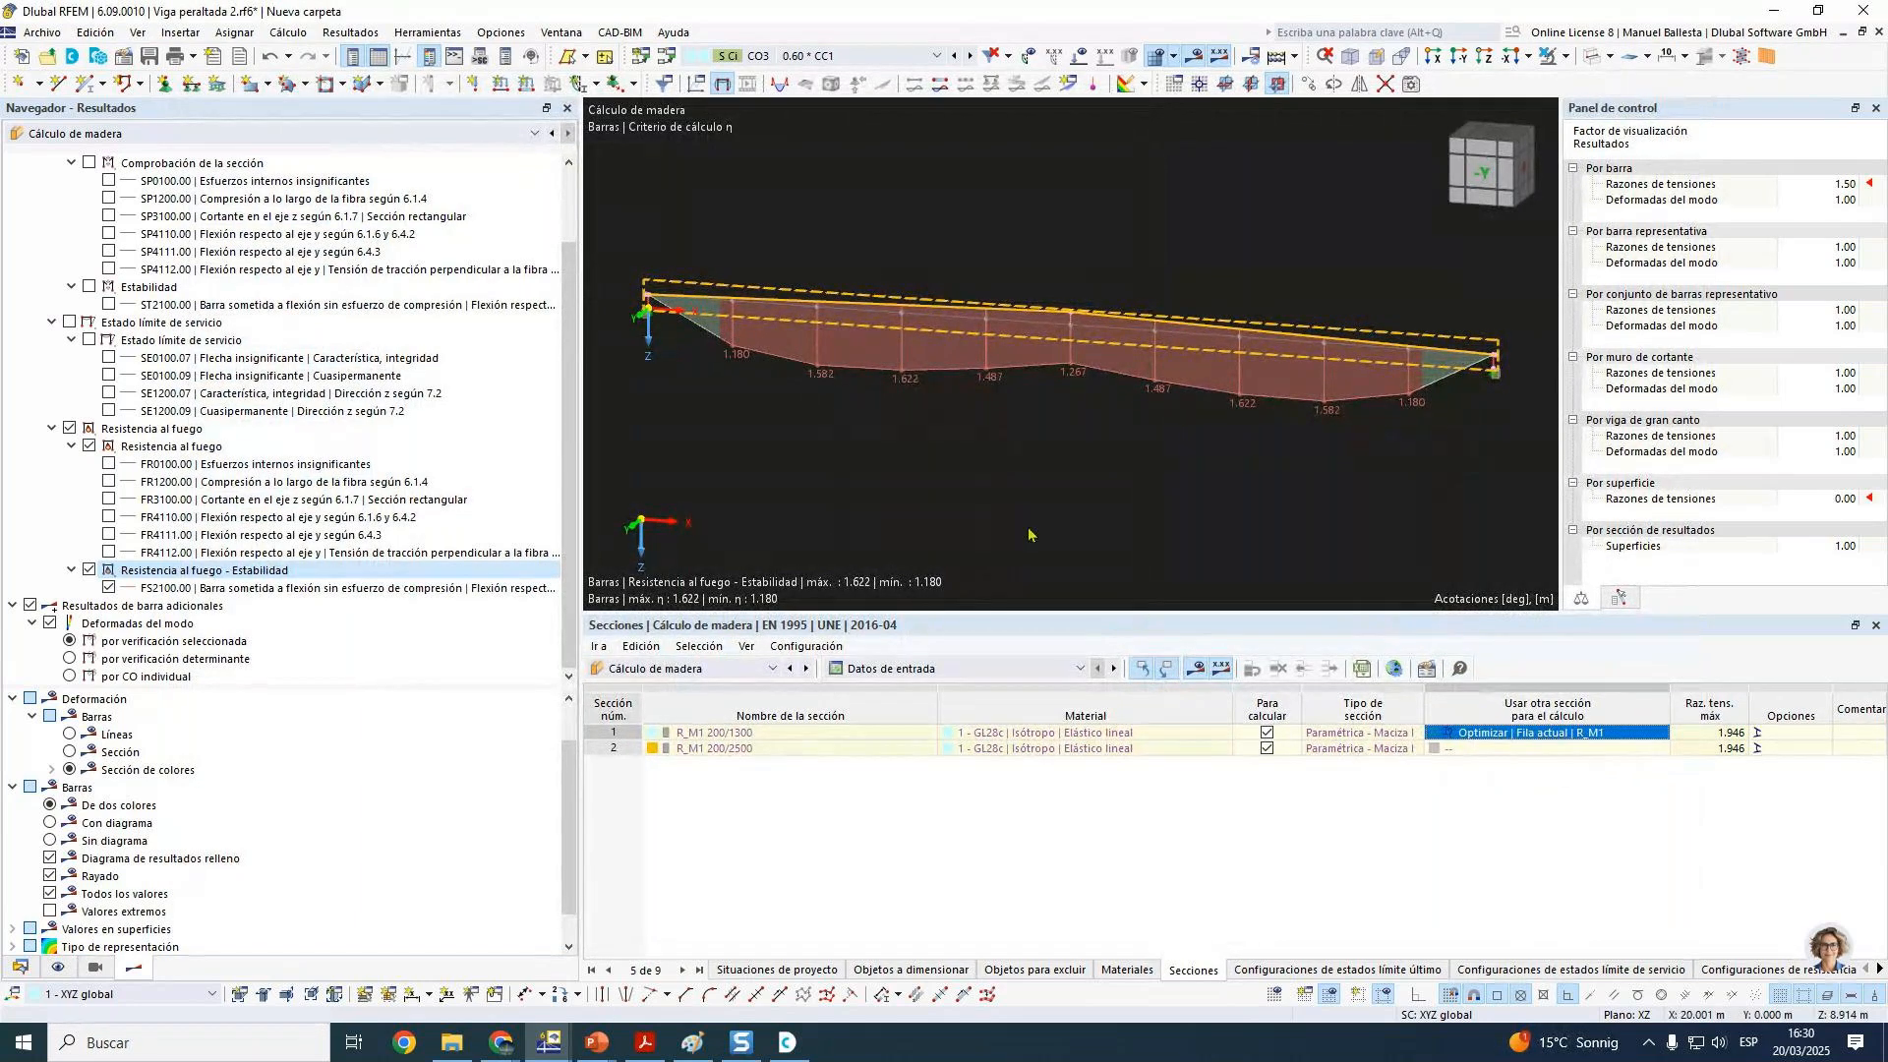
left_click(1638, 732)
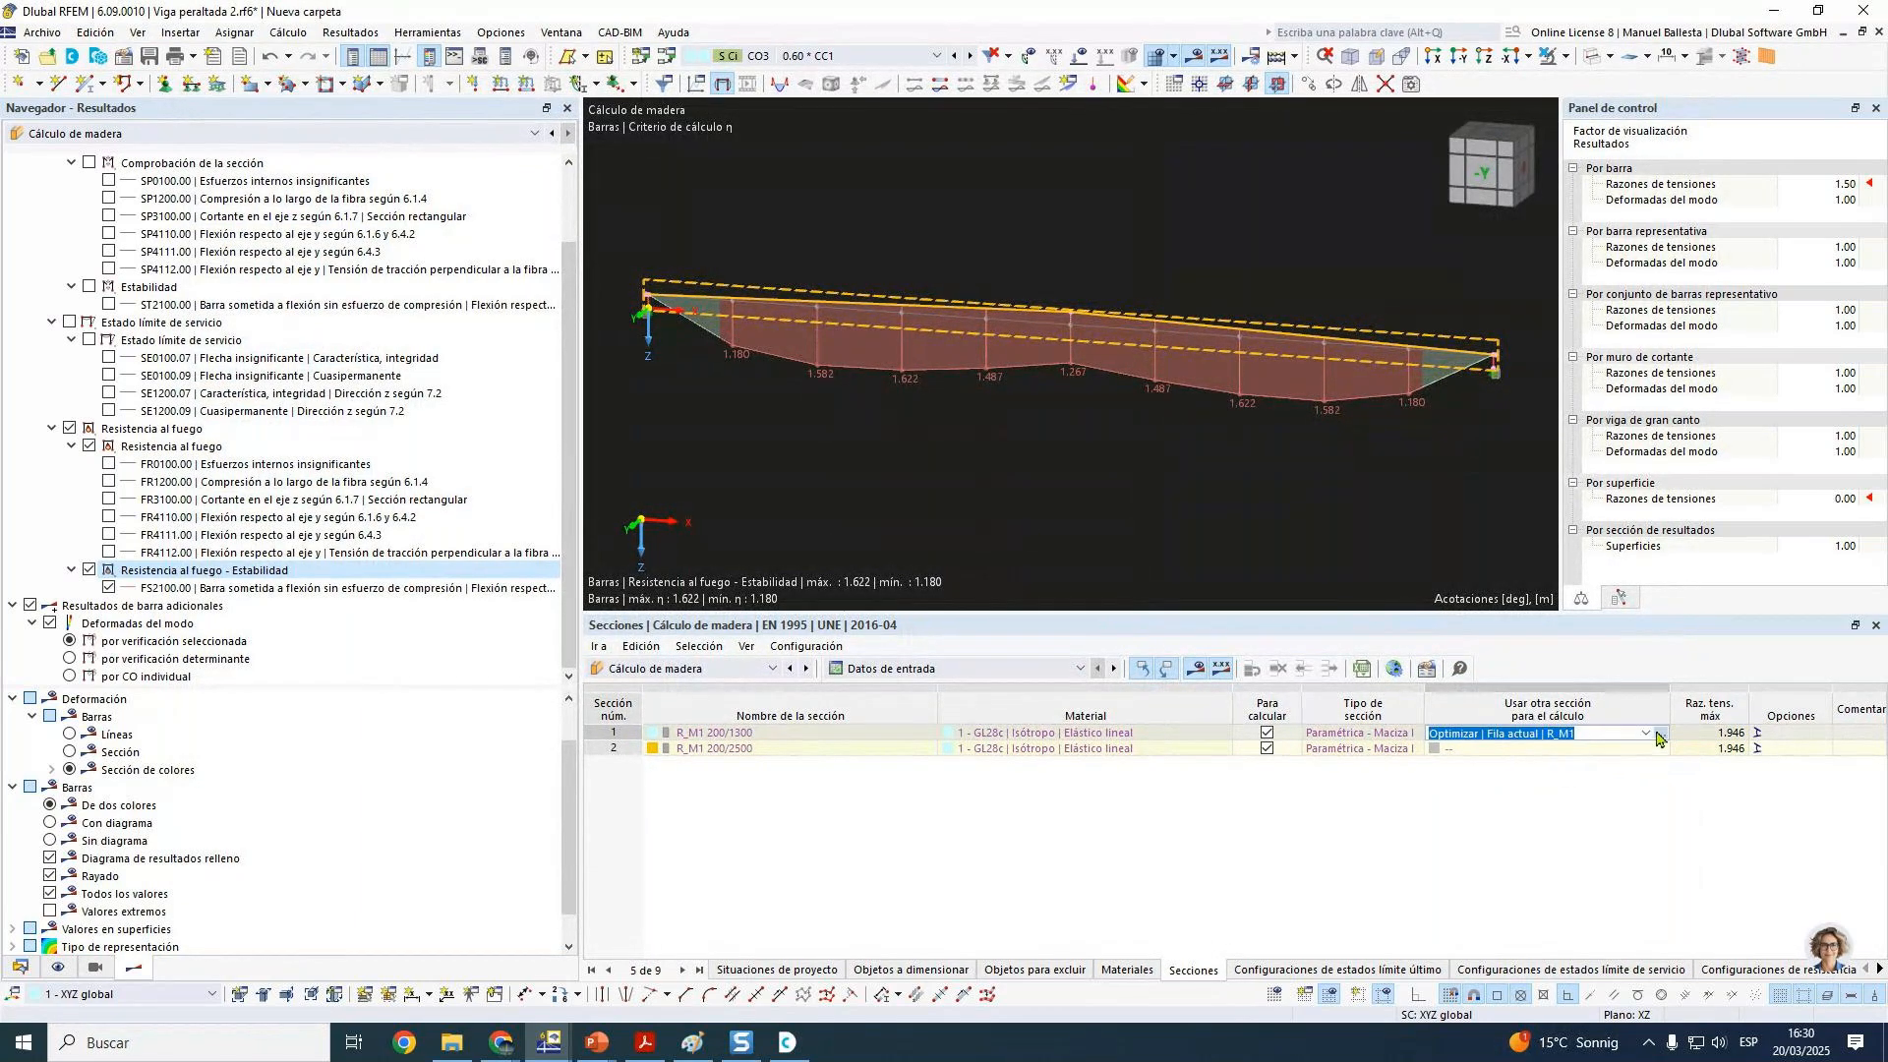
left_click(1660, 732)
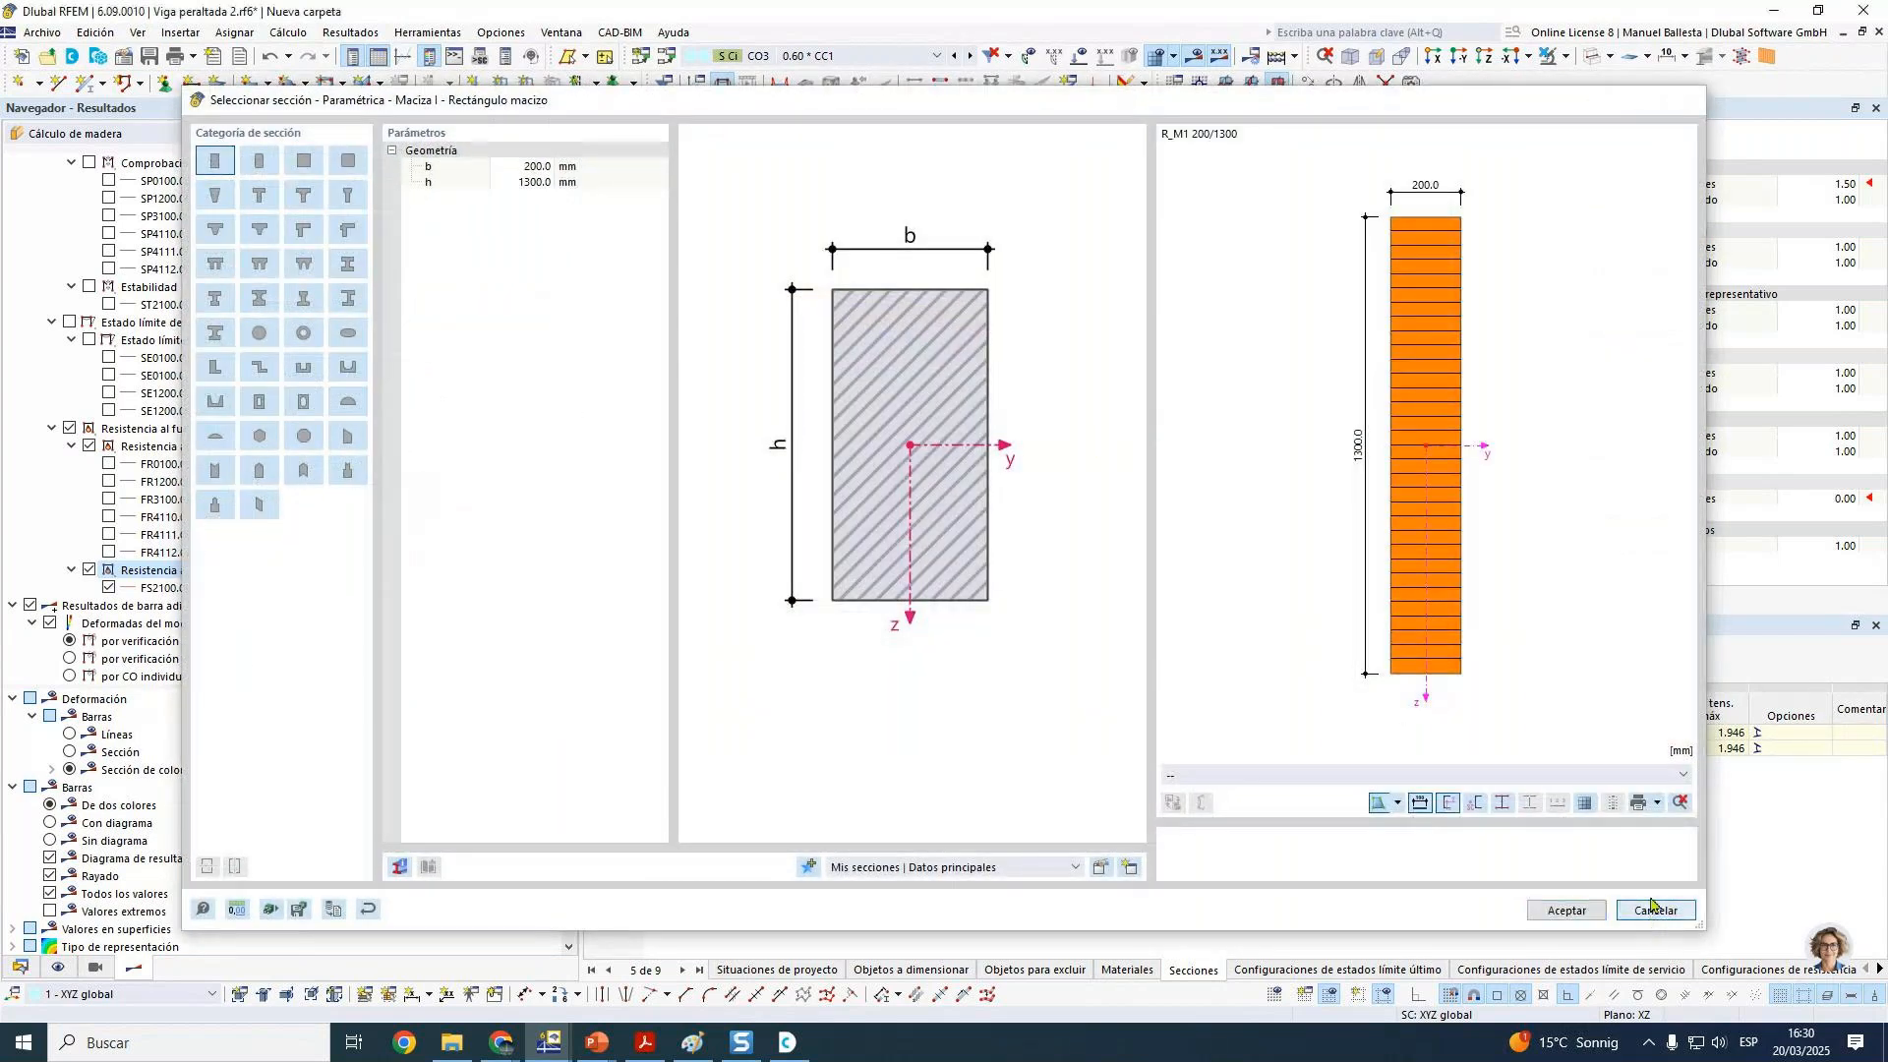
left_click(1566, 910)
Step: Reset the design section of section 1 to its original R_M1 200/1300
left_click(1633, 733)
left_click(1639, 733)
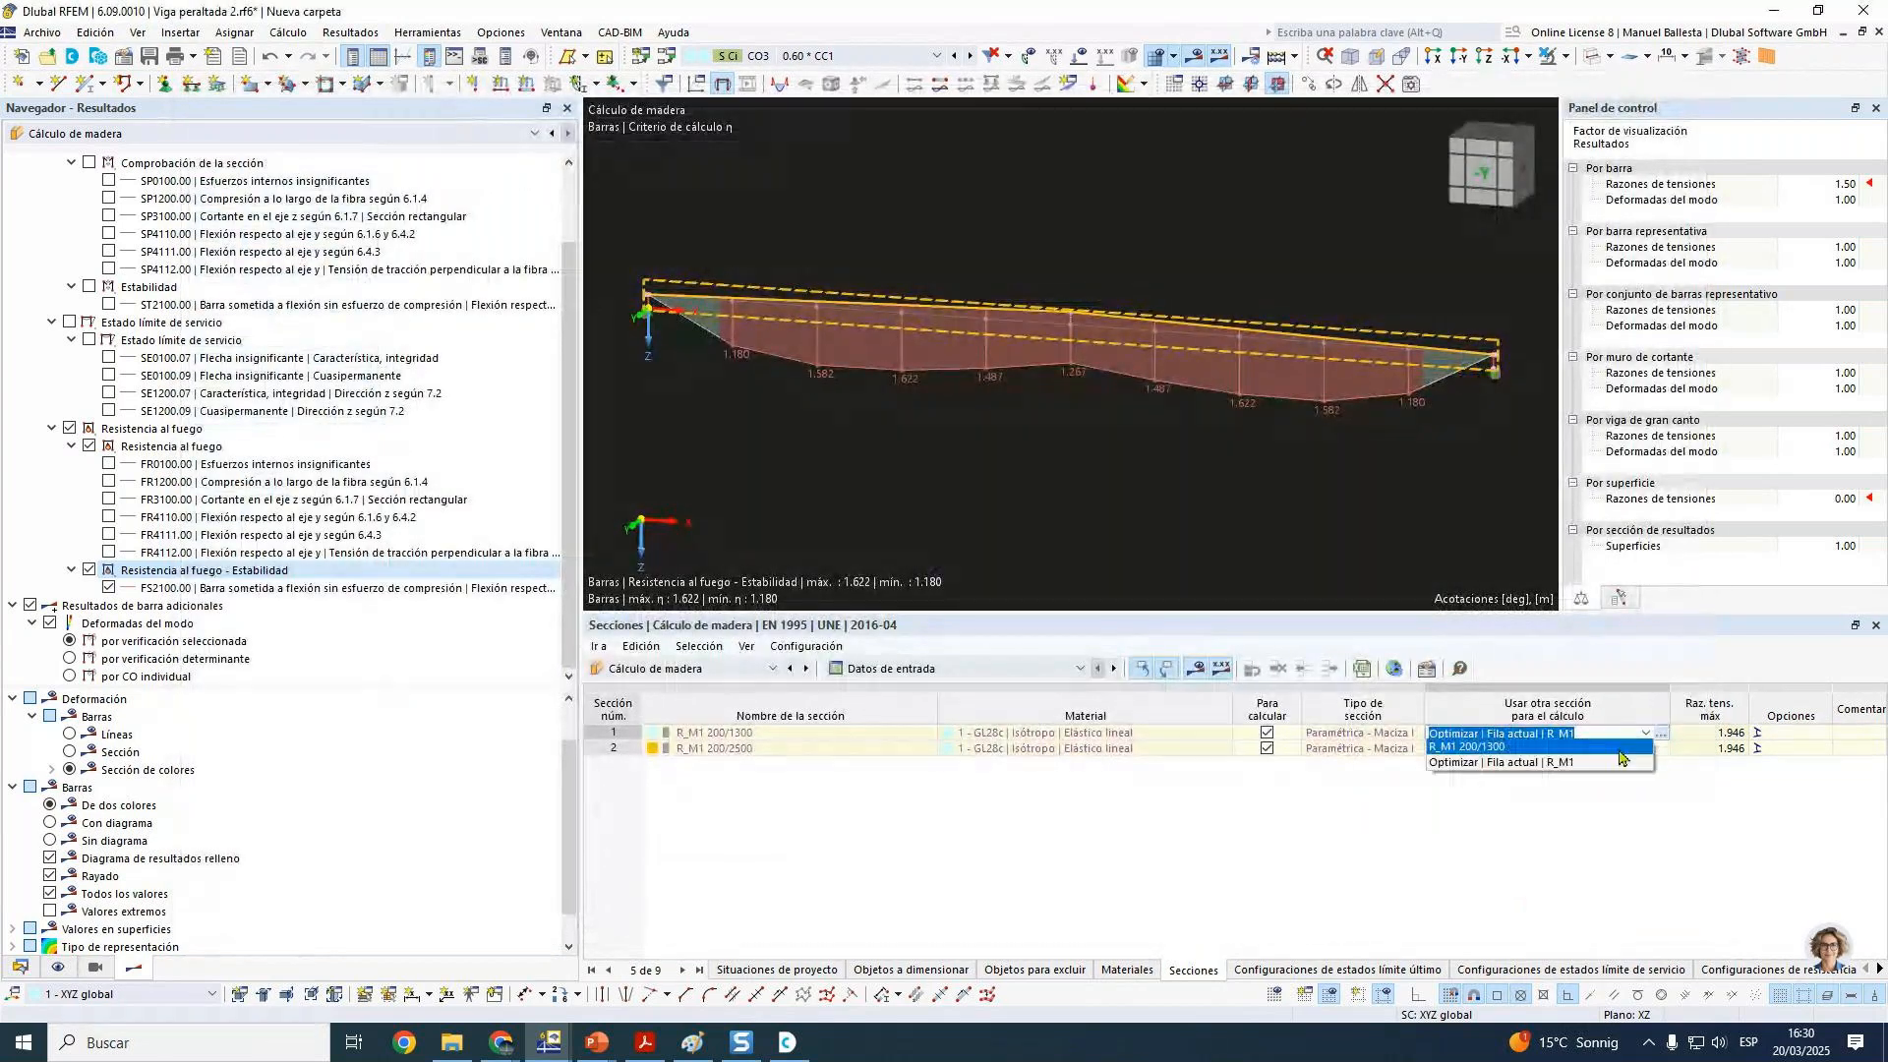
left_click(1617, 751)
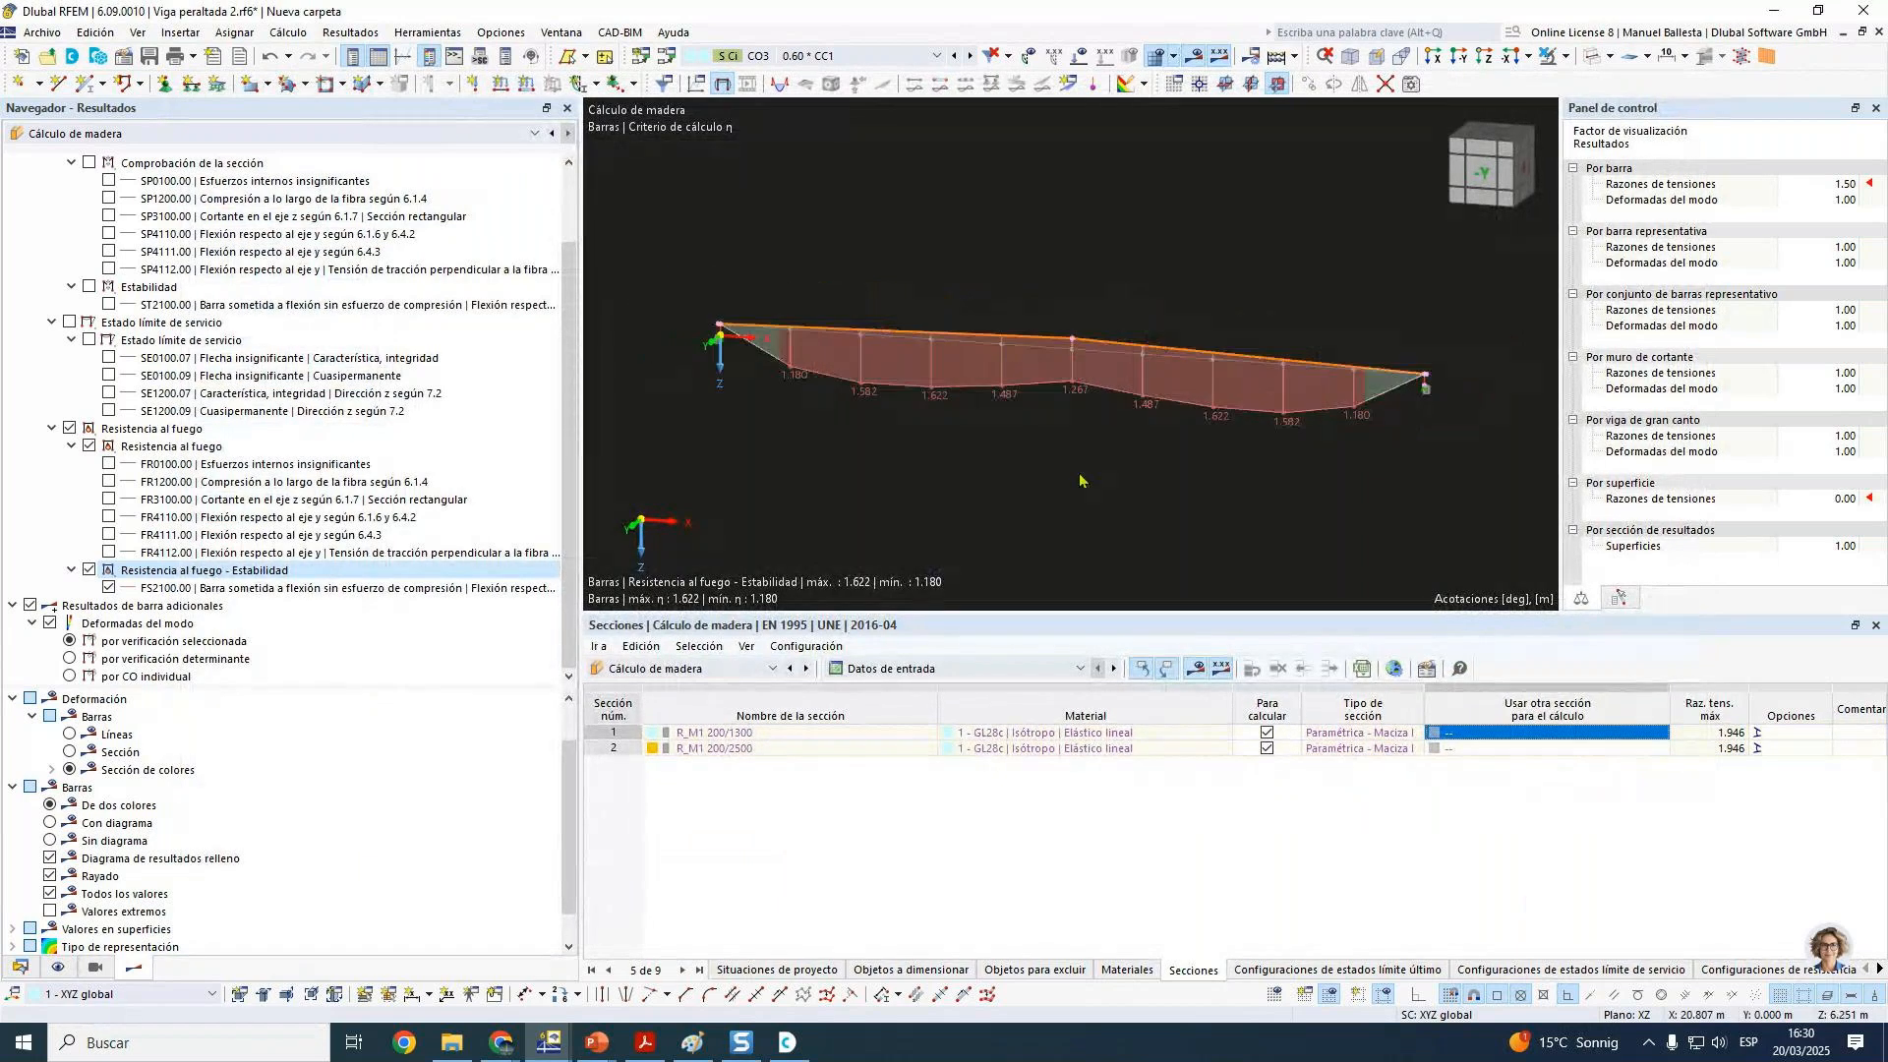
Step: Open the tapered beam's member properties for editing and show its design types (Tipos de cálculo)
scroll(1079, 481, "up", 1)
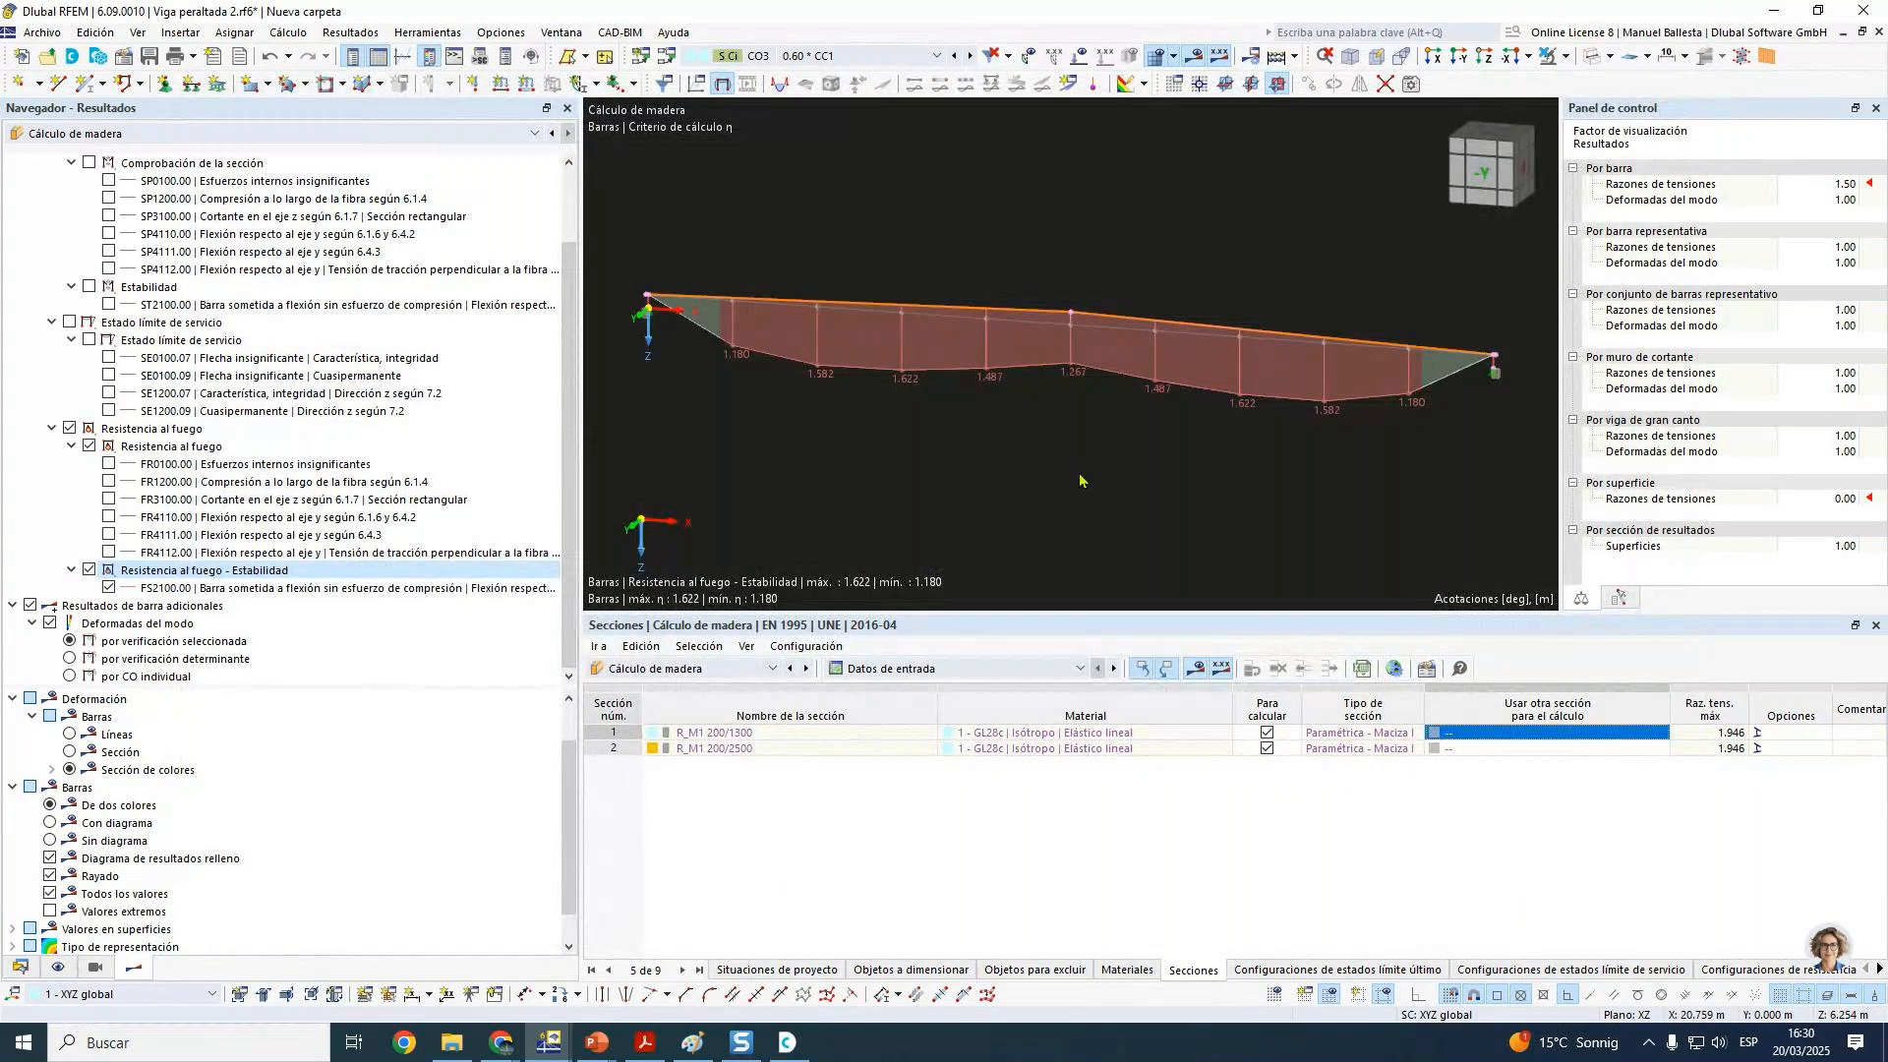
right_click(942, 310)
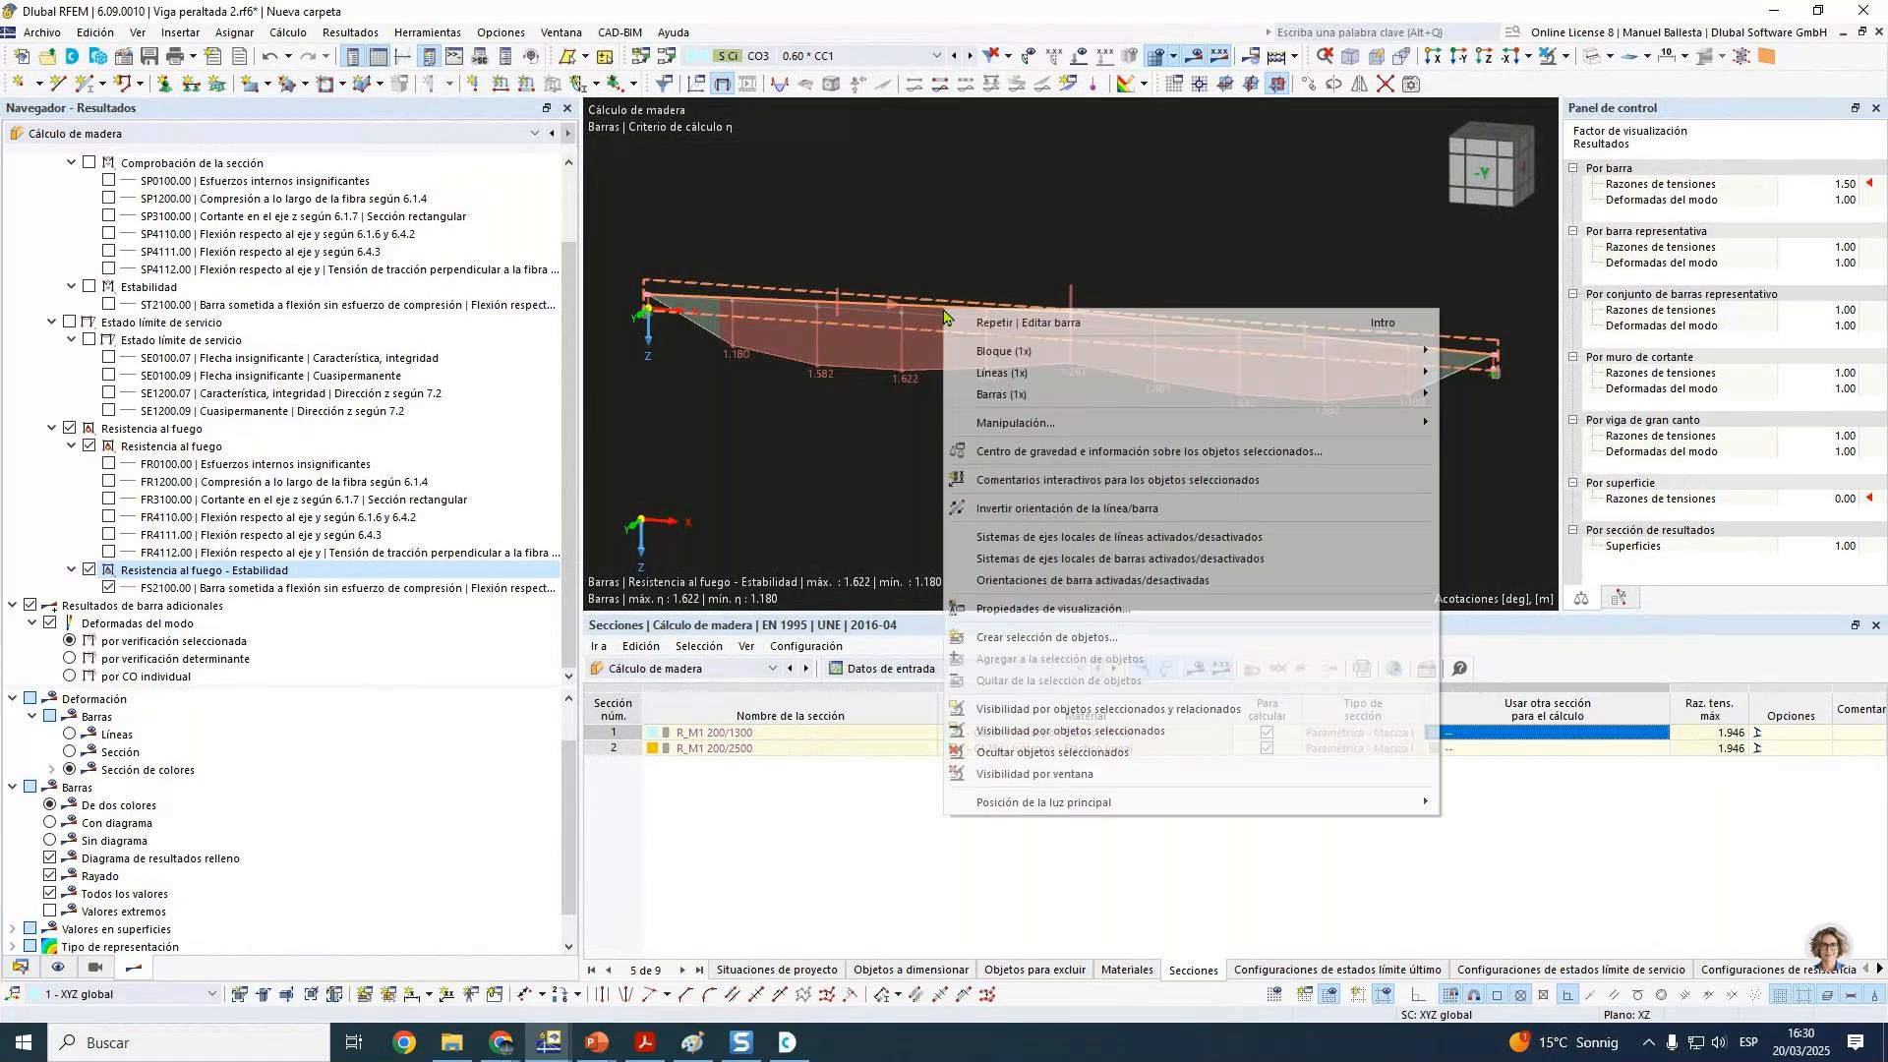
mouse_move(1131, 394)
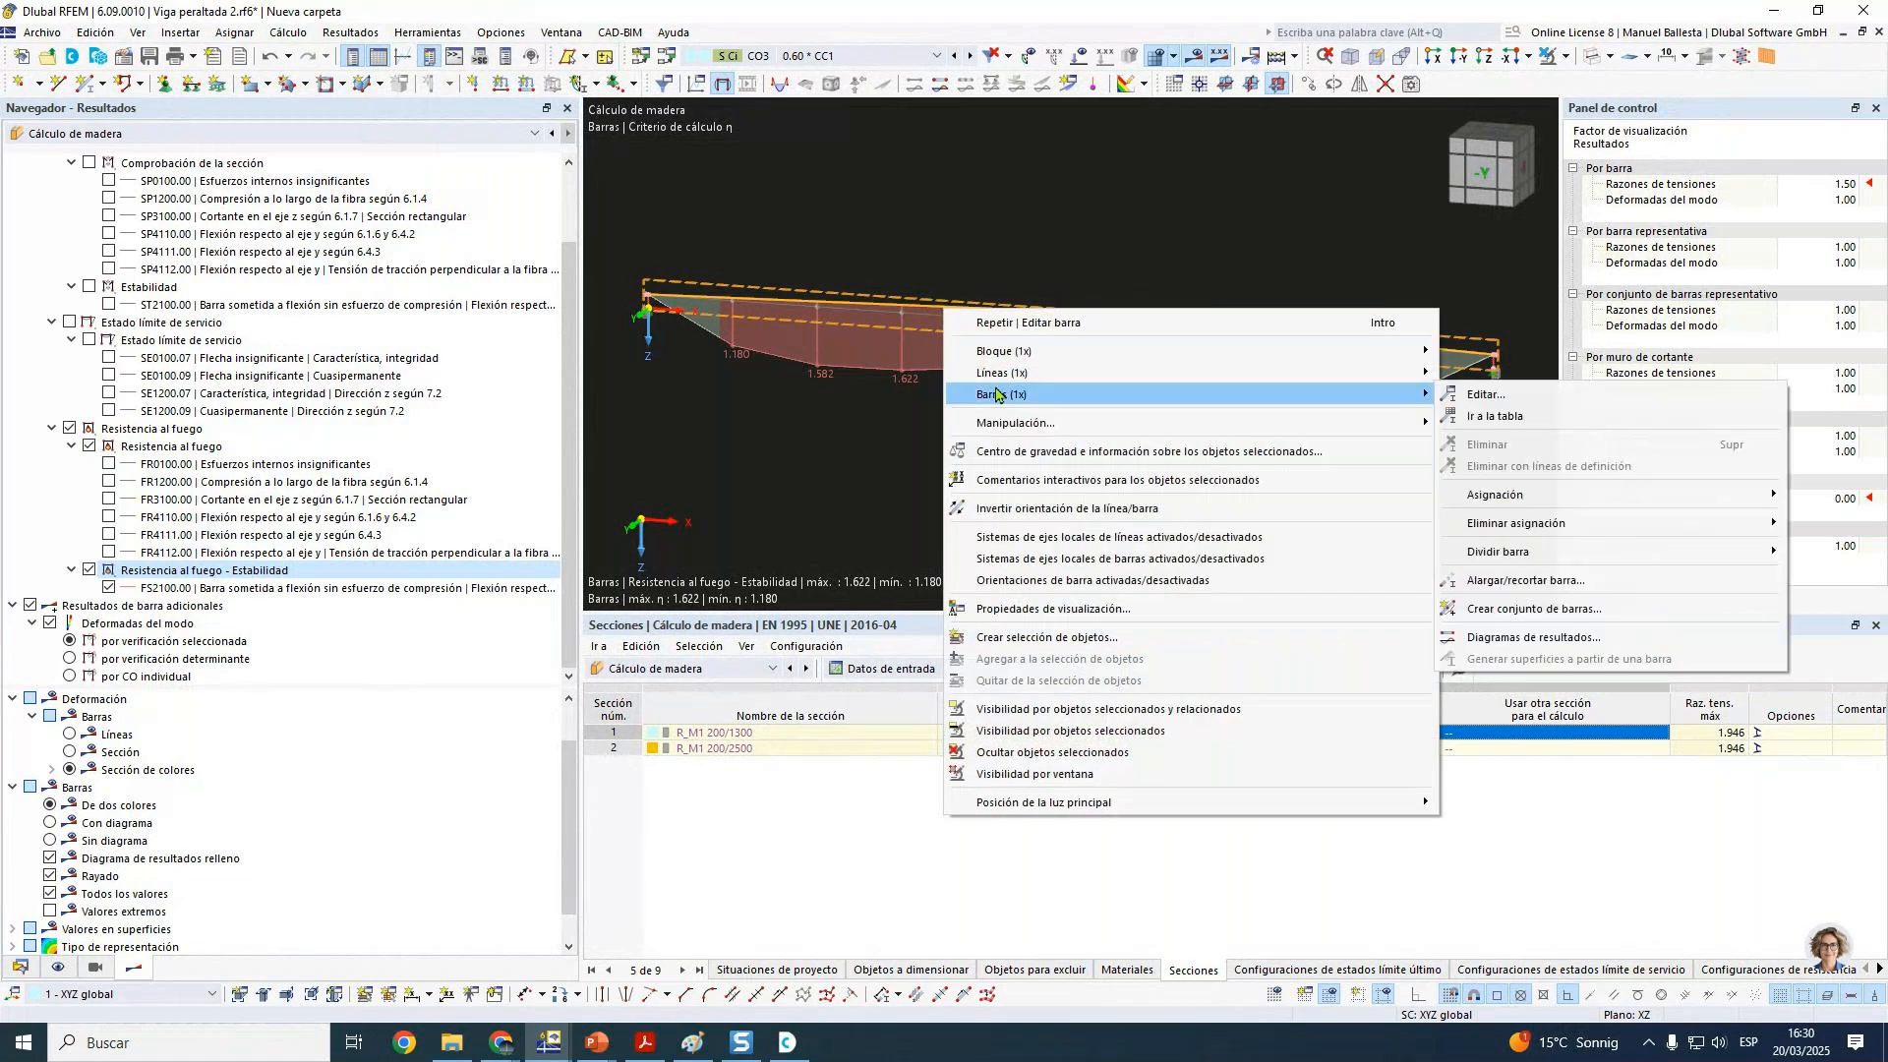
left_click(1471, 396)
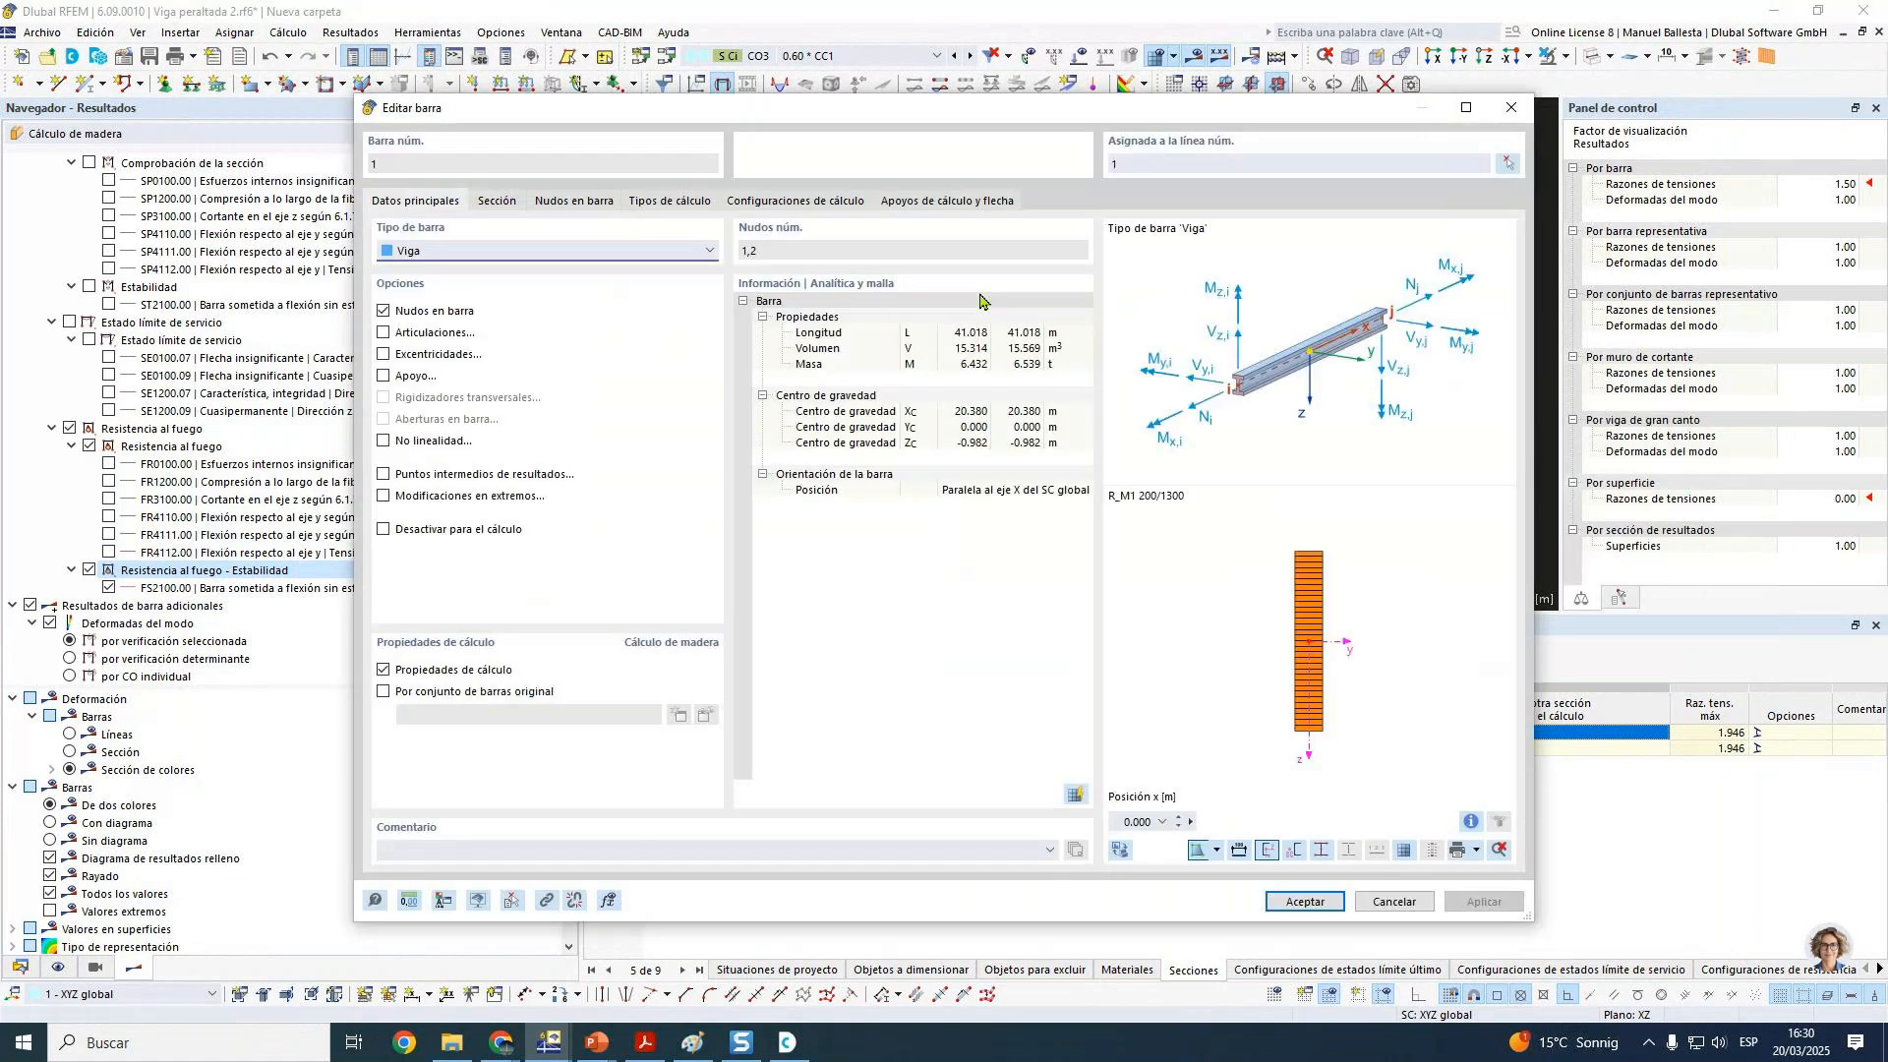
left_click_drag(1140, 108, 998, 265)
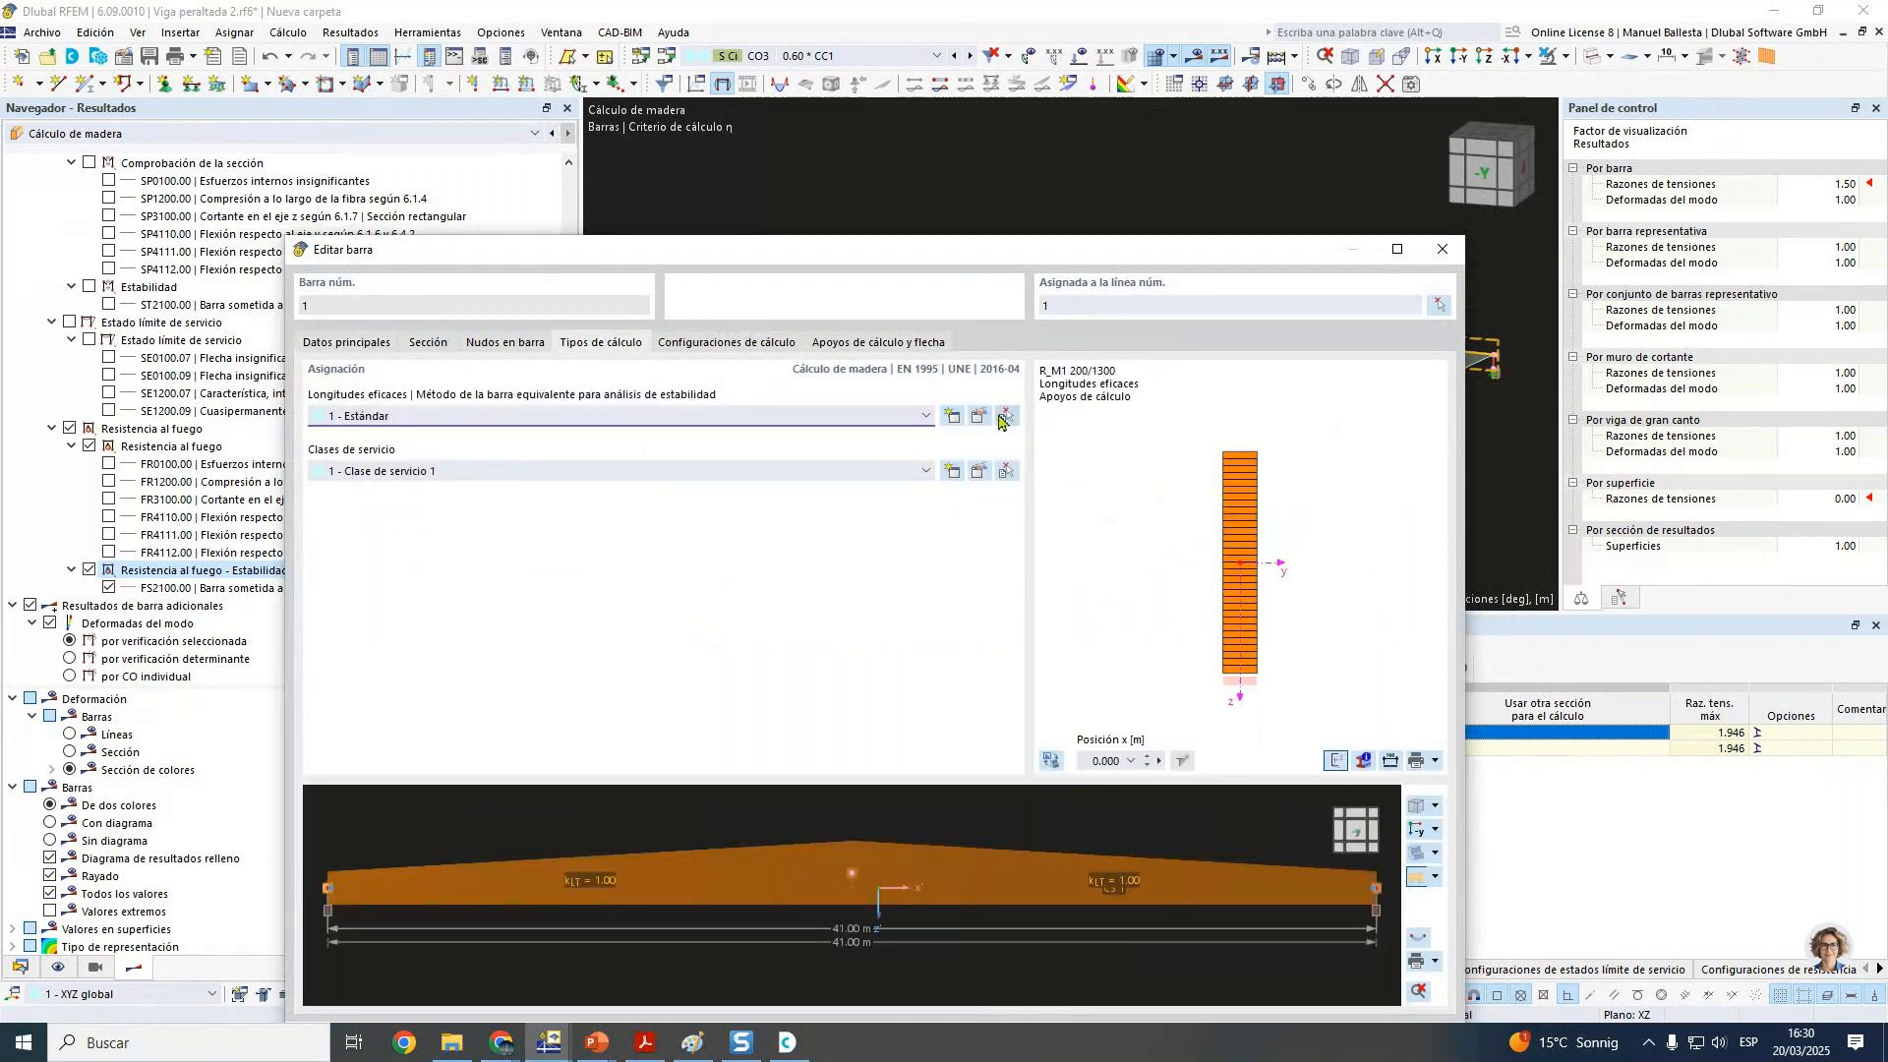
Step: In the member's effective lengths, remove the intermediate nodes, set the absolute lateral buckling length to 3 m and accept the member changes
left_click(979, 416)
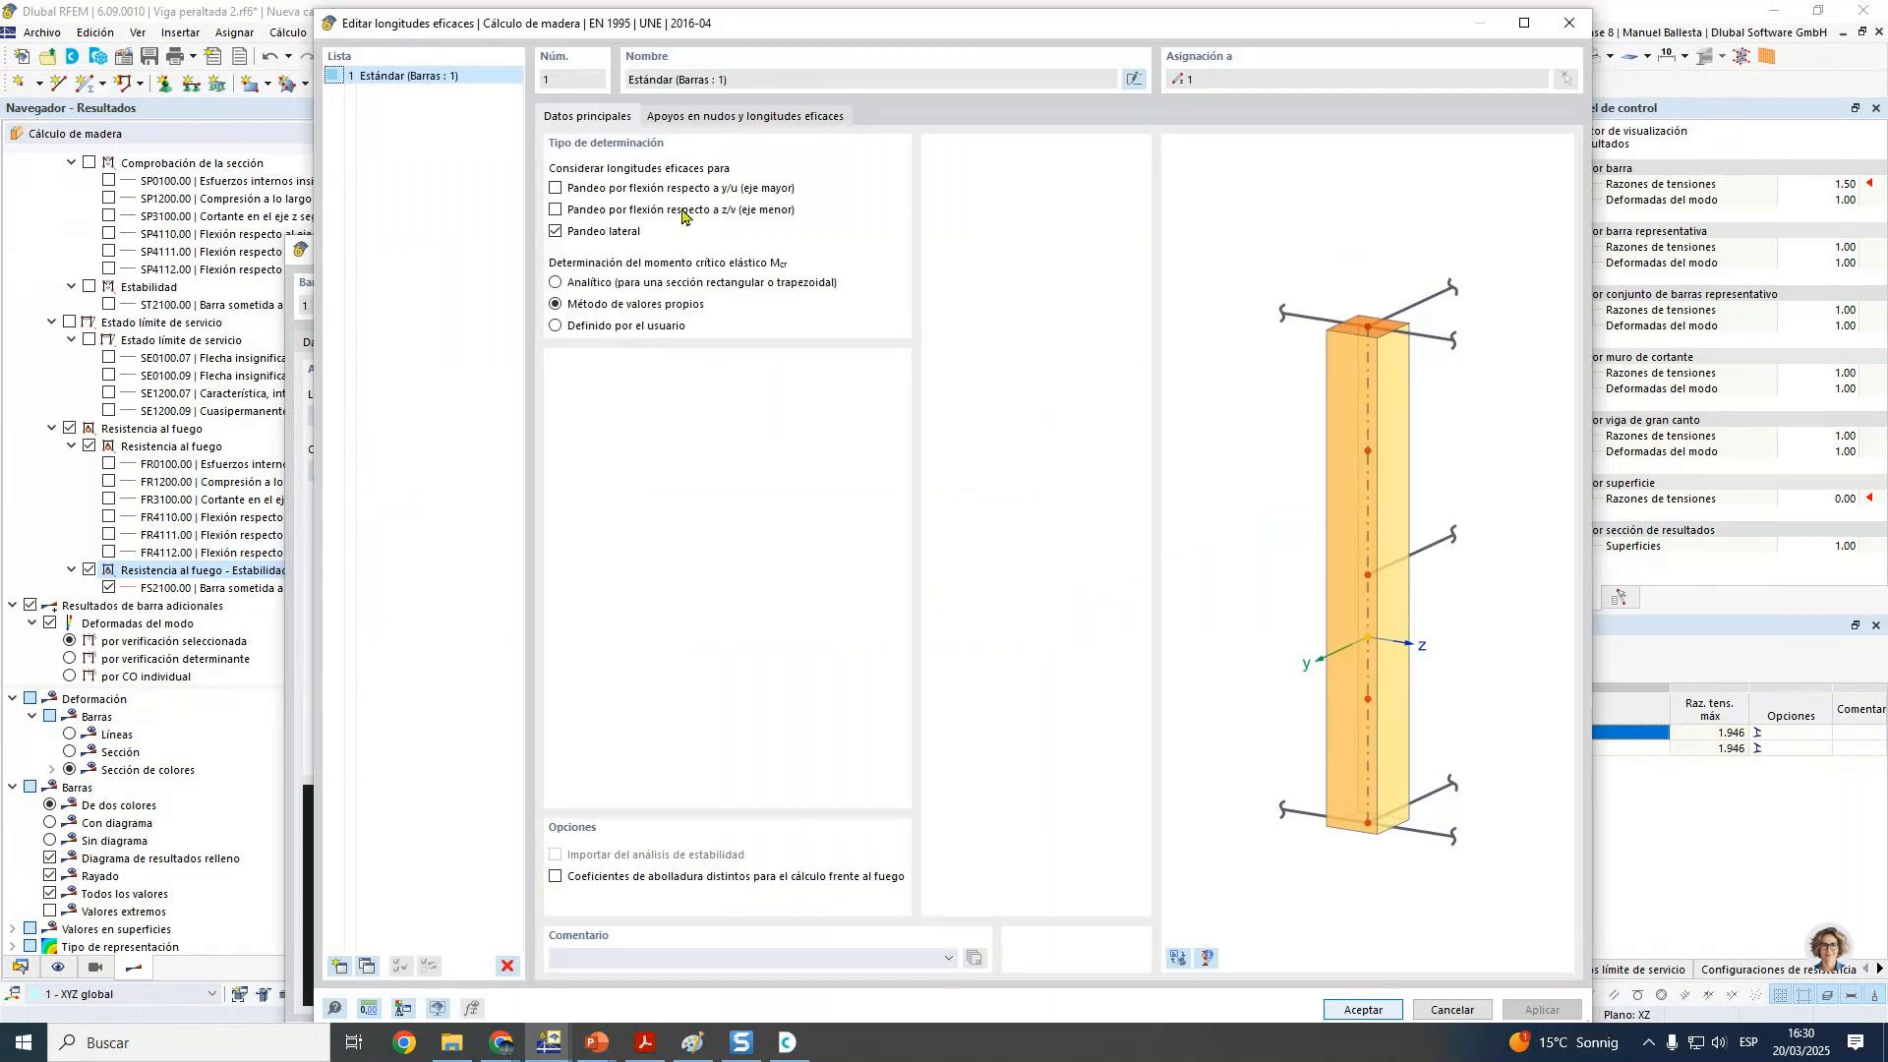
left_click(717, 121)
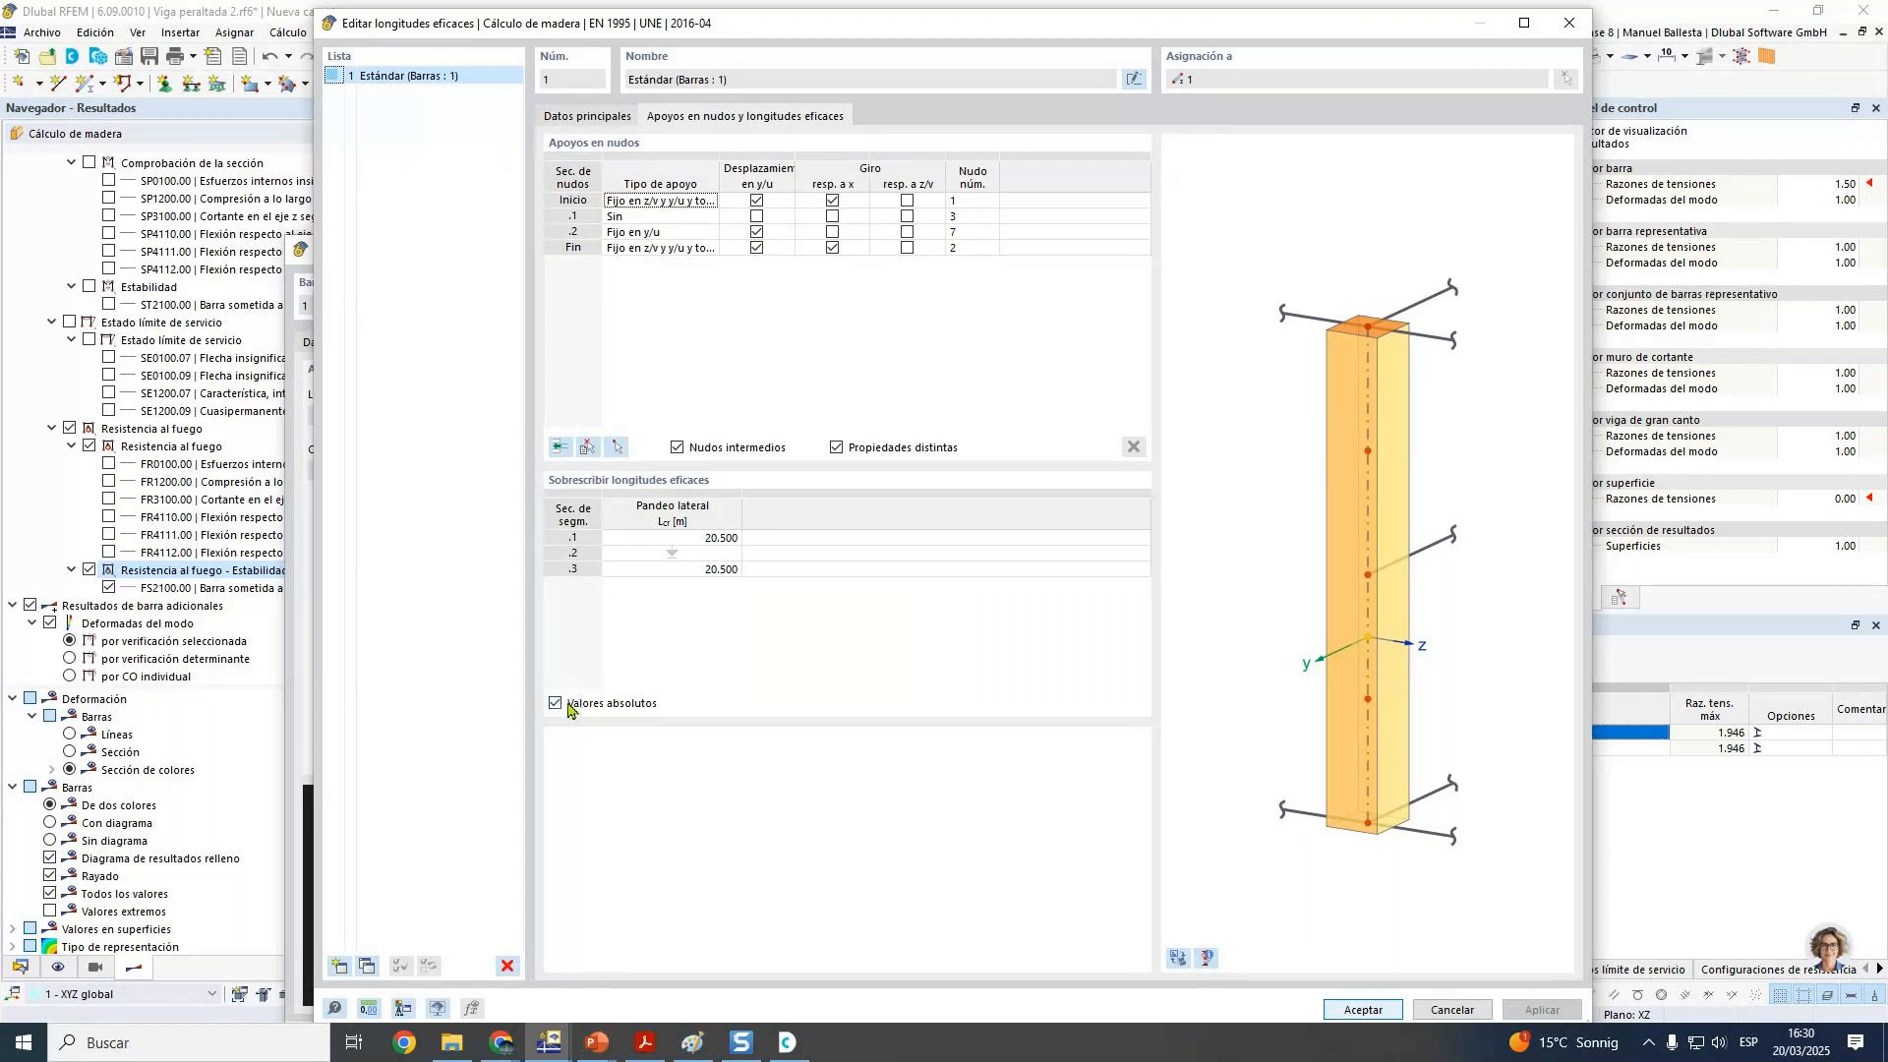
left_click(559, 447)
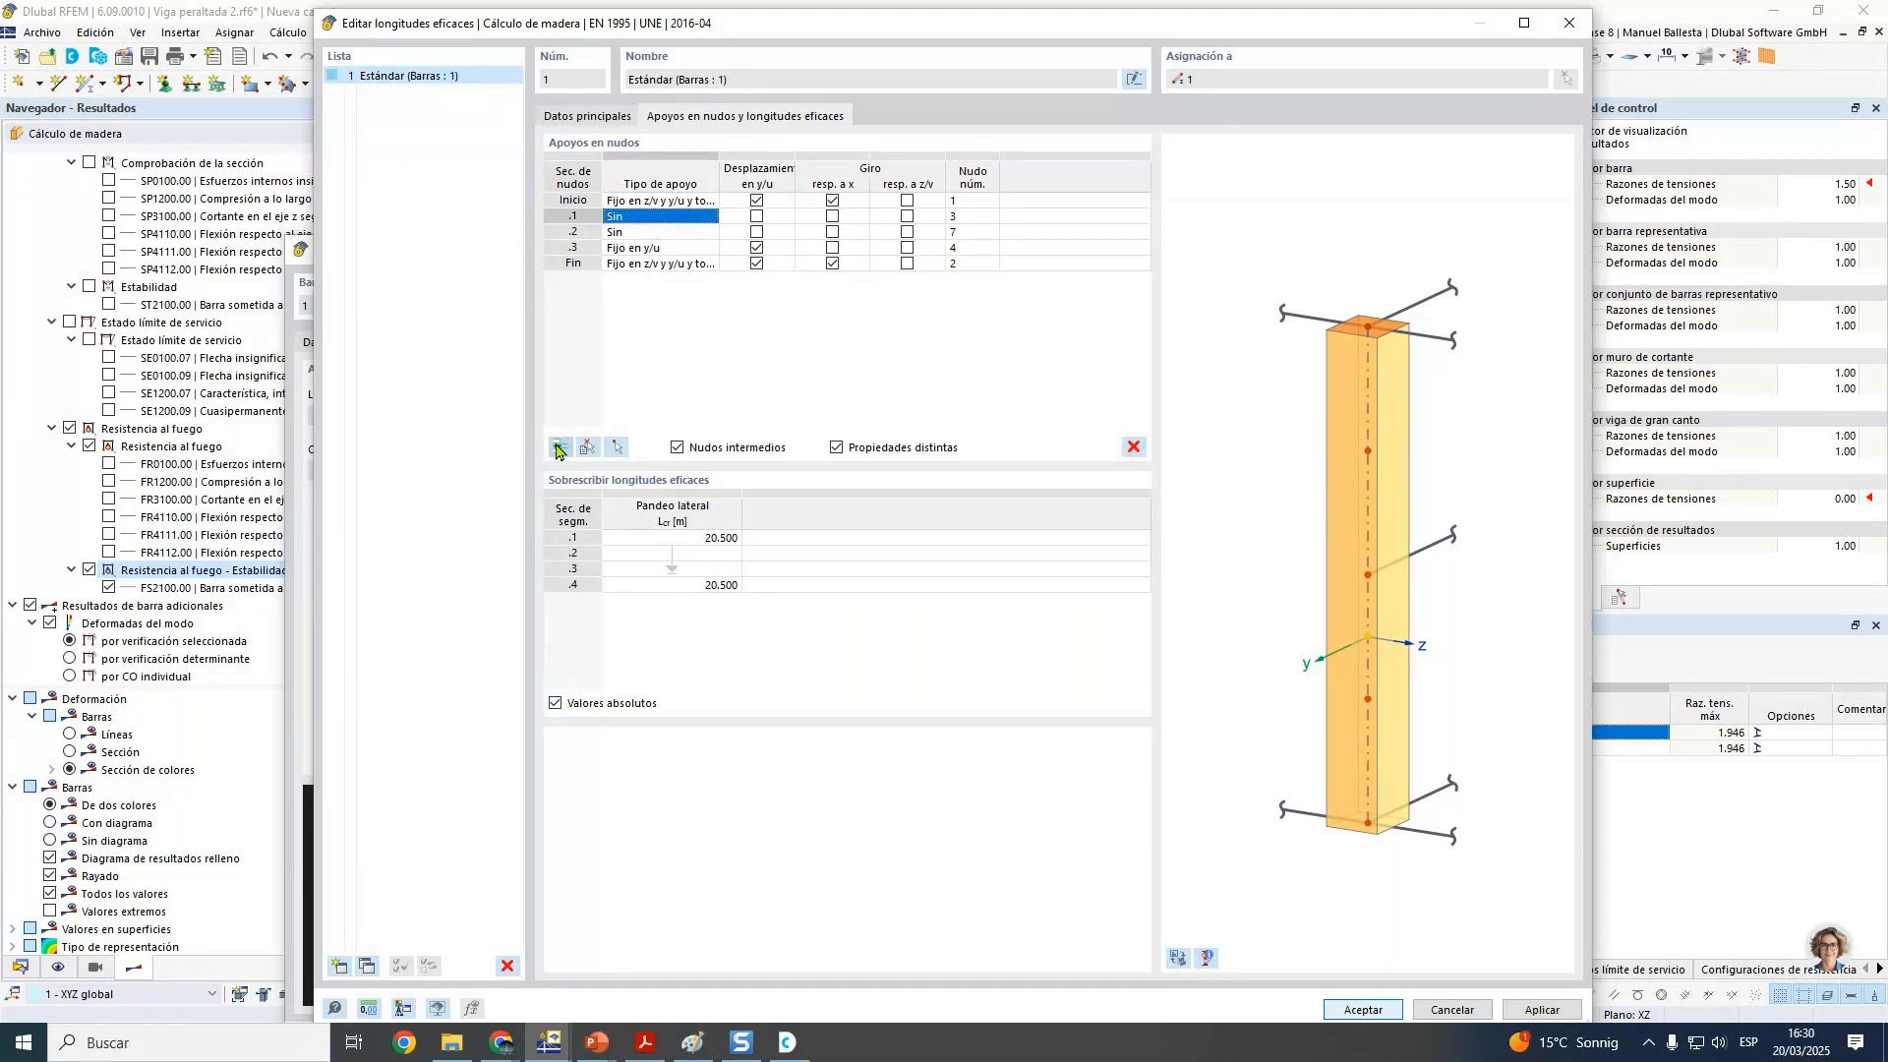
left_click(707, 456)
type("3")
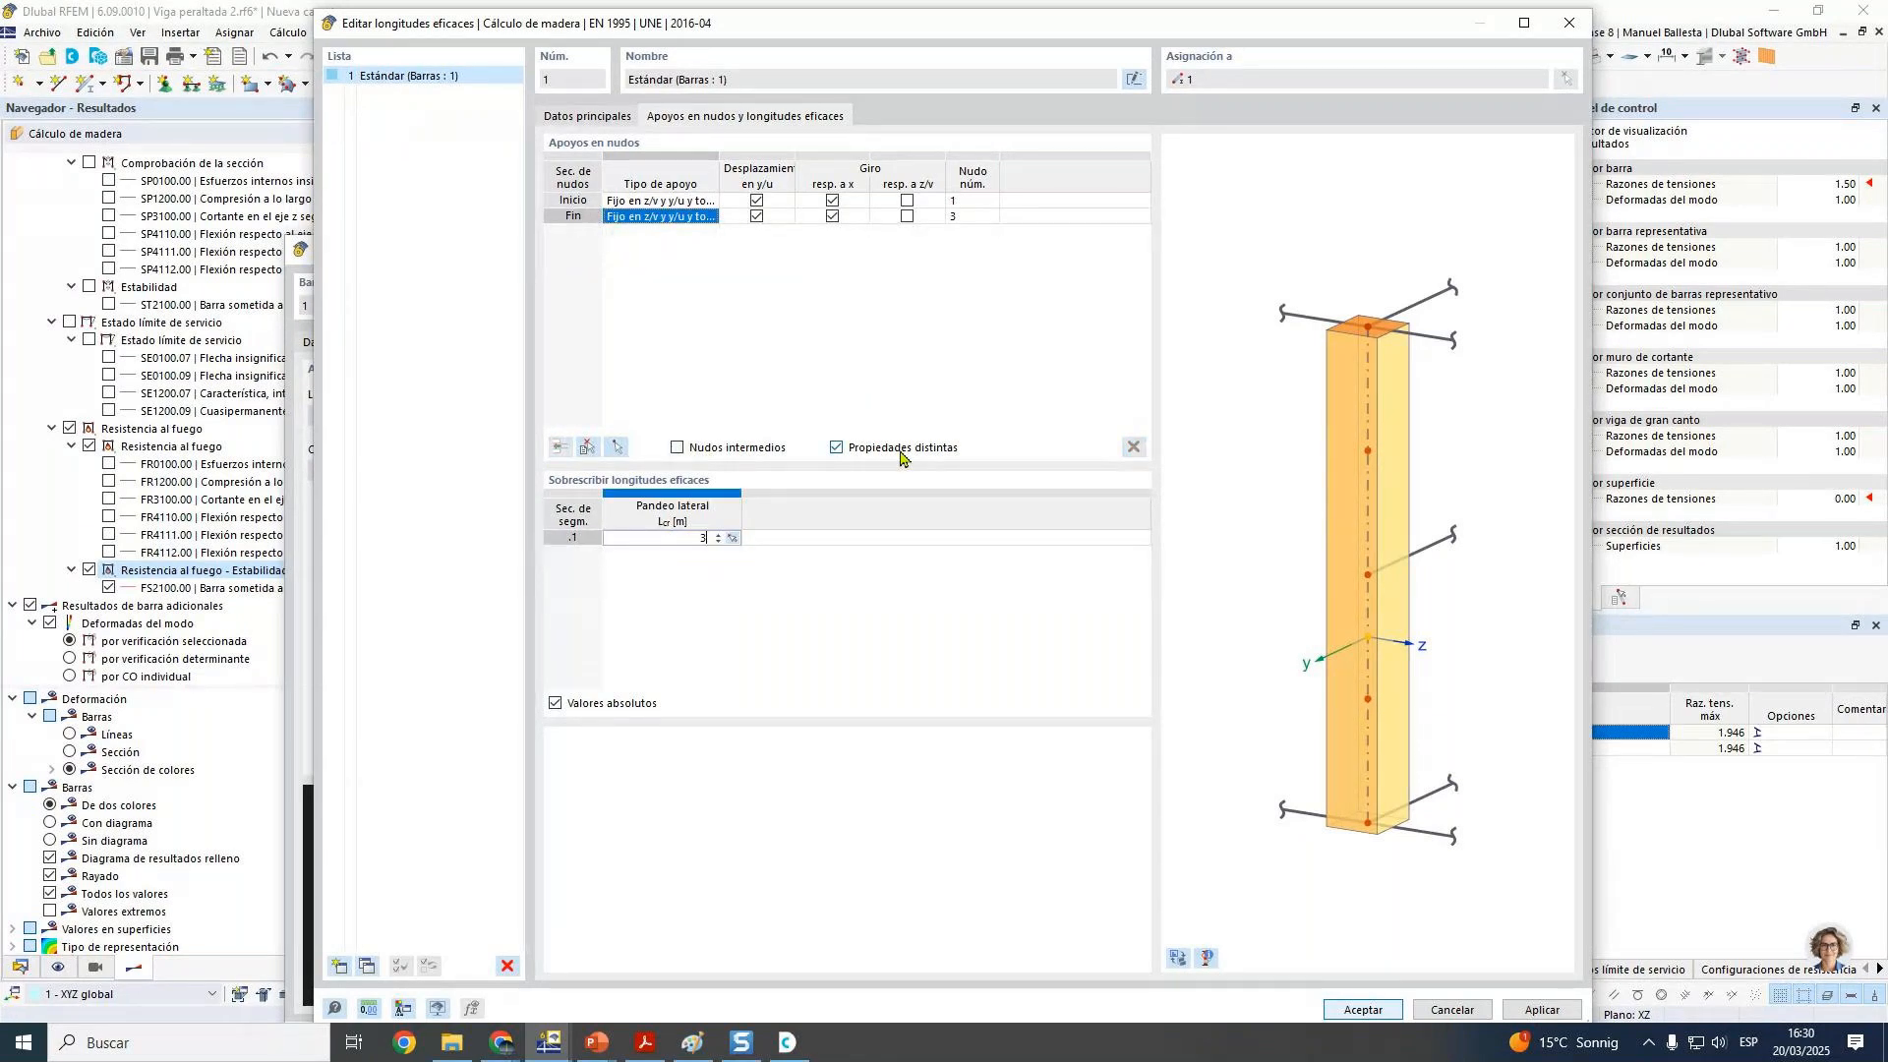
left_click(804, 662)
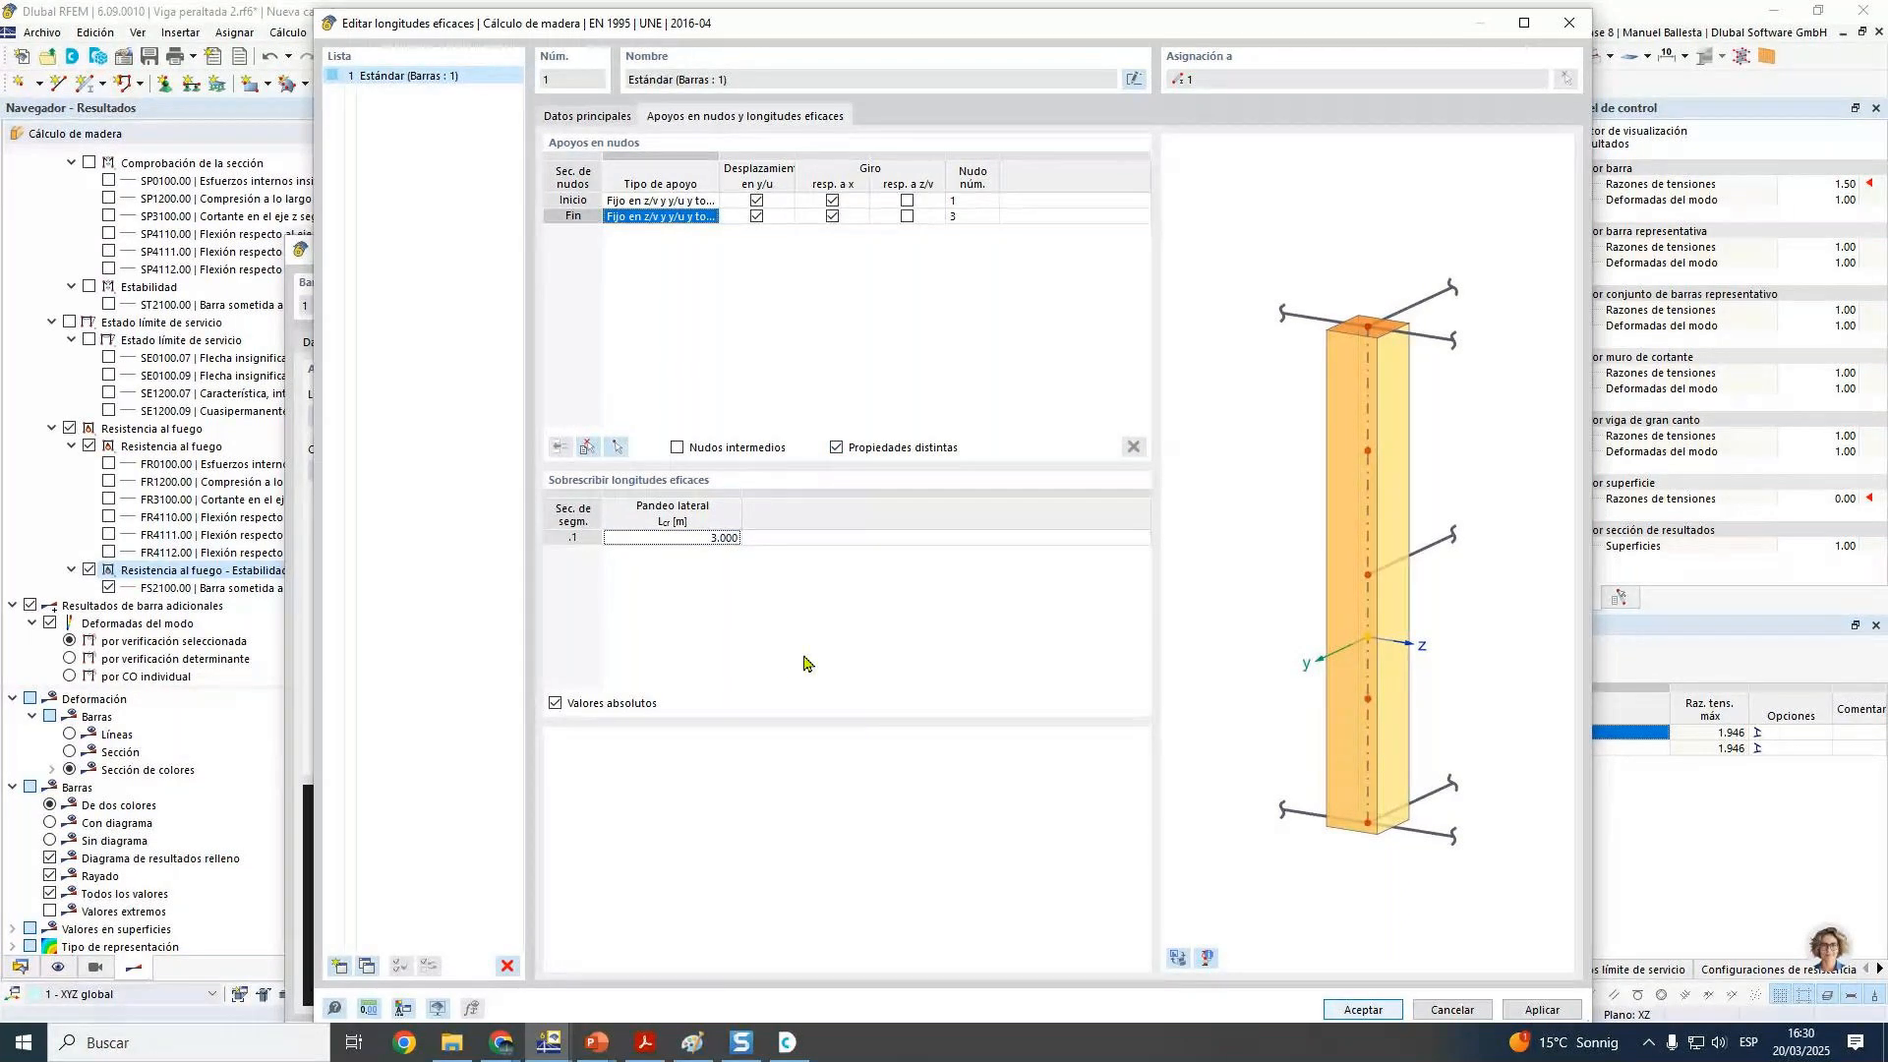
left_click(580, 118)
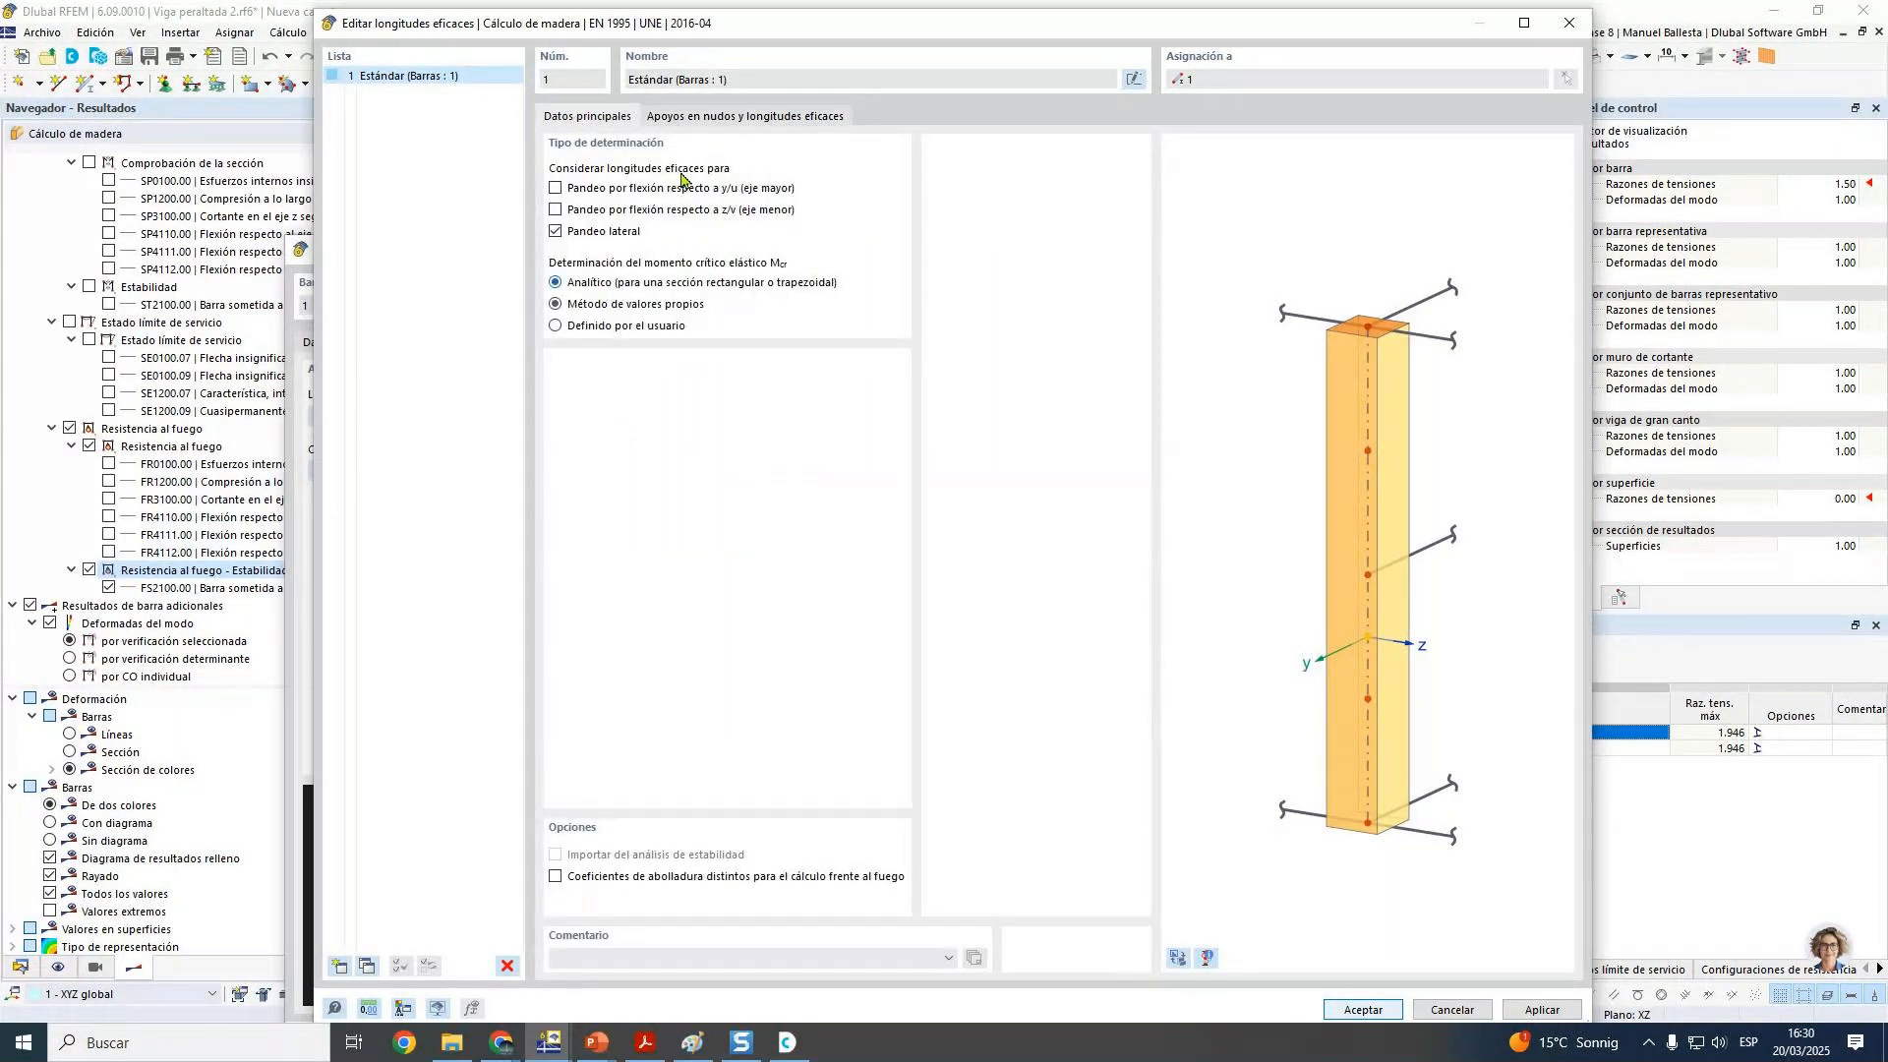
left_click(705, 122)
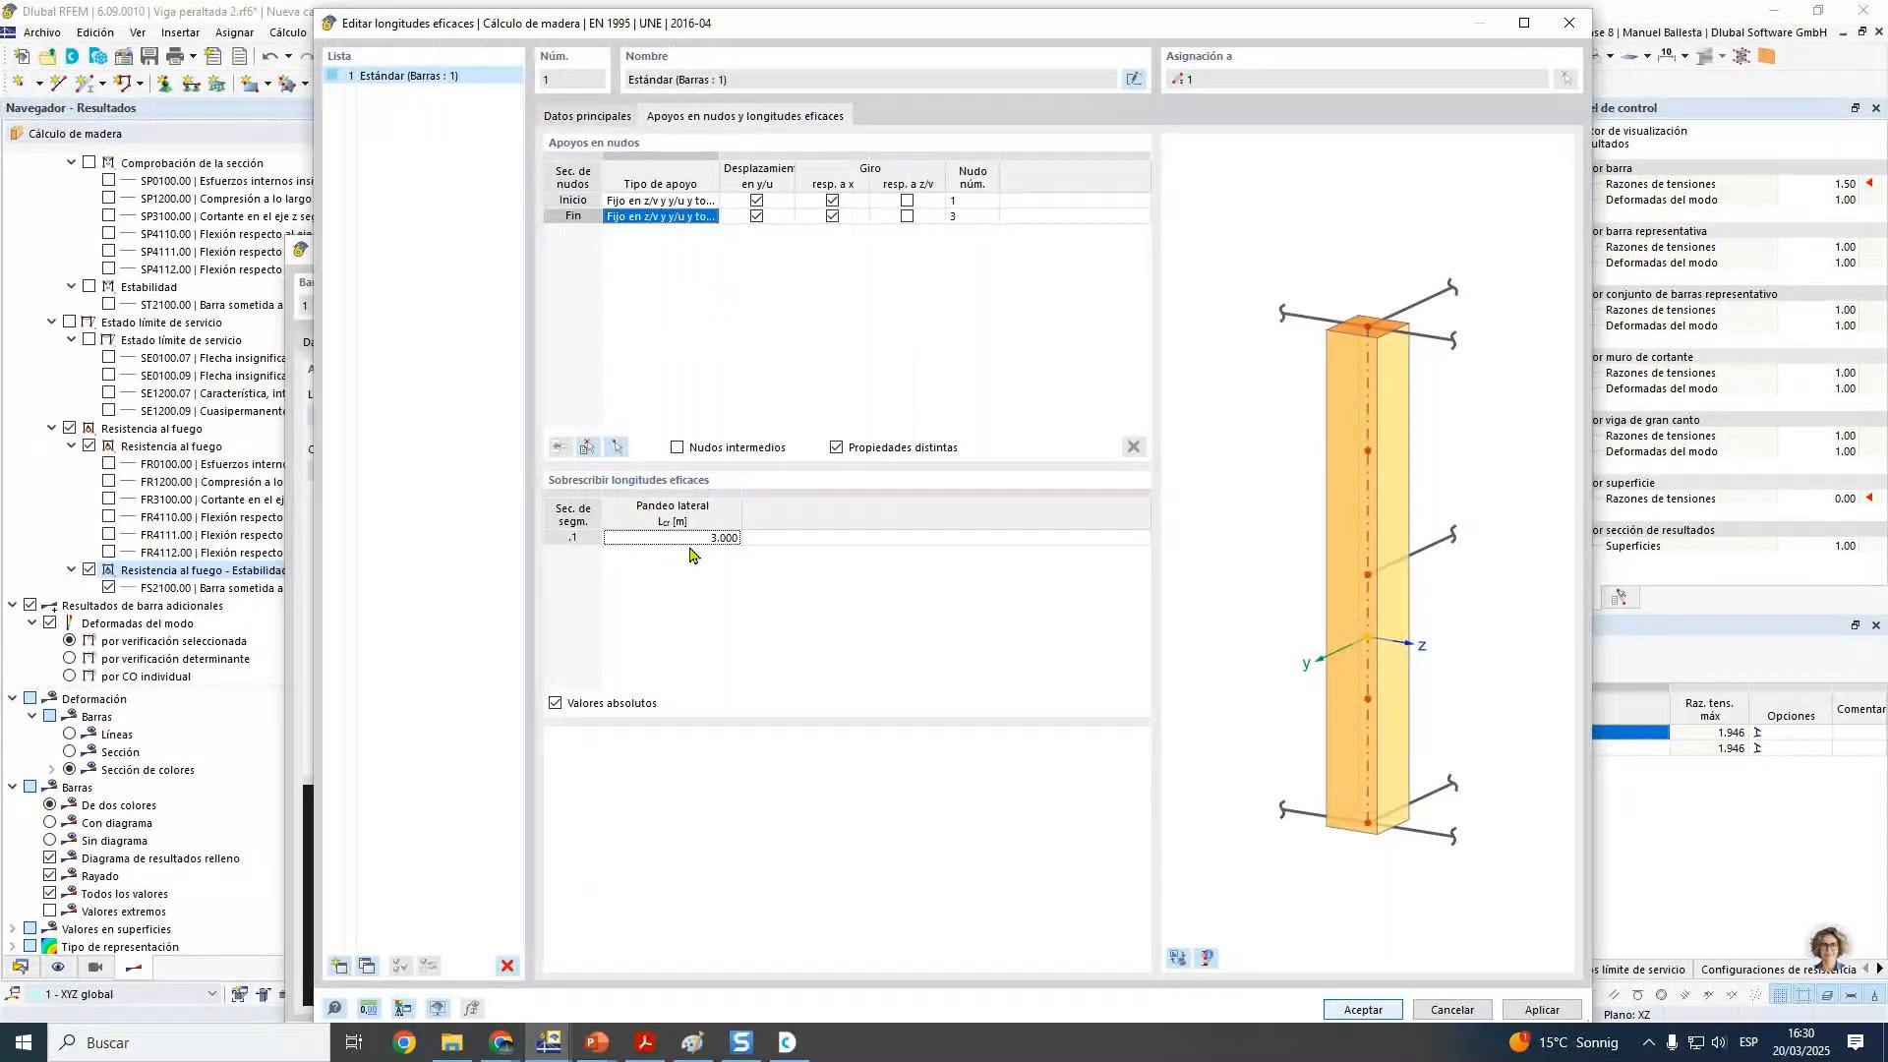
left_click(1377, 1018)
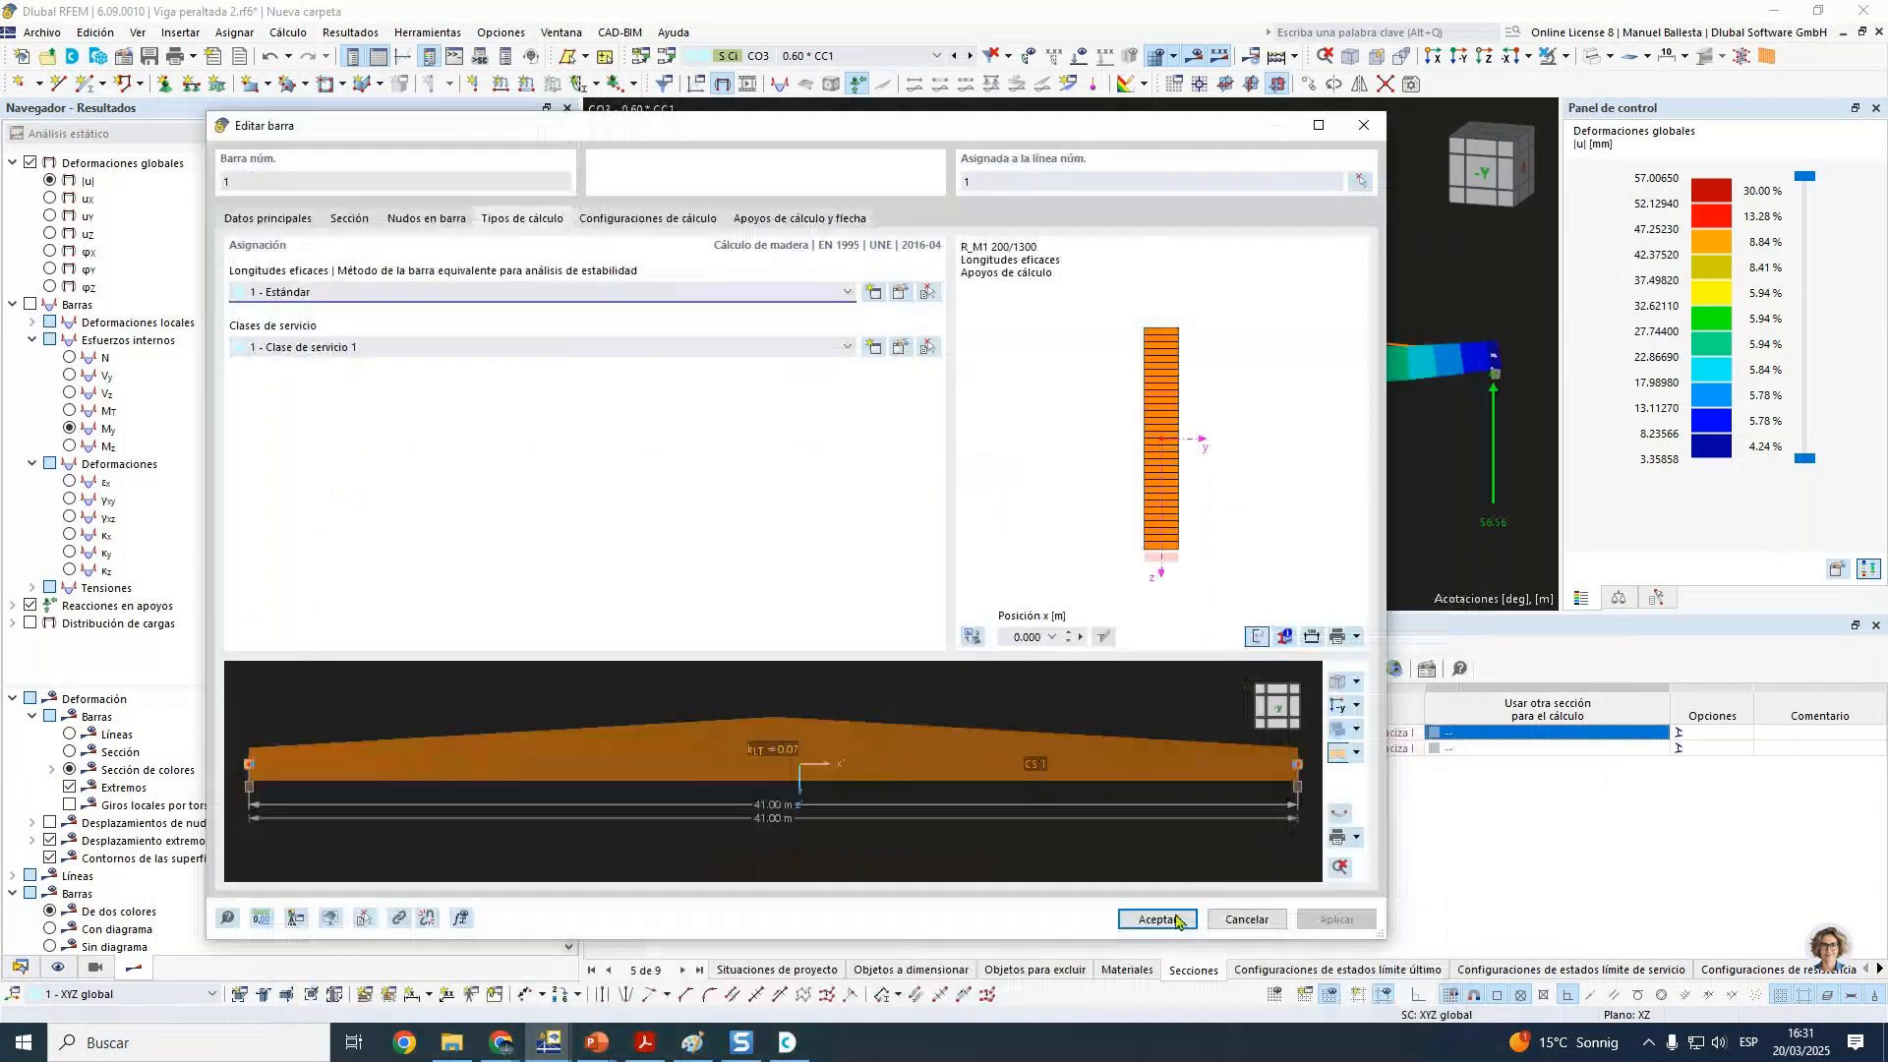
left_click(1159, 919)
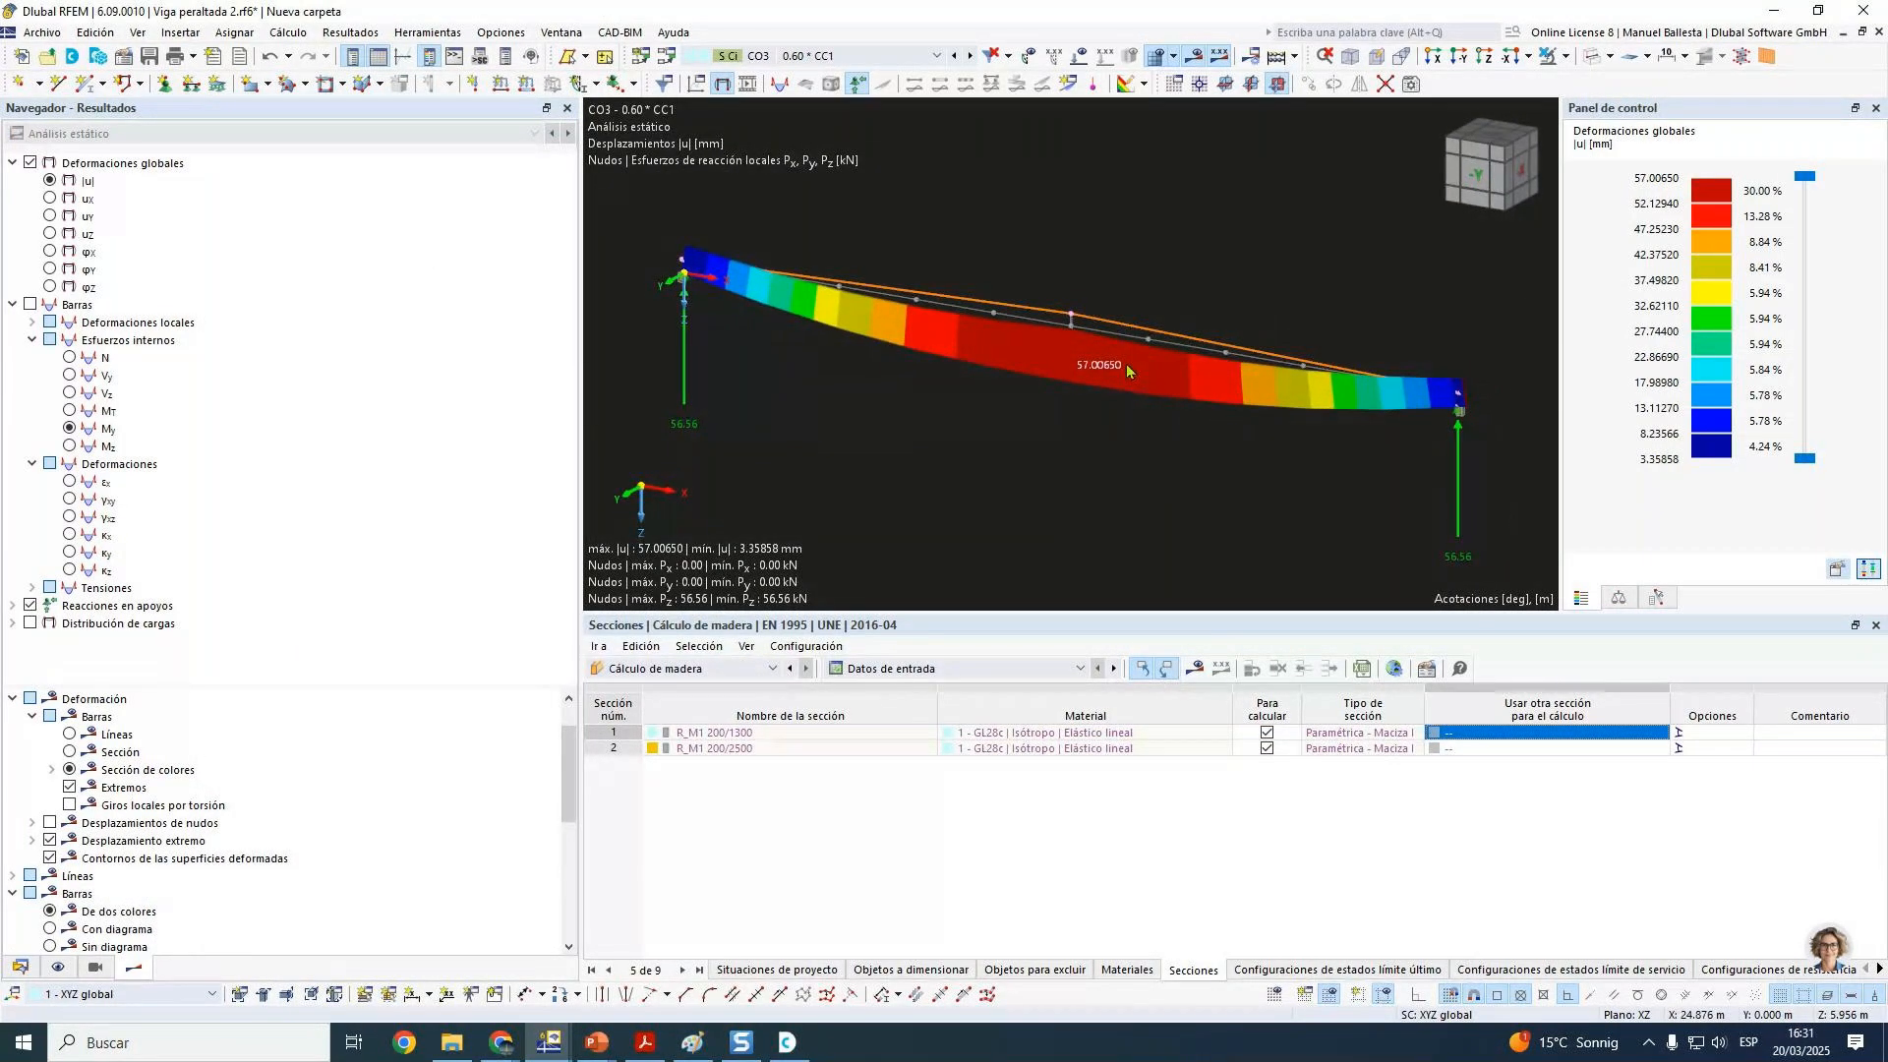
Step: Display the timber design effective lengths of the member (Longitudes eficaces de barra) in the model view
left_click(58, 967)
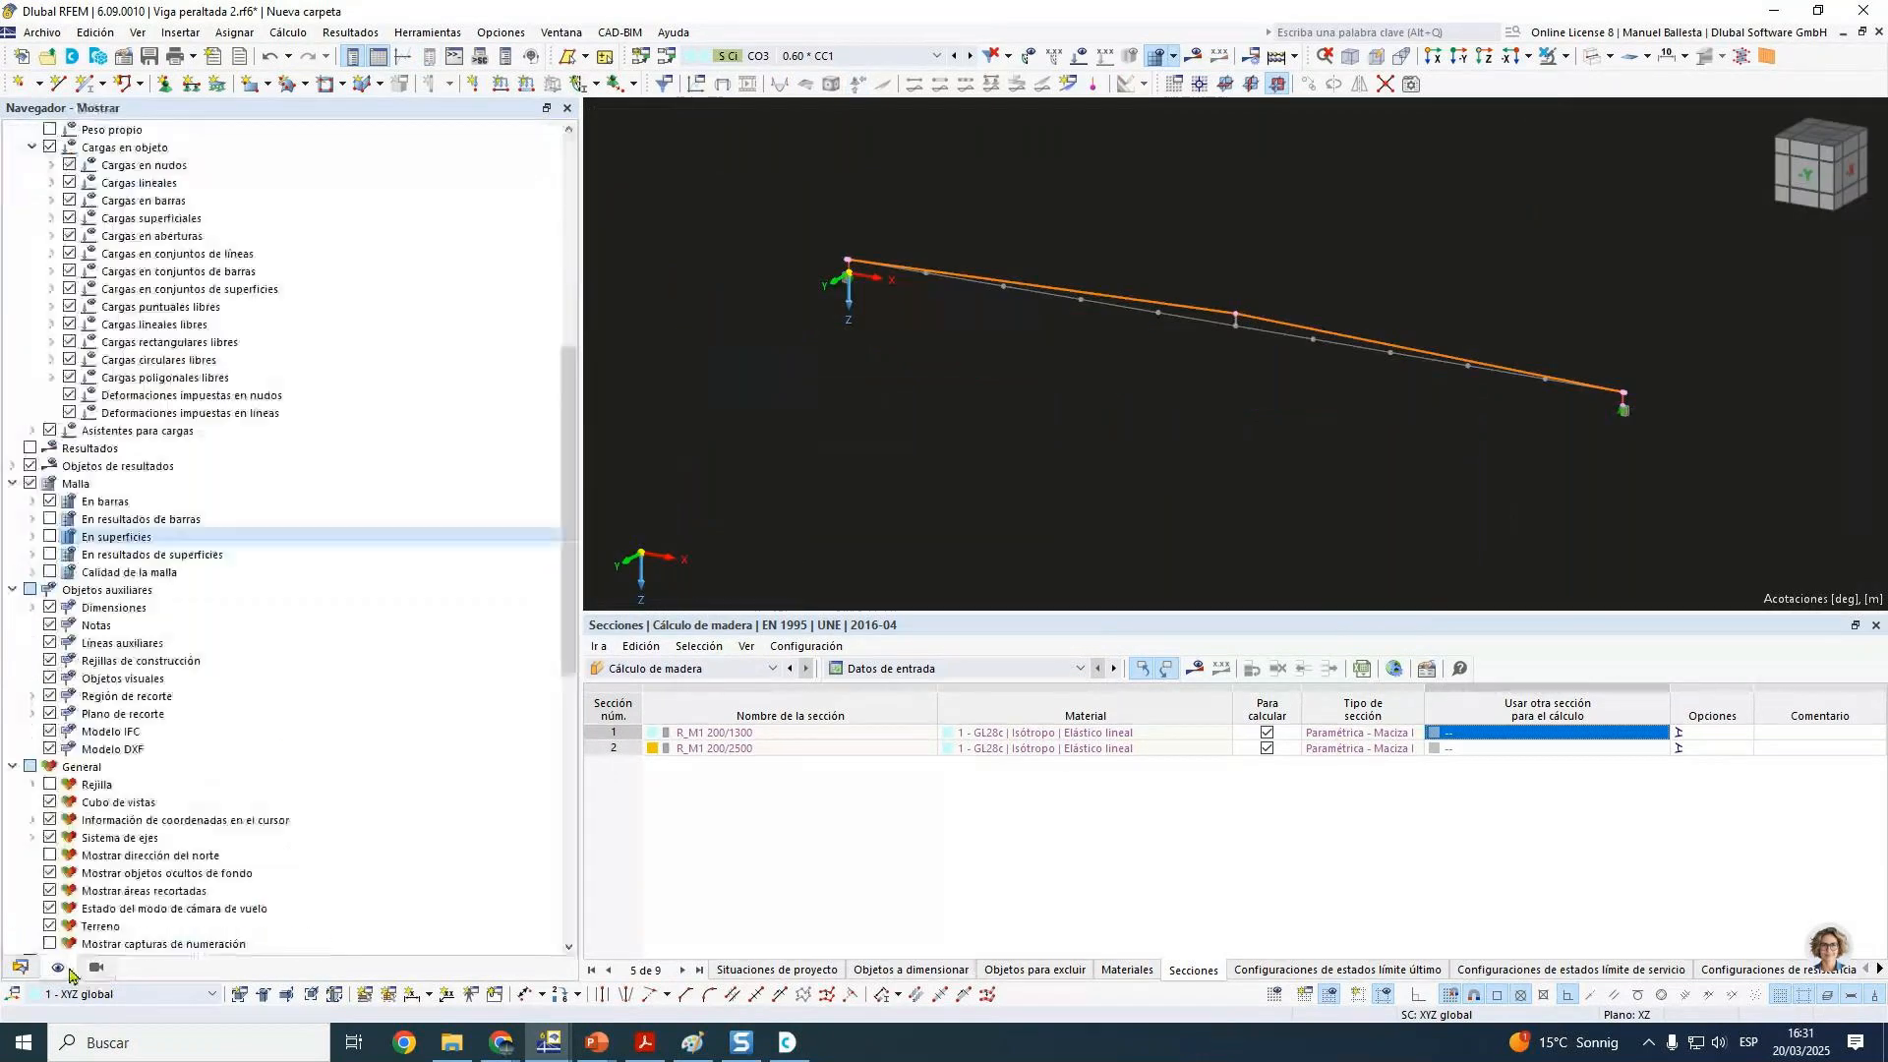
scroll(86, 324, "down", 5)
scroll(87, 325, "up", 2)
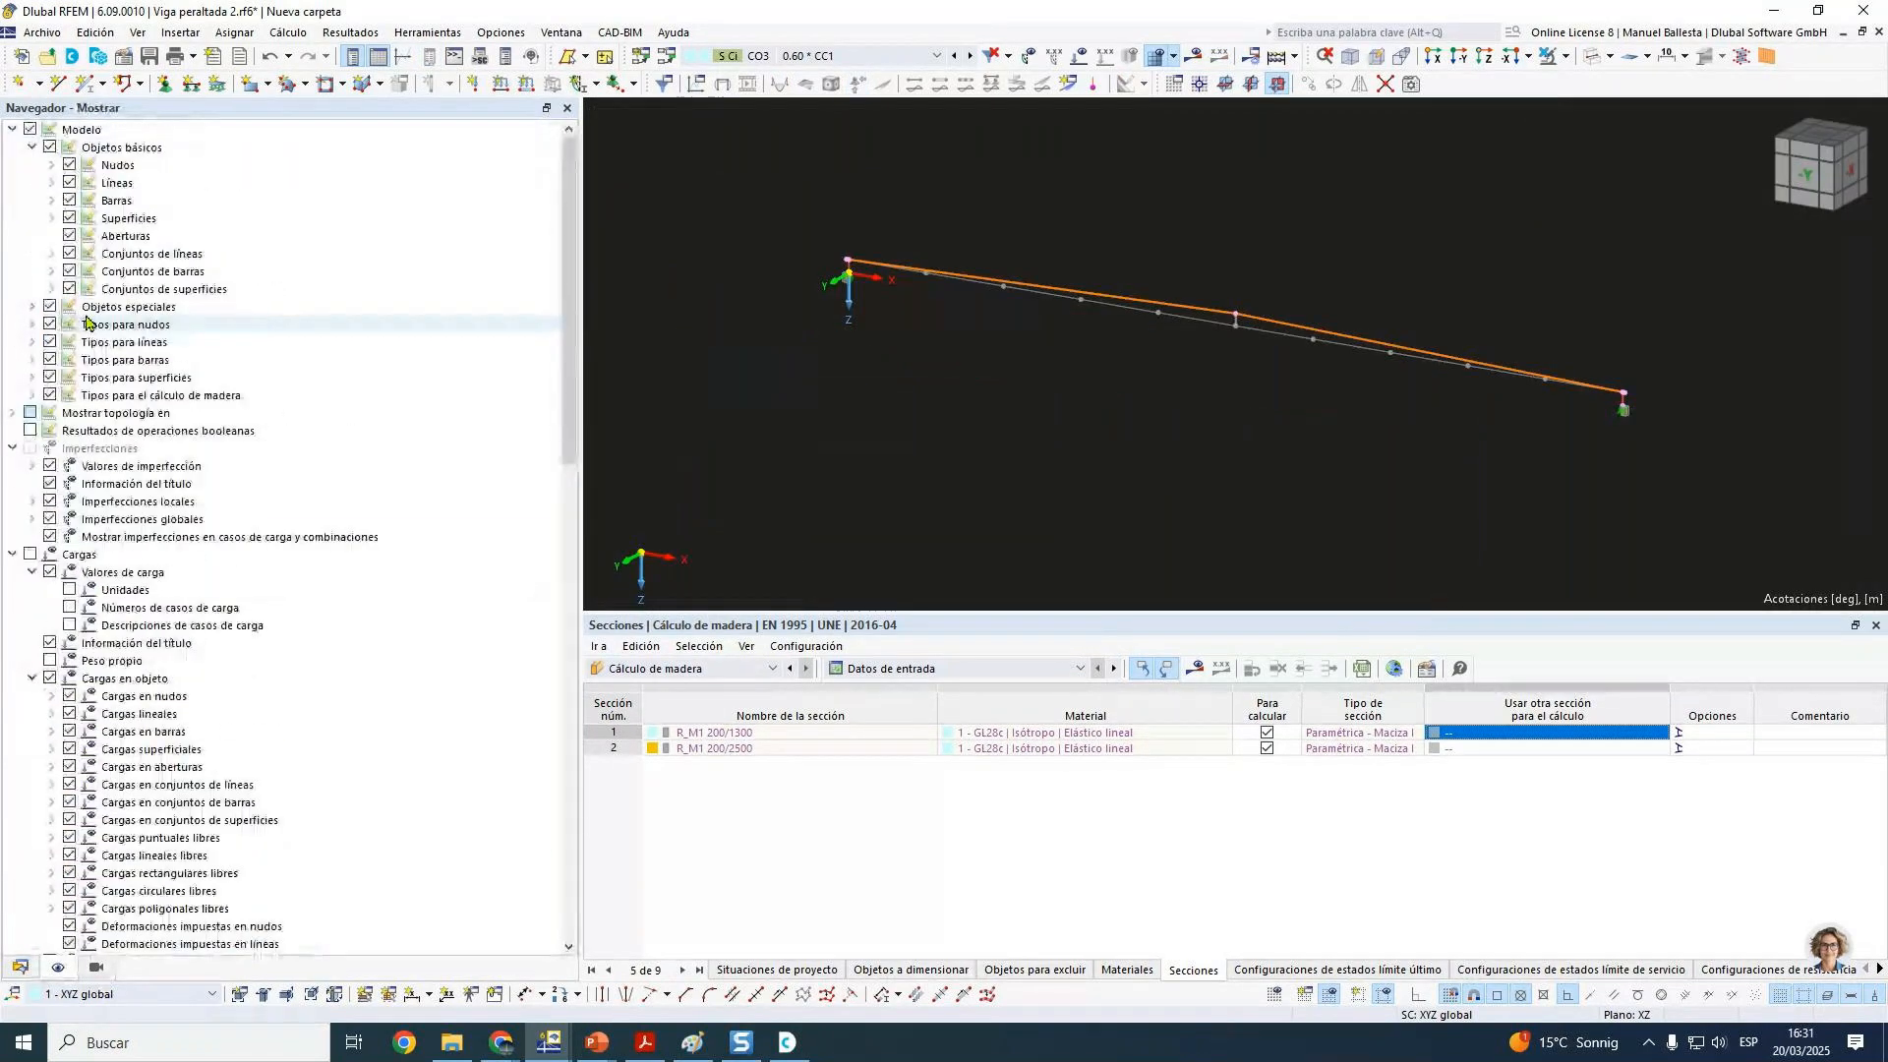
left_click(39, 395)
left_click(63, 413)
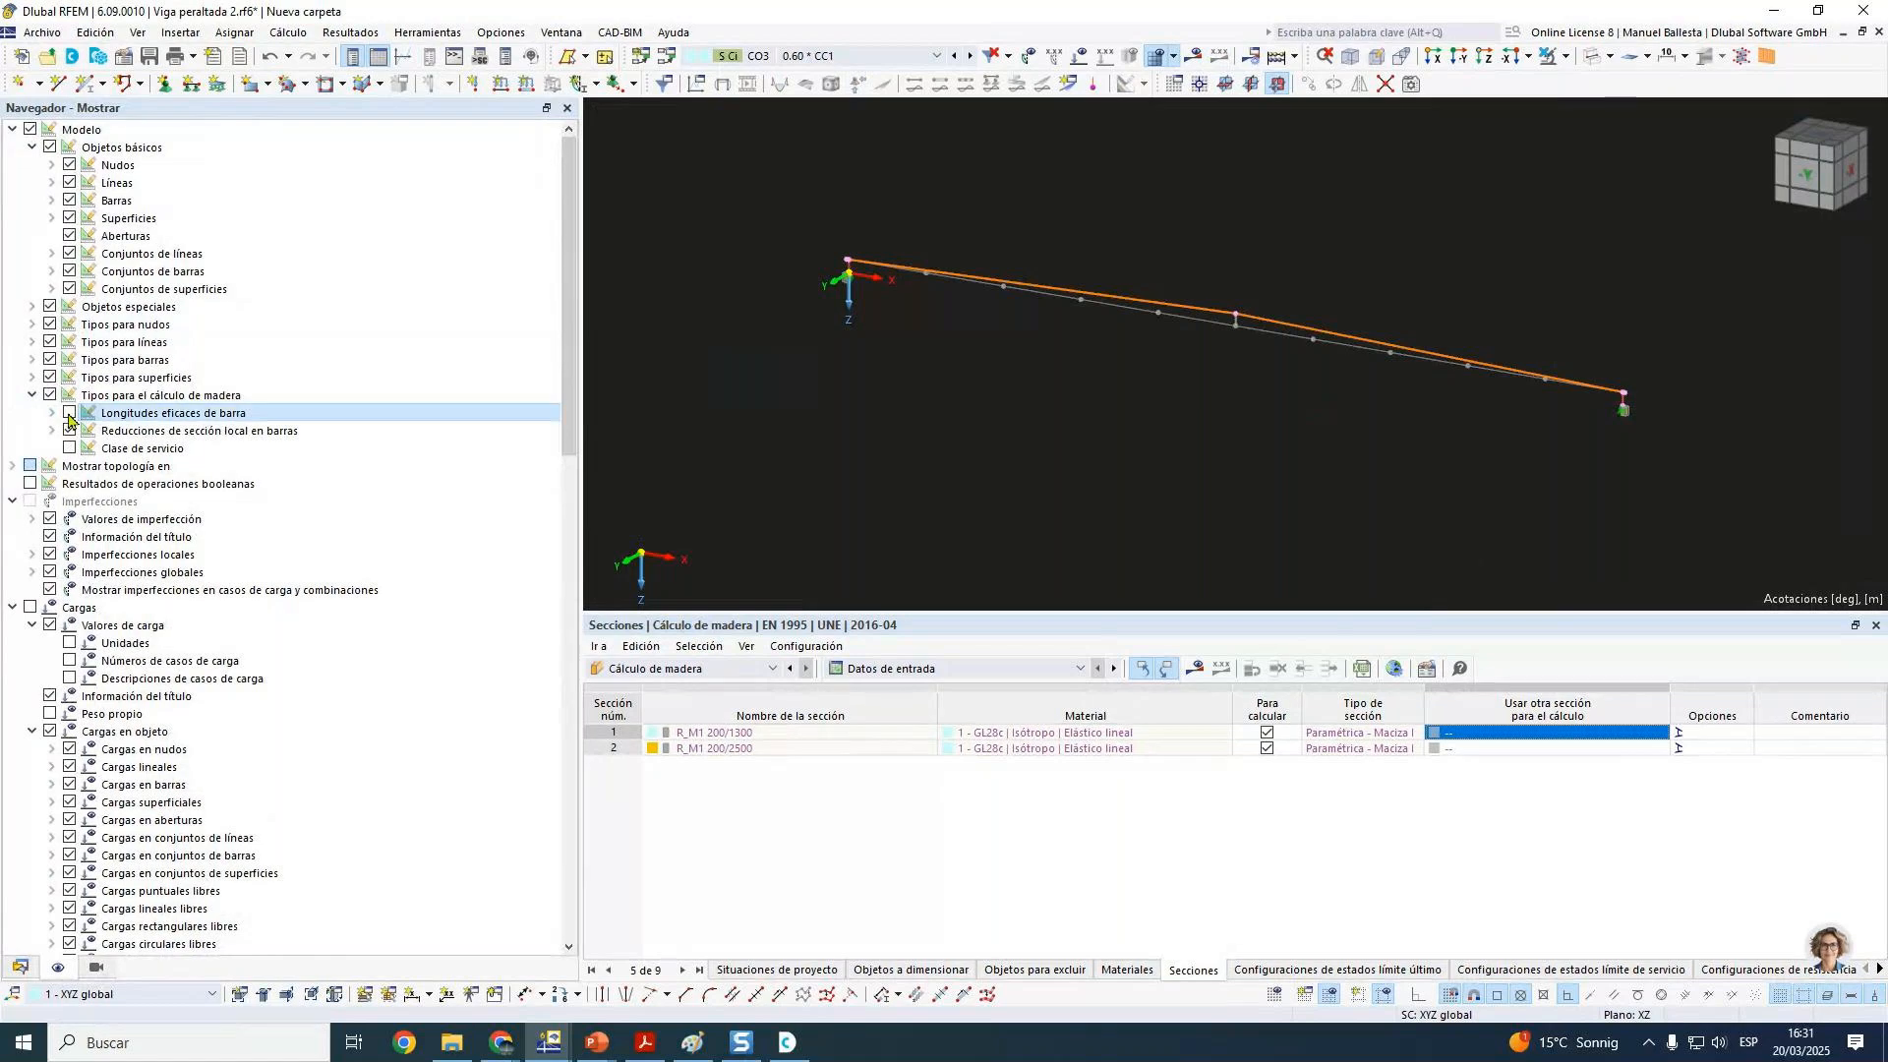
scroll(1269, 295, "up", 2)
scroll(1283, 292, "up", 2)
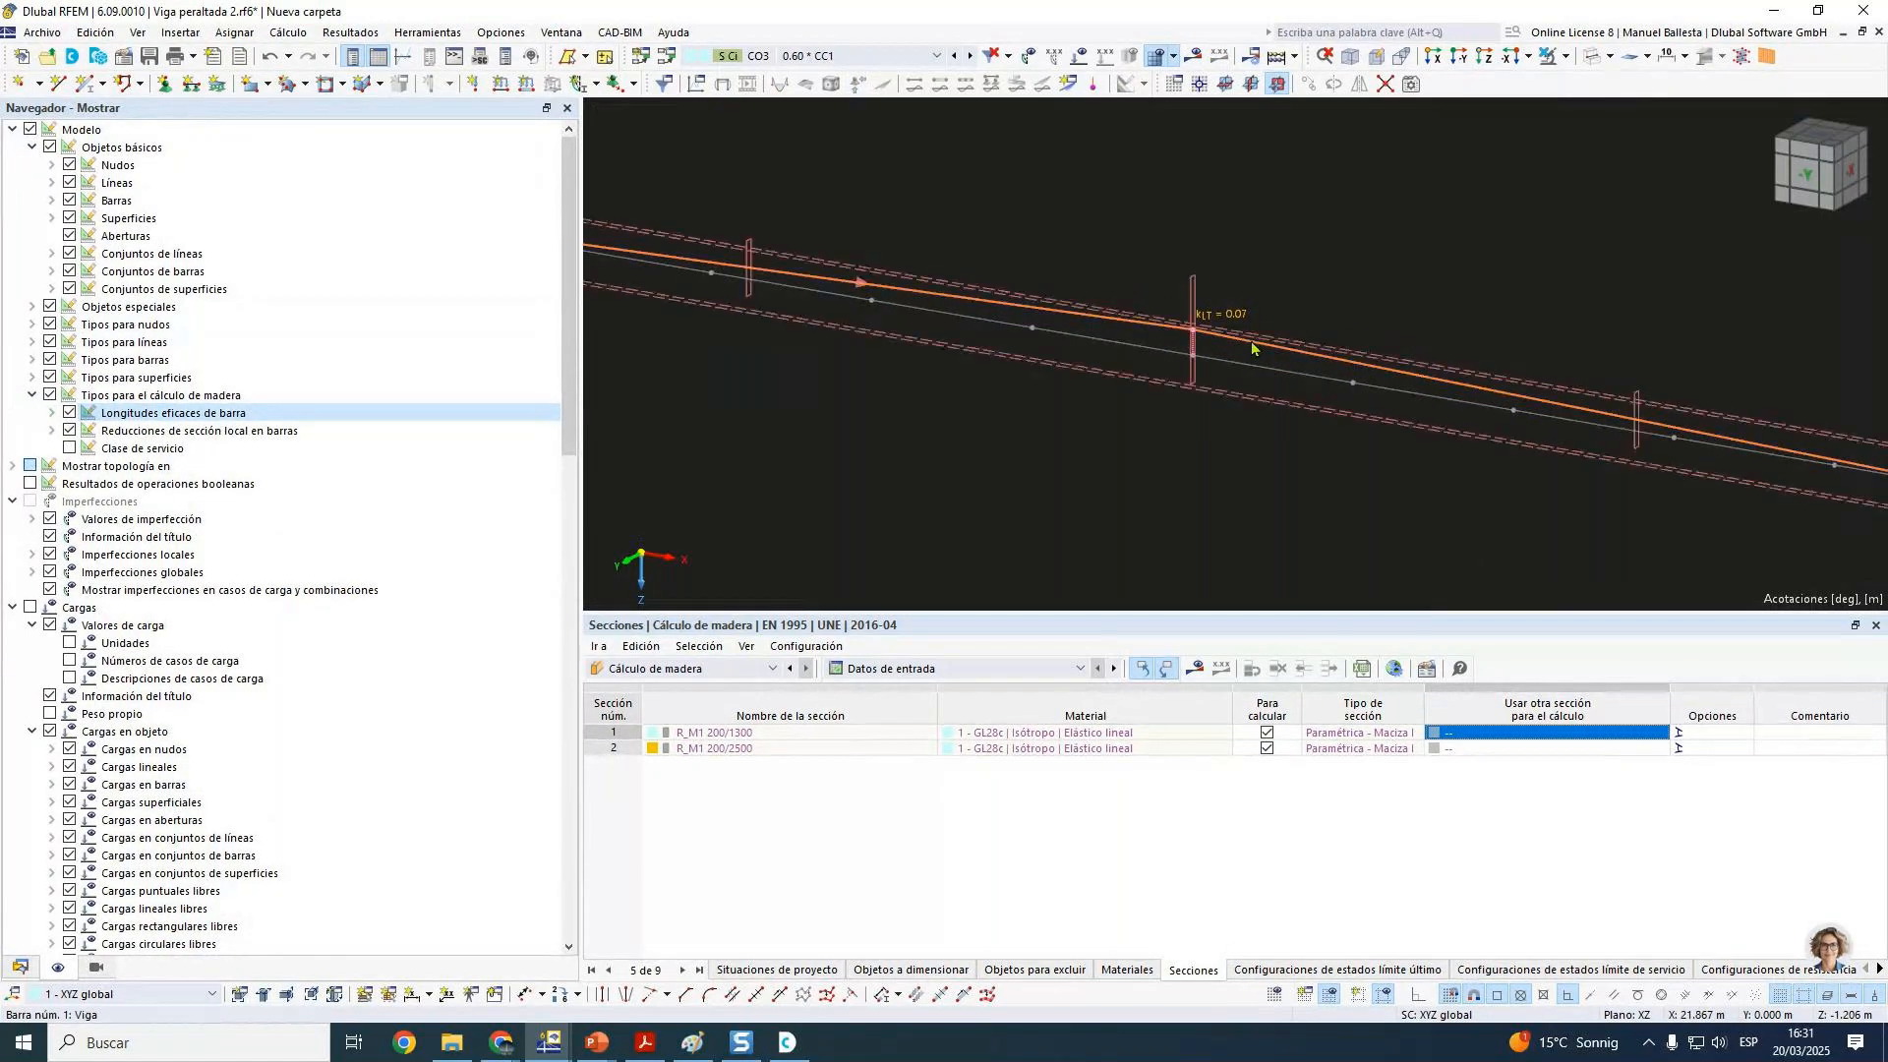
Step: Label the member's effective lengths with lengths (Longitudes) instead of factors
left_click(52, 412)
left_click(71, 484)
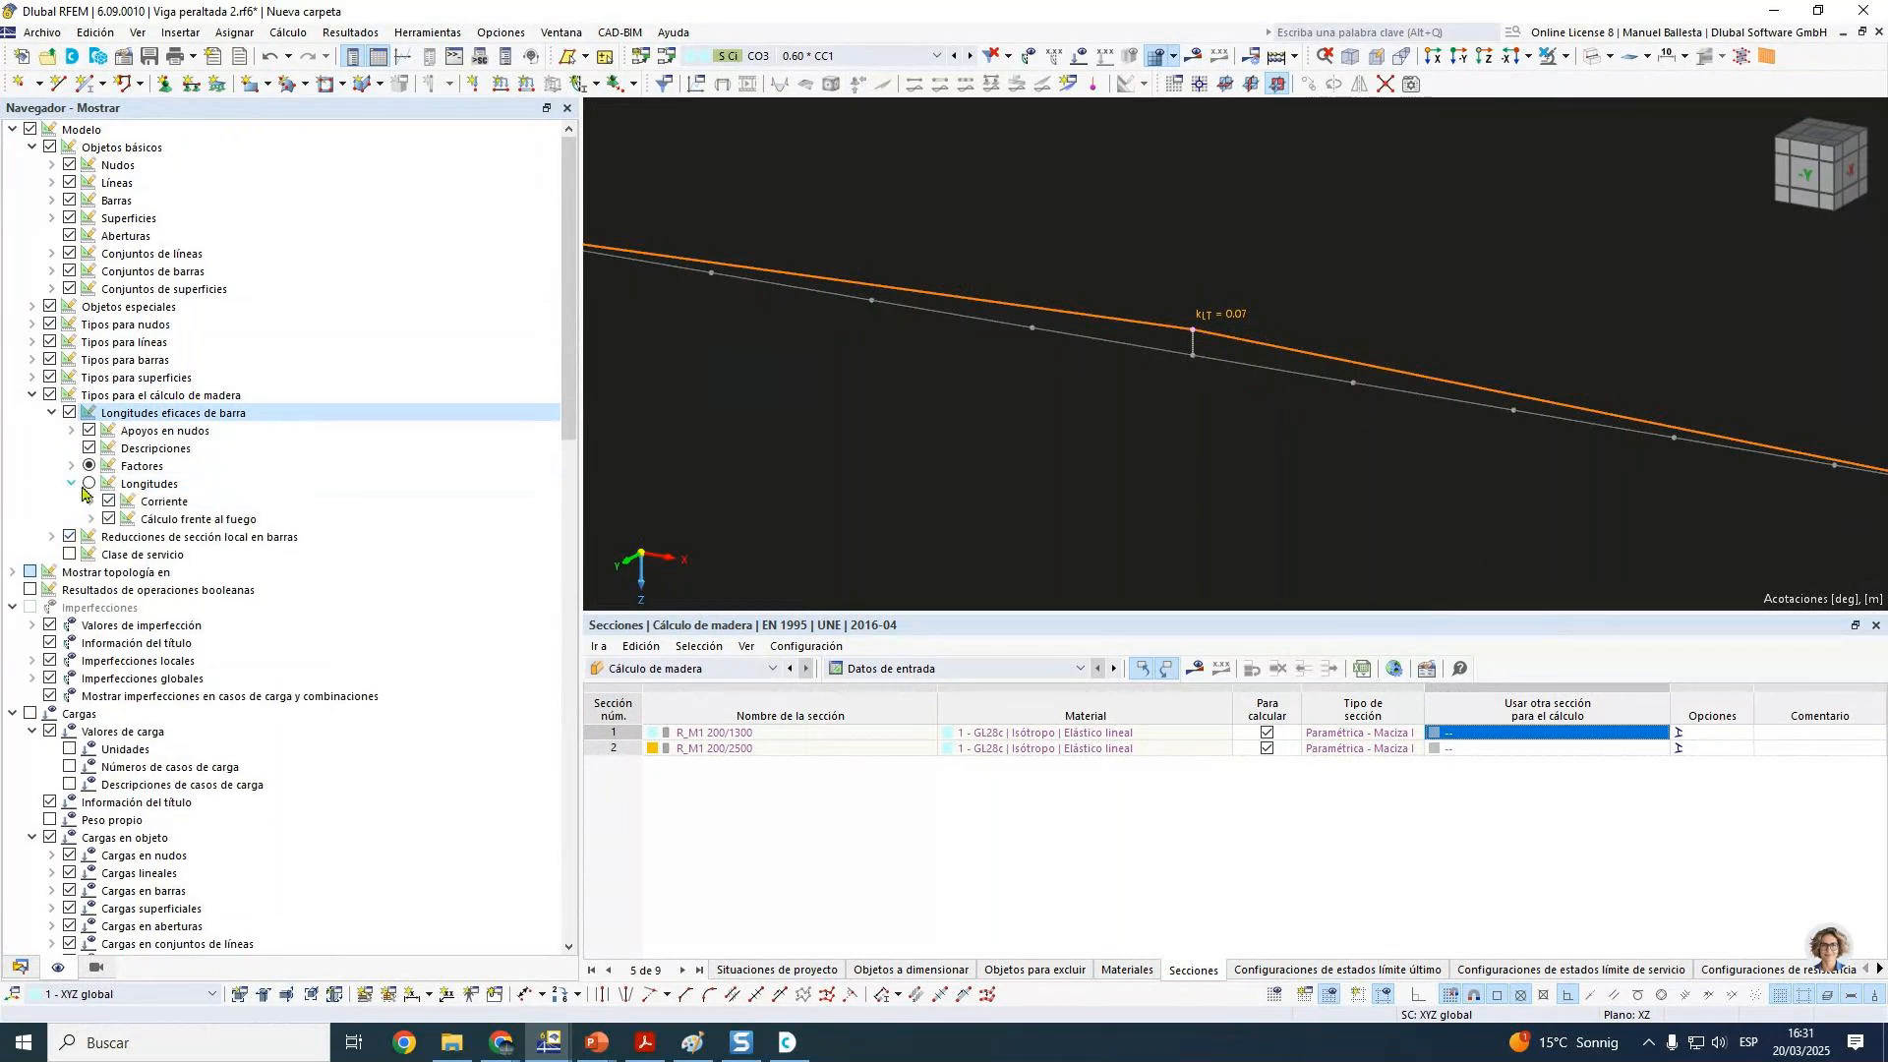
left_click(89, 483)
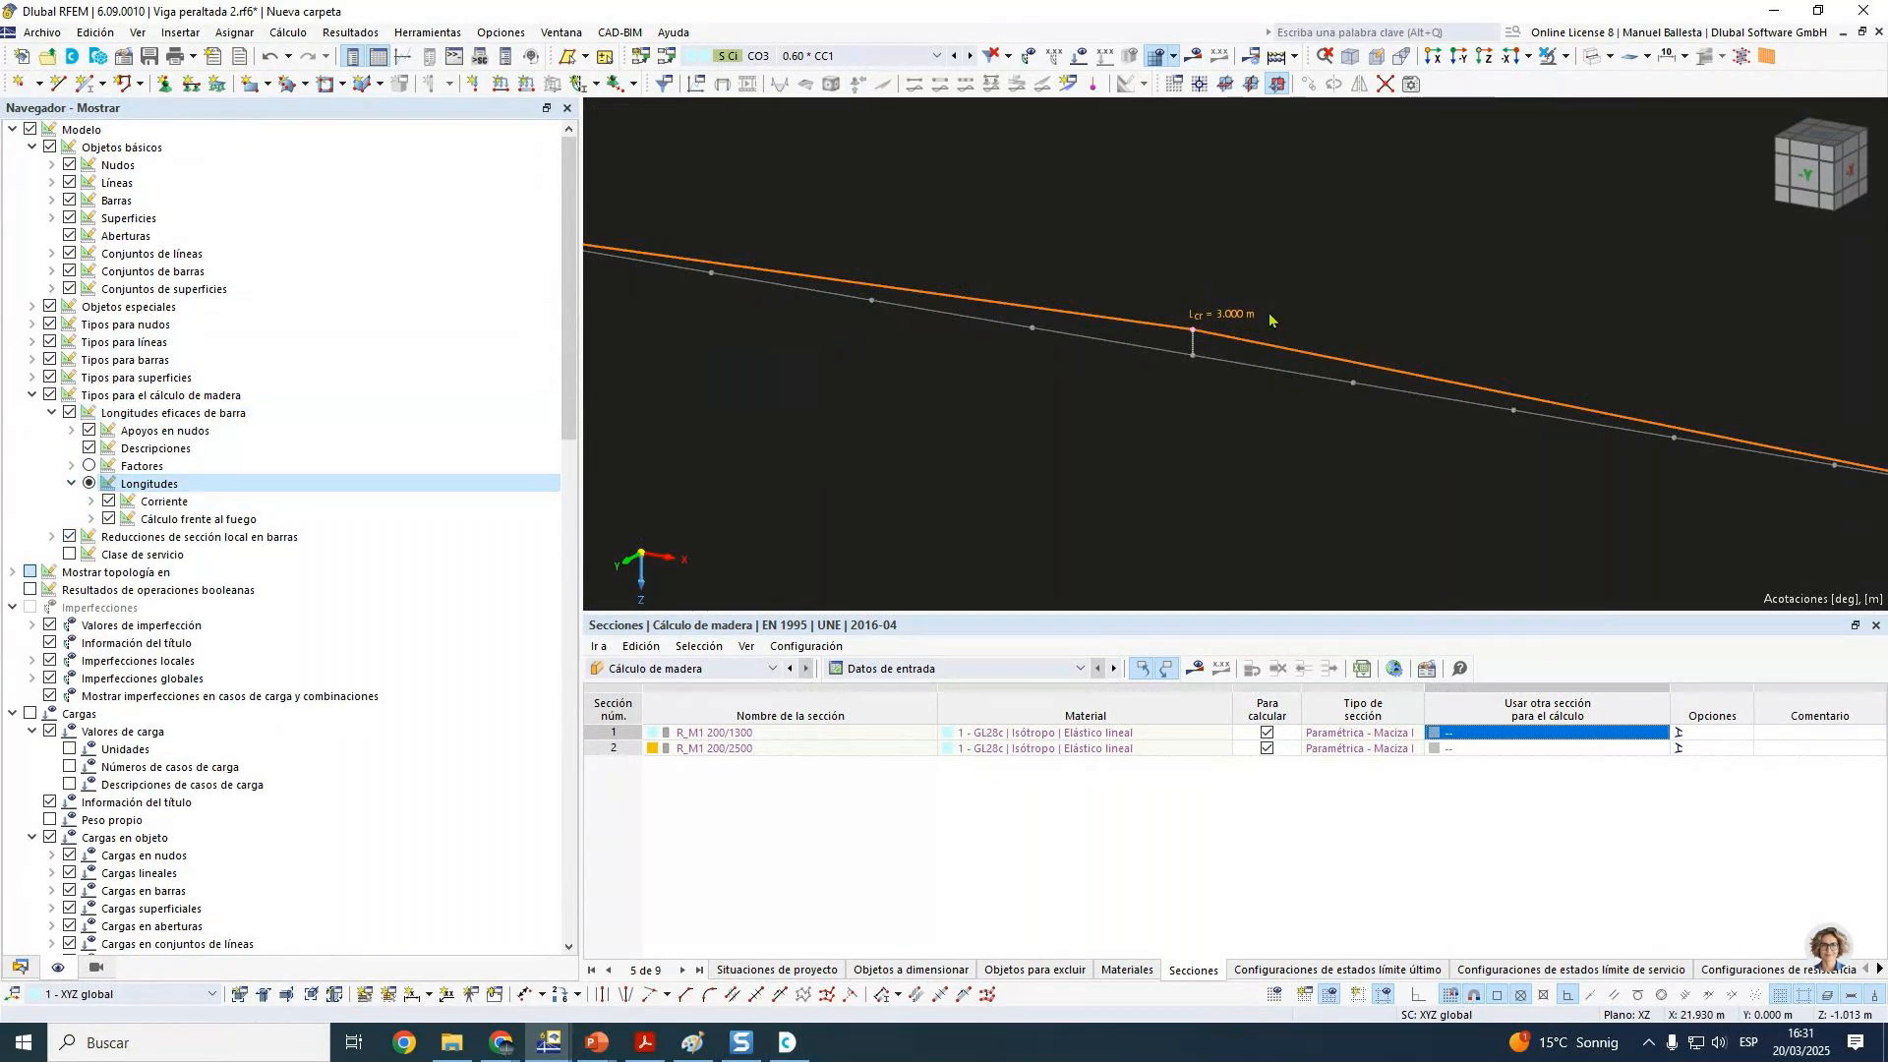
Step: Examine the lateral buckling length label and the nodal support symbols at both ends of the beam
scroll(1401, 330, "down", 3)
scroll(1426, 327, "up", 3)
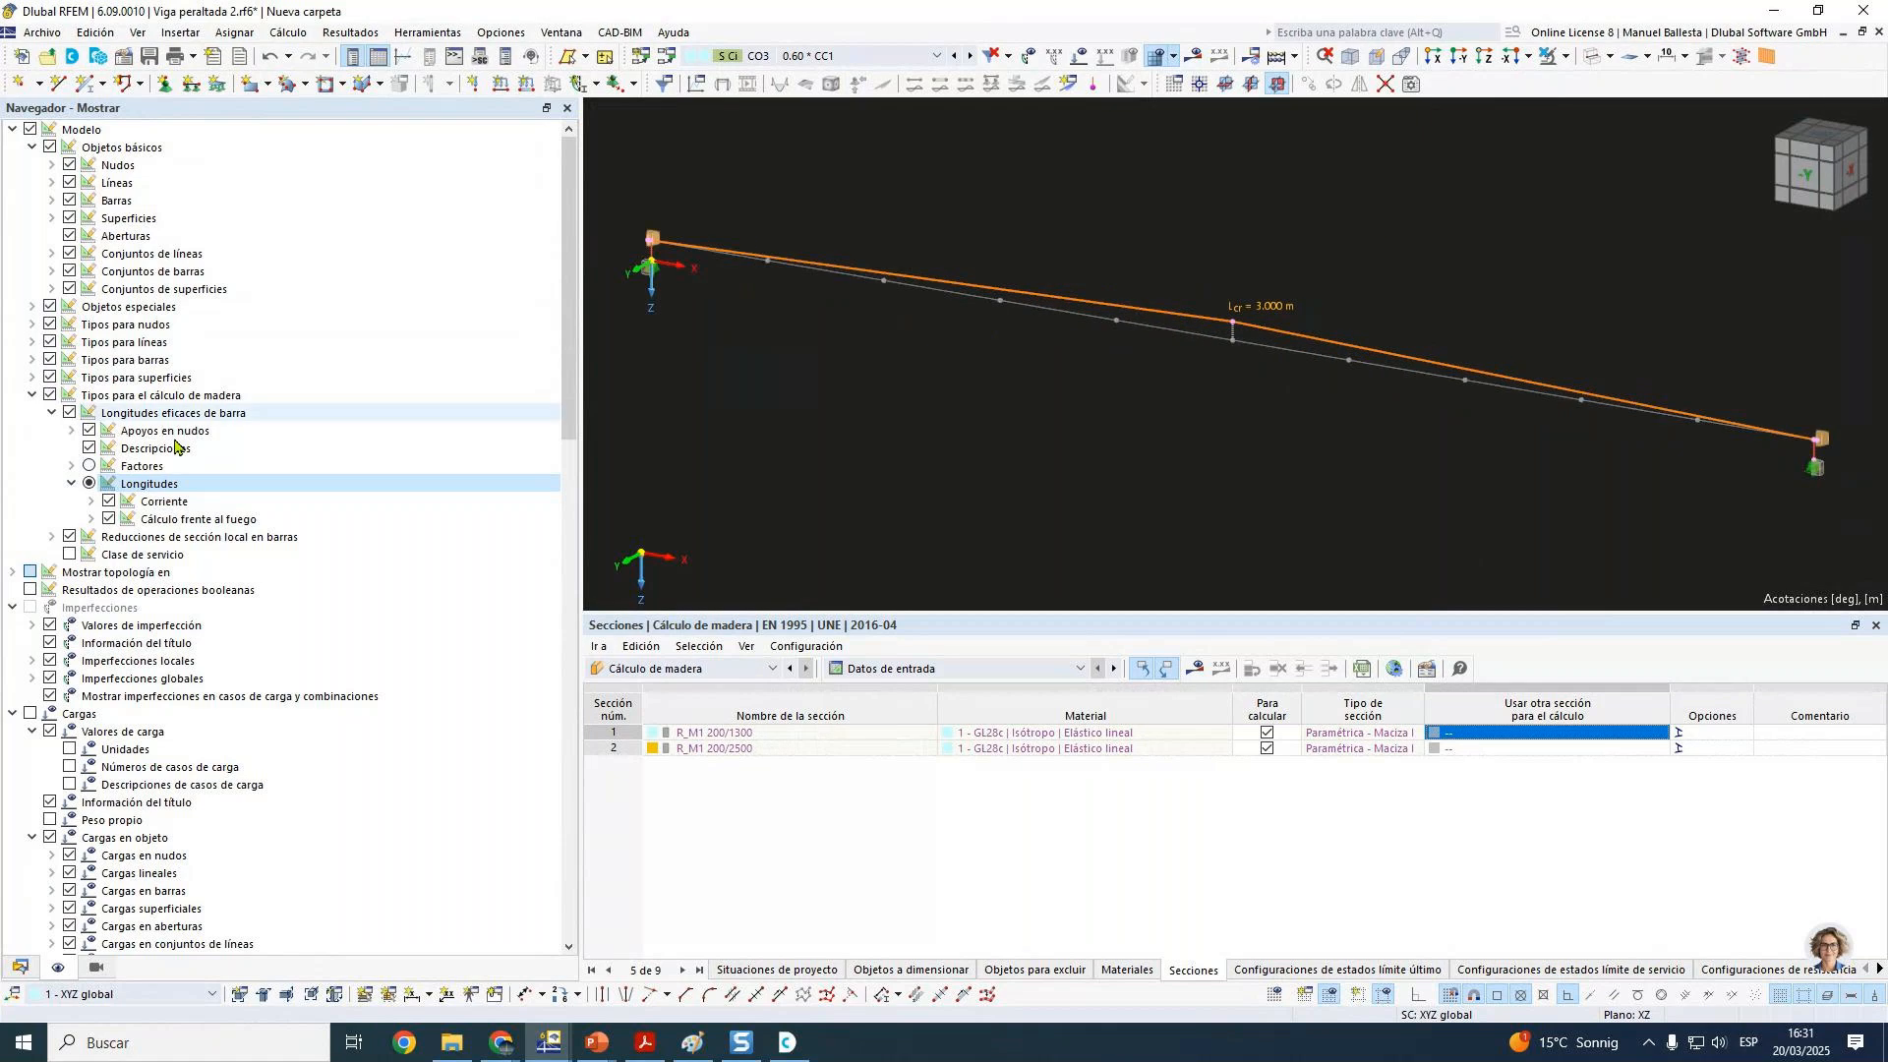
middle_click_drag(1756, 498, 1558, 442)
scroll(1602, 413, "up", 5)
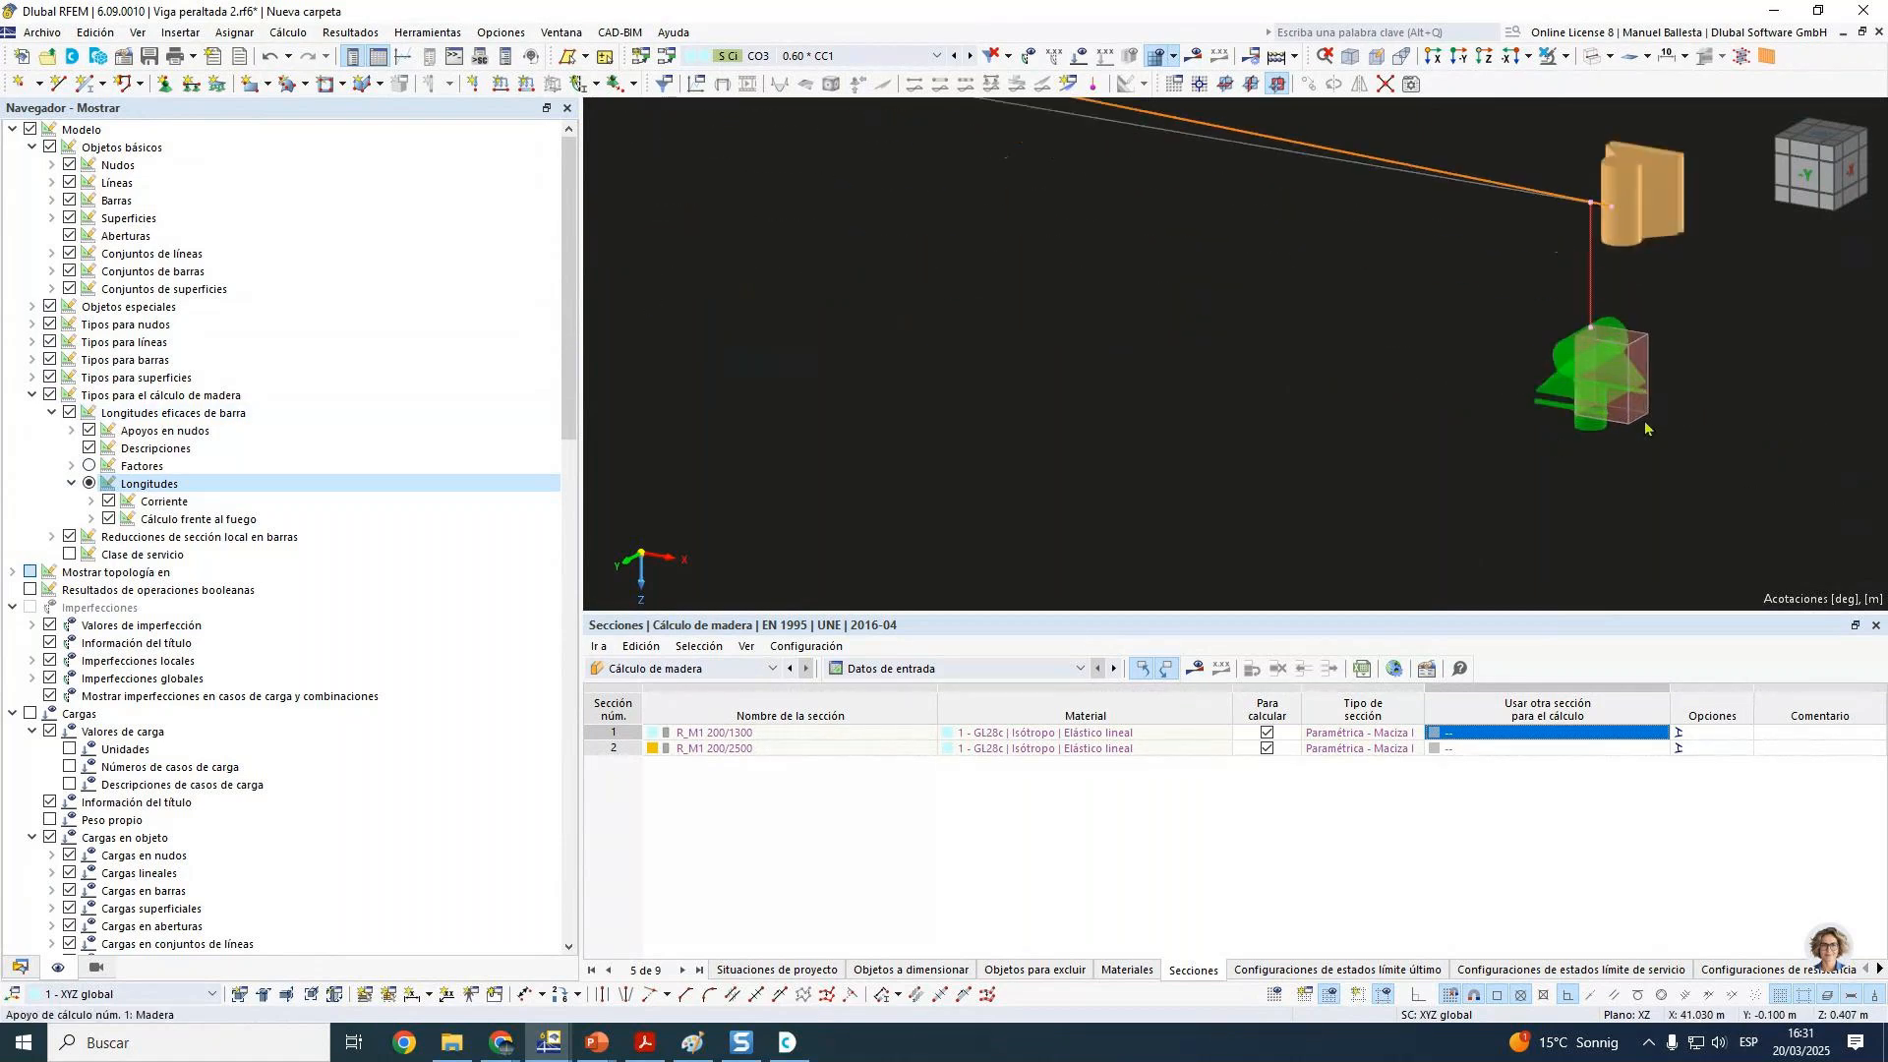
scroll(1640, 413, "down", 5)
middle_click_drag(1202, 387, 1655, 510)
scroll(1218, 370, "up", 3)
middle_click(1288, 209)
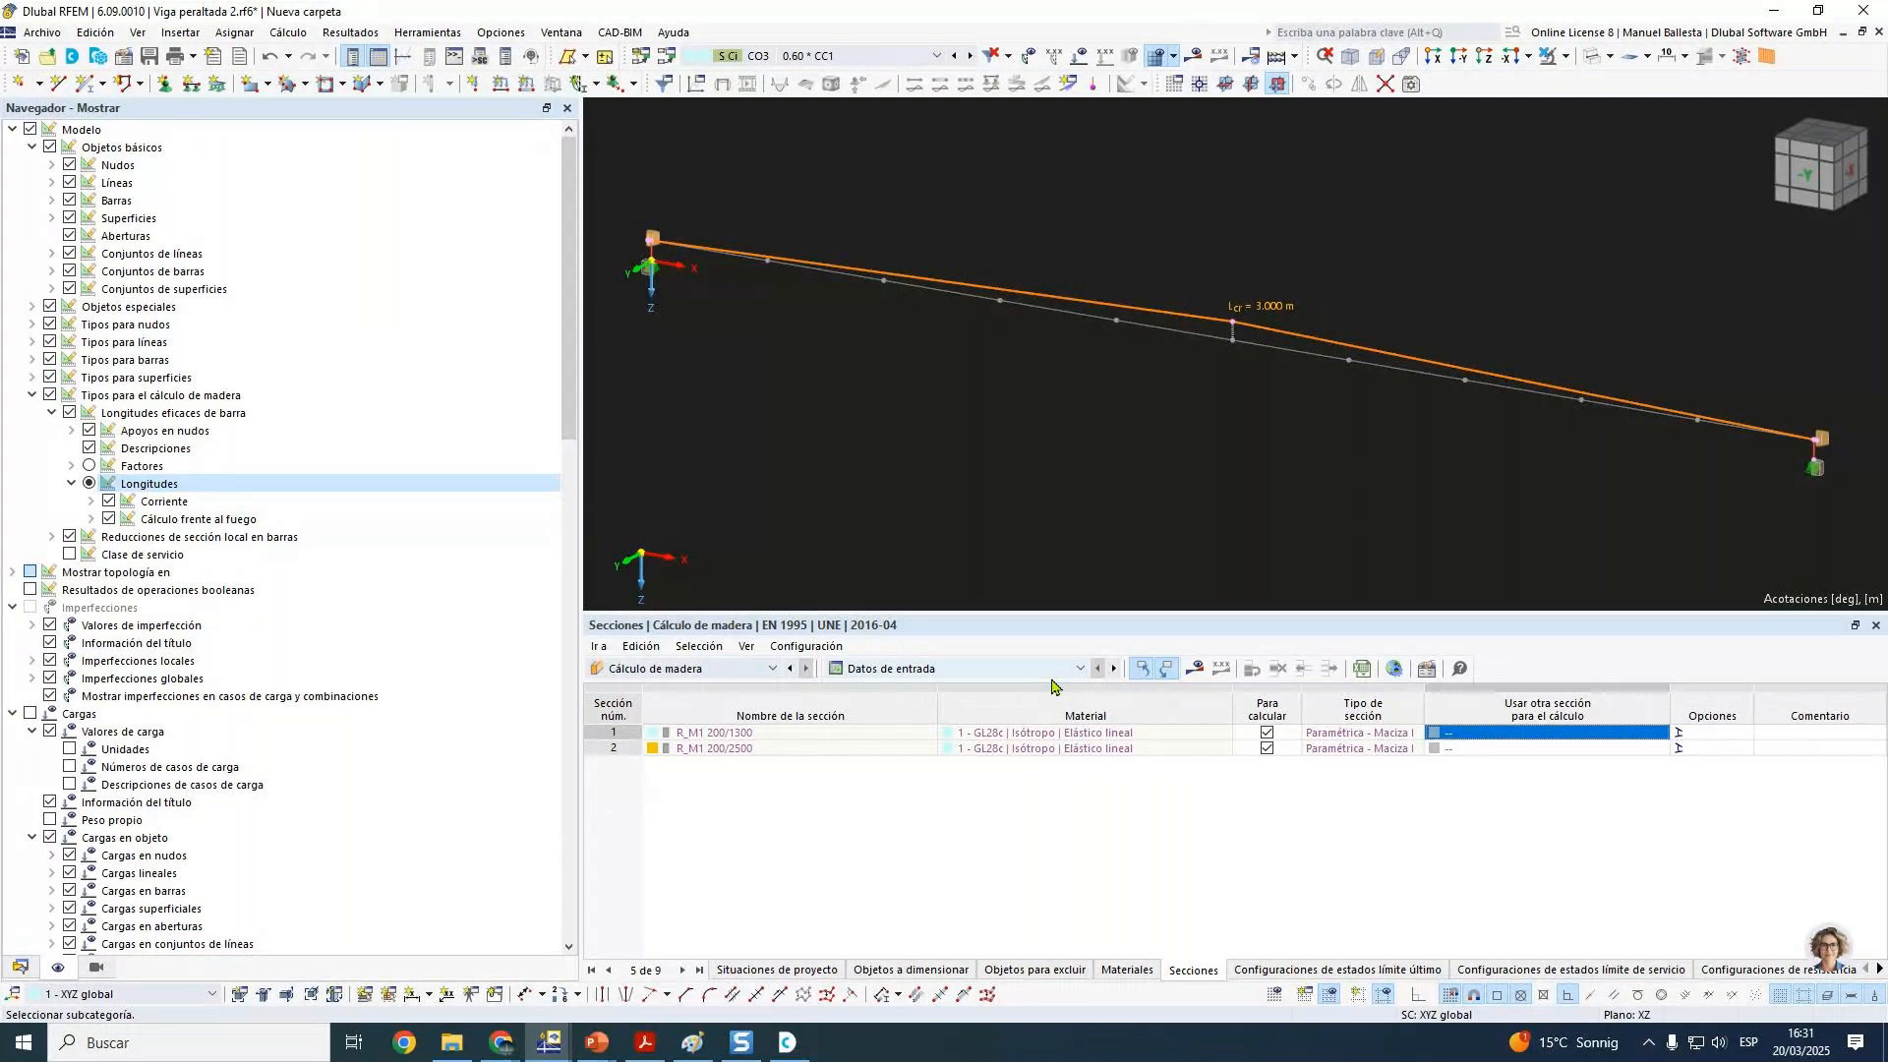
Step: Recalculate the timber design and show the design ratio envelope along the beam
key("F5")
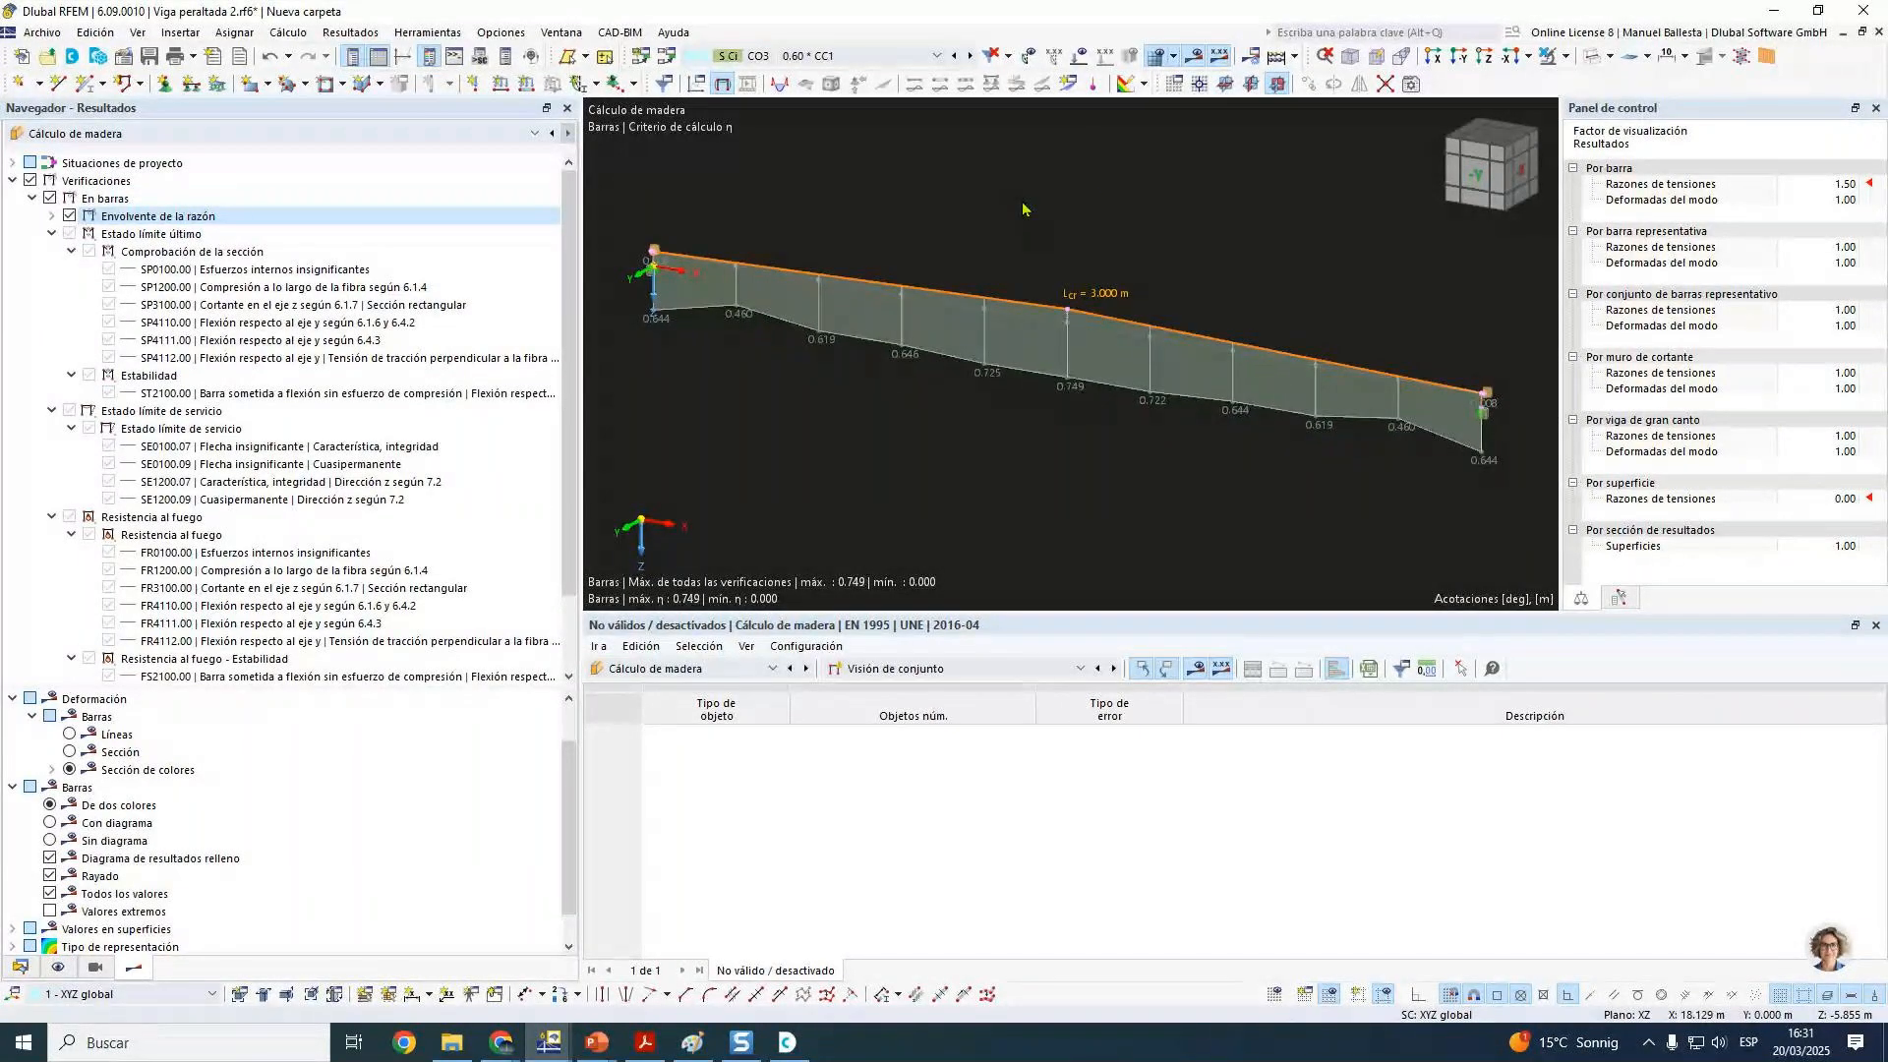
Step: Edit the beam's GLB-MS301 block and change its model type to "Superficie | Viga de resultados"
right_click(1205, 344)
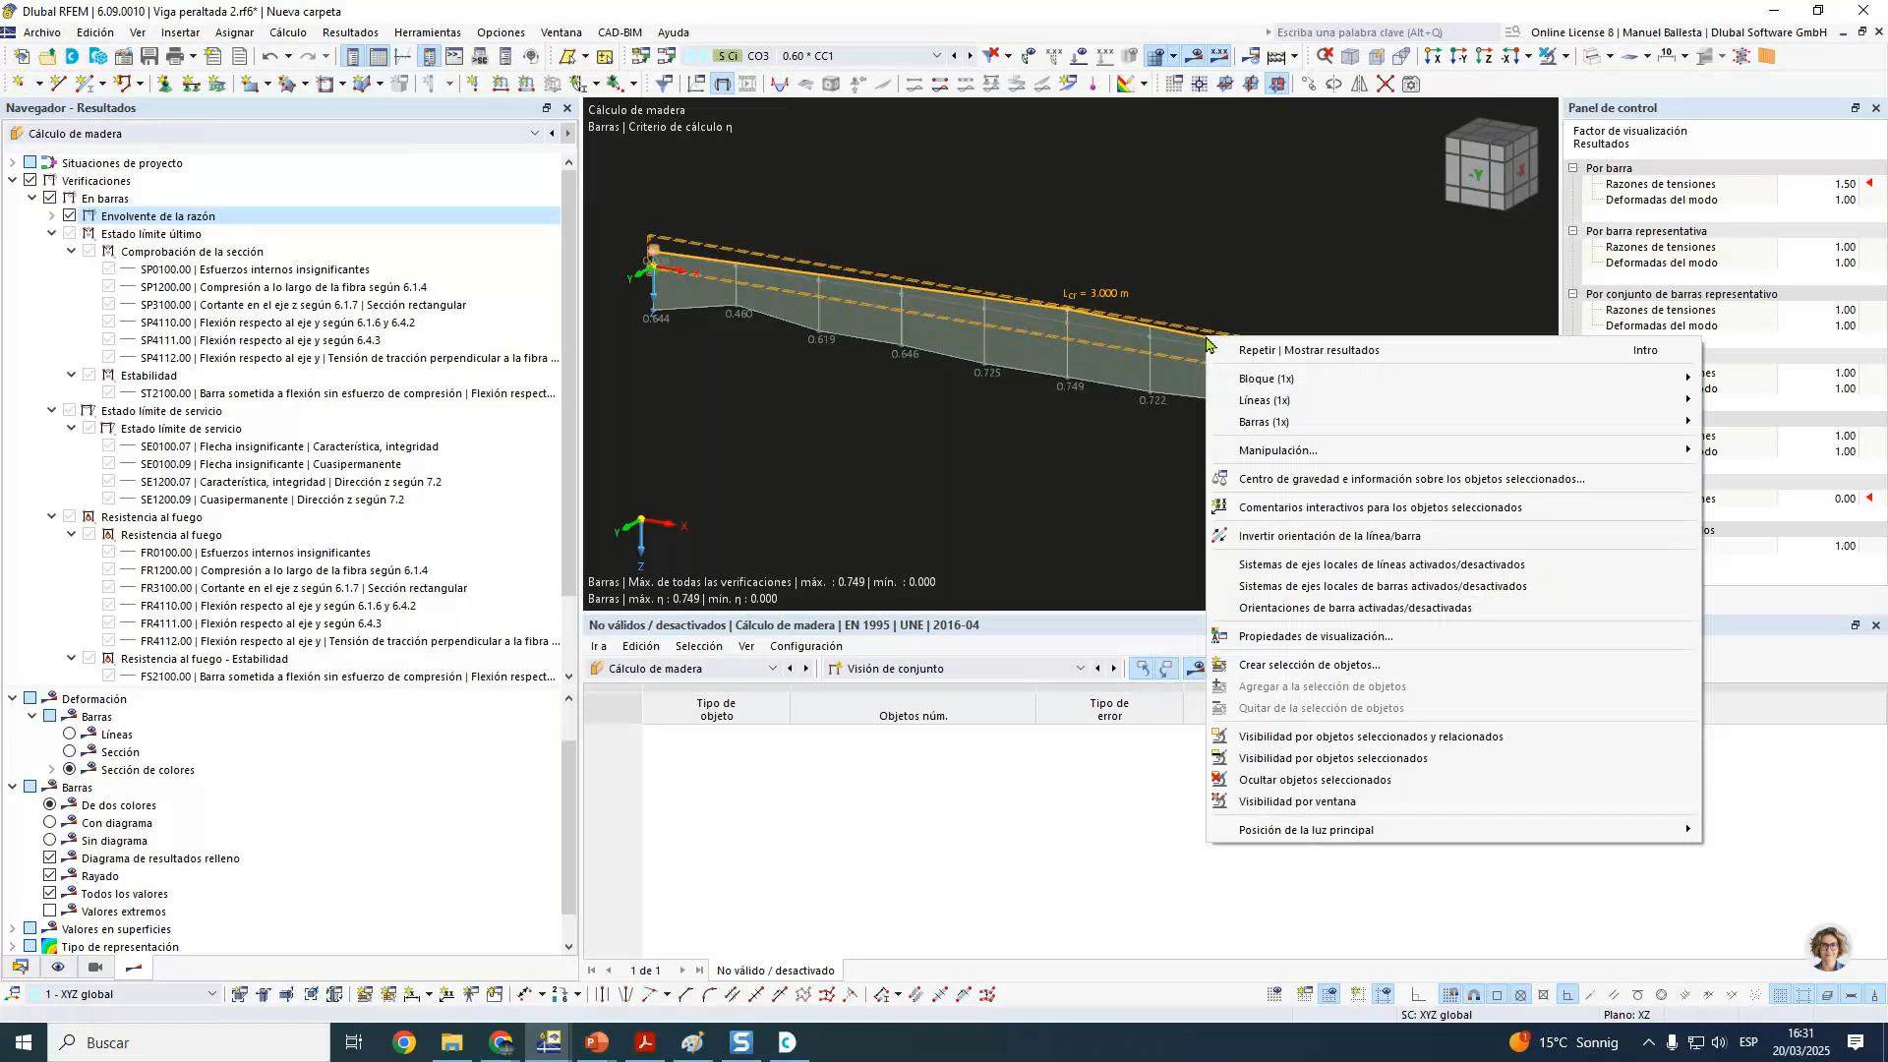
mouse_move(1328, 392)
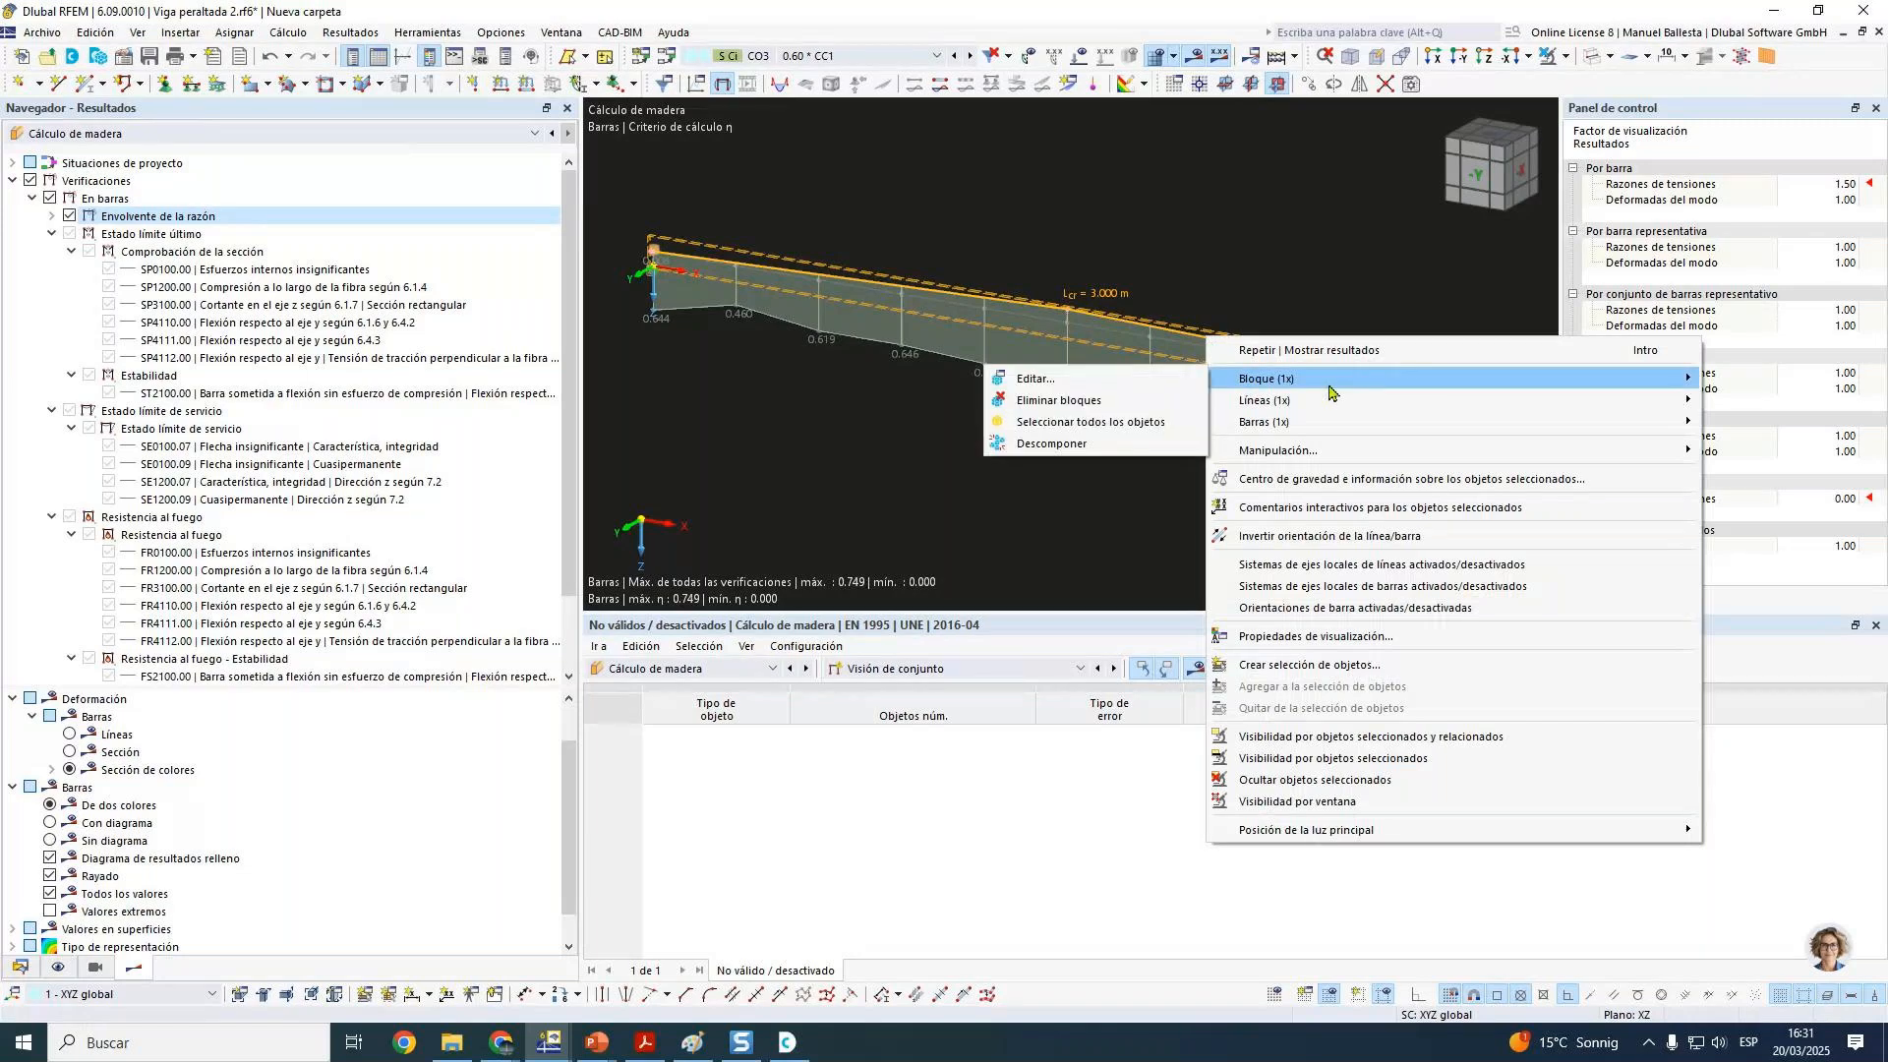
left_click(1036, 379)
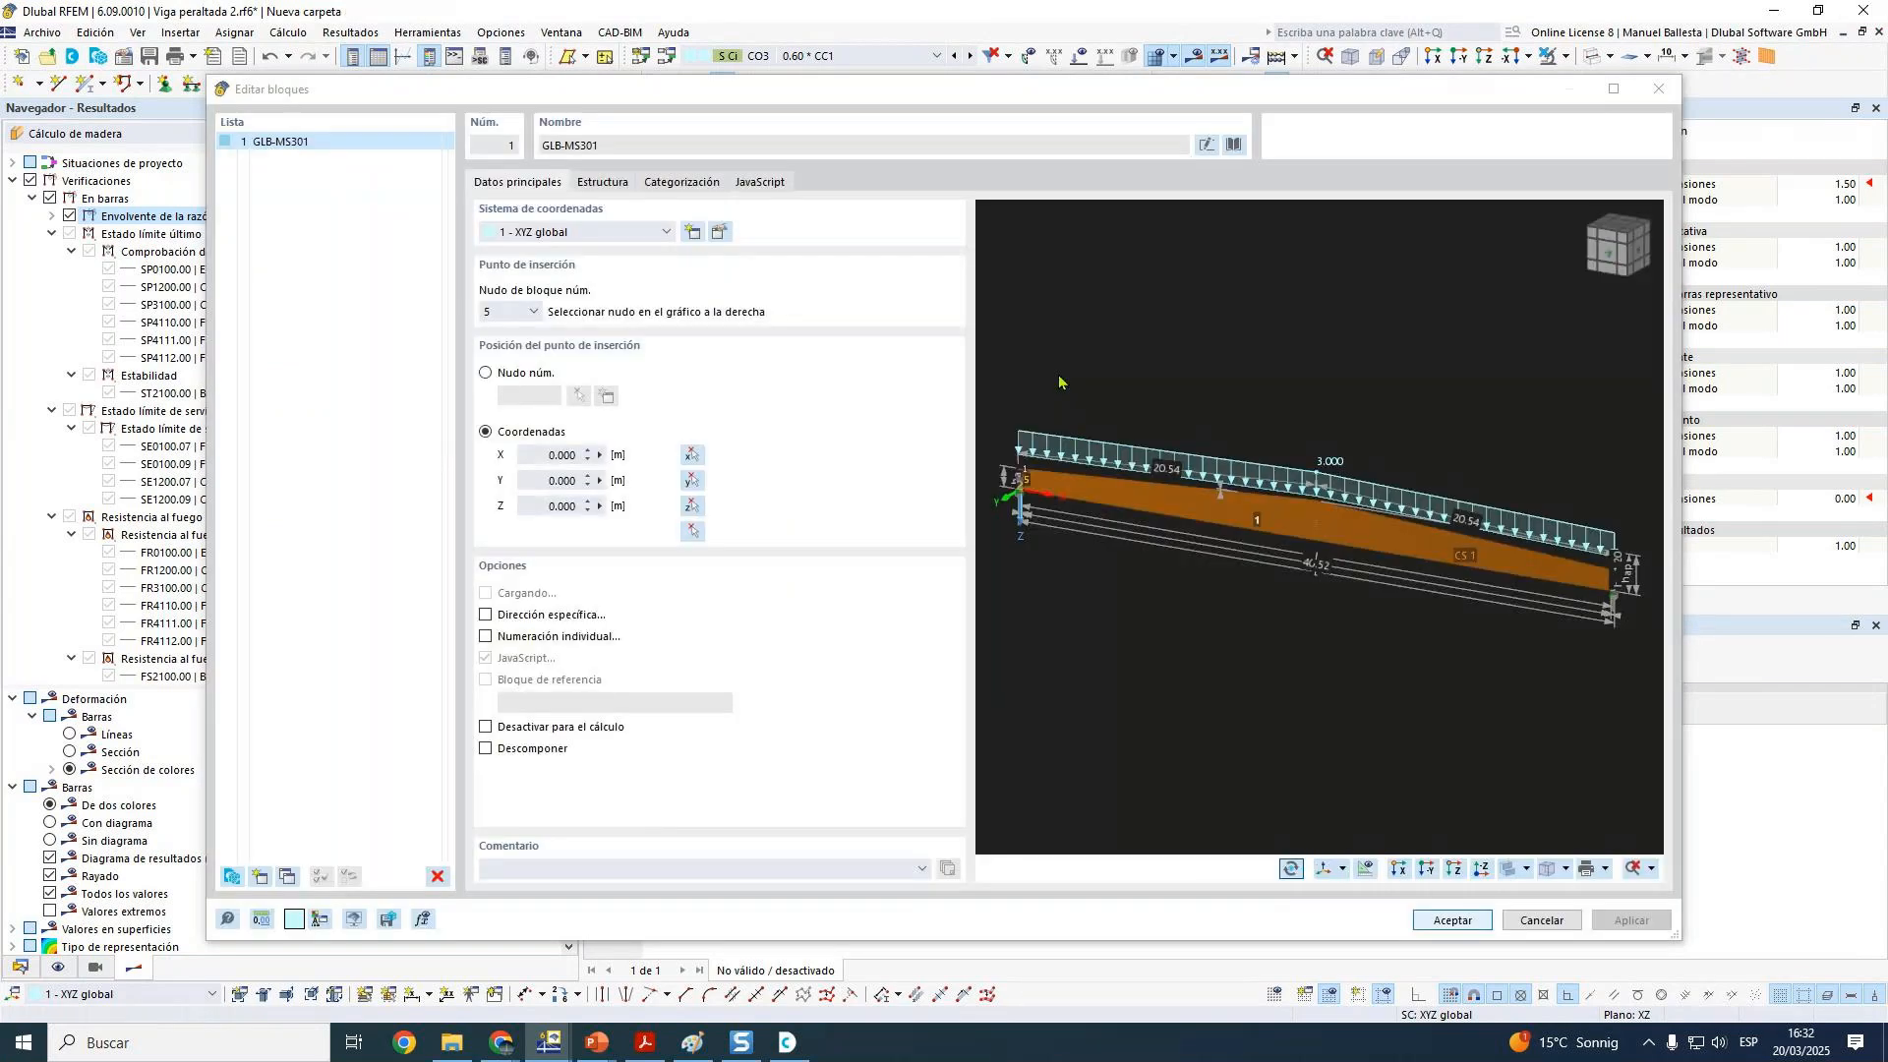
left_click(602, 183)
left_click(827, 246)
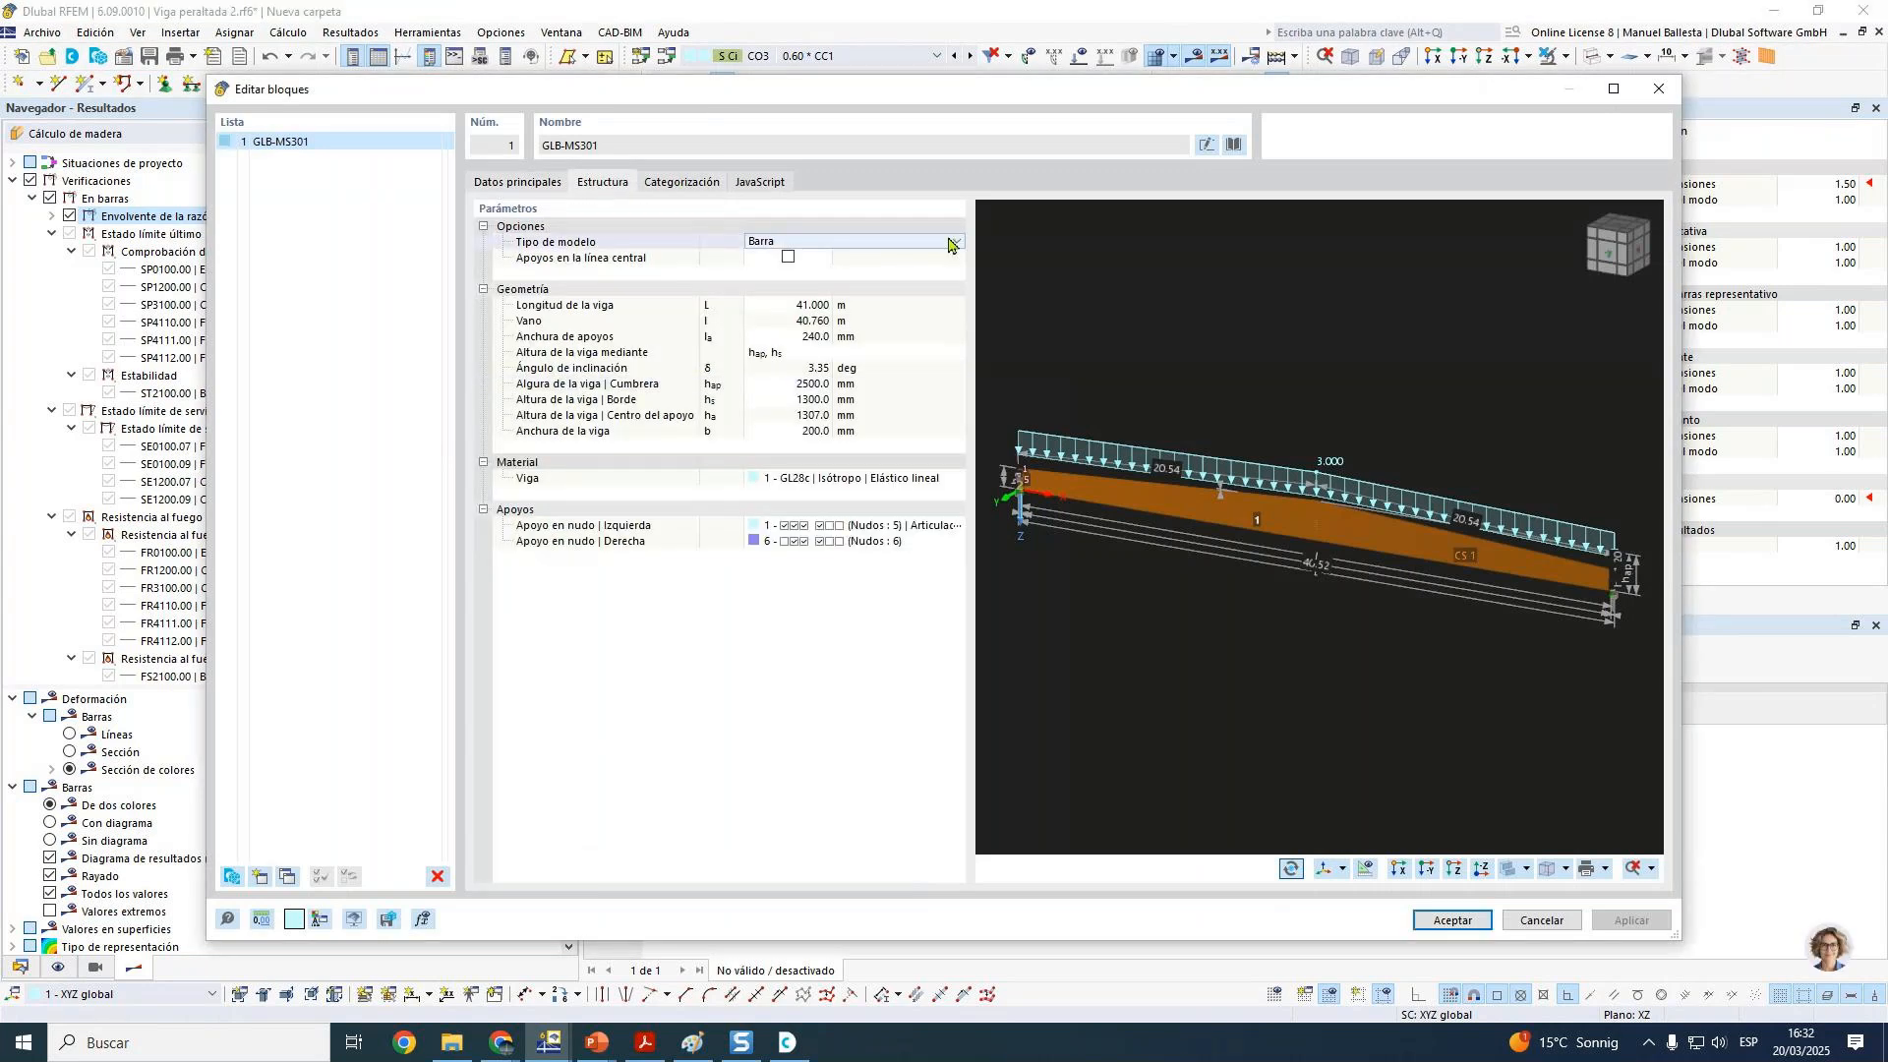
left_click(919, 290)
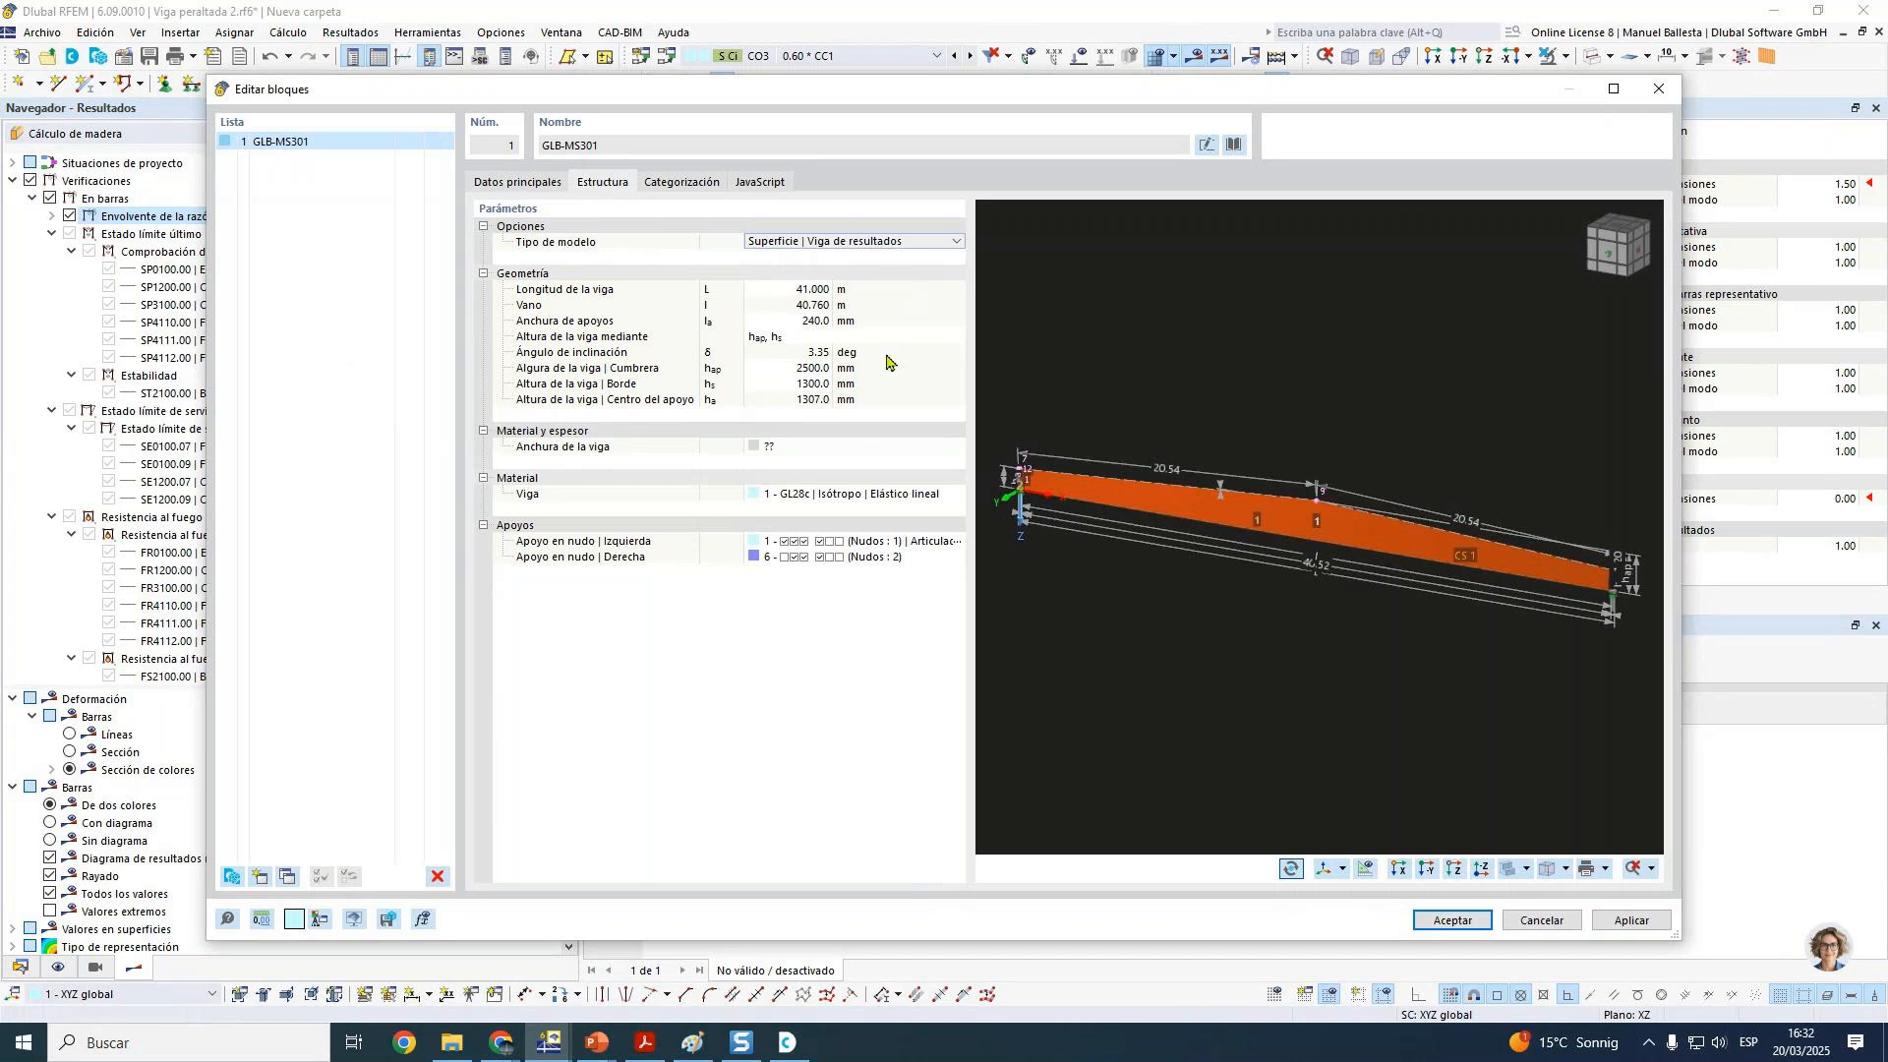
Step: Define a new uniform thickness of 240 mm for the block's beam width
left_click(834, 451)
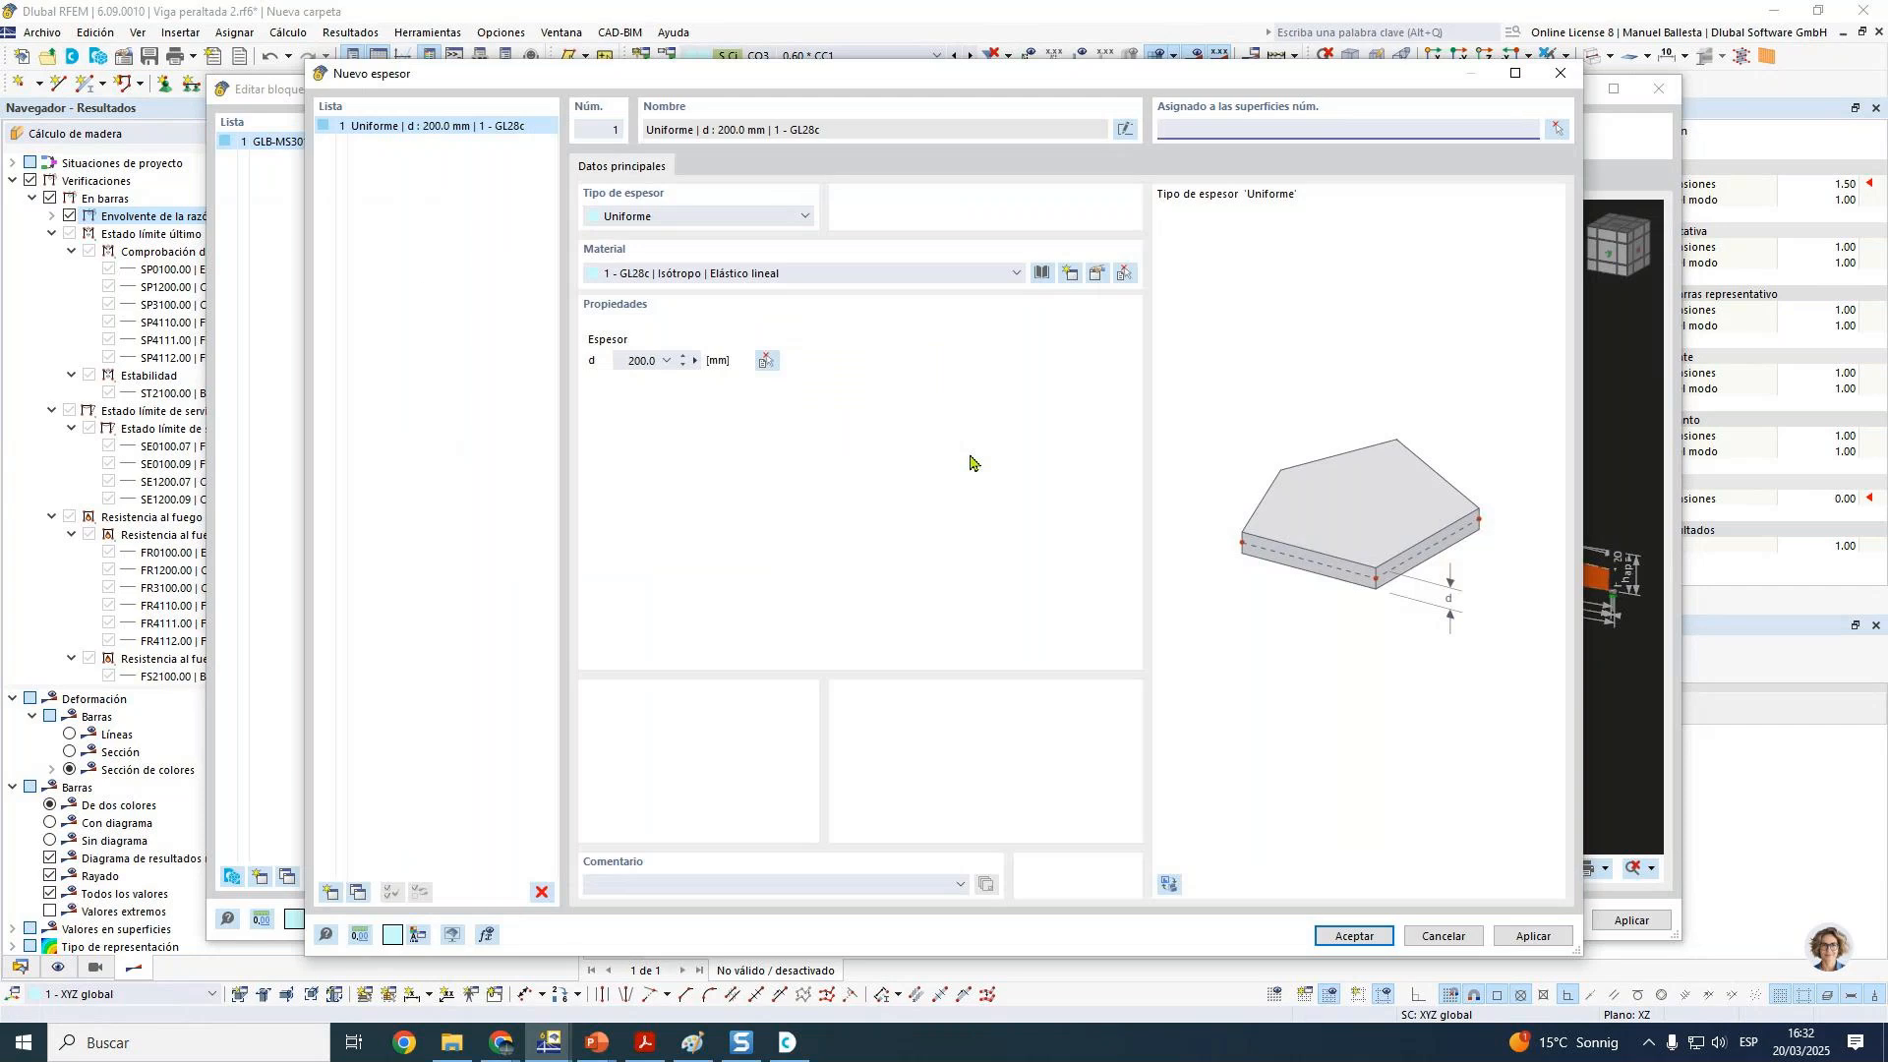
left_click(654, 360)
type("240")
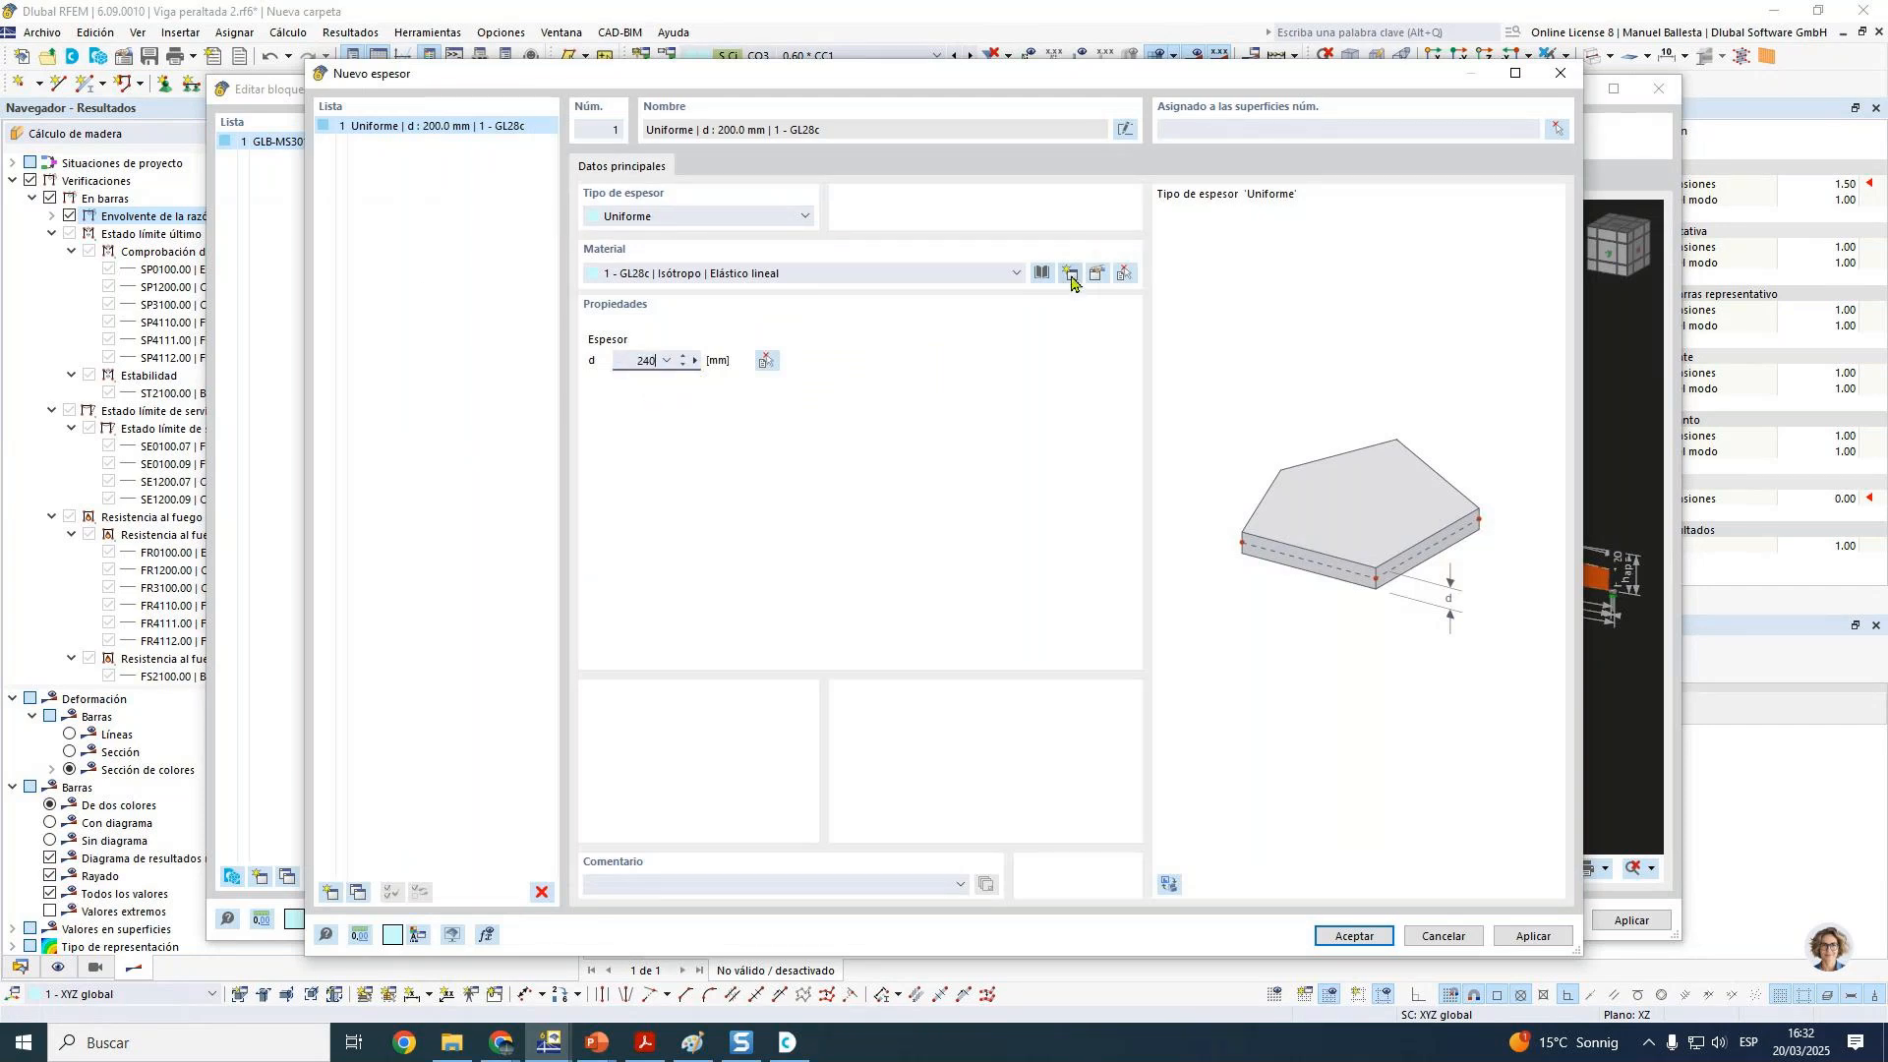
key("Tab")
Step: Create a new material for the thickness by choosing GL28c from the EN 14080:2013-08 glulam GL c series
left_click(1070, 274)
left_click(1199, 161)
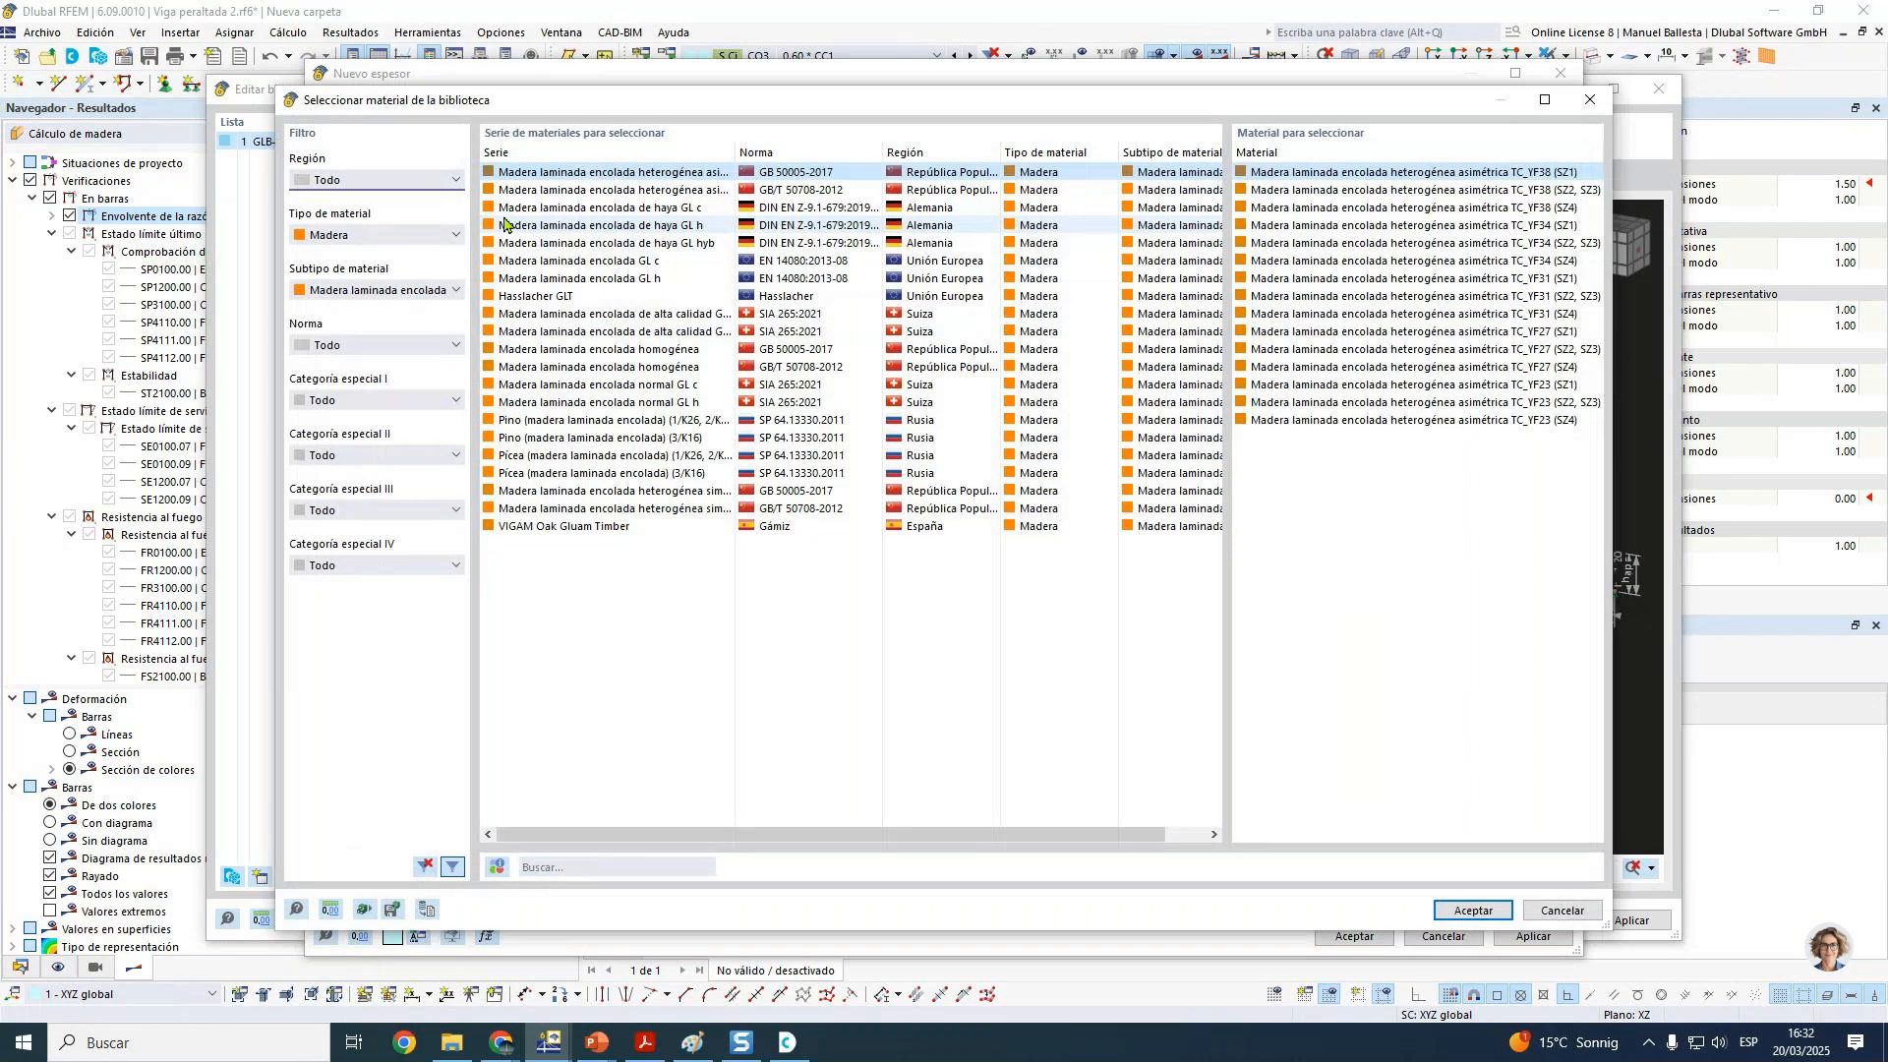
left_click(1200, 260)
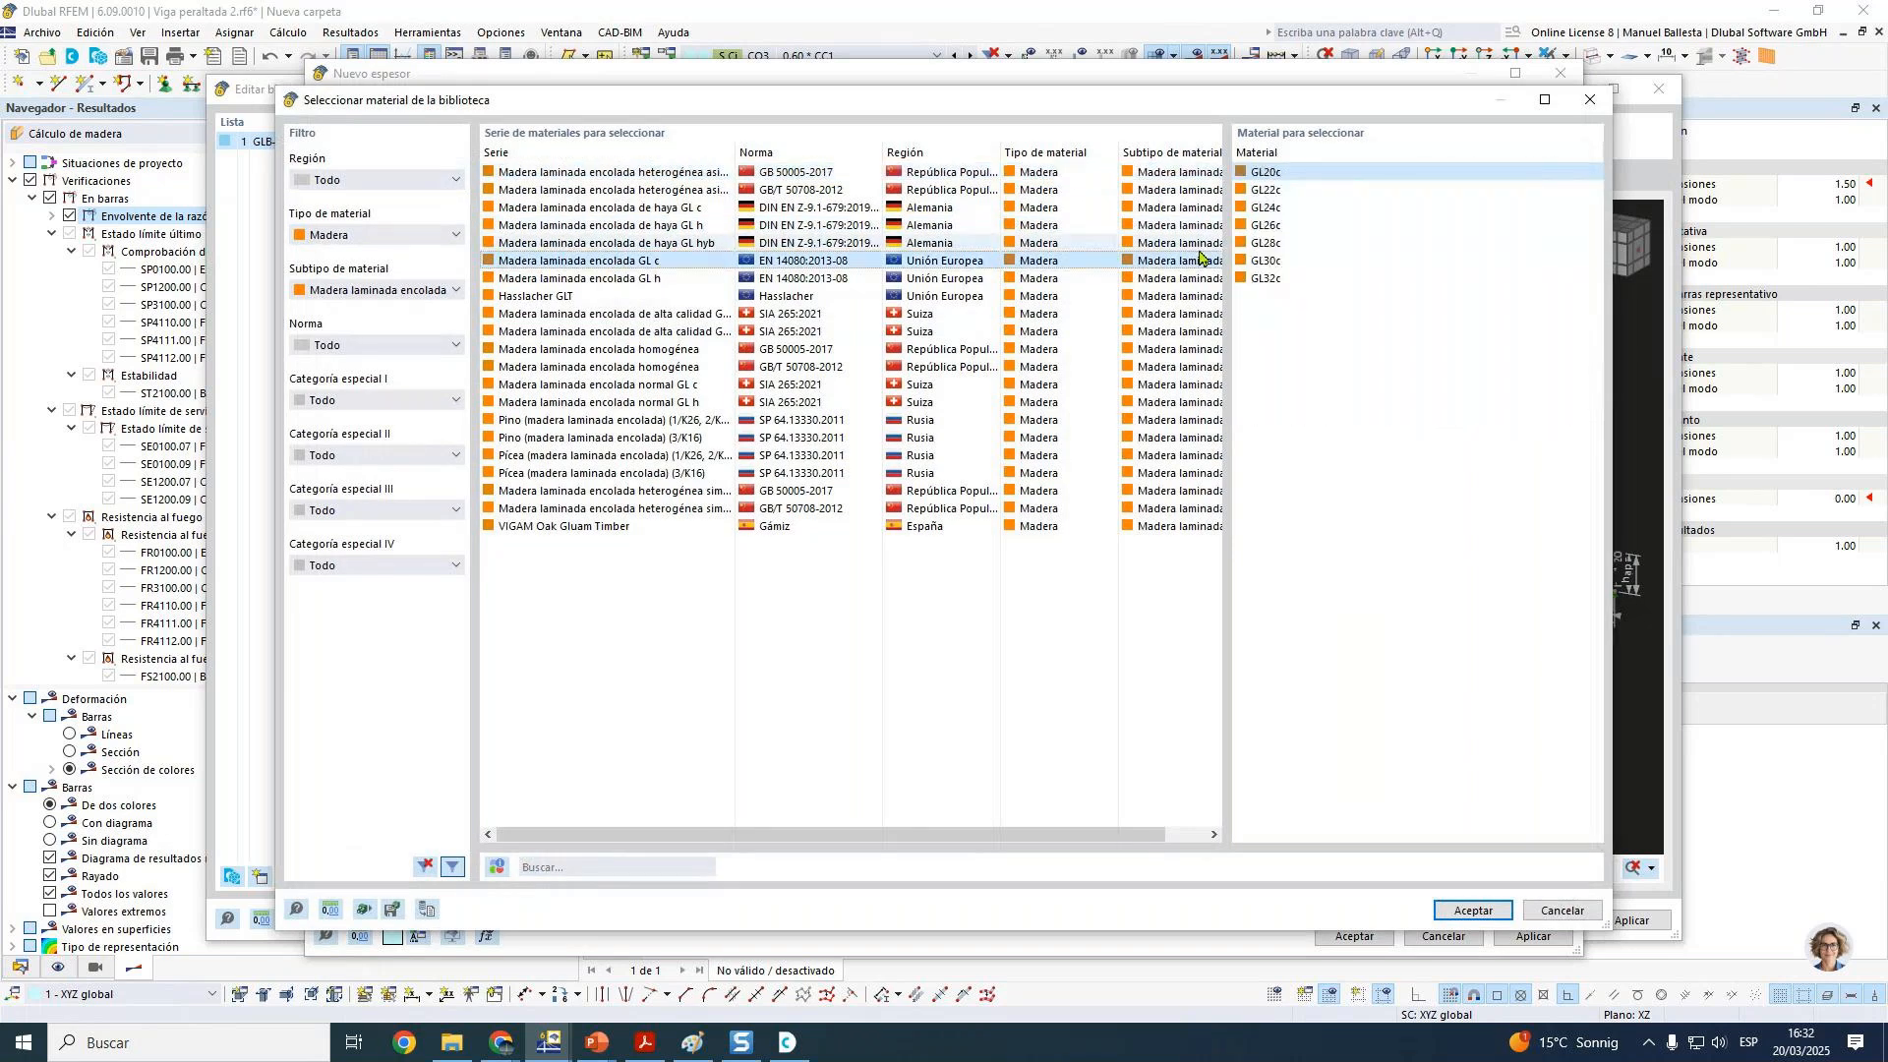
left_click(1278, 244)
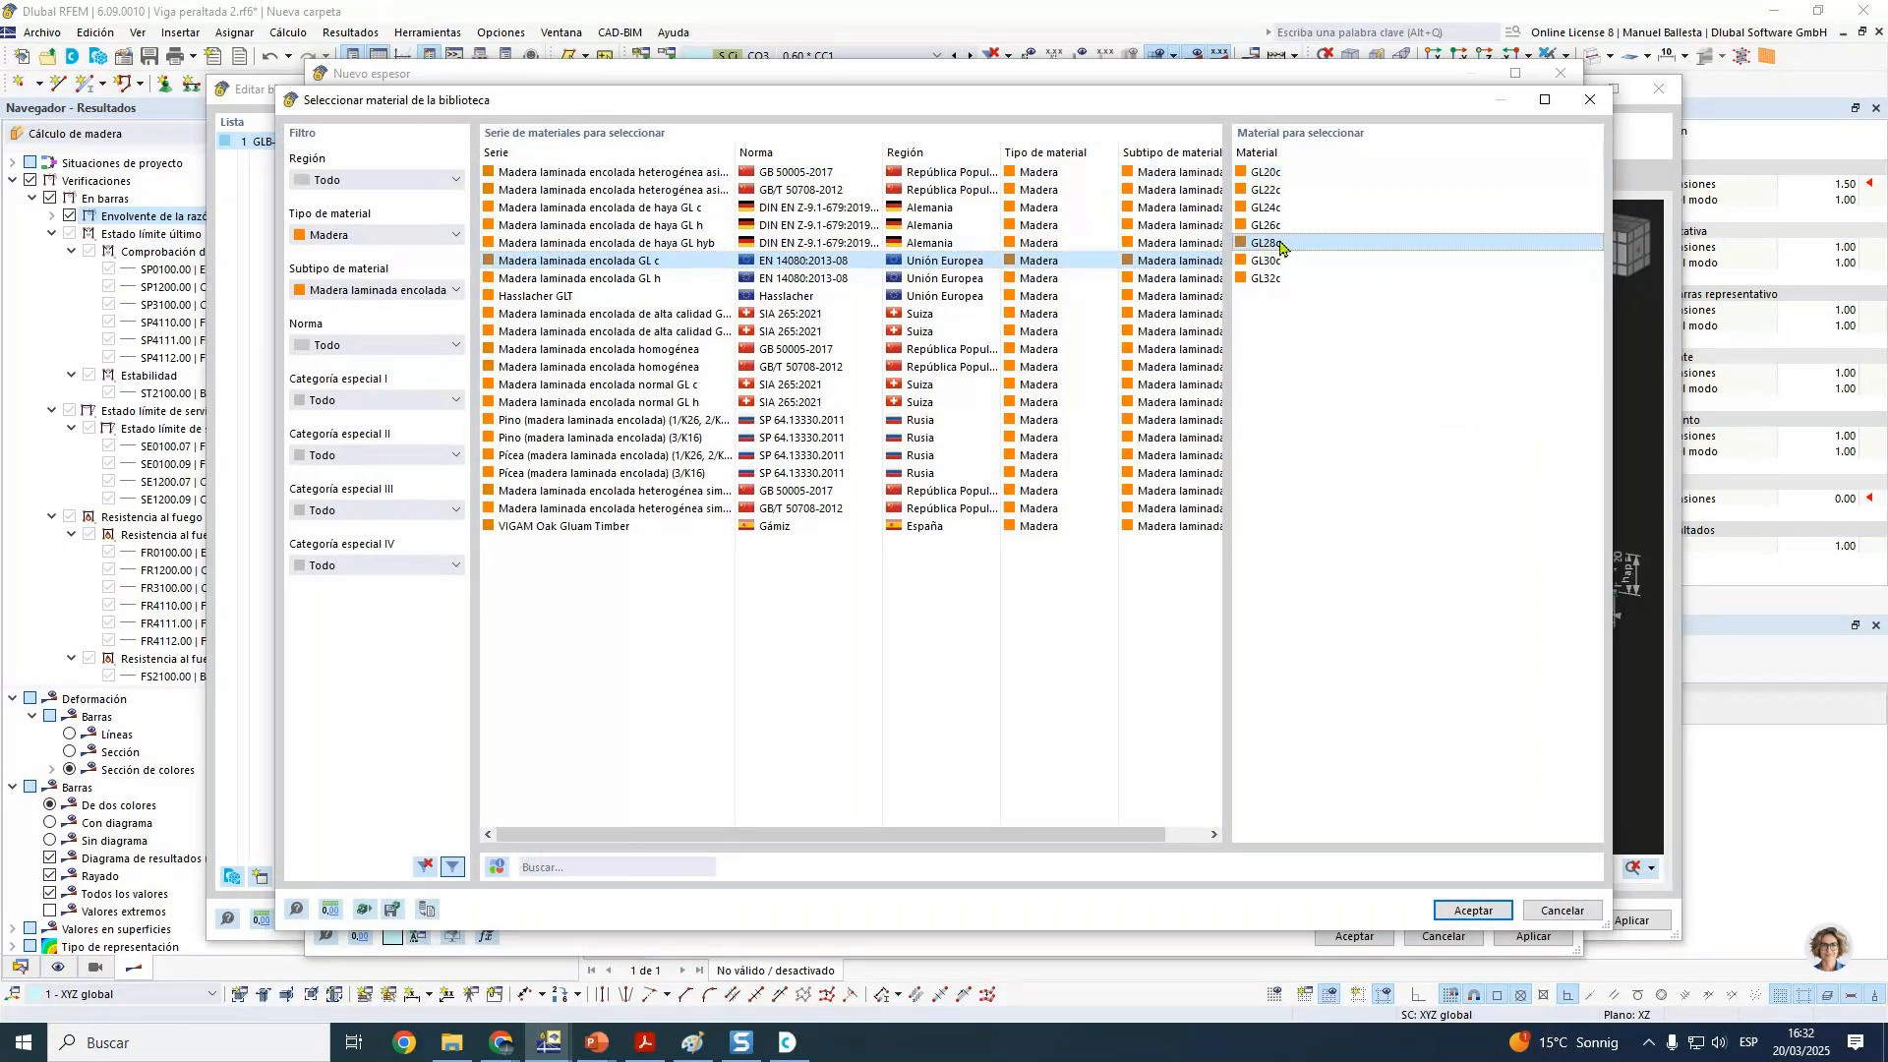
left_click(1473, 909)
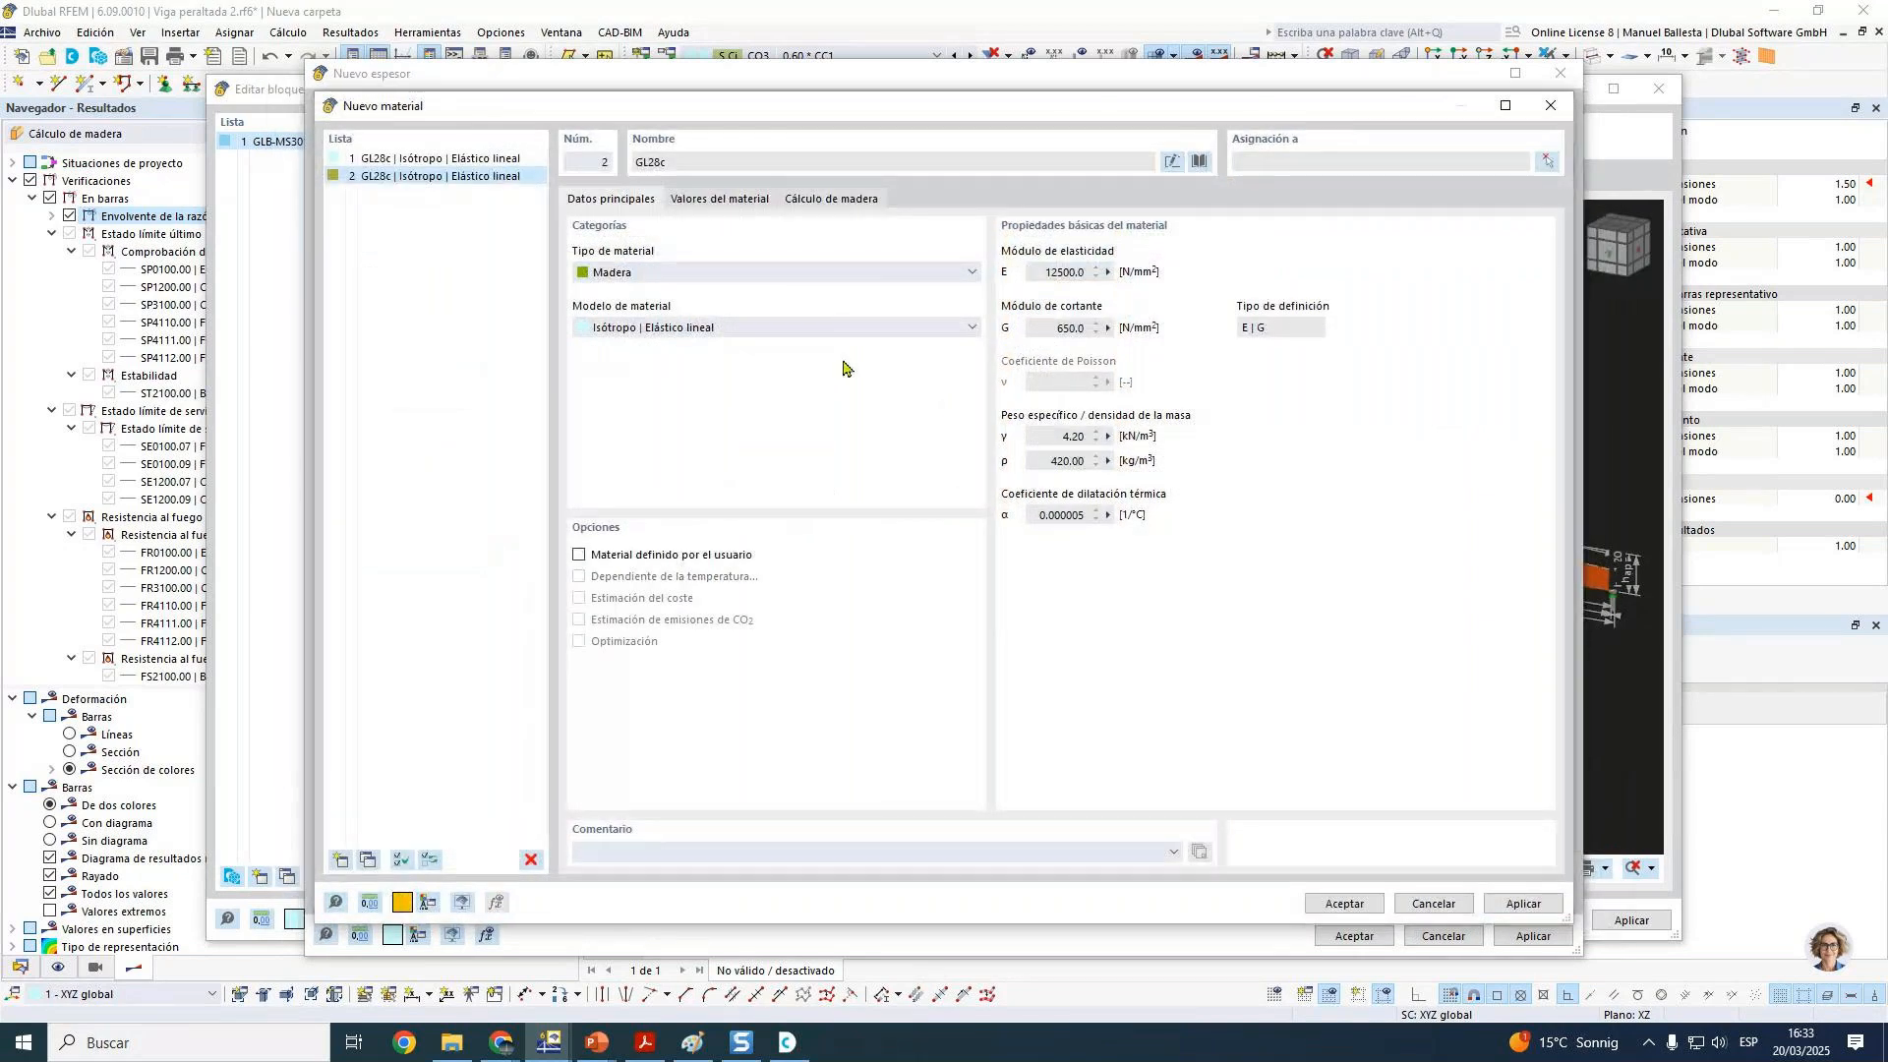
Step: Set the new GL28c material's model to "Ortótropo | Elástico lineal (superficies)" and review its orthotropic stiffness parameters
left_click(804, 331)
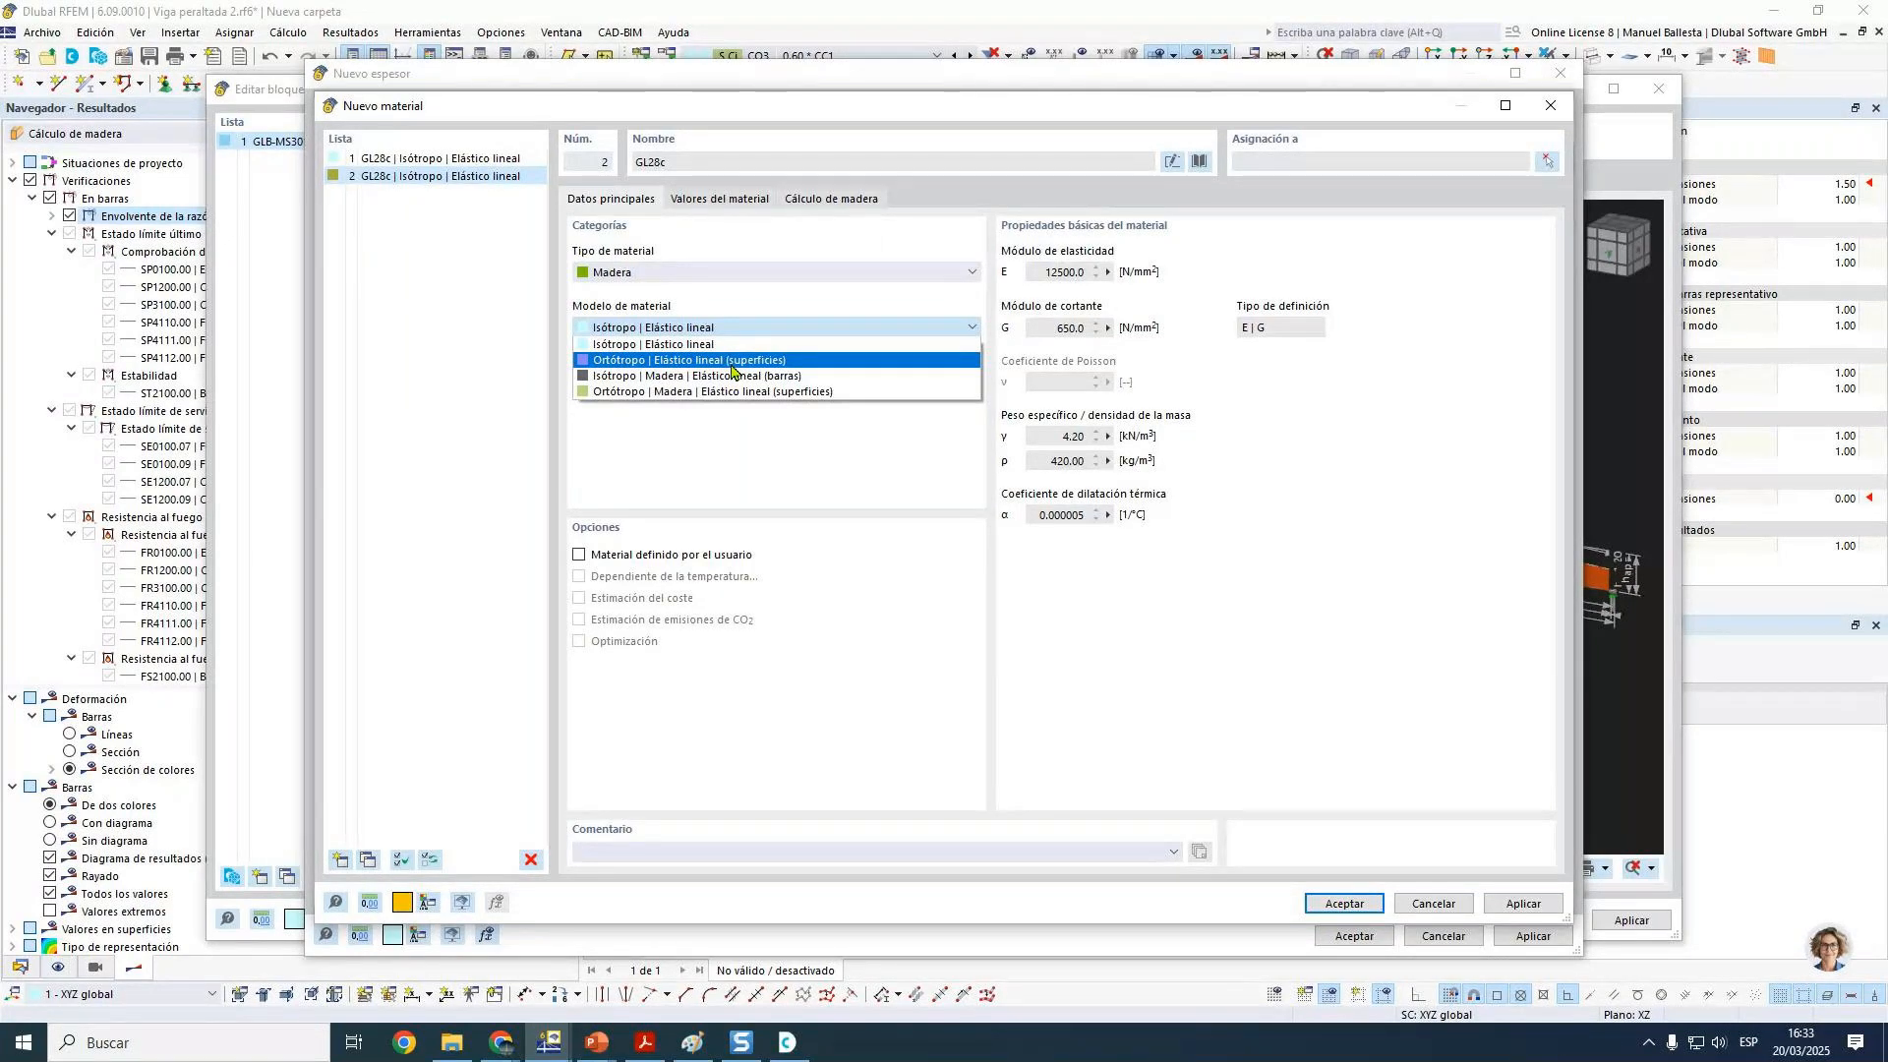
left_click(733, 361)
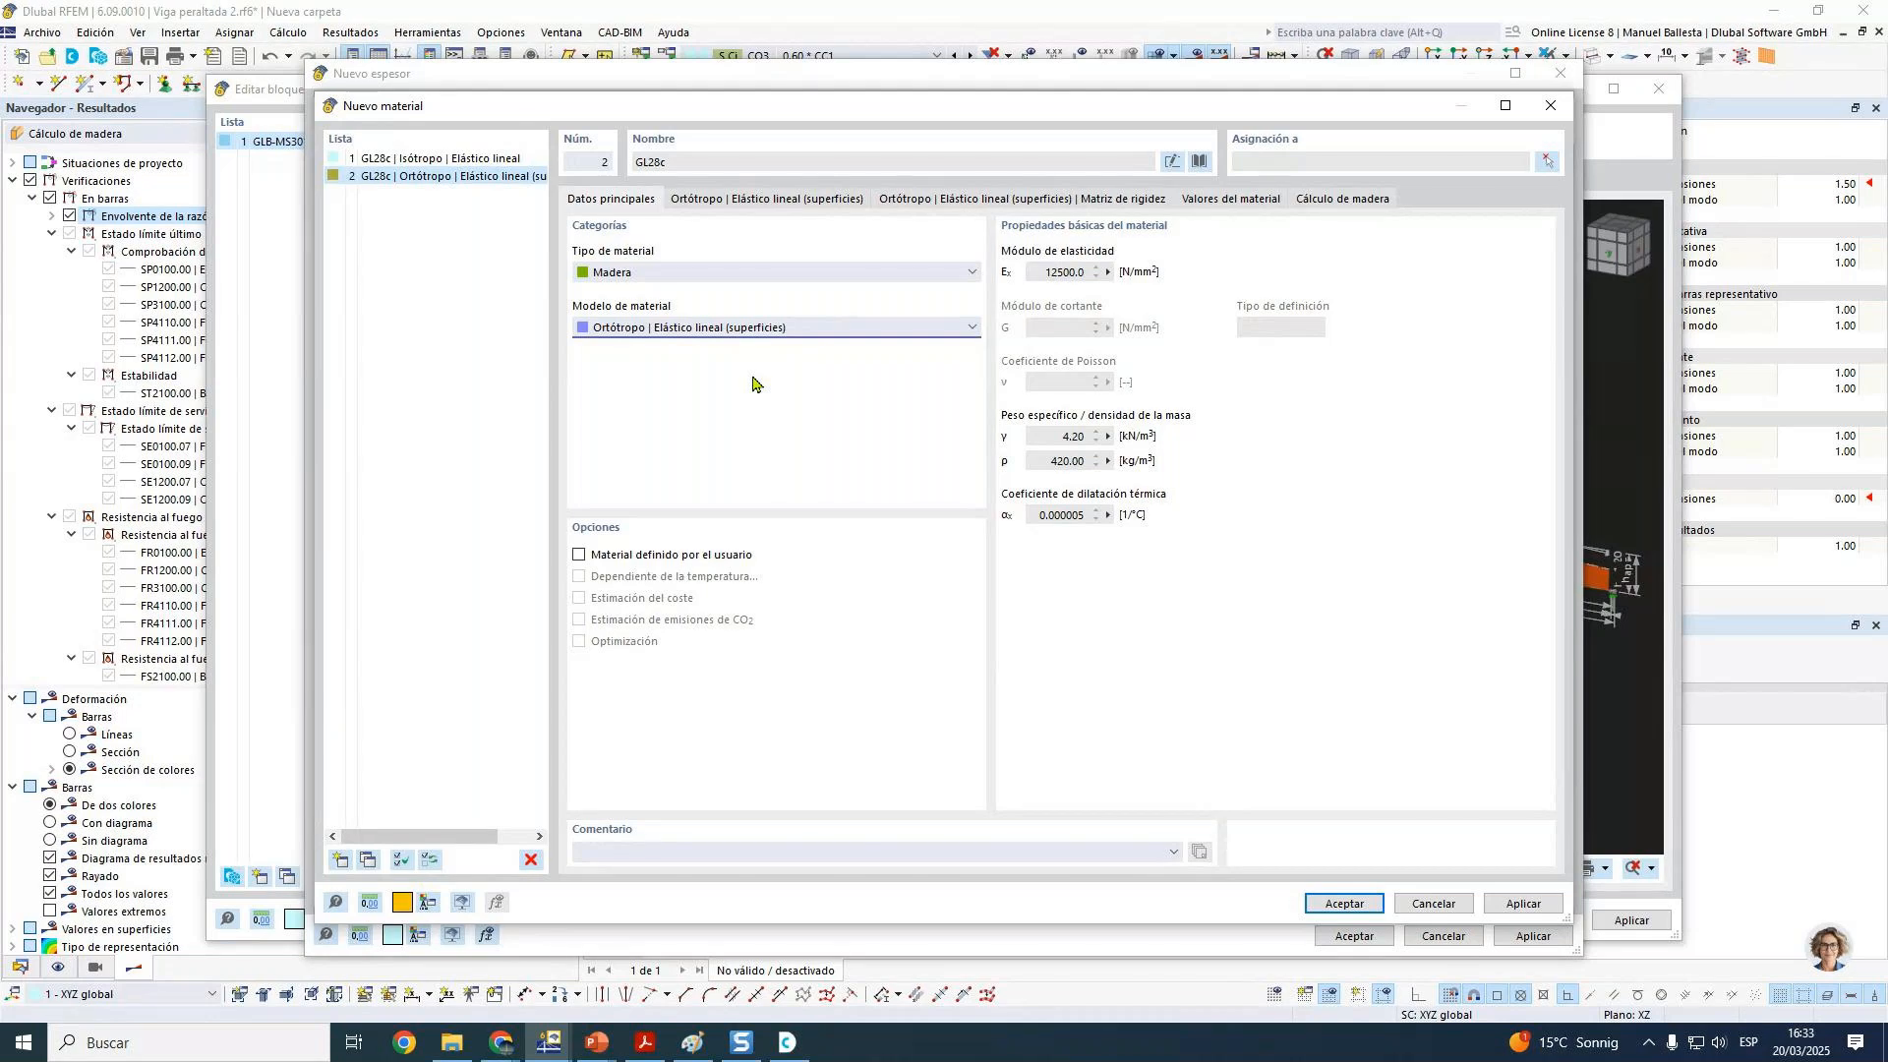
left_click(757, 200)
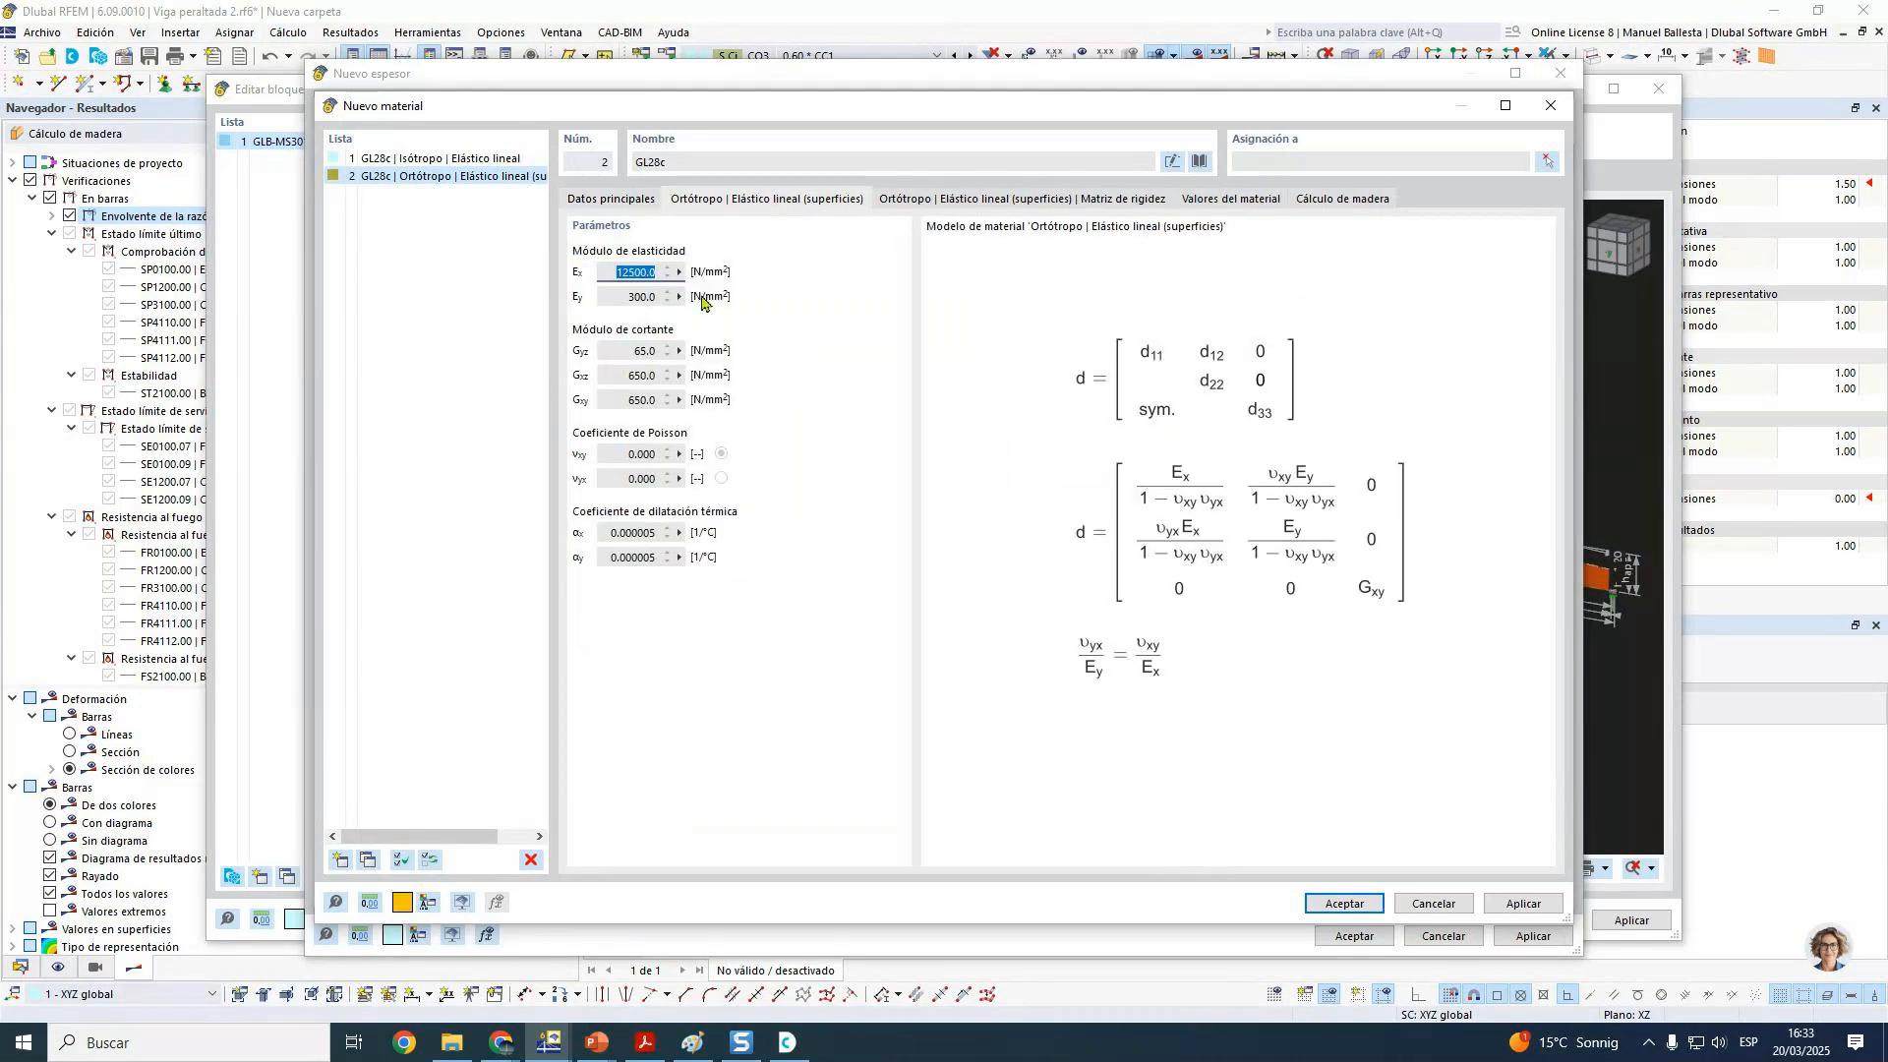
left_click(608, 299)
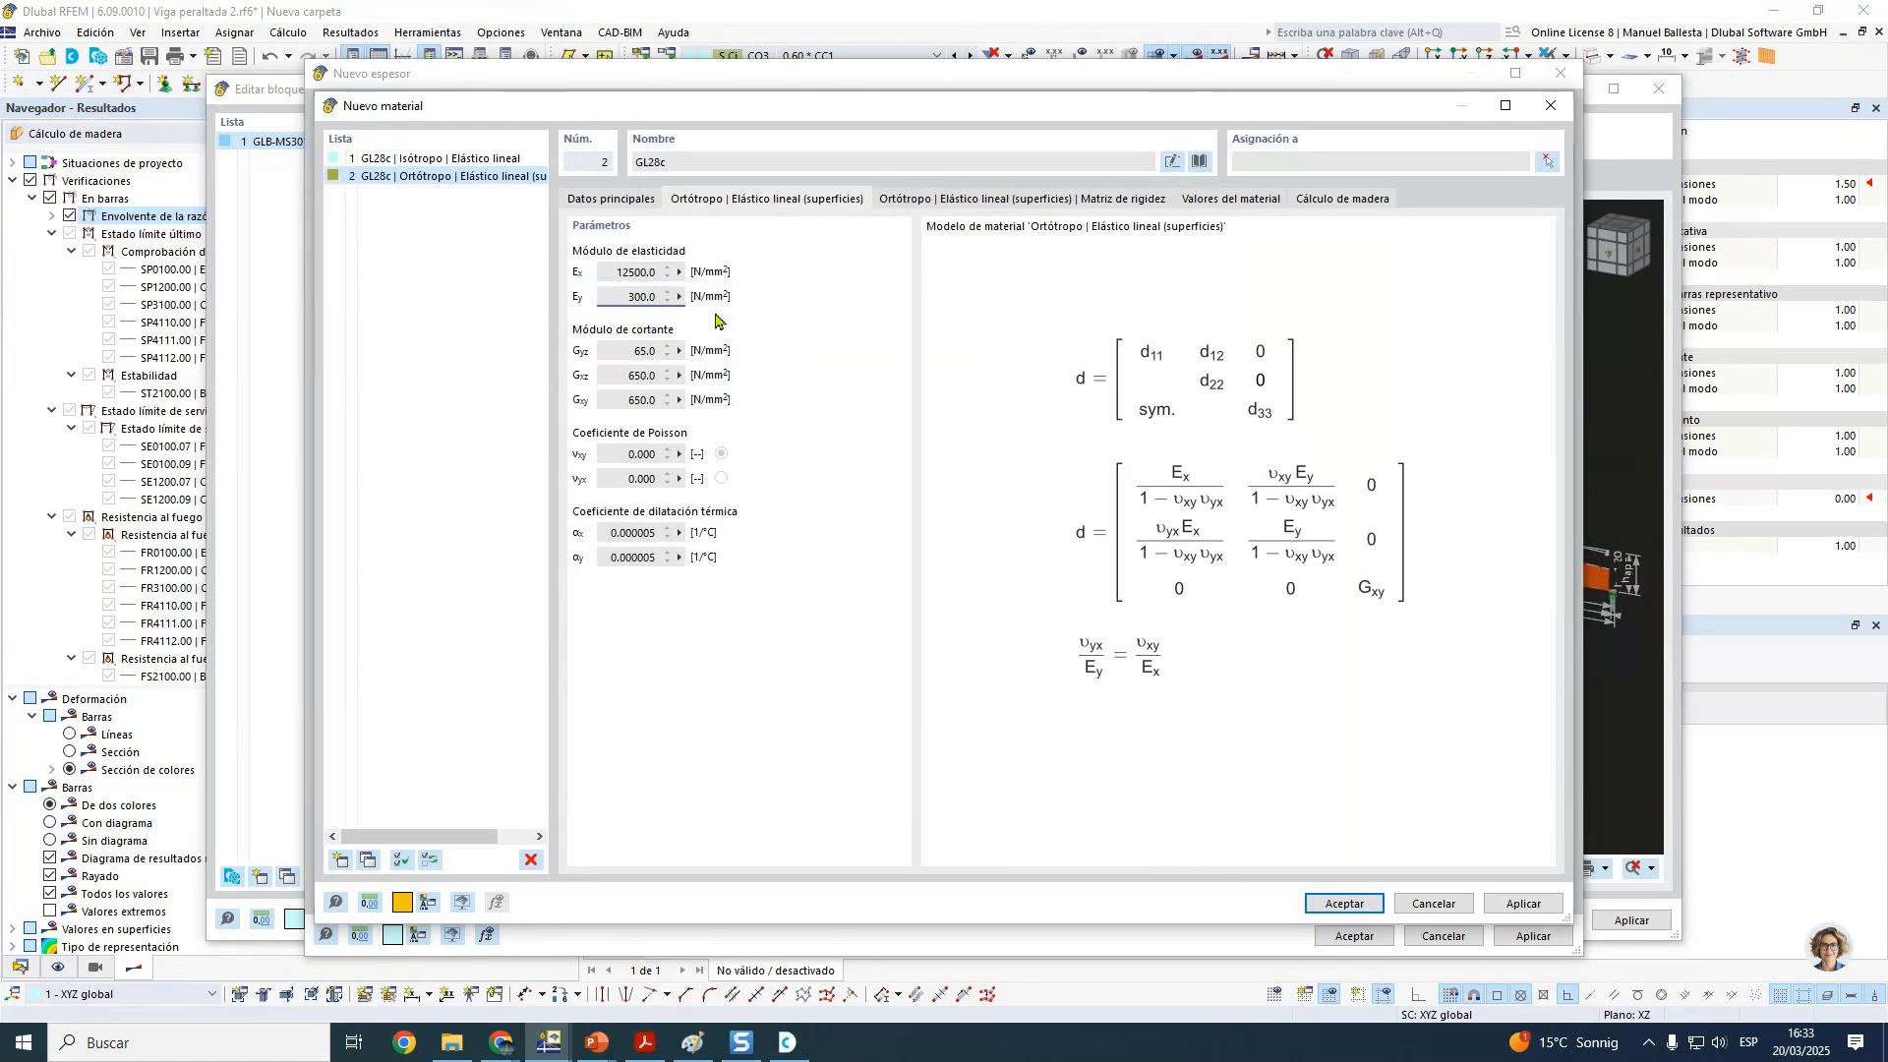
left_click(604, 200)
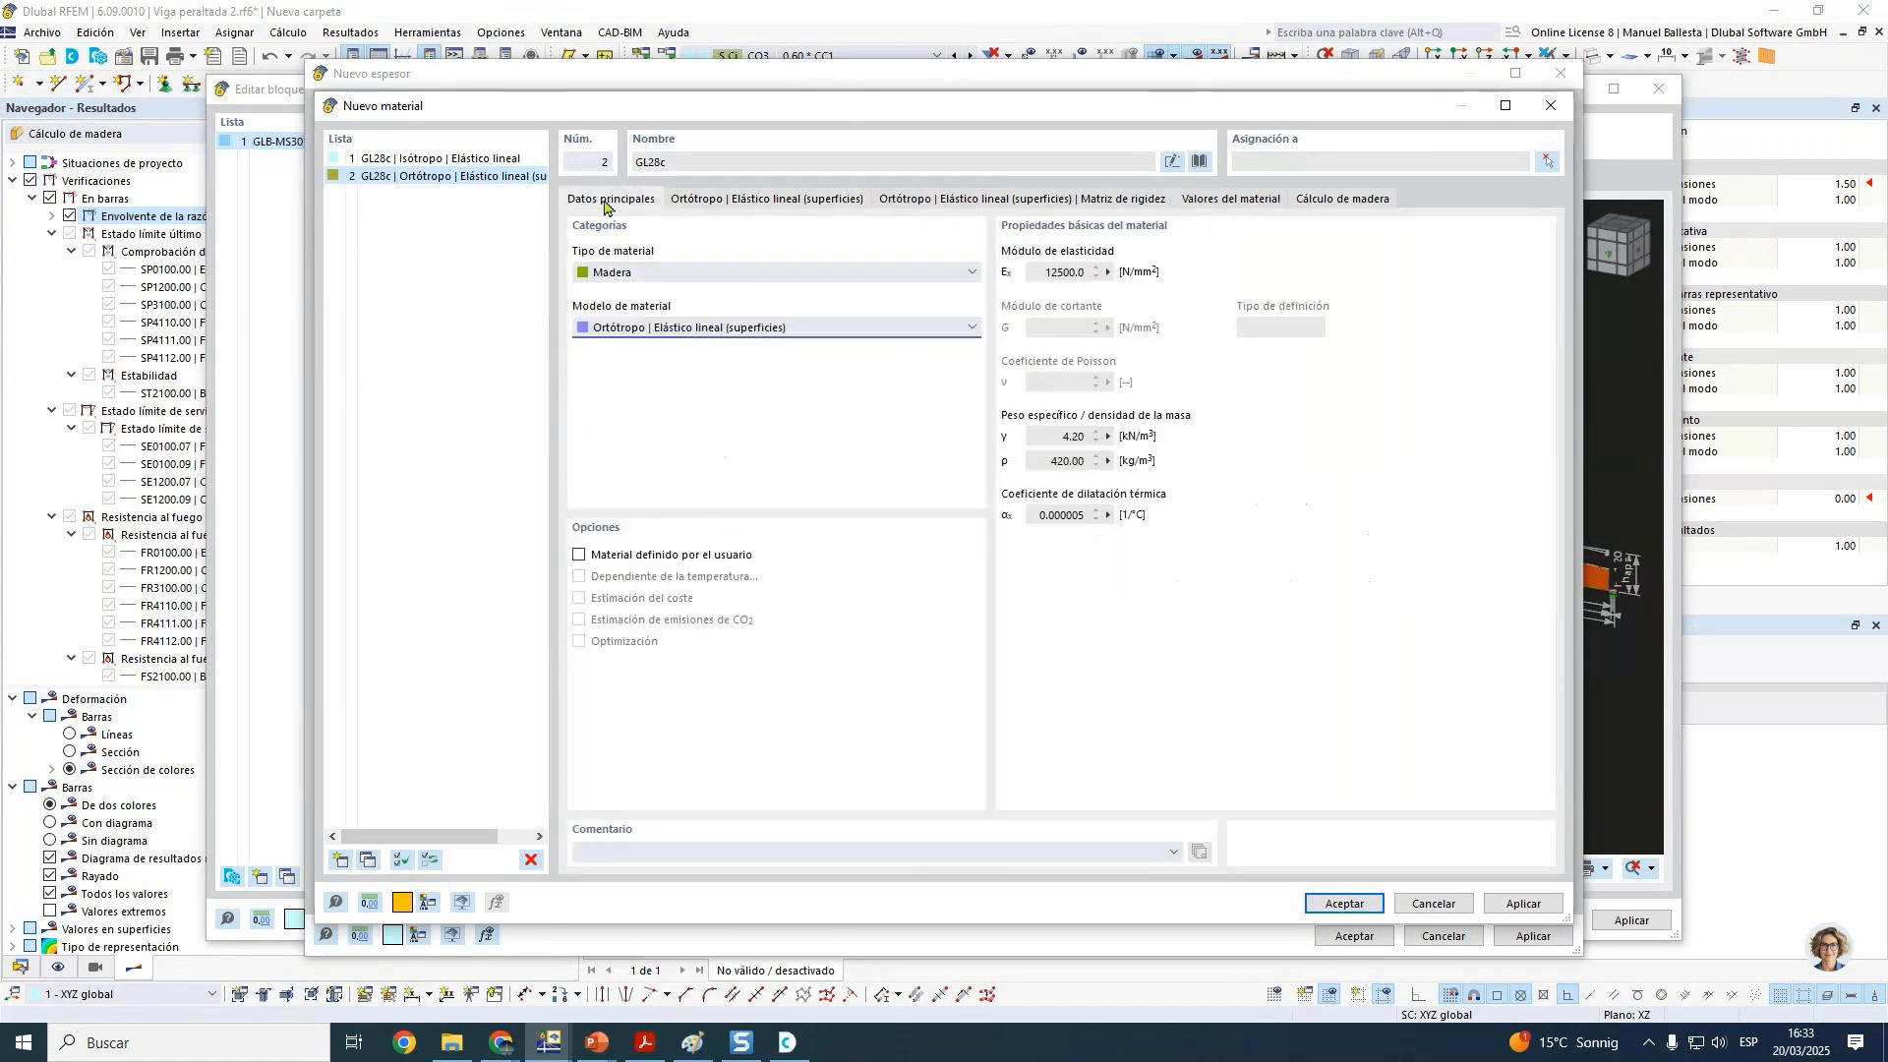
Step: Accept the orthotropic GL28c material and the new thickness, and apply the changes to the GLB-MS301 block
left_click(1350, 909)
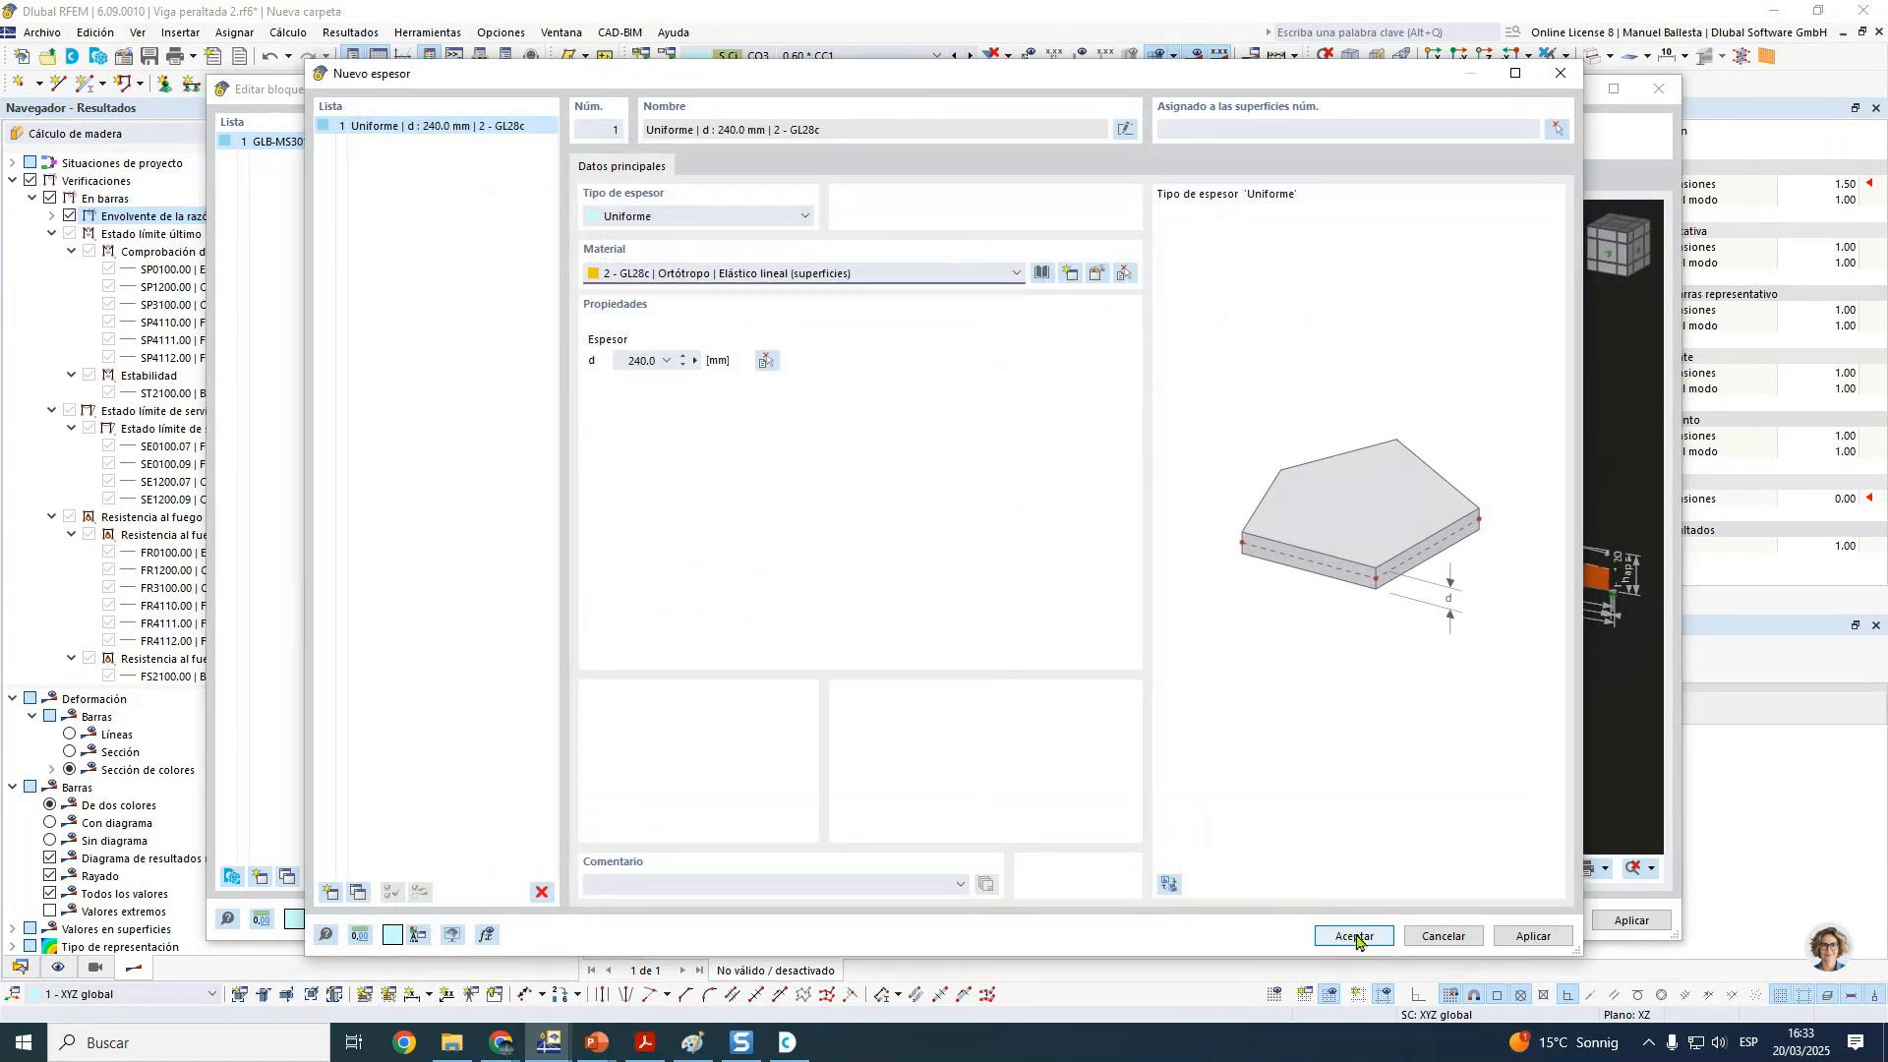
left_click(1354, 936)
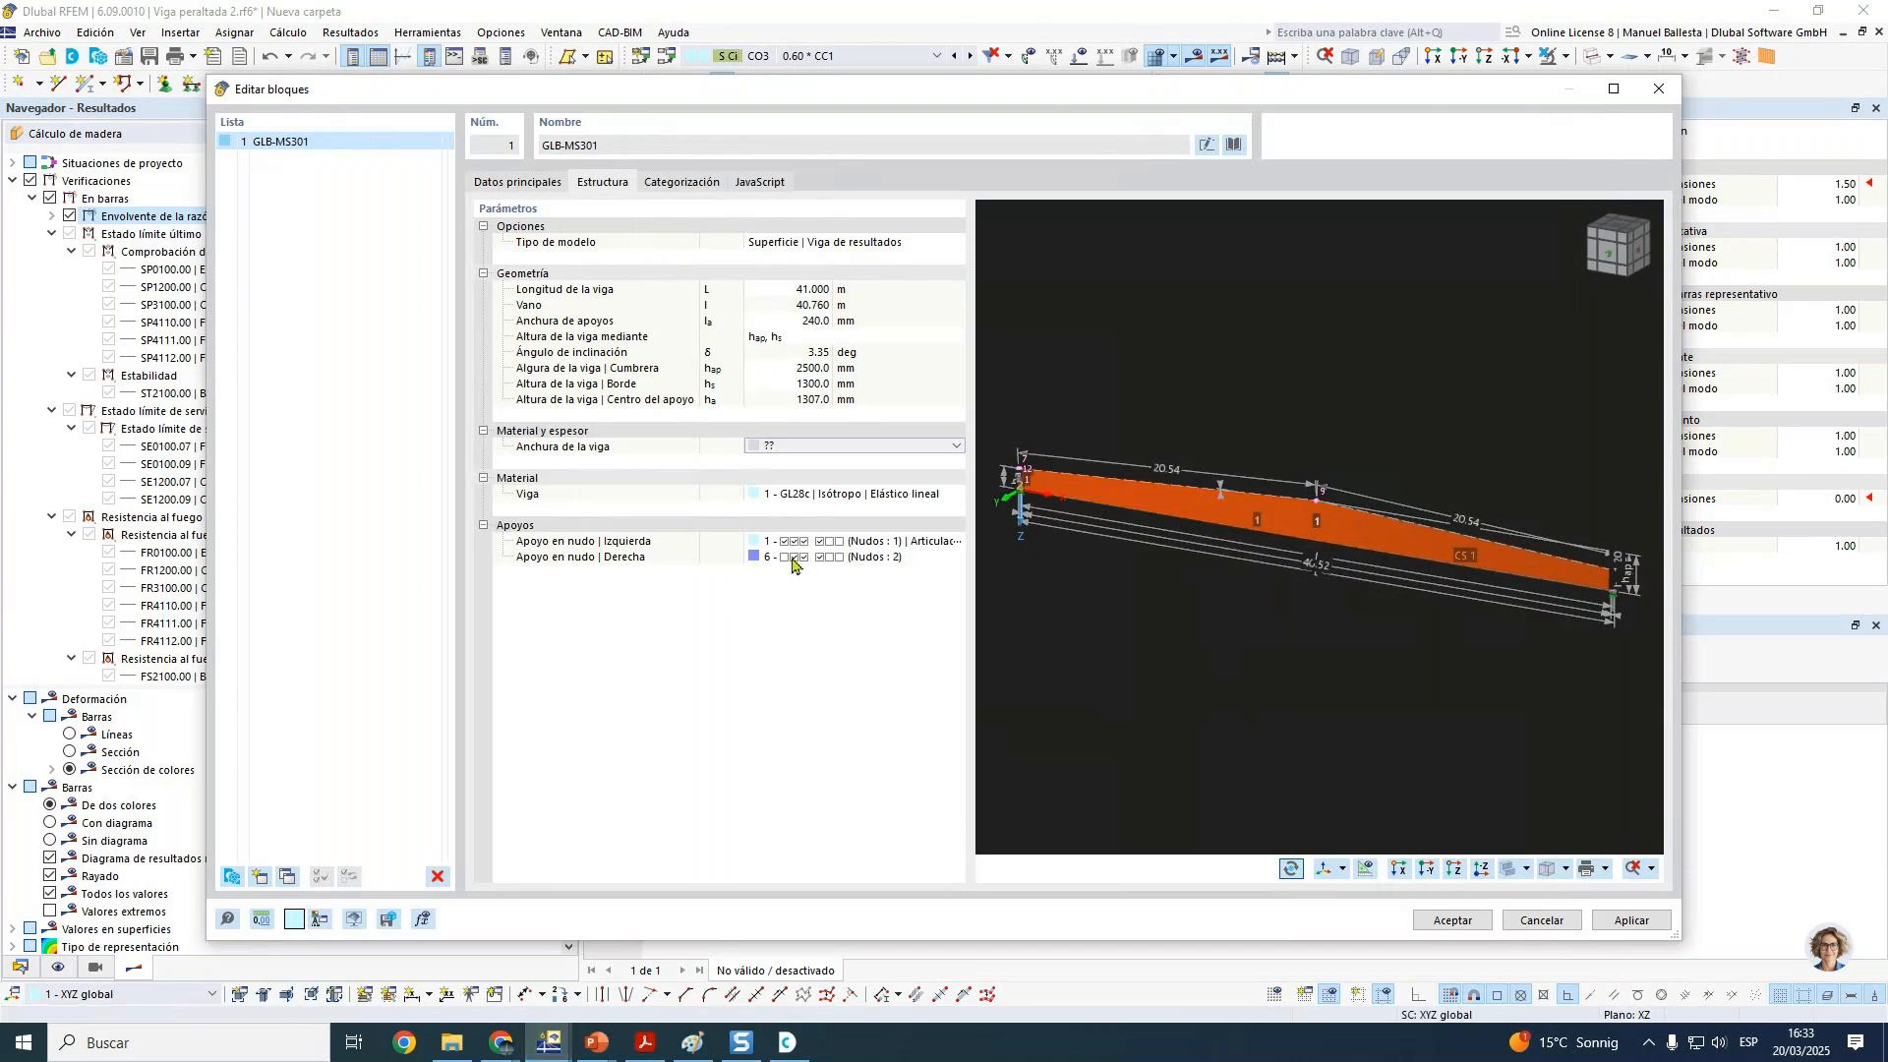
left_click(1450, 921)
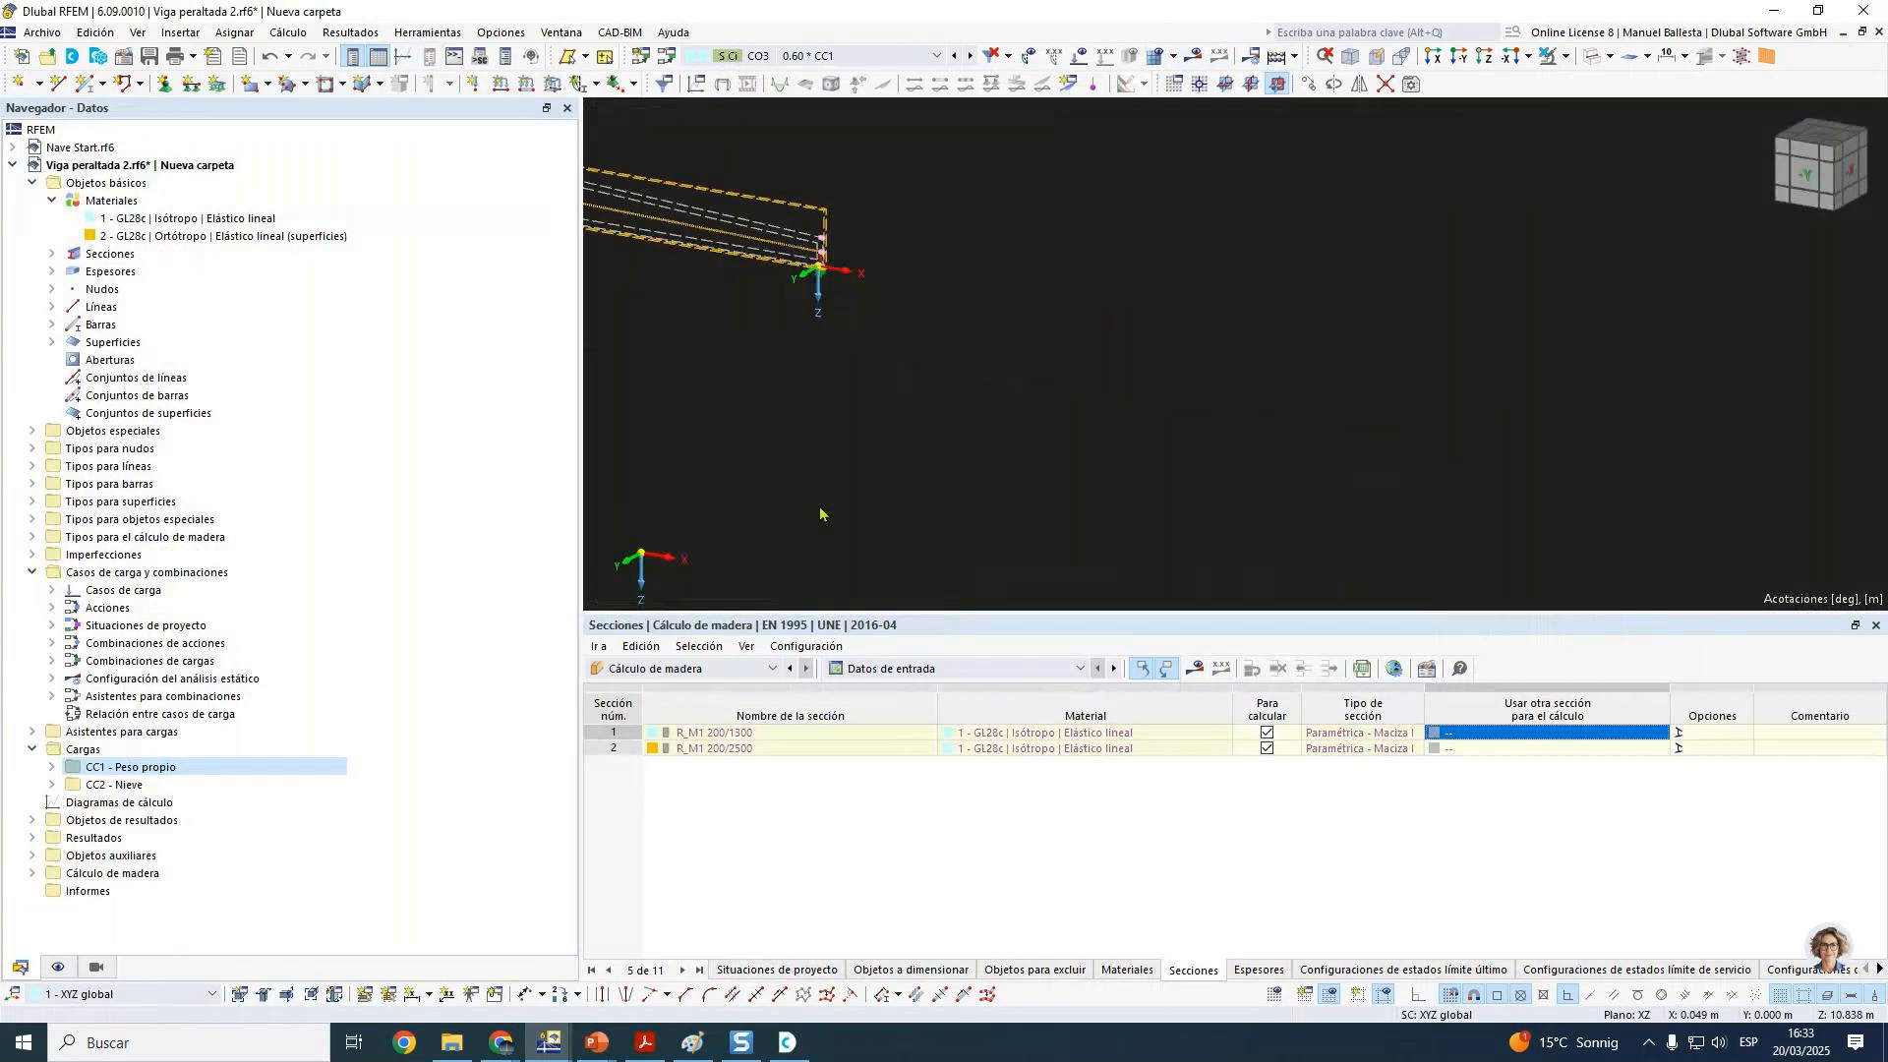
Step: Generate the finite element mesh and turn on its display on surfaces
left_click(288, 33)
left_click(339, 399)
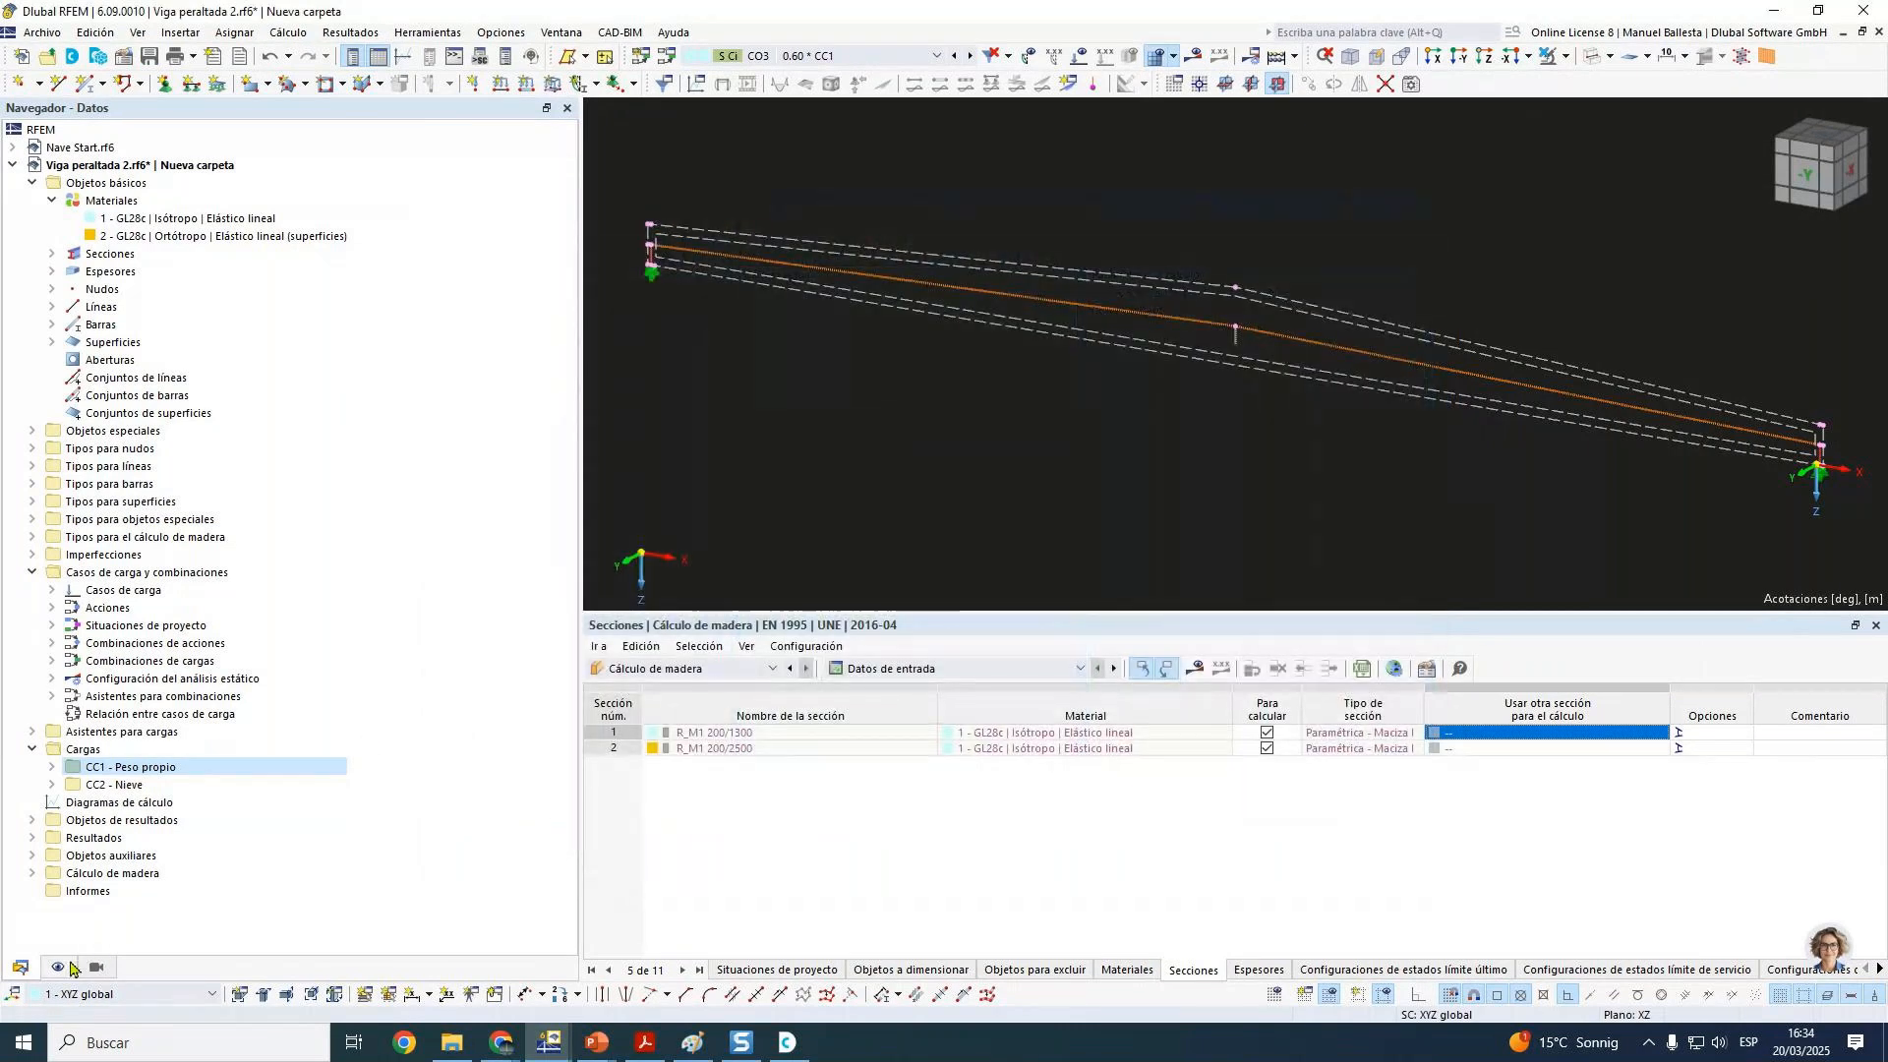
left_click(63, 968)
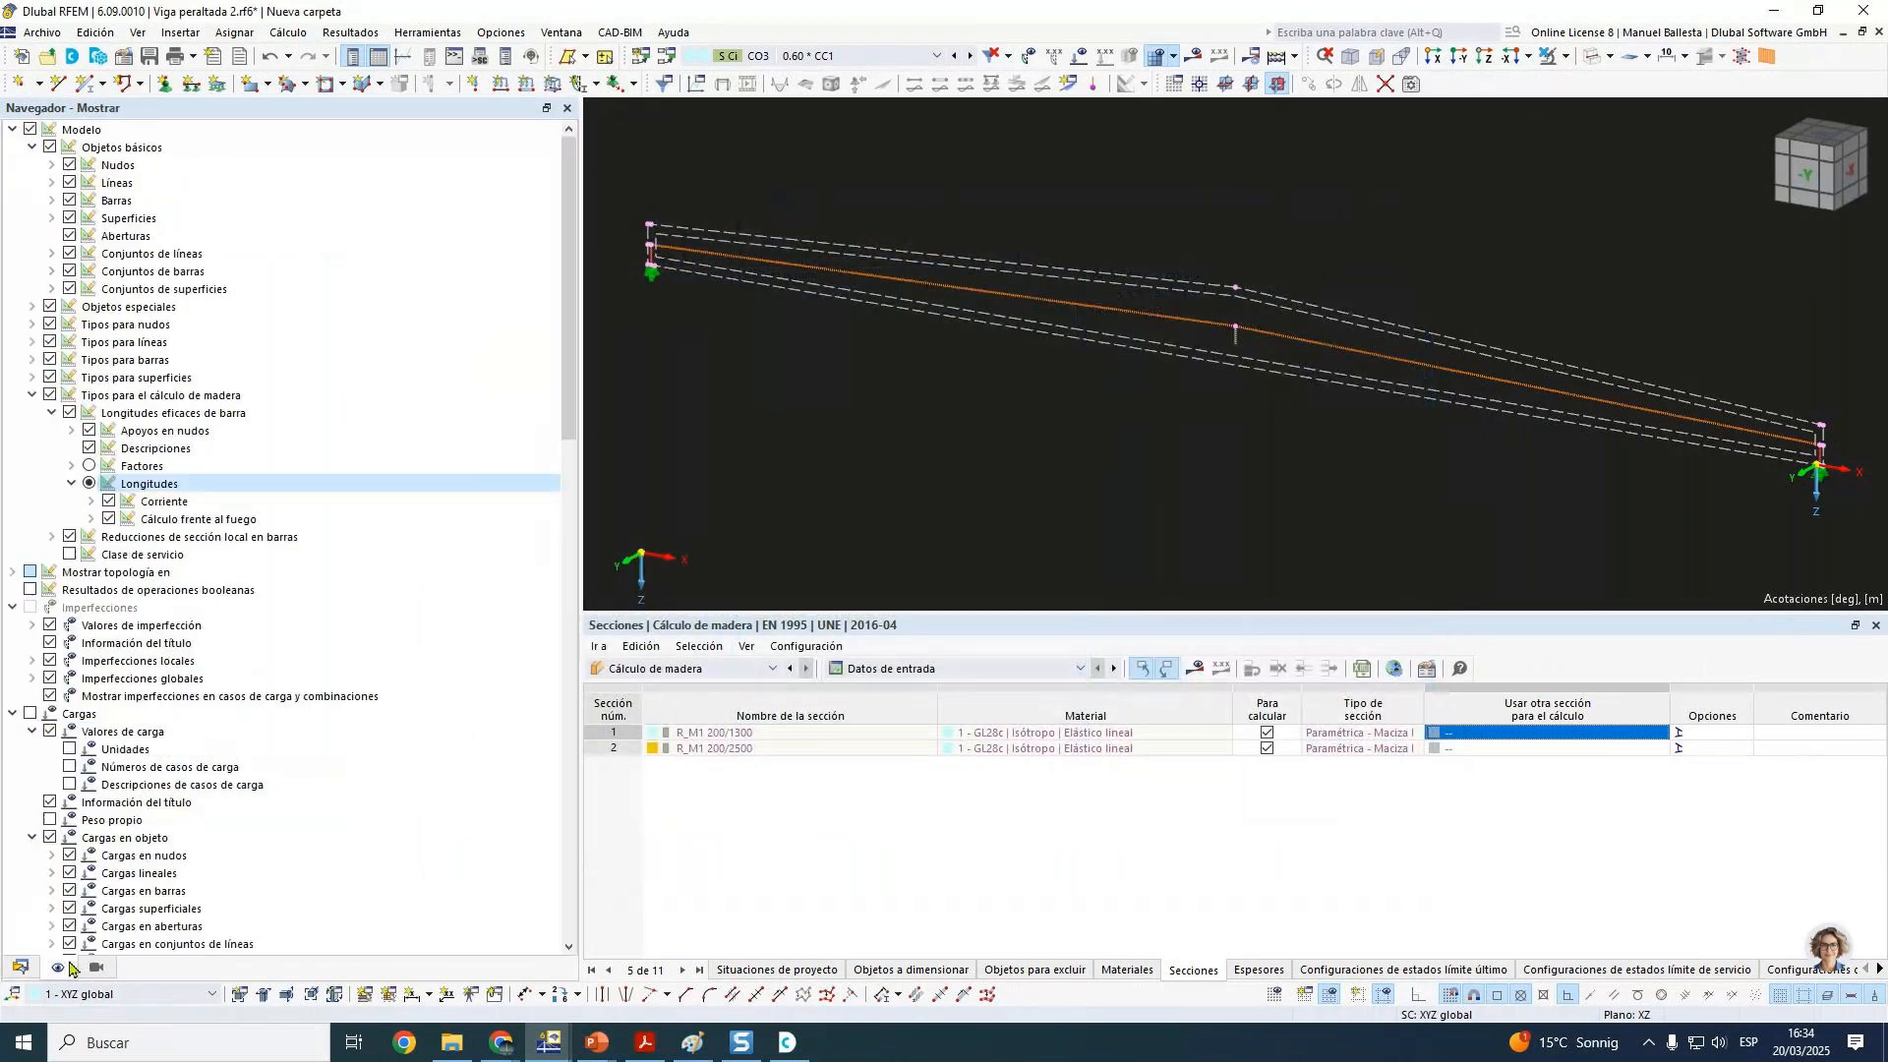
scroll(128, 758, "down", 5)
scroll(128, 758, "down", 6)
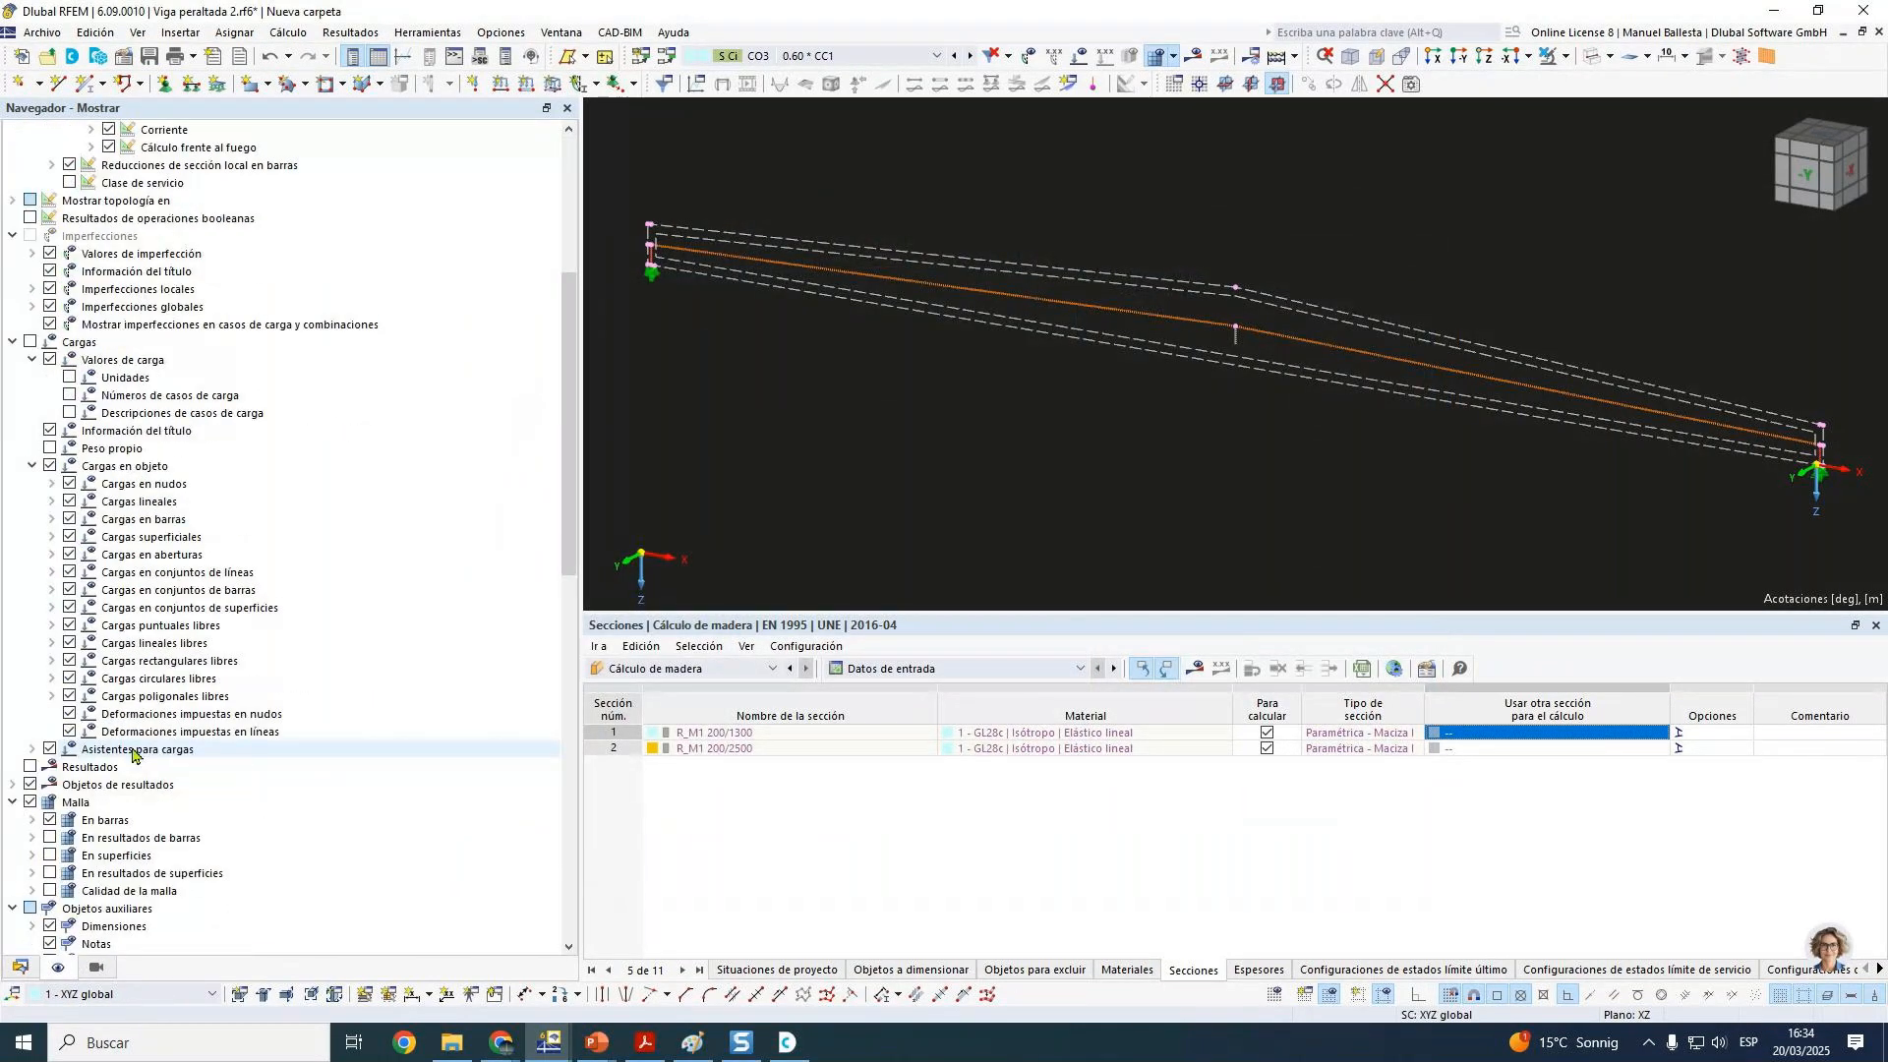
left_click(50, 642)
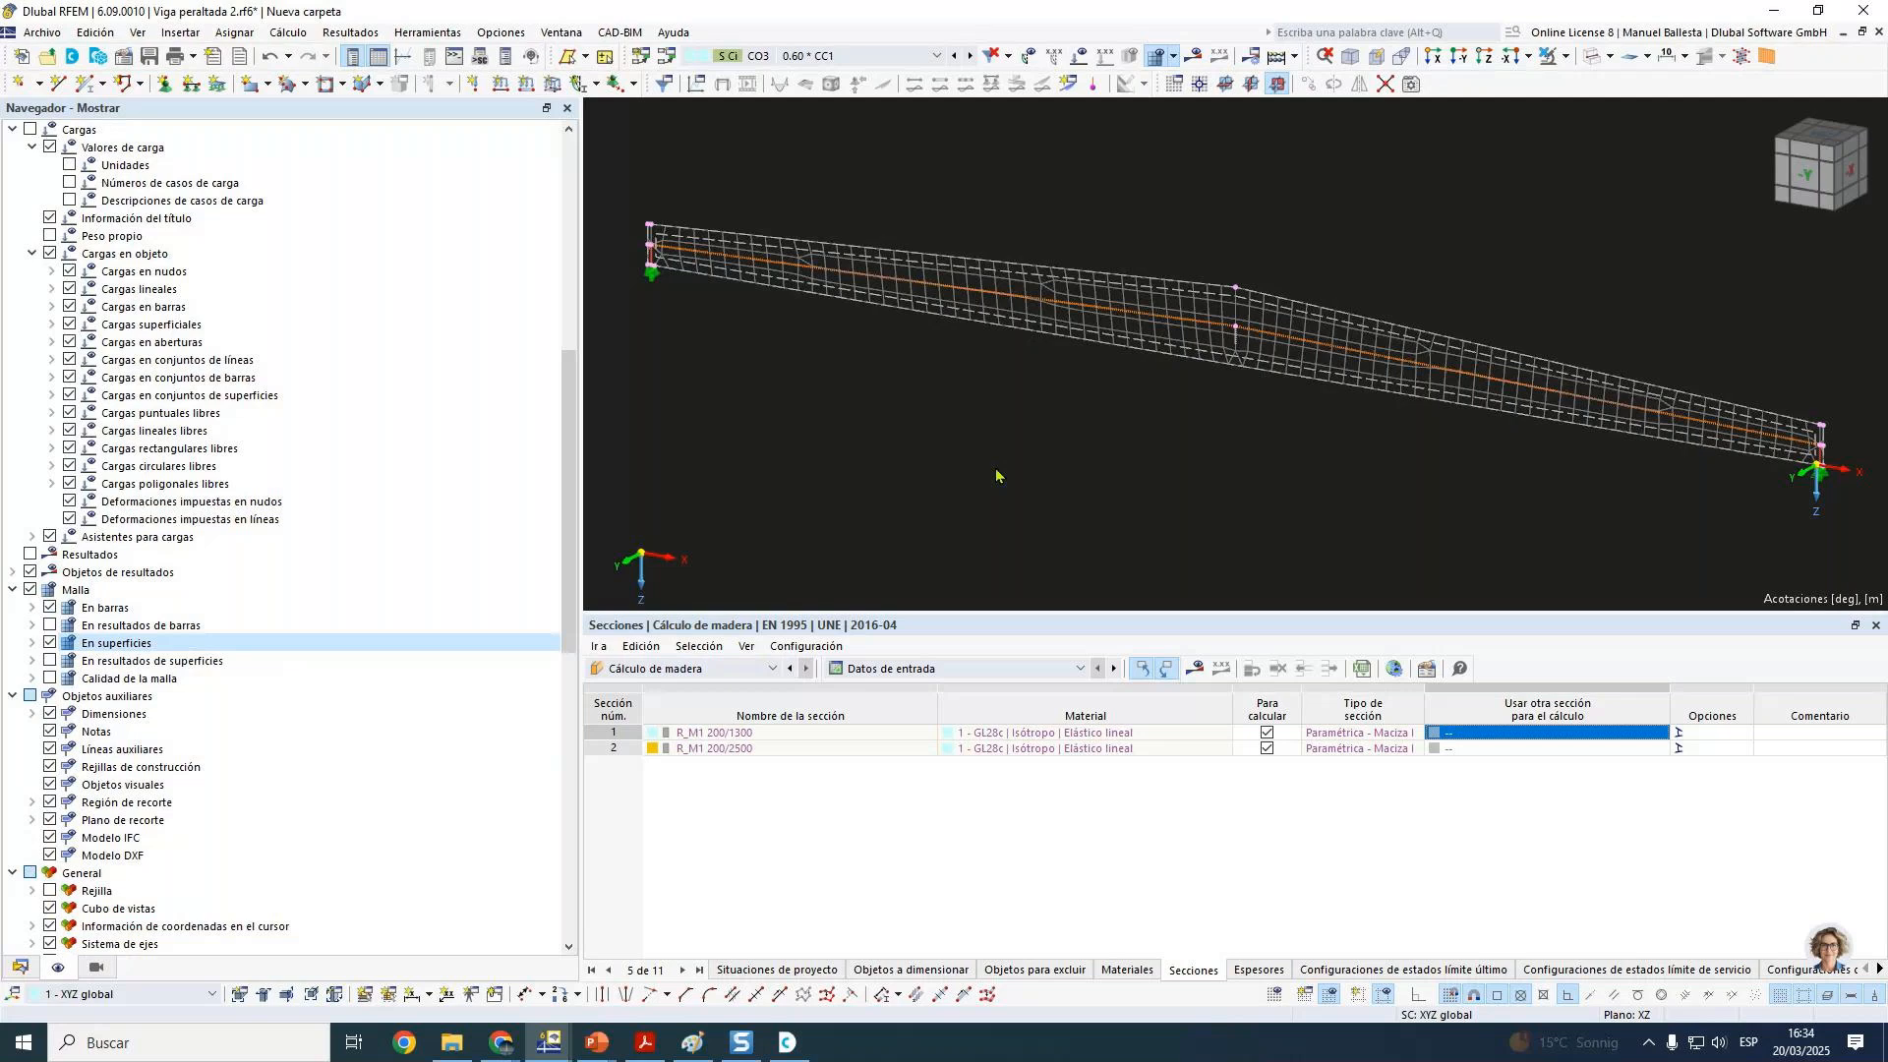
Step: Examine how the beam's result member integrates stresses and forces and which objects it includes, leaving its settings unchanged
left_click(1179, 326)
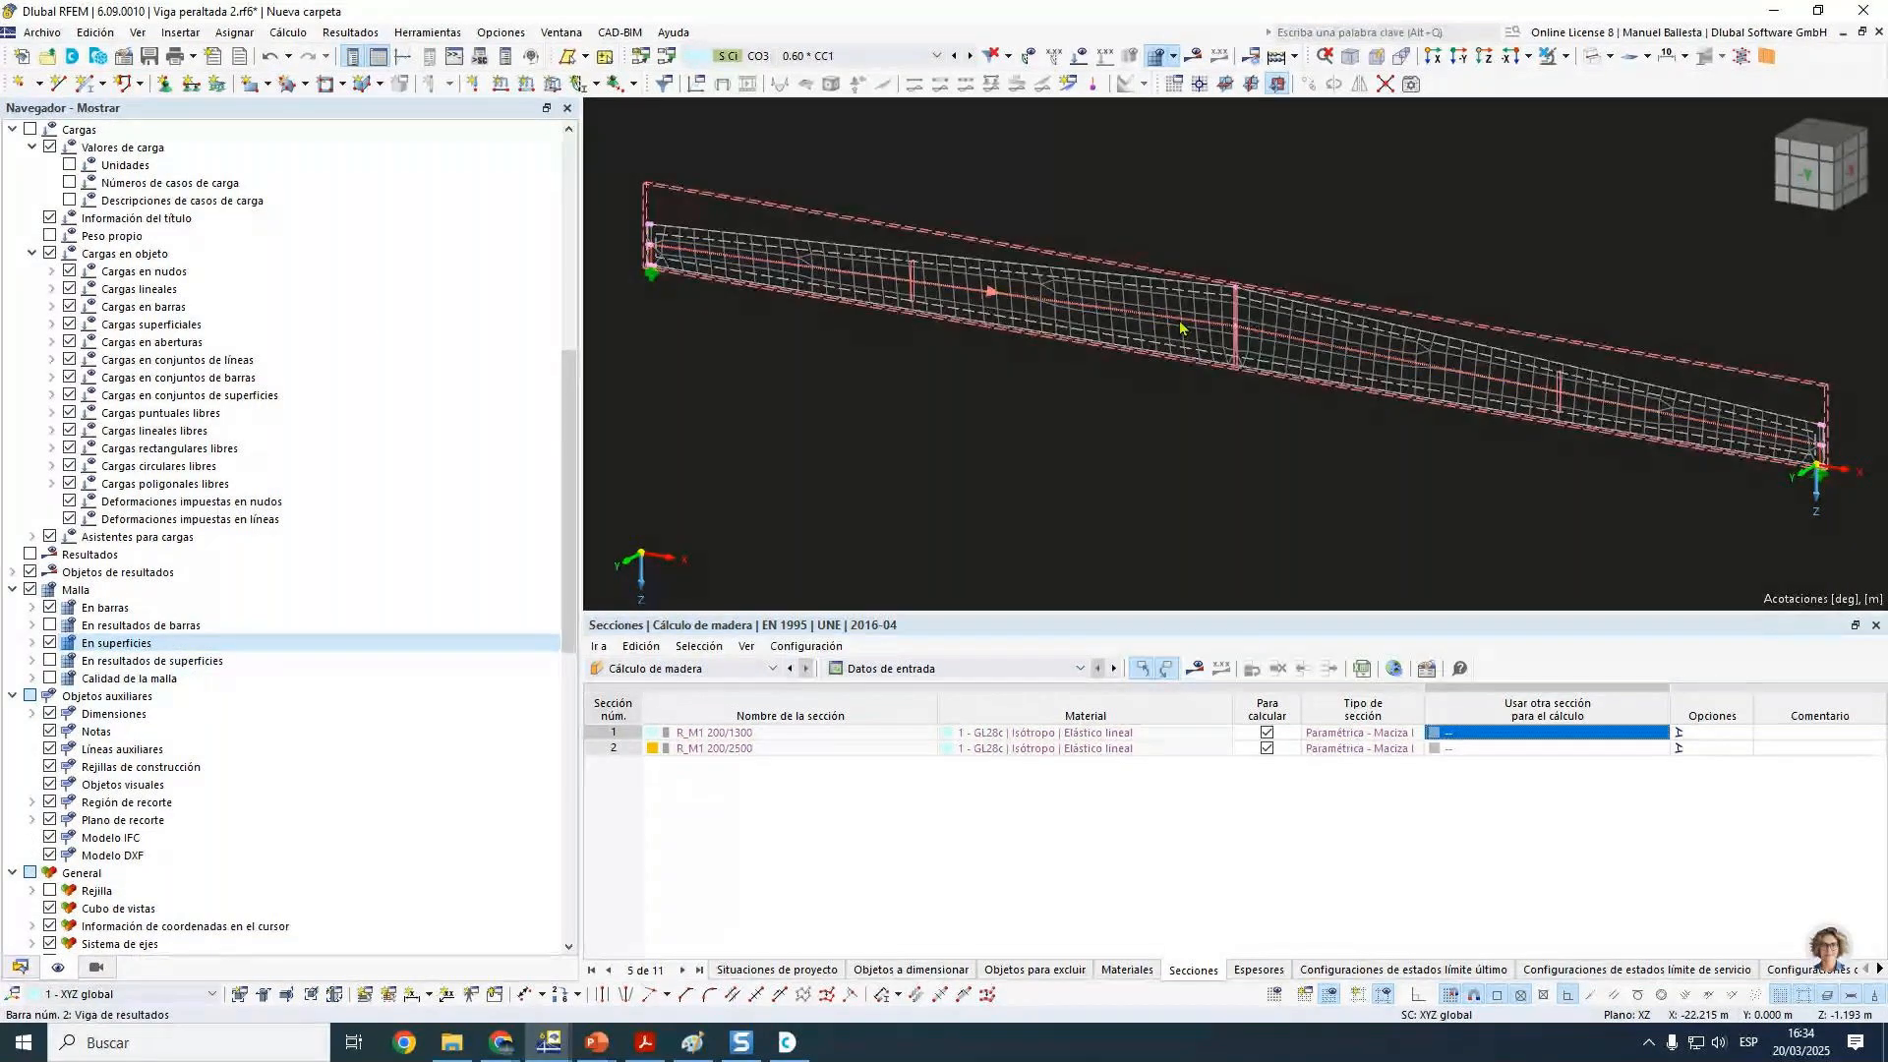
double_click(1179, 327)
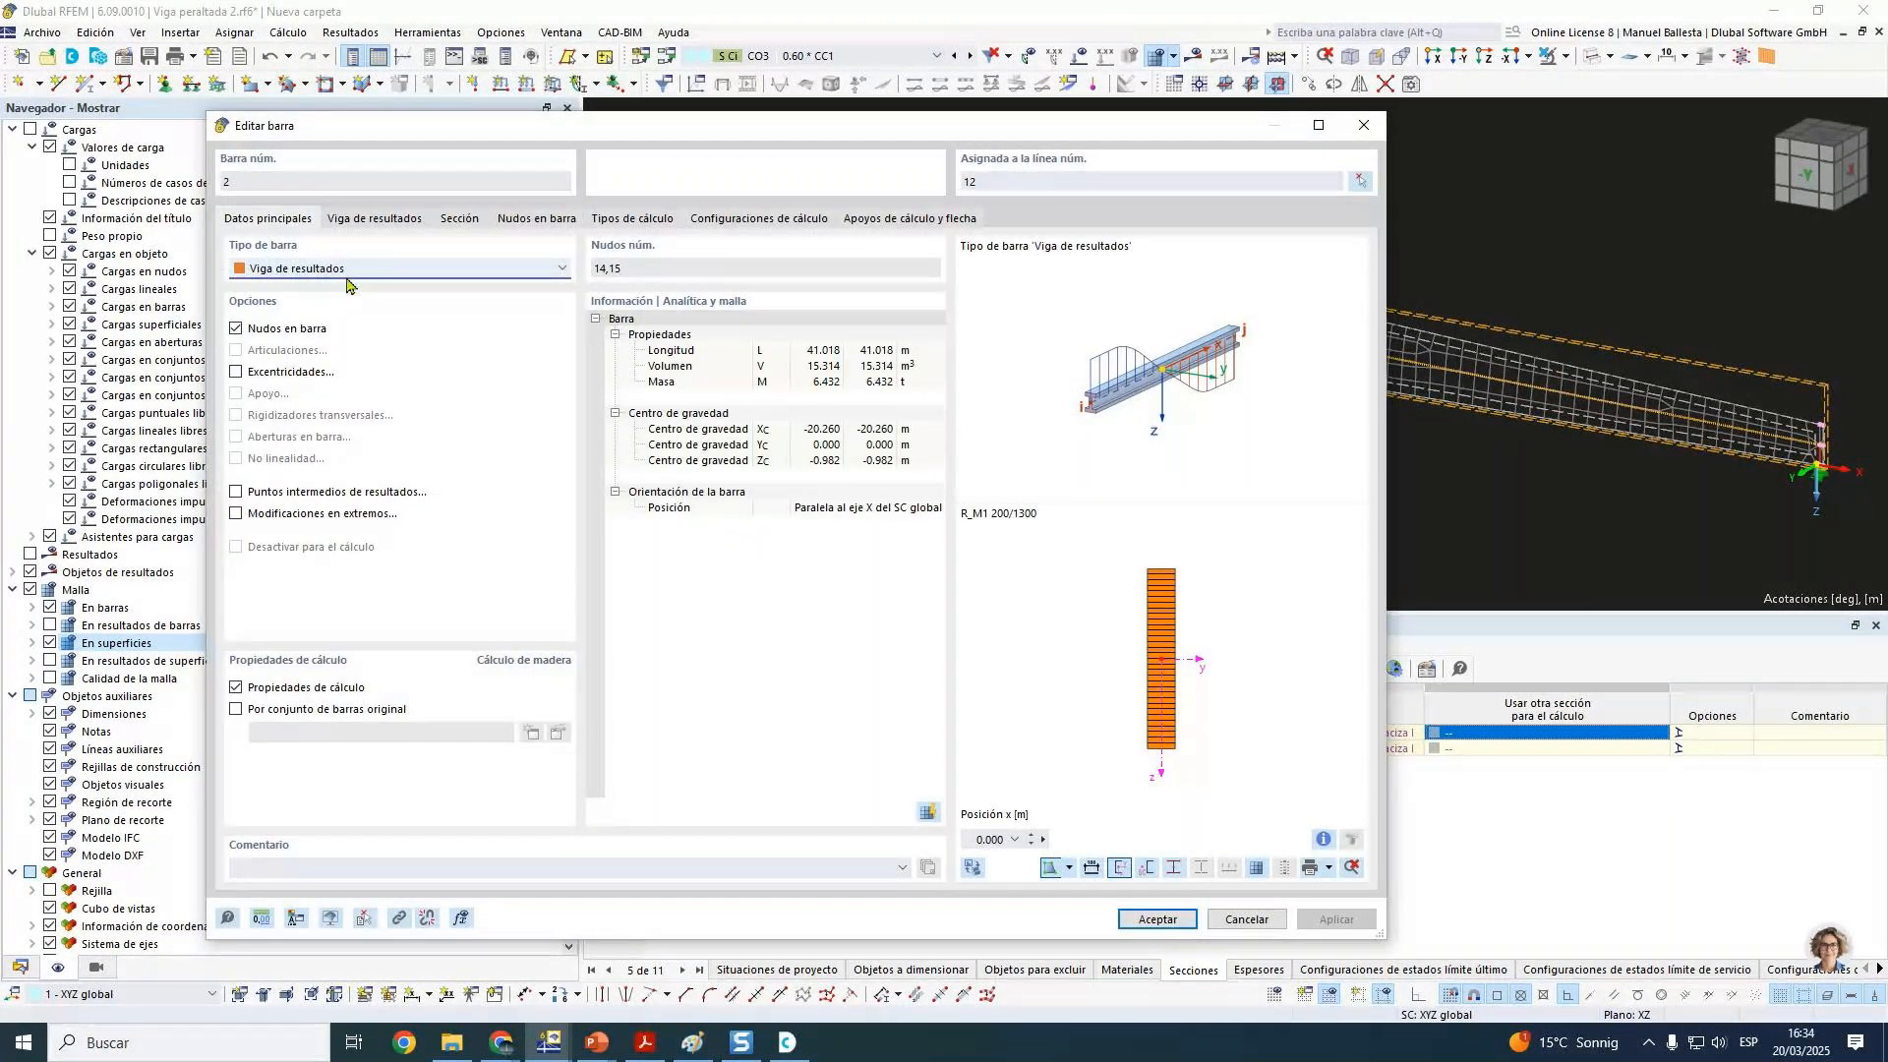
left_click(376, 221)
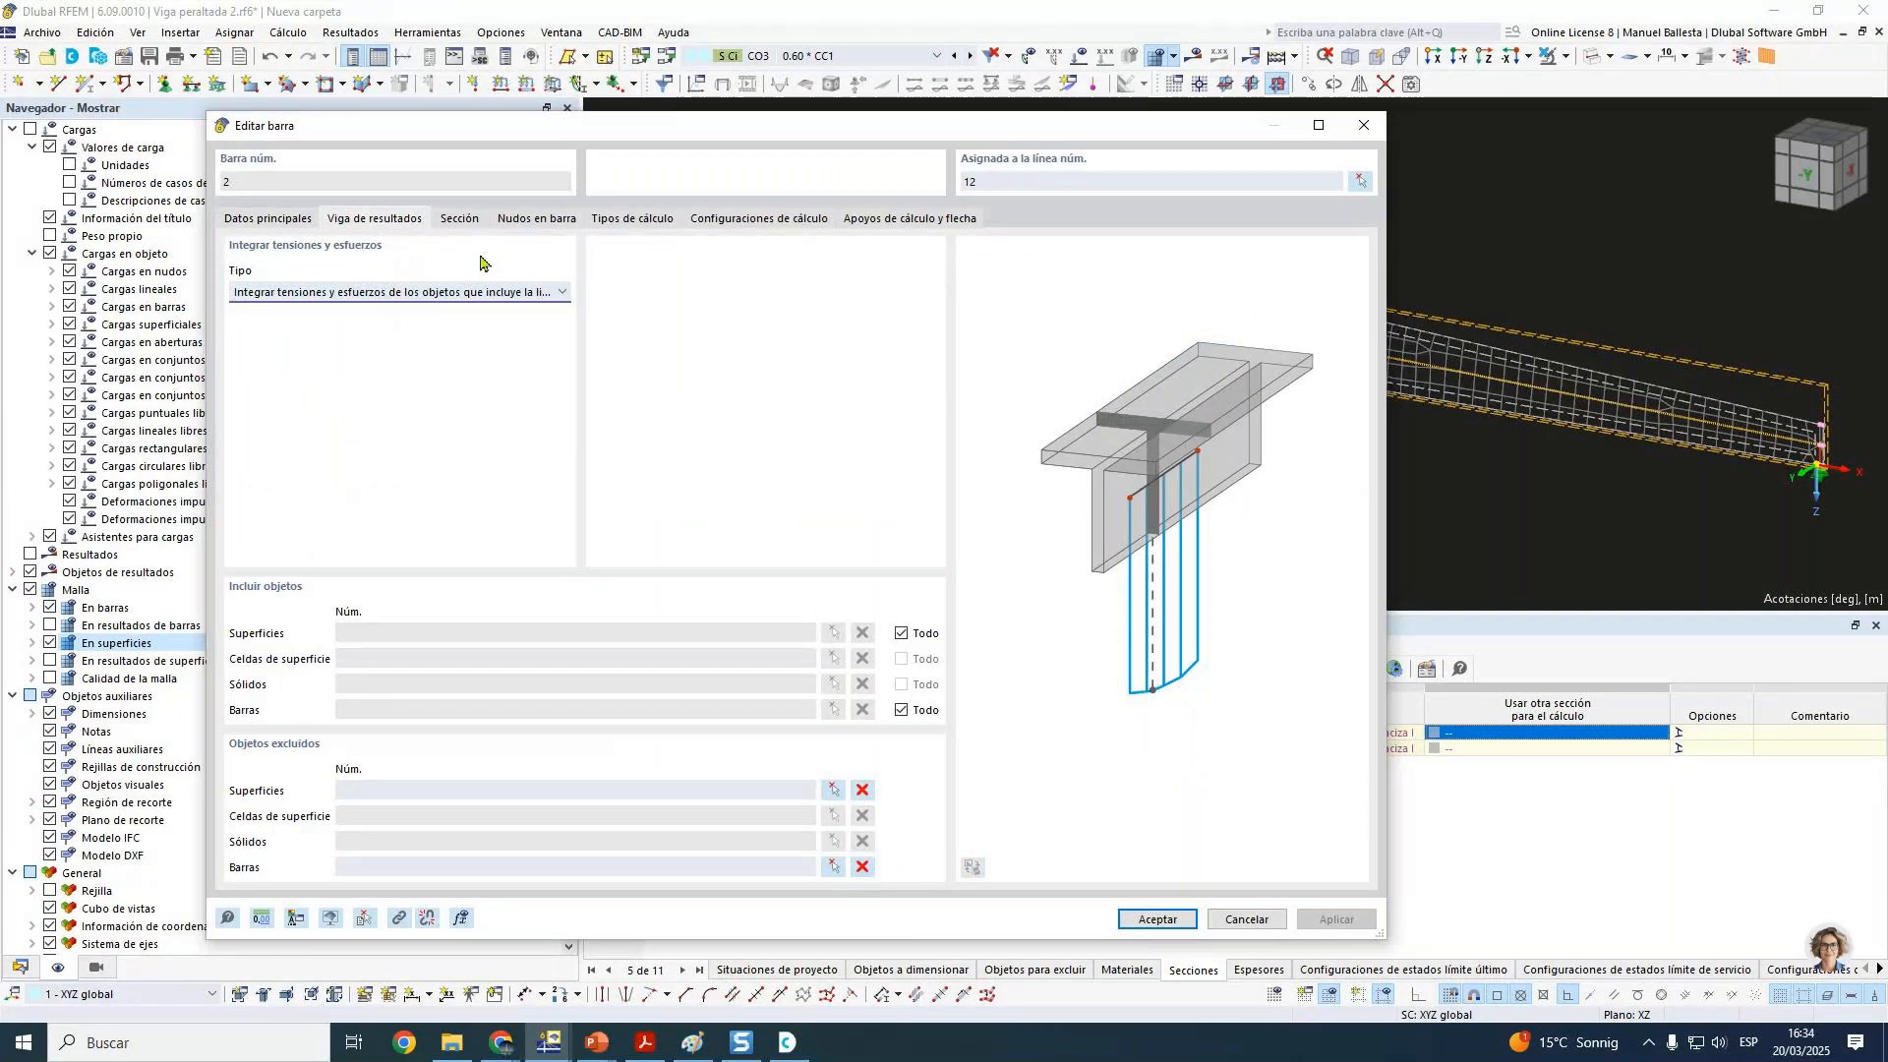
left_click_drag(1034, 136, 828, 262)
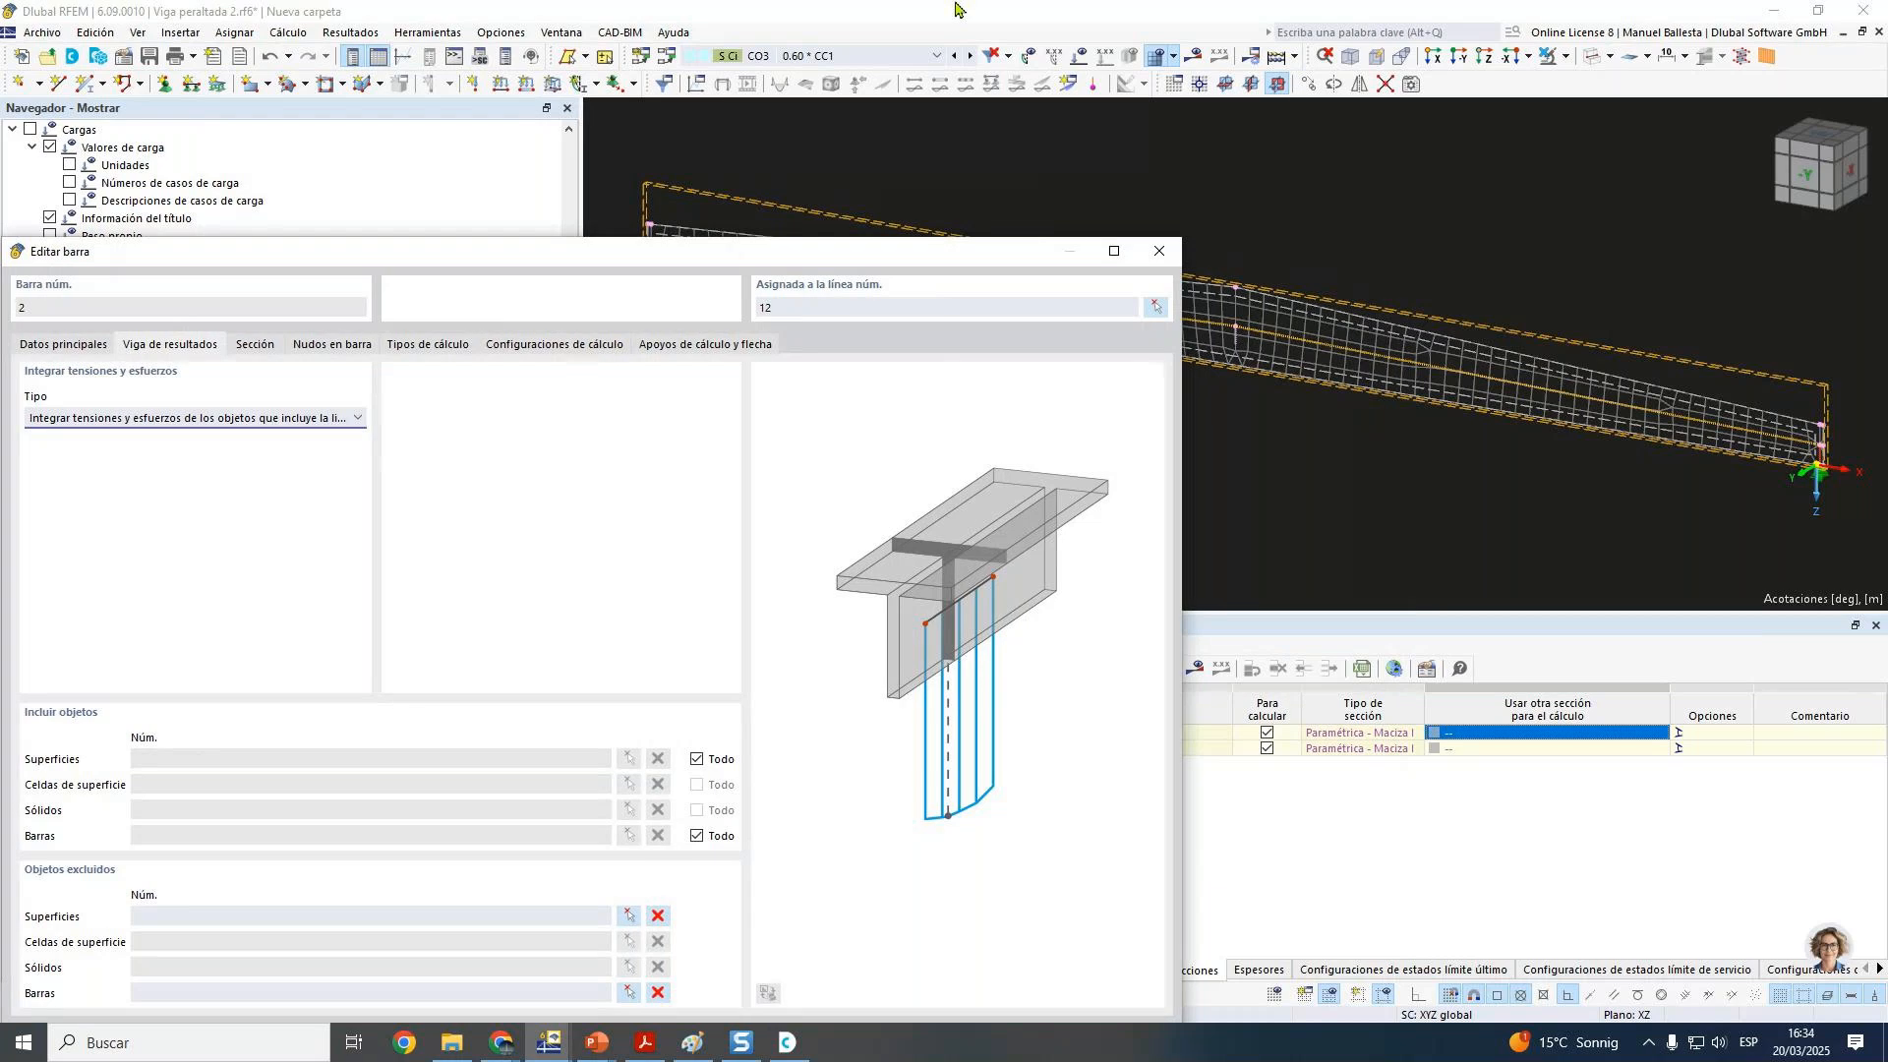
left_click_drag(946, 250, 1154, 112)
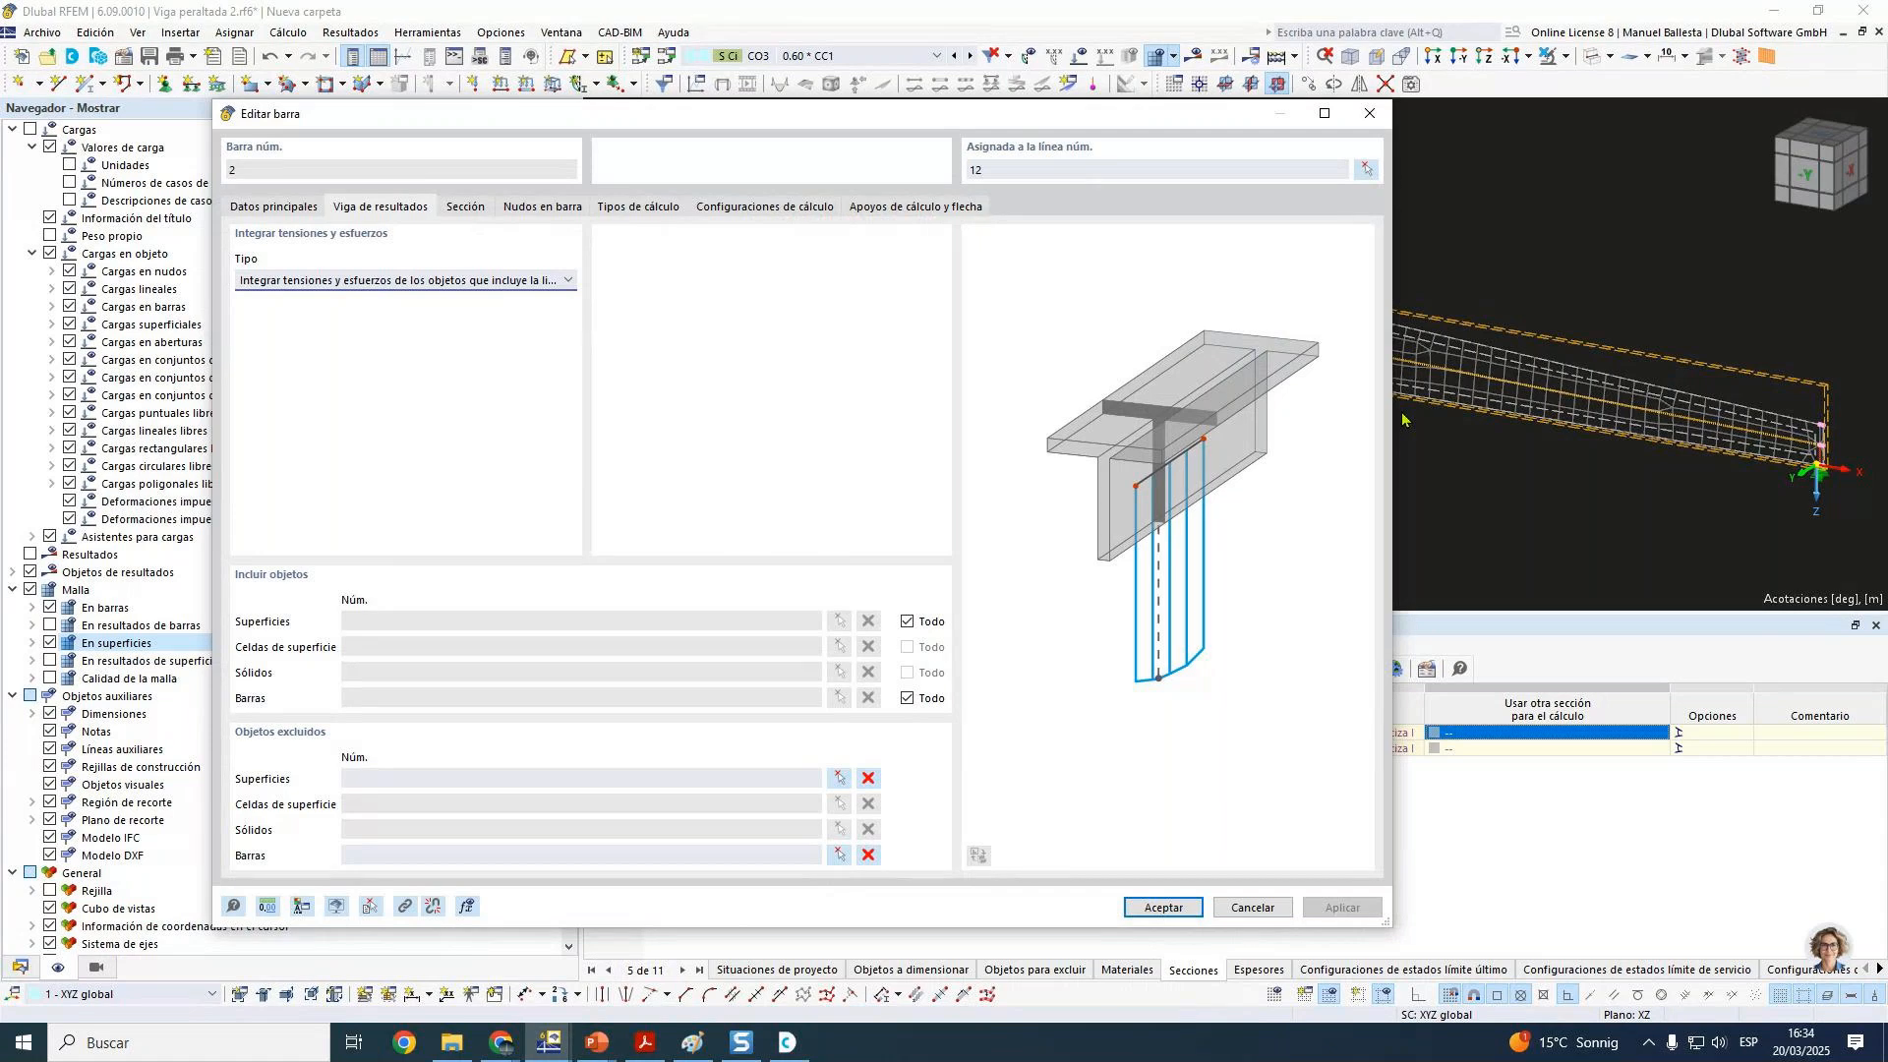
left_click(1258, 906)
left_click(1308, 449)
scroll(1163, 468, "down", 1)
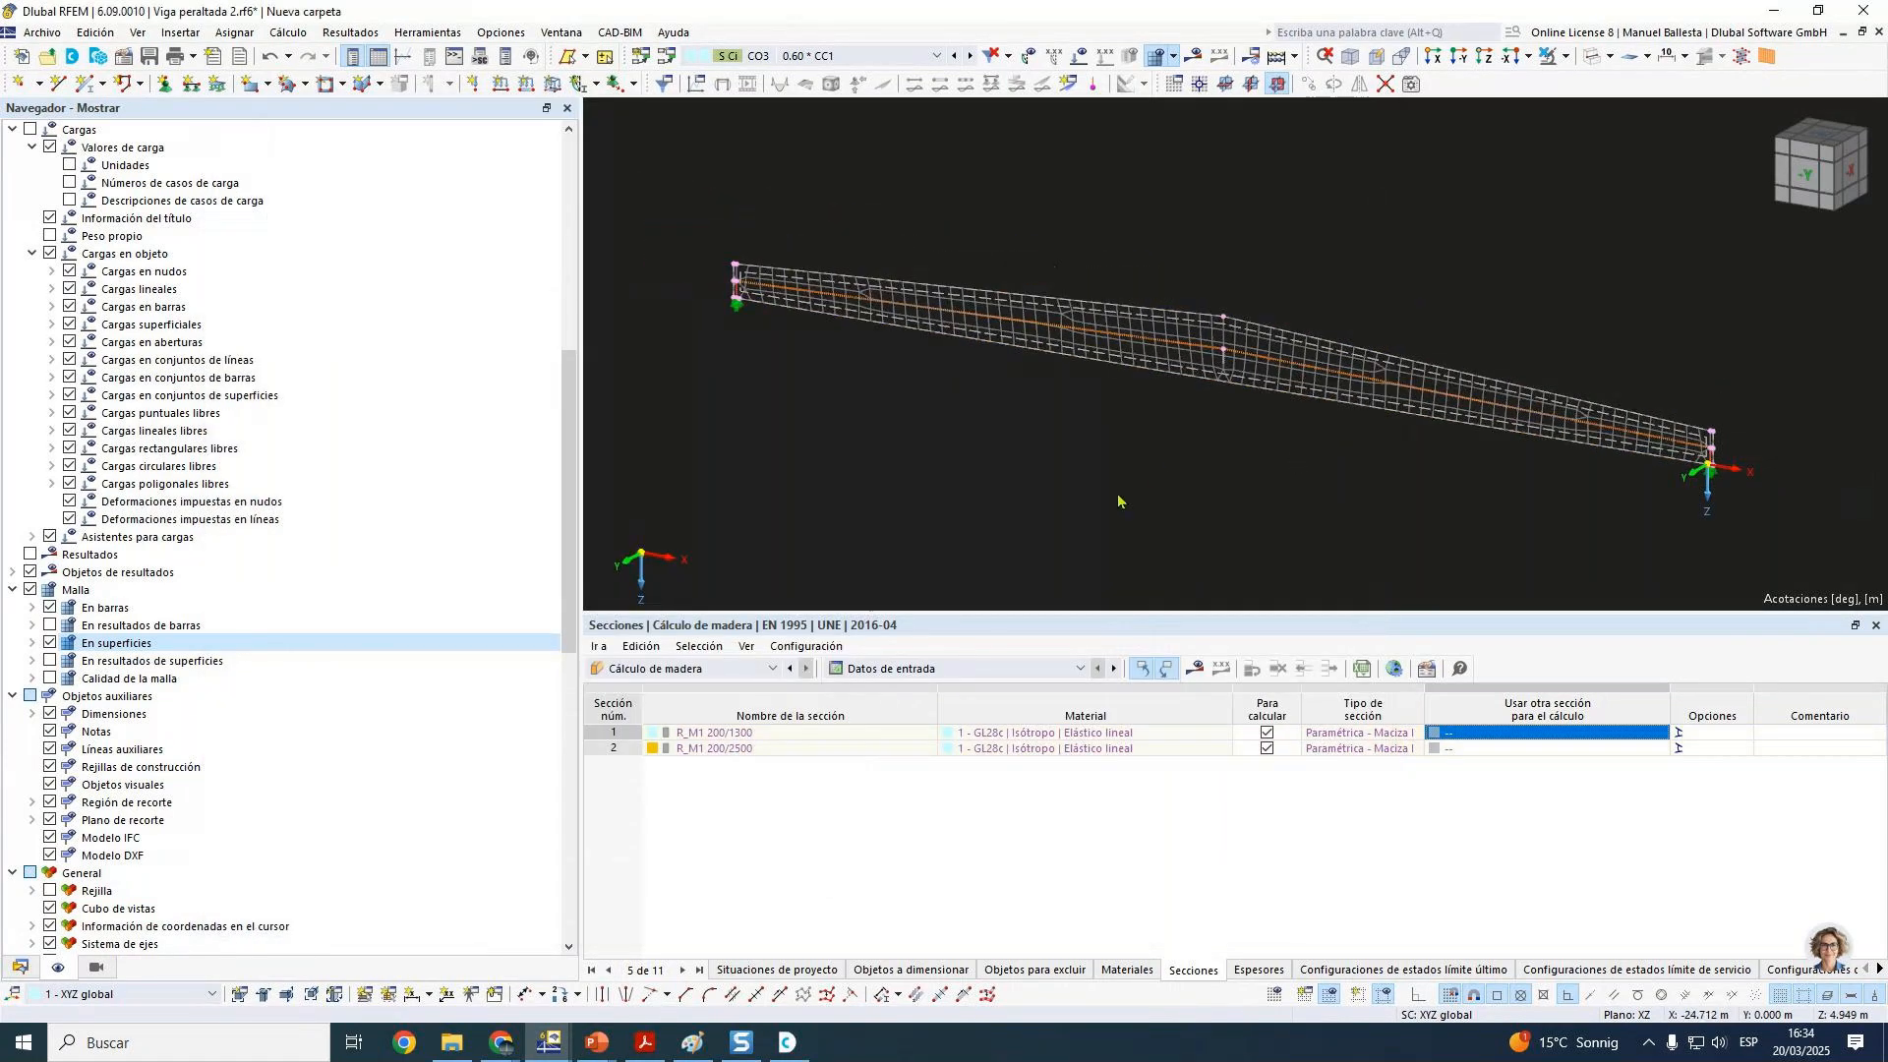
Step: Set the target finite element length to 0.1 m and regenerate the mesh on the beam surface
left_click(285, 32)
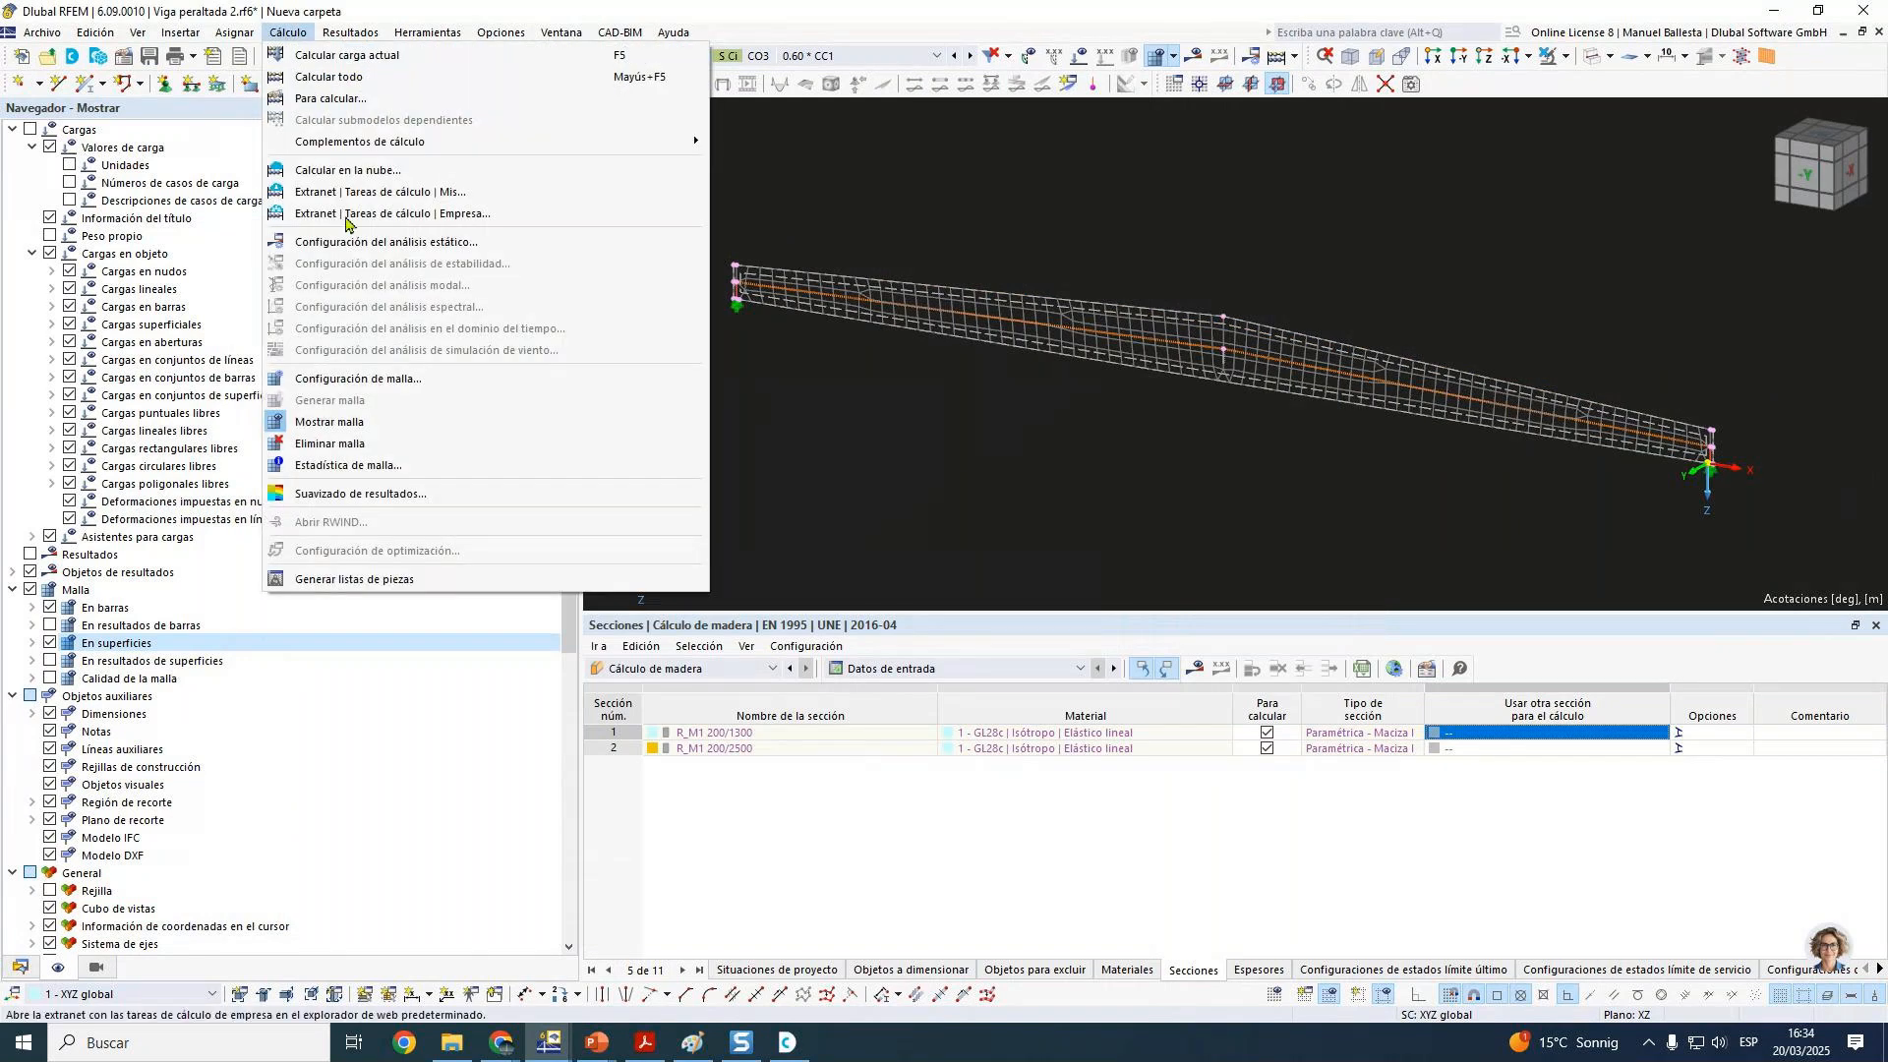
left_click(360, 379)
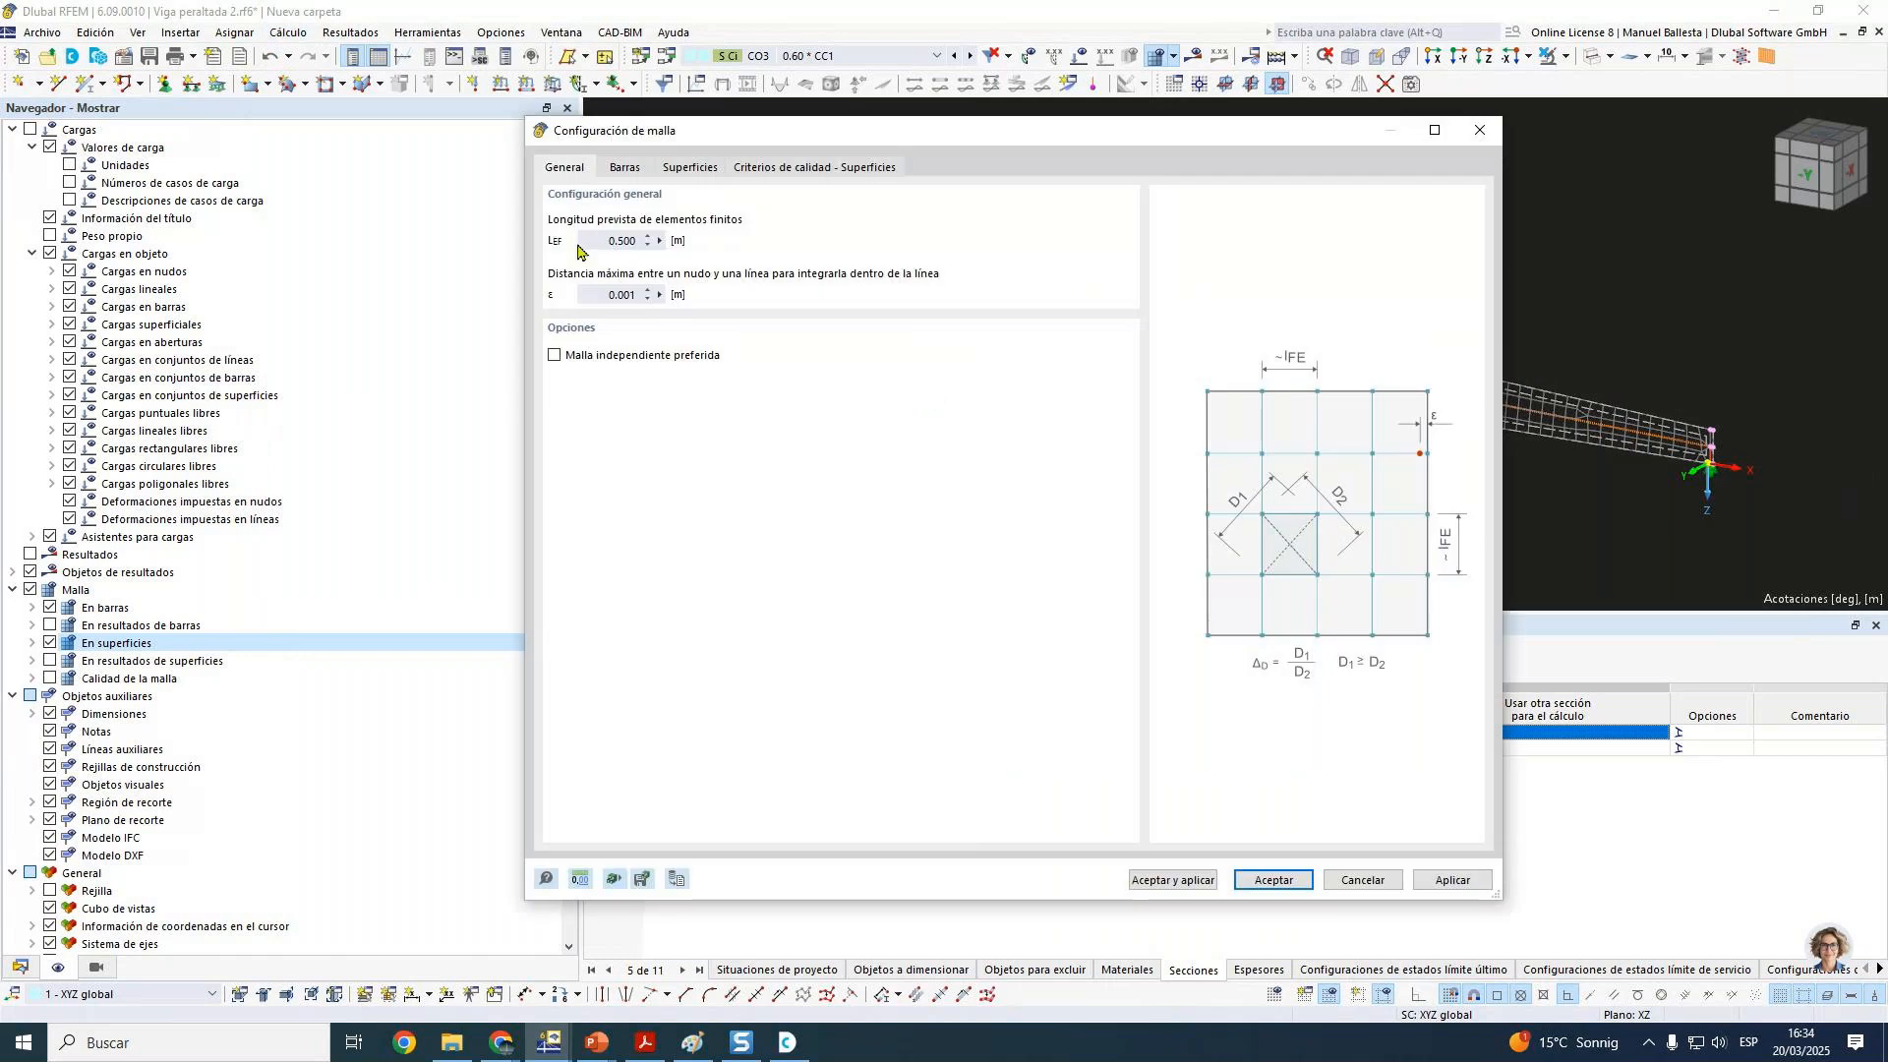
type("0.1")
left_click(1195, 882)
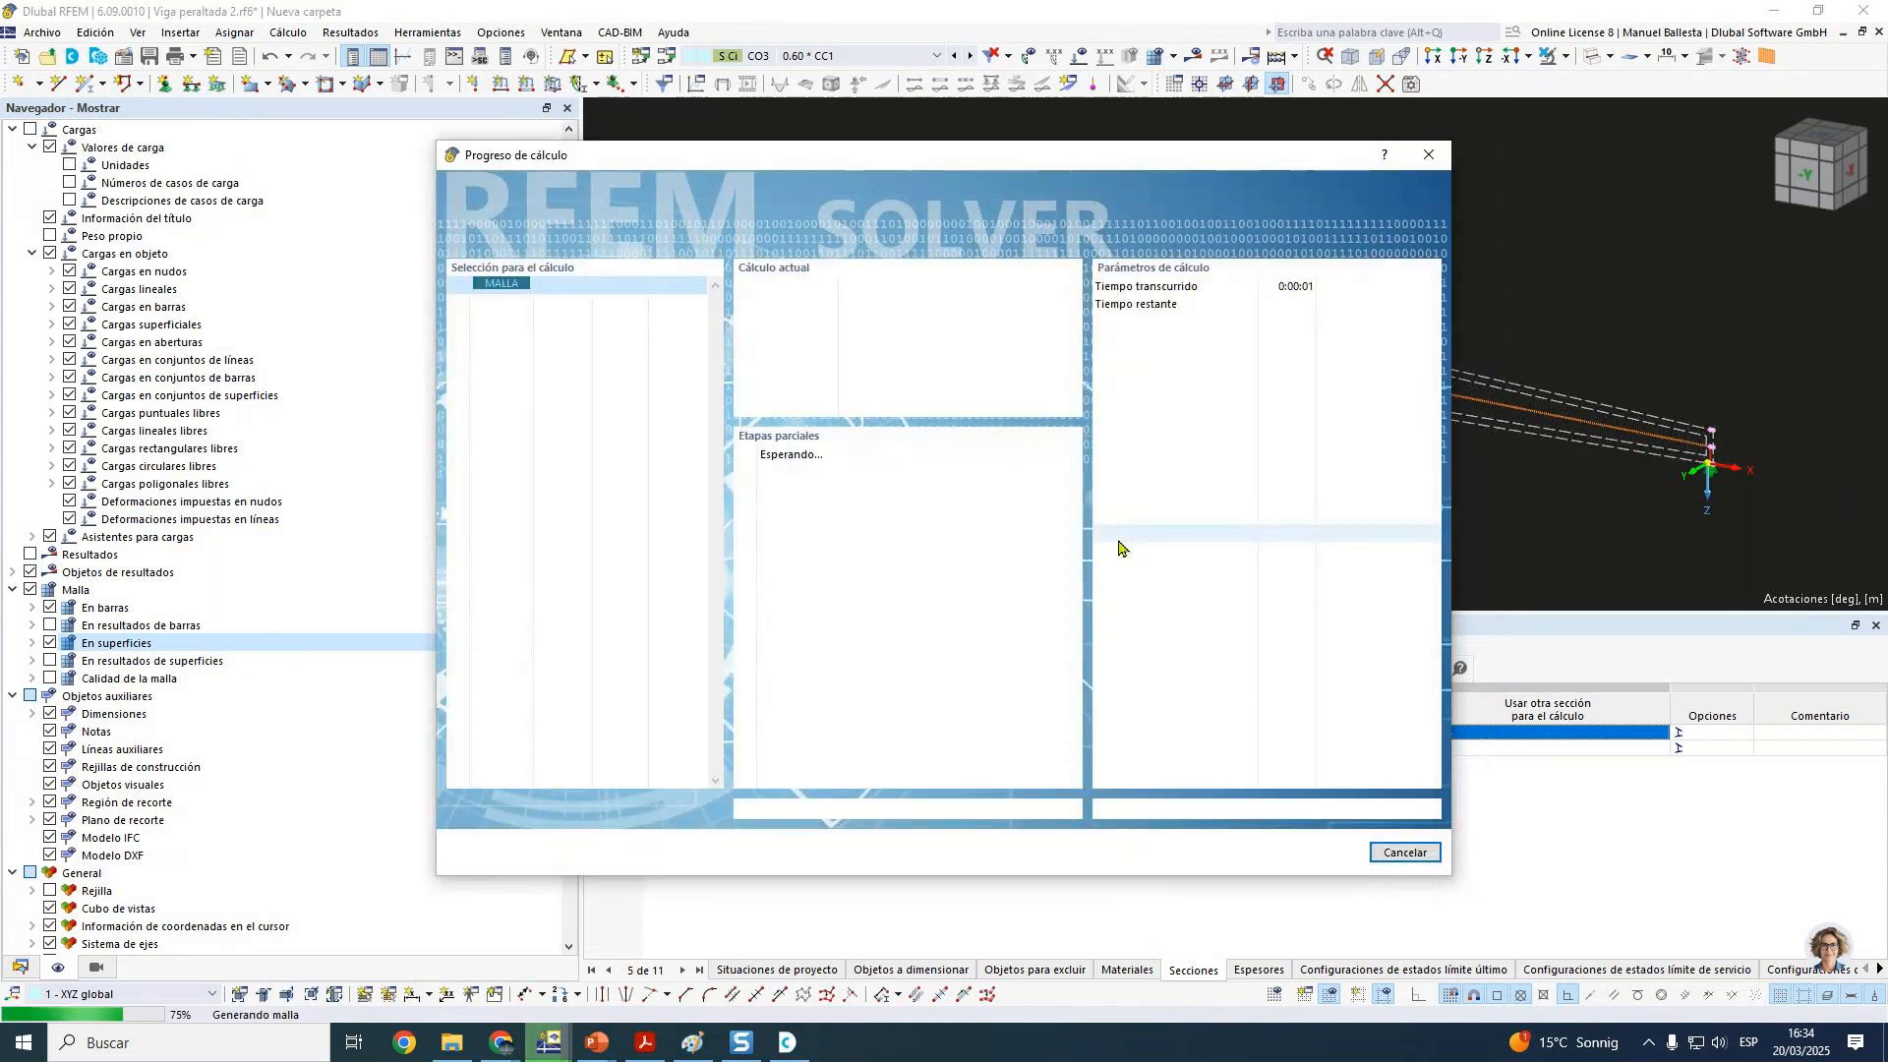
left_click_drag(1160, 167, 942, 398)
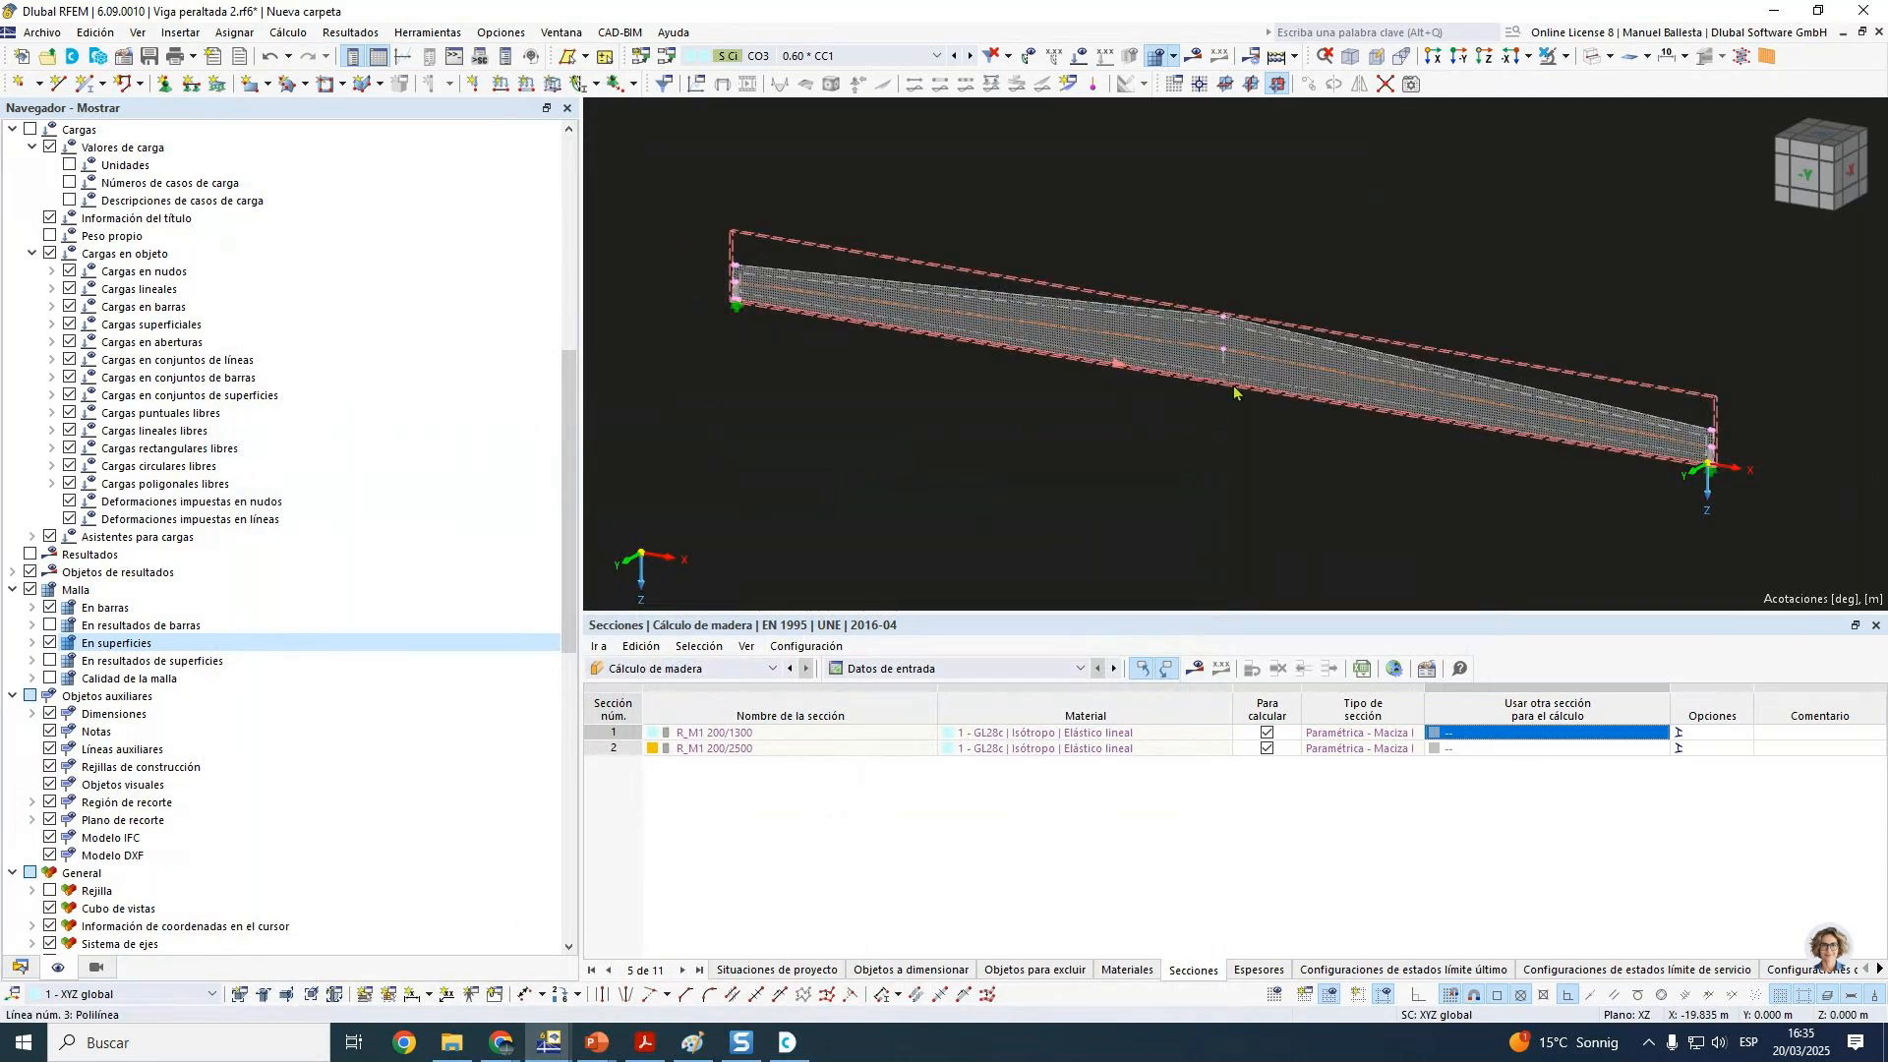
mouse_move(1235, 393)
scroll(1231, 477, "up", 2)
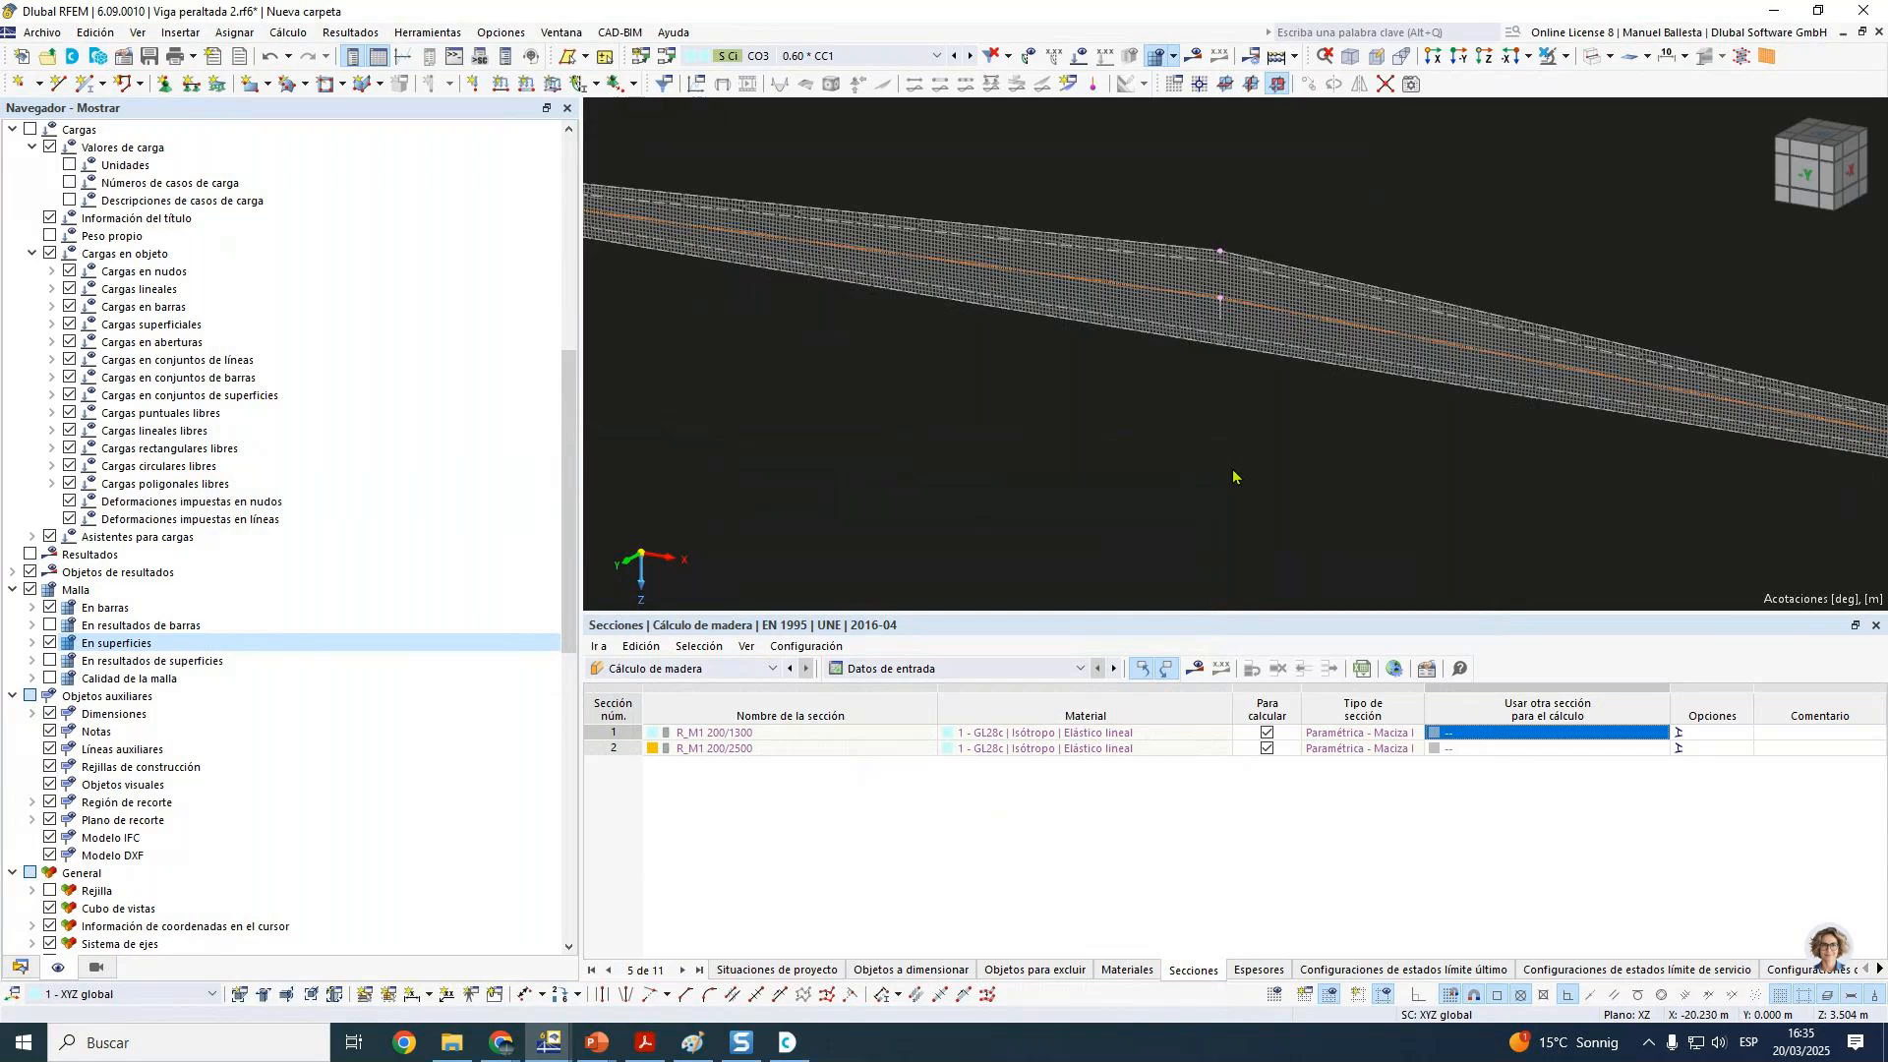
scroll(1245, 483, "down", 3)
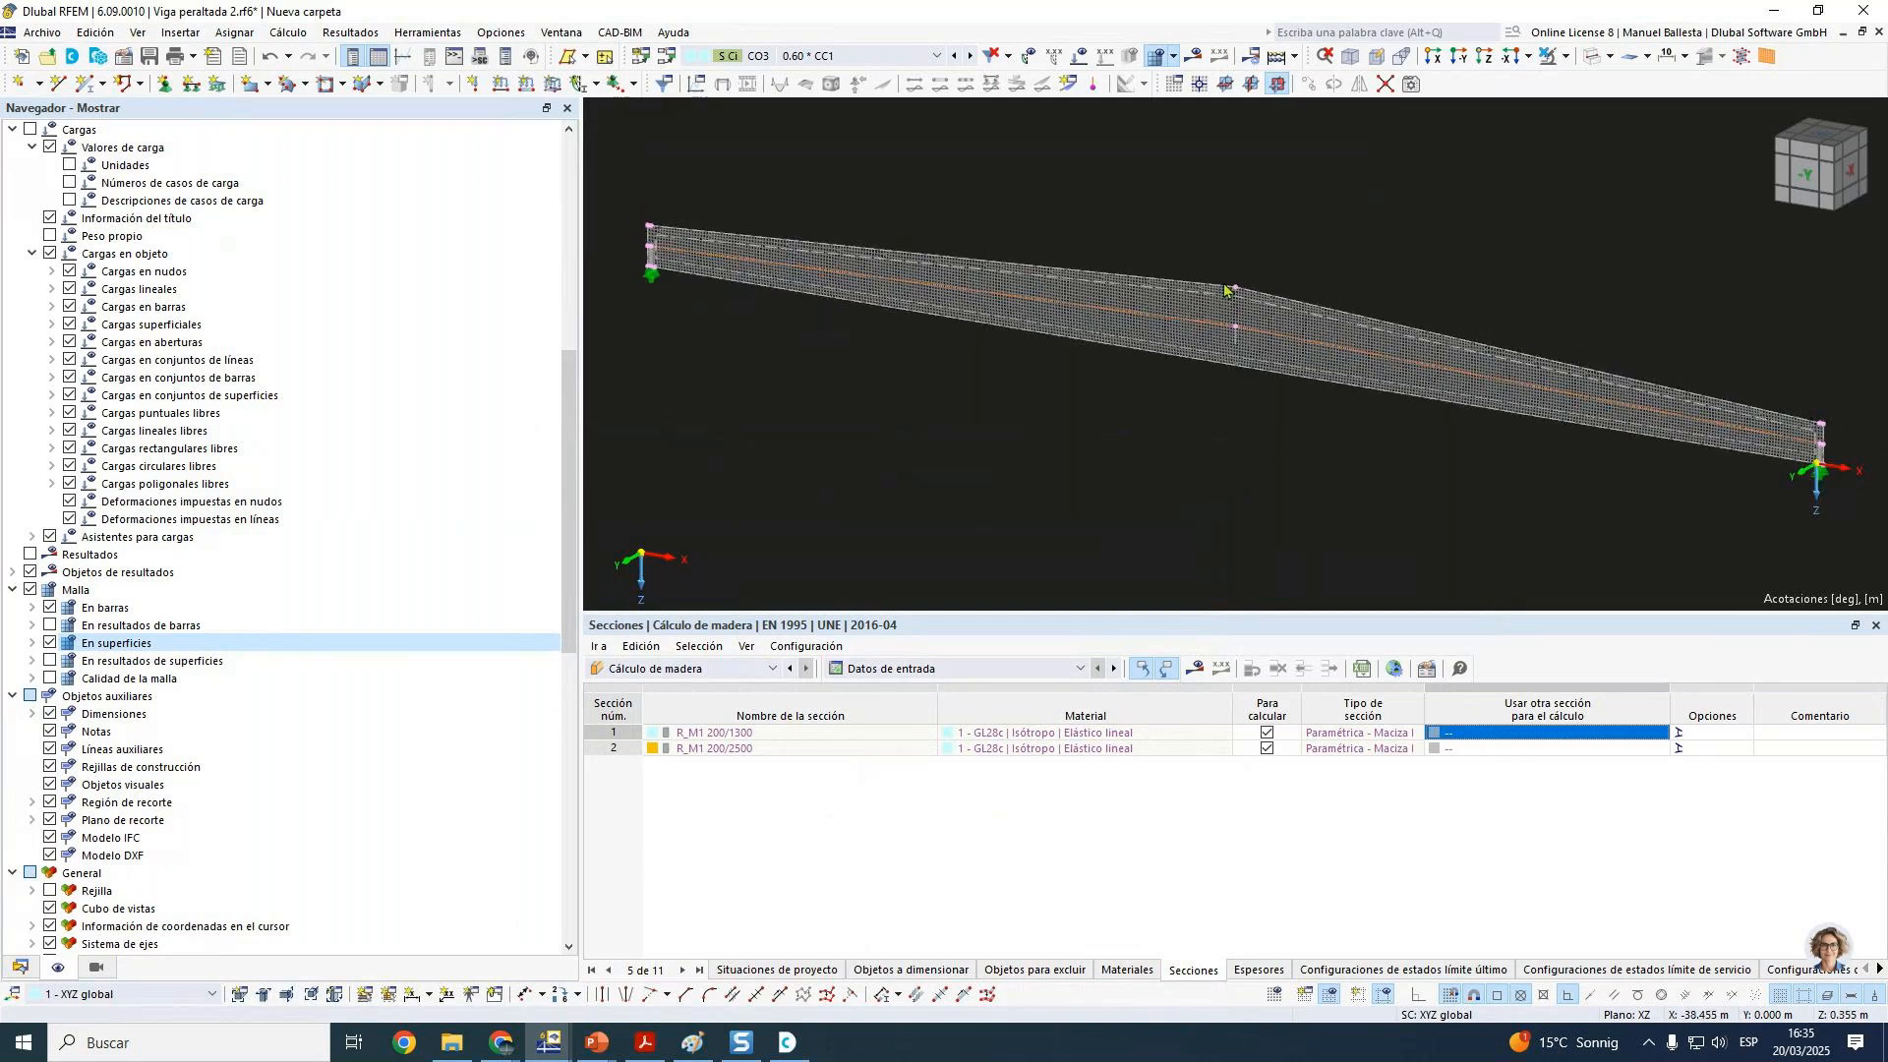
Step: In load case CC1 - Peso propio, apply a uniform 3 kN/m vertical line load to the beam's two sloping upper edges
left_click(855, 56)
left_click(854, 75)
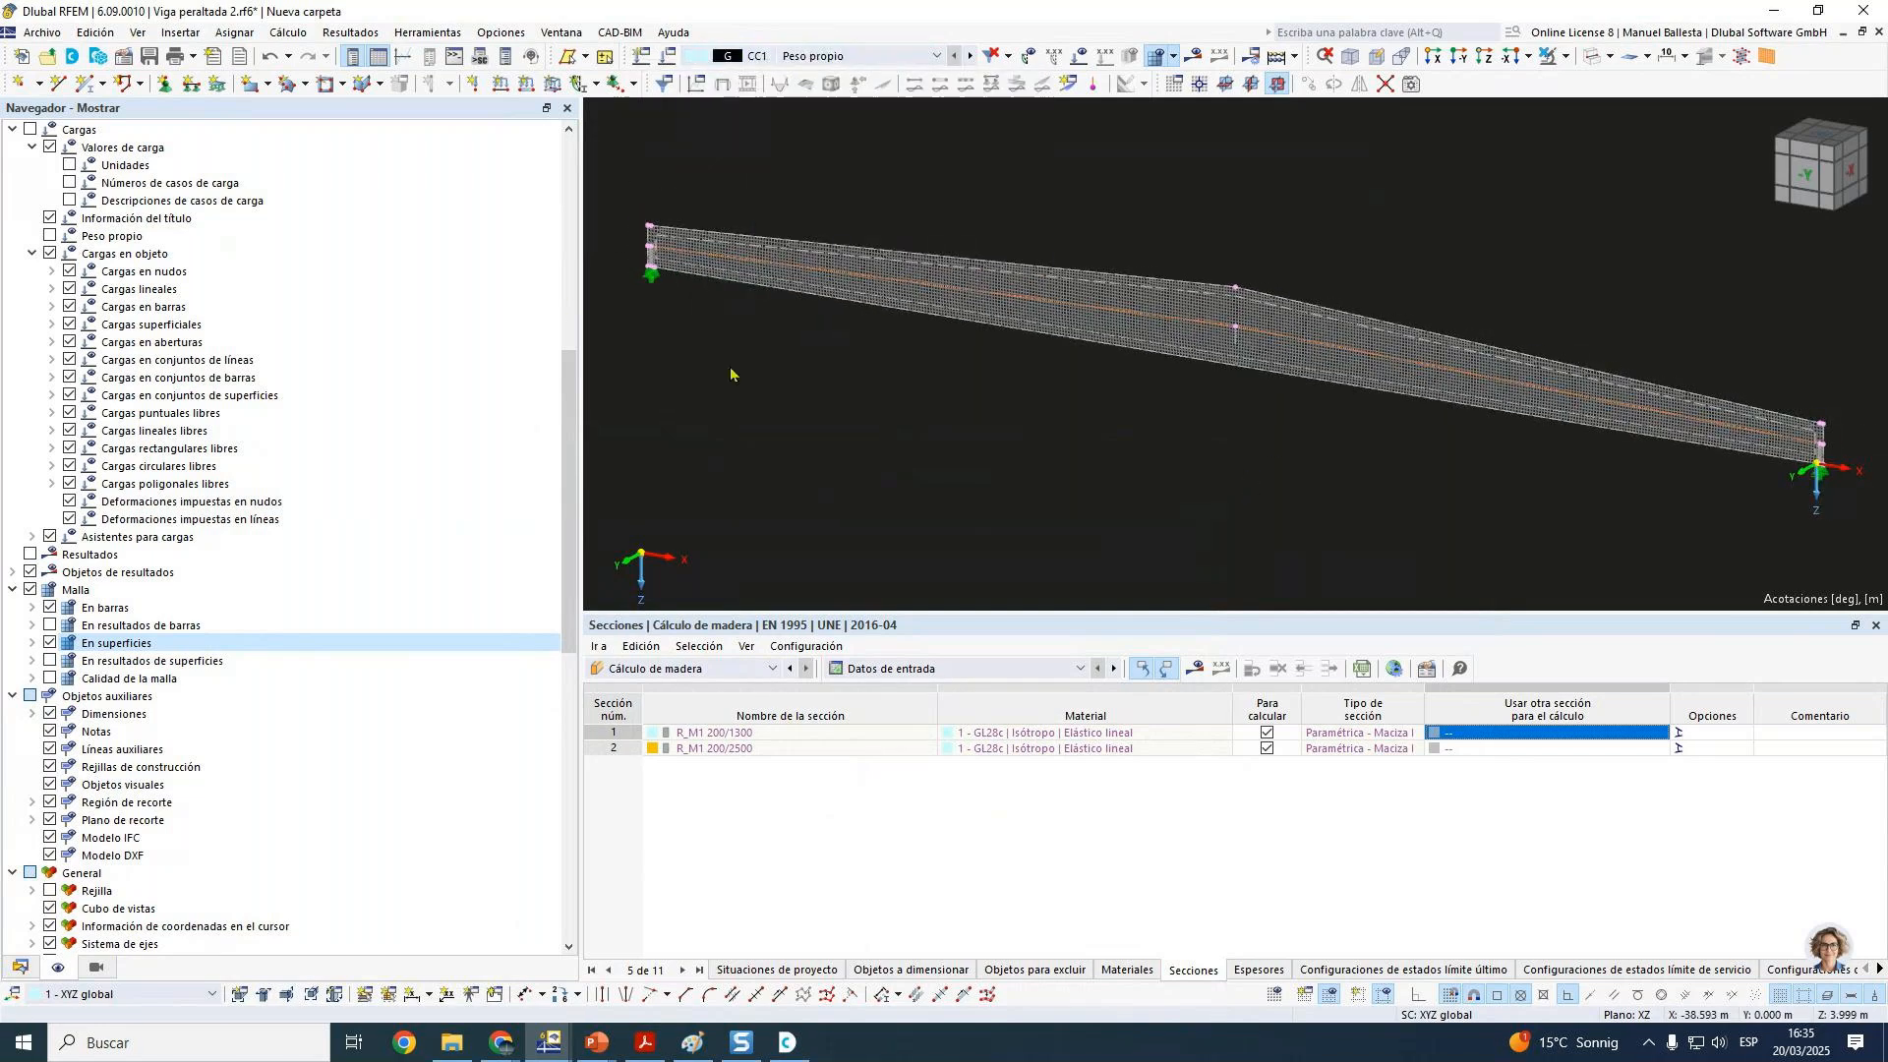
left_click(500, 86)
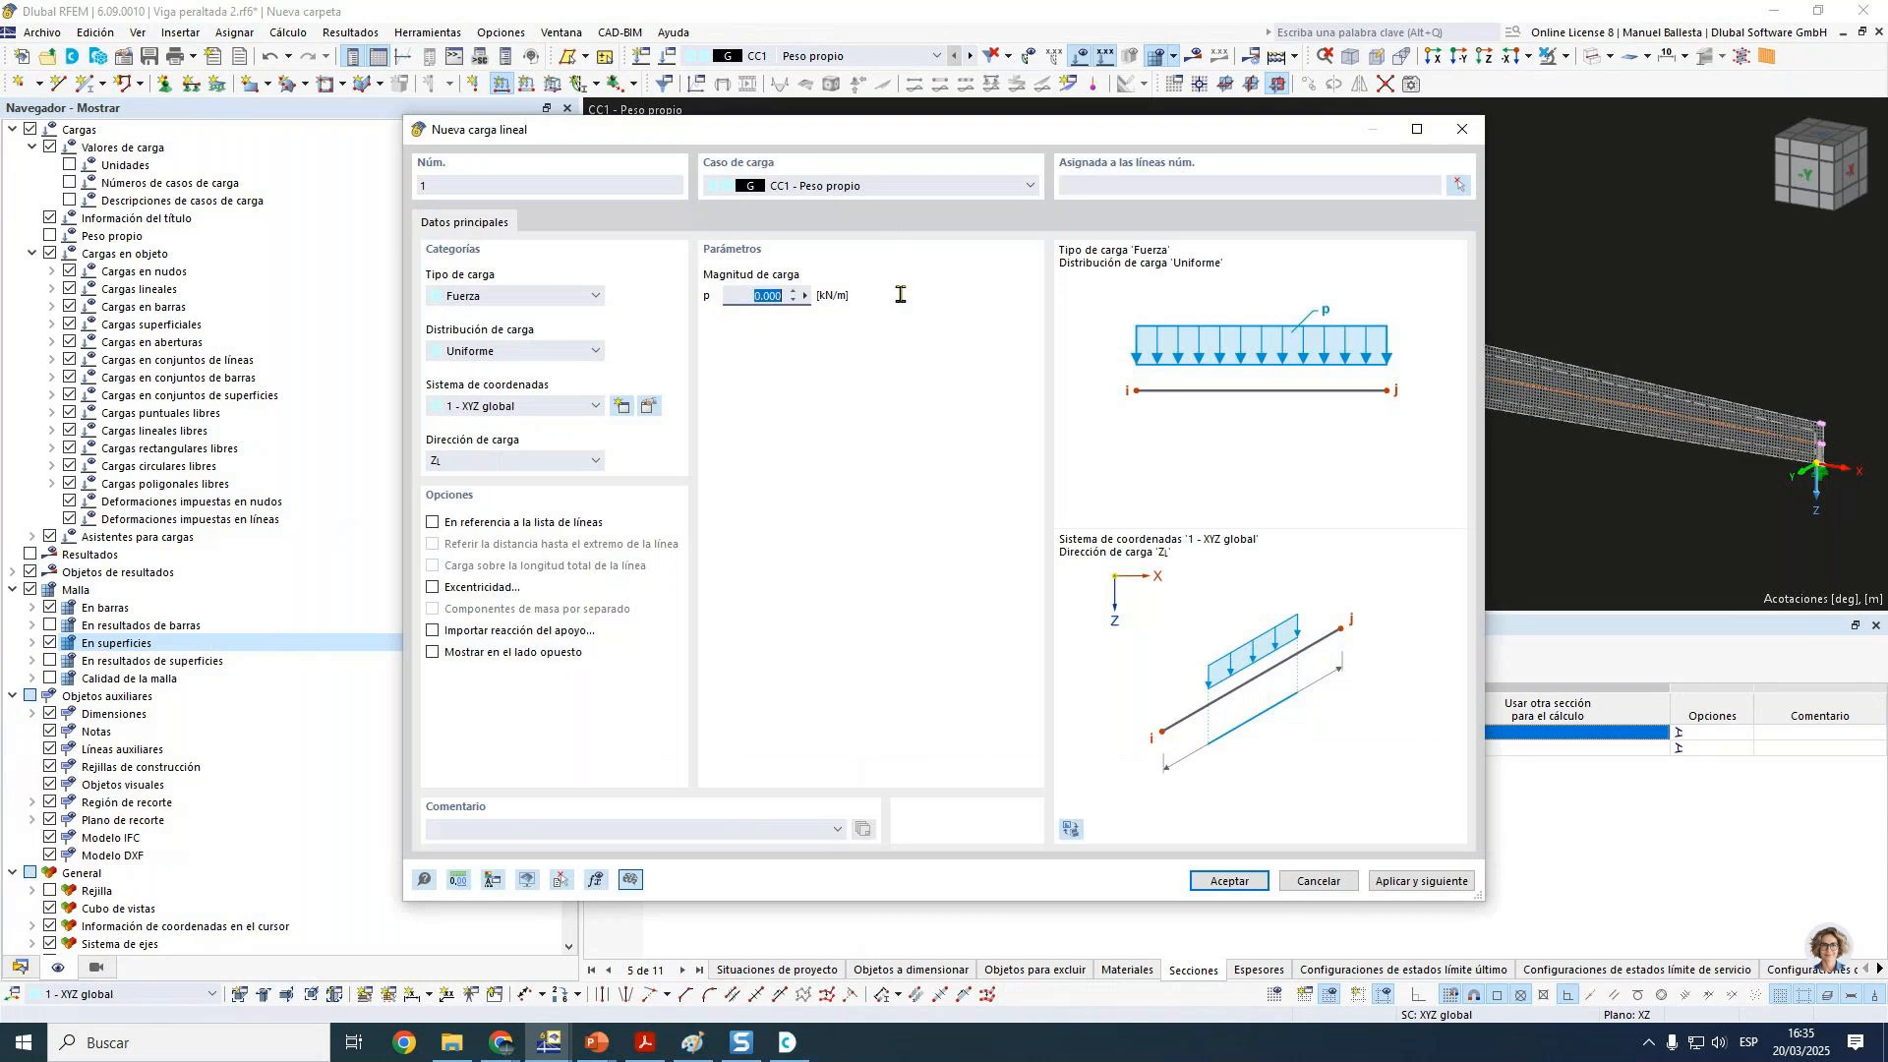
type("3")
left_click(1455, 187)
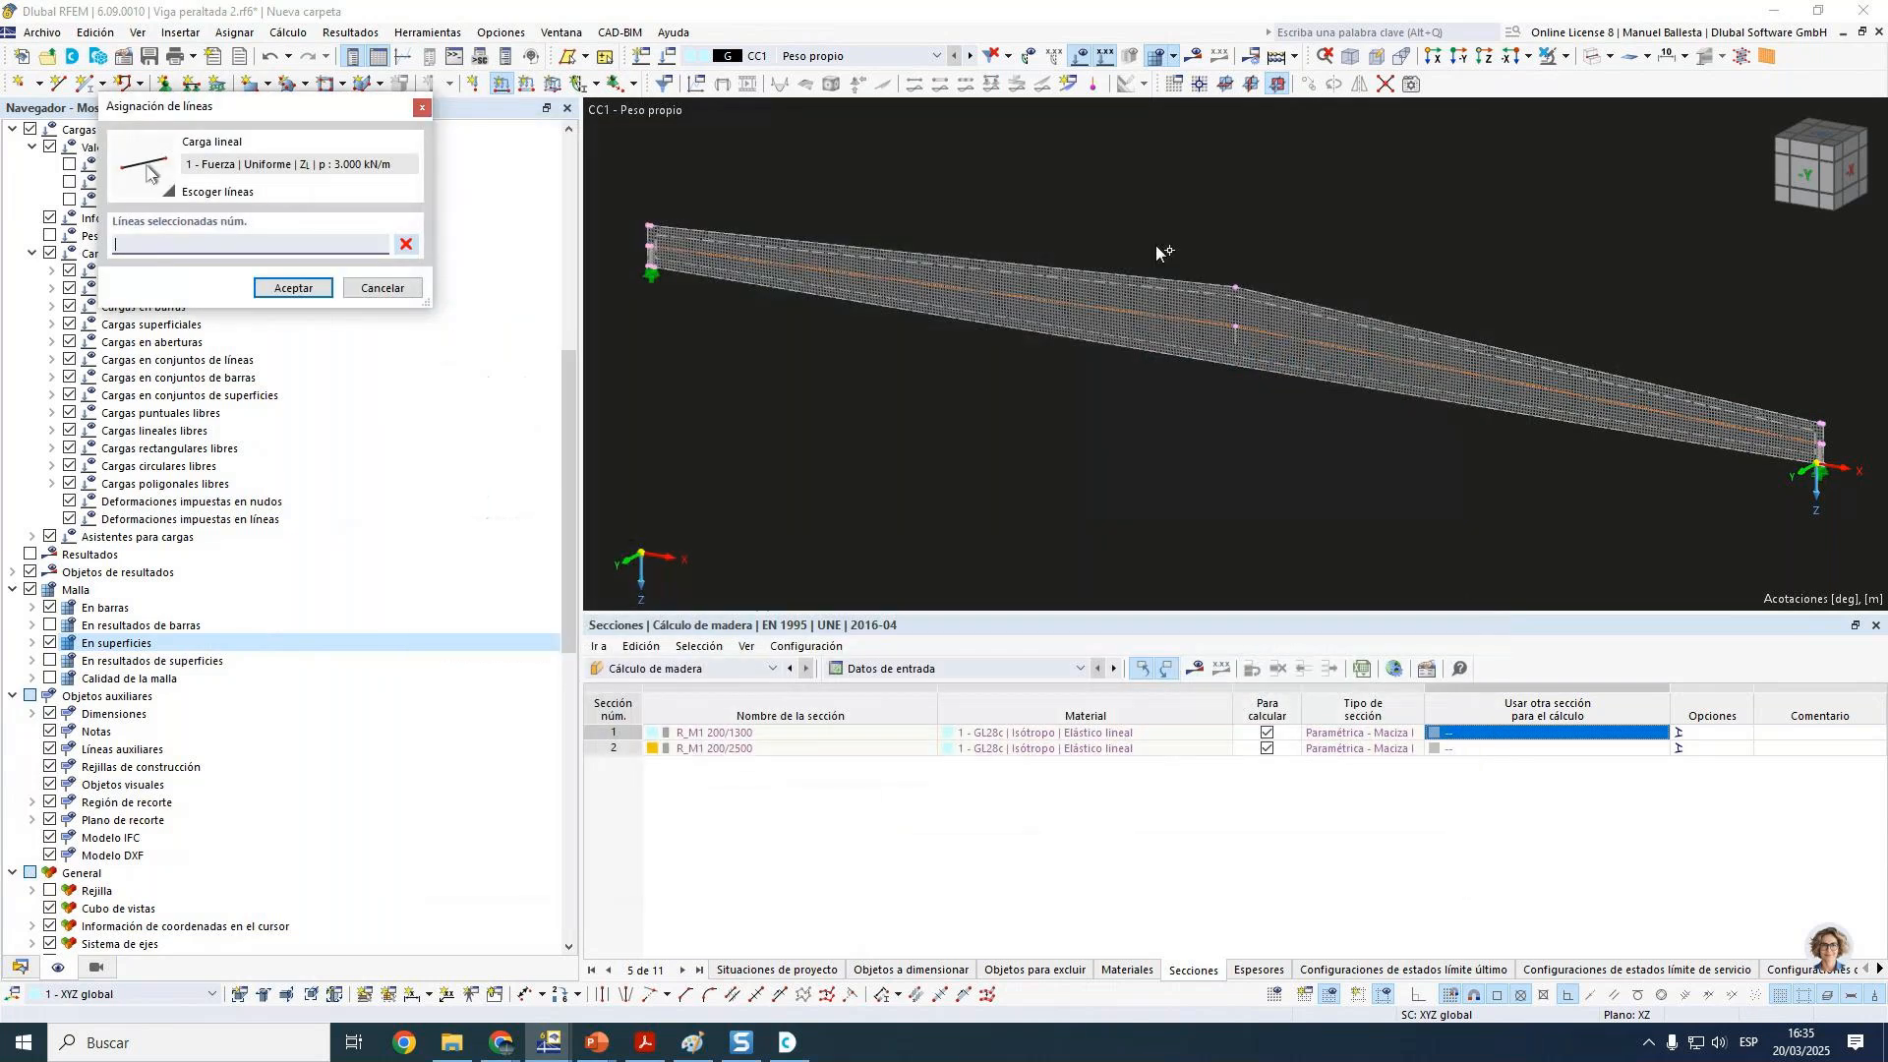
left_click(1176, 280)
left_click(1403, 324)
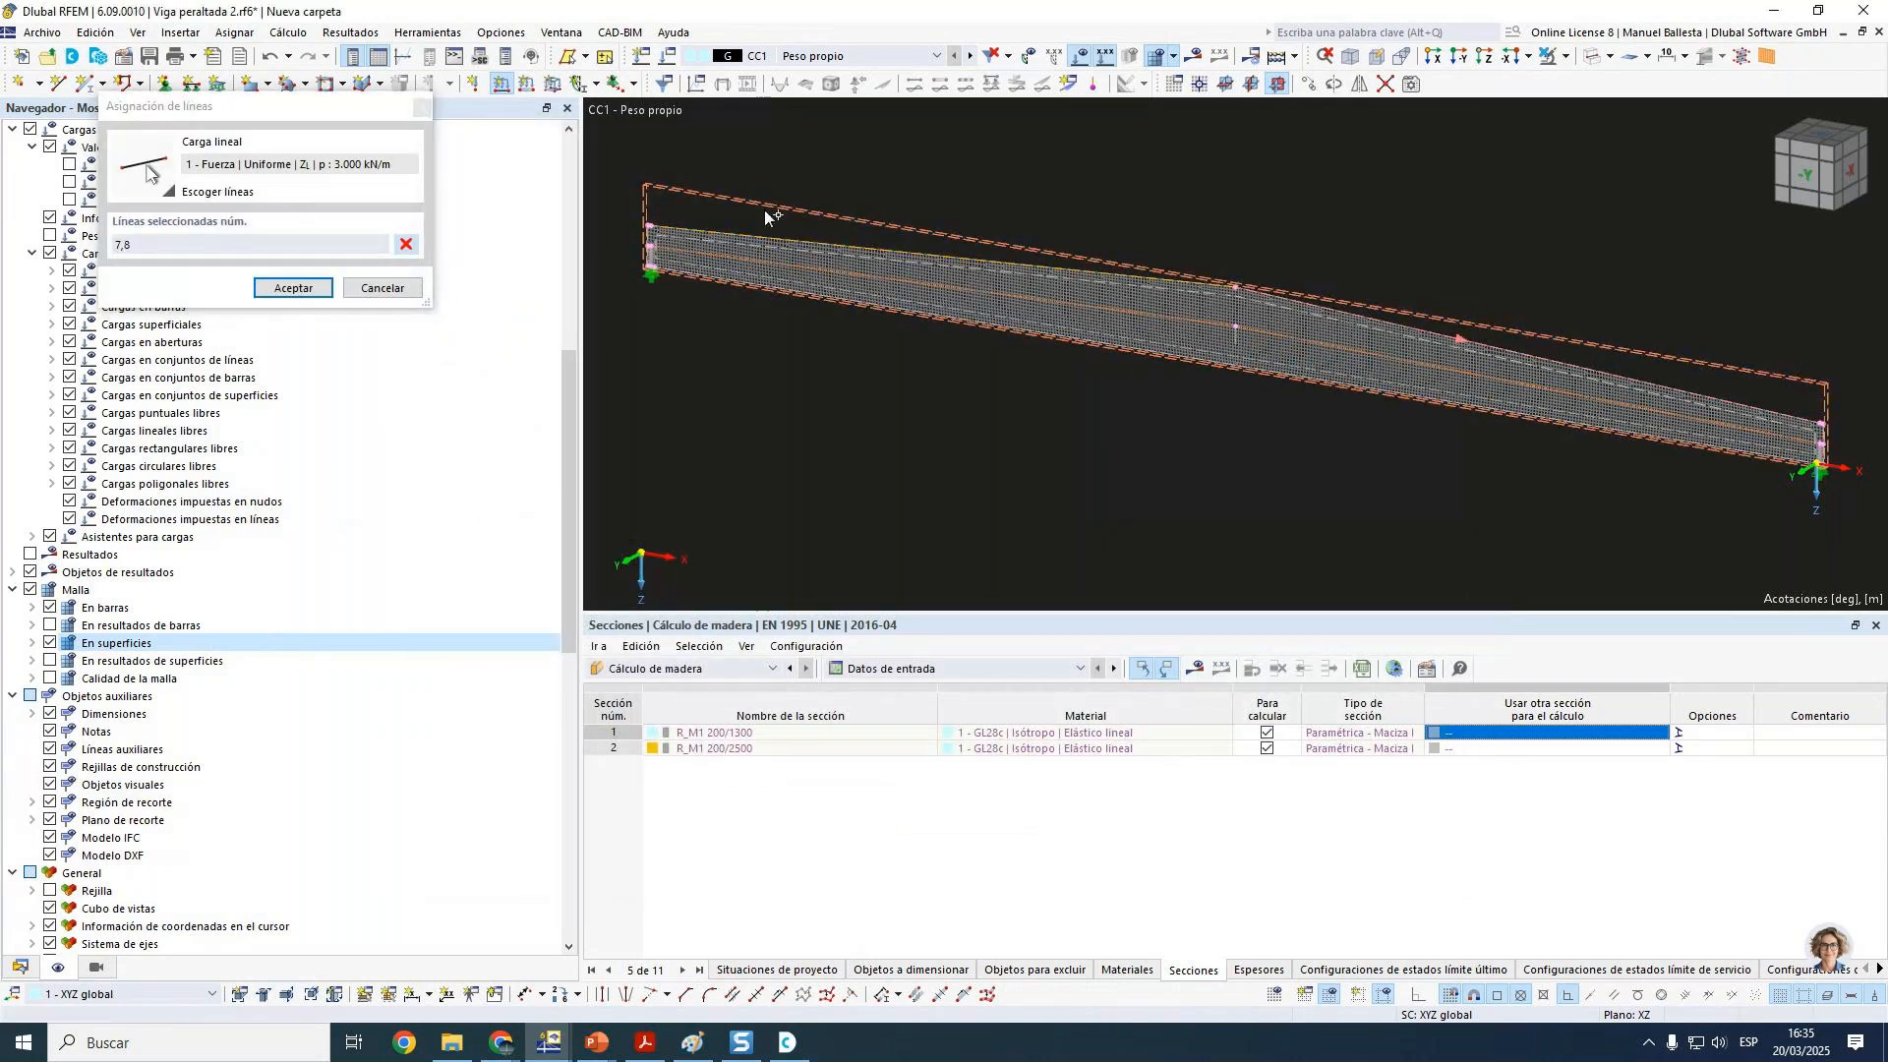
left_click(268, 291)
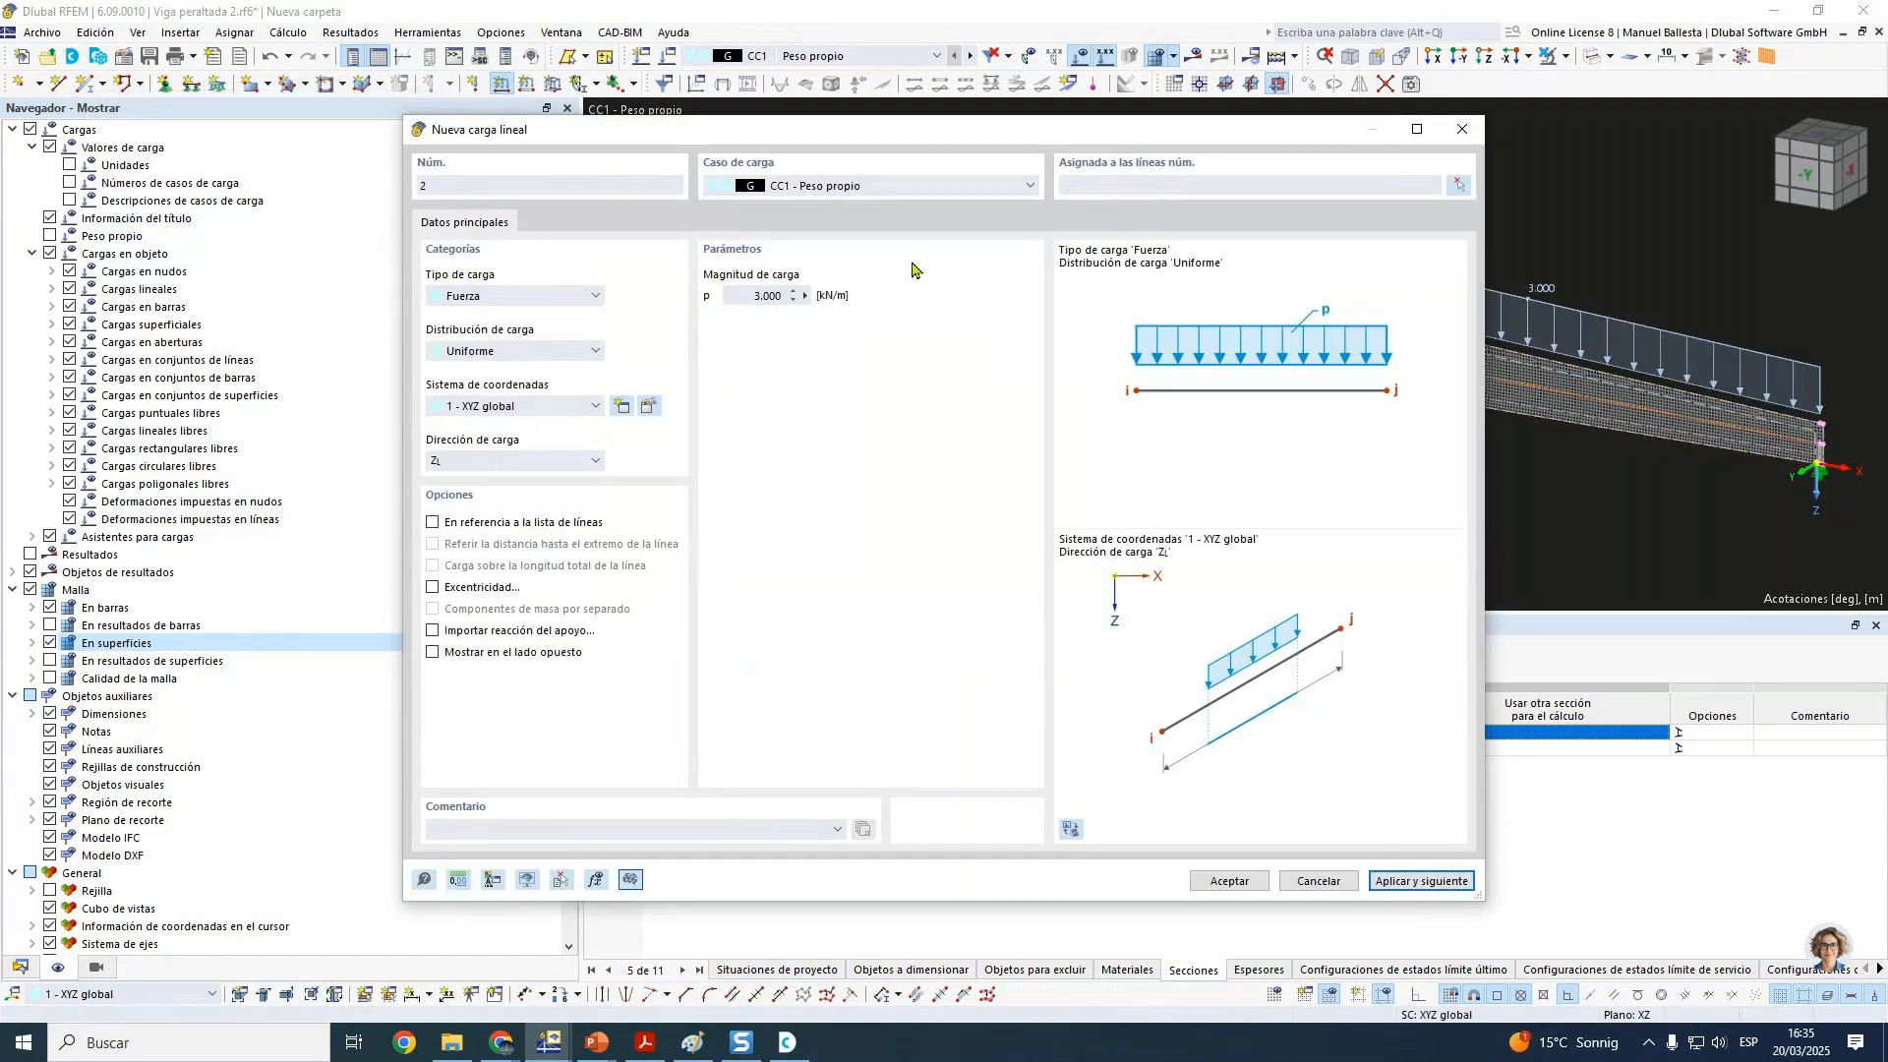
Step: In load case CC2 - Nieve, apply a uniform 3 kN/m vertical line load to the beam's two sloping upper edges
left_click(1459, 184)
left_click(1075, 272)
left_click(1363, 315)
left_click(314, 290)
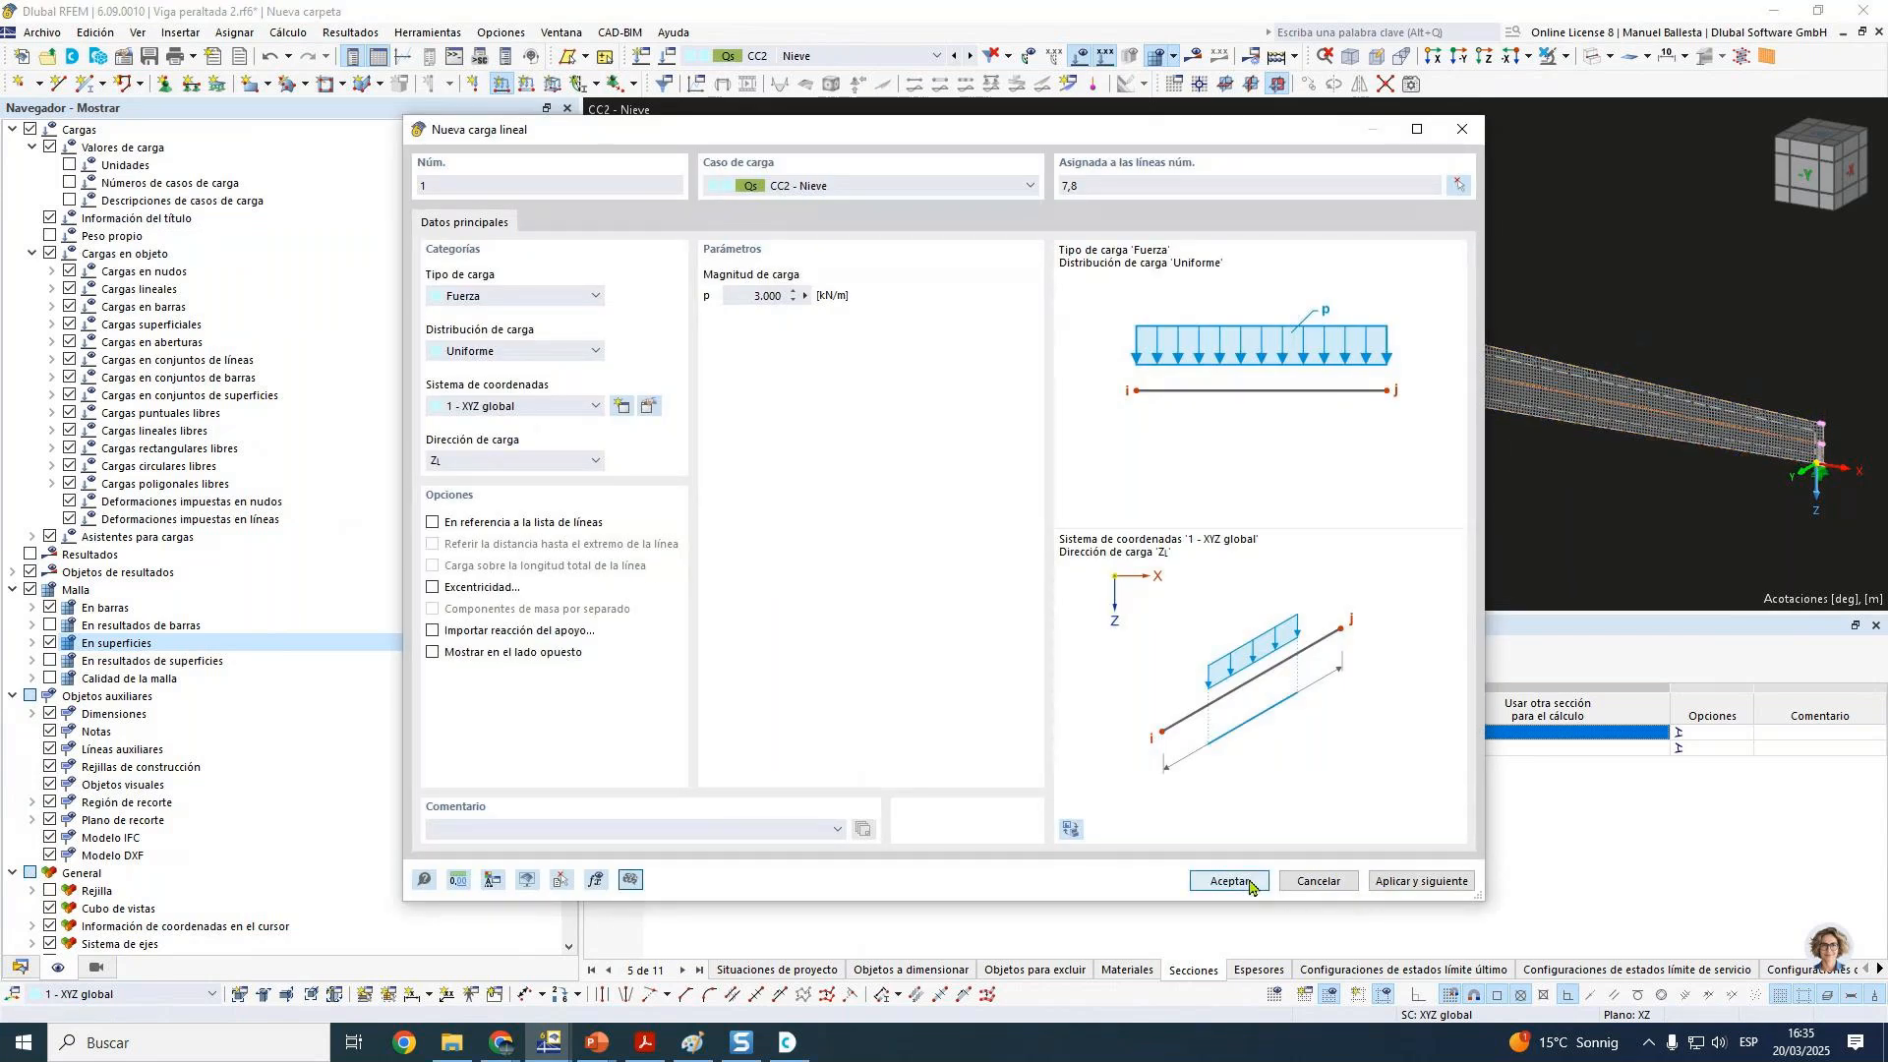
left_click(1229, 881)
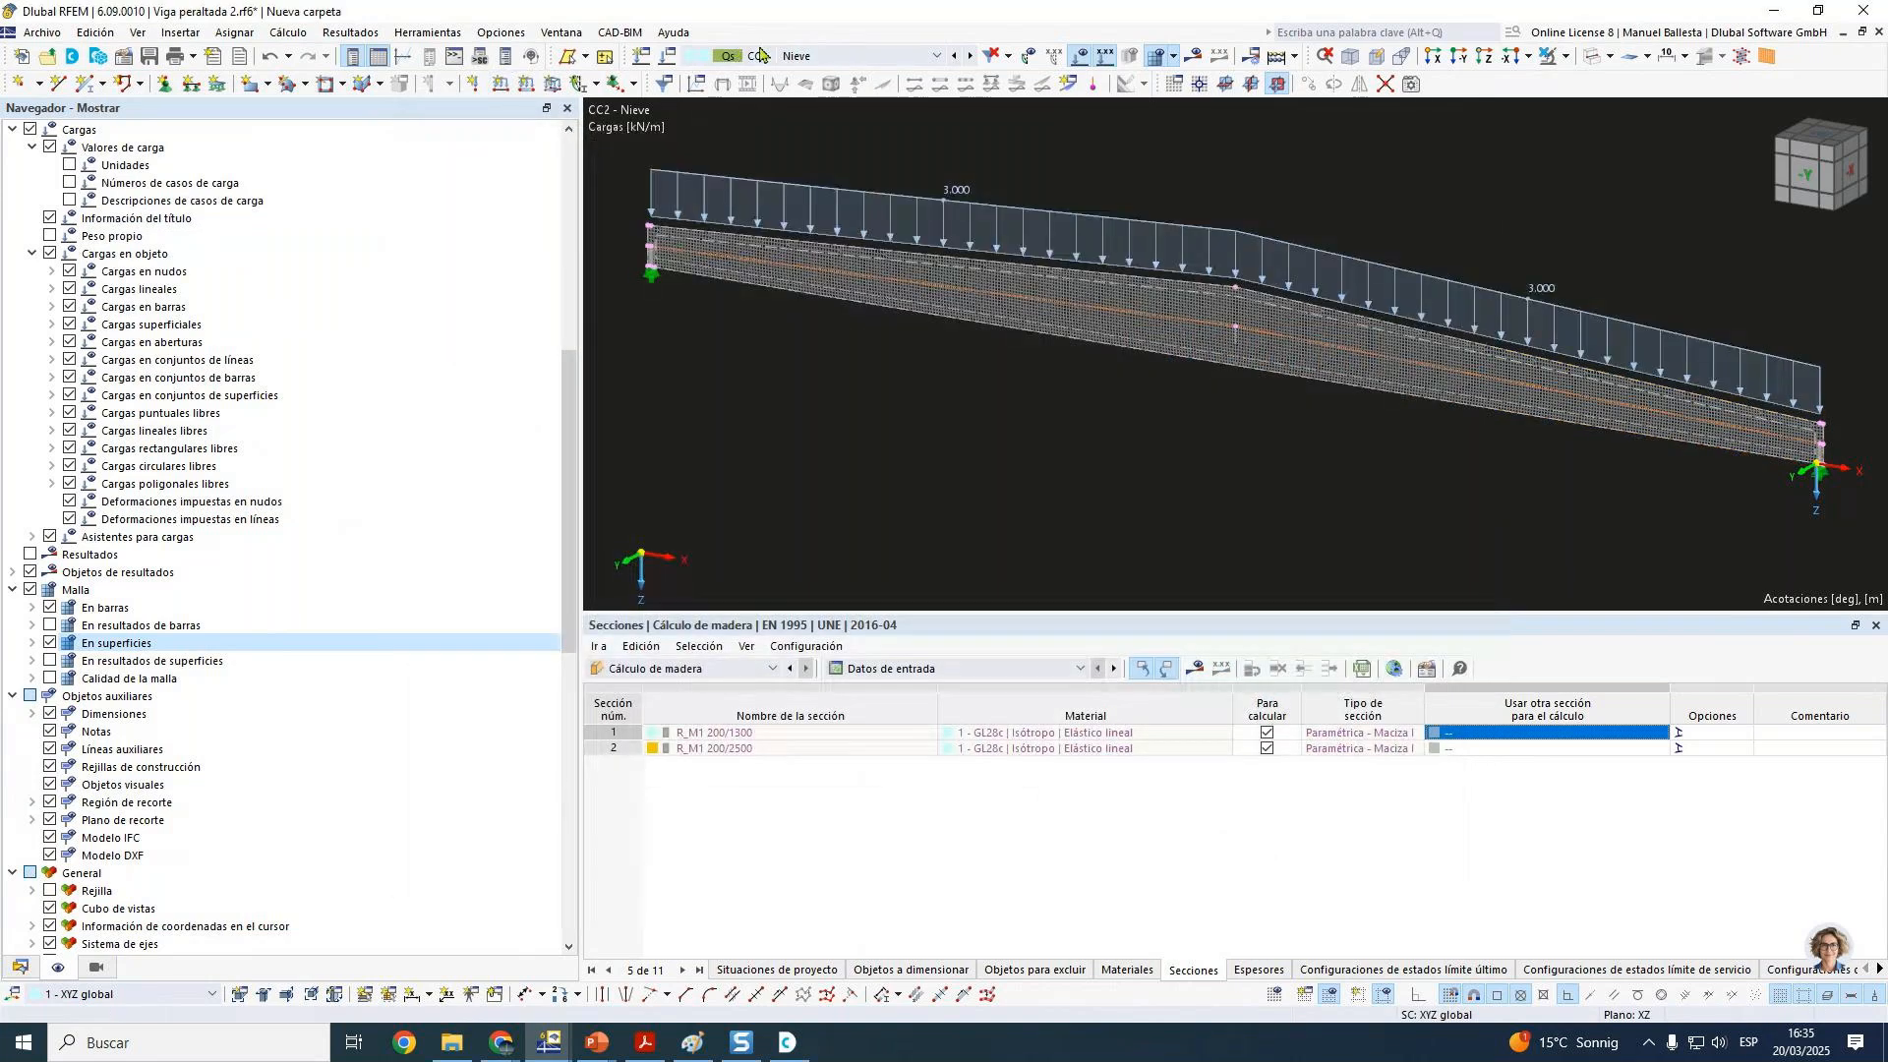
Step: Switch to load combination CO2 (1.35 * CC1 + 1.50 * CC2), then calculate and display its results
left_click(762, 55)
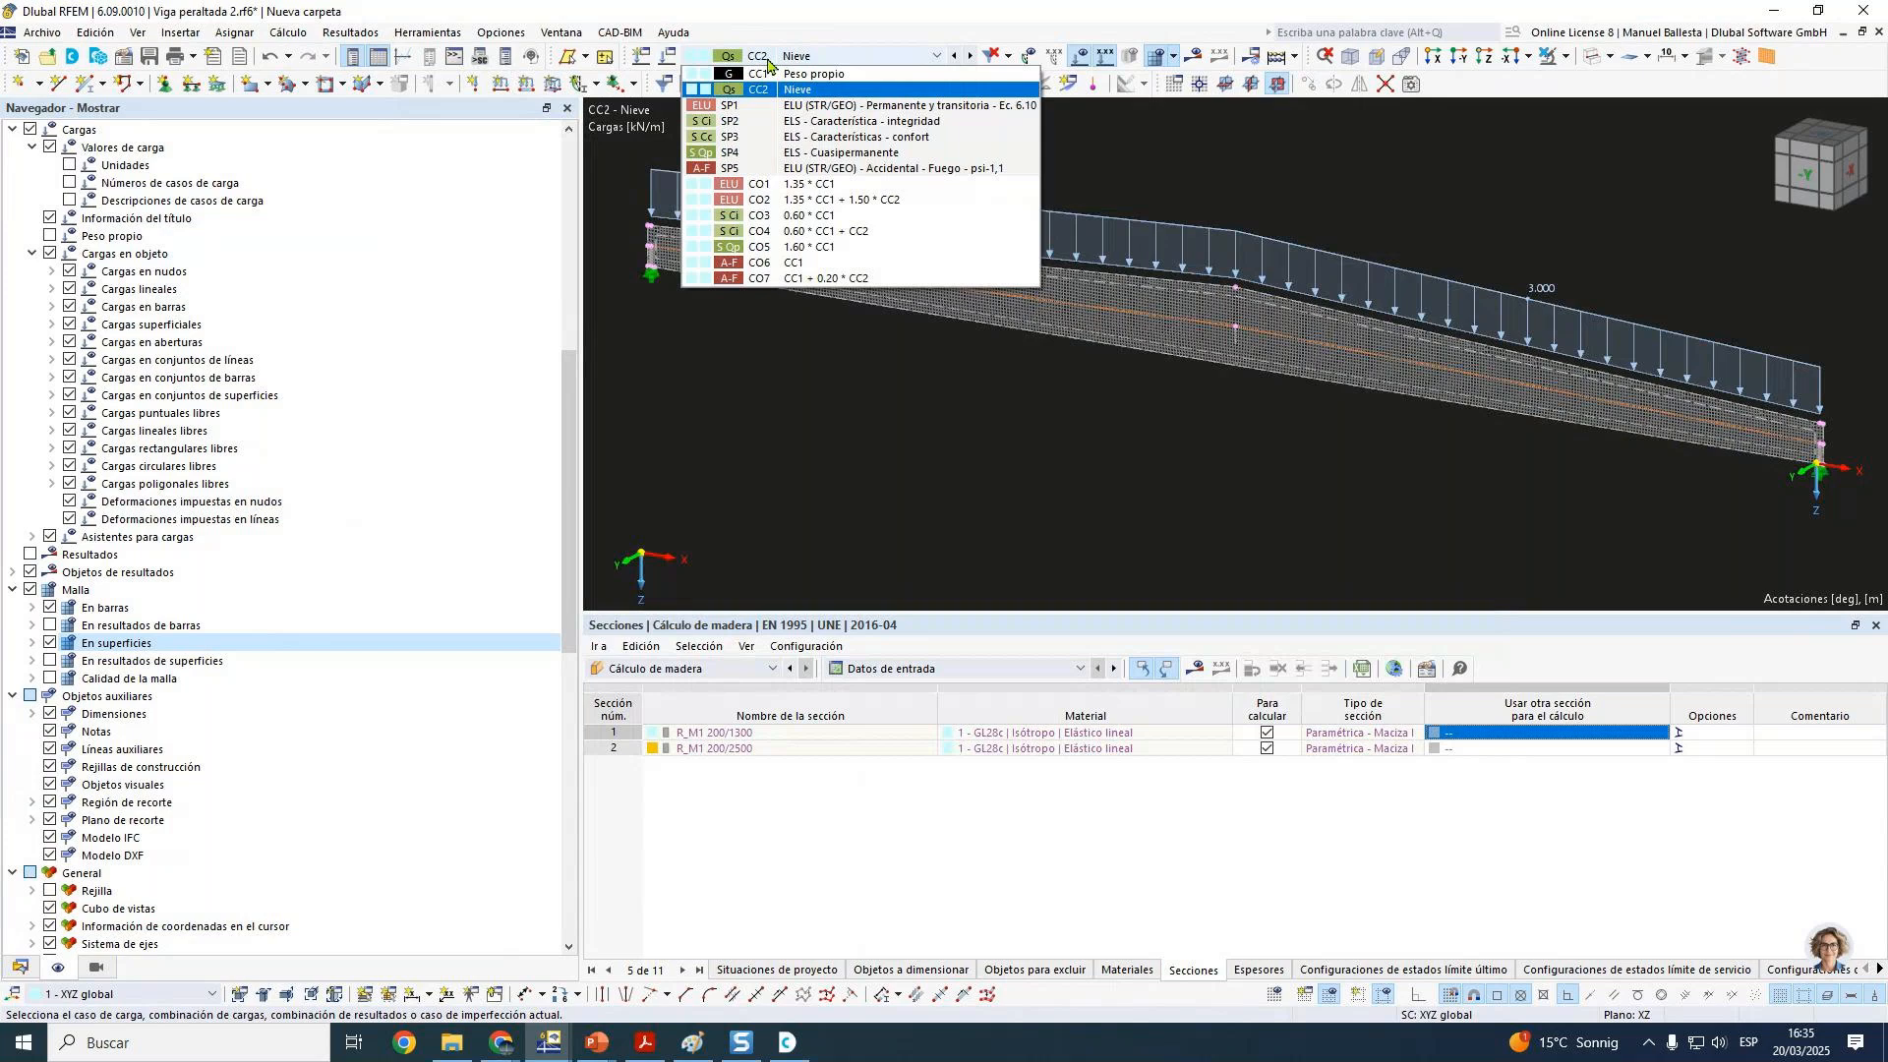
left_click(825, 201)
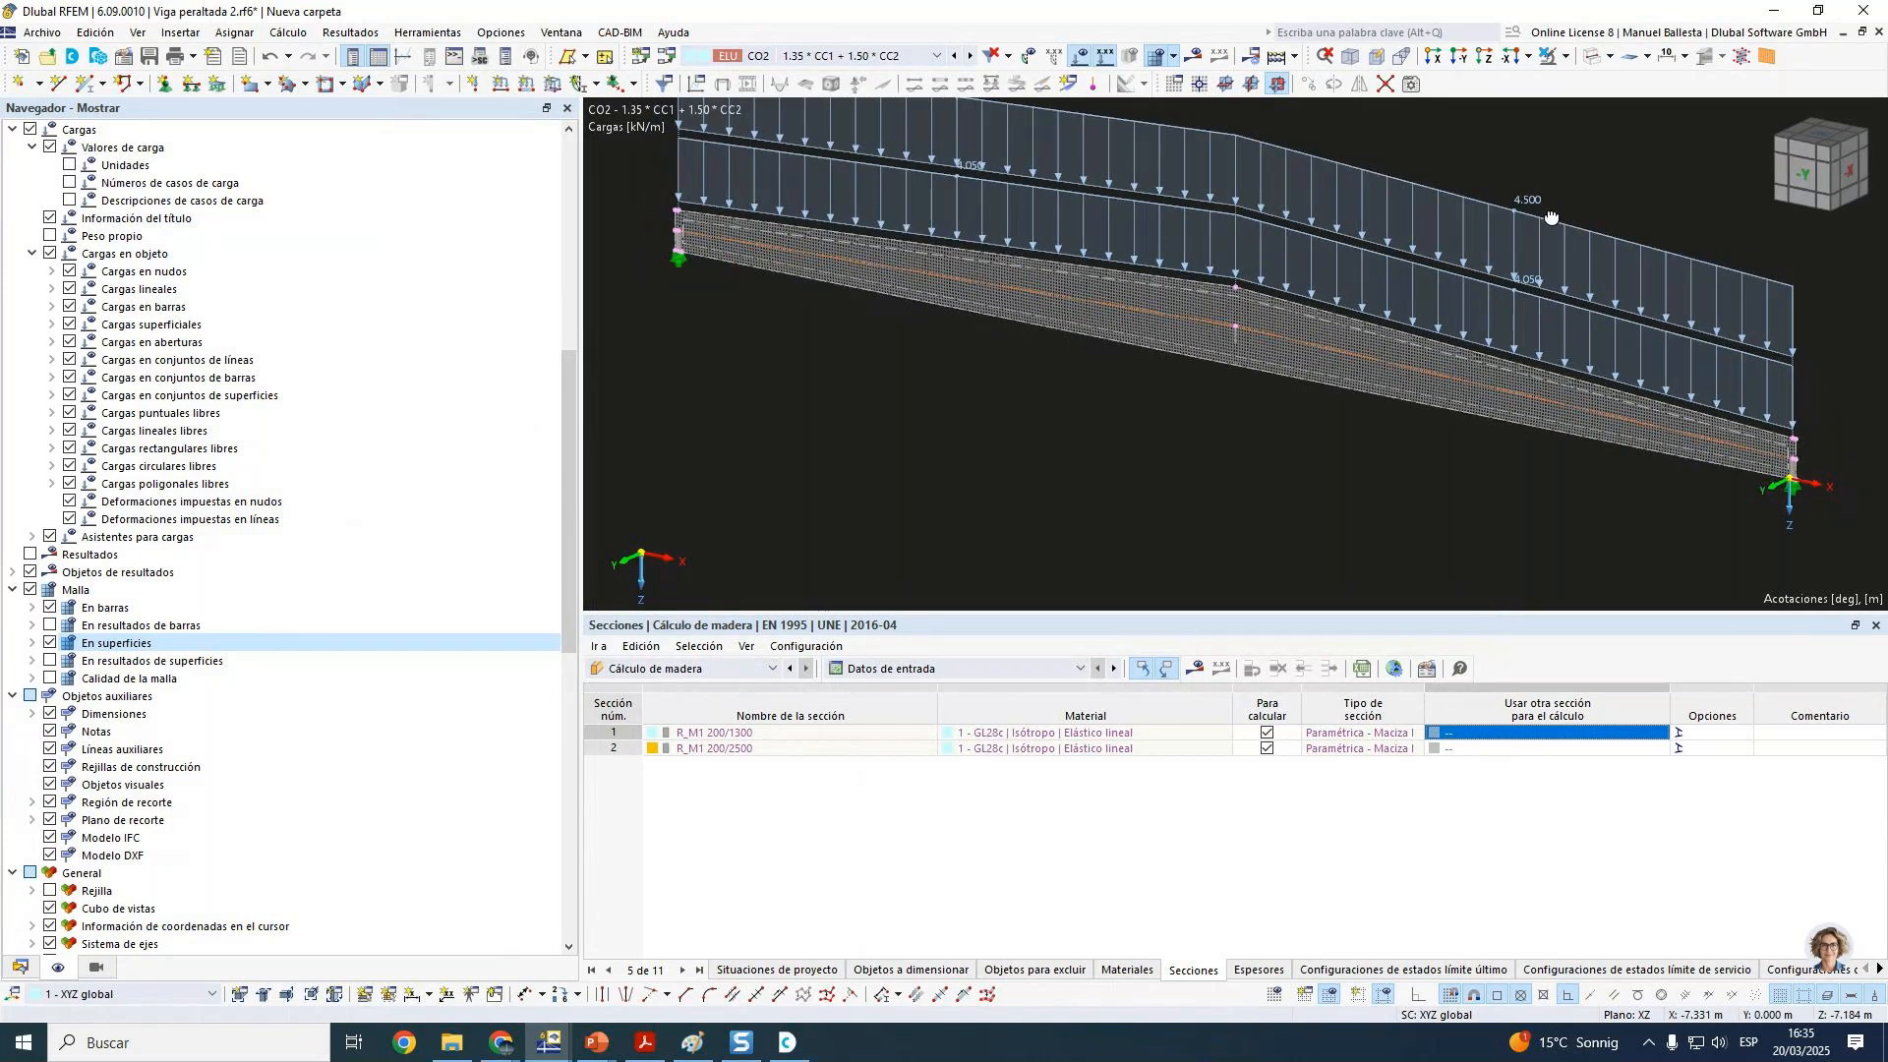
middle_click_drag(1551, 217, 1555, 224, "ctrl")
key("F8")
middle_click_drag(1199, 398, 1248, 398, "ctrl")
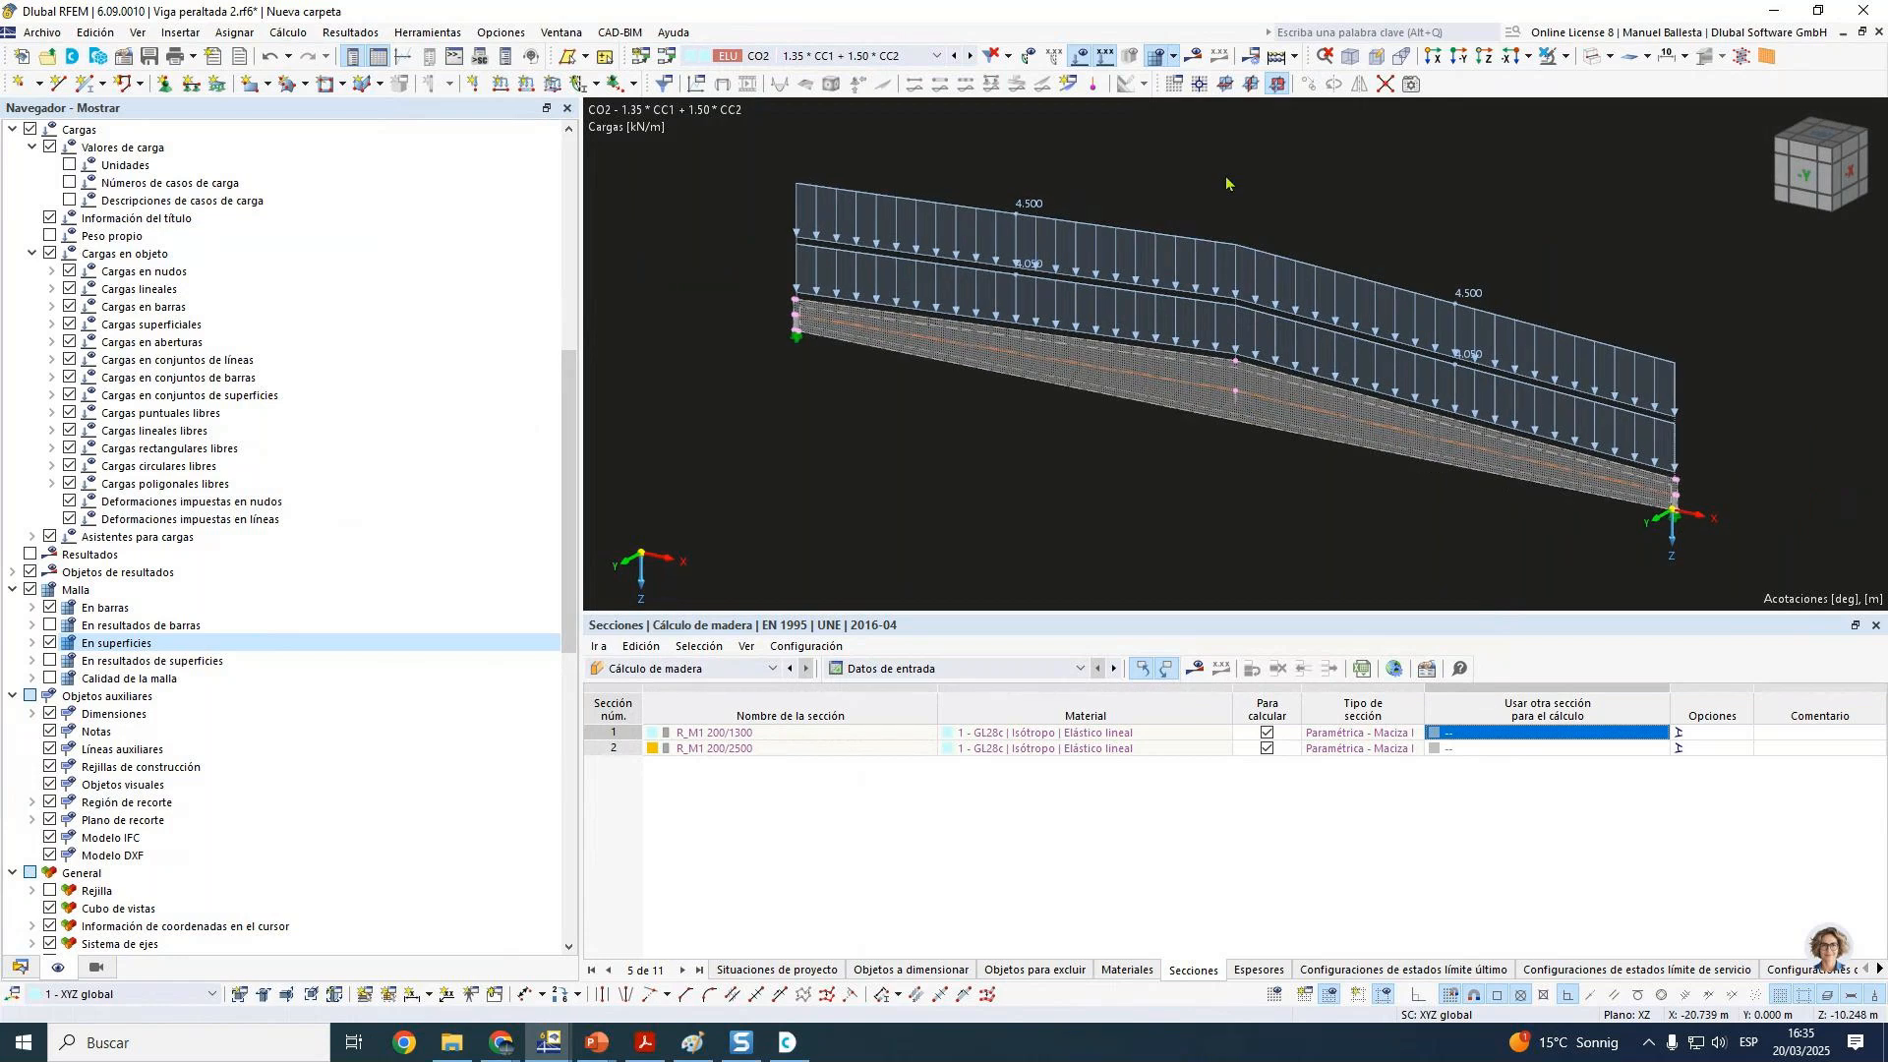
left_click(1198, 63)
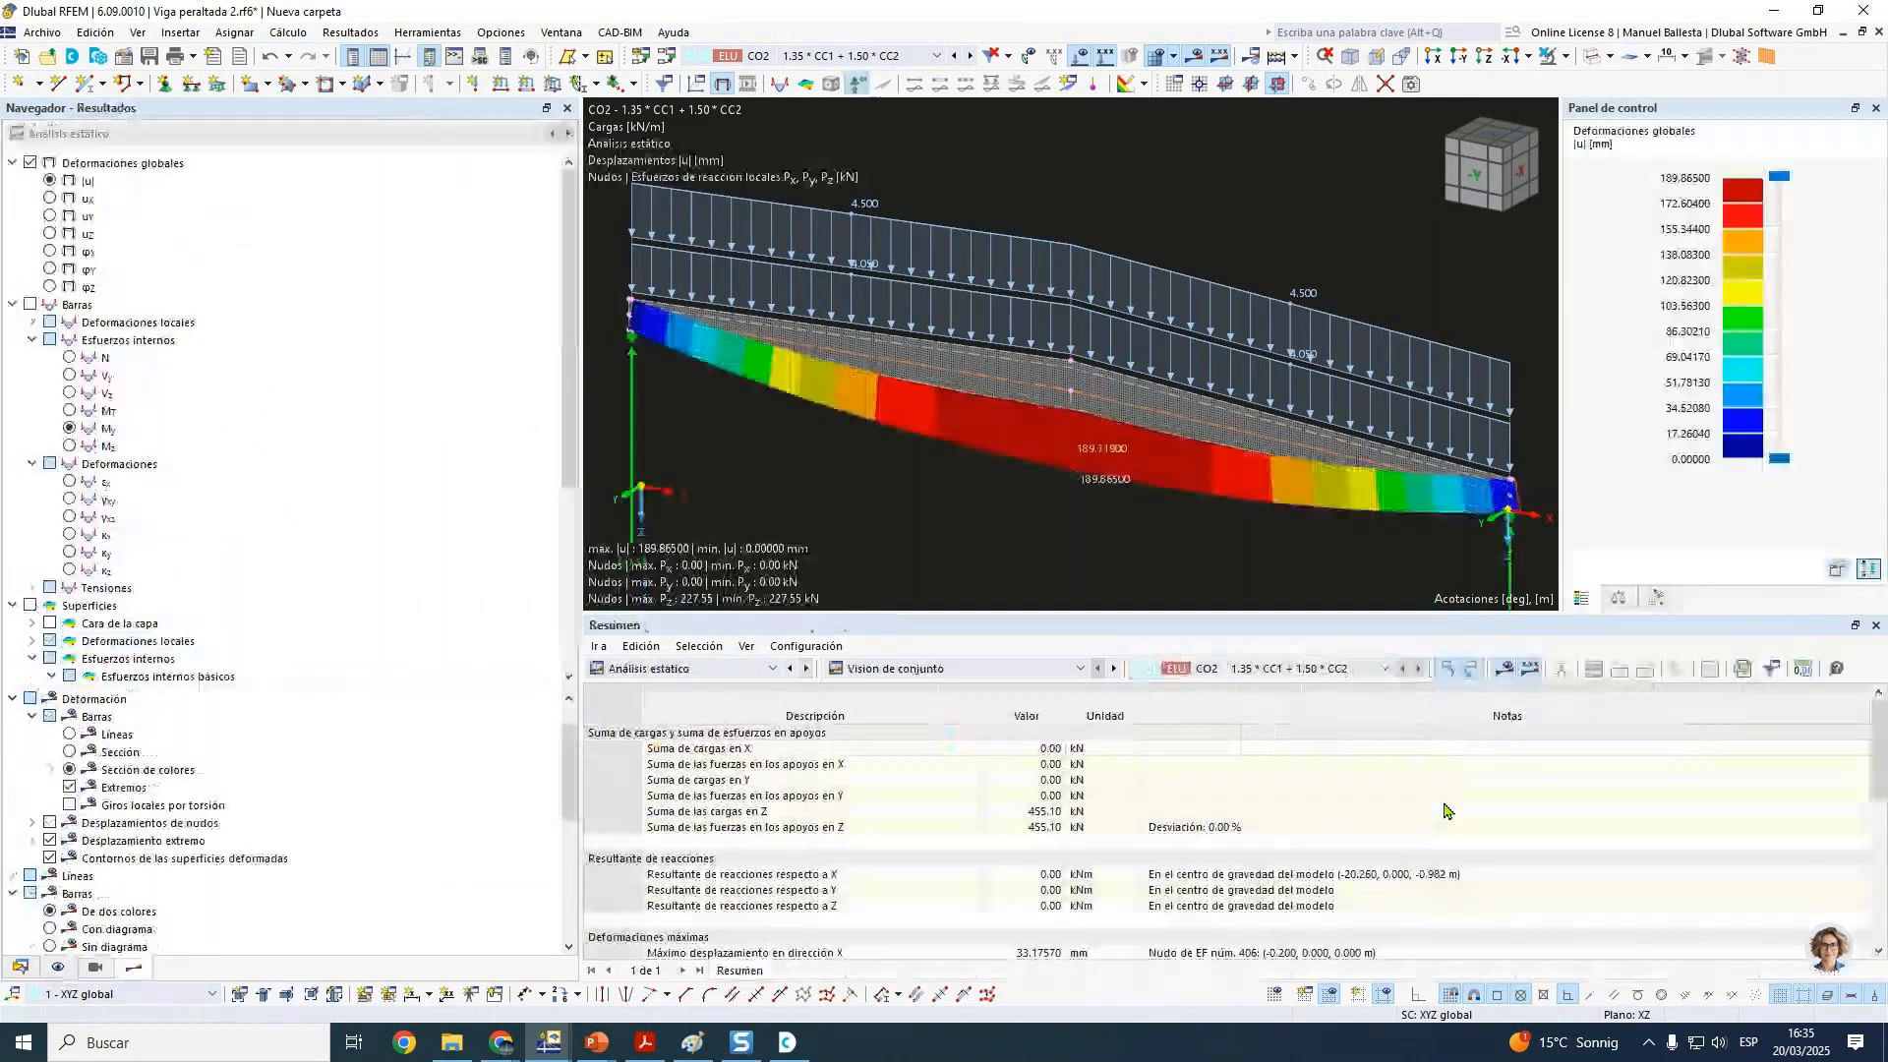
Step: Isolate the beam's surface in visibility mode and inspect its global deformation near the ridge
scroll(929, 536, "down", 2)
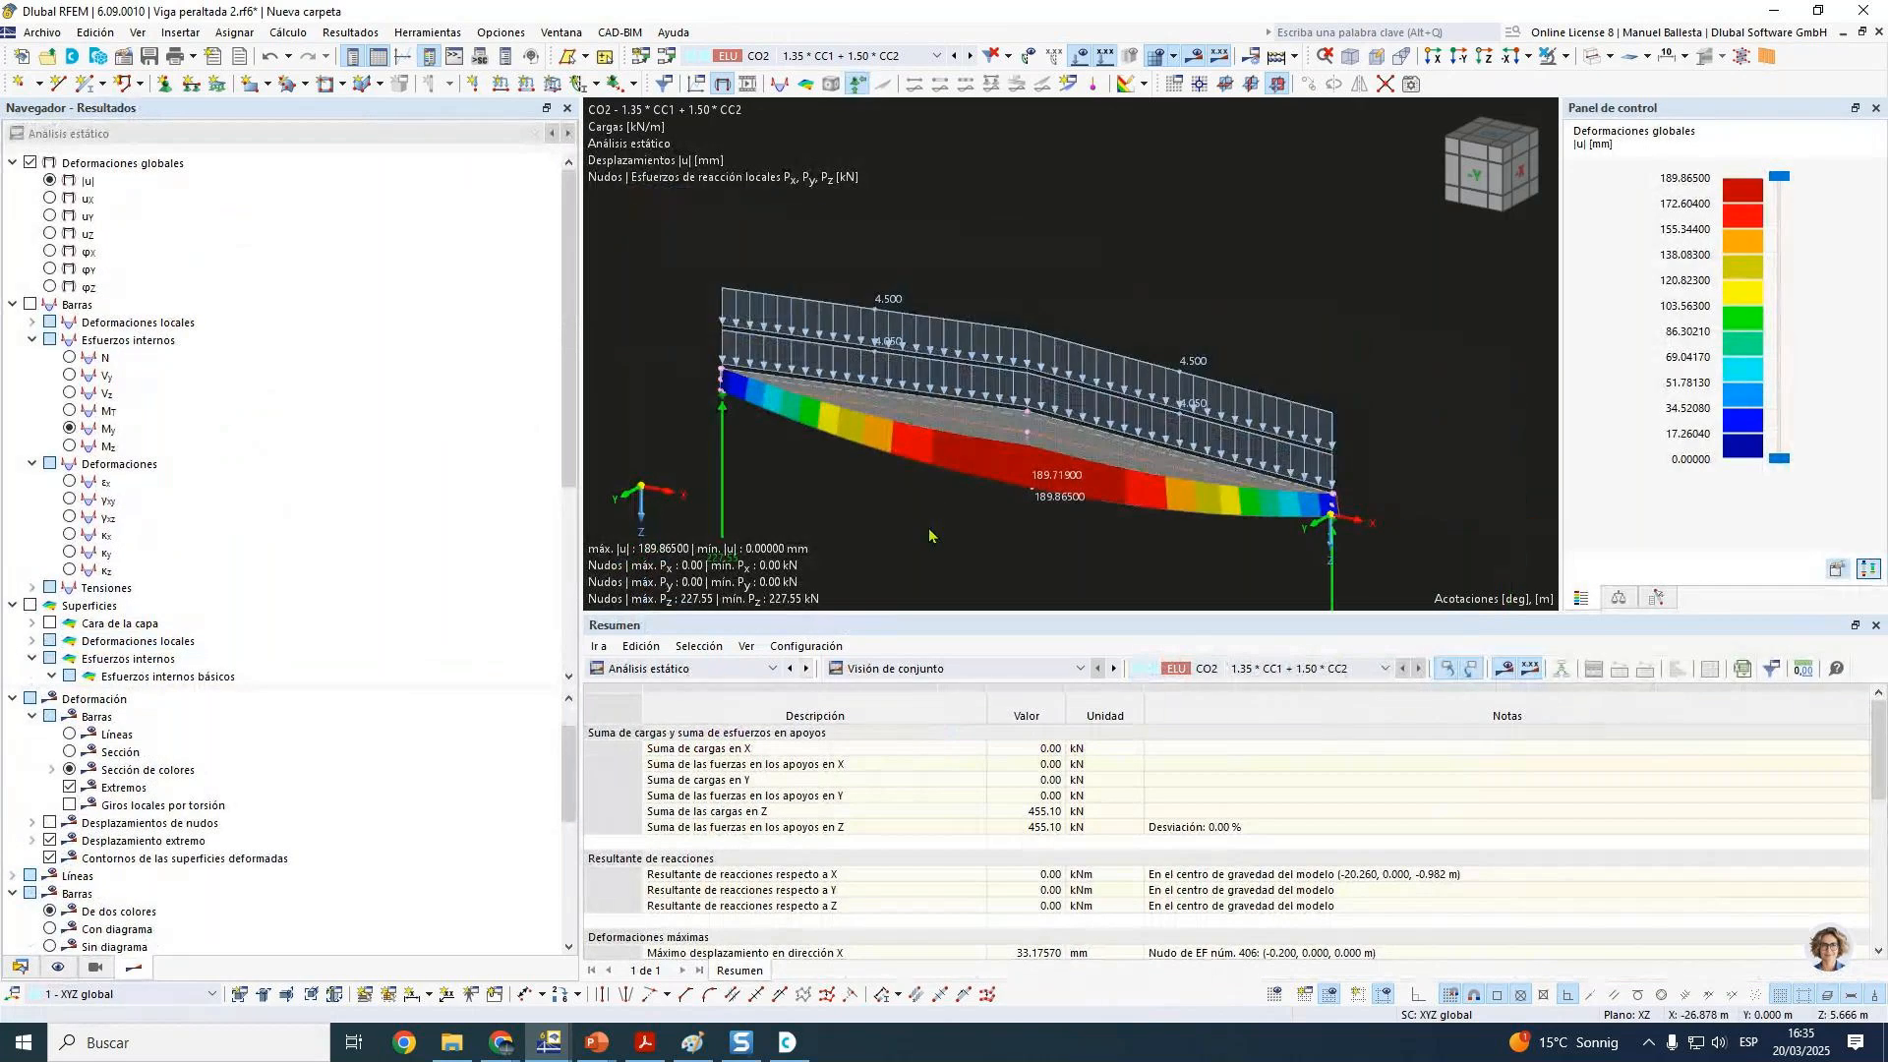
middle_click_drag(929, 536, 973, 401)
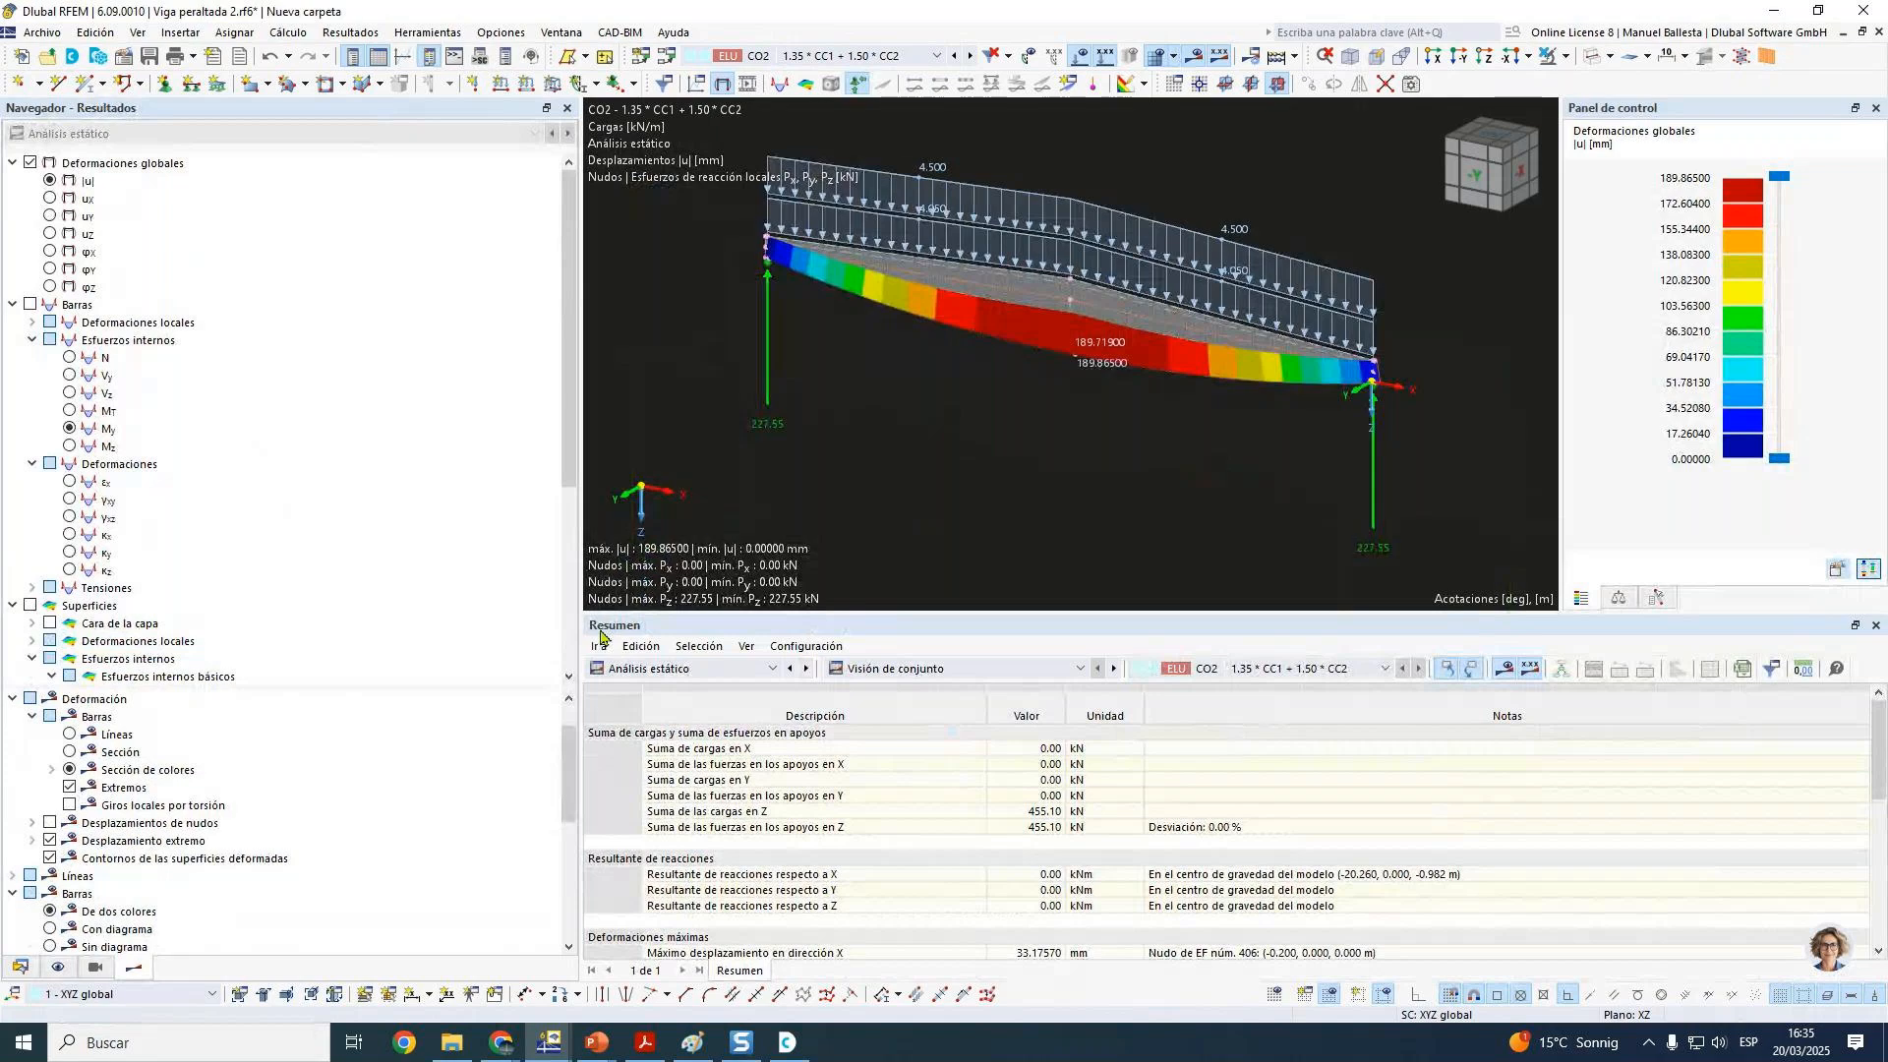
scroll(1098, 314, "up", 4)
left_click(1097, 315)
left_click(1564, 56)
left_click(1583, 86)
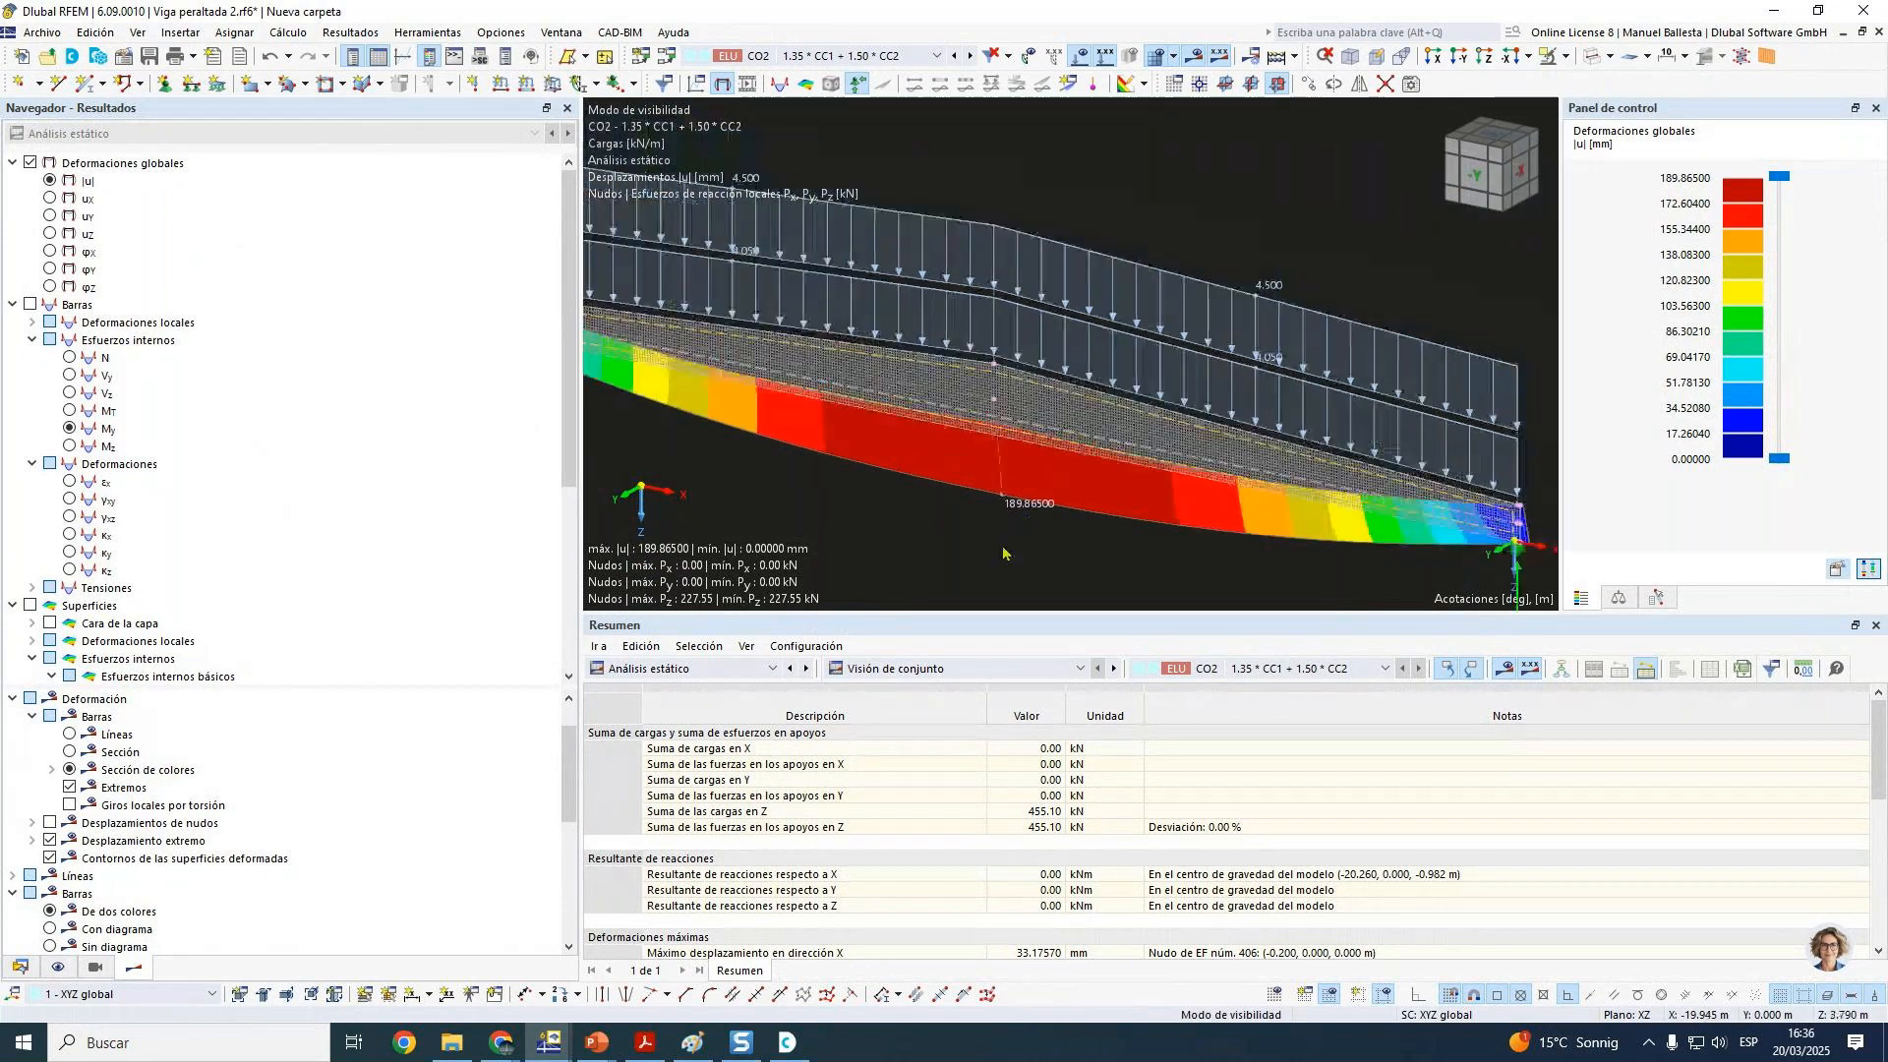
scroll(915, 193, "up", 3)
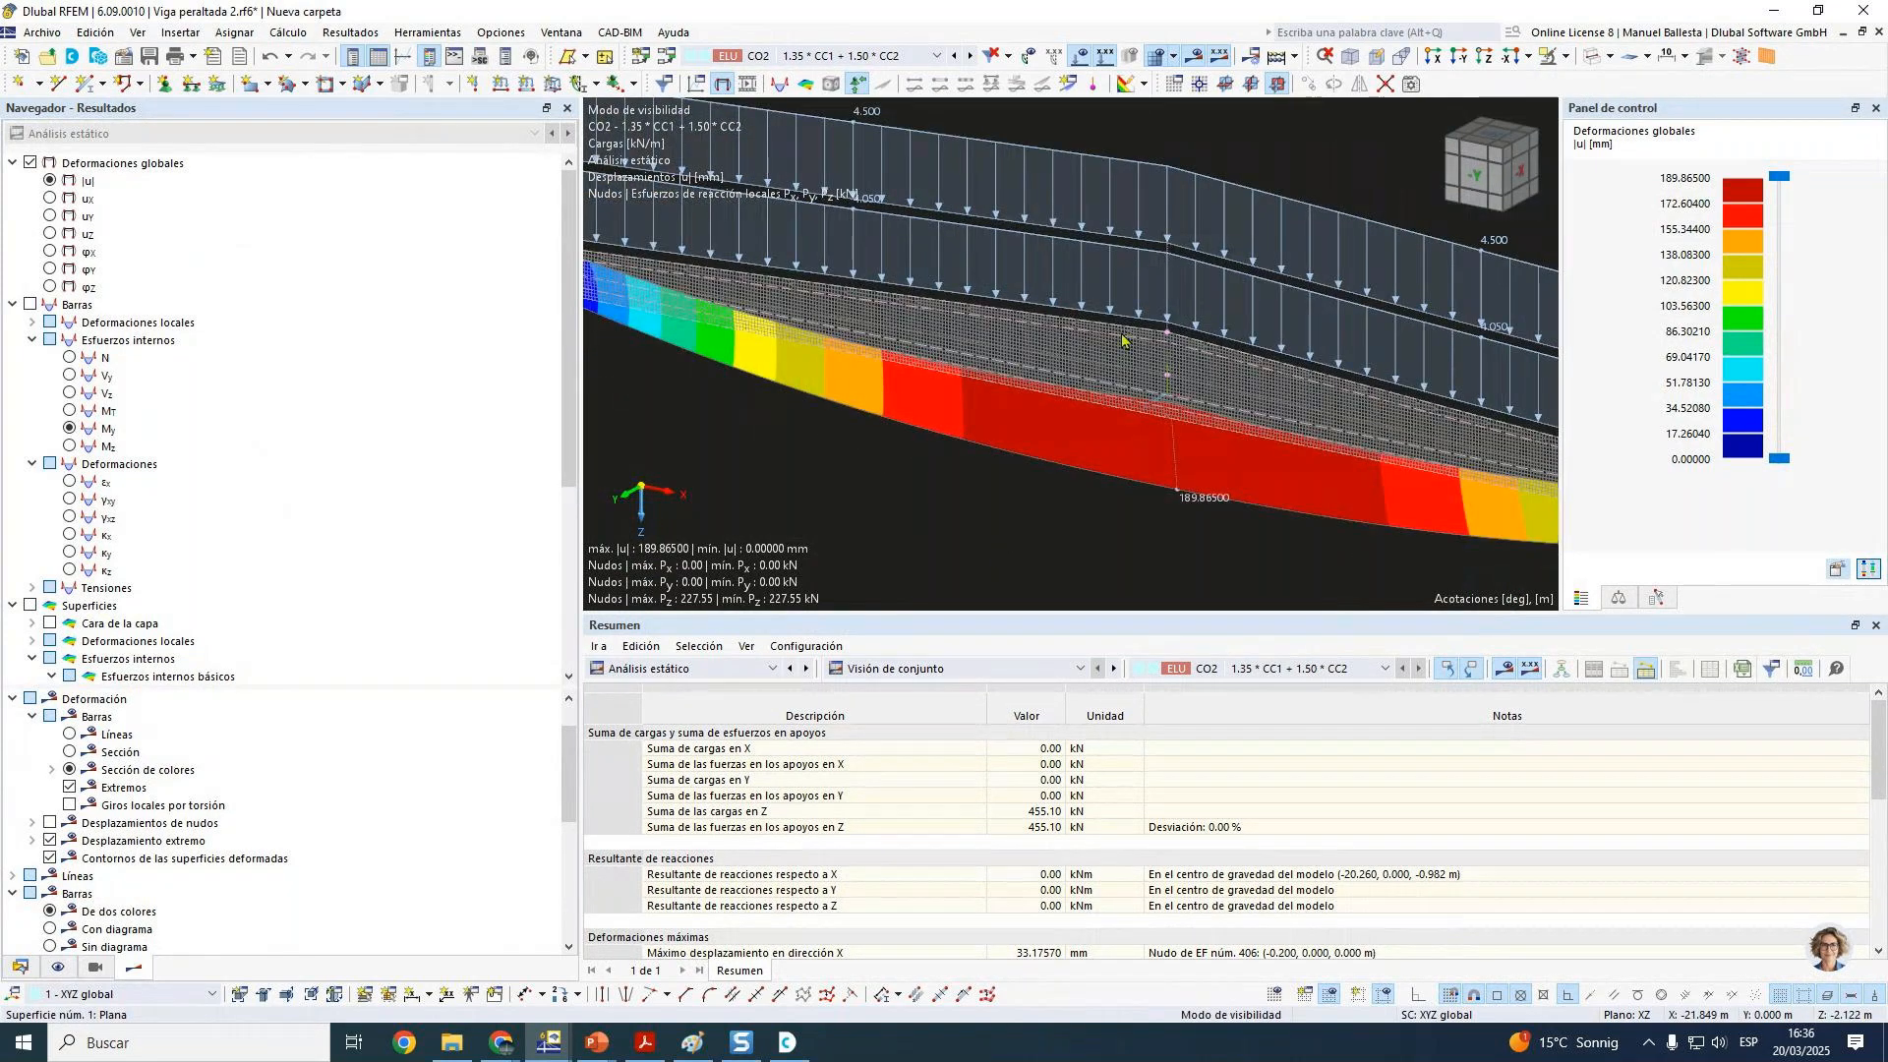
scroll(1126, 347, "up", 2)
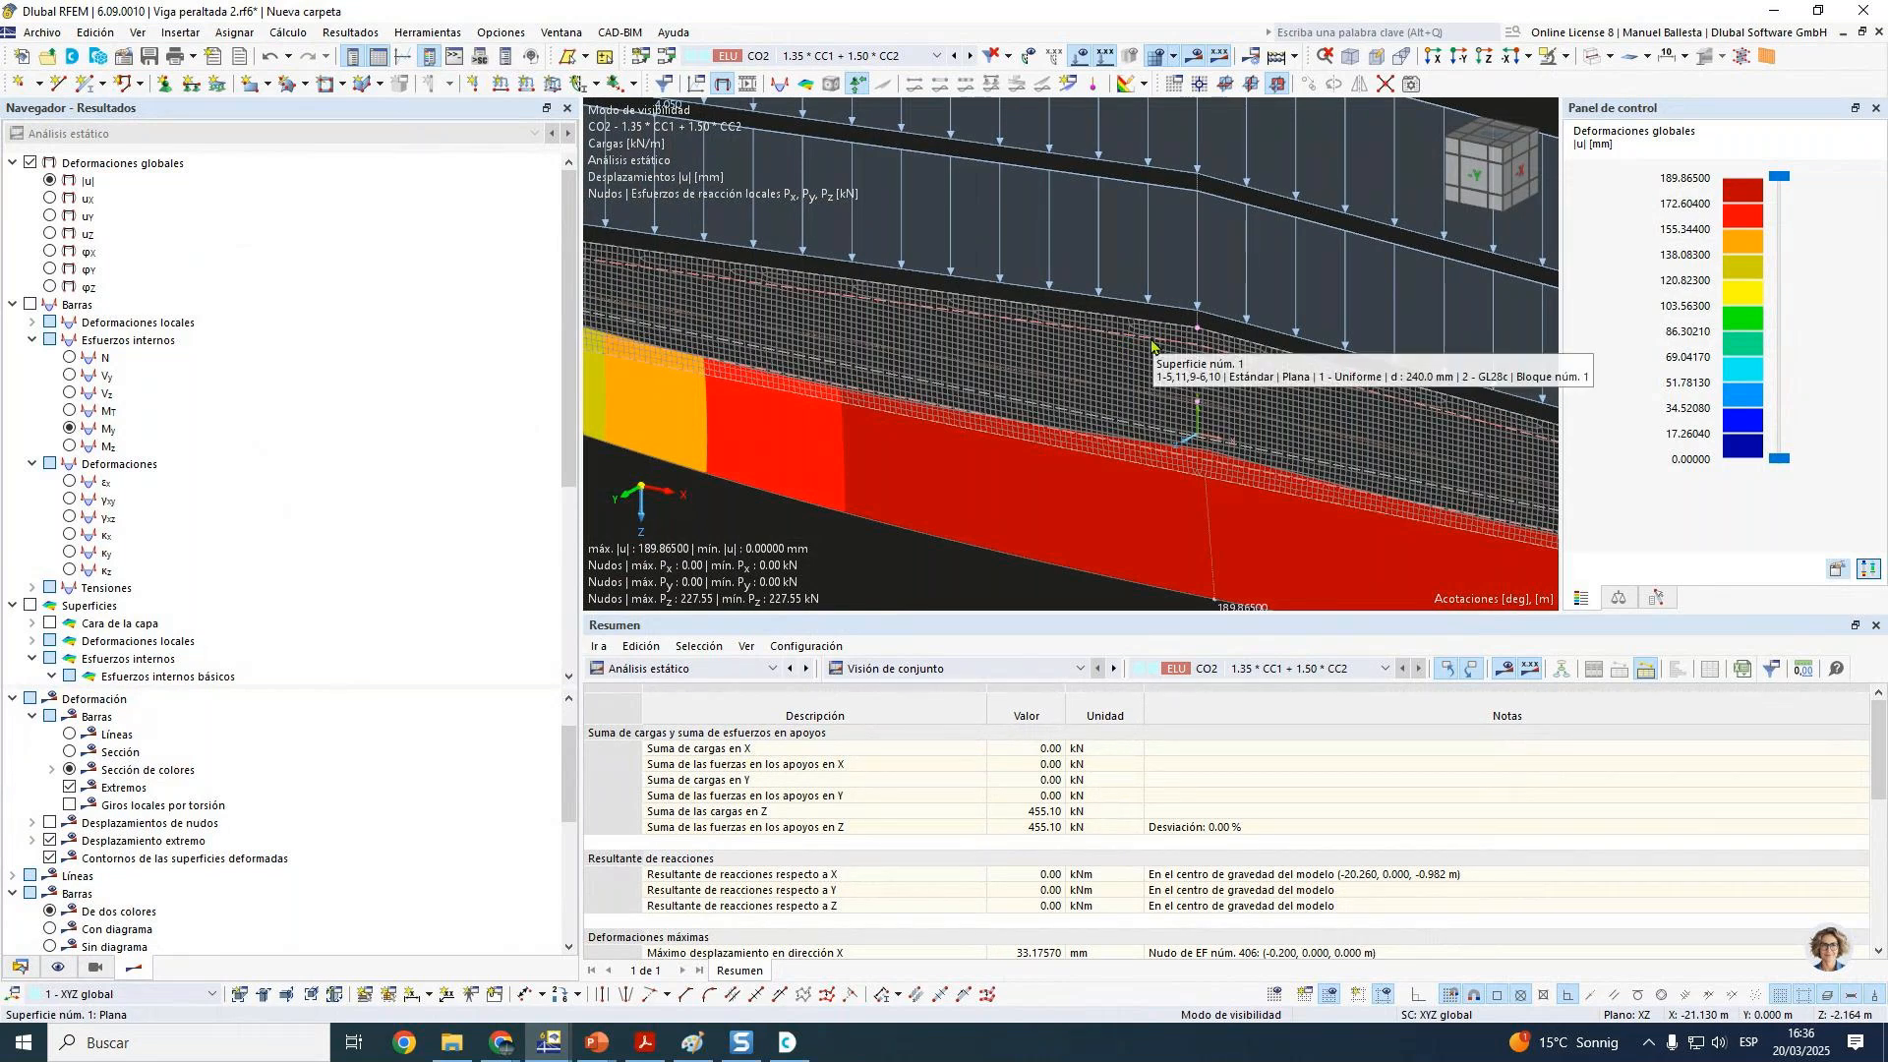
Step: Display the basic internal force nx on the beam surface and hide the loads around the ridge
scroll(1151, 344, "down", 3)
scroll(94, 535, "down", 3)
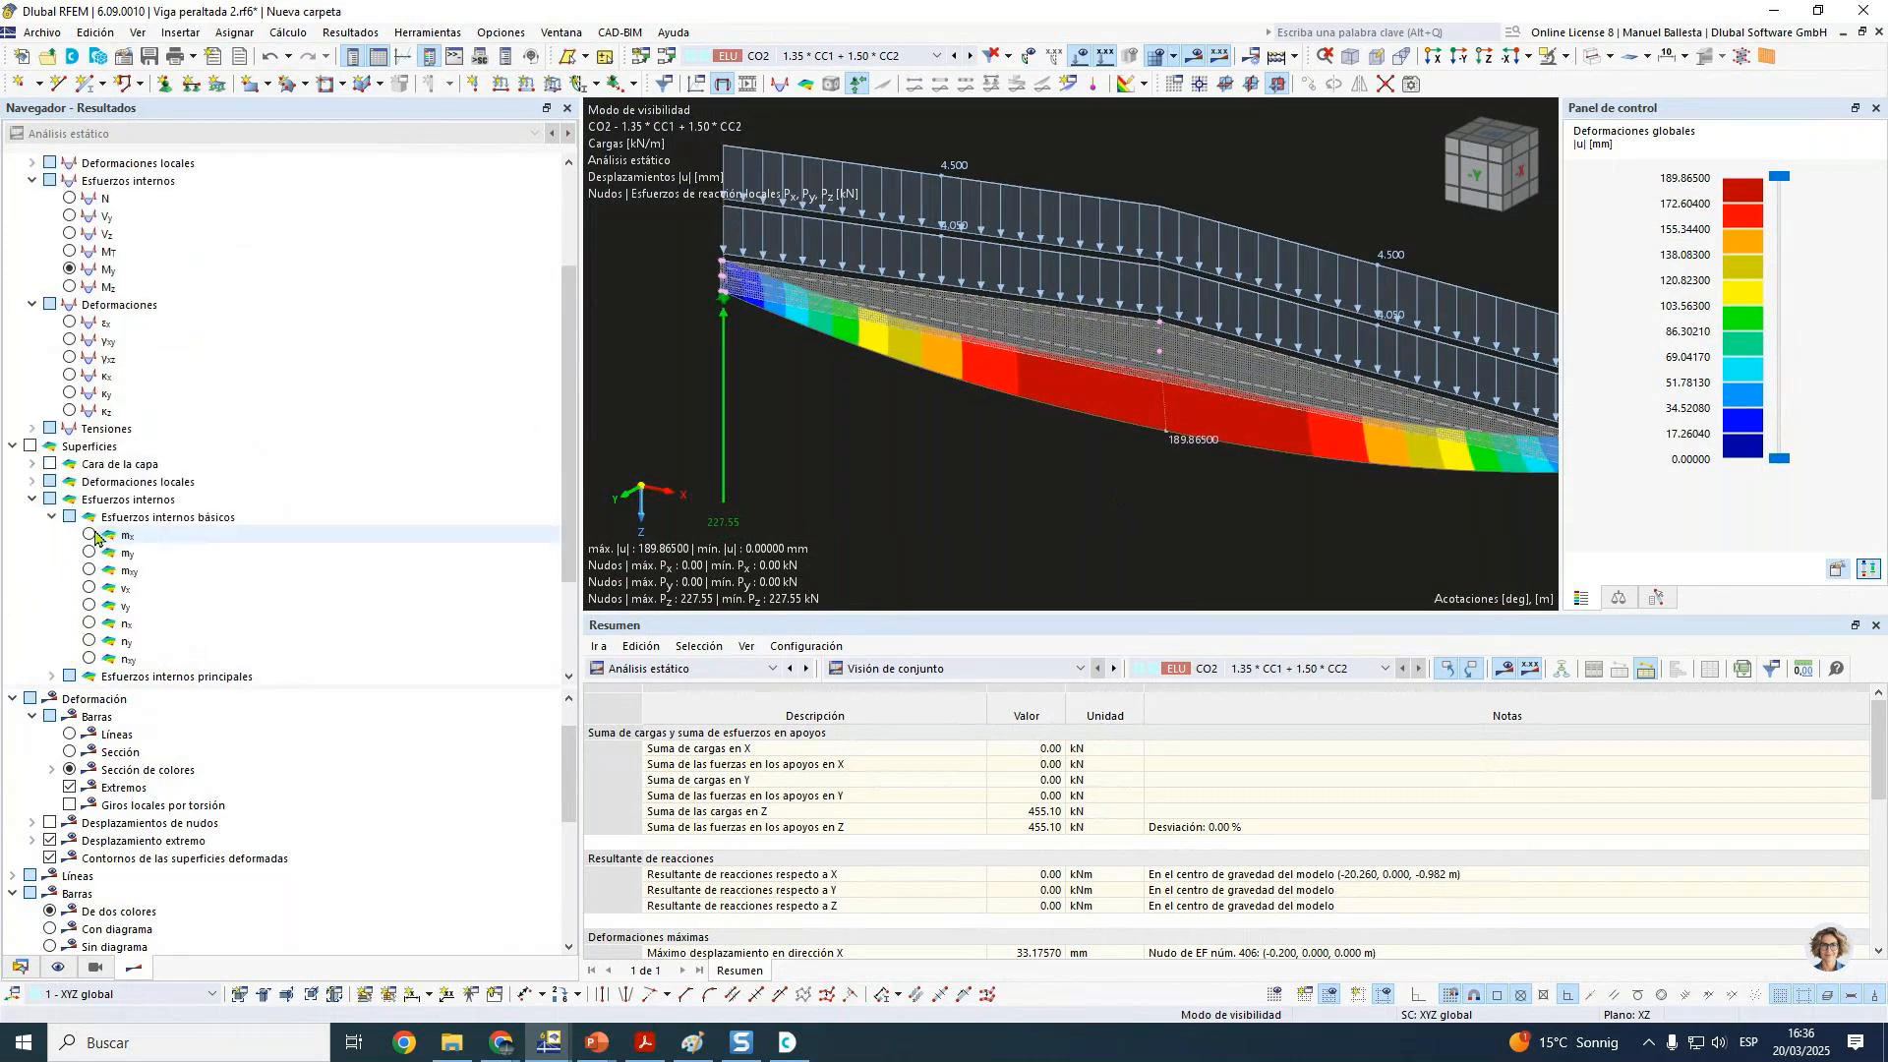
left_click(90, 626)
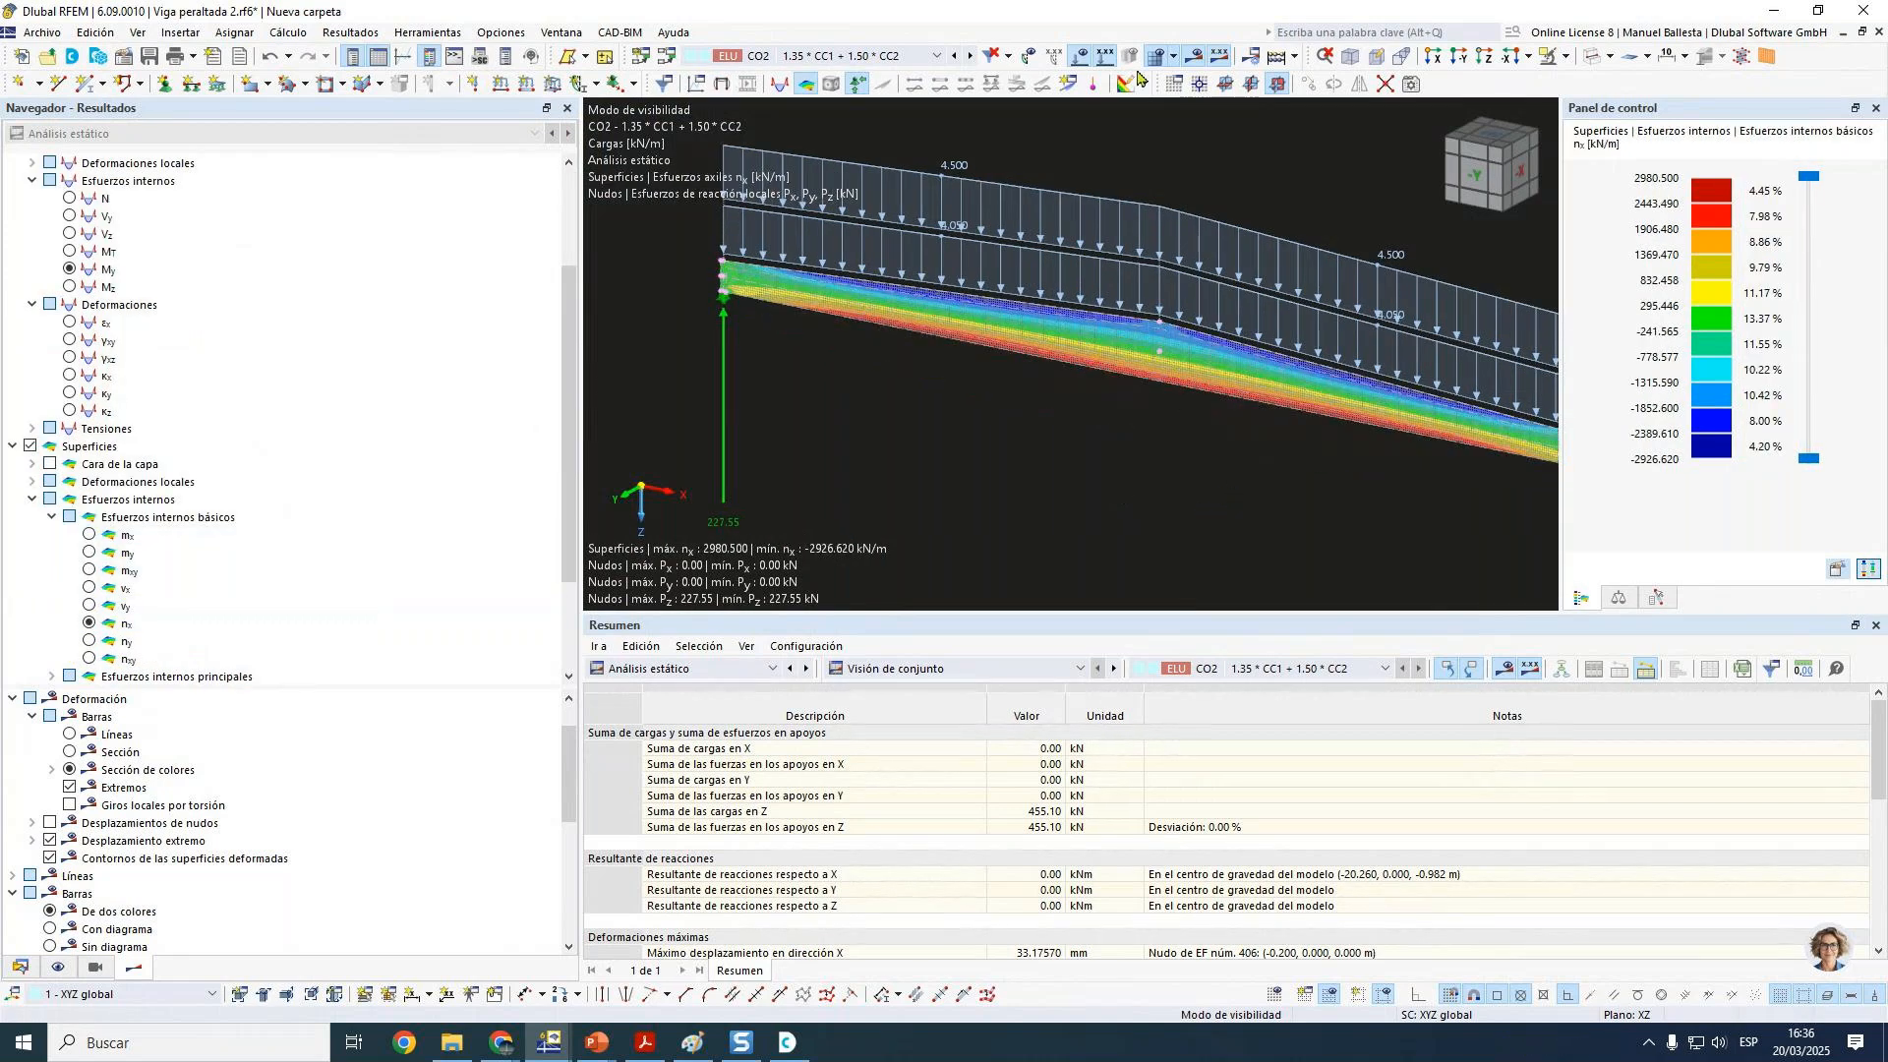
left_click(1078, 55)
middle_click_drag(1296, 407, 1256, 413, "ctrl")
scroll(1282, 352, "up", 1)
scroll(1184, 371, "up", 4)
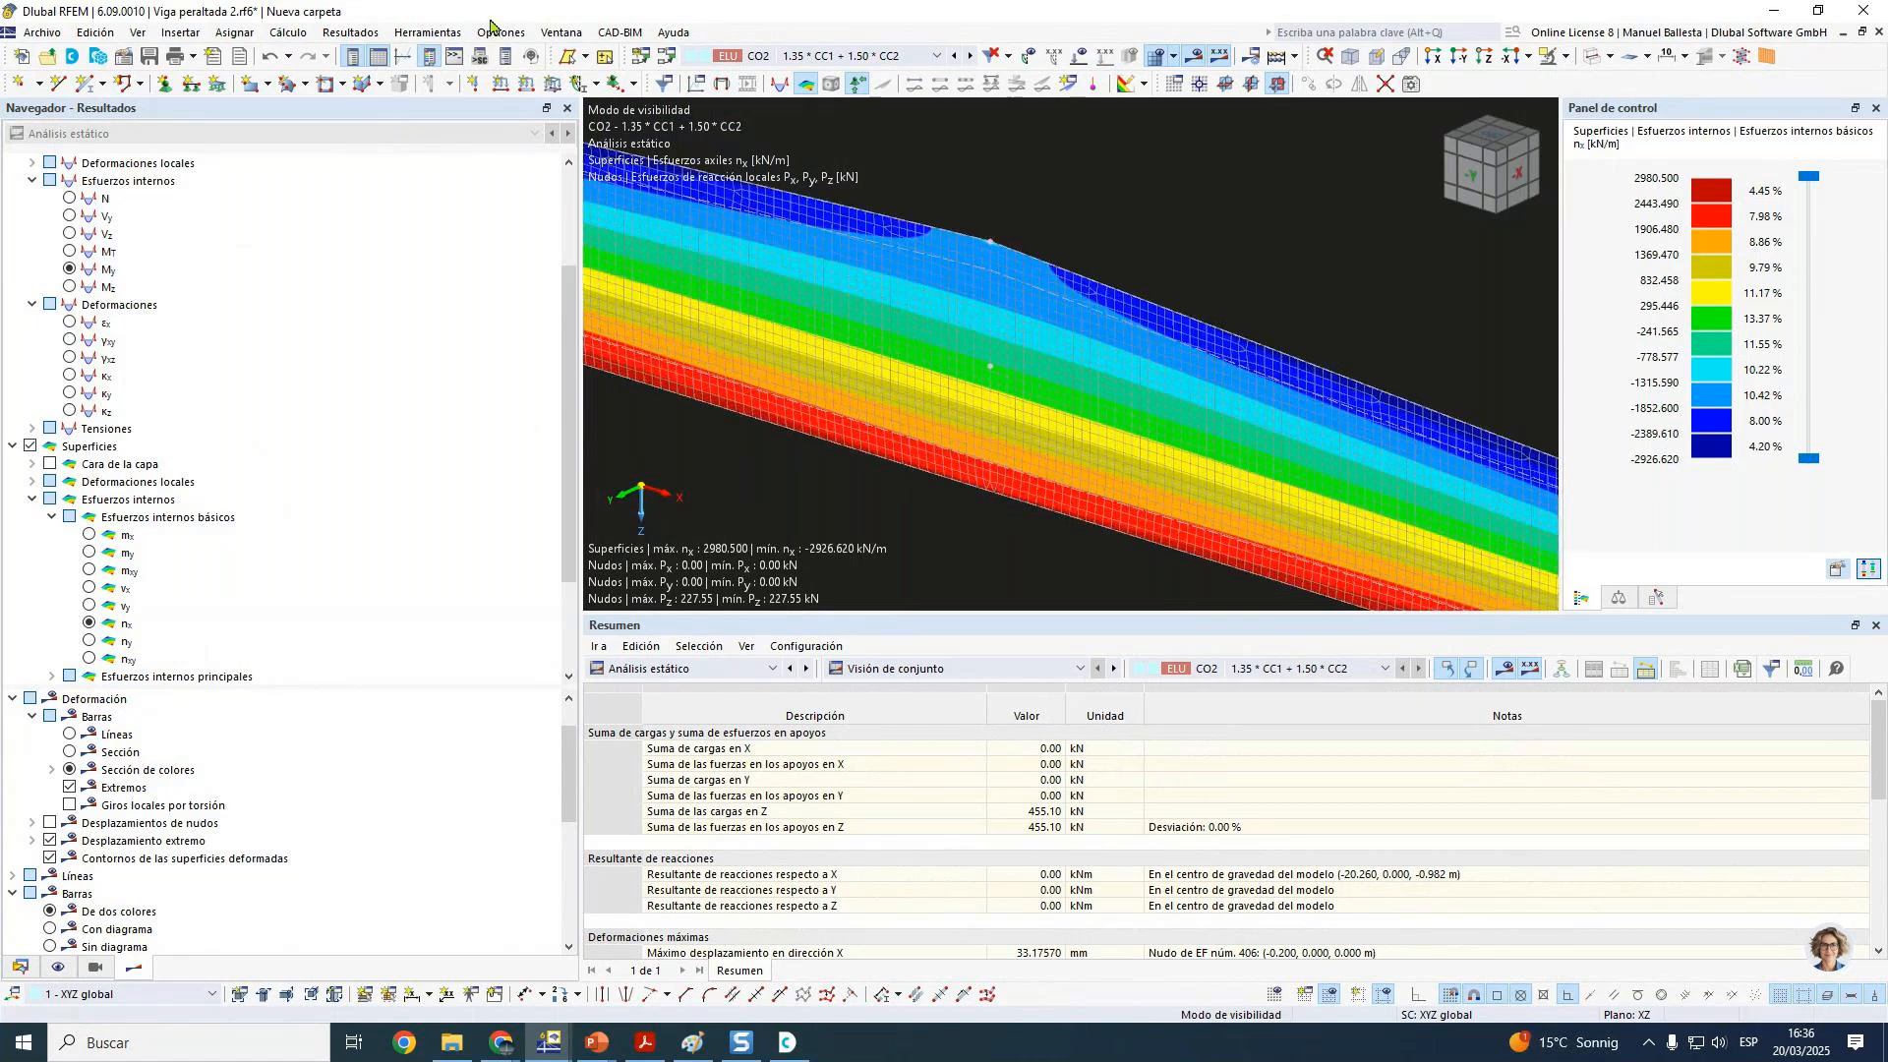
Step: Set the surface results smoothing to constant on mesh elements (Constante en elementos de malla)
left_click(290, 31)
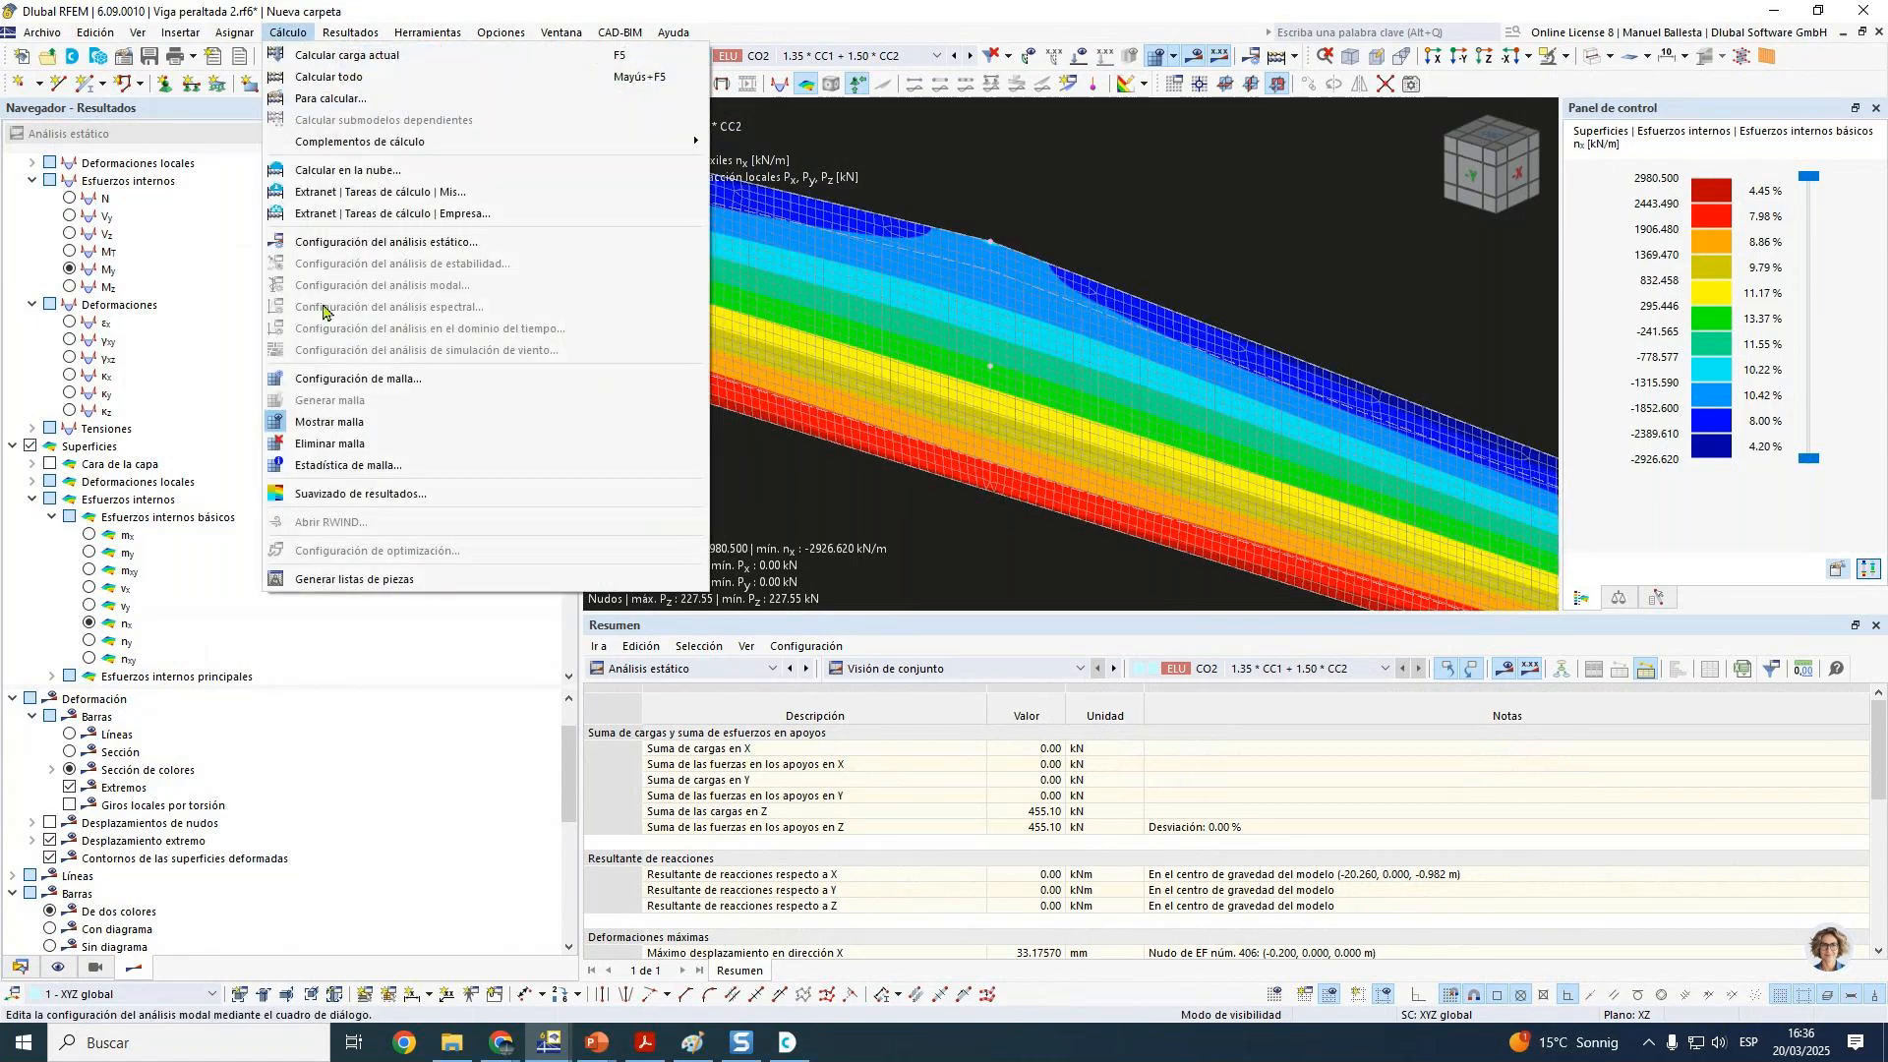
left_click(375, 495)
left_click(617, 264)
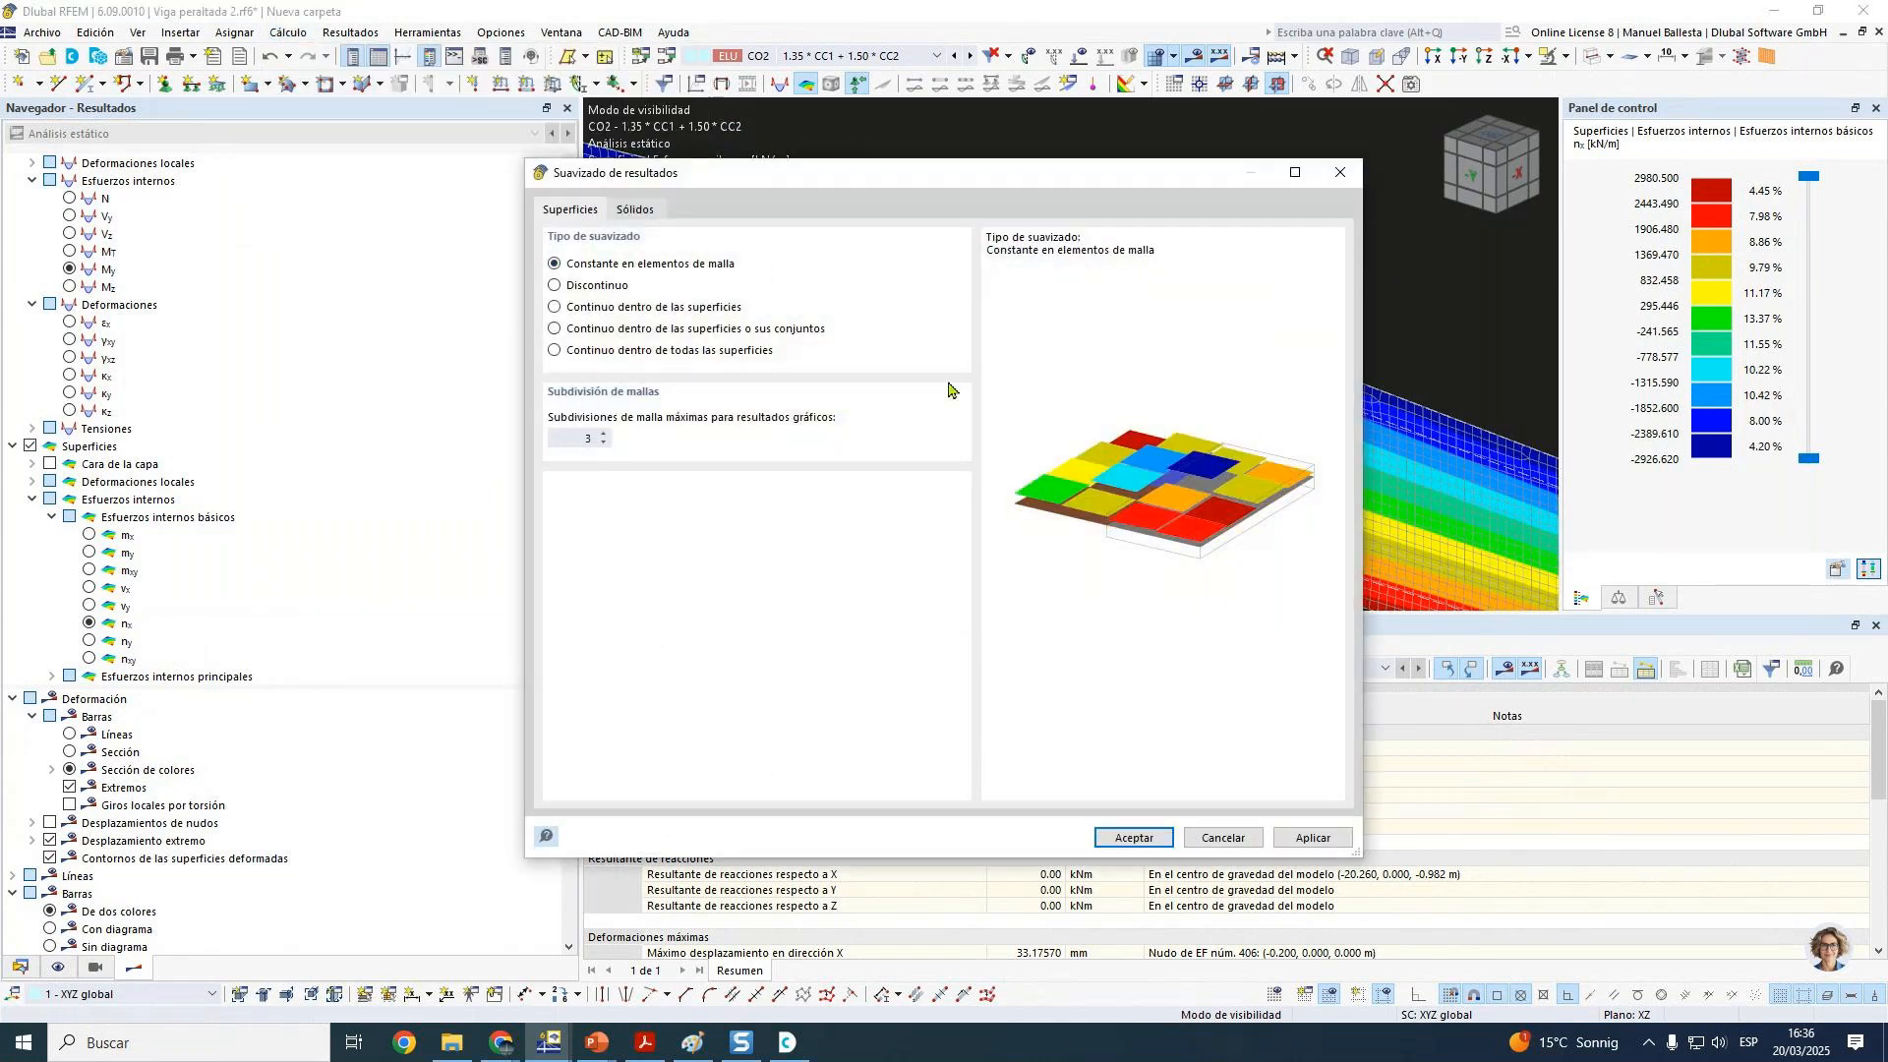
left_click(1133, 837)
Step: Examine the element-wise nx distribution through the beam's depth around the ridge
scroll(998, 404, "down", 3)
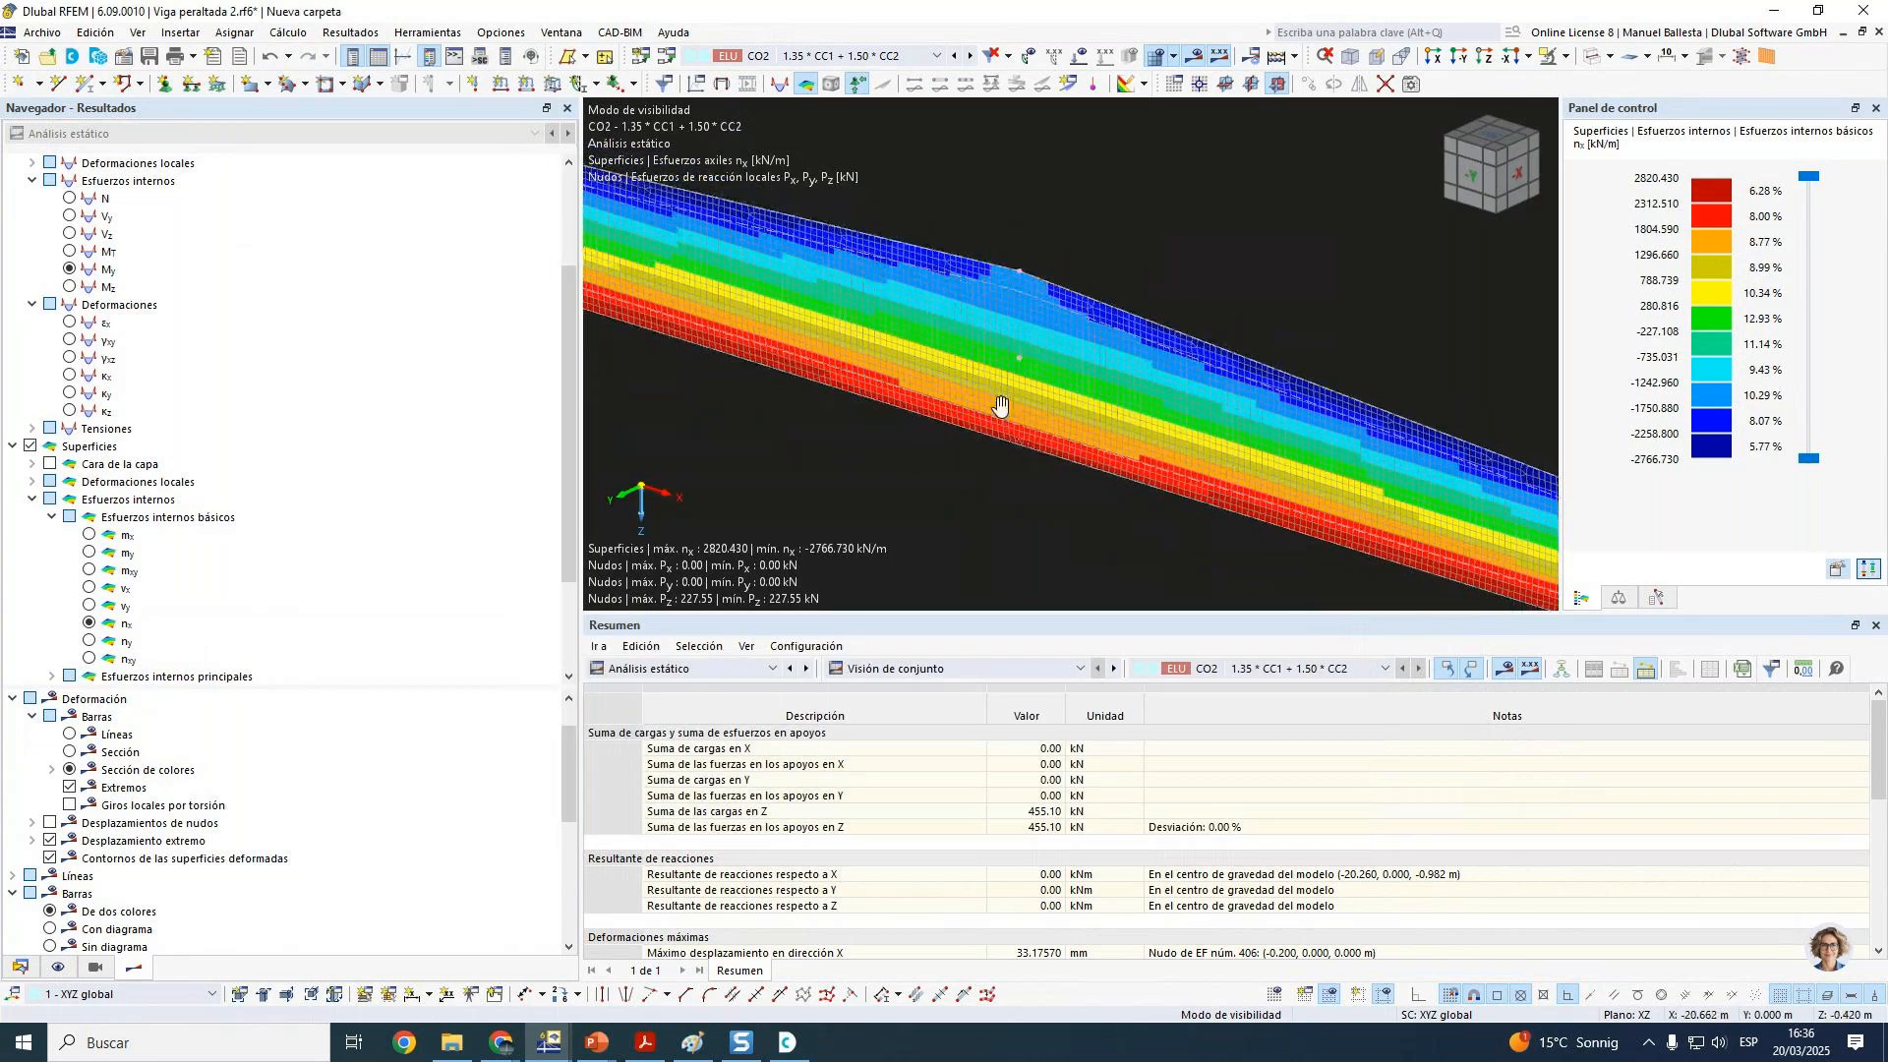
scroll(1220, 460, "down", 3)
middle_click_drag(1074, 494, 1116, 470, "ctrl")
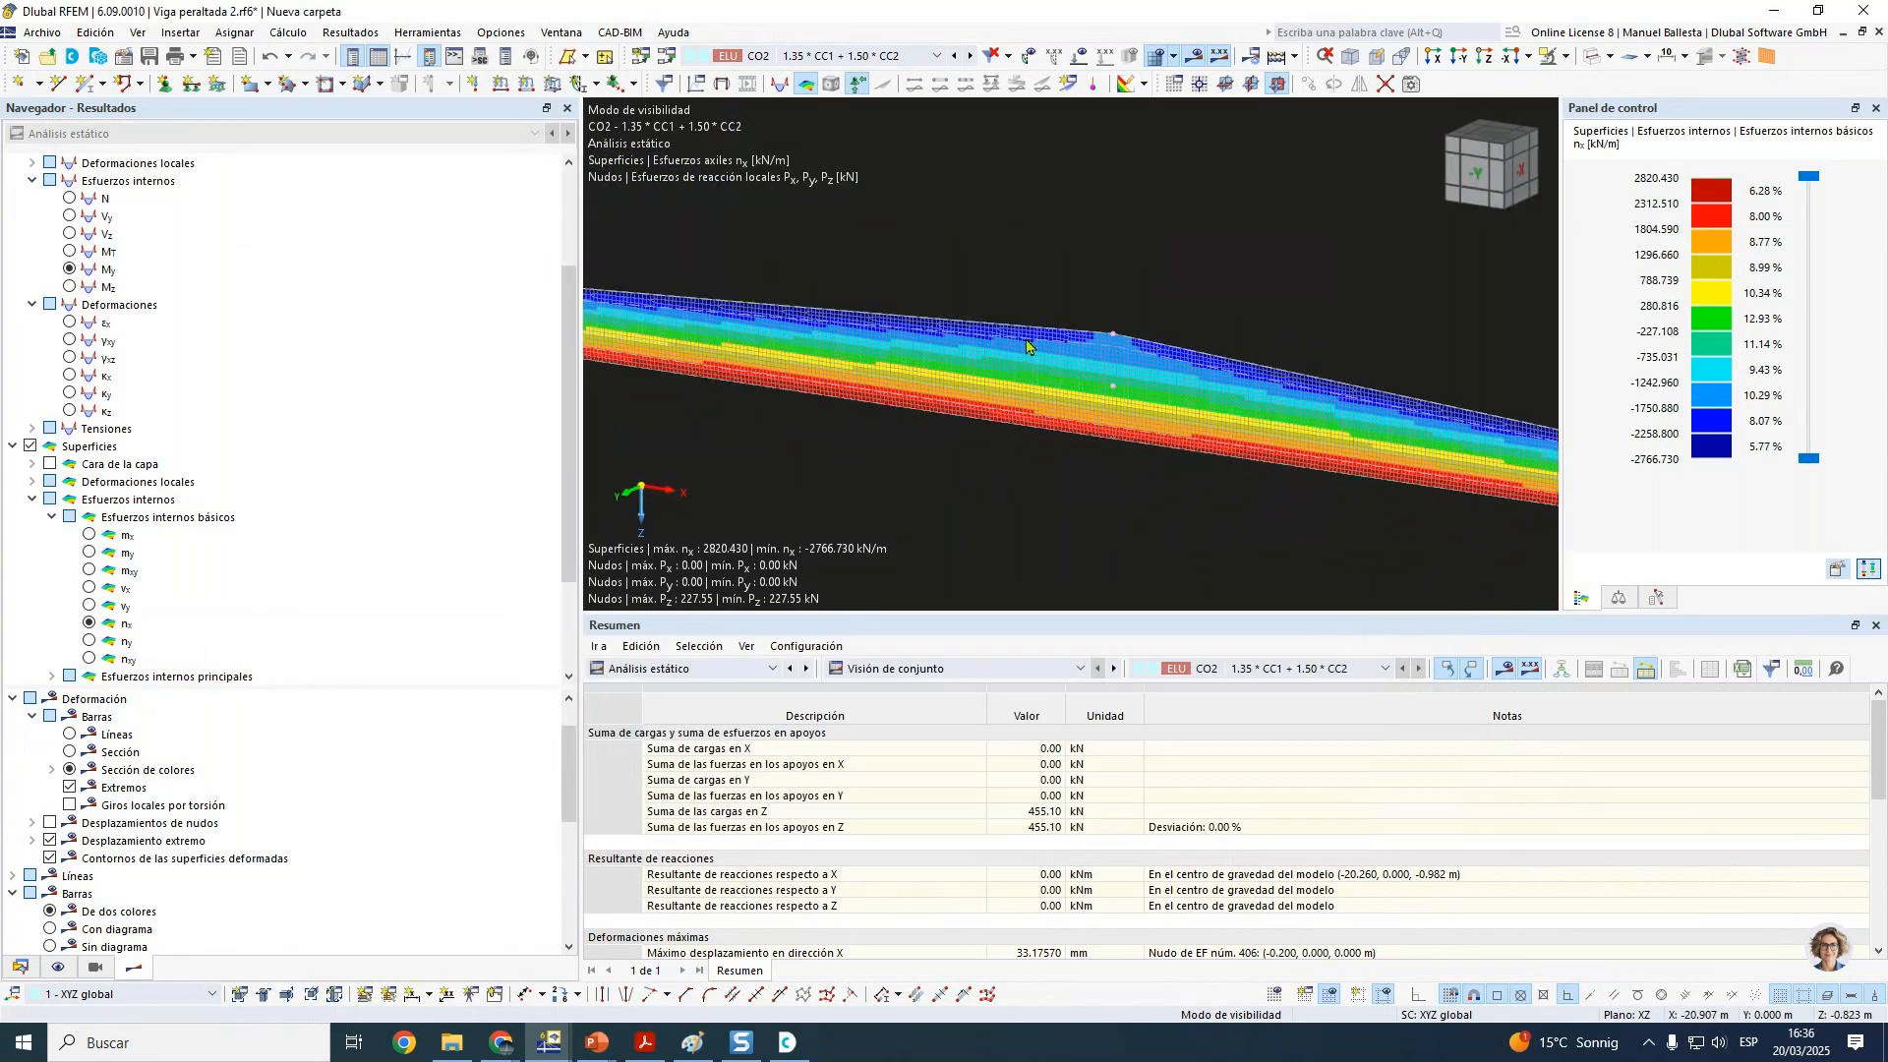
scroll(1019, 336, "up", 2)
scroll(1131, 487, "up", 1)
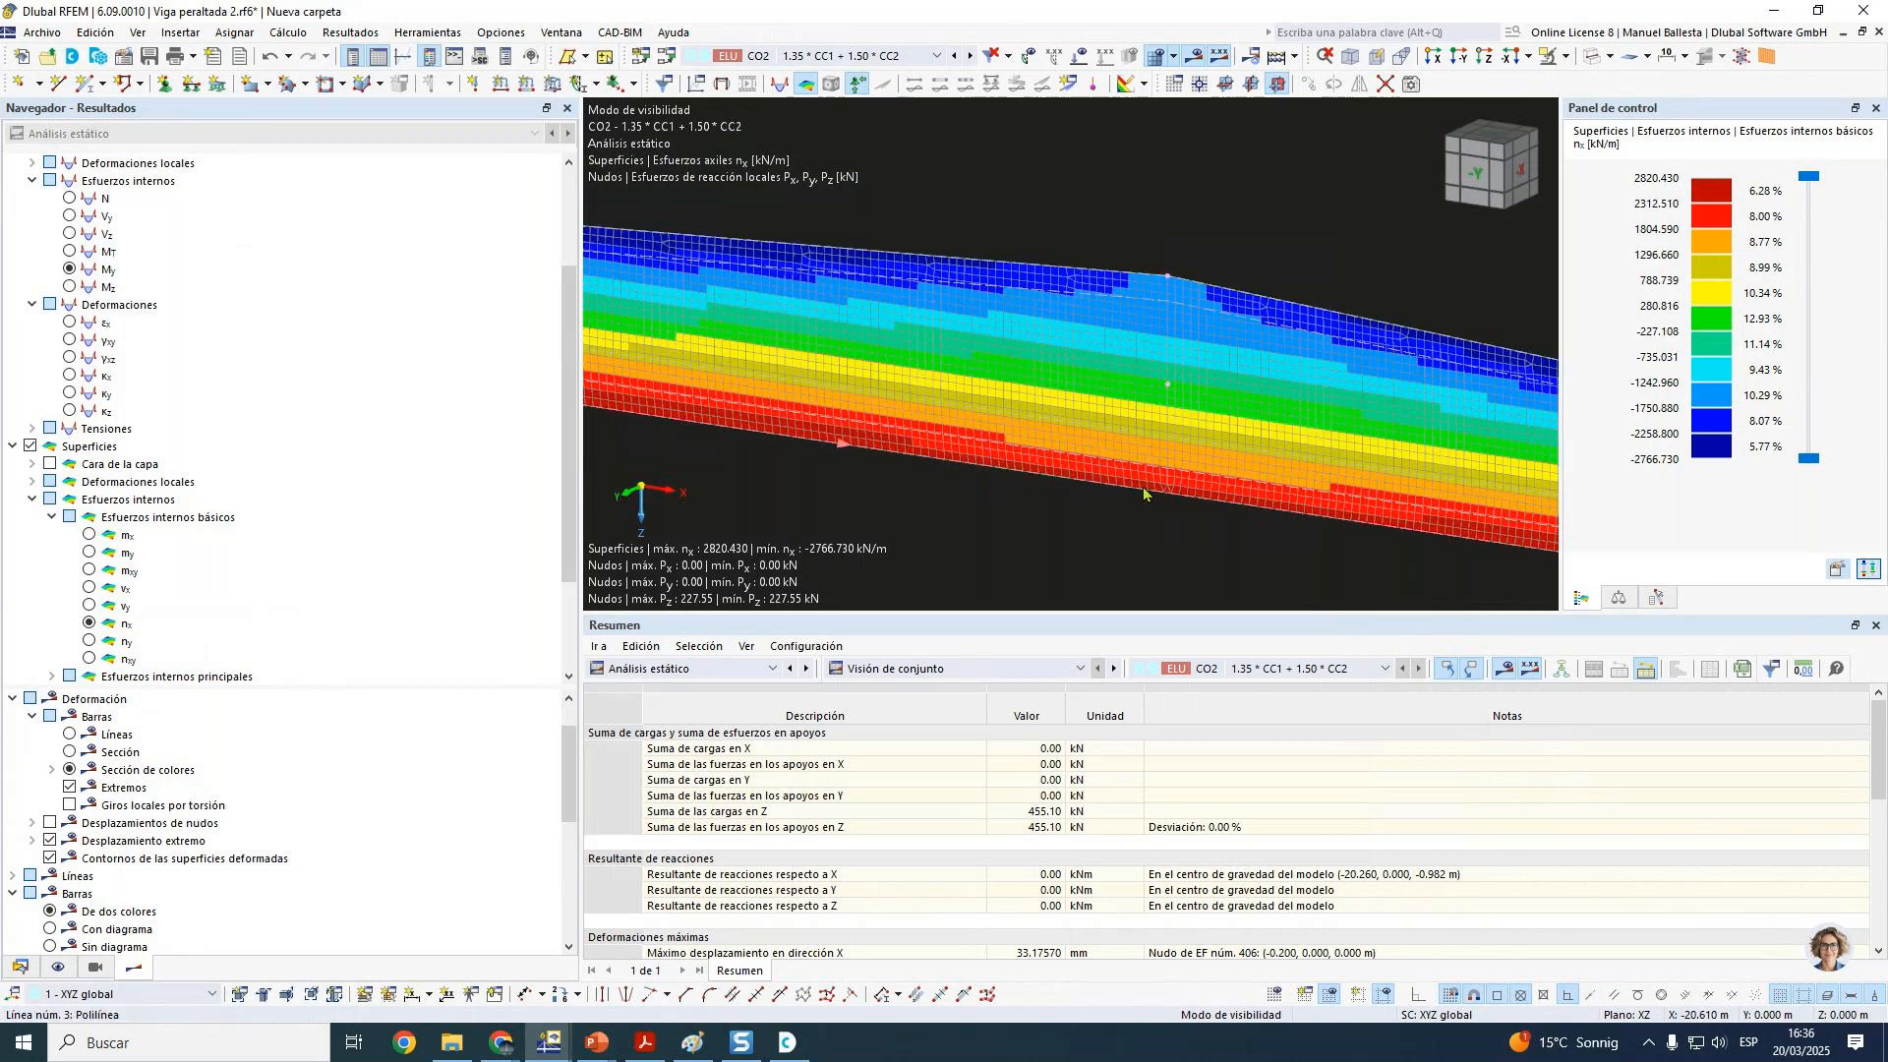
middle_click_drag(1117, 499, 1129, 486)
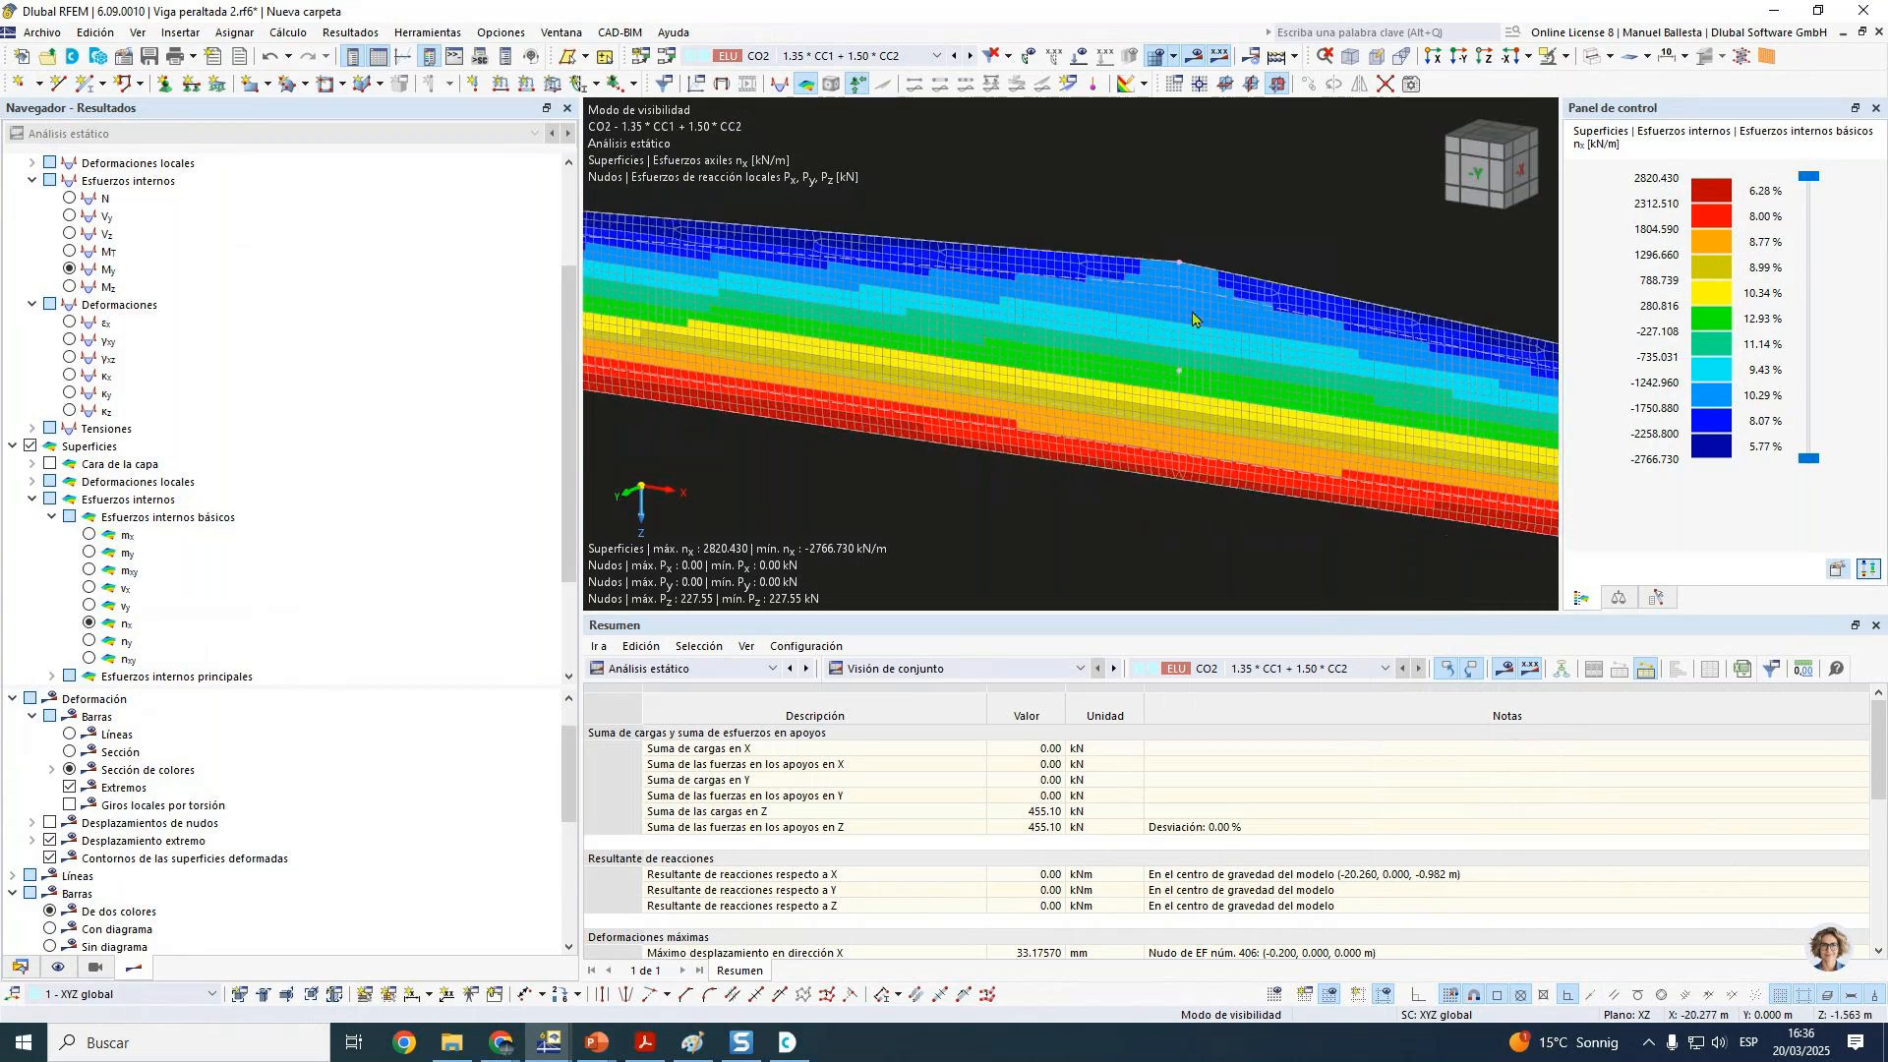
scroll(1195, 275, "up", 1)
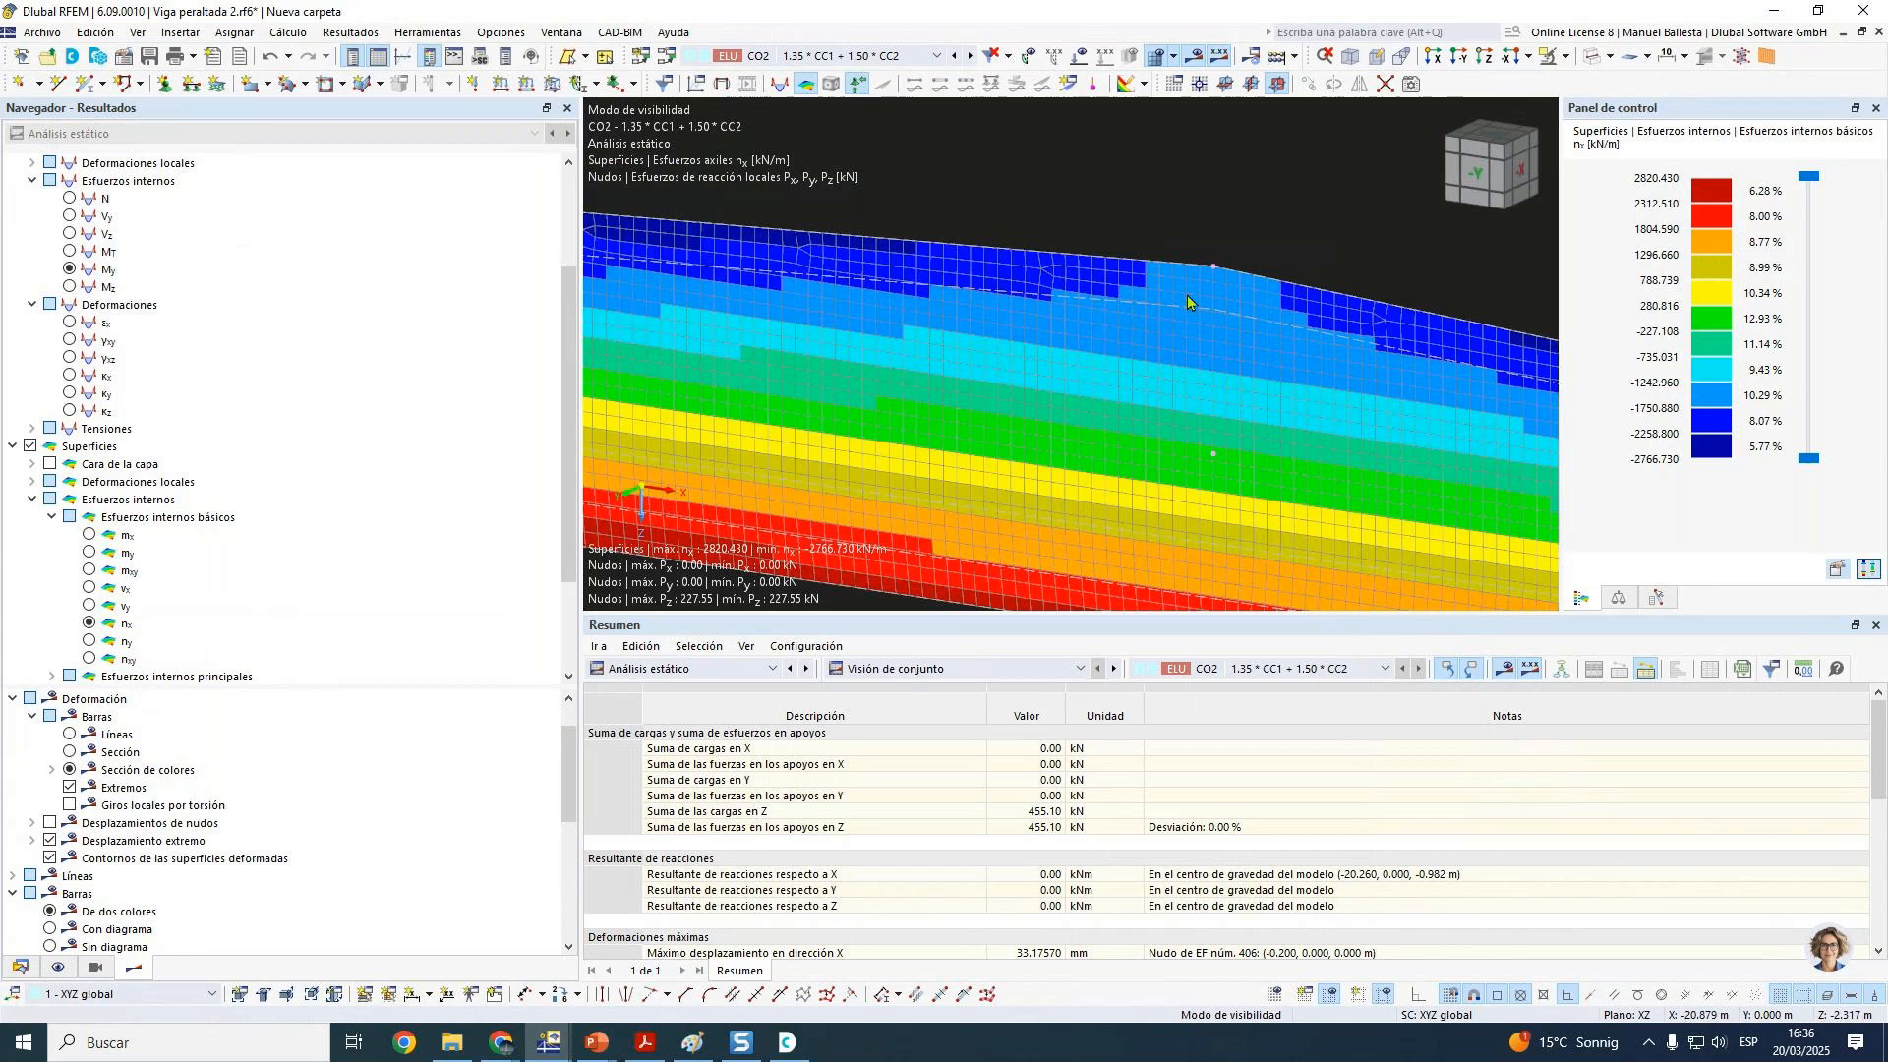
scroll(1217, 274, "down", 1)
middle_click_drag(1089, 479, 1058, 505)
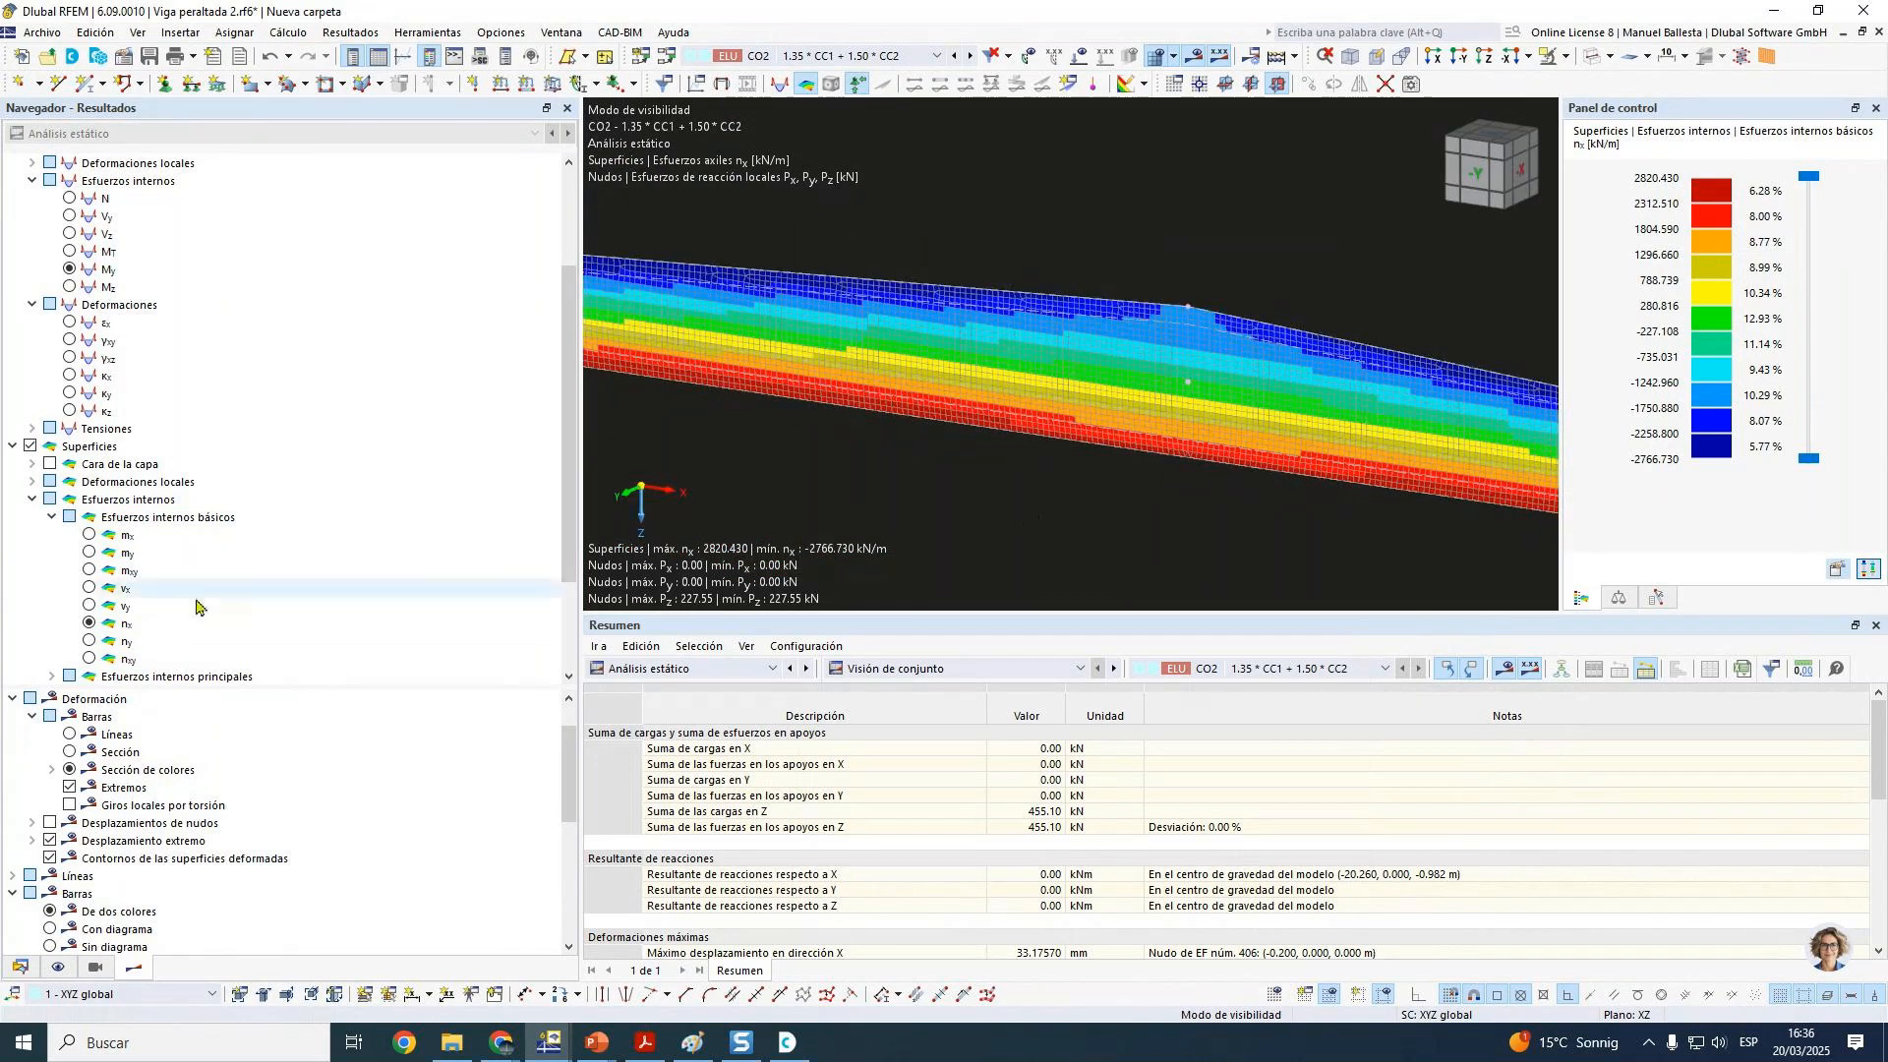
Step: Display the surface shear force nxy and examine it from the far support across the whole beam
left_click(89, 660)
scroll(1106, 489, "down", 3)
middle_click_drag(1091, 510, 1145, 507)
scroll(987, 433, "up", 4)
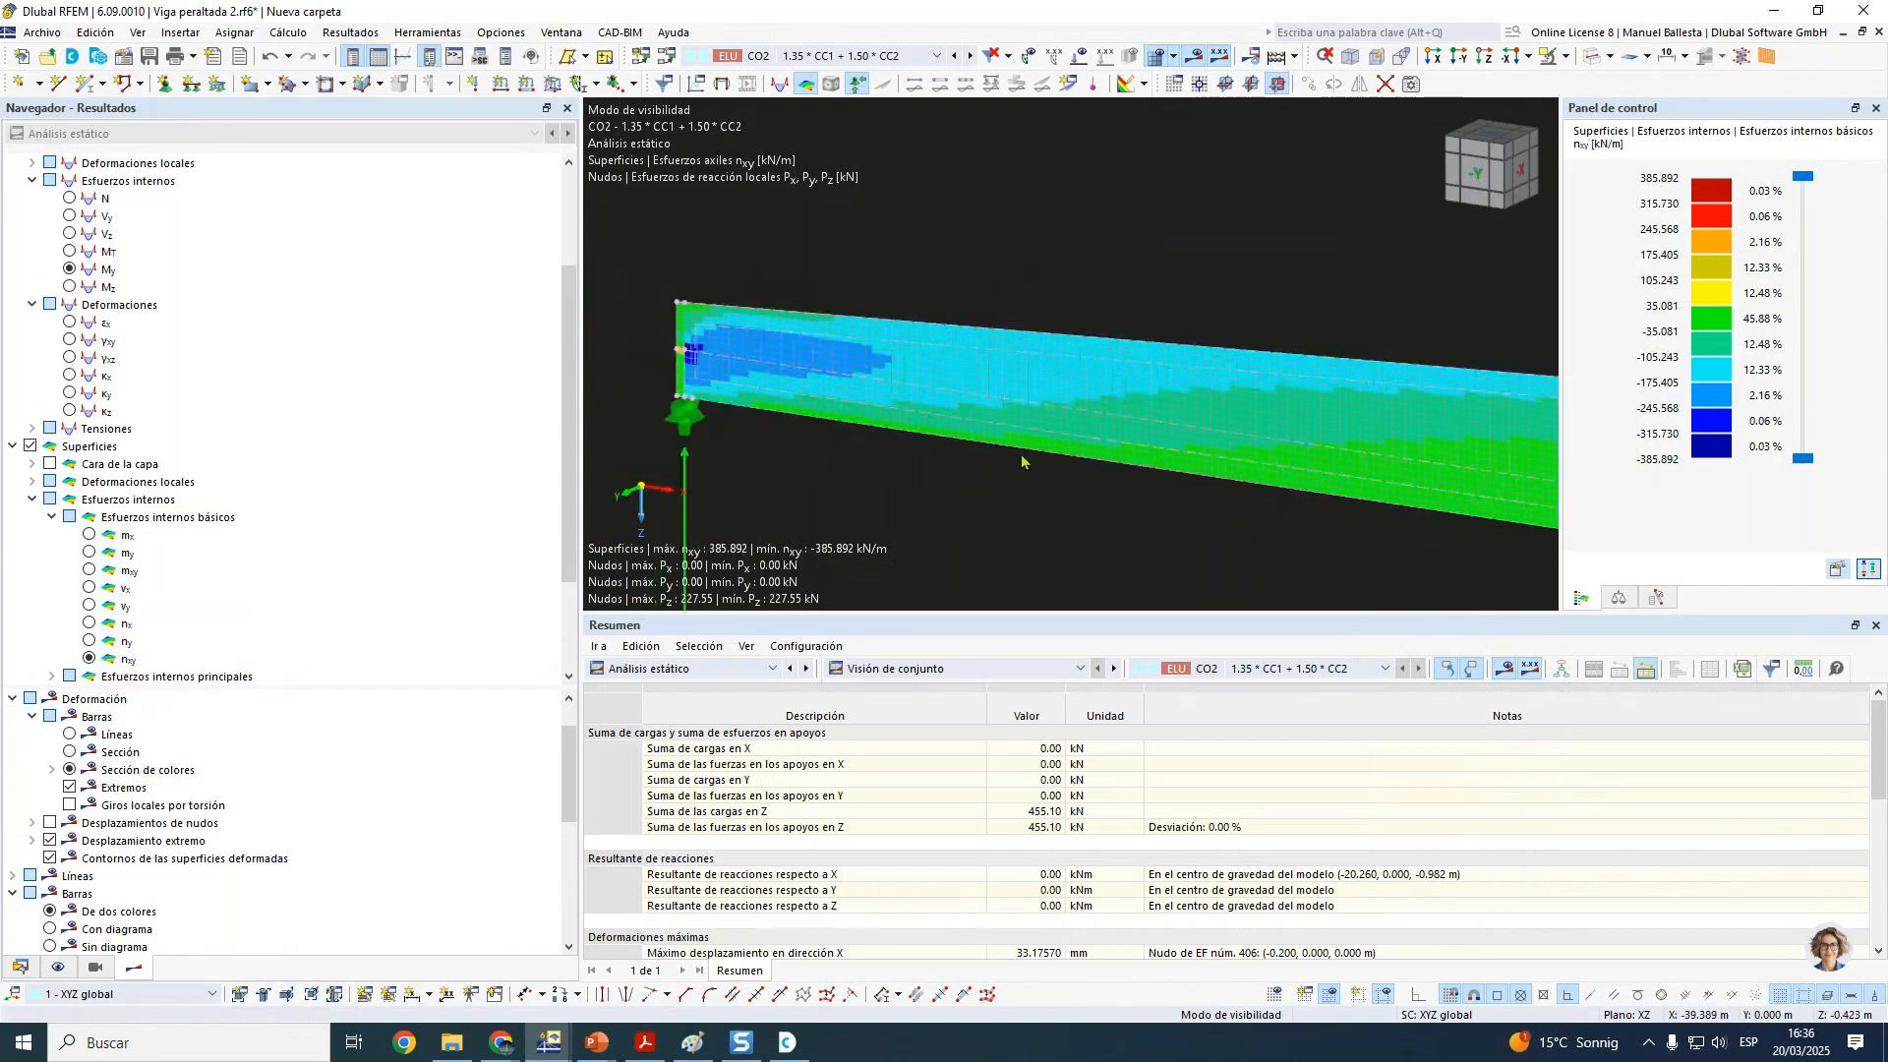
middle_click_drag(1482, 417, 920, 383)
scroll(1130, 420, "down", 2)
middle_click_drag(1137, 328, 1210, 266)
scroll(1212, 270, "down", 3)
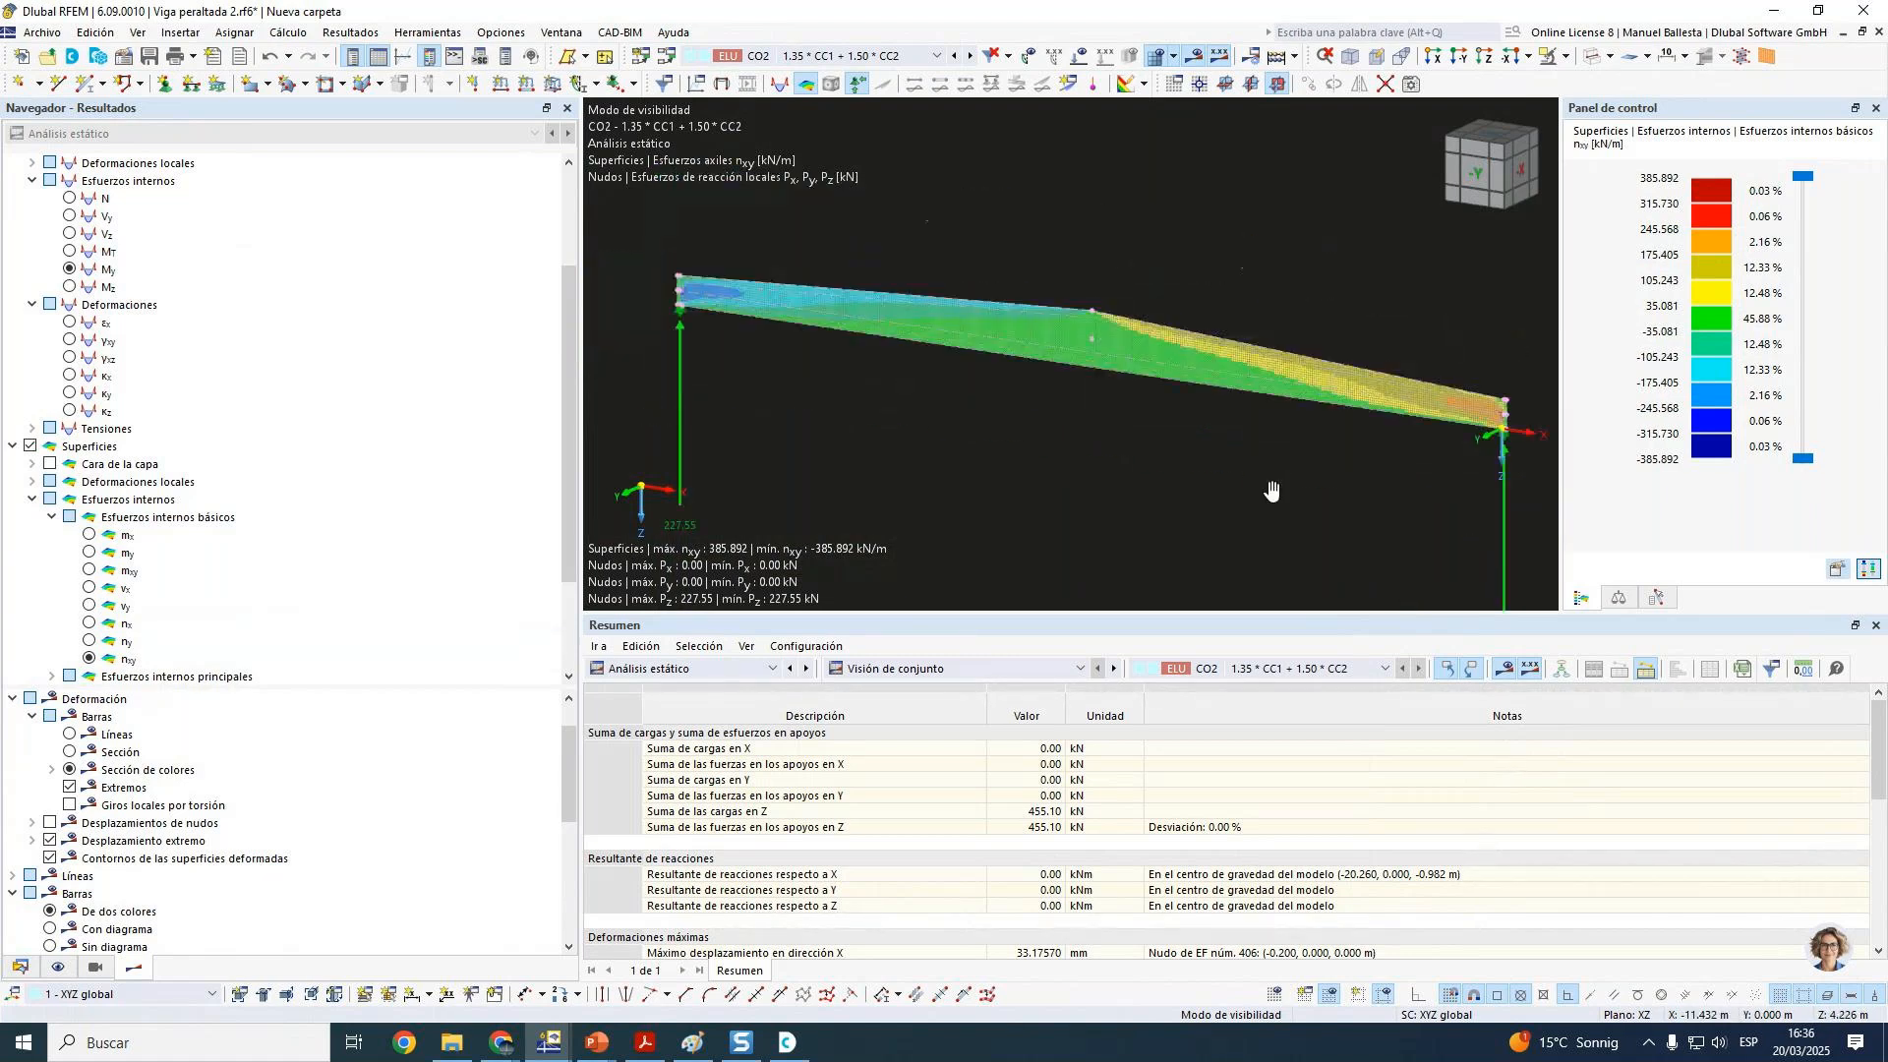
middle_click_drag(1273, 490, 1275, 496)
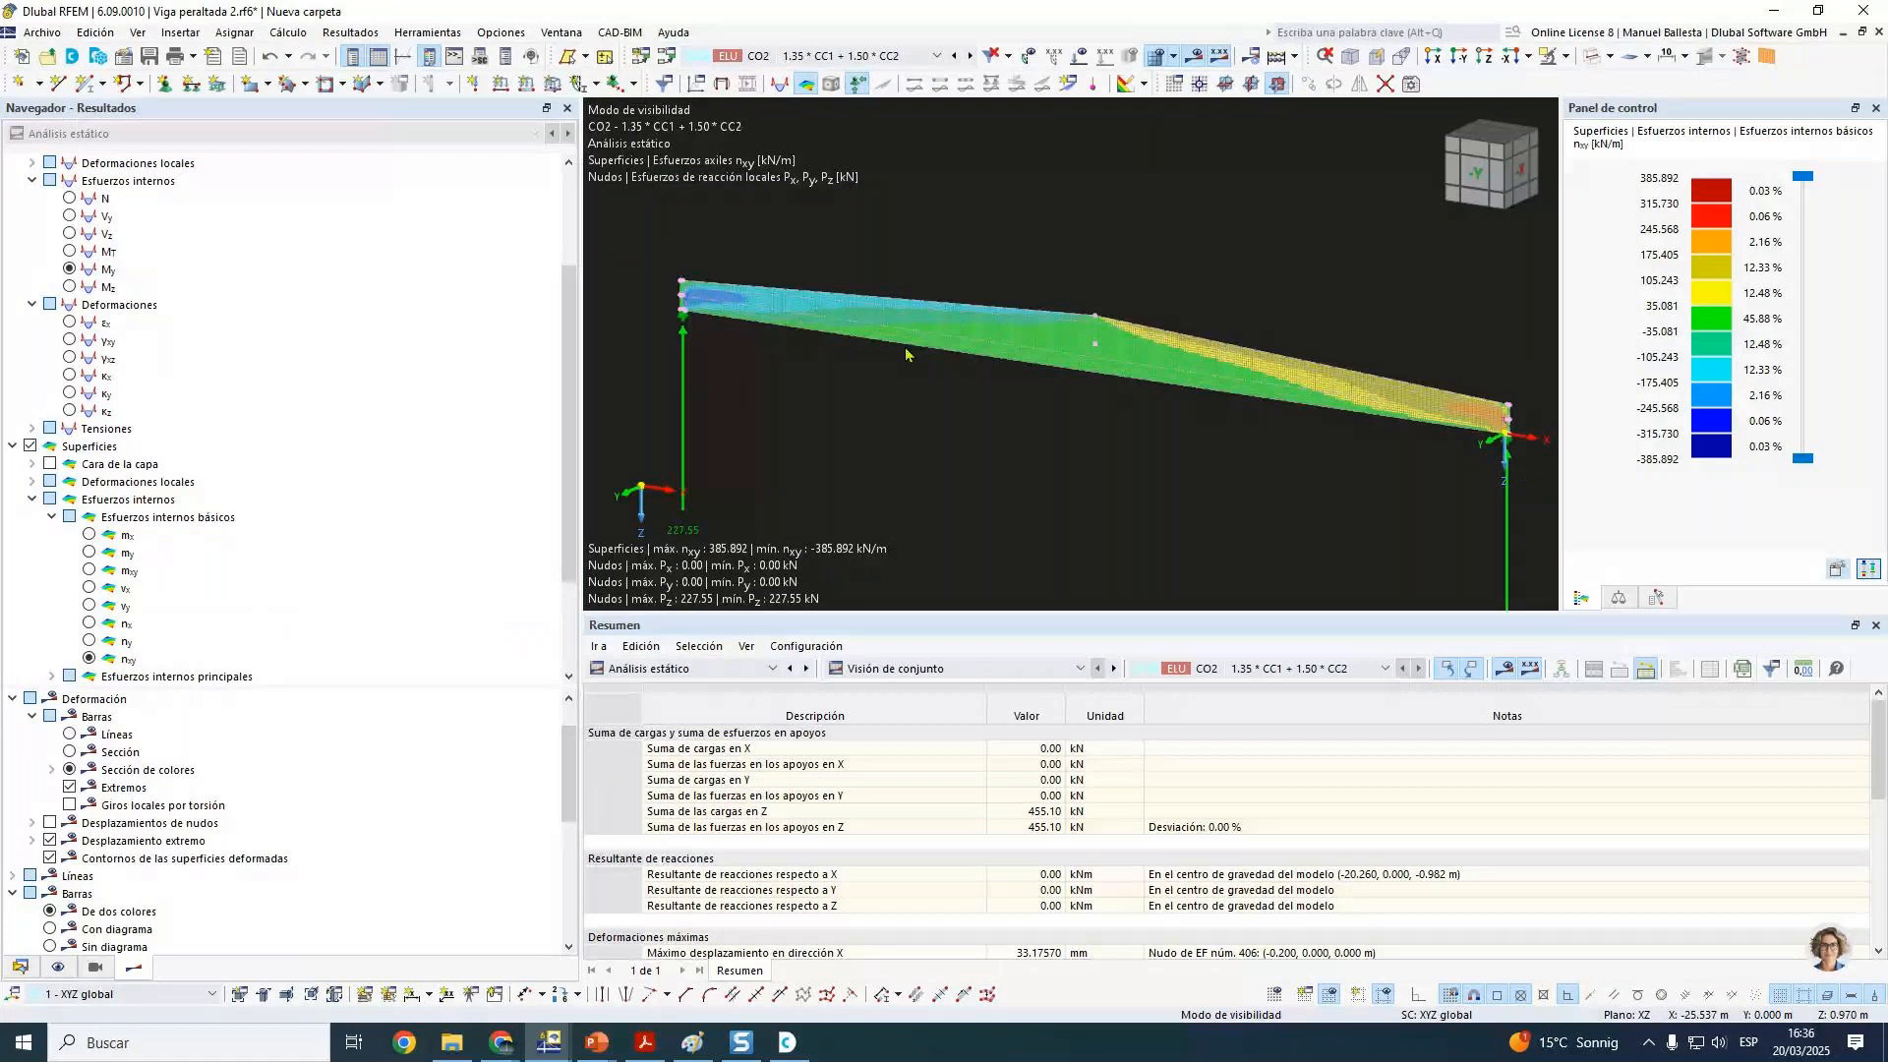
Step: Set the nxy colour scale limits to -100 kN/m (+) and -380 kN/m (-)
double_click(905, 354)
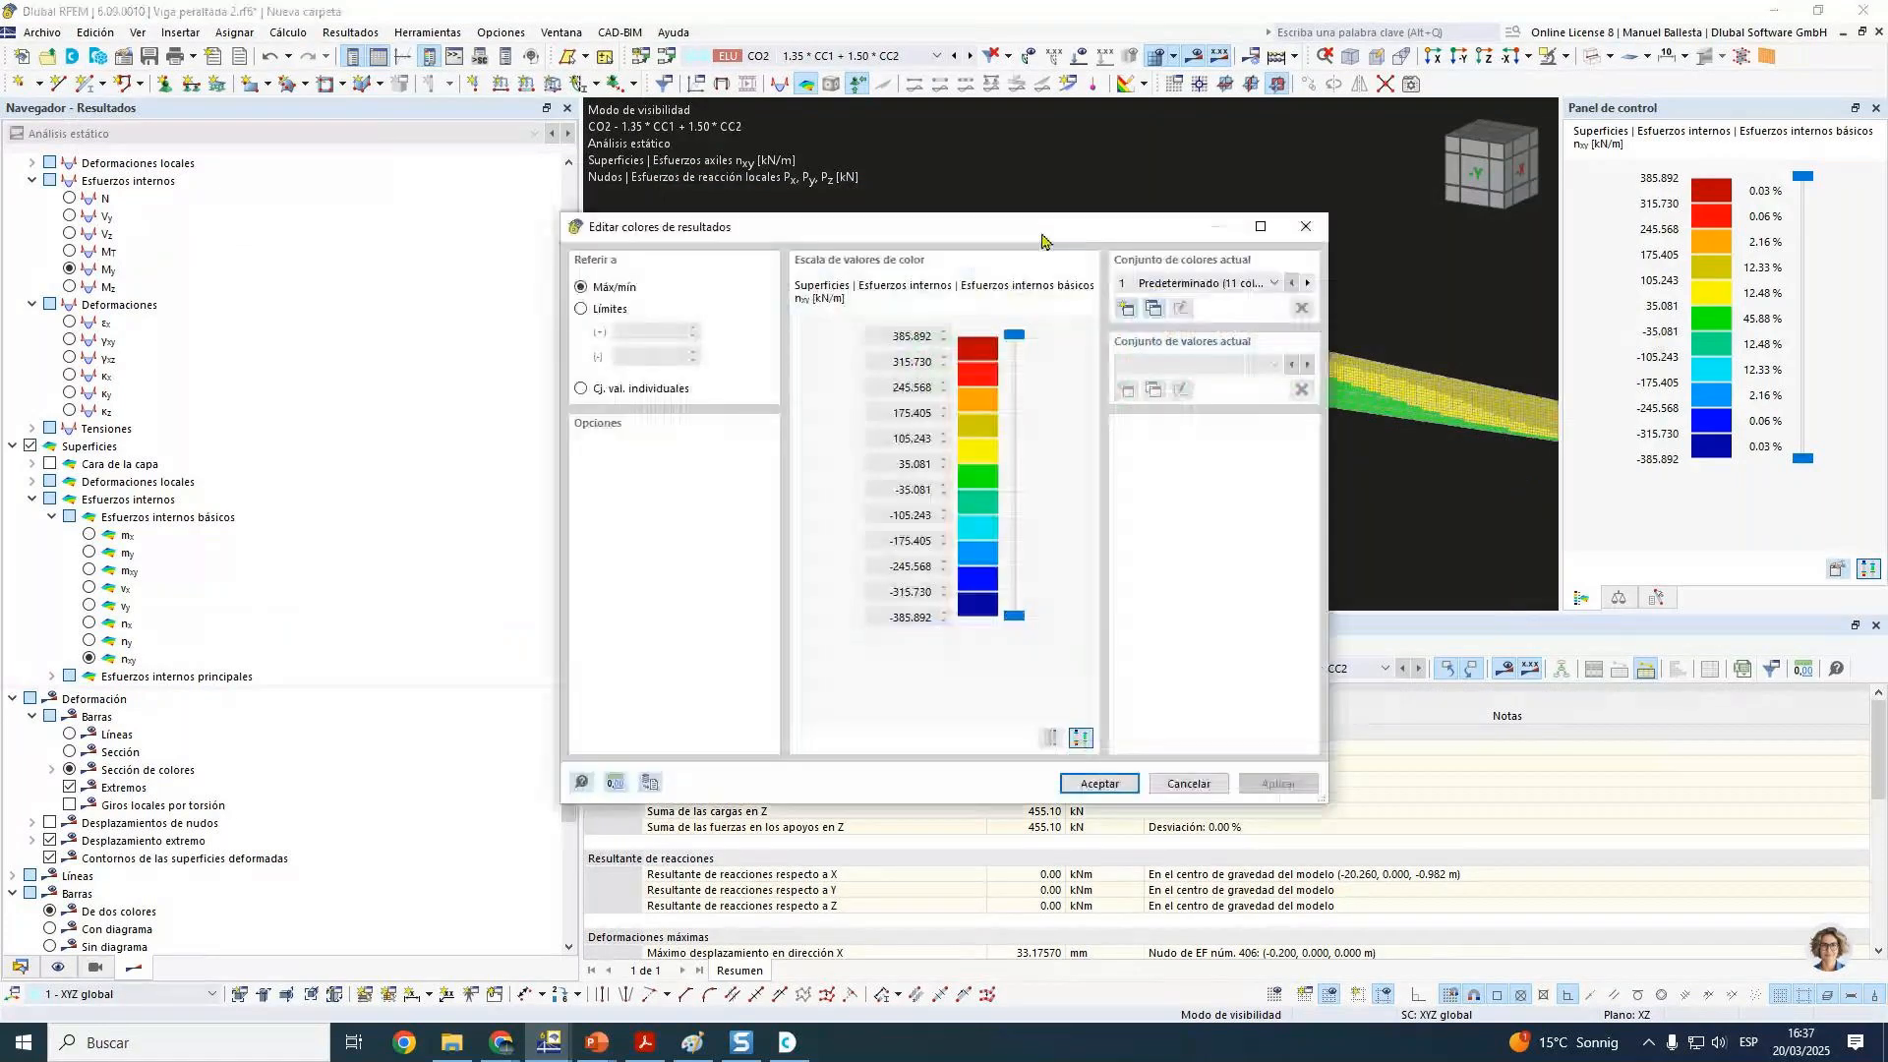
left_click_drag(1093, 228, 1186, 311)
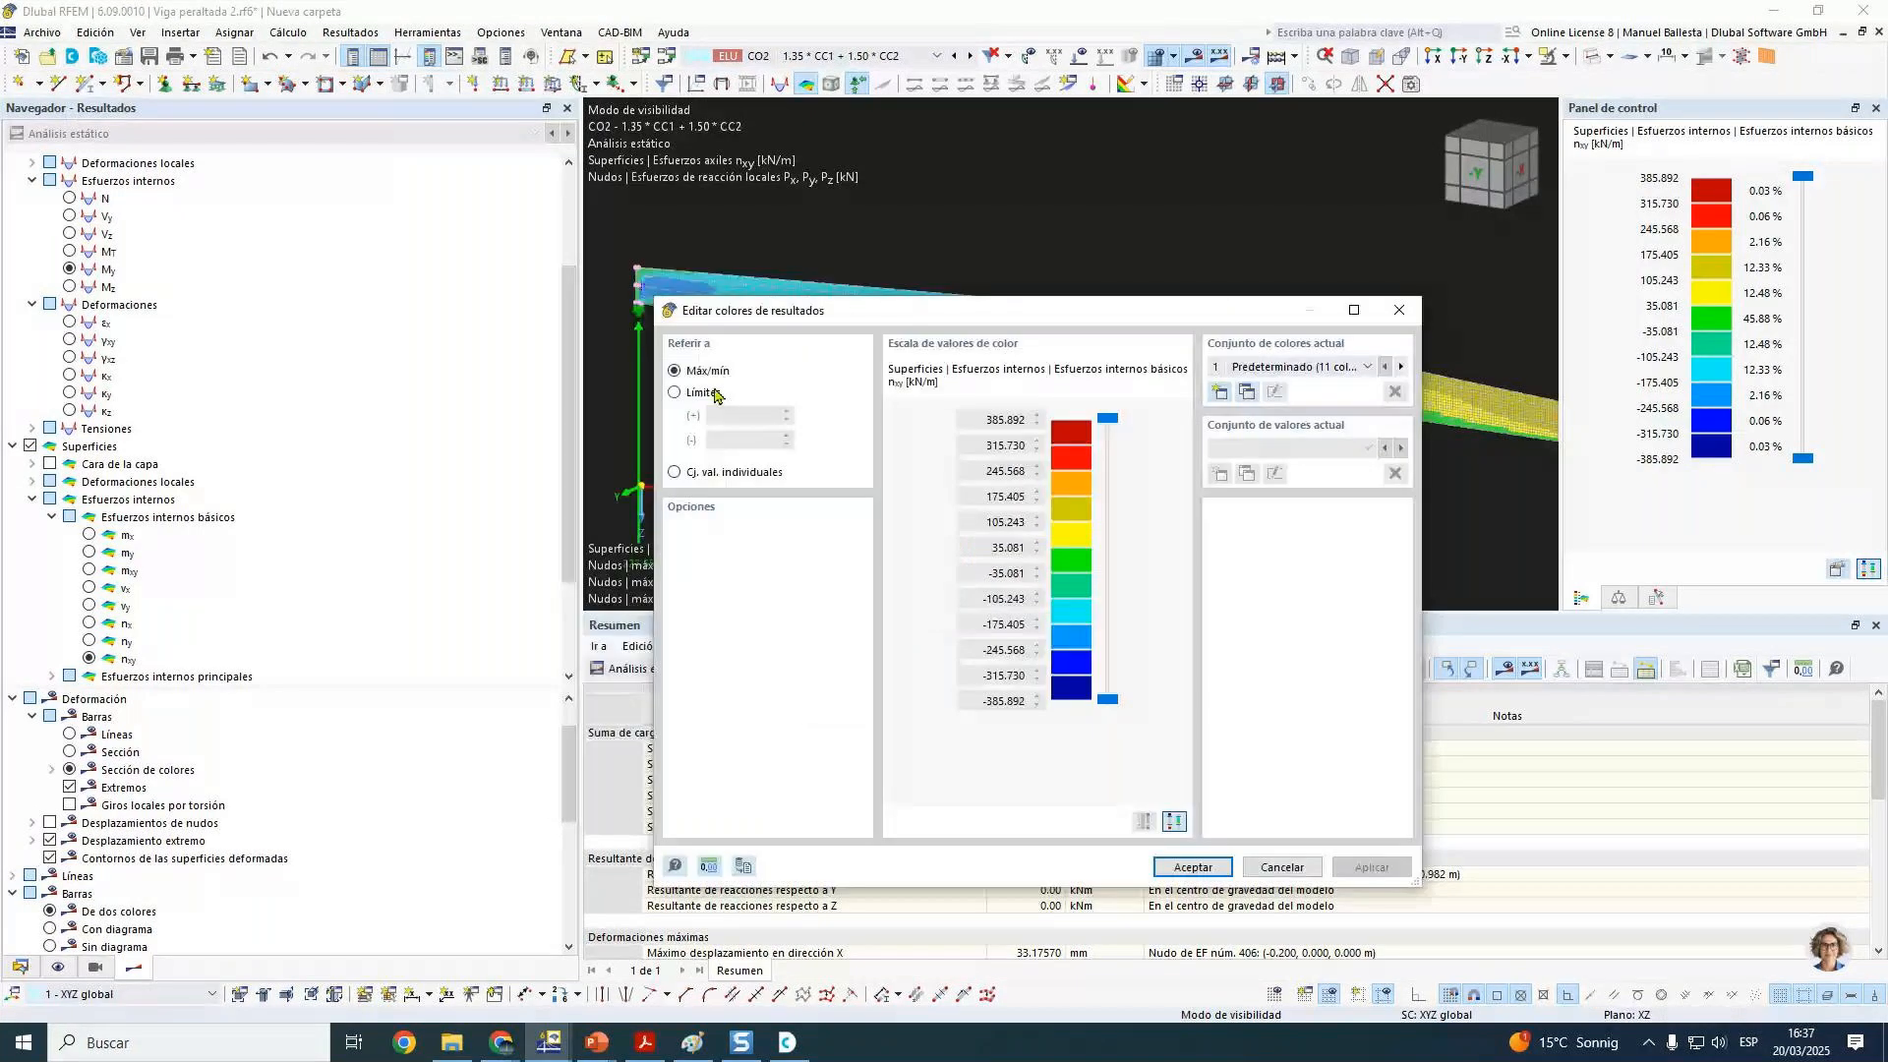
left_click(674, 392)
double_click(747, 439)
type("-3")
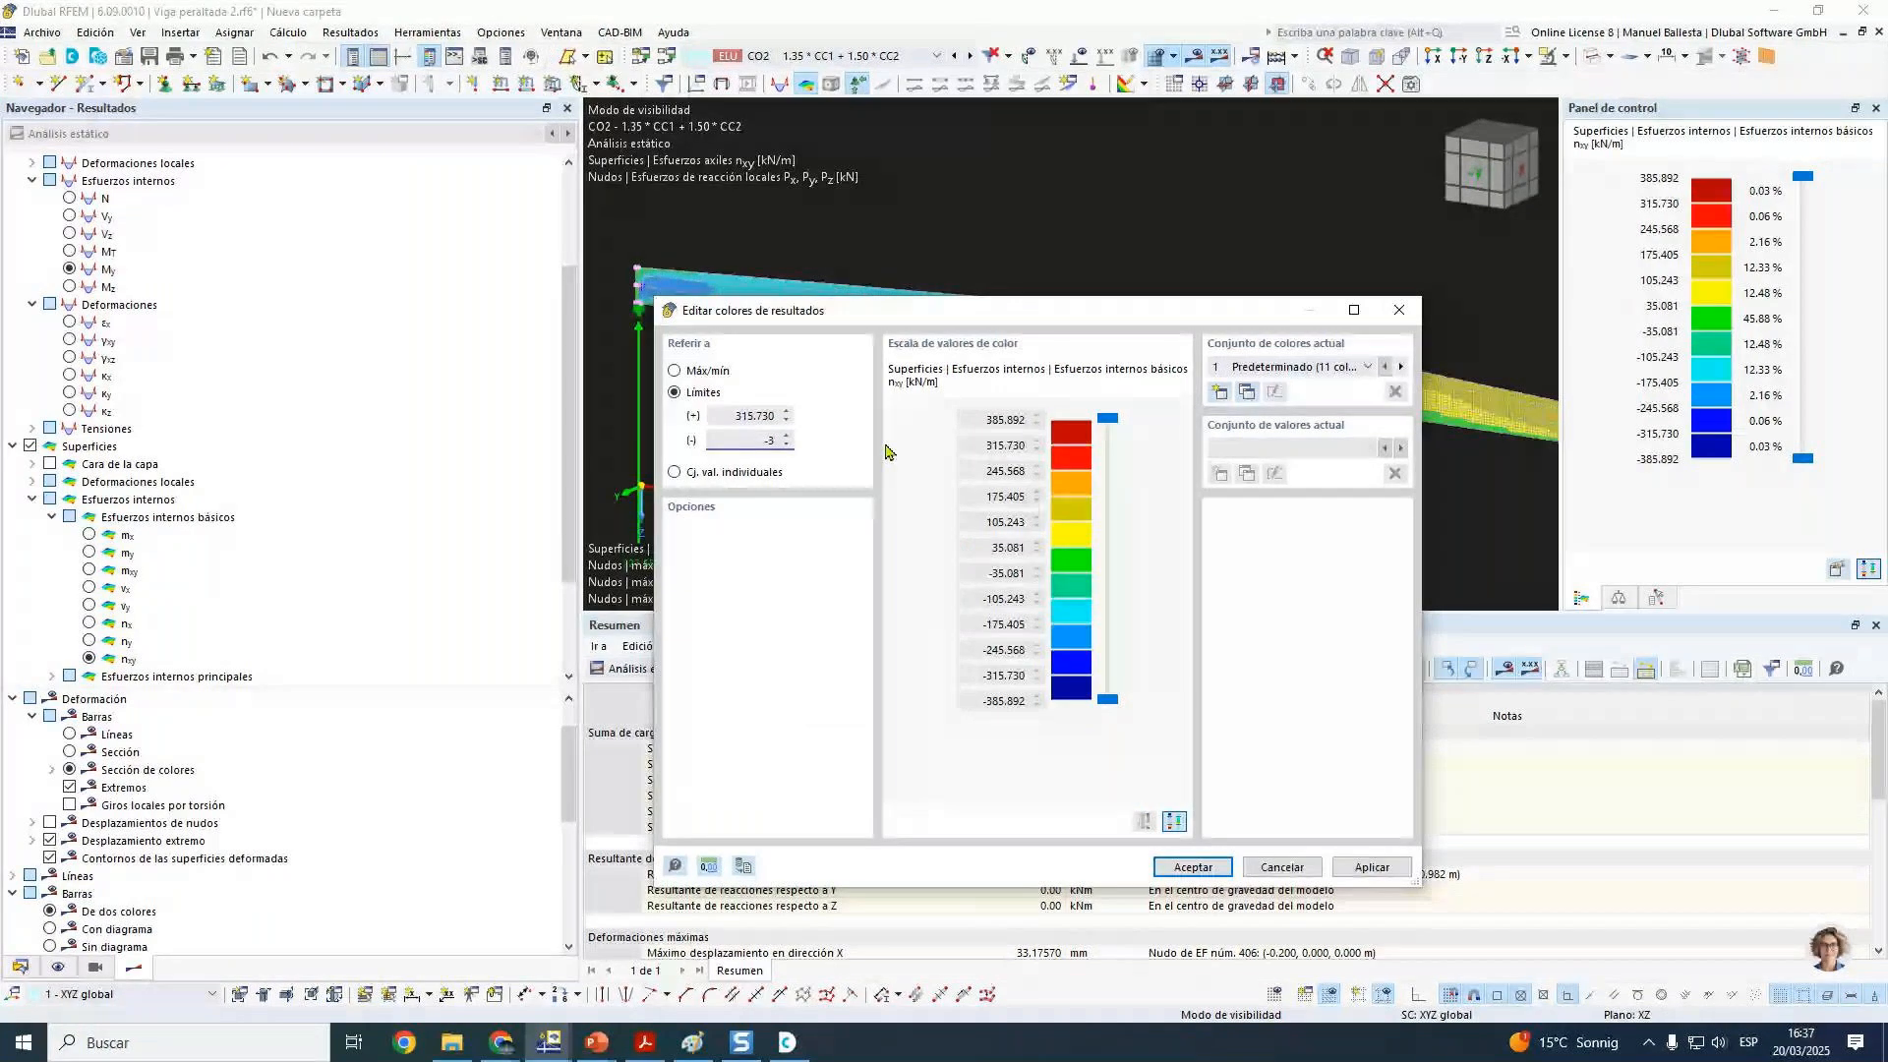
type("80")
key("shift+Tab")
type("-10")
key("Tab")
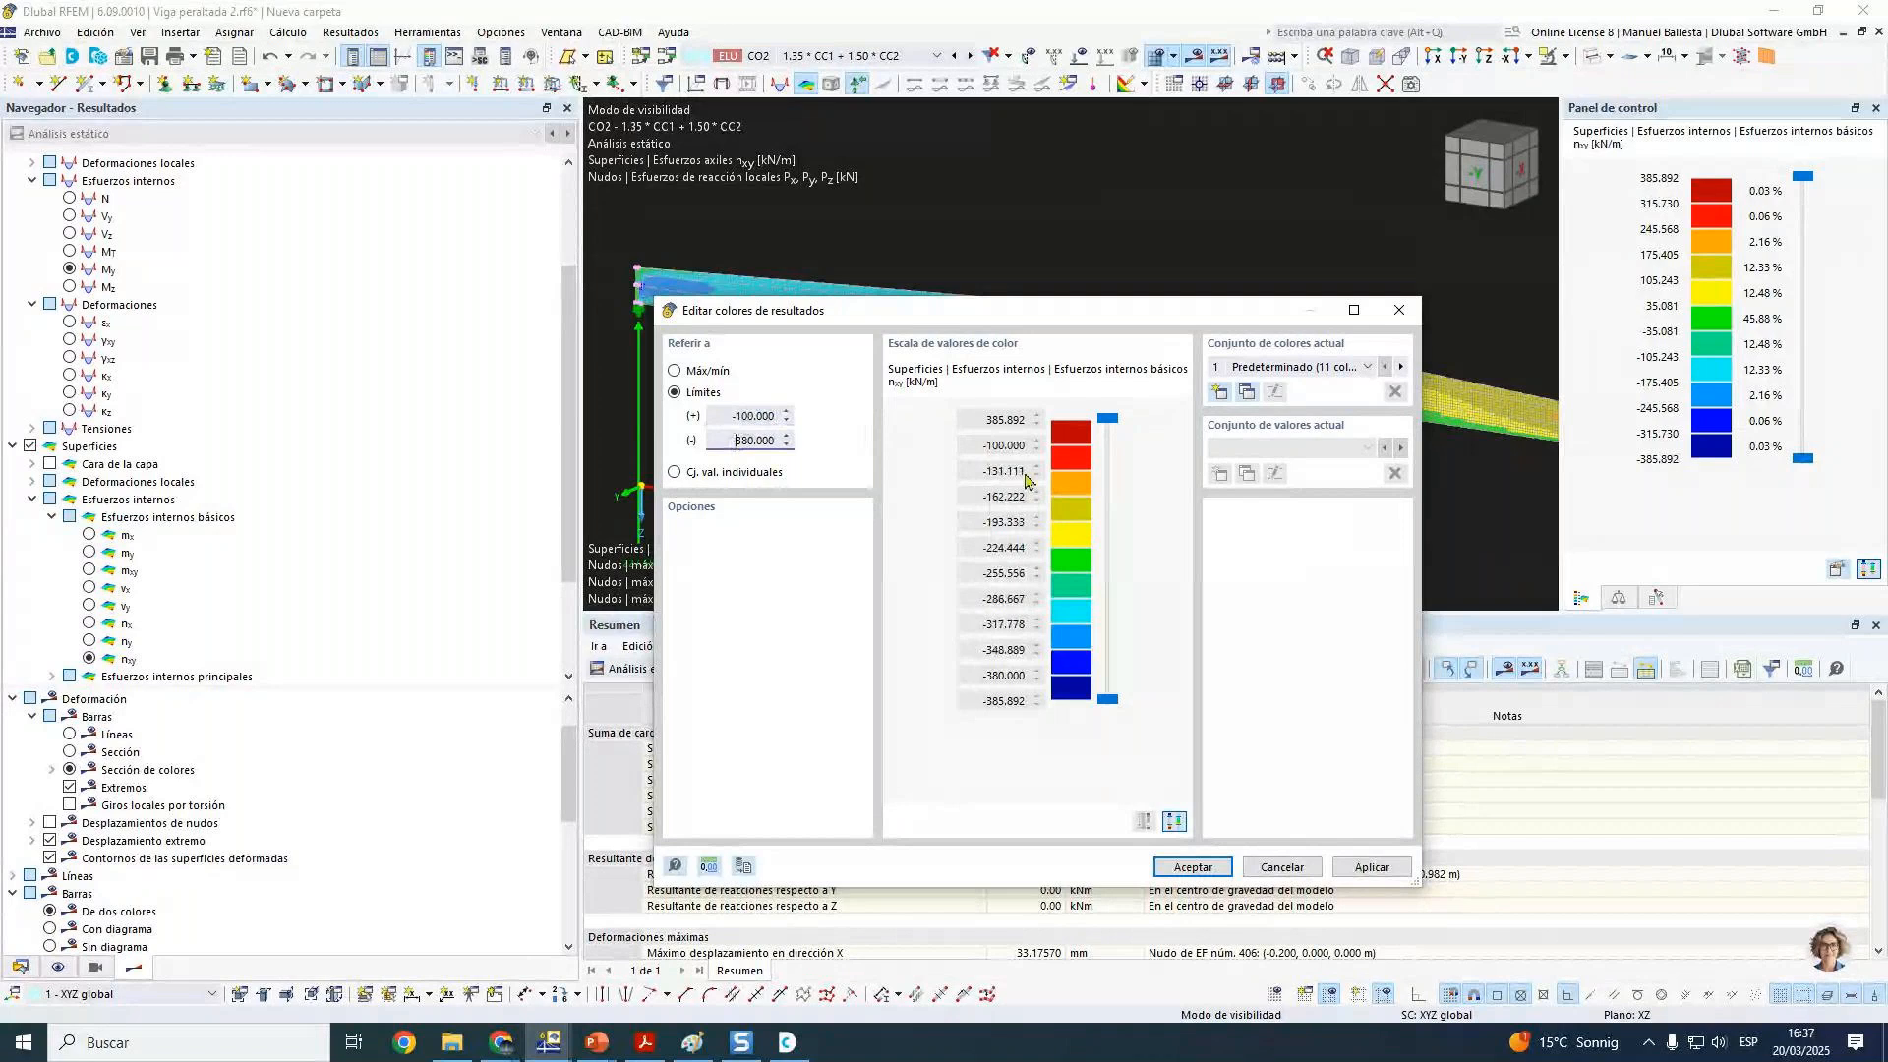
left_click(1194, 870)
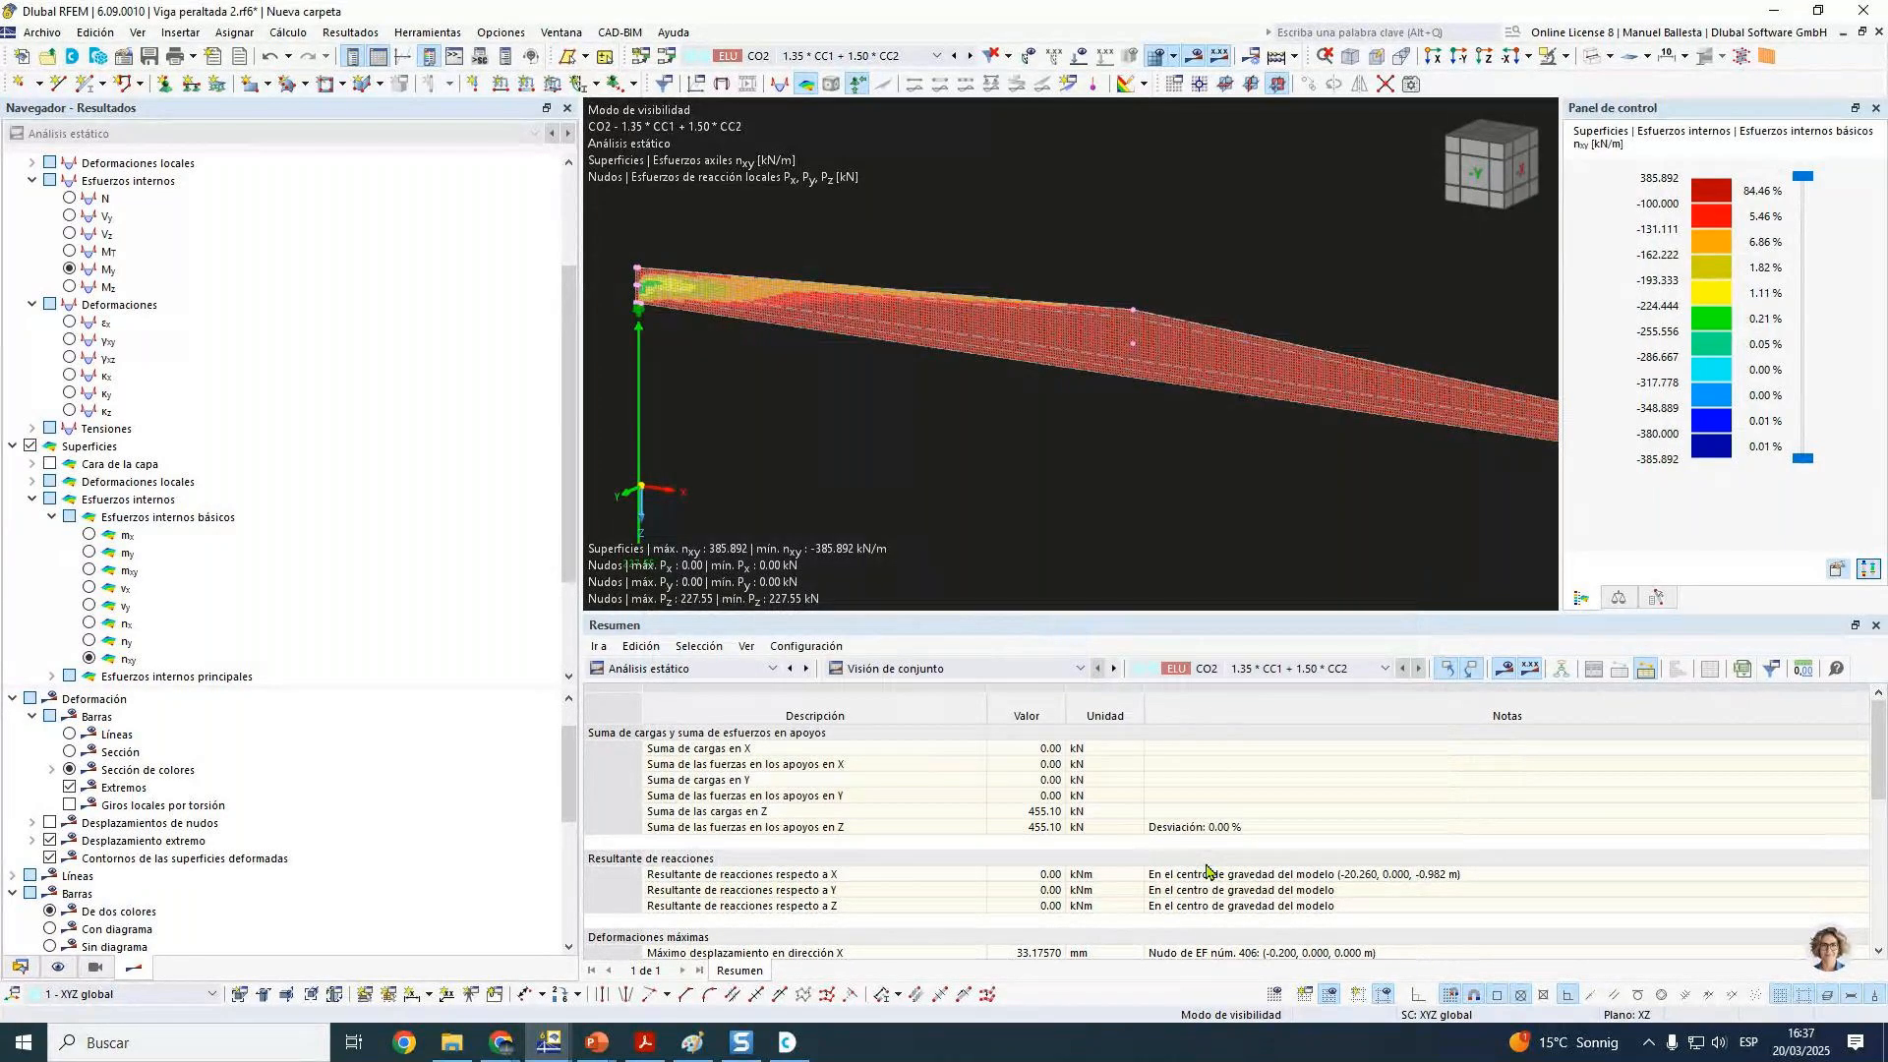
Step: Hide the outermost colour bands at both ends of the nxy scale and examine the remaining shear zones along the beam
left_click_drag(1811, 191, 1809, 204)
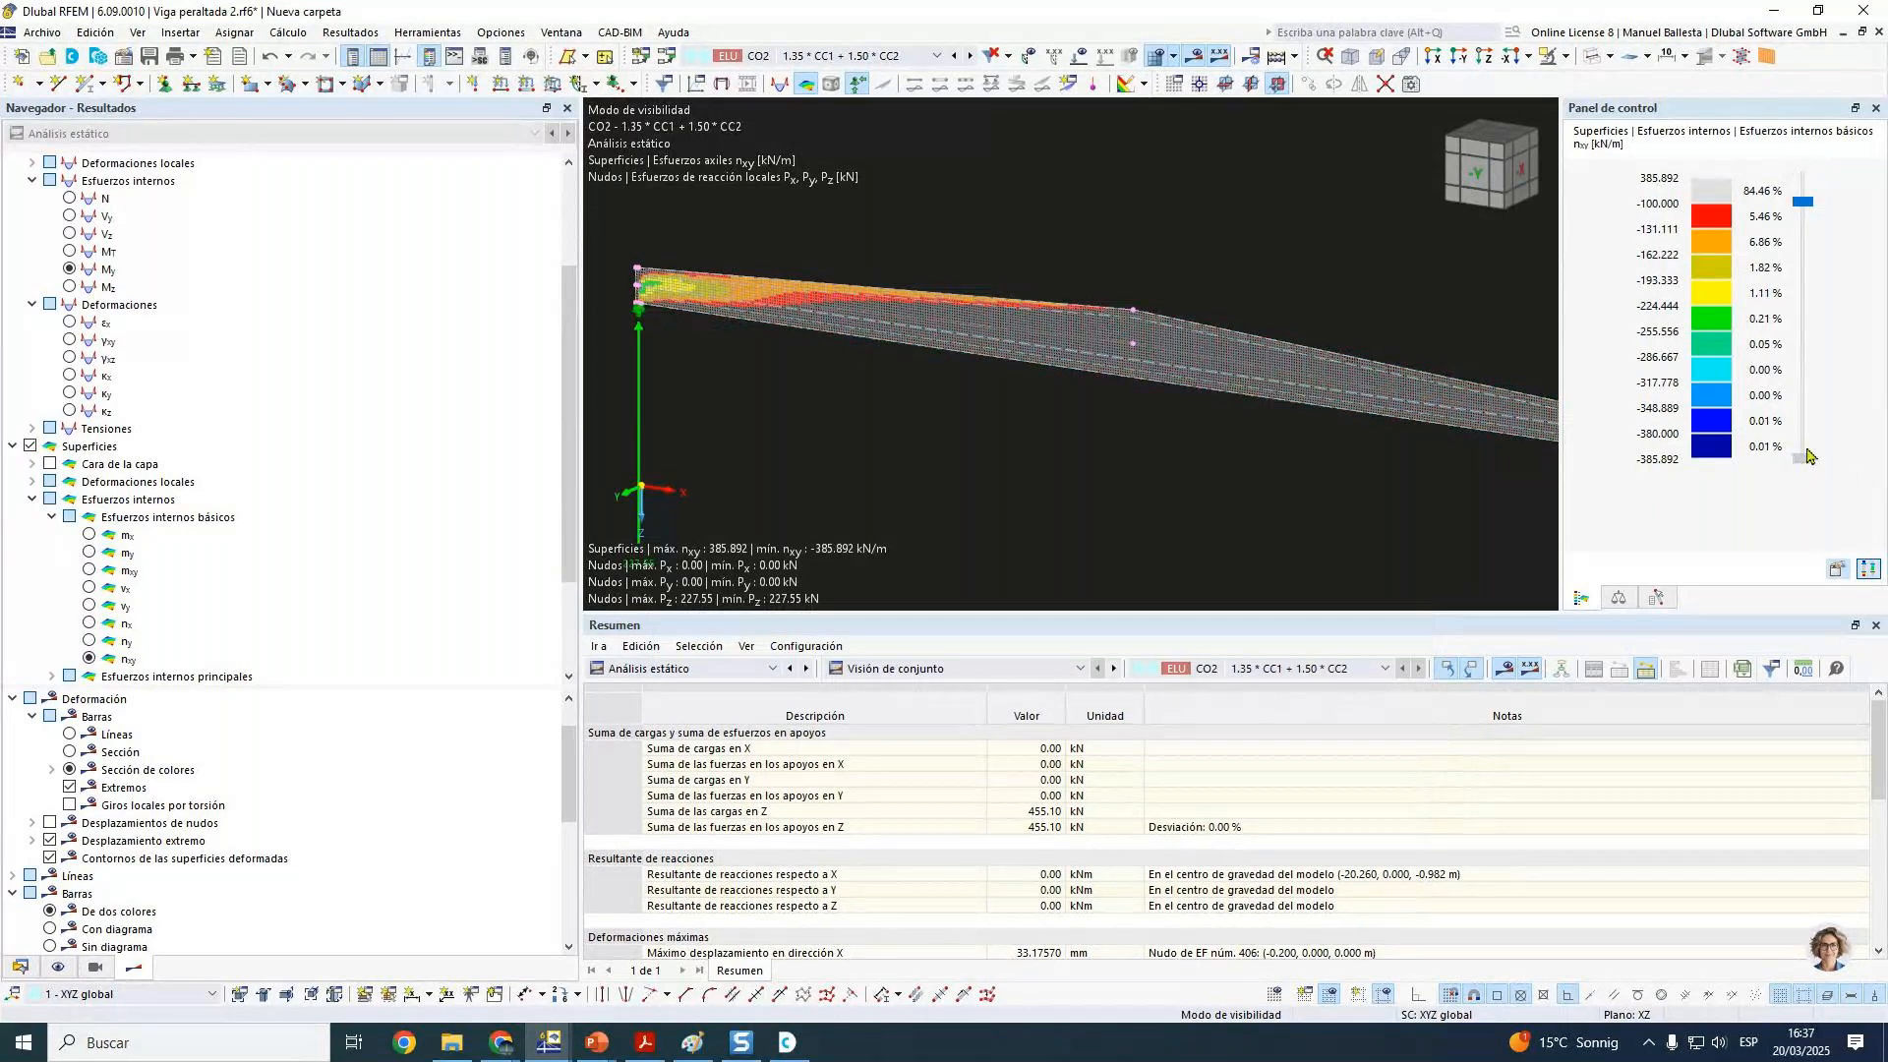
left_click_drag(1807, 455, 1804, 432)
middle_click_drag(1092, 466, 1332, 460)
scroll(894, 328, "up", 6)
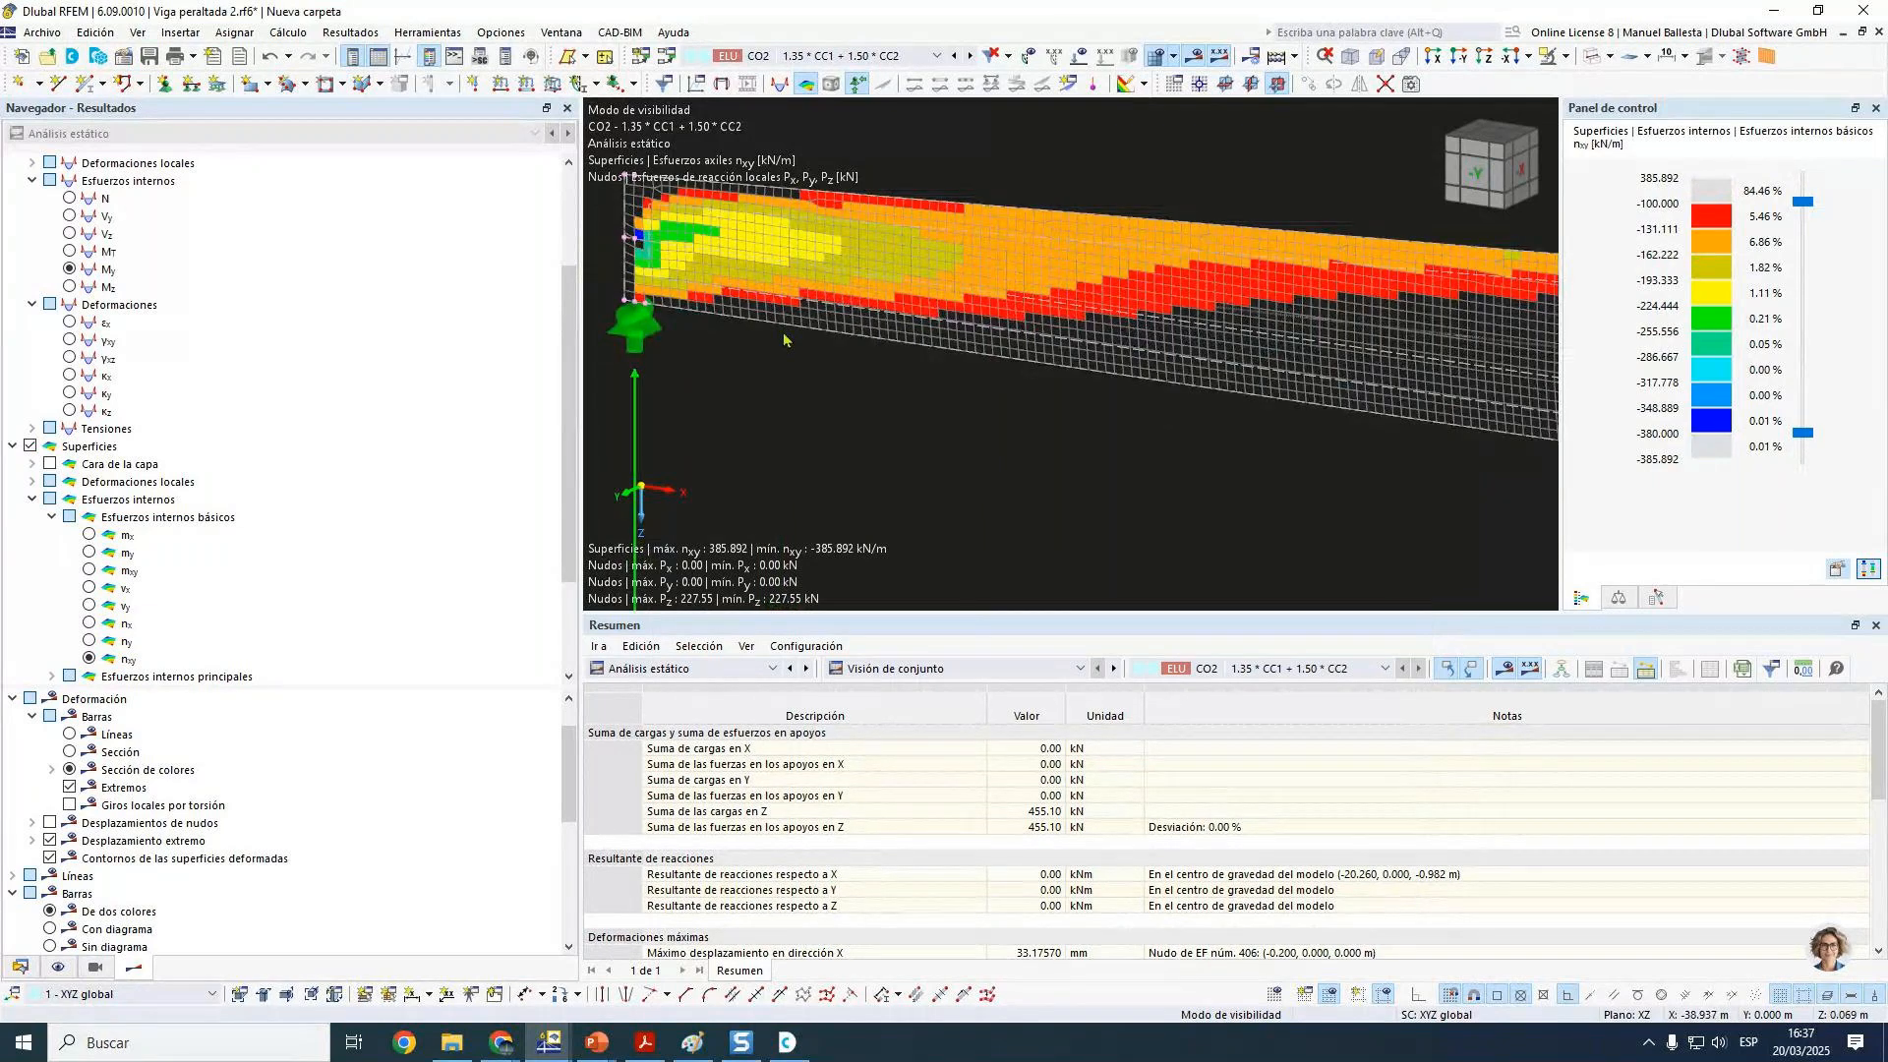
scroll(795, 346, "down", 3)
middle_click_drag(1360, 494, 868, 356)
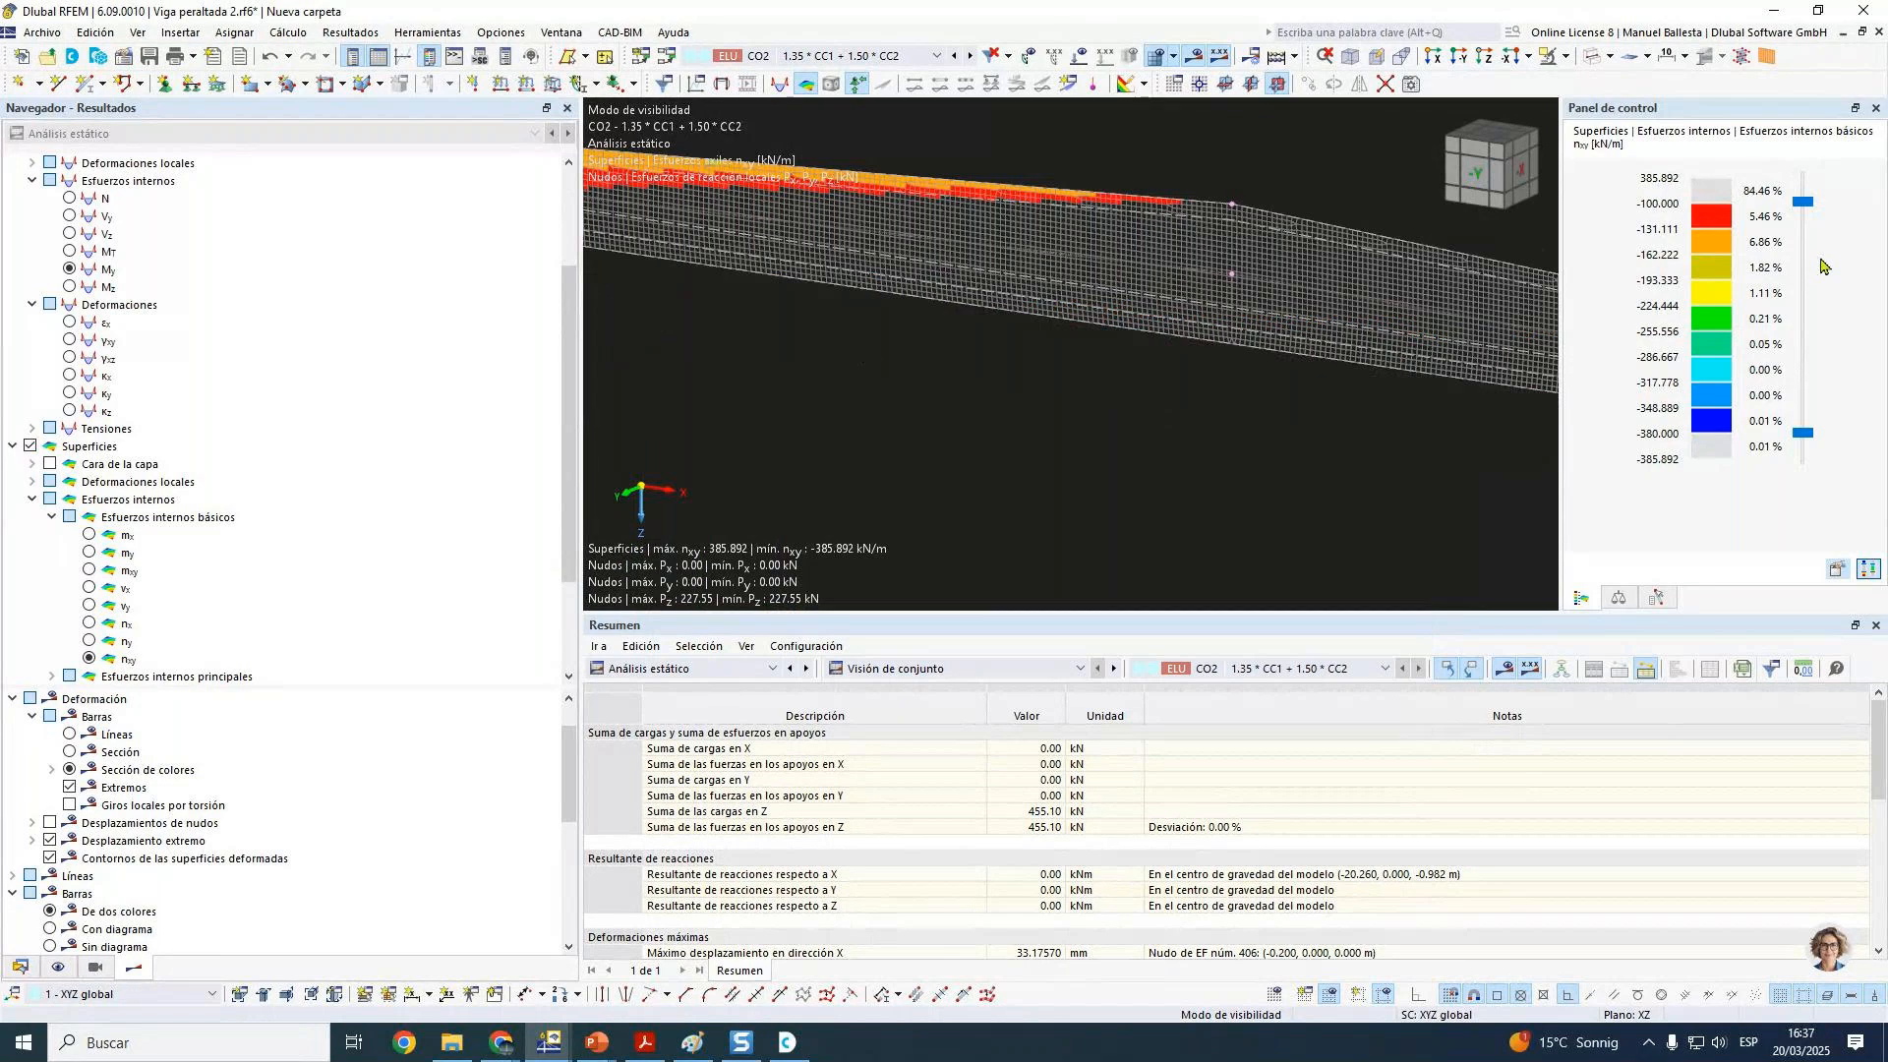
middle_click(1360, 450)
middle_click(1361, 450)
Step: Restore the nxy colour scale to refer to the maximum and minimum values (Máx/mín)
double_click(1644, 278)
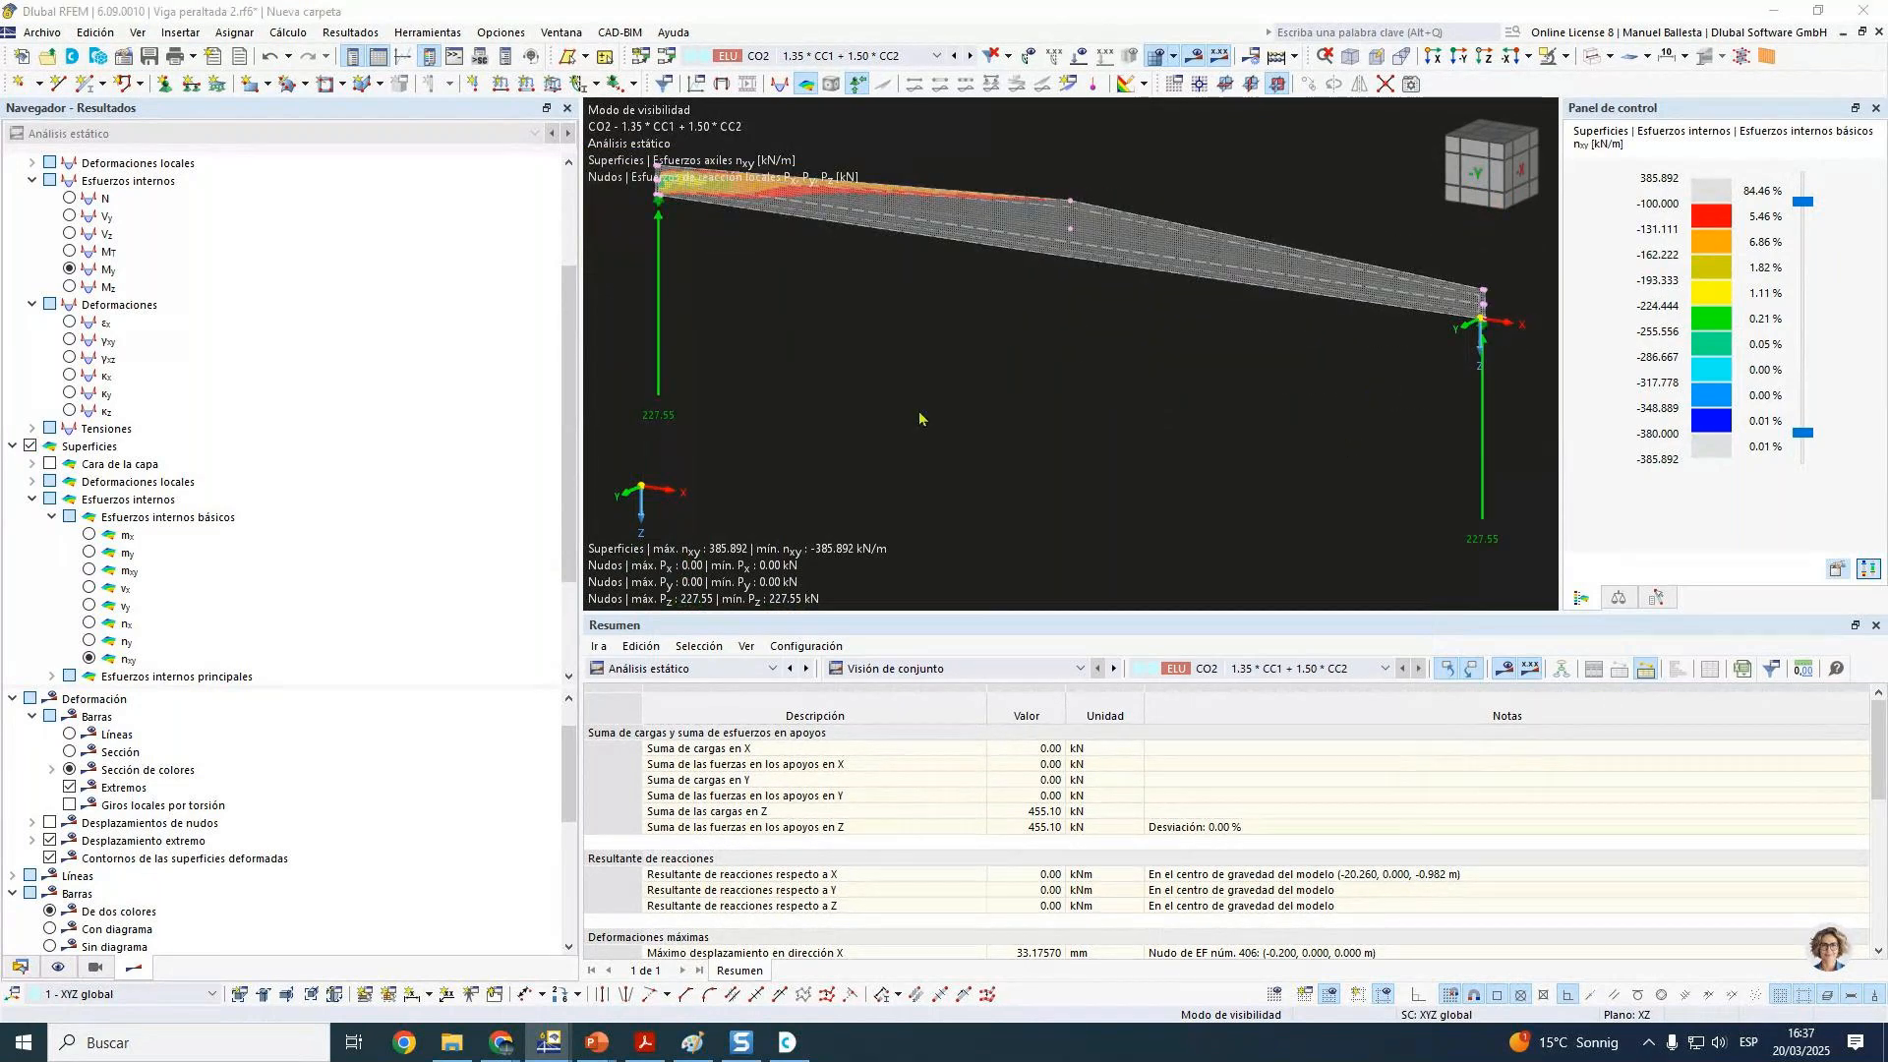
left_click(583, 287)
left_click(1100, 784)
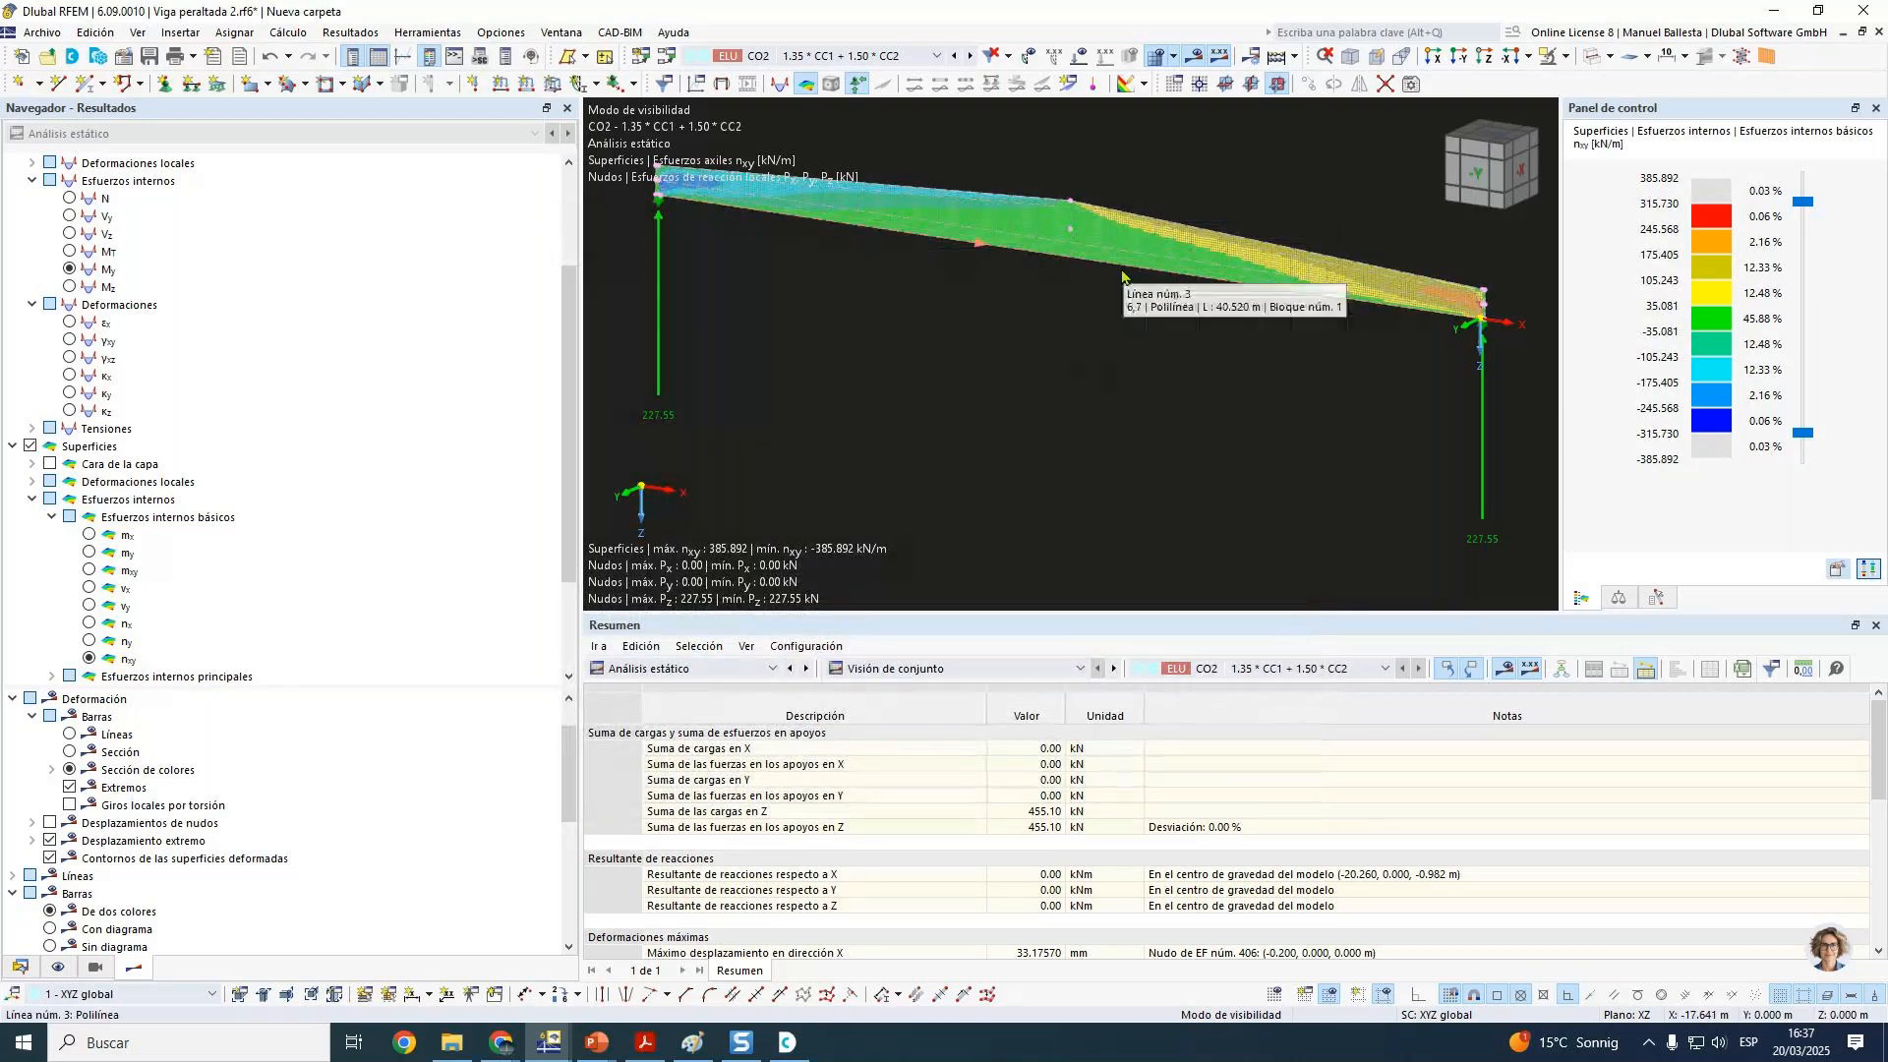
Step: Compare nxy and nx around the ridge, ending with the surface internal force ny on display
scroll(1124, 274, "up", 3)
middle_click_drag(1096, 269, 1124, 191)
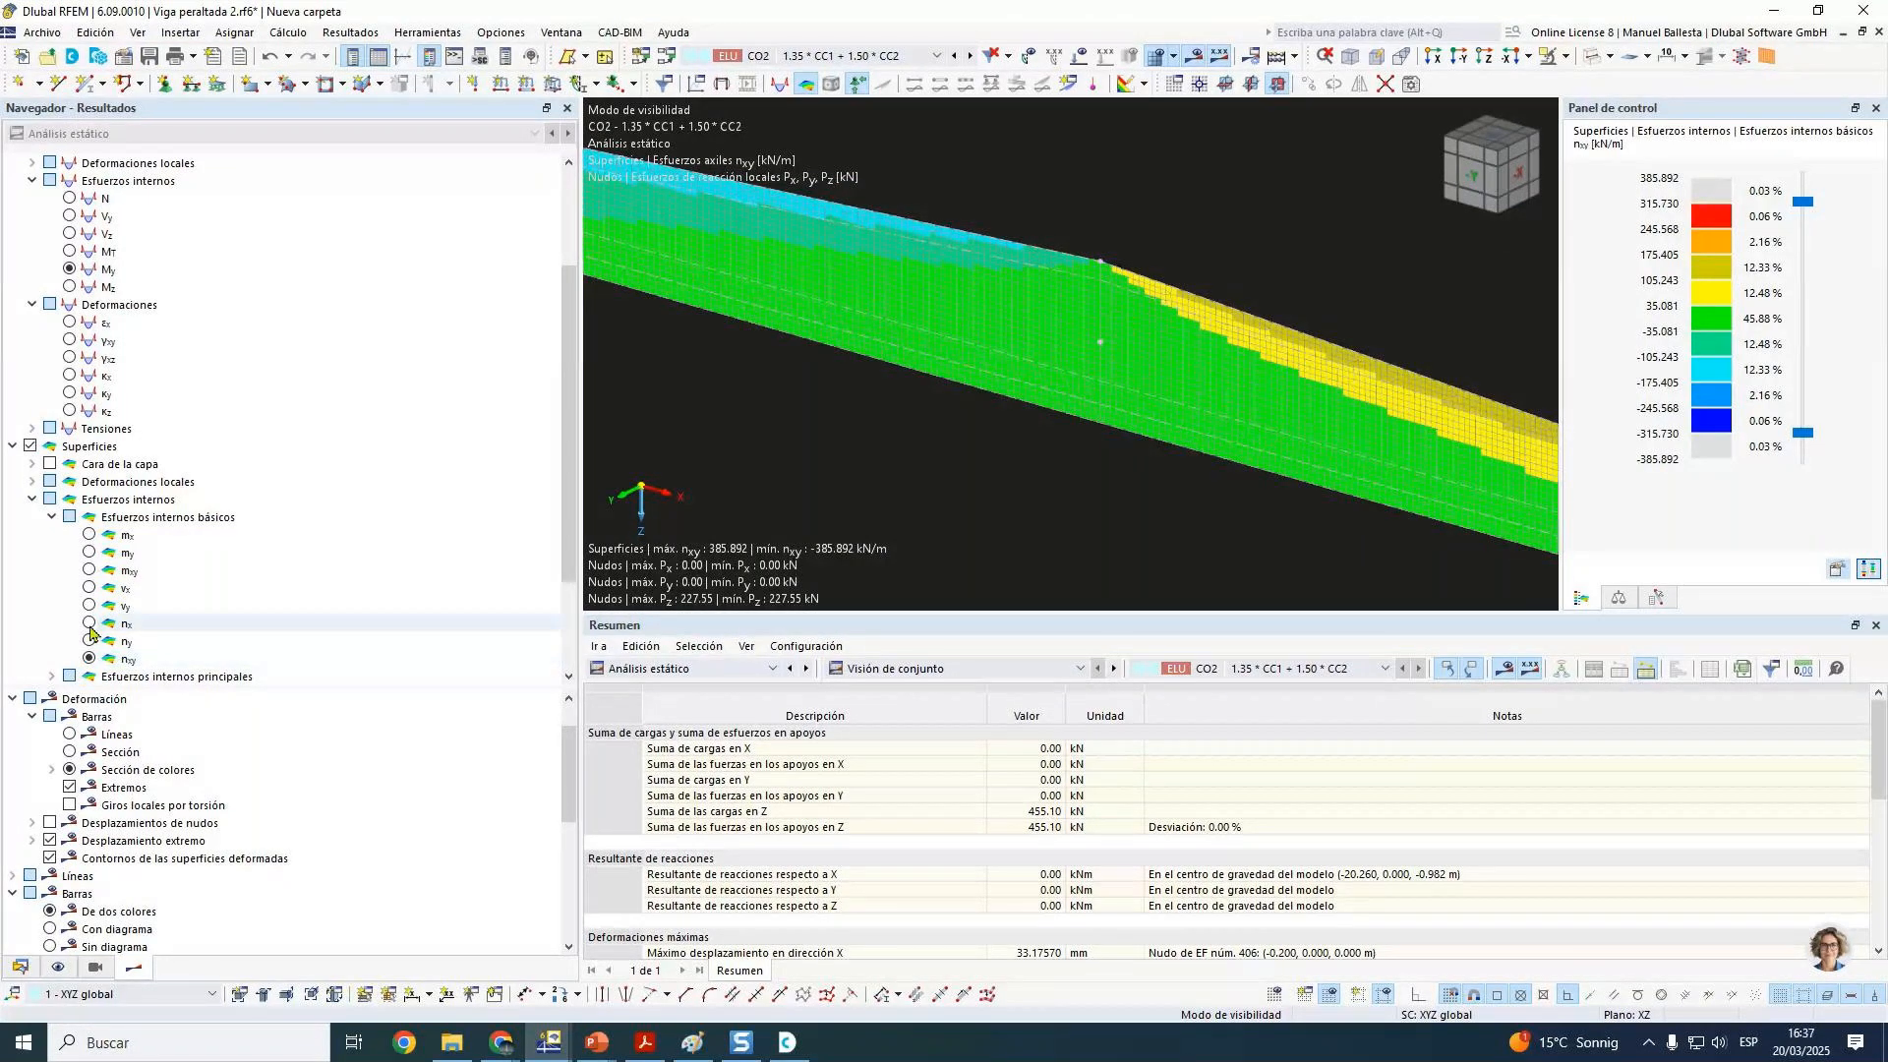
left_click(90, 626)
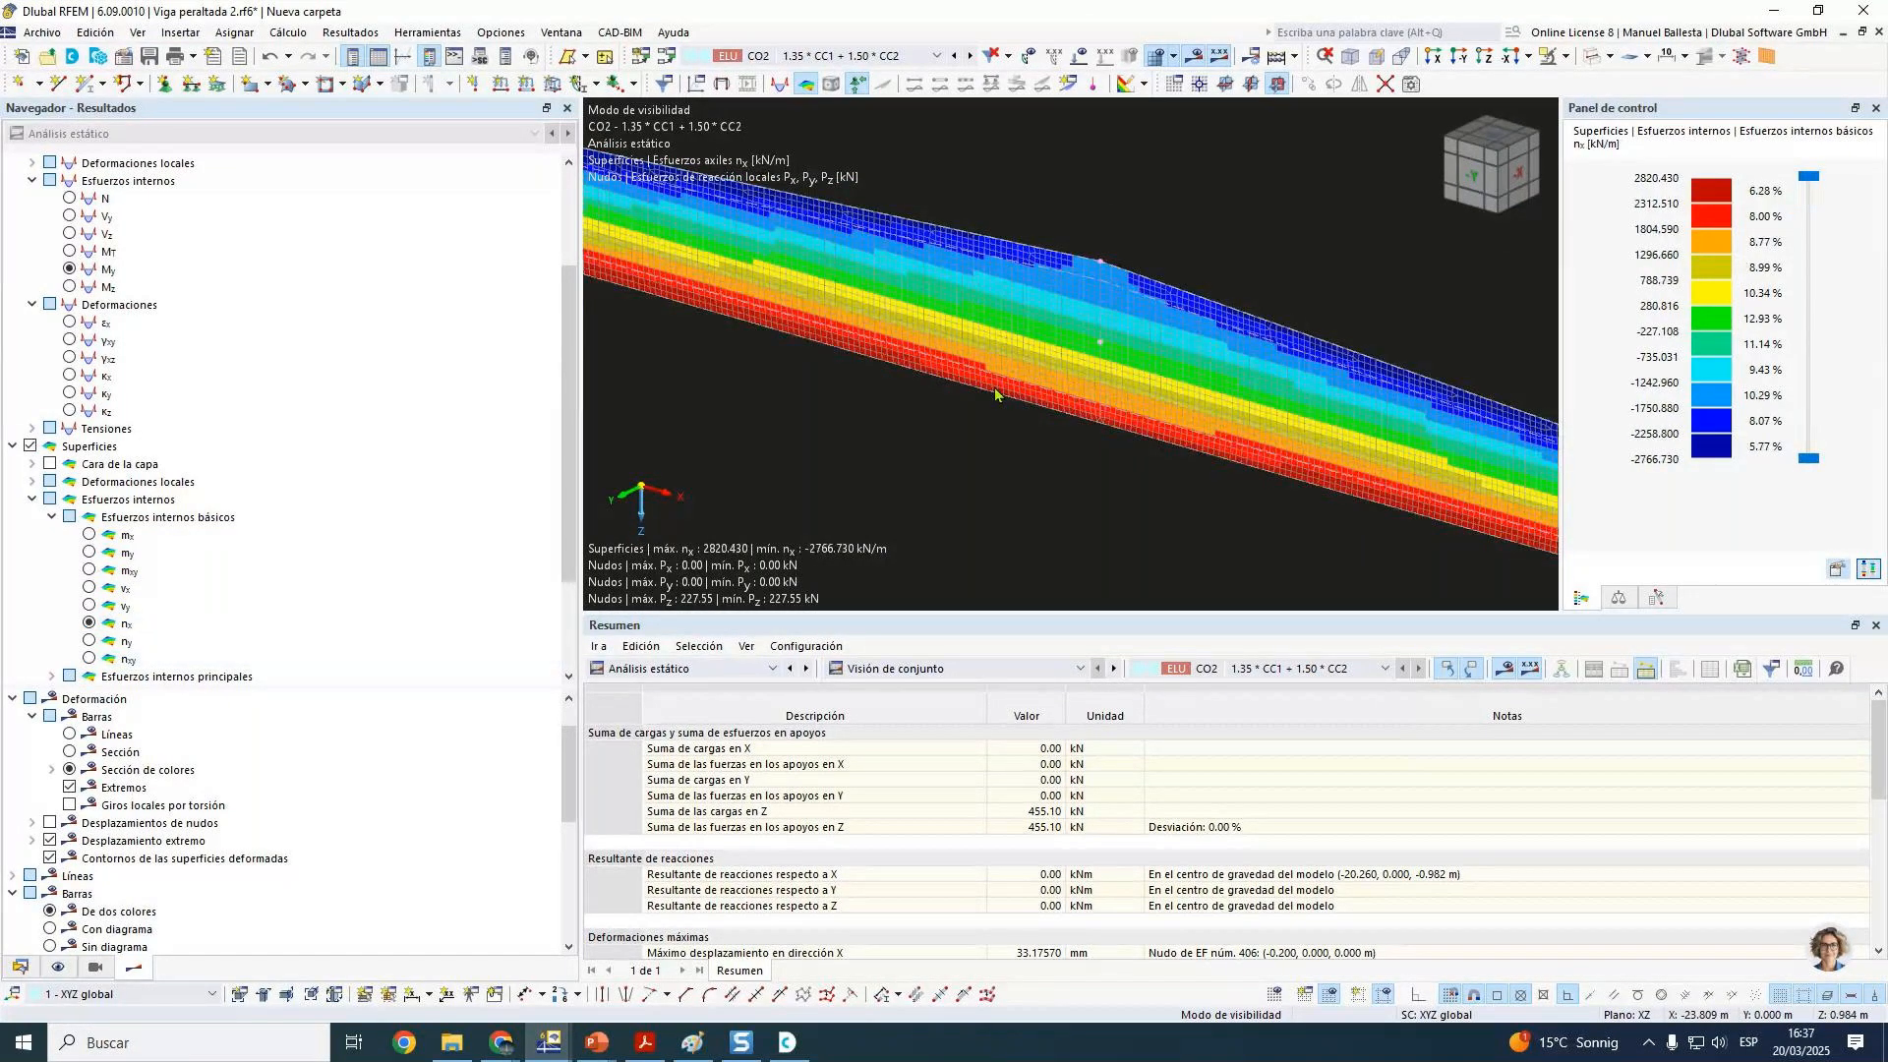
left_click(90, 658)
left_click(90, 644)
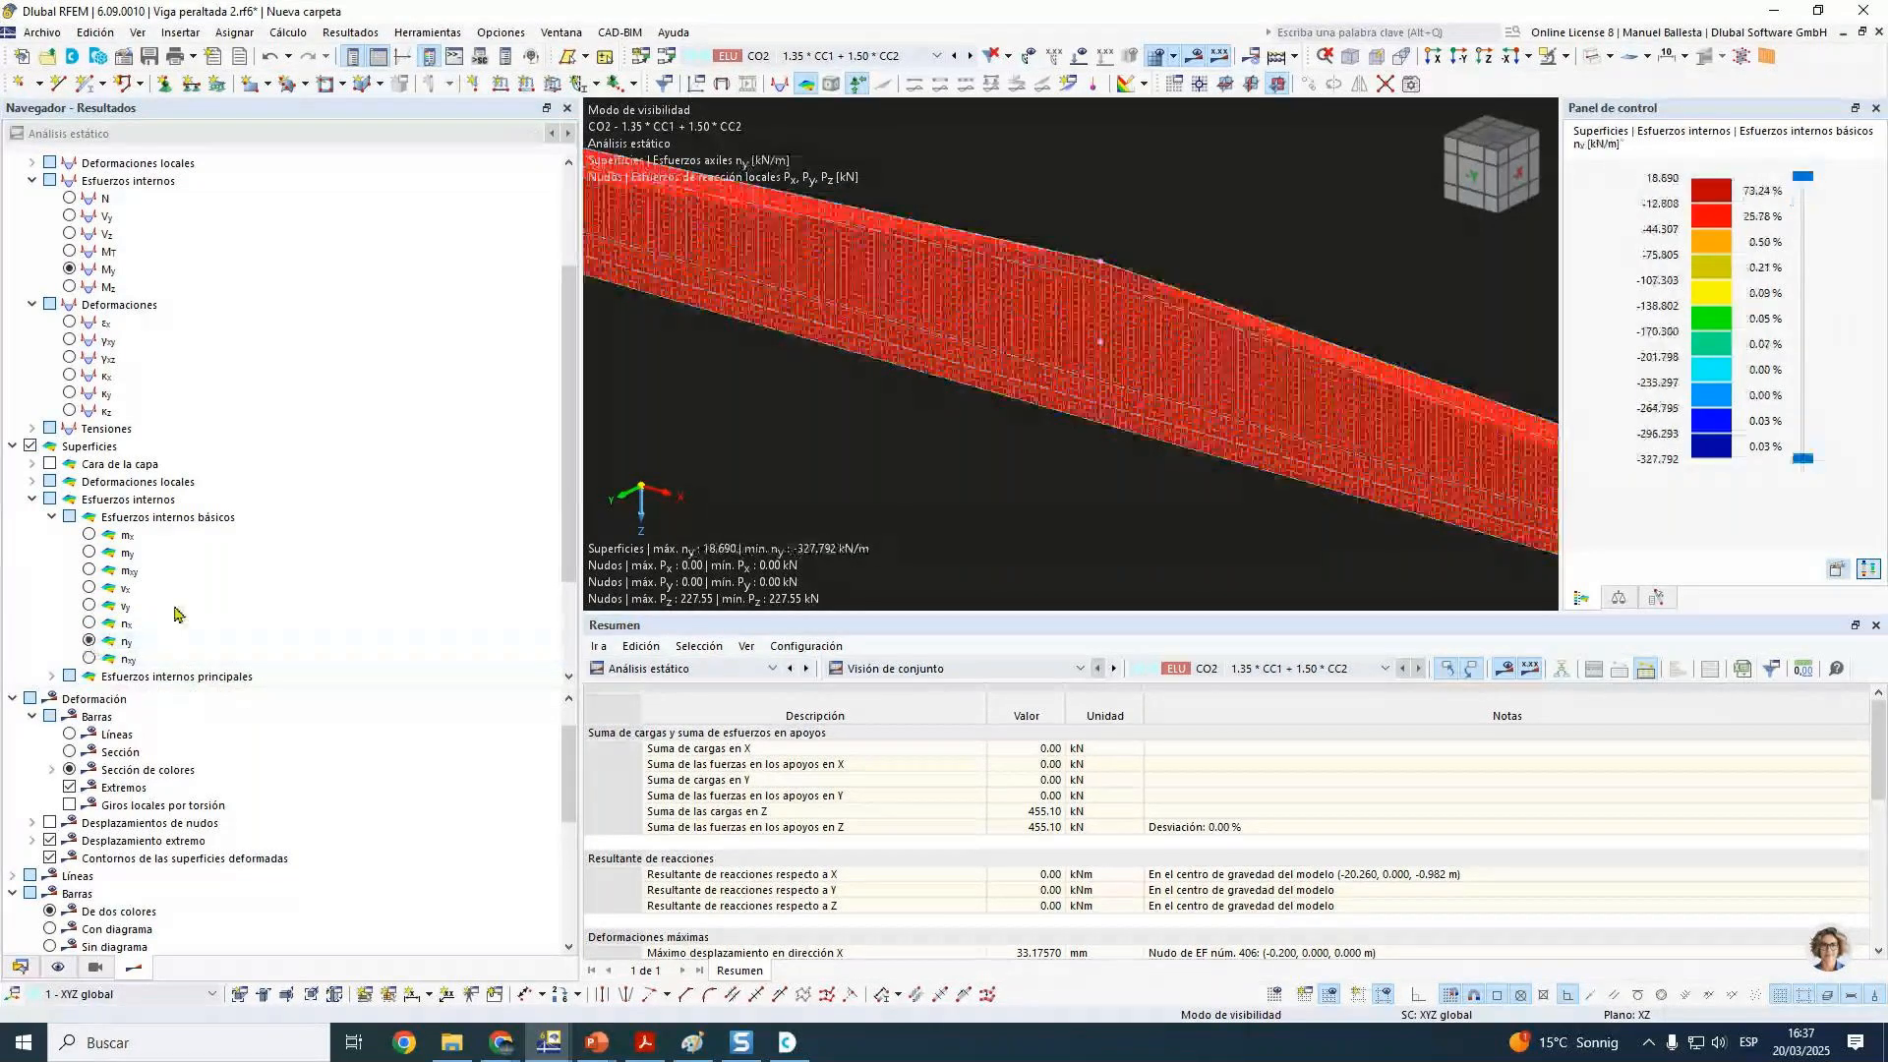
Step: Examine the ny distribution at the beam's support and around the ridge
scroll(886, 473, "down", 3)
scroll(1071, 429, "down", 2)
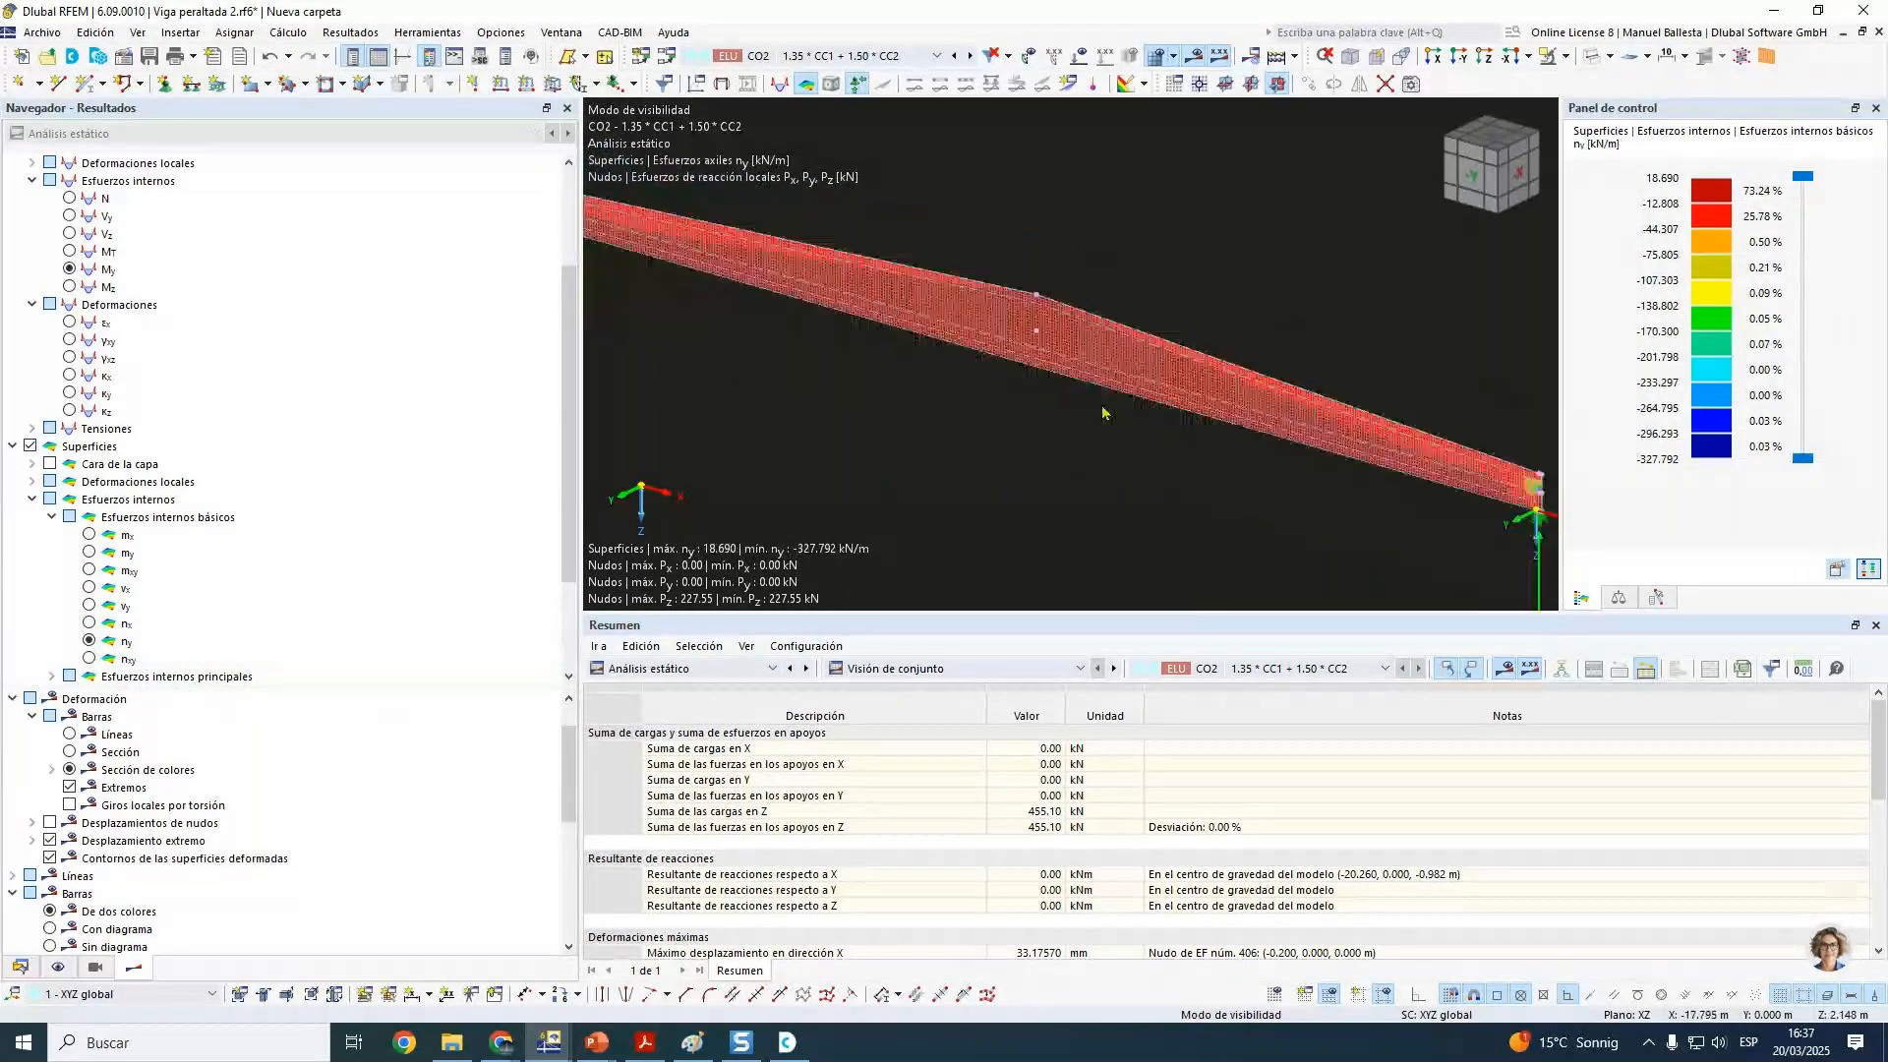
scroll(1103, 413, "down", 1)
mouse_move(1058, 439)
middle_mouse_down()
mouse_move(1079, 350)
mouse_move(1095, 442)
middle_mouse_up()
middle_click_drag(894, 484, 1193, 527, "ctrl")
scroll(1192, 527, "down", 2)
scroll(709, 356, "up", 3)
scroll(770, 382, "up", 4)
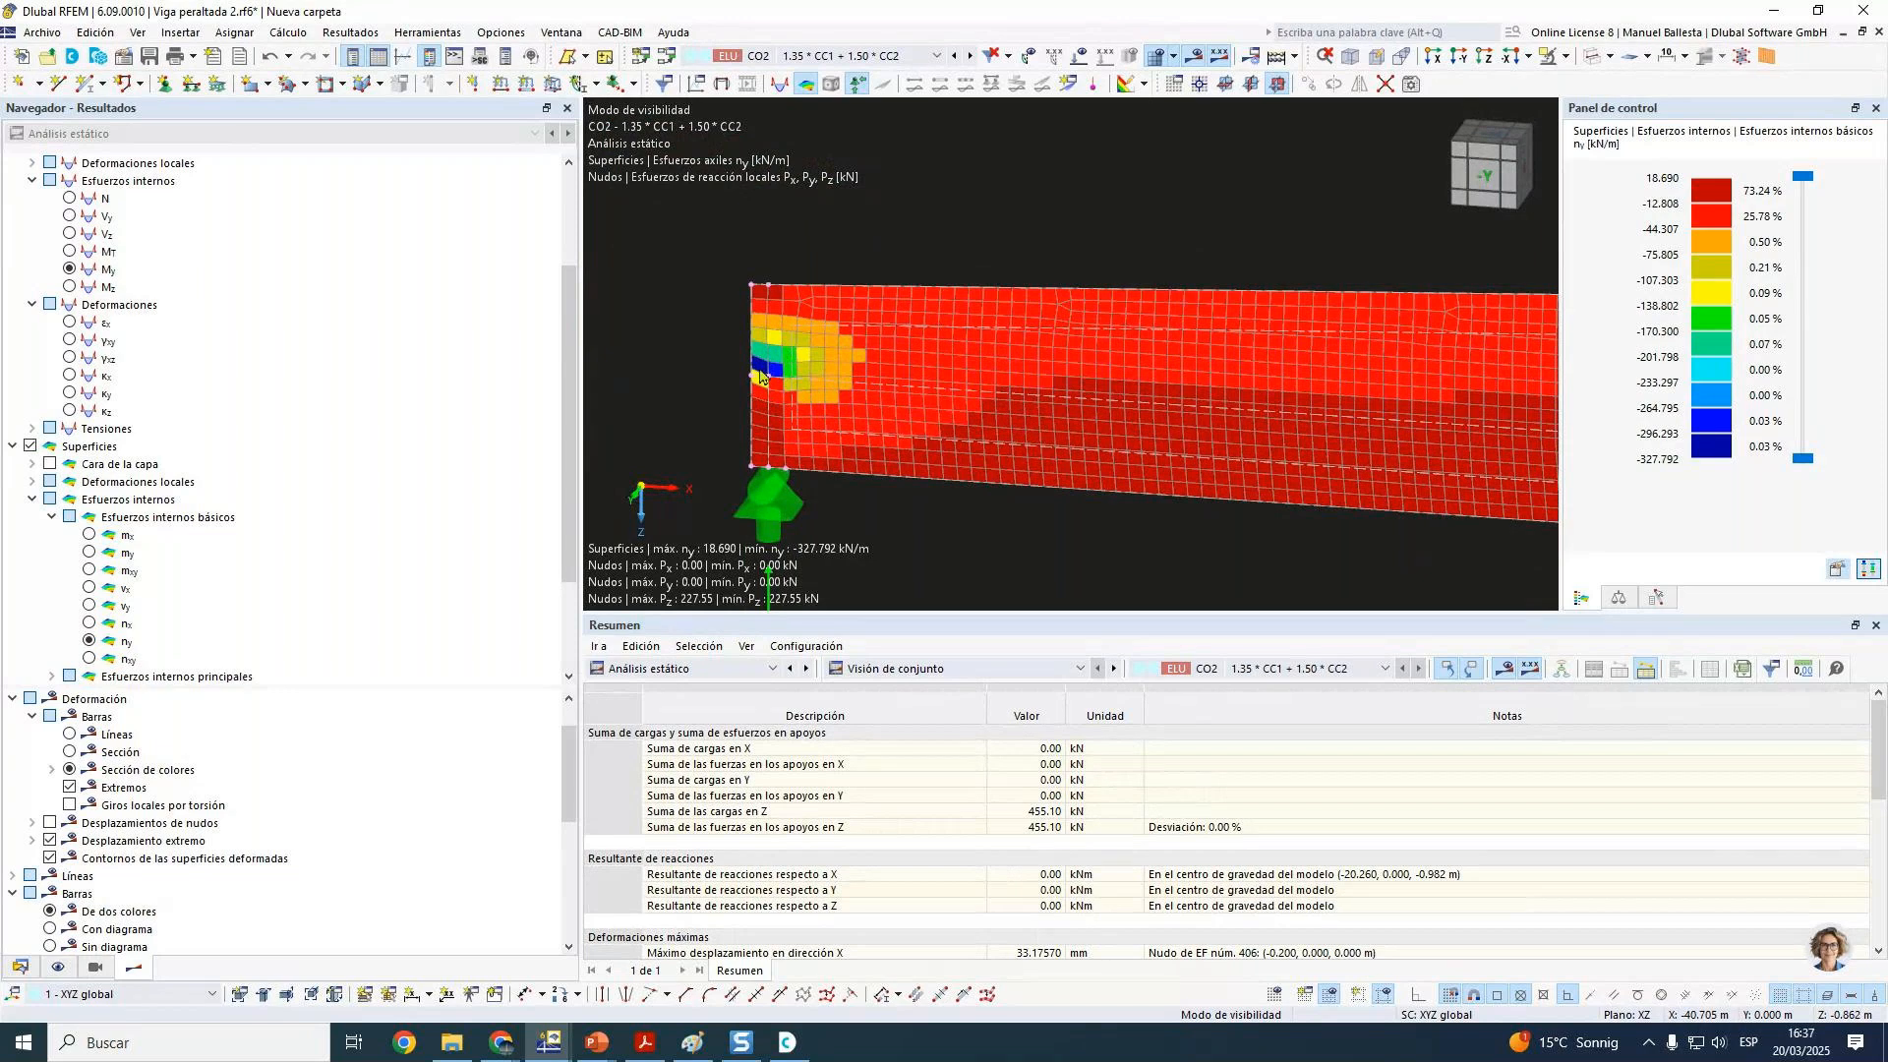
scroll(770, 383, "down", 1)
scroll(1319, 527, "up", 4)
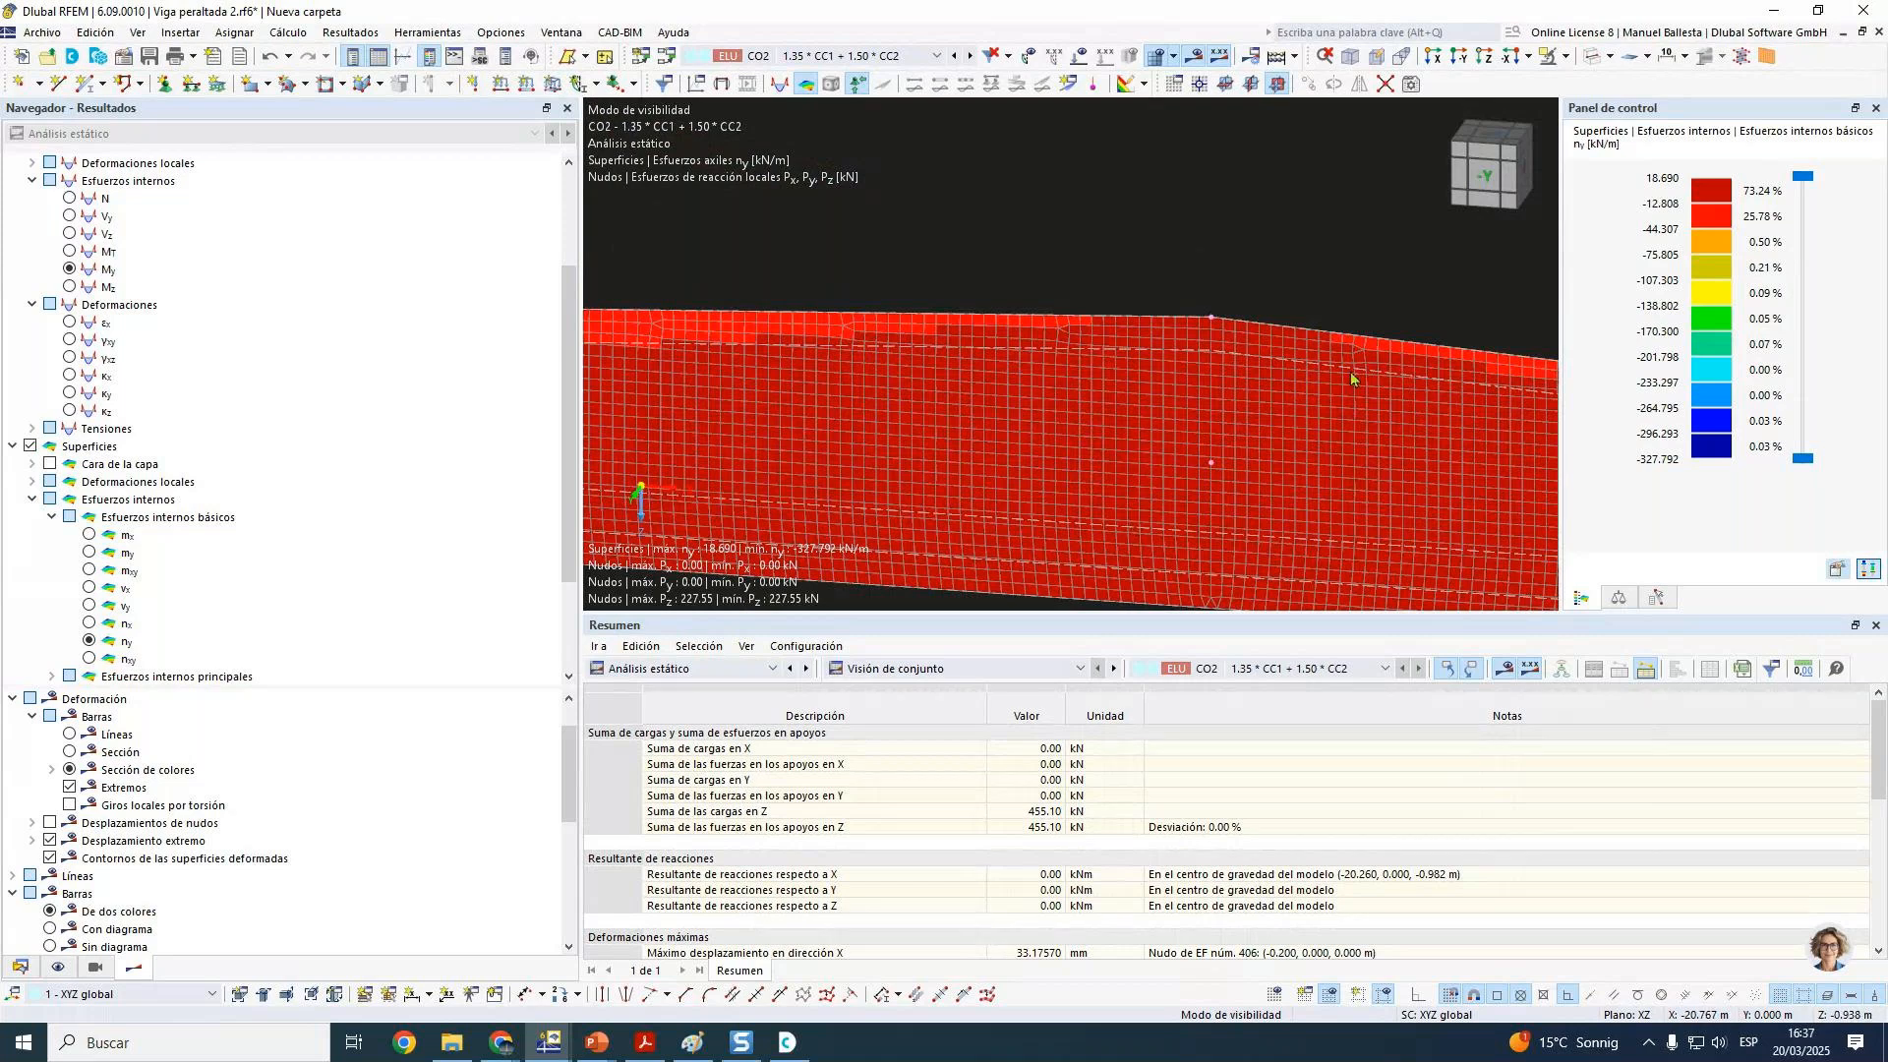
Step: Set the ny colour scale limits to 18 kN/m (+) and 0 kN/m (-) and view the distribution around the ridge
left_click_drag(1802, 457, 1804, 488)
double_click(1675, 289)
left_click(600, 308)
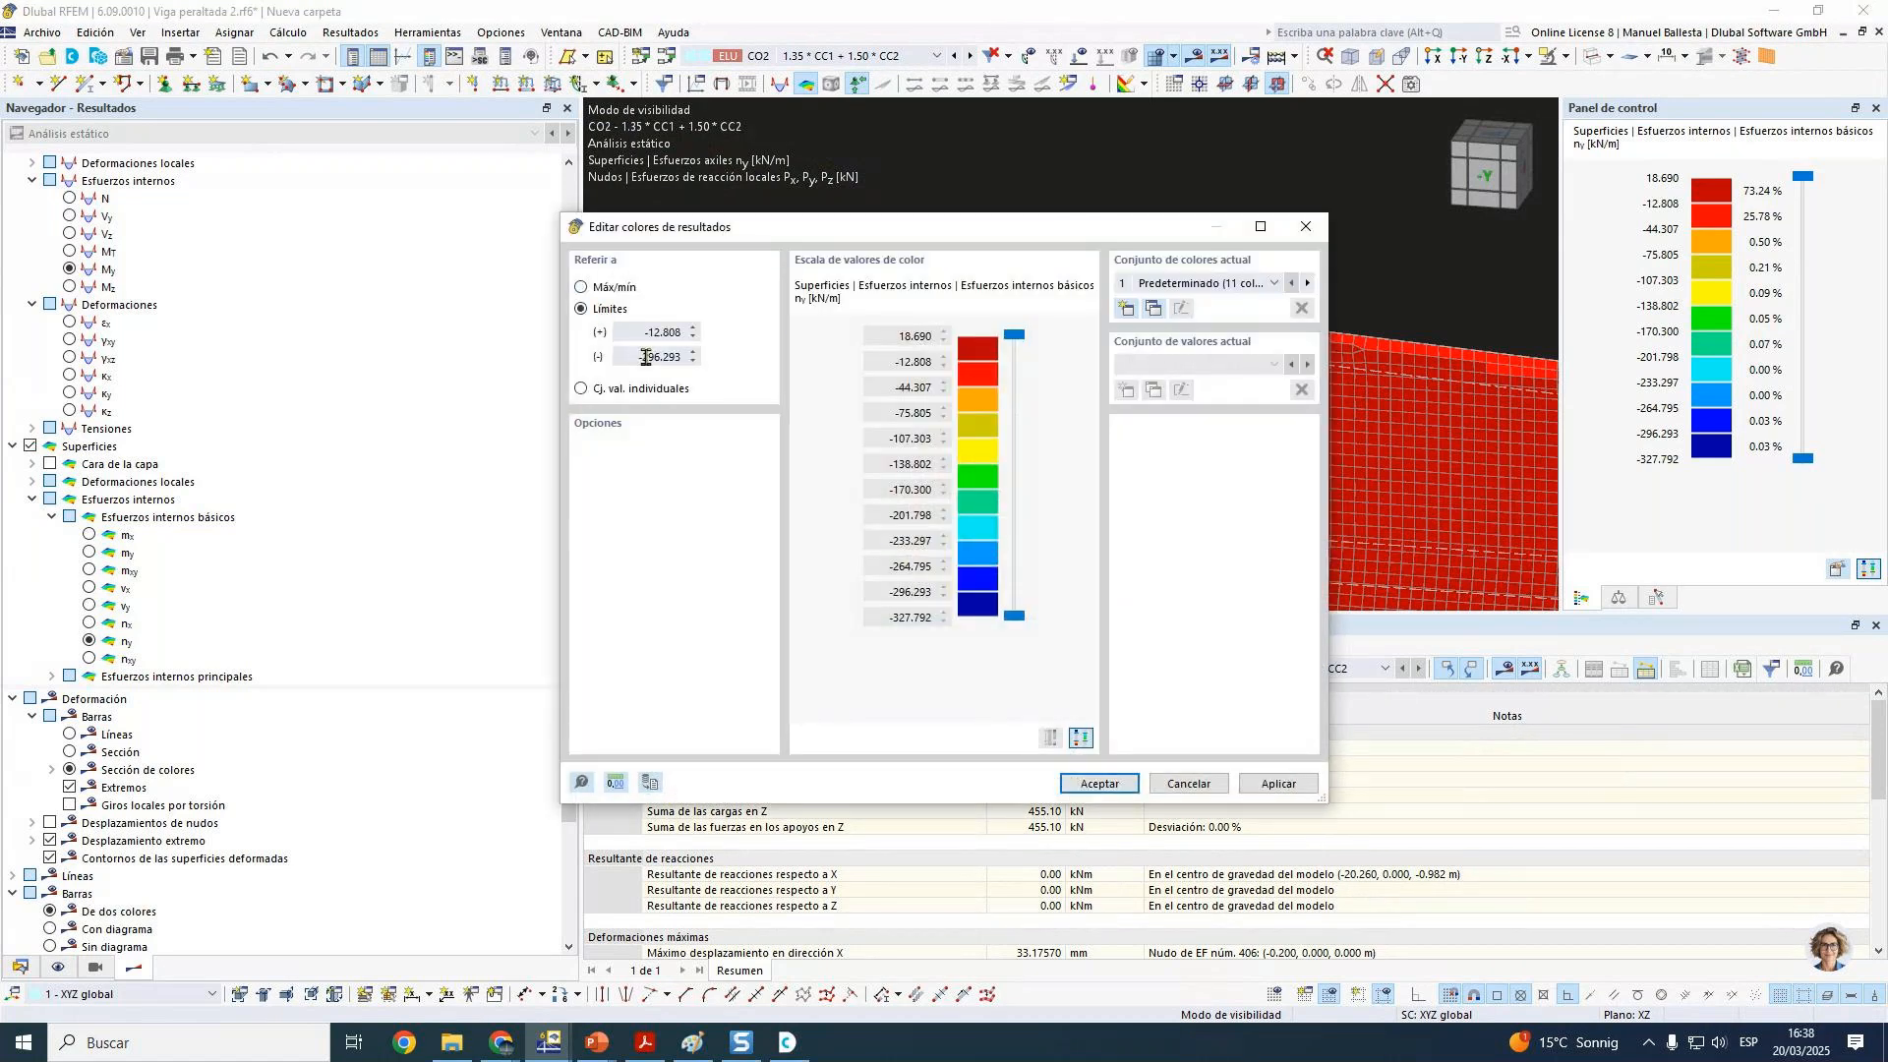
left_click_drag(638, 356, 787, 355)
type("0")
key("shift+Tab")
type("18")
key("Tab")
left_click(1278, 783)
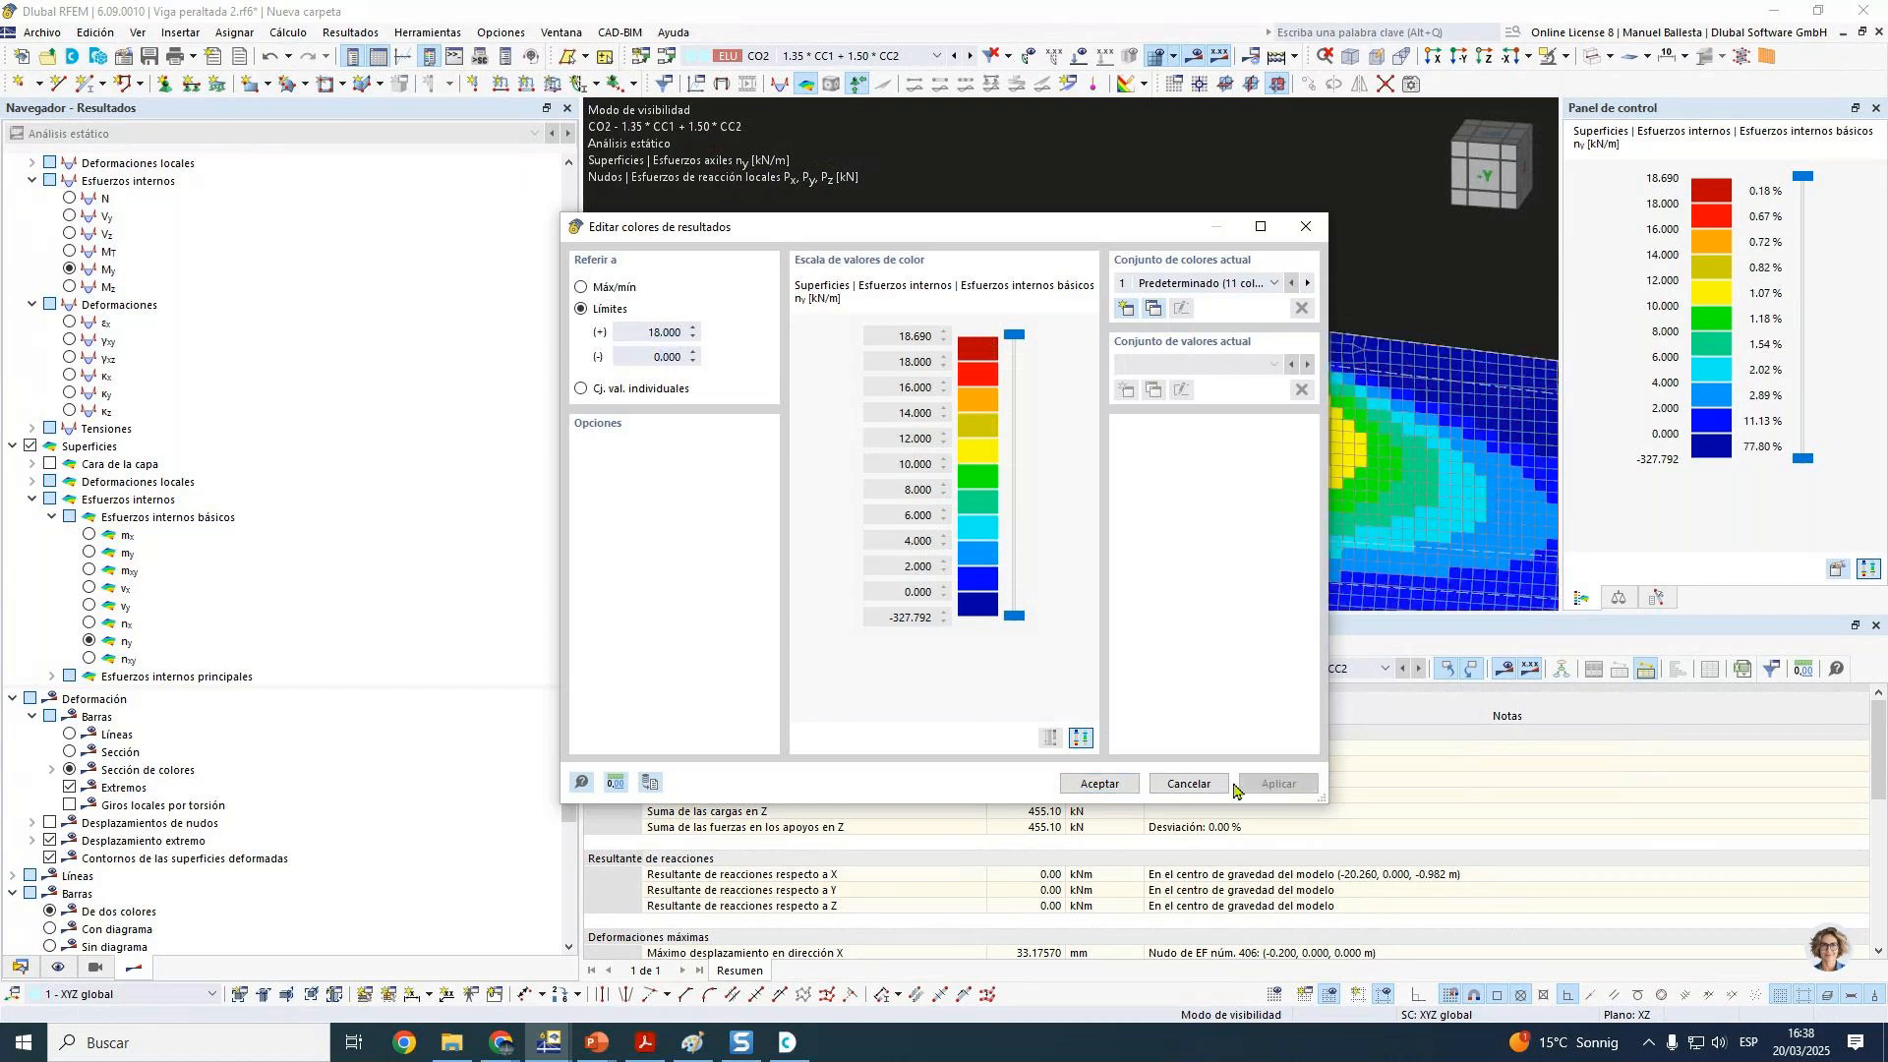
left_click(1098, 784)
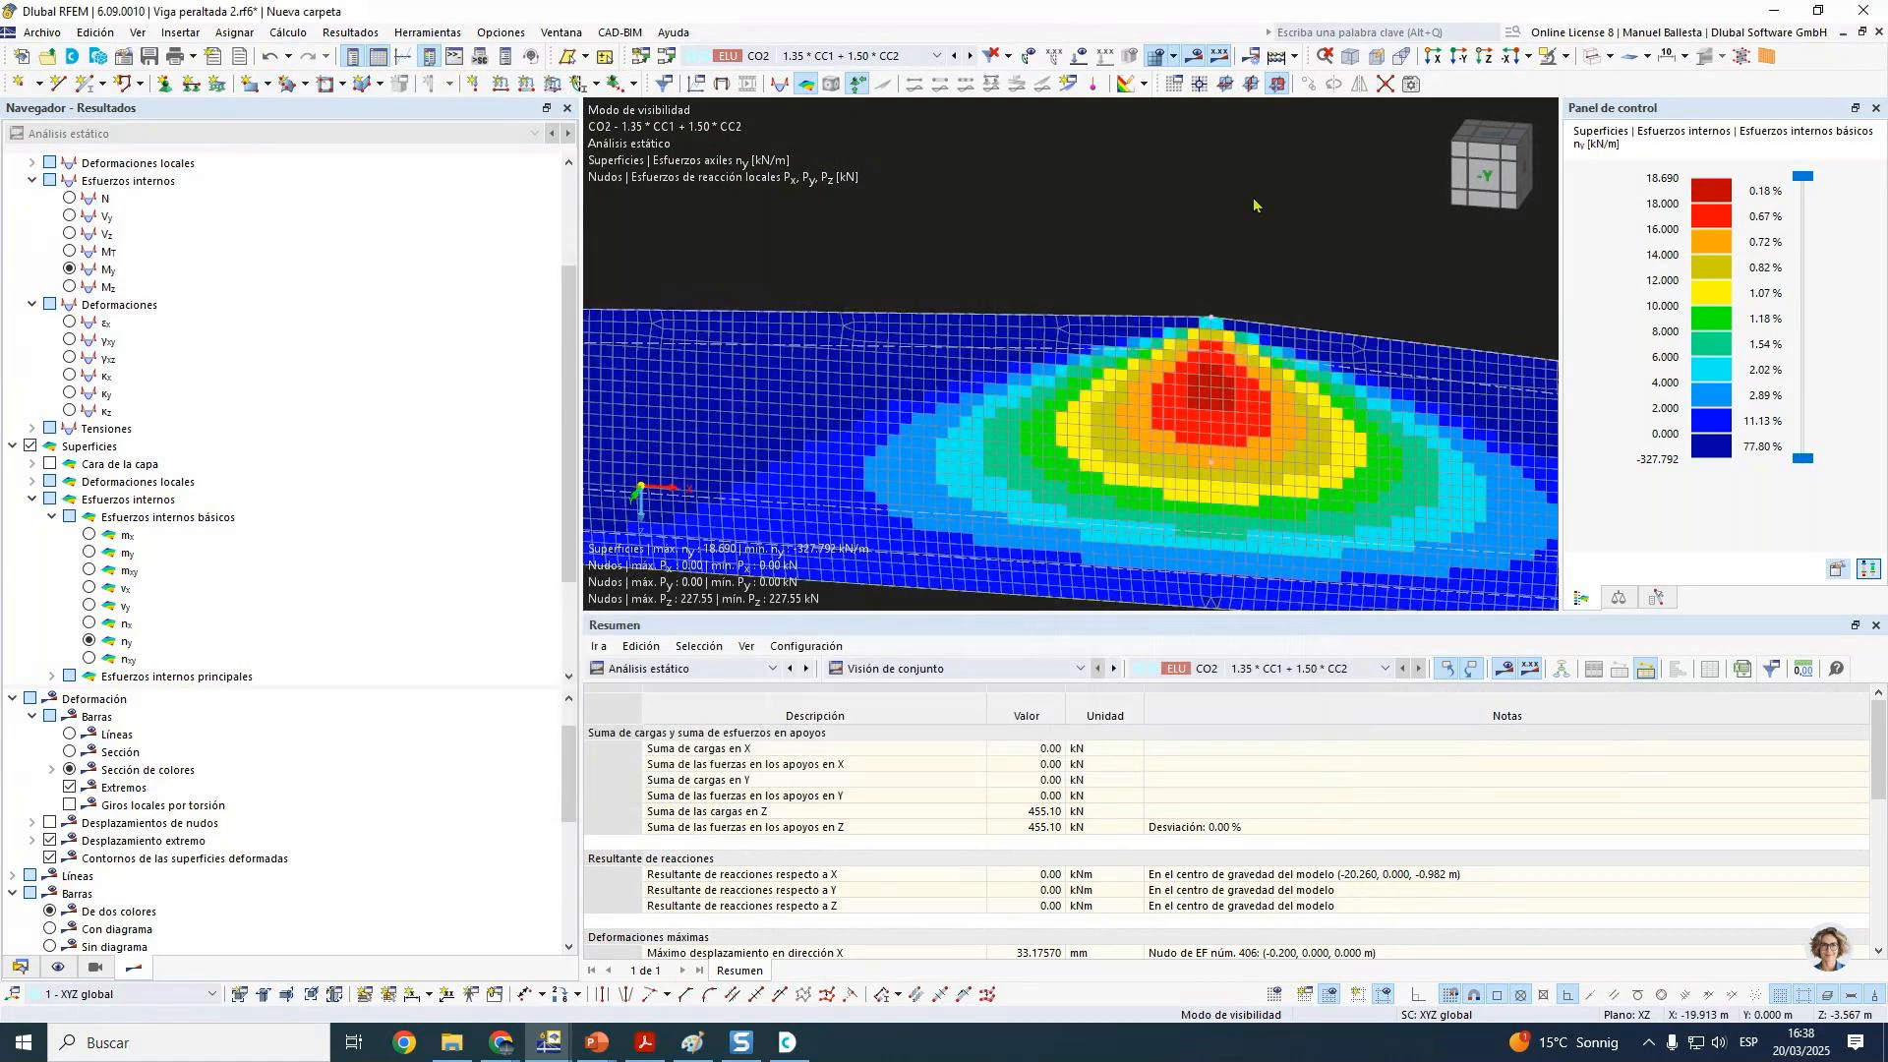
scroll(1253, 204, "down", 2)
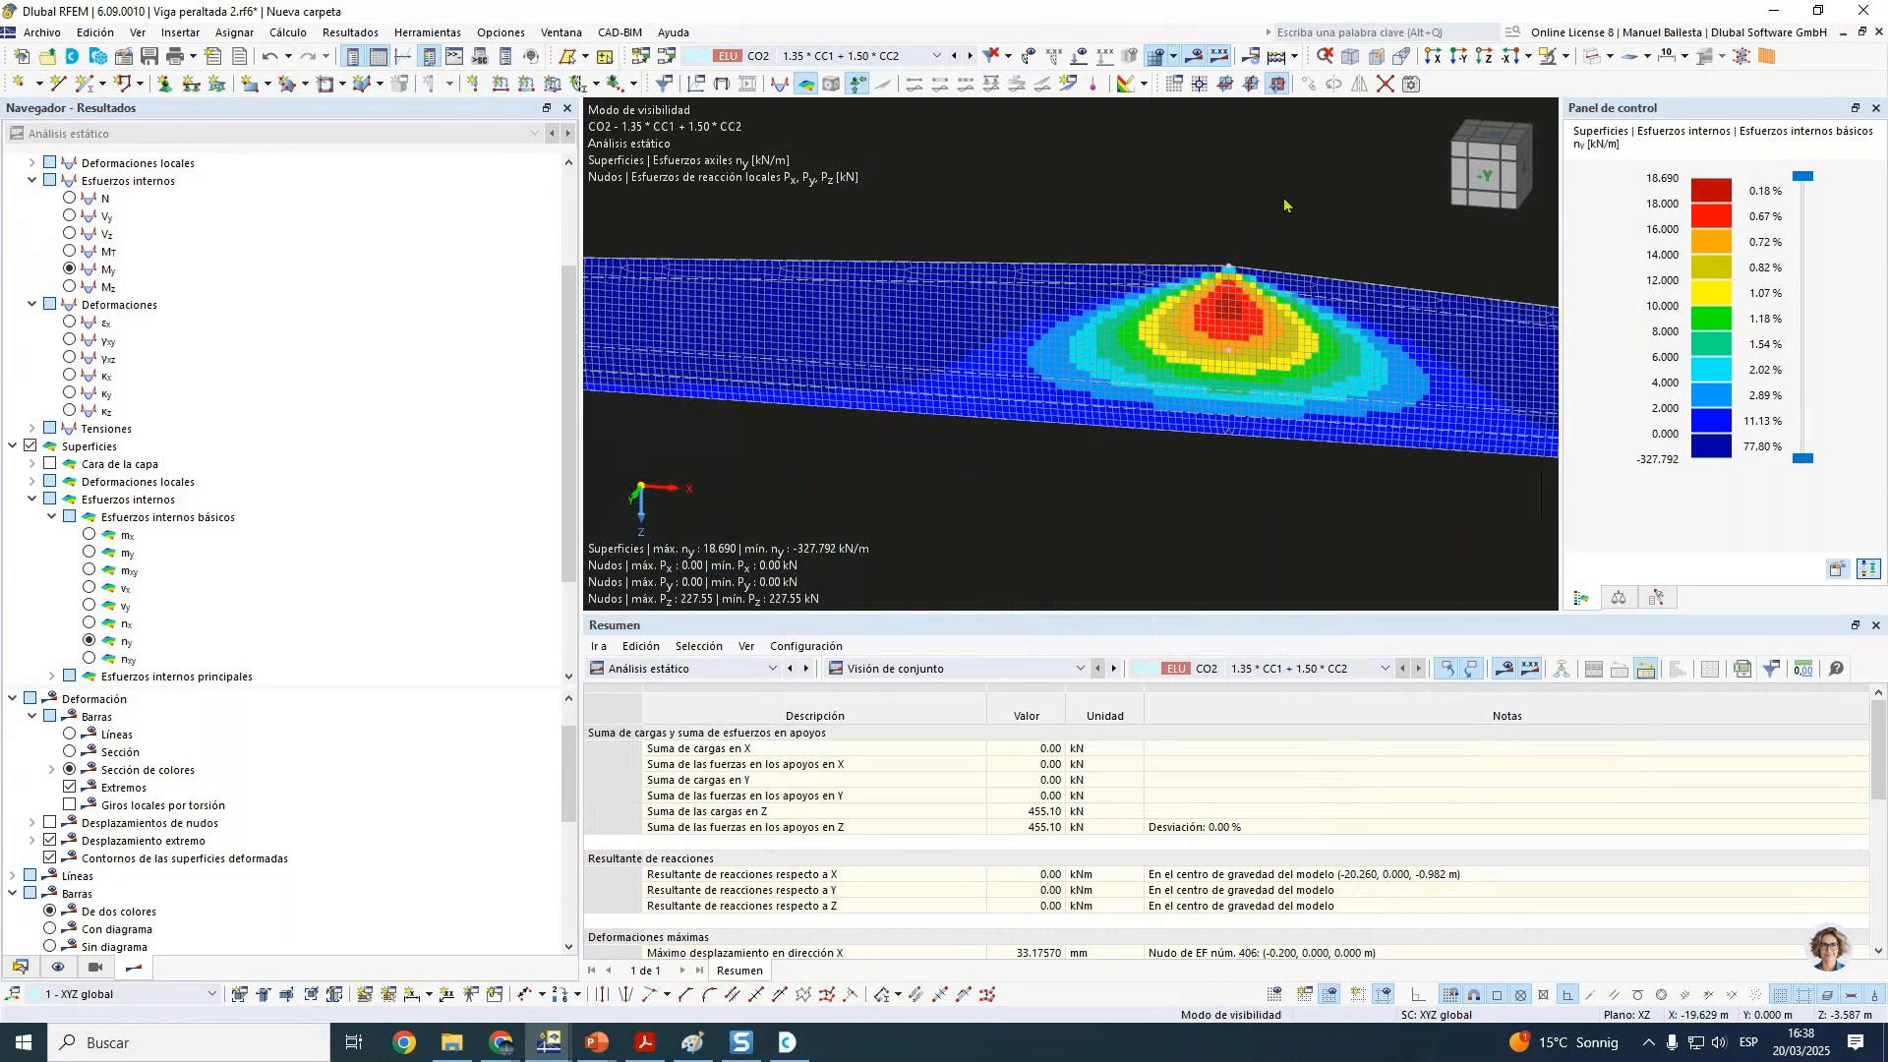
scroll(1286, 205, "down", 2)
middle_click_drag(1288, 204, 1214, 210, "ctrl")
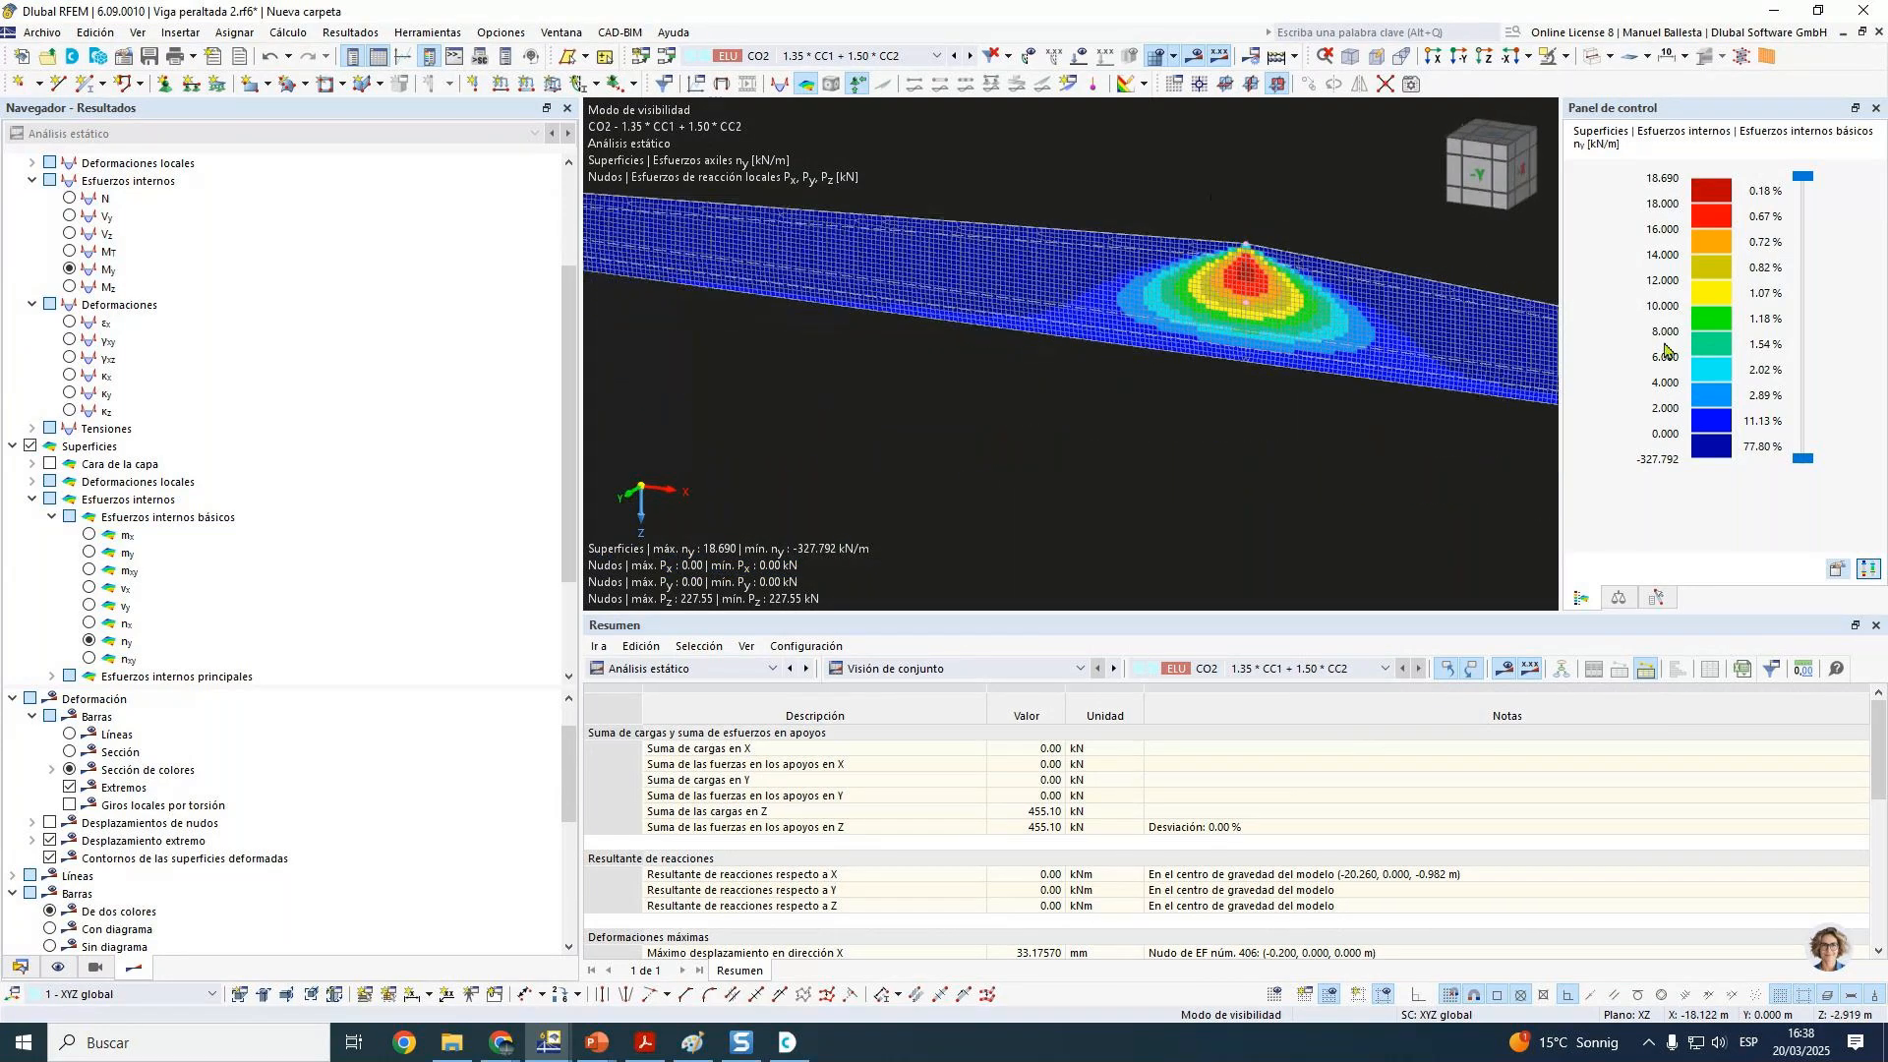
Step: Hide the ny values below 0 kN/m and compare the ridge zone with Figure 6.9 of UNE-EN 1995-1-1 in Acrobat
left_click_drag(1803, 459, 1803, 434)
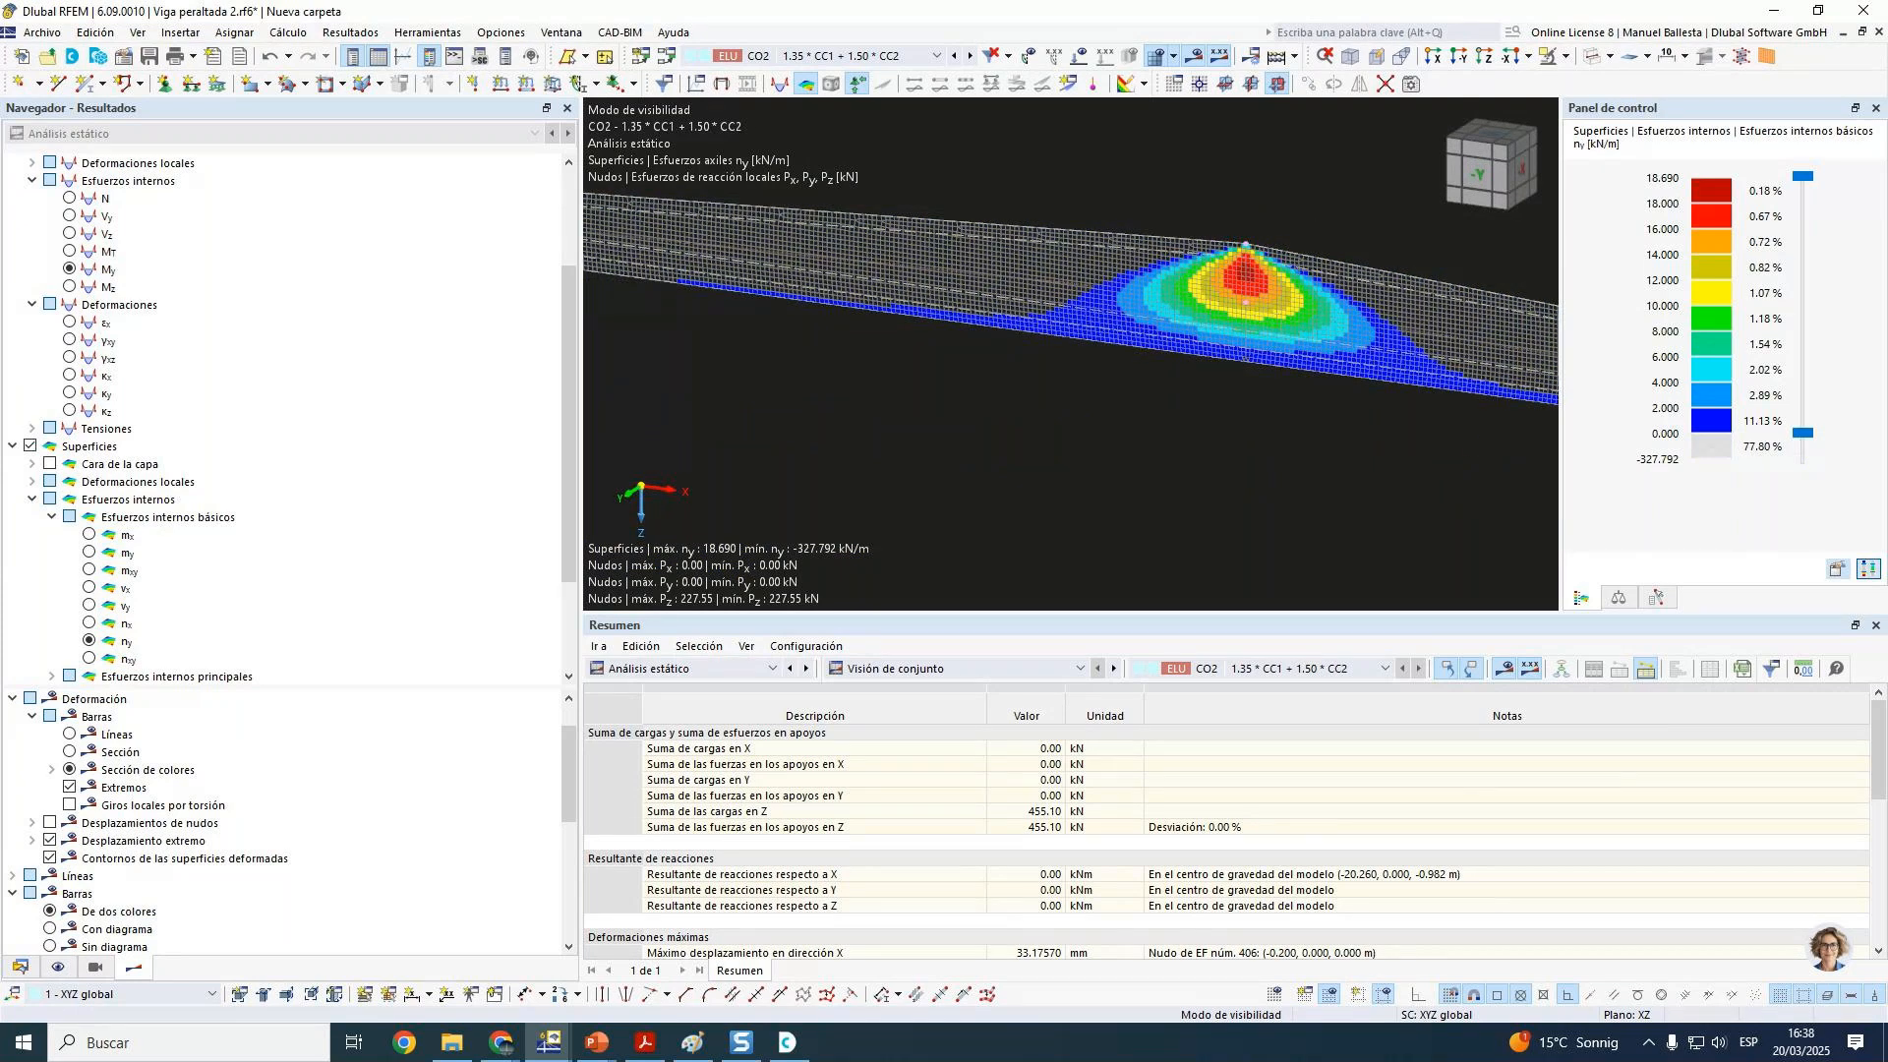
key("alt+Tab")
left_click_drag(1886, 133, 969, 131)
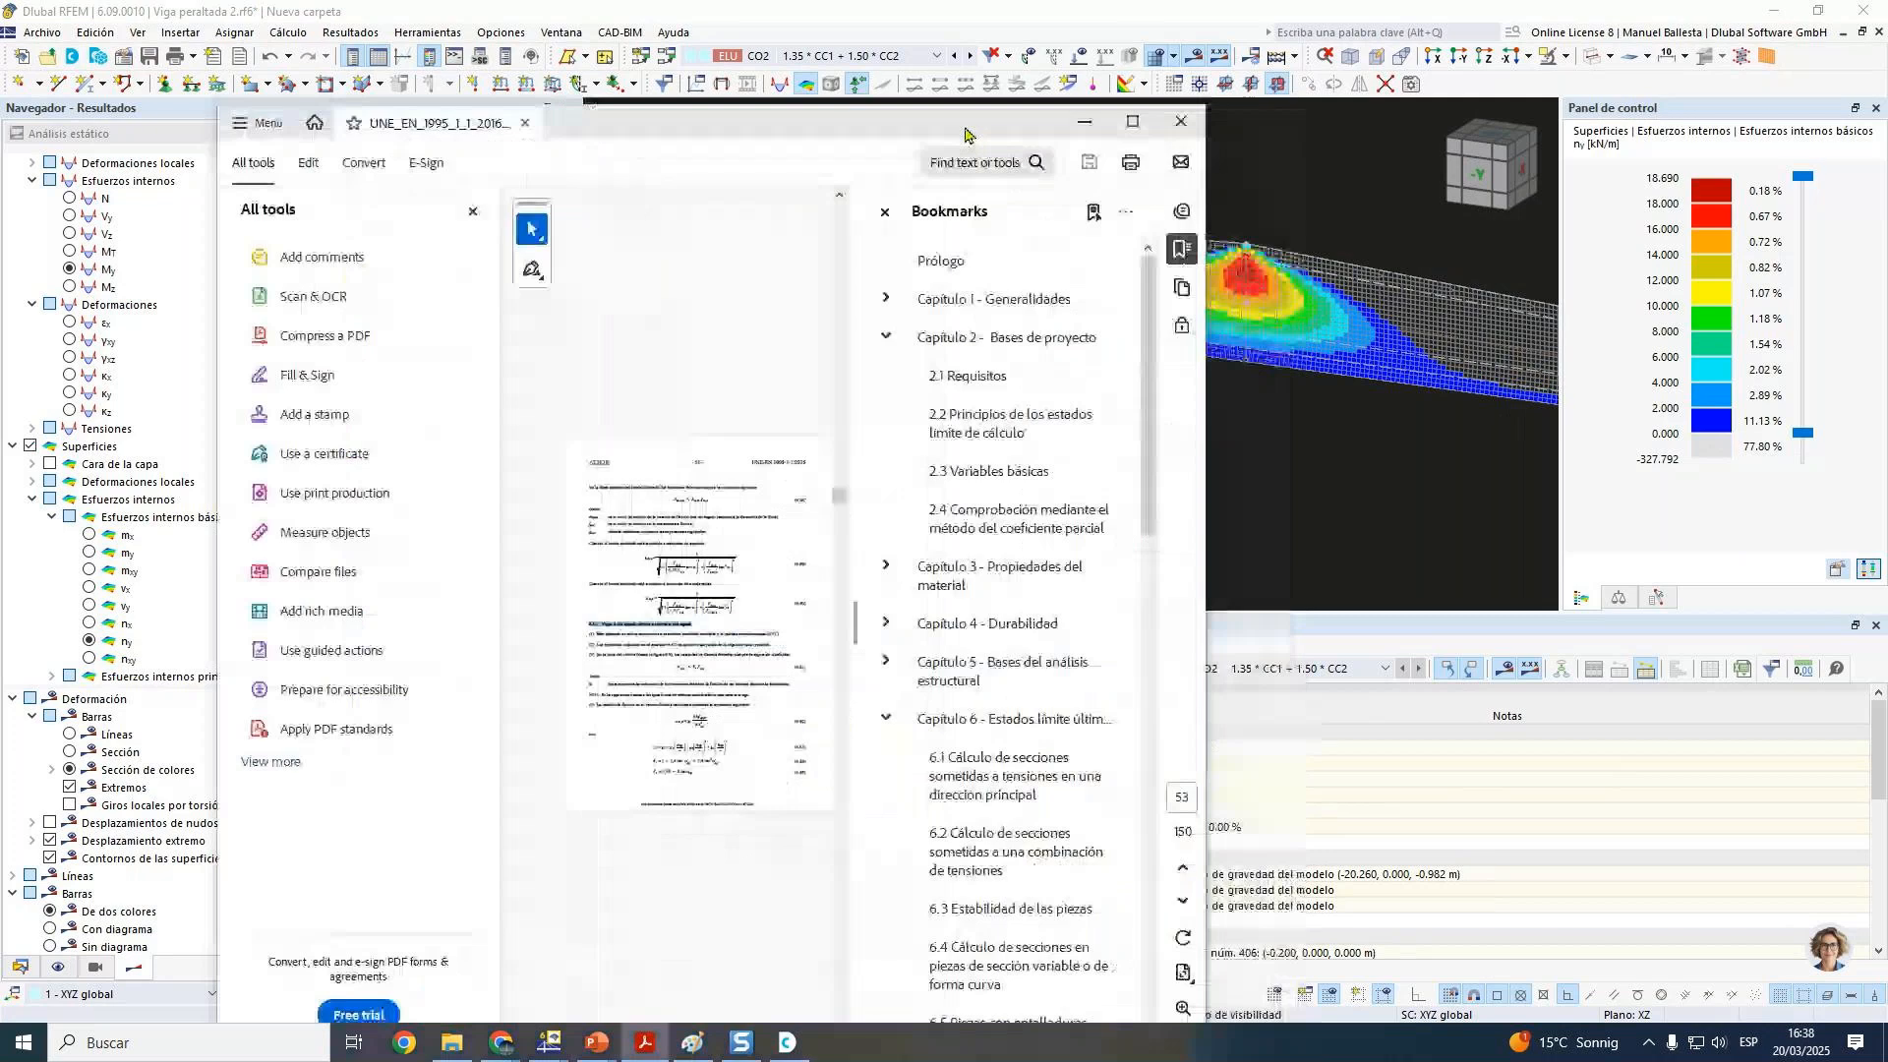
left_click(1142, 127)
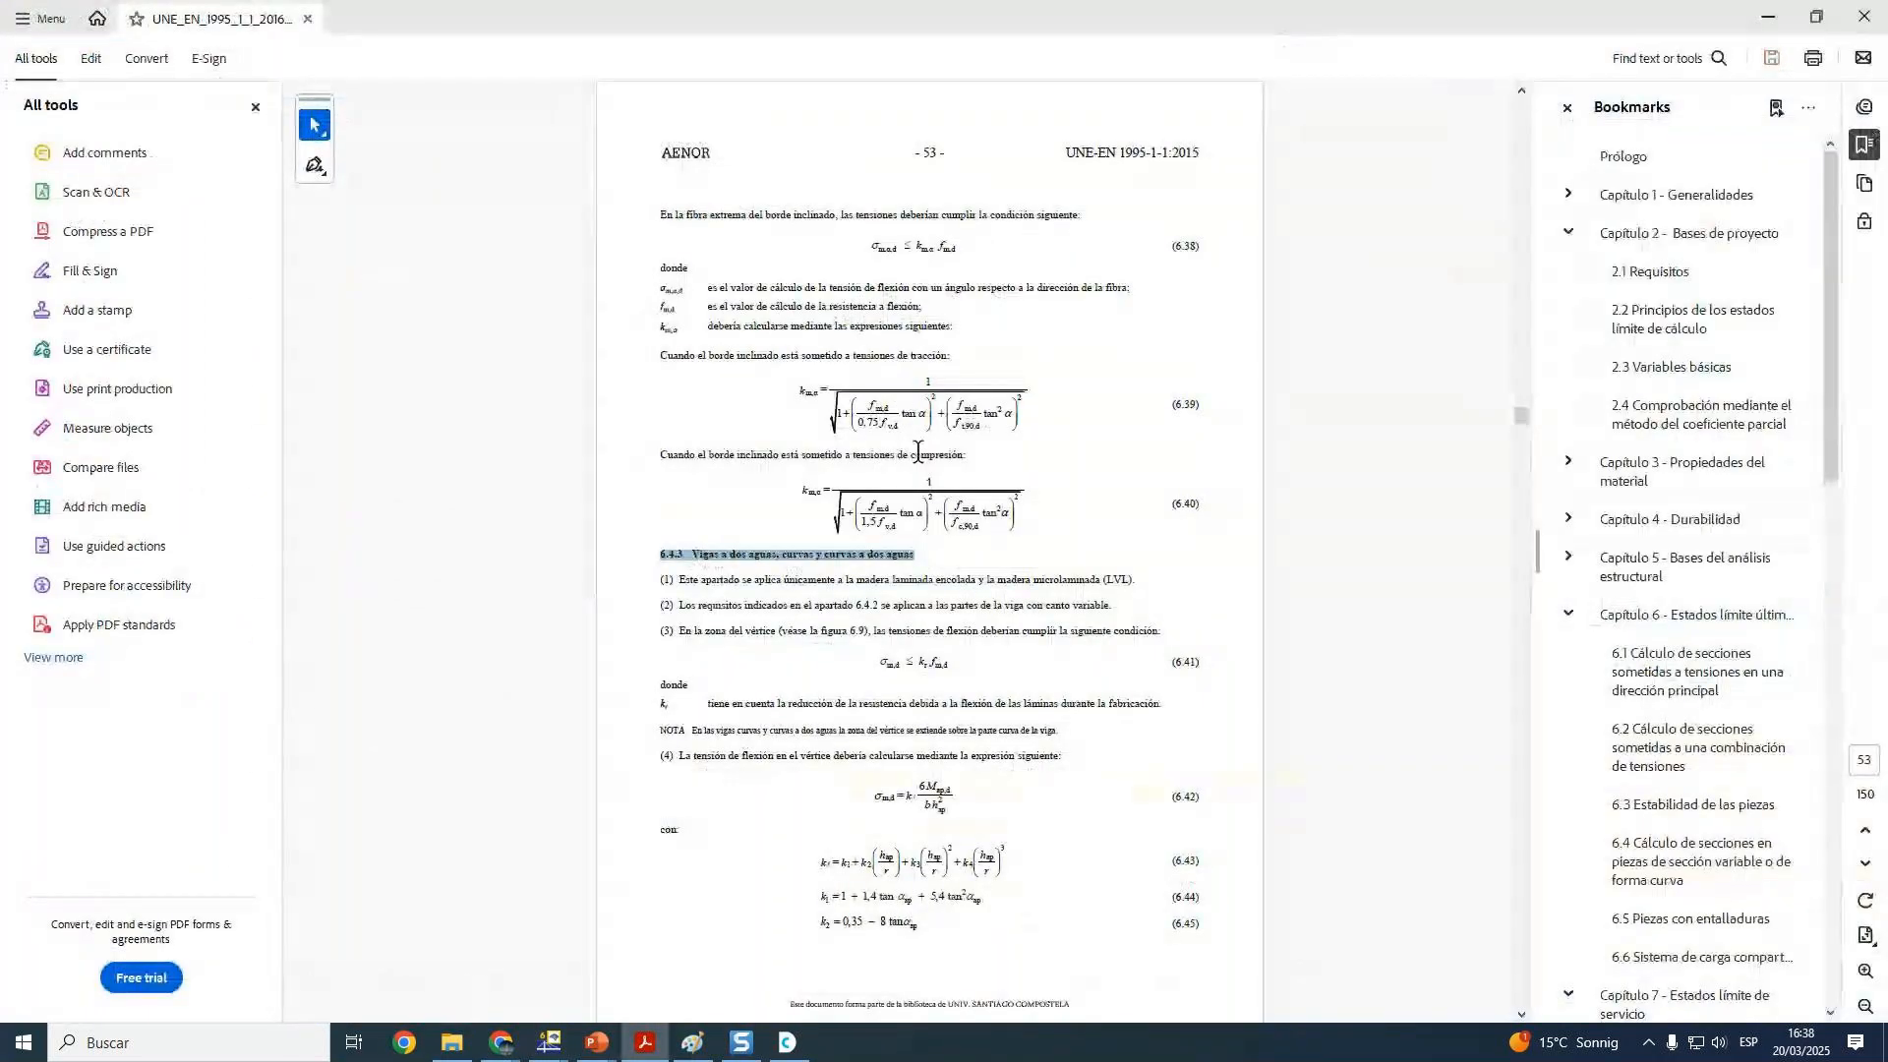
scroll(921, 709, "down", 2)
scroll(921, 710, "down", 1)
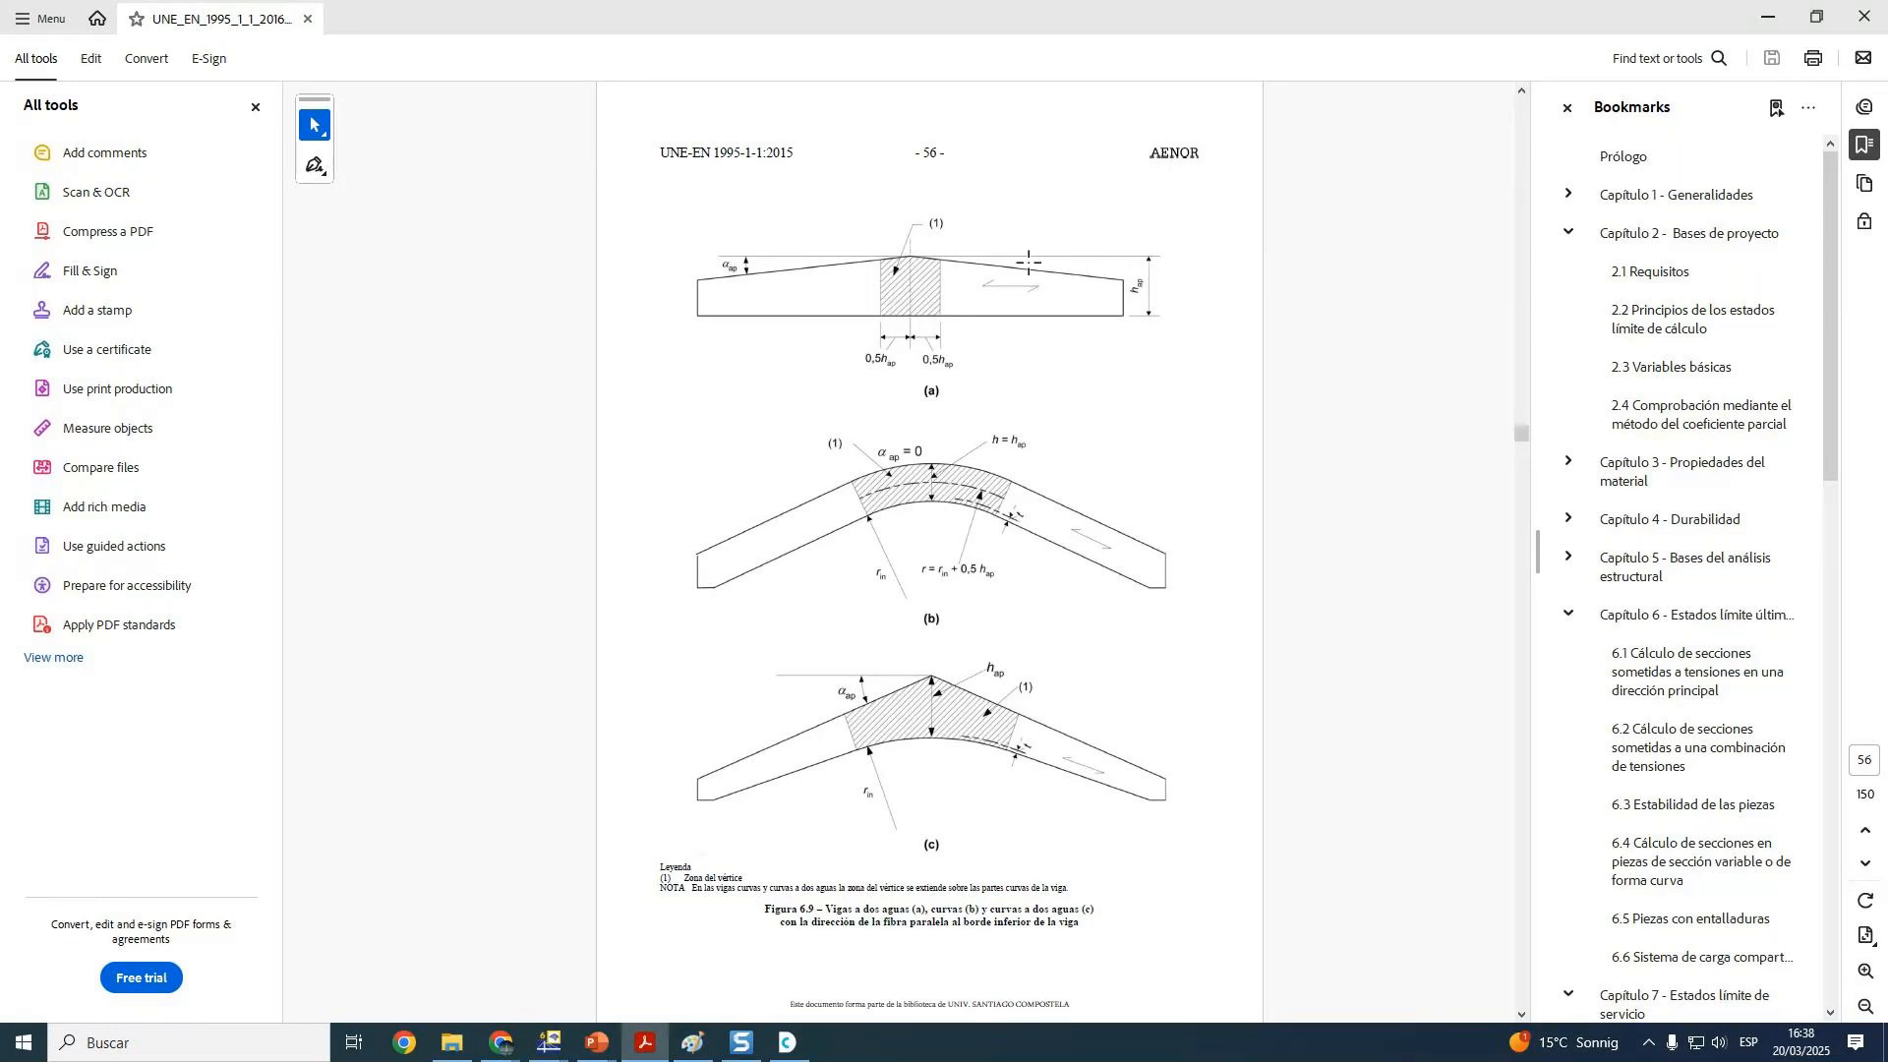
left_click(1767, 16)
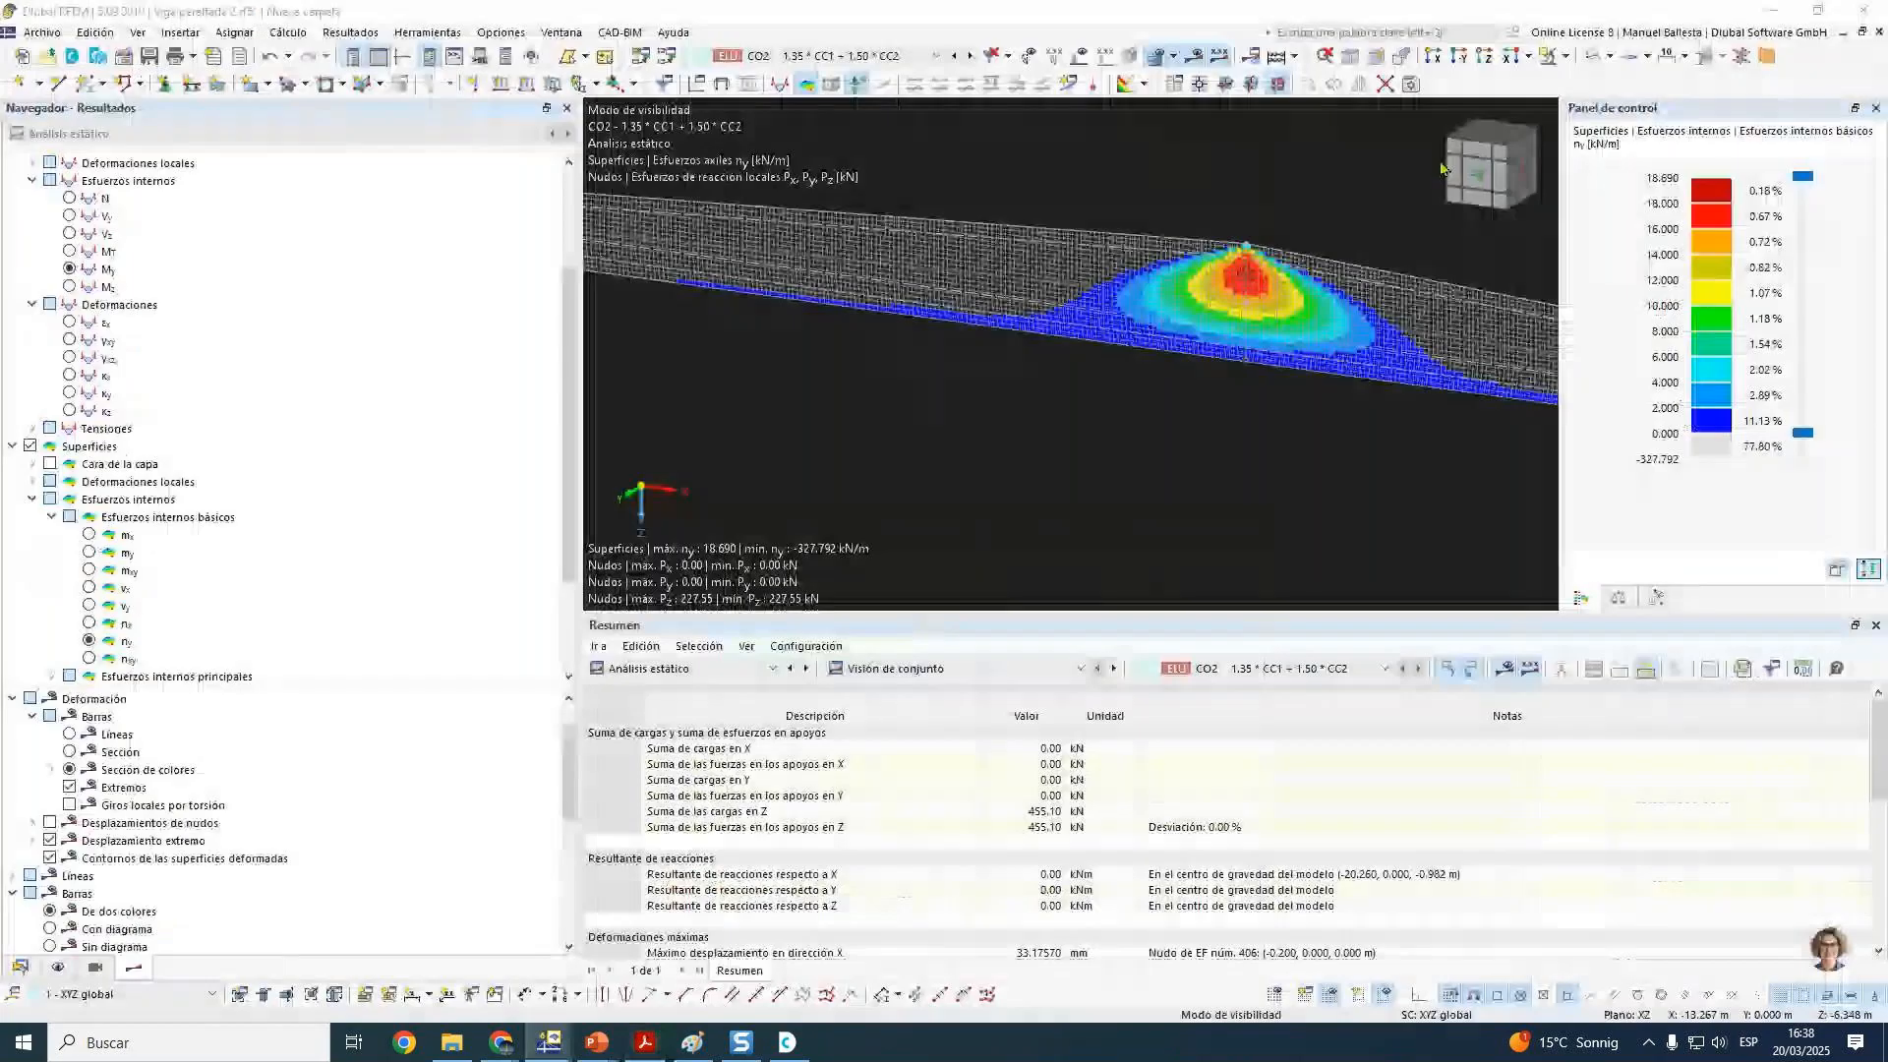
Step: Show the work plane and place its origin at the beam's ridge node
middle_click_drag(1111, 440, 1181, 484, "ctrl")
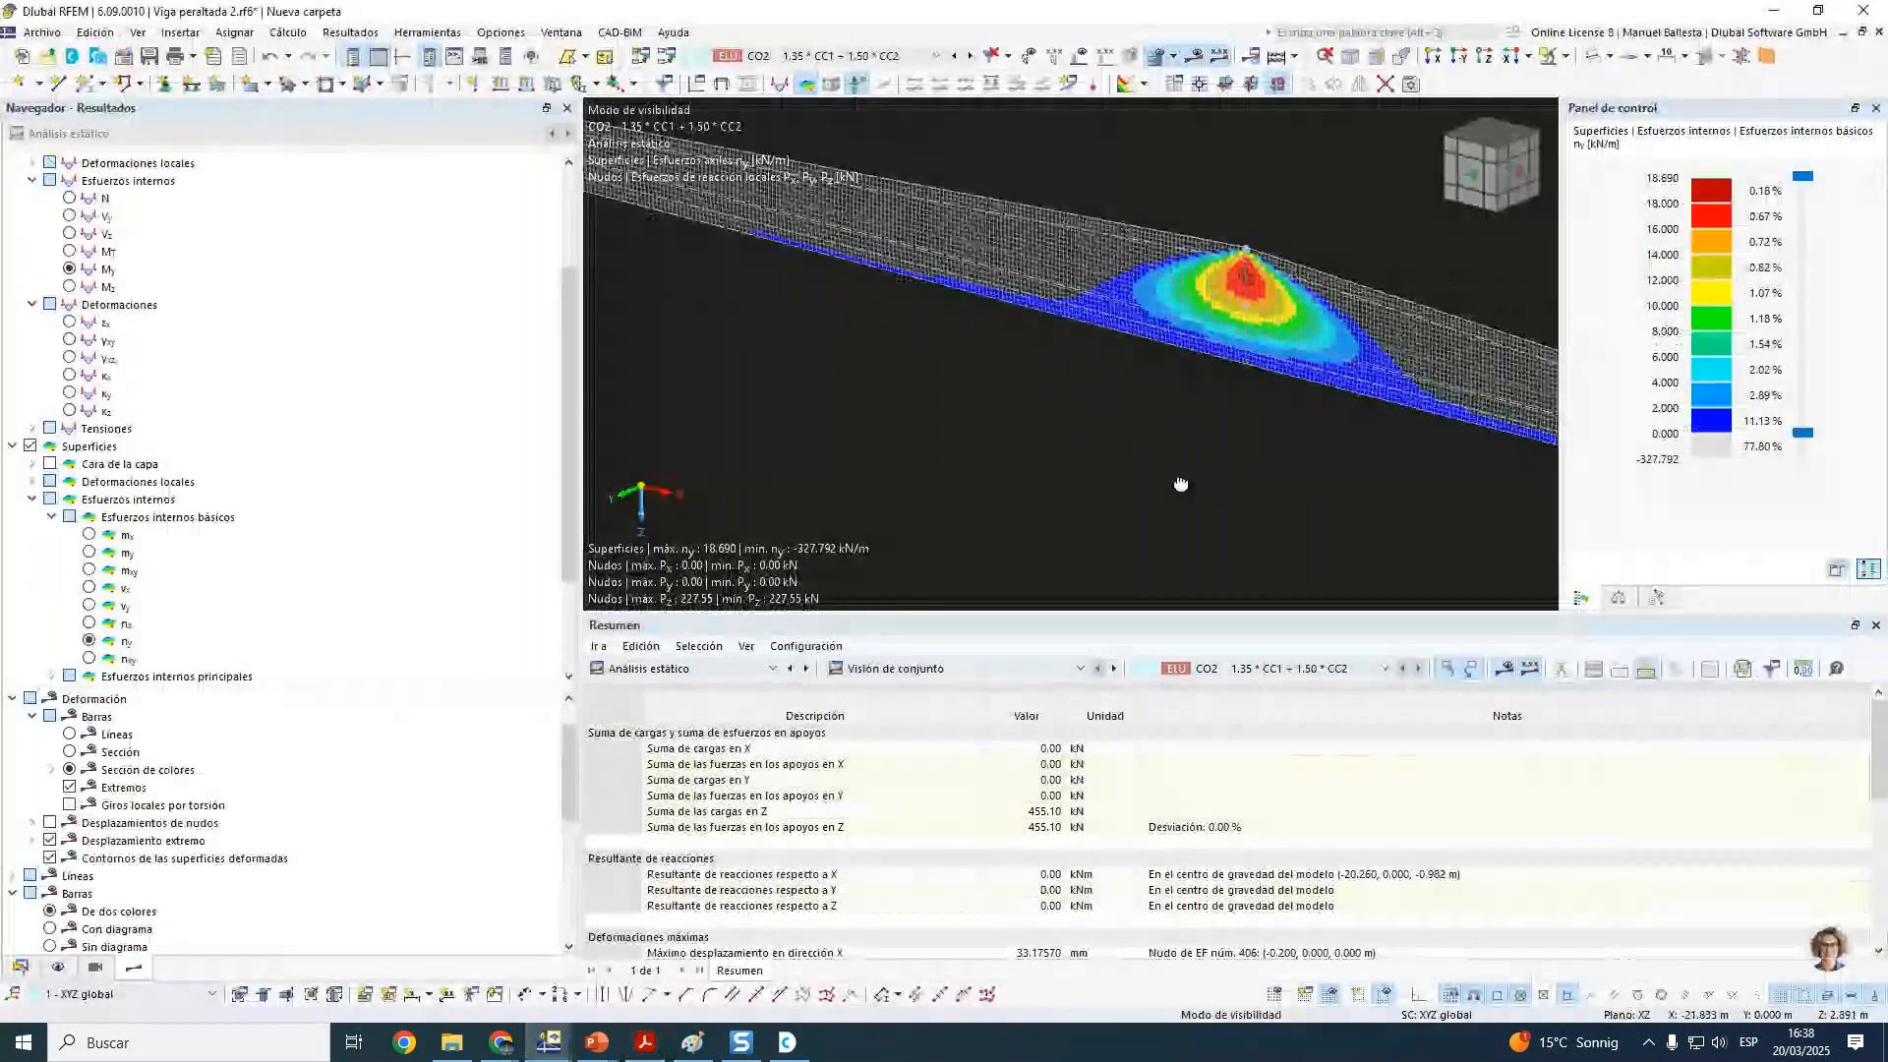
middle_click(1183, 488)
middle_click(1183, 488)
scroll(1175, 242, "up", 3)
middle_click_drag(1174, 242, 1177, 304)
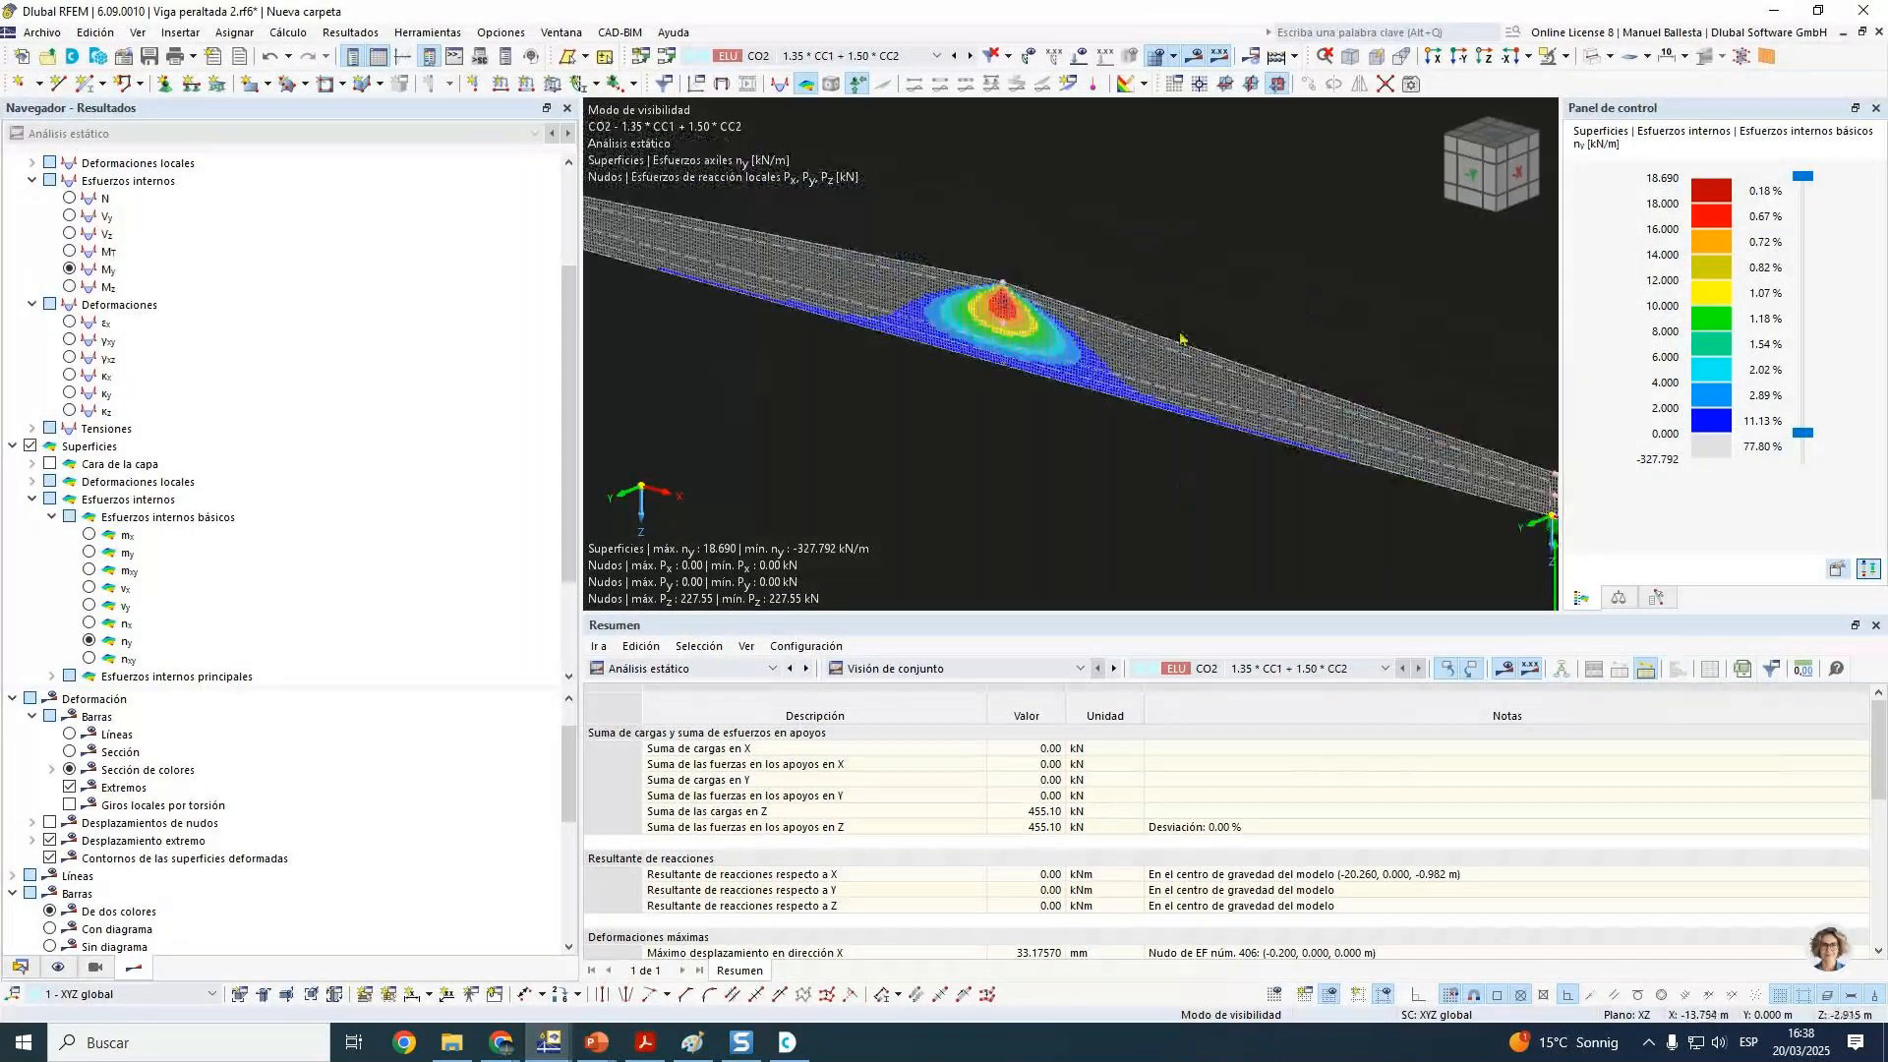
left_click(1277, 993)
scroll(959, 285, "up", 4)
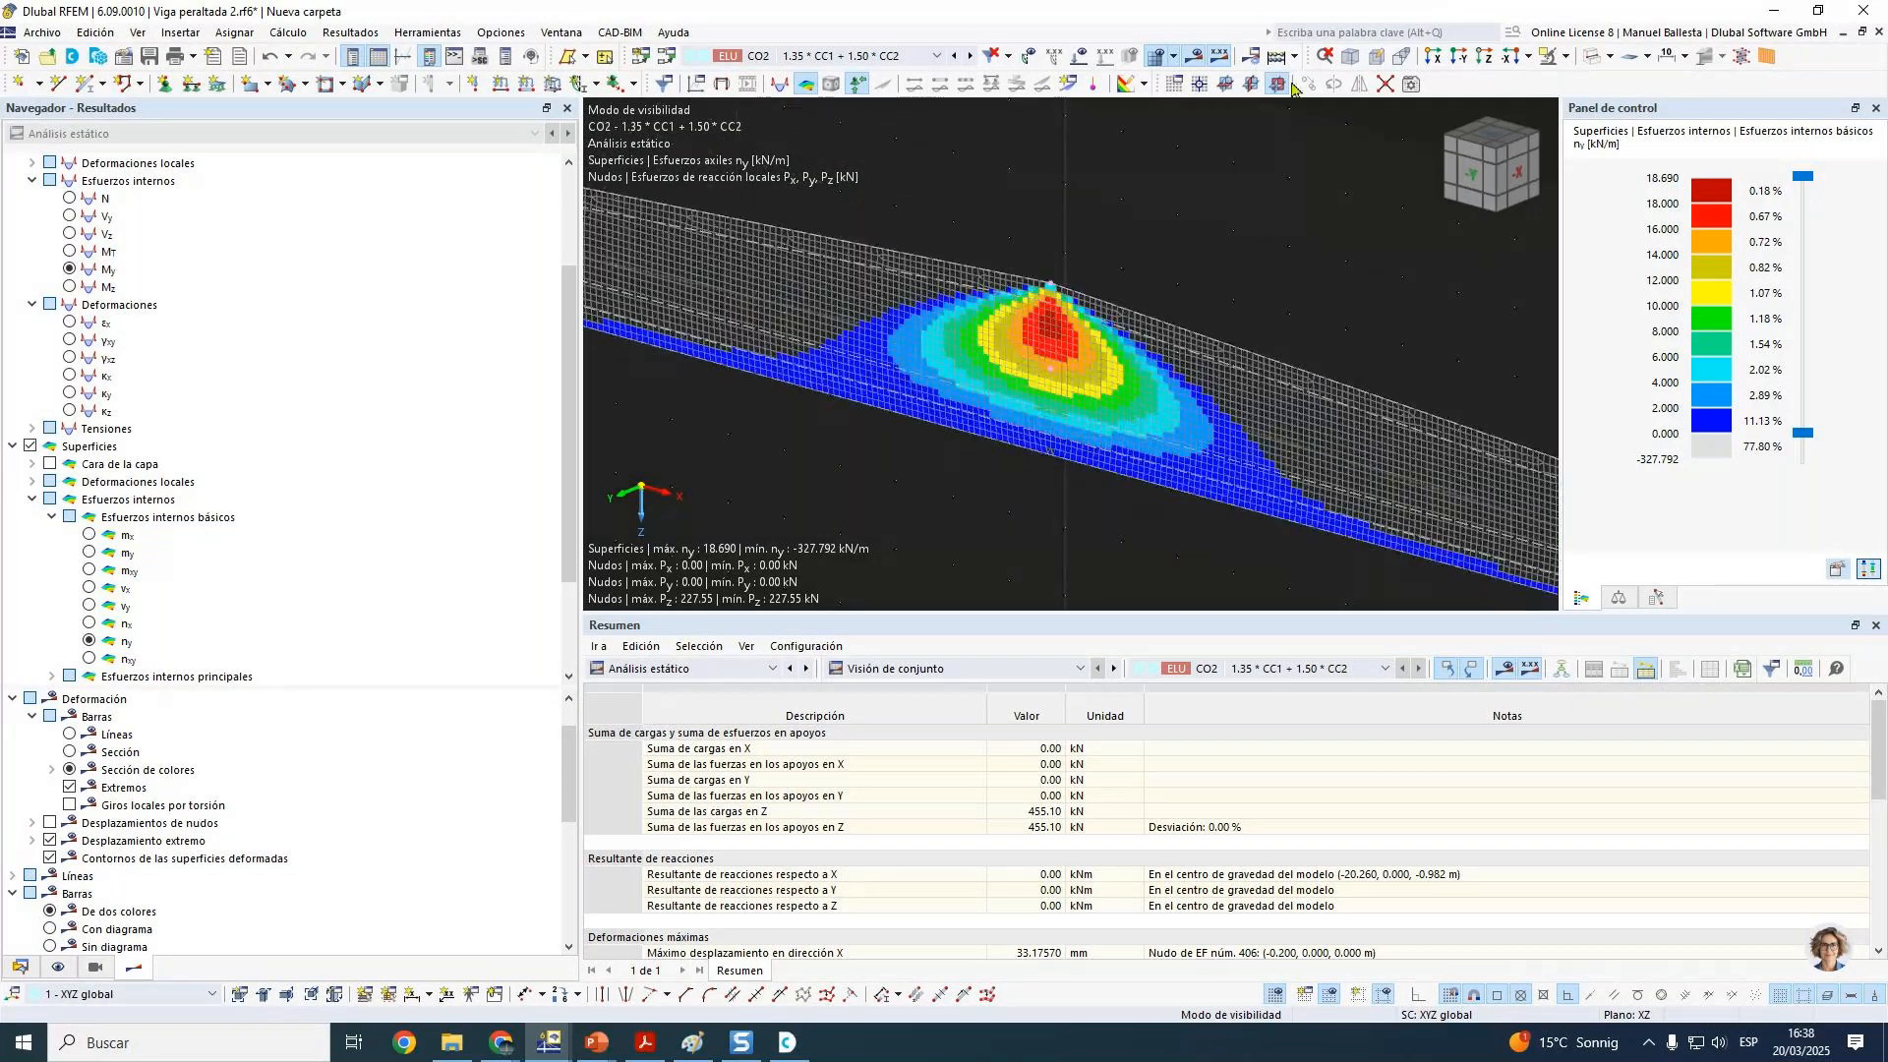
left_click(1200, 86)
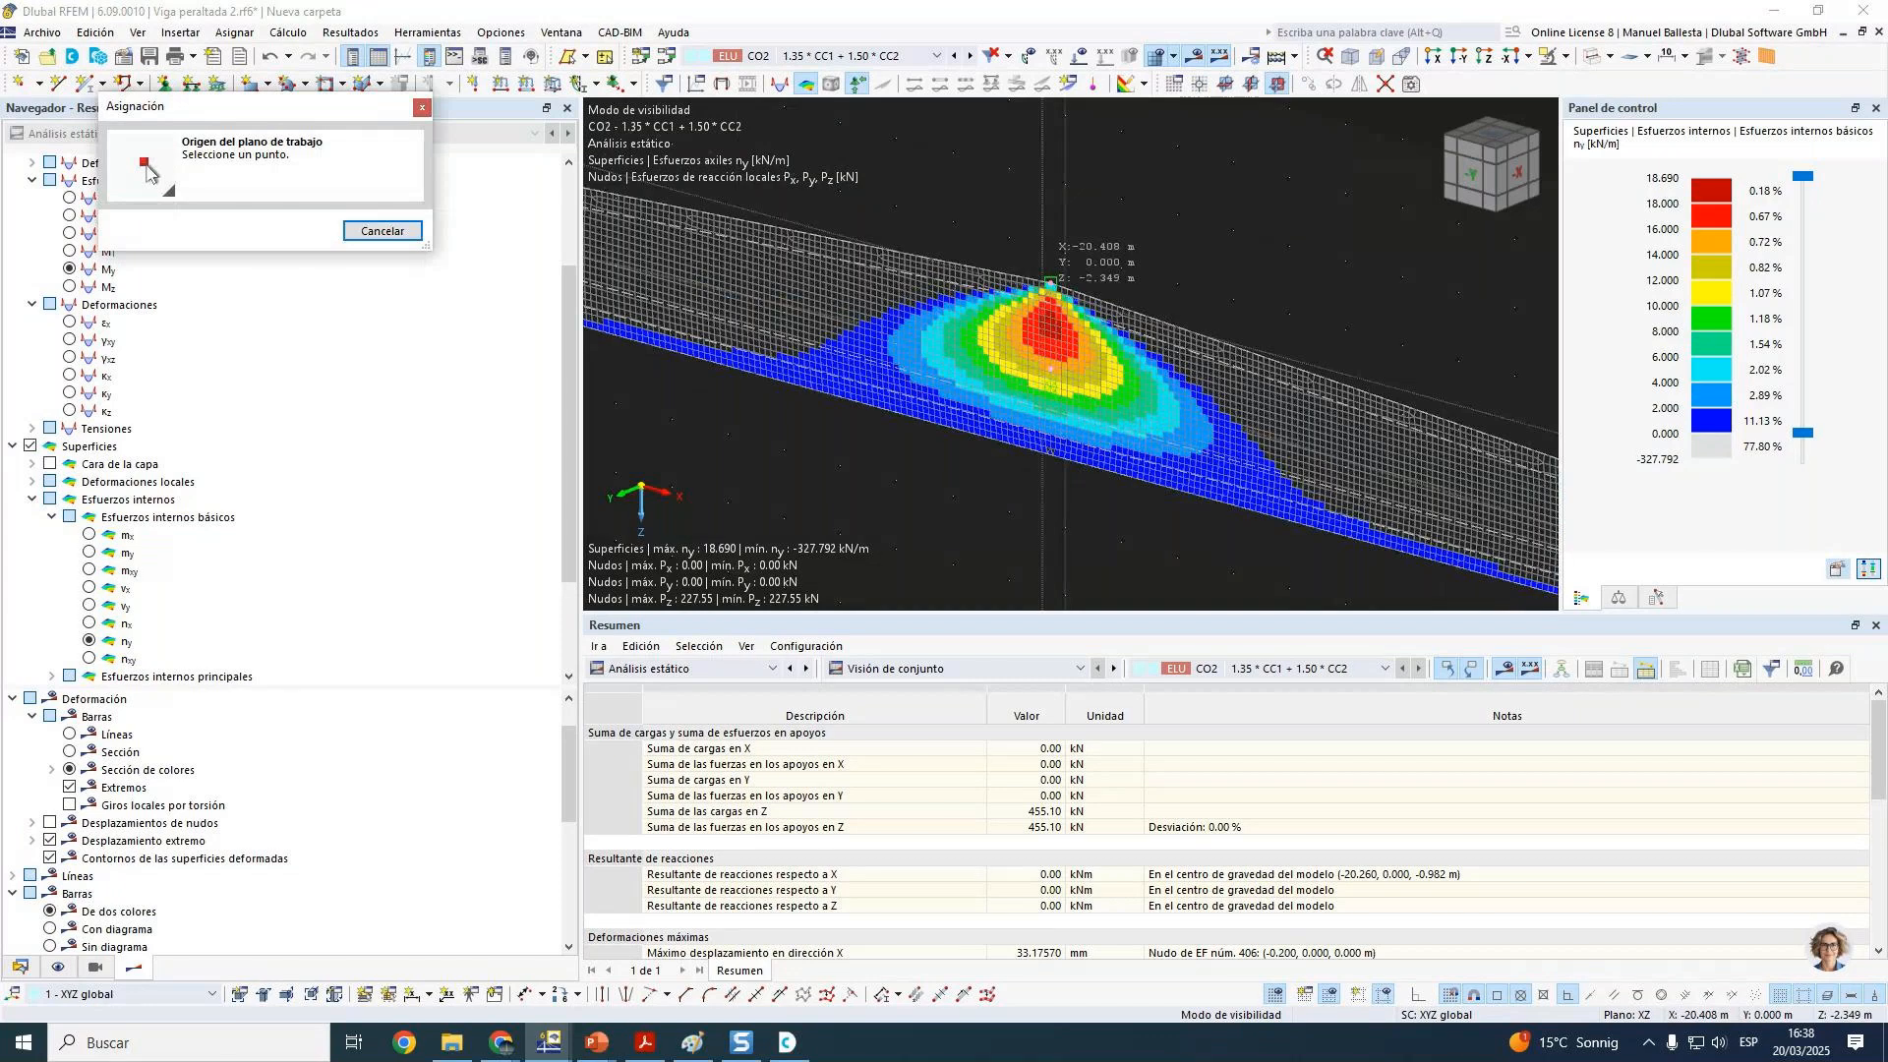
left_click(1050, 284)
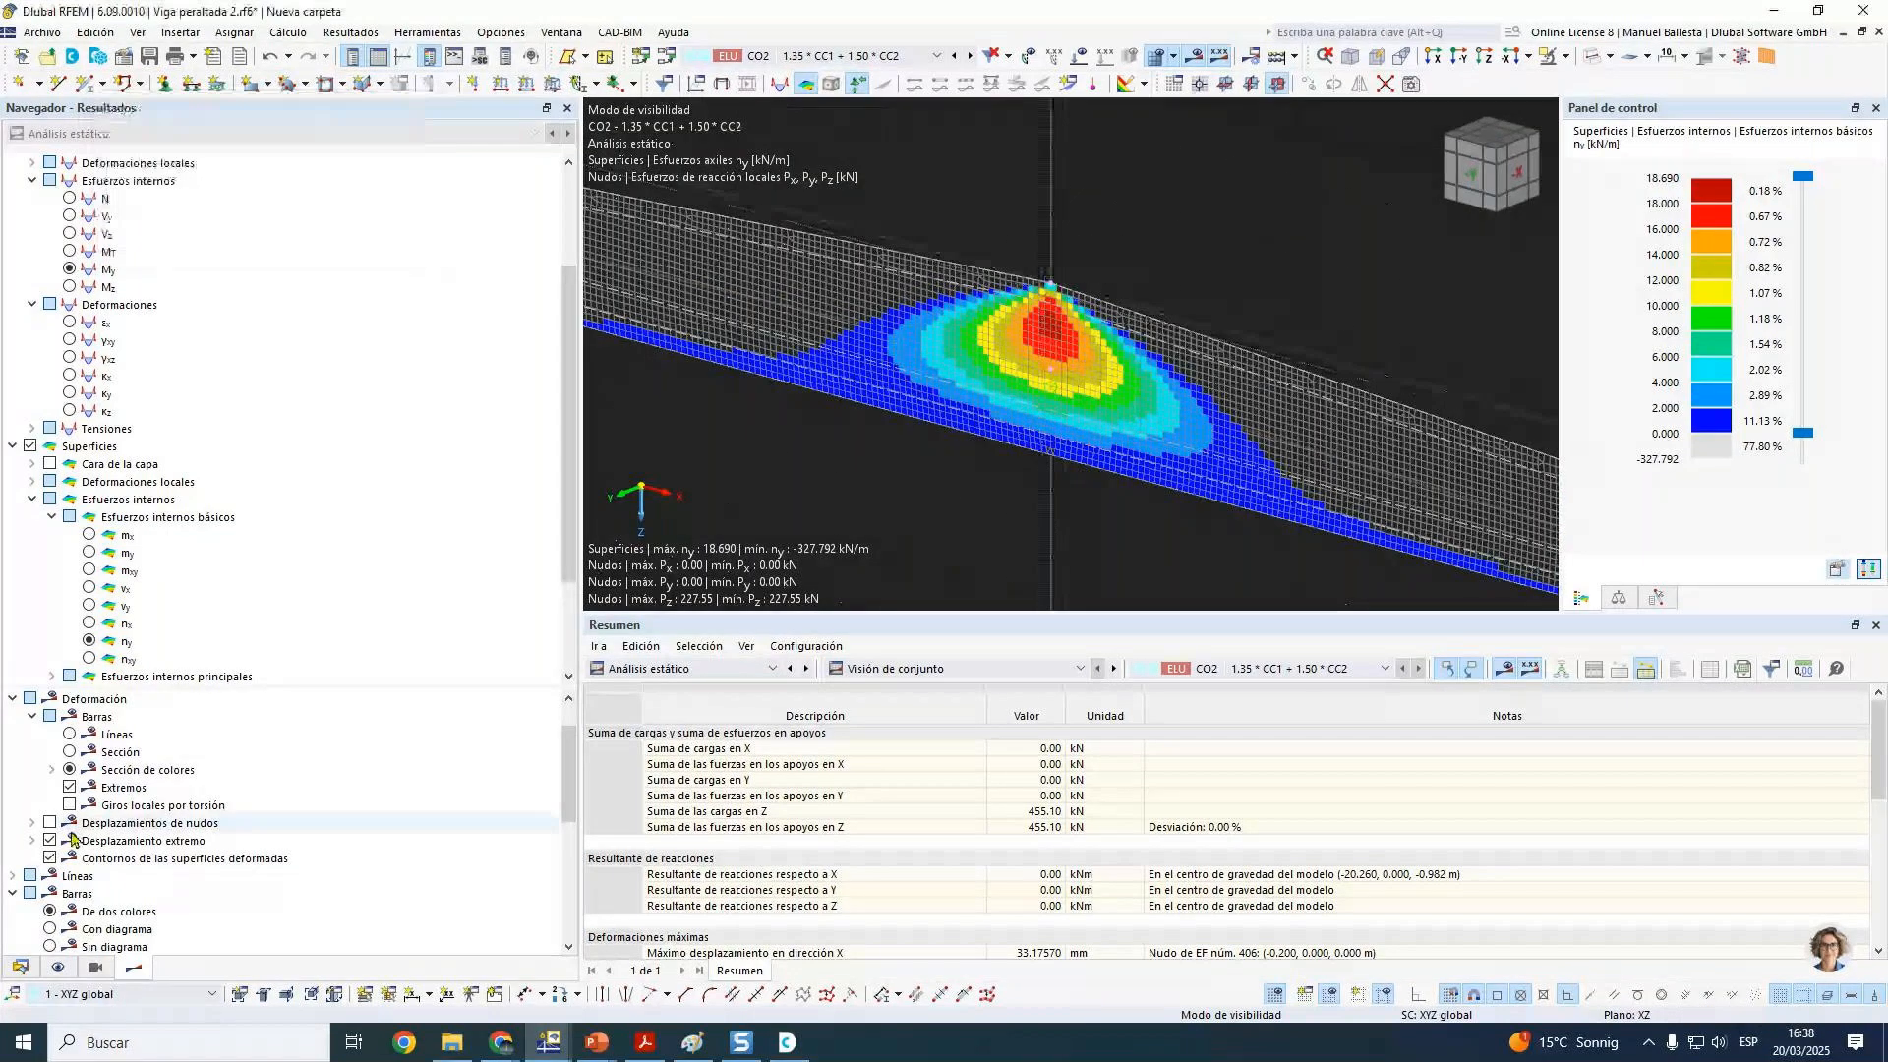
Step: Create a vertical two-point result section at the ridge from Z -3.5 to 0.5 m at X -20.26 m, projected in Global Y
left_click(1070, 86)
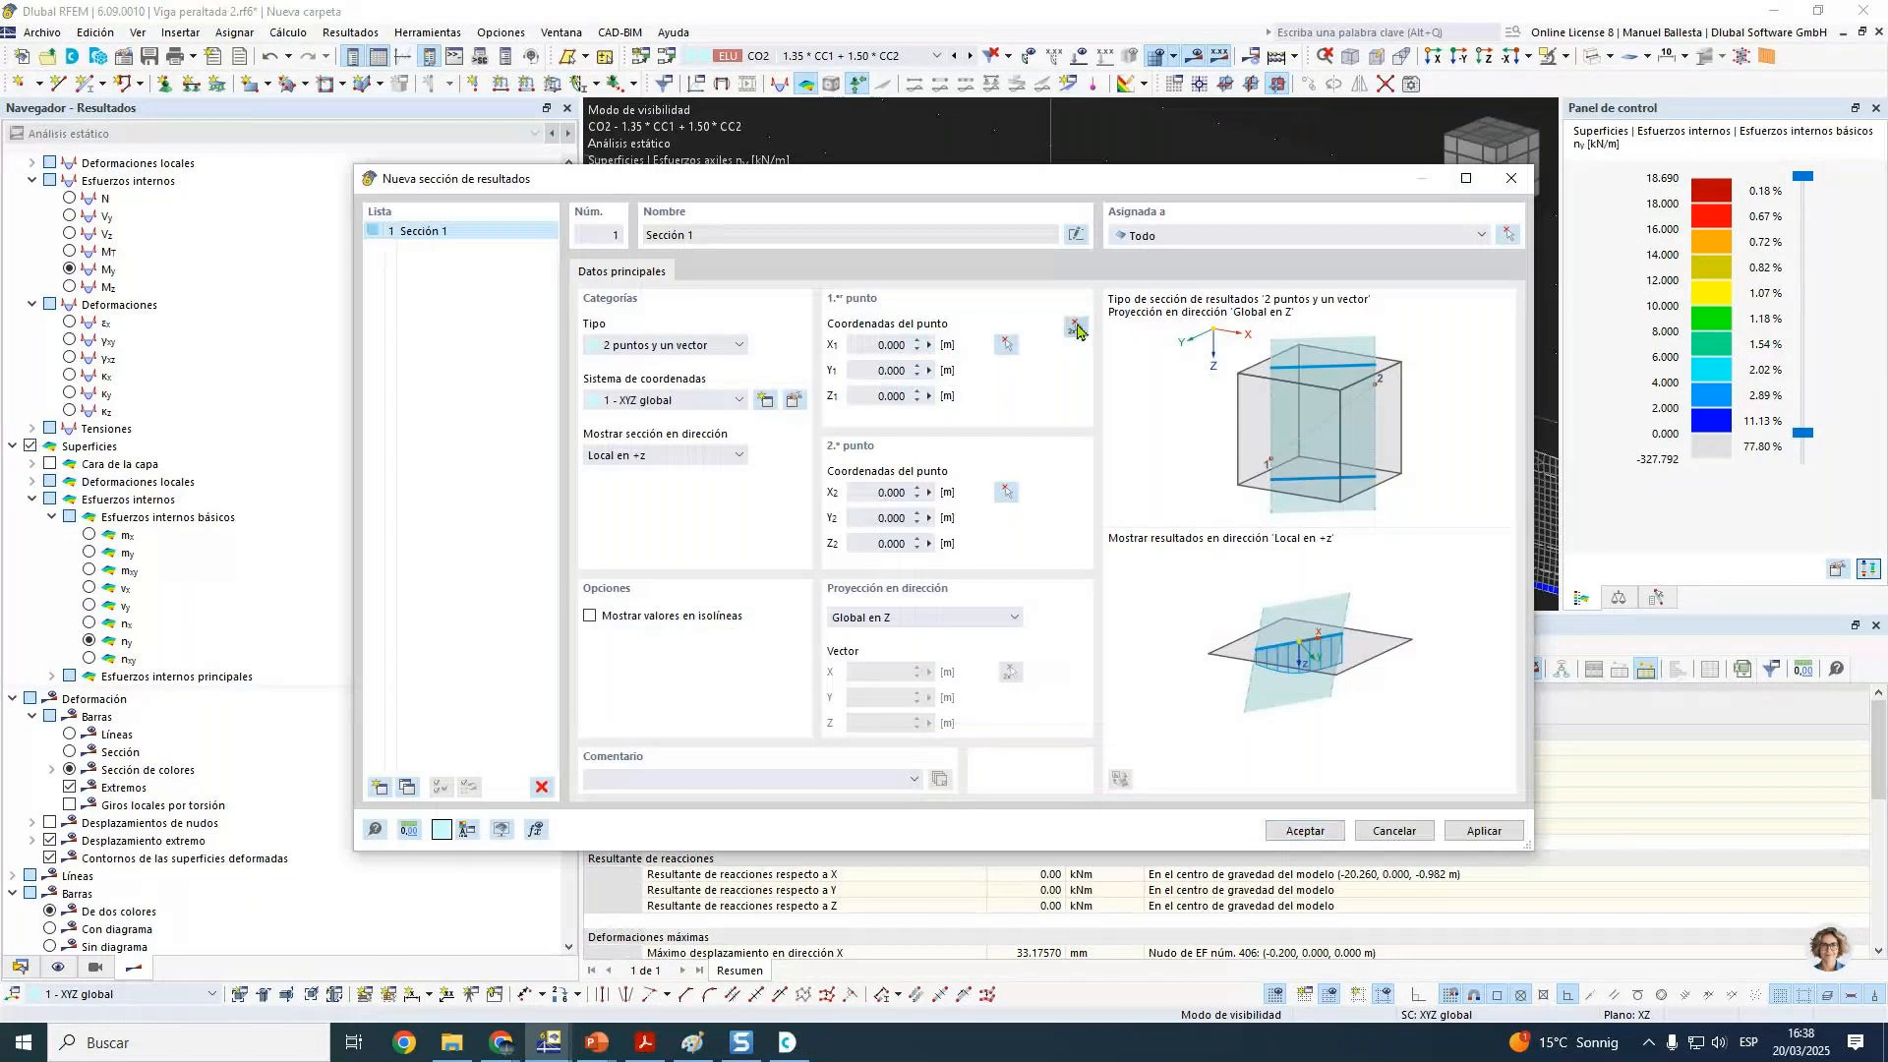
left_click(1078, 329)
left_click(1051, 169)
left_click(1051, 489)
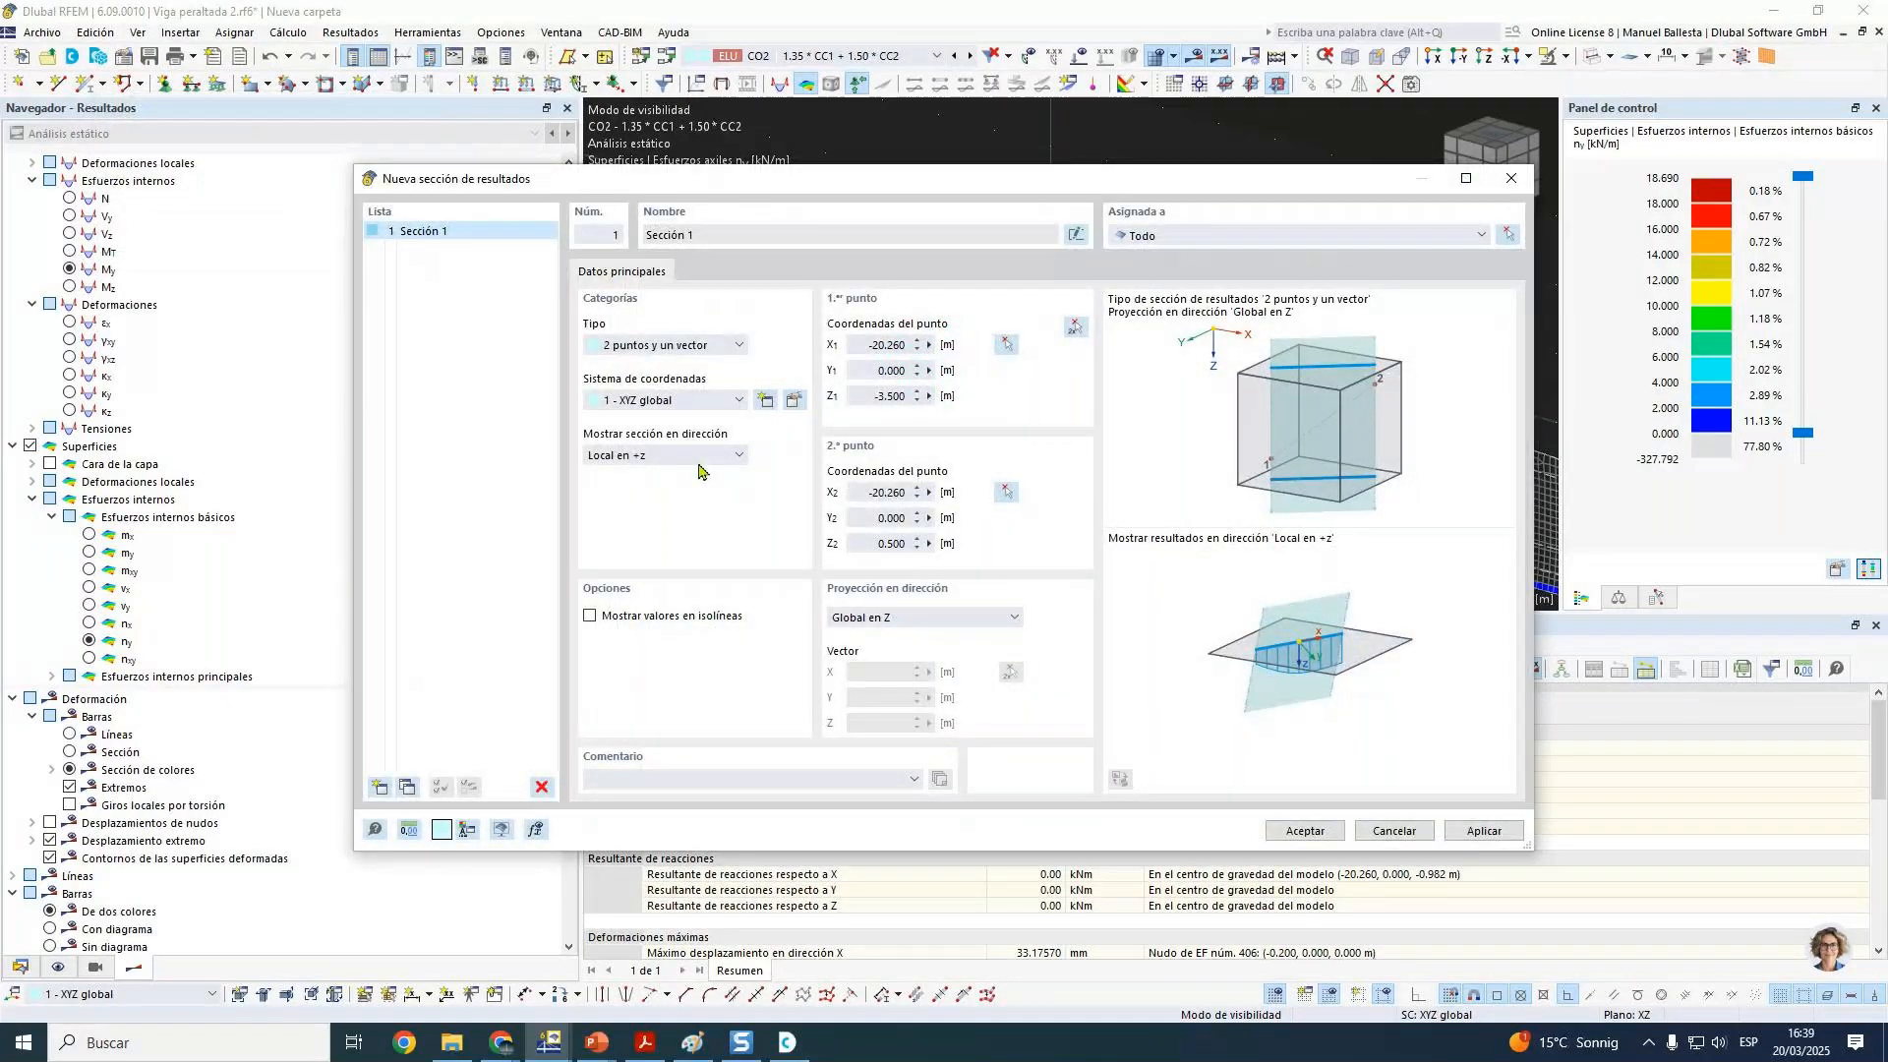
left_click(1319, 835)
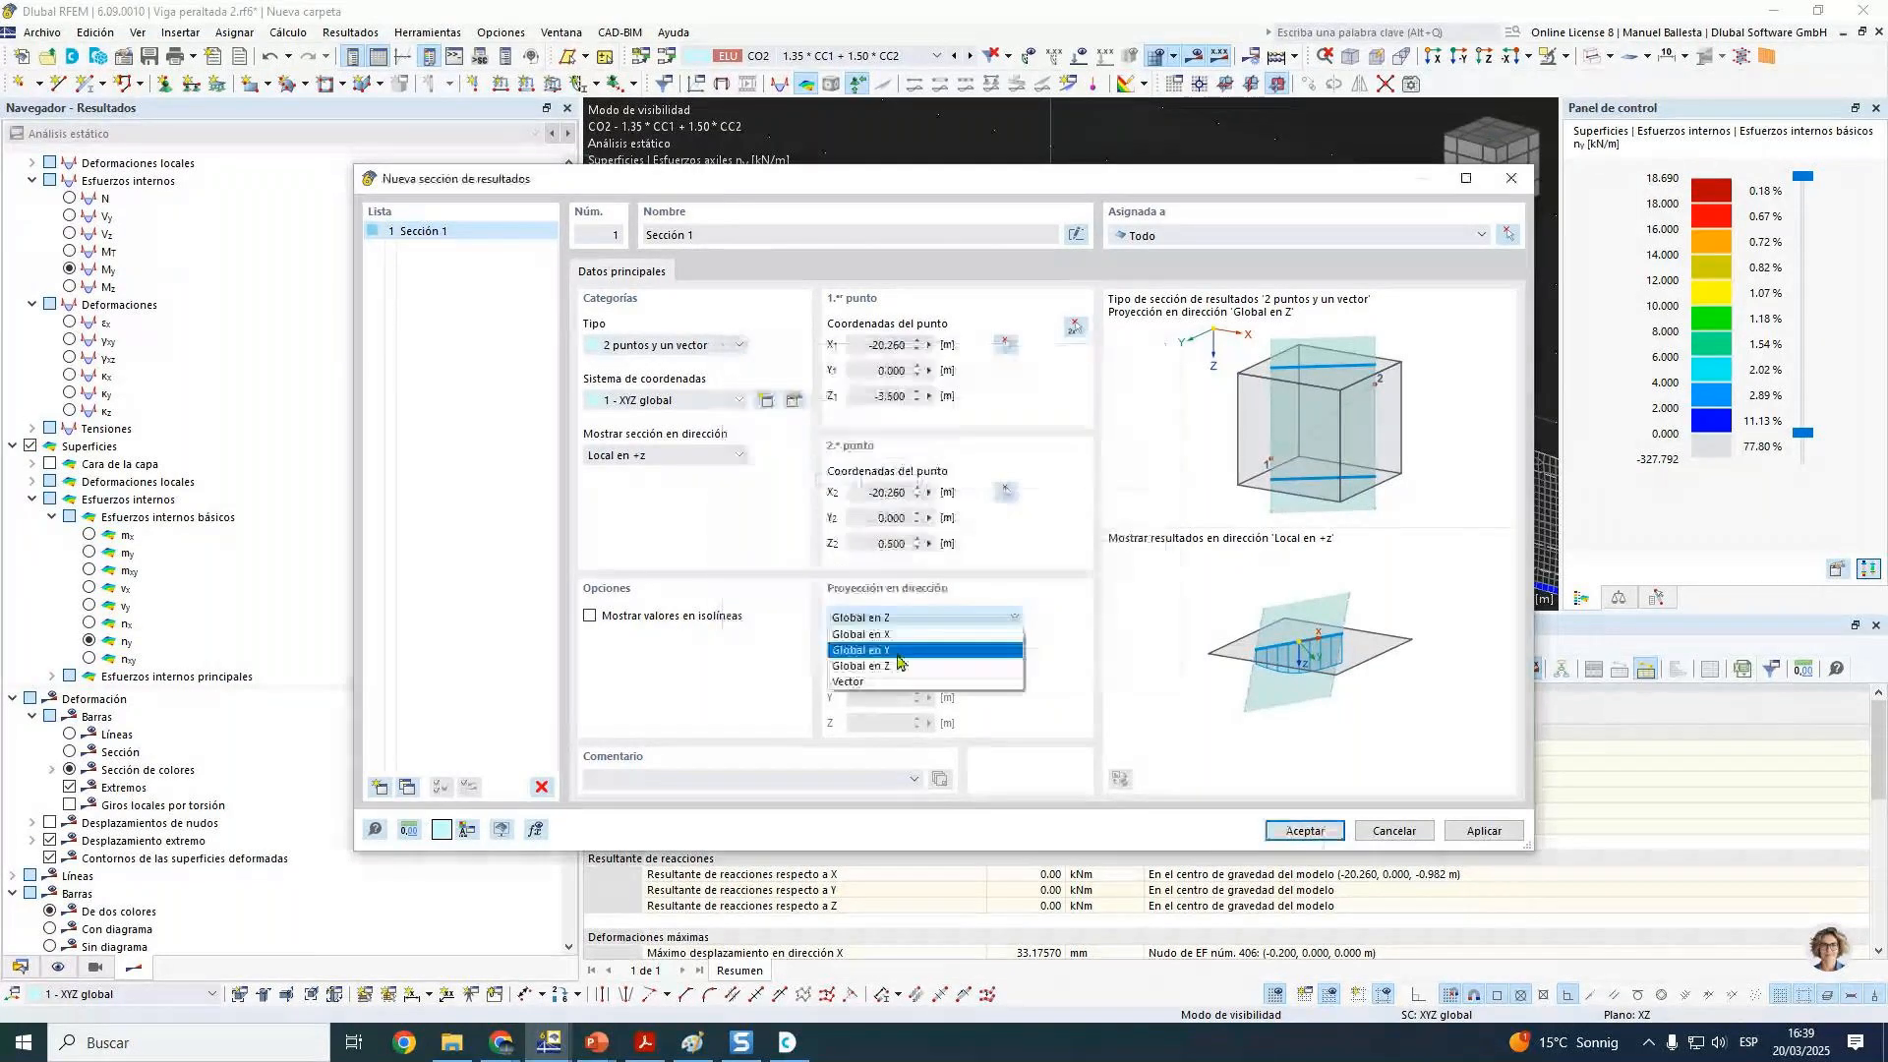
left_click(895, 651)
left_click(1291, 831)
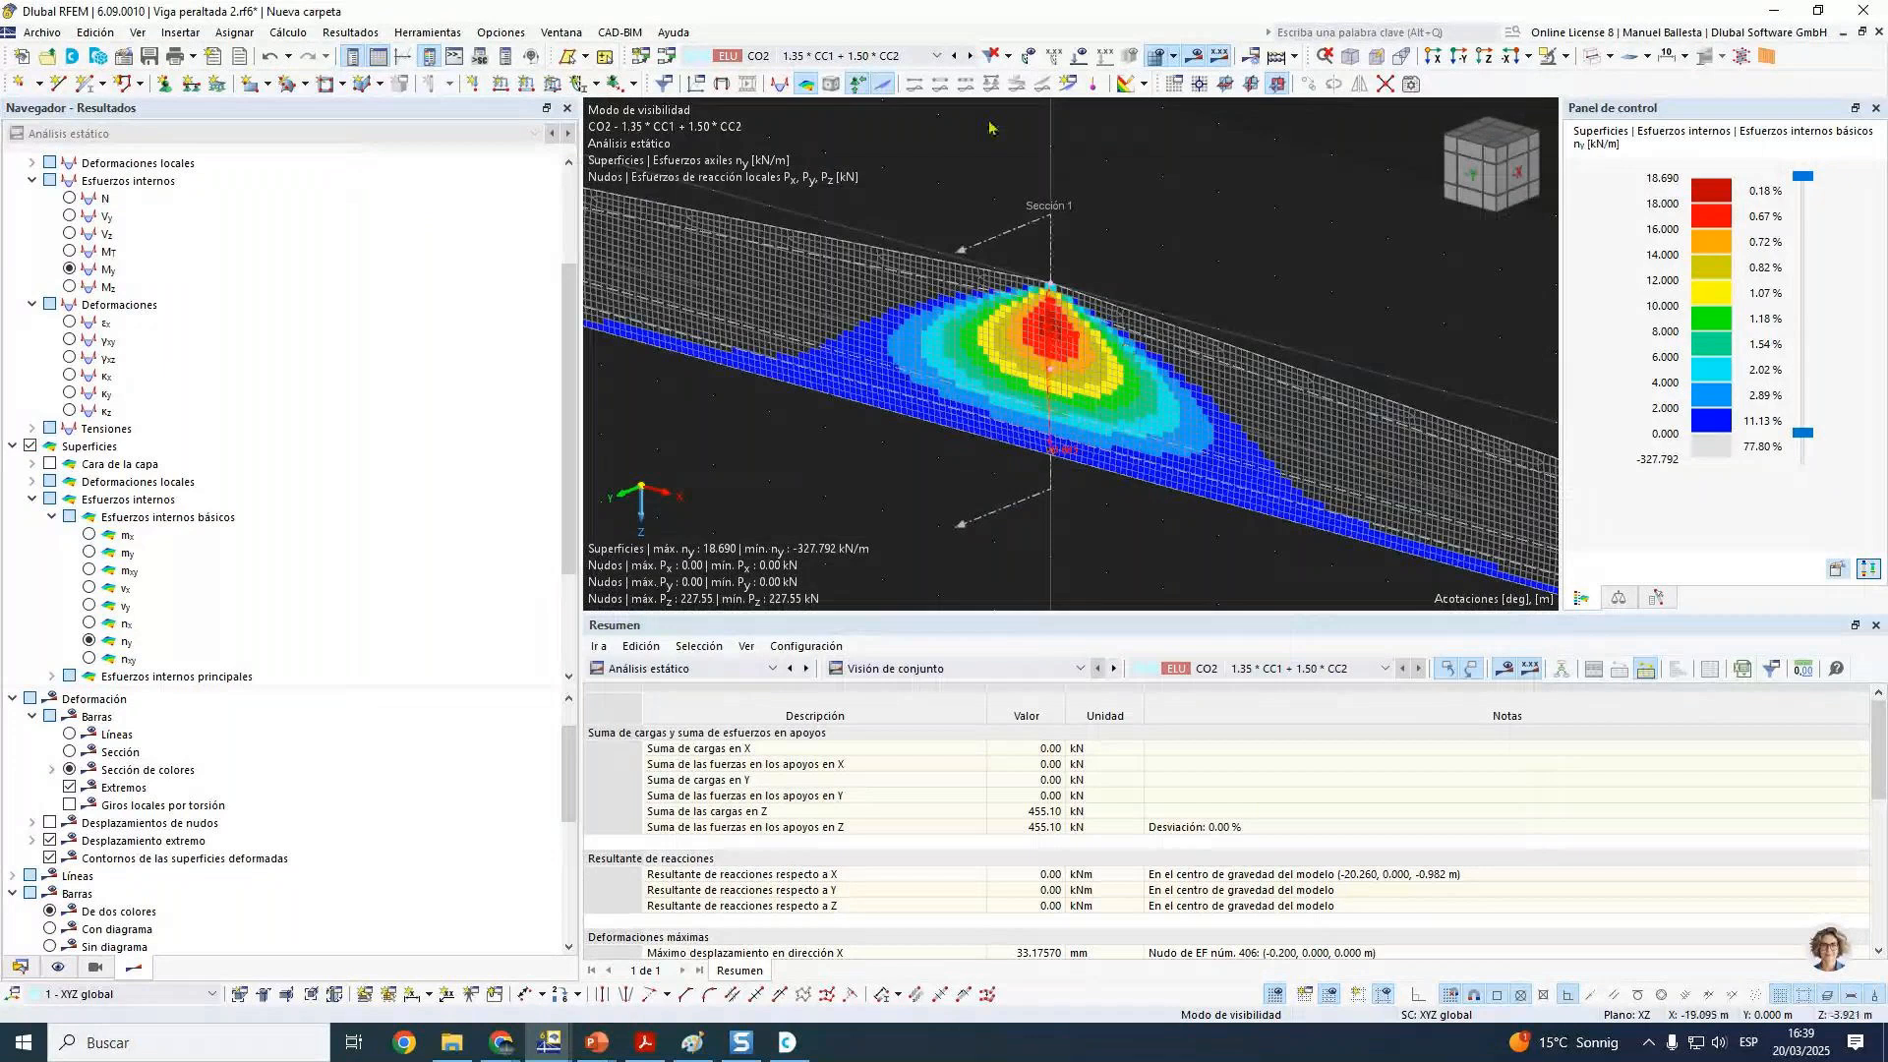
Step: Hide the surface results and the surface mesh, and set the result sections' surface display factor to 16
left_click(806, 85)
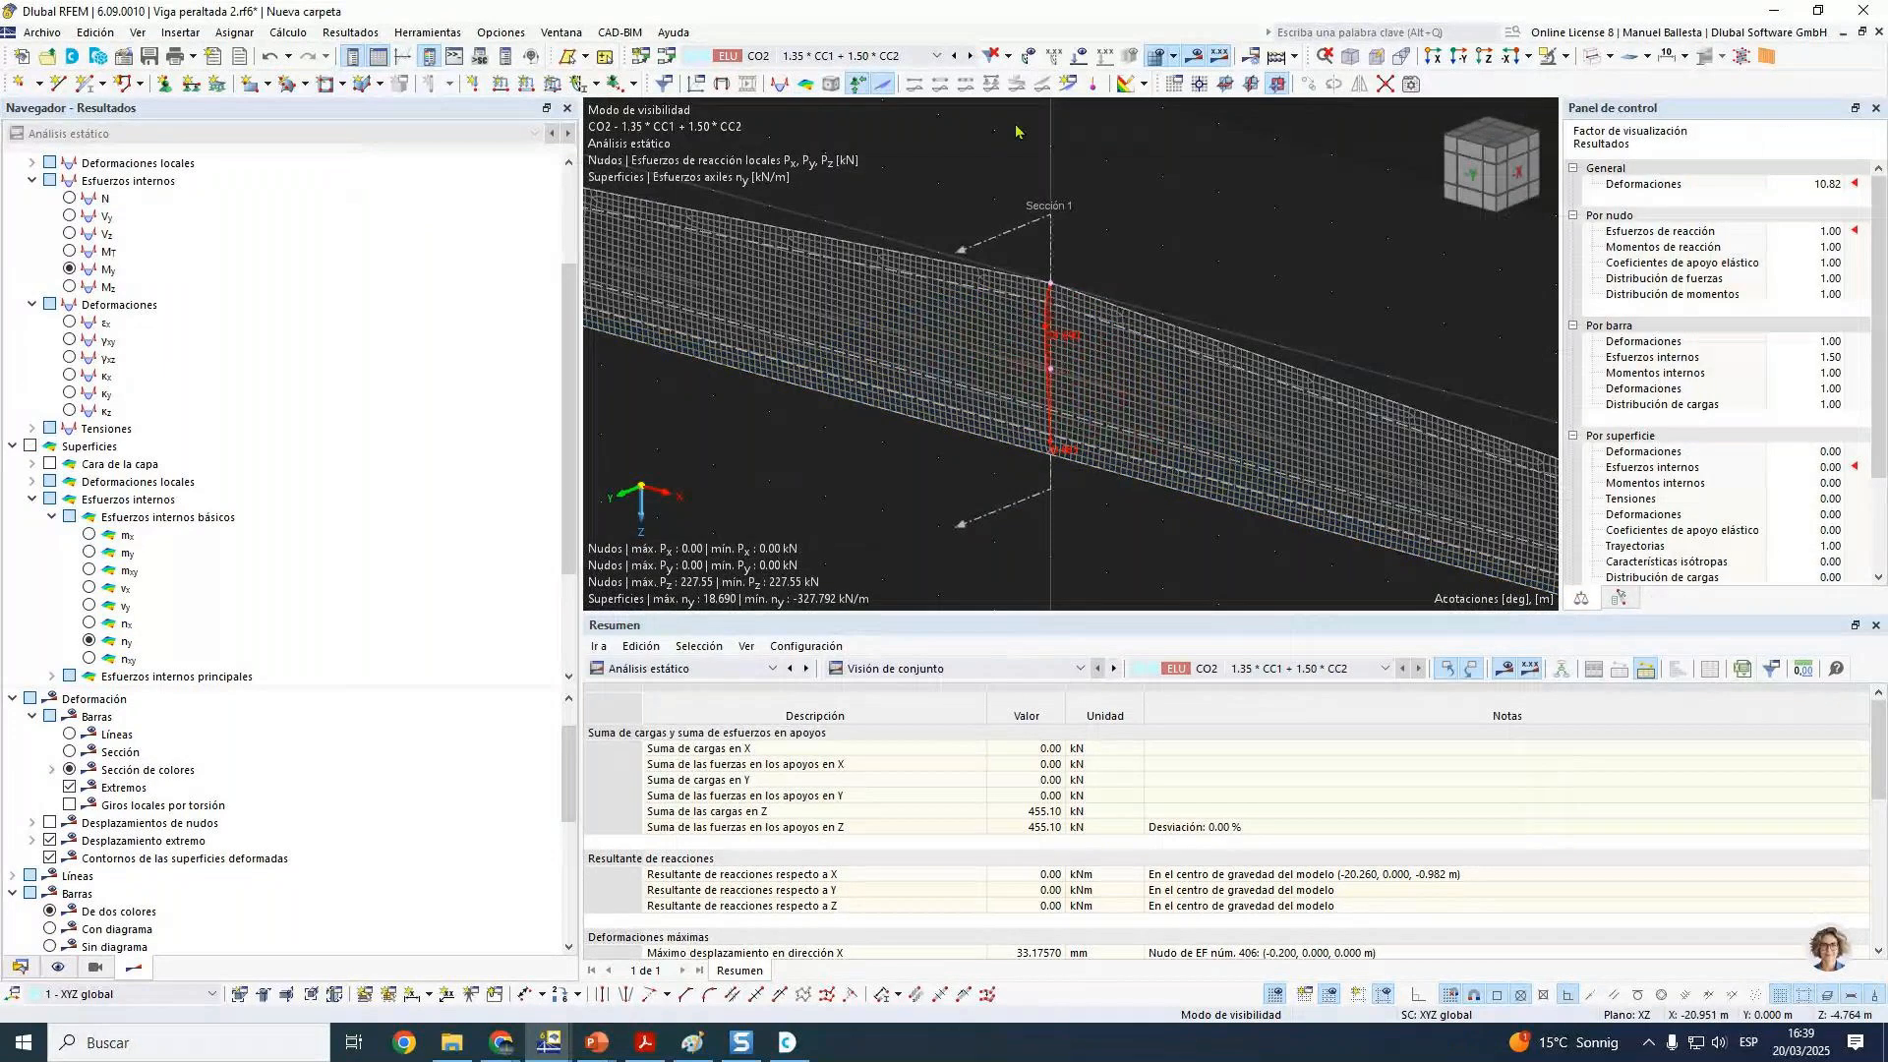
scroll(1819, 487, "down", 3)
left_click(1816, 515)
scroll(1826, 515, "up", 2)
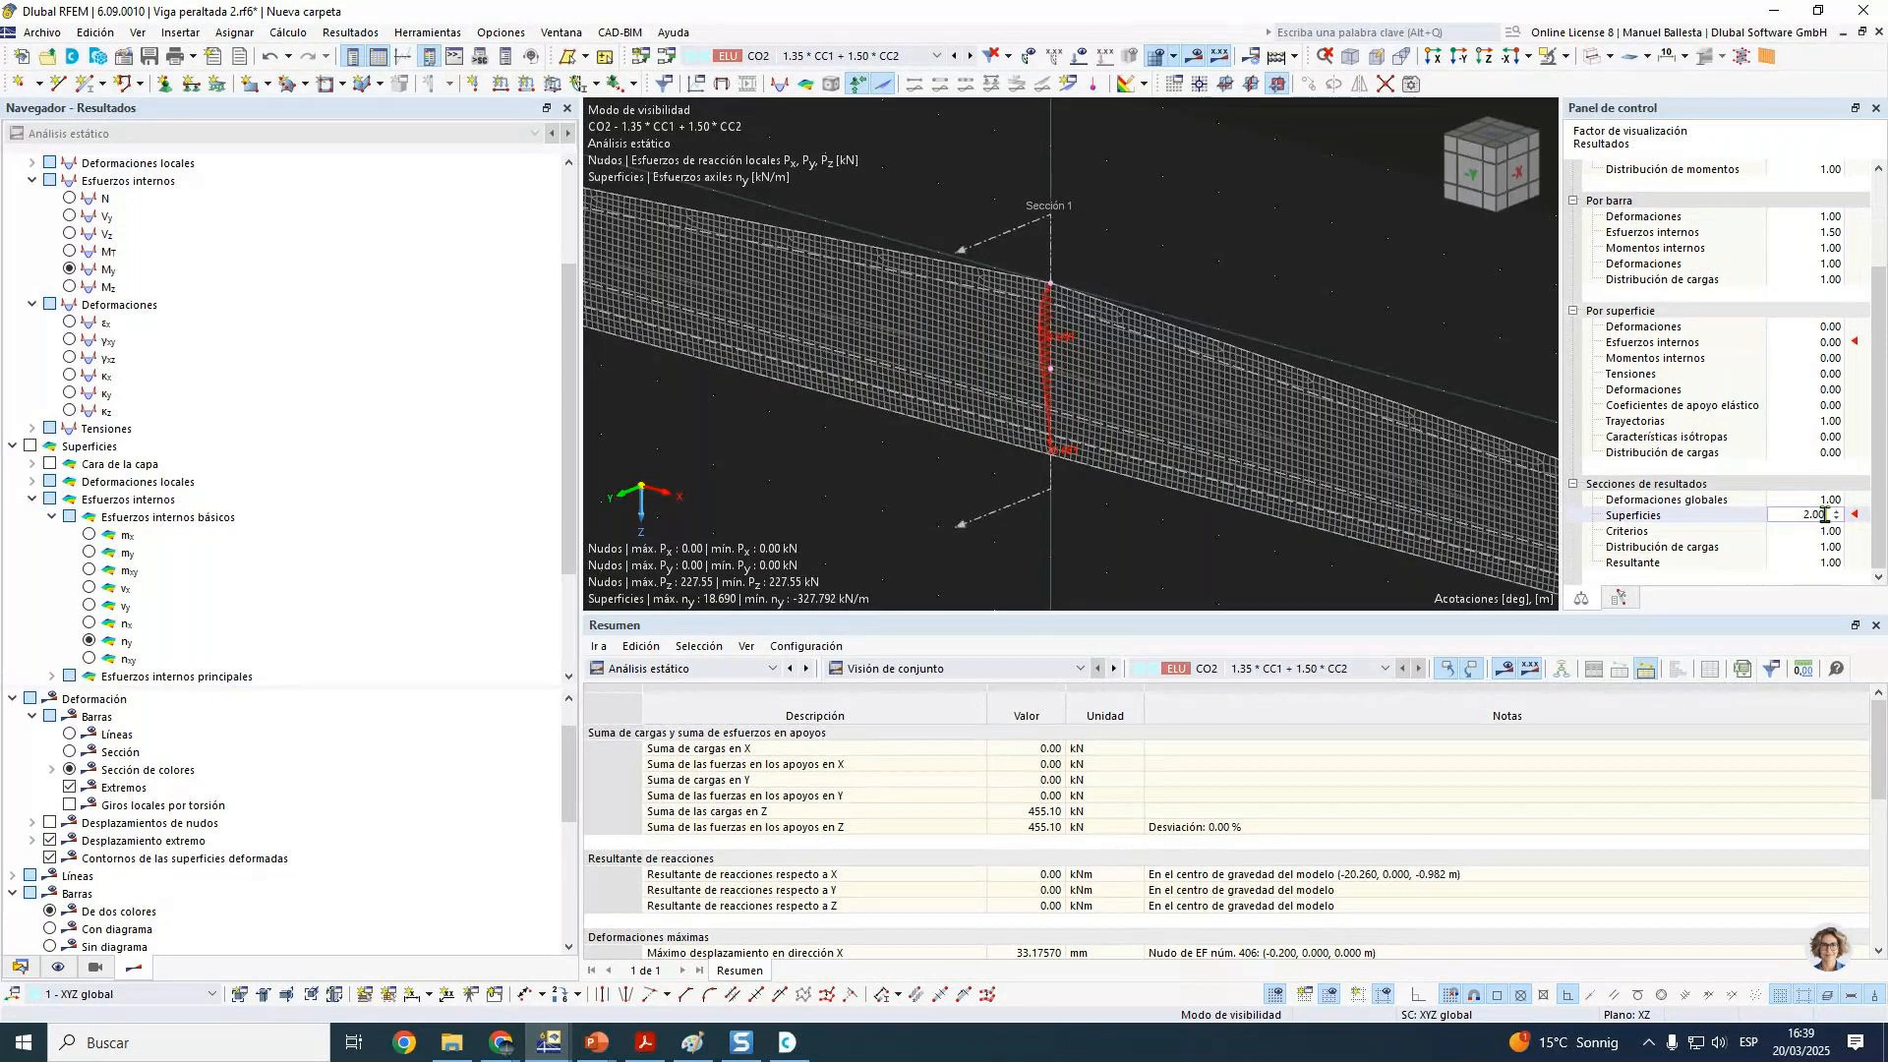
scroll(1825, 515, "up", 3)
middle_click_drag(1094, 236, 1192, 269, "ctrl")
left_click(58, 968)
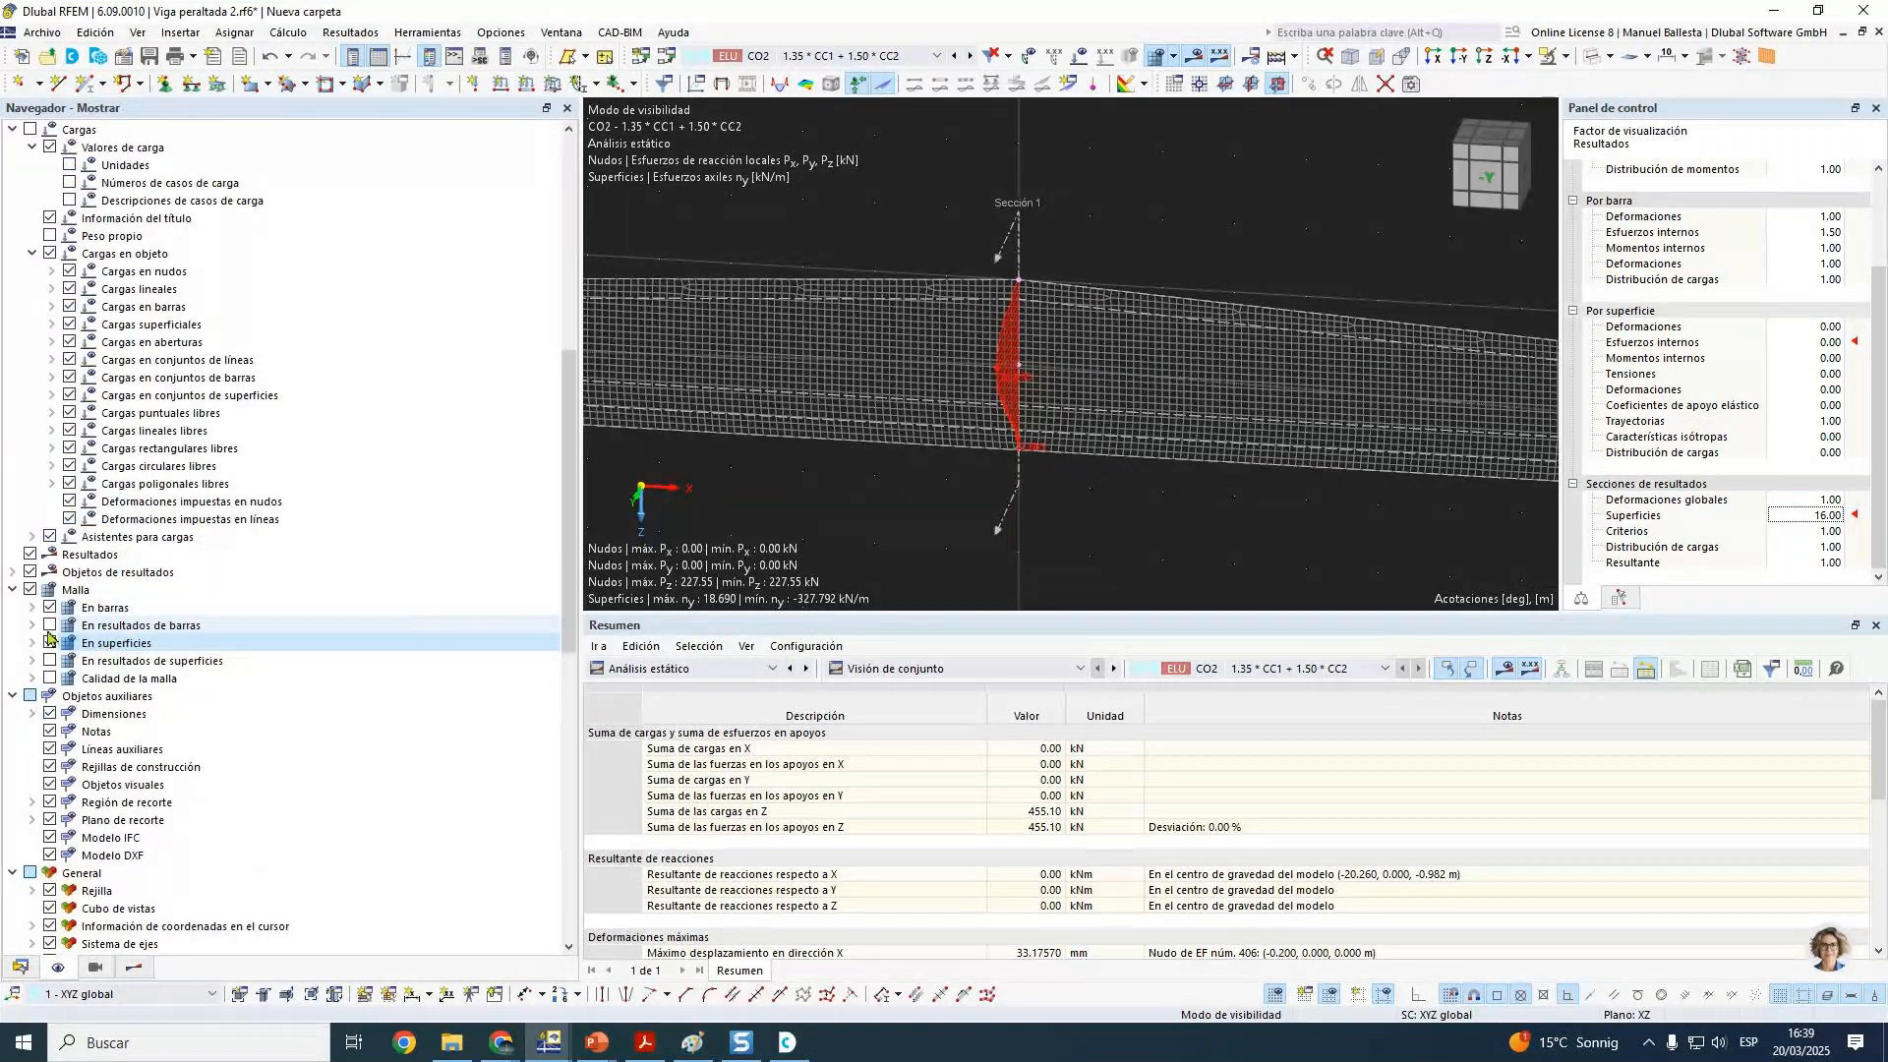
left_click(49, 642)
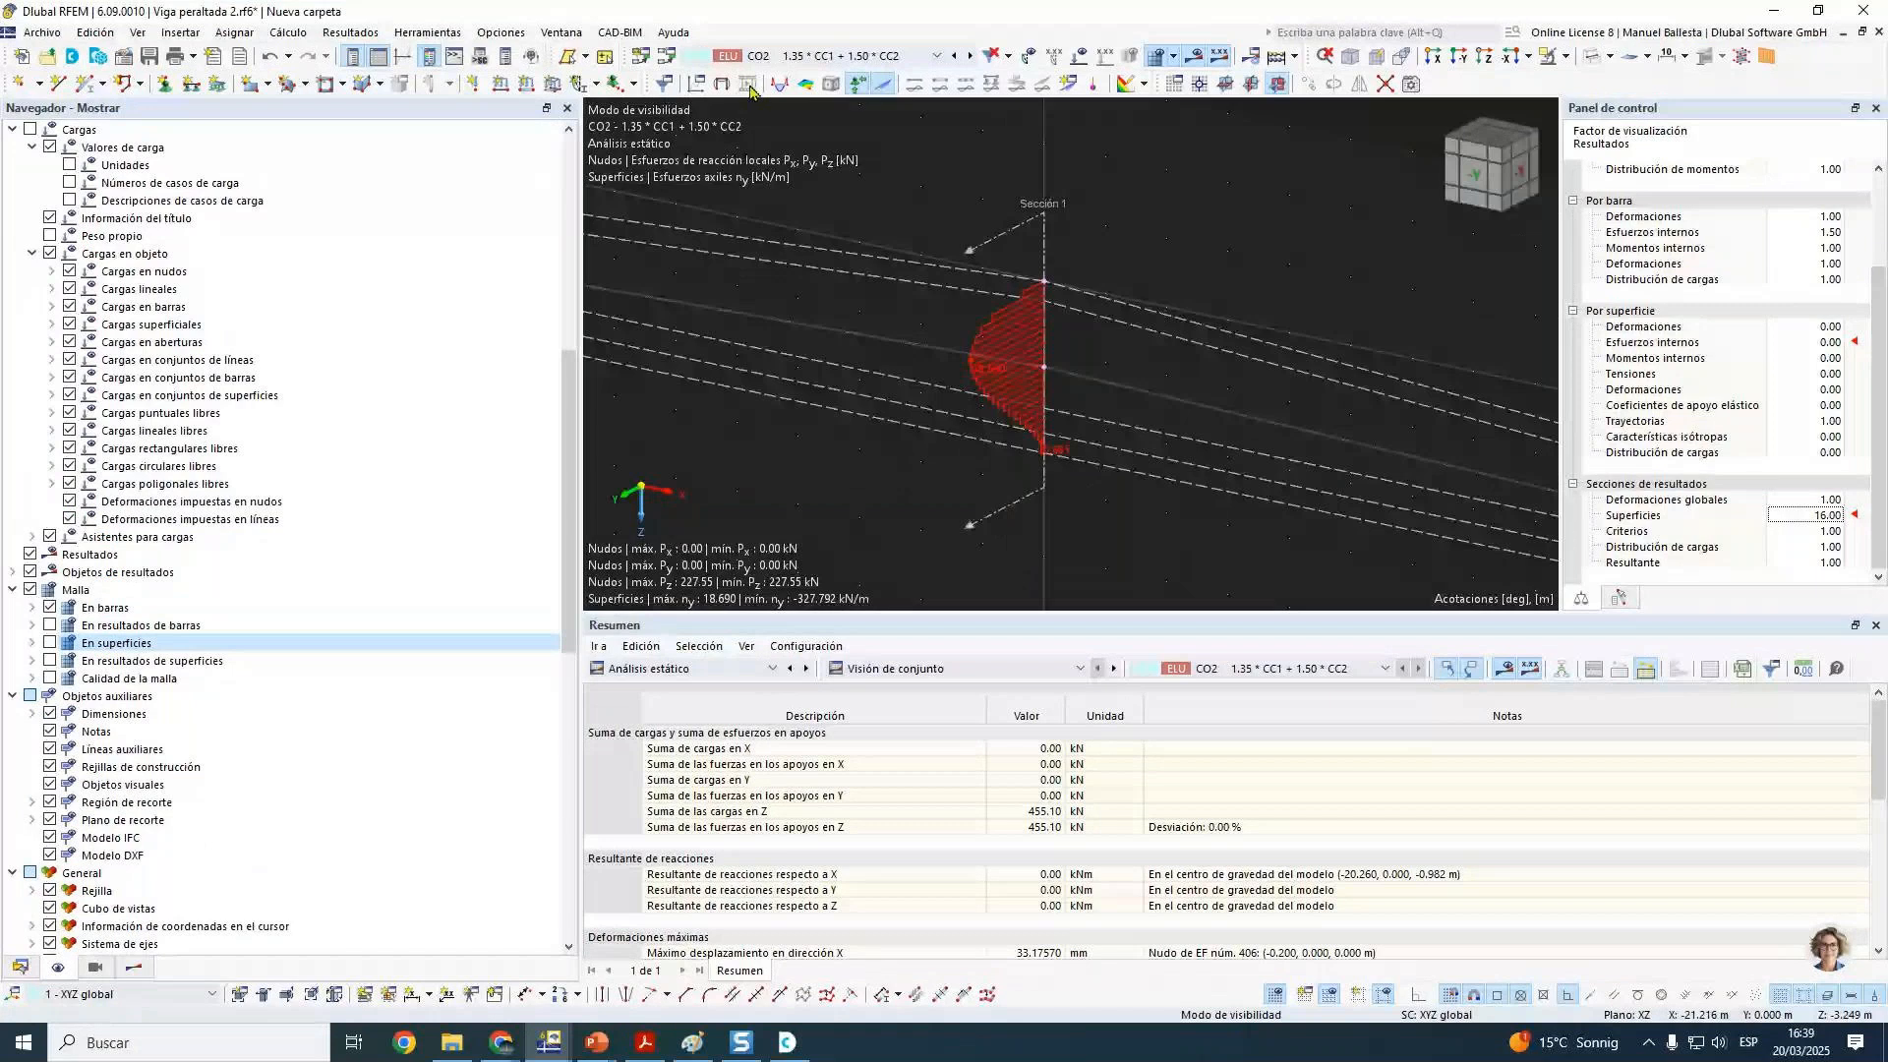
Step: Set the surface result smoothing to "Continuo dentro de las superficies o sus conjuntos"
left_click(748, 85)
left_click(632, 330)
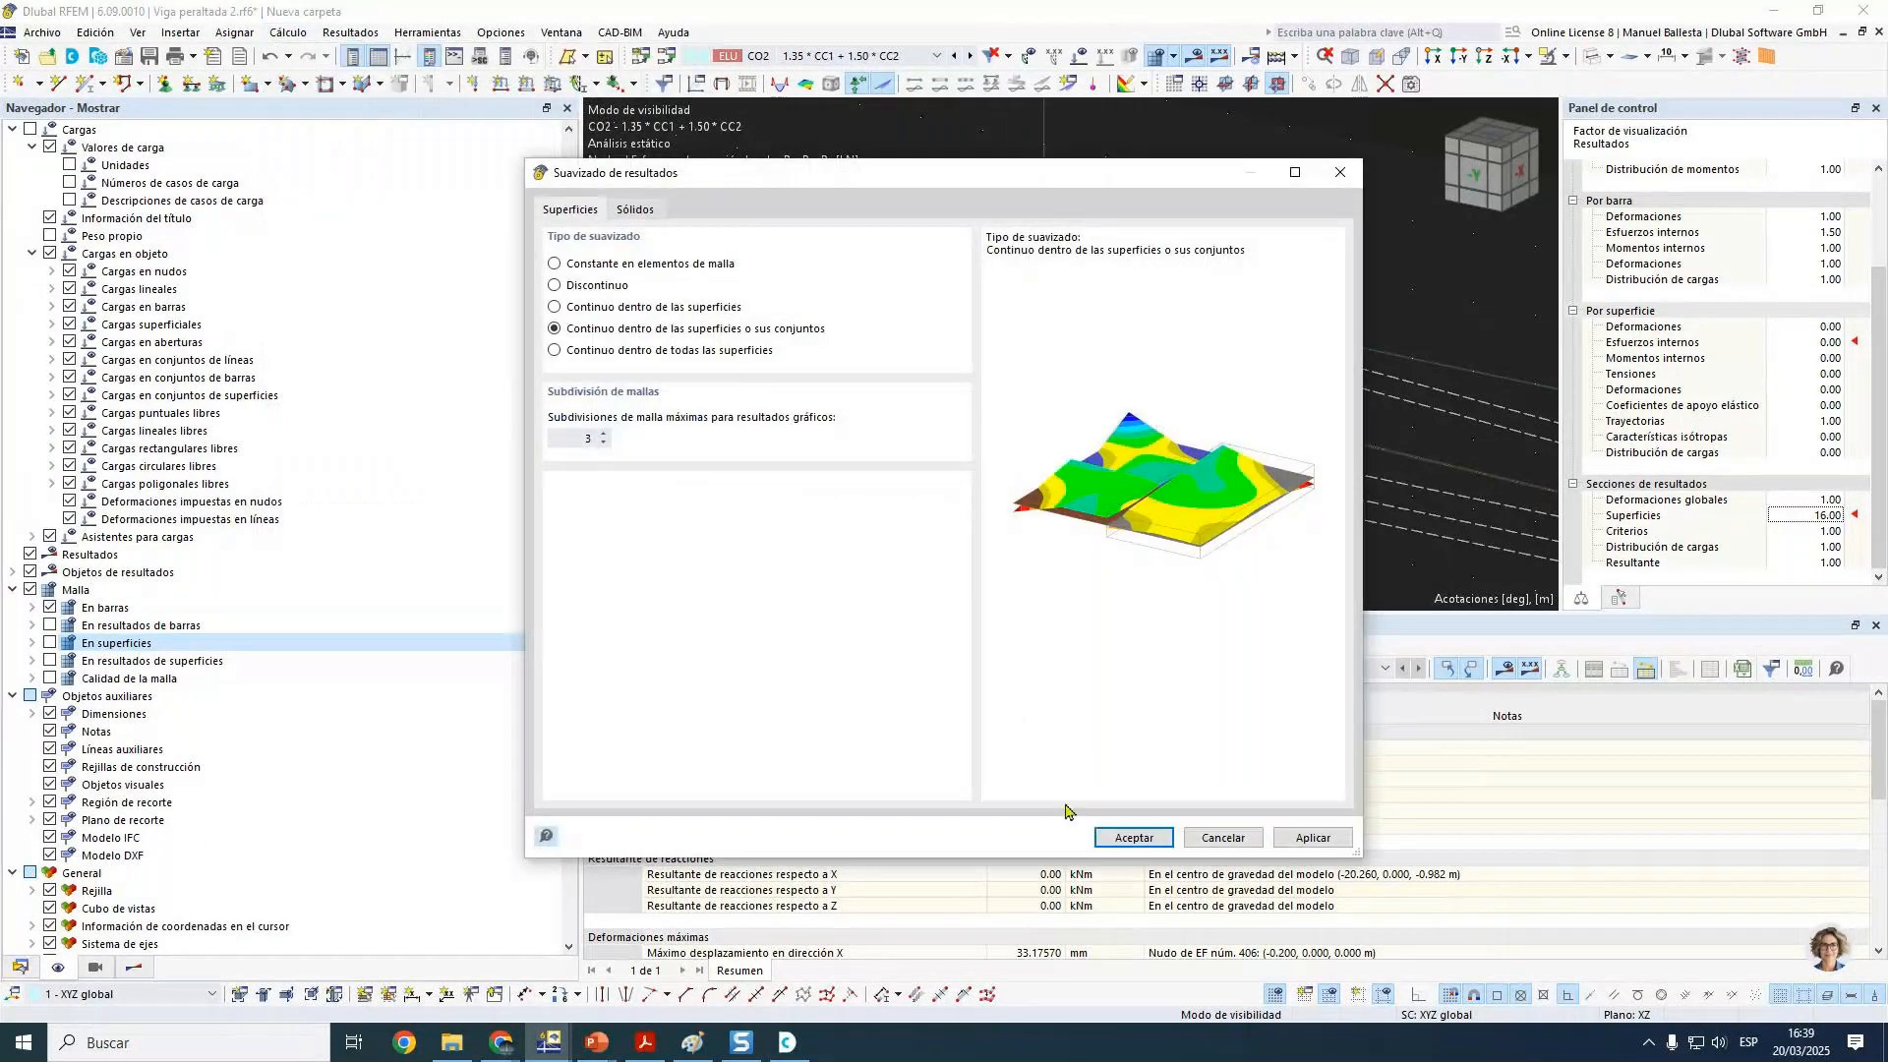
left_click(1105, 838)
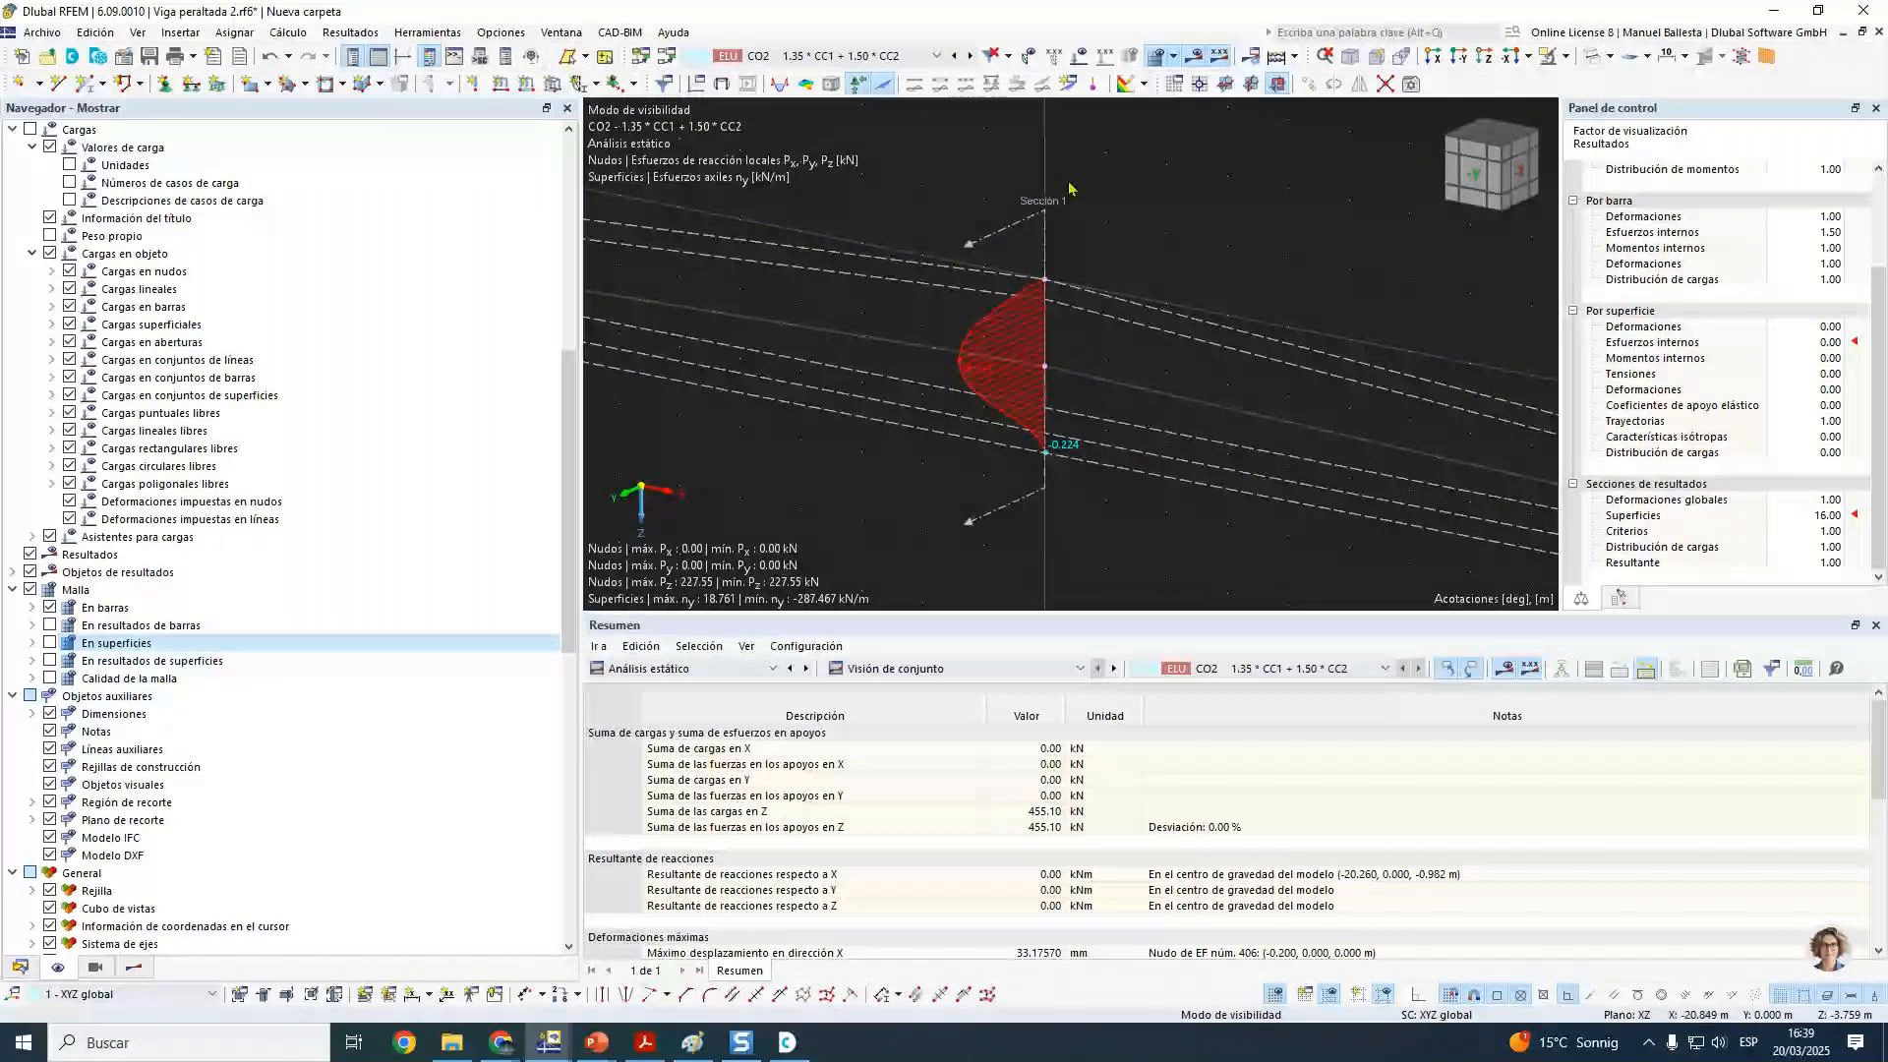
Step: Try to copy the ridge result section five times at -0.3 m steps in Y
left_click(1308, 83)
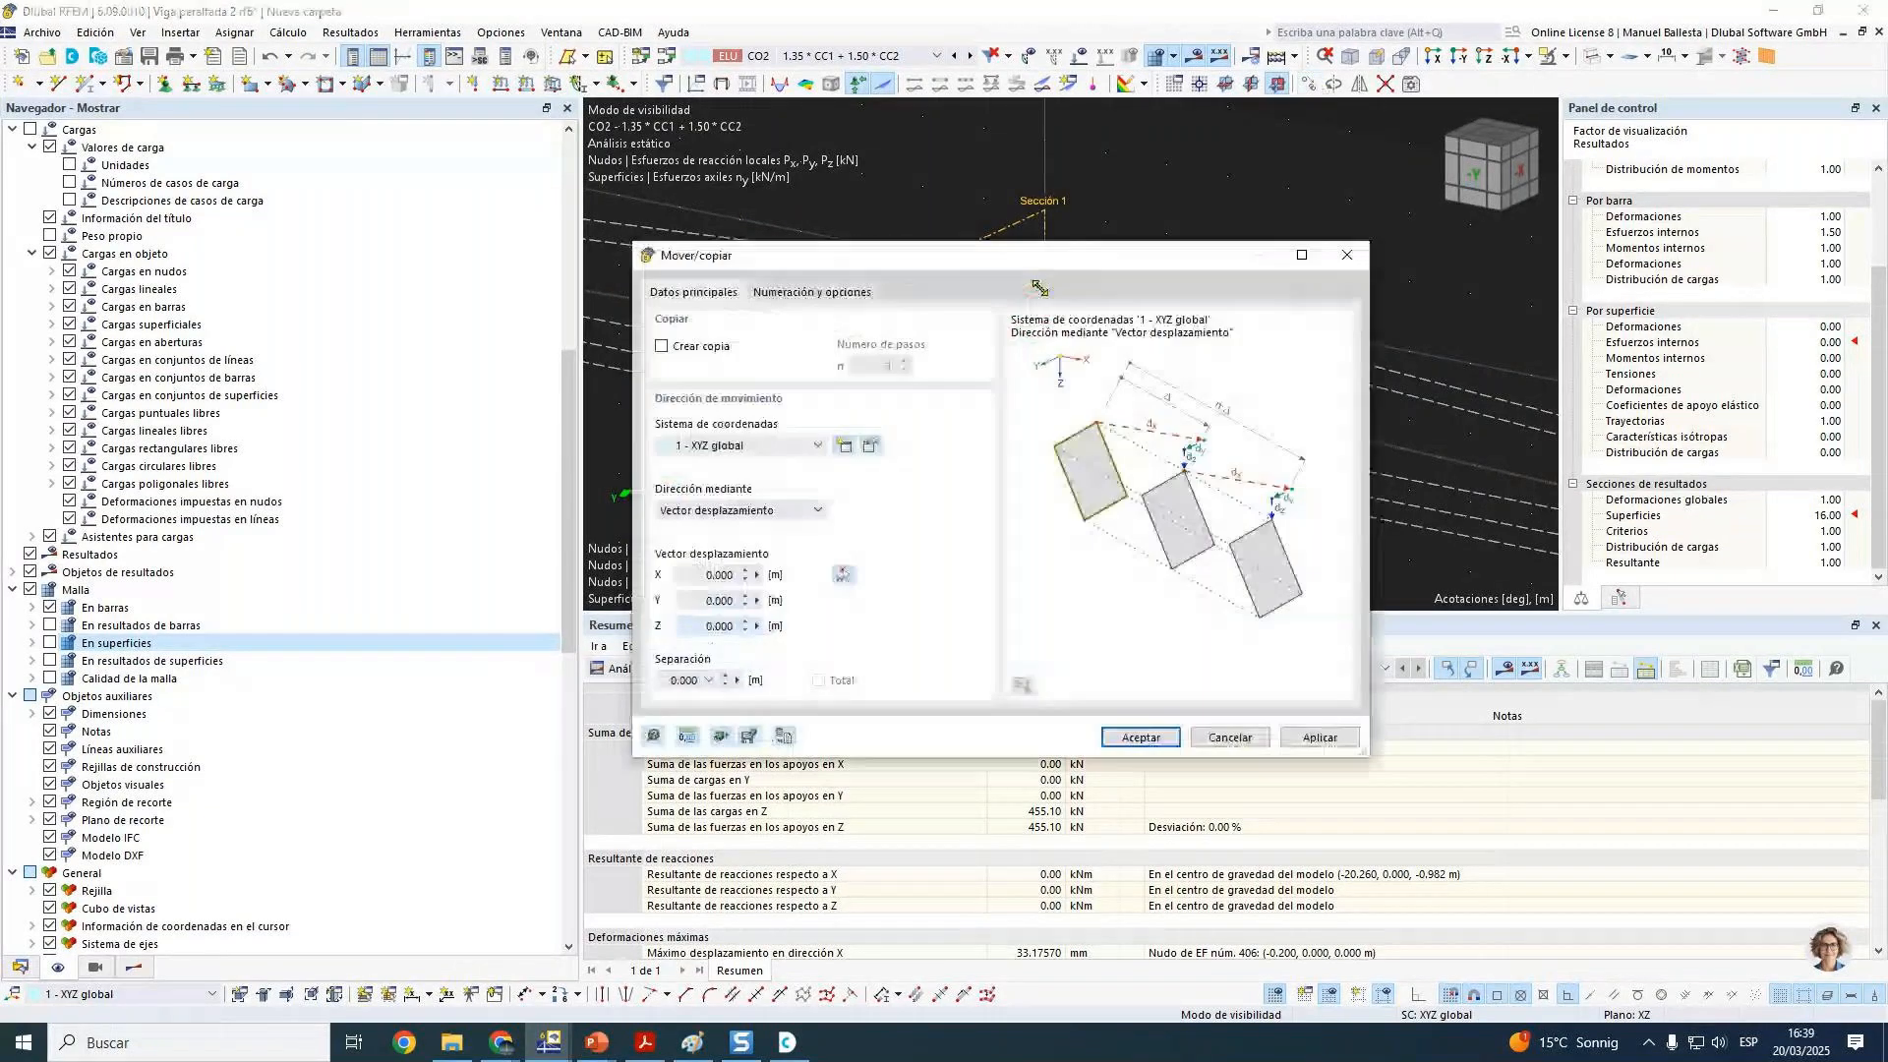
left_click(727, 600)
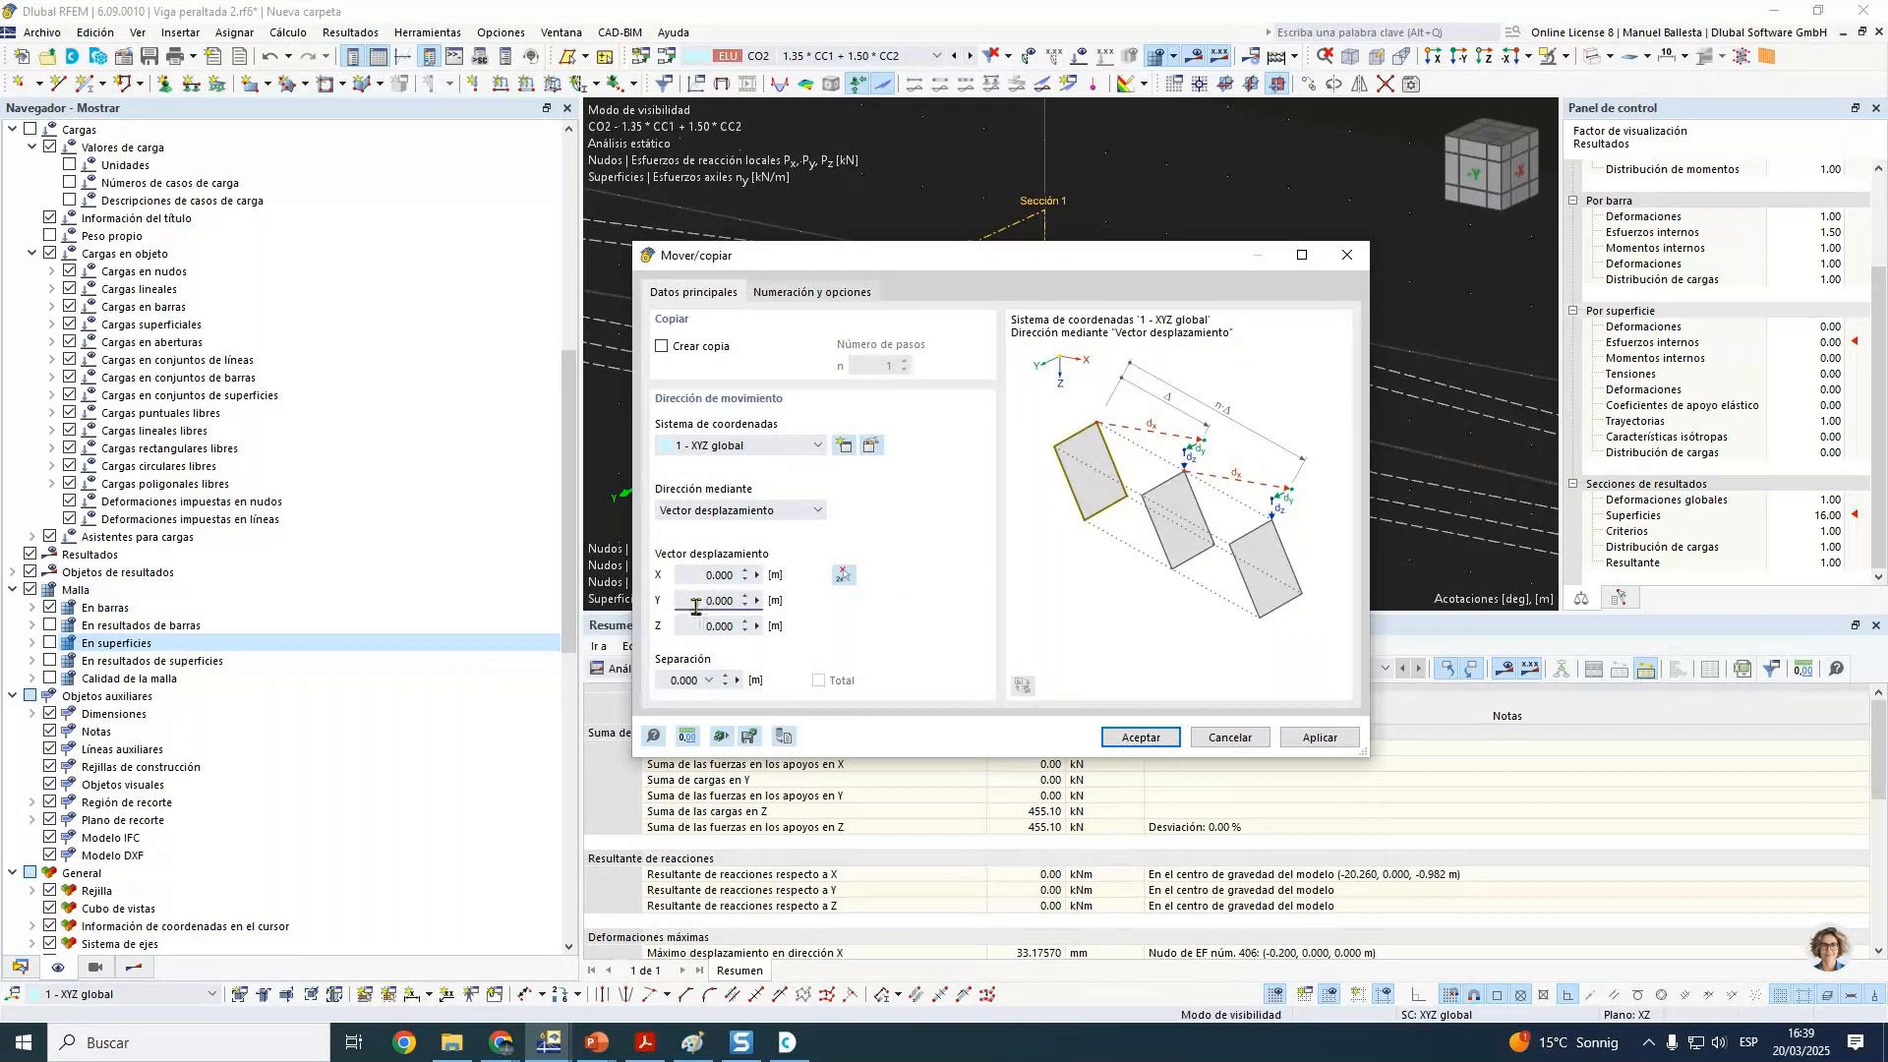
left_click_drag(700, 604, 734, 608)
type("-0.3")
left_click(662, 347)
left_click(1140, 737)
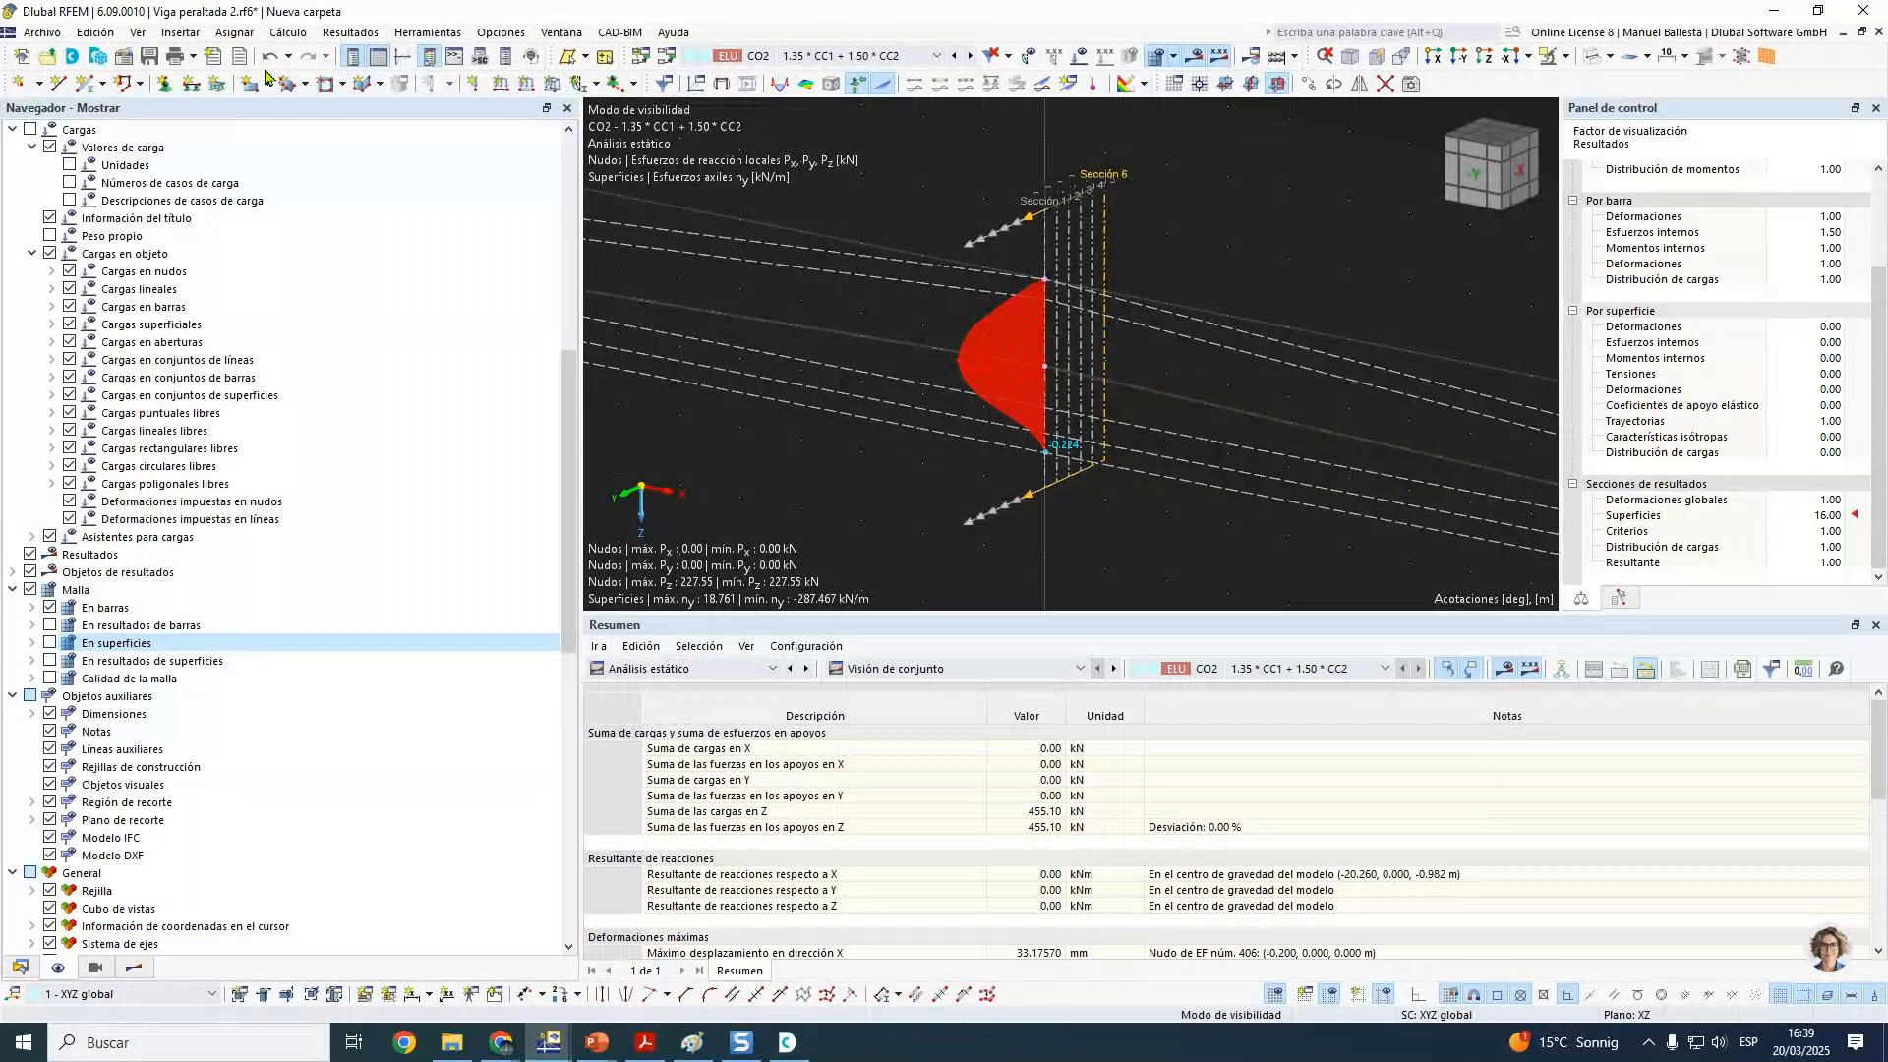
left_click(268, 56)
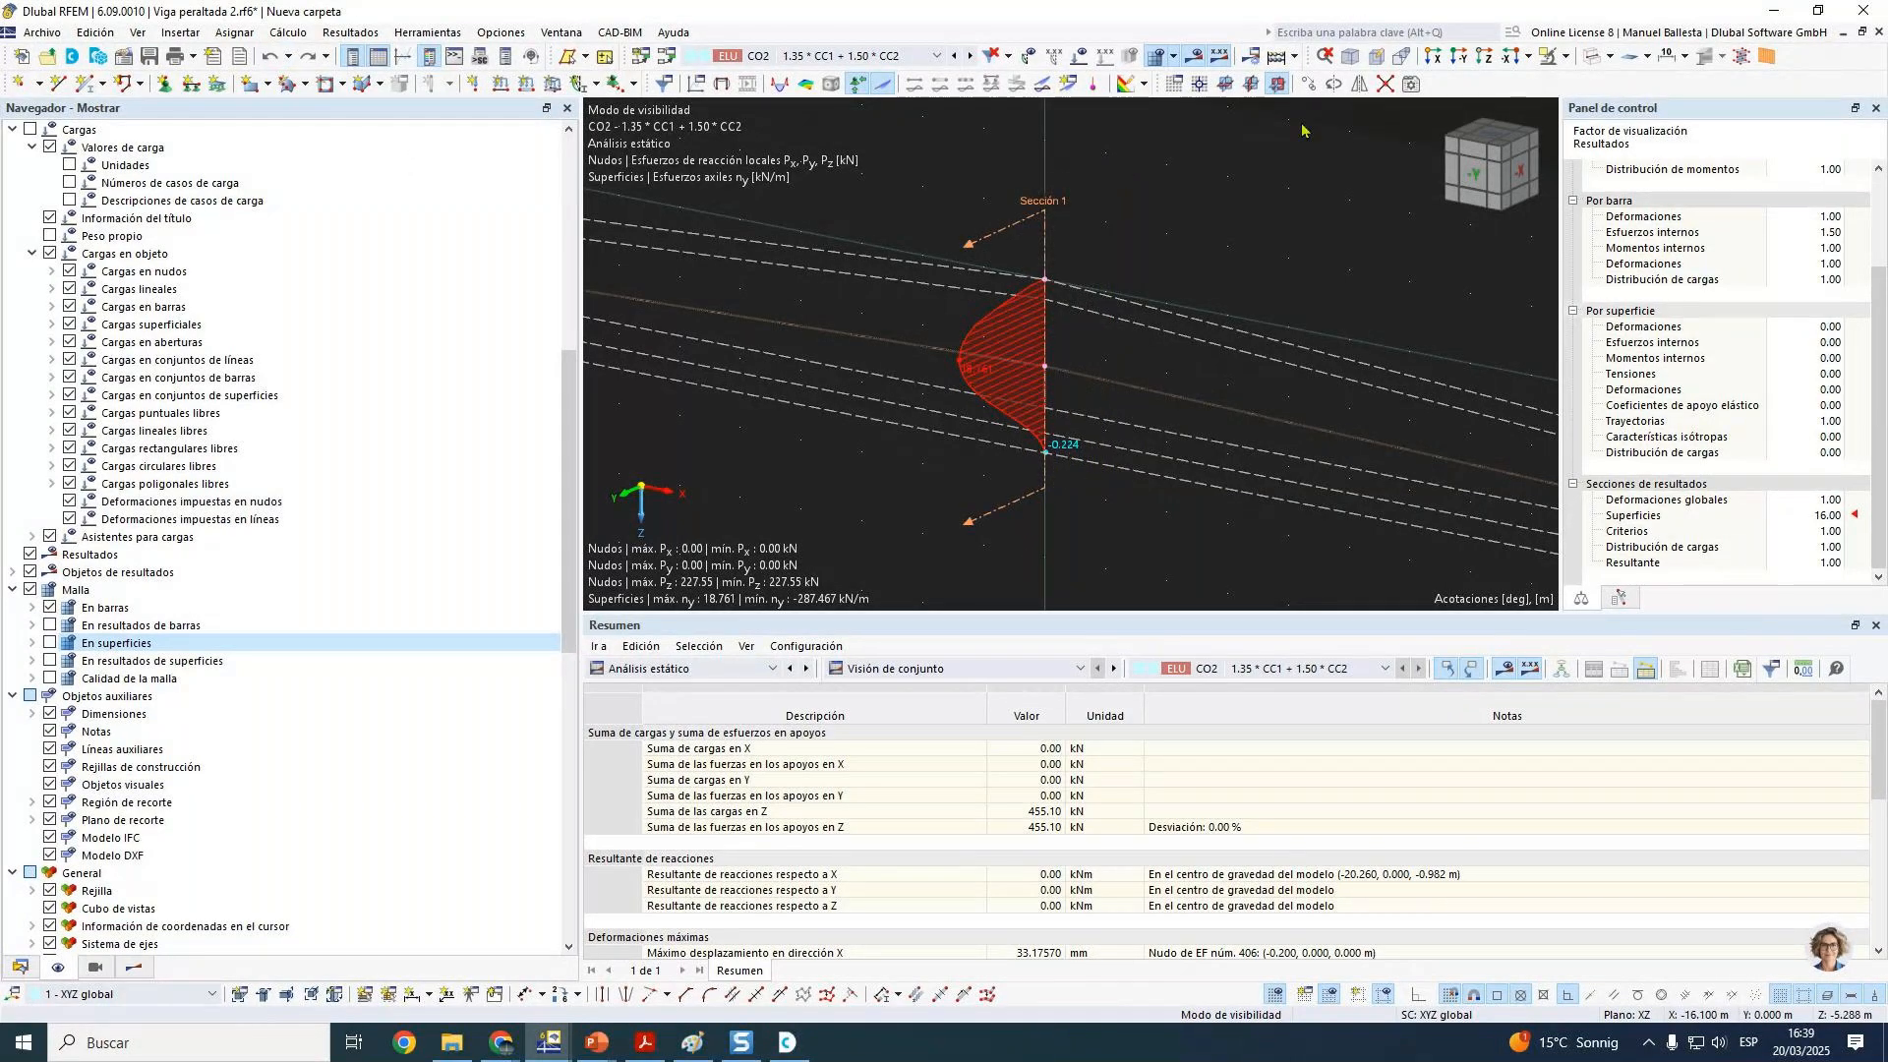
Step: Try to copy the ridge result section five times at -0.3 m steps in X with Y at 0, and view the ny diagrams
left_click(1308, 84)
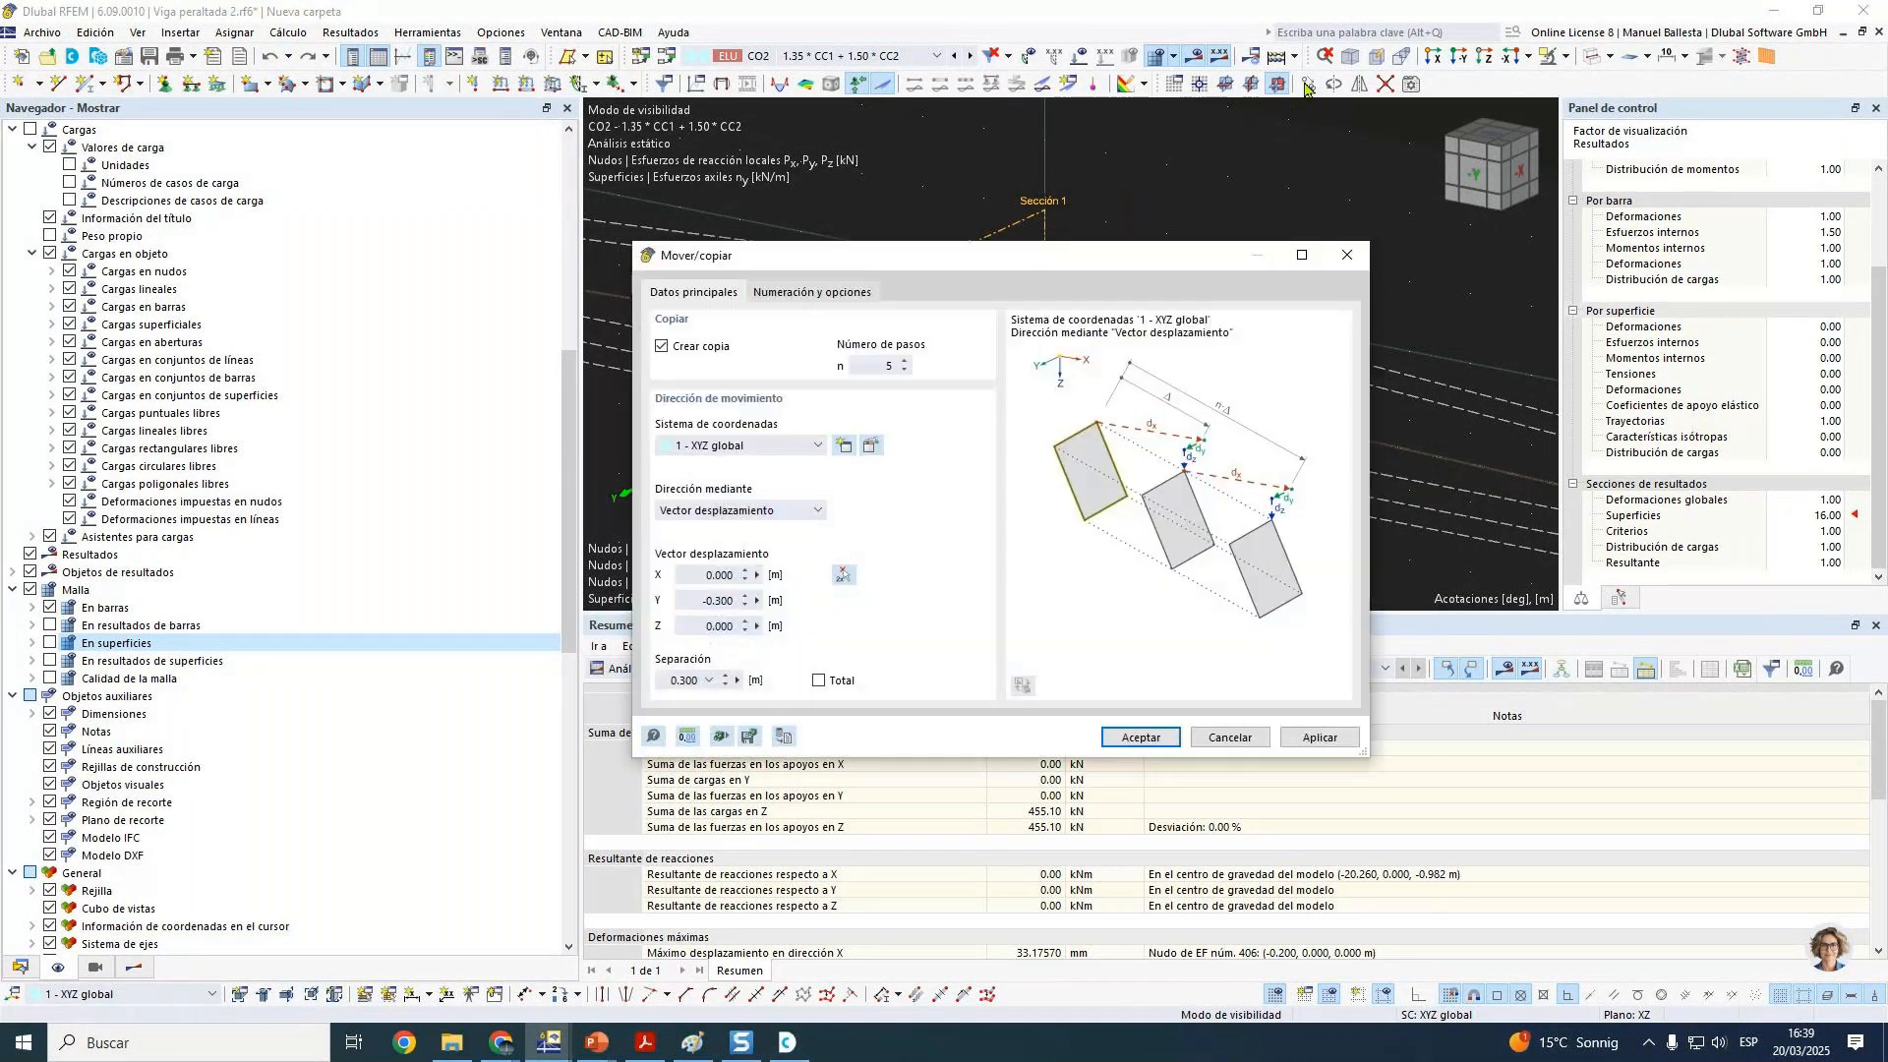
left_click(712, 574)
type("-0.3")
key("Tab")
type("0")
key("Return")
middle_click_drag(1055, 489, 1063, 434, "ctrl")
scroll(1034, 241, "up", 4)
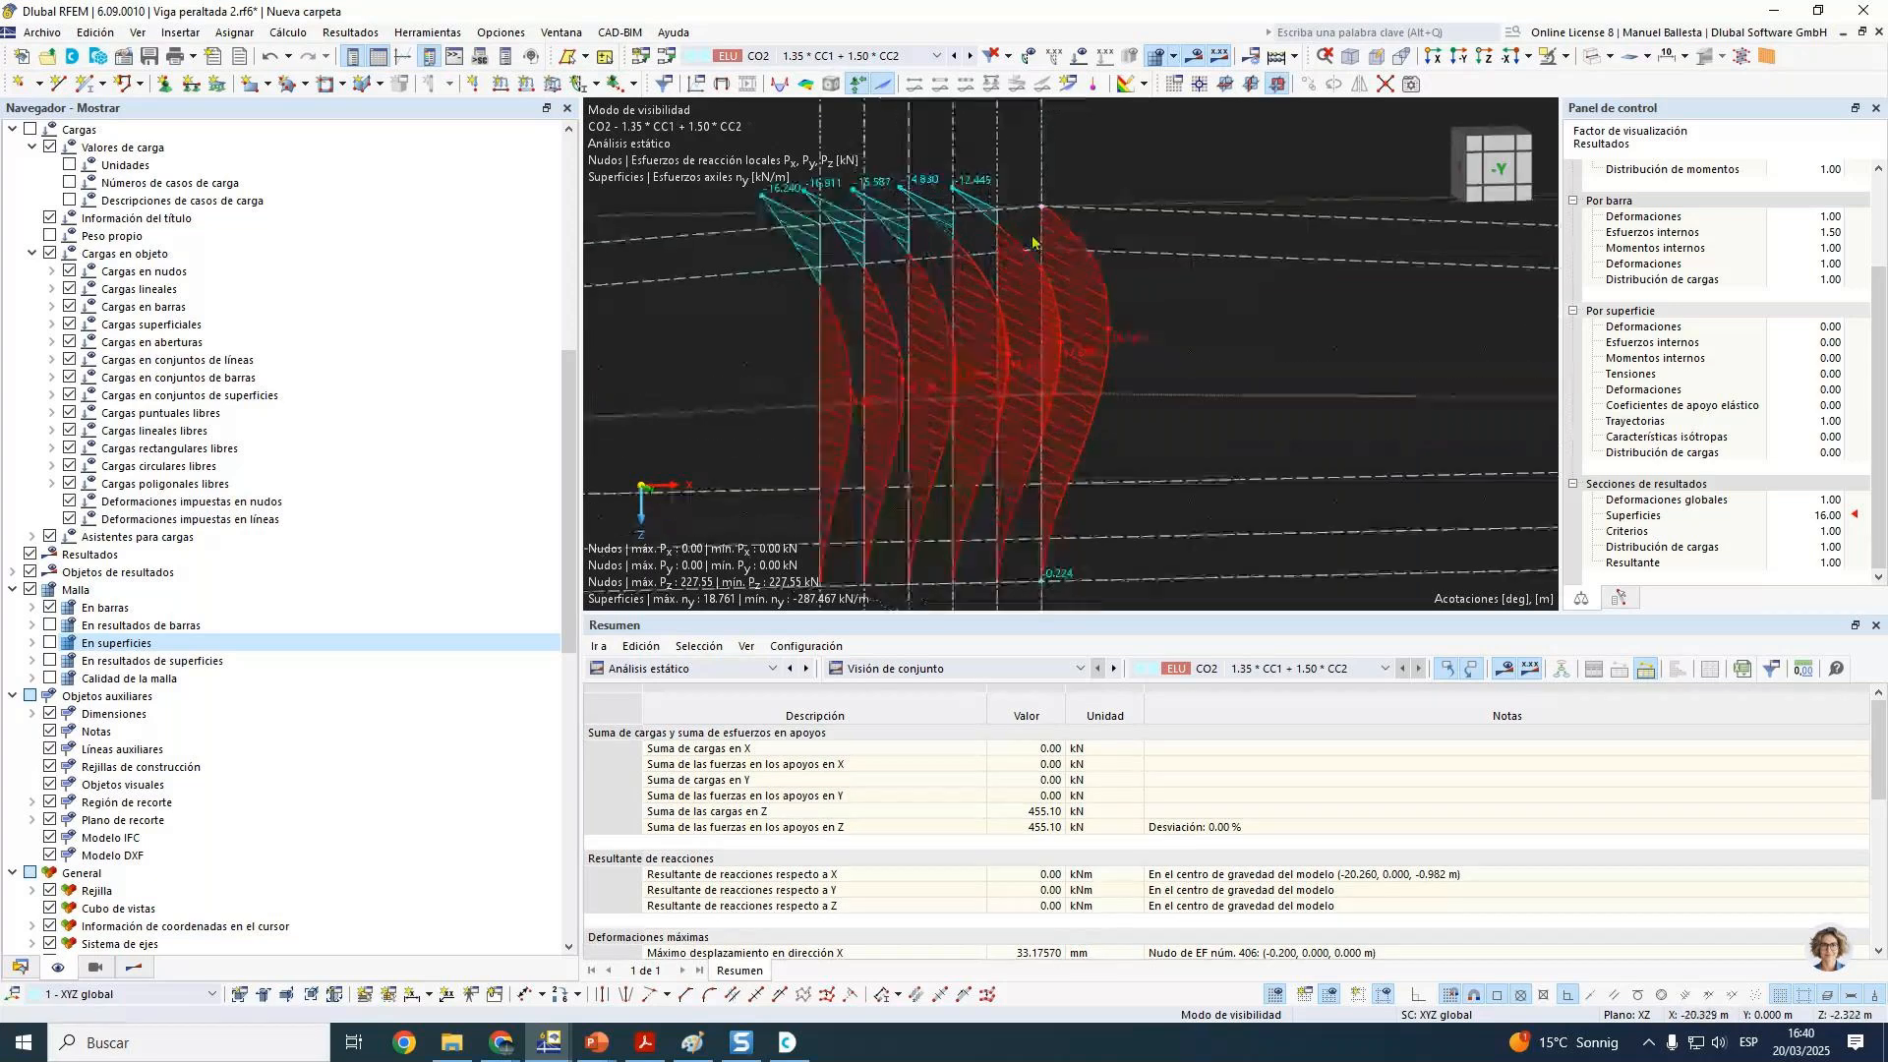
scroll(1034, 243, "down", 2)
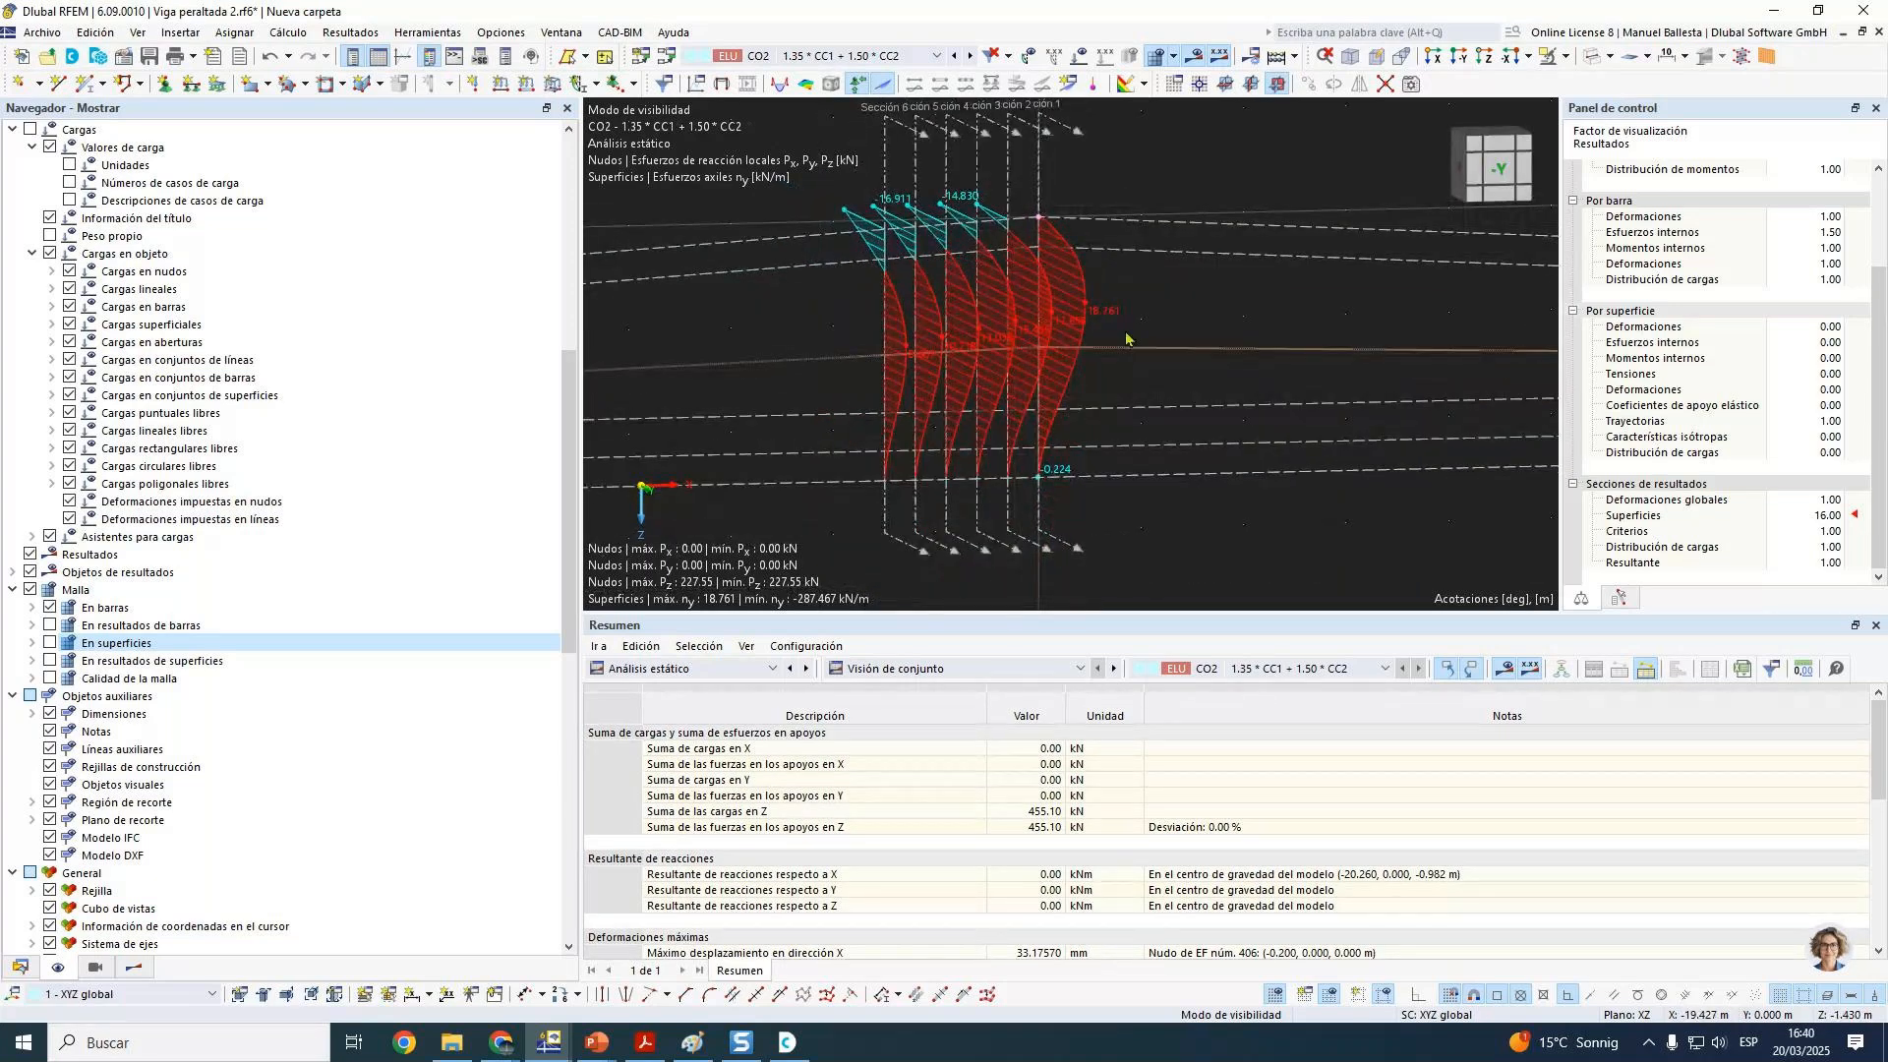
middle_click_drag(1095, 348, 1048, 563, "ctrl")
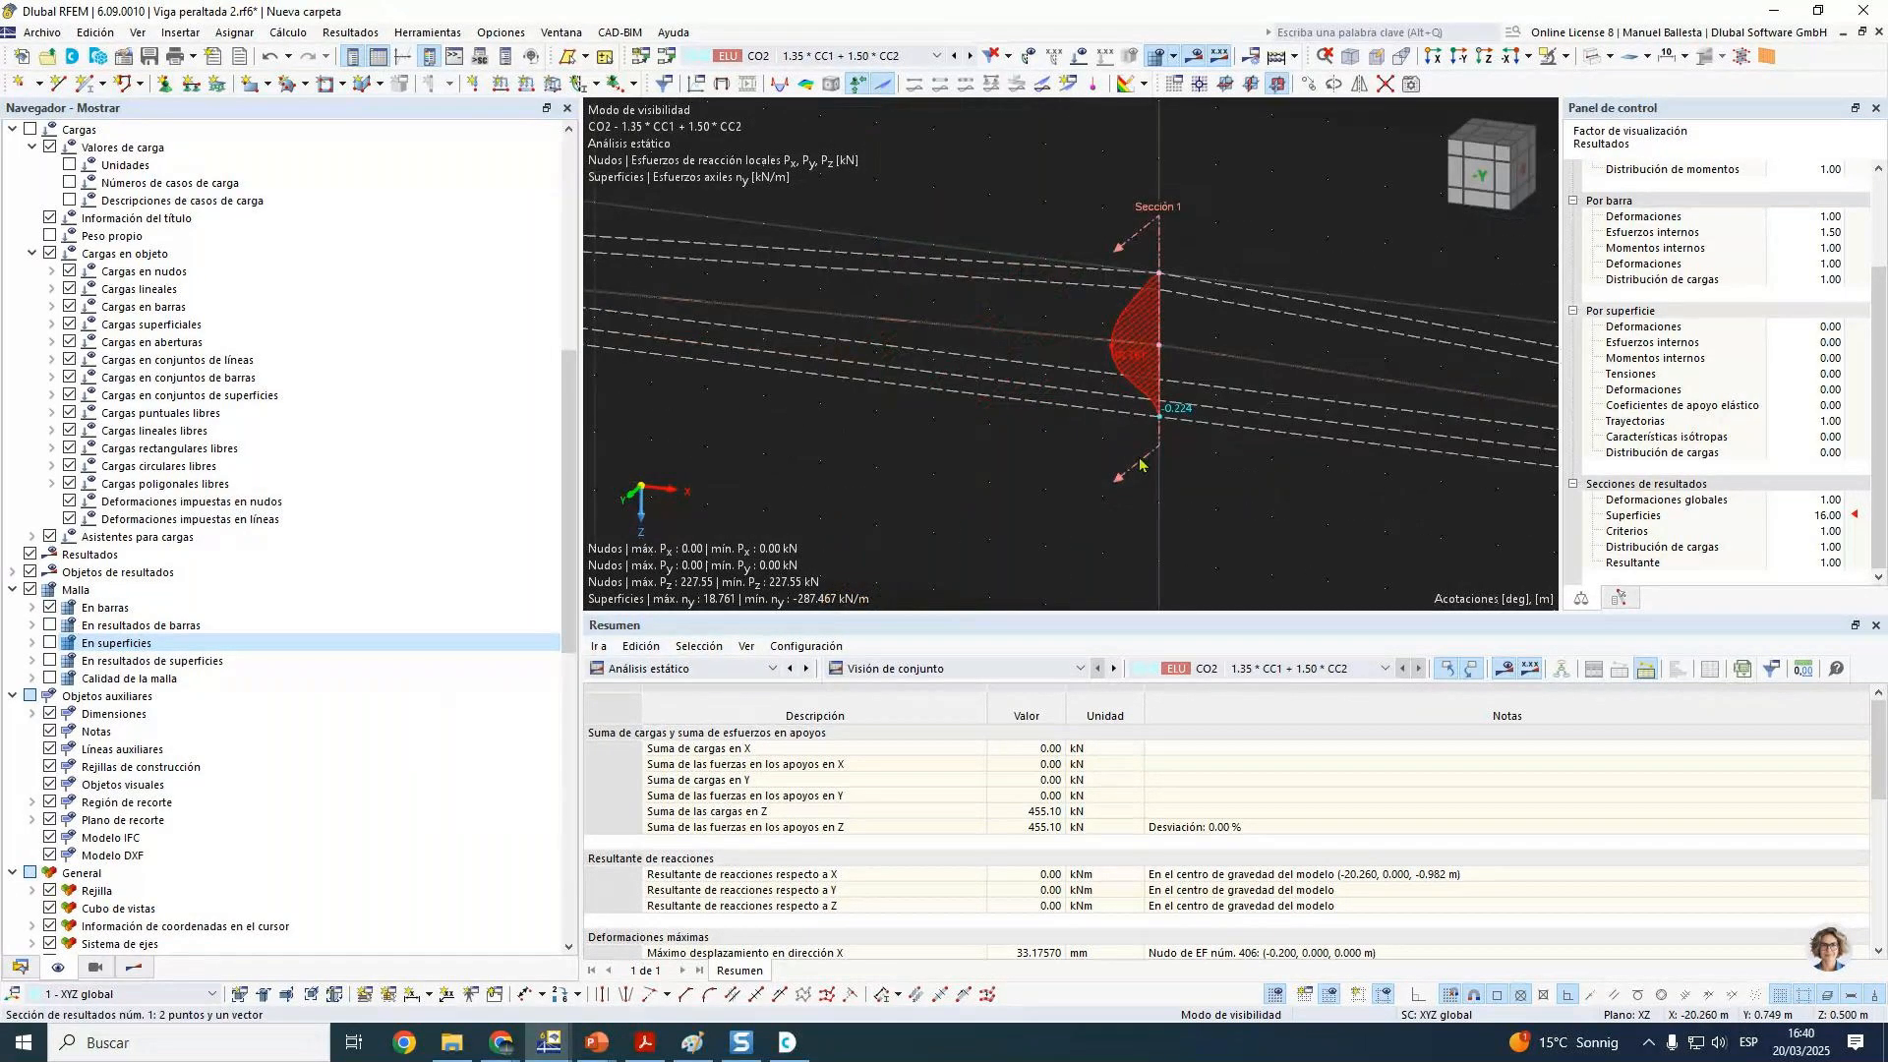
Step: Copy the ridge result section five times along the beam at -4 m steps in X
left_click(1141, 465)
left_click(1308, 84)
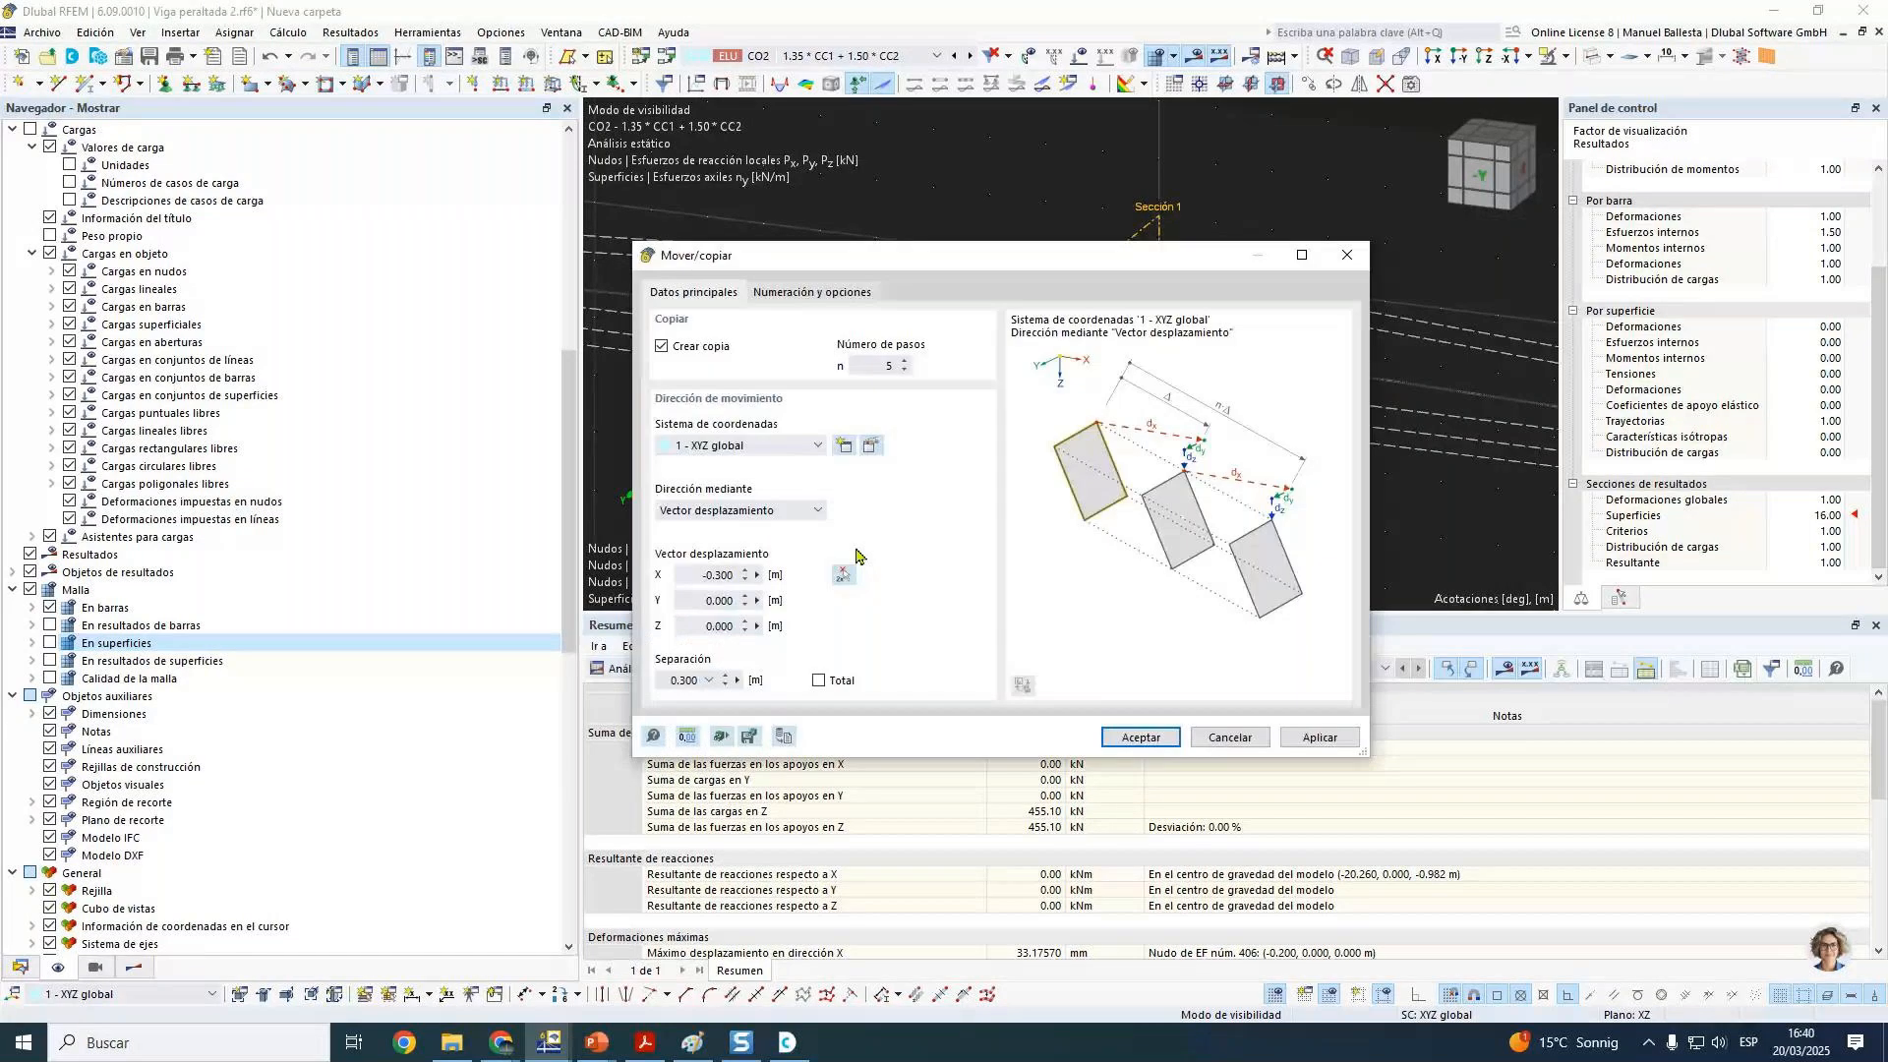
left_click(706, 575)
type("-3")
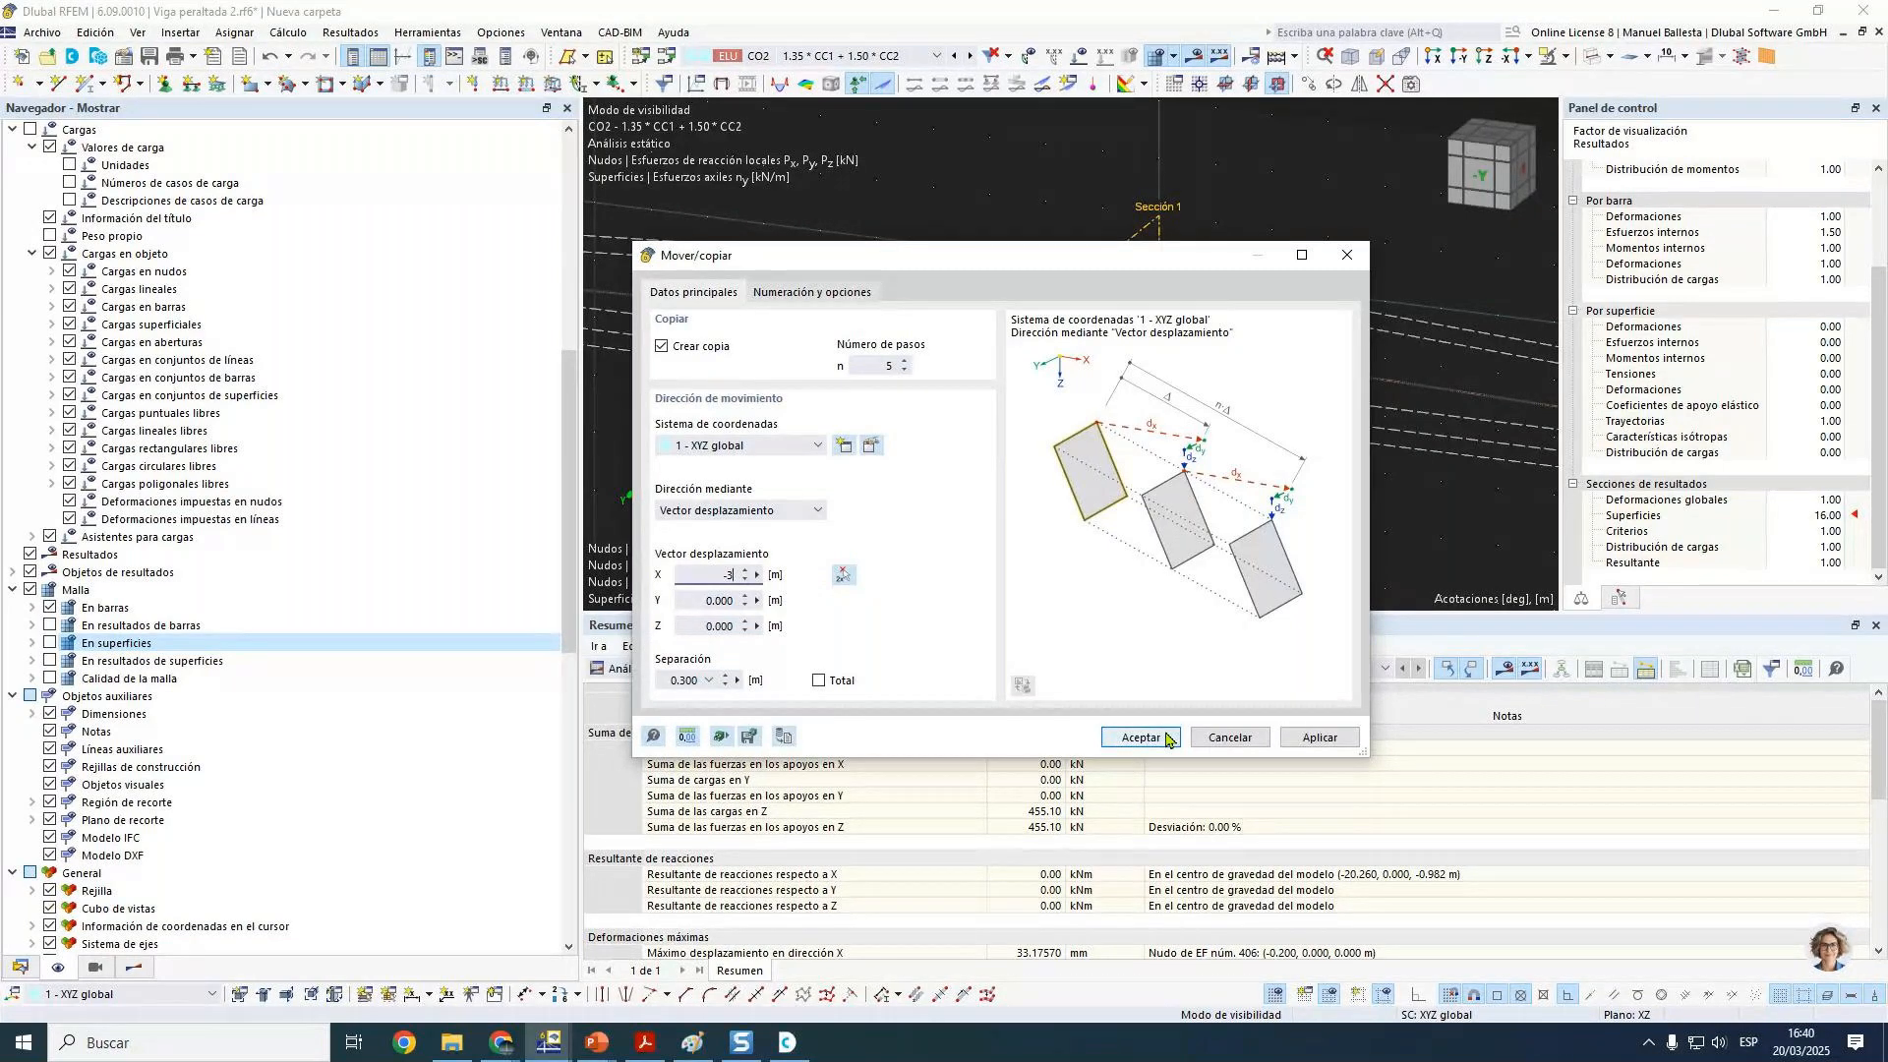
double_click(719, 579)
type("-4")
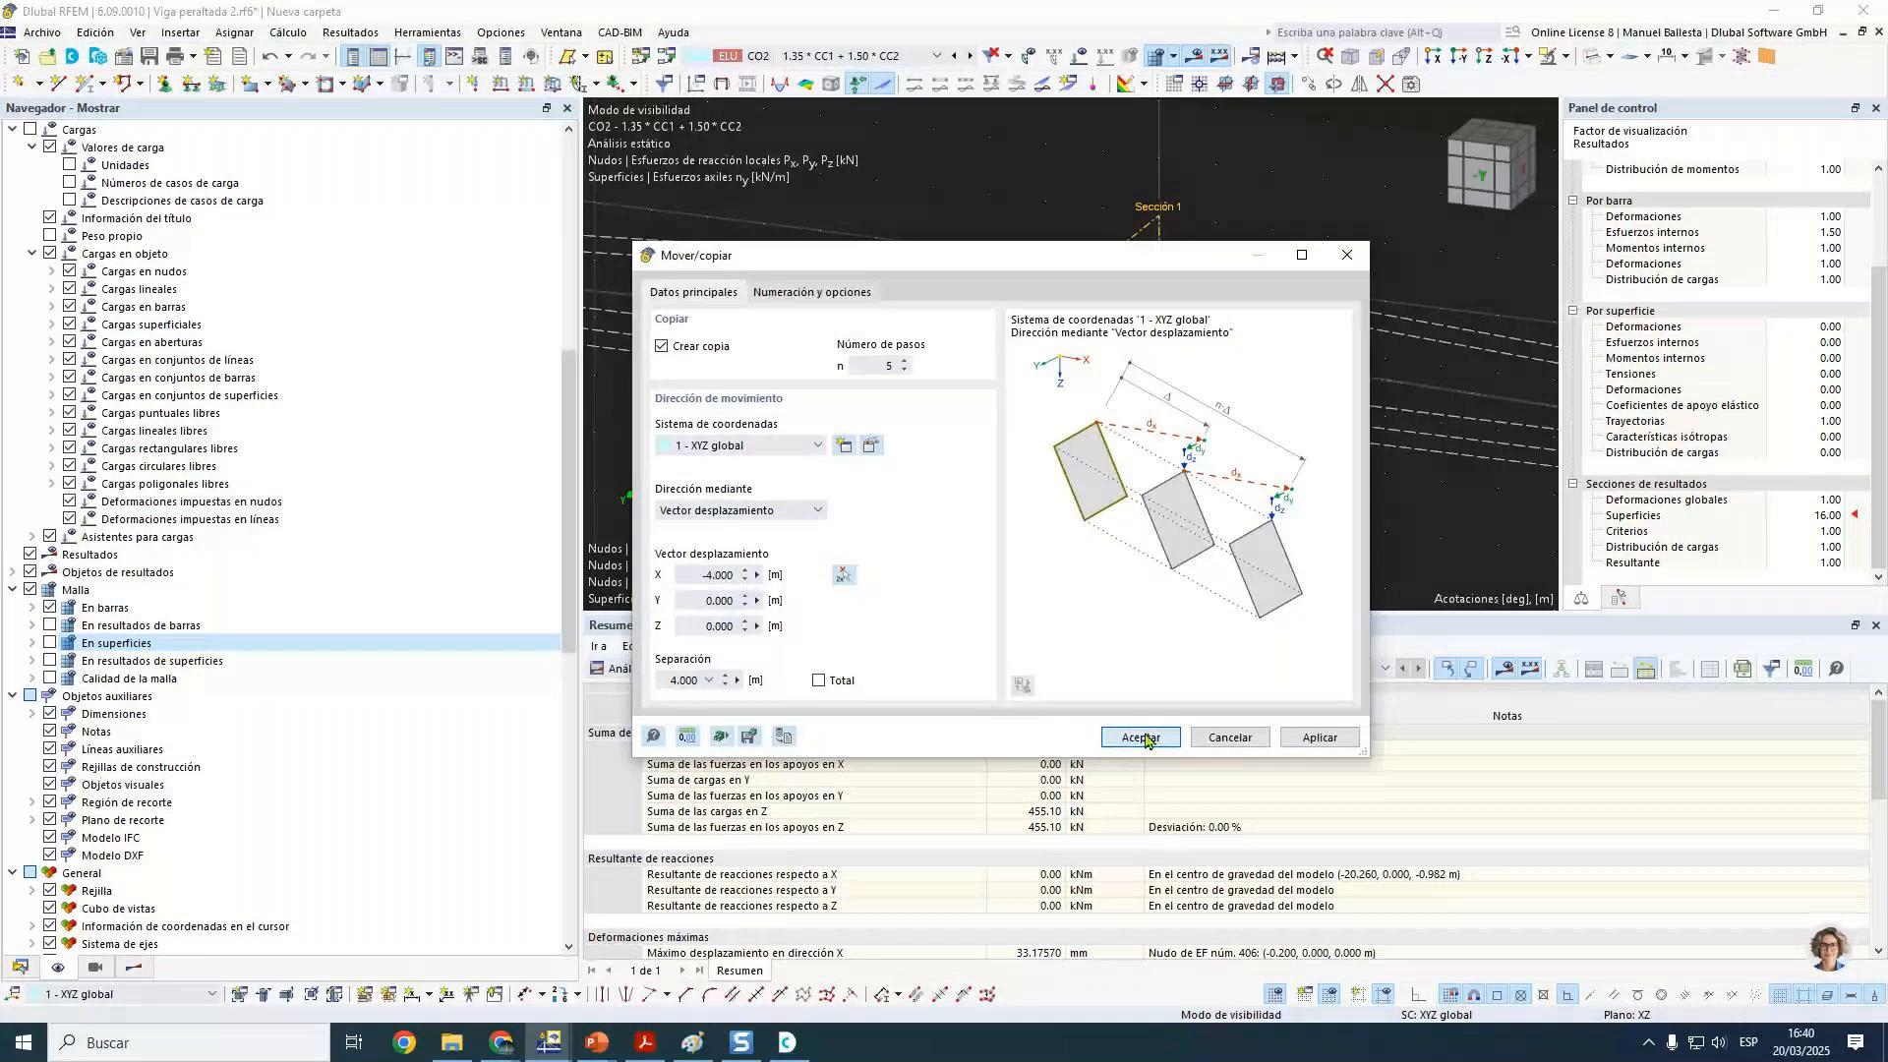
left_click(1141, 738)
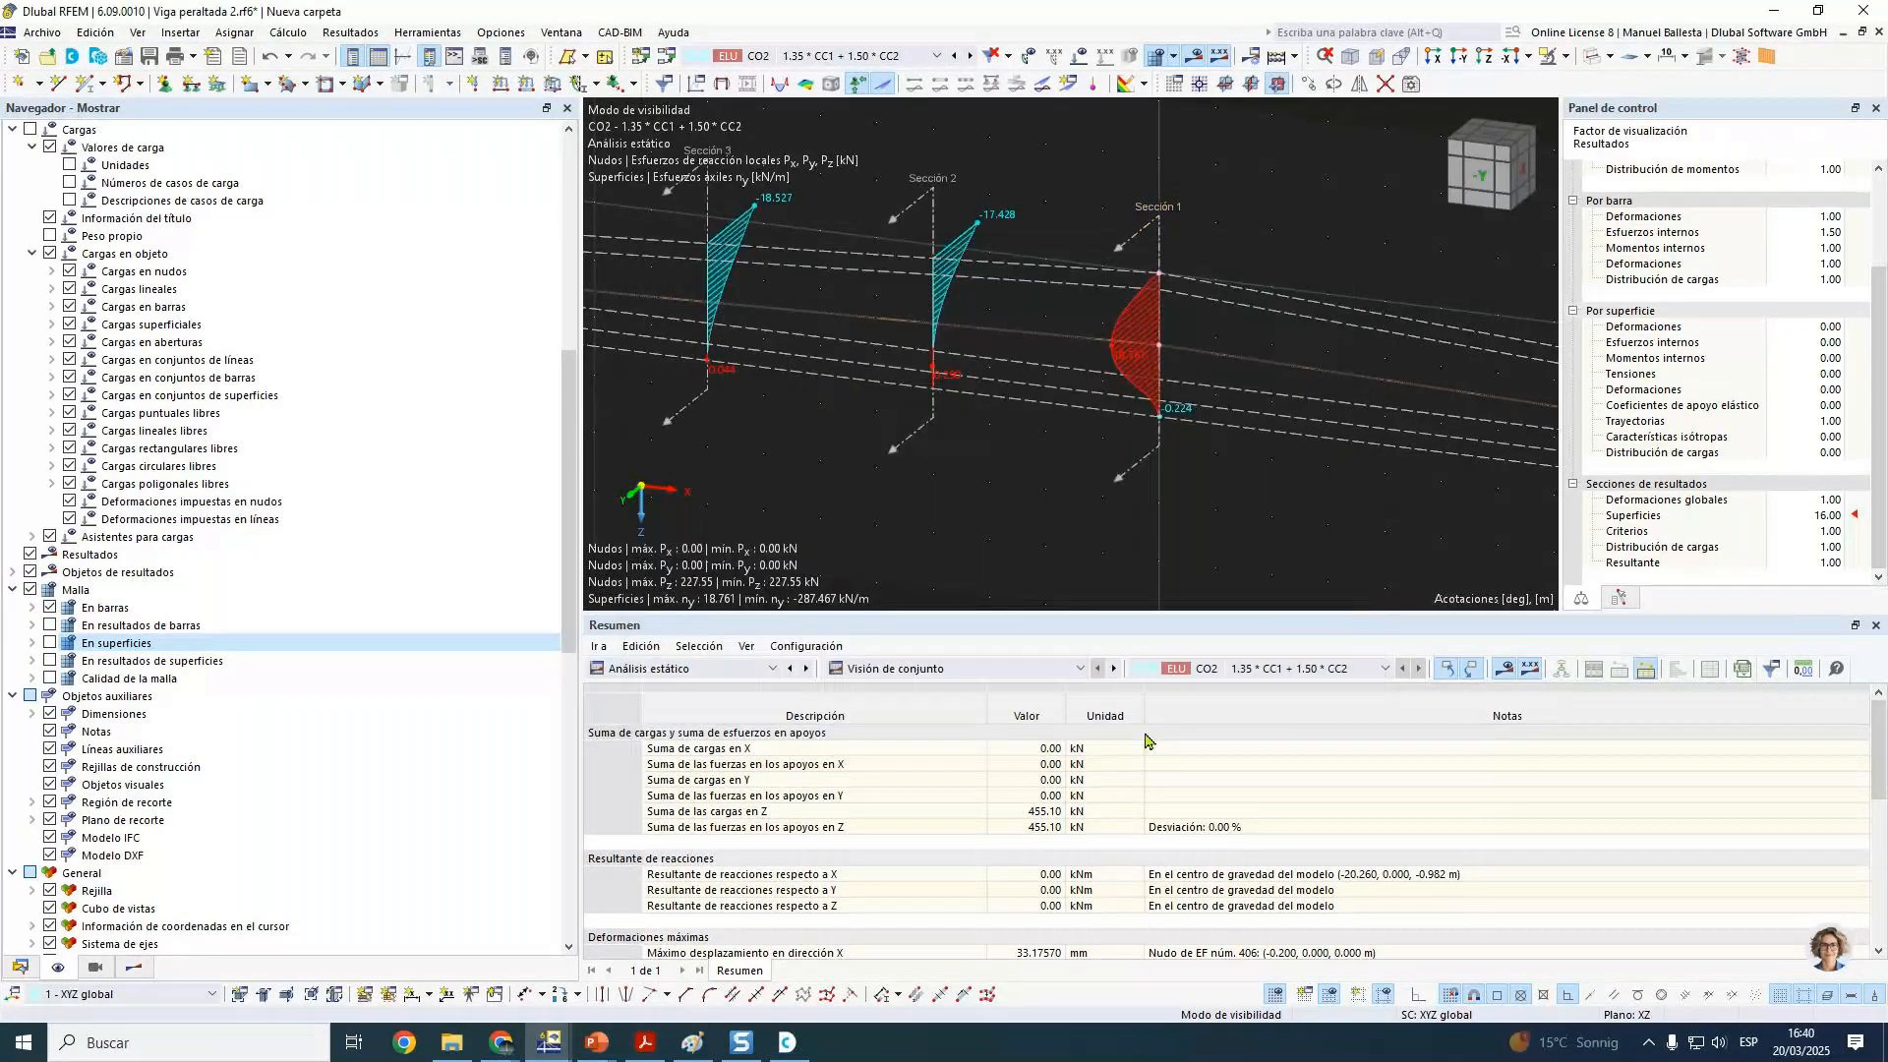
Step: Display the surface internal force nx and set the result sections' surface display factor to 1.25
left_click(134, 966)
left_click(90, 621)
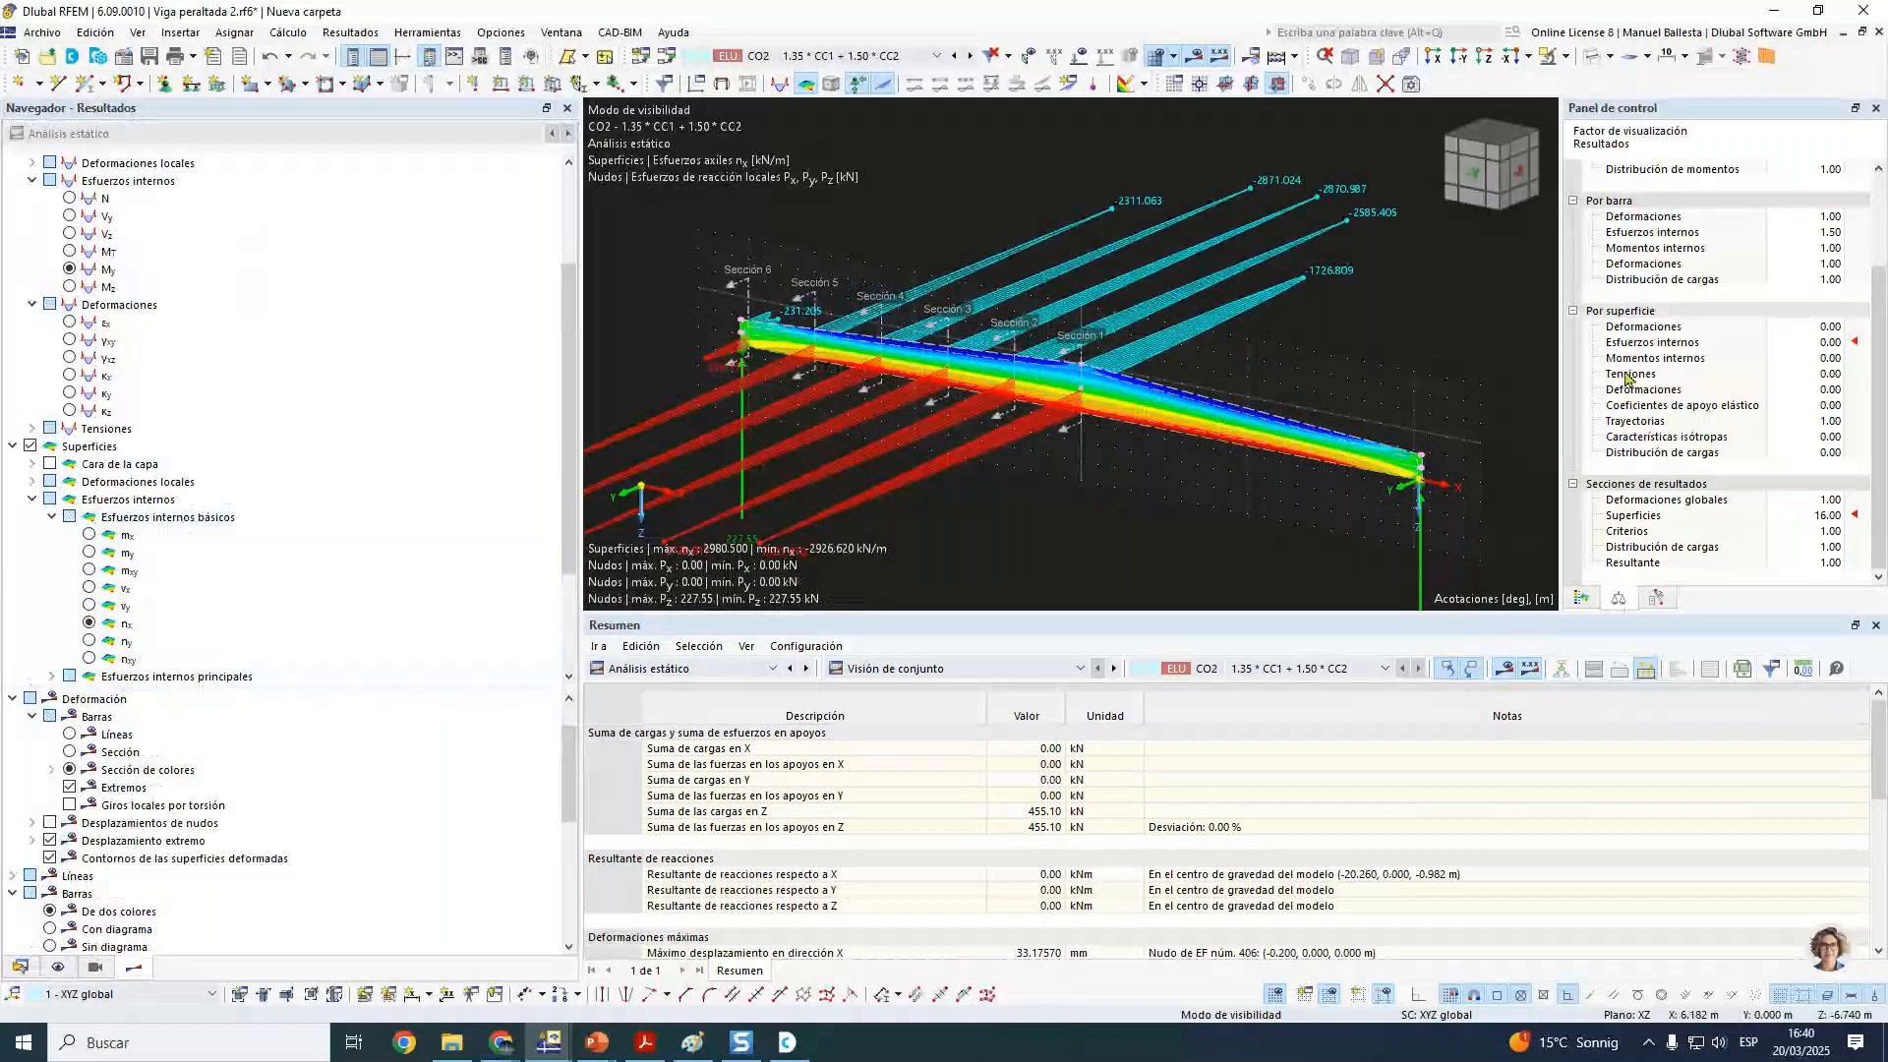
left_click(1815, 516)
scroll(1816, 517, "down", 2)
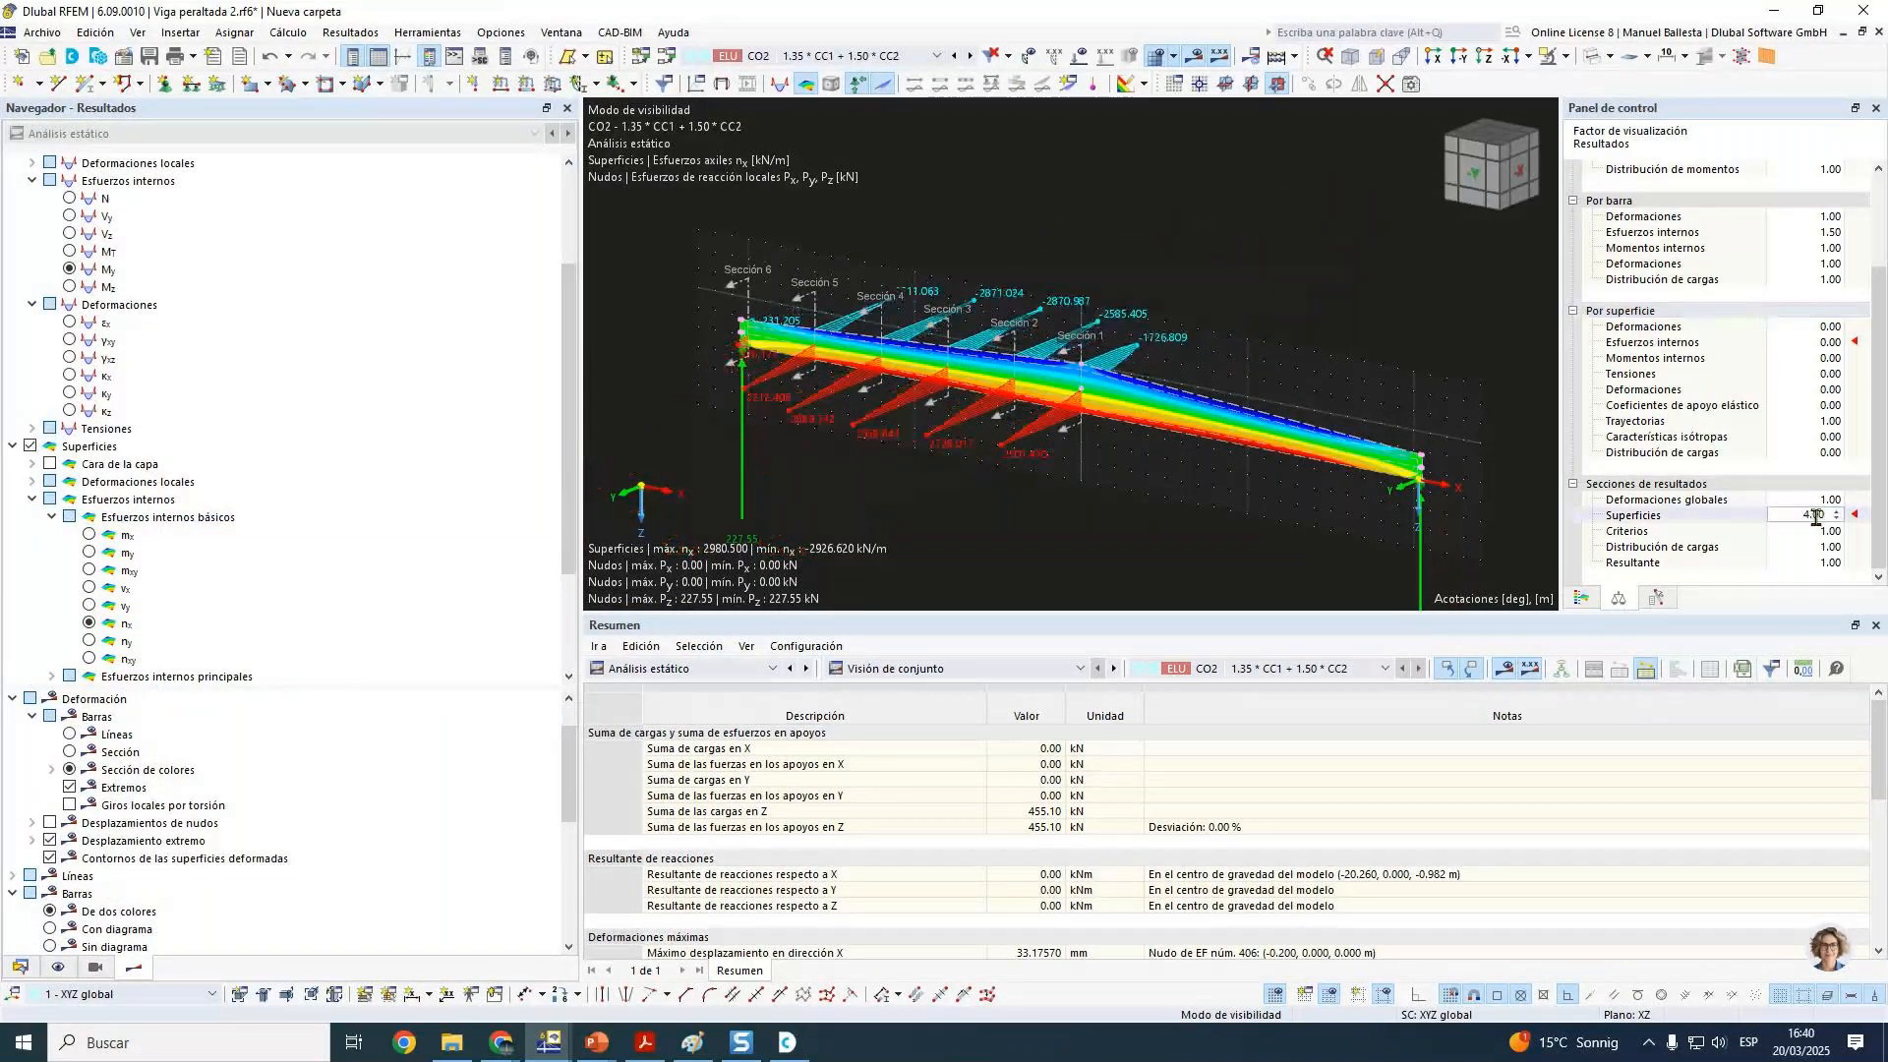
scroll(1815, 516, "down", 2)
scroll(1815, 516, "down", 1)
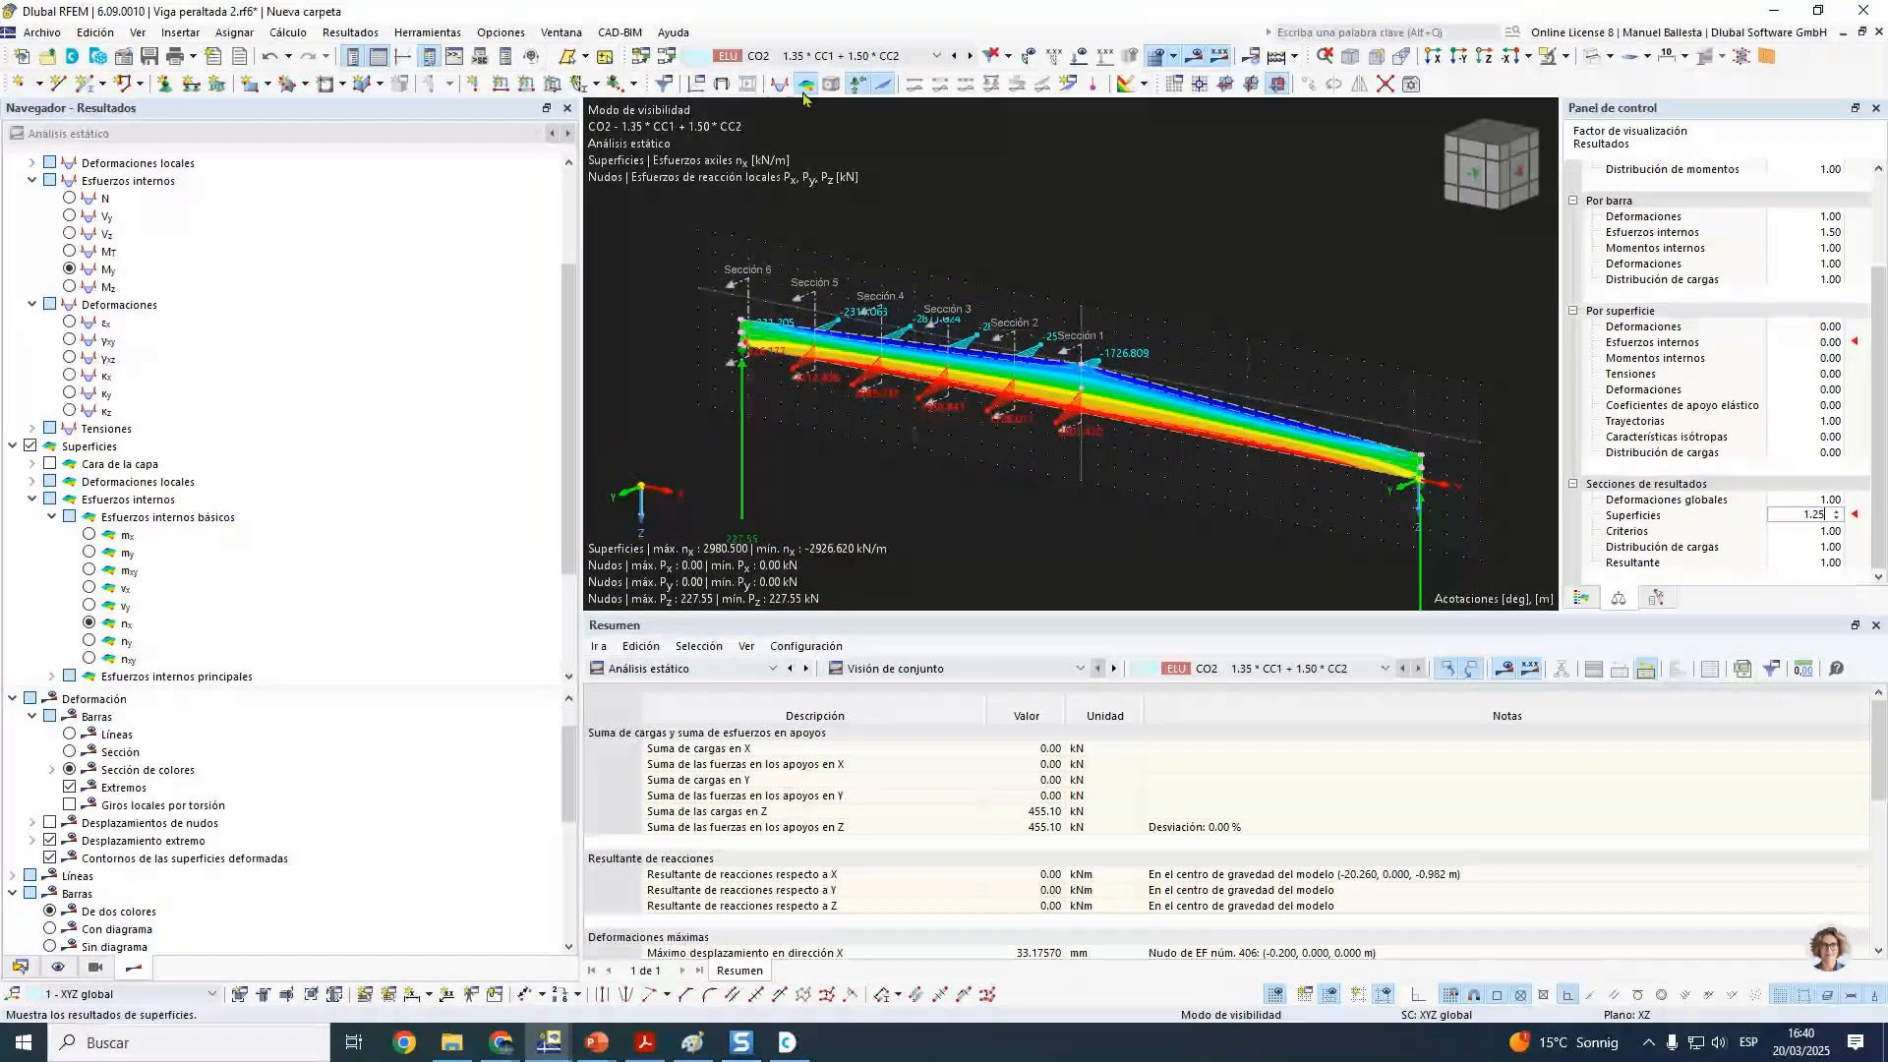
Step: Hide the coloured surface results and inspect the nx diagrams at the result sections
left_click(806, 84)
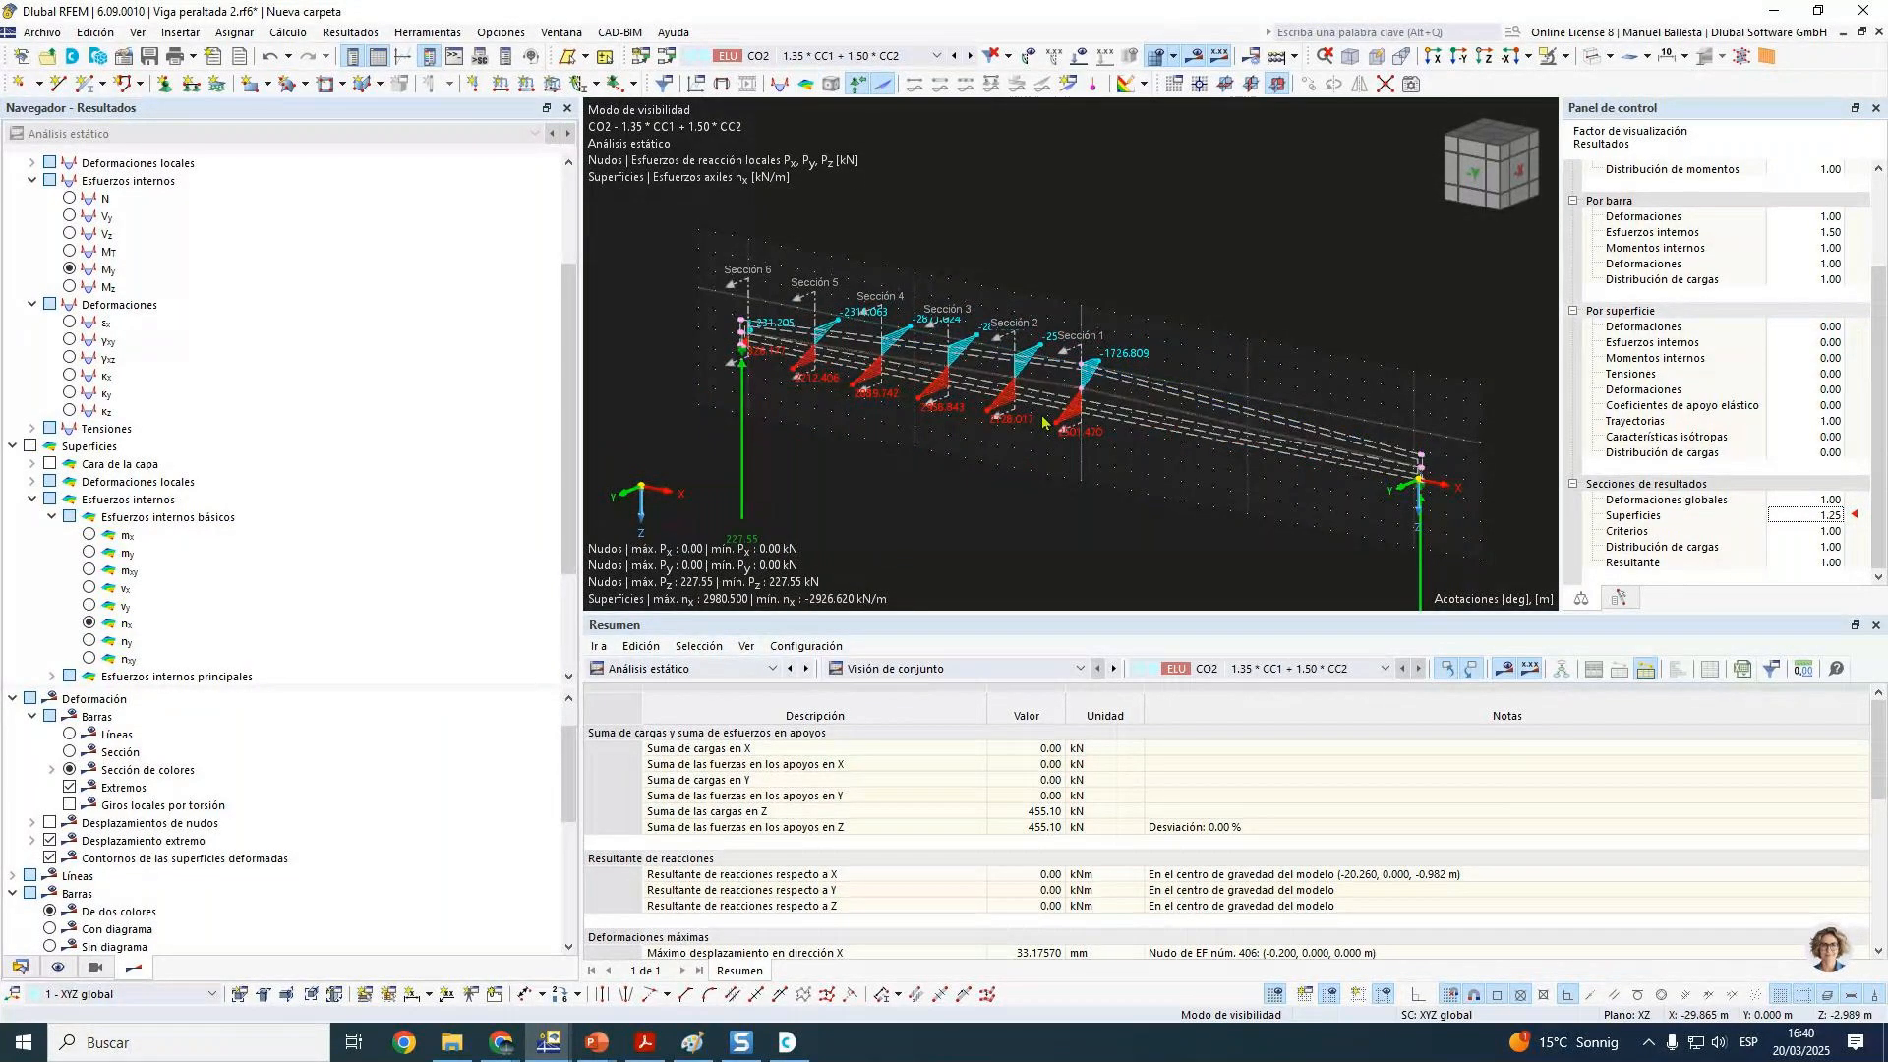
scroll(958, 400, "up", 4)
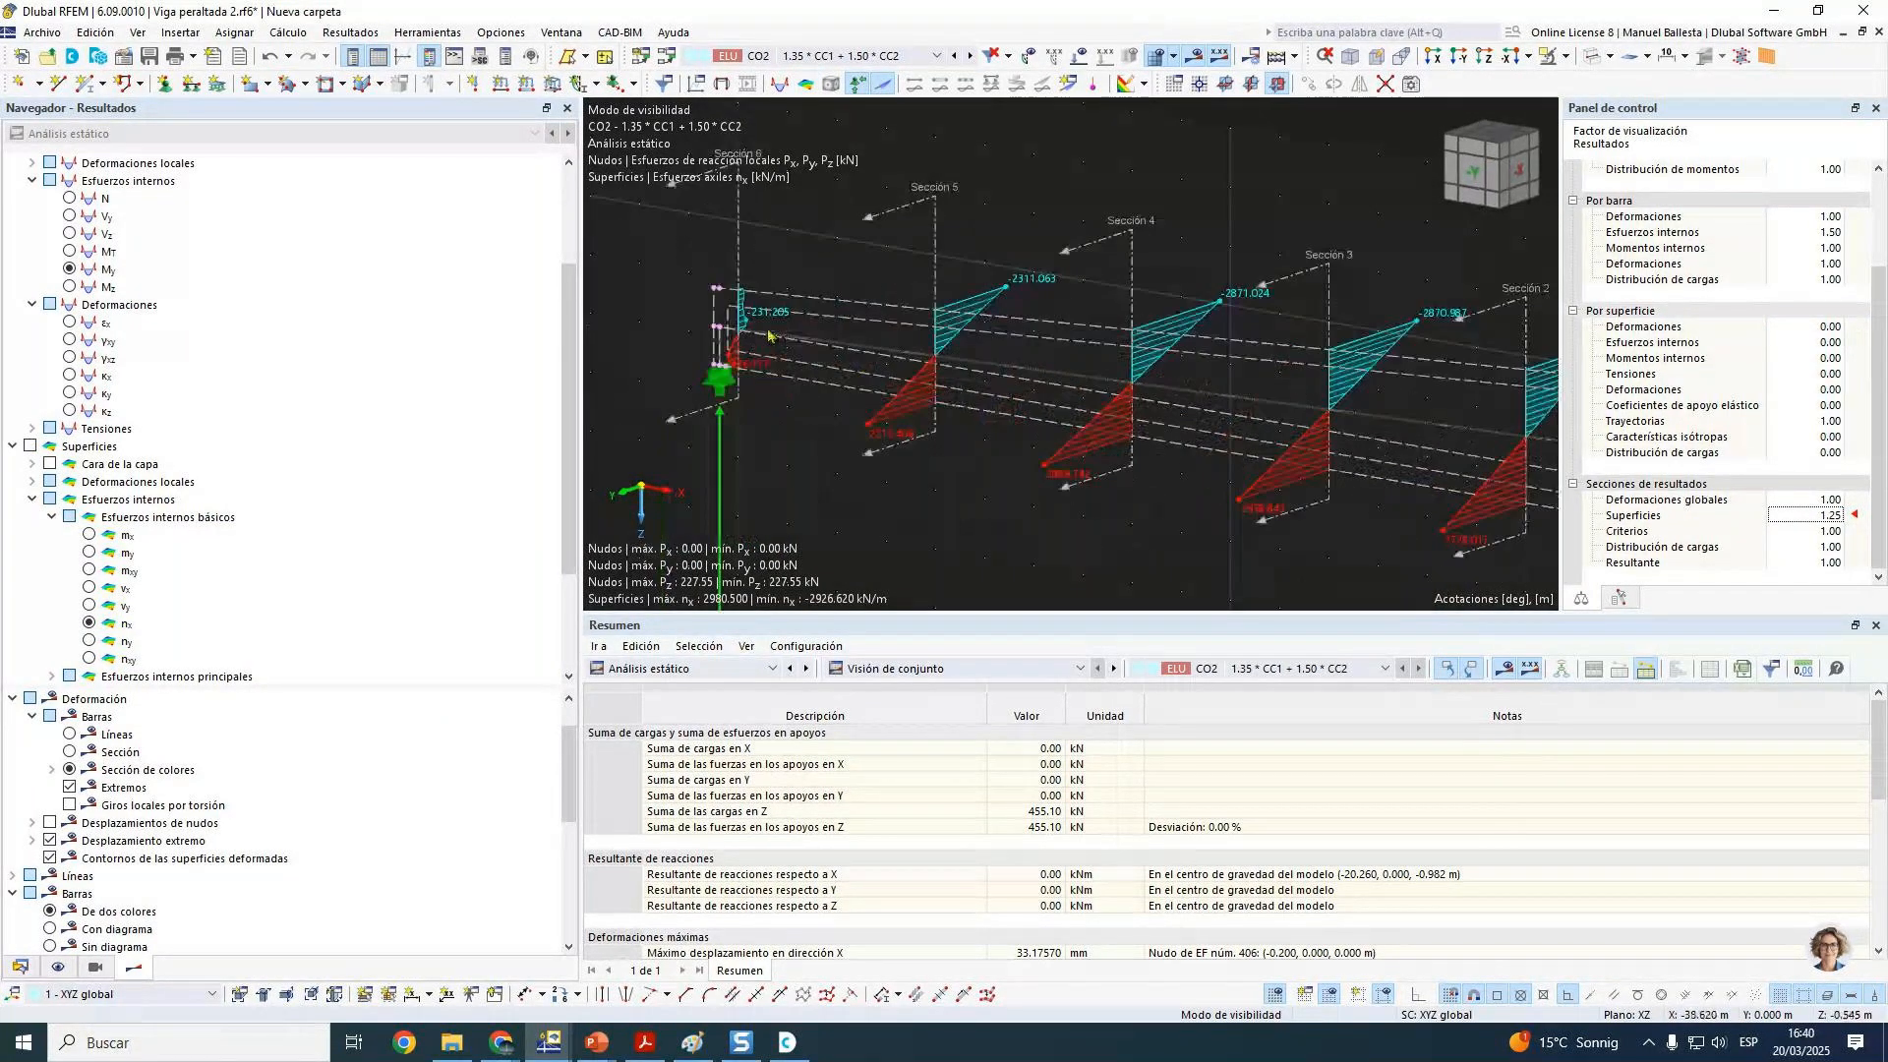
scroll(769, 337, "up", 1)
Step: Display the surface internal force nxy without the coloured surface and inspect its diagrams along the result sections
left_click(90, 659)
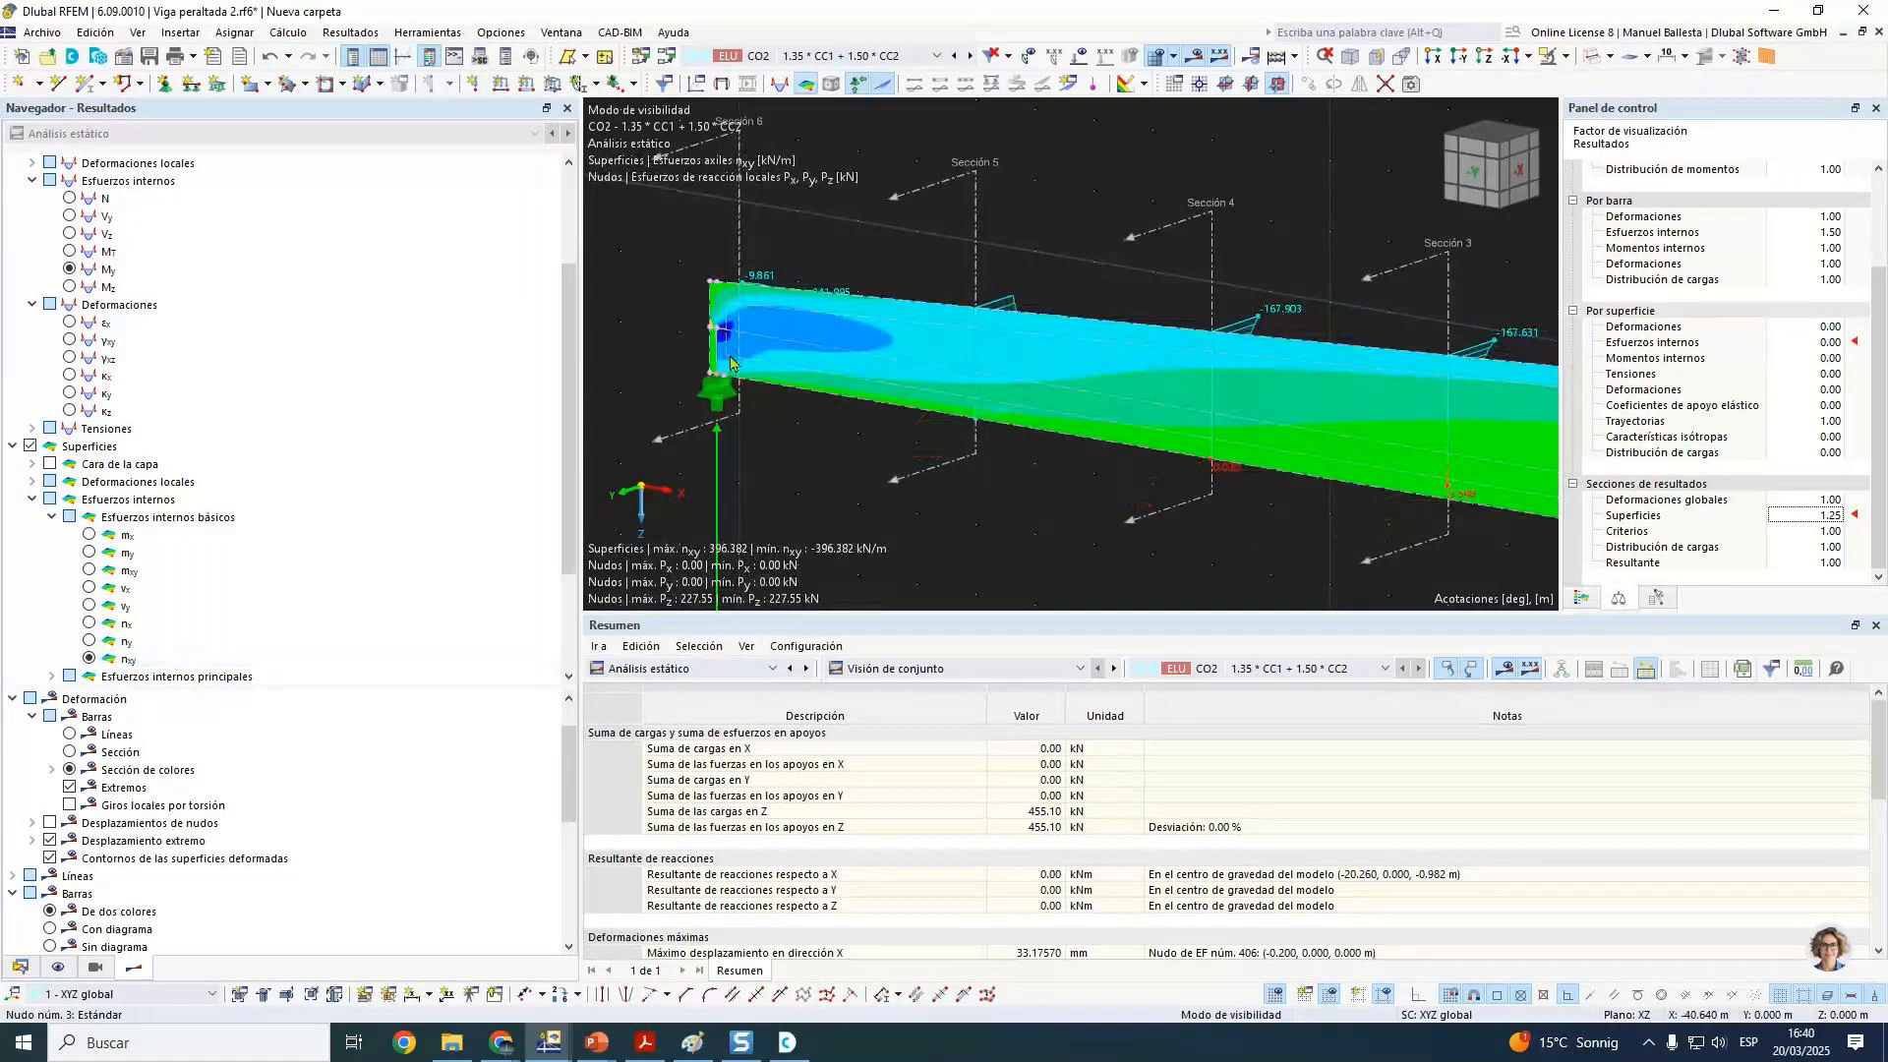
left_click(804, 85)
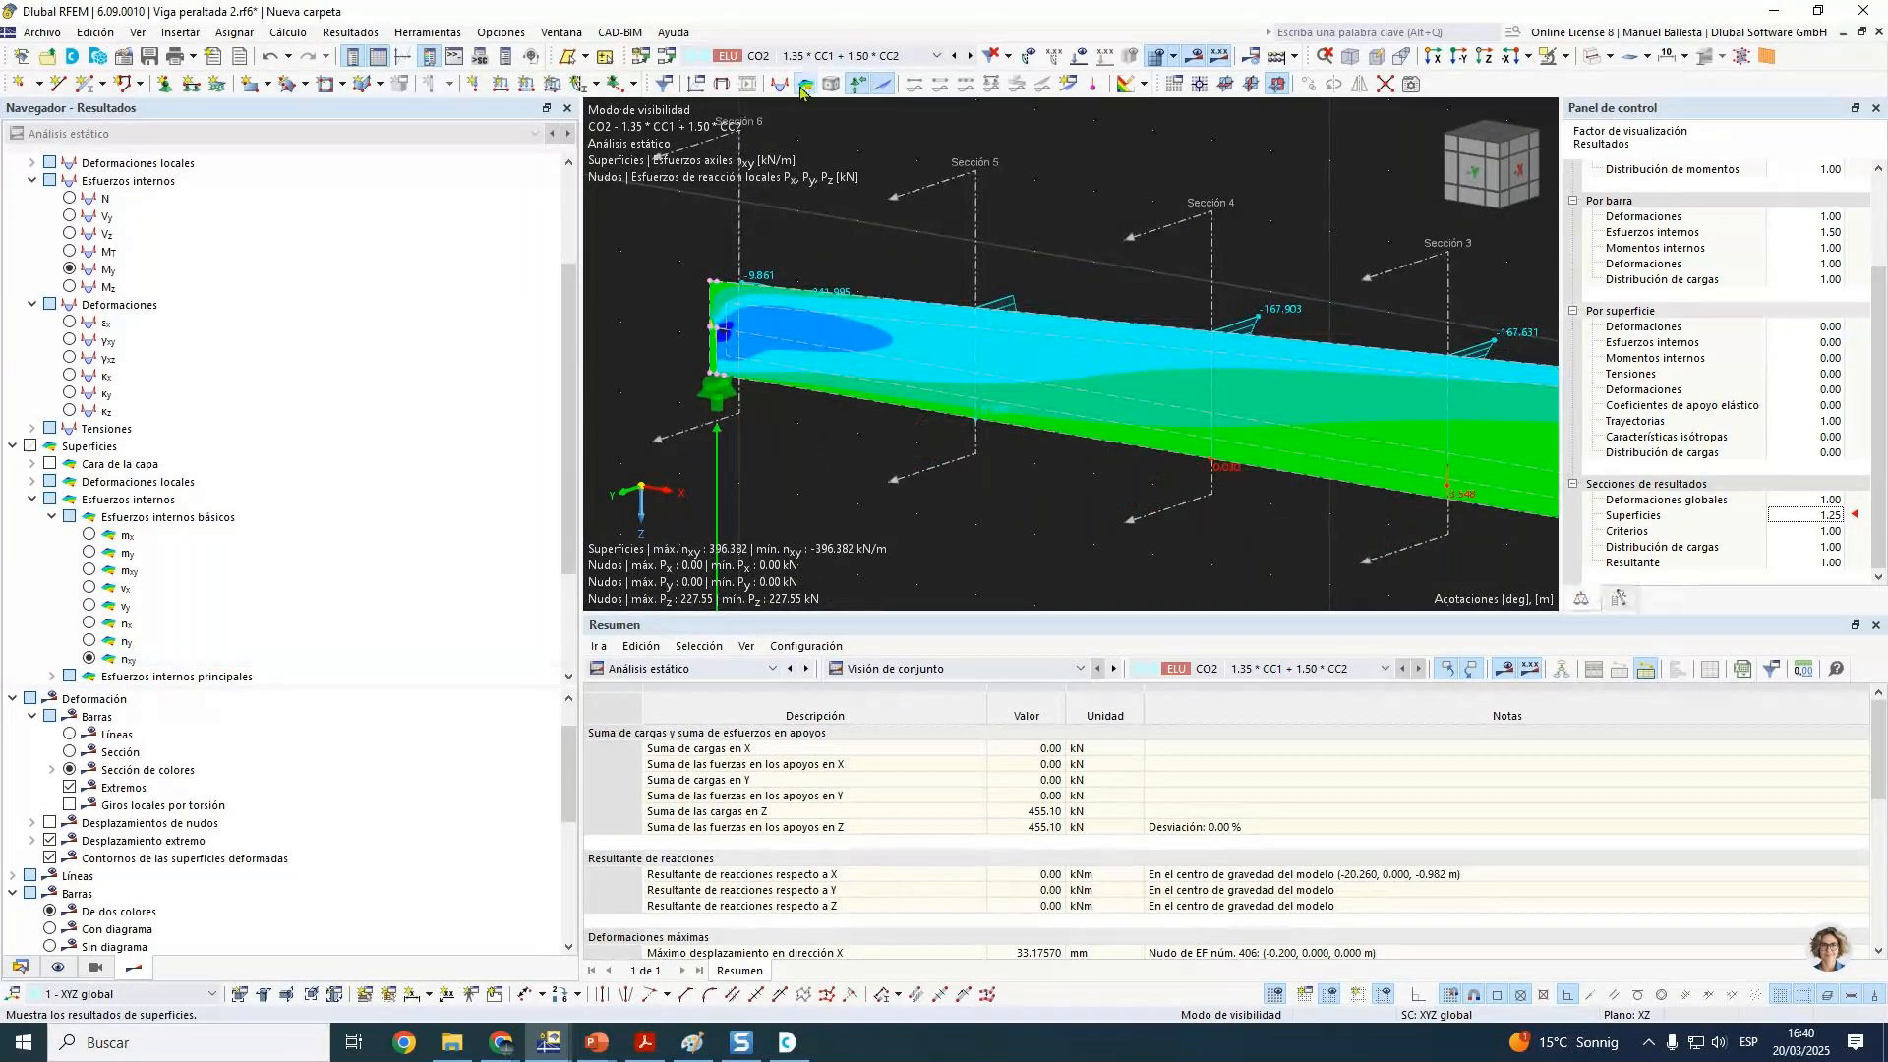
scroll(796, 290, "up", 2)
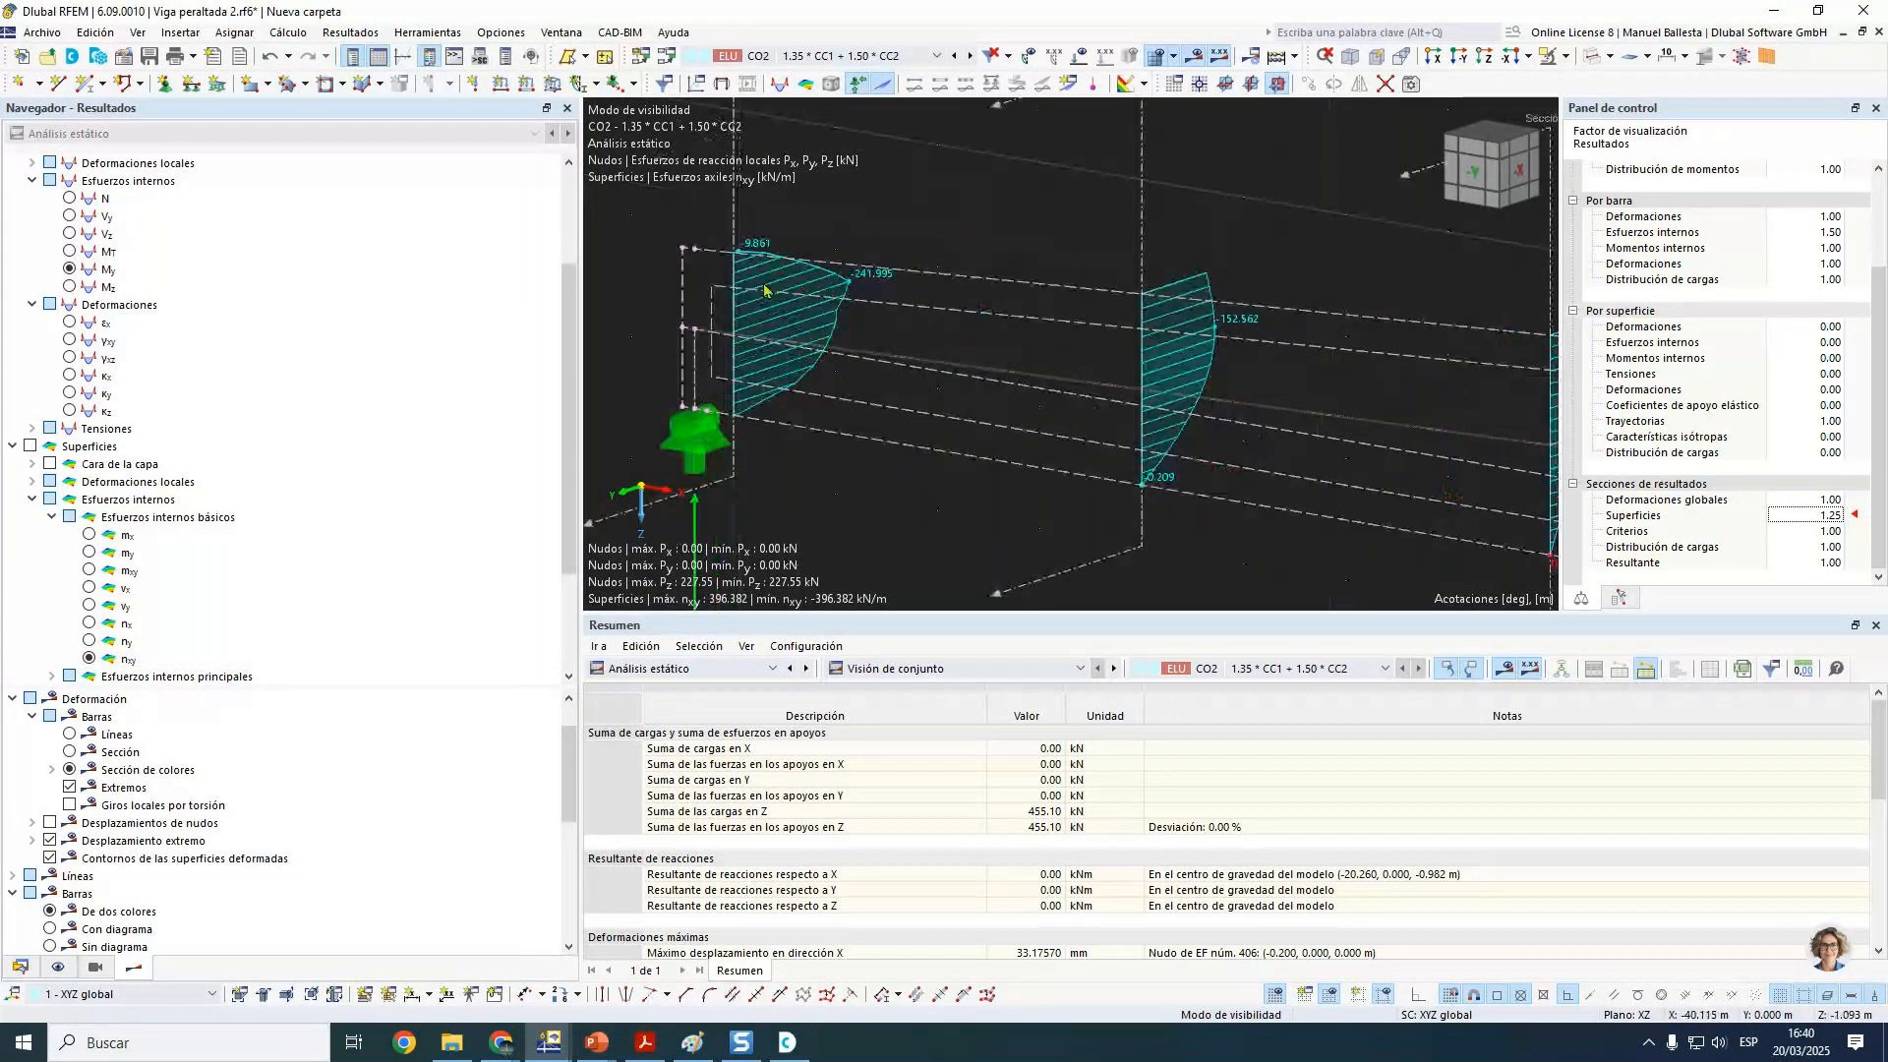
scroll(798, 291, "down", 2)
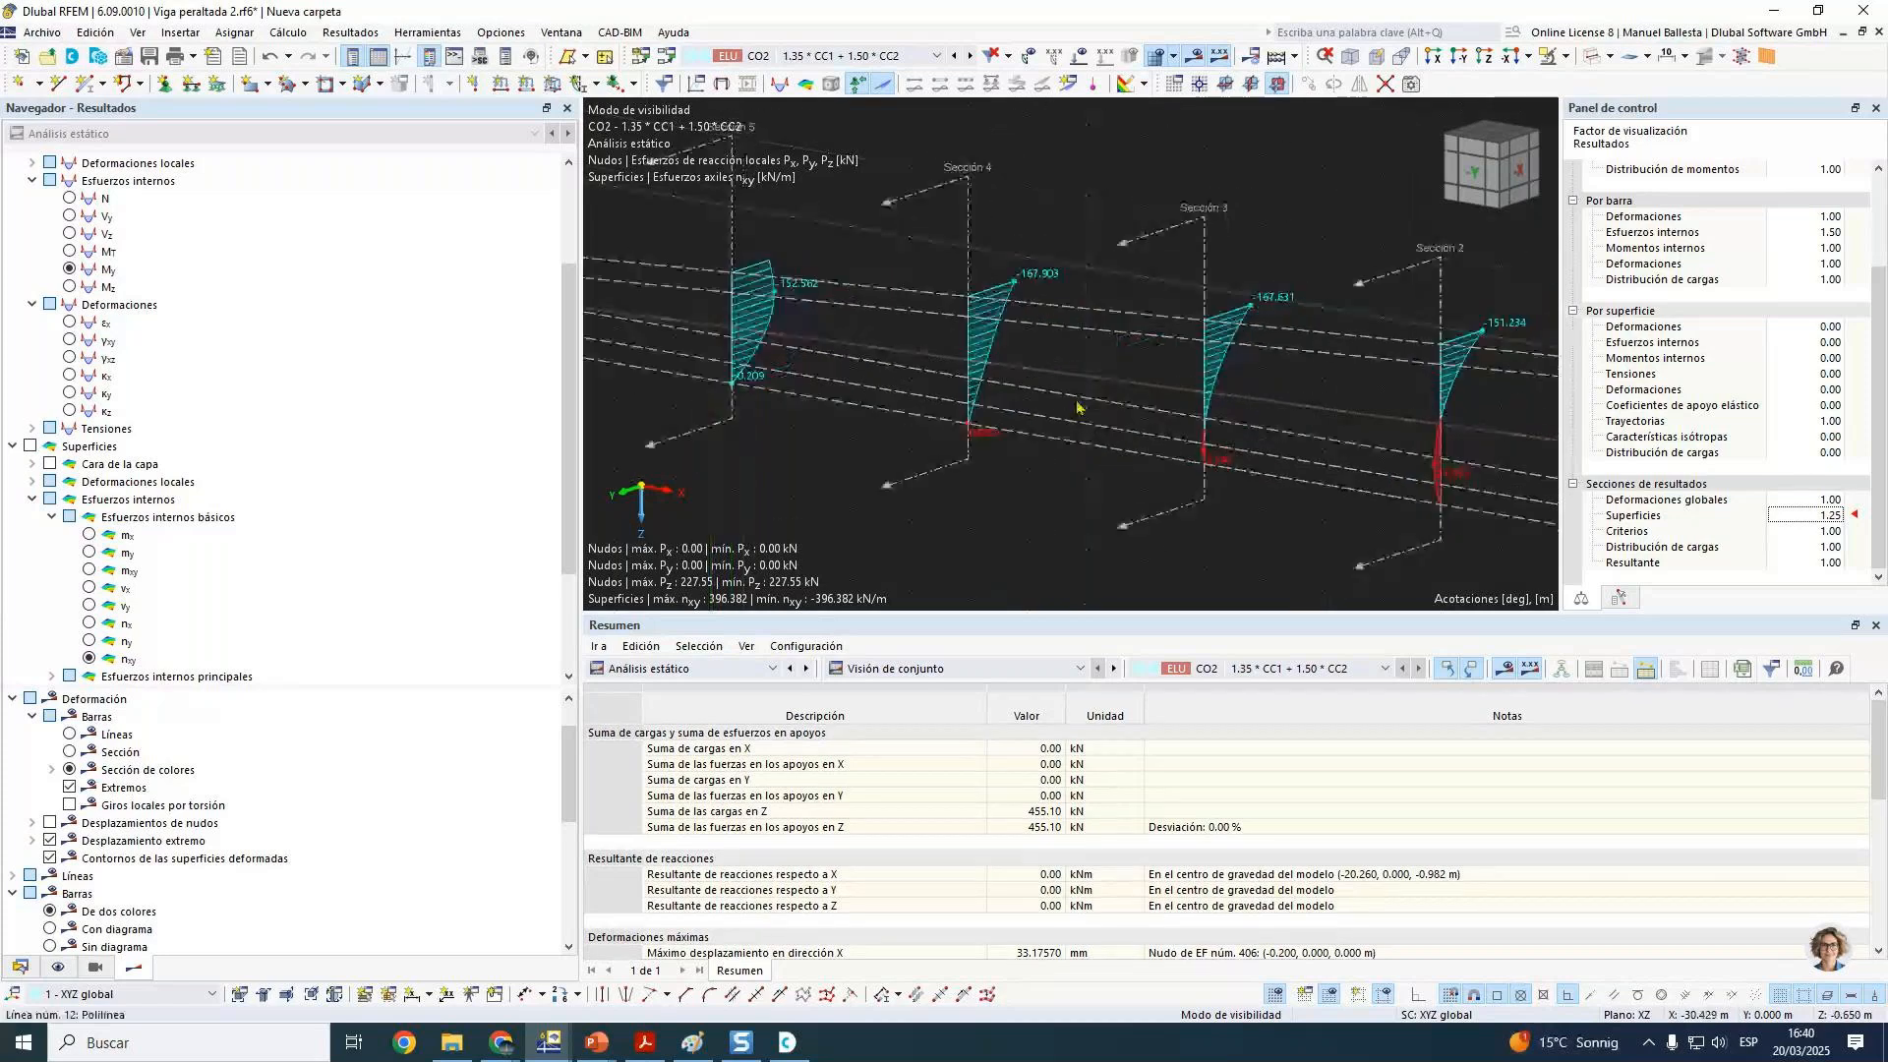
middle_click_drag(1244, 404, 1176, 382)
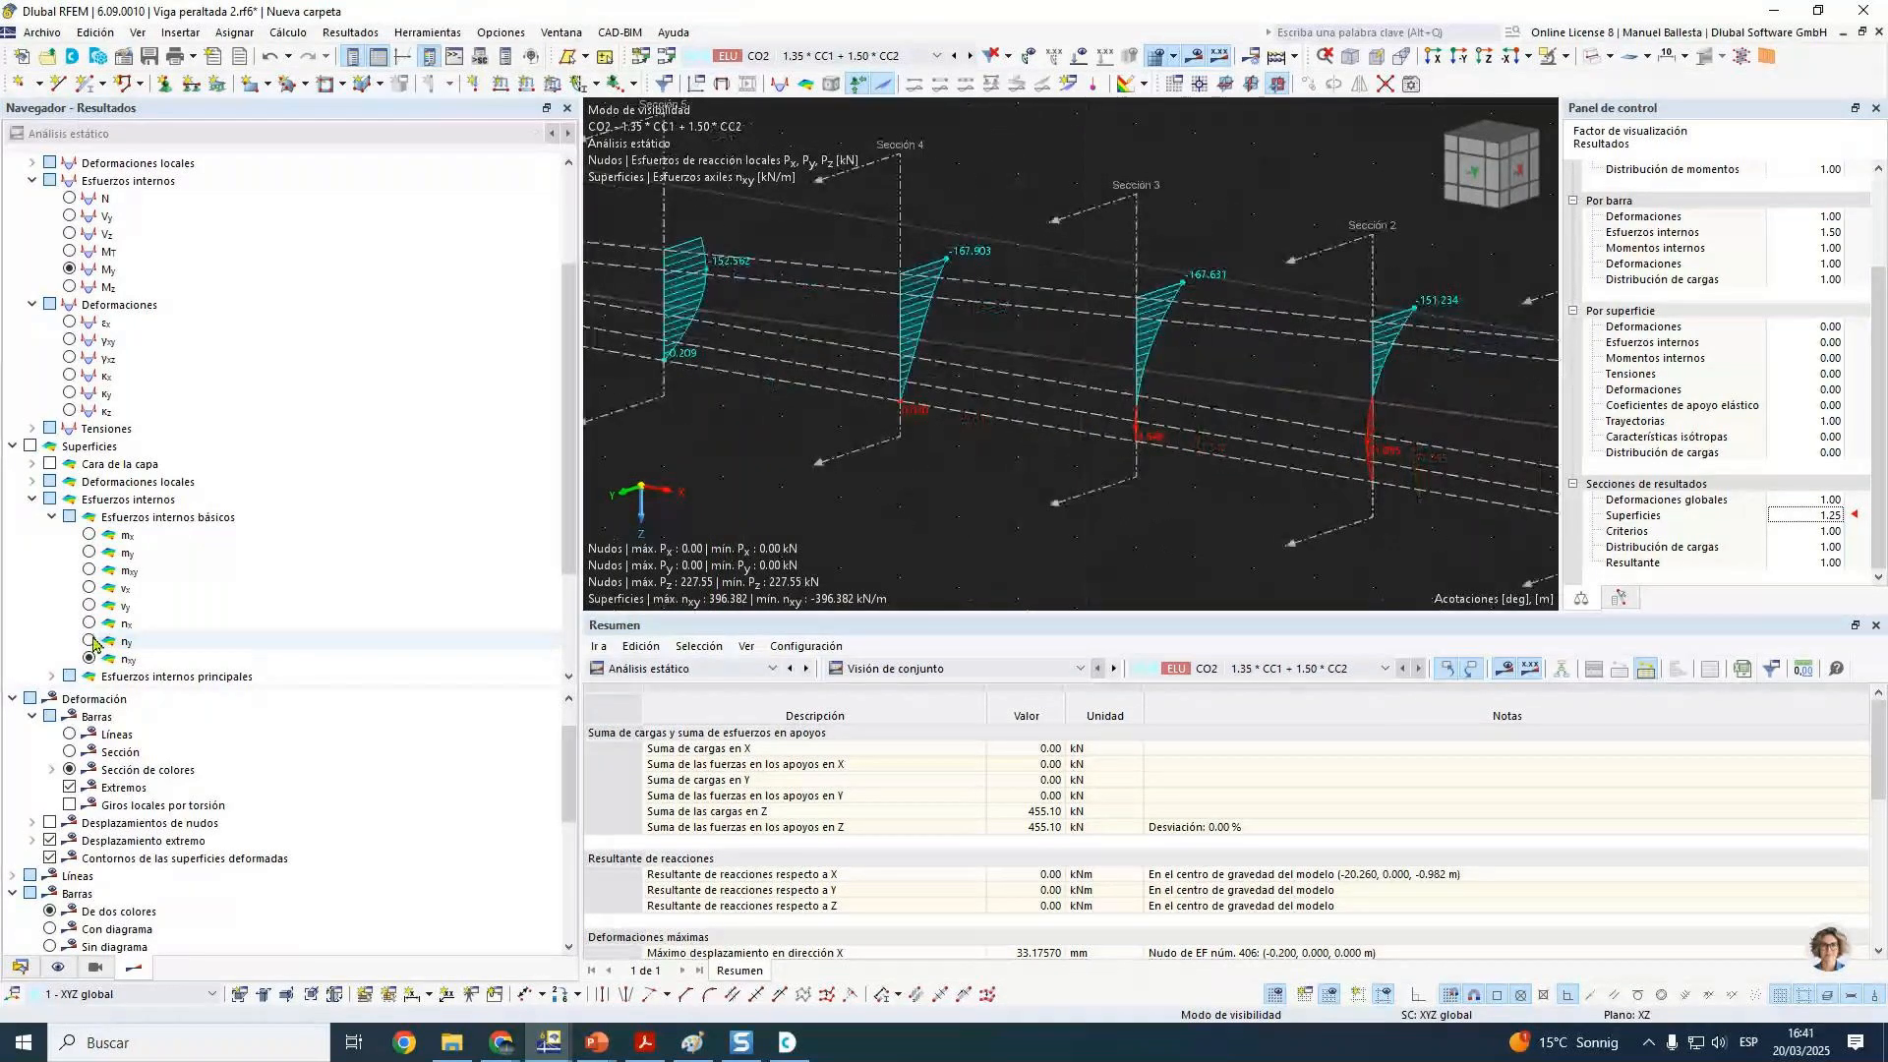
Step: Display the surface internal force ny and examine its distribution at the ridge and its diagrams at all six result sections
left_click(94, 643)
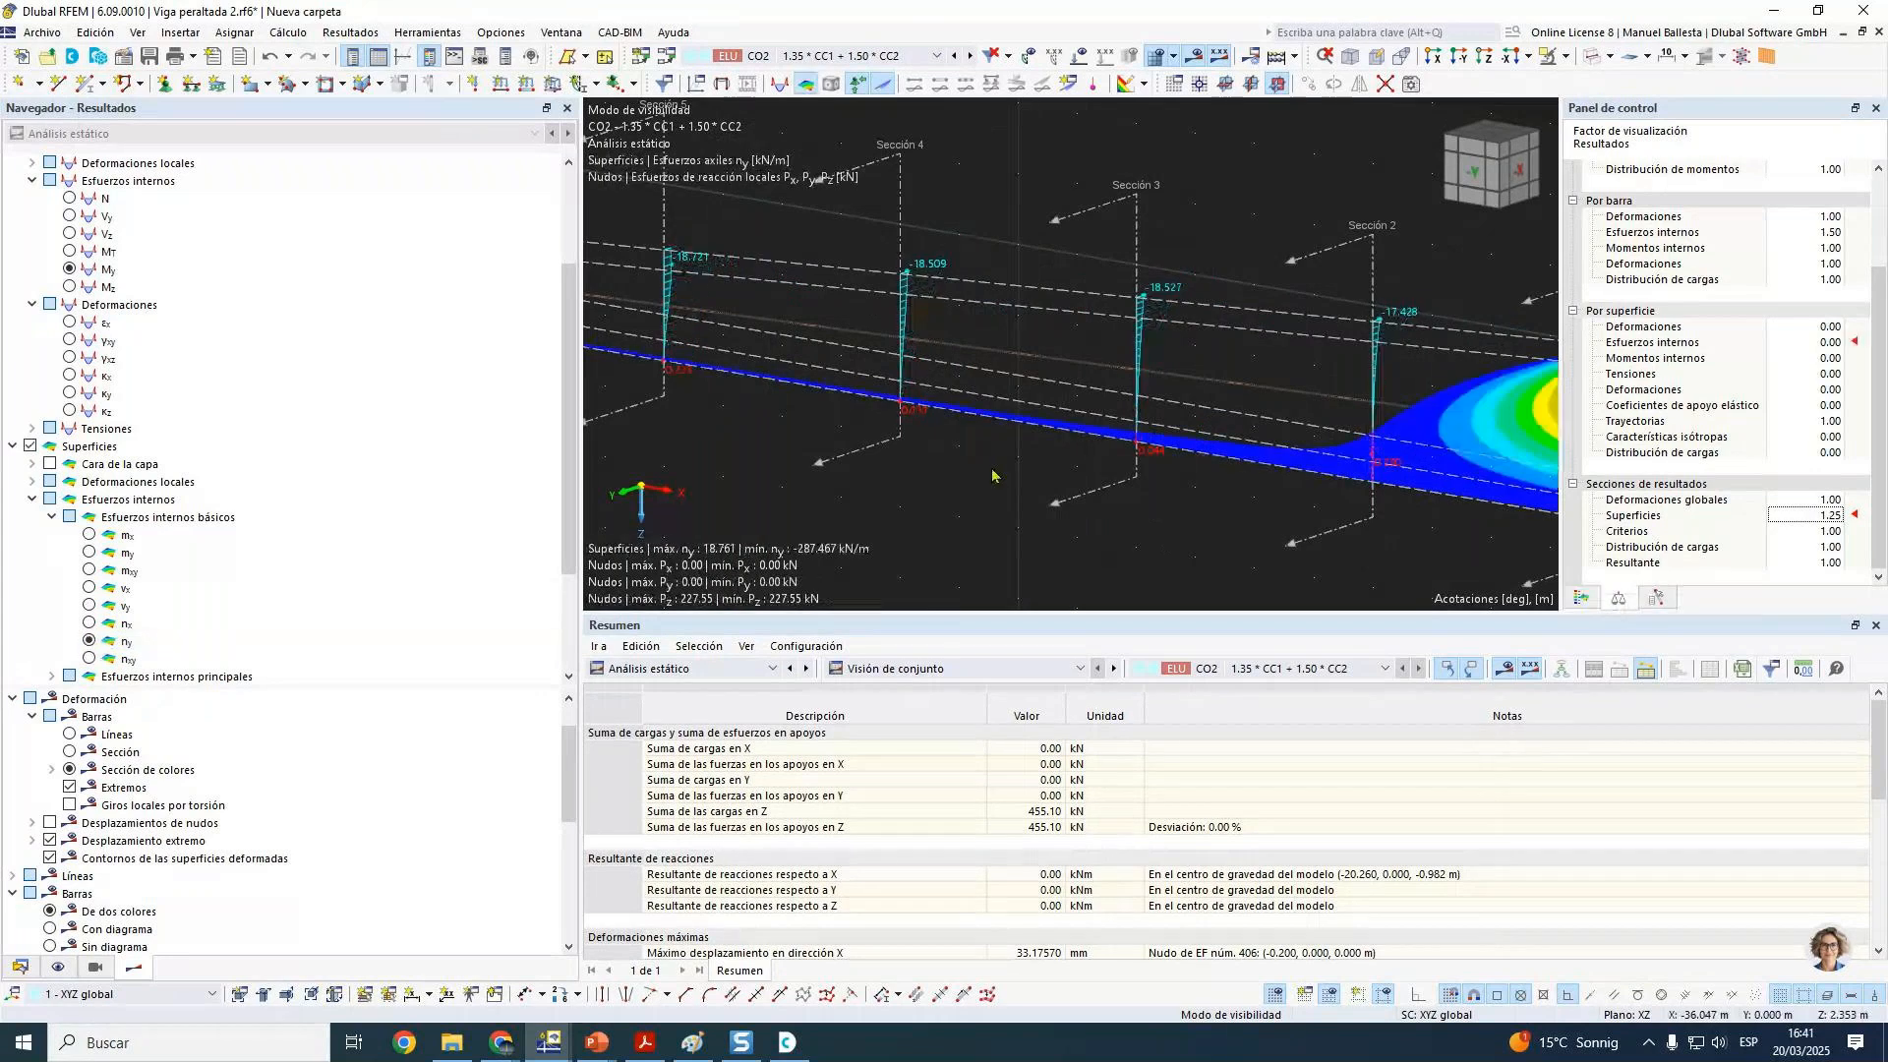
scroll(1207, 252, "up", 2)
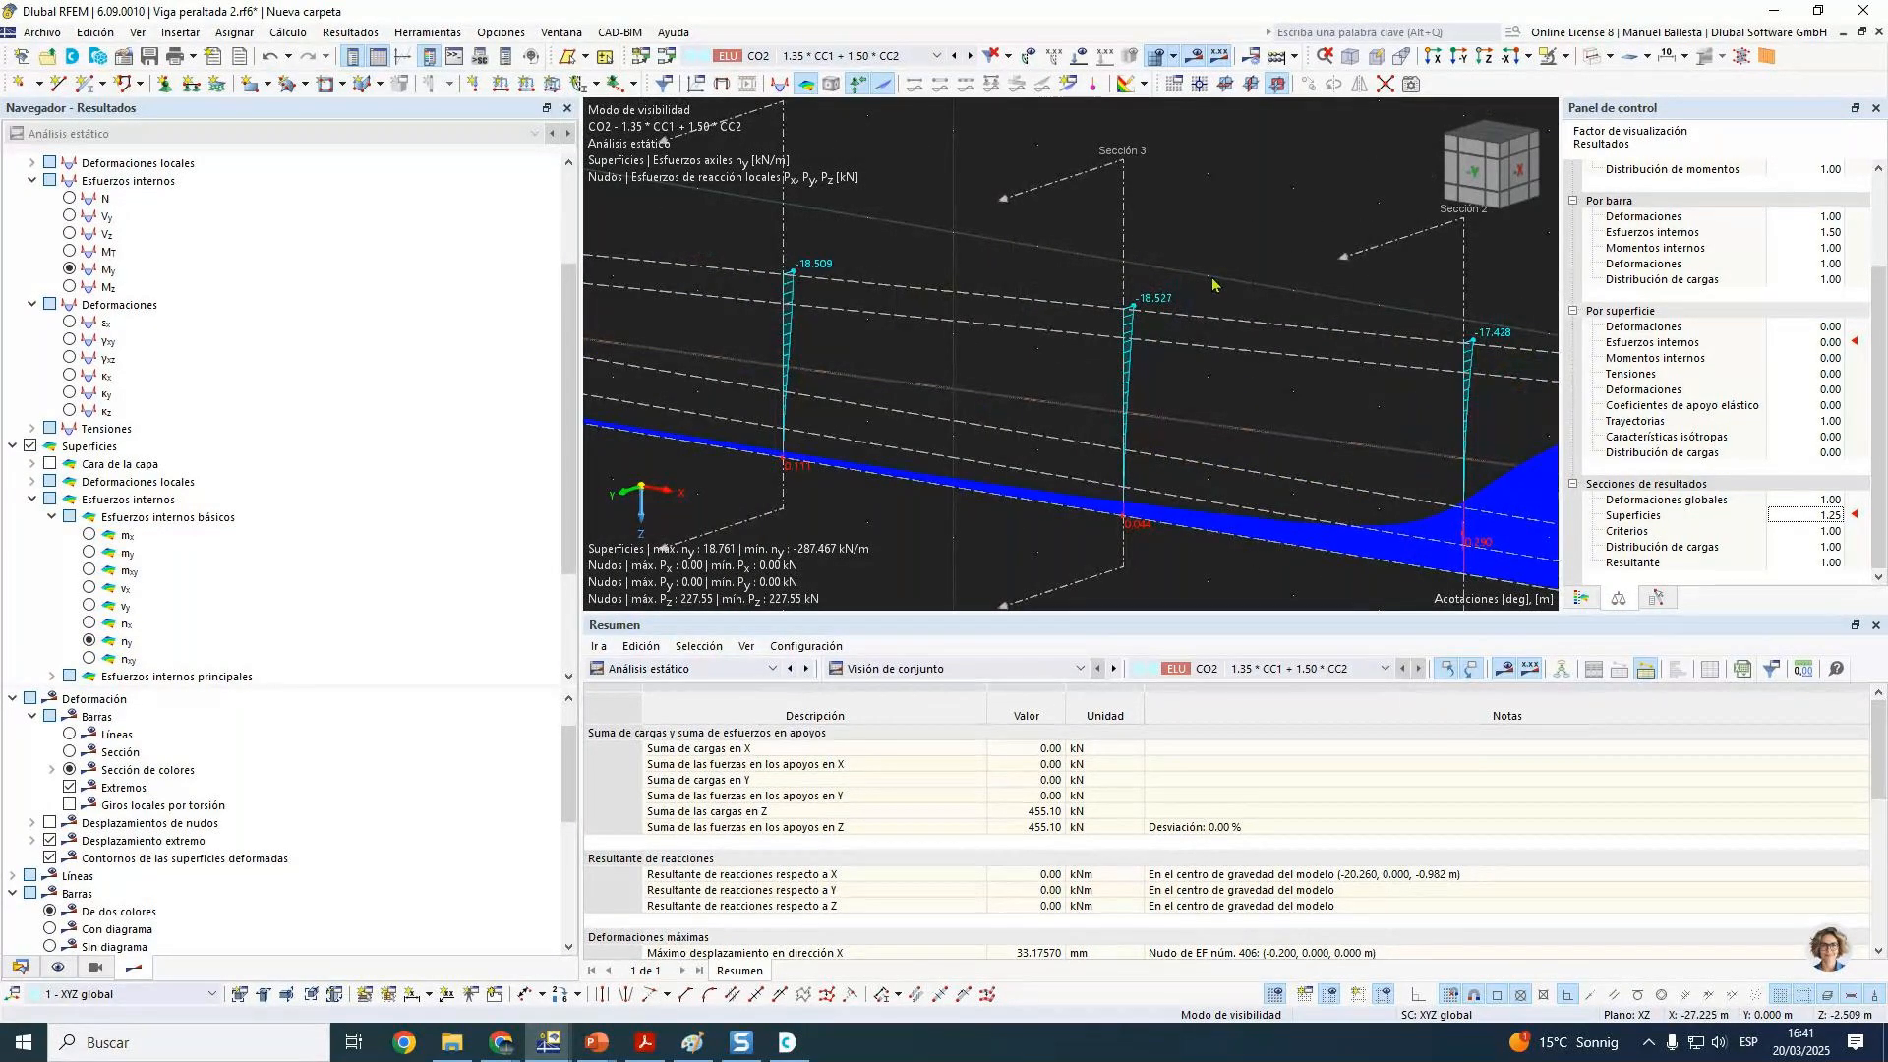
scroll(1209, 256, "down", 3)
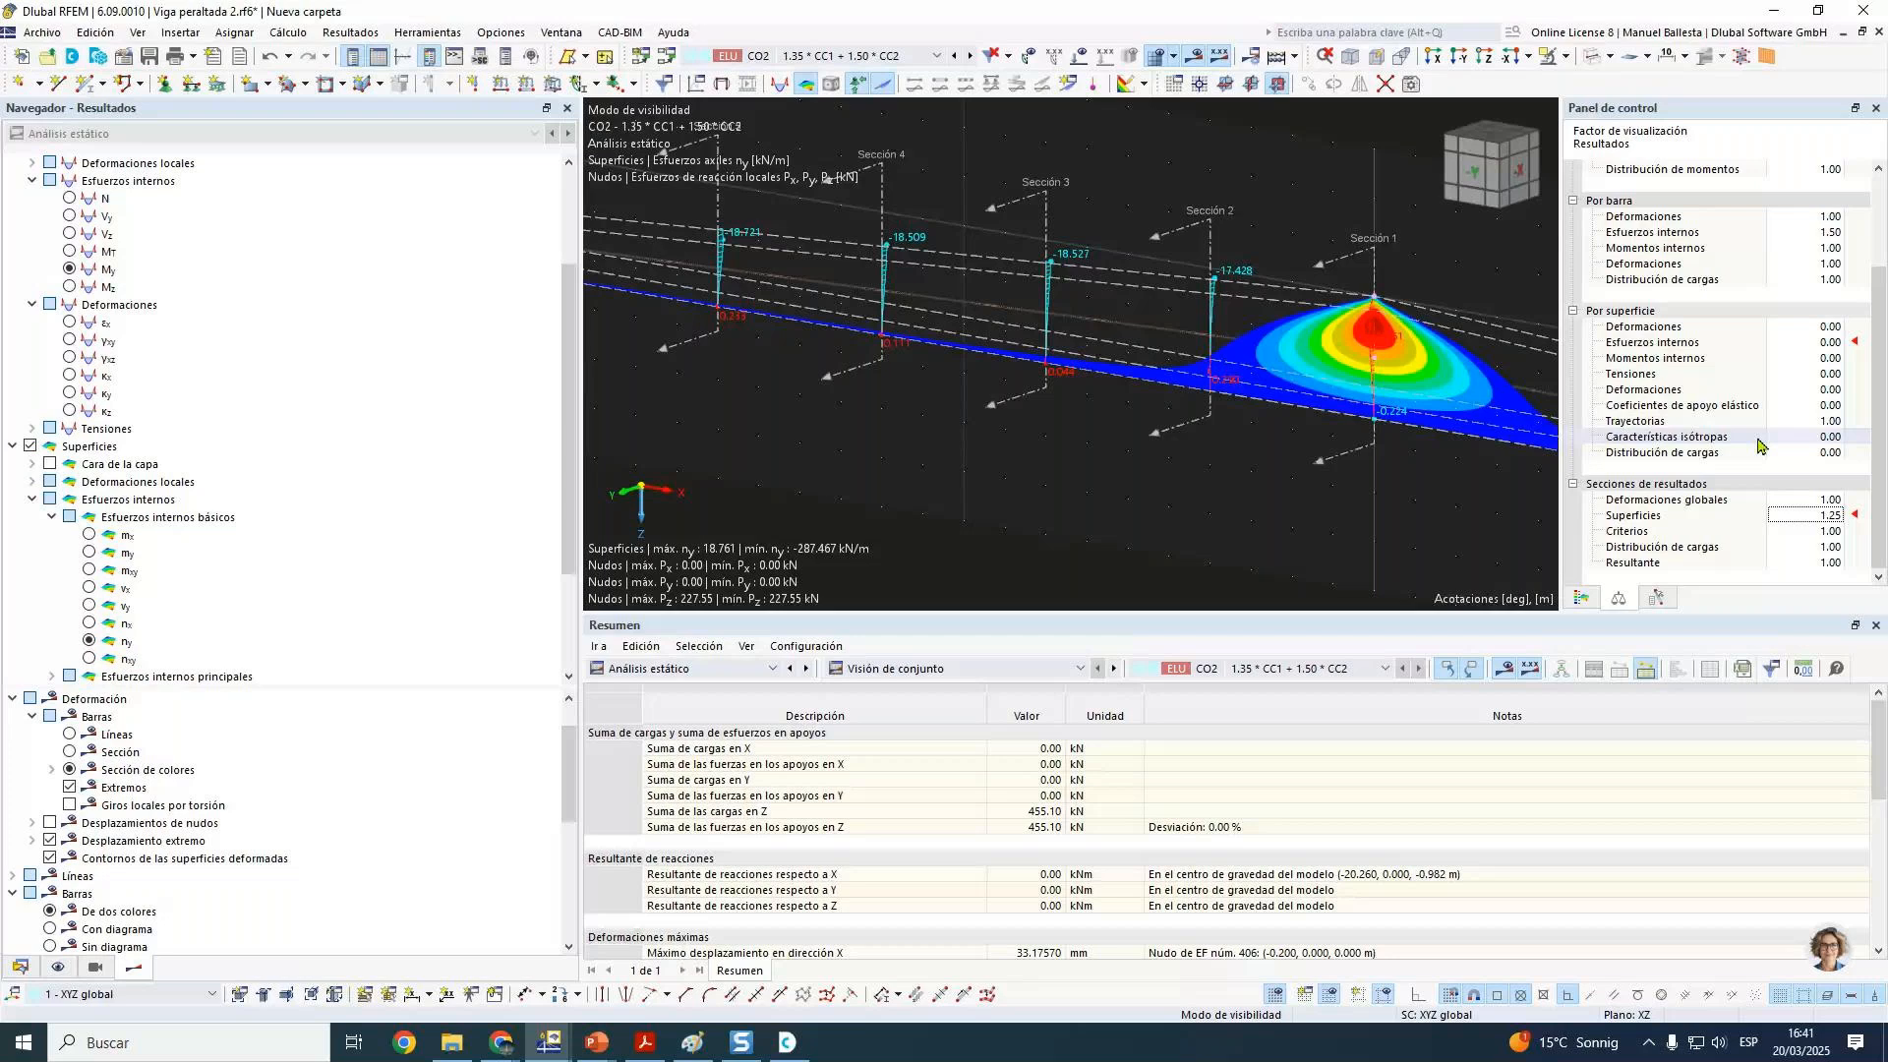
scroll(1127, 403, "down", 2)
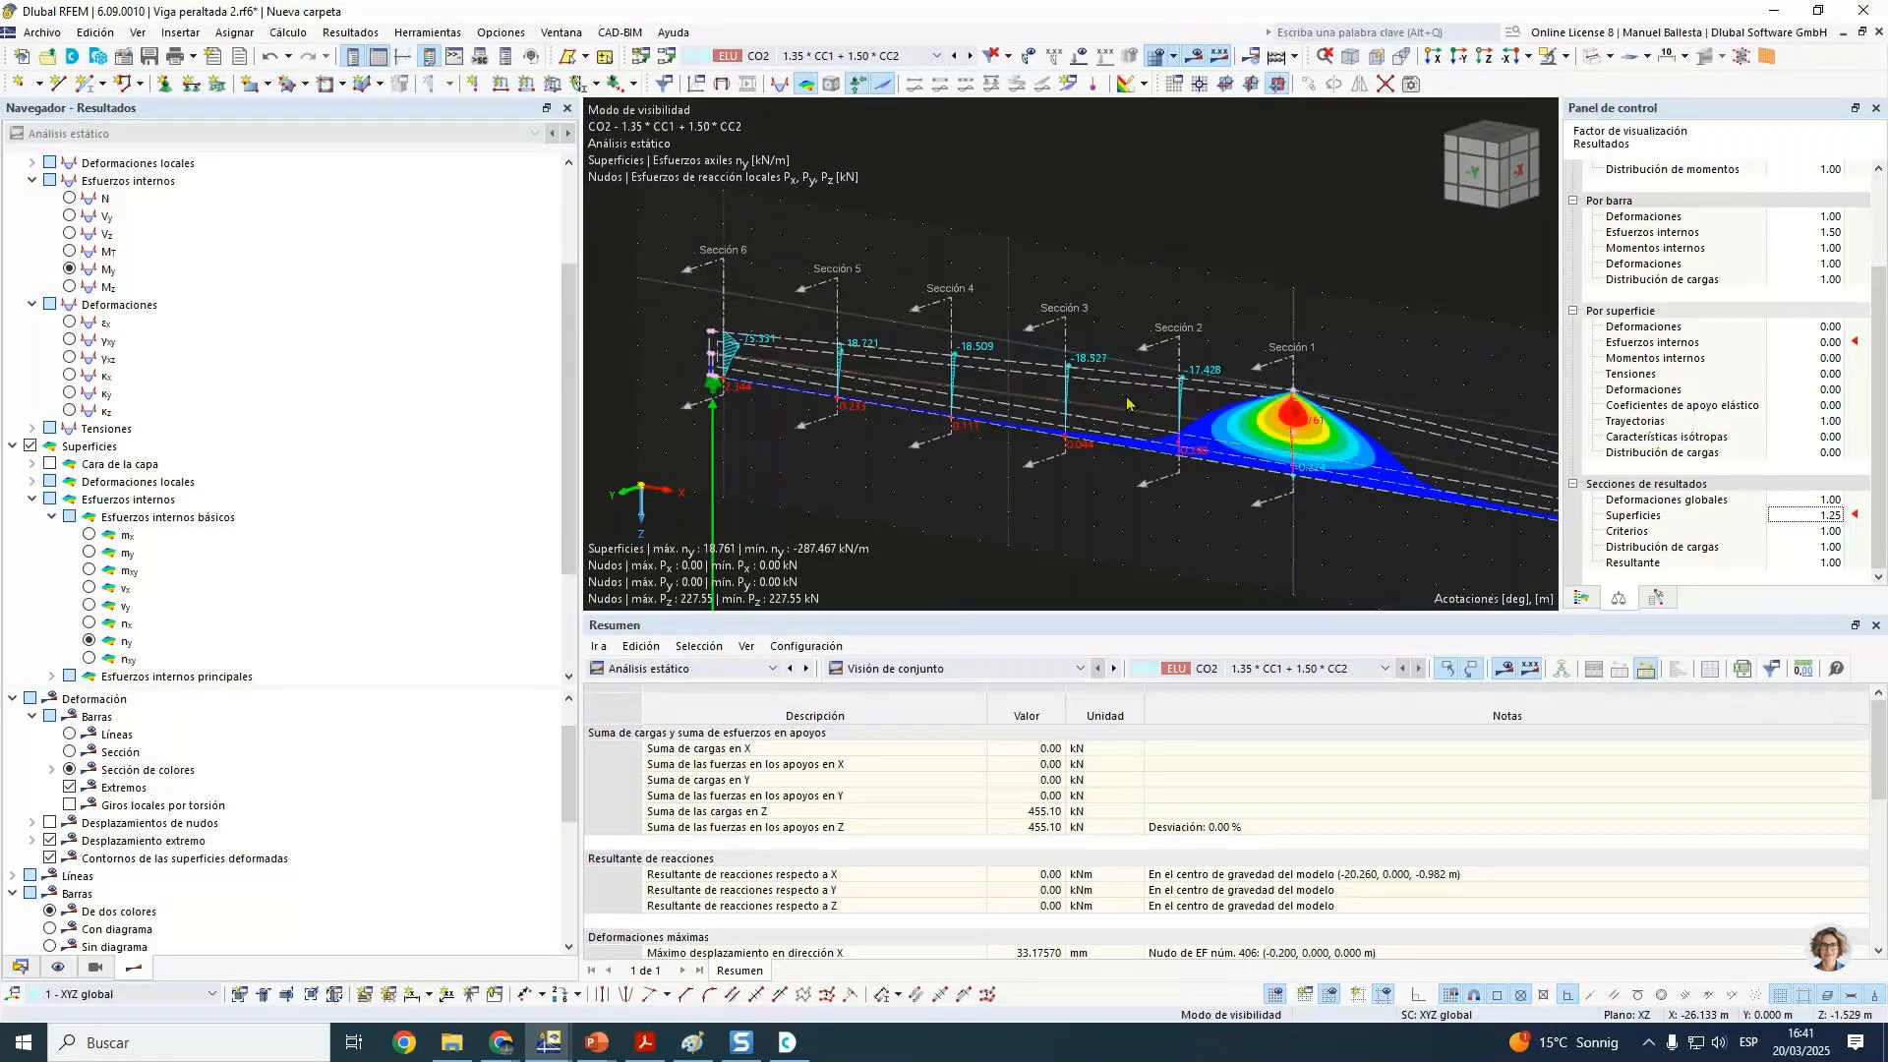
scroll(1126, 401, "down", 1)
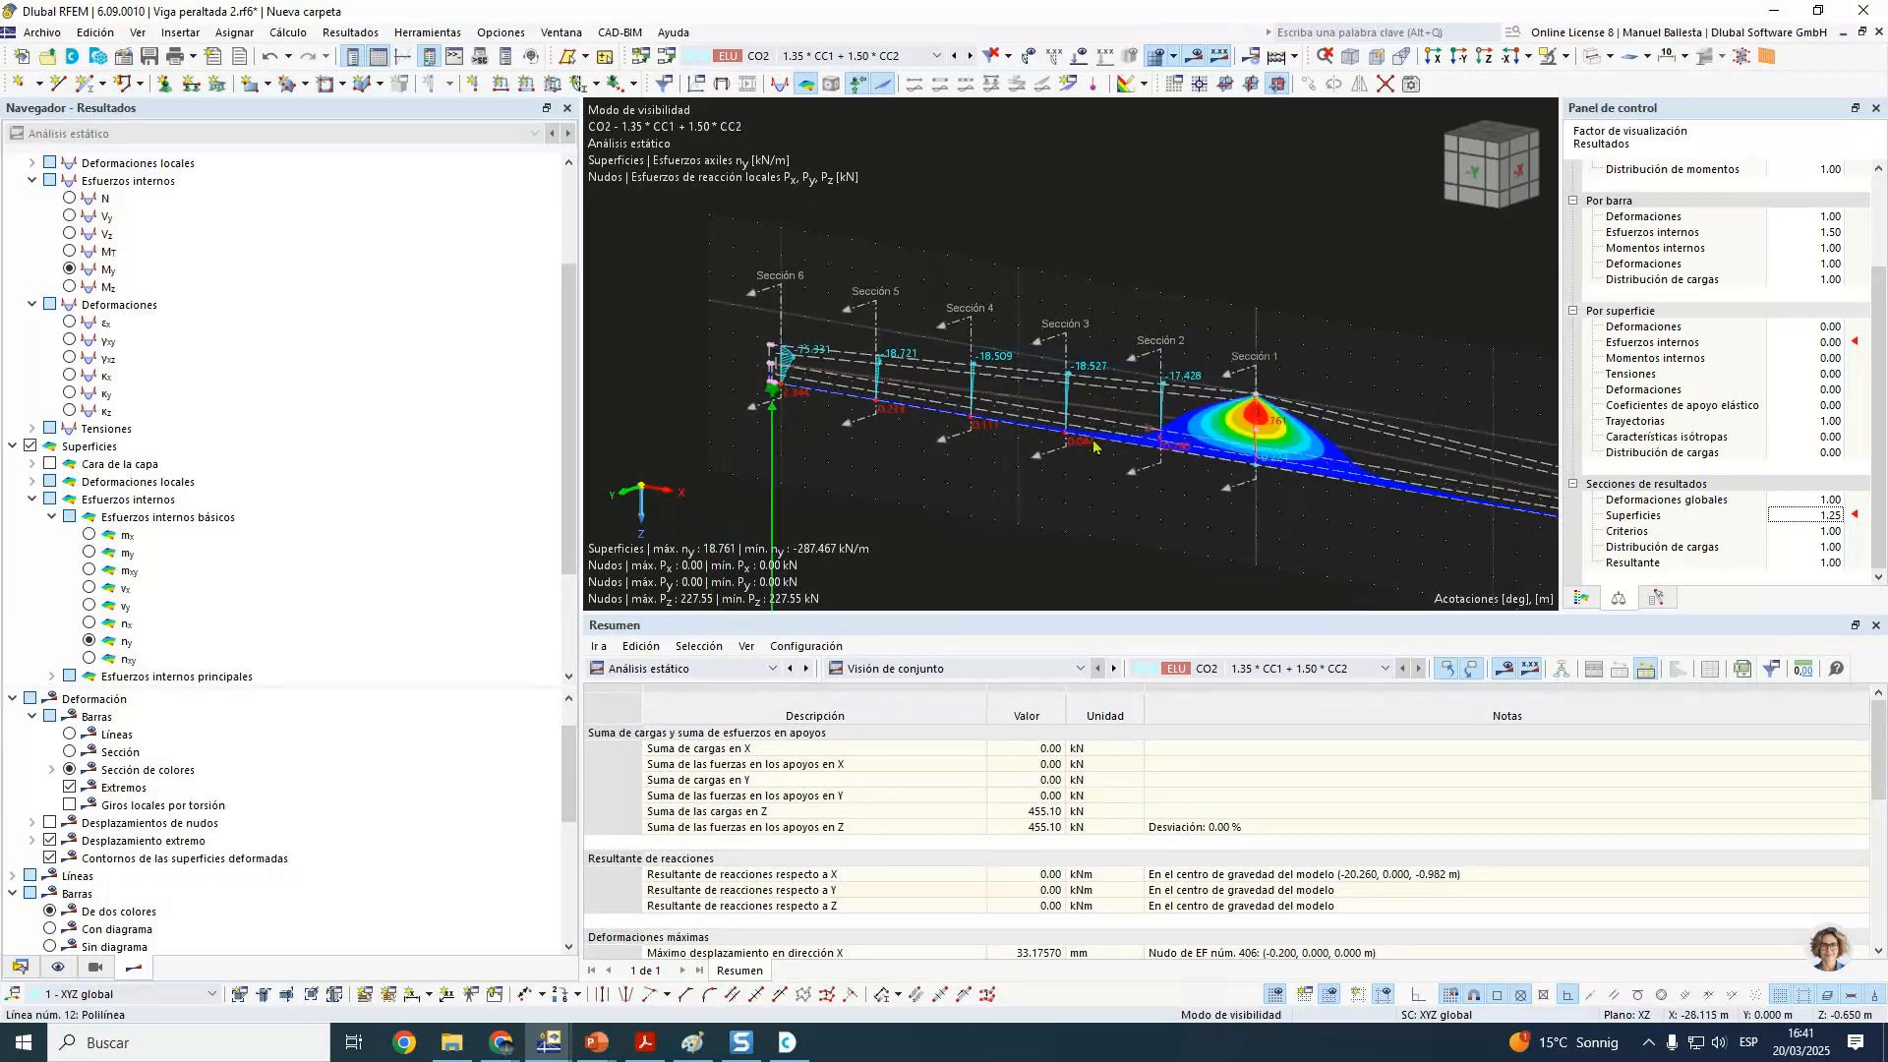
middle_click_drag(1104, 447, 989, 504, "ctrl")
scroll(995, 460, "up", 1)
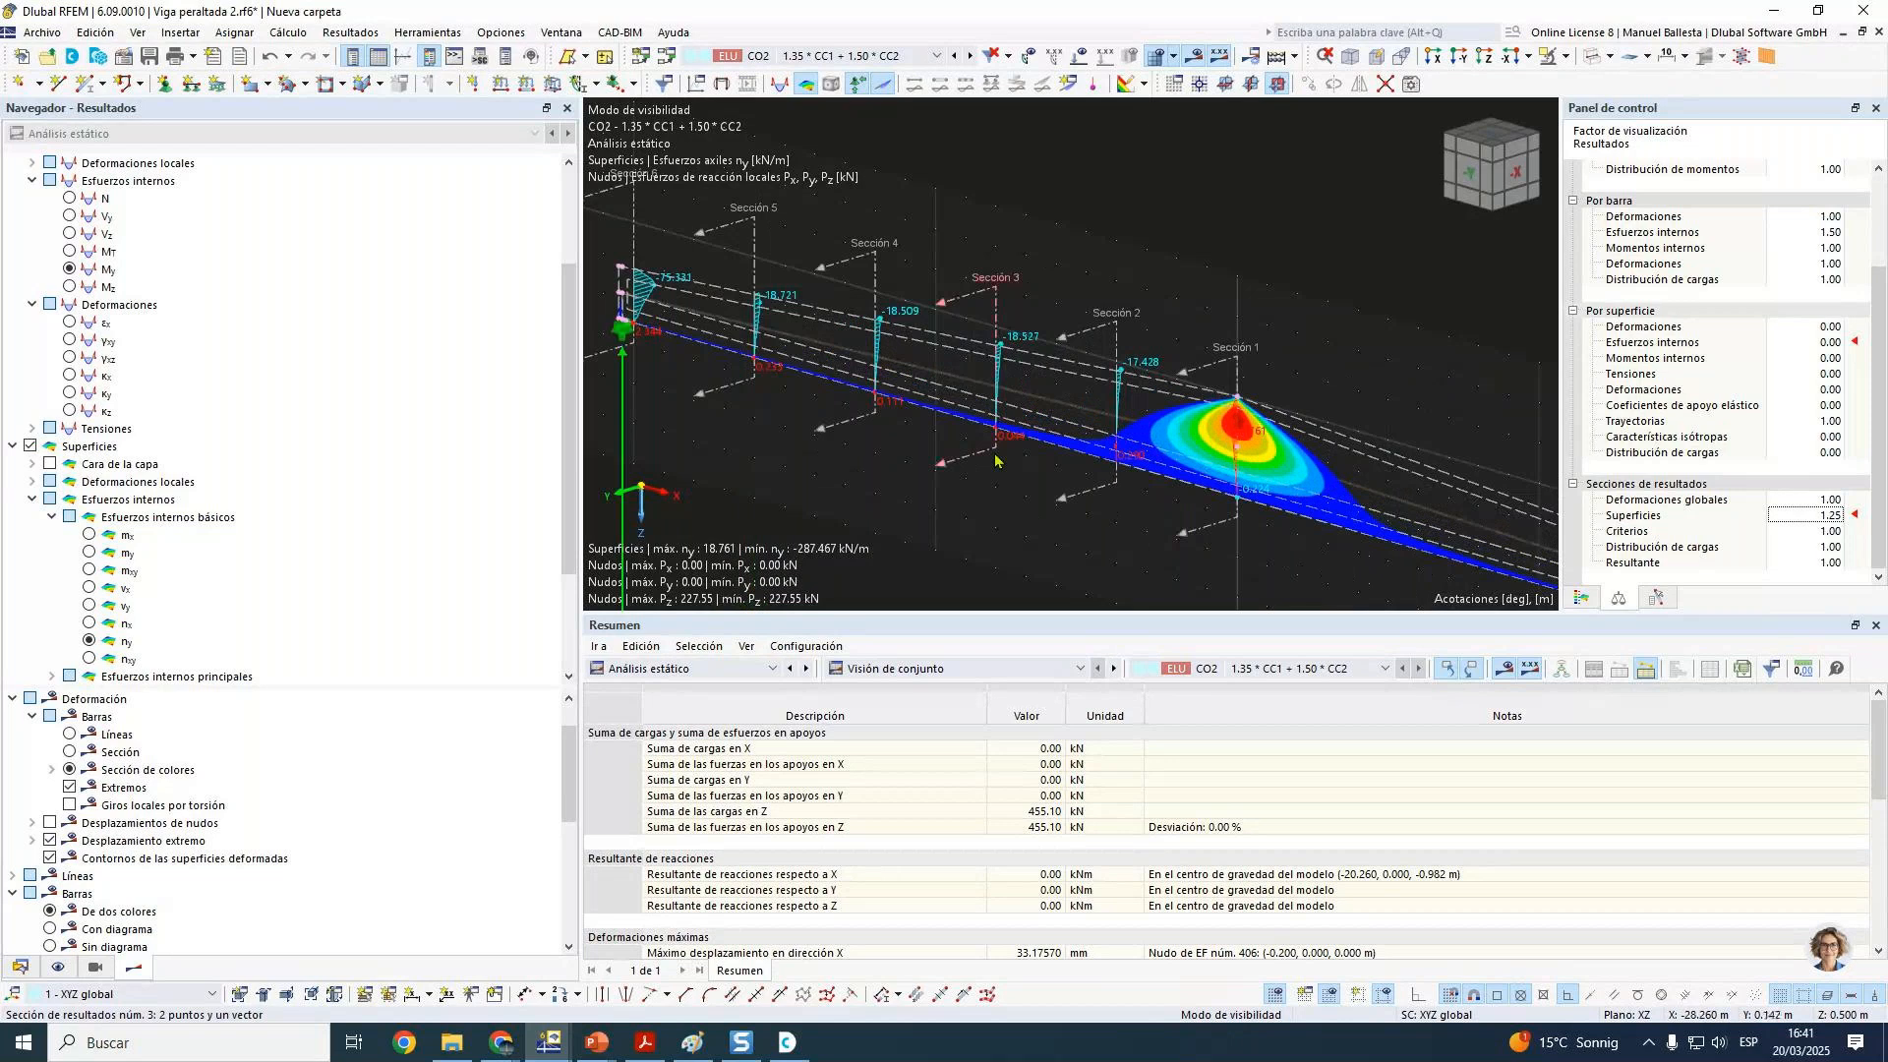
scroll(1113, 330, "down", 1)
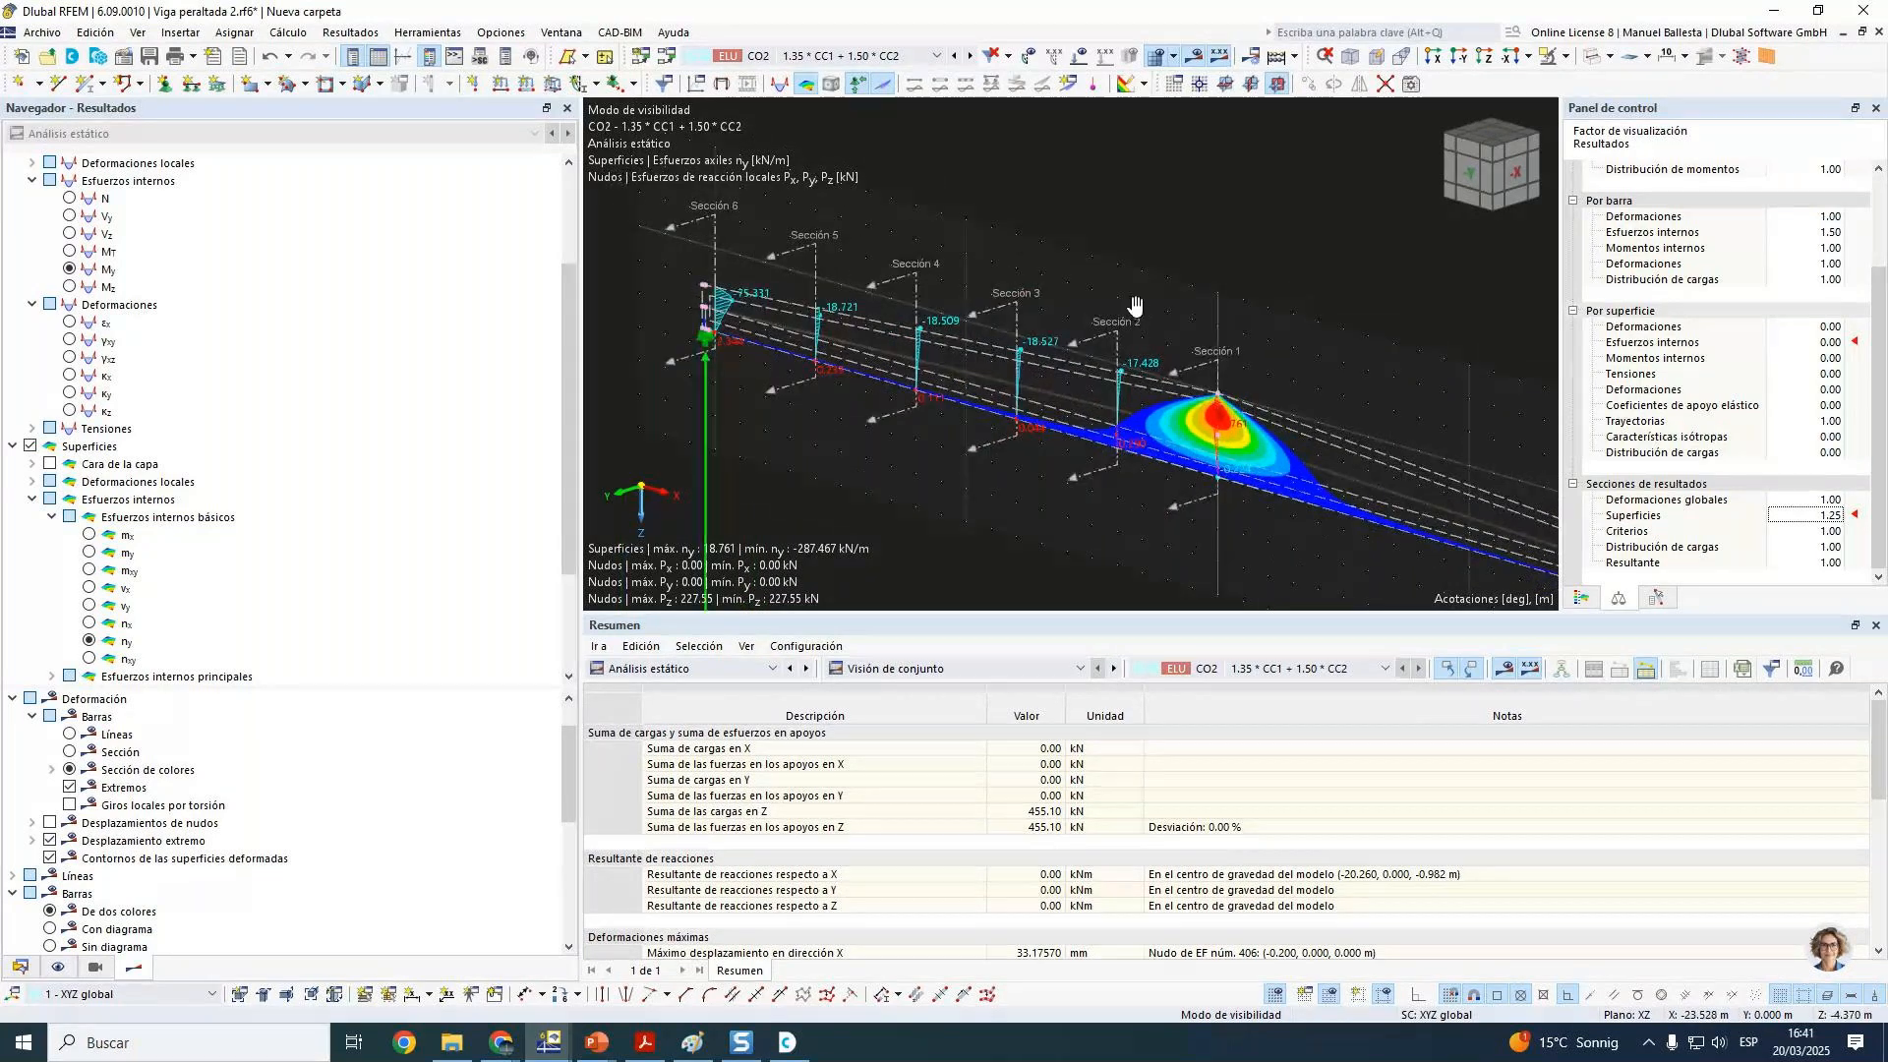
middle_click(1136, 306)
middle_click(1136, 306)
middle_click_drag(1107, 358, 1143, 411, "ctrl")
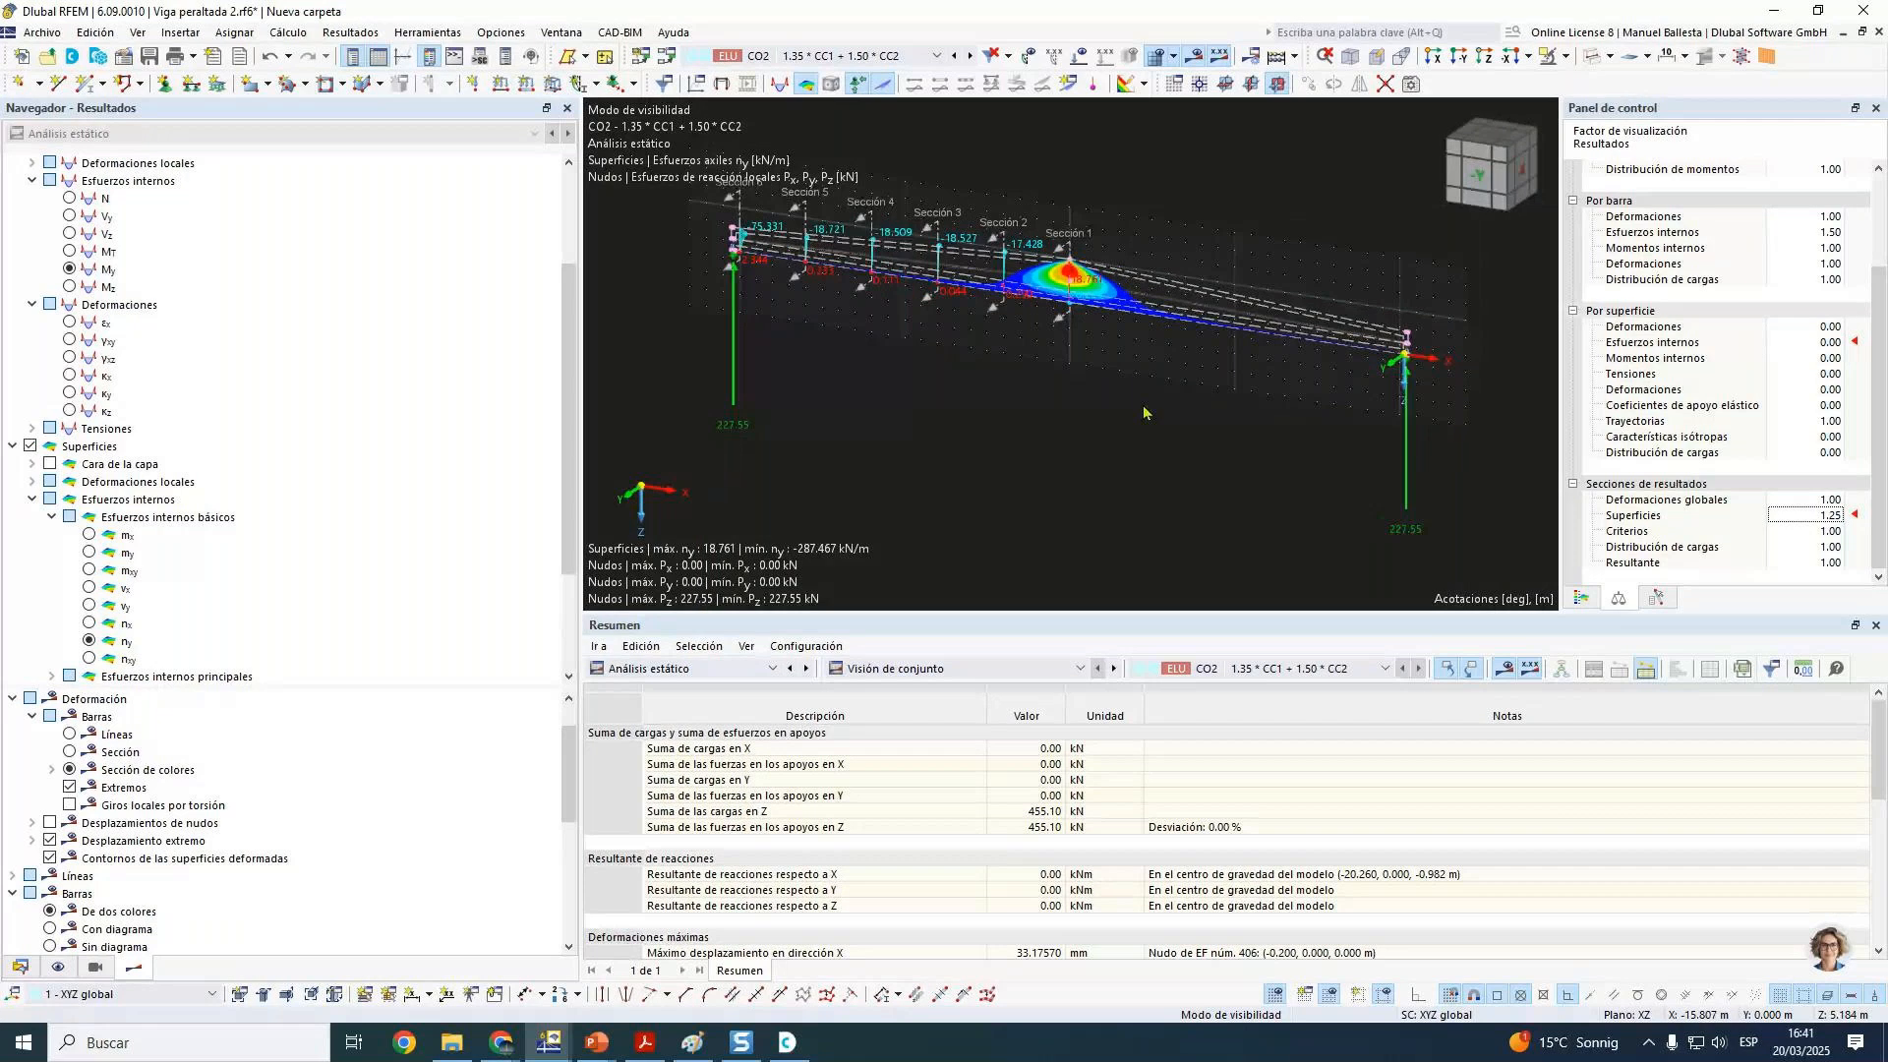
Step: Cancel the visibility mode, then isolate the result beam together with its related objects
left_click(1565, 56)
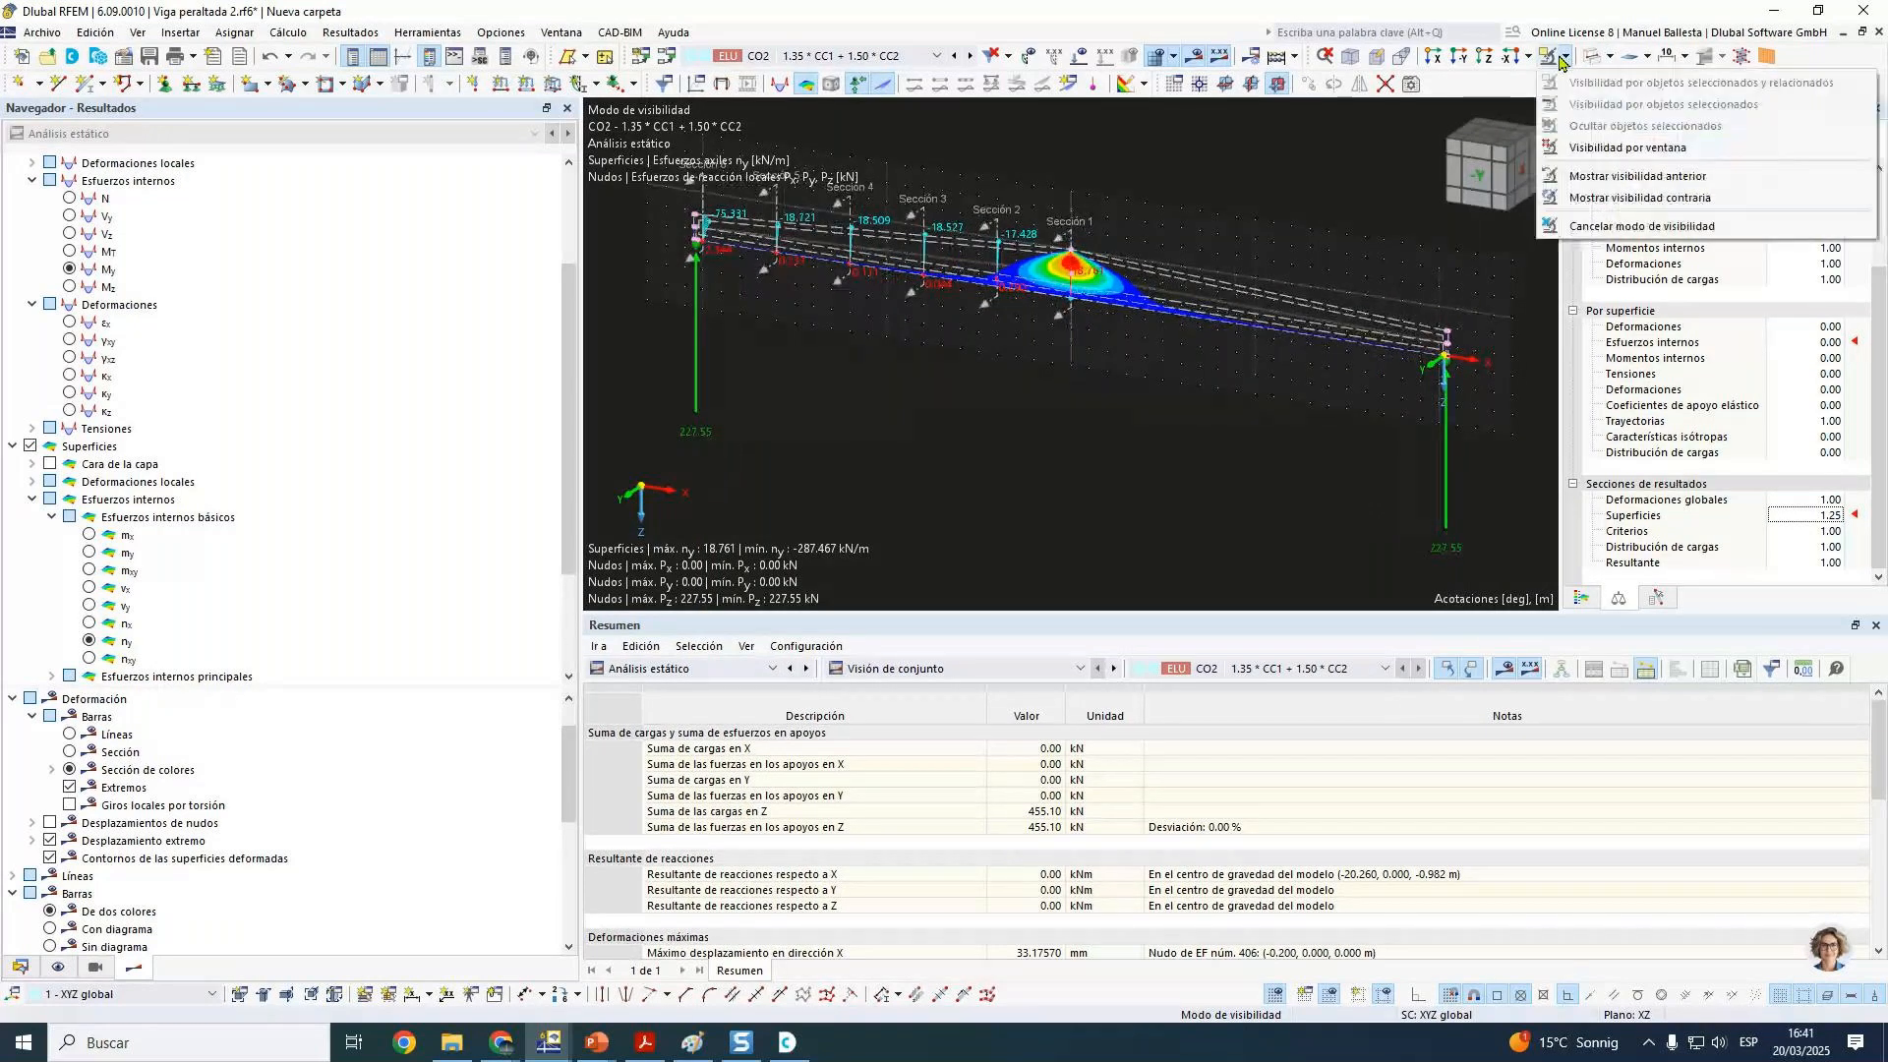
left_click(1583, 227)
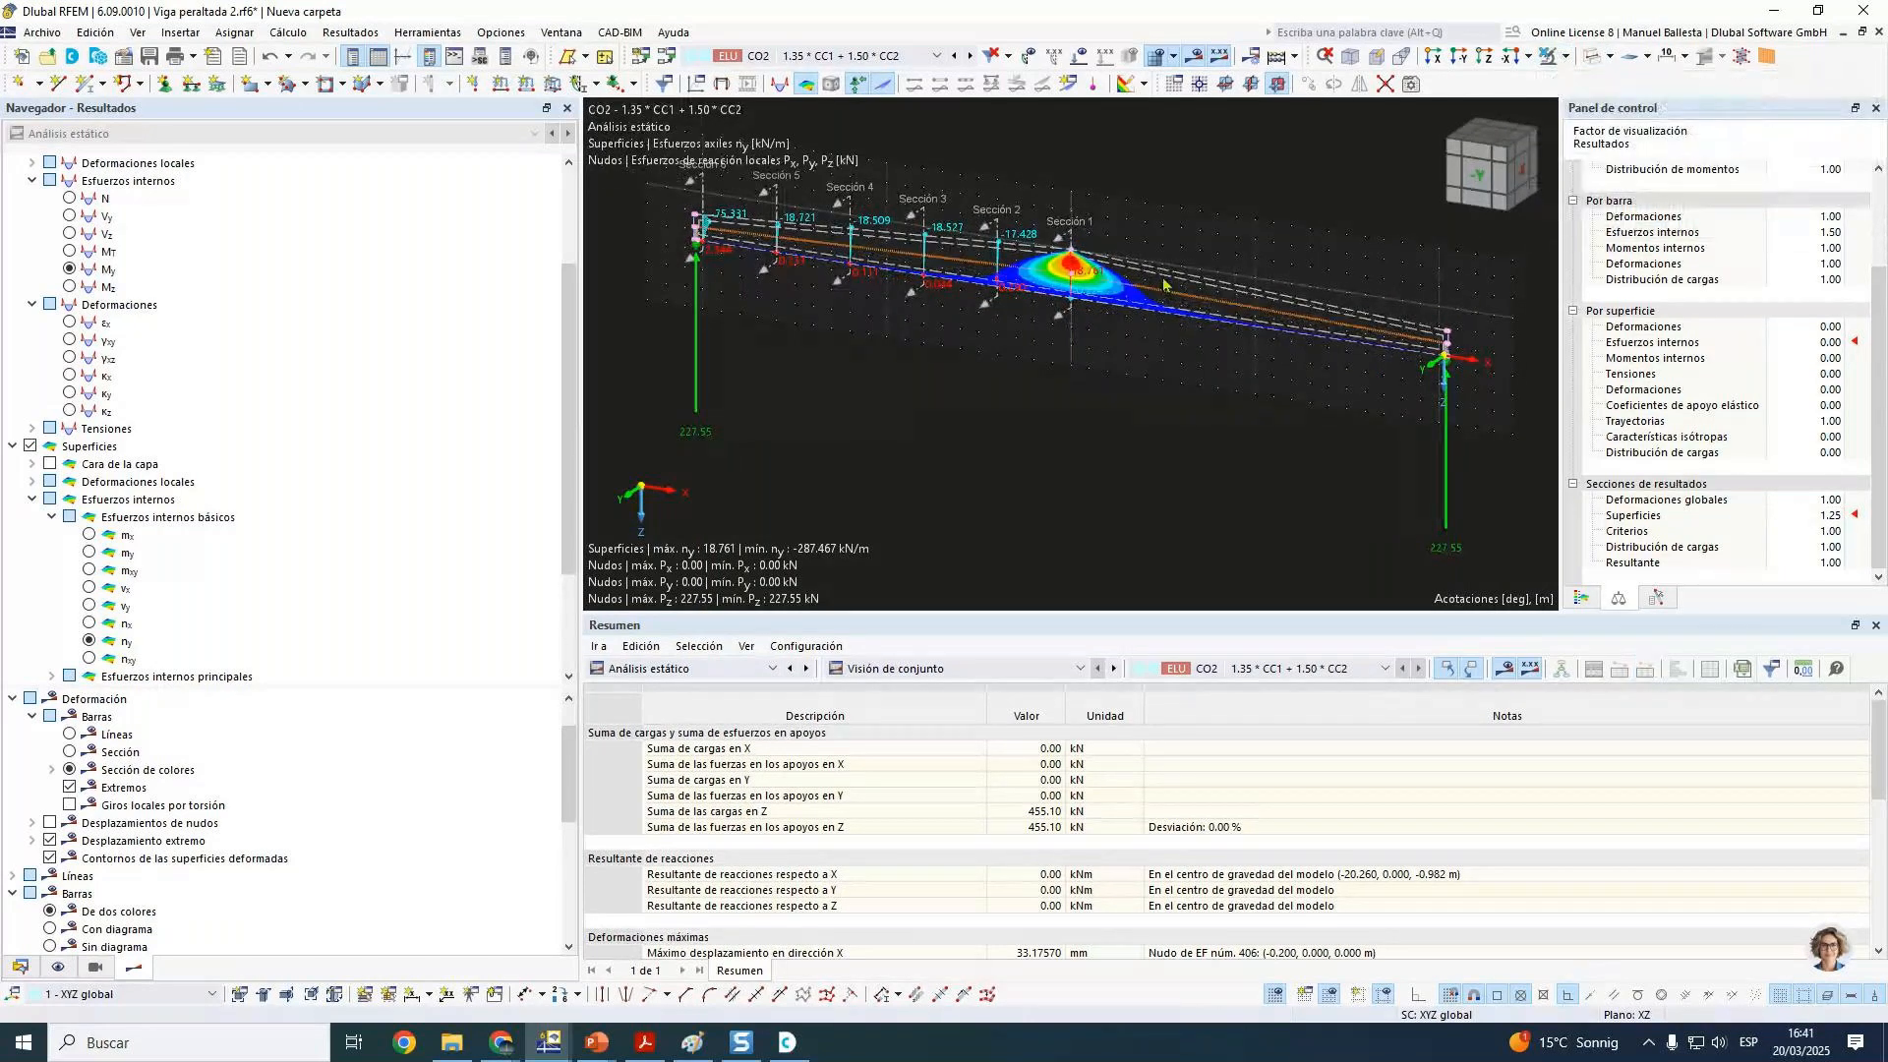
scroll(1163, 285, "up", 2)
left_click(1566, 56)
left_click(1651, 82)
Step: Display the result beam's bending moment My and then its shear force Vz for CO2
scroll(98, 325, "up", 3)
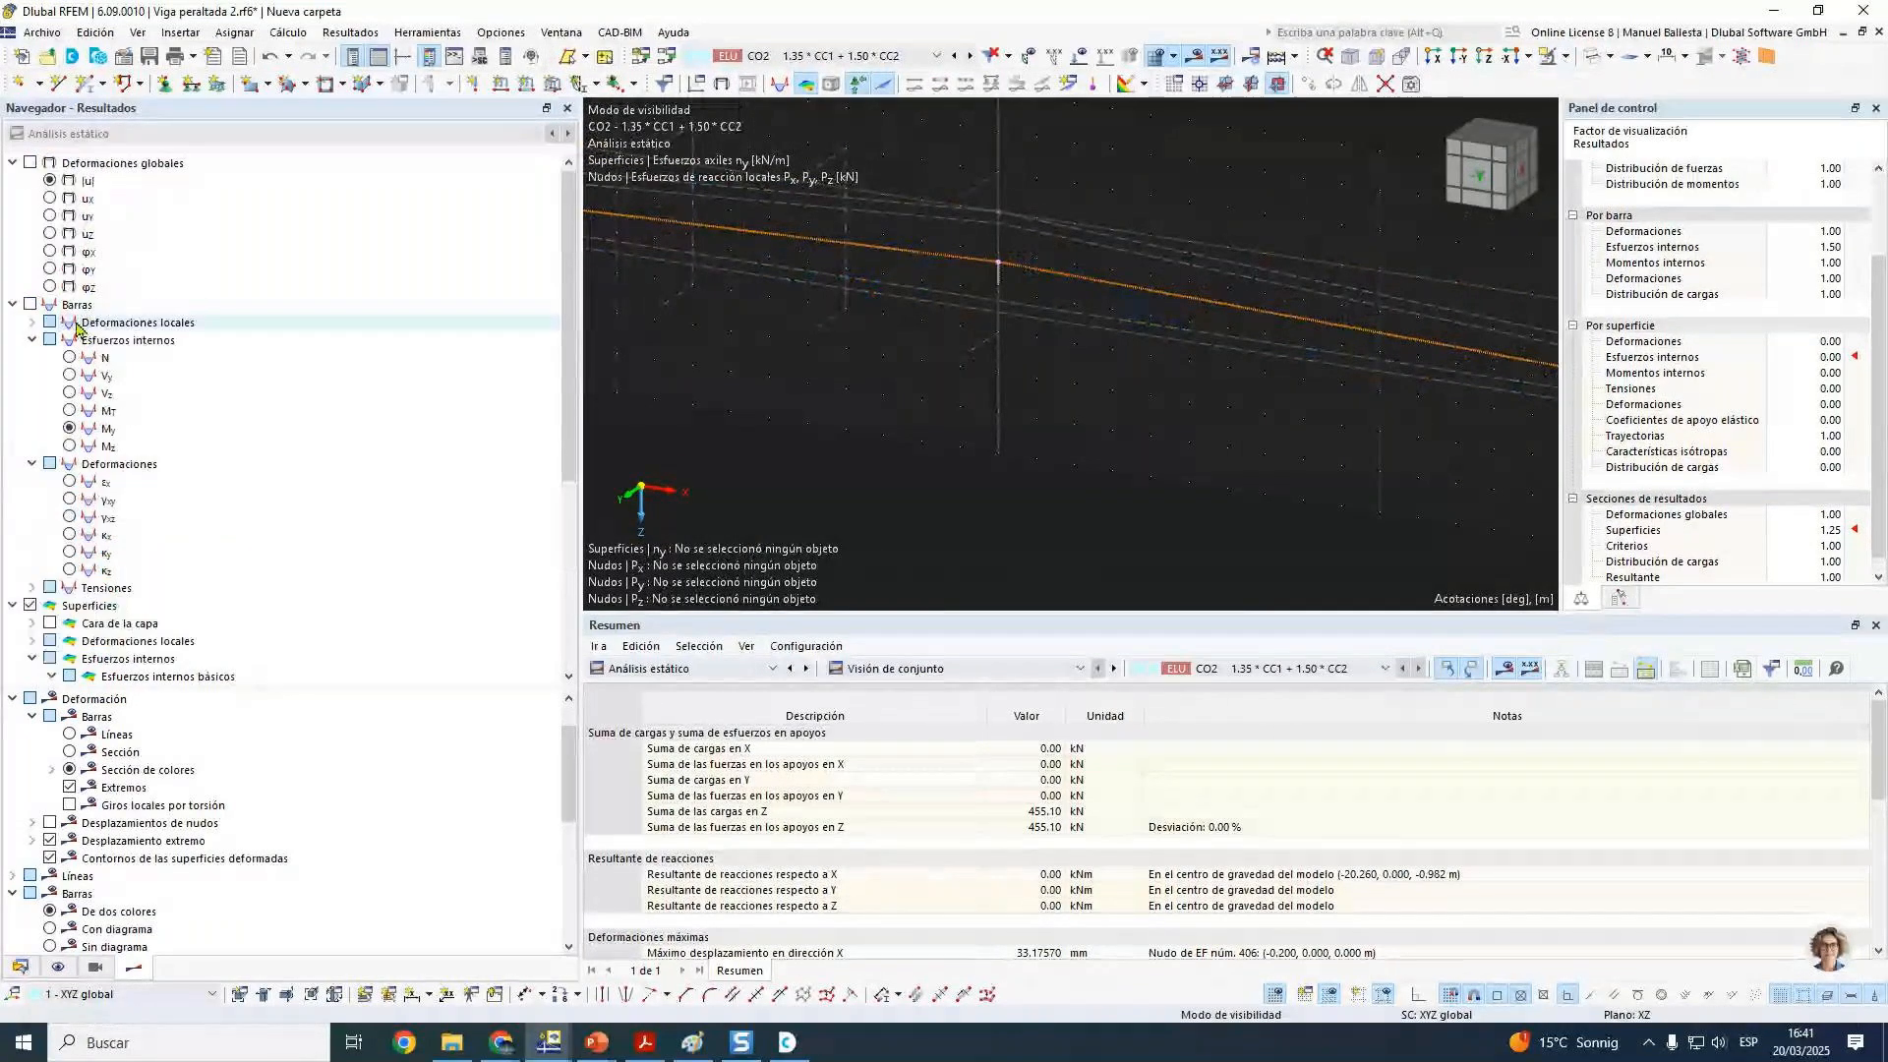
left_click(74, 430)
scroll(1022, 413, "down", 4)
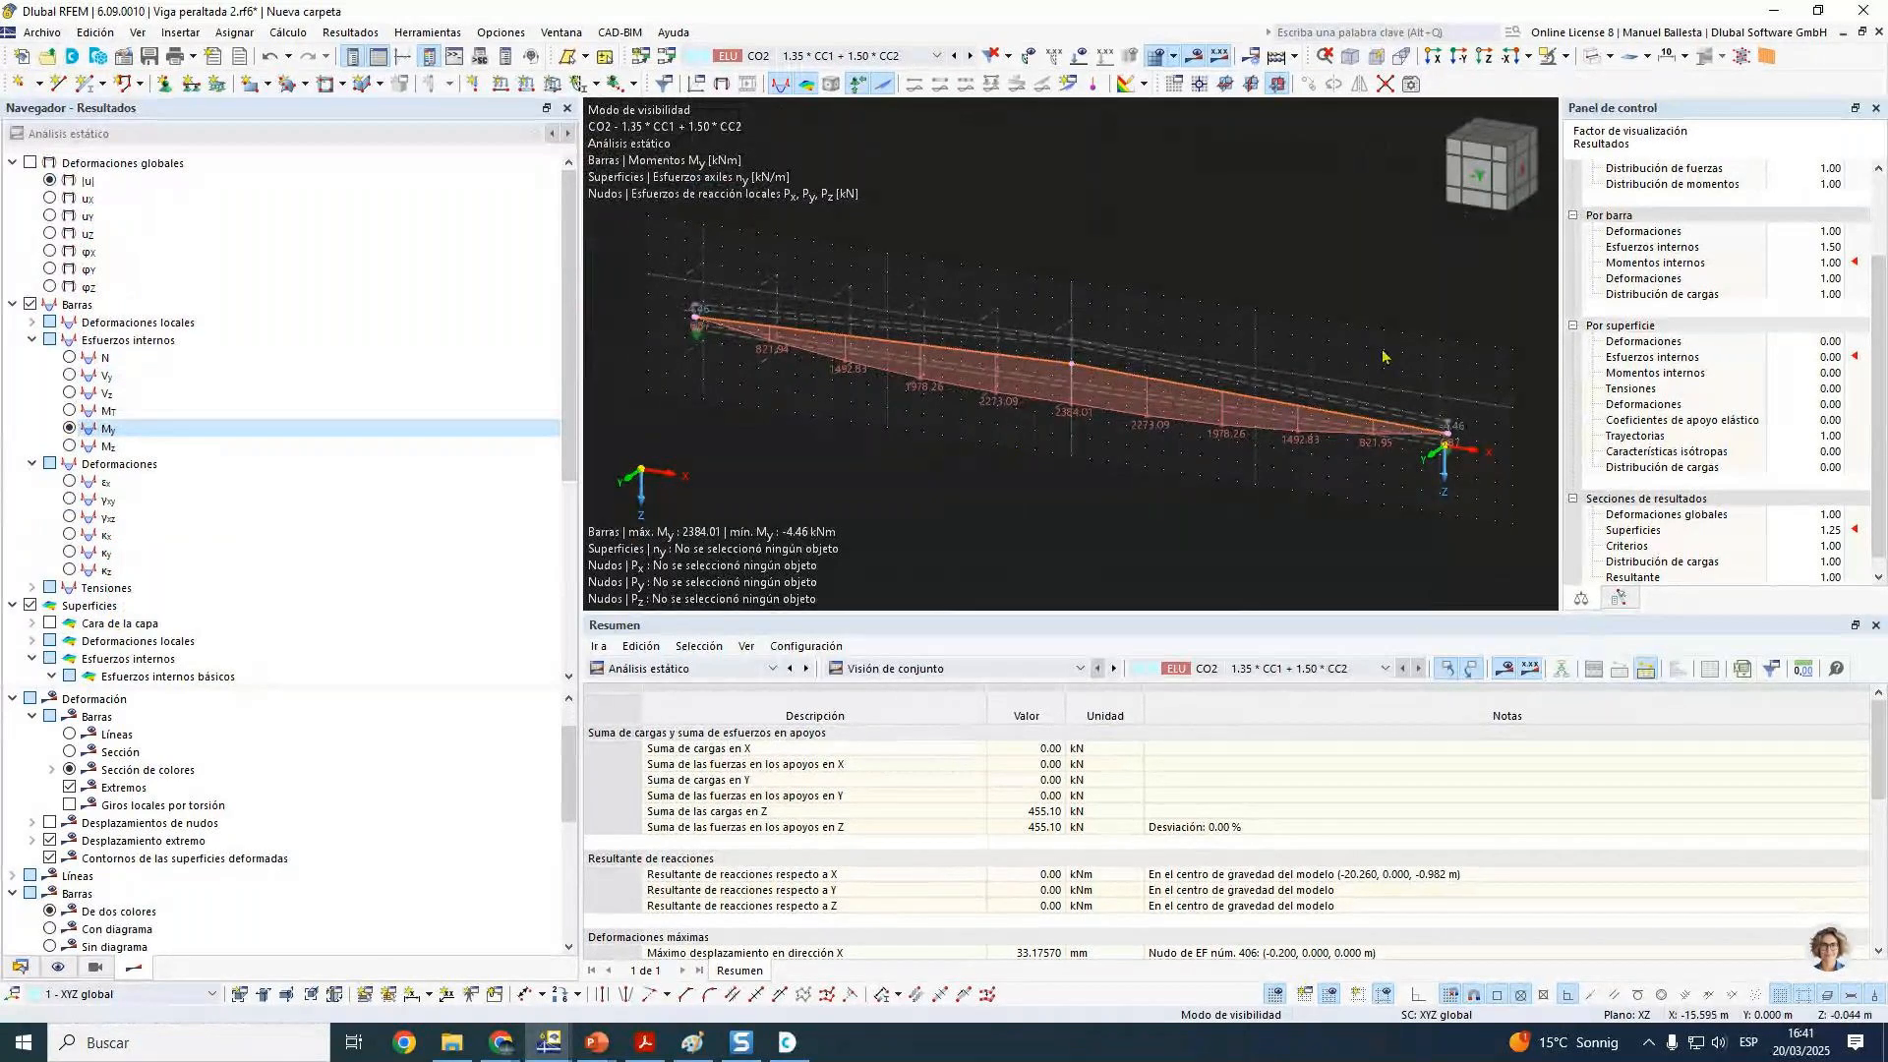
left_click(81, 393)
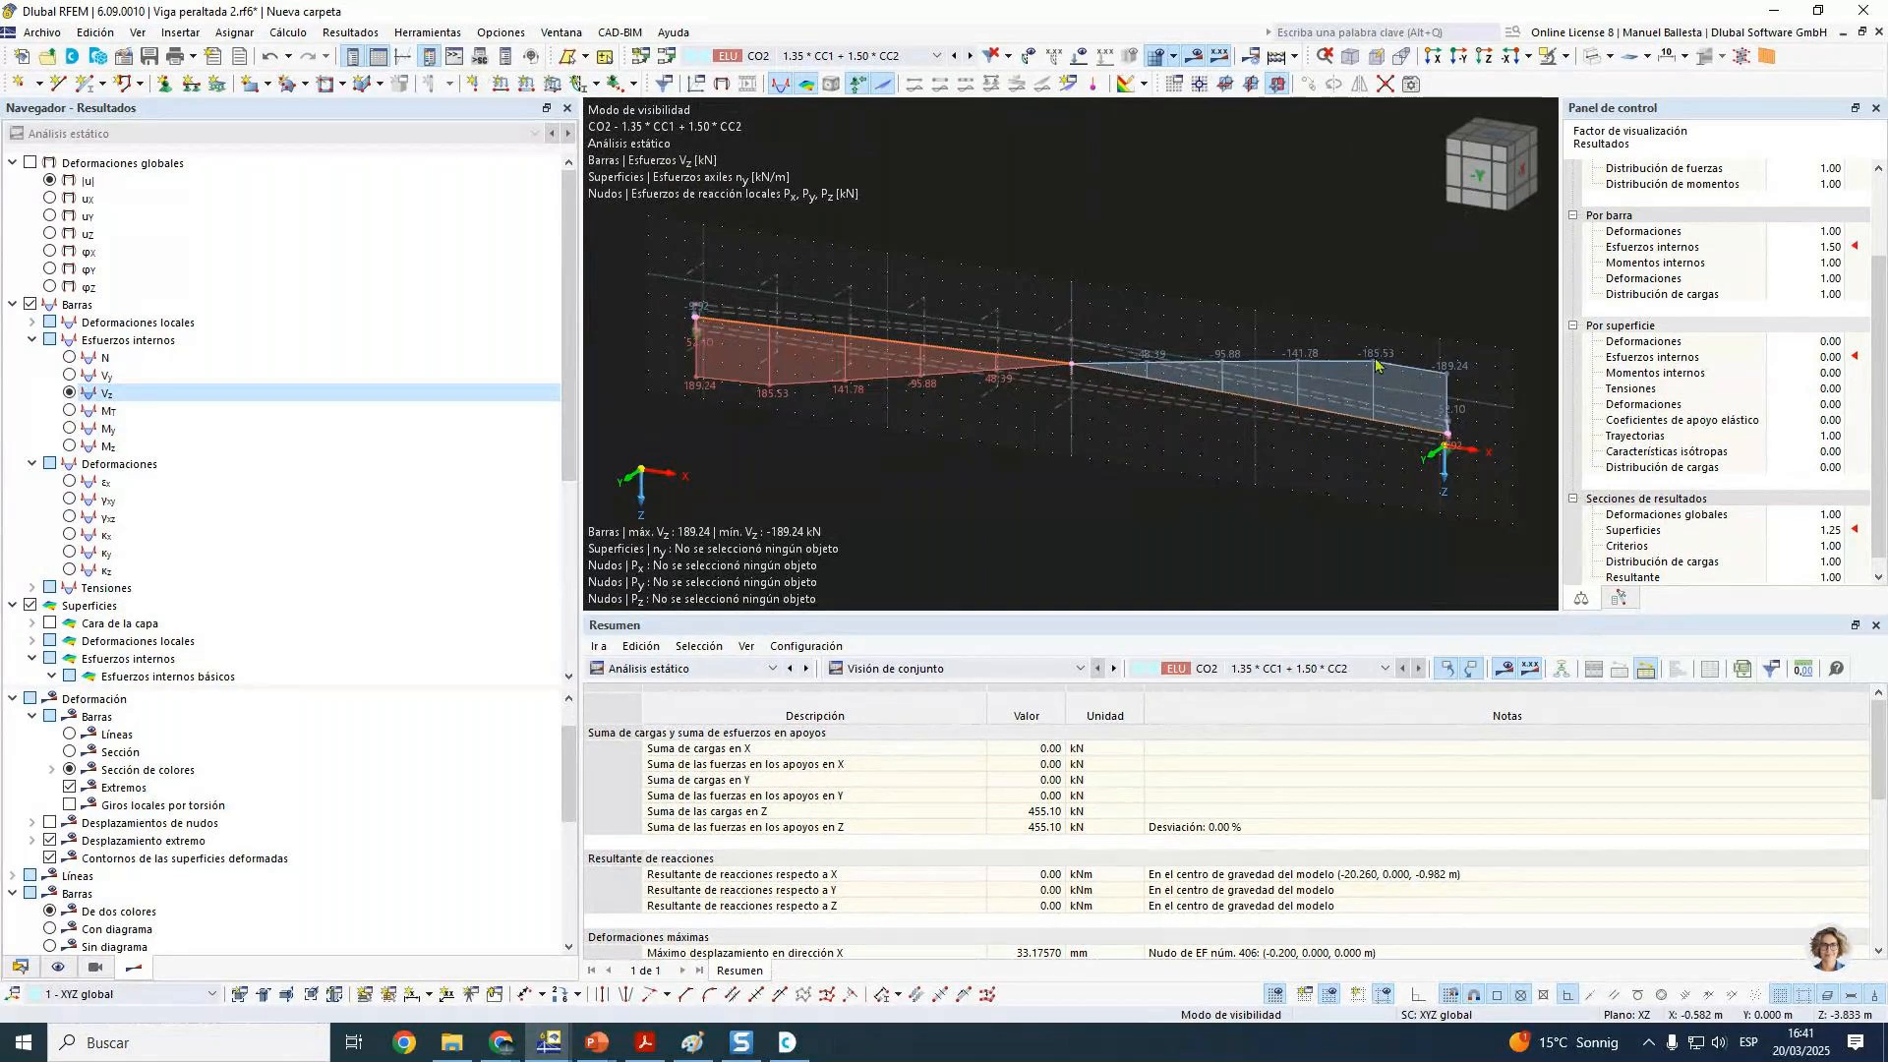
Step: Set the number of member divisions for result diagrams to 50 in the mesh settings
left_click(288, 34)
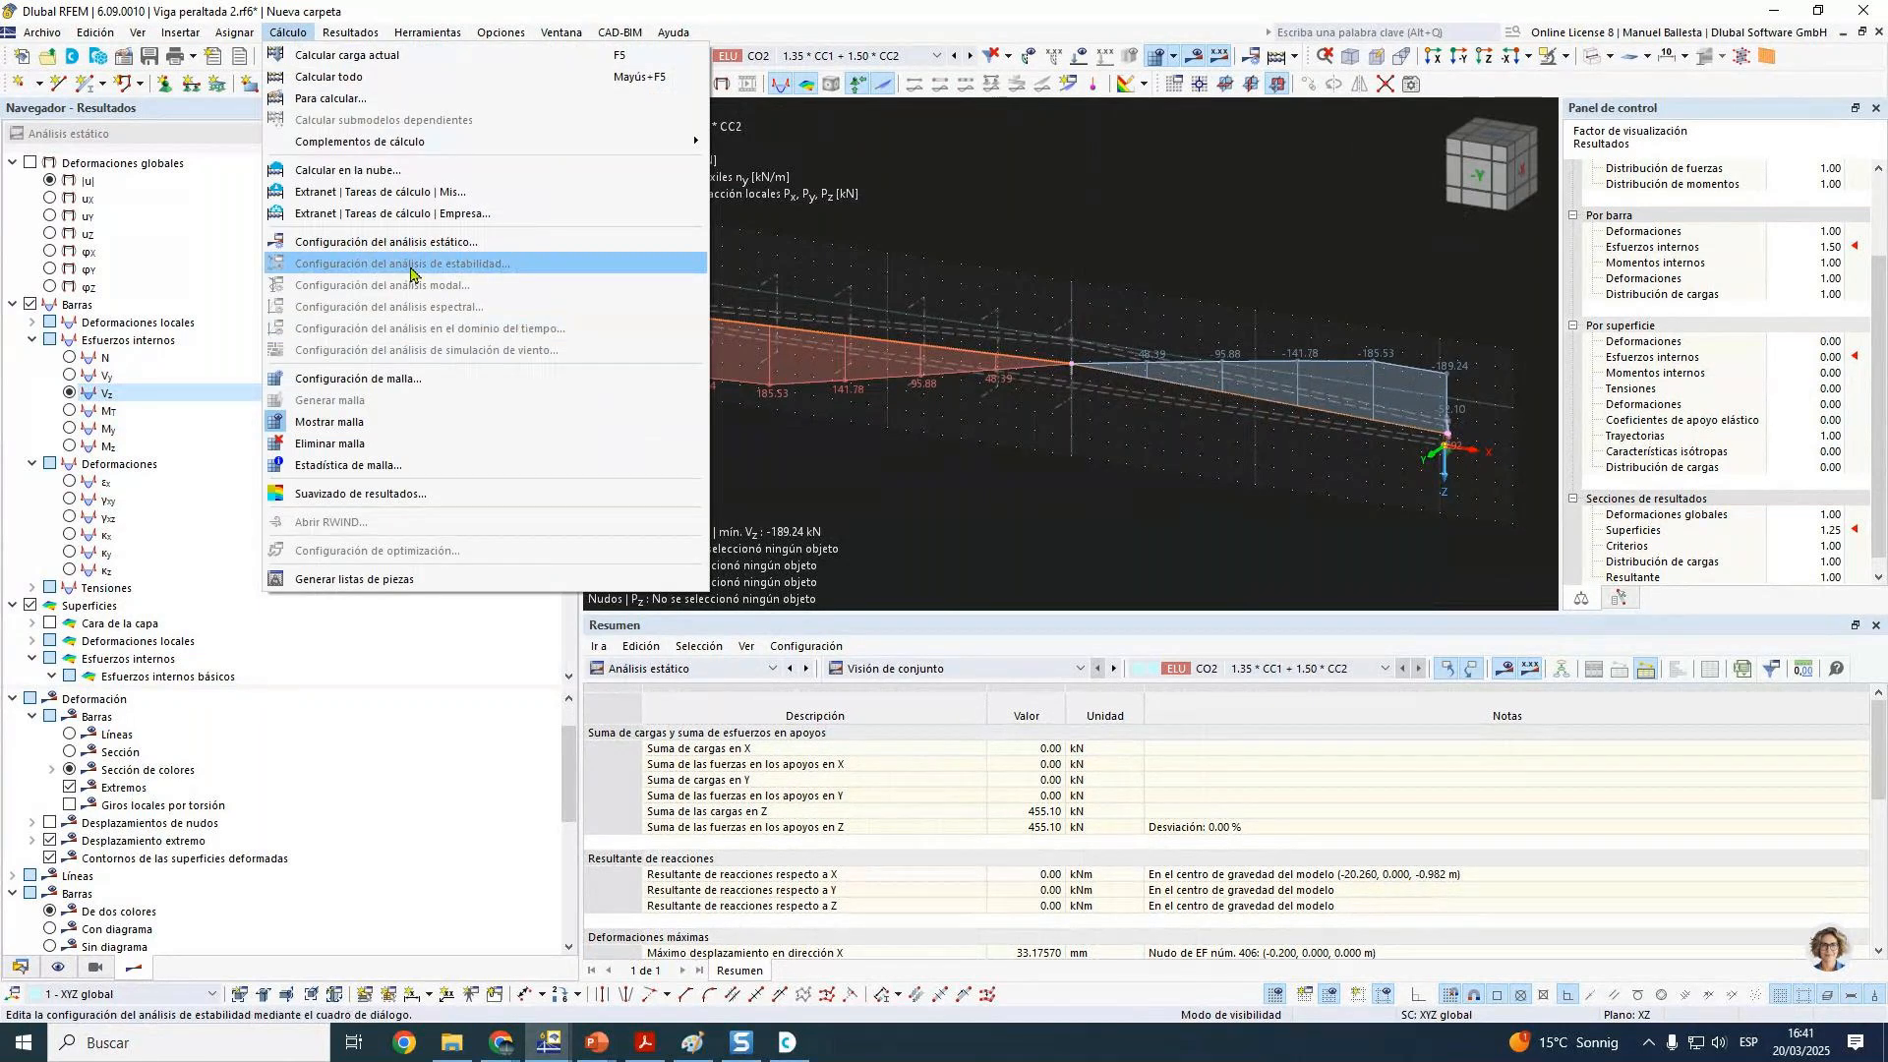
left_click(426, 380)
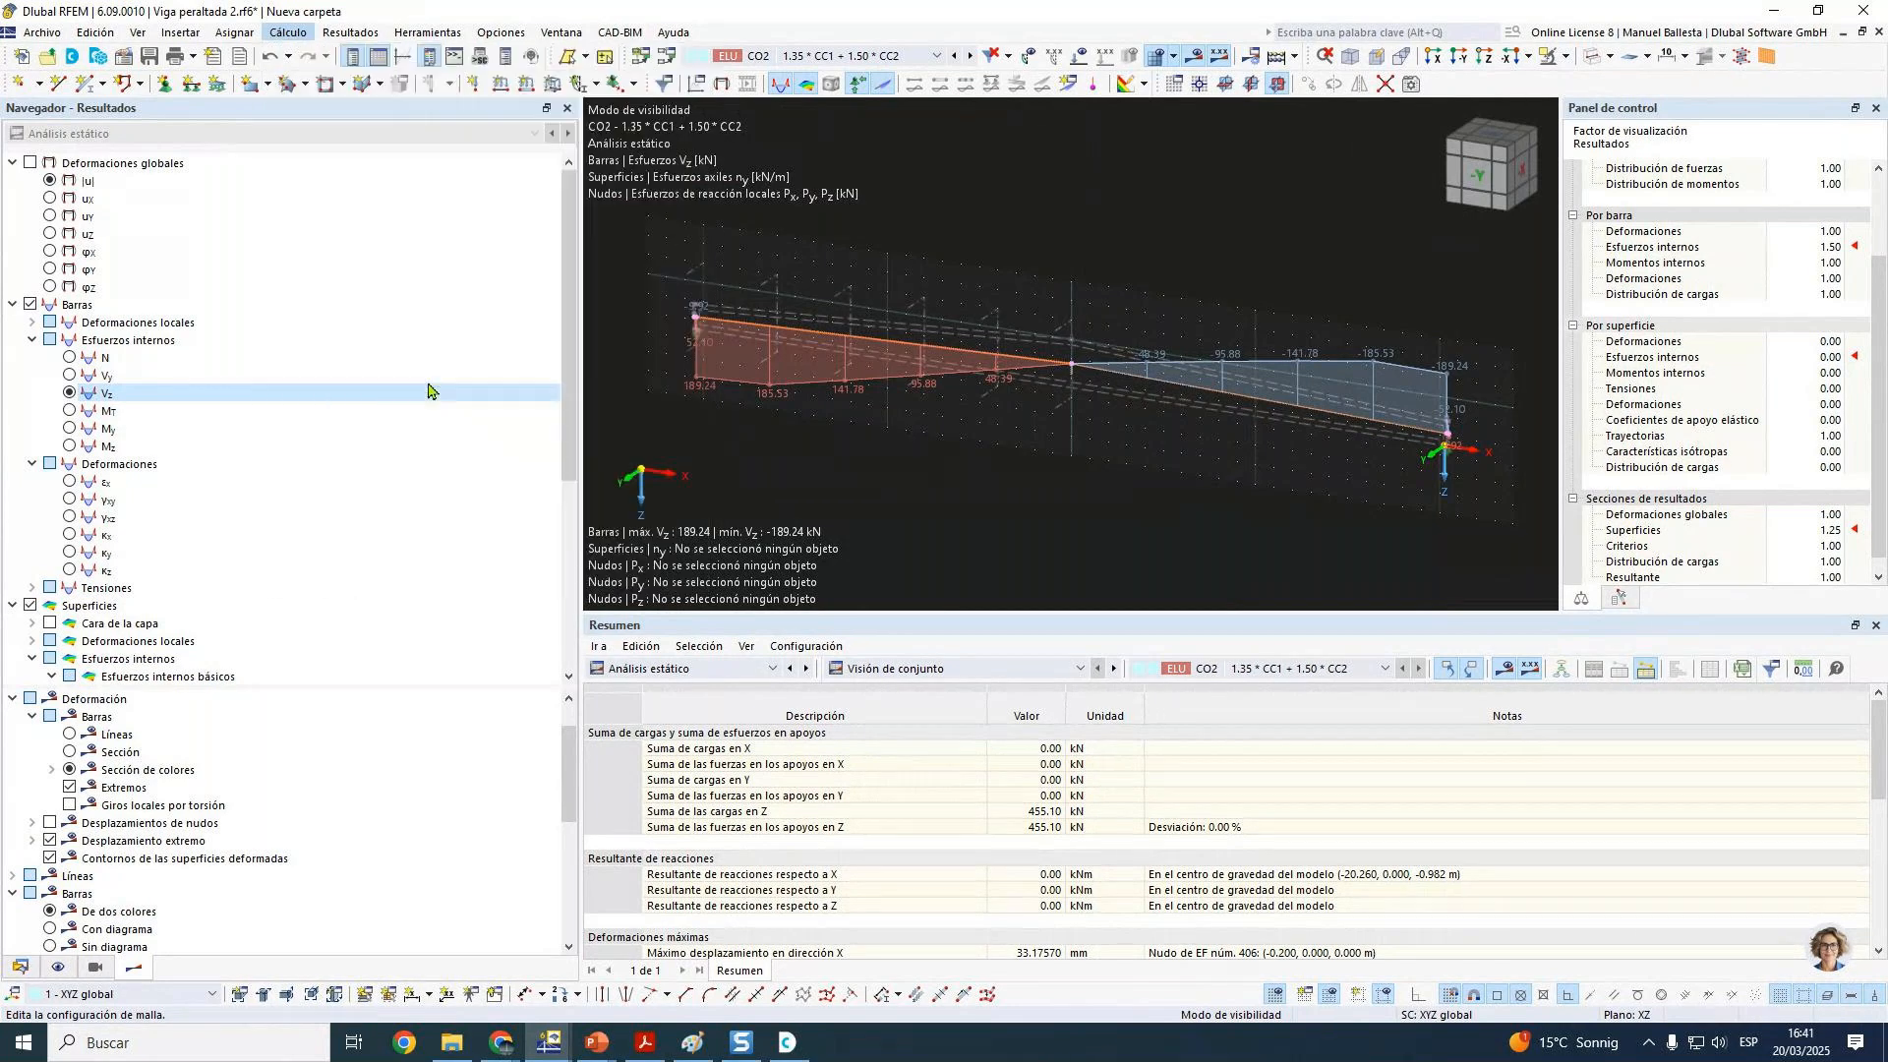
left_click(642, 168)
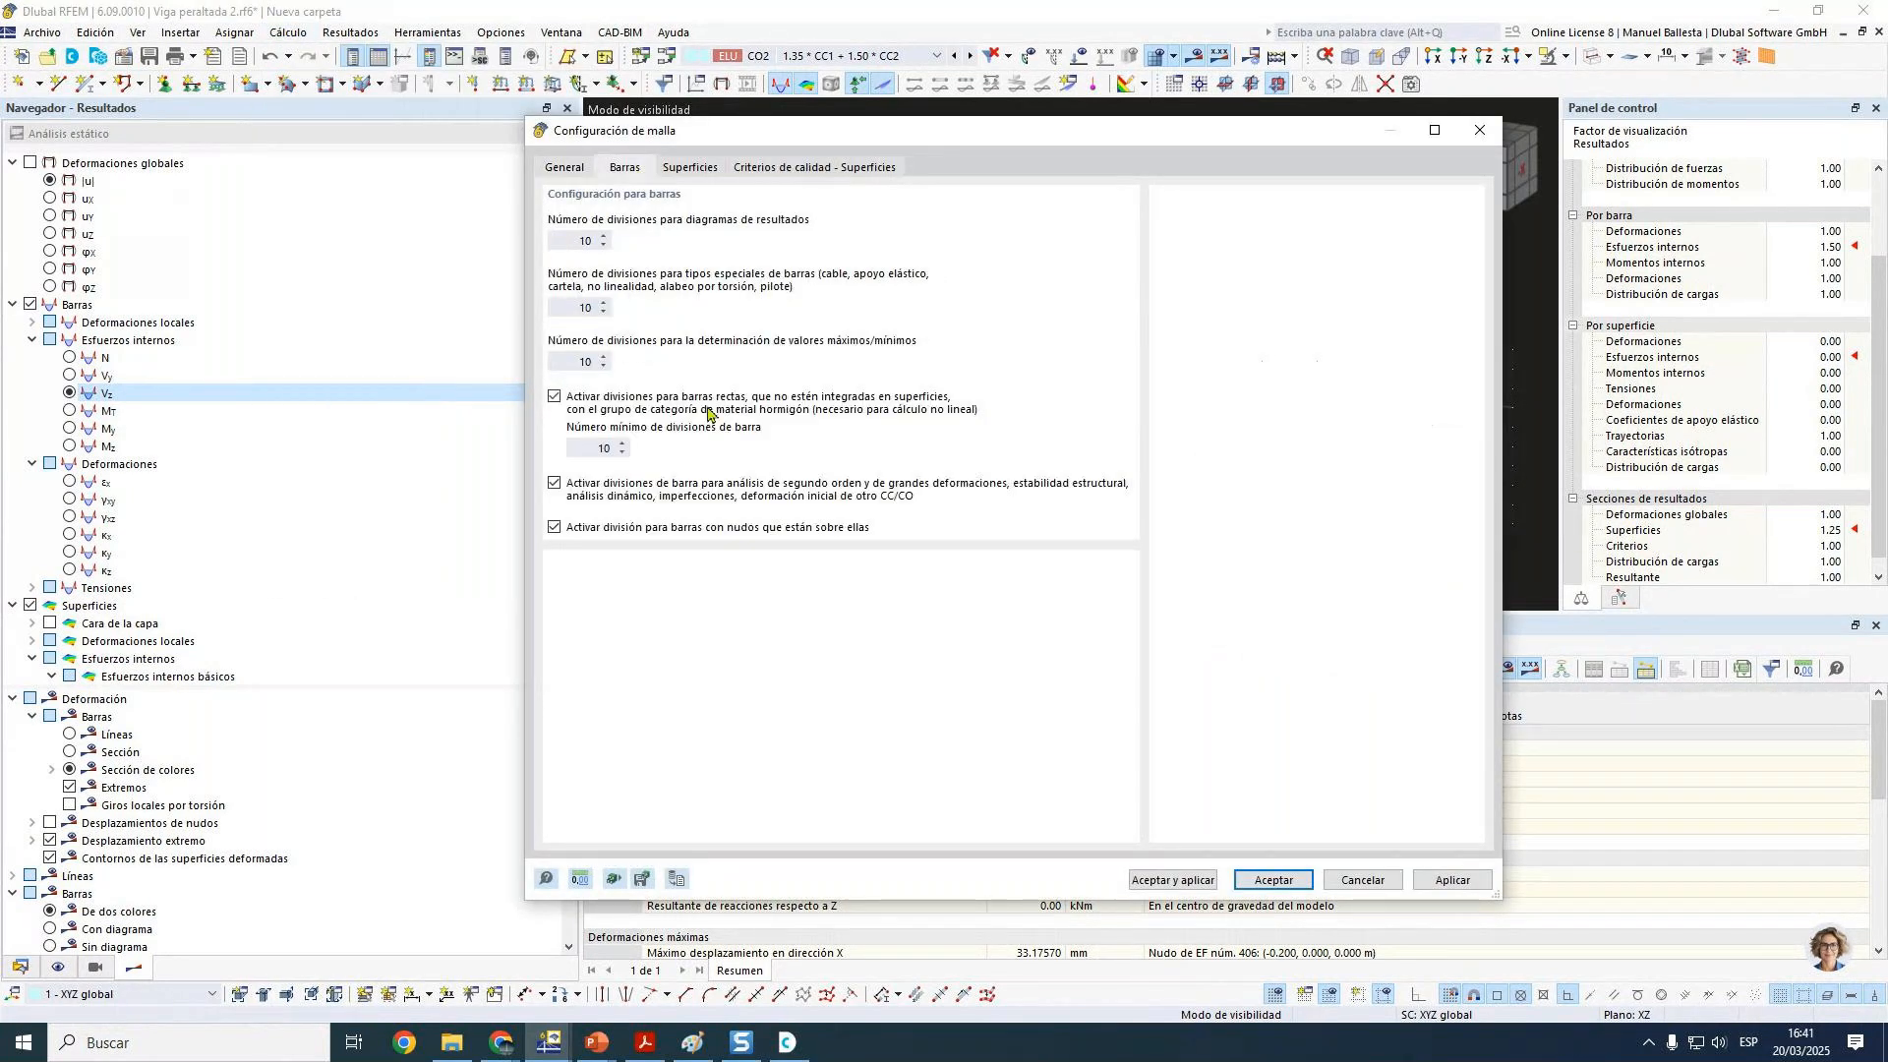
double_click(578, 240)
type("50")
left_click(1179, 882)
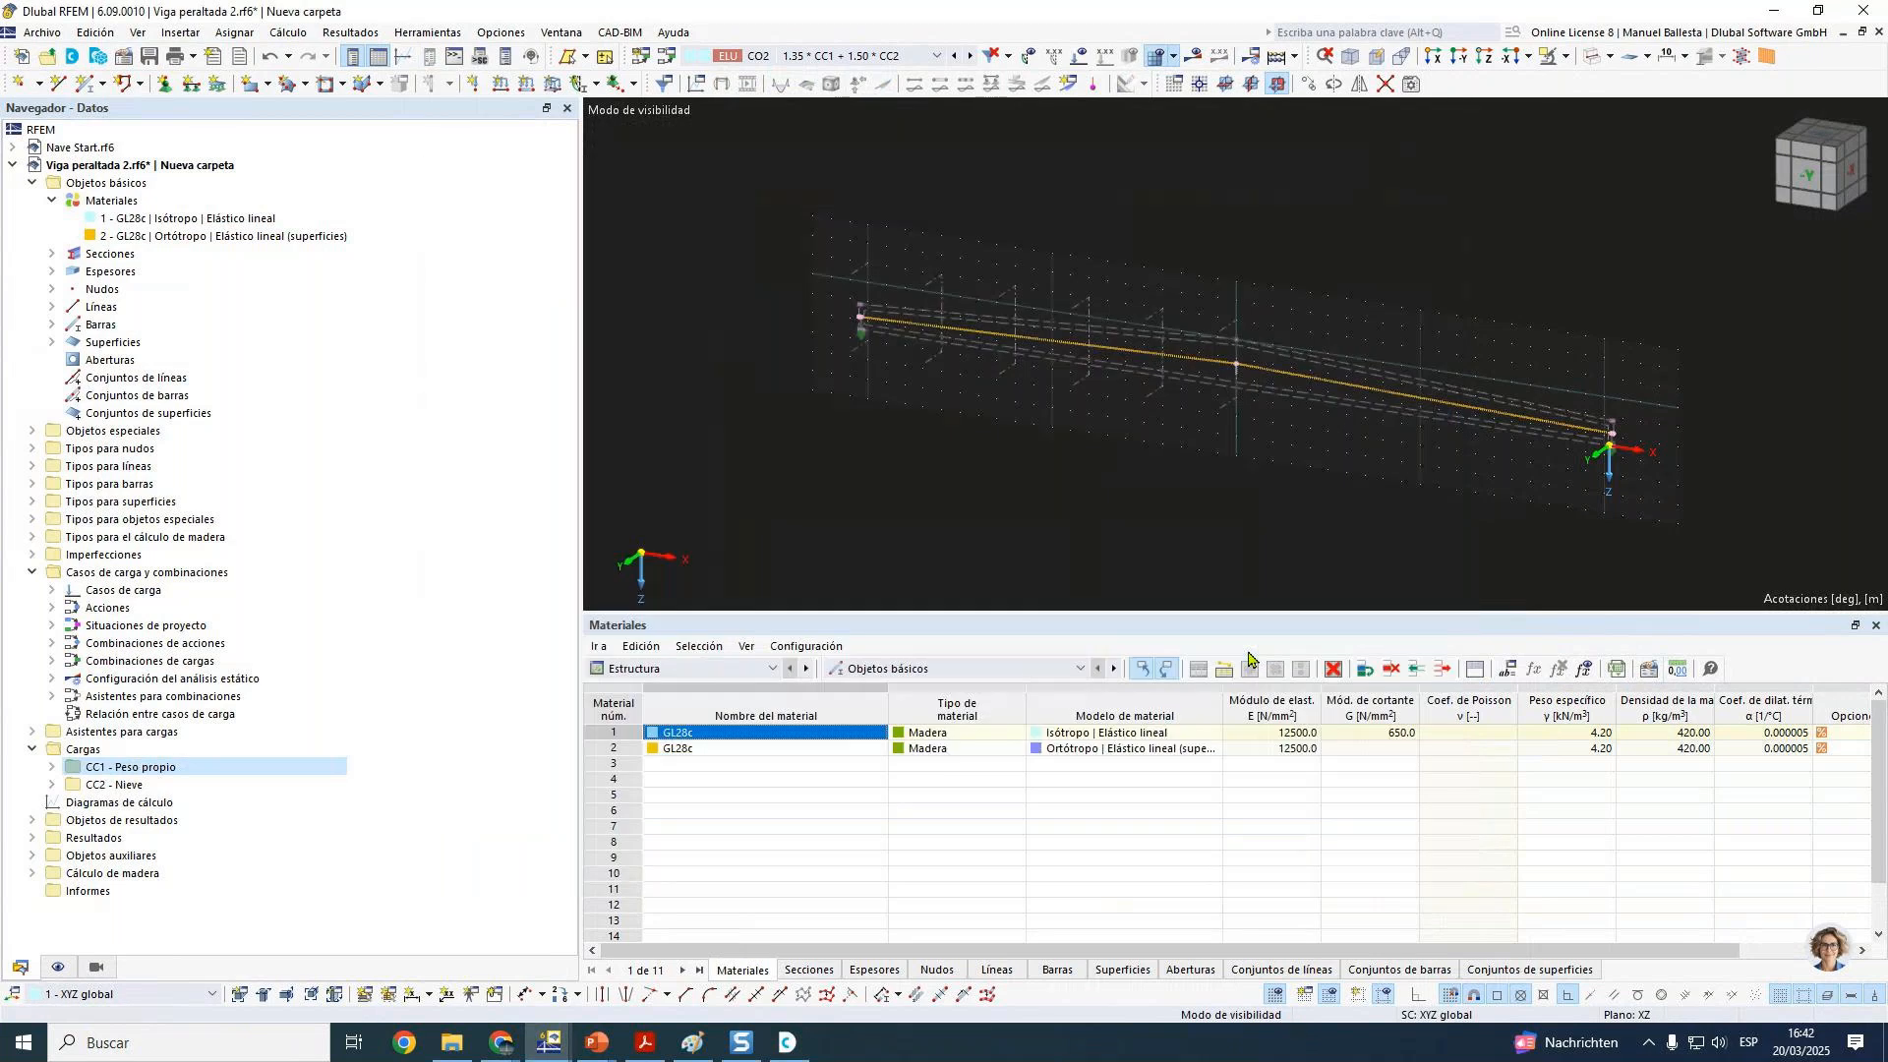
Step: Recalculate load combination CO2 with the new member divisions
scroll(1087, 423, "up", 3)
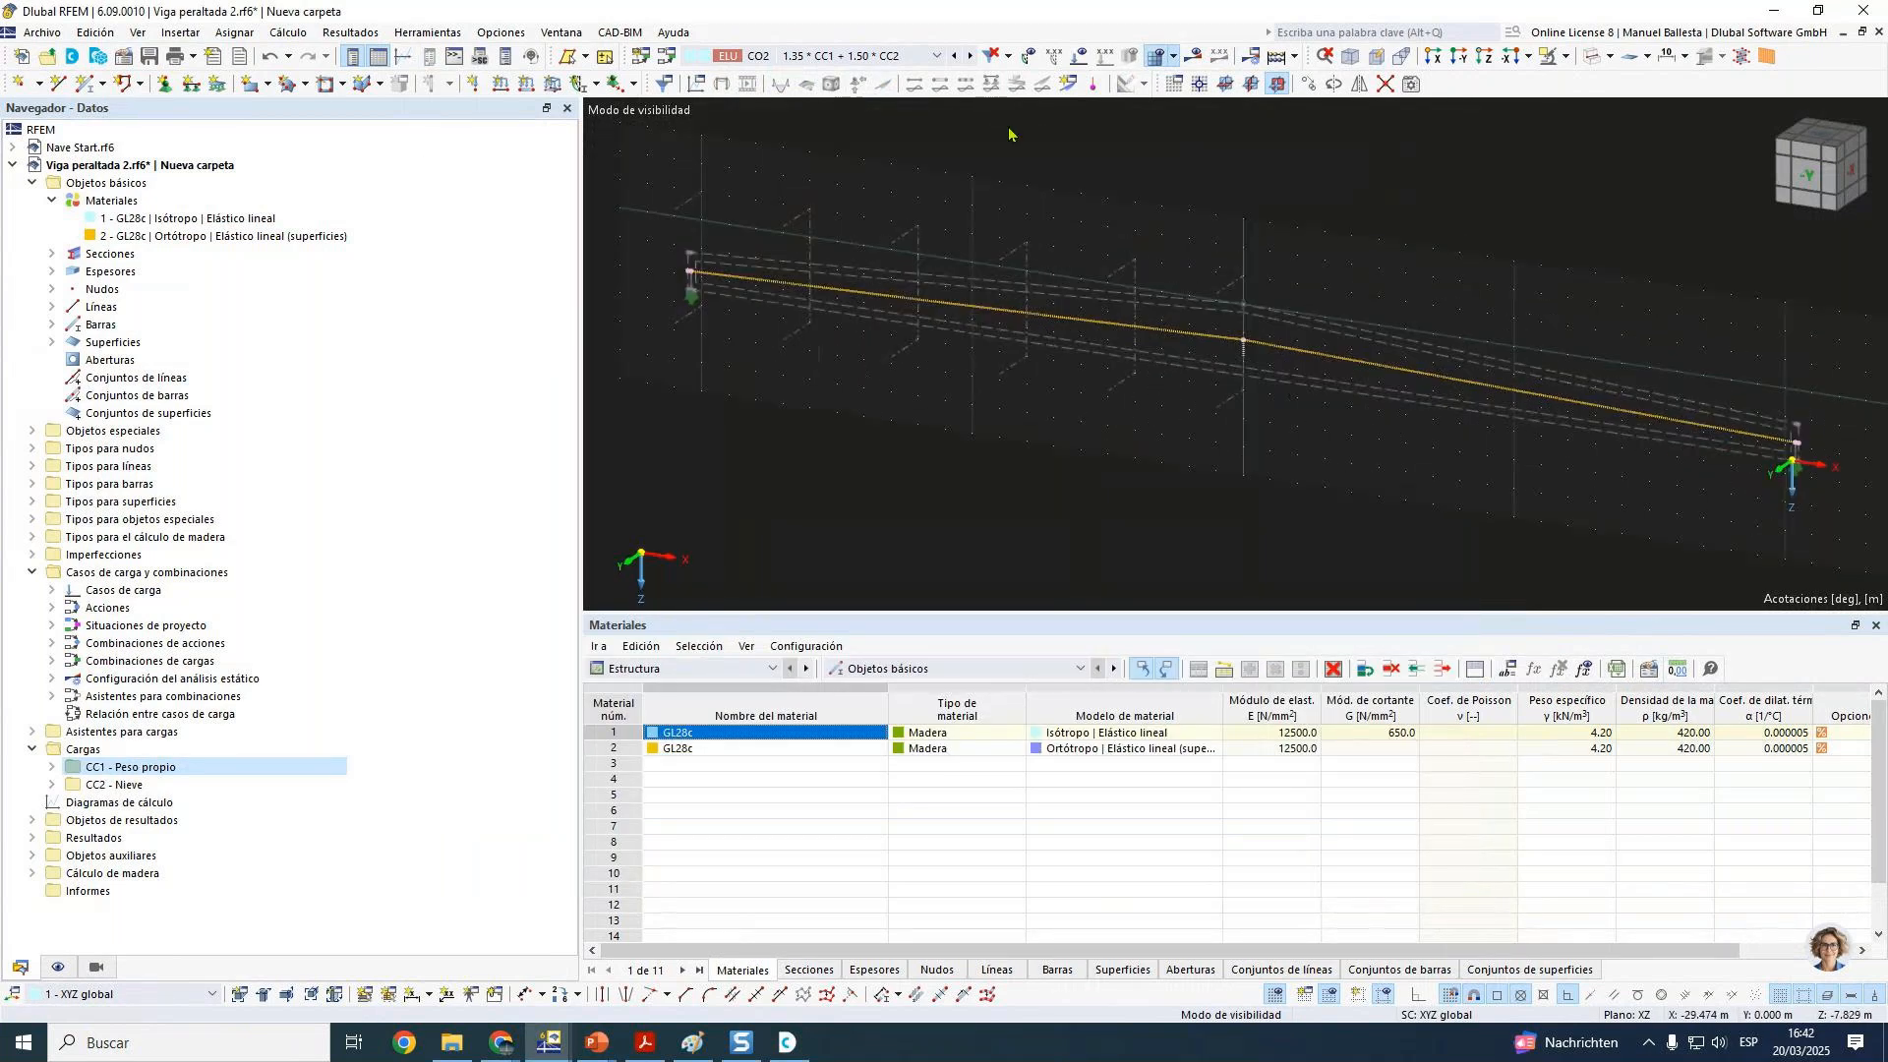
left_click(1194, 55)
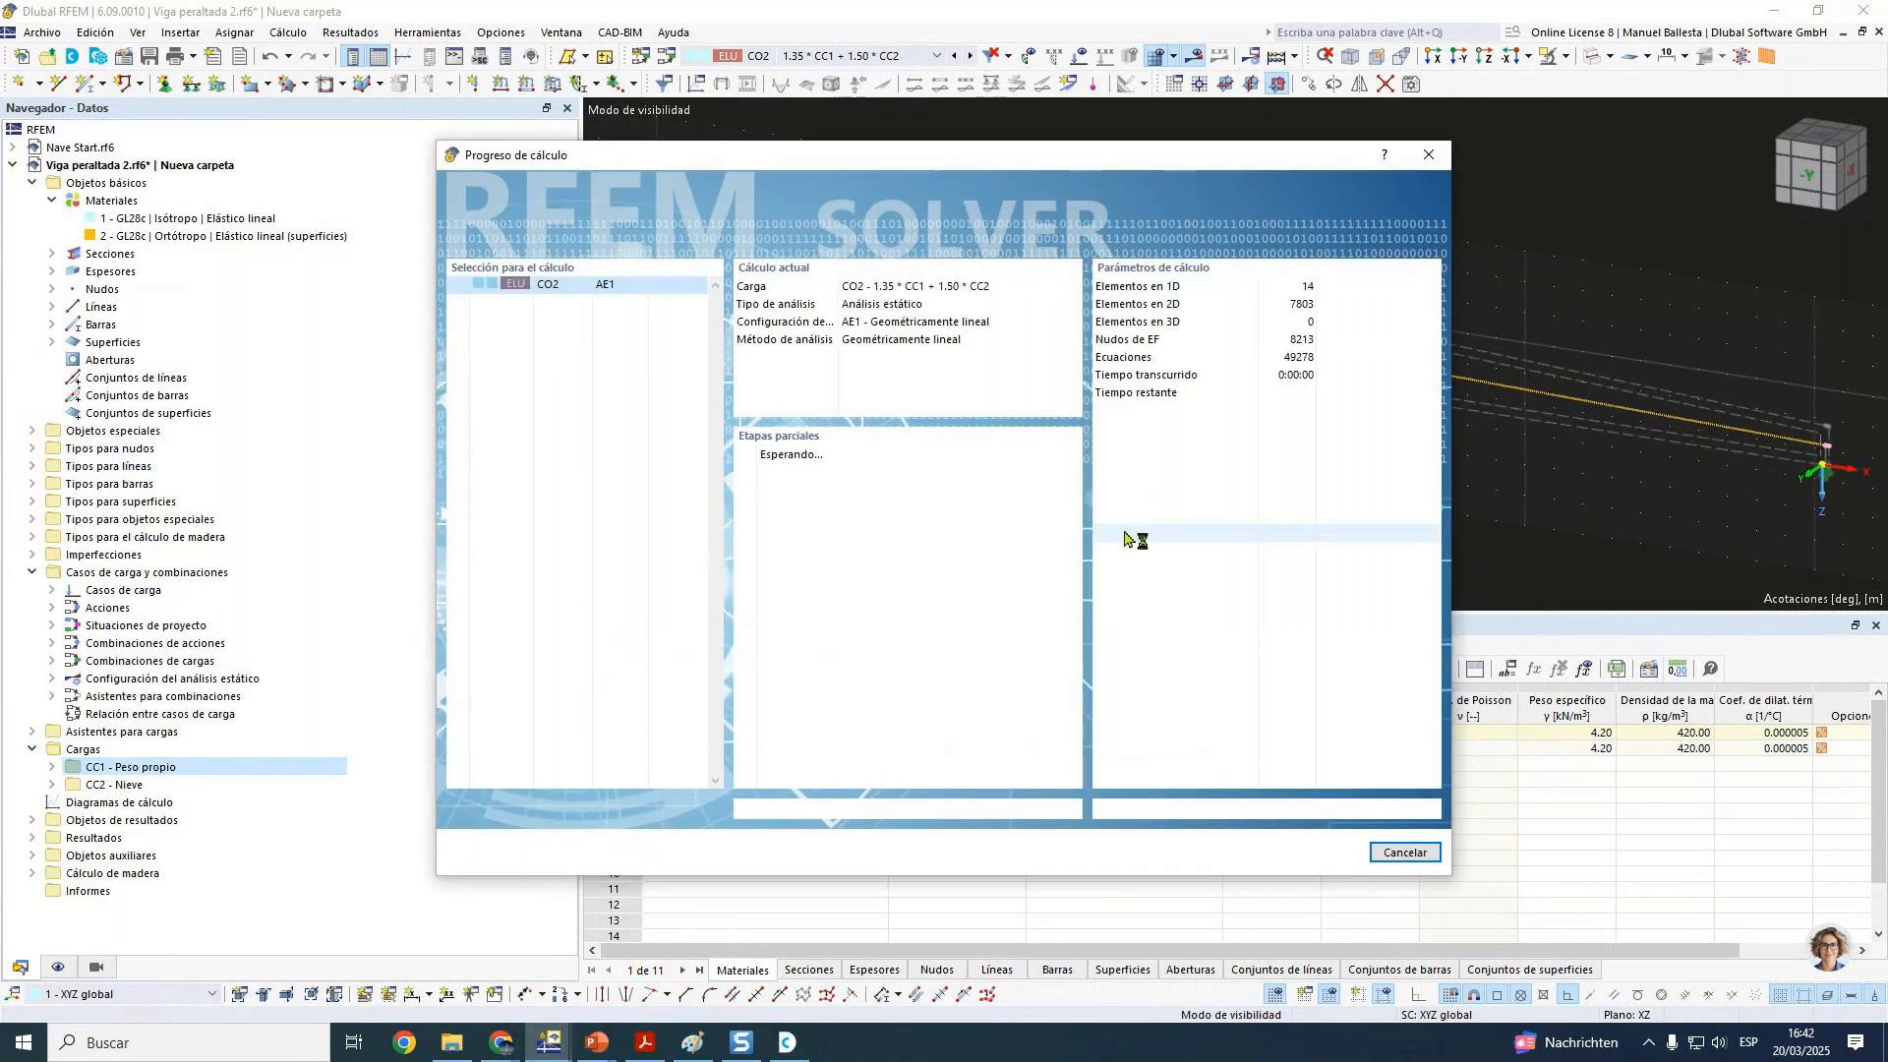
left_click_drag(1220, 163, 1026, 384)
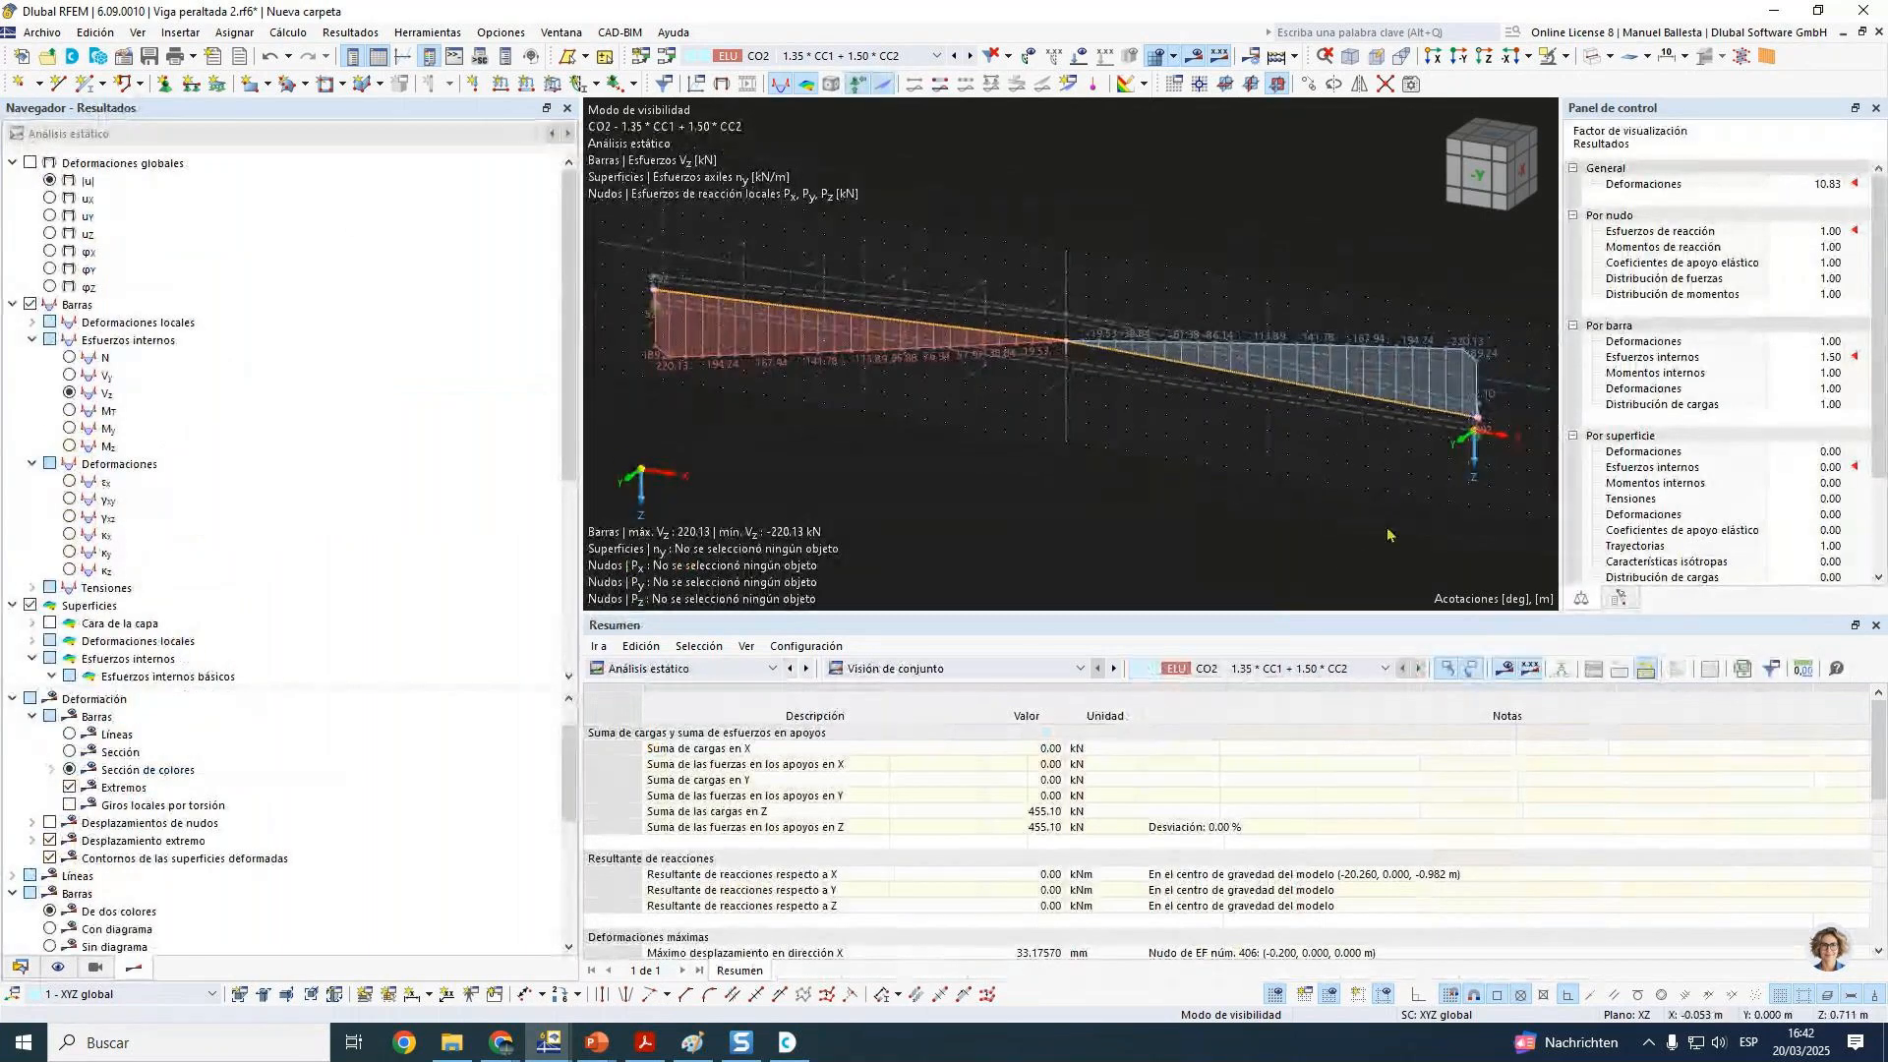
Step: Check the My and Vz diagrams of the result beam, inspecting the shear force near the ridge
middle_click_drag(1387, 534, 1297, 544, "ctrl")
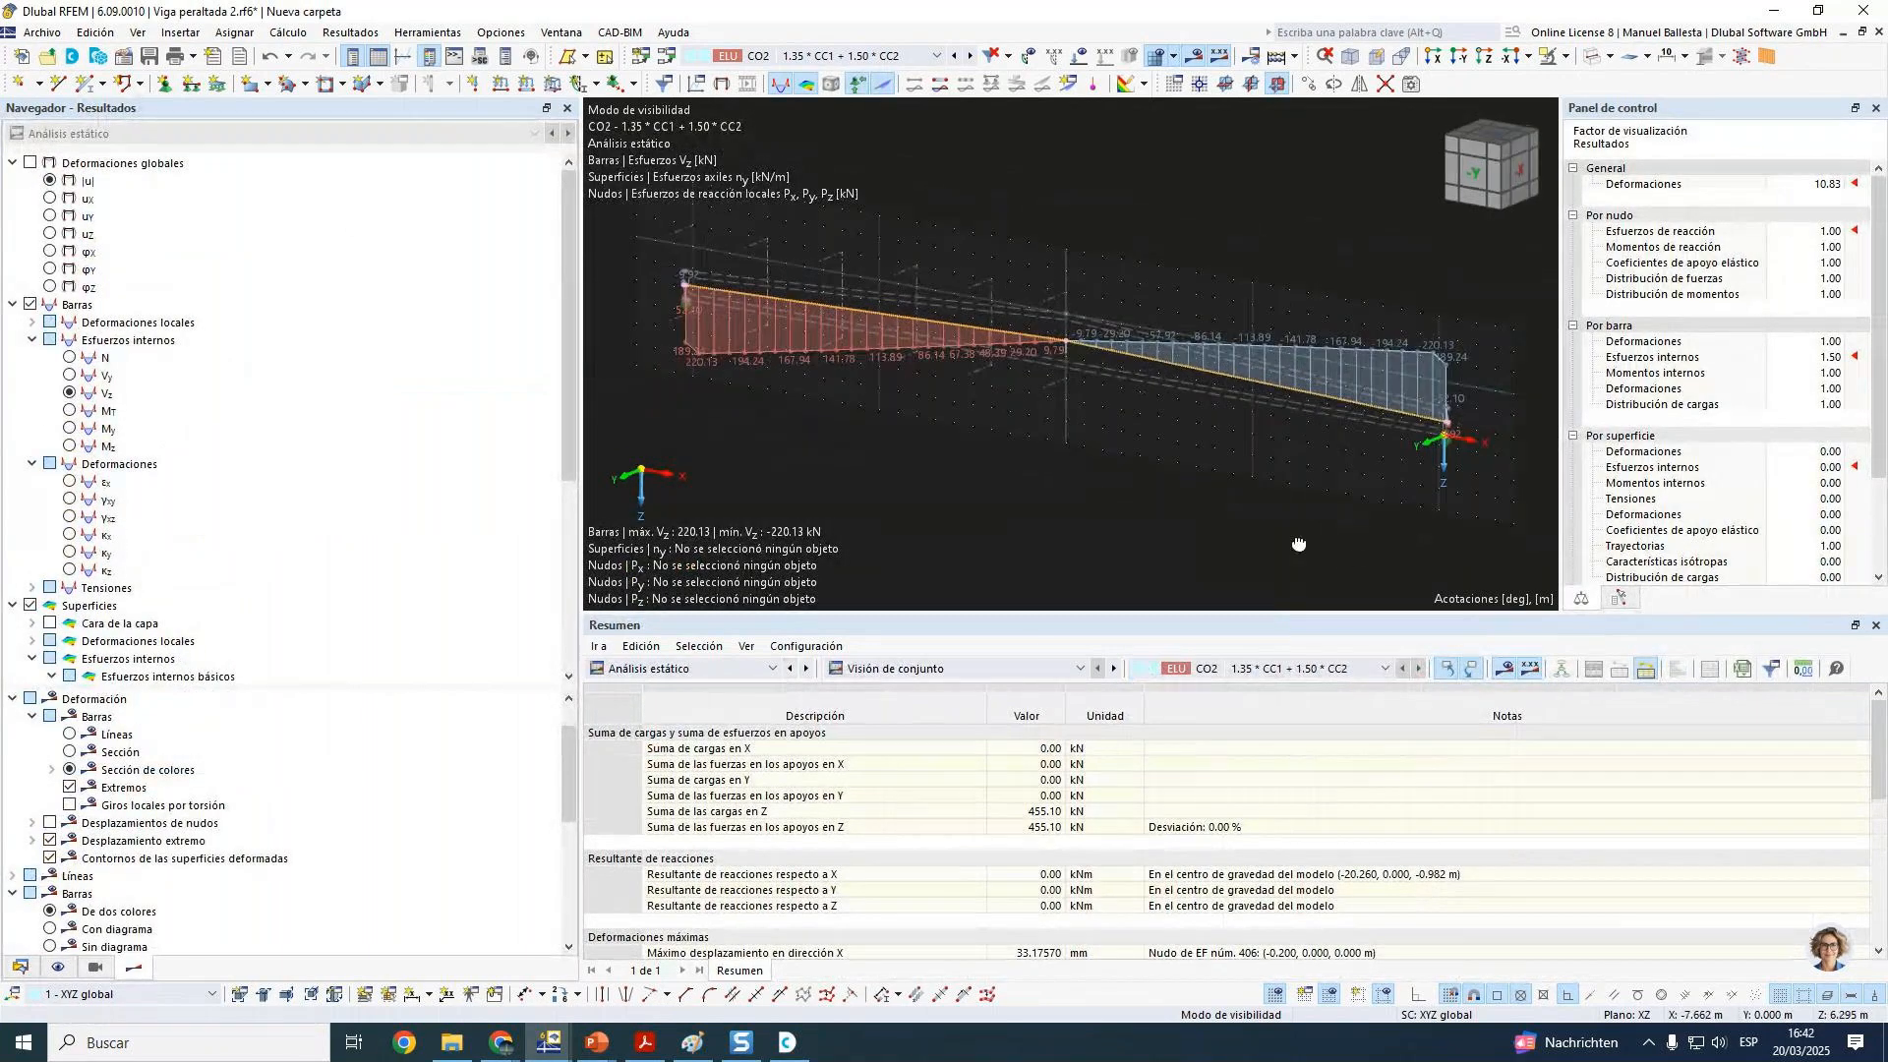
left_click(69, 429)
left_click(69, 392)
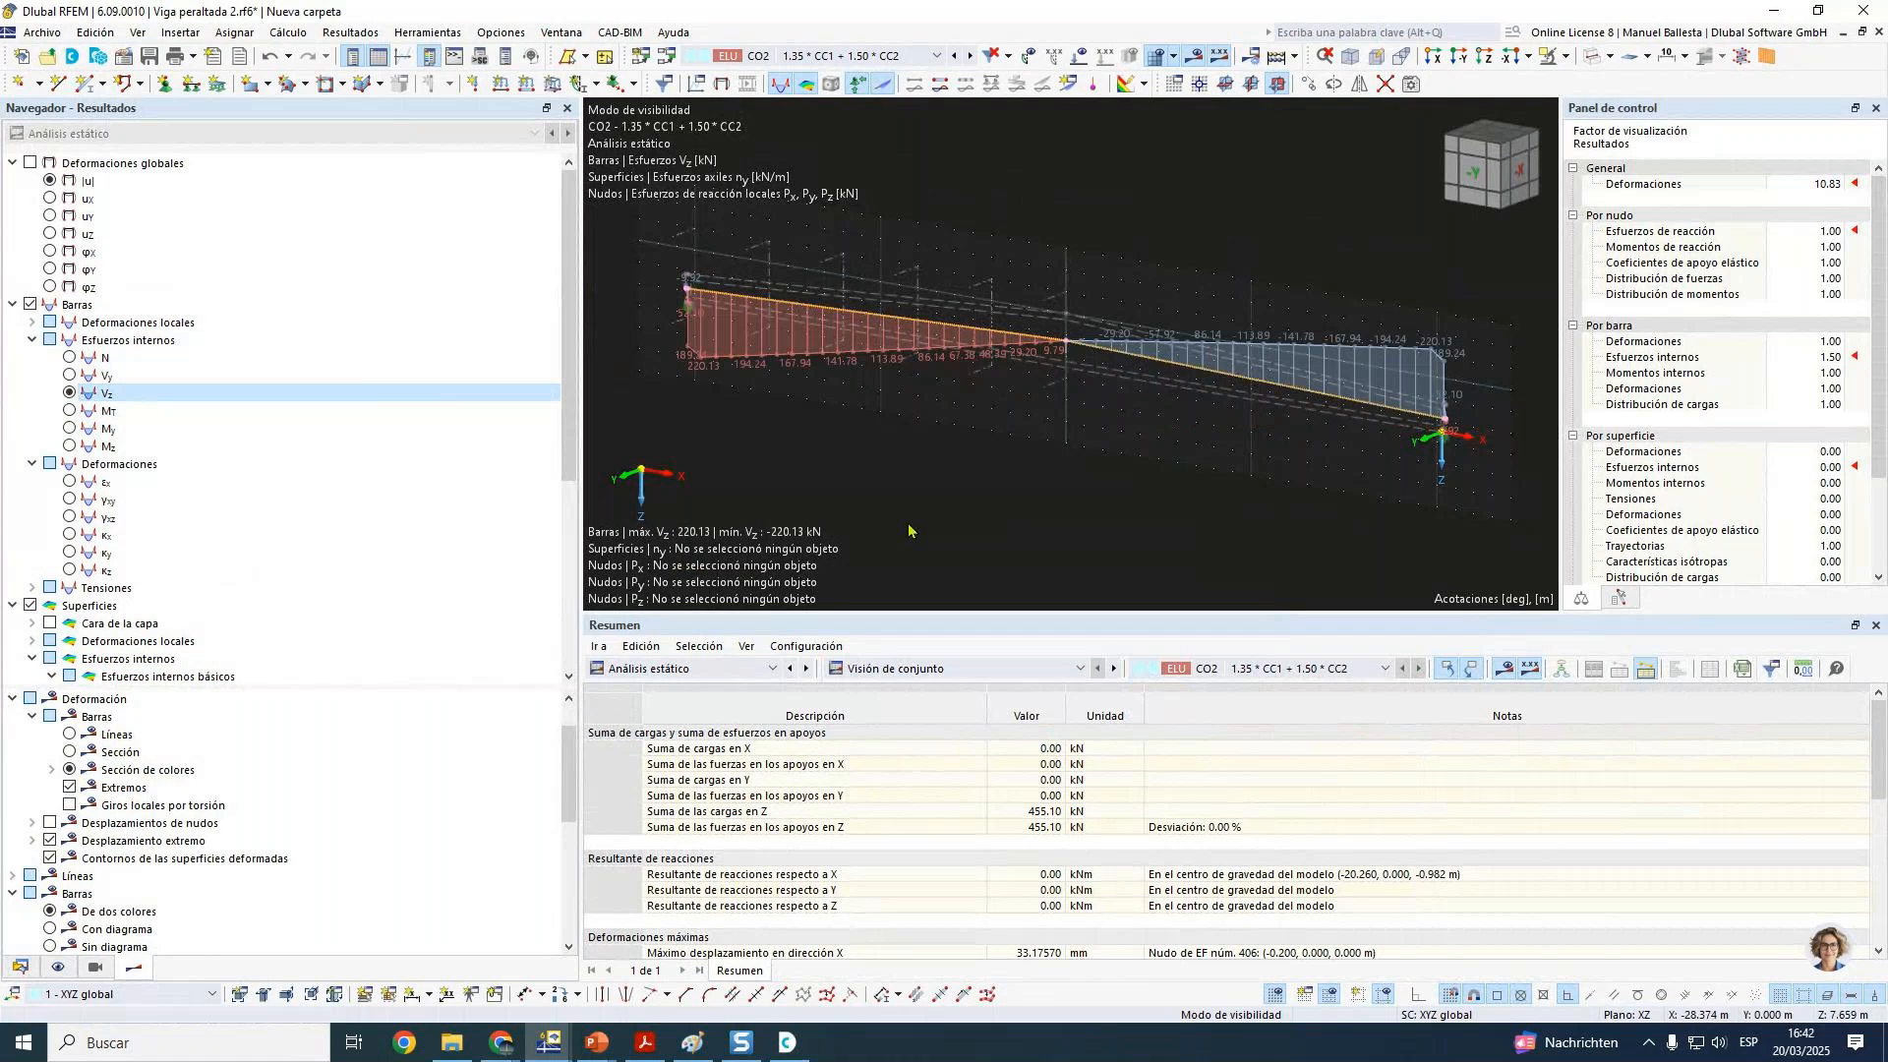
scroll(1111, 391, "up", 3)
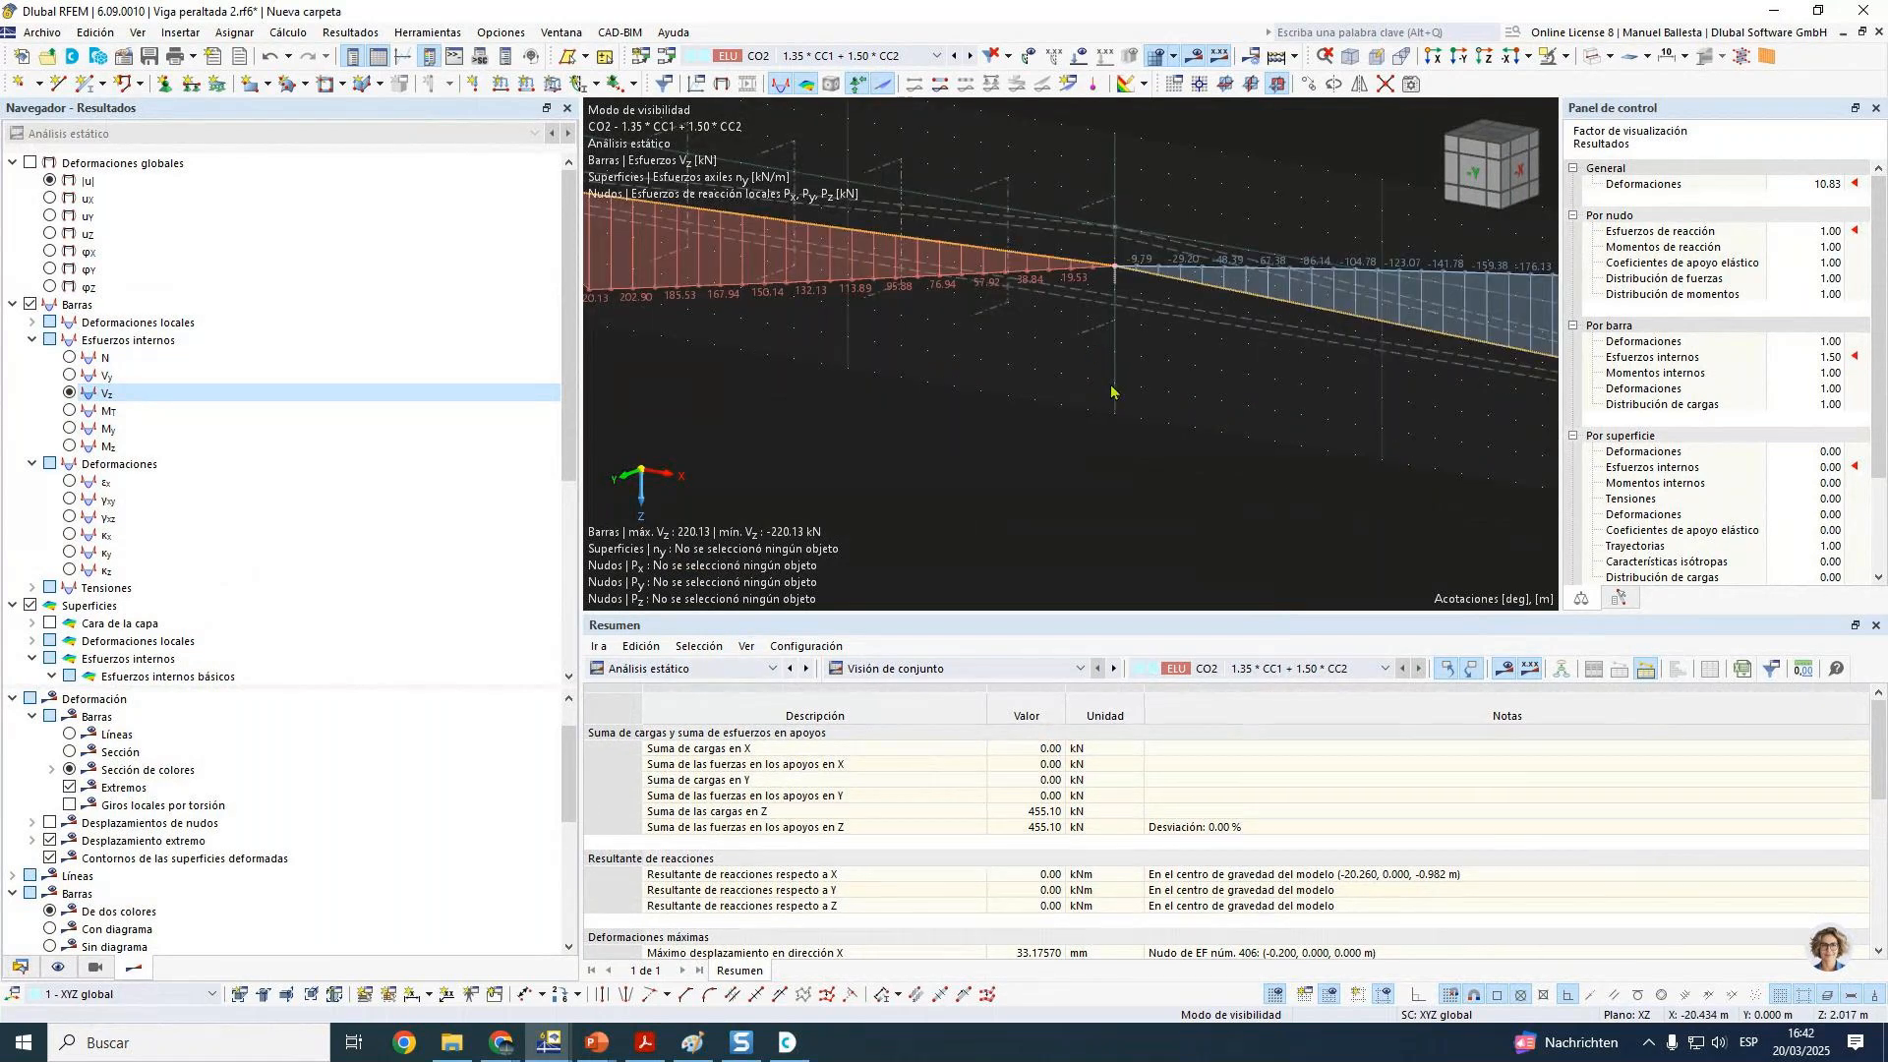
middle_click_drag(1111, 386, 1123, 426)
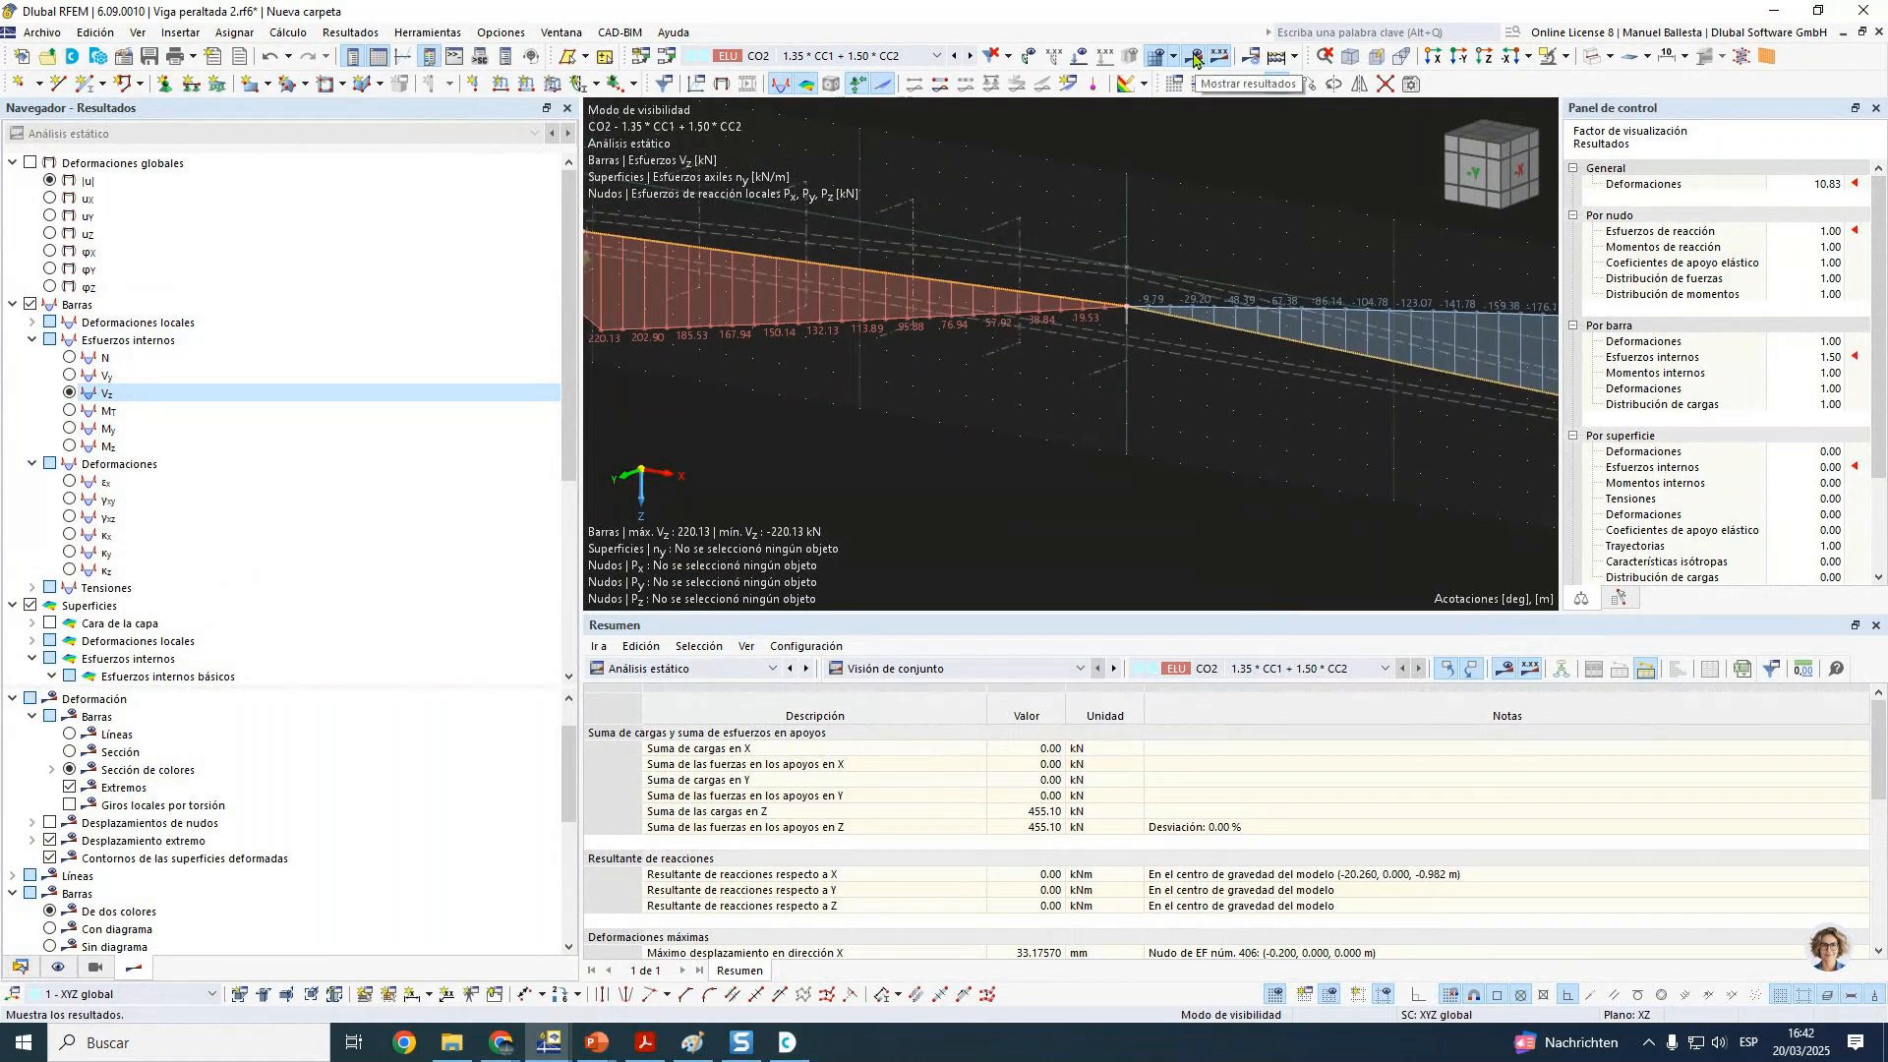
Step: Show the timber design input data in the table and restore the visibility of the full model
left_click(706, 669)
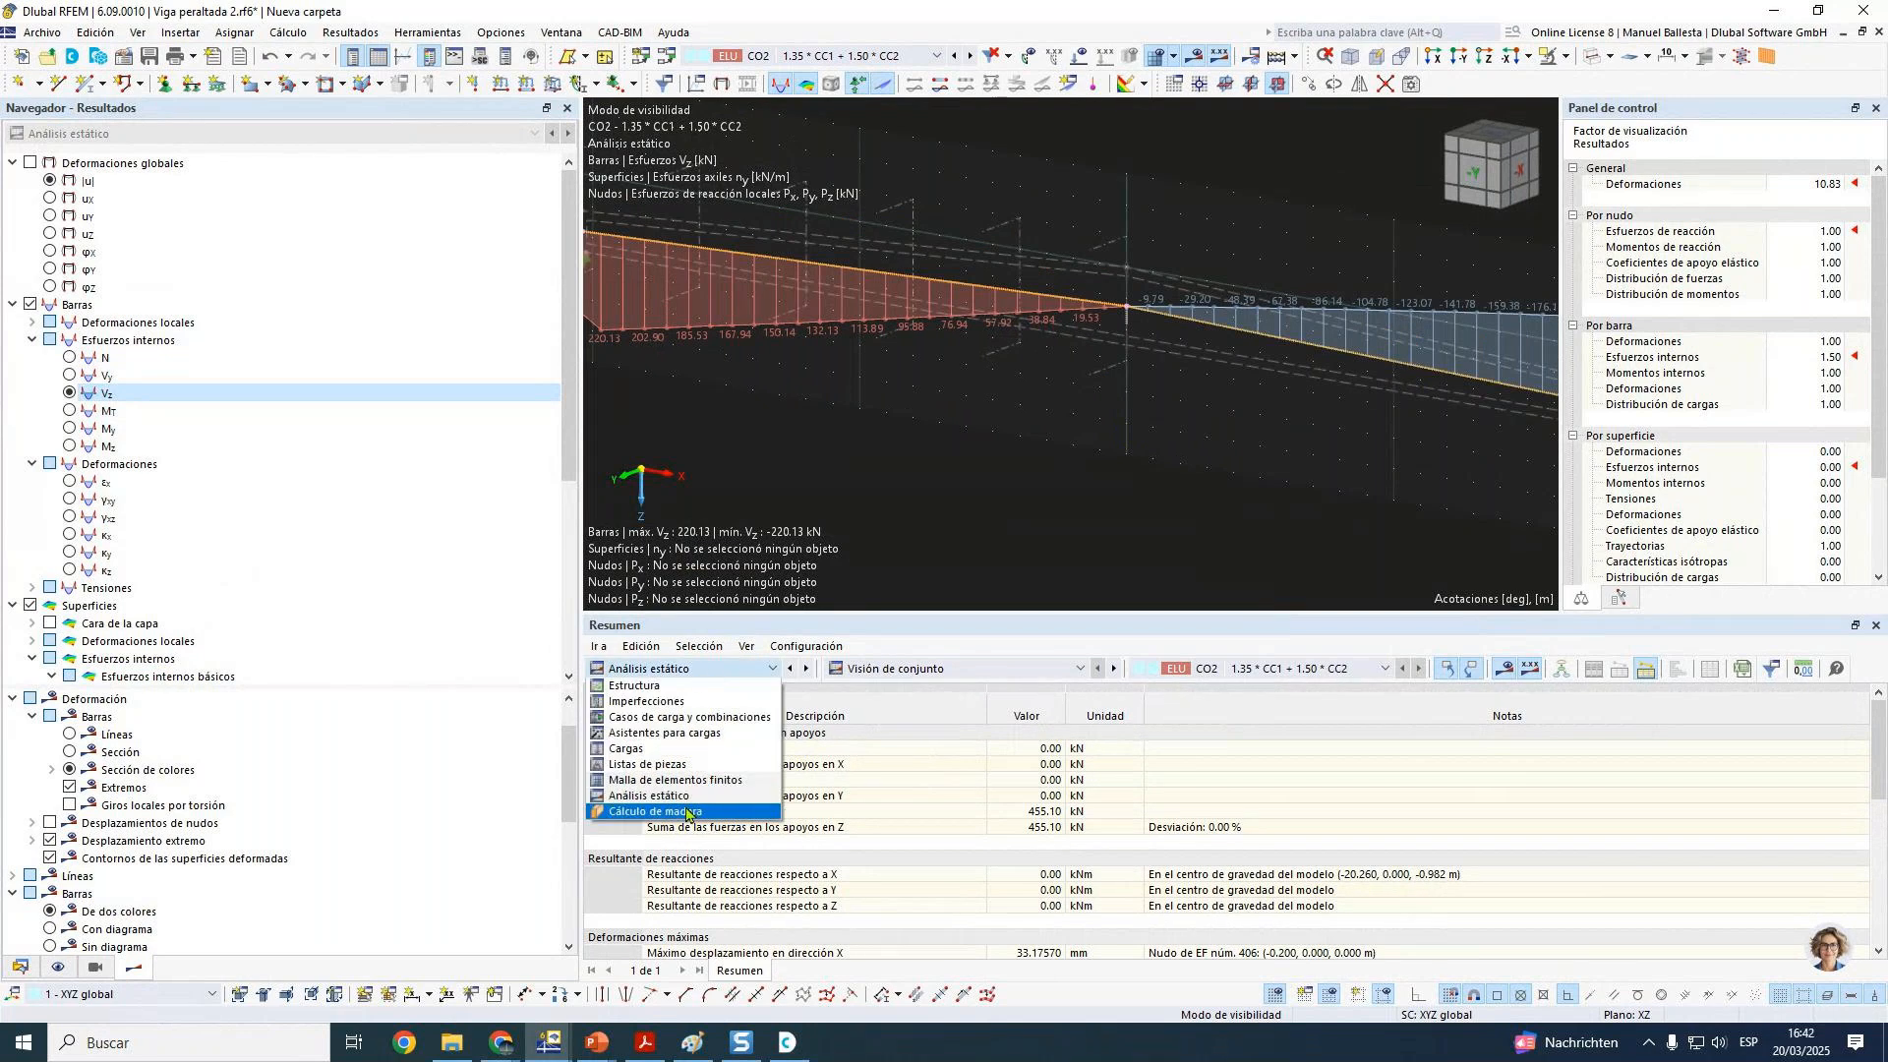
left_click(686, 812)
left_click(1567, 57)
left_click(1591, 225)
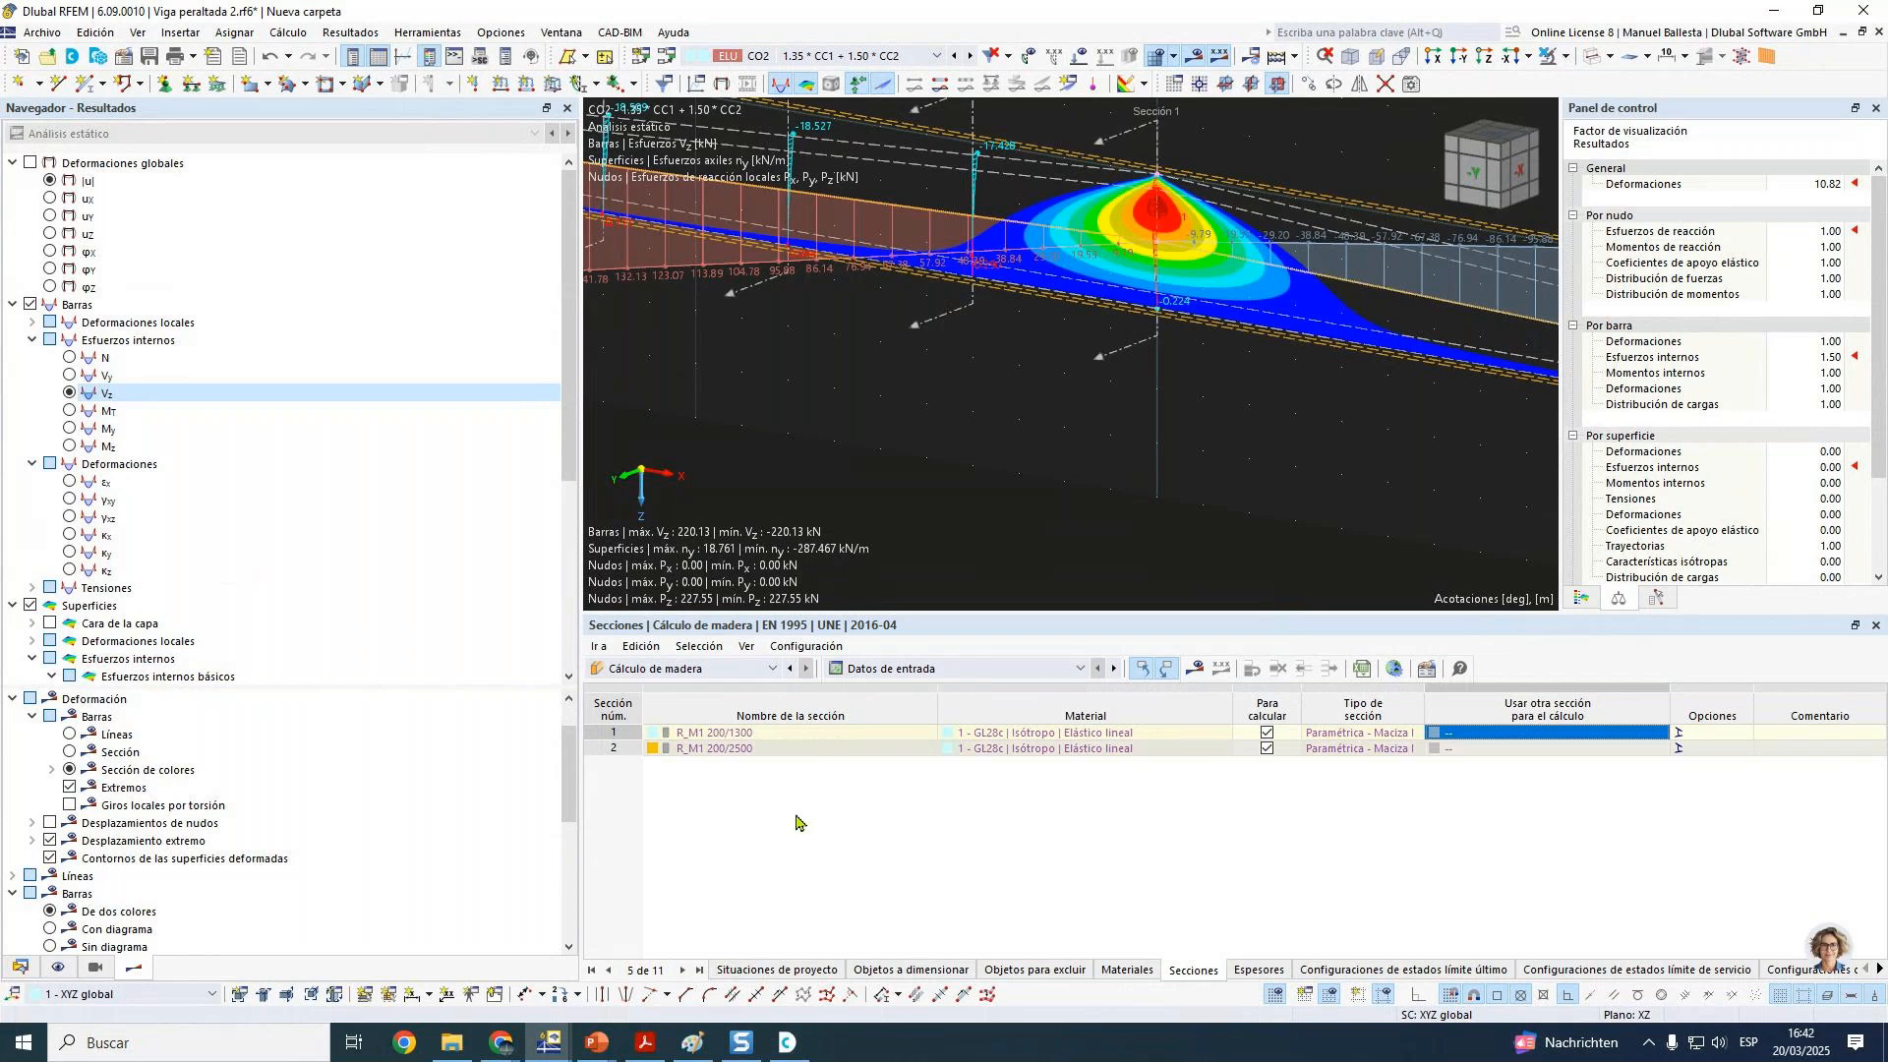
Step: Exclude the ELS characteristic-integrity, ELS quasi-permanent and accidental fire design situations from the timber design, leaving only ELU SP1
left_click(776, 969)
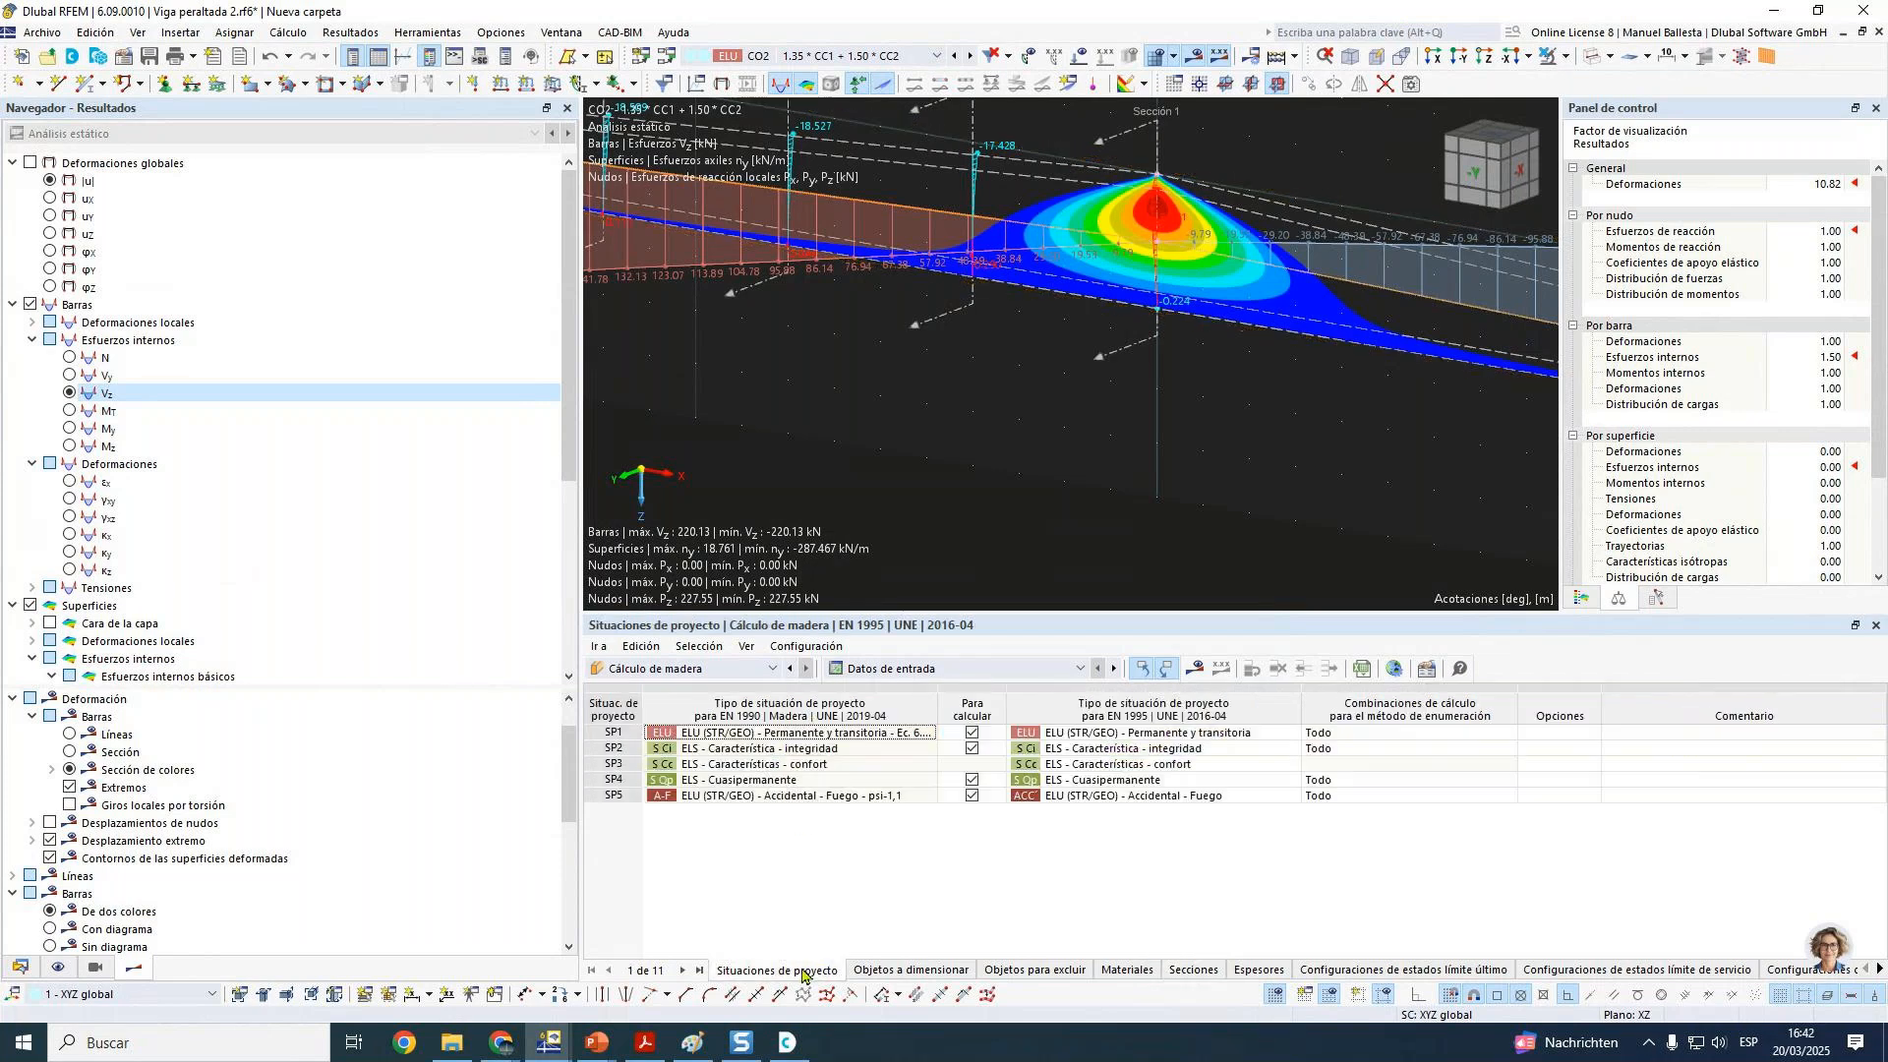
left_click(972, 795)
left_click(971, 780)
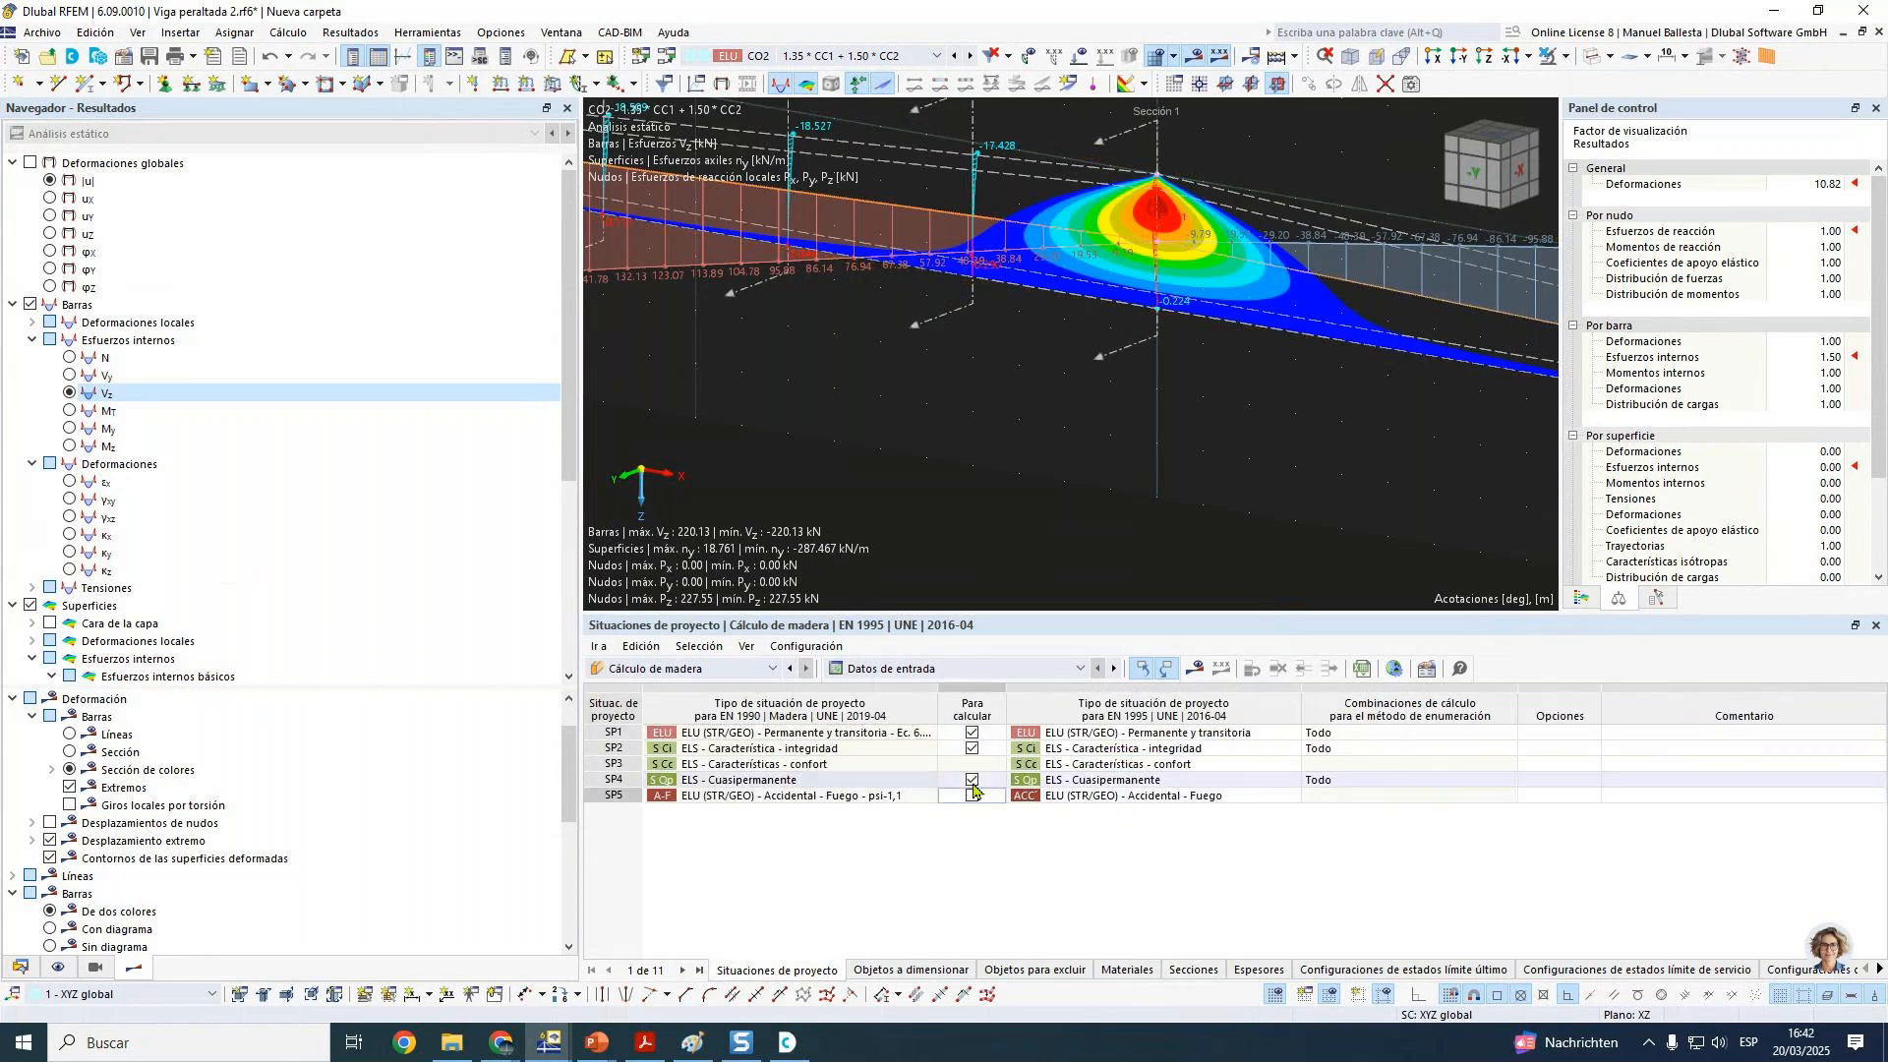
left_click(972, 749)
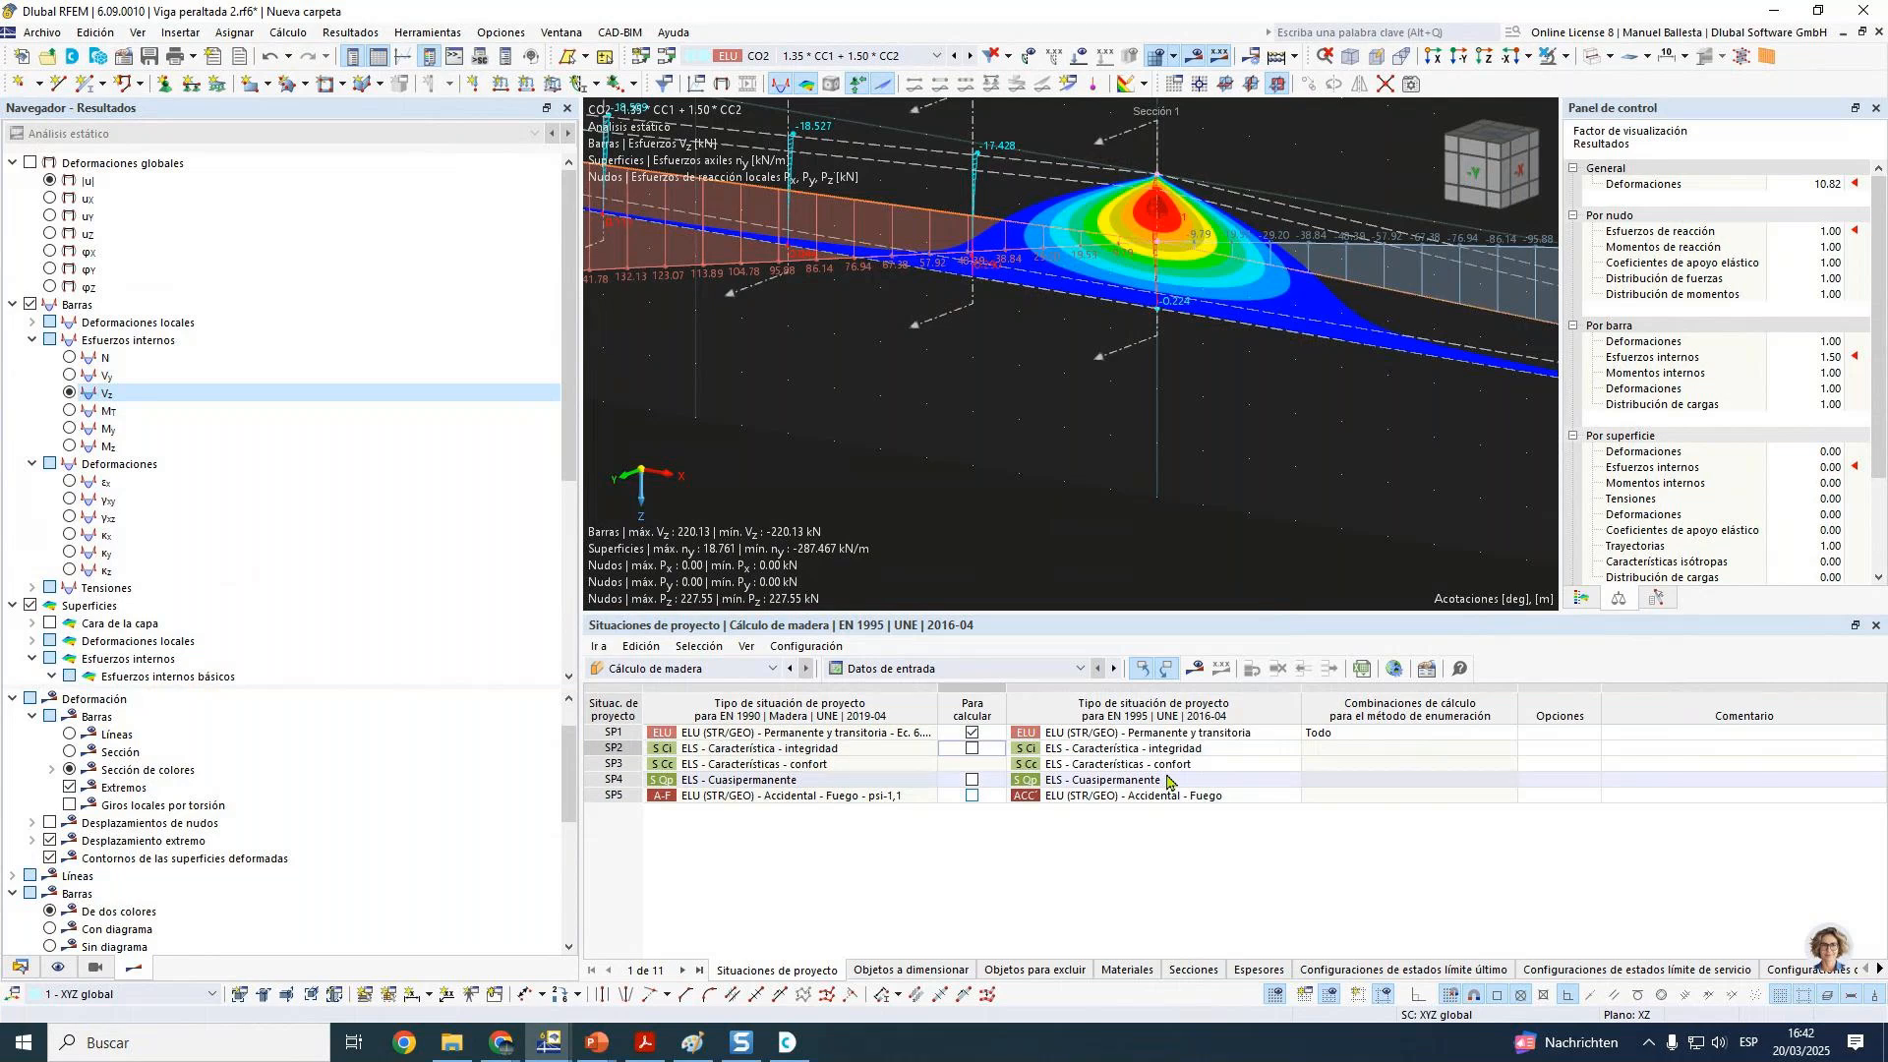
scroll(1223, 488, "down", 2)
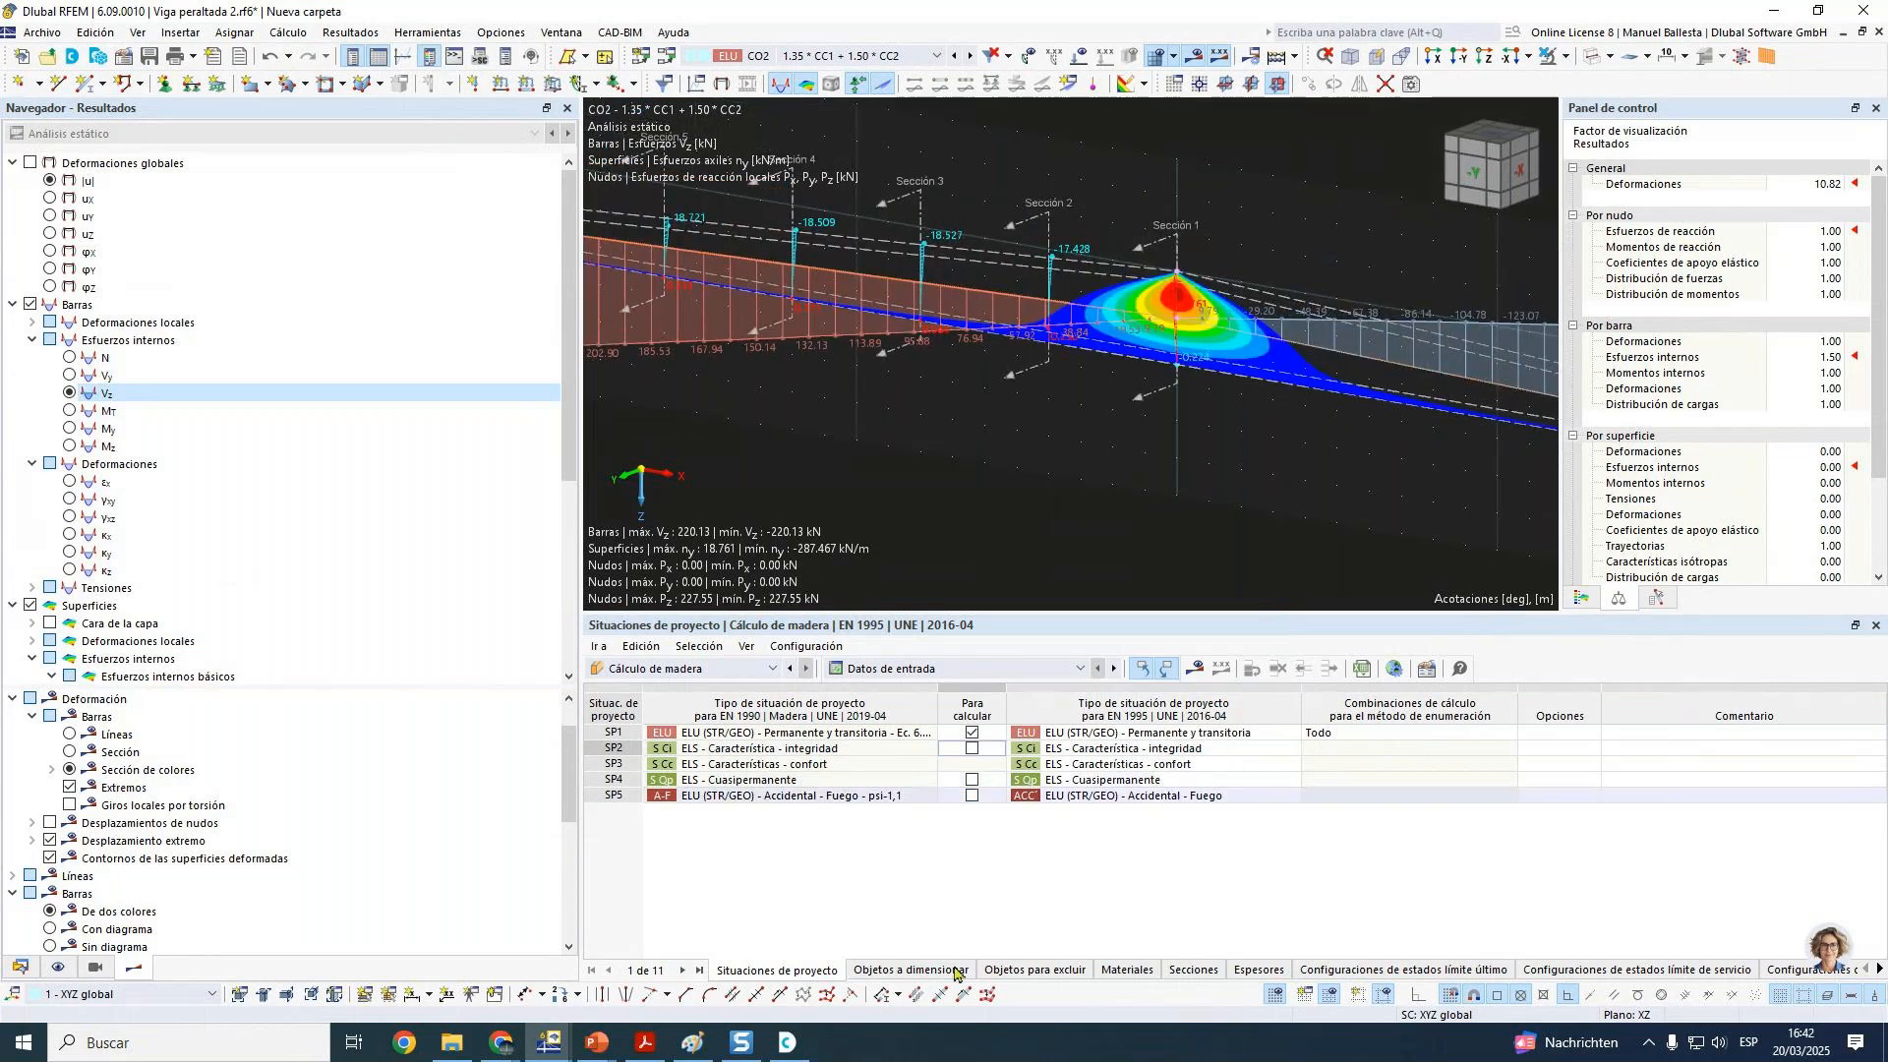
Step: Exclude members from the objects to design, keeping only surfaces
left_click(911, 970)
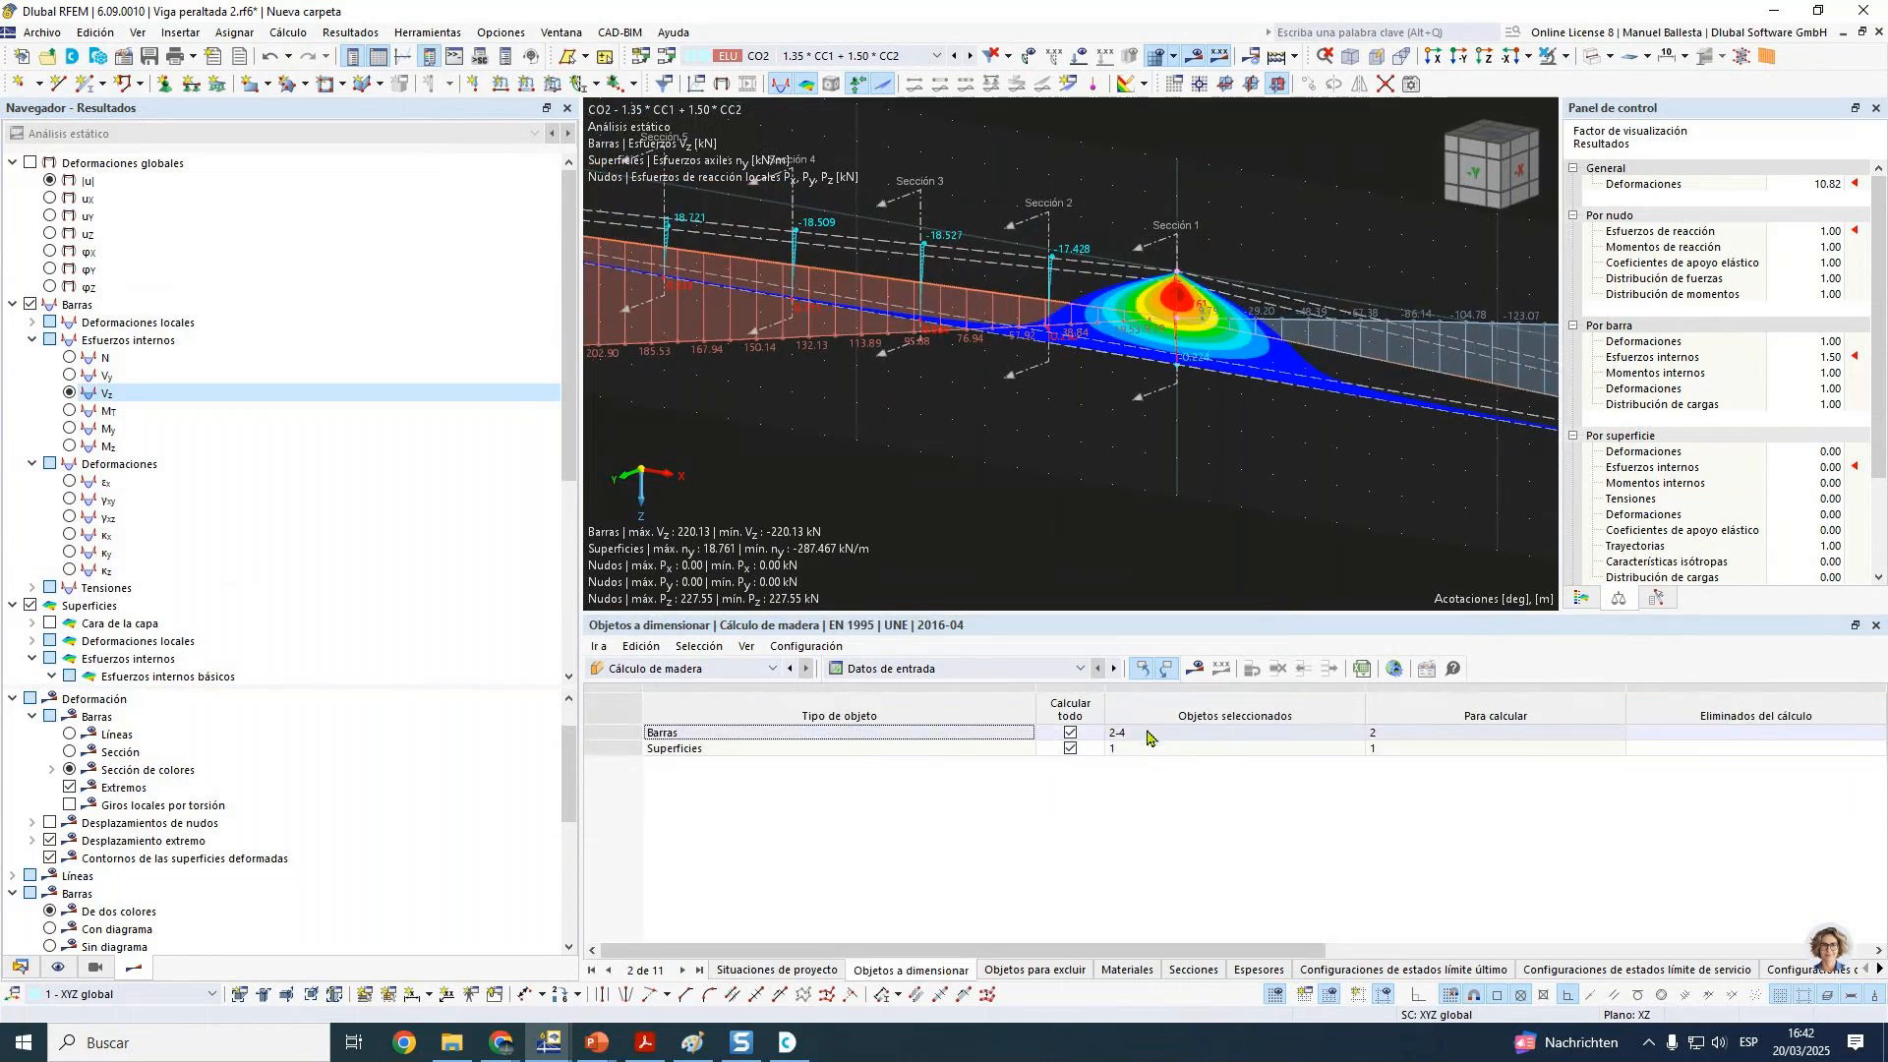
left_click(1070, 735)
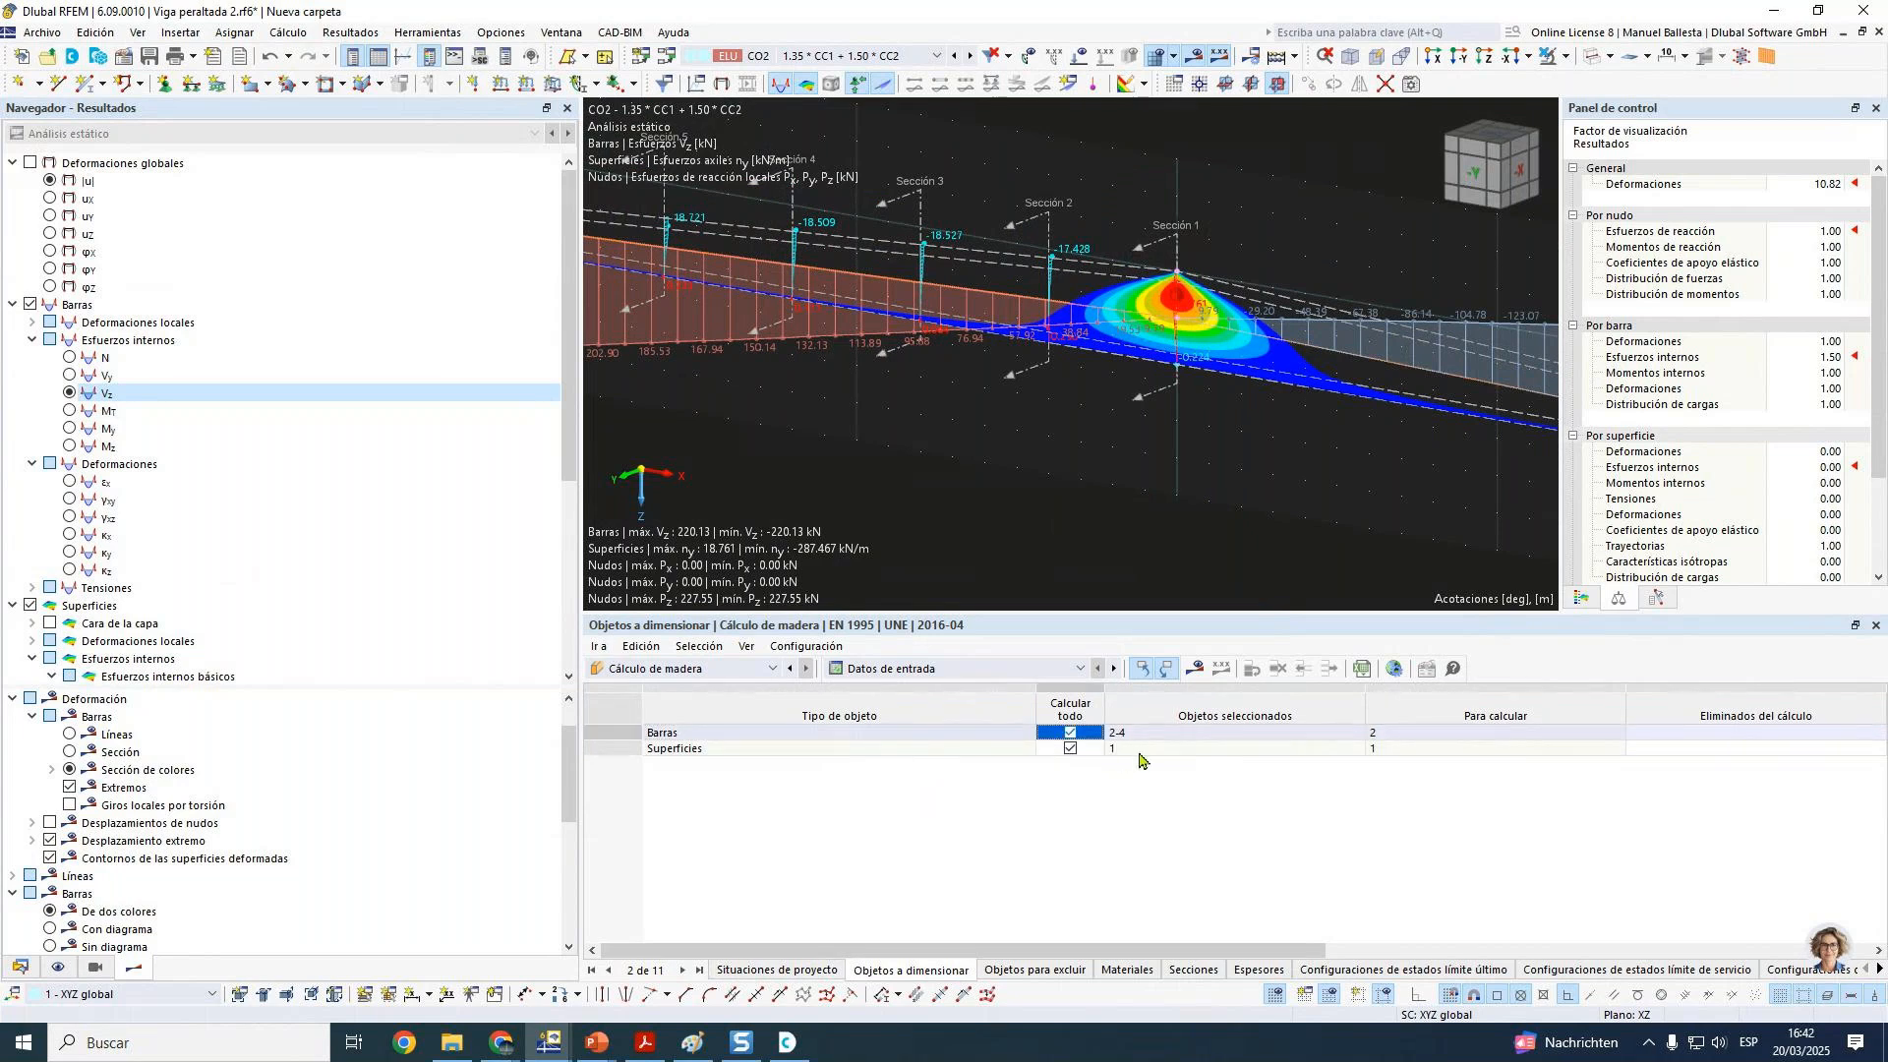
left_click(1070, 732)
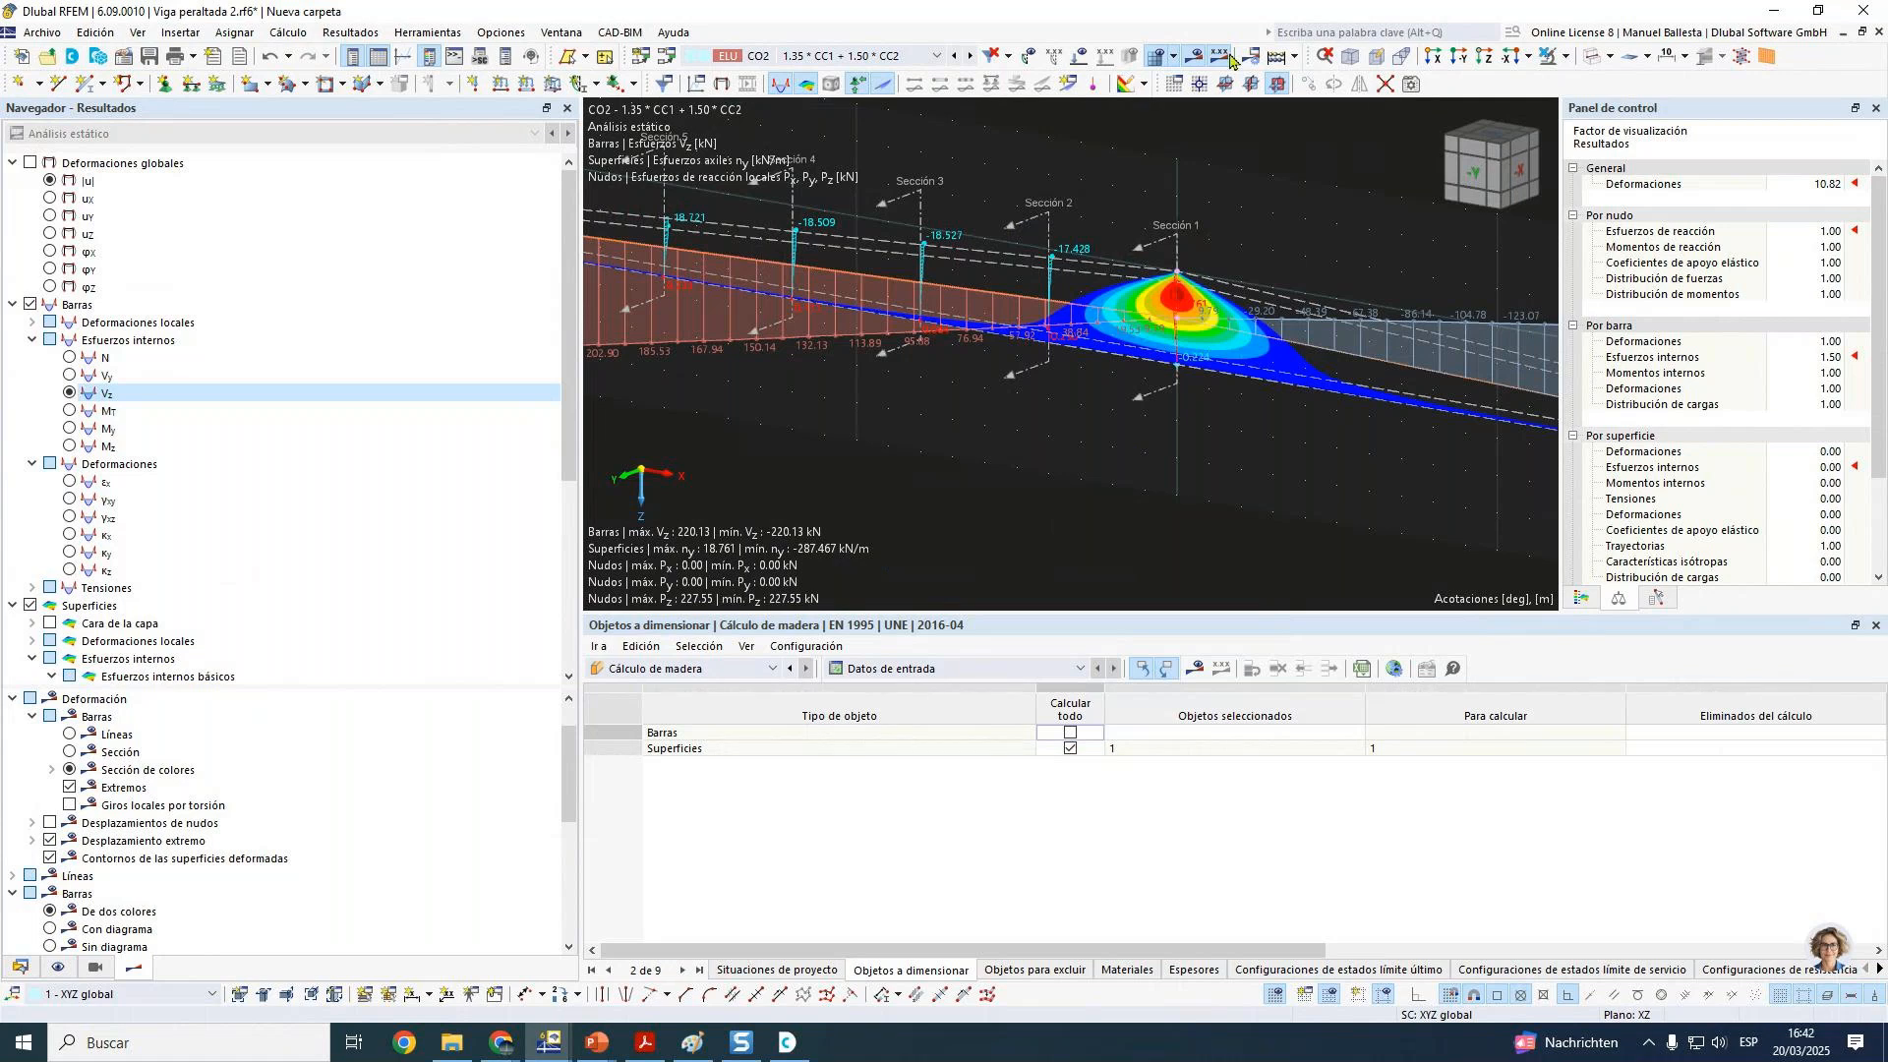
Step: Hide the result section values and the result objects in the model view
left_click(883, 84)
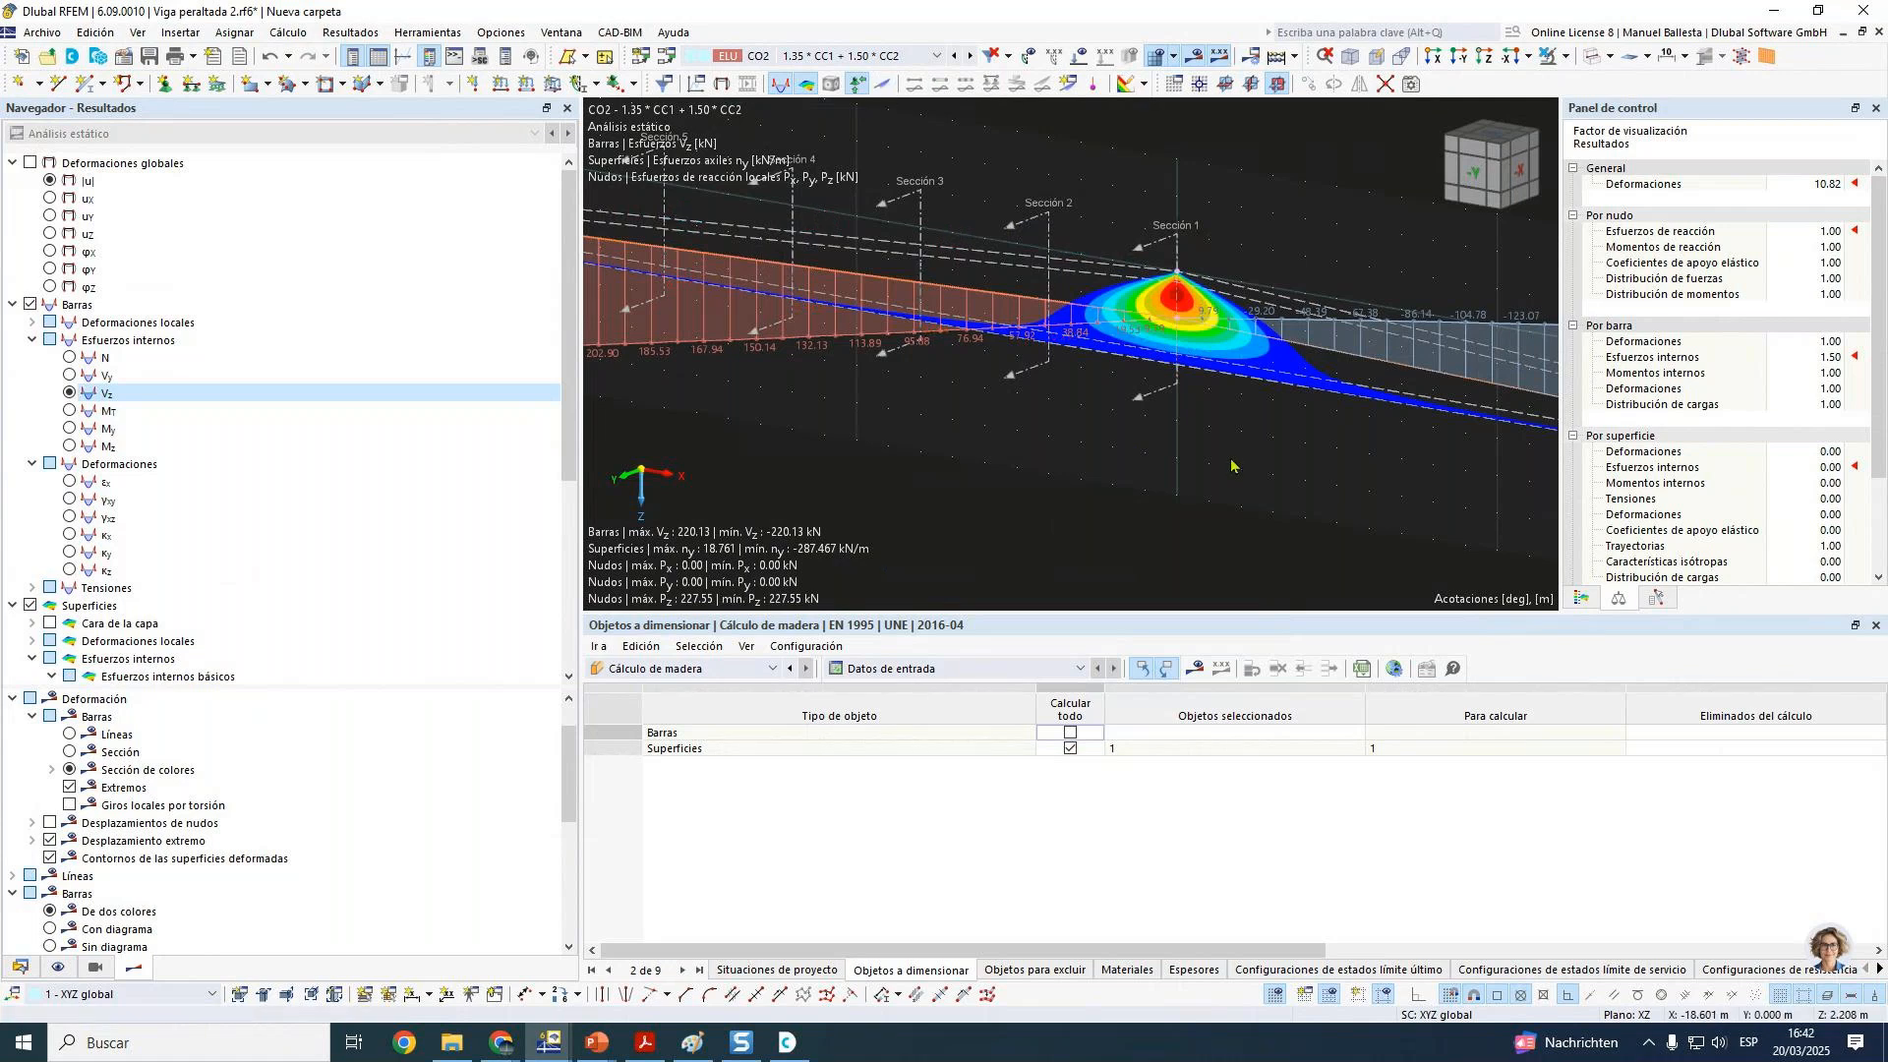
right_click(1033, 371)
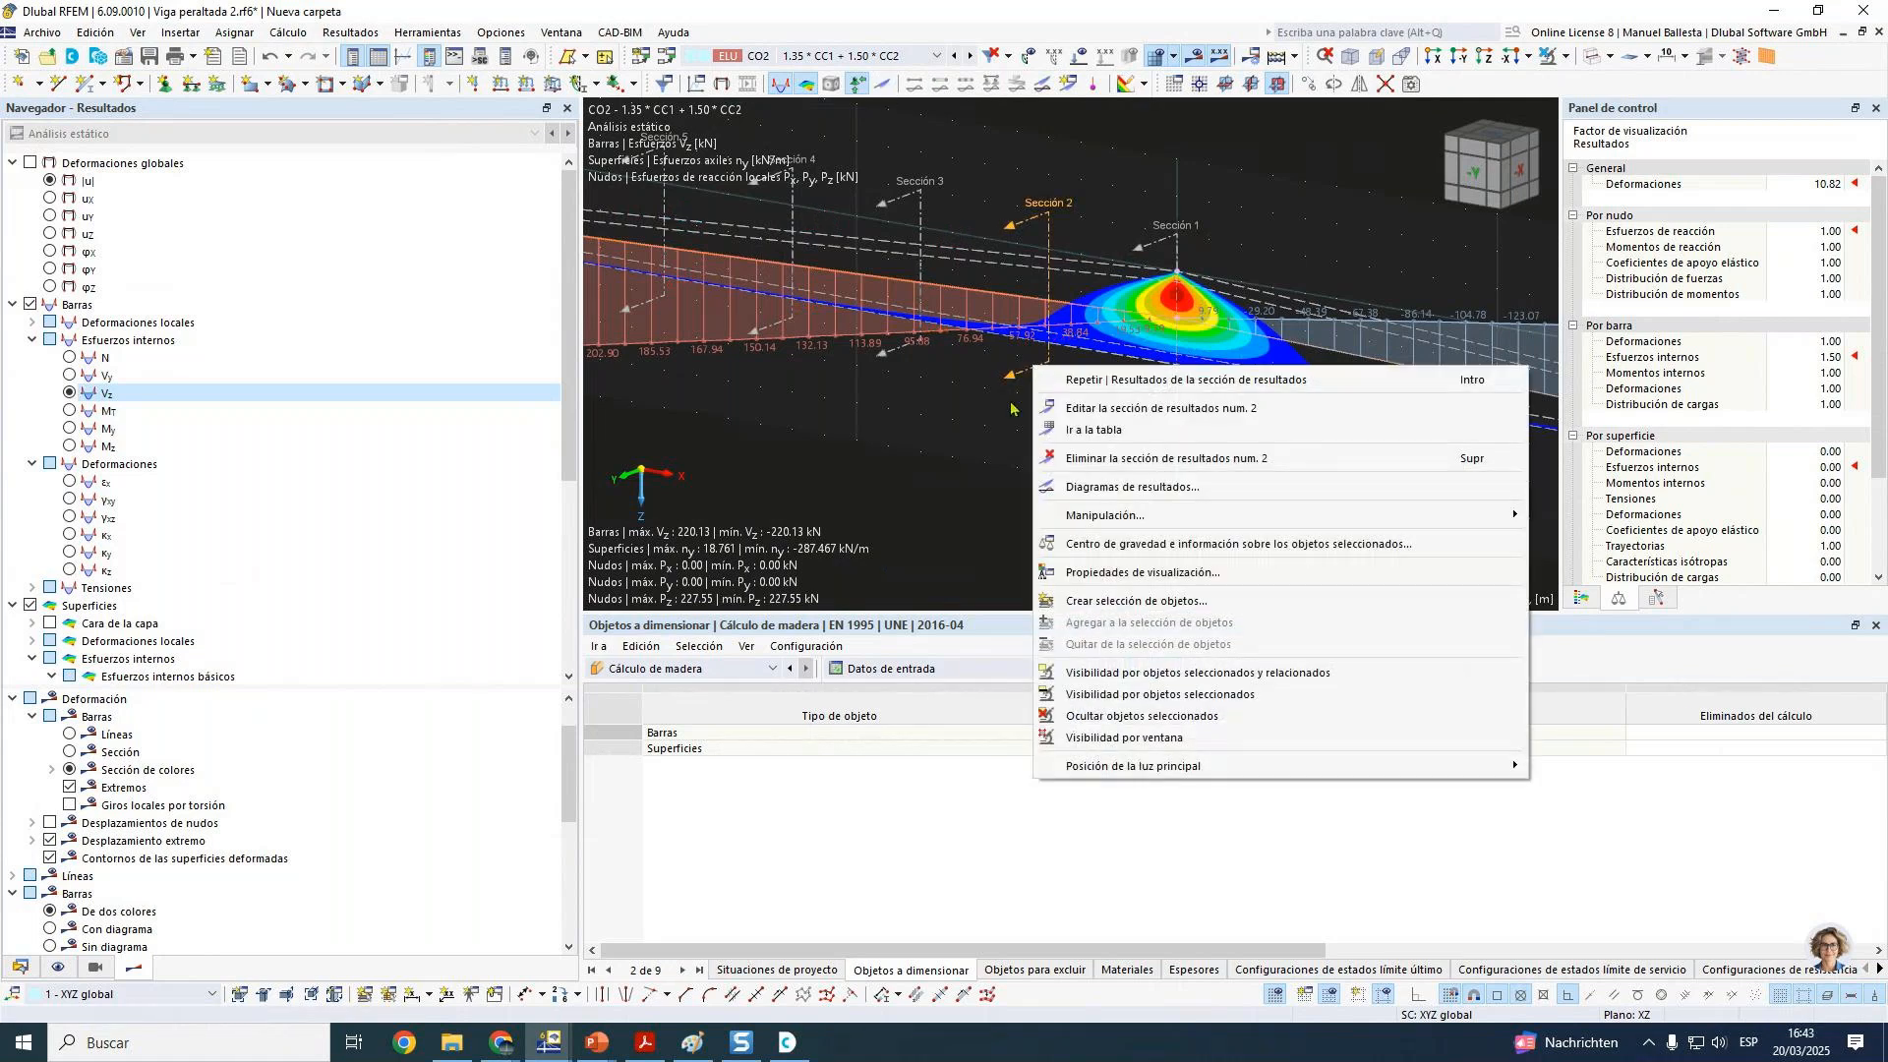
left_click(974, 481)
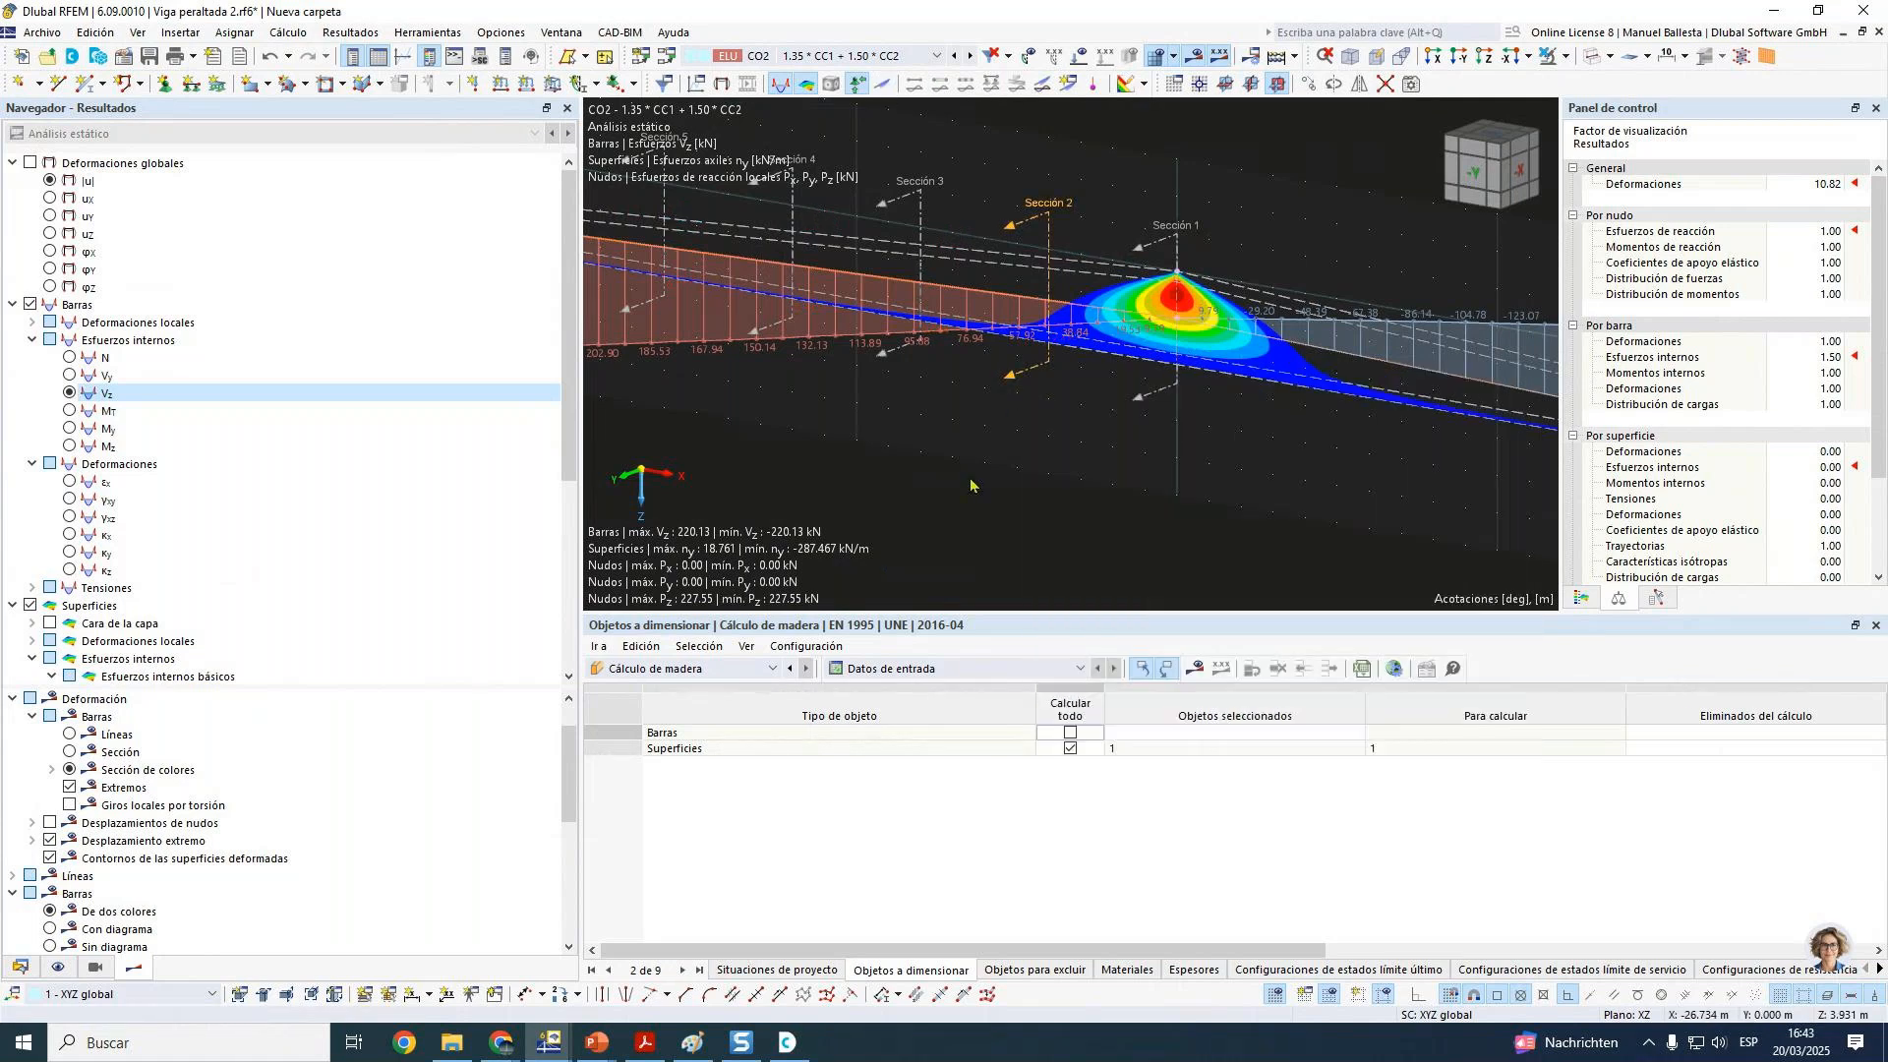
left_click(59, 968)
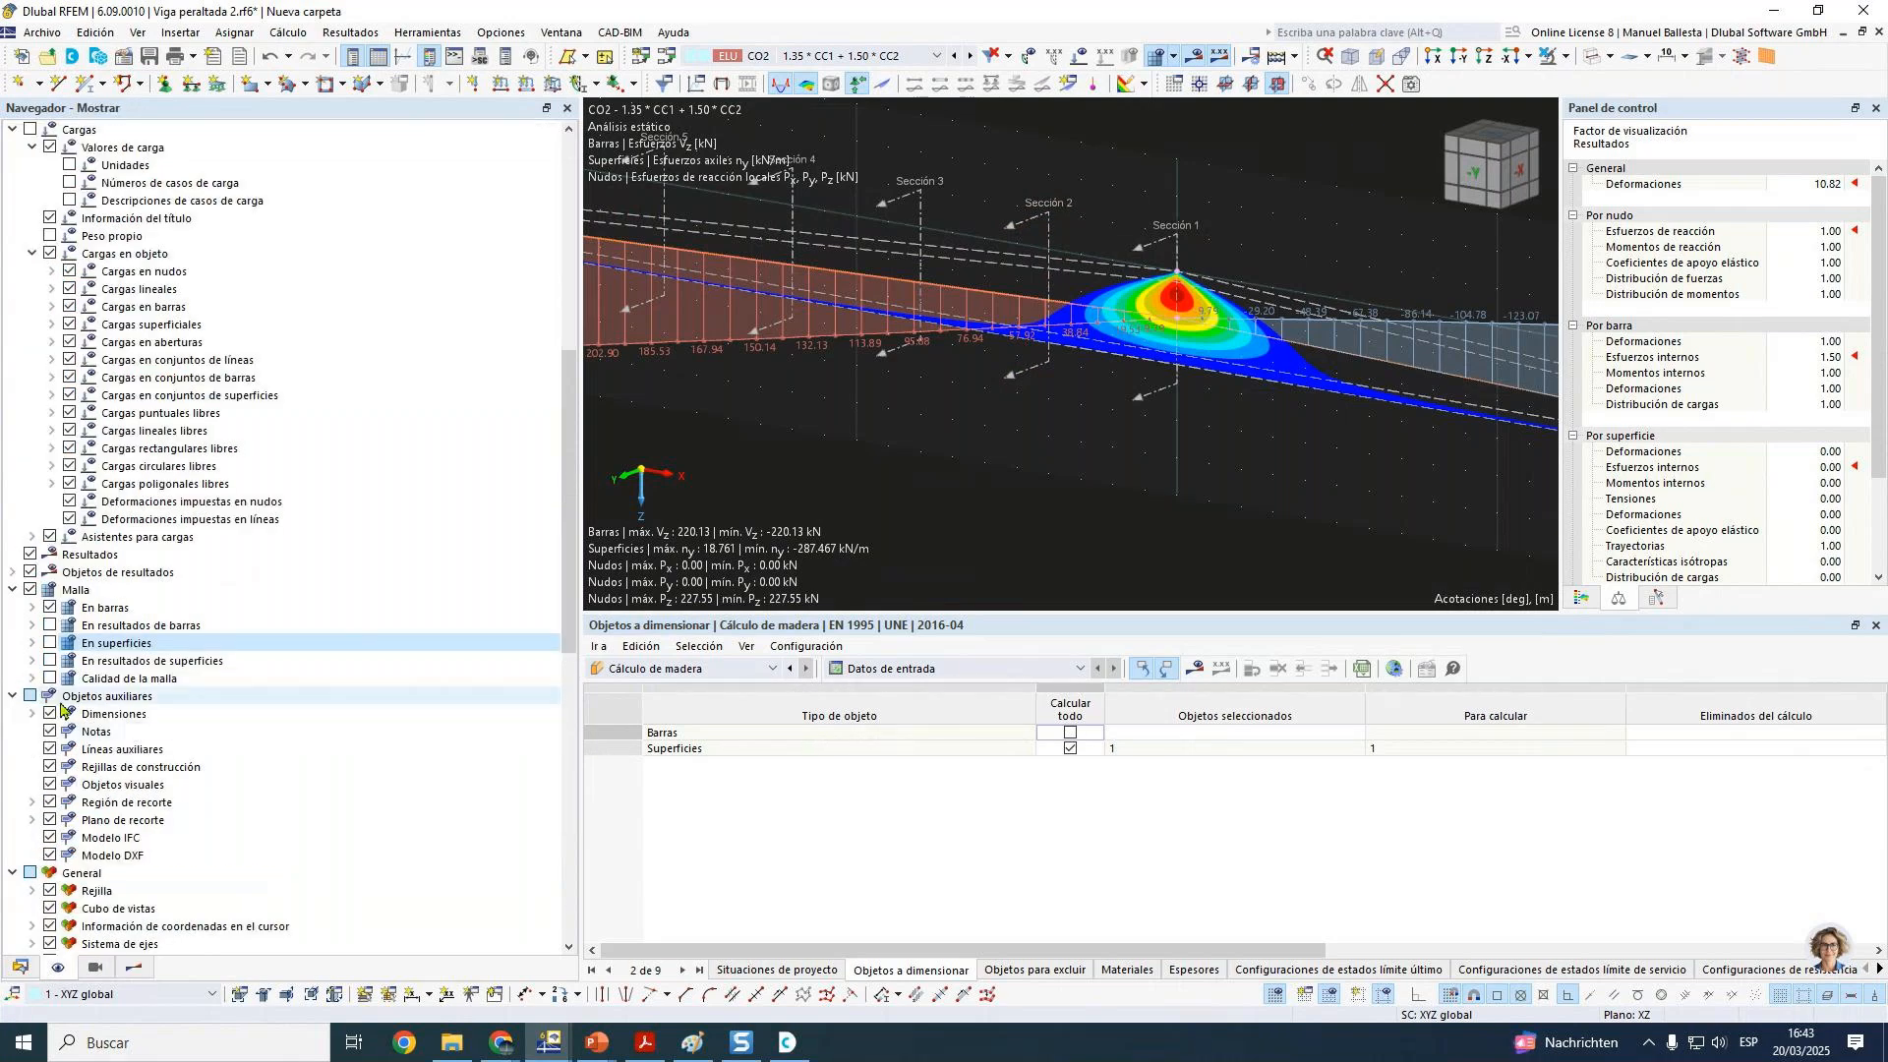
scroll(61, 709, "down", 5)
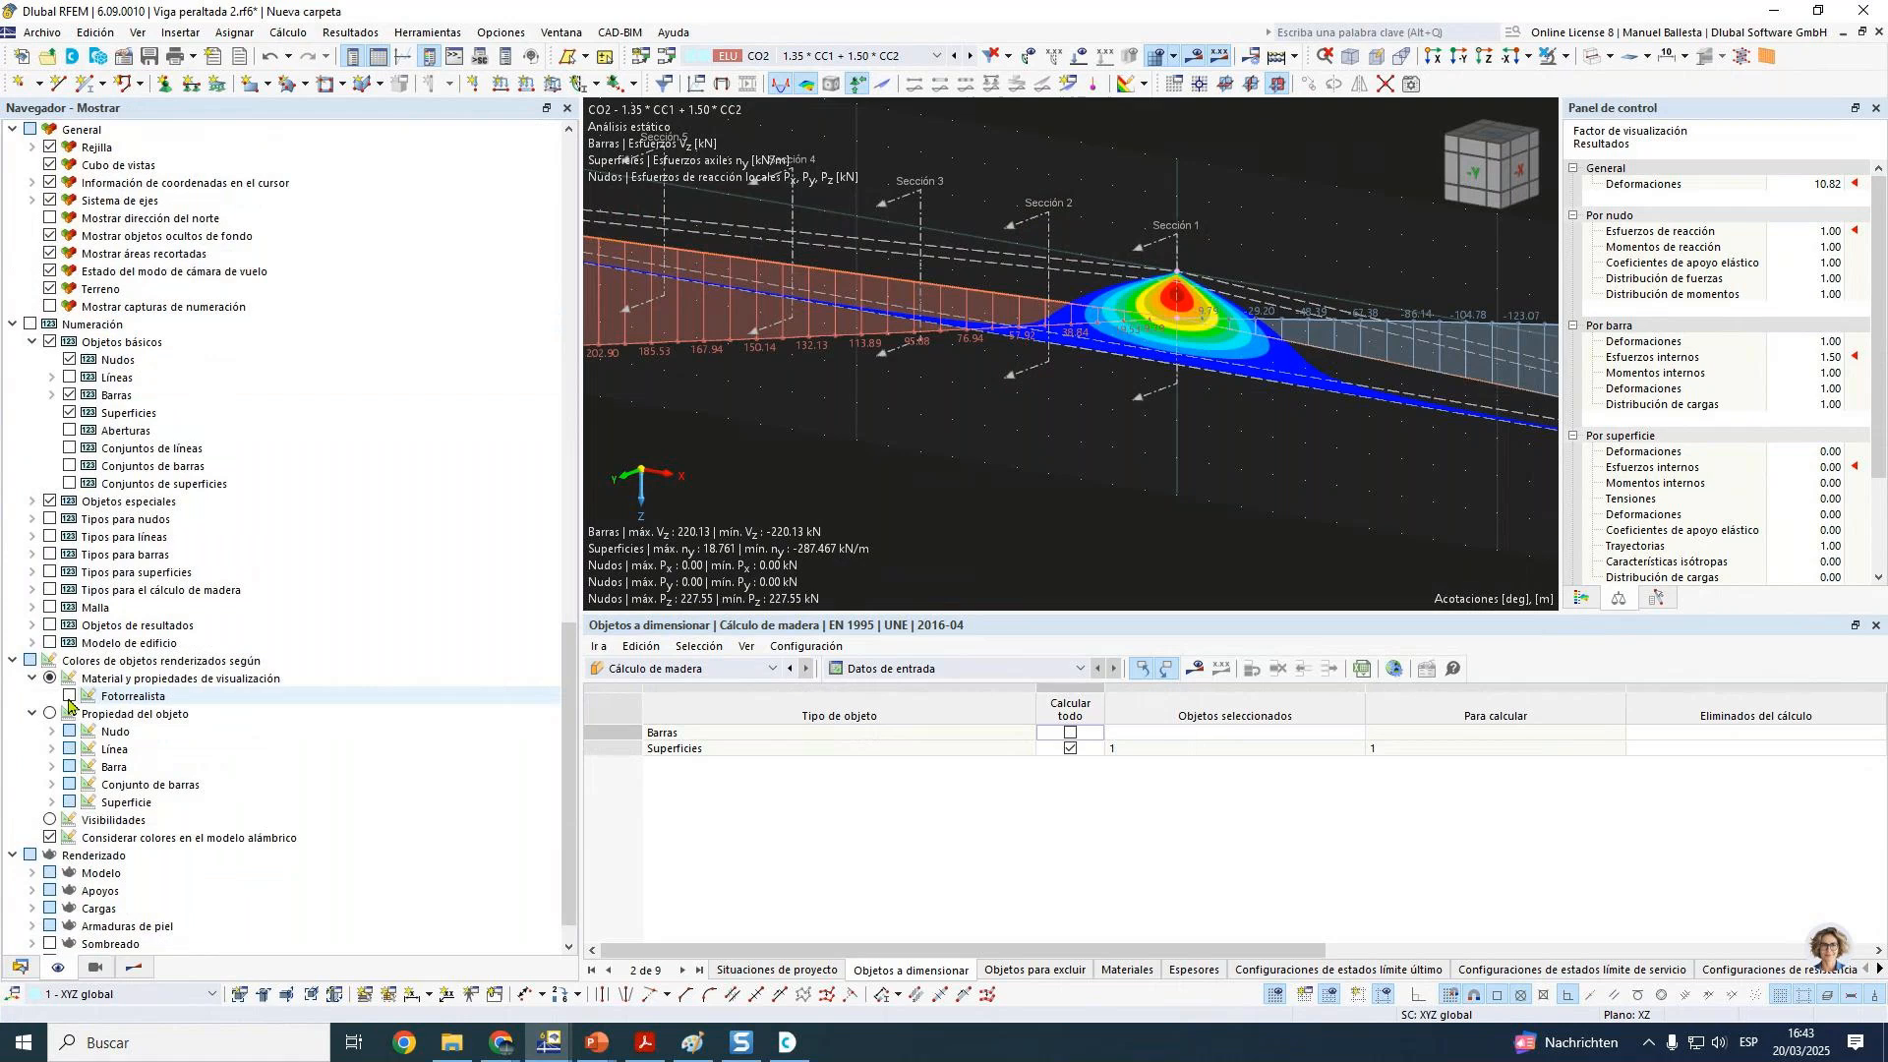
scroll(69, 700, "up", 15)
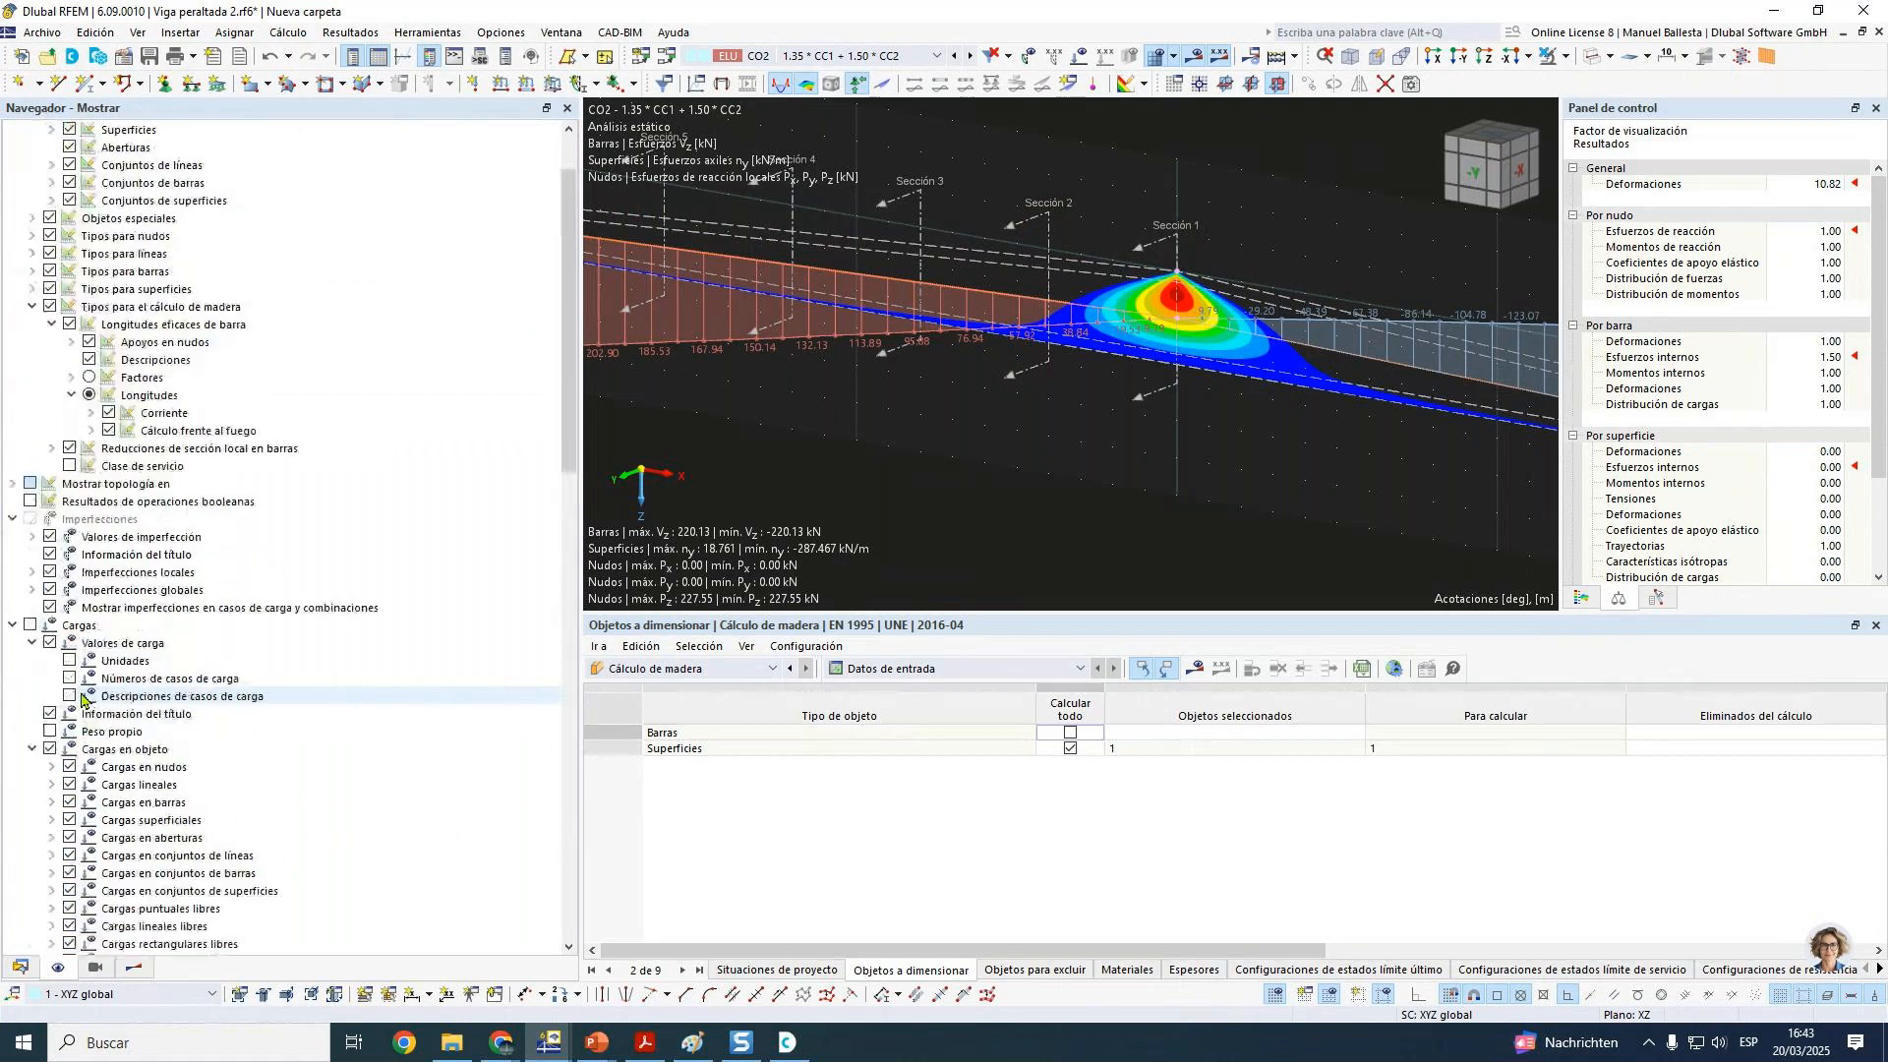
scroll(85, 699, "down", 8)
scroll(85, 700, "down", 2)
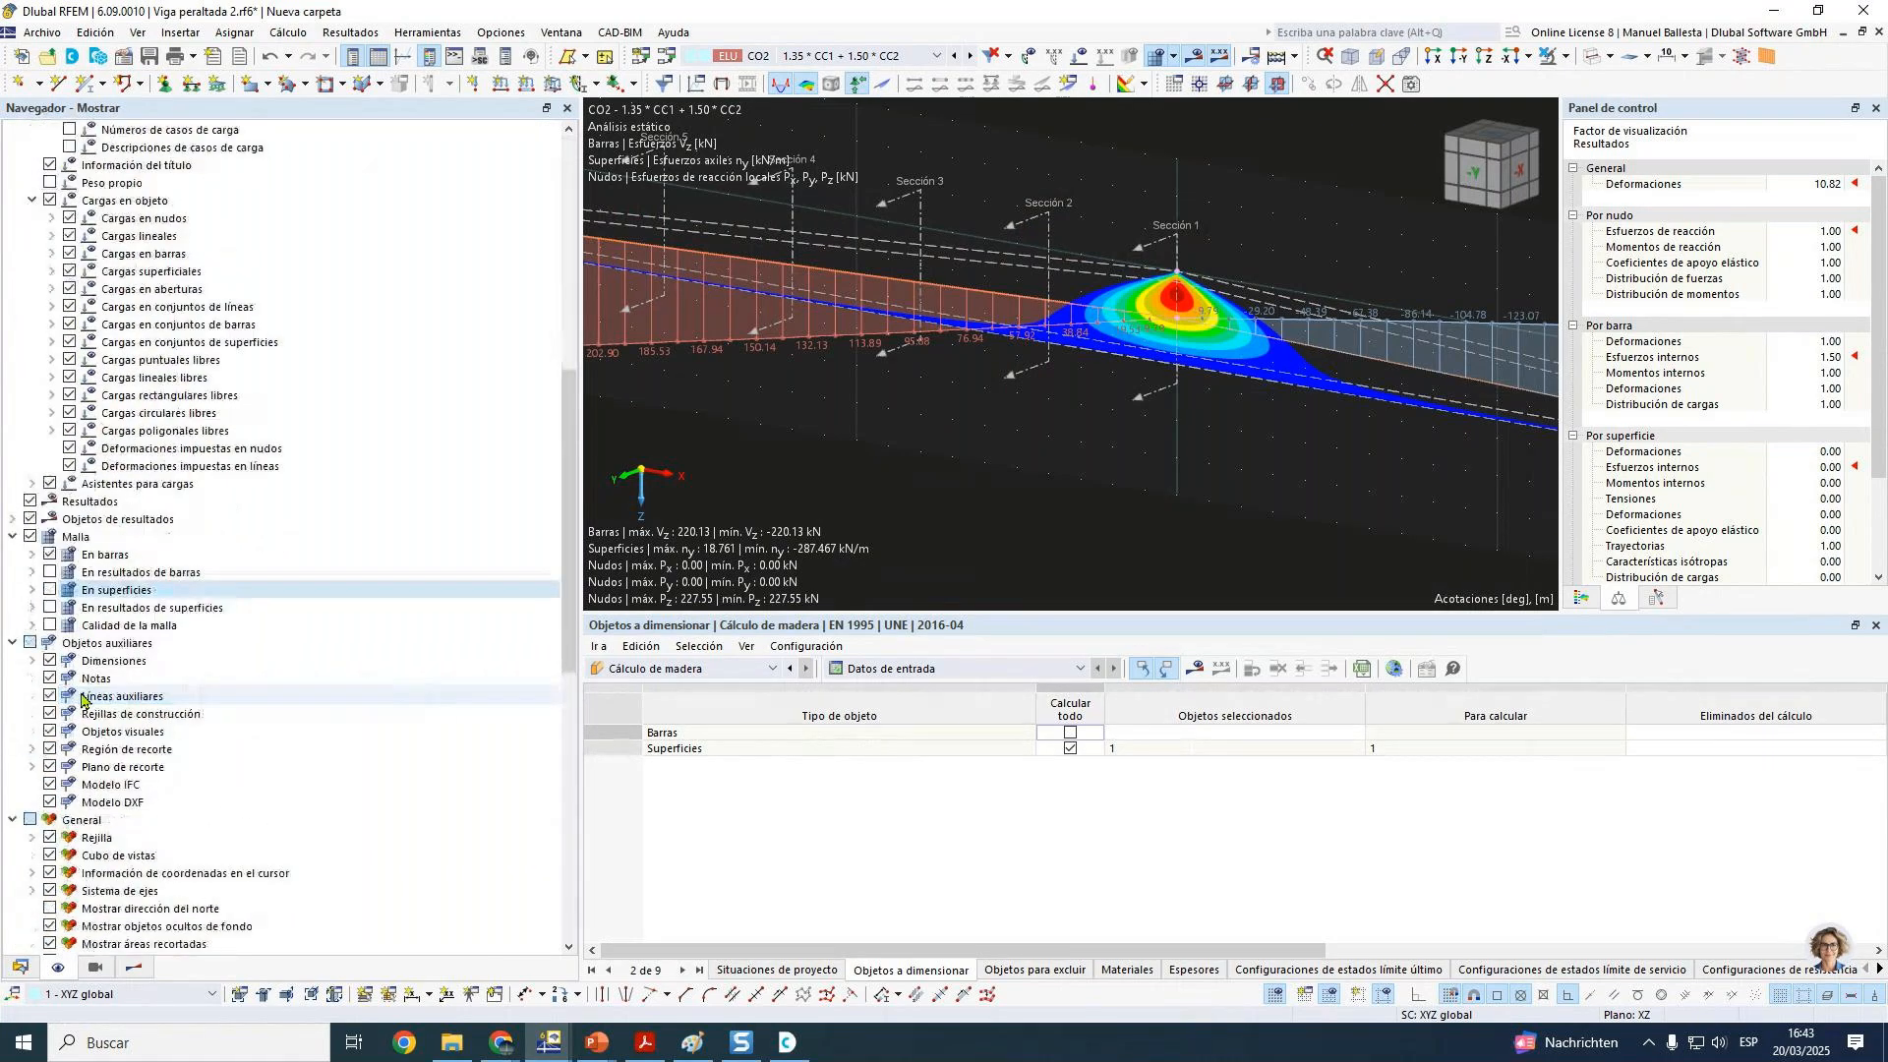
left_click(29, 520)
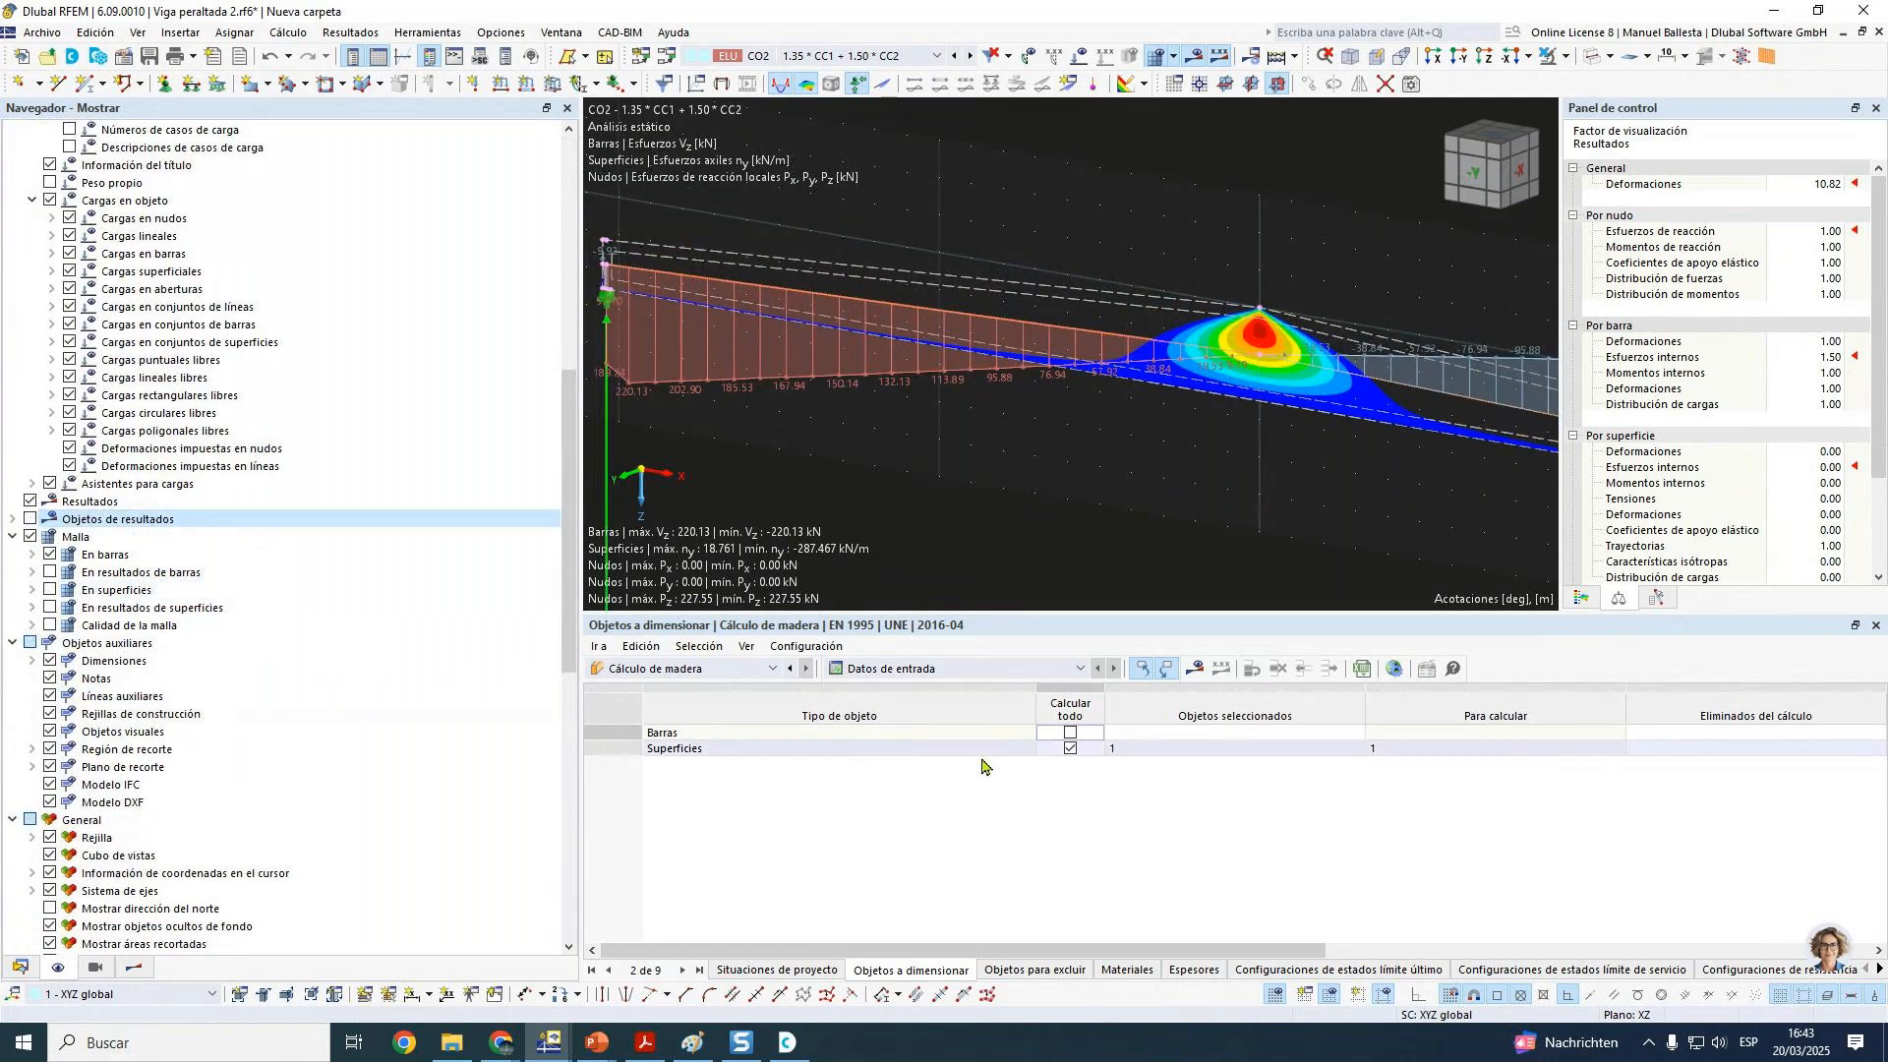
Step: Calculate the timber design for surface 1 and display its design ratios over the whole beam
left_click(1204, 752)
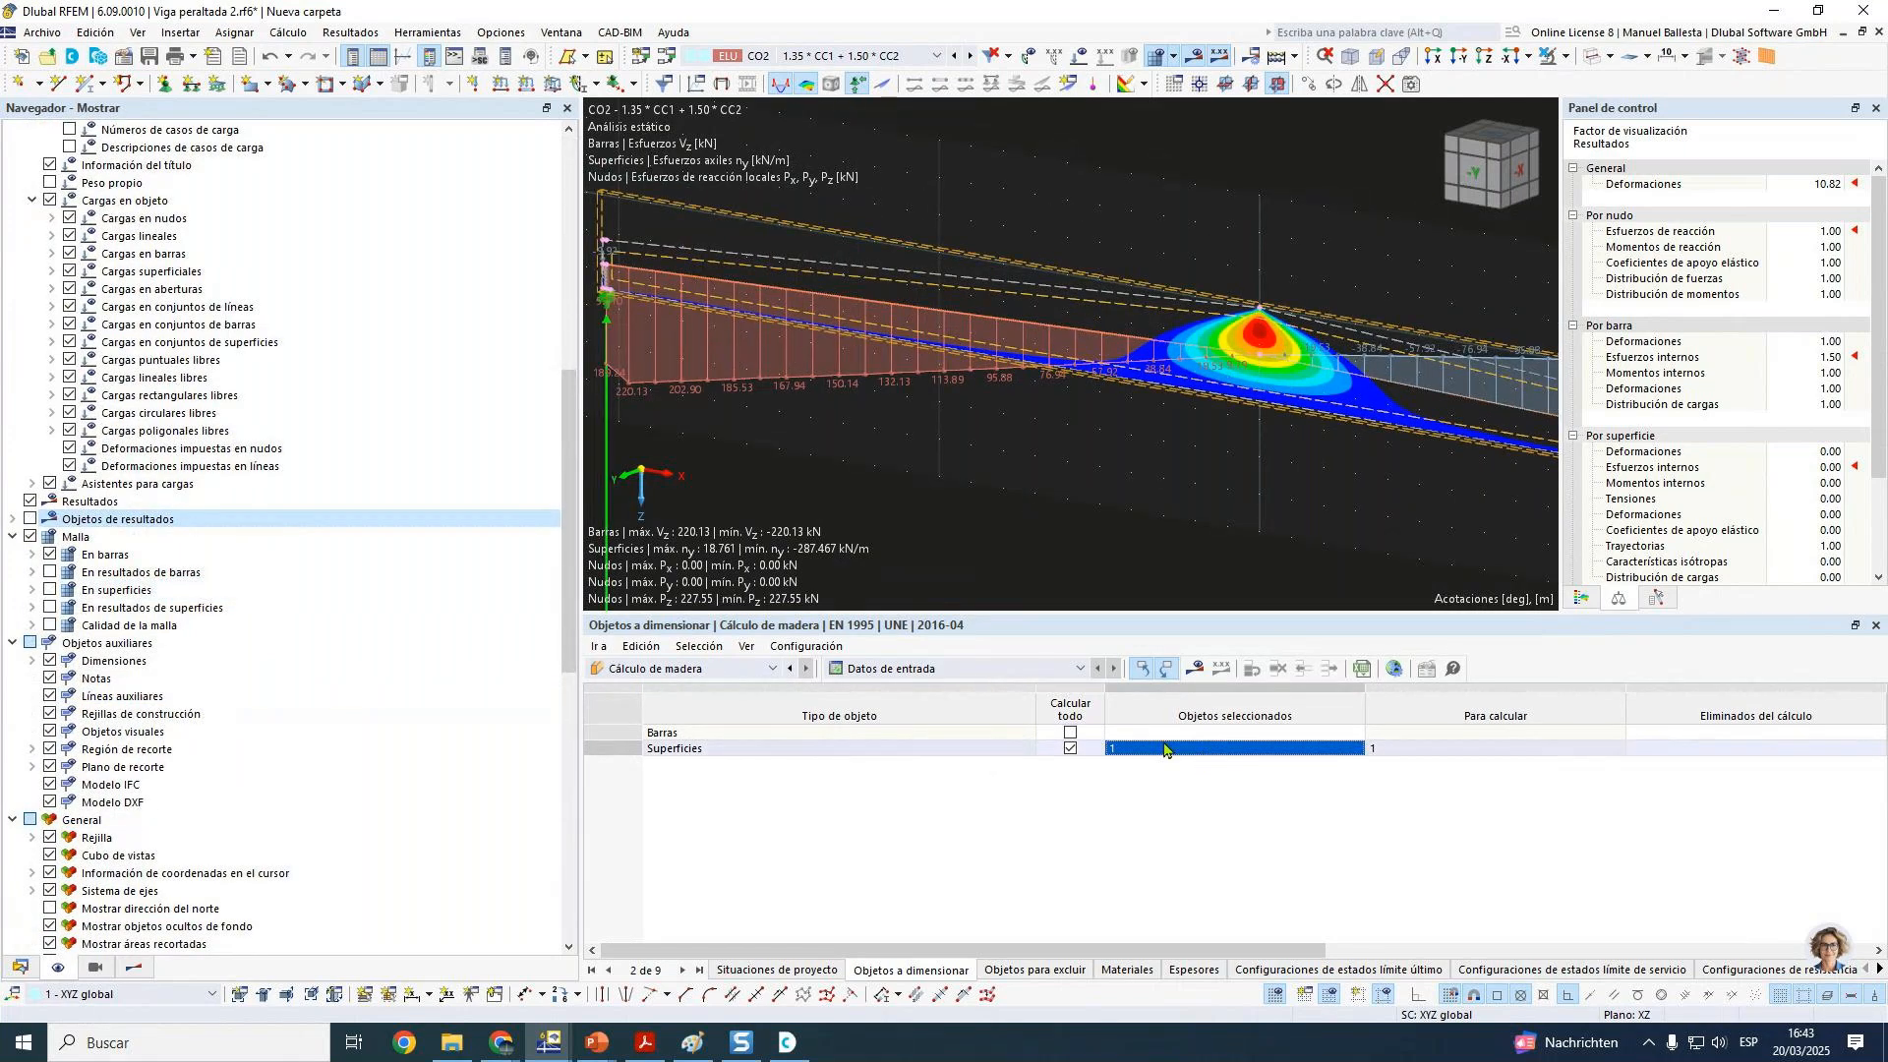
left_click(1195, 670)
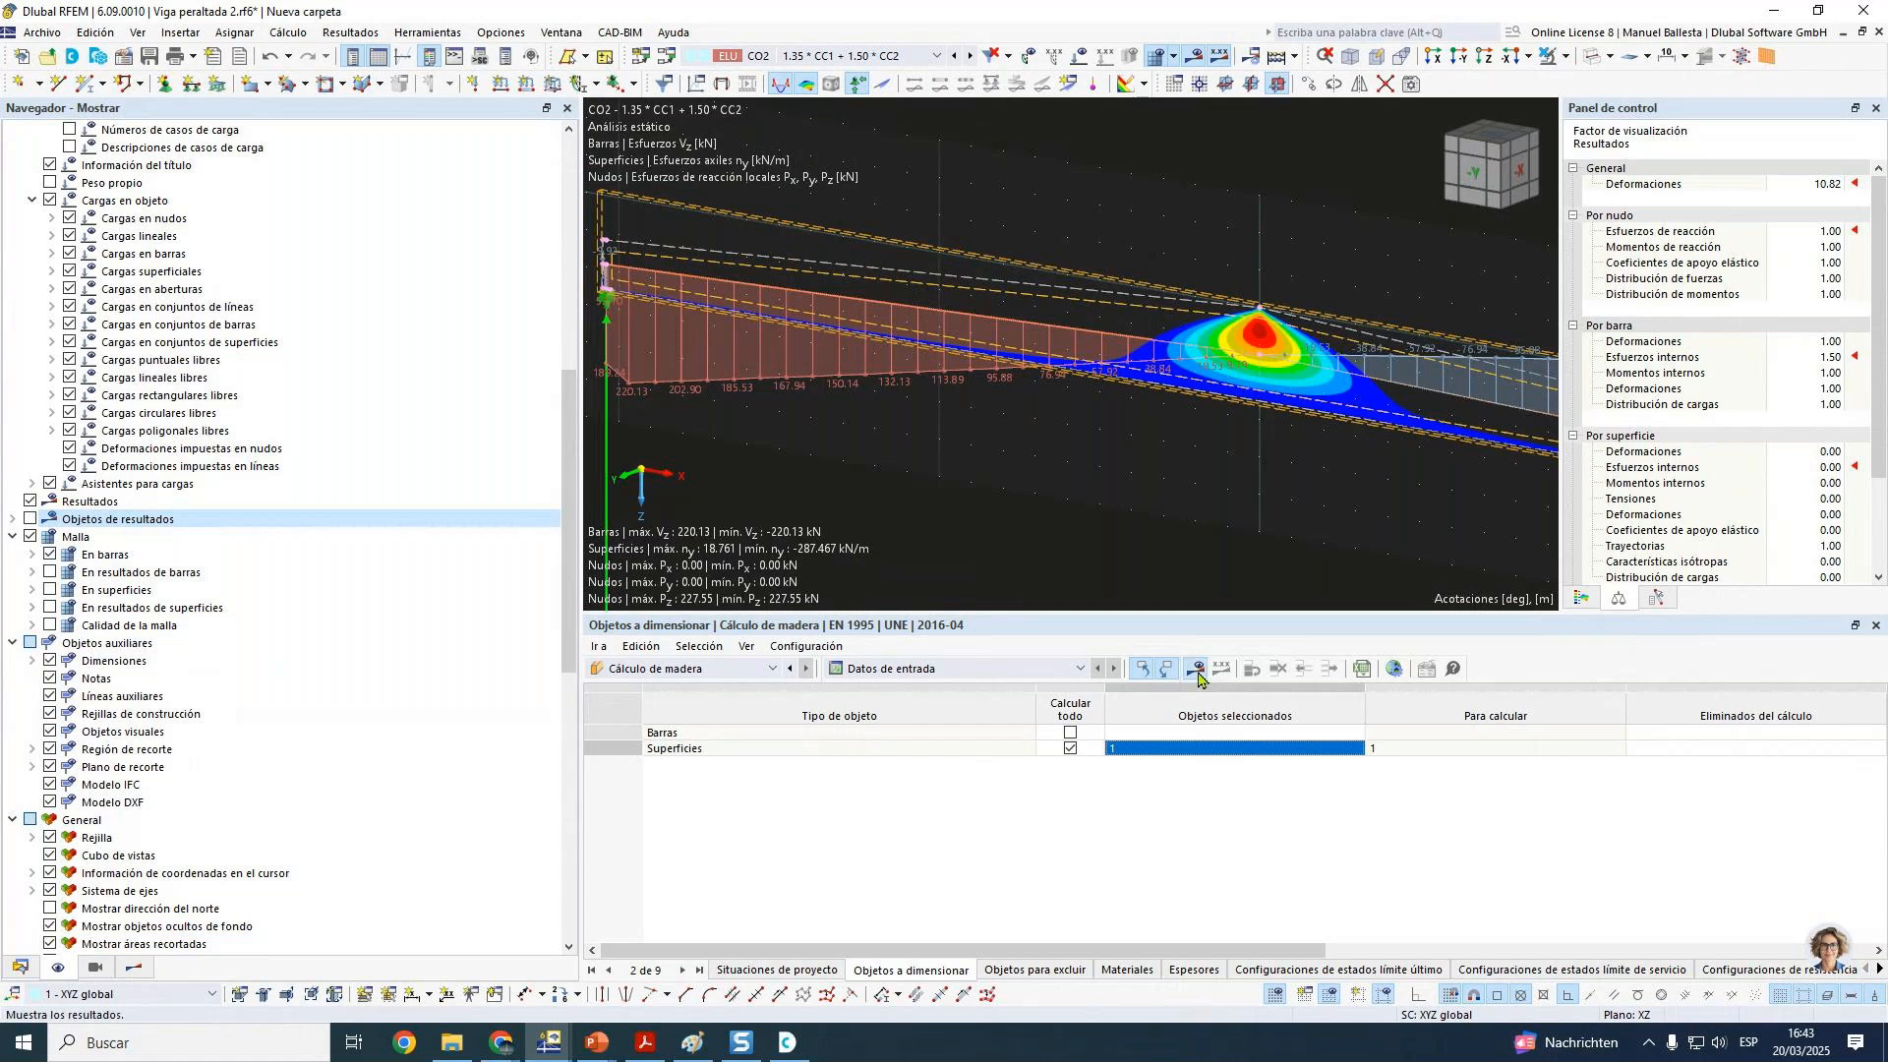
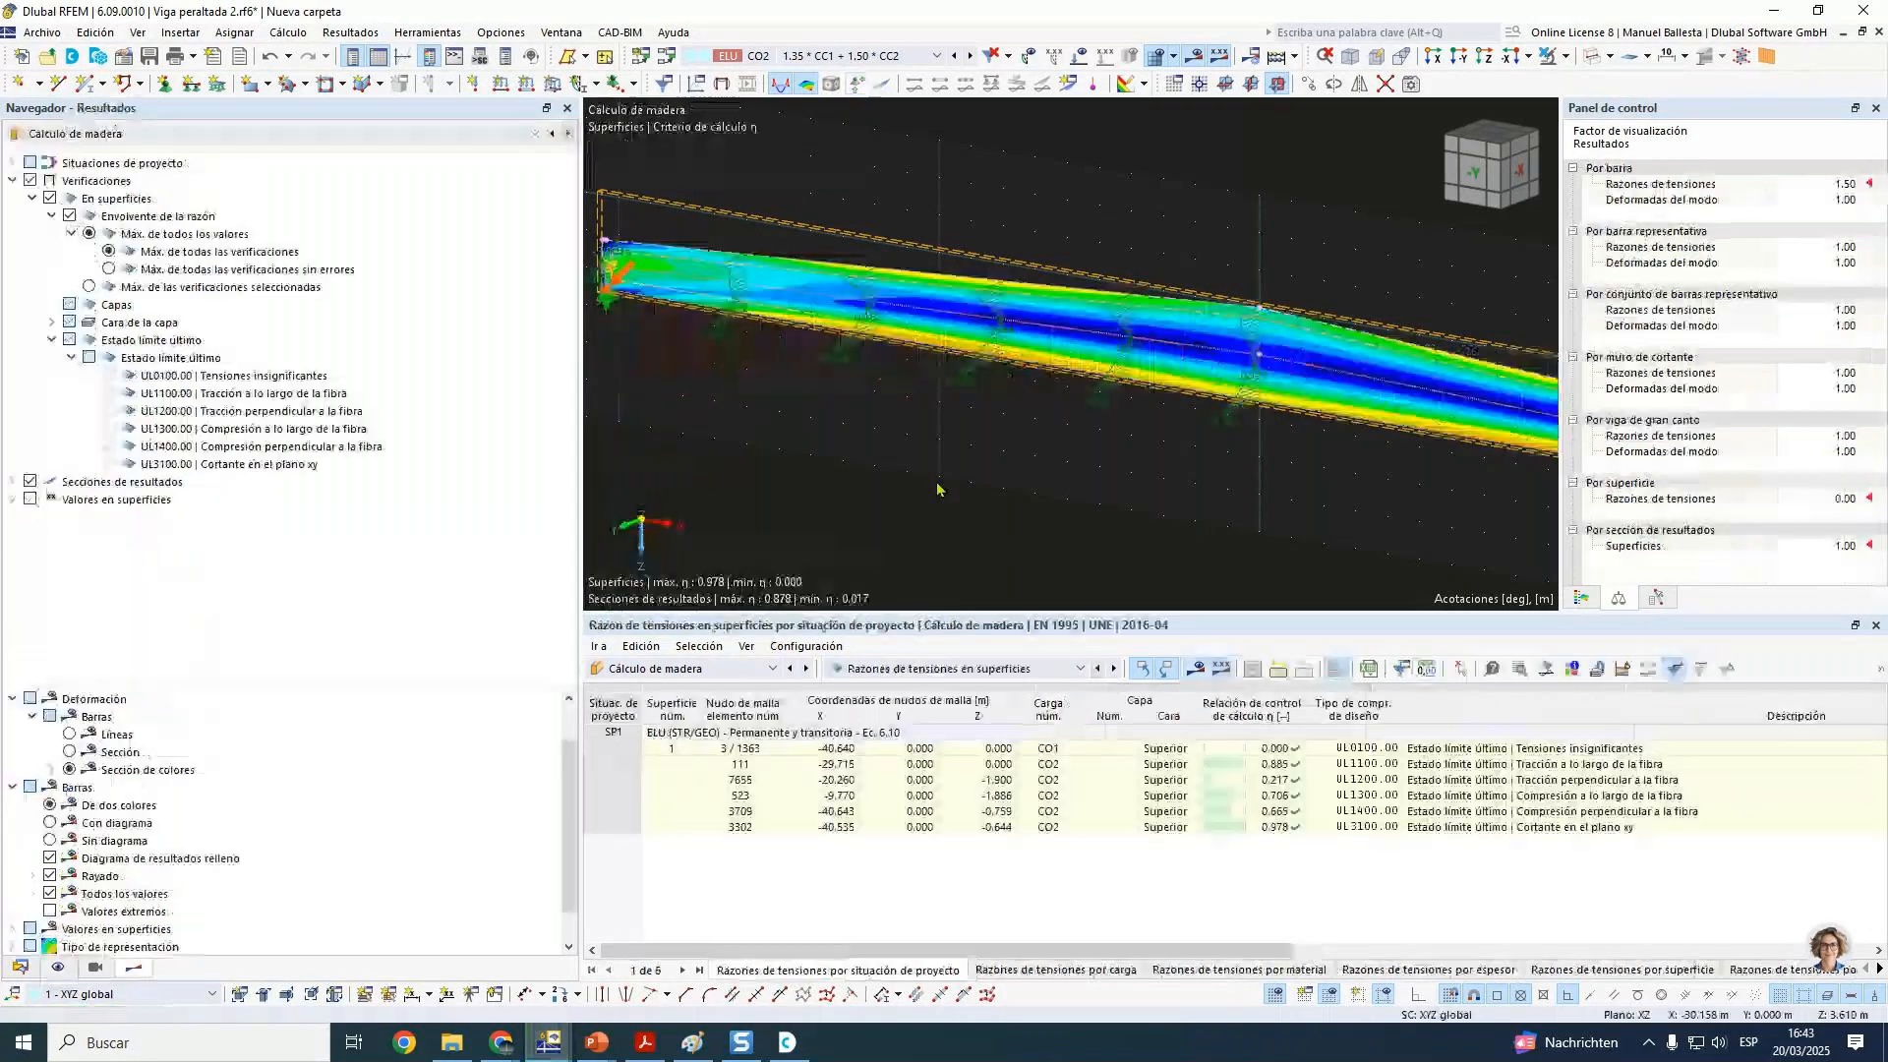
scroll(937, 489, "down", 1)
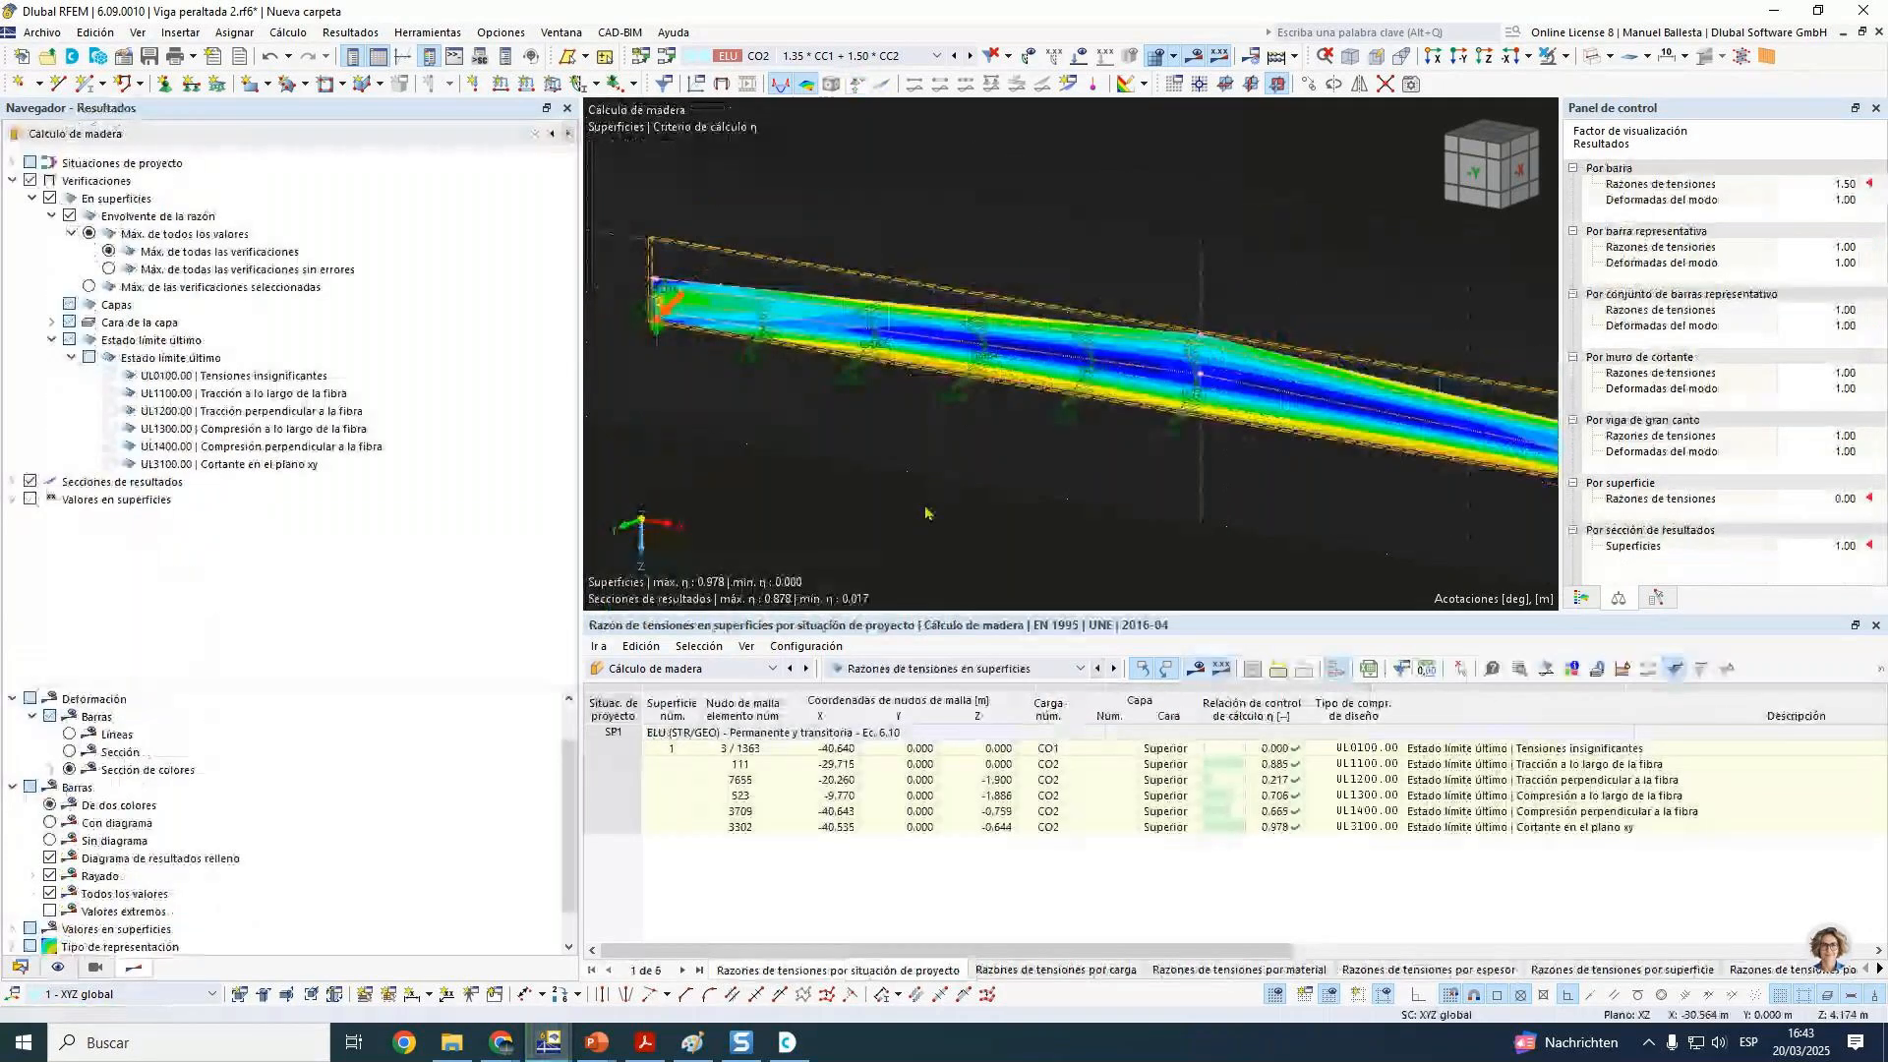
scroll(935, 499, "down", 1)
middle_click_drag(1039, 557, 966, 478)
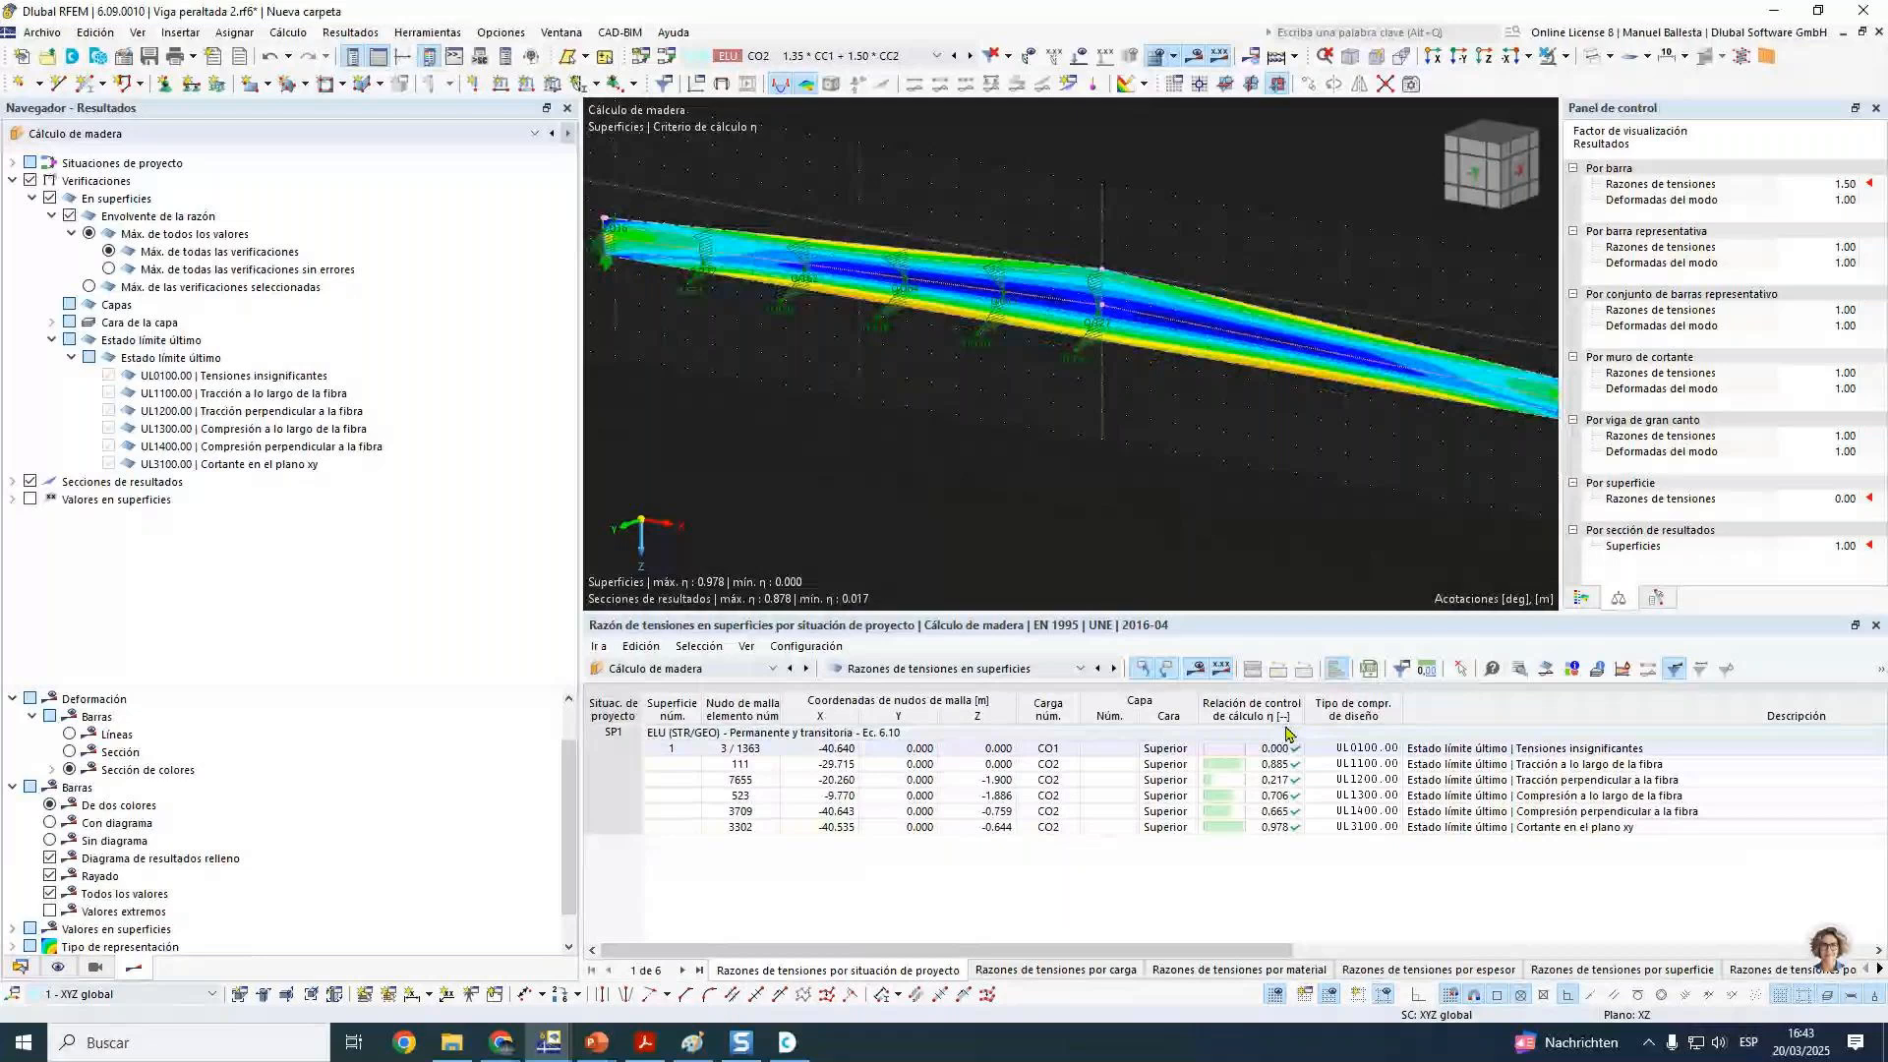
Step: Locate the governing points for shear, compression perpendicular to grain, and tension and compression along the grain on the beam
left_click(1271, 827)
scroll(880, 352, "up", 2)
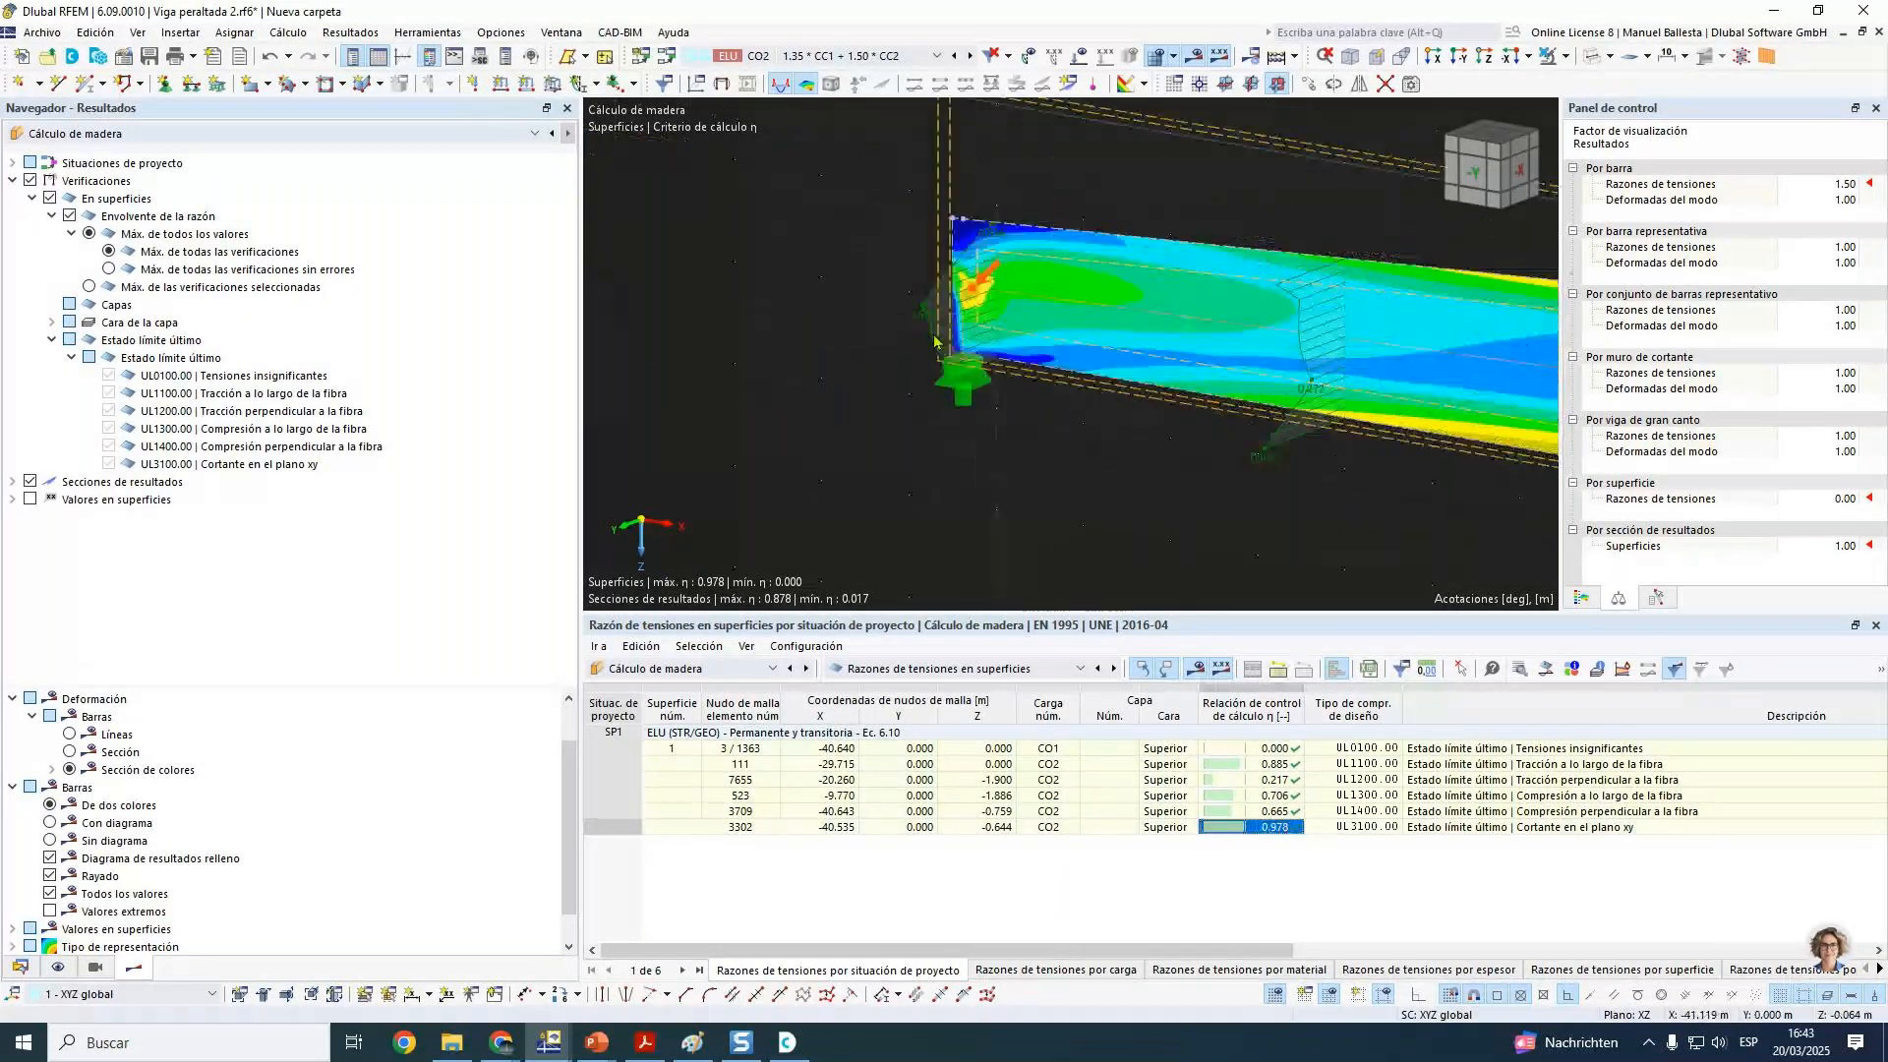
left_click(1278, 812)
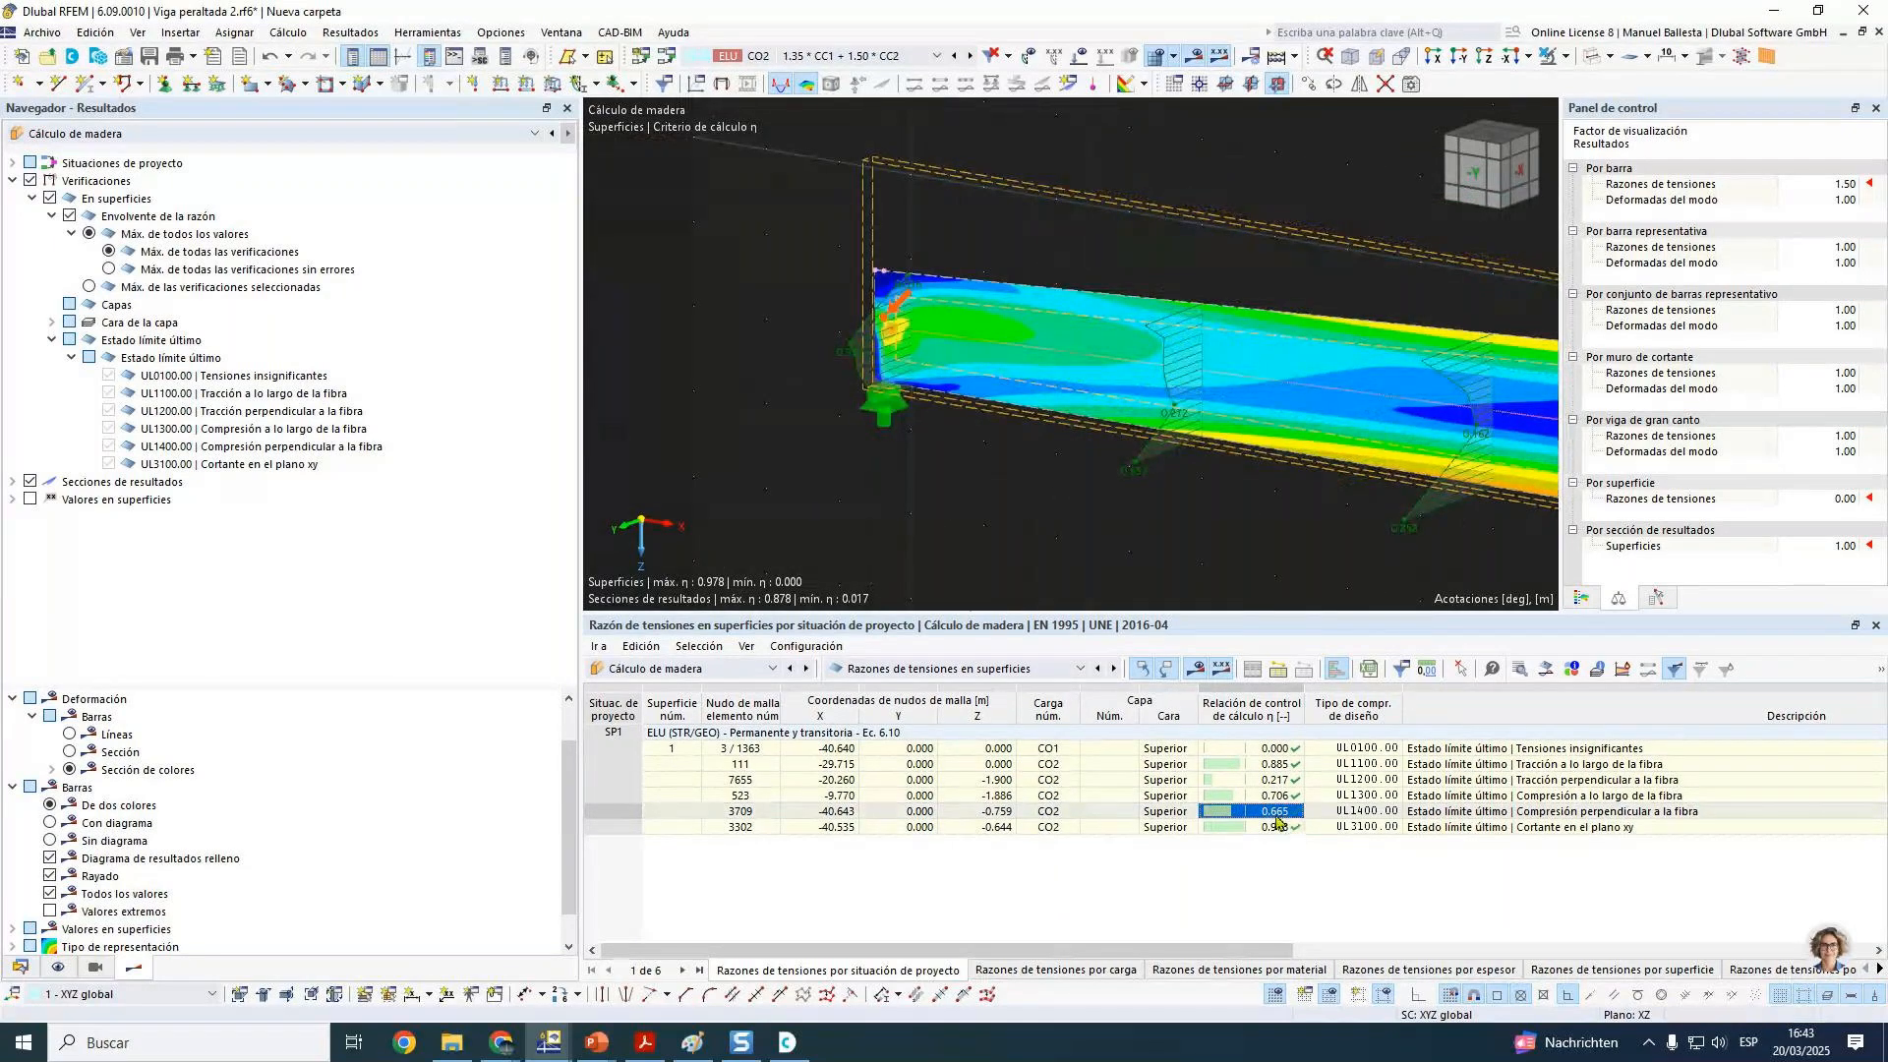
left_click(1278, 764)
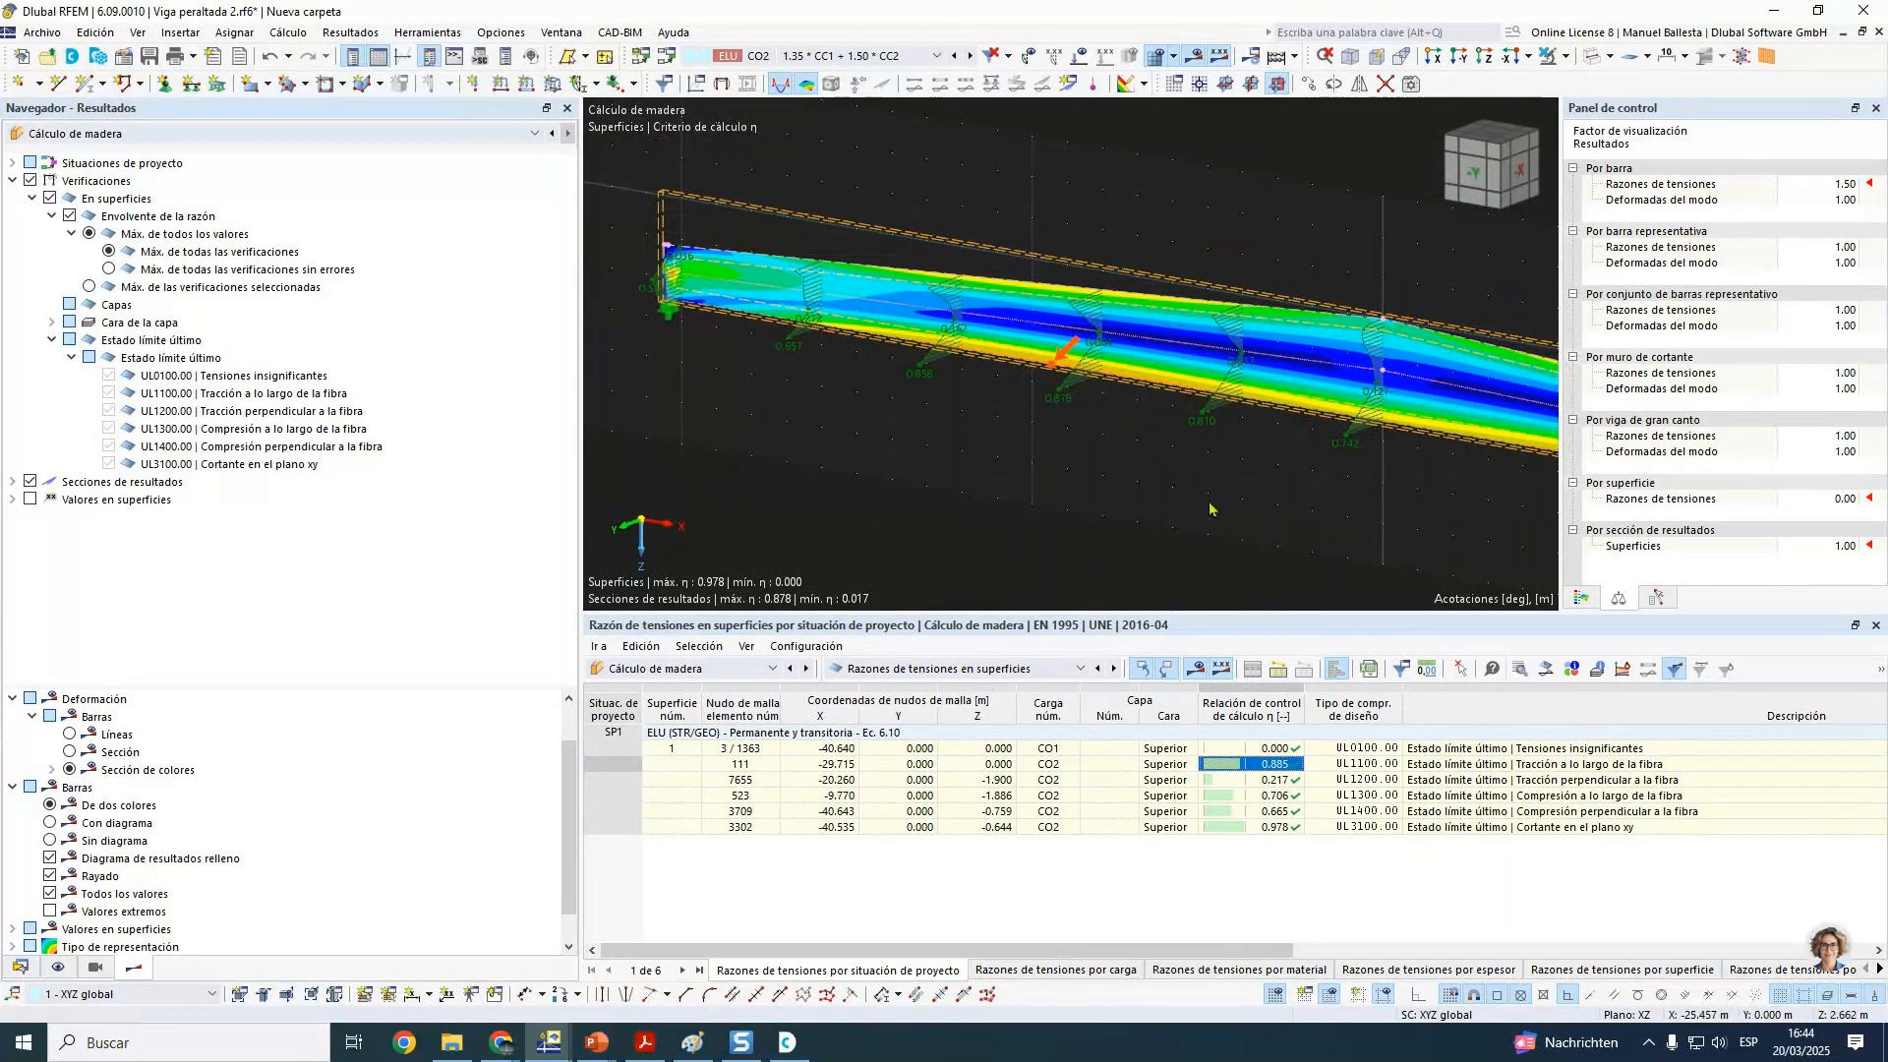
middle_click_drag(1103, 394, 968, 381)
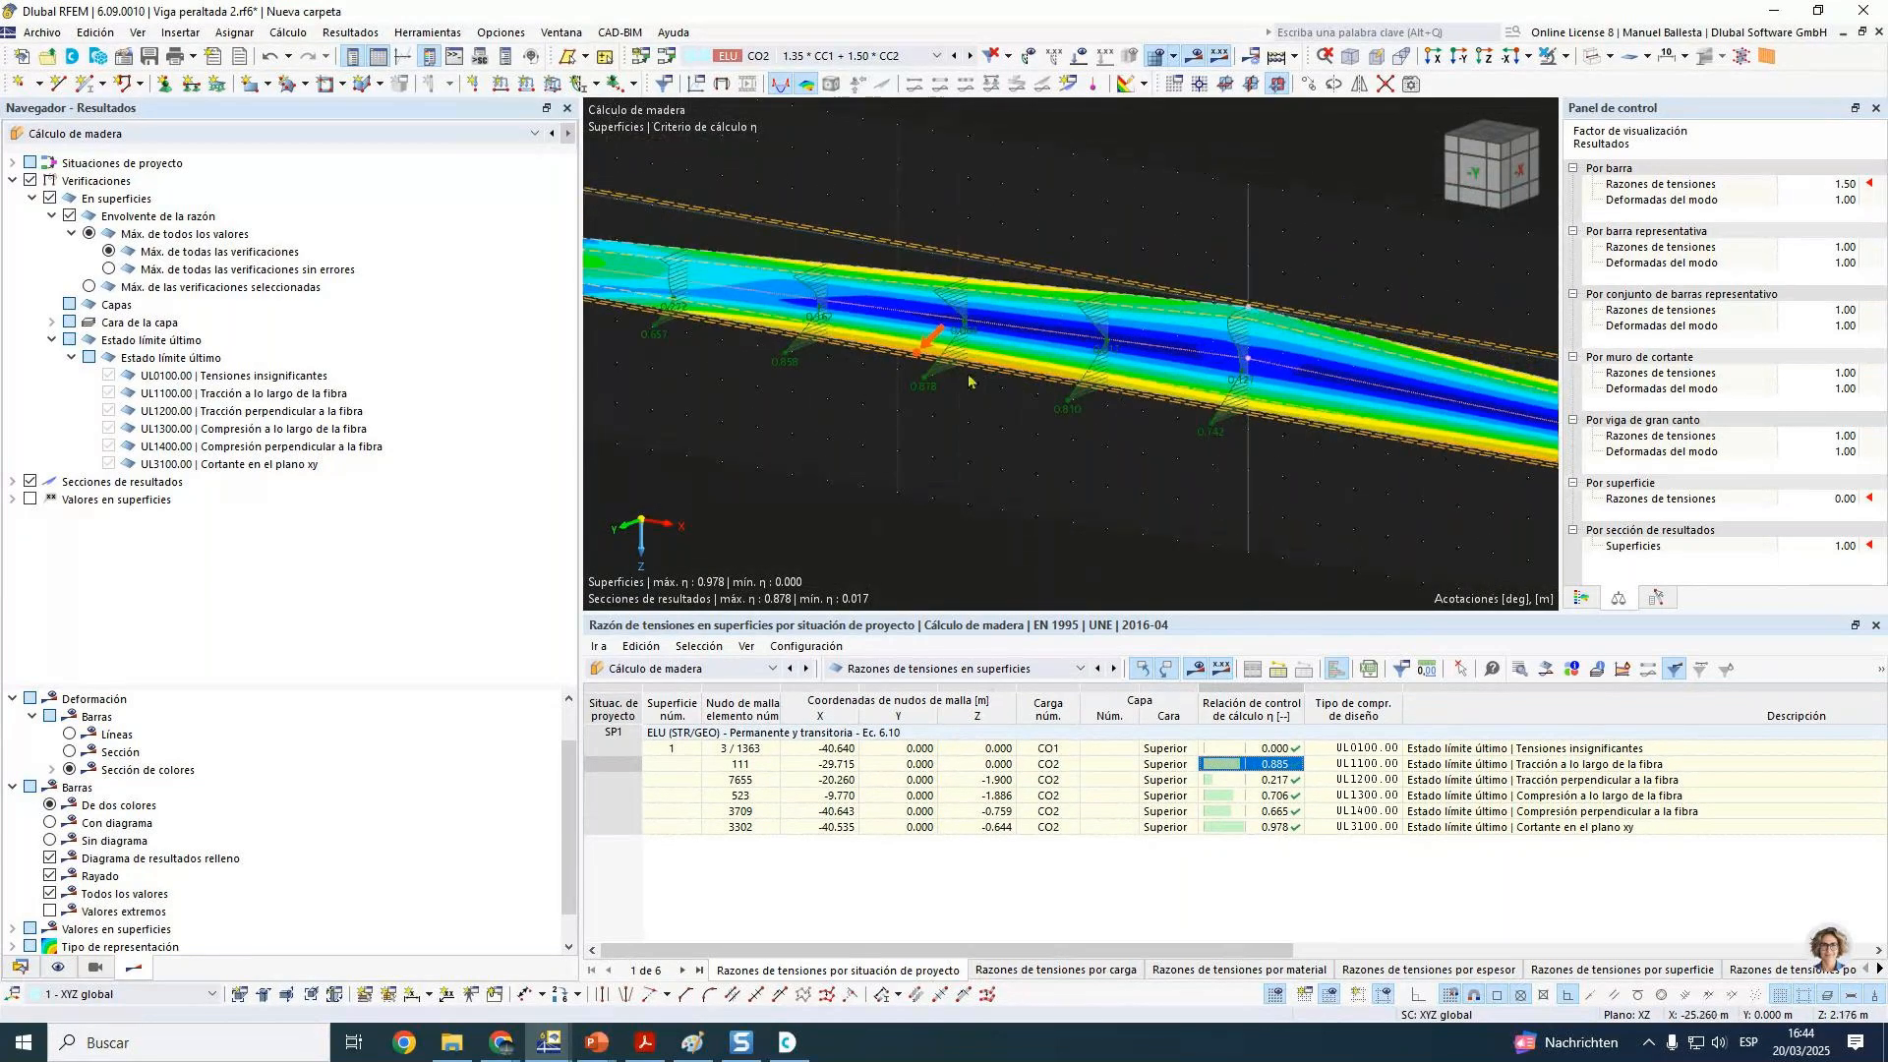
left_click(1259, 799)
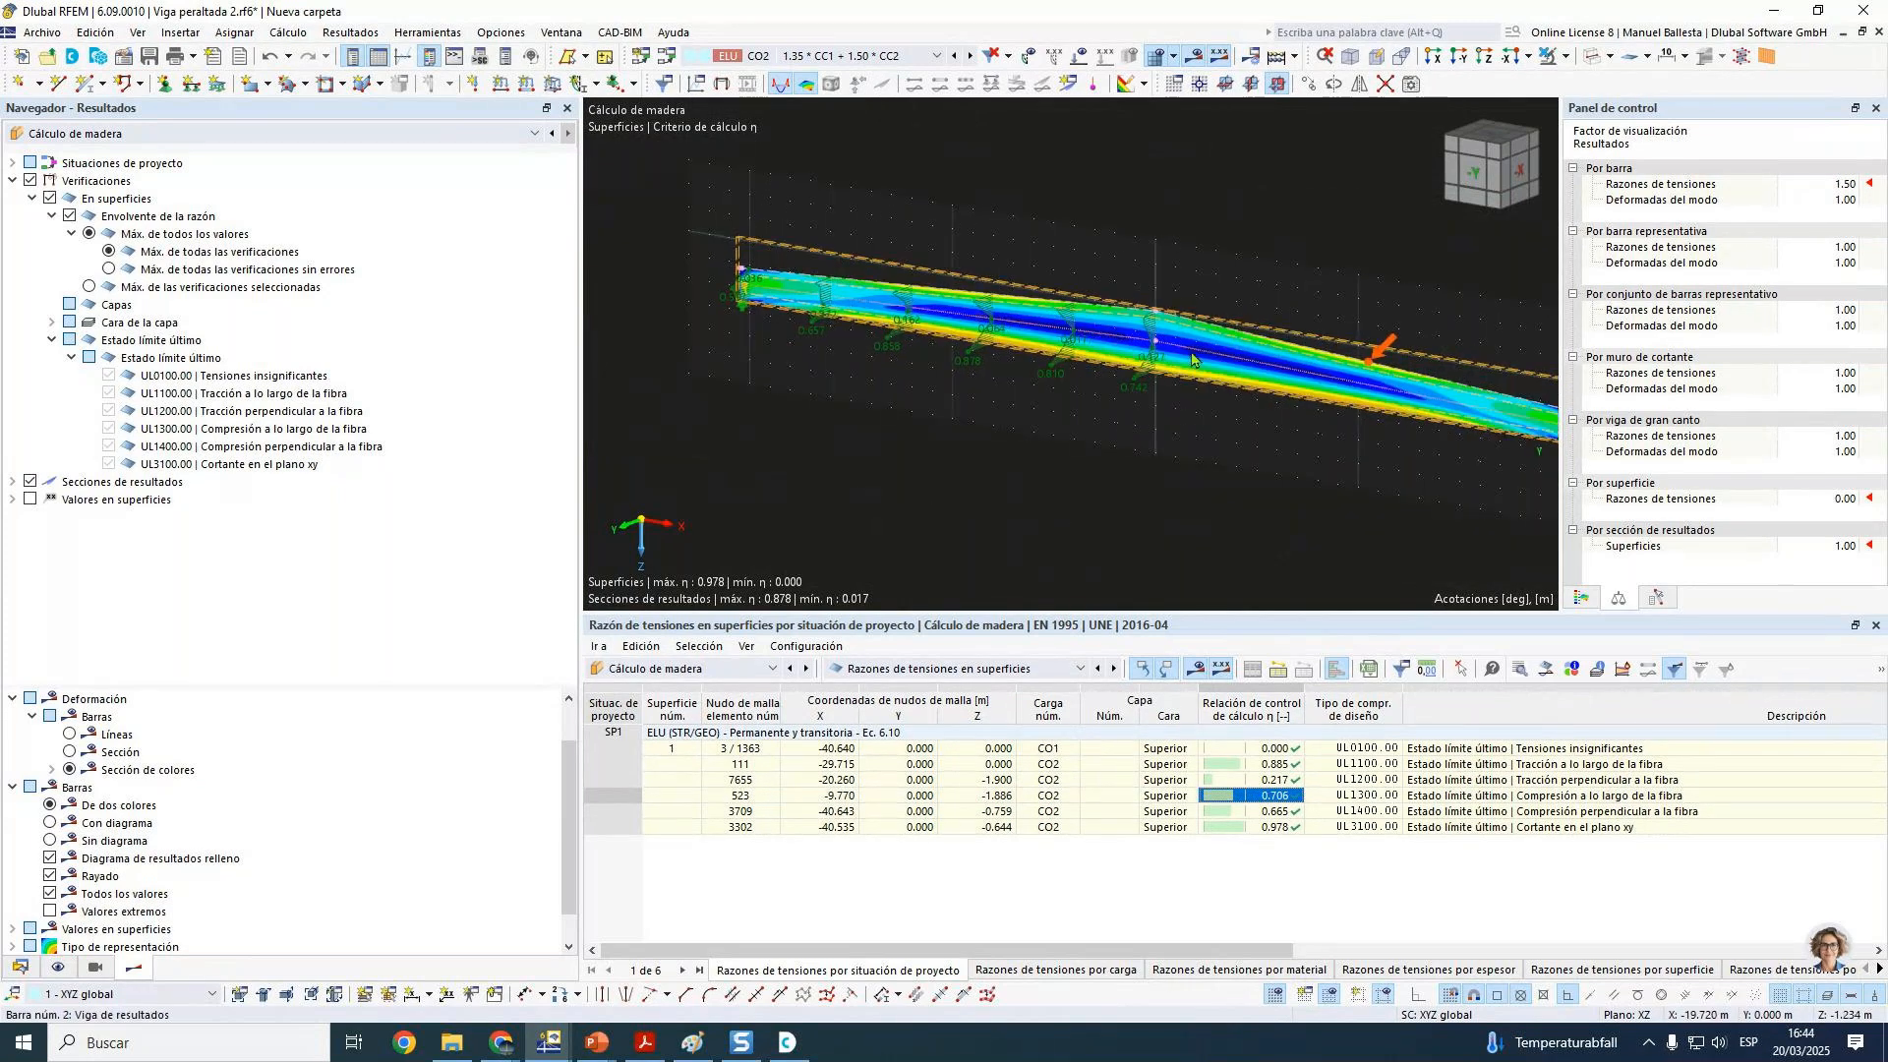
middle_click_drag(1339, 276, 1331, 351, "ctrl")
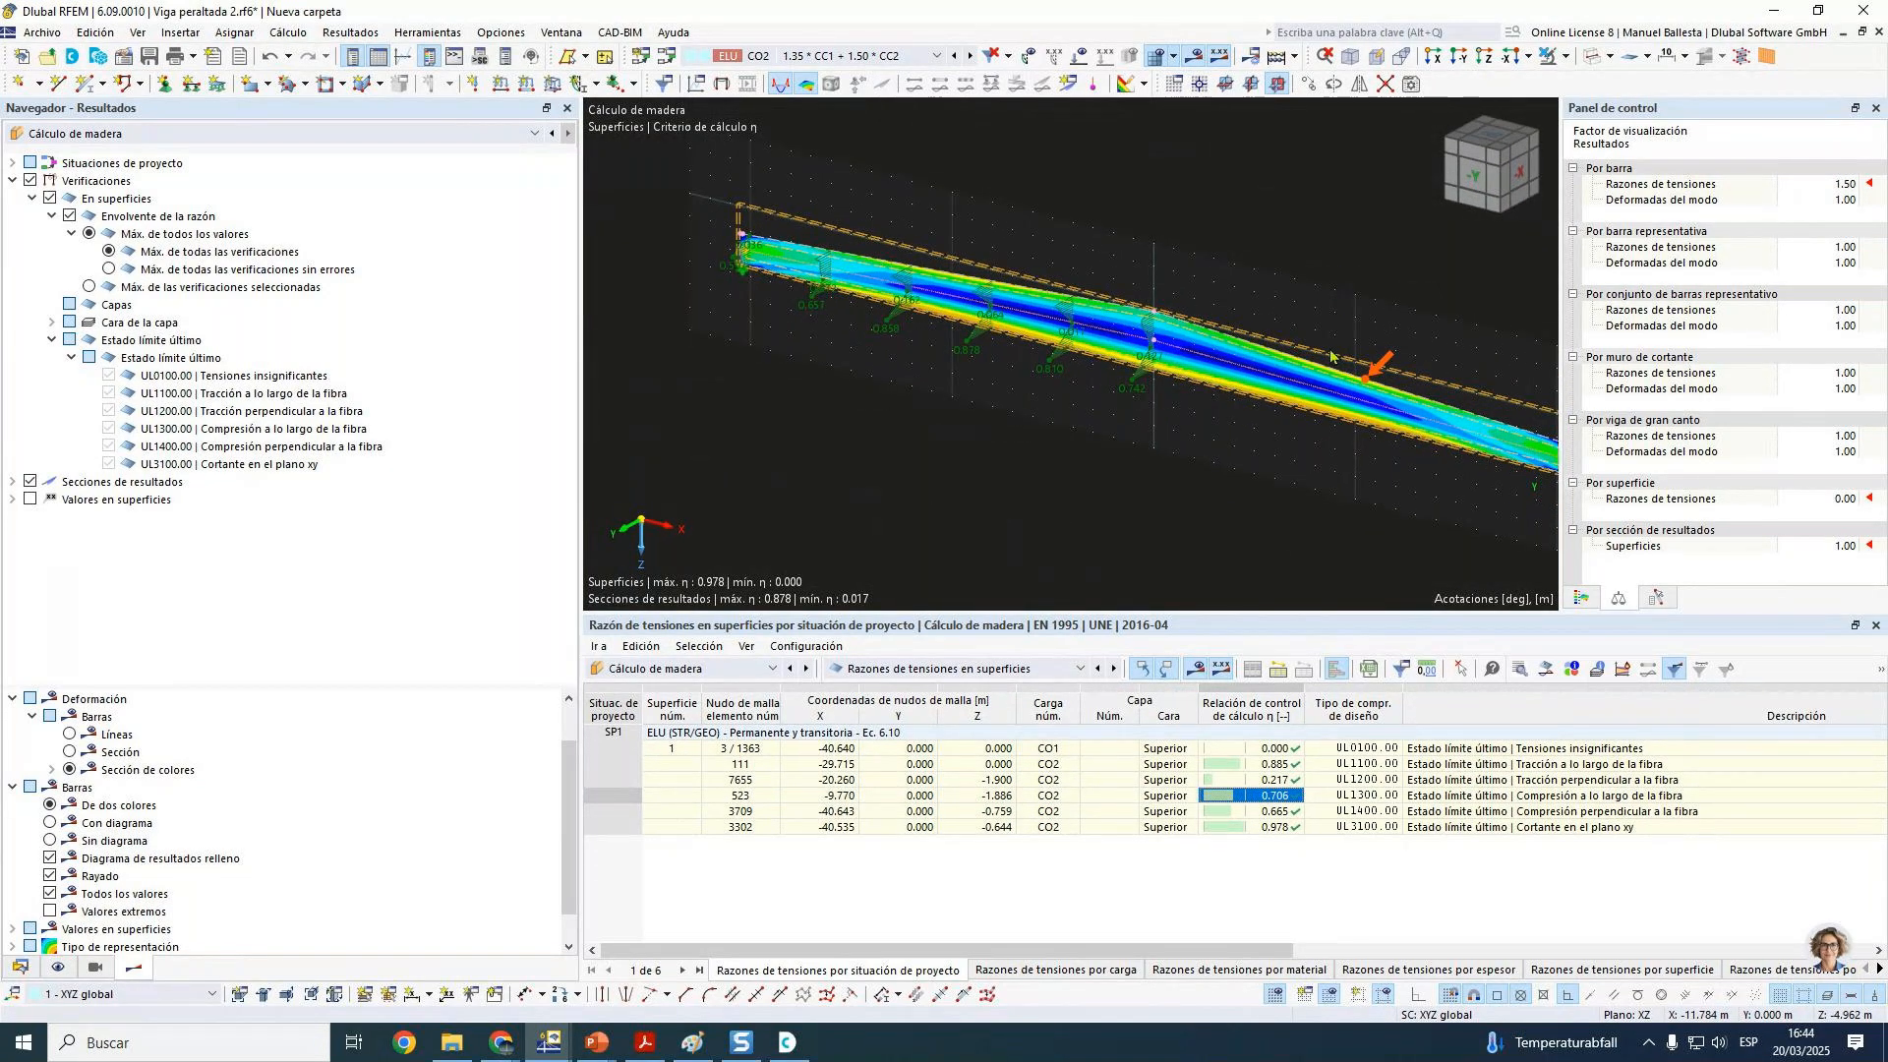
Step: Open the surface-point result diagrams for the compression-along-grain check, dock them above the results navigator and narrow the docked column
left_click(1547, 673)
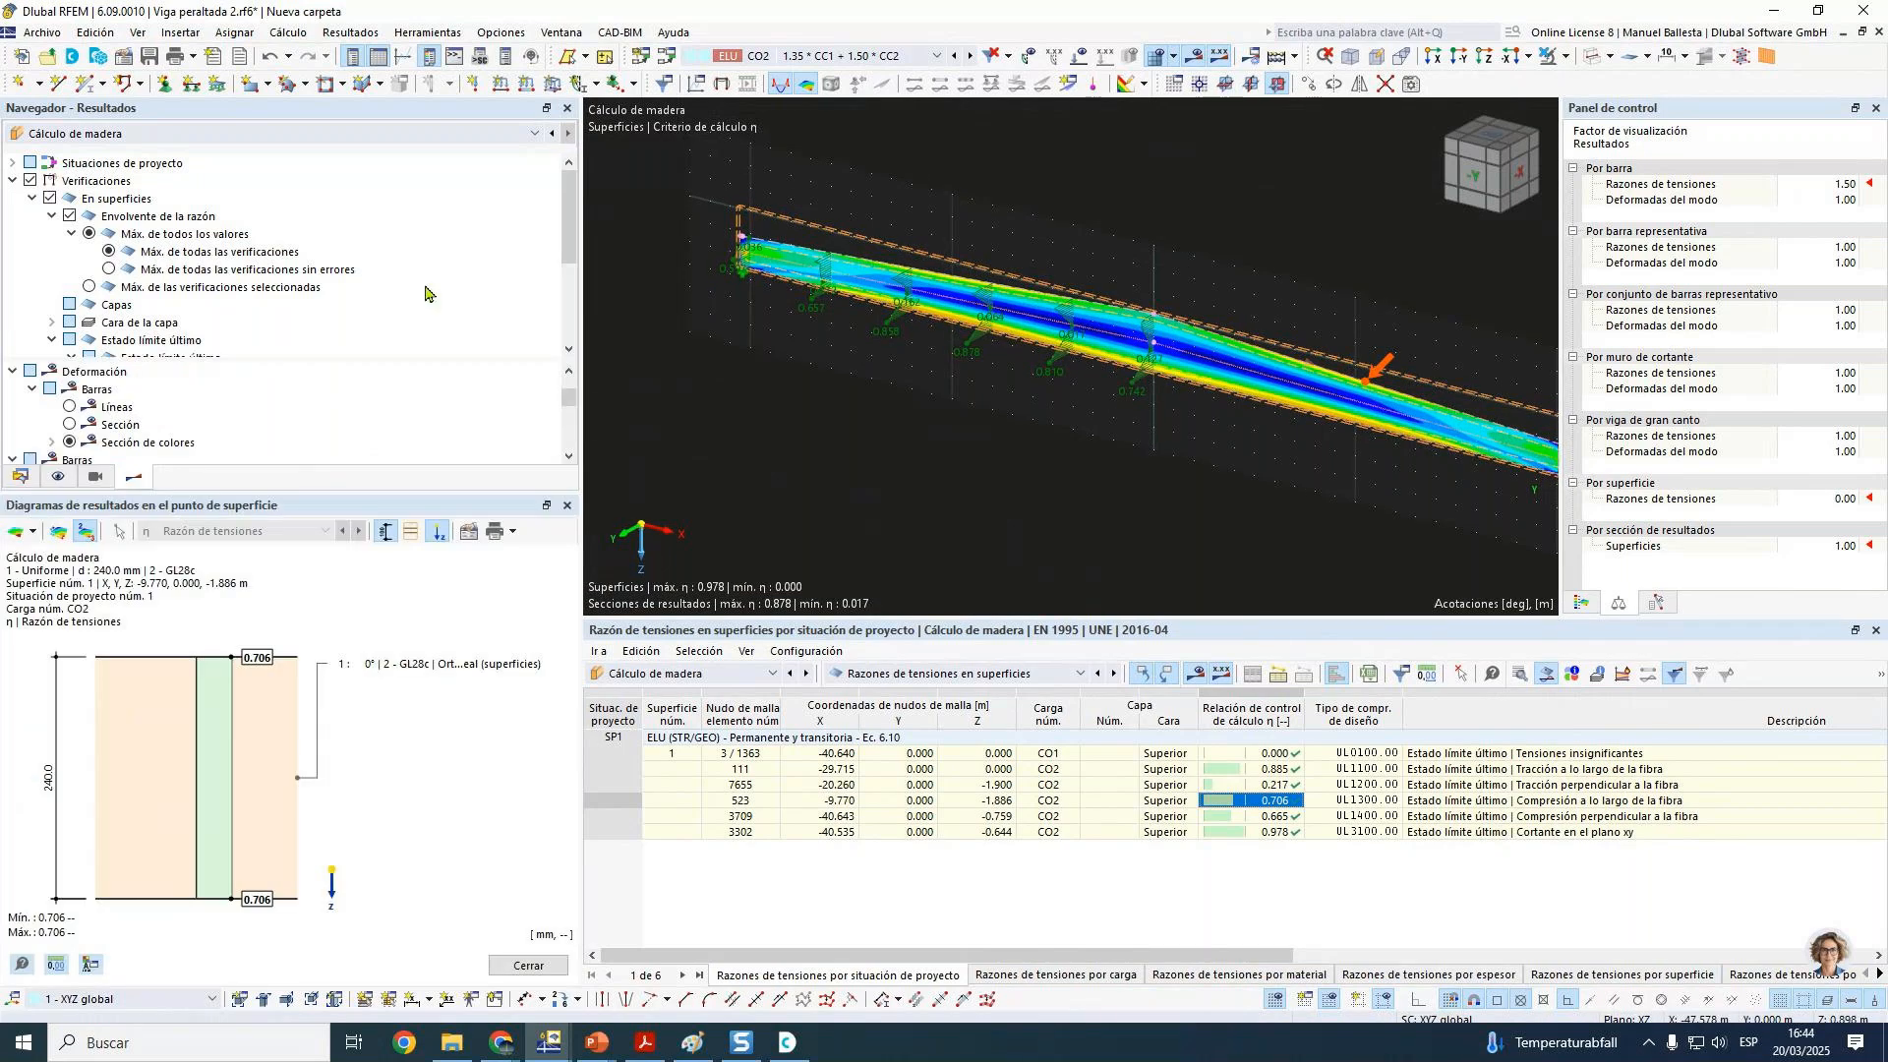
mouse_move(414, 512)
left_mouse_down()
mouse_move(411, 486)
mouse_move(389, 491)
left_mouse_up()
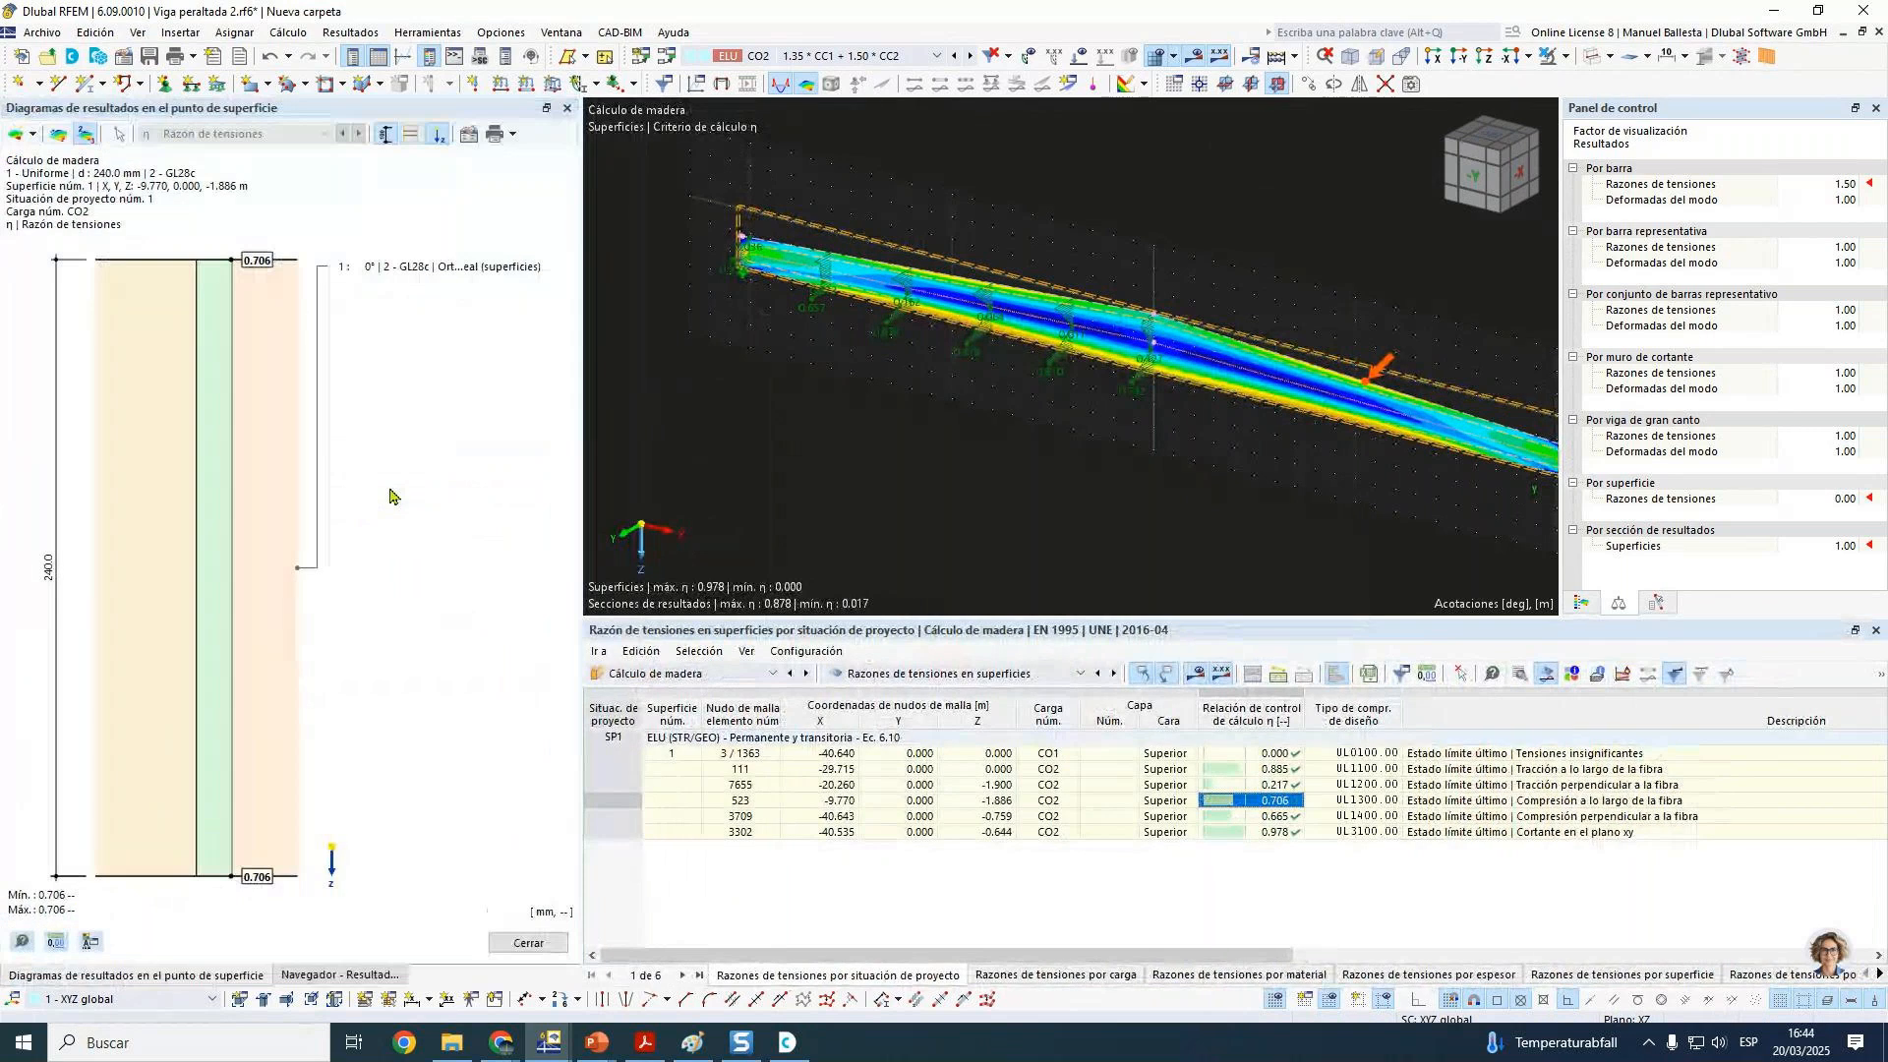
left_click_drag(402, 108, 346, 117)
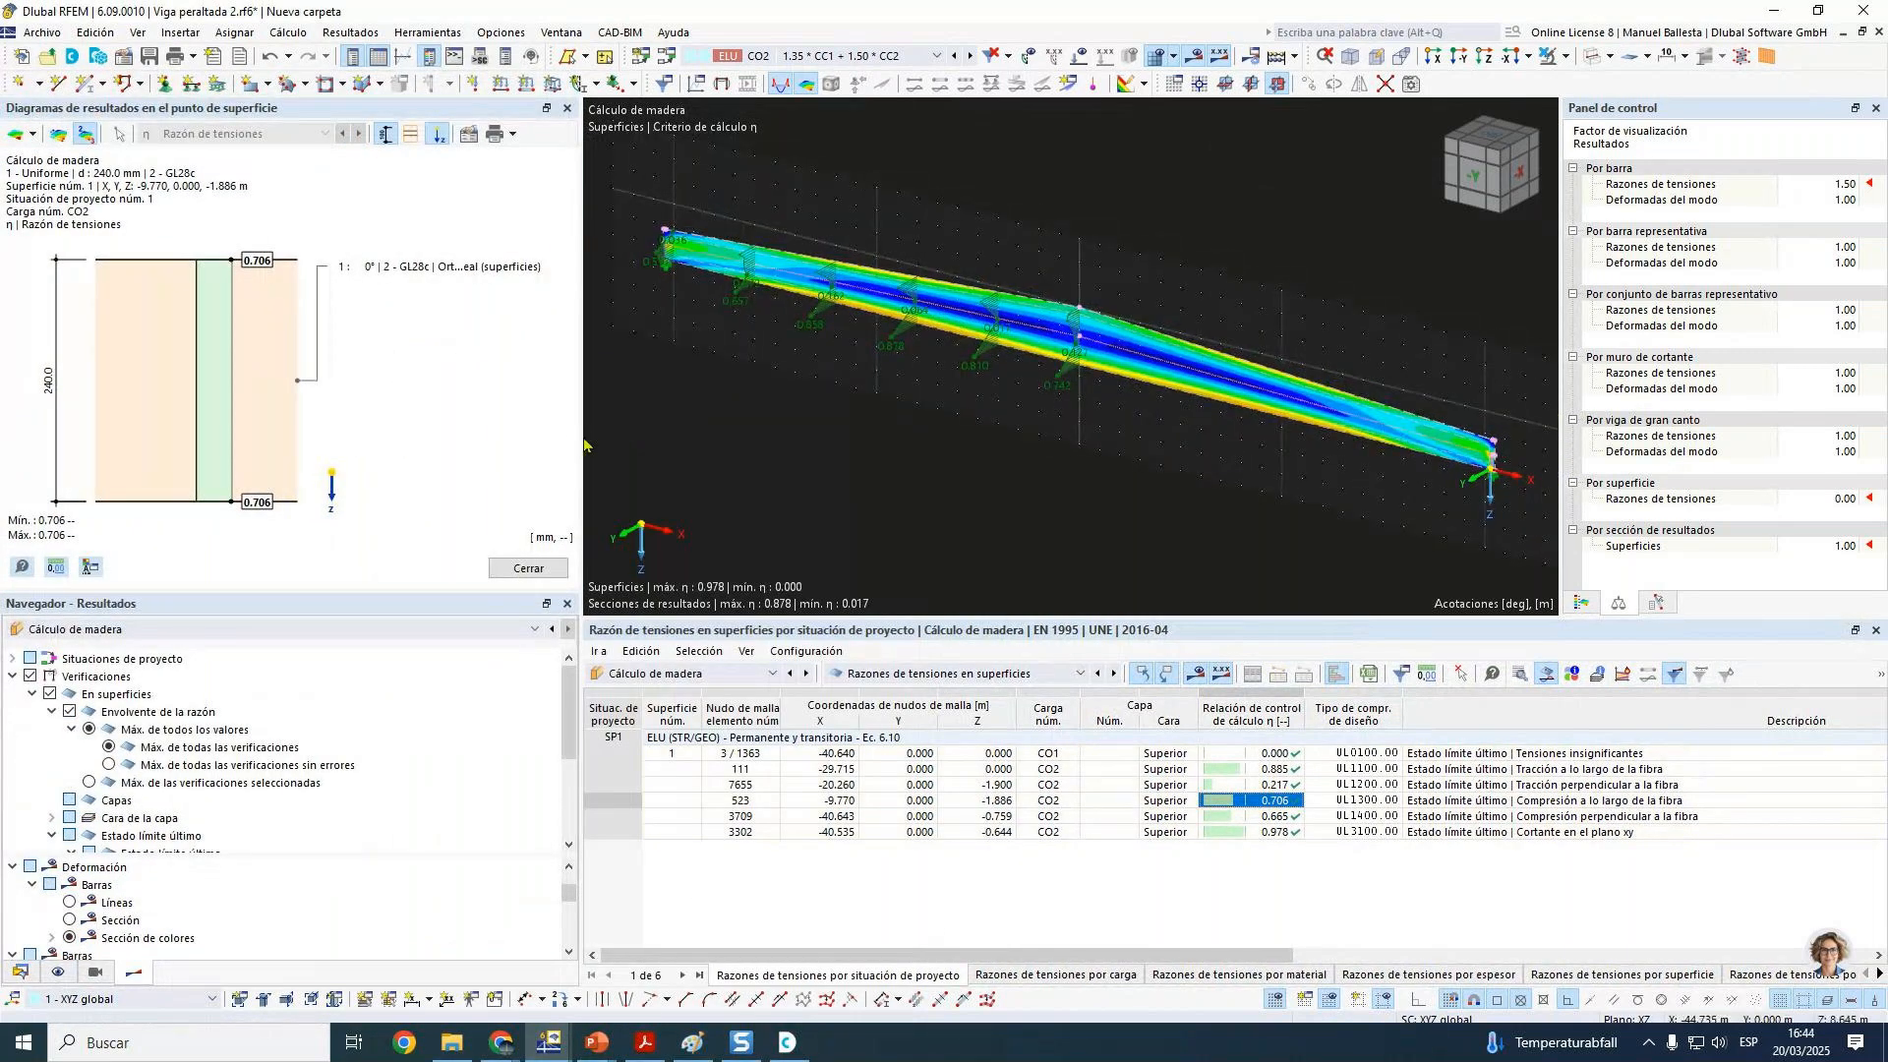
left_click_drag(584, 444, 503, 433)
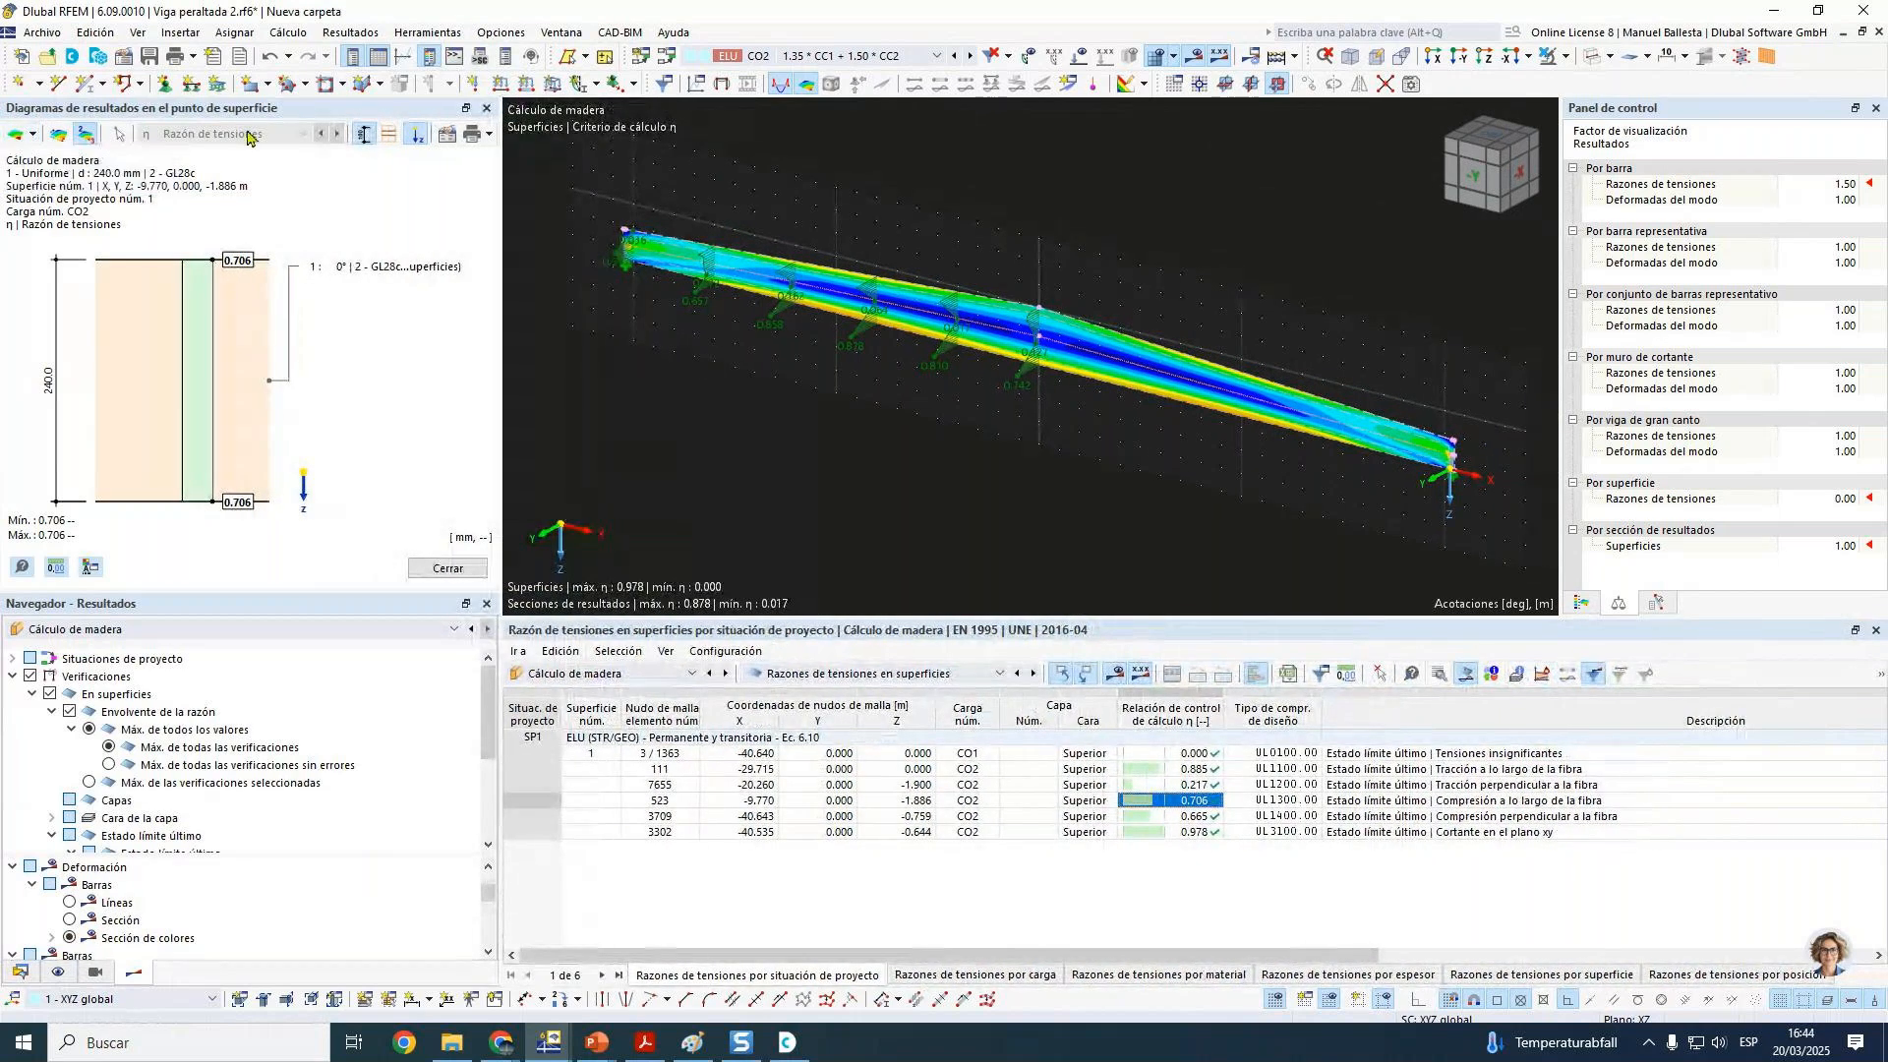
Step: Switch the surface-point diagram to normal stress along the grain and evaluate it at the ridge's upper mesh node
scroll(1056, 277, "up", 4)
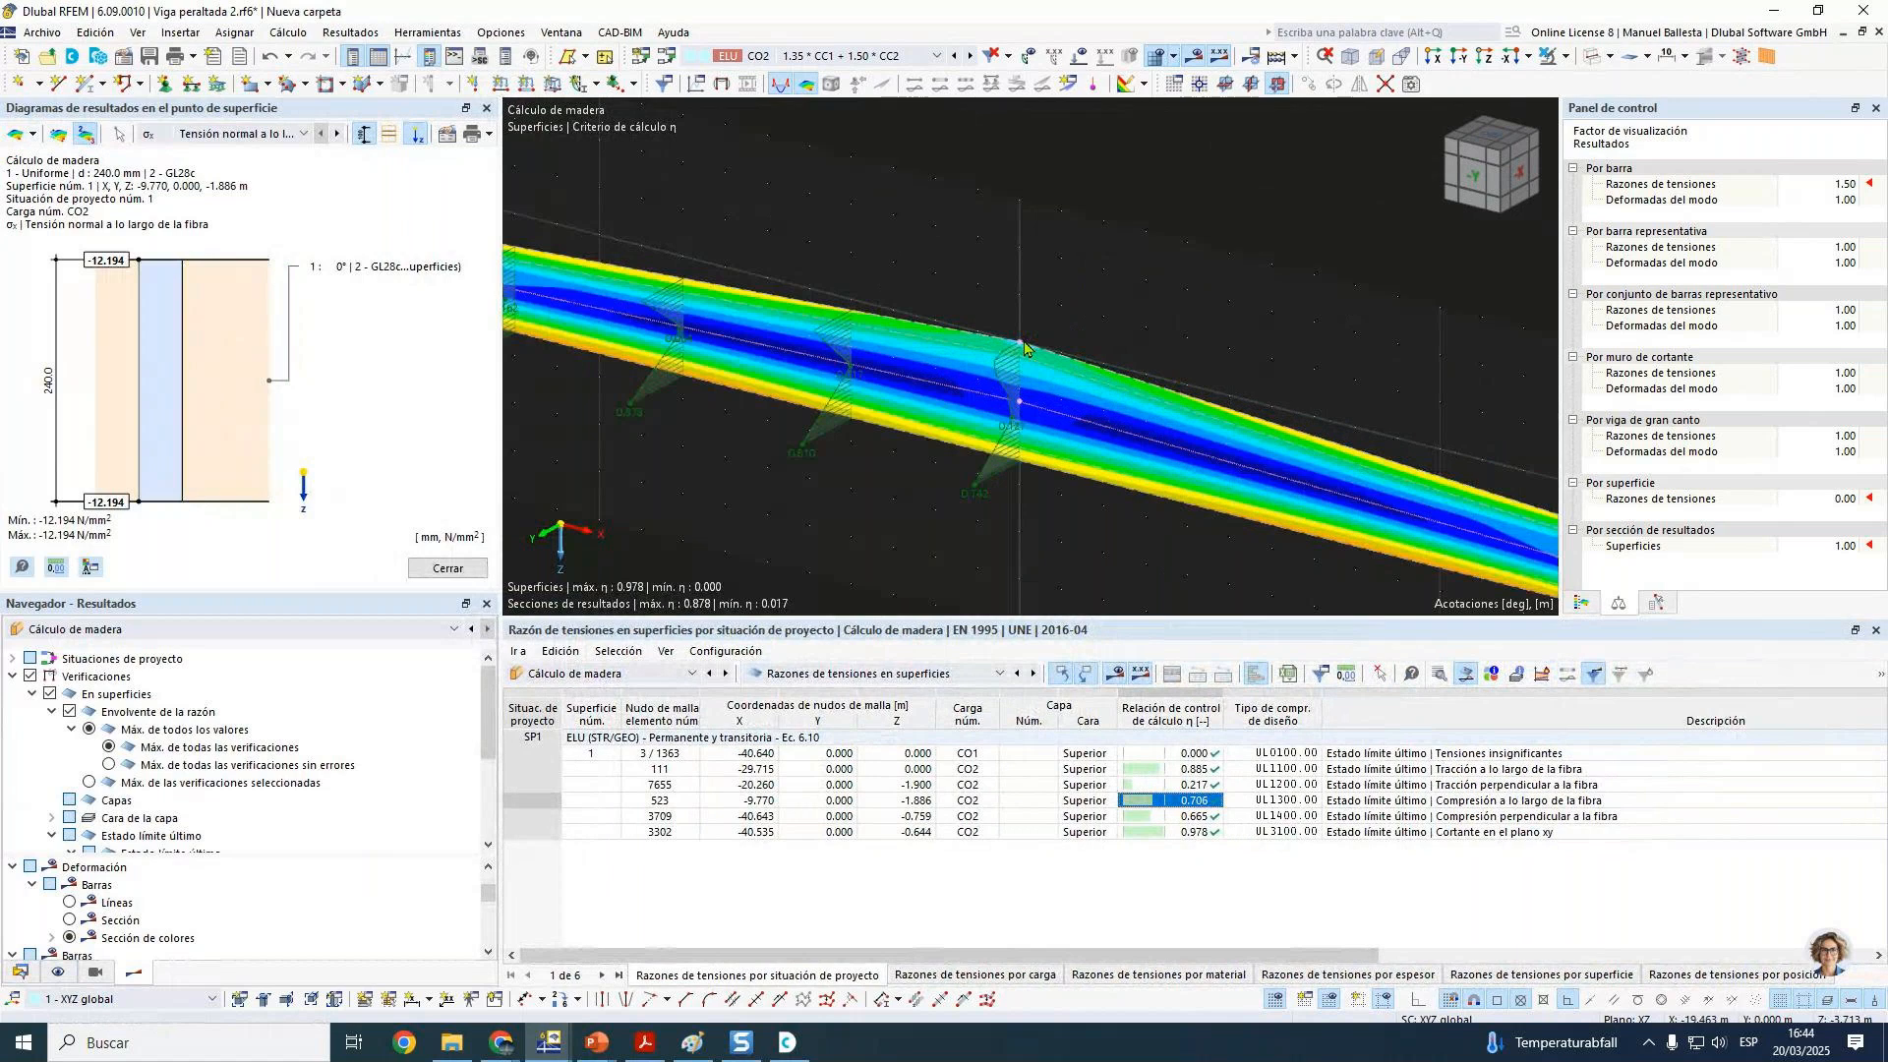
scroll(1024, 346, "up", 2)
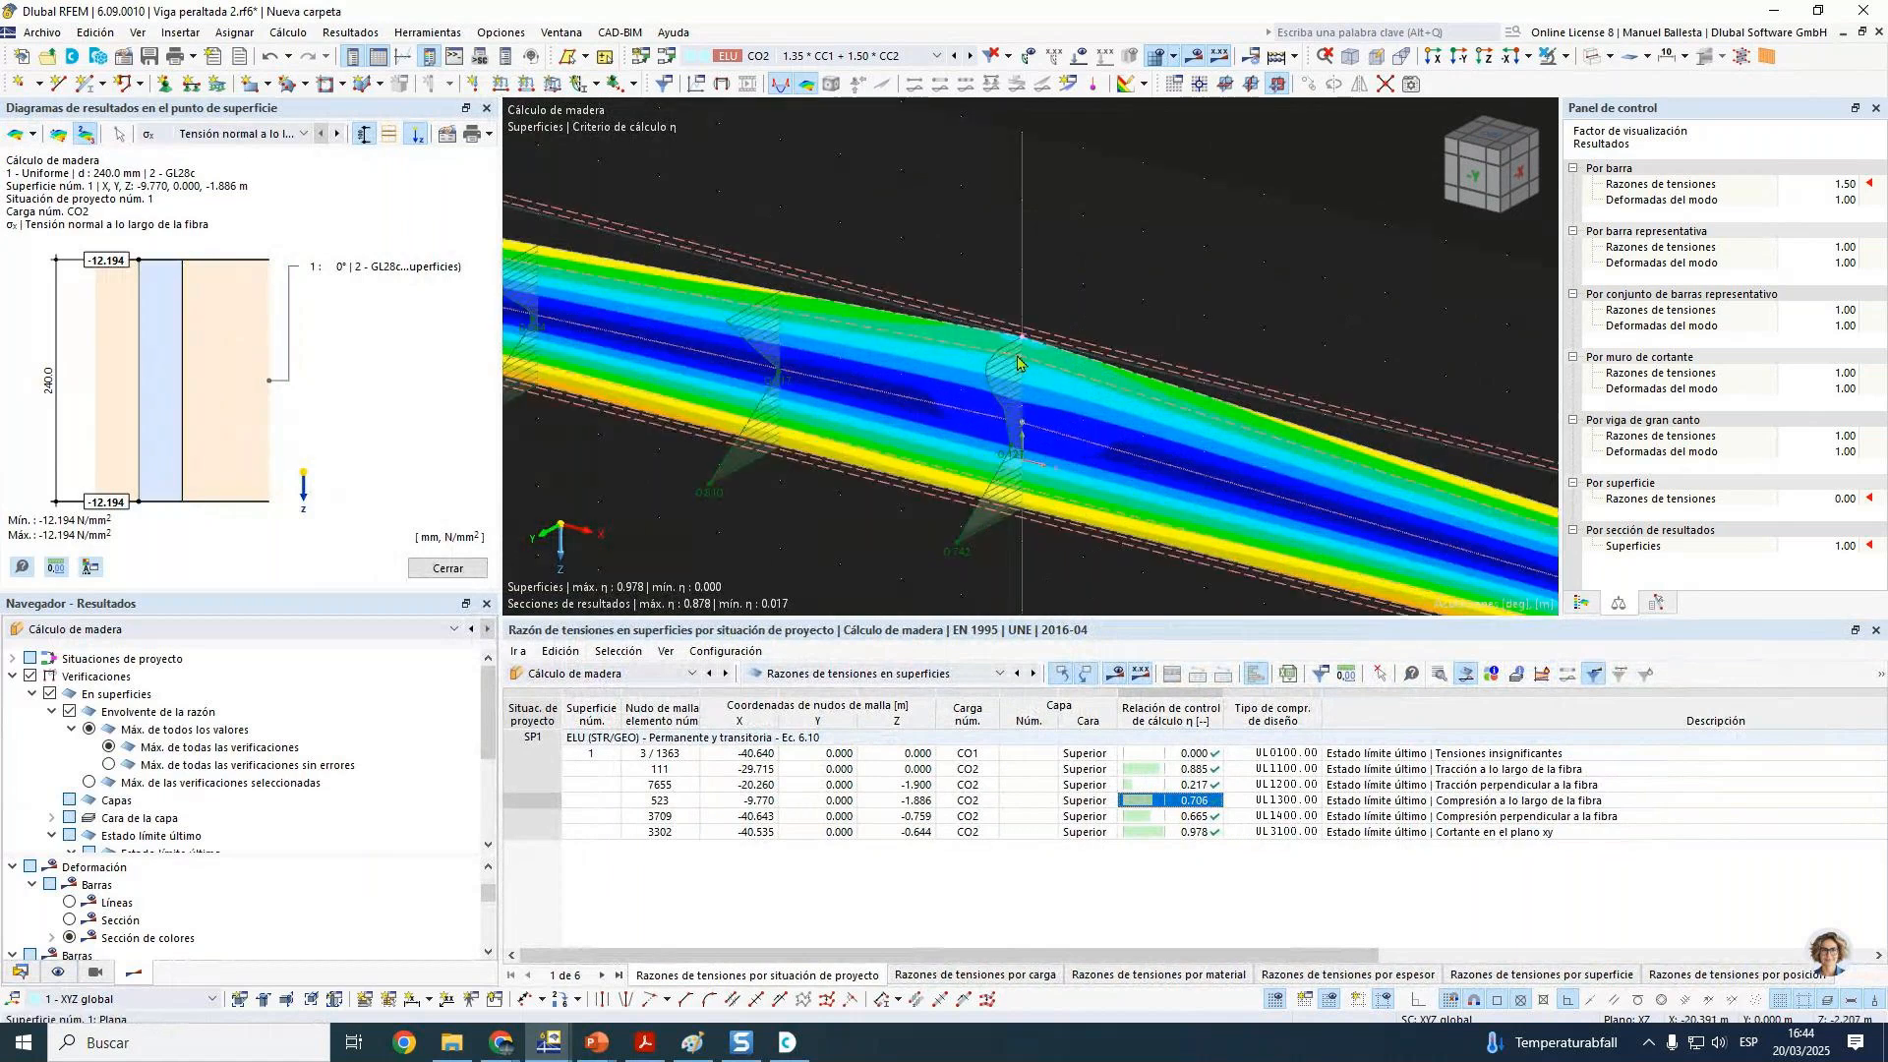
left_click(123, 137)
scroll(963, 344, "up", 2)
left_click(1044, 348)
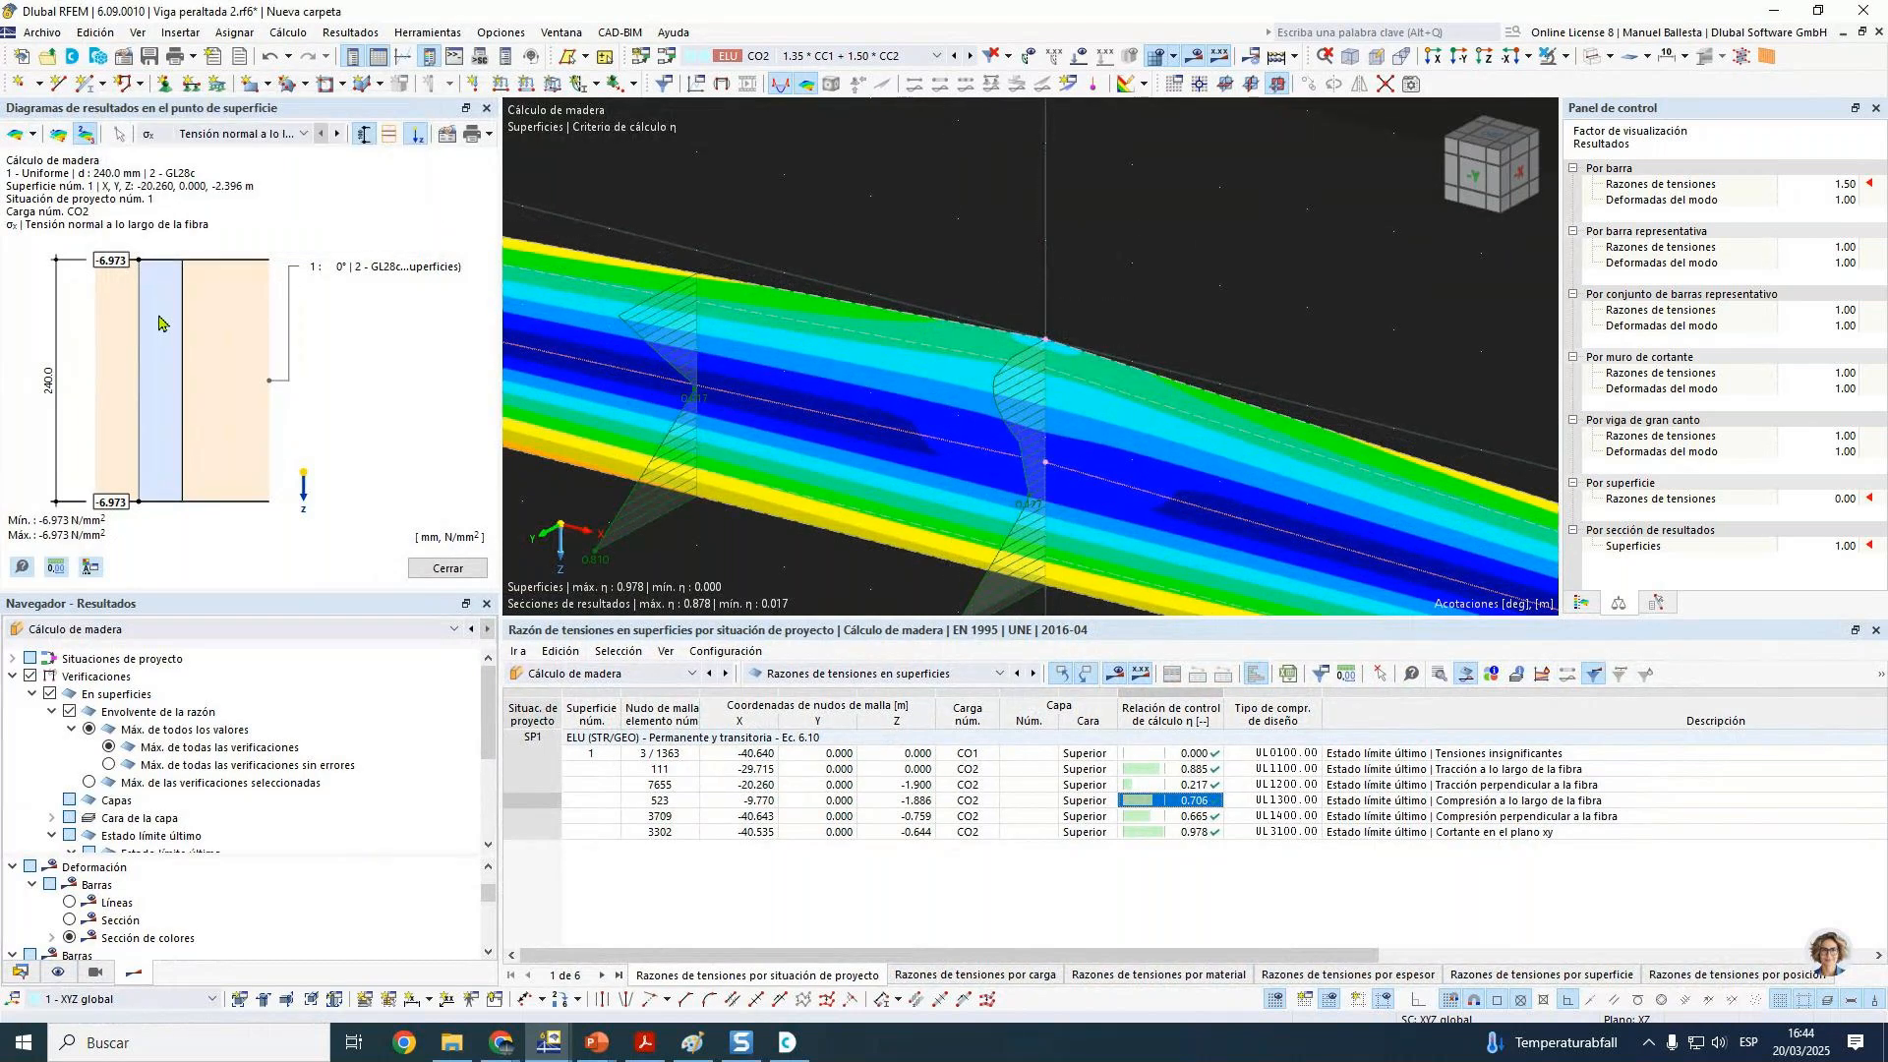
Step: Evaluate the normal stress along the grain at the mesh node on the beam's lower edge directly below the ridge
scroll(1155, 308, "down", 1)
middle_click_drag(1154, 308, 1166, 274)
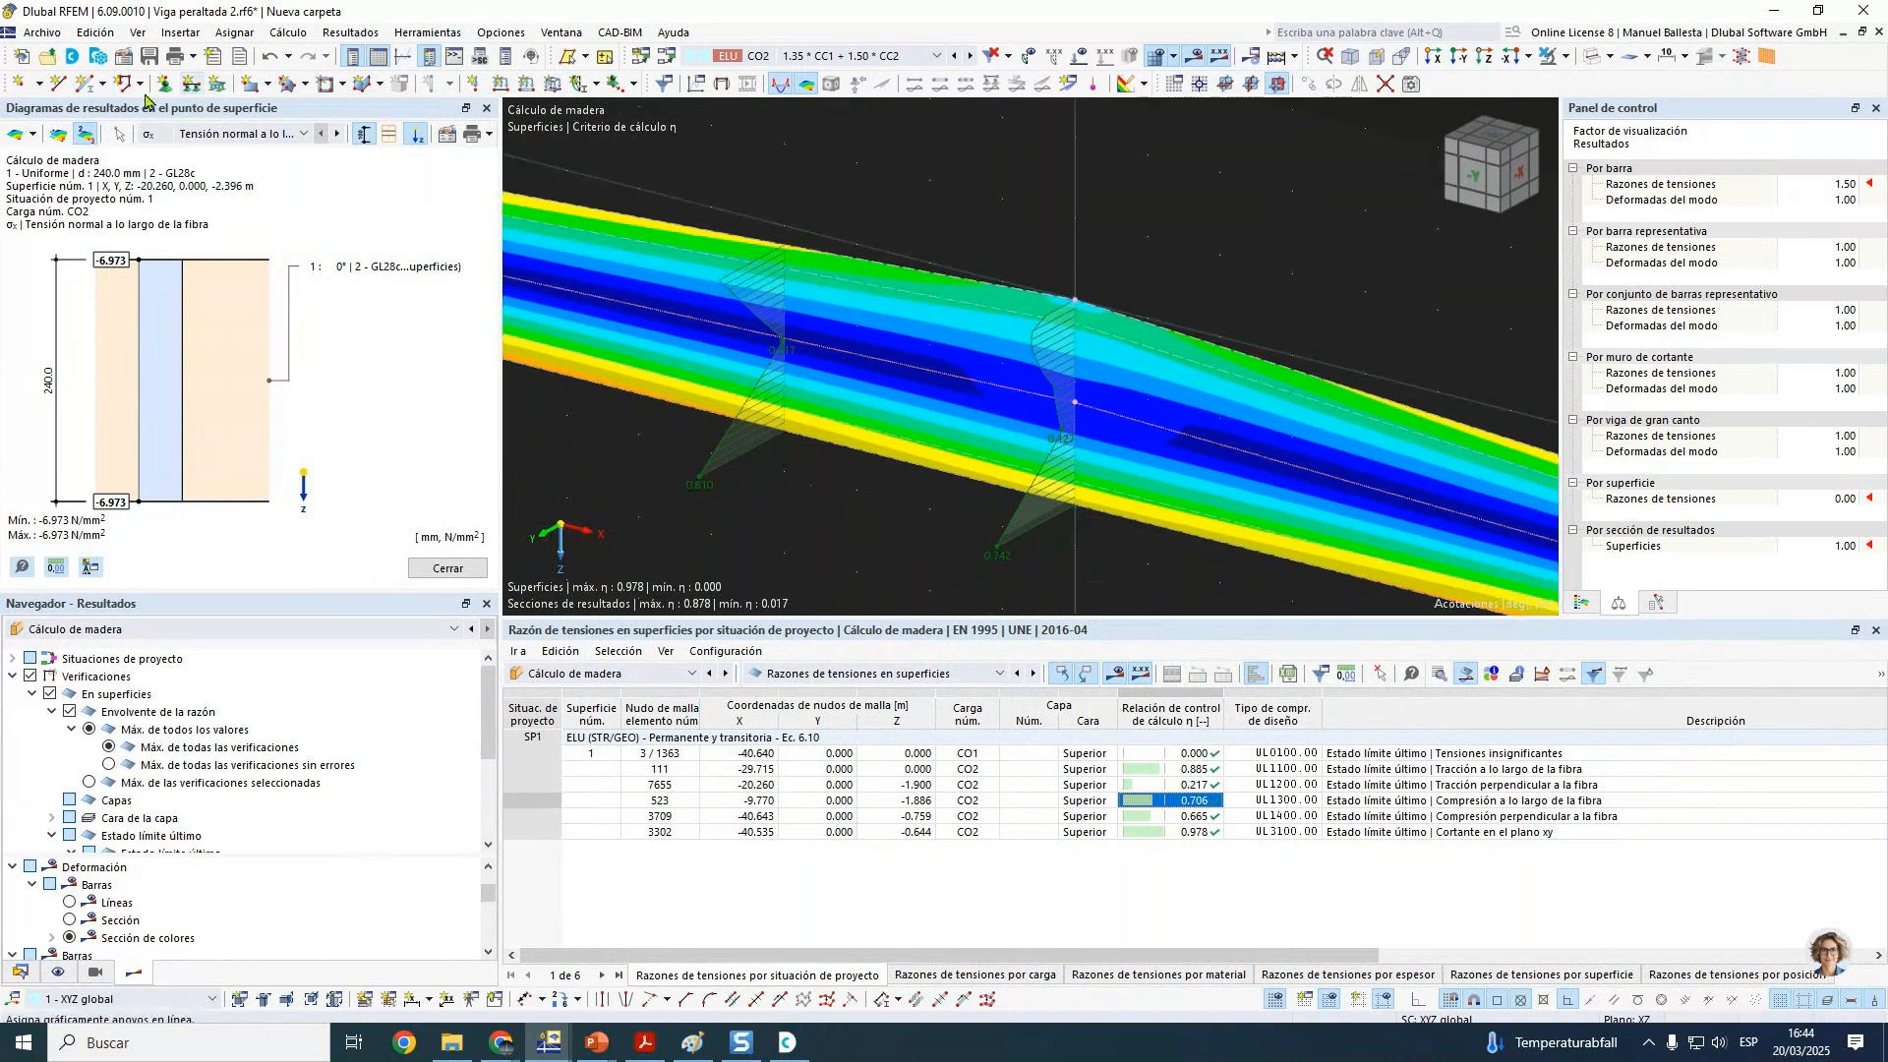
left_click(118, 138)
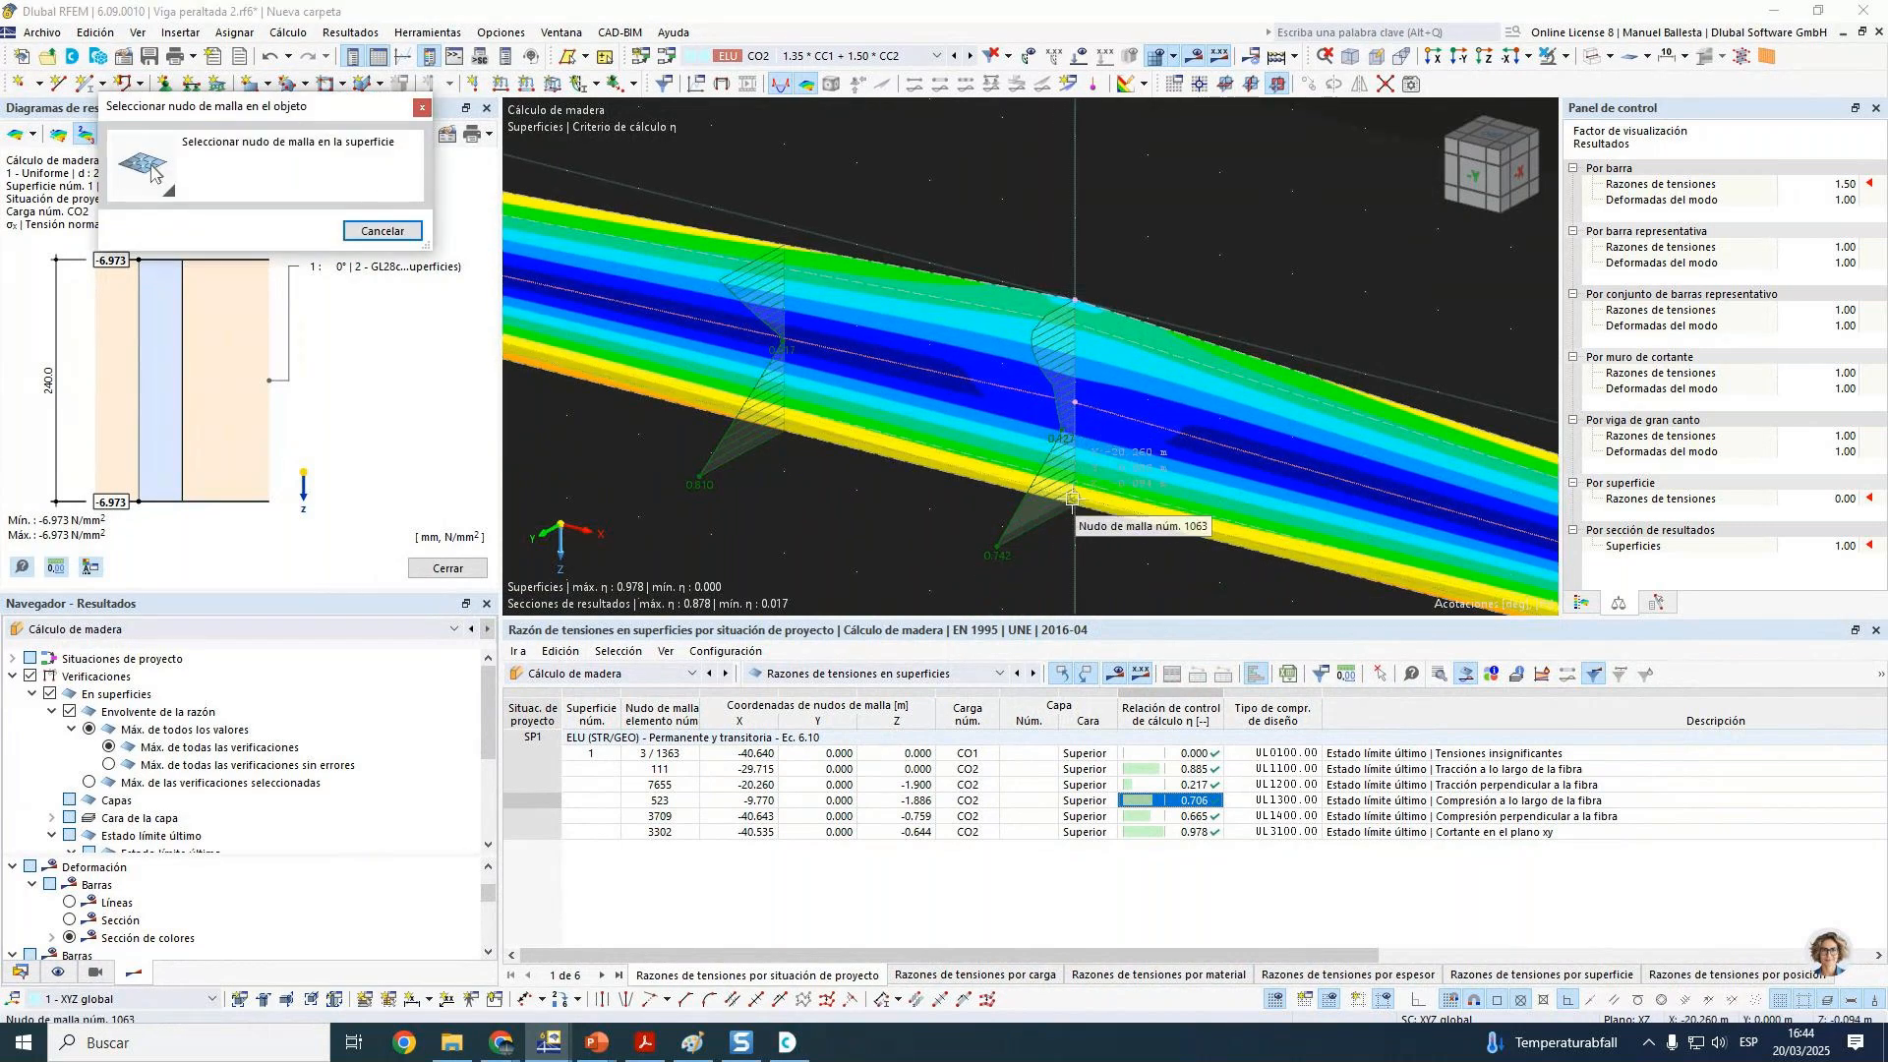
scroll(1074, 499, "up", 4)
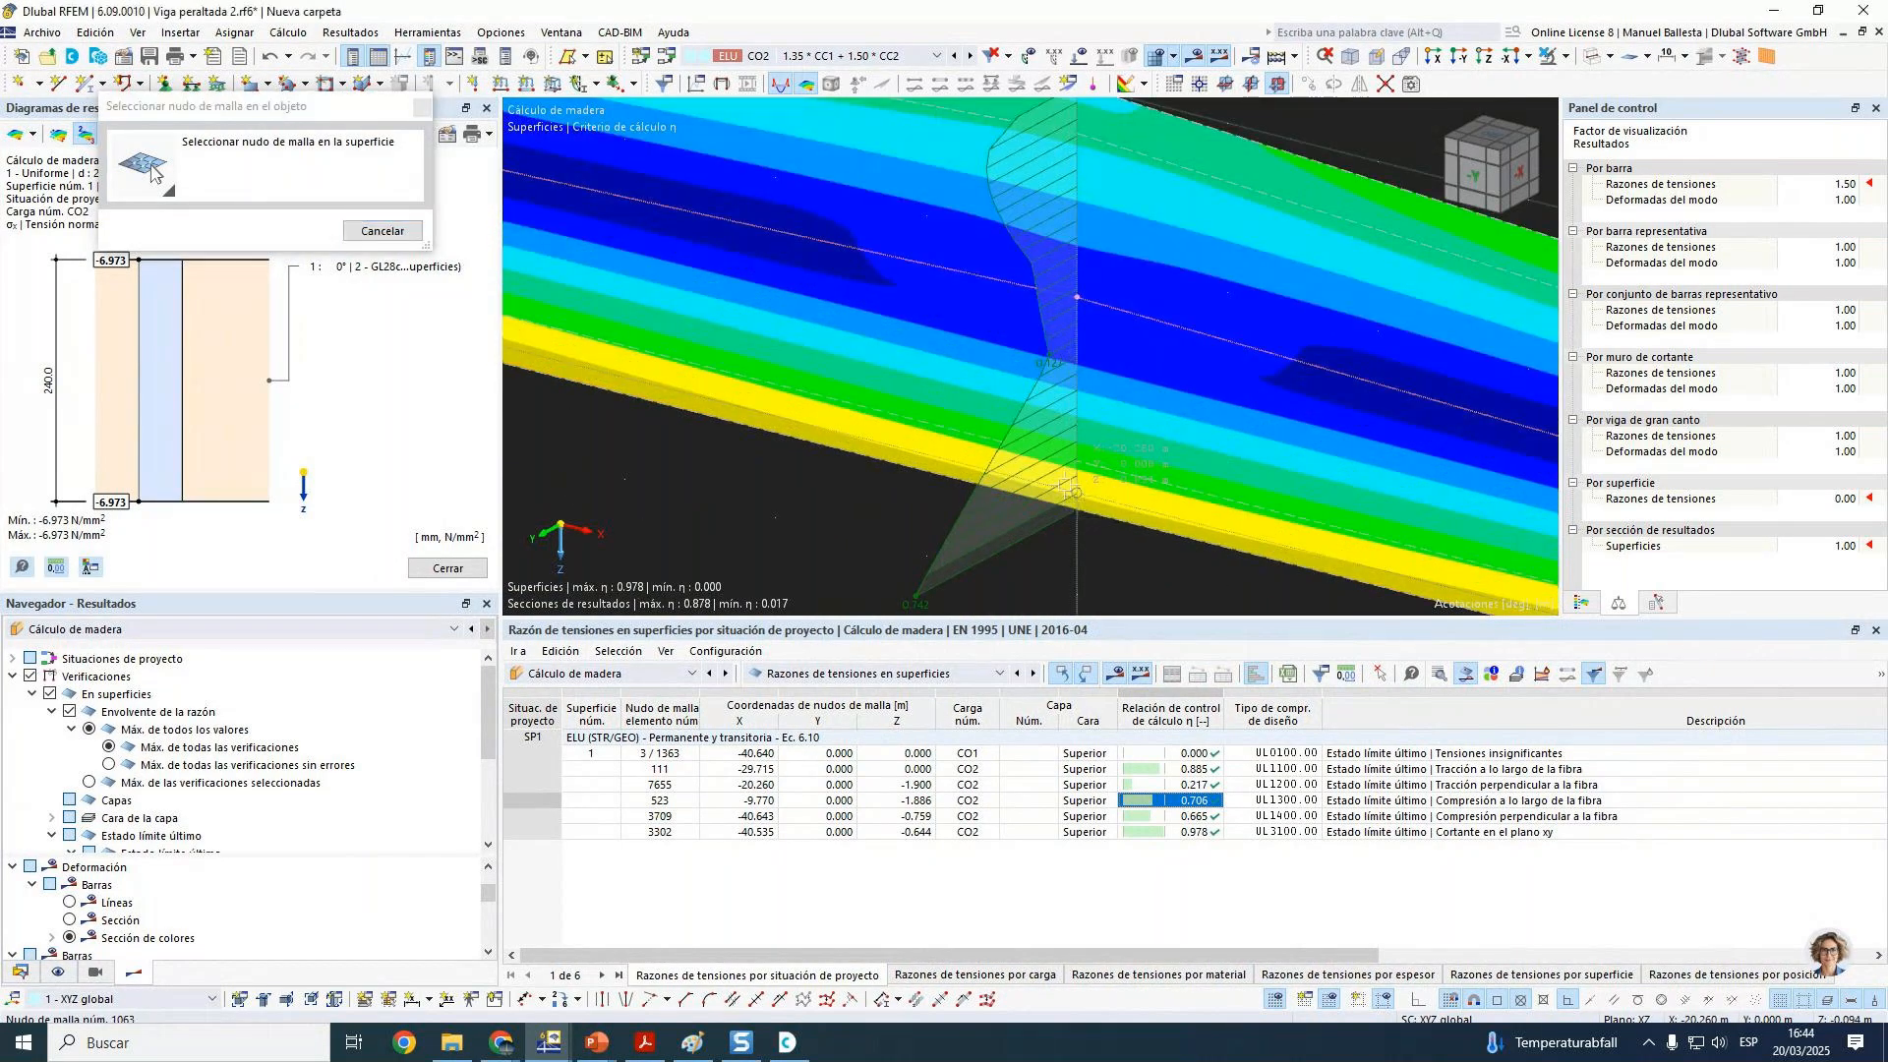
left_click(1074, 499)
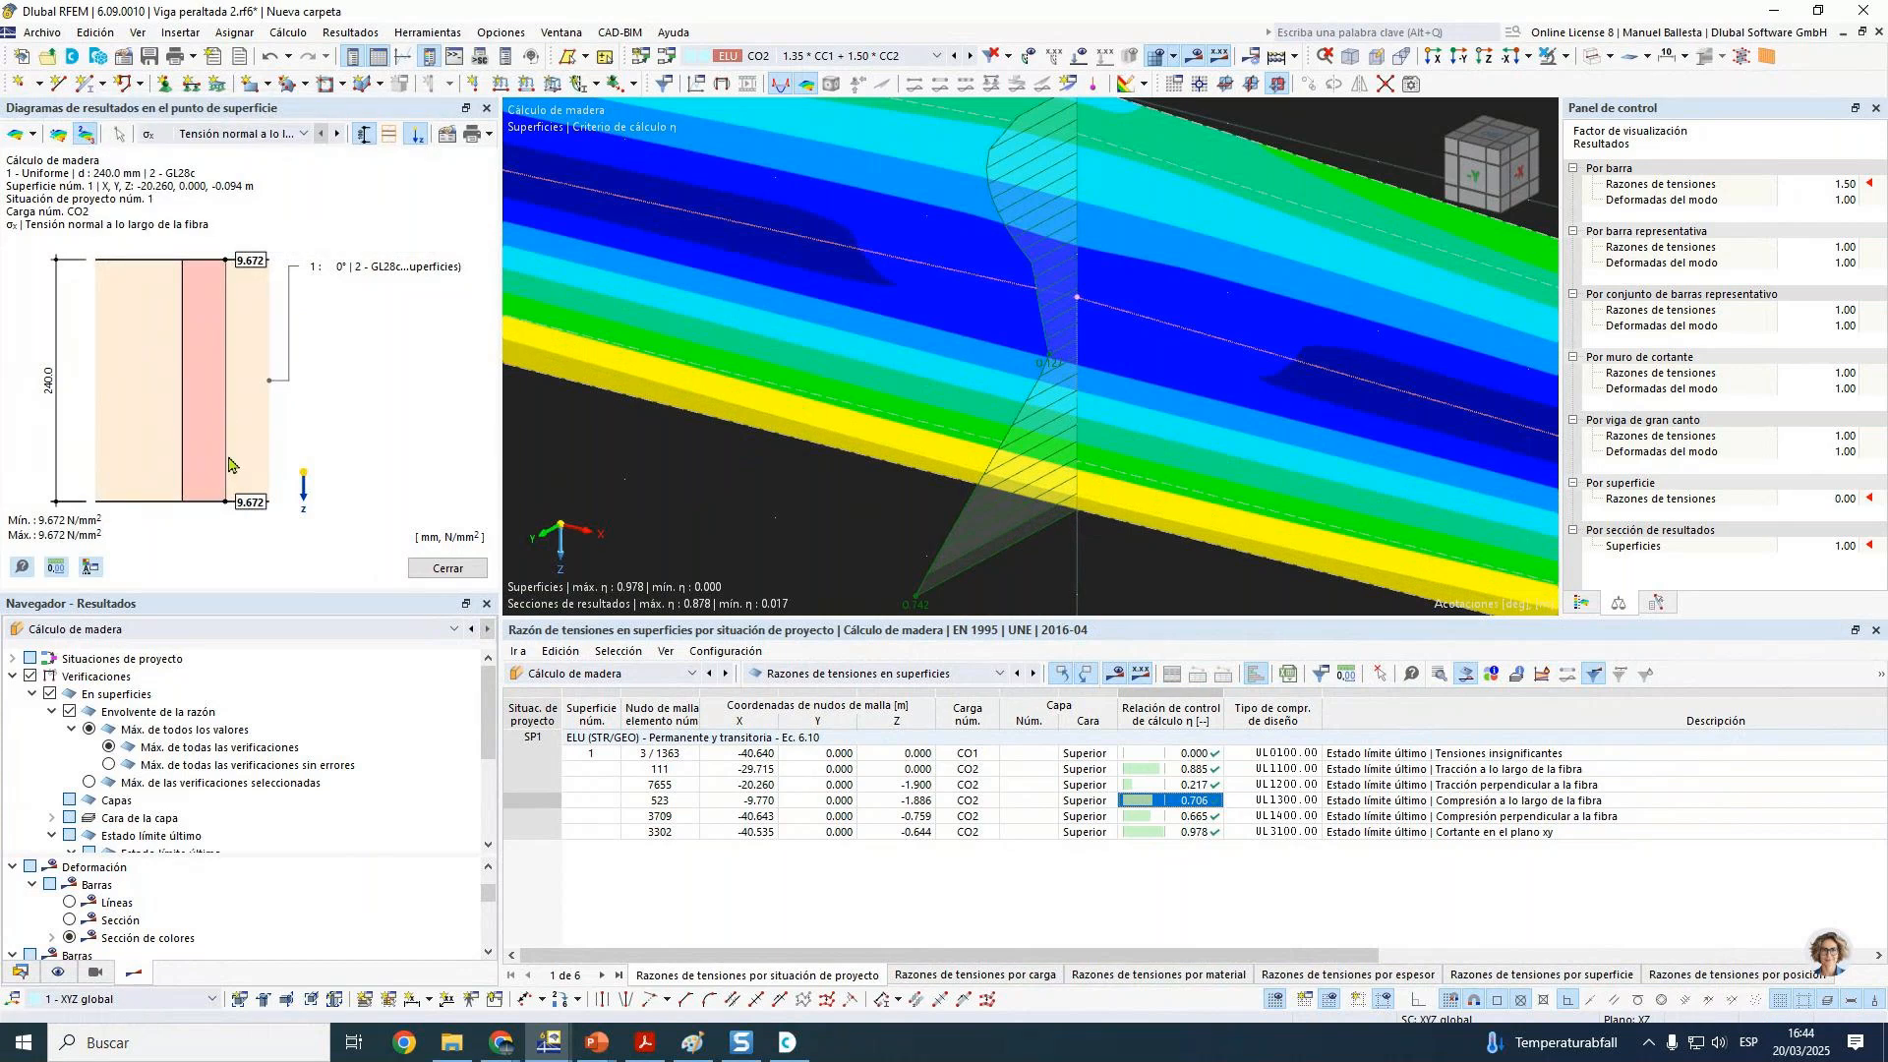
Step: Switch the surface-point diagram to normal stress perpendicular to the grain and evaluate it at the ridge-section mesh node at Z = -1.900 m
left_click(216, 134)
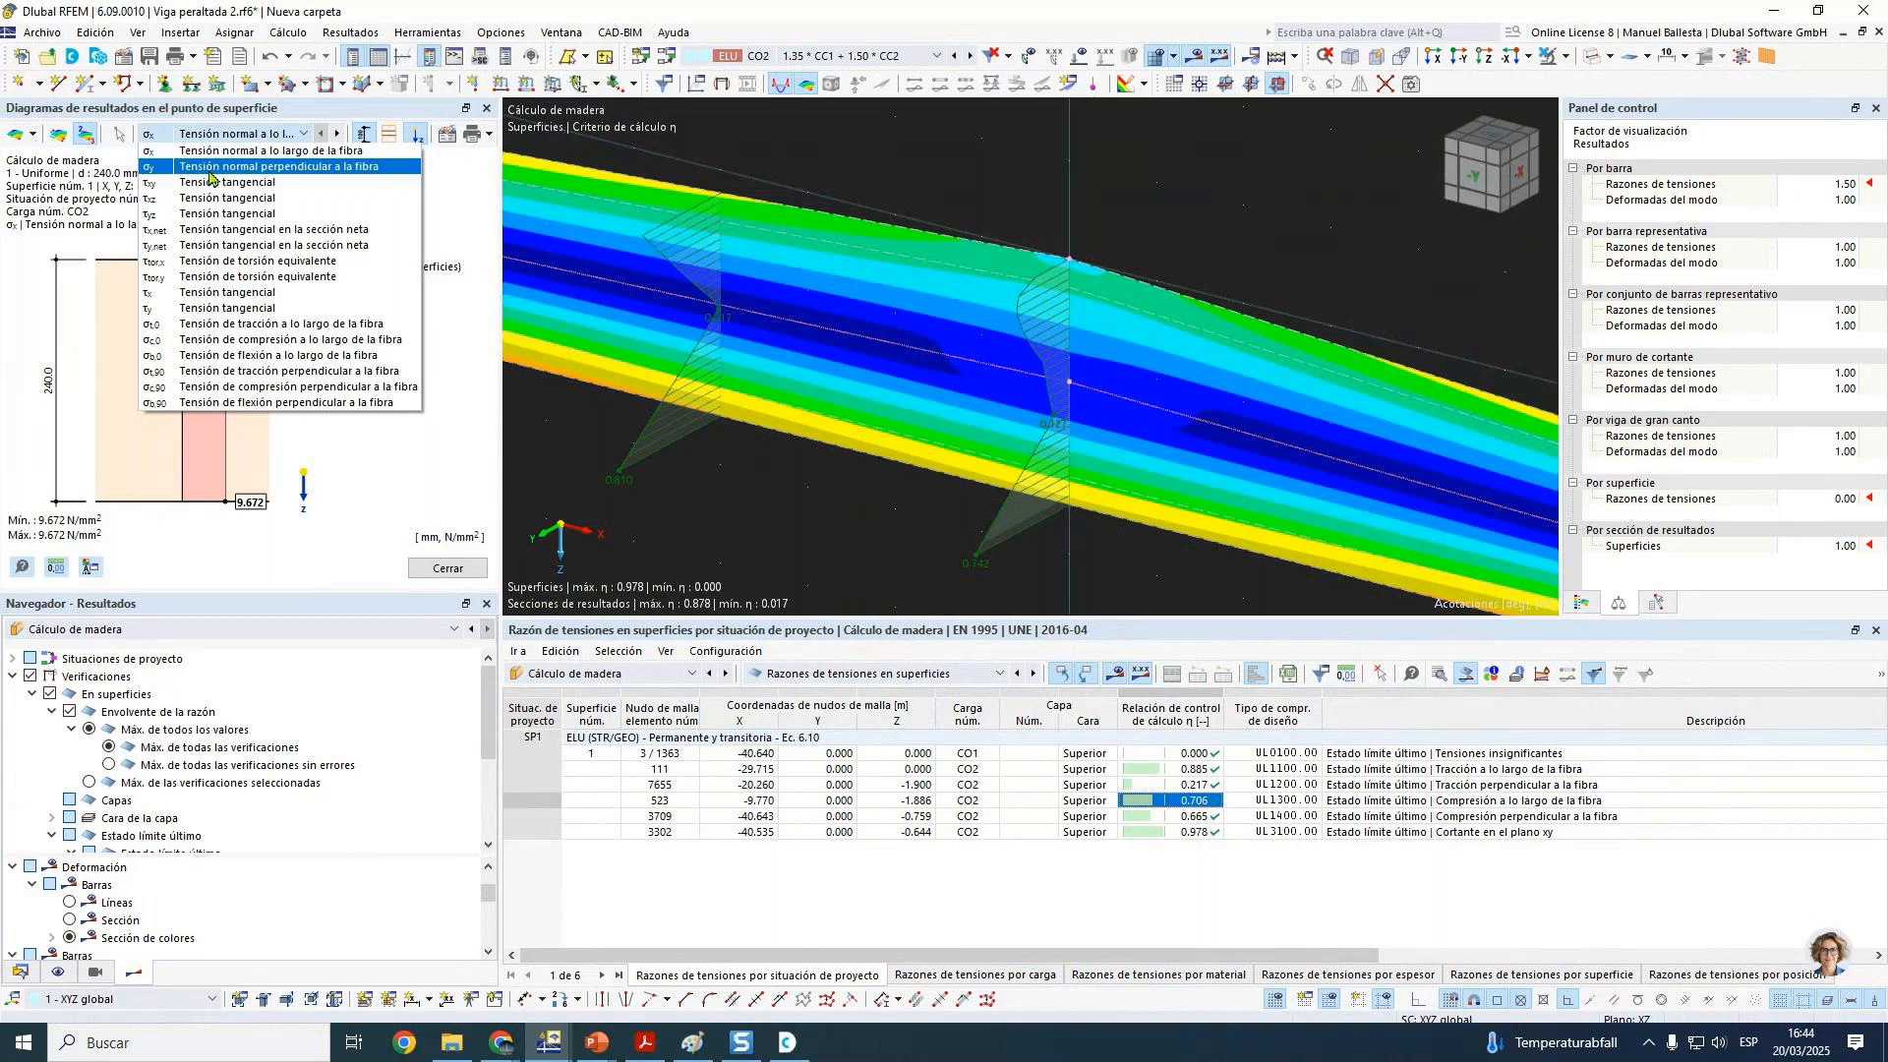
left_click(210, 167)
scroll(962, 373, "down", 2)
left_click(118, 136)
scroll(1039, 365, "up", 3)
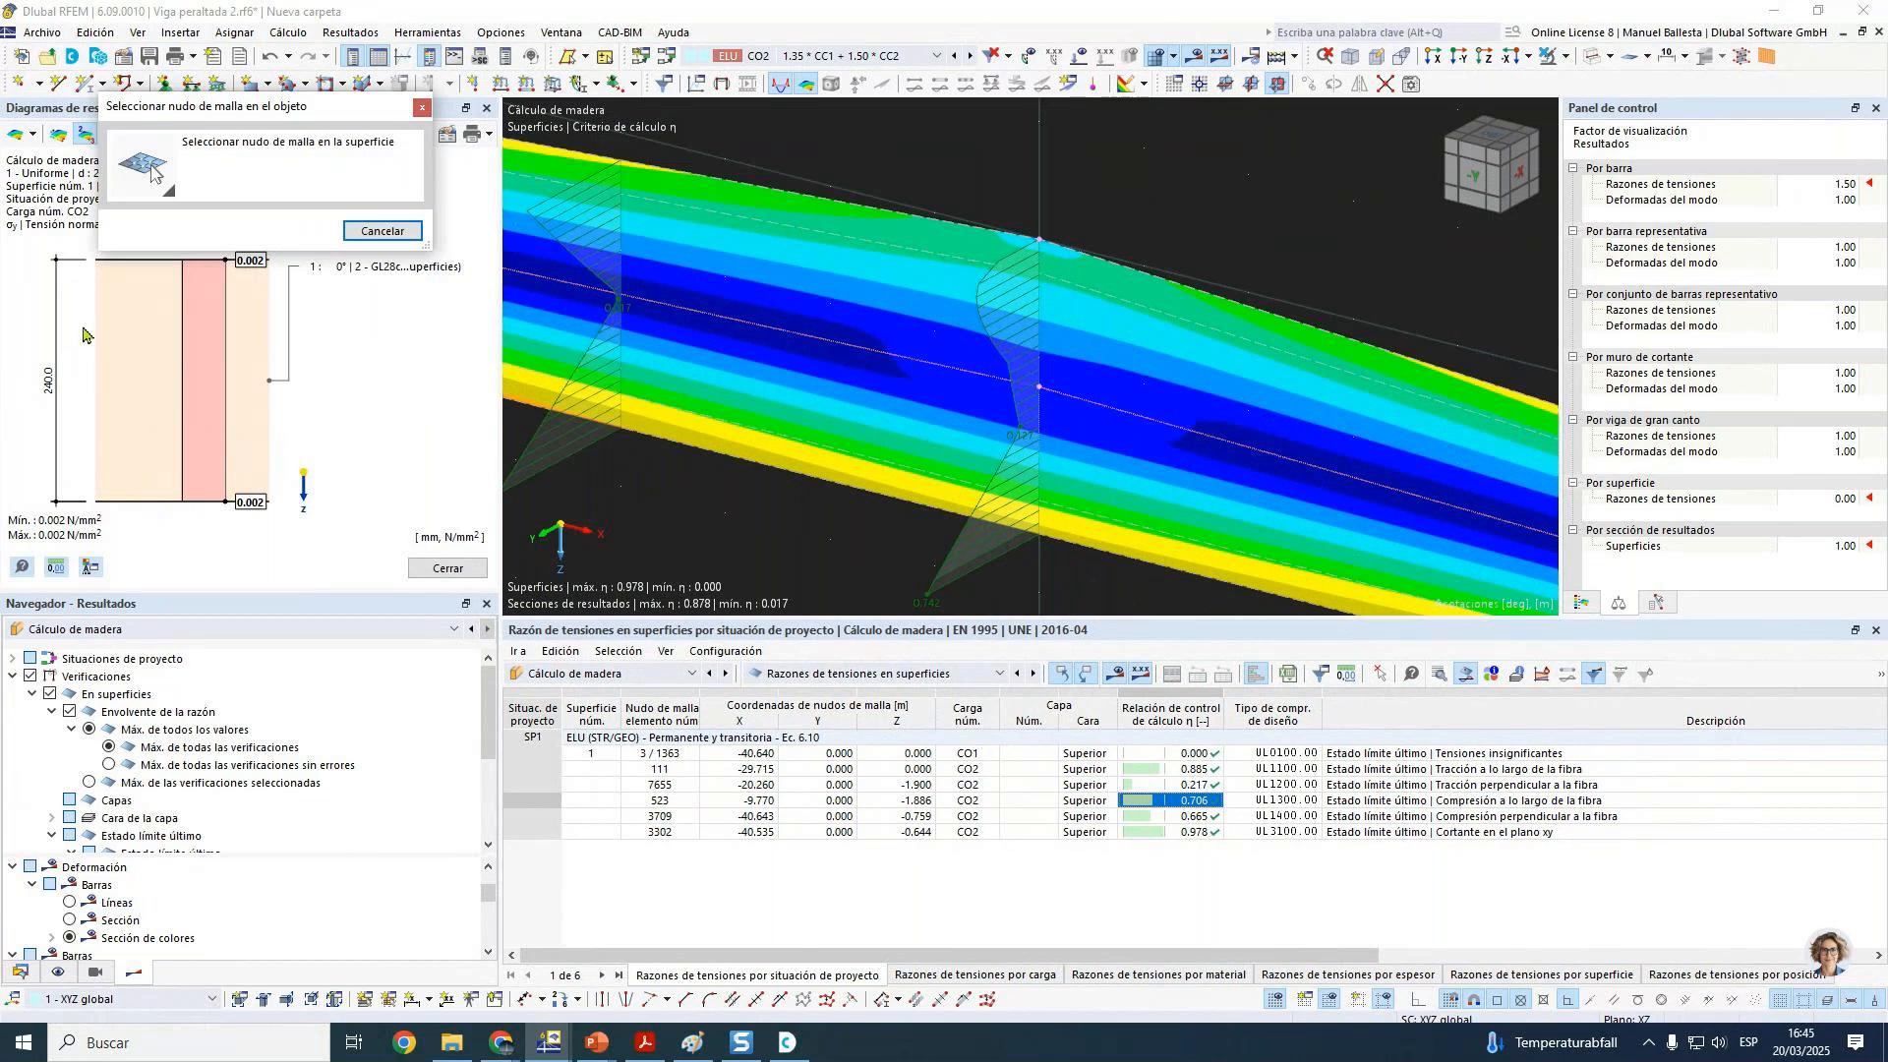
left_click(1040, 312)
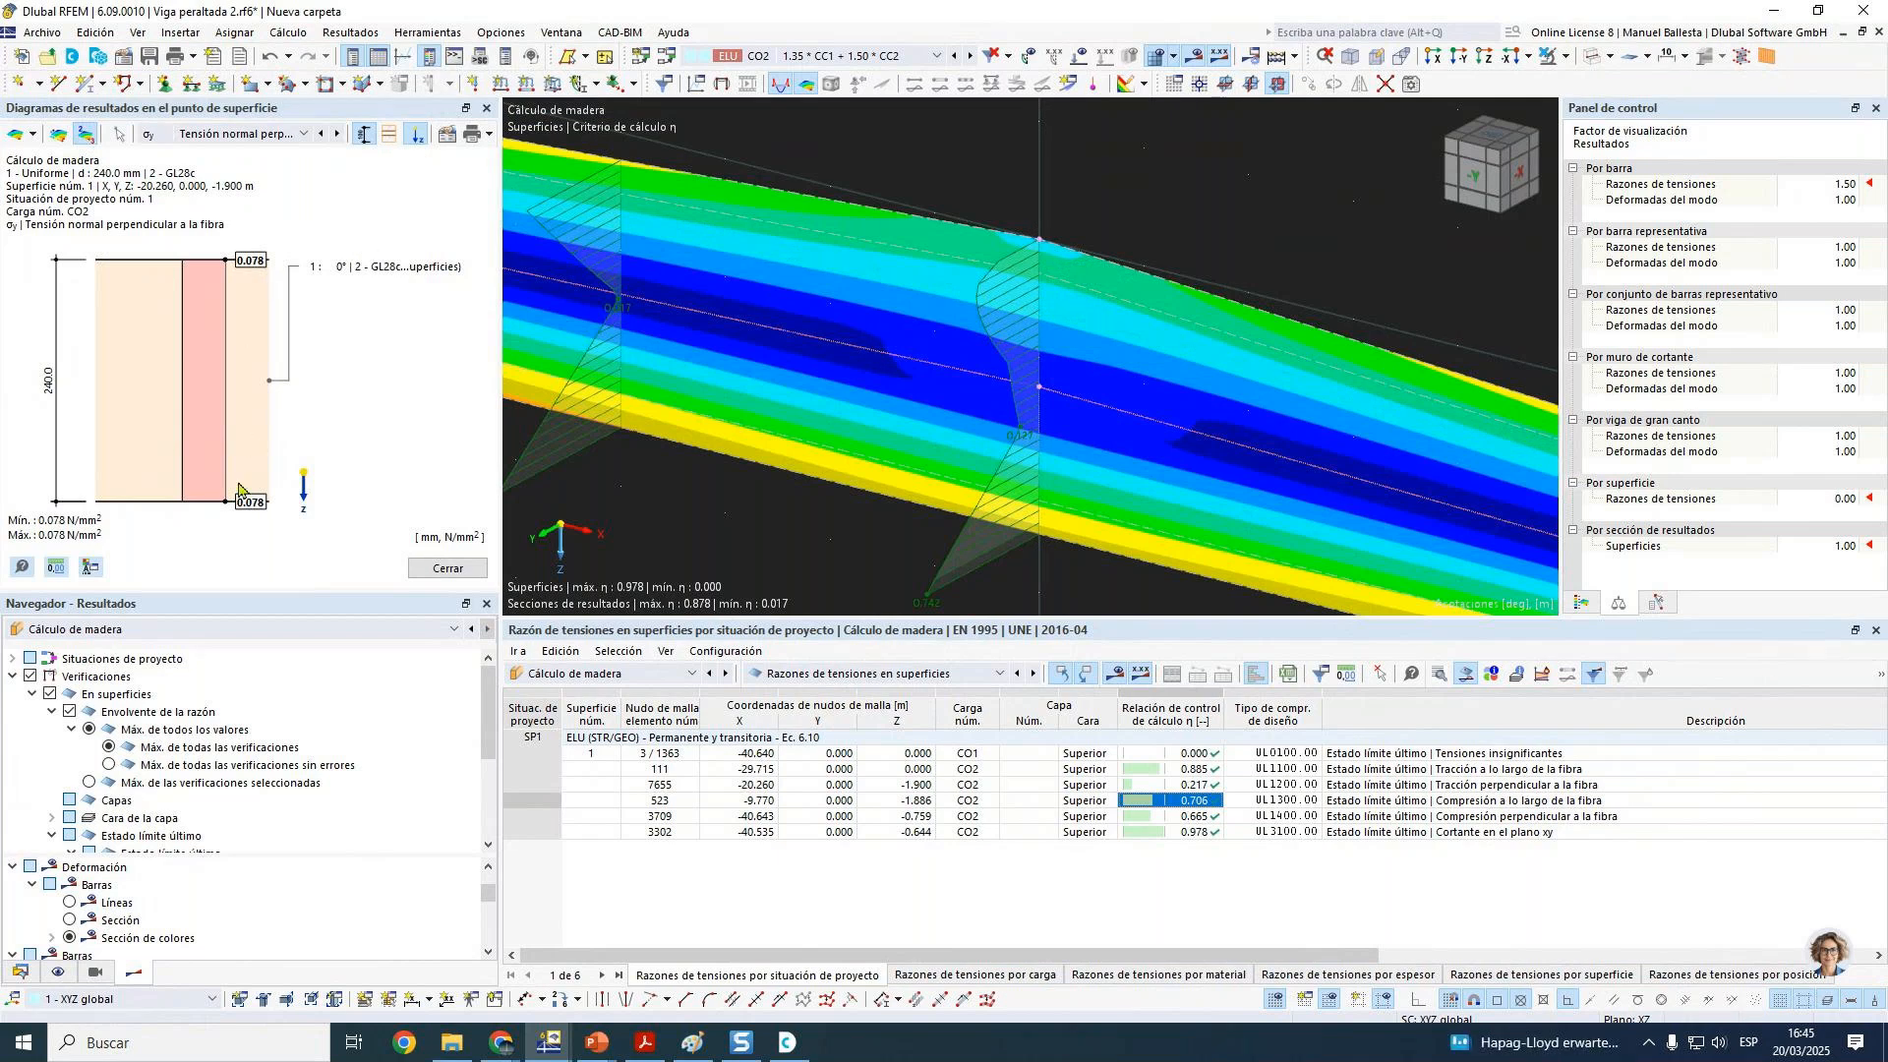
Step: Inspect the verification details of the compression-along-grain check UL1300 for surface 1, and close them
scroll(1011, 181, "down", 6)
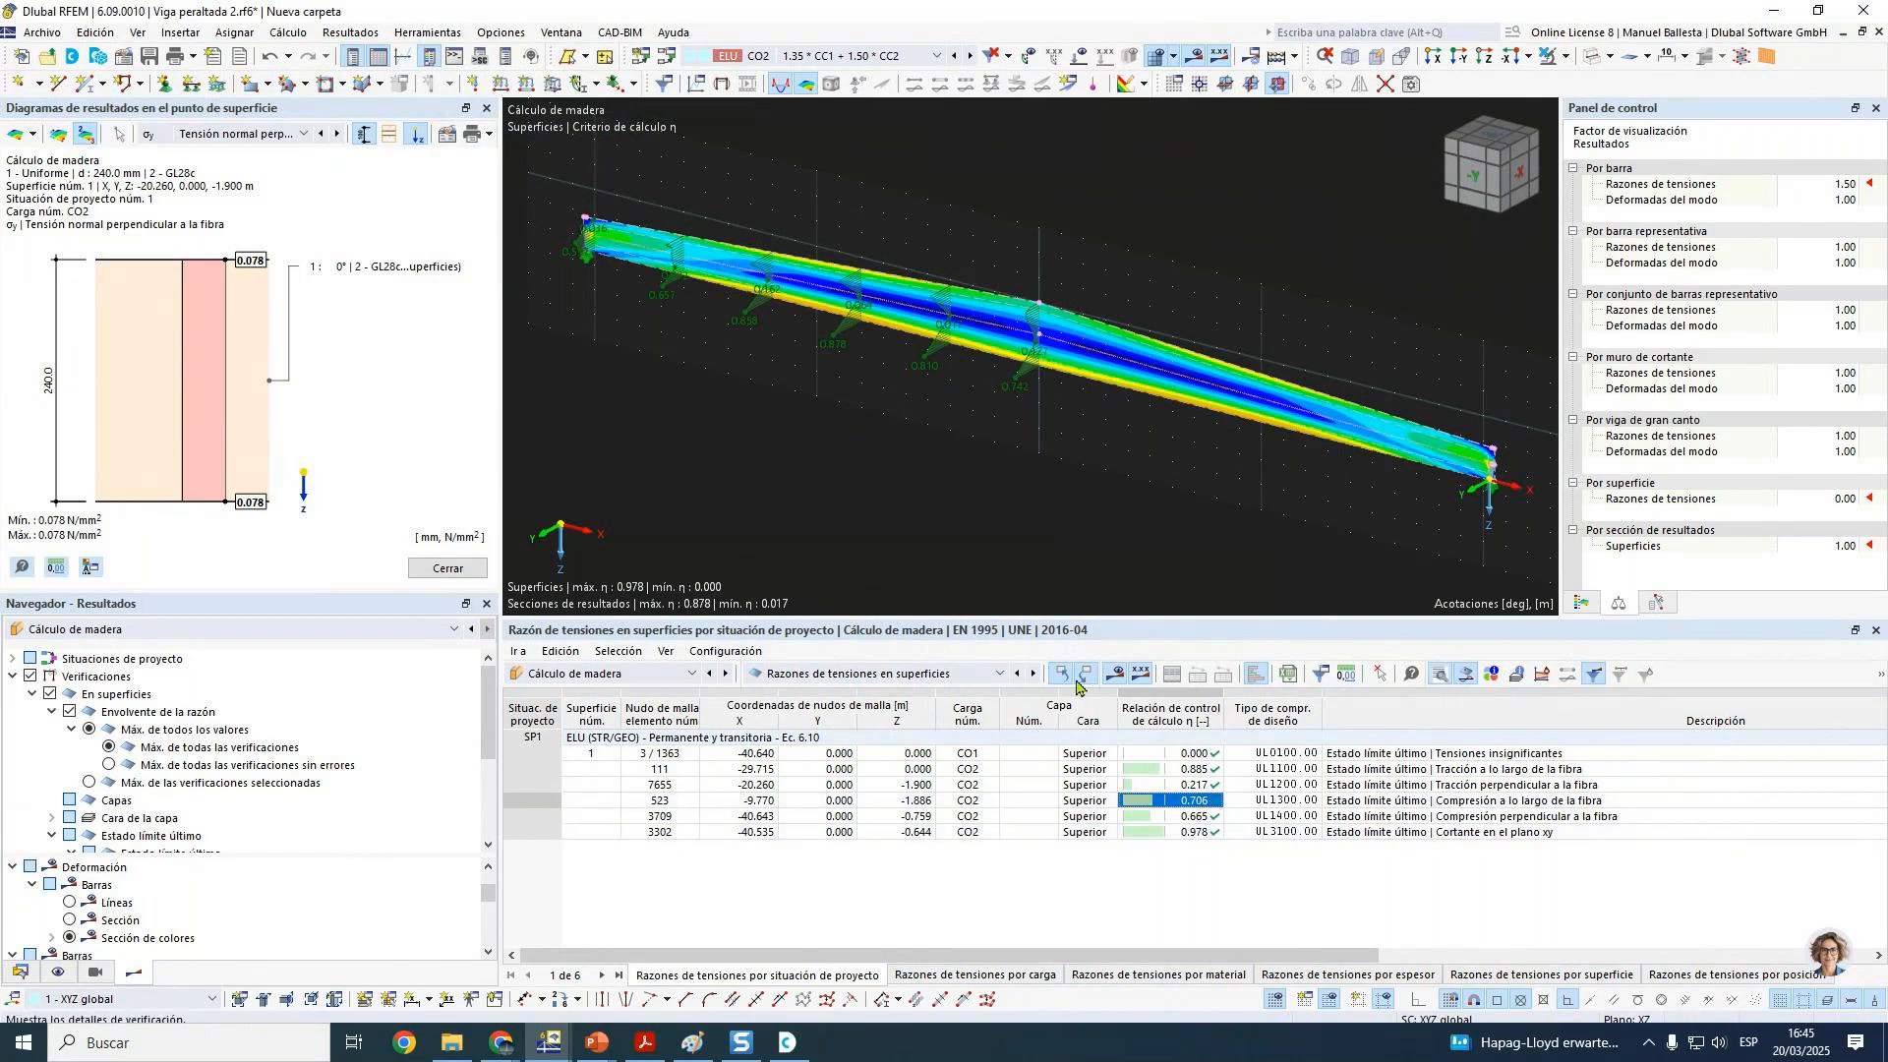
left_click(1019, 666)
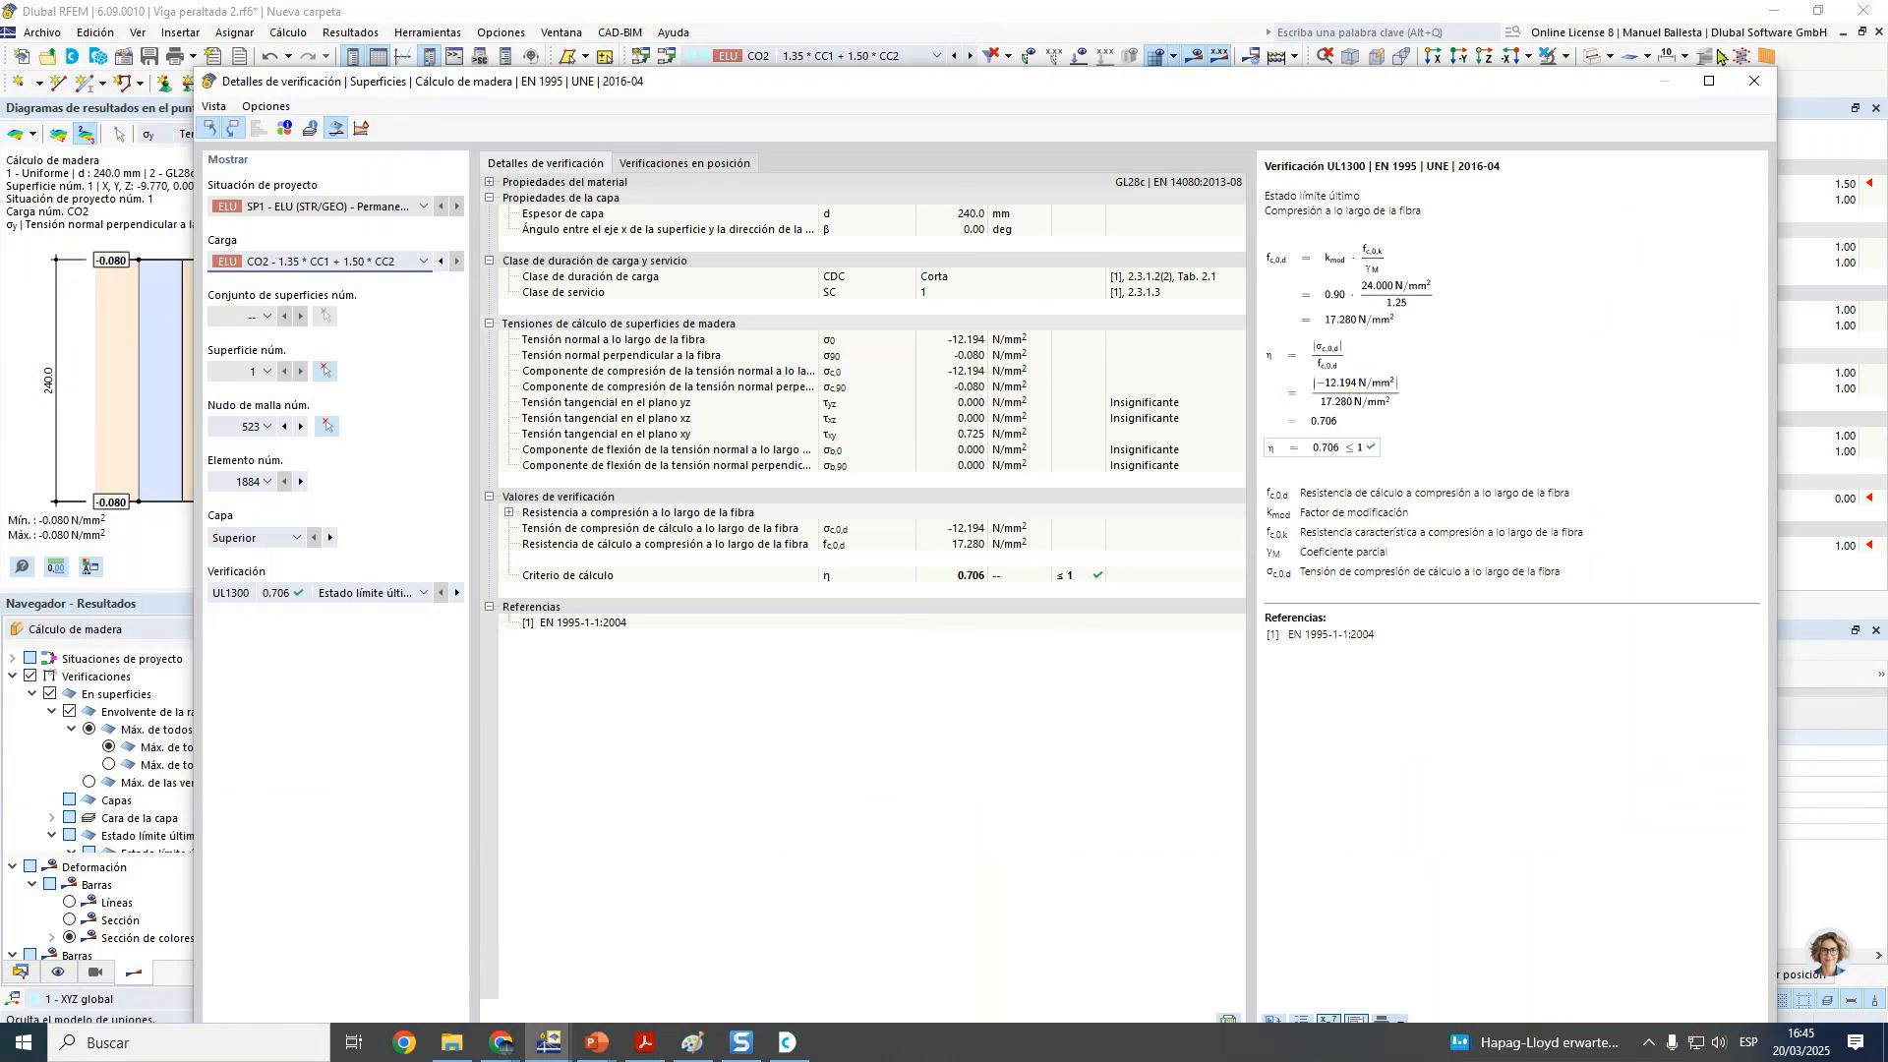
left_click(1754, 80)
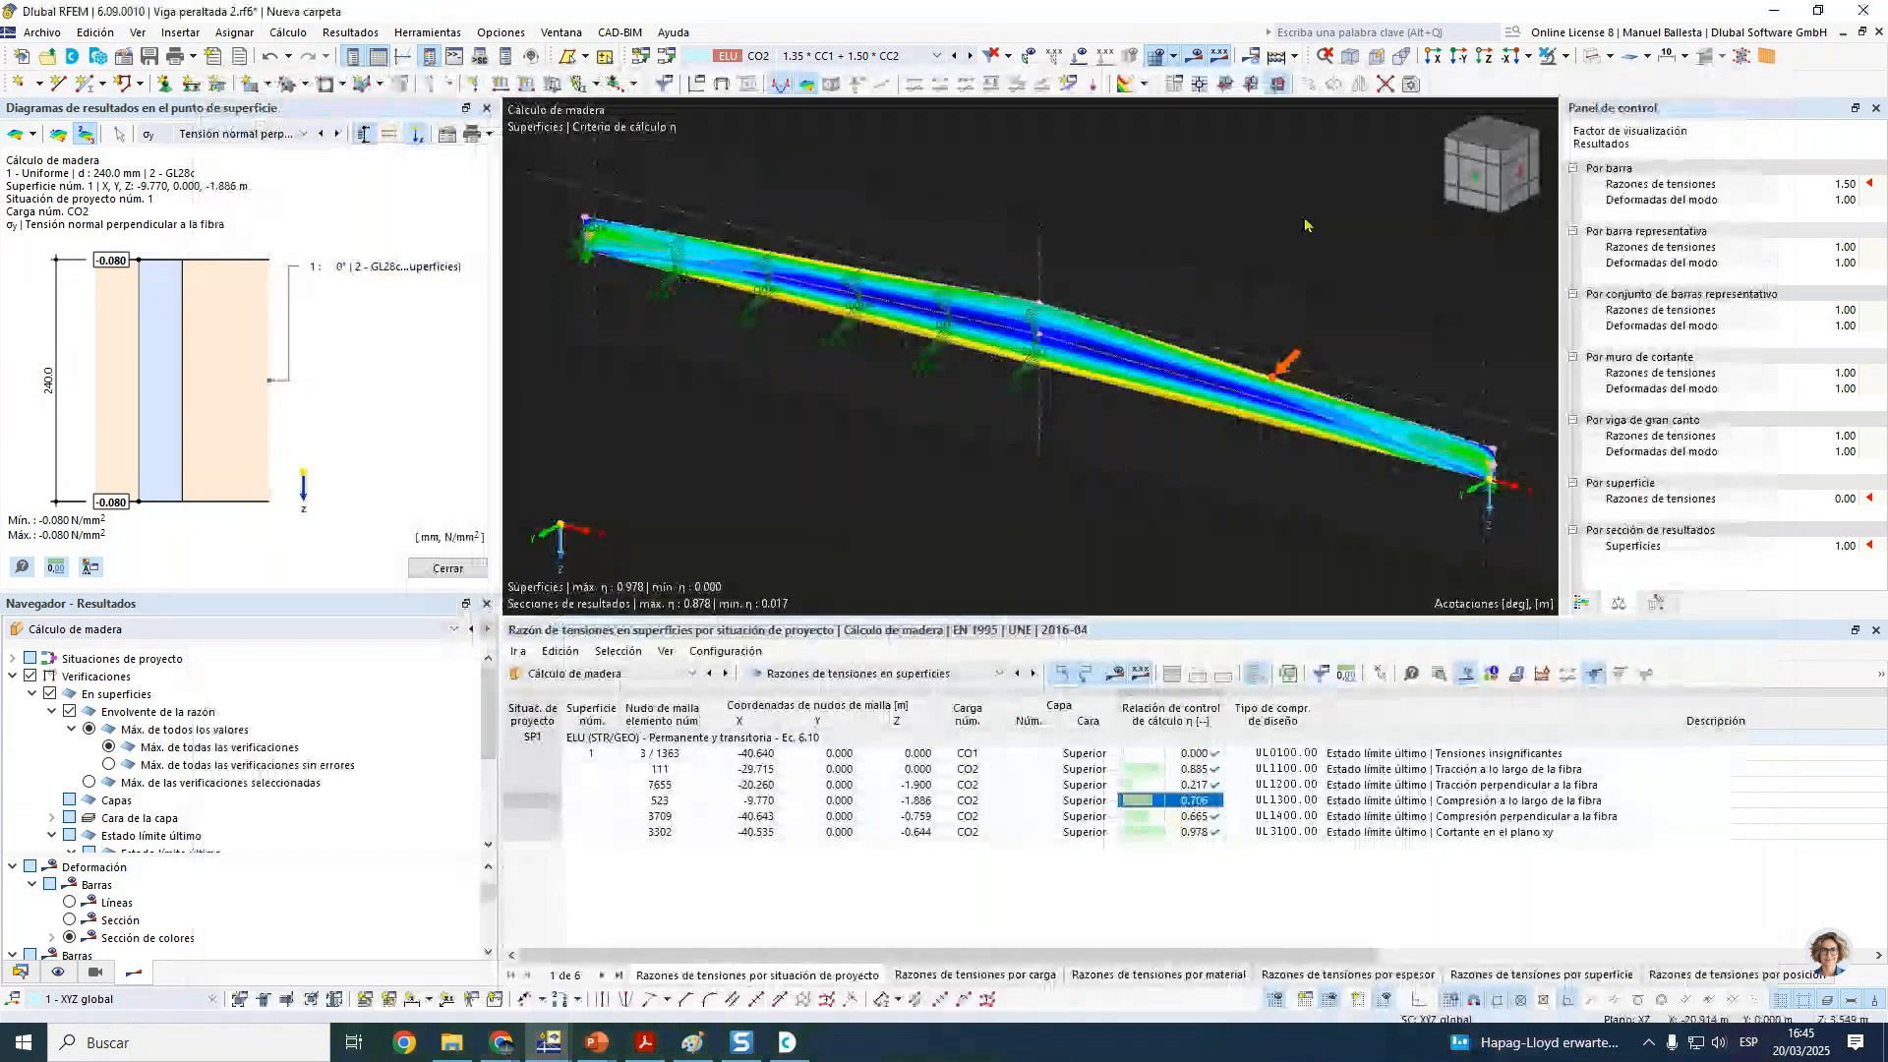
Step: Show the beam in the -Y side view, hide the results and give the work-plane grid a finer spacing
left_click(1476, 176)
scroll(837, 396, "up", 4)
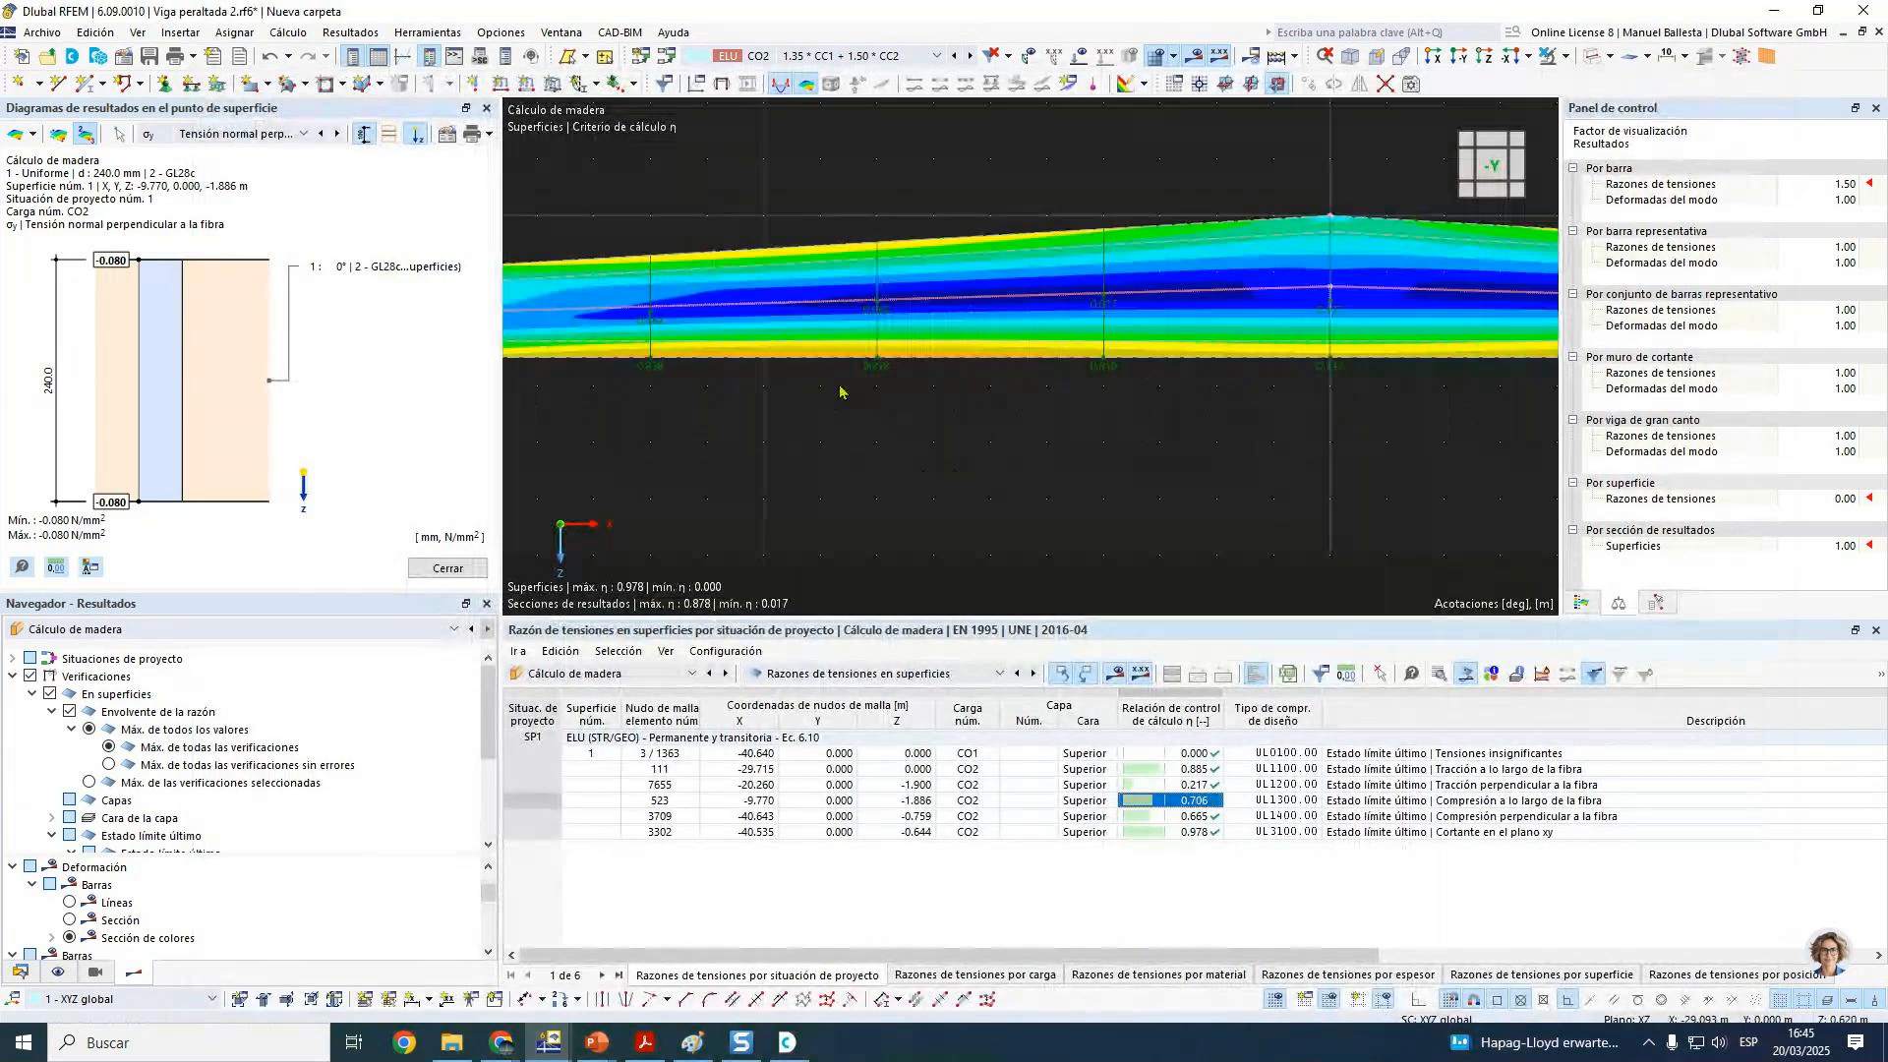
left_click(1192, 56)
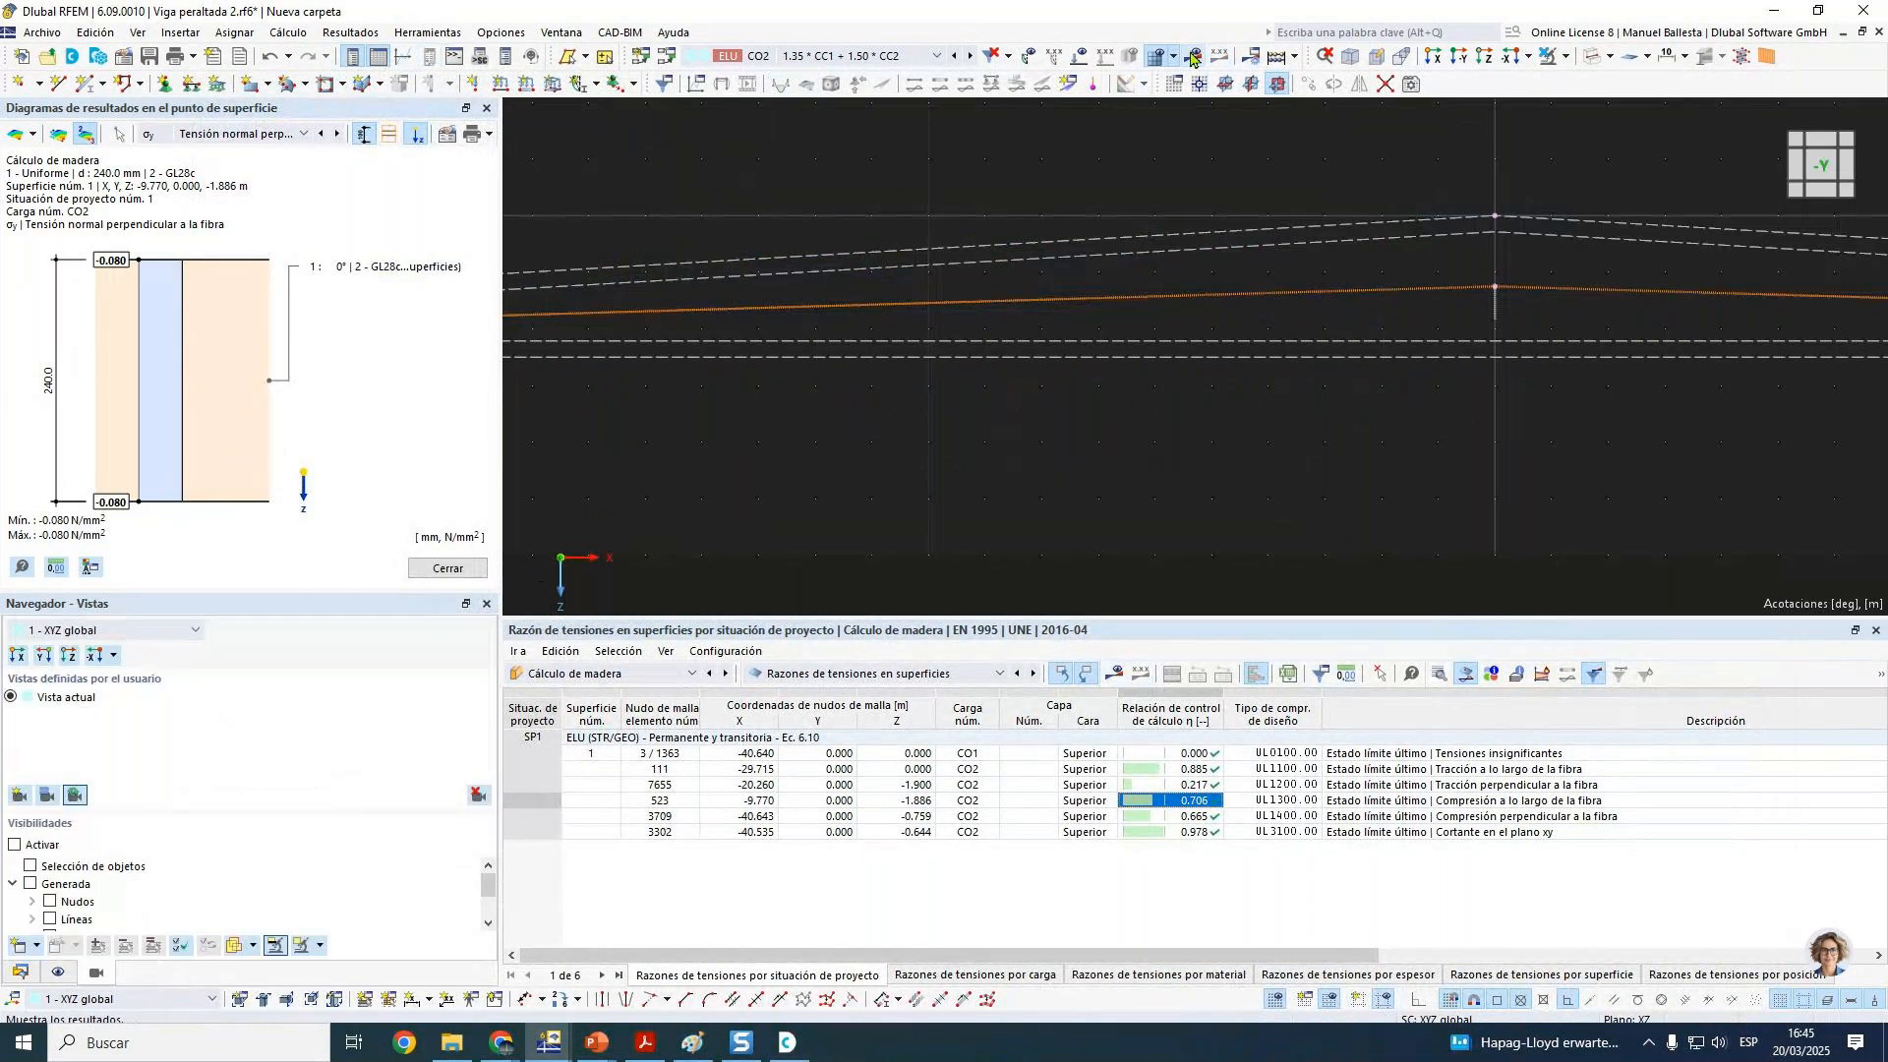
left_click(1277, 999)
right_click(1279, 1000)
left_click(1318, 957)
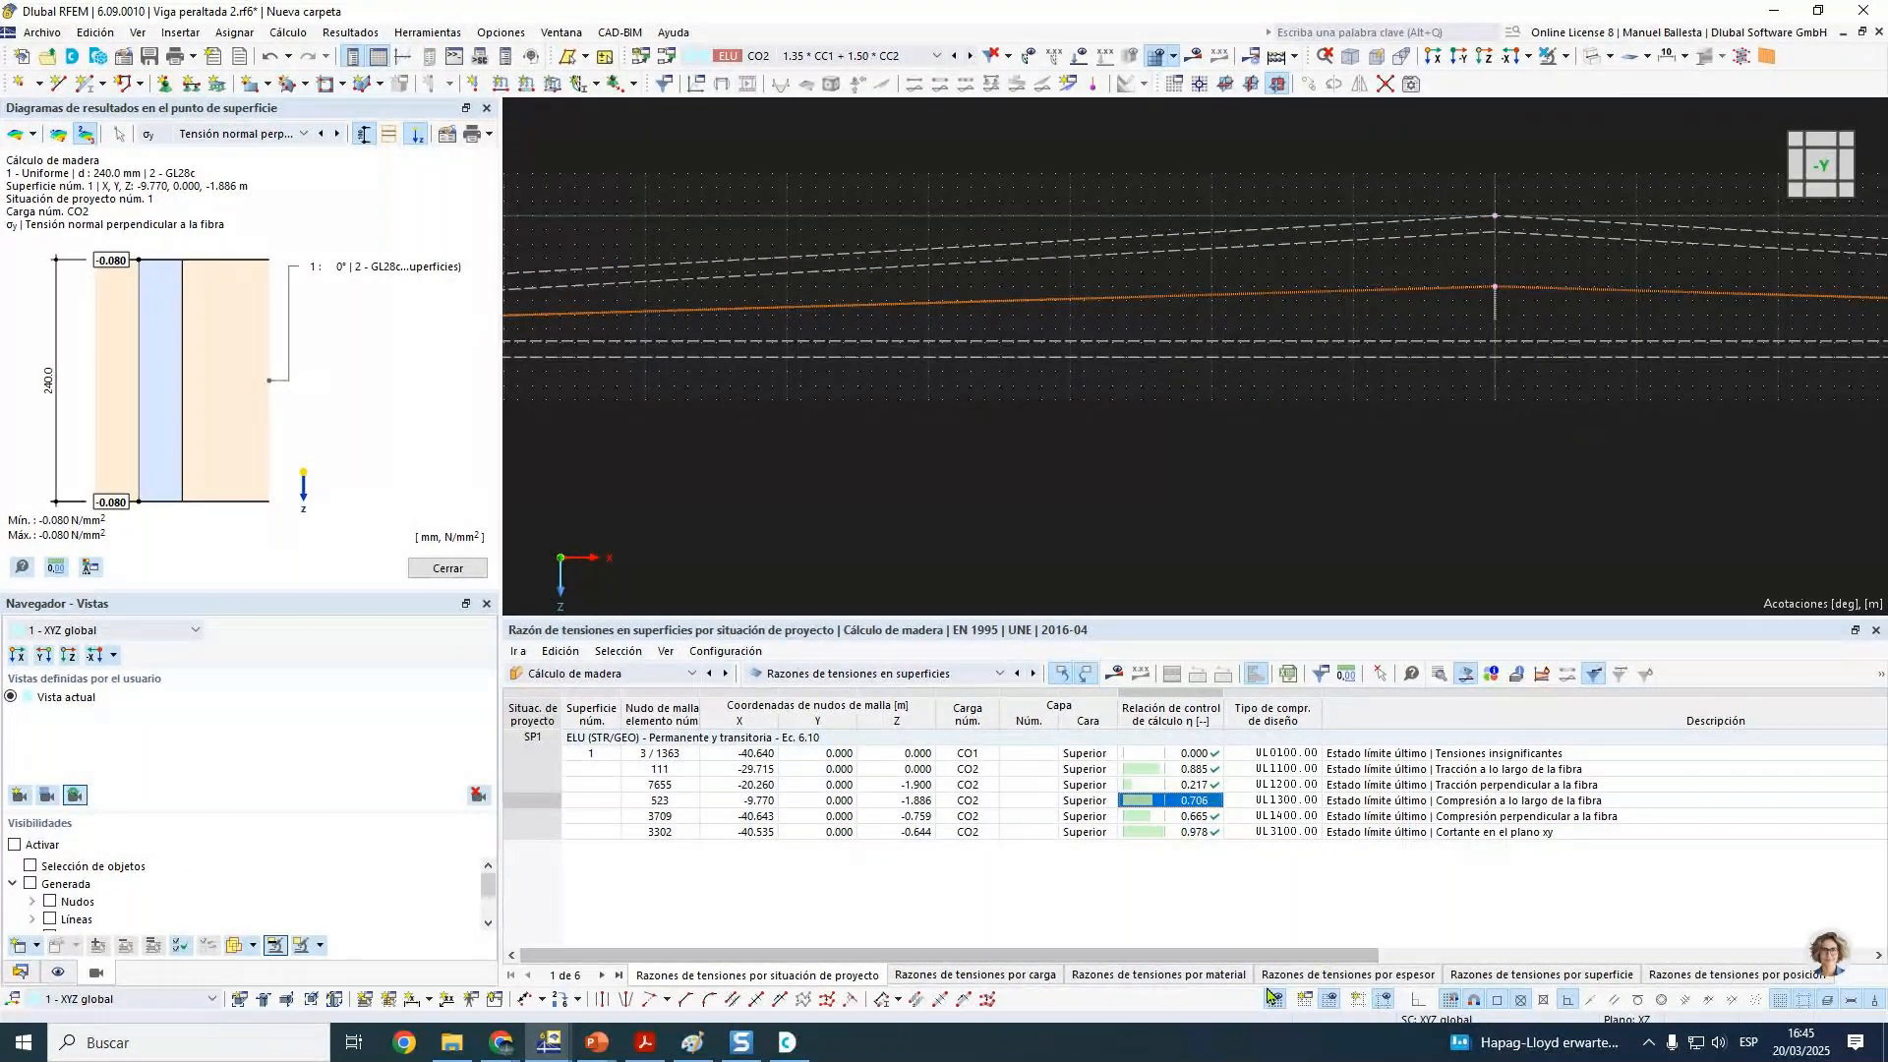
scroll(1033, 350, "up", 3)
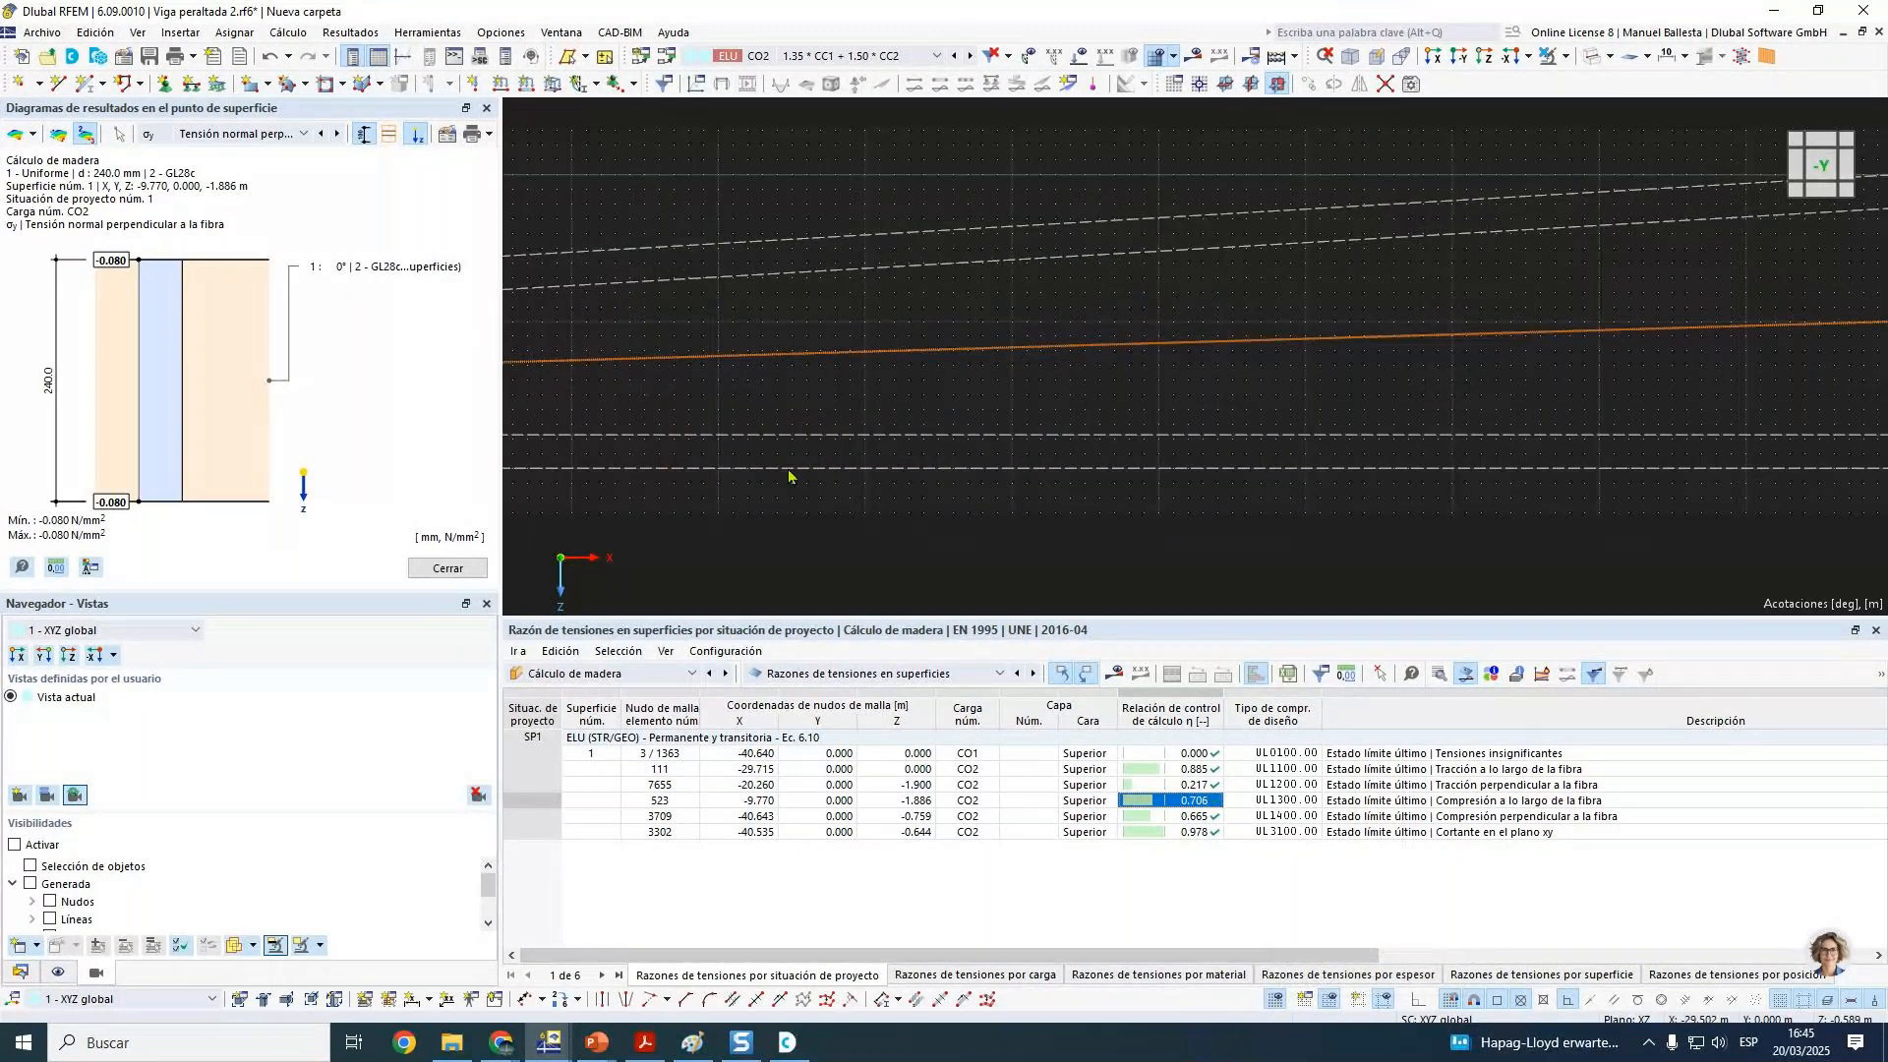
scroll(1163, 383, "down", 5)
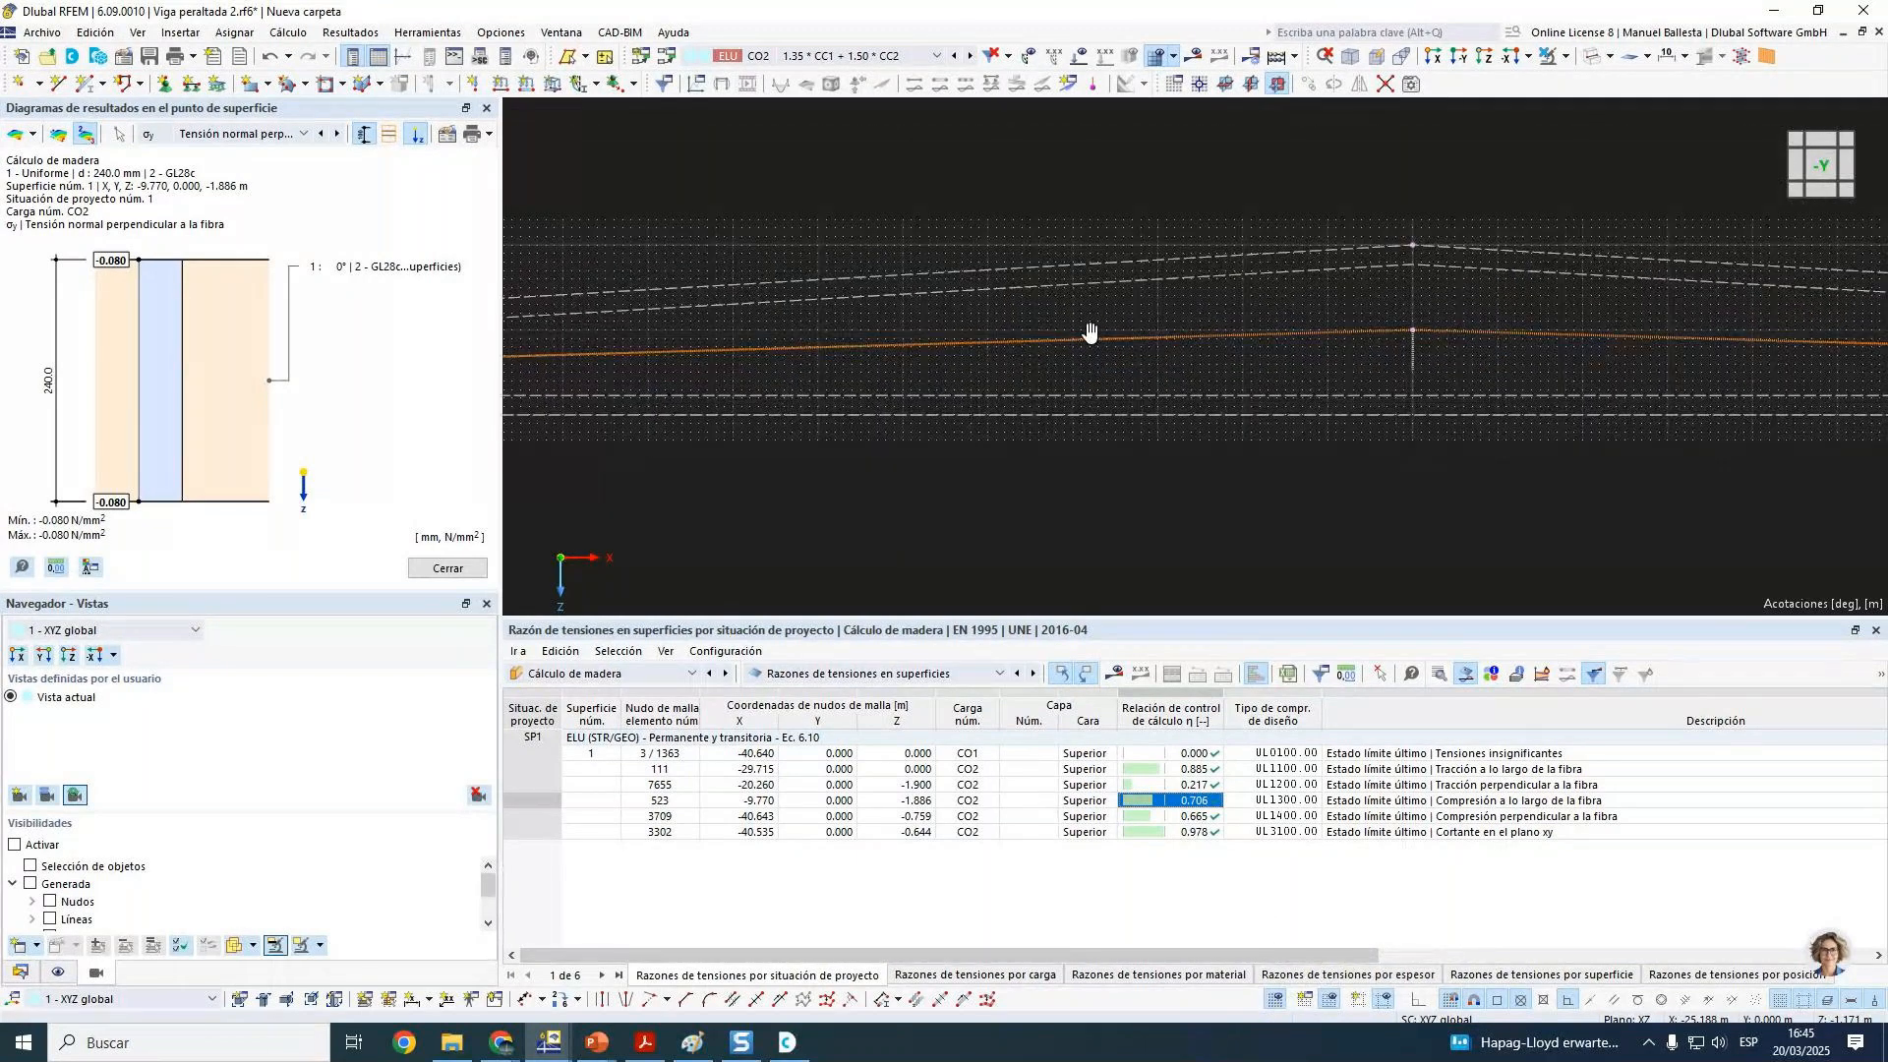
scroll(1166, 346, "up", 2)
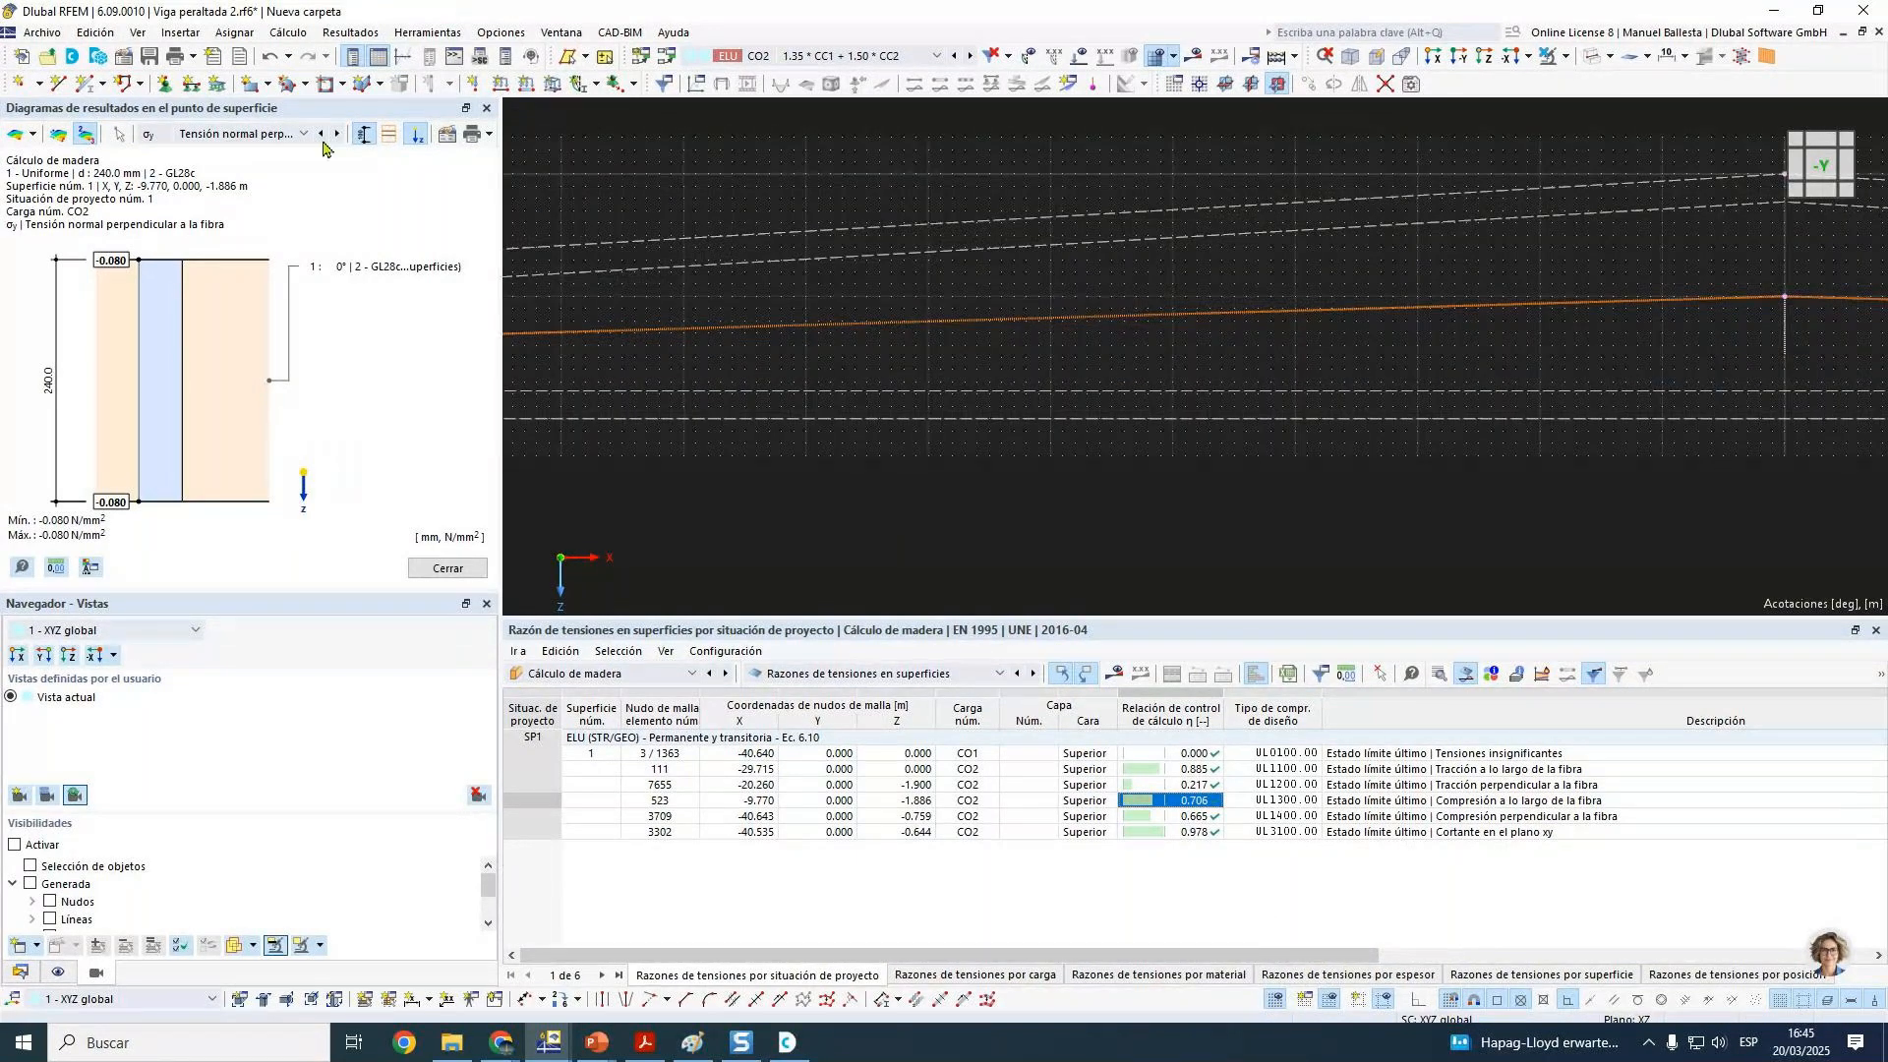
Step: Insert a rectangular opening about 2.9 m long and 0.75 m high in the beam, on the negative-X side of the ridge
left_click(325, 83)
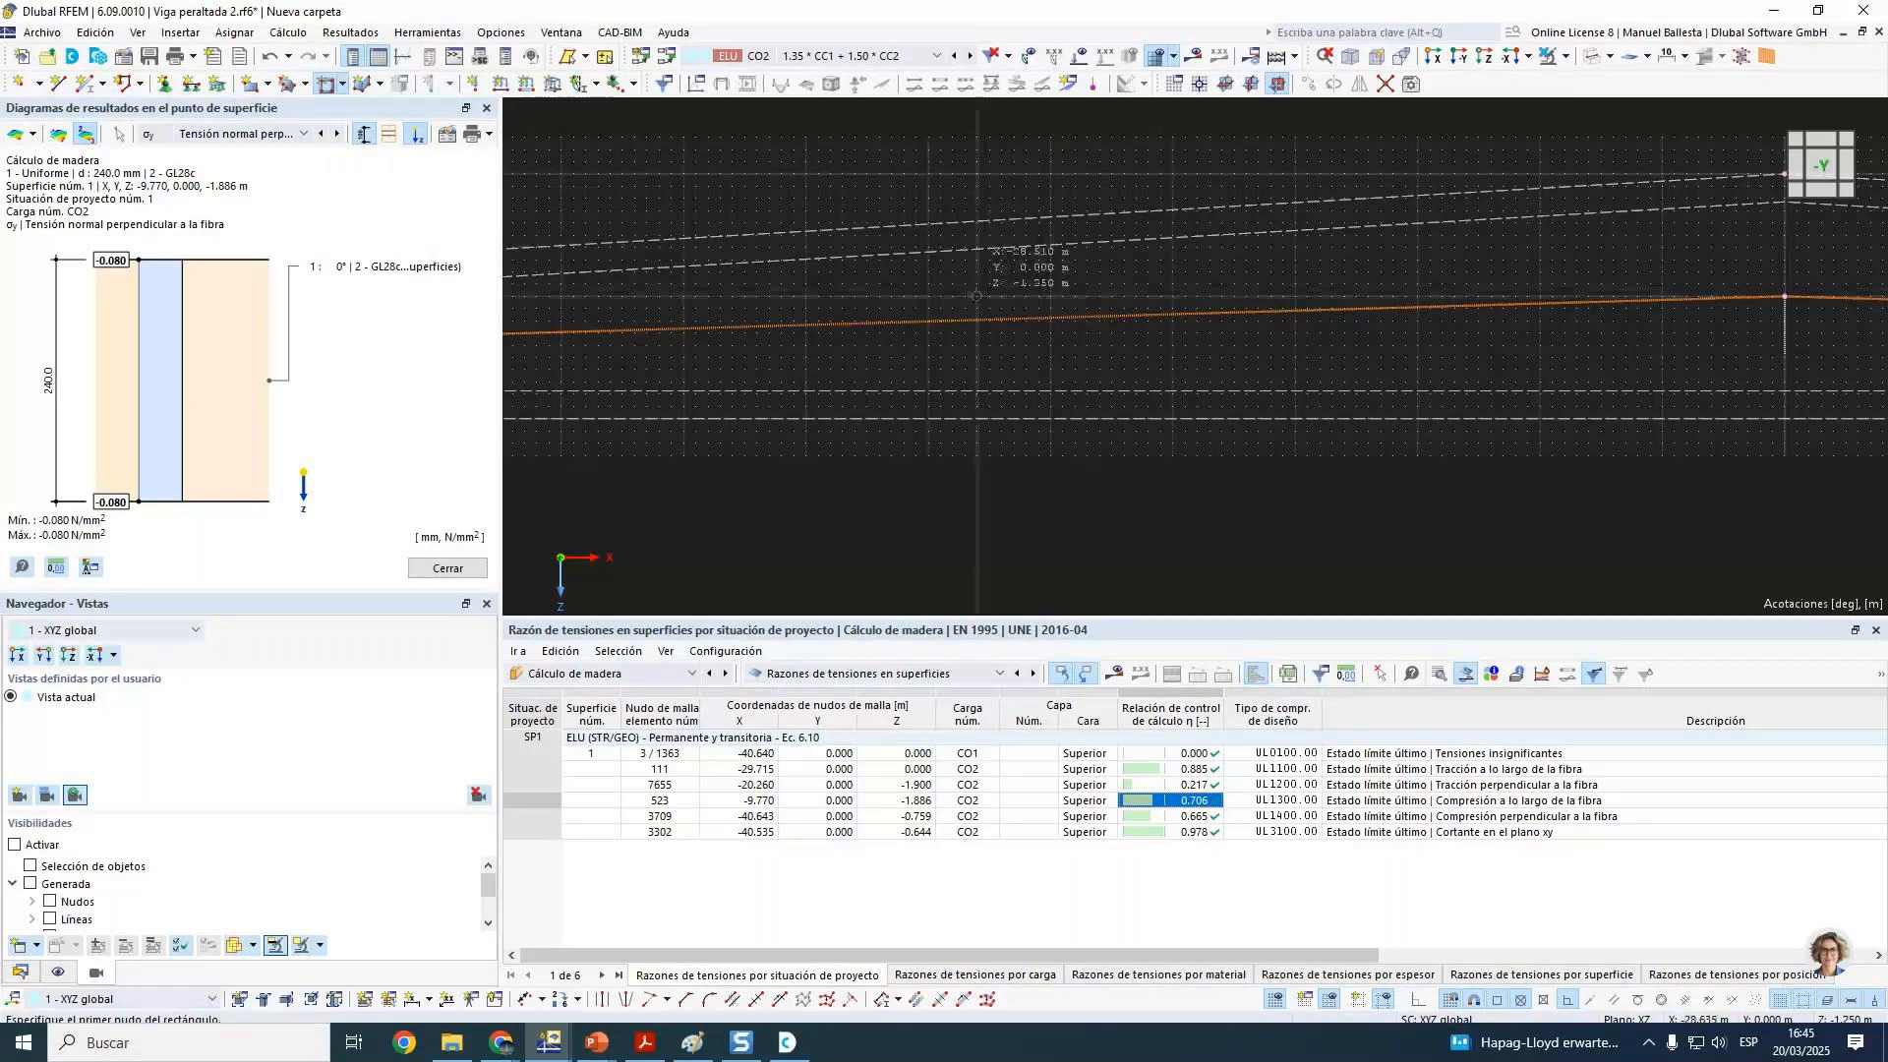
left_click(1014, 296)
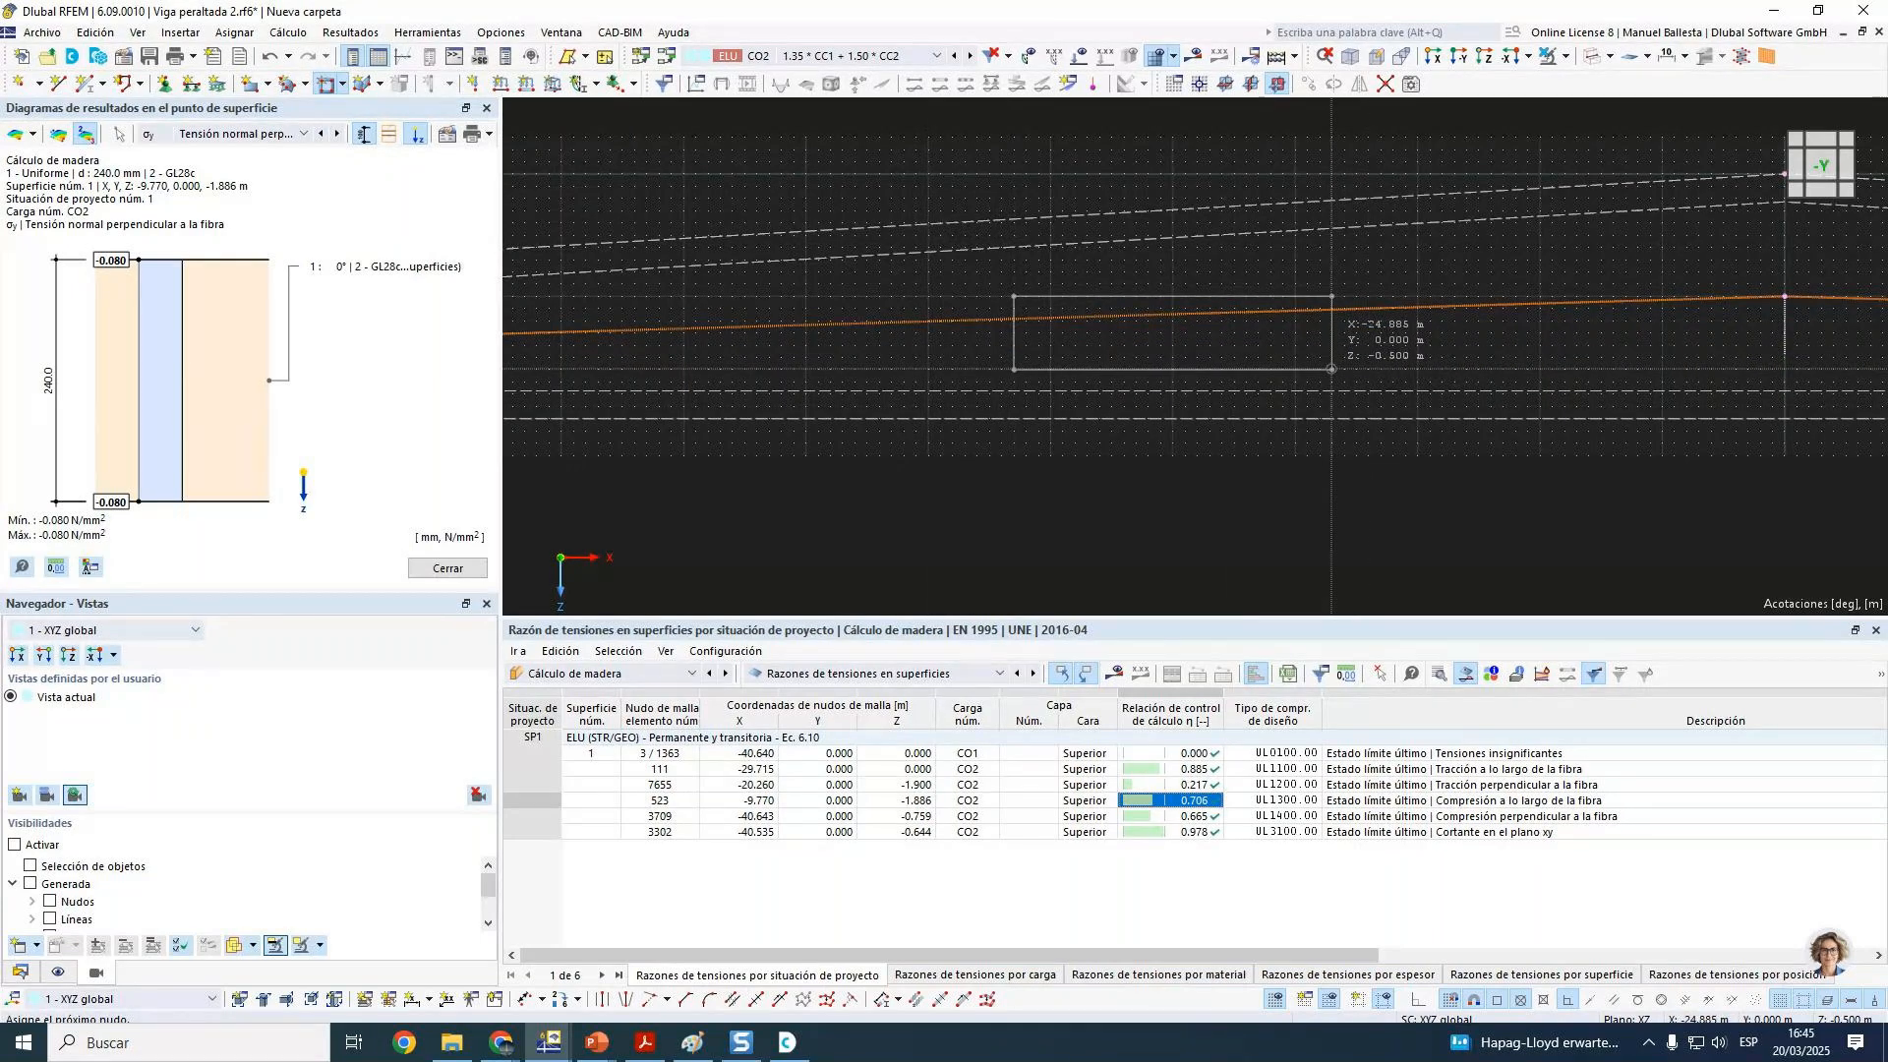
left_click(1295, 370)
left_click(1058, 605)
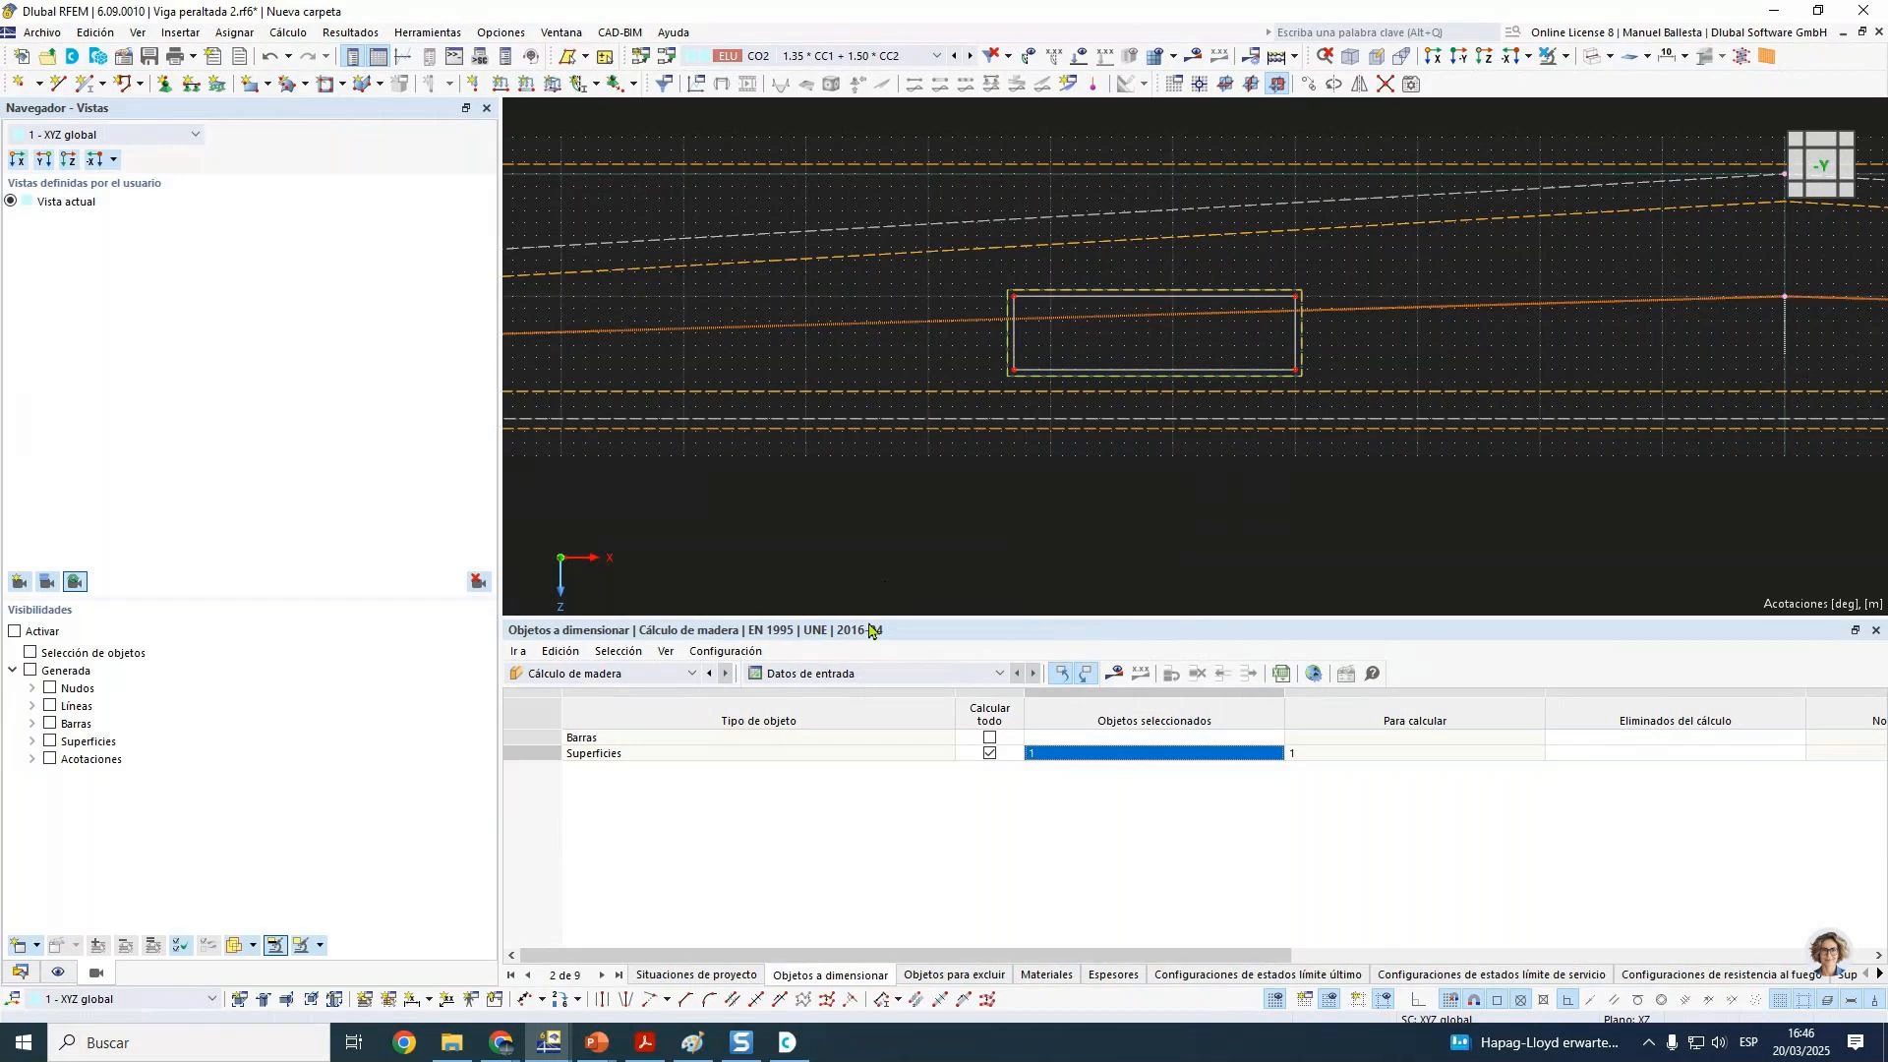
Step: Limit visibility to the selected and related objects and display the beam as a solid model
scroll(895, 422, "down", 2)
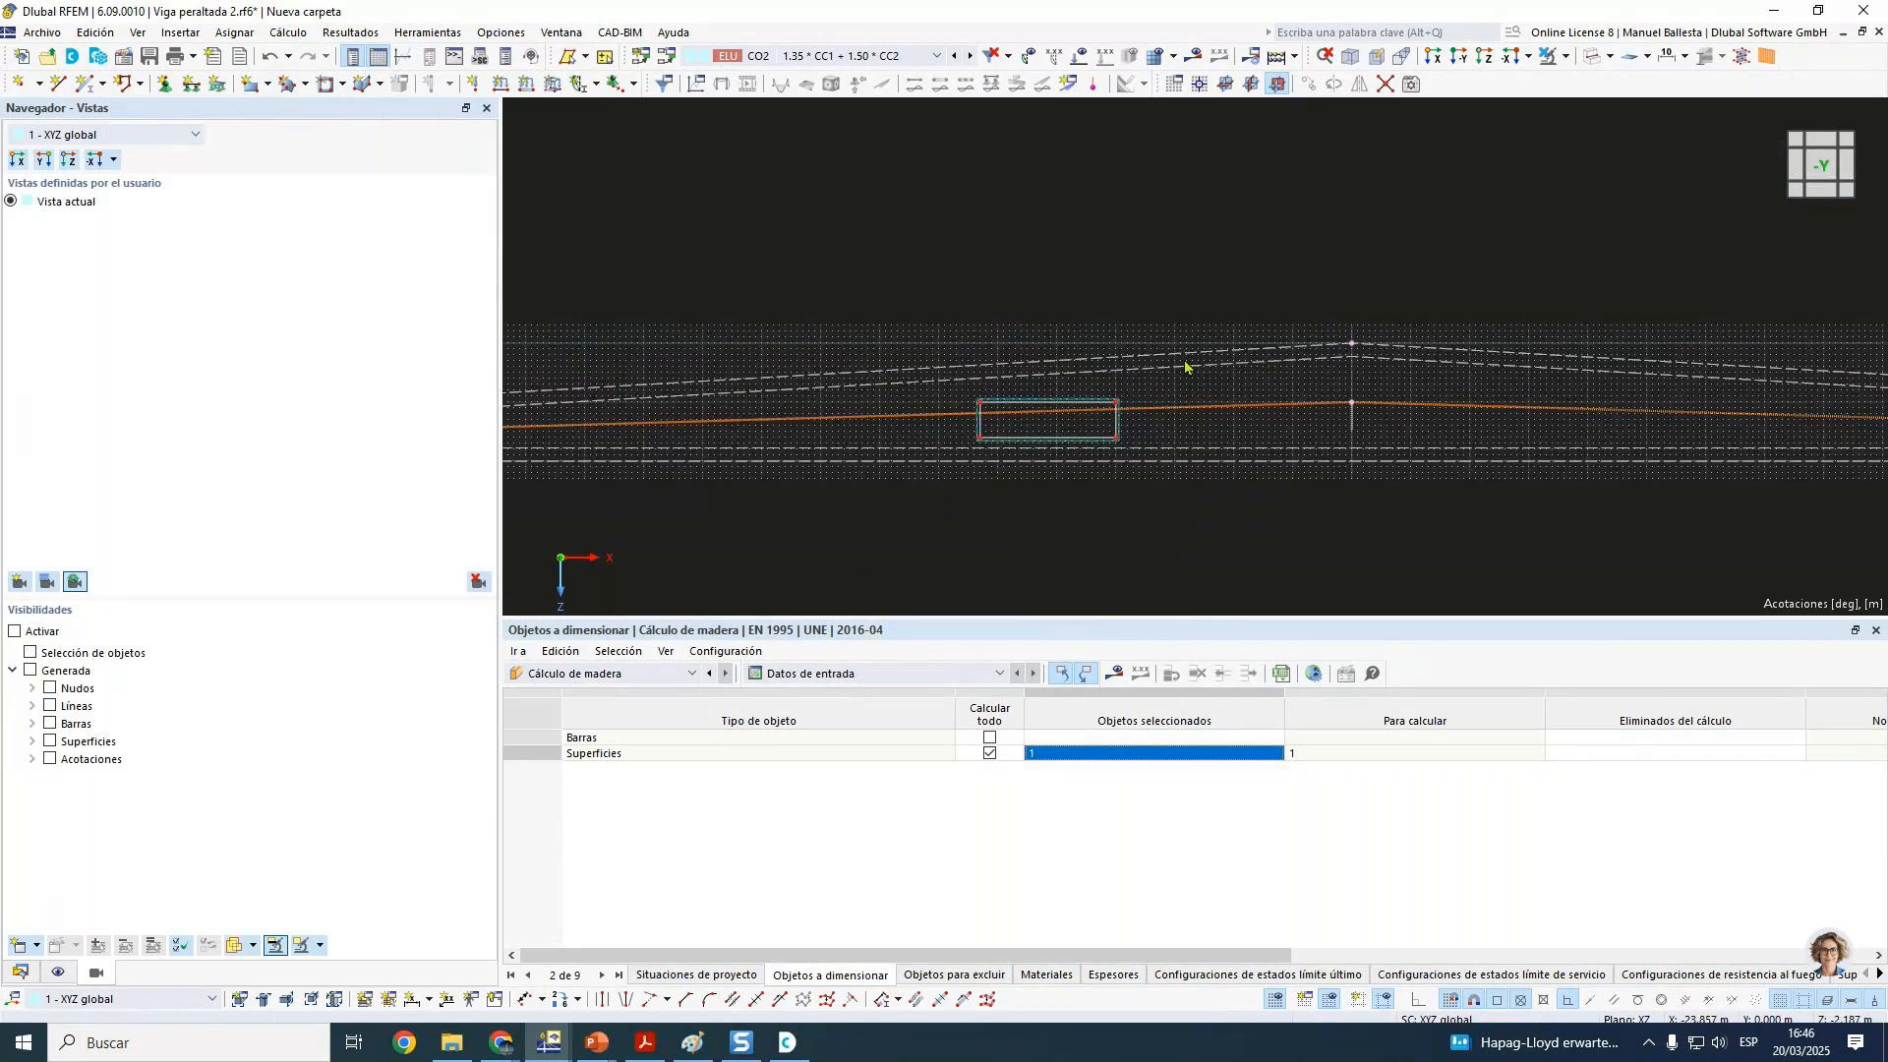
left_click(1565, 56)
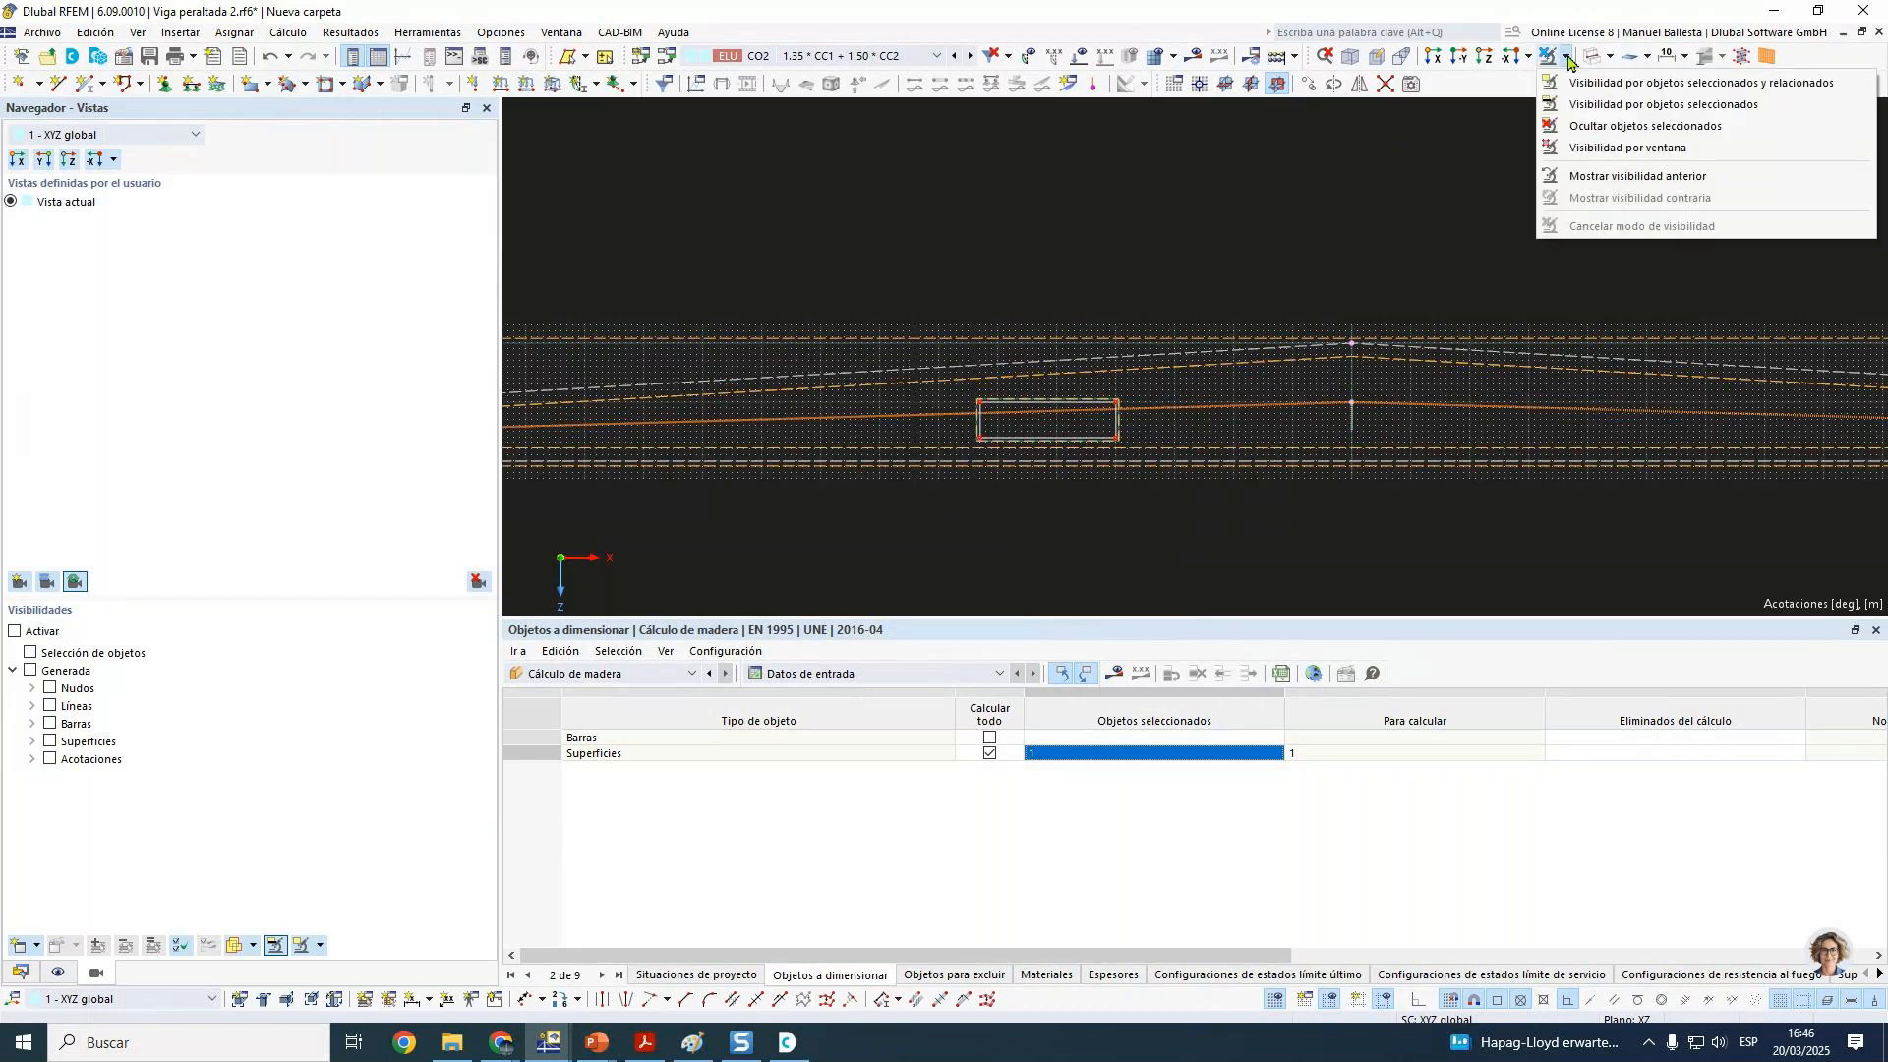
left_click(1632, 74)
middle_click_drag(1402, 295, 1294, 363, "ctrl")
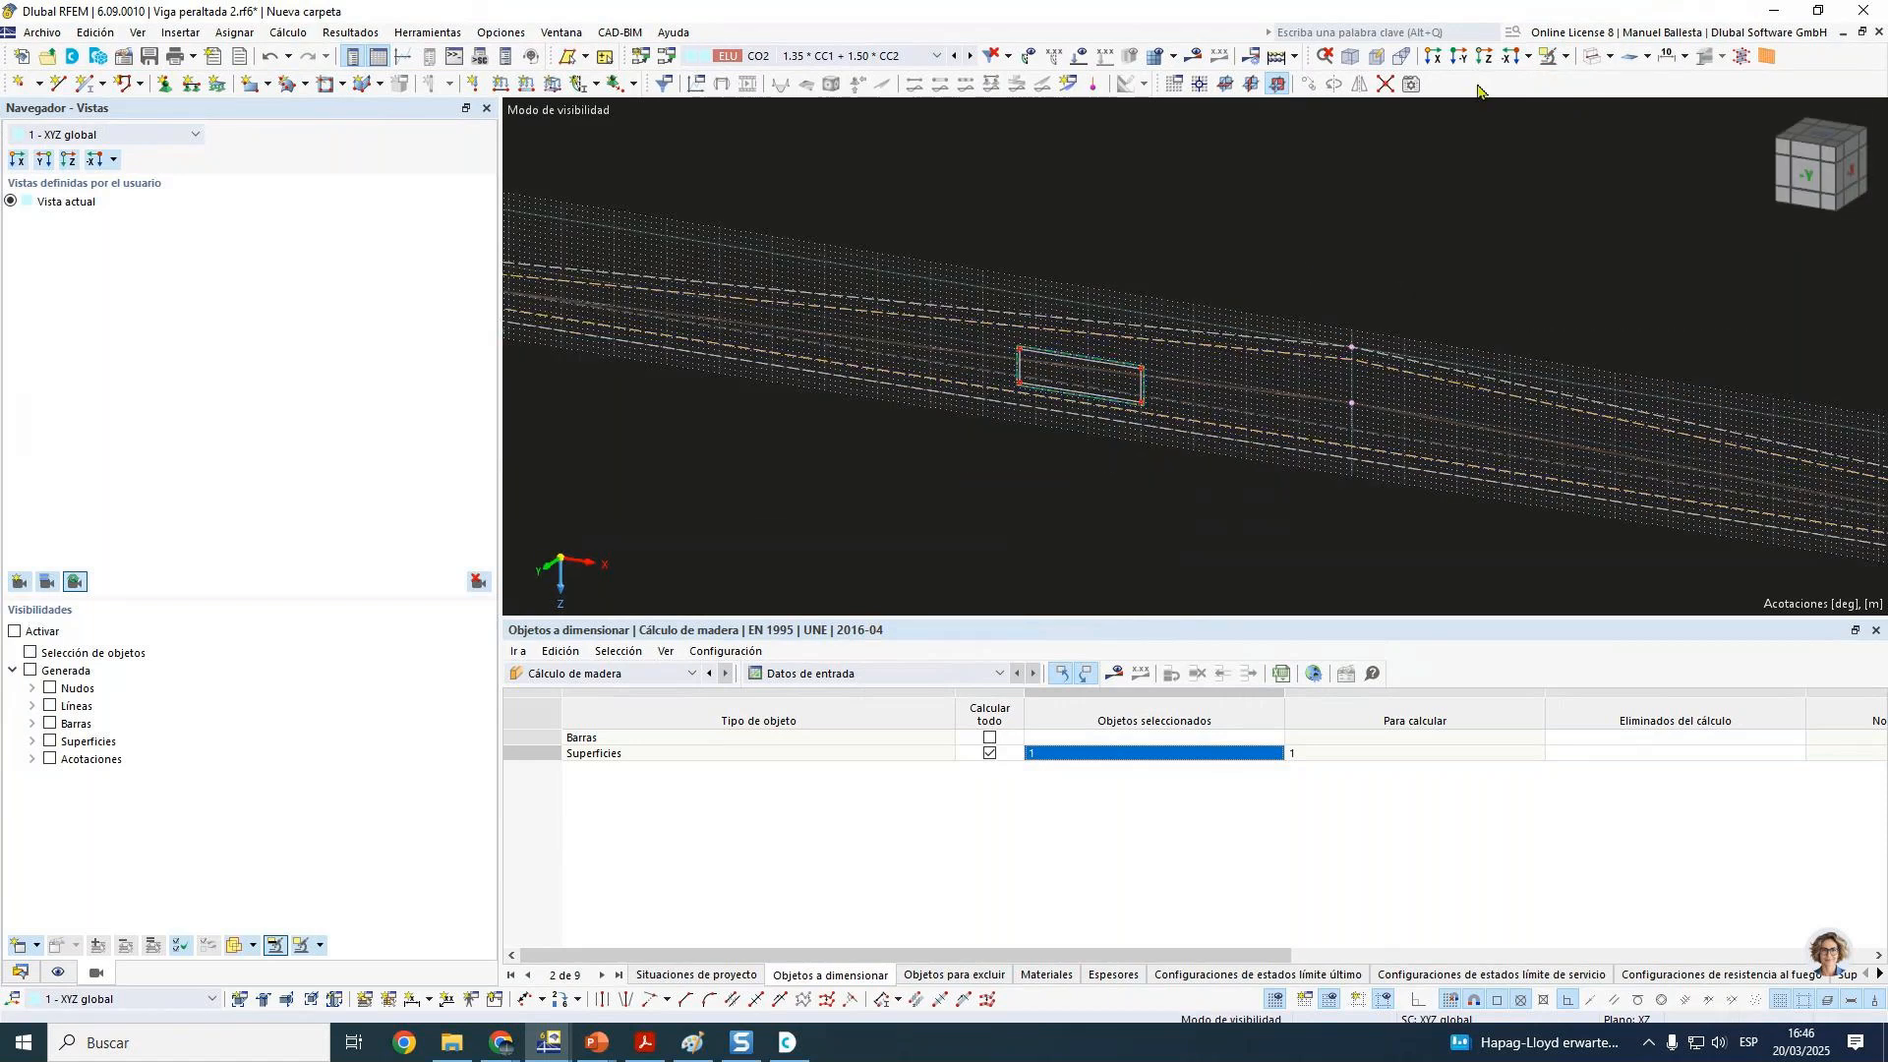
left_click(1613, 57)
left_click(1647, 96)
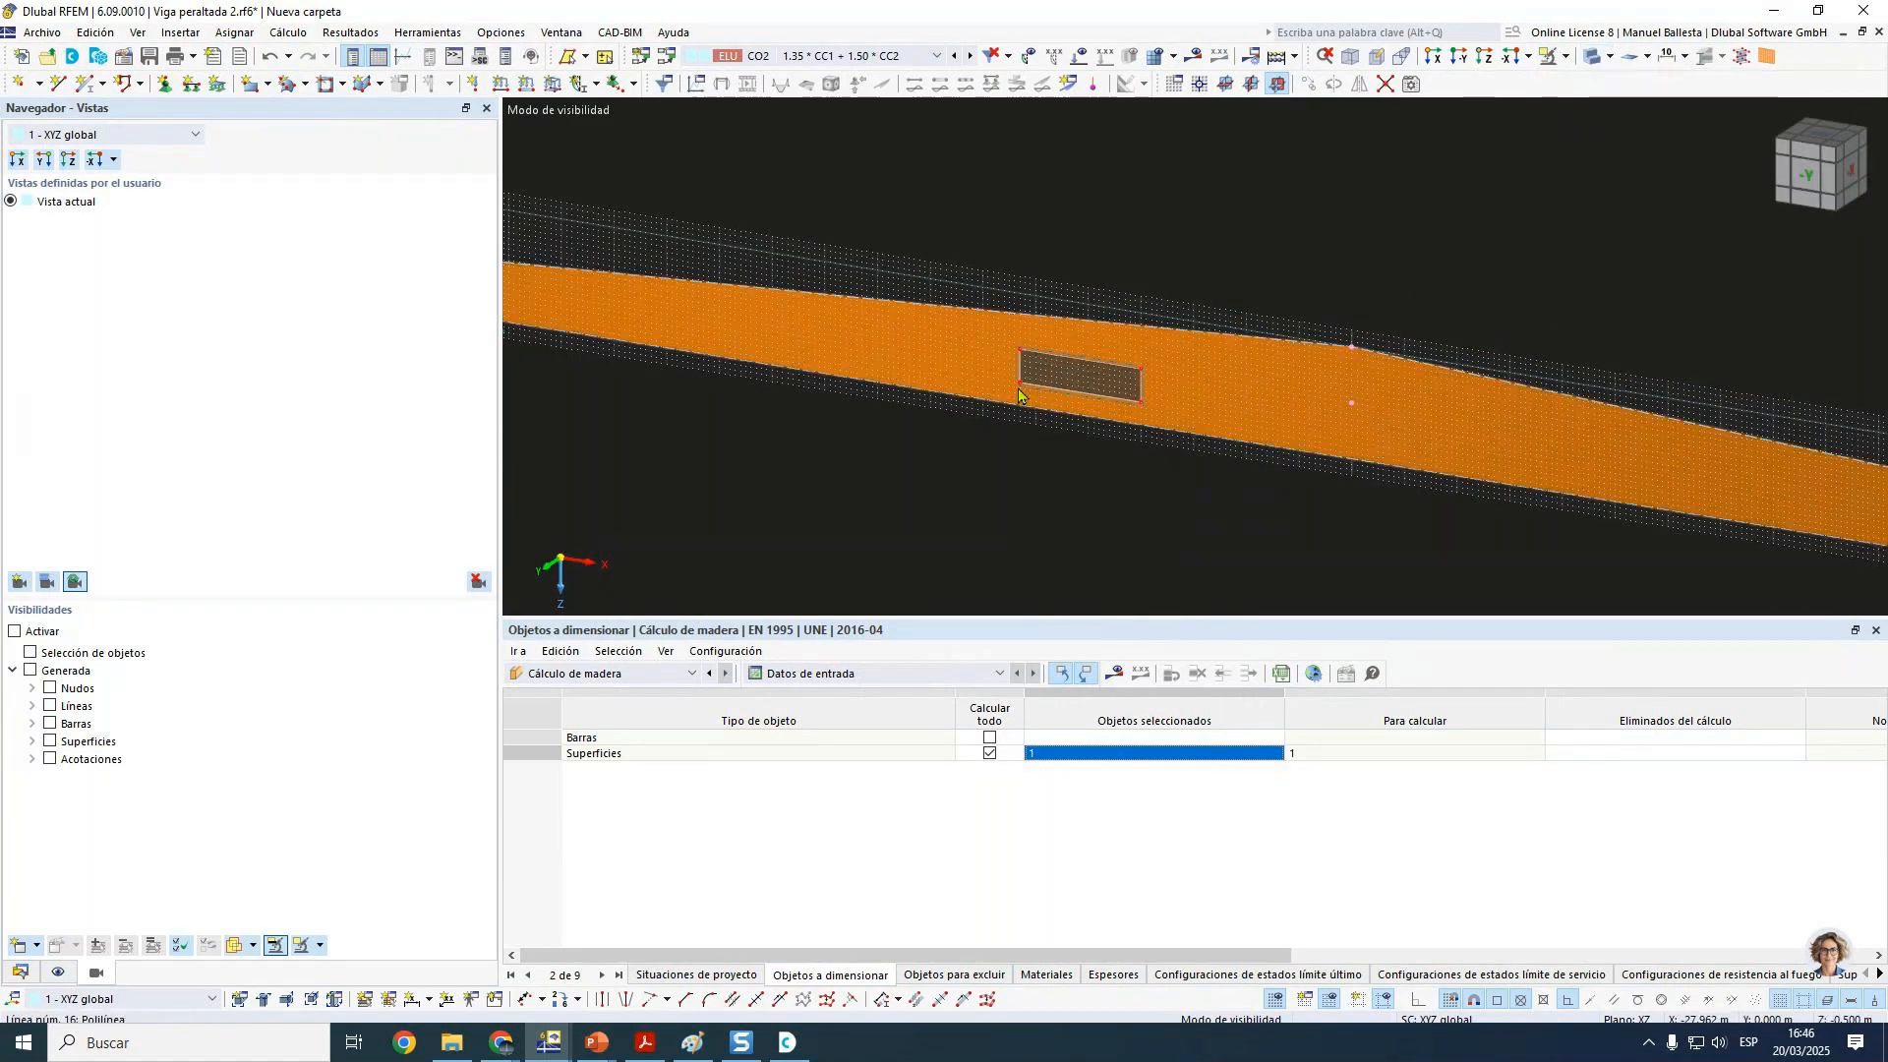
Step: Select the four boundary lines of the rectangular opening and activate mesh refinement for them
scroll(1101, 393, "up", 2)
scroll(1096, 429, "up", 3)
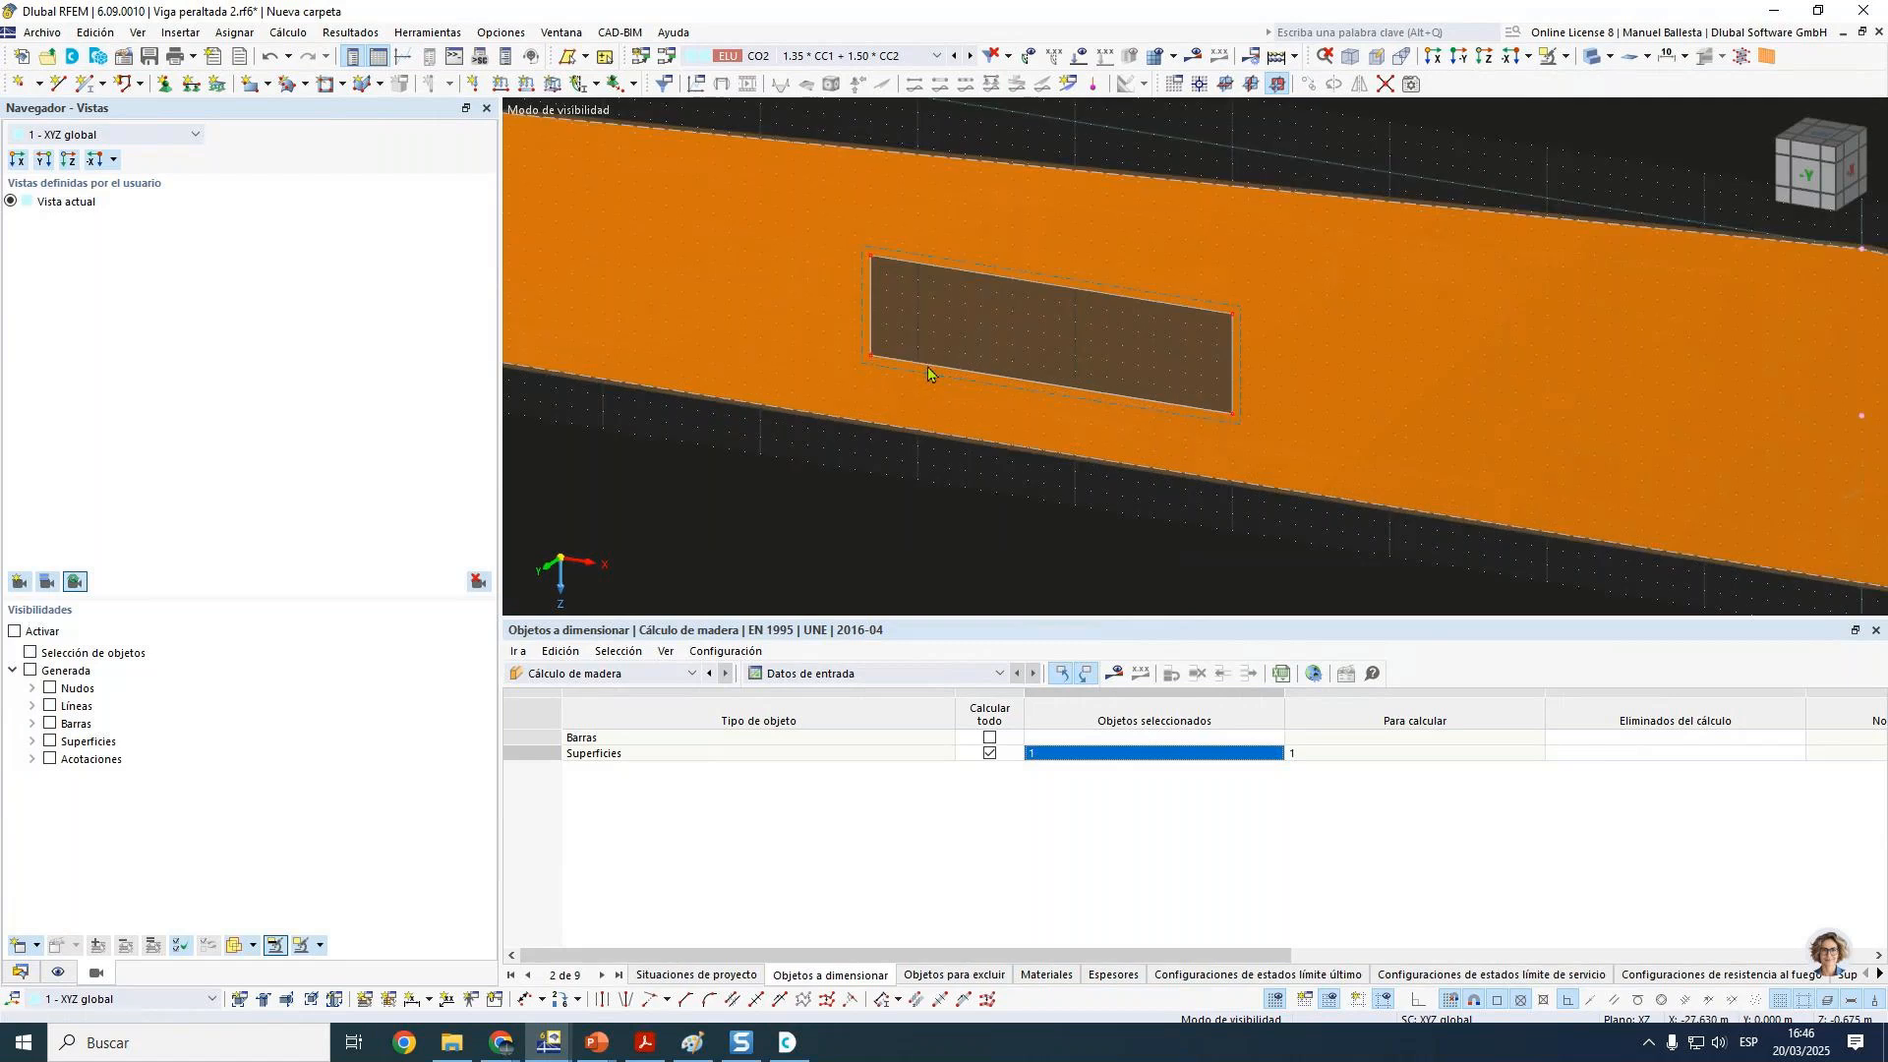
scroll(935, 372, "down", 3)
middle_click(1112, 156)
middle_click(1112, 155)
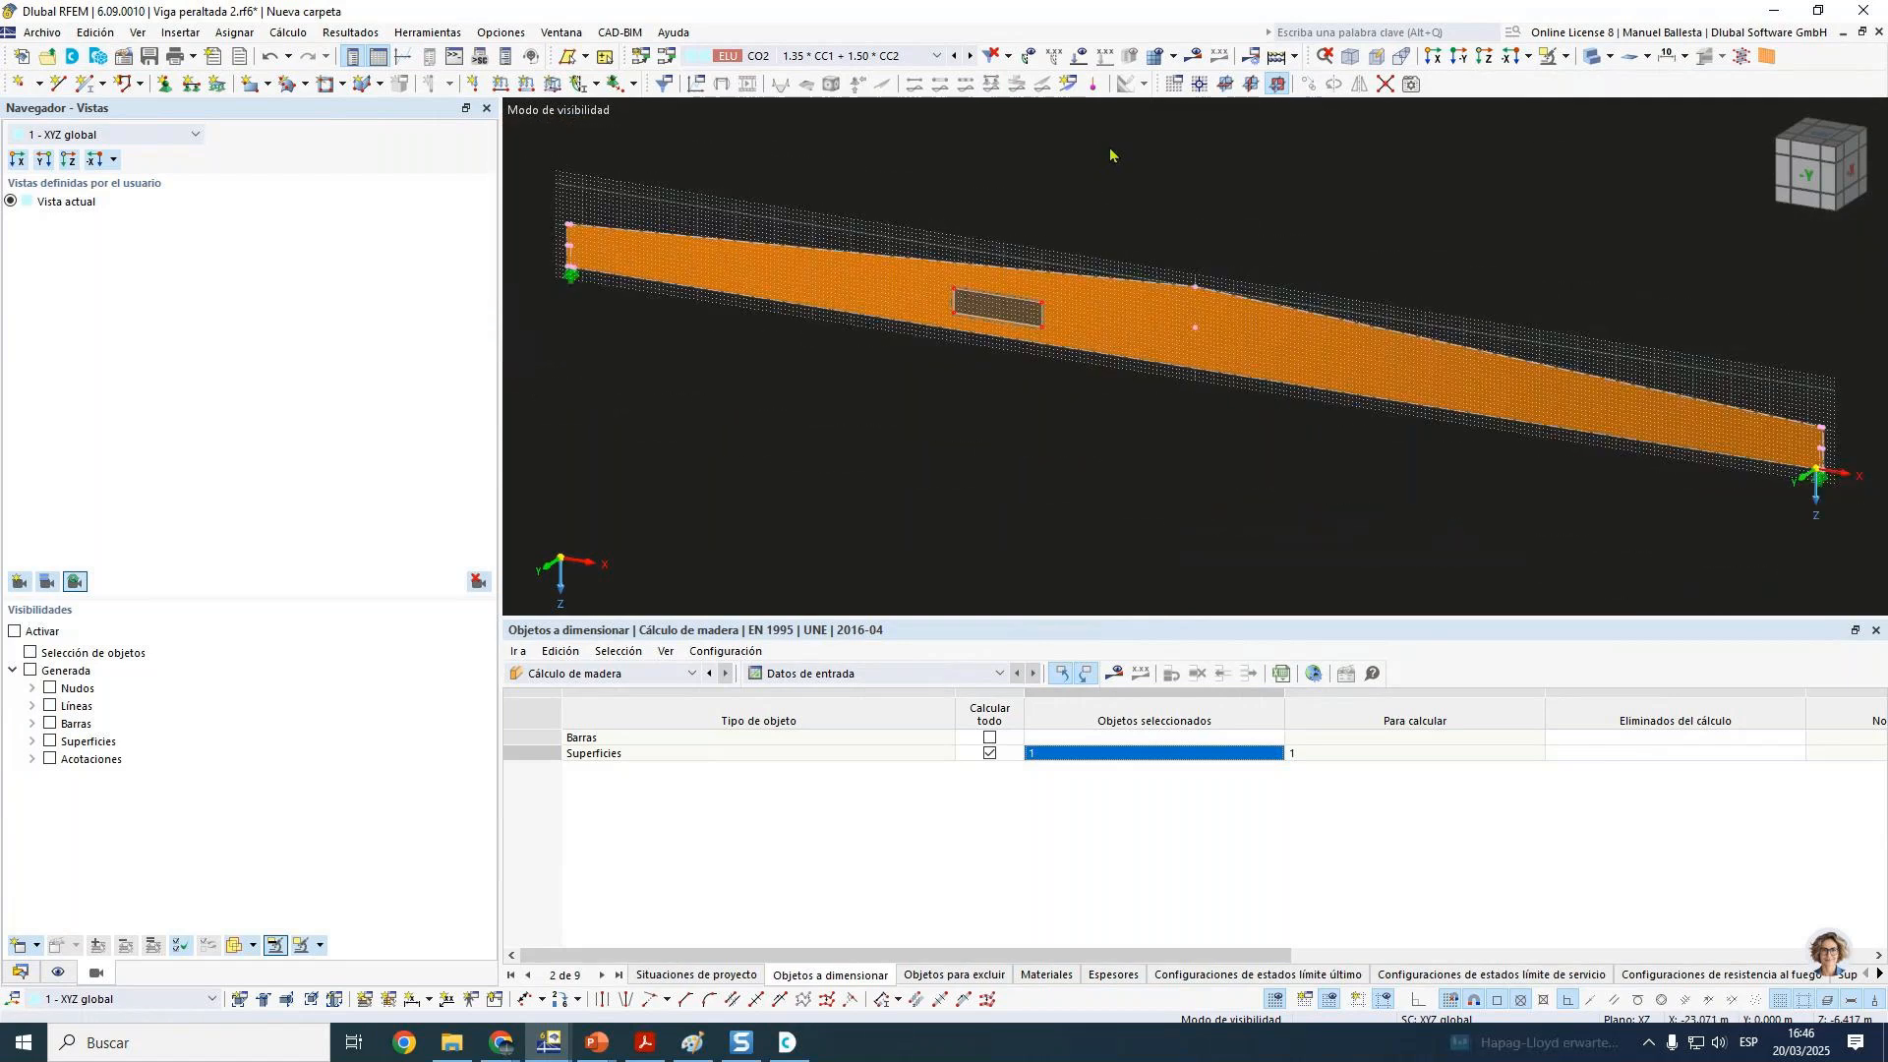
scroll(922, 153, "up", 3)
left_click_drag(919, 152, 1207, 494)
scroll(1072, 370, "up", 3)
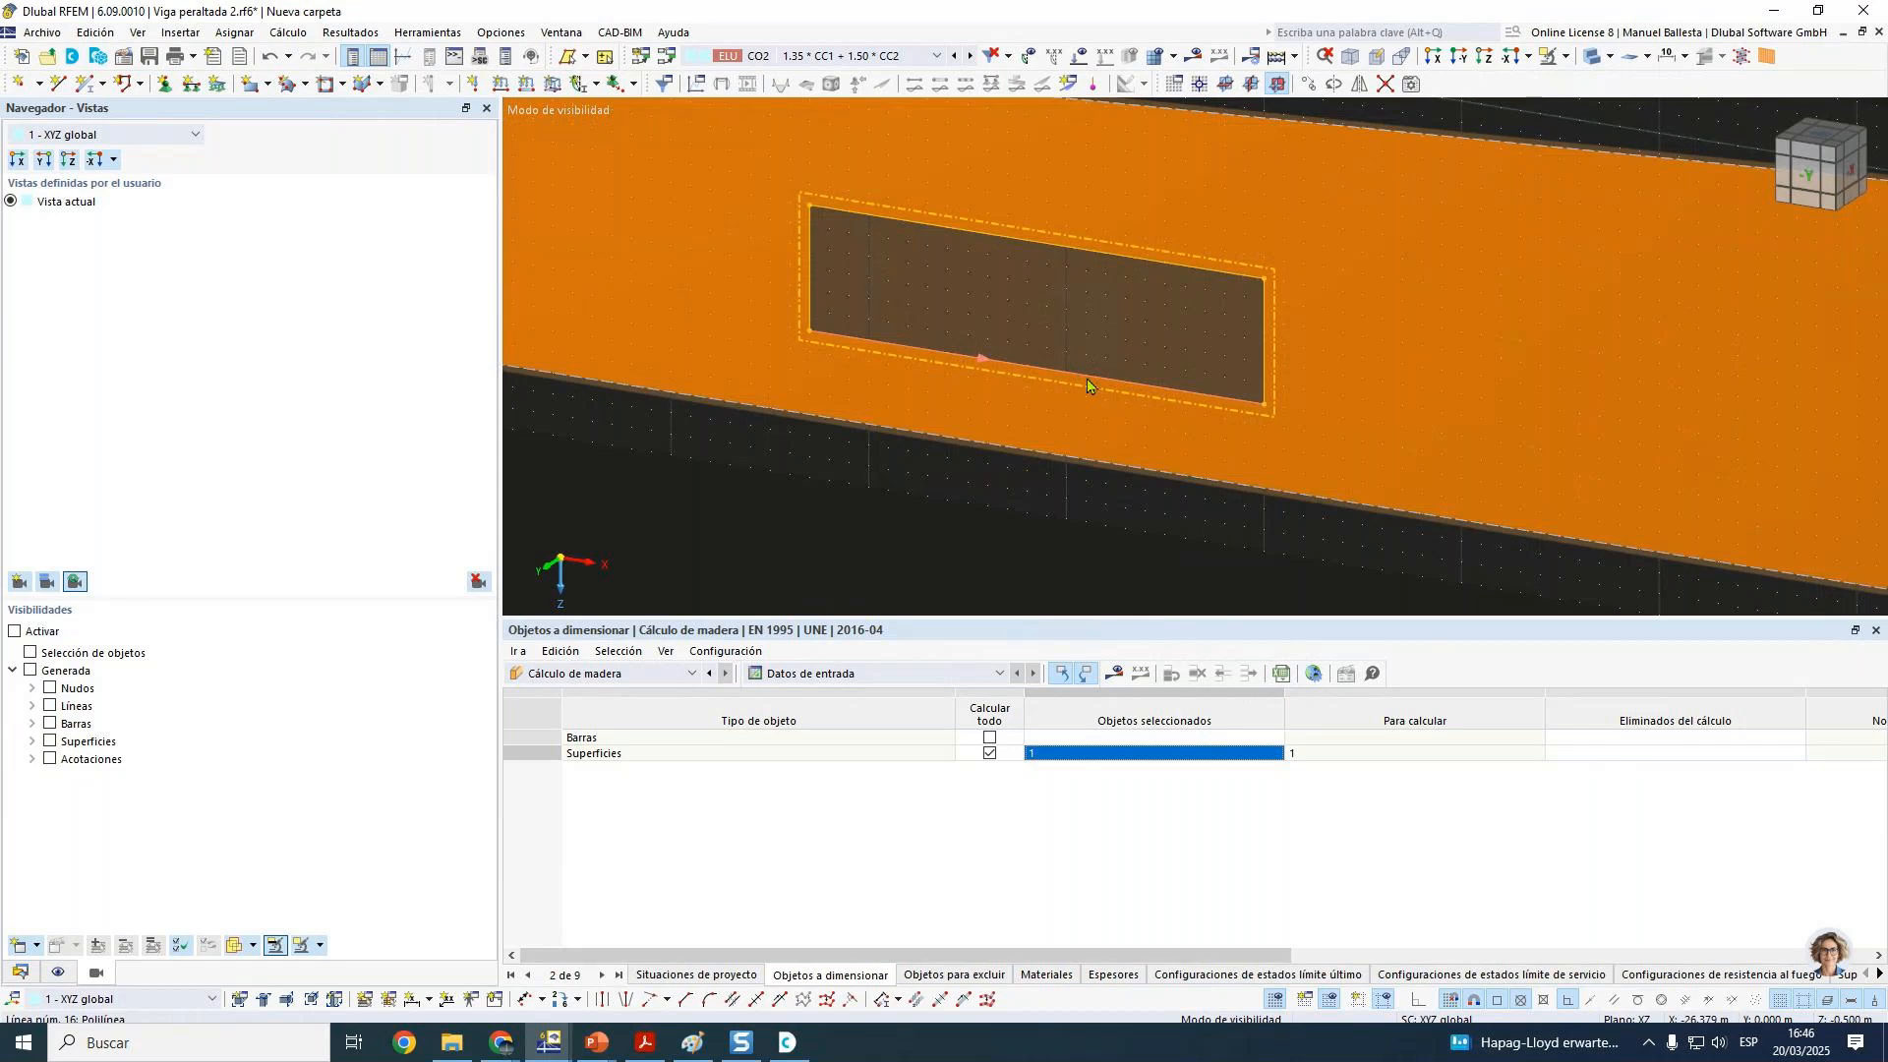
right_click(1087, 379)
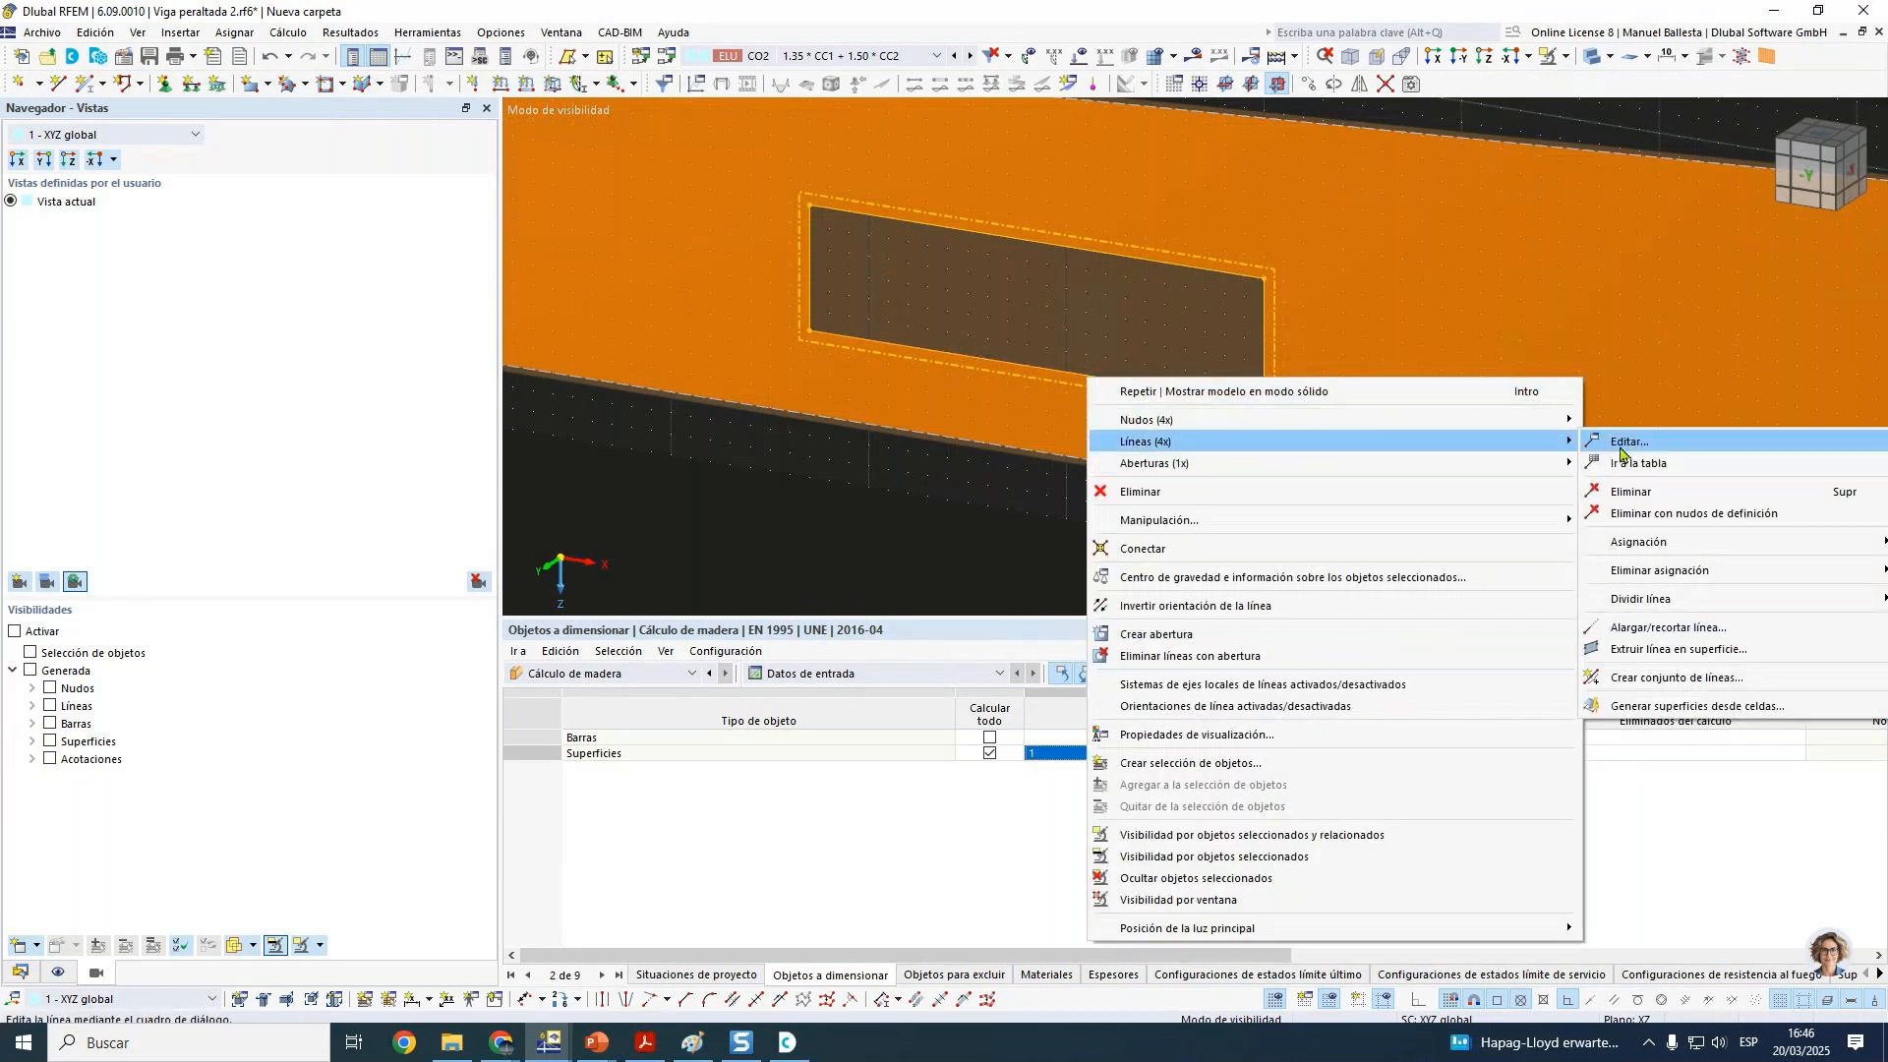
left_click(1628, 442)
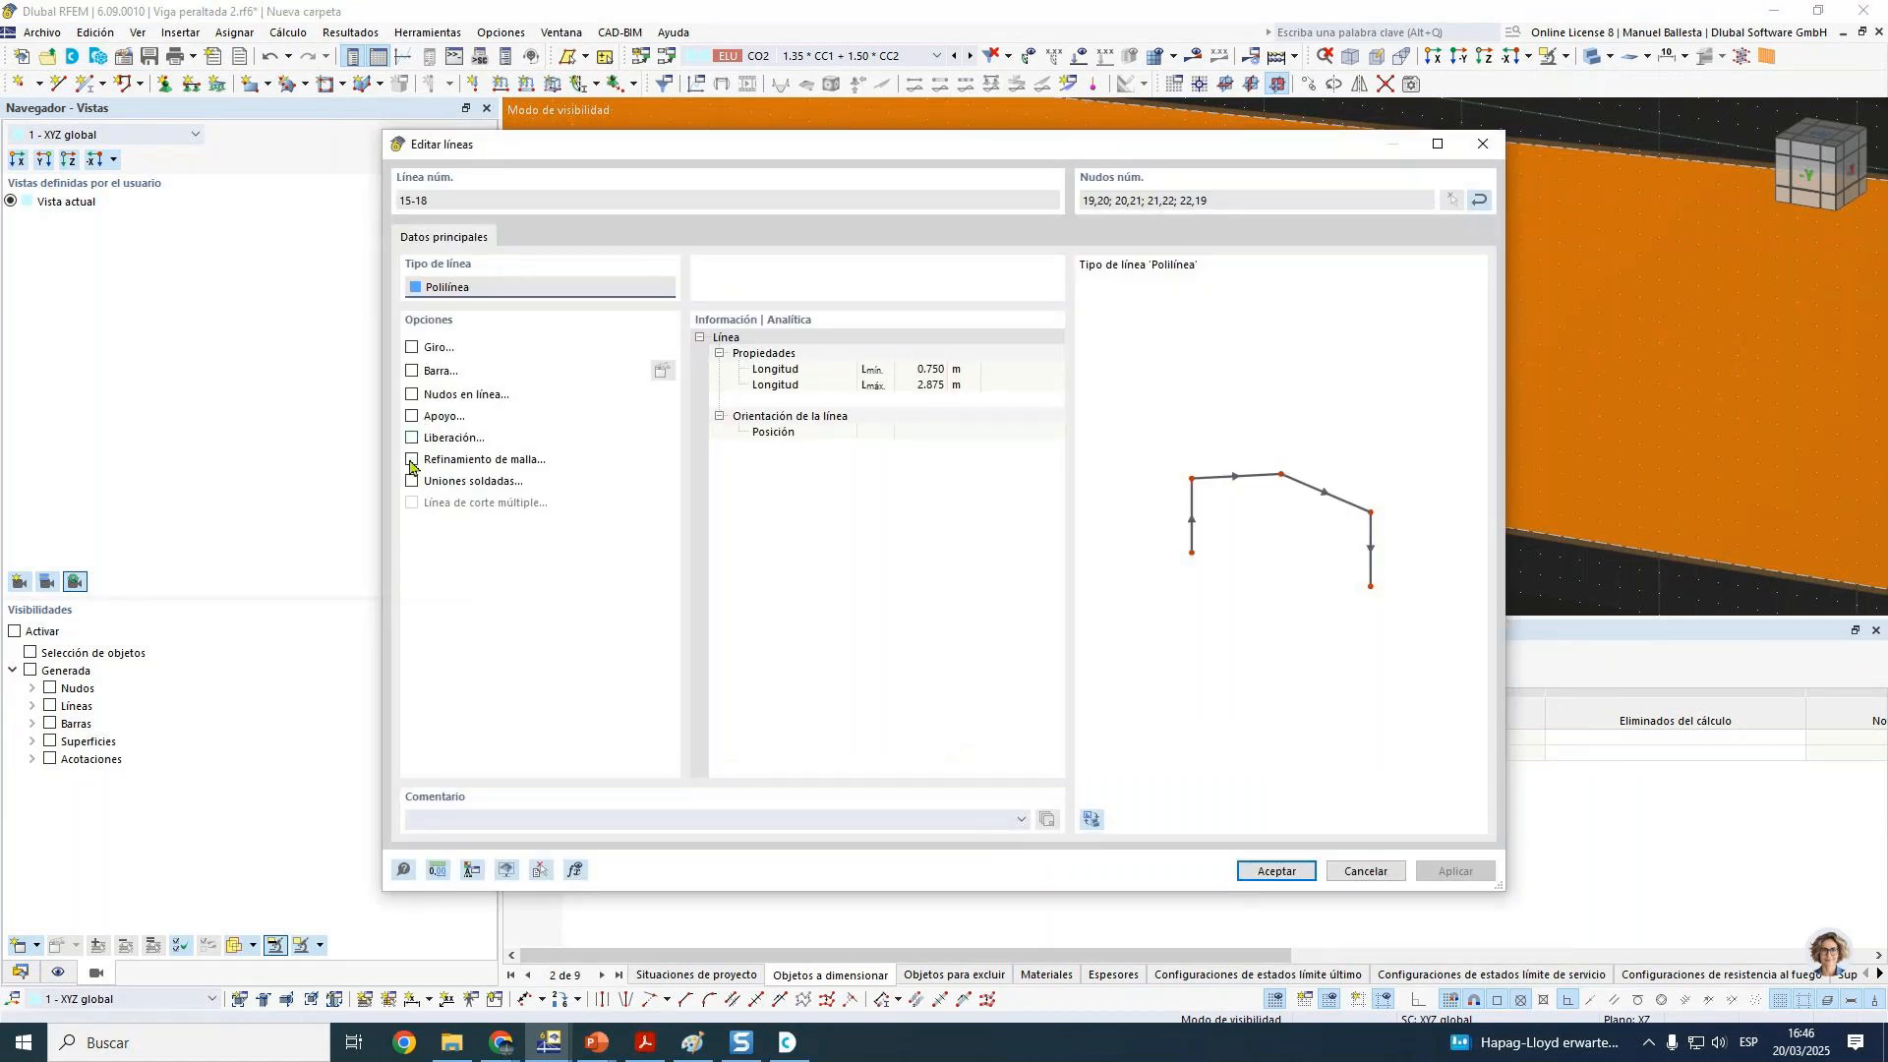
left_click(411, 460)
left_click(578, 236)
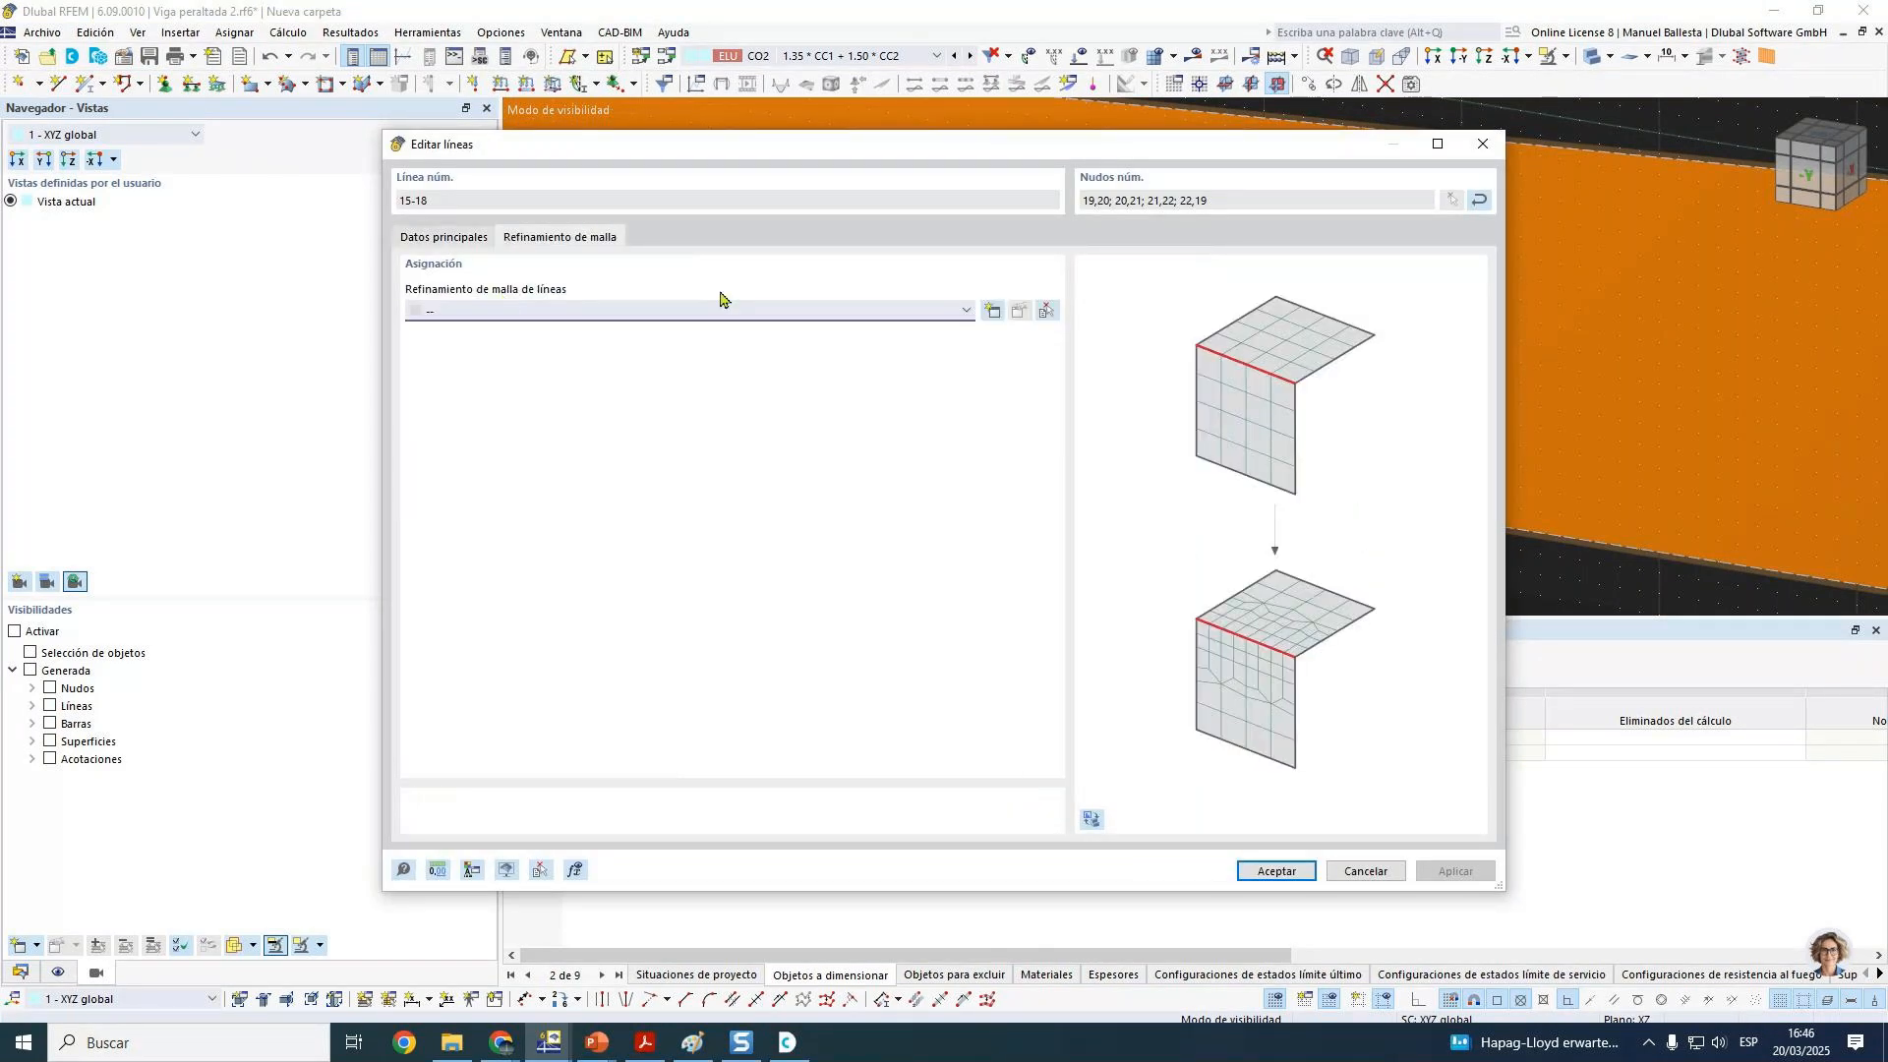
Step: Create a line mesh refinement with a target FE length of 0.02 m and assign it to the opening's four lines
left_click(999, 317)
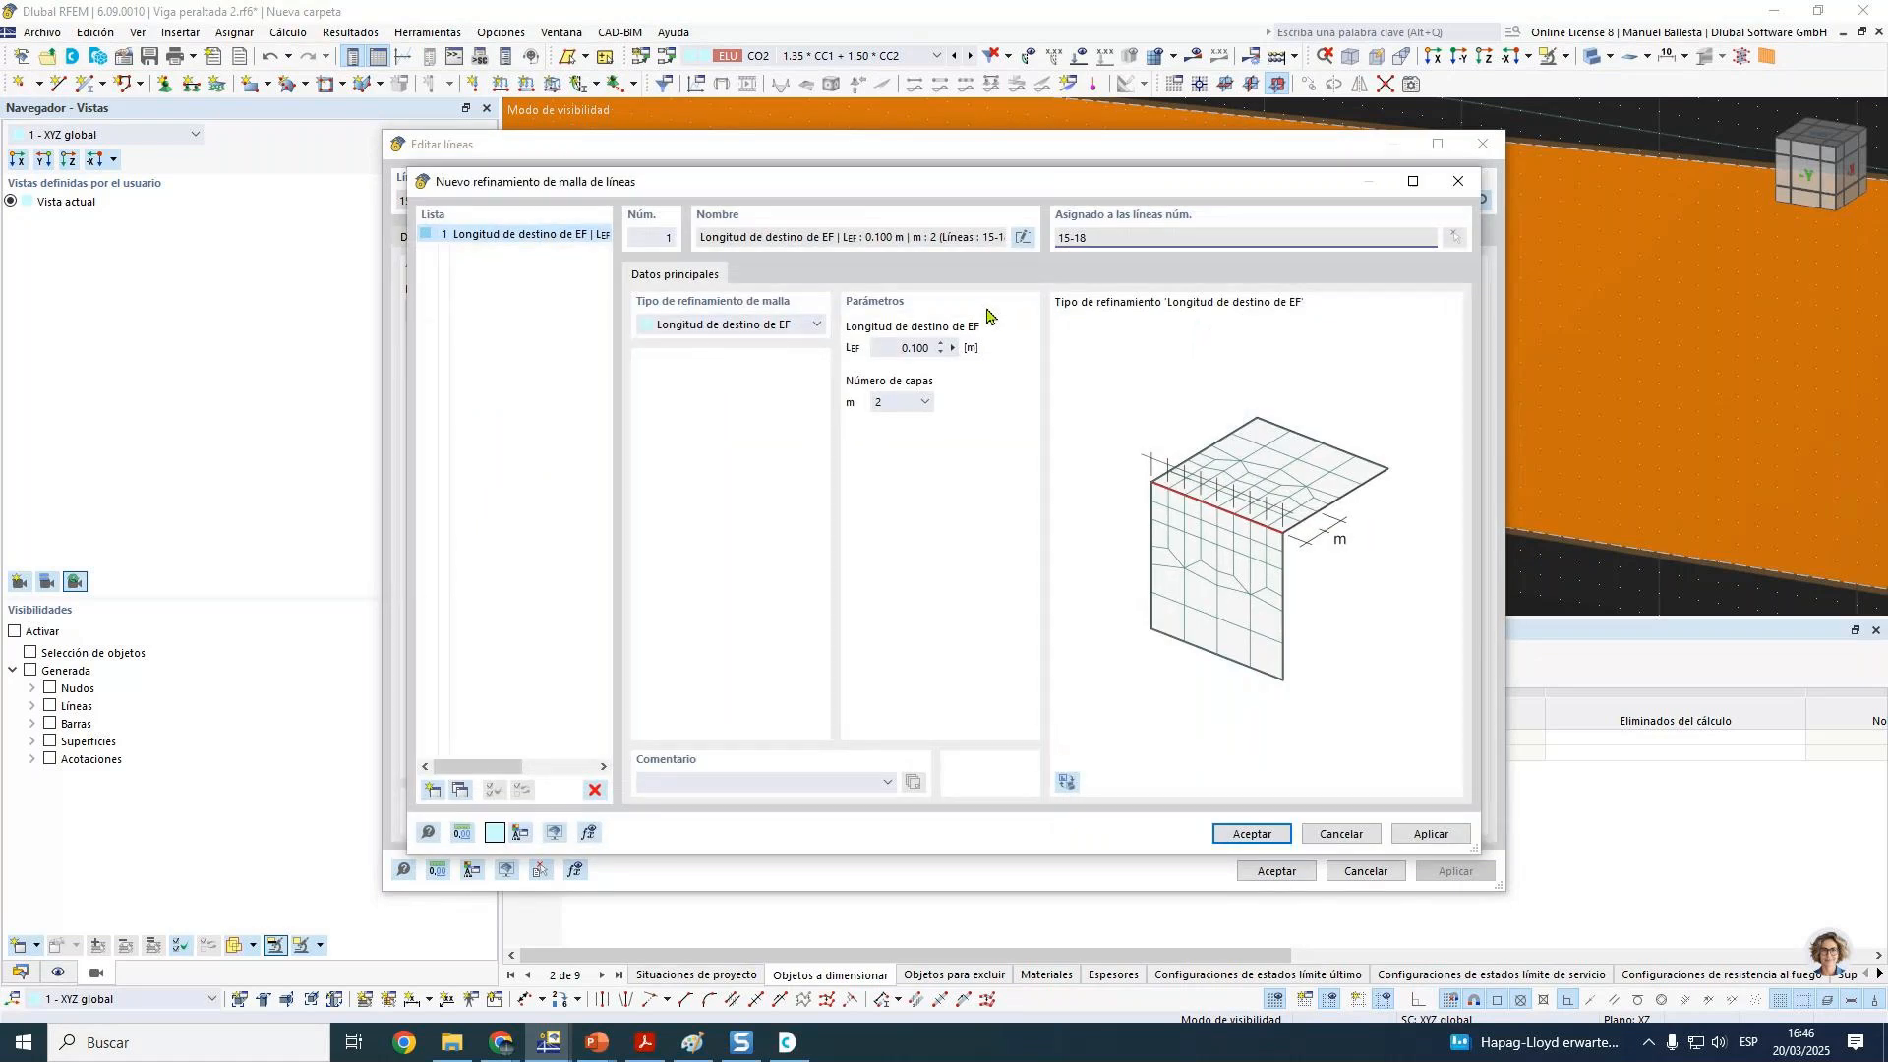
double_click(897, 347)
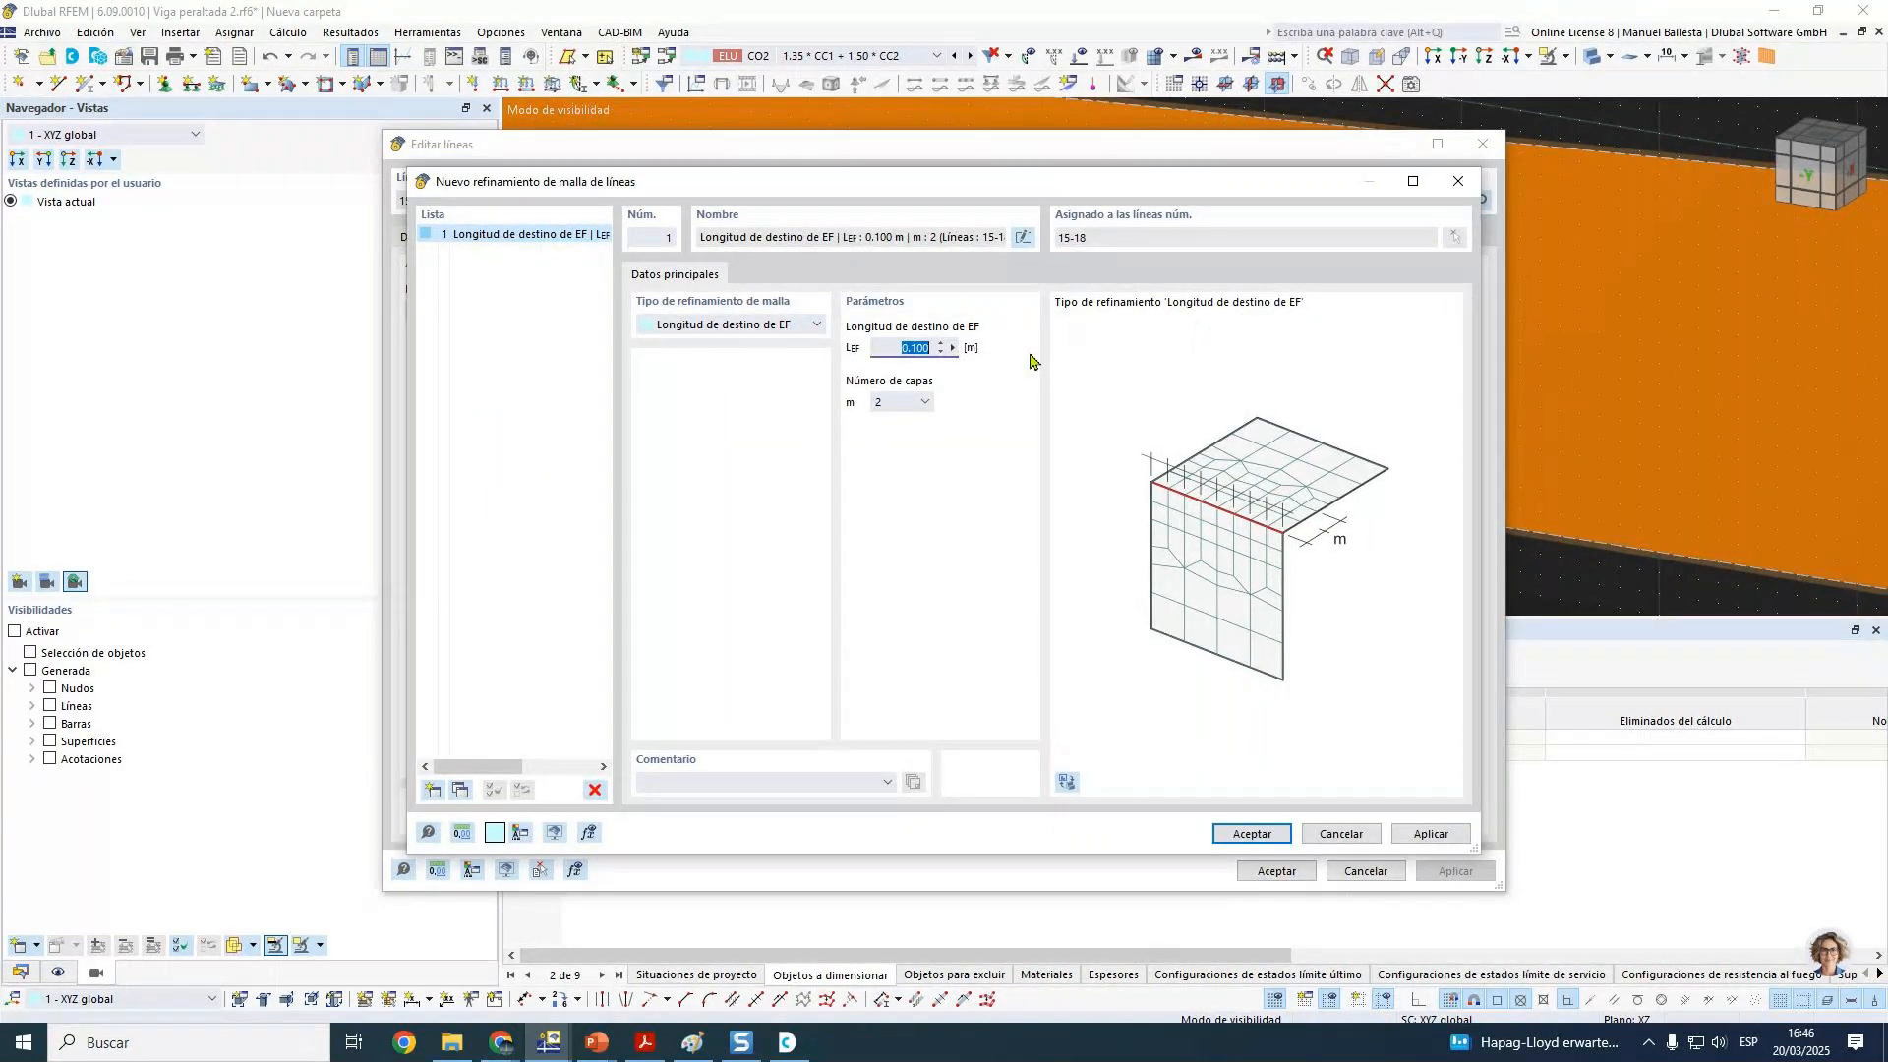
type("0.02")
left_click(1253, 838)
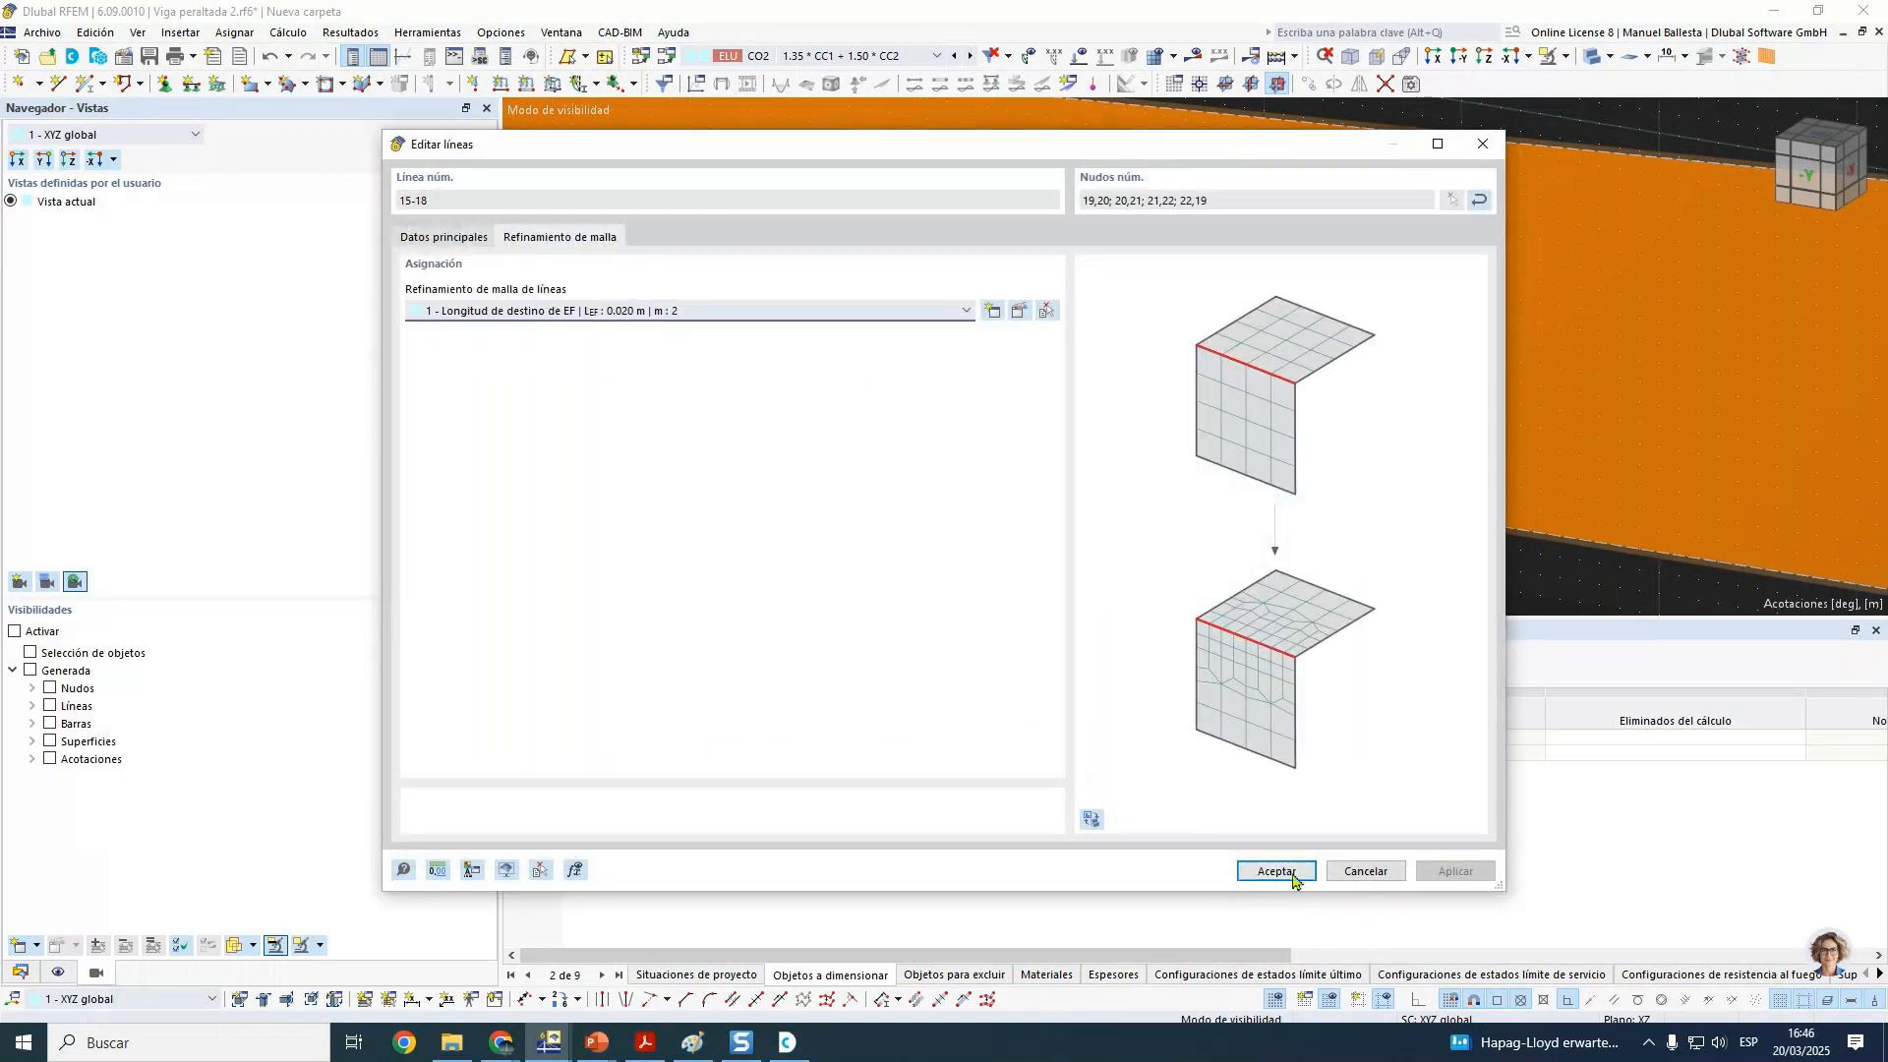
left_click(1277, 871)
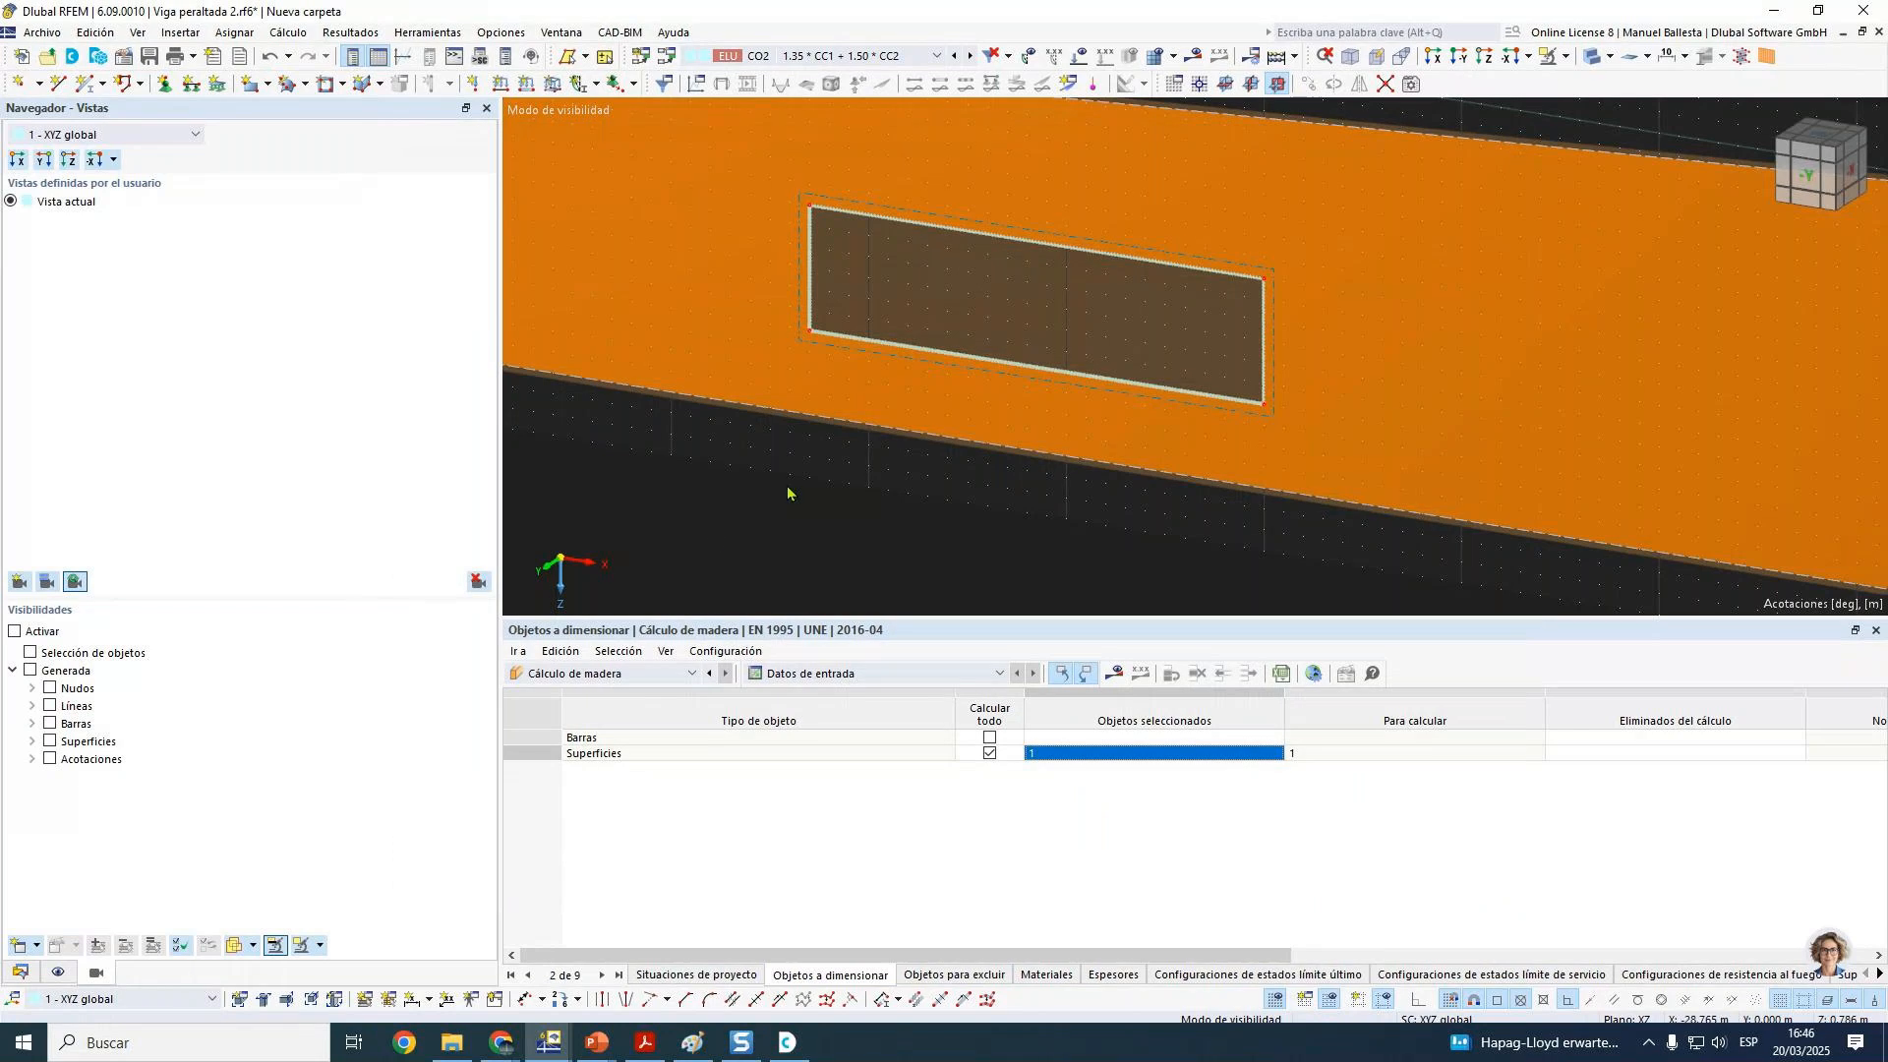
Step: Generate the FE mesh of the beam with the refined lines around the opening
scroll(788, 493, "up", 3)
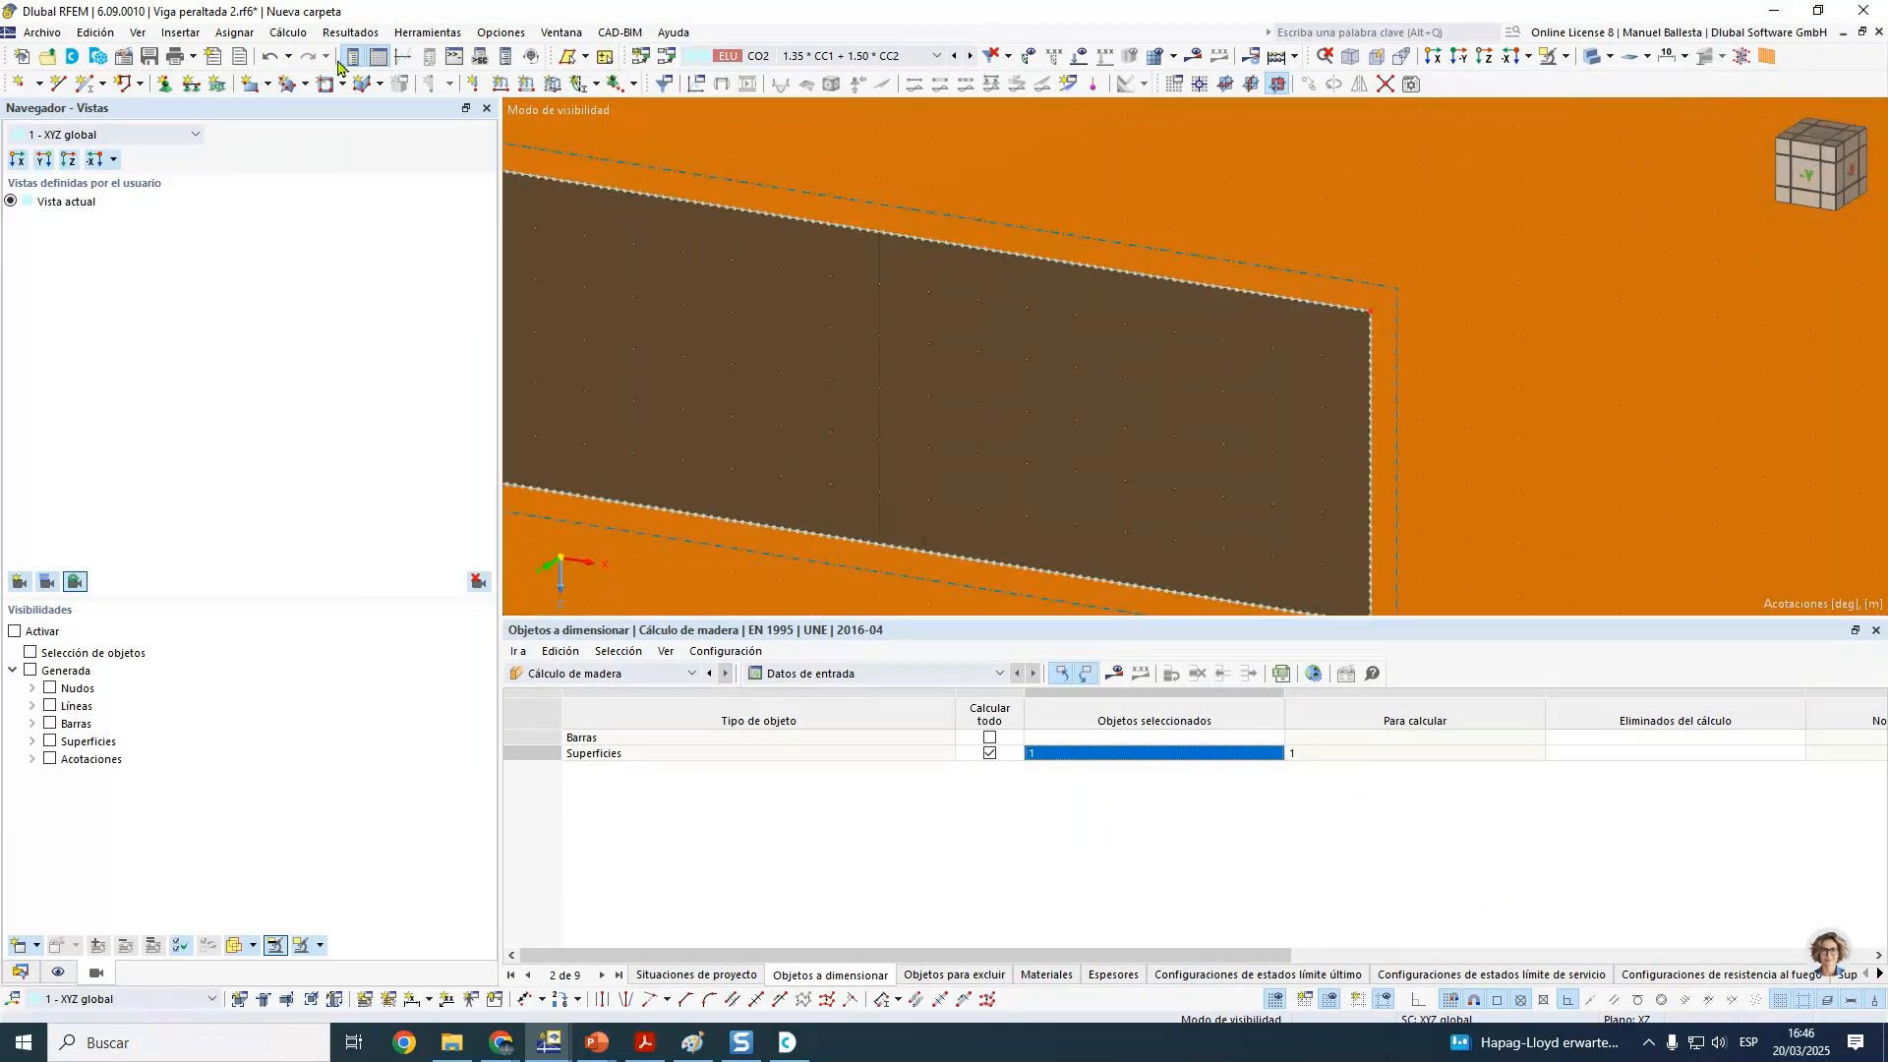
left_click(288, 32)
left_click(371, 404)
scroll(847, 442, "down", 3)
Step: Display the beam as a wireframe model and show the FE mesh on surfaces to inspect the refinement around the opening
left_click(1611, 59)
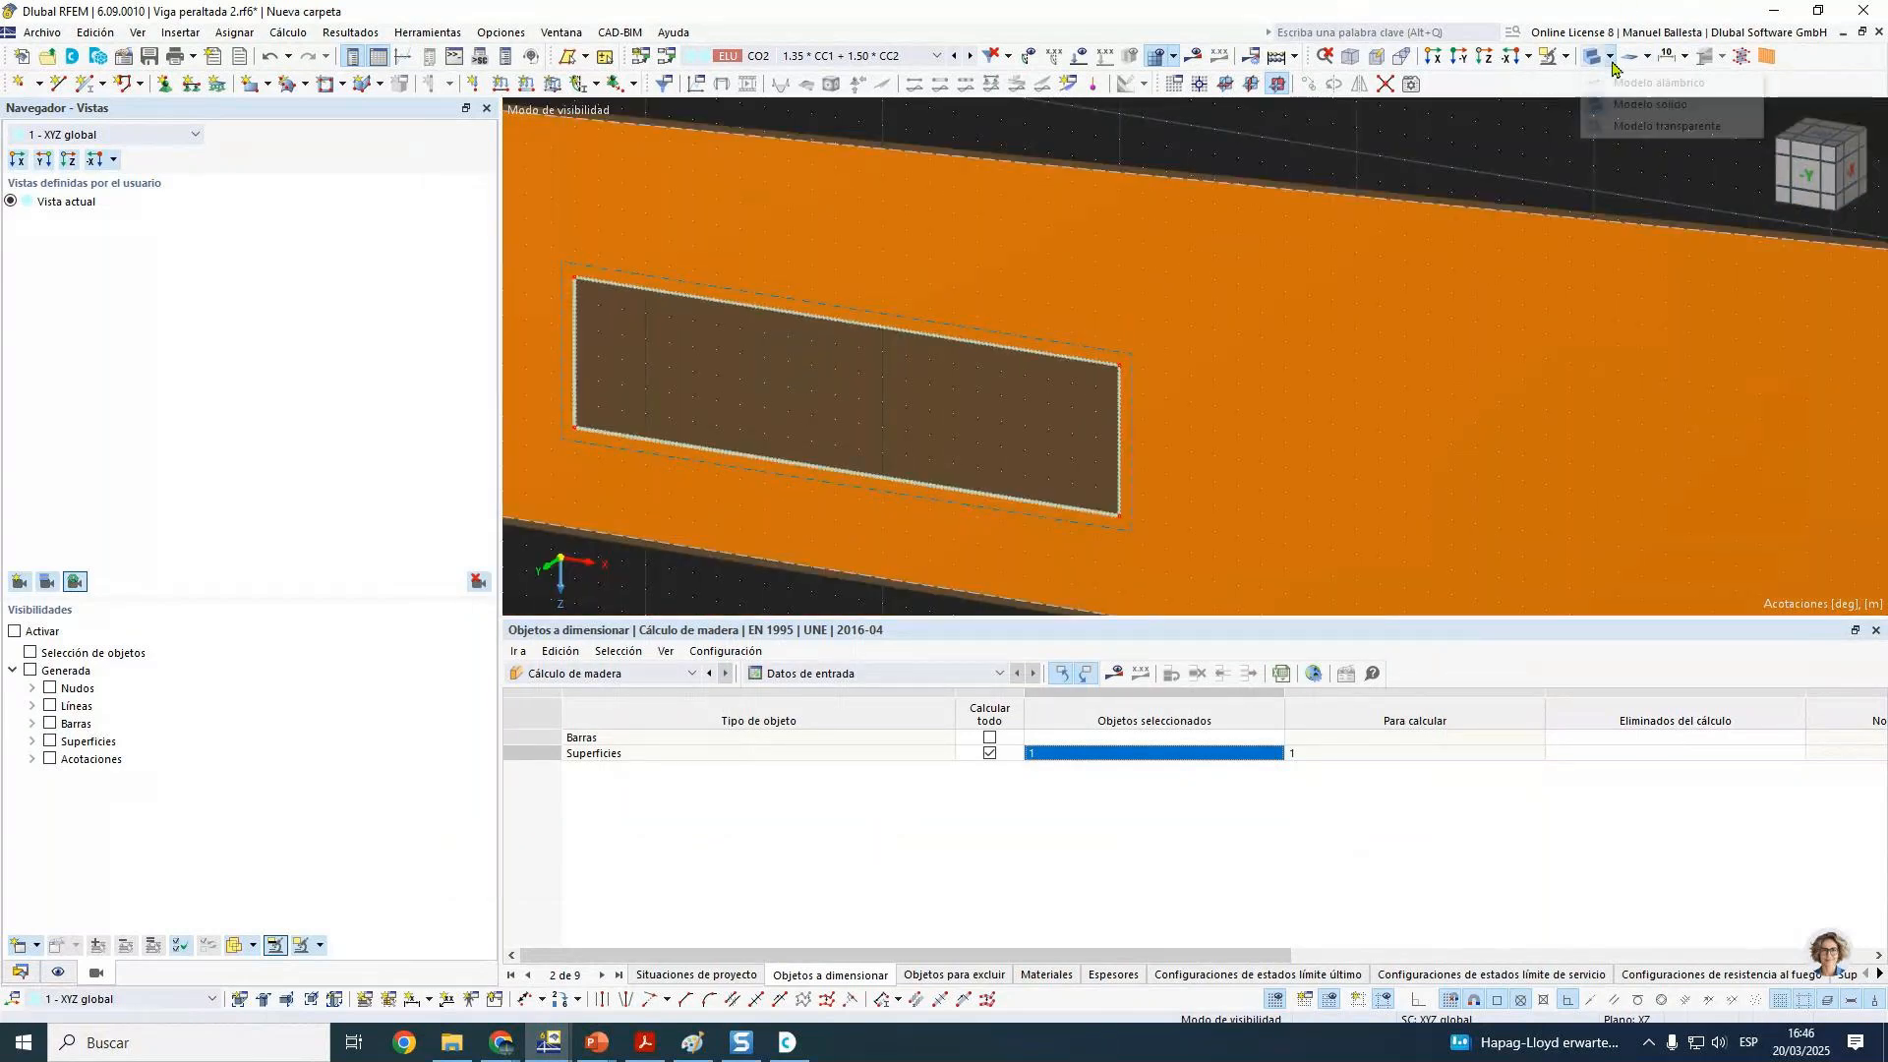
left_click(1603, 83)
left_click(52, 972)
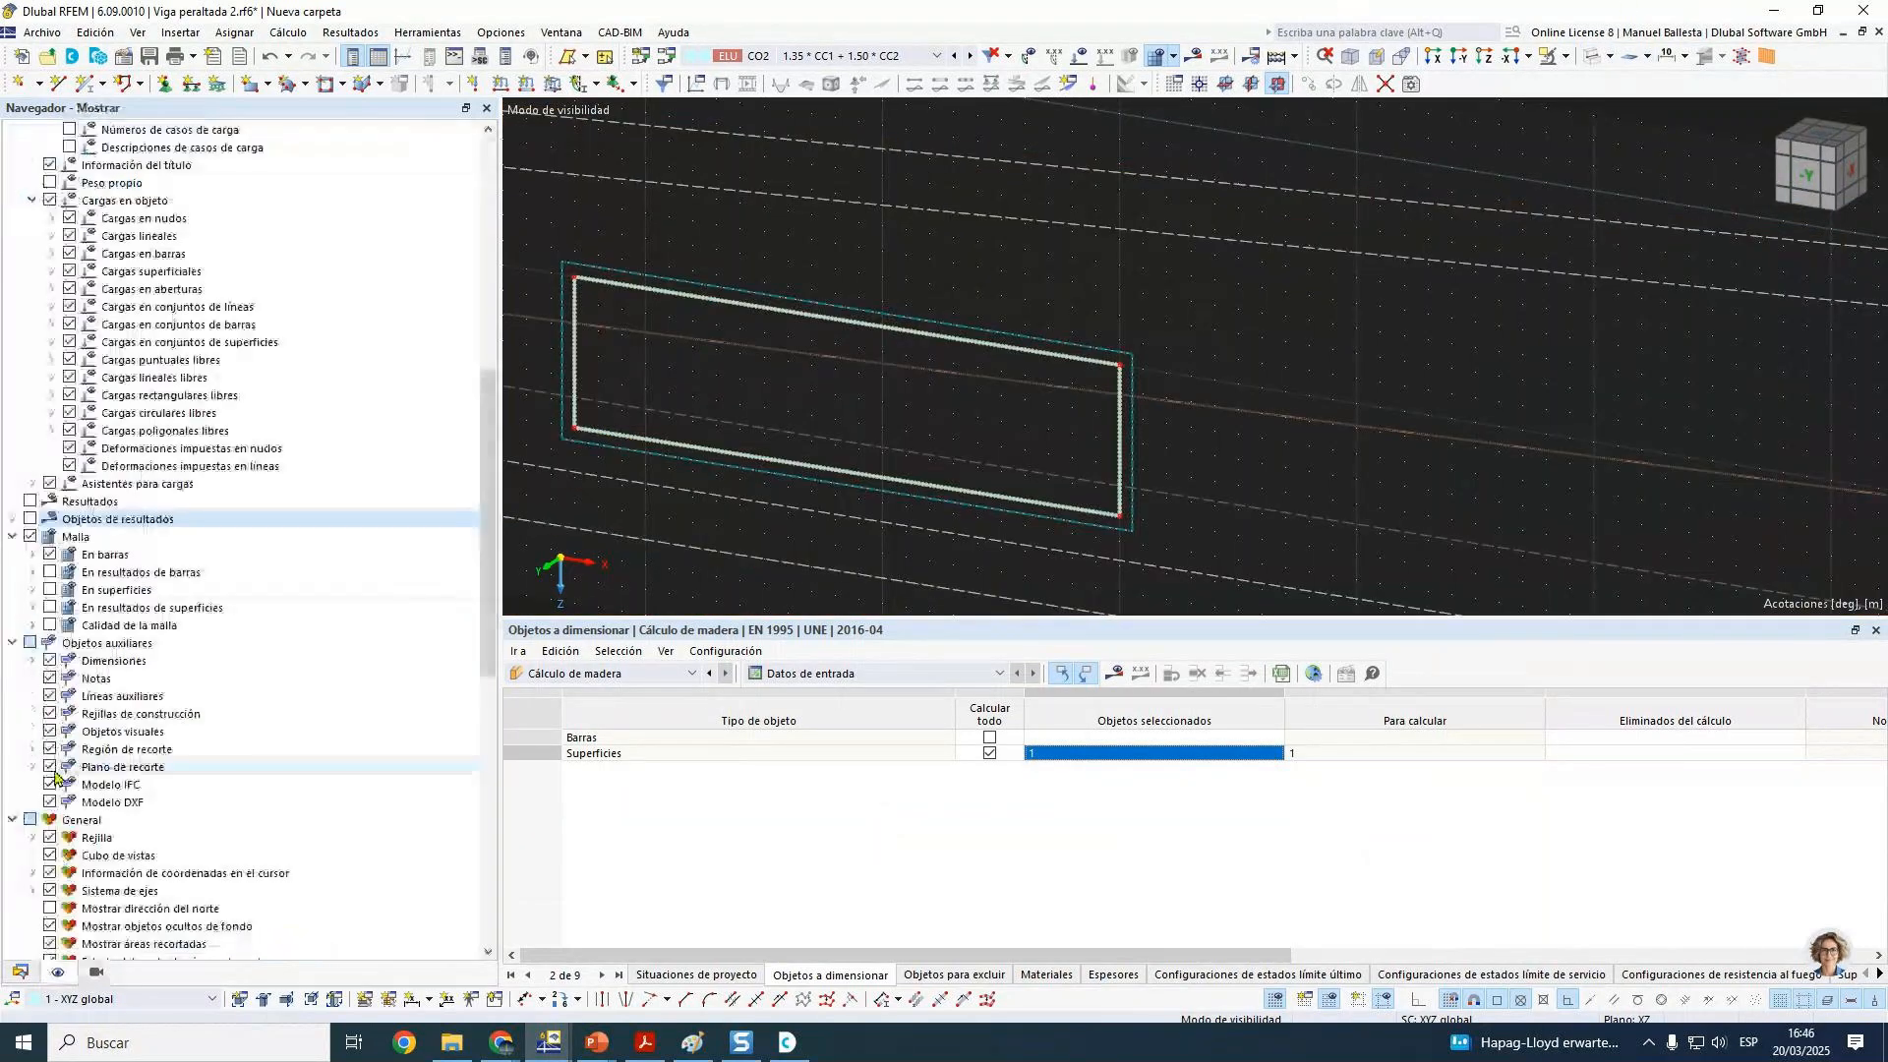
left_click(50, 590)
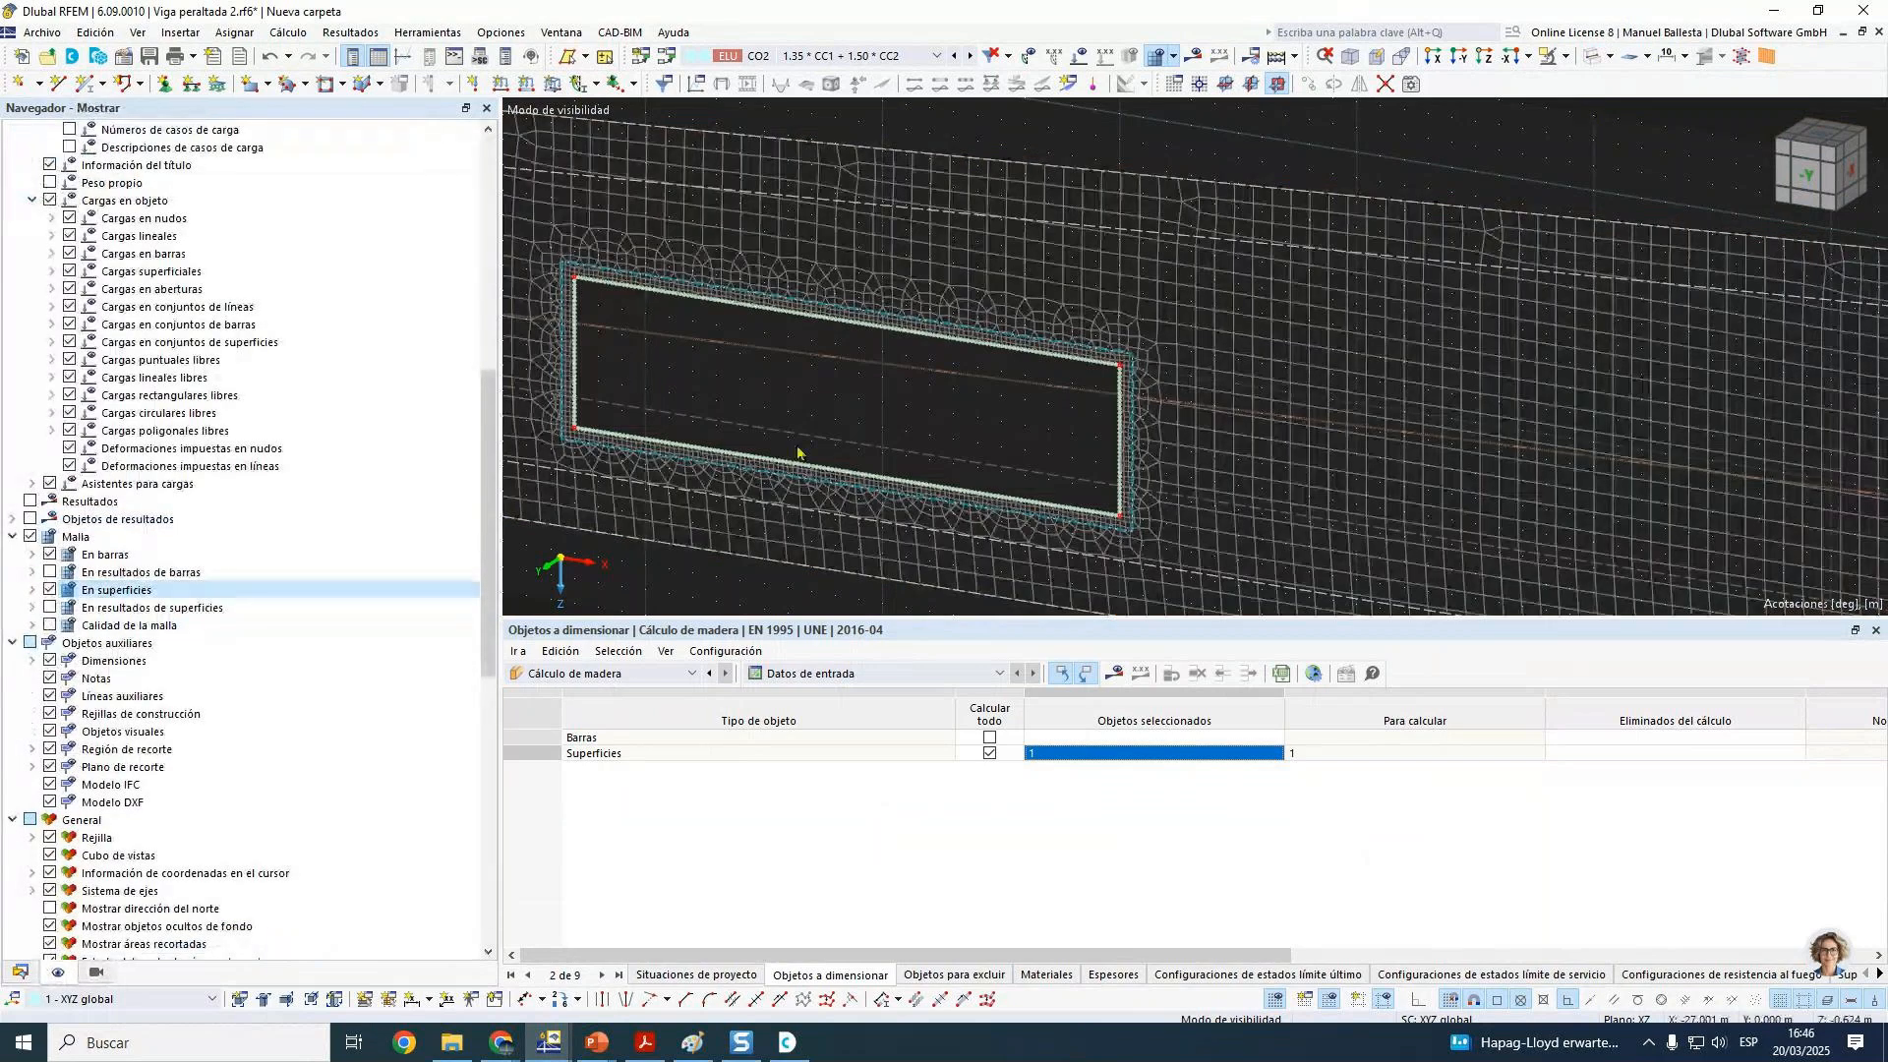
middle_click_drag(914, 421, 1015, 400)
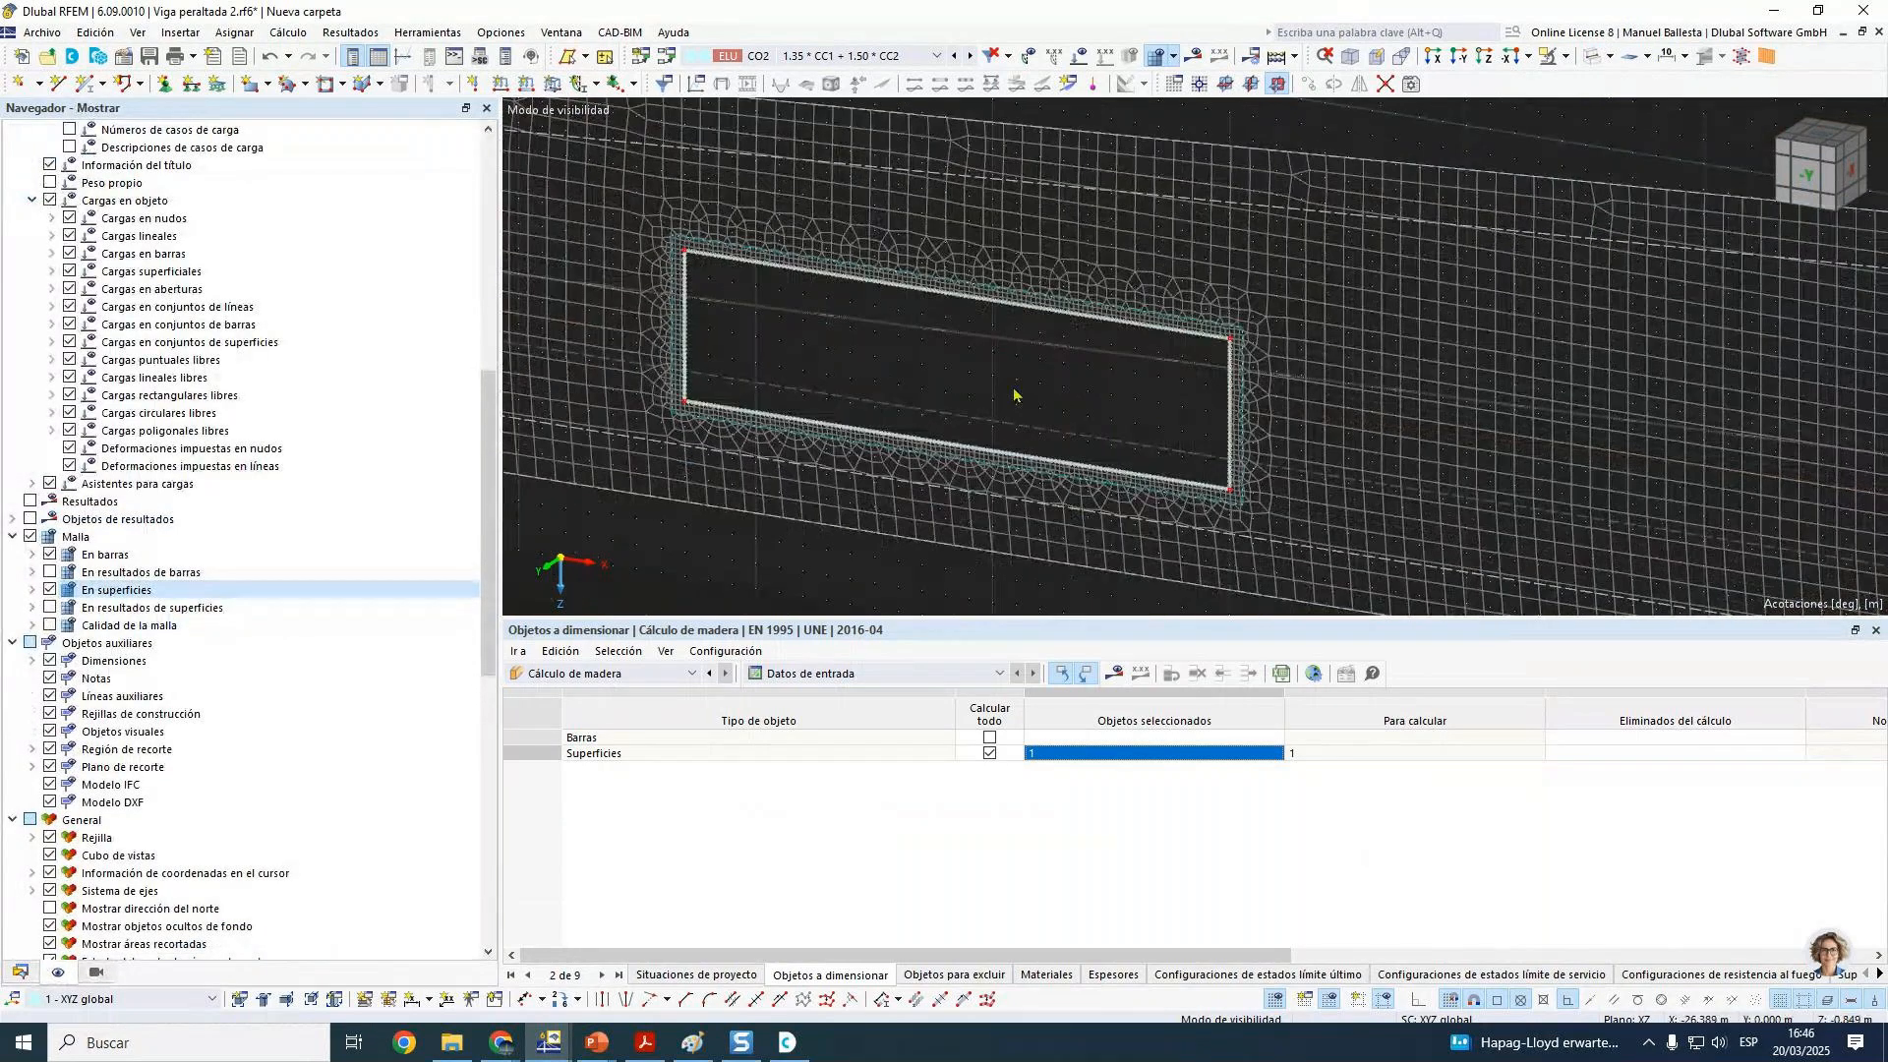
scroll(780, 384, "down", 1)
middle_click_drag(780, 383, 1048, 384)
scroll(963, 344, "up", 8)
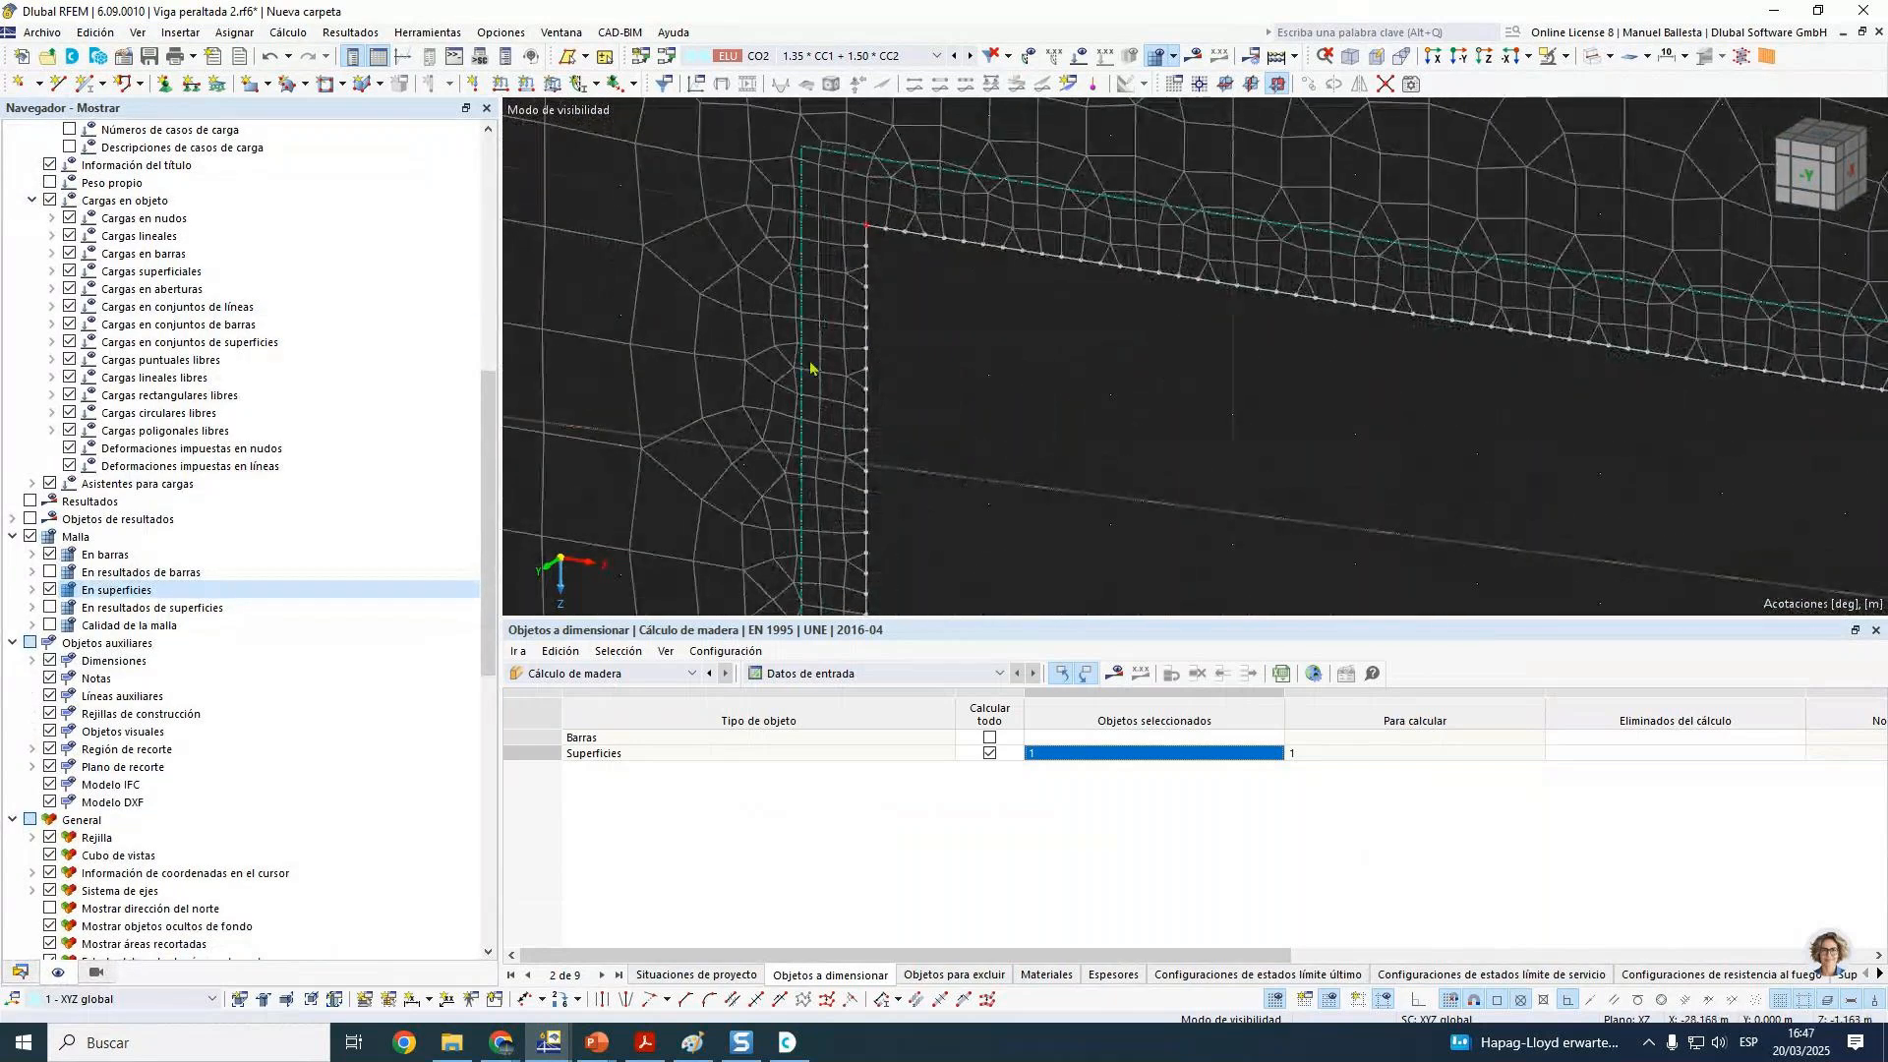
scroll(973, 241, "up", 2)
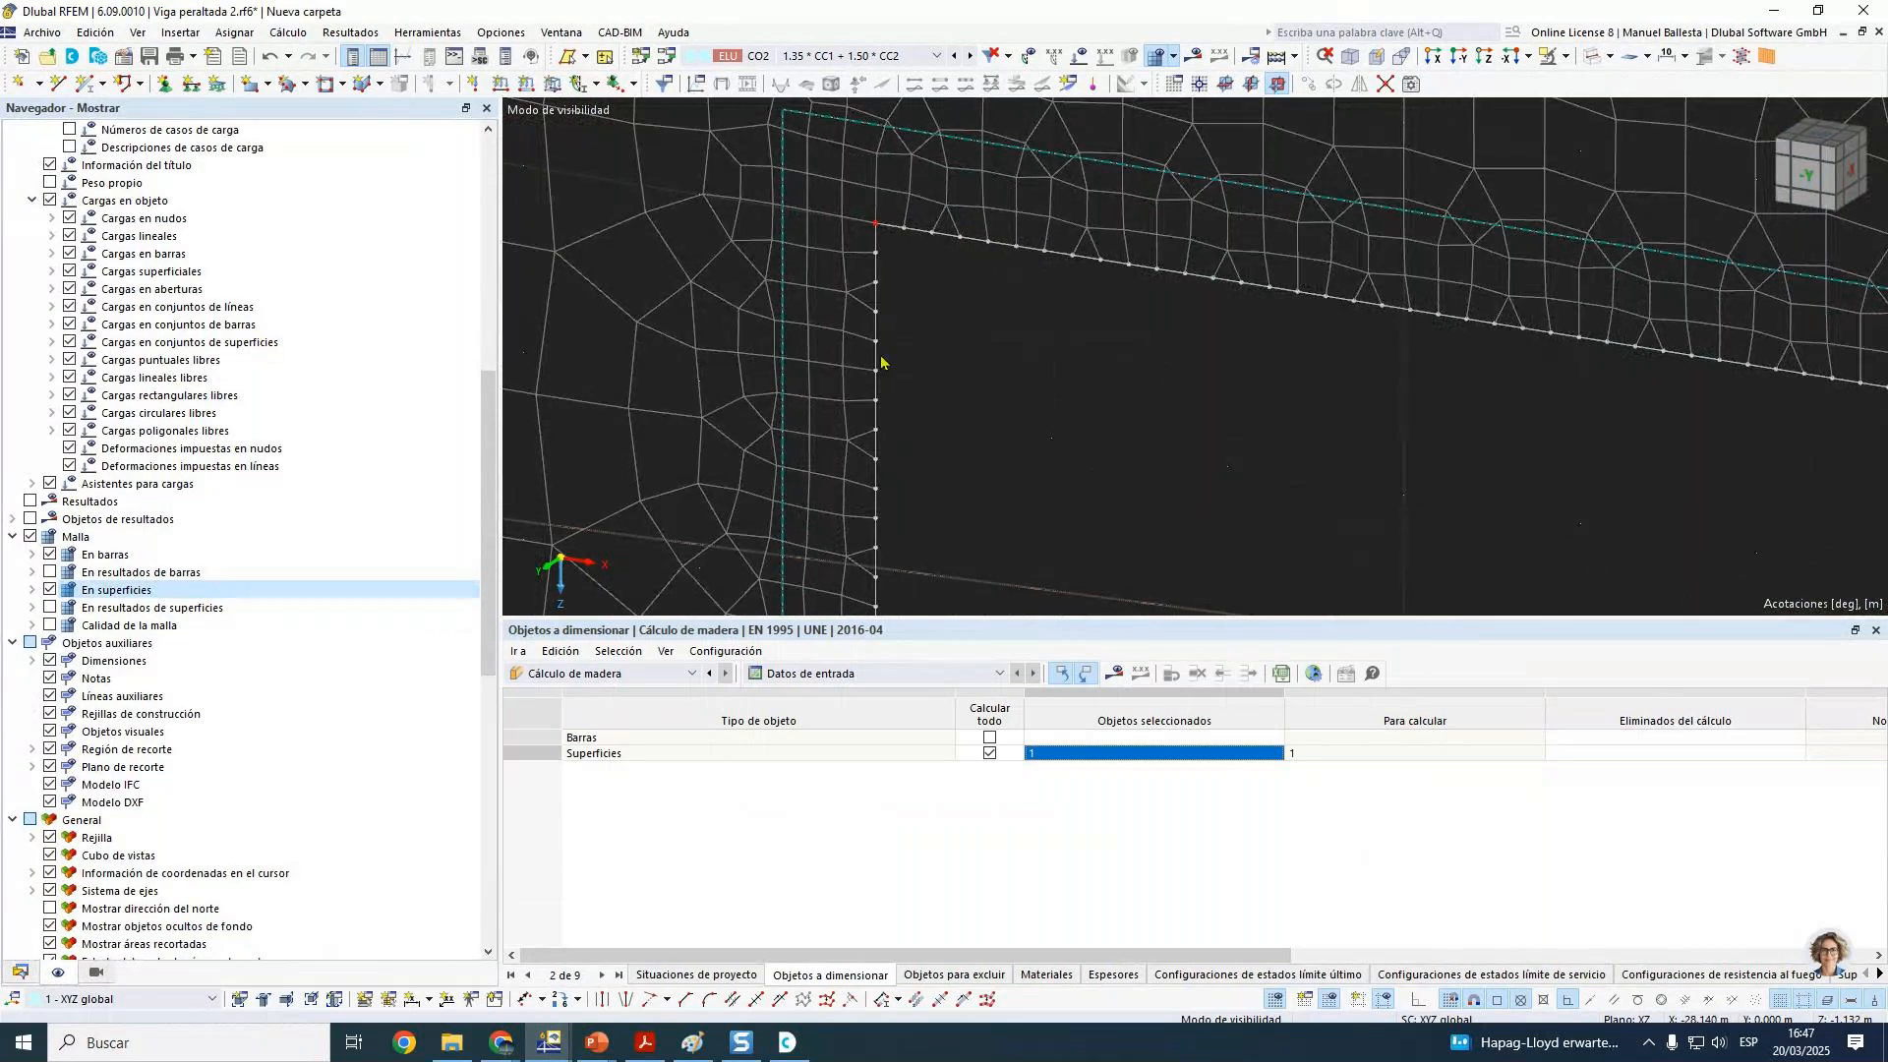
Step: Fillet the opening's upper corner at its negative-X end with a radius of 0.2 m, accepting deletion of the mesh
left_click(428, 32)
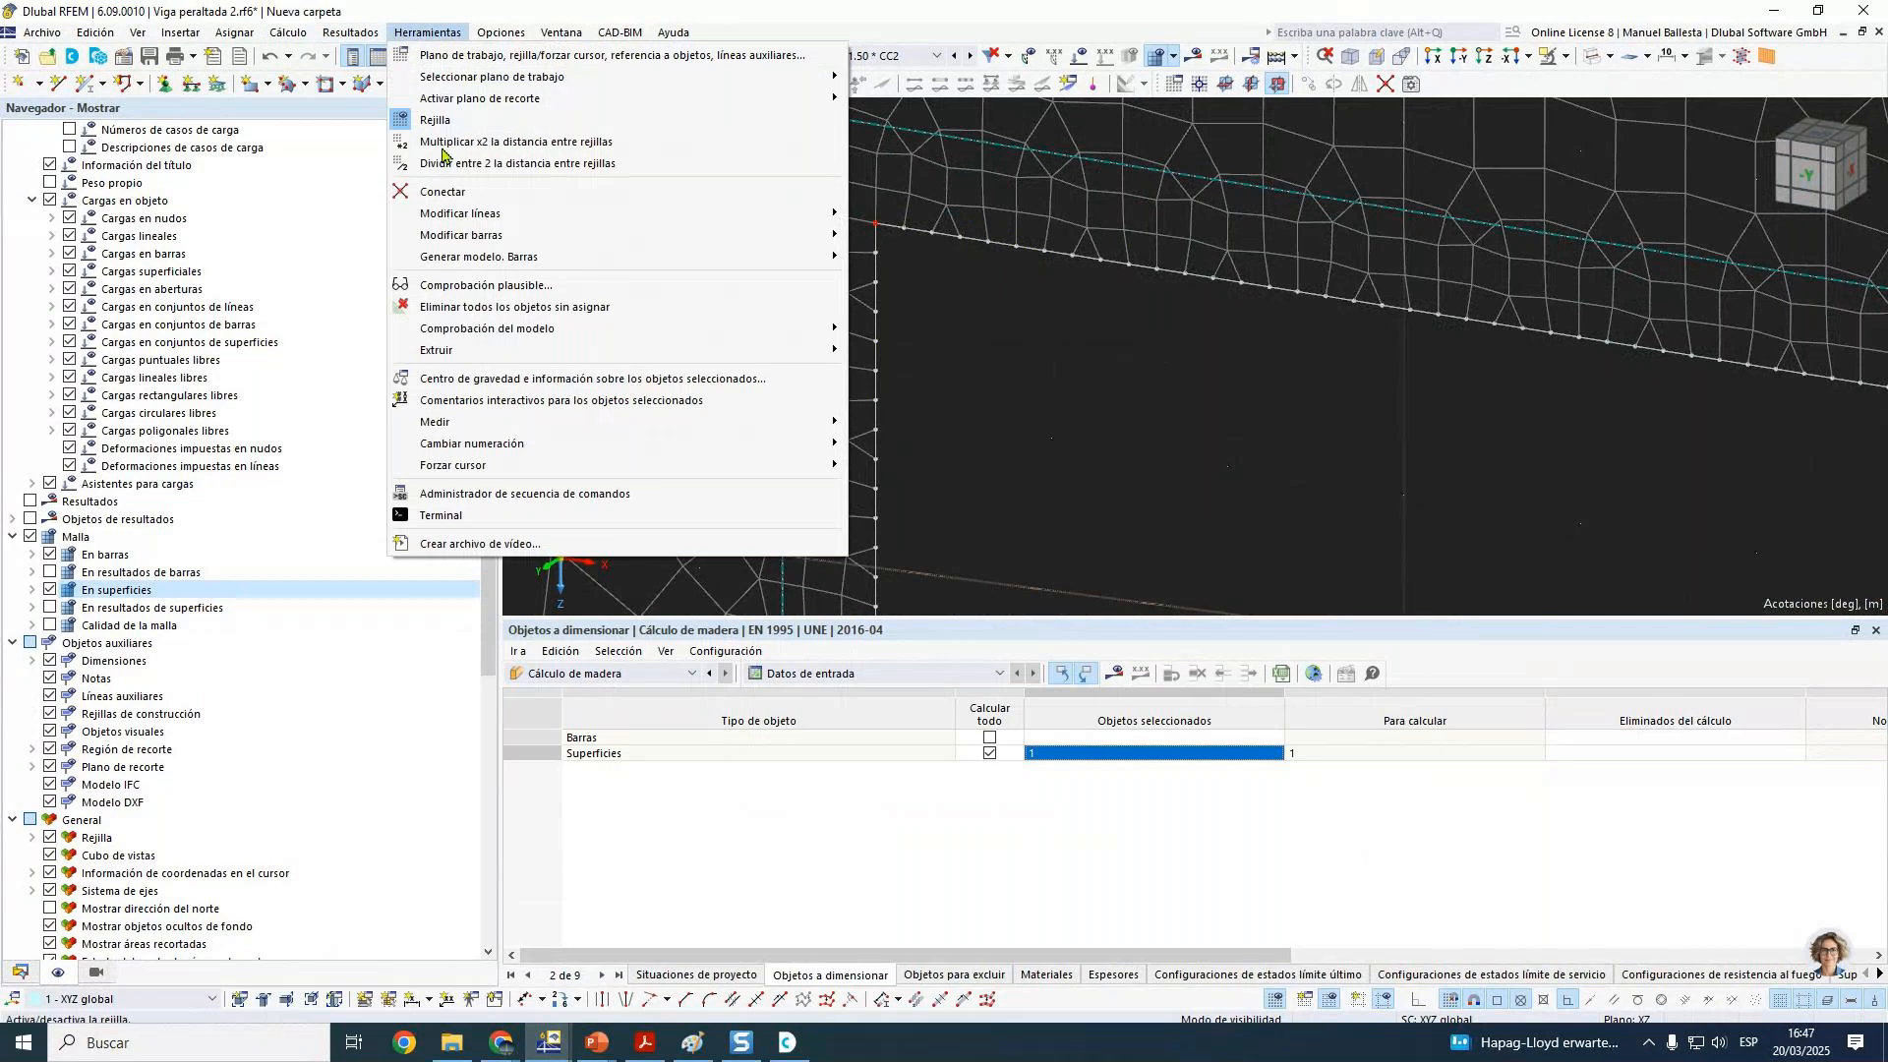
mouse_move(496, 213)
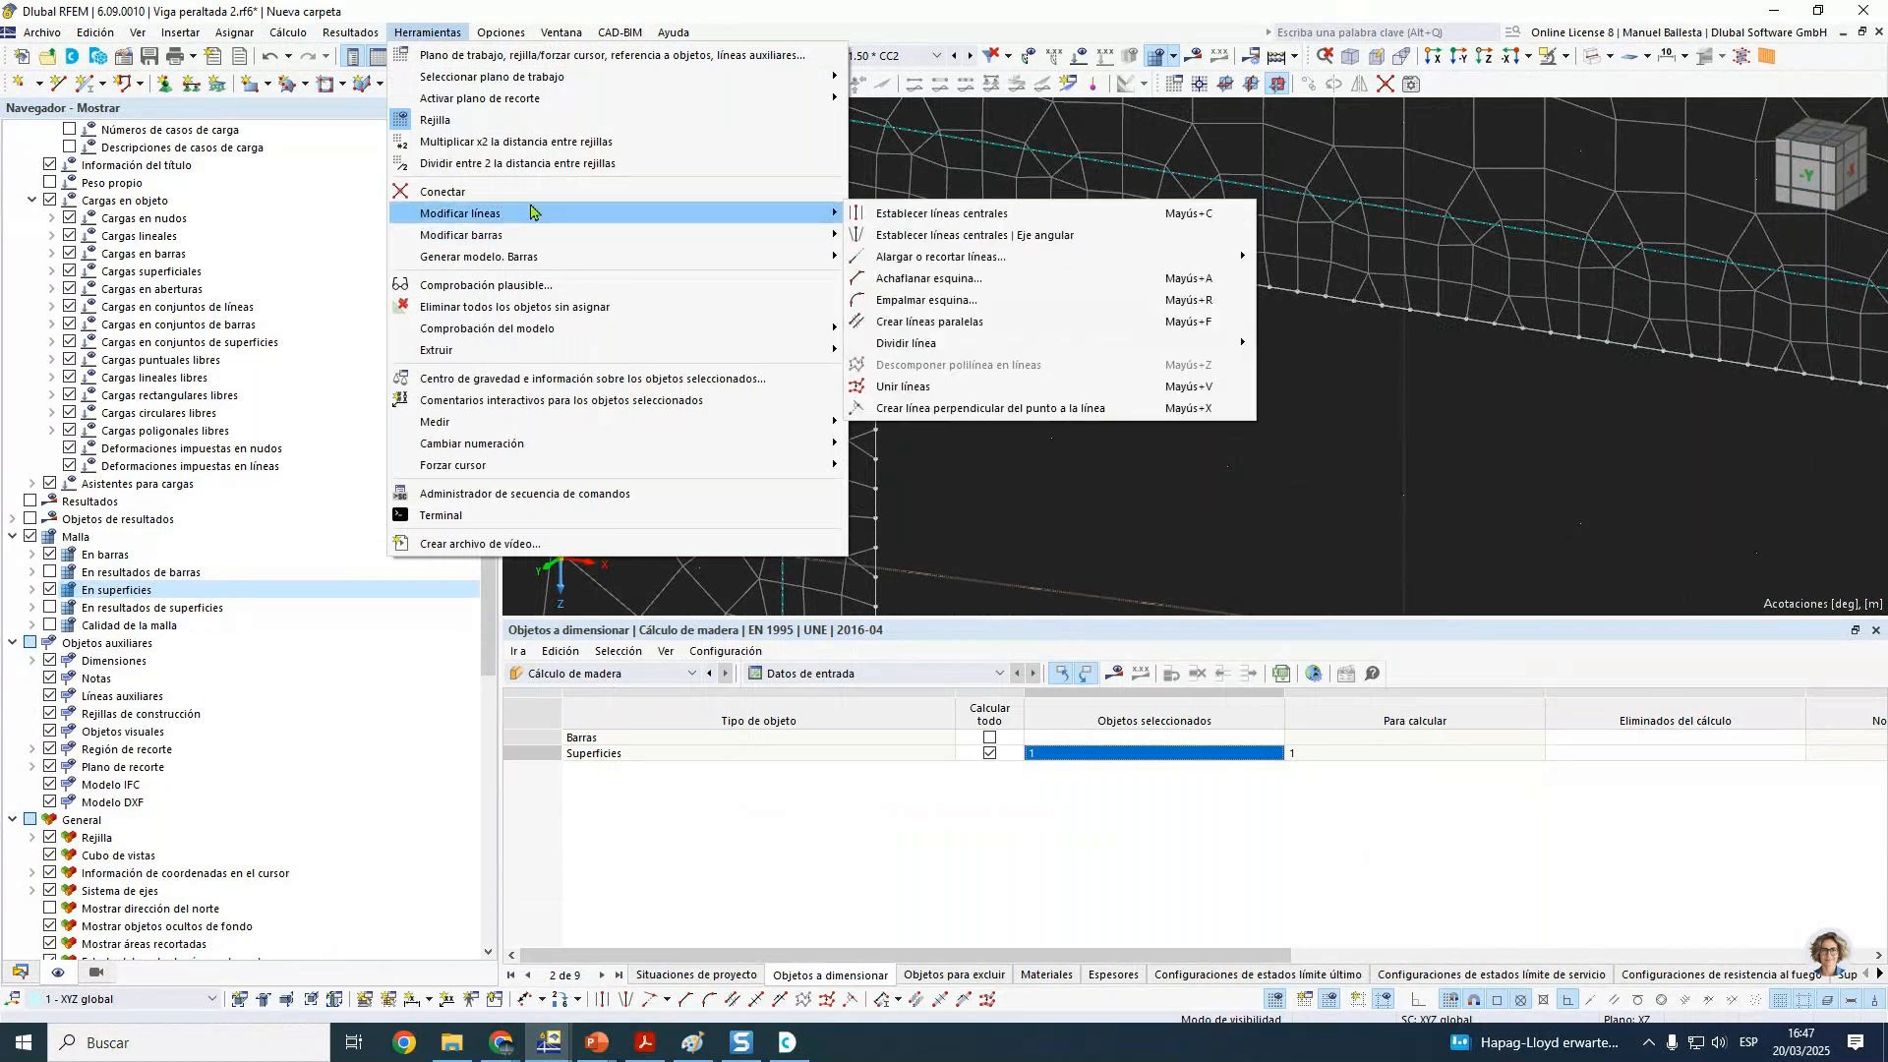
left_click(955, 301)
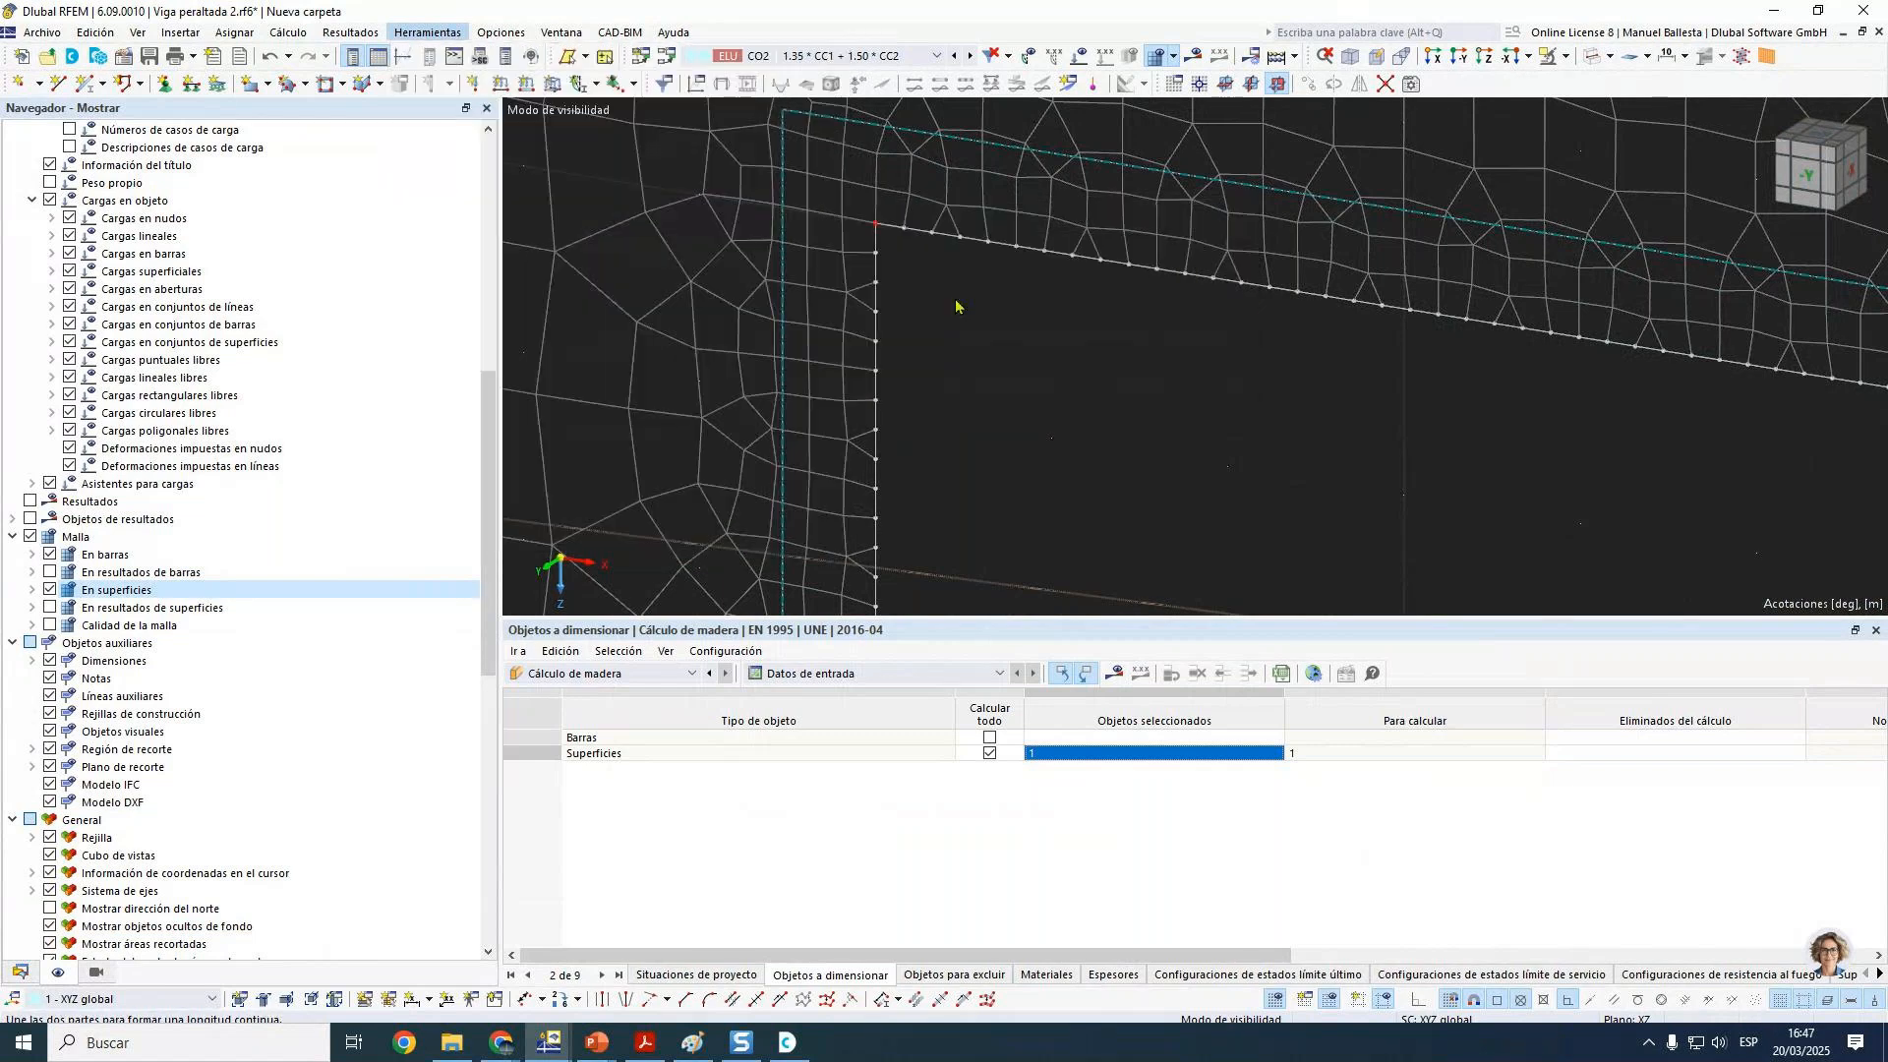
double_click(325, 187)
type("0.2")
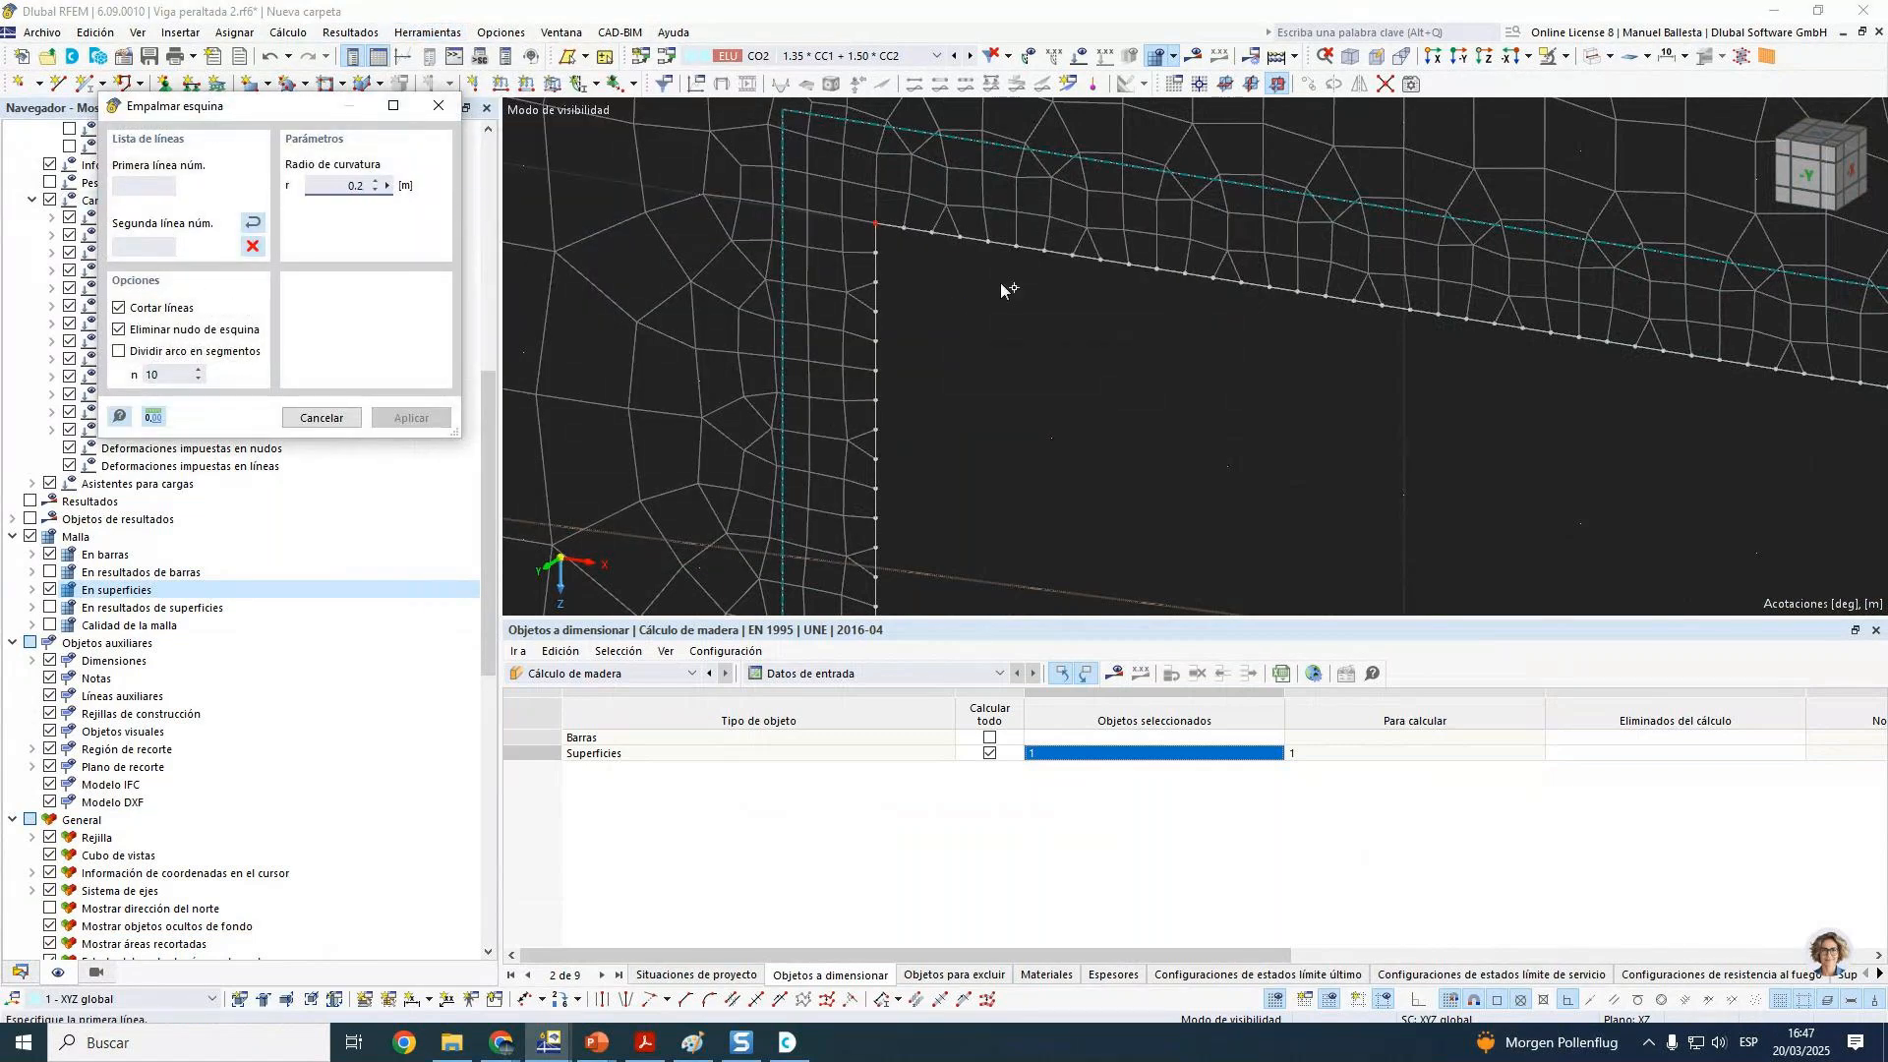
left_click(1012, 246)
left_click(875, 324)
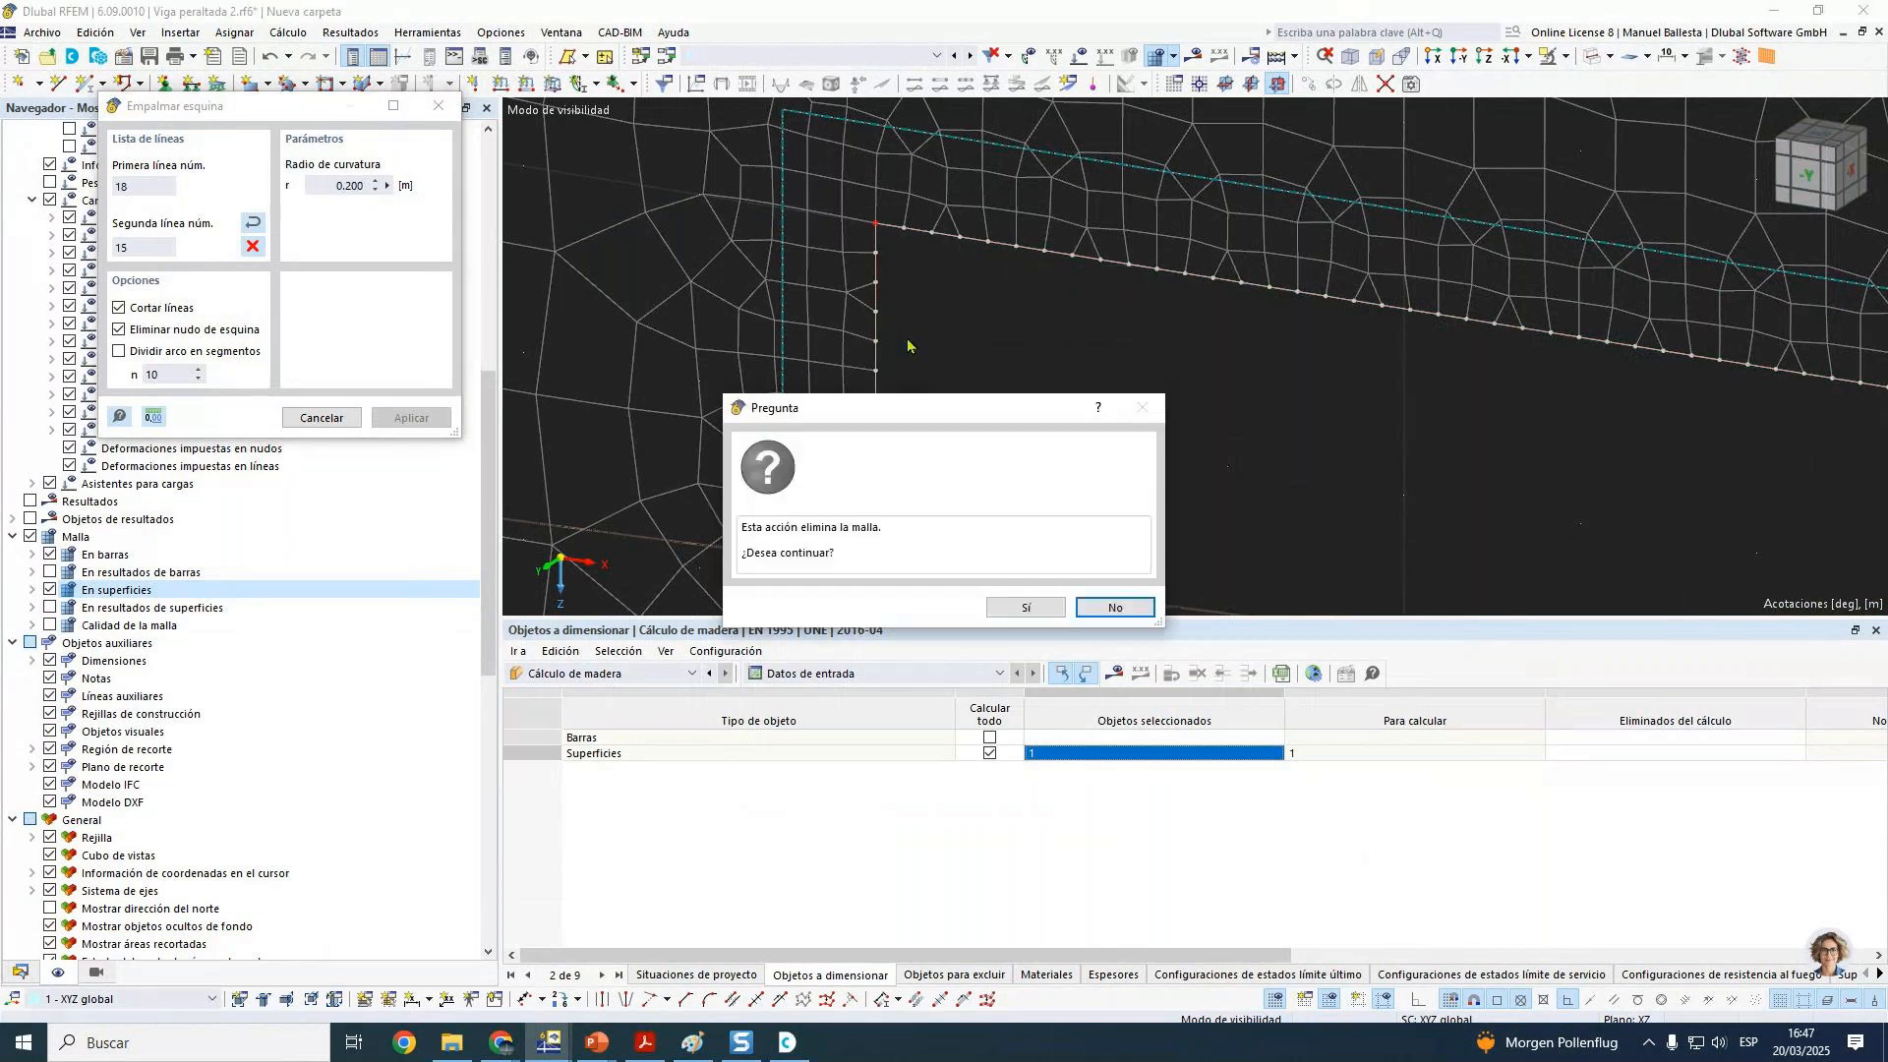
left_click(1032, 614)
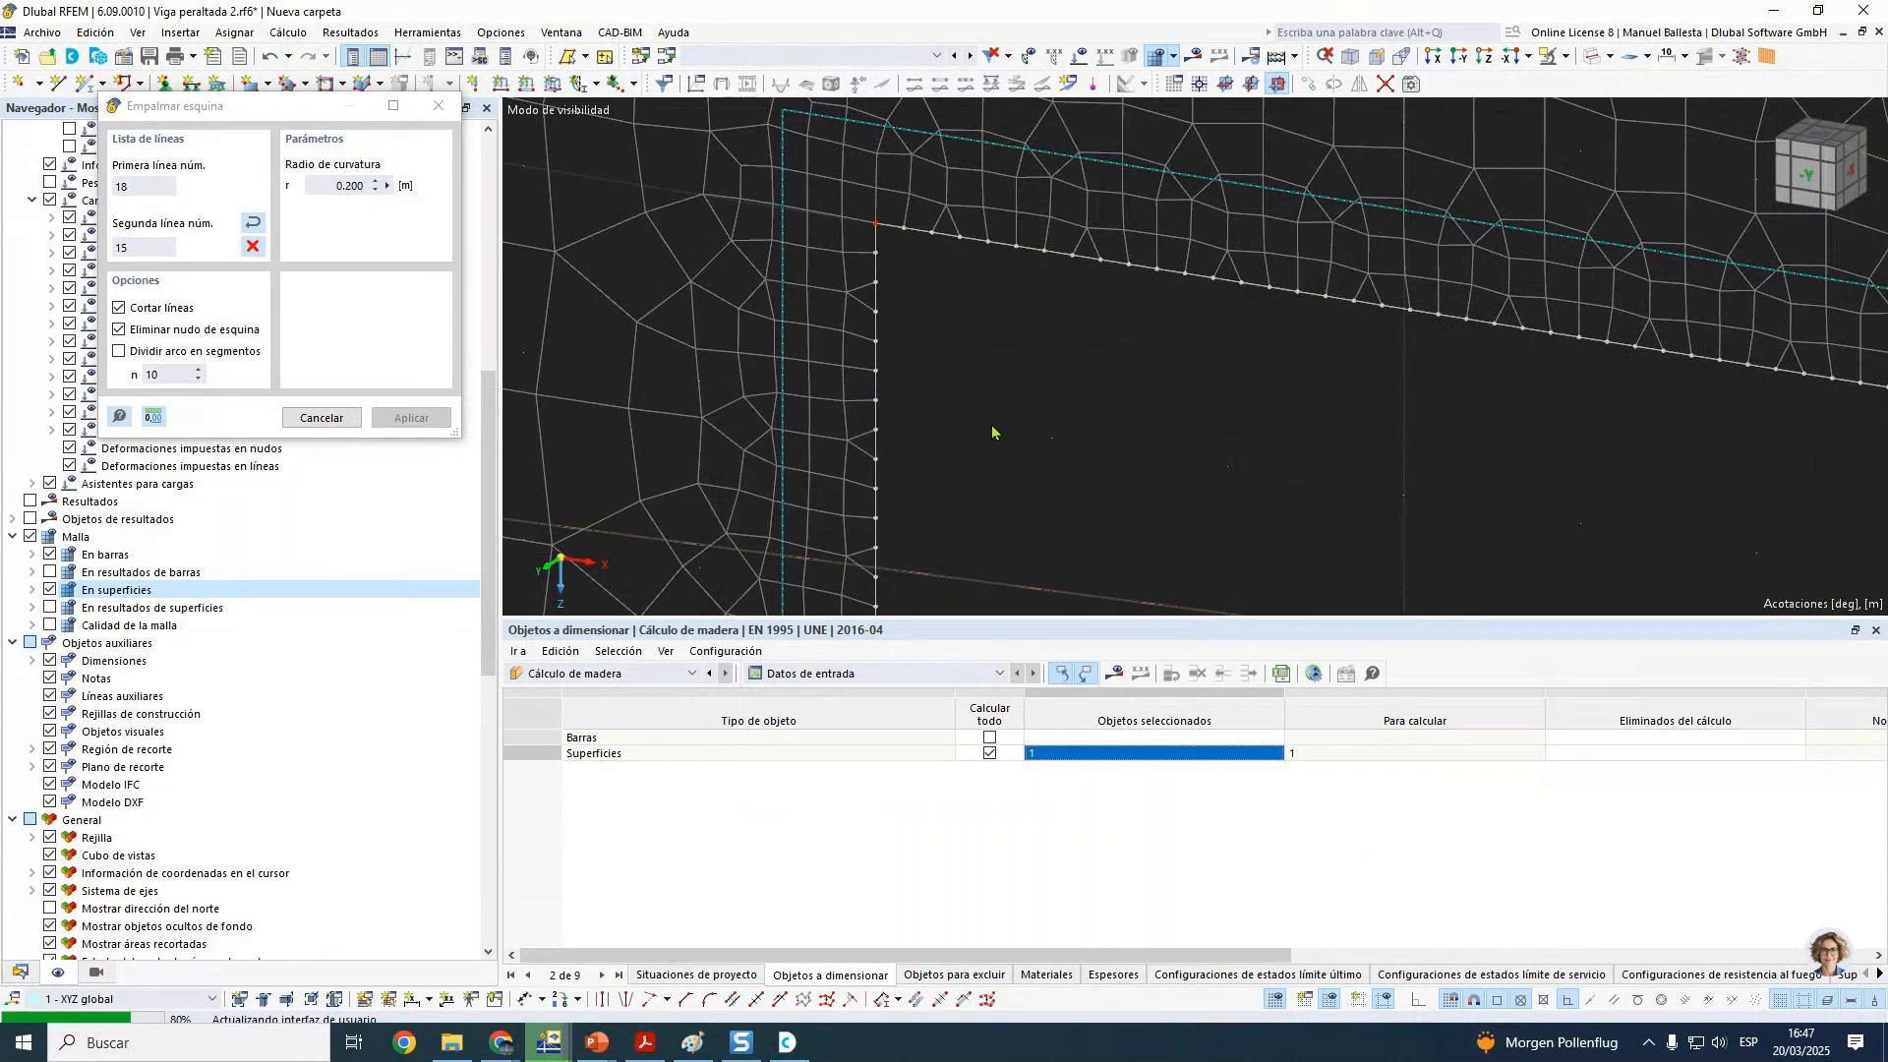
Step: Fillet the opening's remaining three corners with the same 0.2 m radius and end the corner fillet command
scroll(1033, 344, "down", 4)
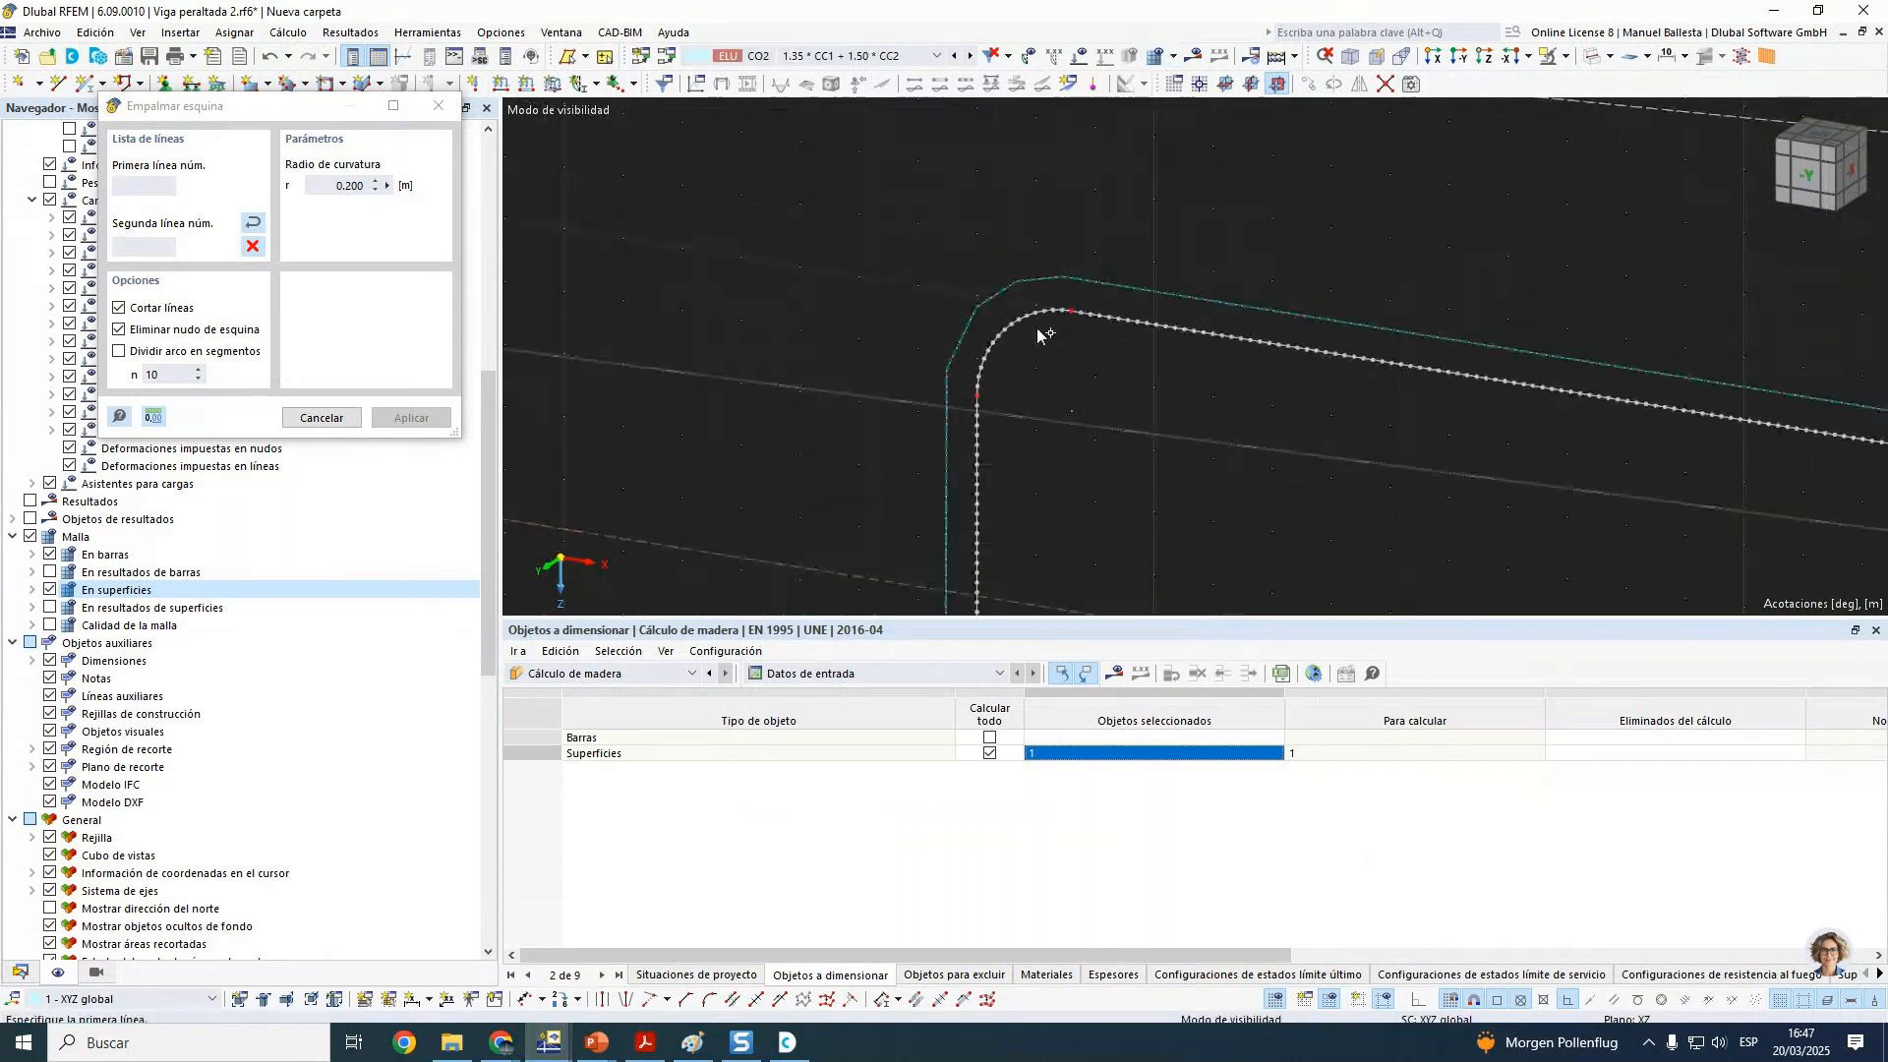
scroll(1058, 371, "up", 3)
left_click(953, 406)
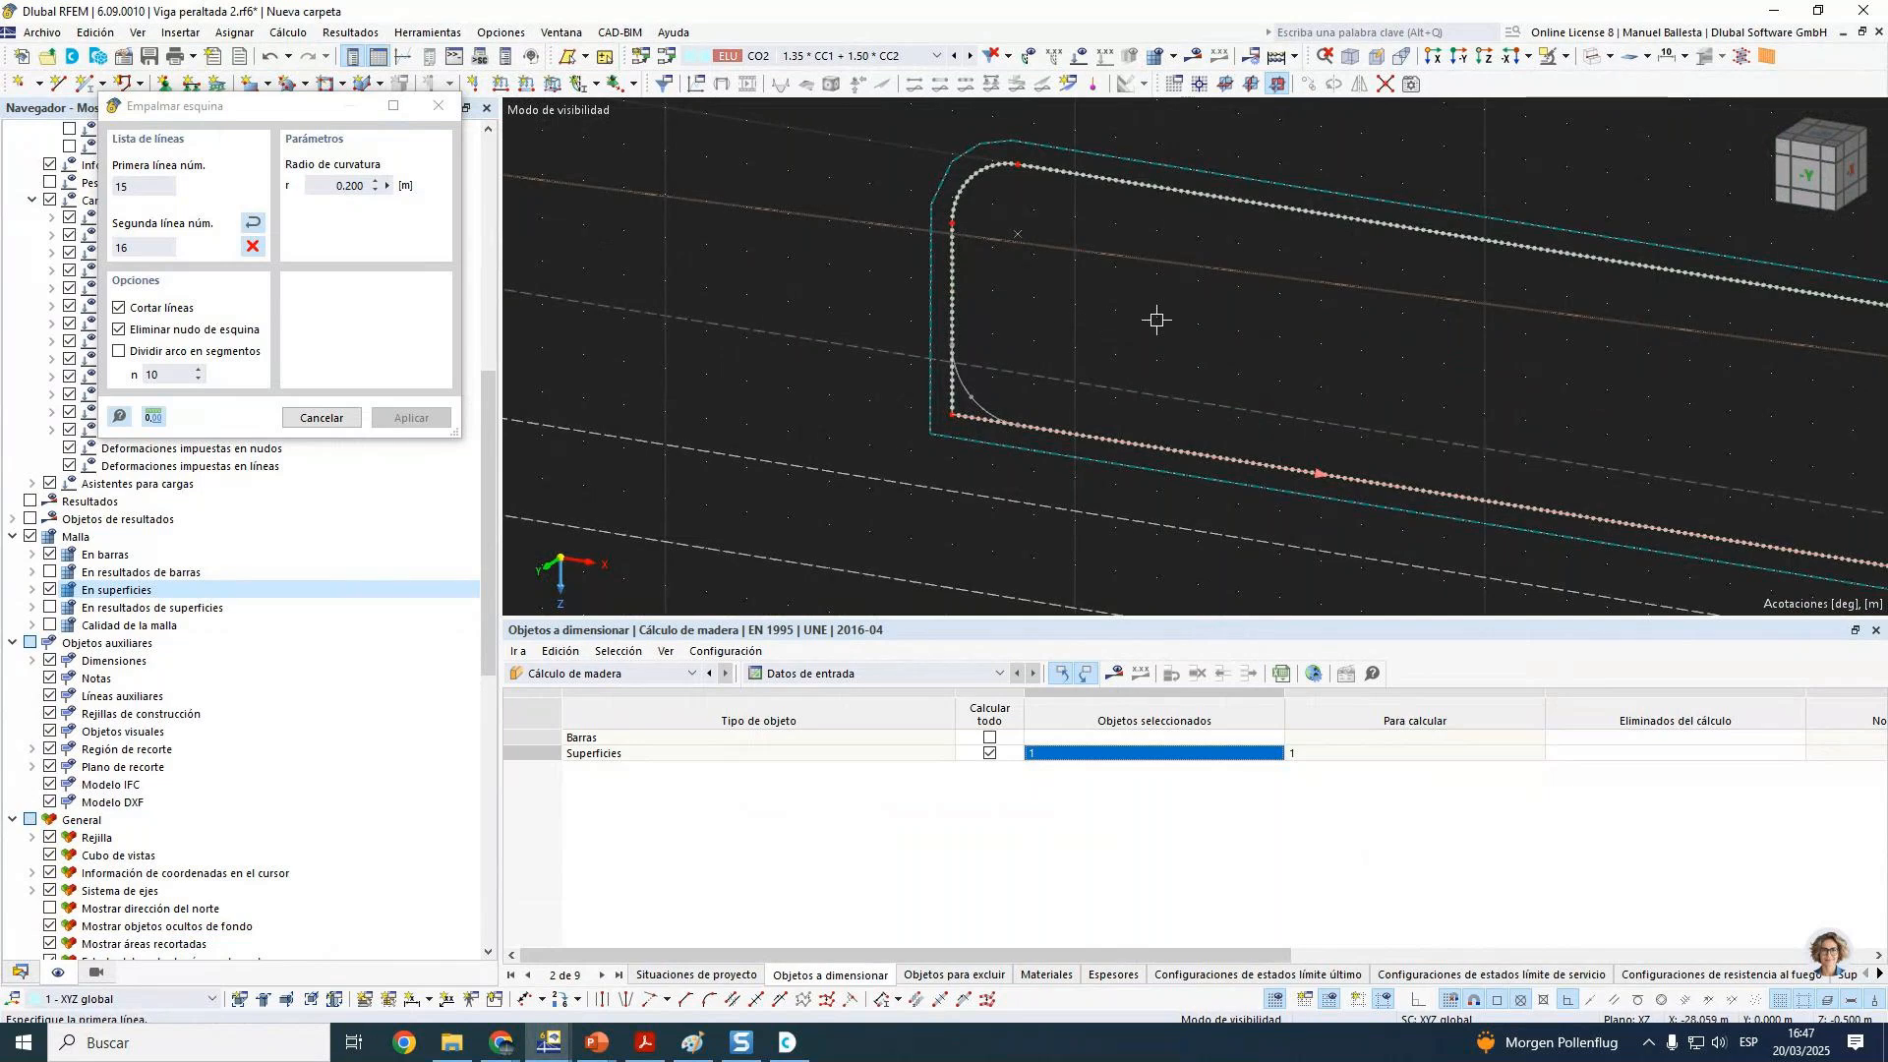
middle_click_drag(1163, 324, 748, 271)
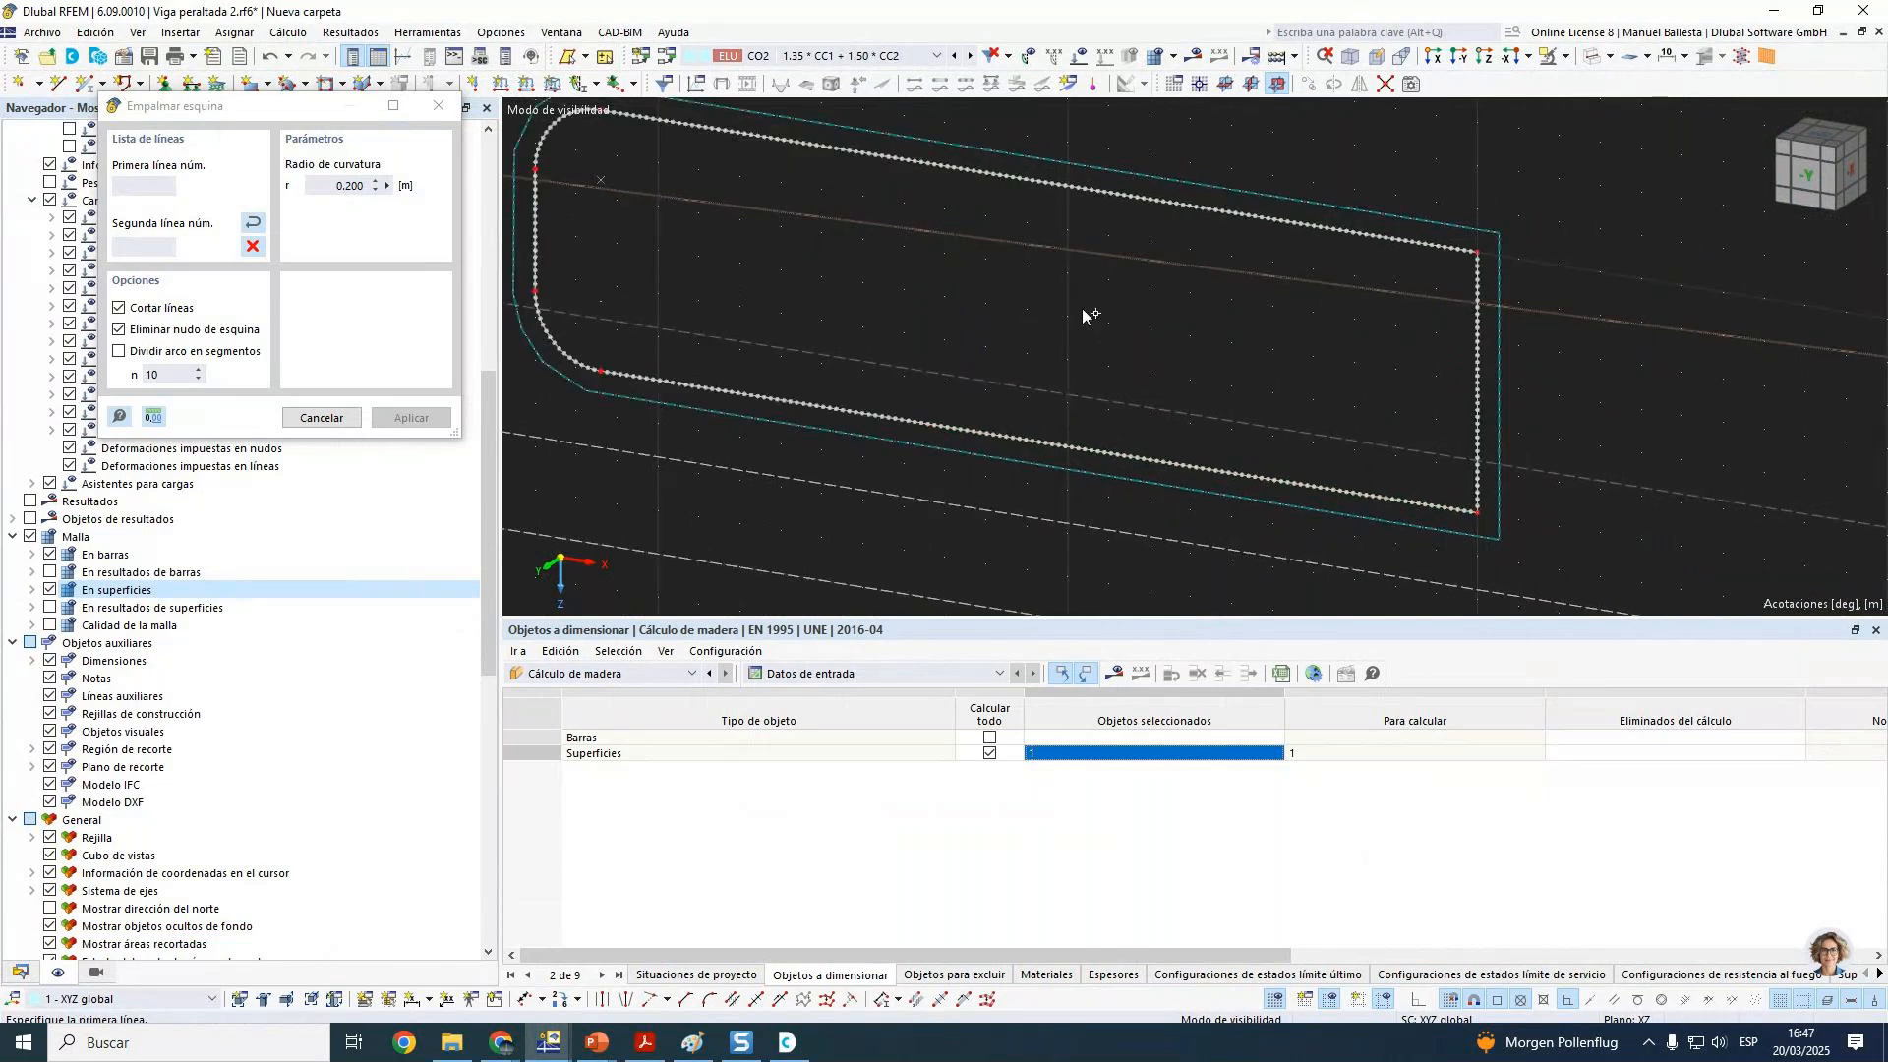
left_click(1424, 247)
left_click(1478, 393)
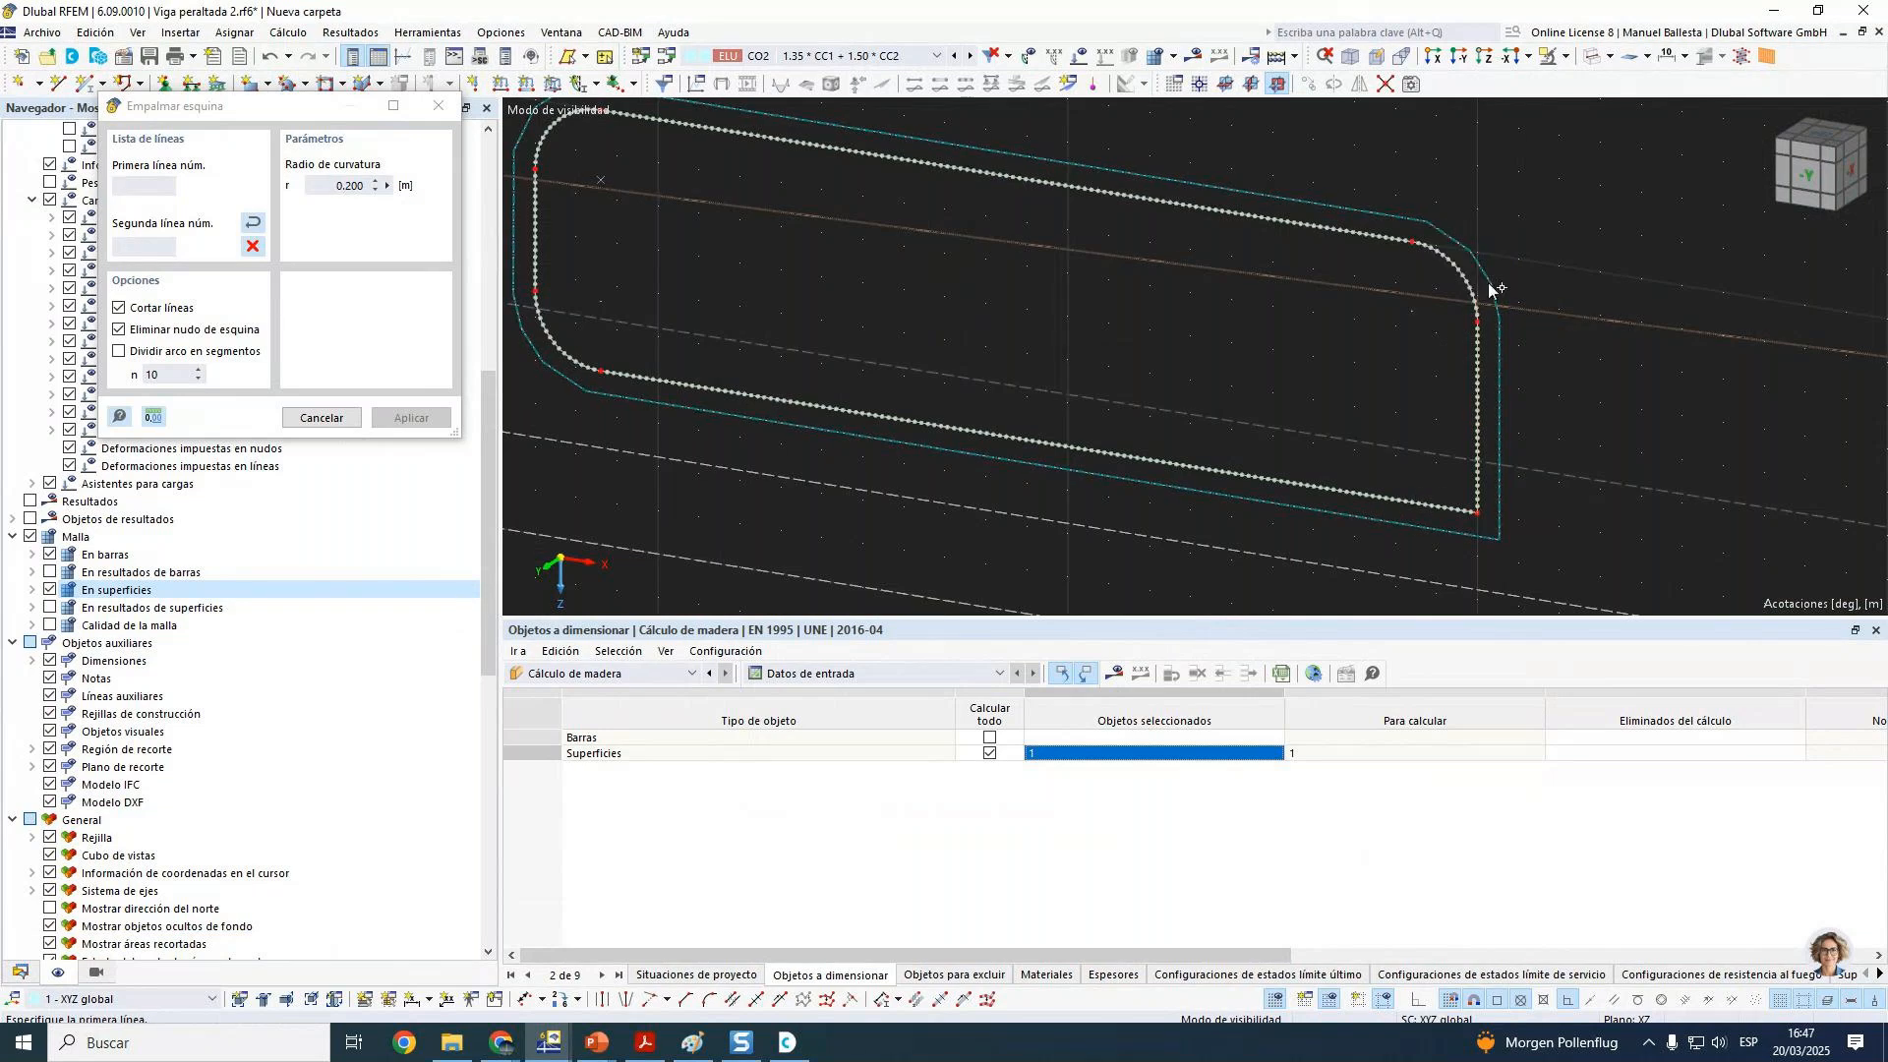
left_click(1475, 481)
left_click(1018, 360)
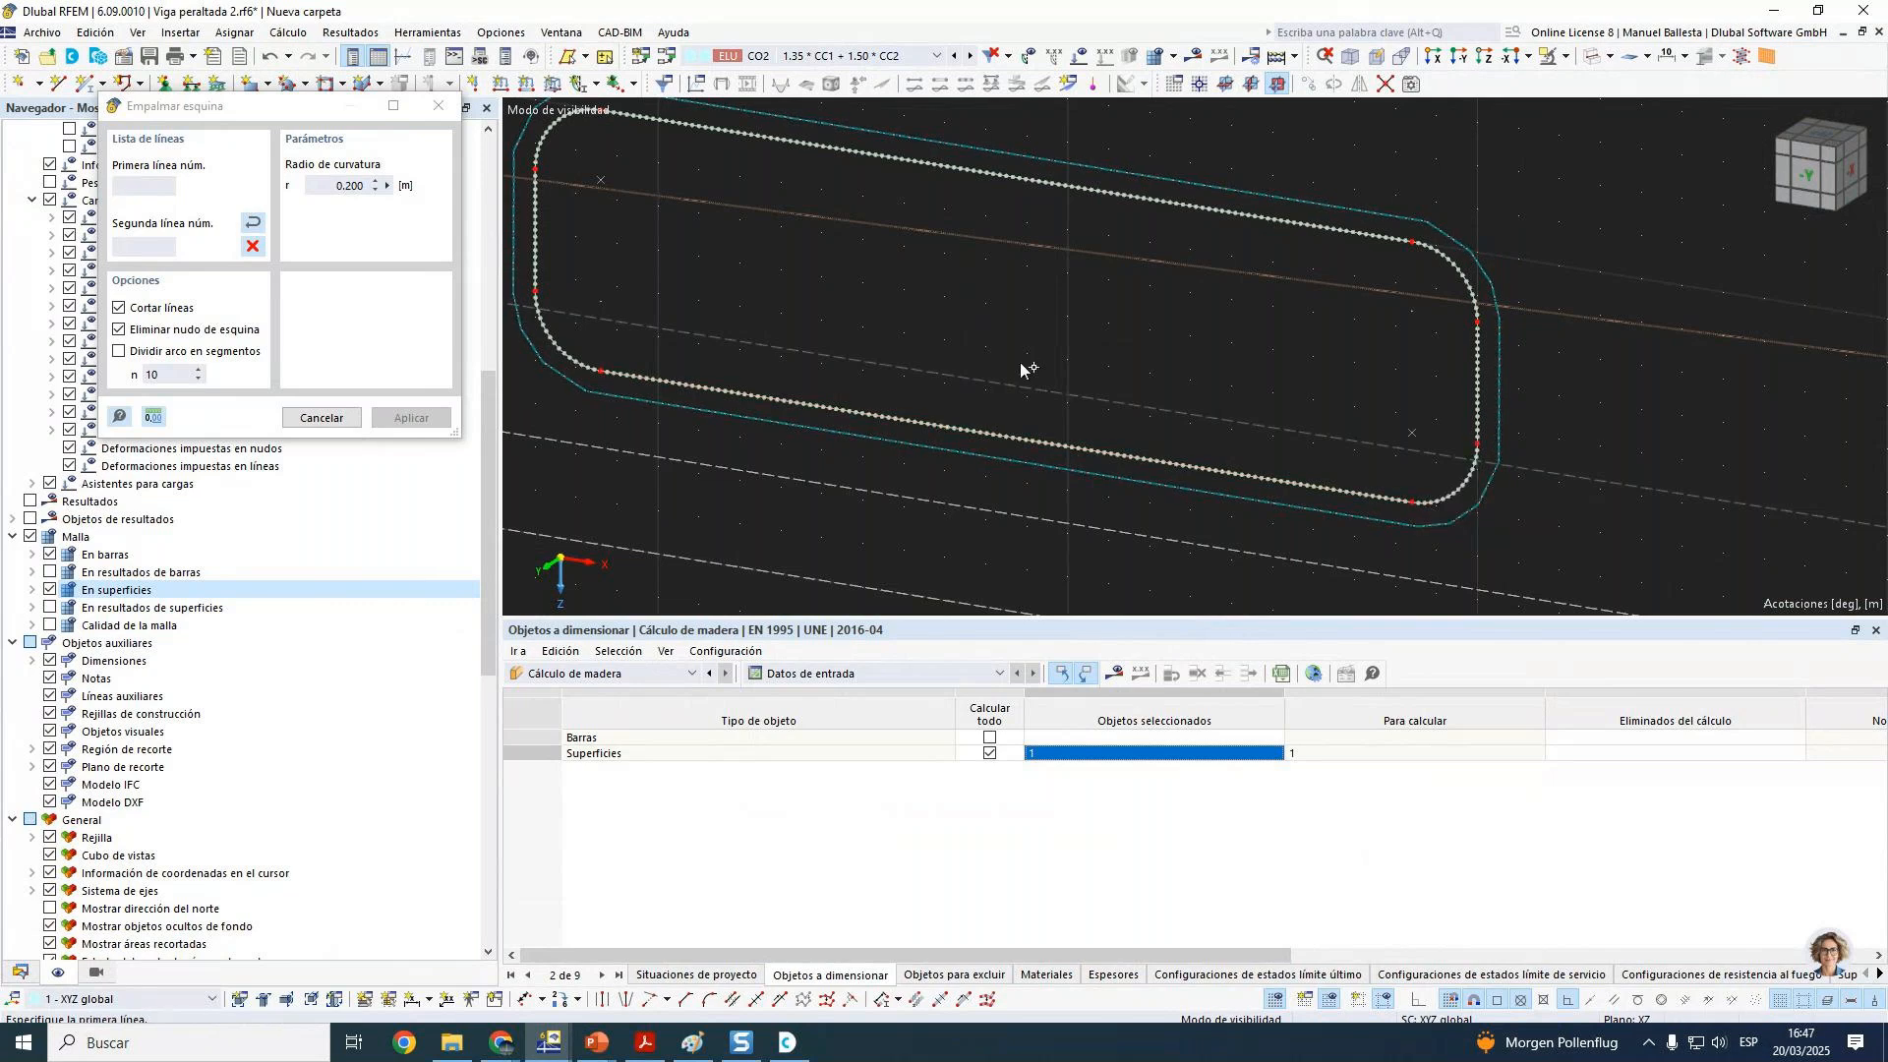
scroll(1013, 335, "down", 2)
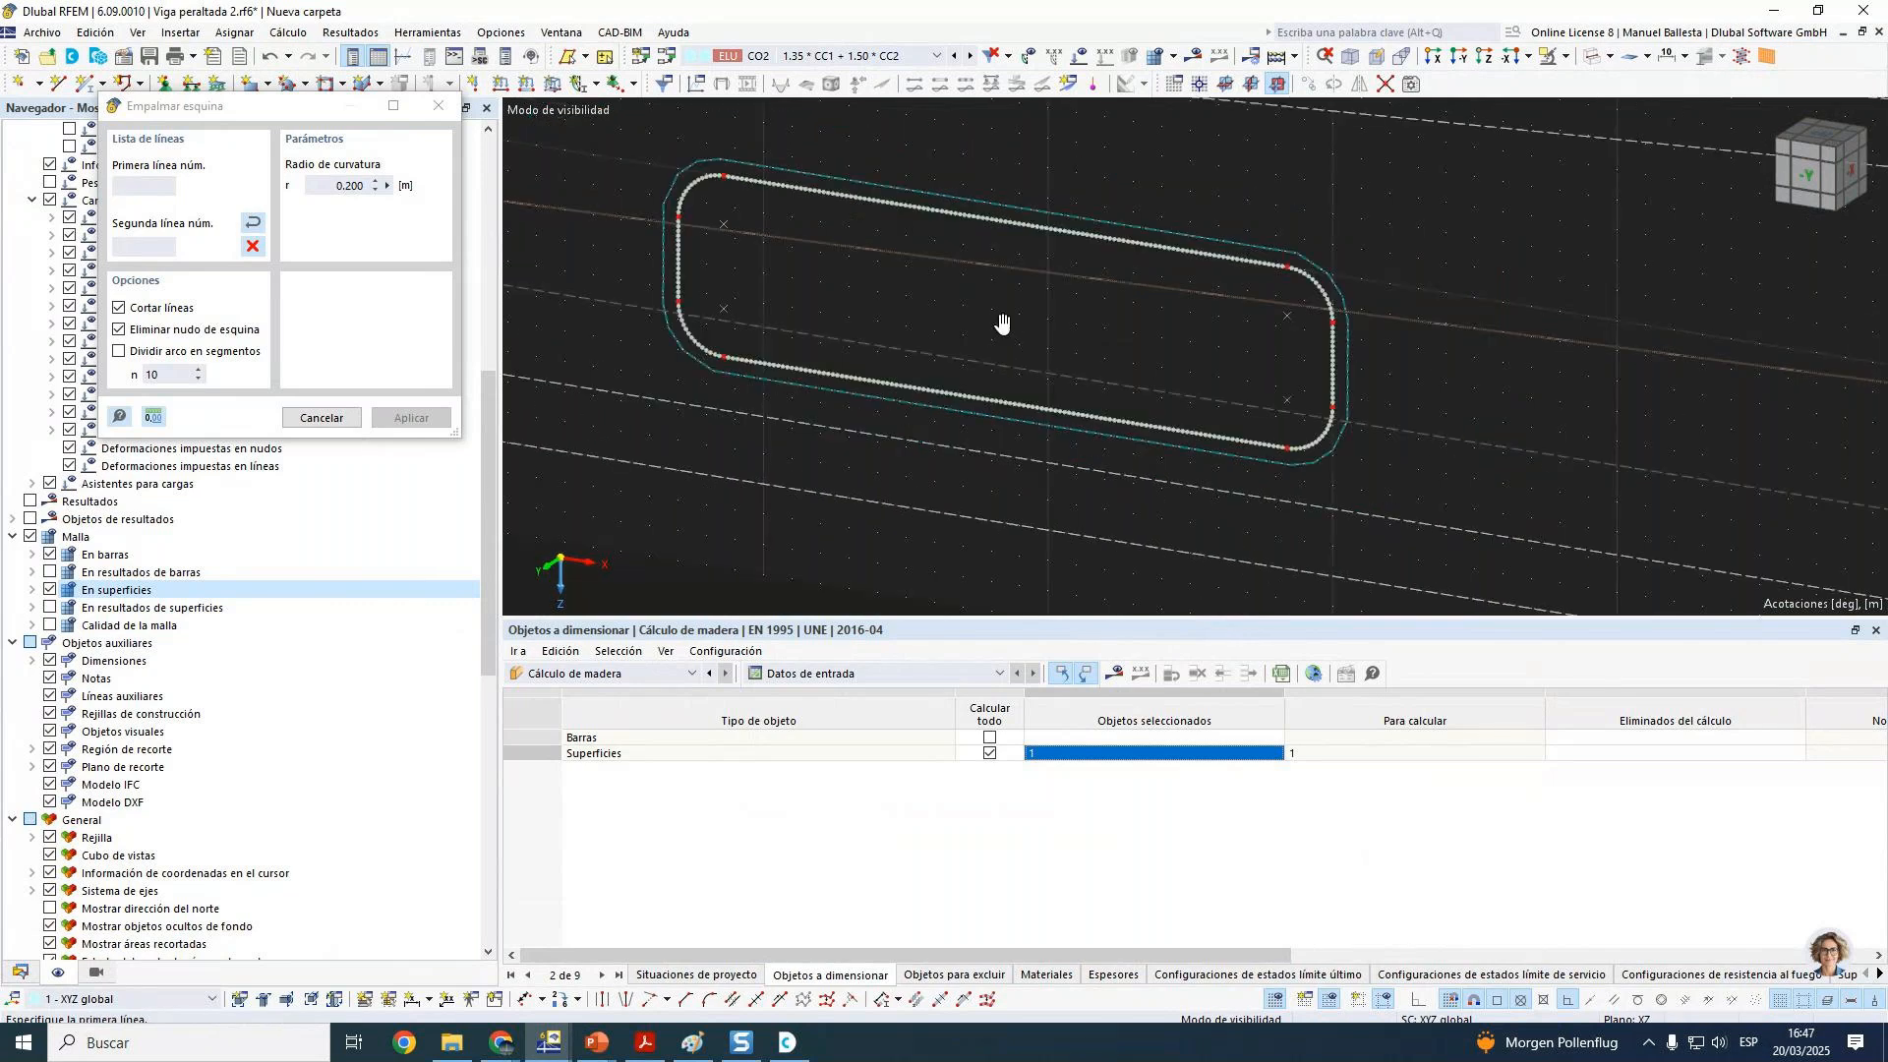
left_click(322, 417)
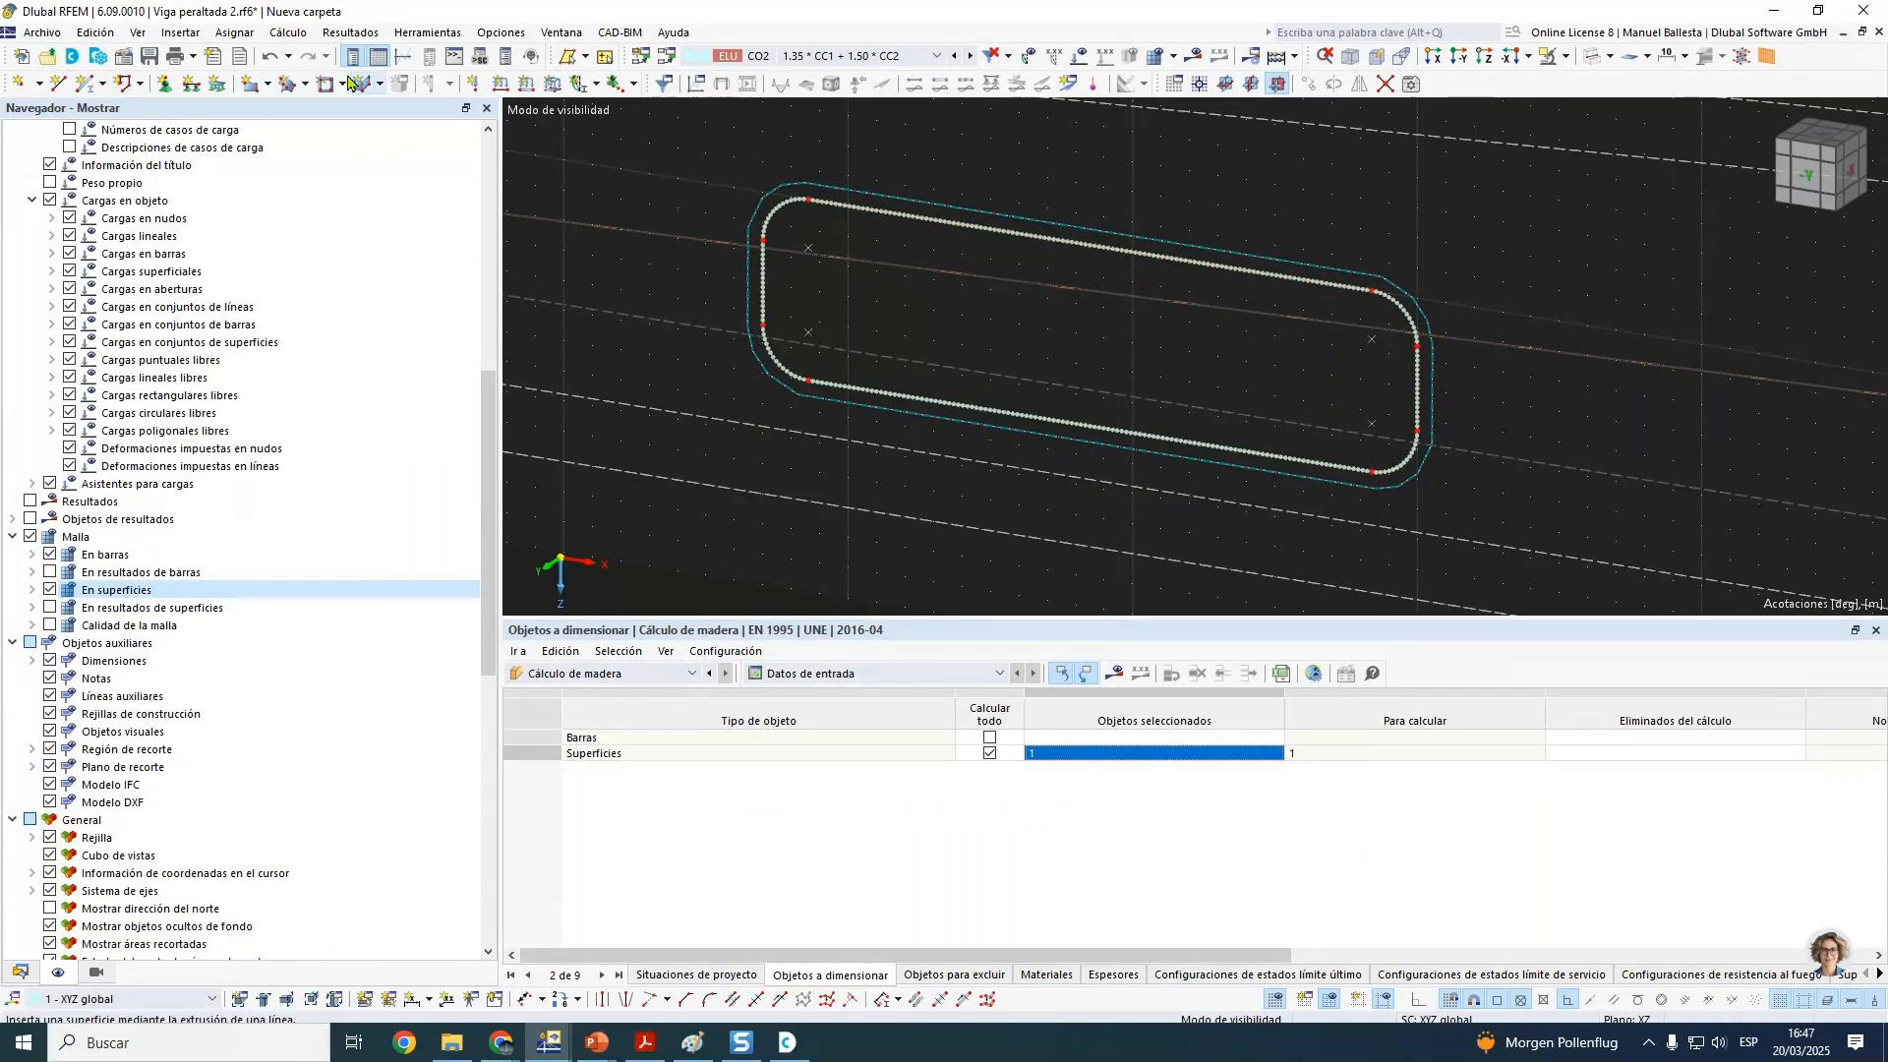
Step: Generate the finite element mesh for the beam with the opening and calculate load combination CO2
left_click(288, 31)
left_click(331, 401)
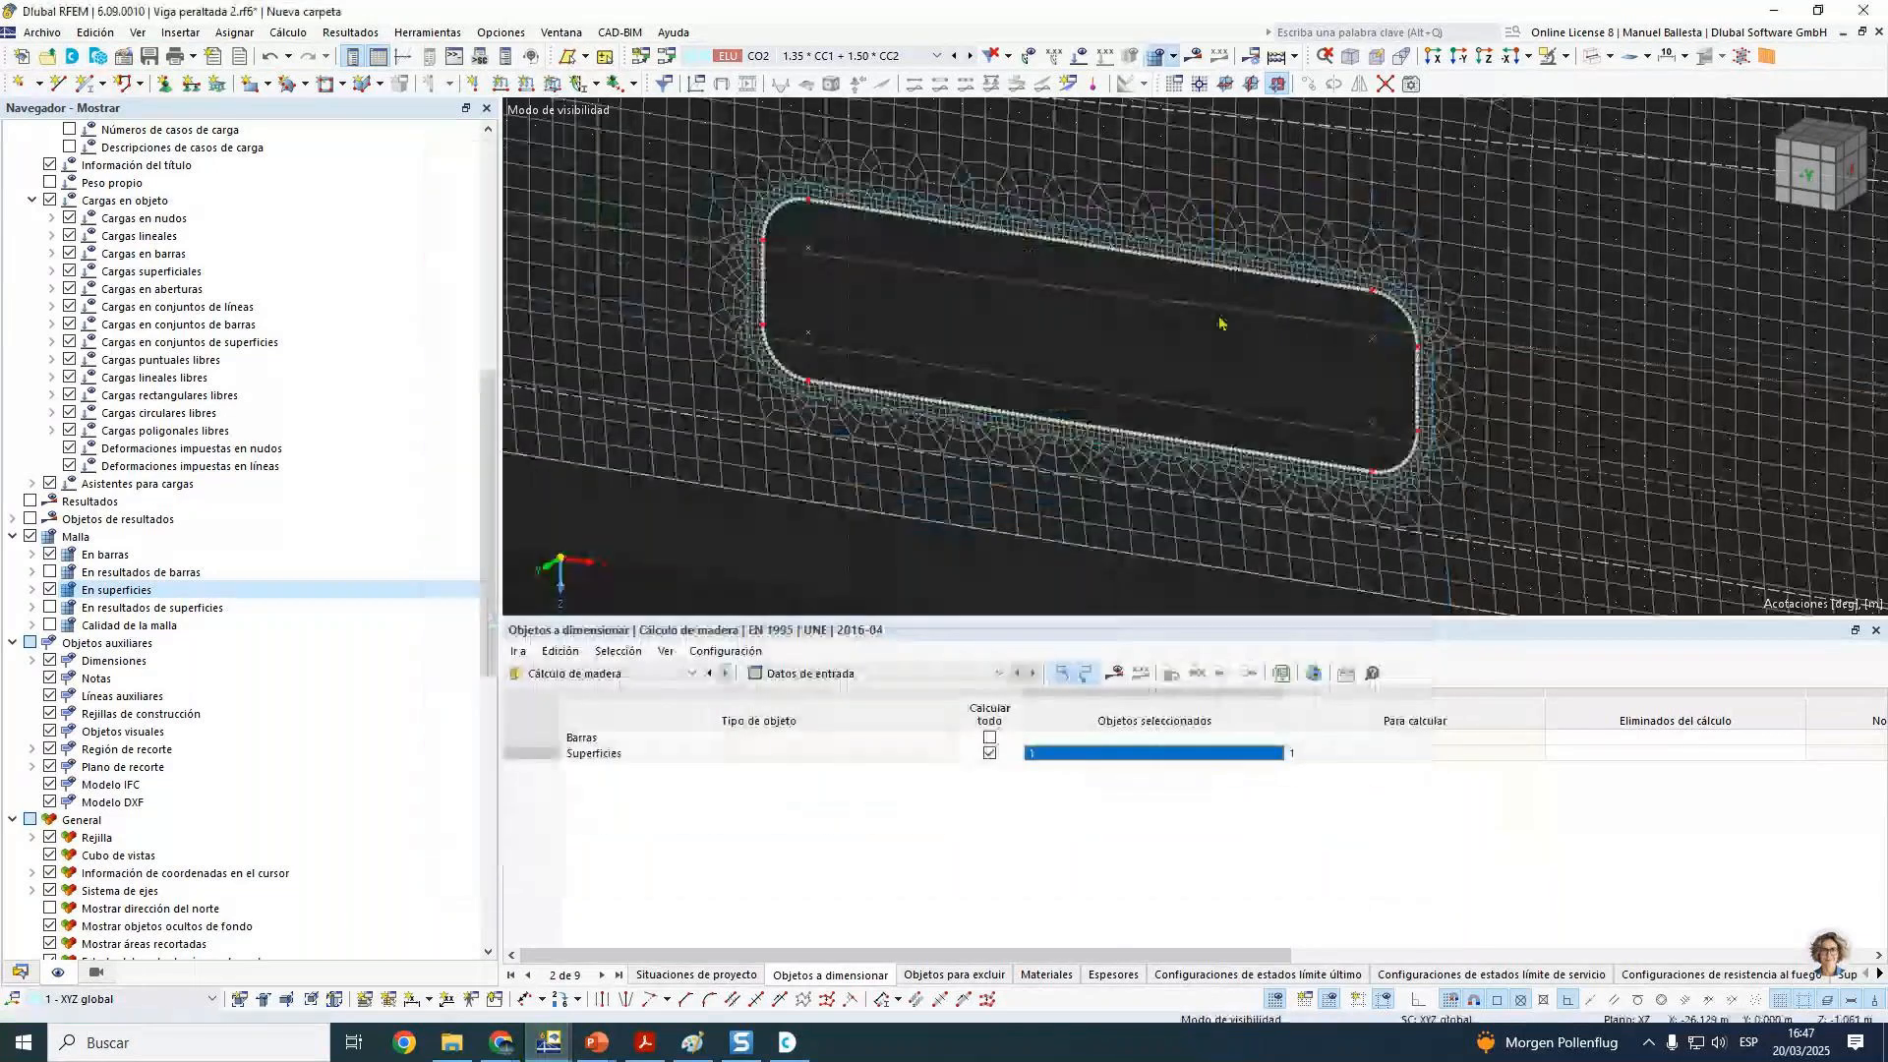
scroll(1068, 323, "down", 3)
scroll(1069, 328, "down", 5)
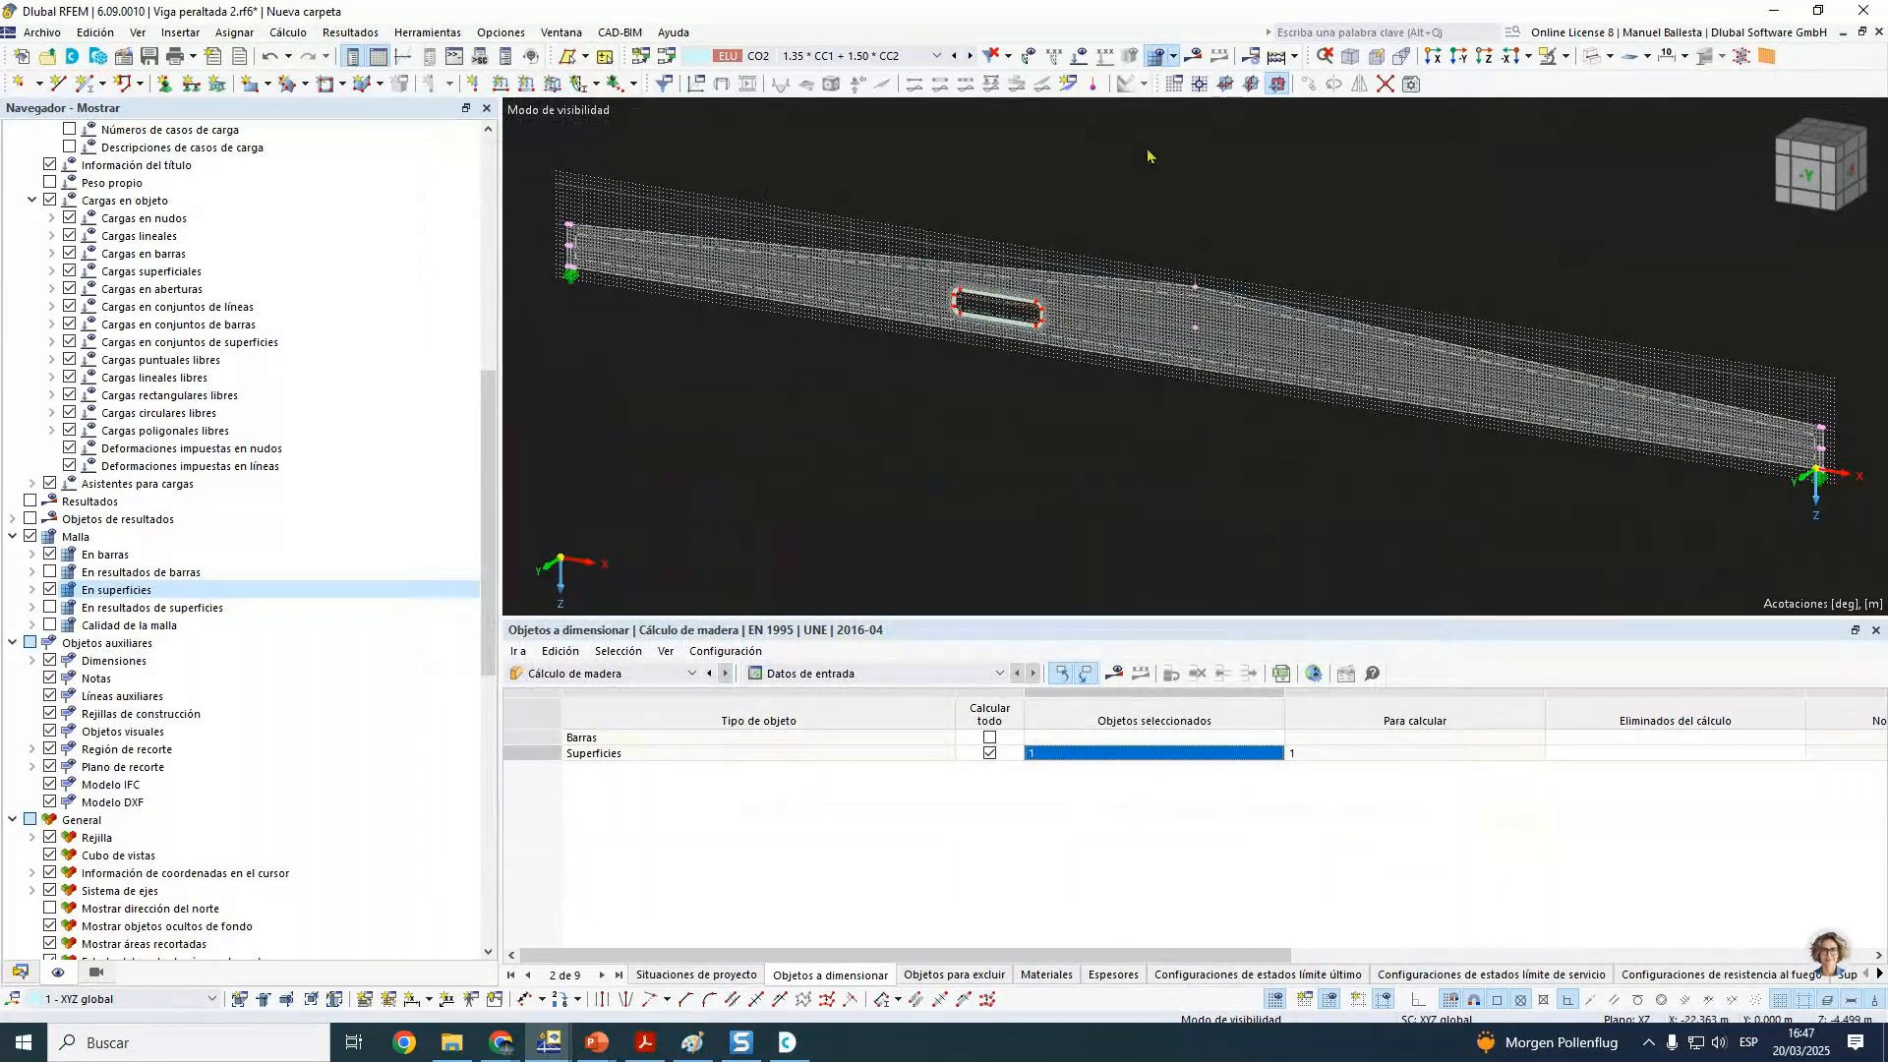
left_click(1200, 83)
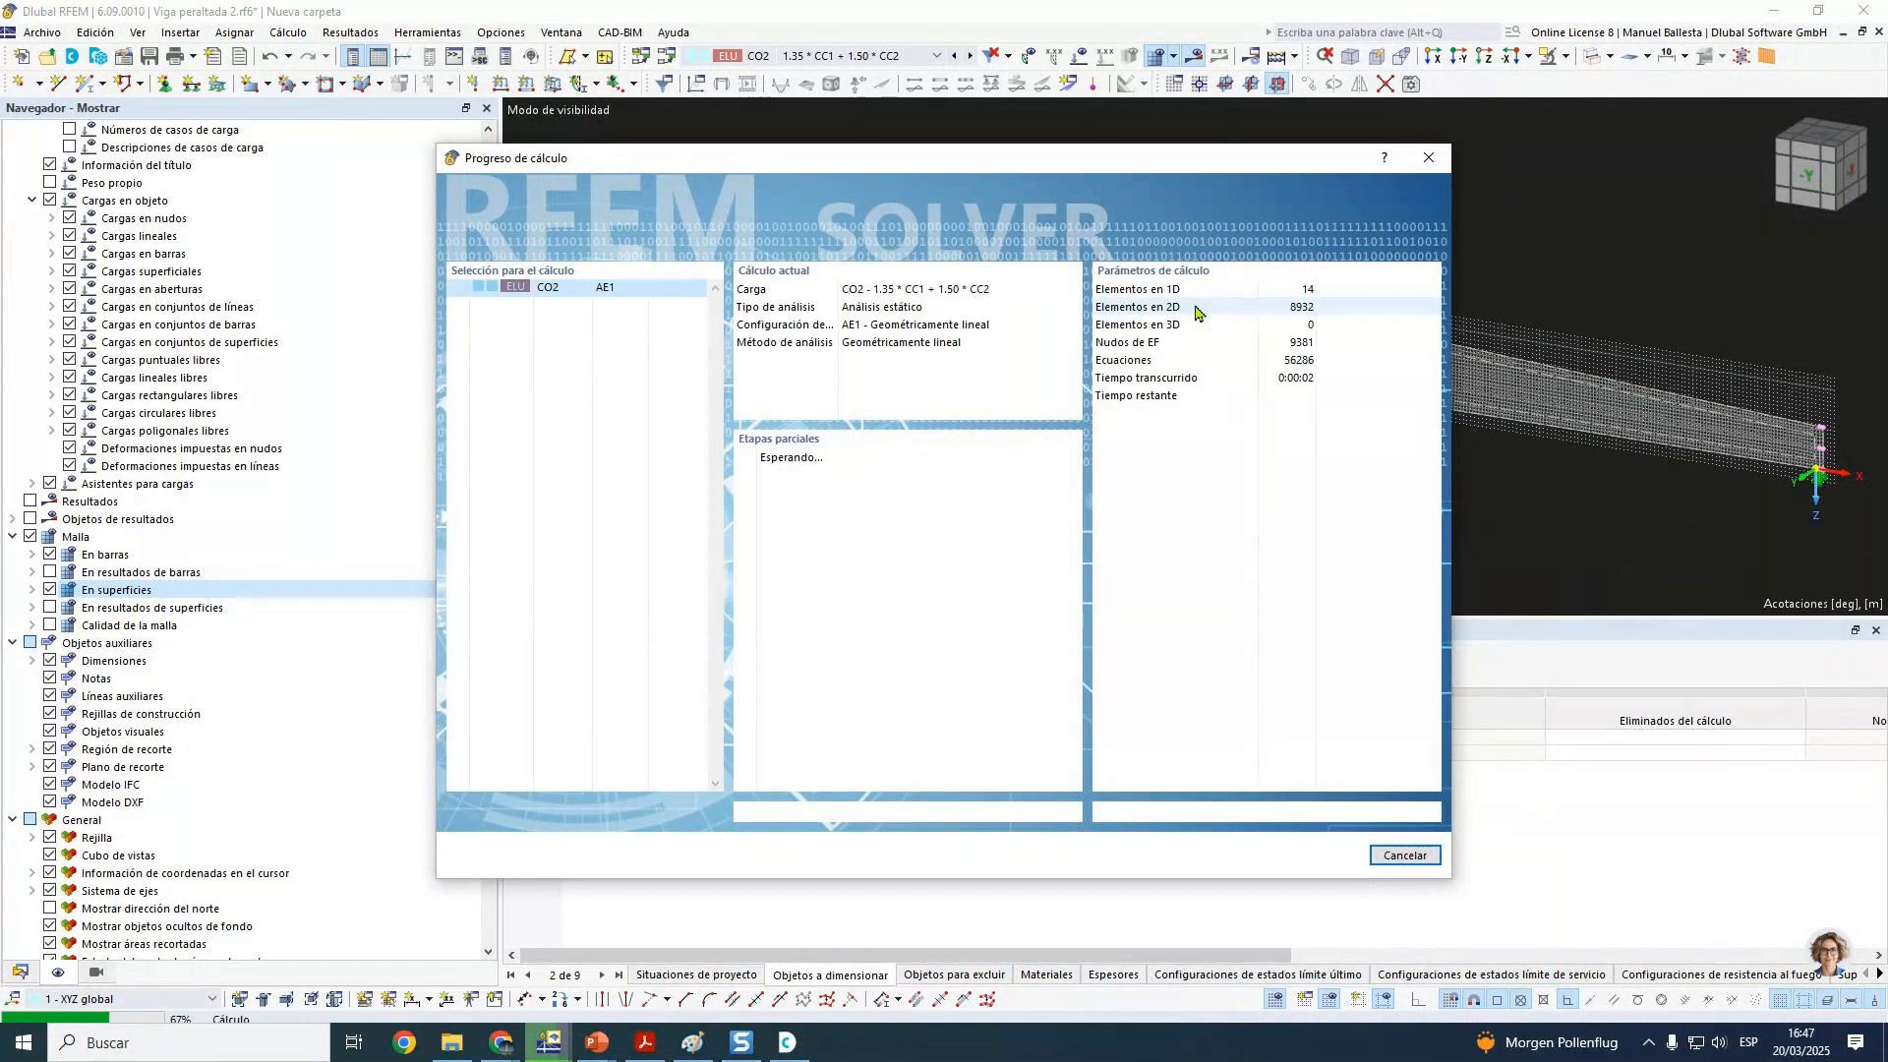
left_click_drag(1269, 169, 966, 505)
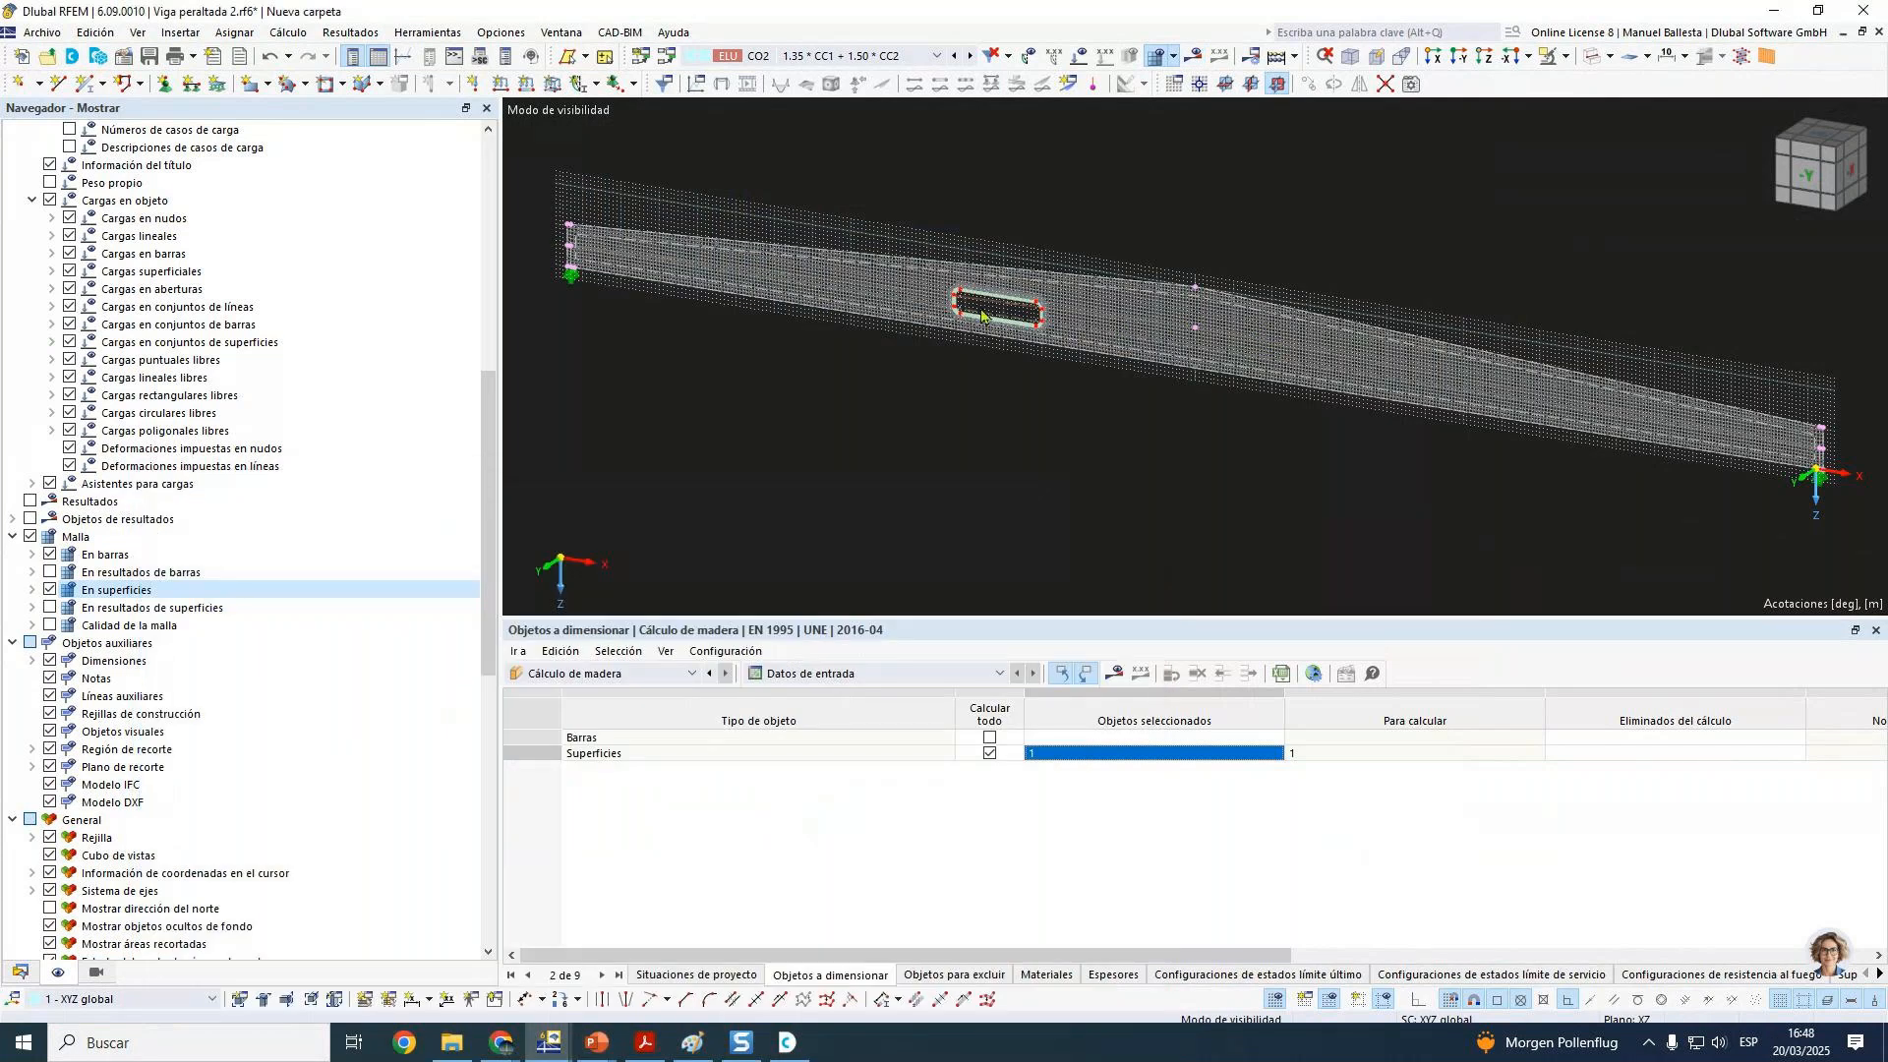
Step: Examine the surface axial force ny contours around the corners of the beam opening
scroll(1207, 342, "up", 5)
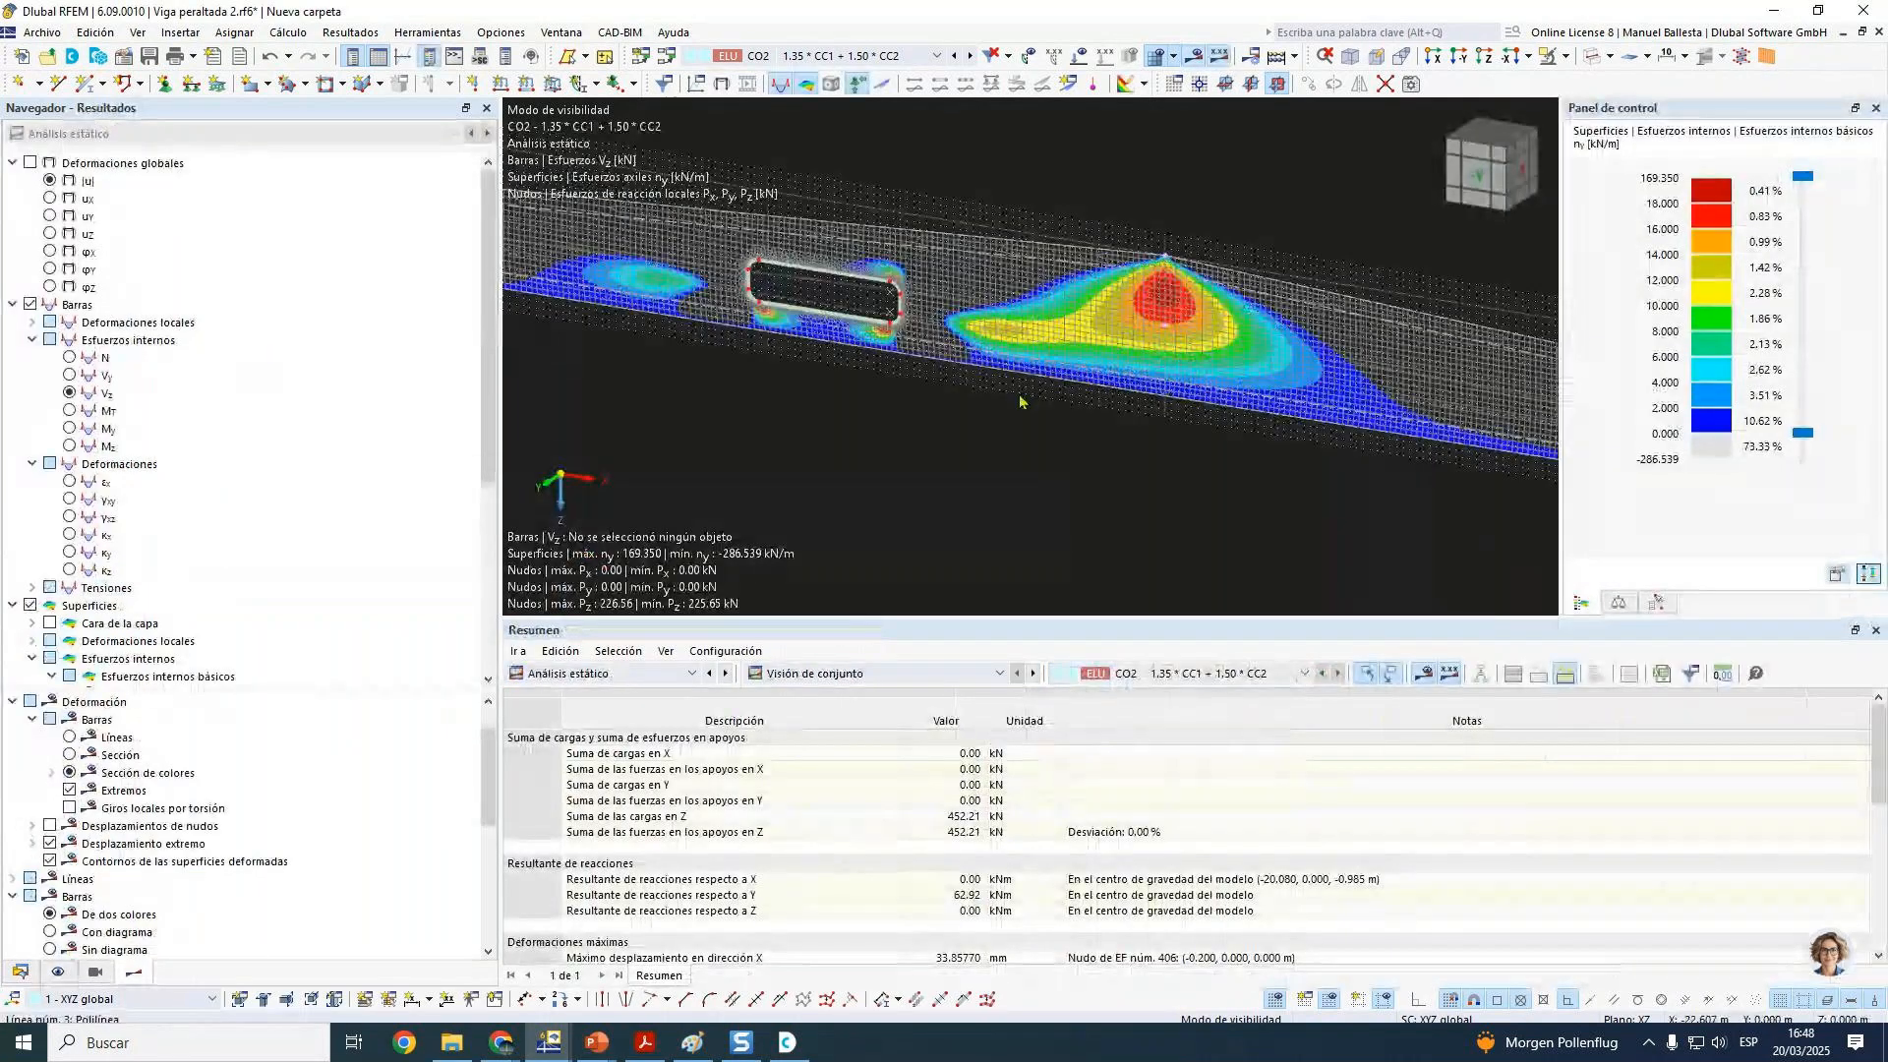
scroll(1118, 404, "up", 3)
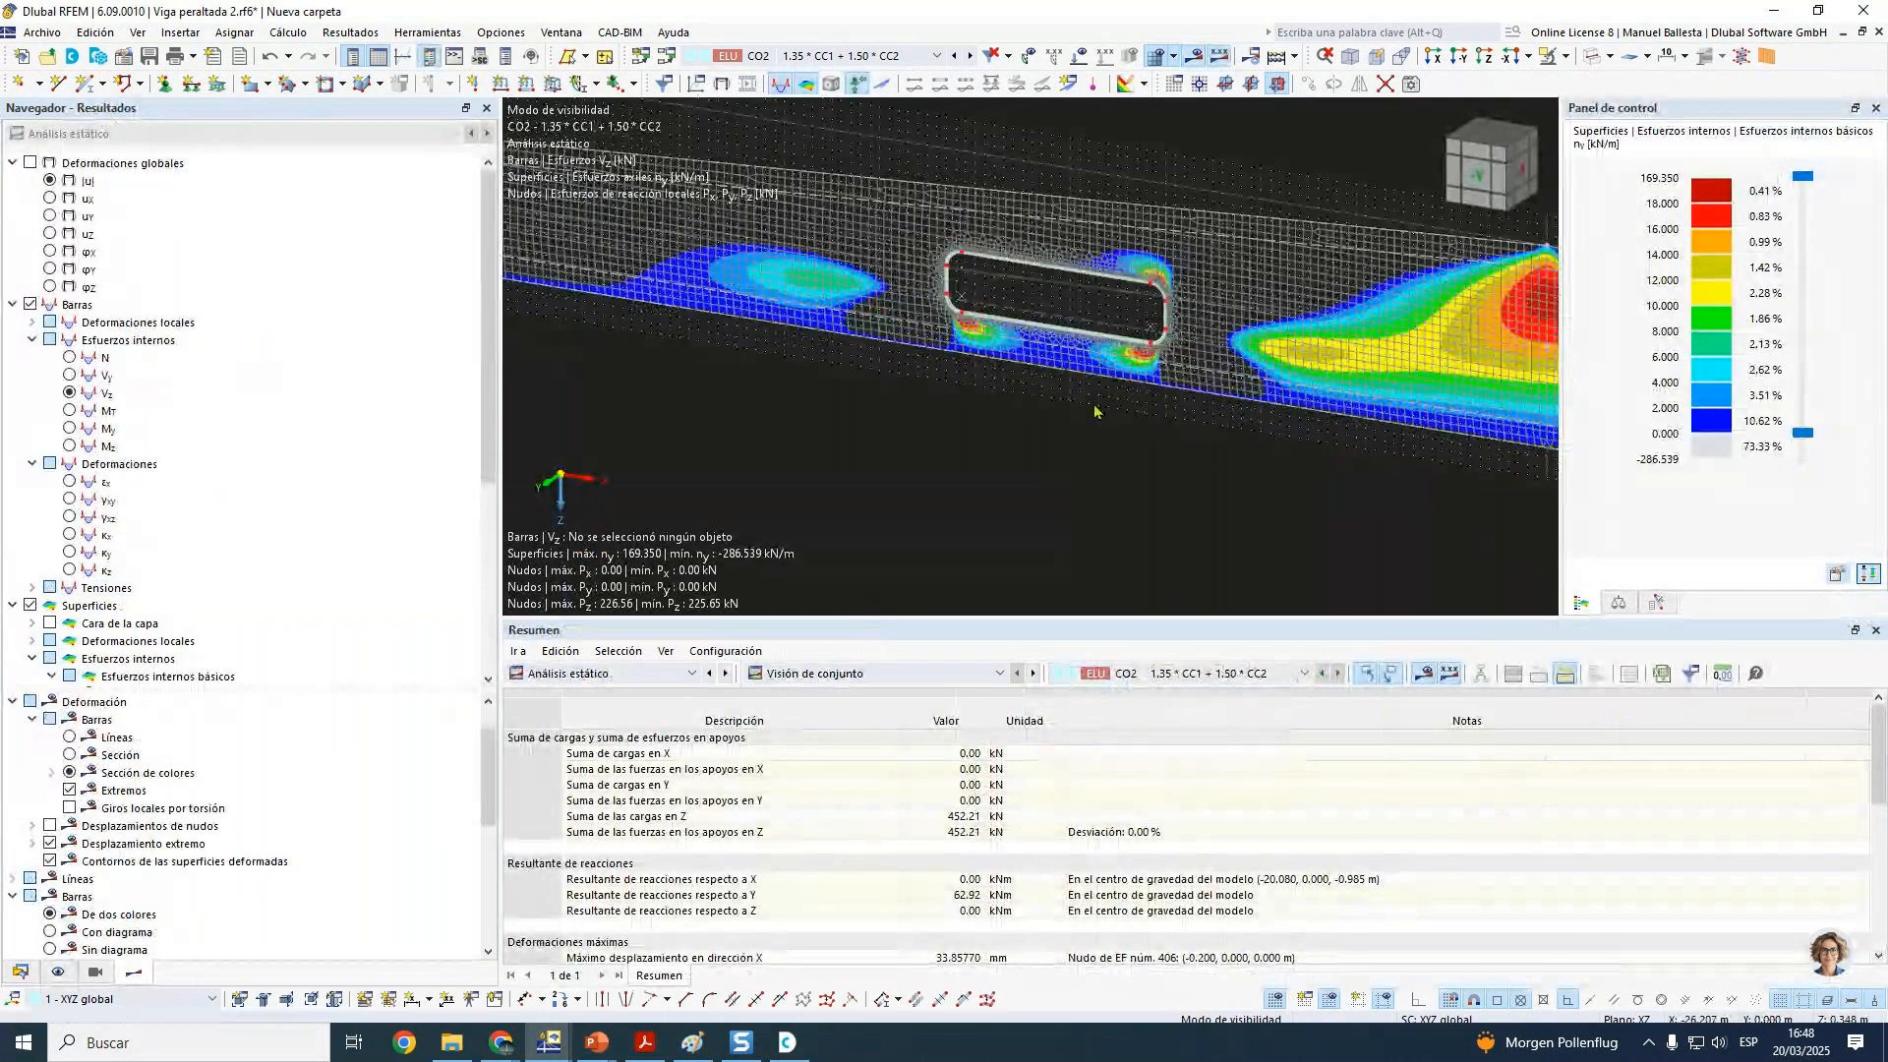
scroll(1118, 404, "up", 2)
scroll(1118, 404, "up", 1)
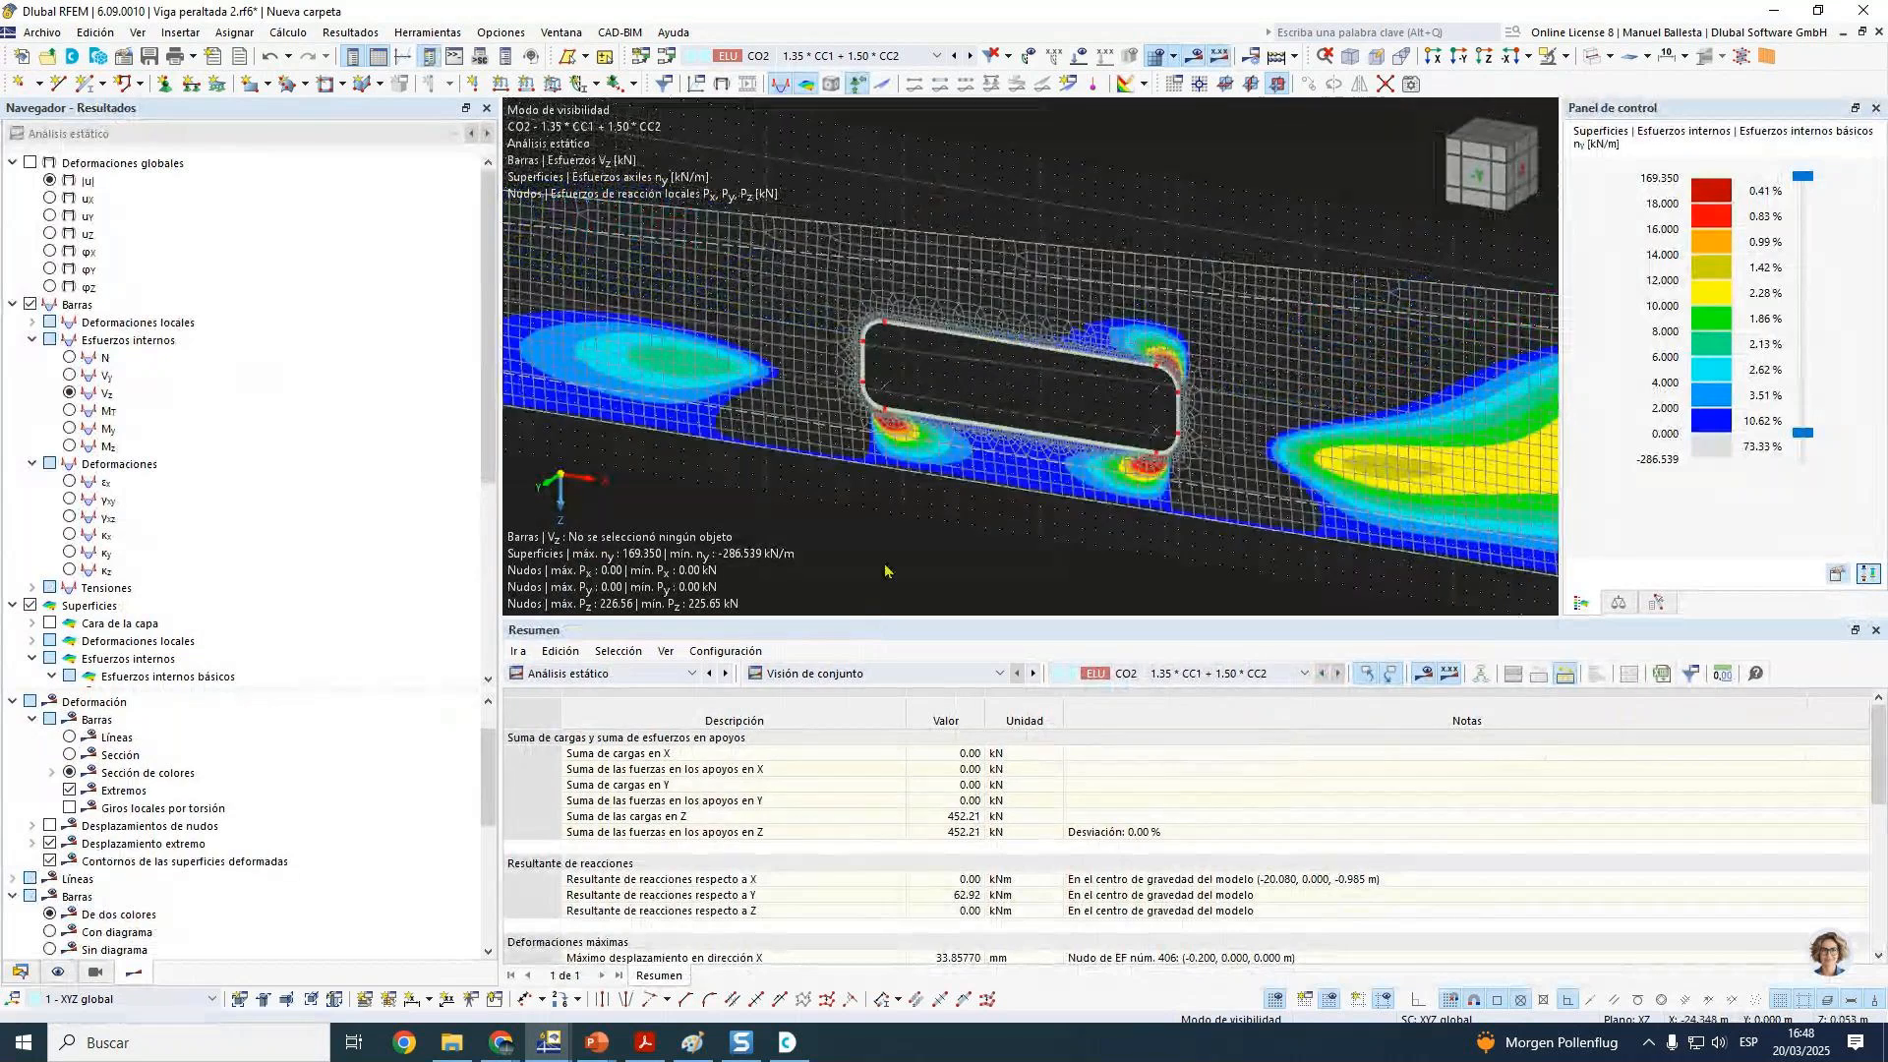
scroll(959, 429, "up", 3)
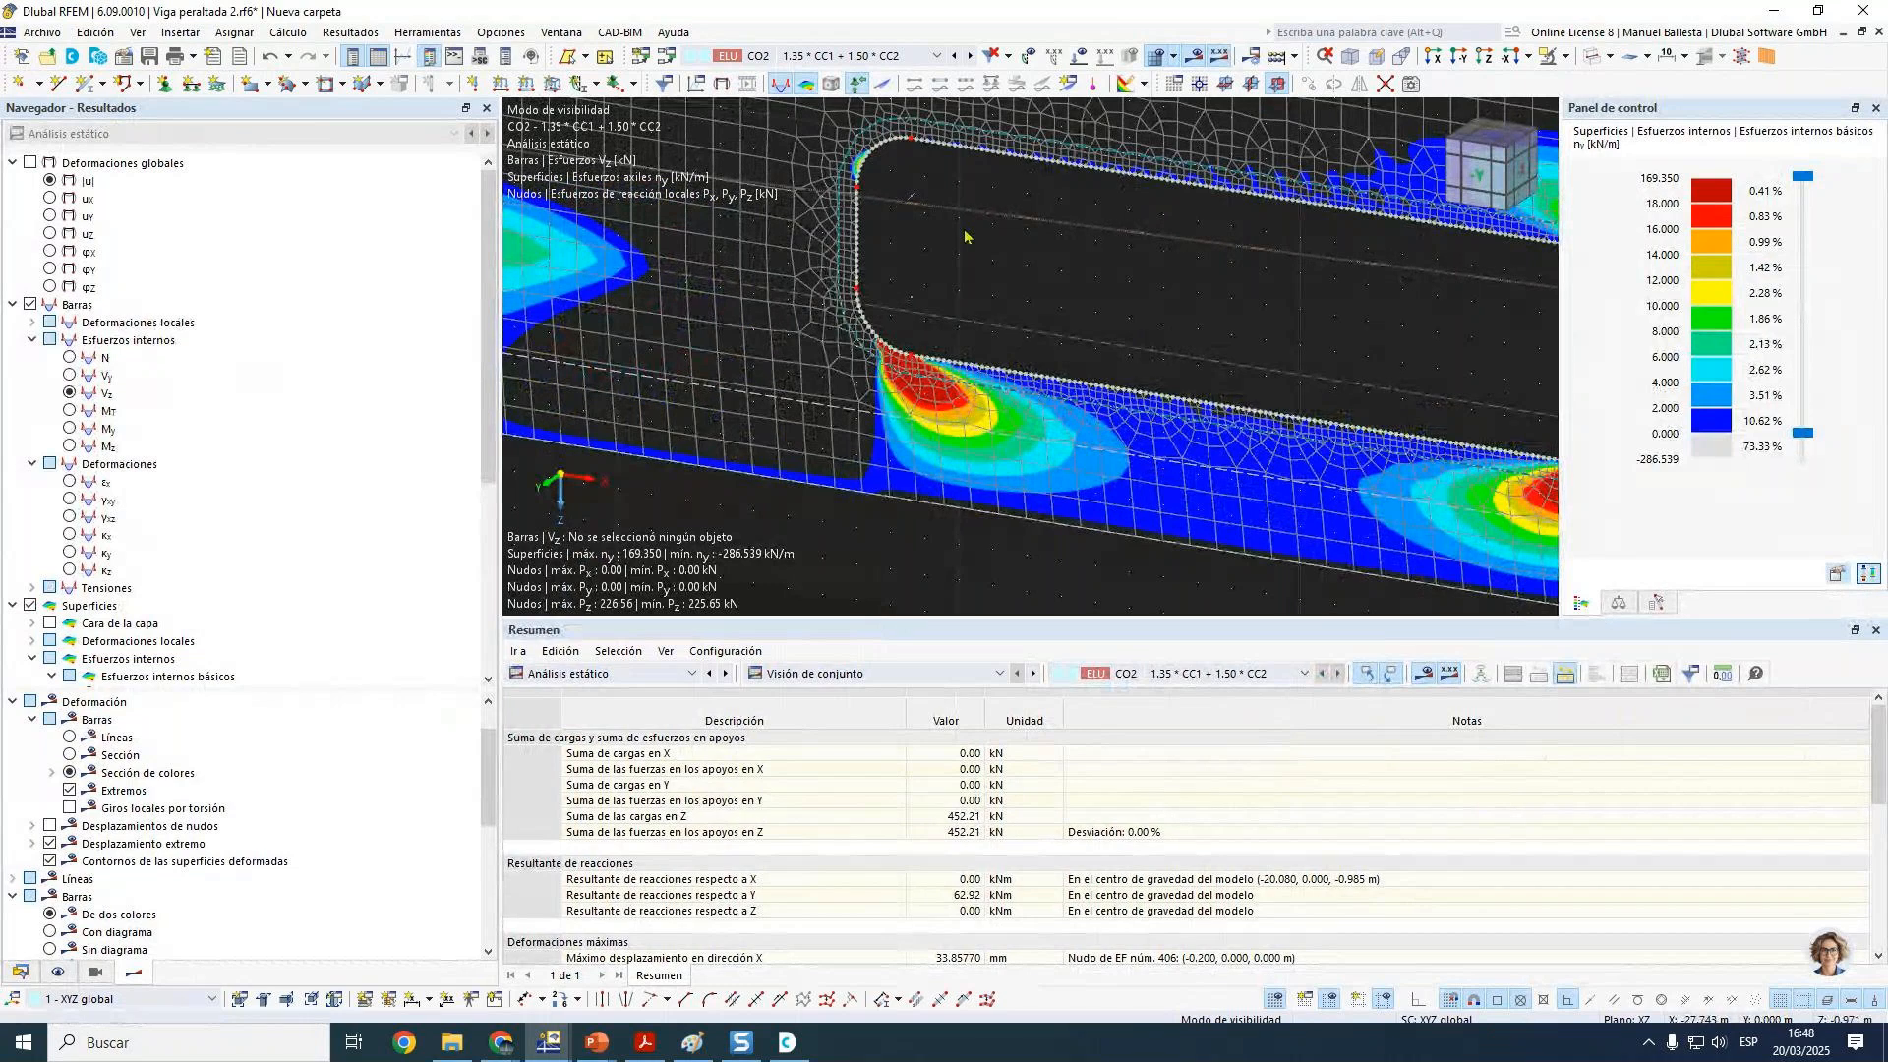
middle_click_drag(1015, 330, 707, 391)
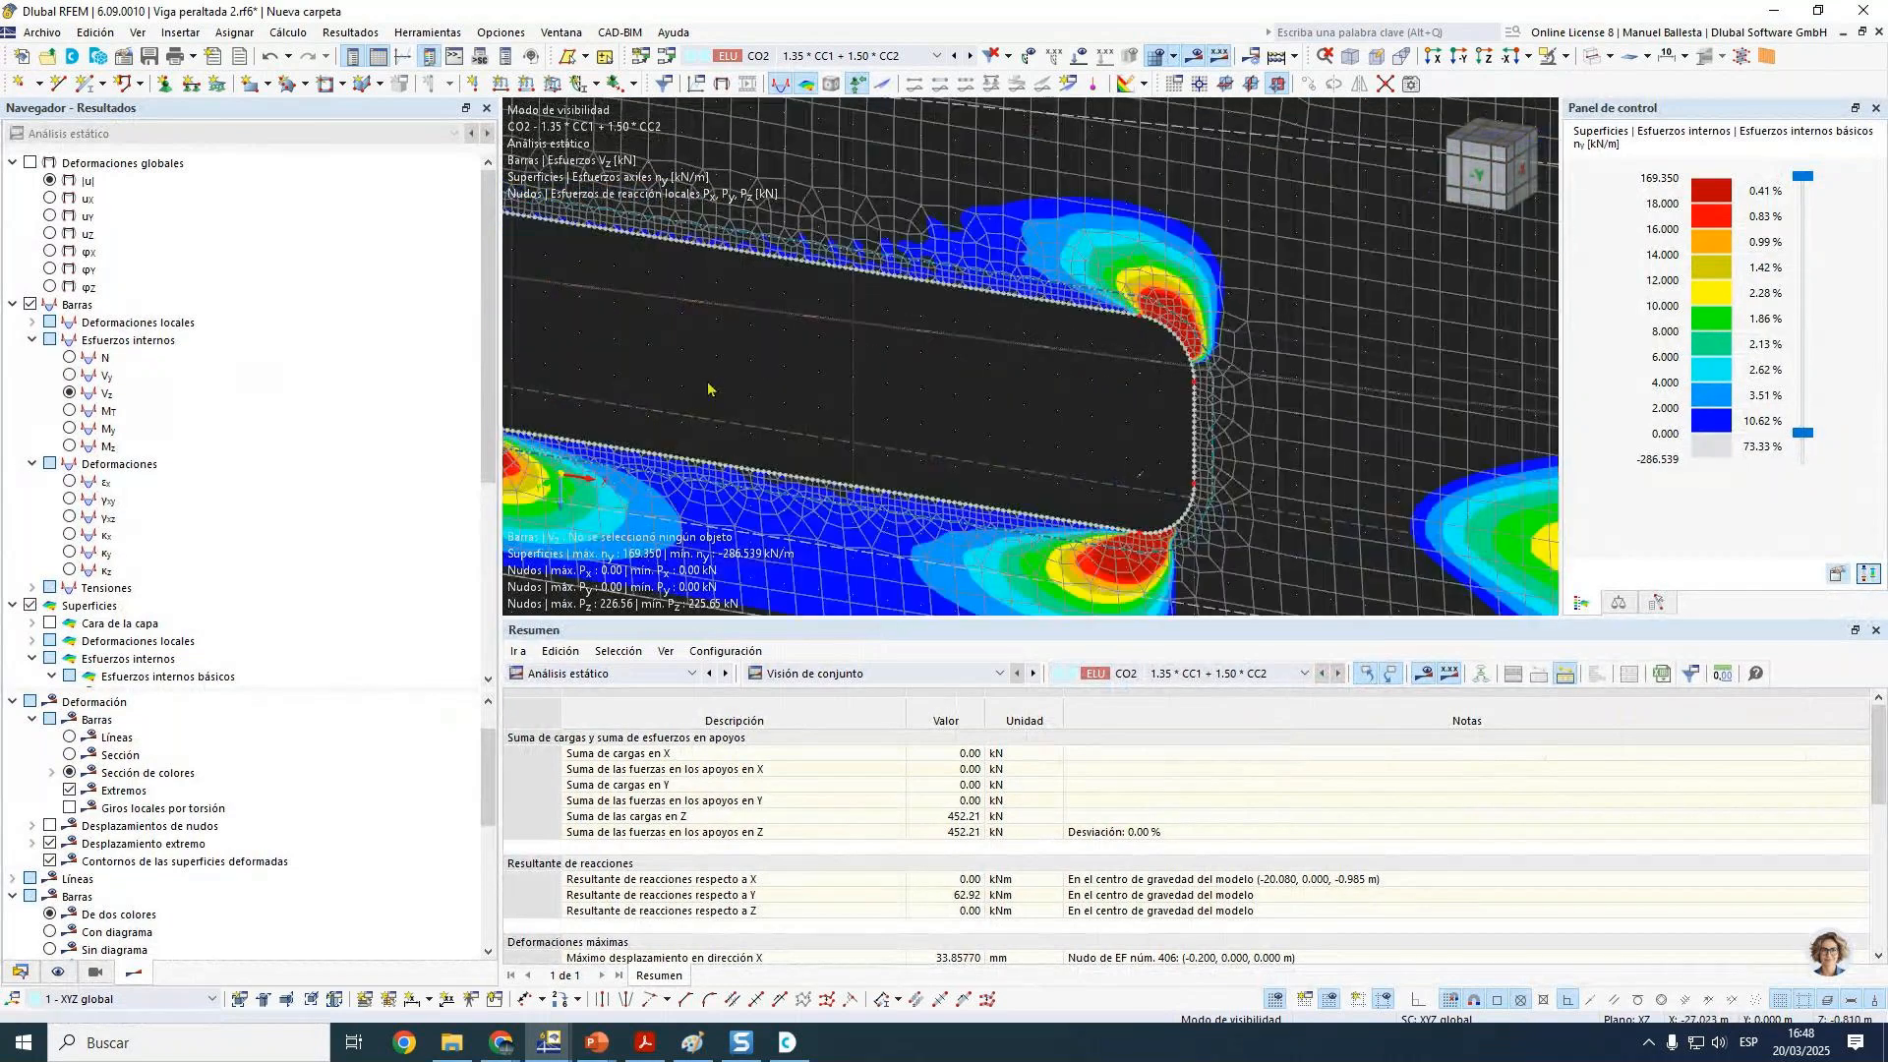
scroll(1147, 499, "down", 3)
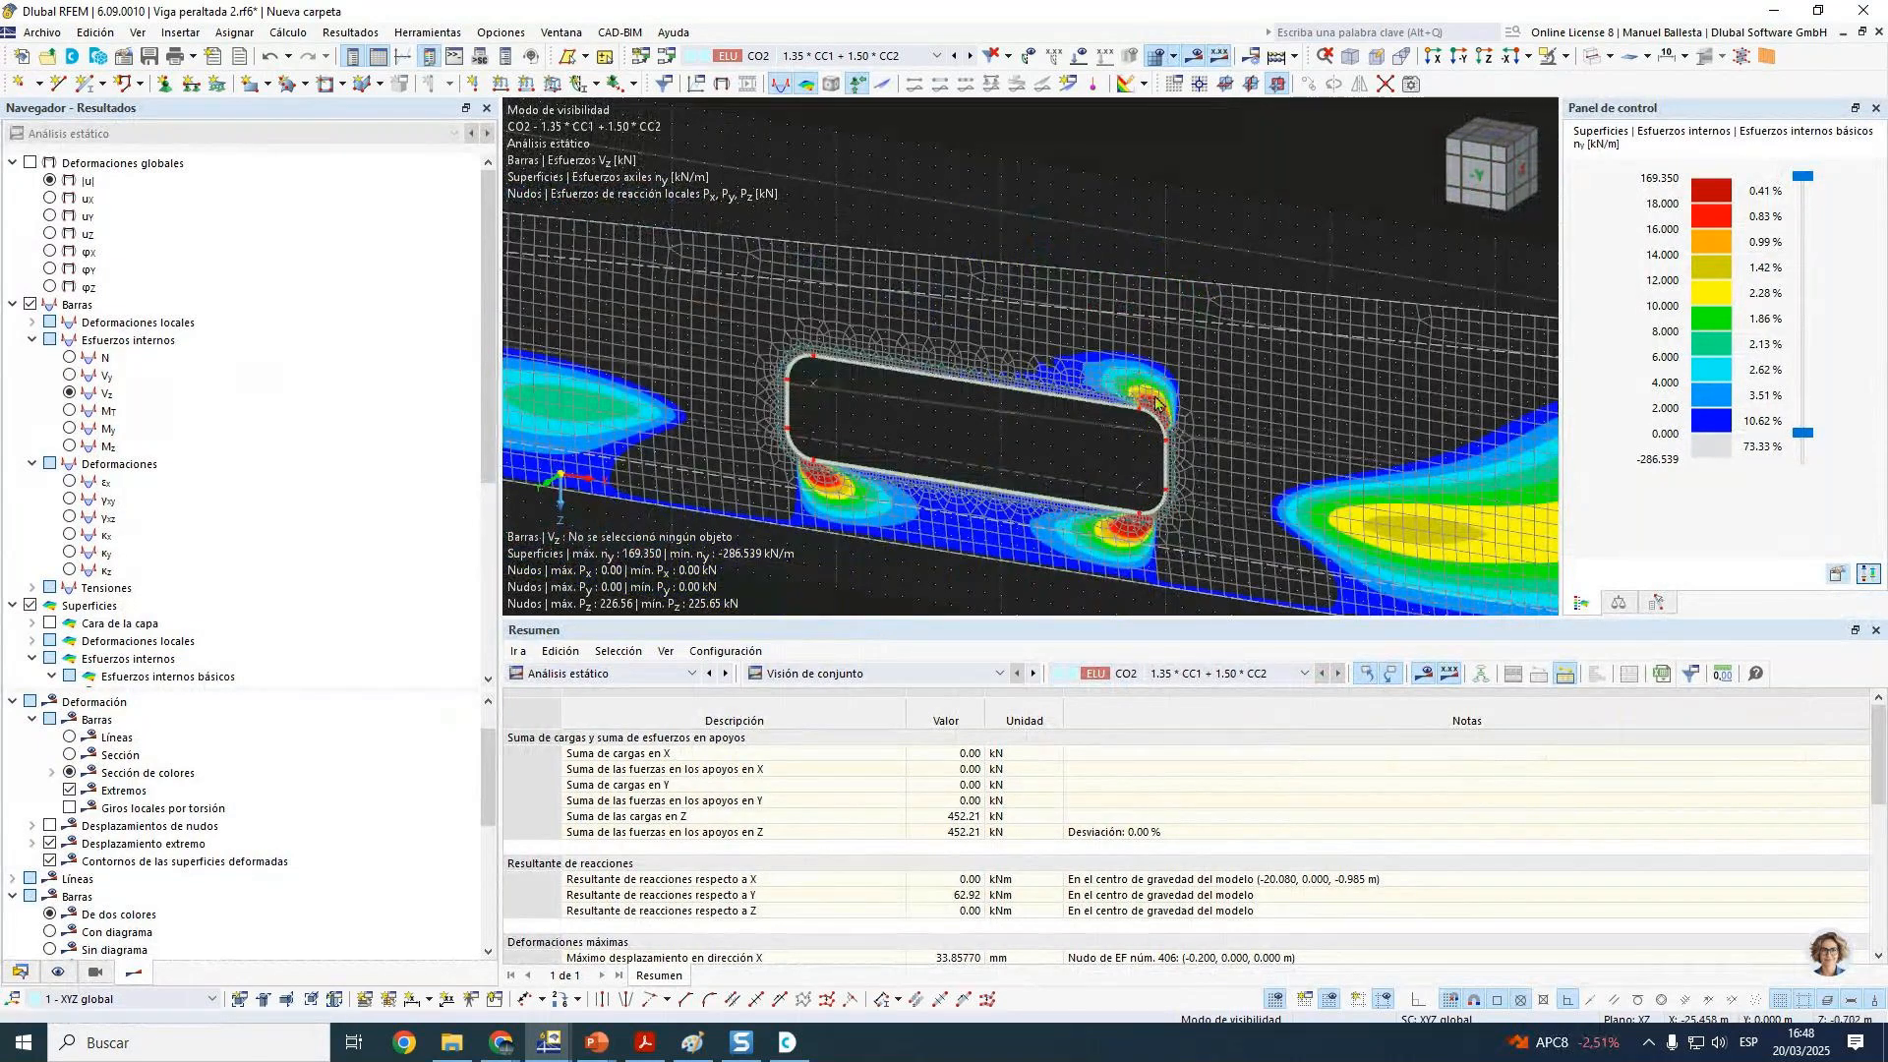
Step: Display the principal internal force result αm on the surfaces
scroll(295, 551, "down", 3)
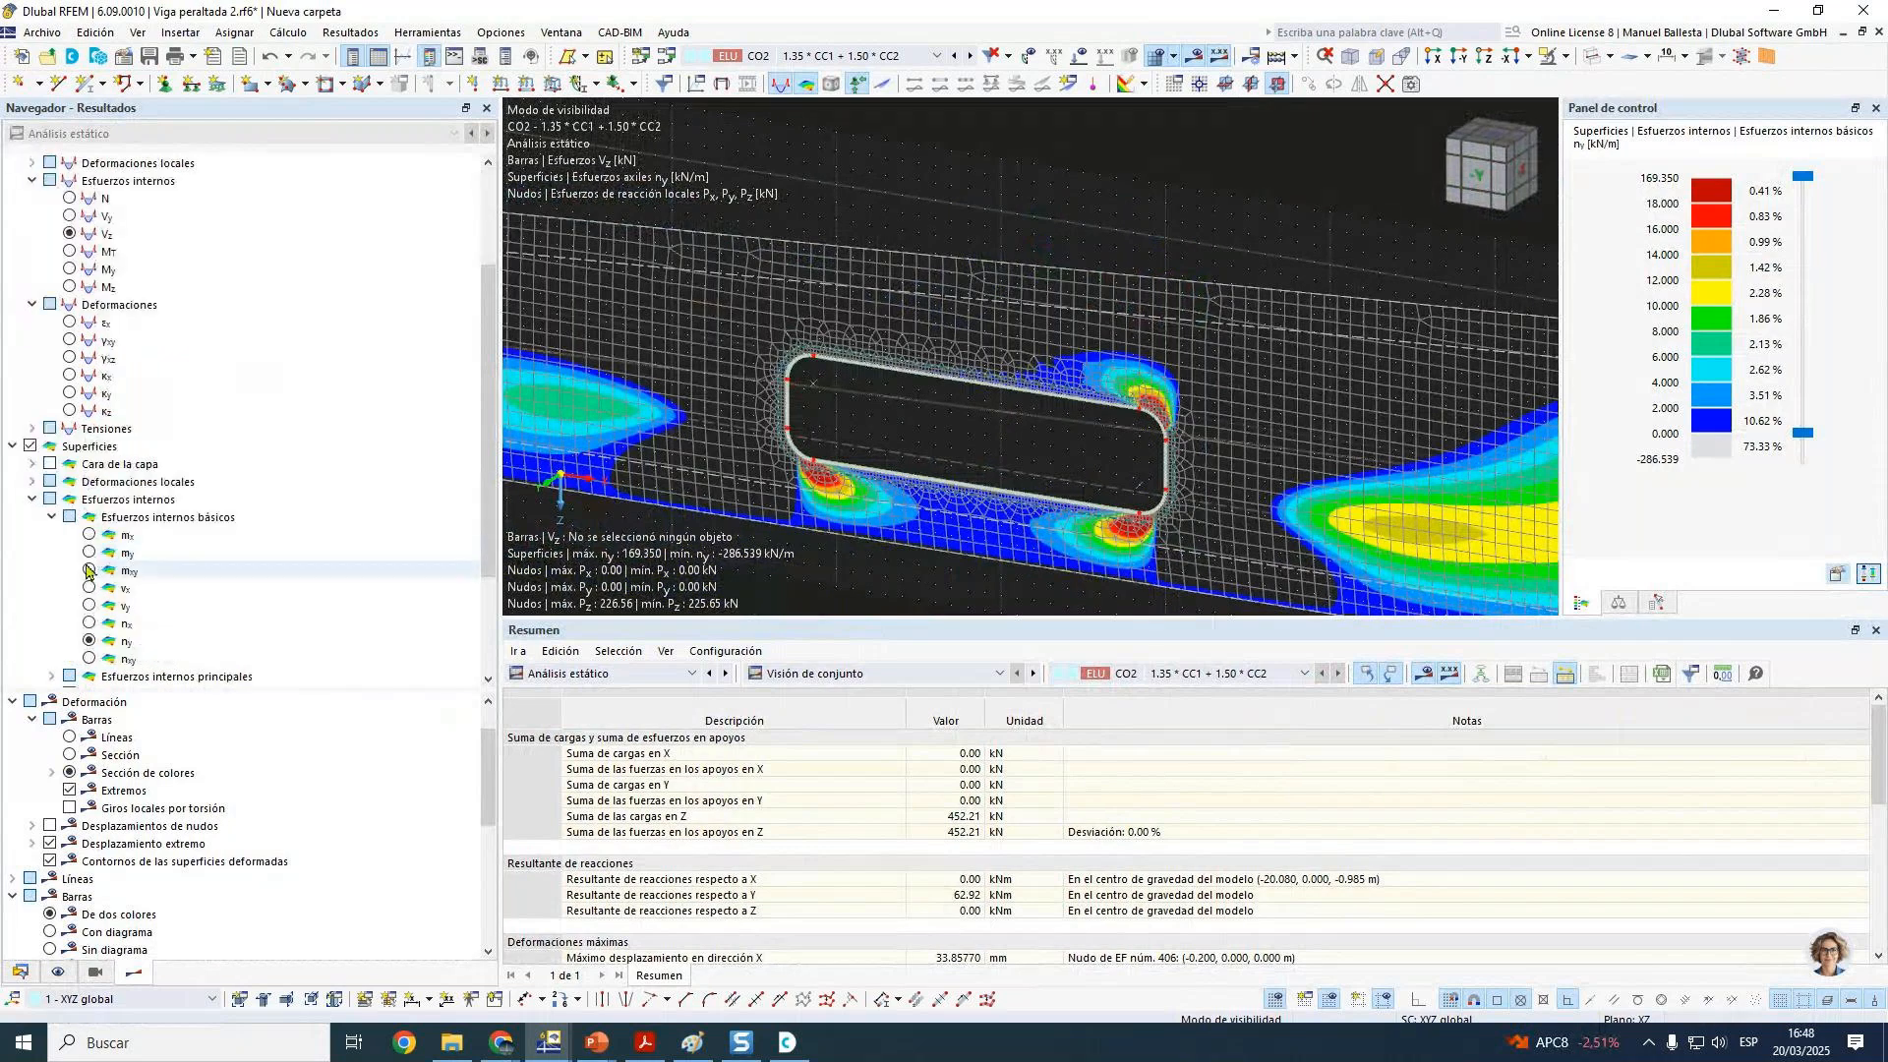
scroll(86, 618, "down", 3)
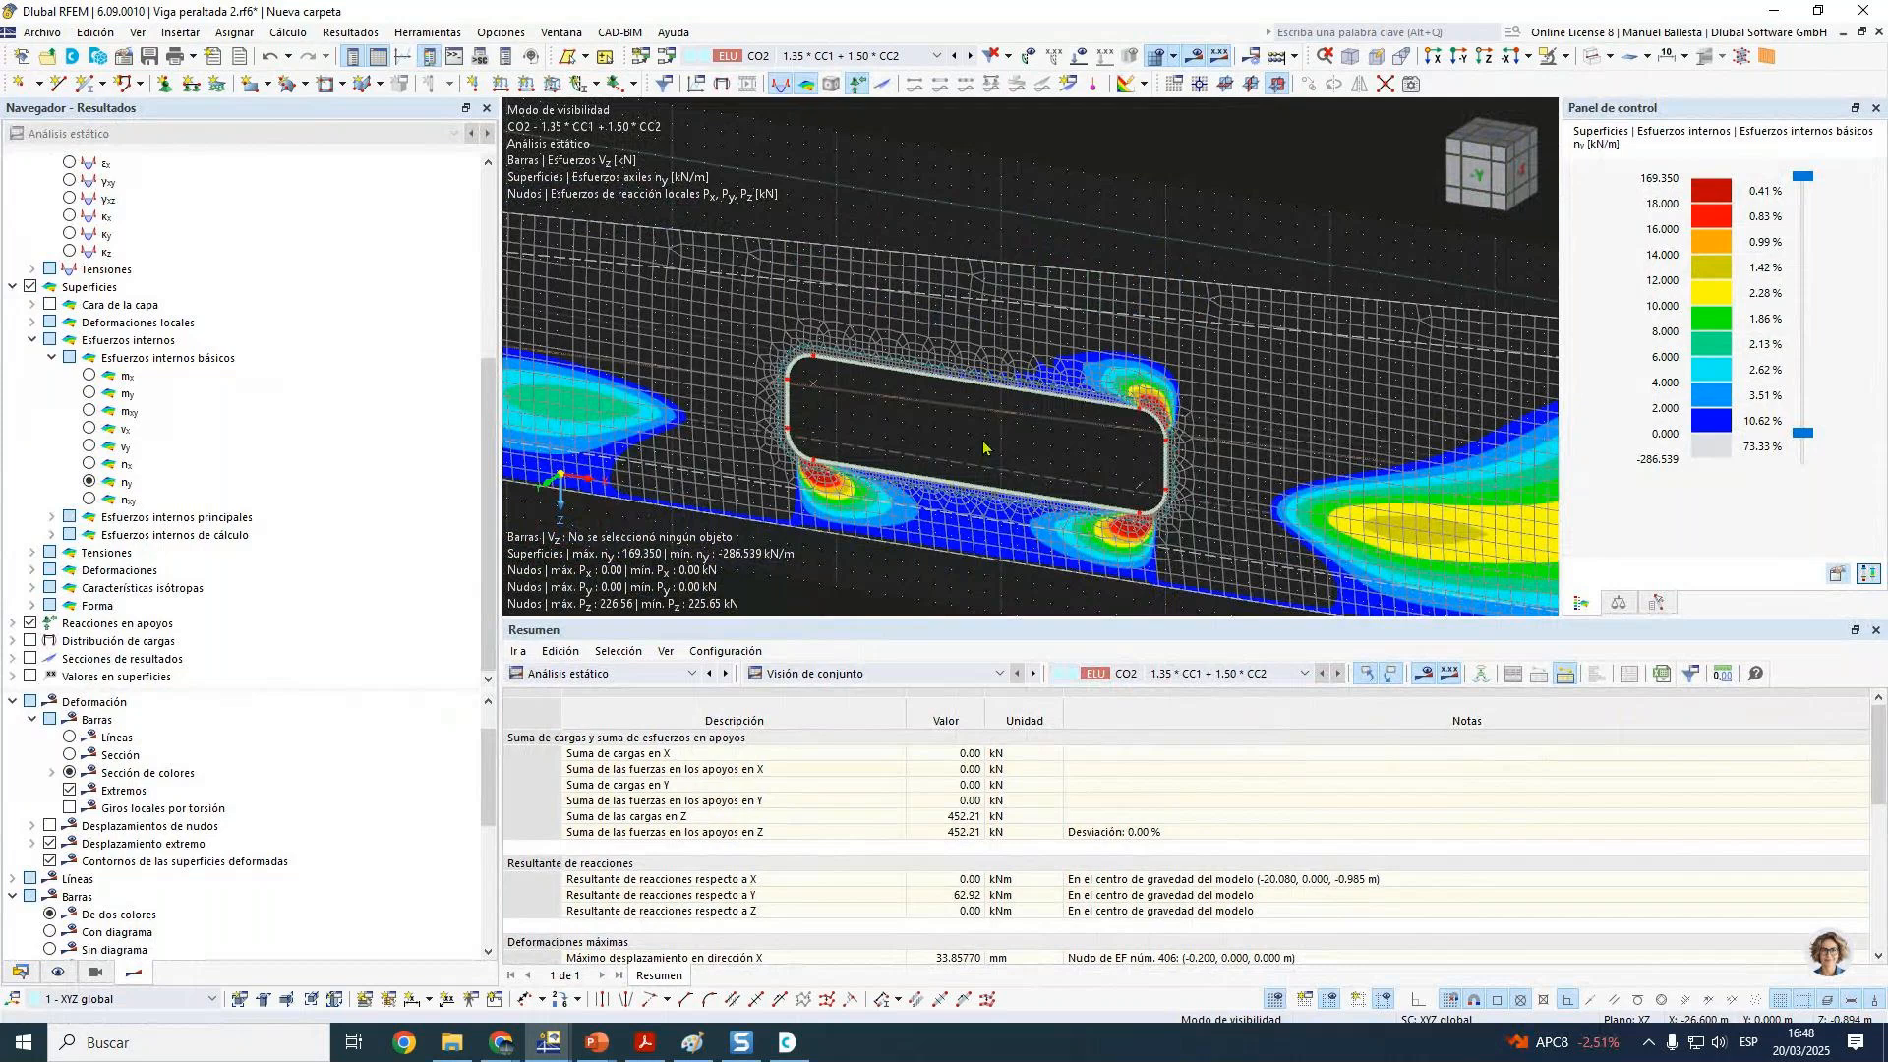
left_click(51, 534)
scroll(52, 462, "down", 2)
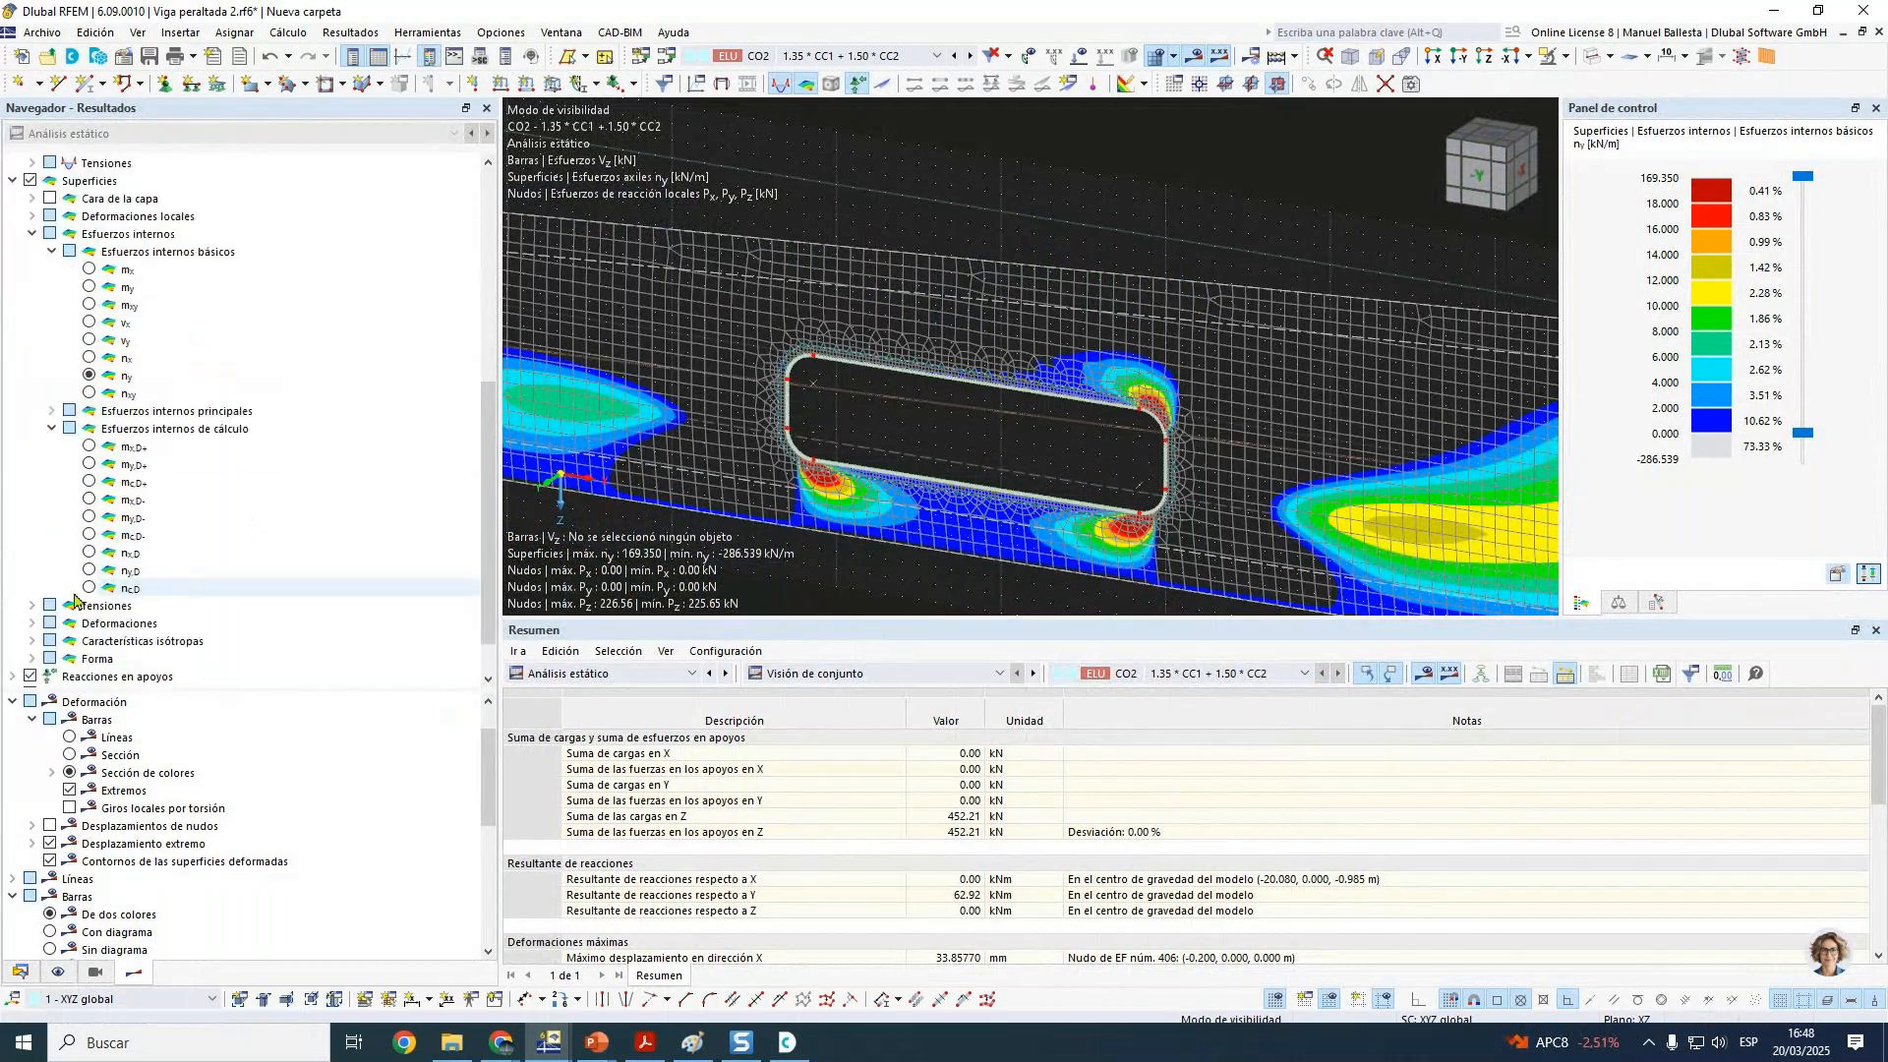
left_click(51, 412)
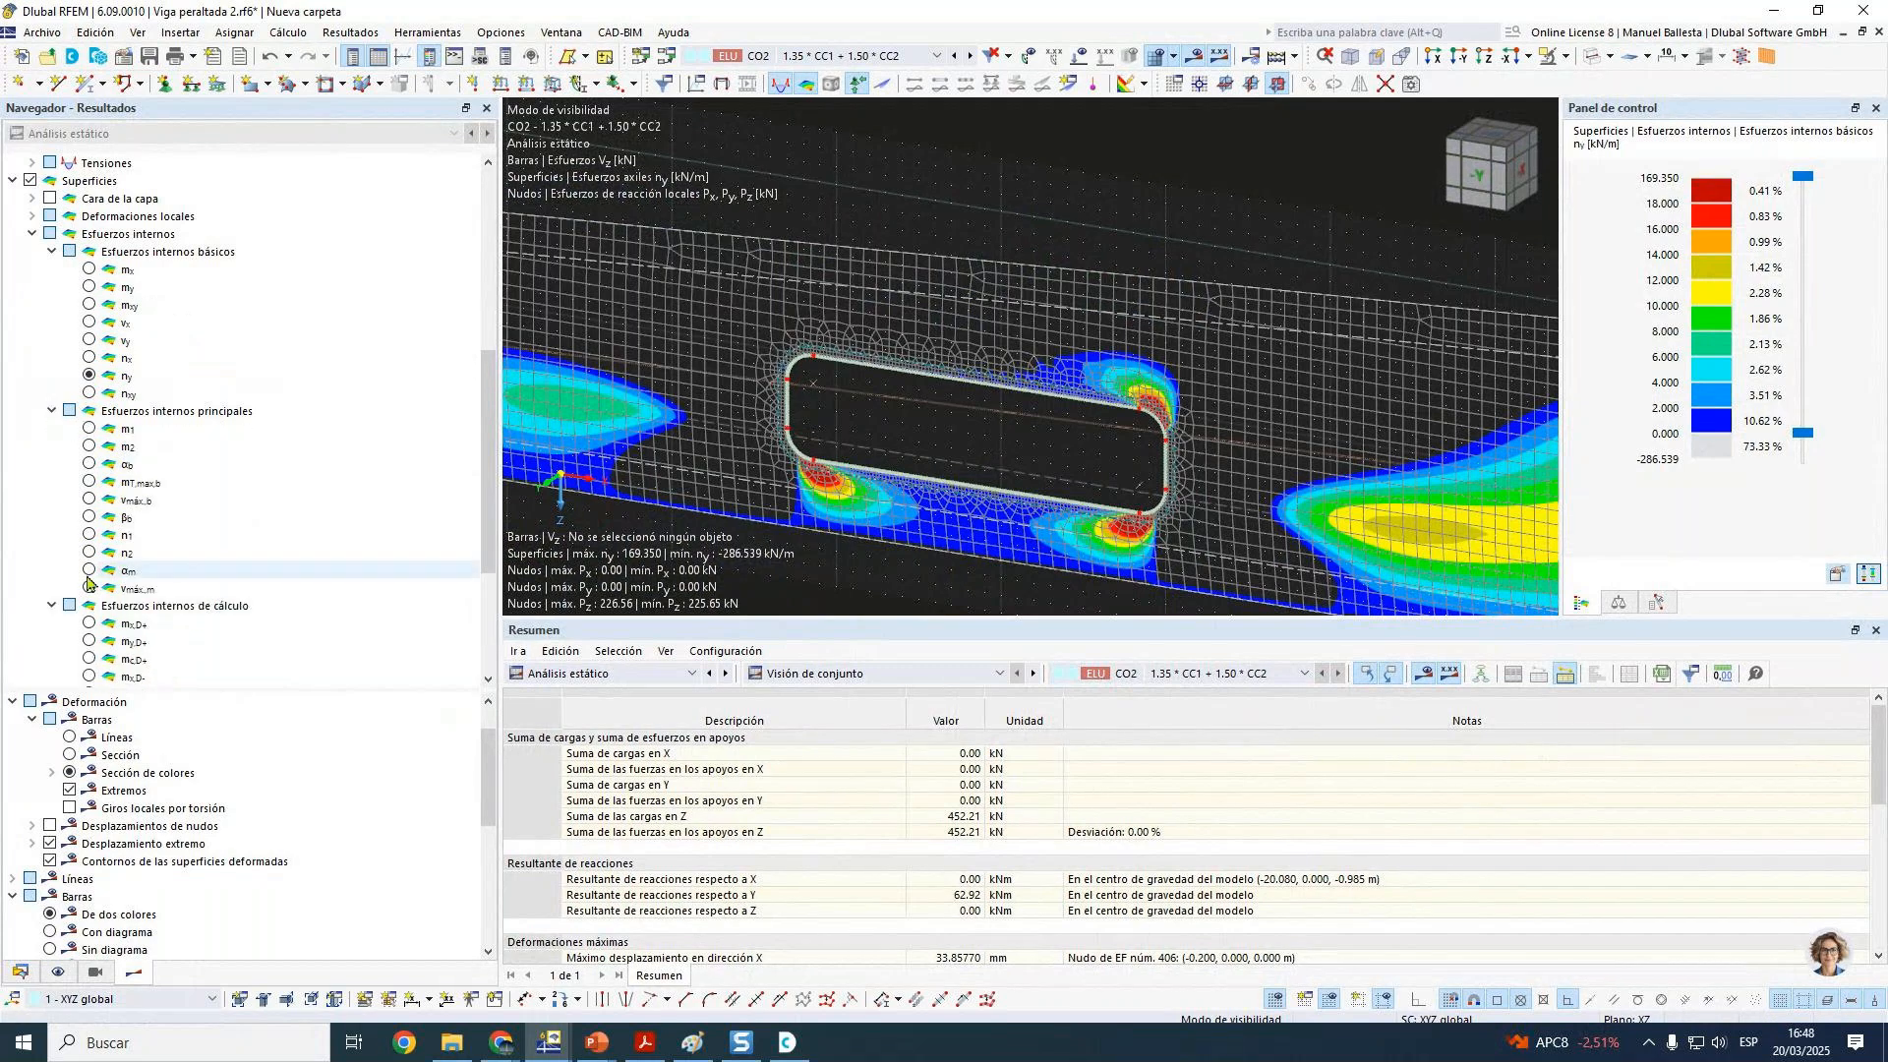
left_click(89, 574)
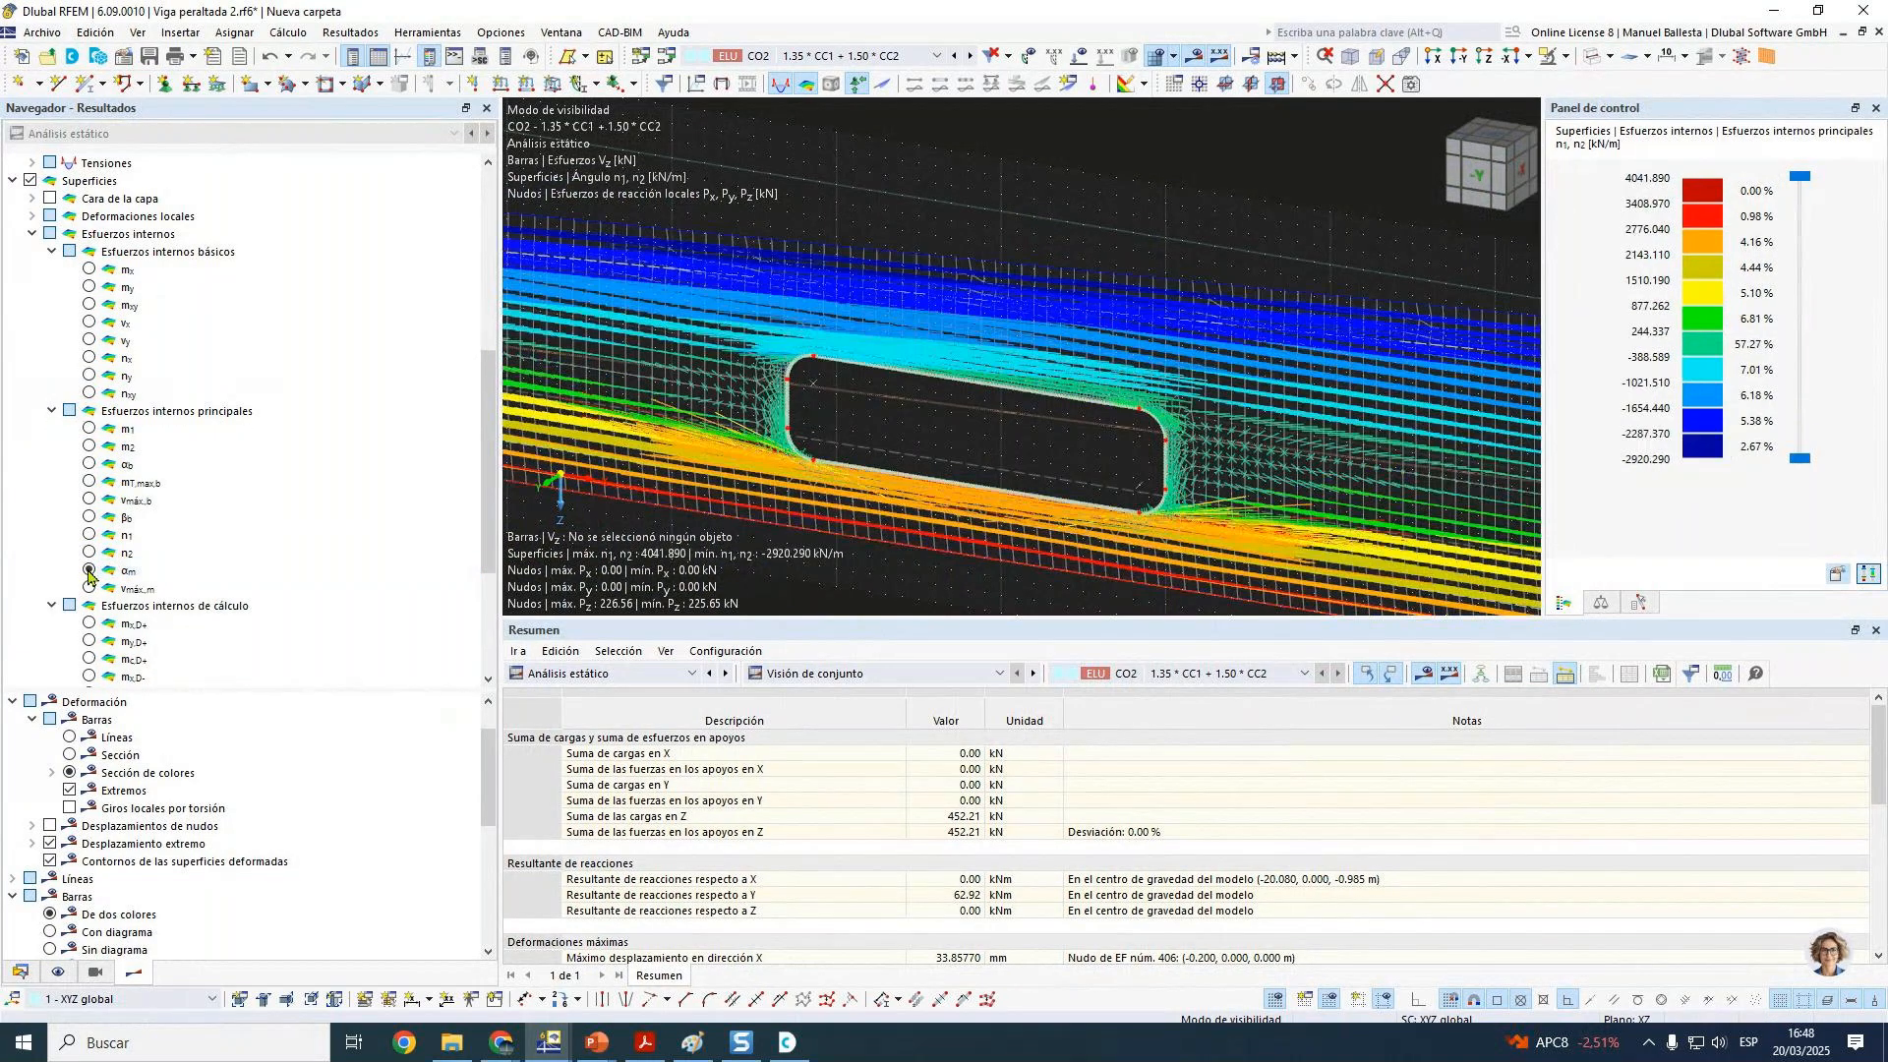
Step: Set the display factor of the surface trajectories to 0.13
scroll(1153, 418, "up", 5)
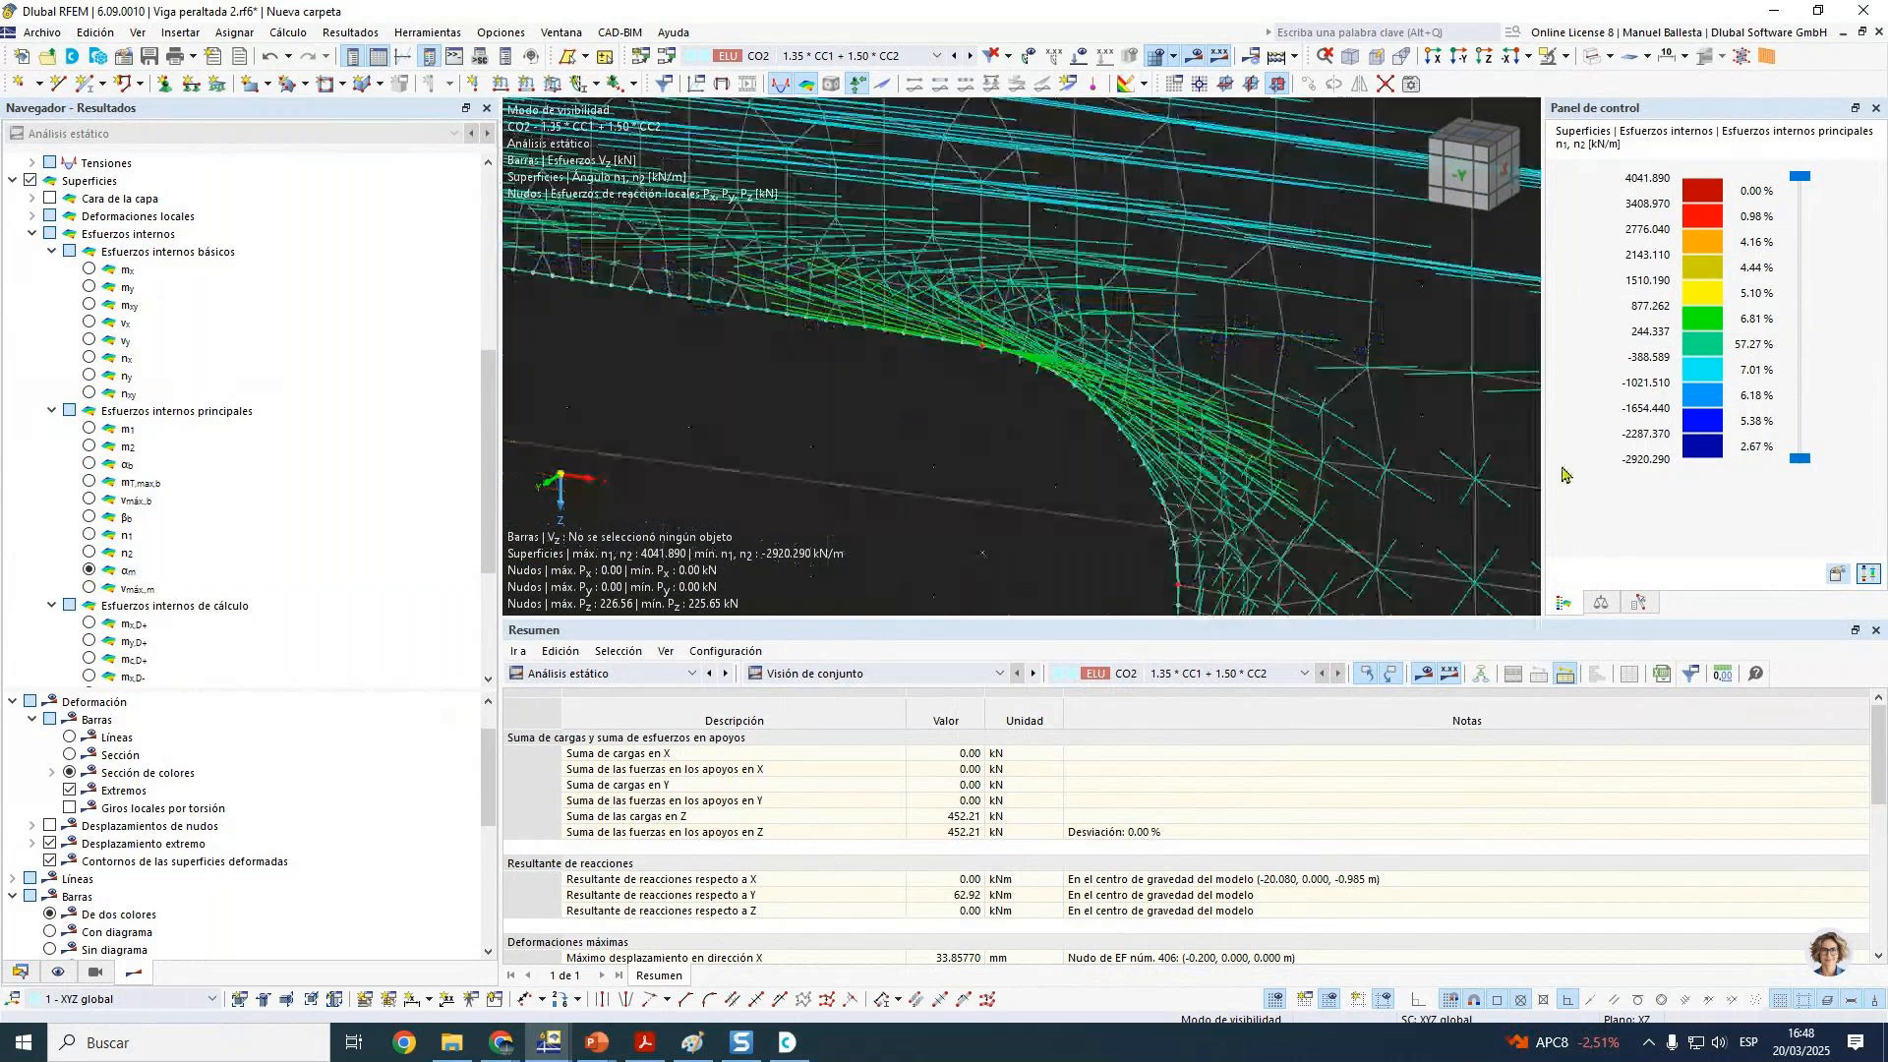
left_click(1865, 579)
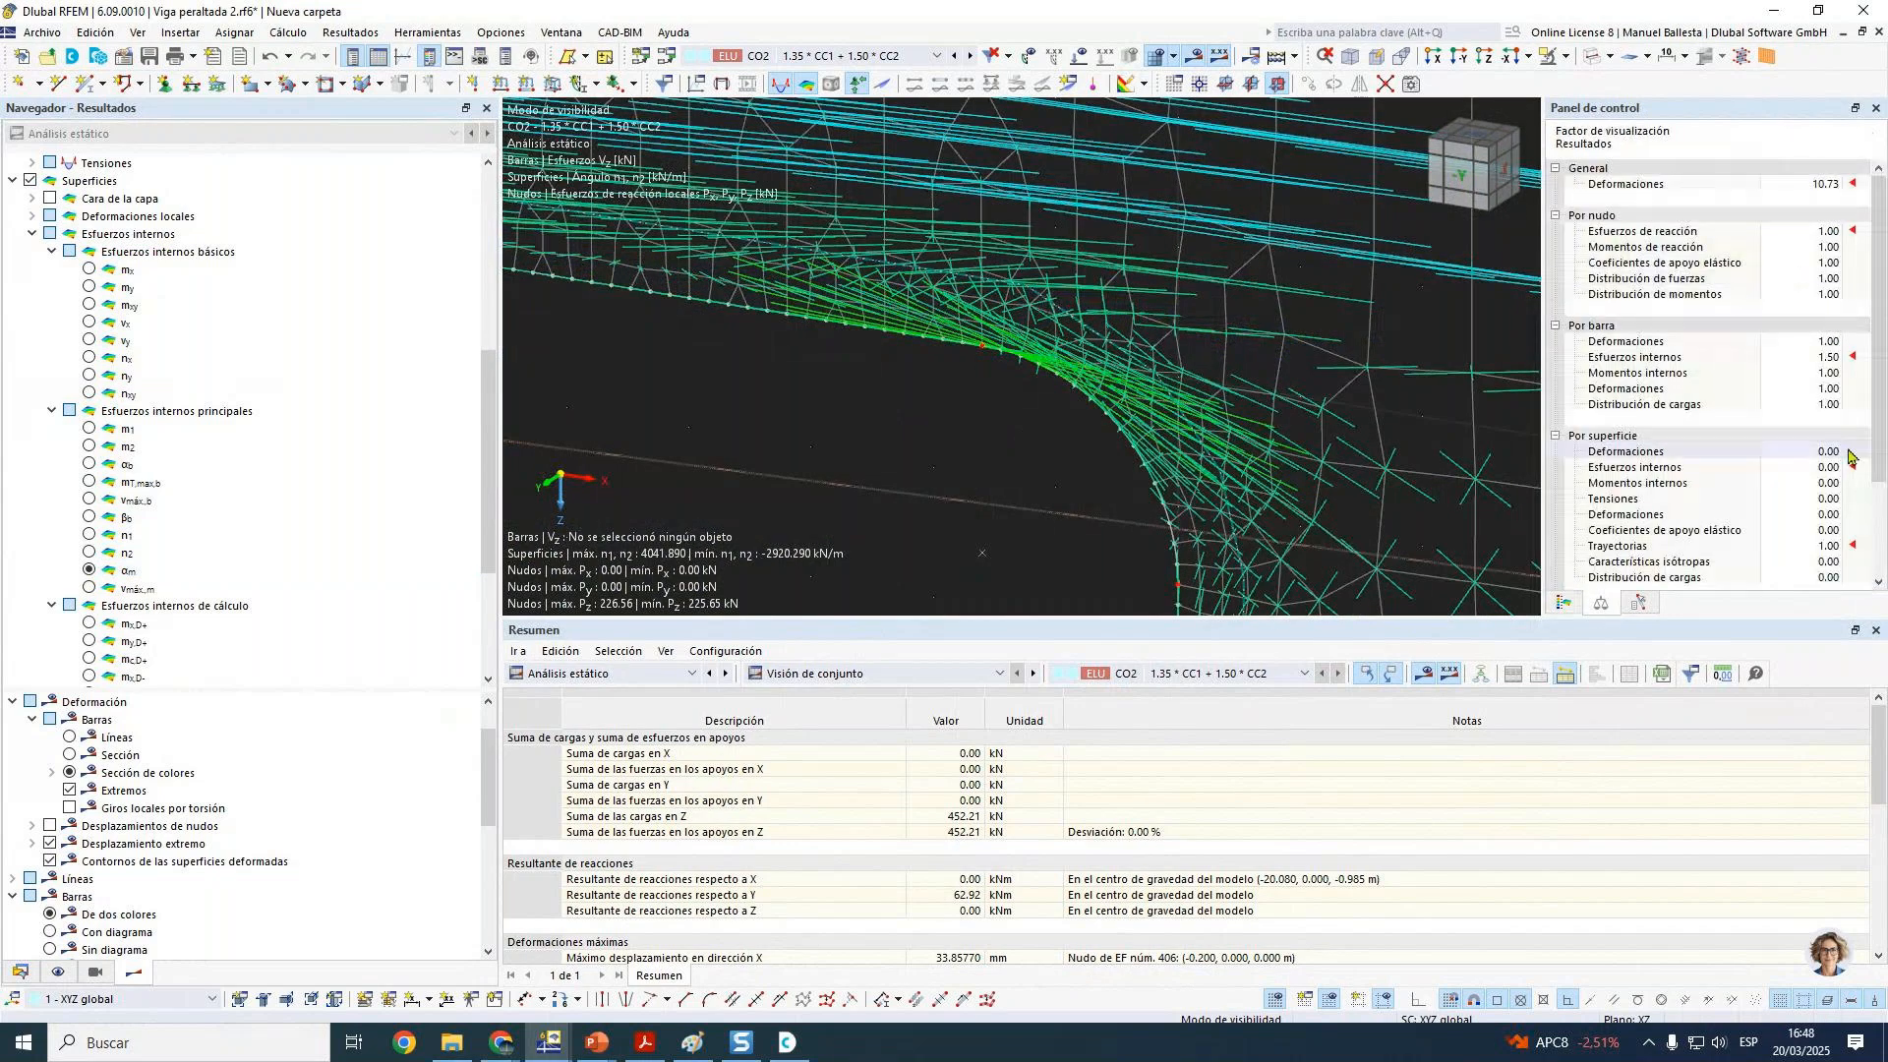
left_click(1830, 549)
left_click(1830, 550)
left_click(1833, 550)
left_click(1832, 549)
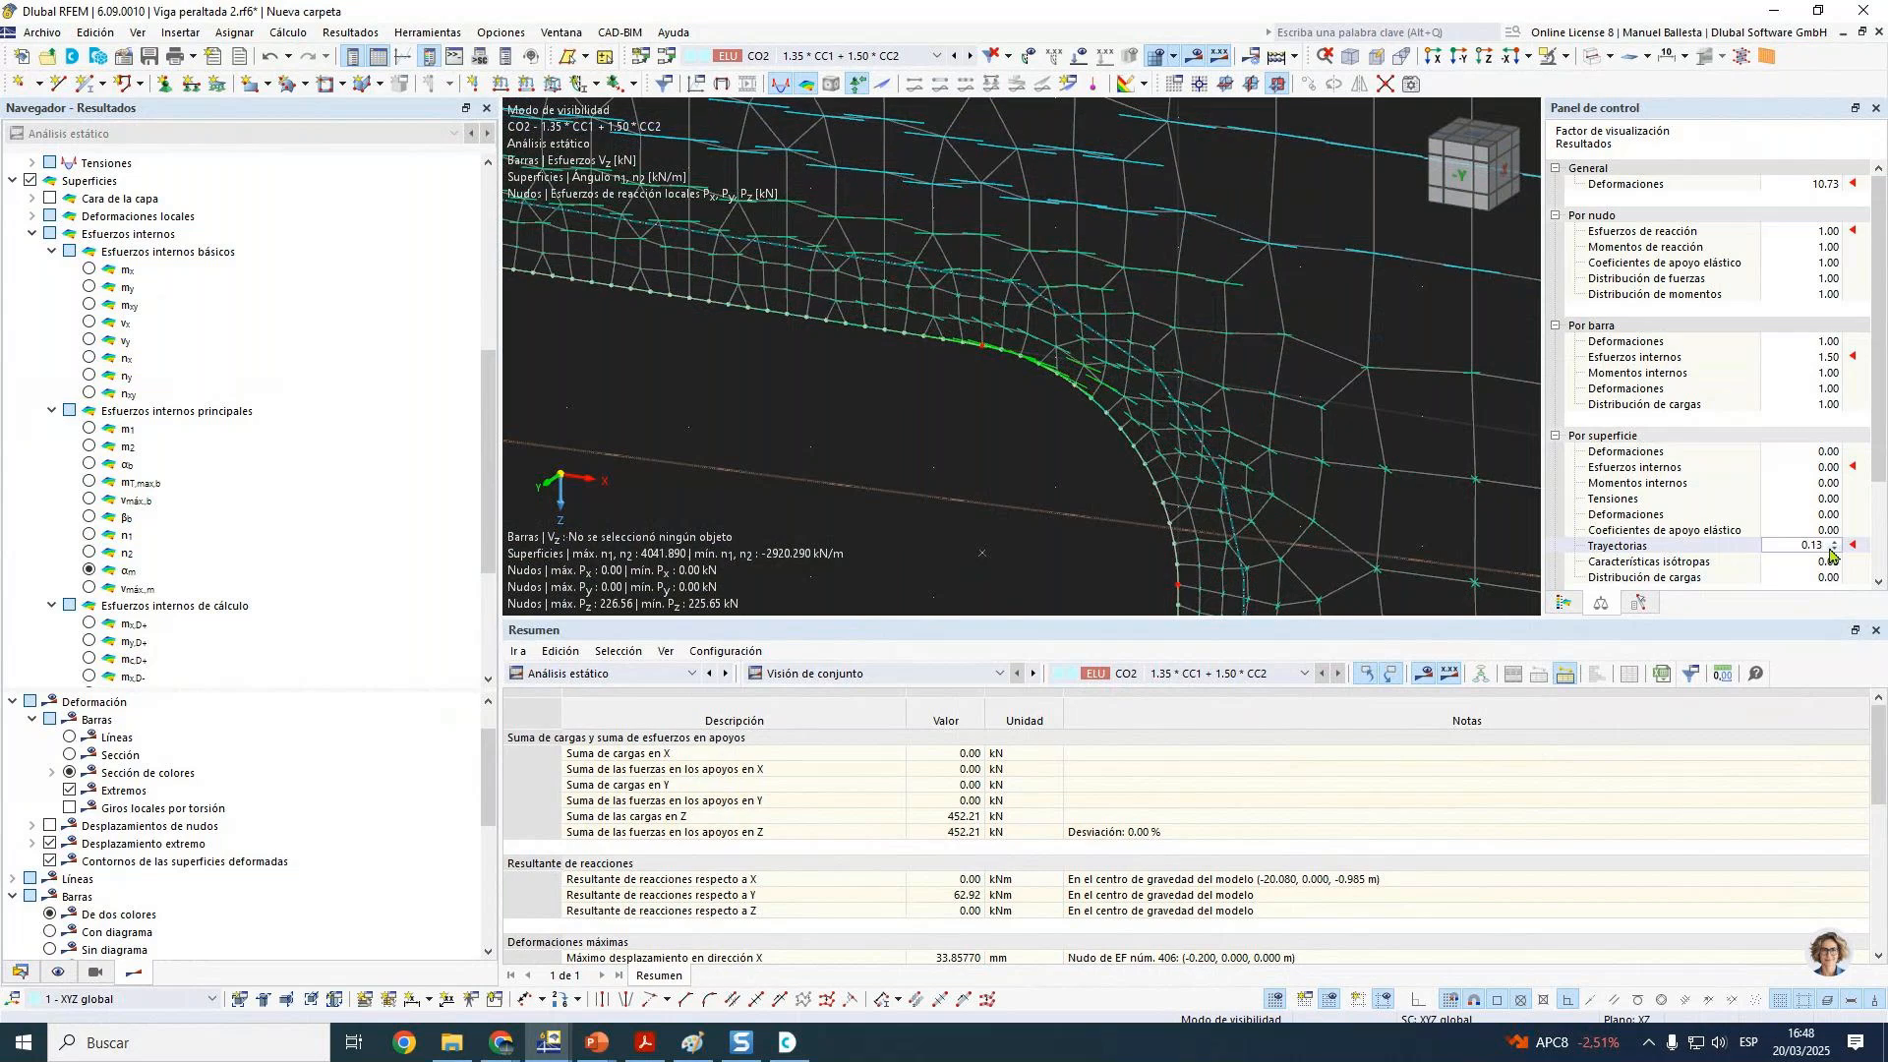
Step: Examine the directions of the principal force trajectories at the mesh nodes around the opening's rounded upper corner
scroll(1016, 331, "up", 6)
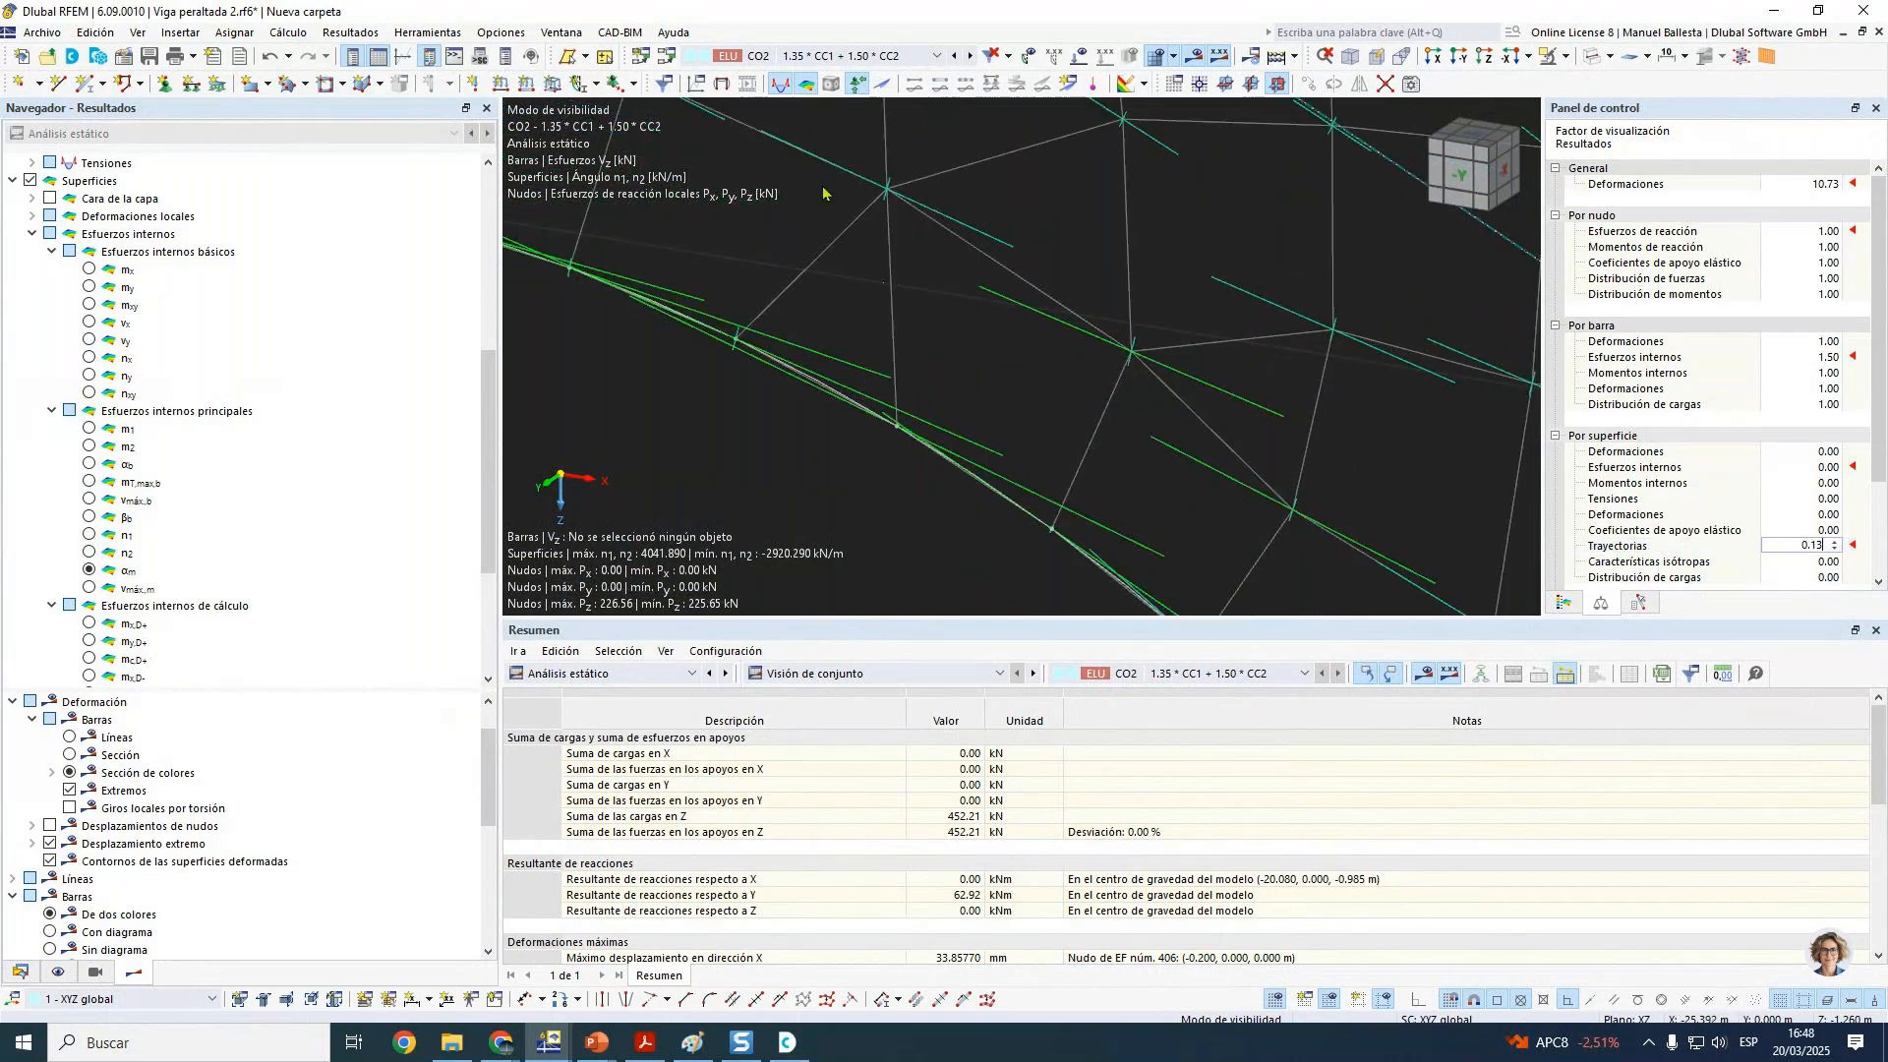
scroll(1132, 356, "up", 2)
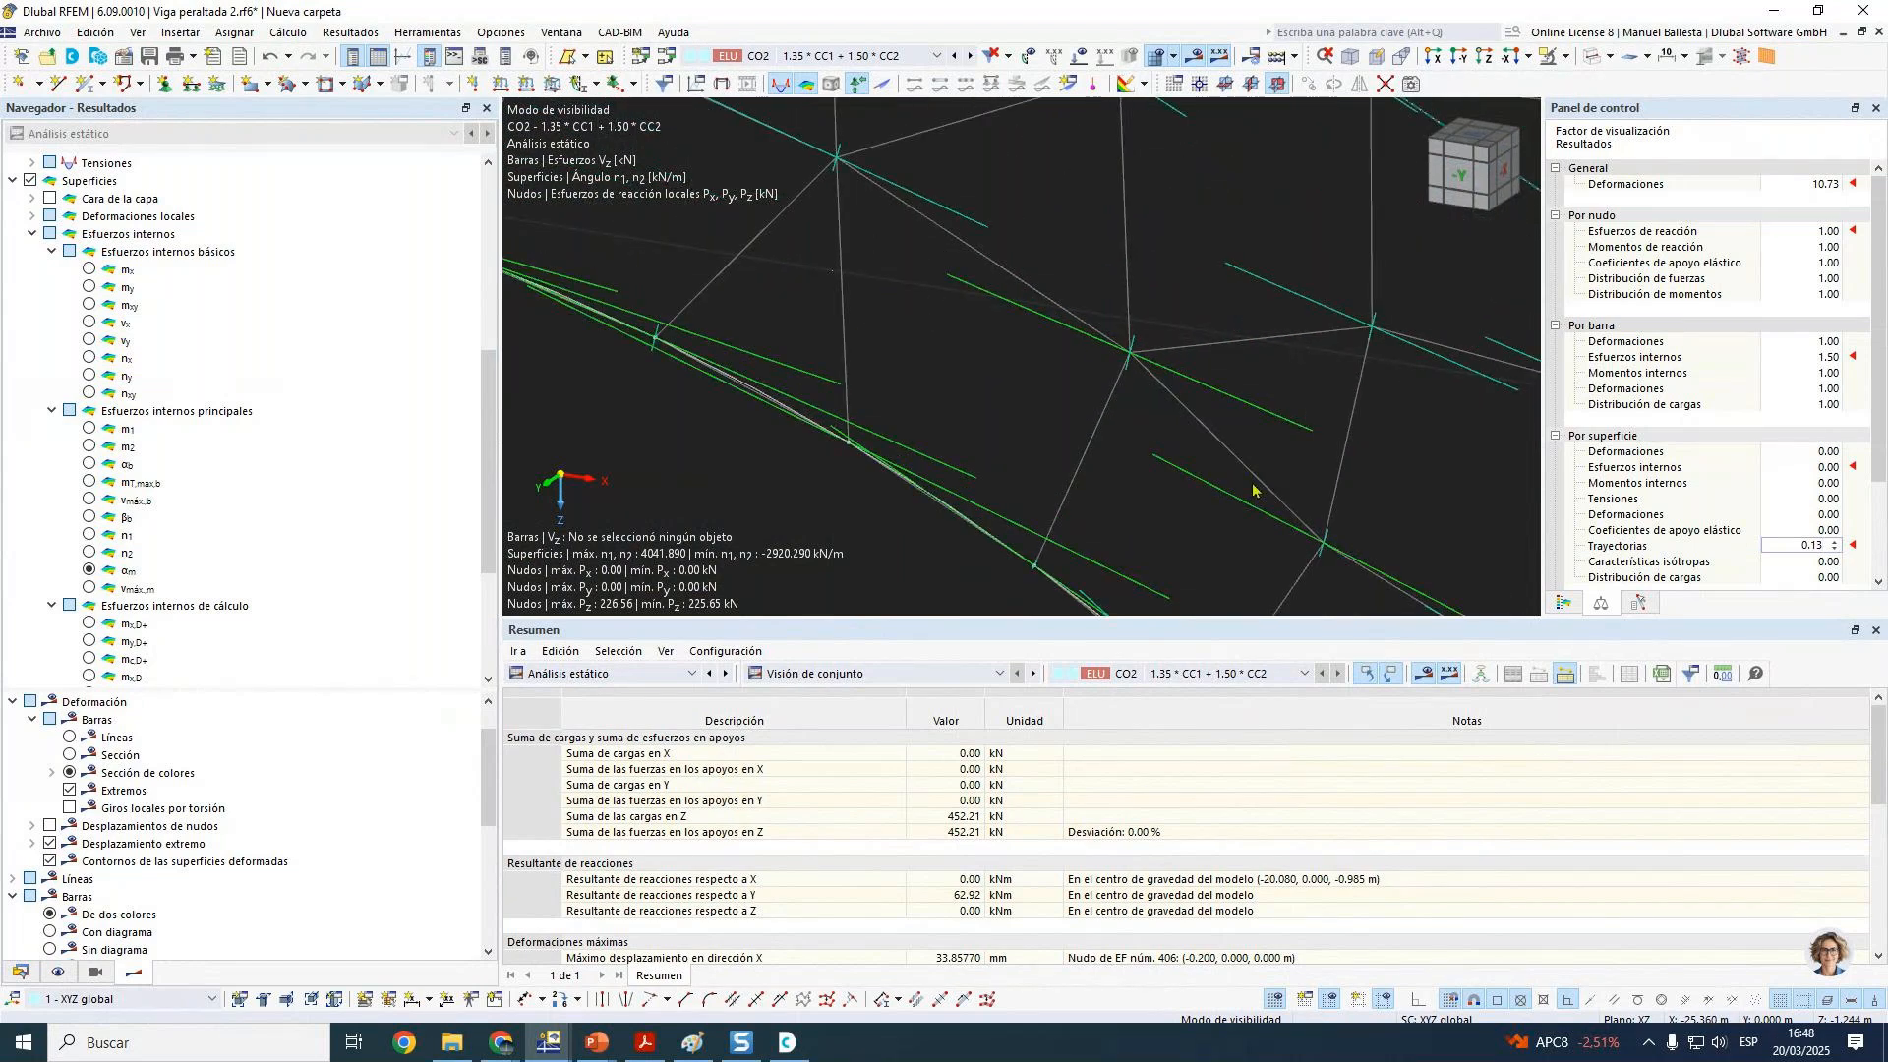
scroll(1253, 490, "down", 5)
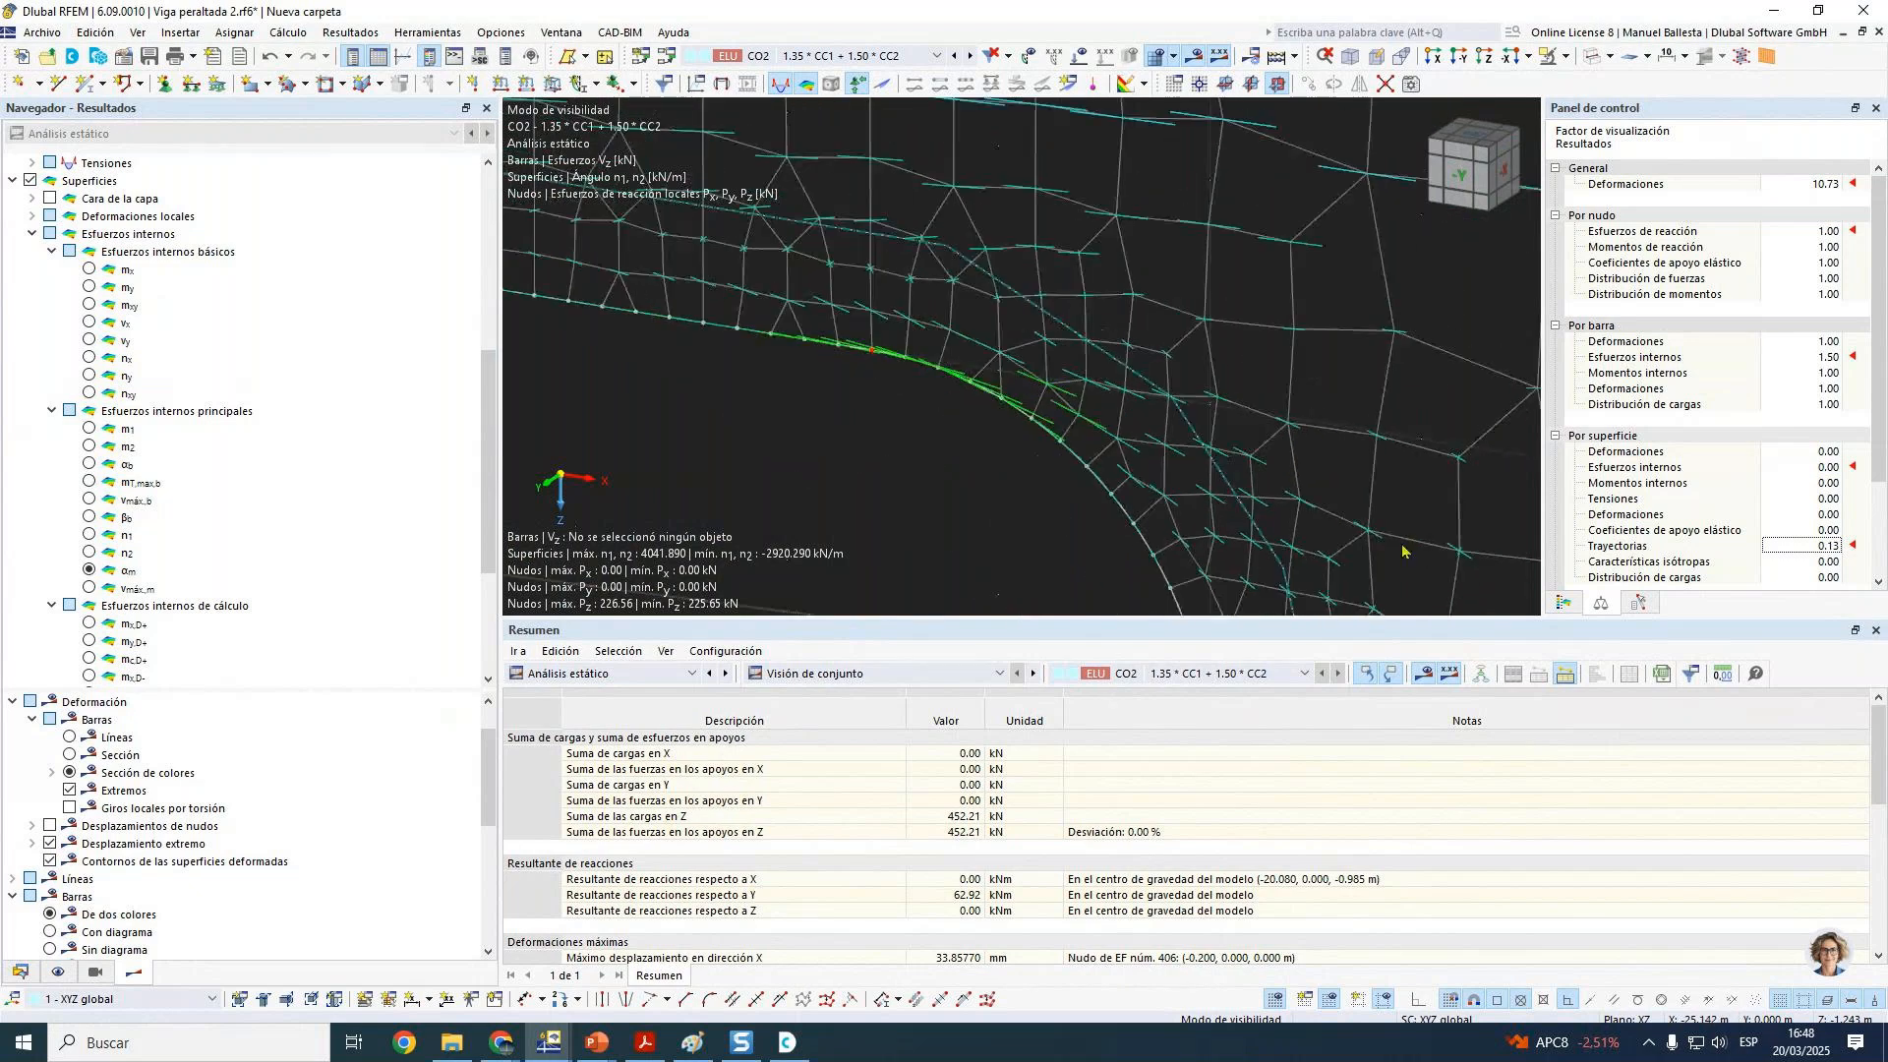
scroll(1311, 493, "up", 4)
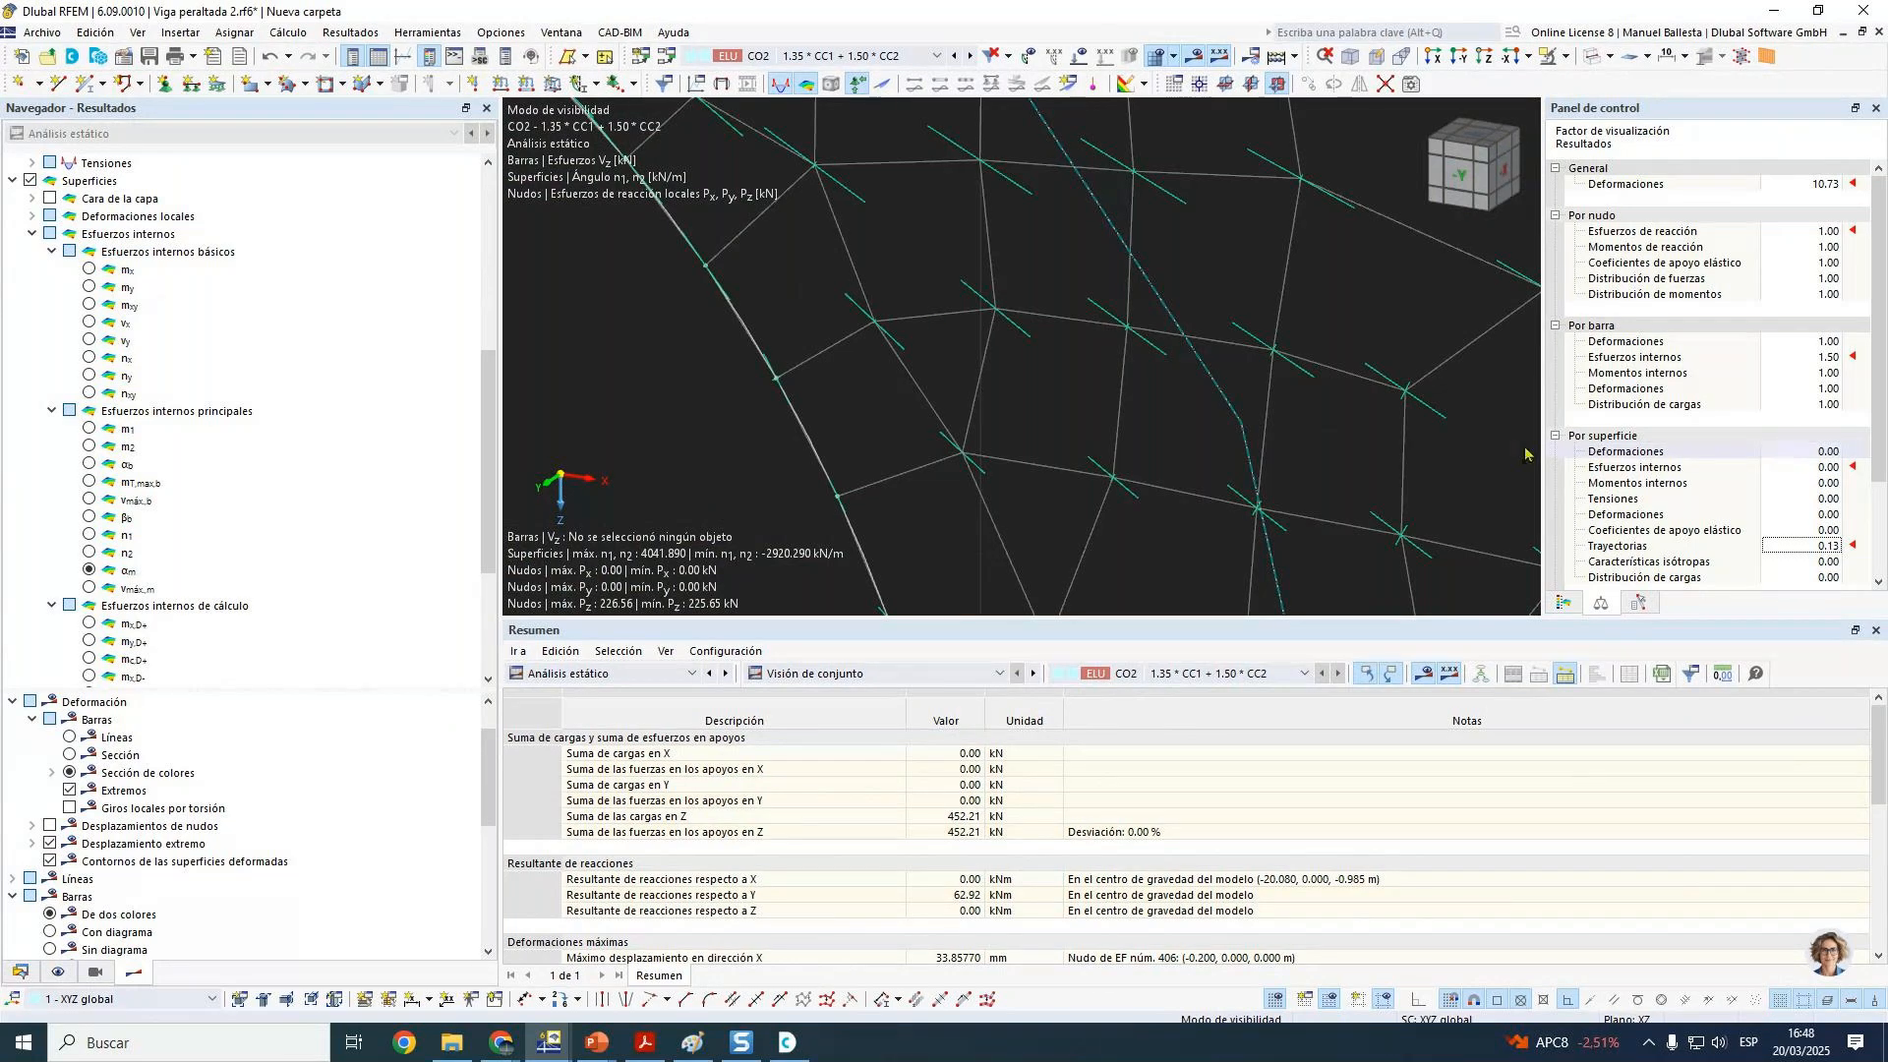
scroll(941, 441, "down", 3)
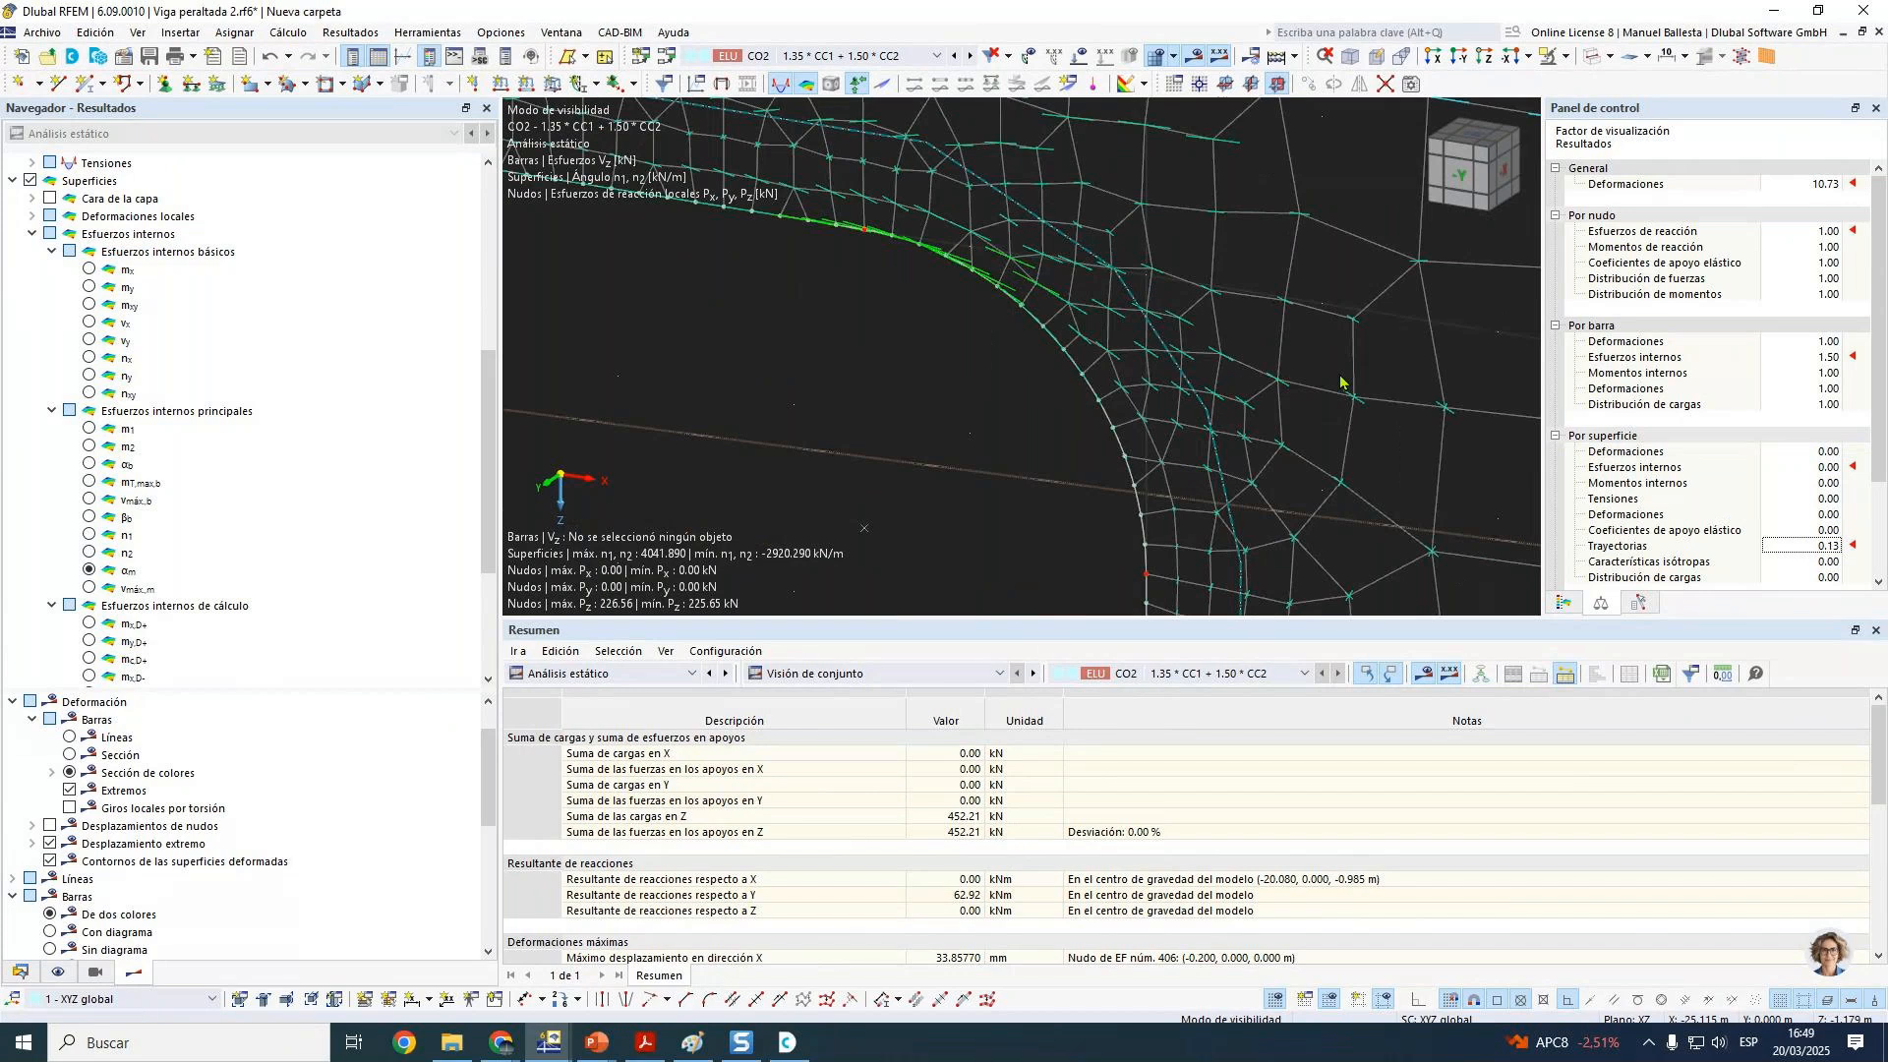
scroll(1278, 384, "up", 1)
scroll(1104, 384, "up", 2)
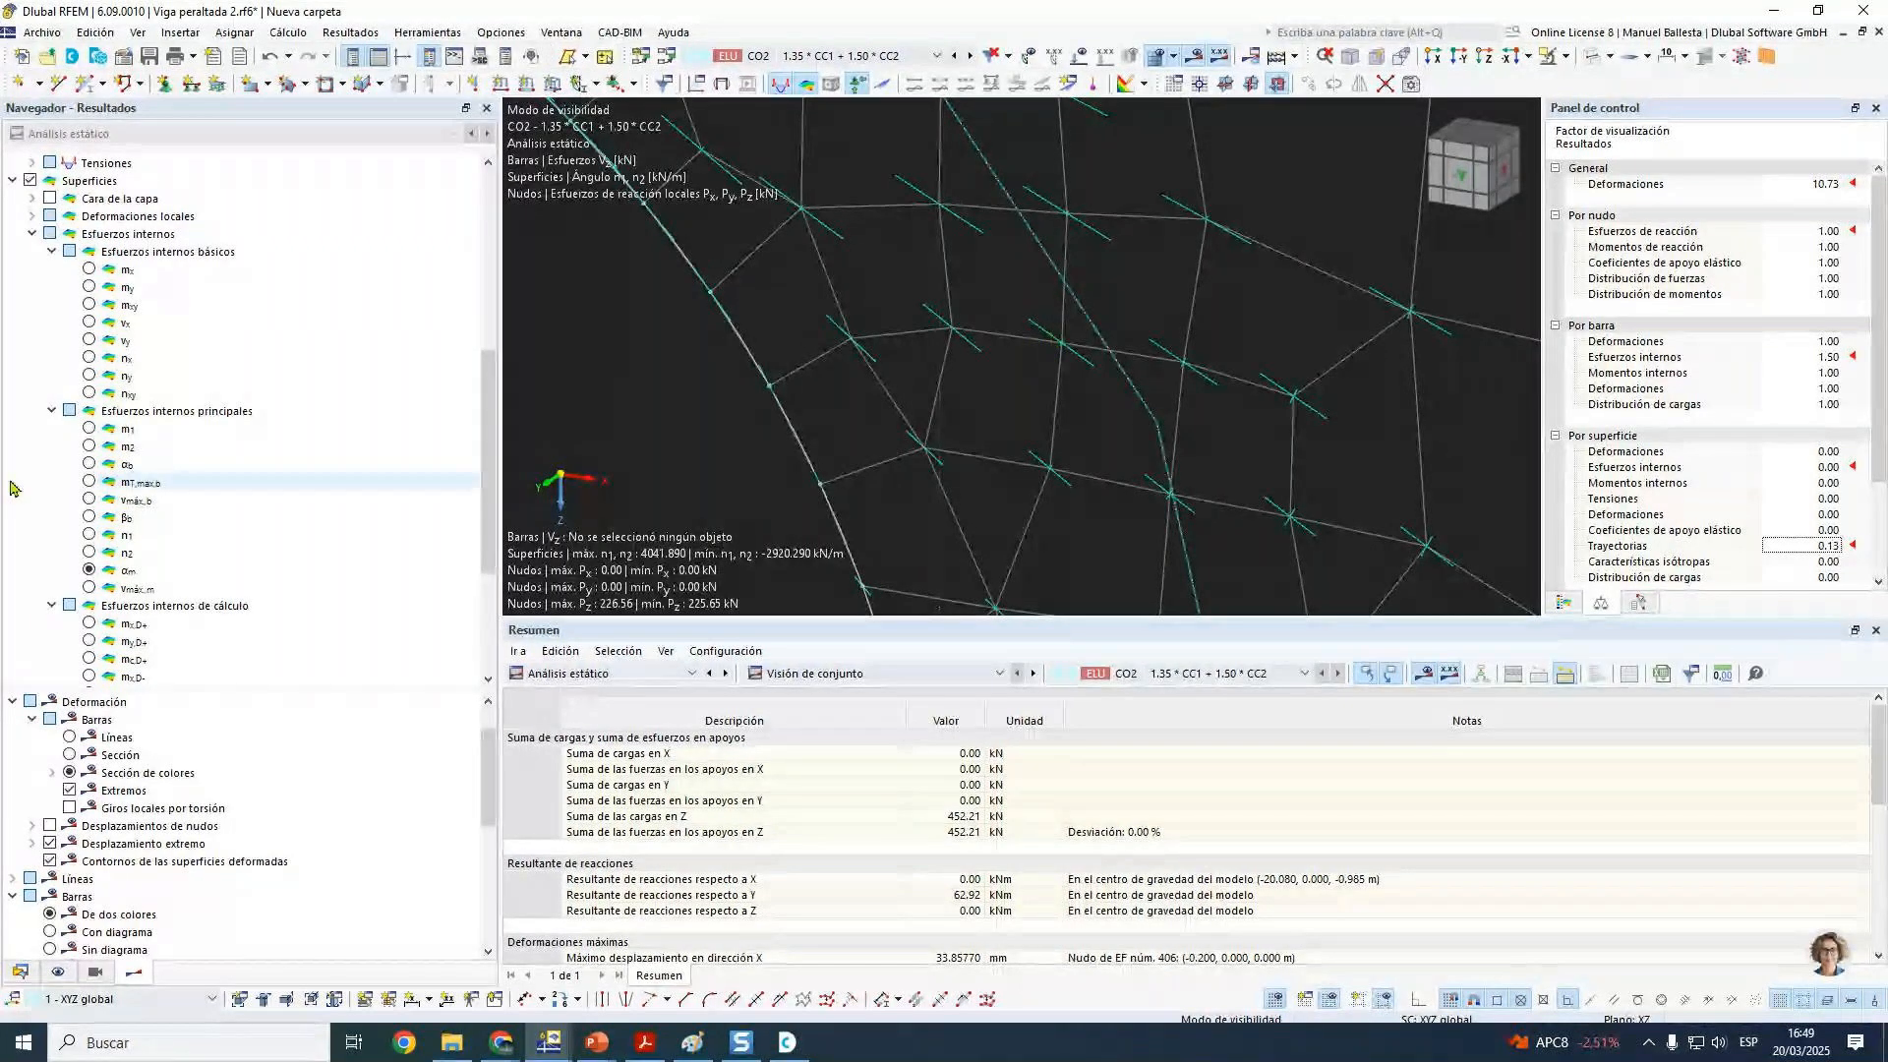
Step: Display the basic internal force ny on the surfaces and inspect it at the opening's upper corner
left_click(89, 375)
scroll(941, 206, "down", 3)
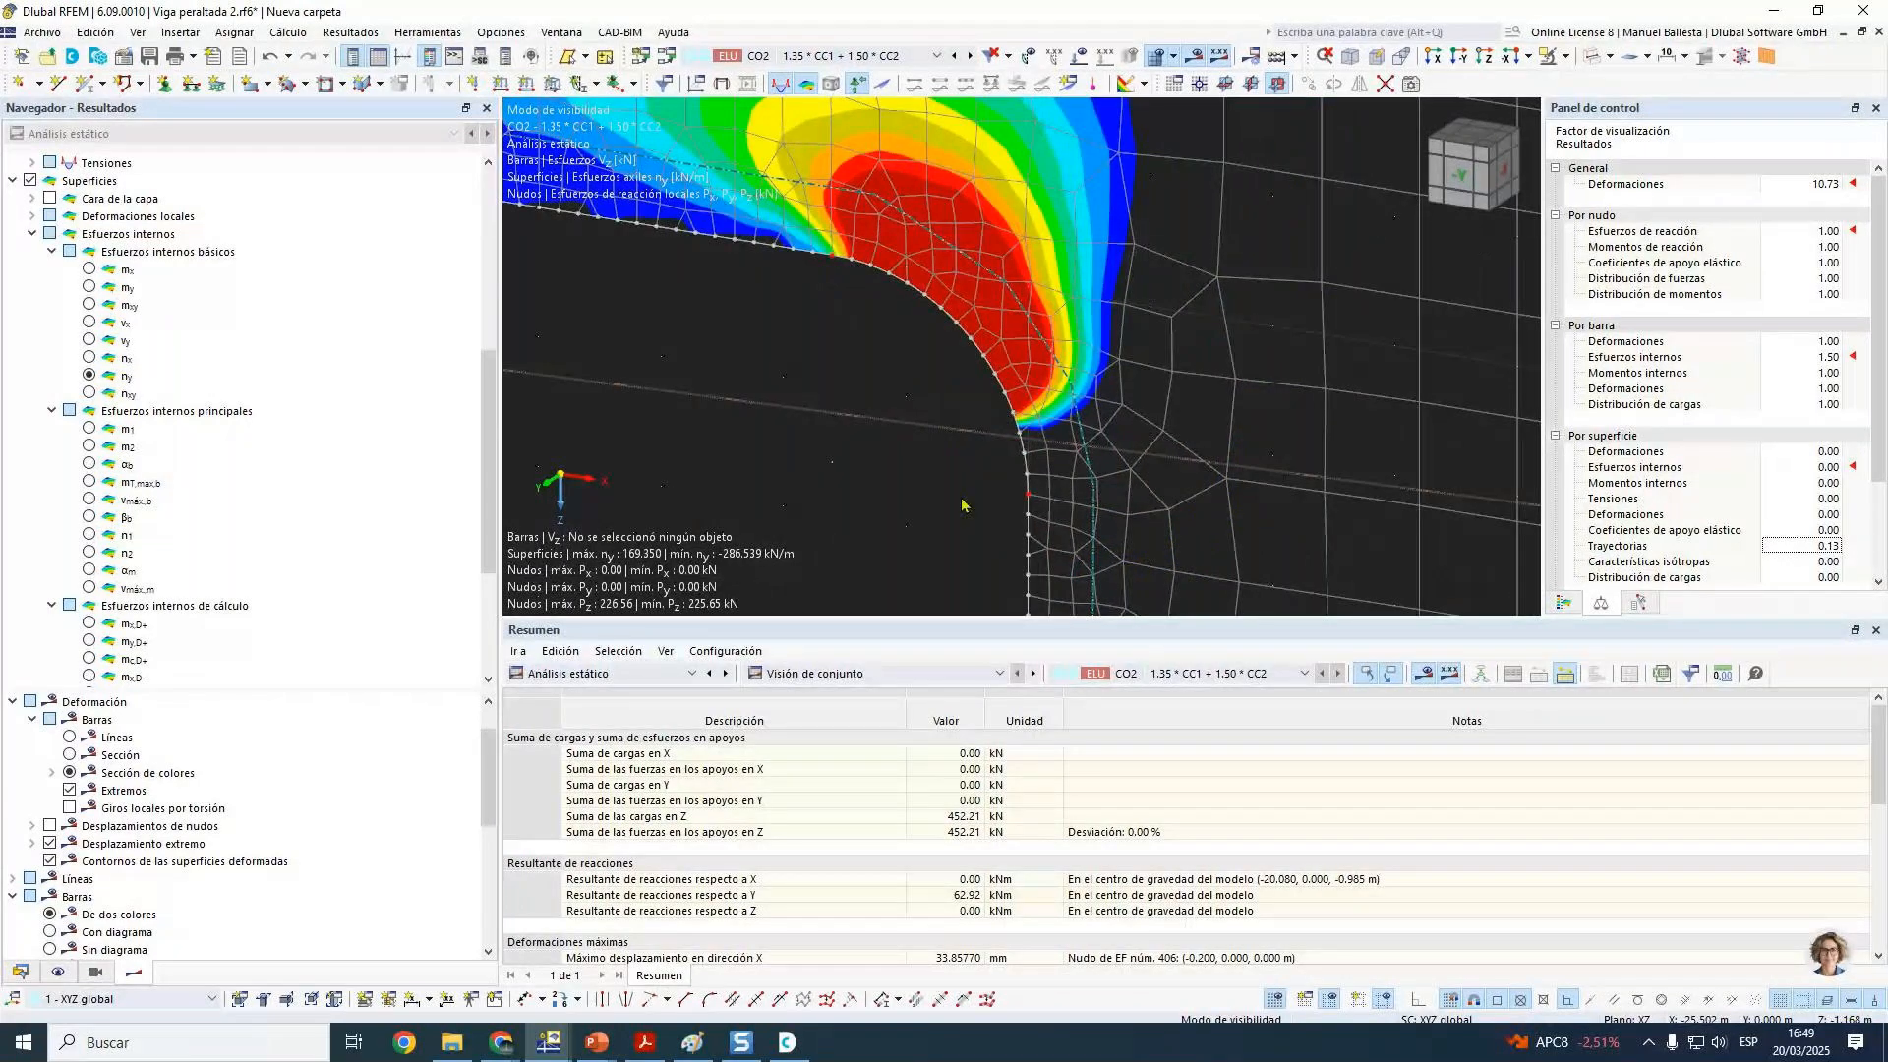
scroll(944, 191, "down", 2)
scroll(941, 280, "down", 3)
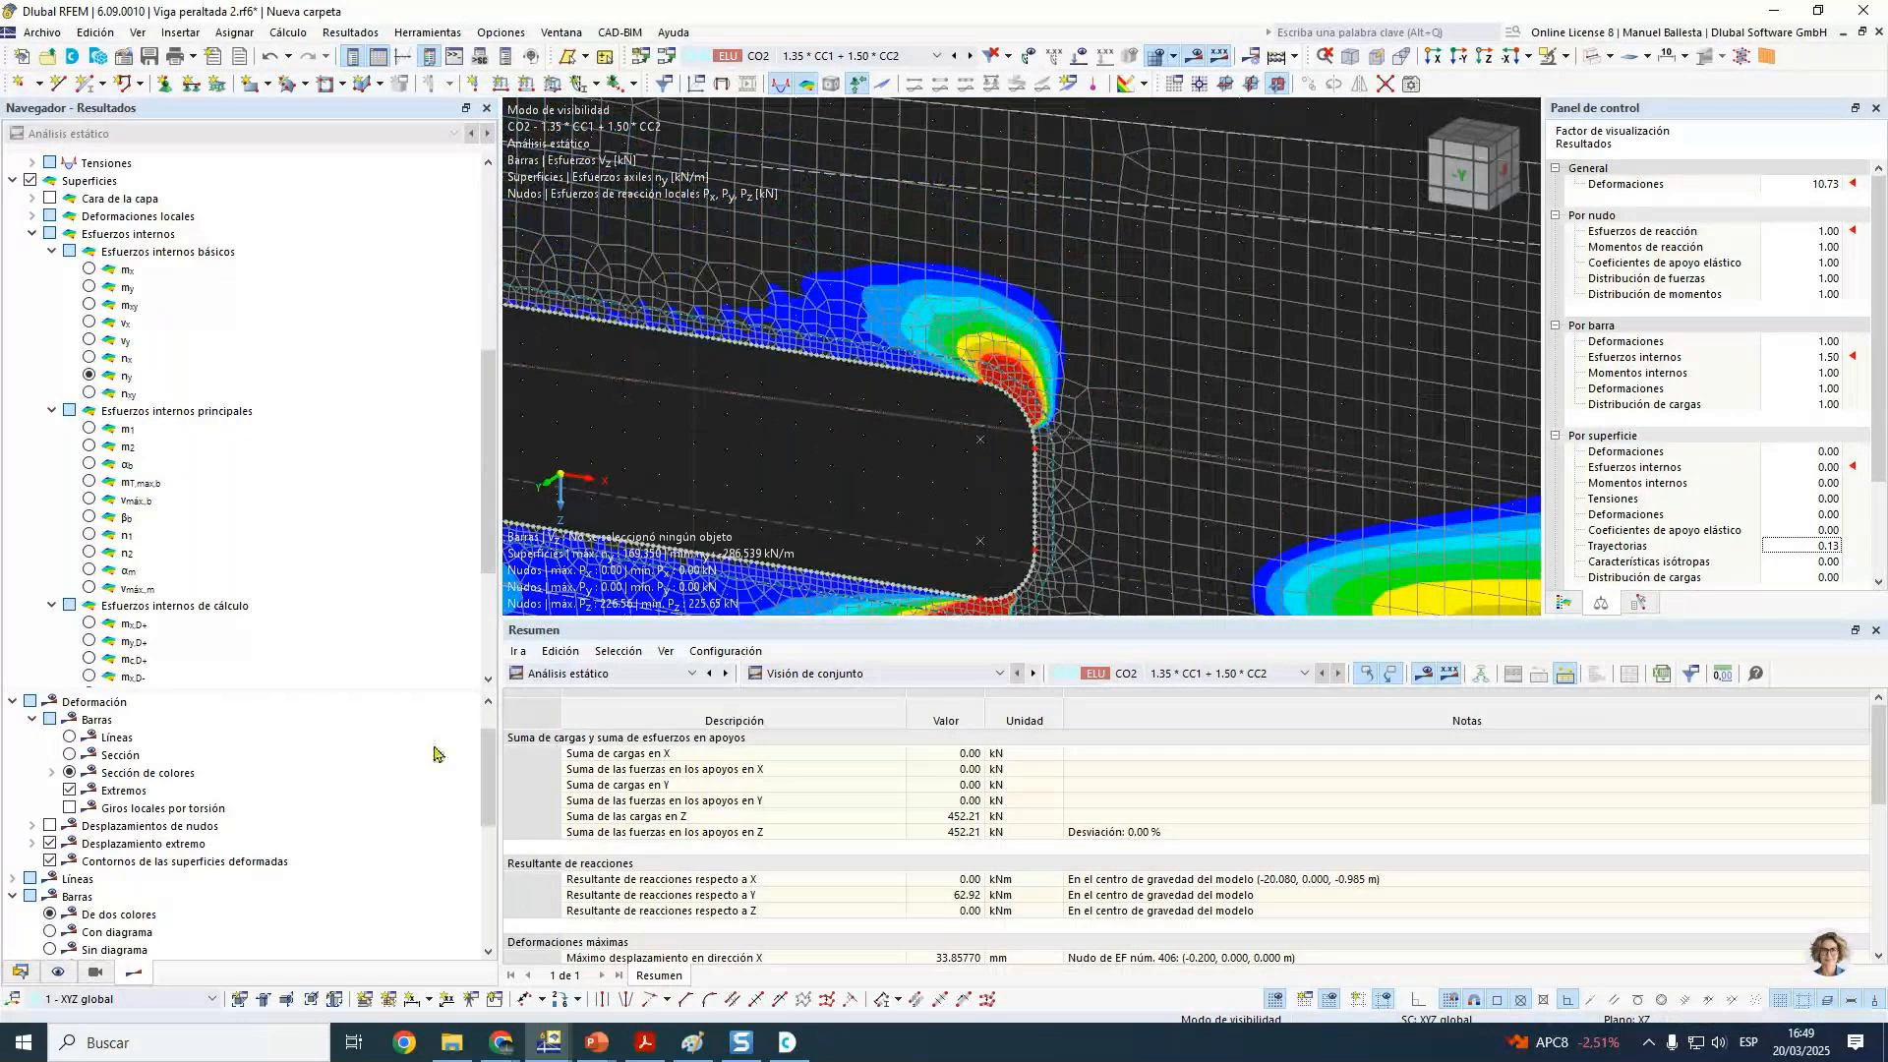
middle_click_drag(869, 230, 1013, 282)
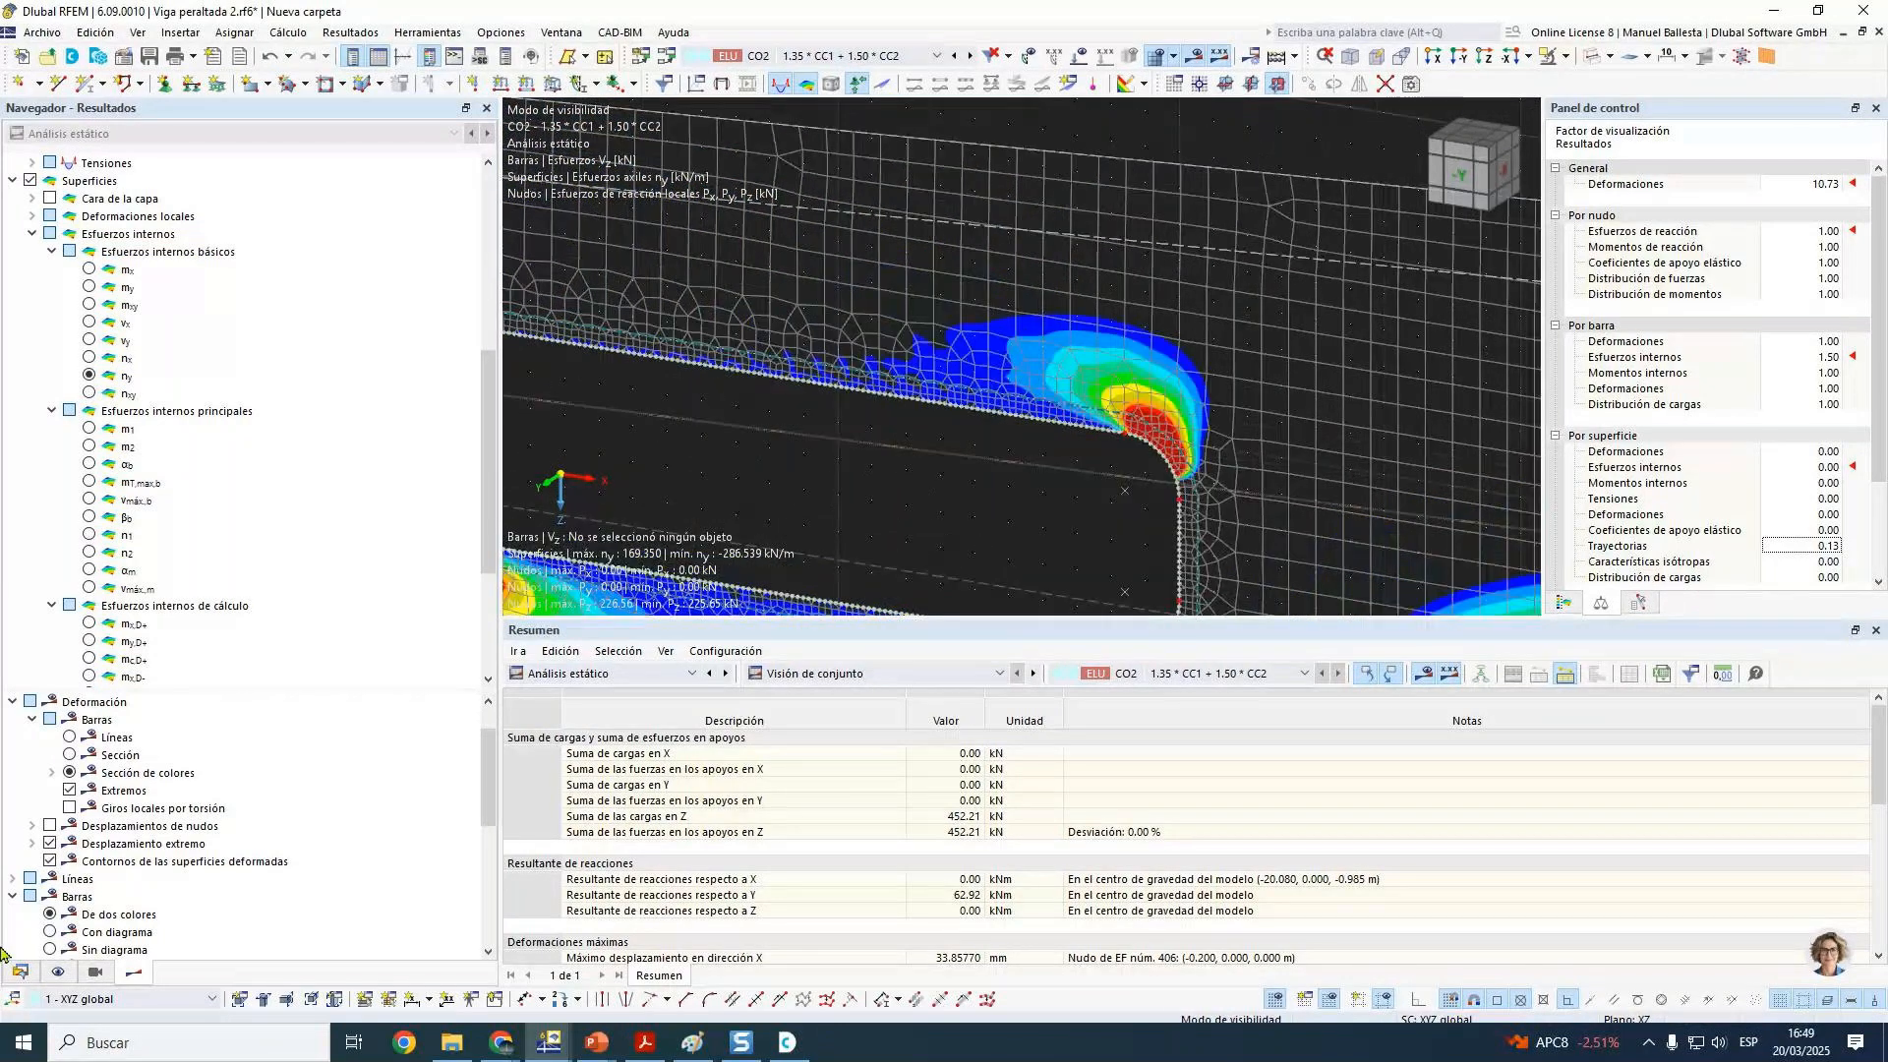
Step: Show the model data tree and the results colour scale, and inspect the ny distribution around the whole opening
left_click(21, 972)
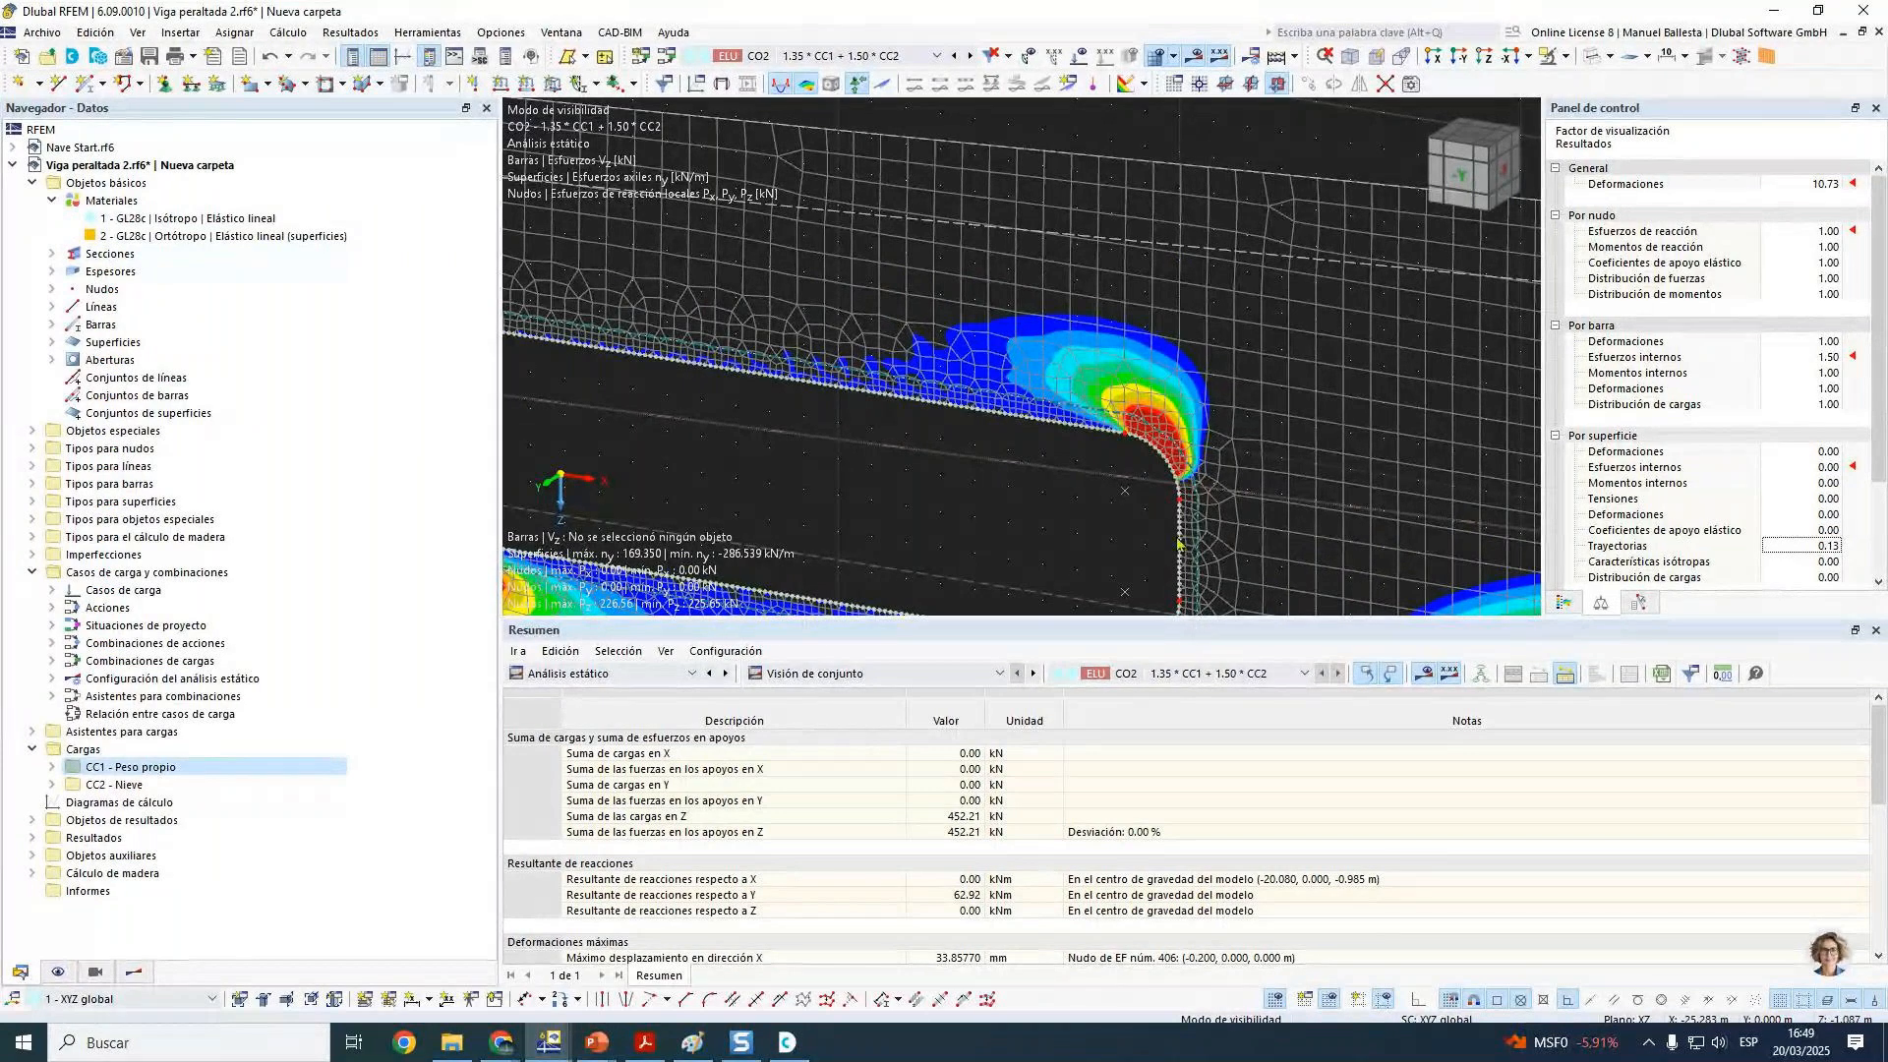
scroll(1159, 445, "up", 2)
left_click(1565, 603)
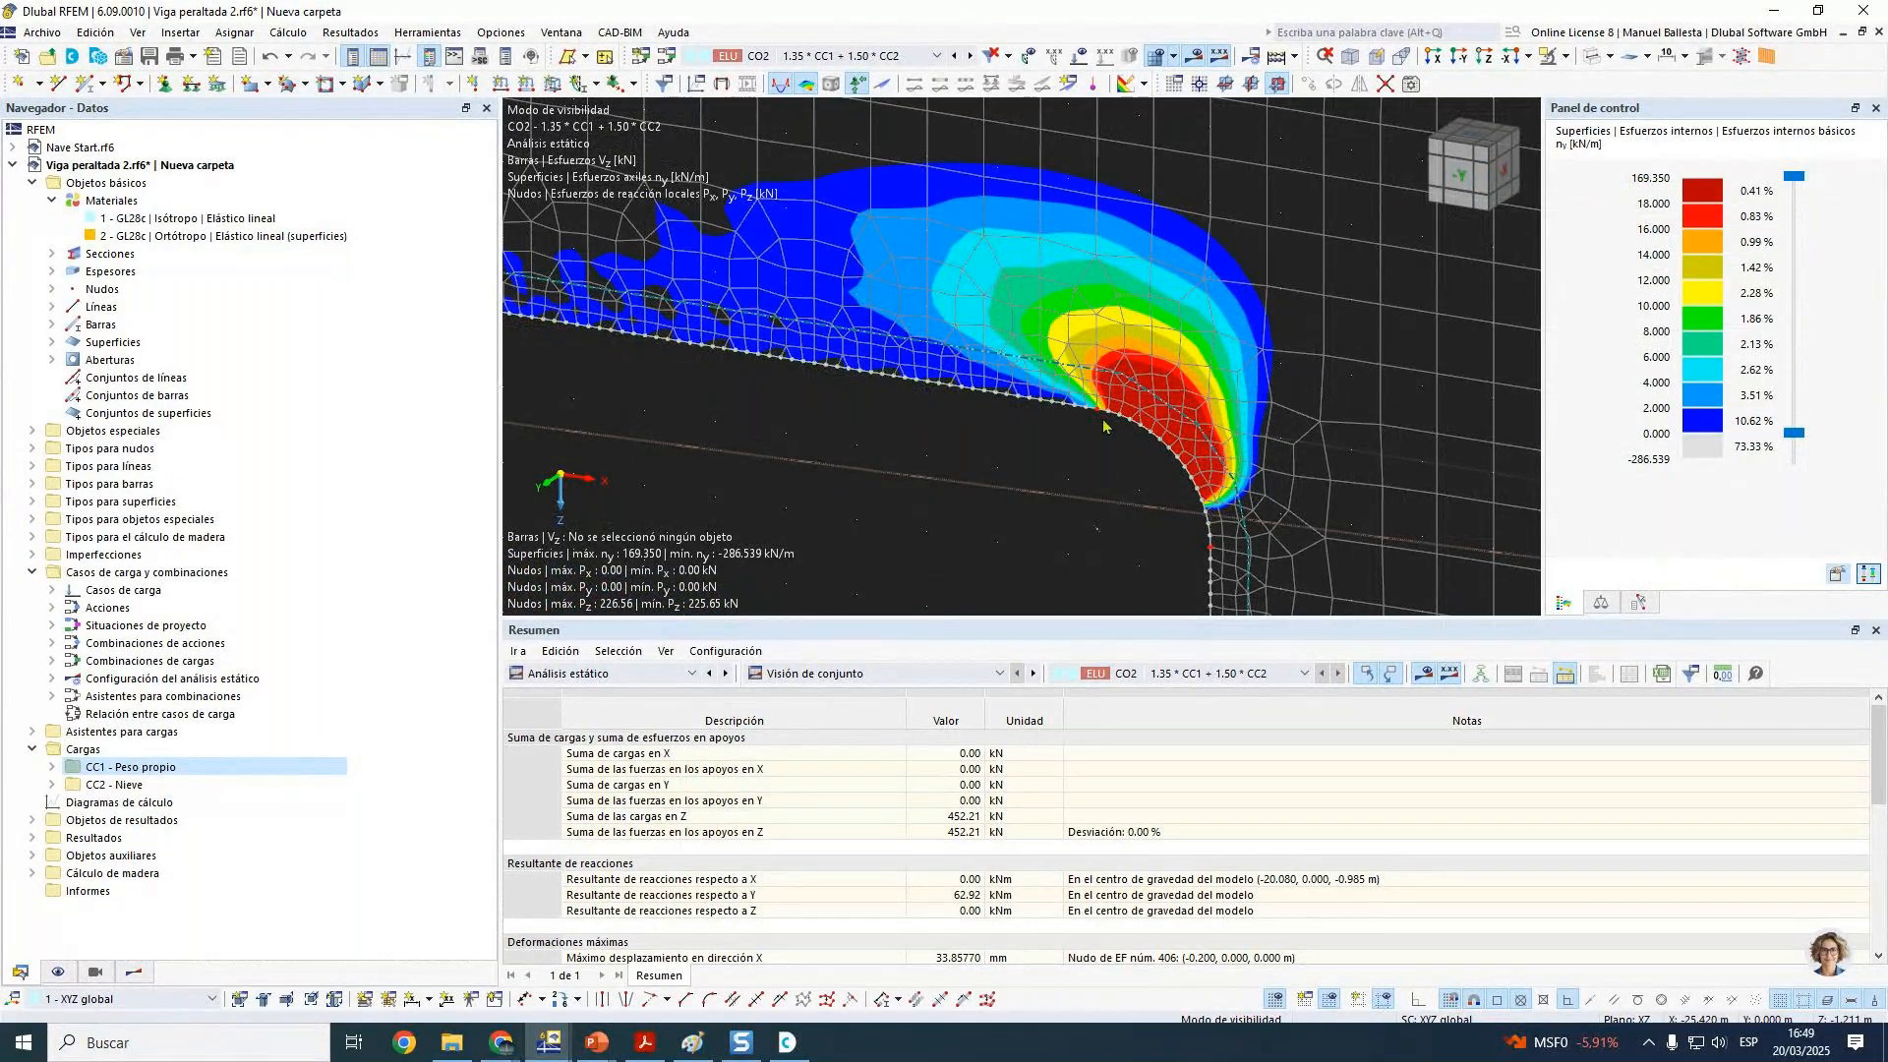
scroll(1036, 421, "down", 1)
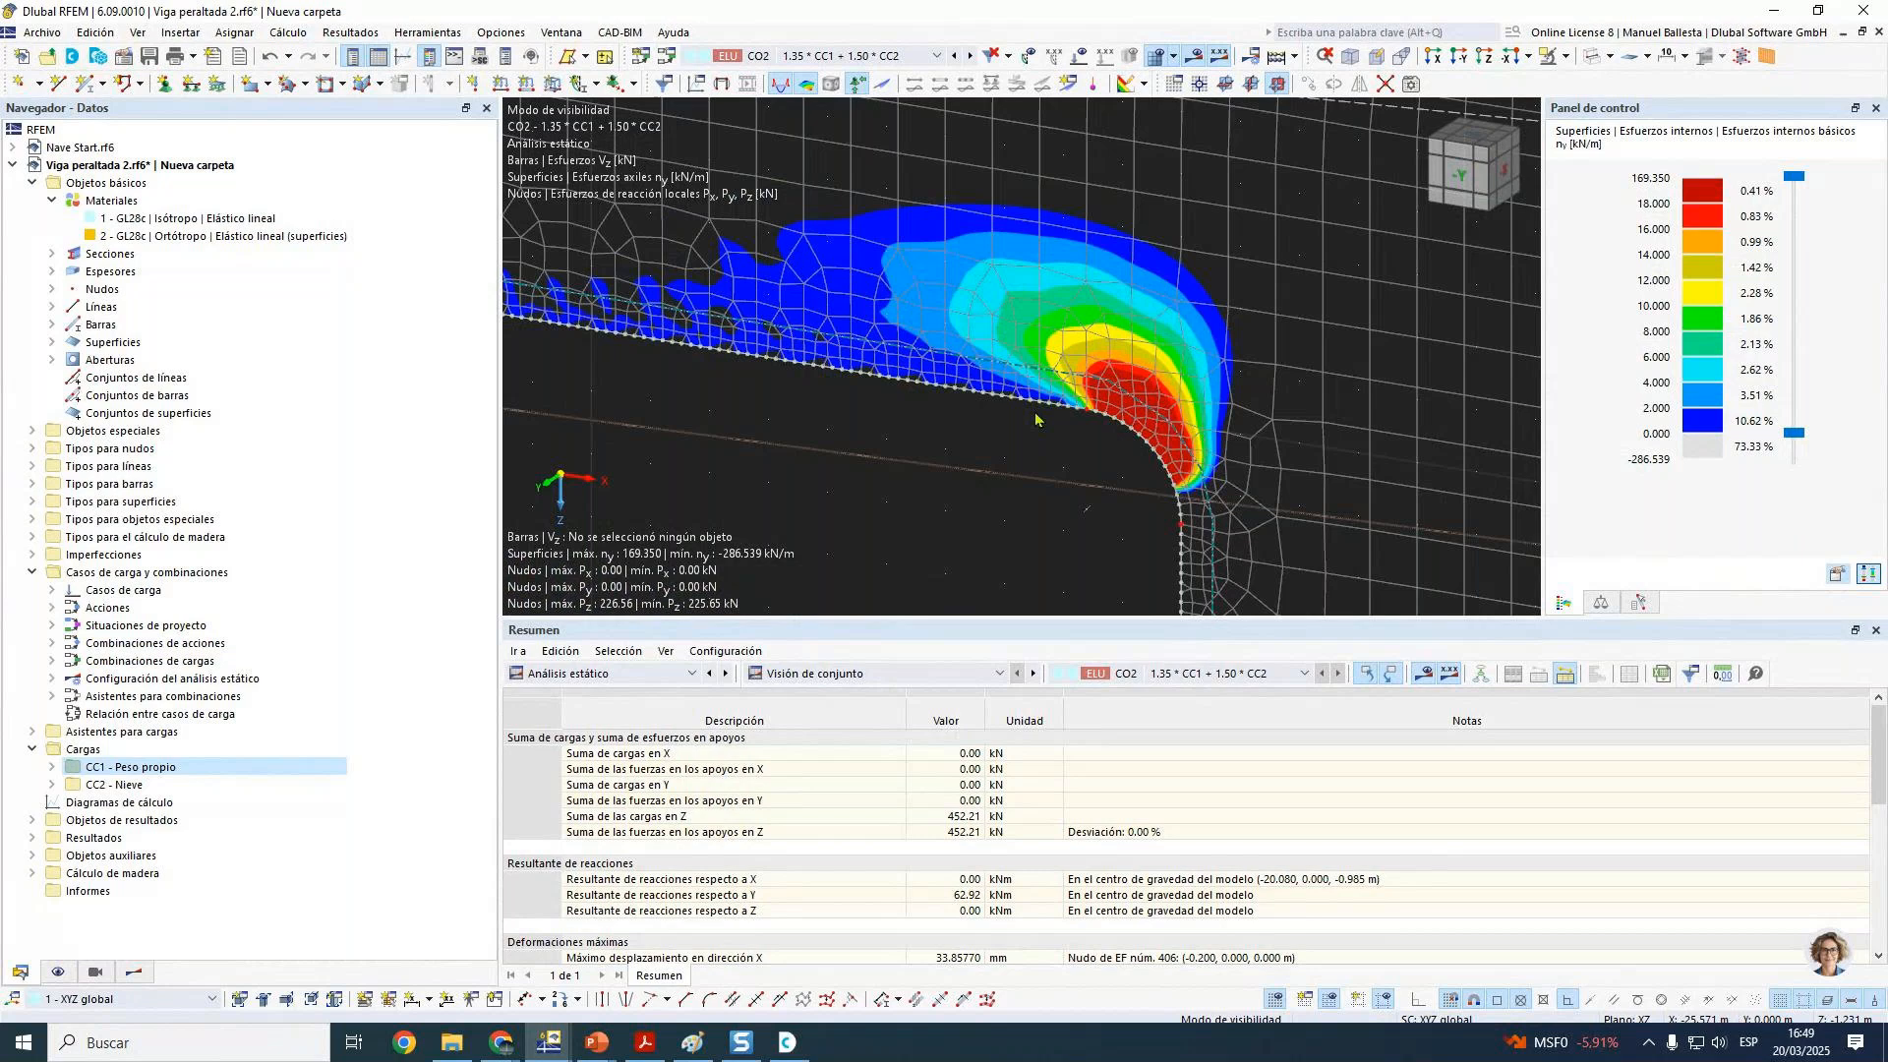
scroll(1035, 419, "down", 3)
middle_click_drag(1032, 452, 1040, 386)
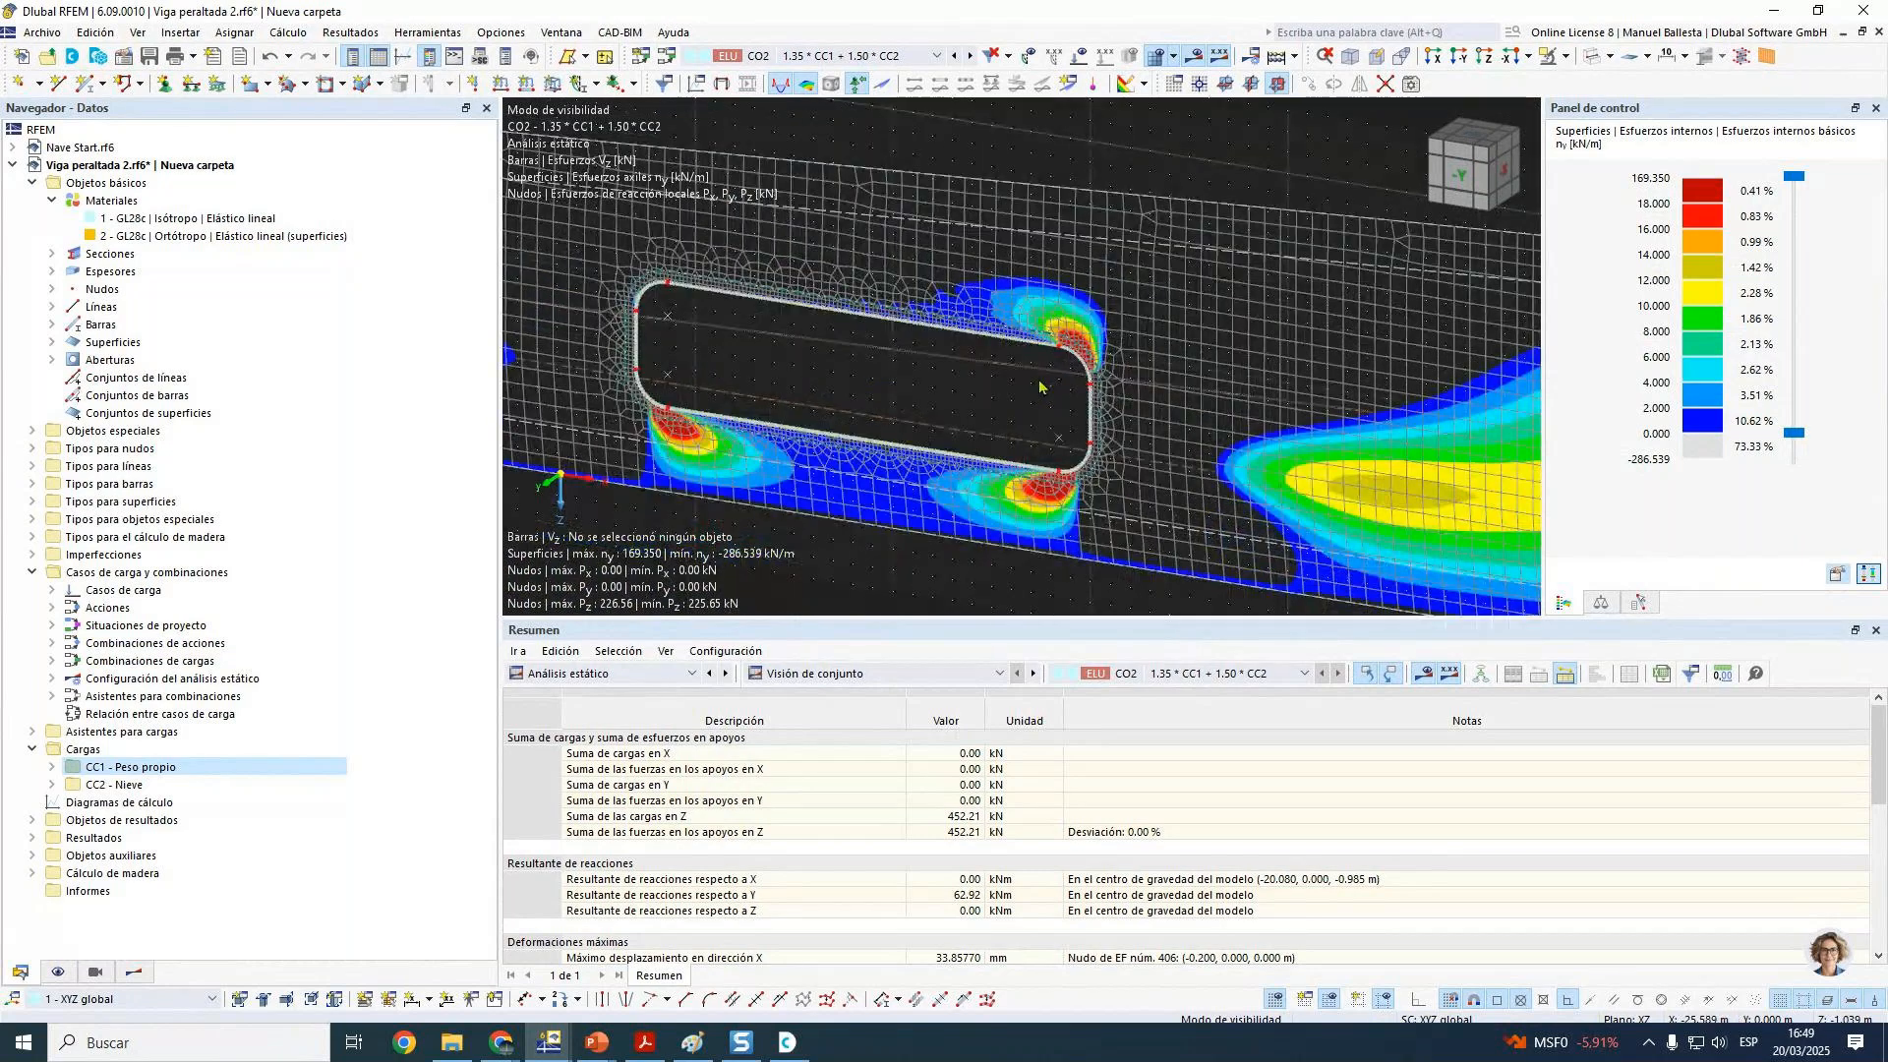
scroll(1040, 386, "down", 2)
Step: Display the beam's global deformations |u| and set the deformation display factor to 64.00 to inspect the deformed opening
left_click(724, 84)
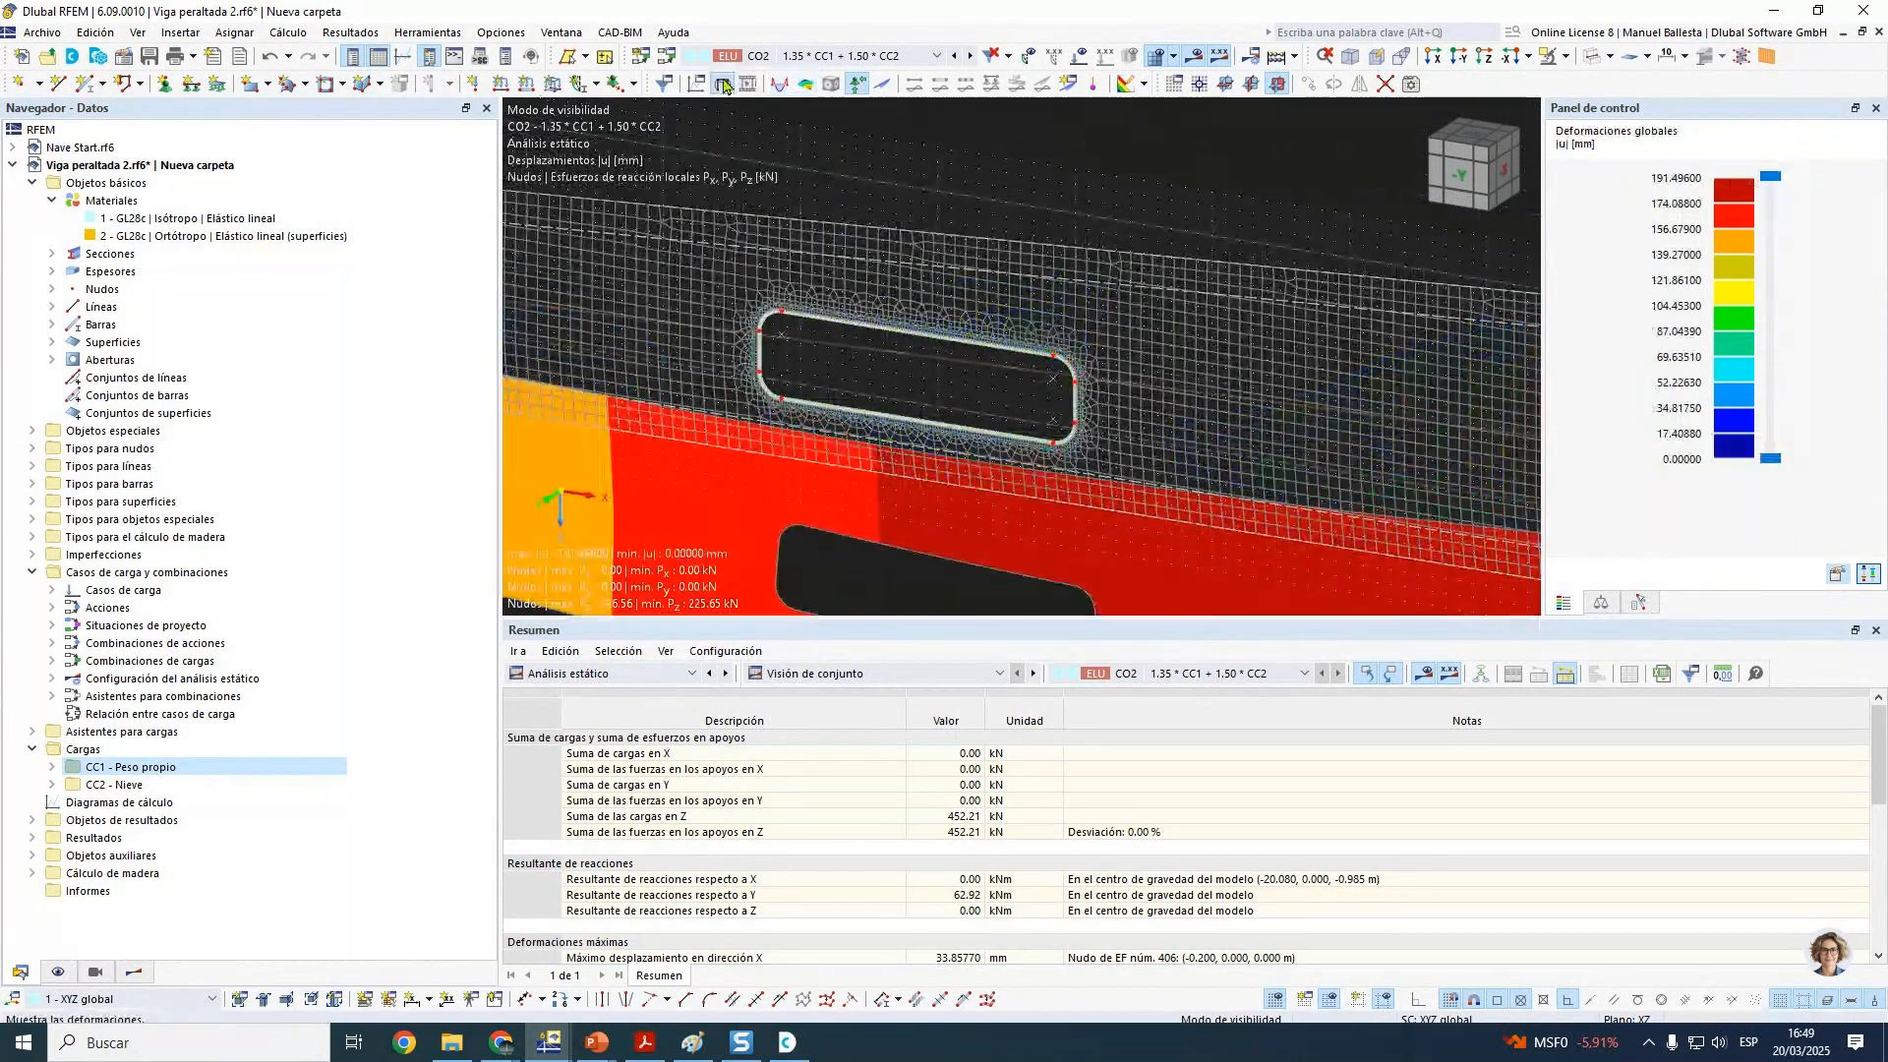
scroll(807, 184, "down", 2)
scroll(859, 228, "up", 3)
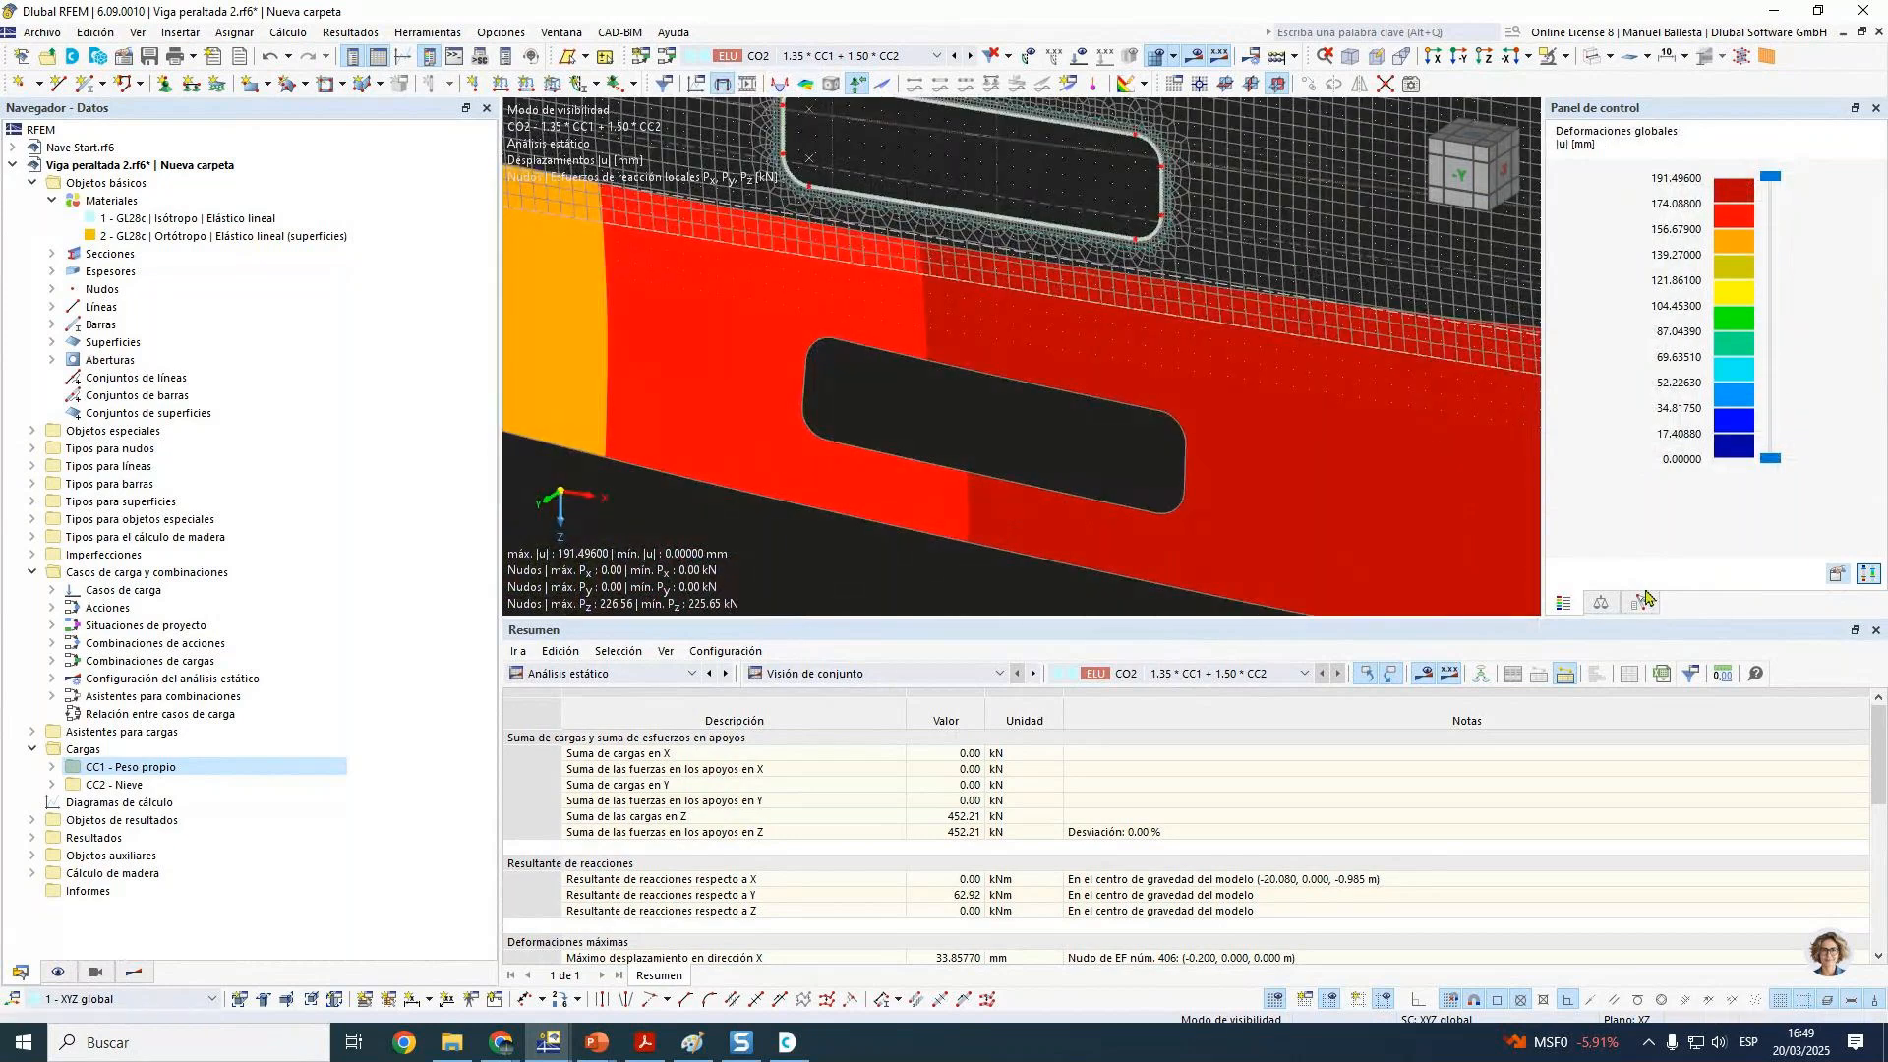
left_click(1603, 602)
left_click(1821, 182)
scroll(1821, 182, "up", 6)
scroll(1819, 182, "up", 5)
scroll(1106, 389, "down", 2)
middle_click_drag(1097, 588, 1213, 291)
scroll(1241, 434, "up", 6)
scroll(1296, 356, "down", 6)
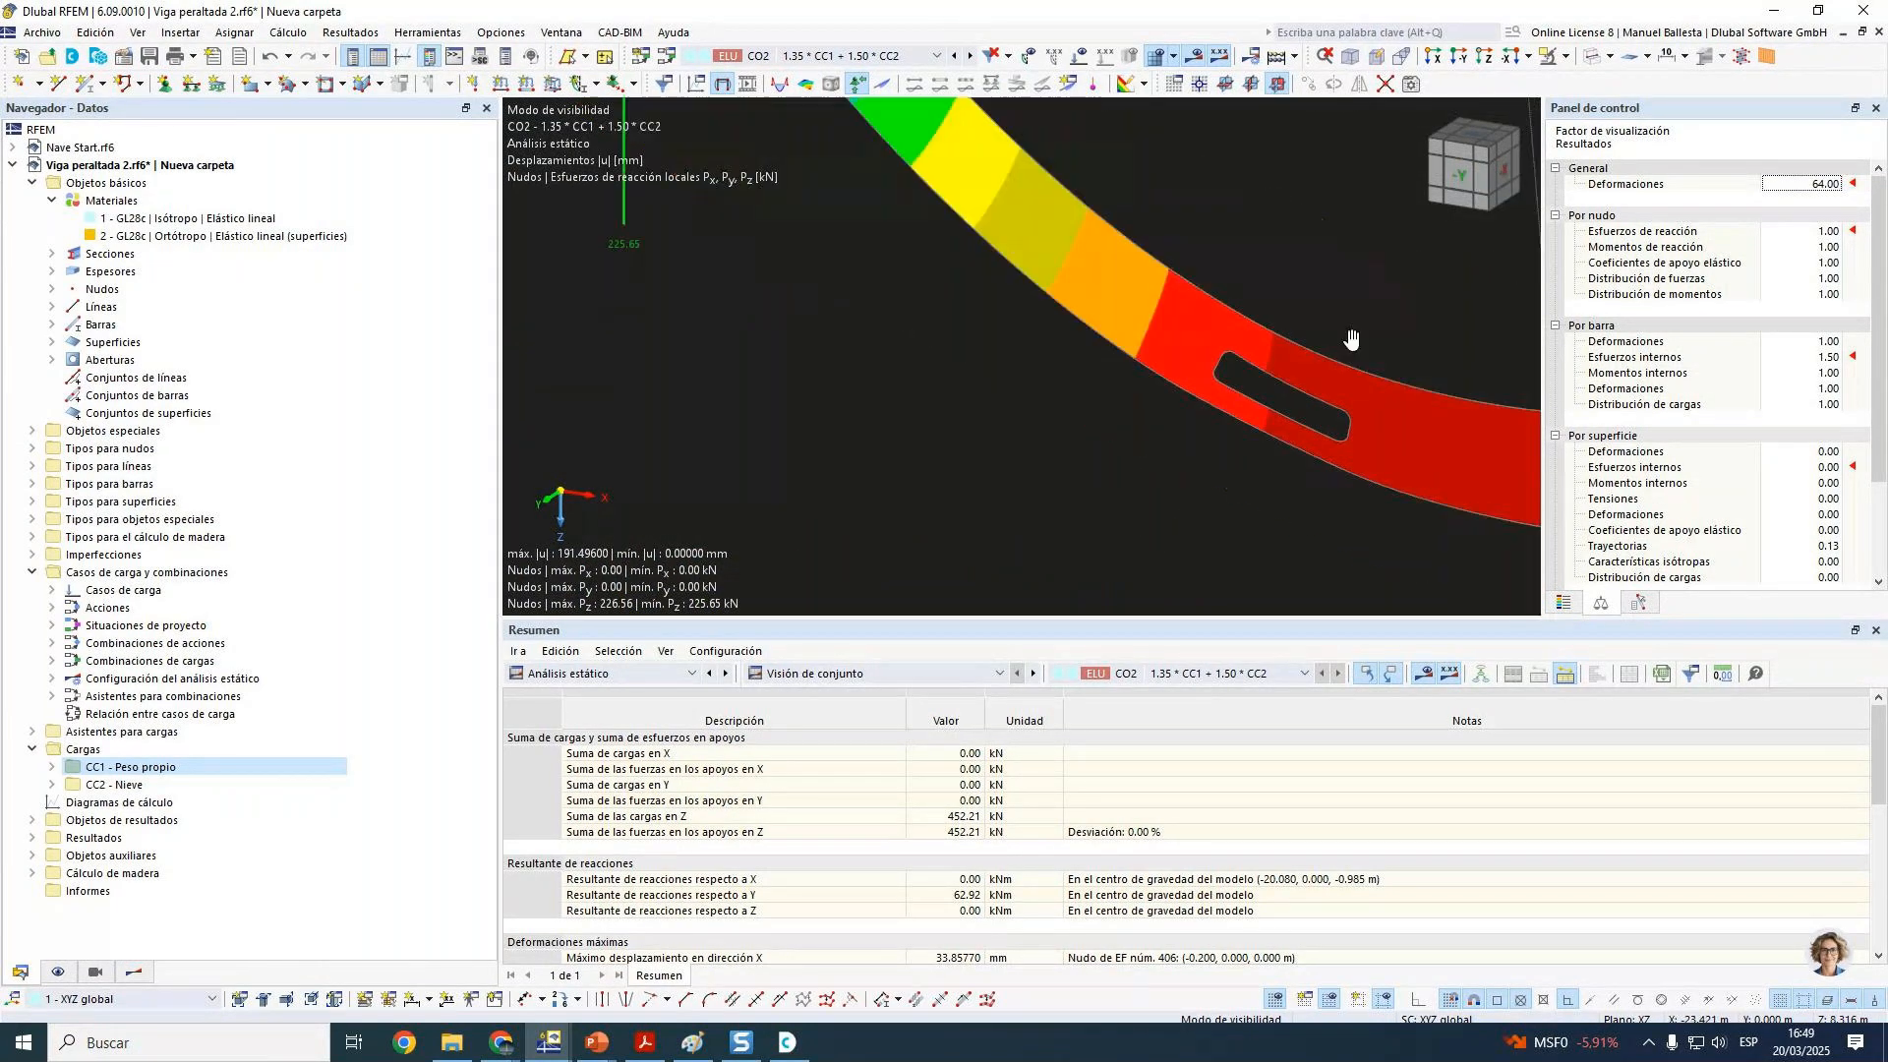
middle_click(1162, 164)
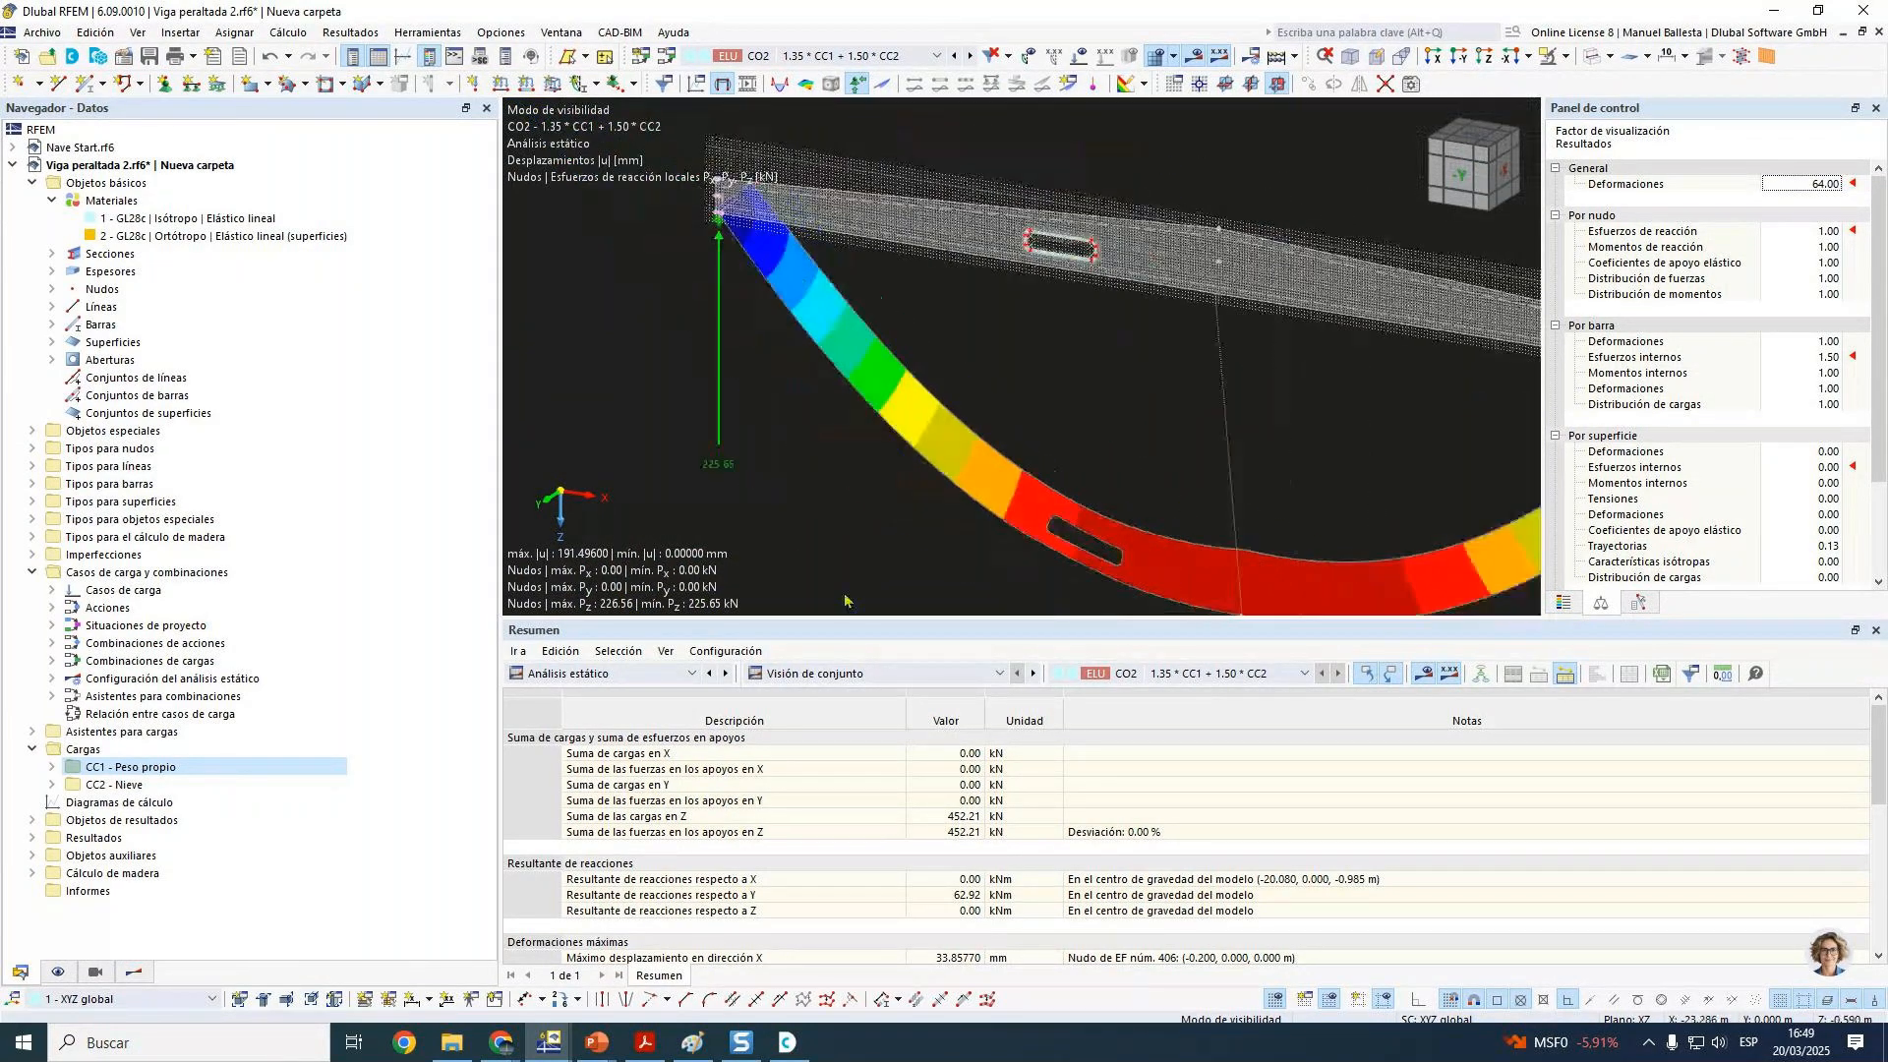
Step: Show the timber design's input data for the objects to design and examine the opening in the beam model
left_click(640, 675)
left_click(592, 822)
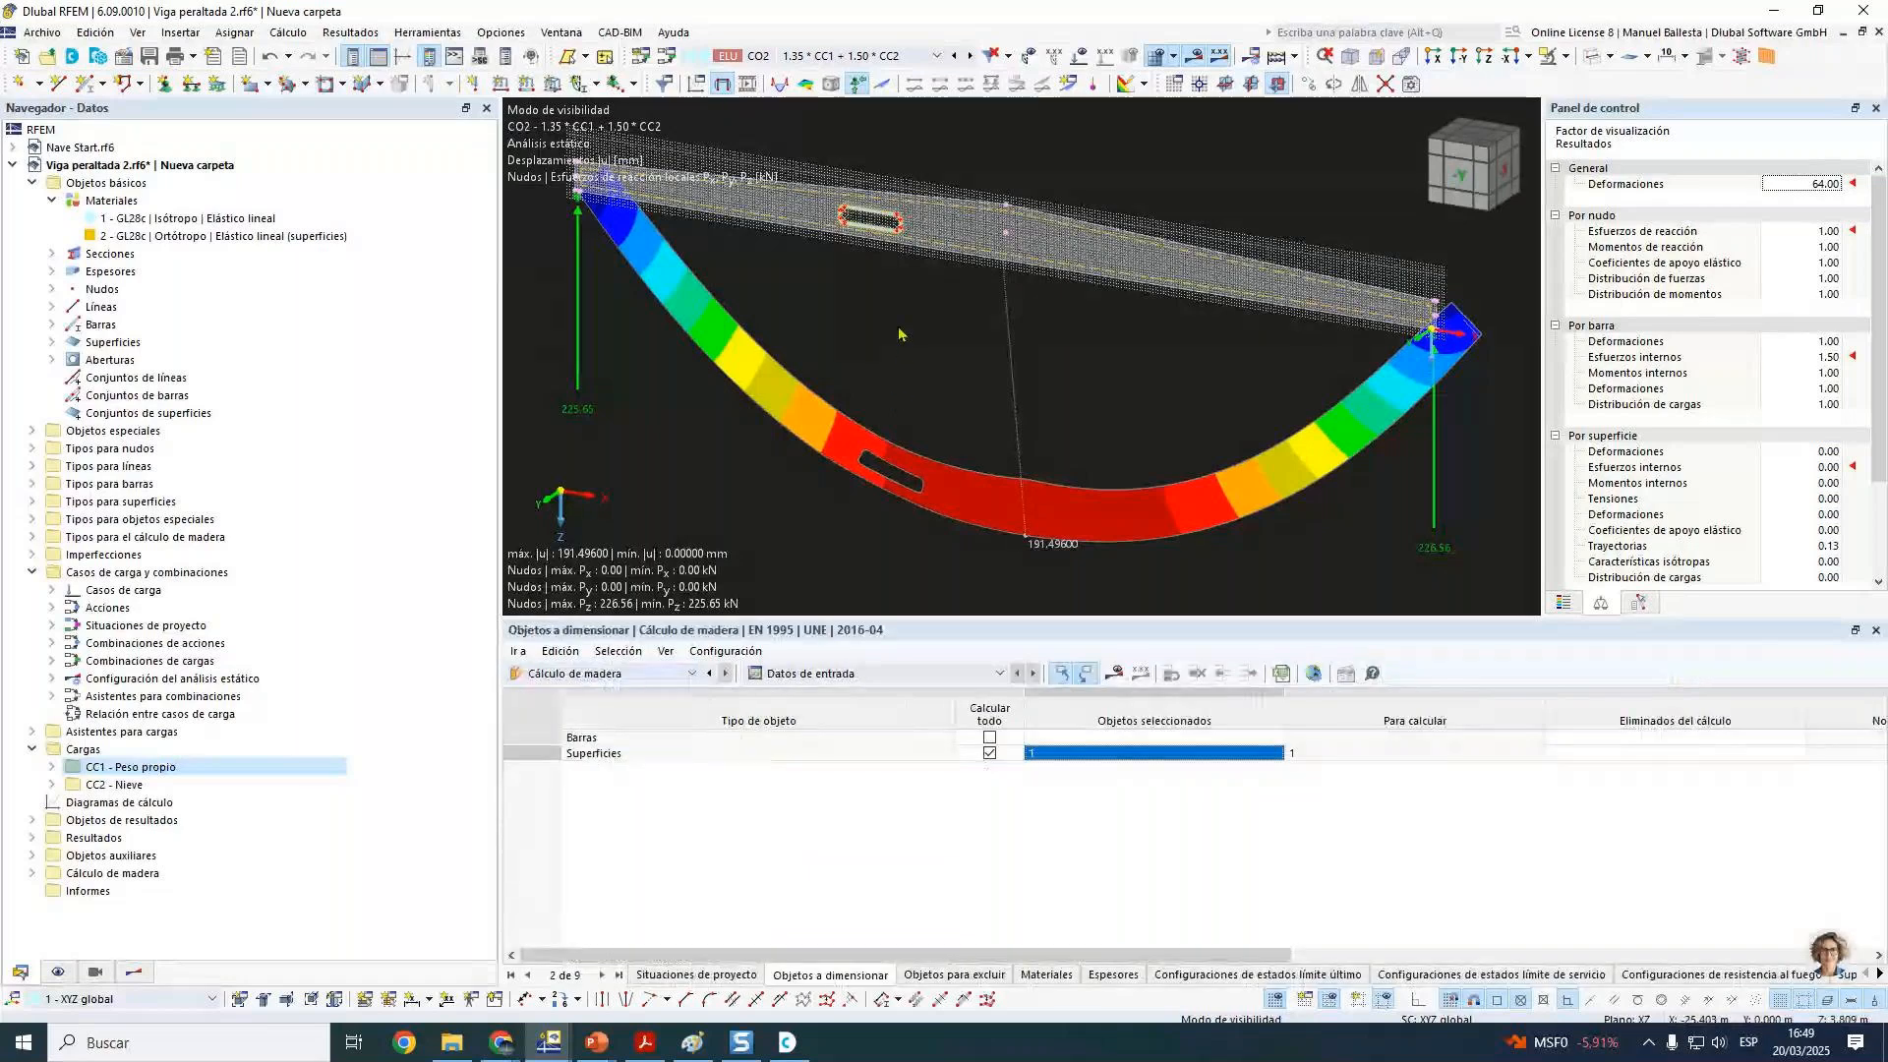
scroll(858, 270, "up", 3)
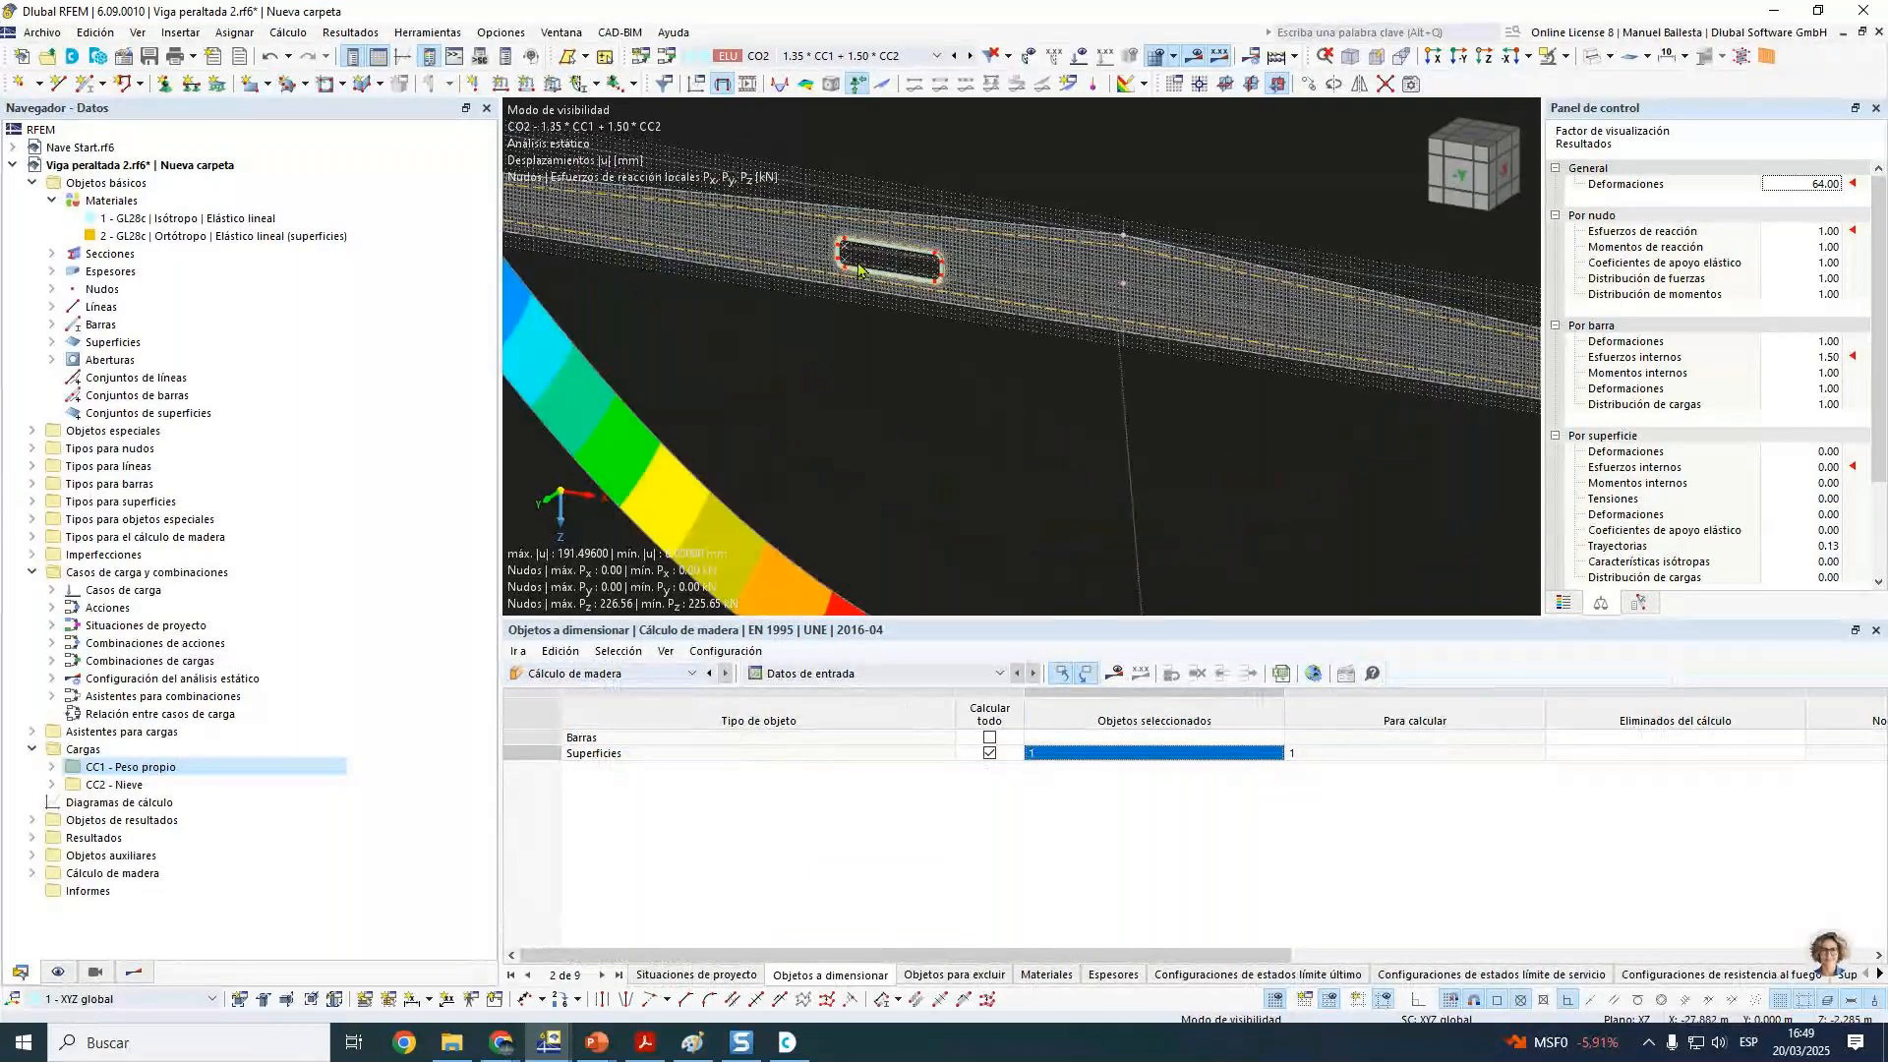
scroll(913, 254, "up", 3)
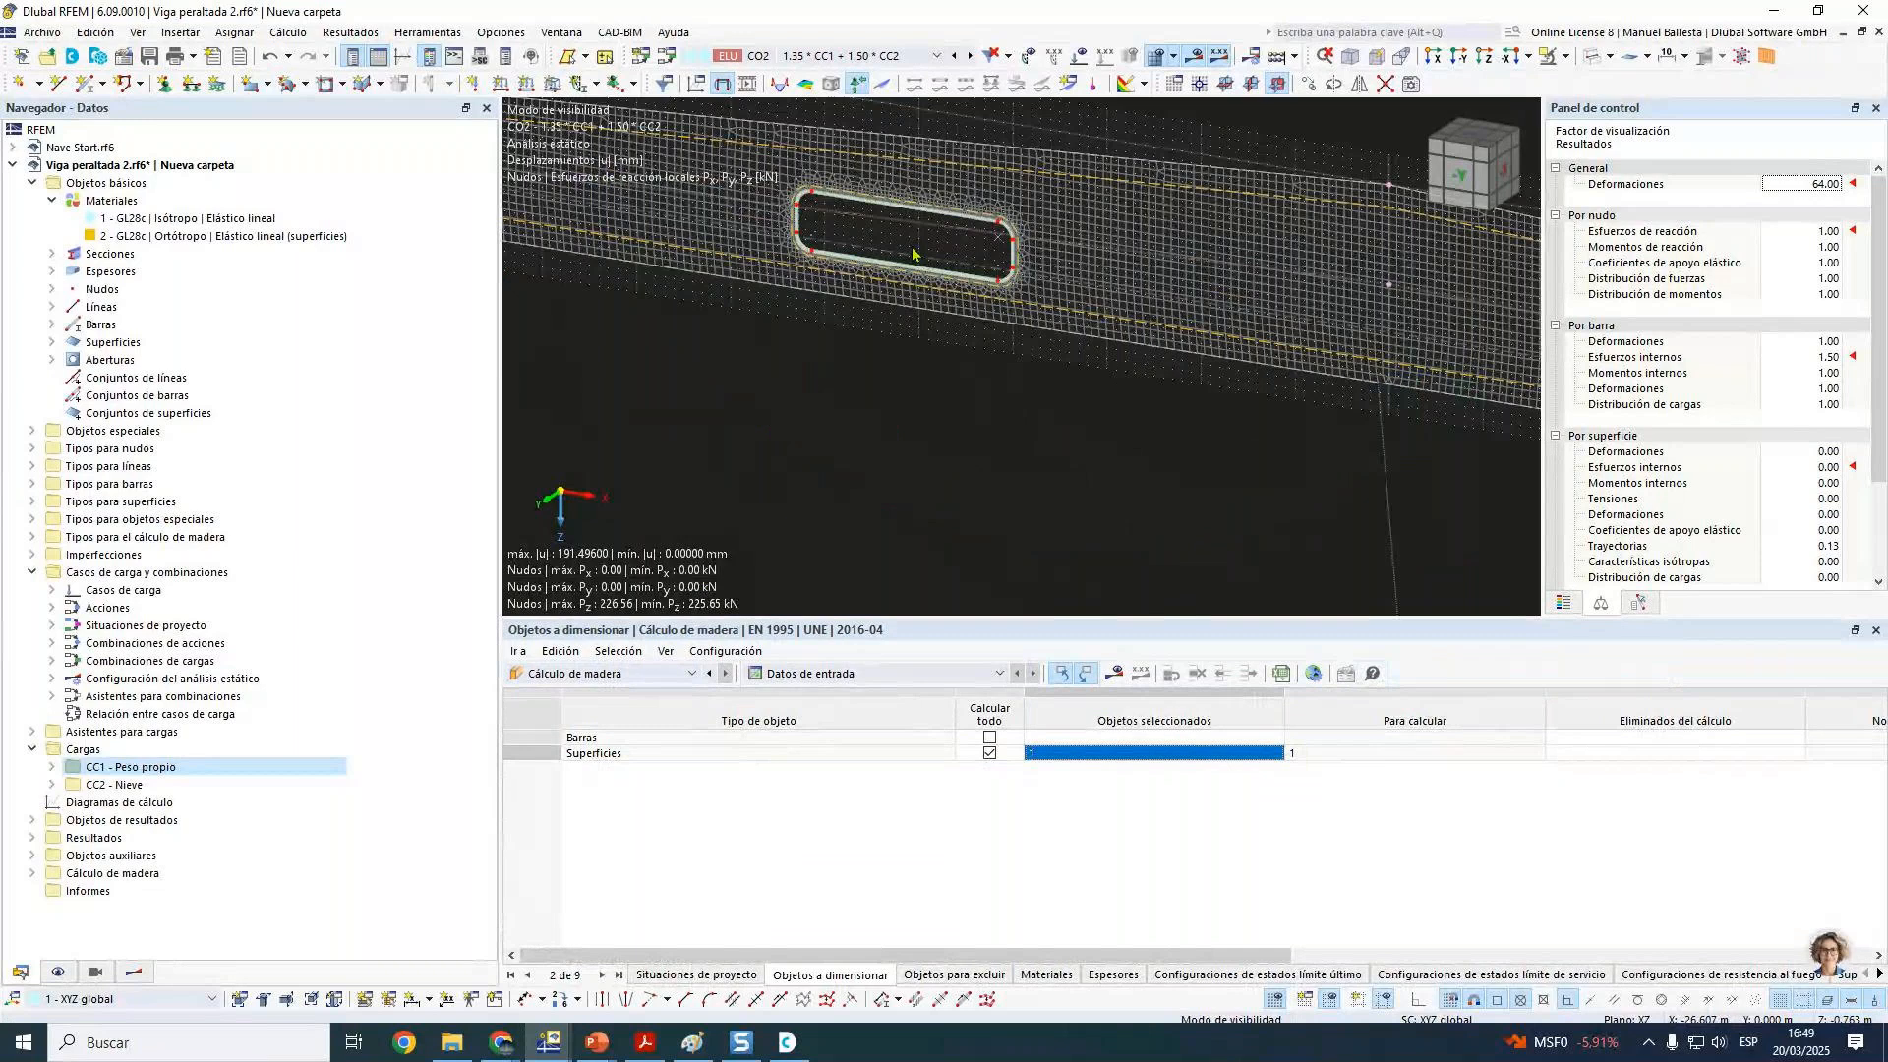
scroll(913, 253, "up", 2)
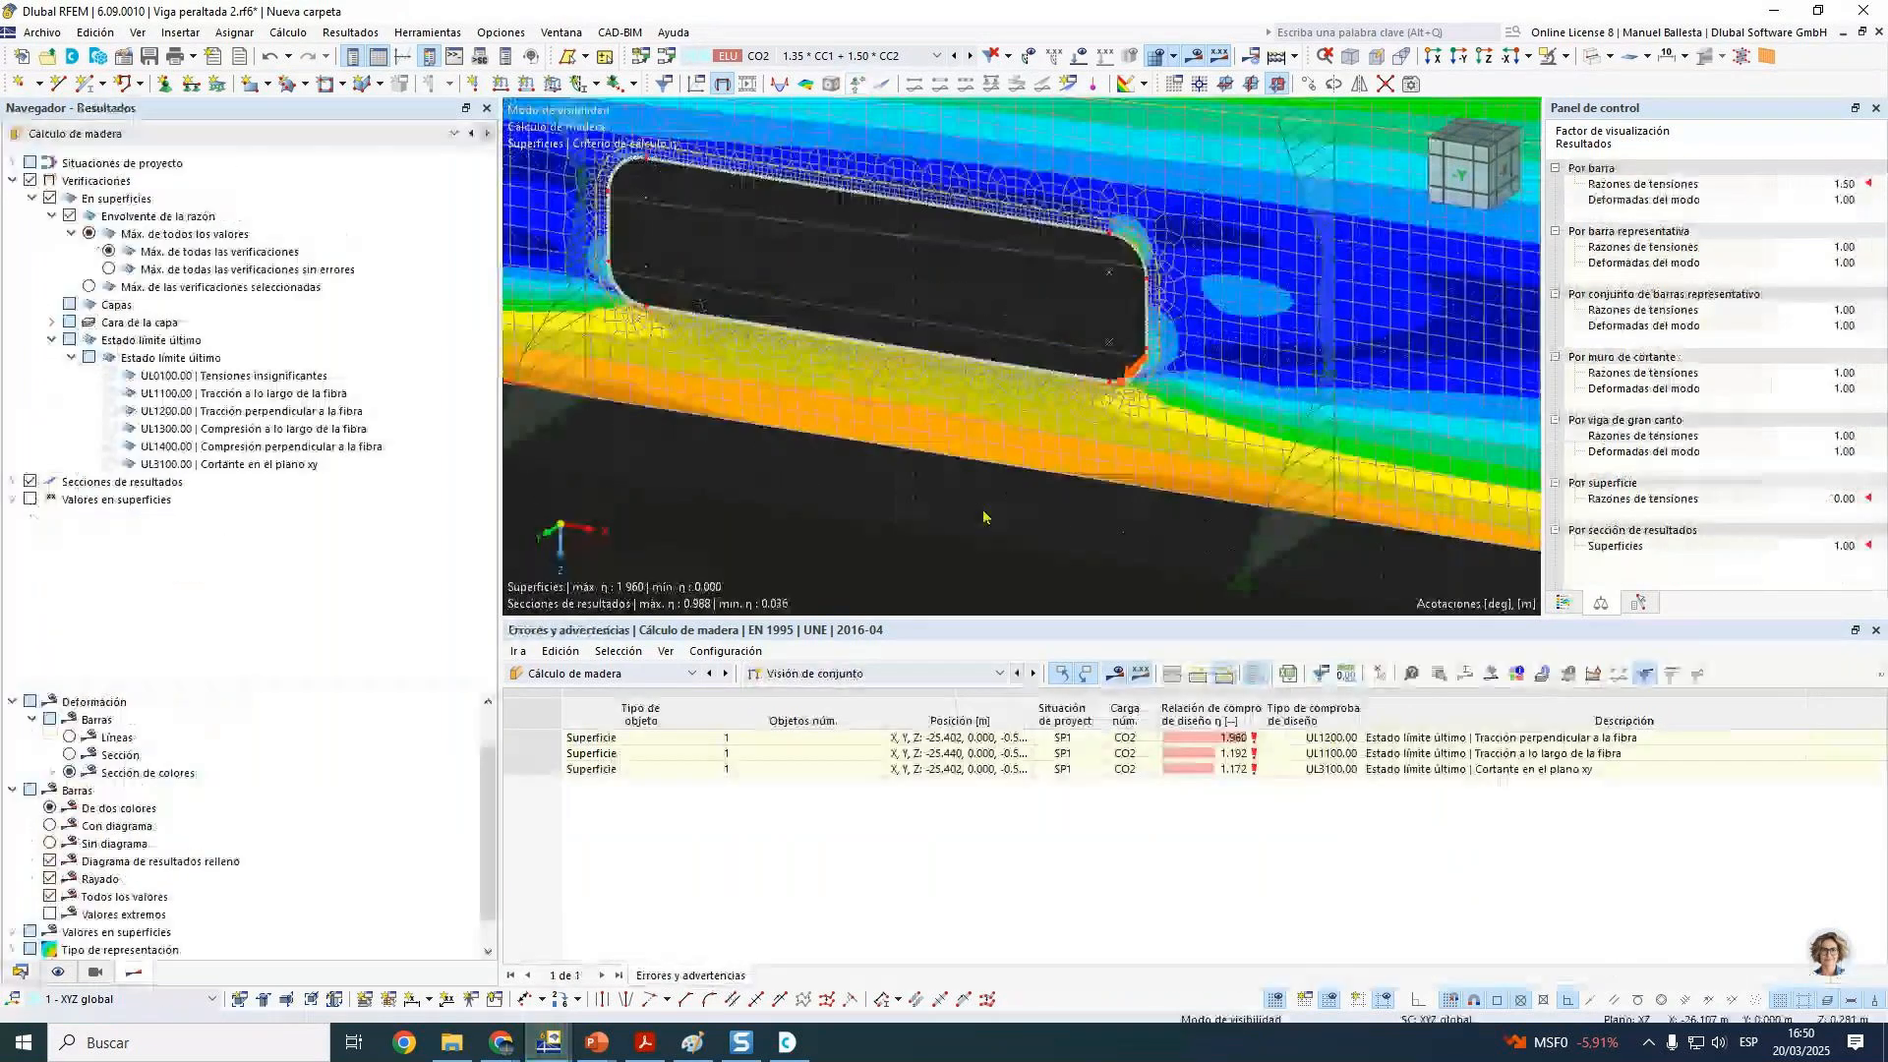
Step: Inspect the timber design ratios over the whole beam and at the opening's critical lower corner
scroll(984, 518, "down", 5)
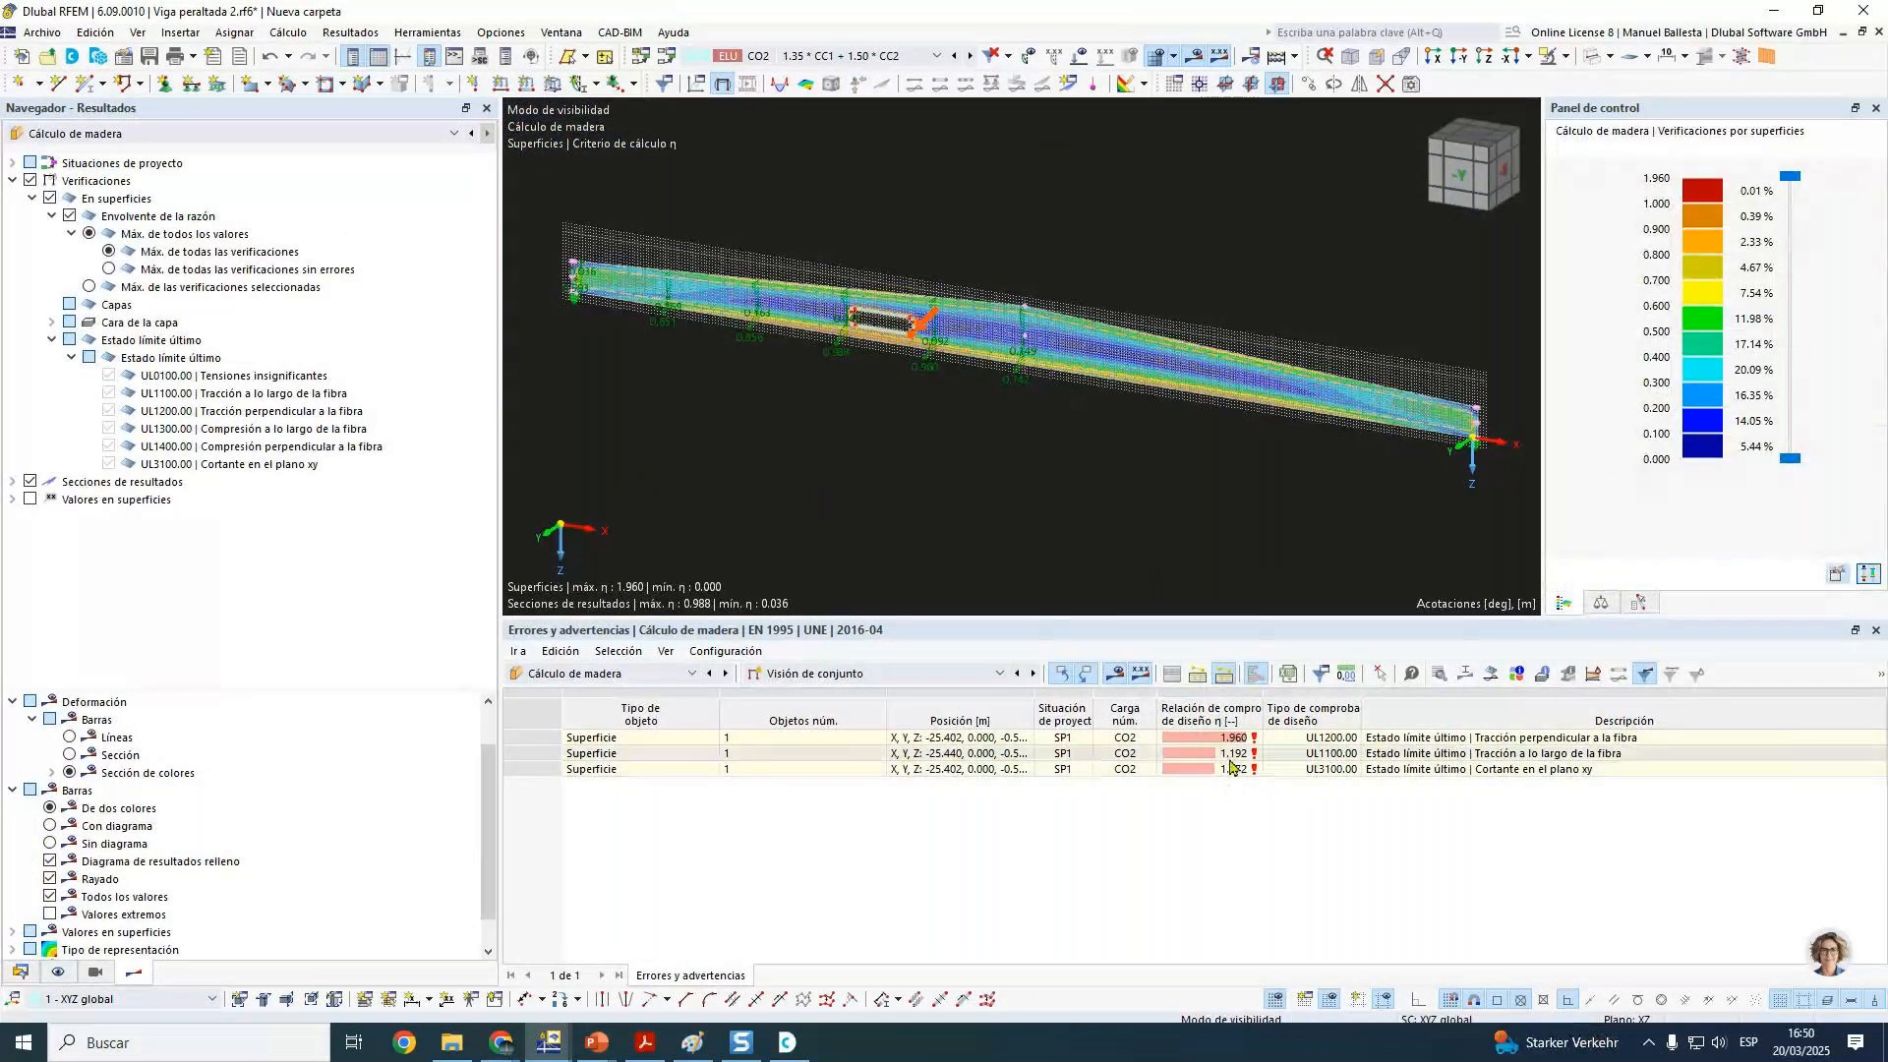
scroll(855, 320, "up", 4)
scroll(980, 382, "up", 3)
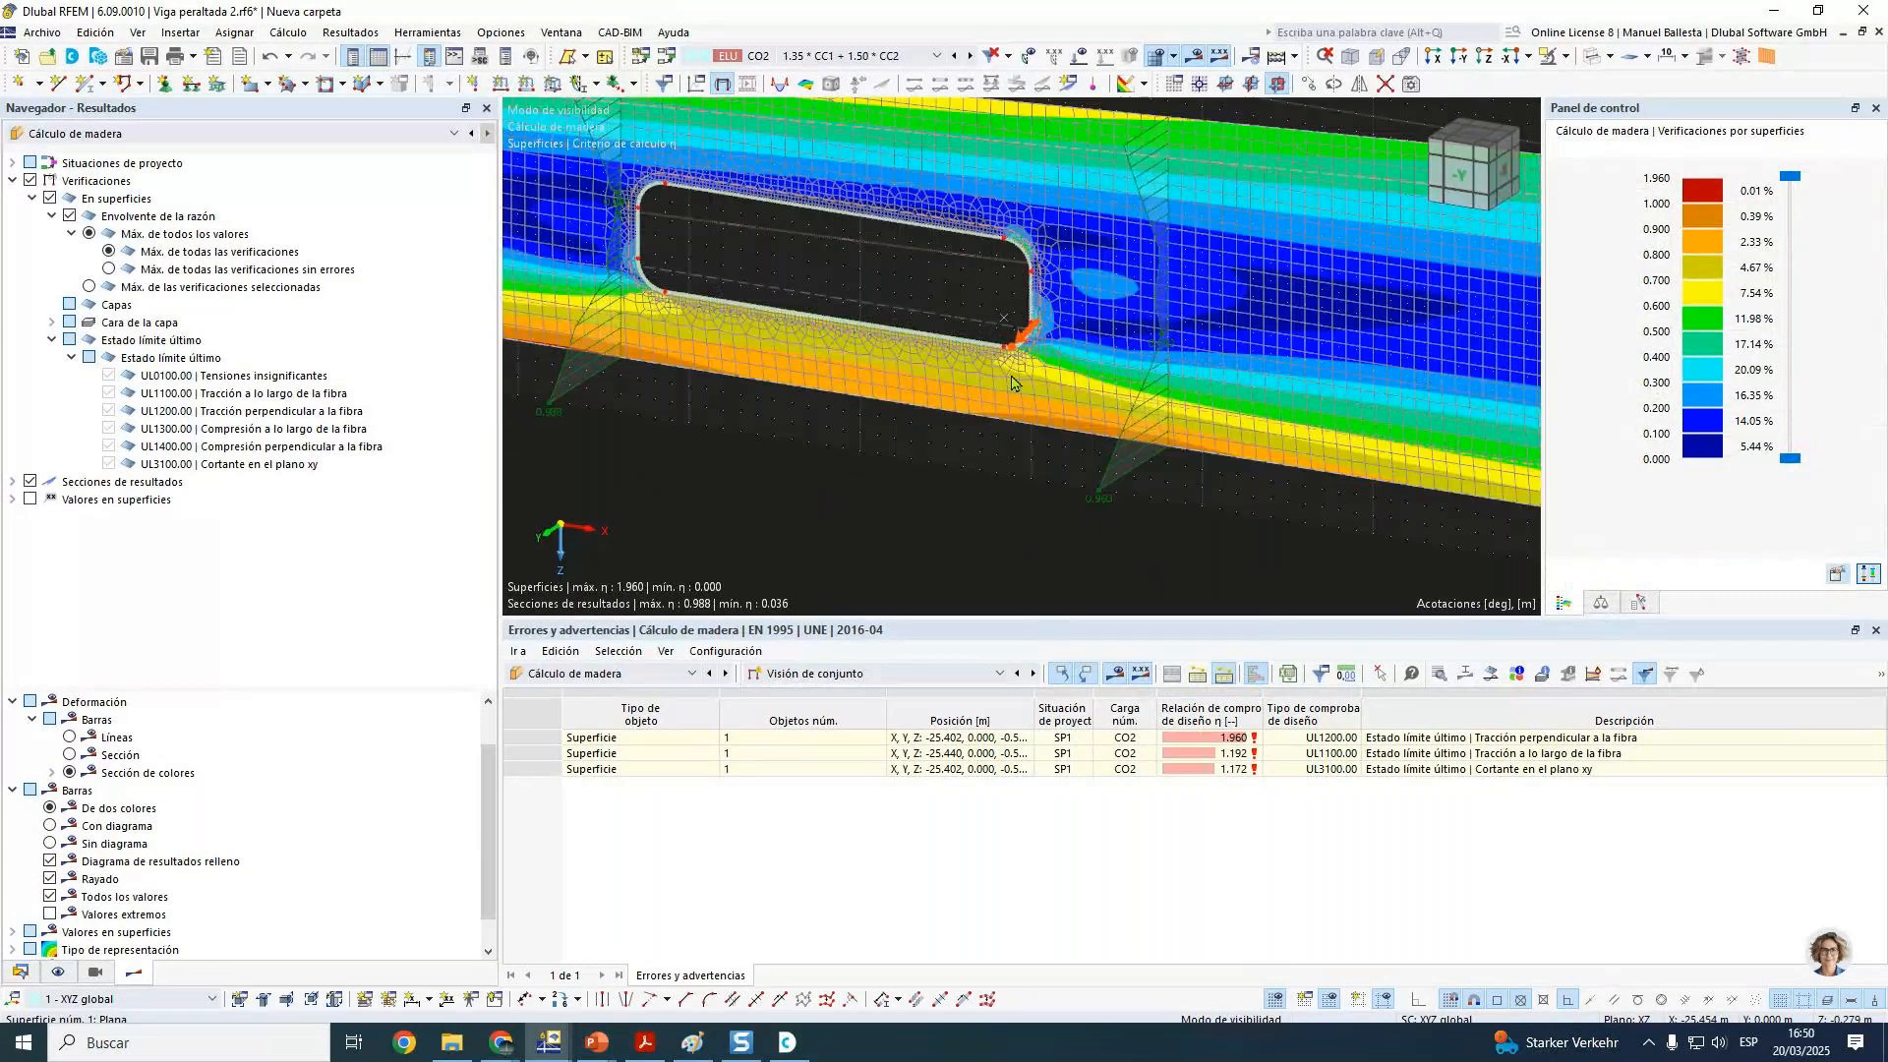
scroll(1012, 383, "up", 3)
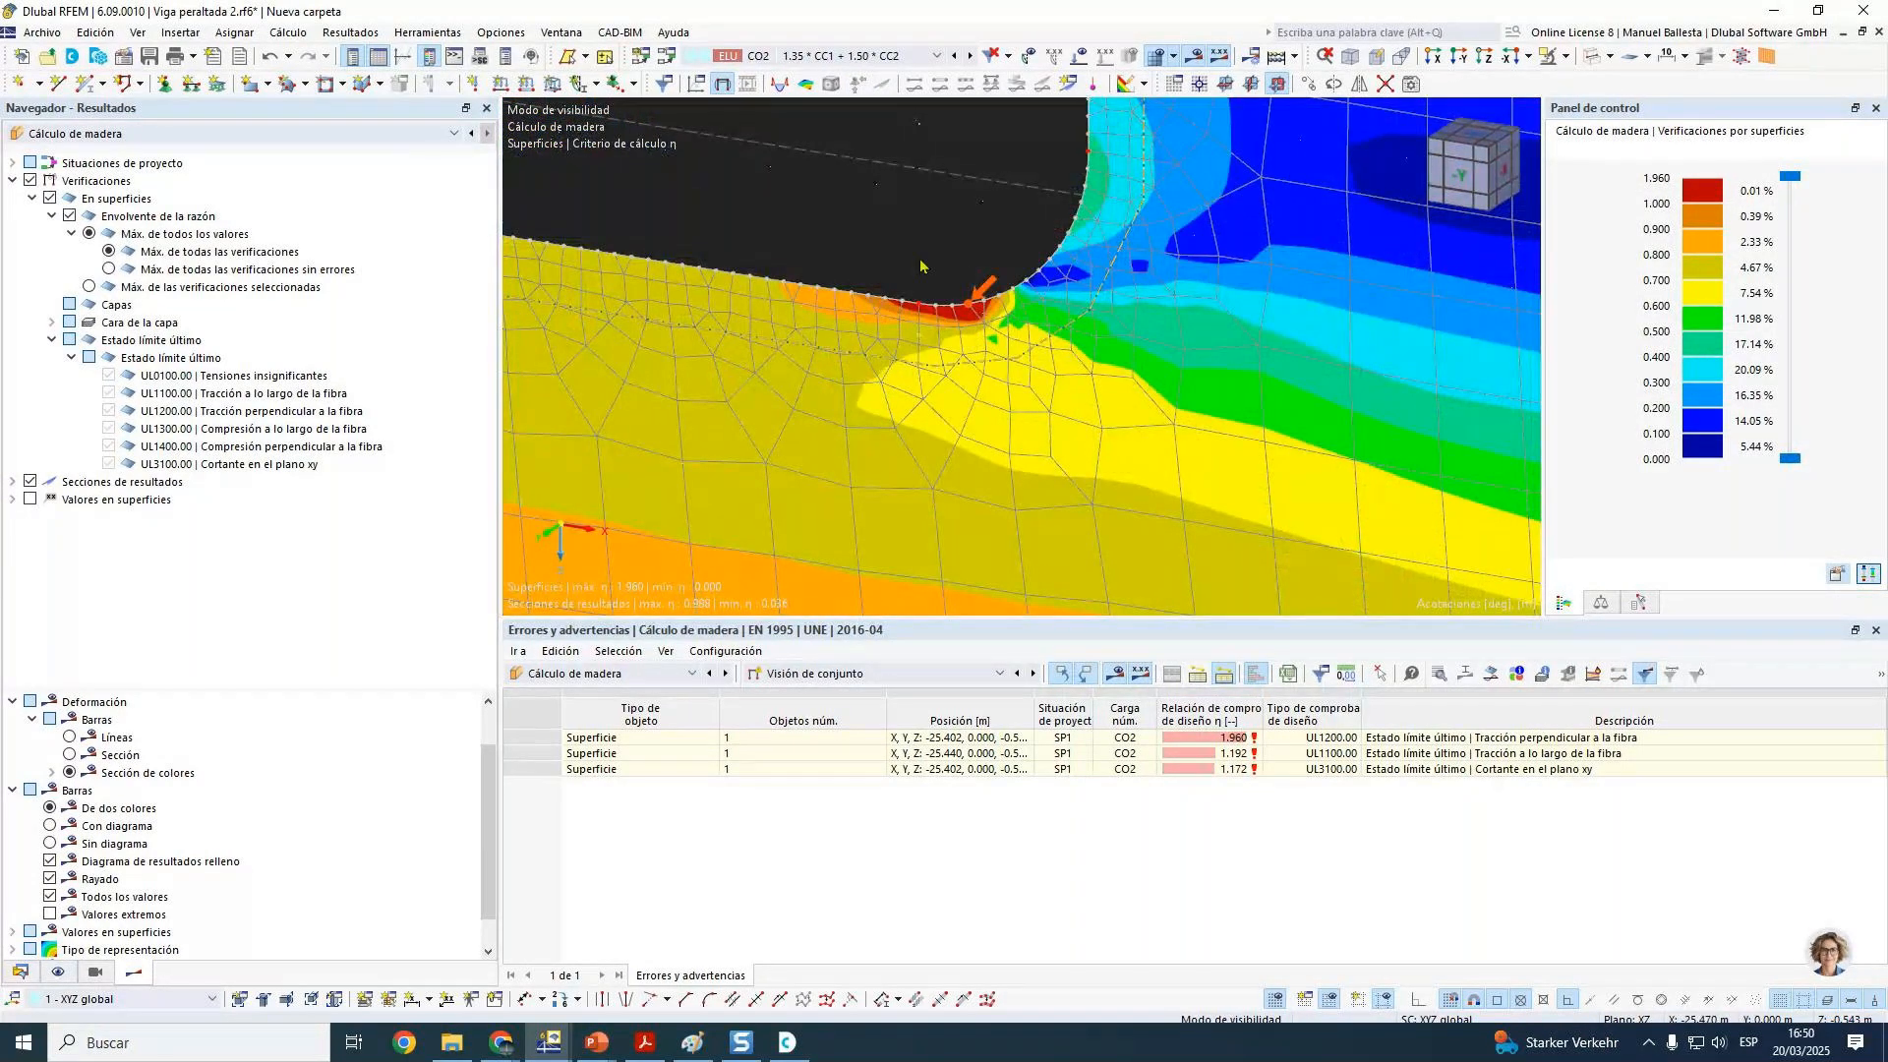
Step: Set the limits of the design ratio colour scale to 1.96 for the upper and 0.9 for the lower value
double_click(1670, 333)
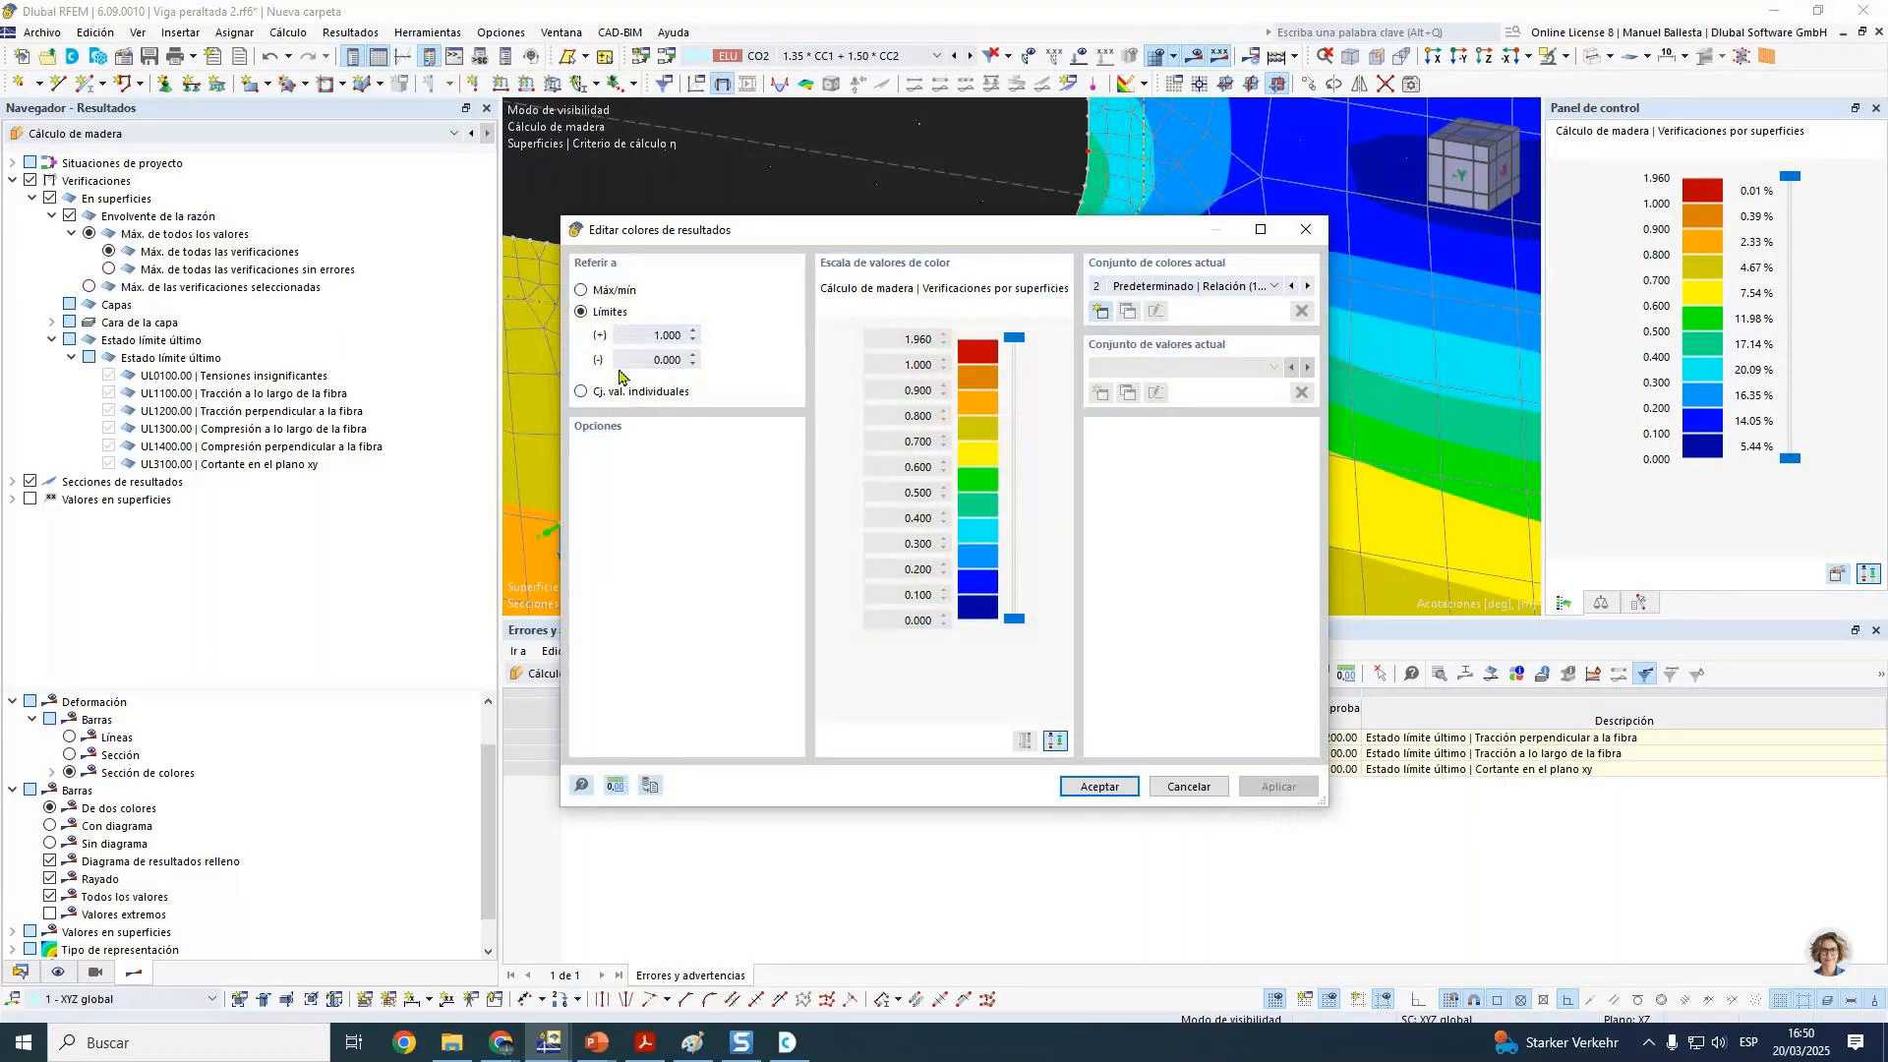
left_click(639, 366)
double_click(639, 372)
type("0.9")
key("shift+Tab")
type("1.96")
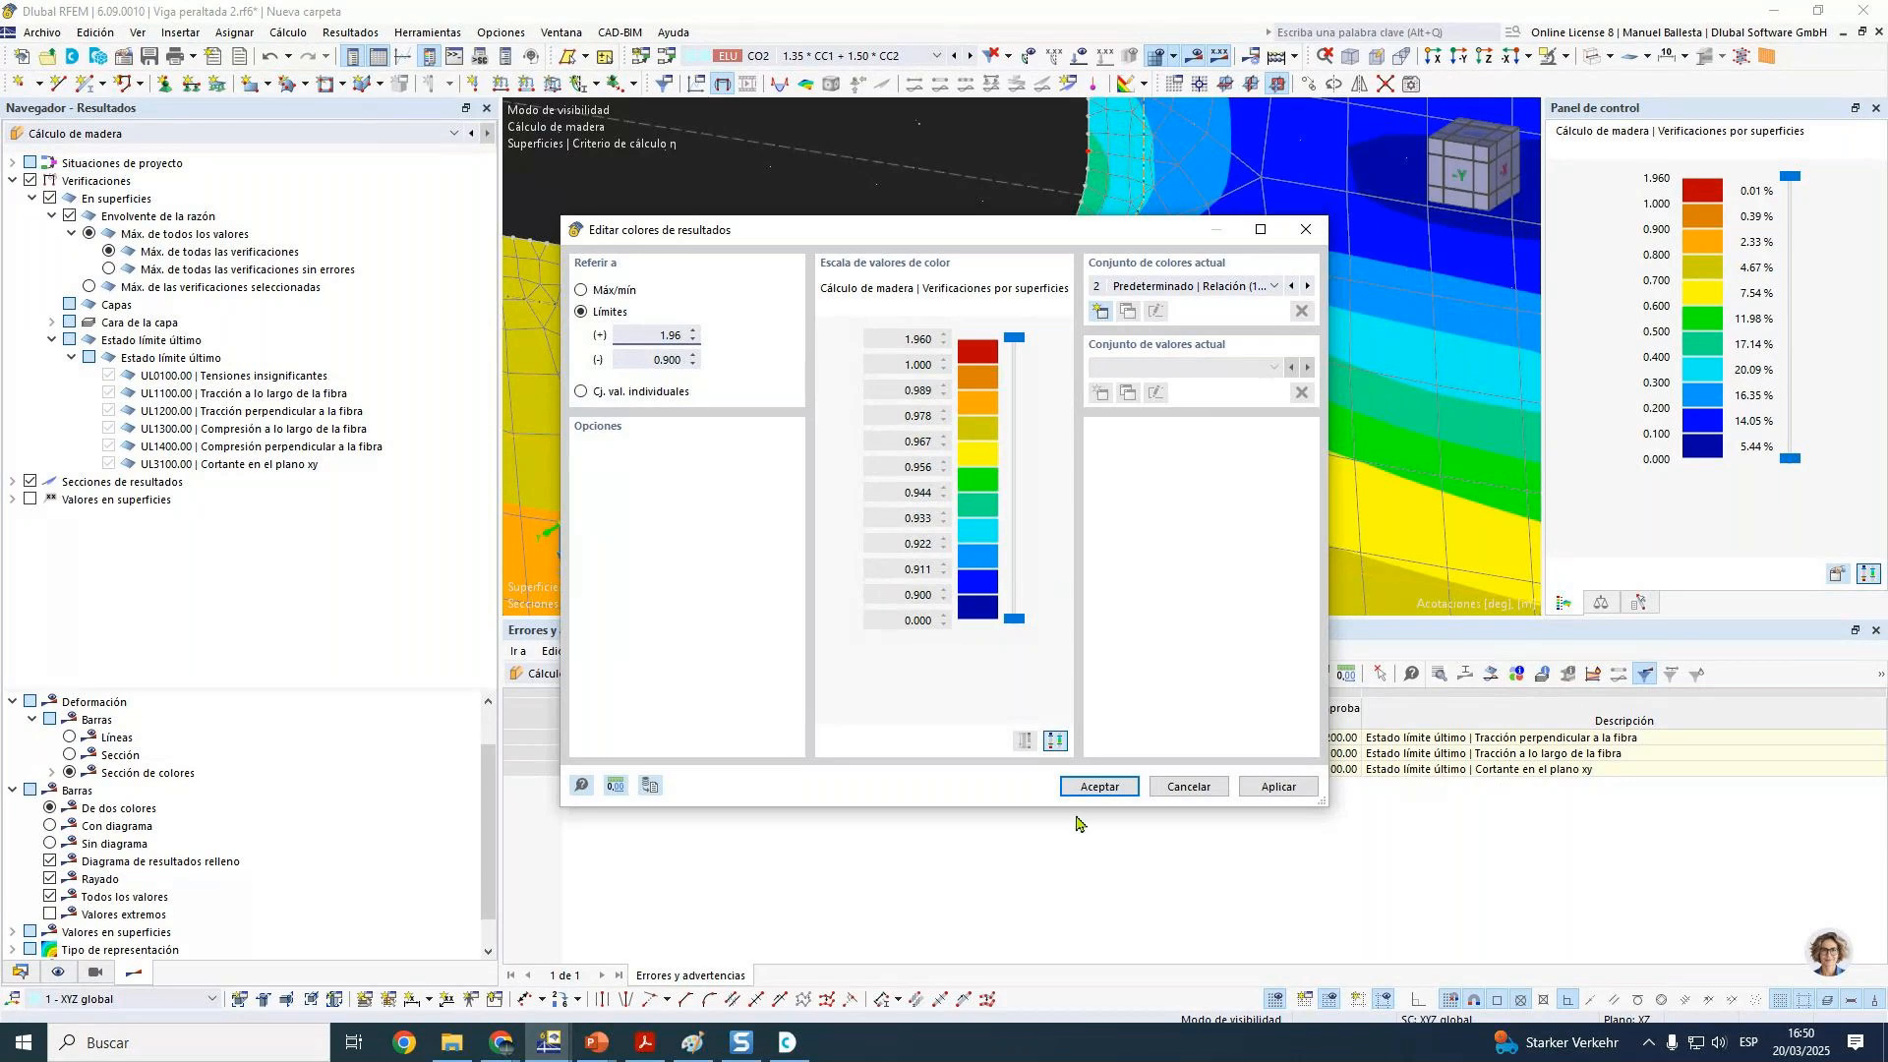
left_click(1099, 786)
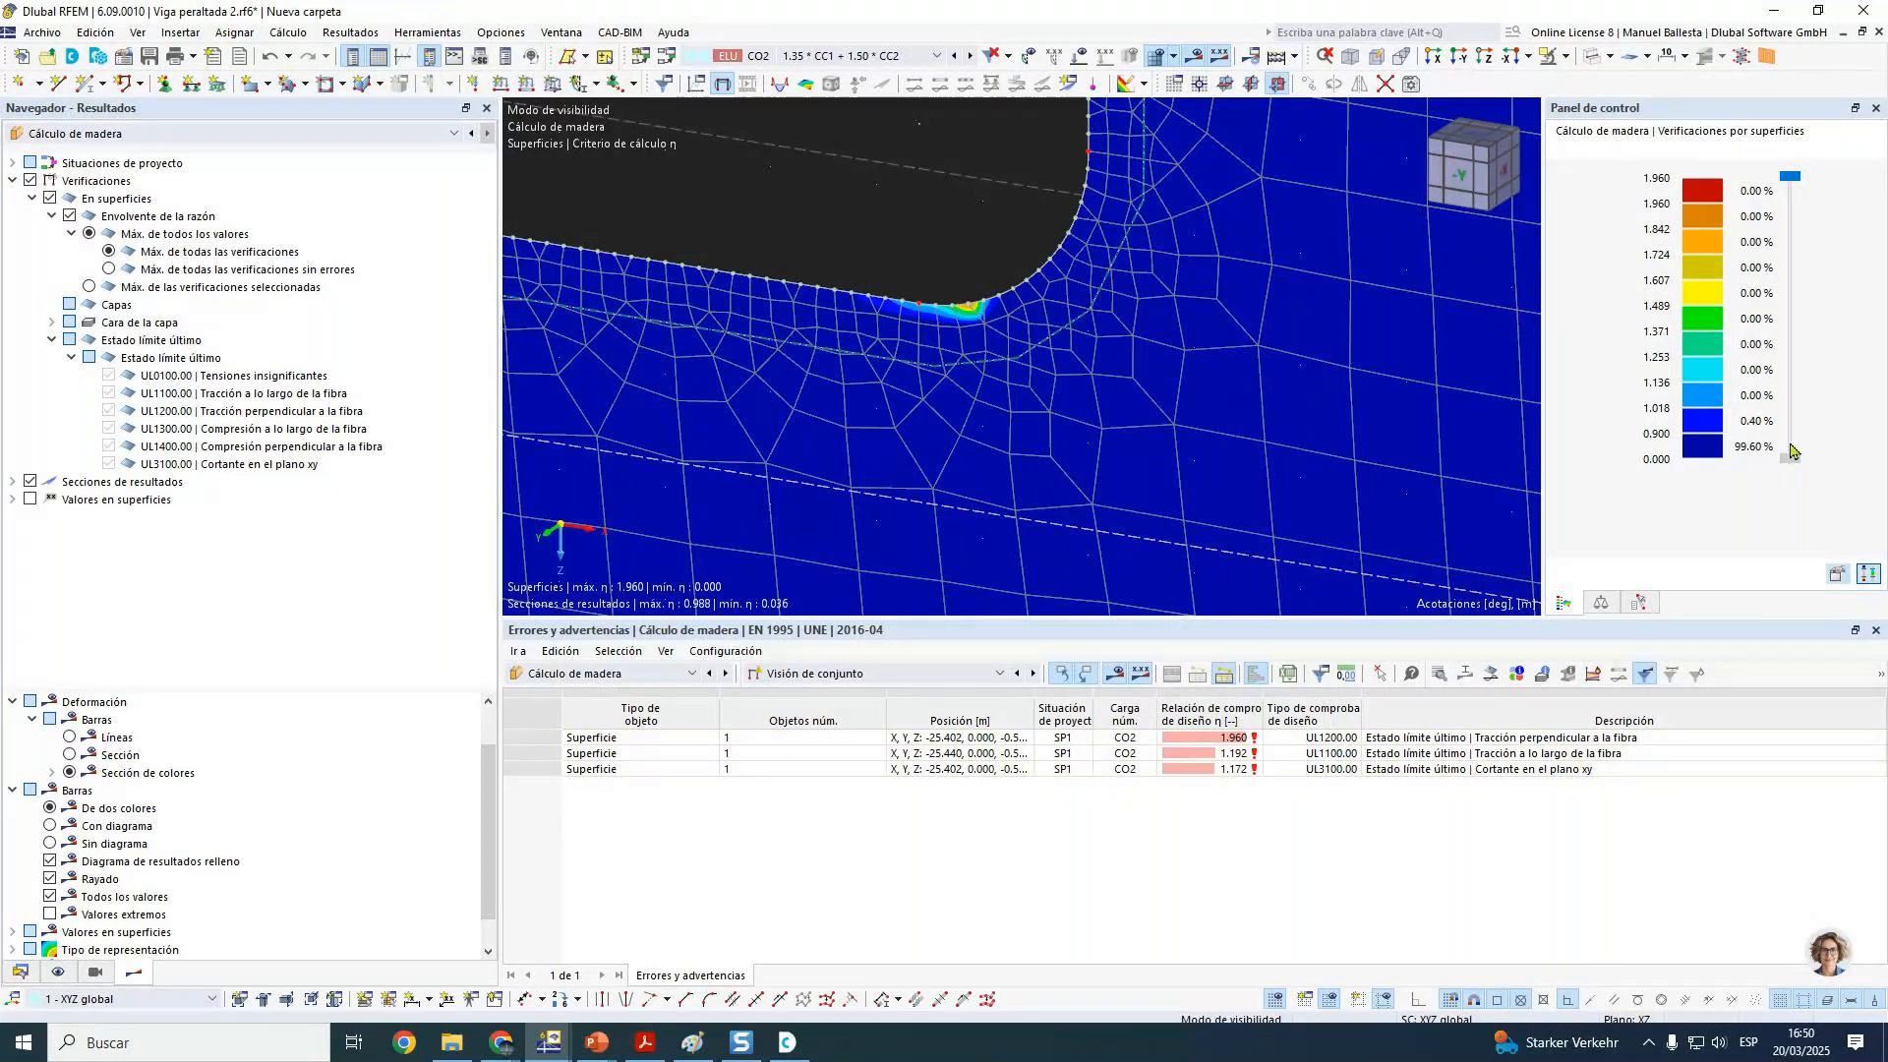
Step: Hide the design ratios below 0.900 and inspect the remaining coloured zones at the opening's corner and the beam's lower edge
left_click_drag(1793, 456, 1795, 427)
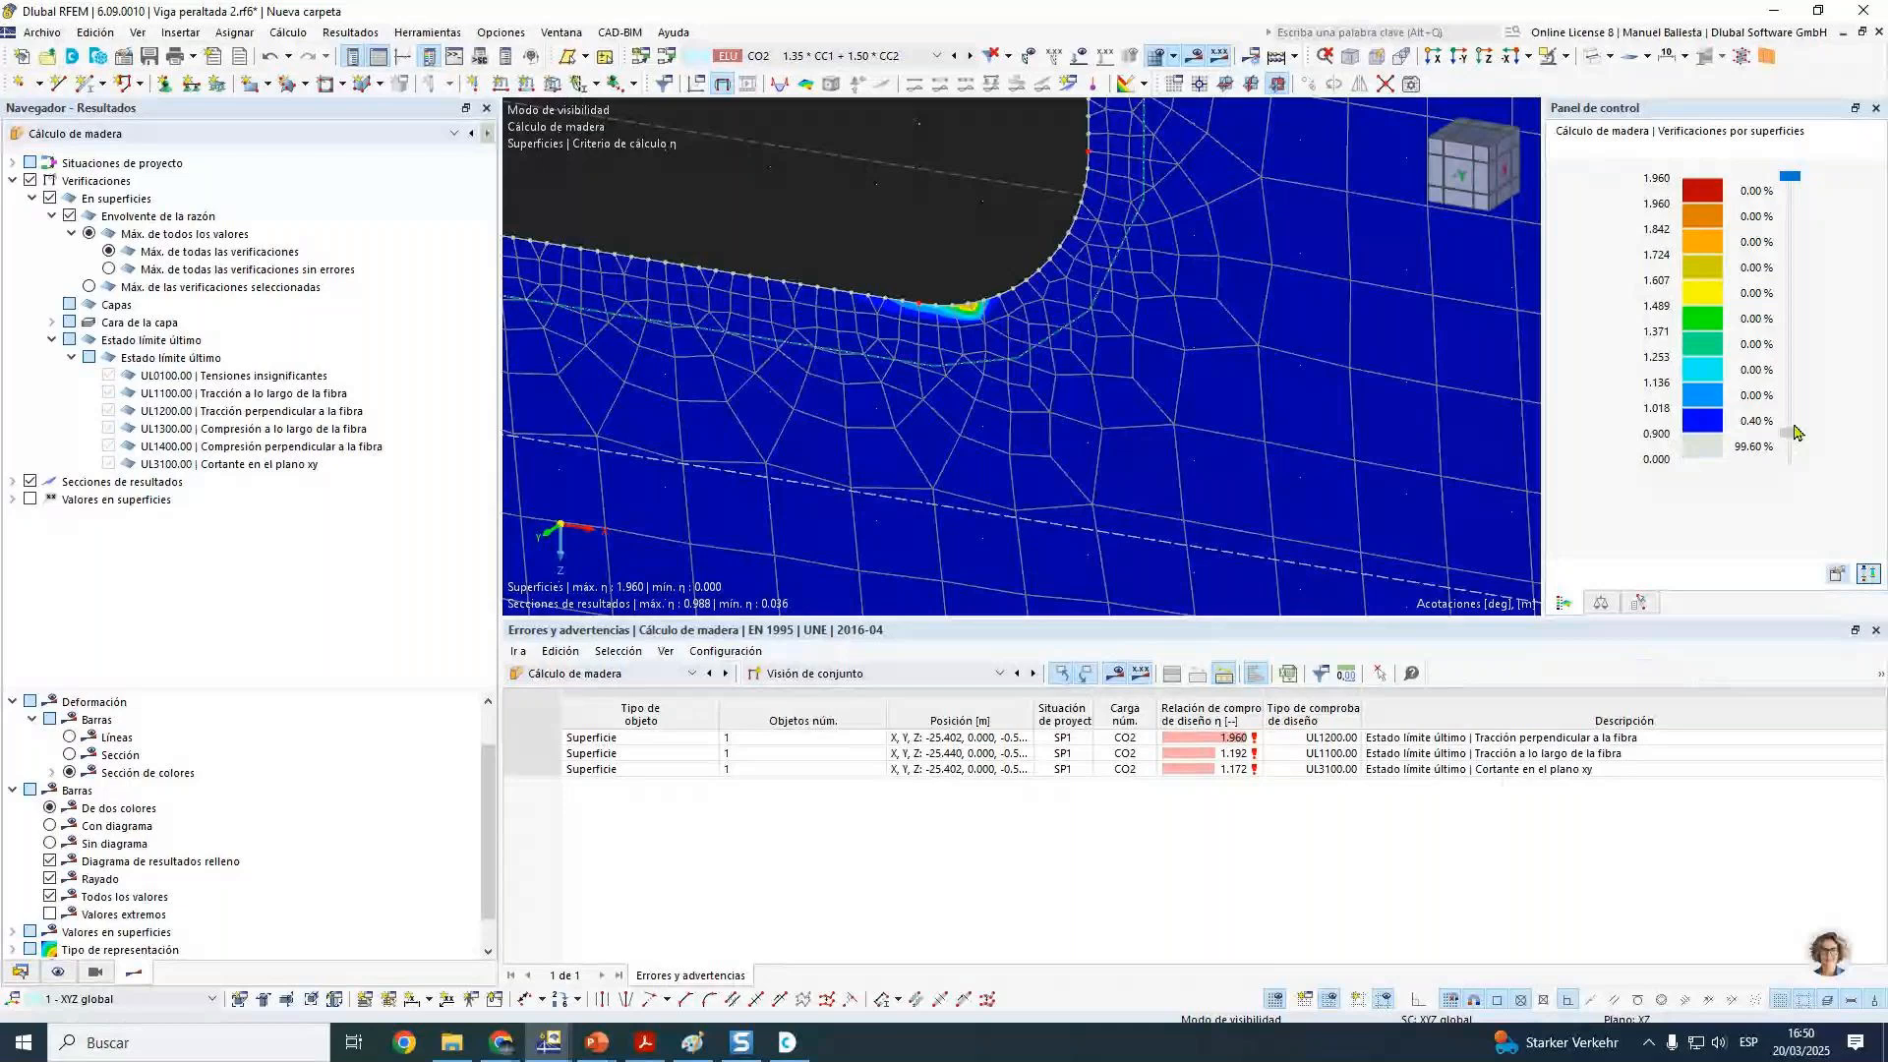
scroll(930, 423, "down", 5)
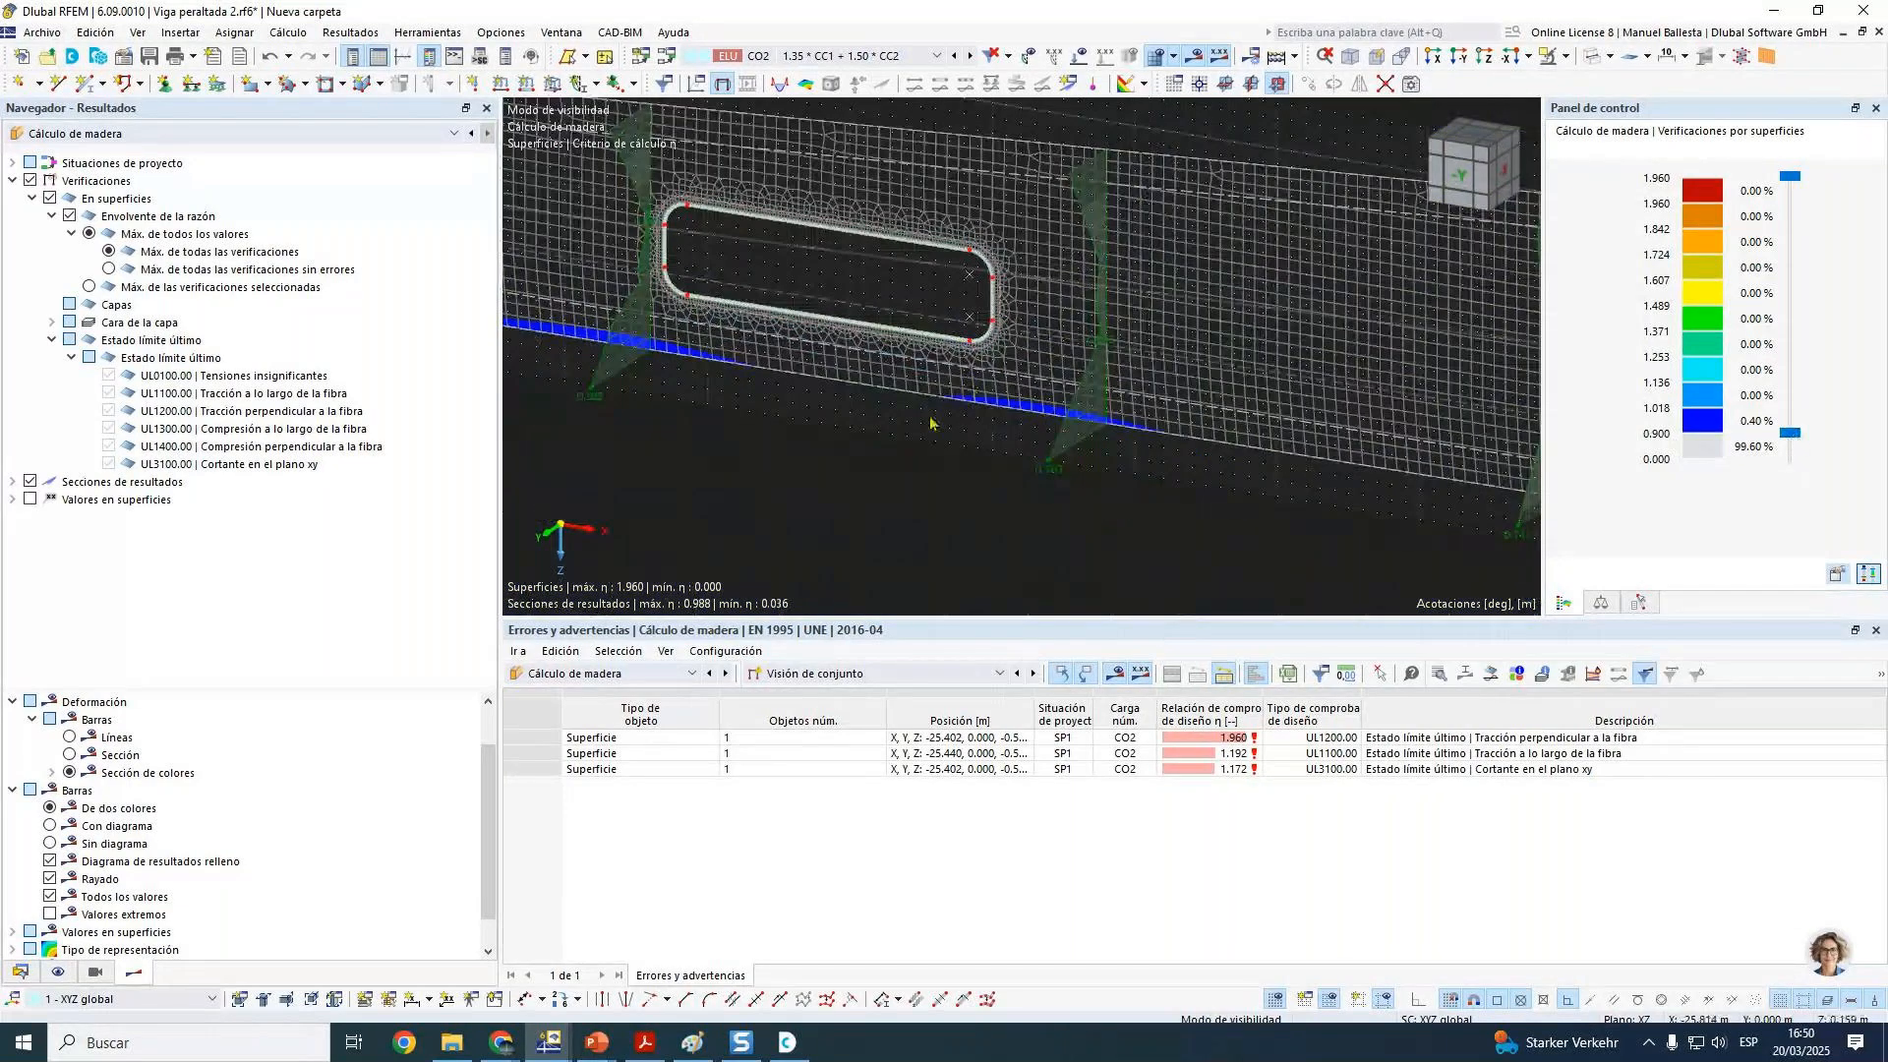
middle_click_drag(930, 422, 1091, 396)
scroll(1306, 443, "up", 5)
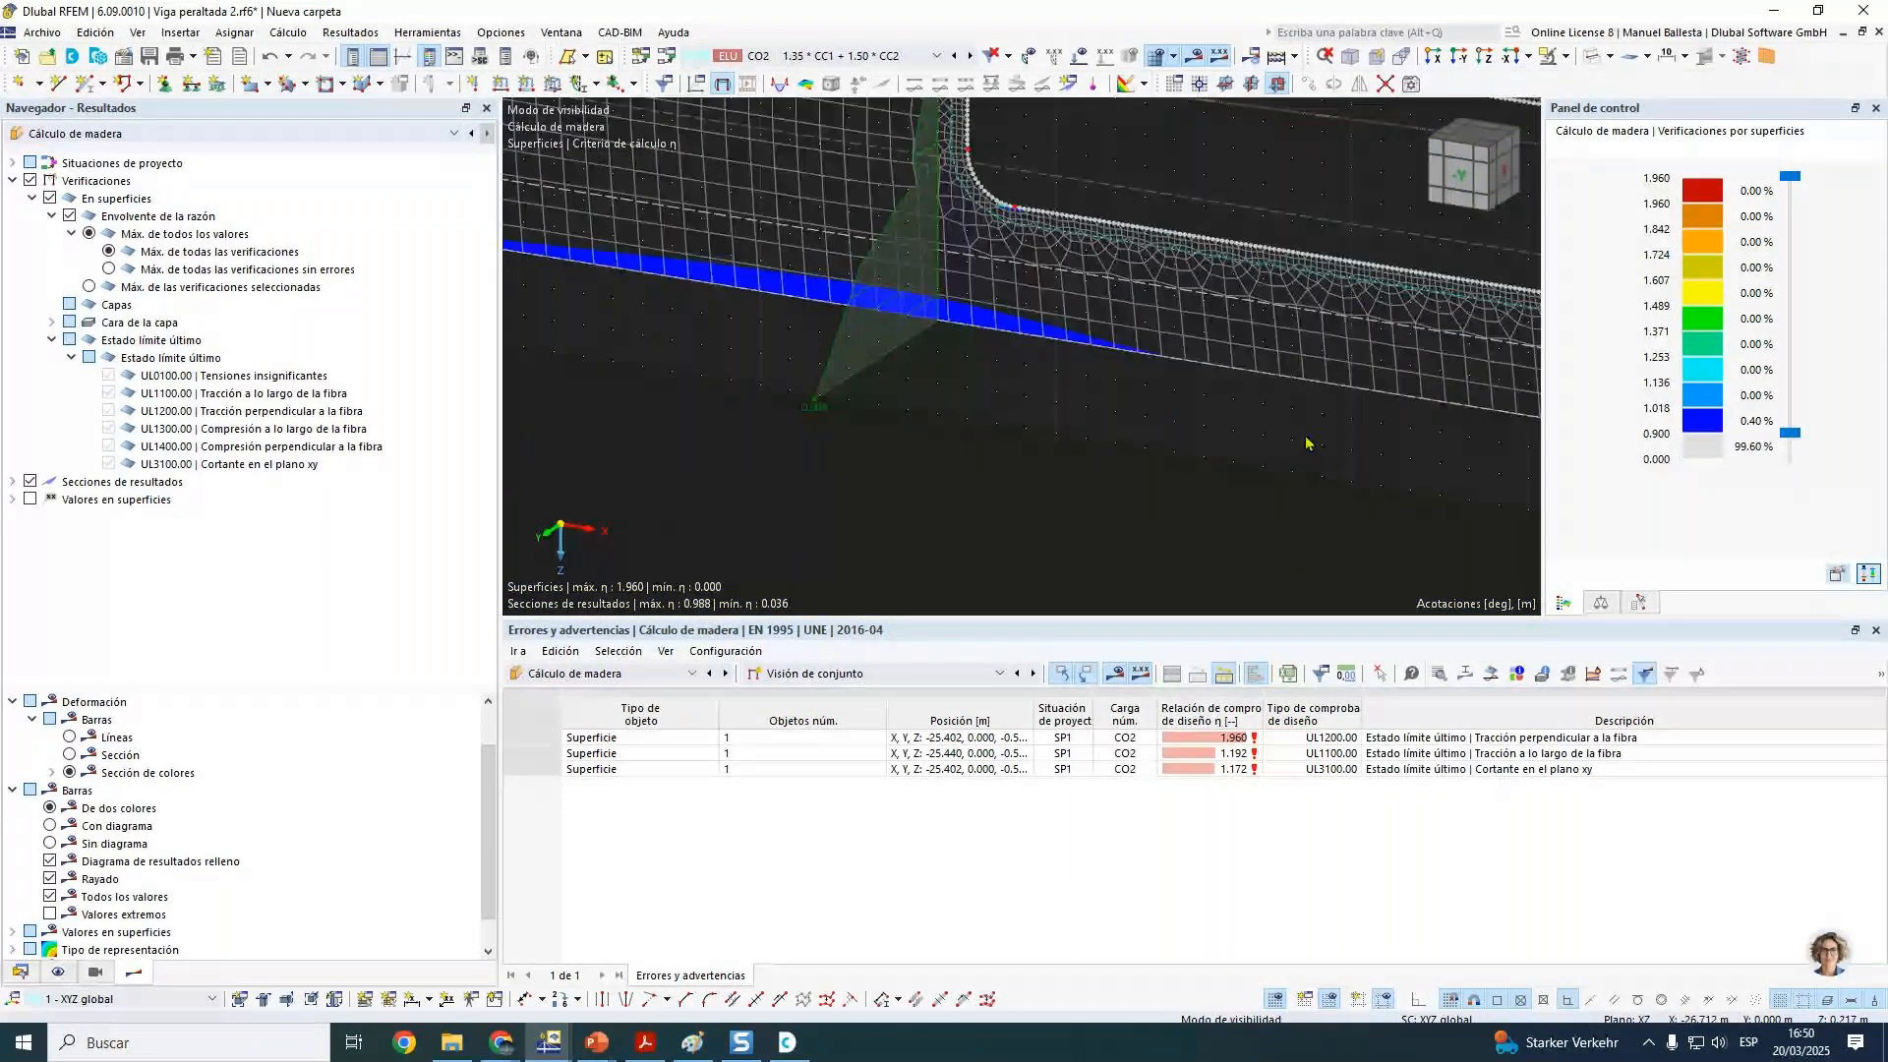
scroll(1307, 444, "up", 3)
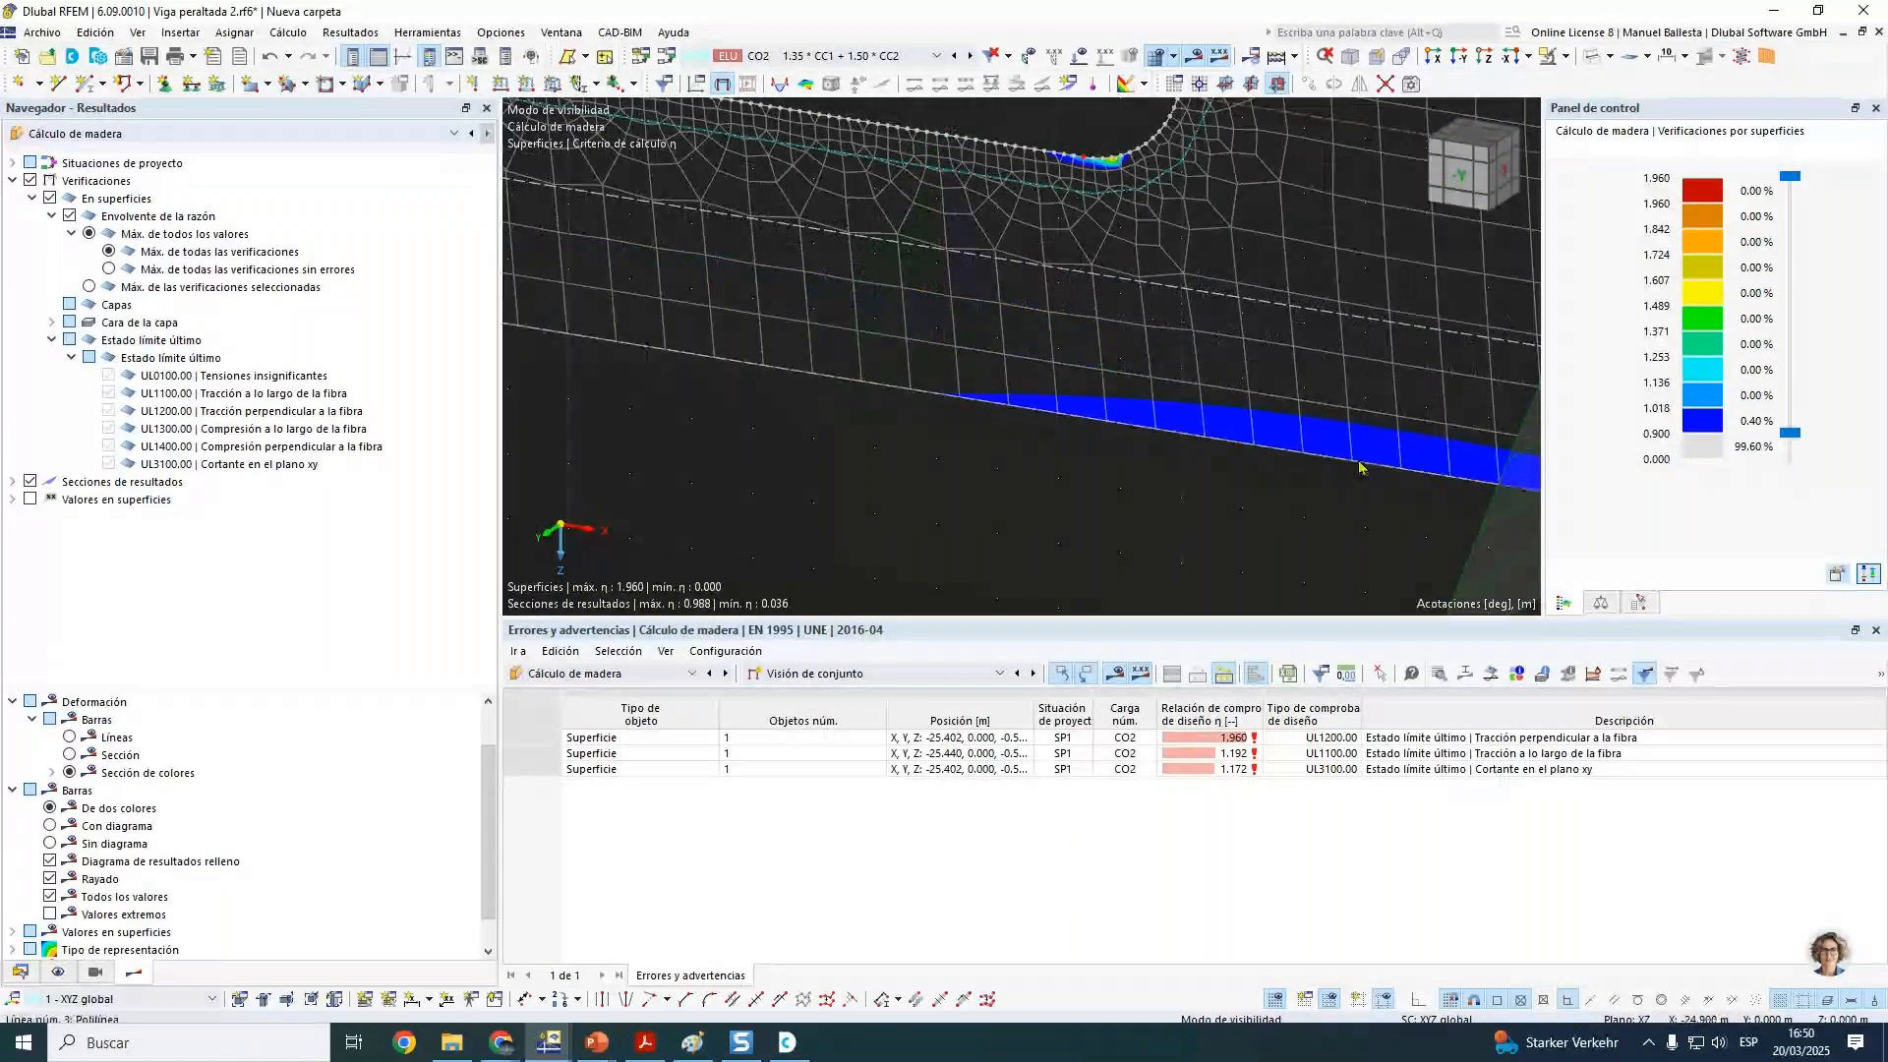
scroll(1360, 467, "down", 5)
scroll(1238, 385, "up", 3)
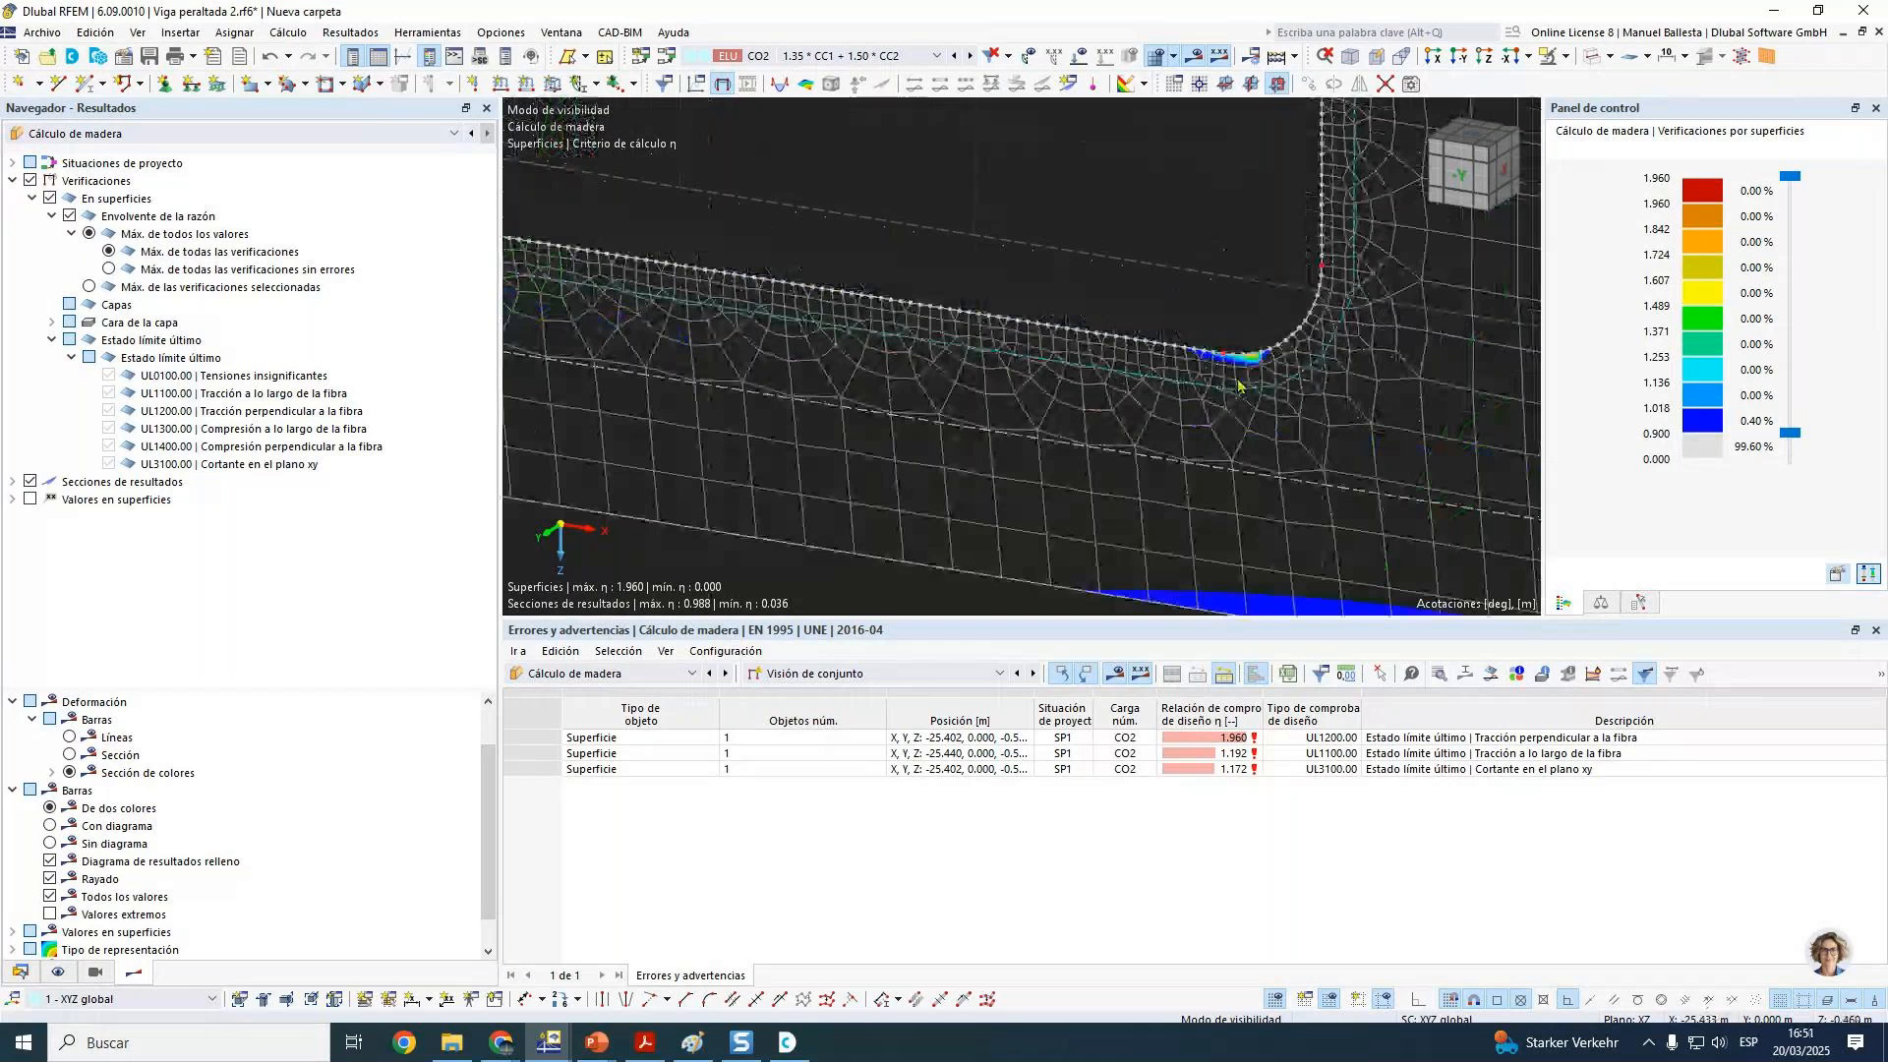
scroll(1238, 385, "down", 4)
left_click(1325, 57)
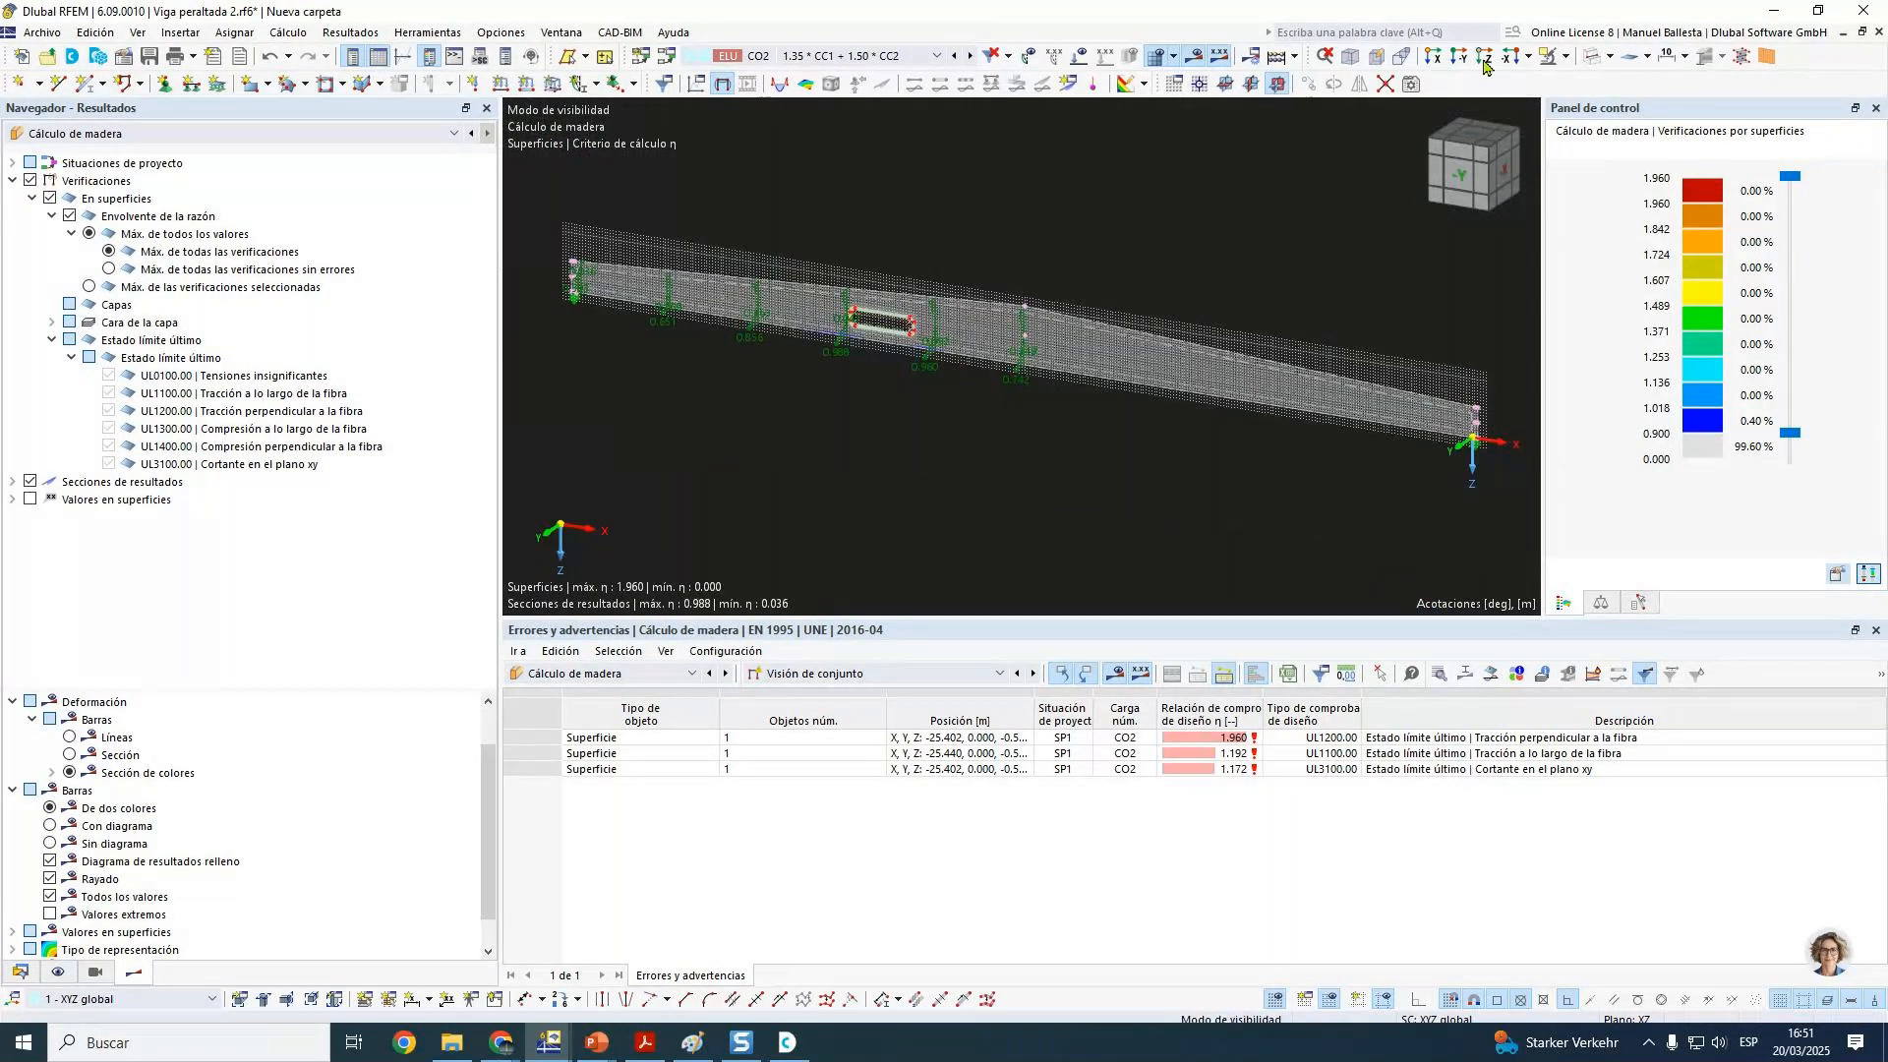
Step: Switch to the Nave Start.rf6 model and start a new member with the section distribution 'Viga en vientre en pez | Lineal con redondeo en el área central'
left_click(1844, 34)
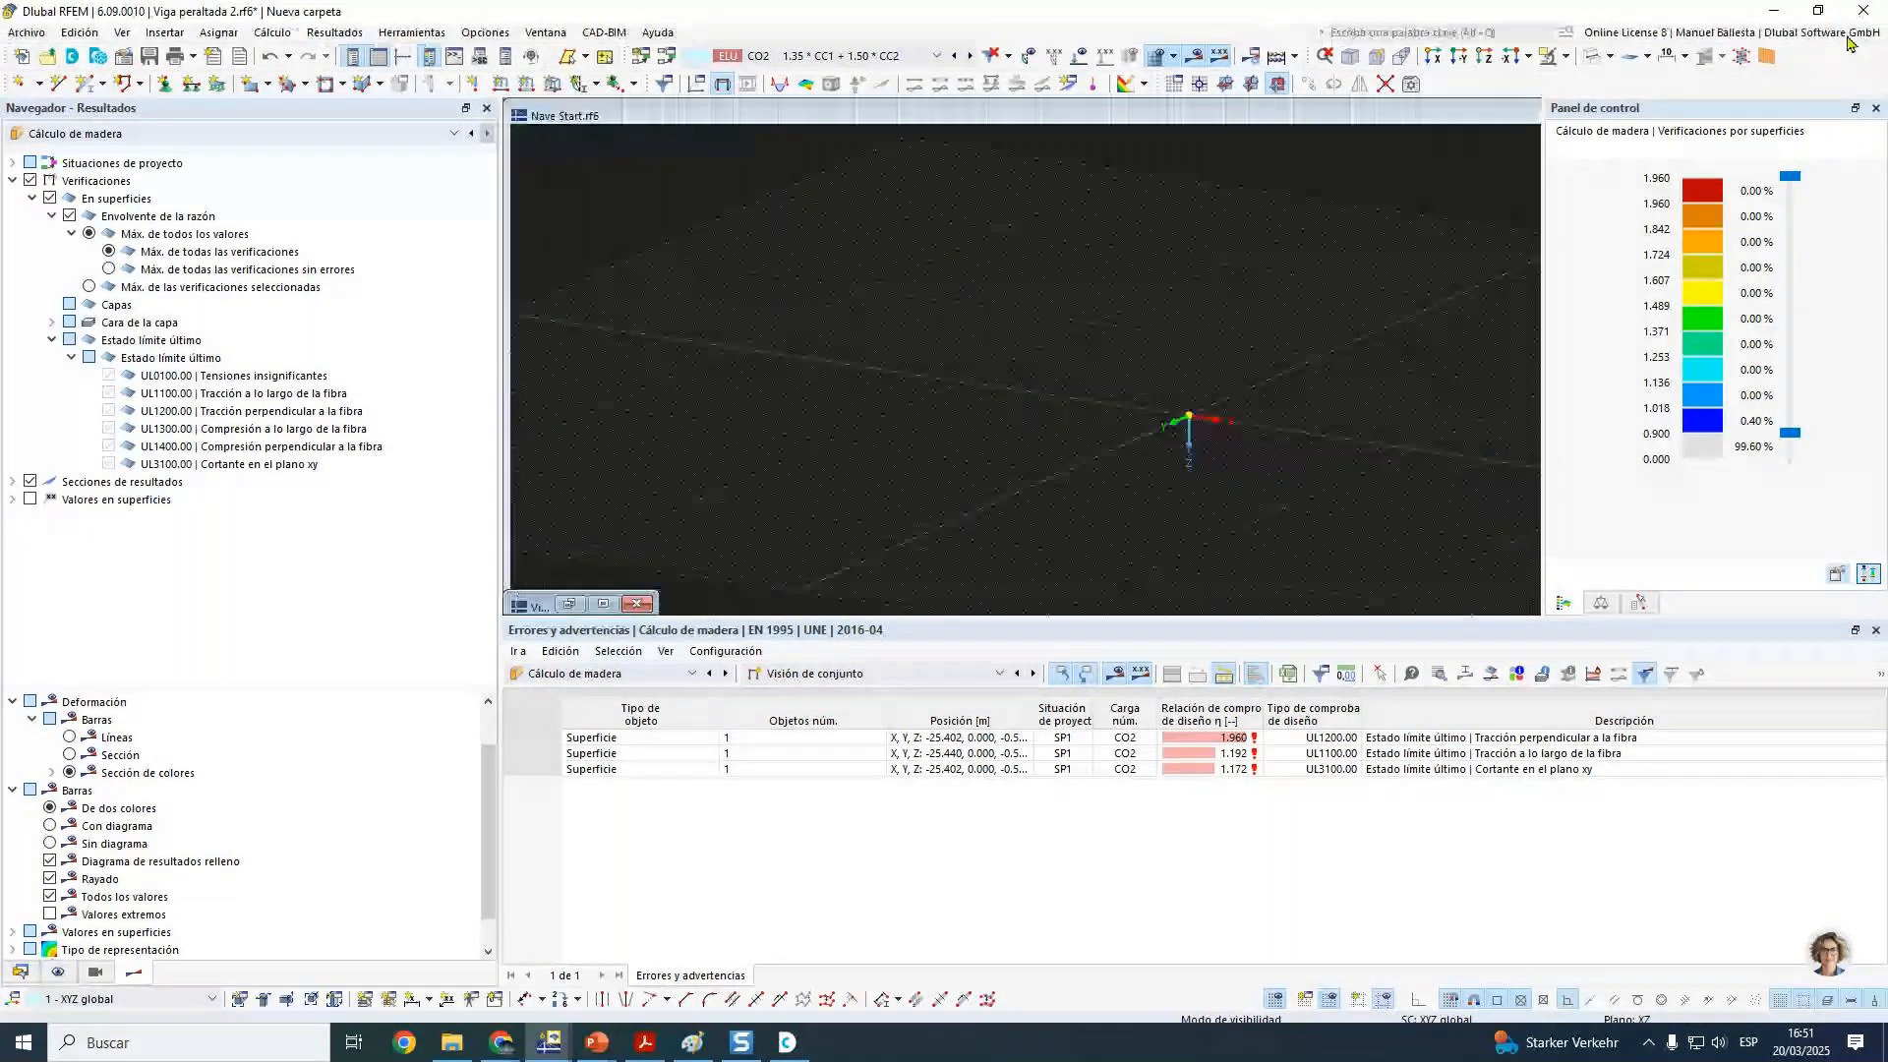
left_click(1152, 127)
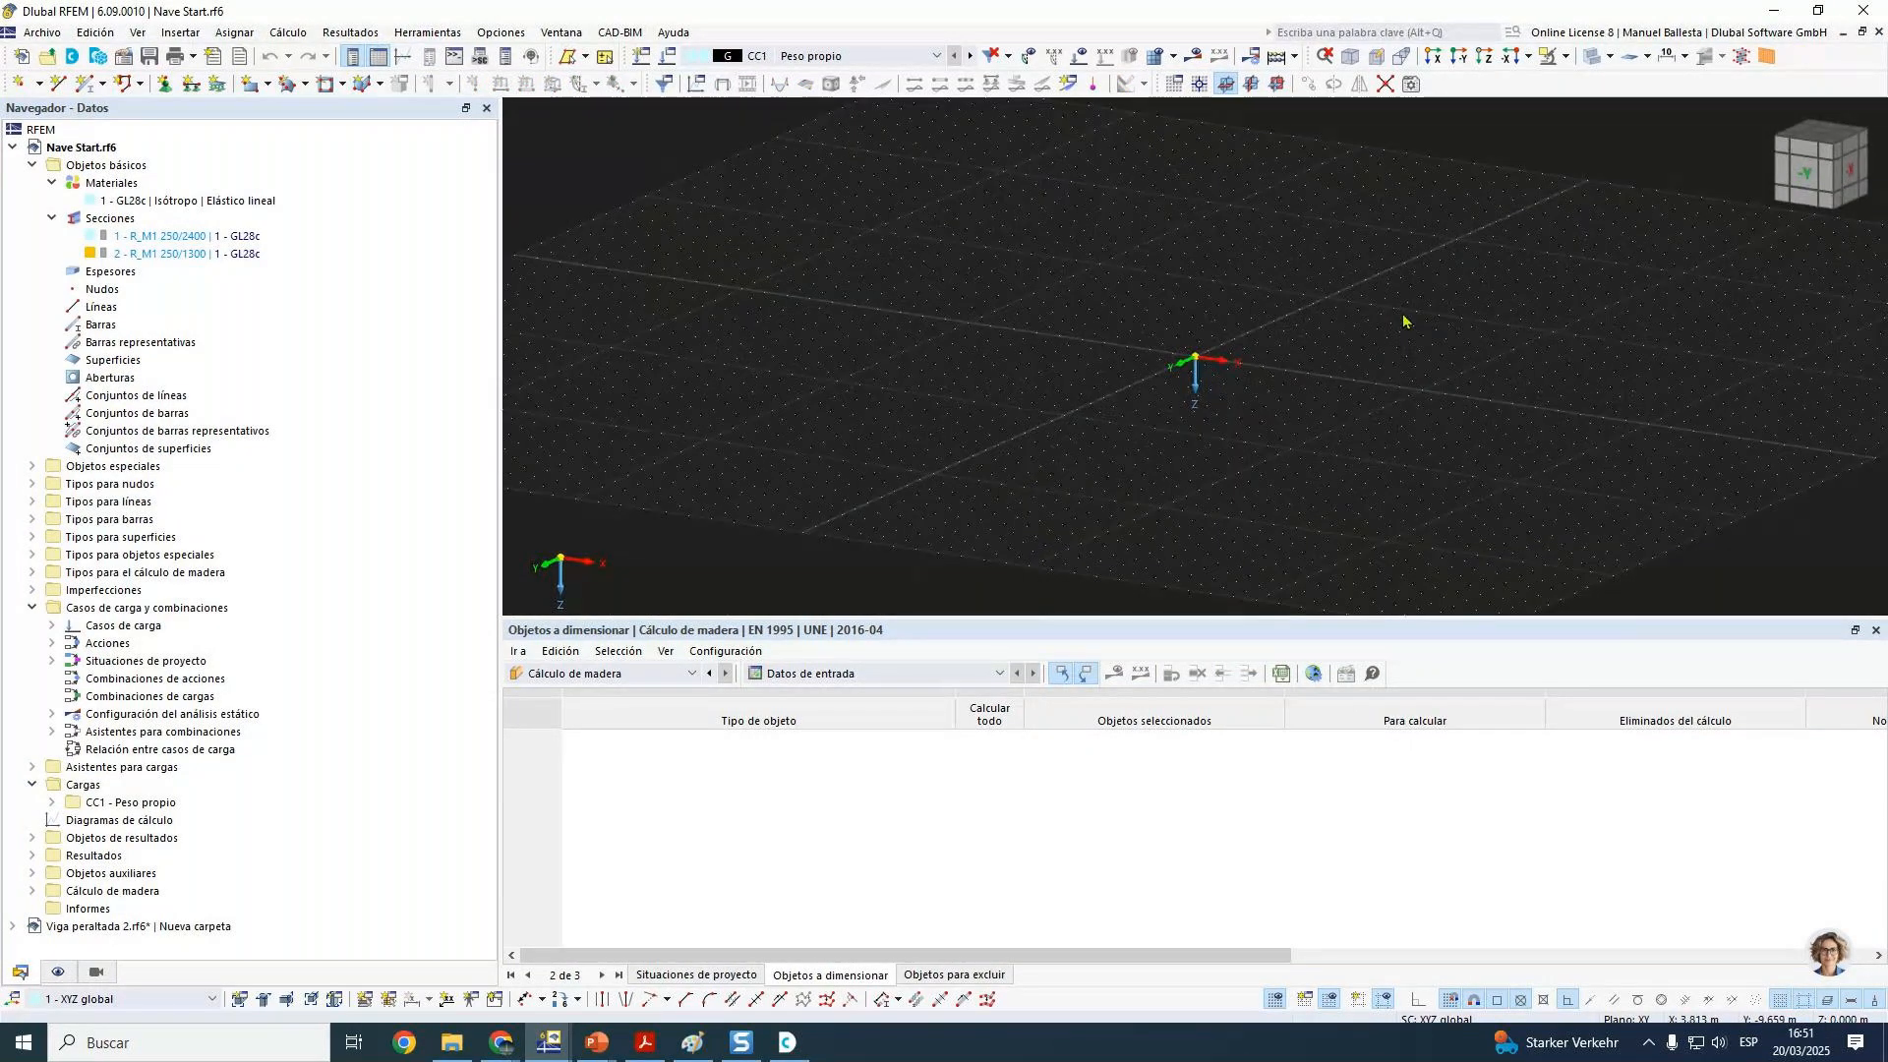
left_click(85, 86)
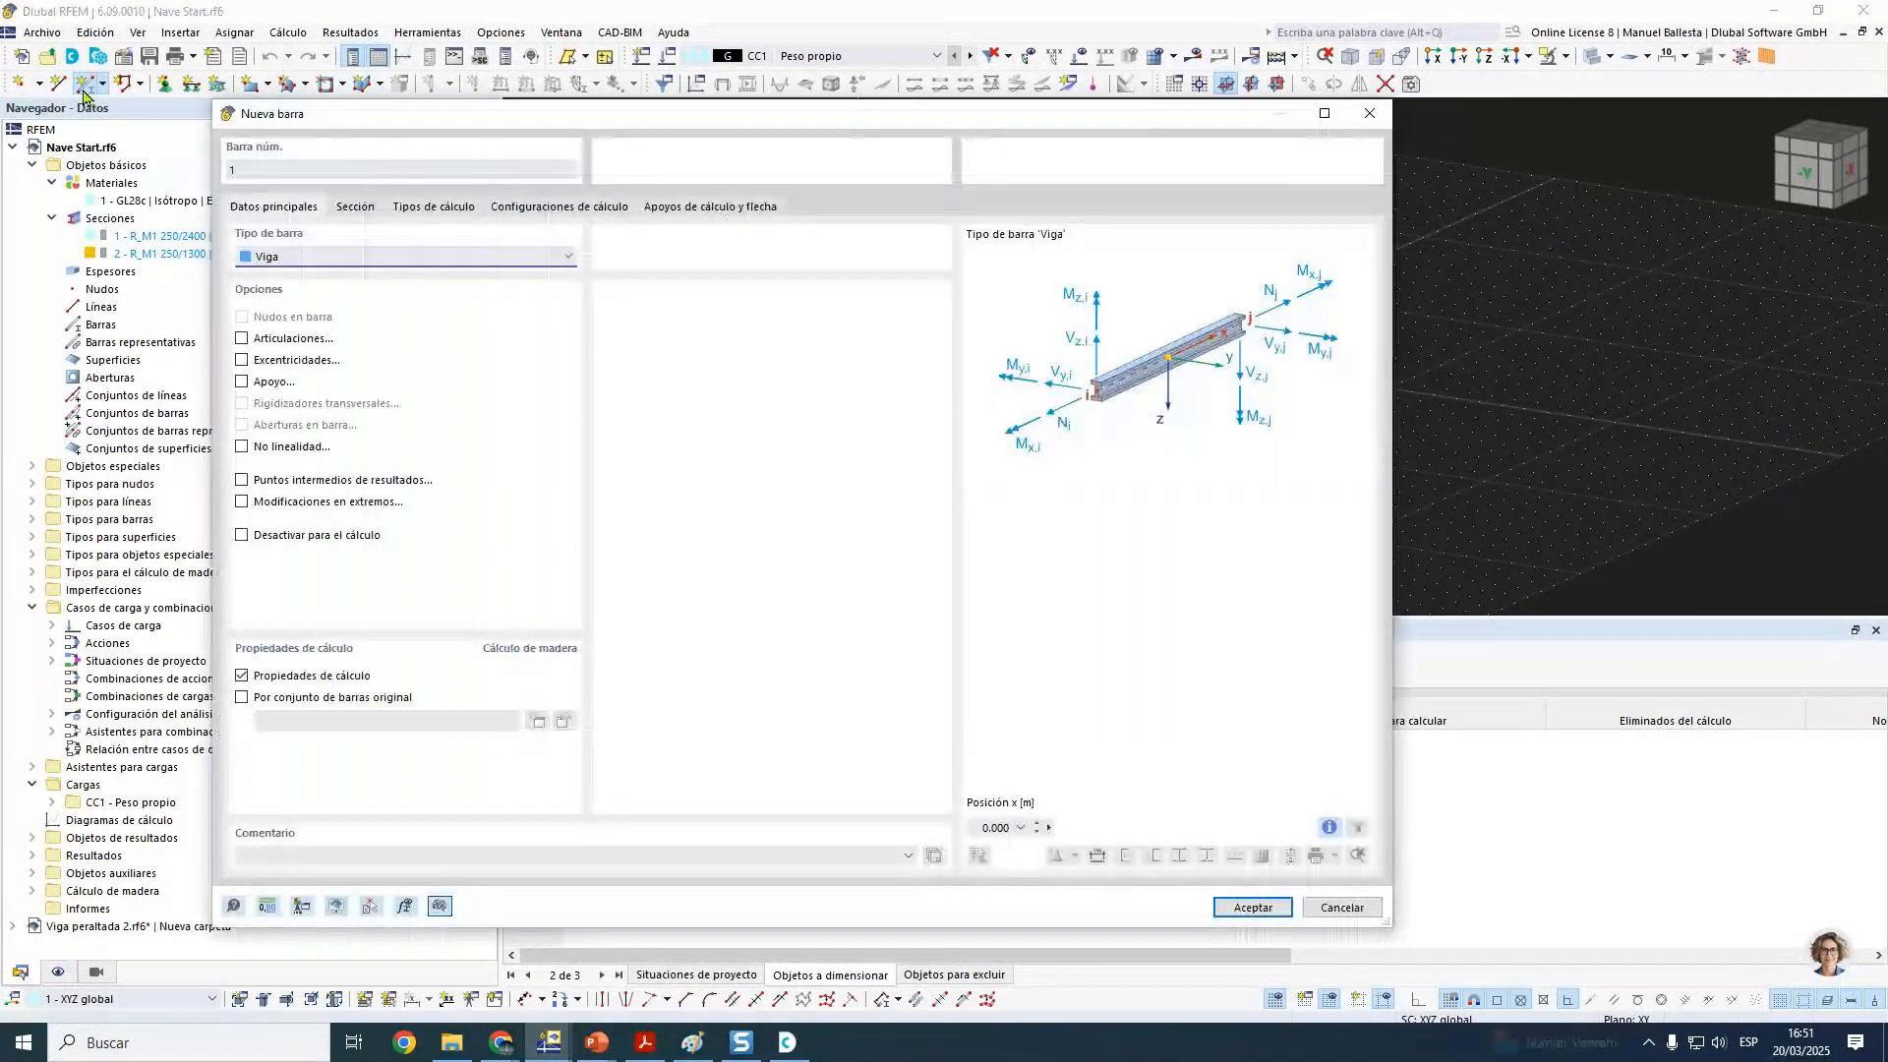
left_click(359, 206)
left_click(358, 282)
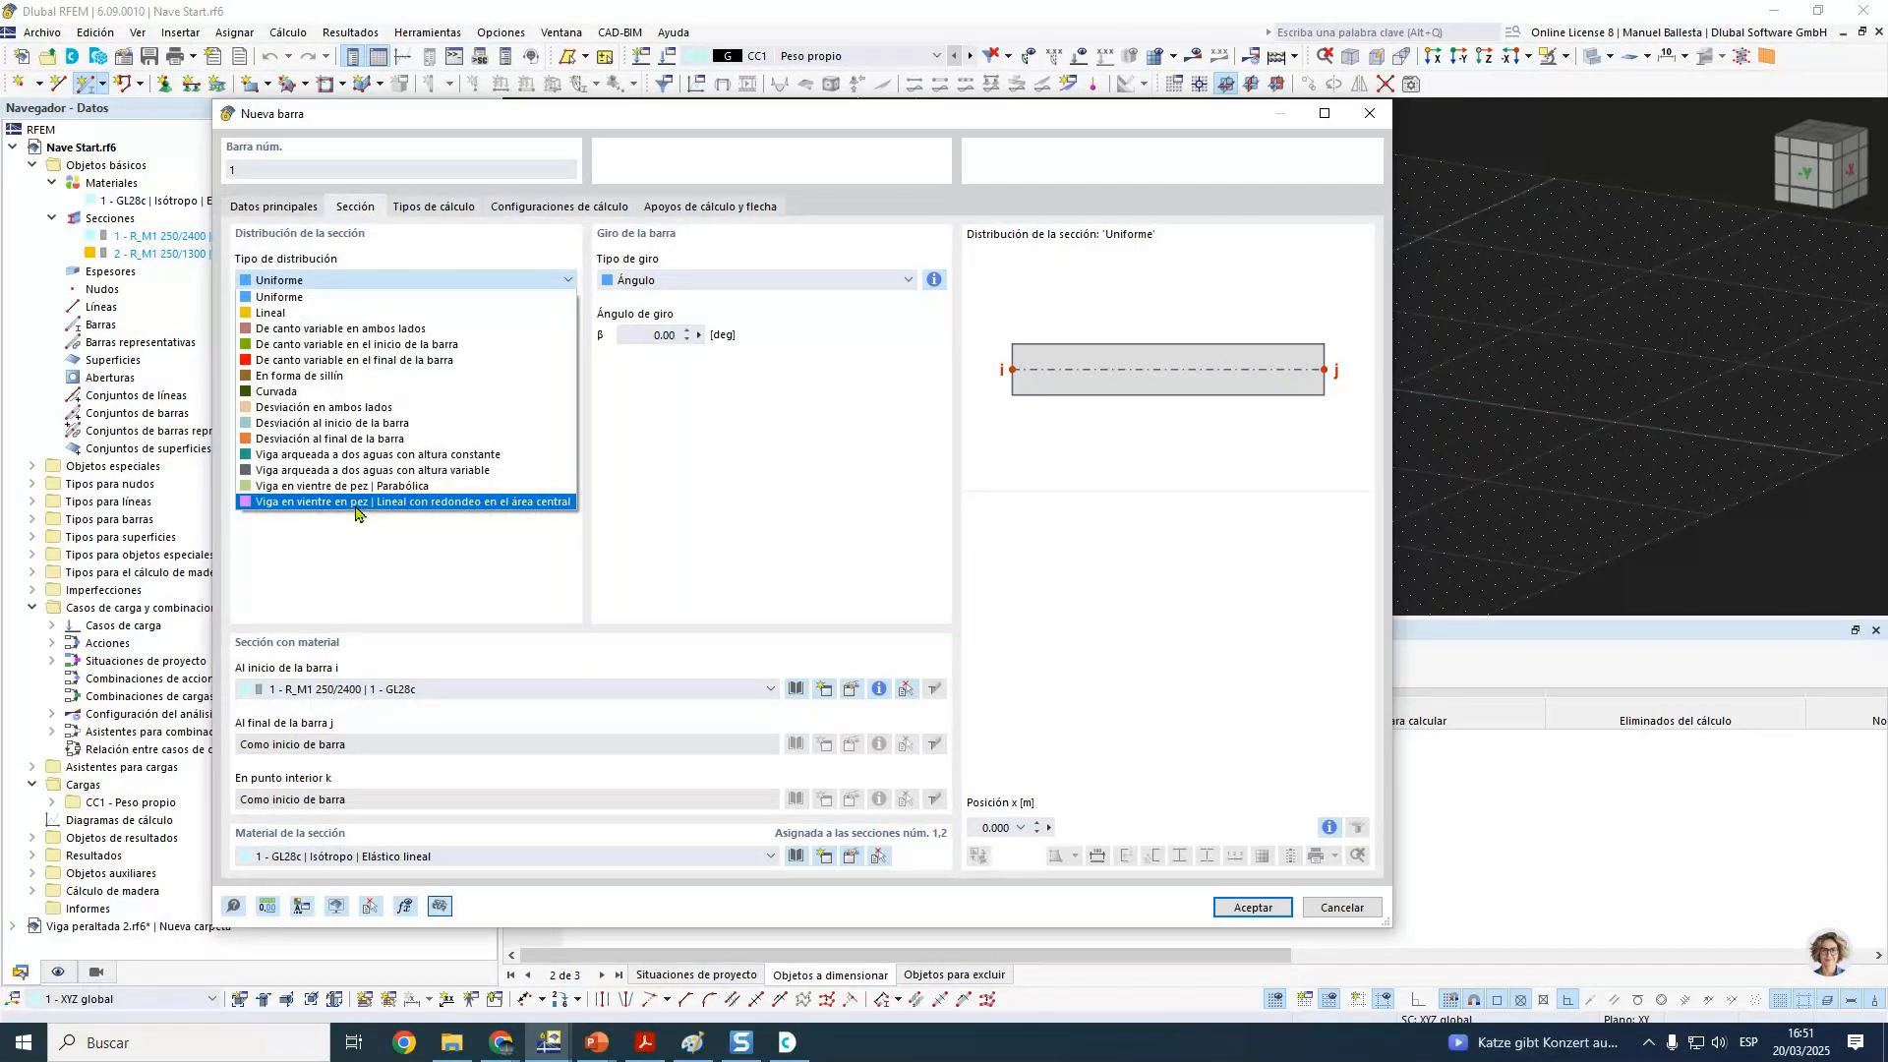
left_click(357, 503)
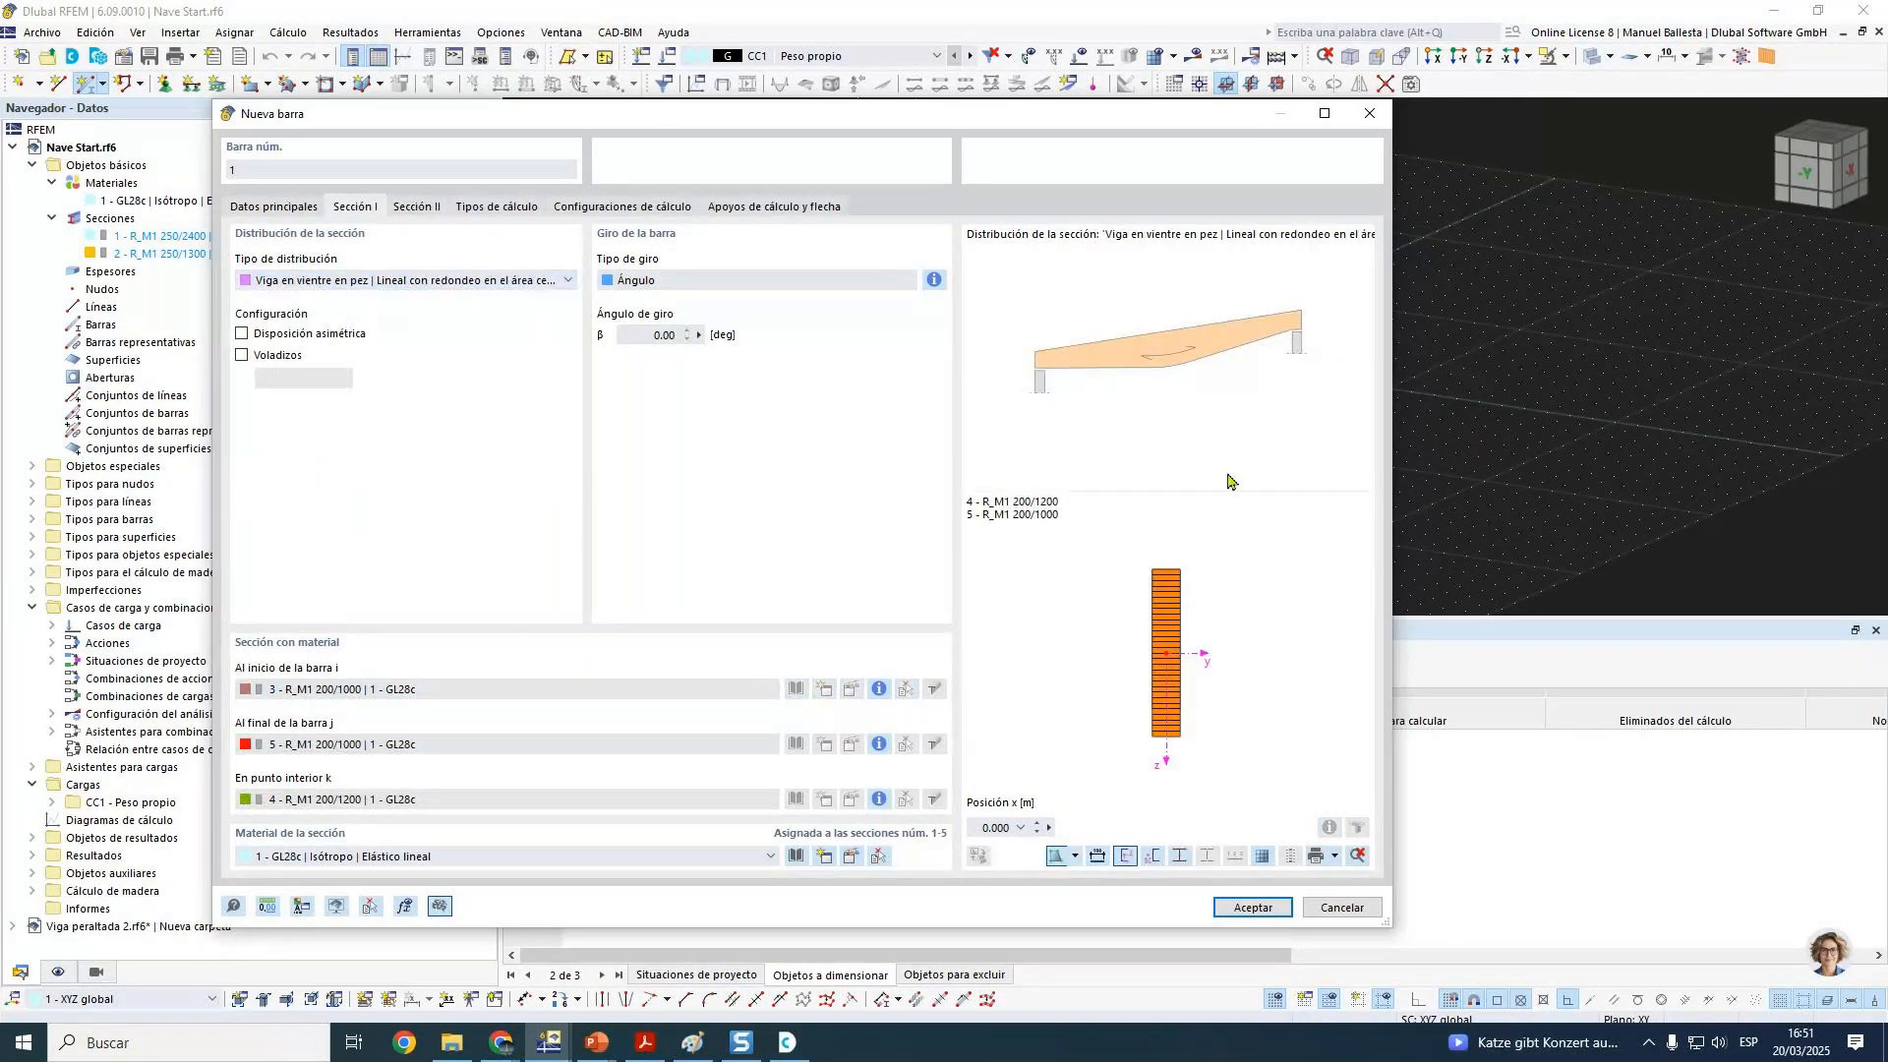
Step: Try the Paralela and Cartela cantilever types and the asymmetric layout on the fish-belly beam, and deactivate both options again
left_click(244, 355)
left_click(324, 379)
left_click(356, 423)
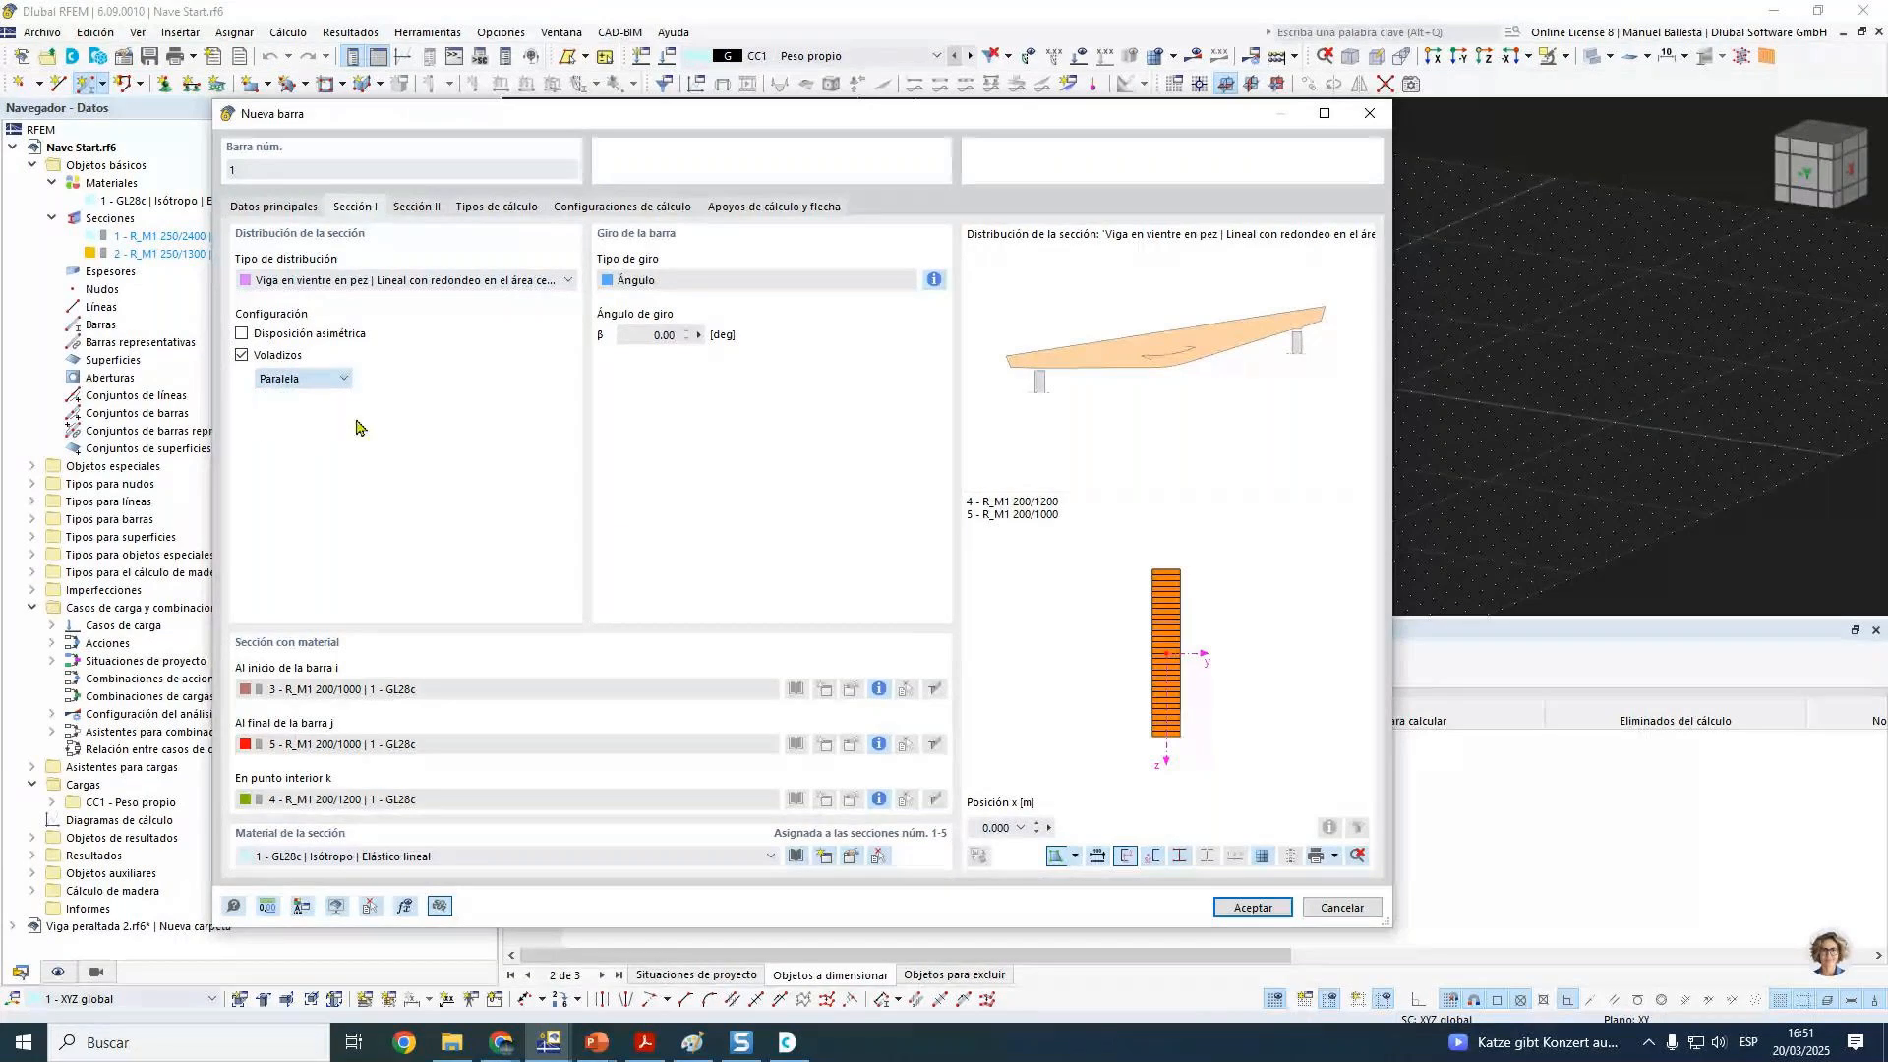
left_click(300, 378)
left_click(280, 406)
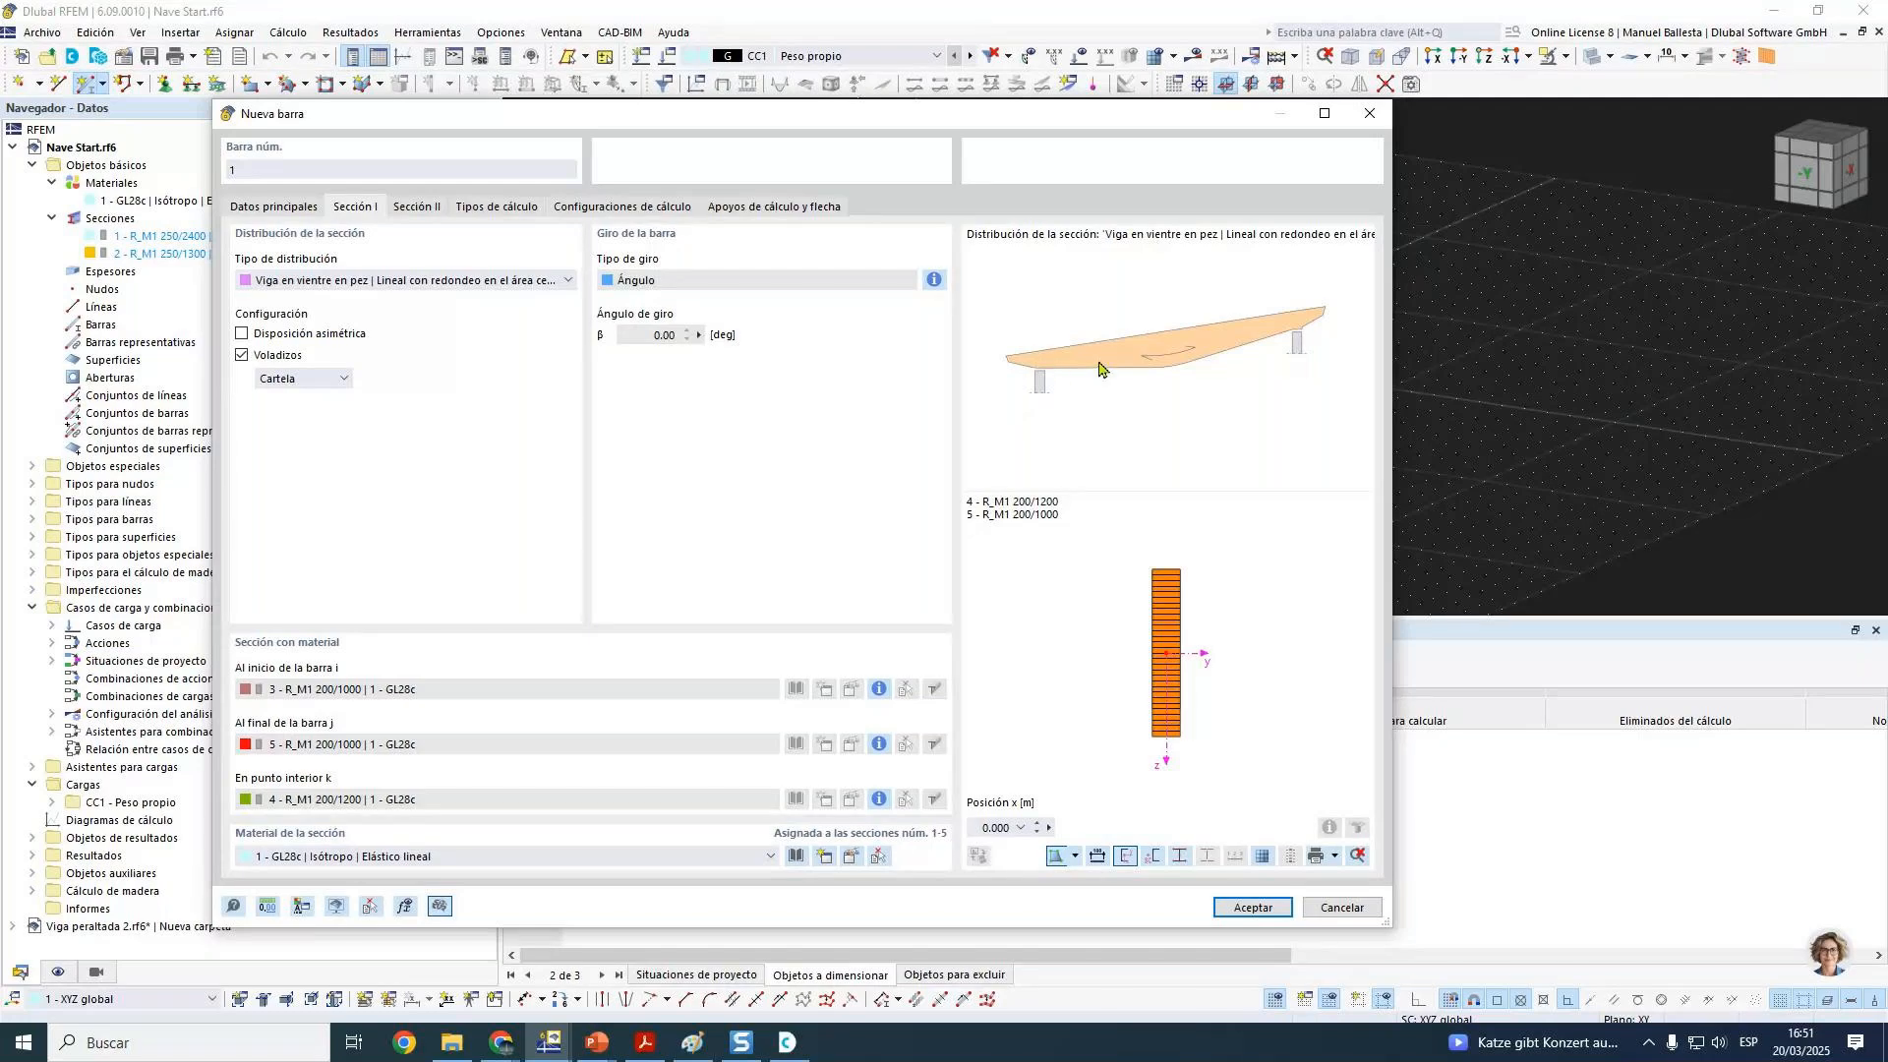
left_click(263, 339)
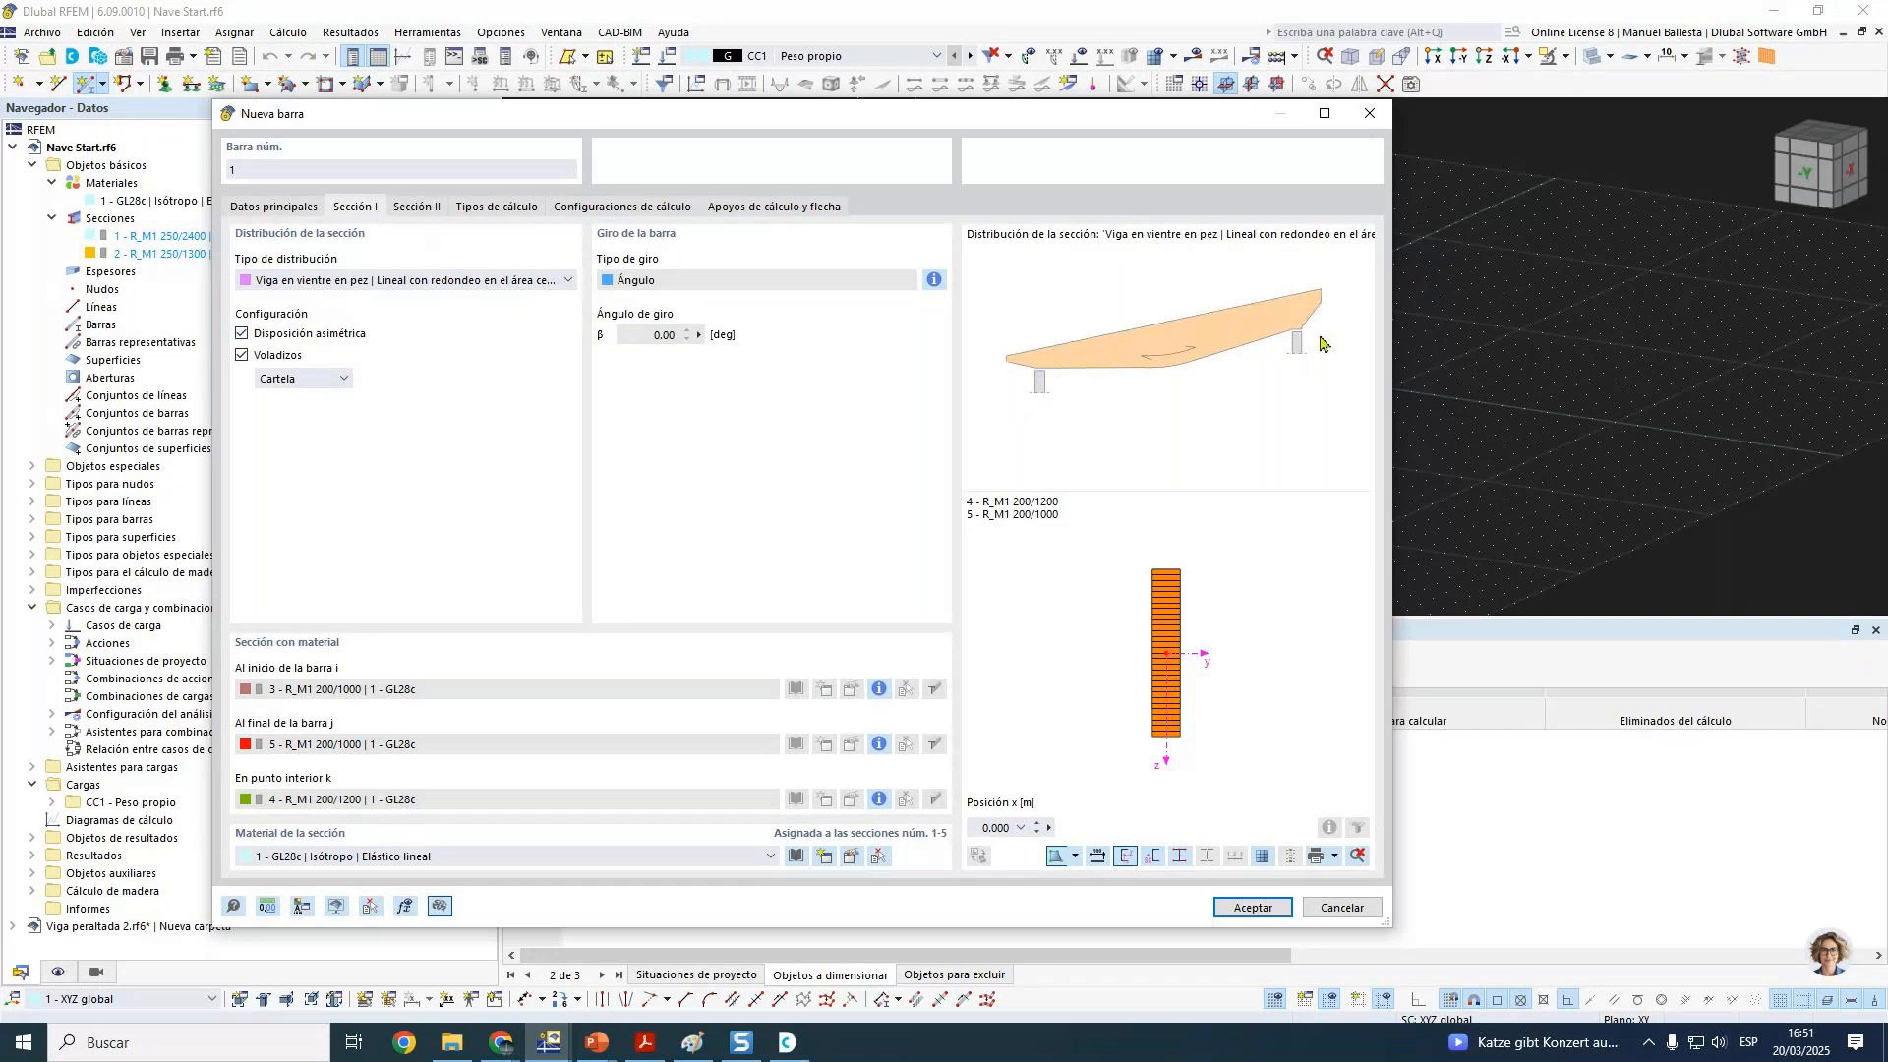
left_click(348, 344)
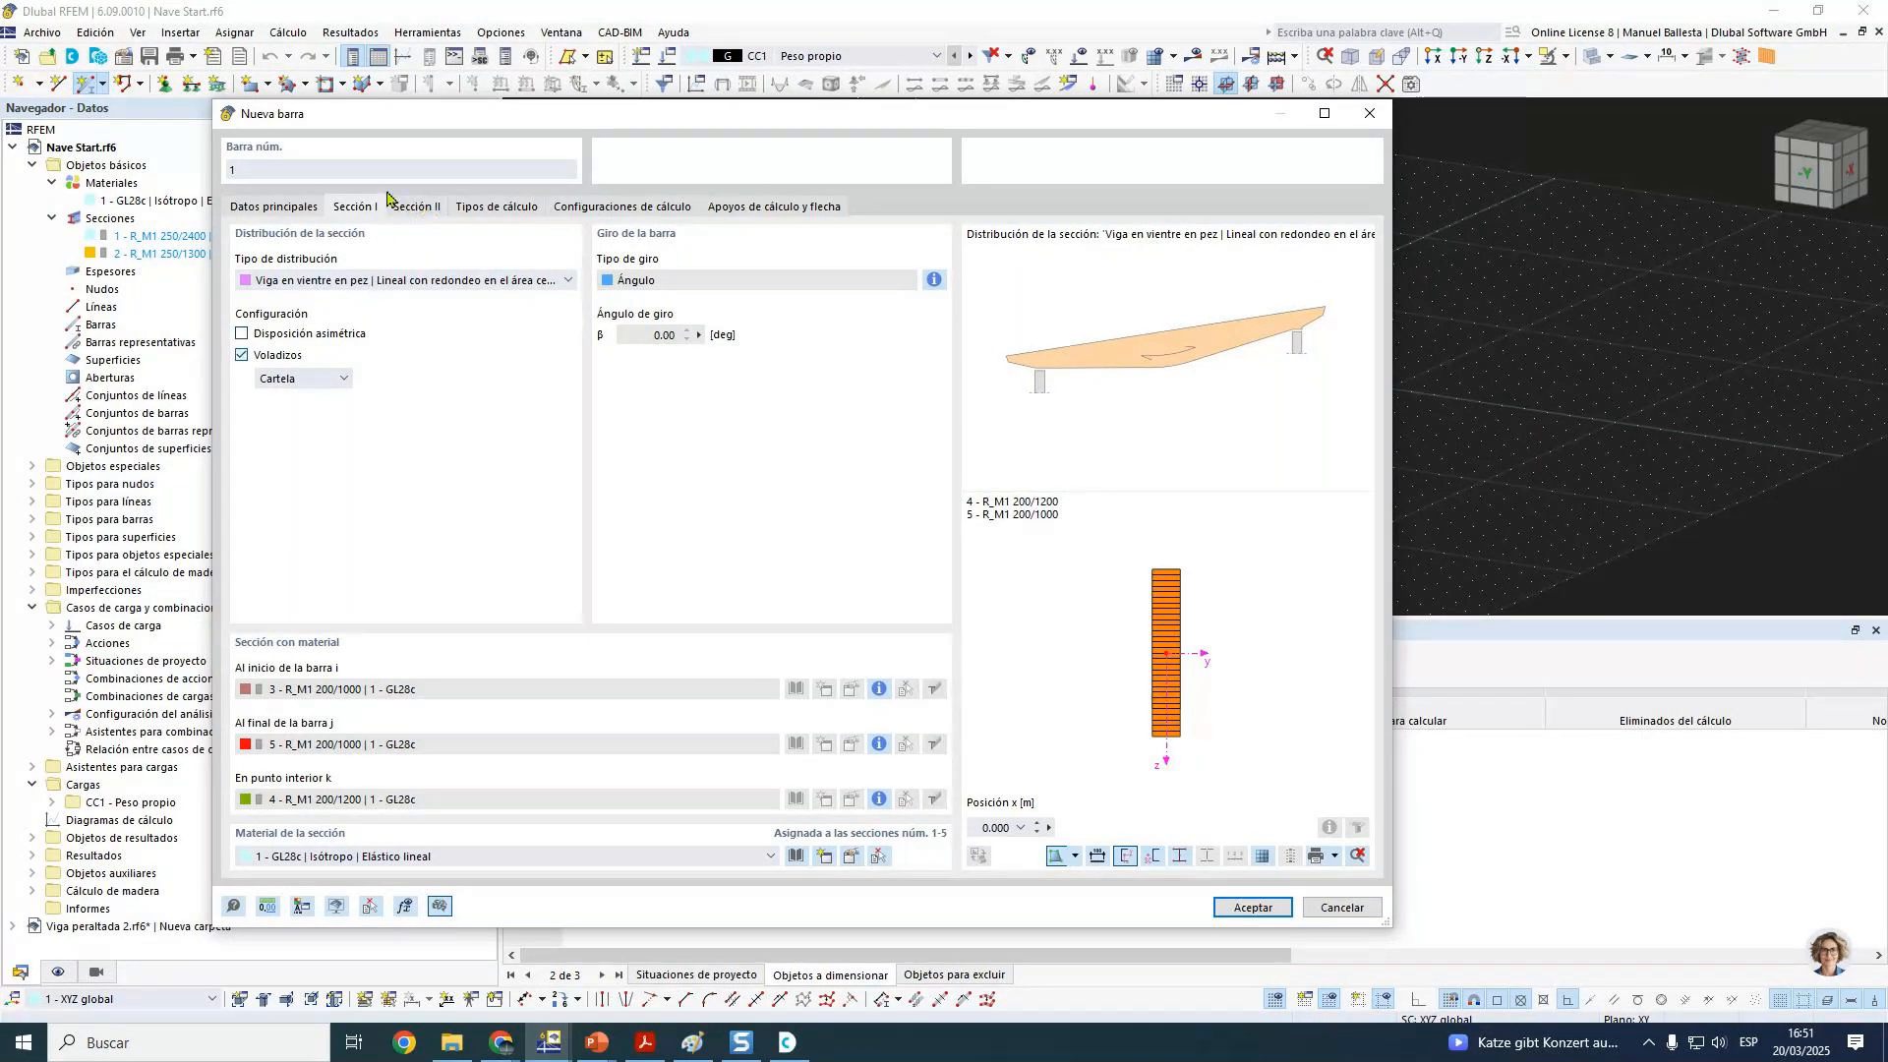
left_click(243, 355)
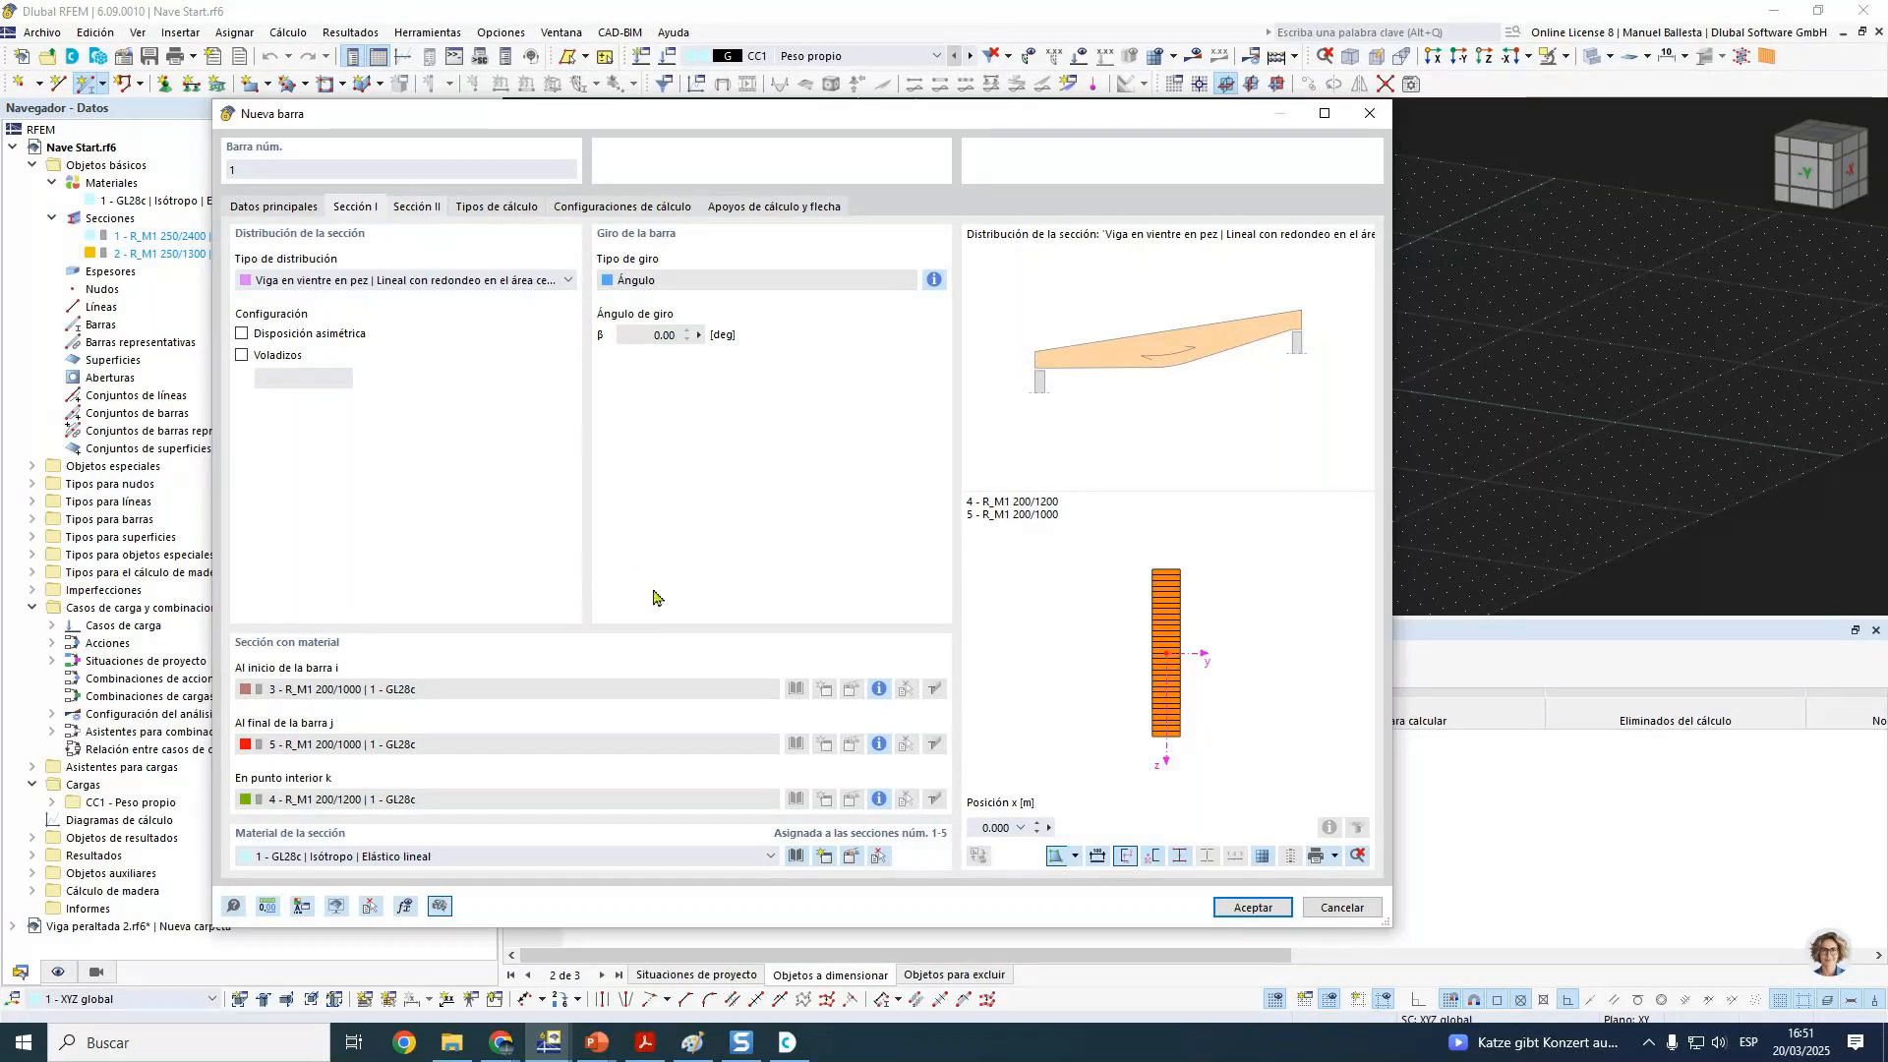
Step: In the fish-belly beam's parameters, set the span to 12 m and the height of the constant part to 600 mm
left_click(742, 1042)
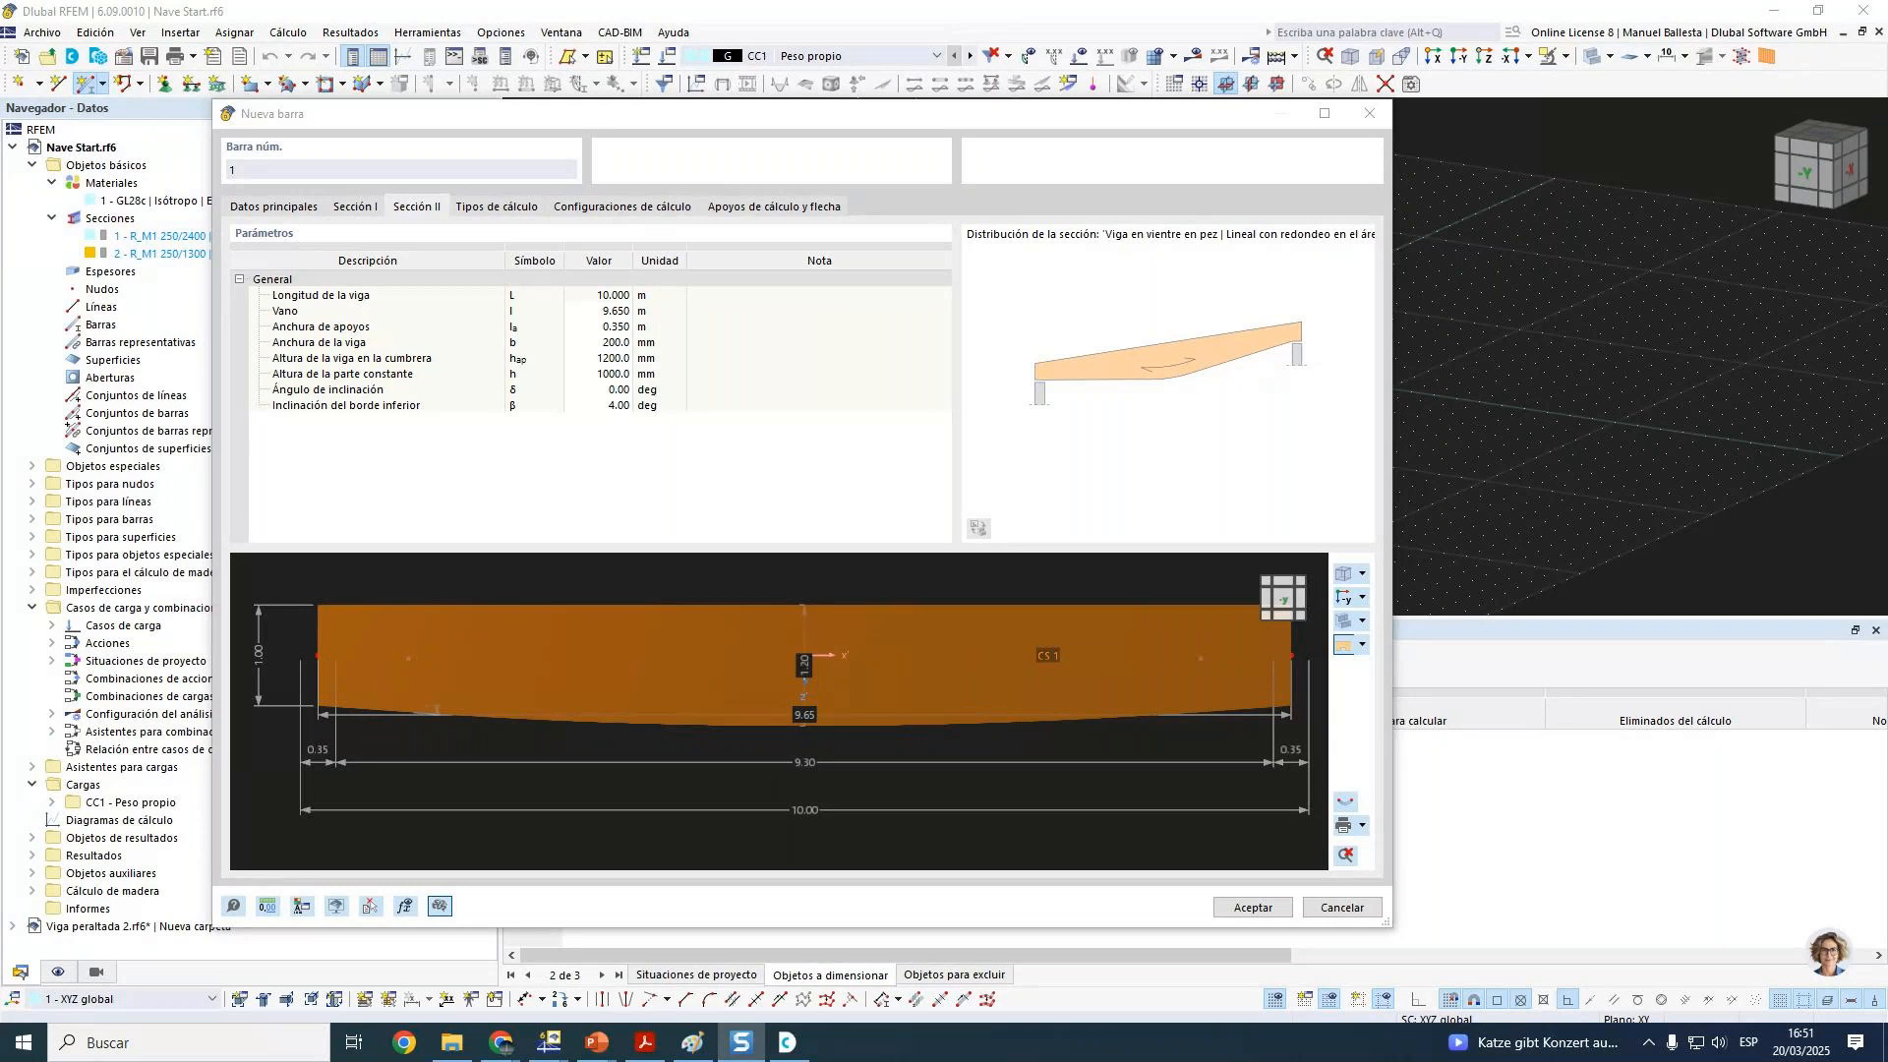
left_click(672, 375)
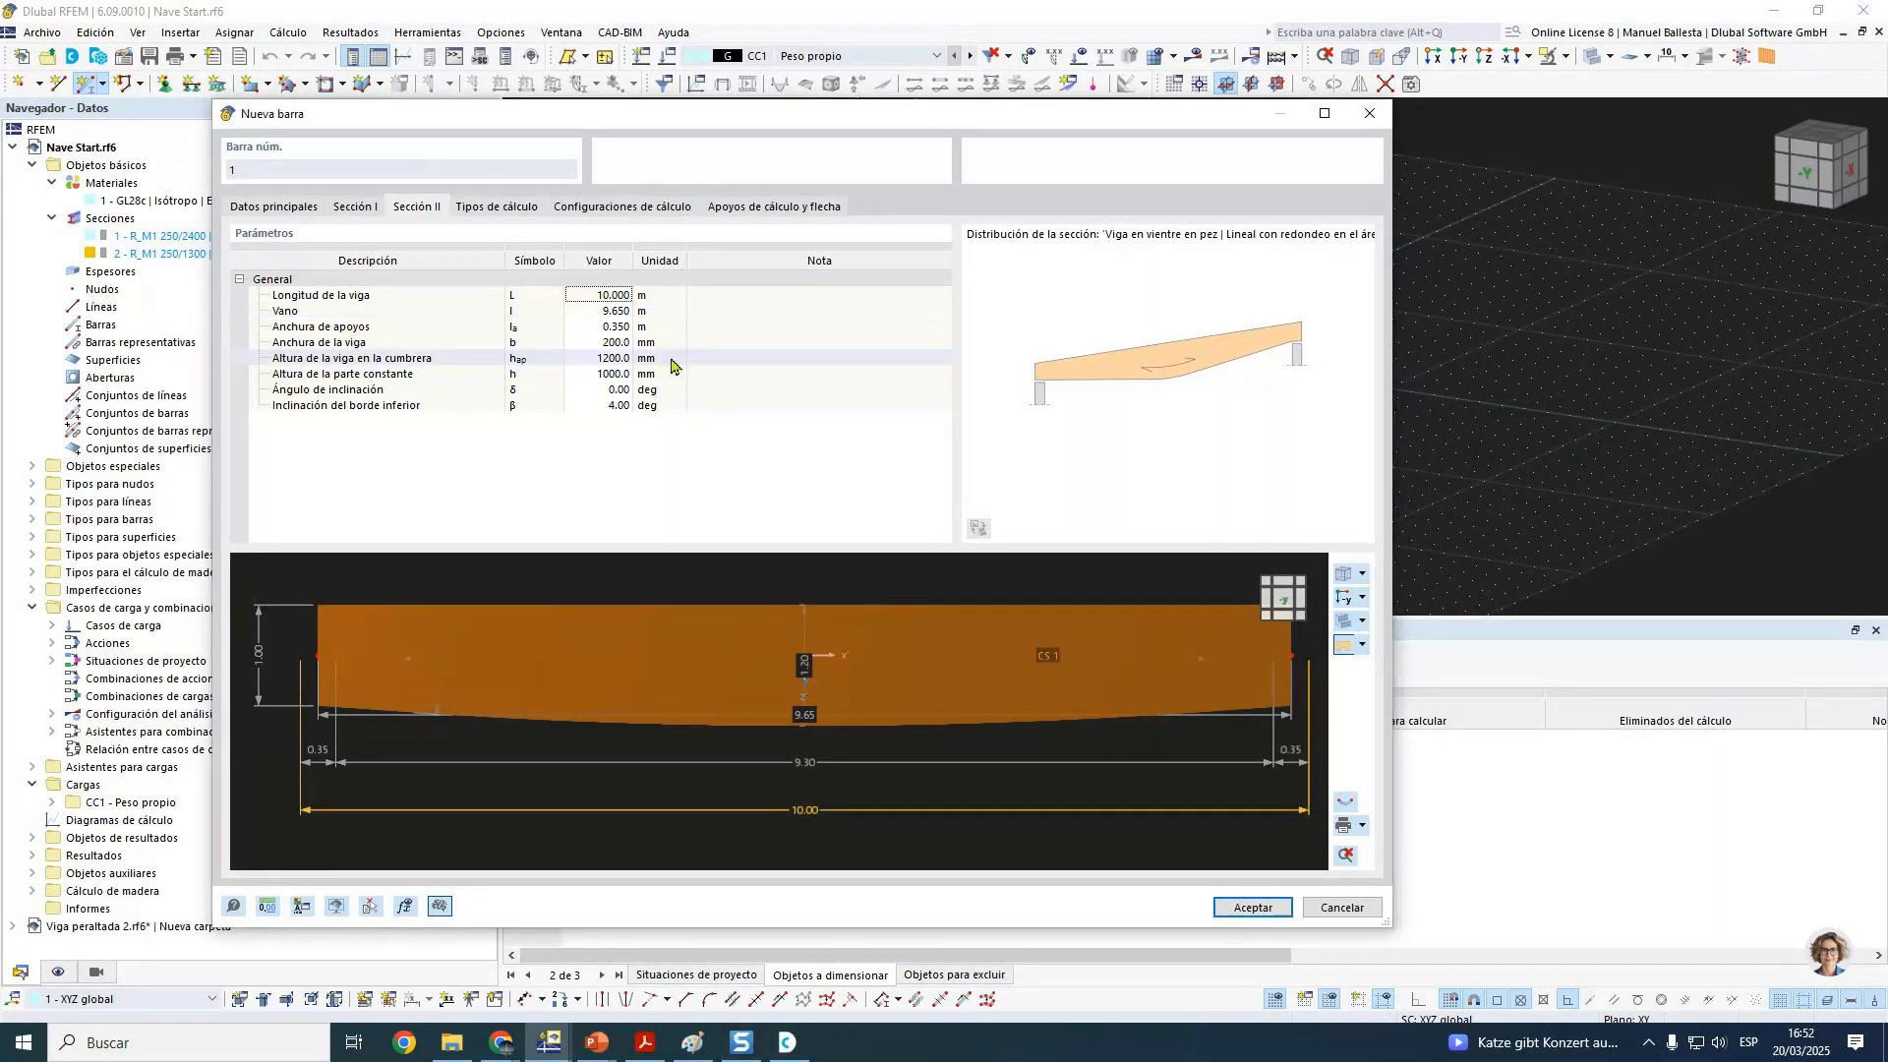
left_click(605, 311)
type("12")
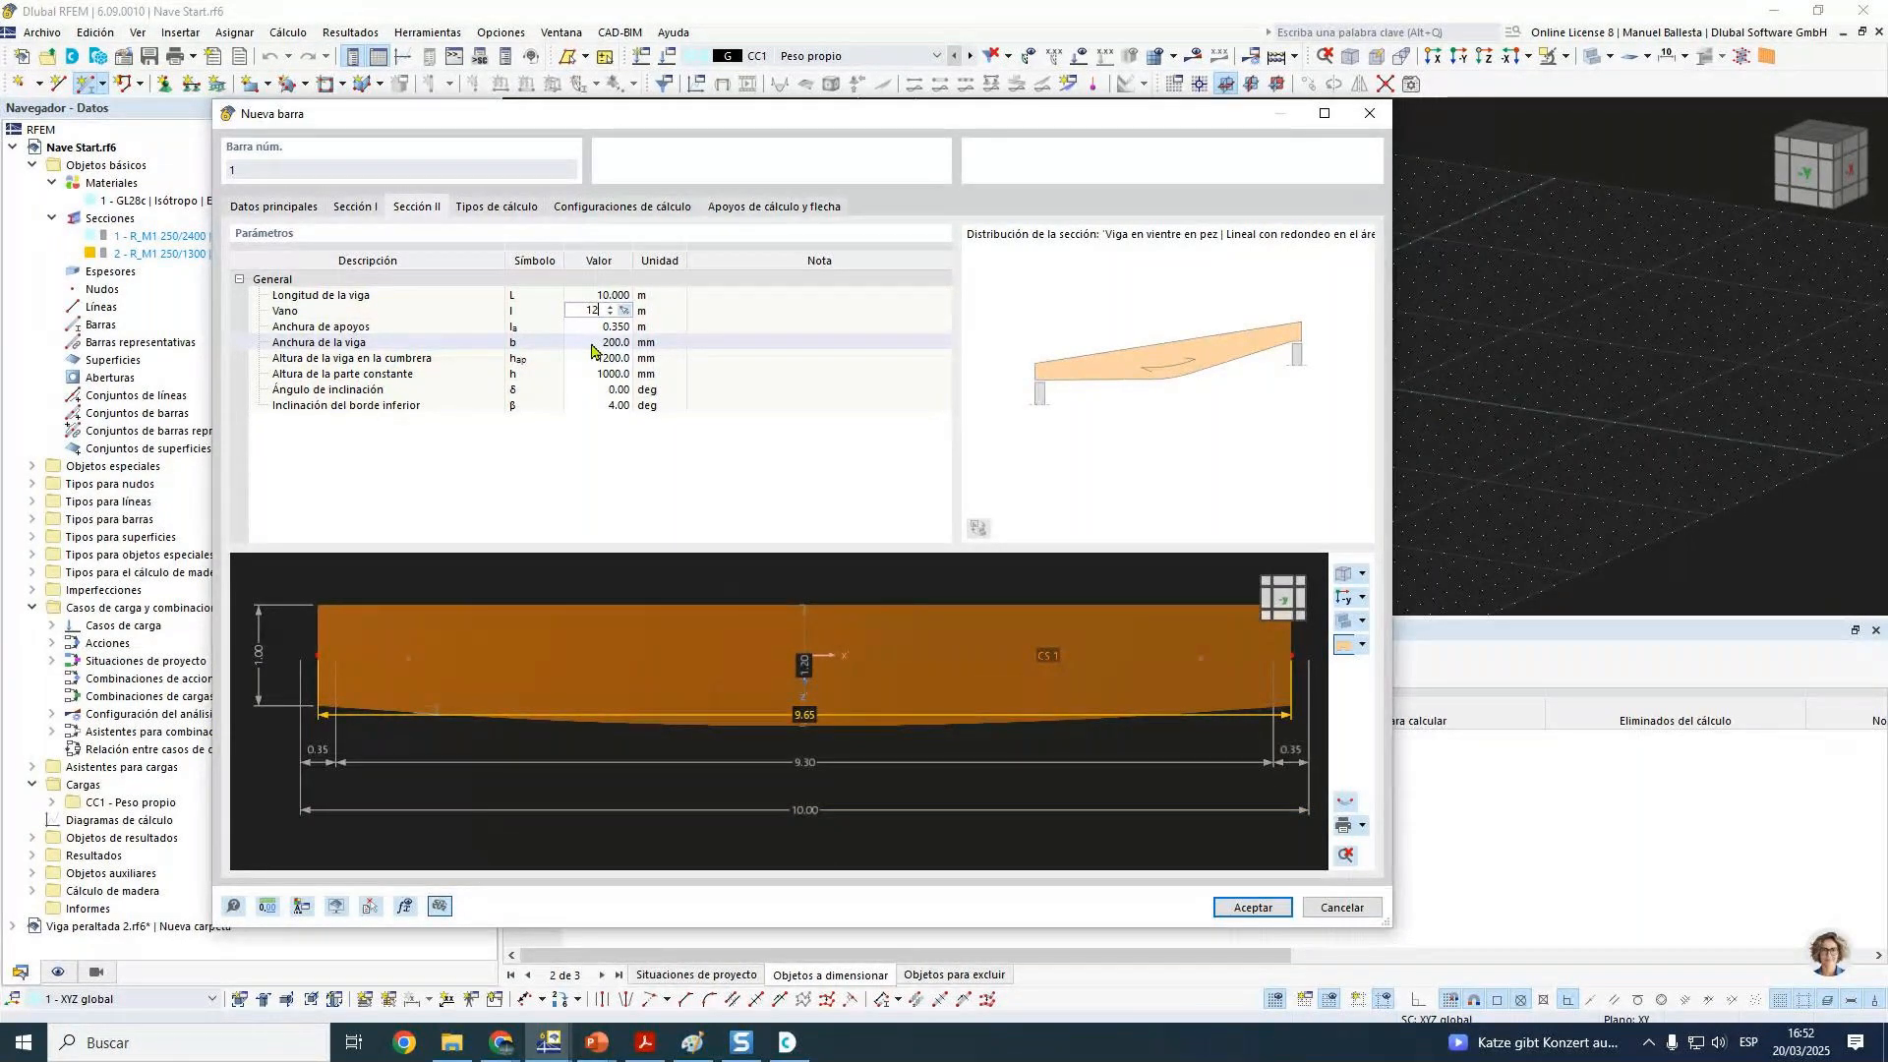
left_click(593, 374)
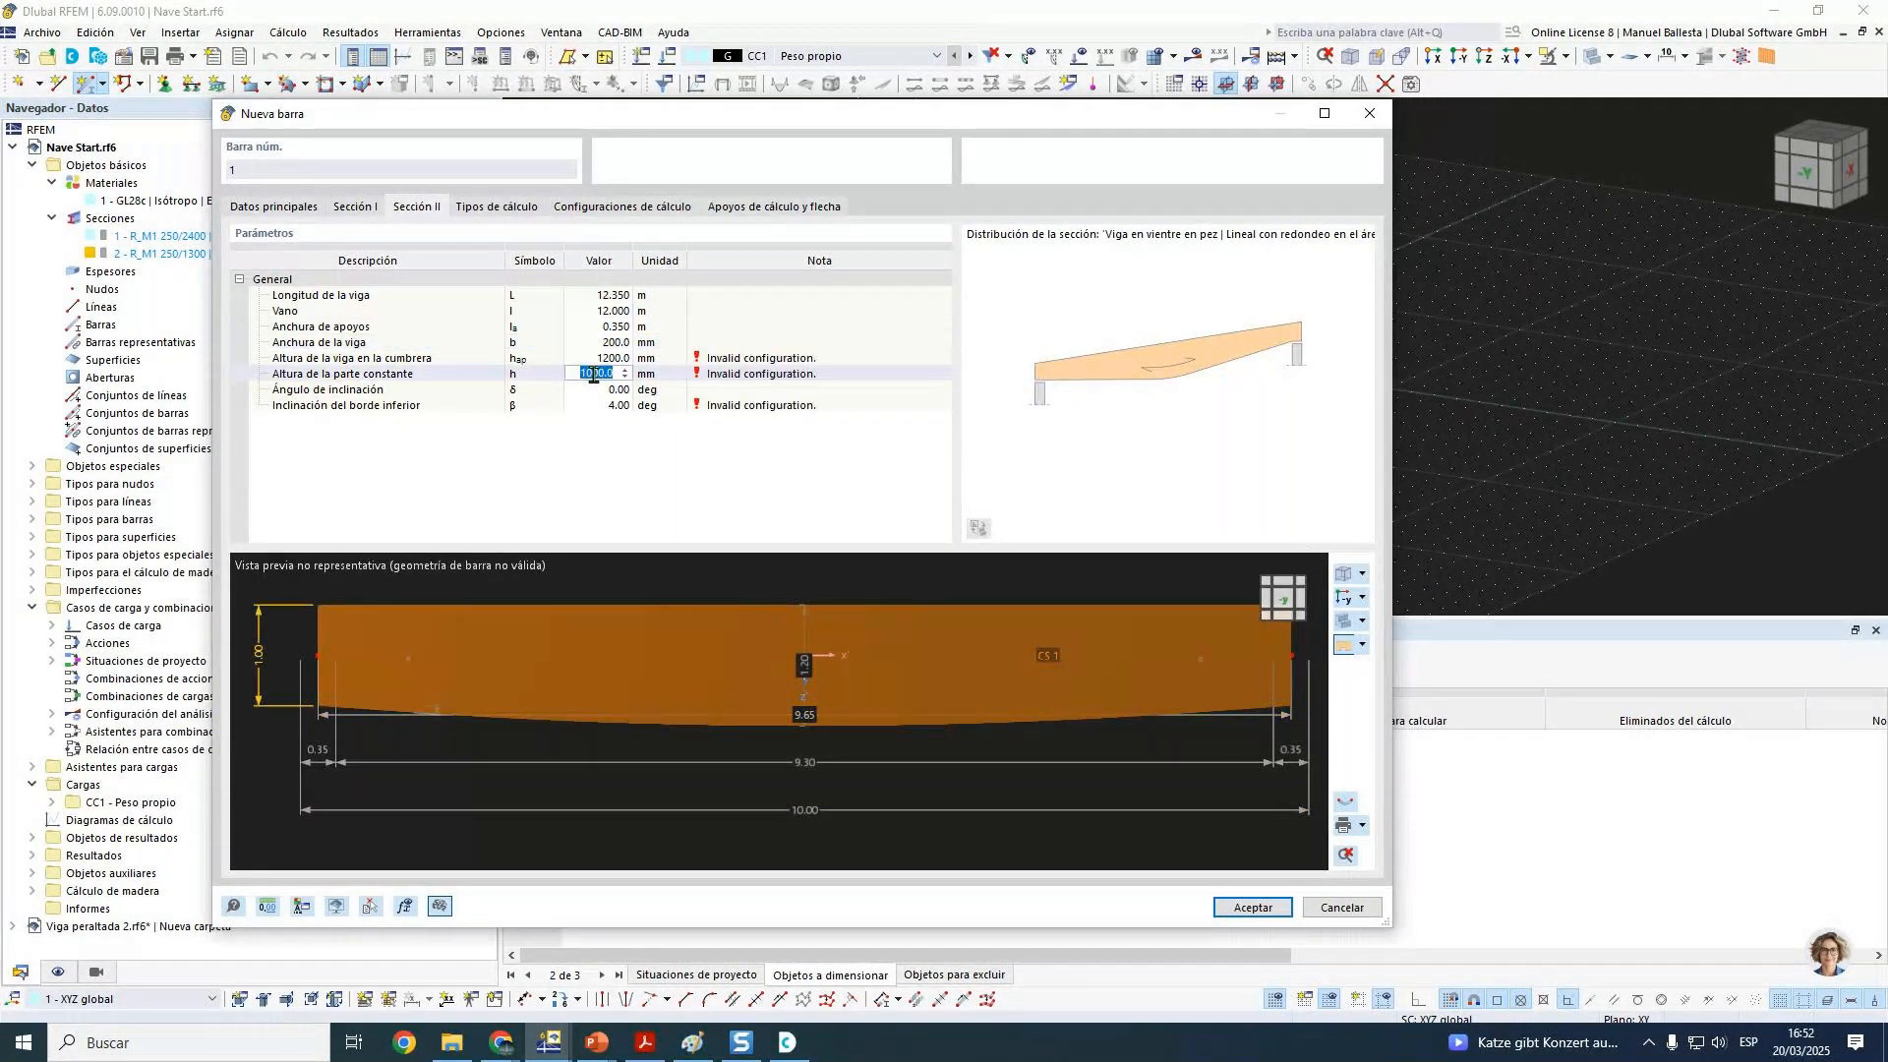
type("600")
Step: Set the beam's inclination angle to 8 degrees and the inclination of its lower edge to 10 degrees
left_click(600, 391)
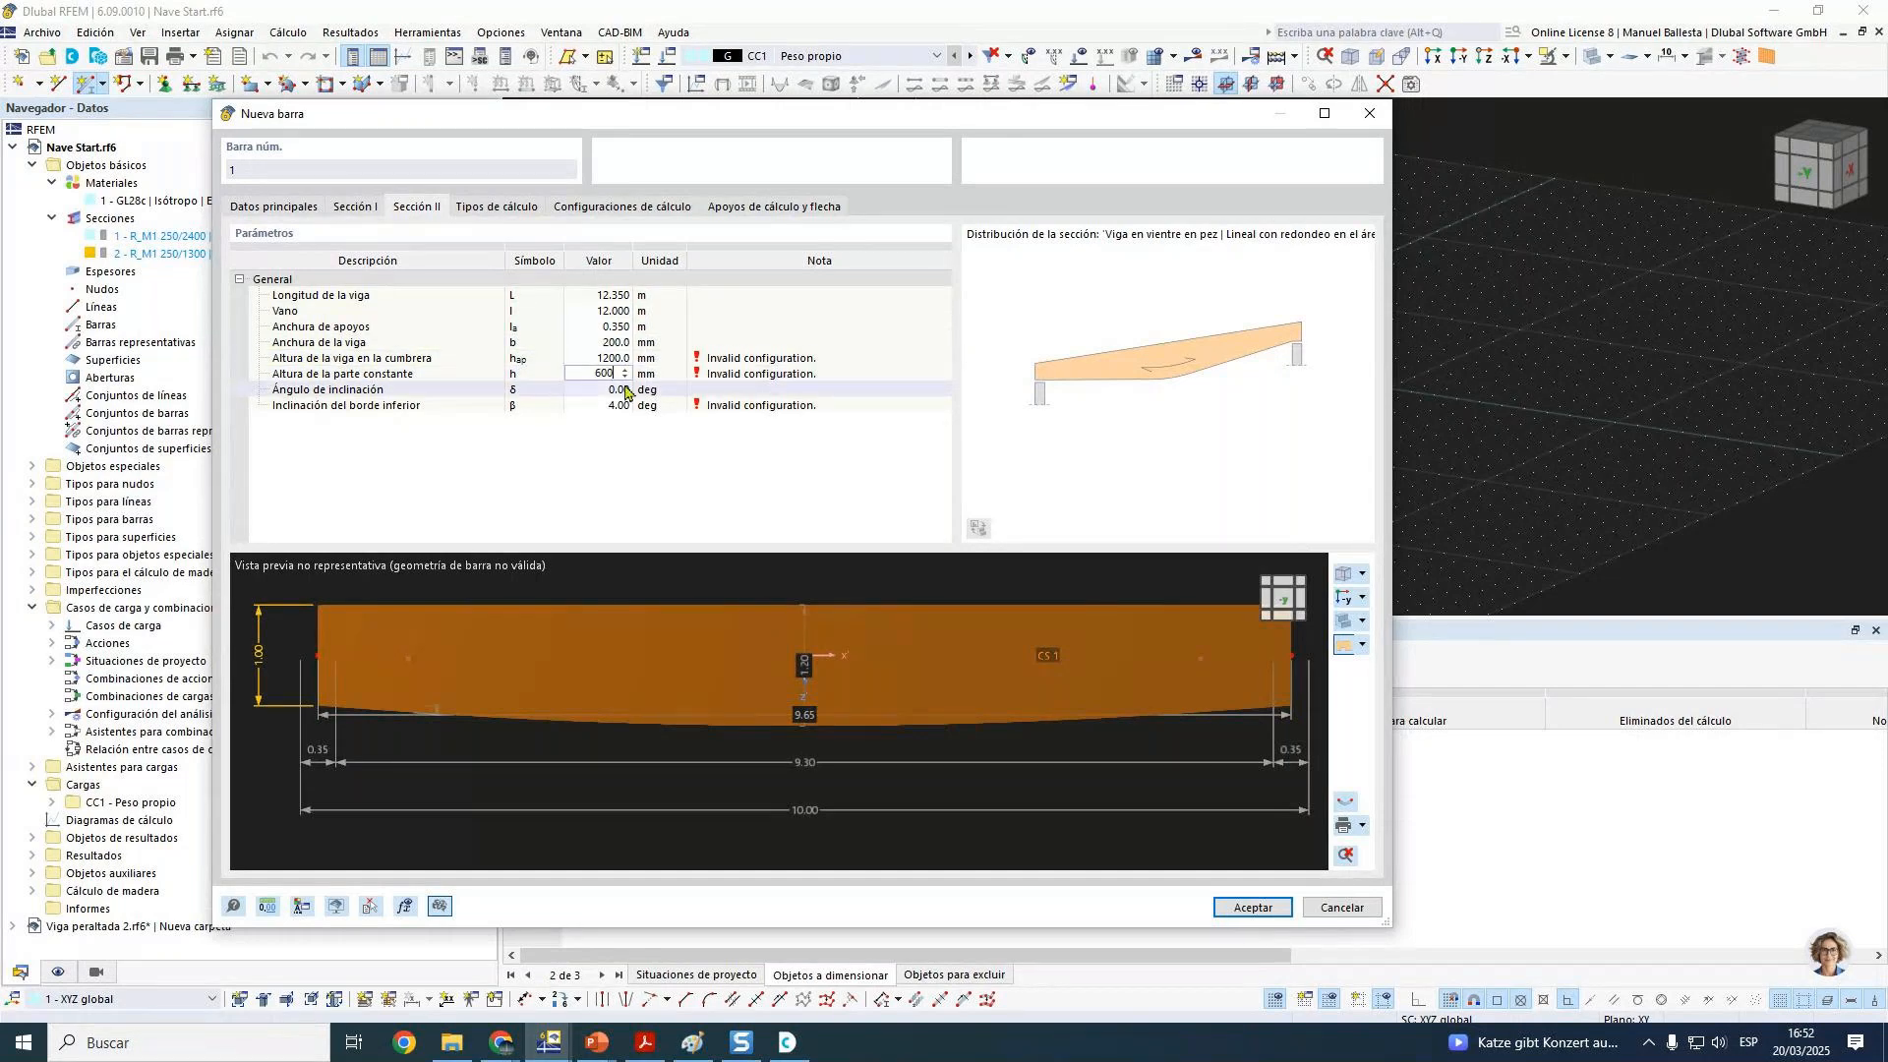
left_click(600, 391)
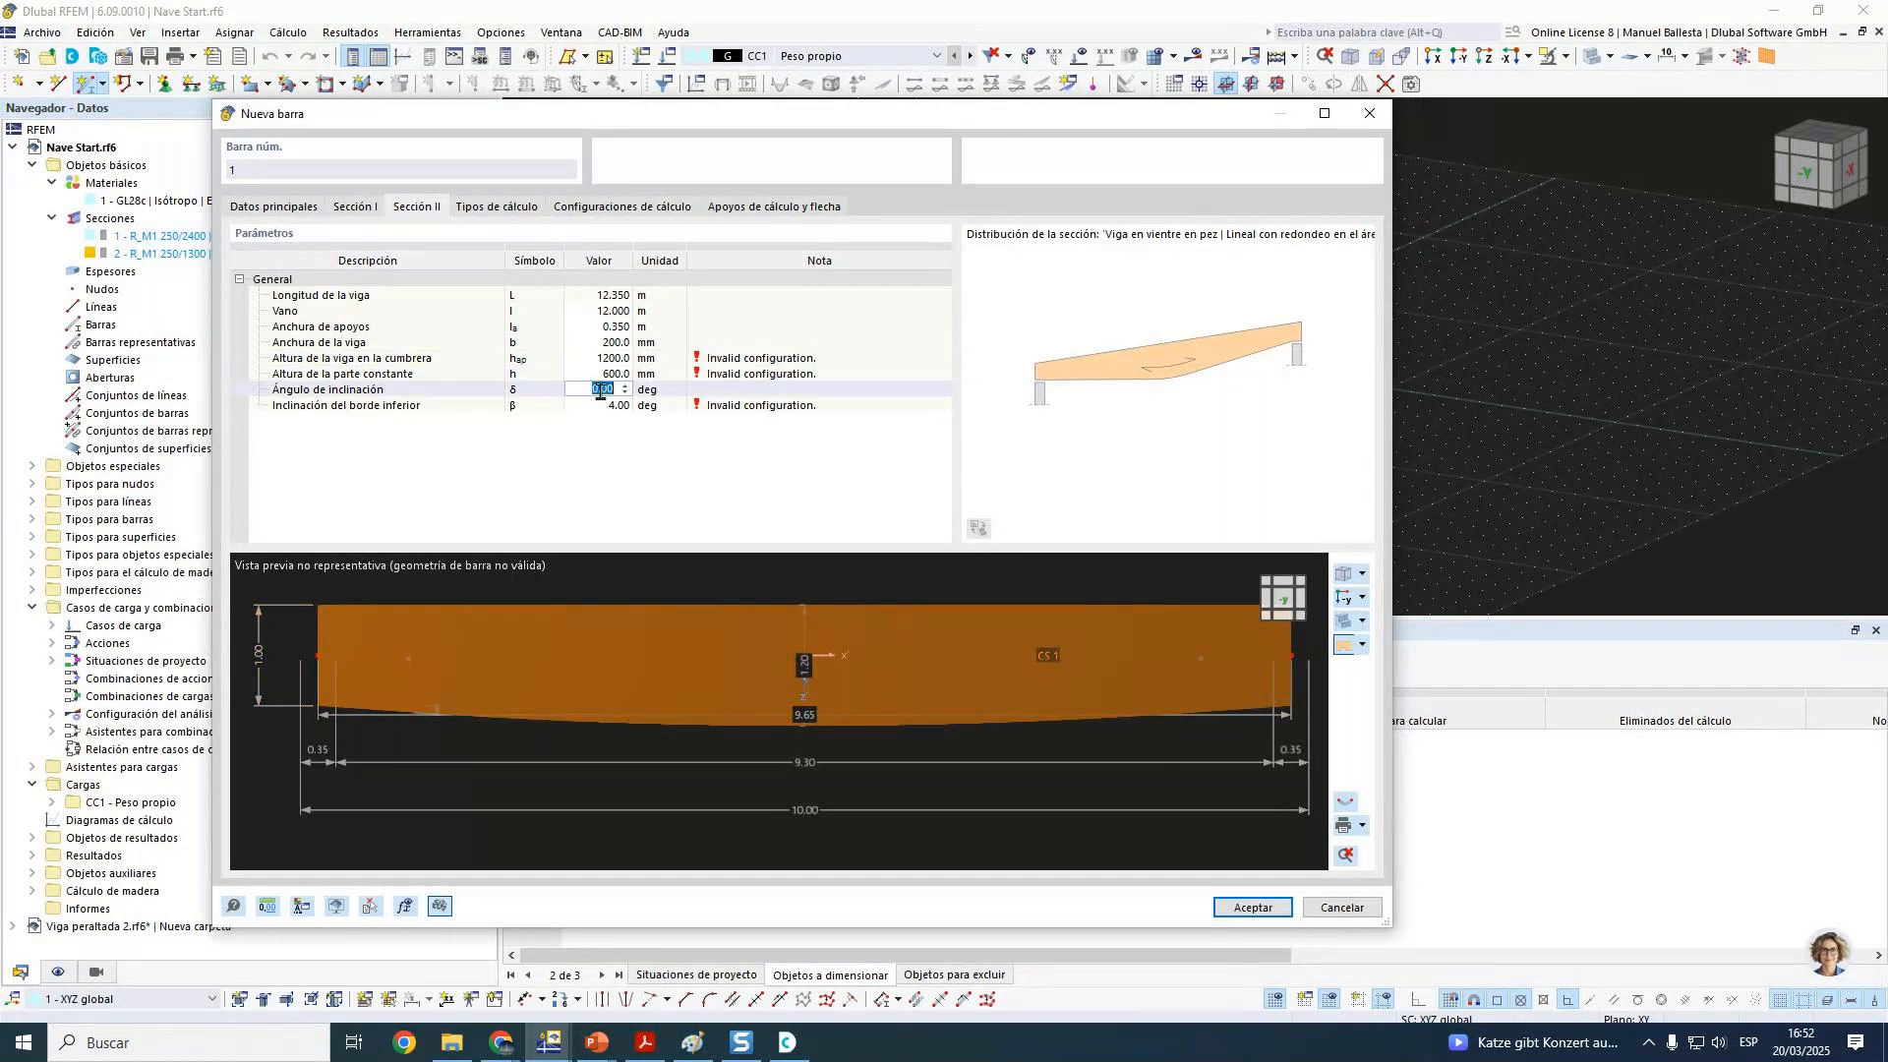
type("8")
left_click(590, 400)
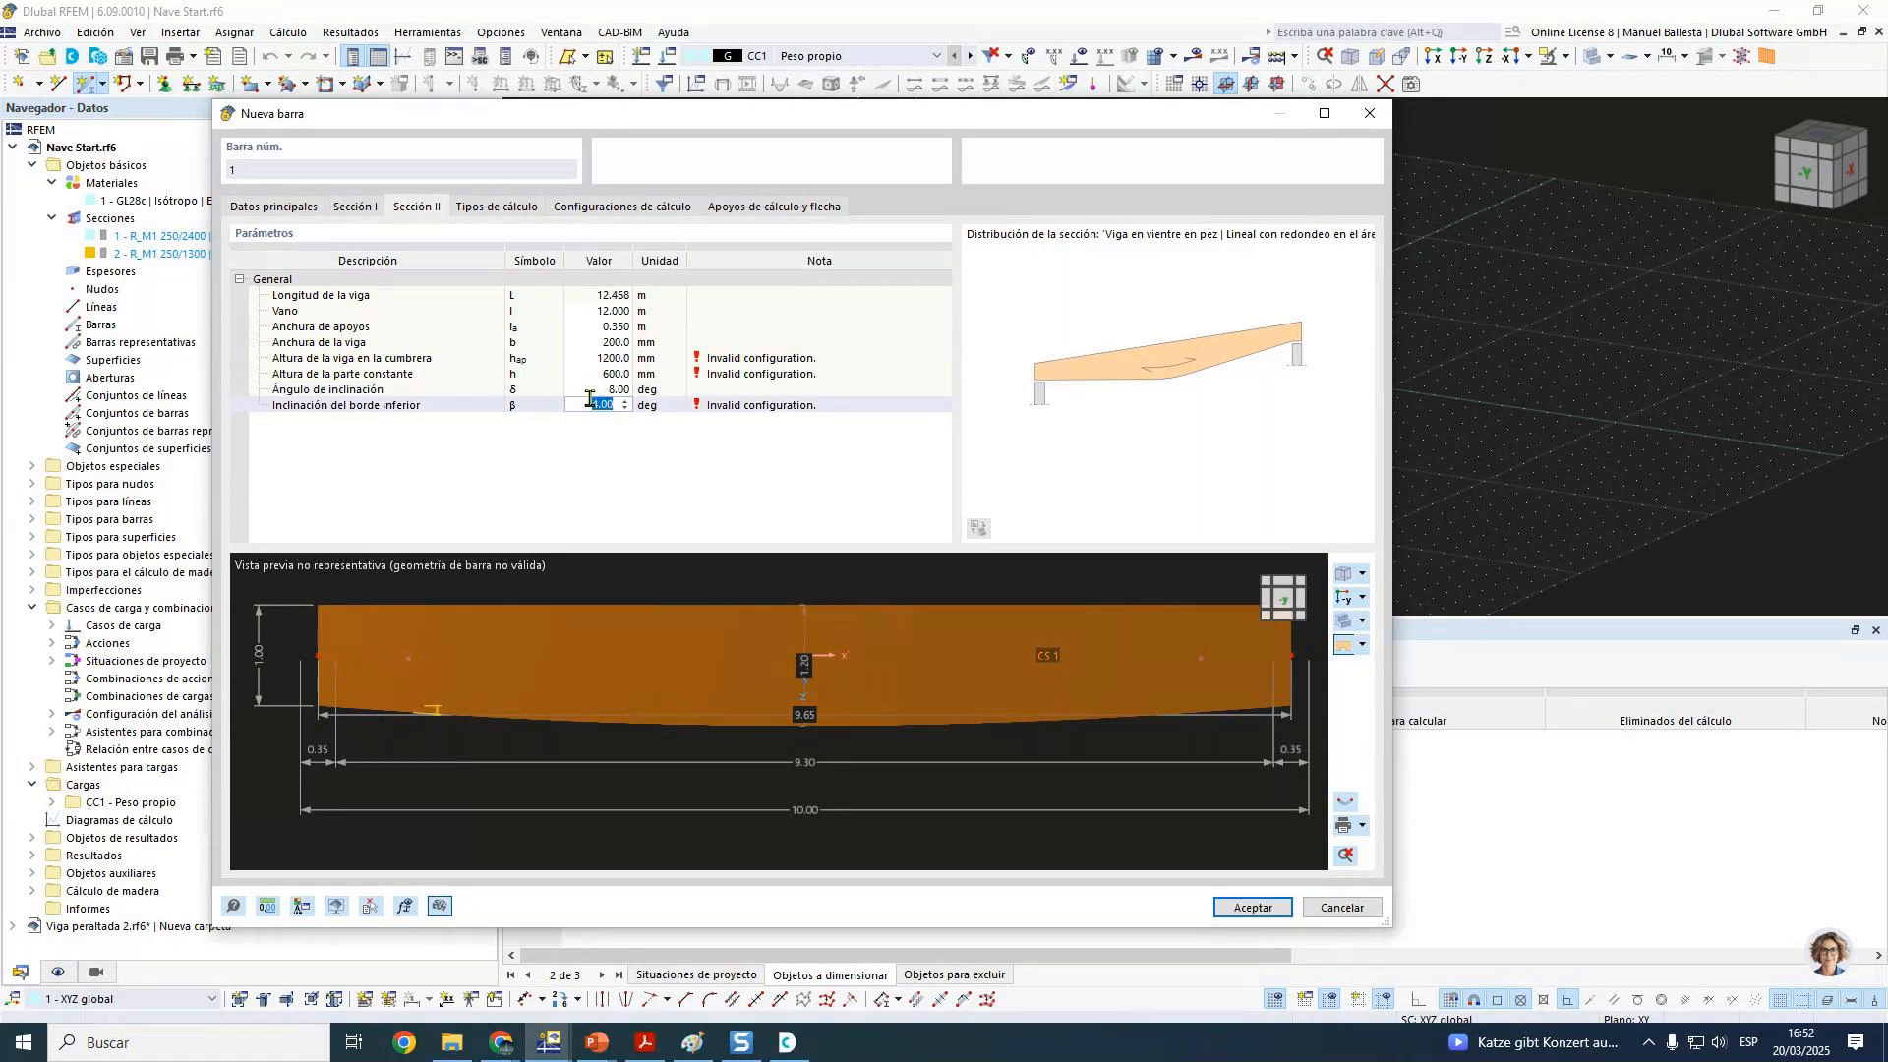
type("10")
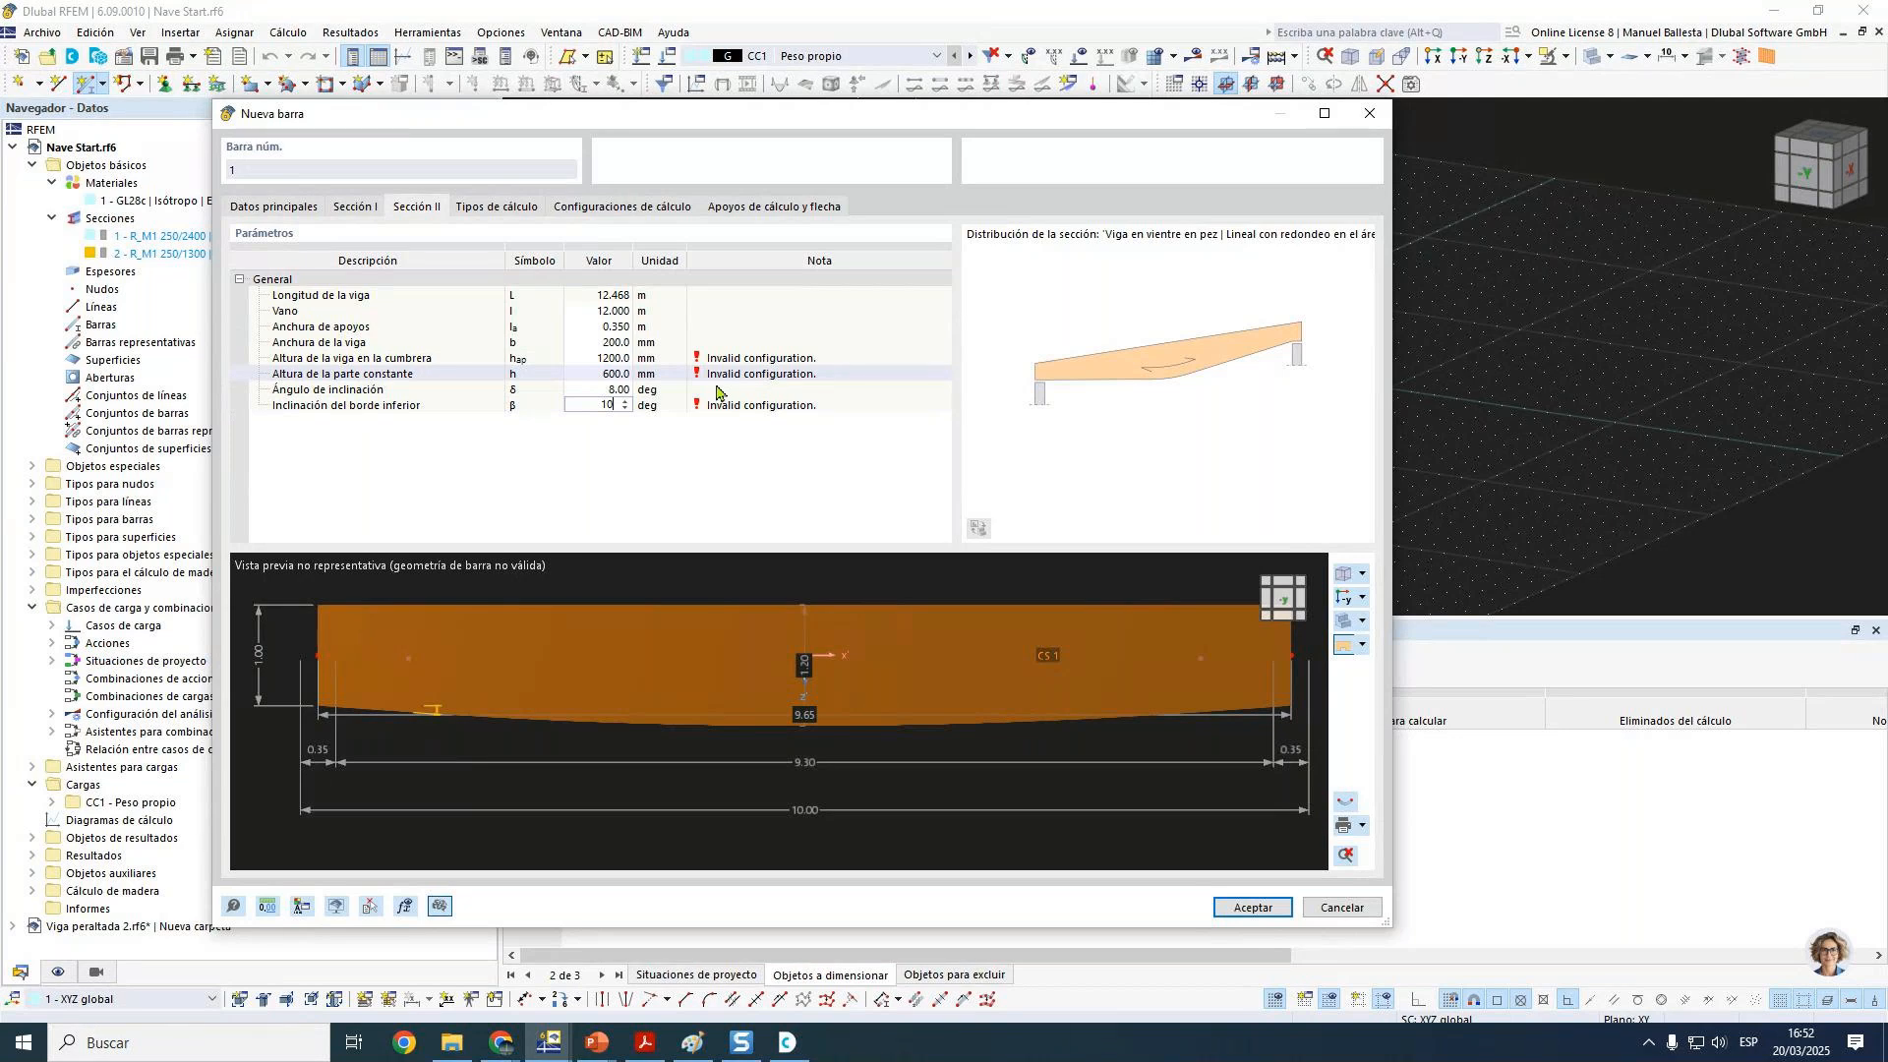
left_click(598, 375)
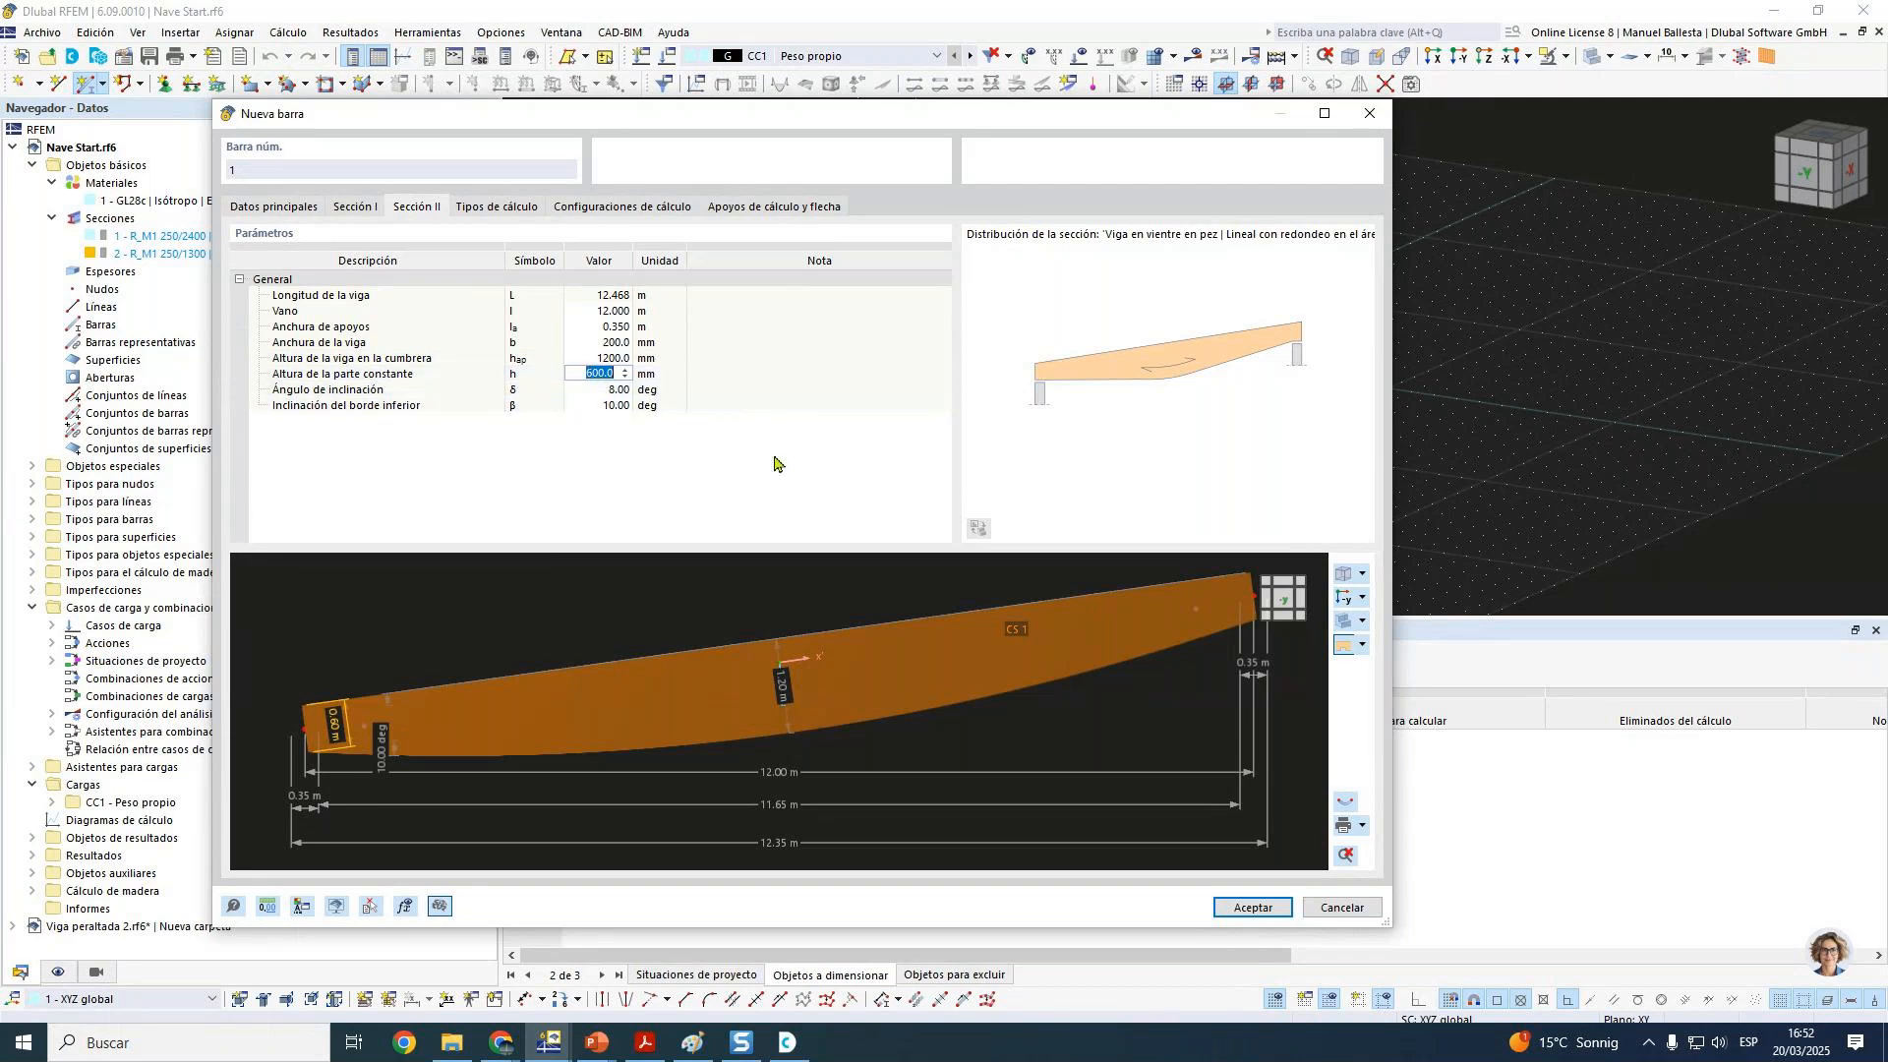
Step: Try the section distribution 'Viga arqueada a dos aguas con altura constante' for the new member
left_click(288, 210)
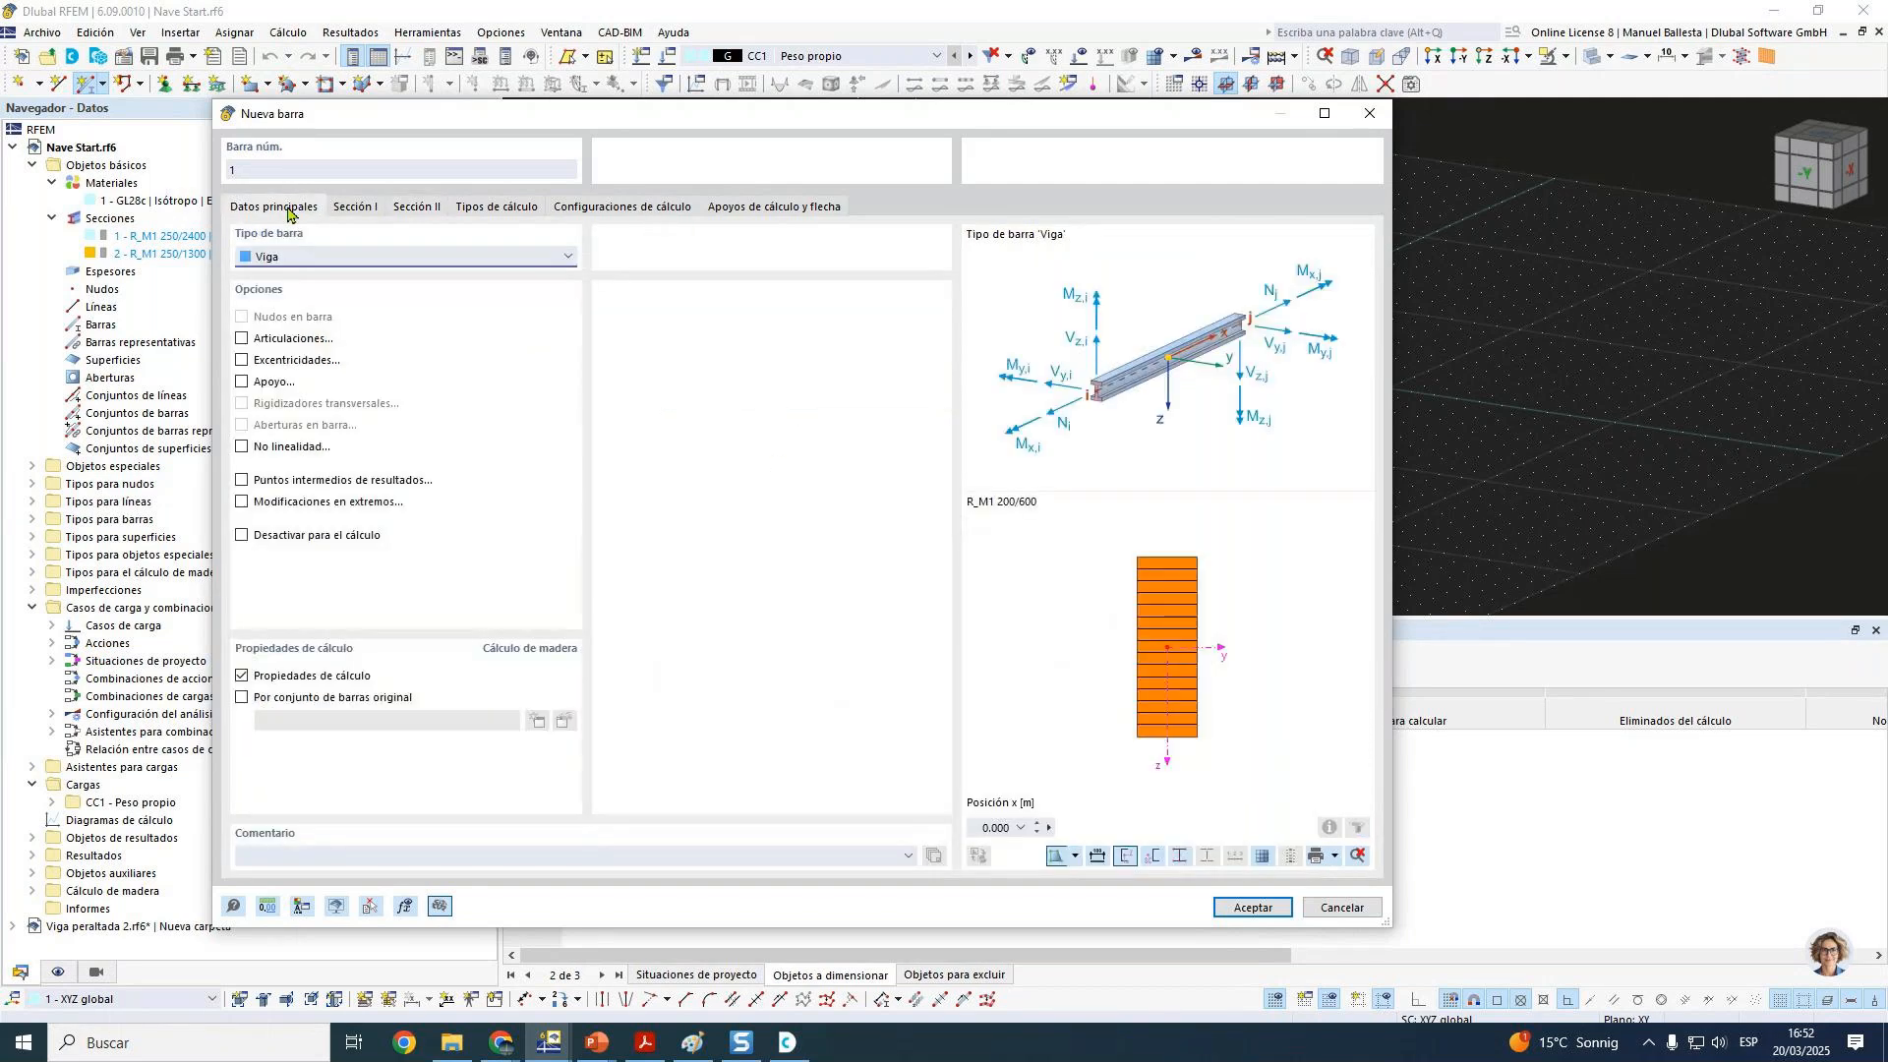
left_click(365, 209)
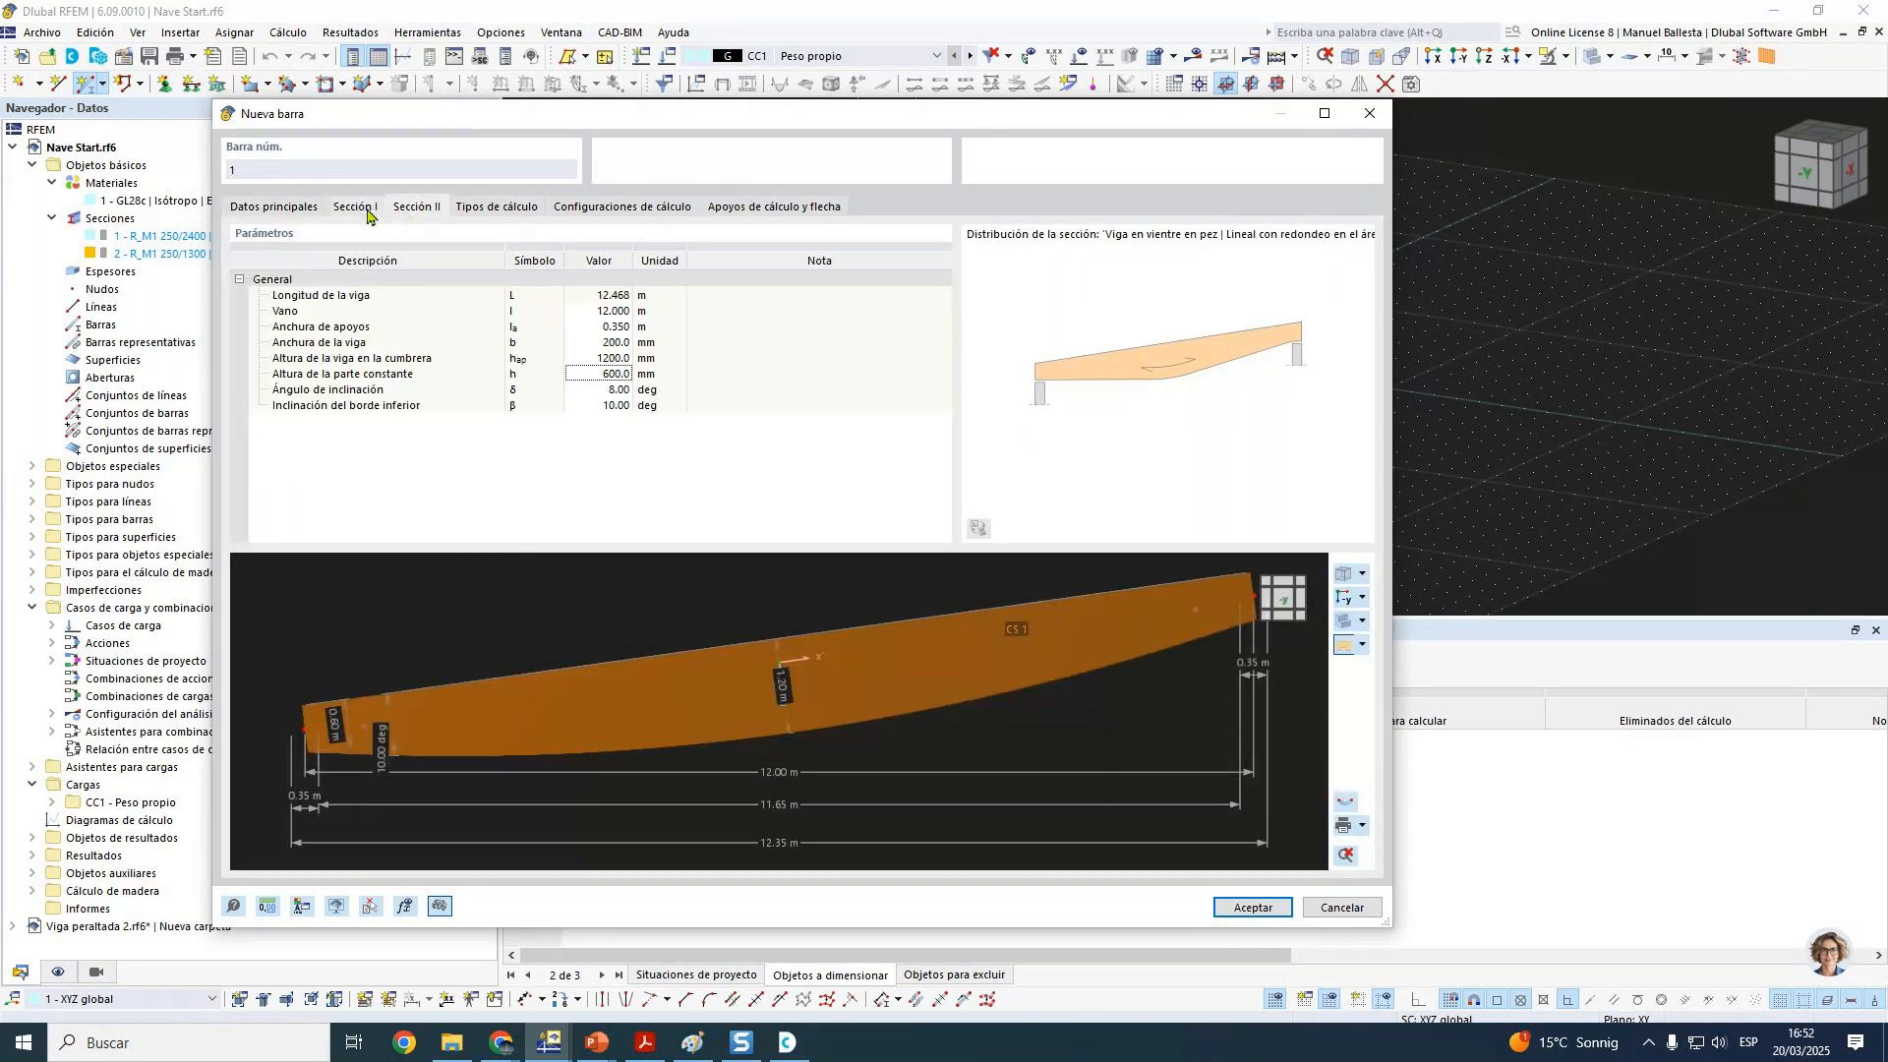
left_click(366, 209)
left_click(358, 284)
left_click(360, 460)
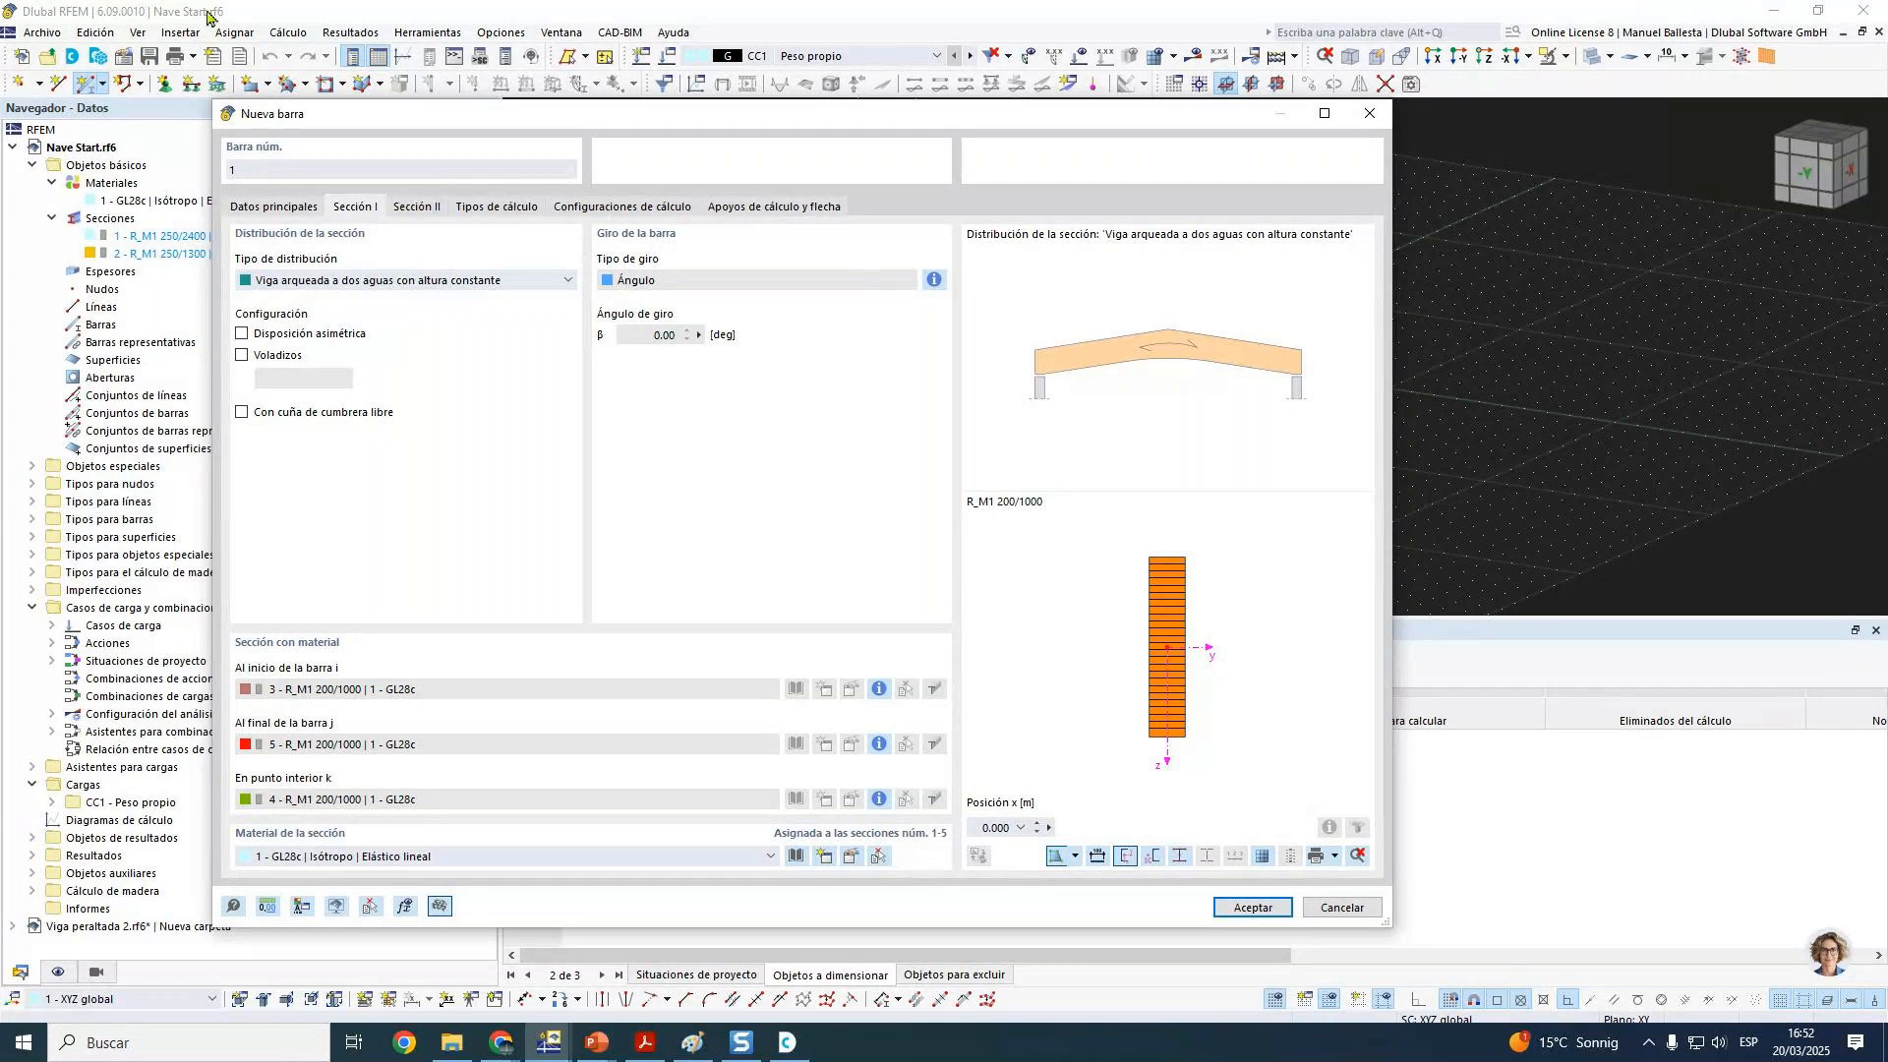
Step: Set the member's section distribution to 'En forma de sillín' with the alignment 'Inferior'
left_click(403, 280)
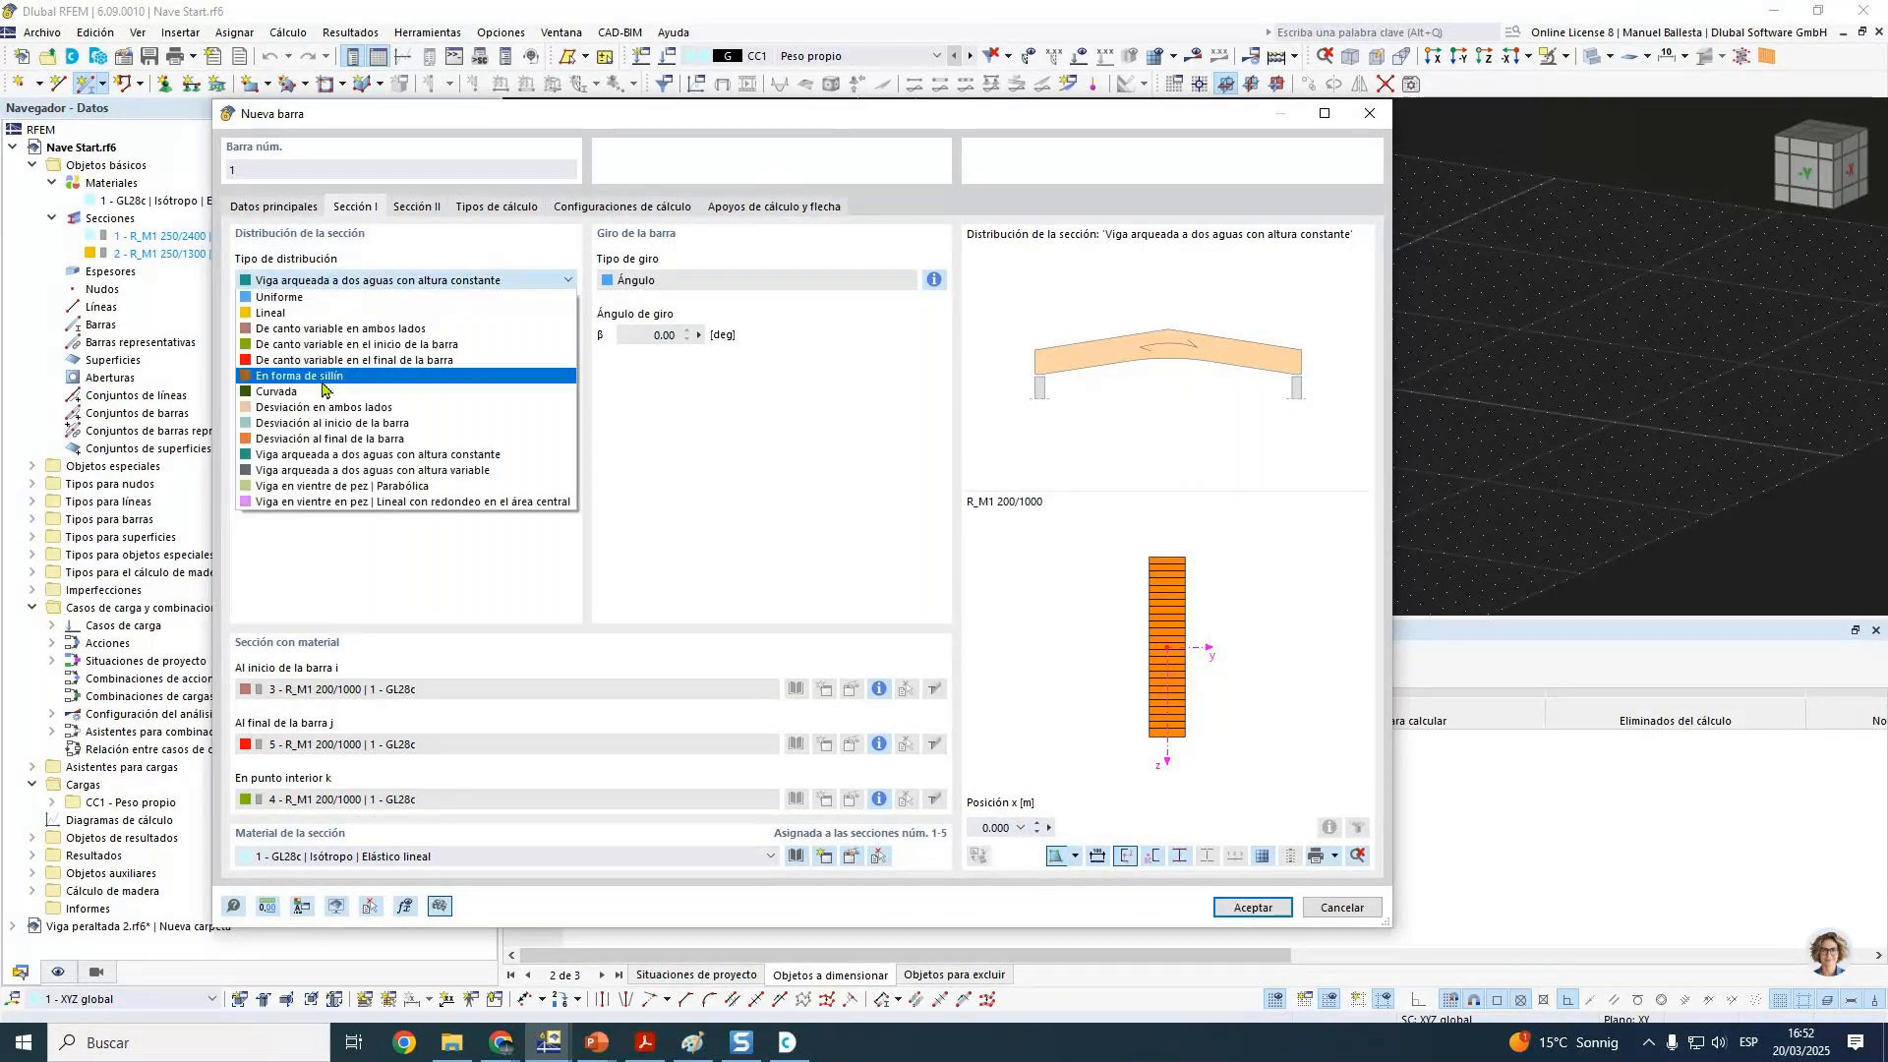
left_click(354, 378)
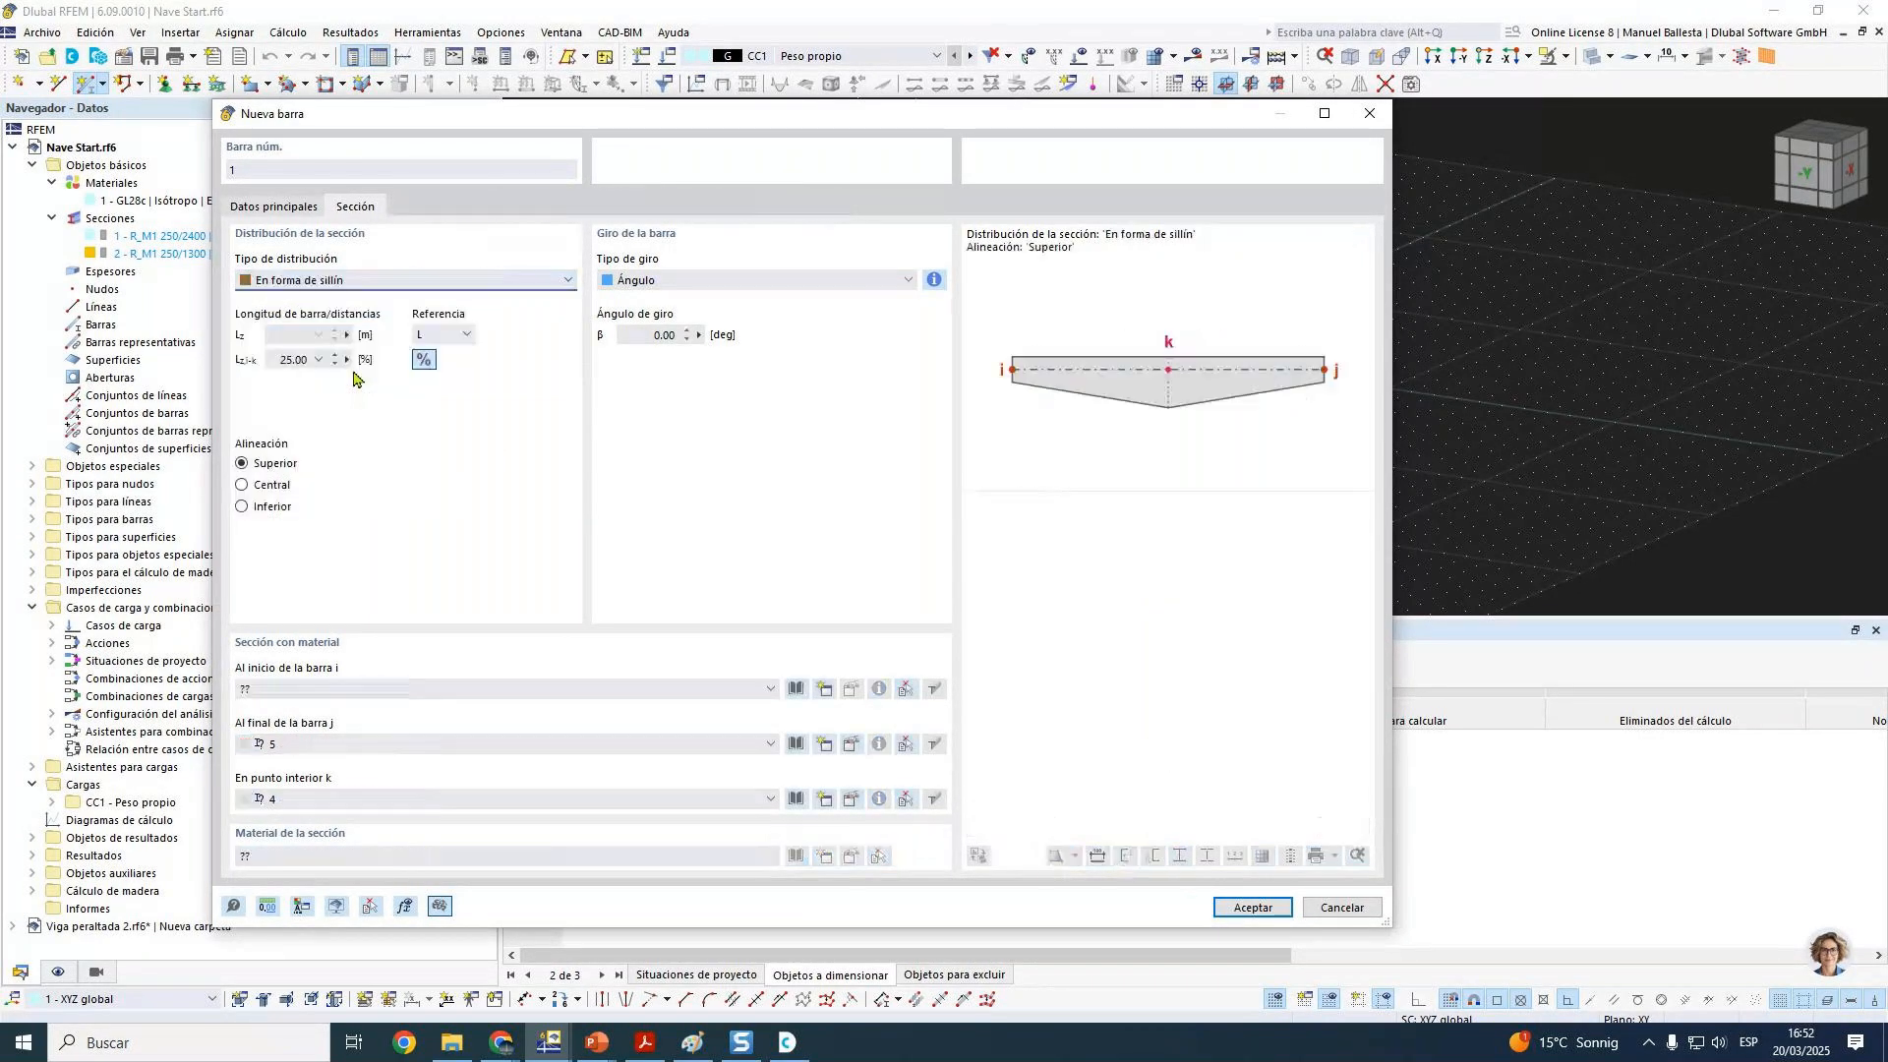
left_click(242, 506)
Step: Assign section R_M1 250/1300 at the member start, 'Como inicio de barra' at its end, and R_M1 250/2400 at the interior point
left_click(383, 688)
left_click(359, 736)
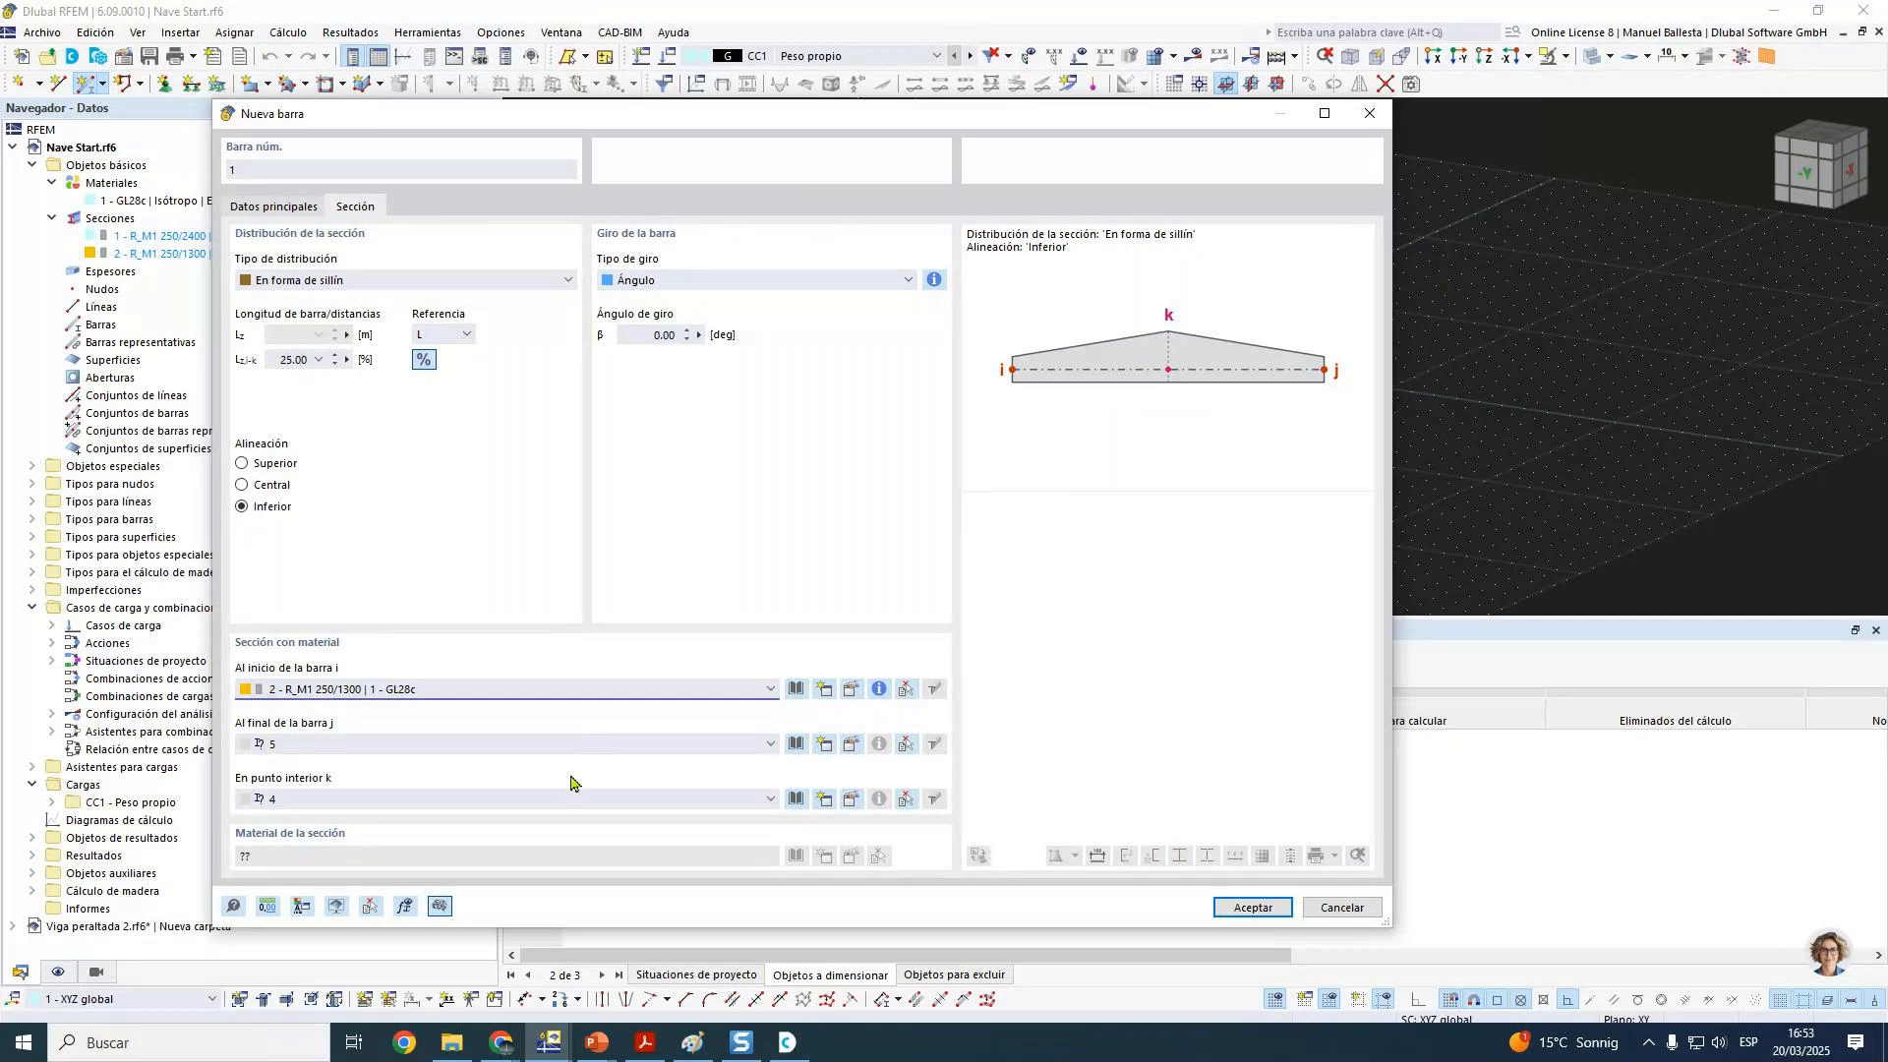
left_click(497, 848)
left_click(452, 747)
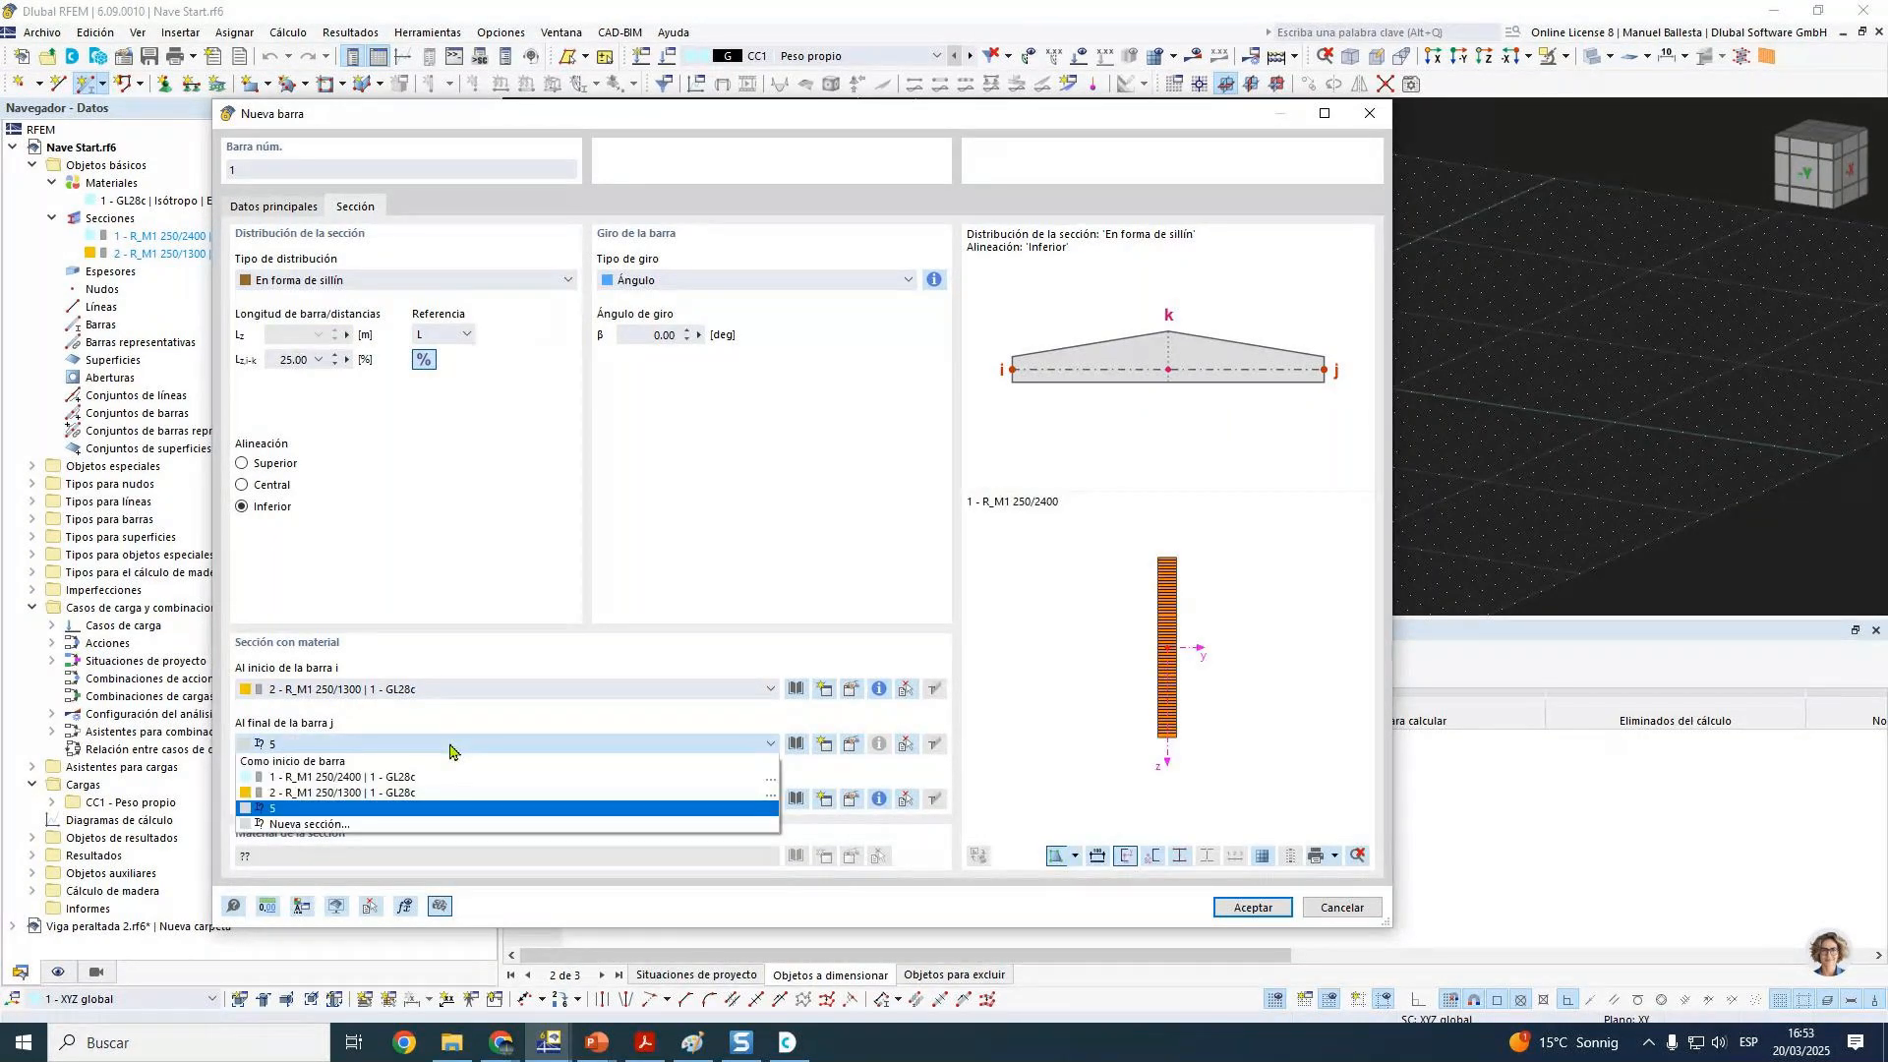
left_click(460, 761)
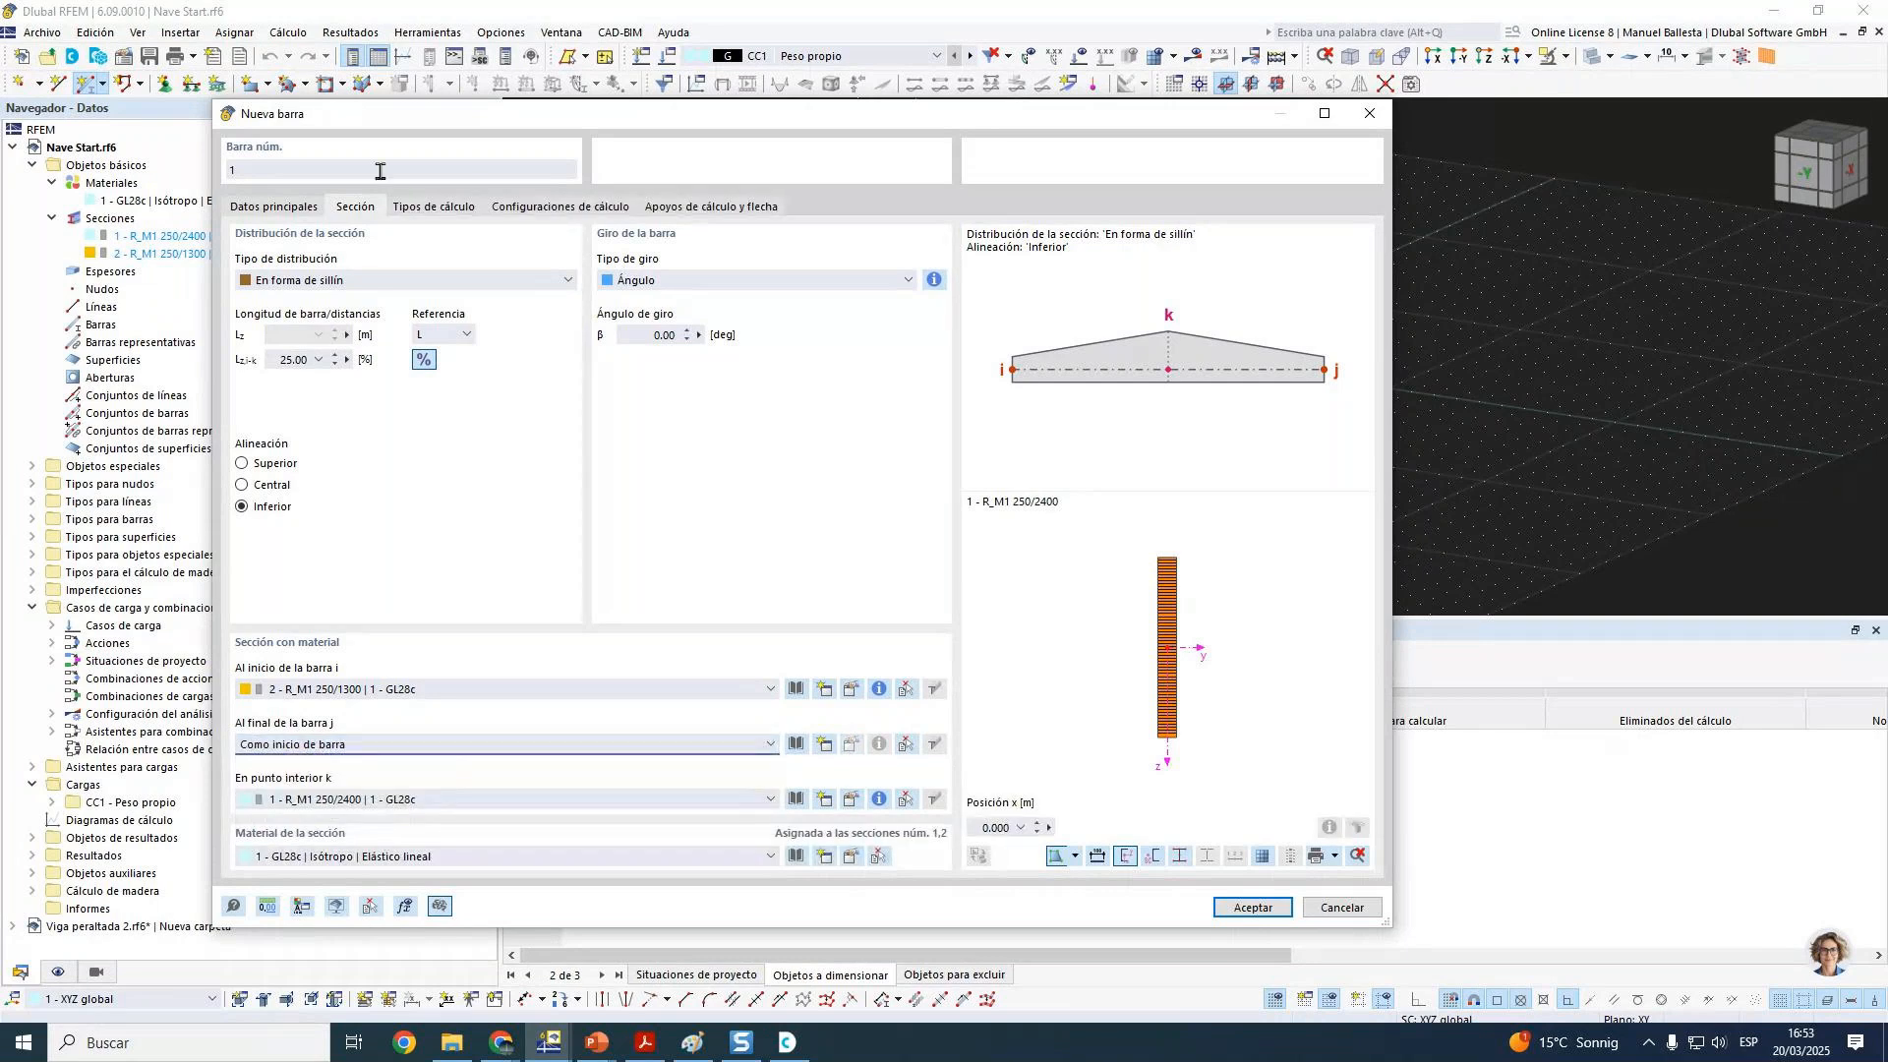
Step: Create effective lengths for the member that consider only lateral buckling, with an absolute length of 3 m
left_click(447, 208)
left_click(878, 282)
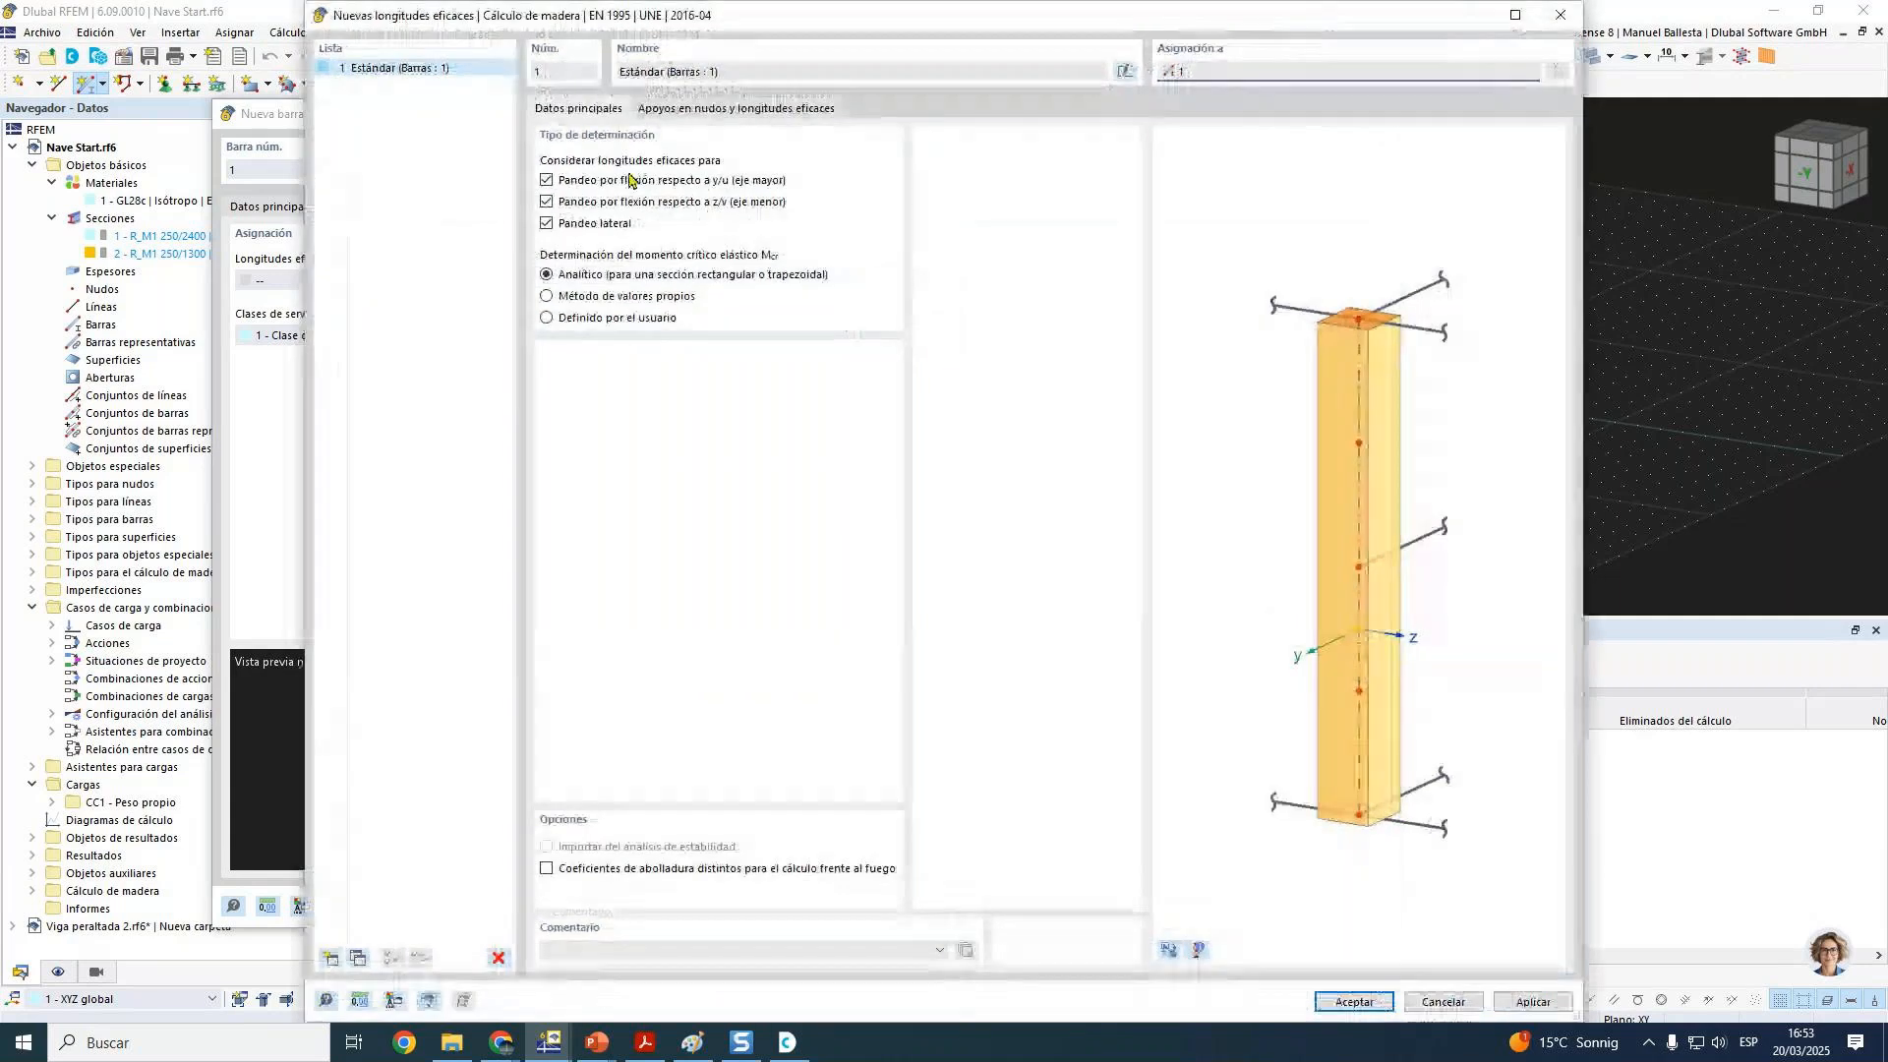
left_click(625, 183)
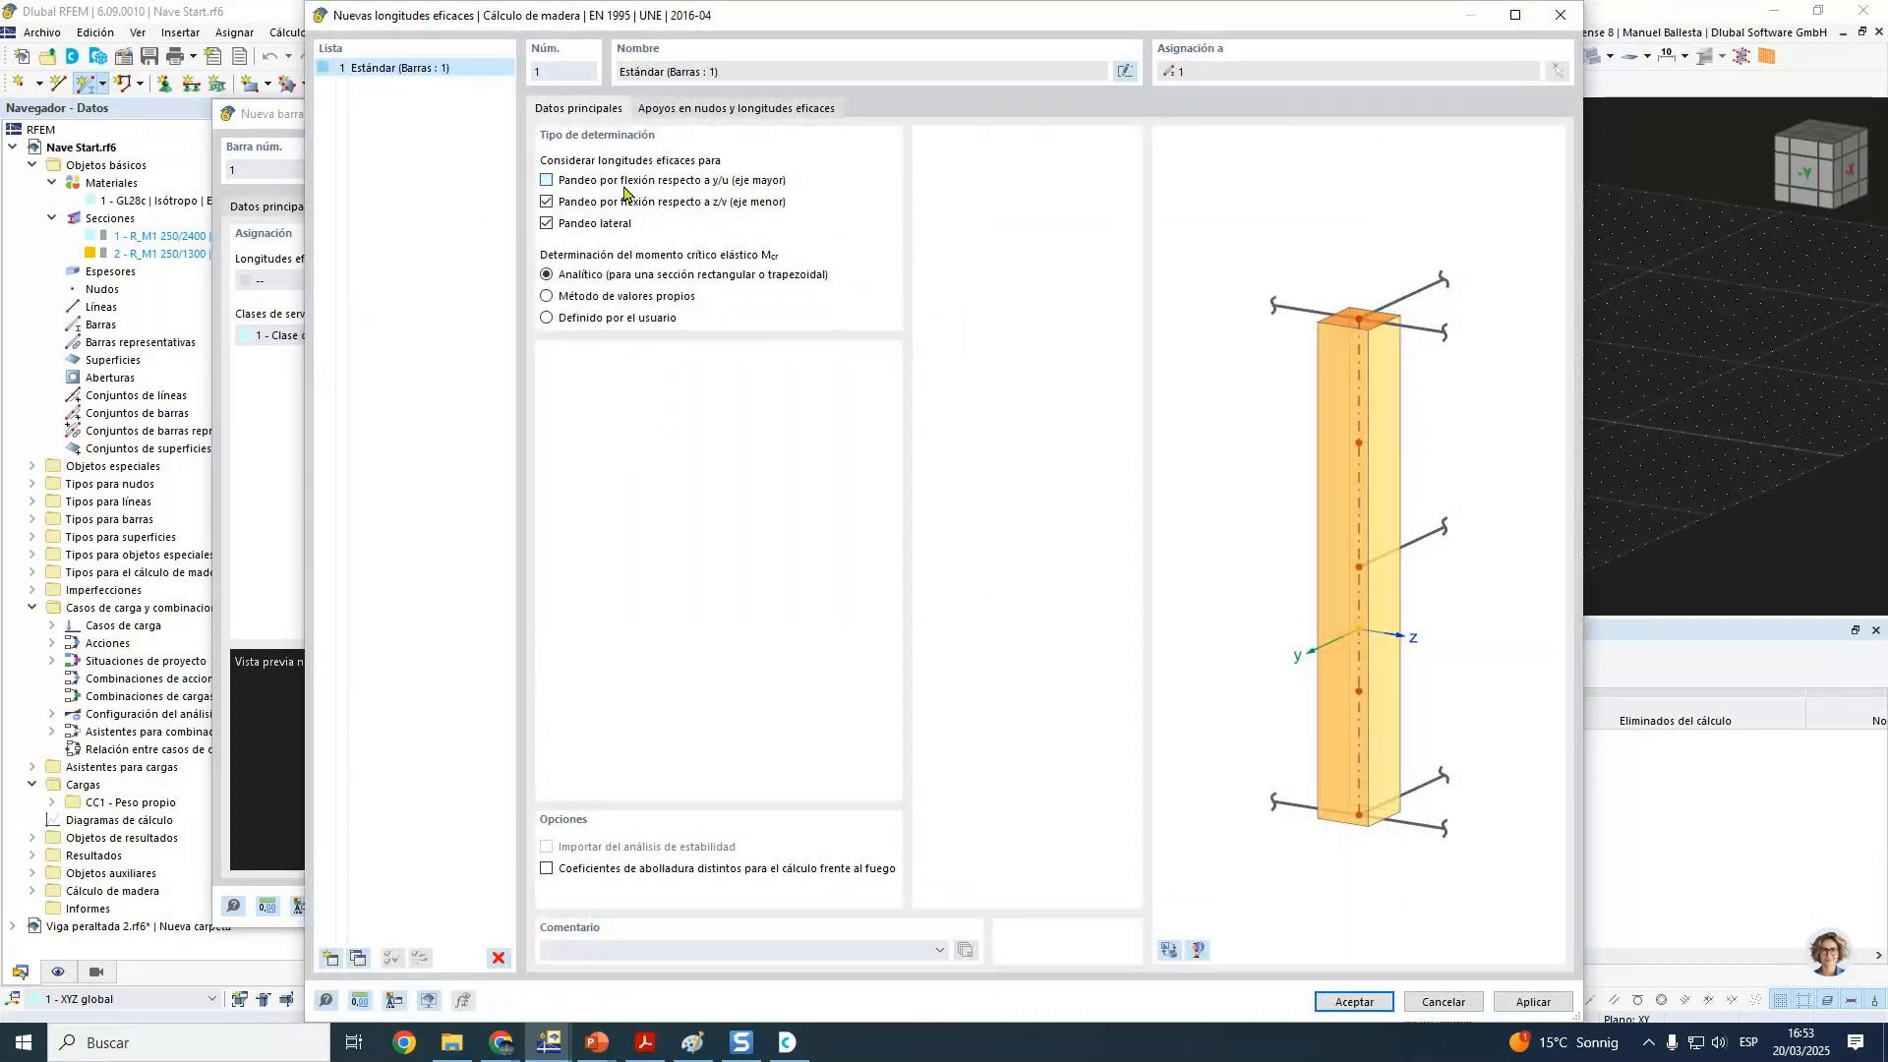
left_click(726, 110)
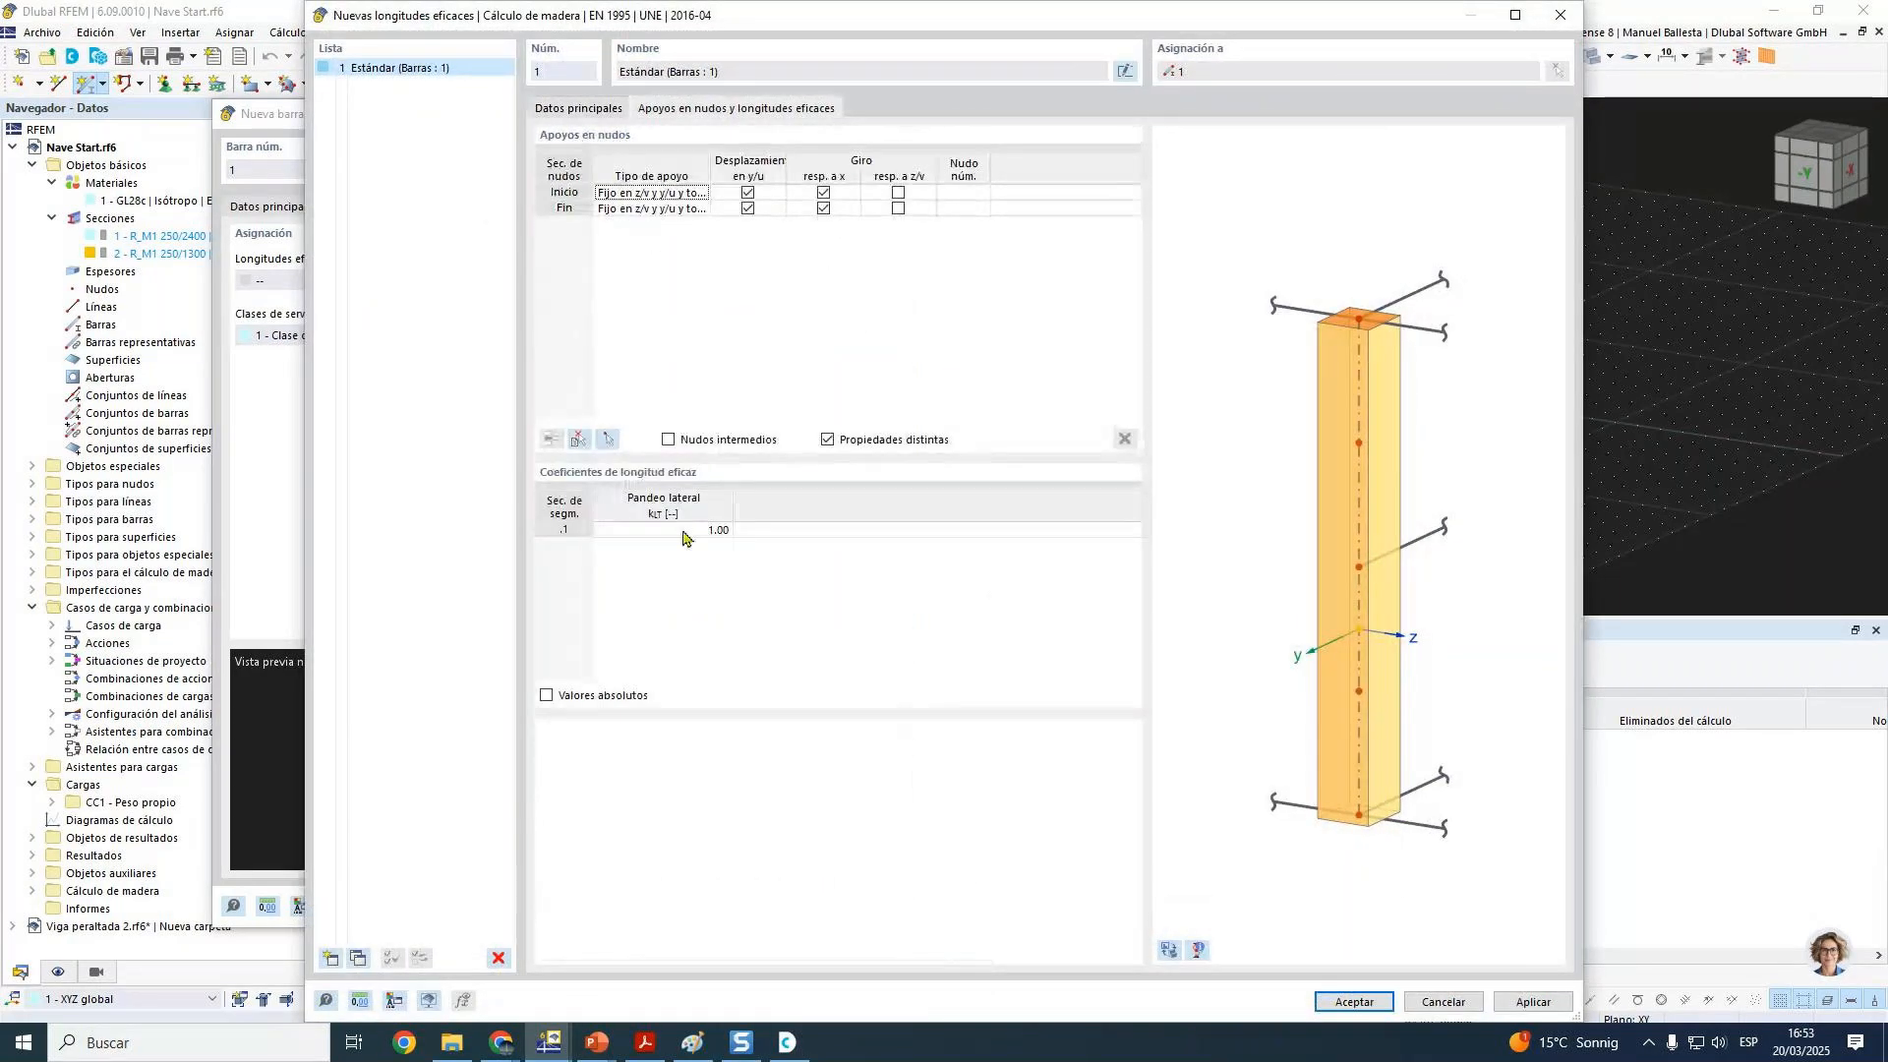
left_click(547, 695)
left_click(655, 537)
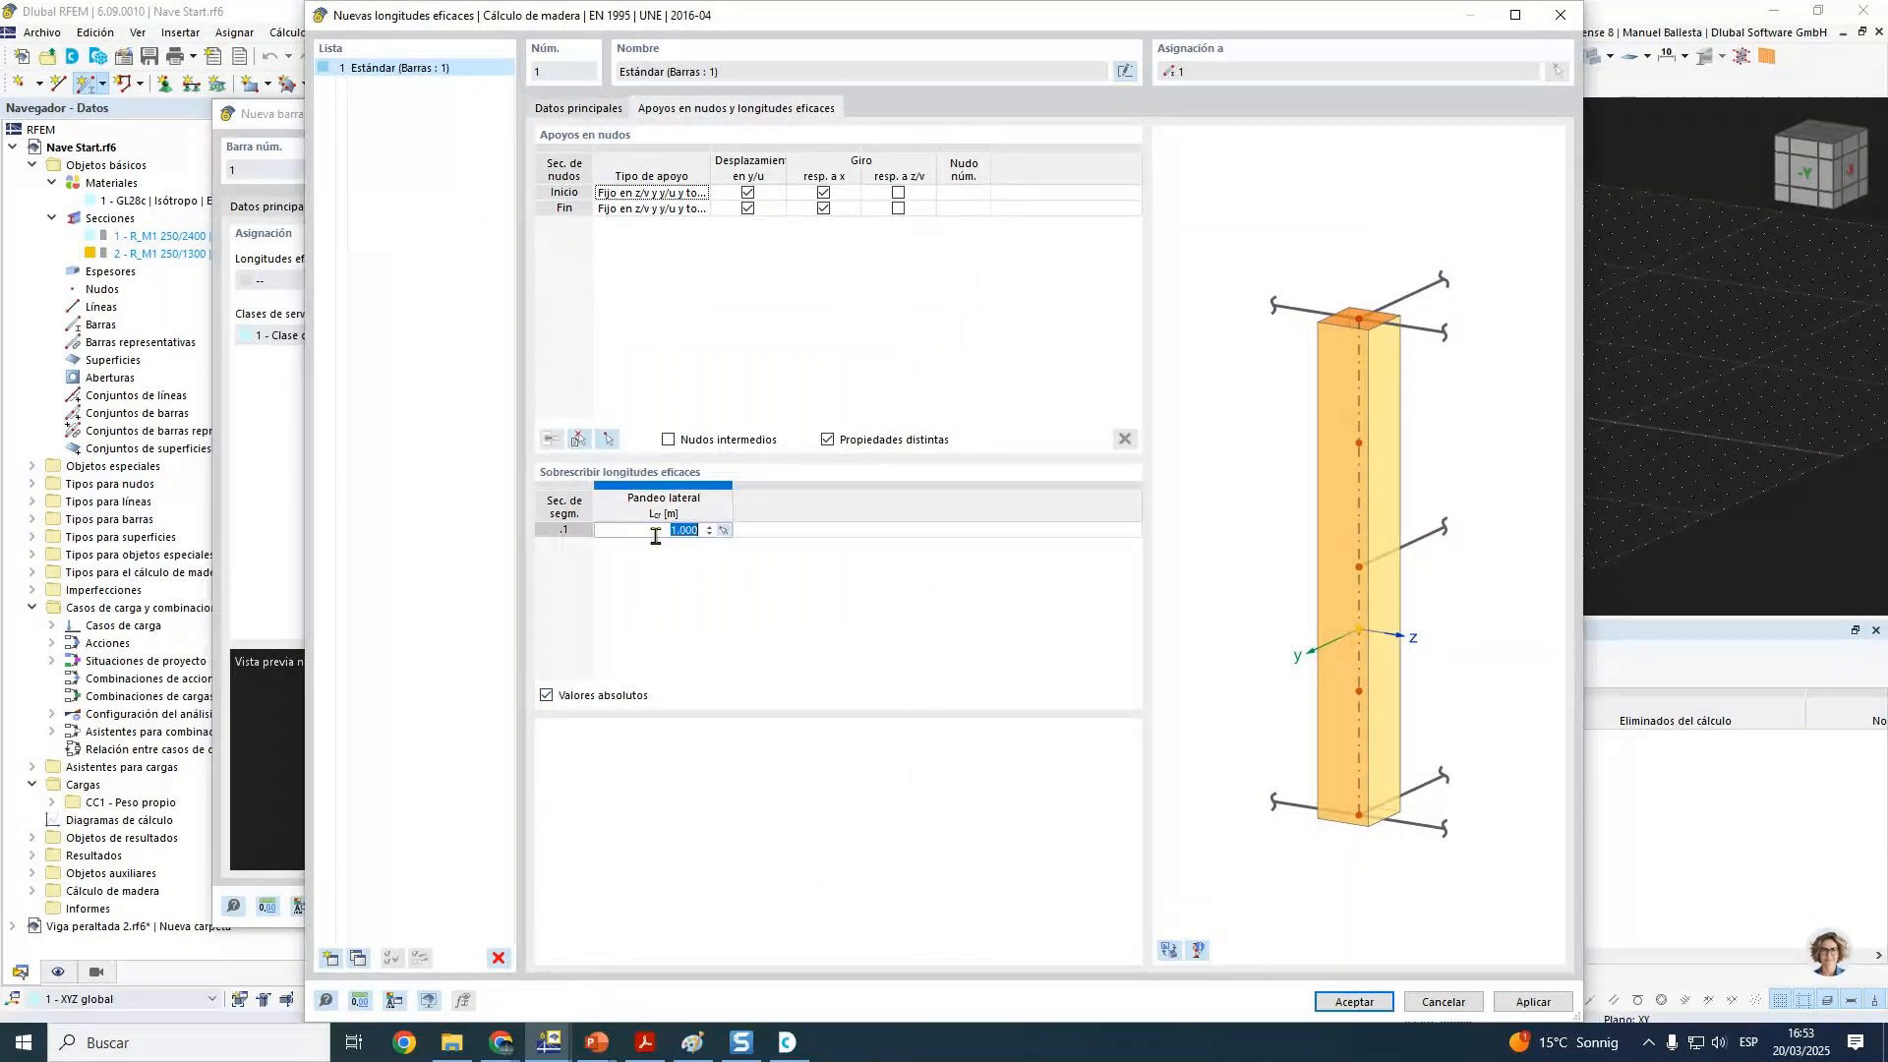
type("3")
left_click(1358, 1010)
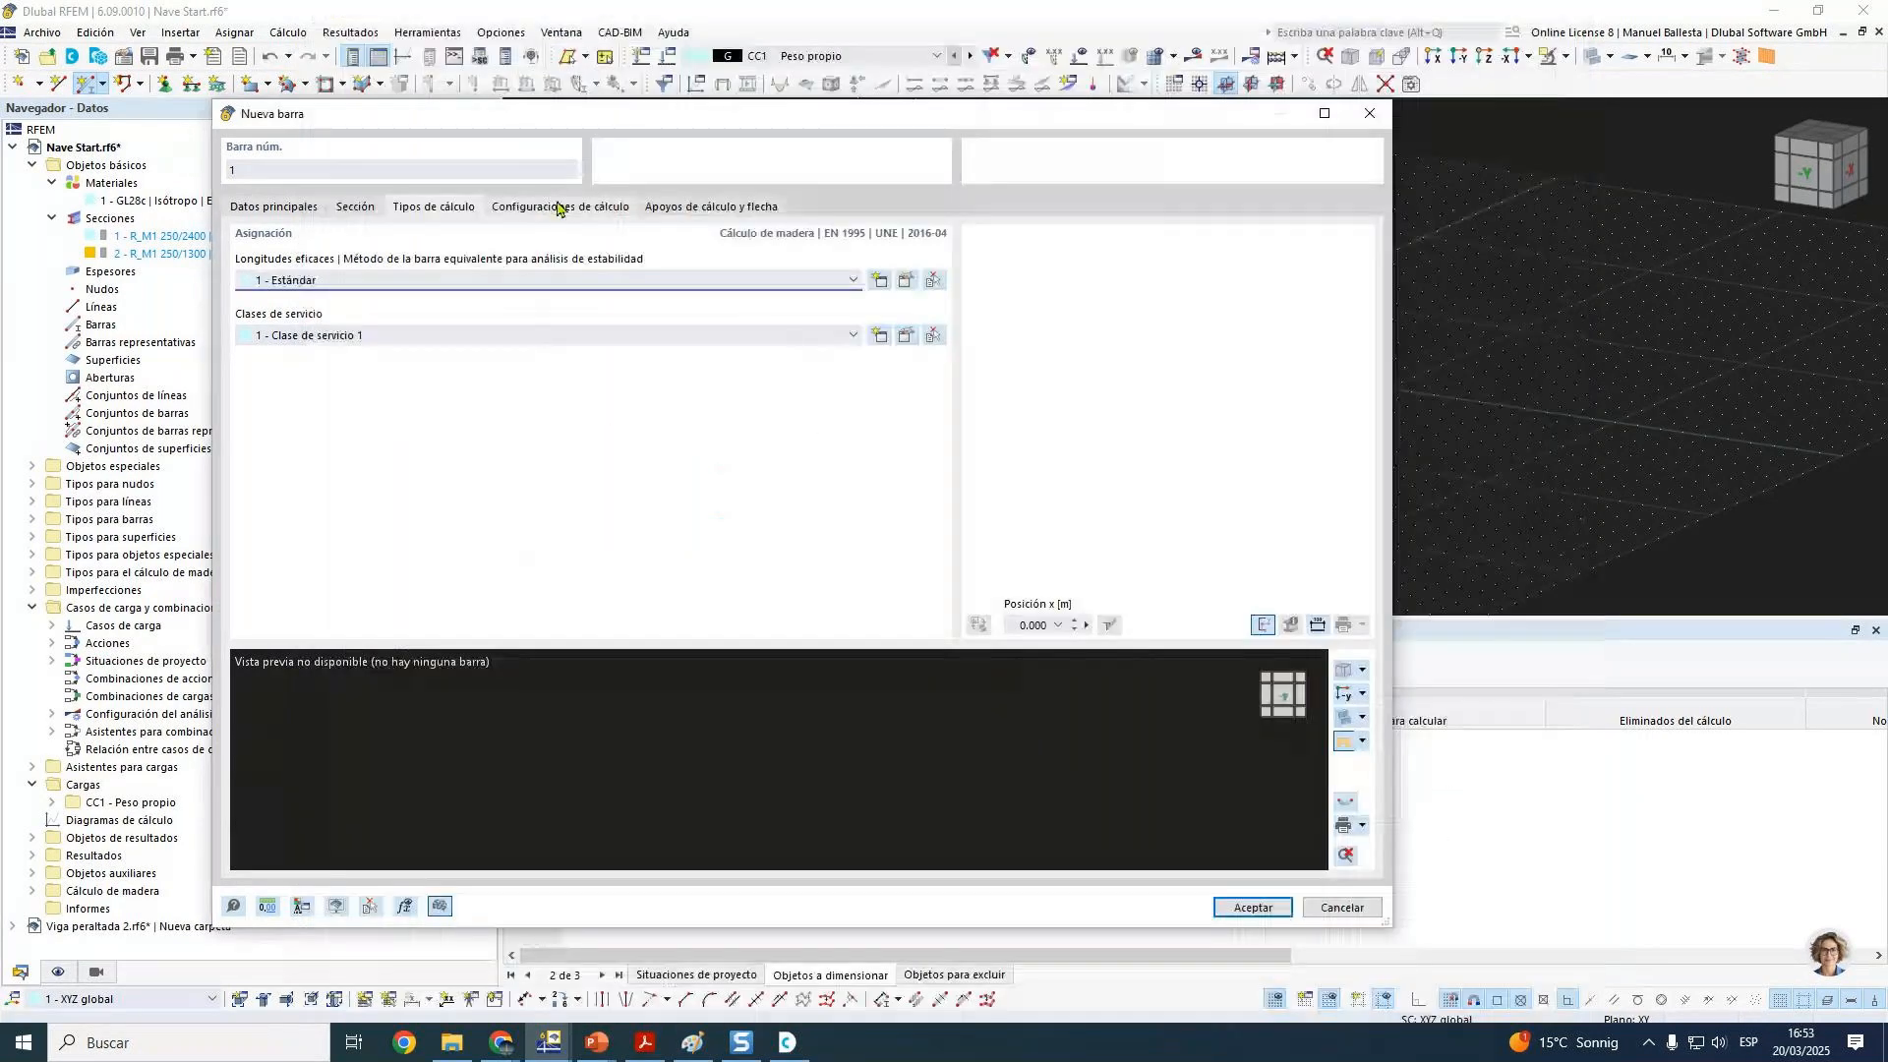
Step: In the member's fire resistance configuration, deactivate fire exposure on the upper face (-z)
left_click(558, 206)
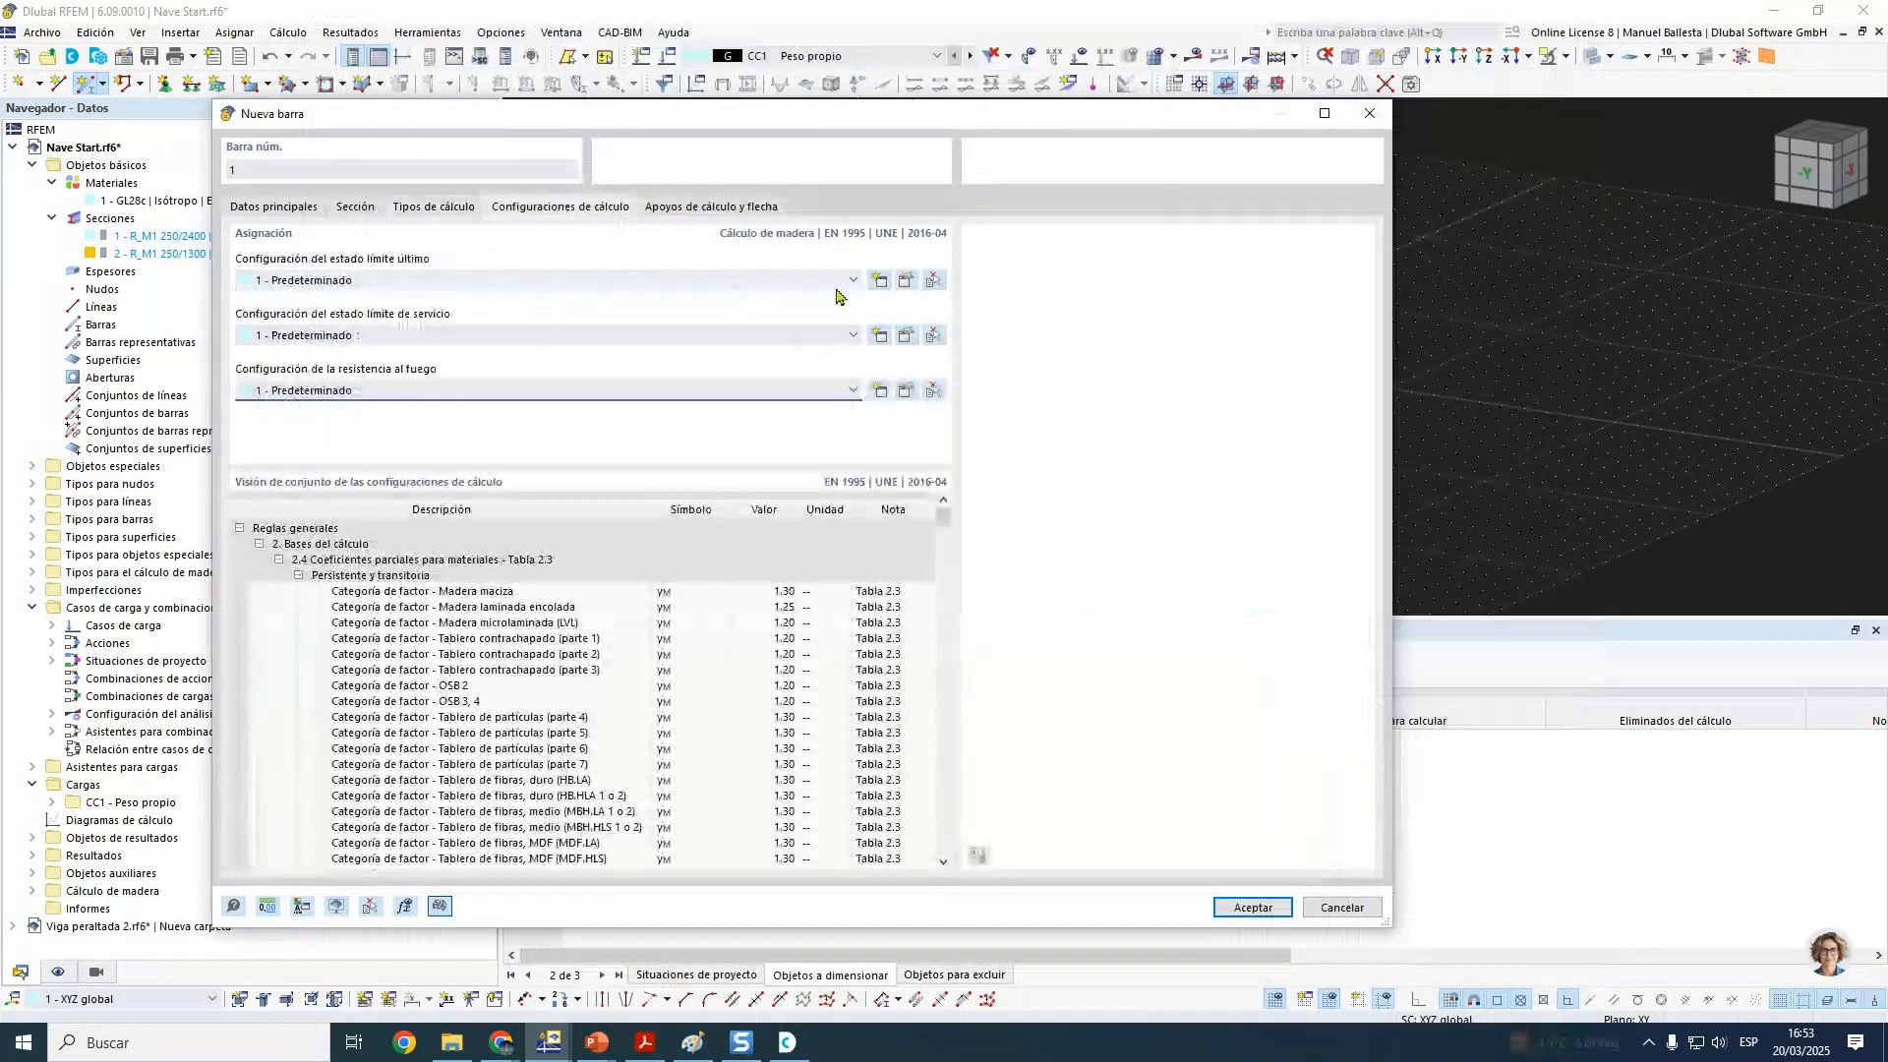
left_click(906, 391)
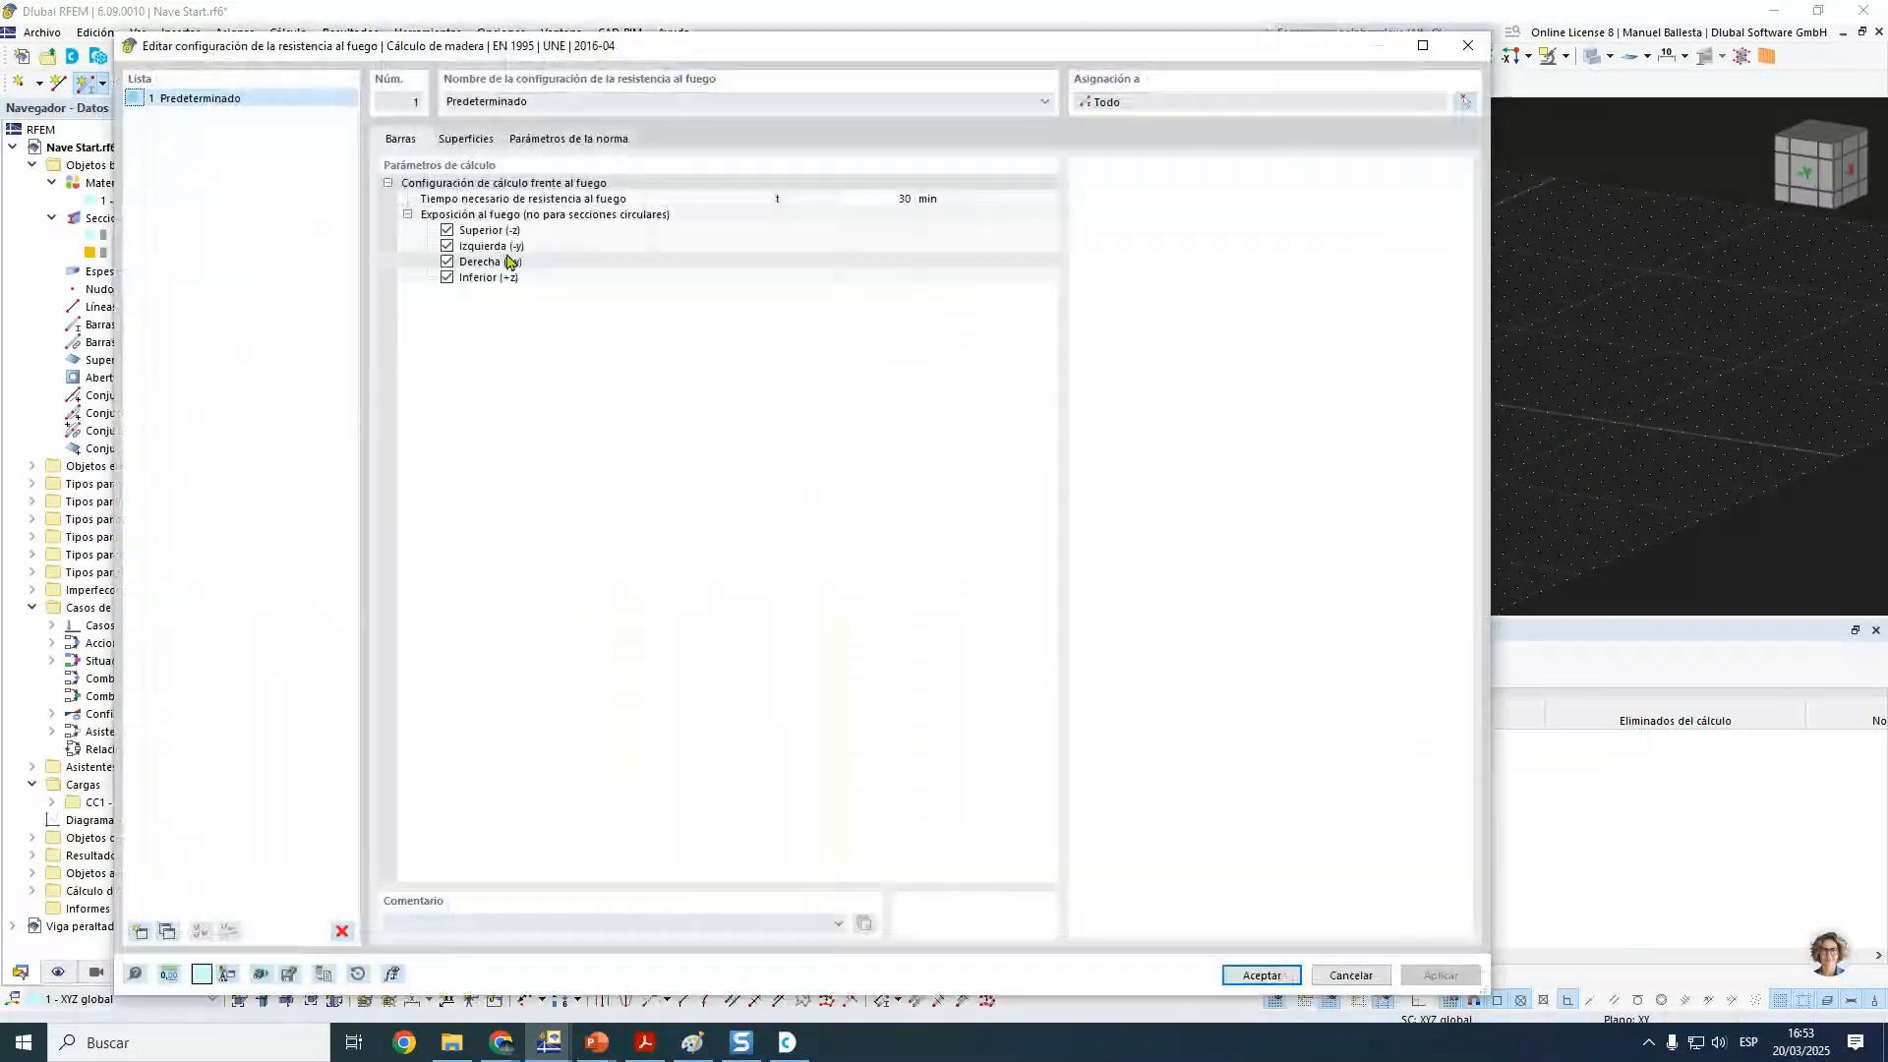
left_click(450, 236)
left_click(449, 232)
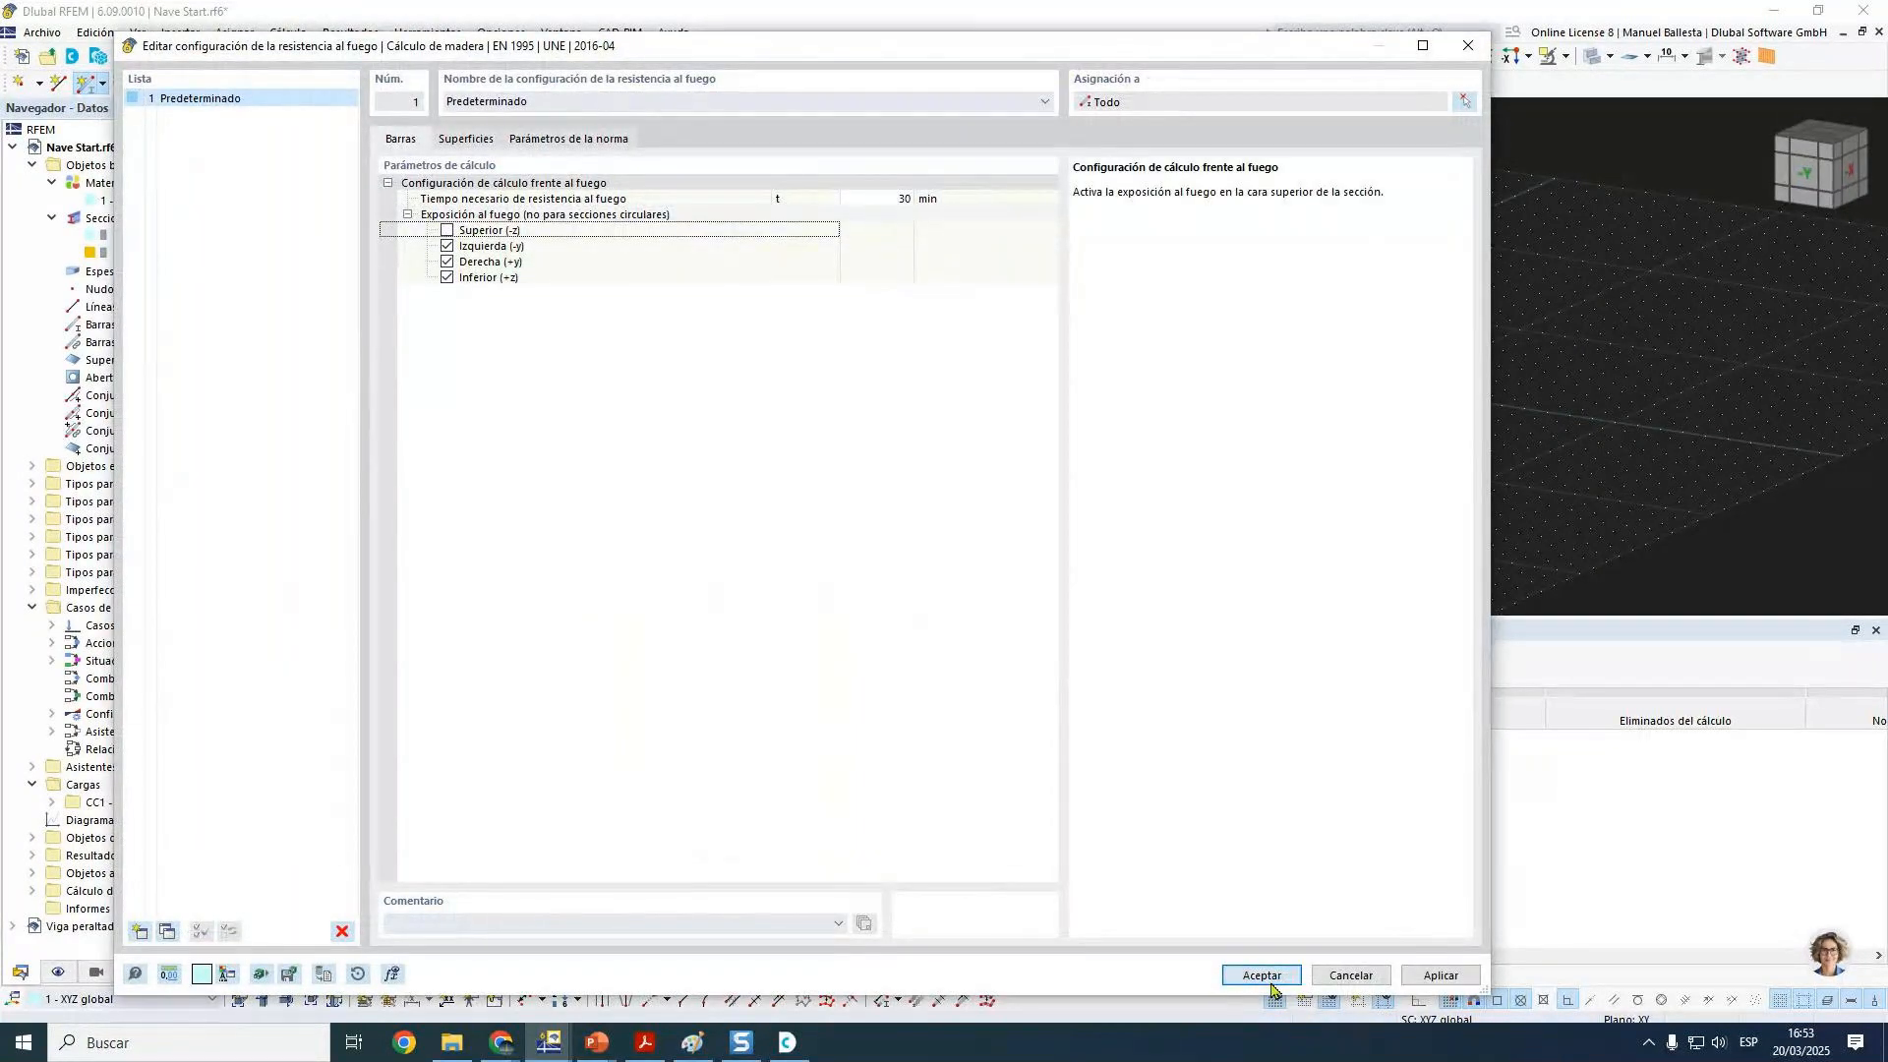
left_click(1263, 976)
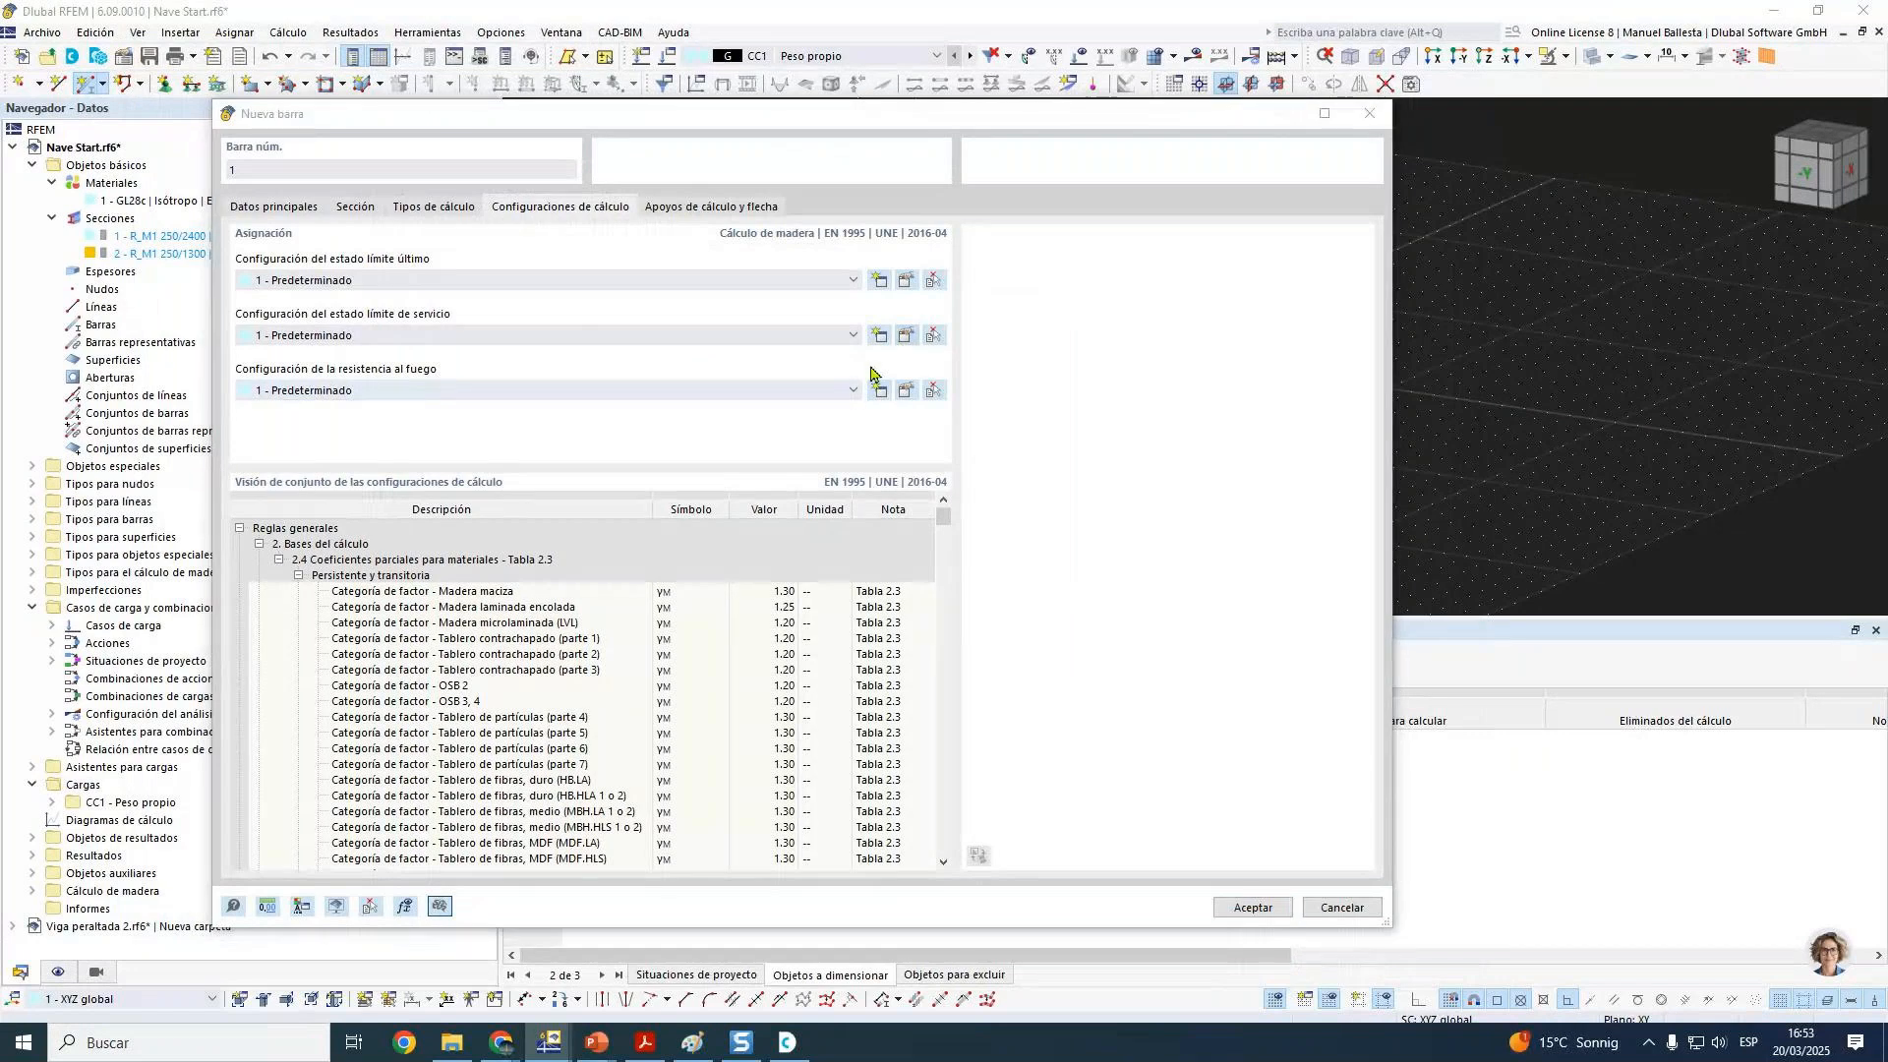
Step: In the serviceability configuration, deactivate vibration and y-axis deformation checks, and set the characteristic and quasi-permanent beam limits to L/200
left_click(906, 335)
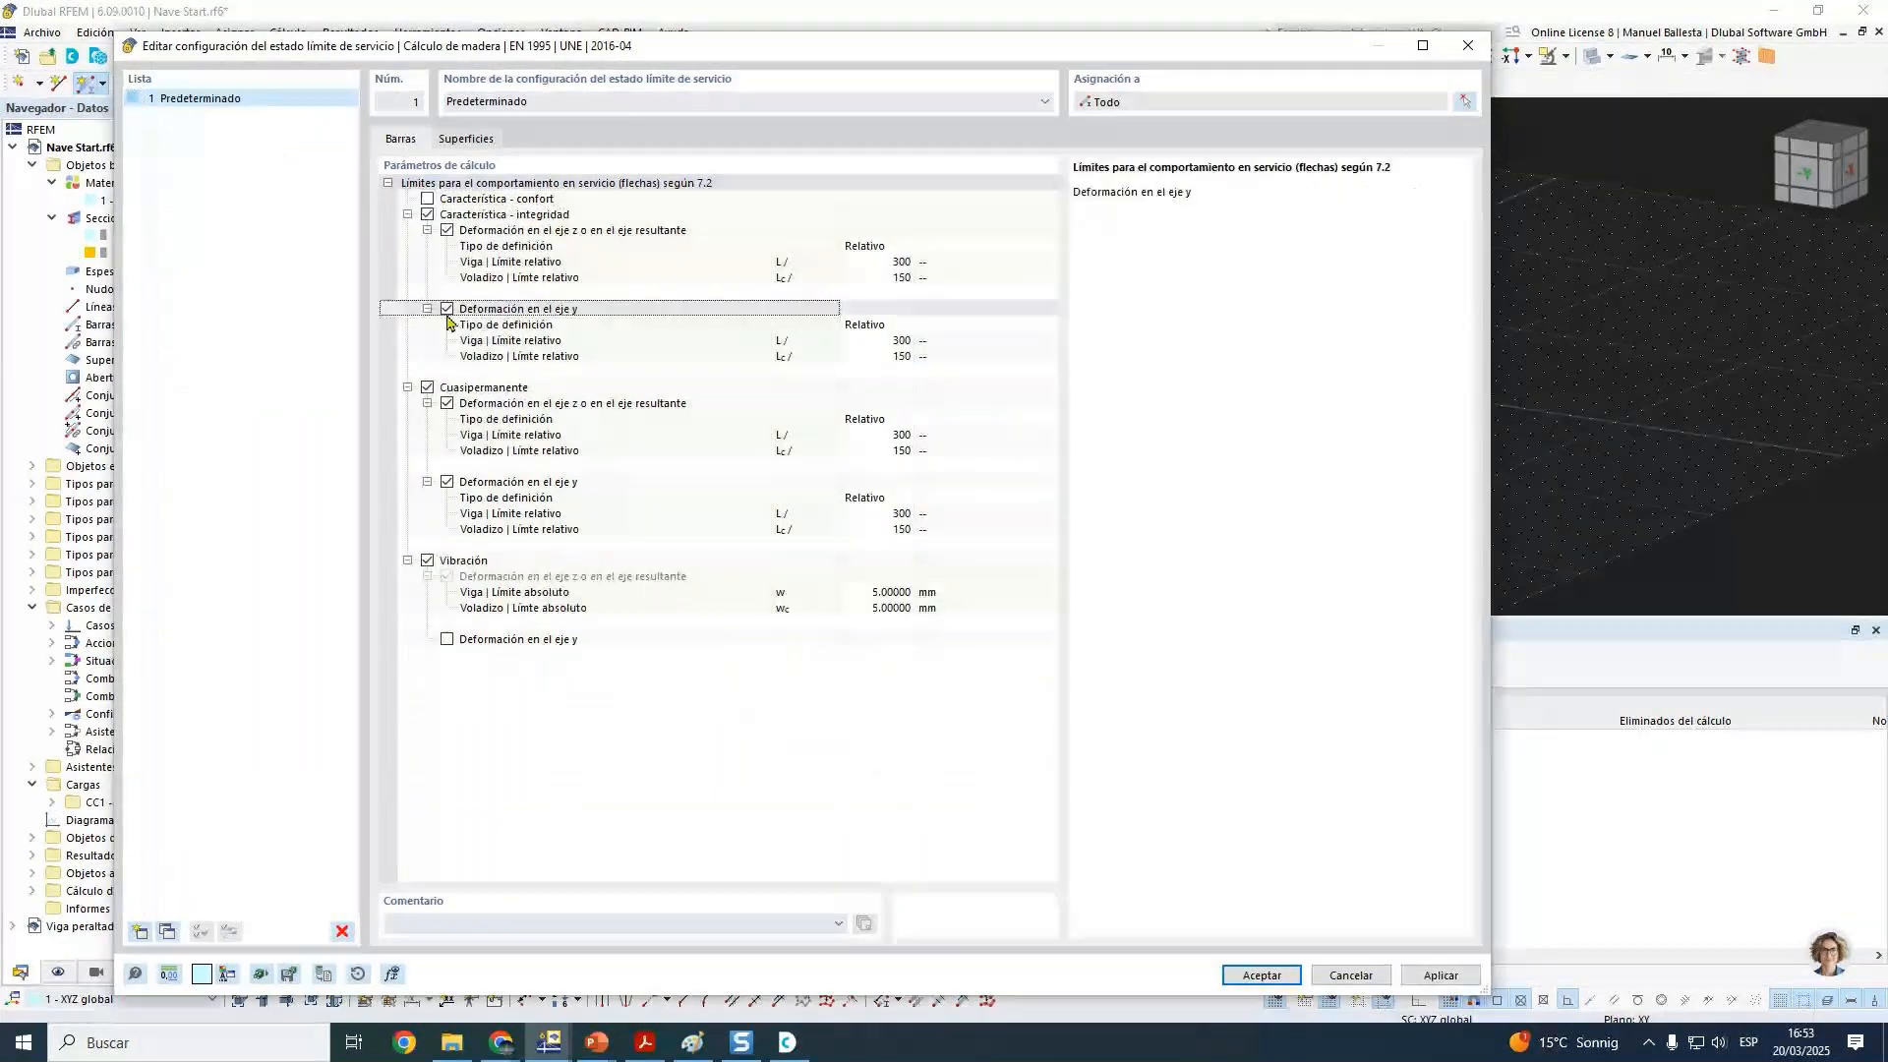
left_click(427, 513)
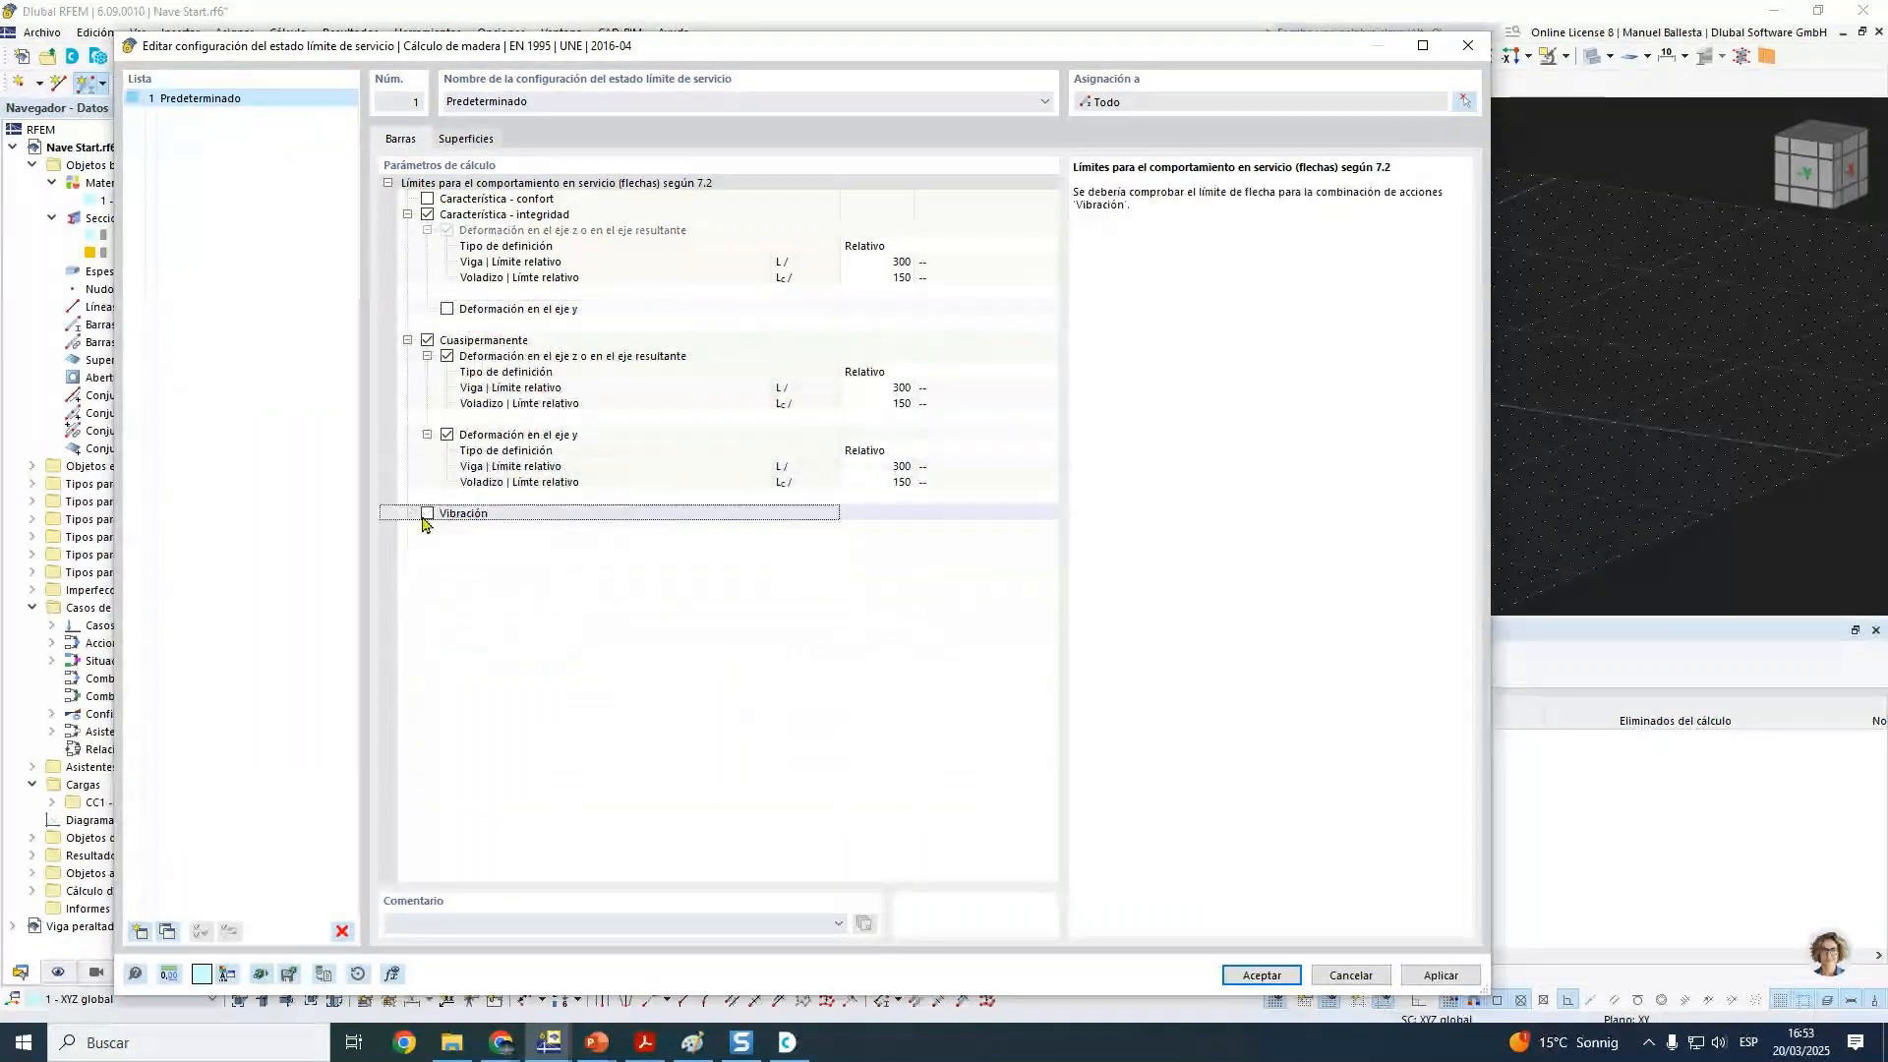
left_click(447, 435)
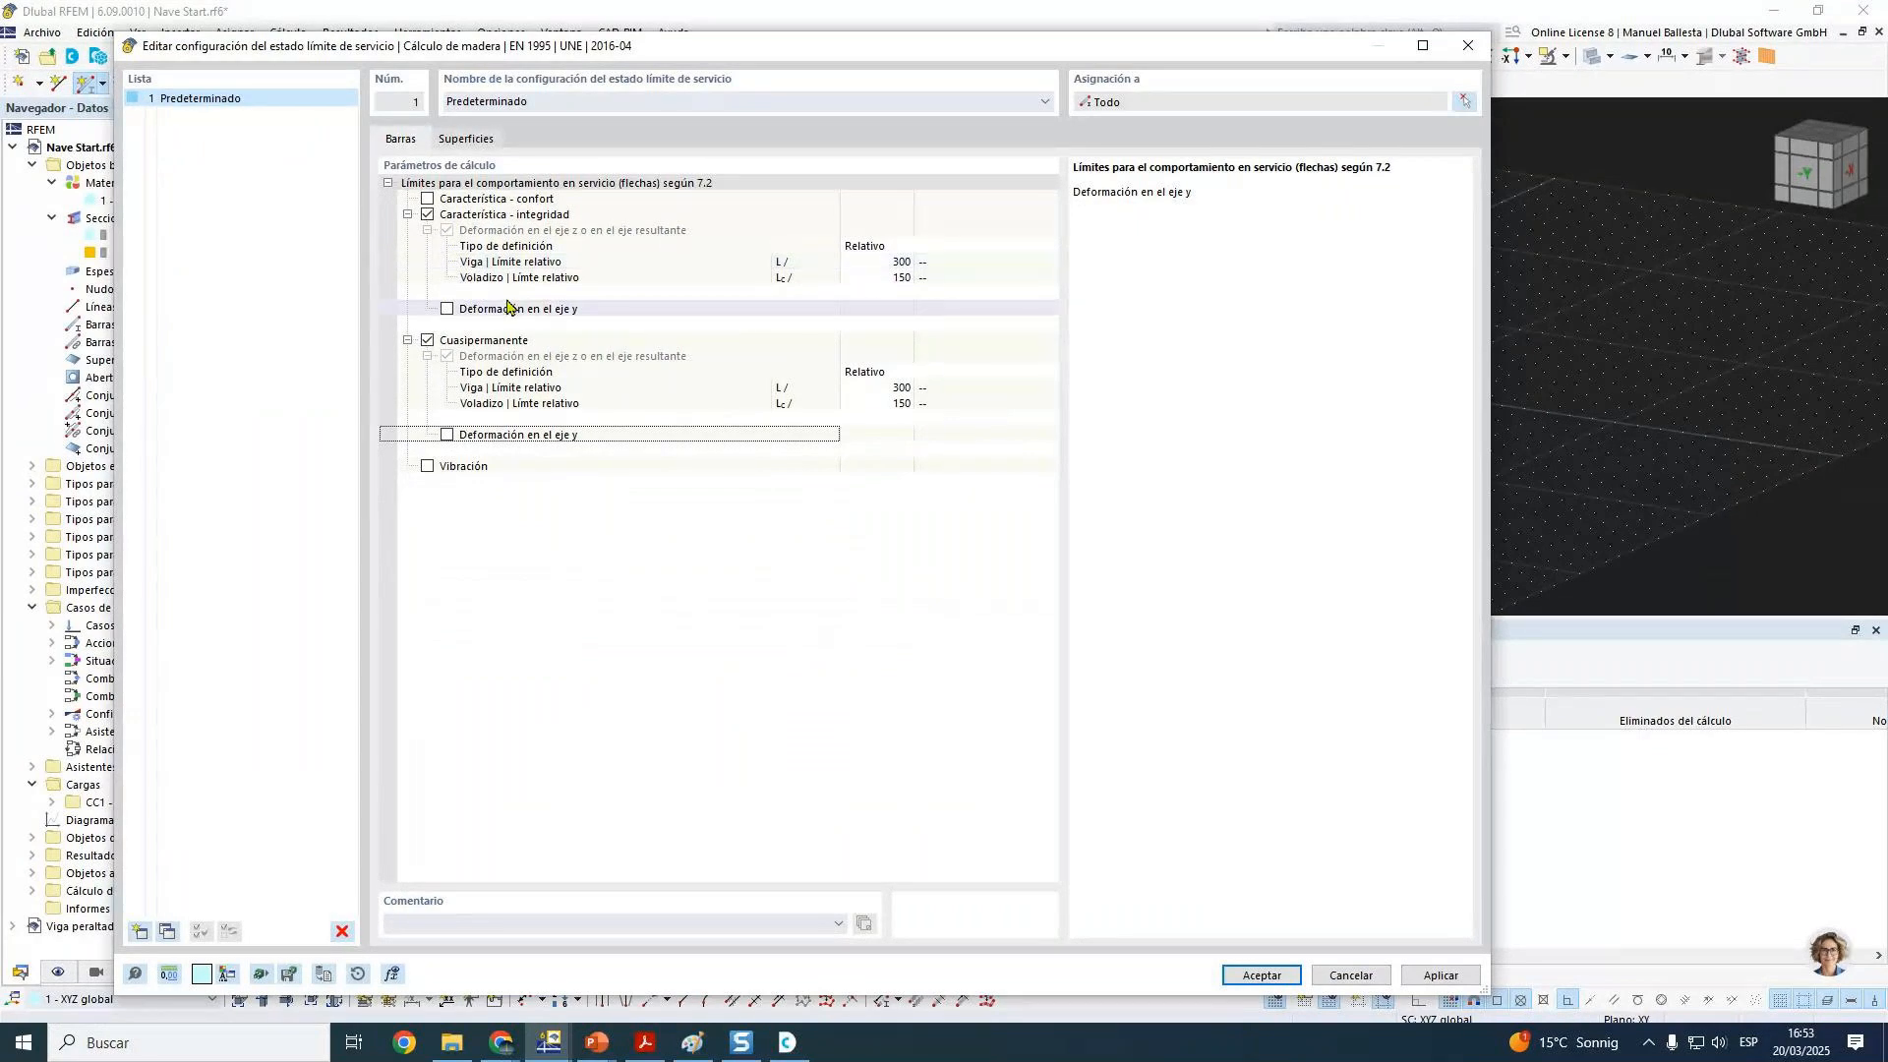
left_click(875, 261)
type("200")
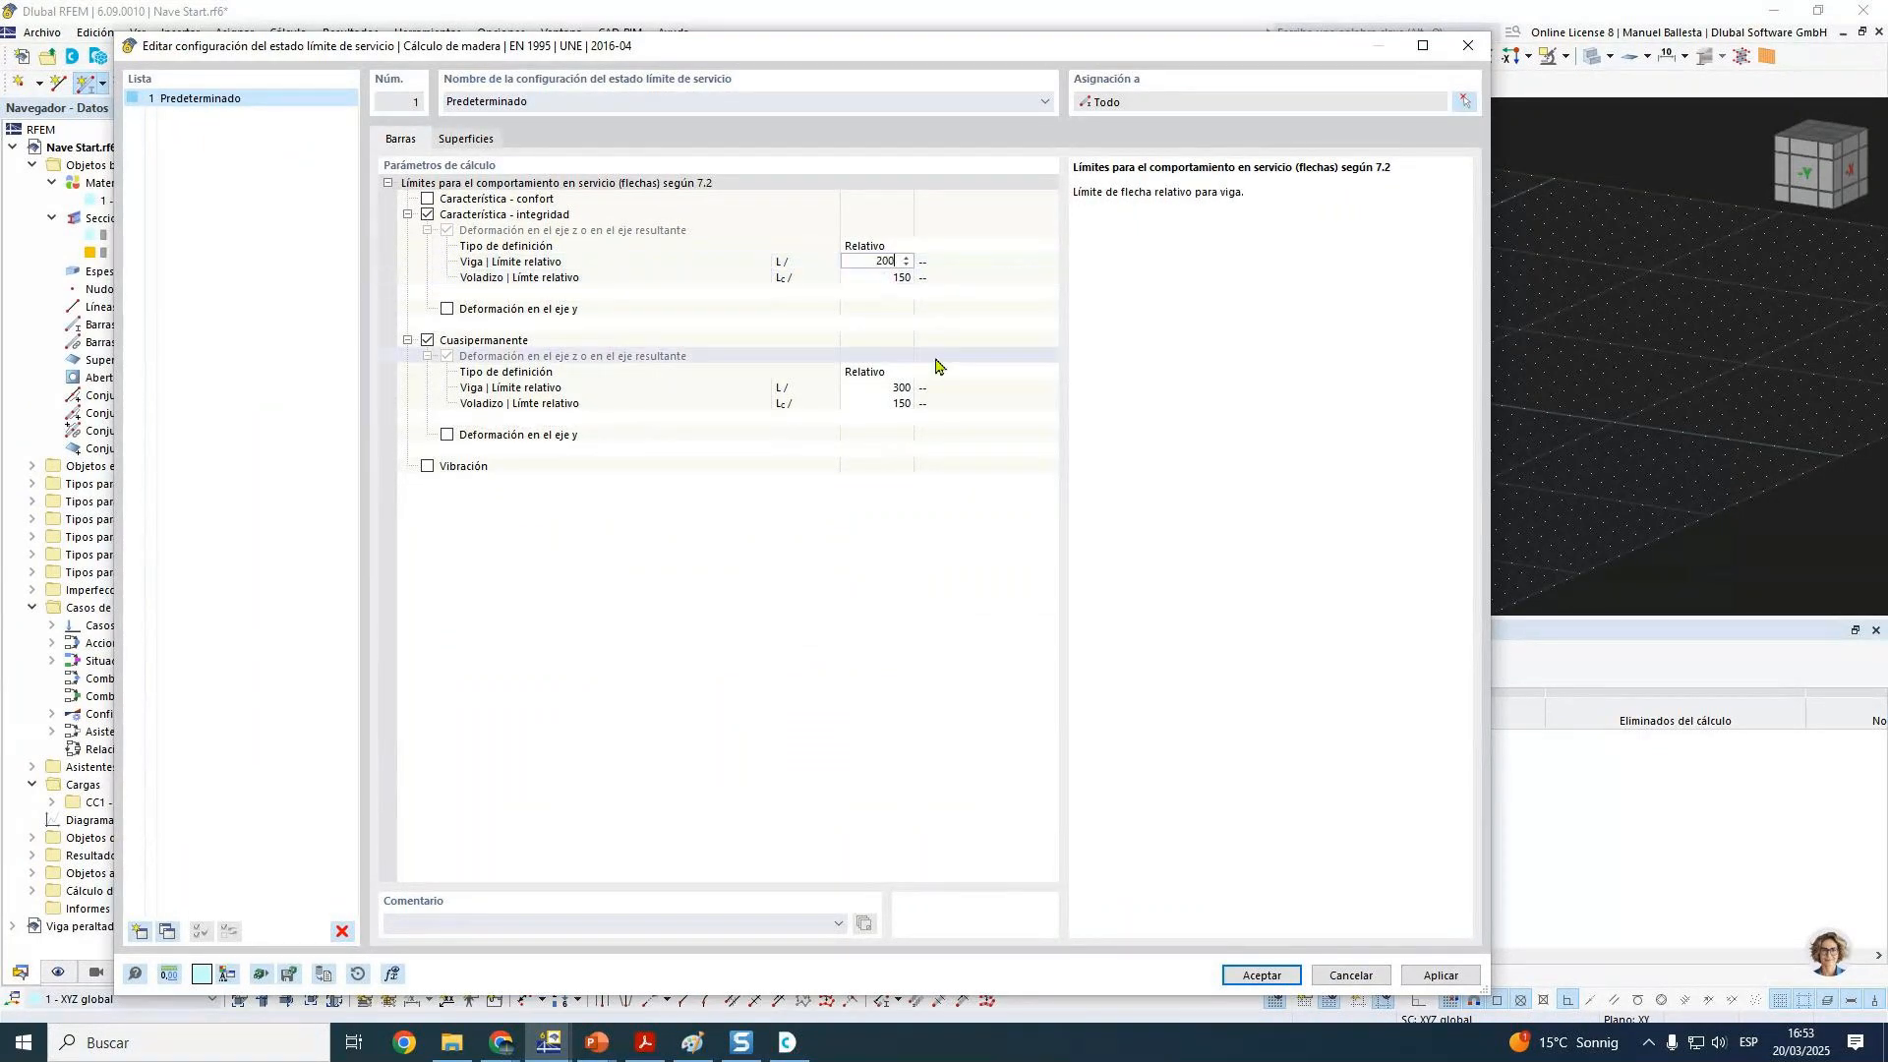
left_click(890, 387)
type("200")
left_click(1263, 975)
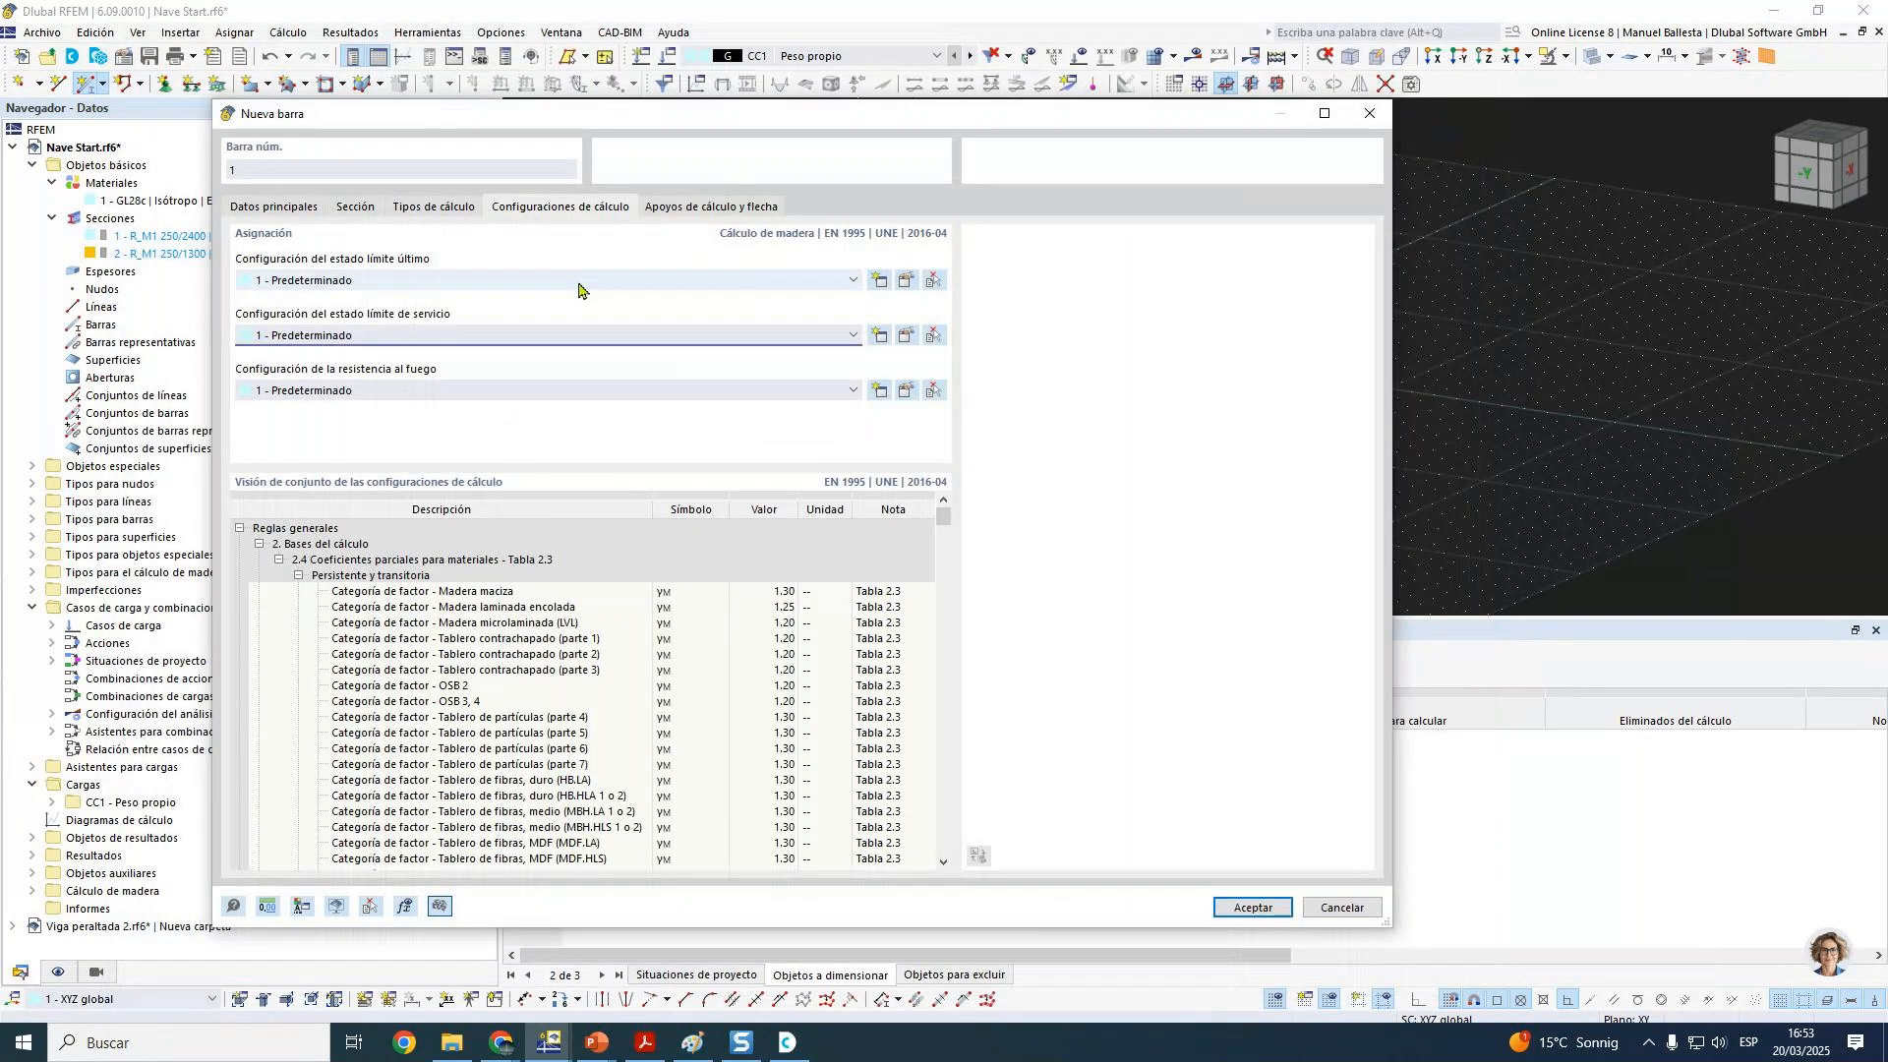
Step: Recheck the fire resistance configuration and look over the member's design supports, deflection settings and main data
left_click(905, 390)
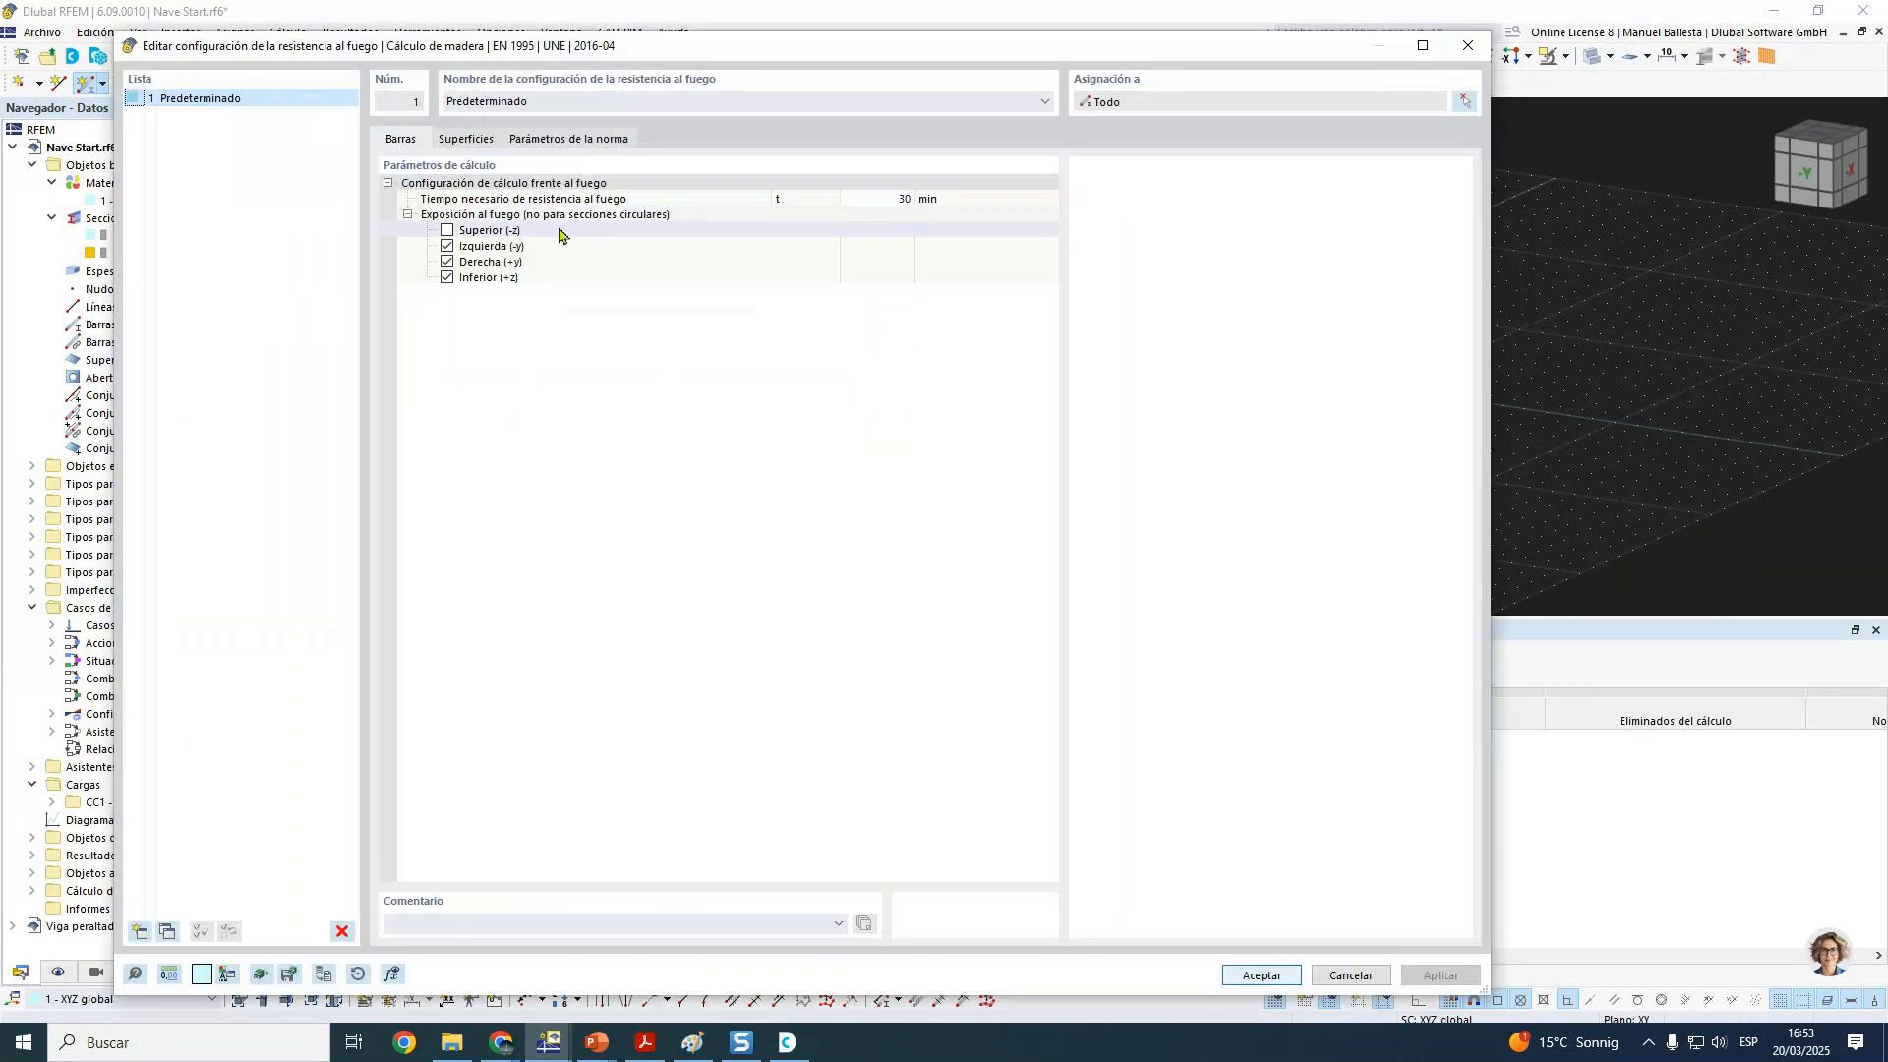
left_click(1261, 975)
left_click(711, 206)
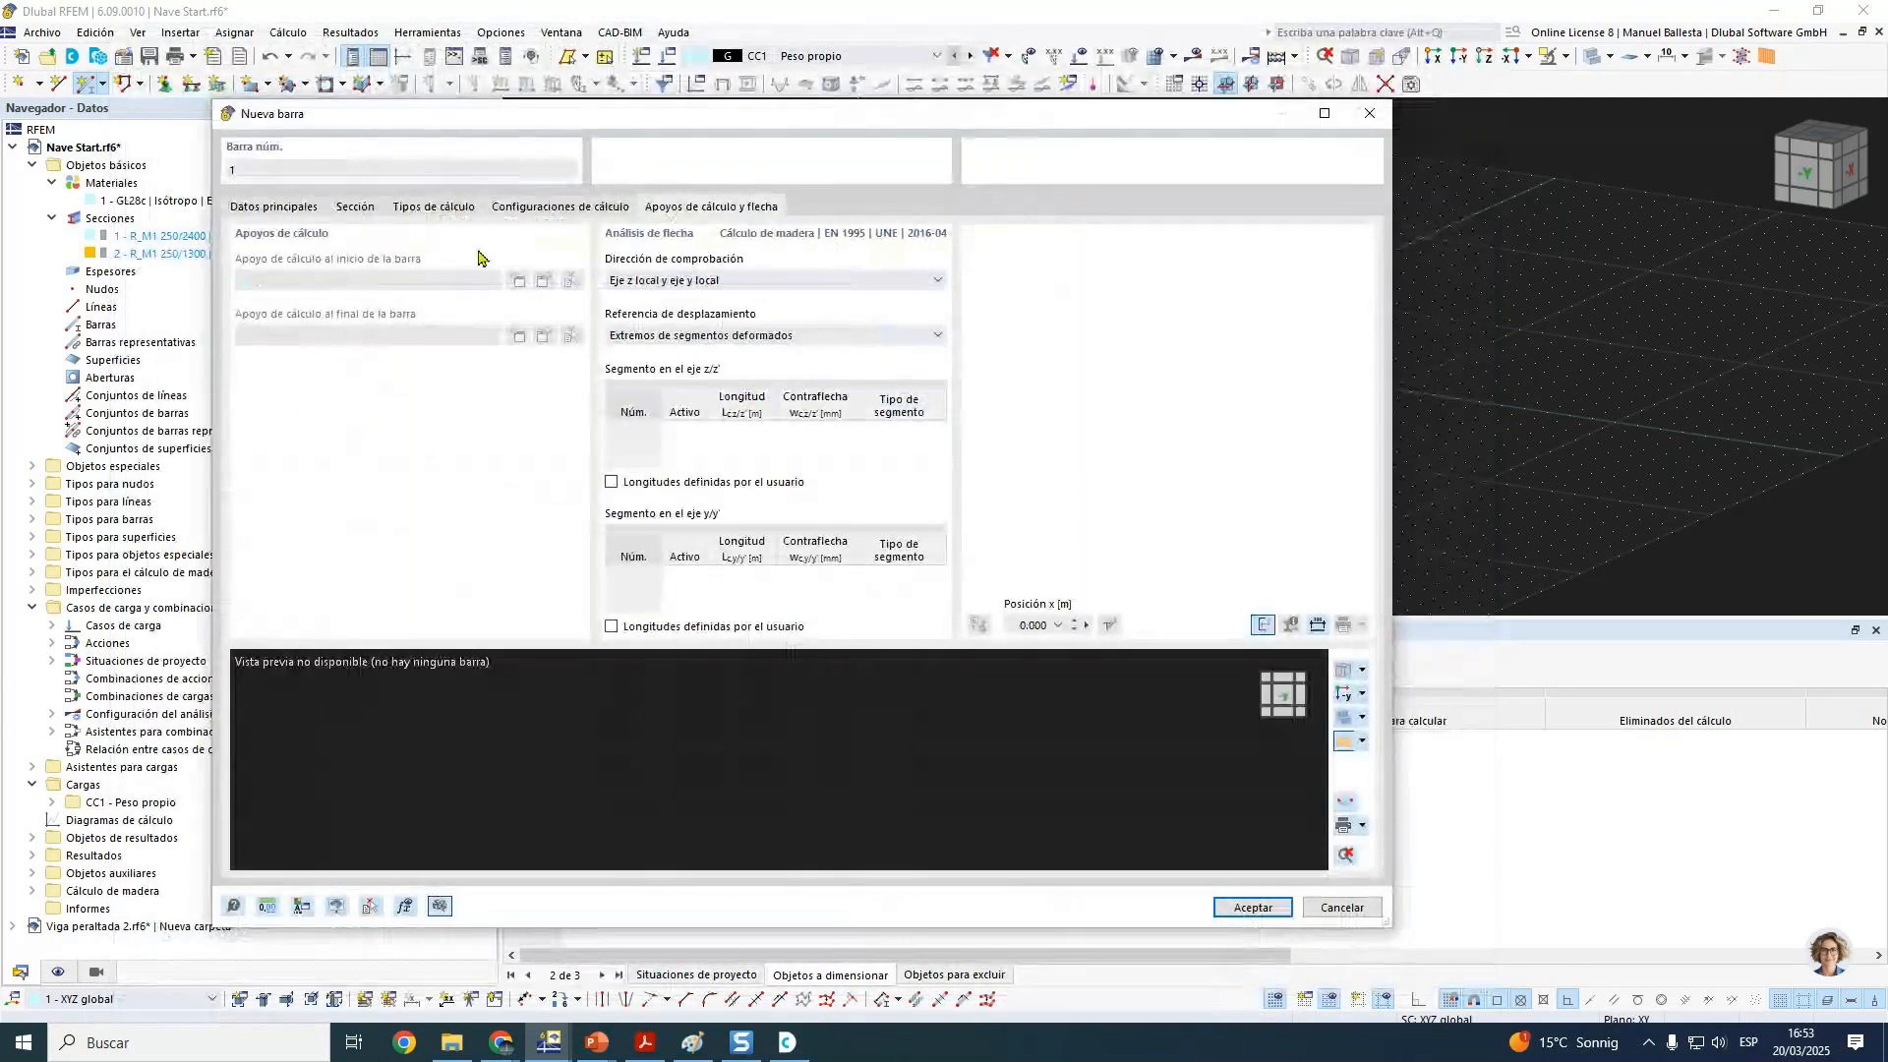
left_click(546, 208)
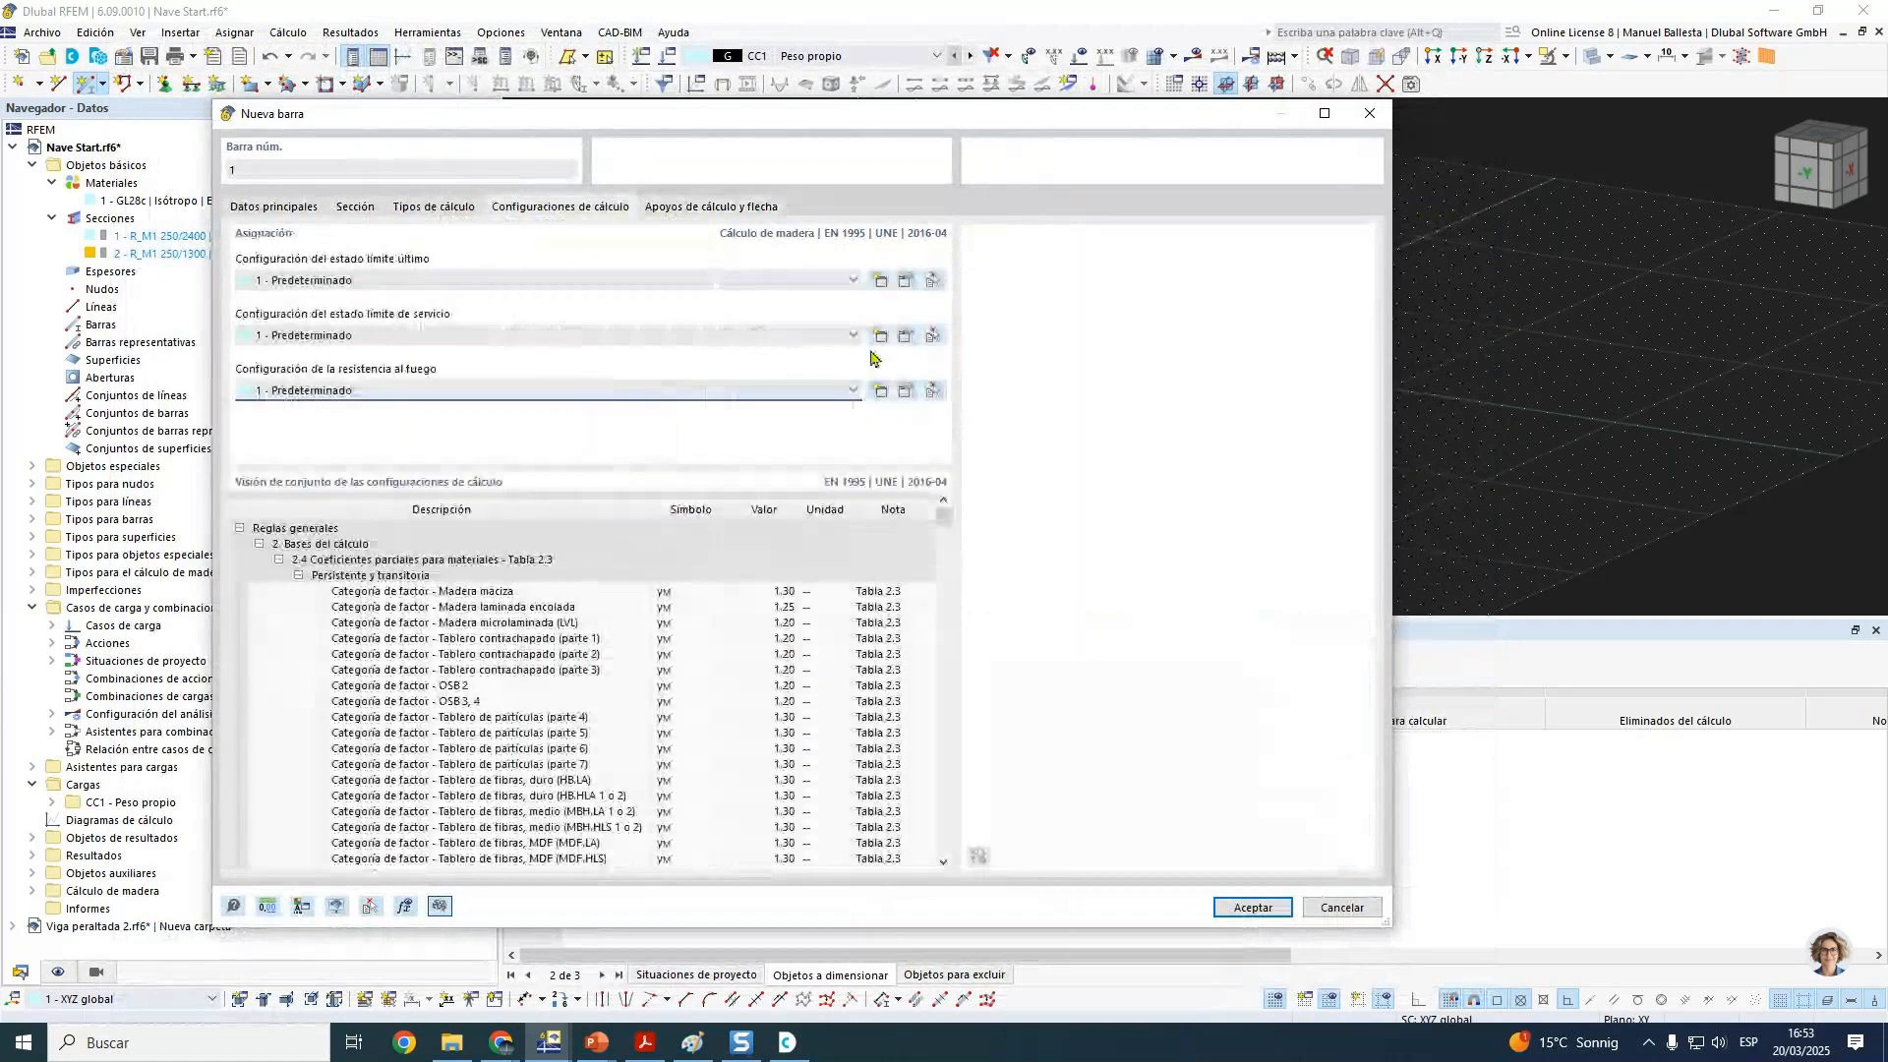
left_click(290, 206)
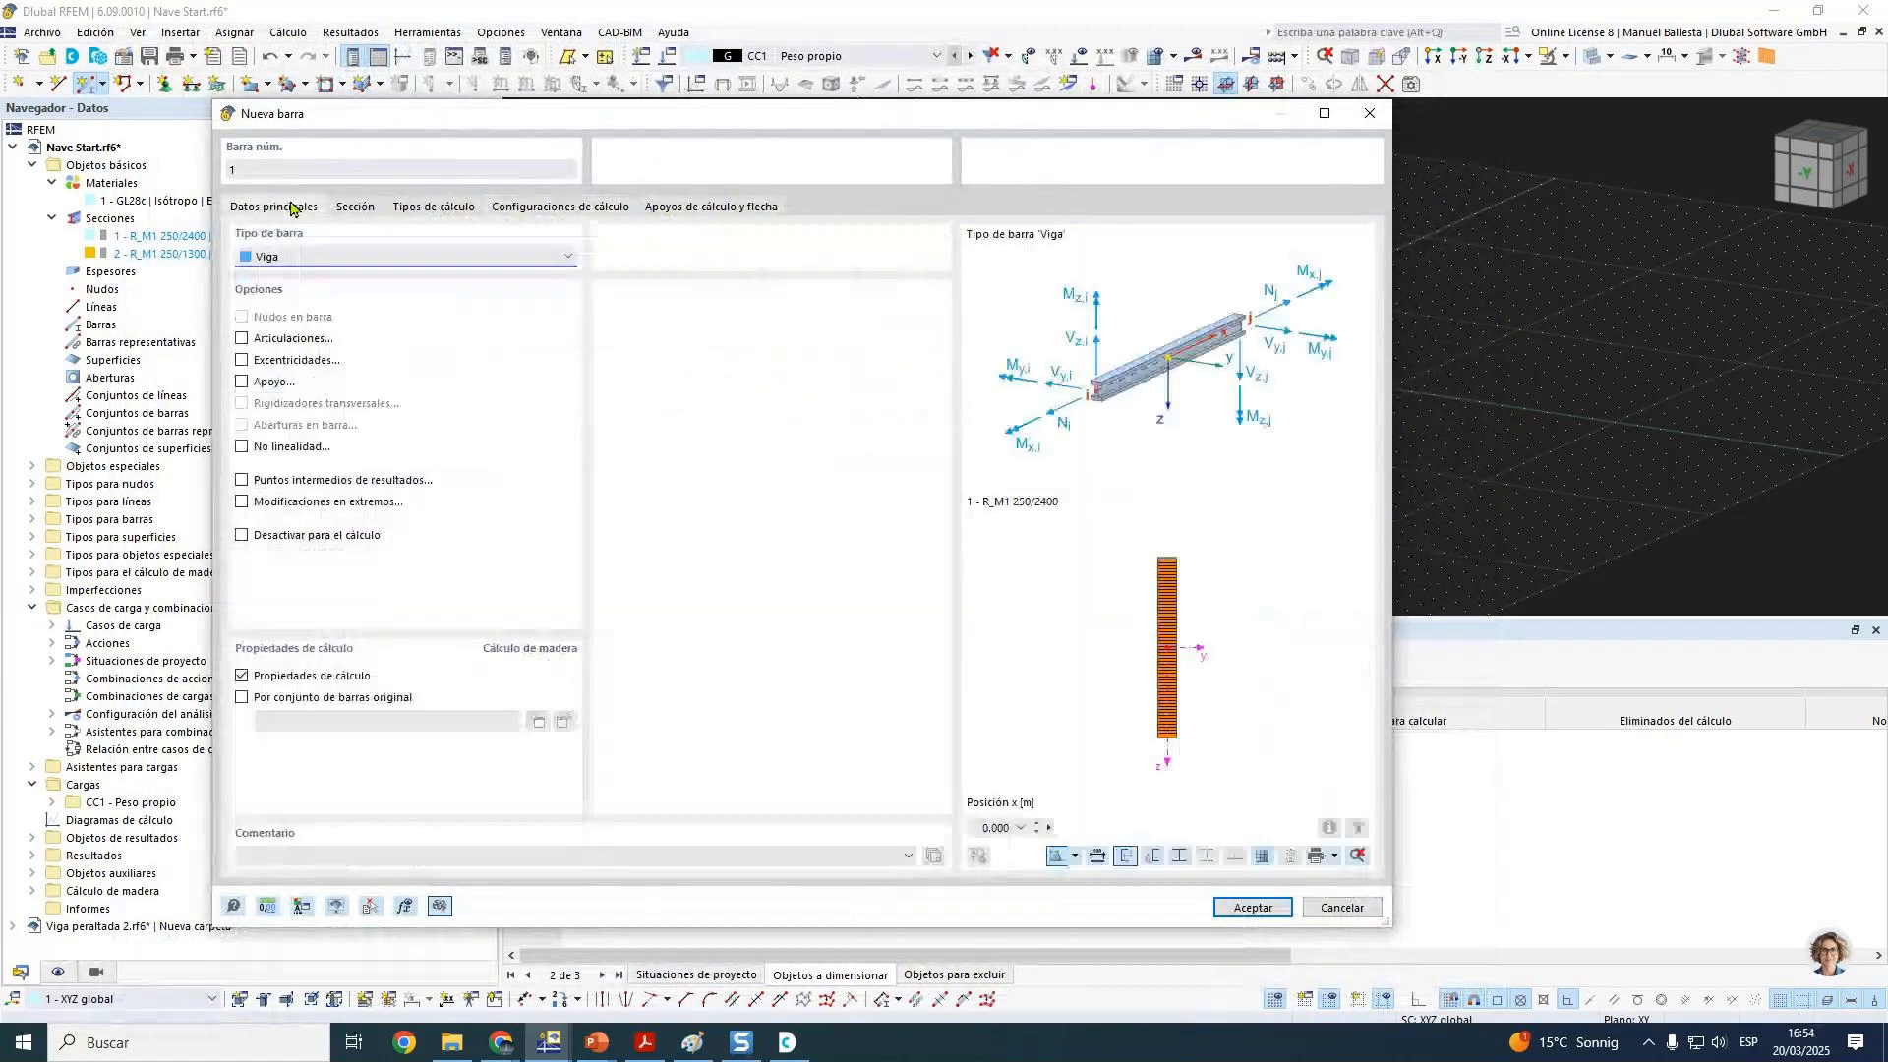
Step: Accept the member settings and place the saddle beam from the origin to X = 10 m along the global X axis
left_click(1245, 908)
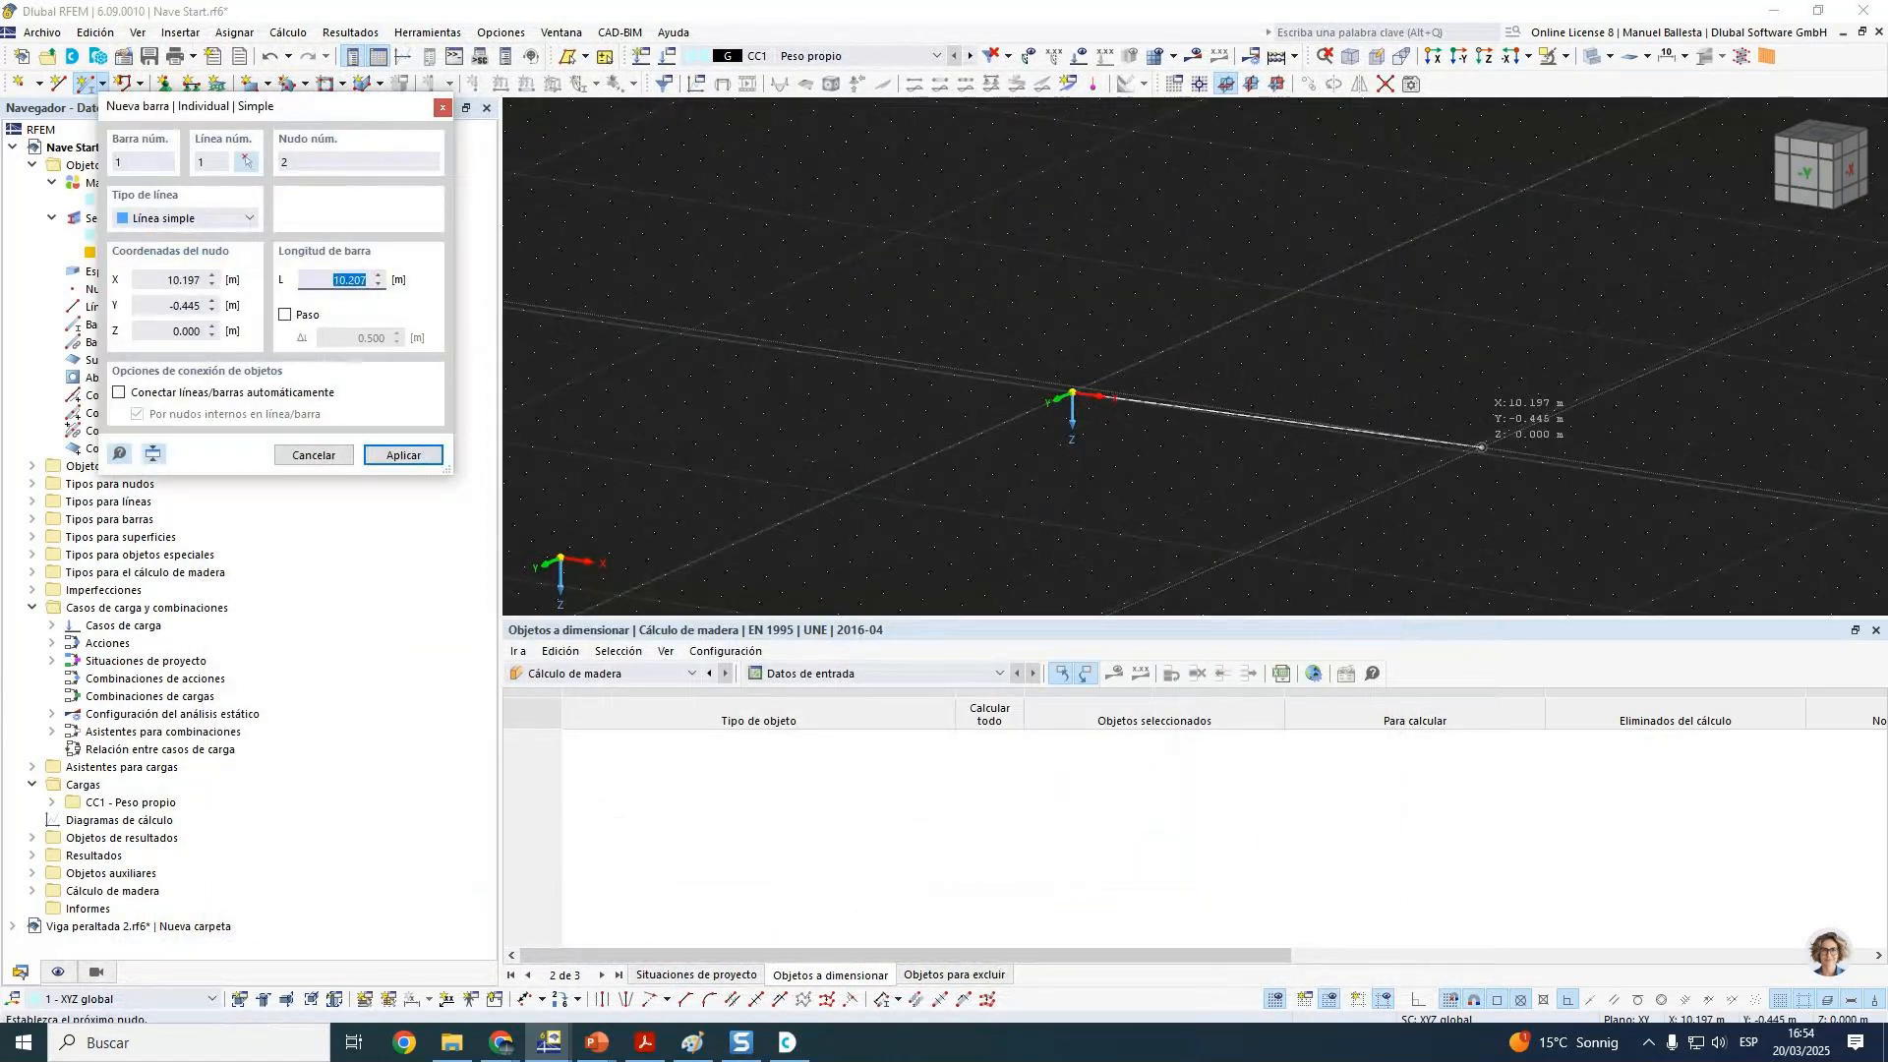
left_click(1463, 451)
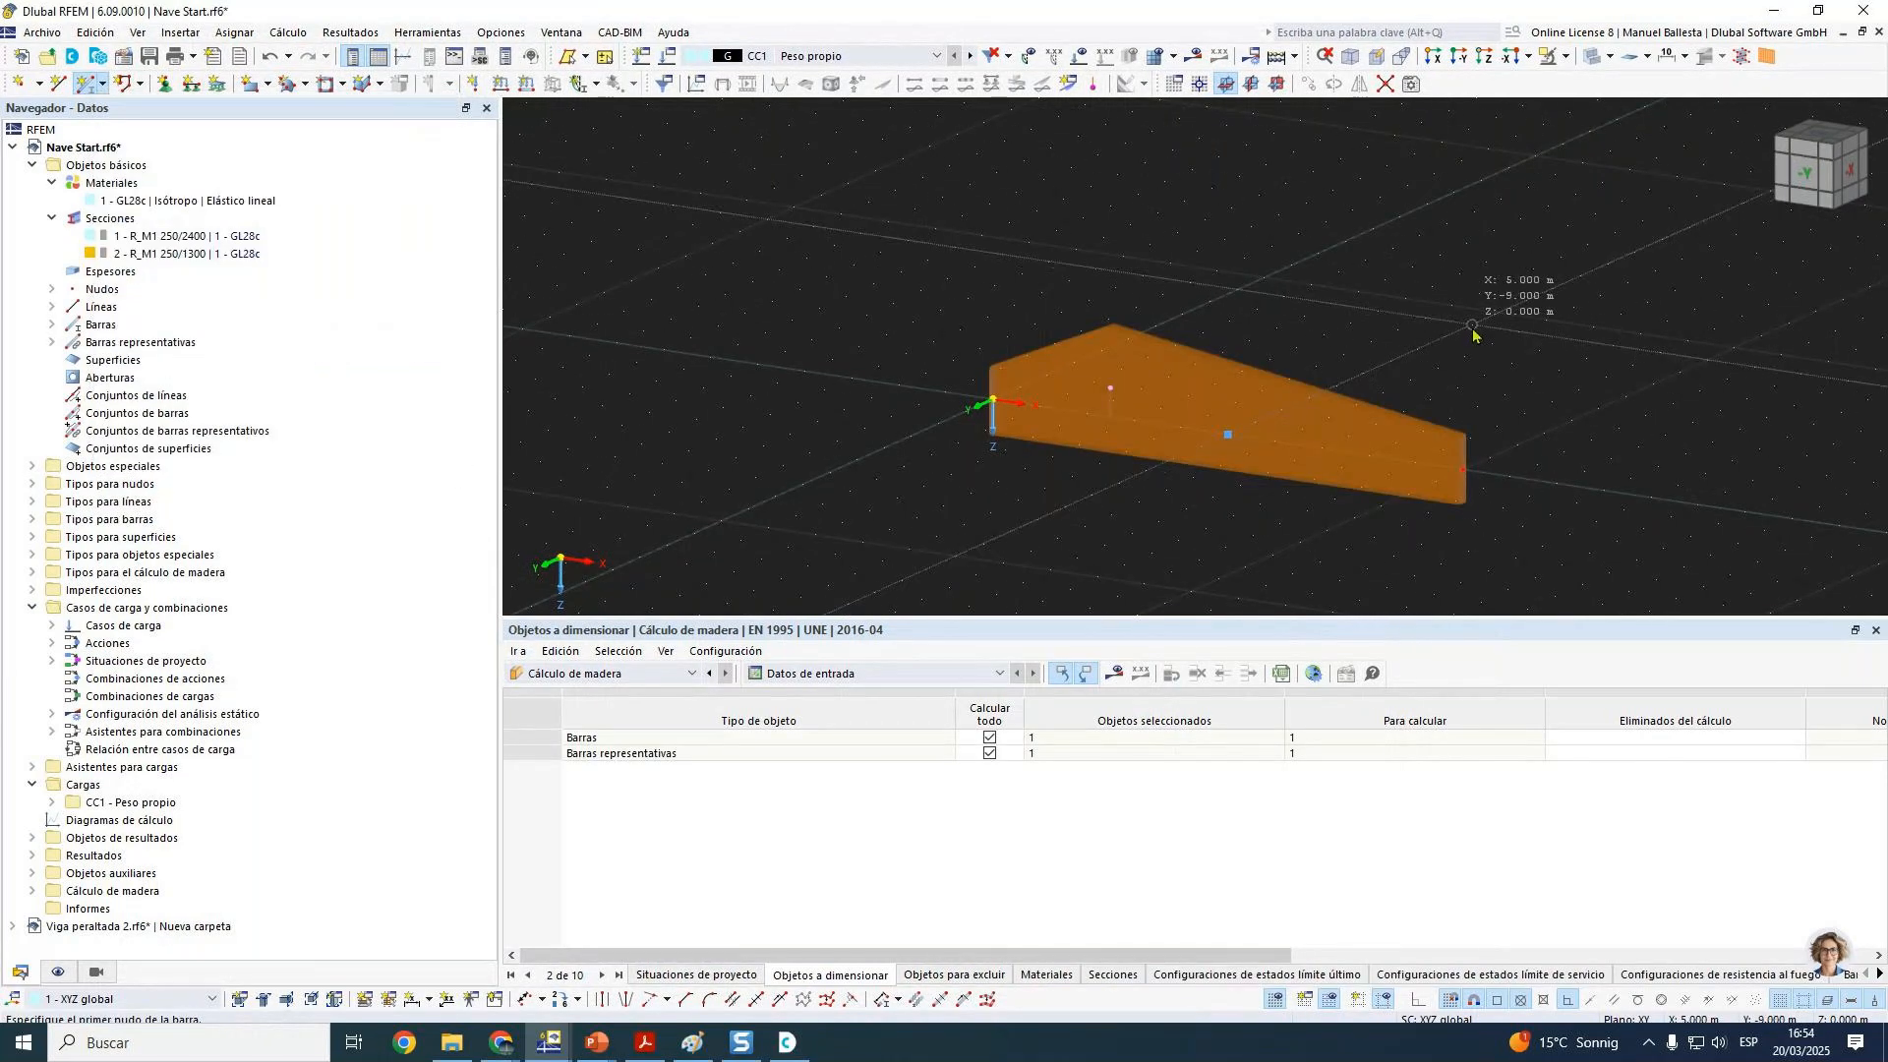
right_click(1466, 482)
key("Escape")
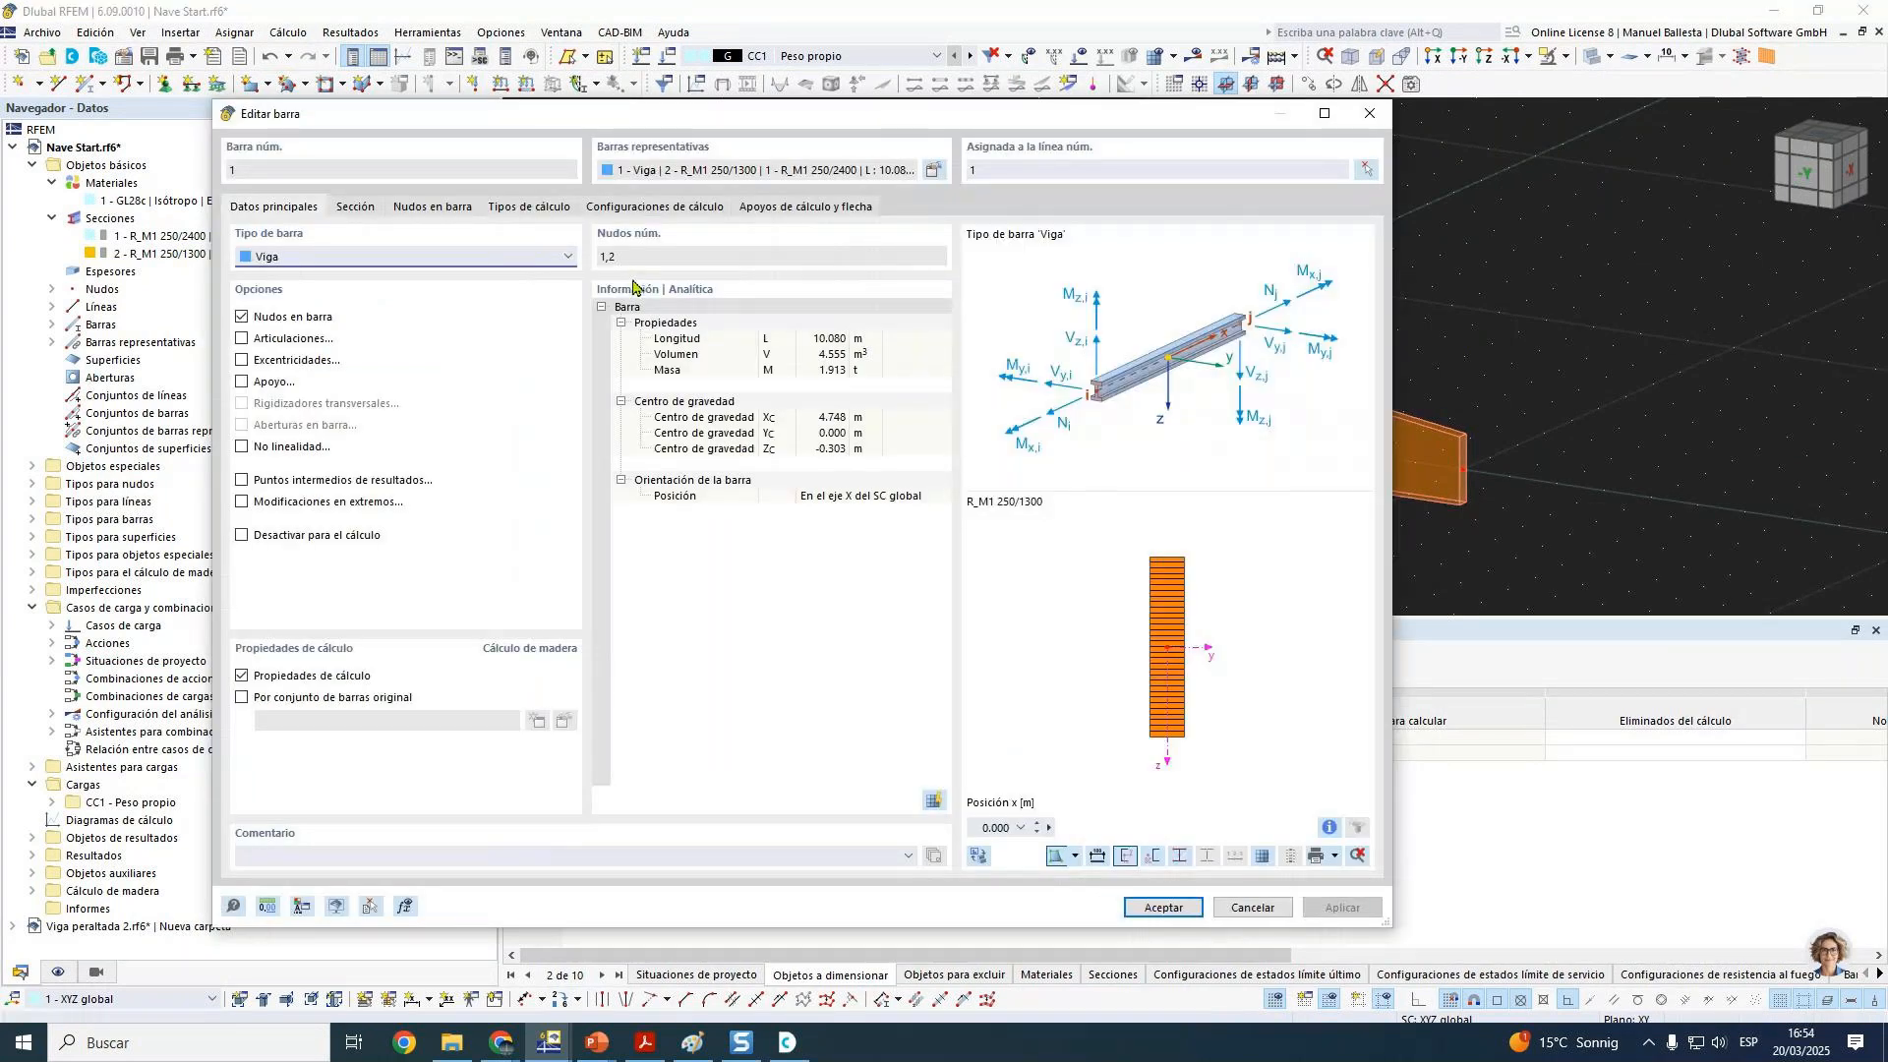
Step: Set the saddle beam's interior point to 50 % of its length and switch the distance to an absolute value
left_click(355, 207)
double_click(280, 359)
type("5.")
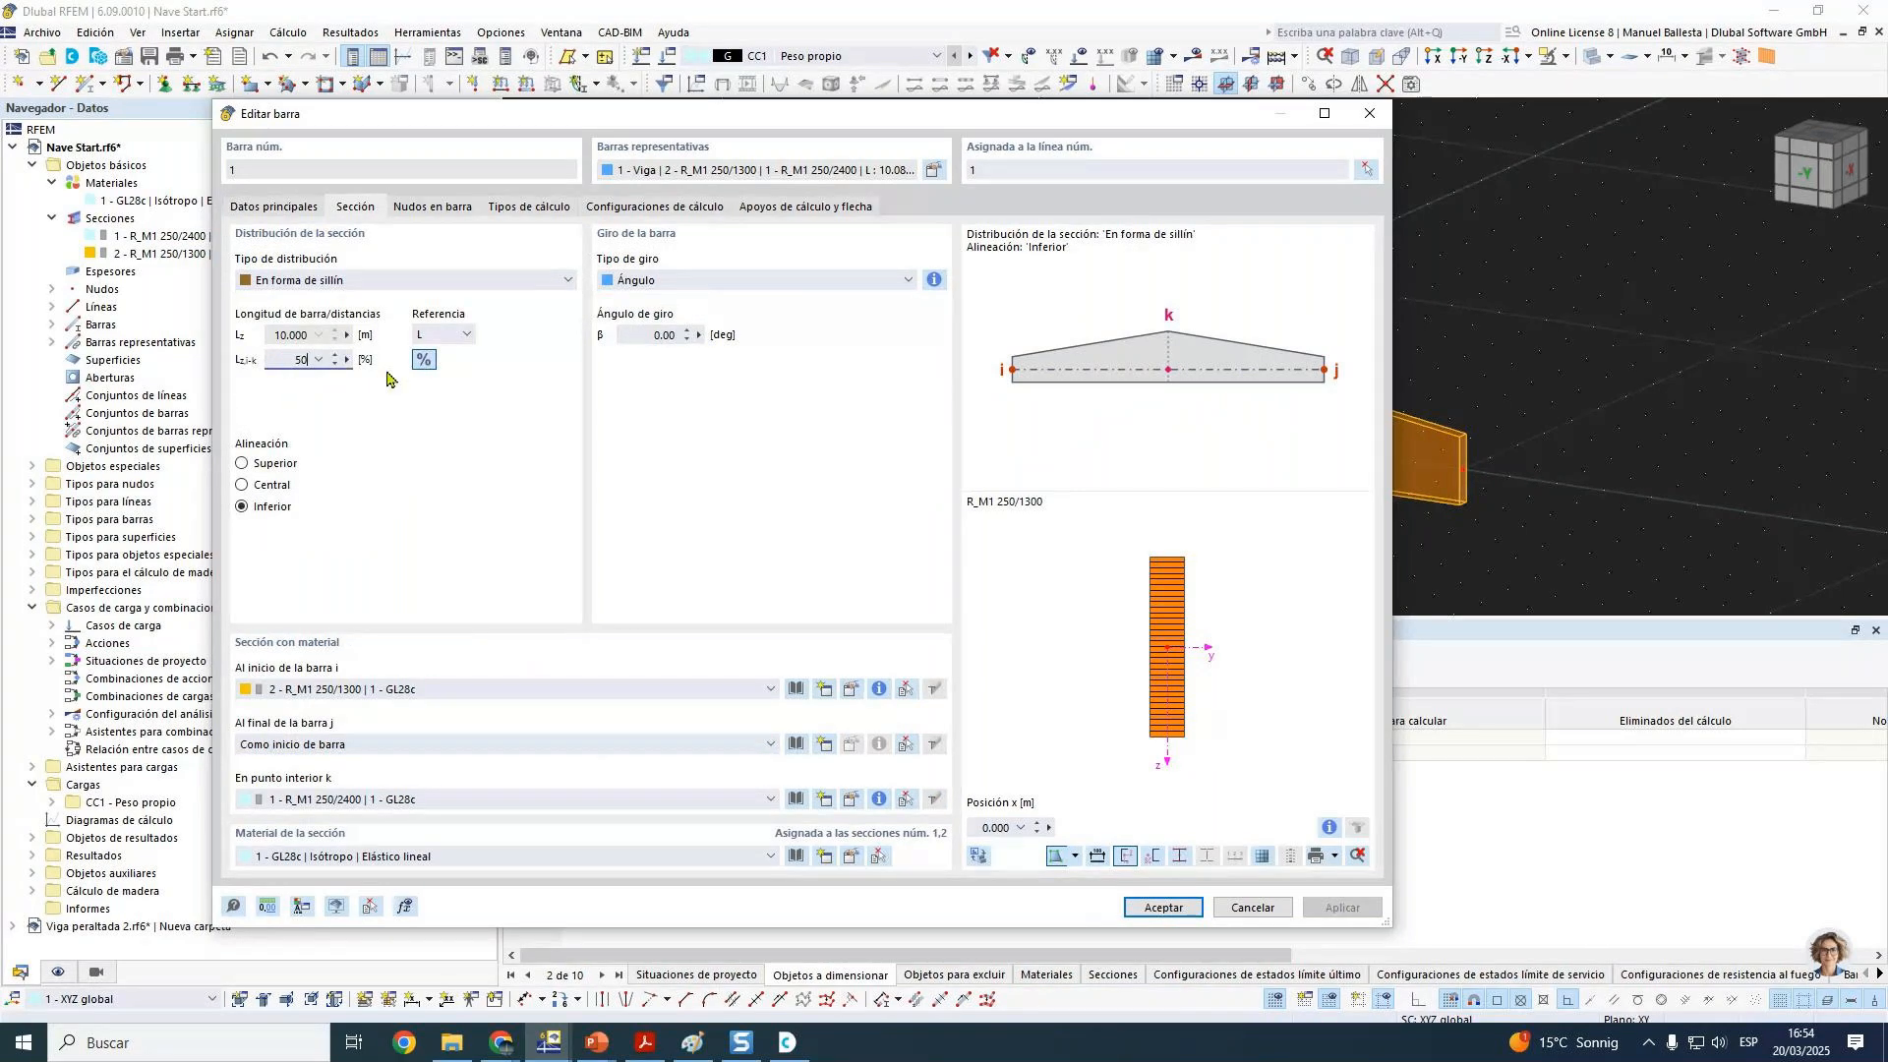
type("000")
left_click(420, 370)
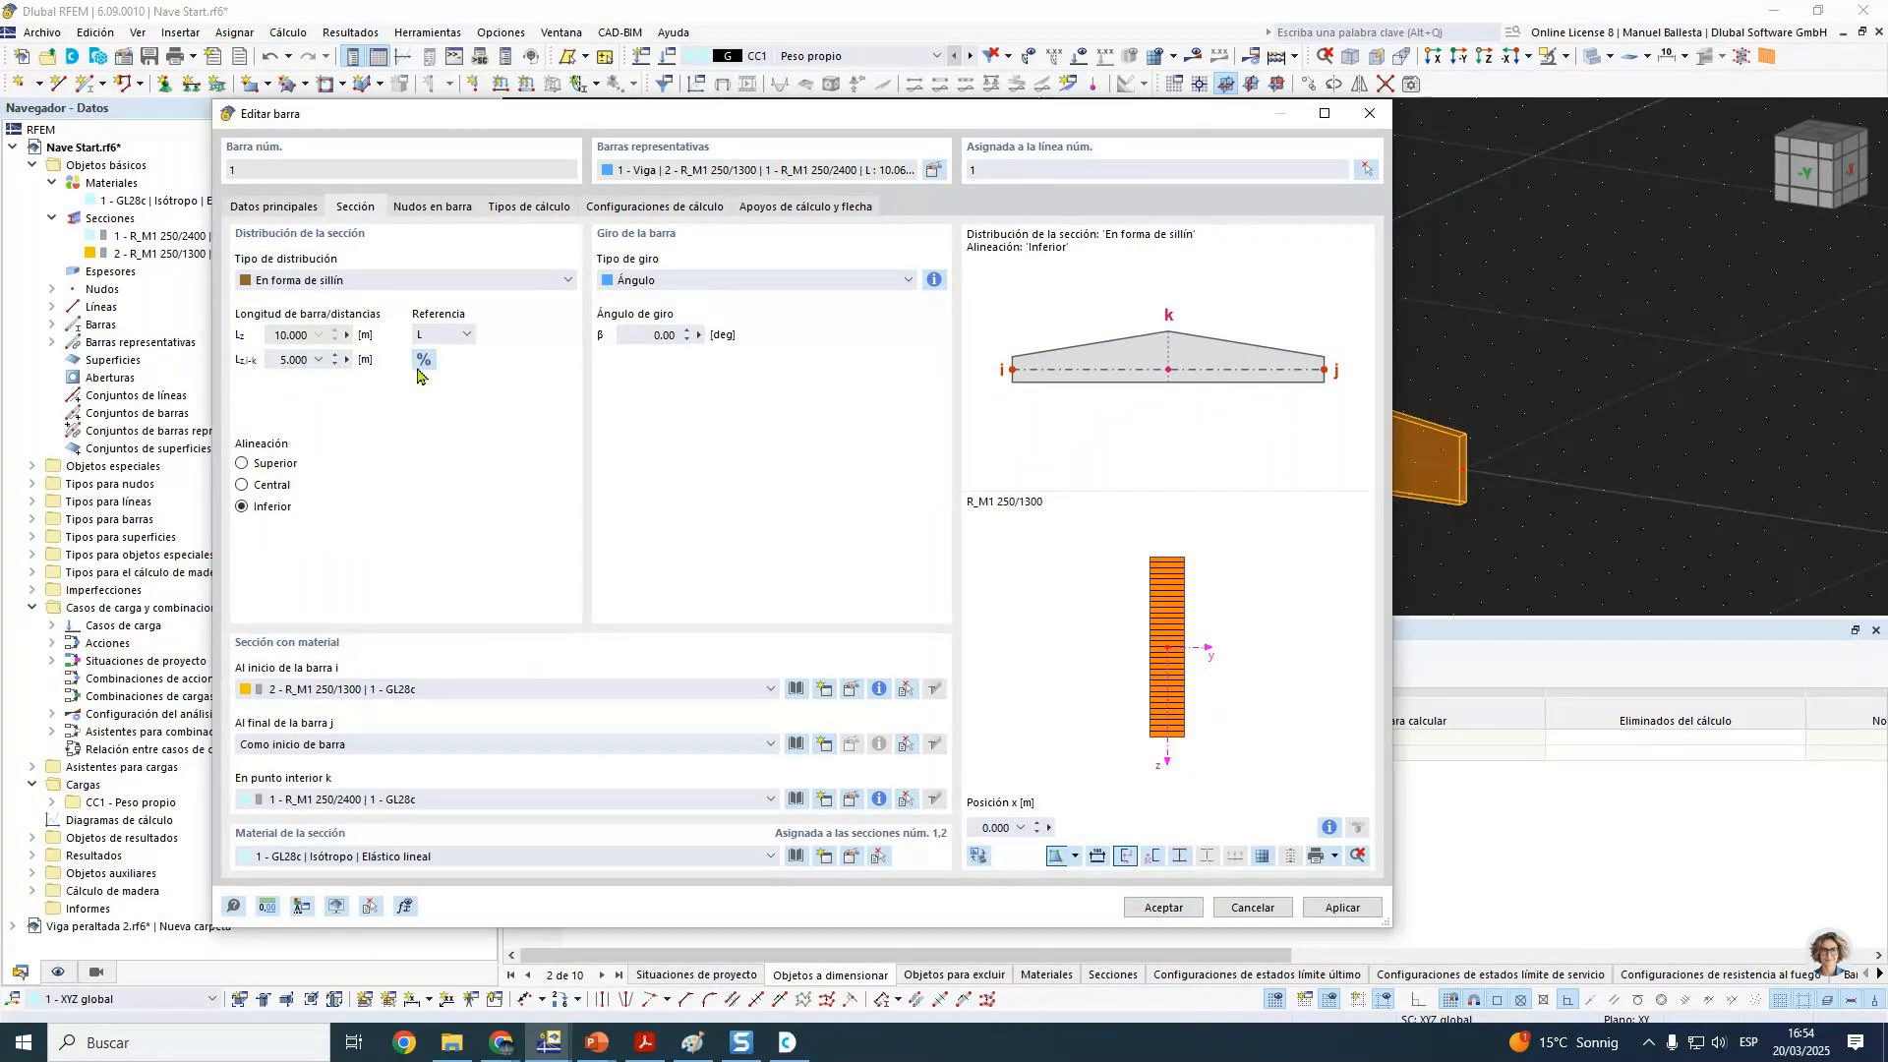
left_click(1151, 909)
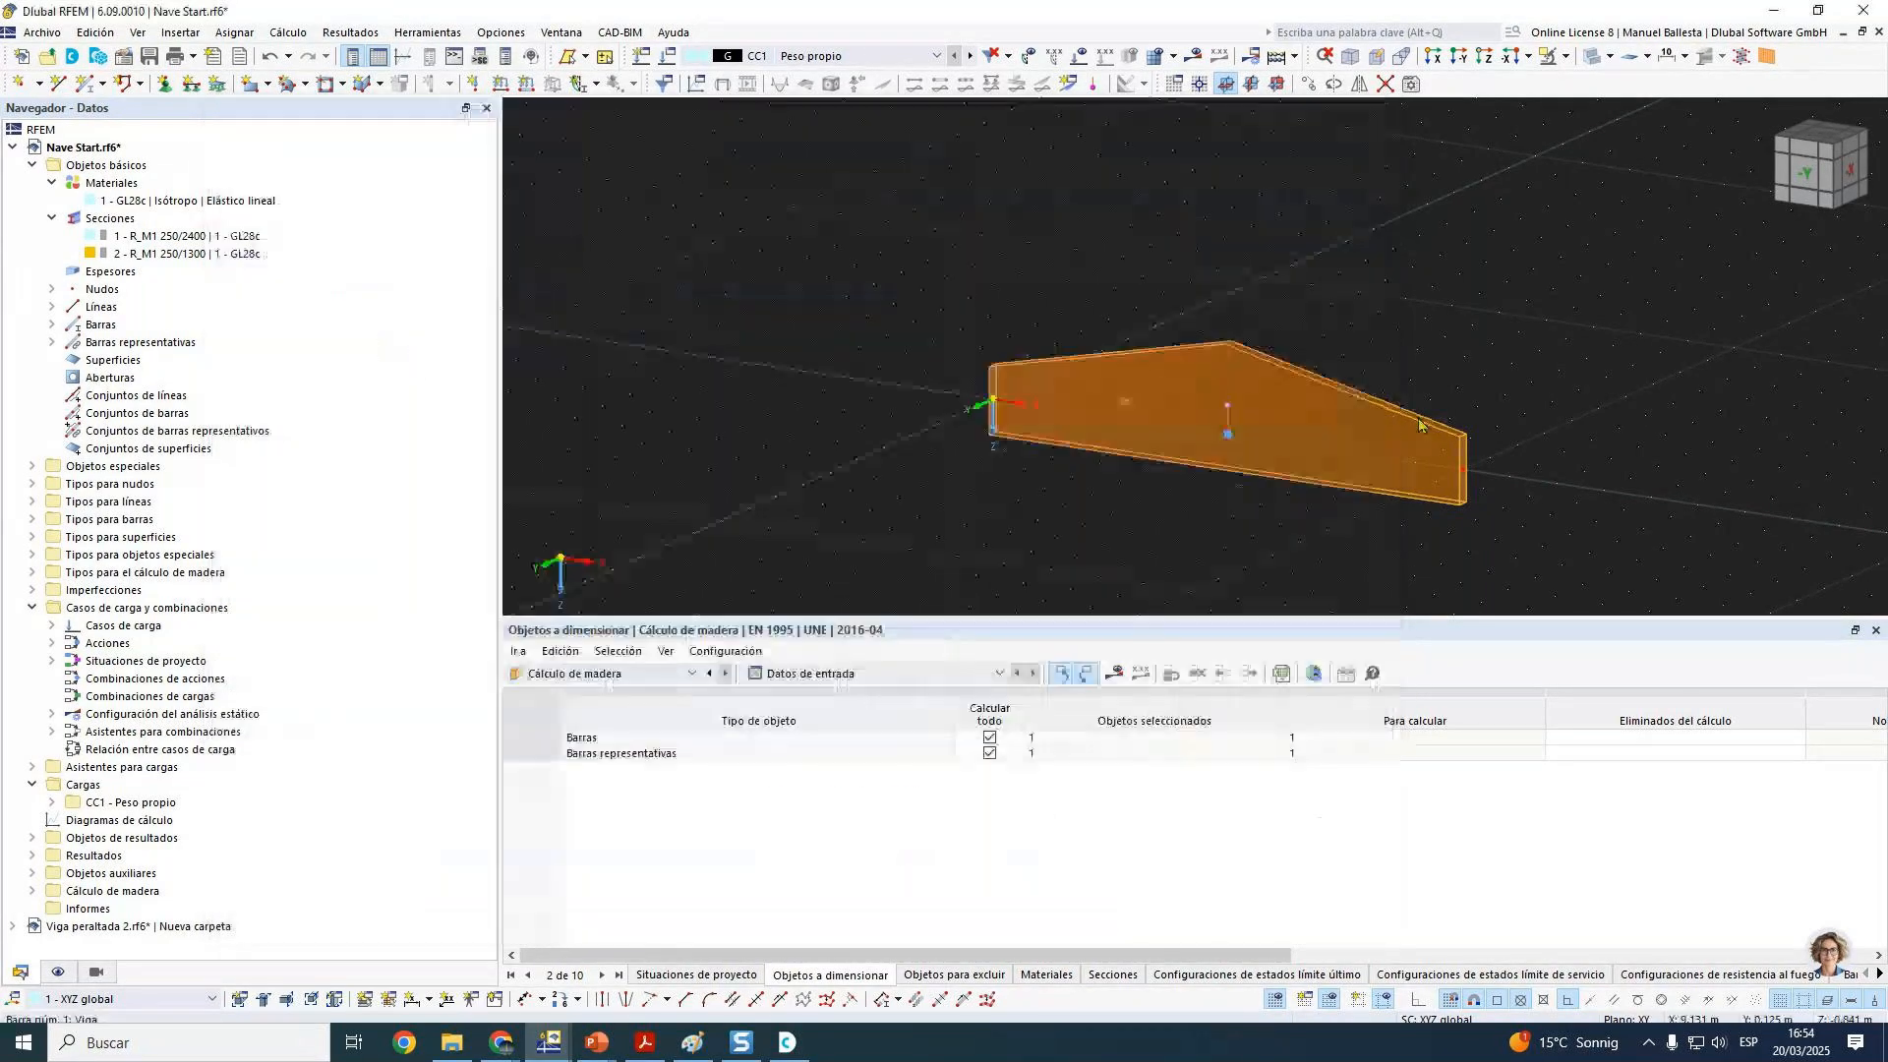
Step: Set the X coordinate of the saddle beam's end node to 47 m
right_click(1463, 482)
key("Escape")
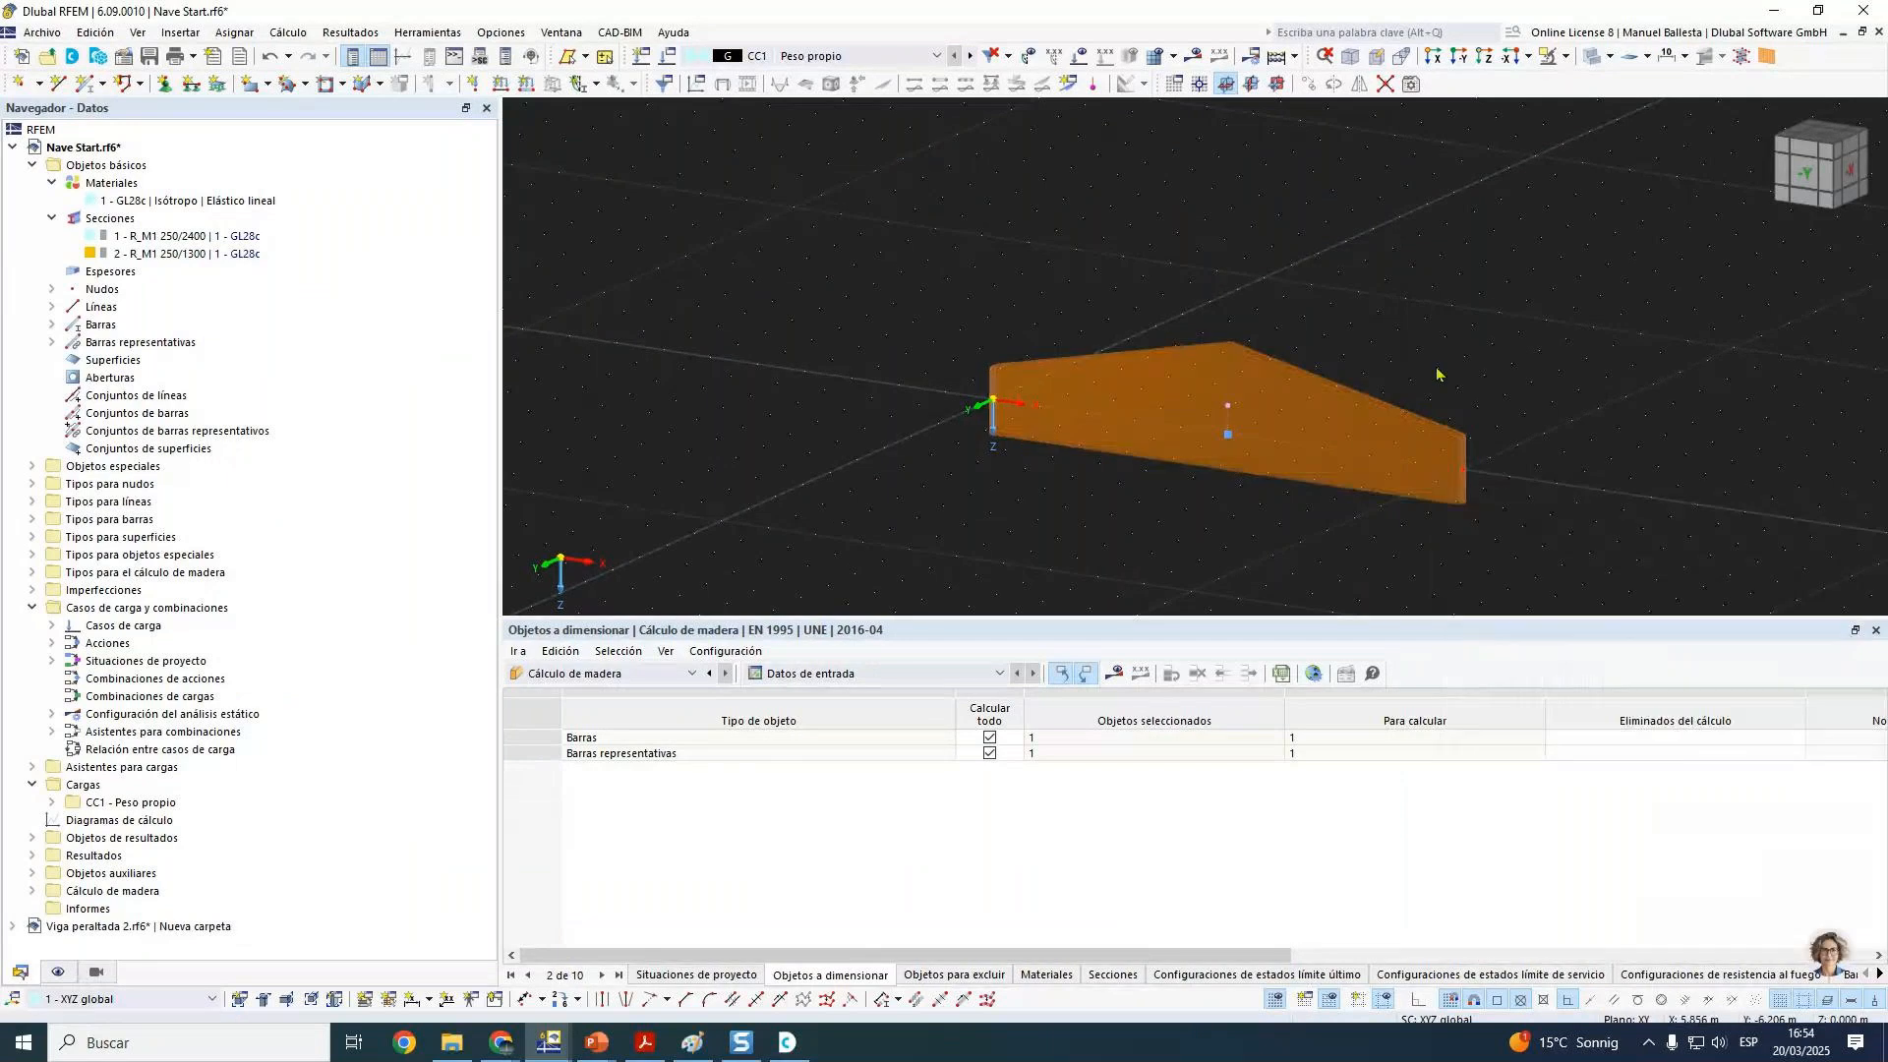
right_click(1463, 482)
left_click(1480, 509)
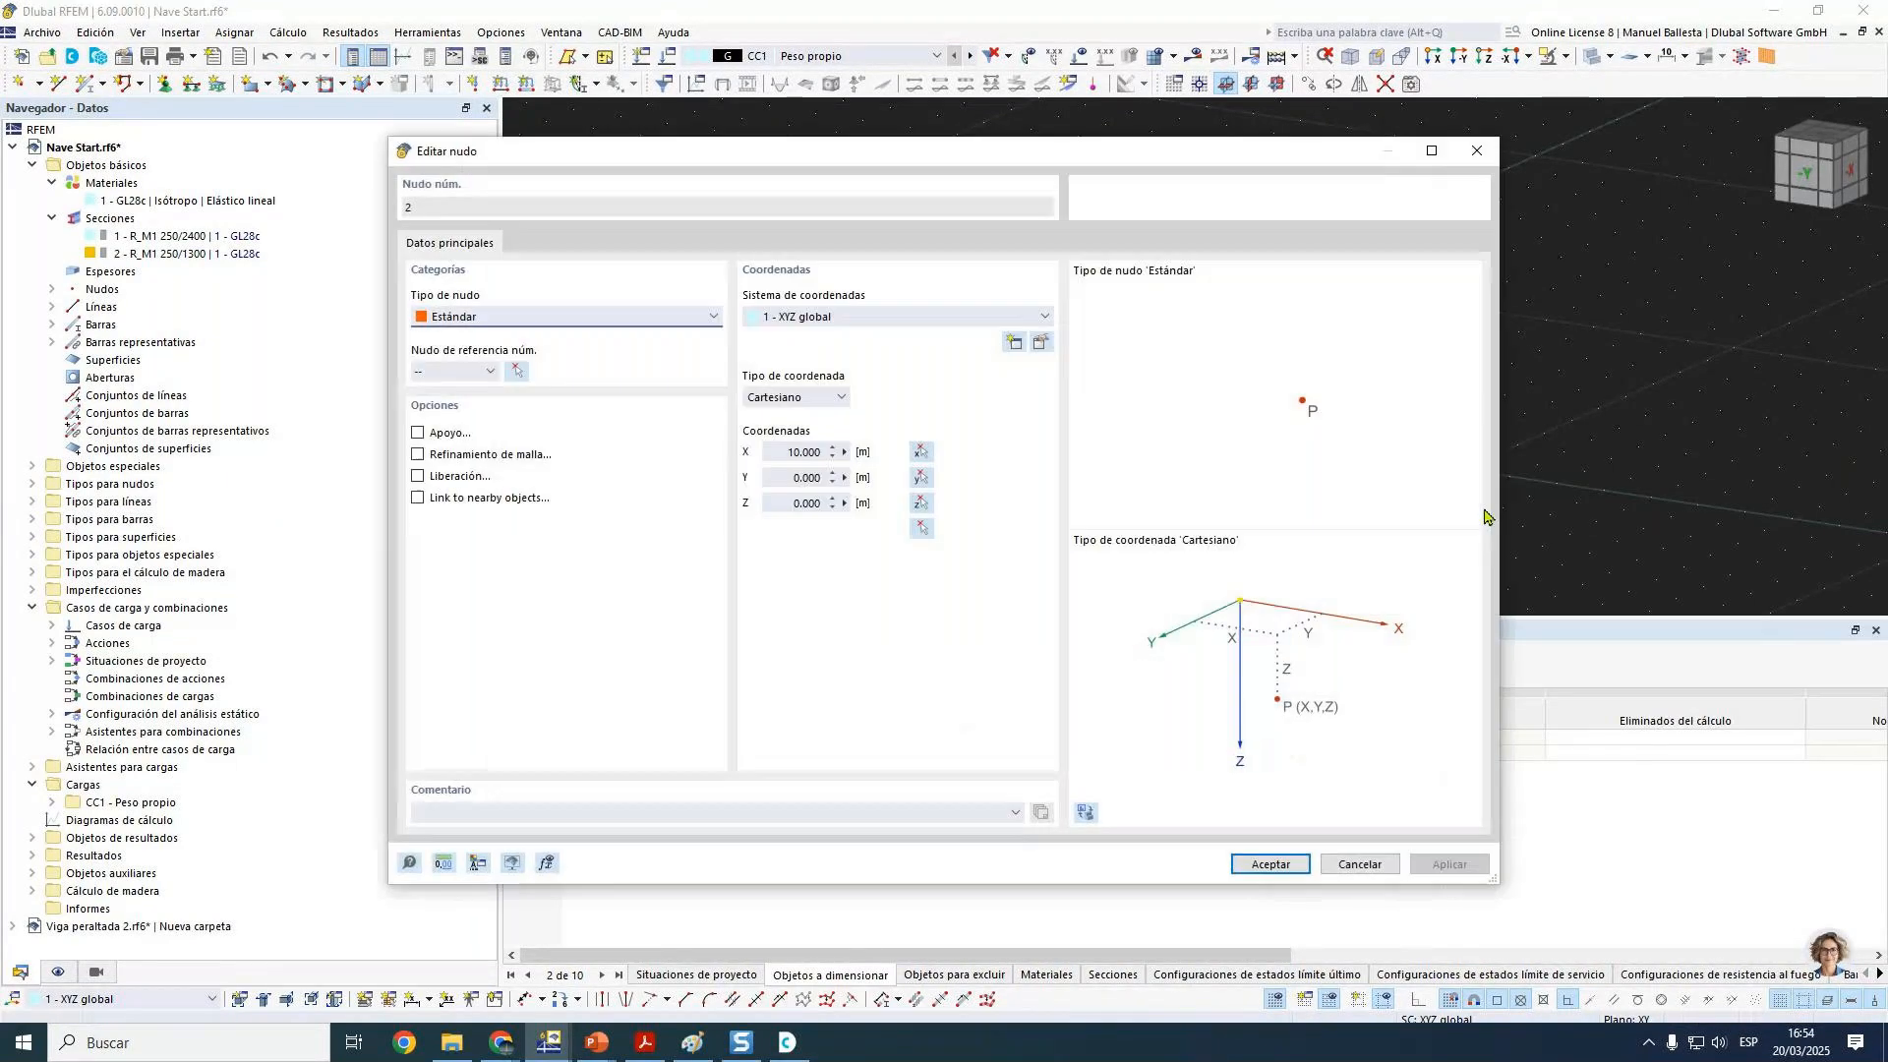
double_click(792, 451)
type("47")
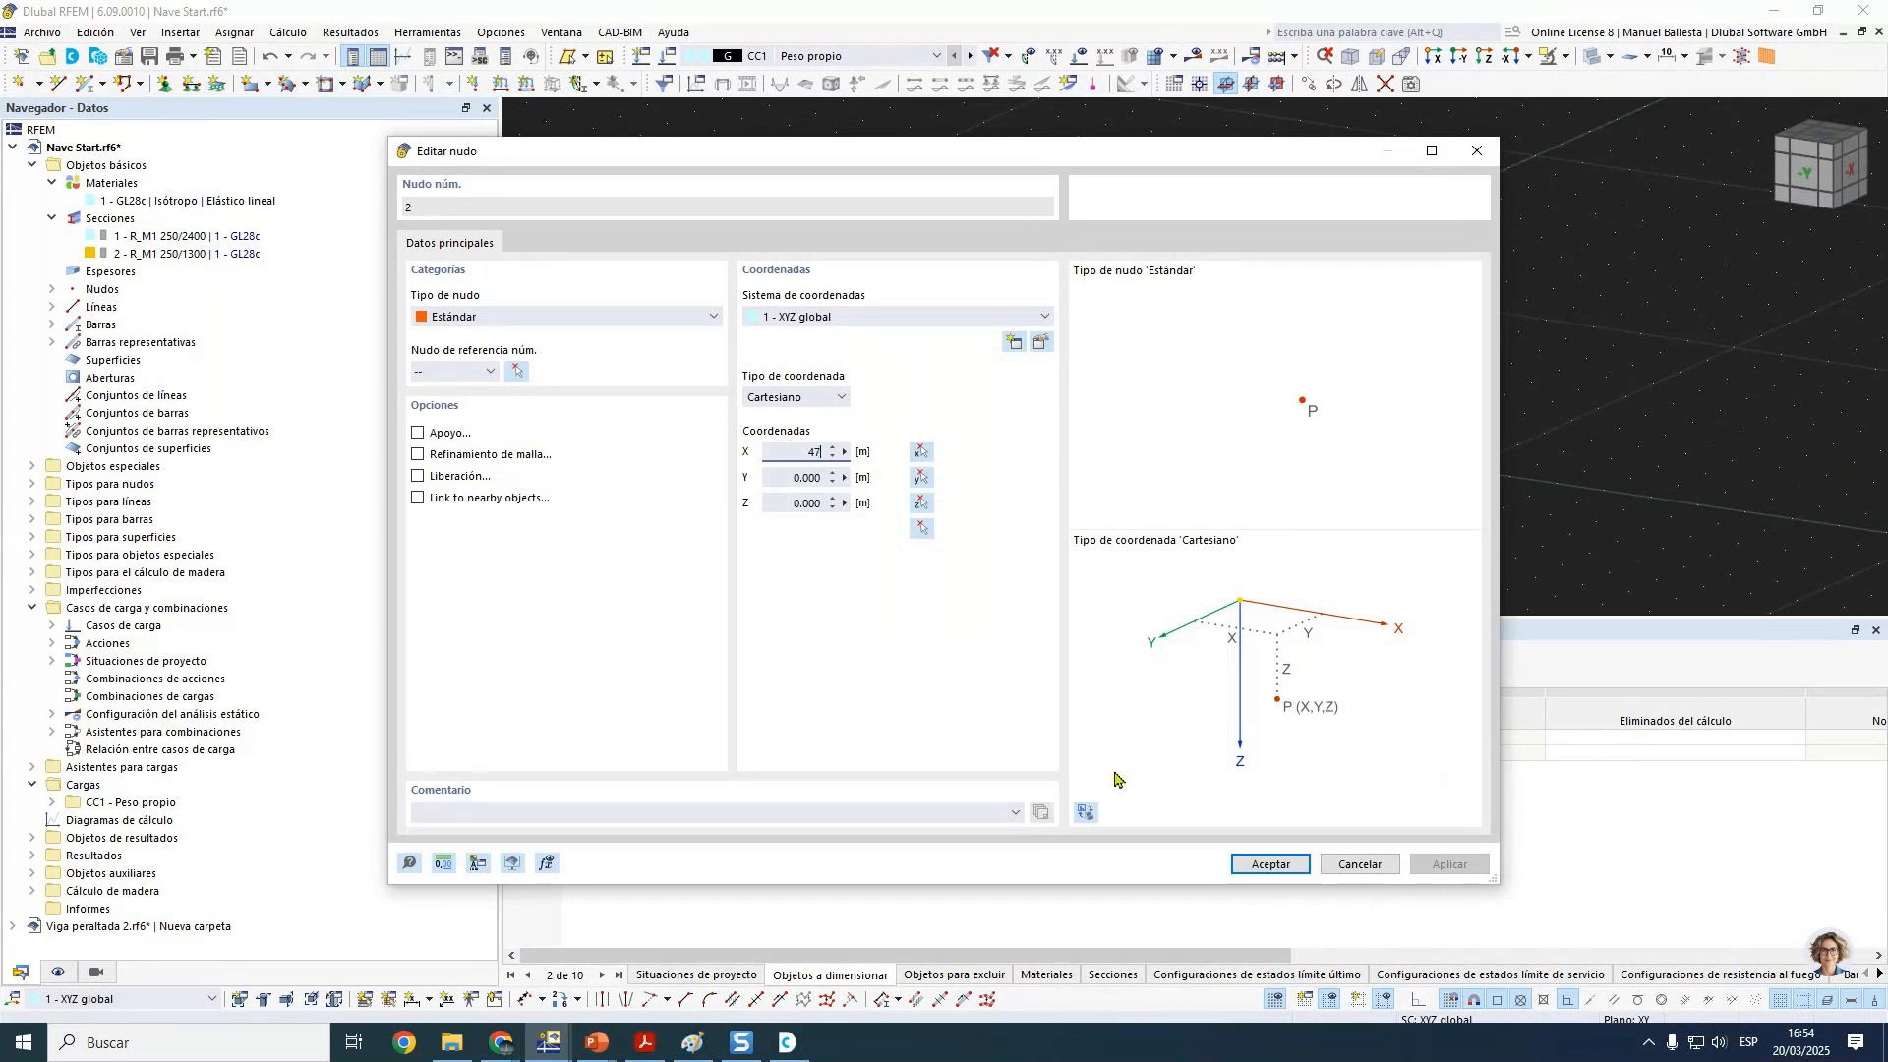
left_click(1294, 865)
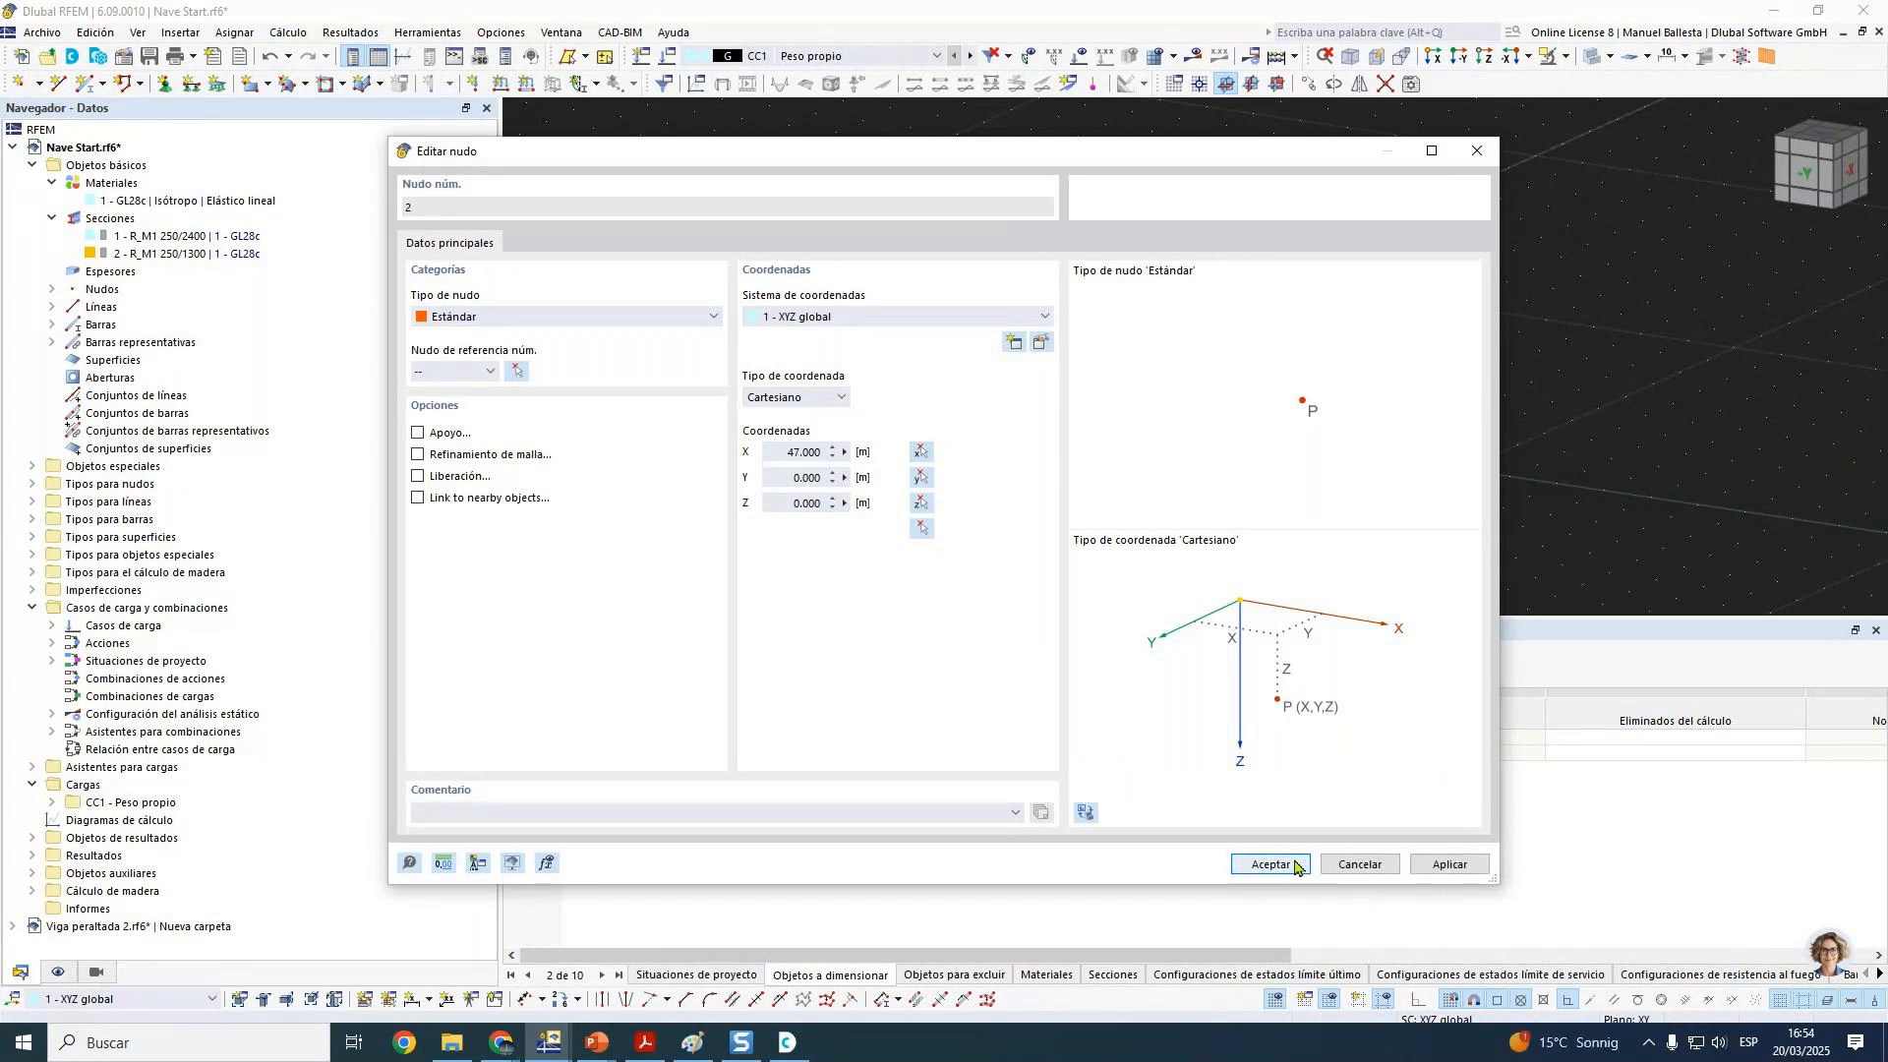
left_click(1294, 865)
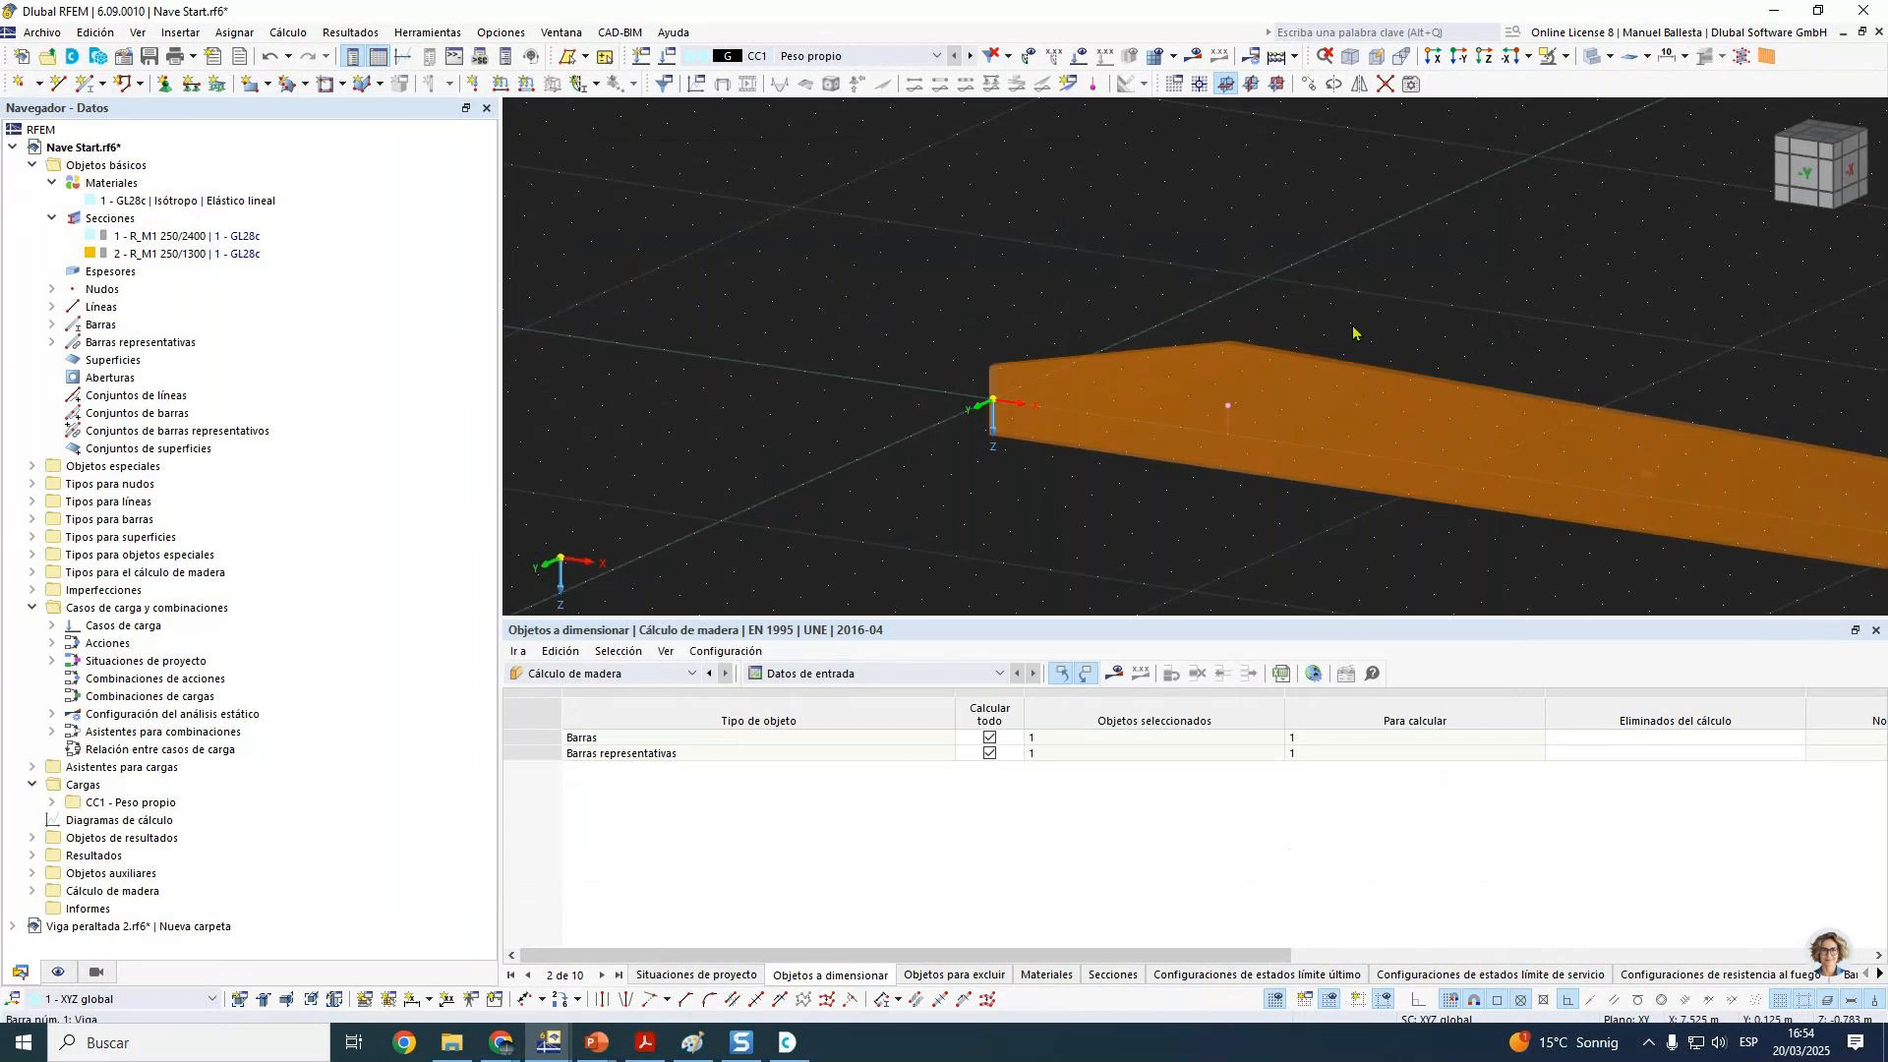
Step: Set the saddle beam's interior point distance as a relative value of 50 % of its length
middle_click(1350, 253)
middle_click(1350, 252)
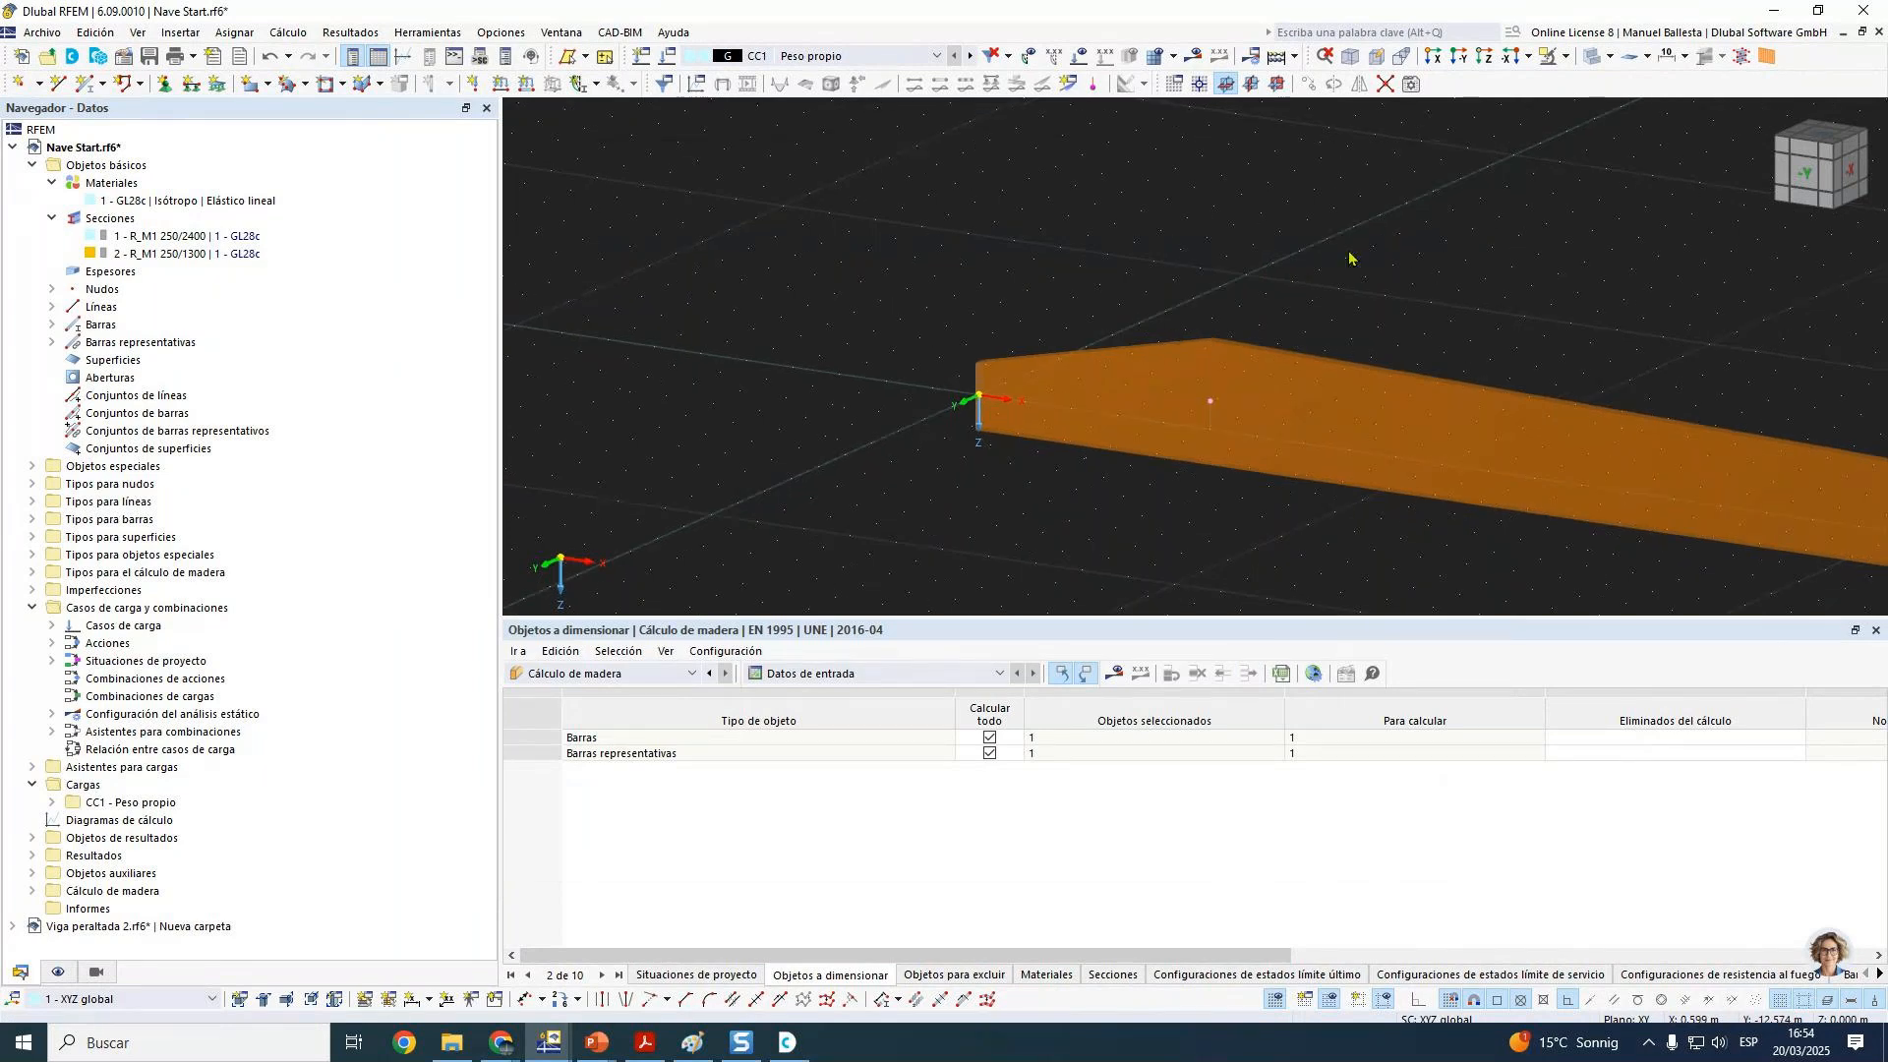
double_click(1179, 358)
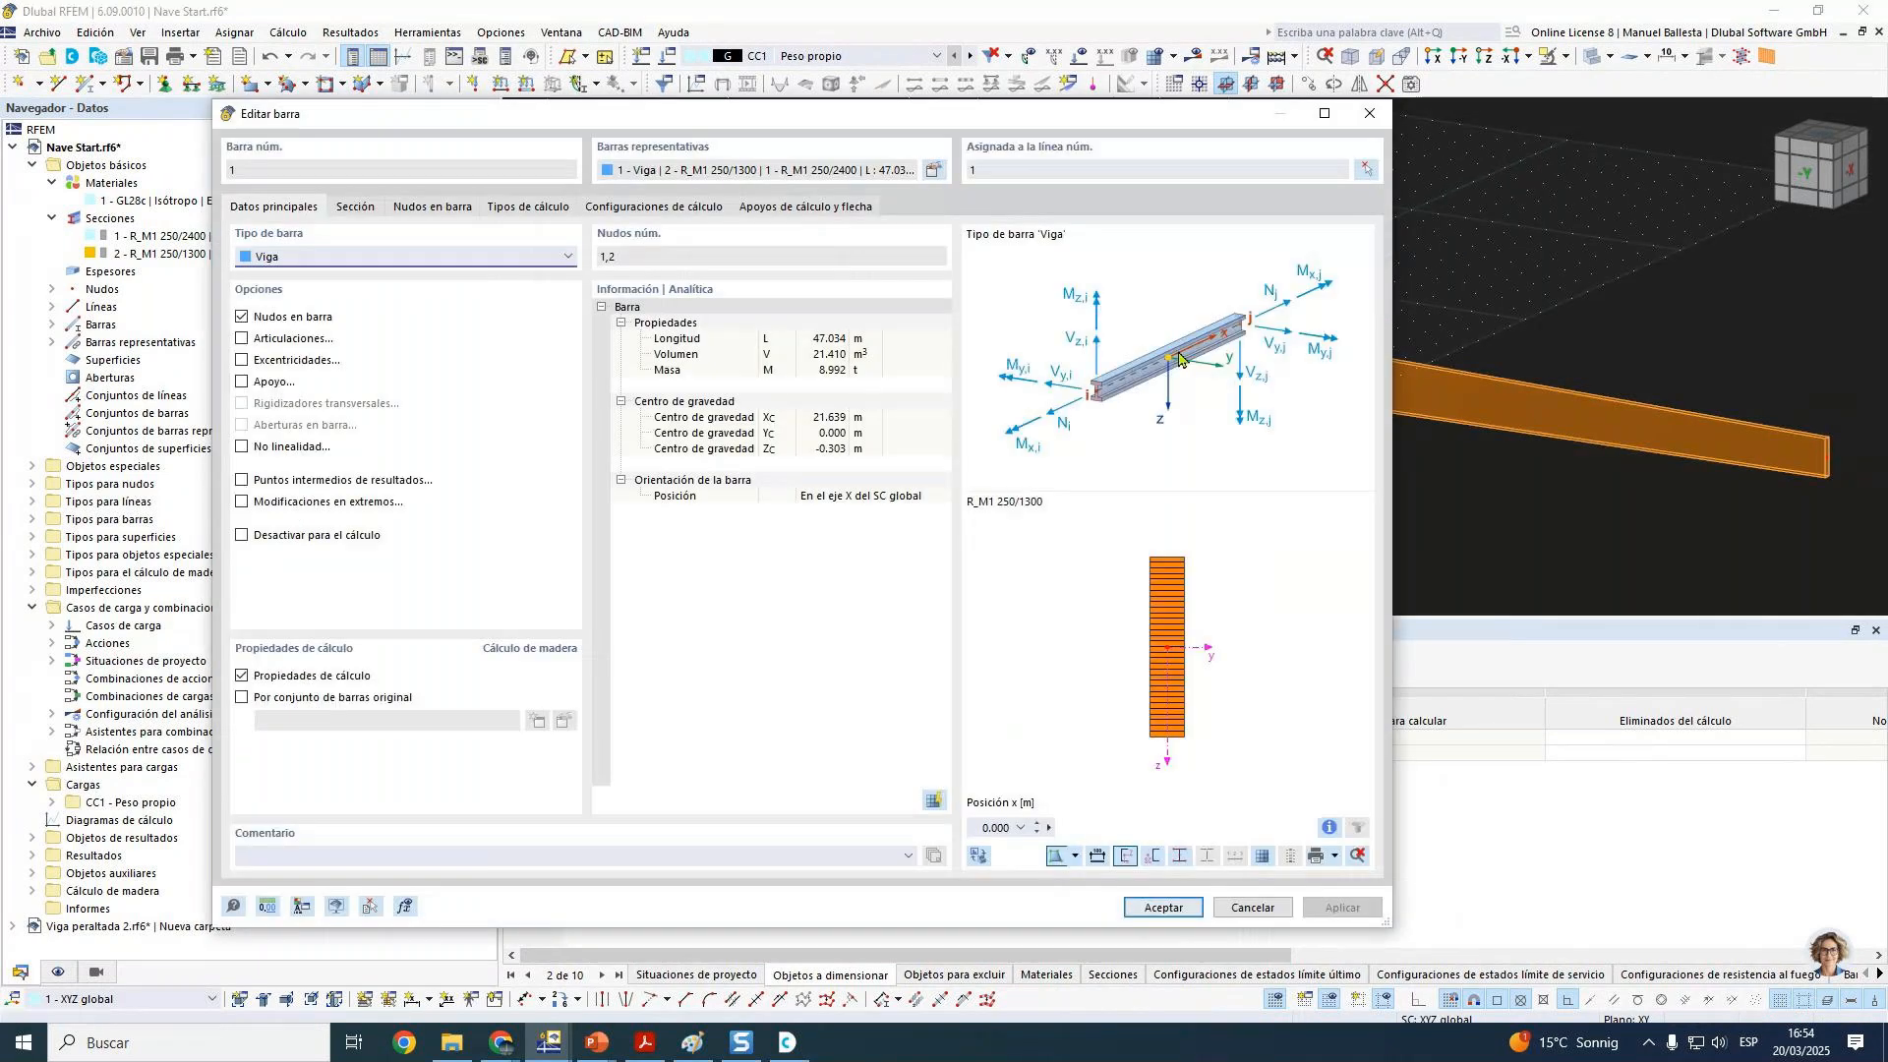
left_click(356, 206)
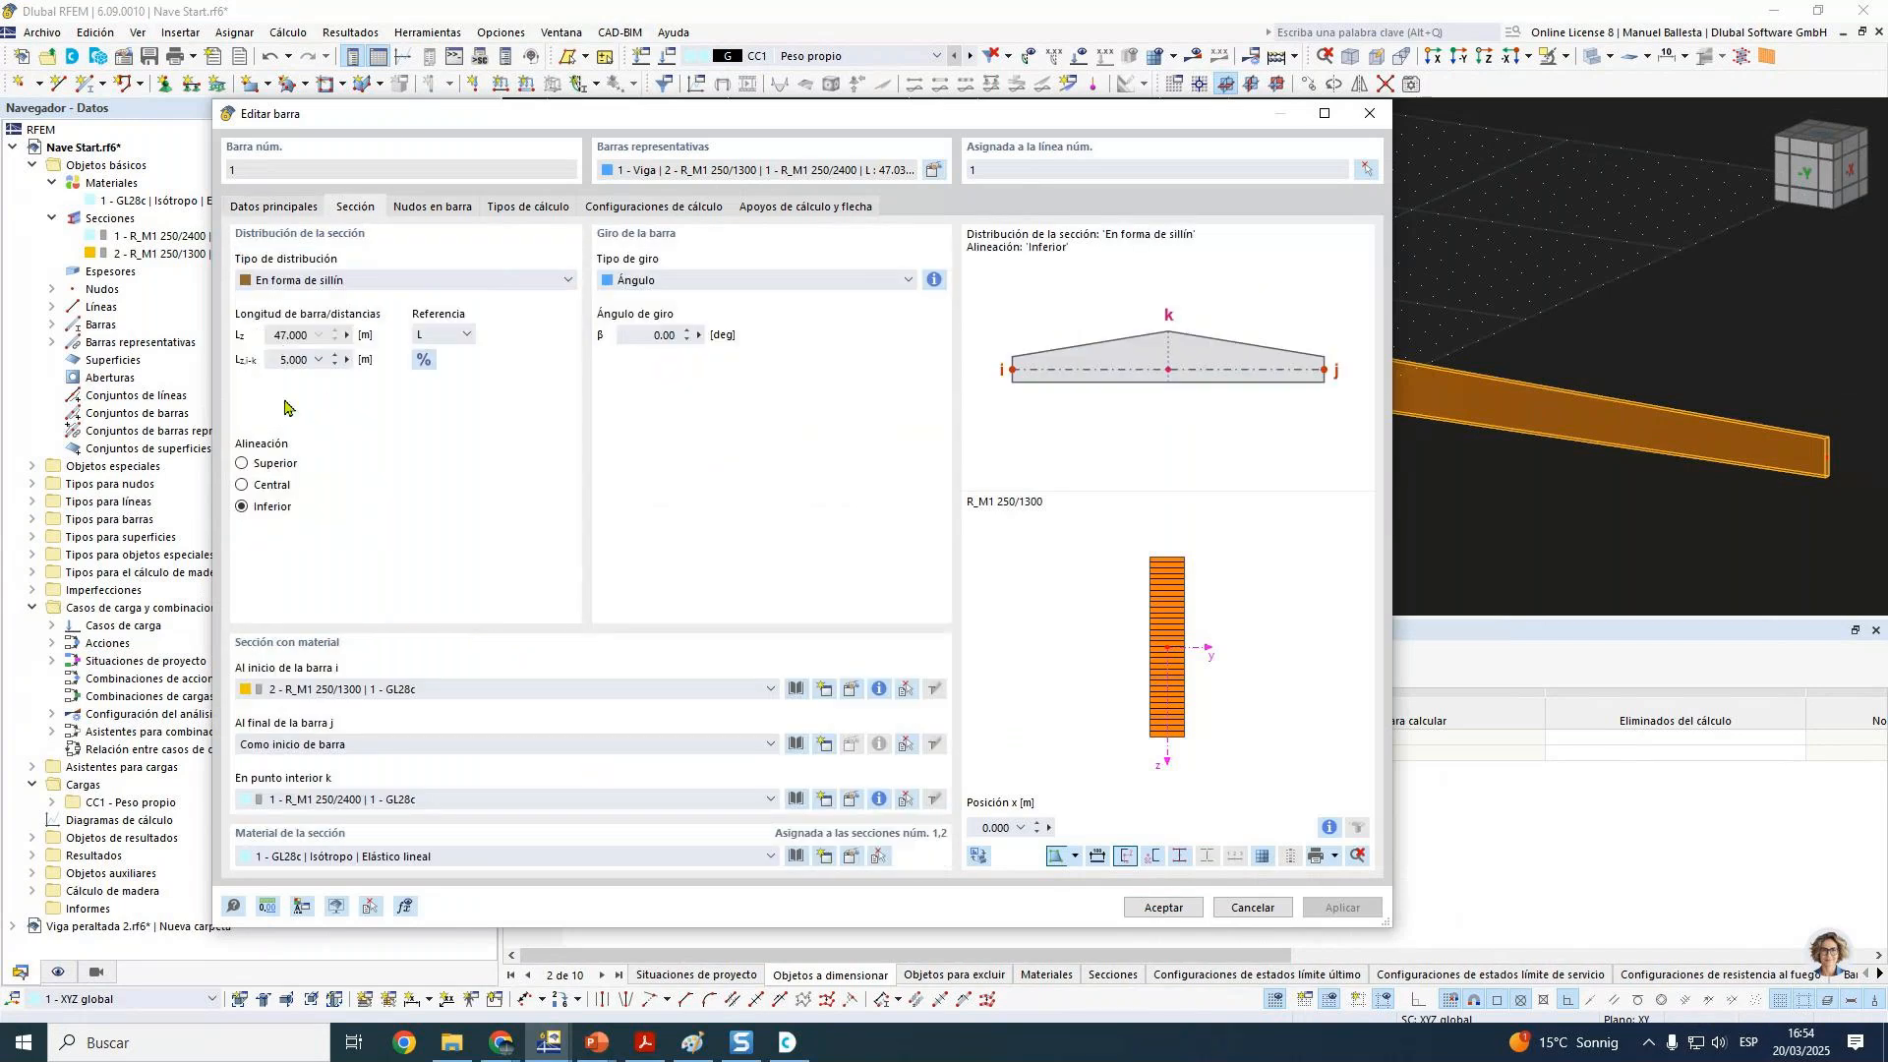
left_click(318, 361)
left_click(321, 363)
left_click_drag(272, 366, 362, 366)
left_click(423, 358)
type("50")
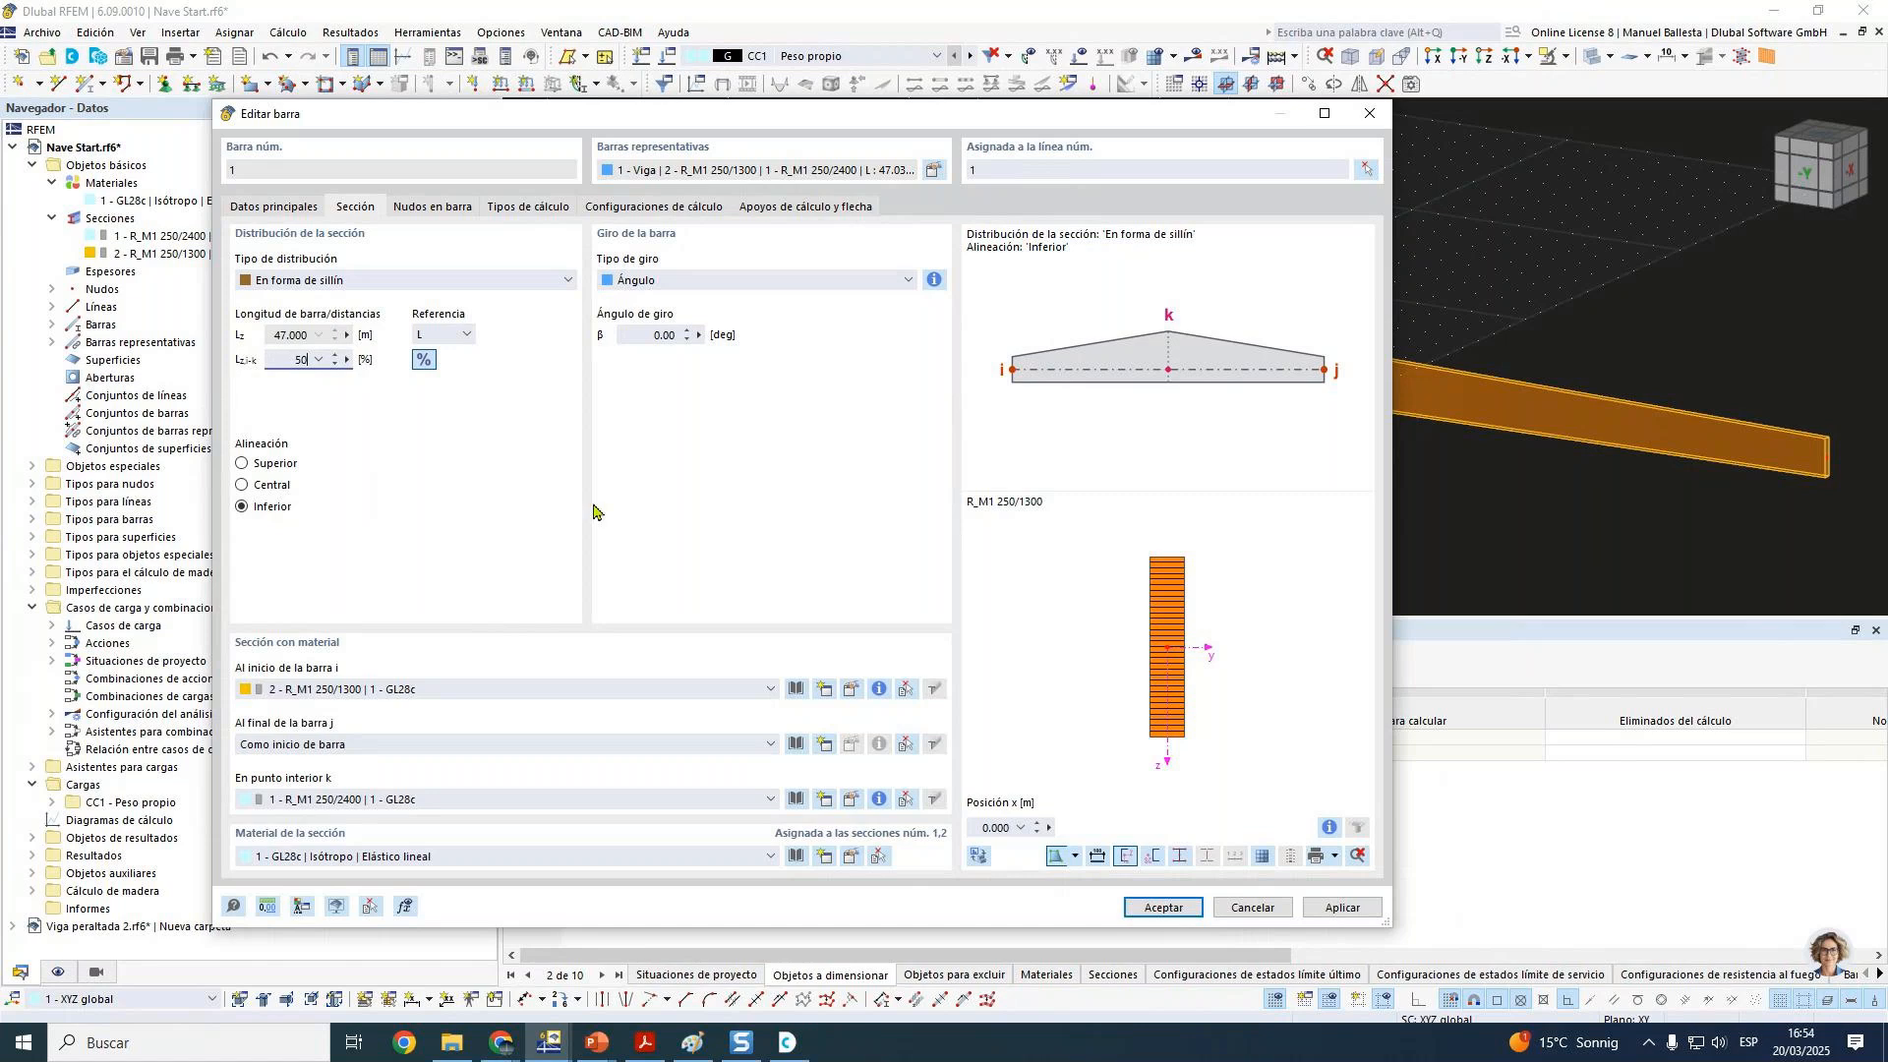
left_click(1150, 907)
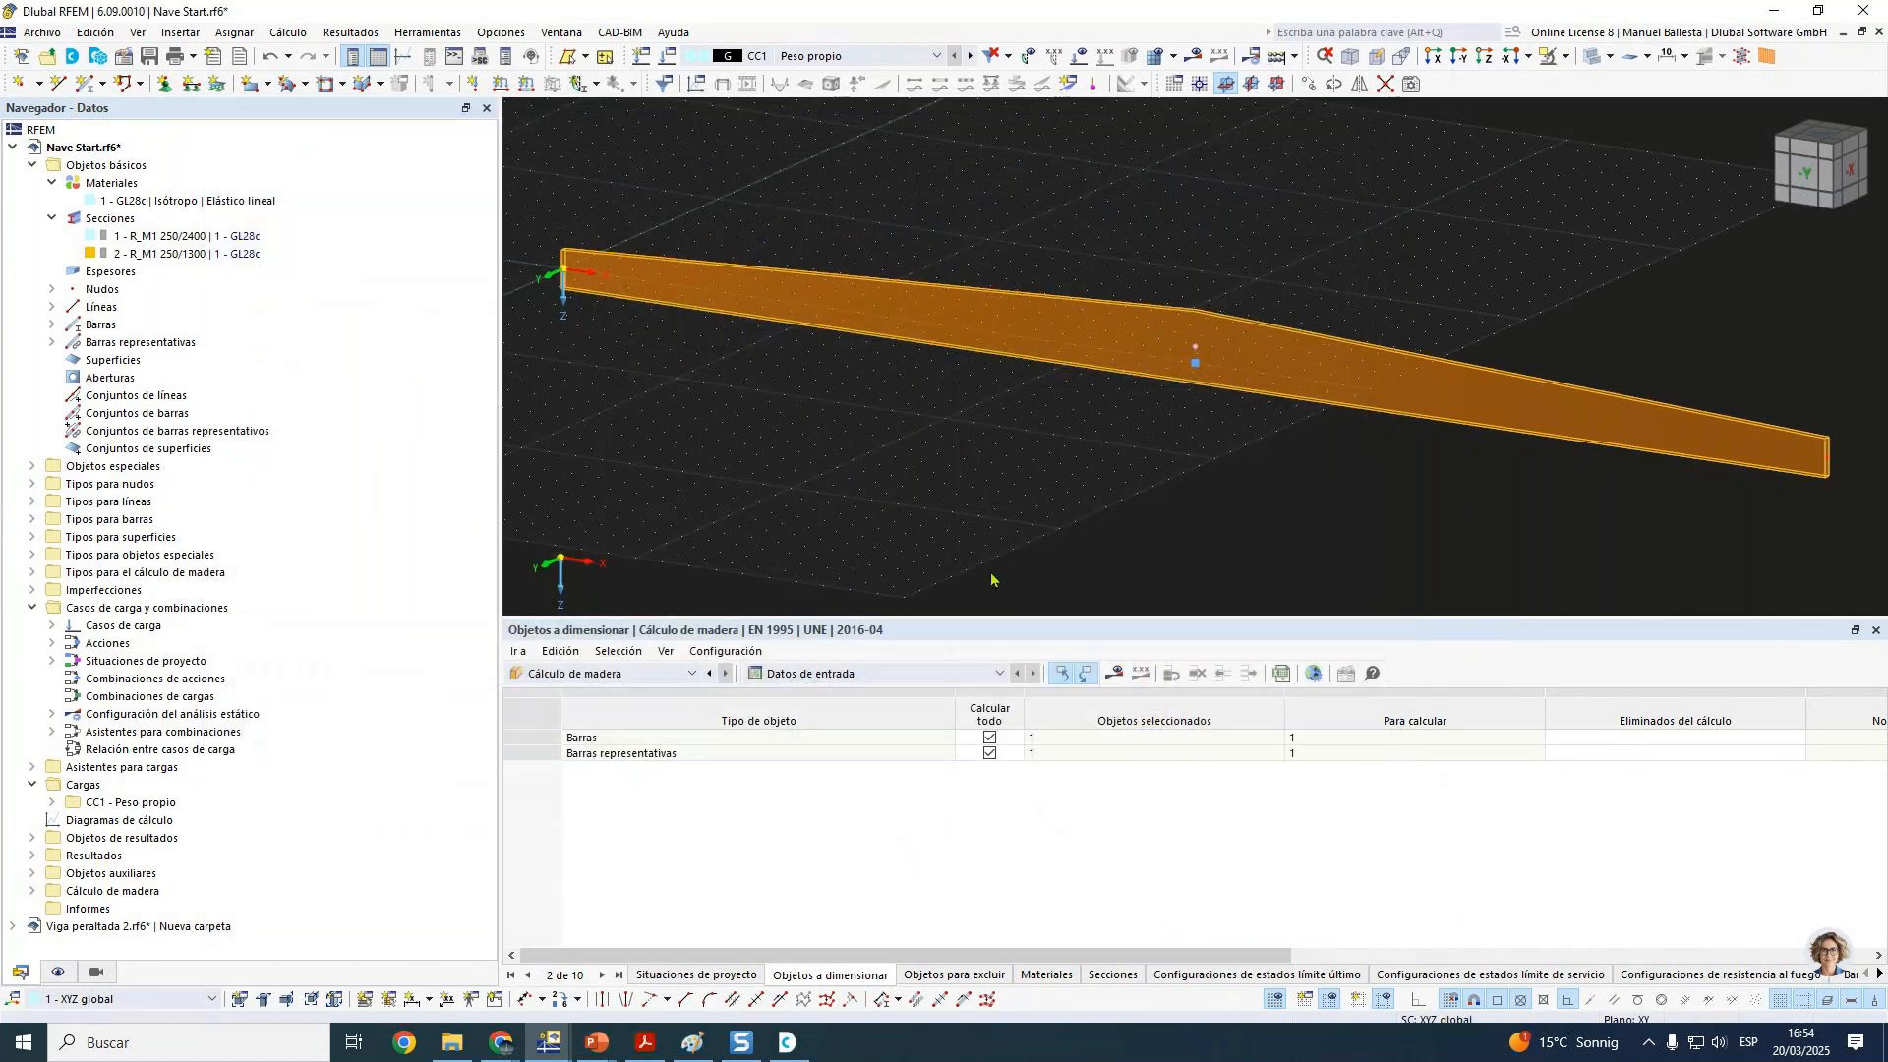
Step: Switch the model display from solid rendering to lines only
scroll(993, 581, "down", 3)
middle_click_drag(993, 546, 994, 515)
scroll(1042, 491, "up", 3)
scroll(1431, 253, "down", 1)
middle_click_drag(1433, 253, 1413, 273, "ctrl")
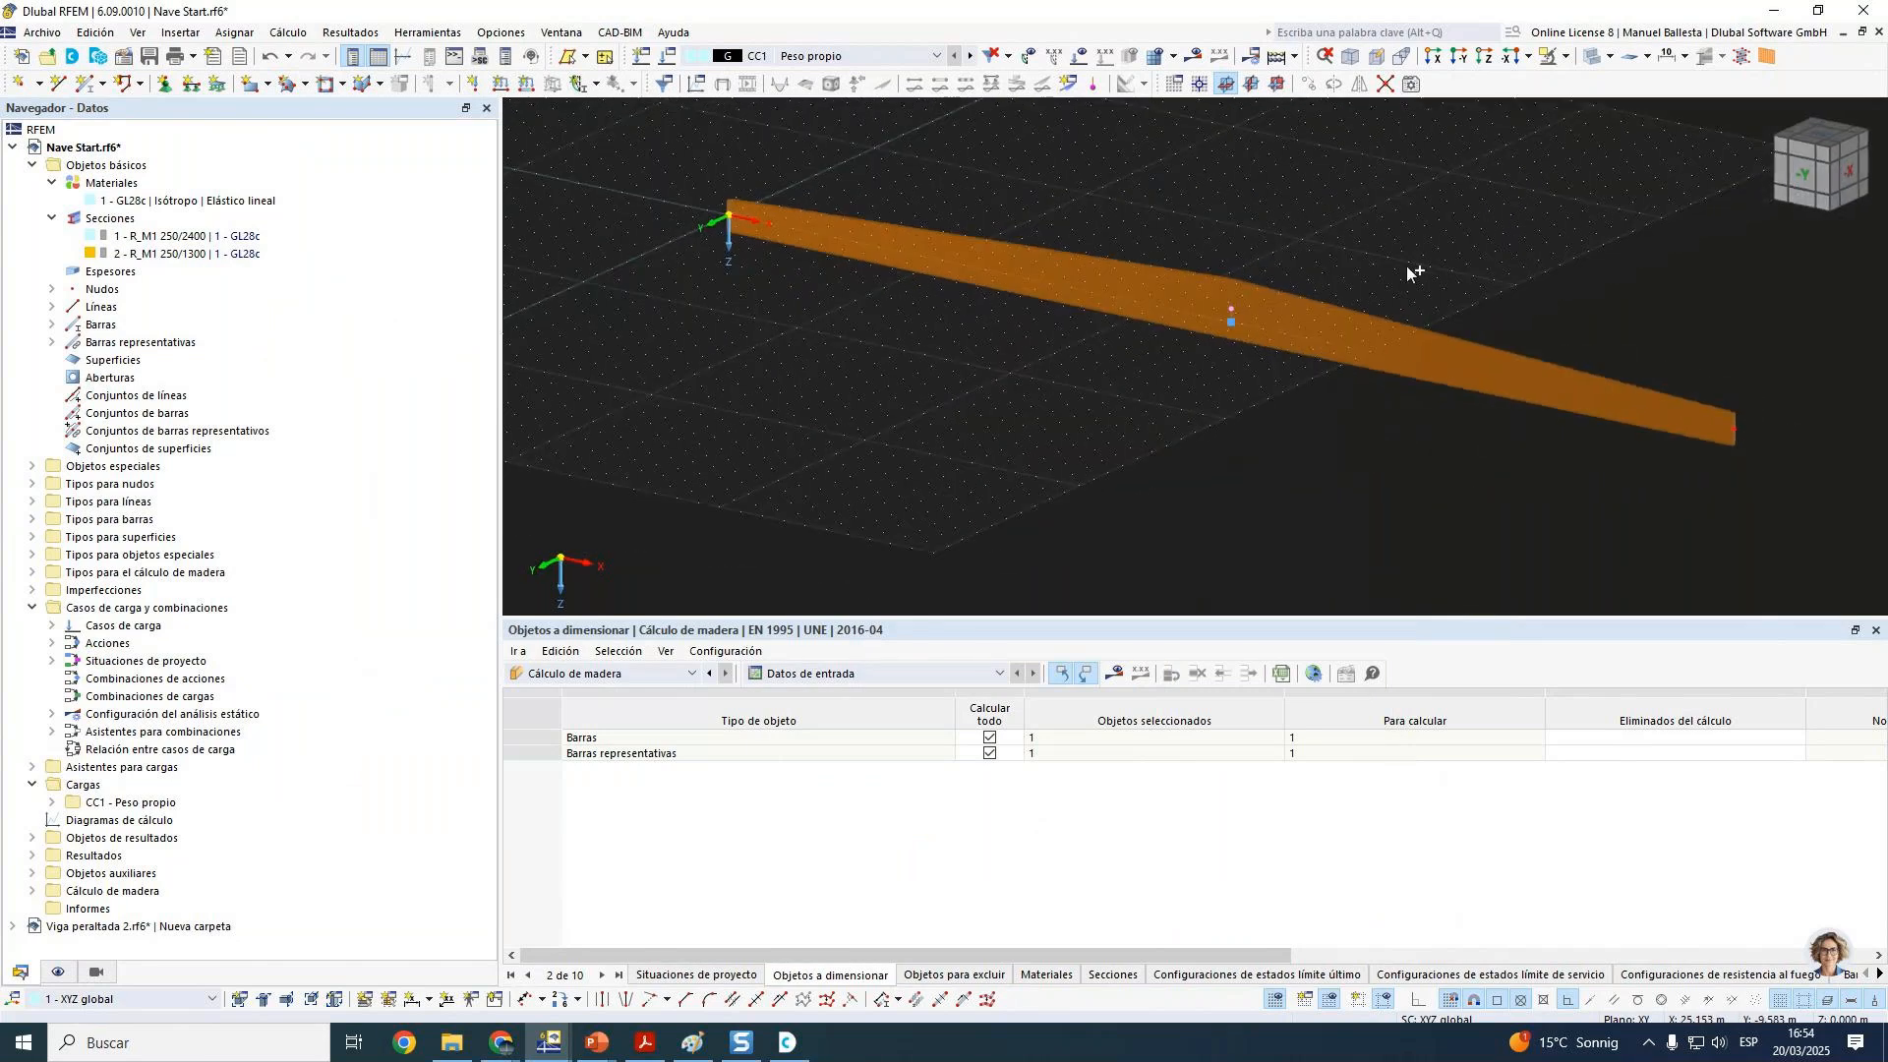
left_click(1610, 57)
left_click(1624, 82)
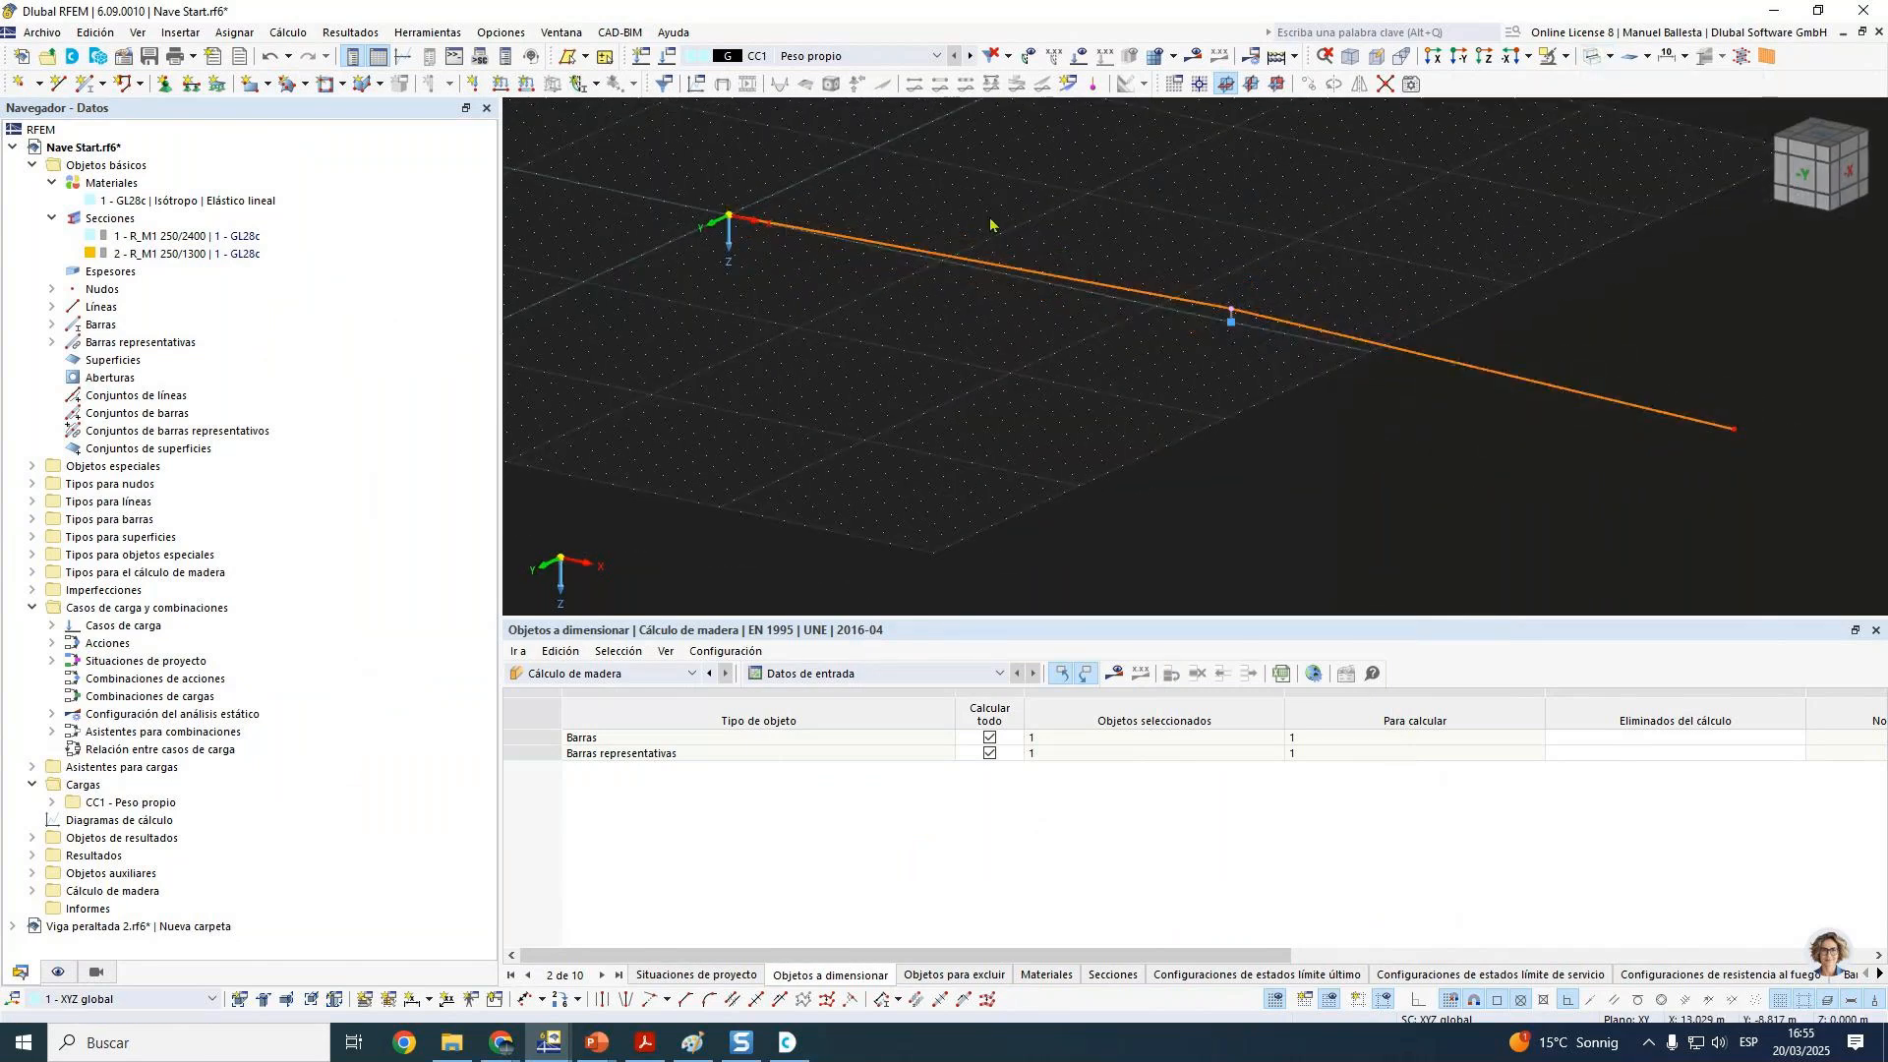
Step: Create a nodal support fixed in uX, uY, uZ and φX with φY and φZ free, and assign it to the origin node
left_click(164, 83)
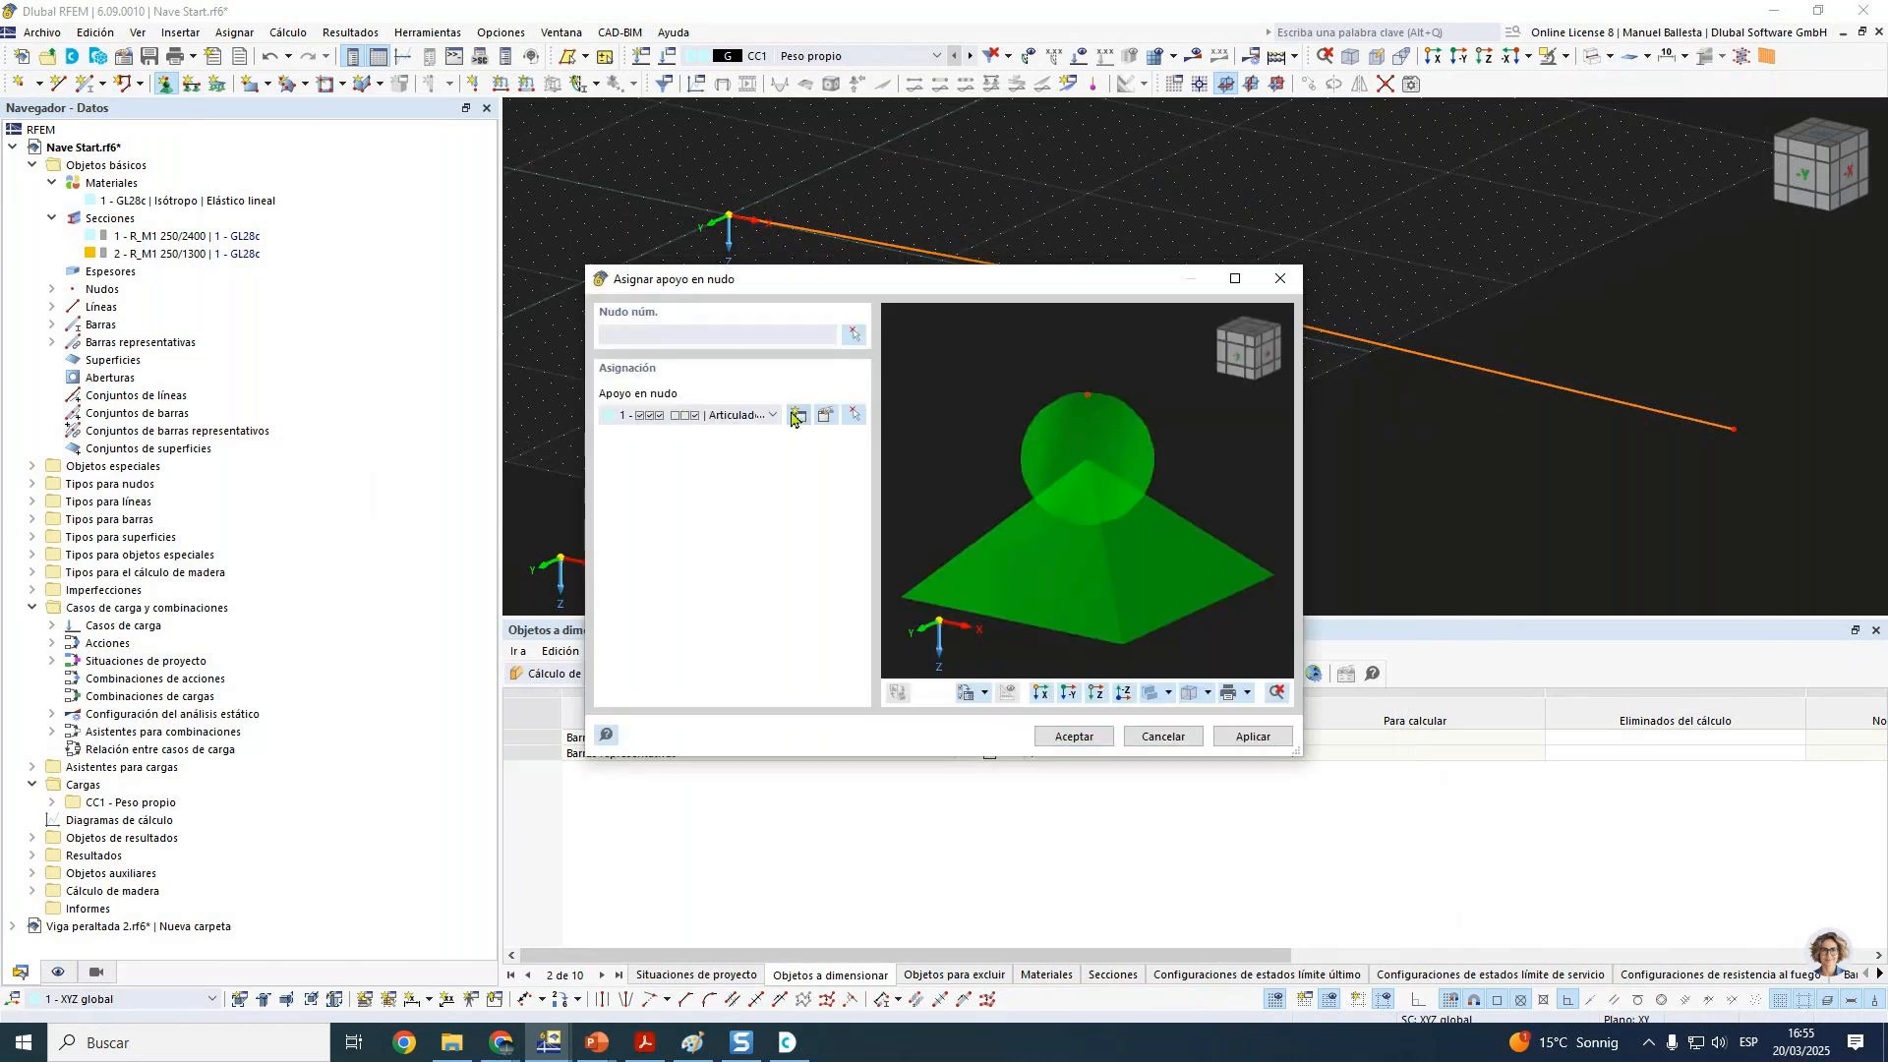
left_click(795, 417)
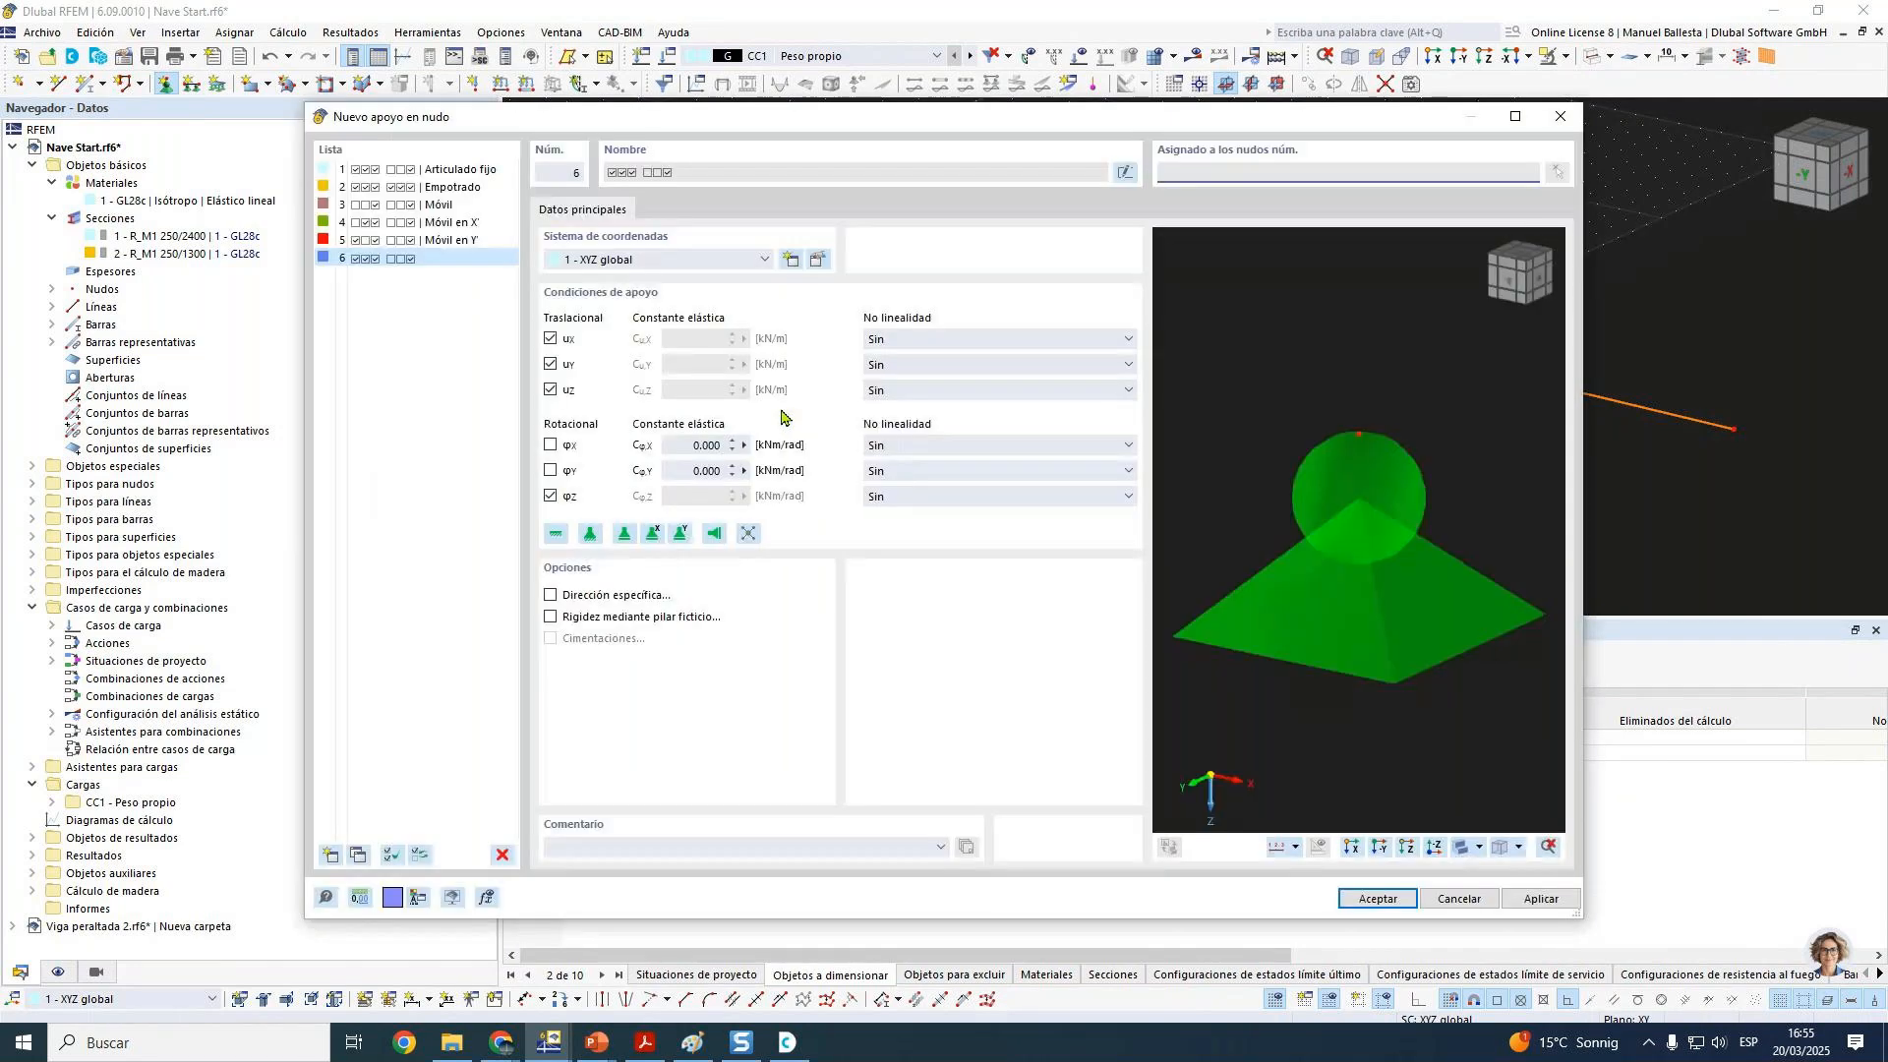
left_click(549, 445)
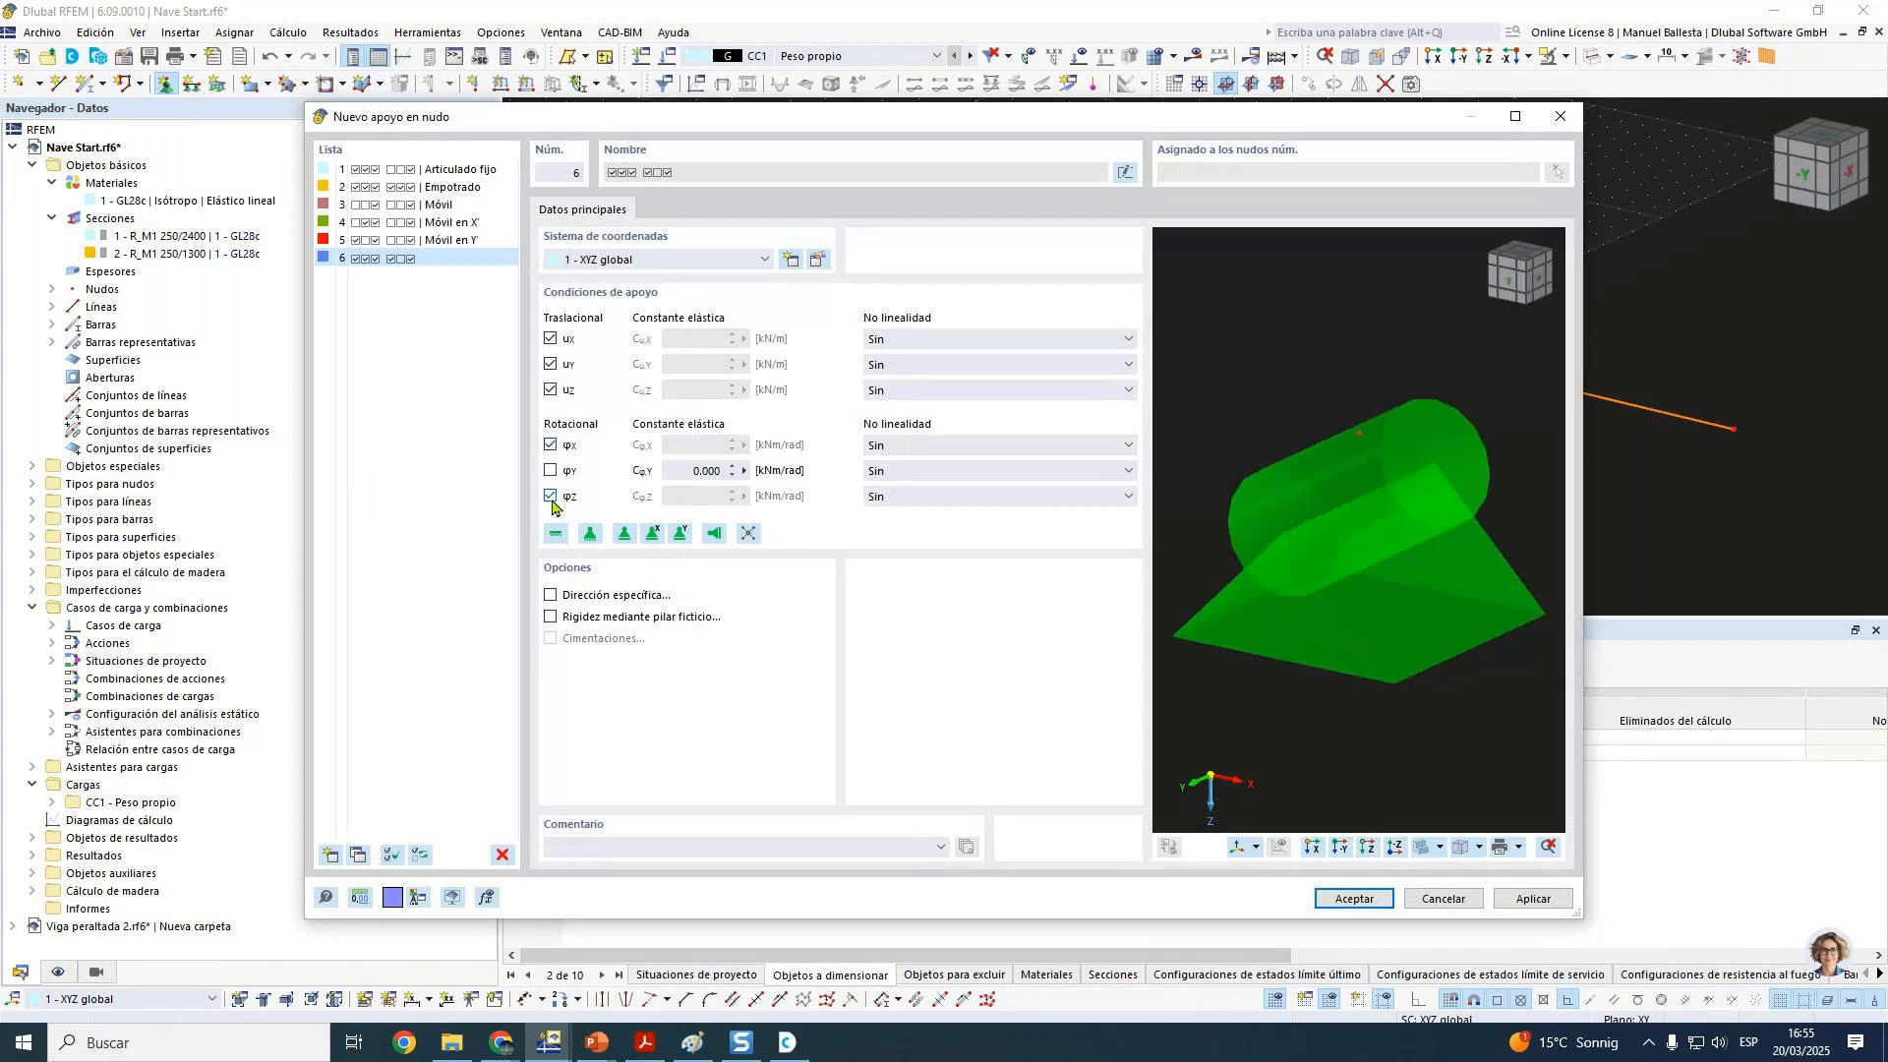
left_click(550, 496)
left_click(1354, 899)
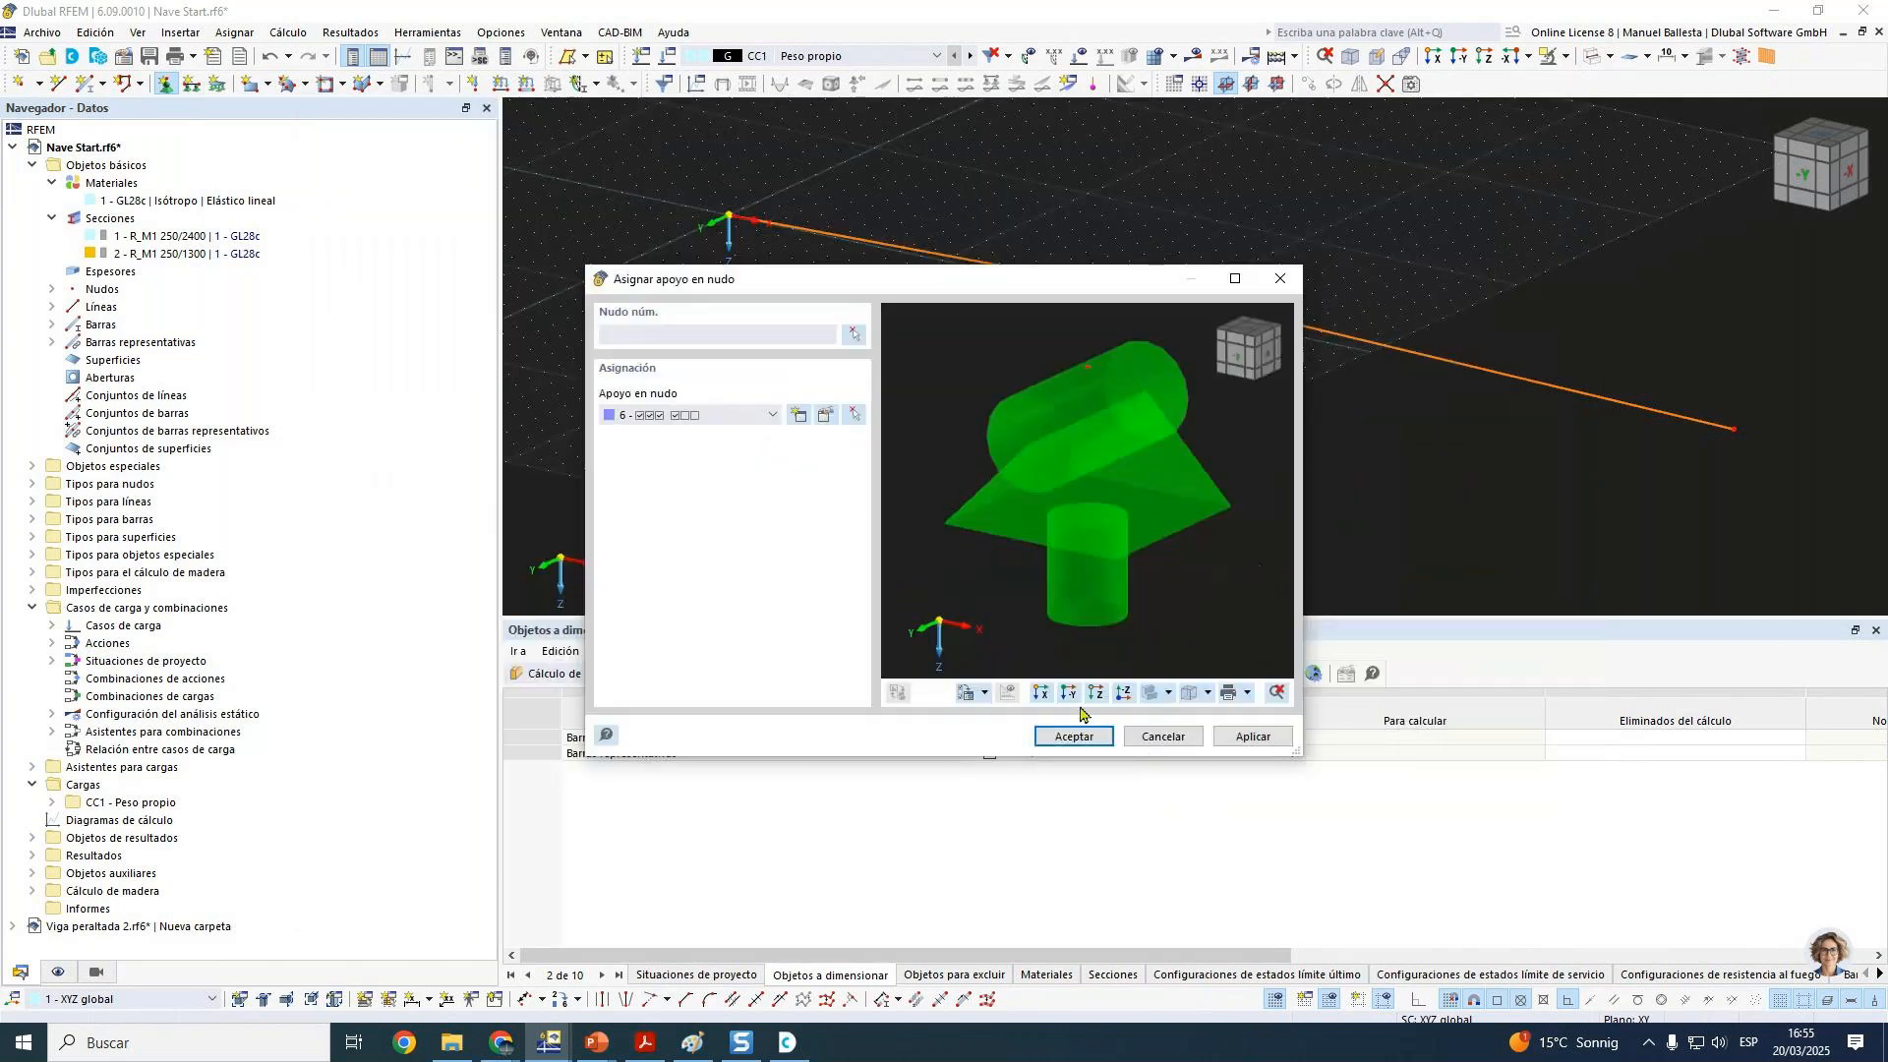
left_click(1080, 738)
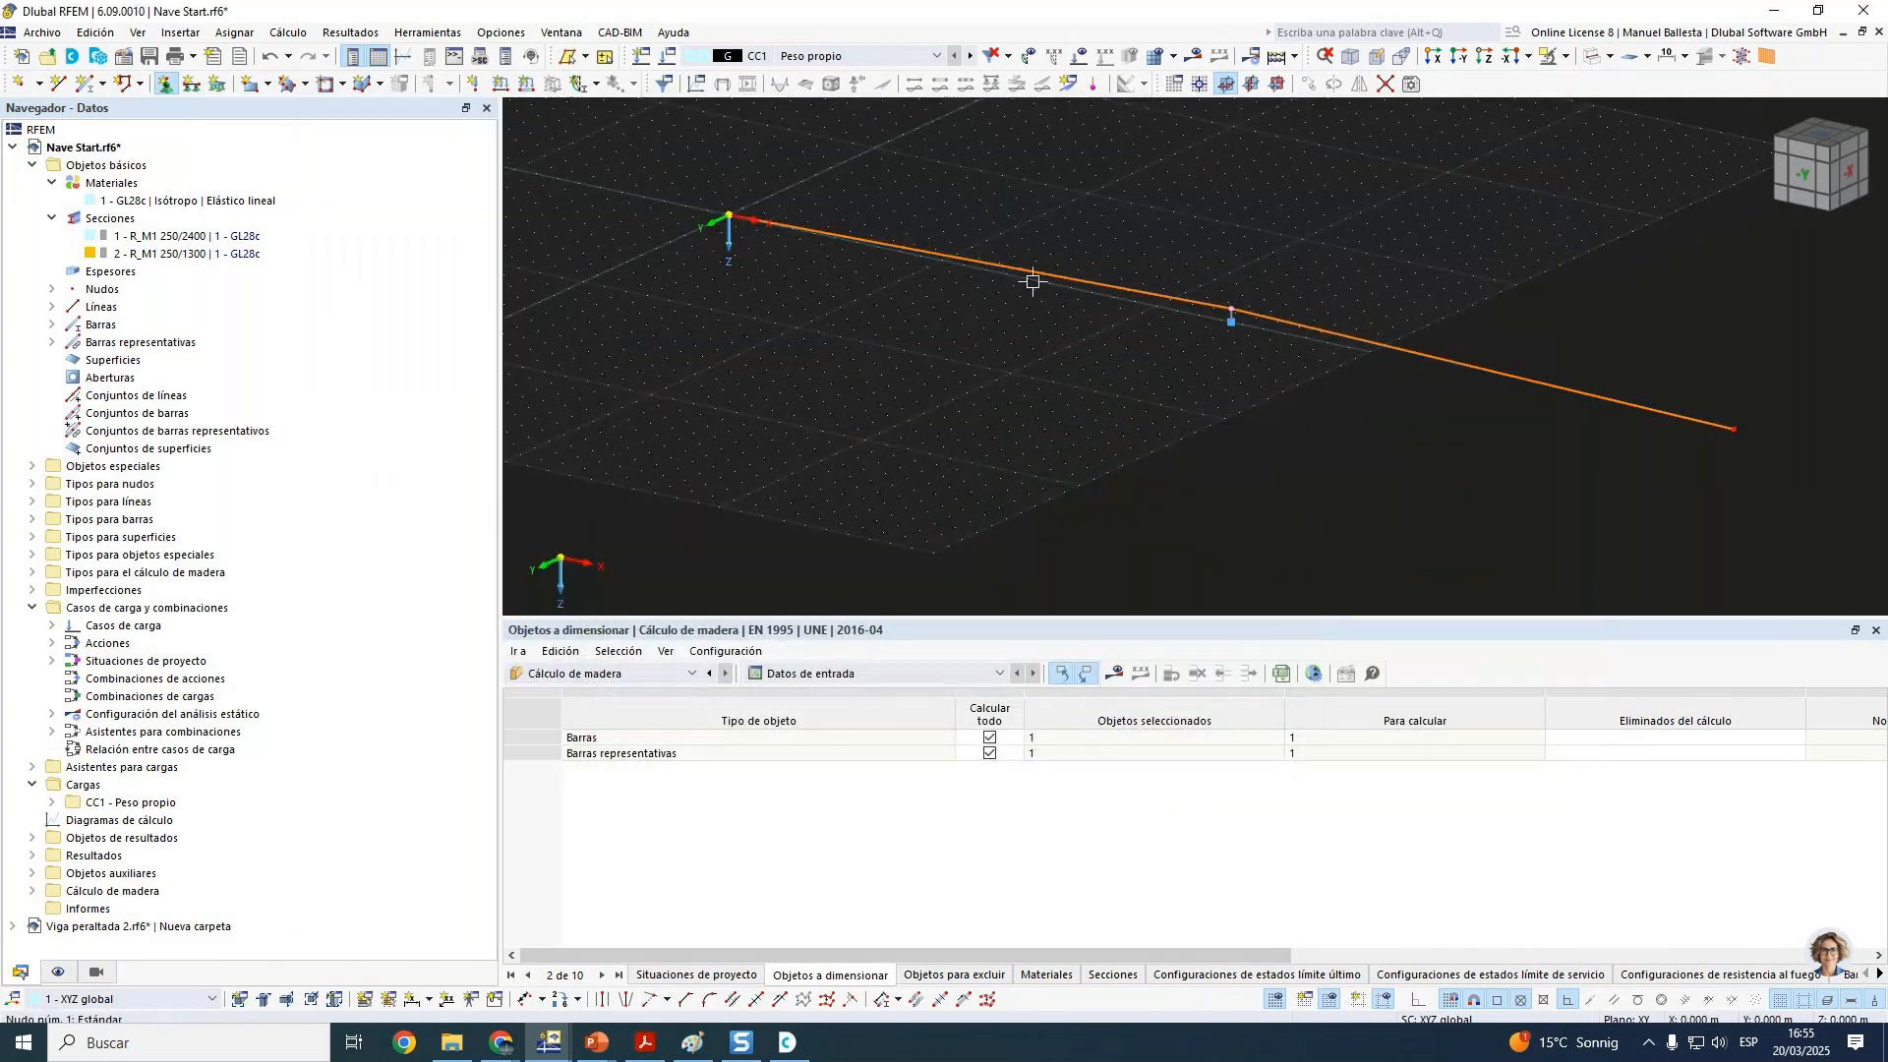
key("Escape")
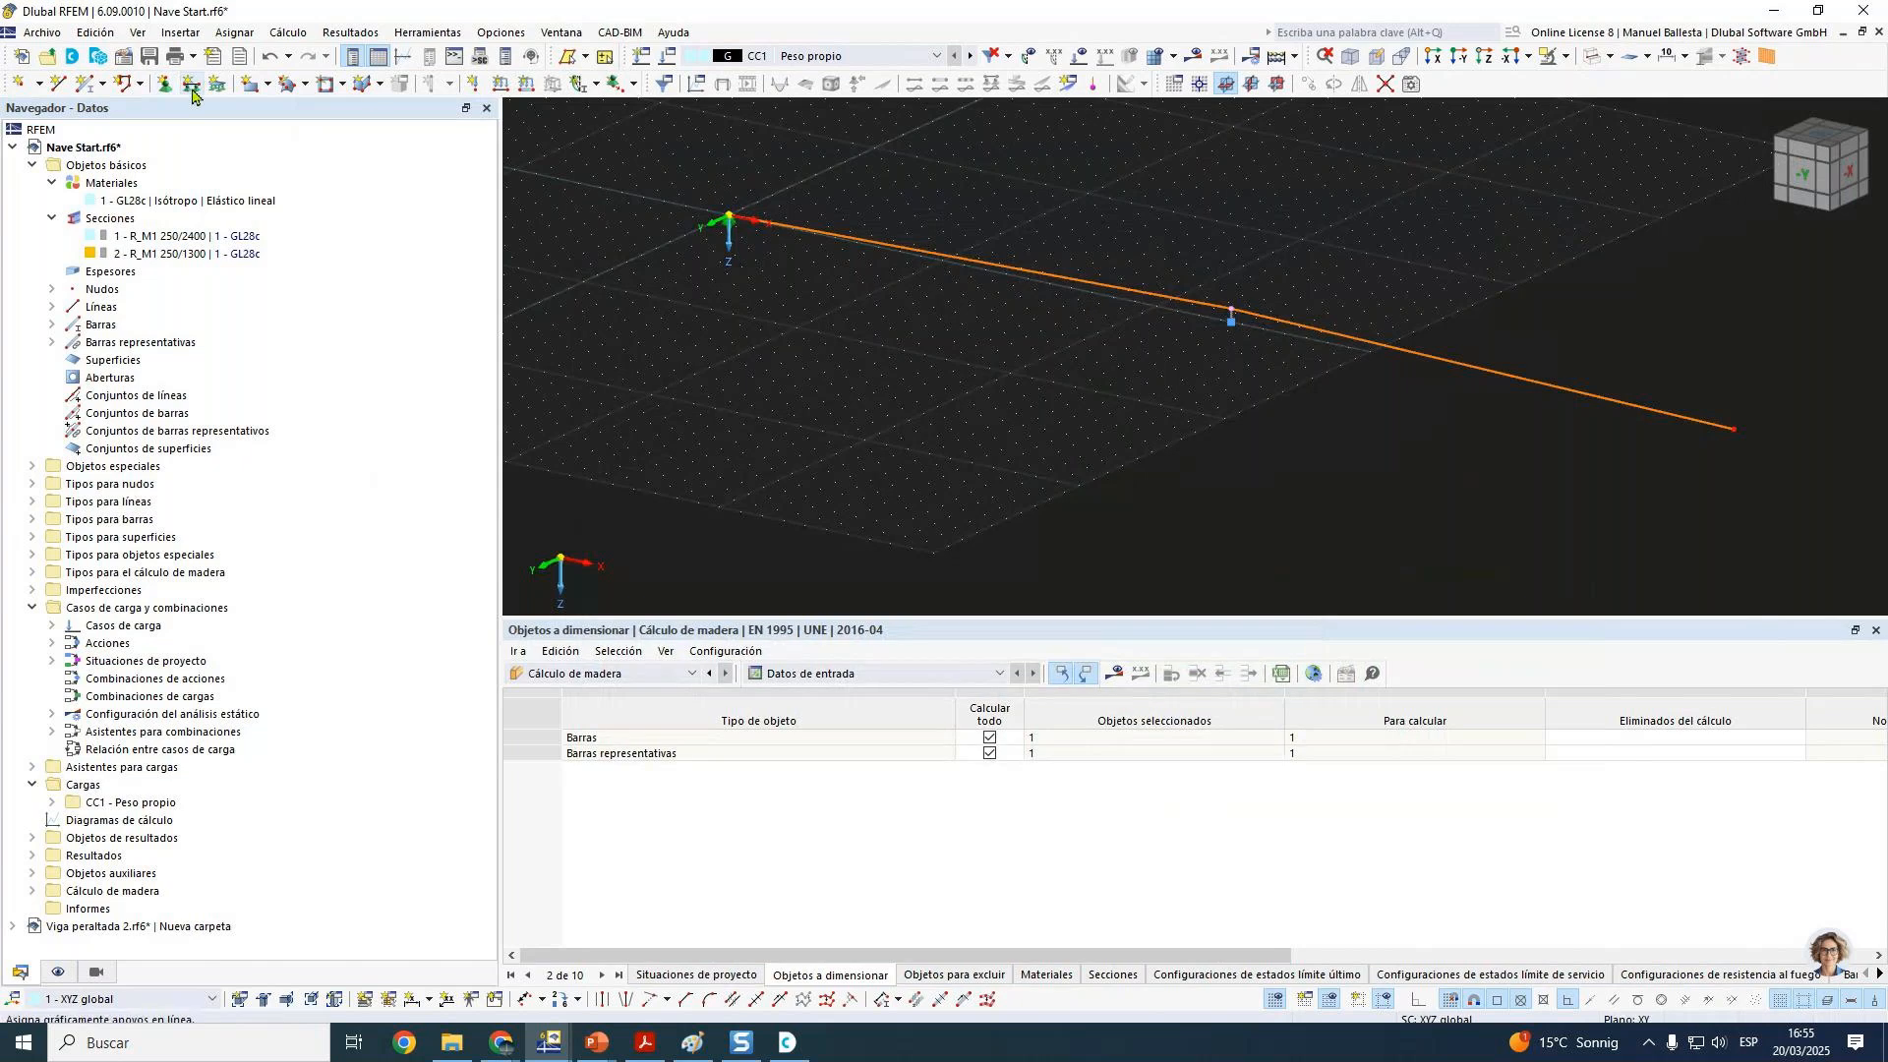
Step: Create a nodal support fixed in uY, uZ and φX with uX, φY and φZ free, and assign it to the beam's end node
left_click(166, 83)
left_click(797, 417)
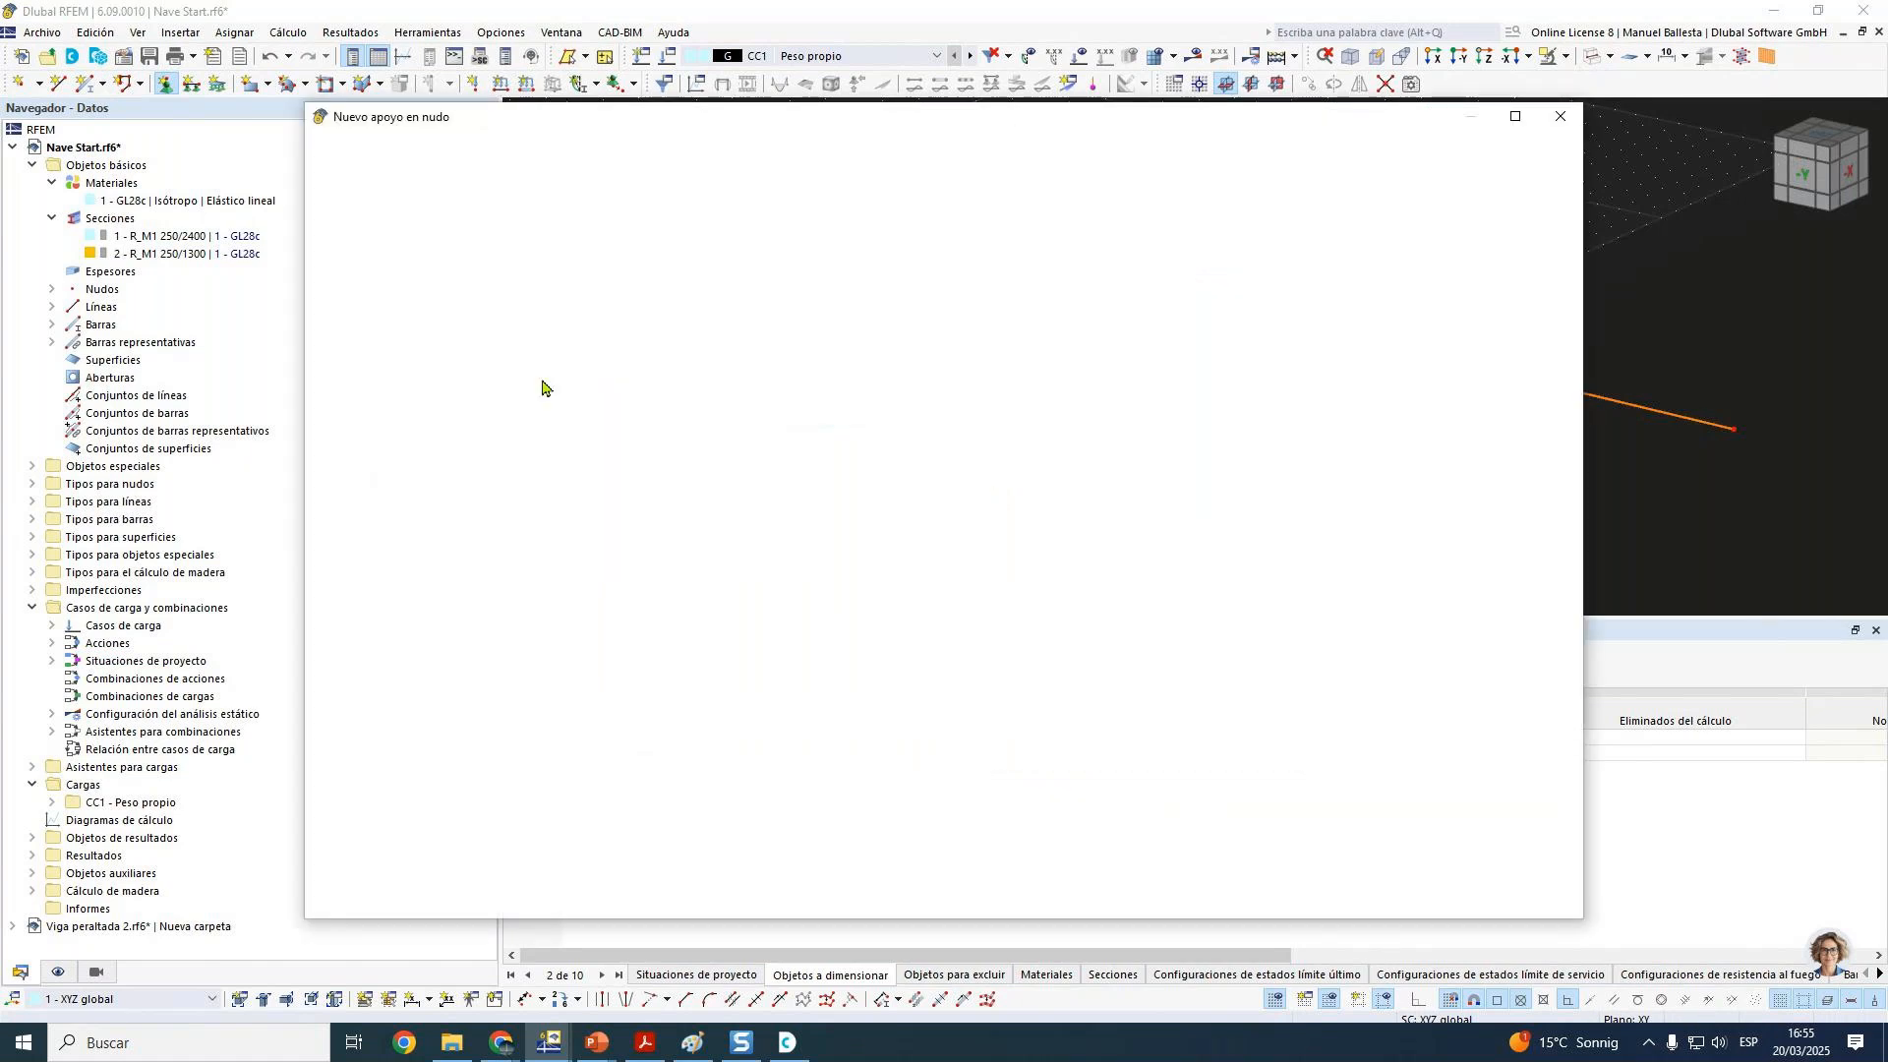
left_click(550, 339)
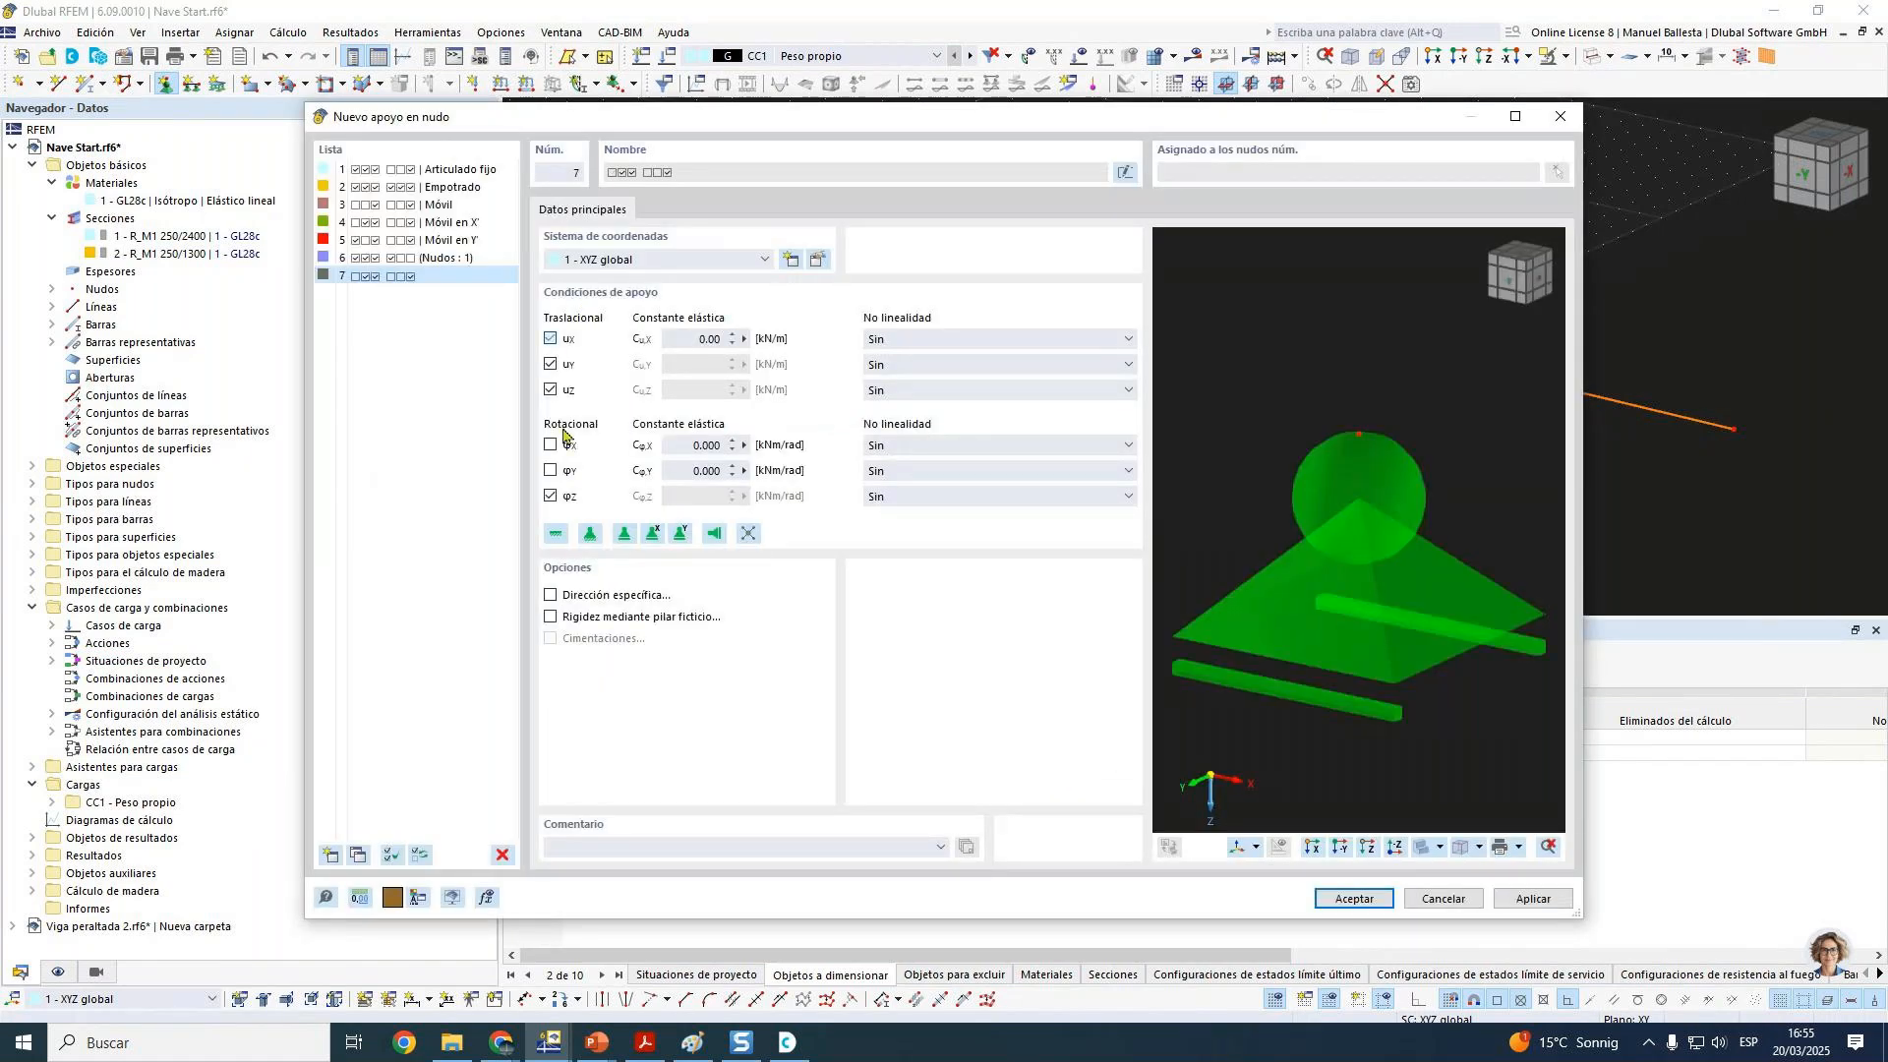
left_click(550, 445)
left_click(550, 496)
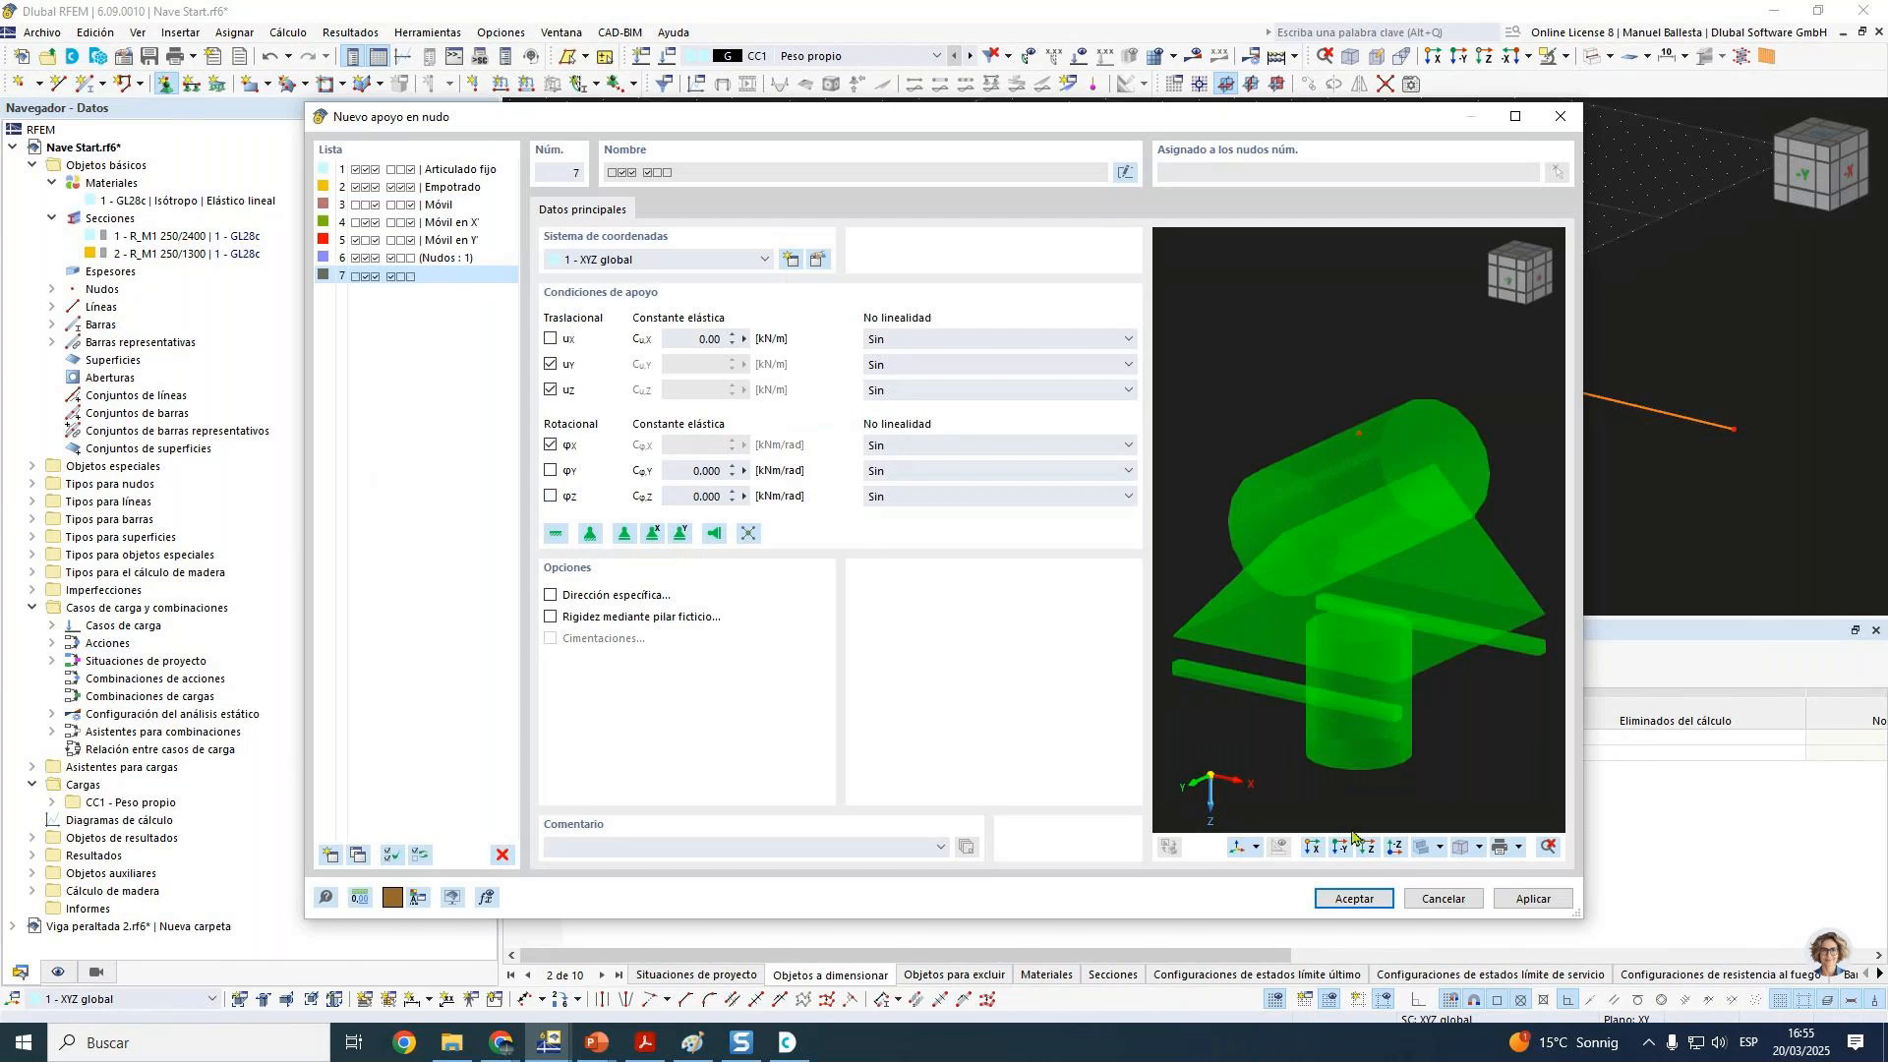
left_click(1355, 899)
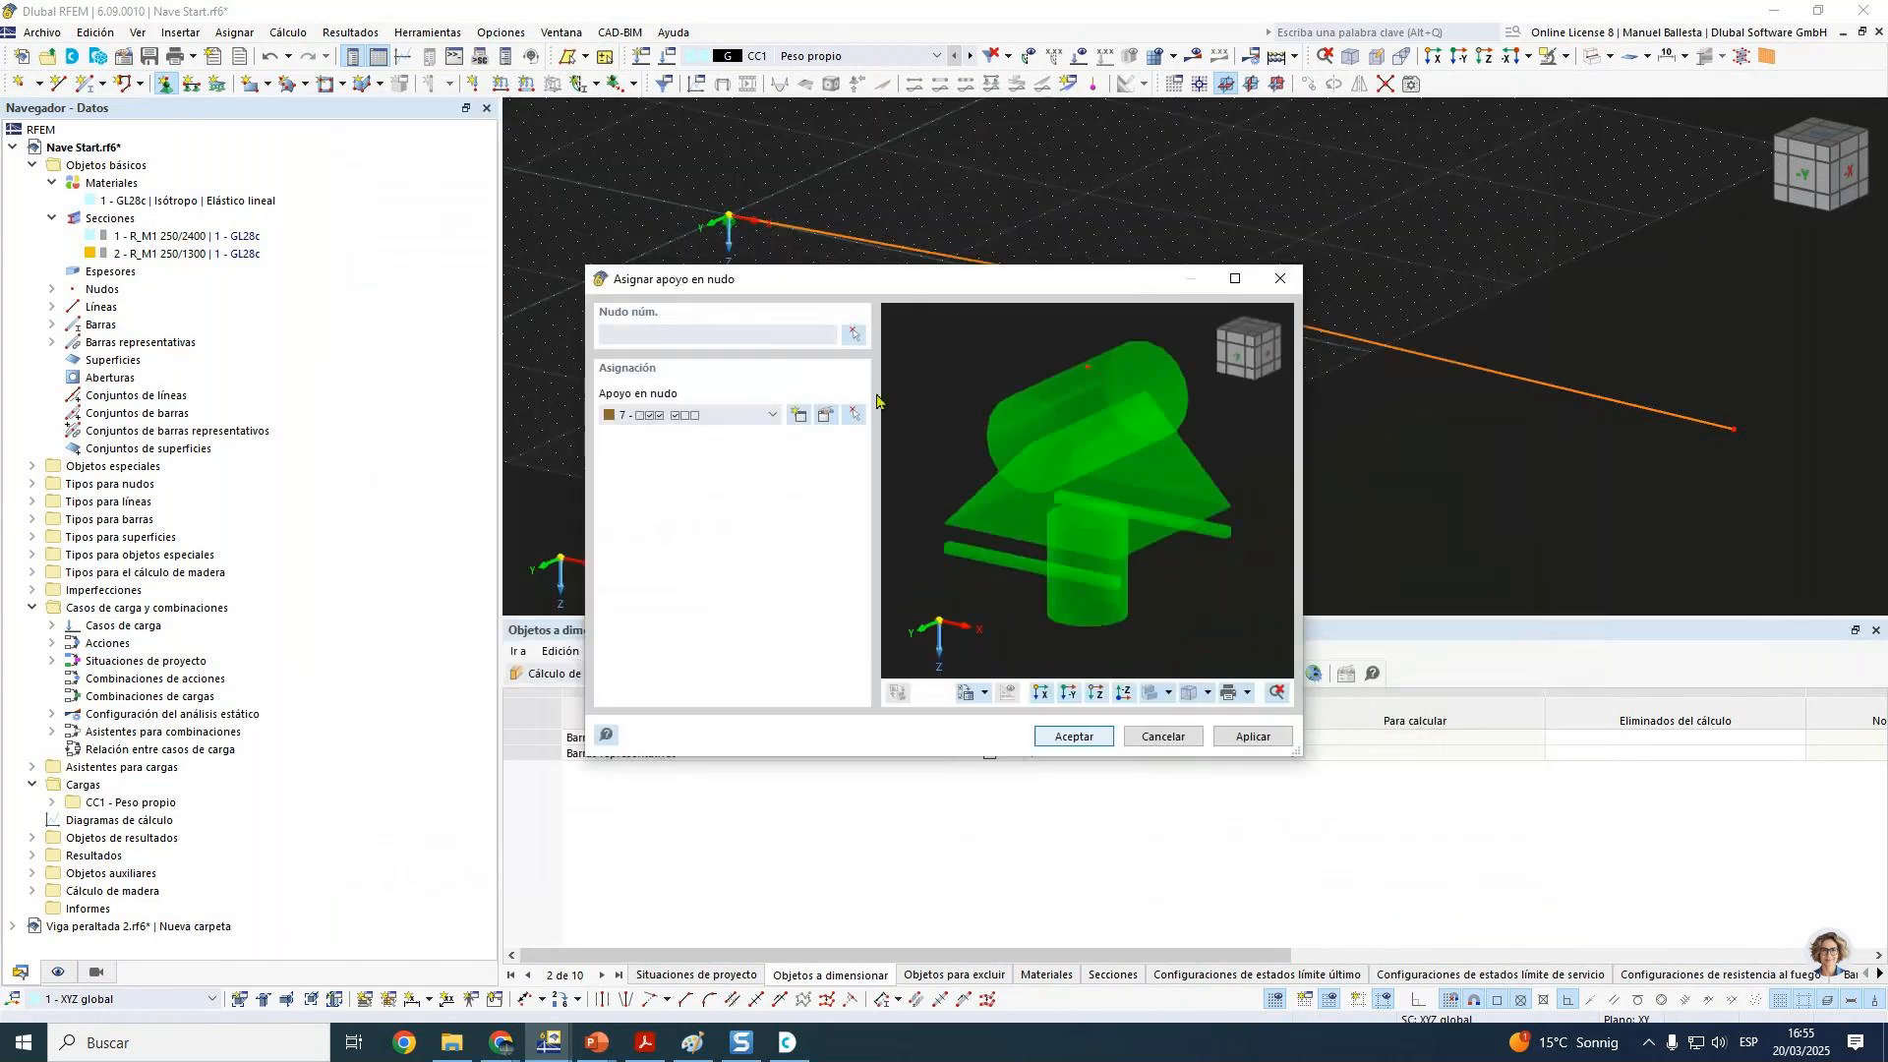
left_click(854, 334)
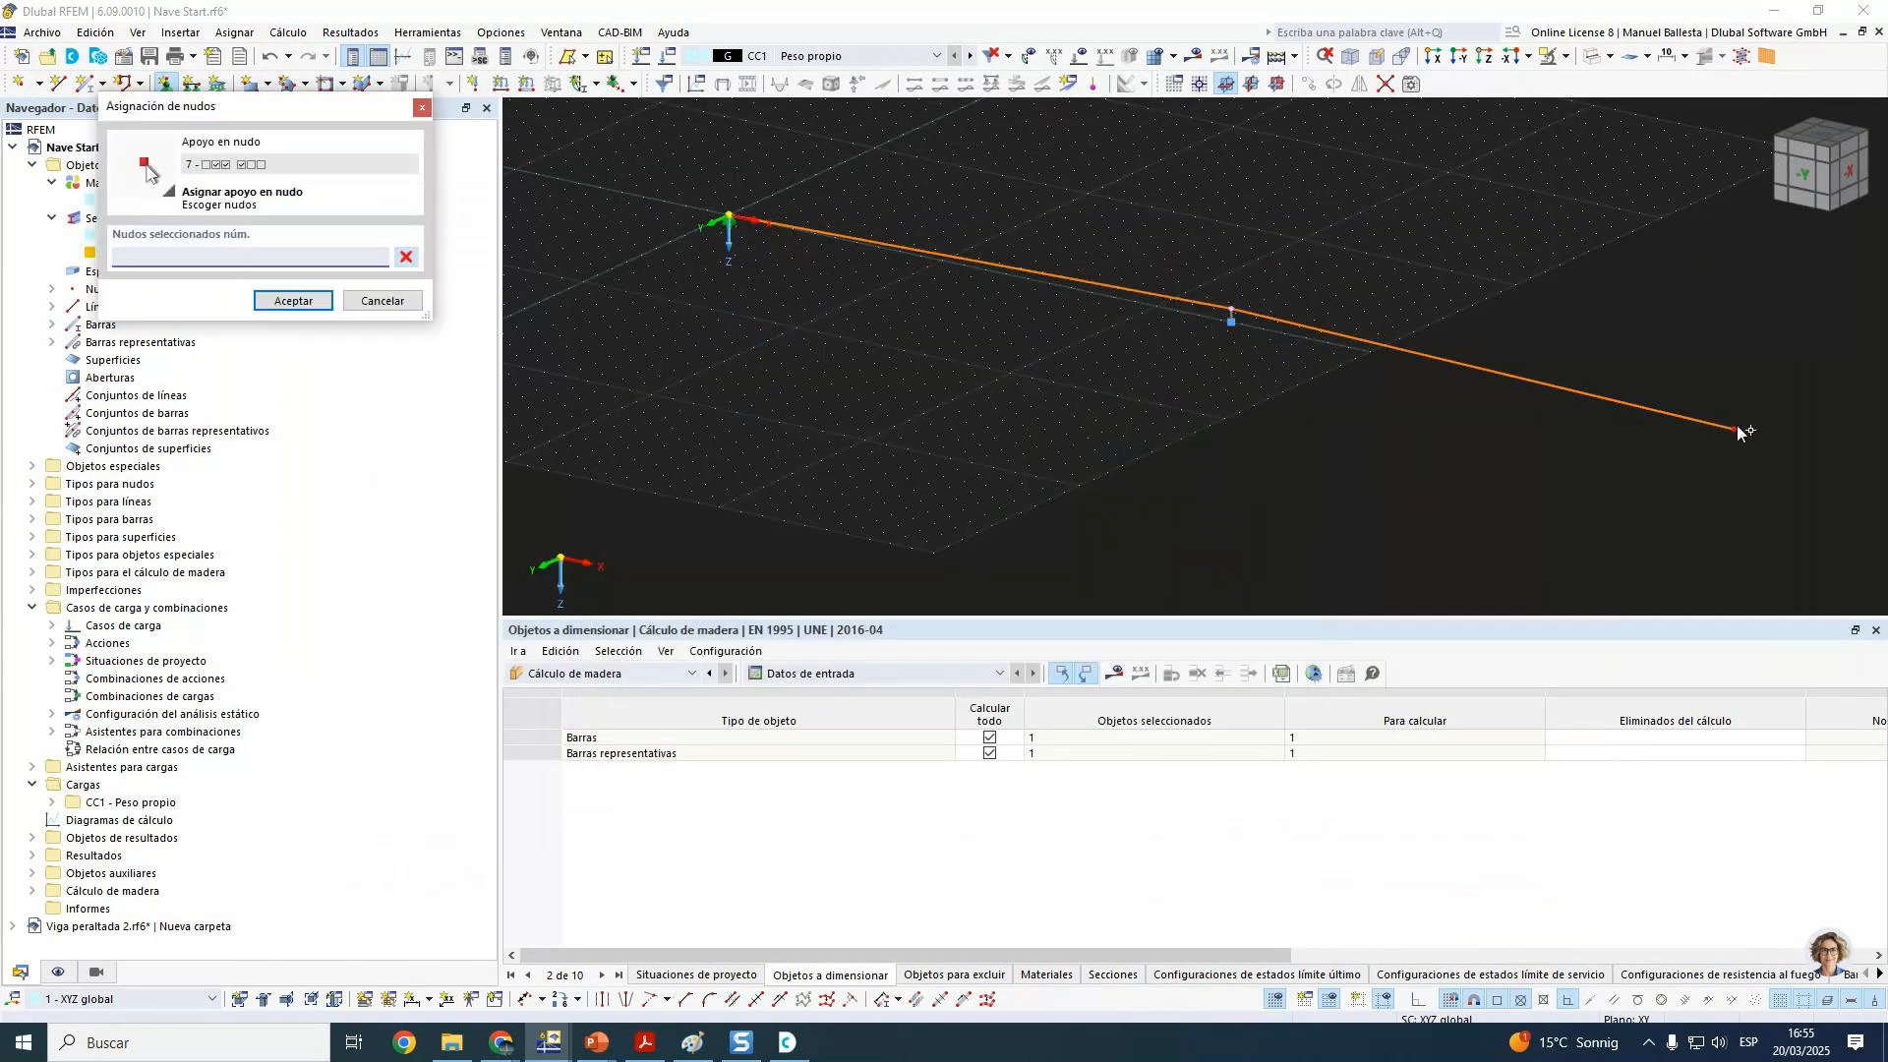
left_click(1732, 429)
left_click(267, 298)
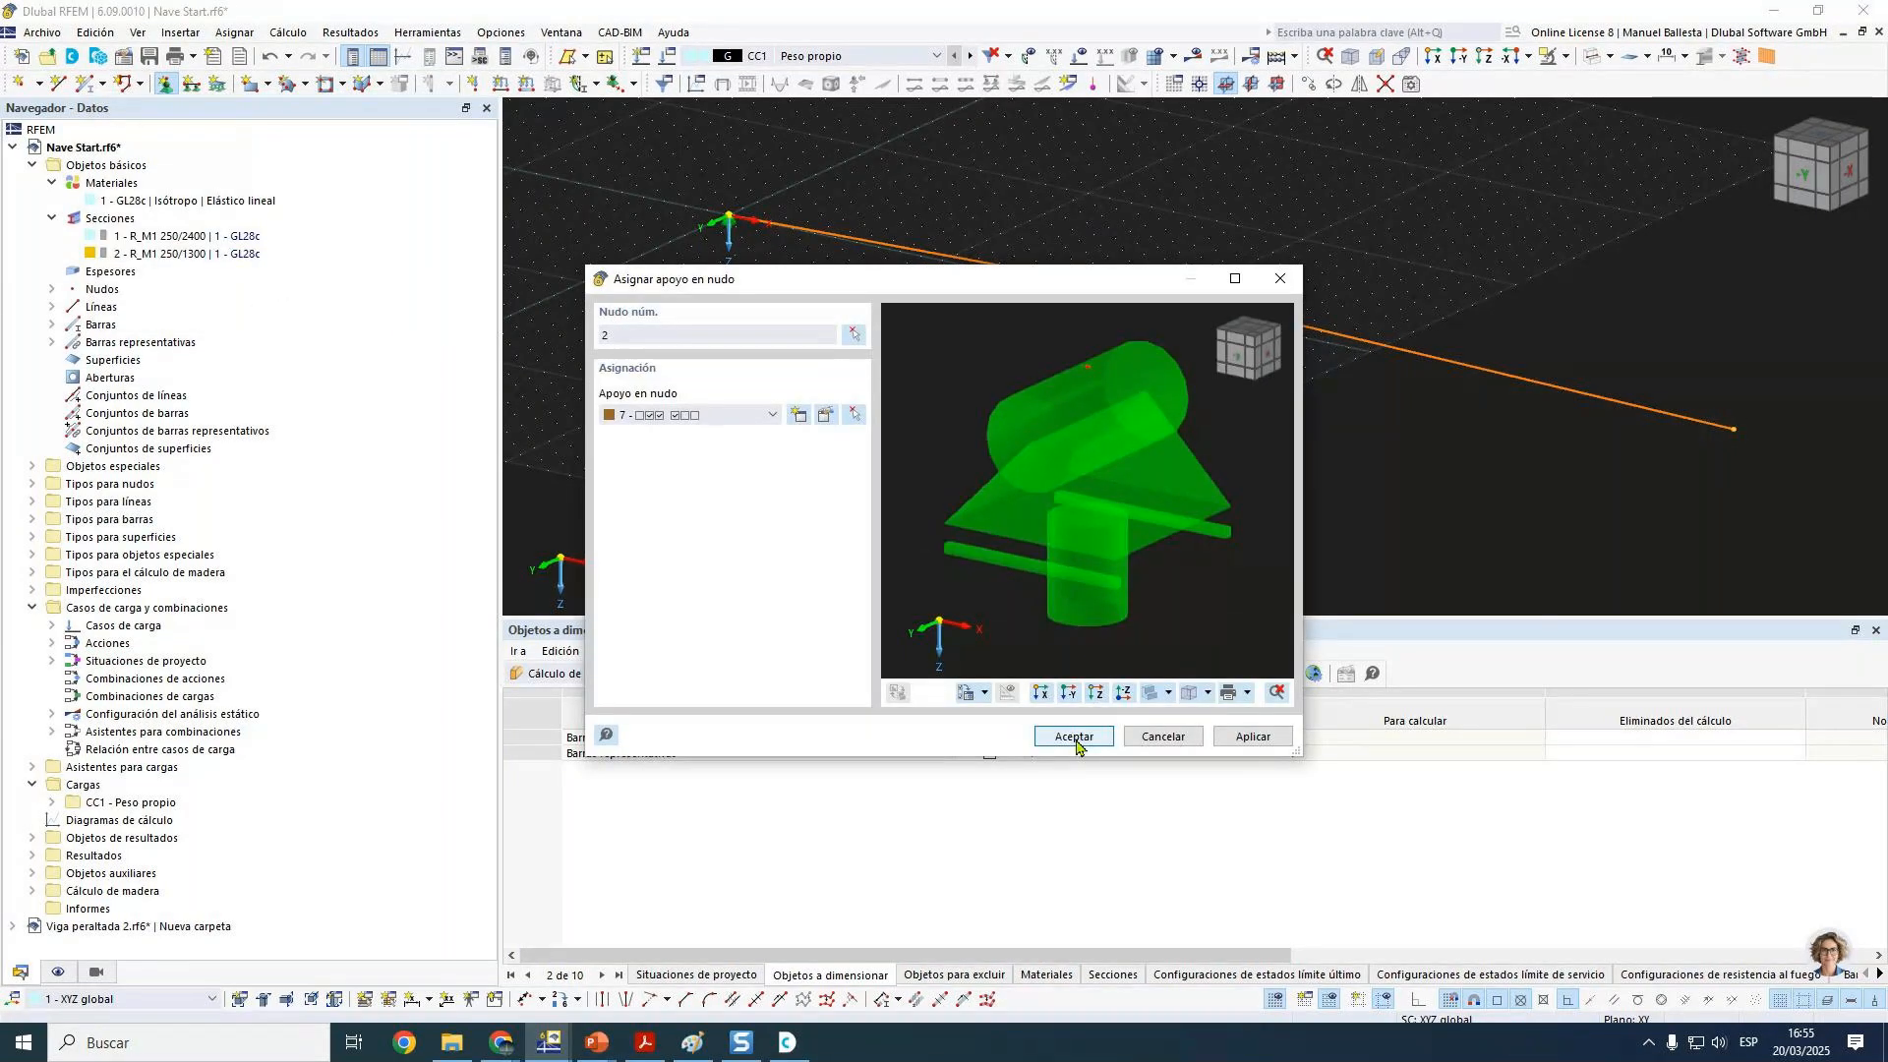
left_click(1075, 737)
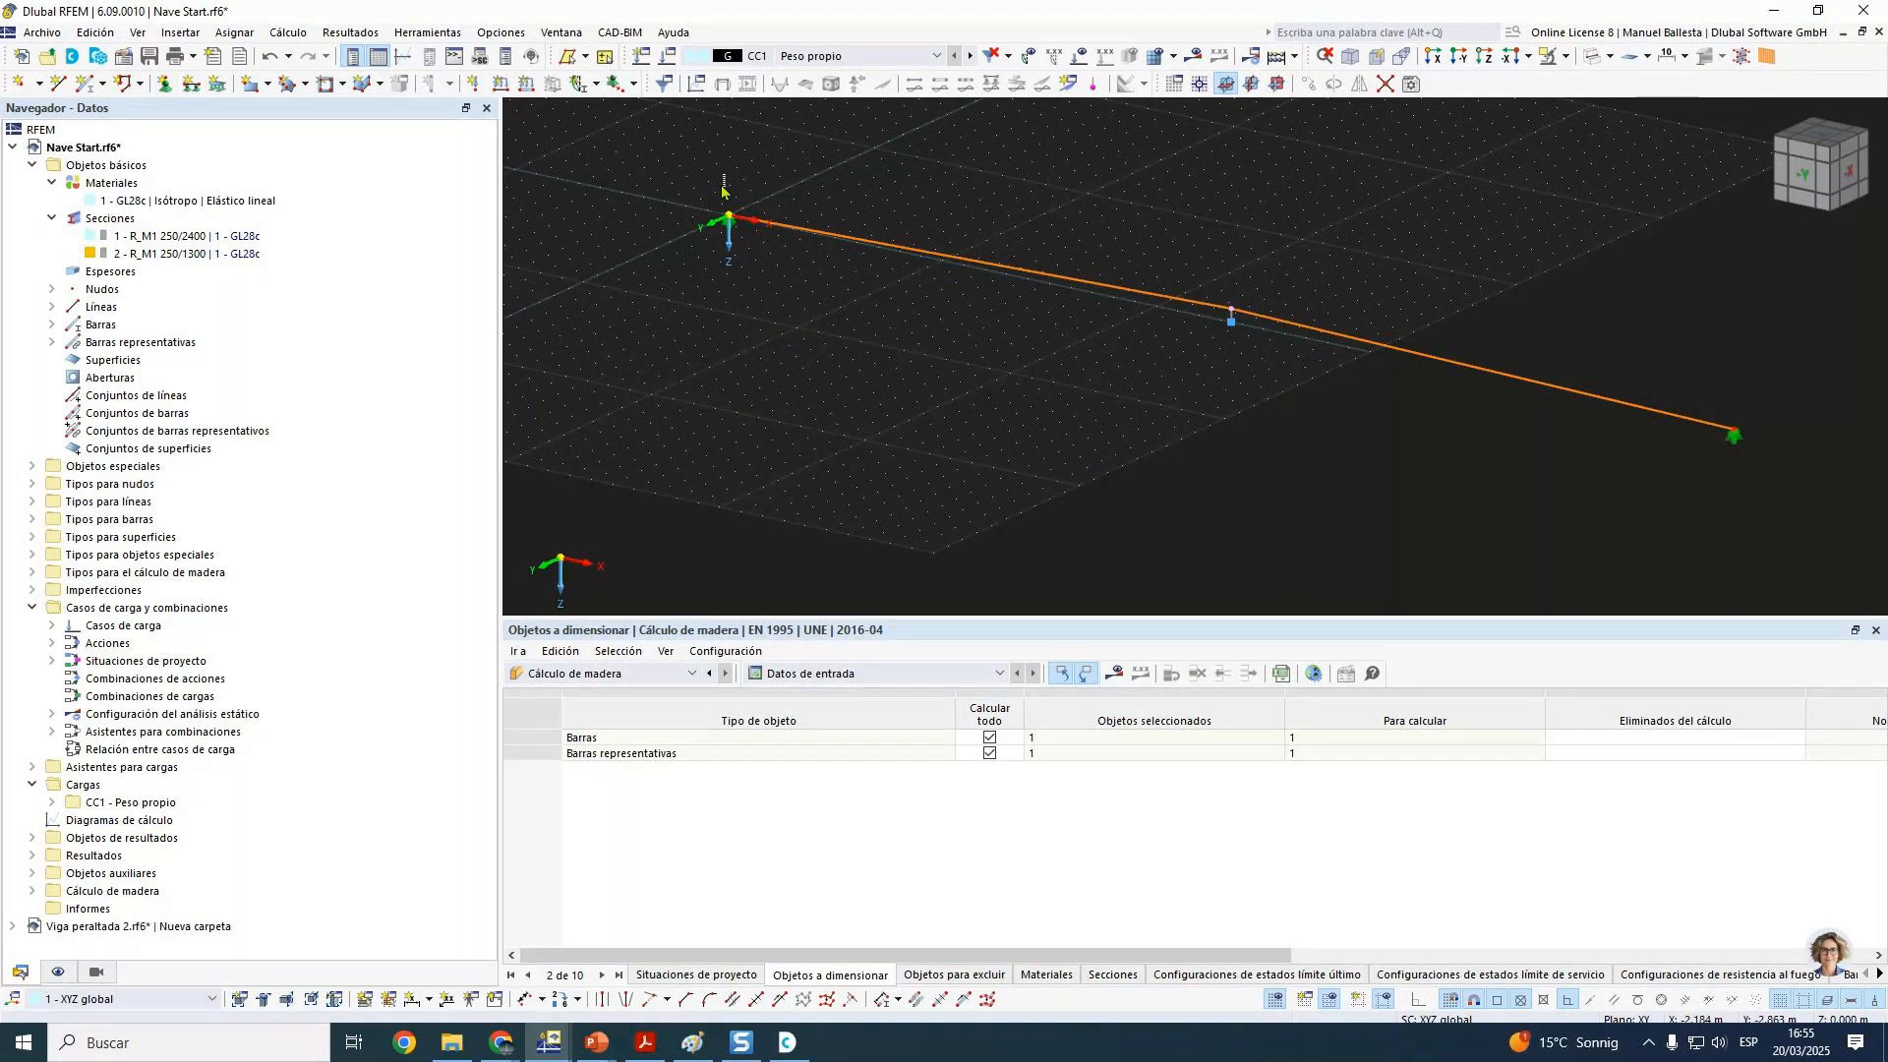
Step: Copy both supported end nodes 5 m along Z, linking them with lines, and remove the copied supports from the lower nodes
left_click_drag(1670, 369, 1769, 506)
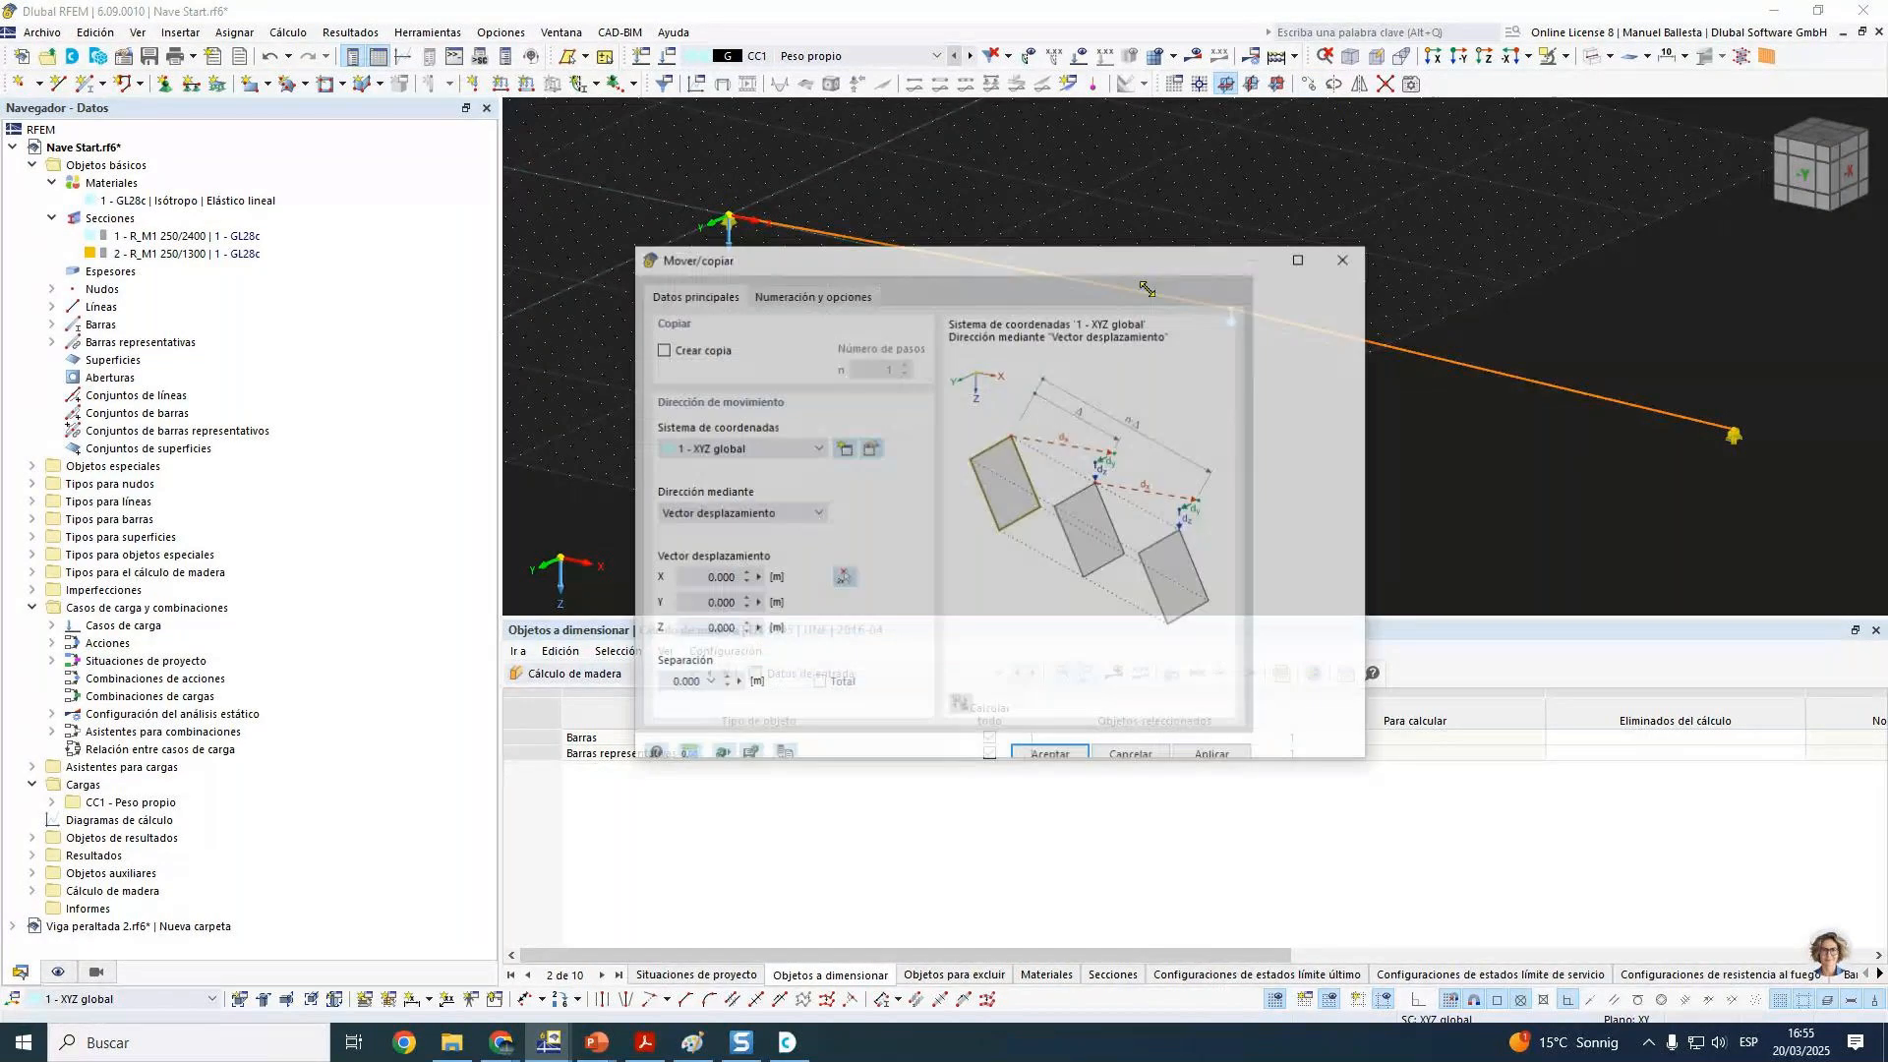
type("5")
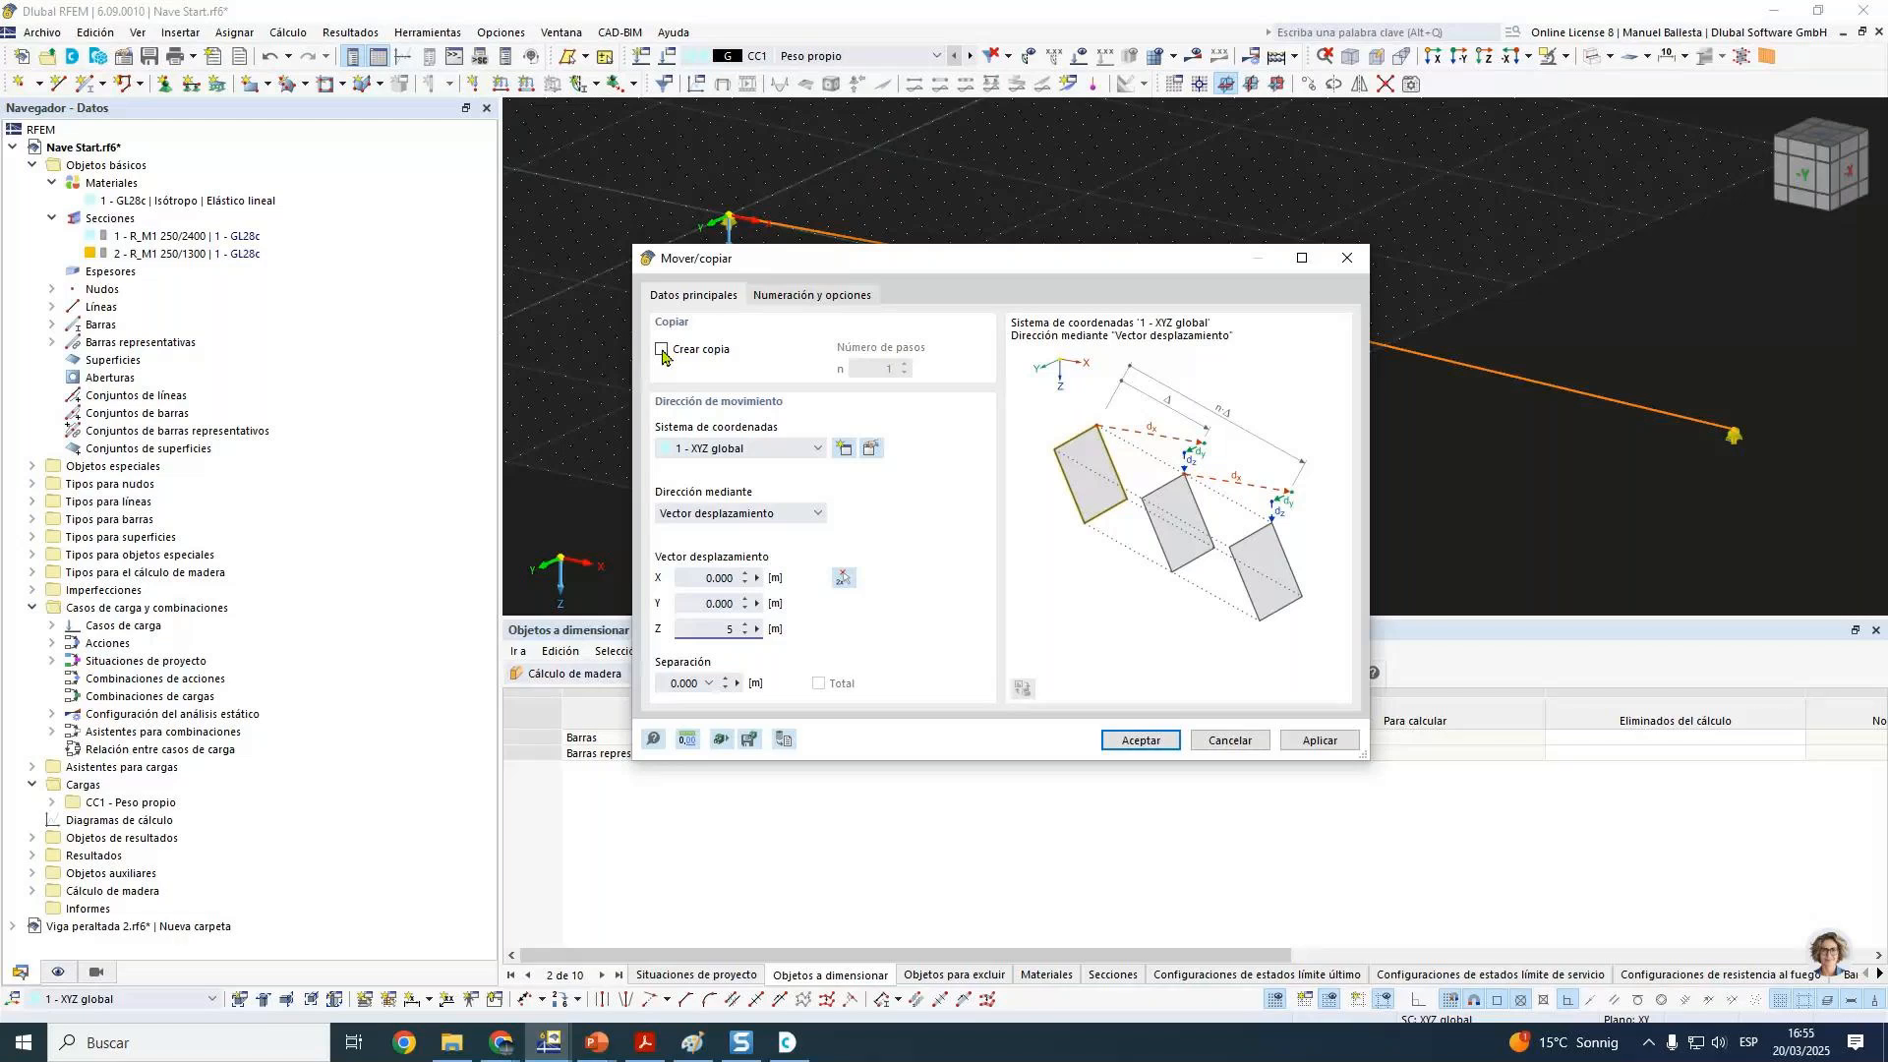
left_click(662, 351)
left_click(812, 295)
left_click(672, 547)
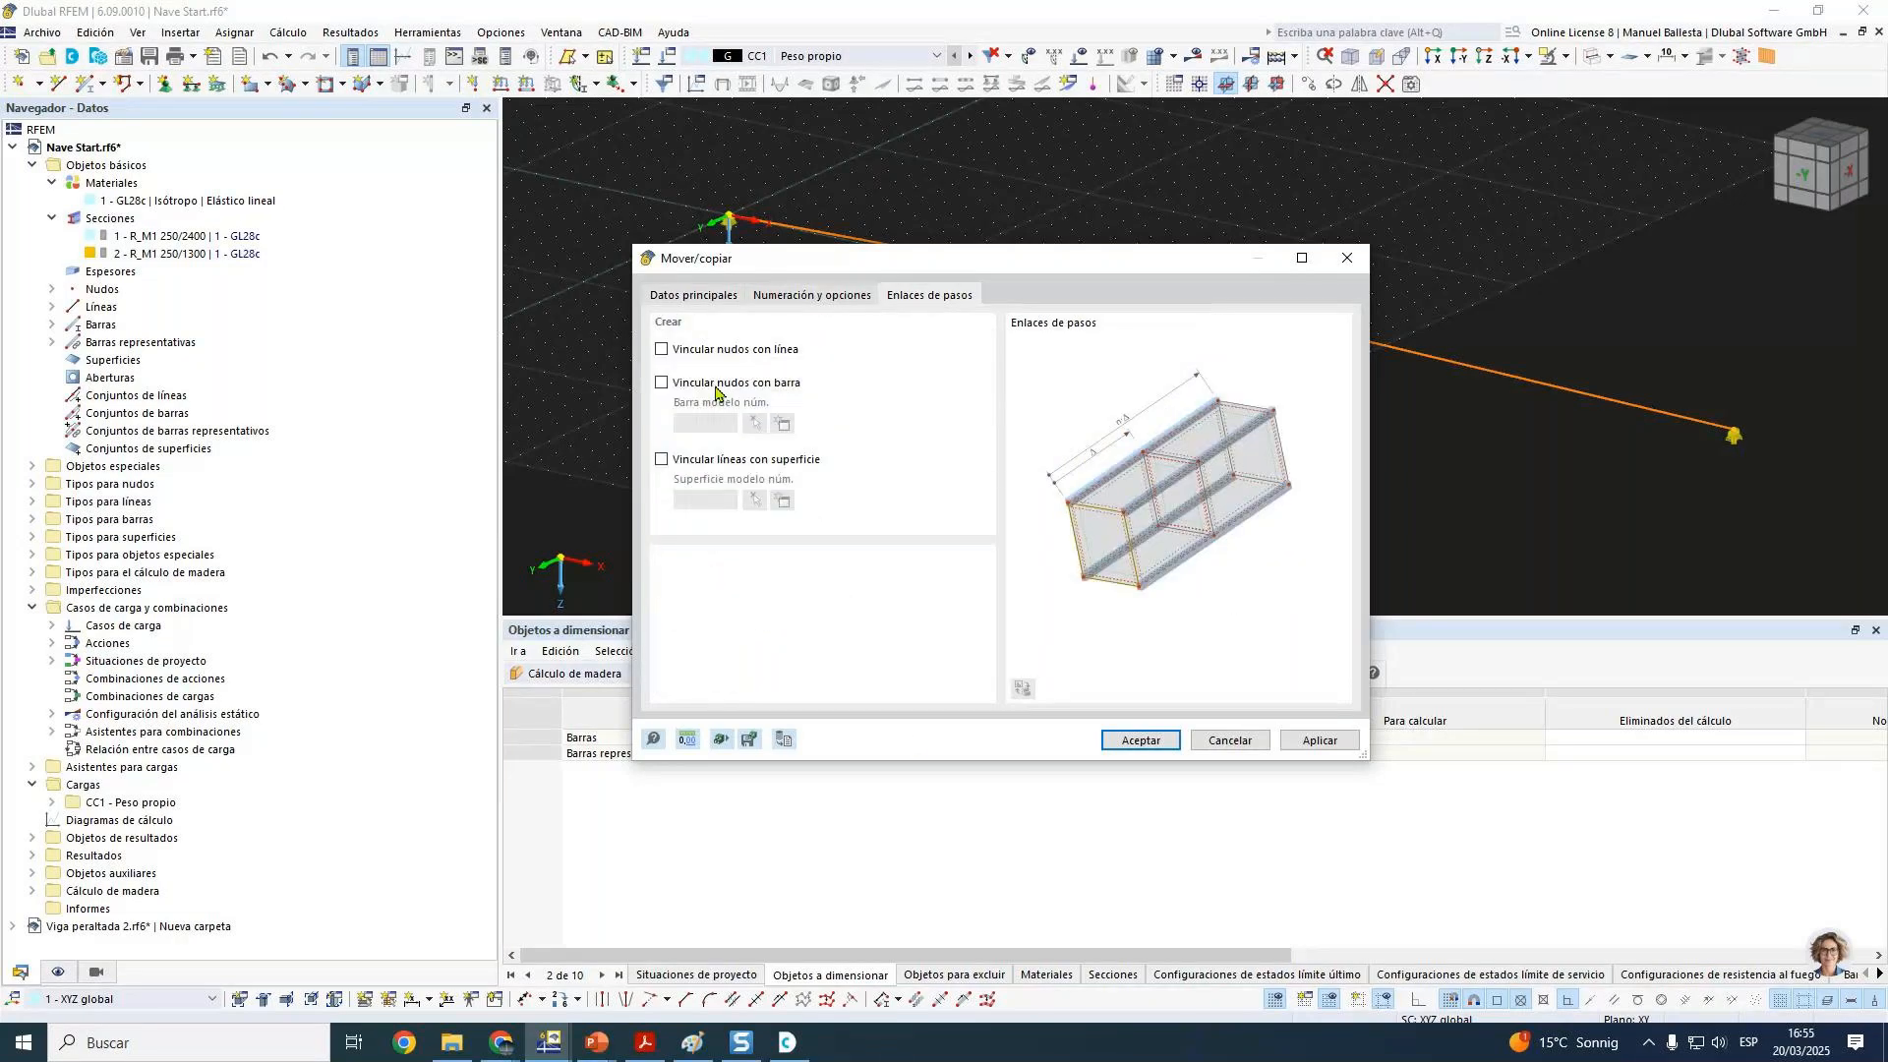
left_click(1131, 741)
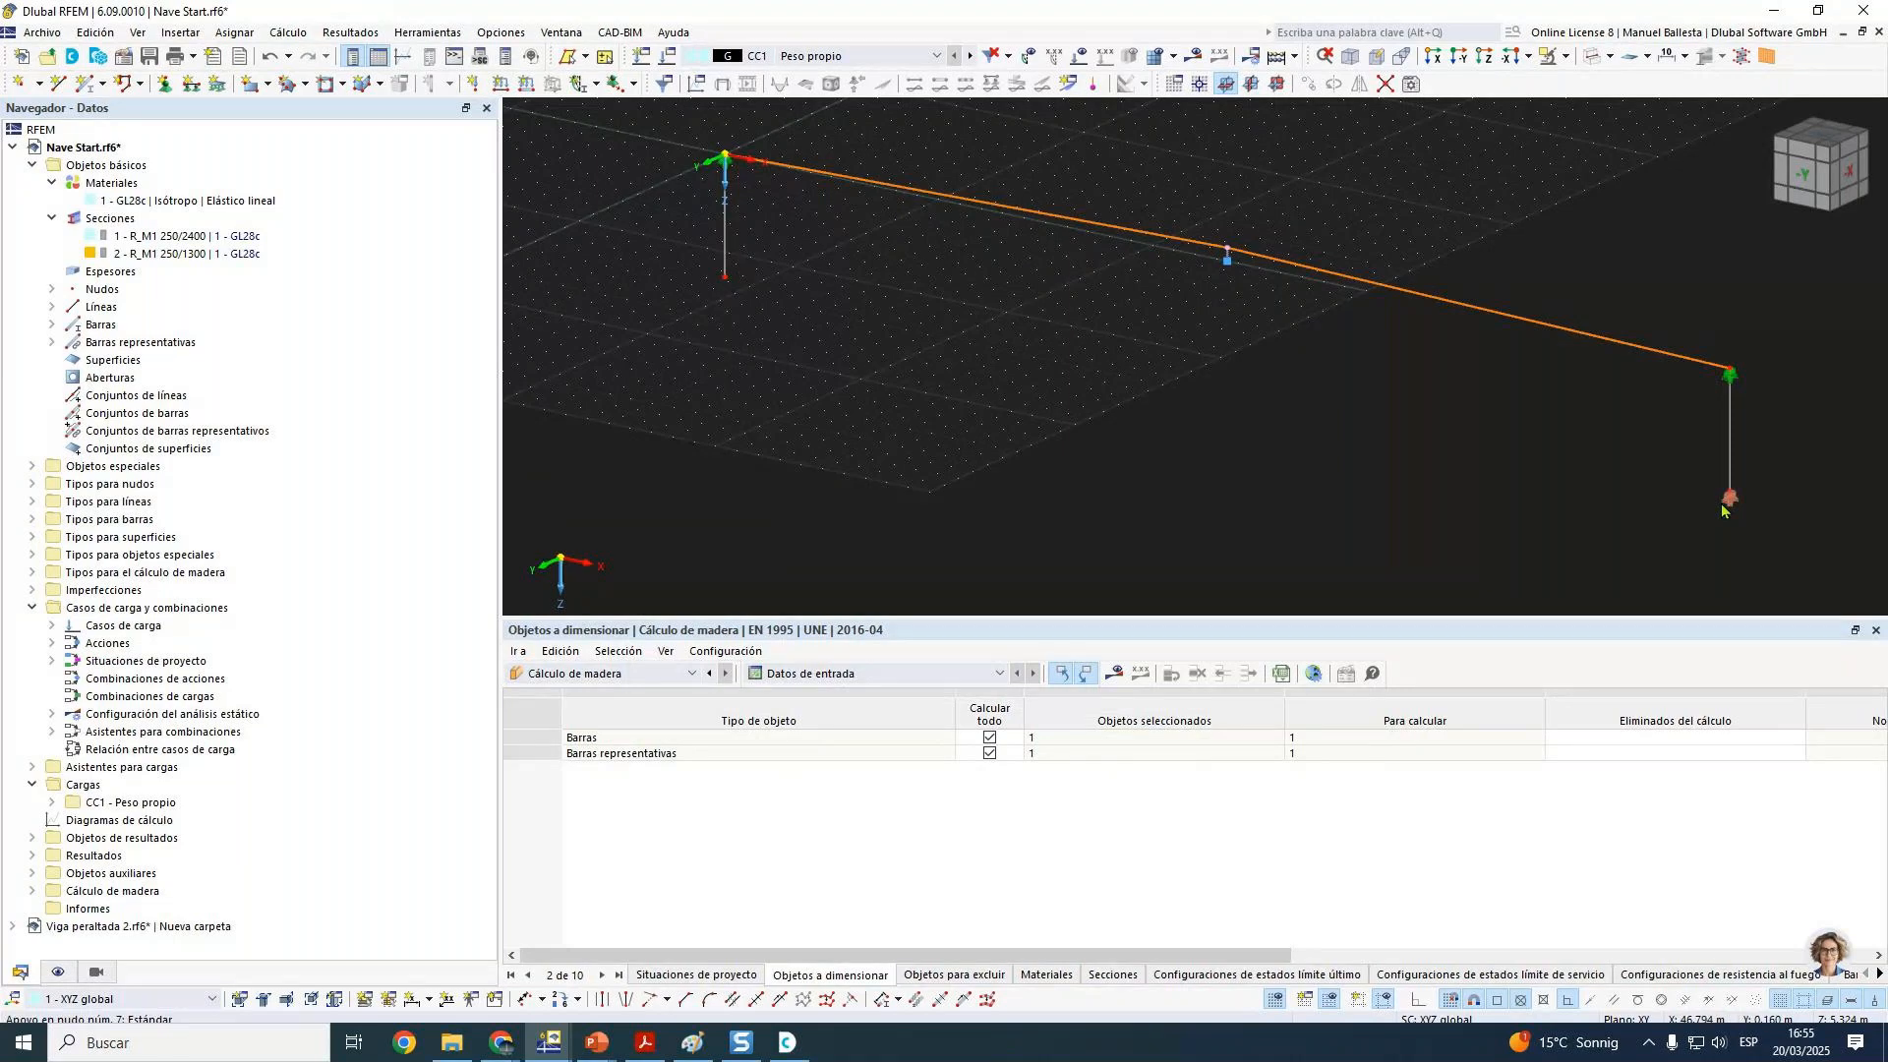
left_click(1724, 505)
key("Delete")
Step: Hide the grid and set up a copy of the whole frame with 5 steps and a displacement of Y -6 m, Z 0 m
scroll(1519, 469, "down", 3)
left_click_drag(954, 213, 1733, 581)
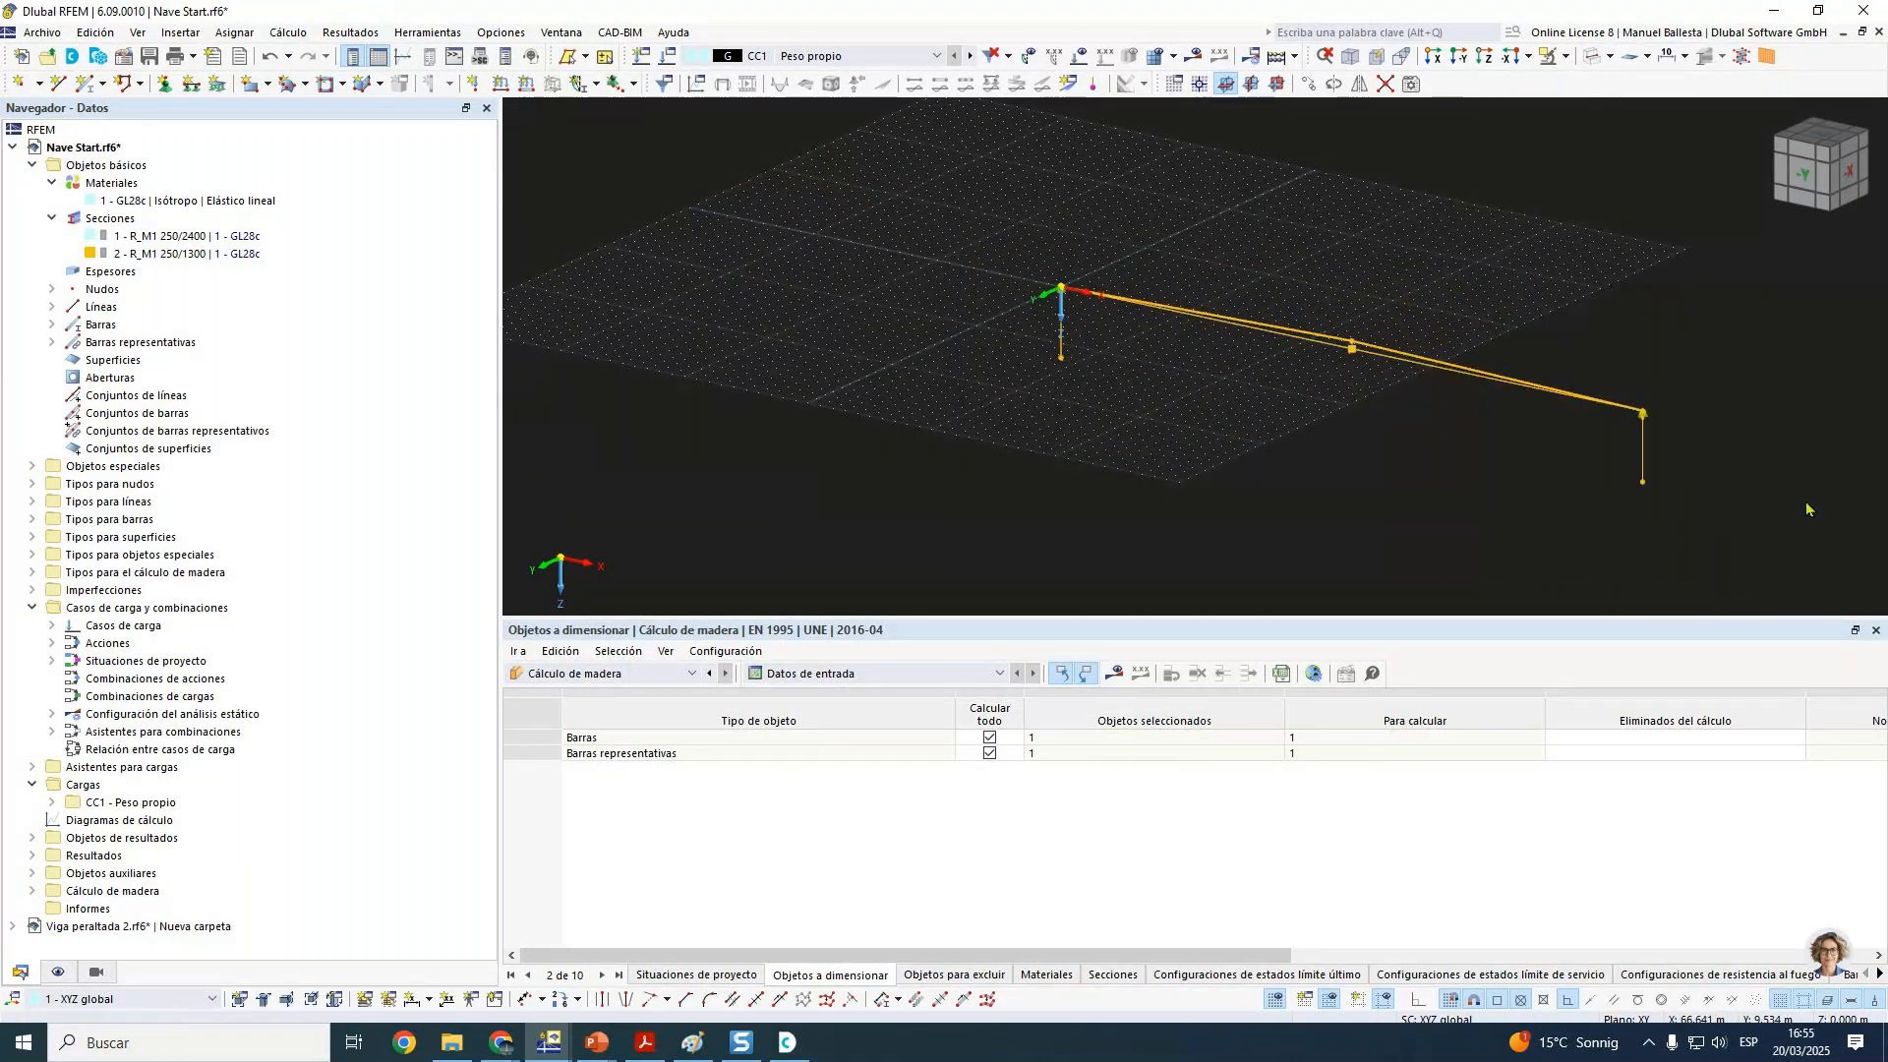
middle_click_drag(1809, 510, 1530, 520)
left_click(1280, 1002)
left_click(1295, 87)
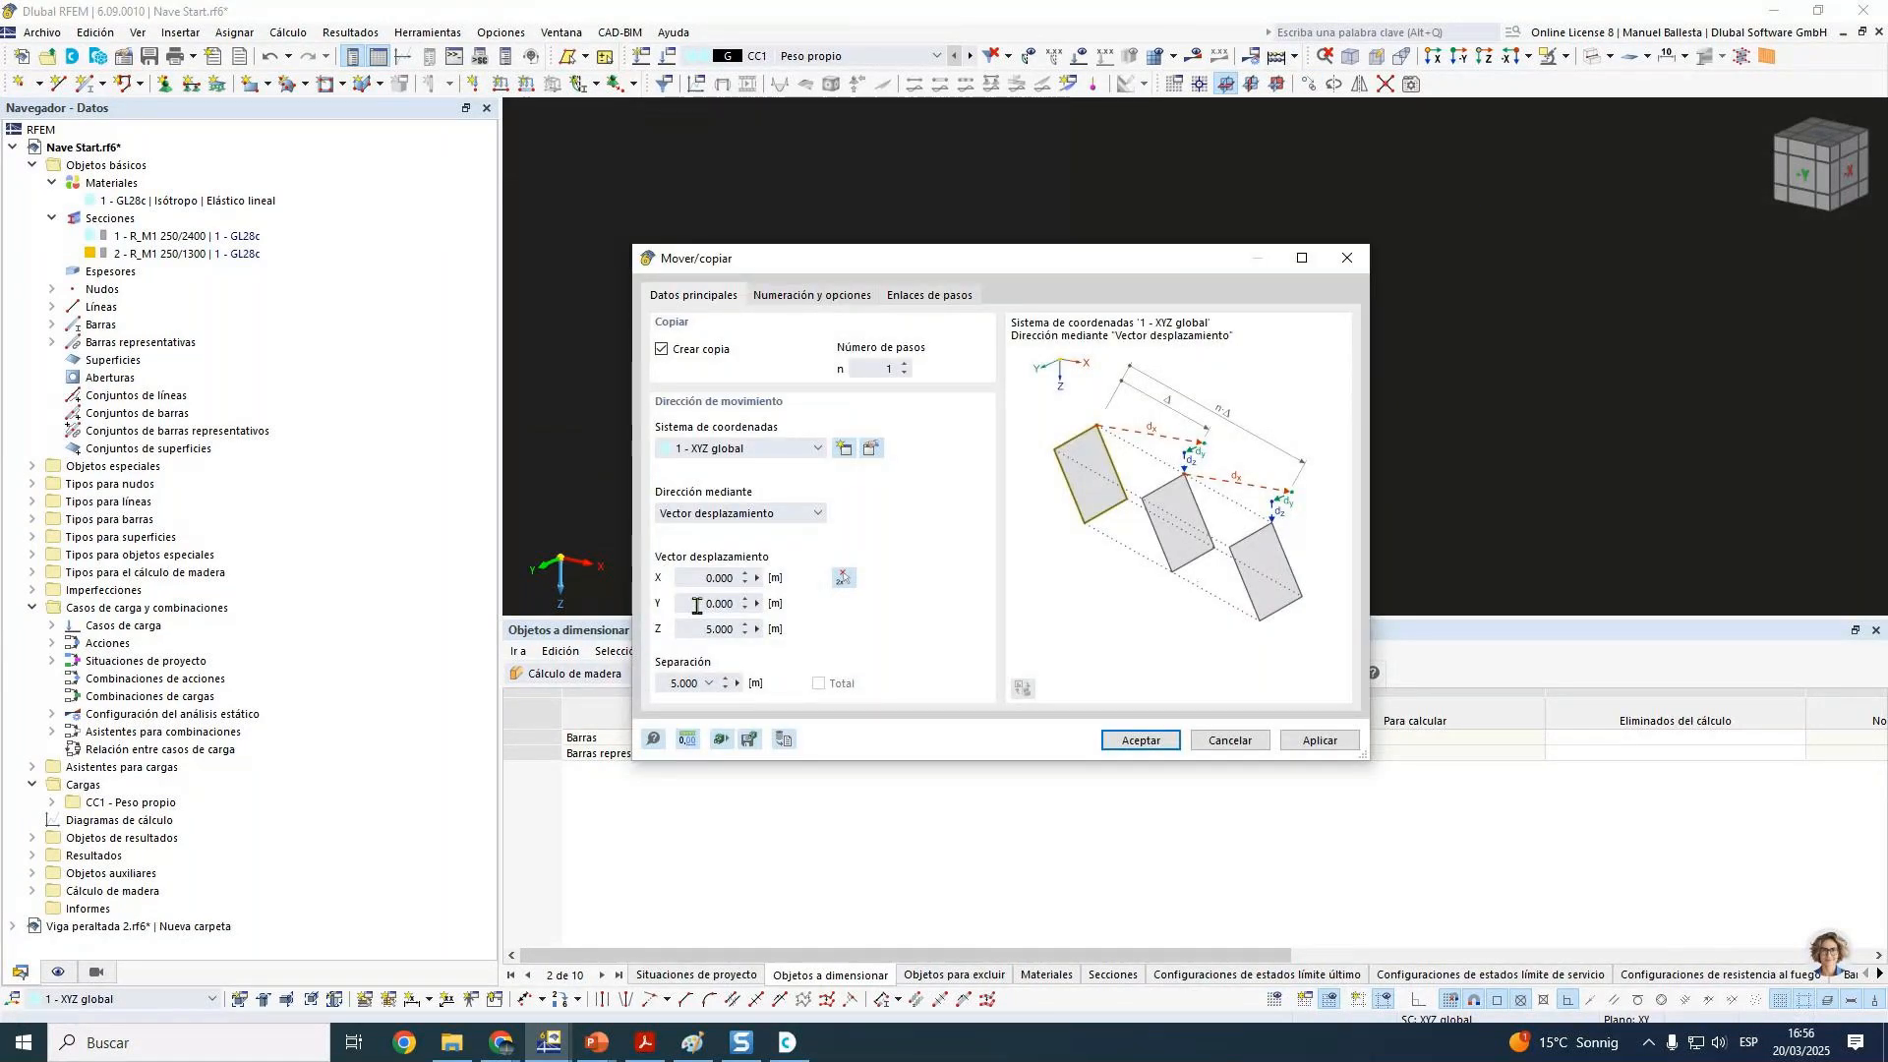
double_click(697, 605)
type("-6")
key("Tab")
type("0")
double_click(885, 368)
type("5")
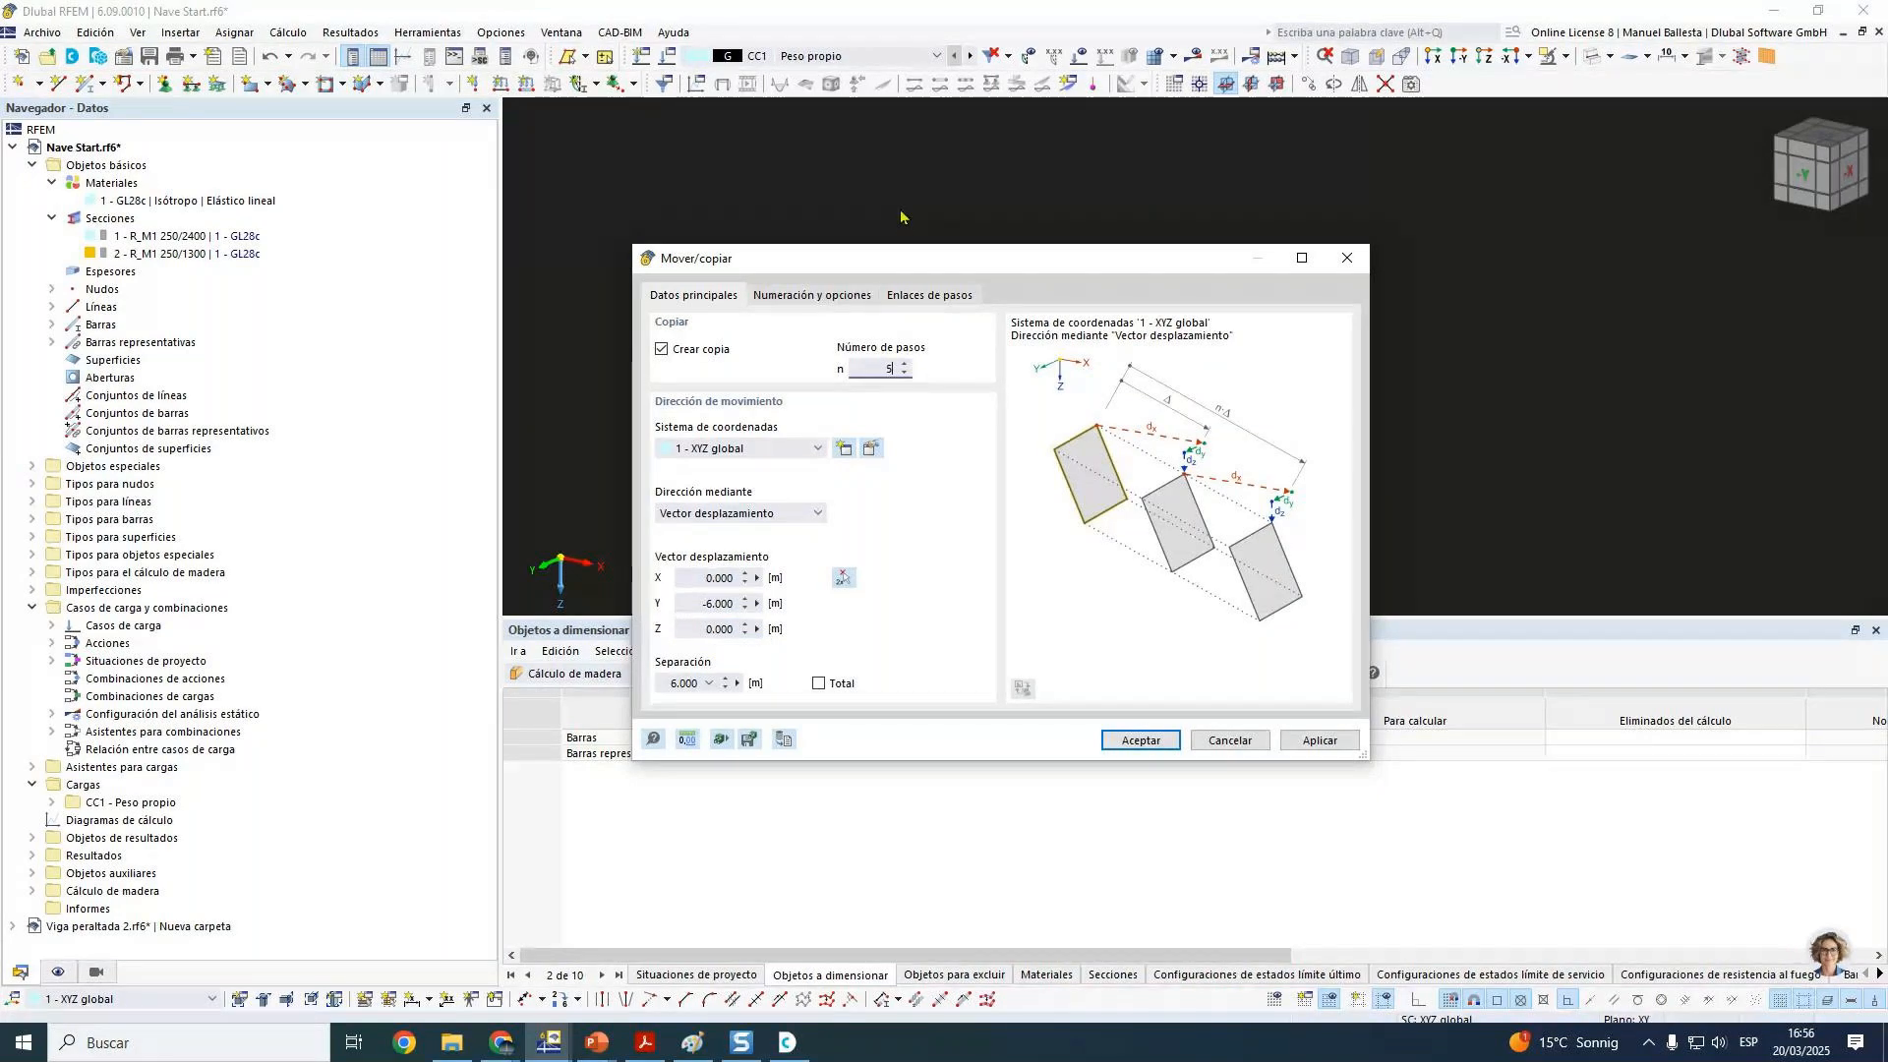
Step: Link the copied frames' lines with load-transfer surfaces using uniform load distribution, and create the frame copies
left_click(932, 295)
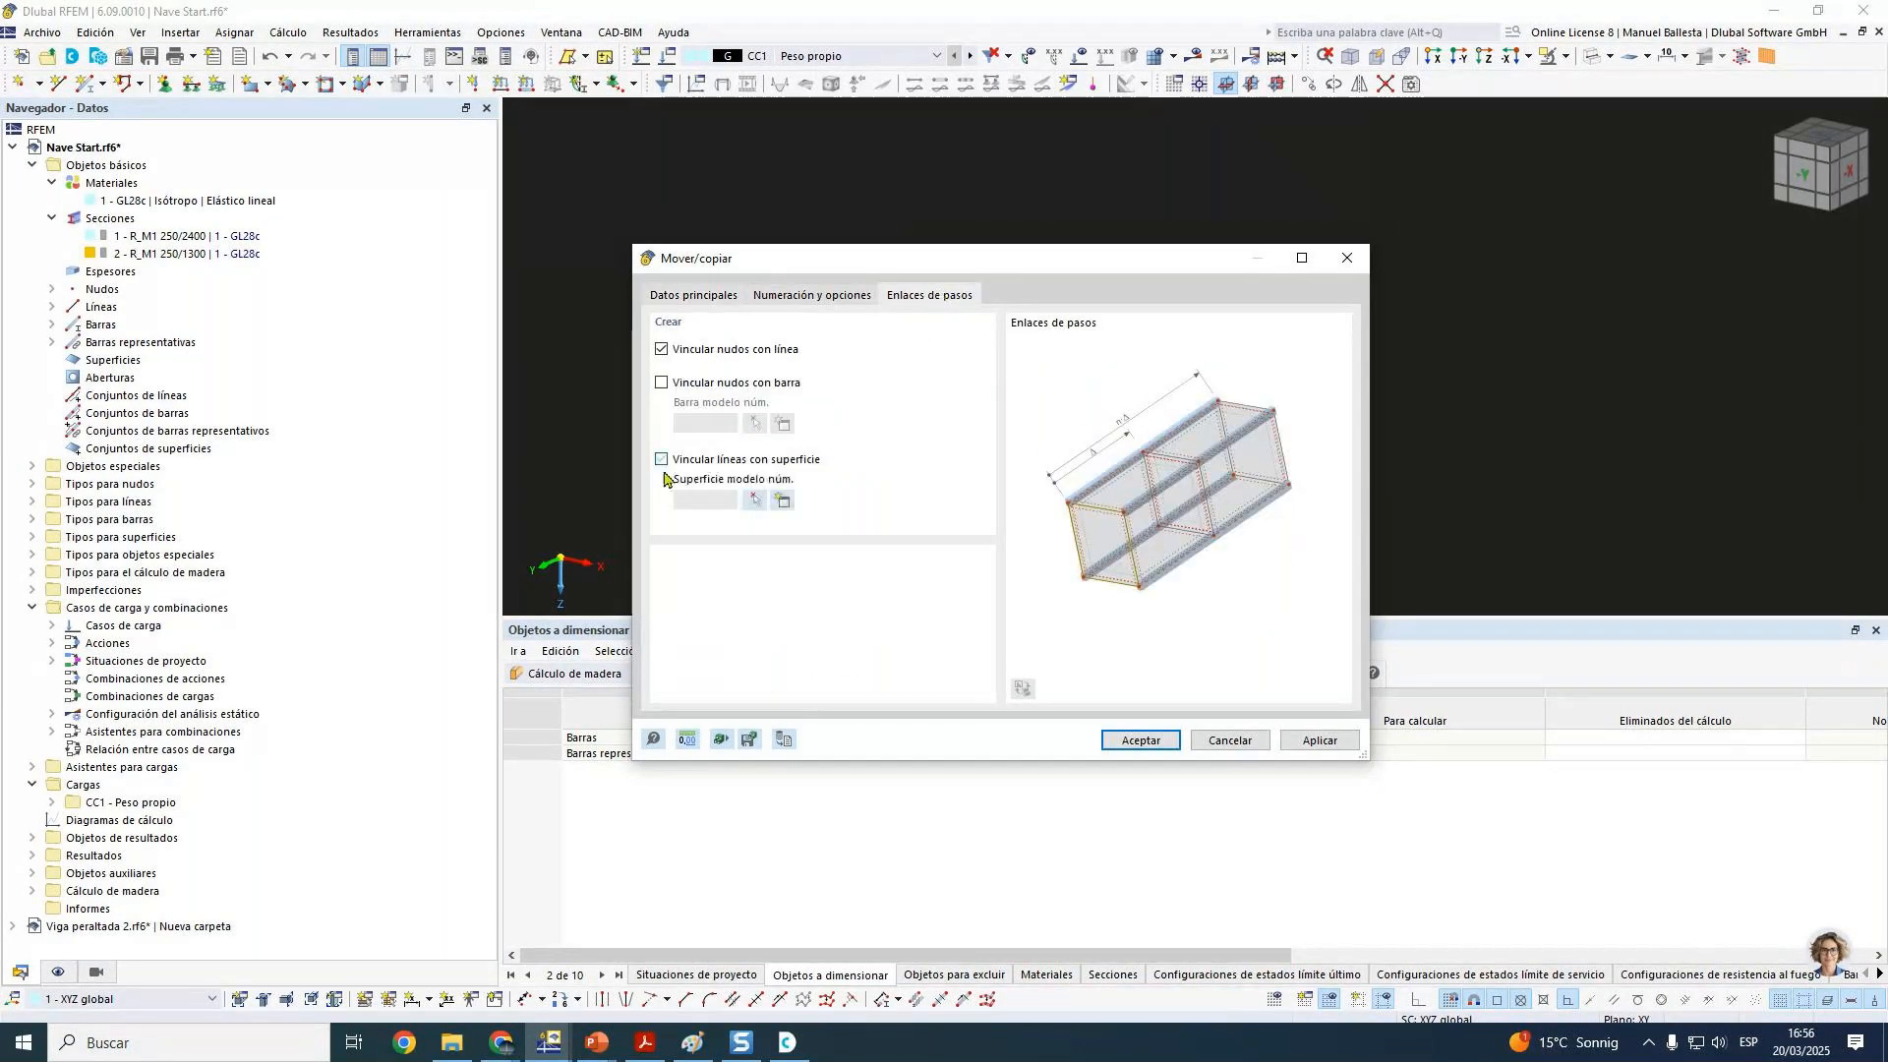
left_click(783, 501)
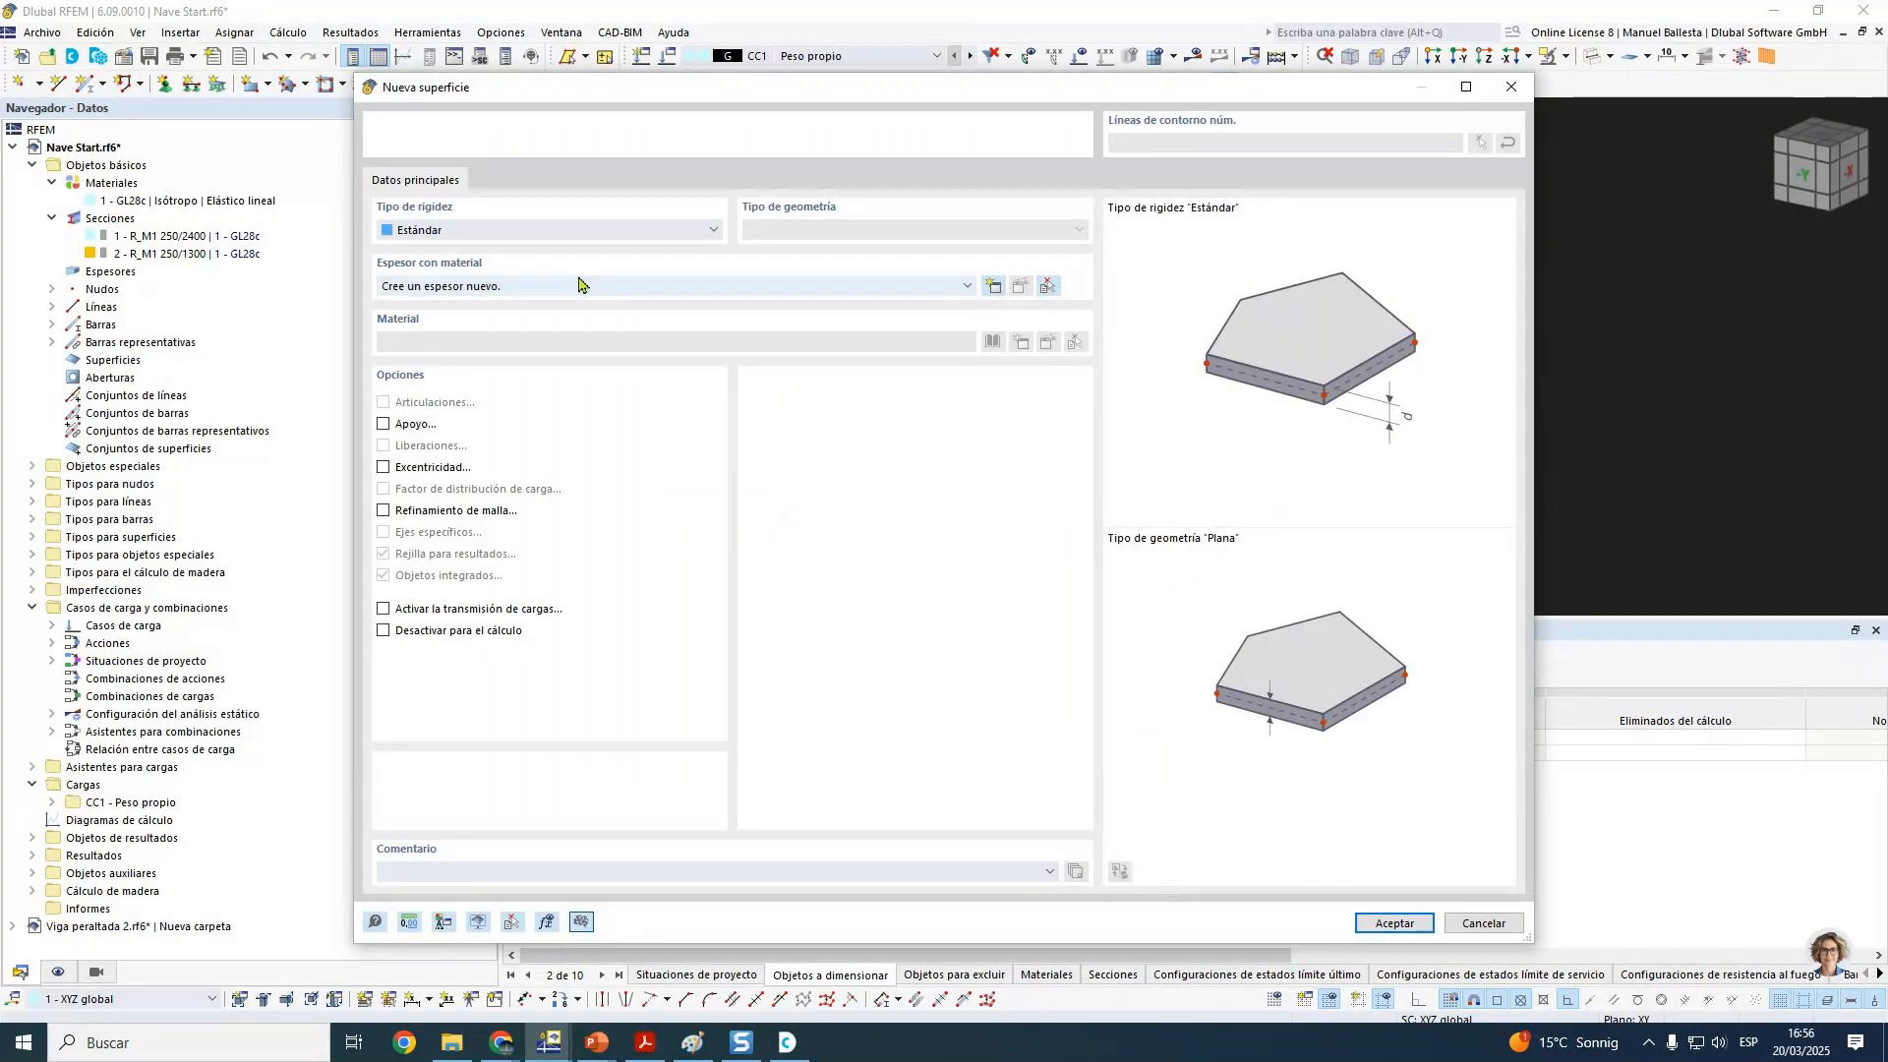
left_click(466, 233)
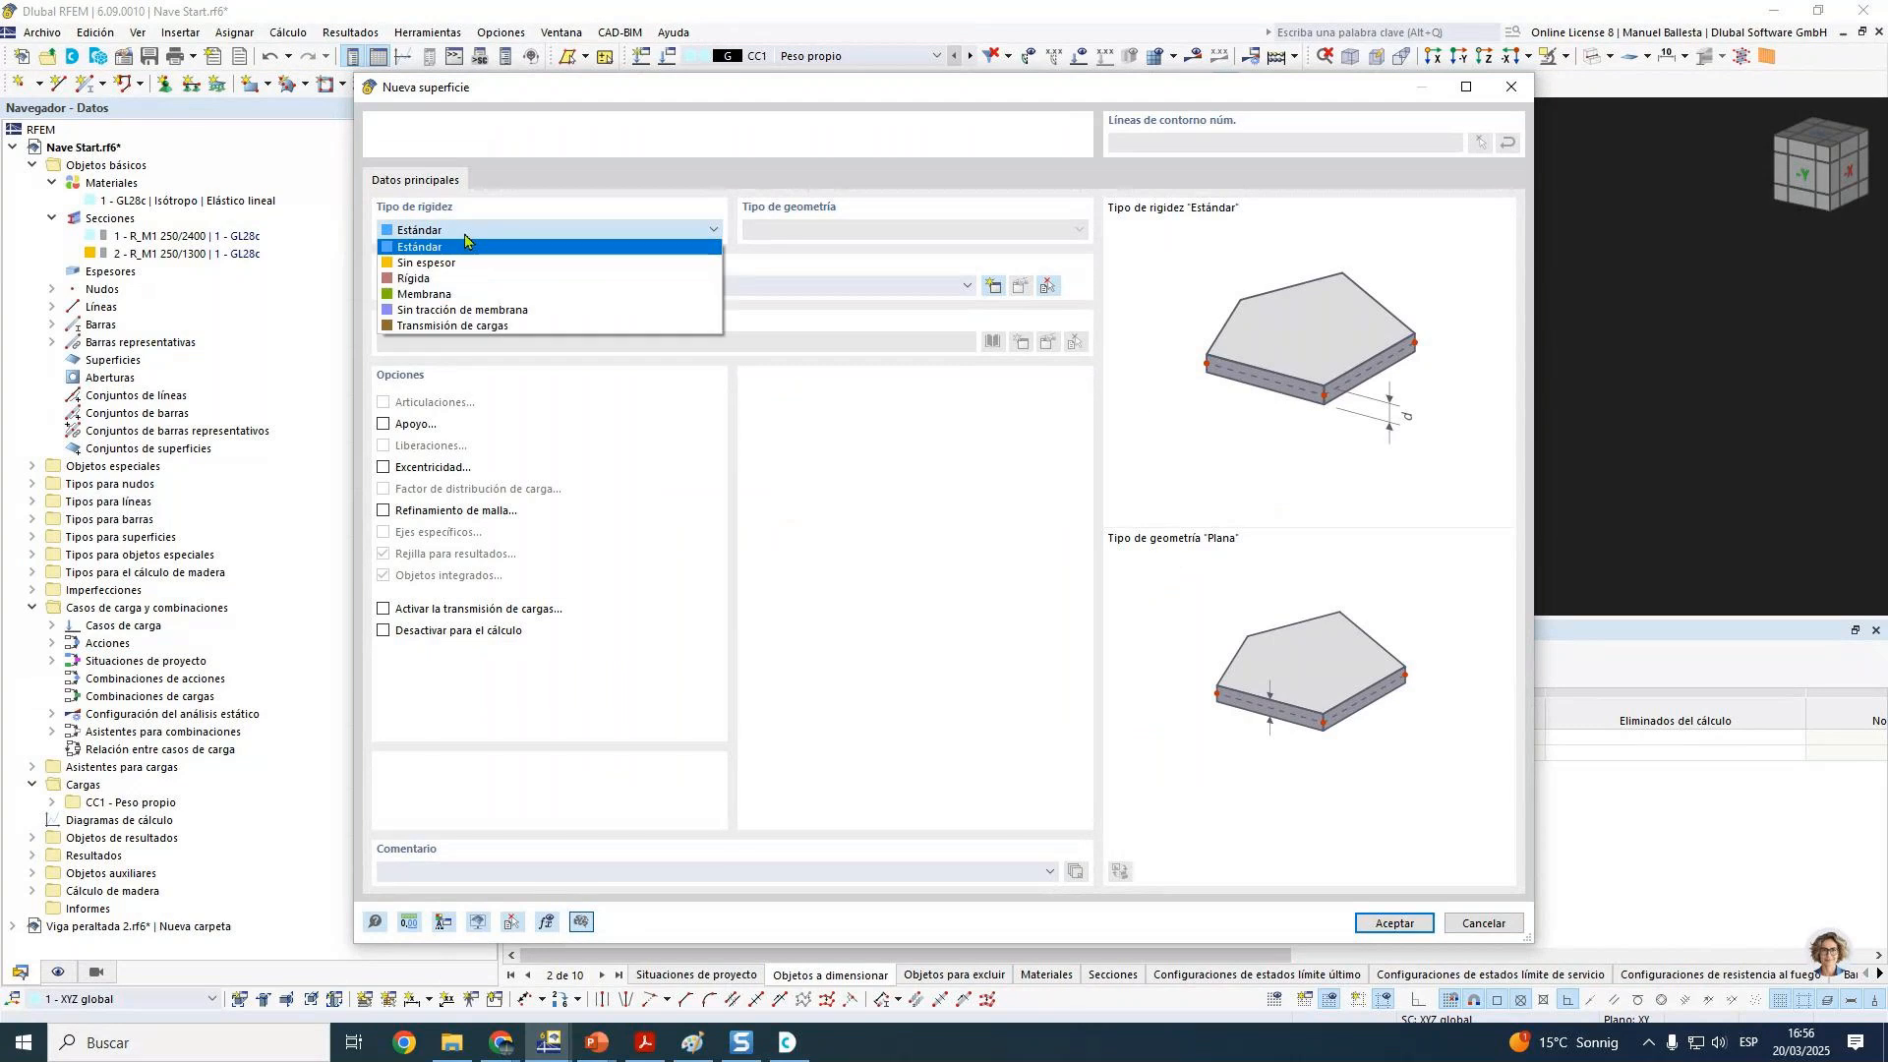
left_click(469, 327)
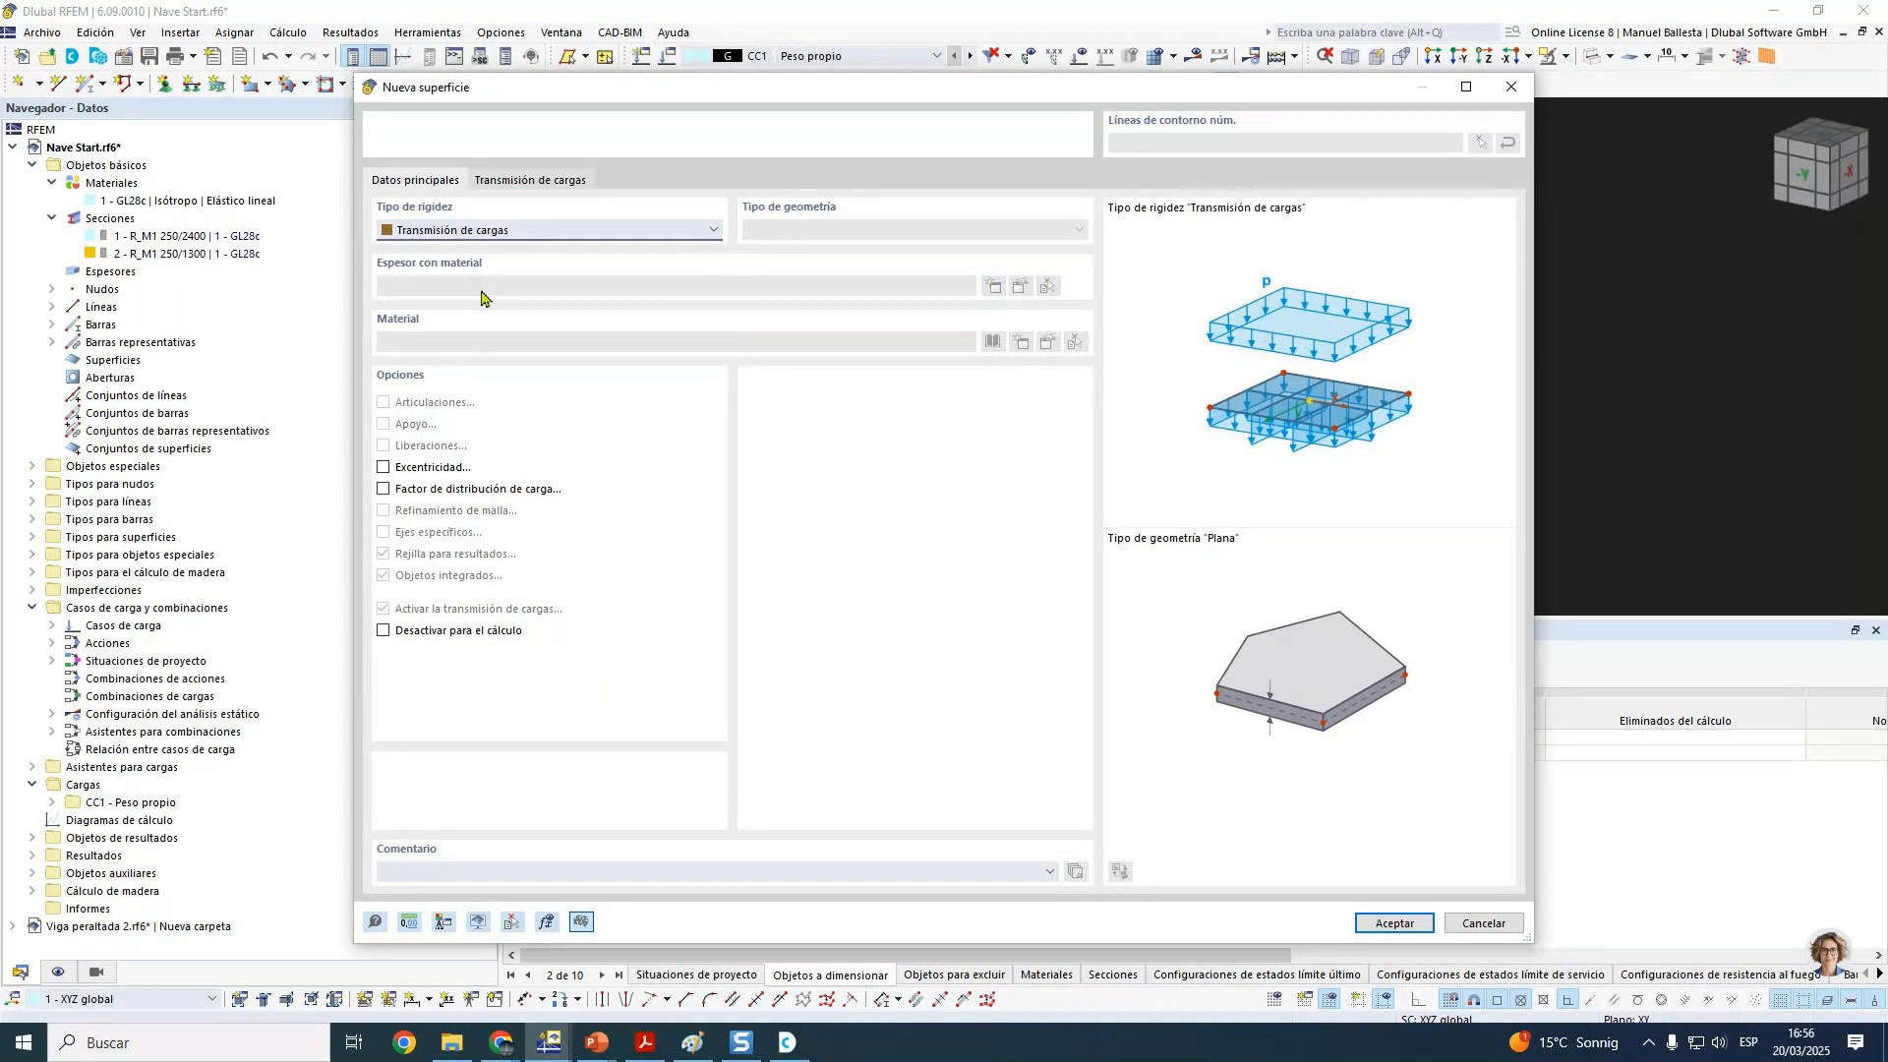
left_click(531, 181)
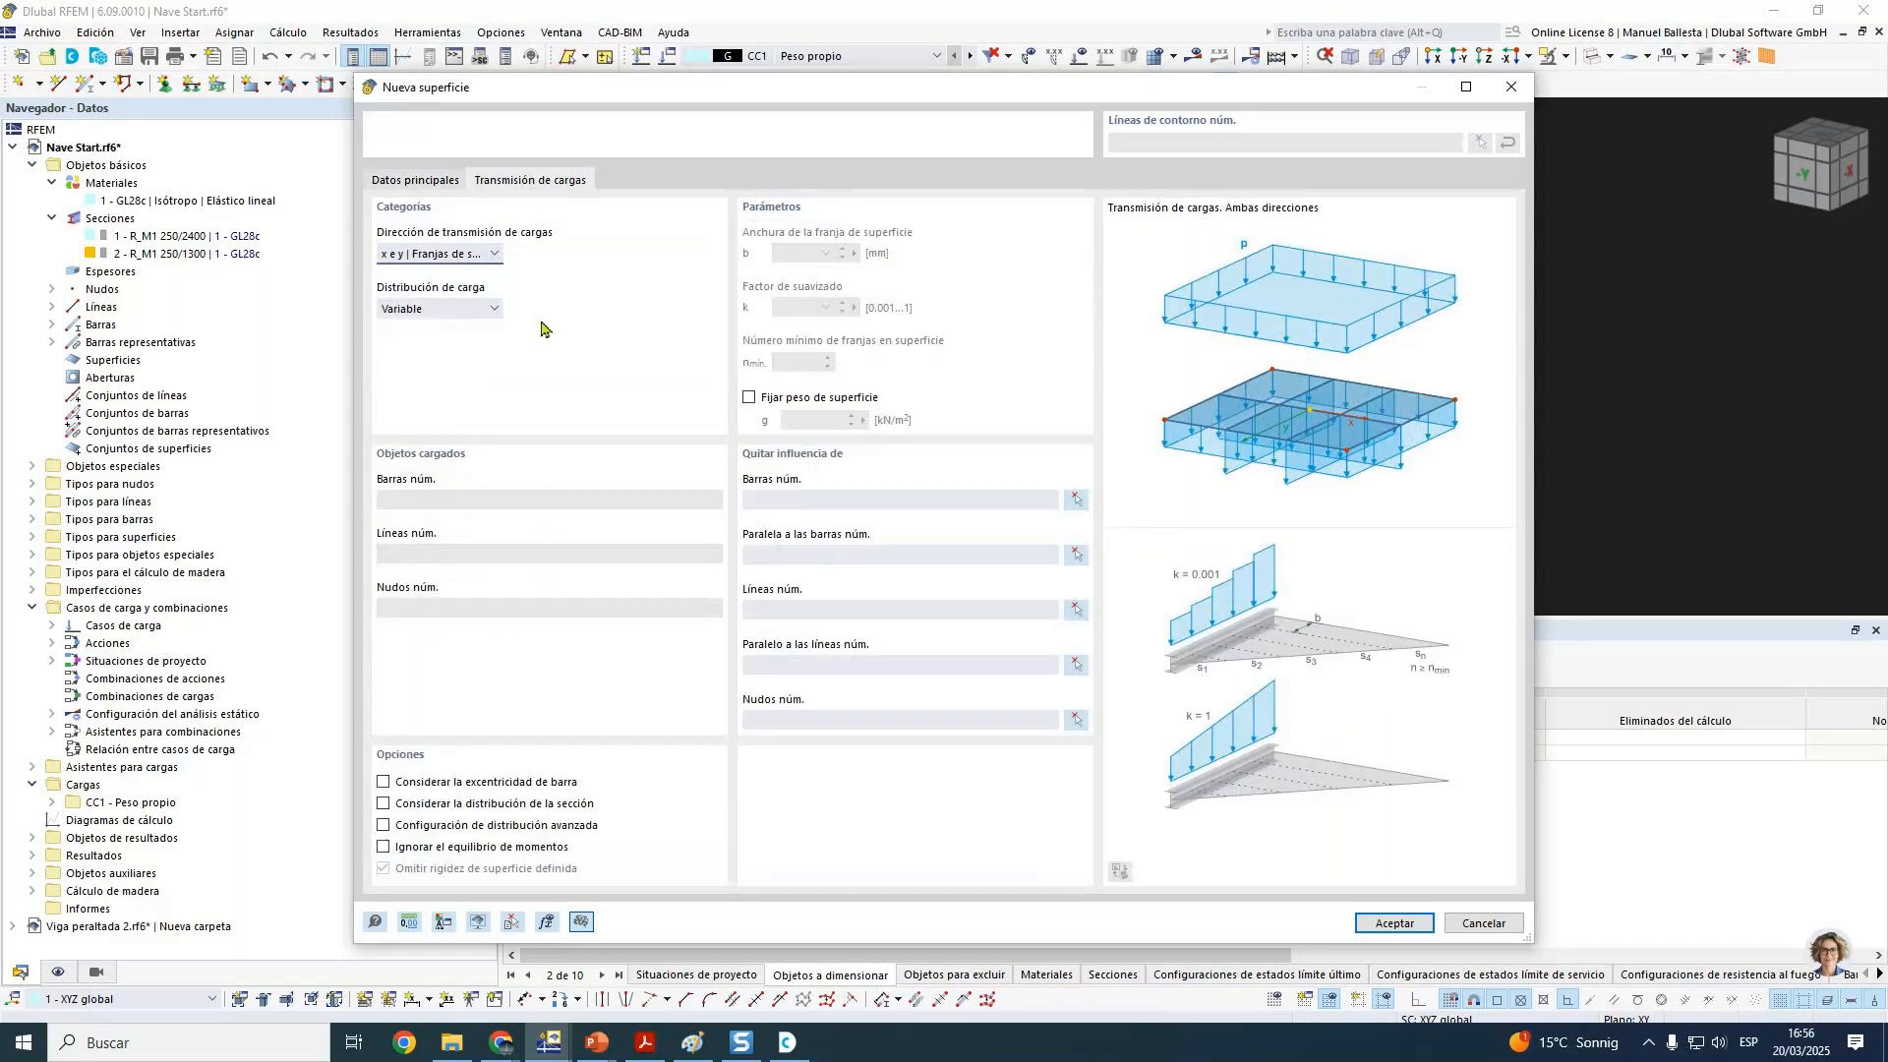
left_click(494, 310)
left_click(480, 327)
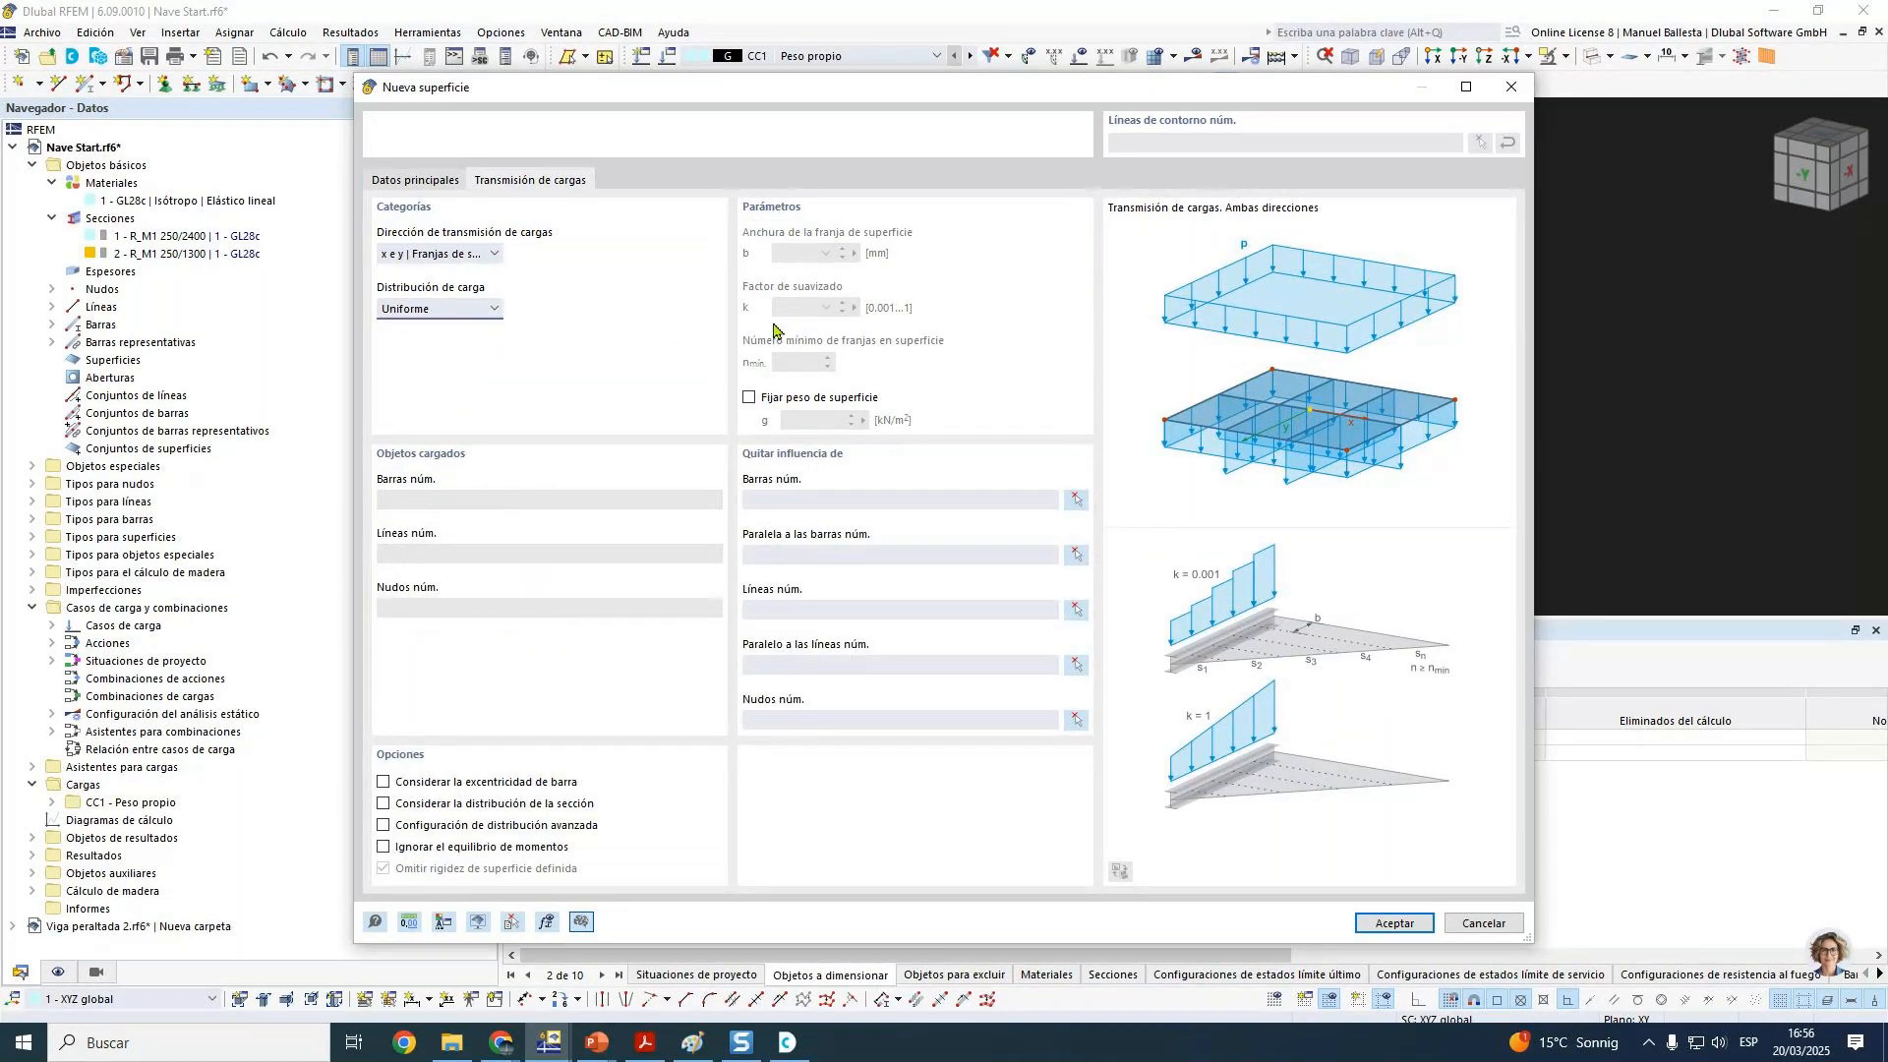
left_click(1392, 929)
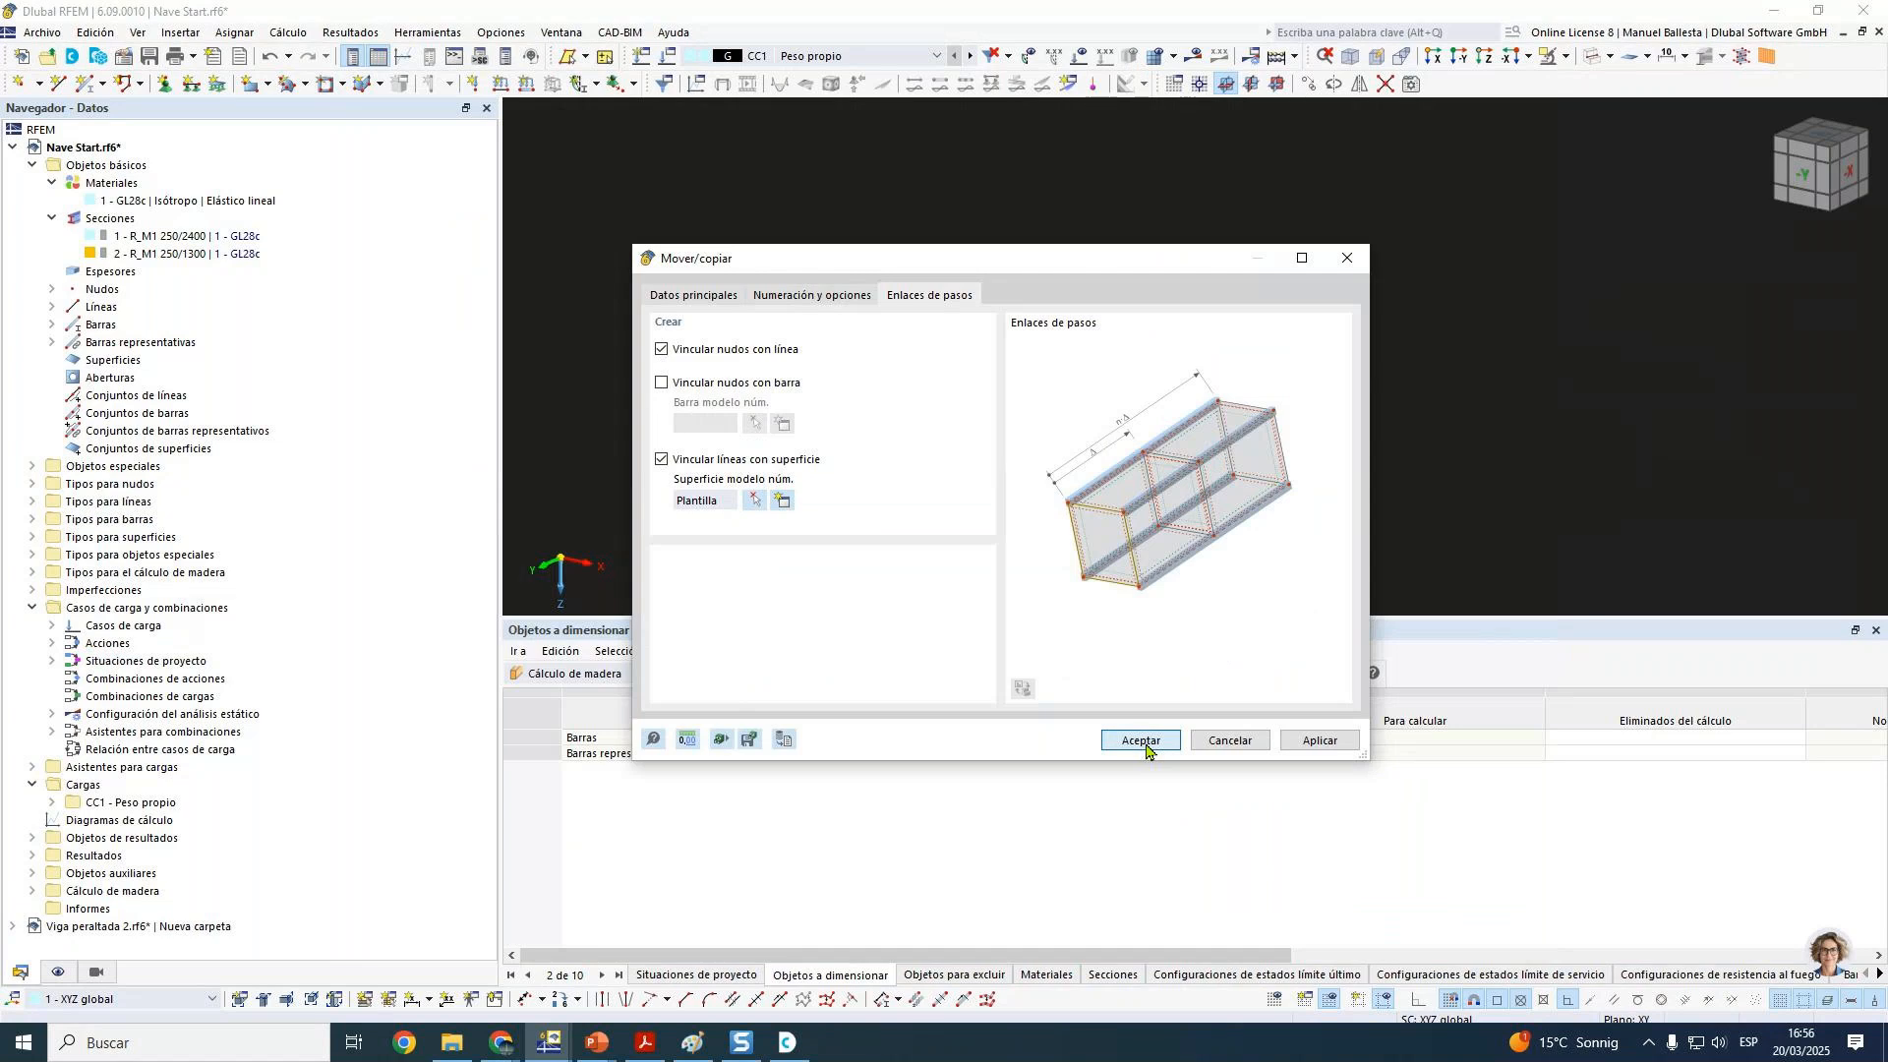
left_click(1140, 740)
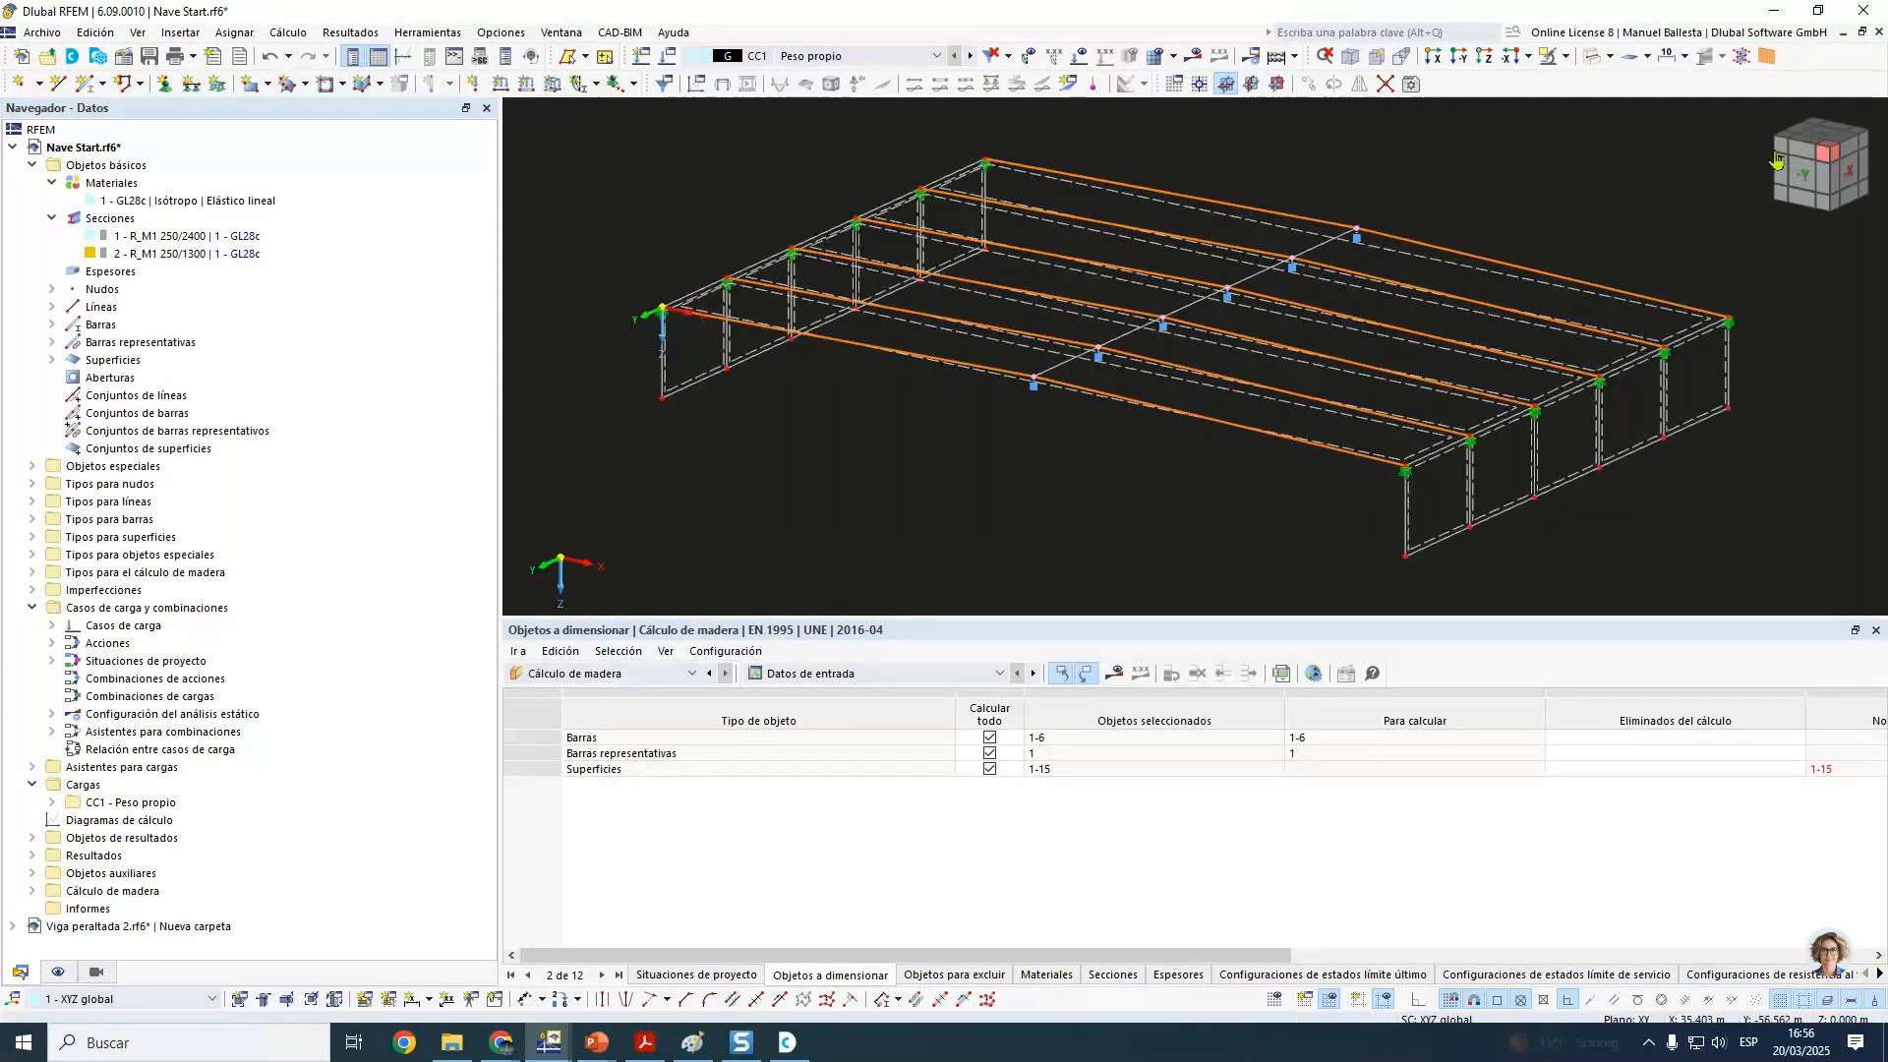
Step: View the hall as a solid model and return it to wireframe display
left_click(1592, 56)
scroll(1583, 184, "down", 1)
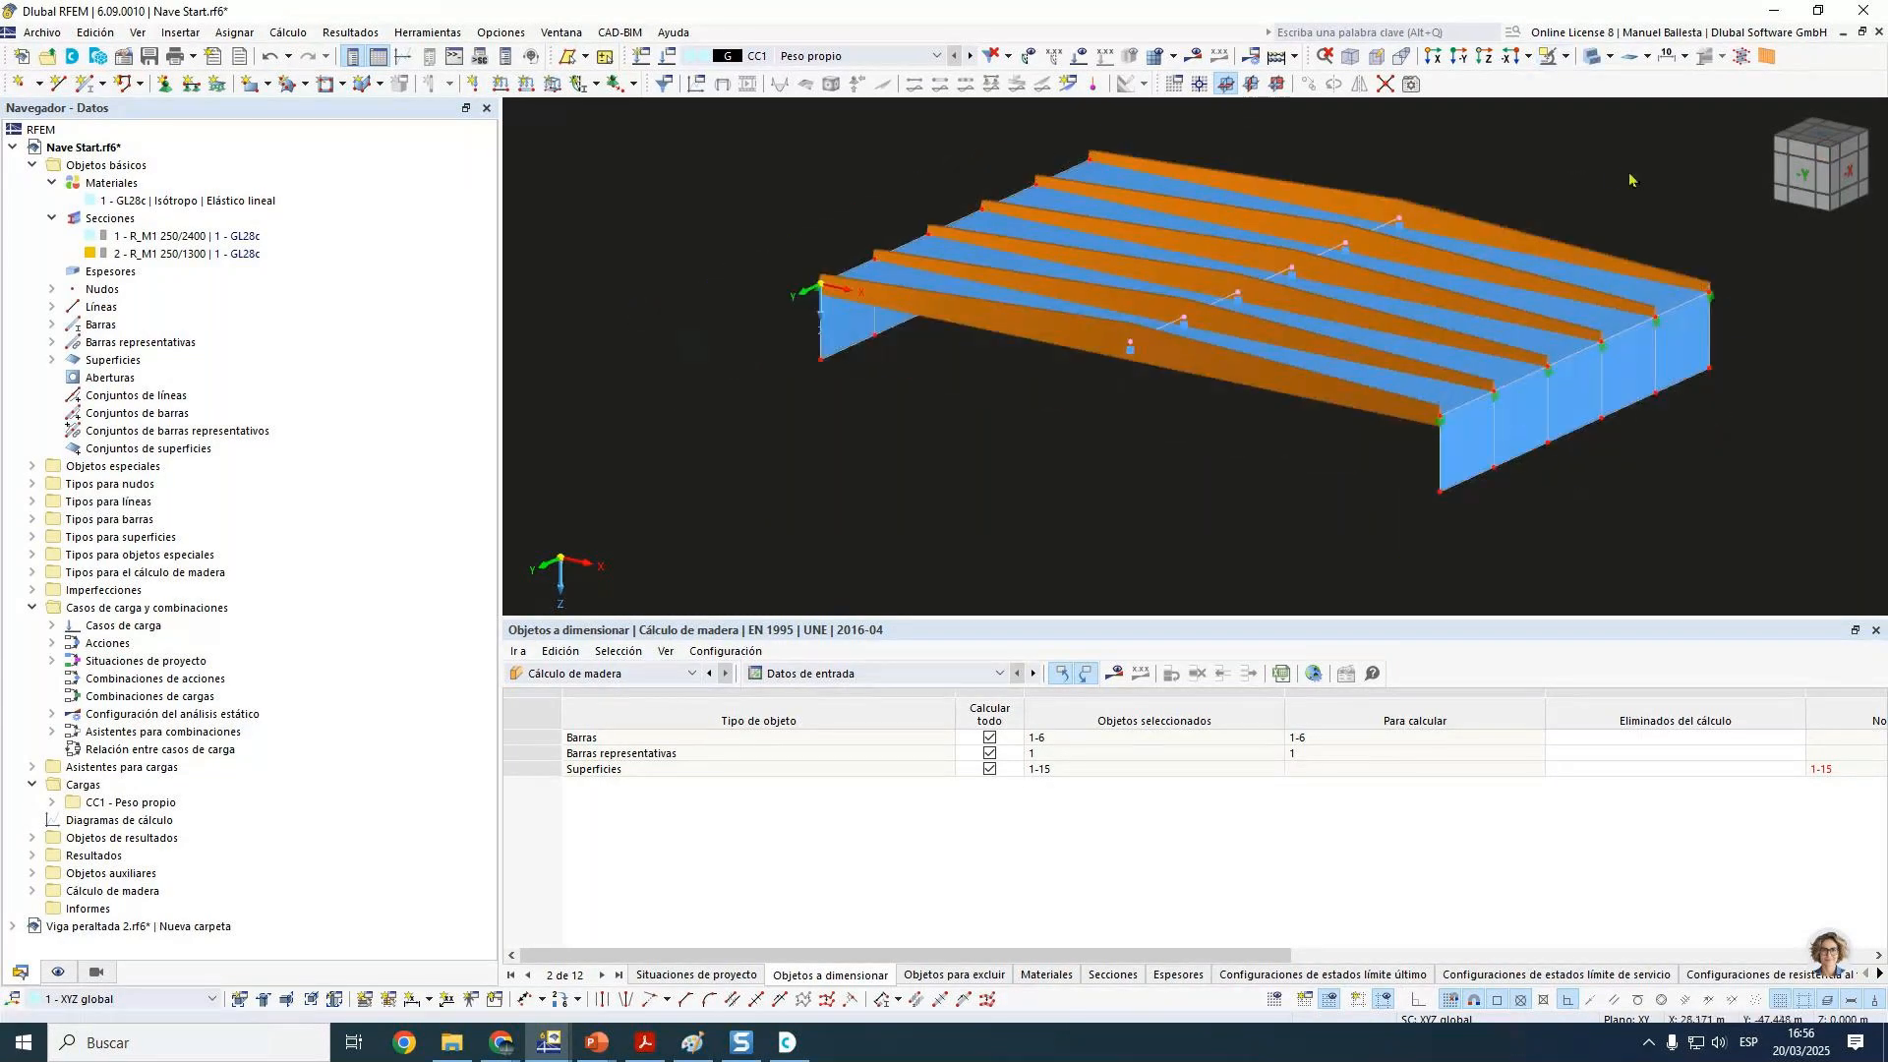
left_click(1610, 56)
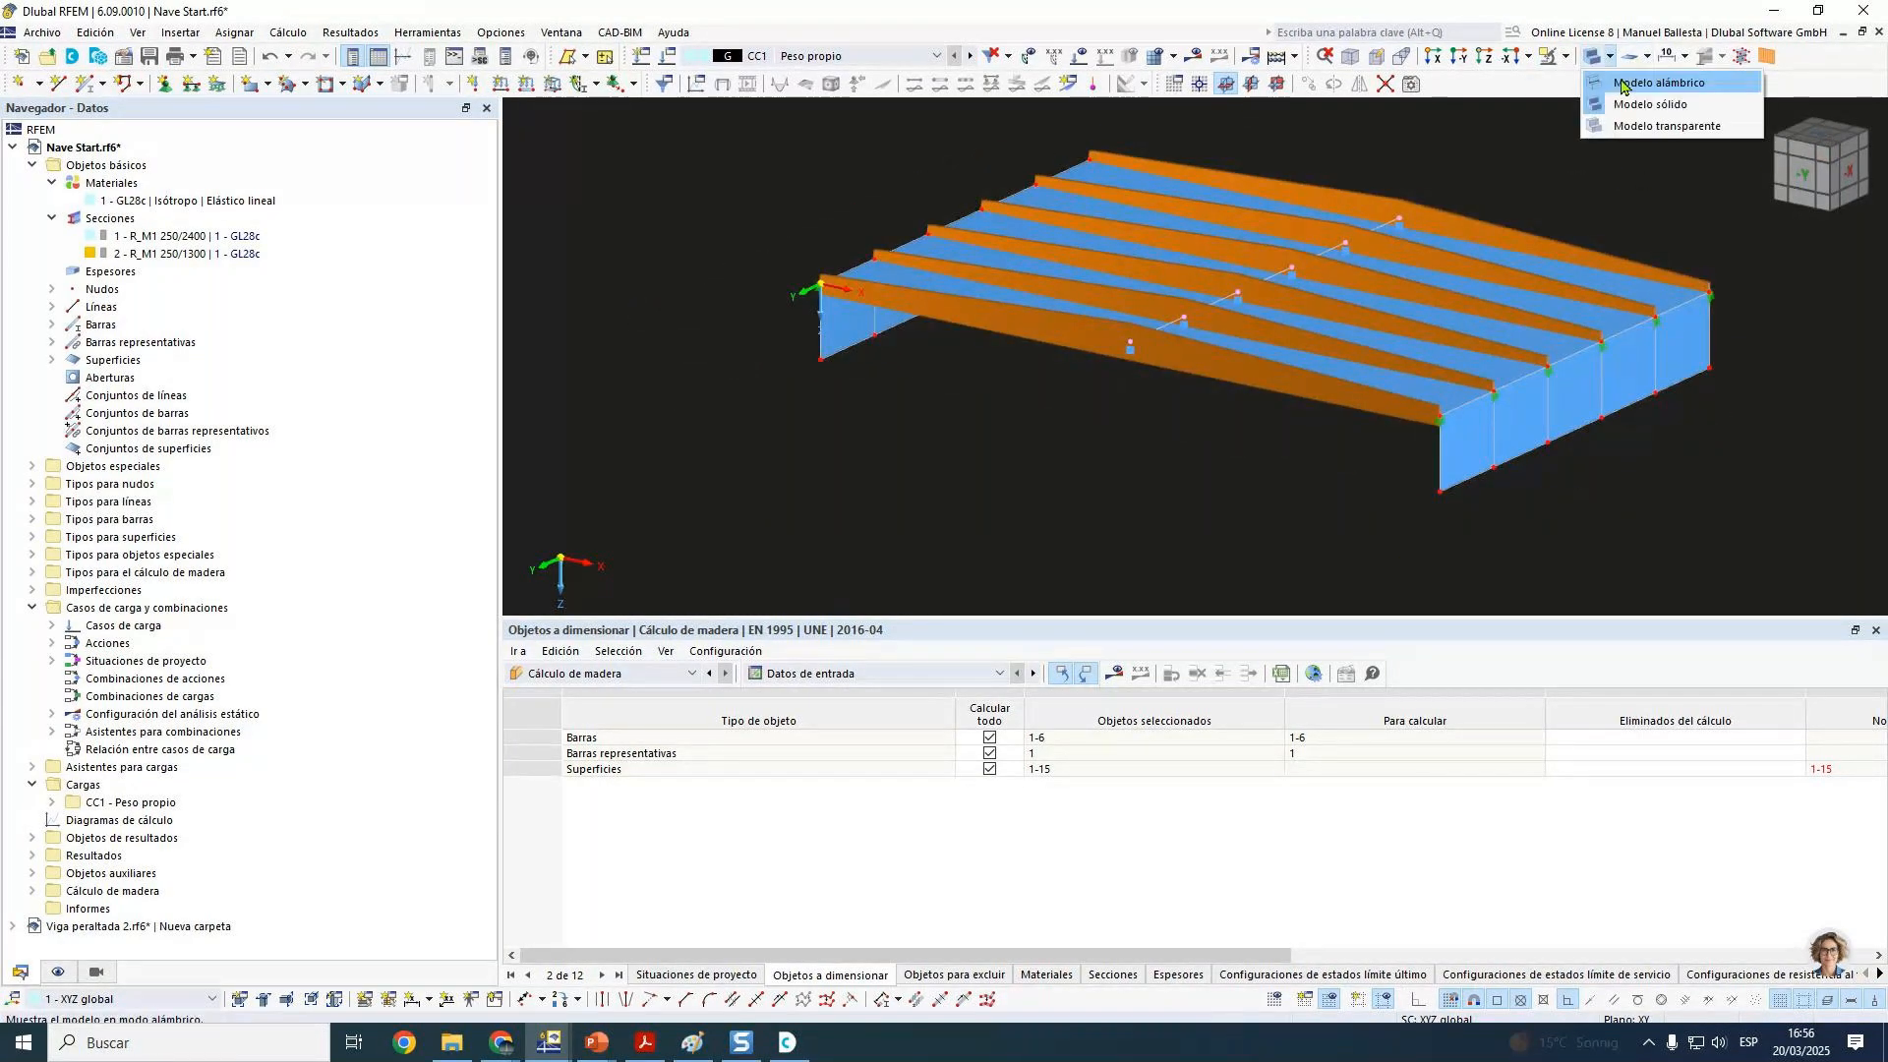
left_click(1632, 104)
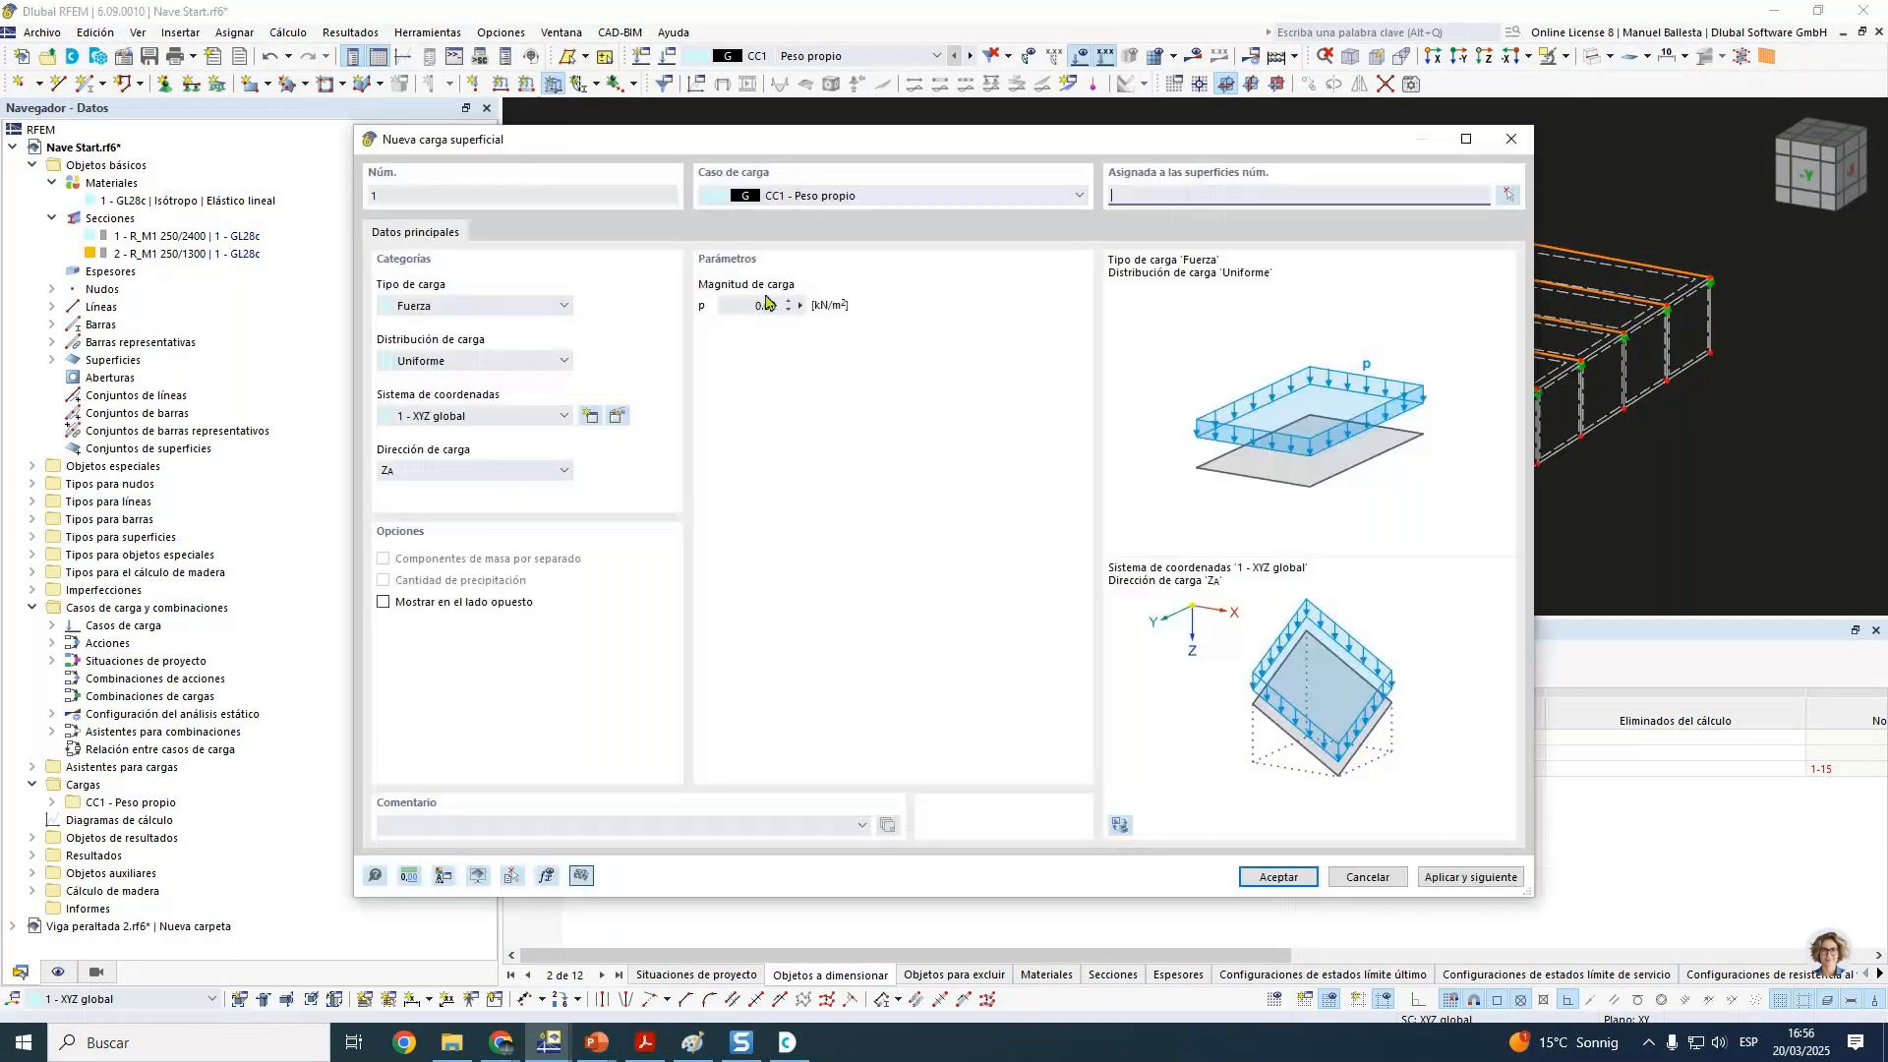
Step: Create a uniform surface load of 0.25 kN/m² in load case CC1 and assign it to roof surfaces 1, 4, 7, 10 and 13
left_click_drag(742, 307, 851, 311)
type("0.25")
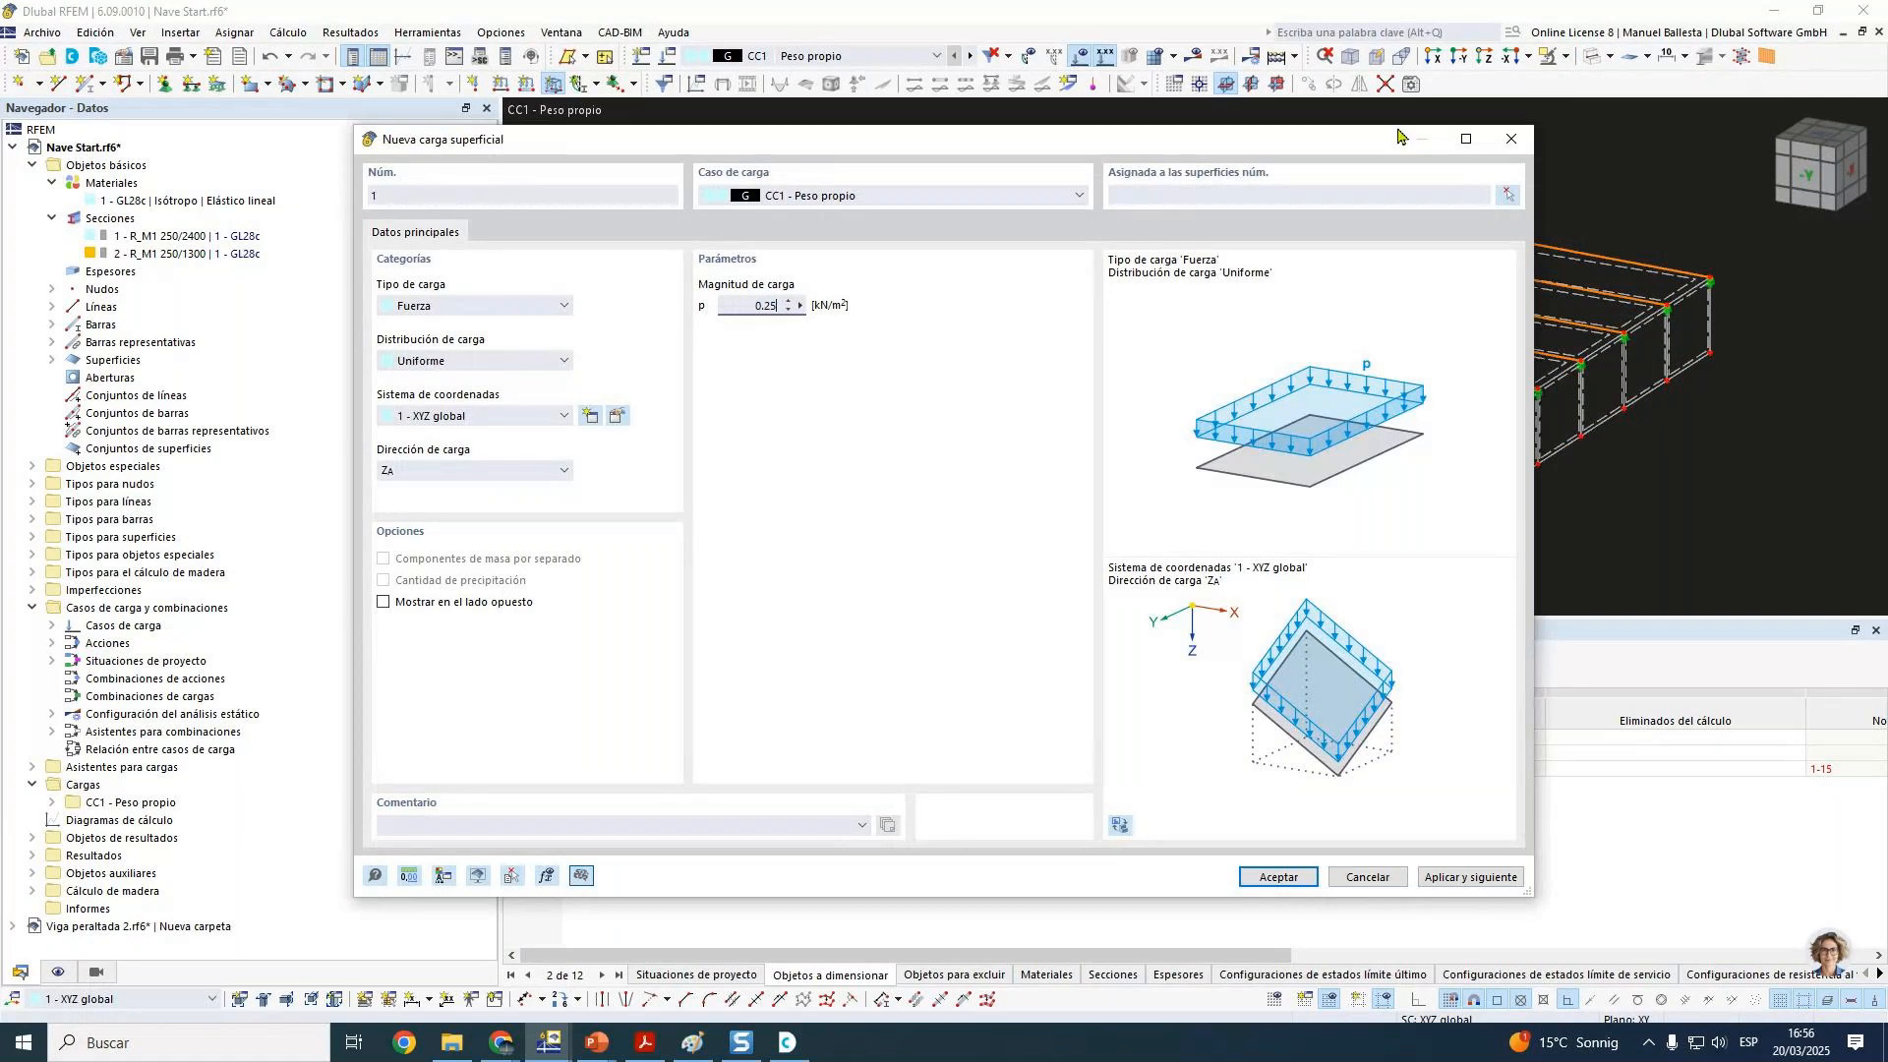
left_click(1509, 196)
left_click_drag(1353, 460, 1207, 244)
left_click(293, 312)
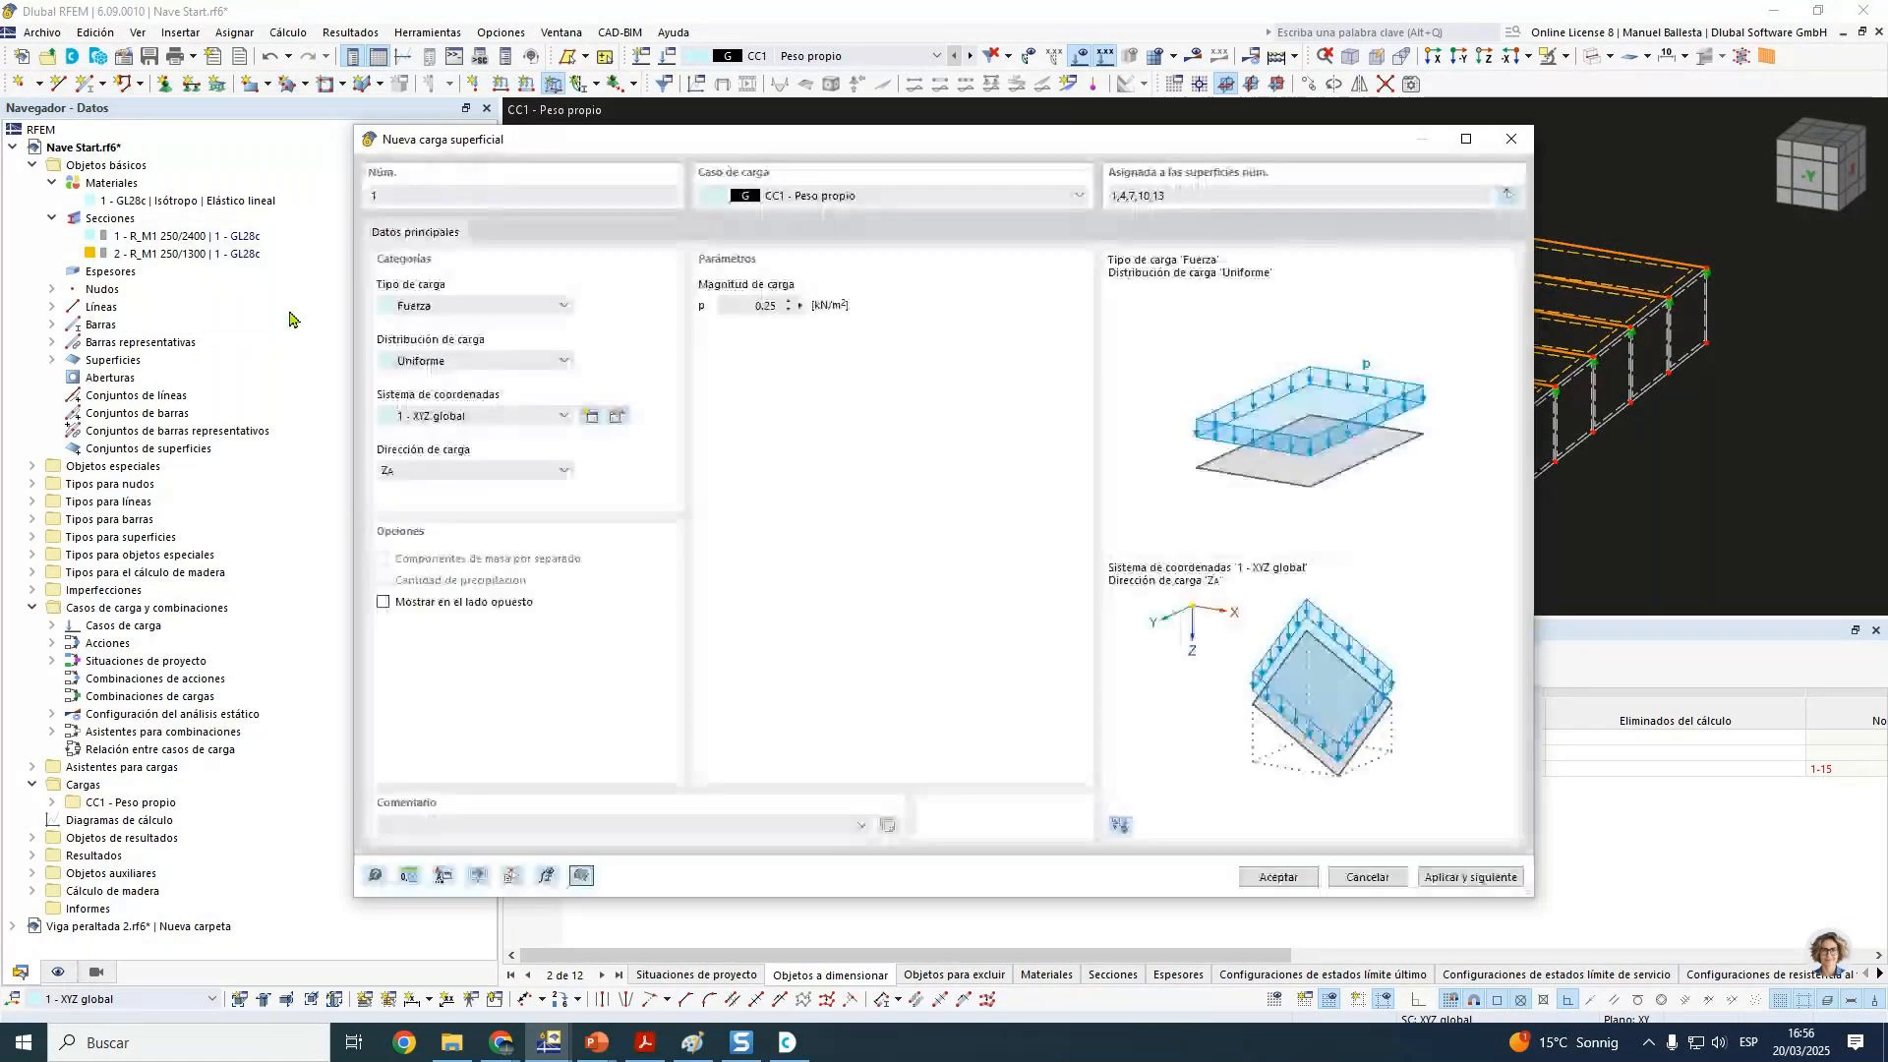
left_click(1275, 877)
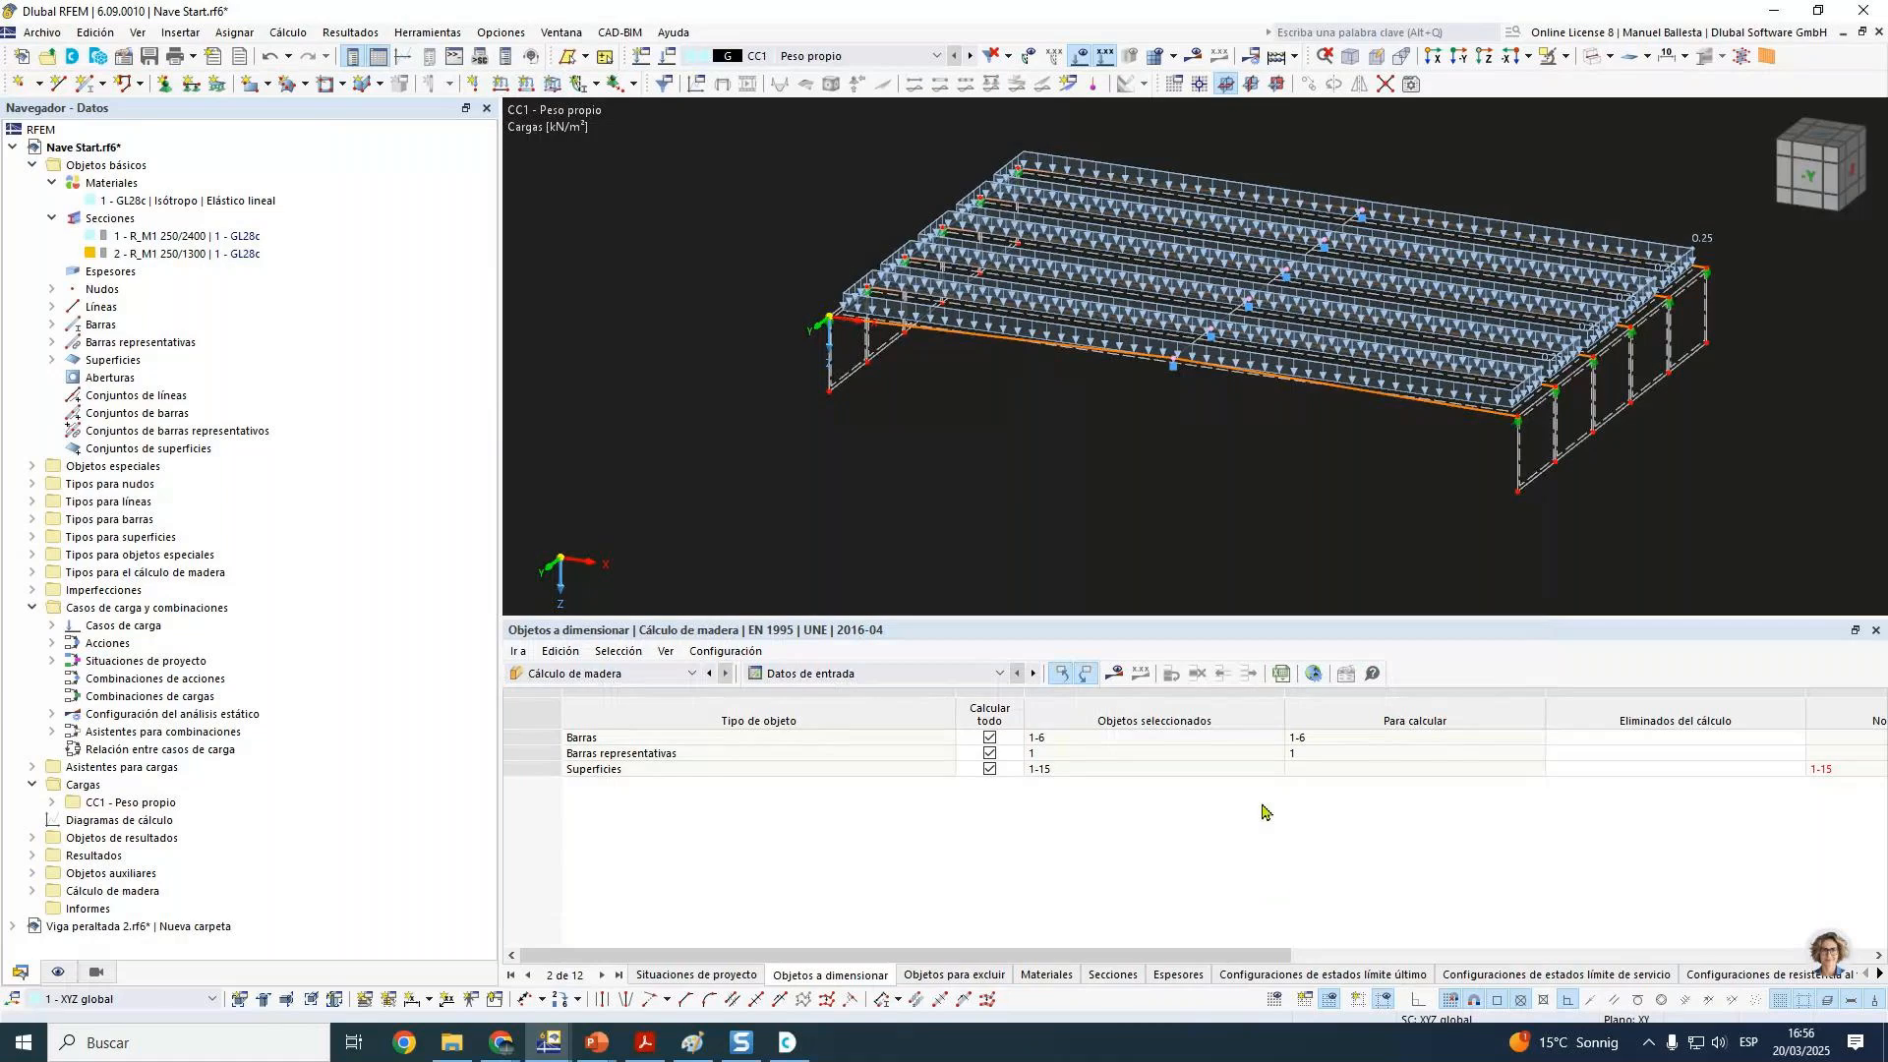
Step: Show the surface loads as distributed onto the roof beams and examine them in the model
middle_click_drag(1606, 473, 1572, 489)
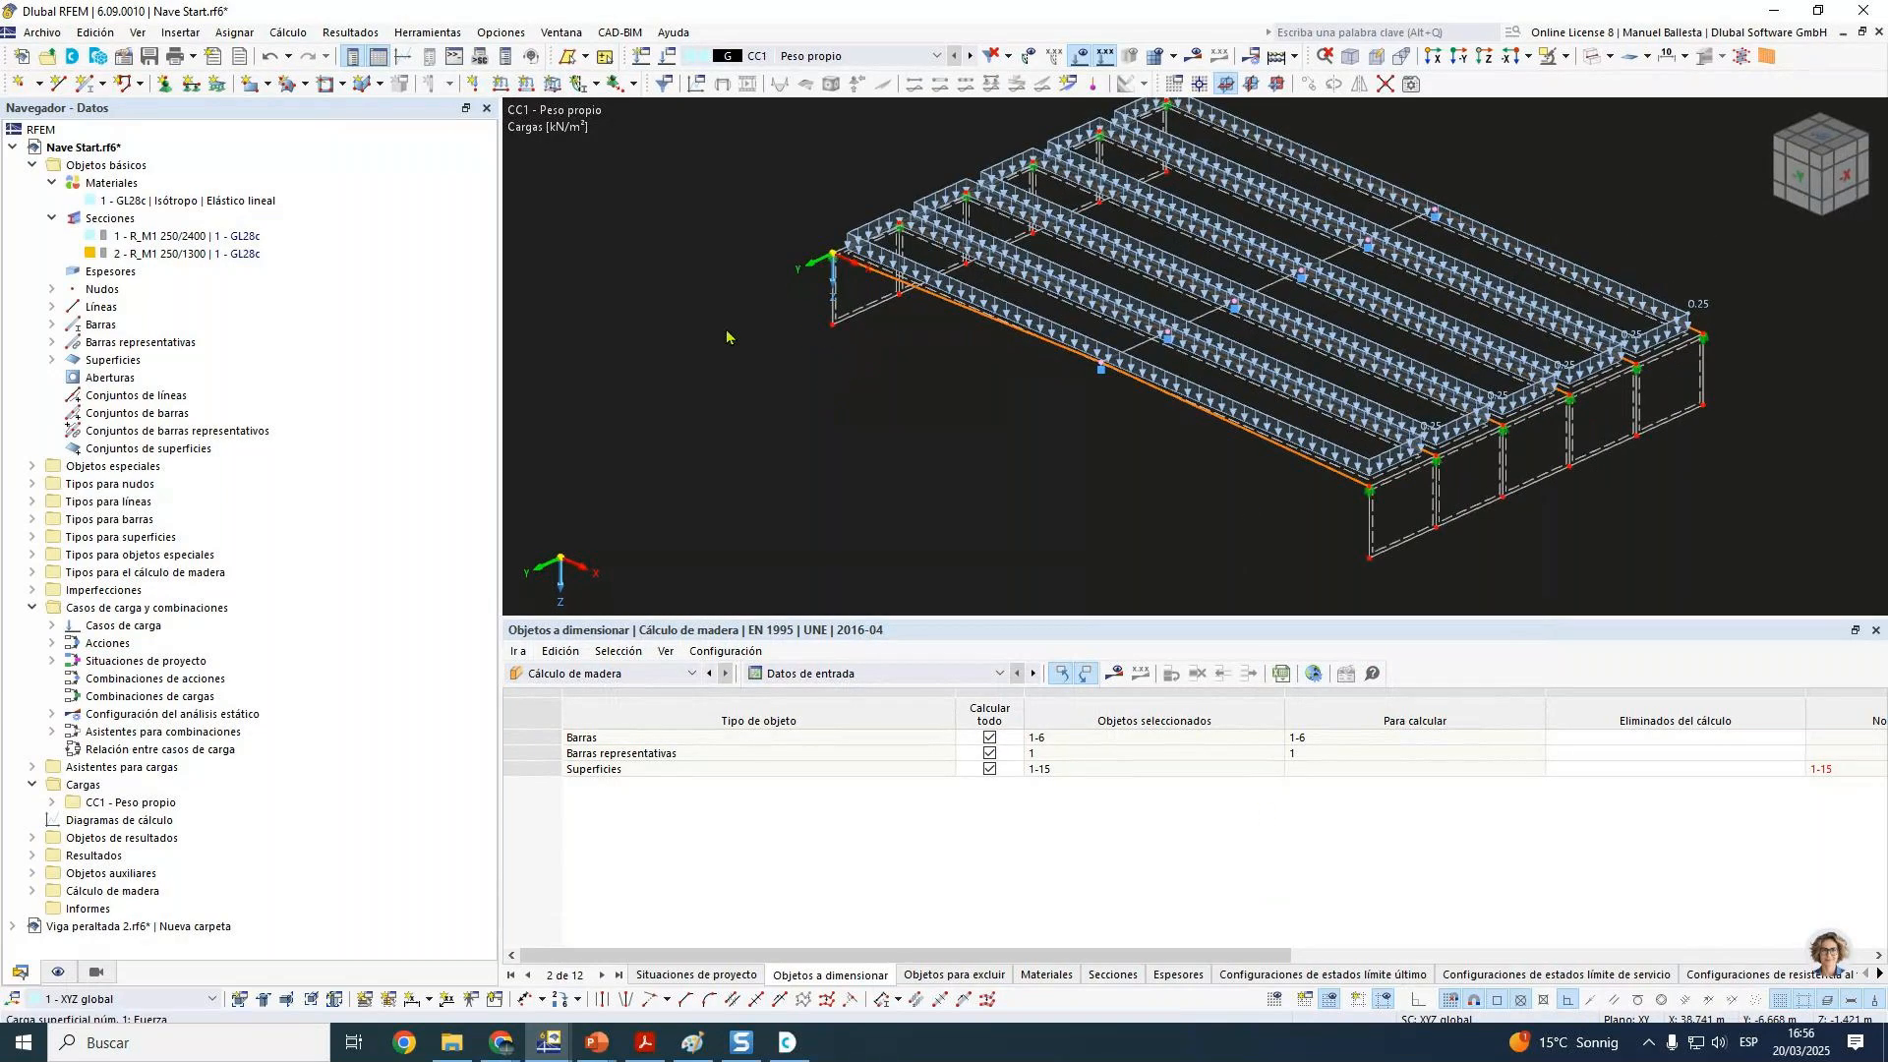
left_click(58, 971)
scroll(128, 253, "up", 7)
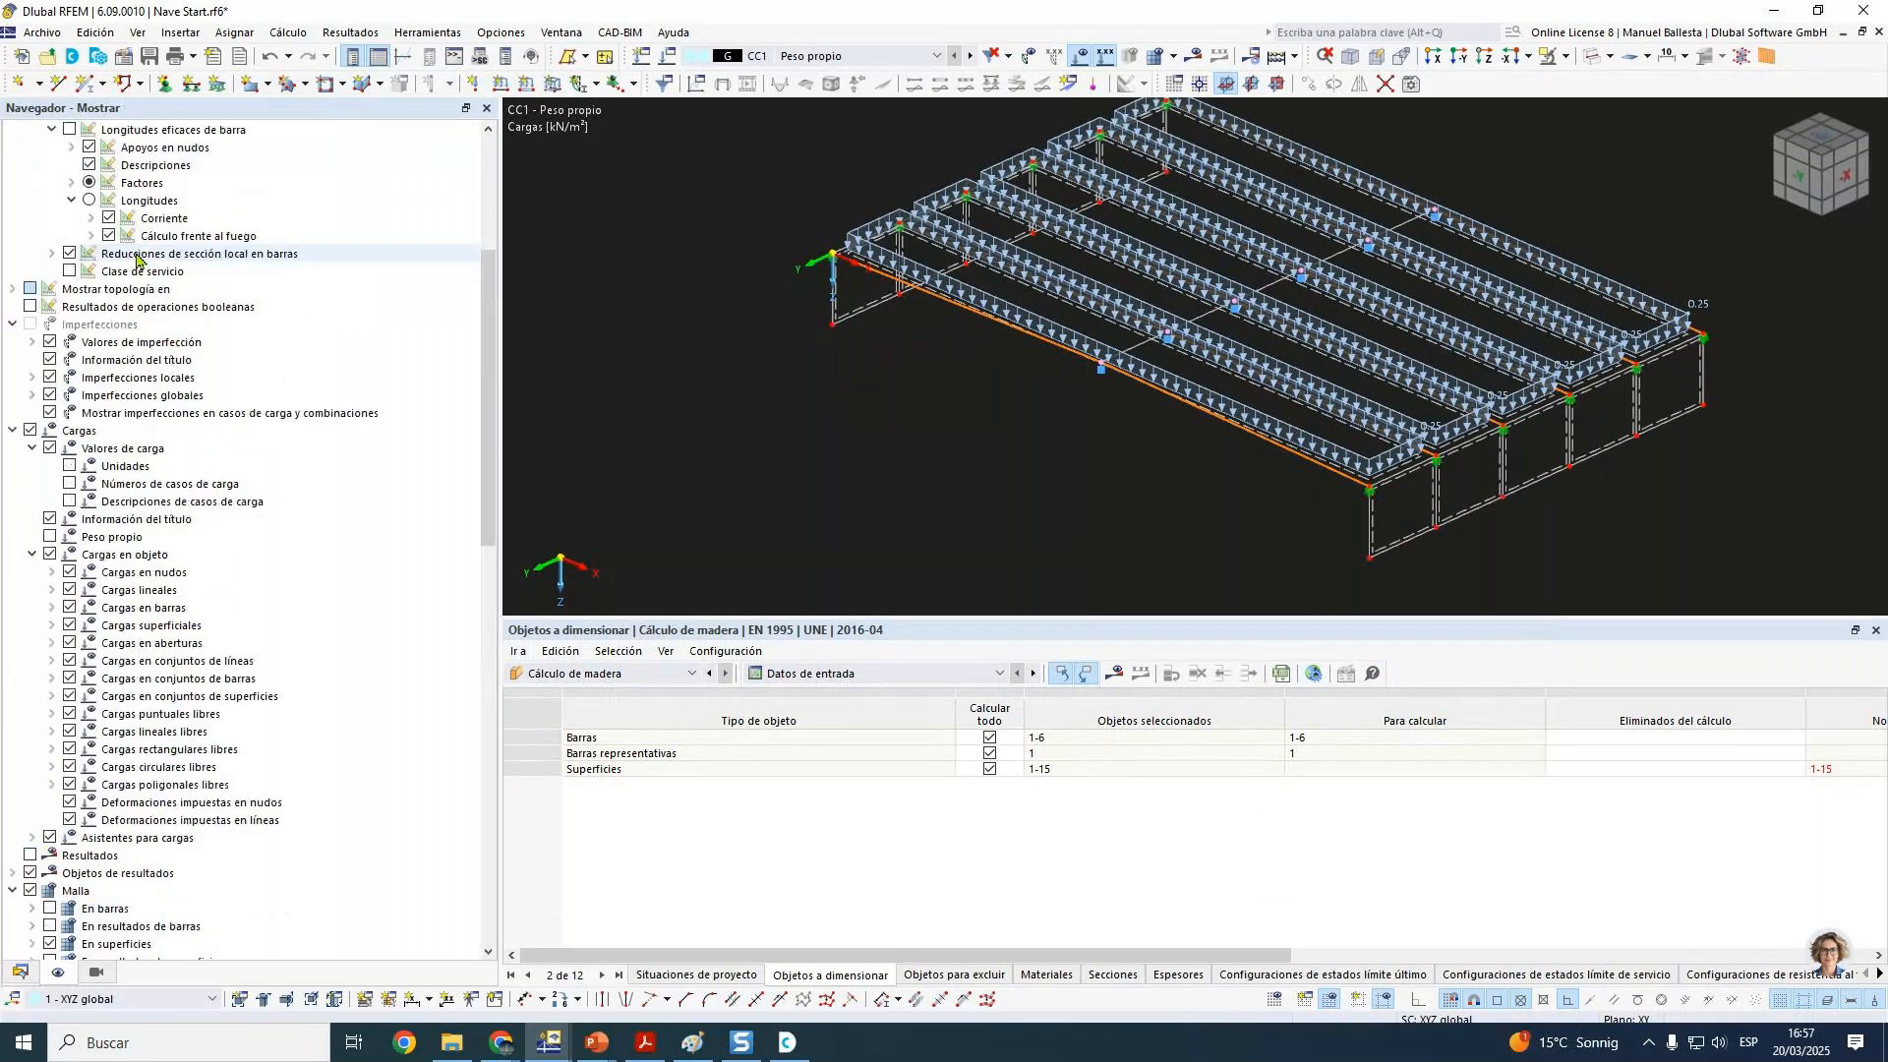
scroll(128, 254, "up", 8)
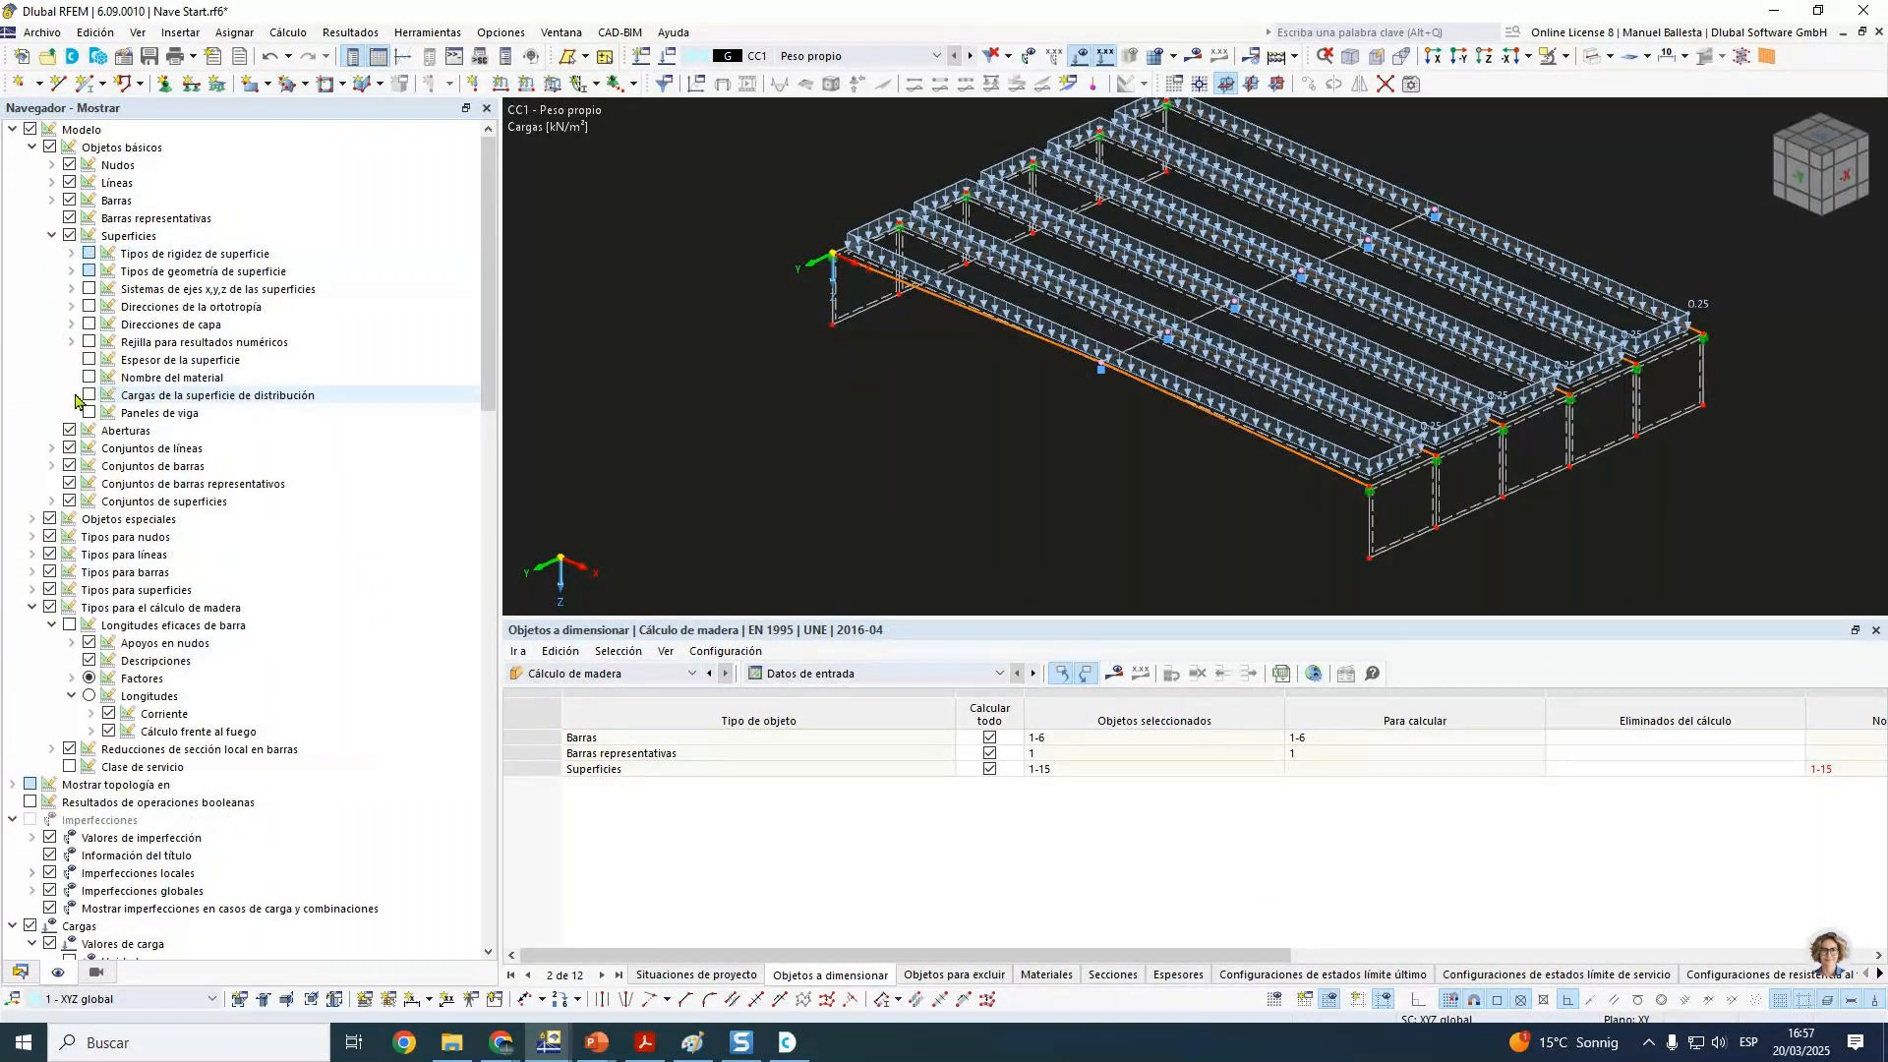
left_click(88, 394)
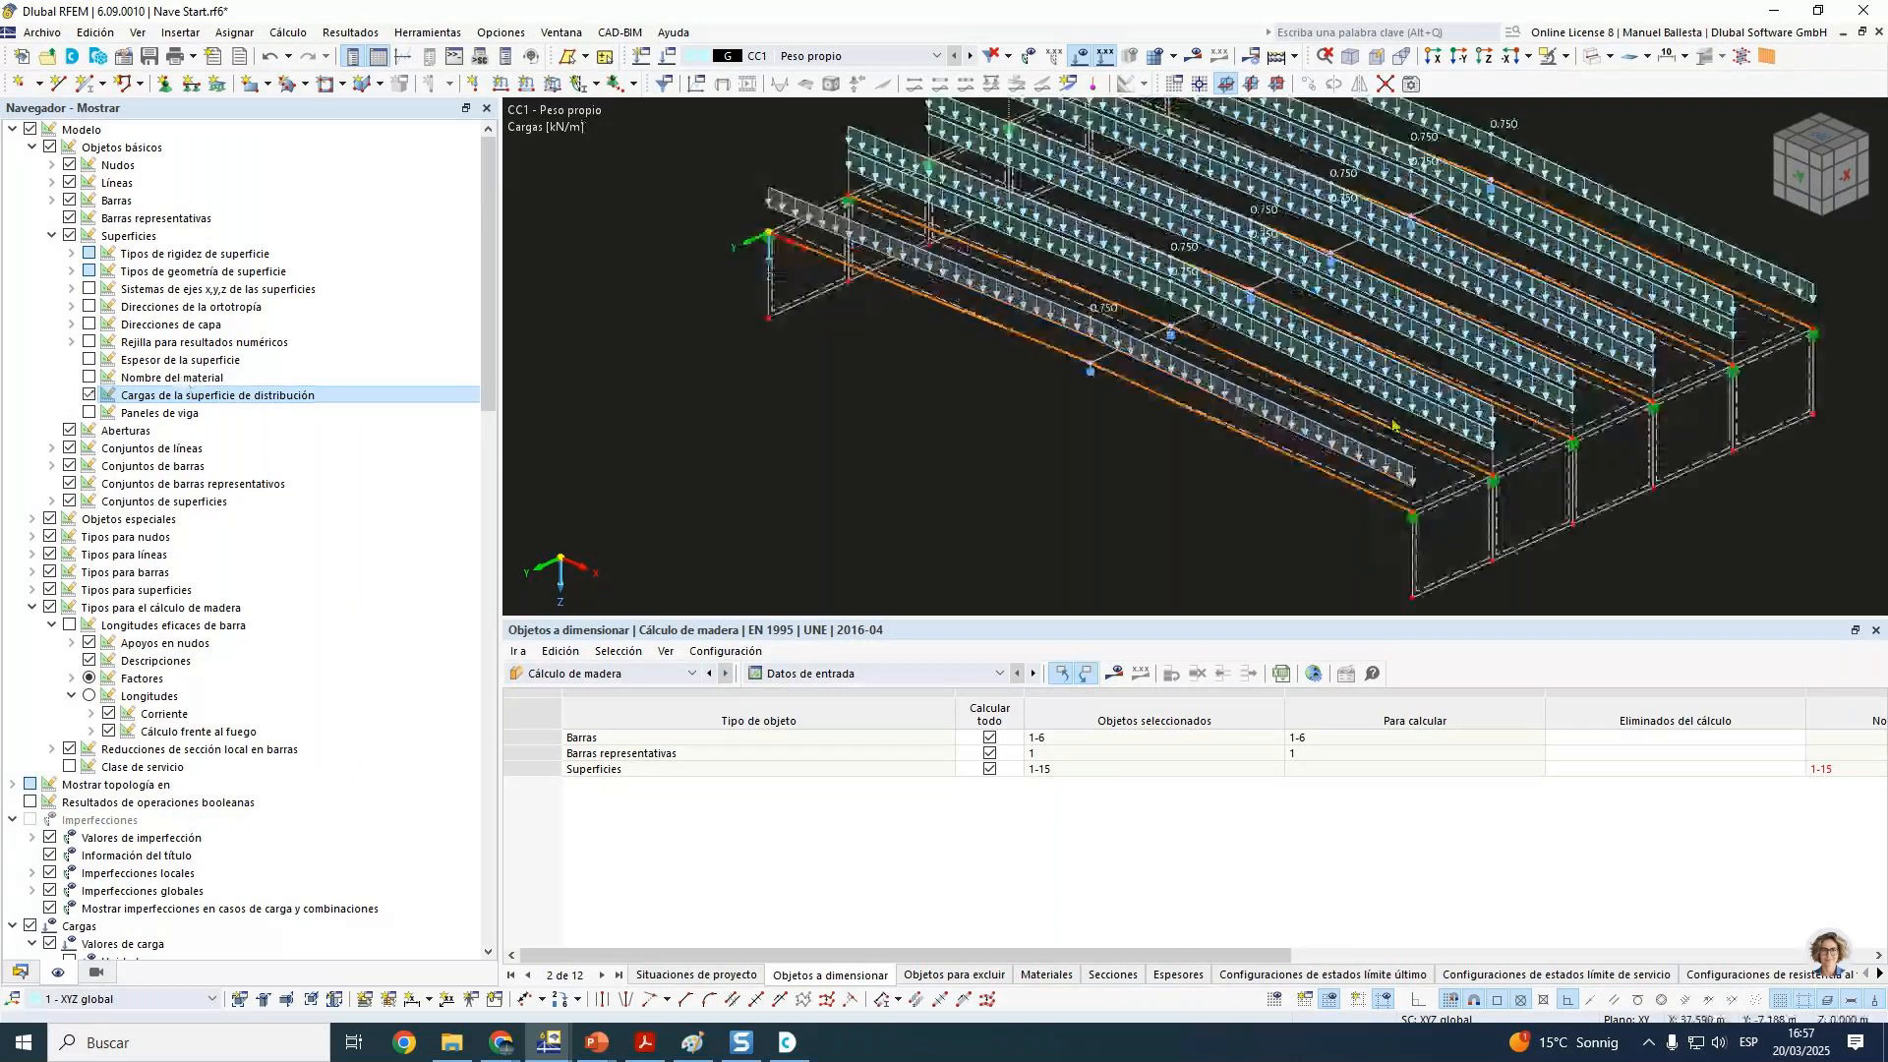
middle_click_drag(1393, 426, 1238, 227, "ctrl")
scroll(1238, 227, "down", 3)
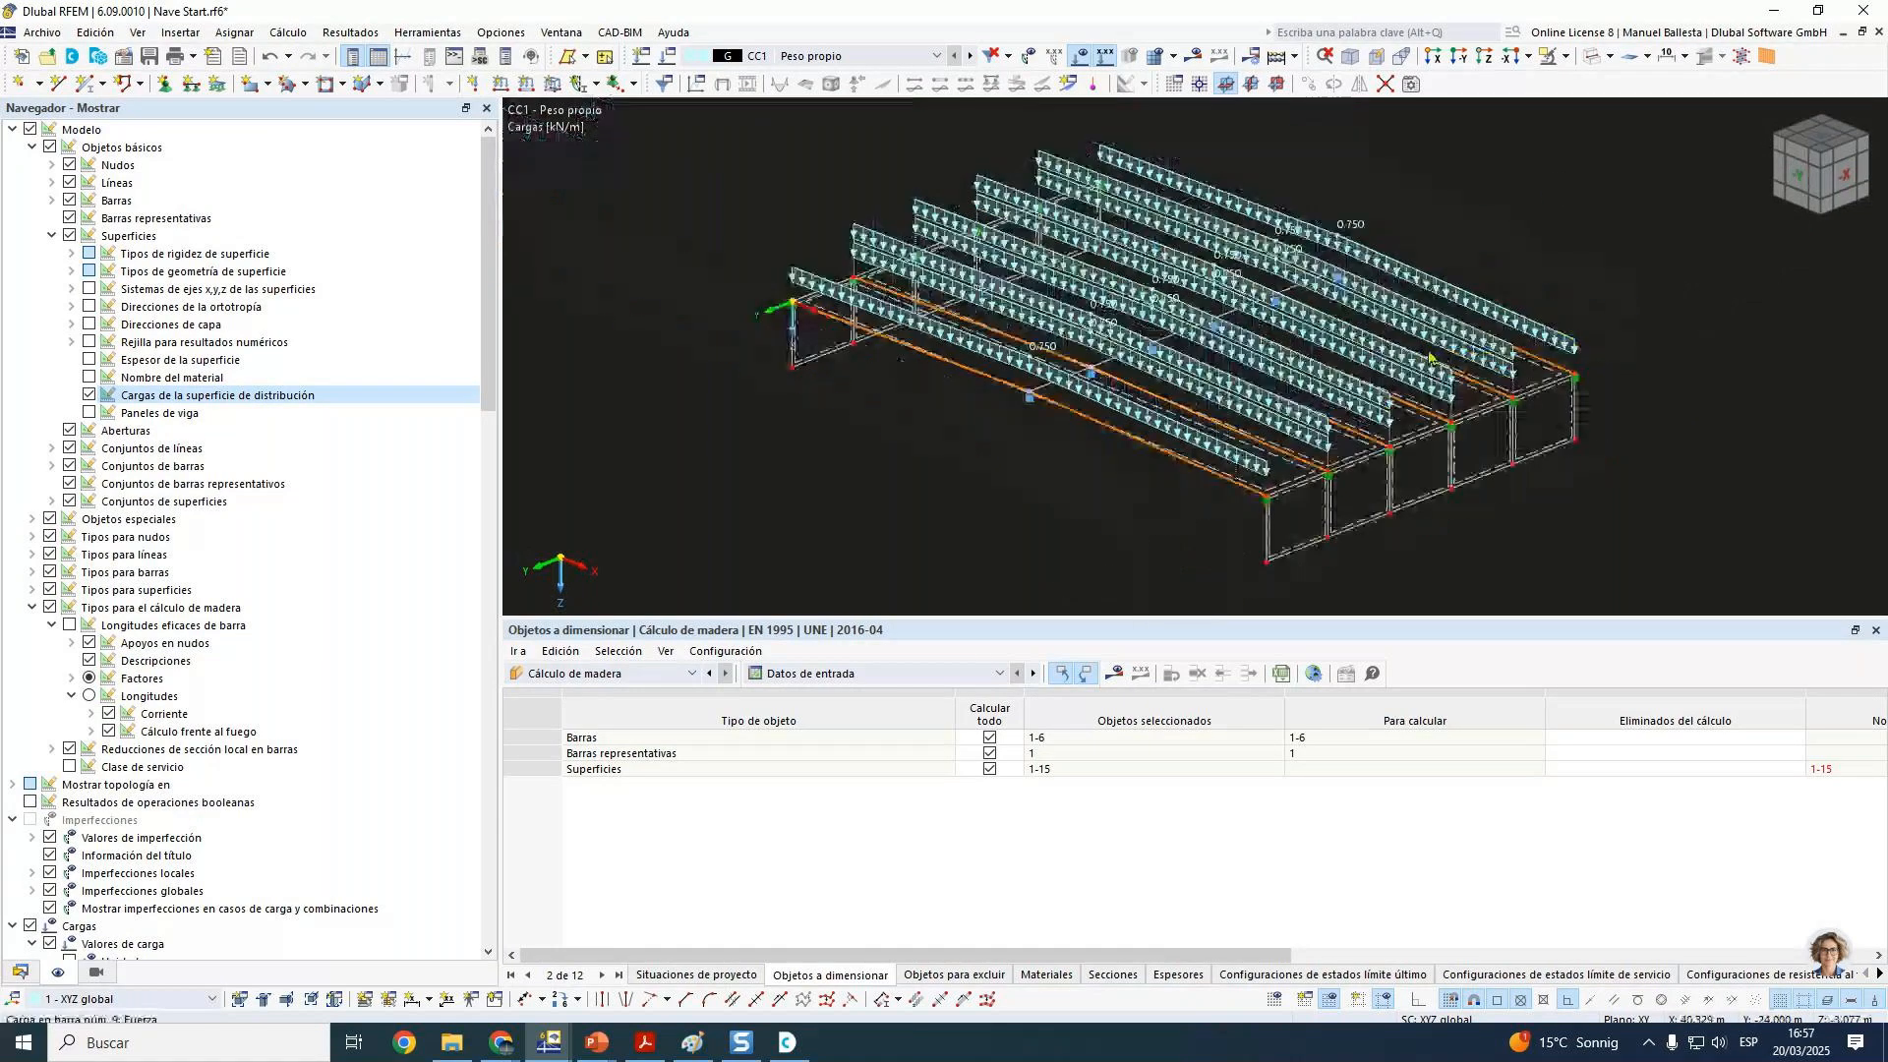
scroll(1430, 358, "down", 1)
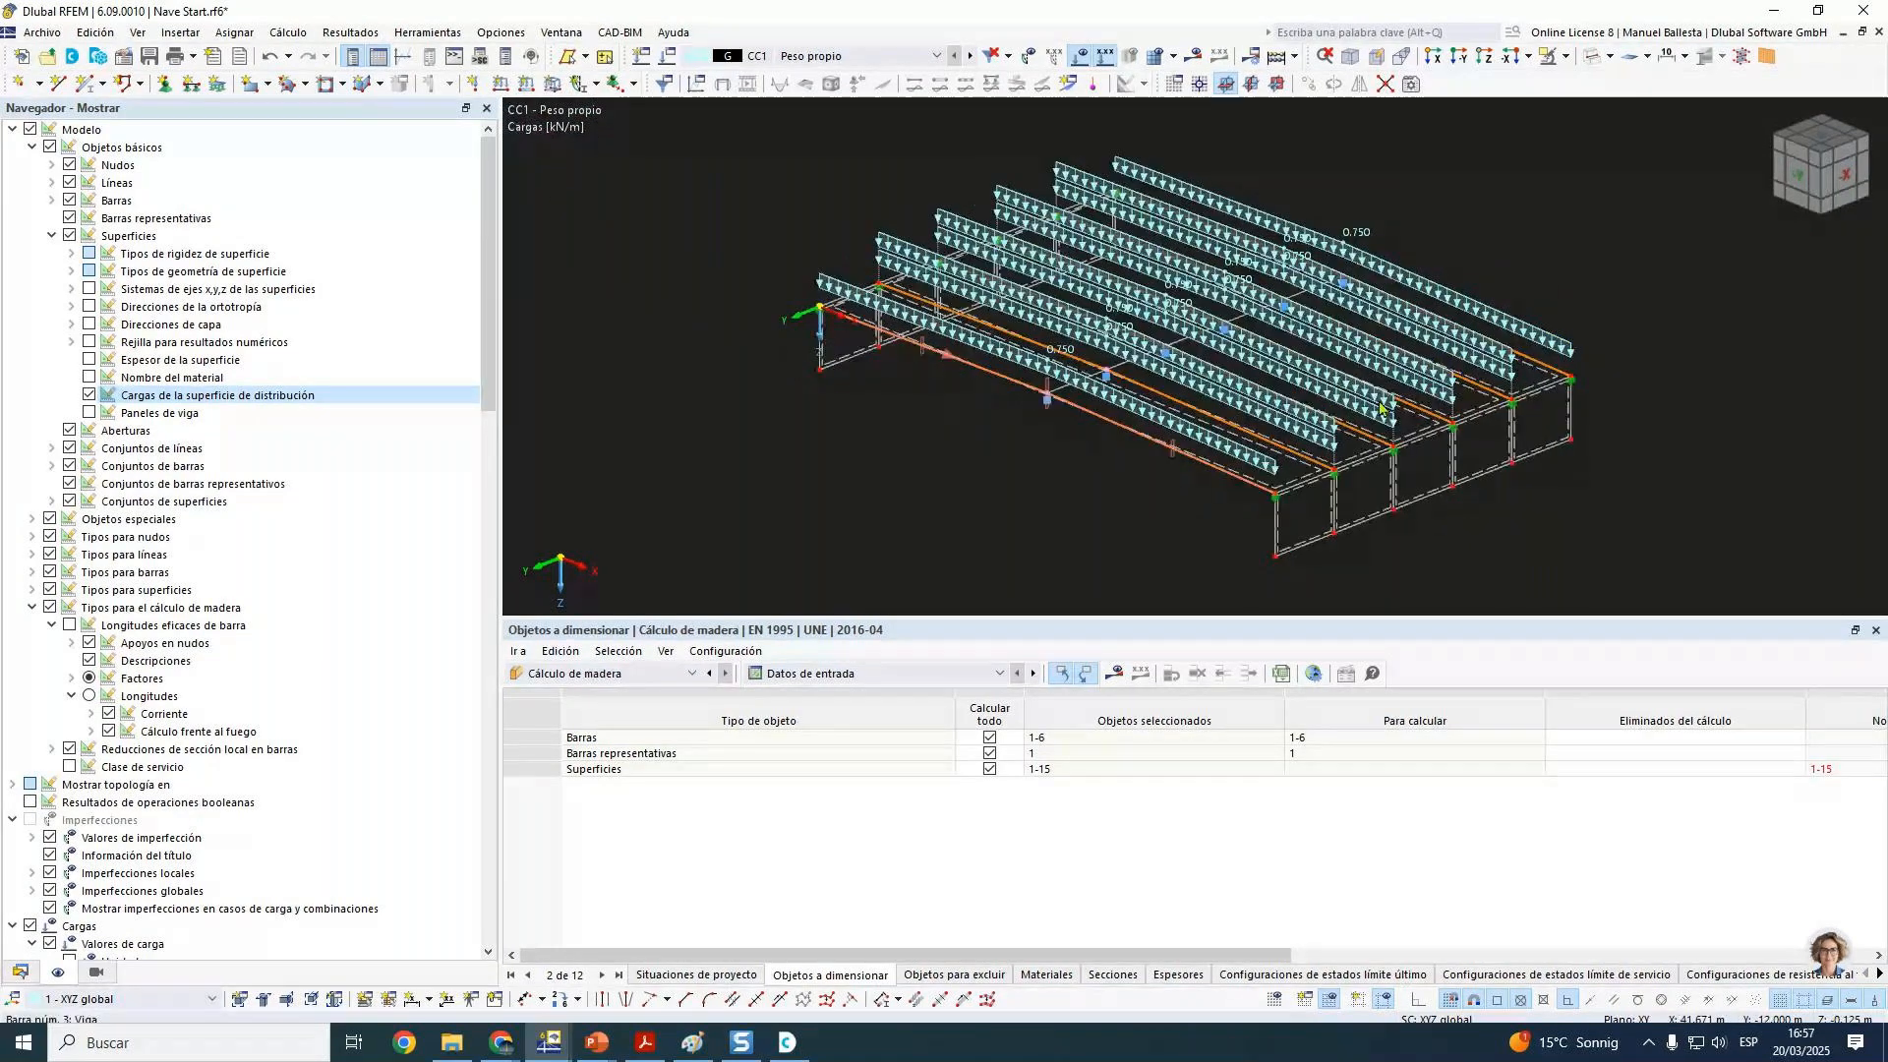
Step: Create a snow load wizard for a flat/monopitch roof, assigning the hall's four roof corner nodes 1, 26, 27 and 2
left_click(20, 973)
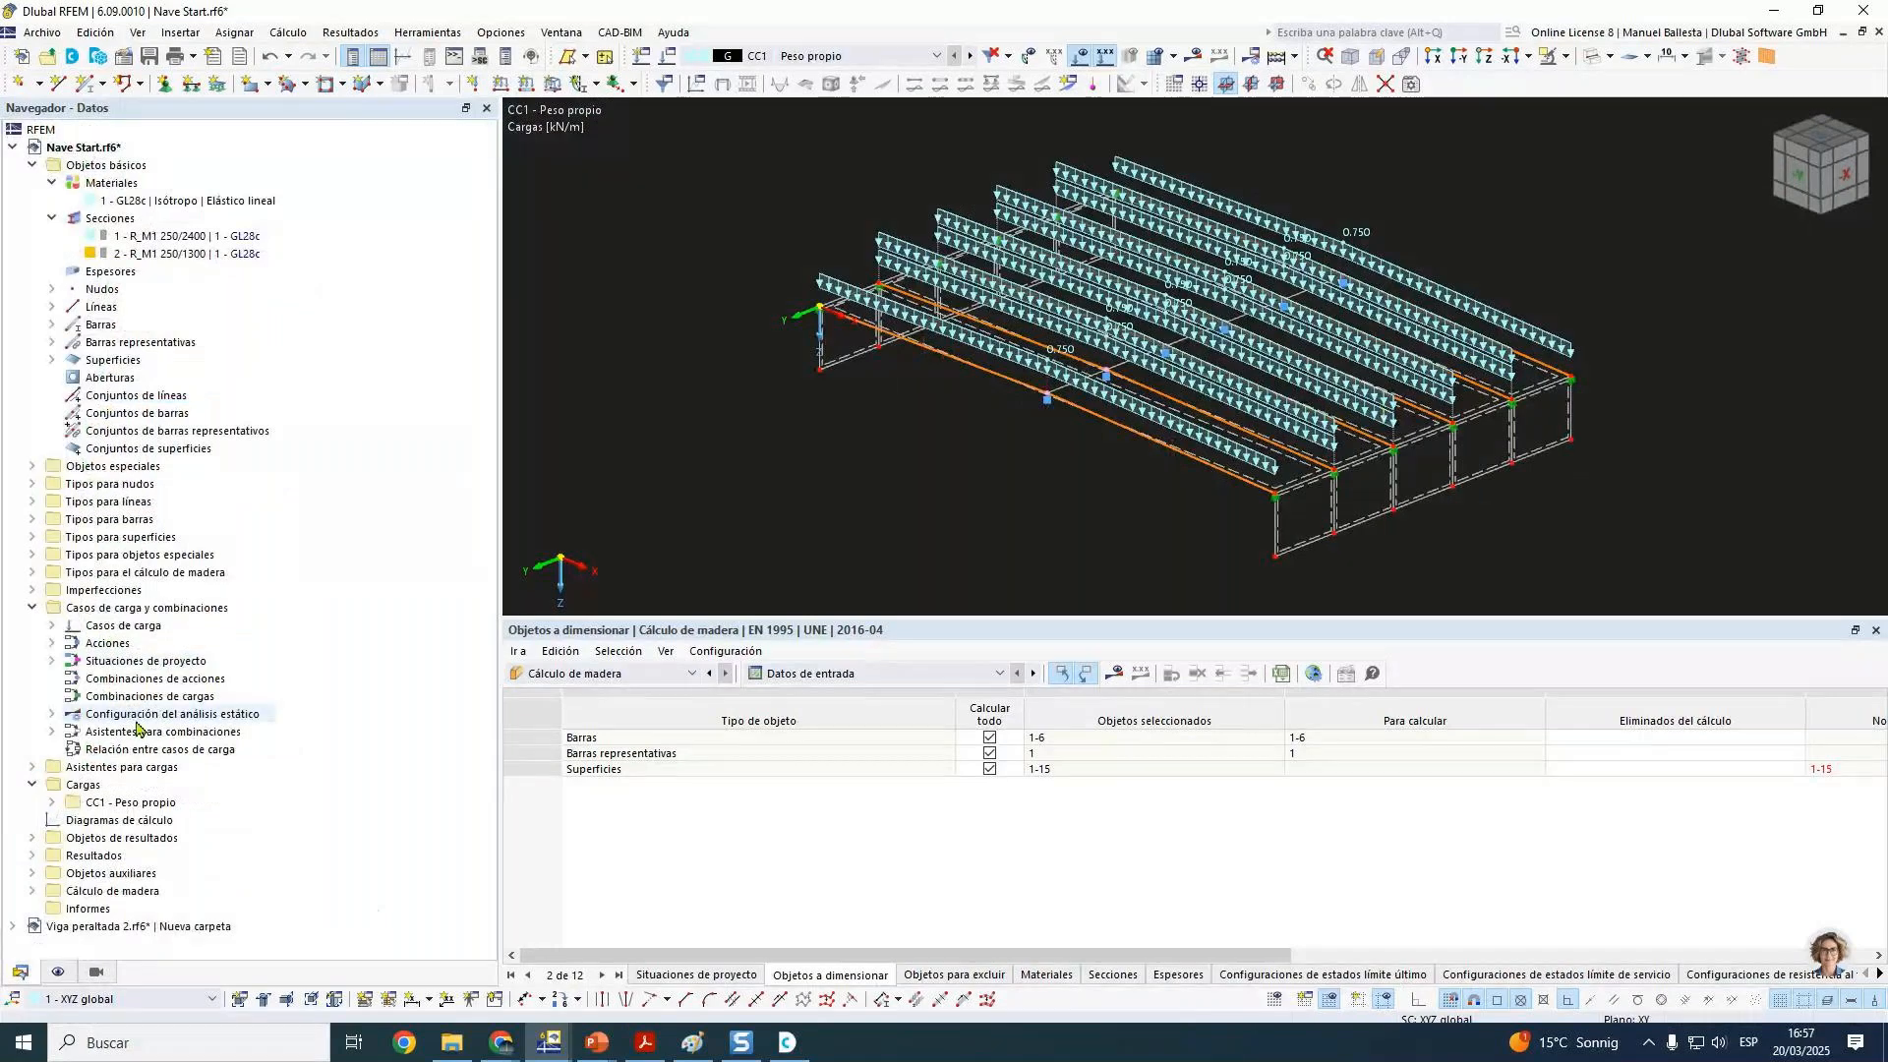
left_click(33, 766)
right_click(140, 831)
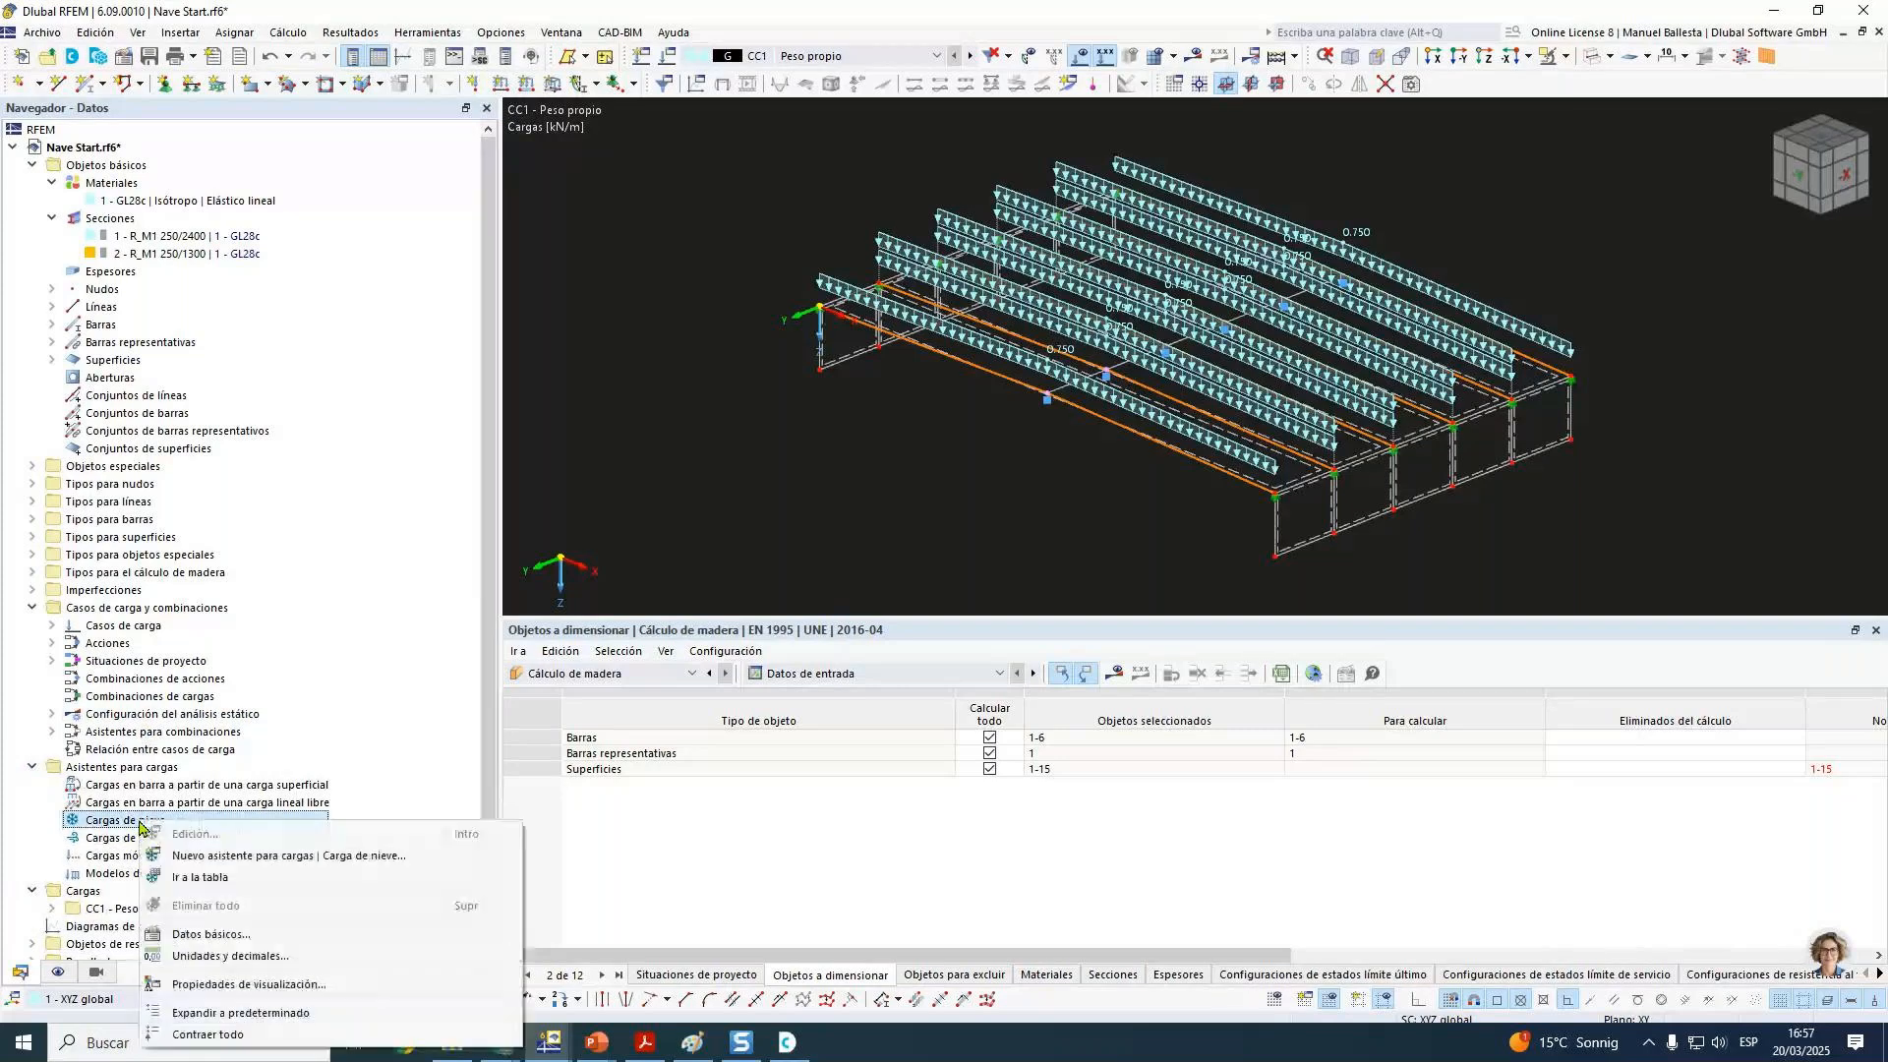
left_click(244, 856)
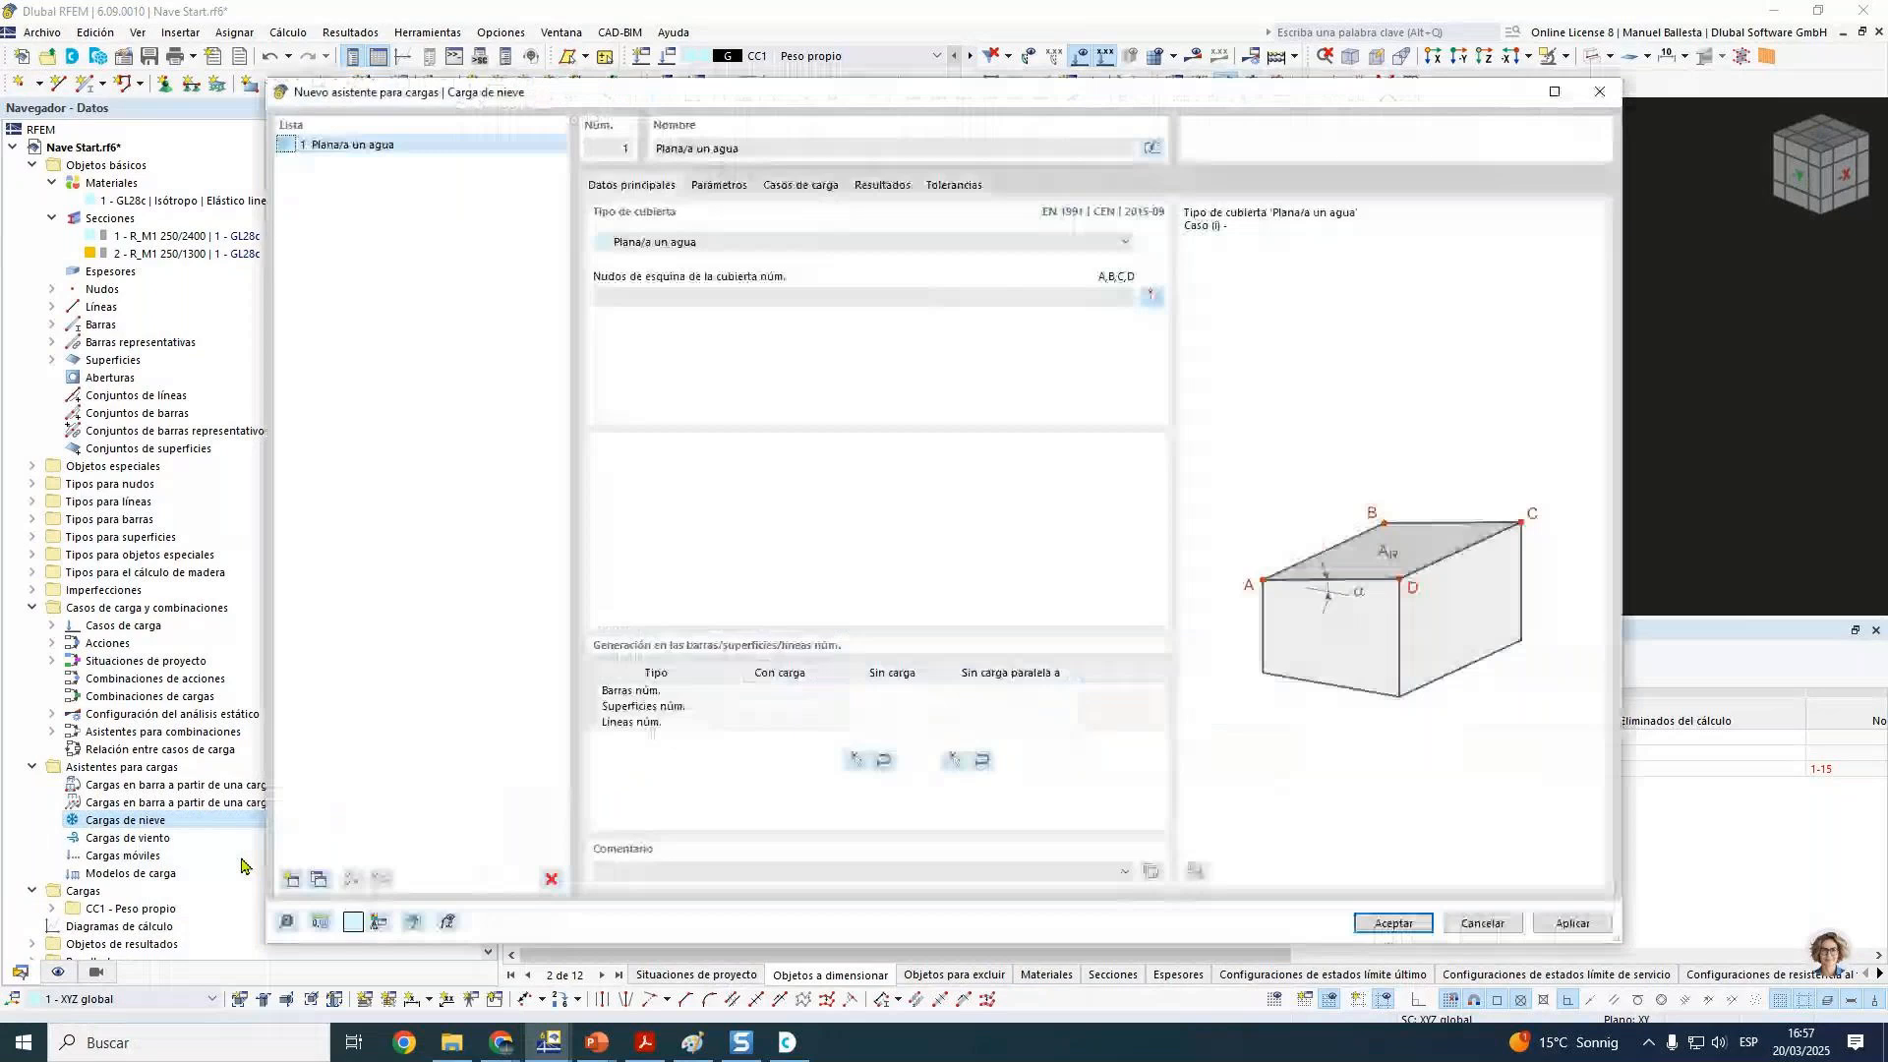
left_click(1152, 296)
left_click(822, 308)
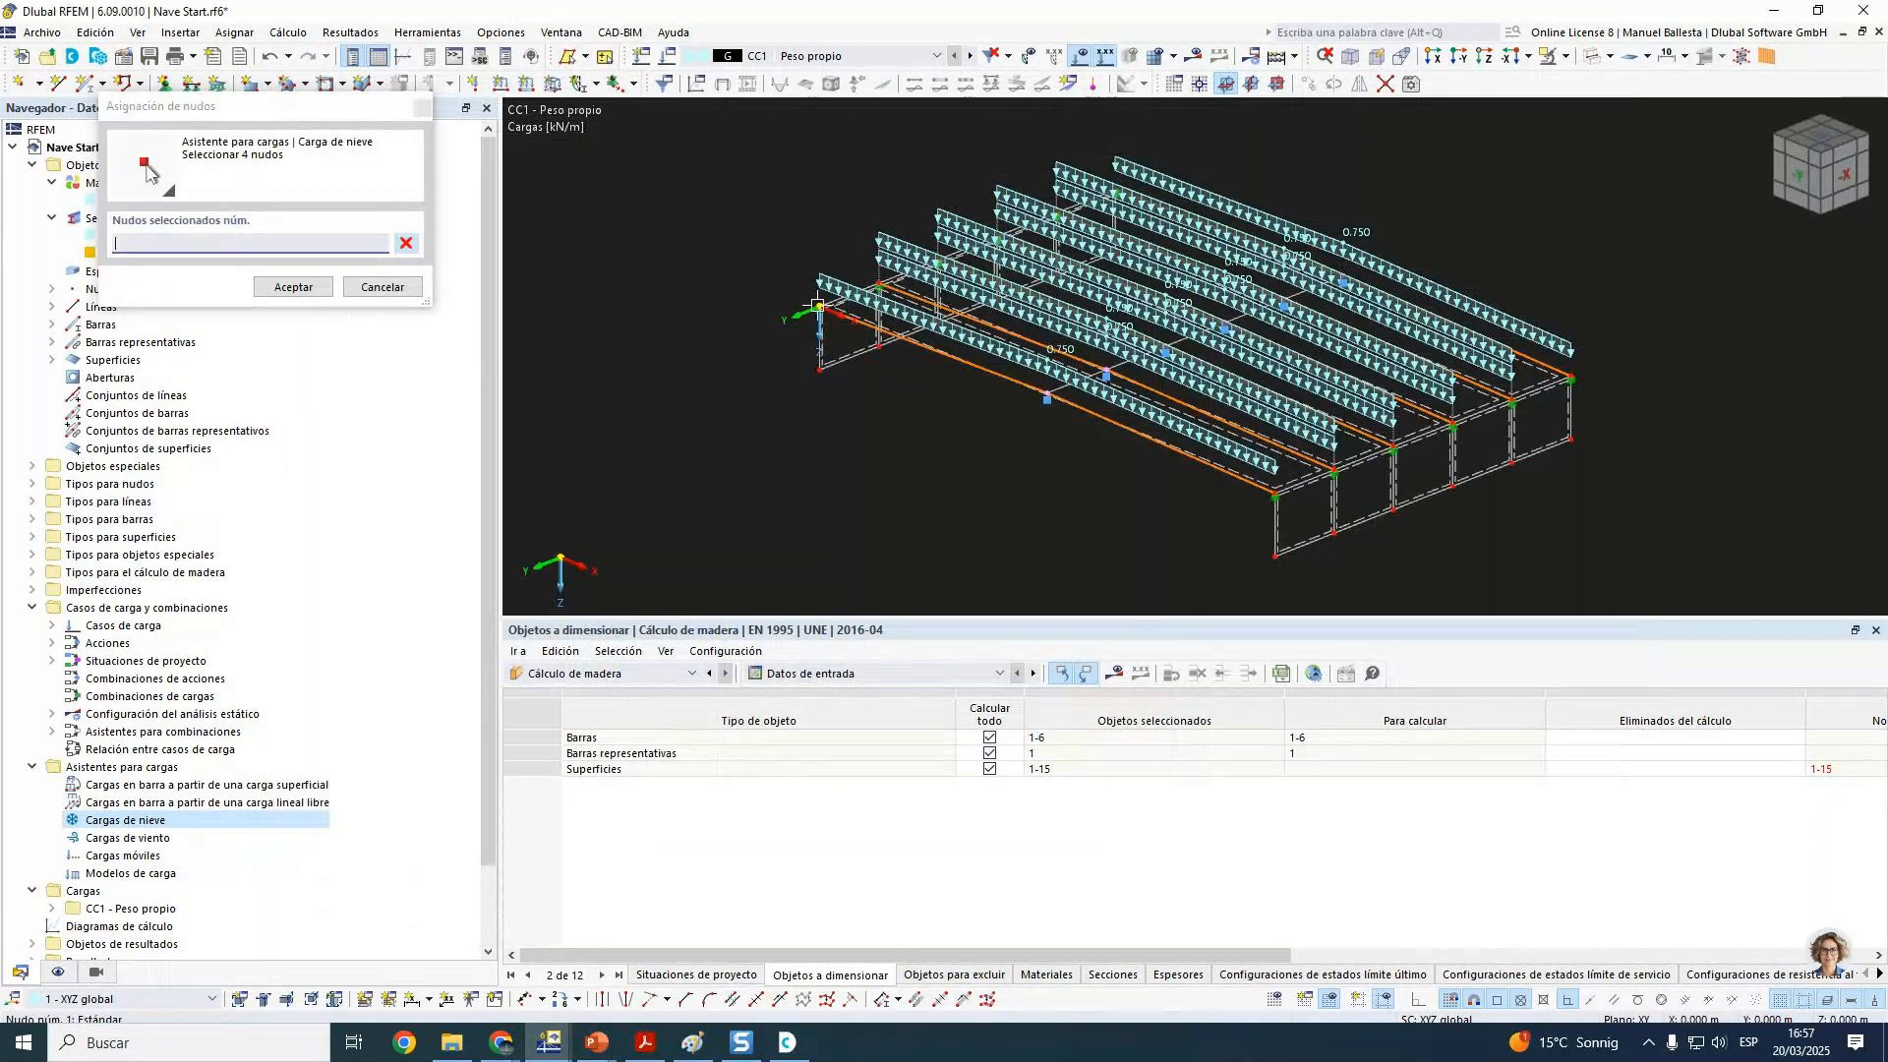
left_click(1083, 59)
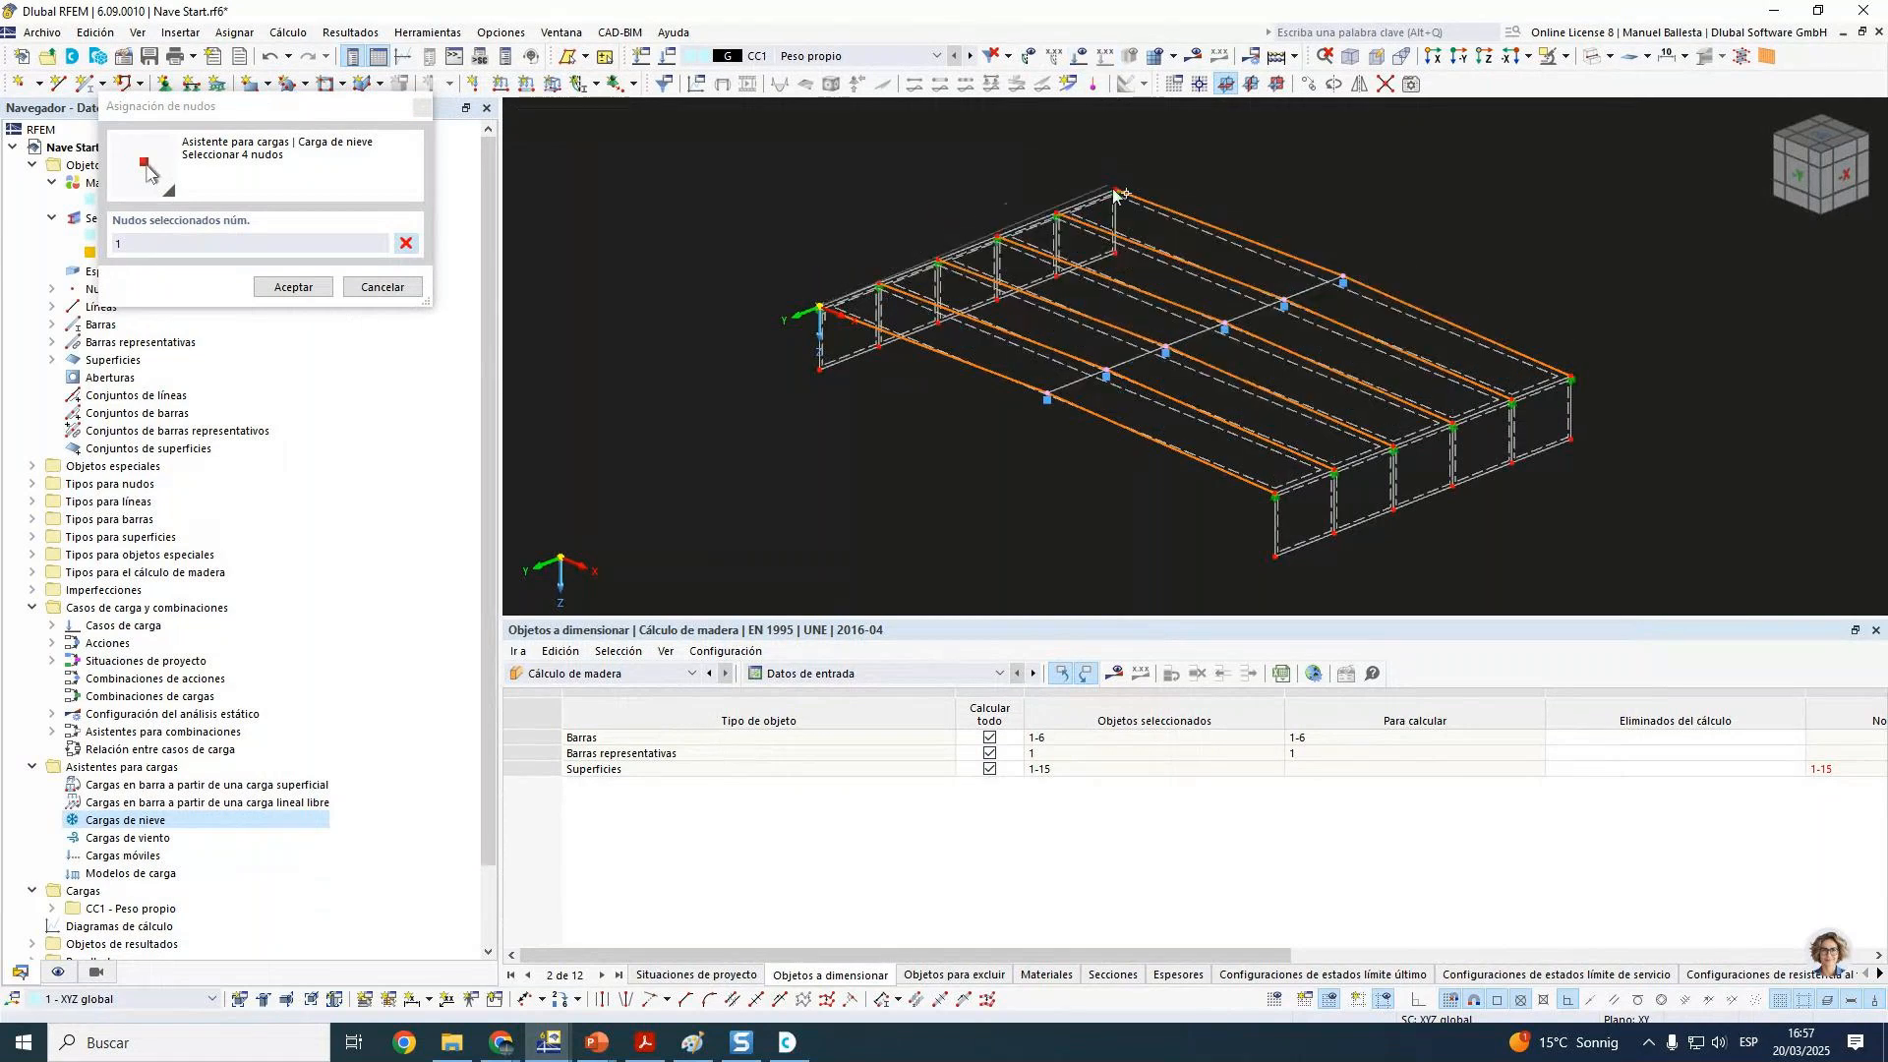
left_click(1561, 377)
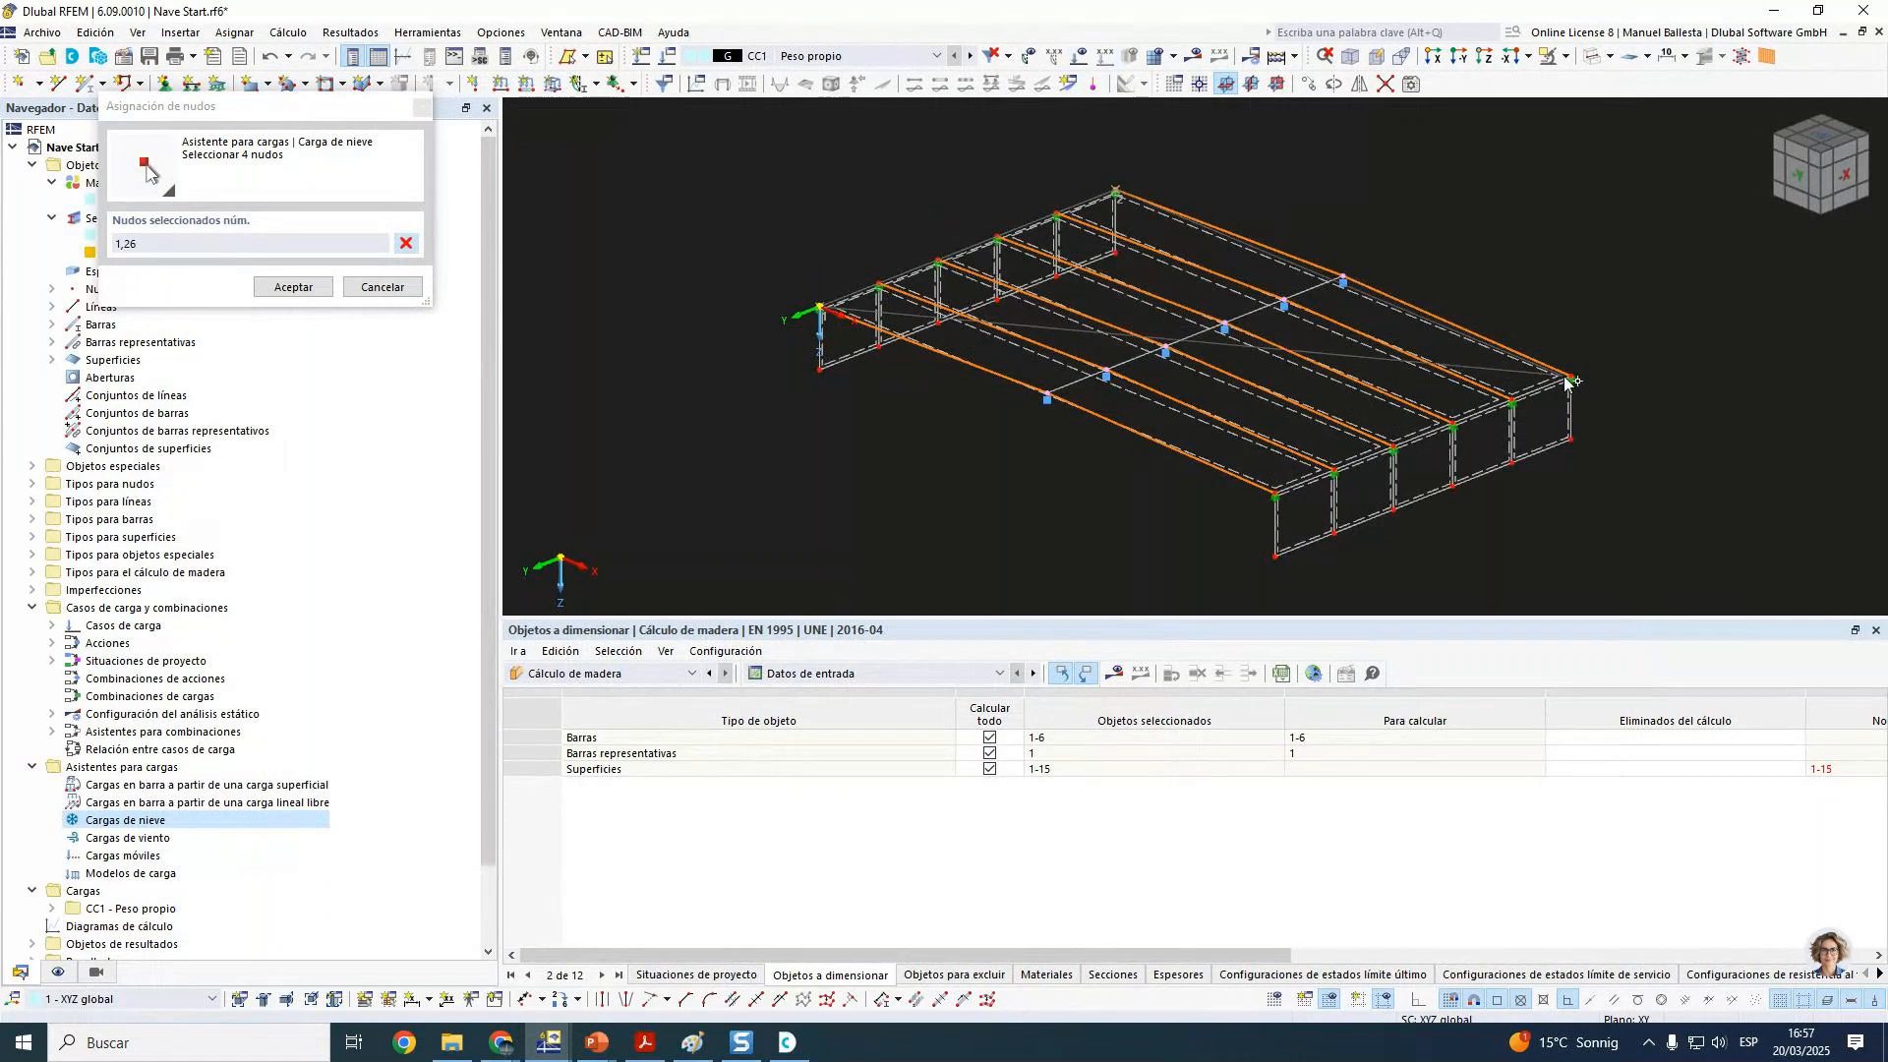
left_click(1277, 495)
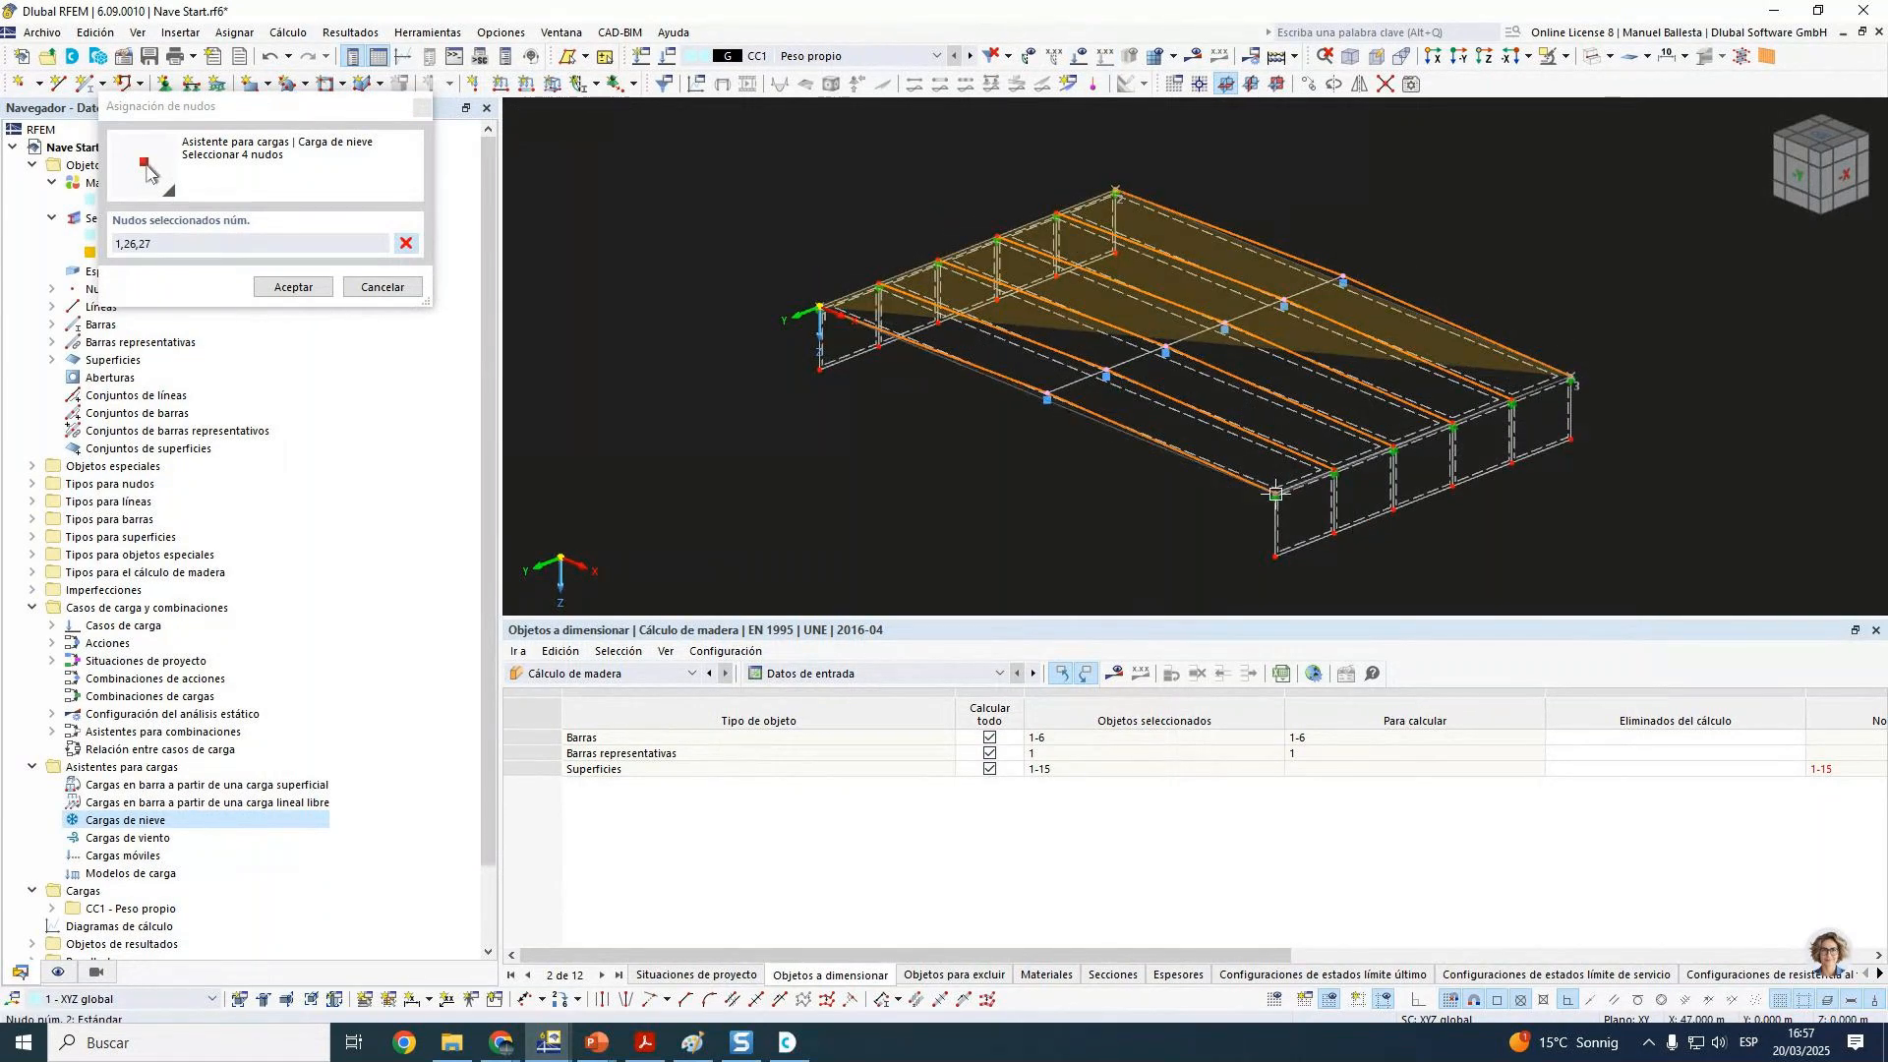
left_click(1117, 191)
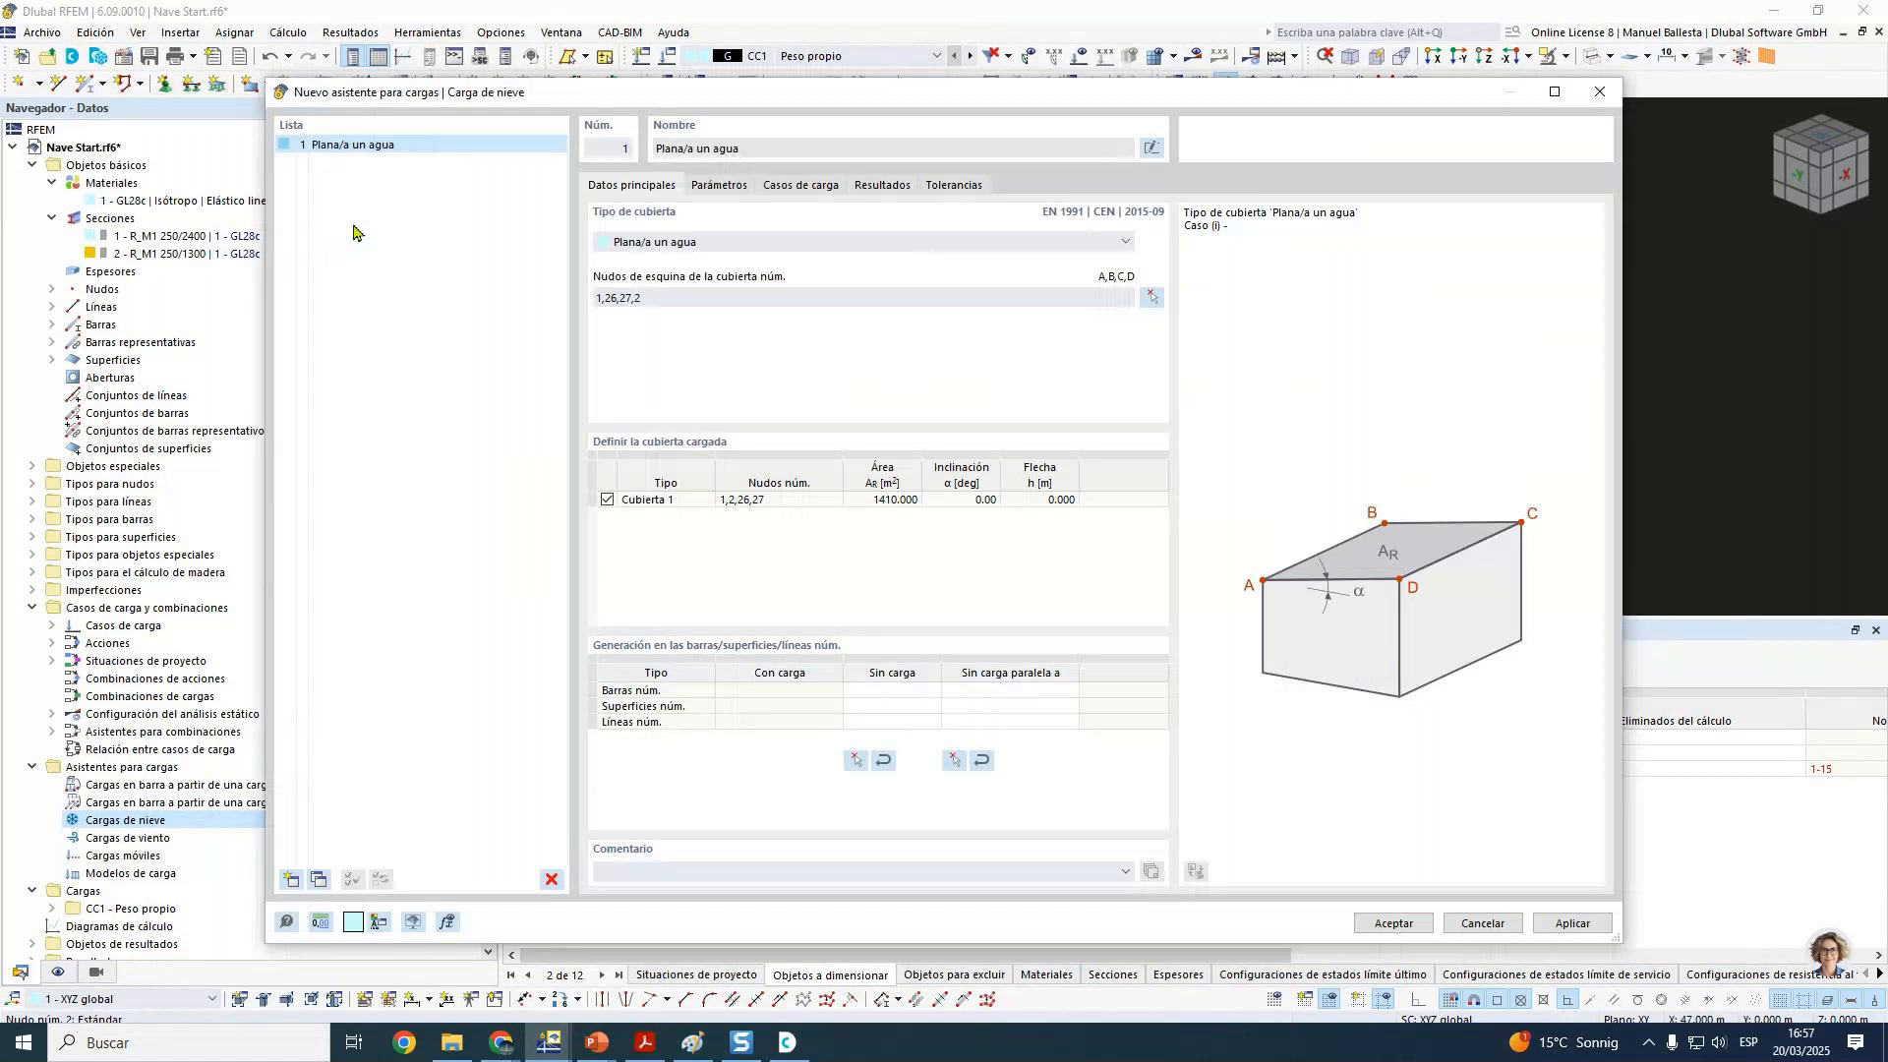
Step: Set the characteristic snow load to 0.86 kN/m²
left_click(719, 185)
left_click(968, 272)
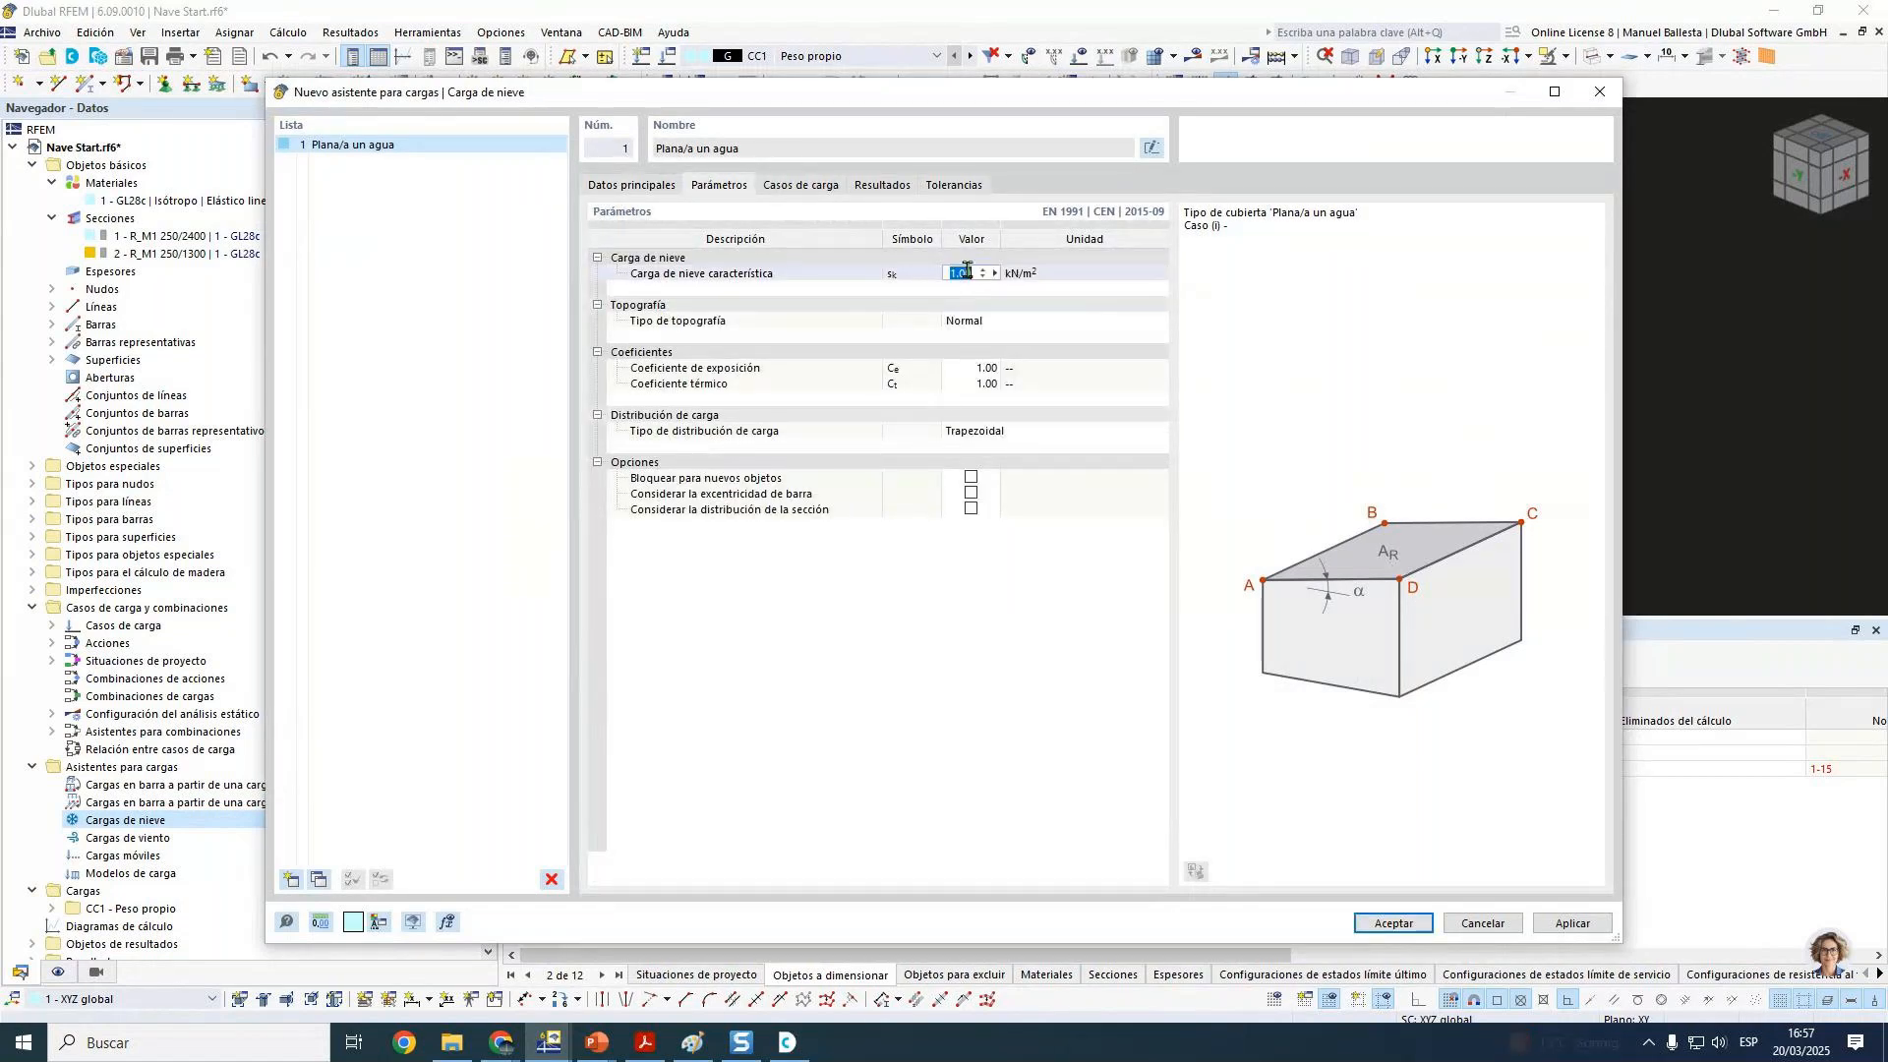
type("0.86")
left_click(1025, 686)
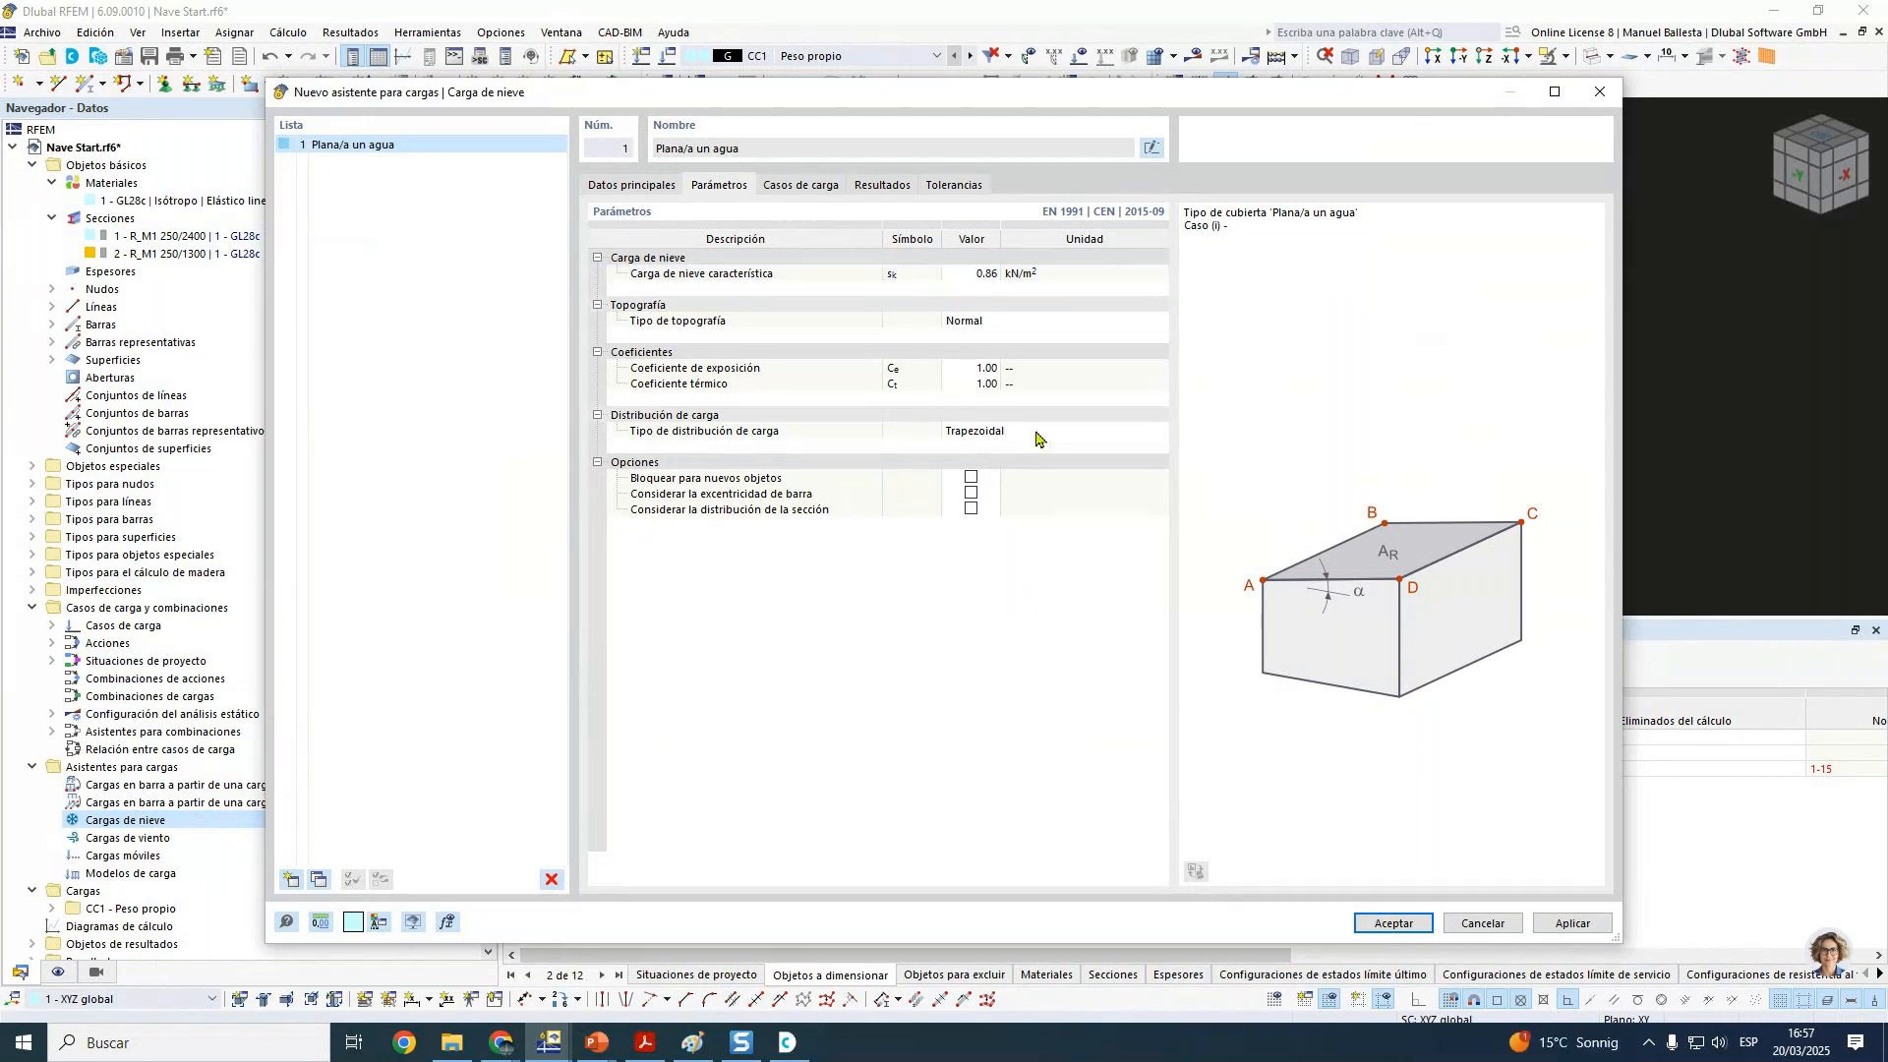
Step: Review the snow wizard's load case, results and parameters, generate the snow load, and display load case CC2
left_click(799, 186)
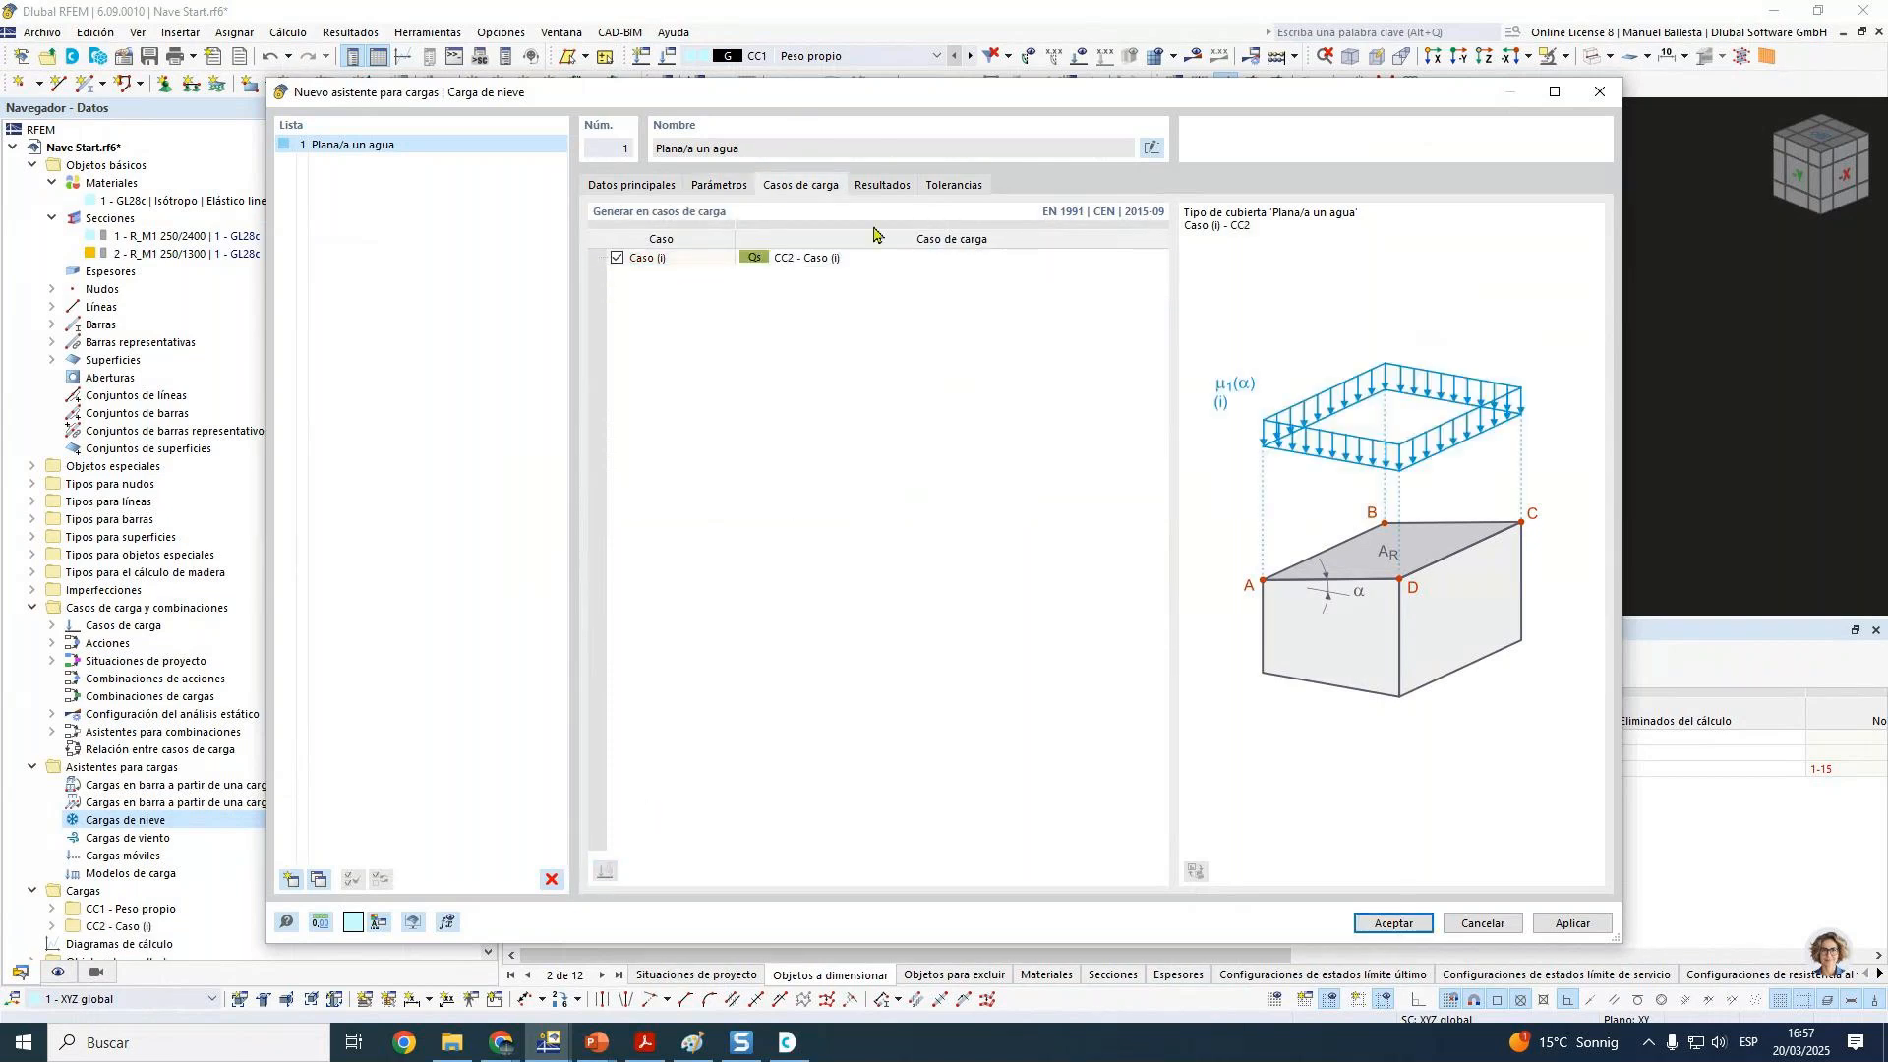
left_click(882, 184)
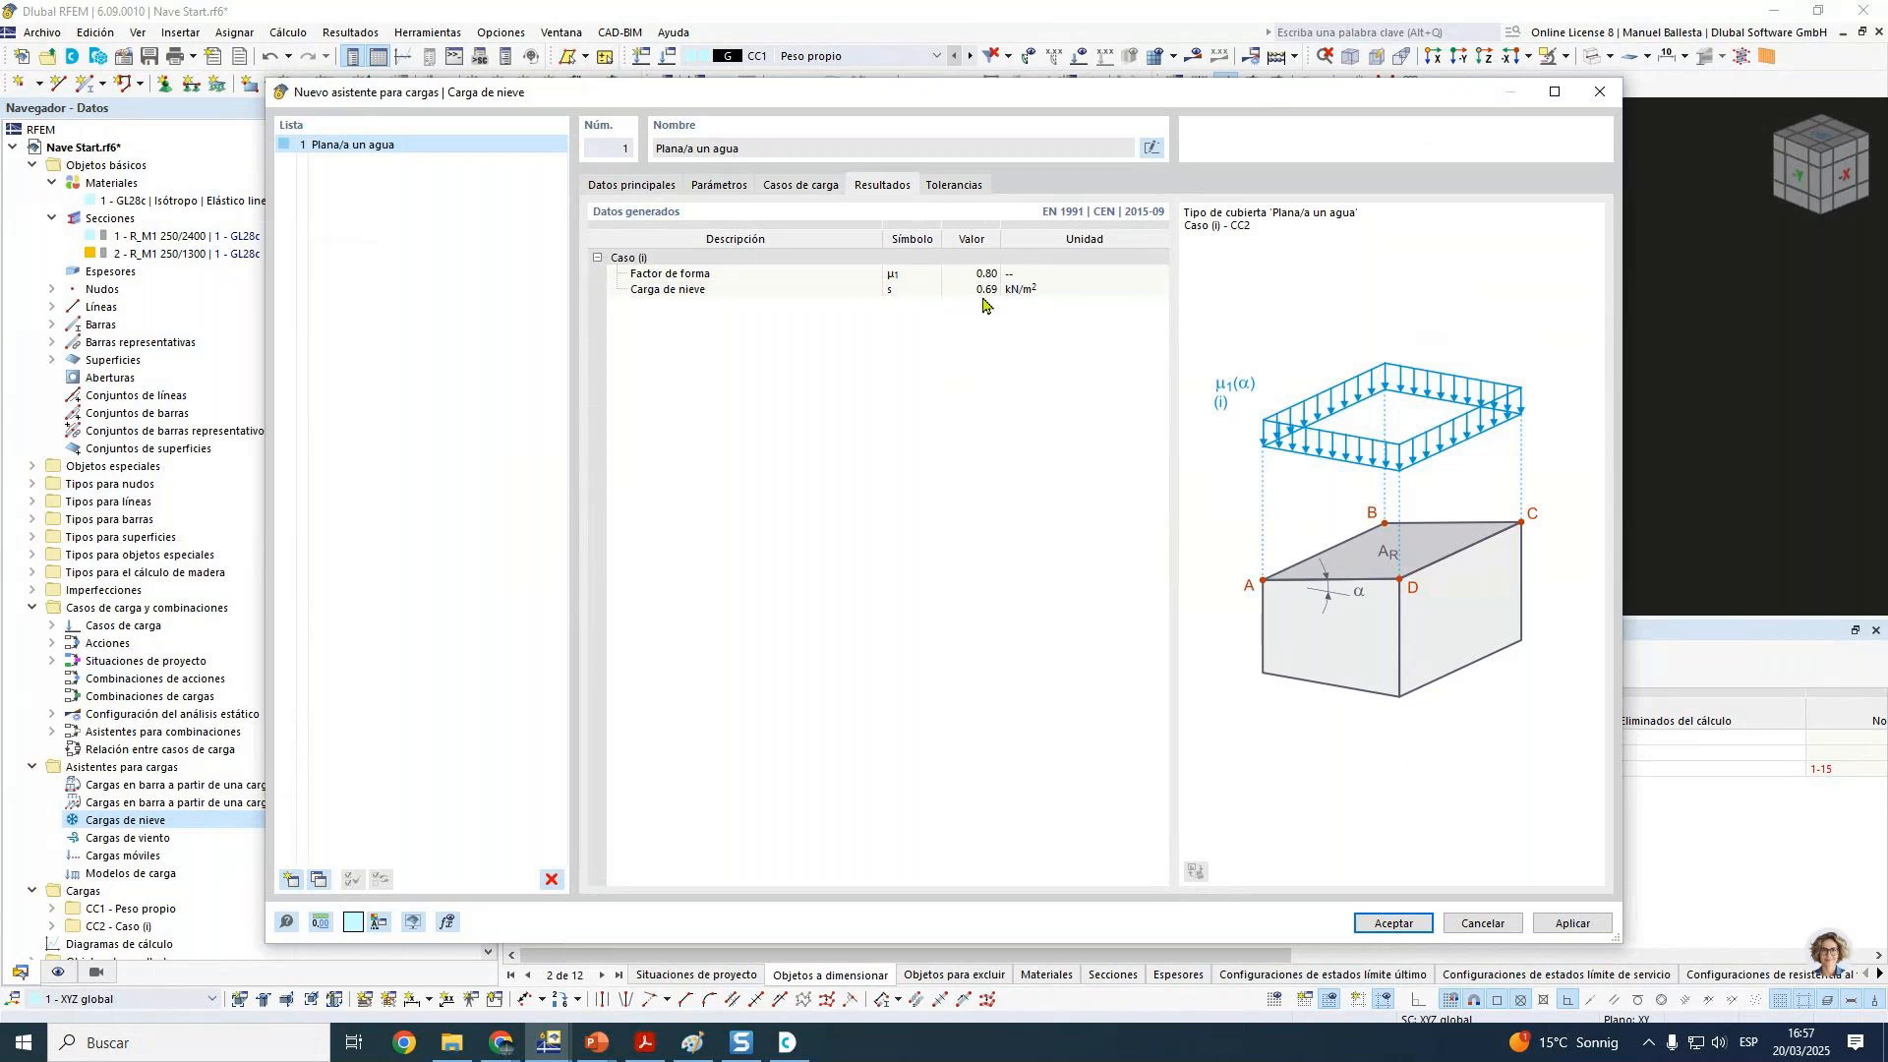
left_click(799, 185)
left_click(719, 185)
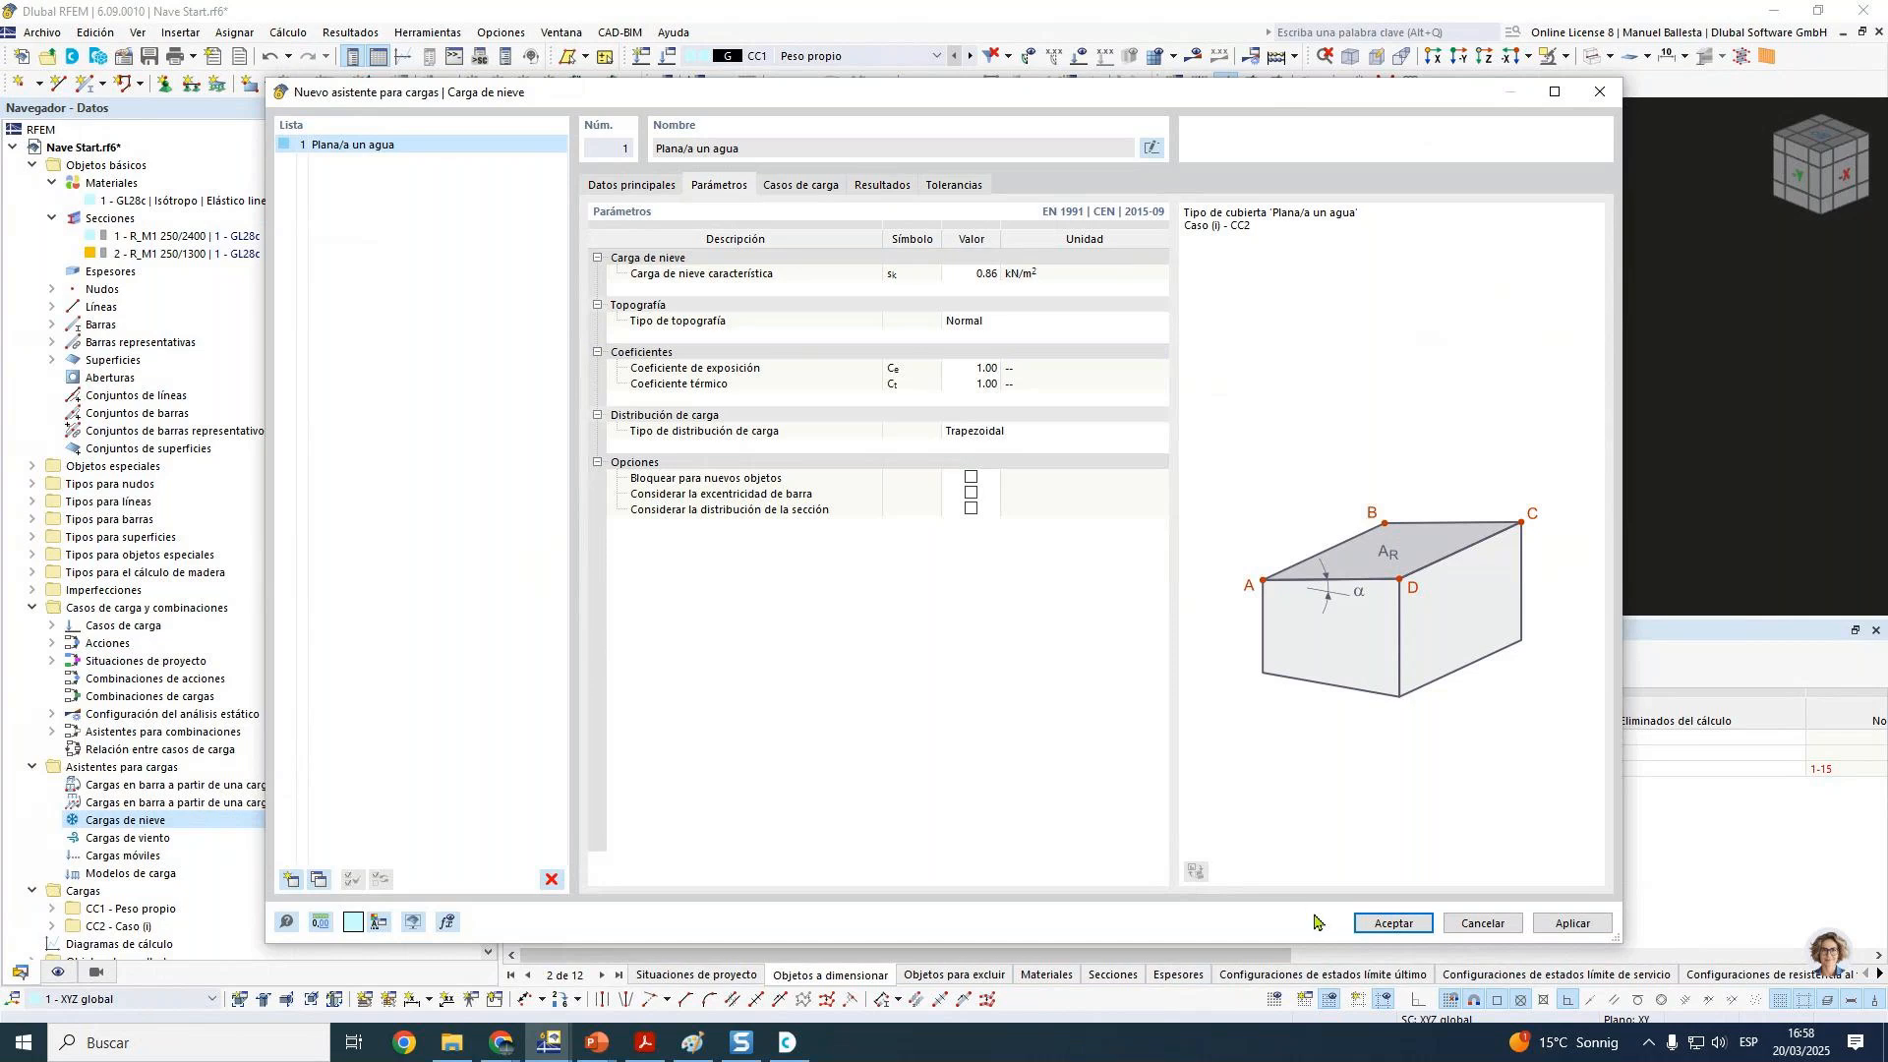
left_click(1390, 923)
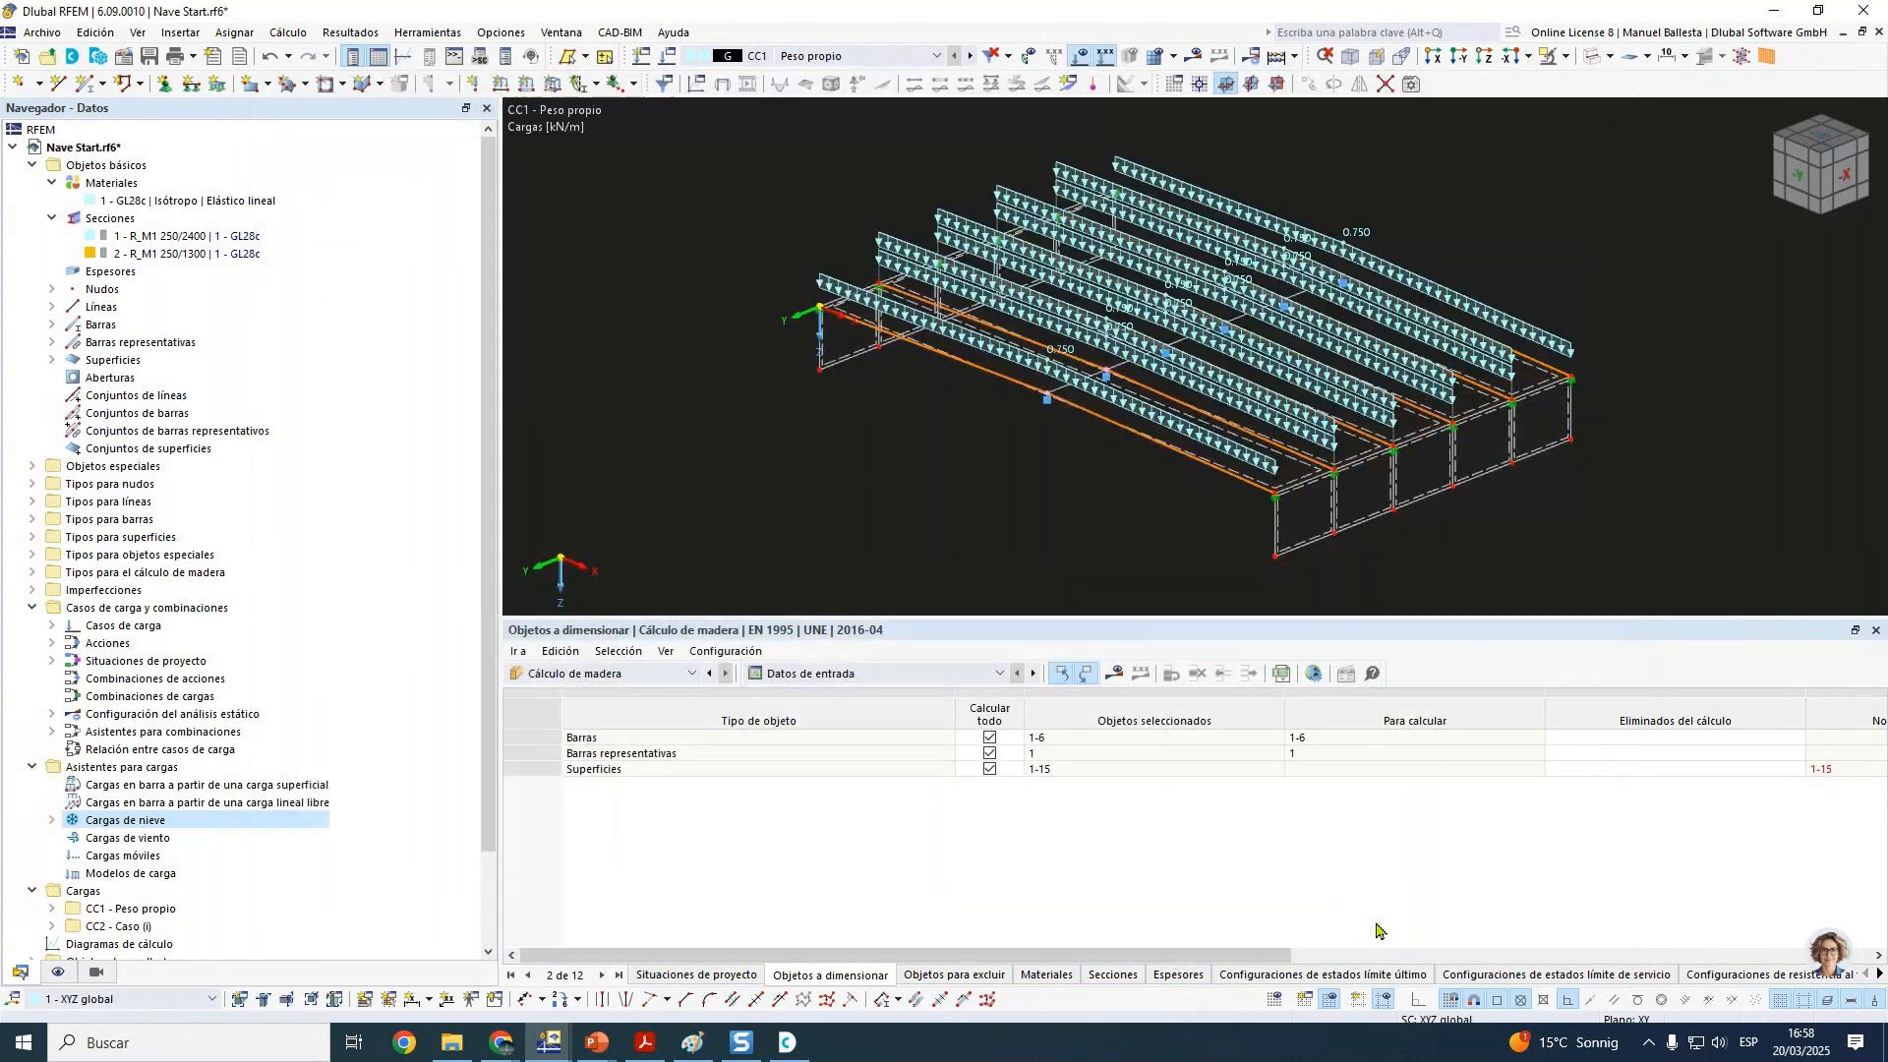
left_click(970, 56)
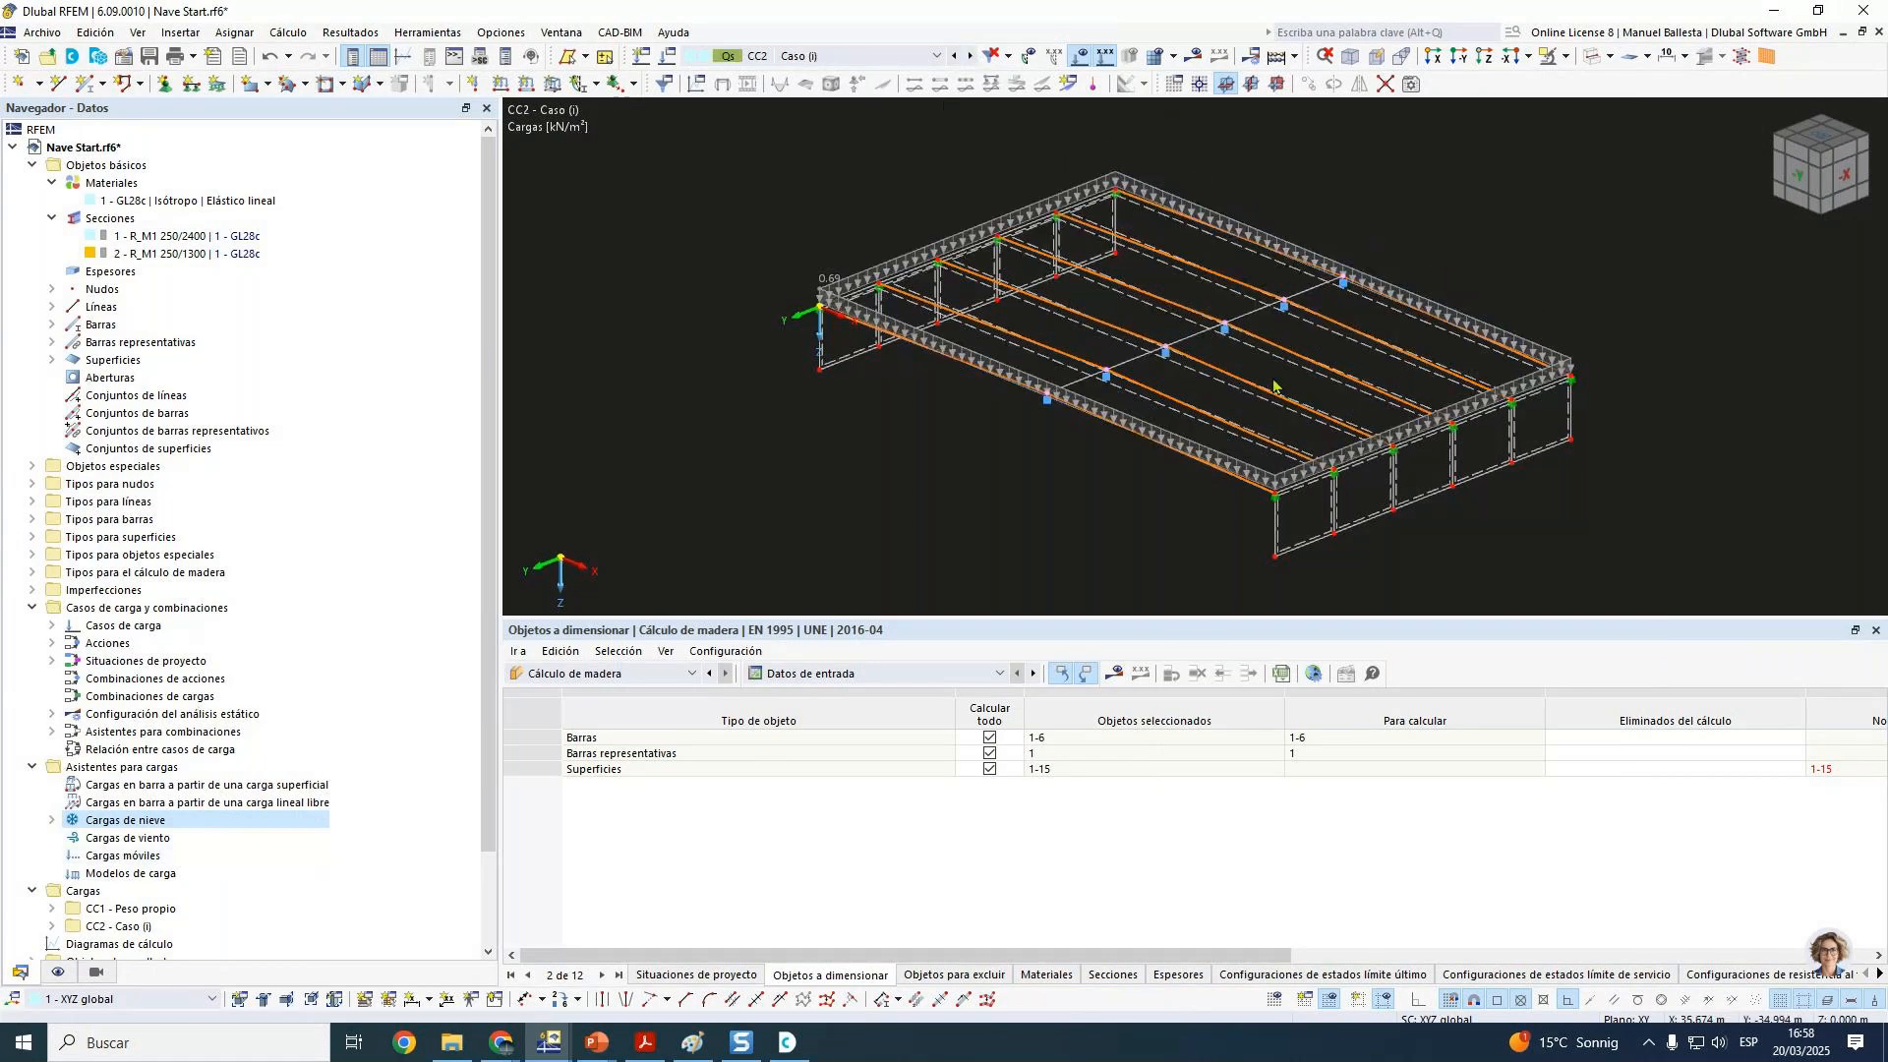
Step: Examine the distributed snow loads and the deformations of load case CC2 on the roof beams
left_click(58, 972)
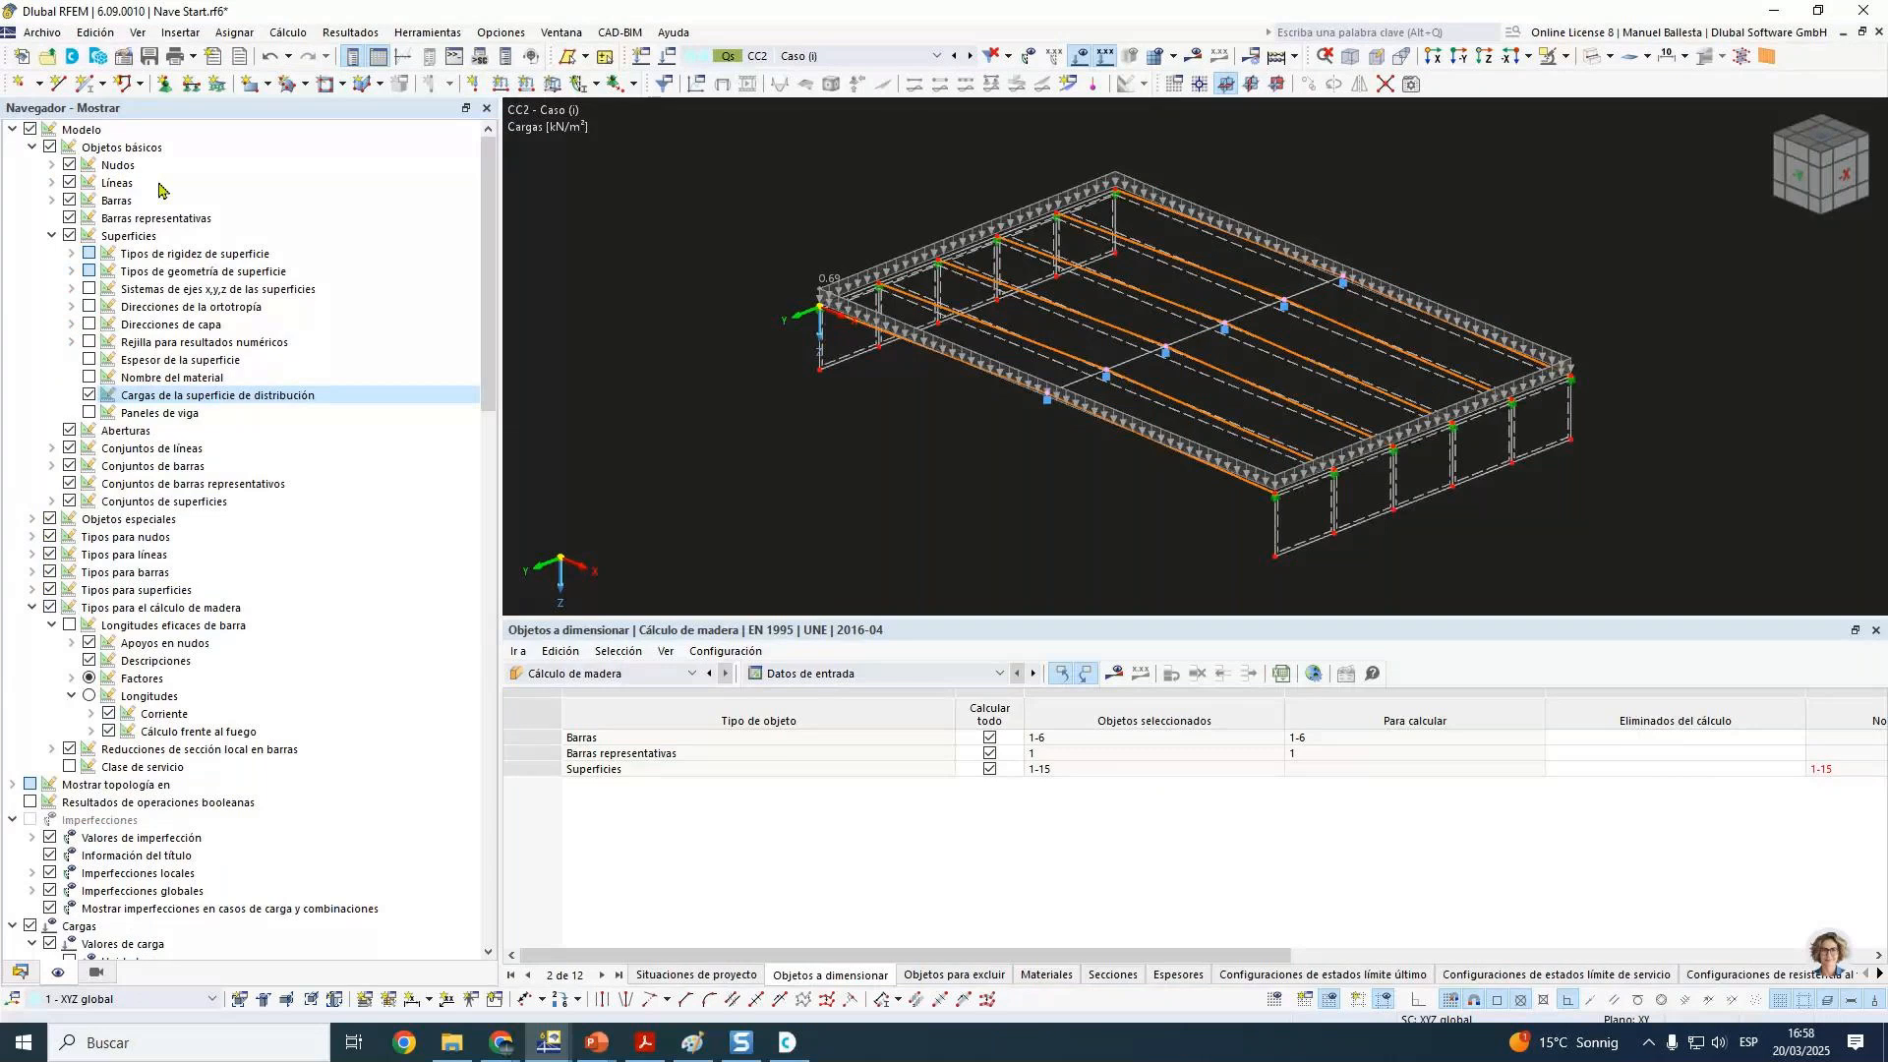
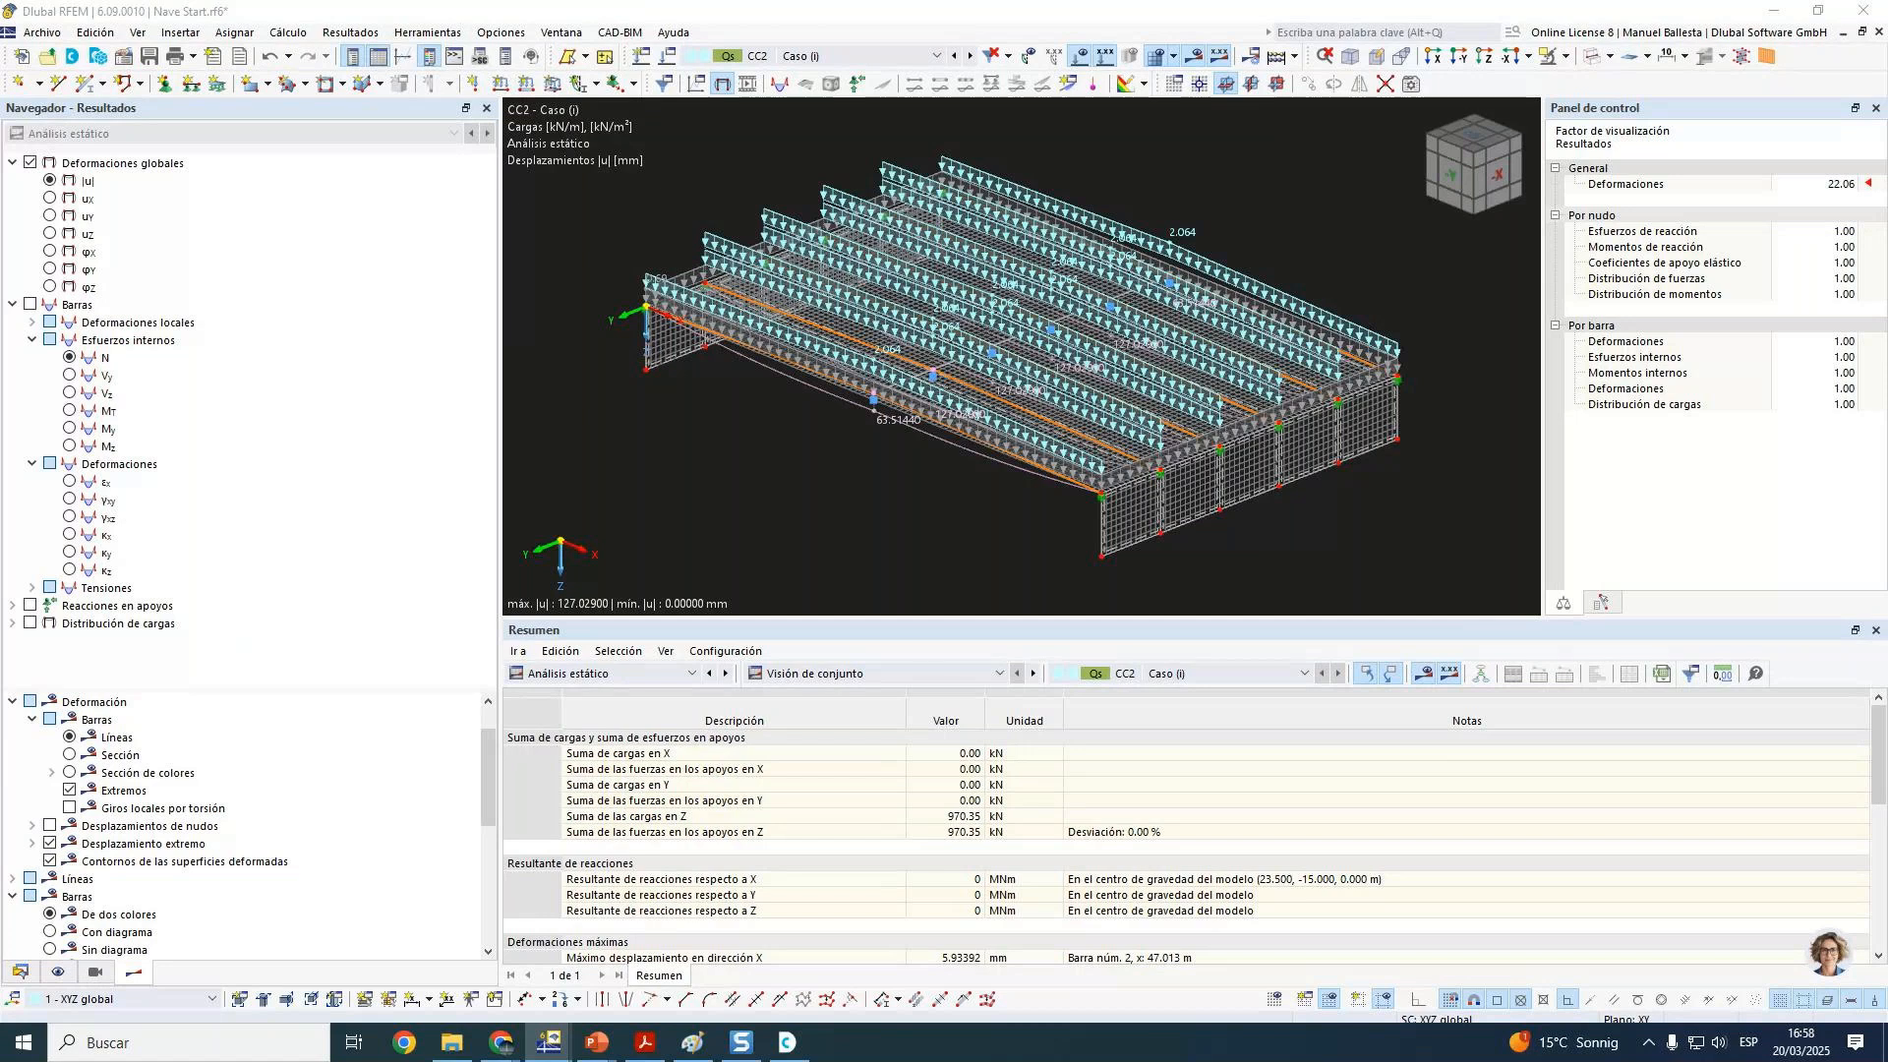
middle_click_drag(878, 498, 943, 438, "ctrl")
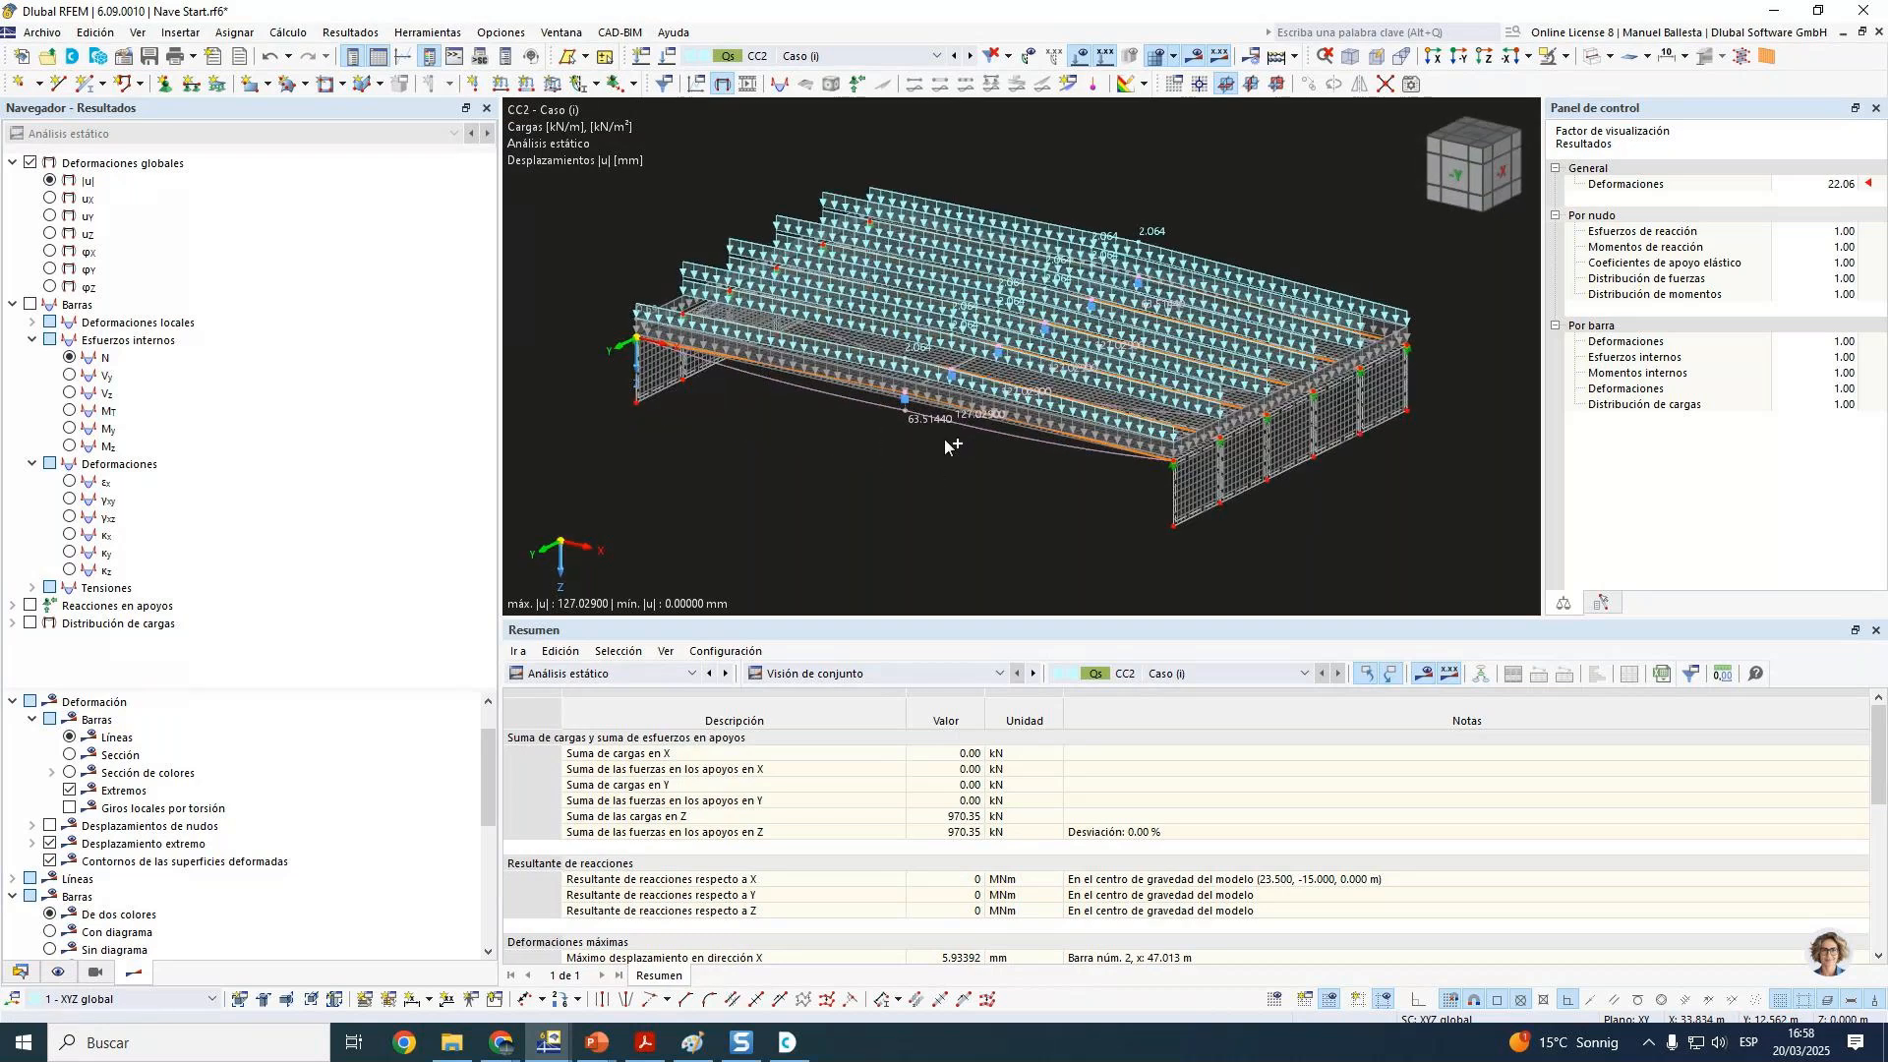
scroll(978, 413, "up", 1)
scroll(991, 363, "up", 2)
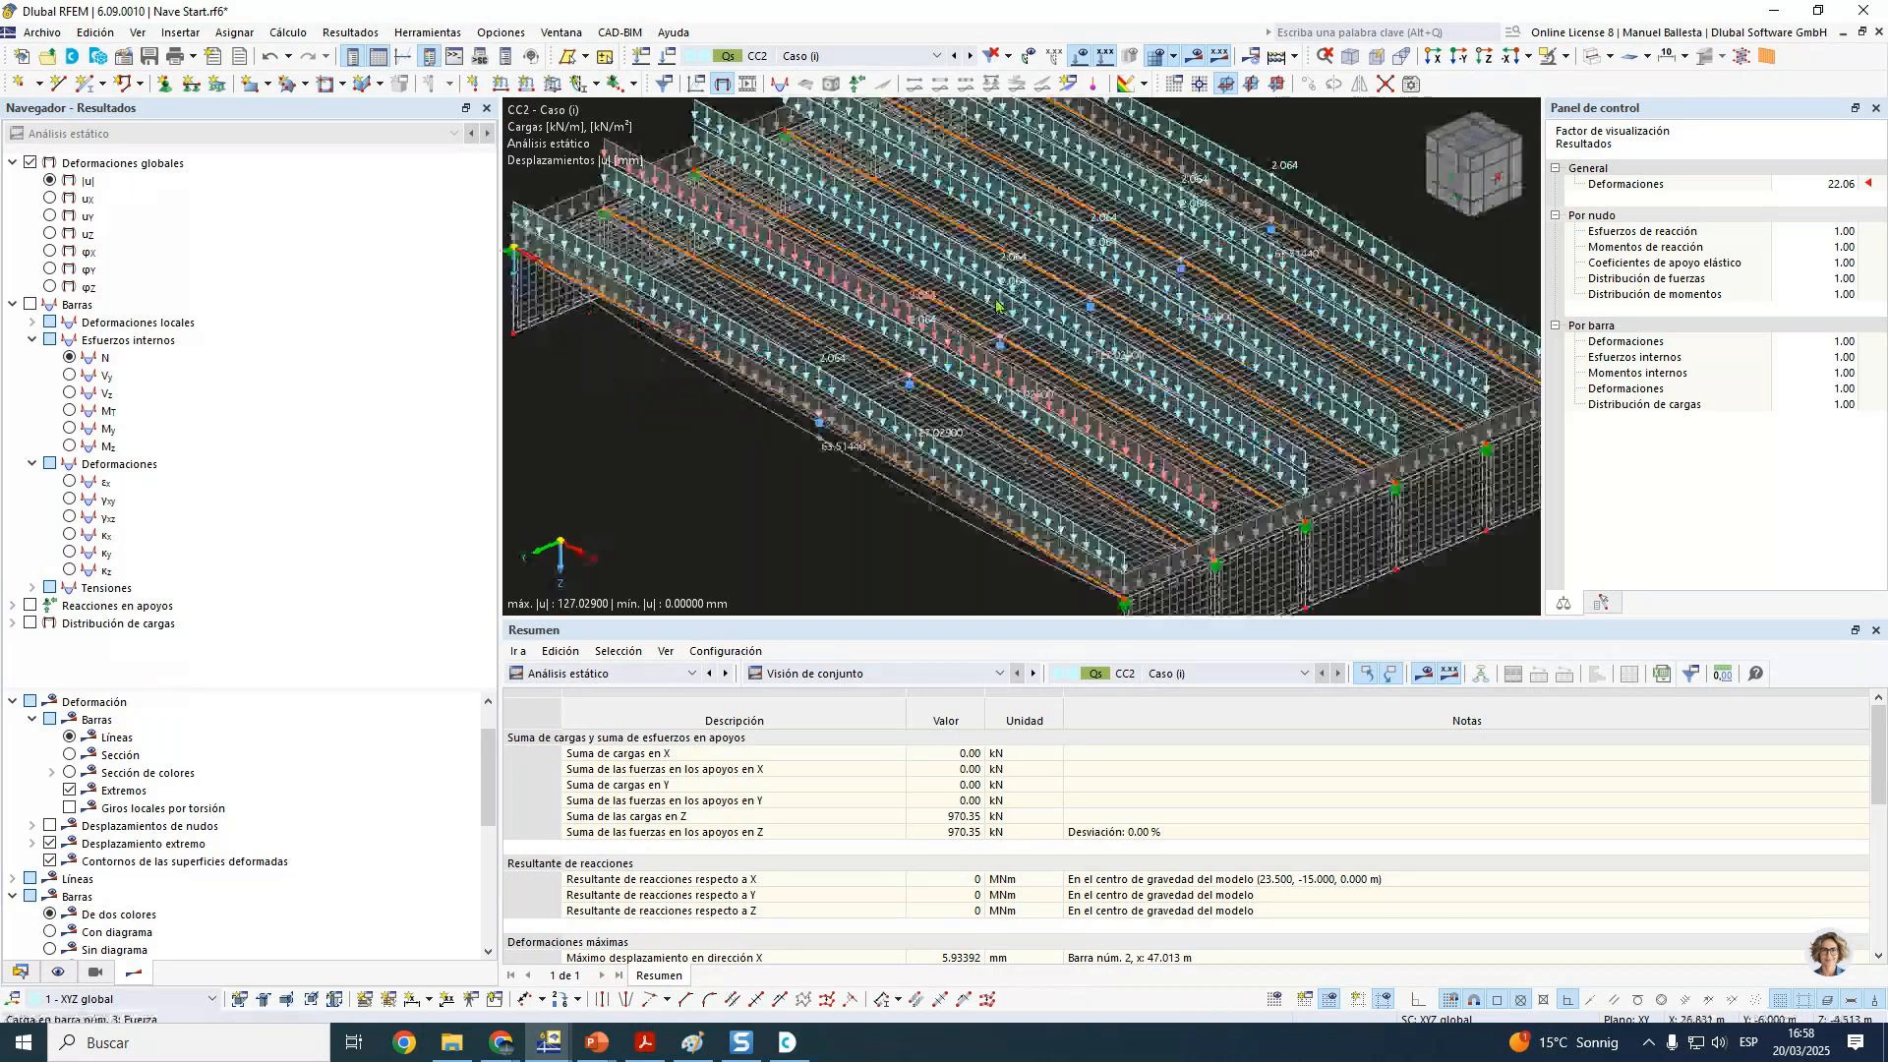
Step: Create a wind load wizard for a flat/monopitch roof on corner nodes 1, 26, 27 and 2, with only wind directions 1 and 2 active
left_click(20, 972)
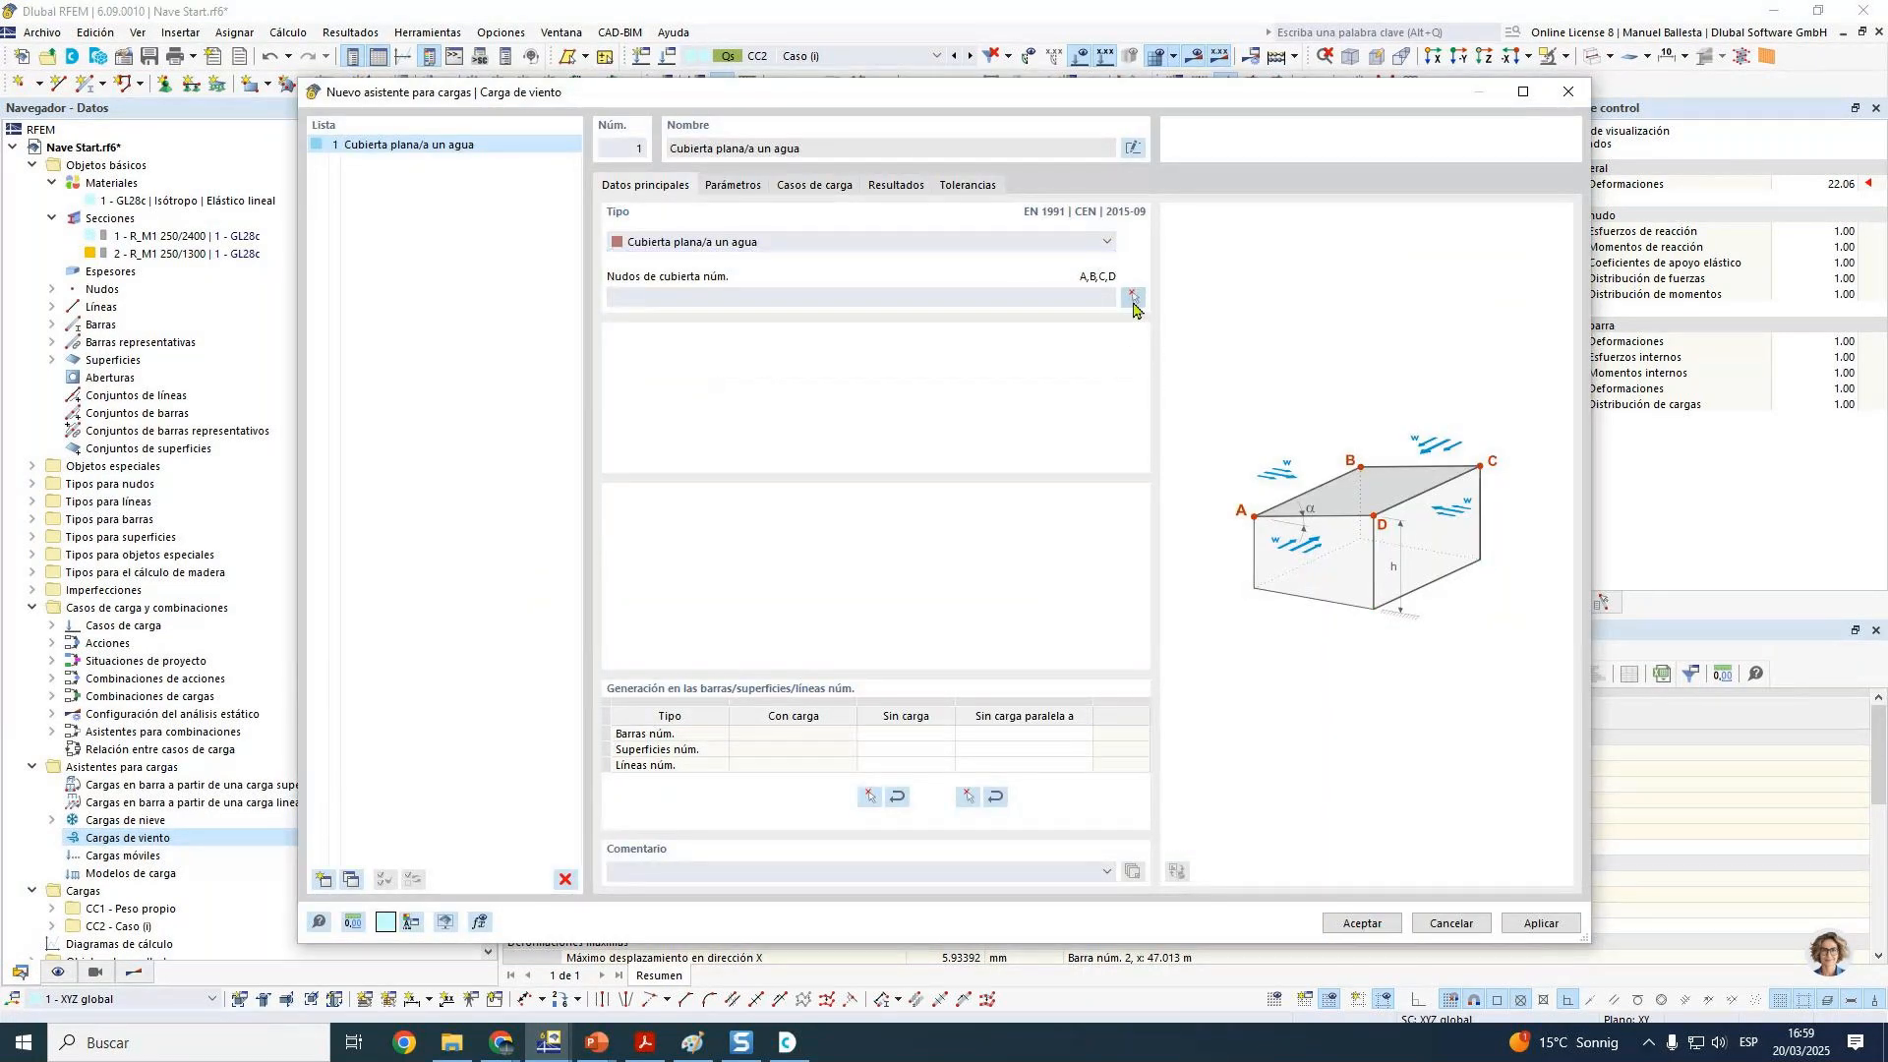
left_click(1134, 296)
middle_click_drag(745, 310, 770, 331, "ctrl")
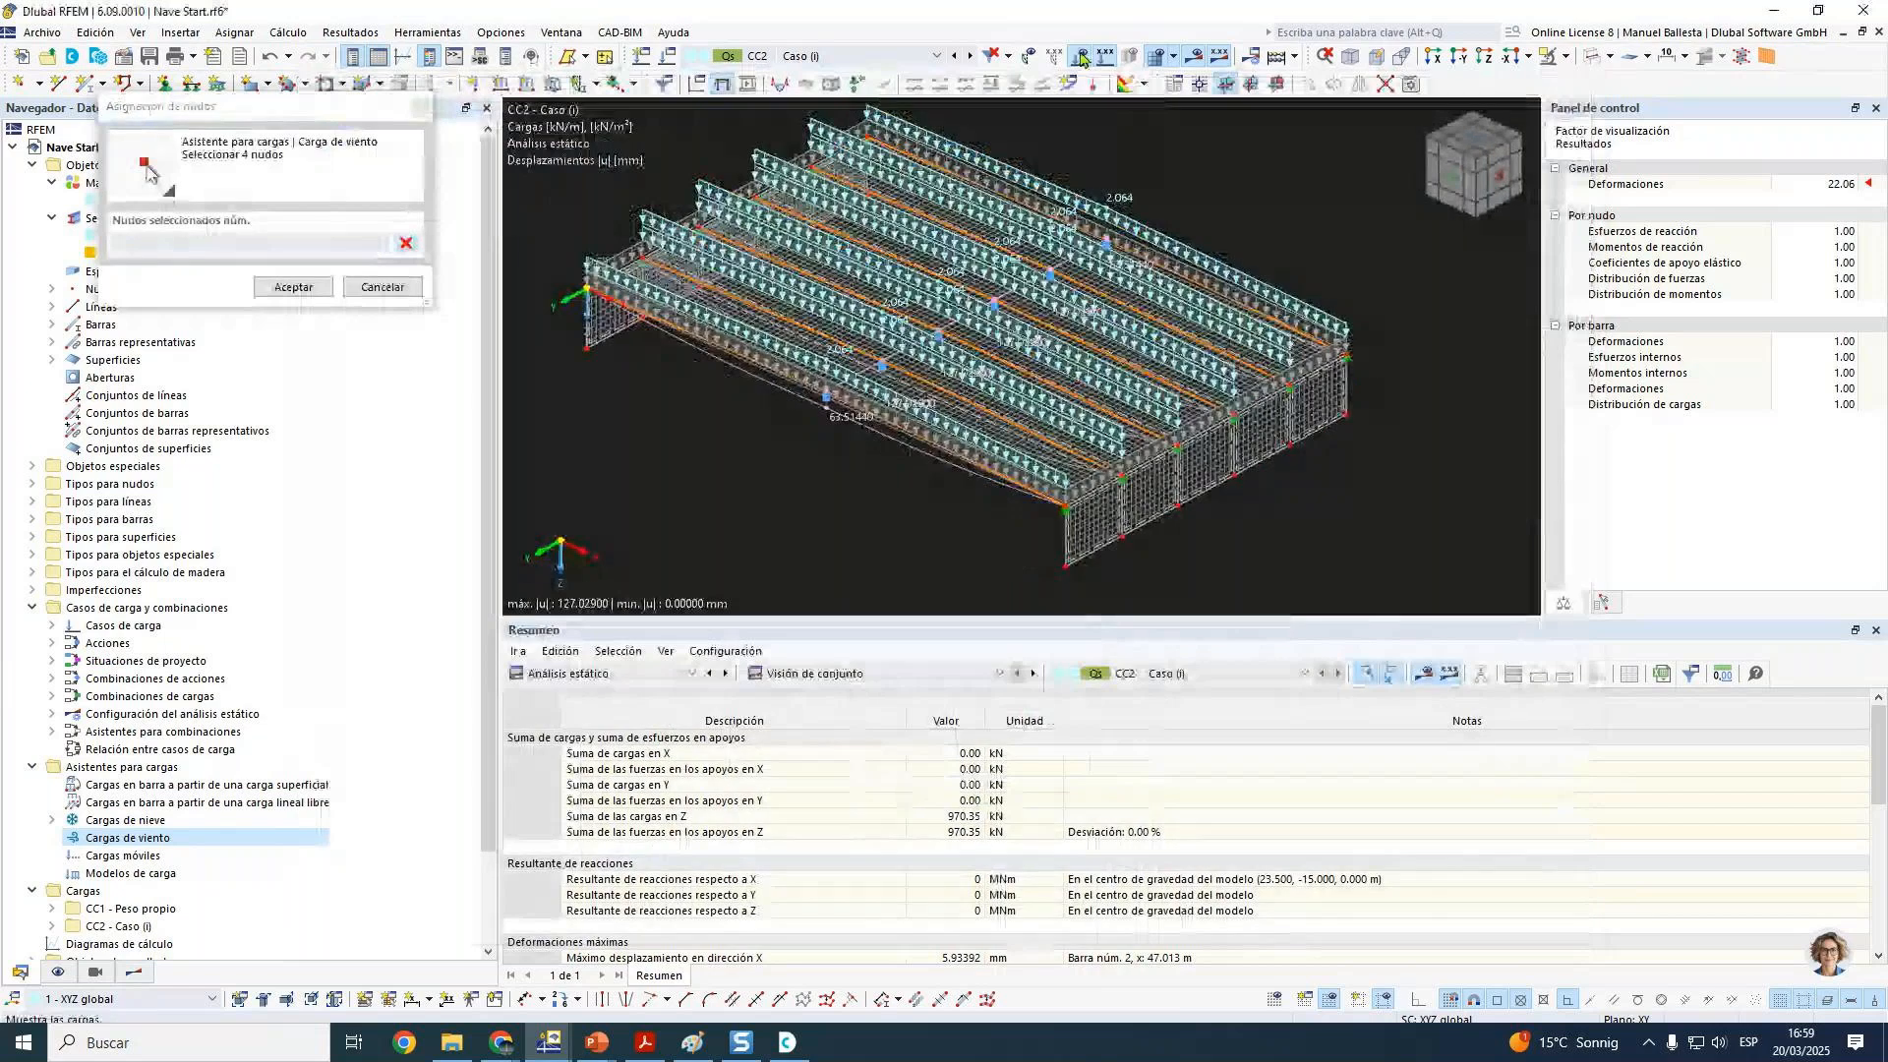
left_click(1080, 56)
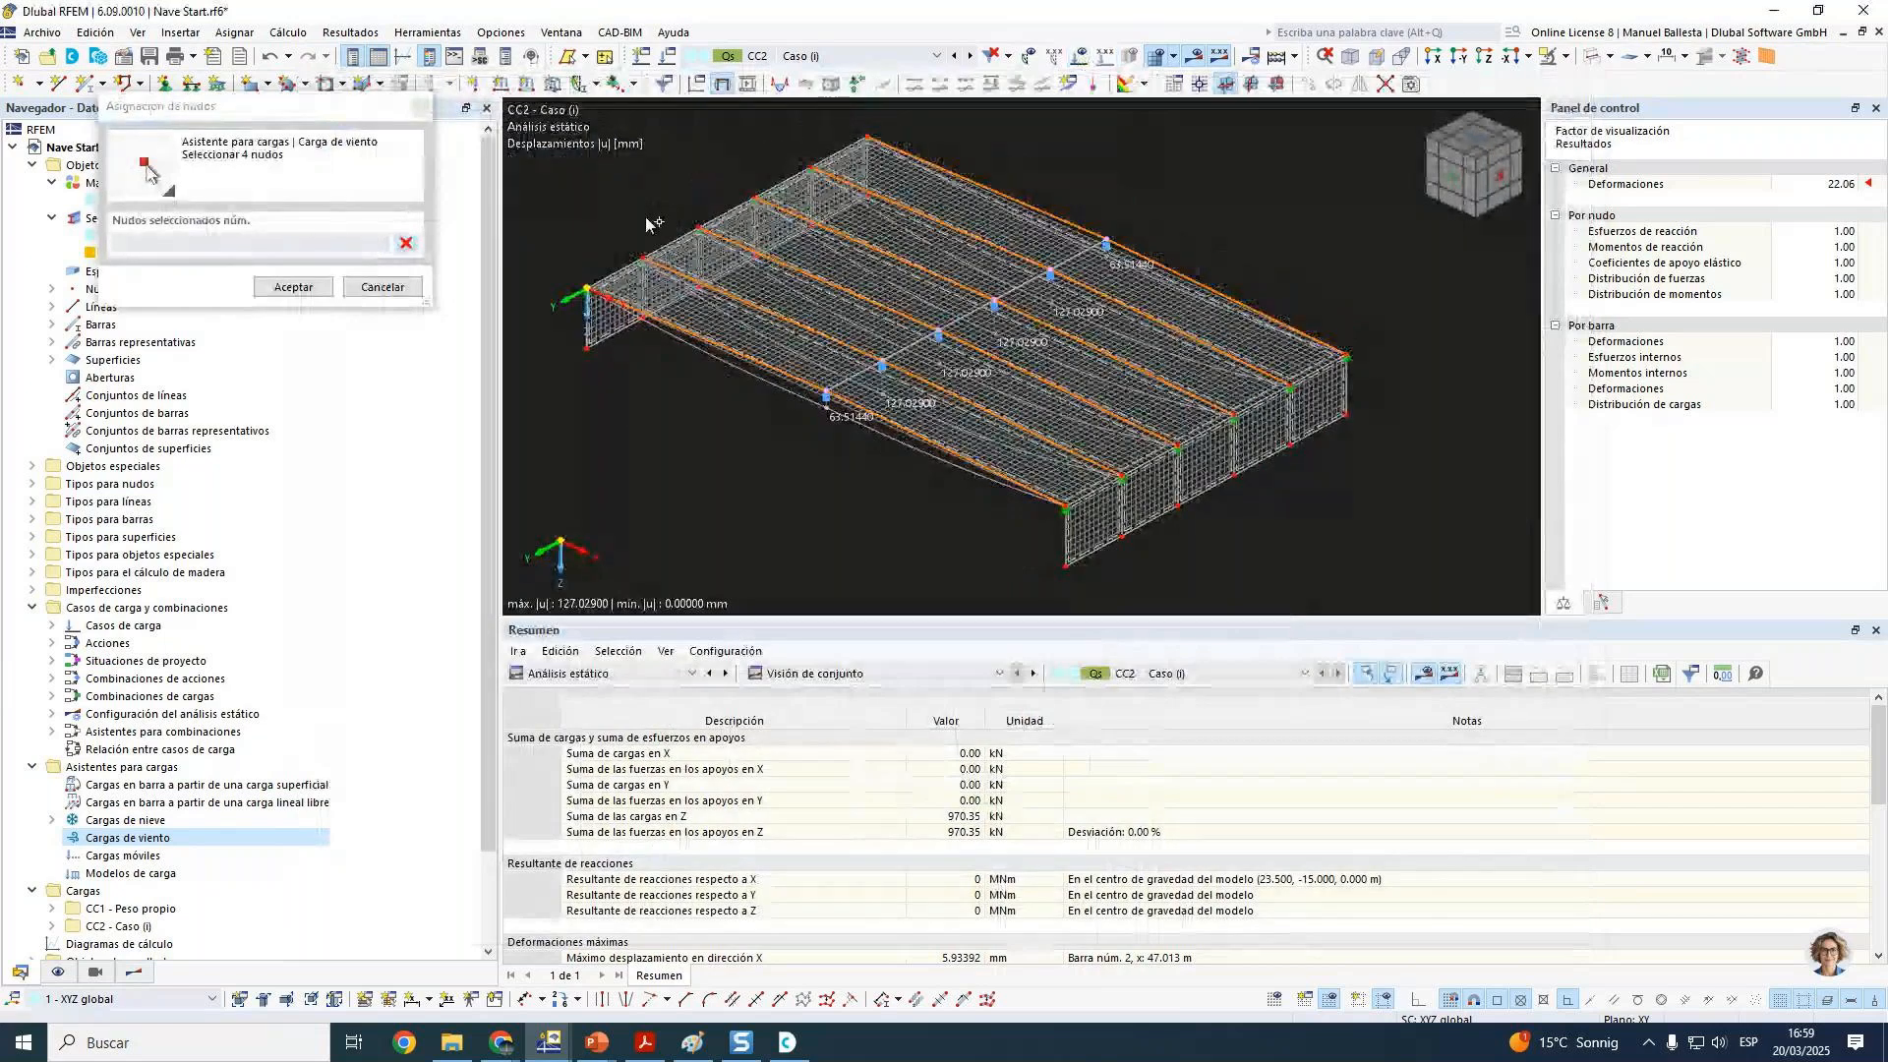
left_click(588, 288)
left_click(867, 138)
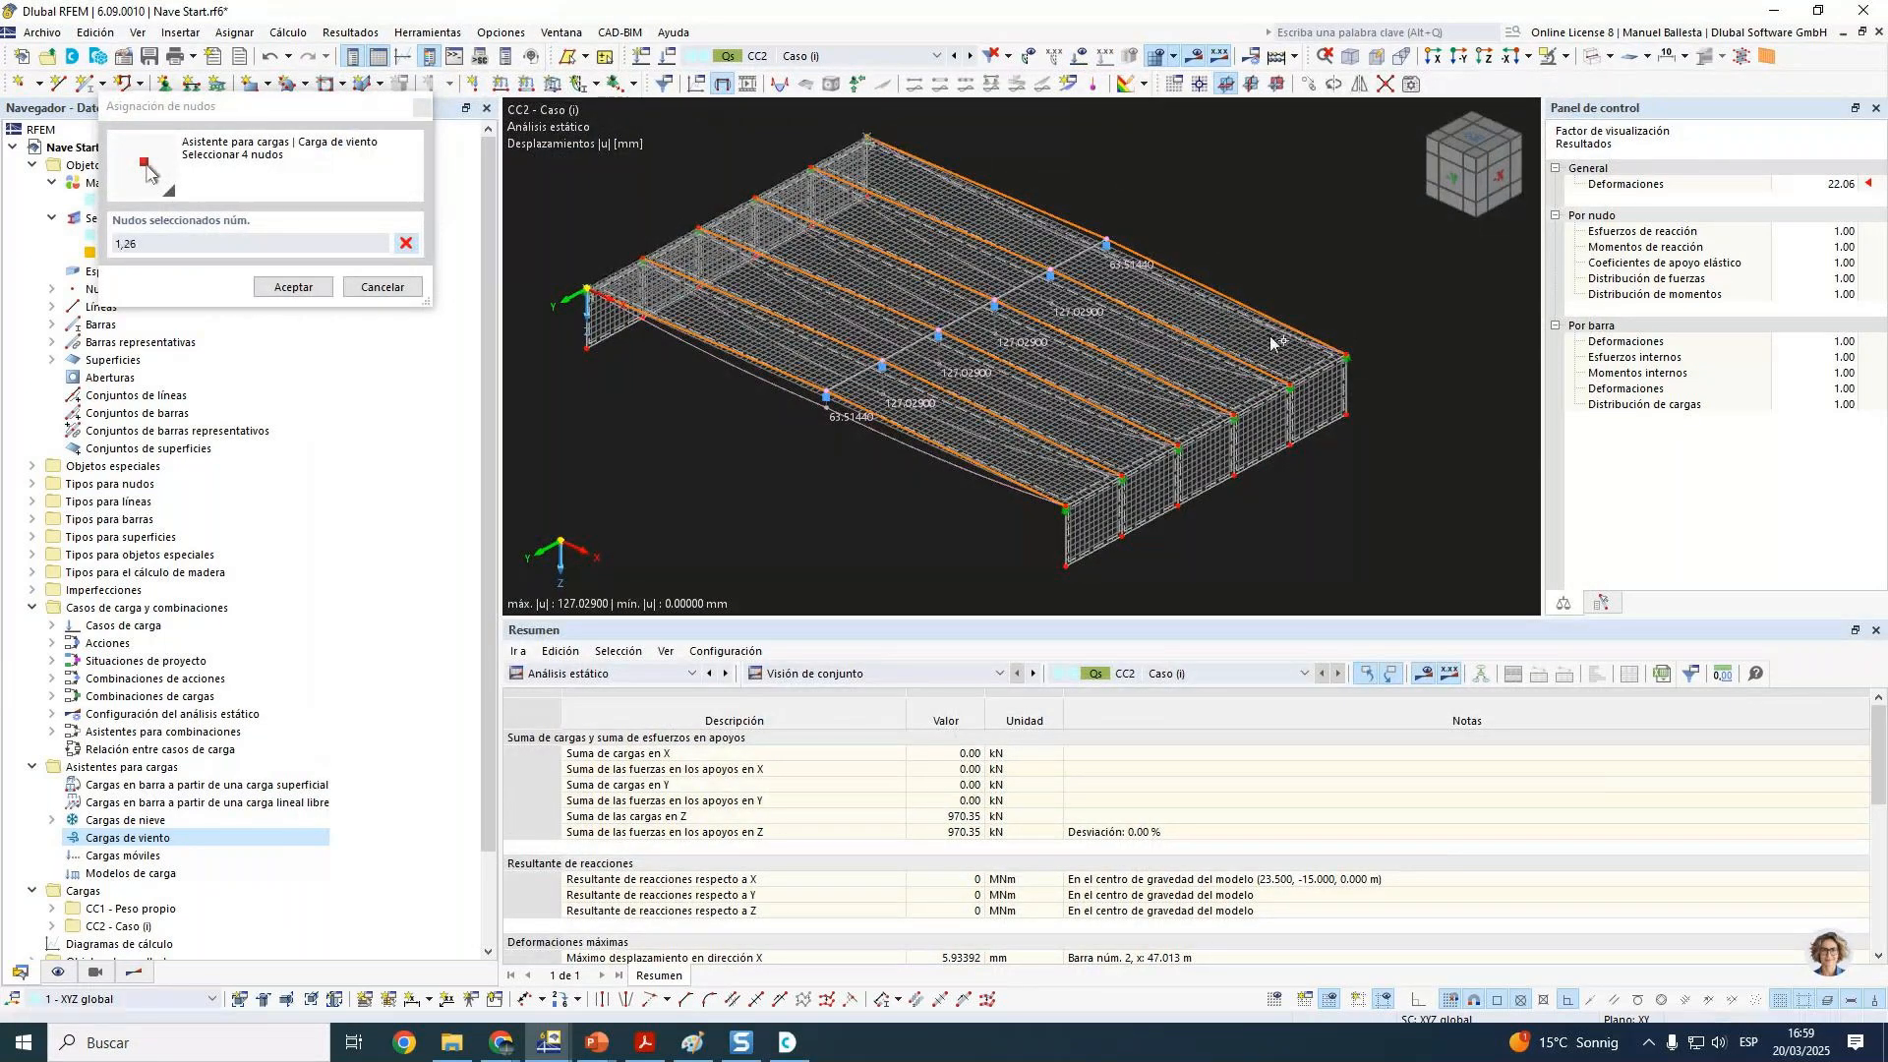
left_click(1347, 355)
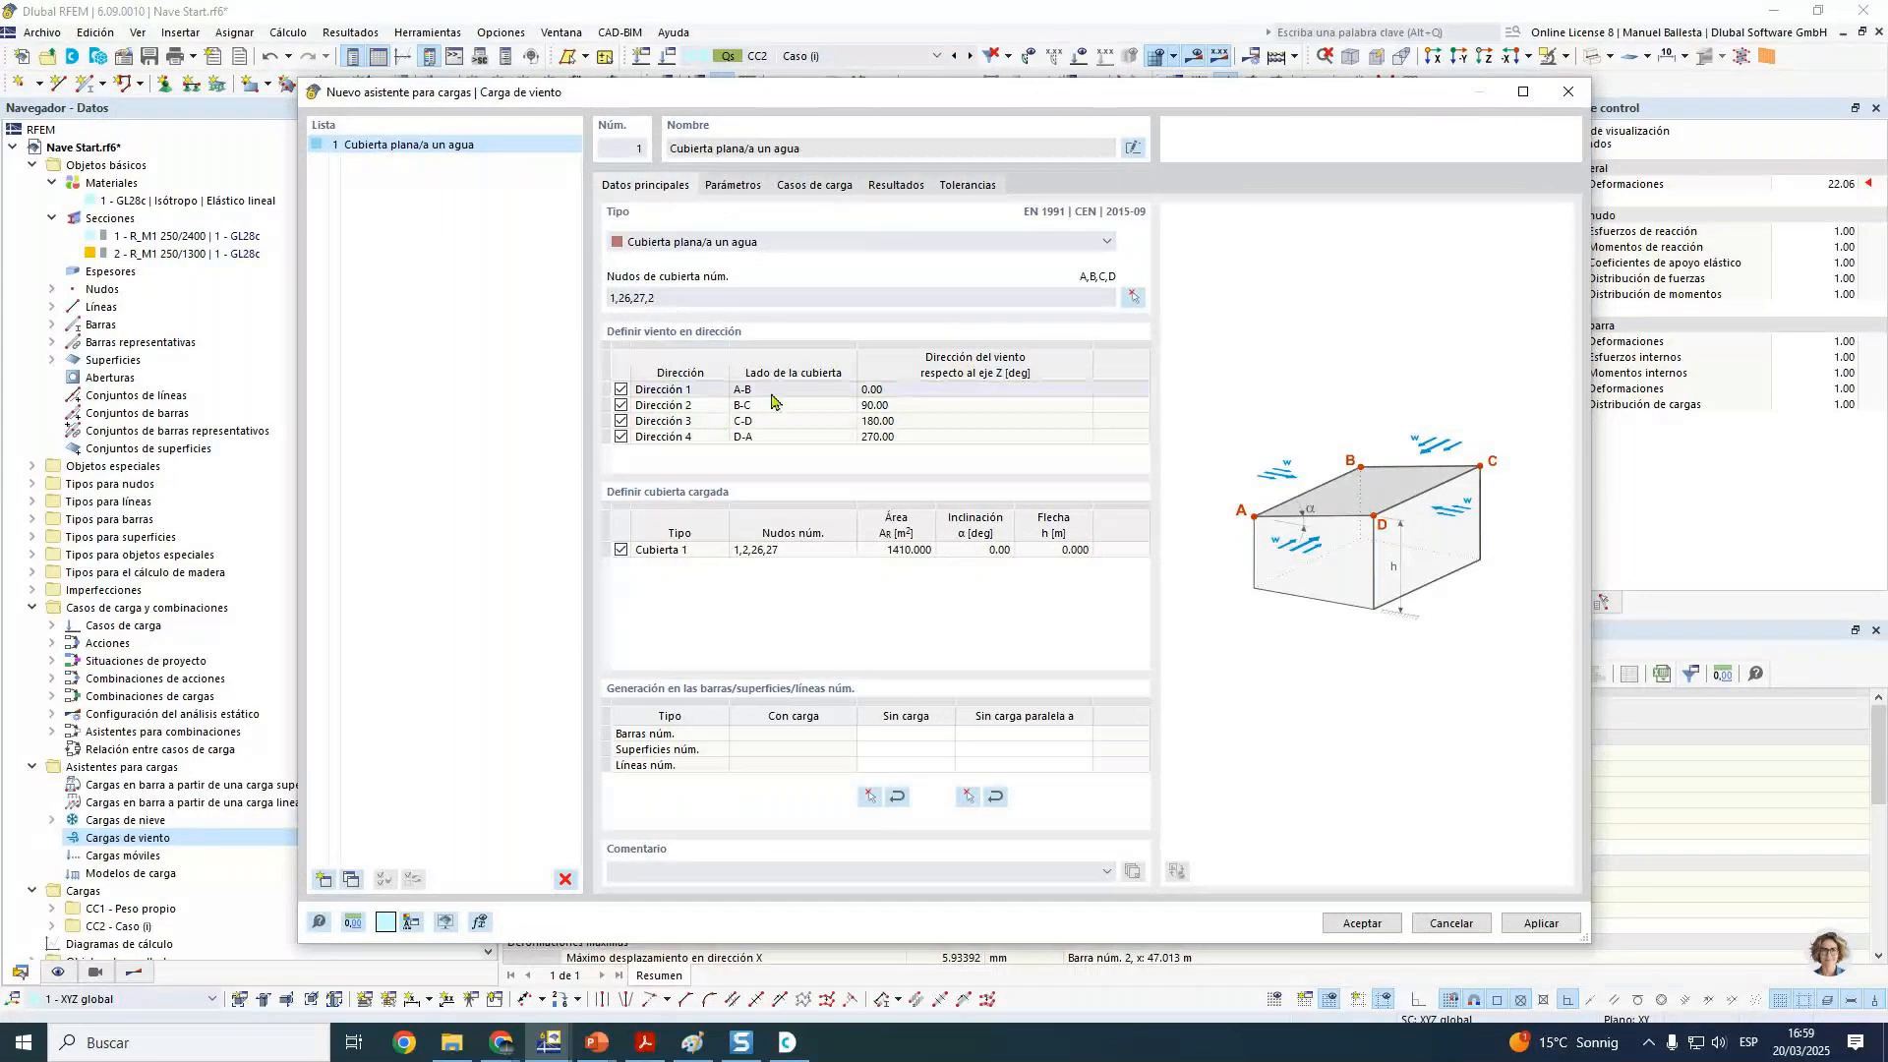
left_click(620, 421)
left_click(620, 436)
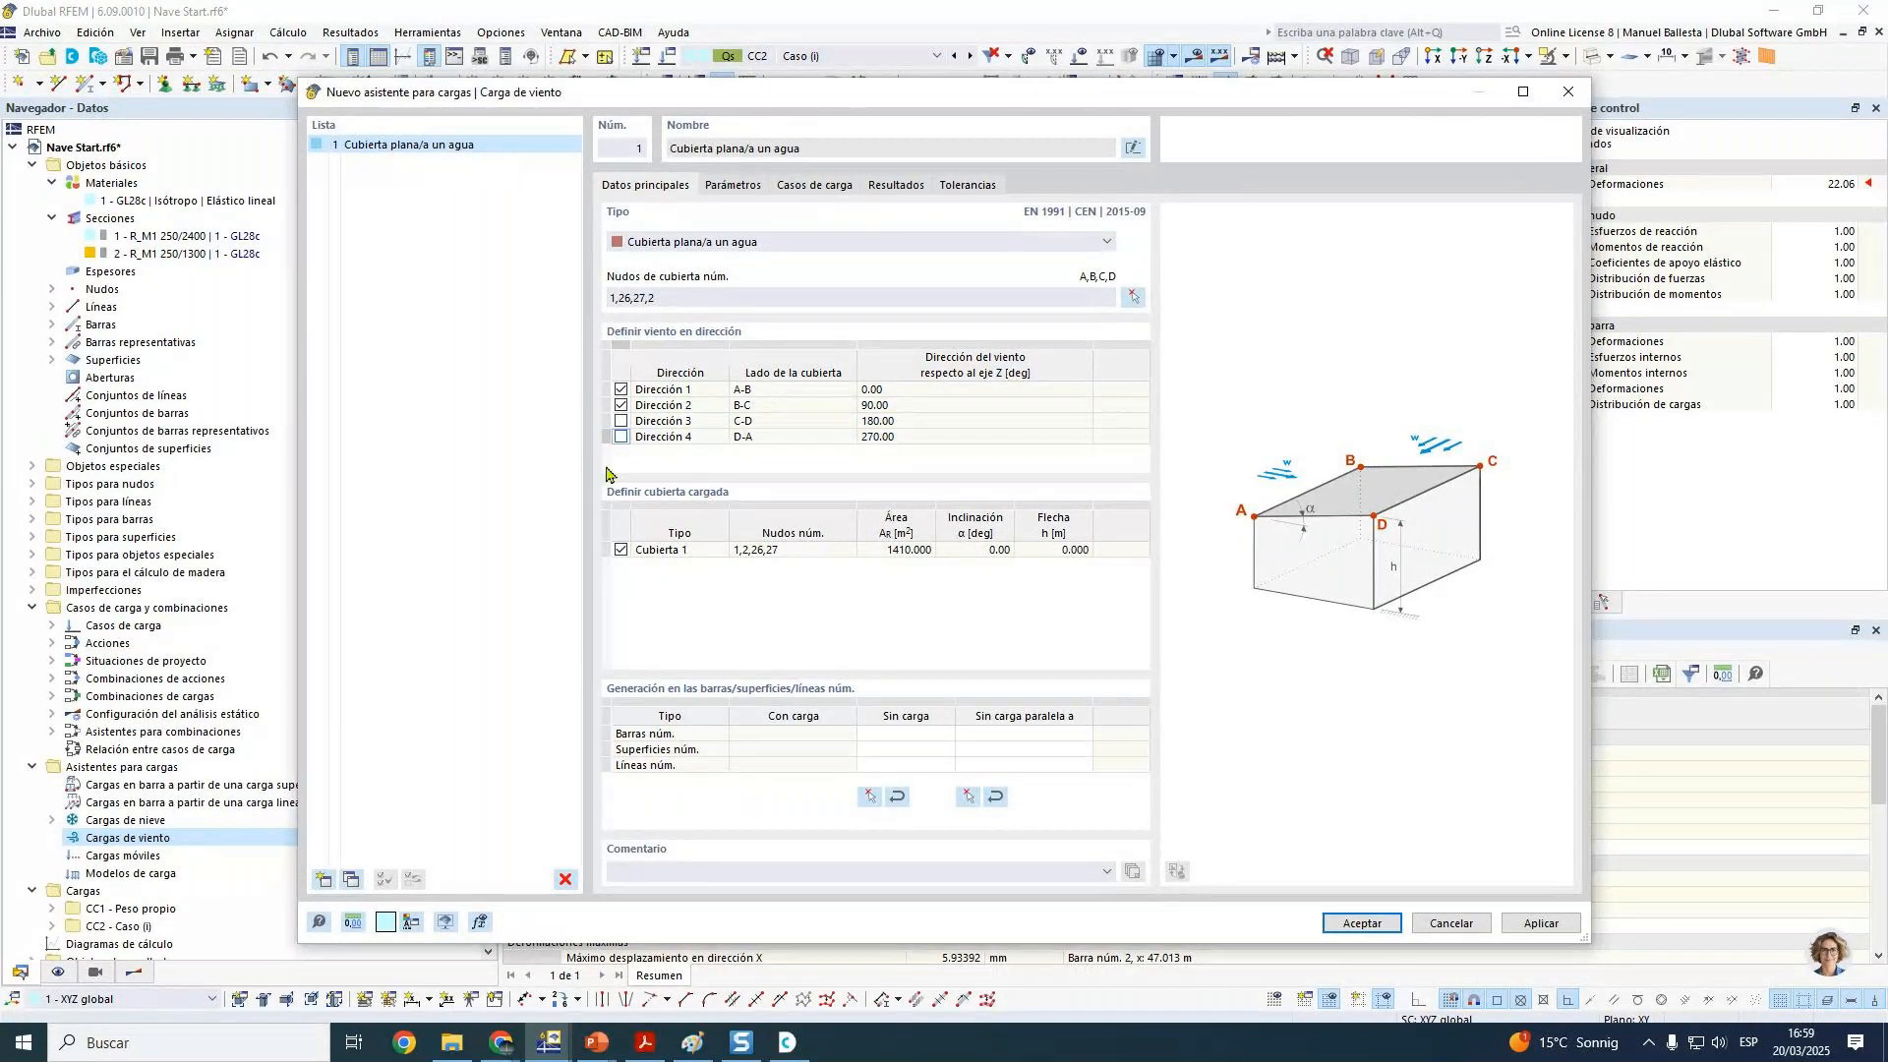
Step: Set the wind wizard's structure height to 6 m and the fundamental basic wind velocity to 29 m/s
left_click(739, 185)
left_click(988, 289)
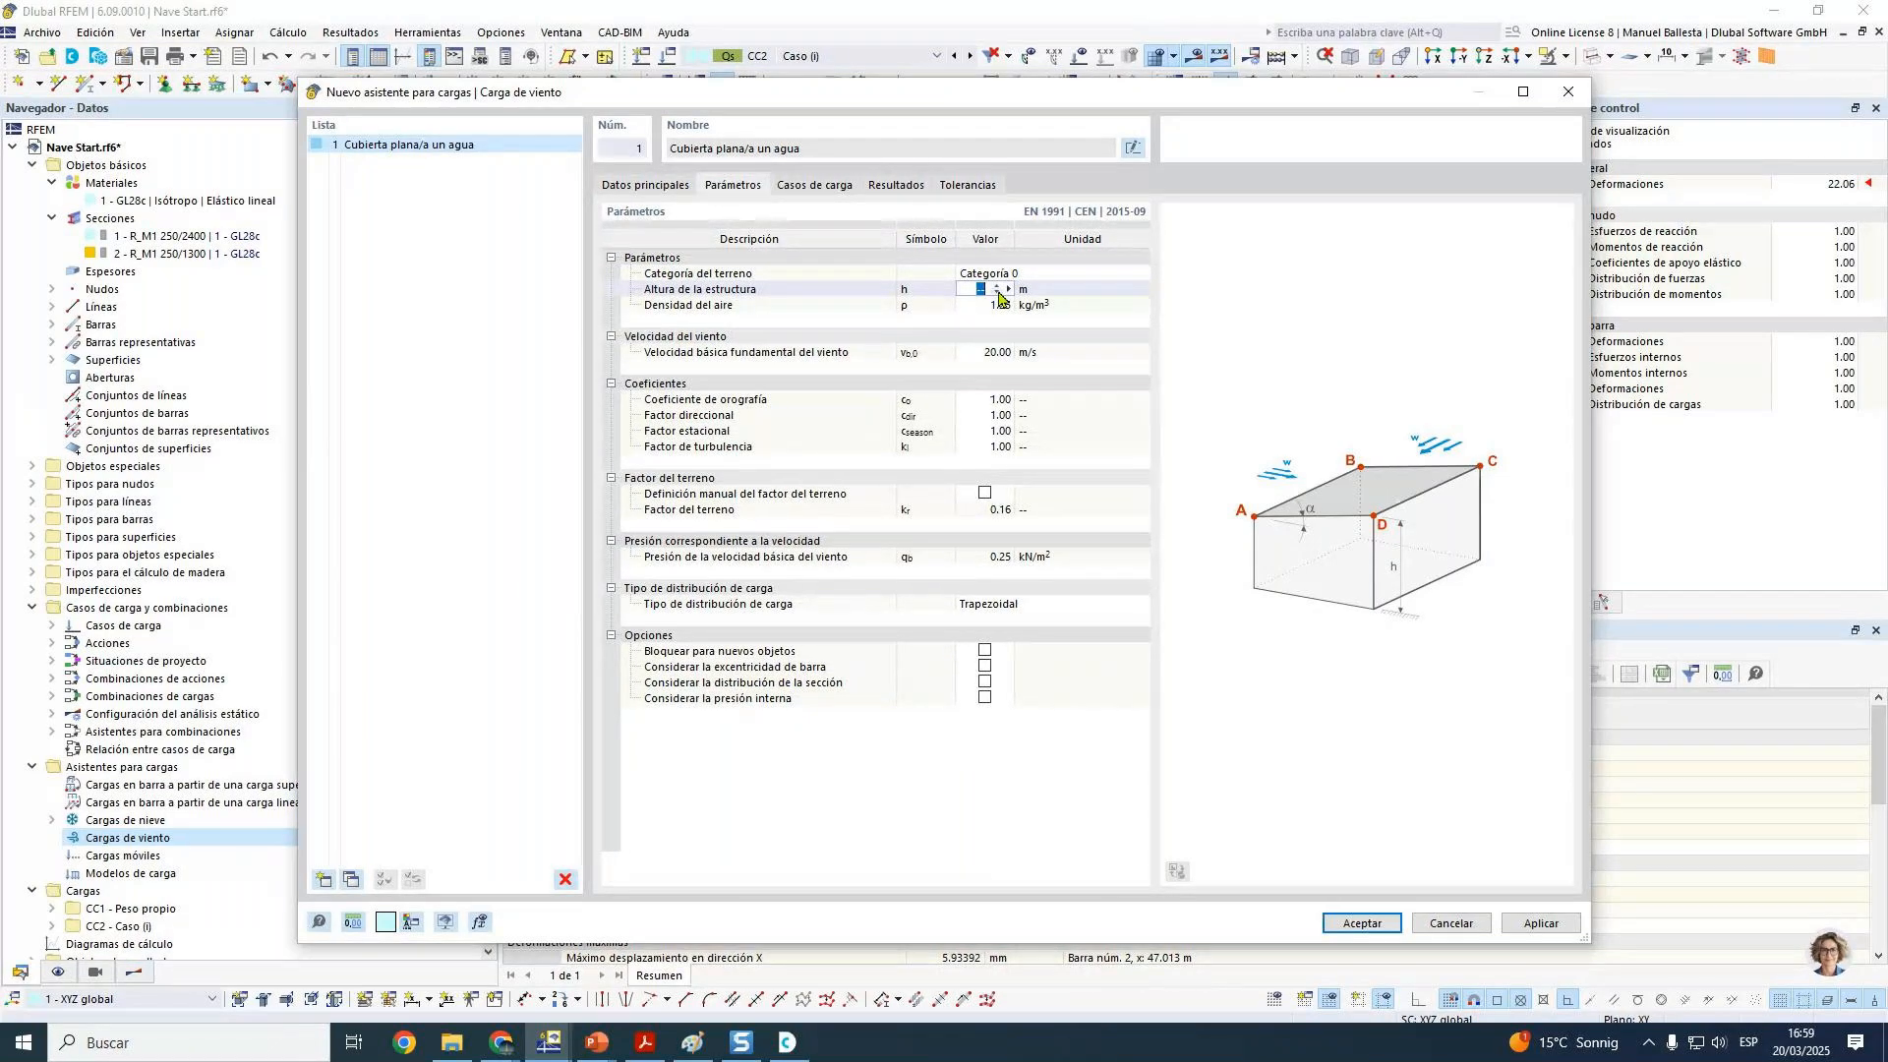
type("6")
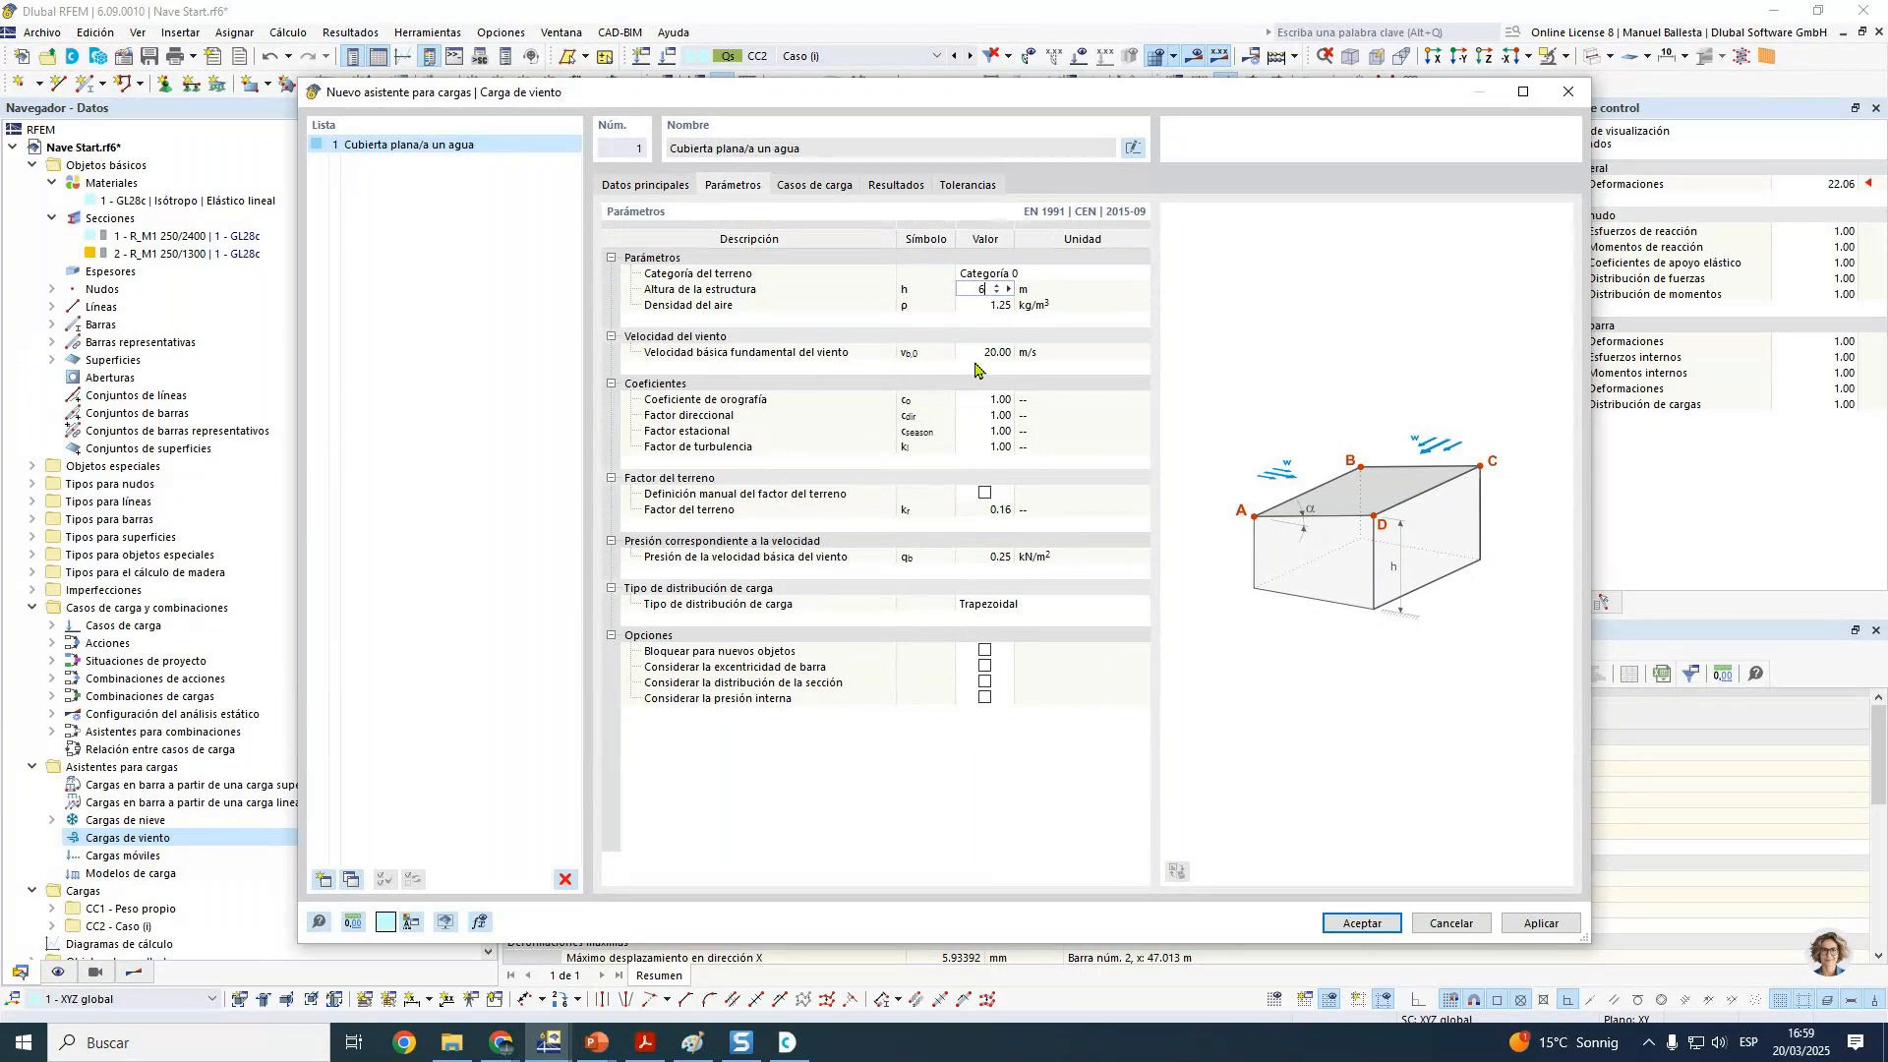
left_click(978, 353)
type("29")
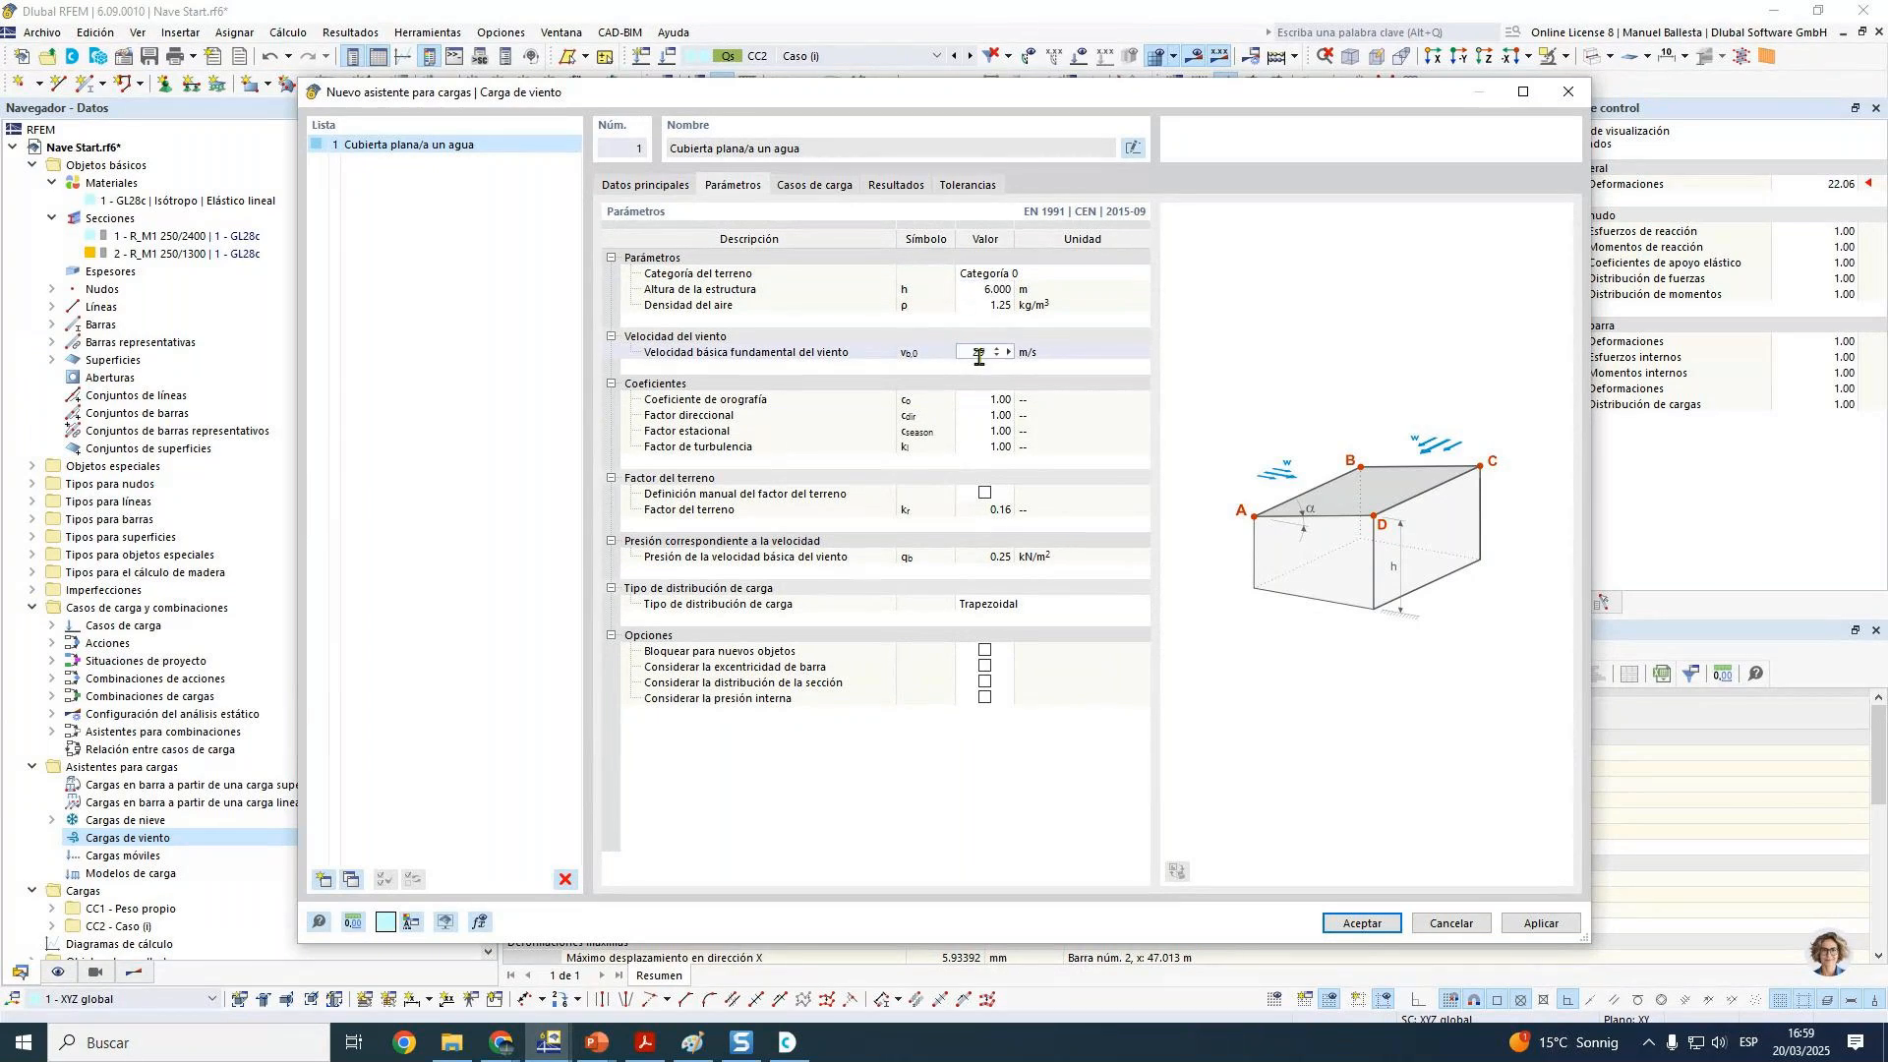
left_click(1081, 399)
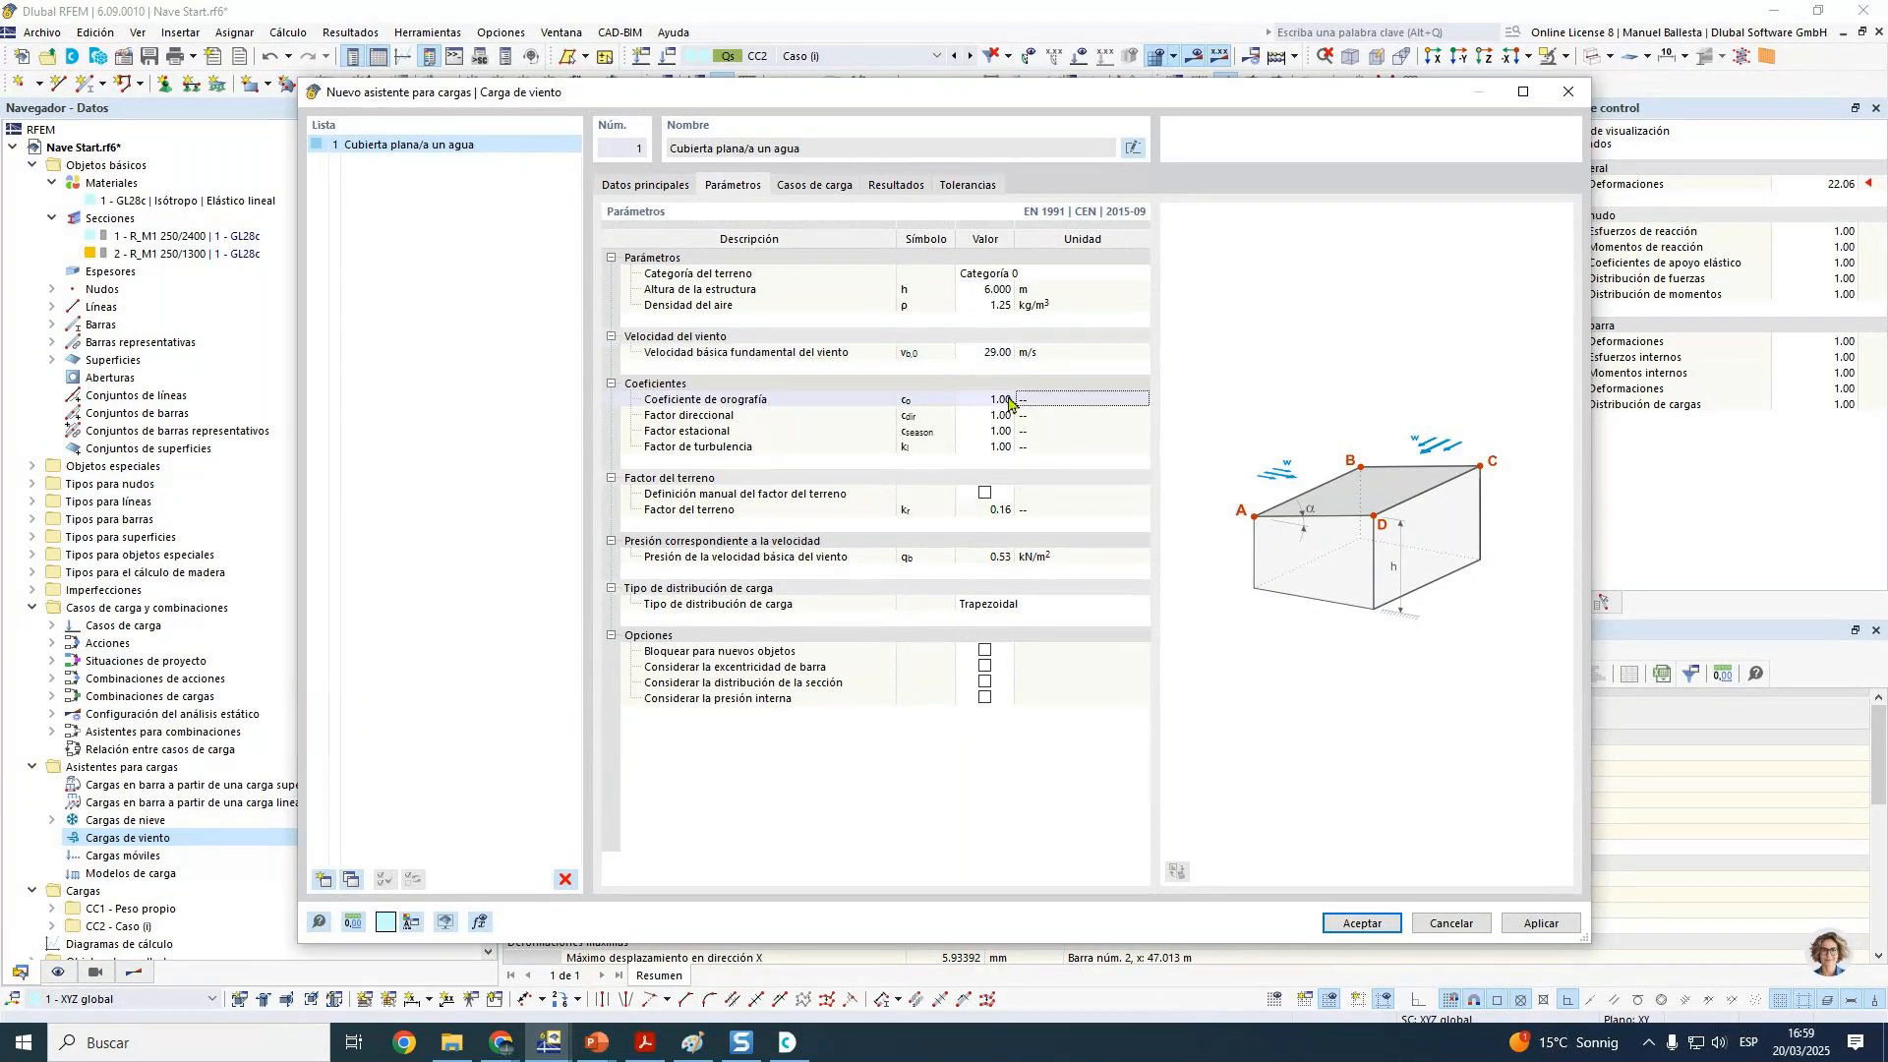
left_click(1054, 431)
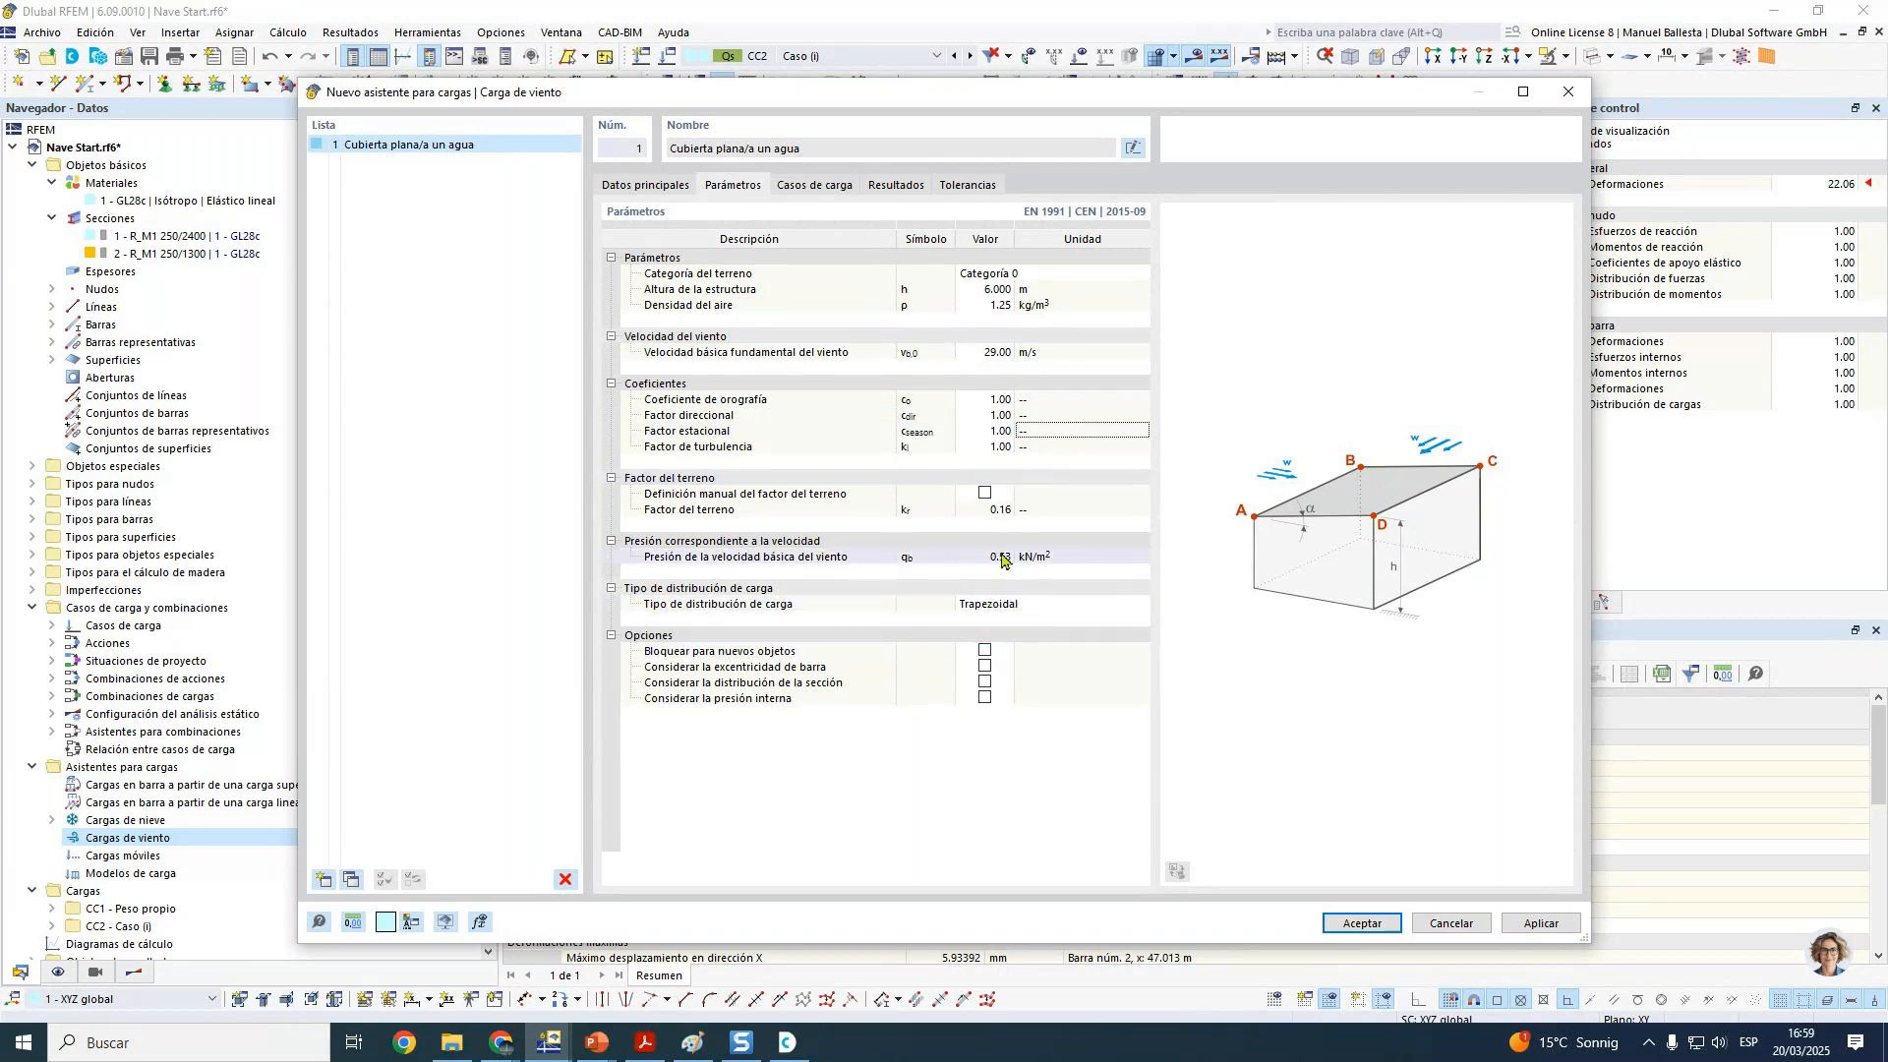
Step: Create the w+ and w- load cases for both wind directions and generate the wind loads from the wizard
left_click(810, 187)
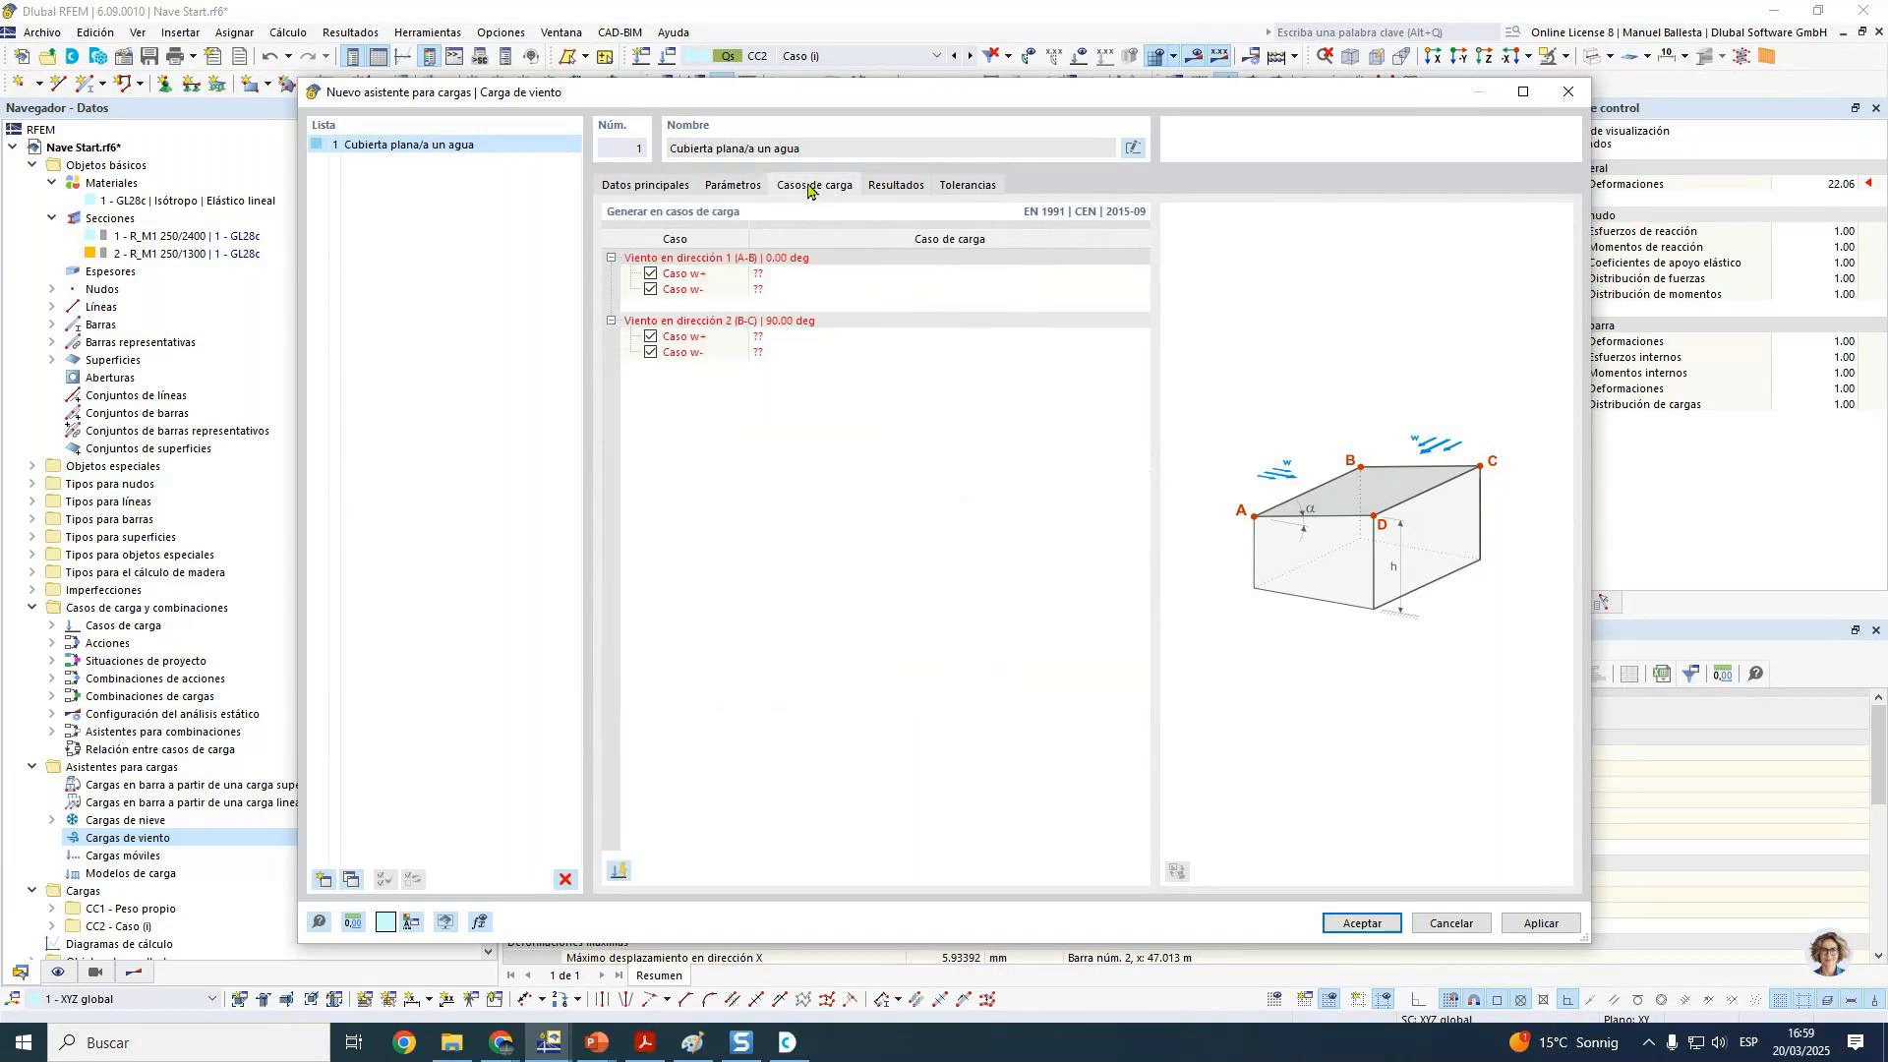
left_click(620, 872)
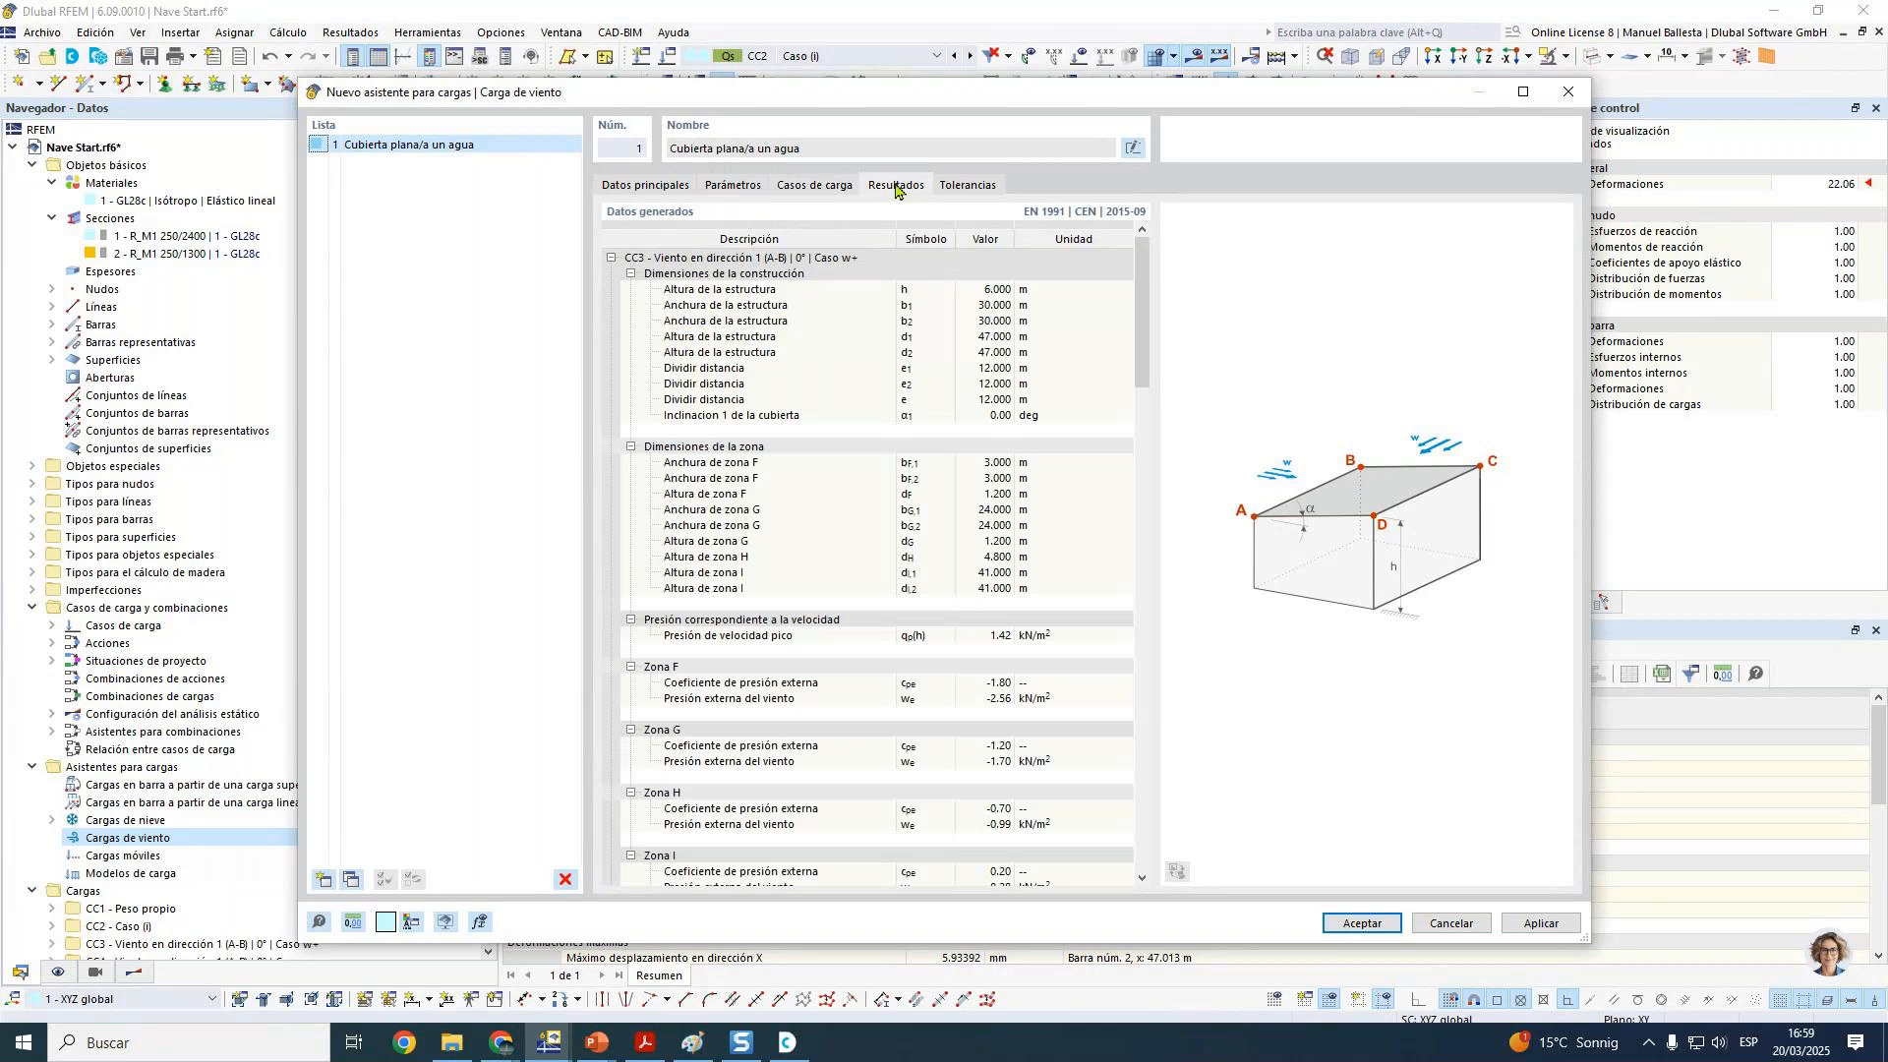
left_click(1361, 924)
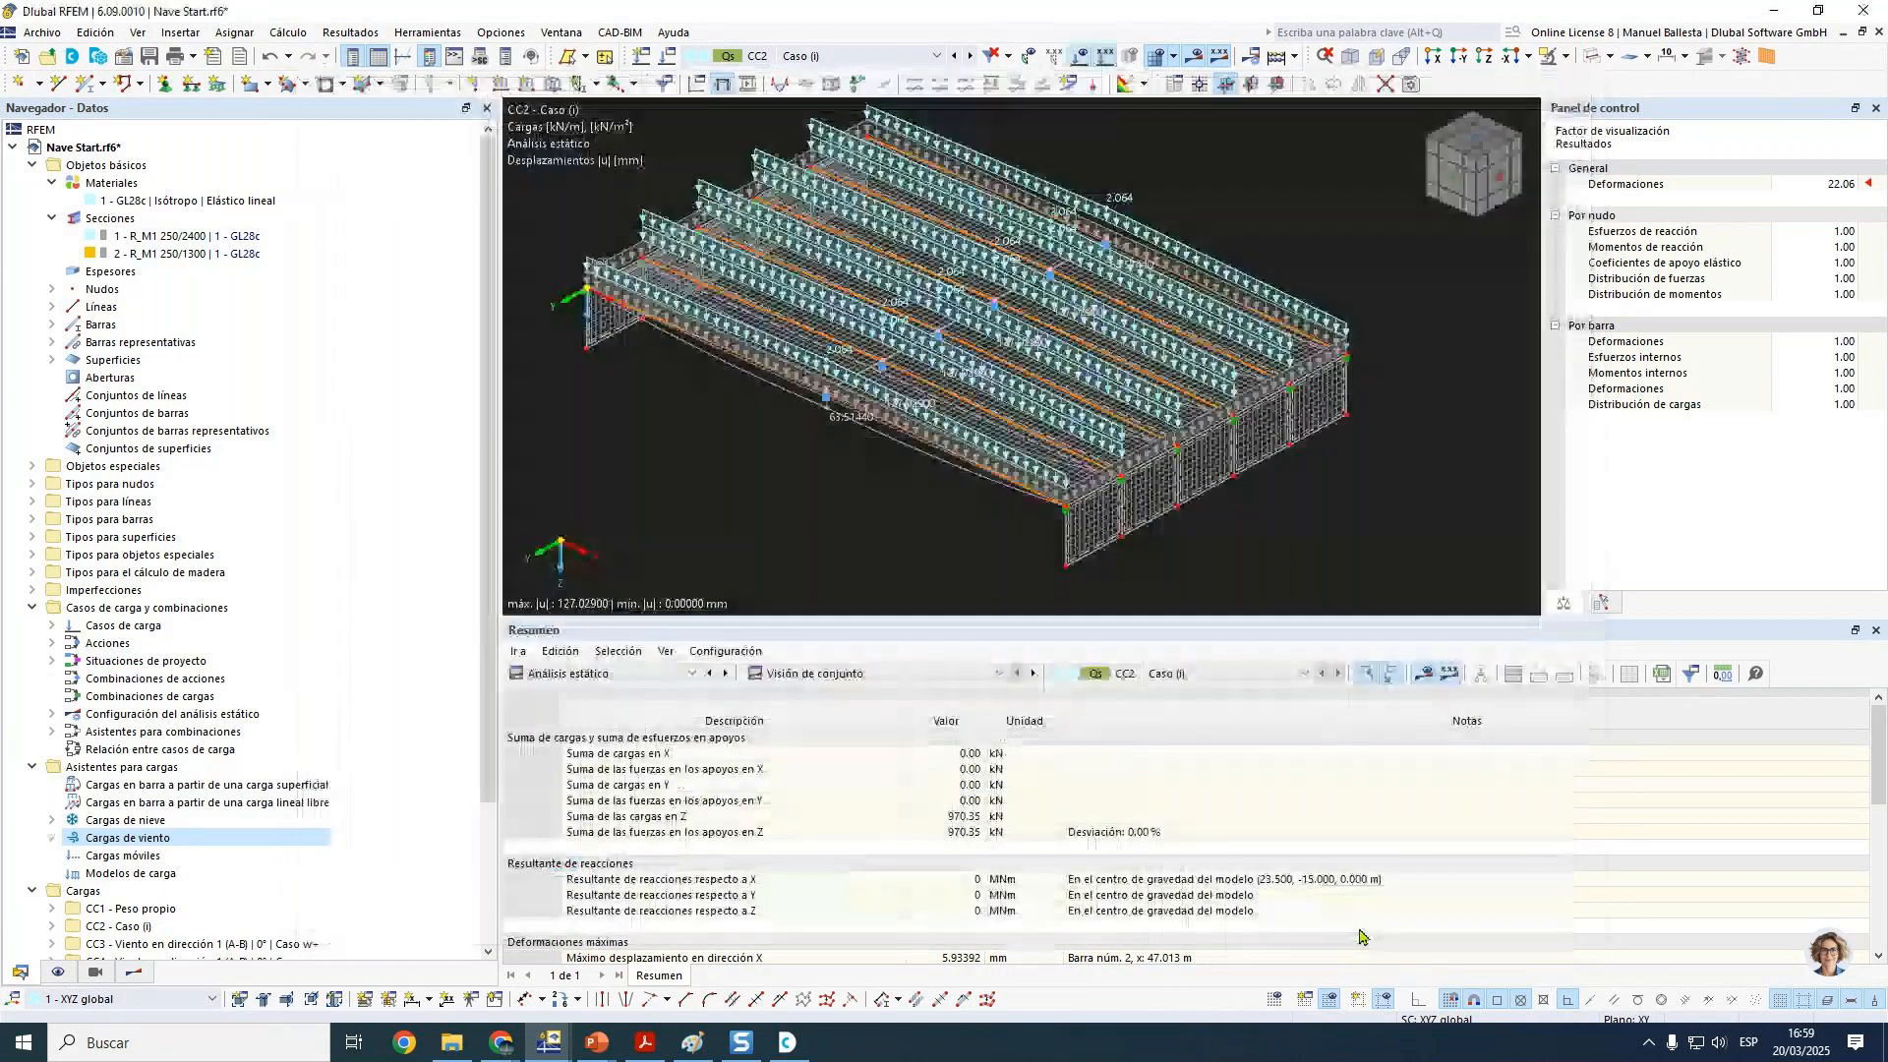
Step: Step through wind load cases CC3 to CC6 and examine their load distribution on the roof
left_click(971, 56)
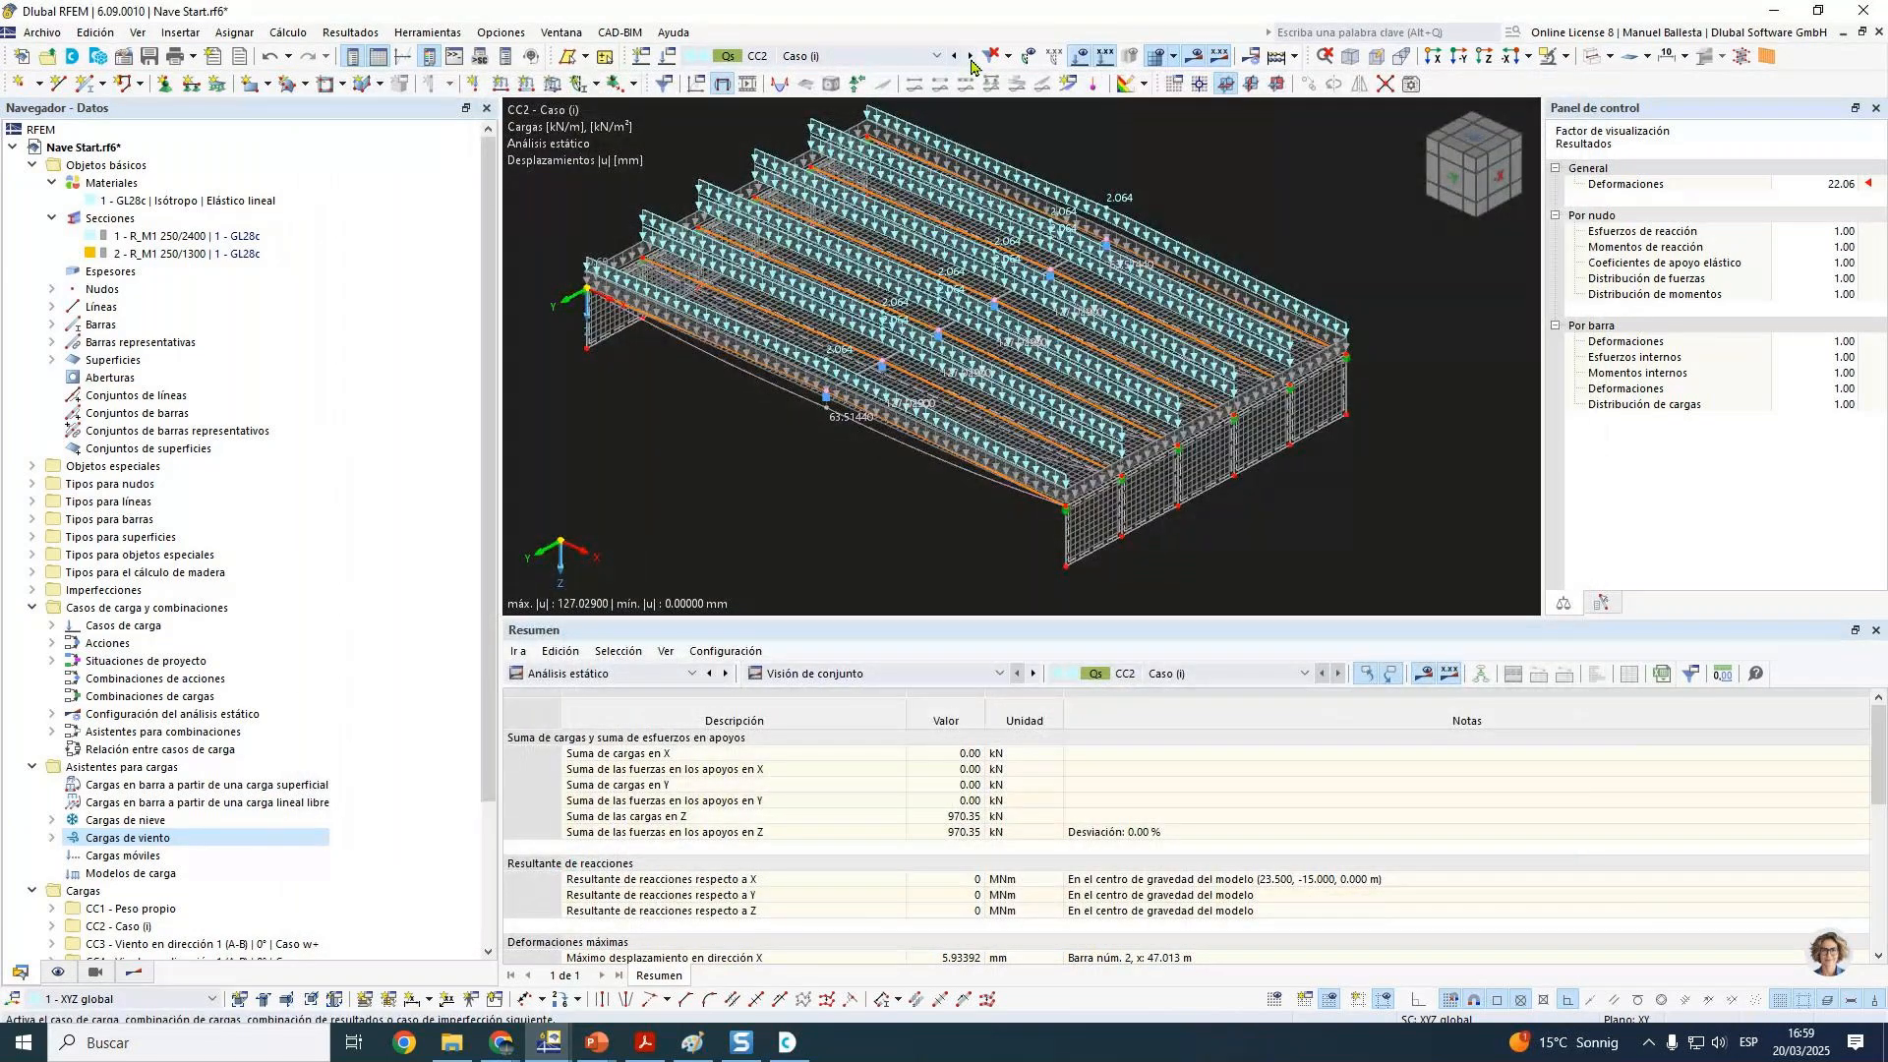
middle_click_drag(965, 389, 889, 246, "ctrl")
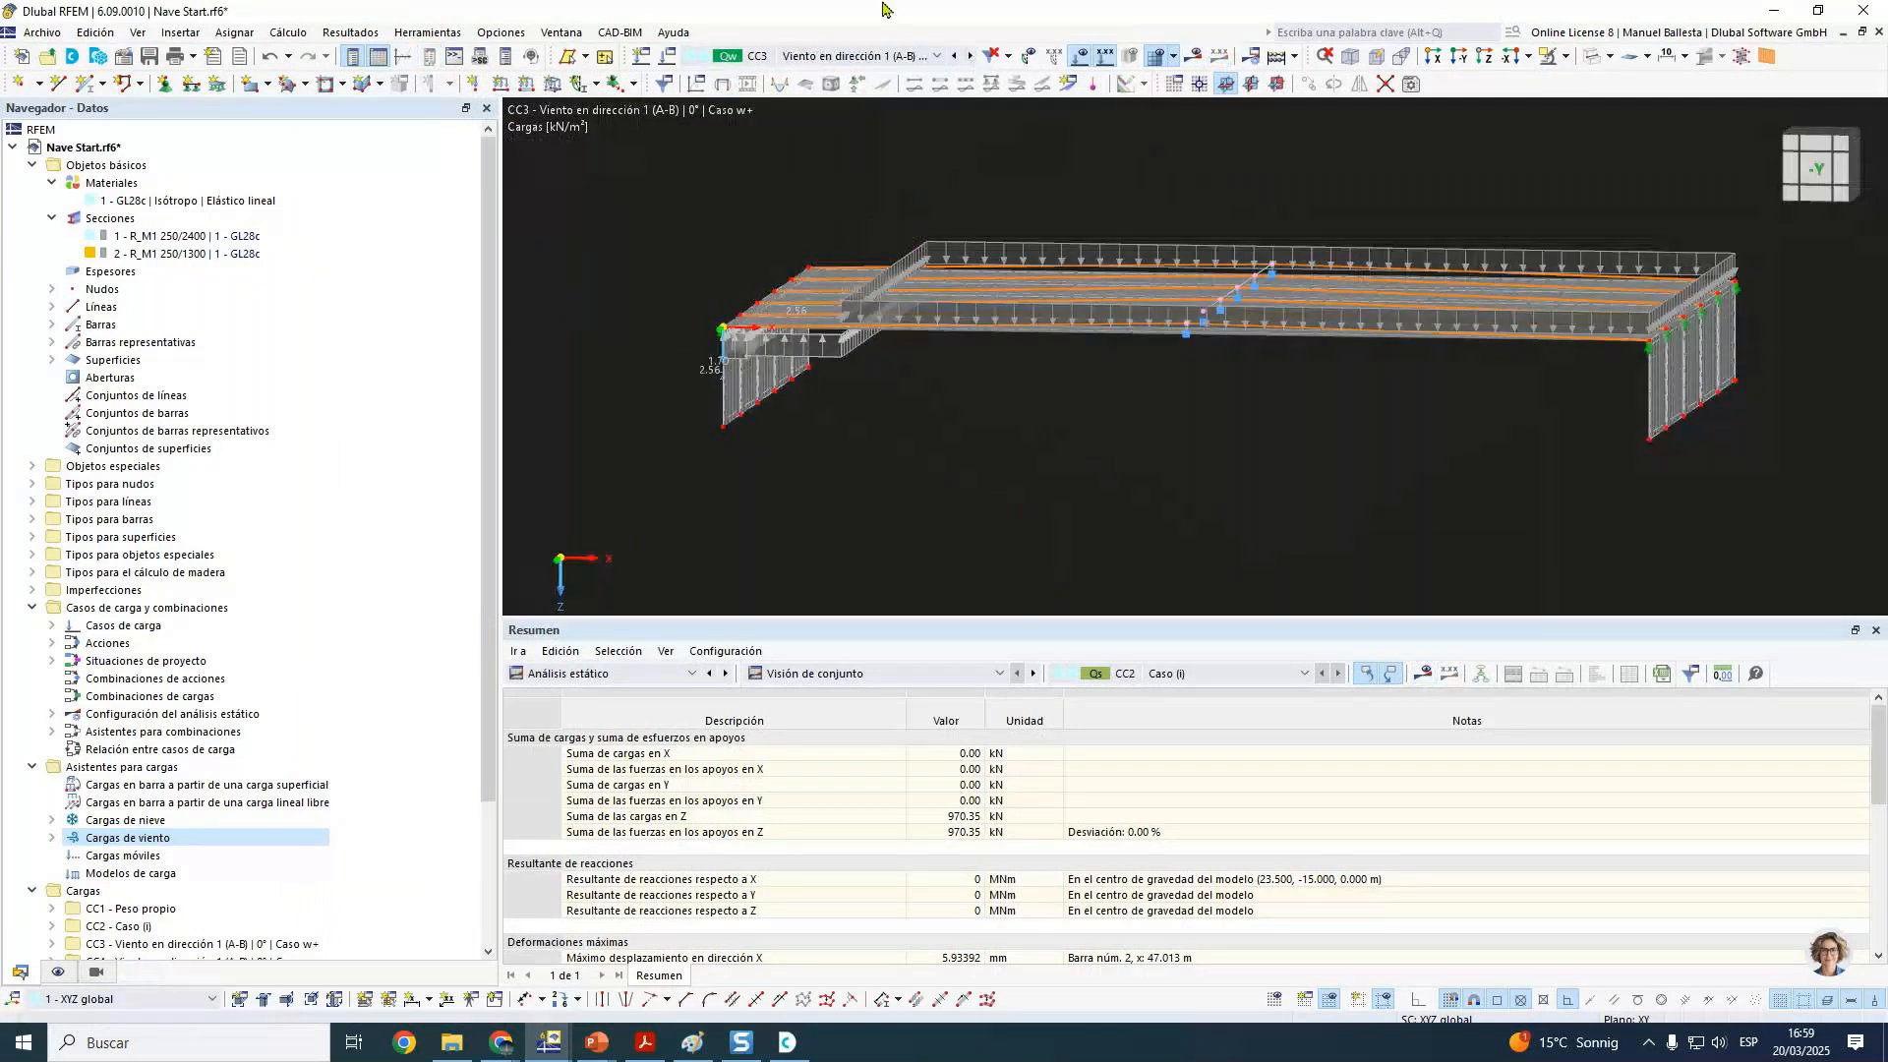
left_click(970, 56)
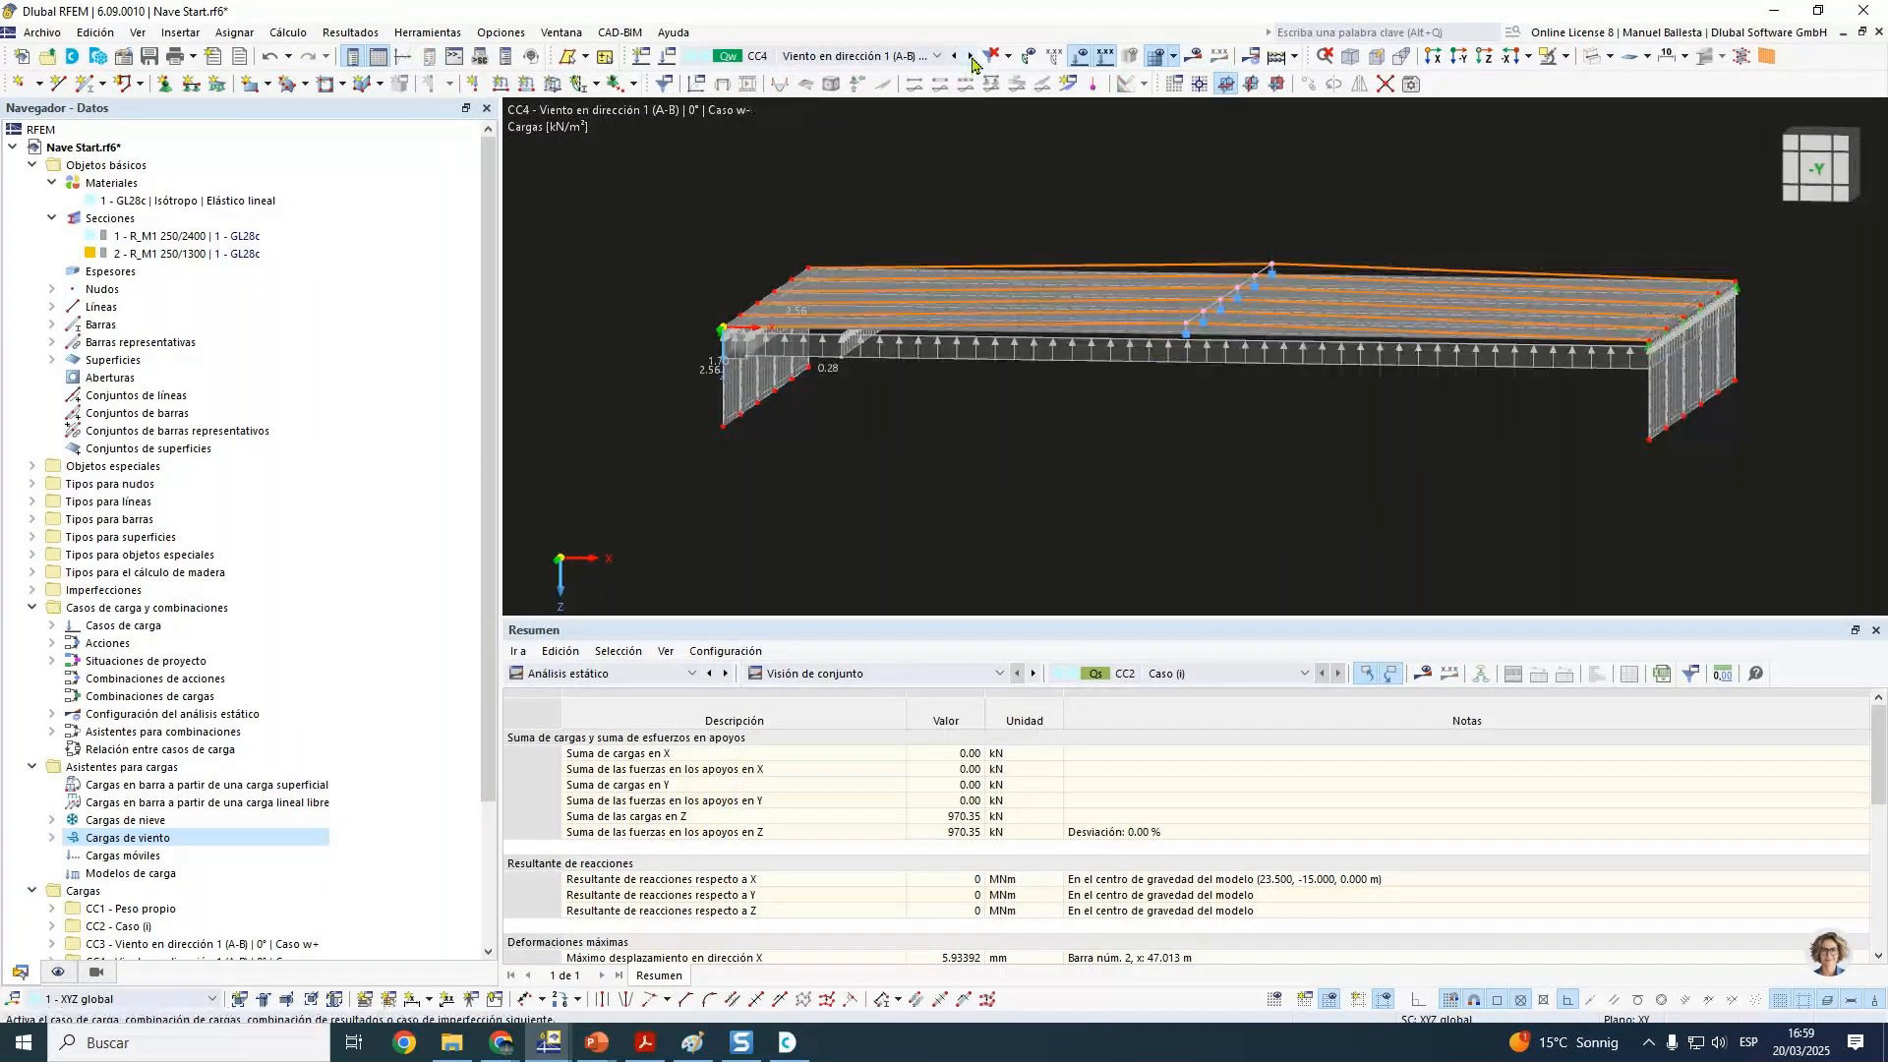
left_click(970, 56)
left_click(970, 56)
middle_click_drag(983, 442, 858, 493, "ctrl")
Step: Open the load cases and combinations settings and deactivate design situation SP3, ELS - Características - confort
scroll(152, 857, "down", 4)
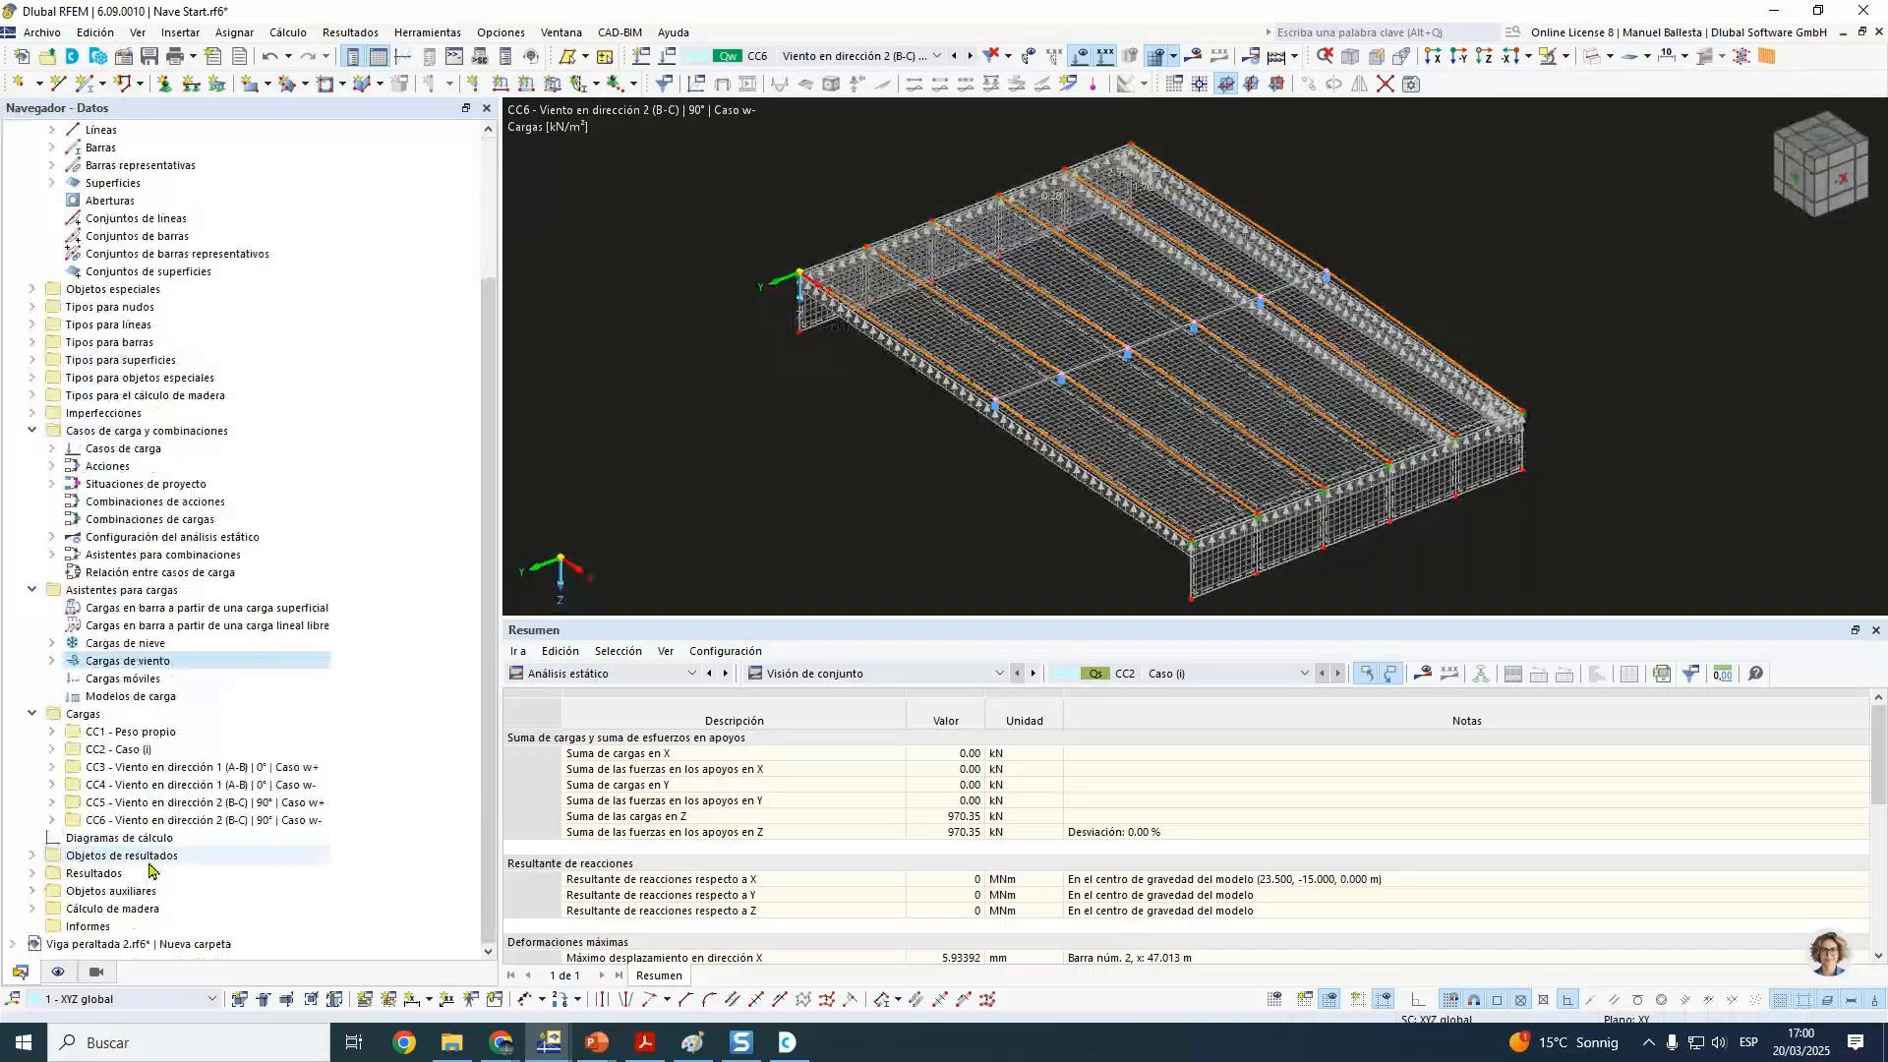
right_click(162, 730)
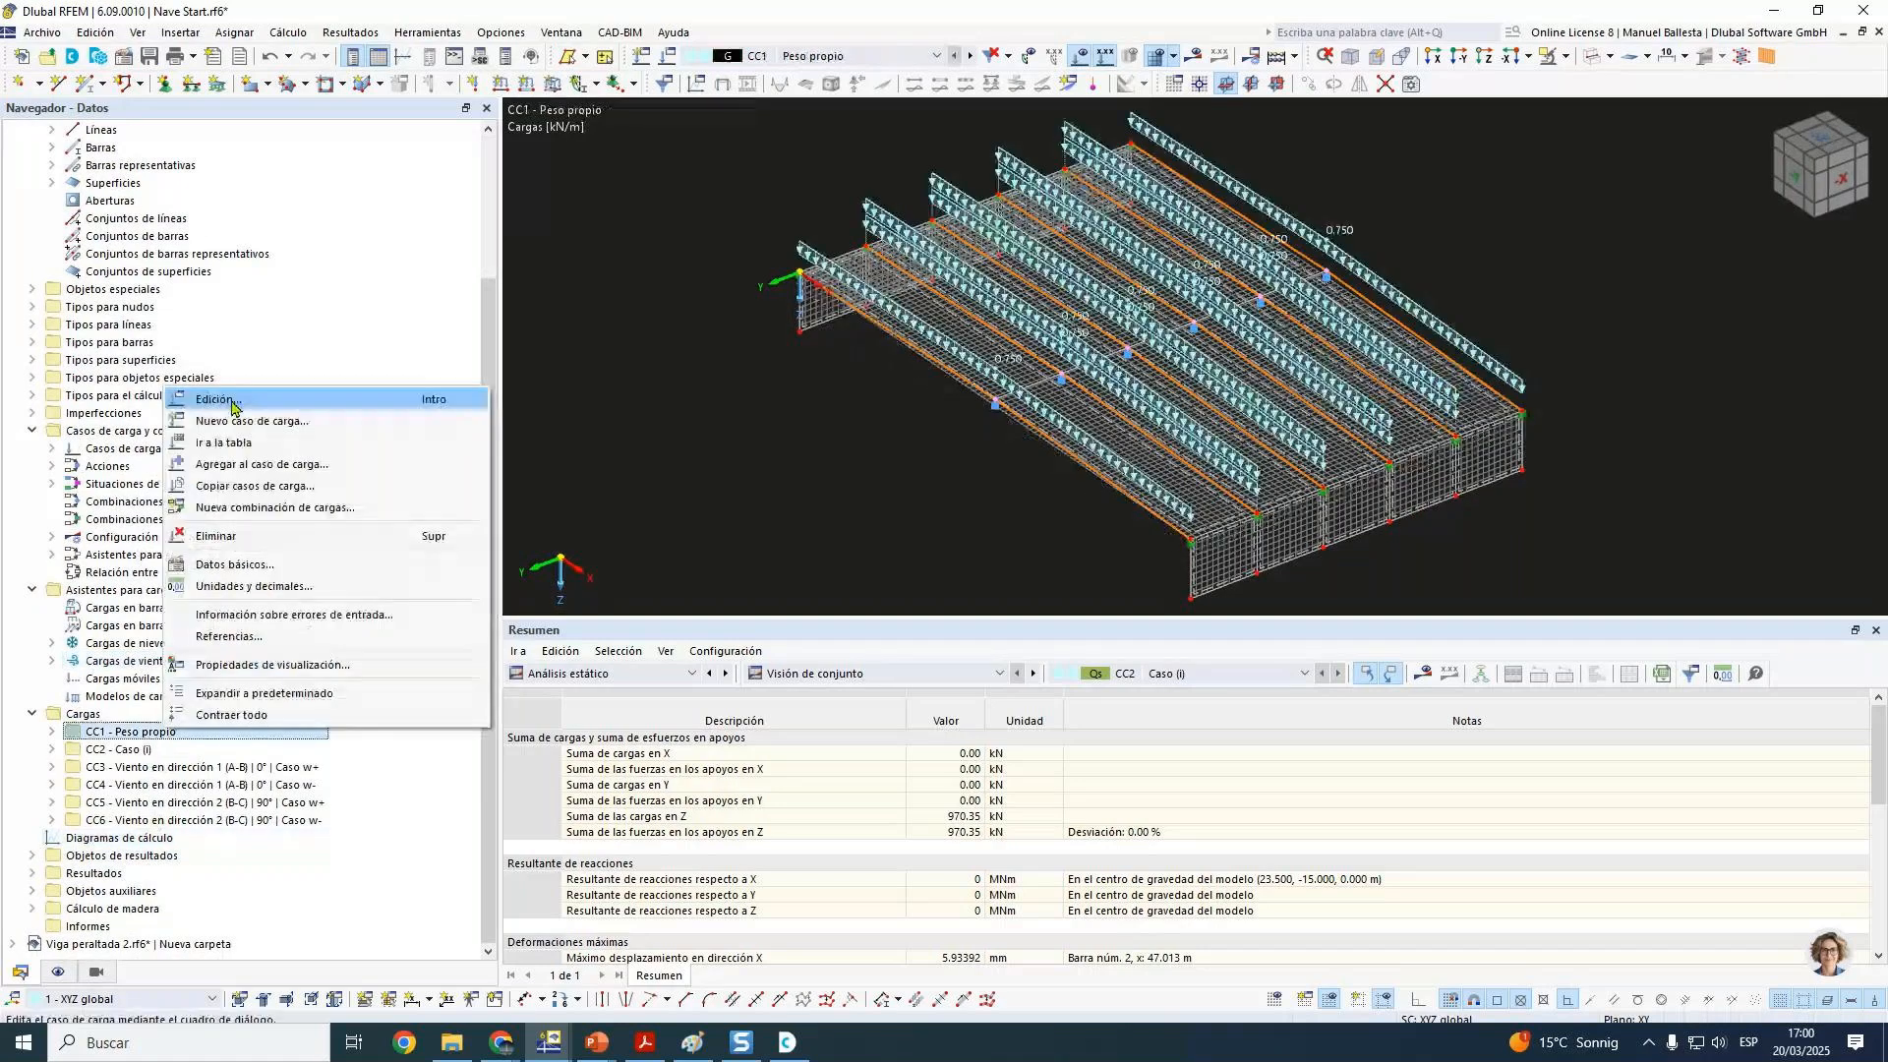
left_click(233, 405)
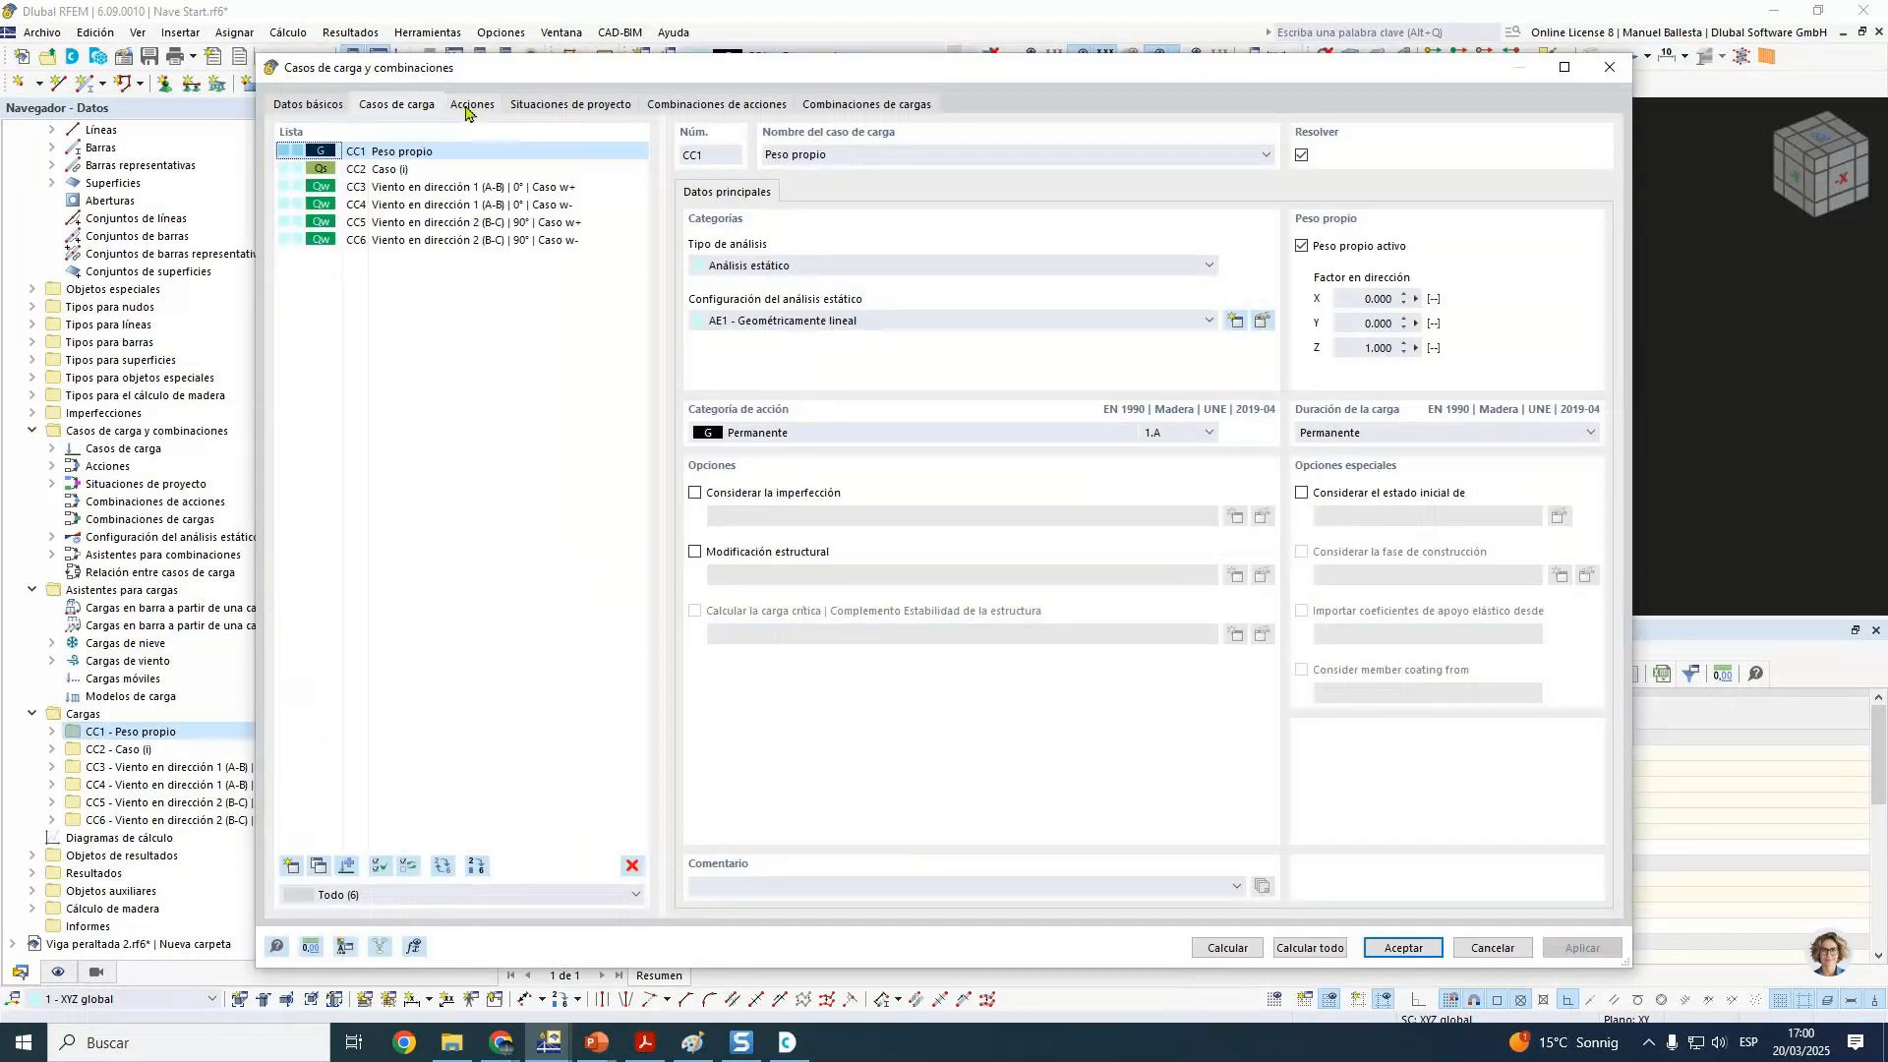
left_click(602, 108)
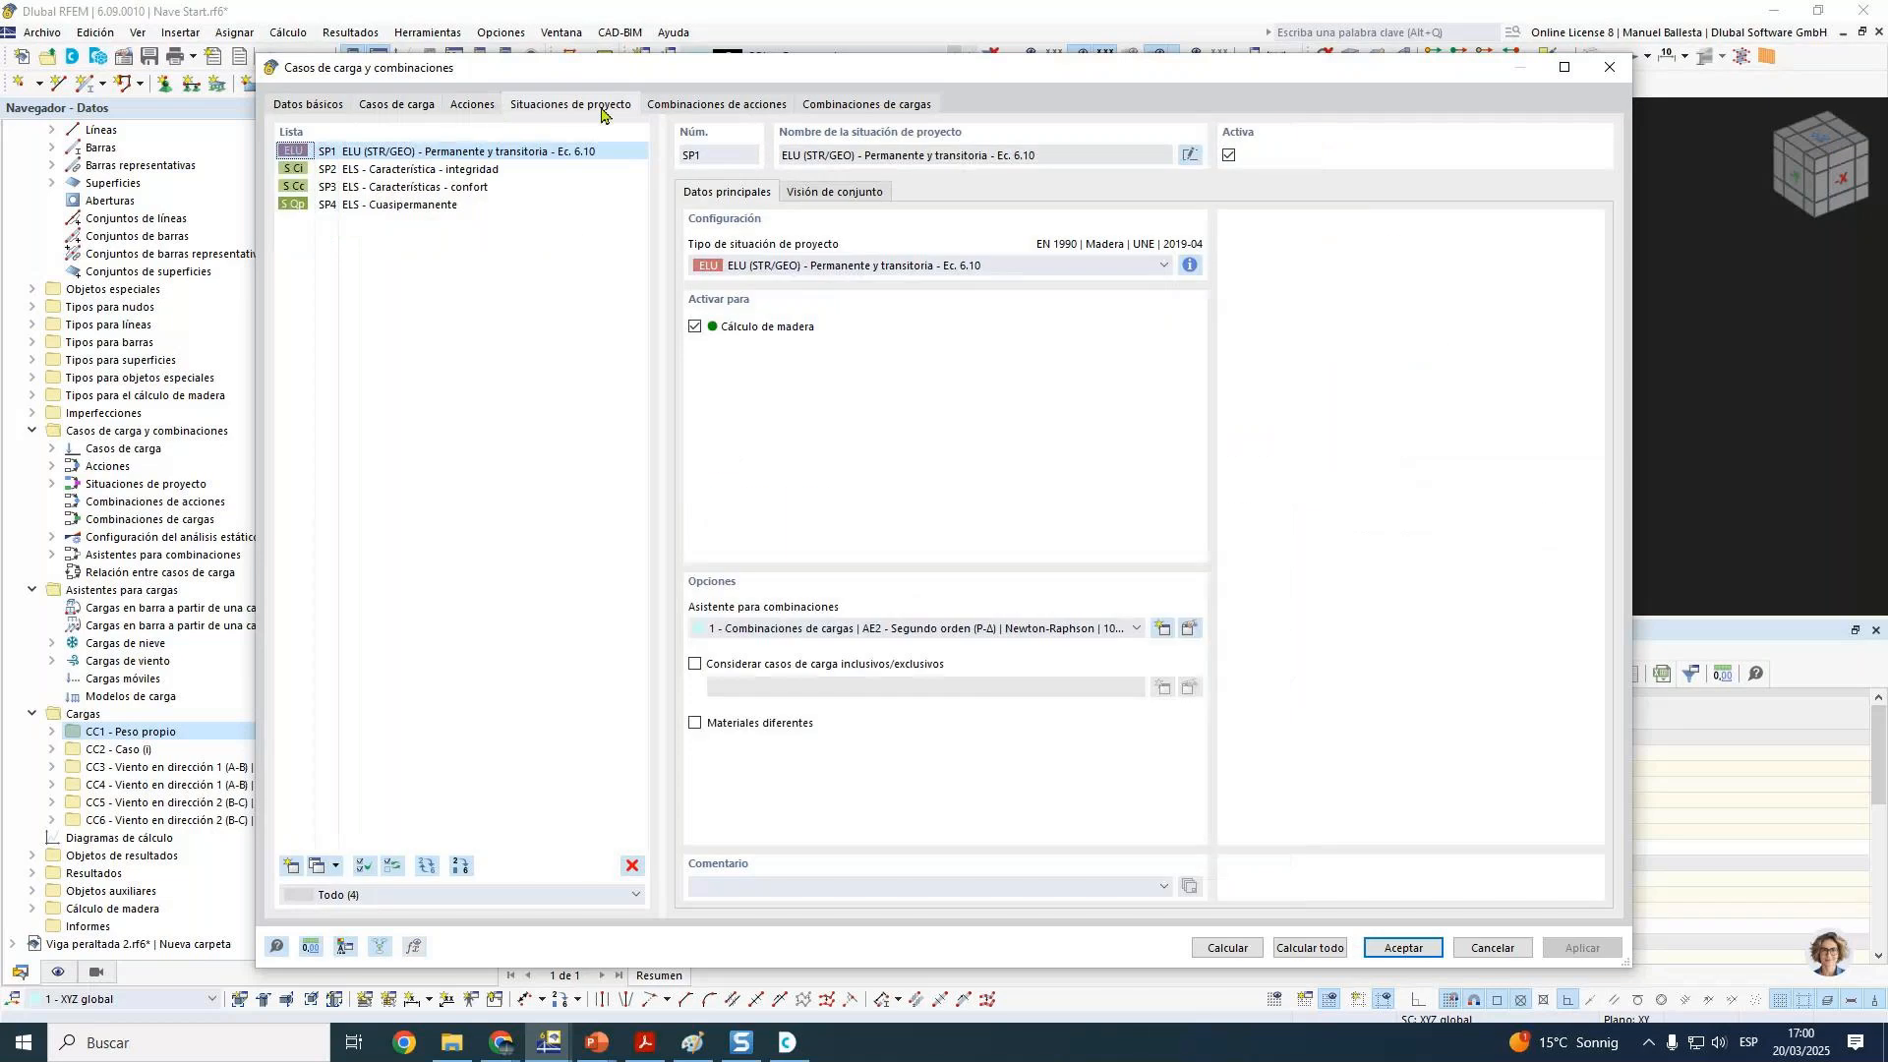
left_click(465, 188)
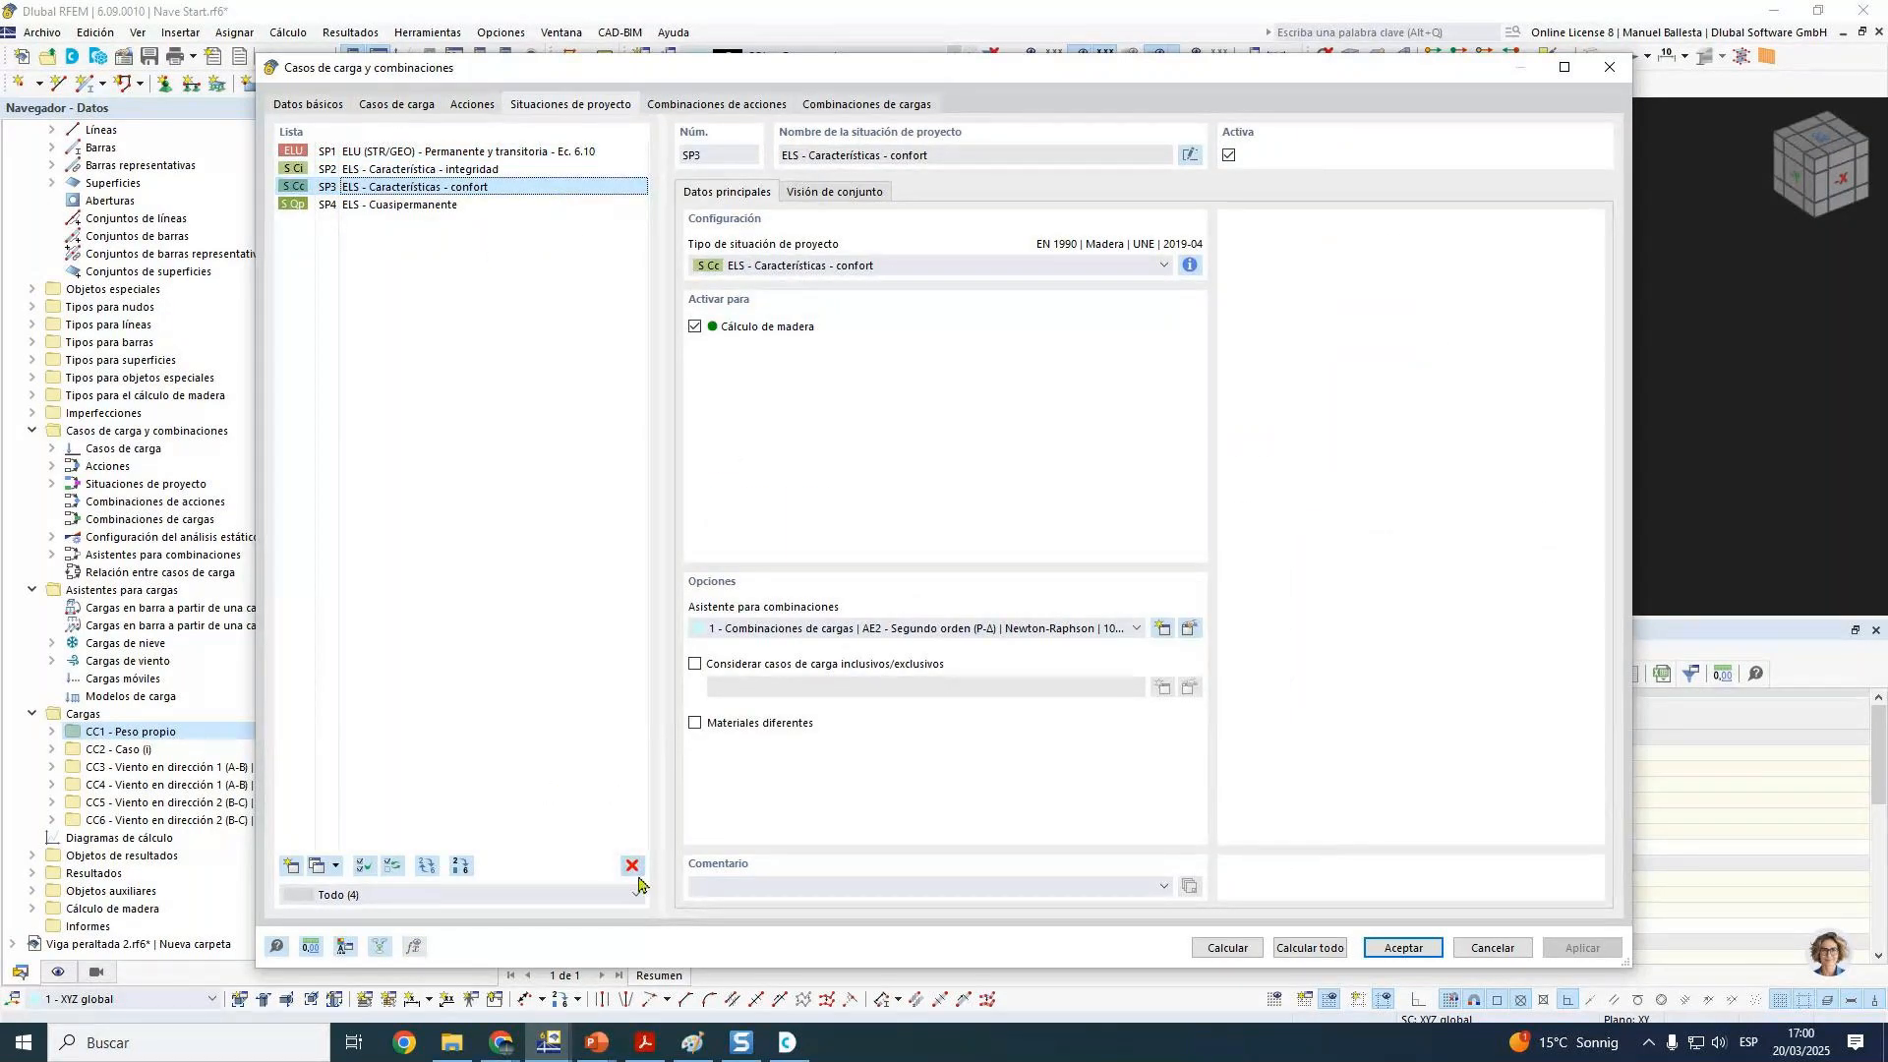
left_click(1229, 157)
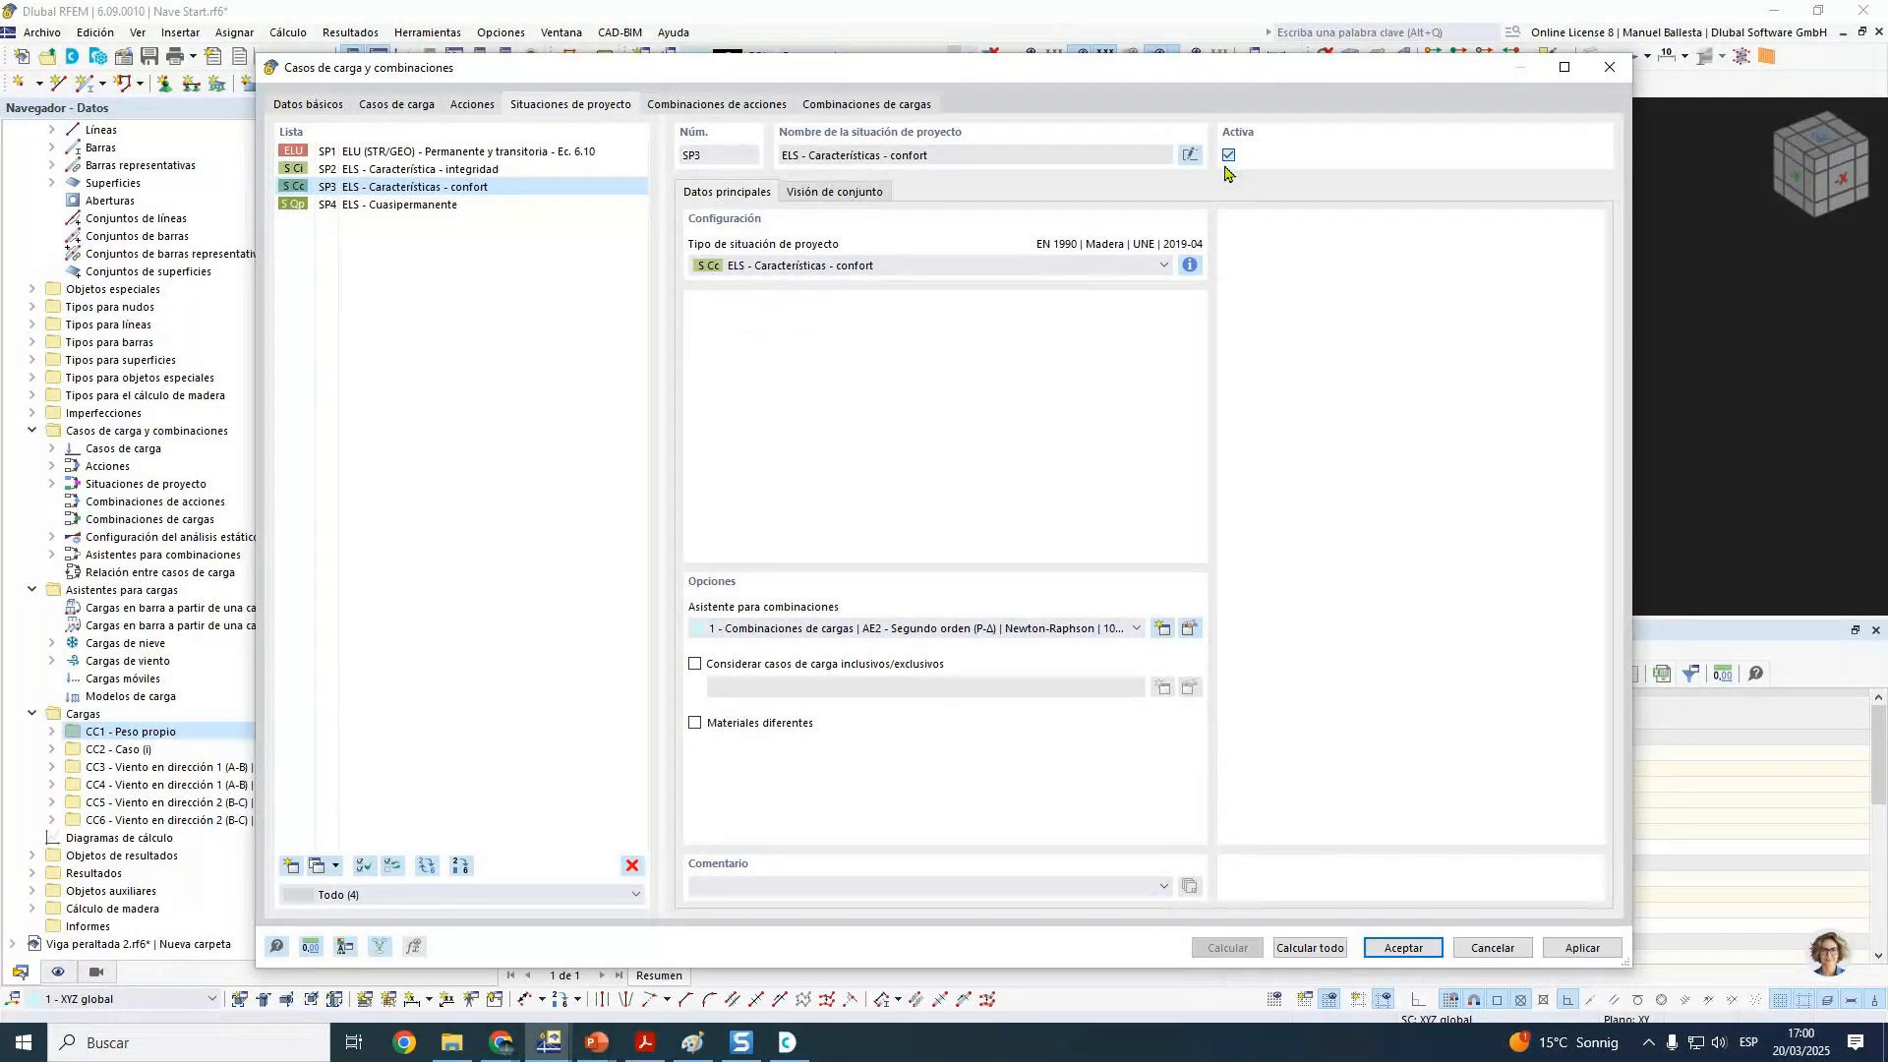
Step: Assign combination wizard 2, the geometrically linear analysis AE1, to design situations SP1 to SP4
left_click_drag(624, 147, 625, 204)
left_click(854, 634)
left_click(845, 675)
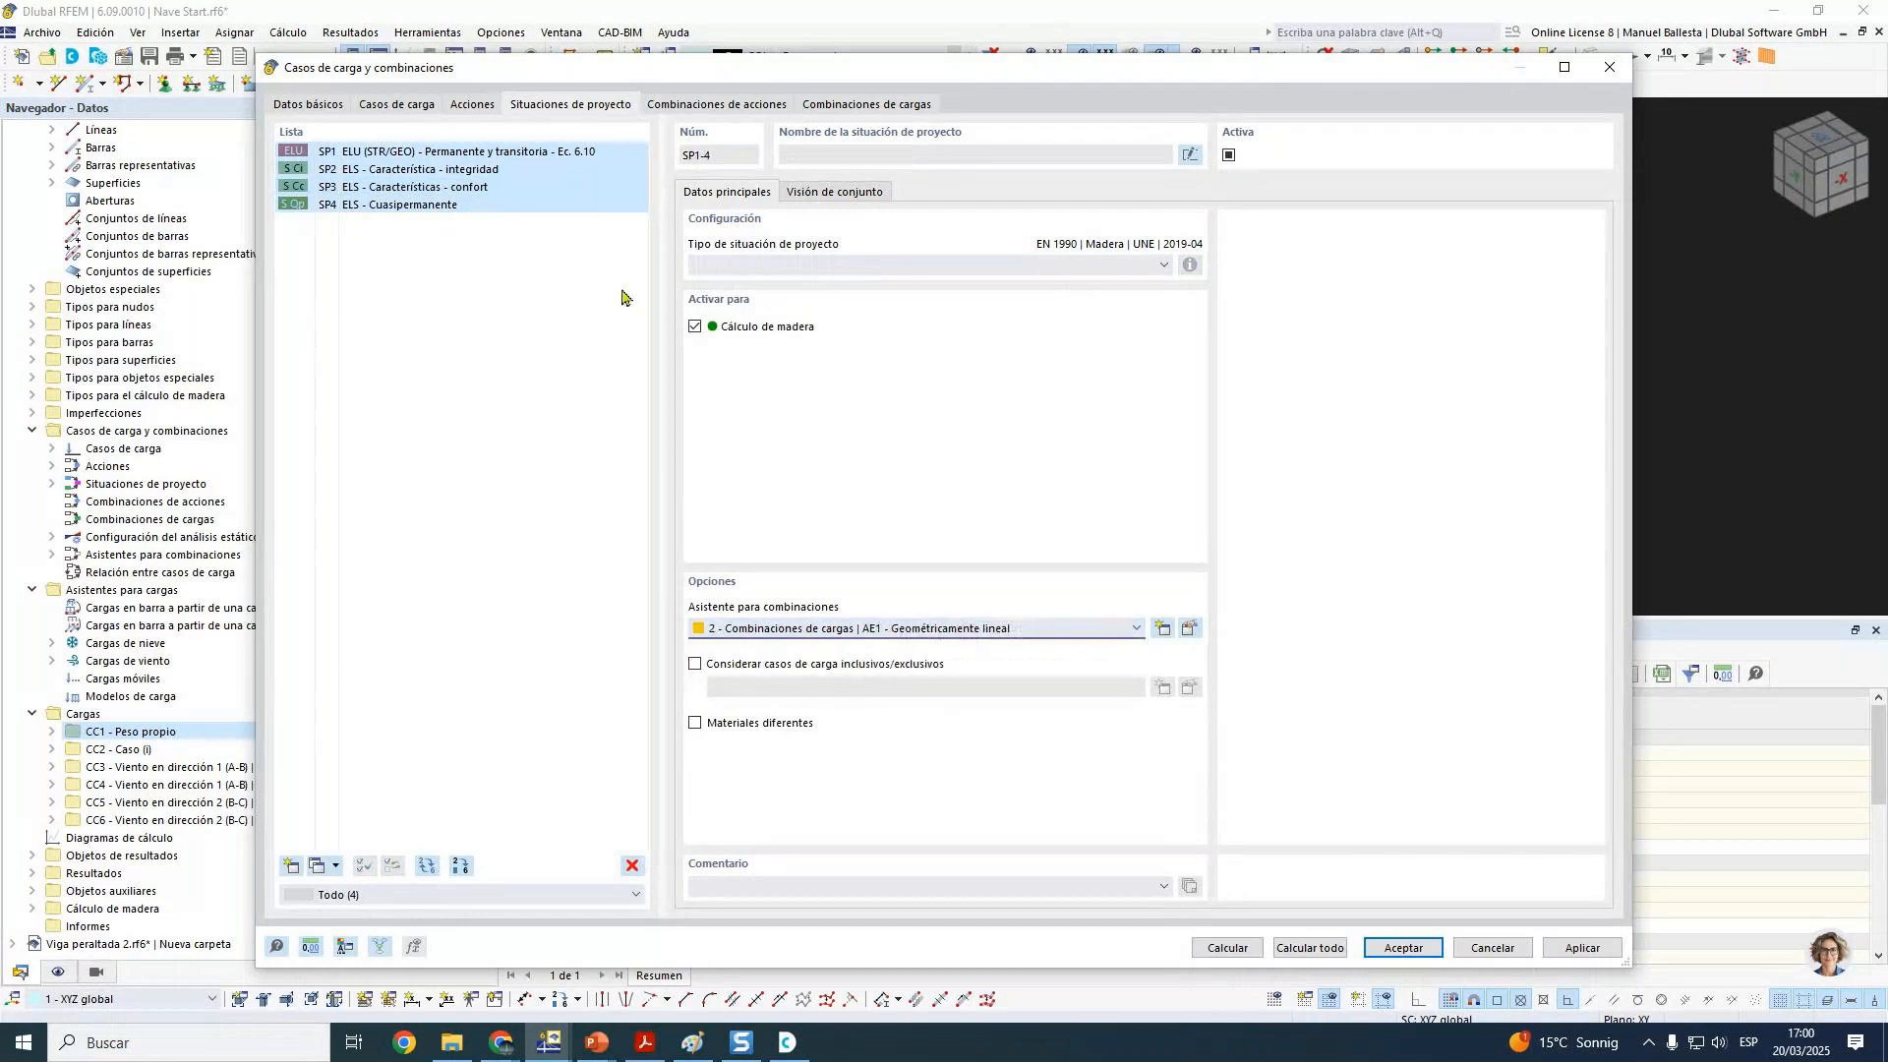
Step: Add design situation SP5 of type ELU (STR/GEO) - Accidental - Fuego - psi-1,1
left_click(399, 208)
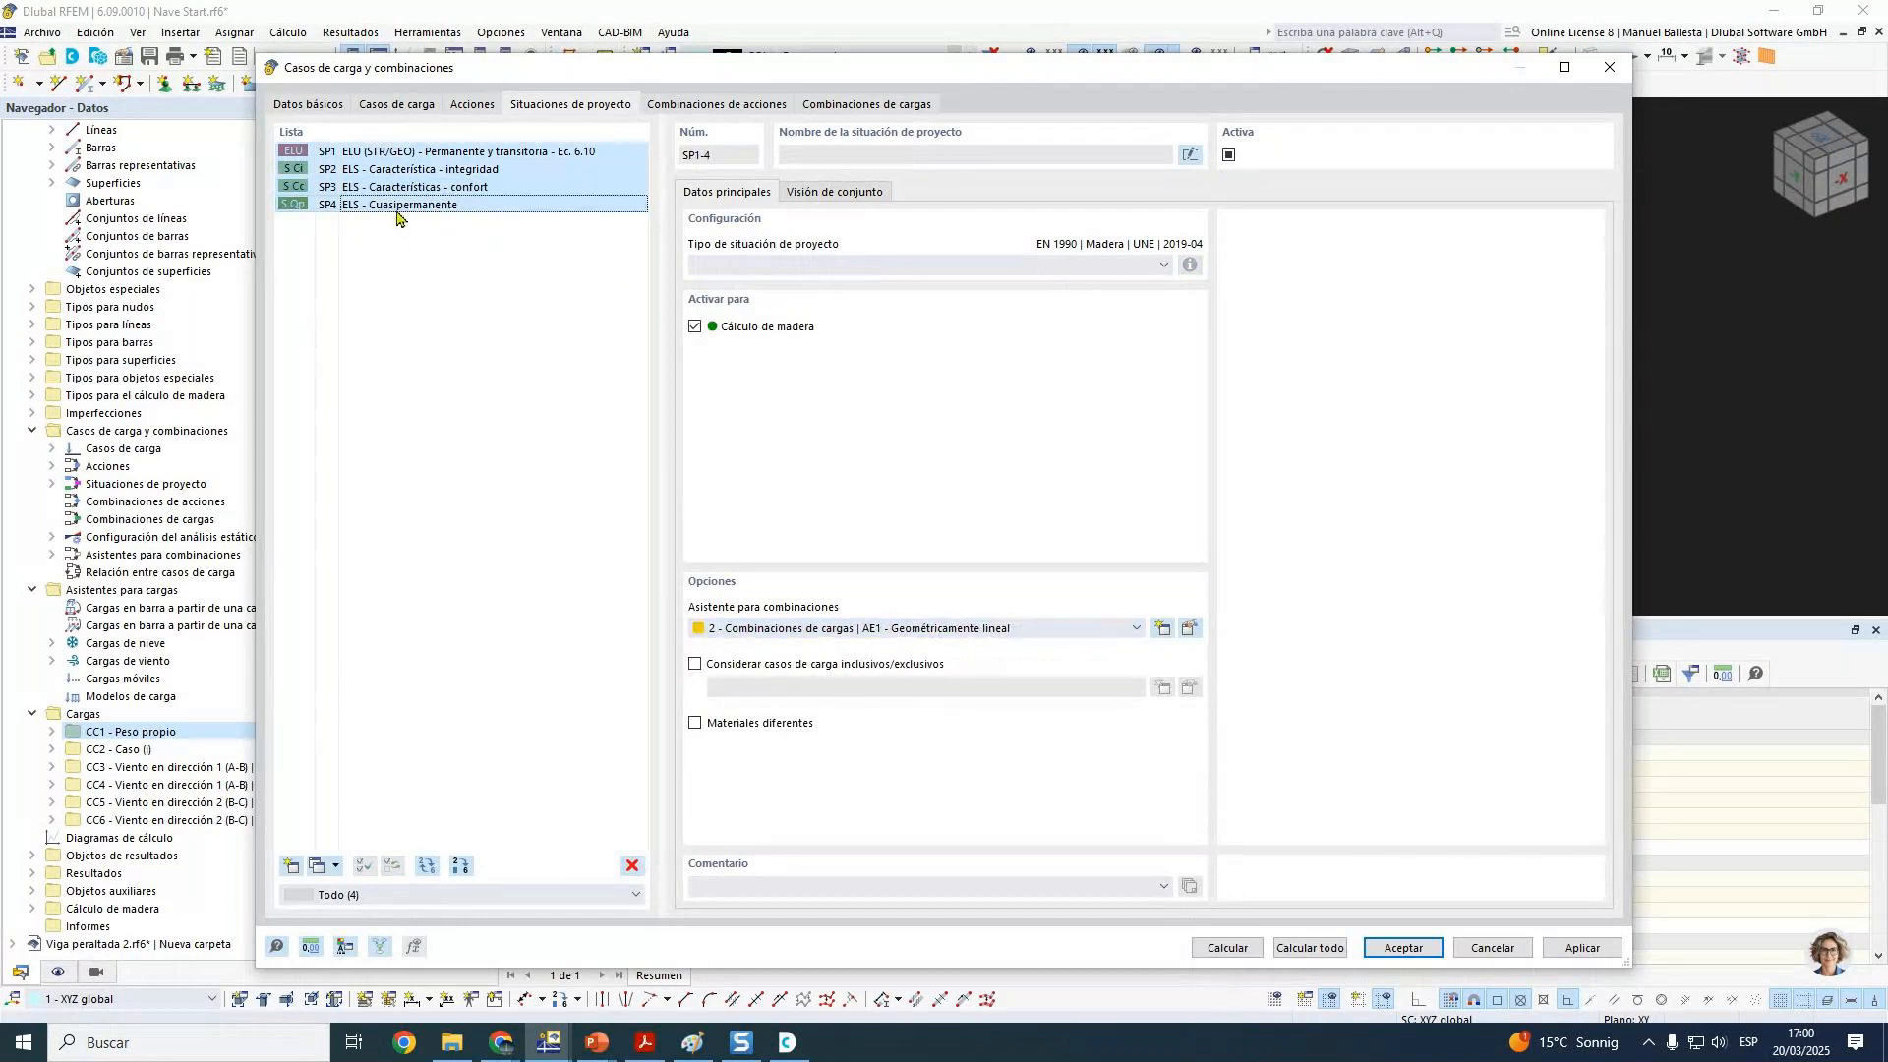
left_click(290, 868)
left_click(917, 267)
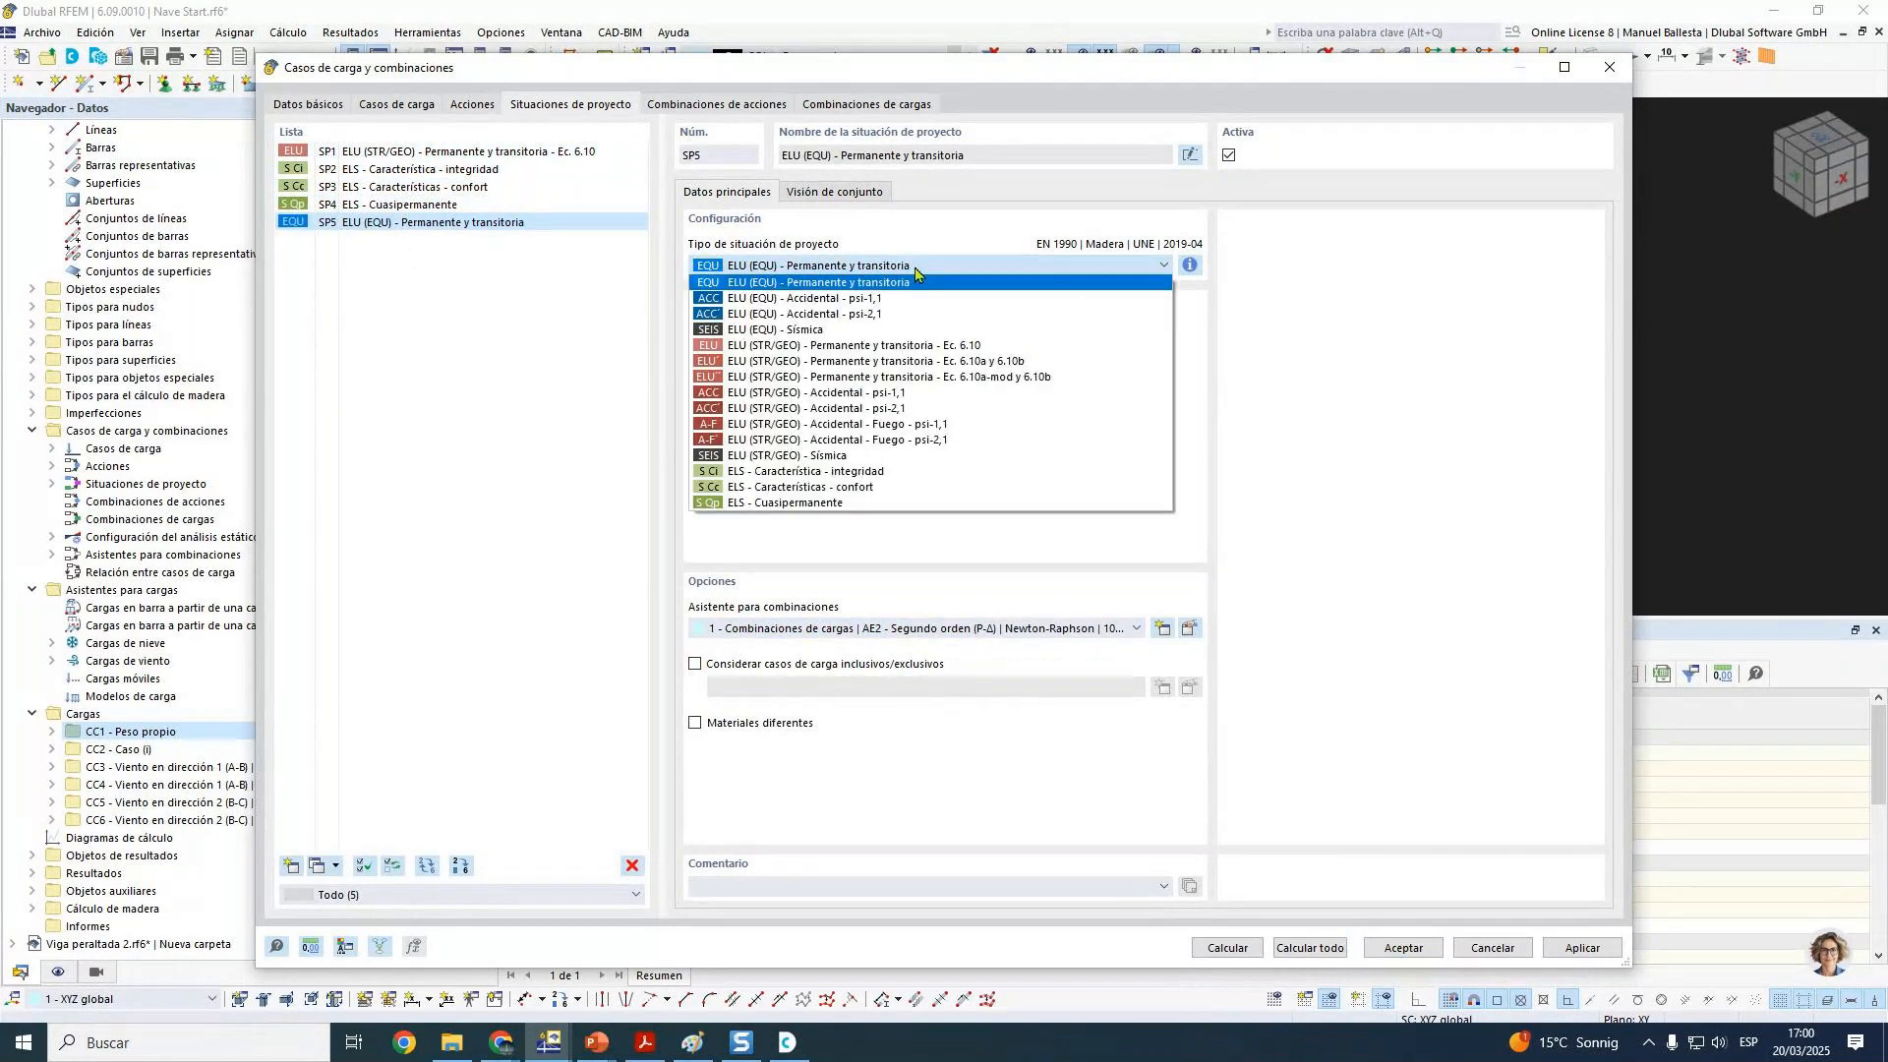
left_click(902, 425)
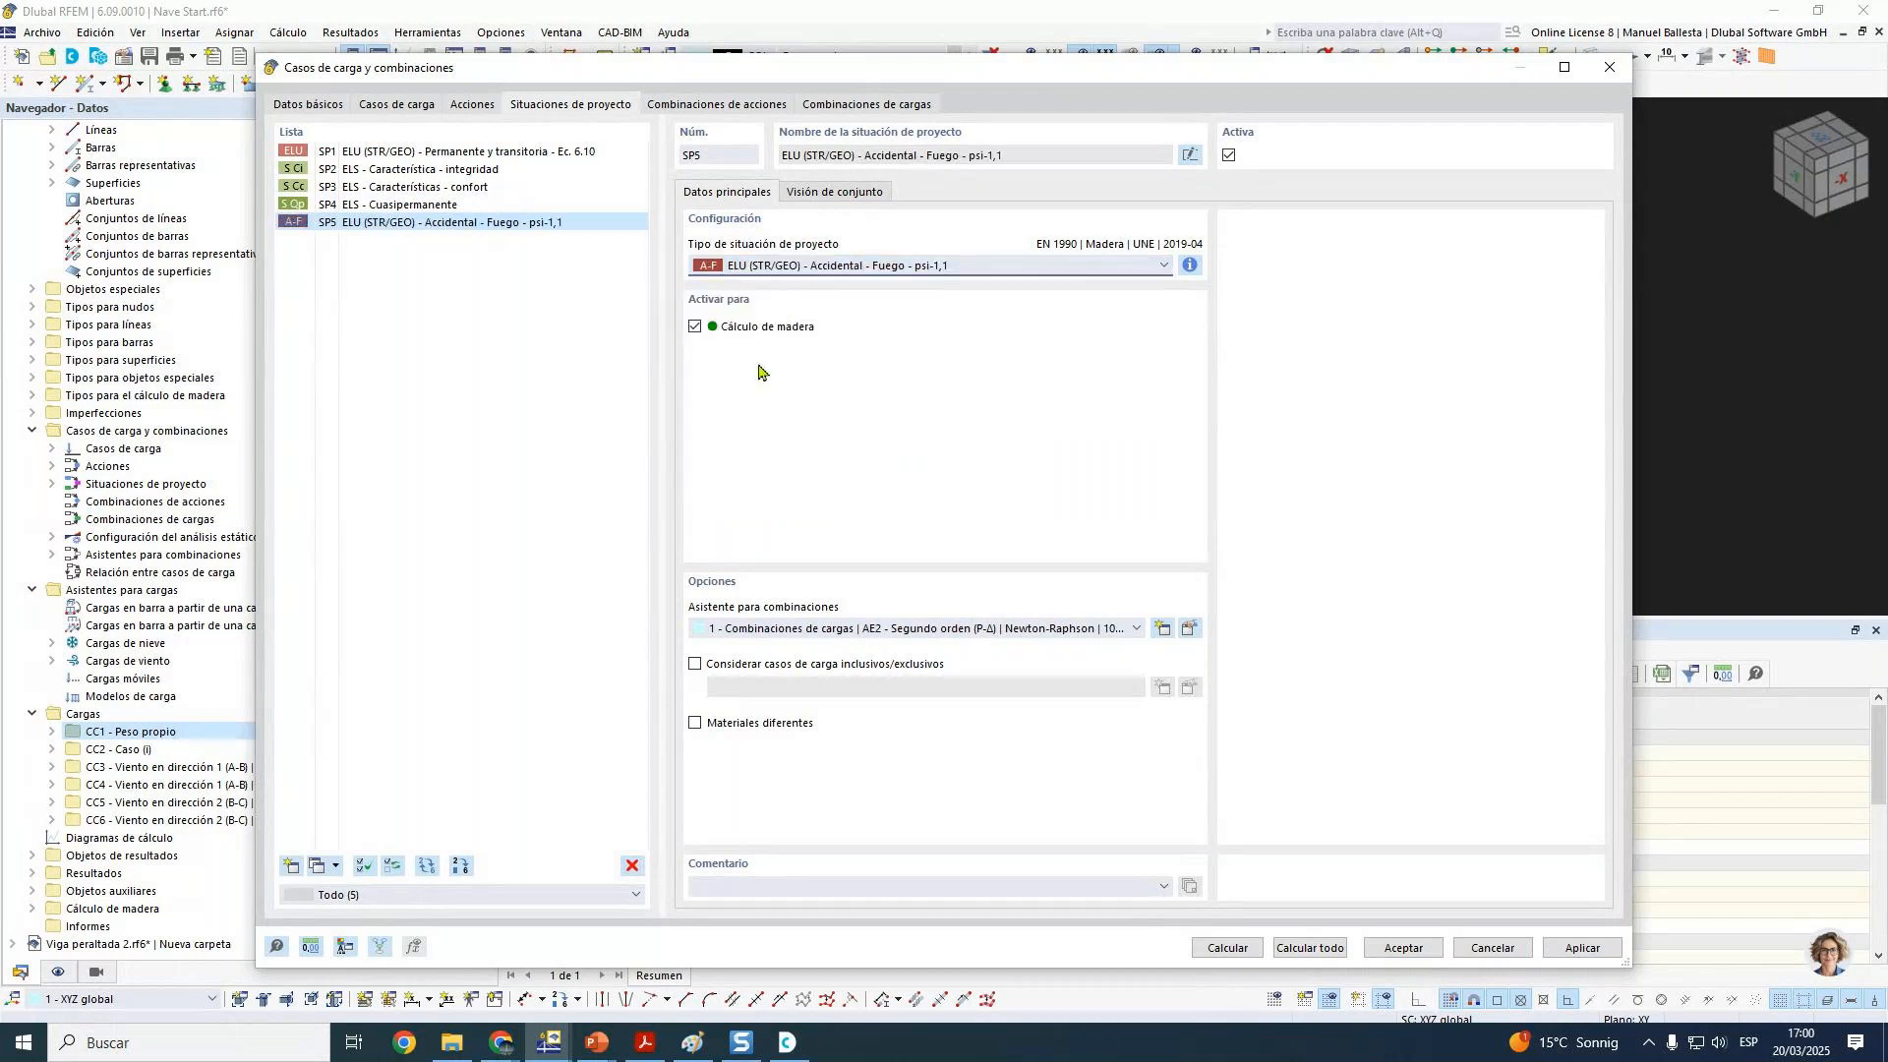
Step: Enable favourable permanent actions in SP1's combination wizard and display the generated load combinations
left_click(429, 152)
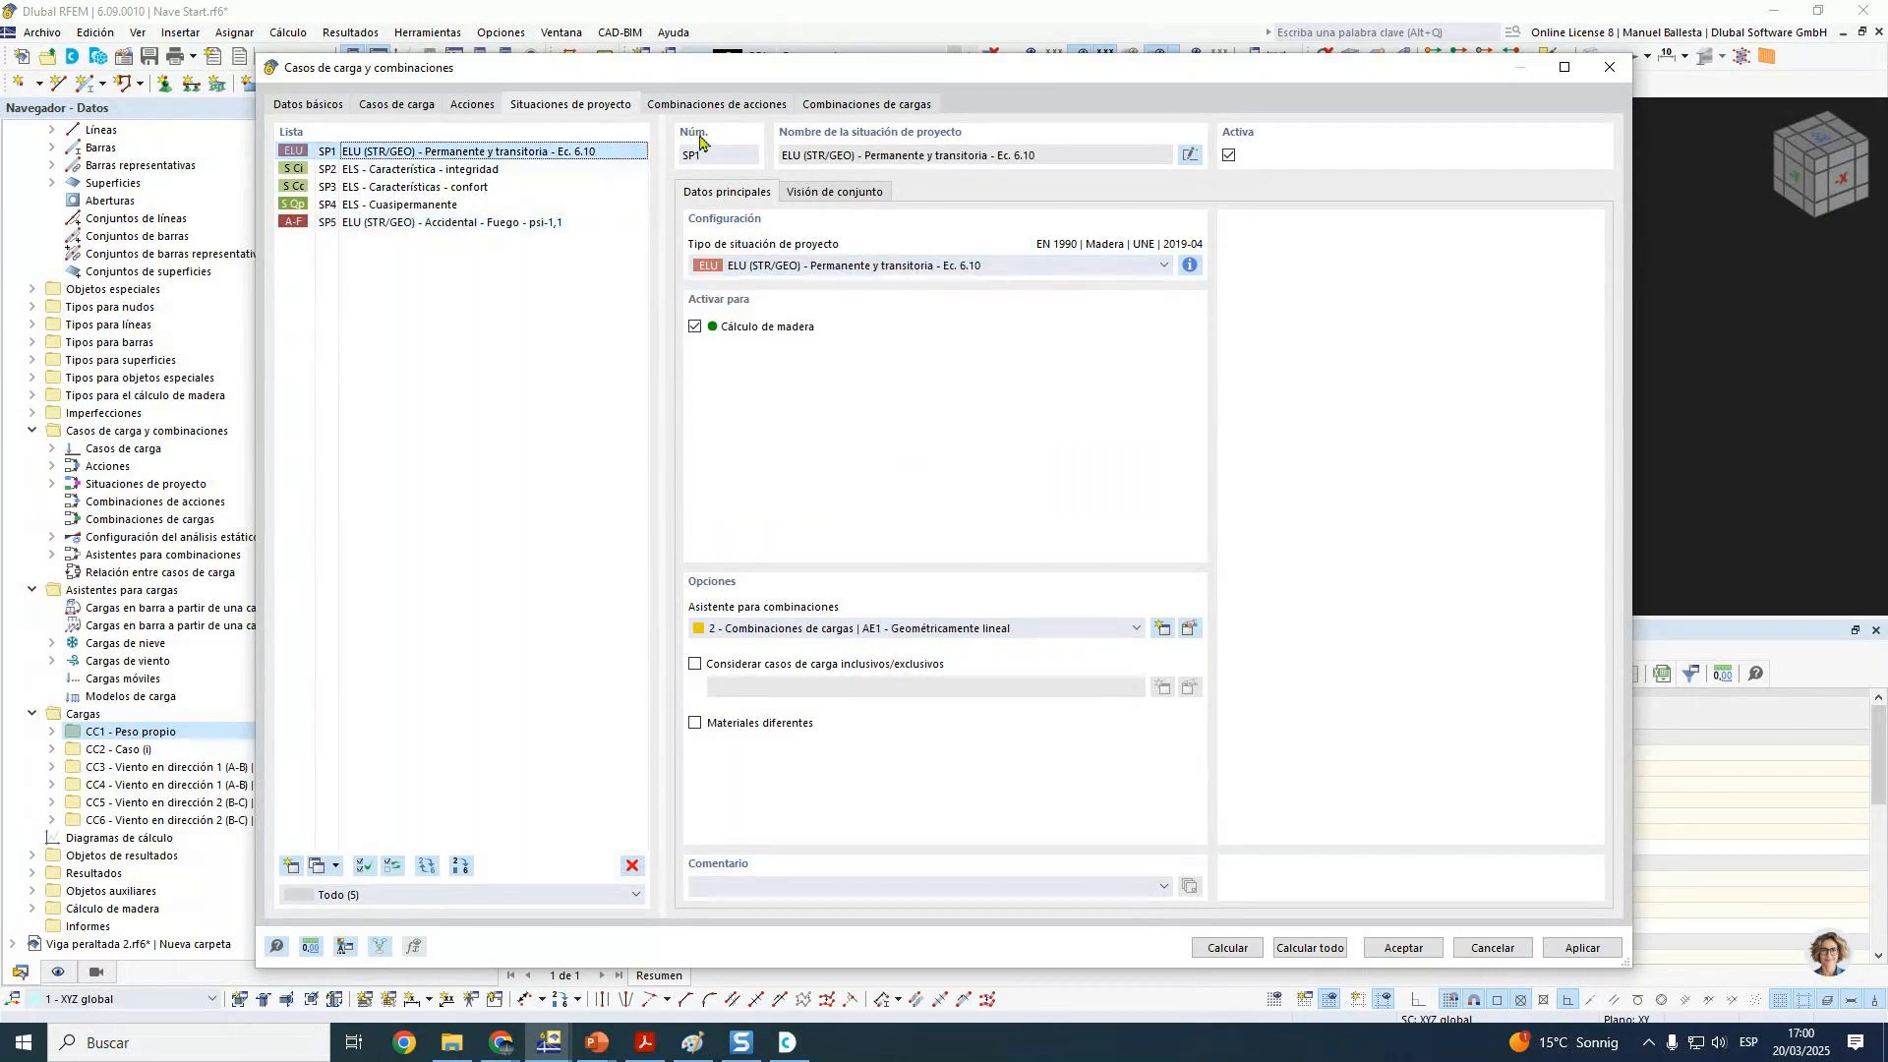
left_click(1190, 628)
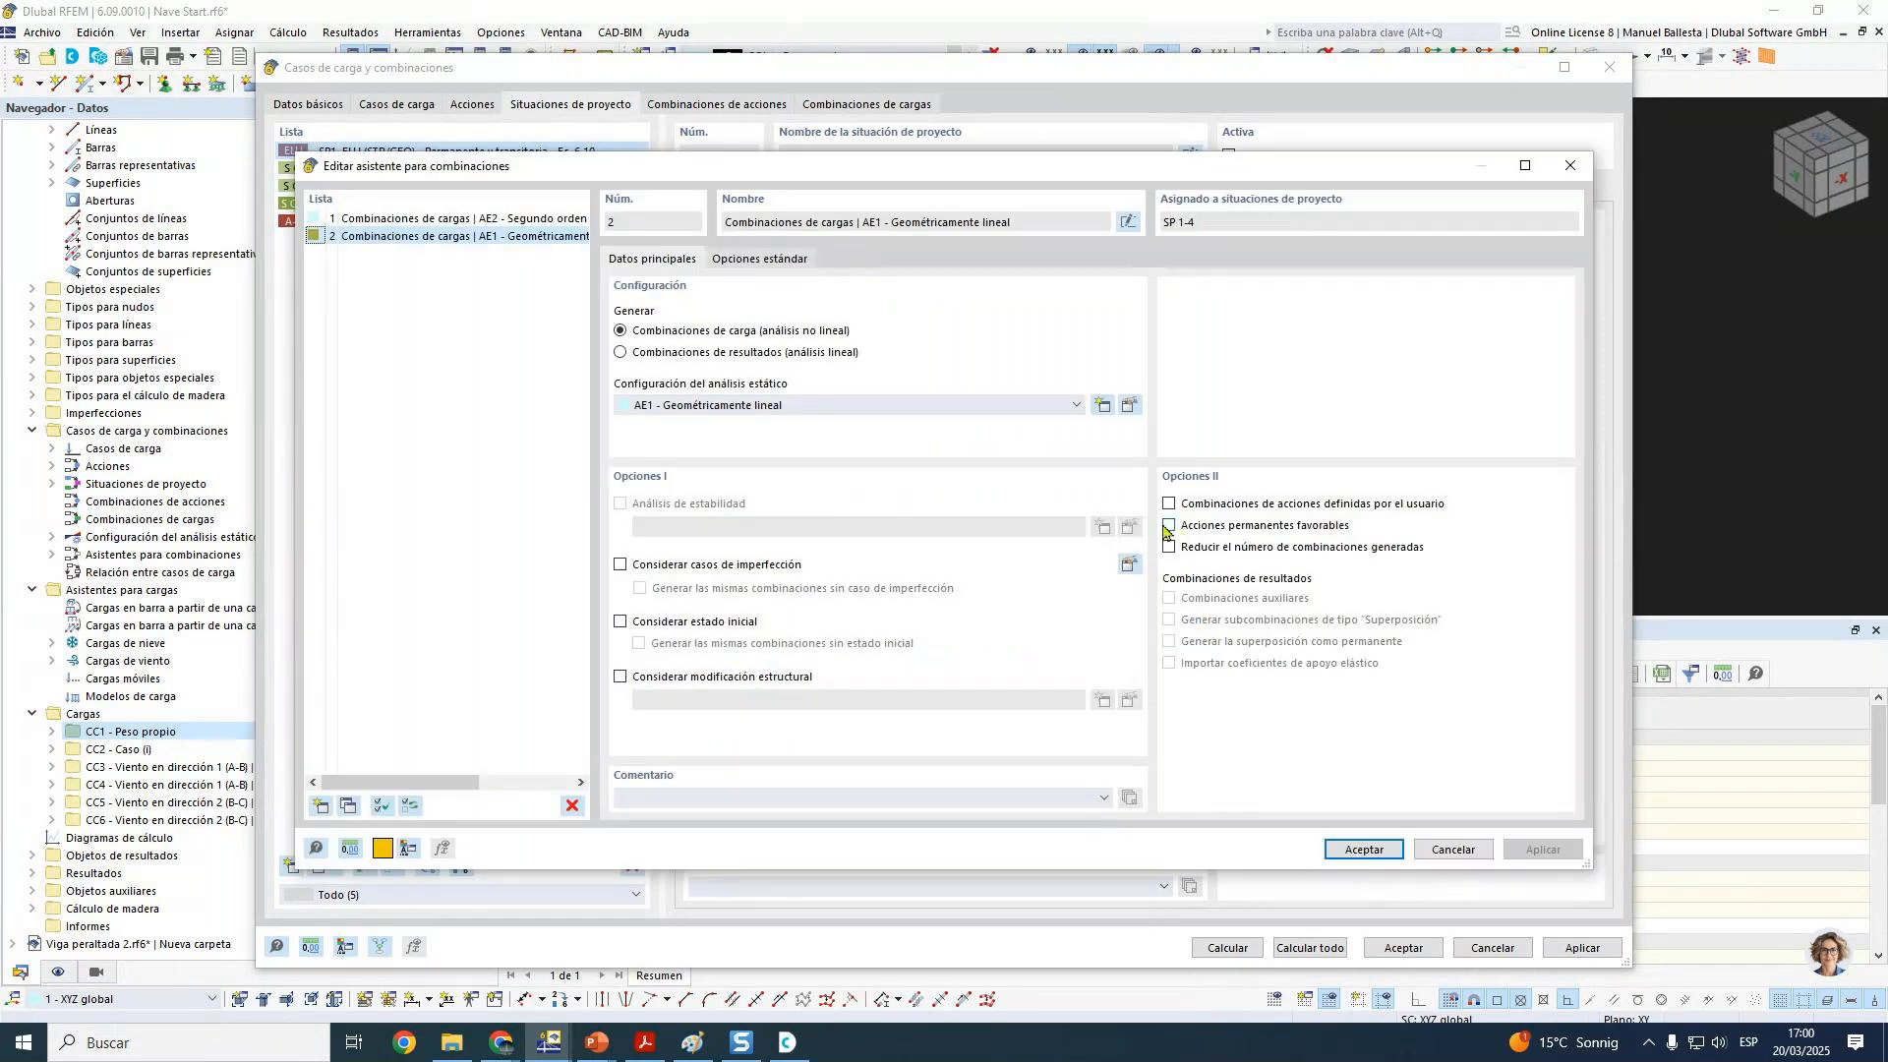
left_click(1199, 531)
left_click(1364, 848)
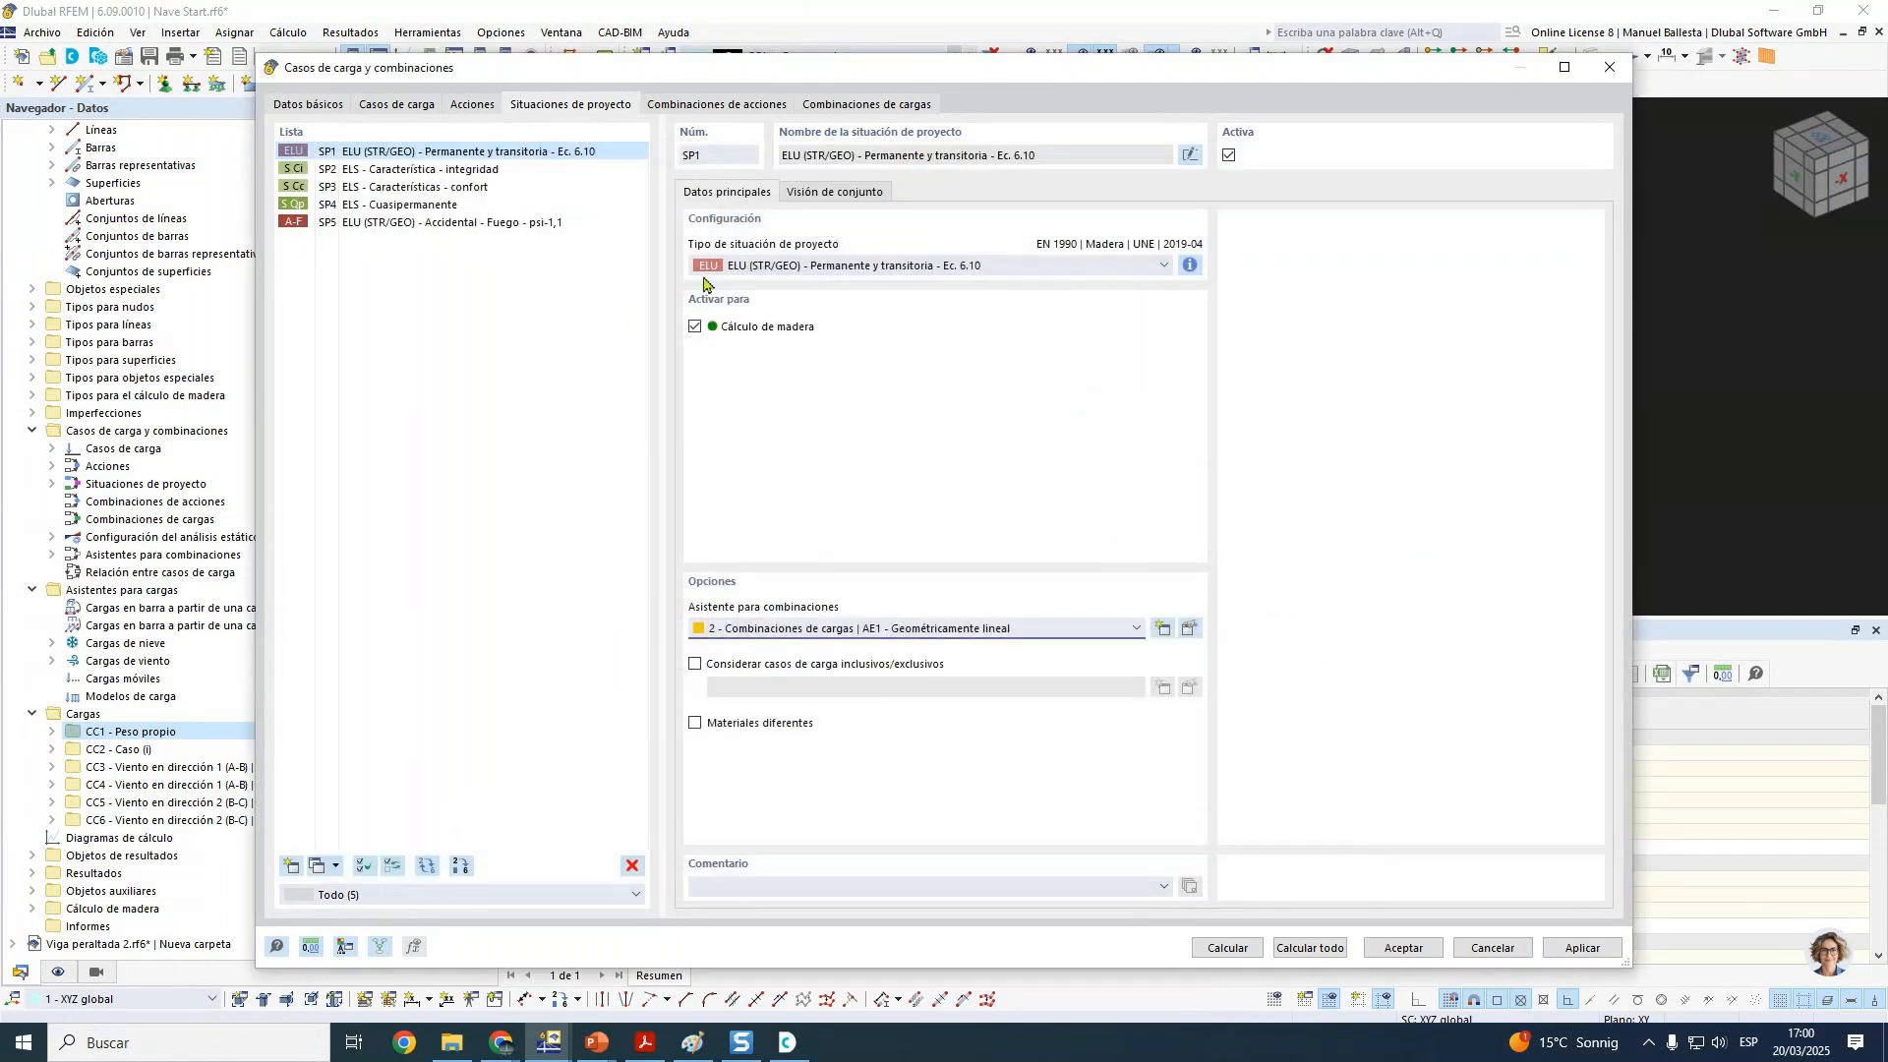
left_click(837, 106)
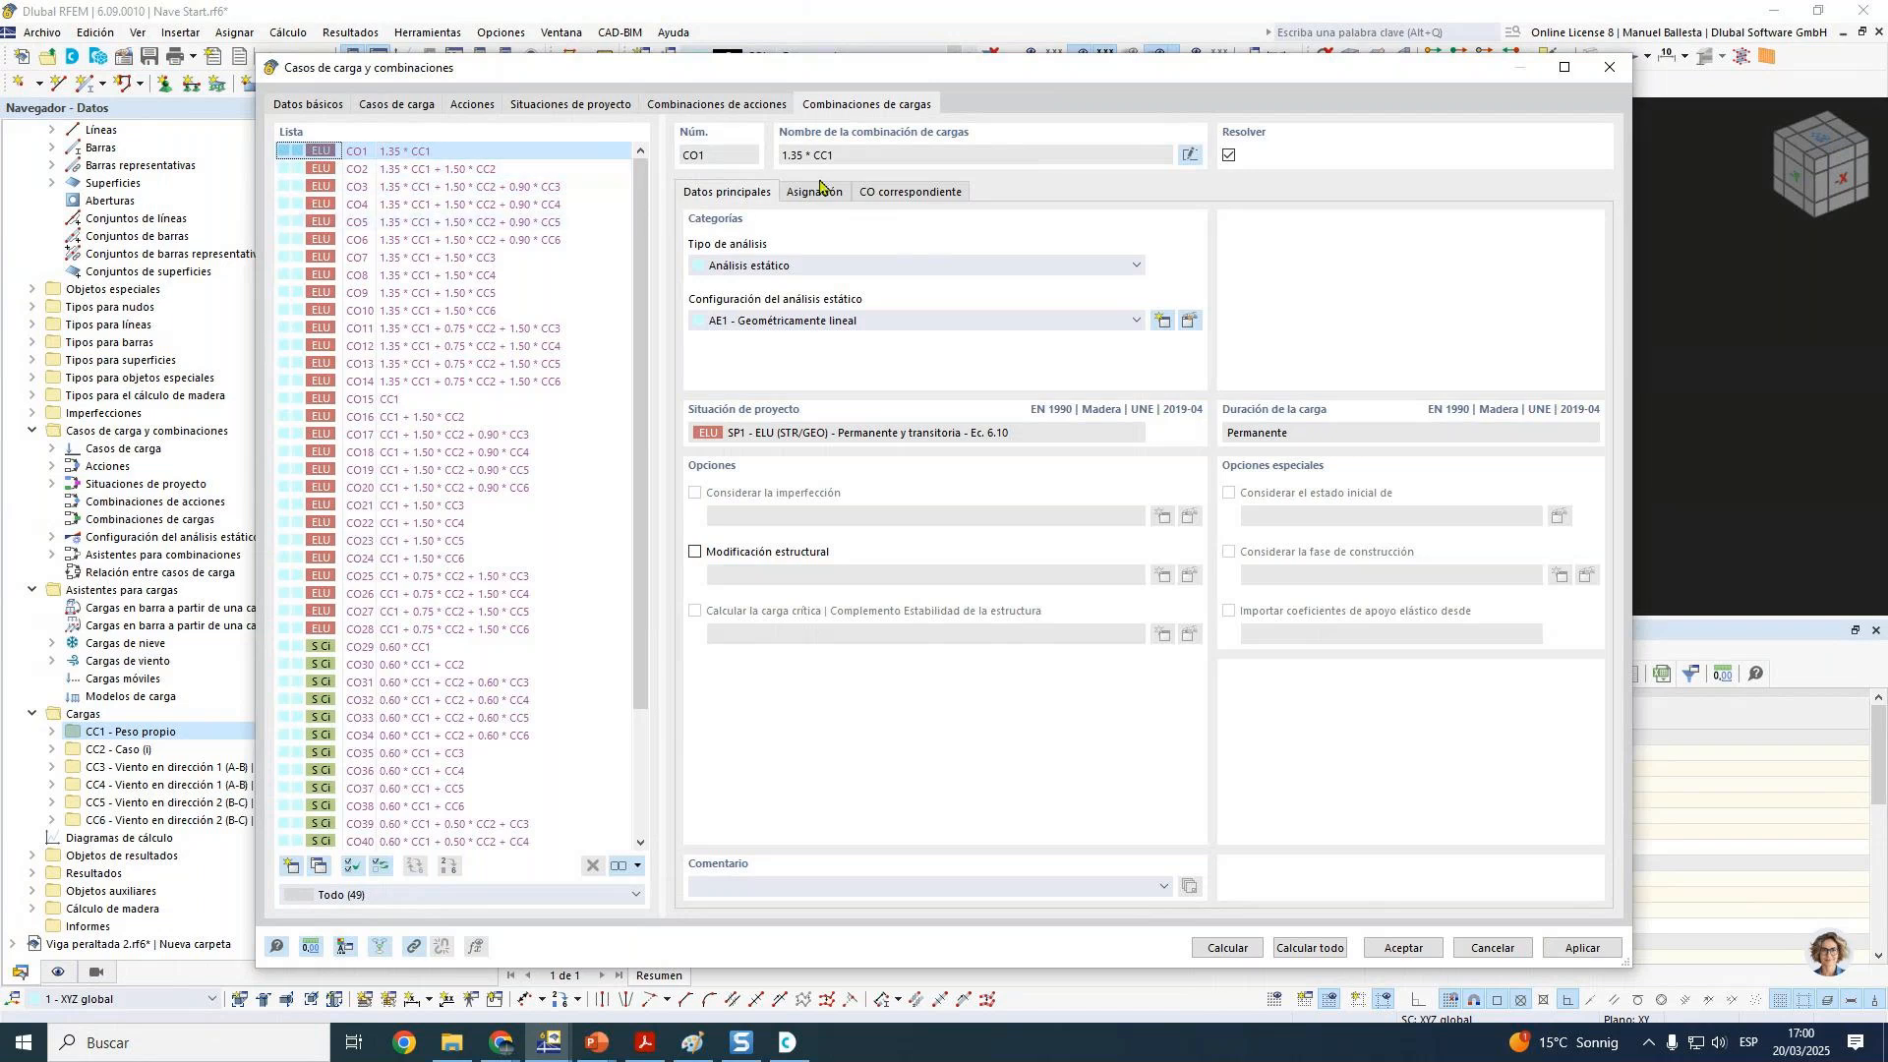
Step: Review the load case assignments of combinations CO3 and CO23 and the remaining load combinations
left_click(826, 197)
left_click(551, 186)
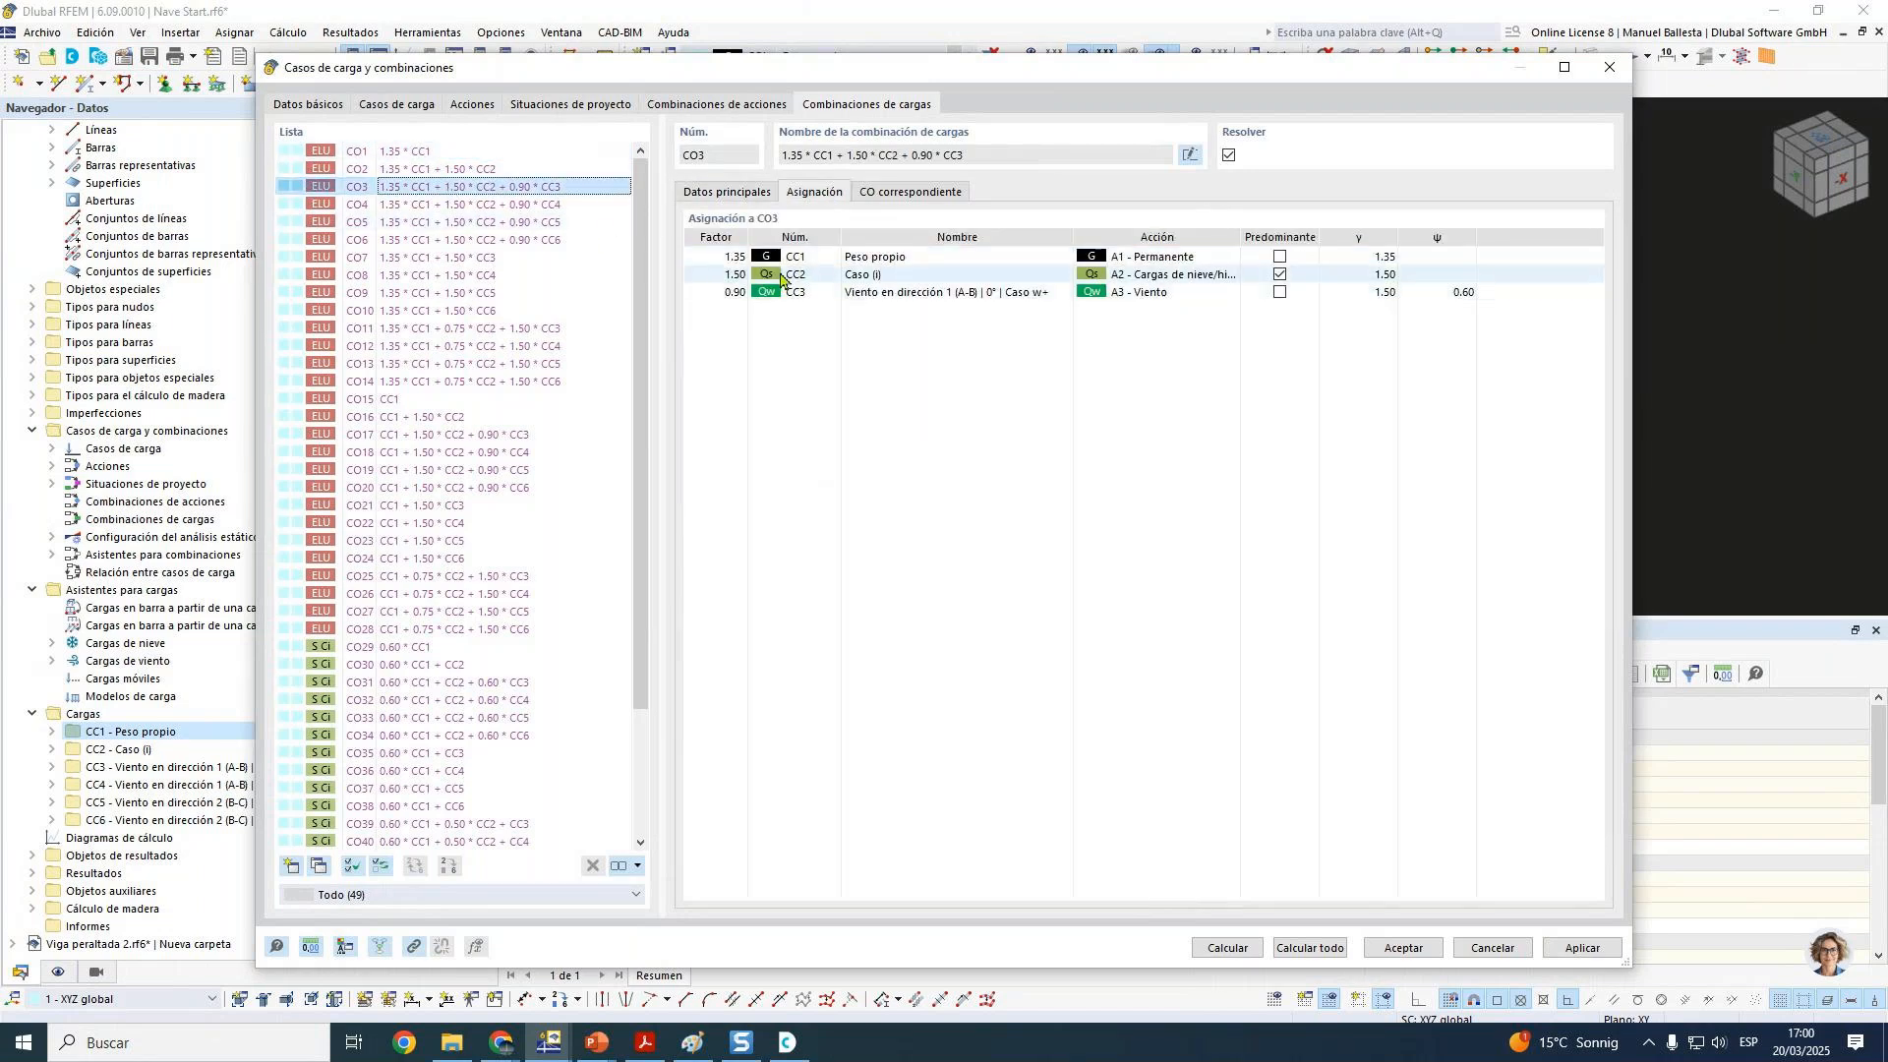
left_click(403, 540)
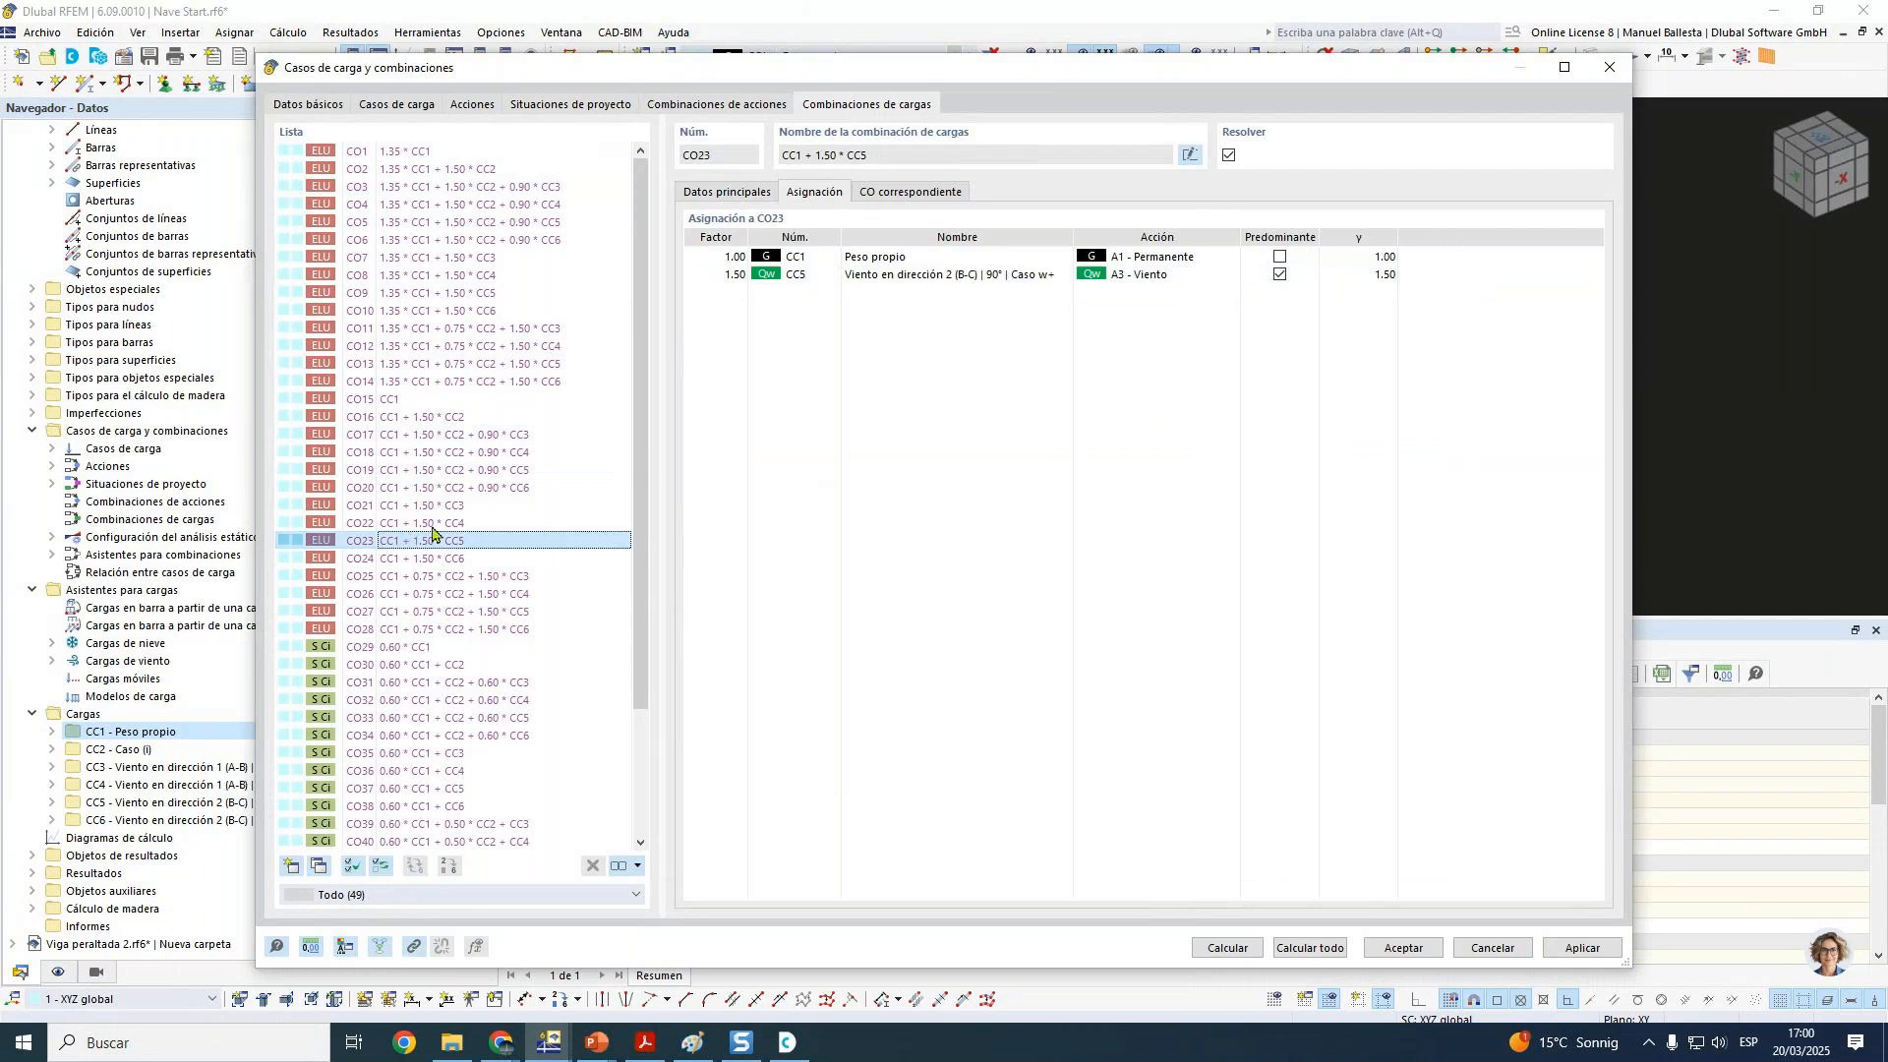
scroll(444, 492, "down", 3)
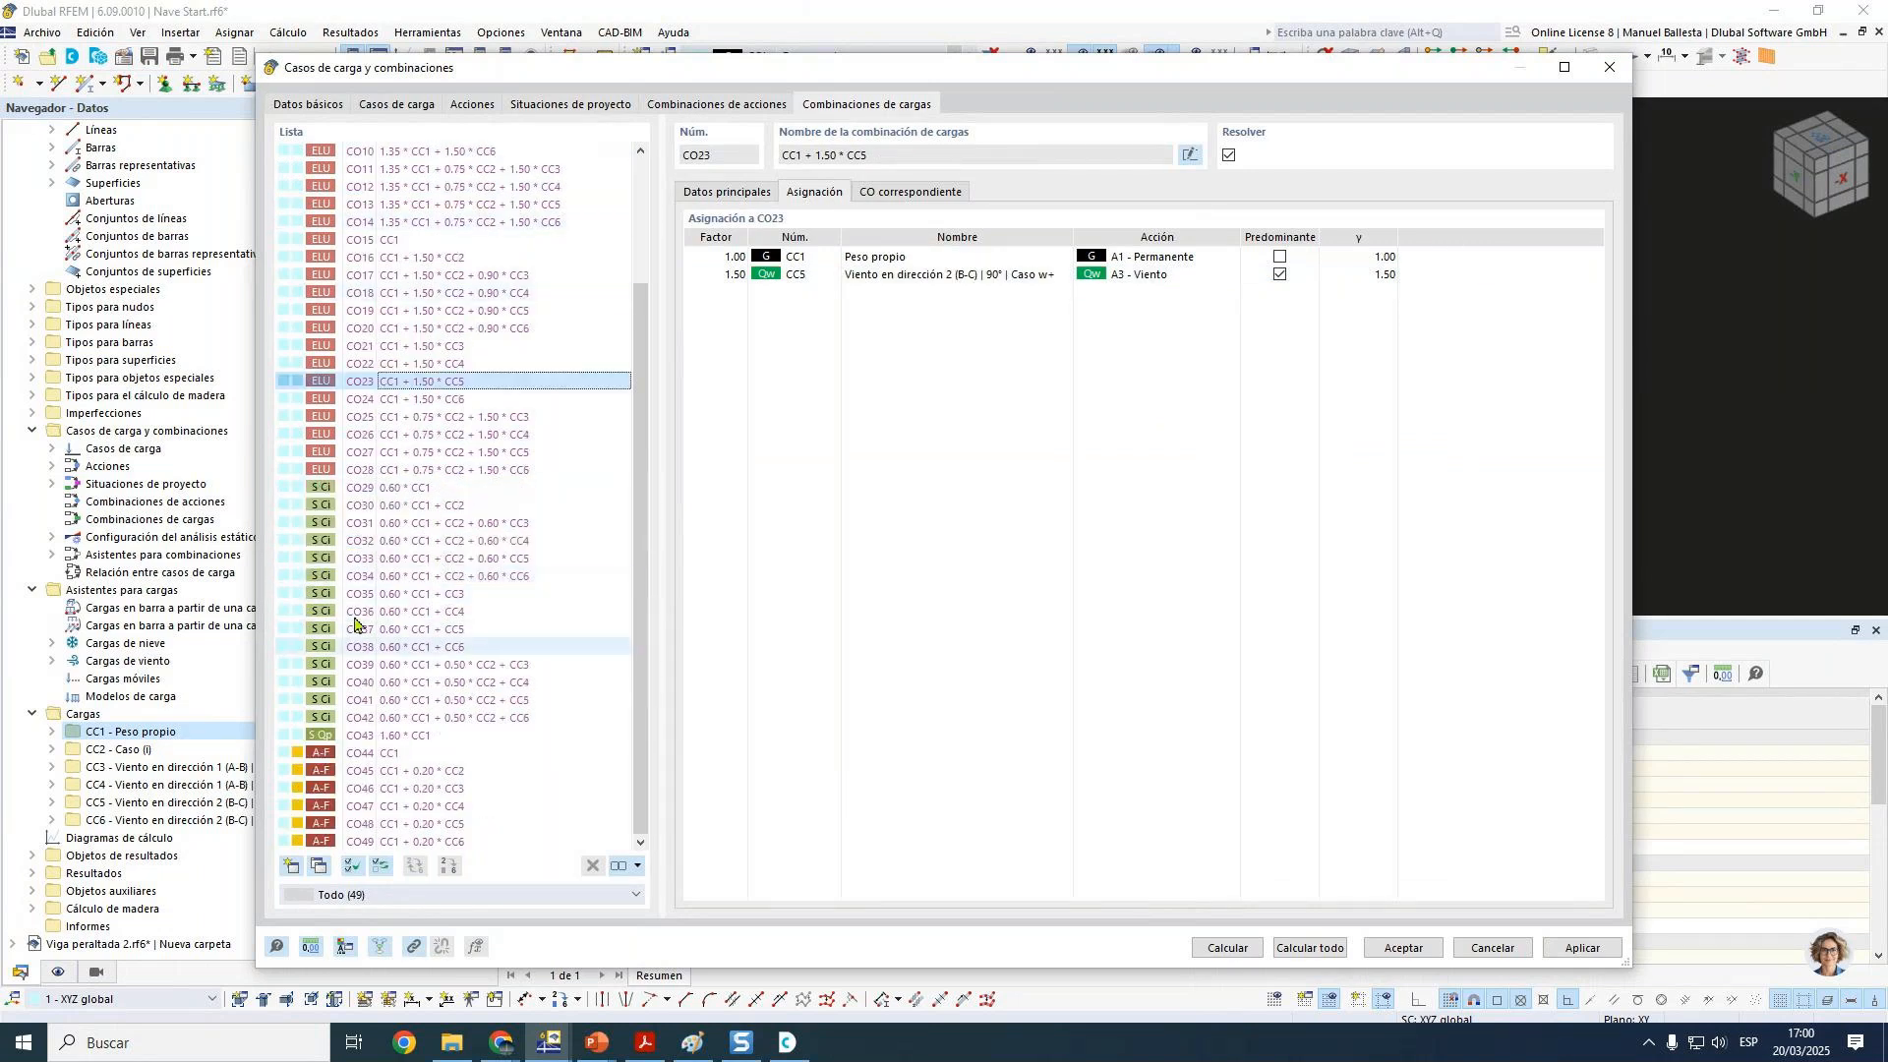
Step: Assign combination wizard 2 (AE1 - Geométricamente lineal) to design situation SP5, regenerate the load combinations and accept the settings
left_click(571, 104)
left_click(413, 223)
left_click(851, 630)
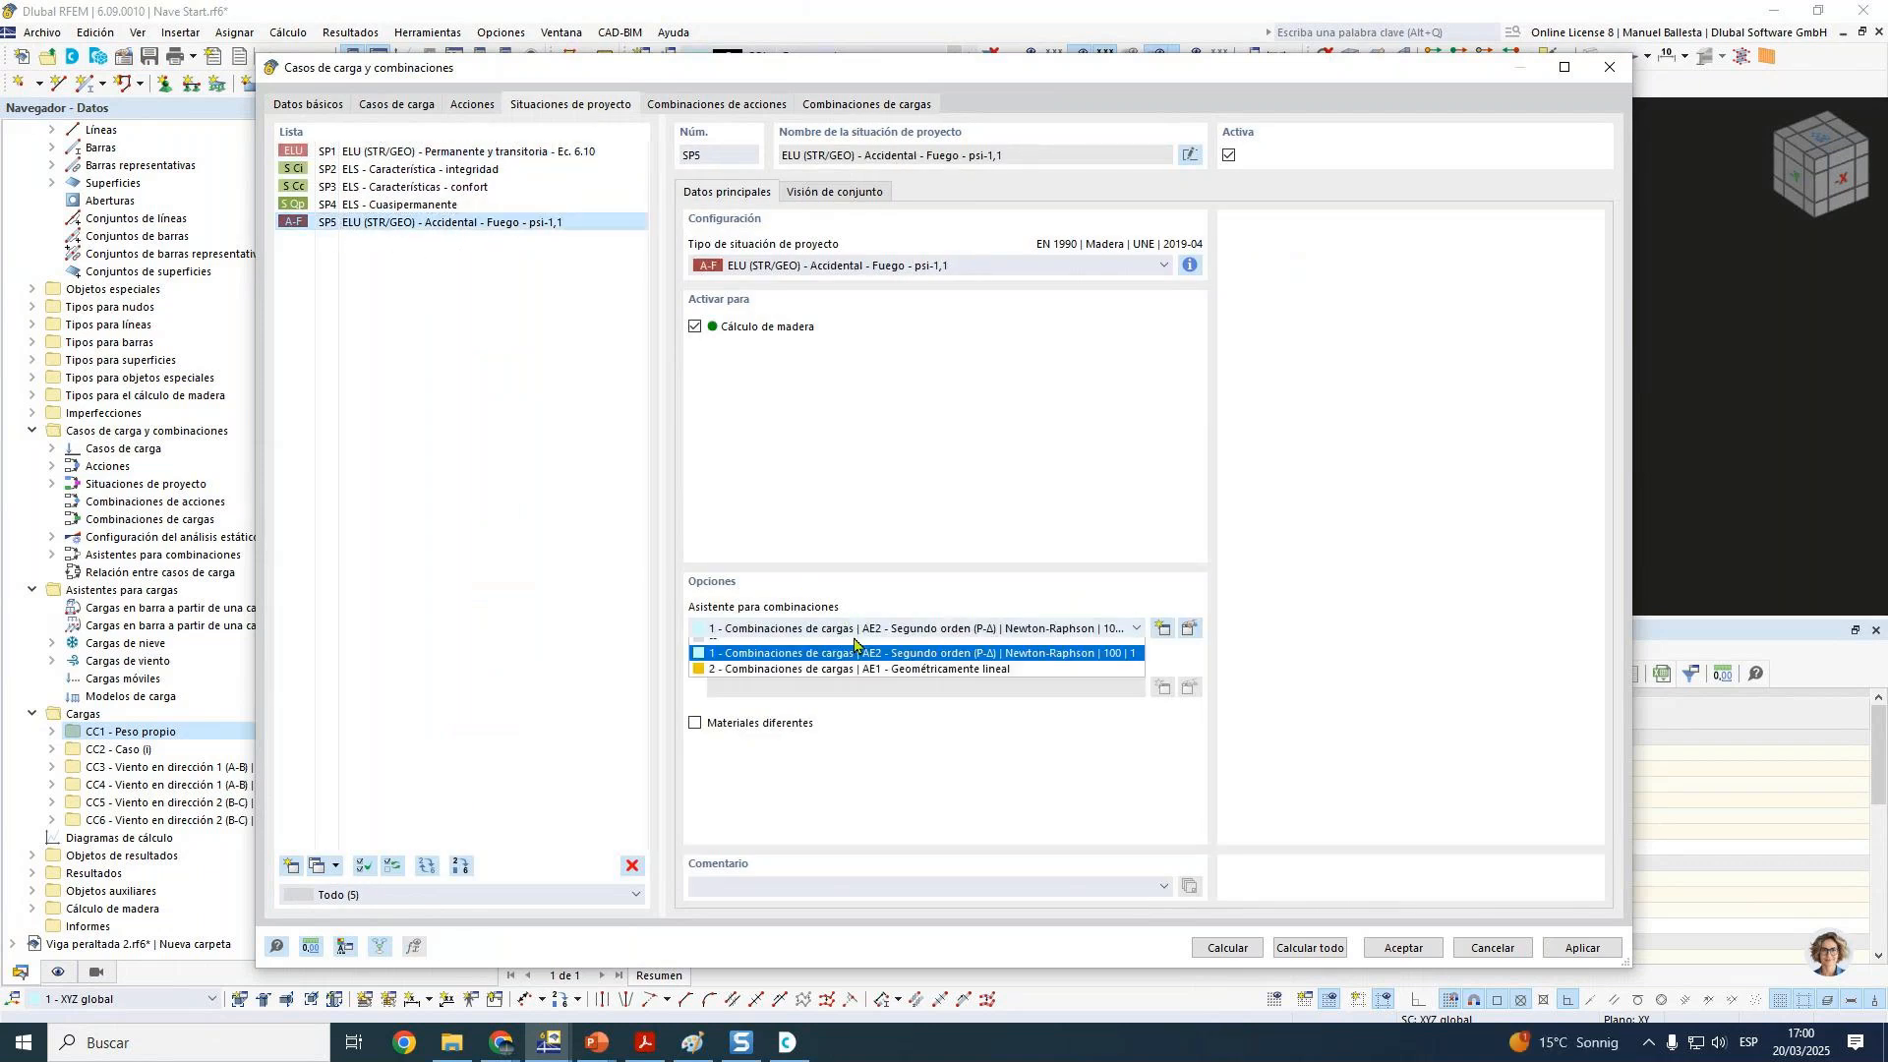
left_click(856, 677)
left_click(856, 108)
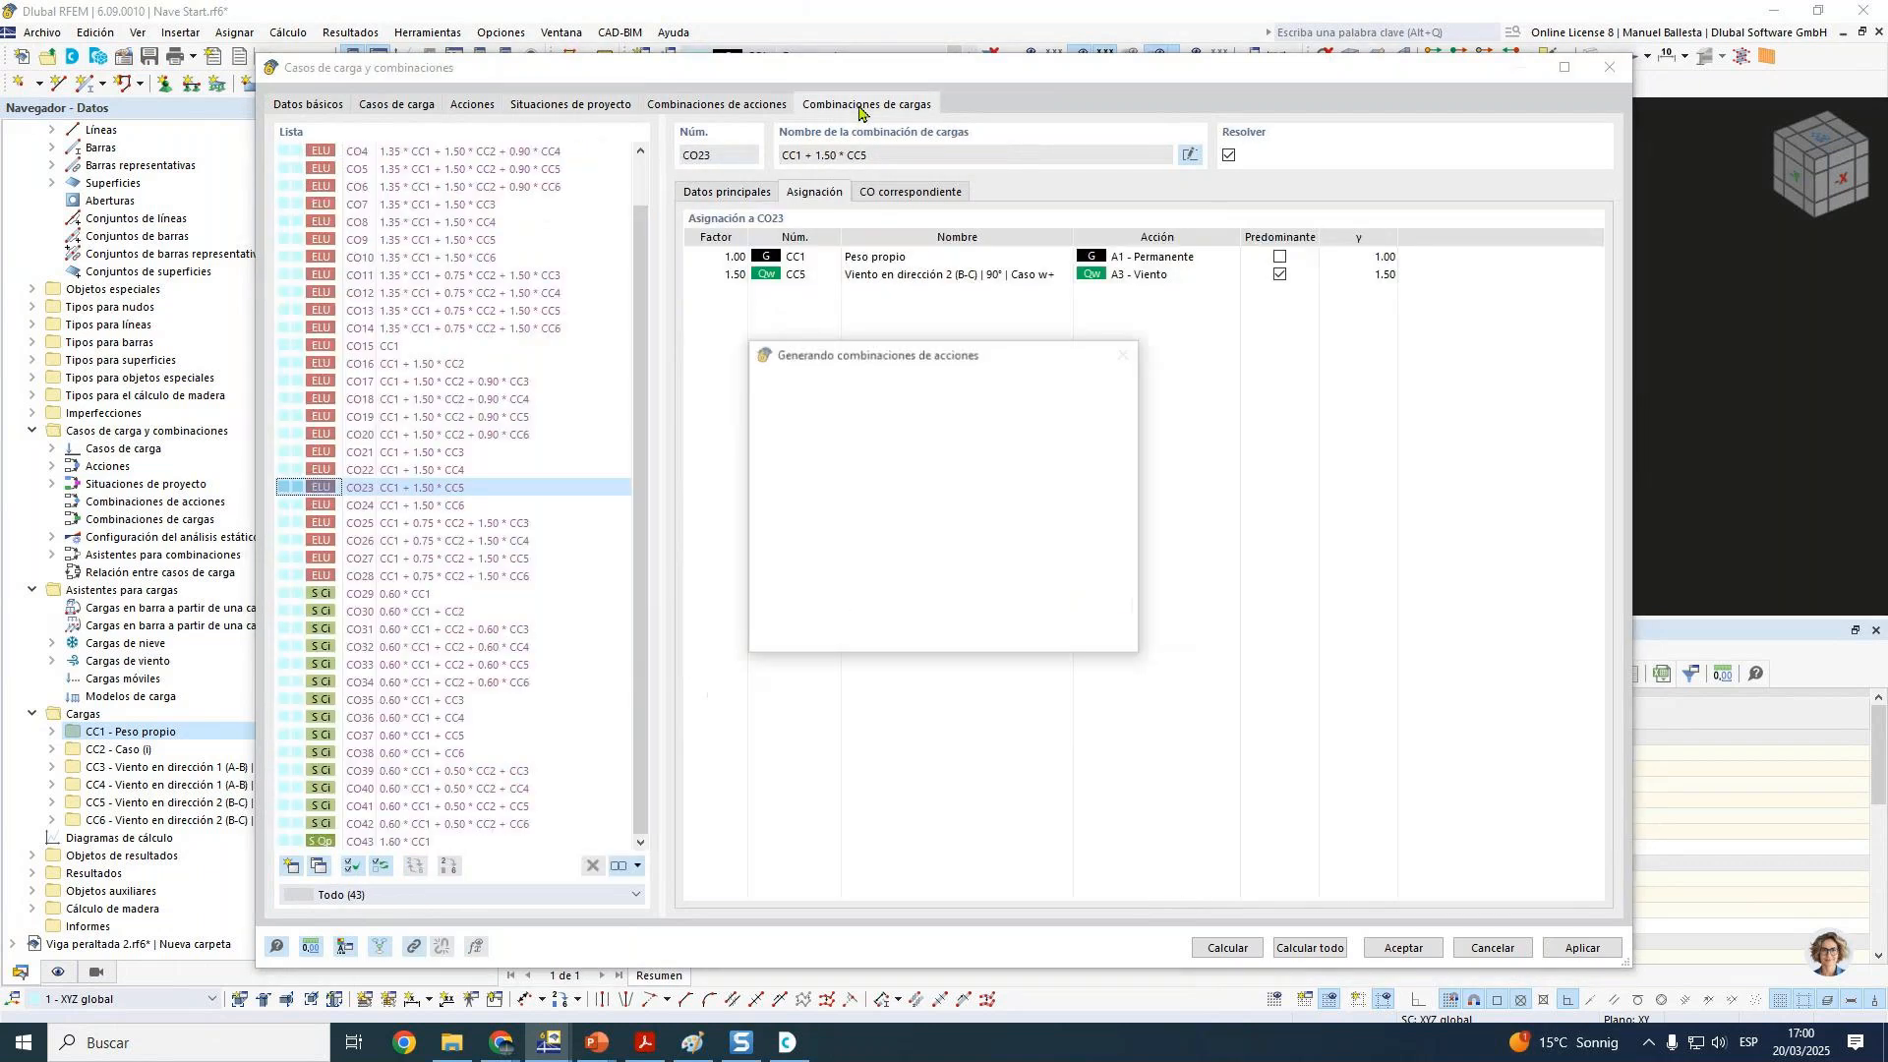
scroll(534, 627, "down", 2)
scroll(534, 626, "down", 1)
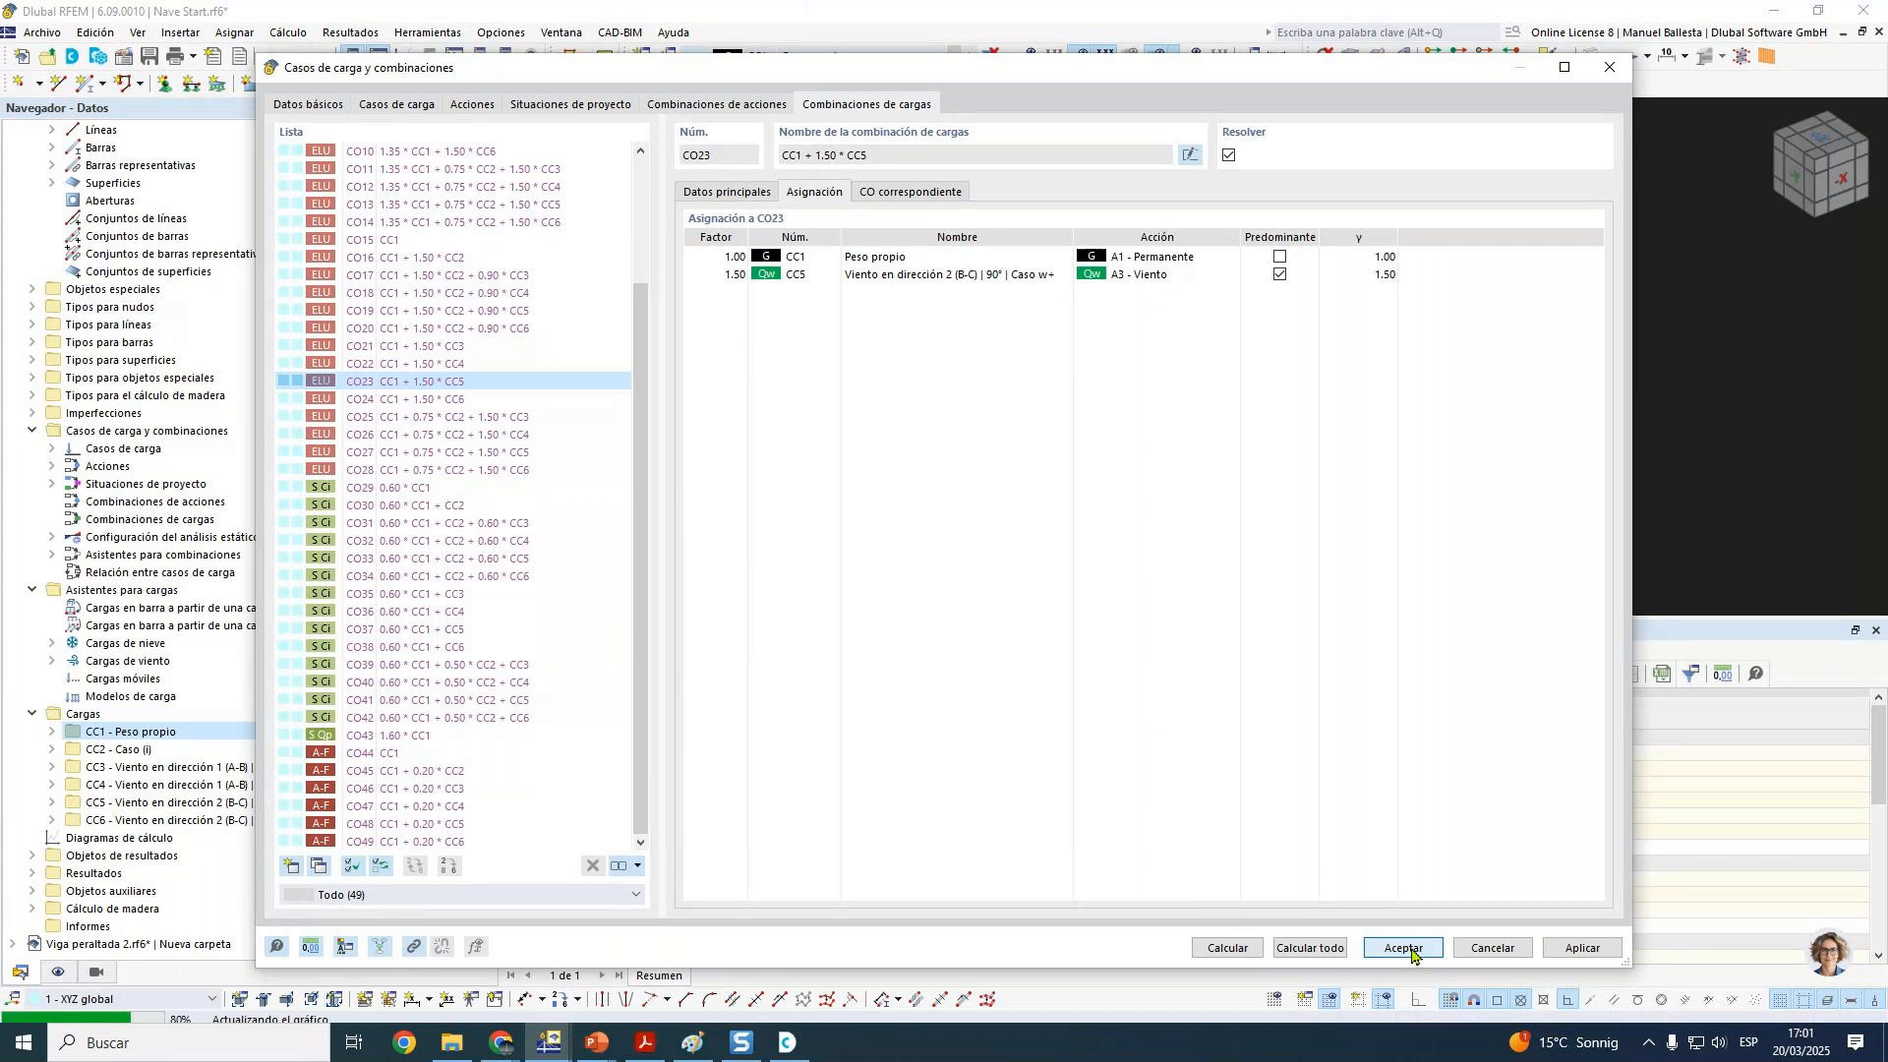
left_click(1411, 948)
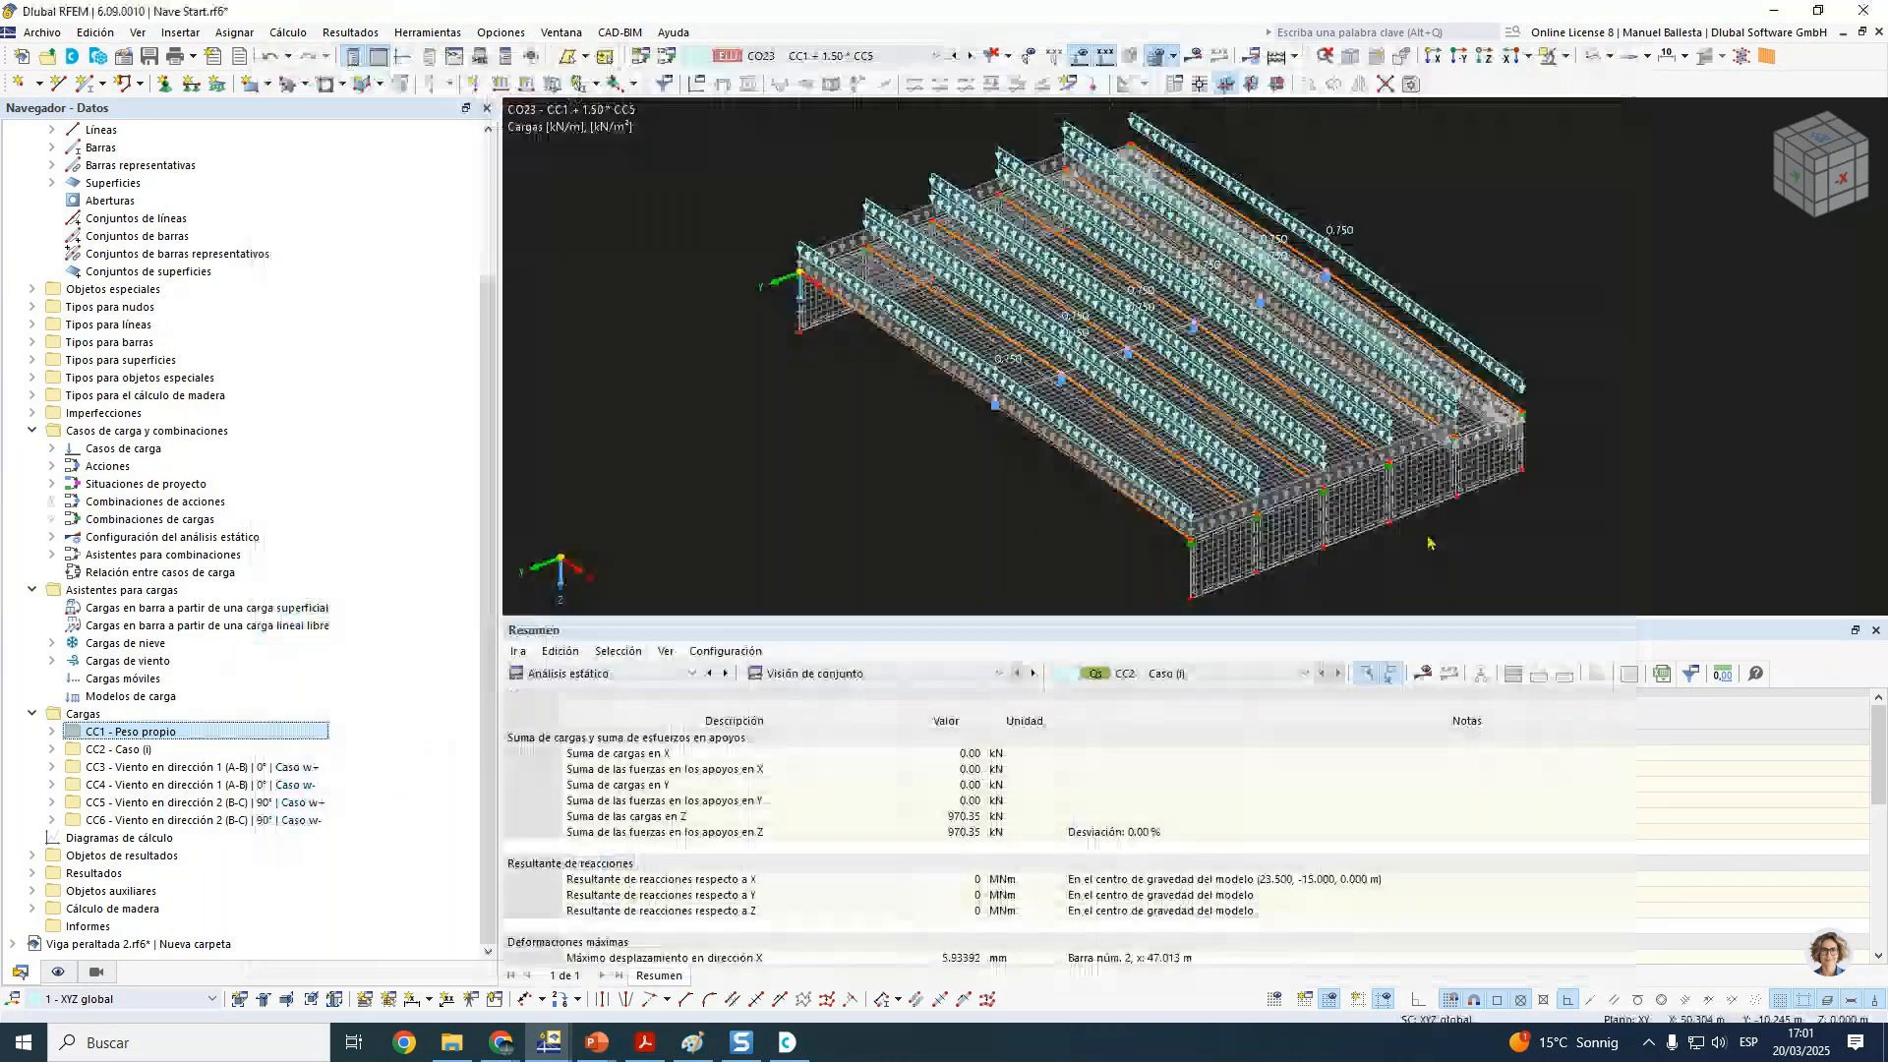
Step: Create a timber design support with a kc,90 factor of 1.75 for member 3 and assign it to the member's start and end
scroll(1406, 501, "up", 2)
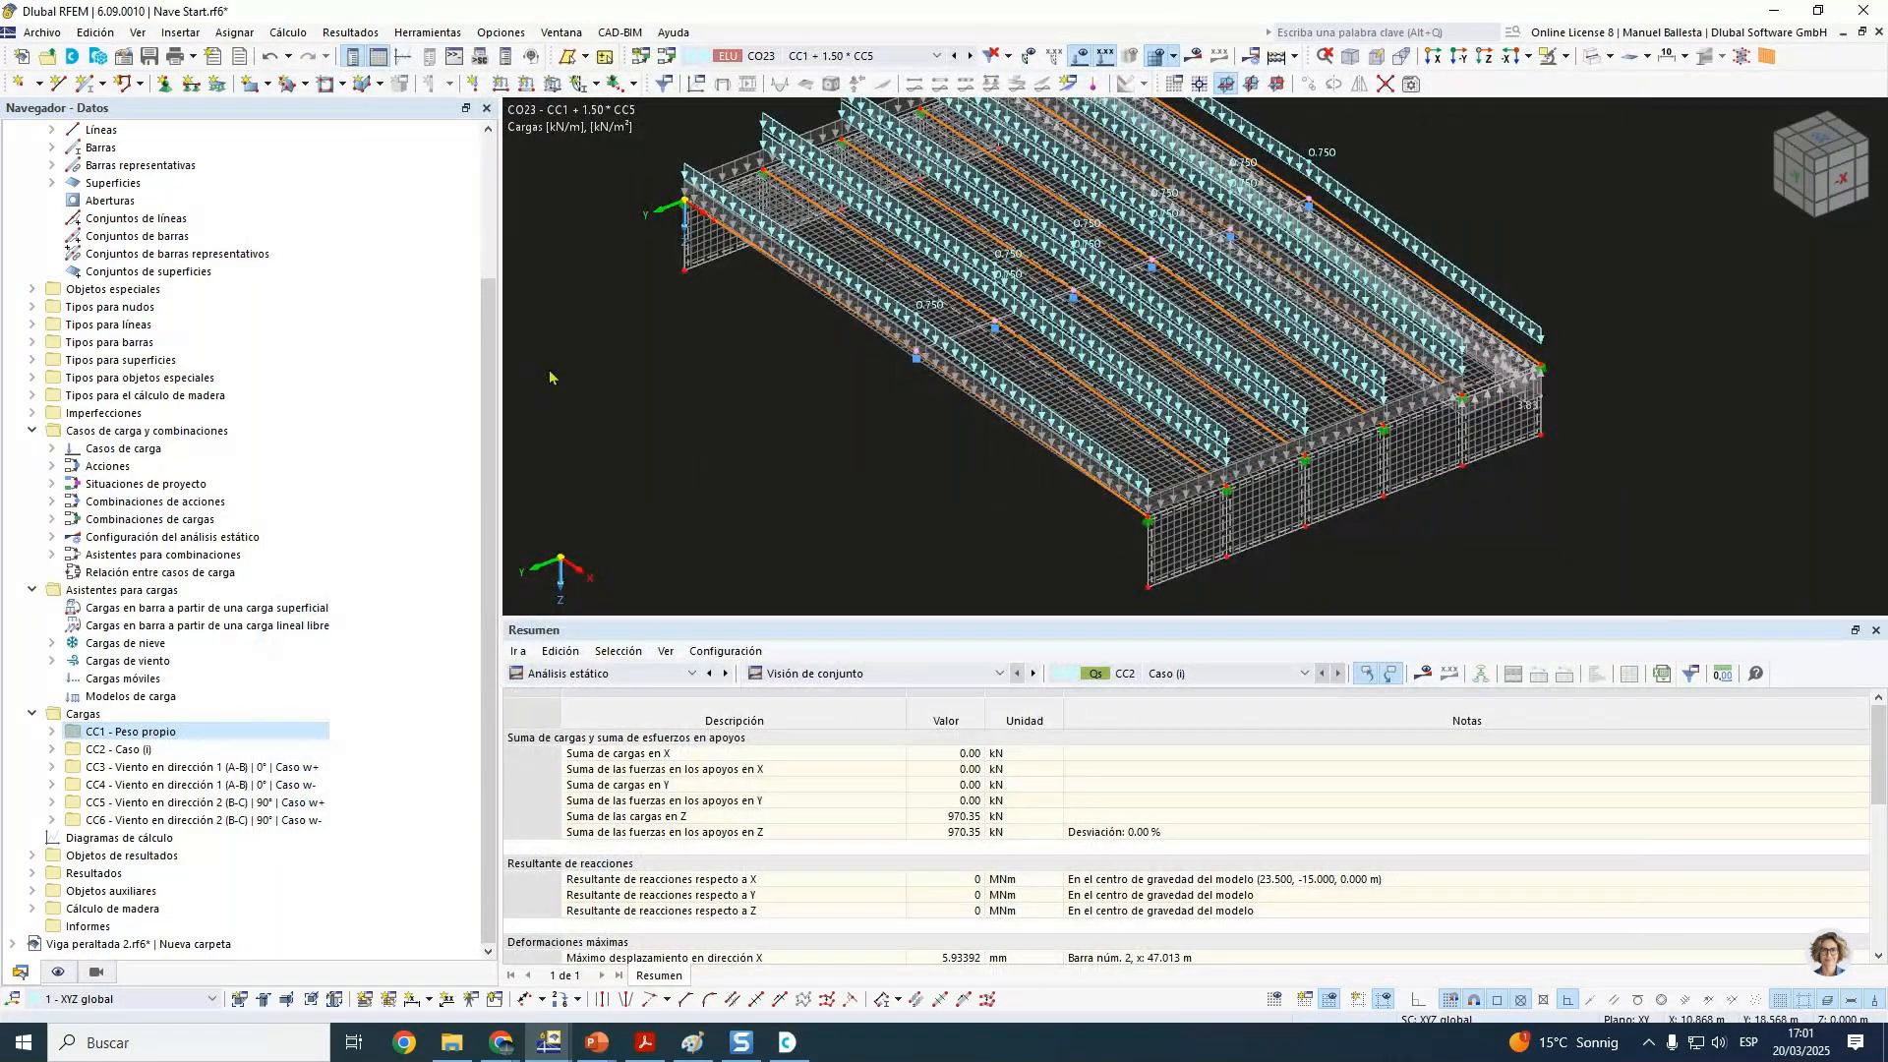
middle_click_drag(1130, 407, 1168, 397, "ctrl")
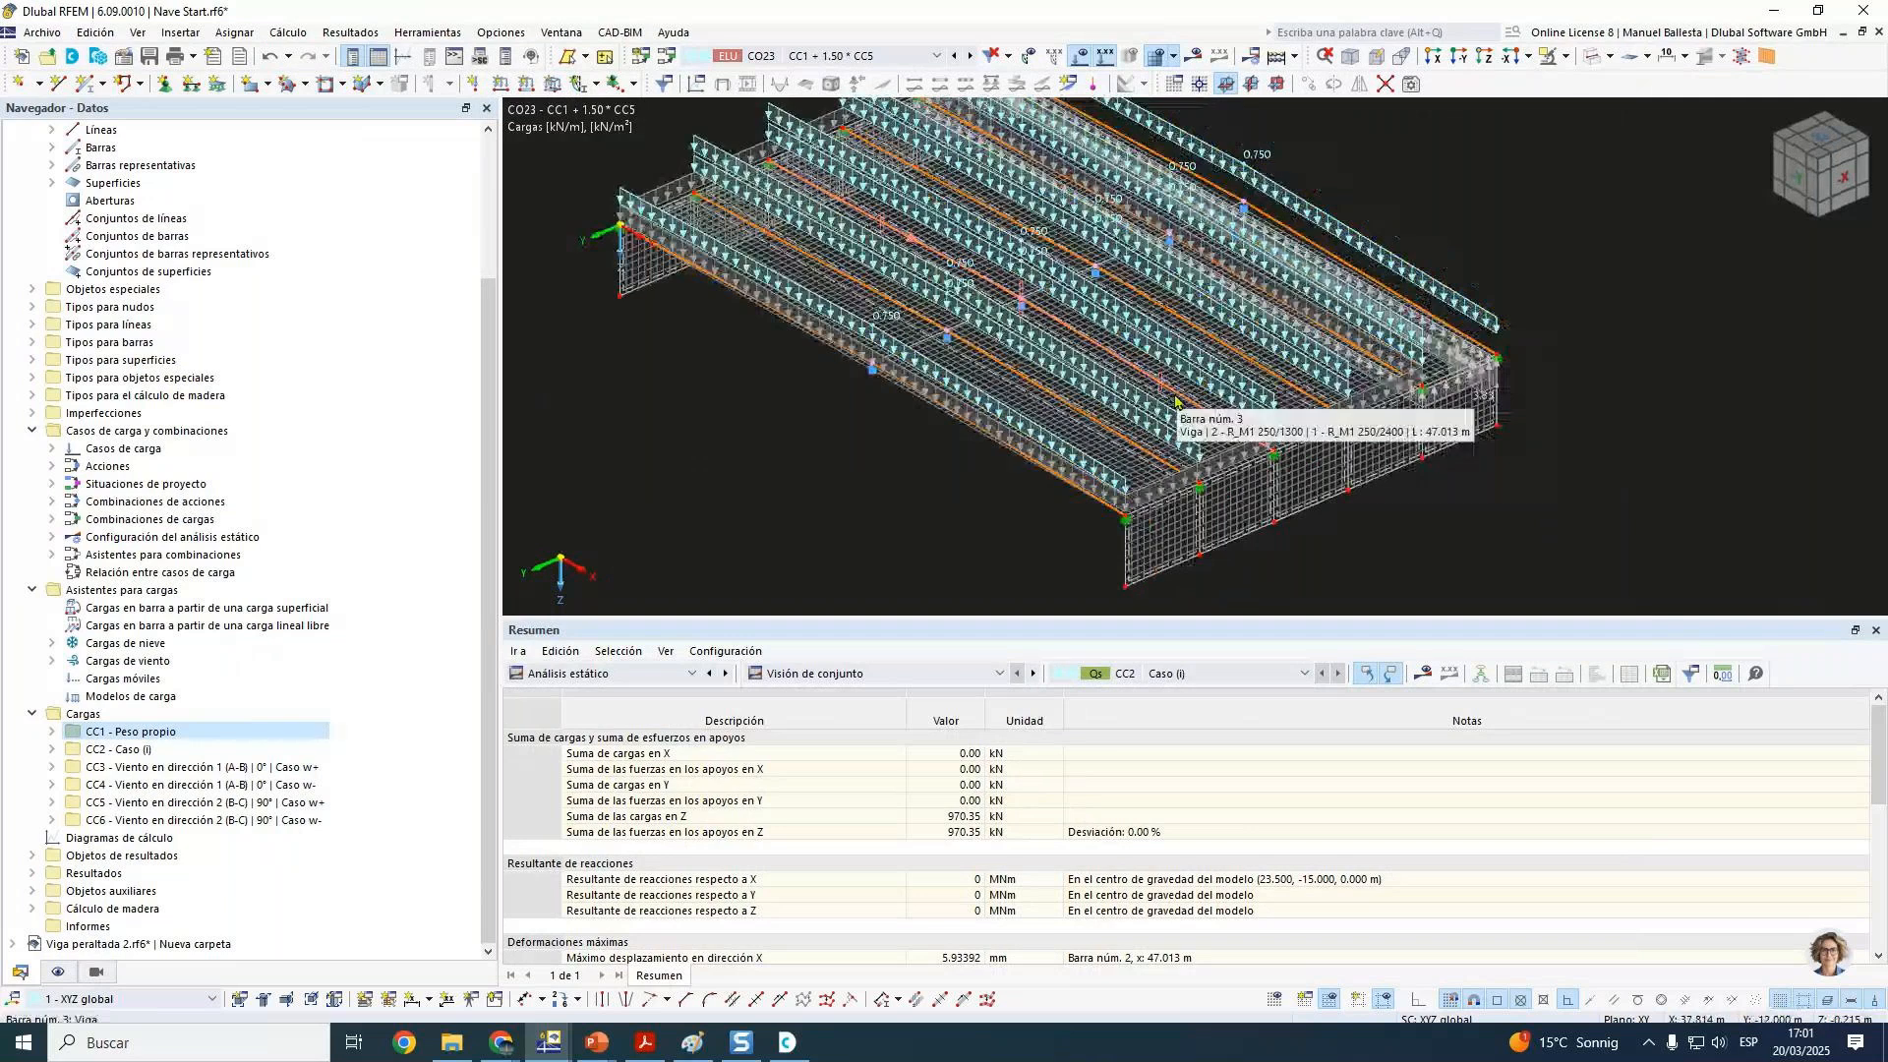
right_click(1175, 400)
mouse_move(1195, 451)
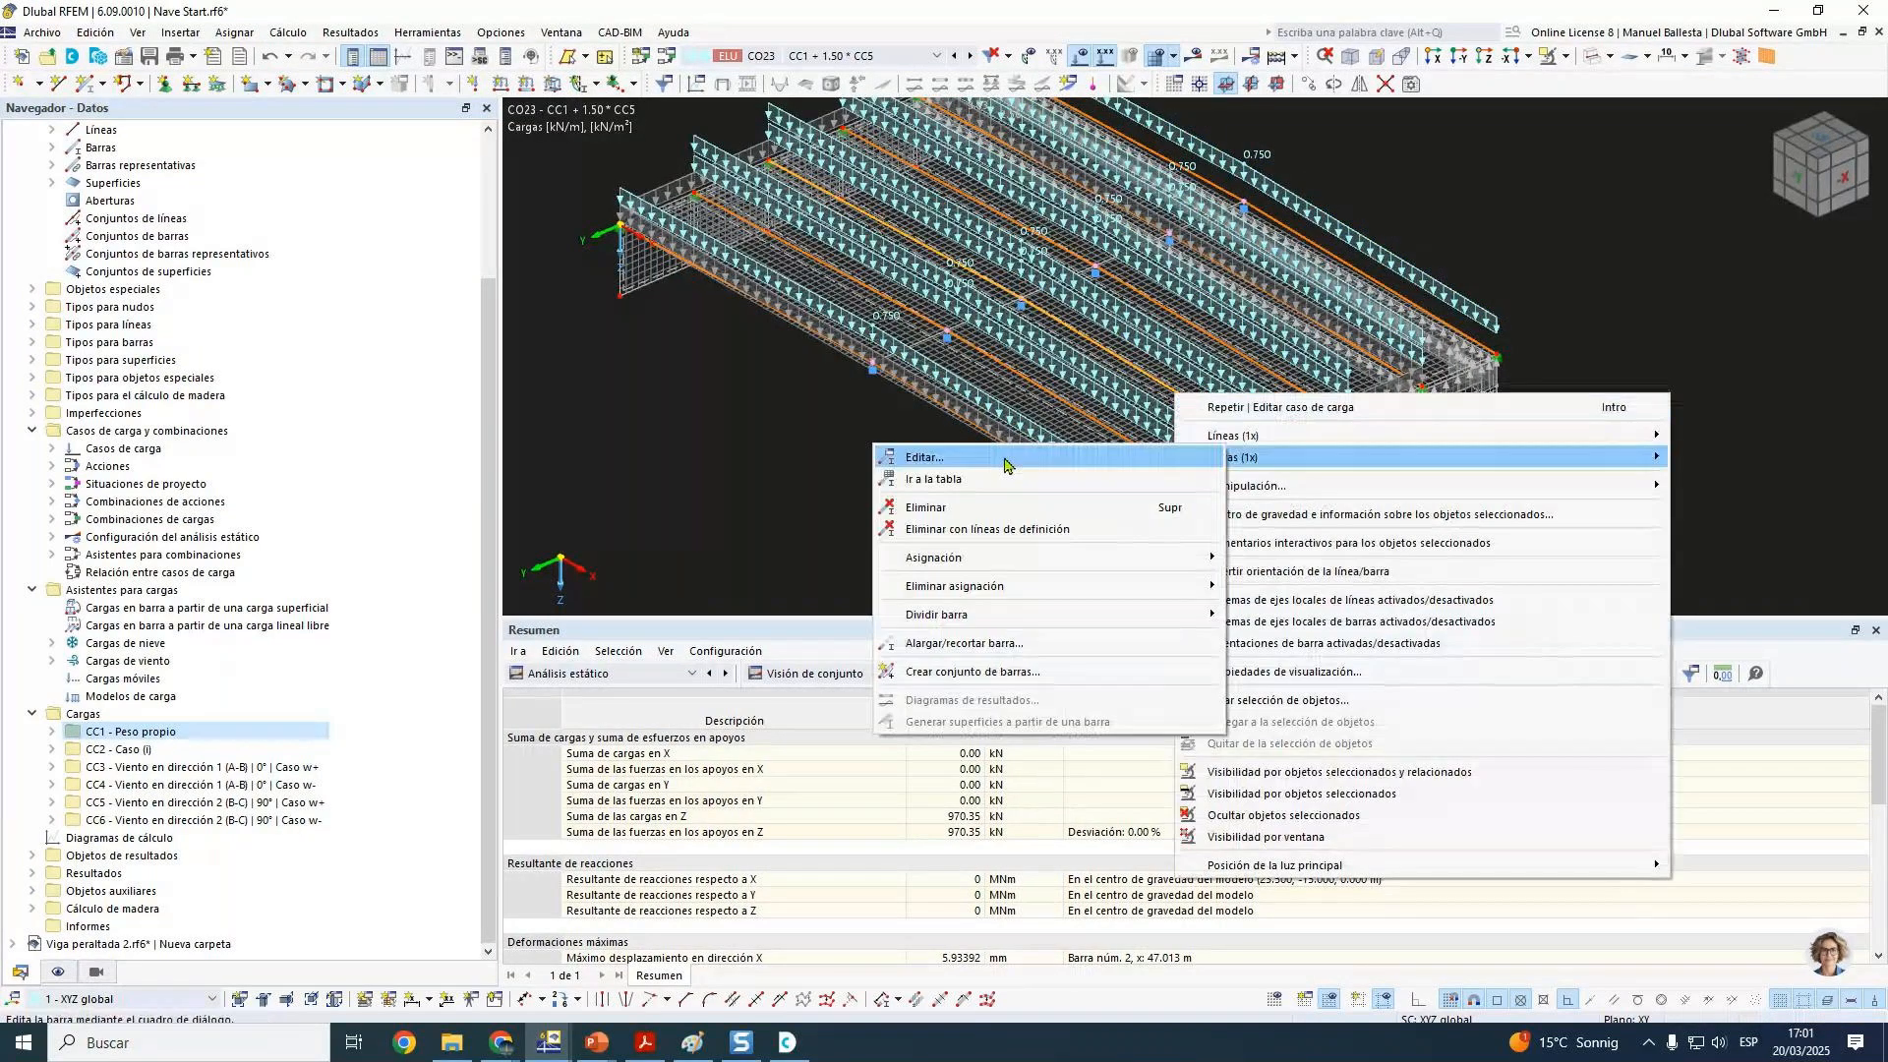
left_click(1005, 466)
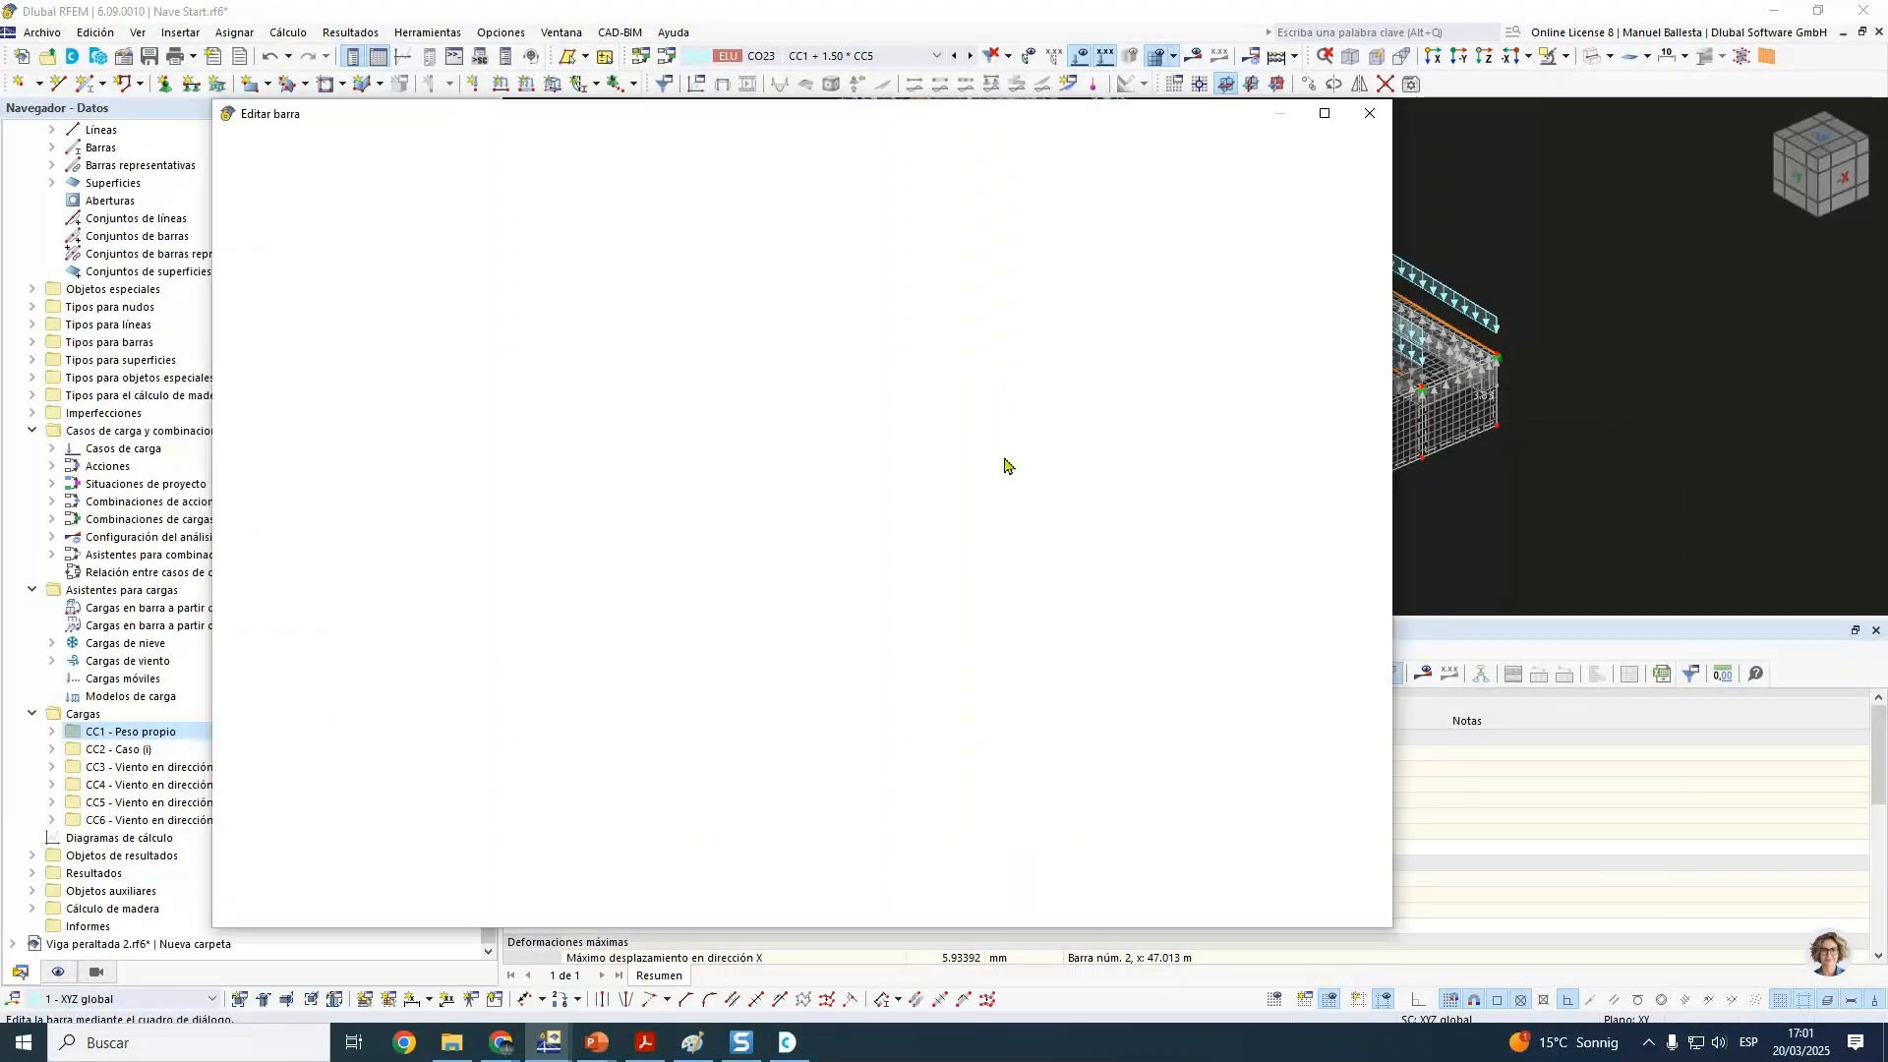
left_click(815, 209)
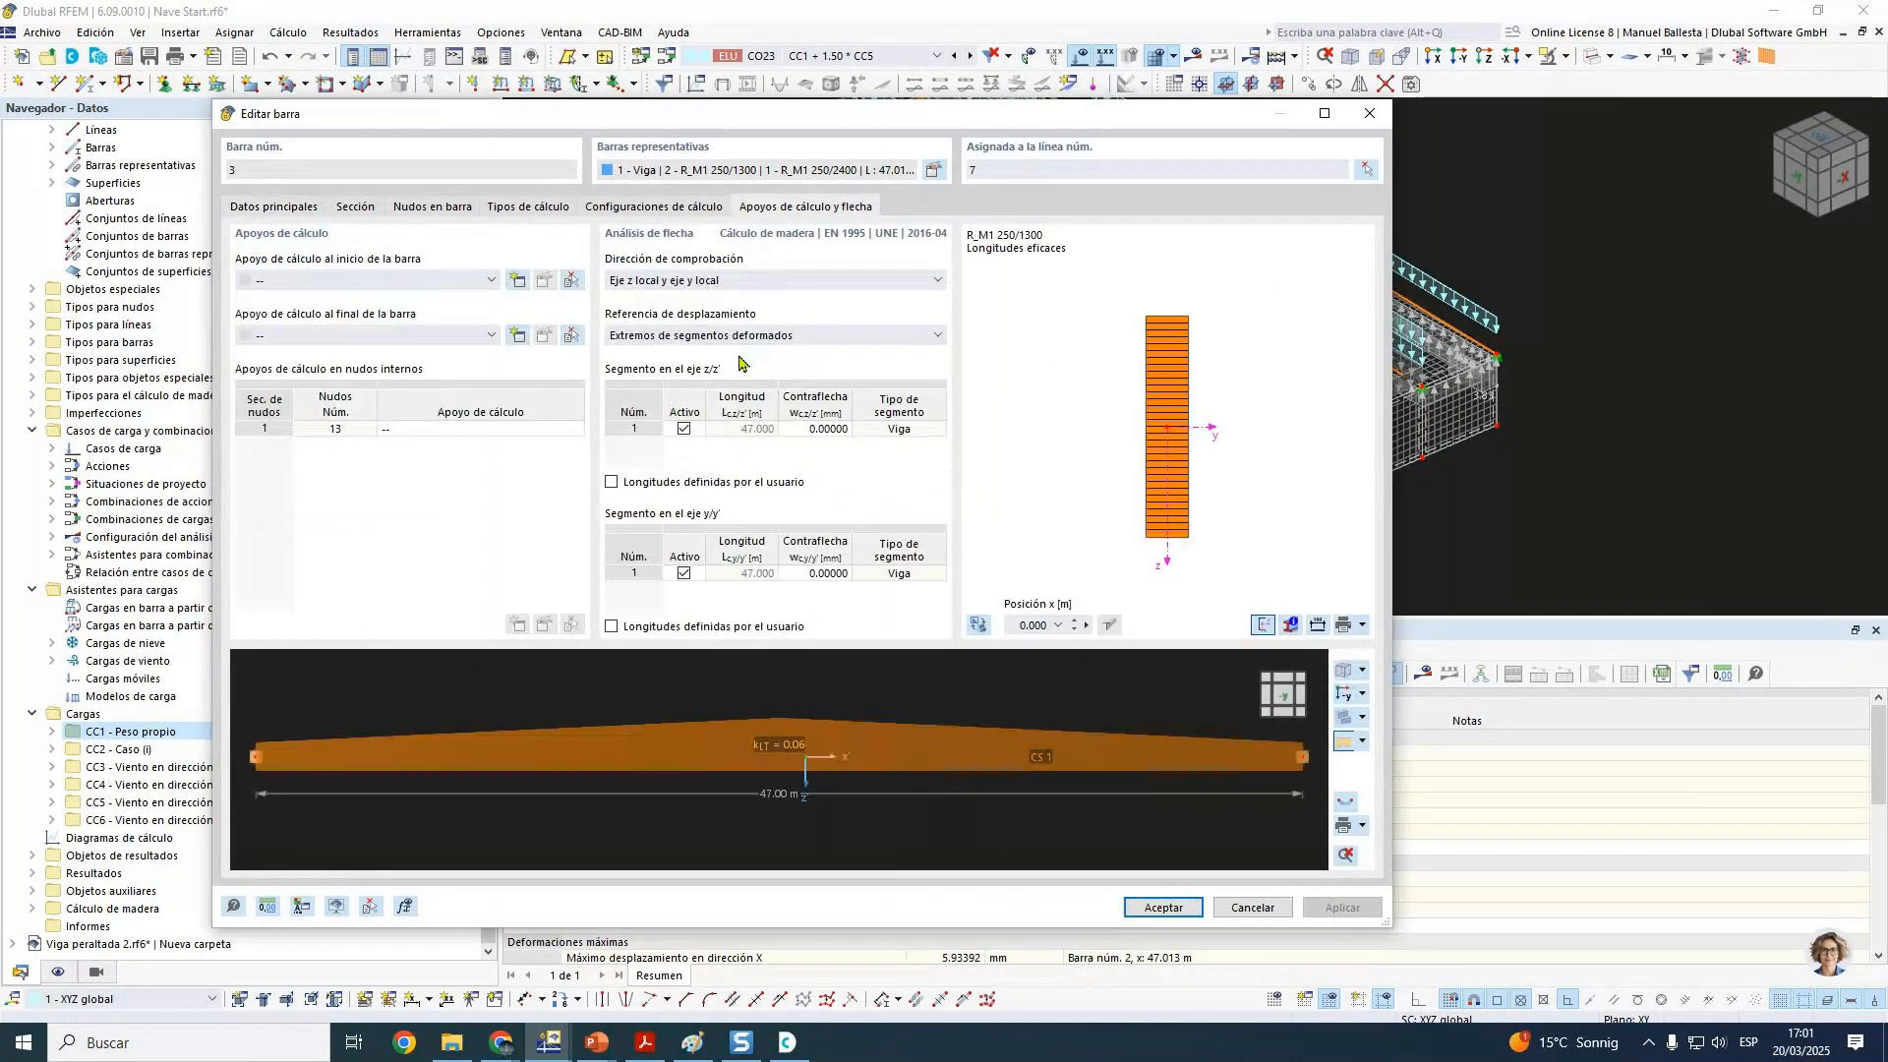
left_click(517, 280)
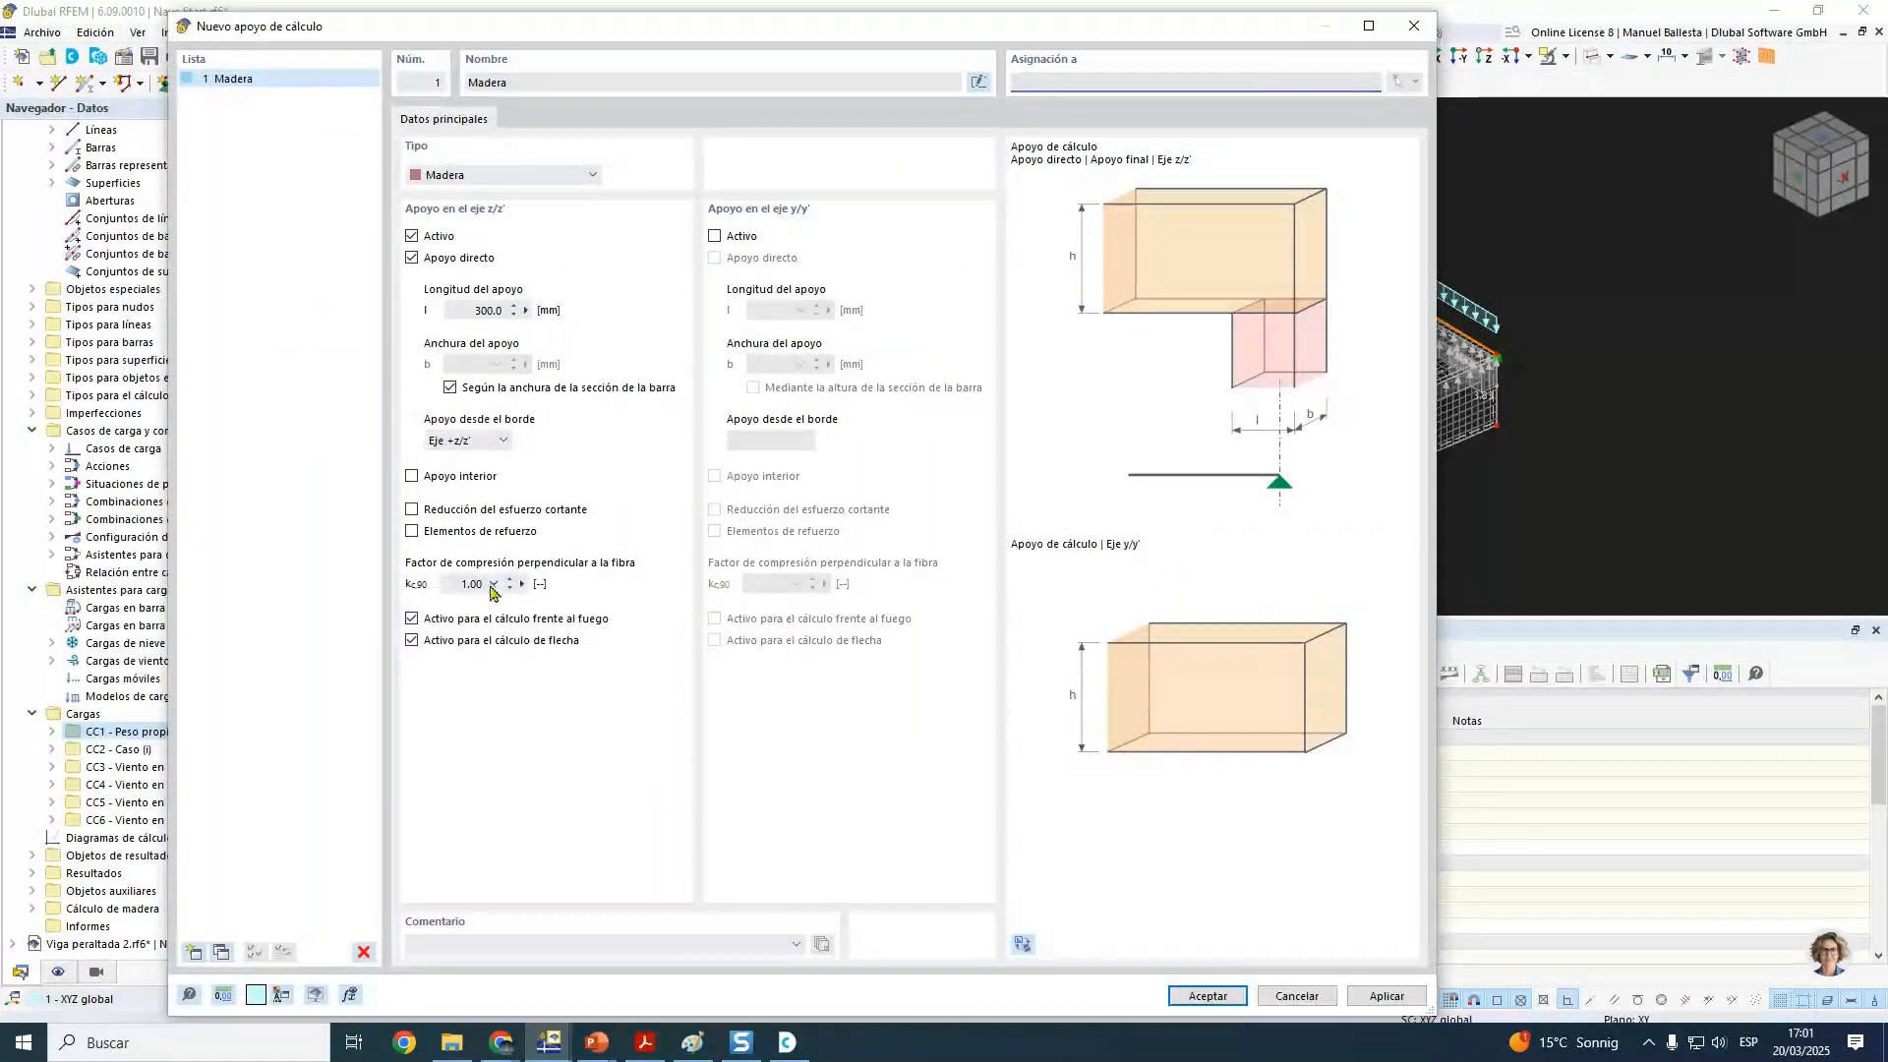
left_click(493, 586)
left_click(523, 640)
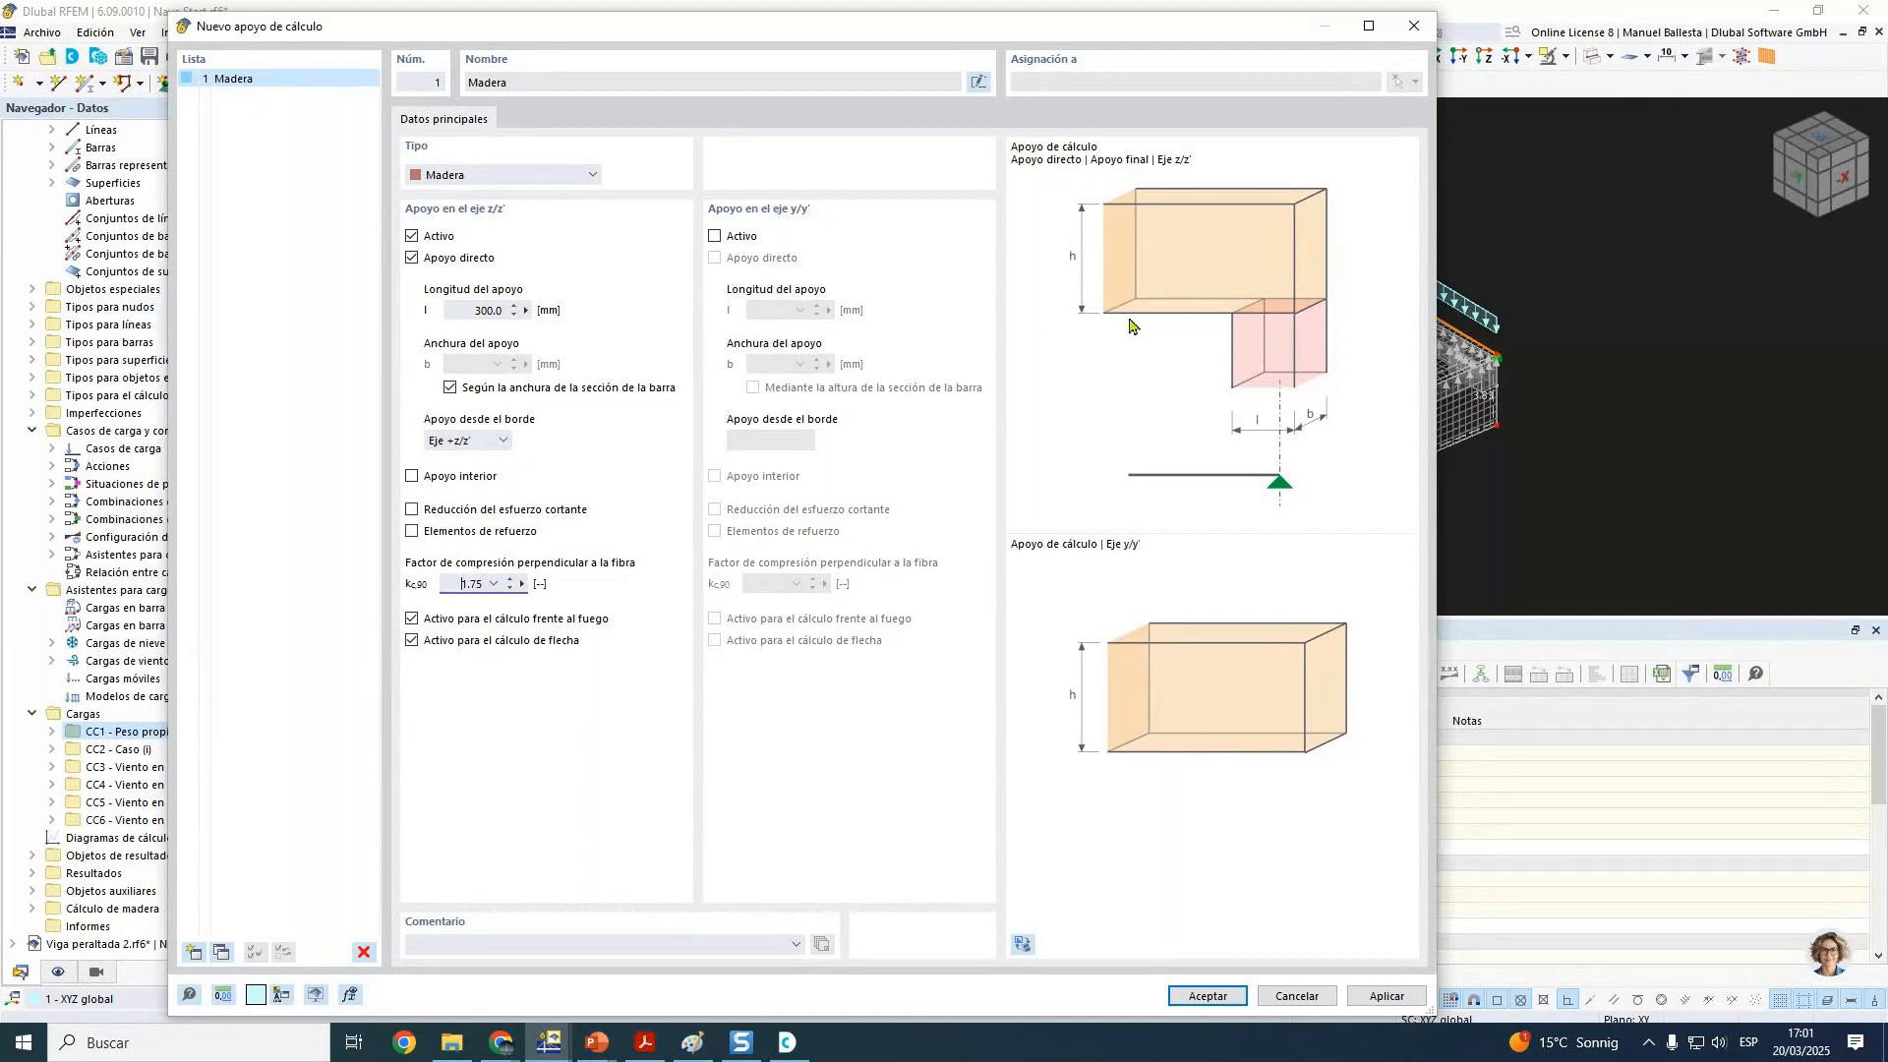
left_click(1209, 998)
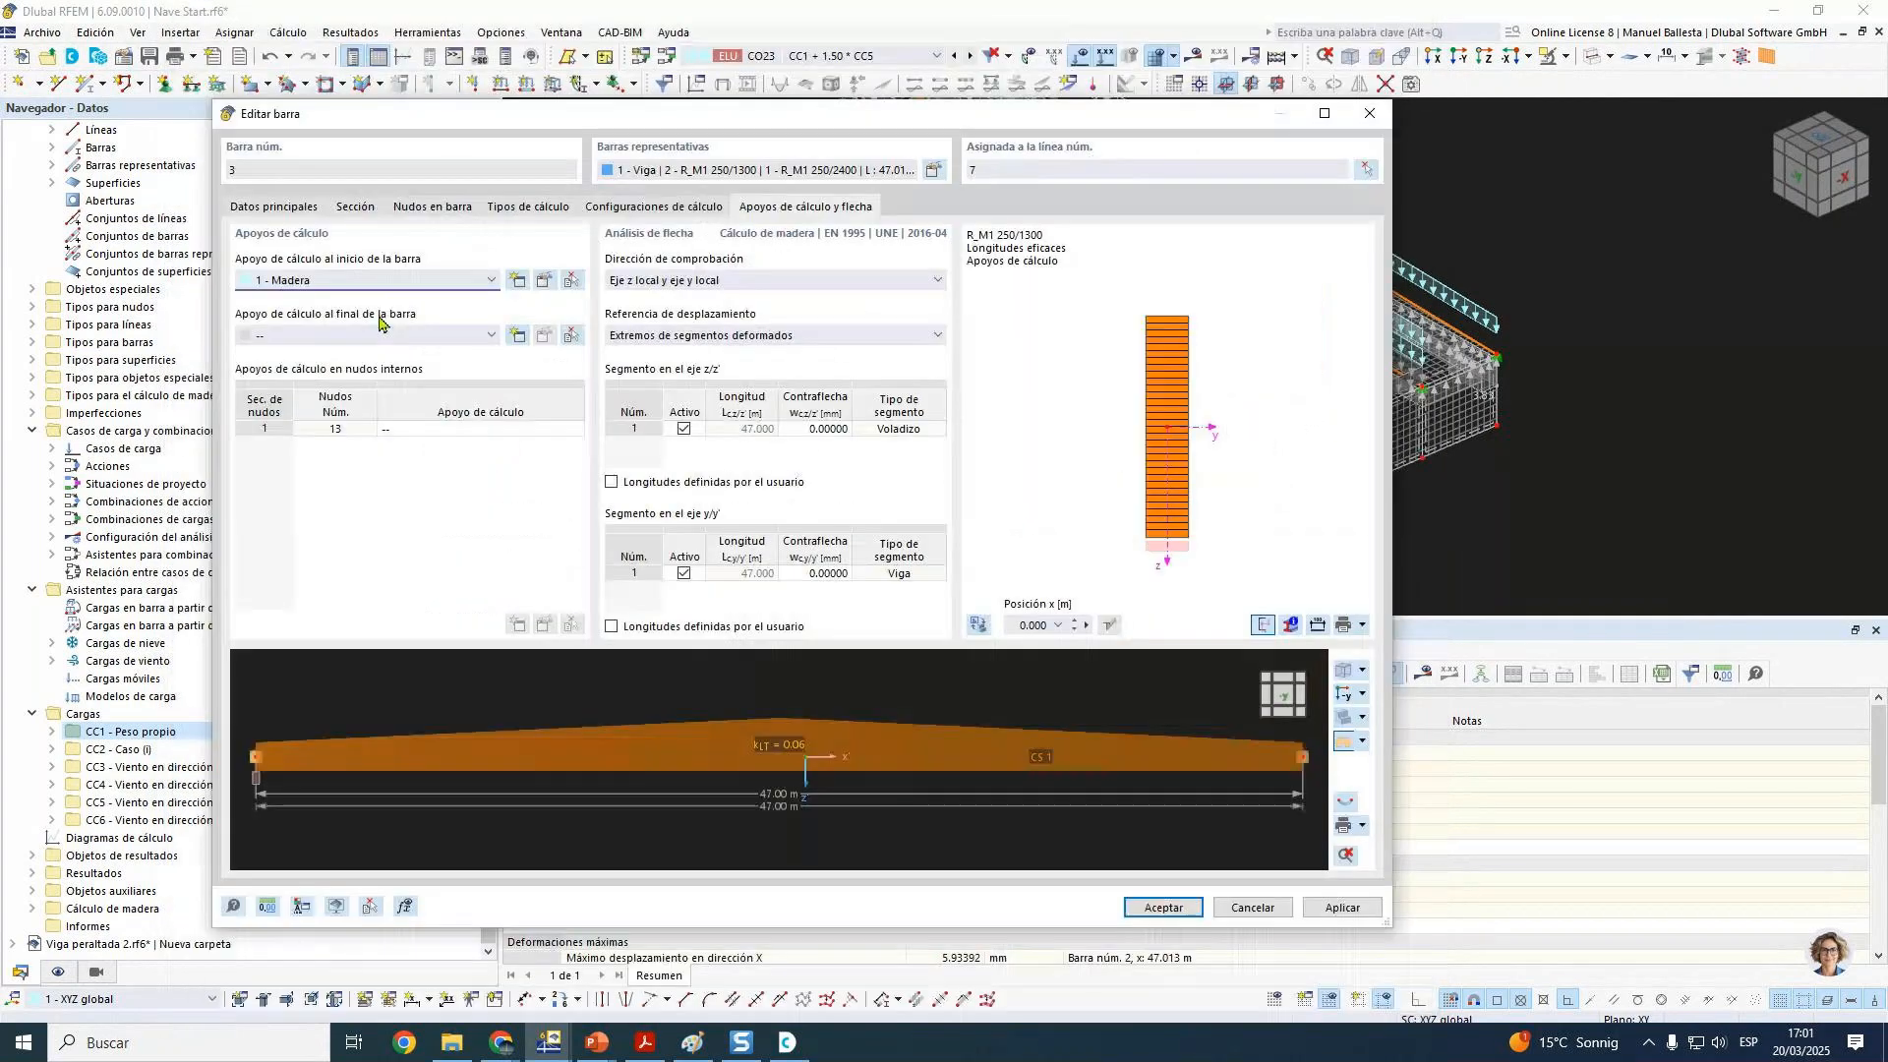
left_click(374, 334)
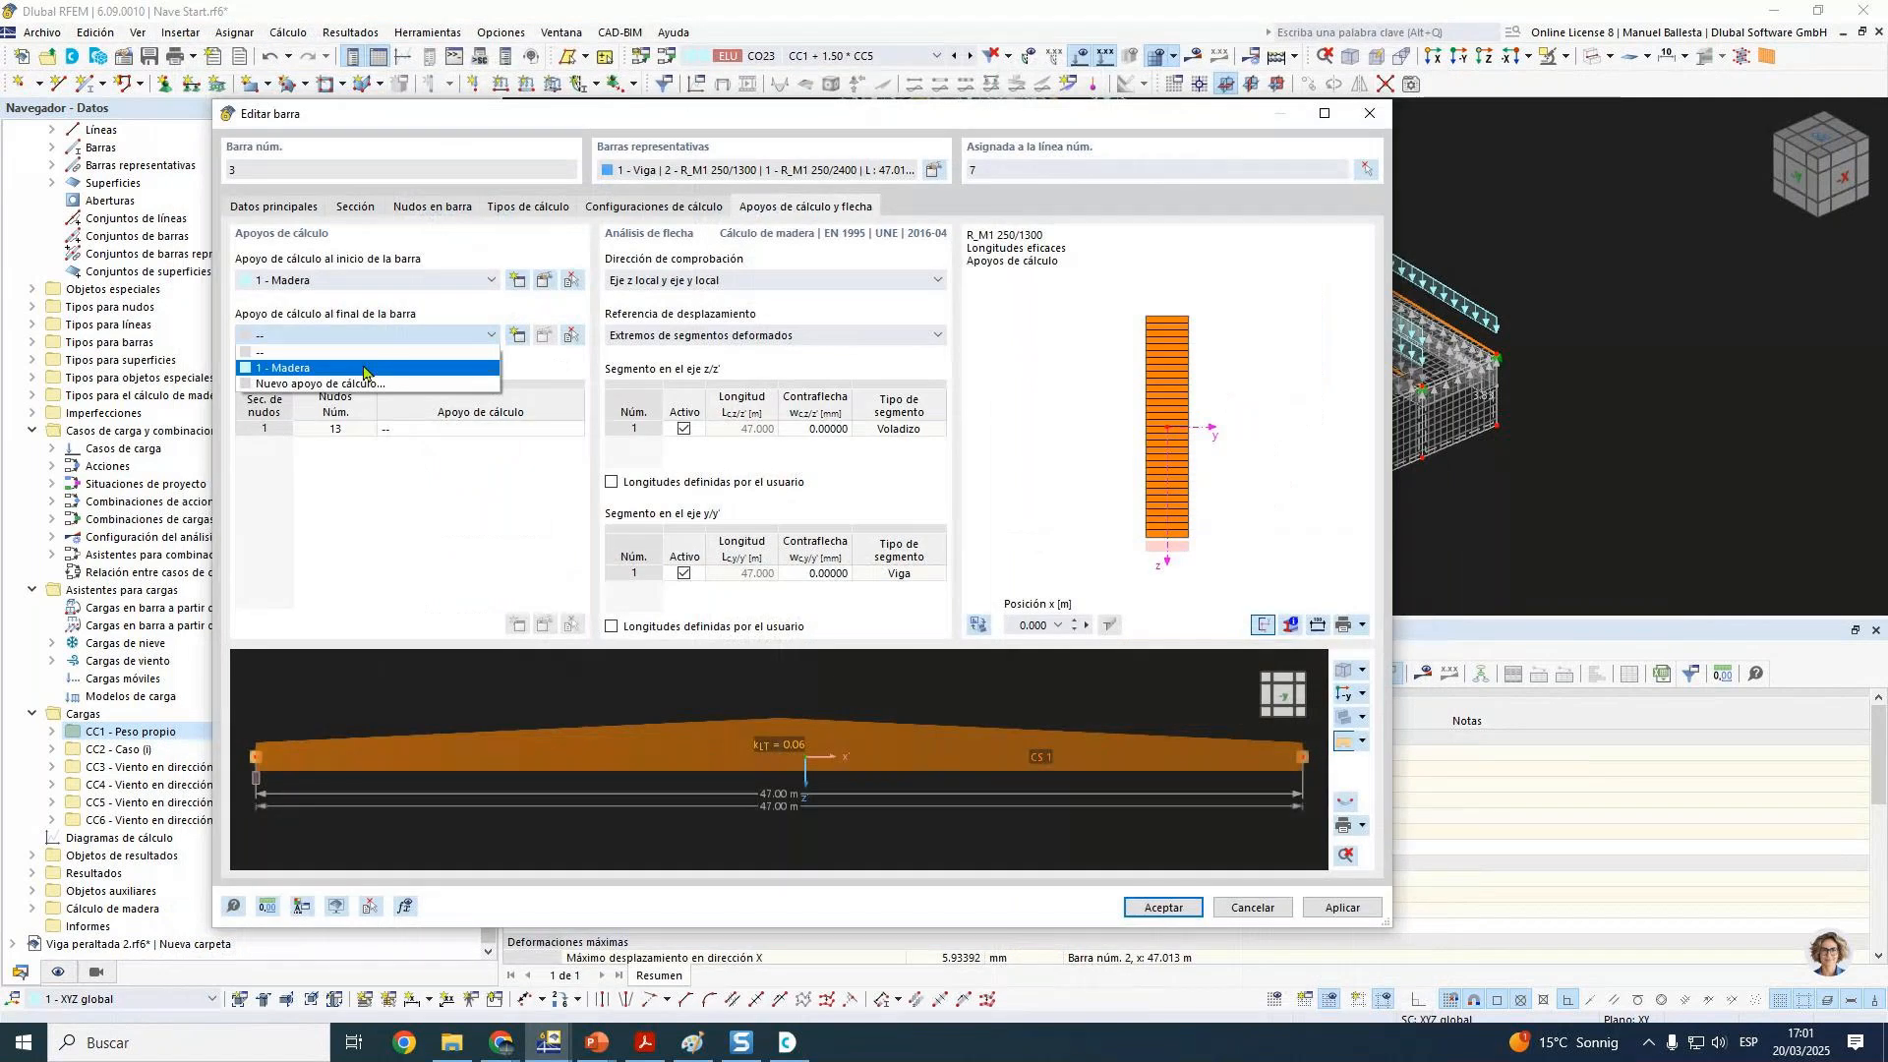
left_click(364, 369)
Step: Limit member 3's deflection check to the local z axis and set its precamber to 150 mm
left_click(706, 280)
left_click(634, 297)
left_click(814, 429)
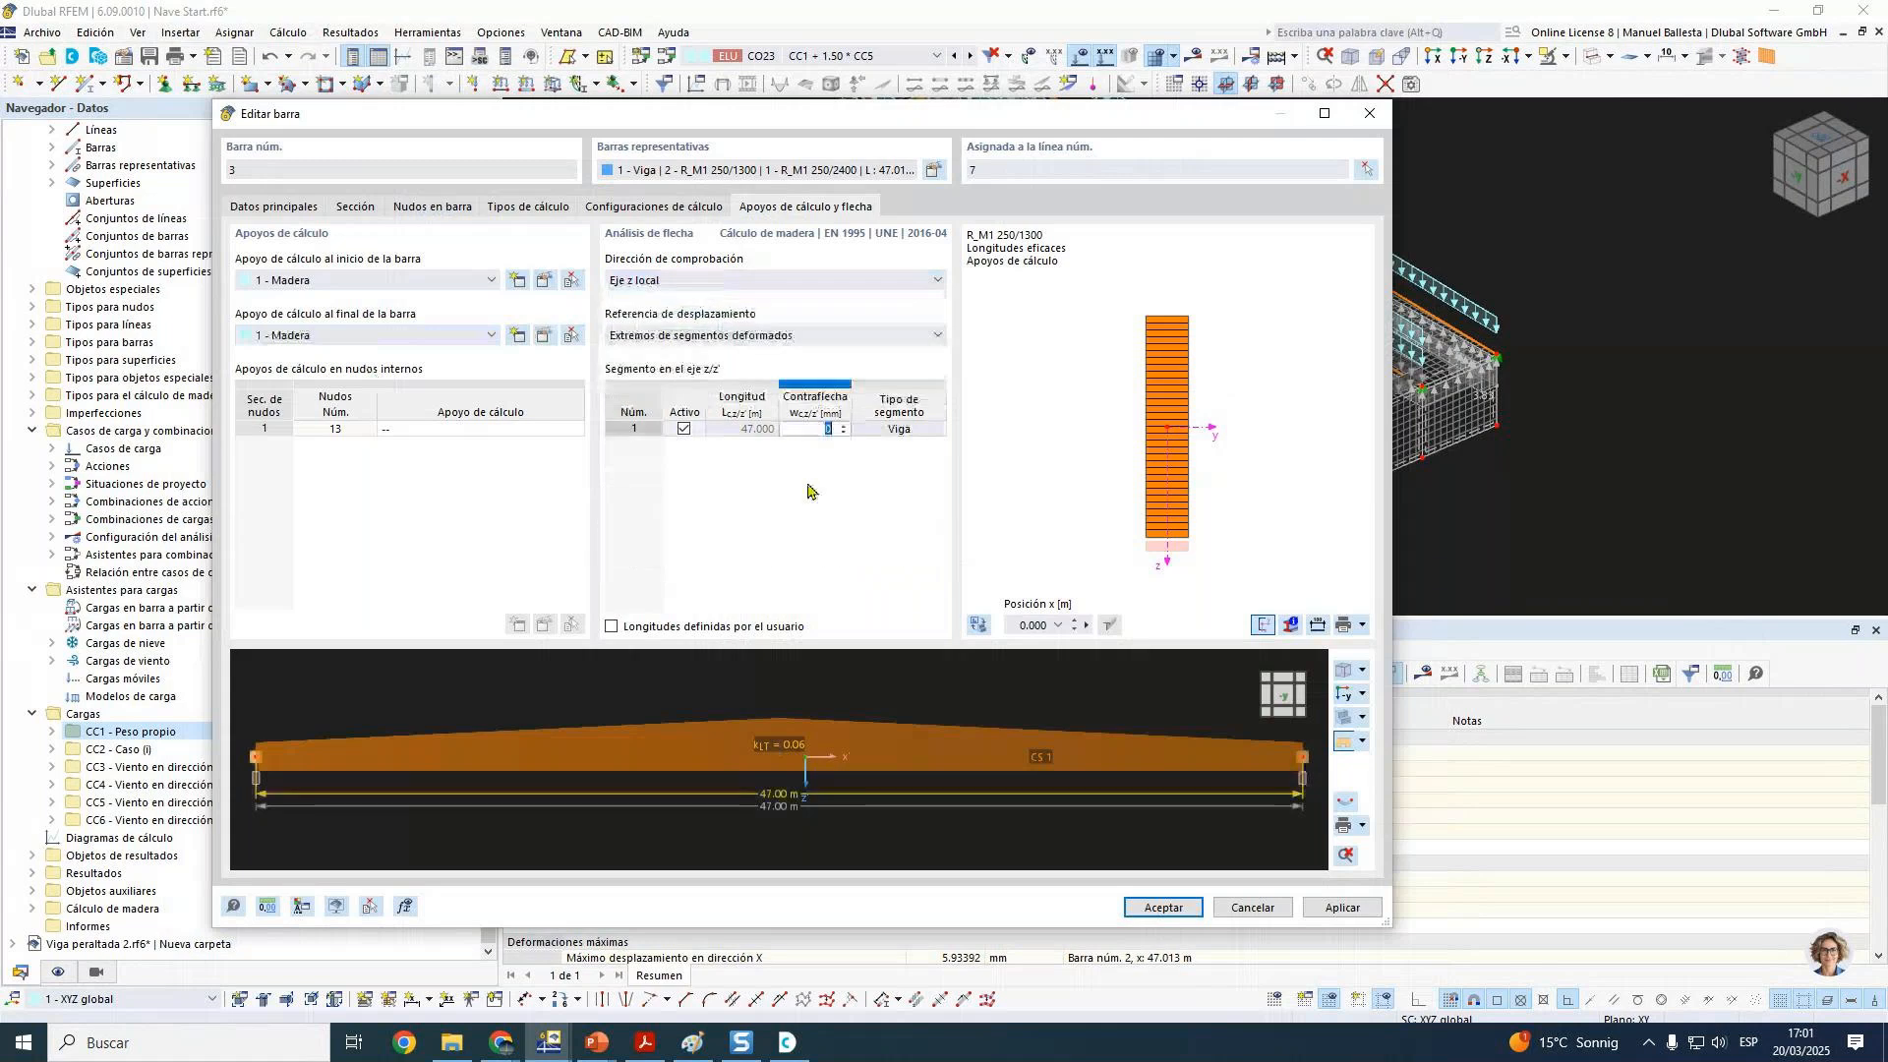
type("150")
left_click(899, 433)
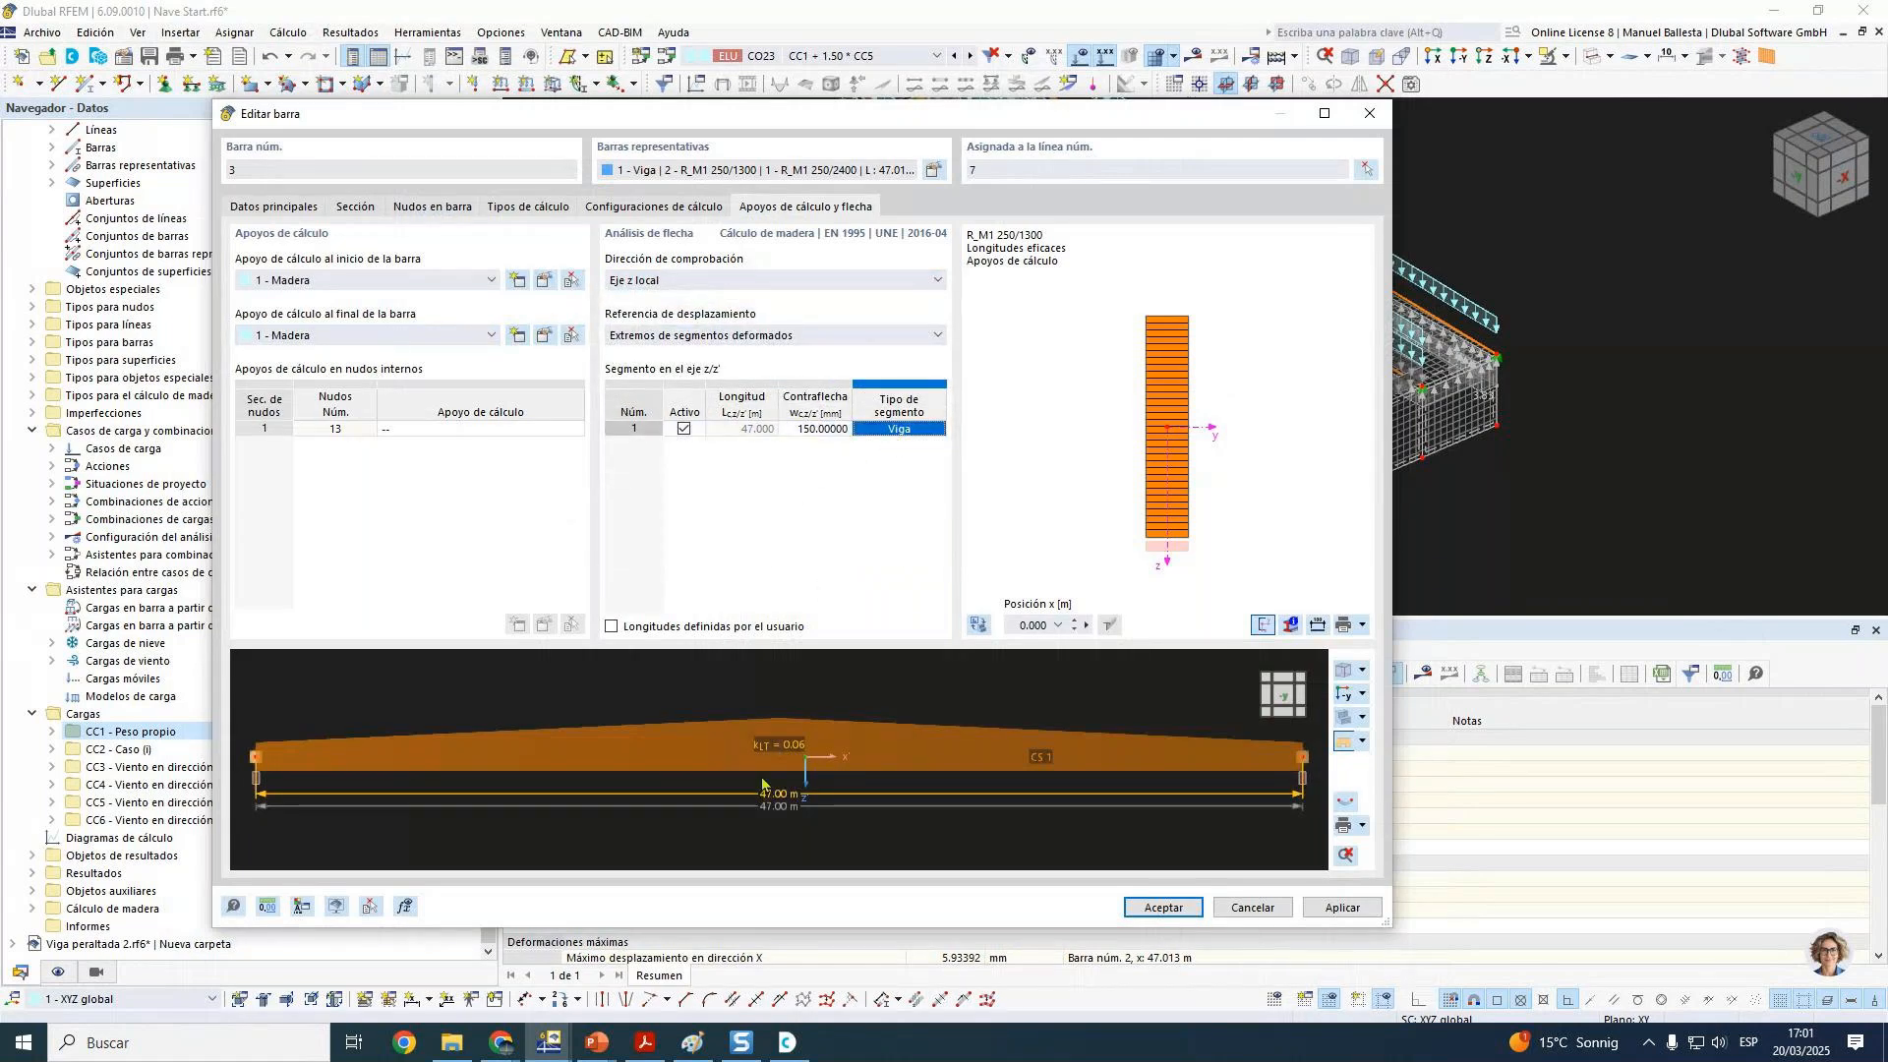
left_click(1174, 912)
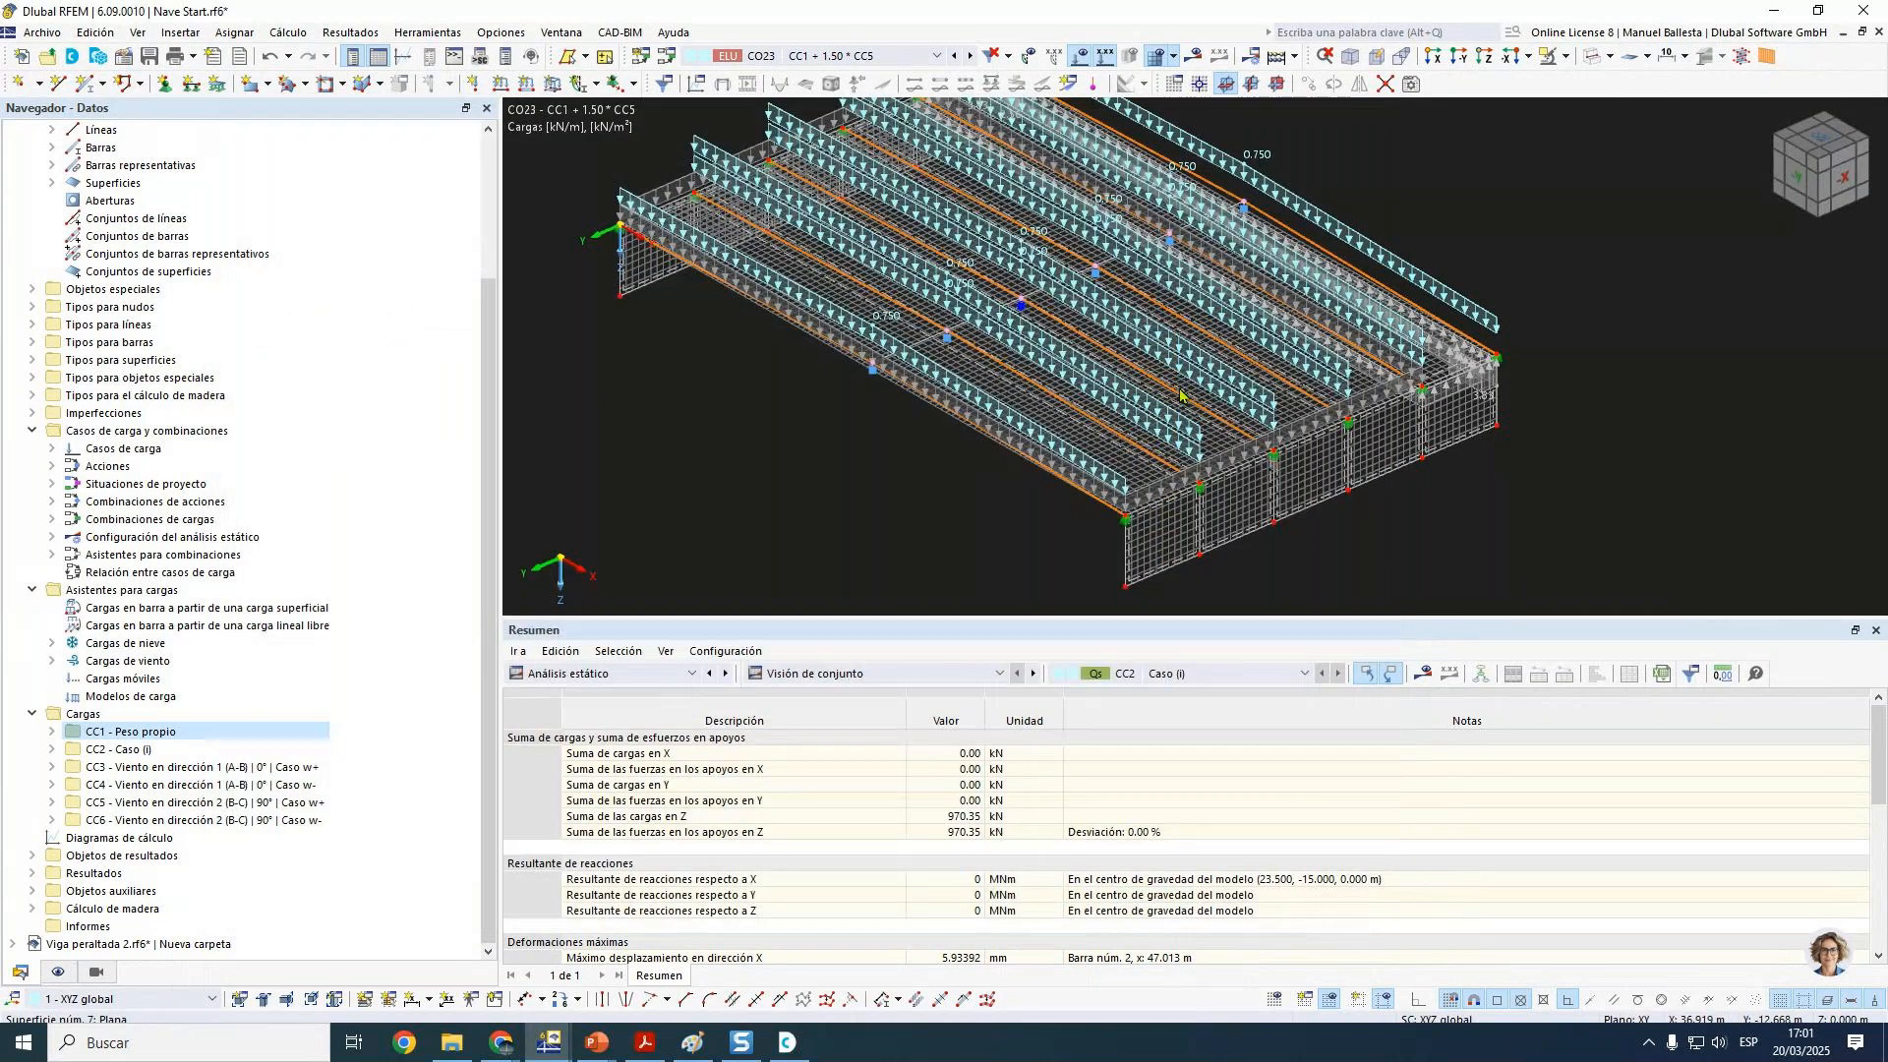
Step: Restrict the timber design to member 3, deselecting all other members, the representative members and the surfaces
scroll(1179, 394, "up", 2)
scroll(1319, 495, "up", 2)
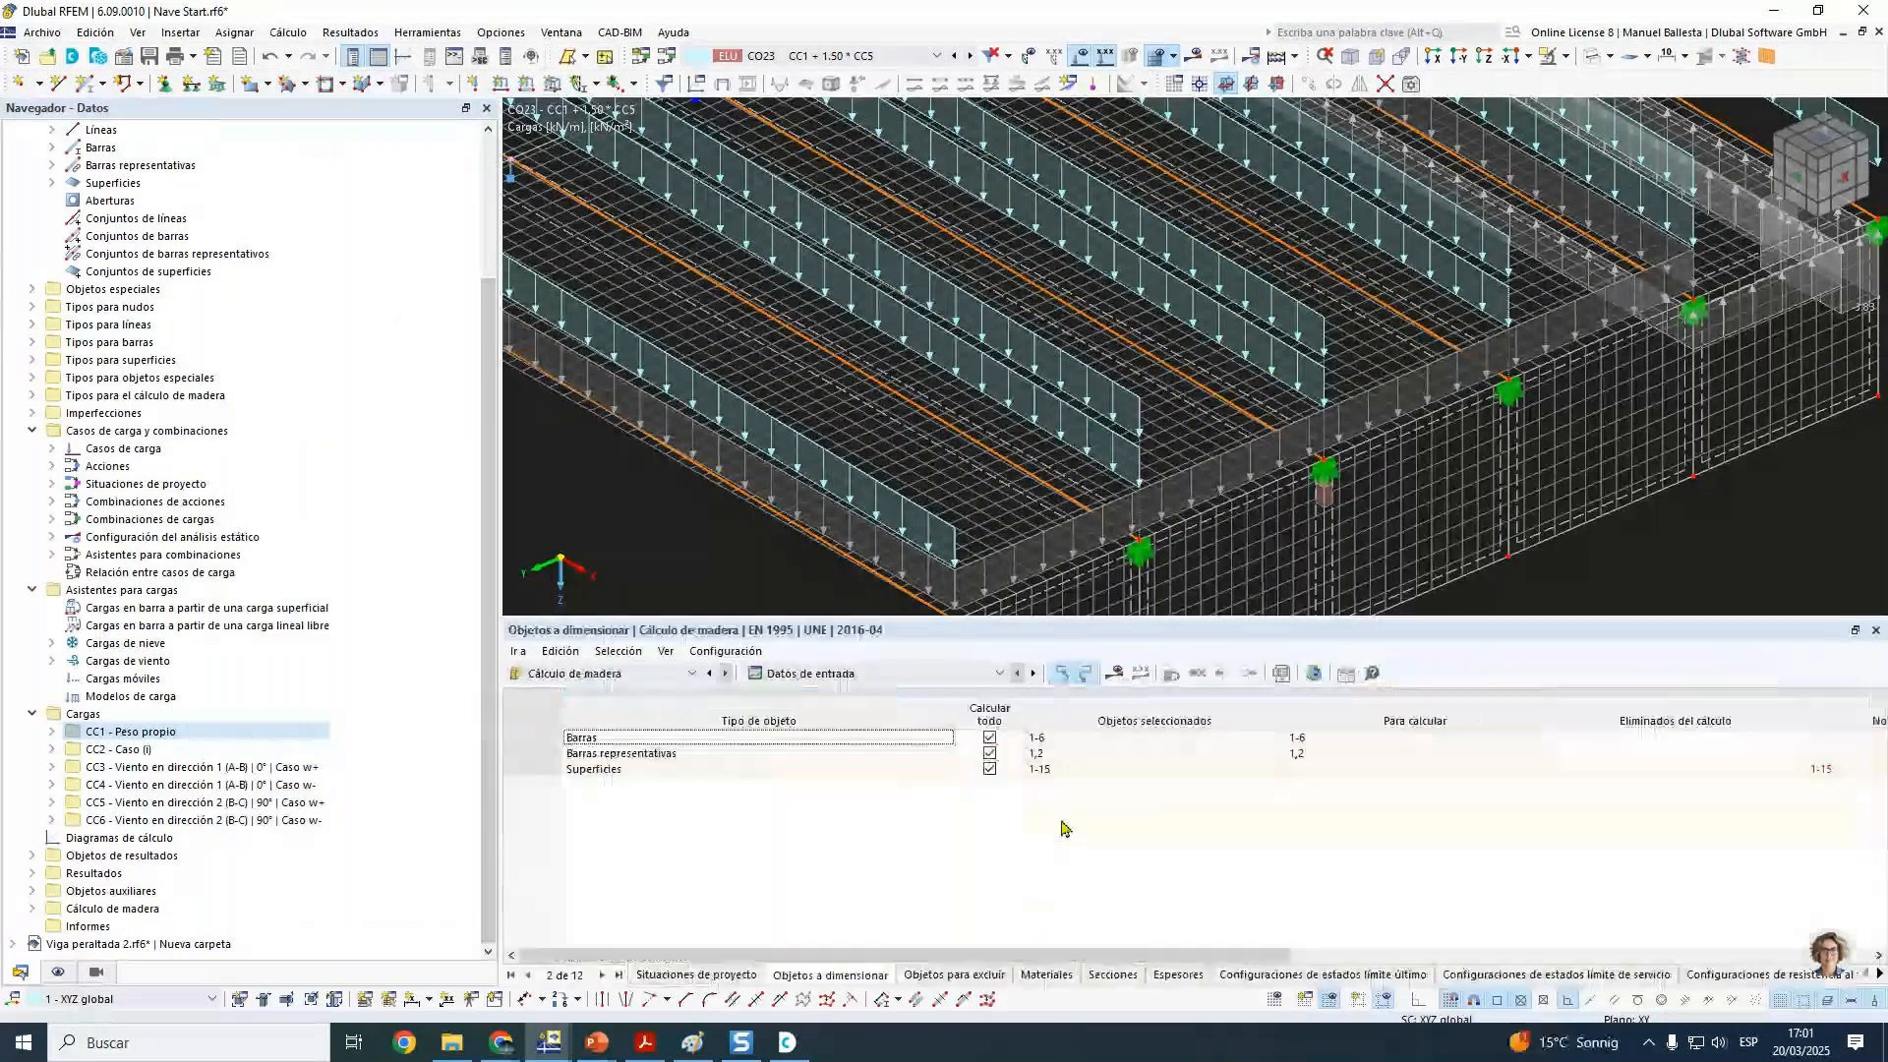
left_click(989, 770)
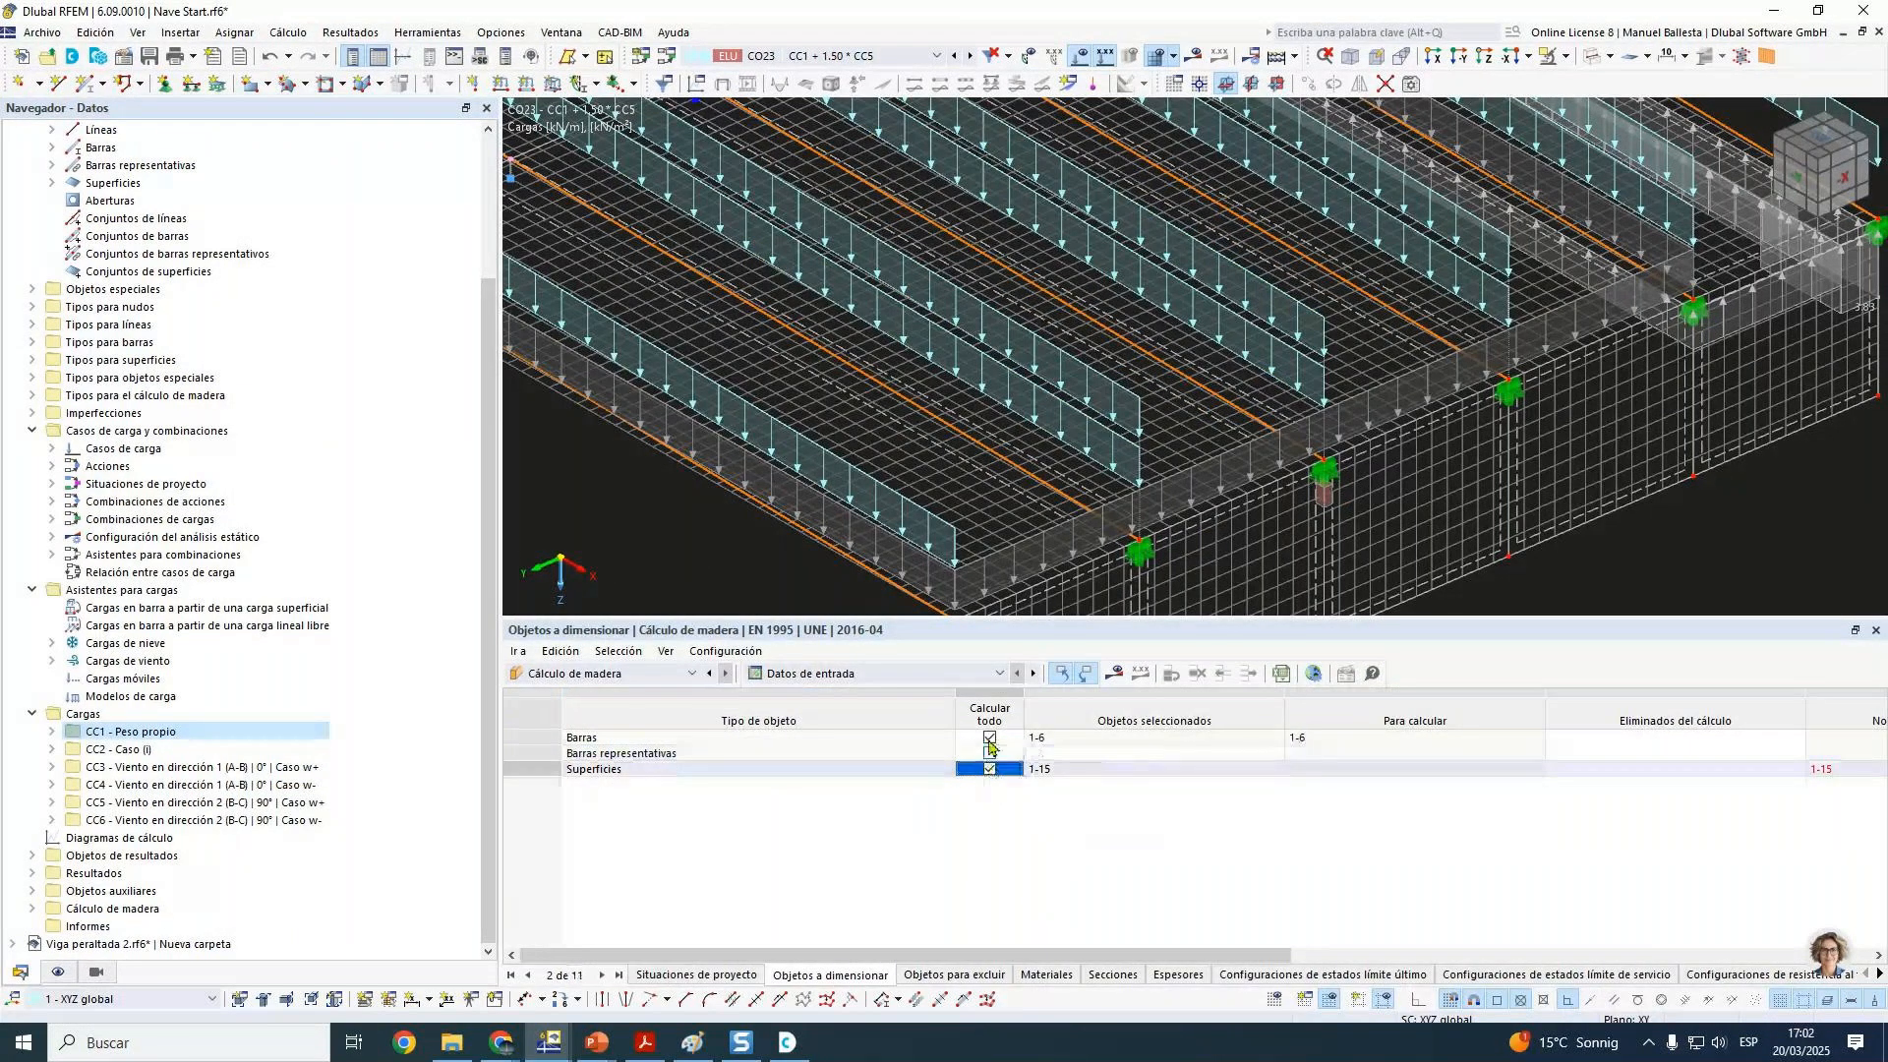
left_click(989, 737)
left_click(1264, 739)
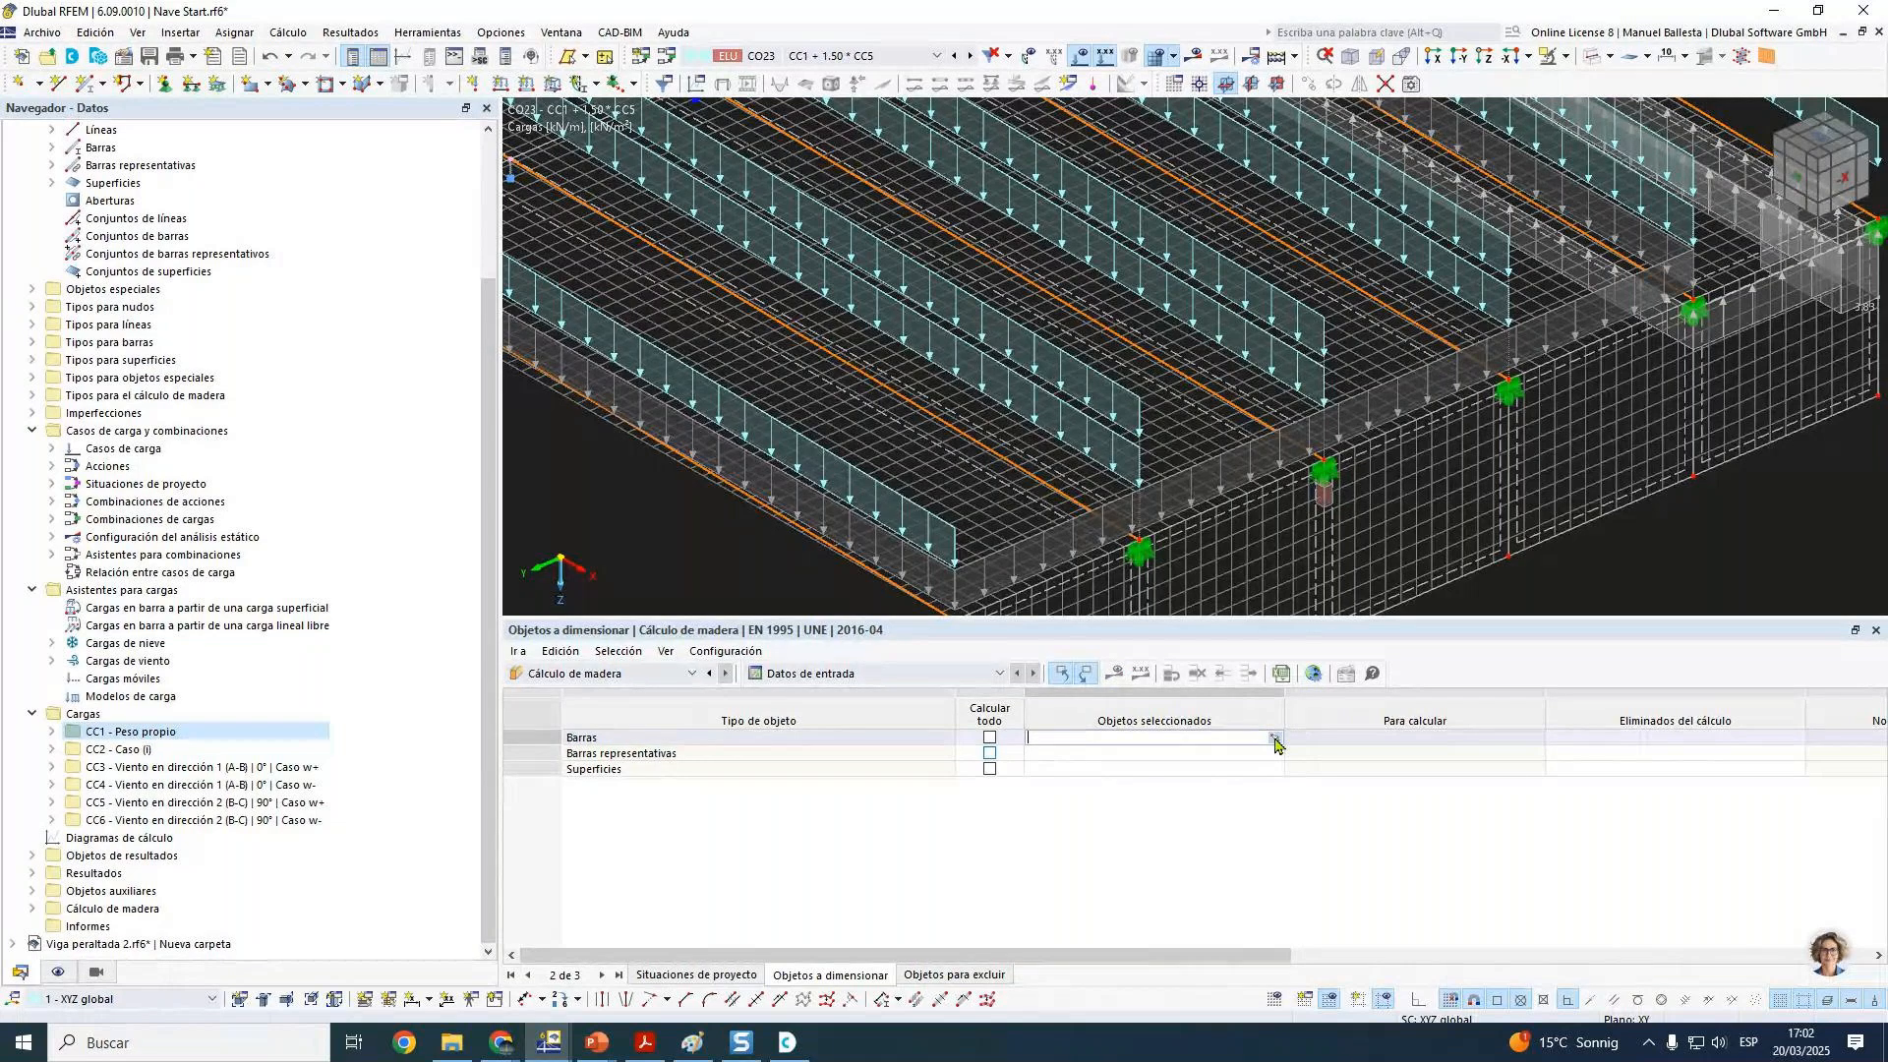
left_click(1275, 739)
left_click(300, 295)
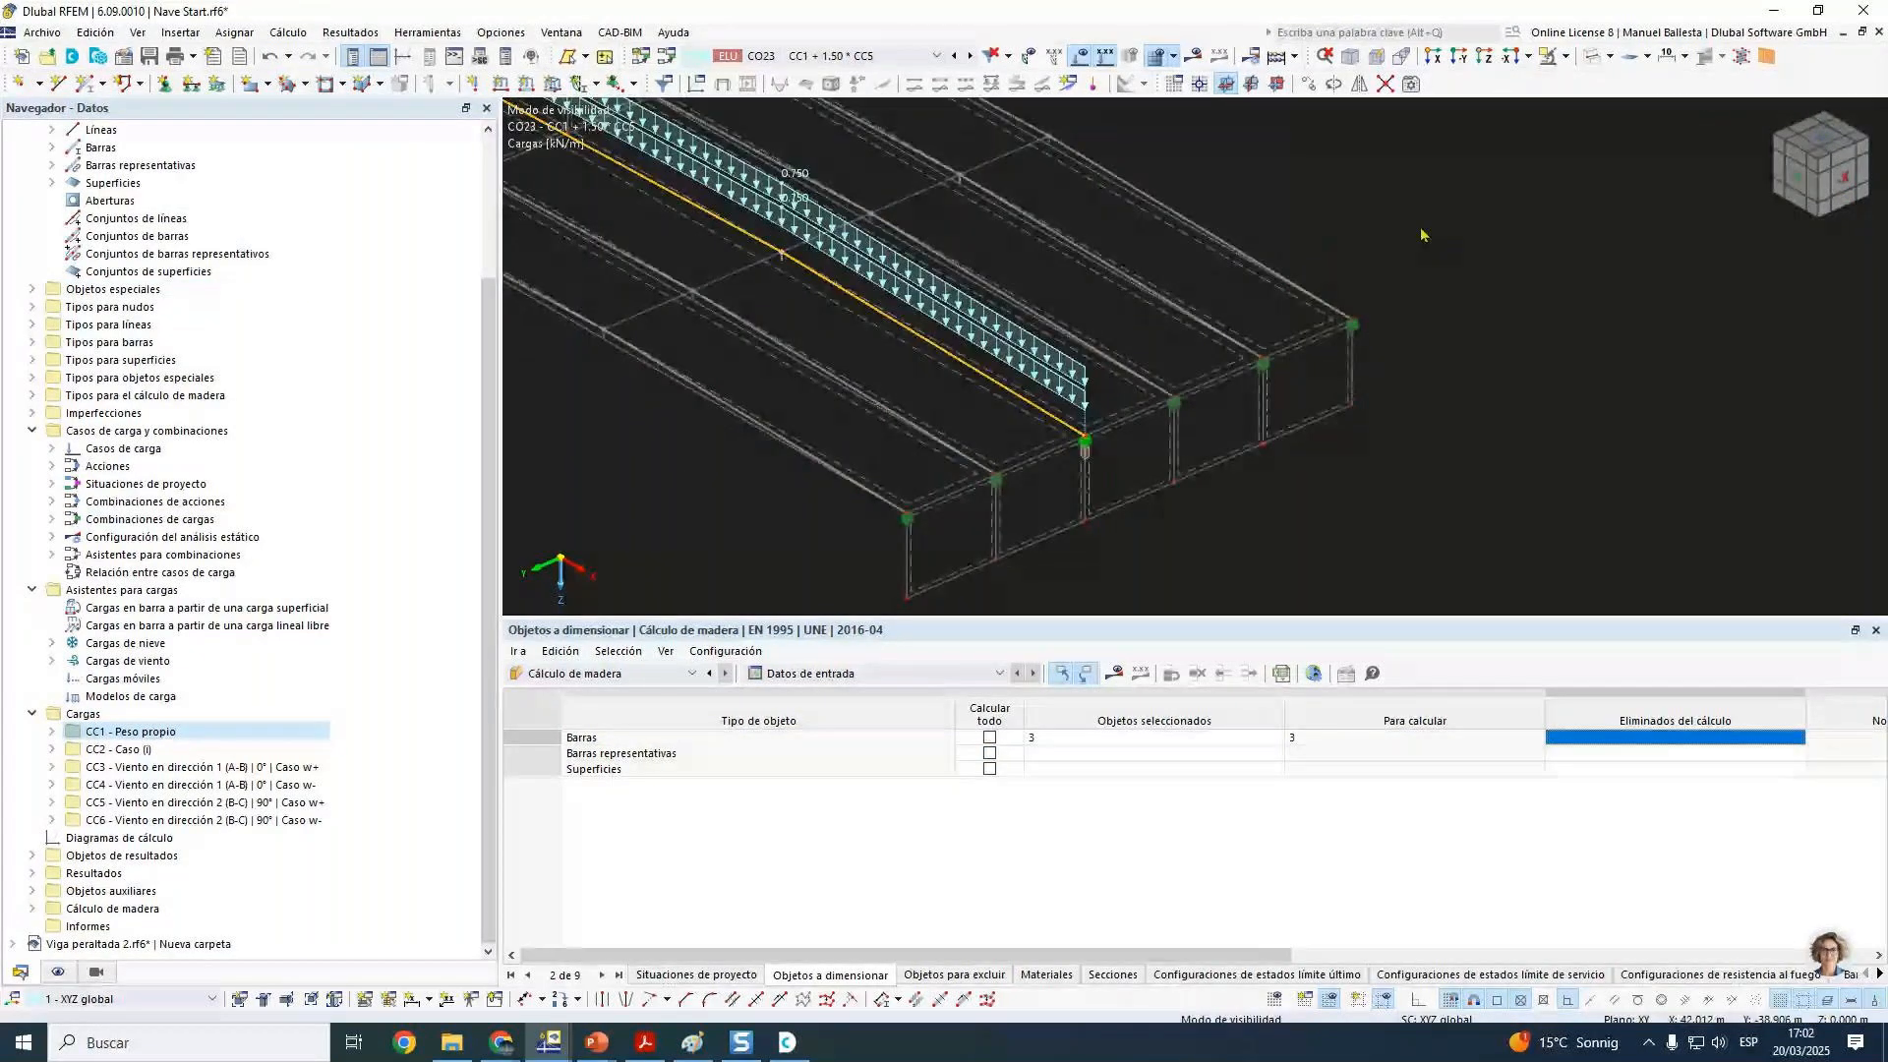
Step: Run the timber design calculation for member 3
left_click(1113, 676)
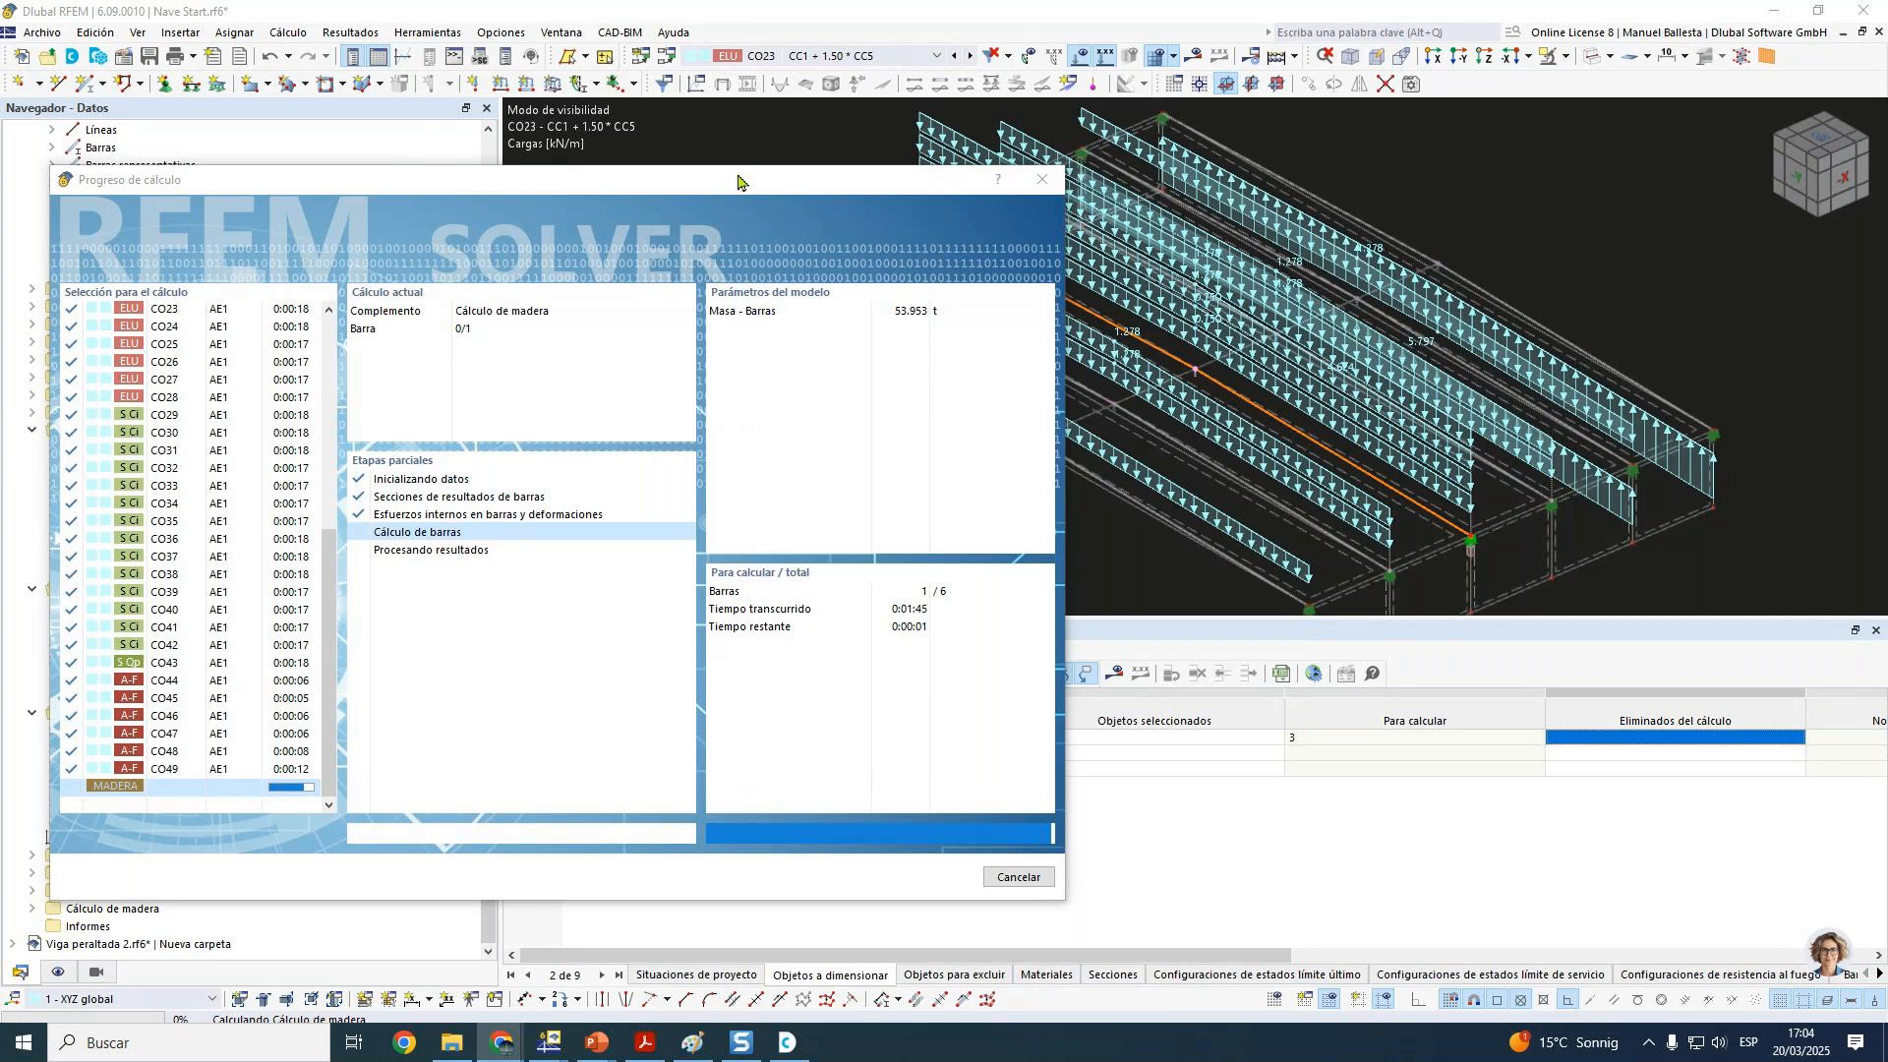
left_click_drag(739, 187, 751, 408)
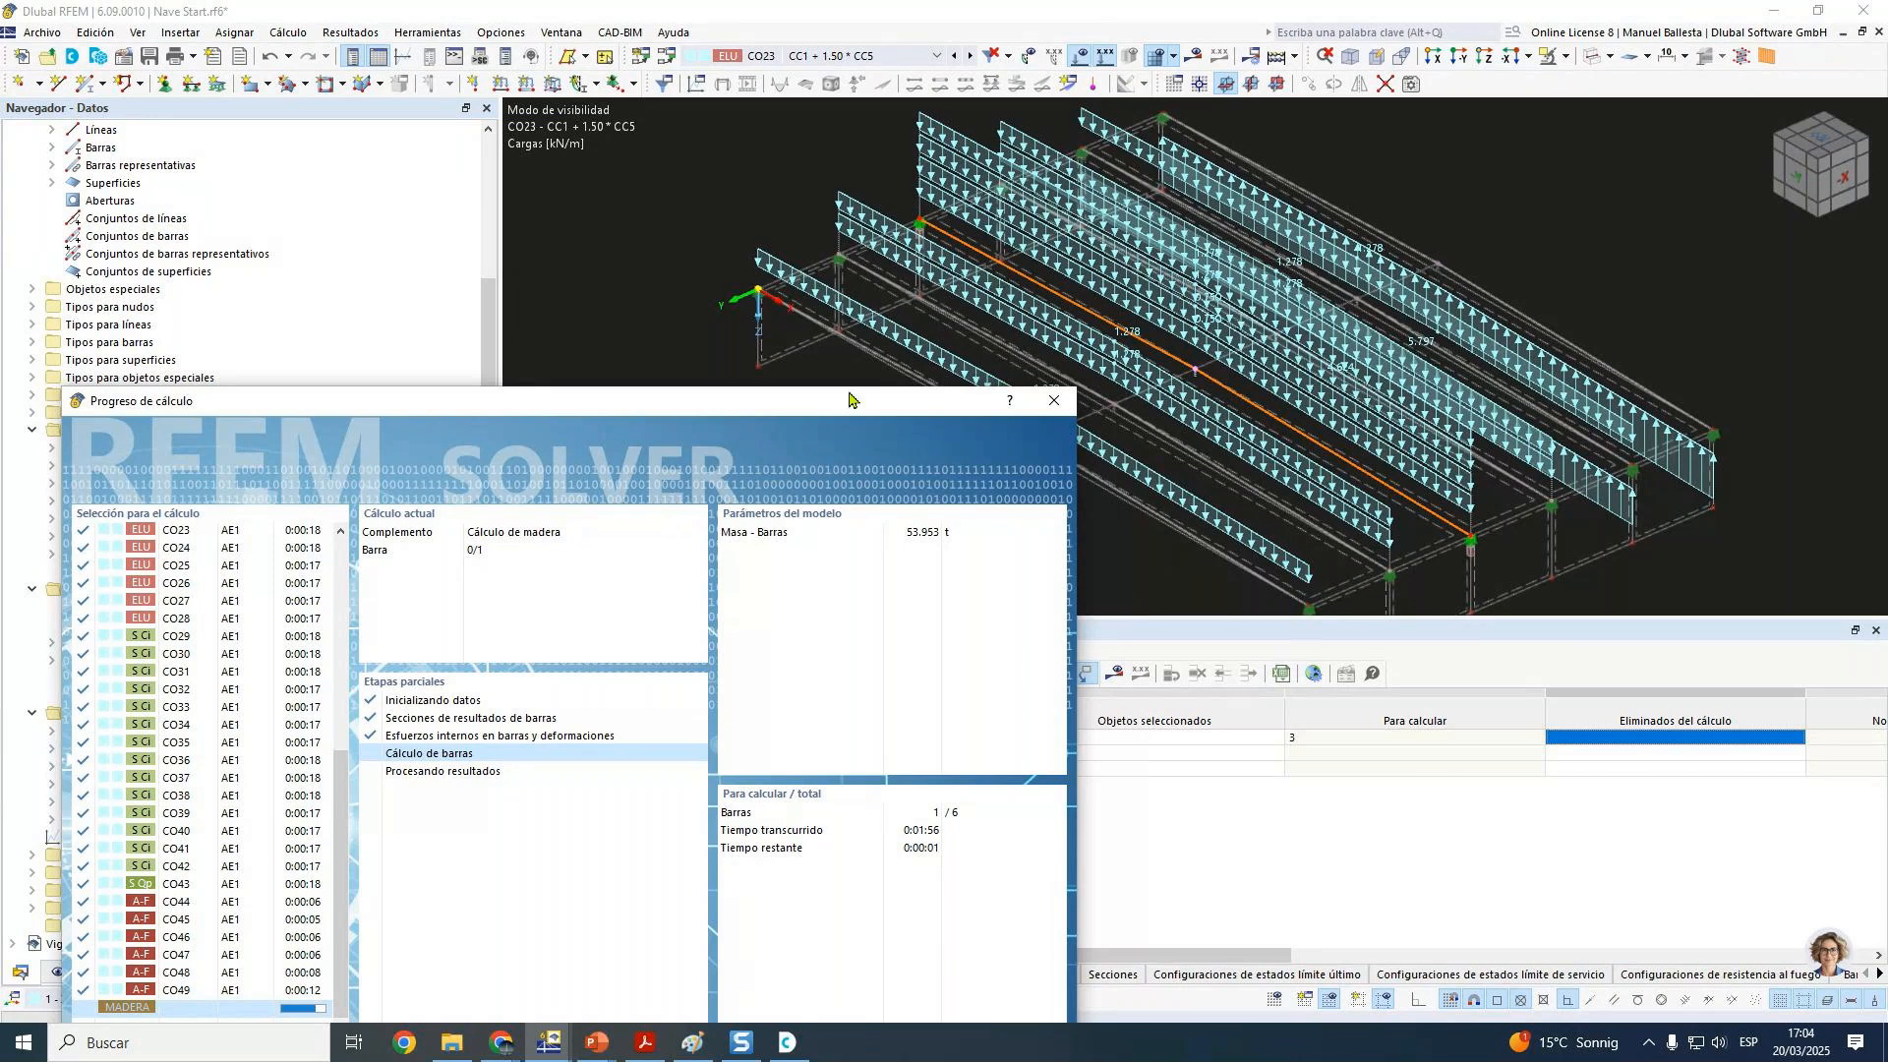
left_click_drag(850, 398, 859, 371)
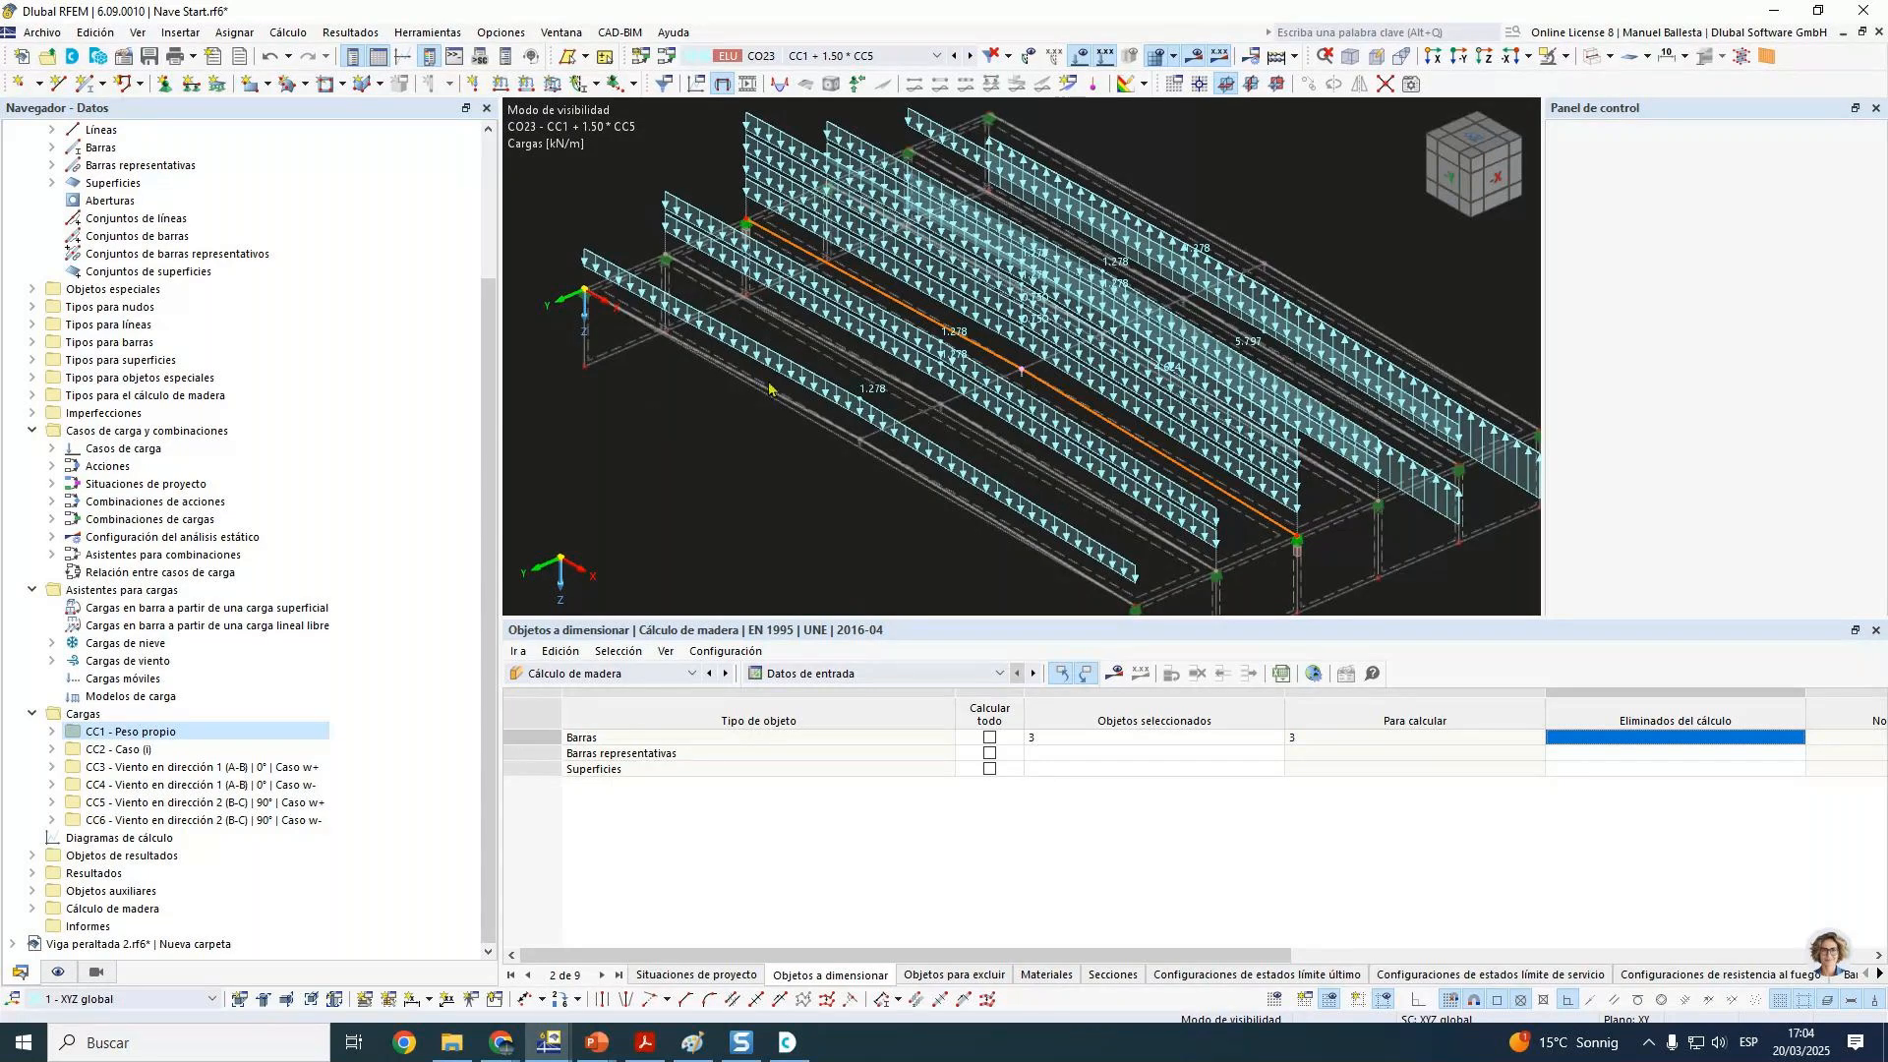
Step: Examine the design ratio diagram along member 3, particularly at its start support
scroll(1081, 528, "up", 2)
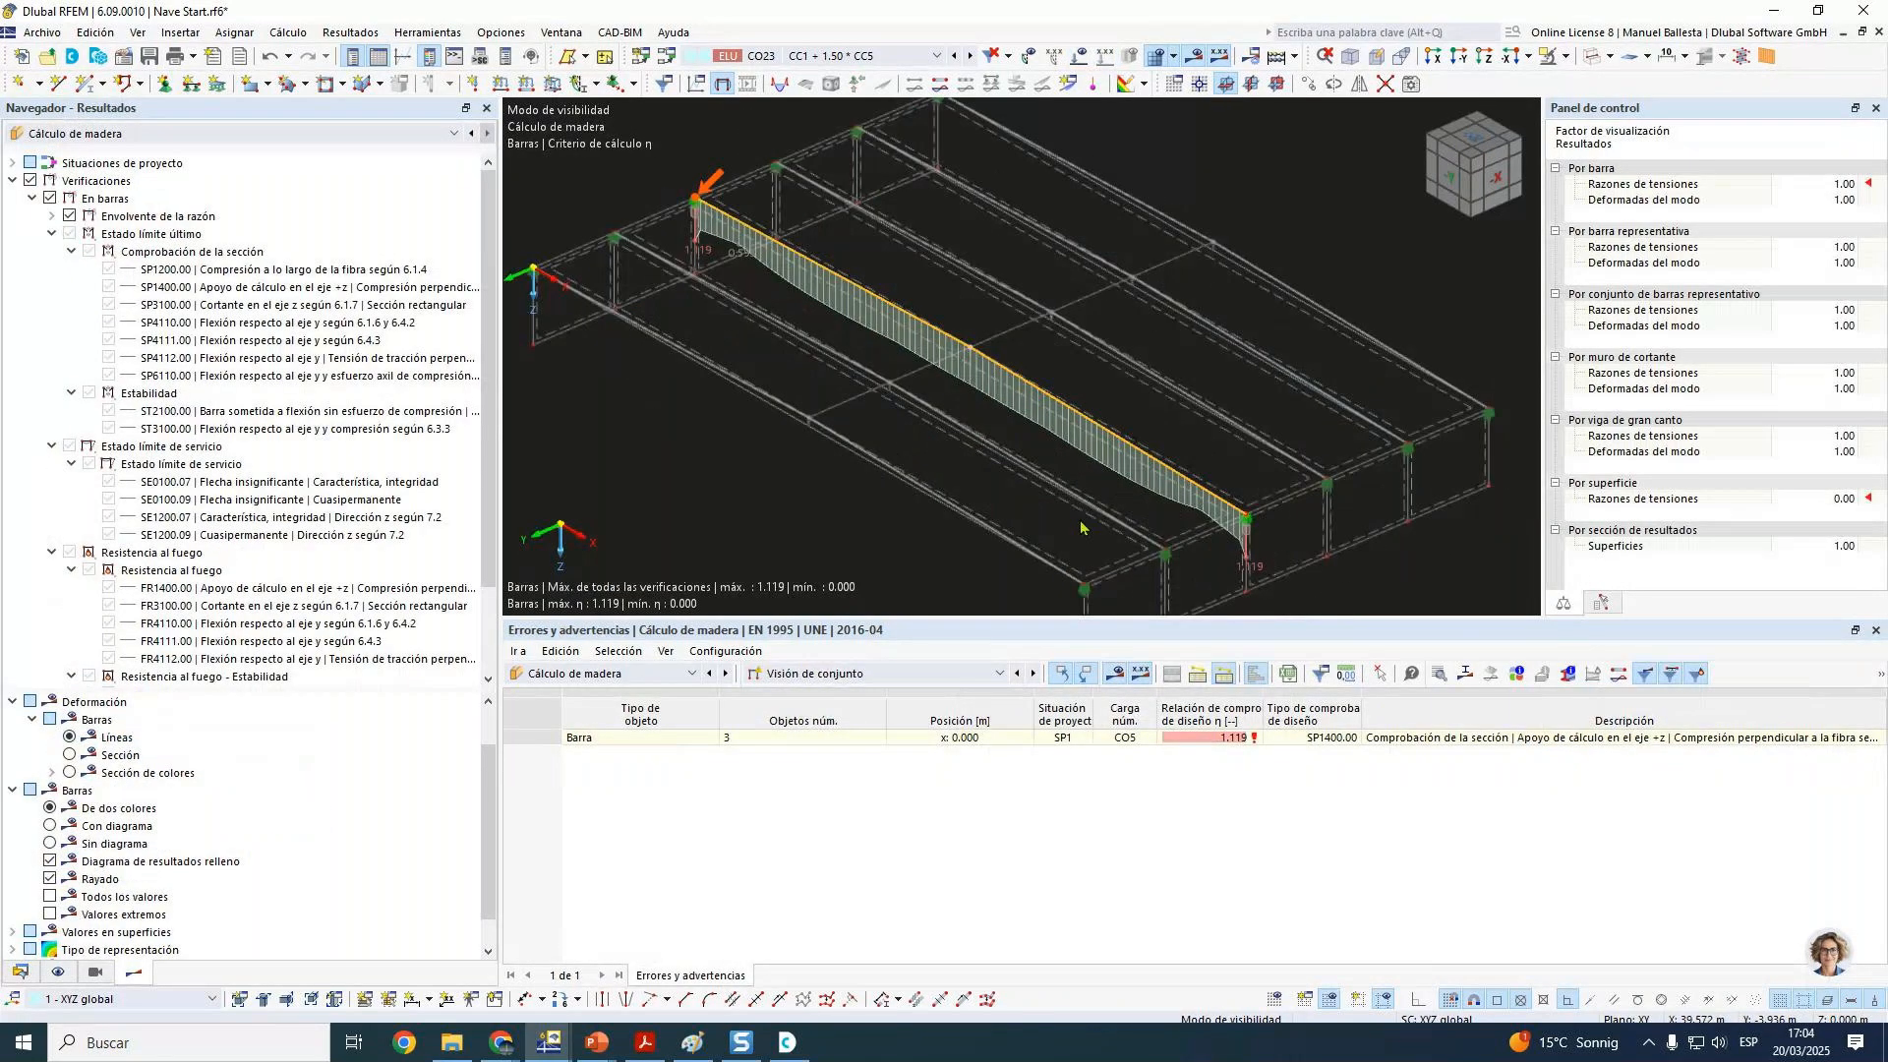
middle_click_drag(1178, 385, 963, 533, "ctrl")
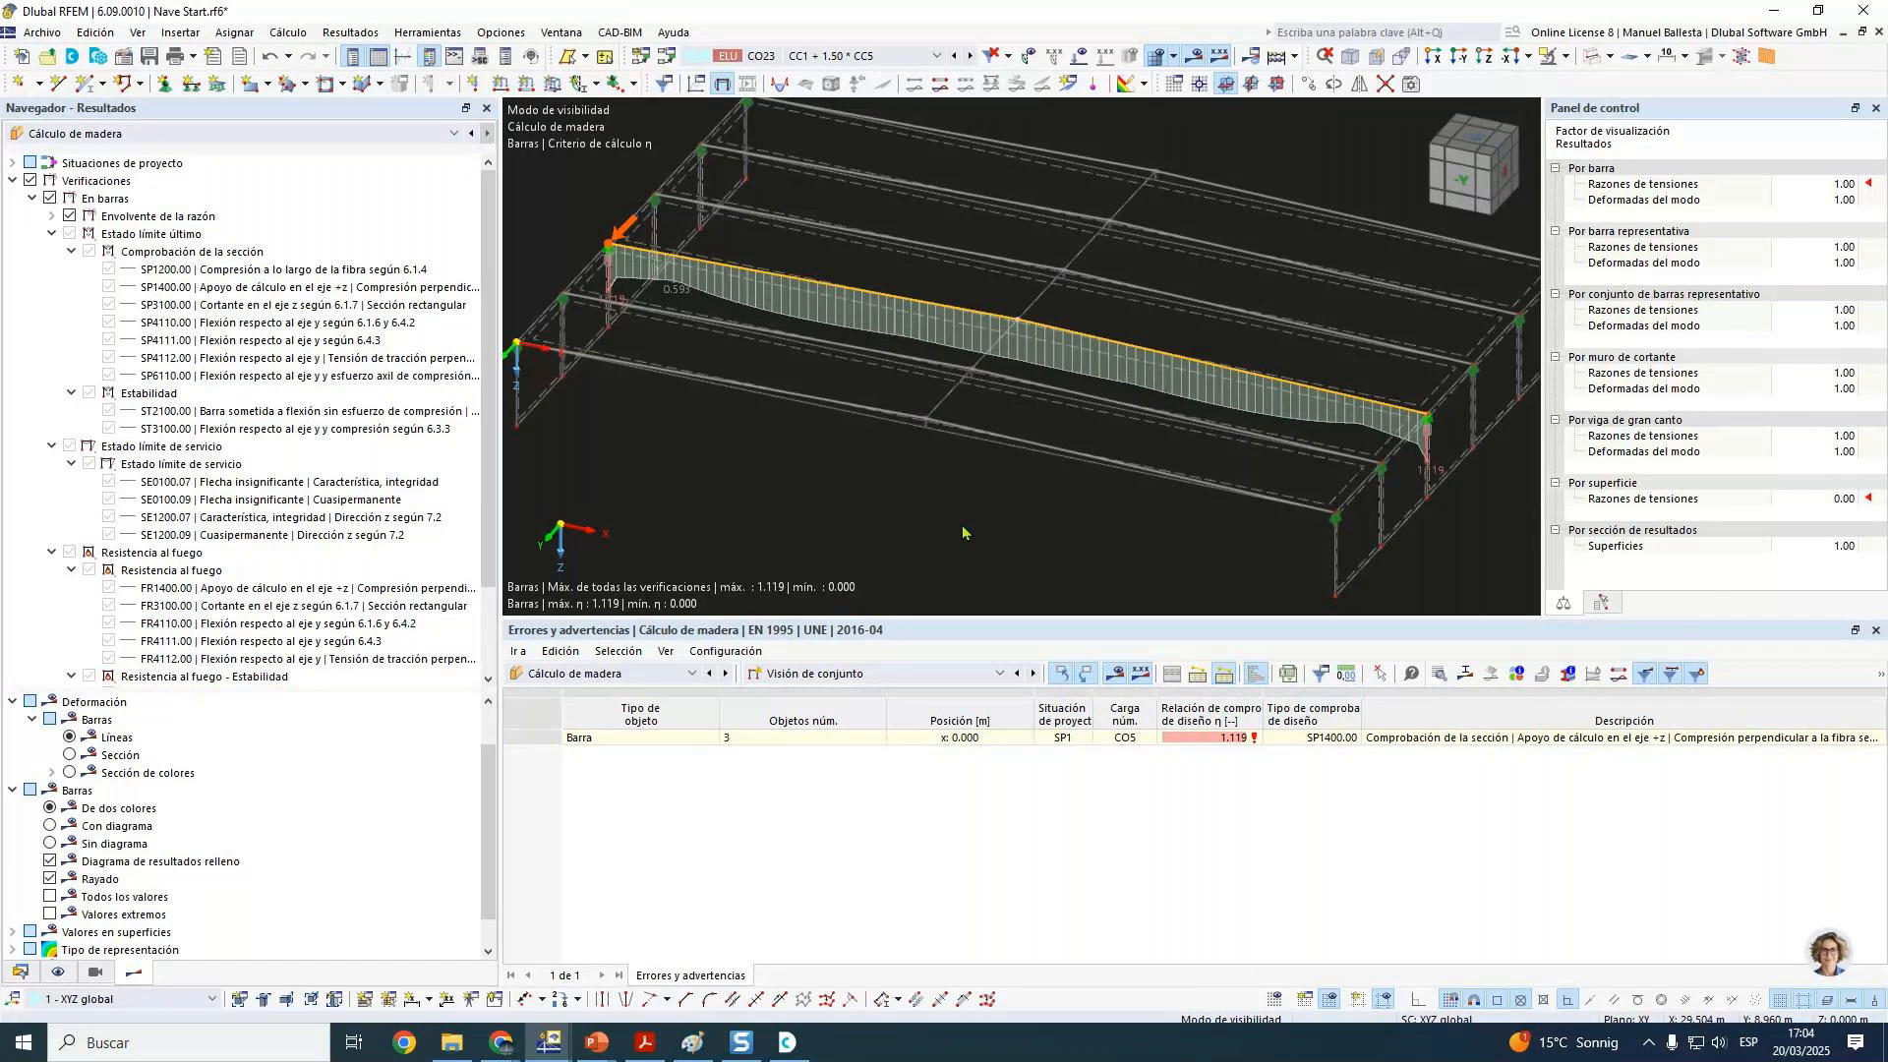
scroll(962, 533, "down", 3)
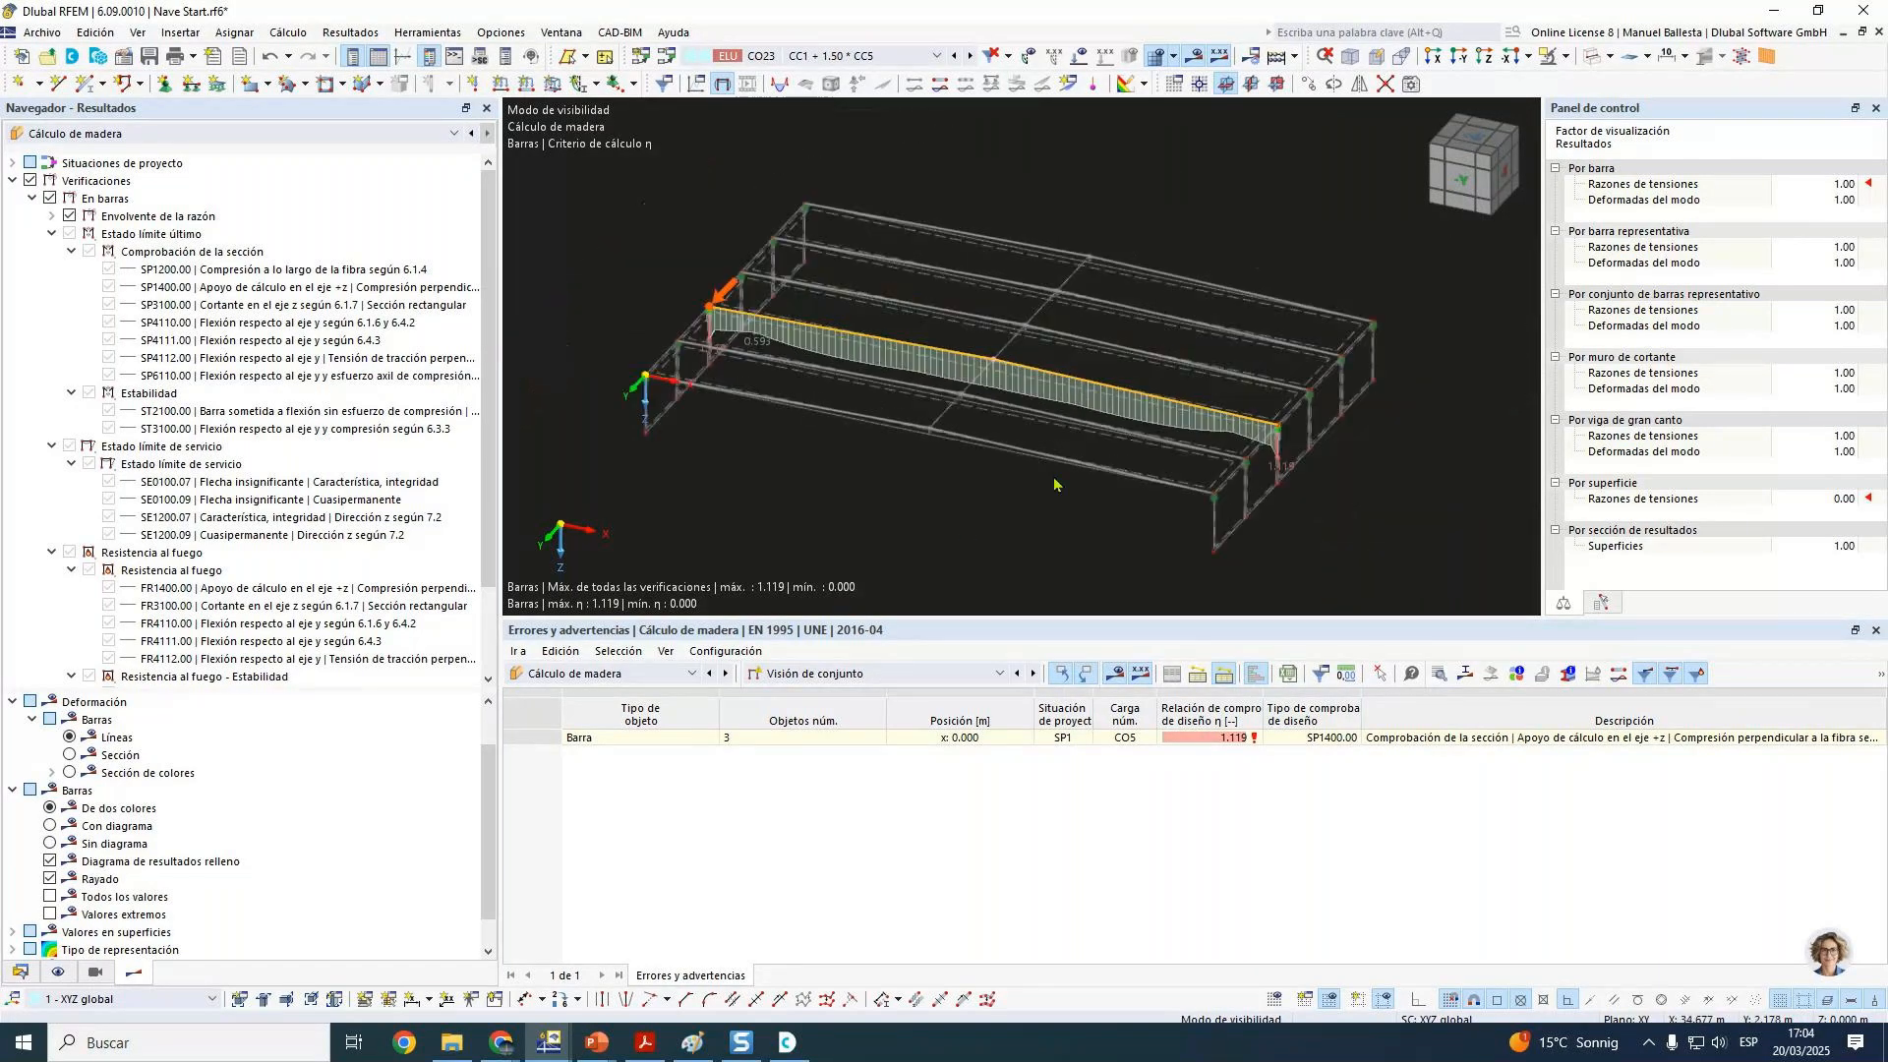
middle_click_drag(963, 533, 999, 522, "ctrl")
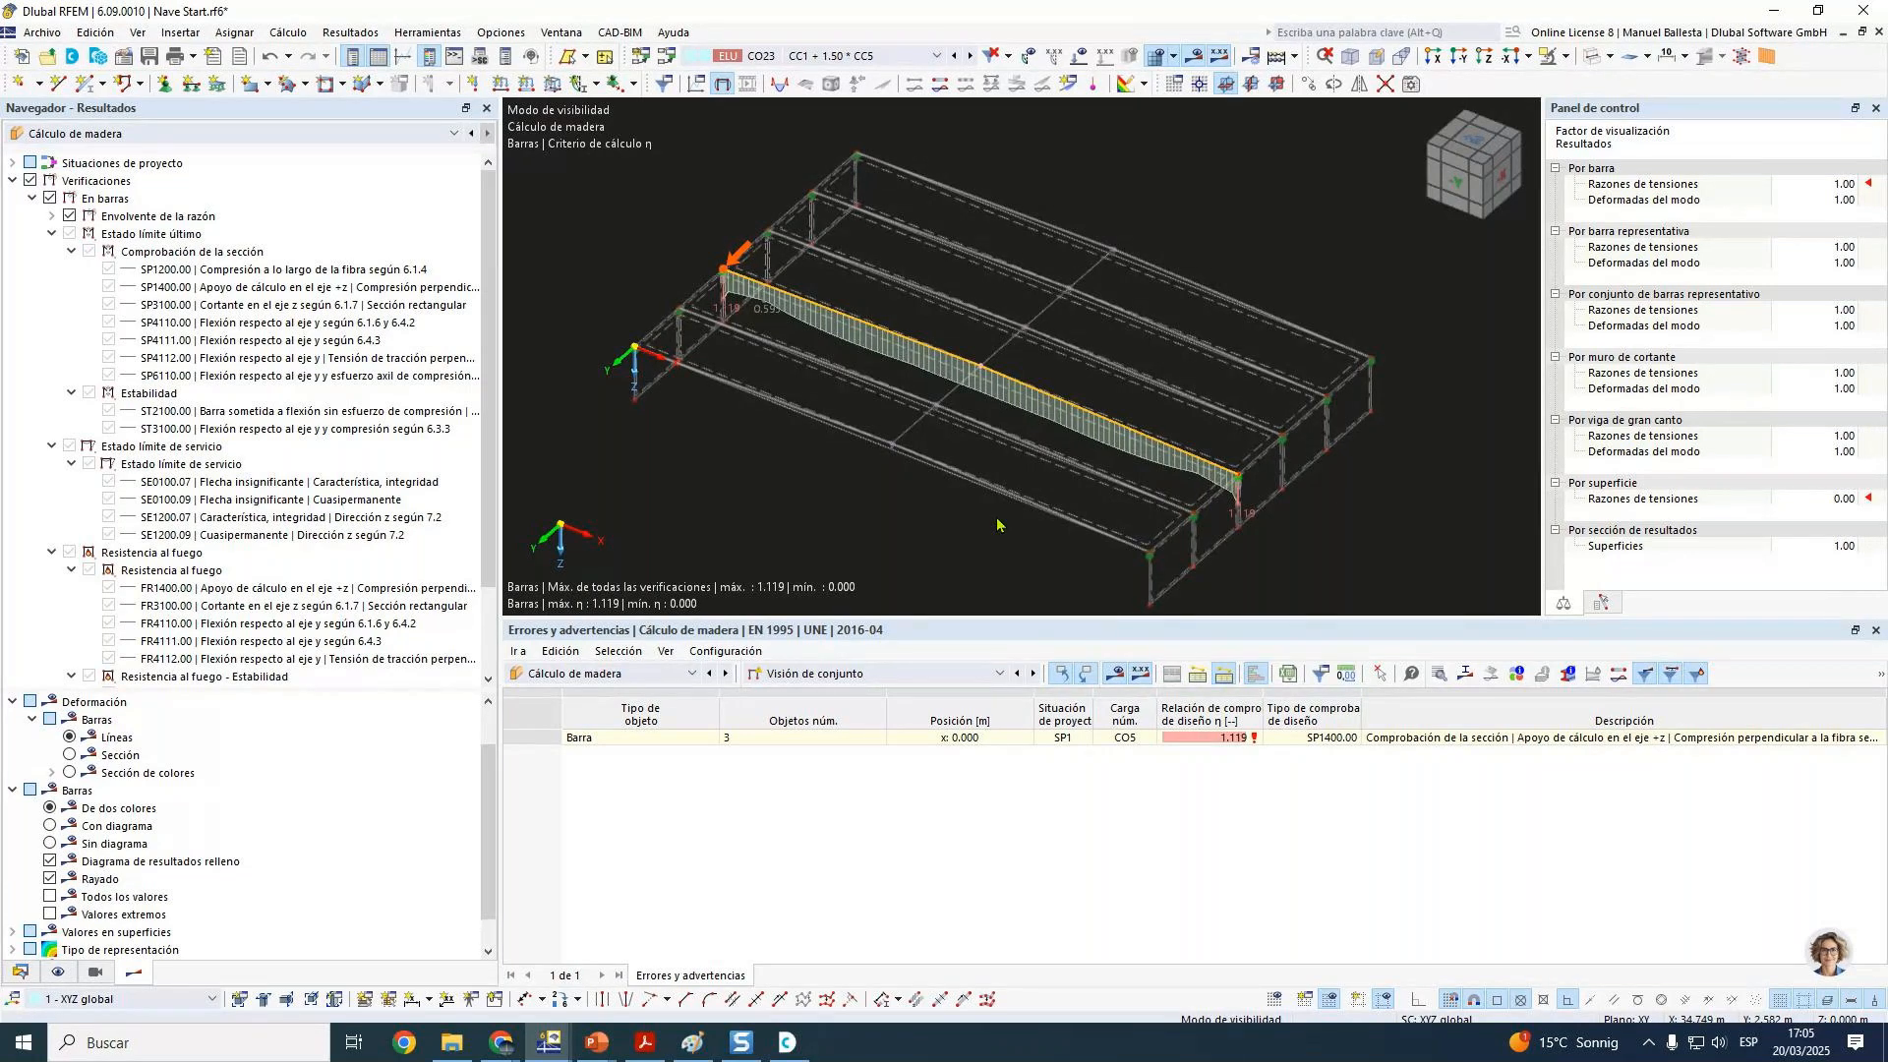
mouse_move(995, 515)
middle_mouse_down("ctrl")
mouse_move(1012, 451)
mouse_move(1004, 506)
middle_mouse_up("ctrl")
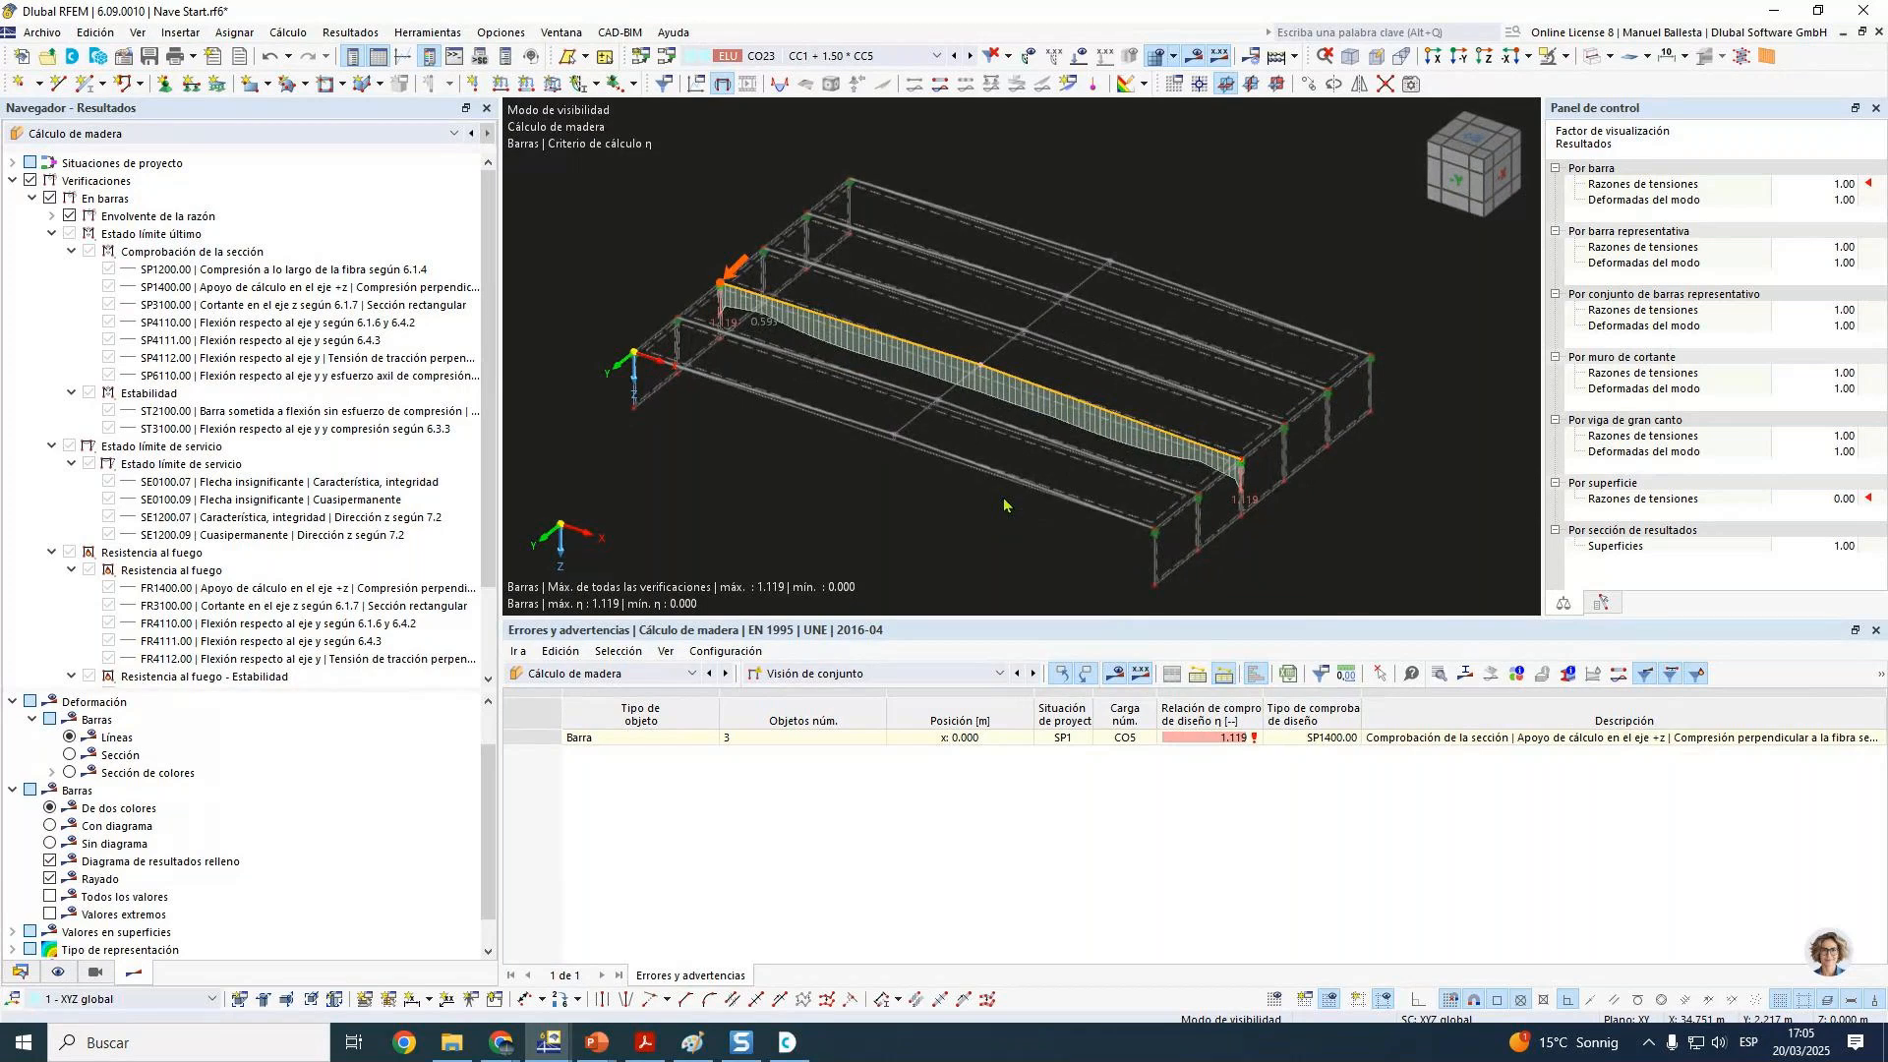
scroll(835, 360, "up", 3)
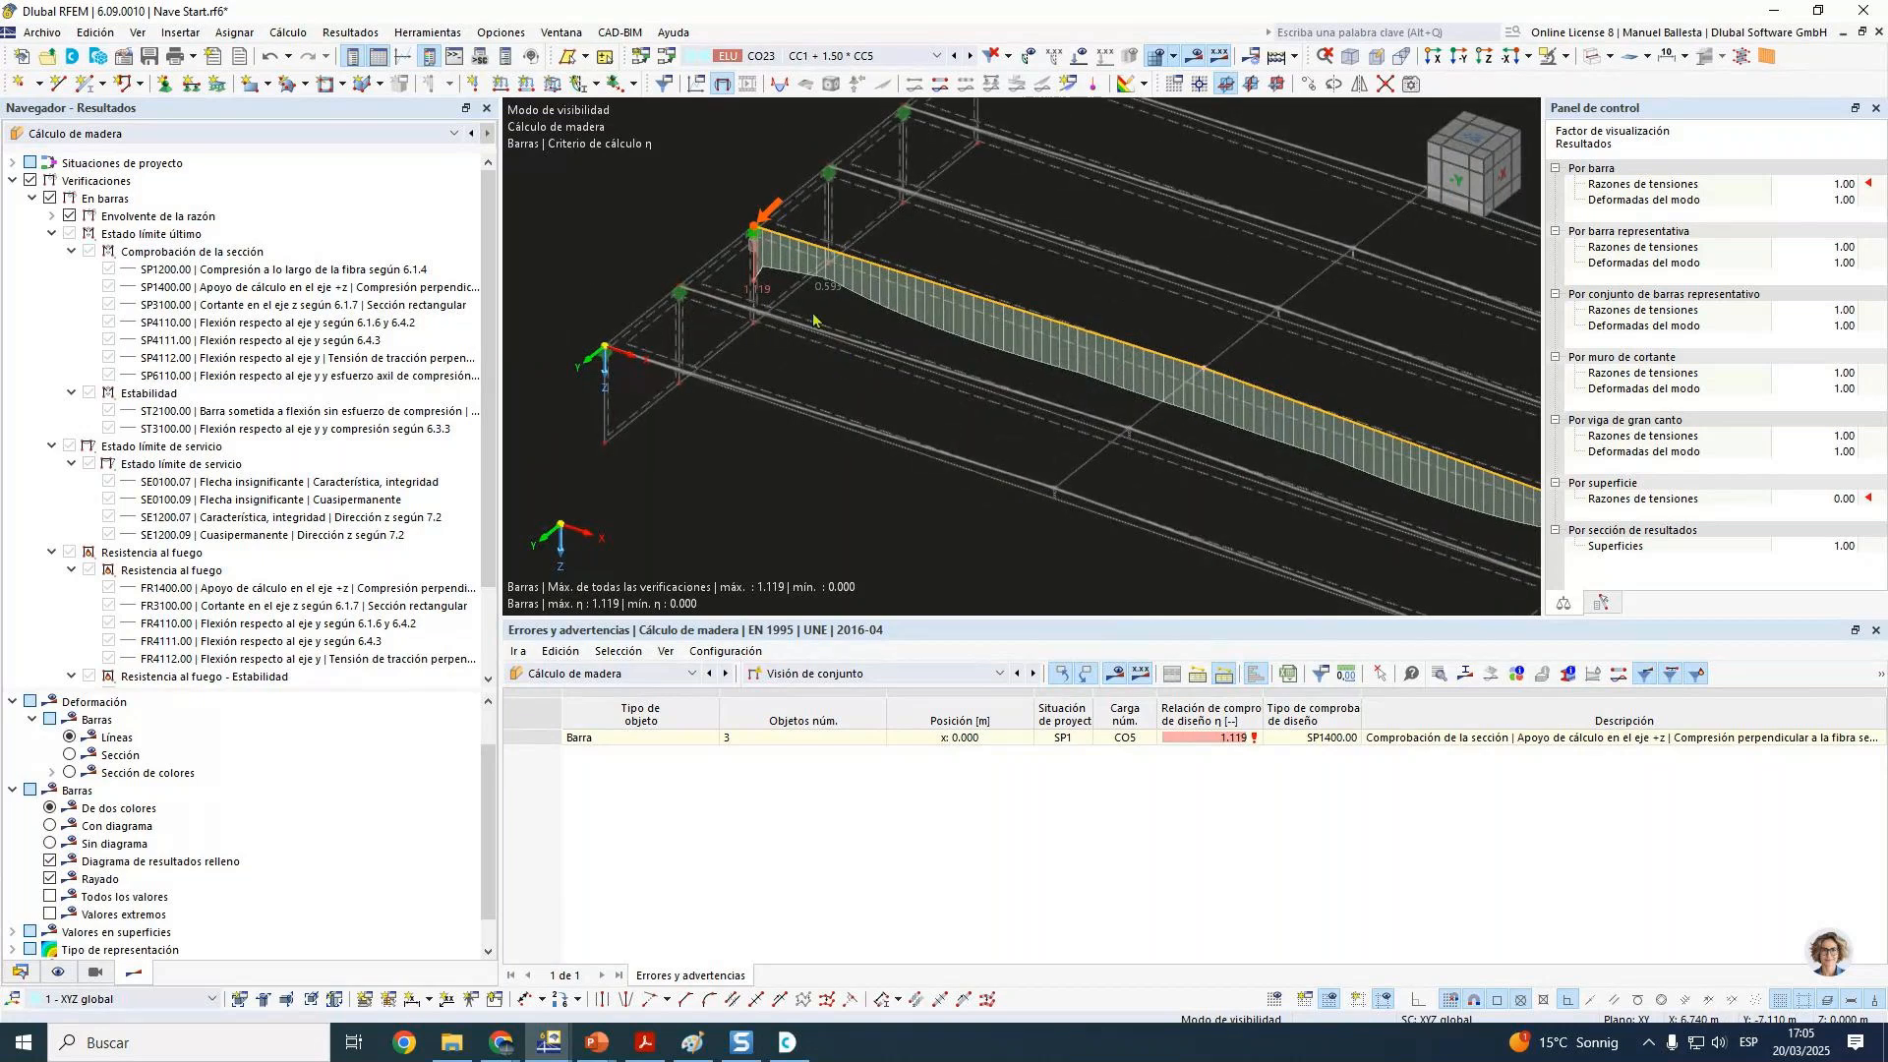
scroll(770, 307, "up", 1)
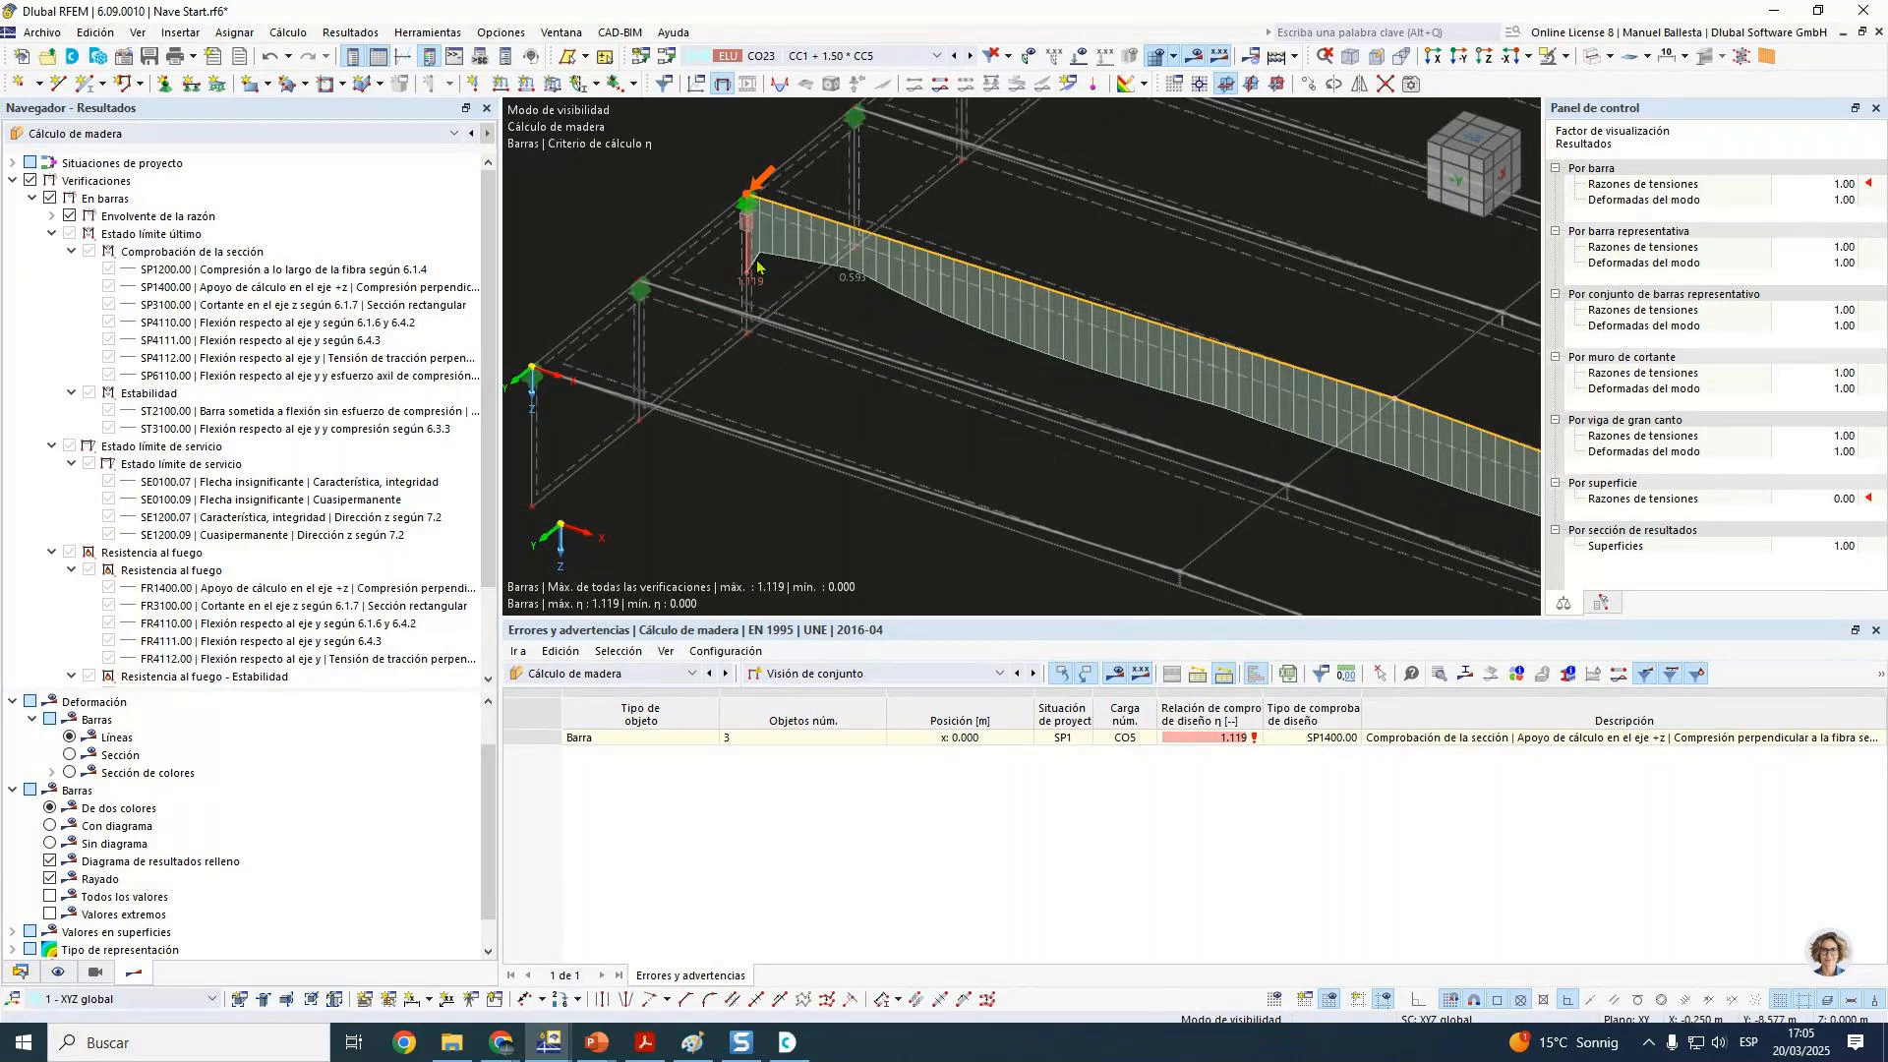
scroll(747, 204, "up", 2)
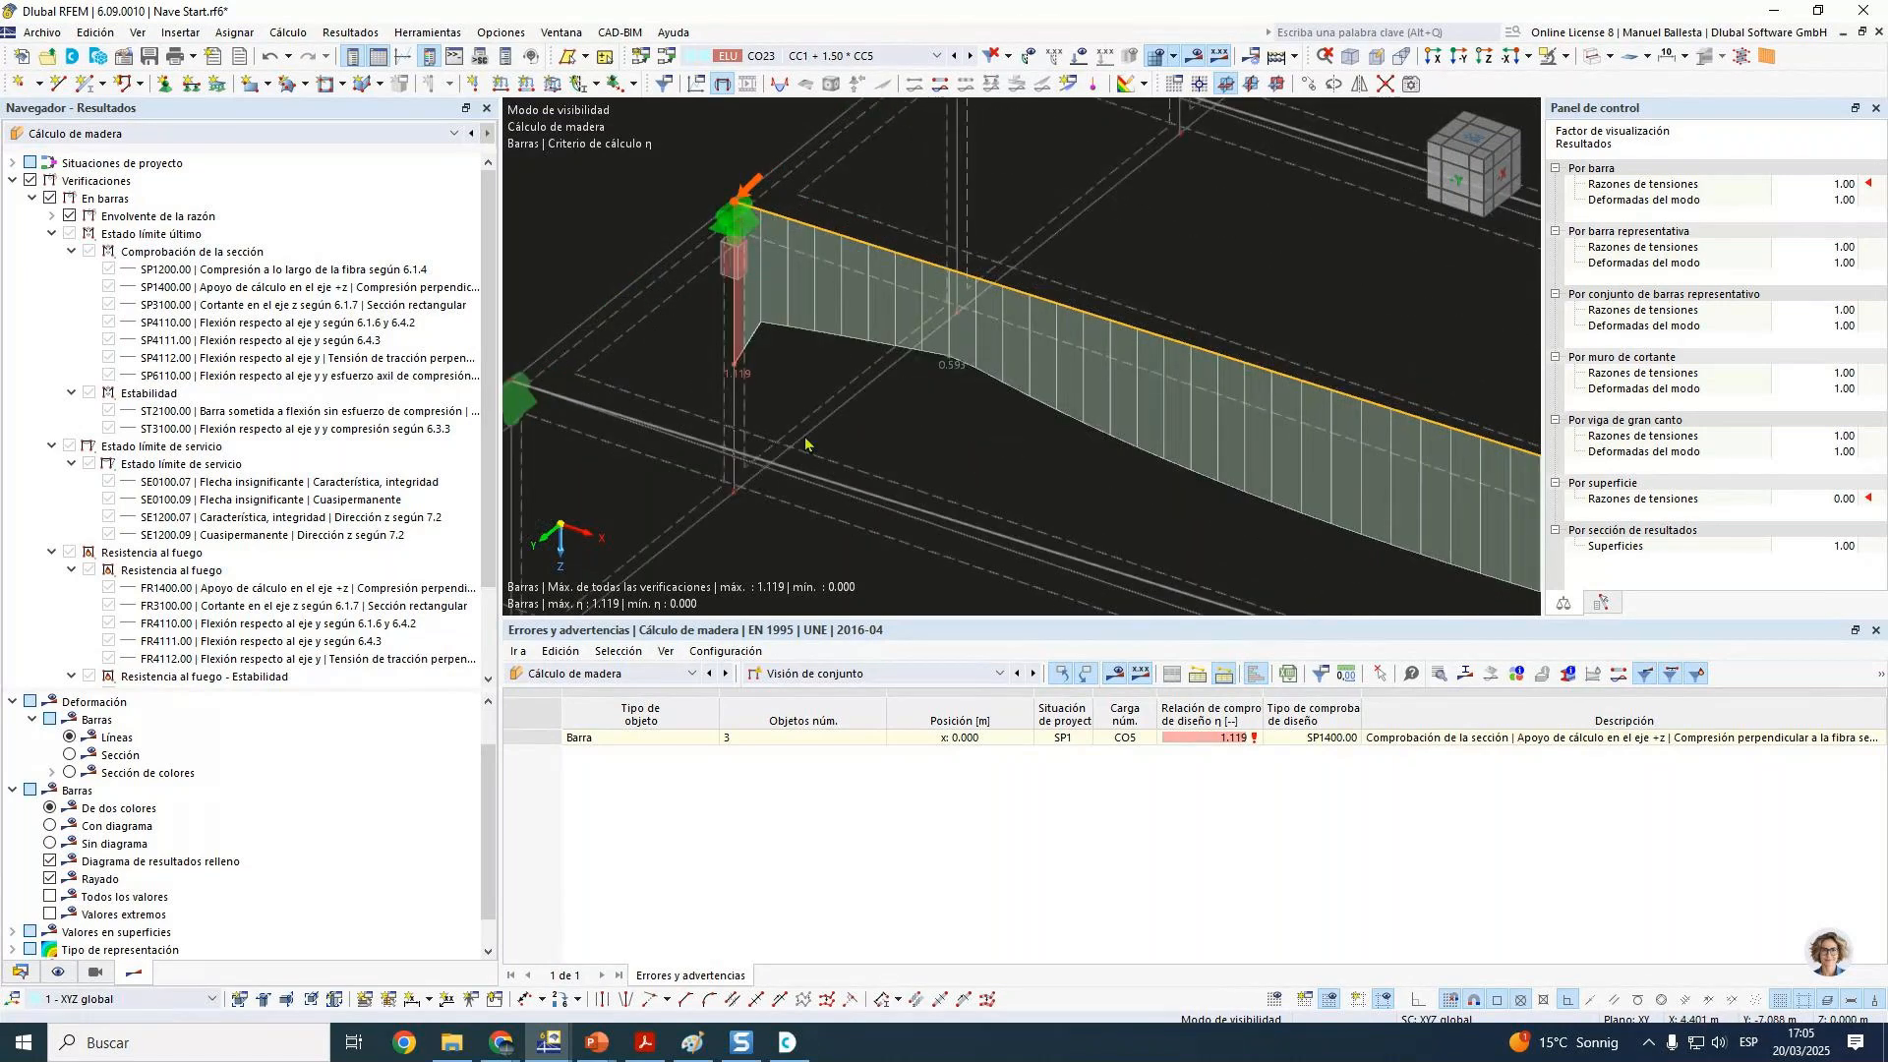
middle_click_drag(798, 437, 836, 448)
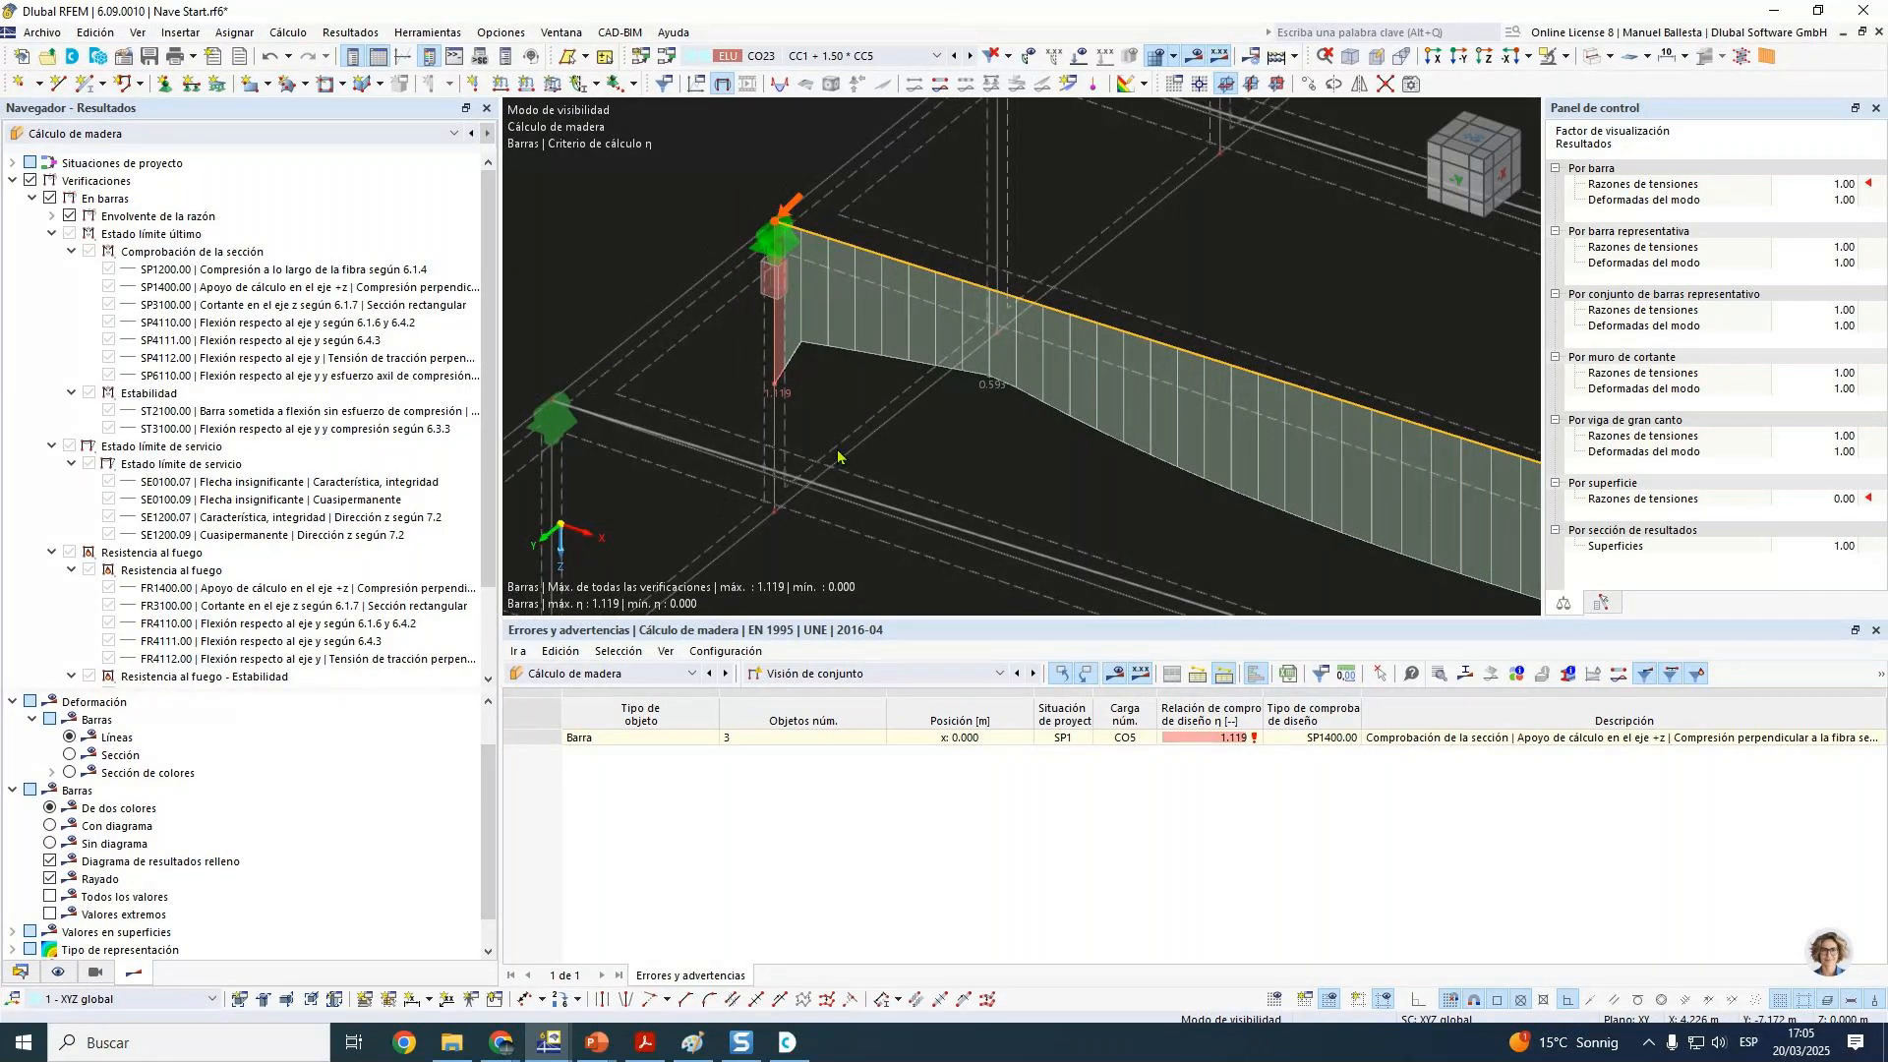
Step: Display all values on the design ratio envelope along member 3 and examine them over the whole beam
scroll(922, 403, "down", 2)
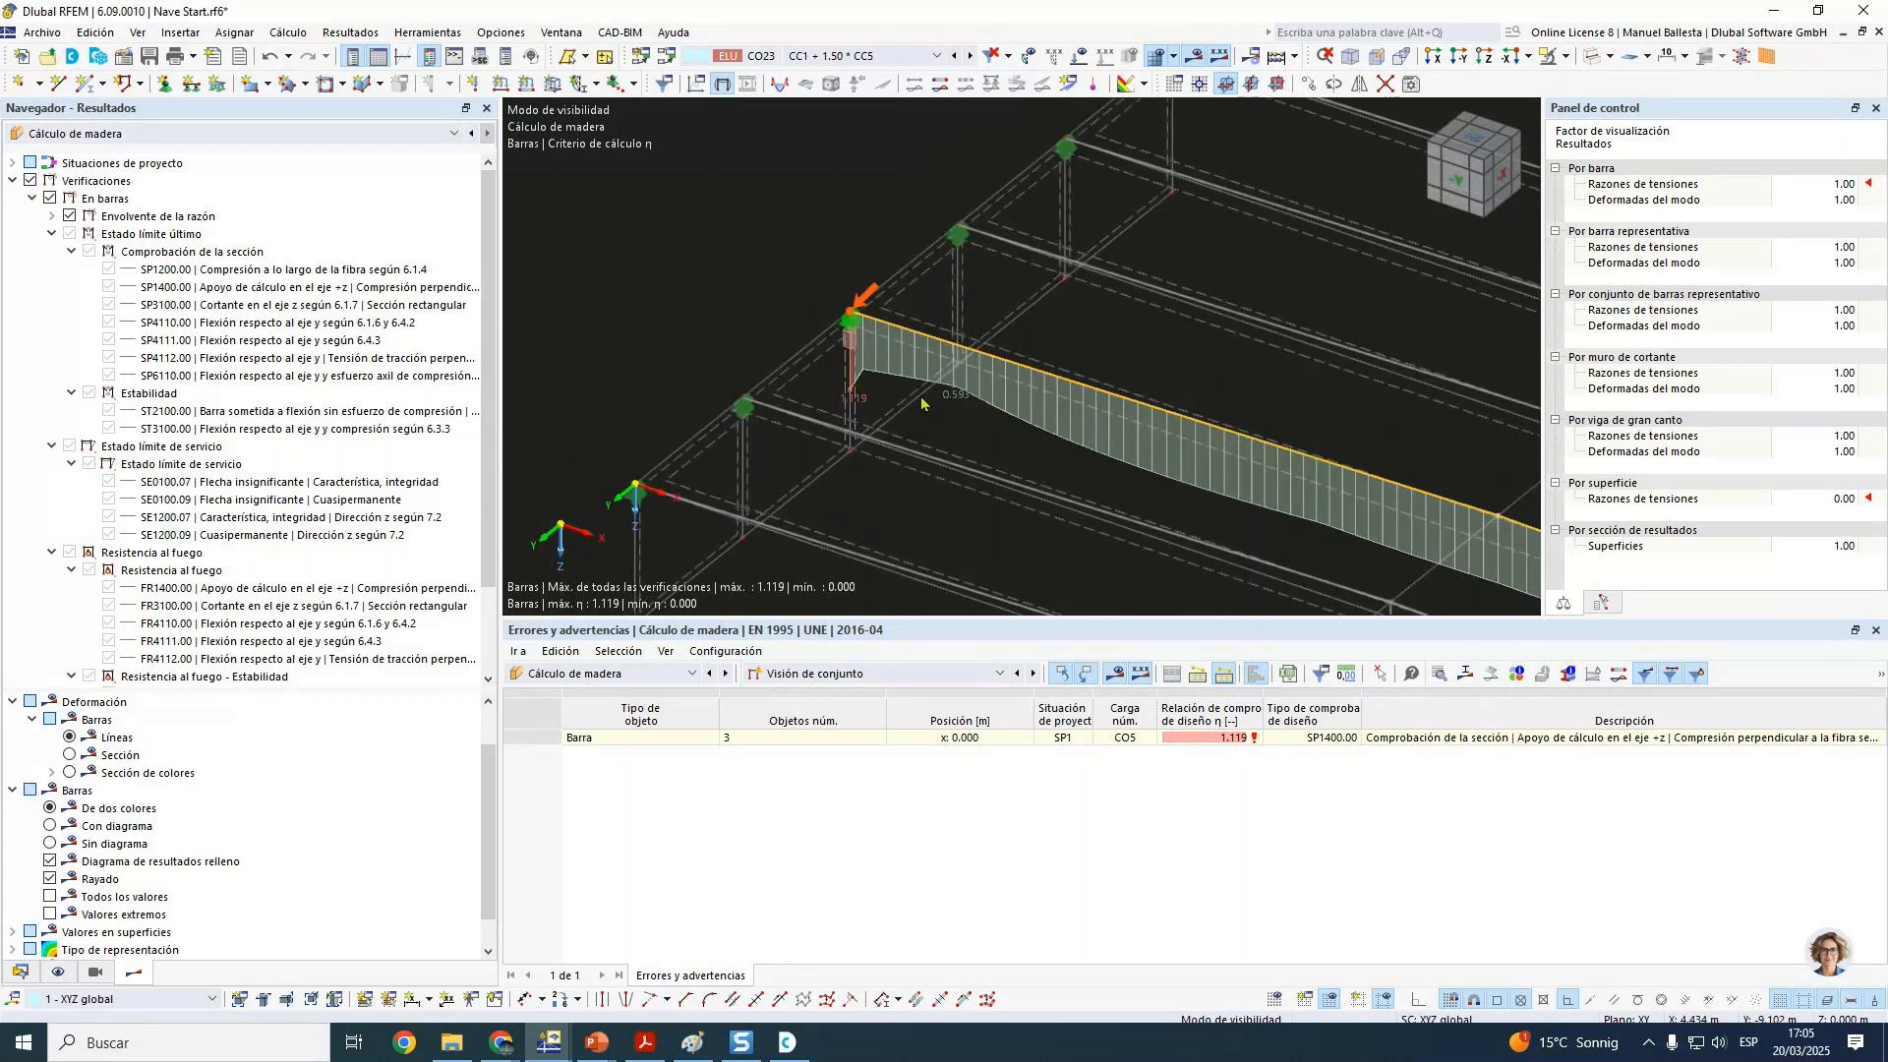
middle_click_drag(1039, 248, 944, 241)
scroll(904, 314, "down", 2)
middle_click_drag(810, 430, 582, 291)
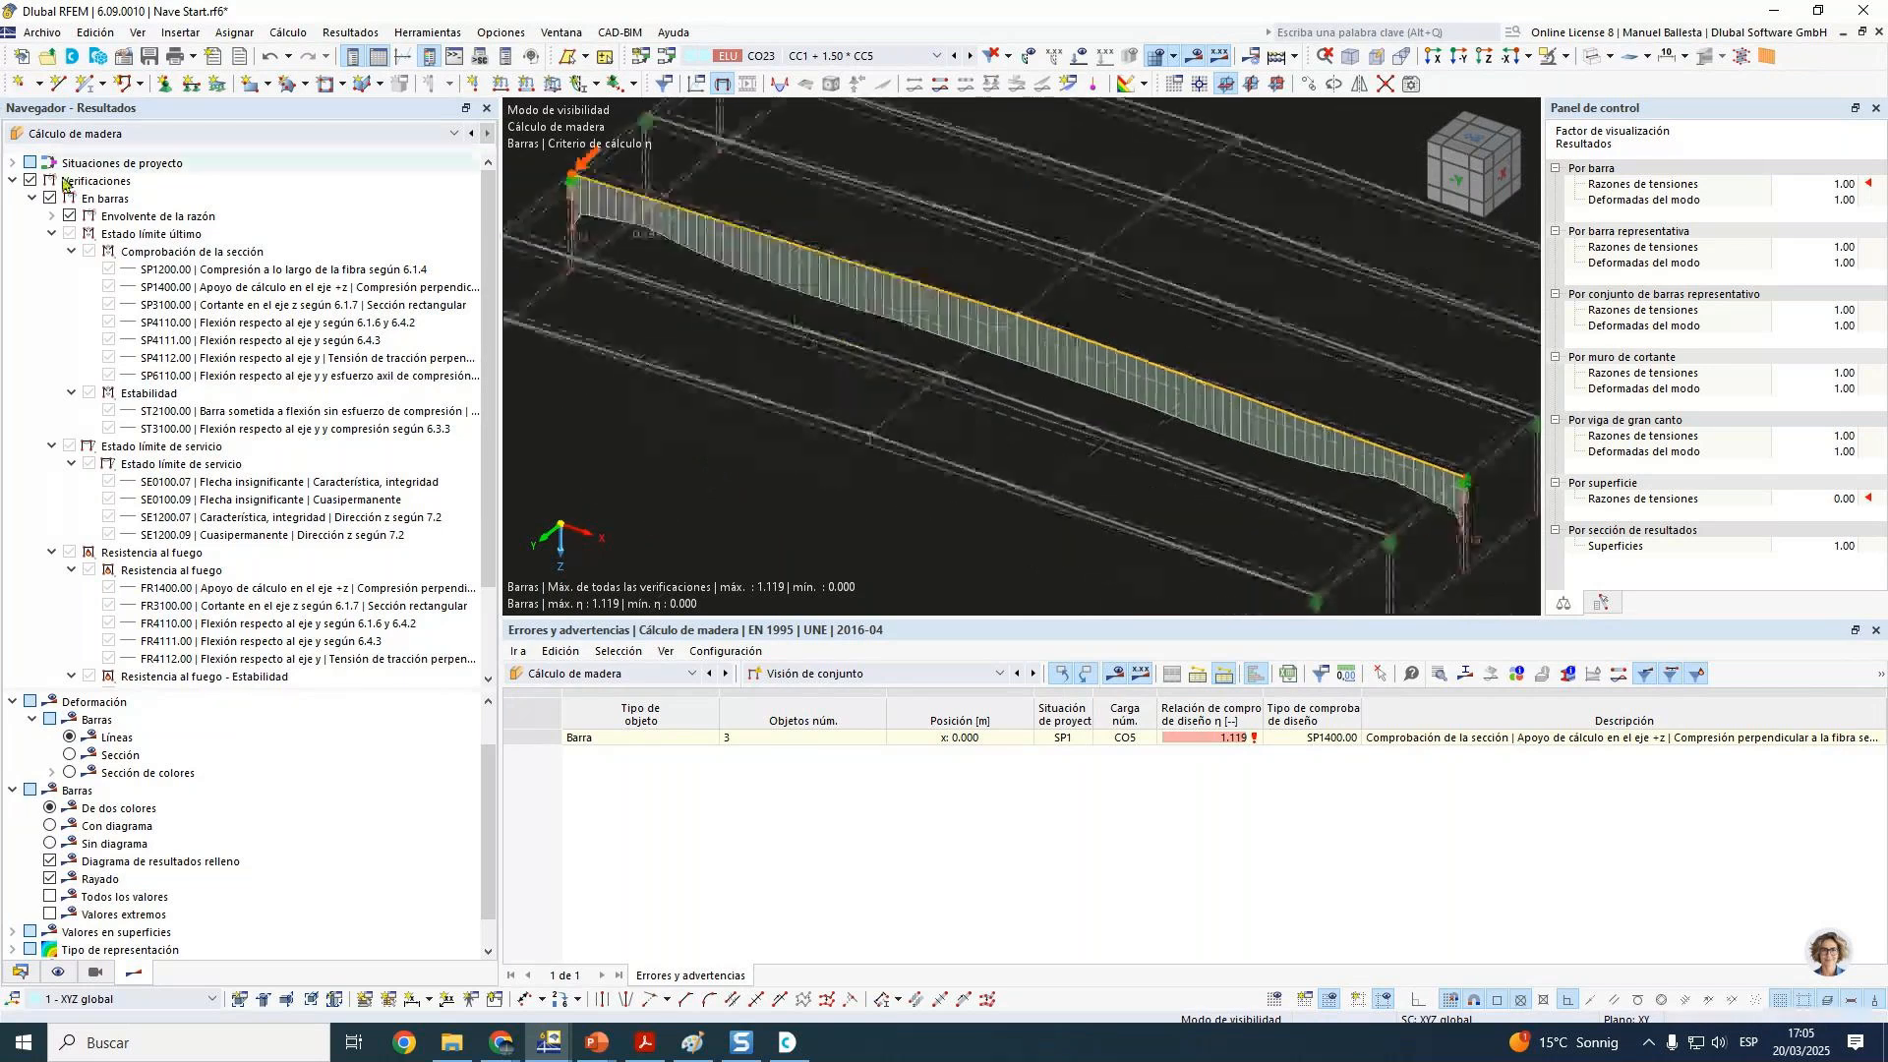
left_click(70, 217)
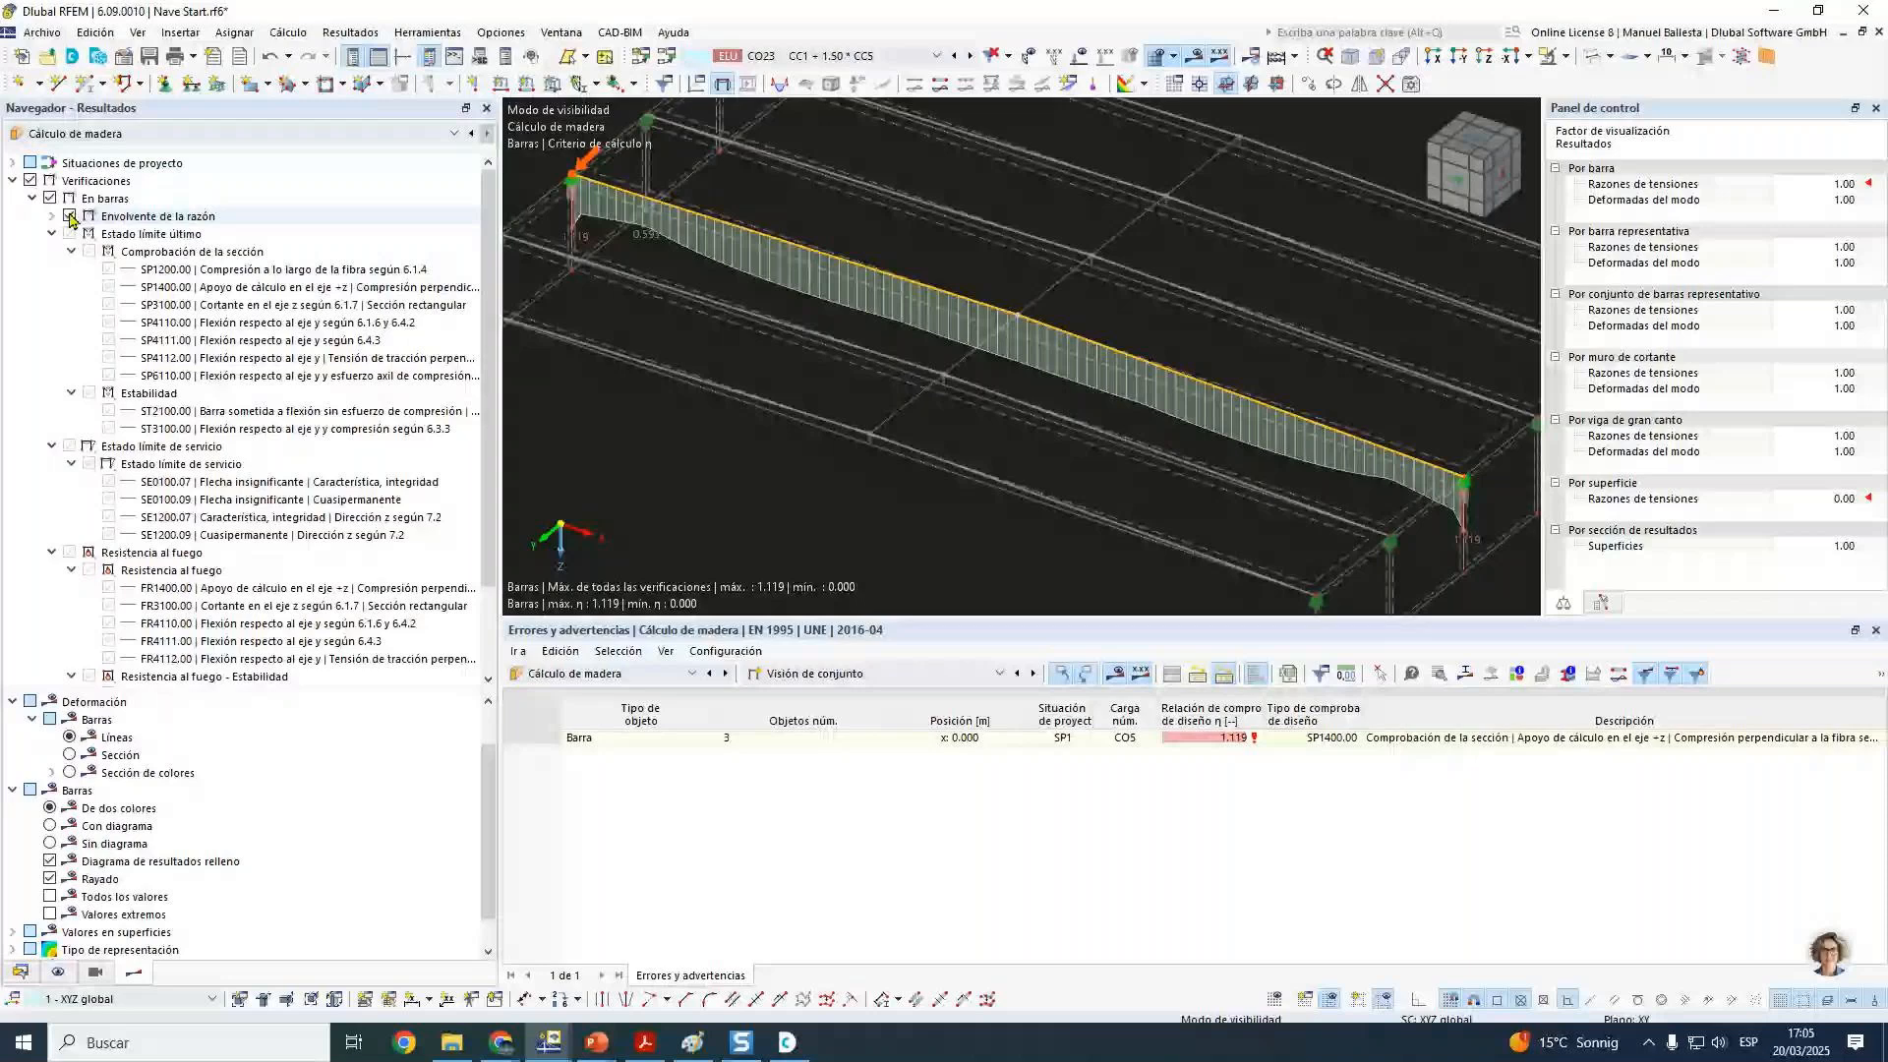
left_click(70, 216)
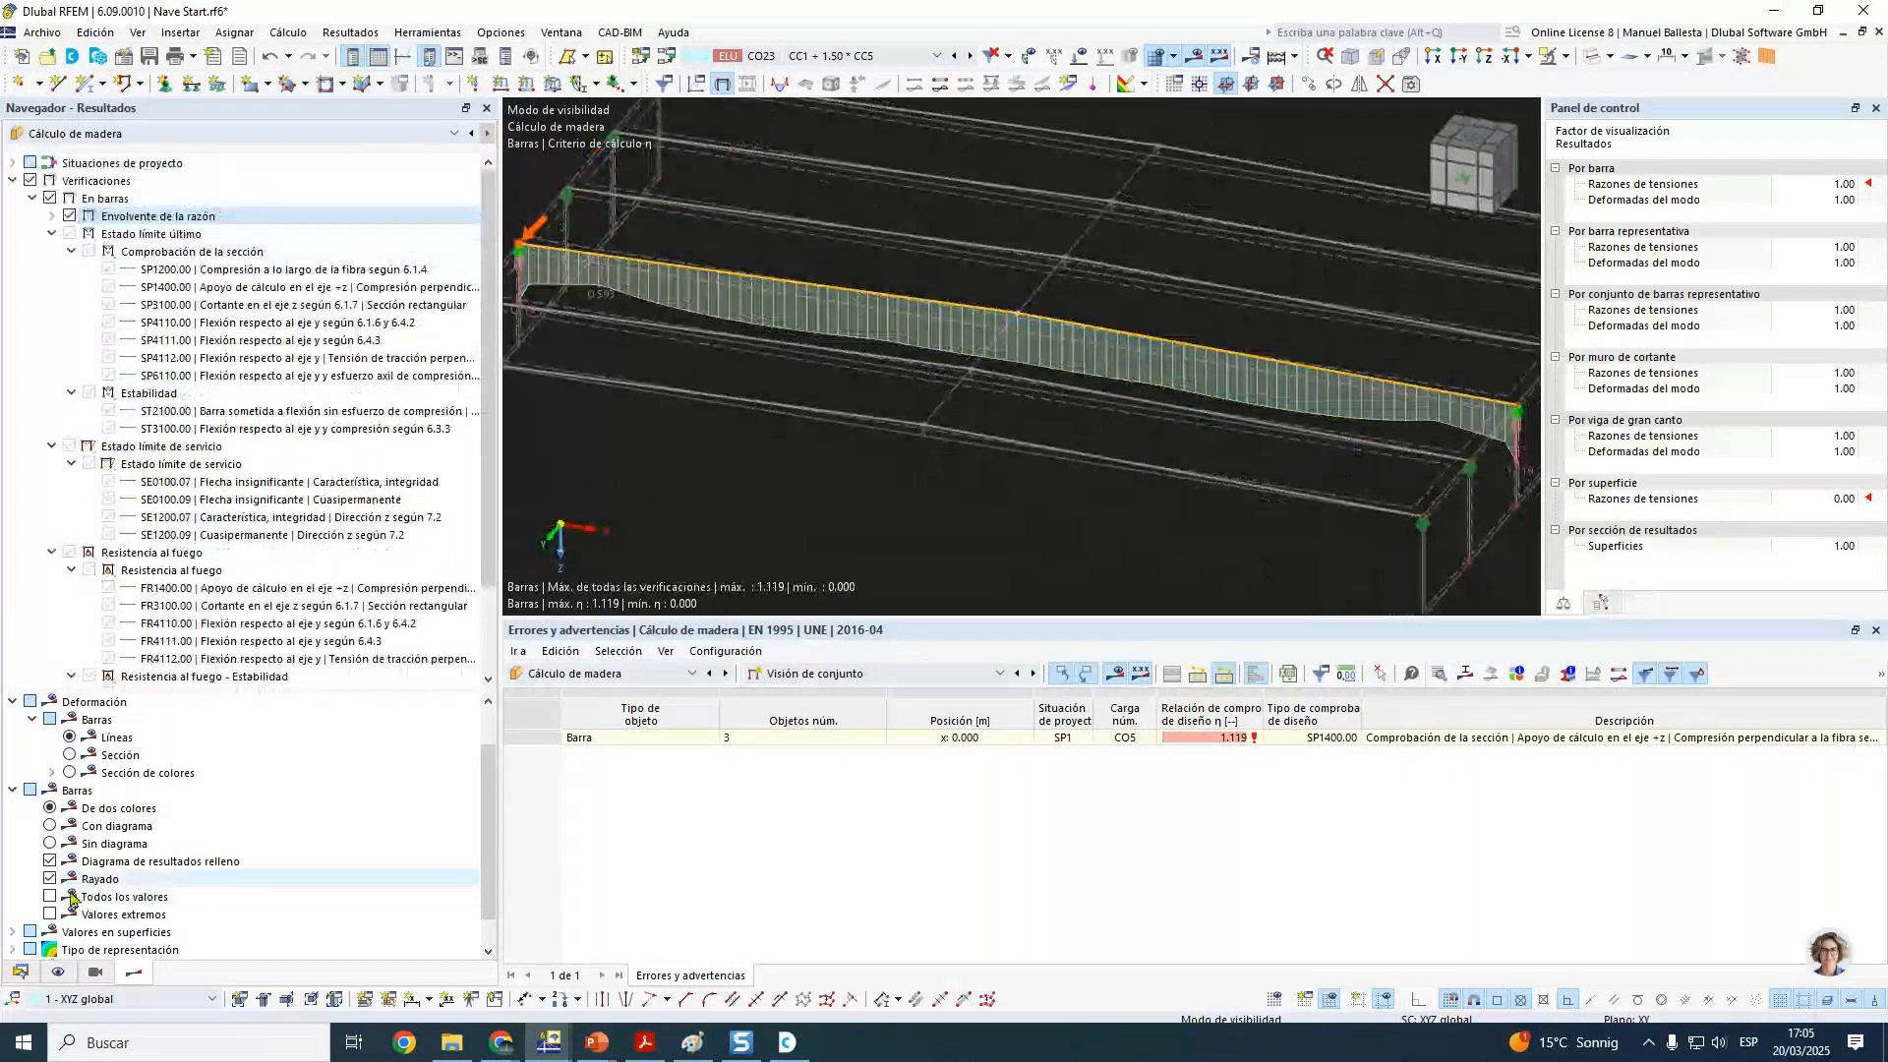
left_click(51, 896)
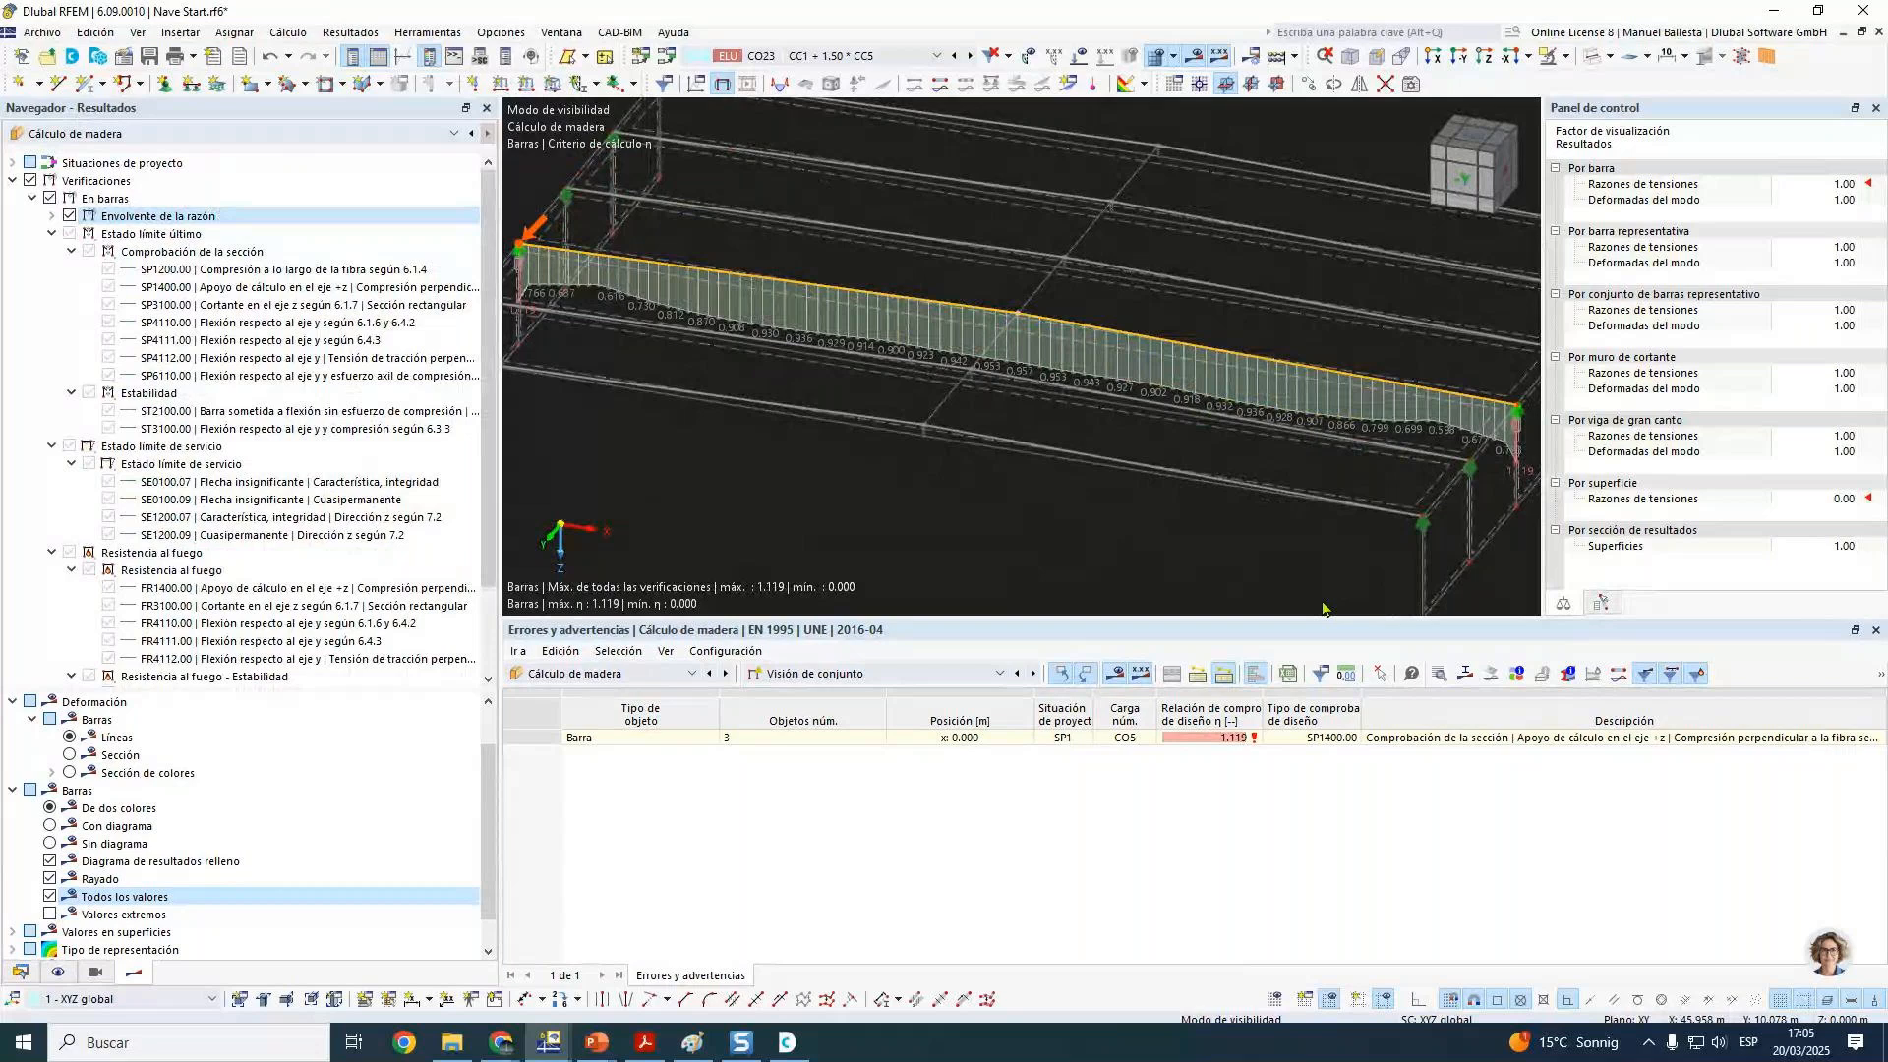
scroll(1356, 510, "up", 2)
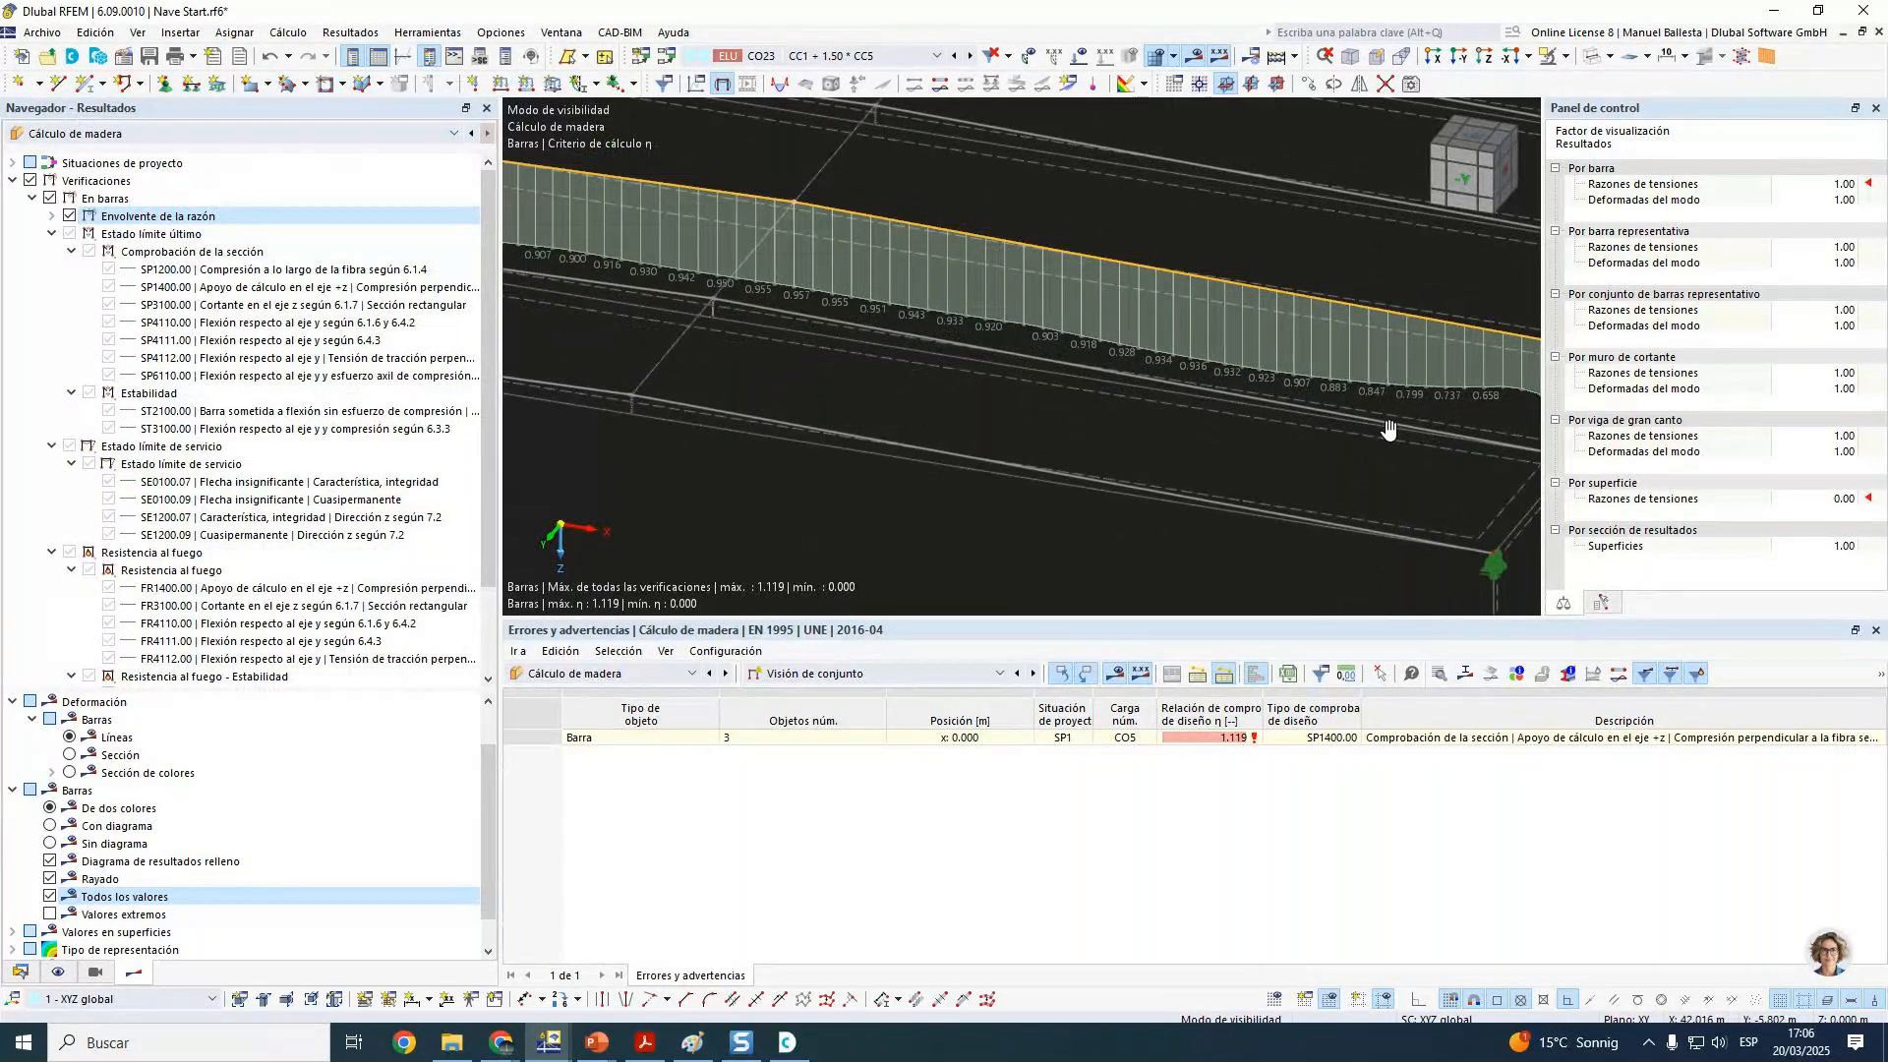
Step: Show only the ultimate limit state check diagrams for member 3, hiding serviceability and fire resistance, and inspect them from the -Y side
left_click(69, 233)
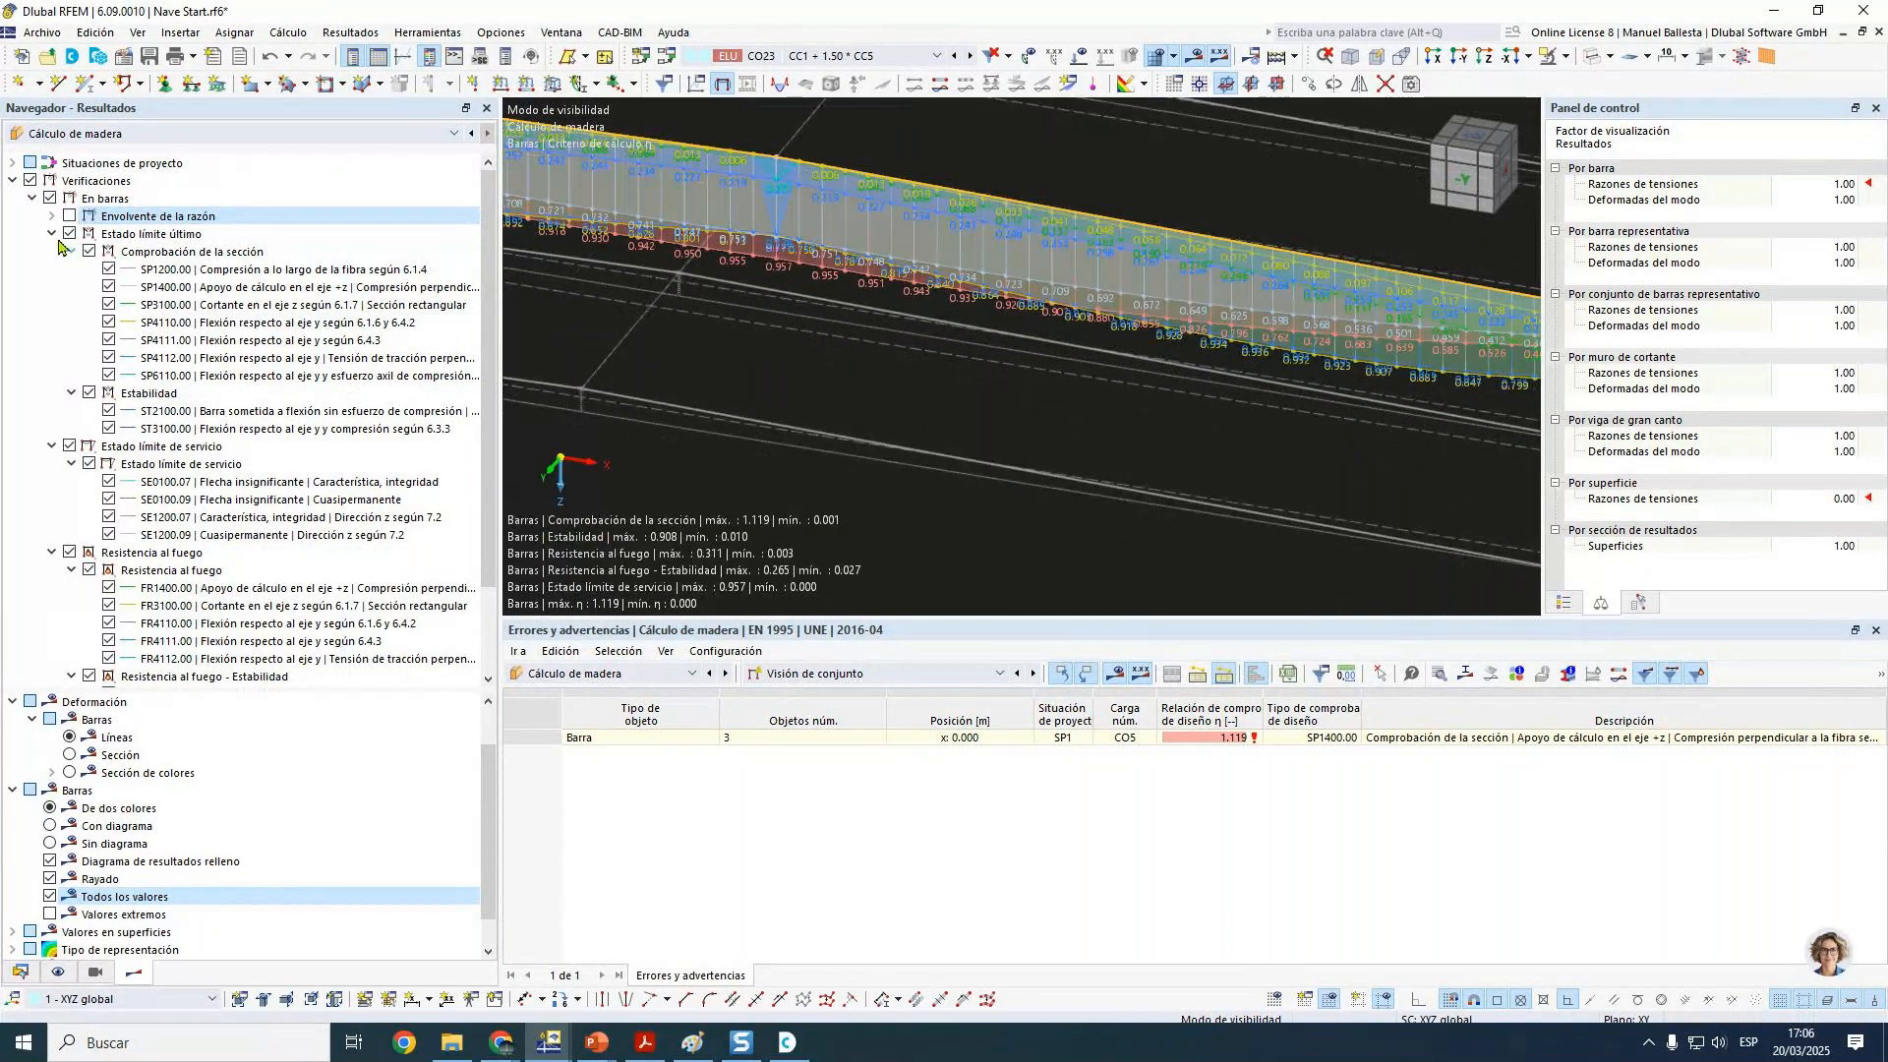
left_click(68, 445)
scroll(71, 452, "down", 2)
left_click(69, 445)
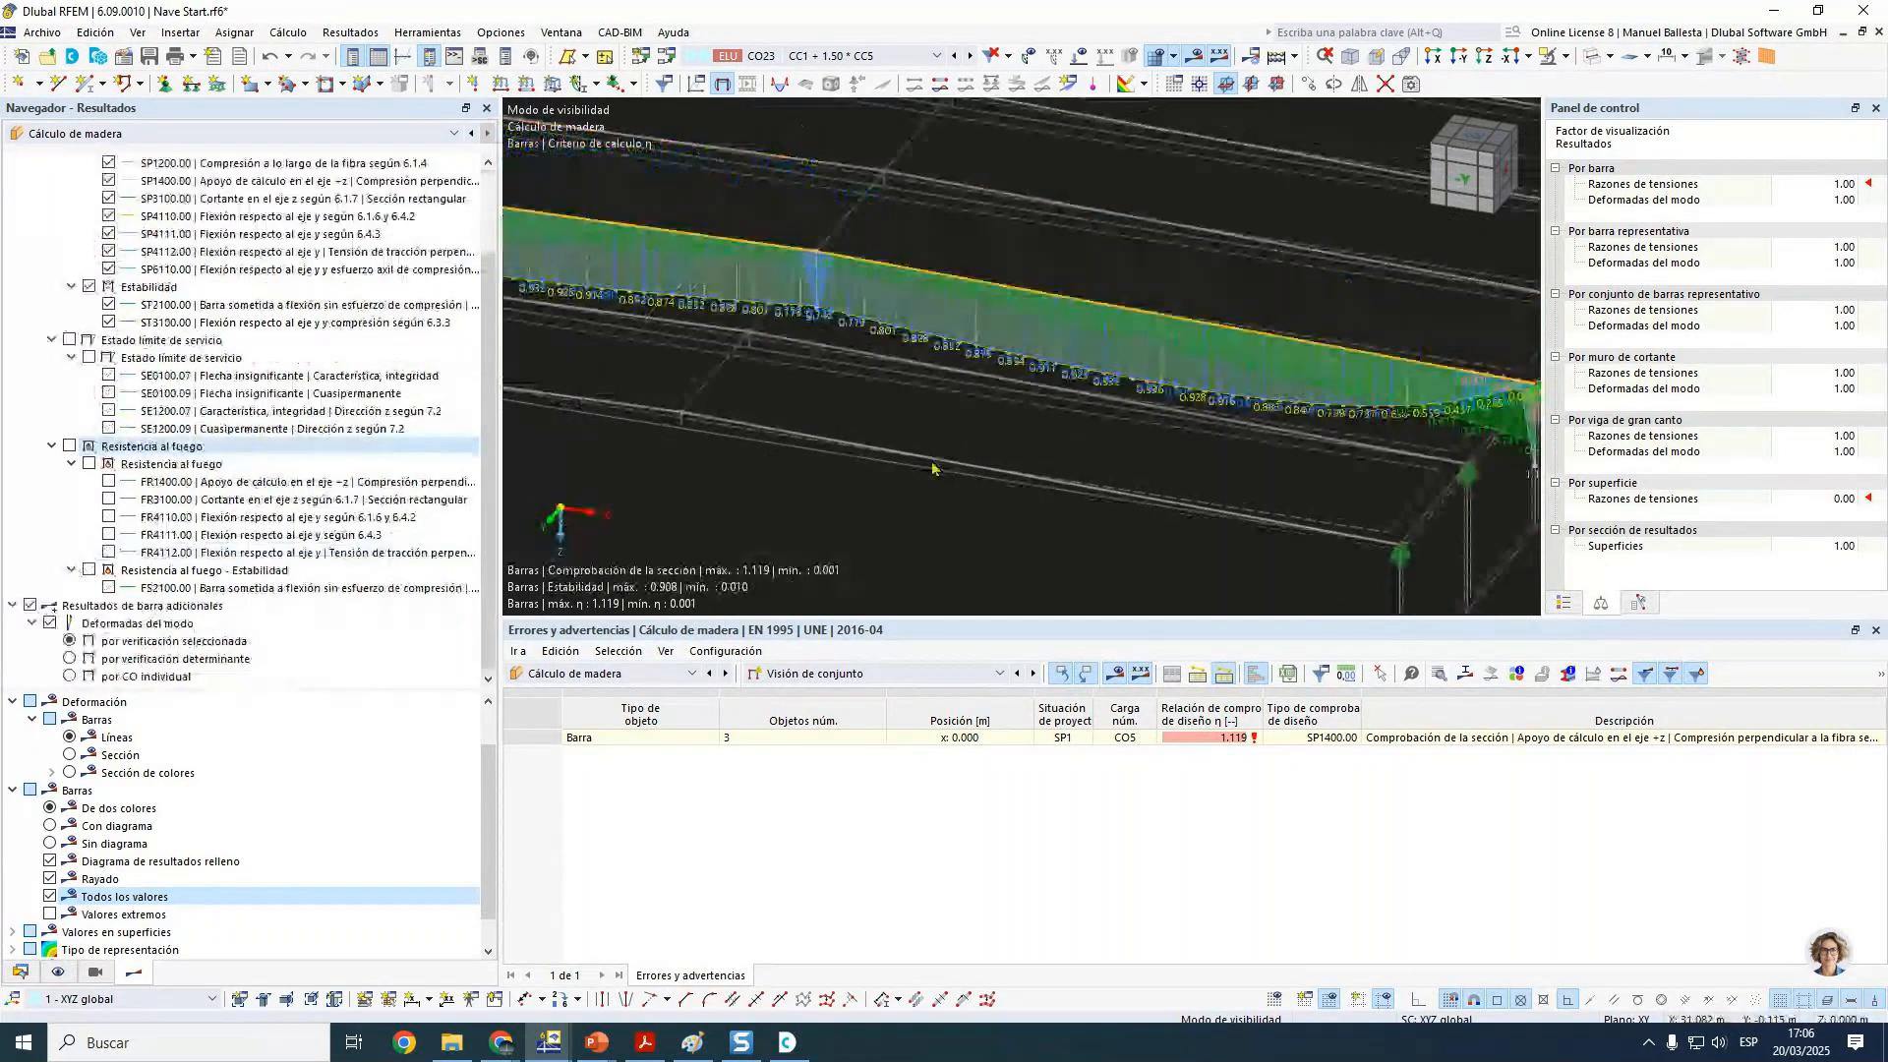
left_click(1465, 181)
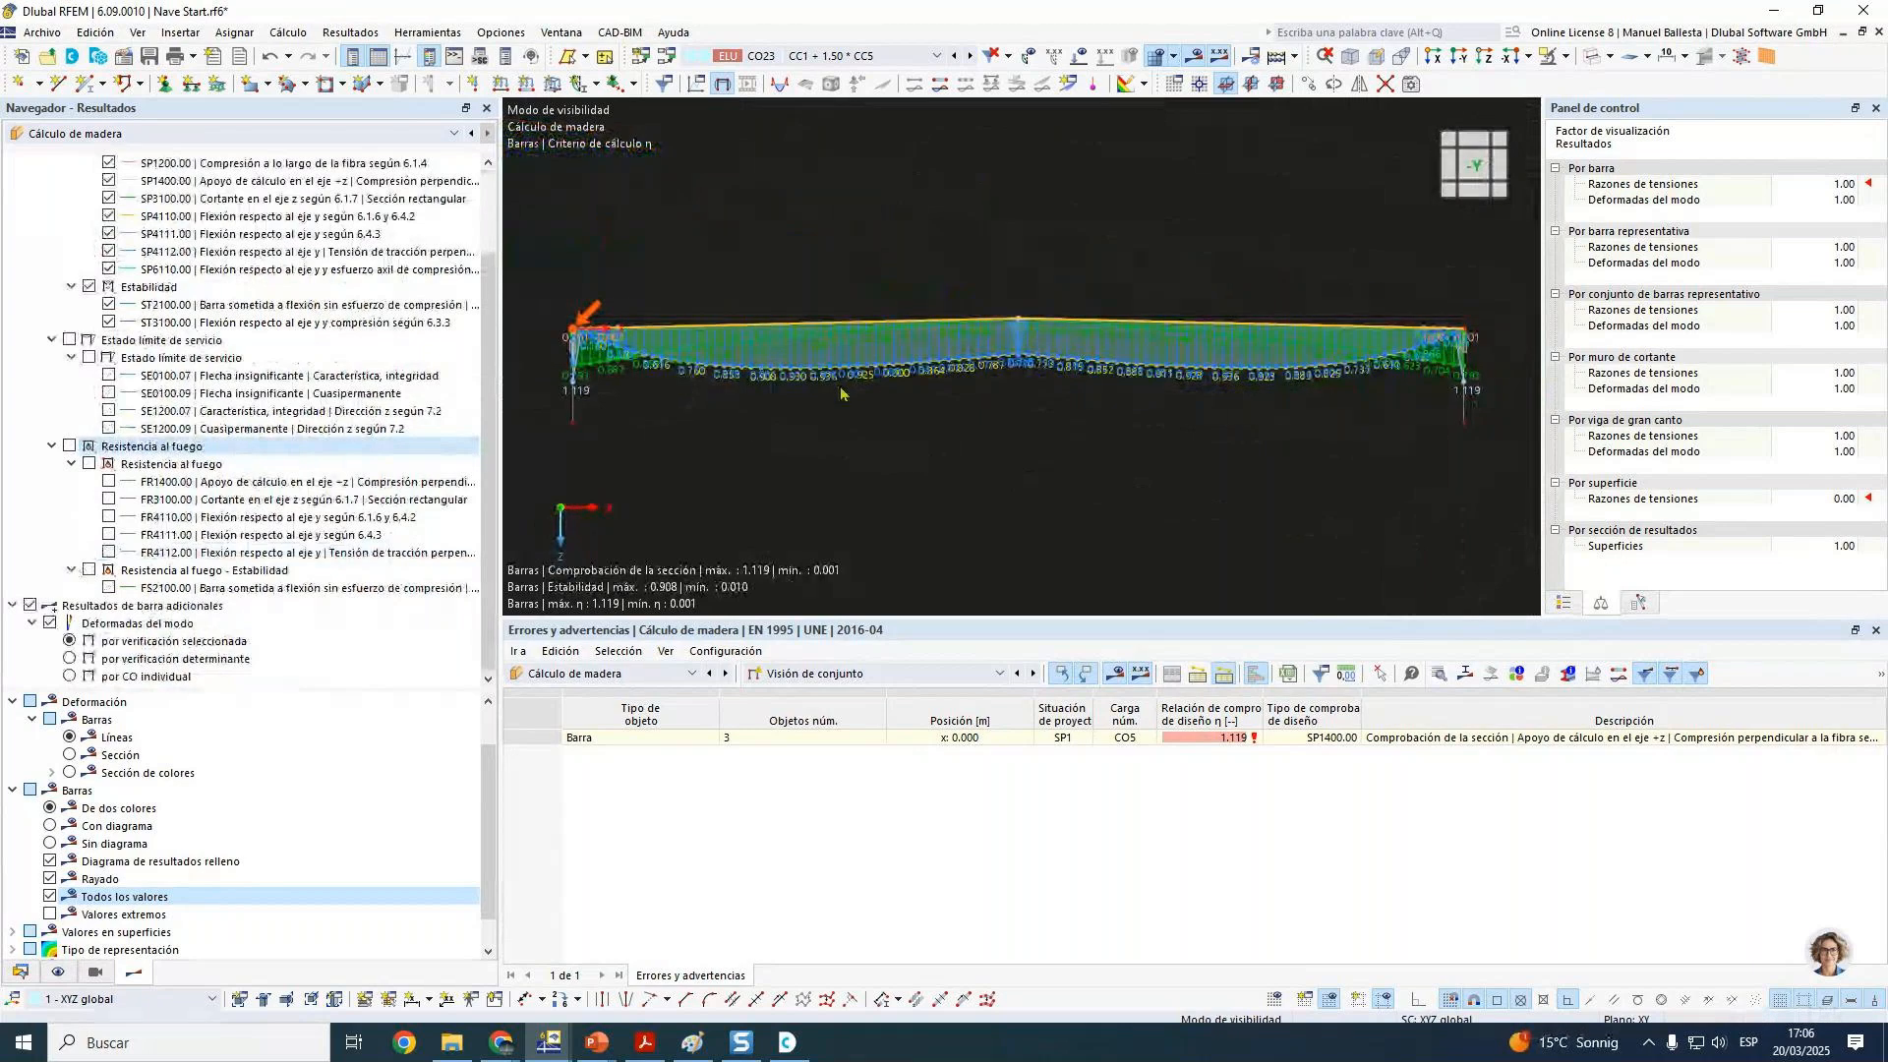
scroll(840, 394, "up", 4)
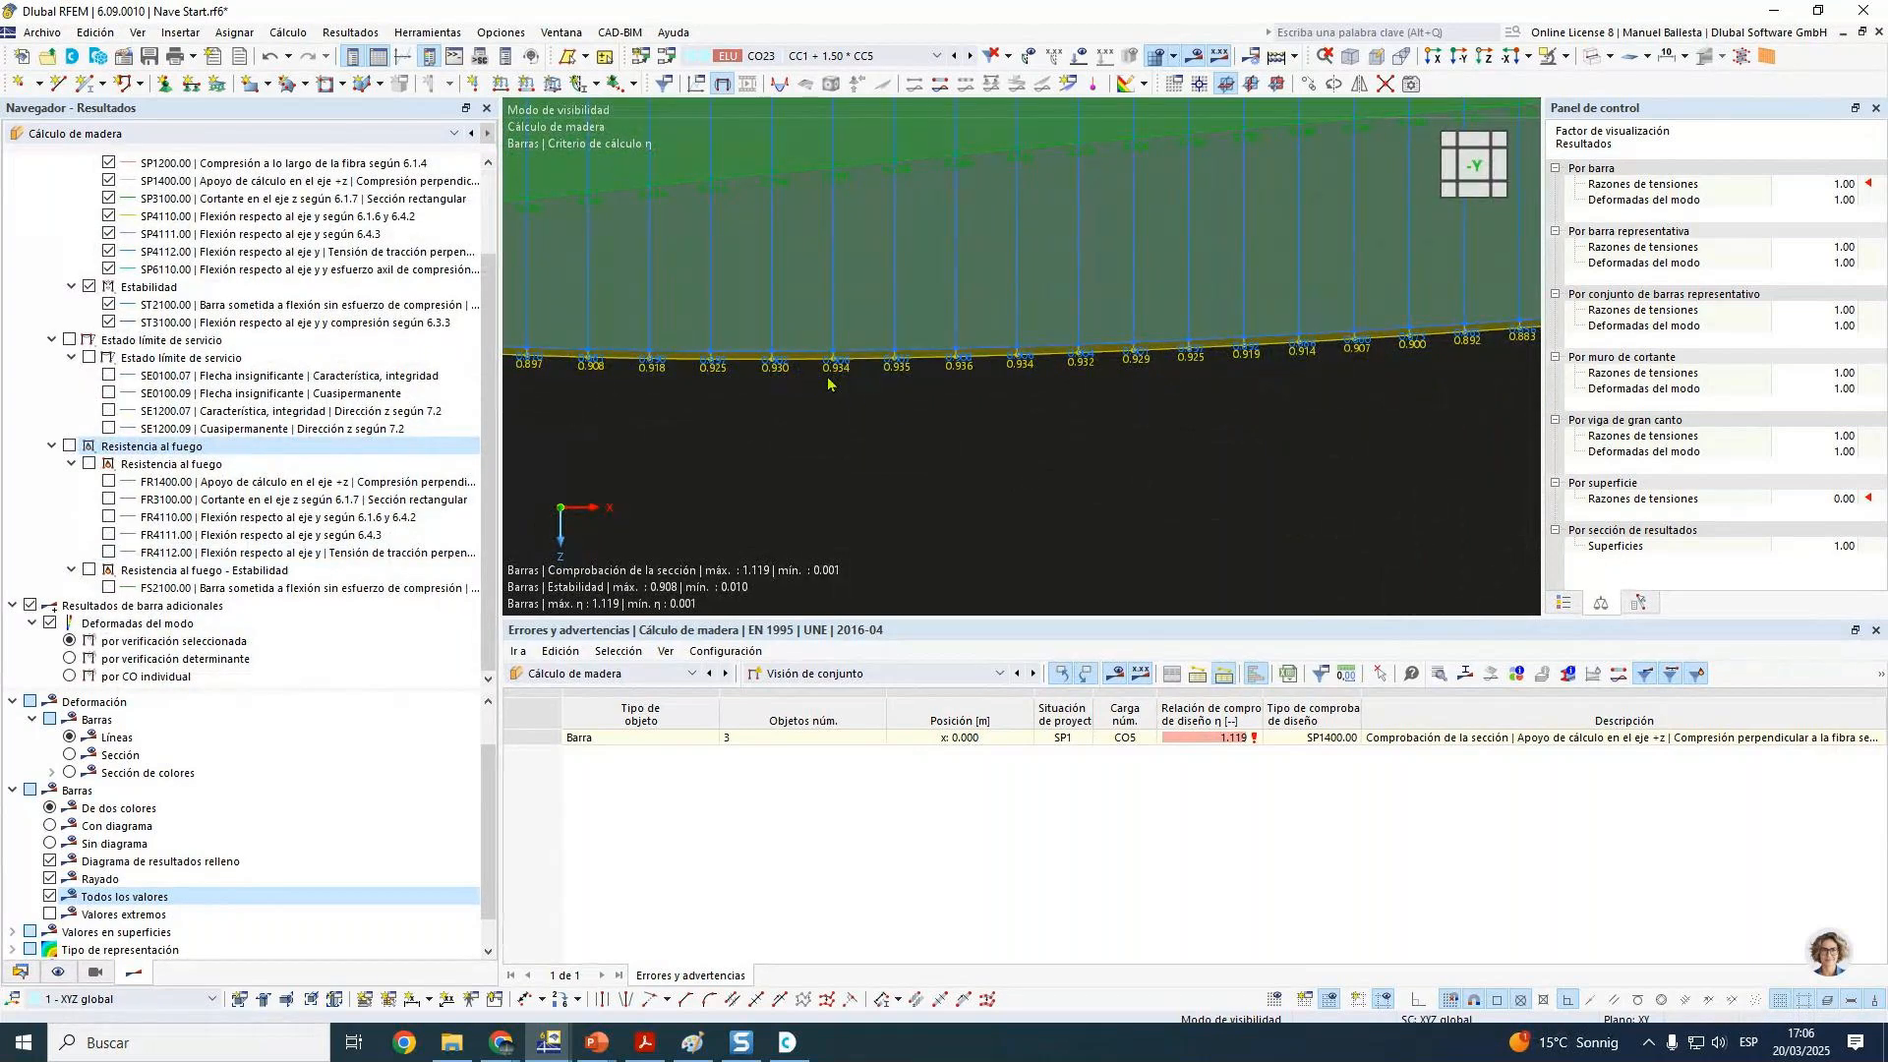
scroll(246, 305, "up", 2)
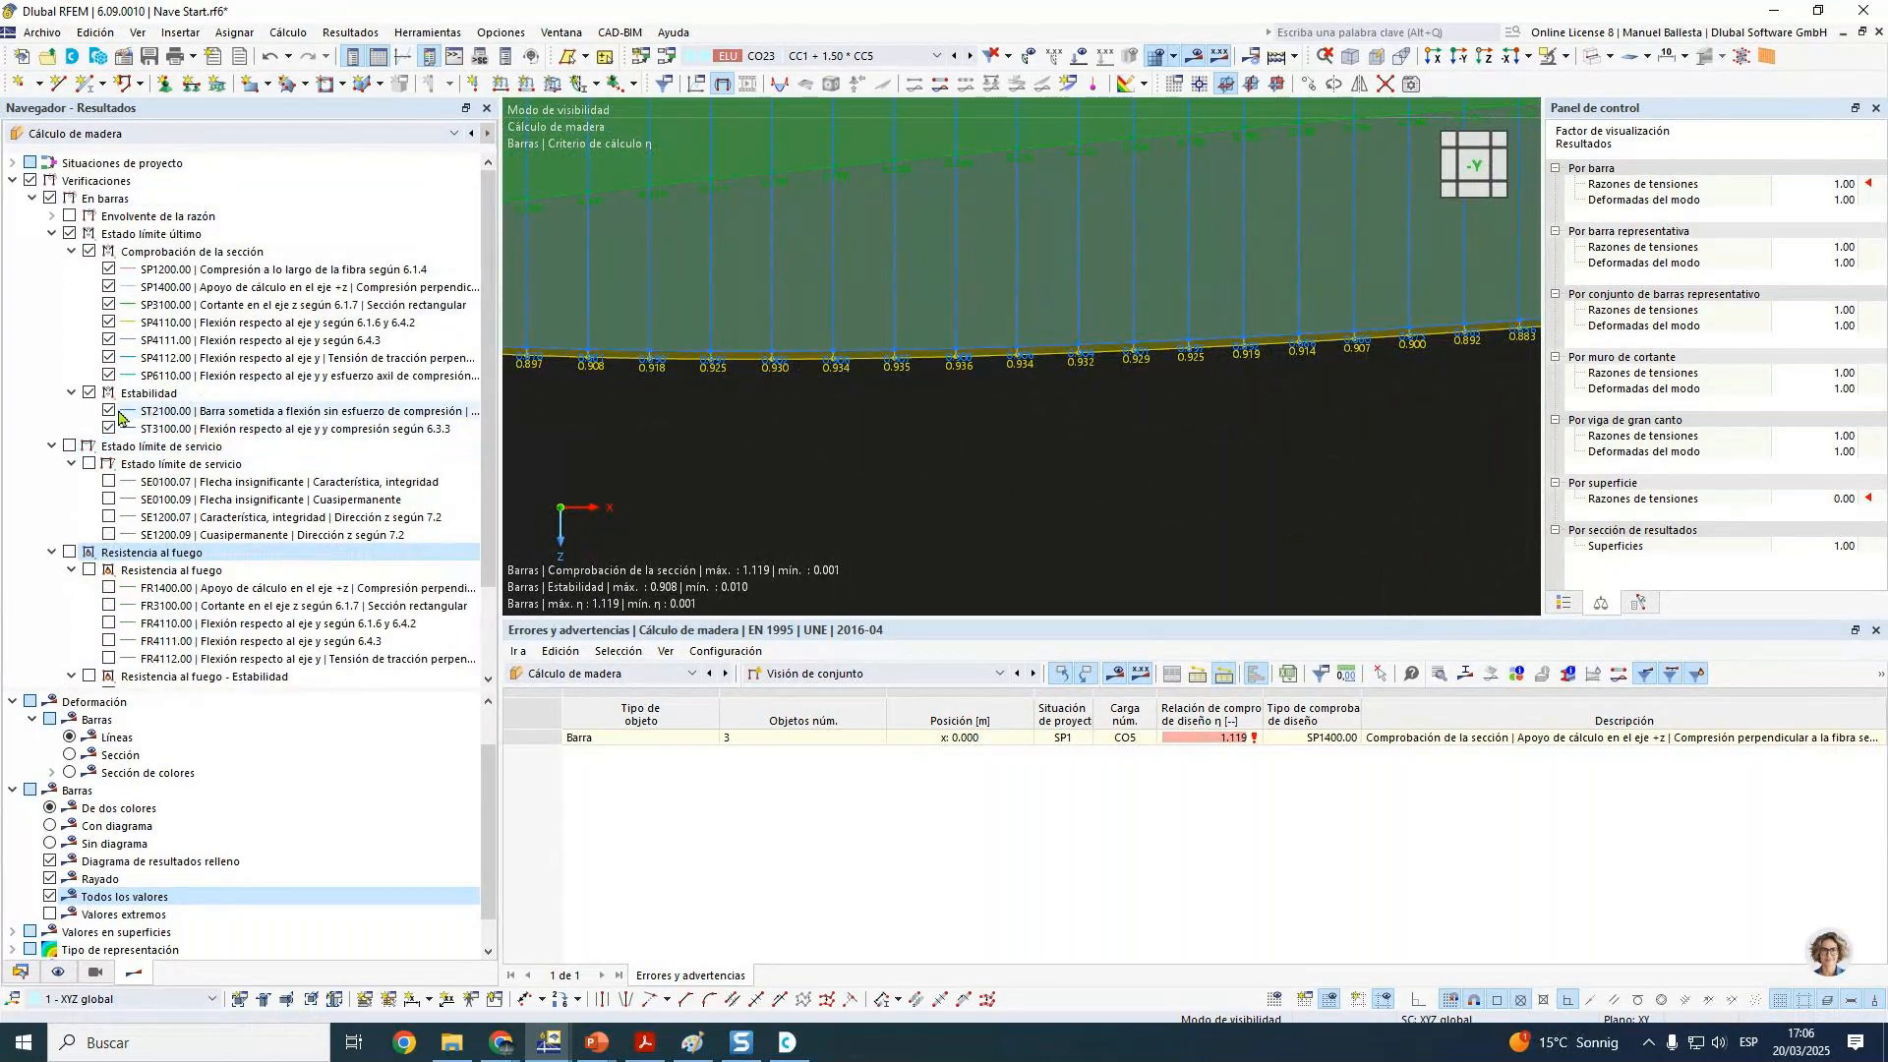
Step: Hide the section checks and inspect only the stability ratios along member 3
left_click(90, 251)
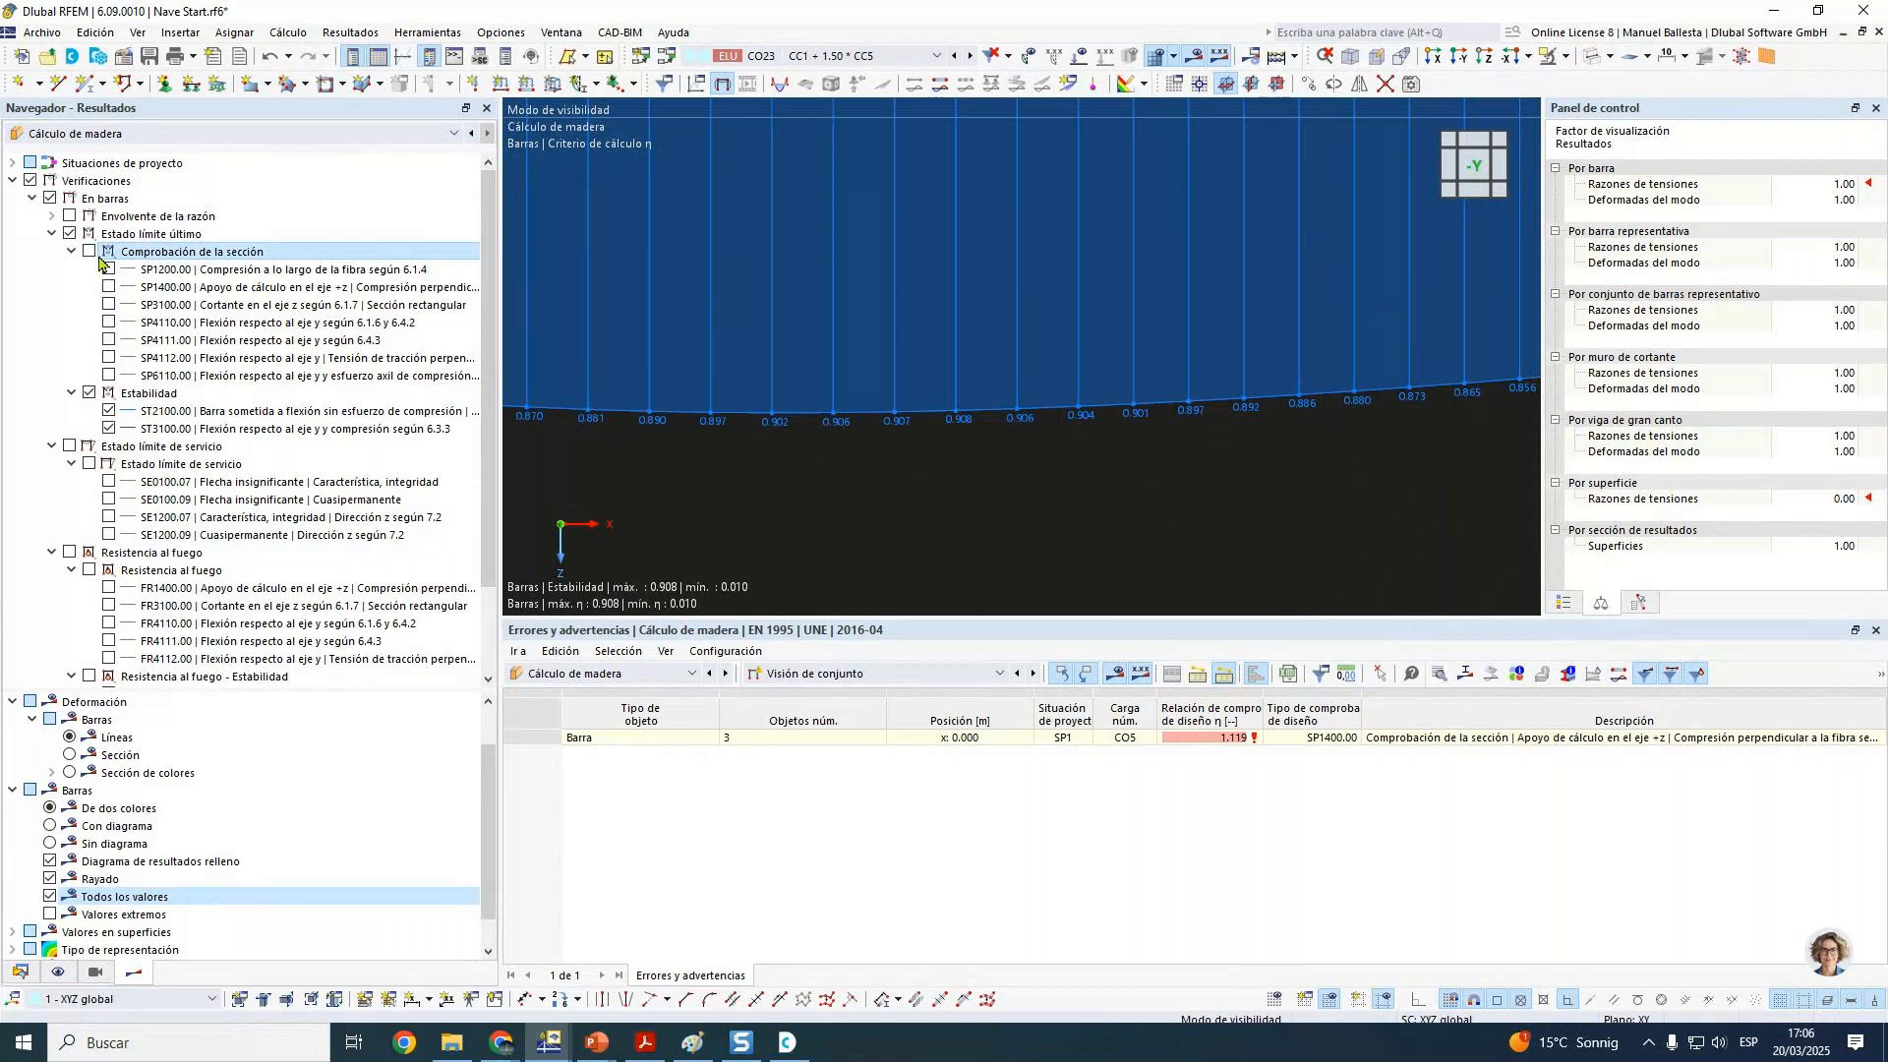
scroll(1209, 487, "down", 5)
scroll(1323, 462, "up", 1)
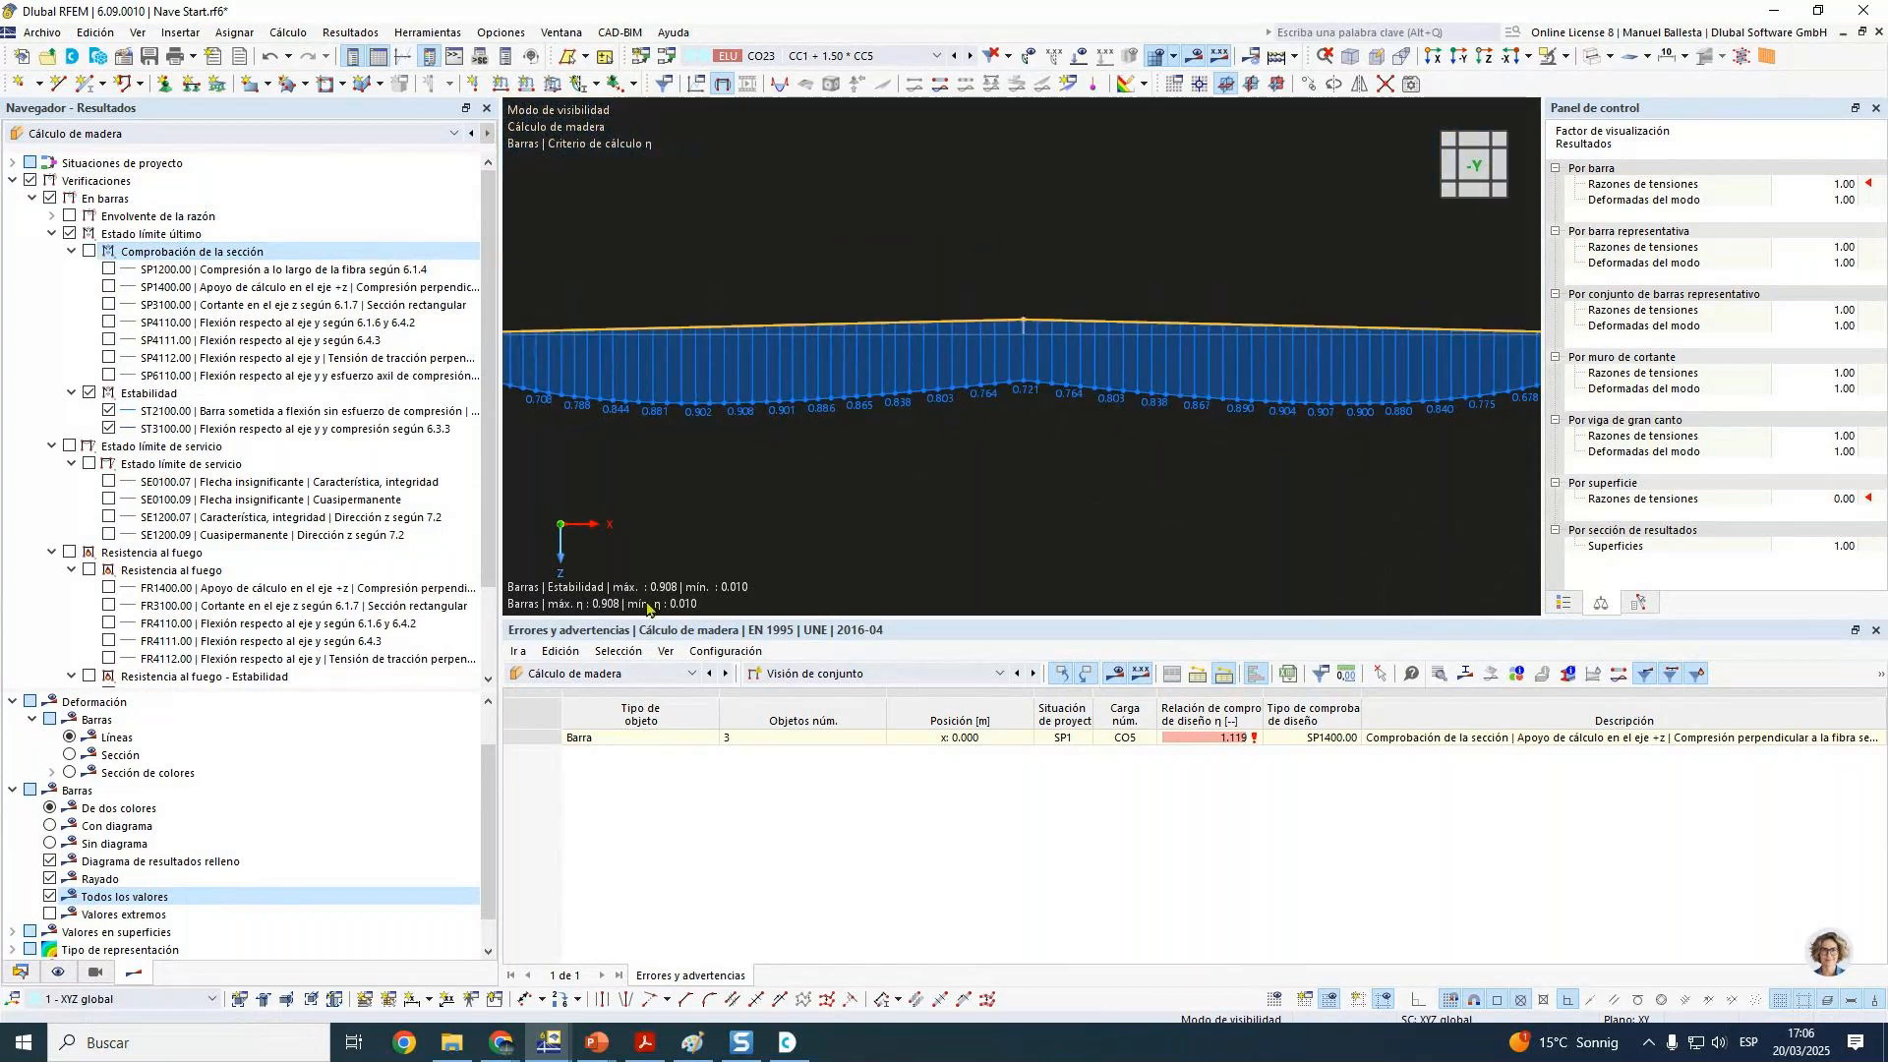
Step: Replace the stability diagrams with the section check diagrams and inspect the ratios at member 3's end support
left_click(88, 393)
left_click(90, 252)
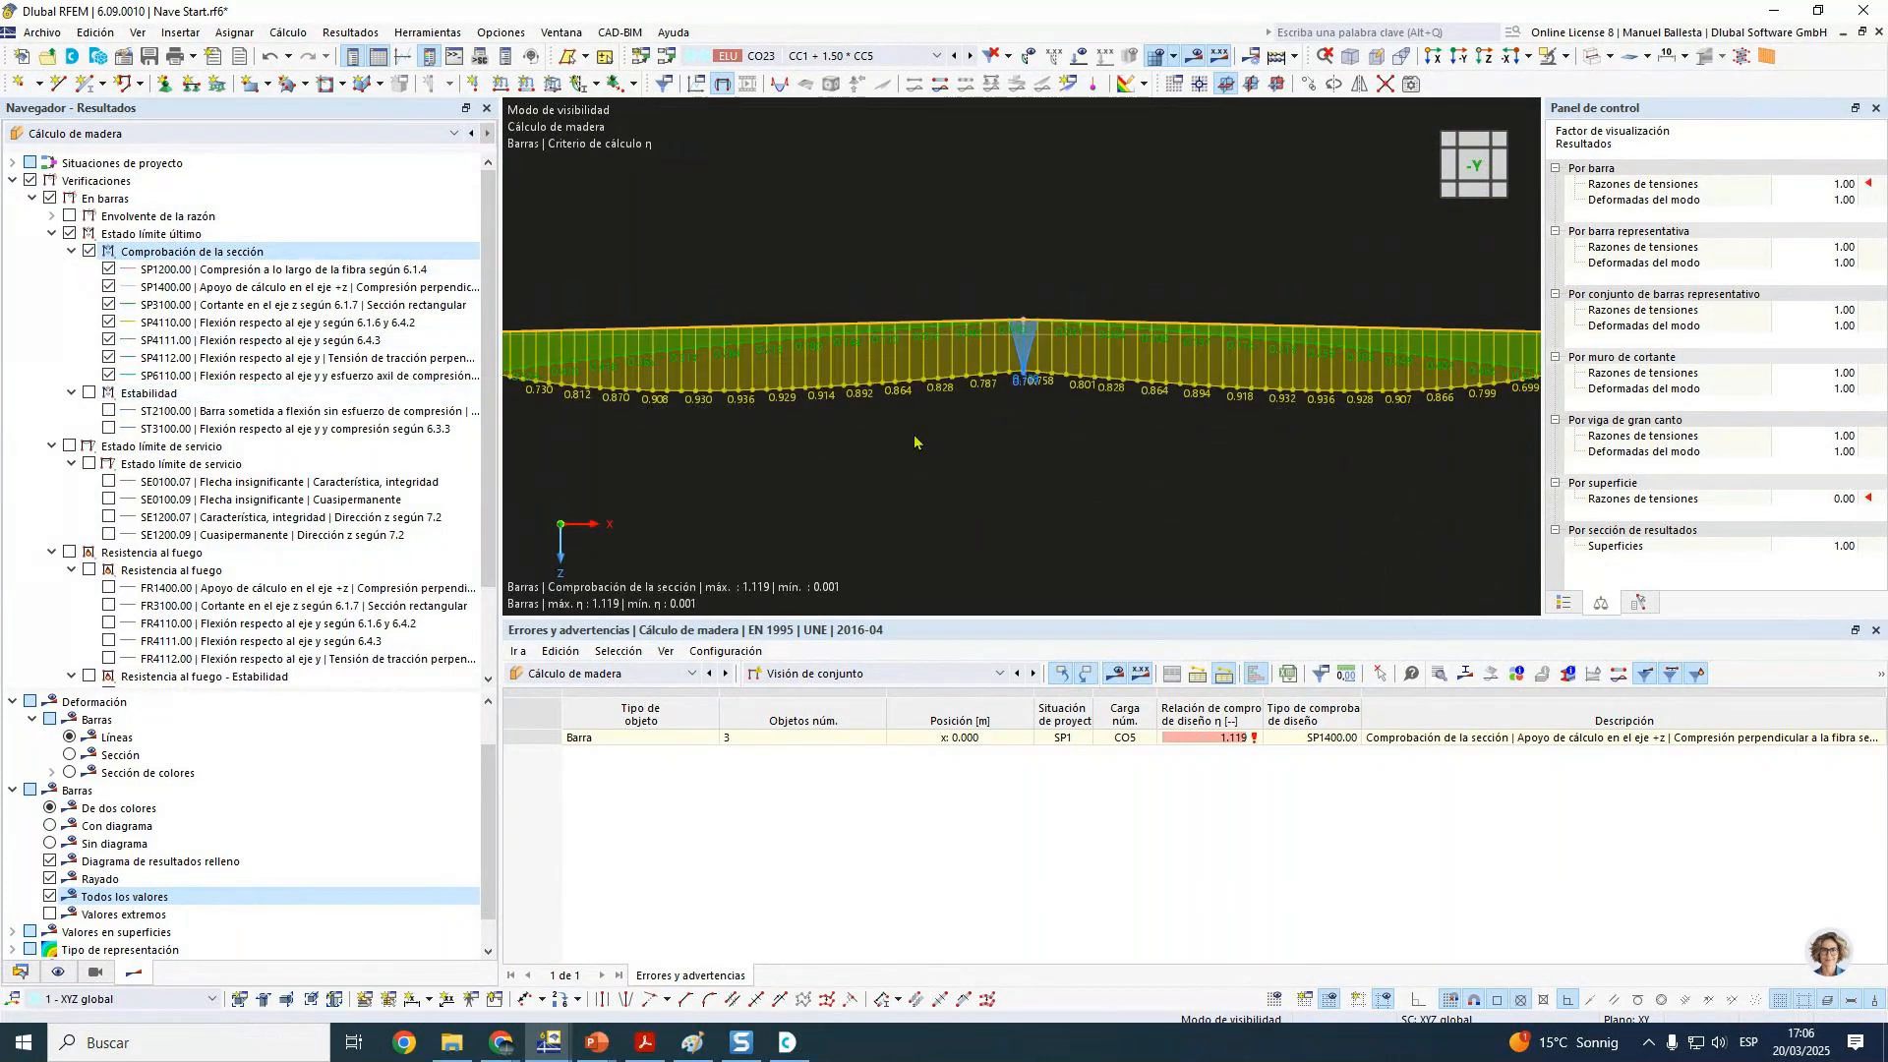
scroll(918, 444, "down", 1)
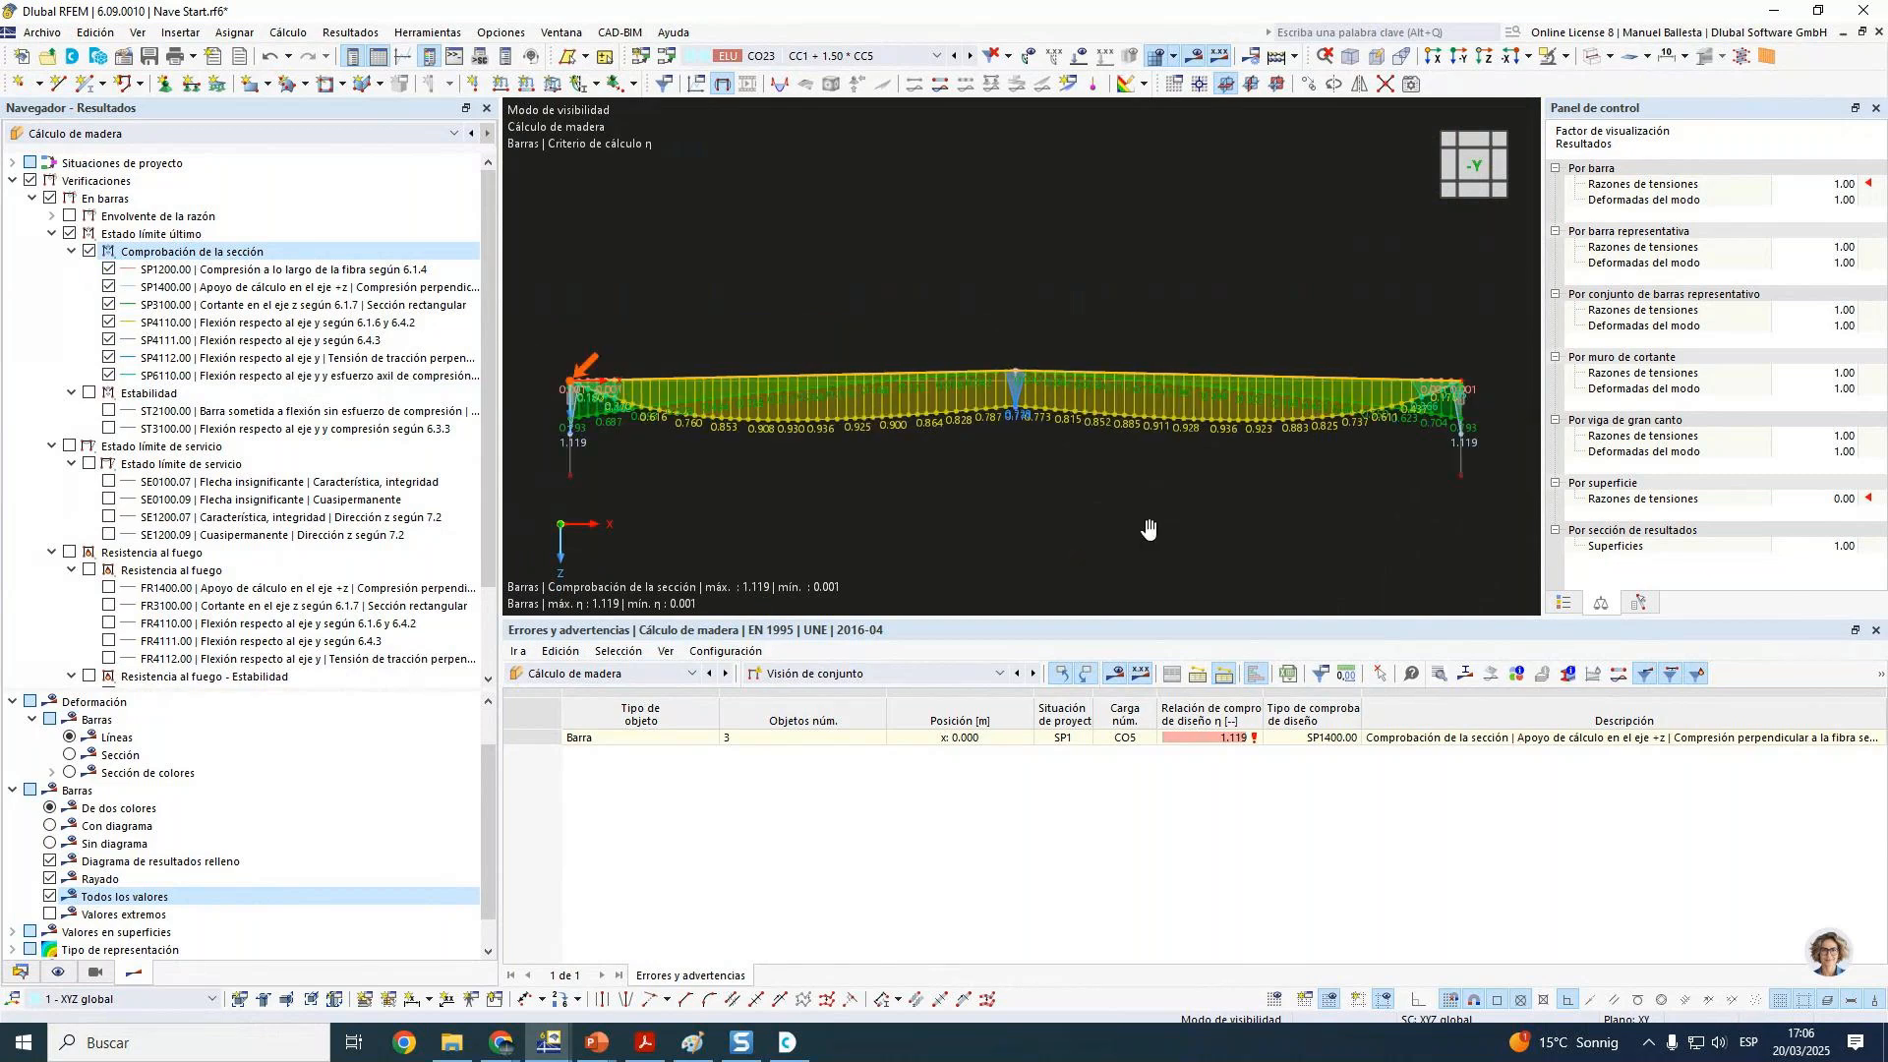
scroll(1392, 413, "up", 5)
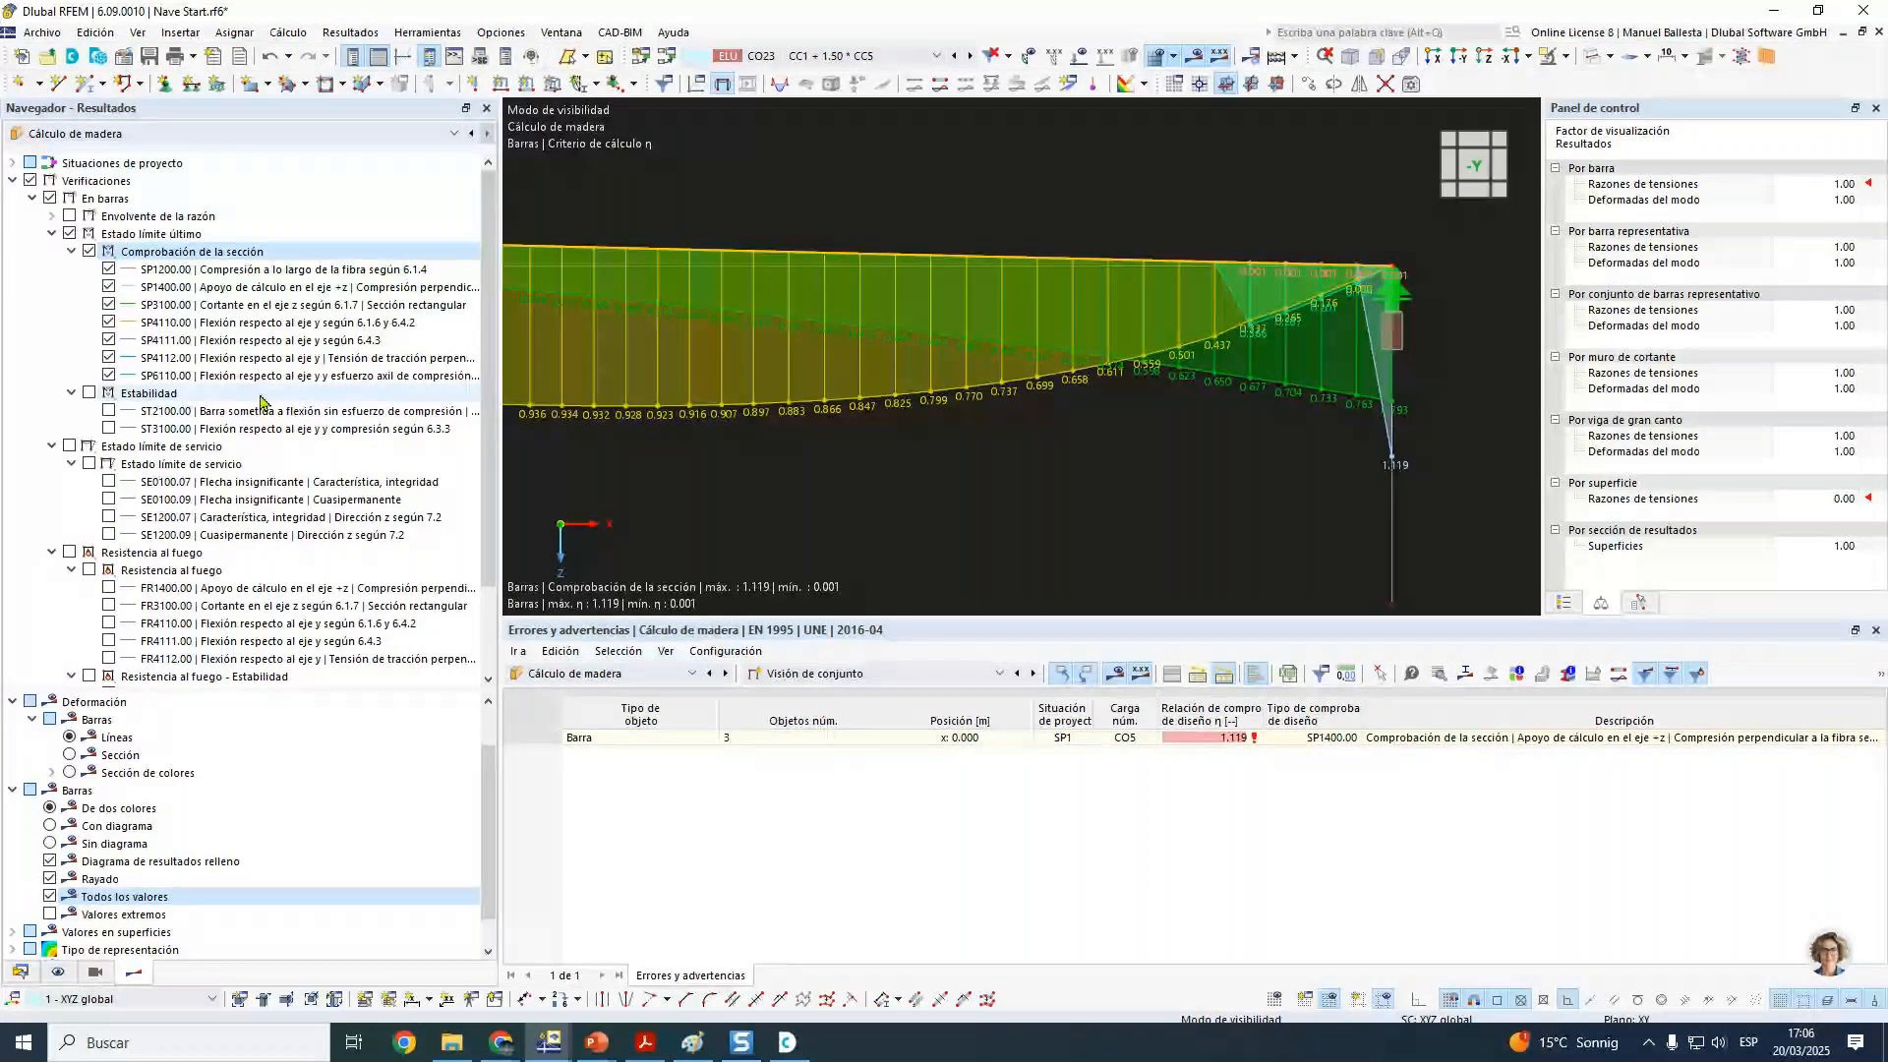
Step: Hide every section check except SP1400, the design support compression perpendicular to the grain
left_click(108, 304)
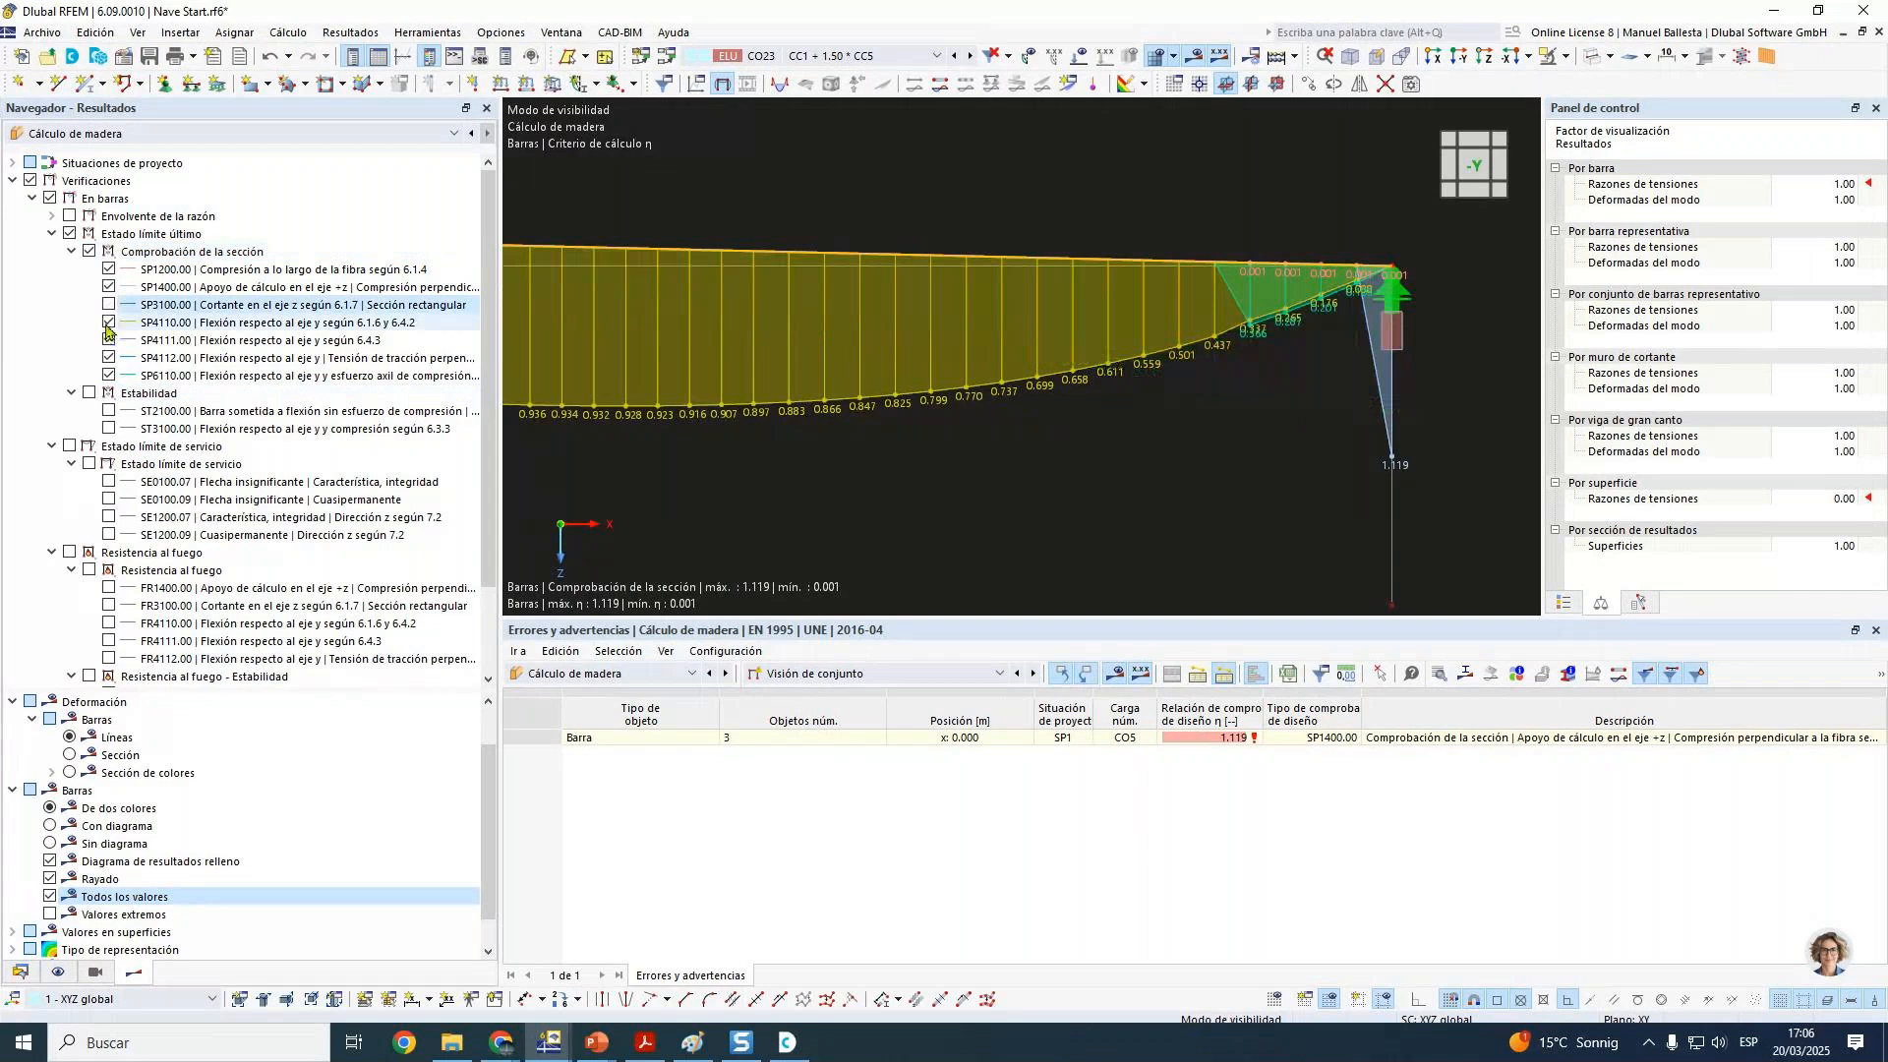
left_click(108, 324)
left_click(108, 340)
left_click(108, 358)
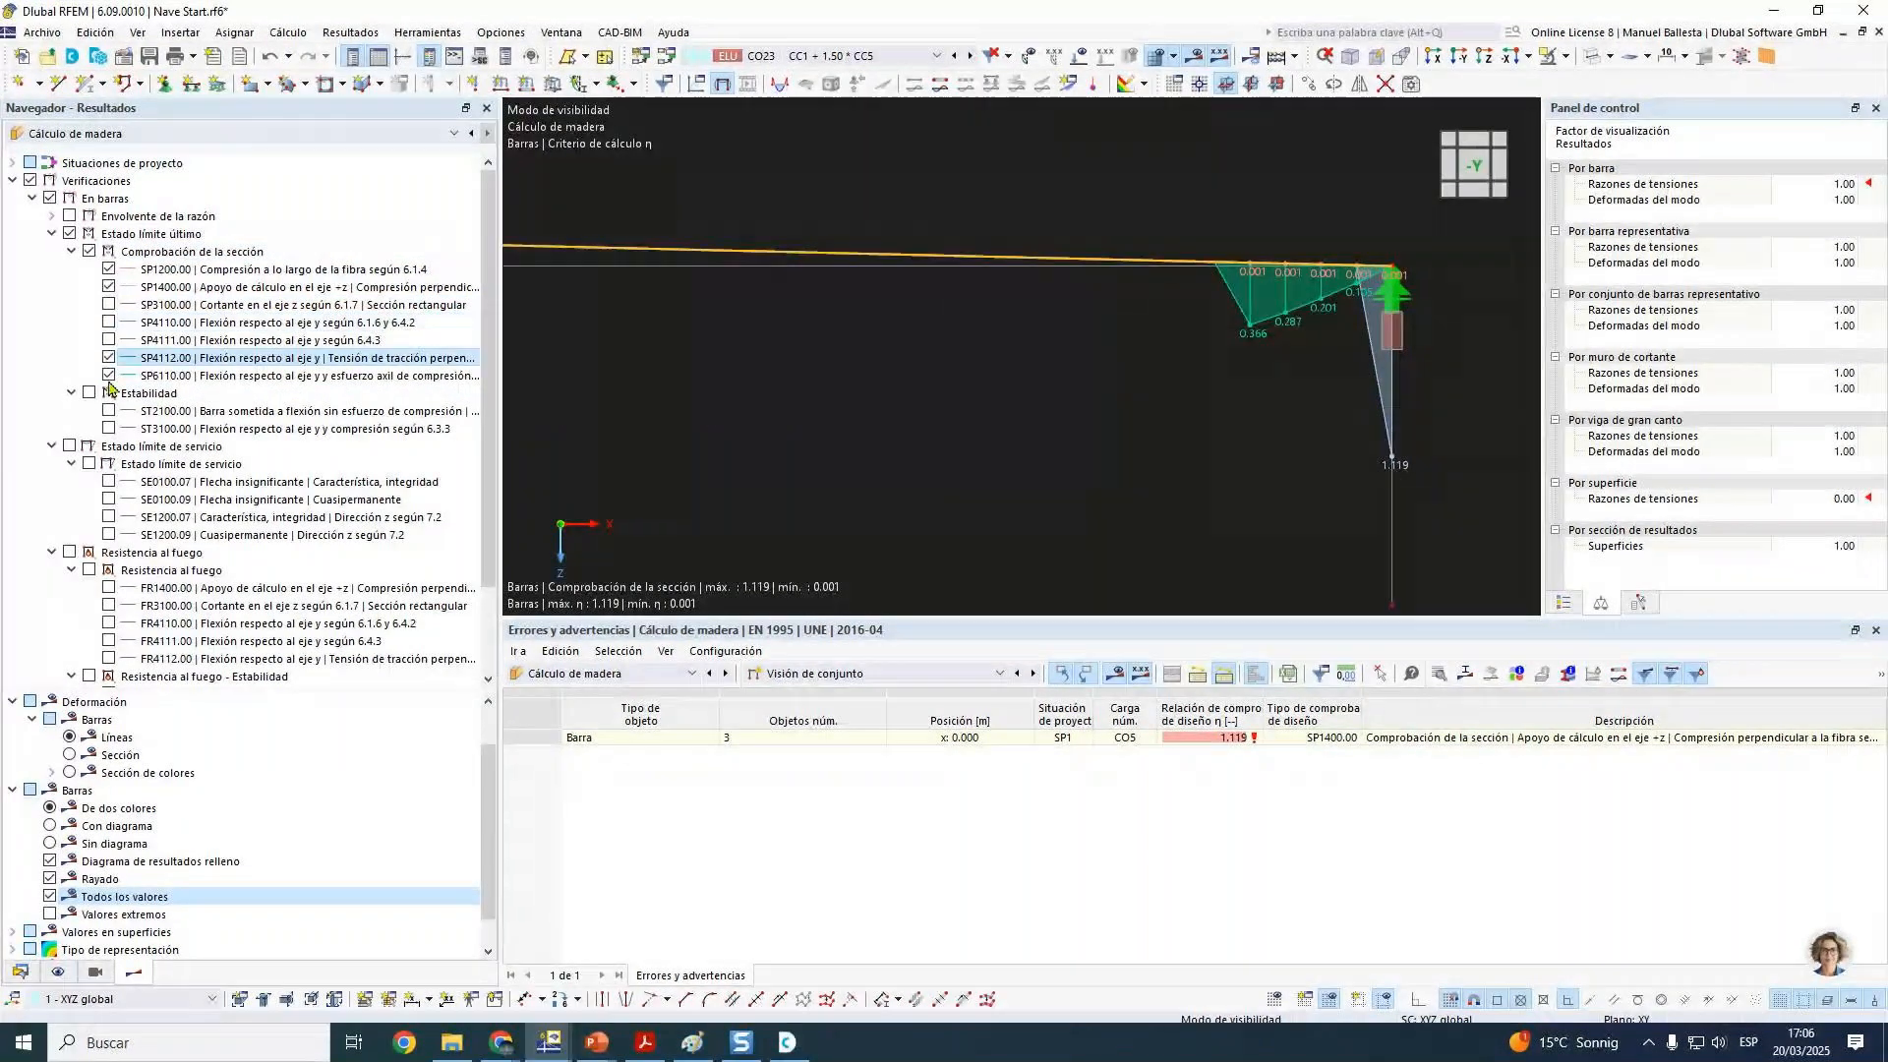
left_click(109, 375)
left_click(108, 268)
Step: Review the detailed verification of member 3's SP1400 support compression check, then close the details
left_click(1229, 742)
left_click(1437, 676)
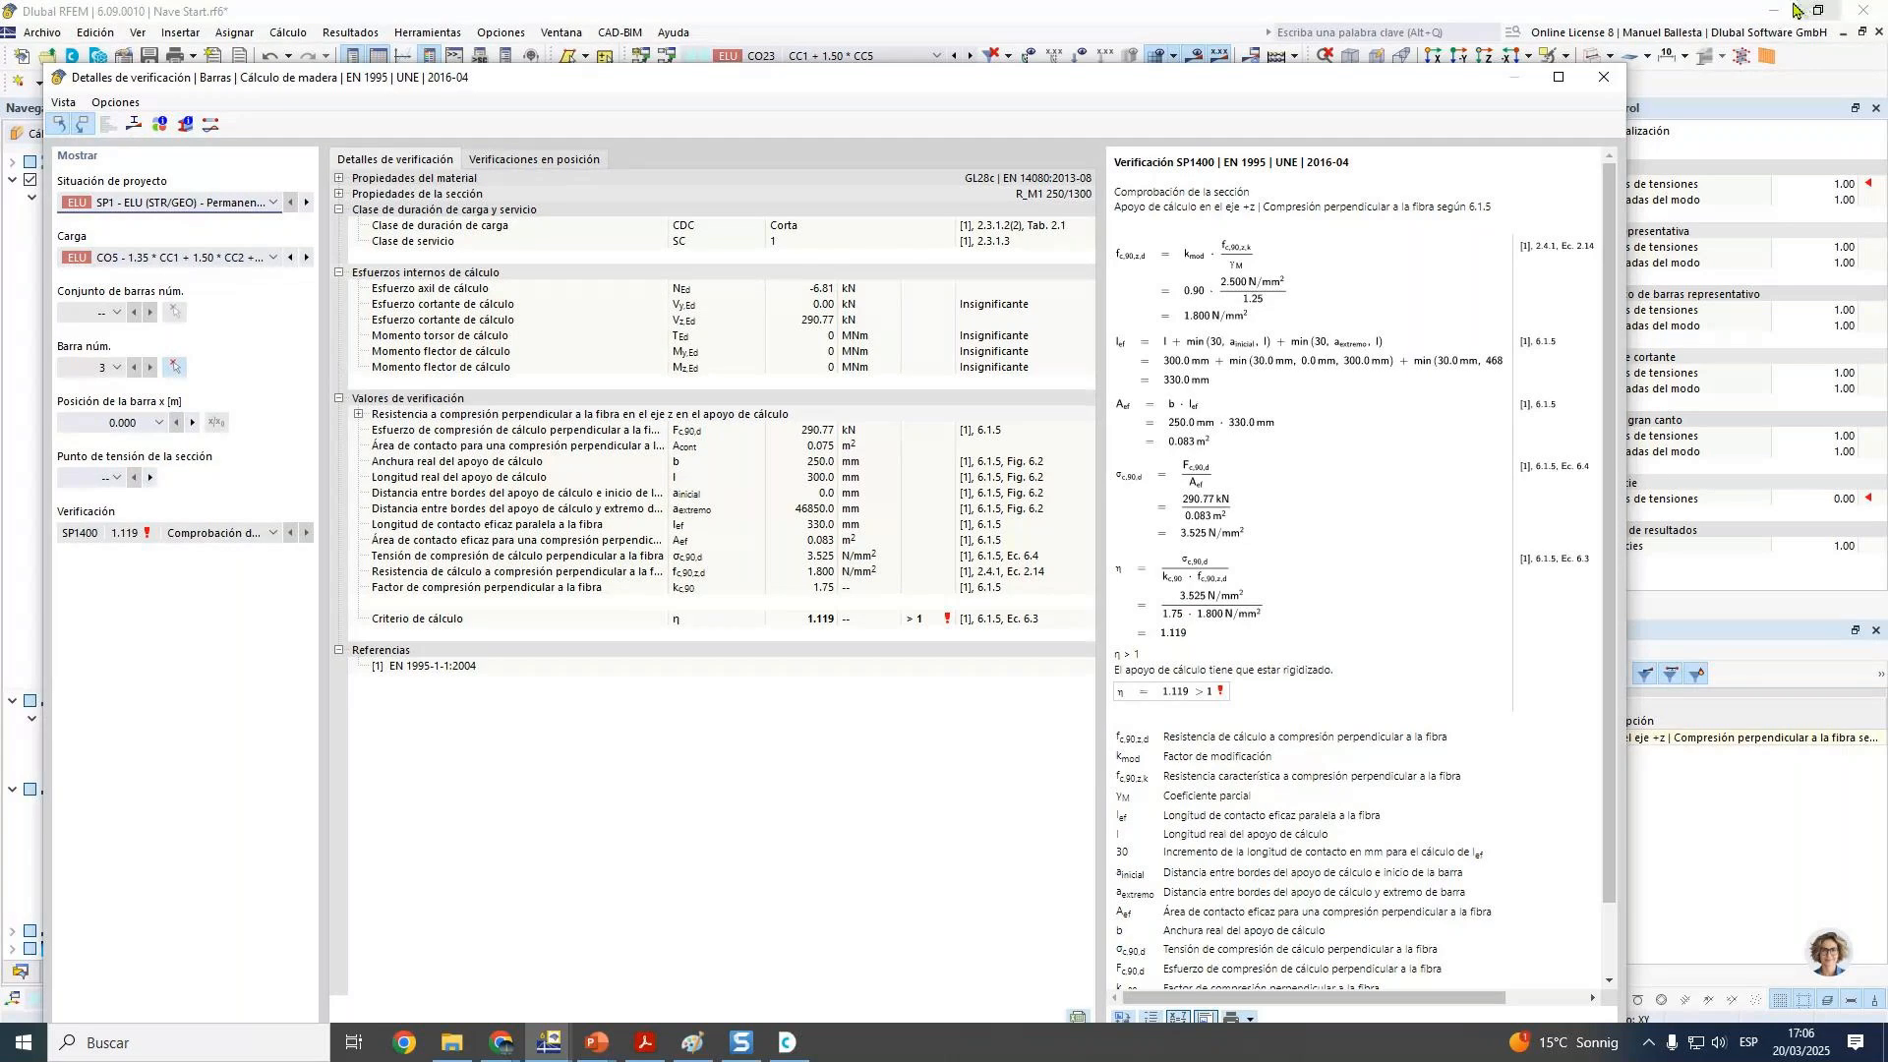
left_click(1604, 77)
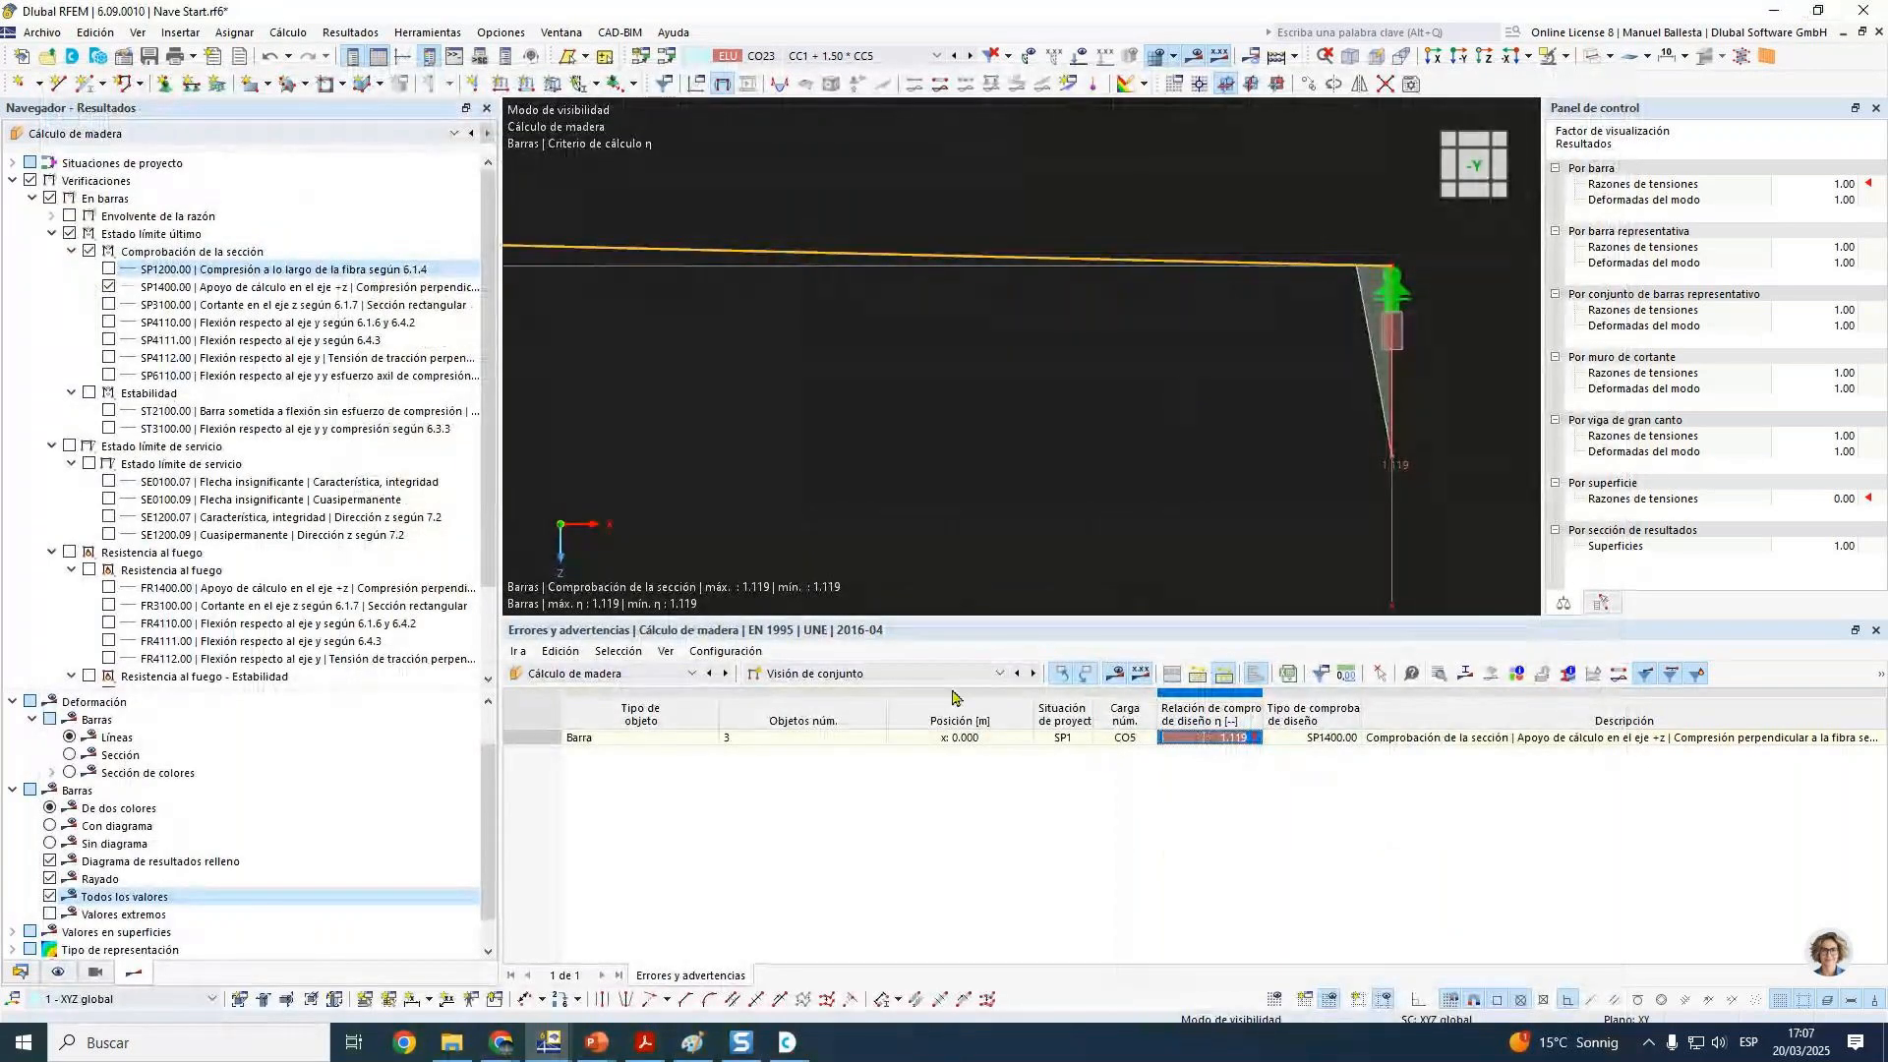
Step: Hide the ultimate limit state results and examine the fire resistance ratios along member 3
middle_click_drag(1133, 551, 1492, 595)
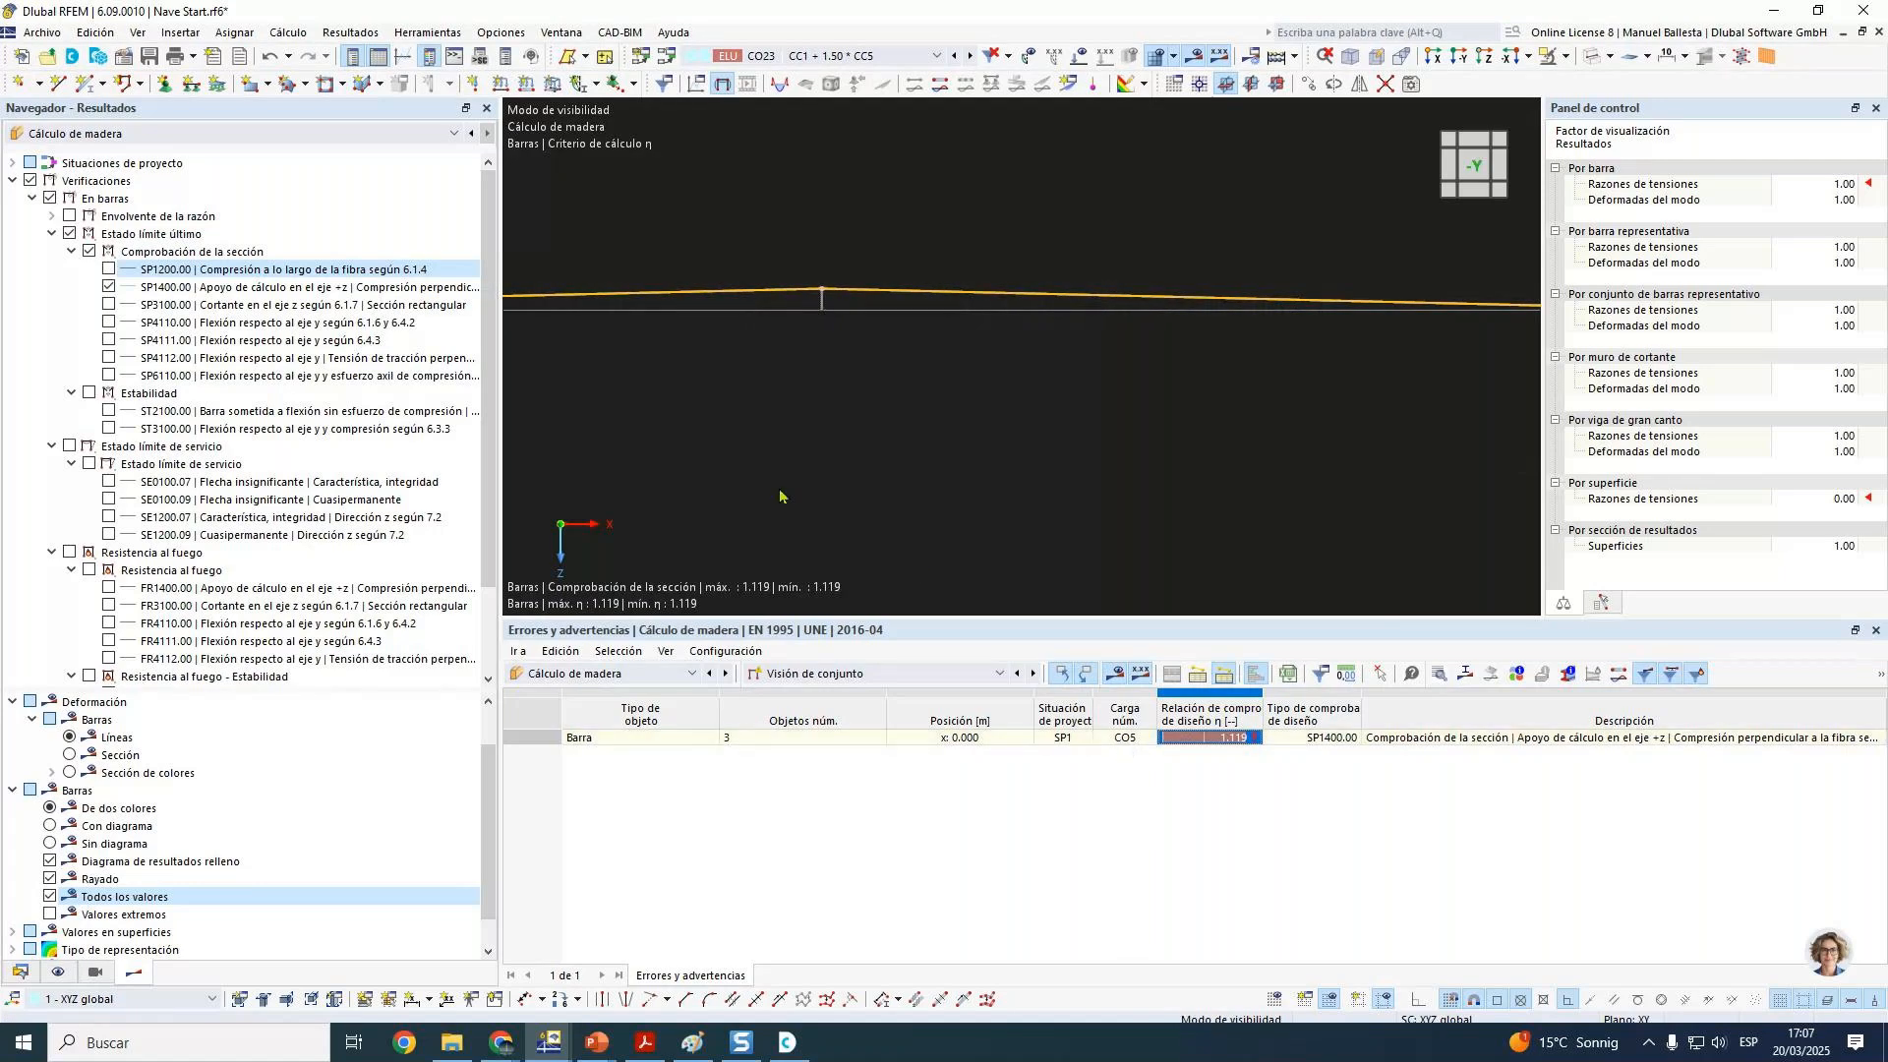
left_click(108, 286)
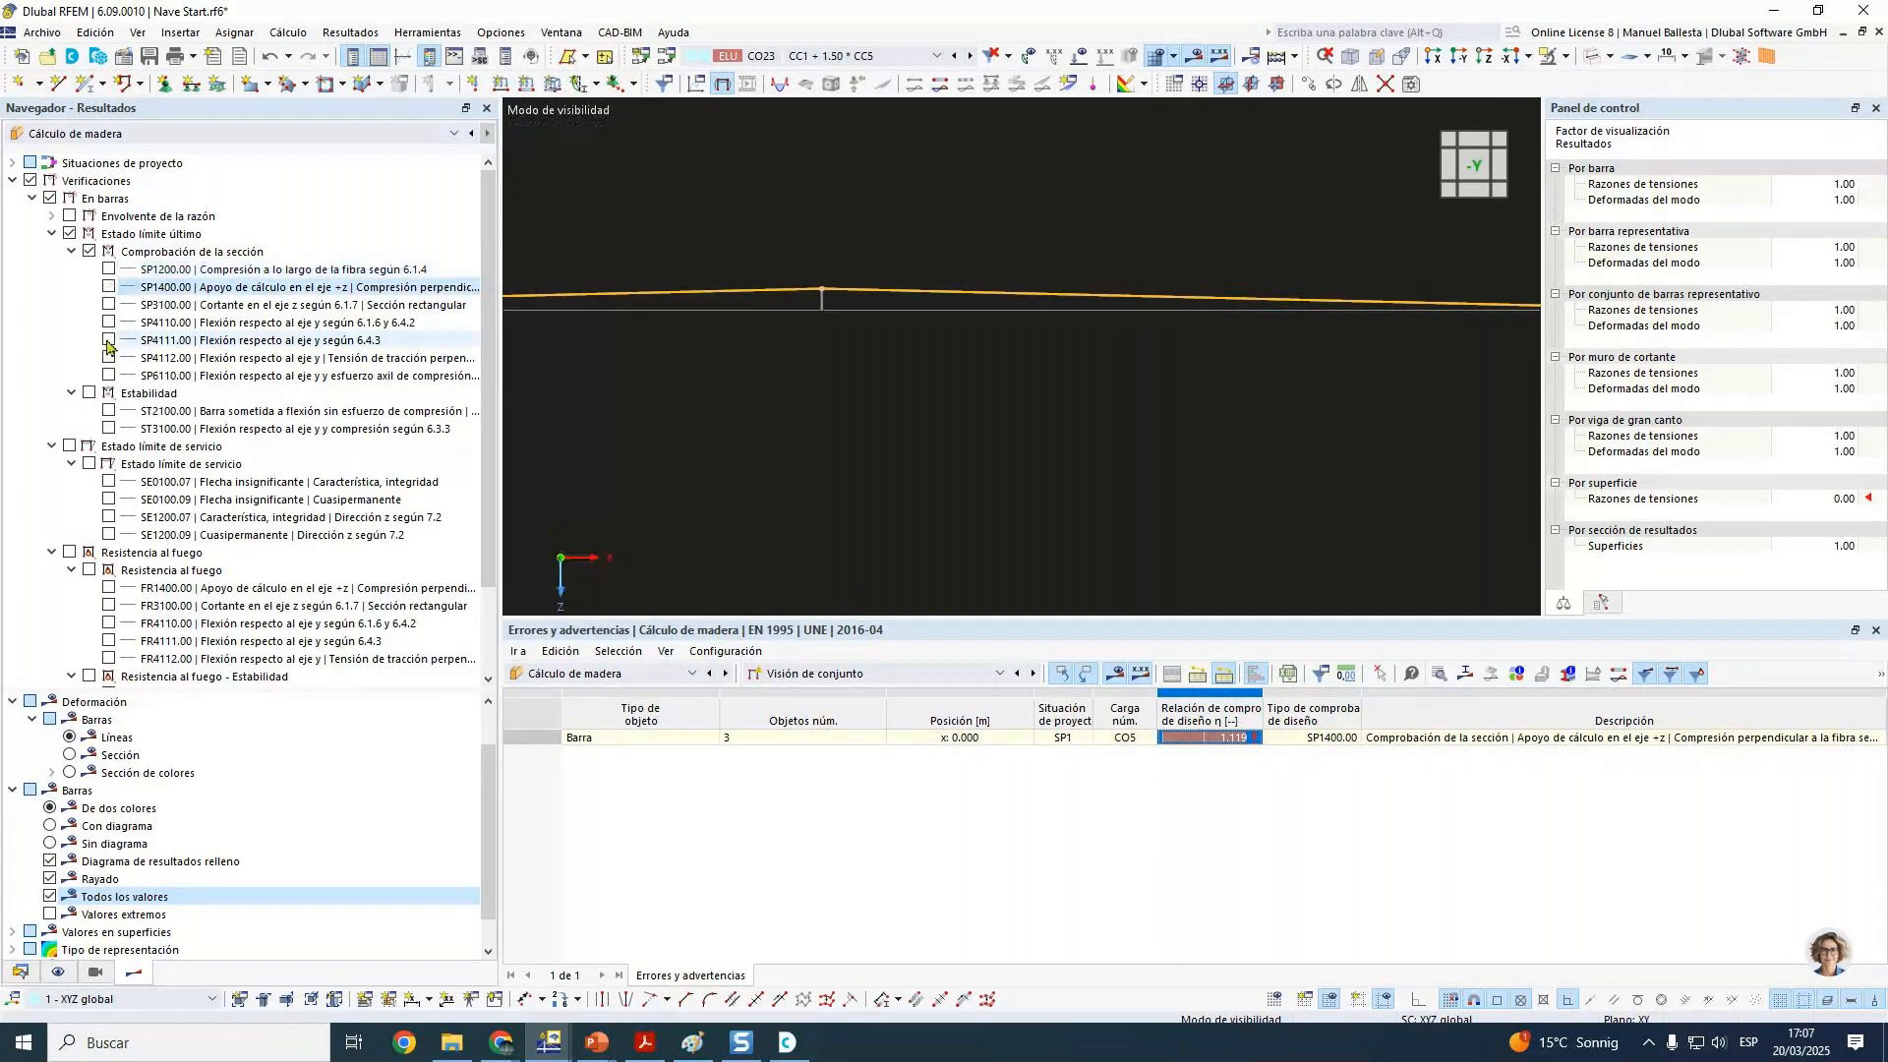
left_click(88, 252)
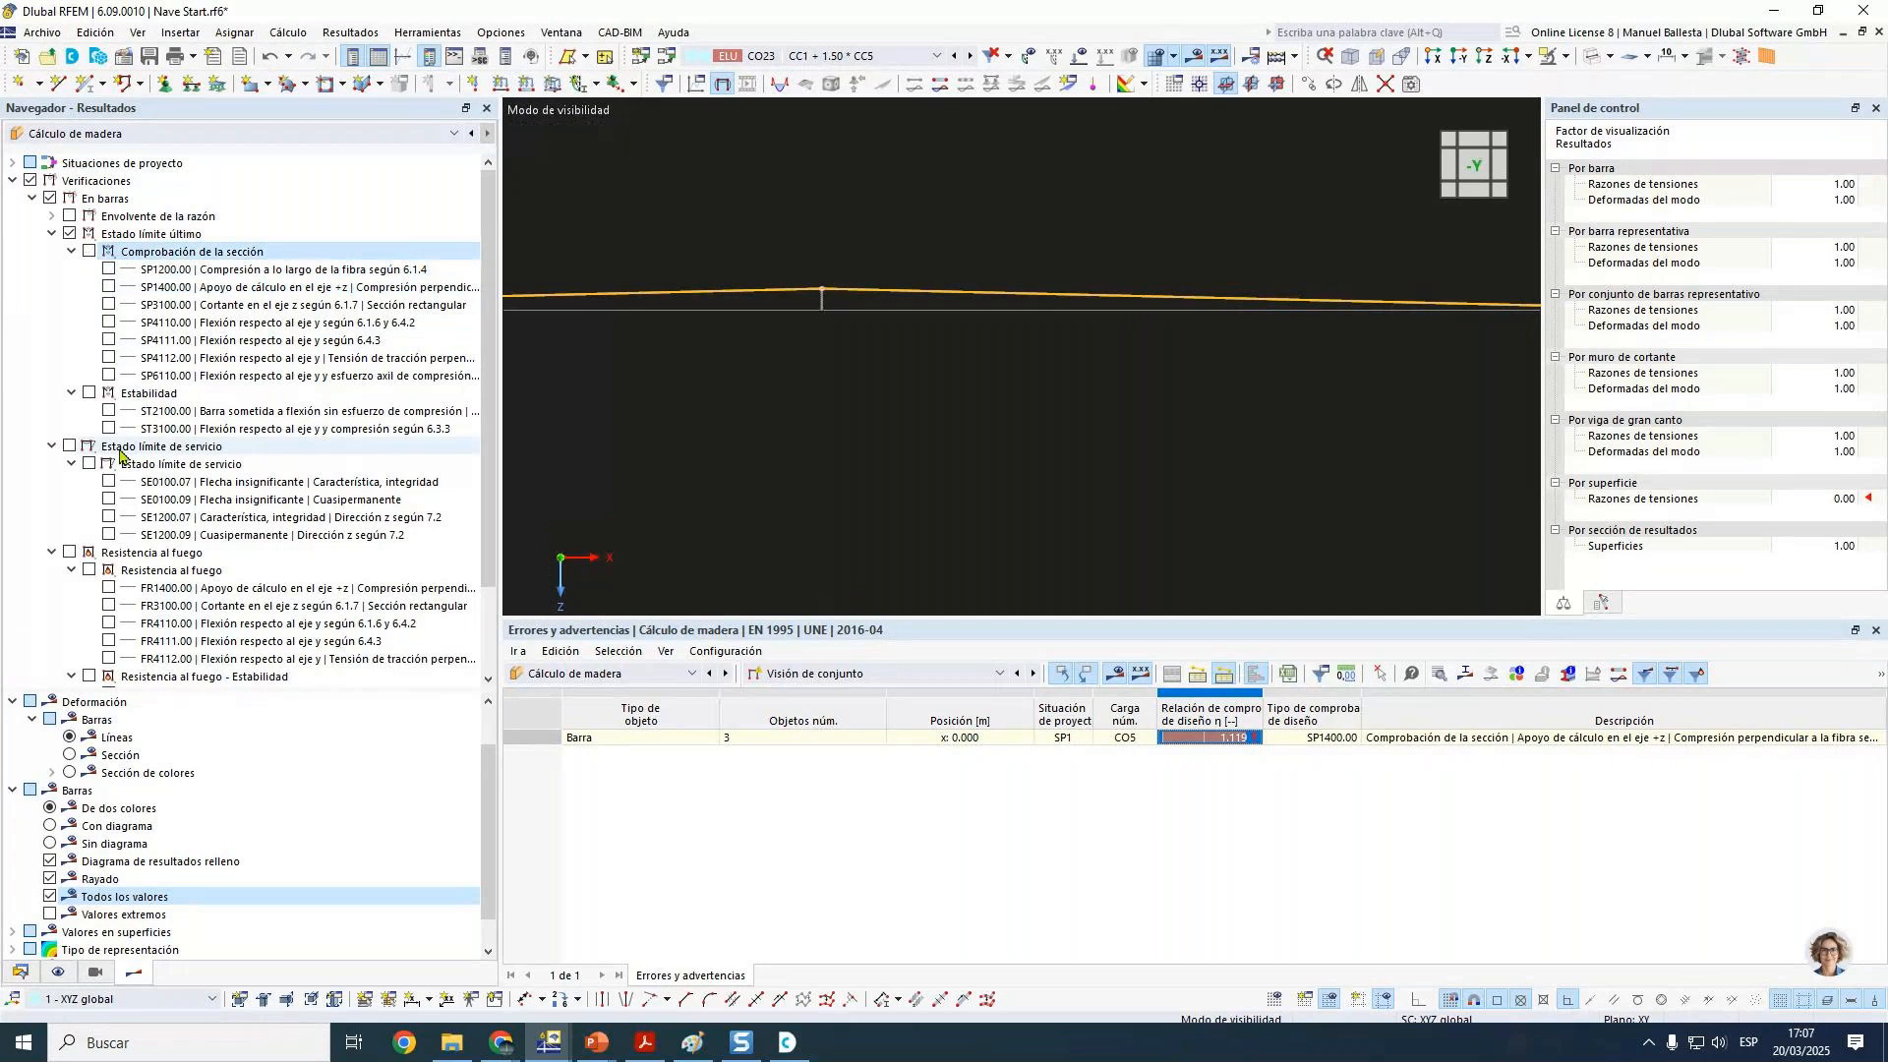
left_click(64, 238)
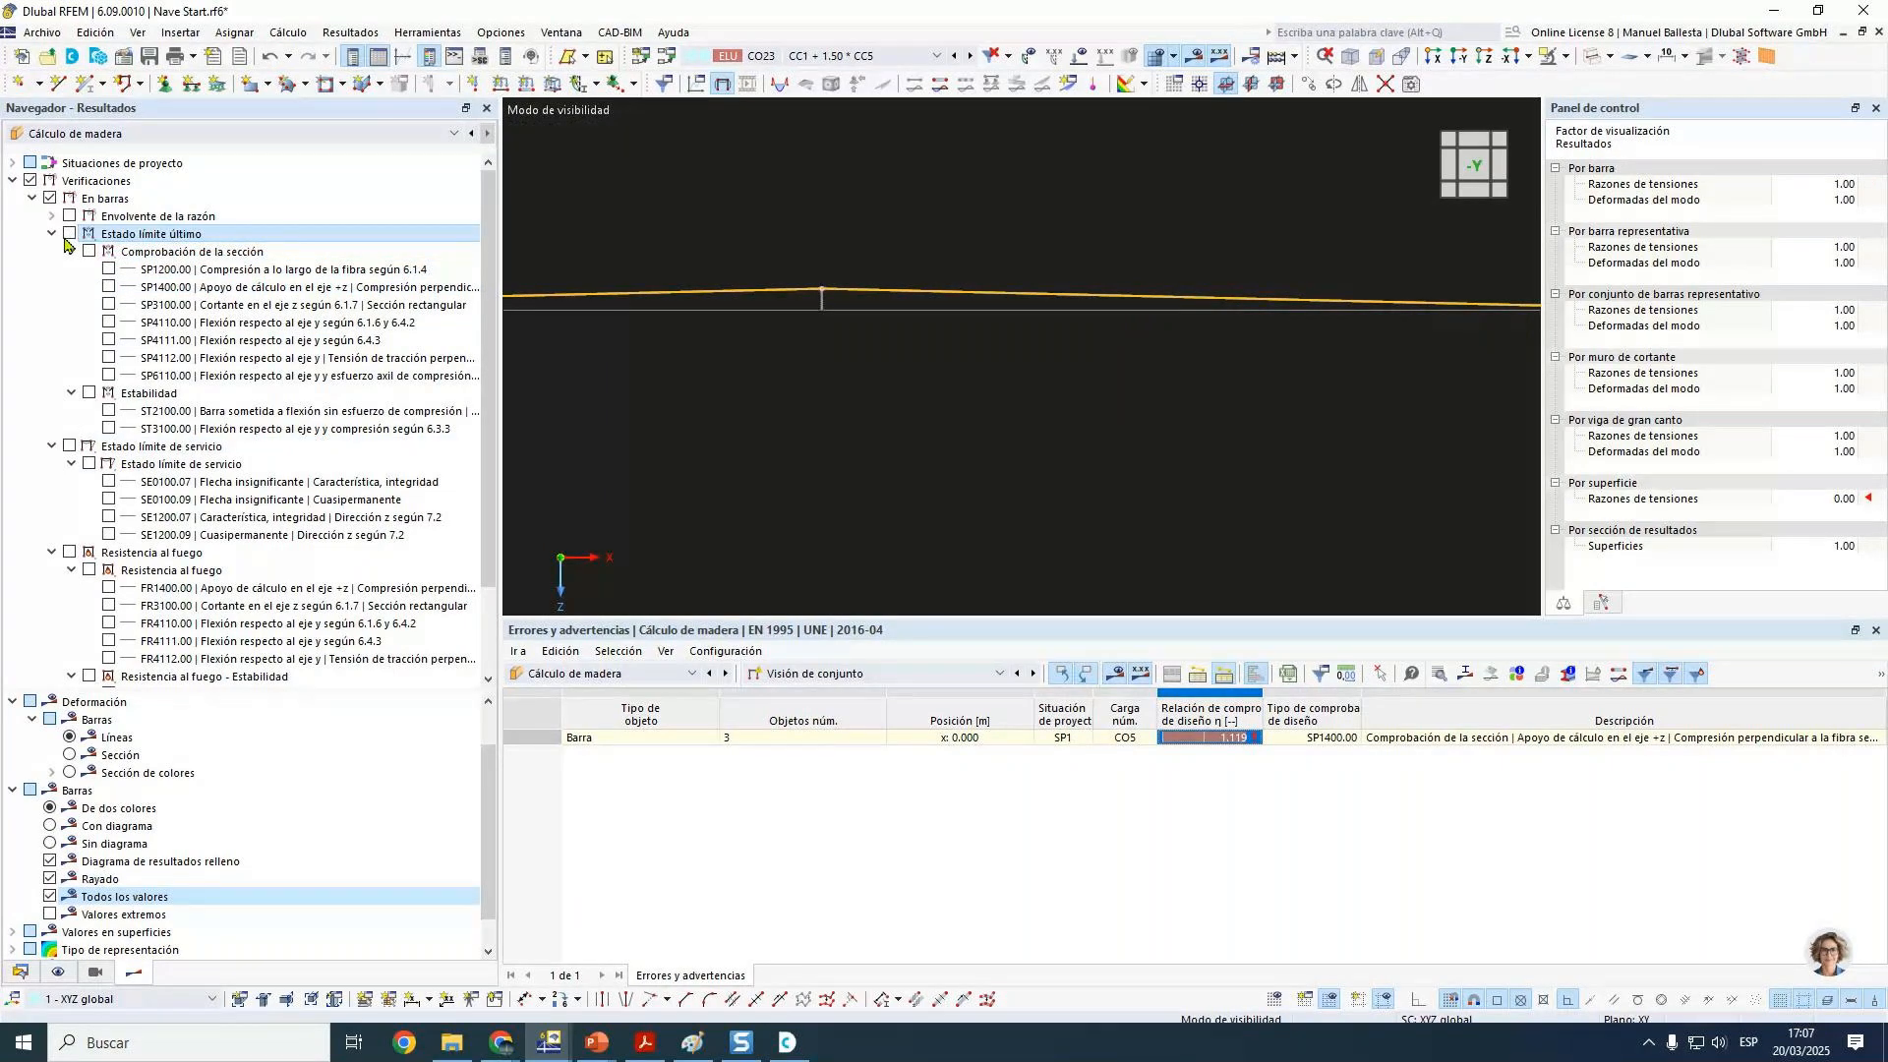
left_click(68, 445)
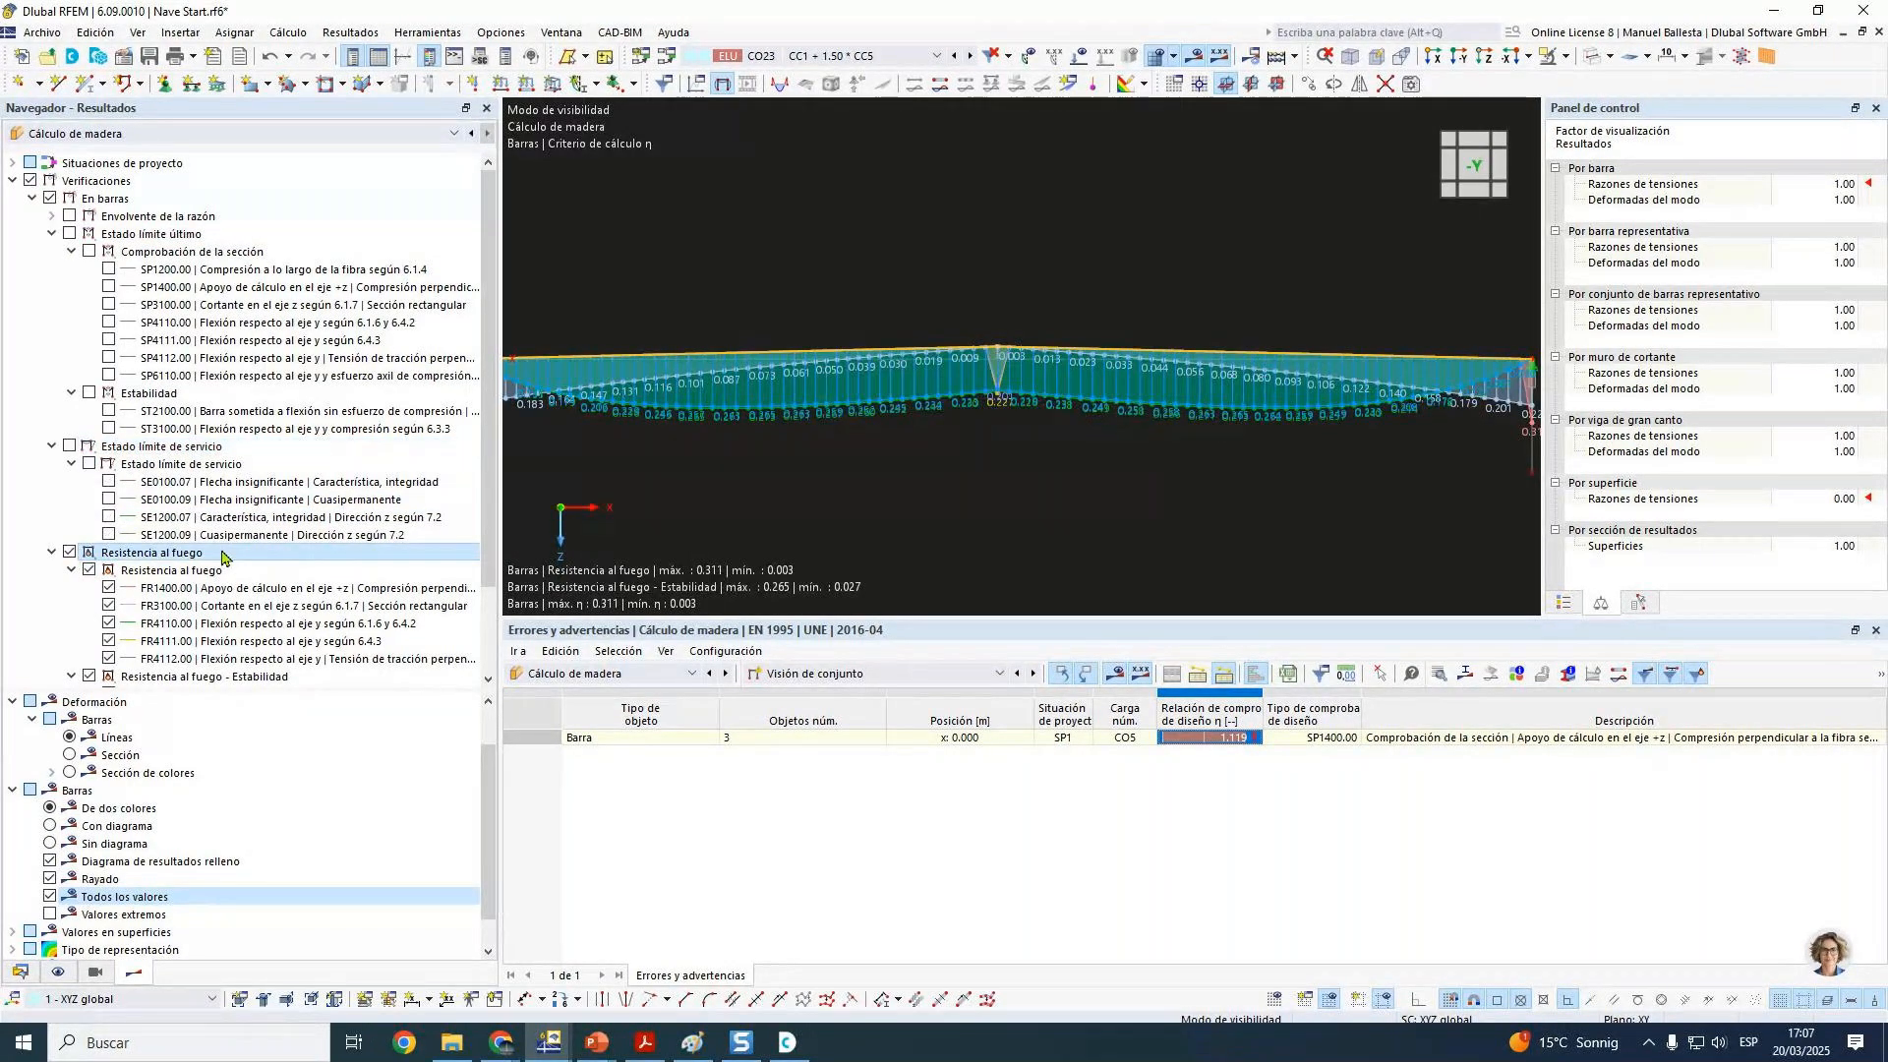
middle_click_drag(1153, 480, 1310, 484)
middle_click_drag(1414, 416, 1248, 520)
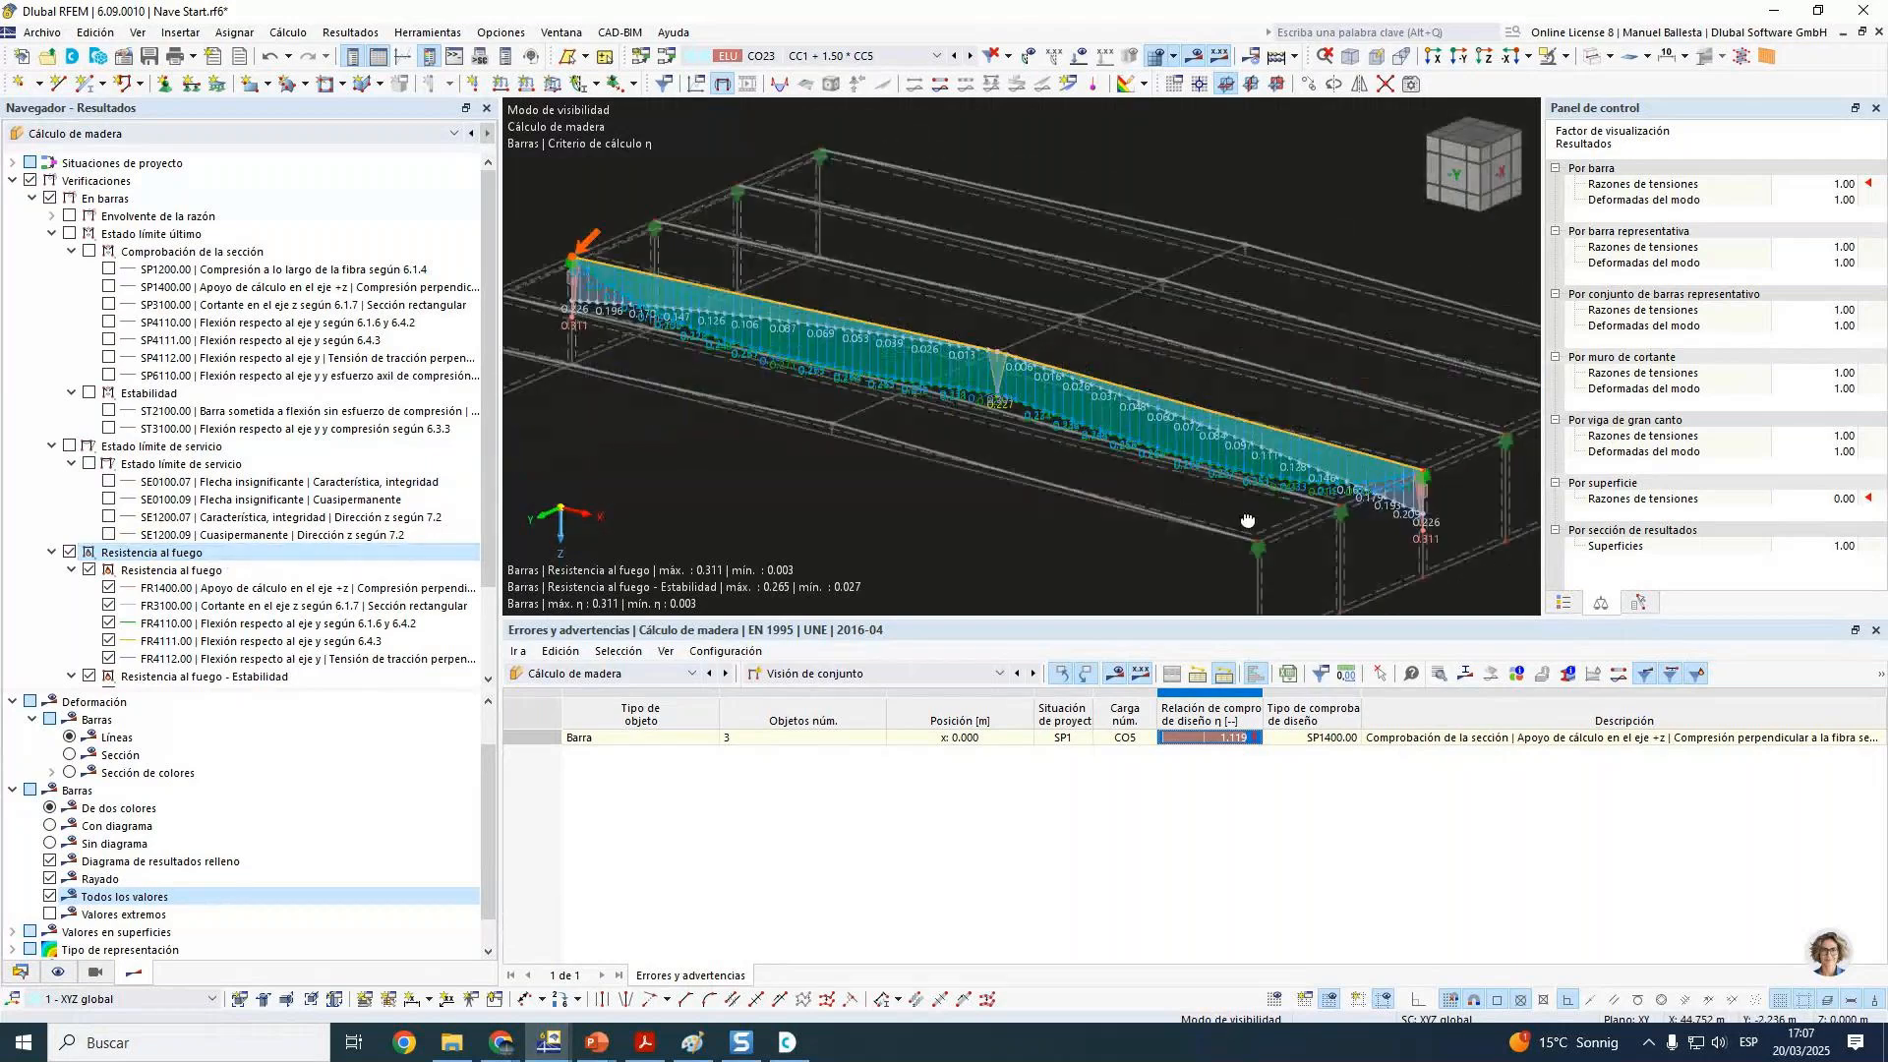
scroll(1386, 490, "up", 2)
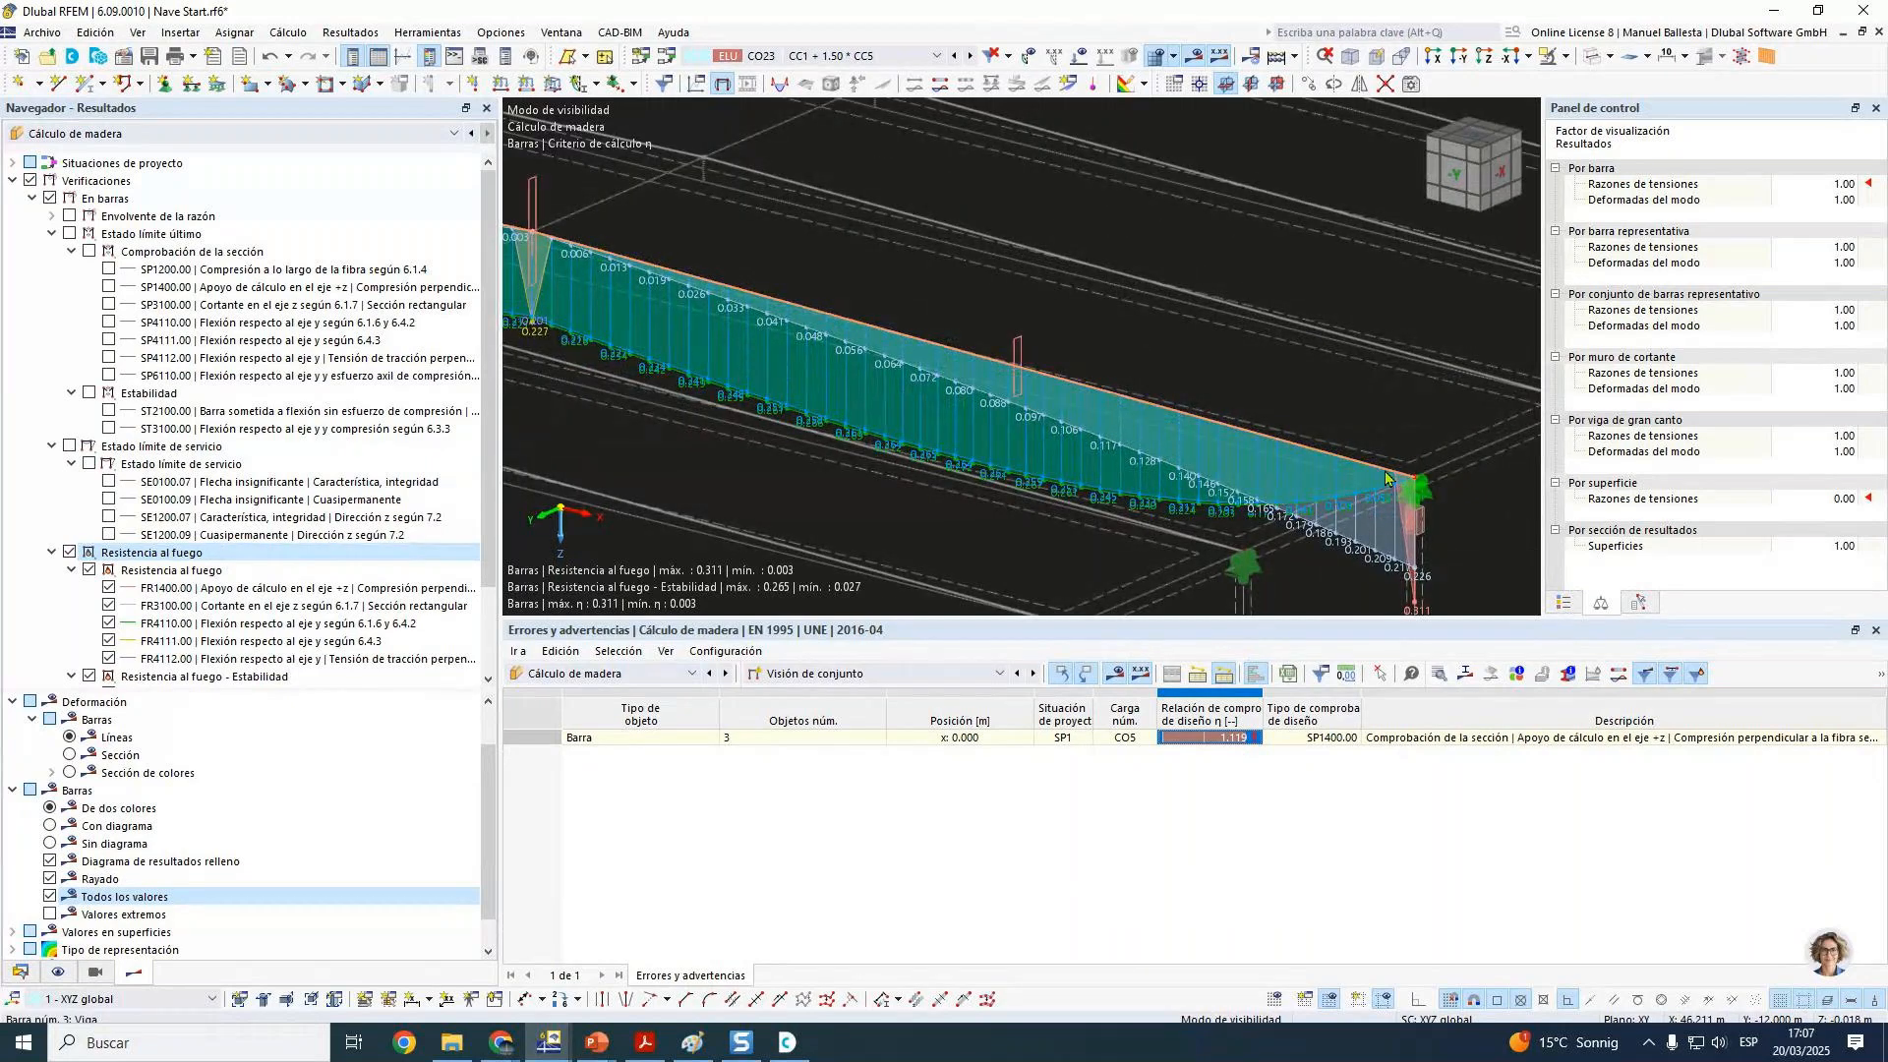
Step: Edit member 3's Madera design support and activate reinforcement elements for its z axis, opening their parameters
double_click(1384, 477)
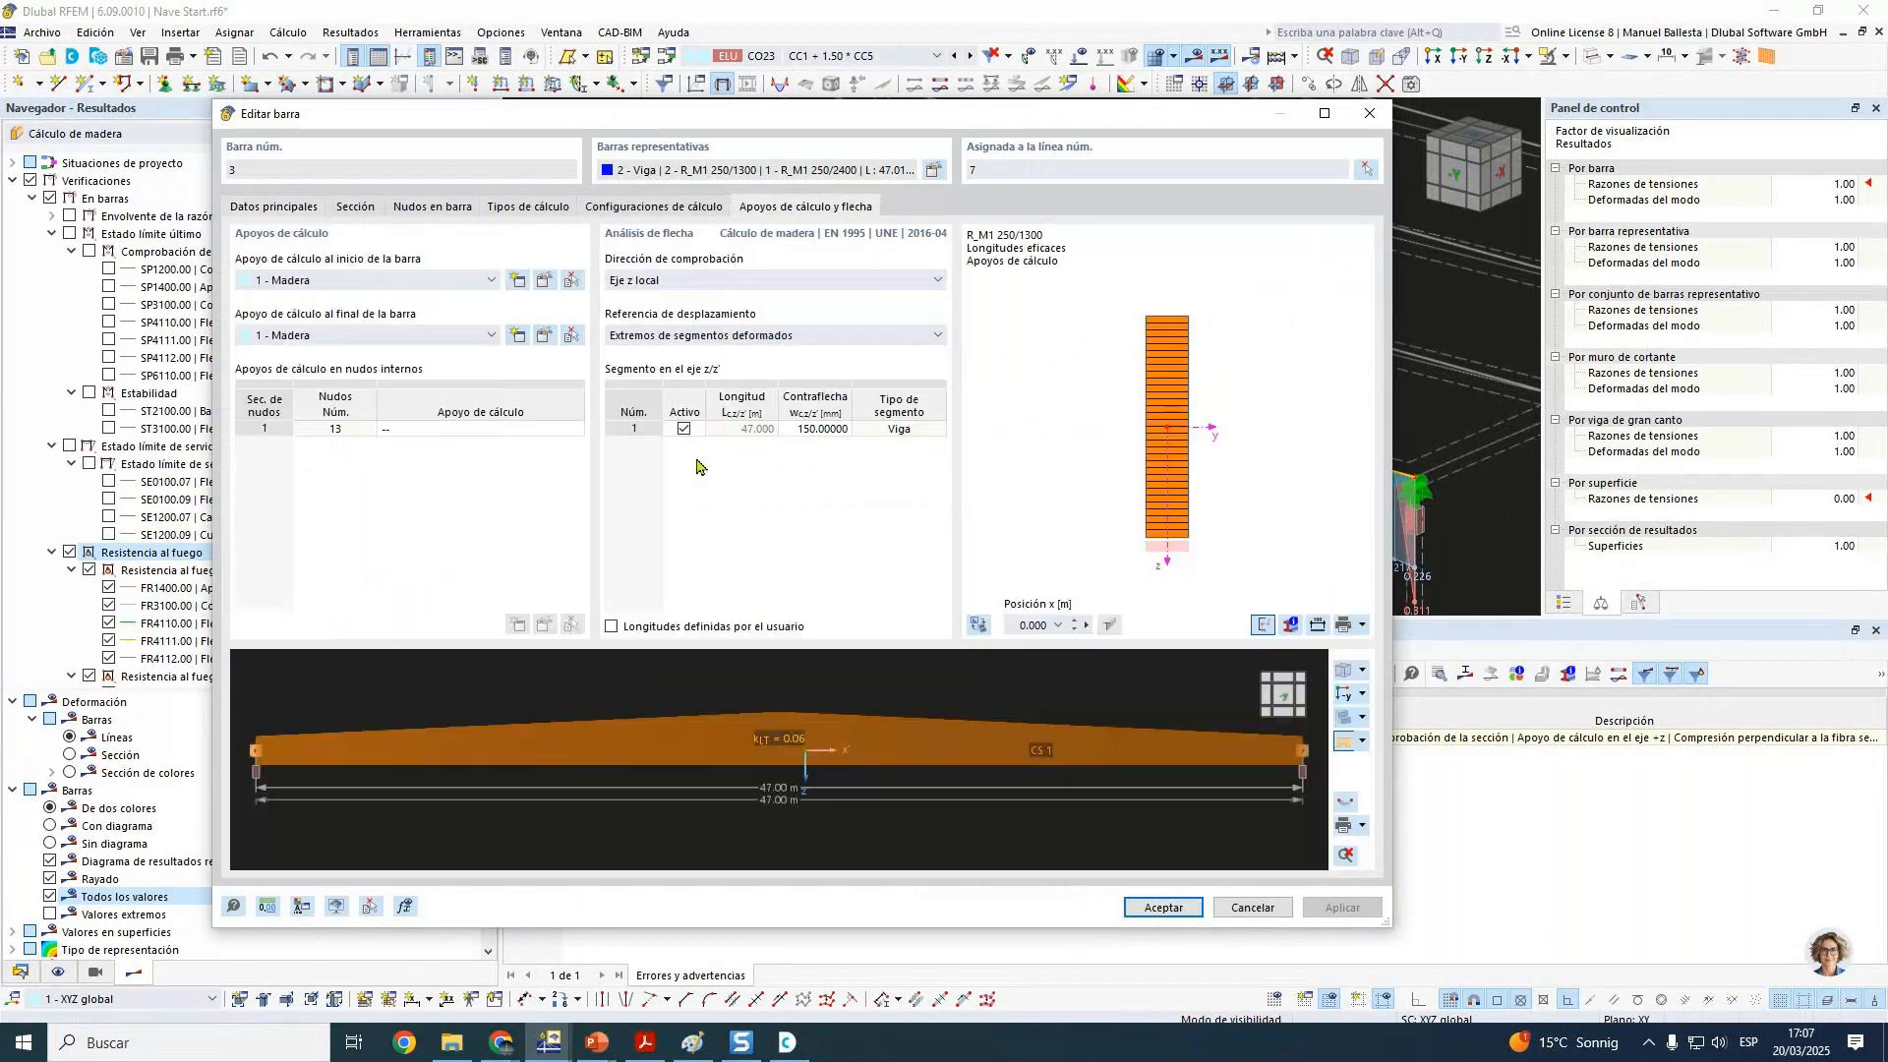
left_click(544, 283)
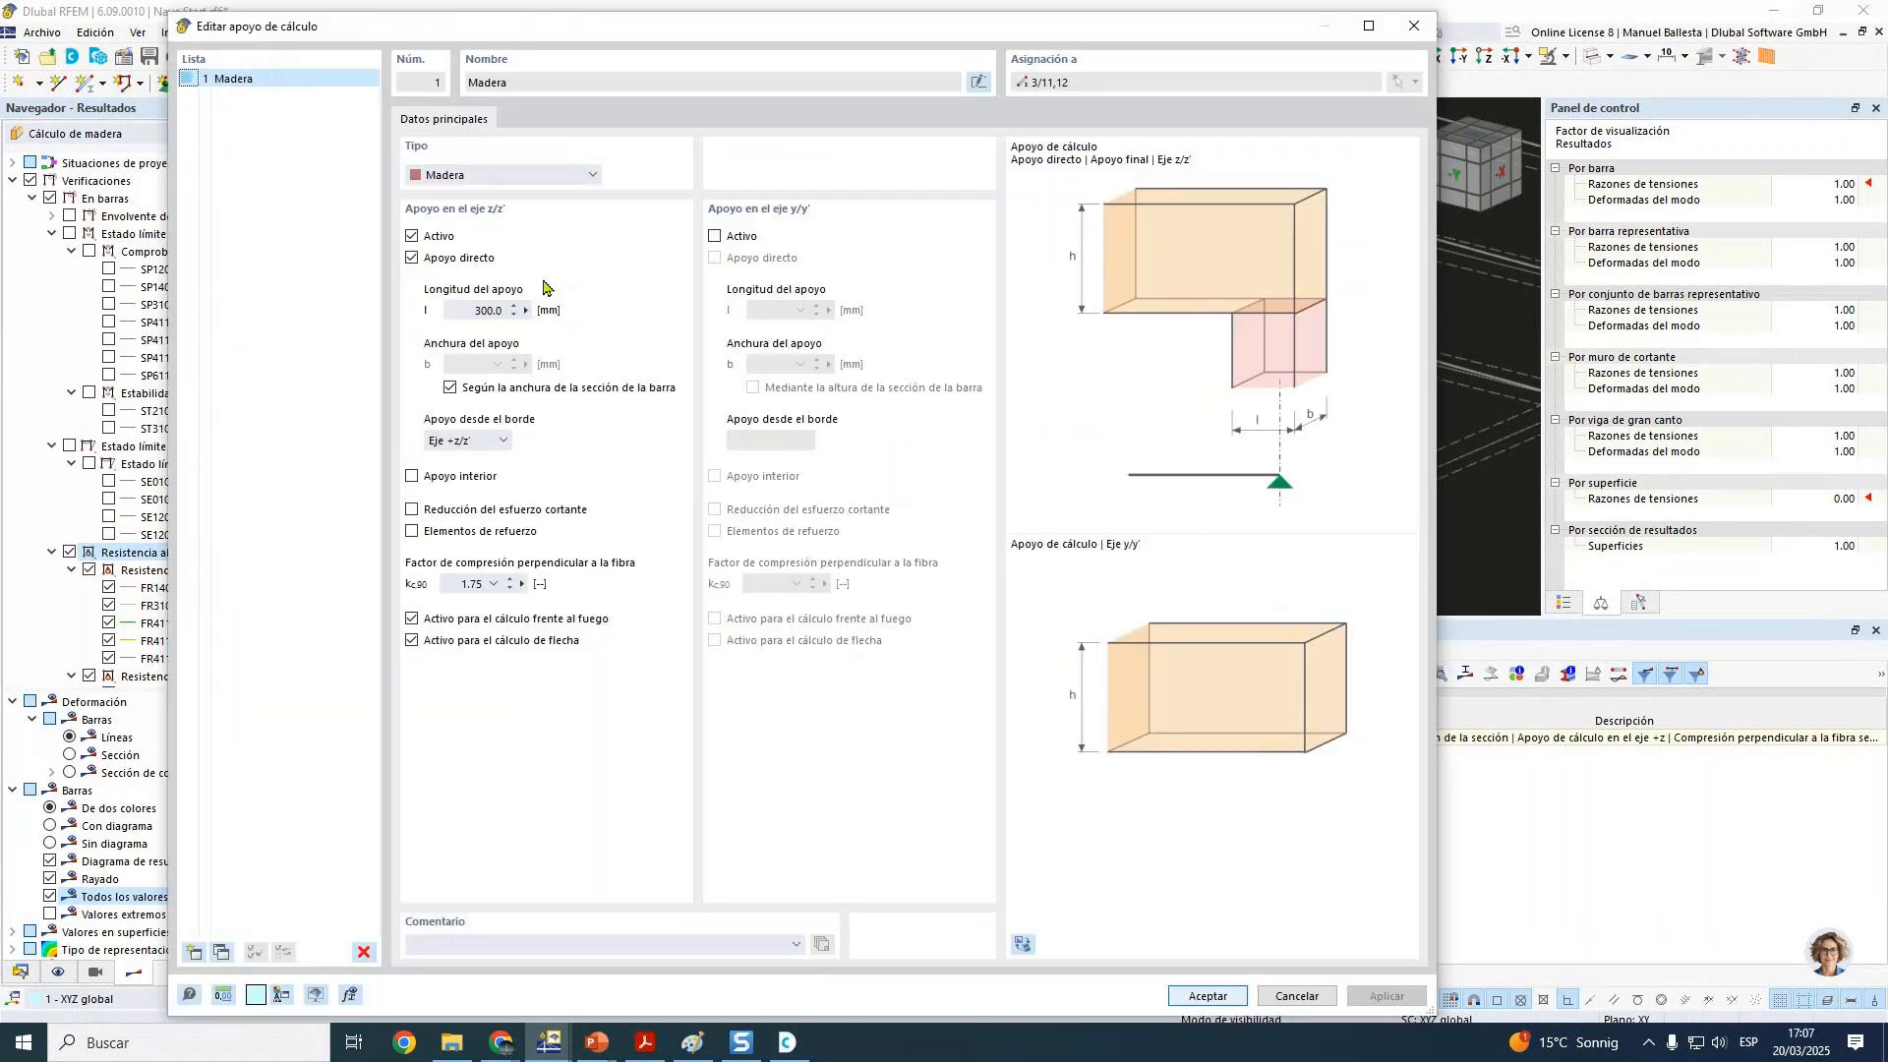
left_click(445, 538)
left_click(740, 1042)
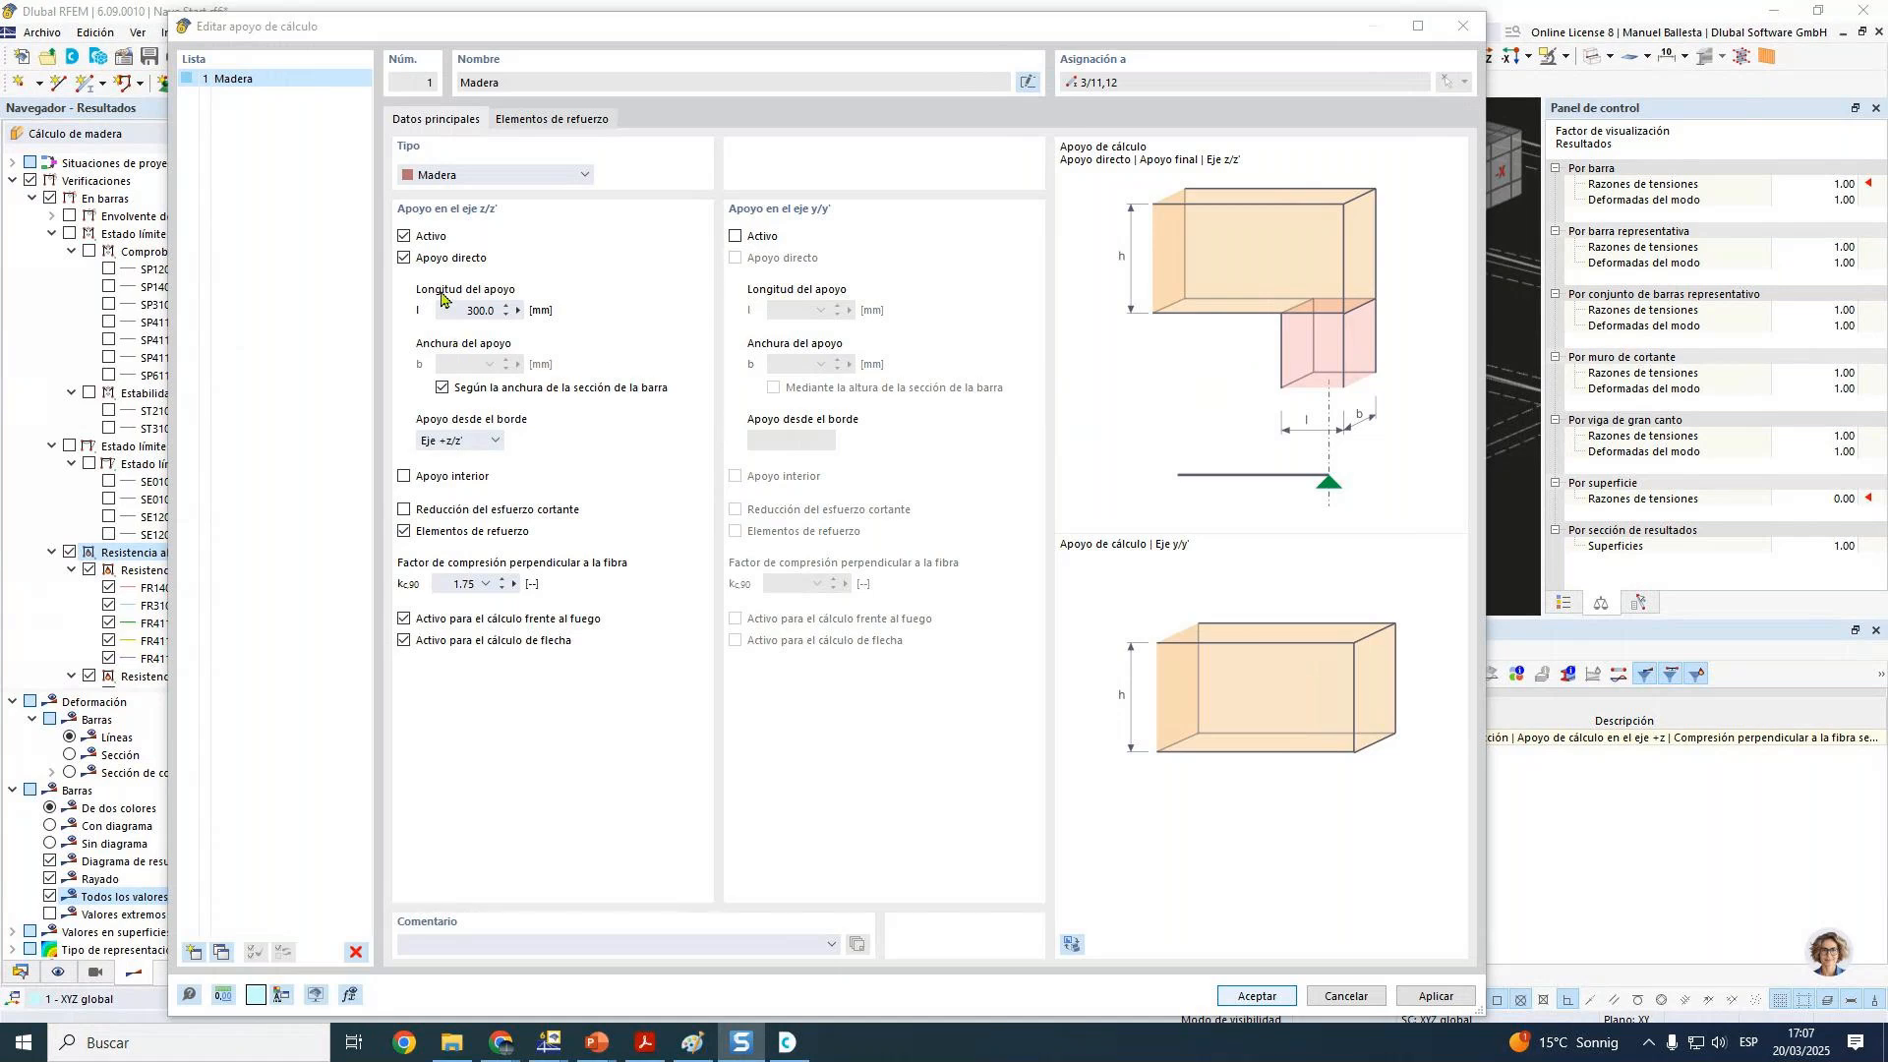
left_click(526, 133)
left_click(526, 124)
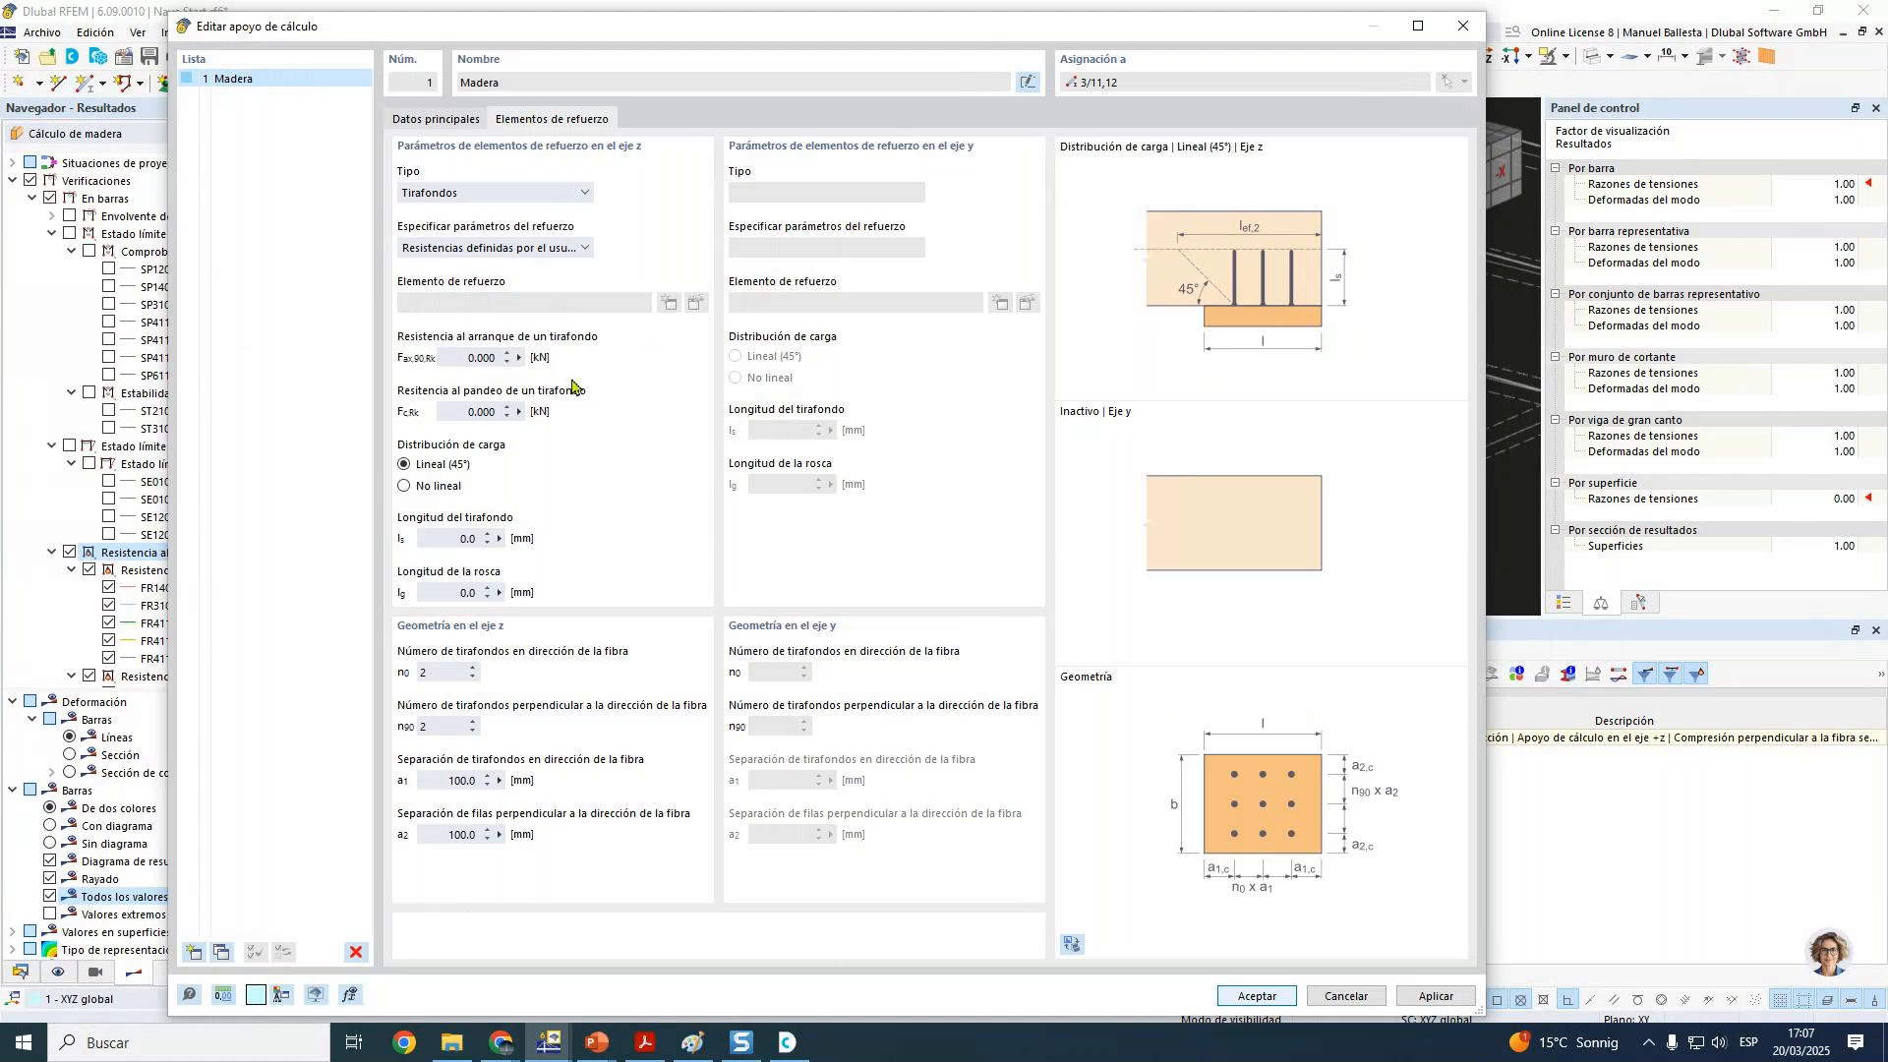
Step: Set the reinforcing screws' withdrawal resistance to 5 kN, buckling resistance to 20 kN, screw length to 500 mm and thread length to 480 mm
left_click(464, 359)
type("5")
key("Tab")
type("20")
left_click(454, 543)
type("50")
left_click(492, 593)
type("480")
Step: Arrange the screws 3 by 3 with 80 mm between rows perpendicular to the grain, and apply the support and member changes, deleting old timber results
left_click(435, 676)
type("3")
key("Tab")
type("3")
left_click(449, 782)
left_click_drag(455, 835, 551, 836)
type("80")
left_click(450, 781)
left_click(1241, 997)
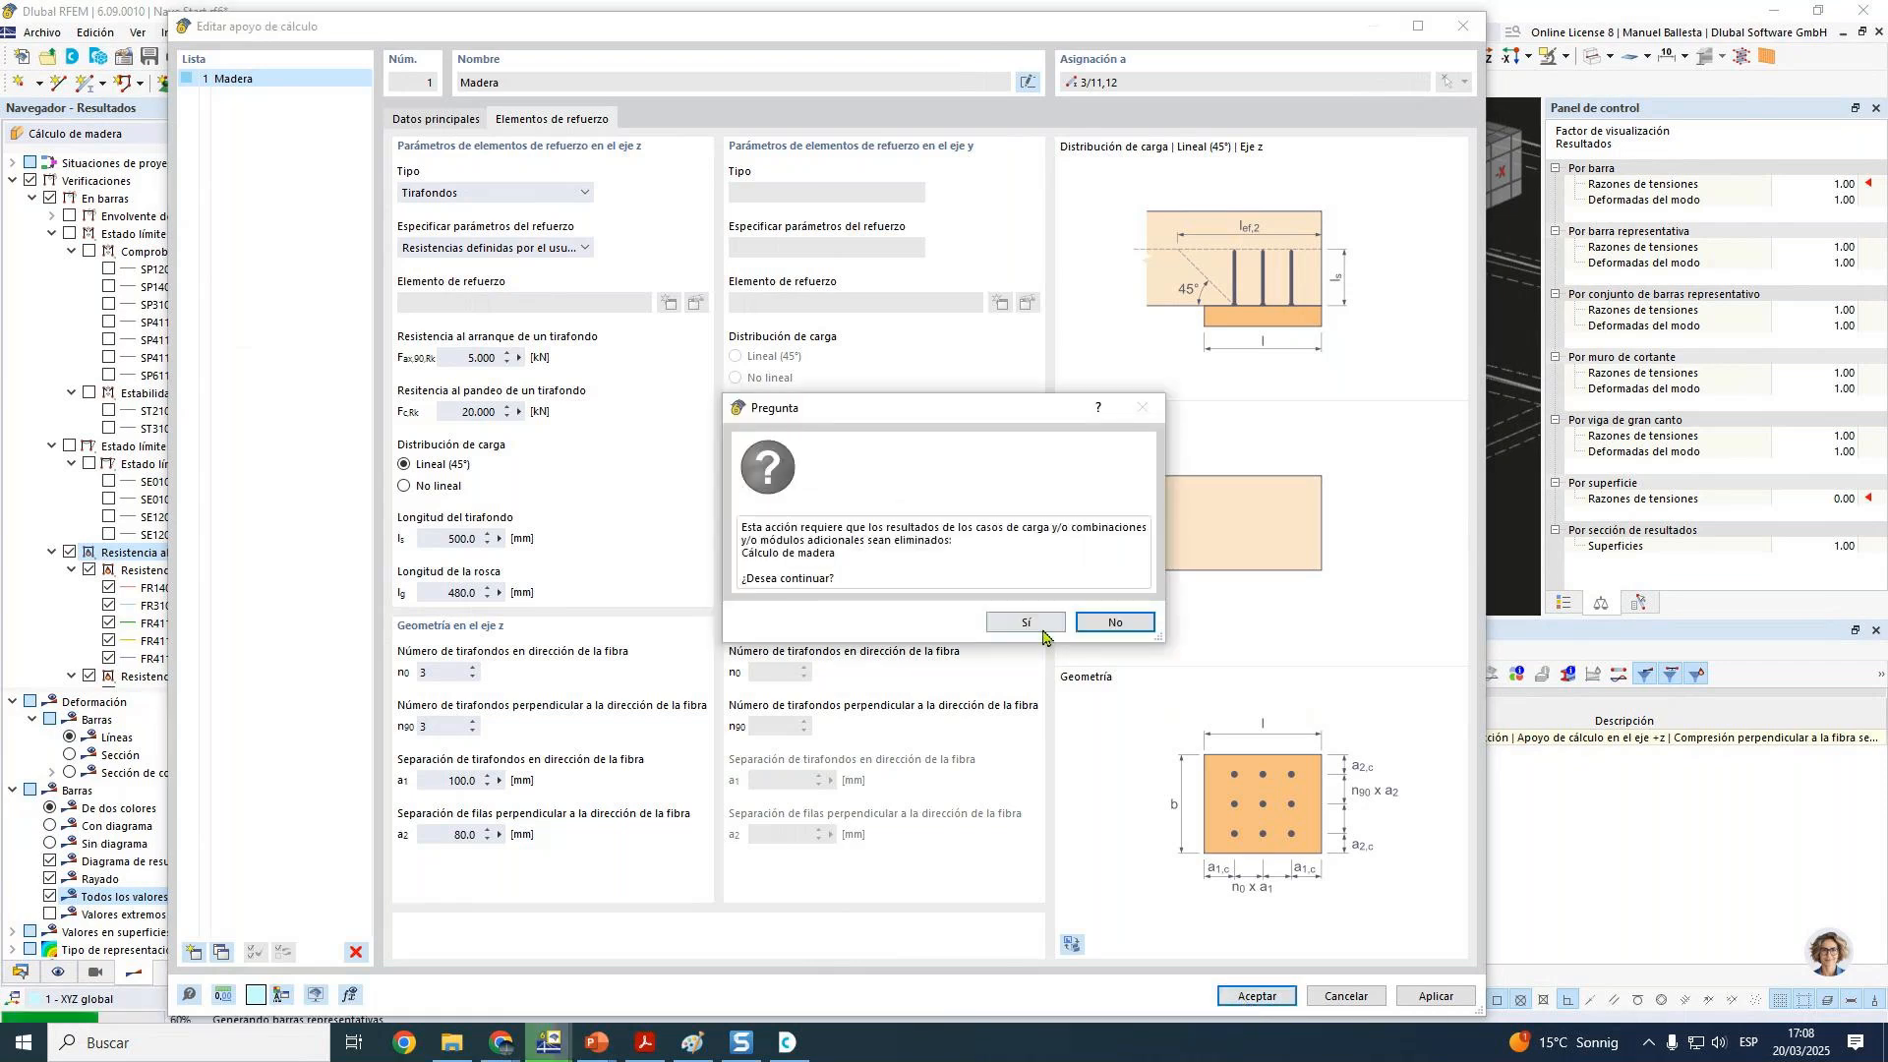
left_click(1031, 623)
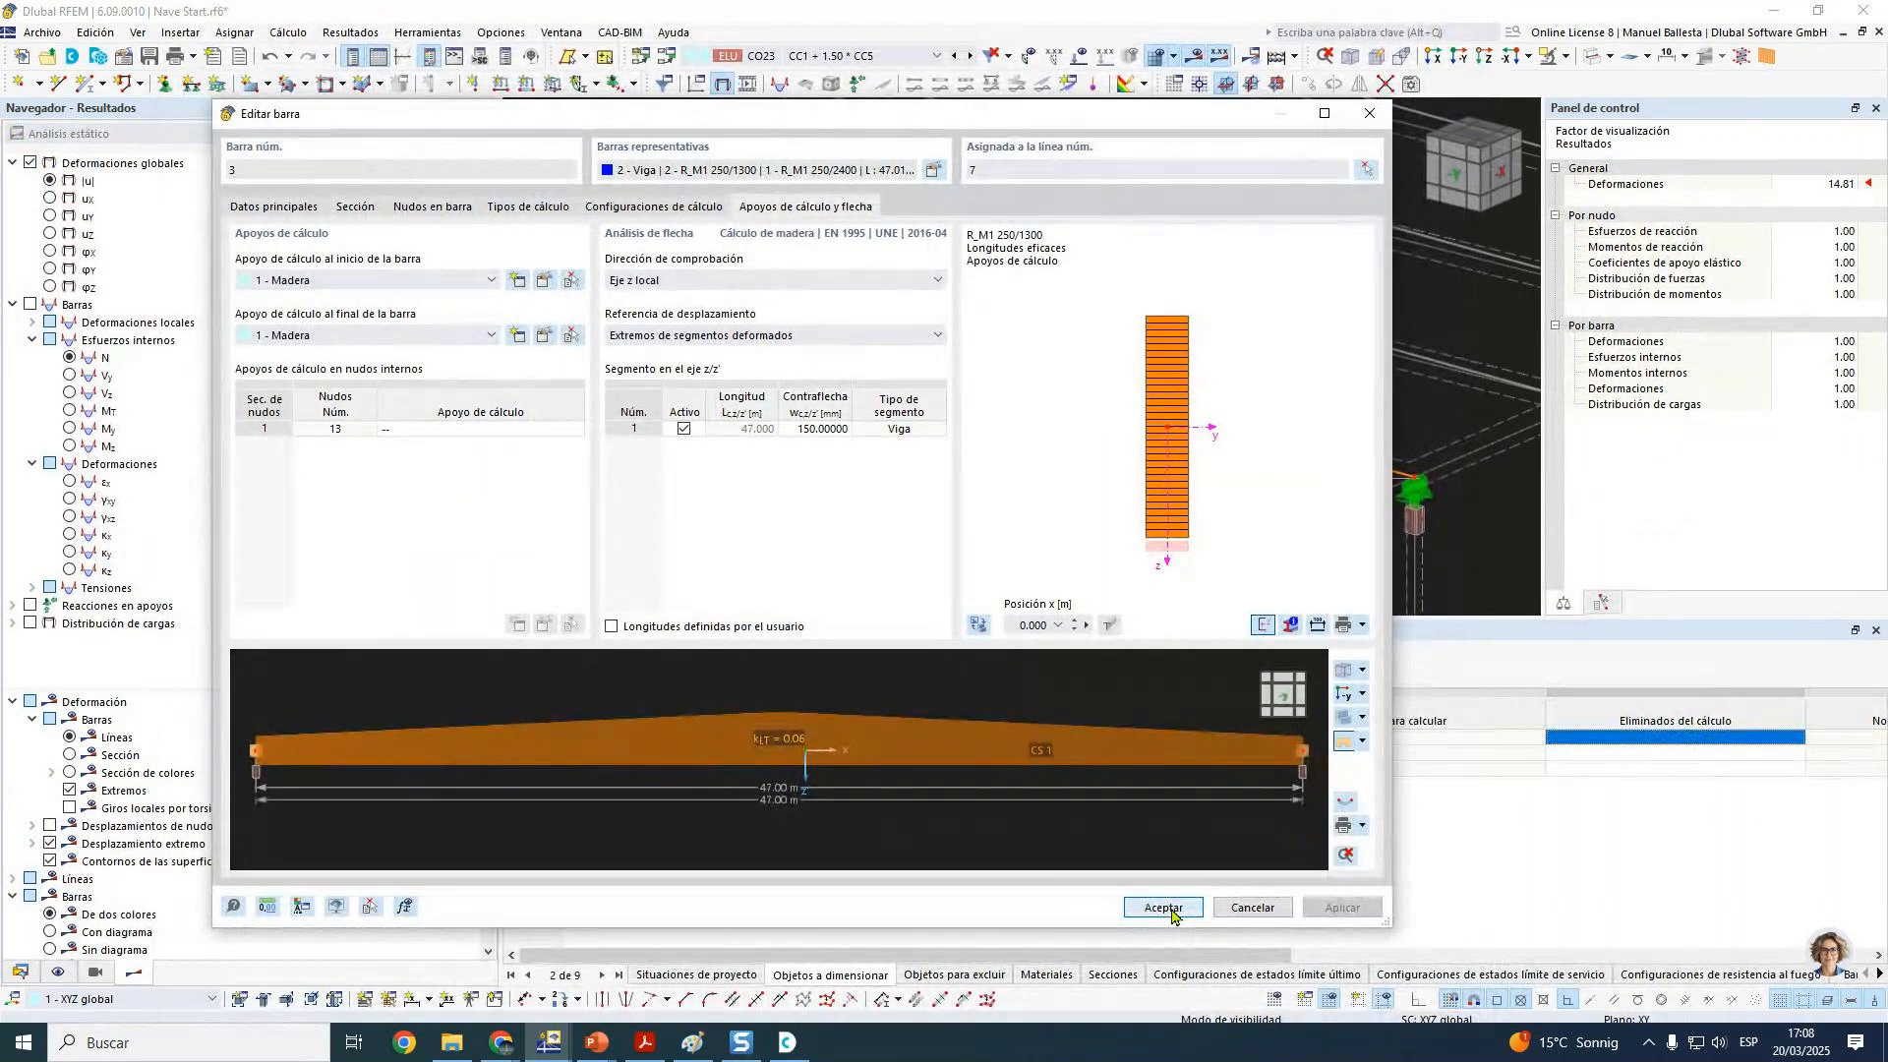
left_click(1171, 912)
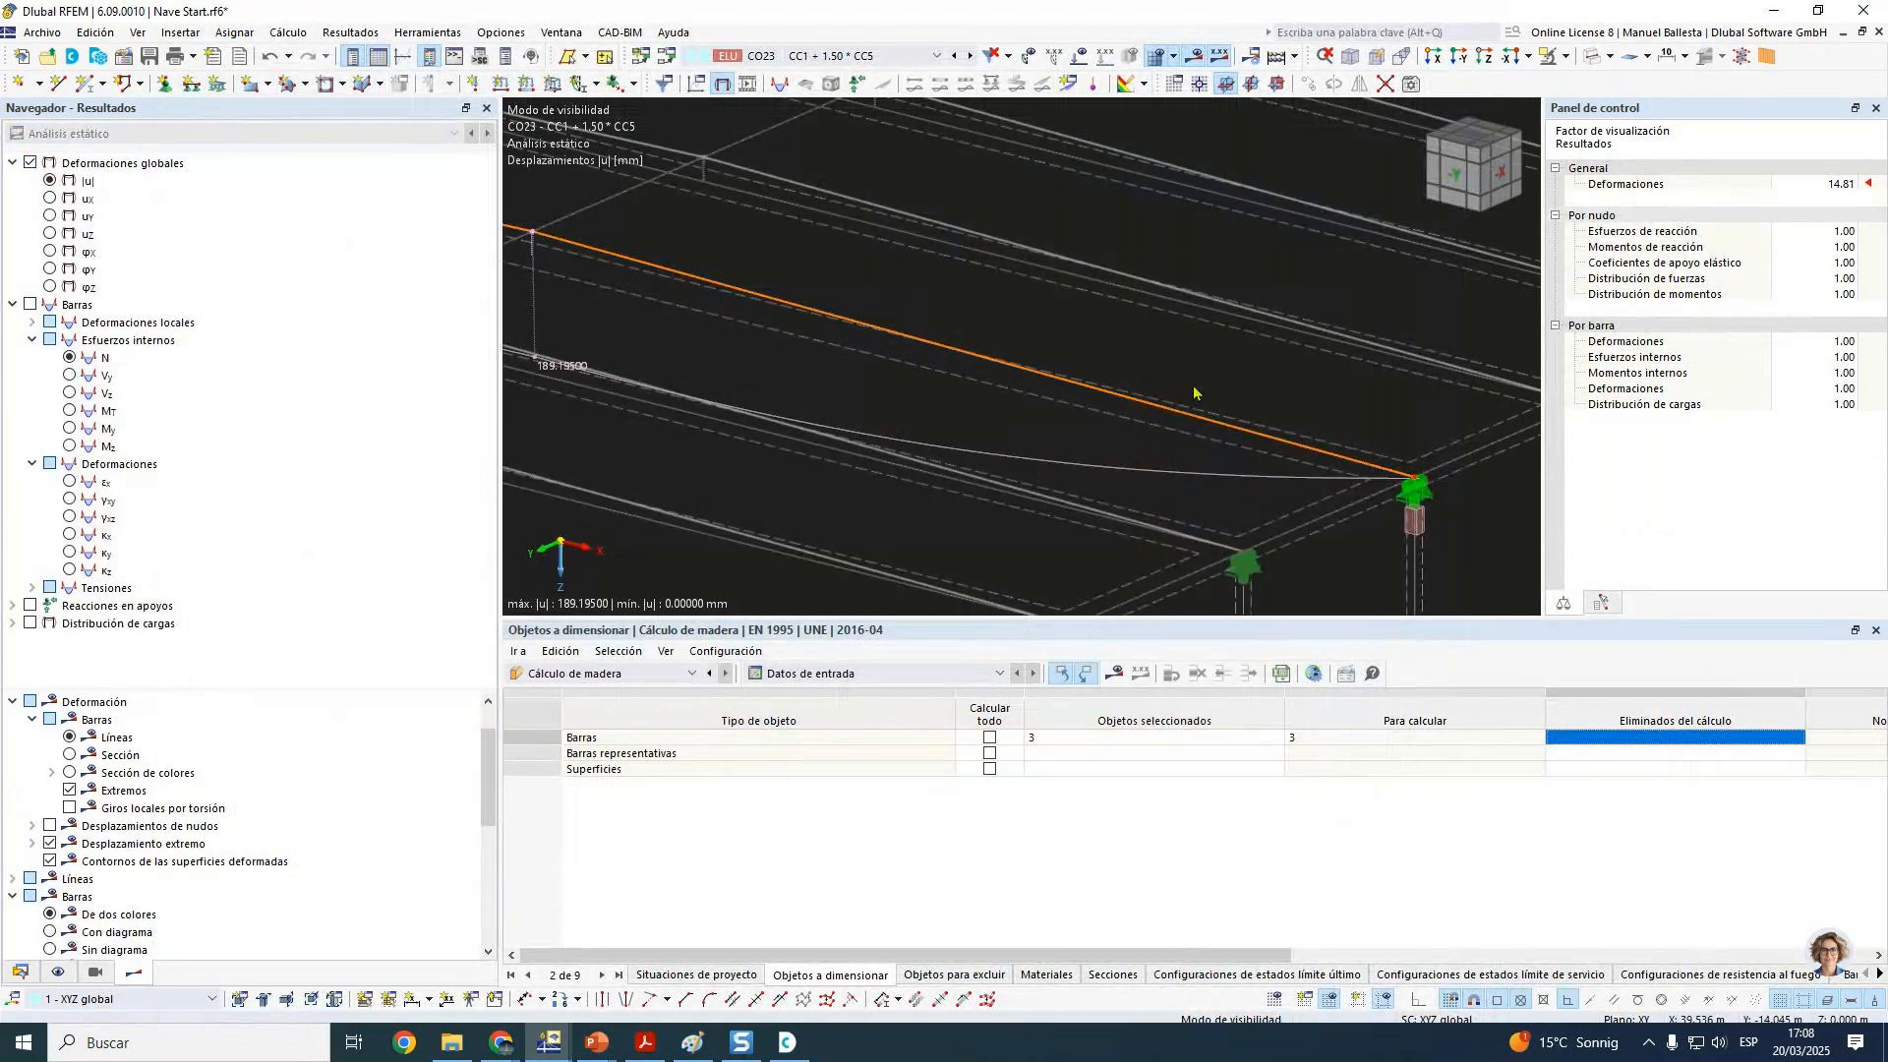
Step: Exclude design situations SP2, SP4 and SP5 from the timber design calculation
left_click(706, 975)
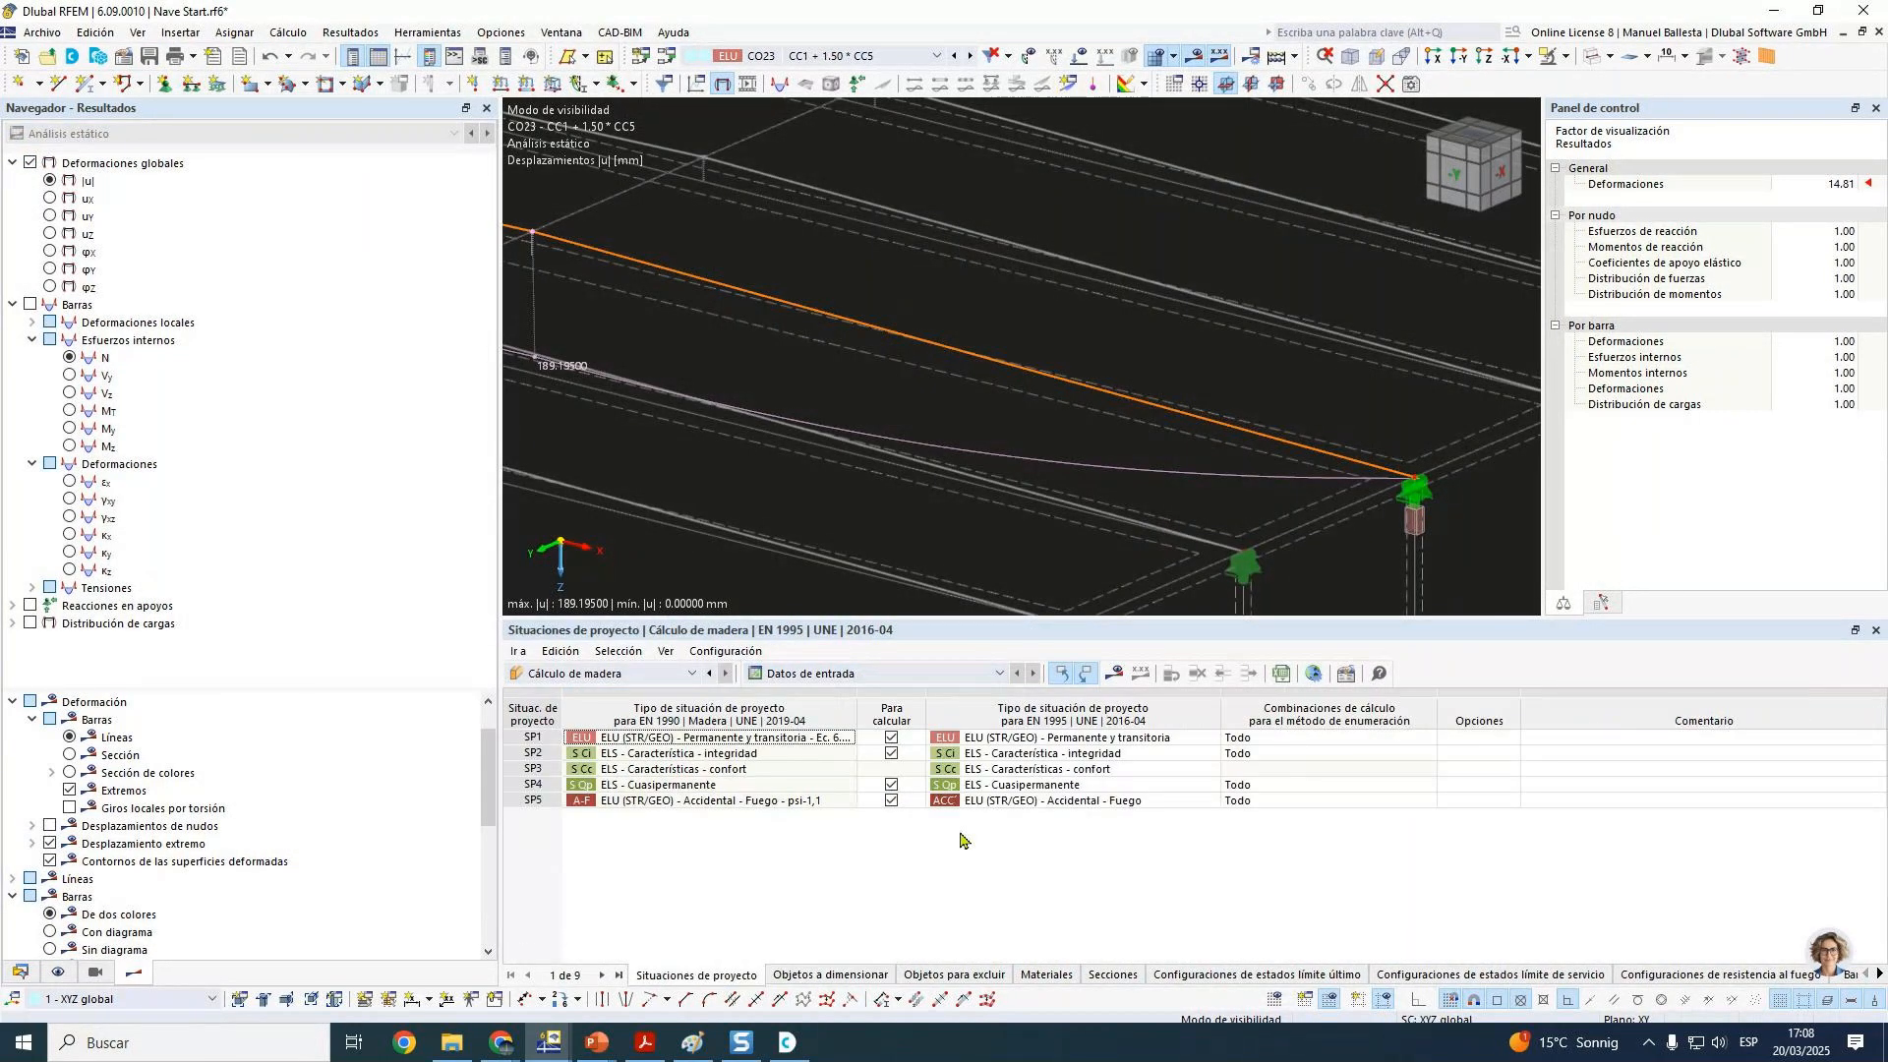
left_click(890, 756)
left_click(890, 792)
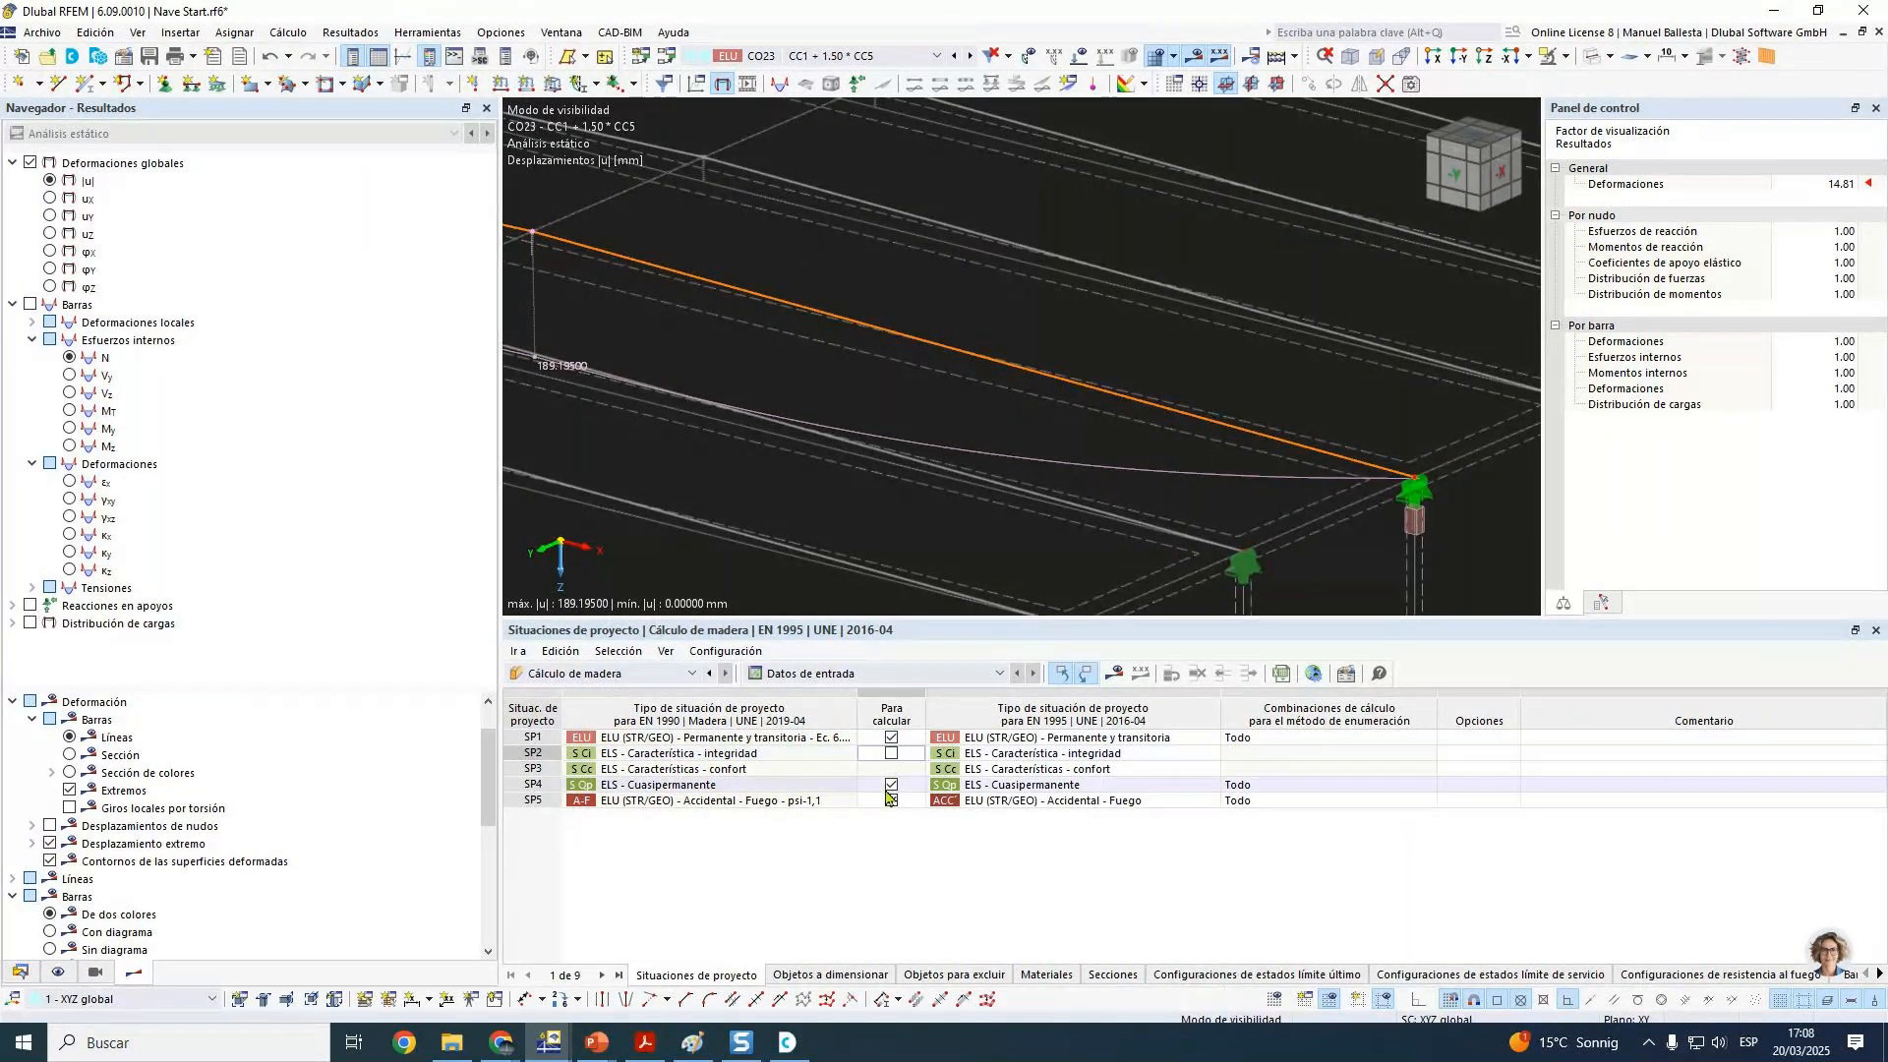
Step: Limit the load combinations designed for the ultimate limit state situation SP1 to CO5 only
left_click(1425, 740)
left_click(1424, 740)
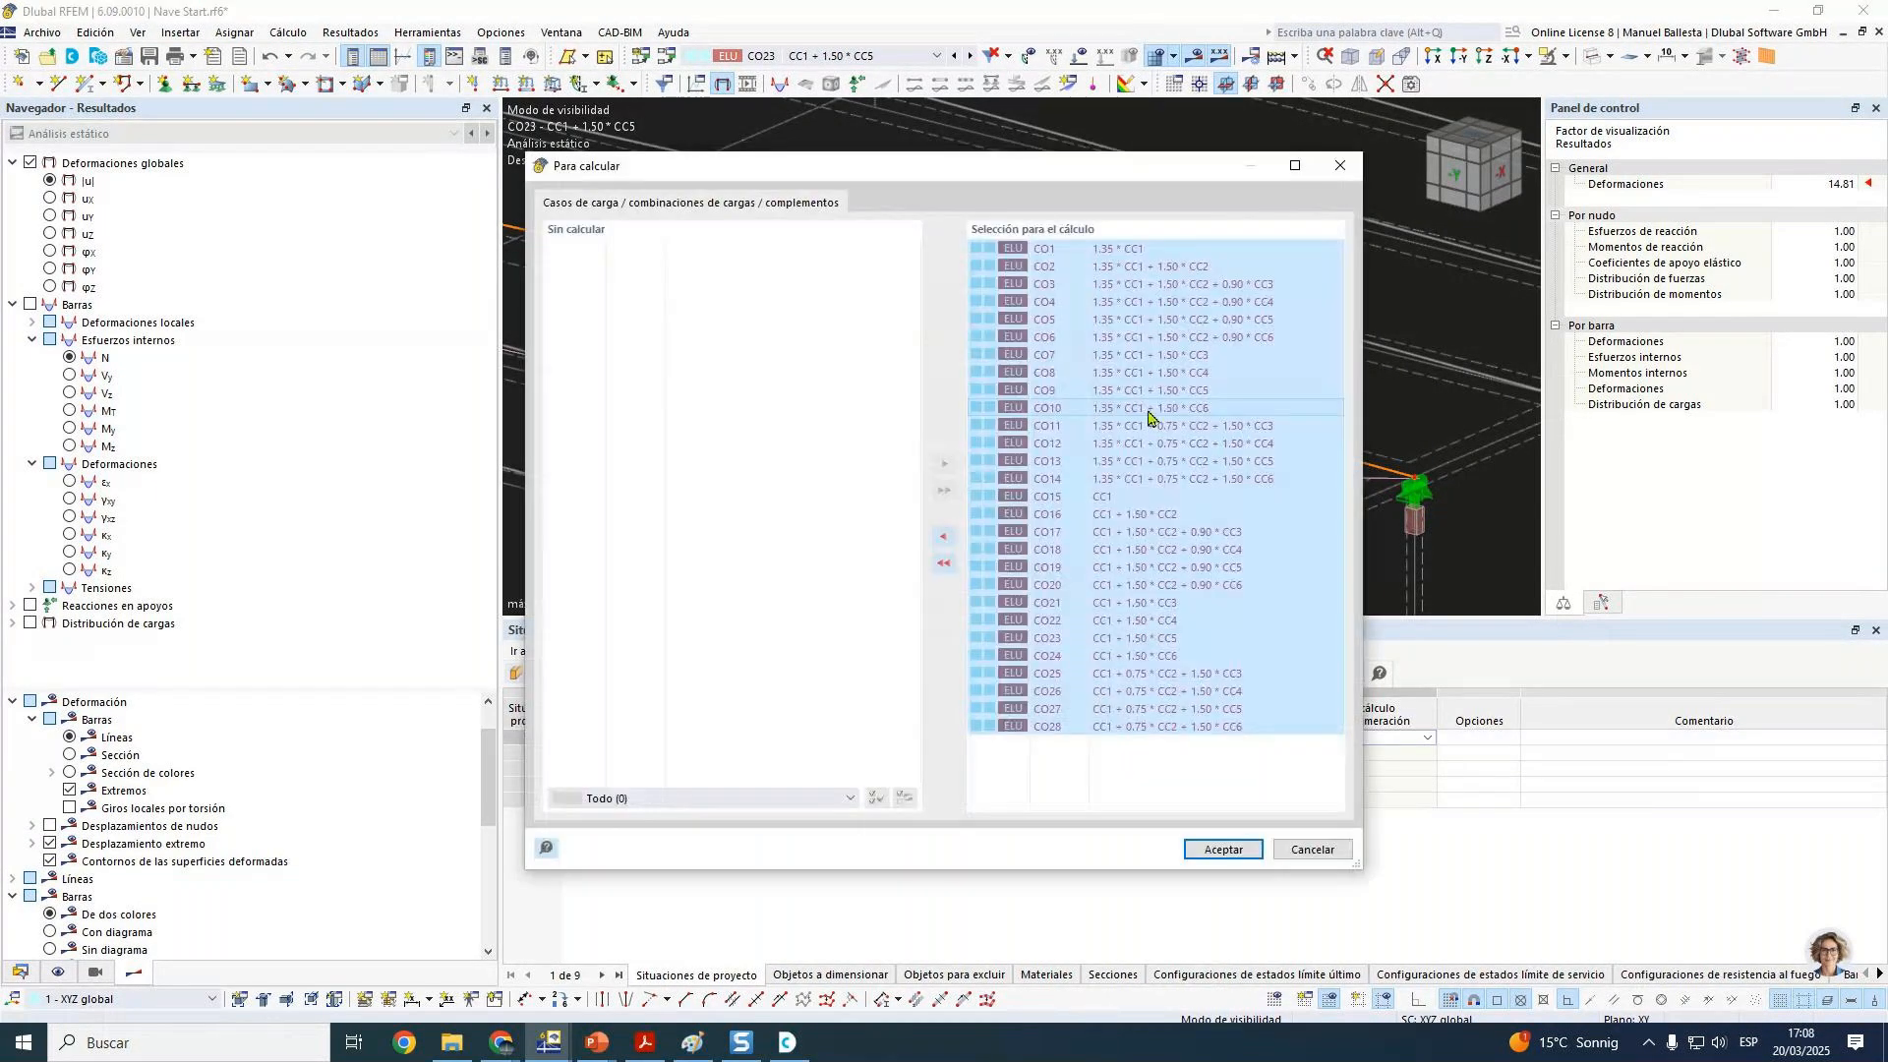
left_click(943, 562)
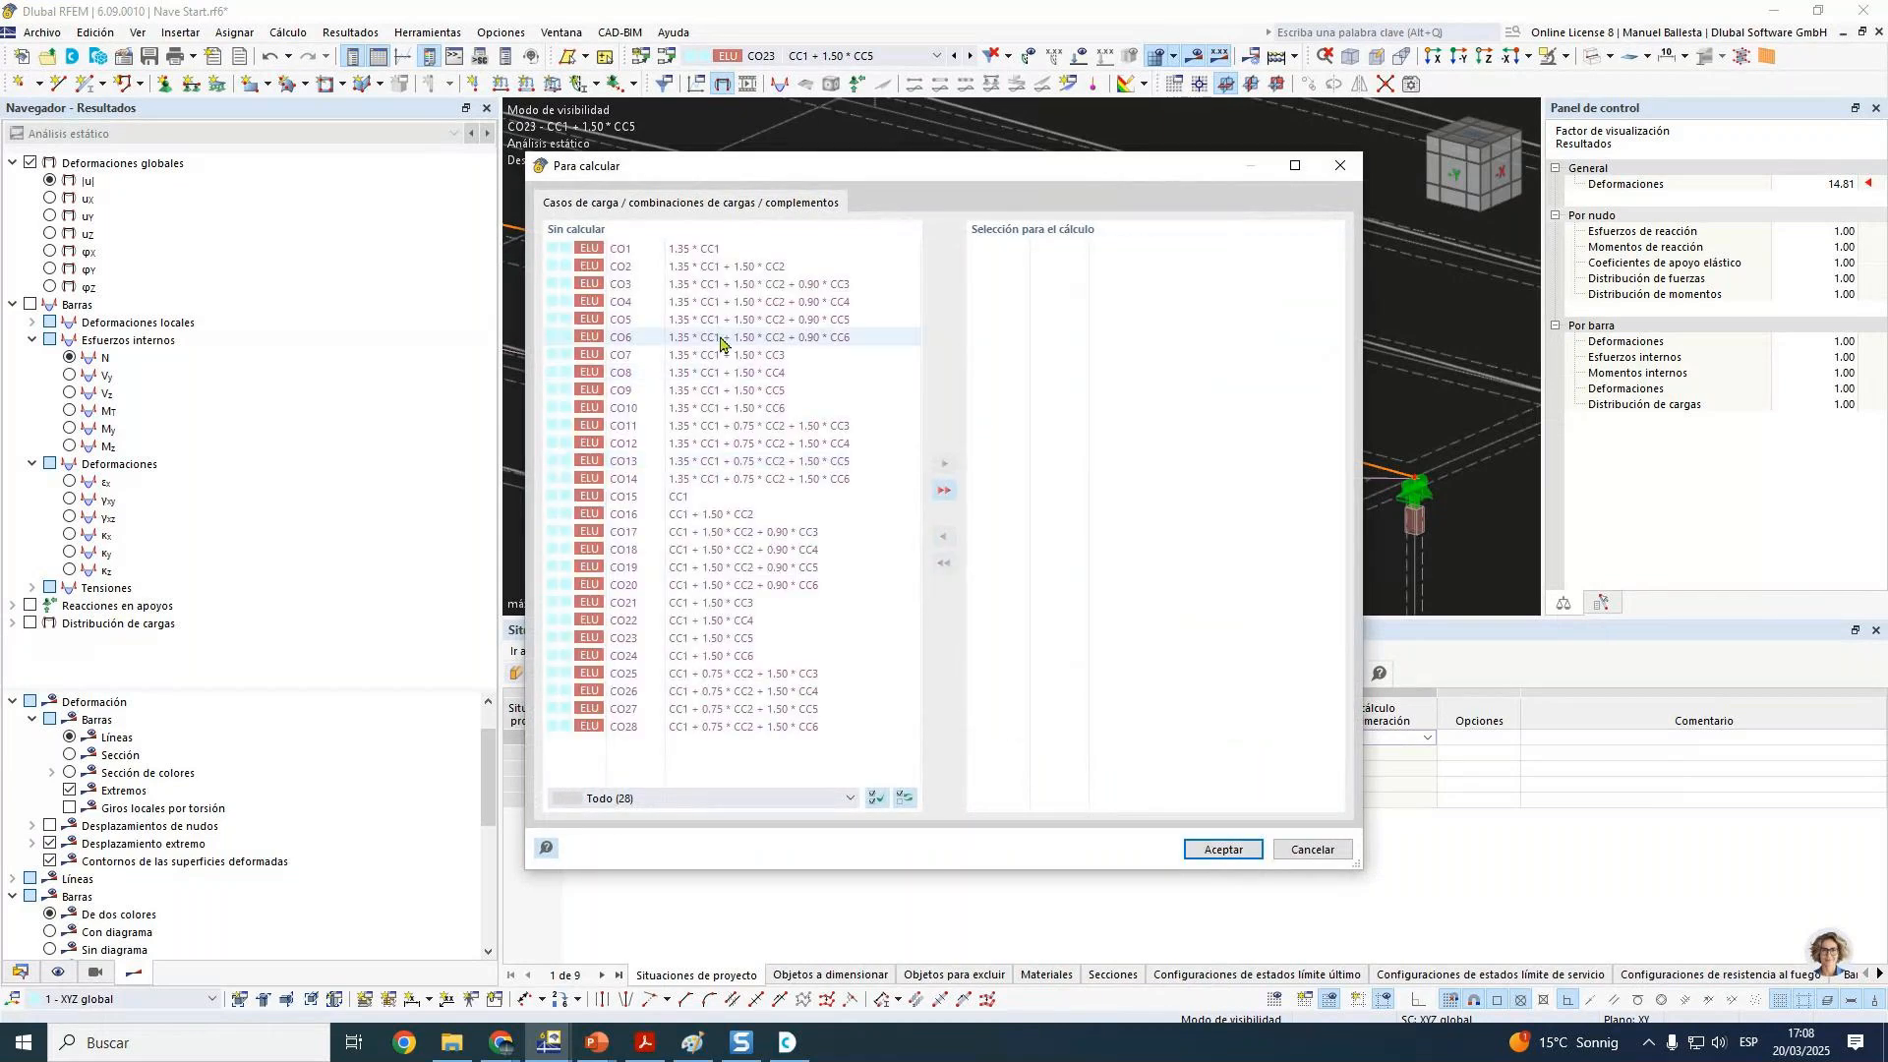
left_click(944, 463)
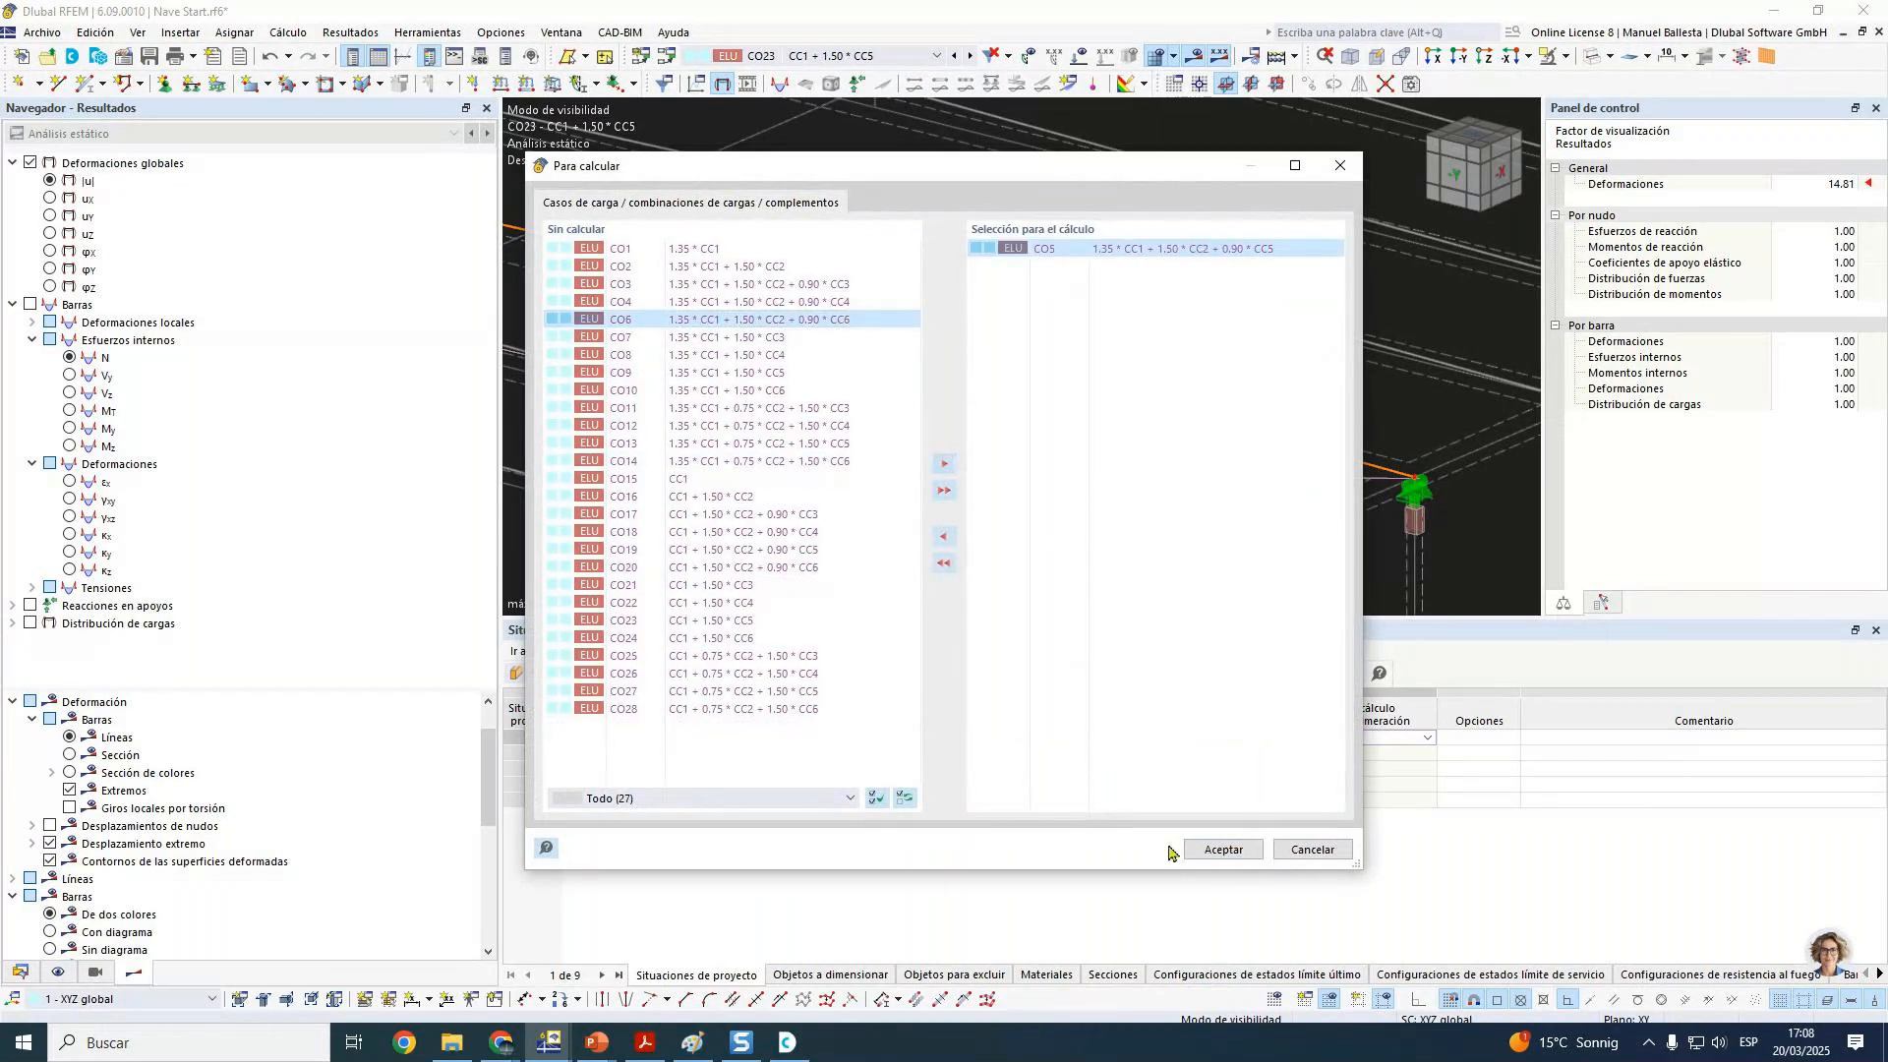
left_click(1222, 849)
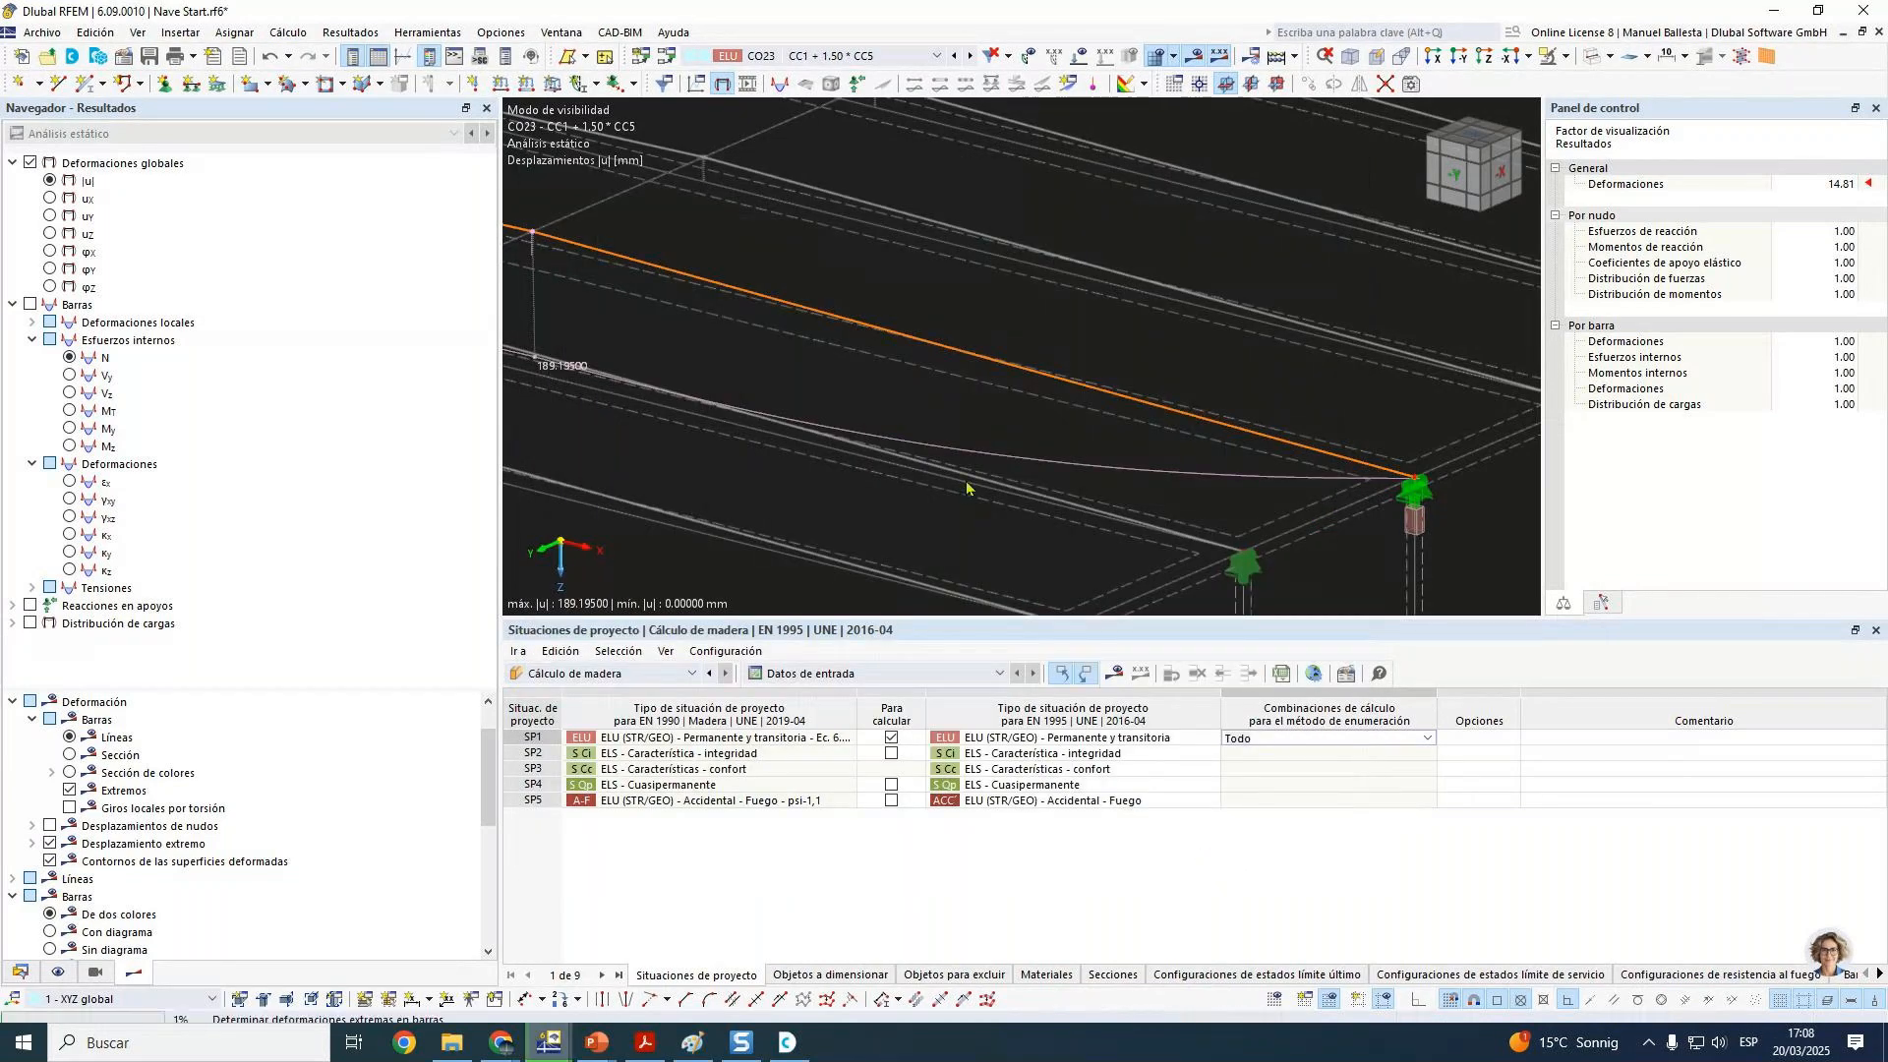
Step: Calculate the timber design of member 3 and display the envelope of its design ratios on the model
scroll(1210, 373, "down", 2)
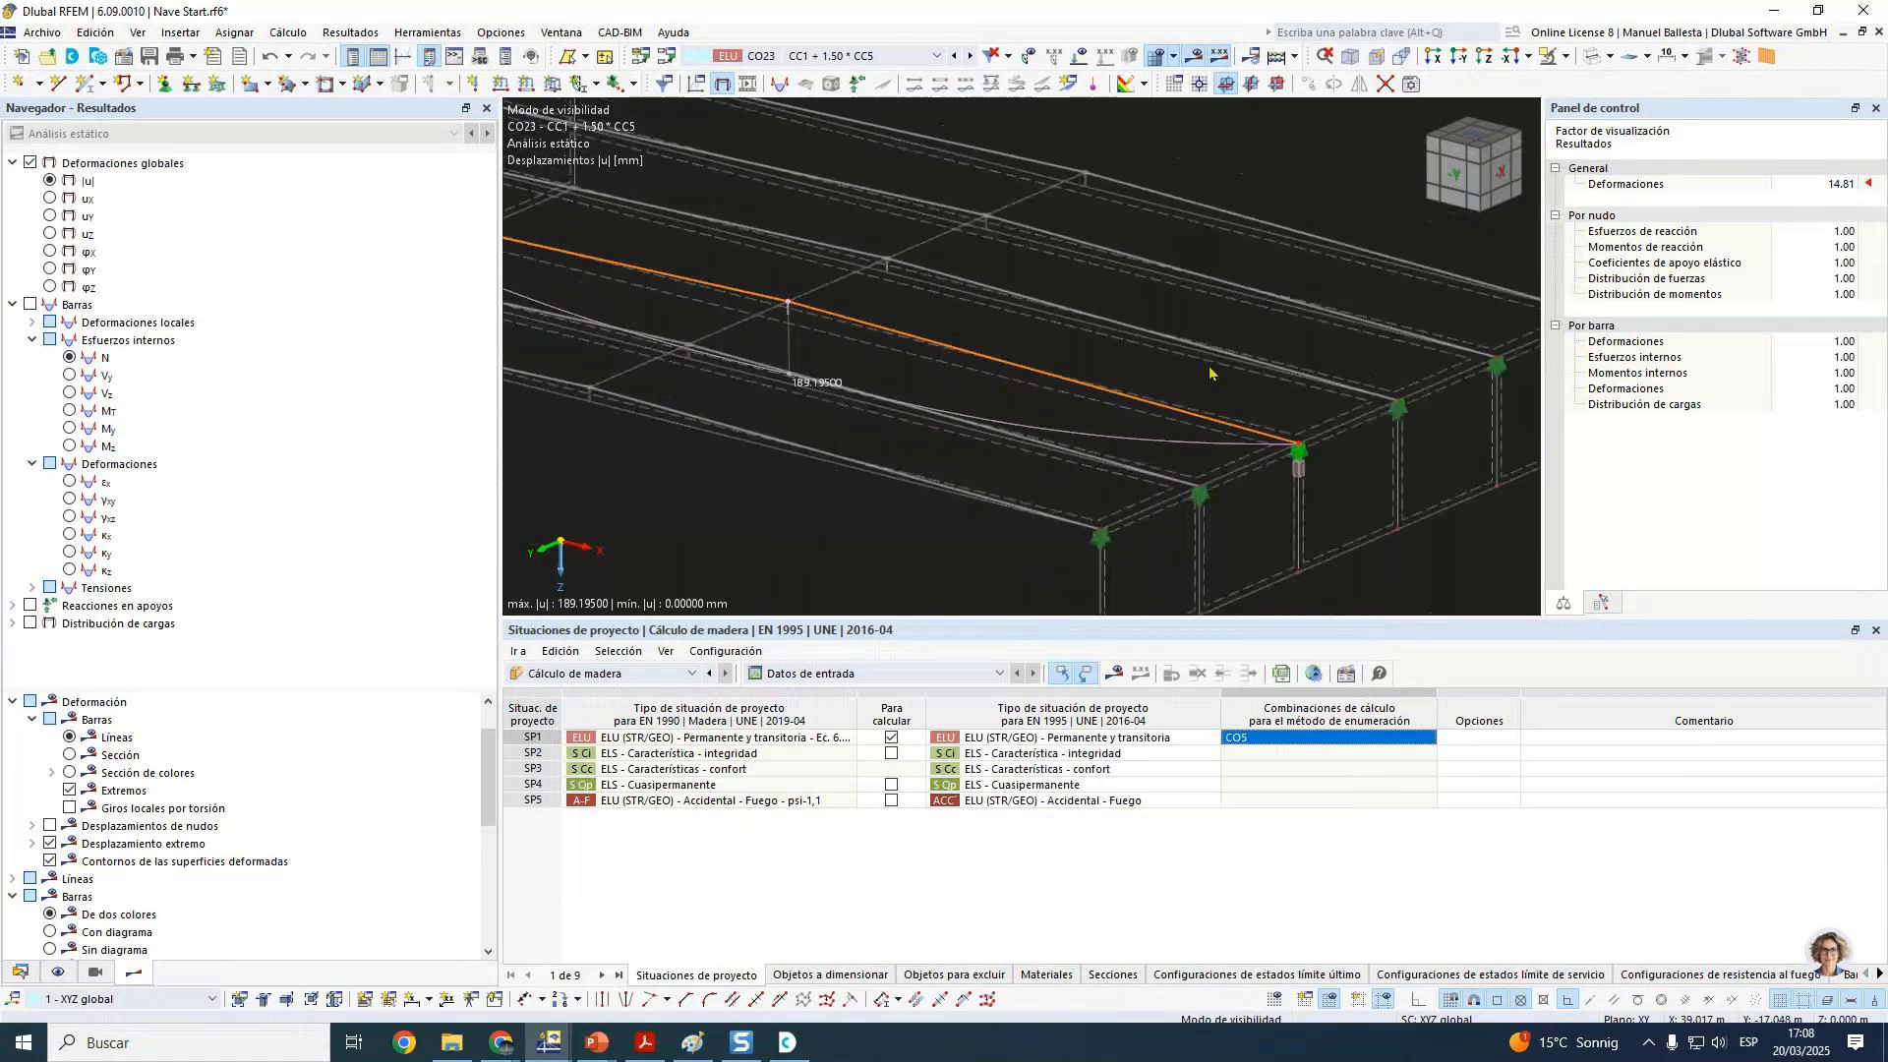
scroll(1209, 373, "down", 1)
middle_click_drag(1209, 373, 1395, 396)
left_click(1119, 676)
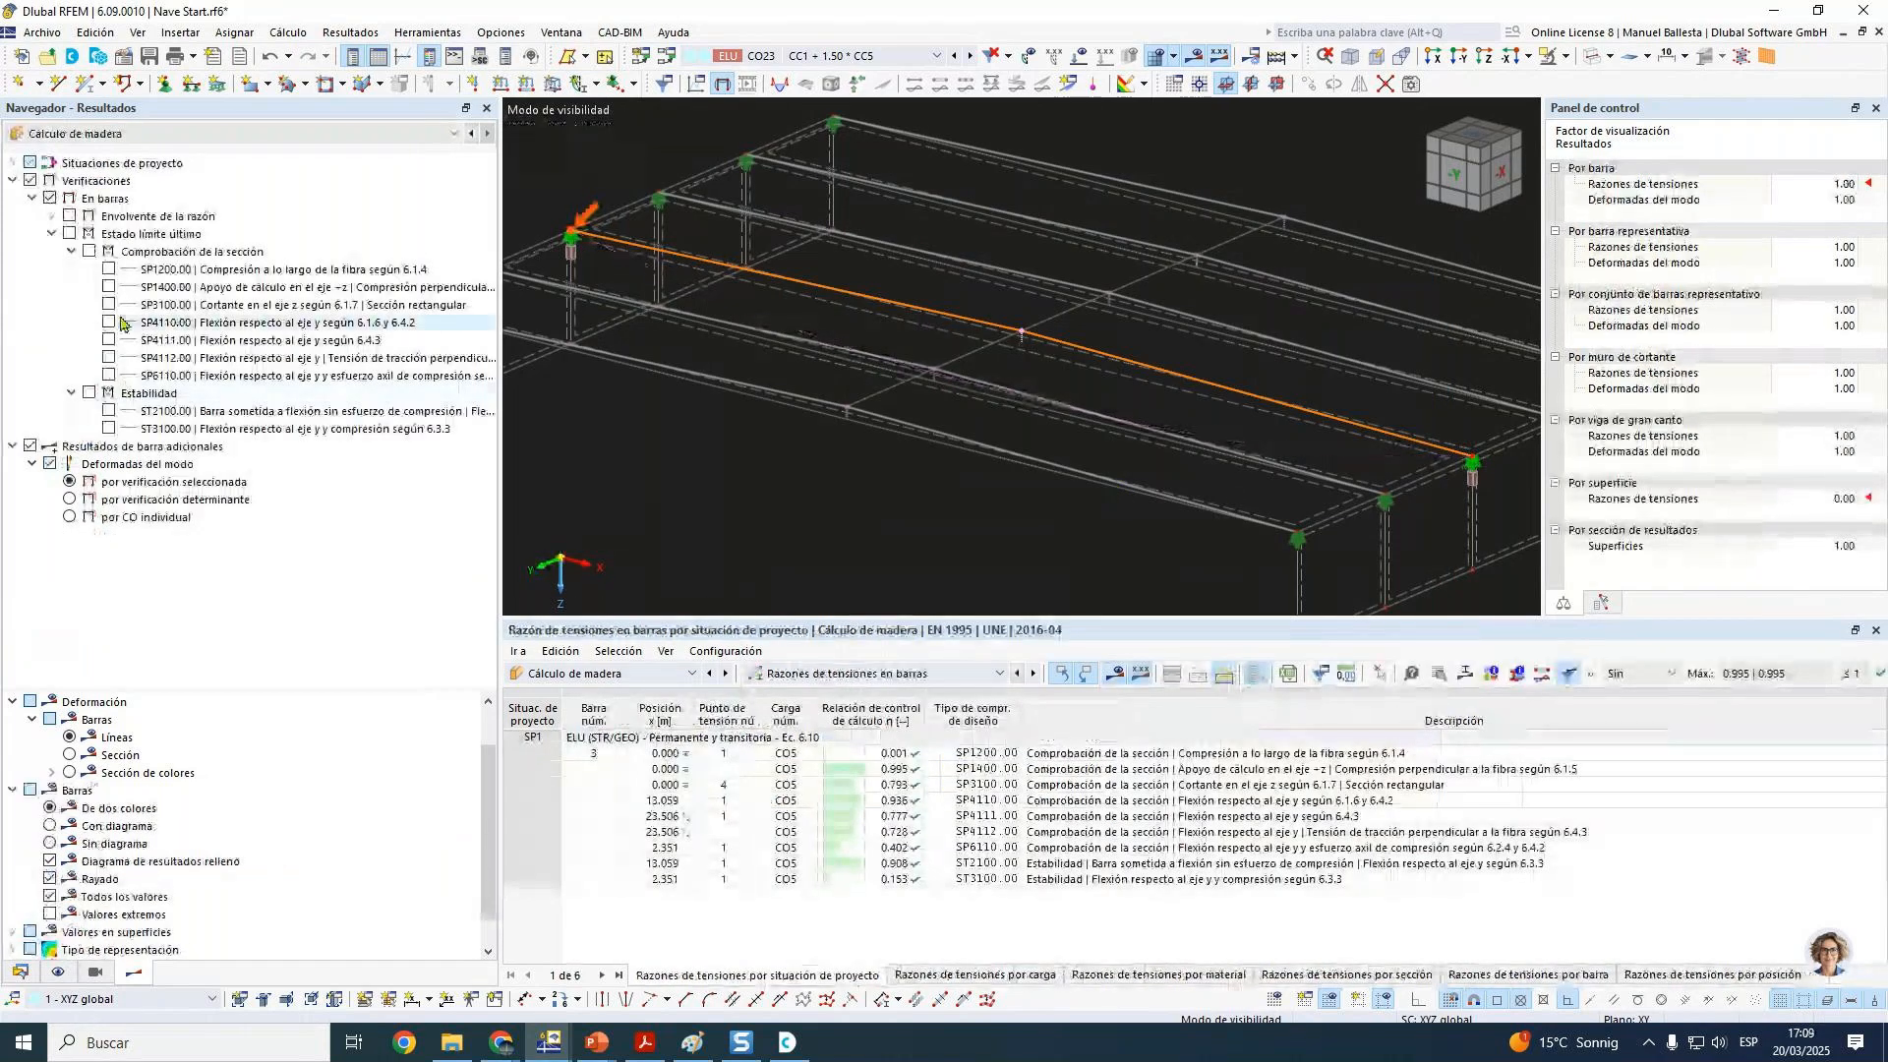
left_click(108, 287)
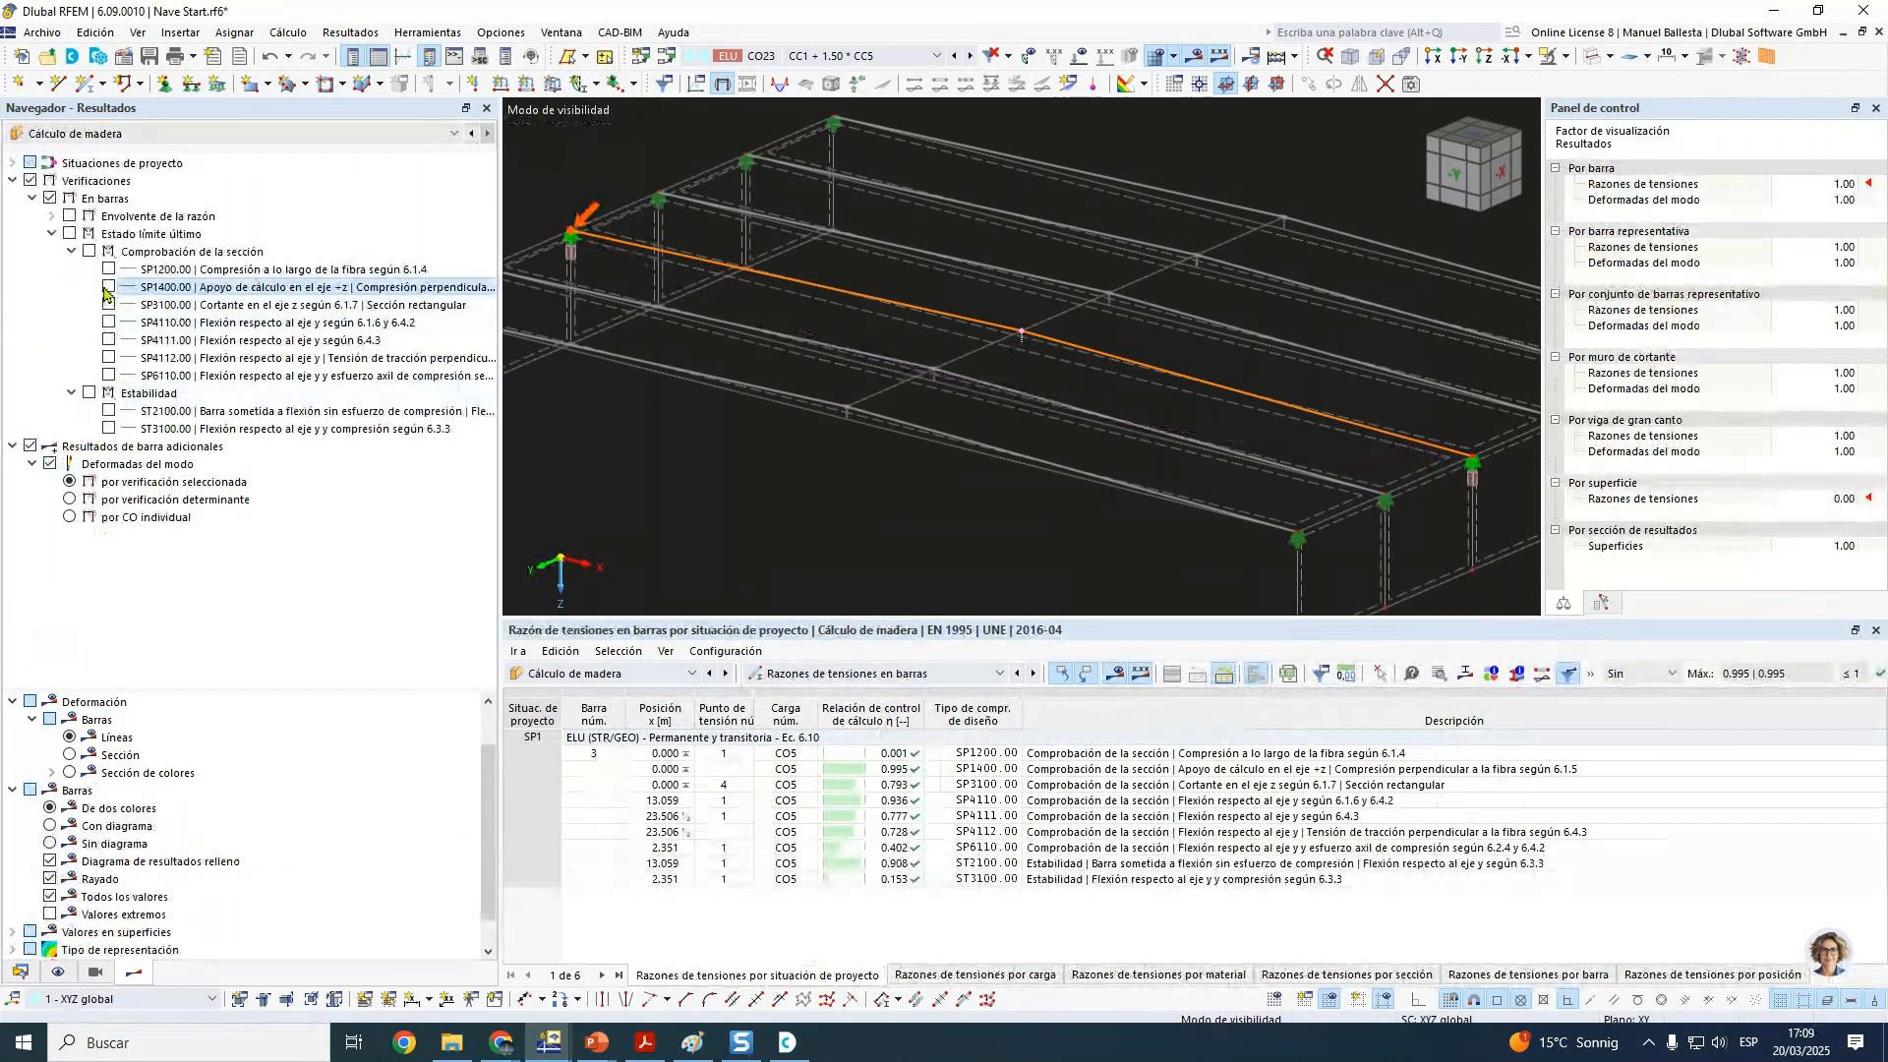
left_click(69, 216)
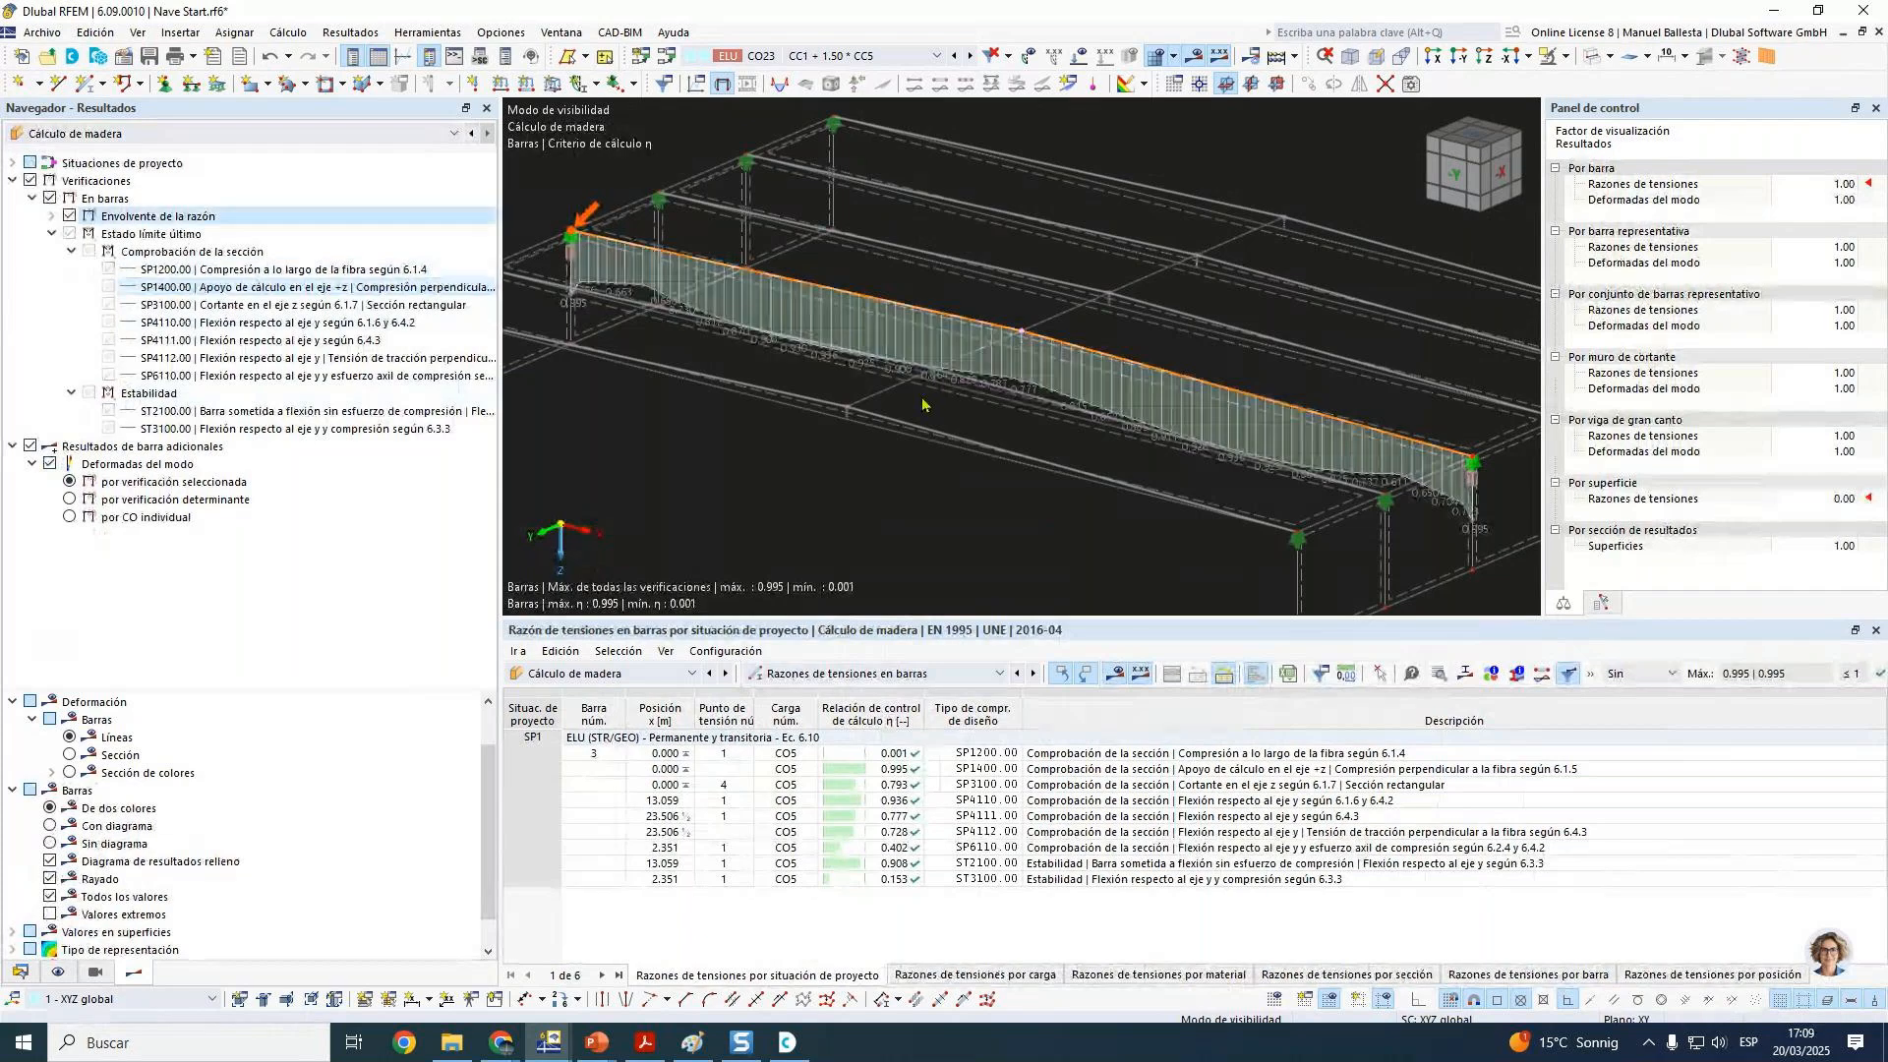
Step: Examine the design ratio envelope along member 3, especially at its supports, and the SP1400.00 check for compression perpendicular to the grain
scroll(1347, 415, "up", 6)
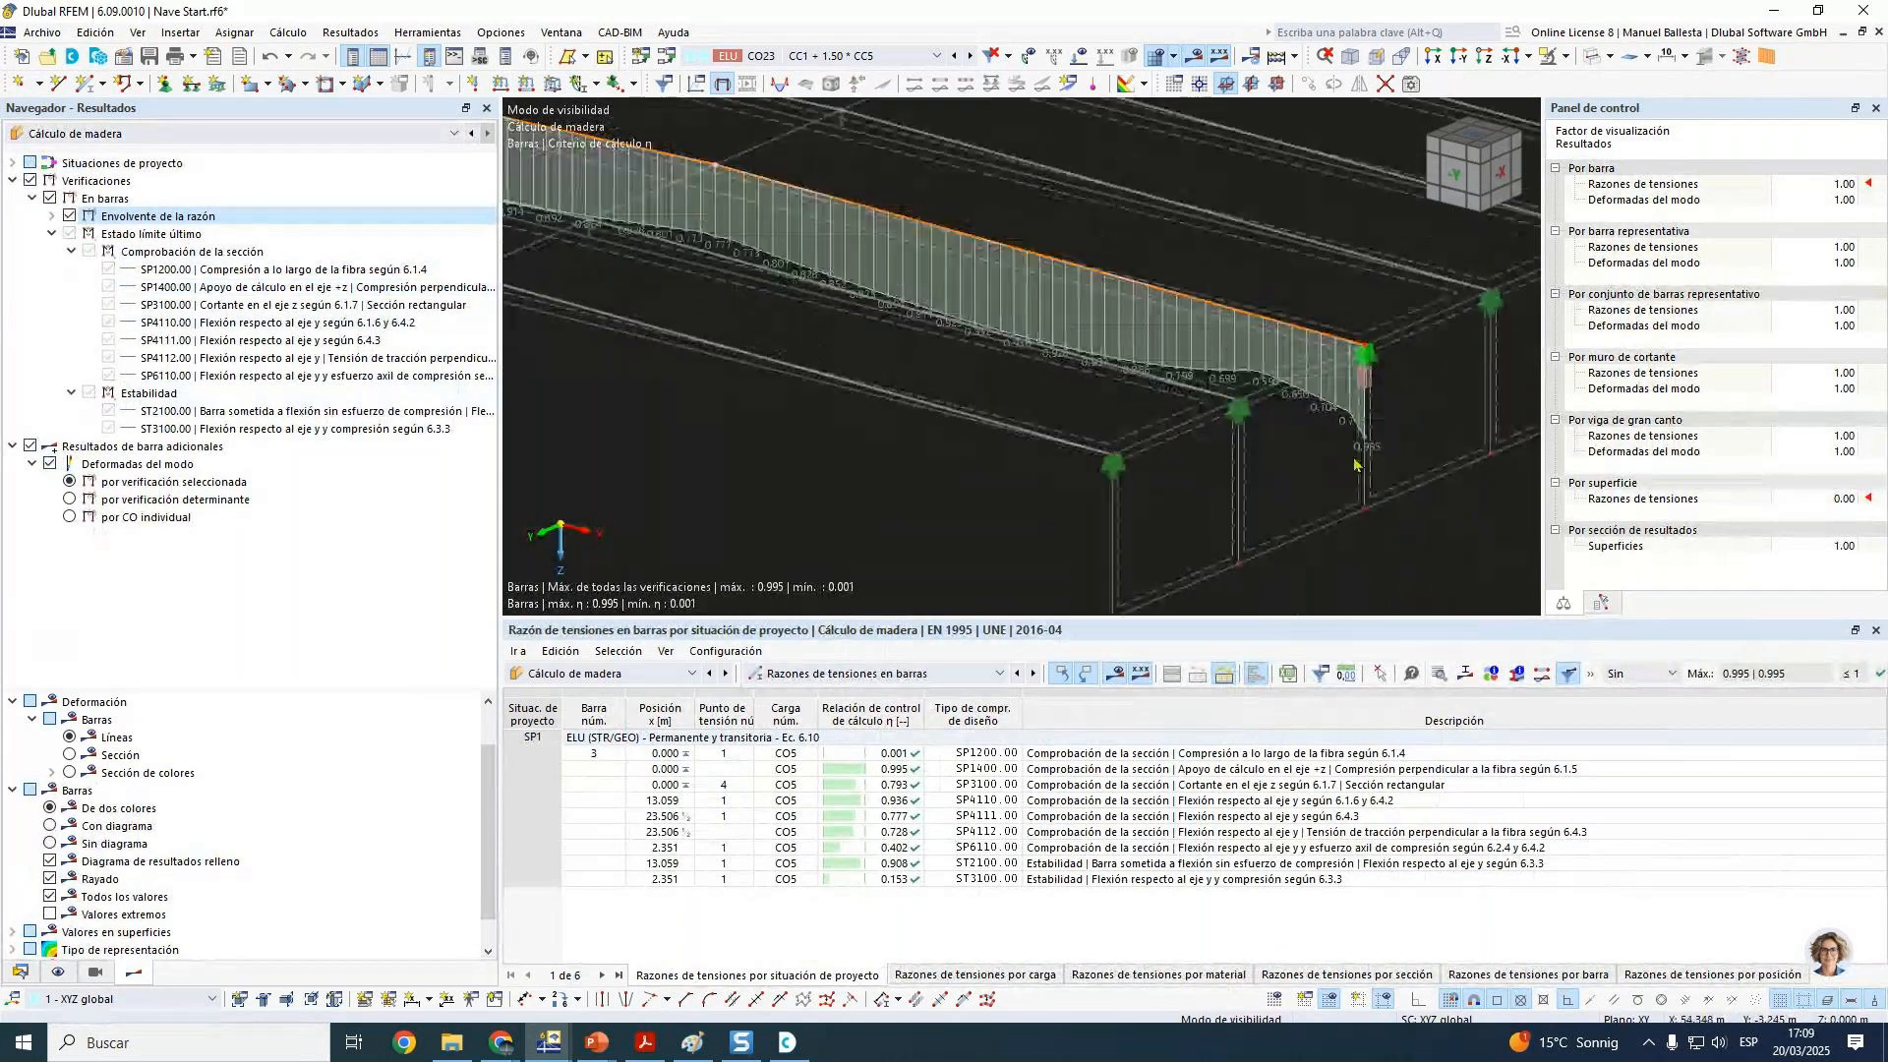
scroll(1062, 390, "down", 3)
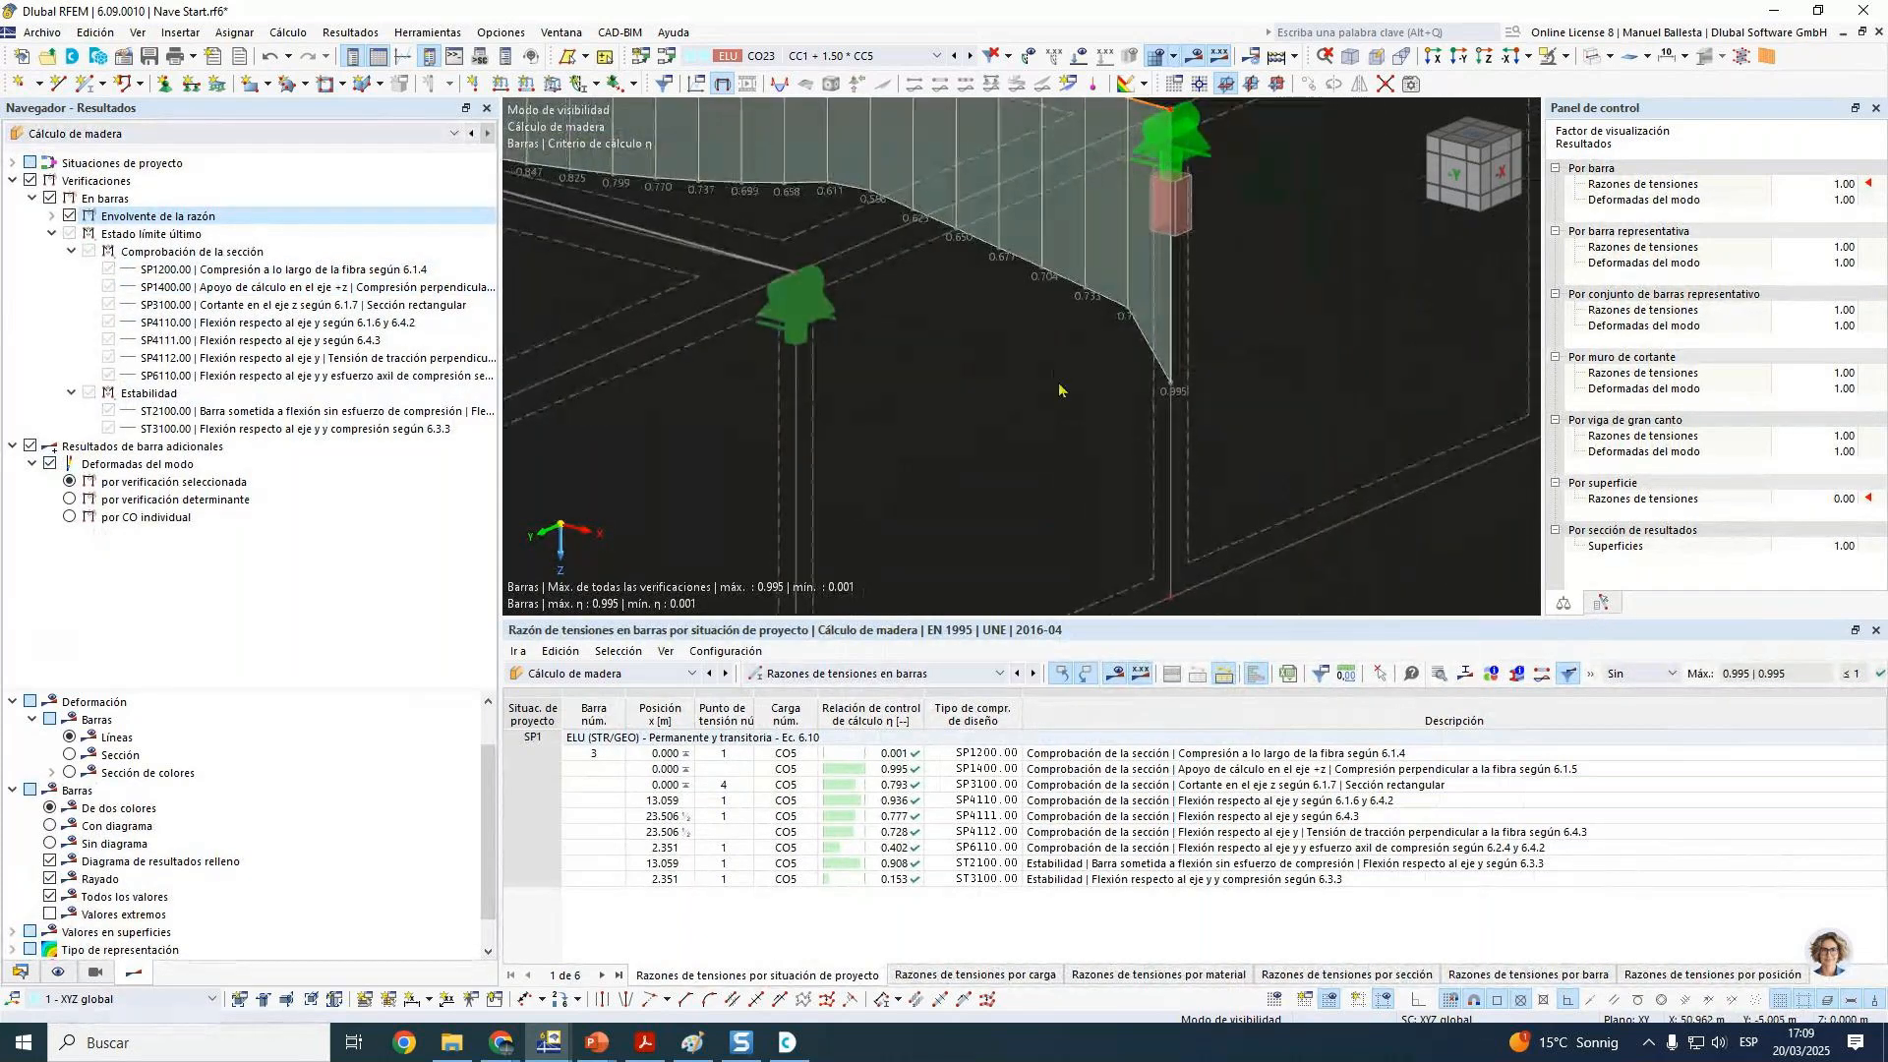
middle_click_drag(885, 346, 1060, 391)
scroll(1060, 390, "down", 1)
scroll(1060, 391, "down", 3)
left_click(890, 769)
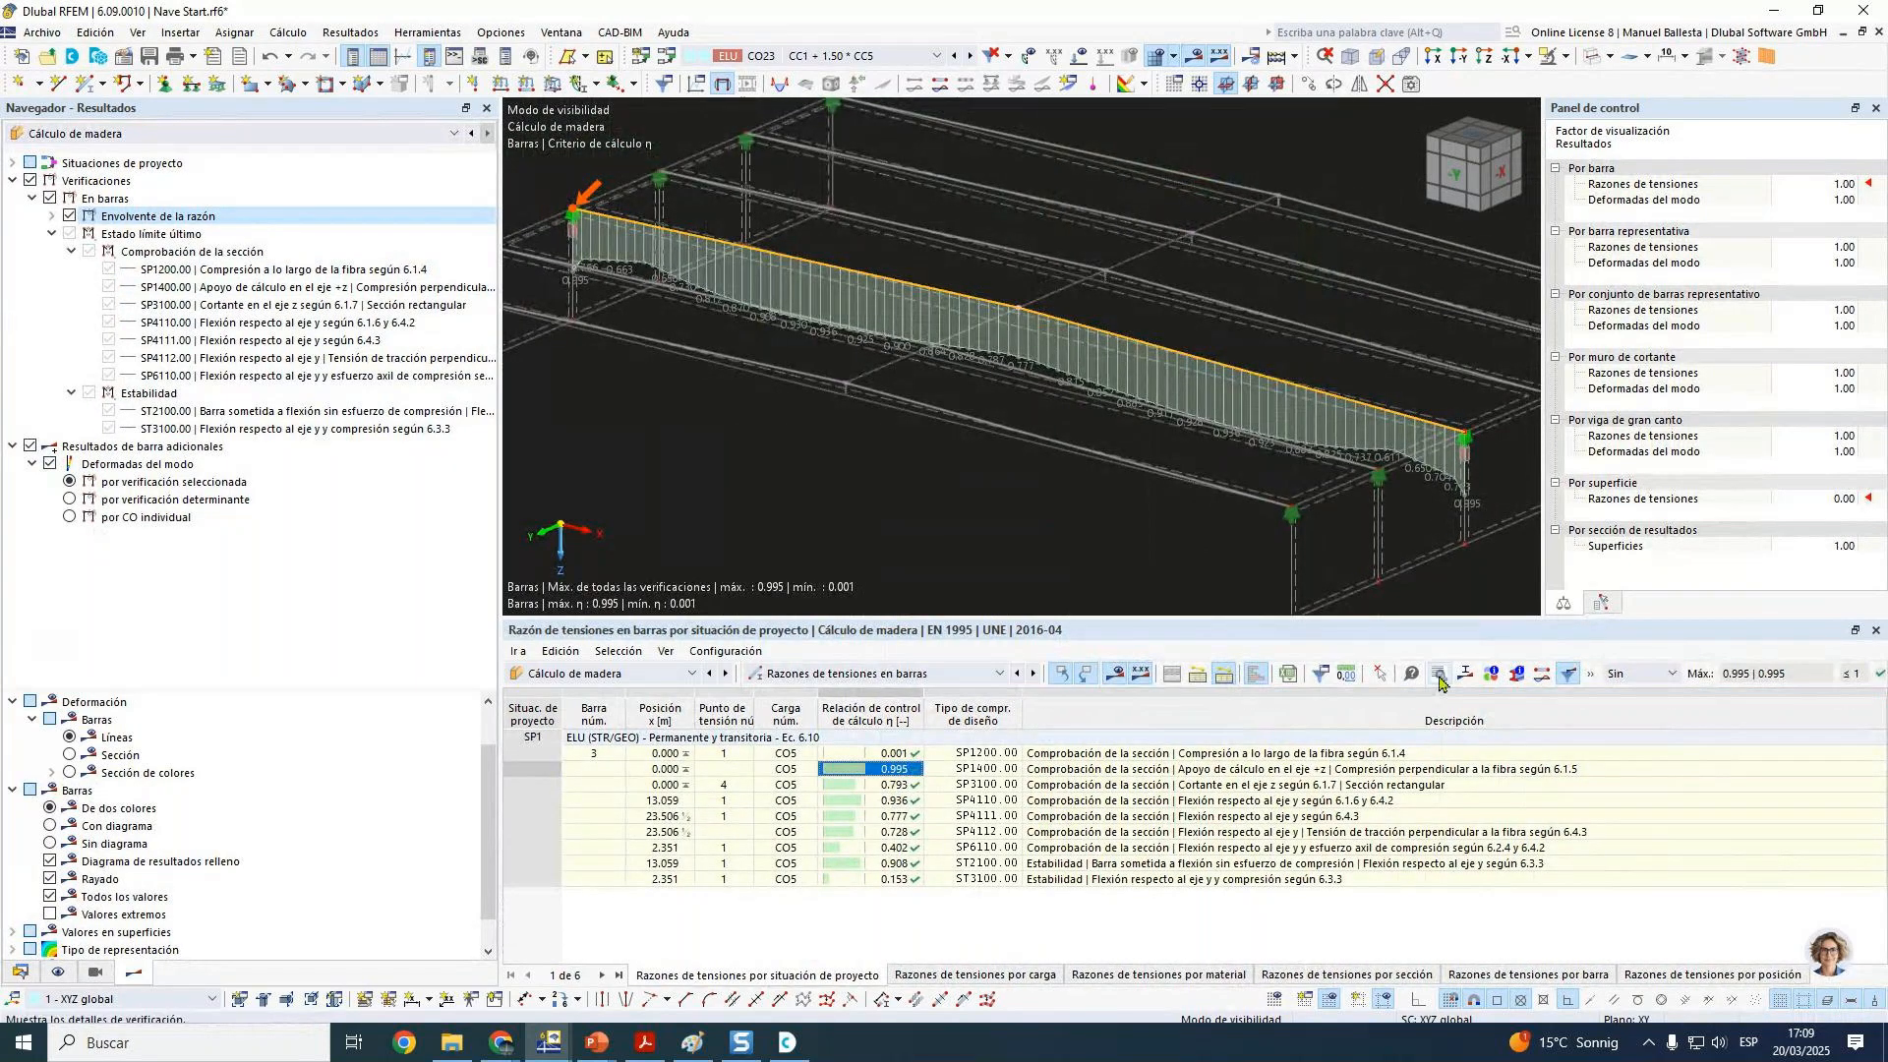
scroll(991, 310, "down", 4)
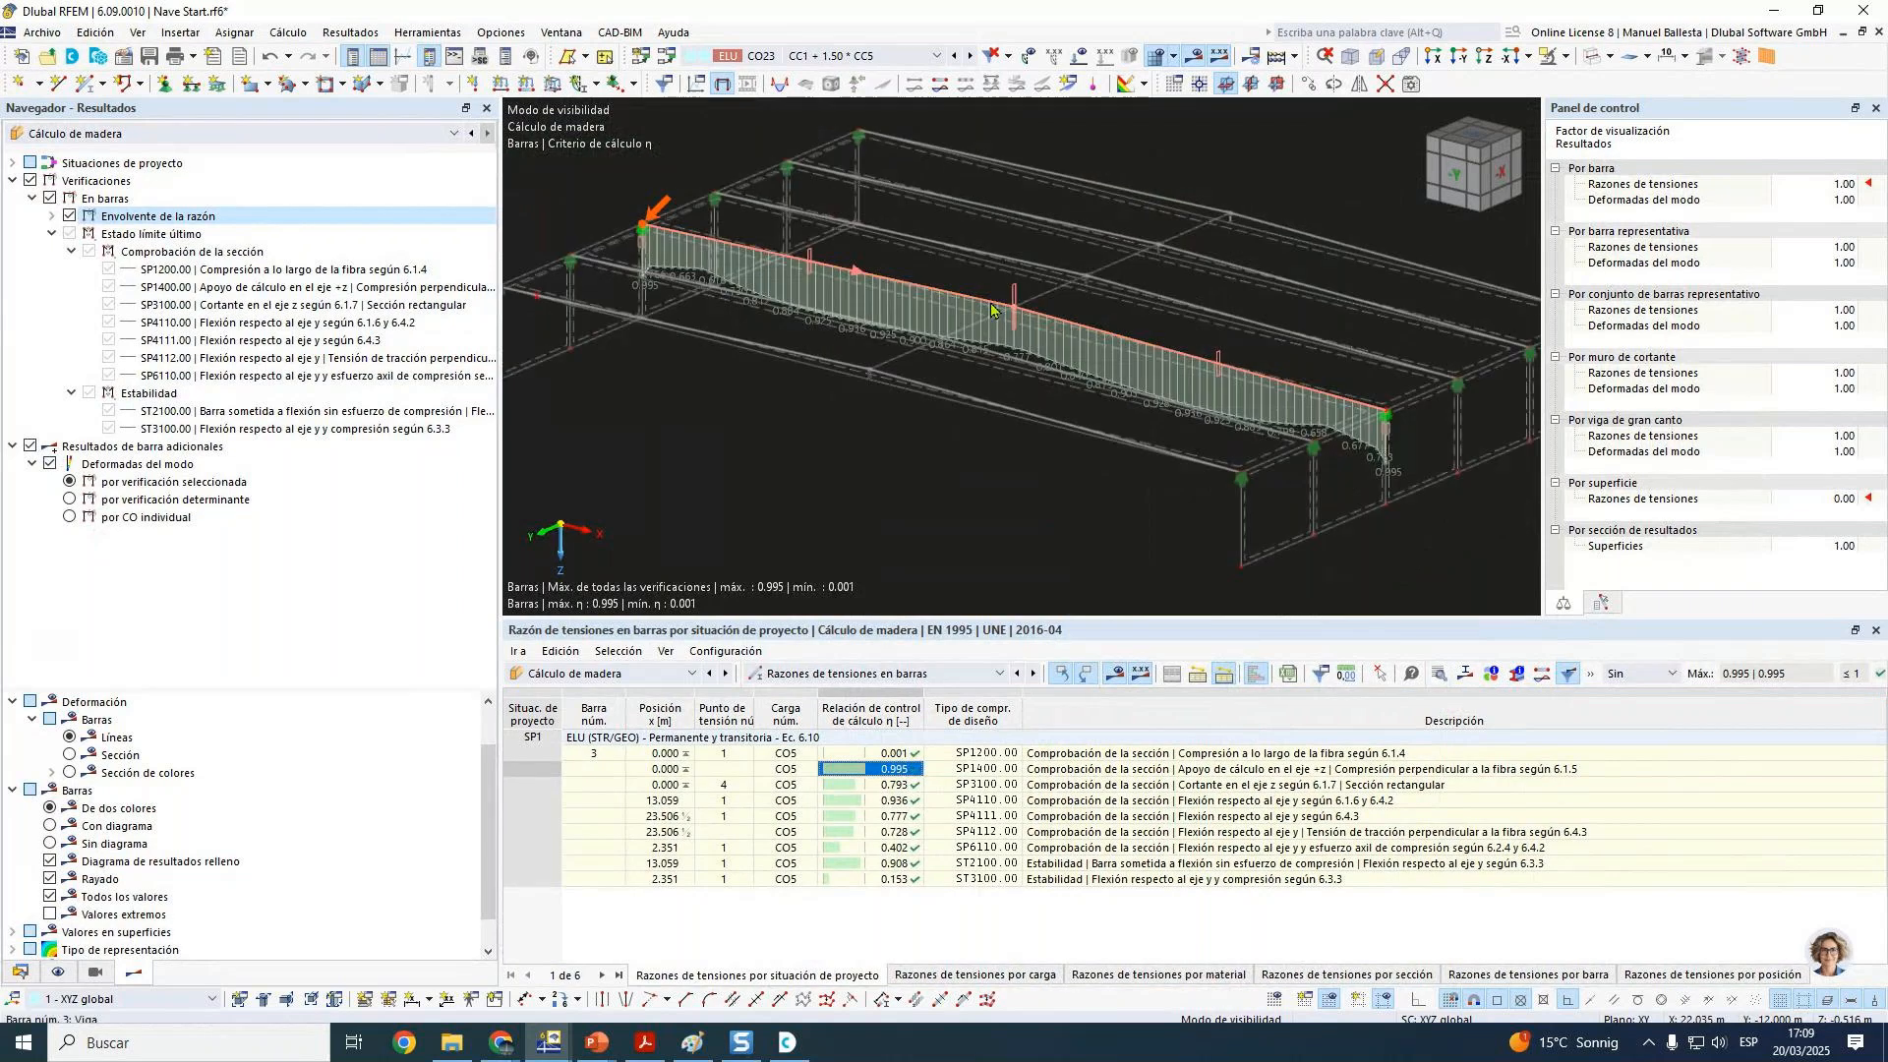
middle_click_drag(900, 431, 1189, 459, "ctrl")
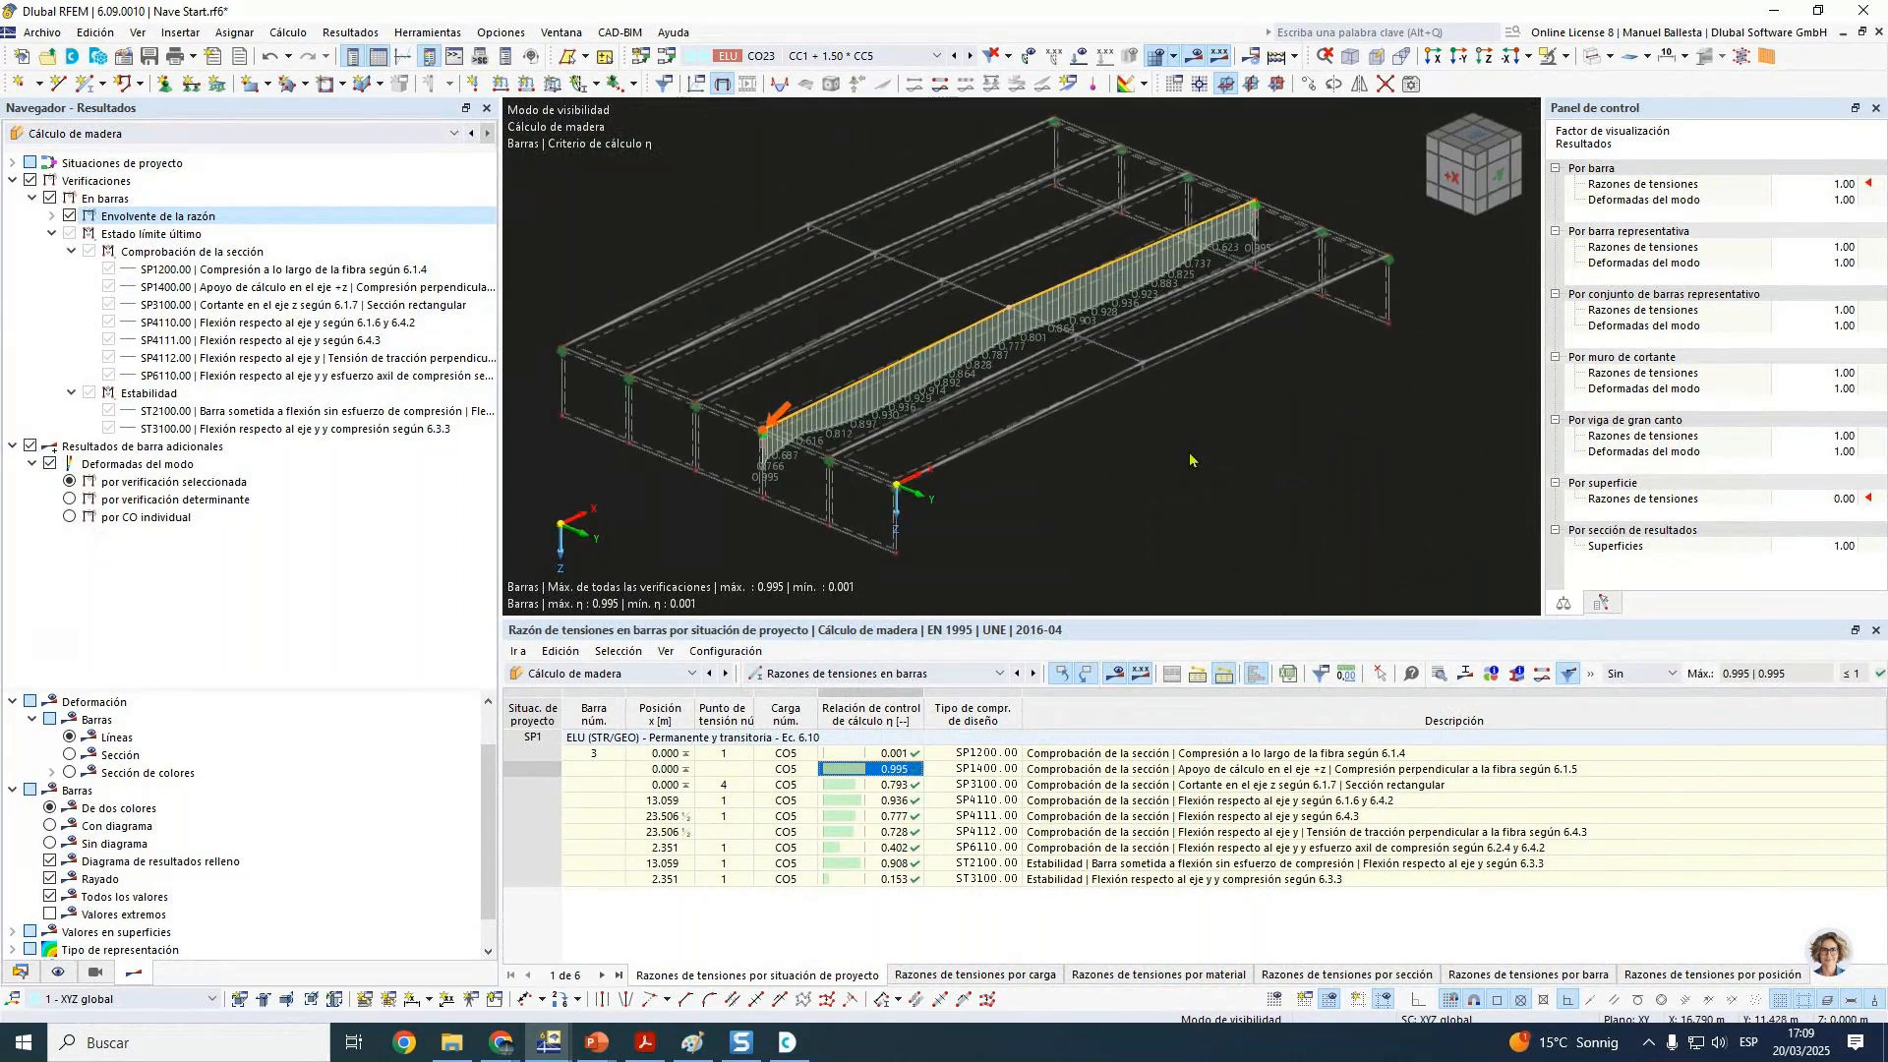
scroll(820, 472, "up", 2)
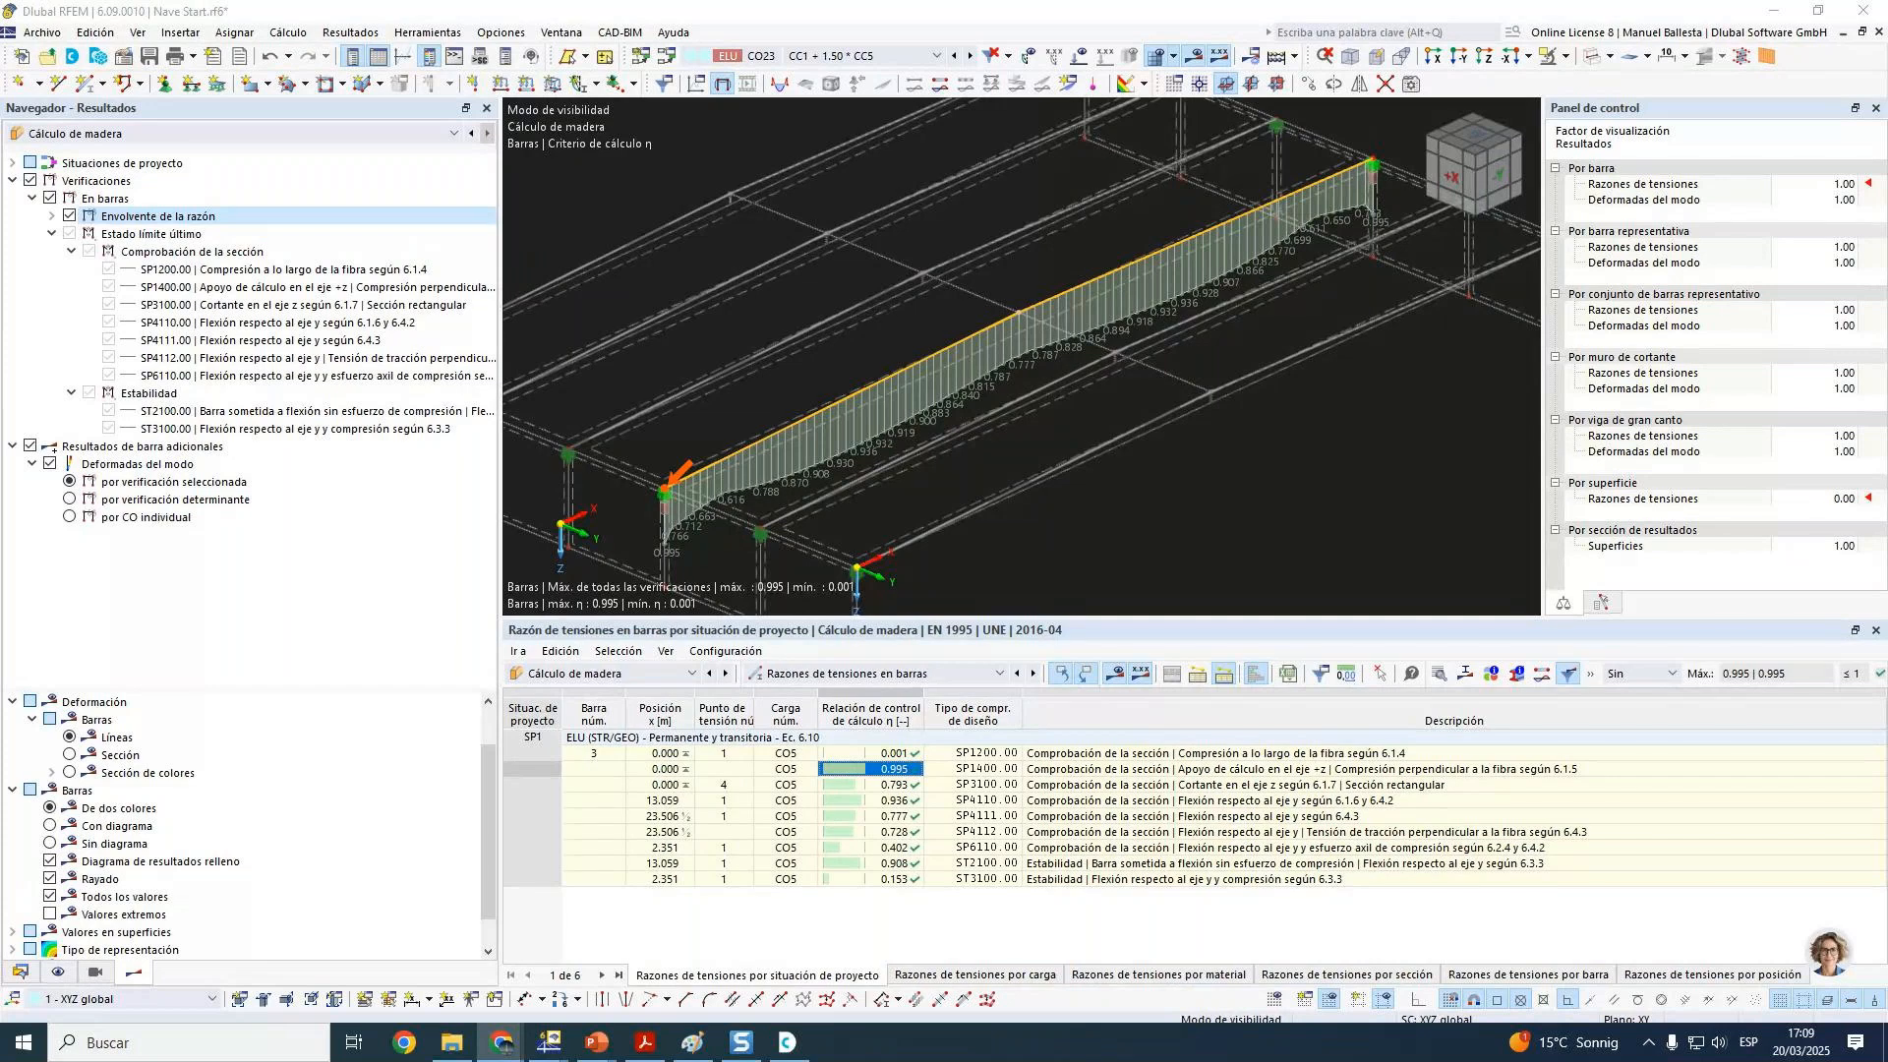
Step: Switch from the presentation to the GoTo Webinar window in Chrome to choose the screen to share
left_click_drag(1604, 335, 1624, 238)
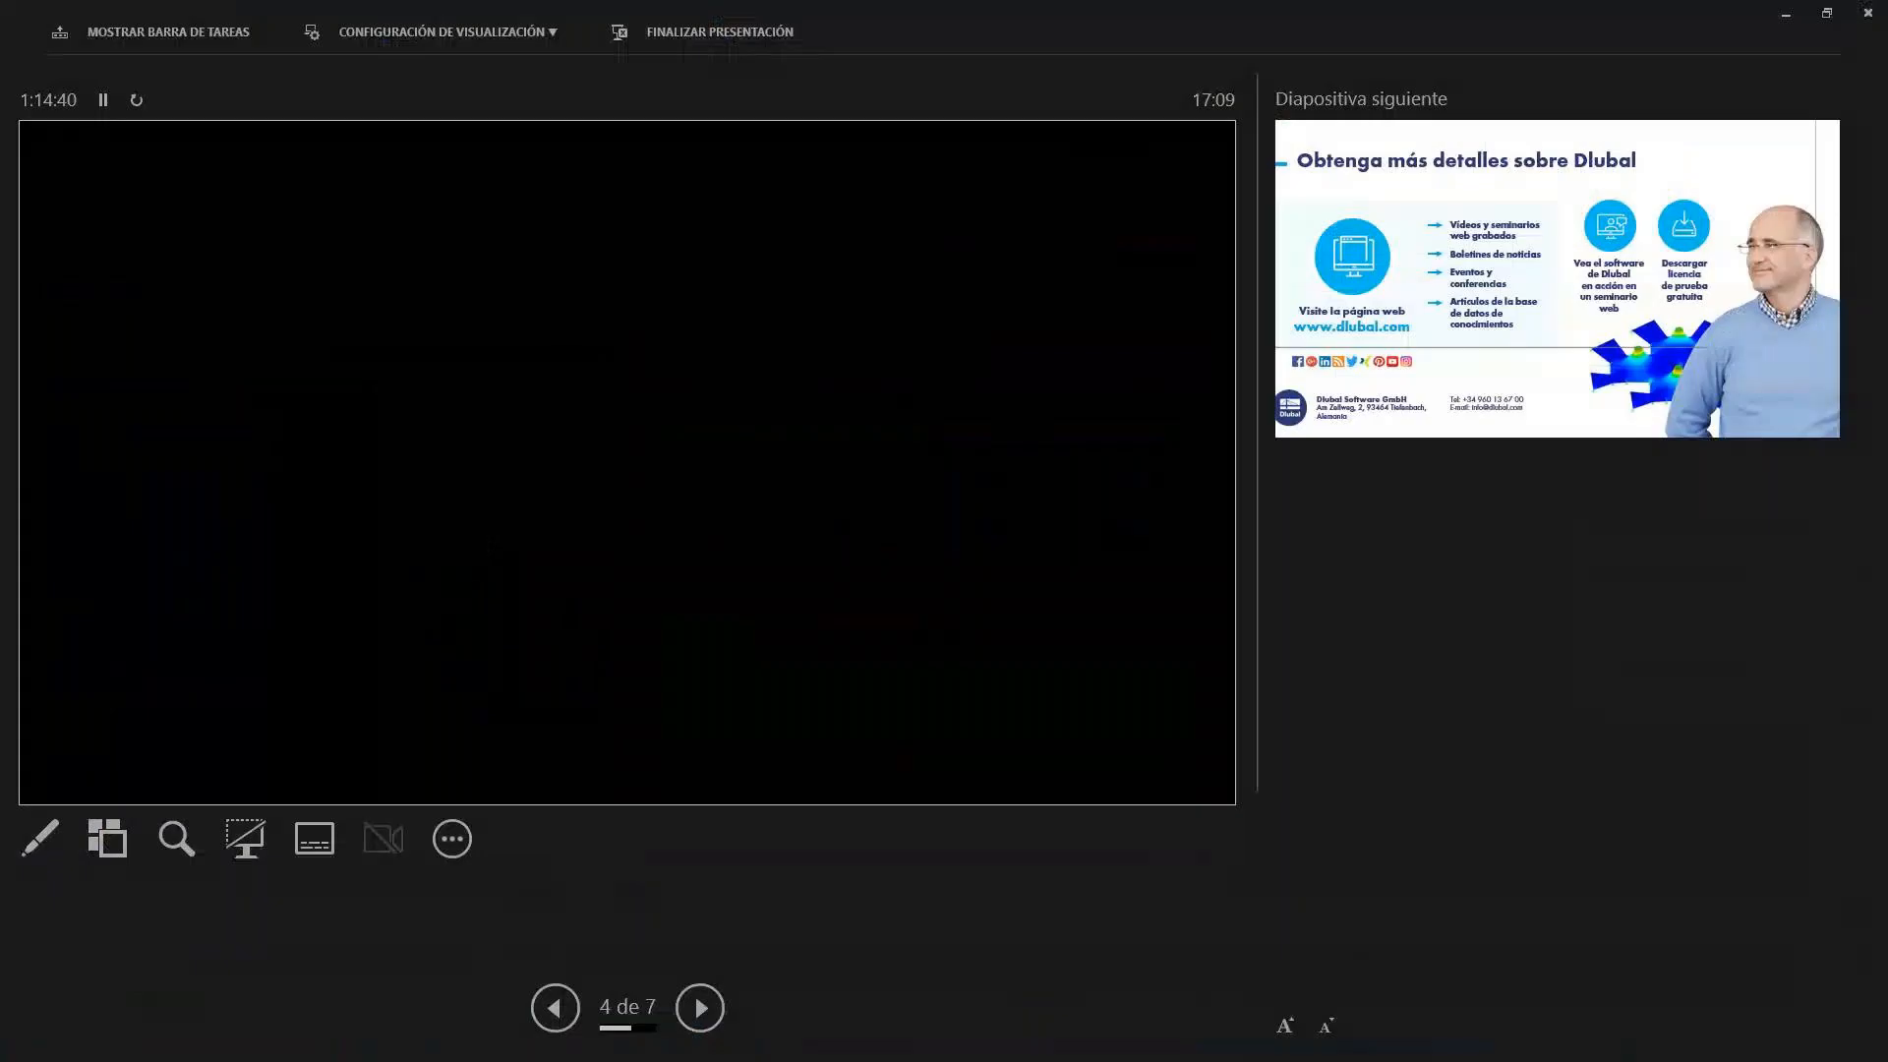
key("alt+Tab")
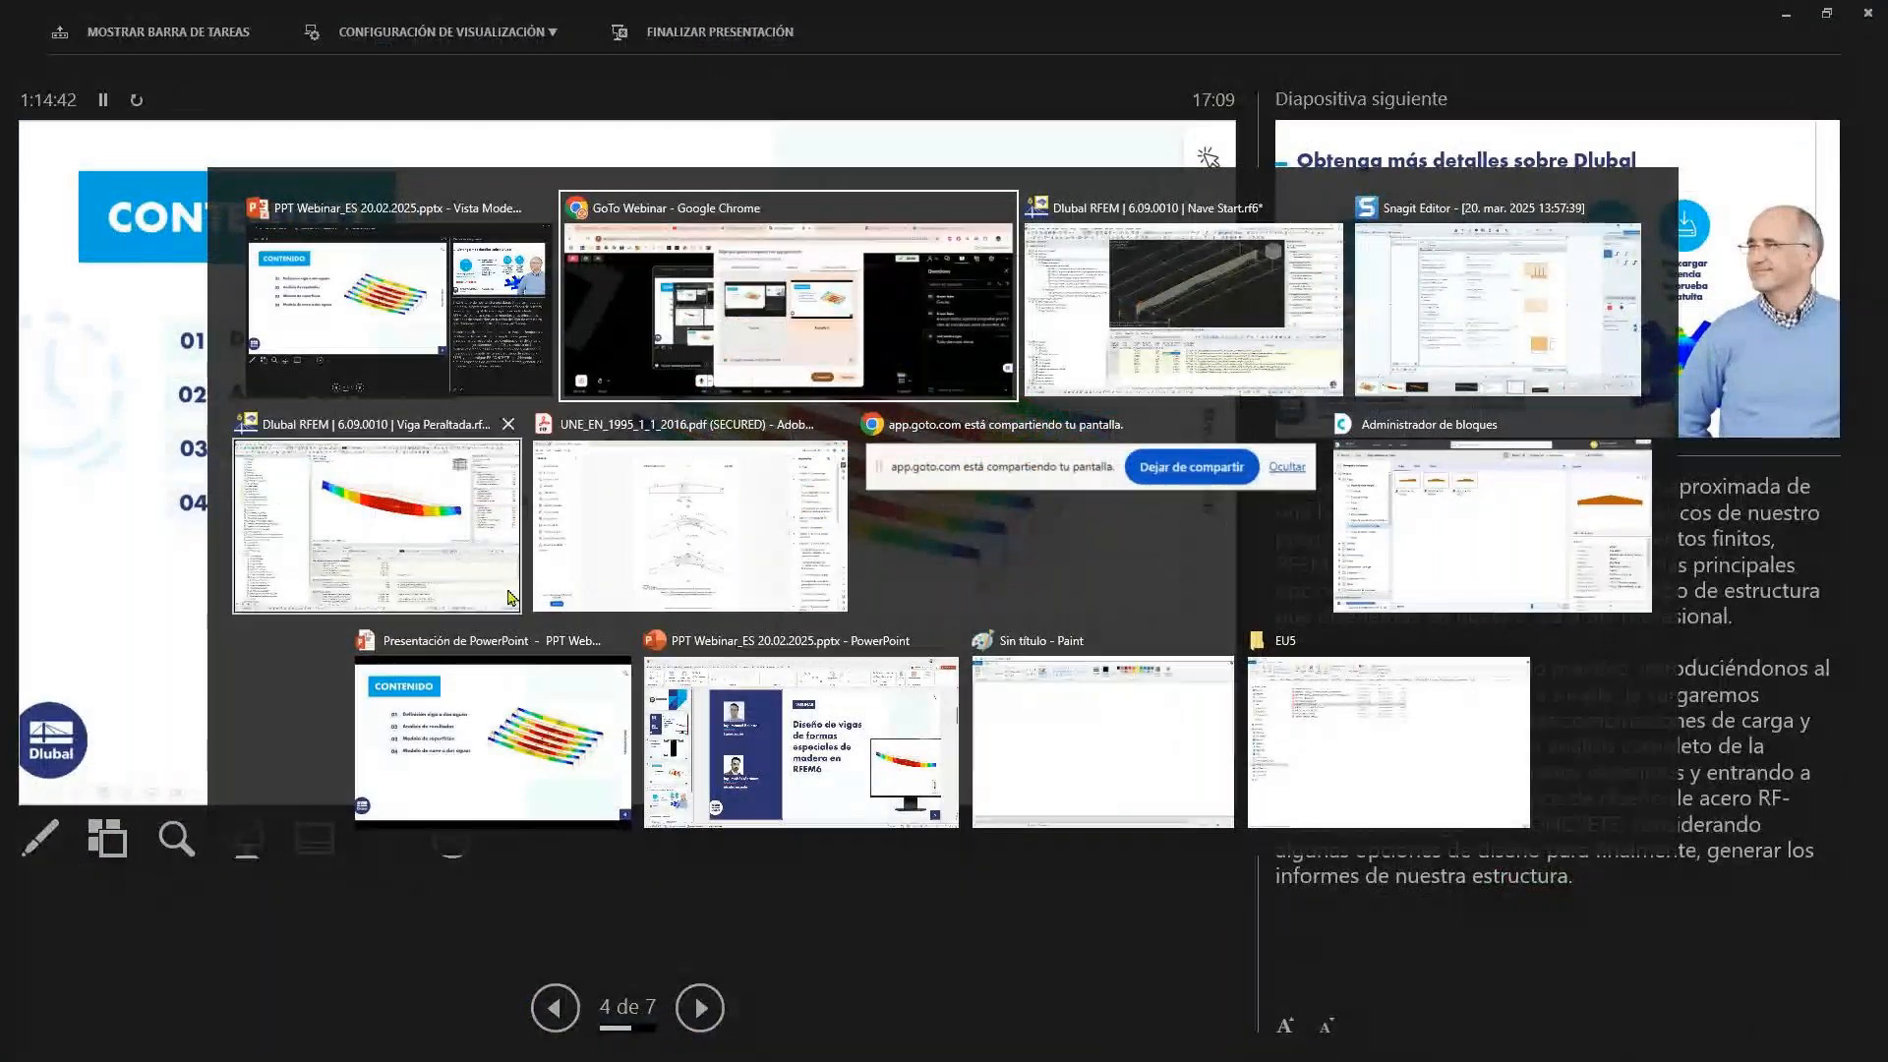
left_click(766, 318)
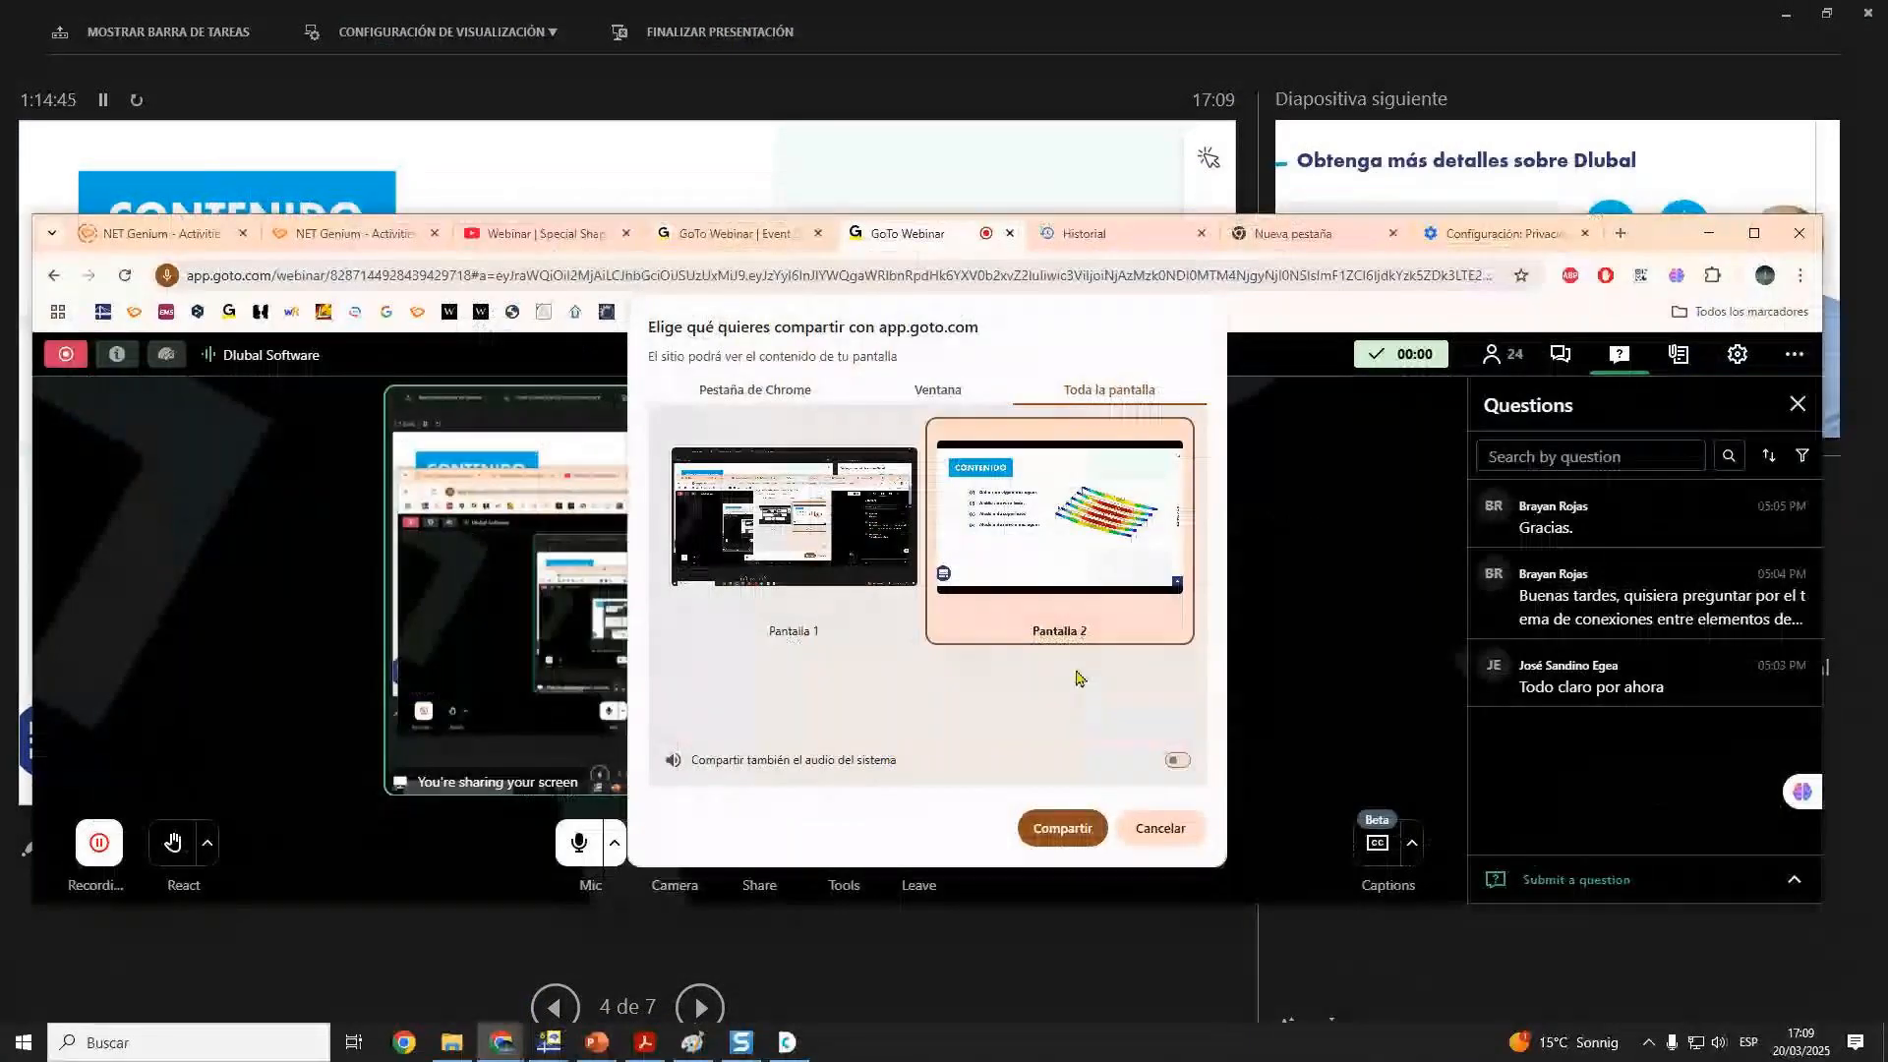